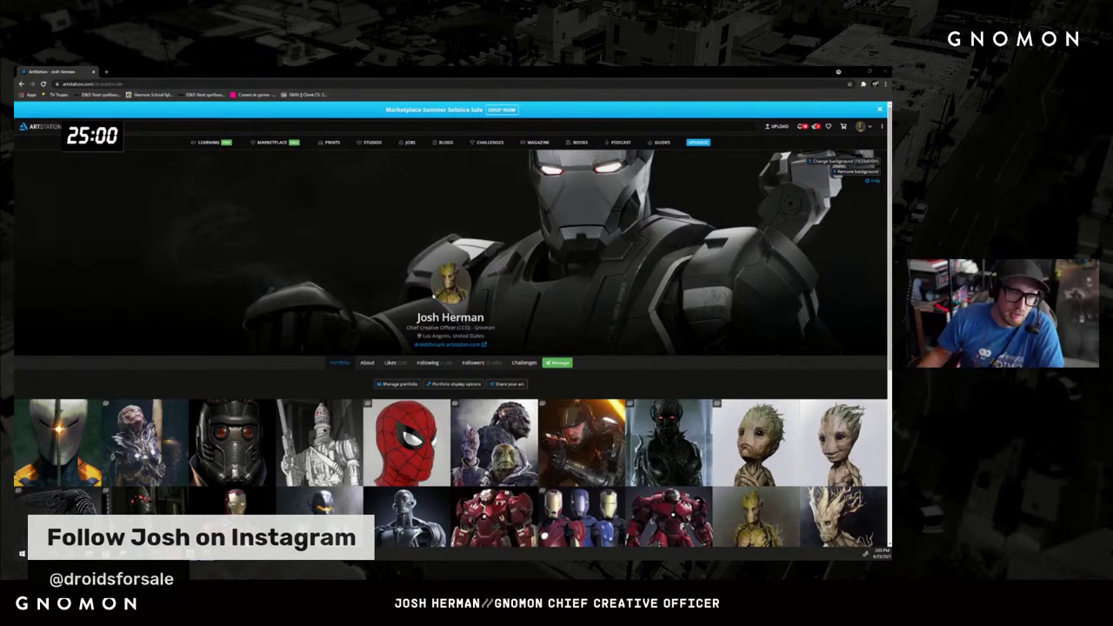
Browse the artist's ArtStation portfolio down to its last row of artworks.
scroll(452, 348, "down", 3)
scroll(452, 348, "down", 2)
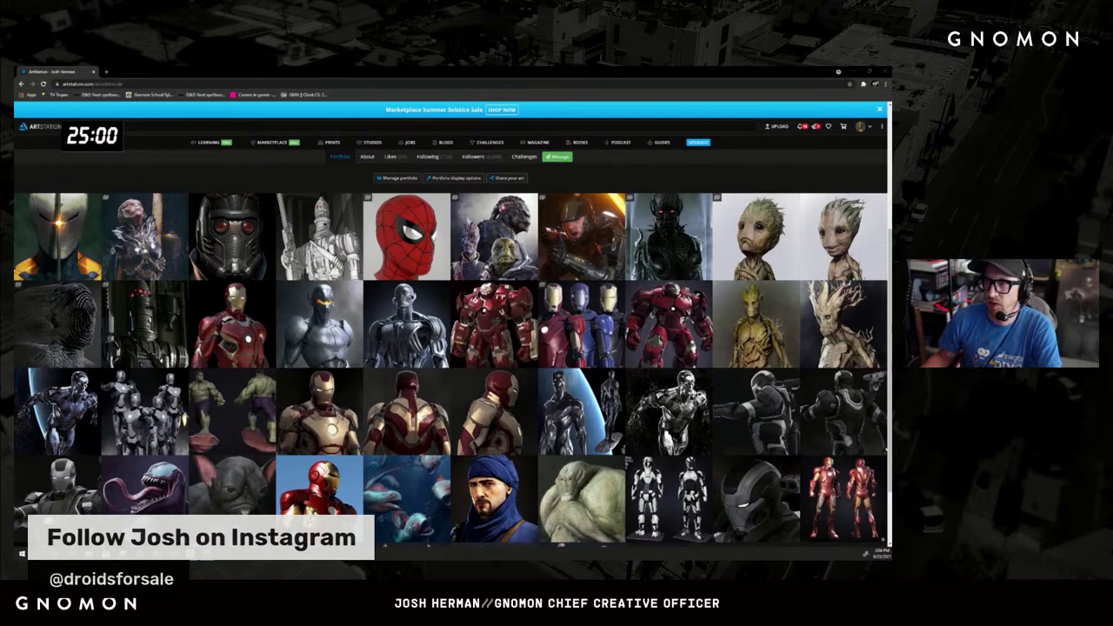
scroll(719, 213, "down", 1)
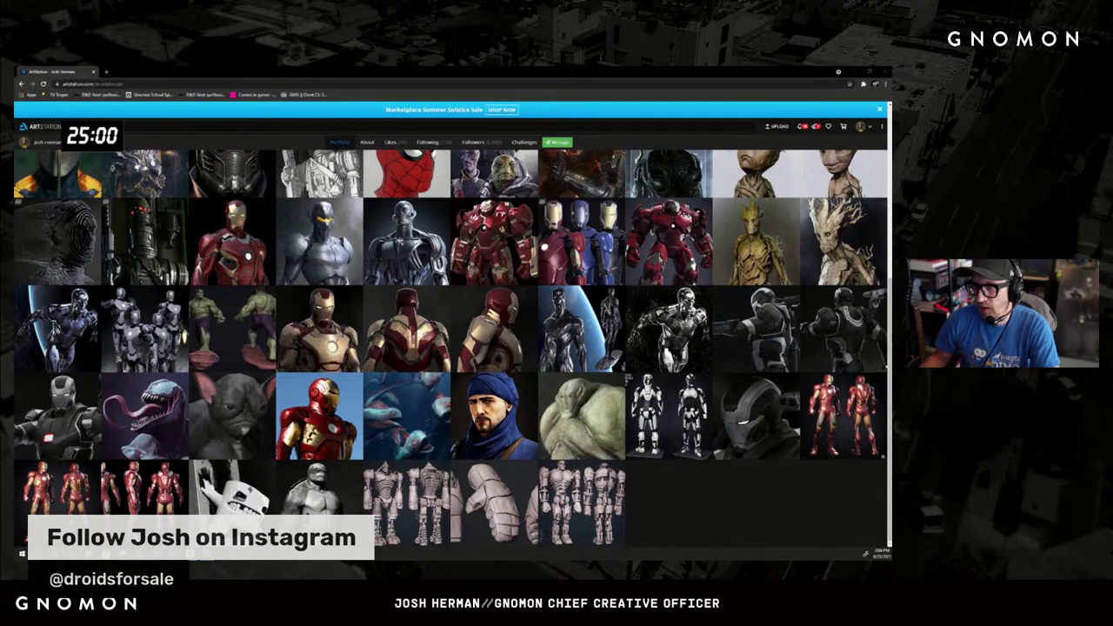
Switch to ZBrush, undo all the sculpted strokes back to a plain sphere and frame it.
key("alt+Tab")
mouse_move(638, 246)
left_mouse_down()
mouse_move(626, 243)
mouse_move(636, 245)
left_mouse_up()
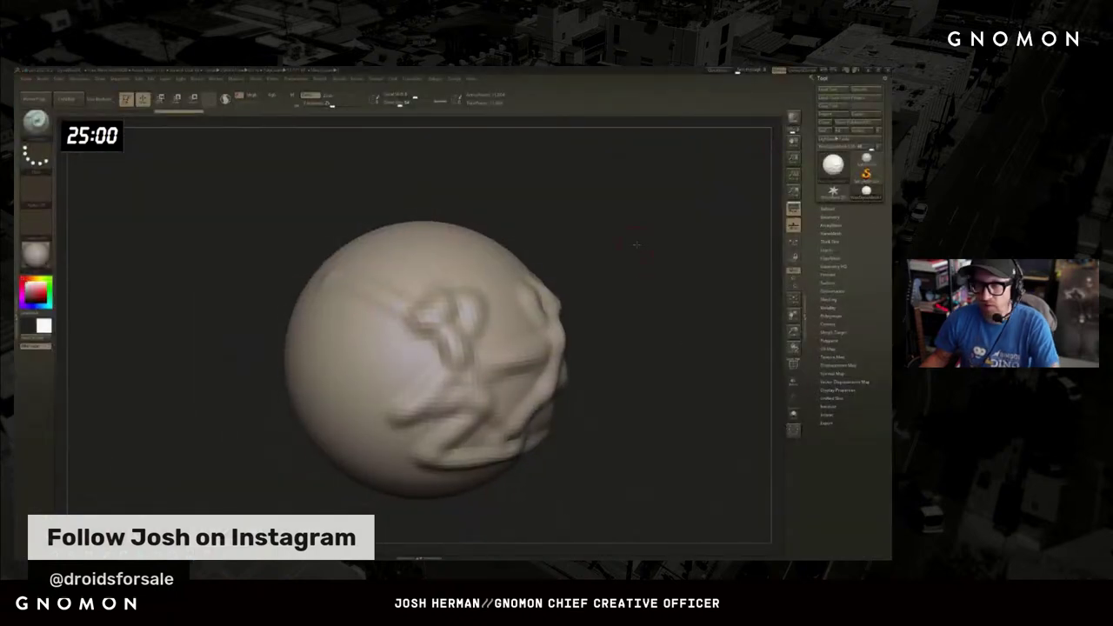
key("ctrl+z")
key("ctrl+z")
key("ctrl+z")
key("ctrl+z")
key("ctrl+z")
key("ctrl+z")
key("ctrl+z")
key("ctrl+z")
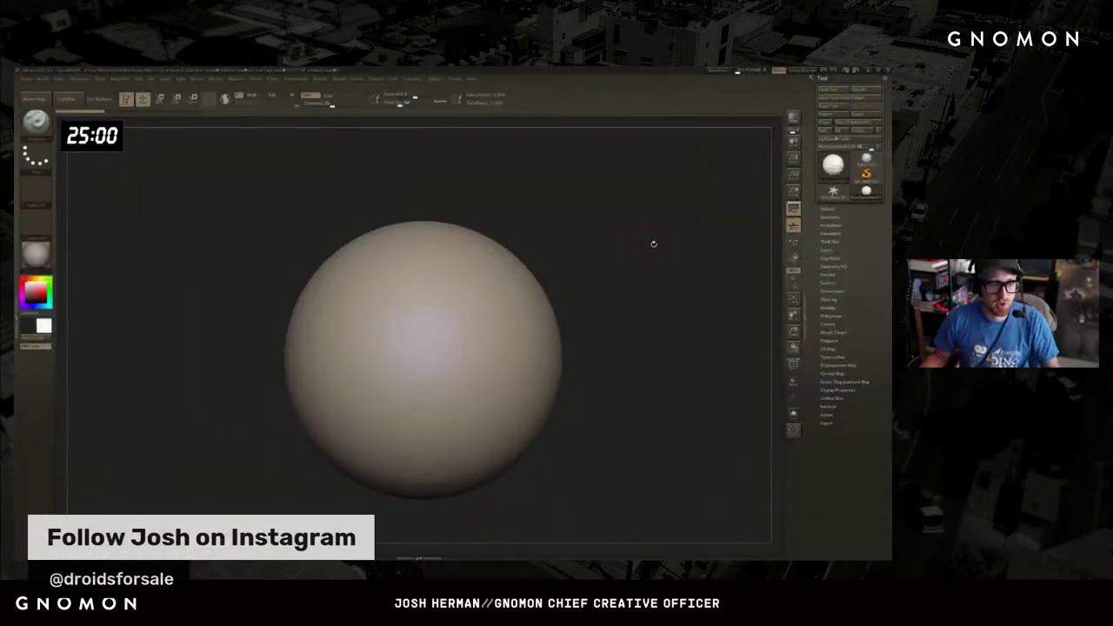
key("f")
left_click_drag(646, 255, 638, 228, "alt")
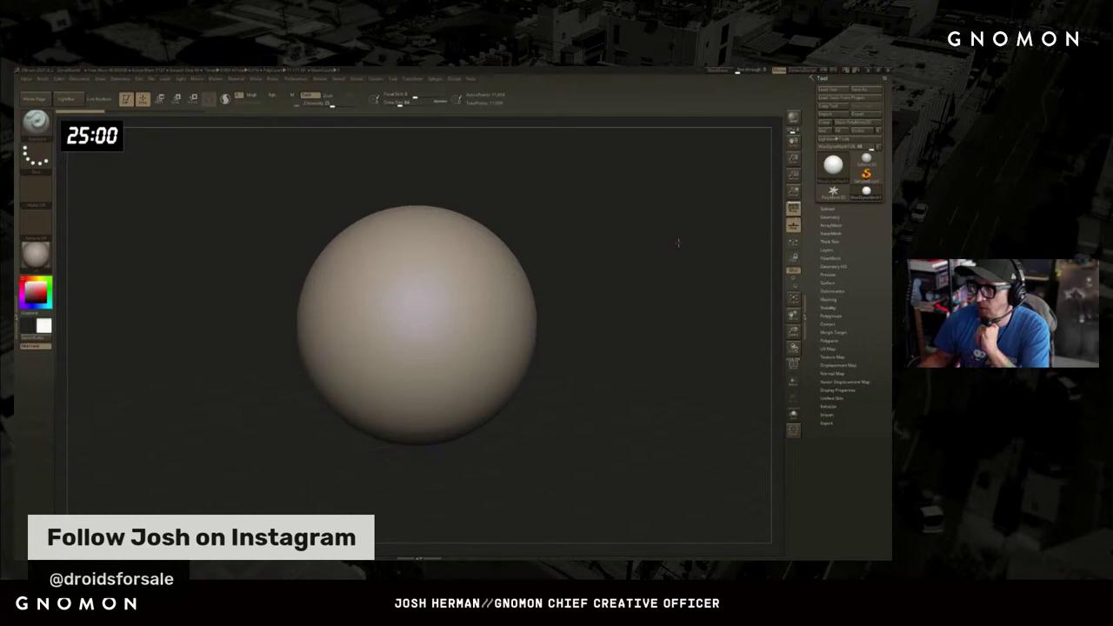
left_click_drag(678, 244, 680, 237, "alt")
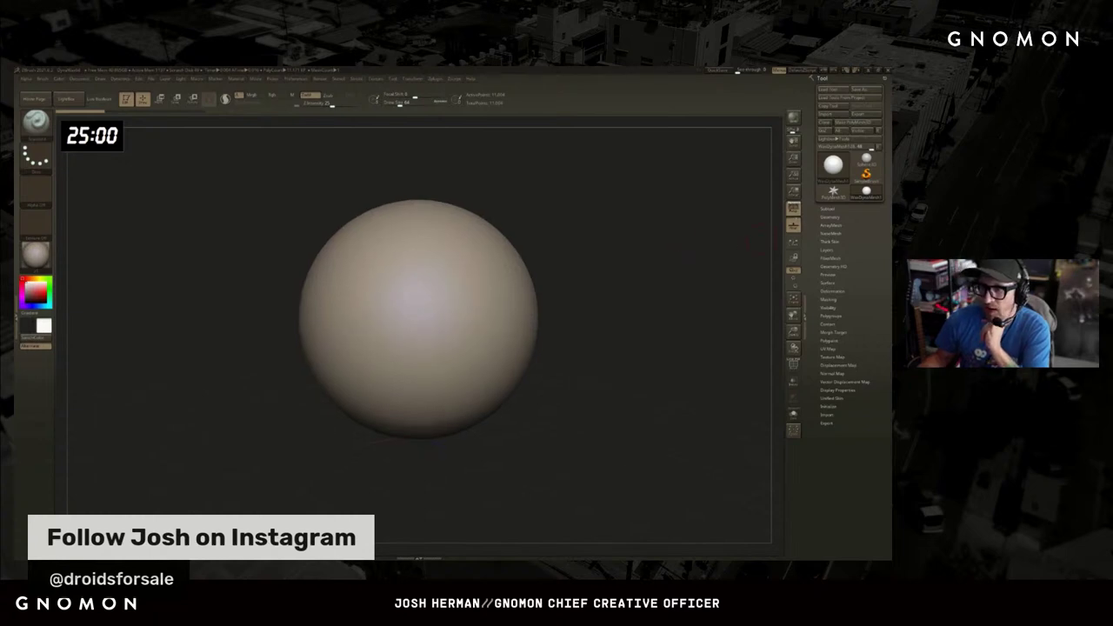
Return to the ArtStation portfolio, view the "Uncharted 3: Drakes Deception - Salim" artwork and close it.
key("alt+Tab")
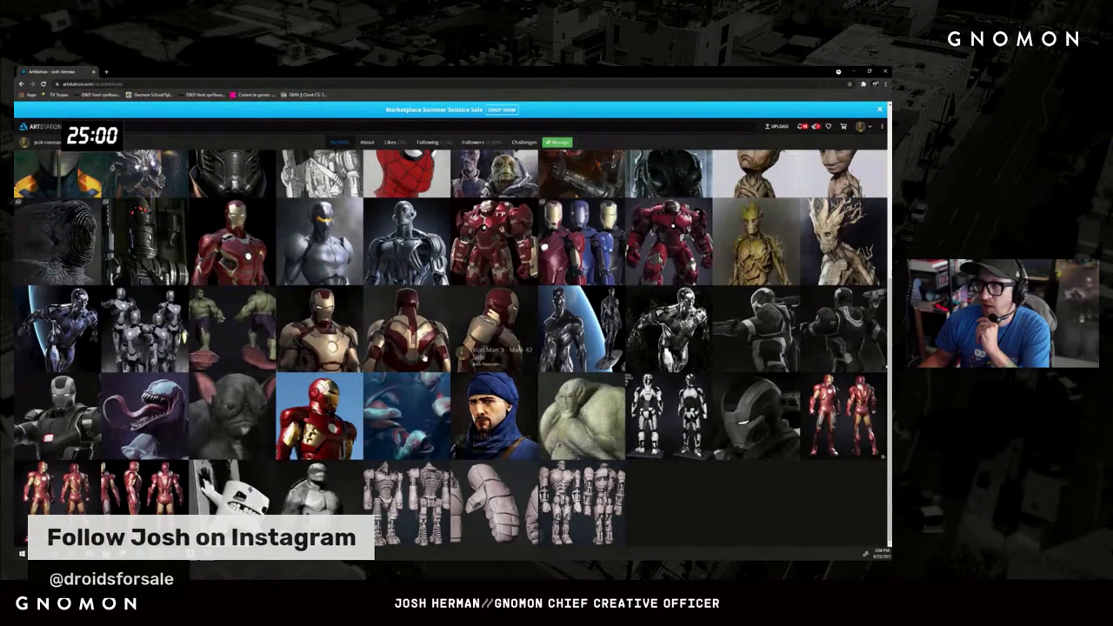
left_click(474, 395)
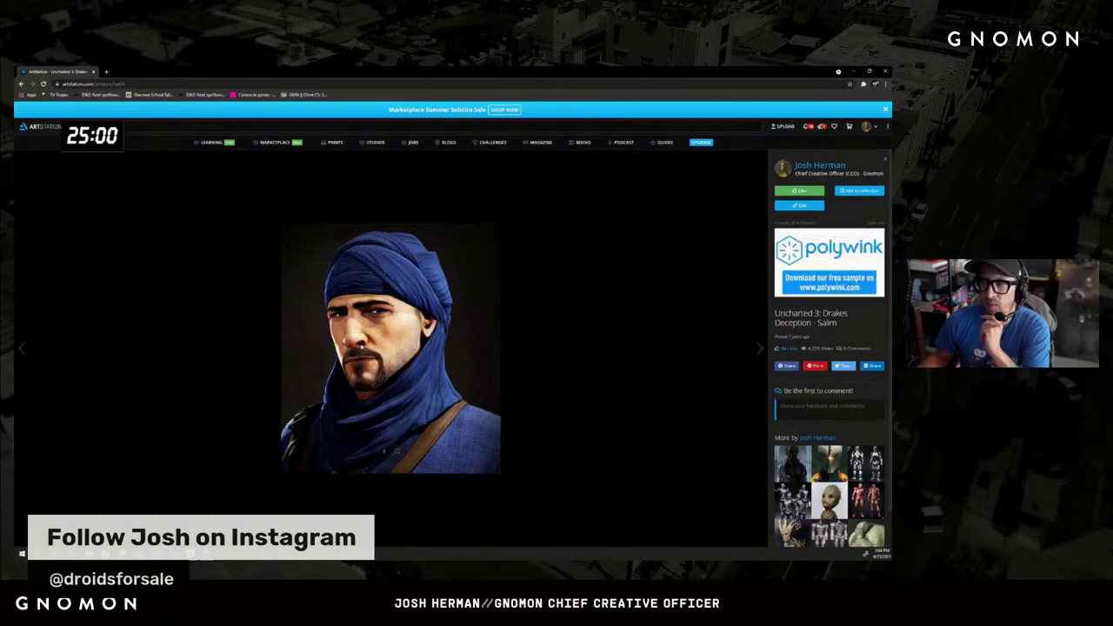
left_click(885, 162)
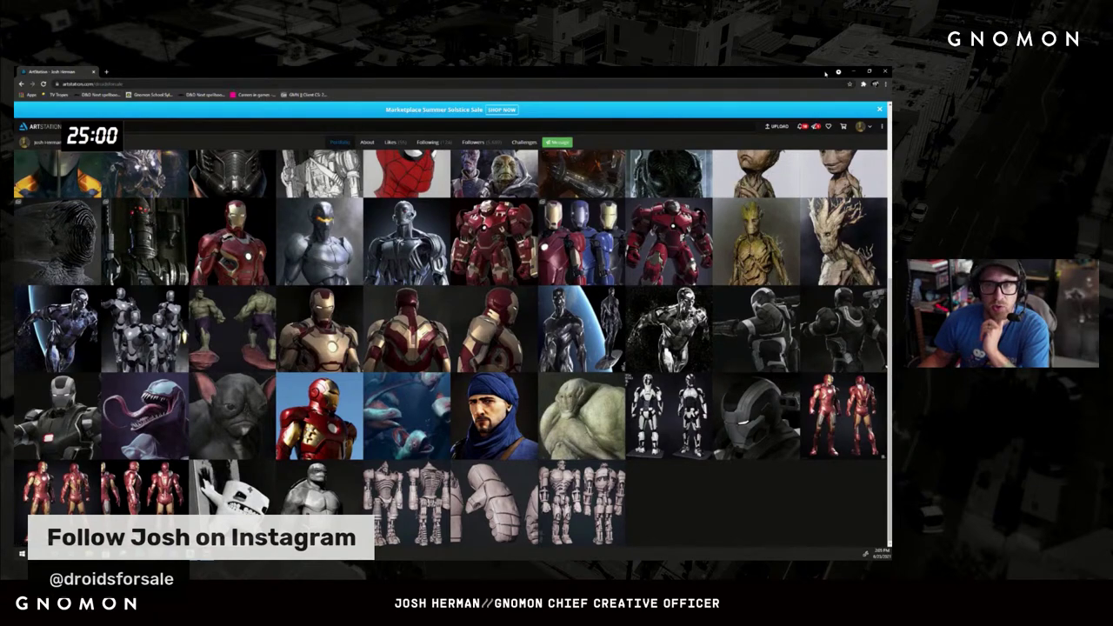
Go back to ZBrush and start the 25-minute countdown timer.
left_click(855, 71)
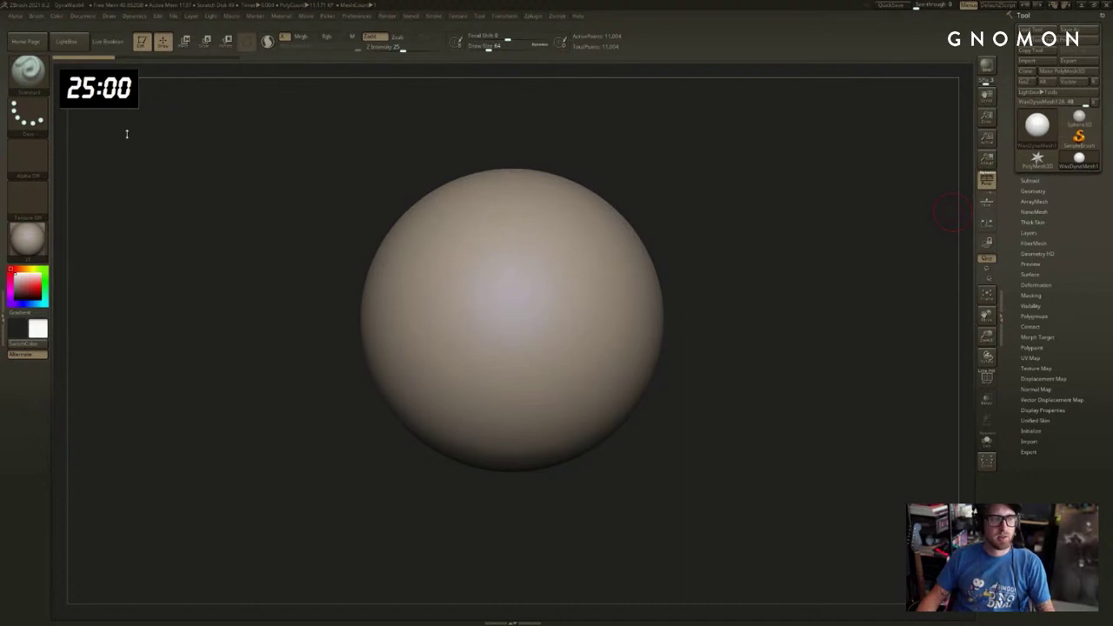
right_click(101, 96)
left_click(122, 96)
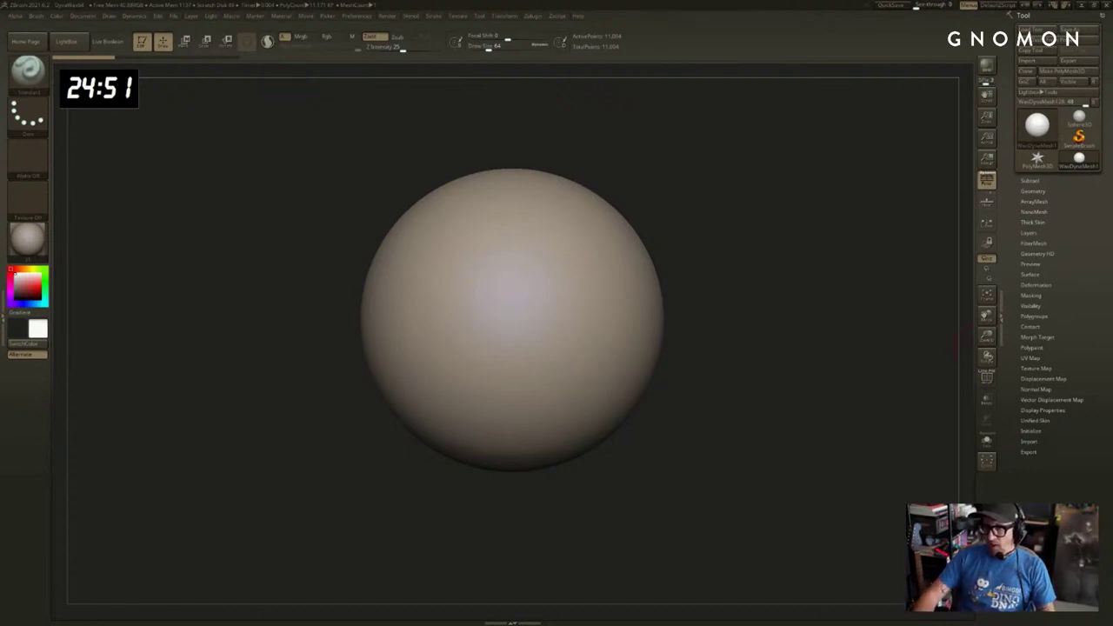
left_click_drag(746, 387, 793, 327, "alt")
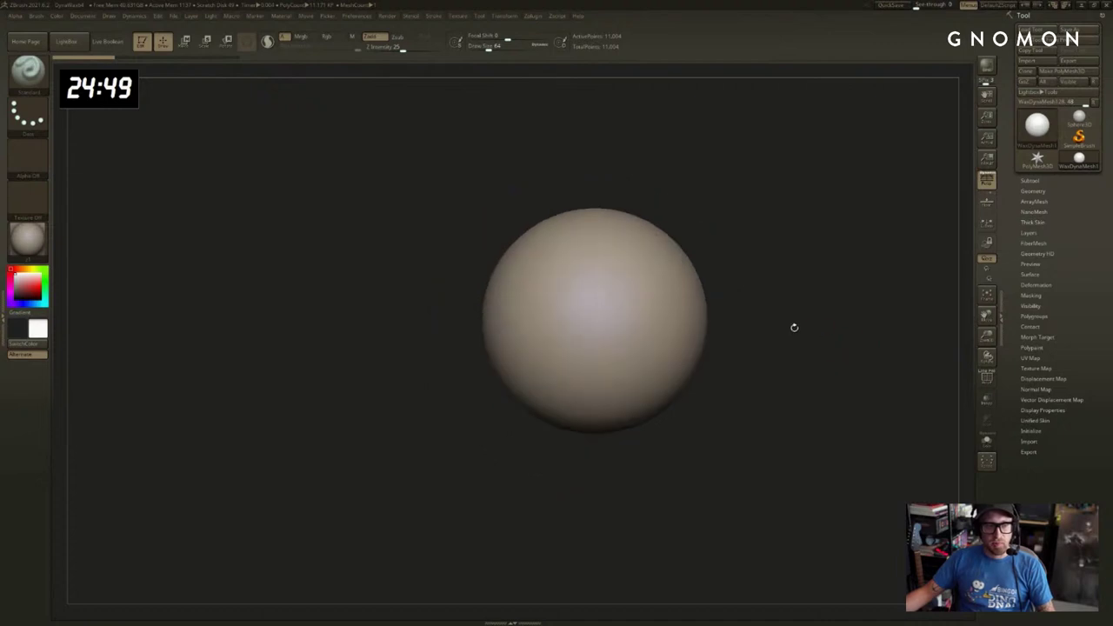
key("1")
left_click_drag(582, 306, 600, 348)
mouse_move(869, 326)
left_mouse_down()
mouse_move(810, 301)
mouse_move(809, 290)
left_mouse_up()
key("ctrl+z")
With the Move brush at a large draw size, stretch the sphere and pull its lower front down into a chin.
key("2")
left_click_drag(805, 339, 712, 233, "alt")
key("s")
left_click_drag(533, 274, 559, 274)
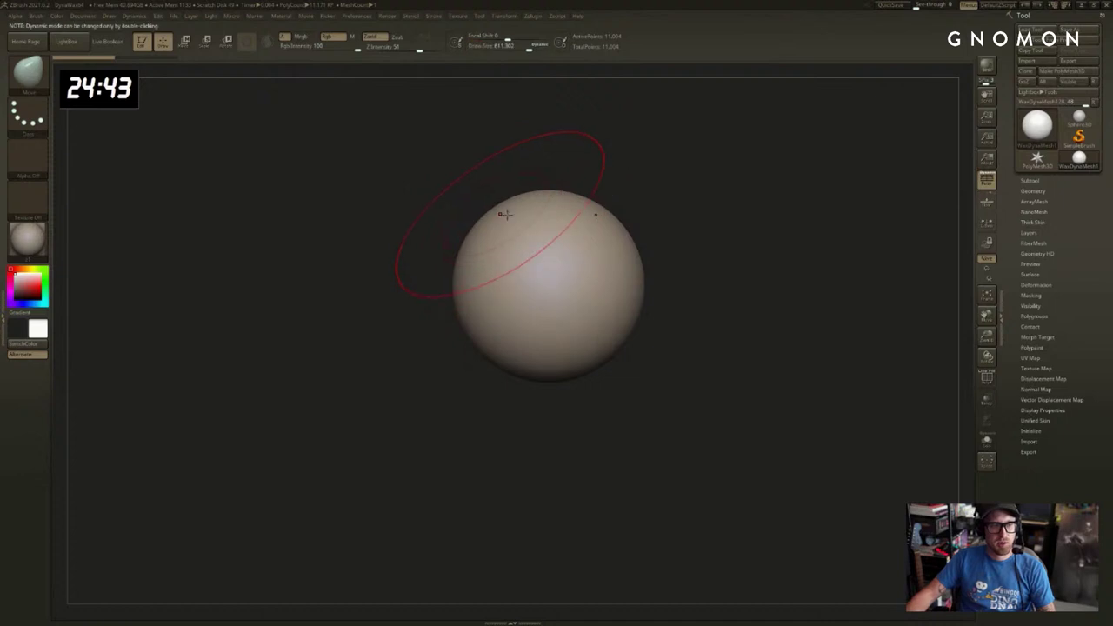
mouse_move(501, 213)
left_mouse_down()
mouse_move(474, 166)
mouse_move(522, 218)
left_mouse_up()
left_click_drag(473, 434, 639, 379)
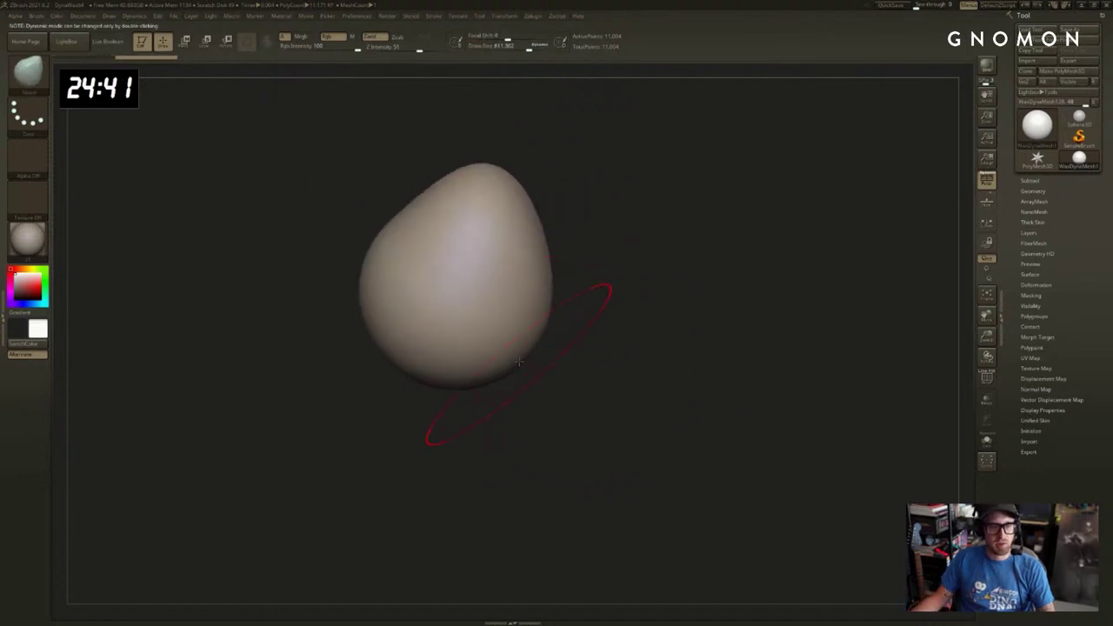
left_click_drag(522, 366, 545, 456)
Raise and round the crown, push out the back of the skull and tuck in its underside with the Move brush.
left_click_drag(666, 234, 727, 275, "alt")
key("s")
left_click_drag(578, 273, 611, 250)
key("s")
mouse_move(457, 260)
left_mouse_down()
mouse_move(447, 259)
mouse_move(442, 226)
mouse_move(467, 229)
left_mouse_up()
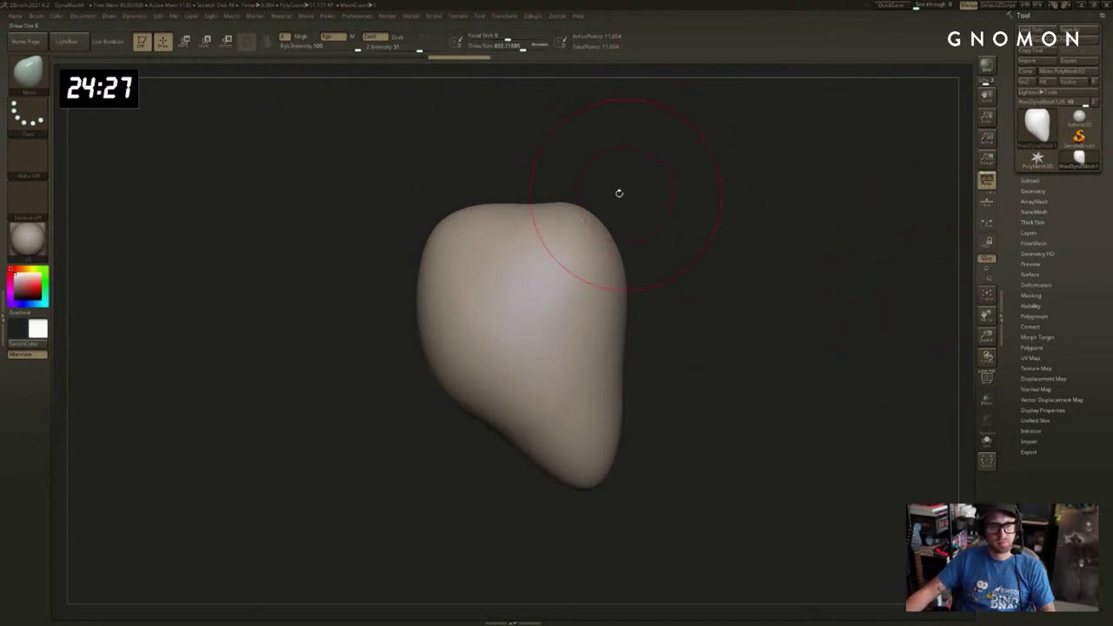
left_click_drag(526, 215, 525, 198)
key("s")
left_click_drag(458, 268, 465, 268)
left_click_drag(432, 278, 410, 282)
left_click_drag(492, 419, 483, 408)
Enlarge the Move brush and narrow the sides of the head from the front.
key("s")
mouse_move(595, 367)
left_mouse_down()
mouse_move(703, 315)
mouse_move(748, 310)
left_mouse_up()
key("s")
left_click_drag(583, 290, 573, 291)
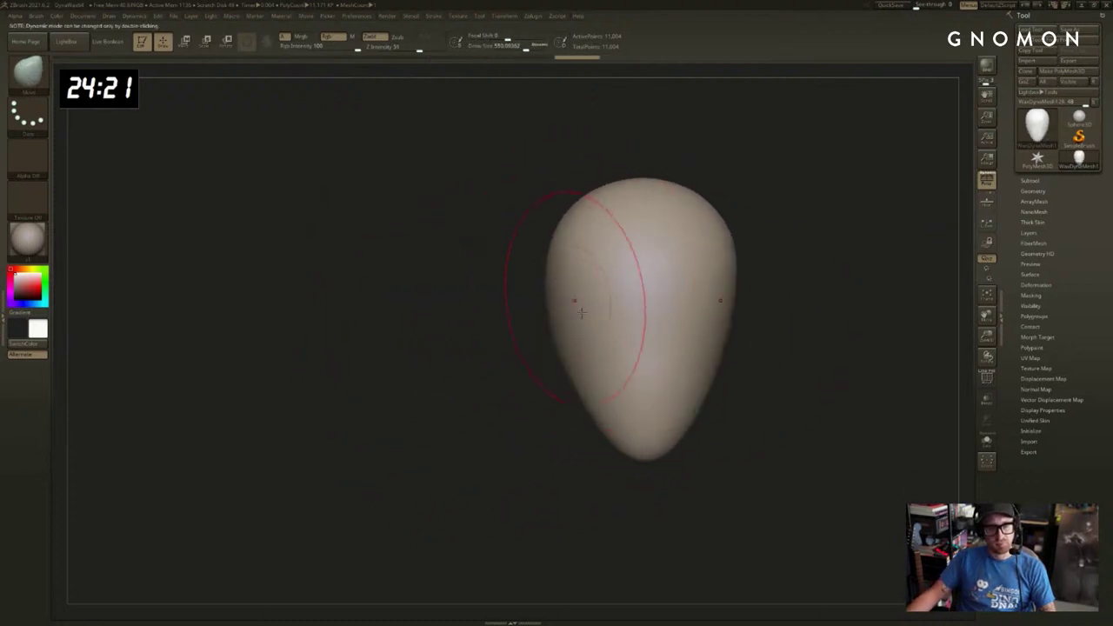
left_click_drag(516, 383, 398, 378)
mouse_move(822, 314)
left_mouse_down()
mouse_move(839, 308)
mouse_move(777, 310)
mouse_move(796, 310)
left_mouse_up()
Set the Move brush draw size to 1000 and reshape the back and underside of the skull.
key("s")
mouse_move(676, 298)
left_mouse_down()
mouse_move(668, 256)
mouse_move(674, 264)
left_mouse_up()
key("s")
left_click_drag(687, 309, 677, 308)
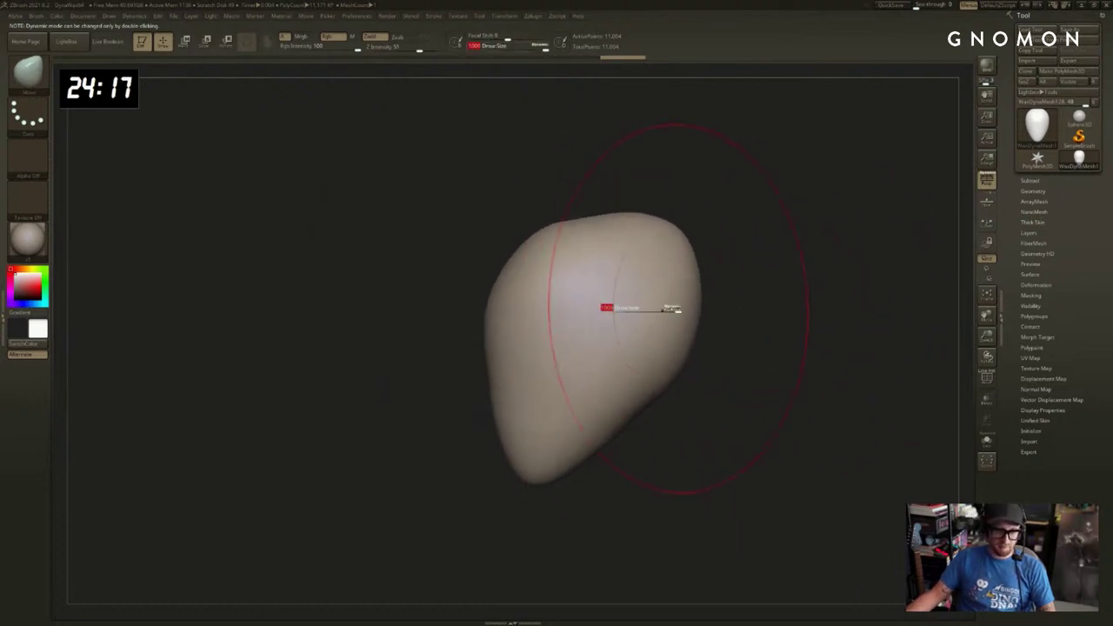
left_click_drag(664, 372, 656, 352)
mouse_move(681, 250)
left_mouse_down()
mouse_move(671, 269)
mouse_move(673, 260)
left_mouse_up()
mouse_move(770, 275)
left_mouse_down()
mouse_move(827, 279)
mouse_move(771, 253)
mouse_move(773, 263)
left_mouse_up()
left_click_drag(773, 263, 794, 266)
Reduce the Move brush draw size to about 376 and refine the forehead and brow profile.
key("s")
left_click_drag(794, 266, 788, 266)
left_click_drag(769, 230, 694, 249, "alt")
key("s")
mouse_move(688, 191)
left_mouse_down()
mouse_move(648, 181)
mouse_move(700, 180)
left_mouse_up()
left_click_drag(700, 180, 750, 194, "alt")
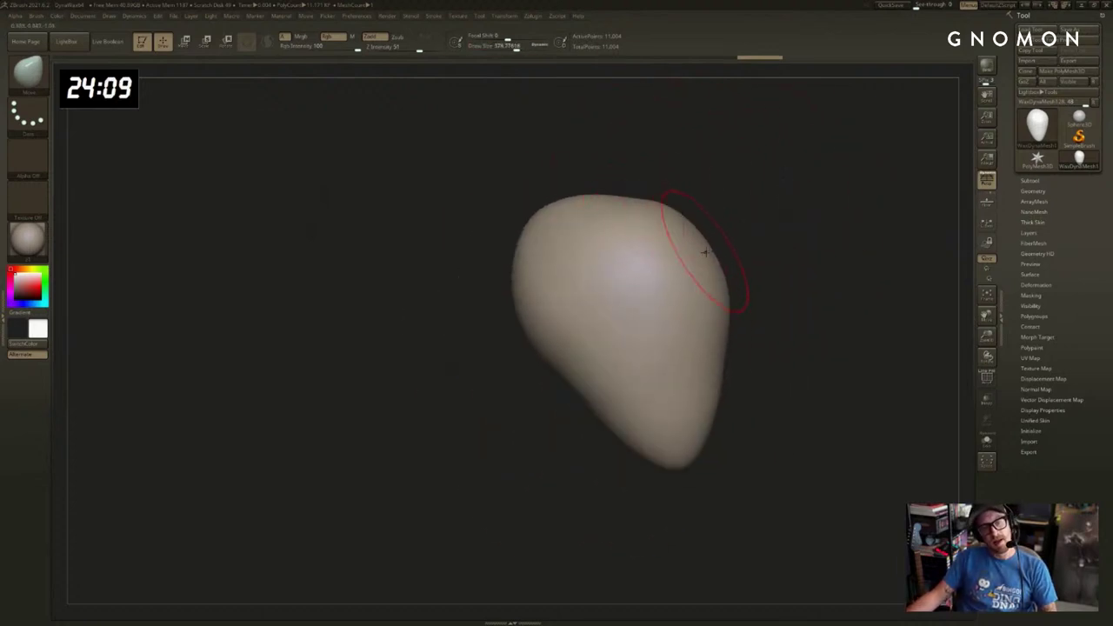
key("ctrl+shift+z")
key("ctrl+shift+z")
key("ctrl+shift+z")
left_click_drag(826, 261, 753, 236, "alt")
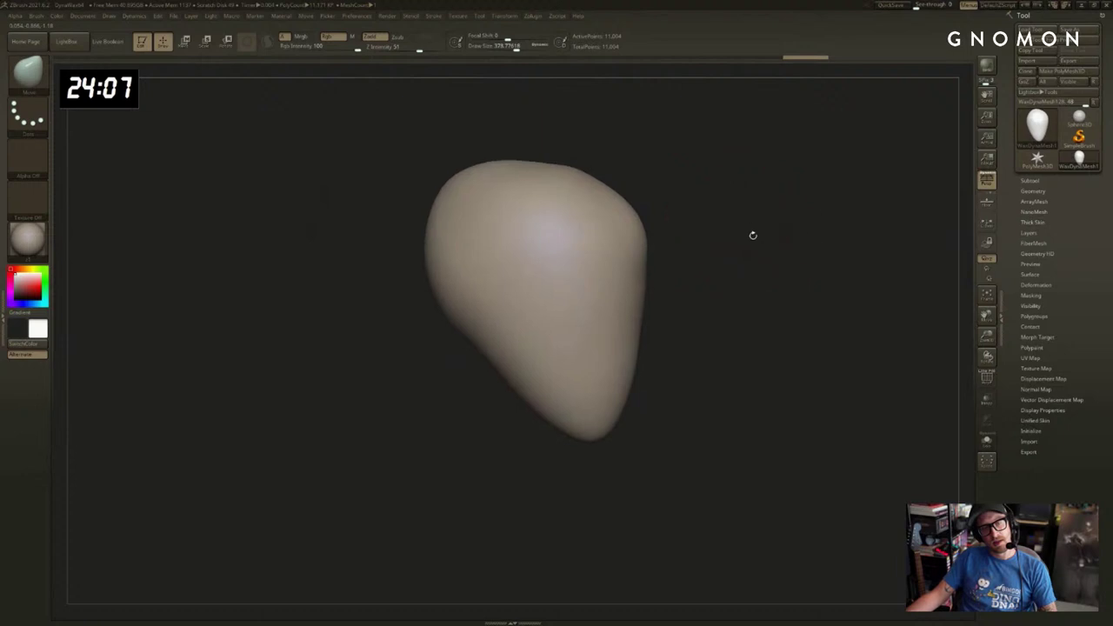
key("ctrl+shift+z")
key("b")
key("c")
key("b")
right_click_drag(591, 290, 651, 296)
key("s")
left_click_drag(617, 297, 611, 298)
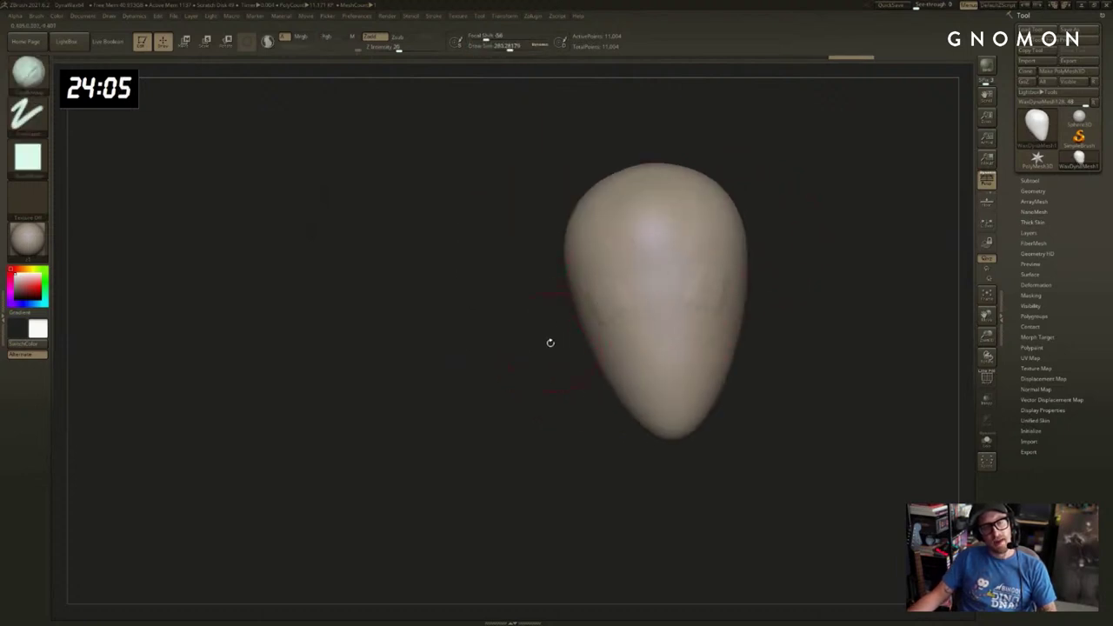
left_click_drag(548, 342, 594, 318)
With the Move brush at a draw size of about 245, push in the sides of the face below the cheekbones.
key("b")
key("m")
key("v")
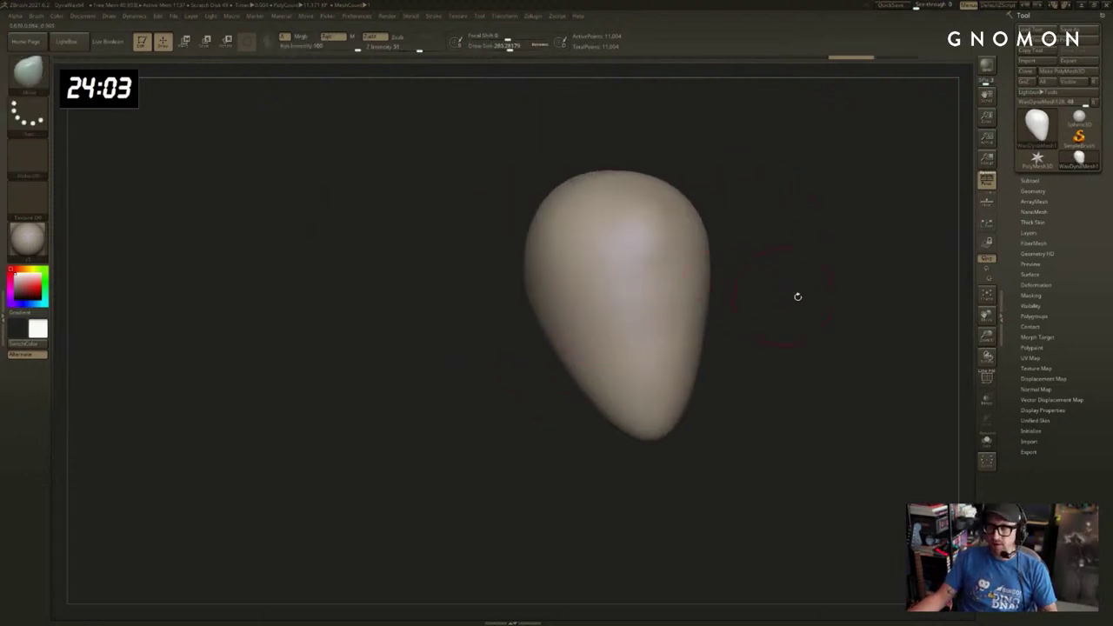
left_click_drag(800, 296, 837, 340)
key("ctrl+shift+z")
key("ctrl+shift+z")
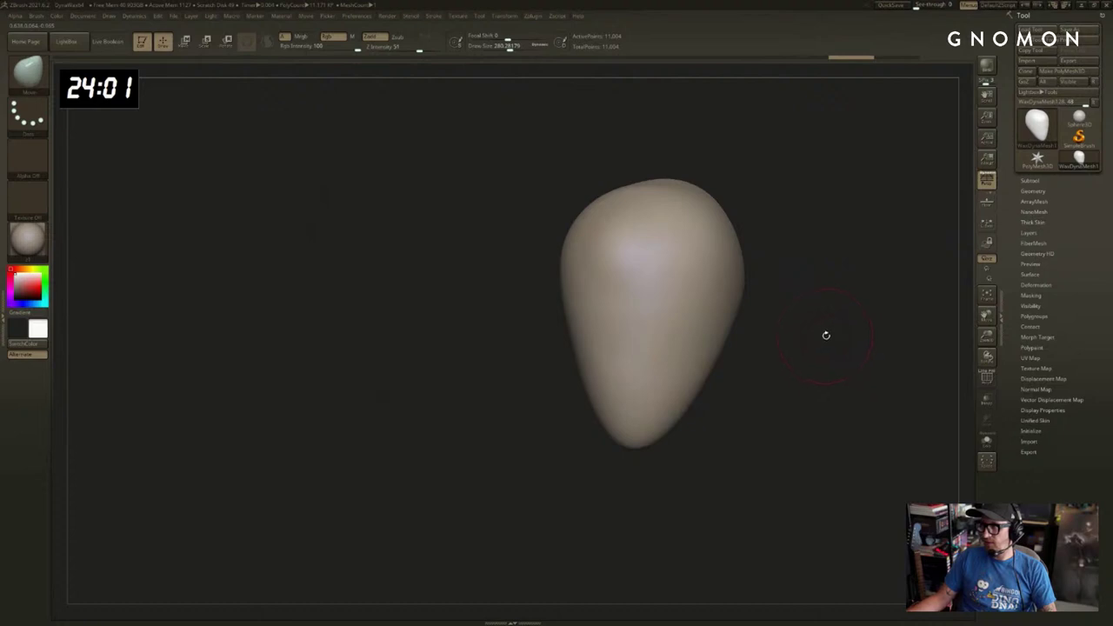
left_click_drag(661, 315, 661, 340)
key("s")
left_click_drag(662, 341, 672, 348)
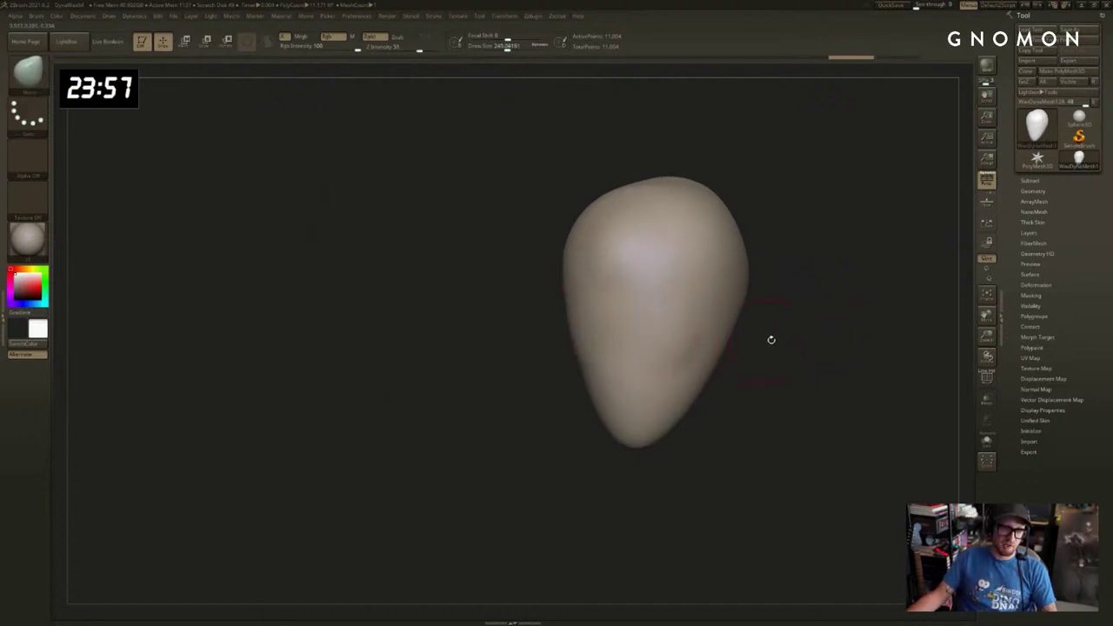
Deepen the cheek hollows to bring out the cheekbones on both sides of the face.
key("ctrl+z")
key("ctrl+z")
key("ctrl+z")
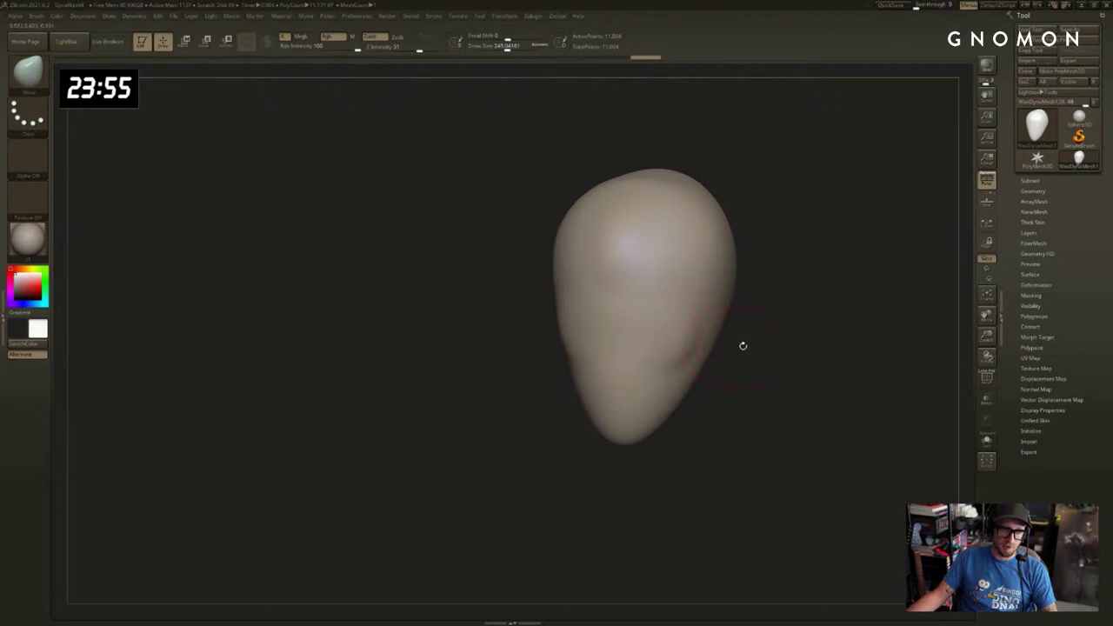
key("ctrl+shift+z")
key("ctrl+shift+z")
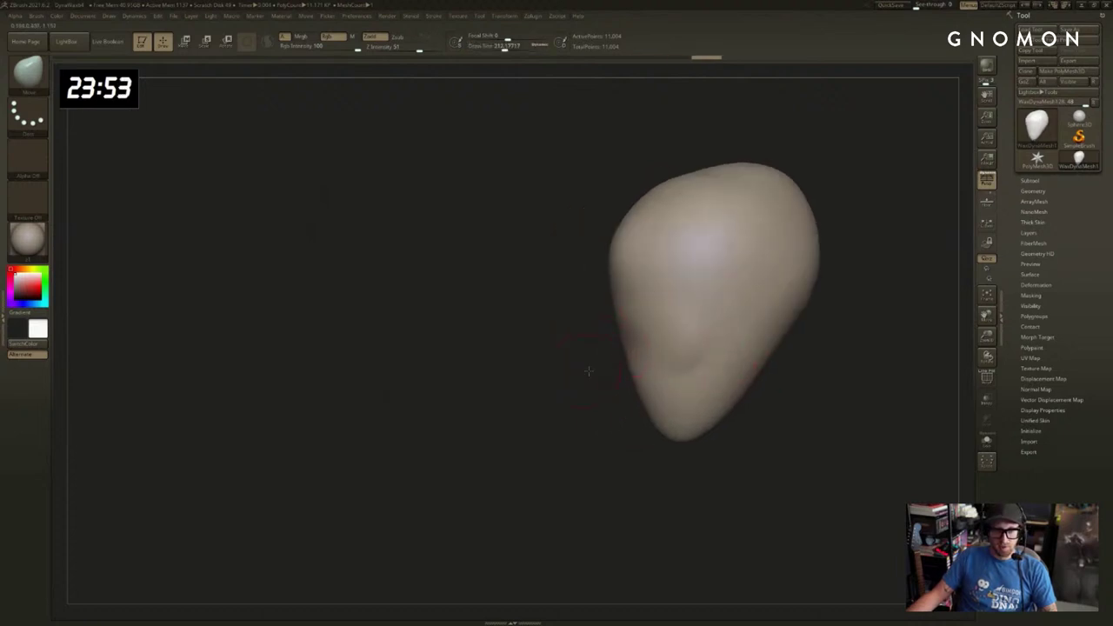
Push in the eye line and nose bridge beneath the brow with a slightly smaller Move brush.
left_click_drag(588, 370, 568, 367)
key("ctrl+shift+z")
key("ctrl+shift+z")
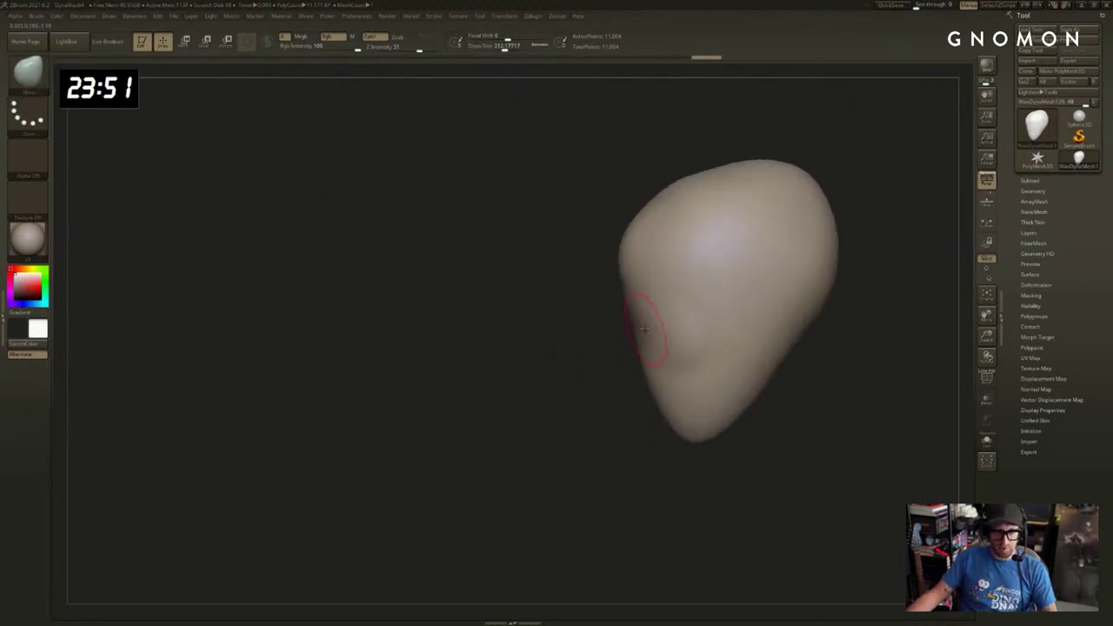
key("ctrl+shift+z")
key("ctrl+shift+z")
key("ctrl+shift+z")
key("ctrl+shift+z")
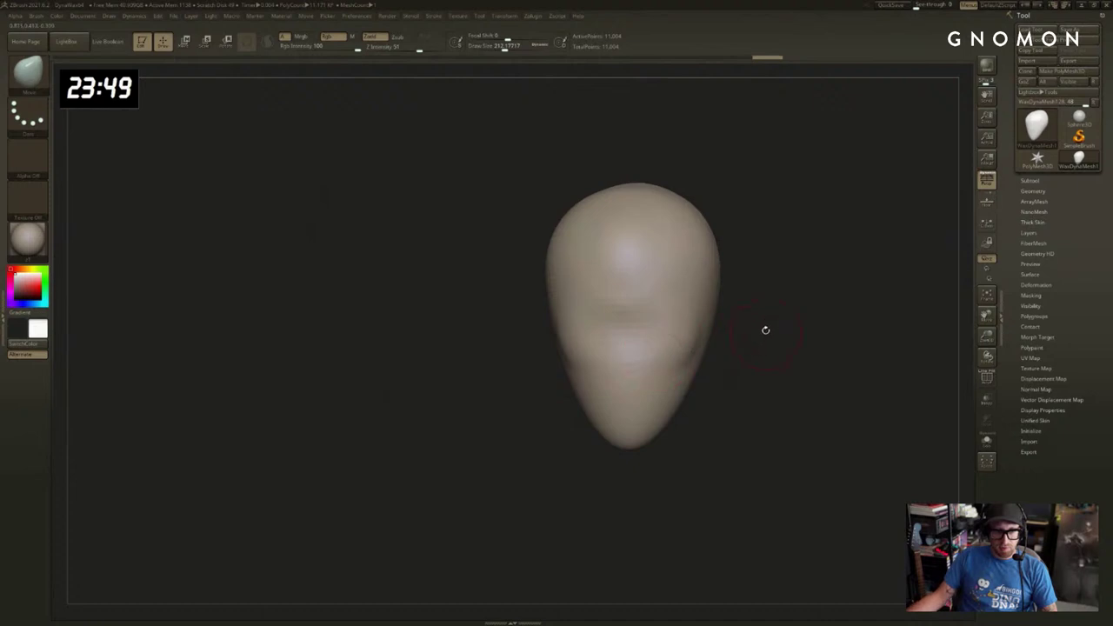
Define the crease beneath the brow at the centre of the face and smooth around it.
key("ctrl+shift+z")
key("ctrl+shift+z")
key("ctrl+shift+z")
key("ctrl+shift+z")
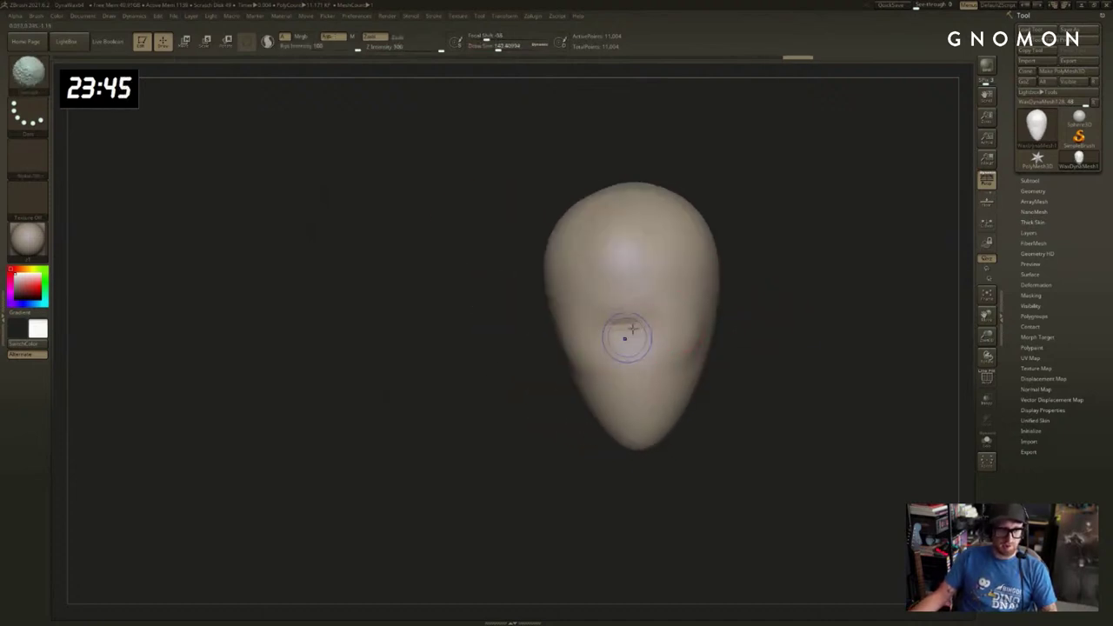
Rough in the eye areas under the brow with the ClayBuildup brush at a draw size of about 181.
key("ctrl+shift+z")
key("ctrl+shift+z")
key("ctrl+shift+z")
key("ctrl+shift+z")
key("ctrl+shift+z")
key("ctrl+shift+z")
key("ctrl+shift+z")
key("ctrl+shift+z")
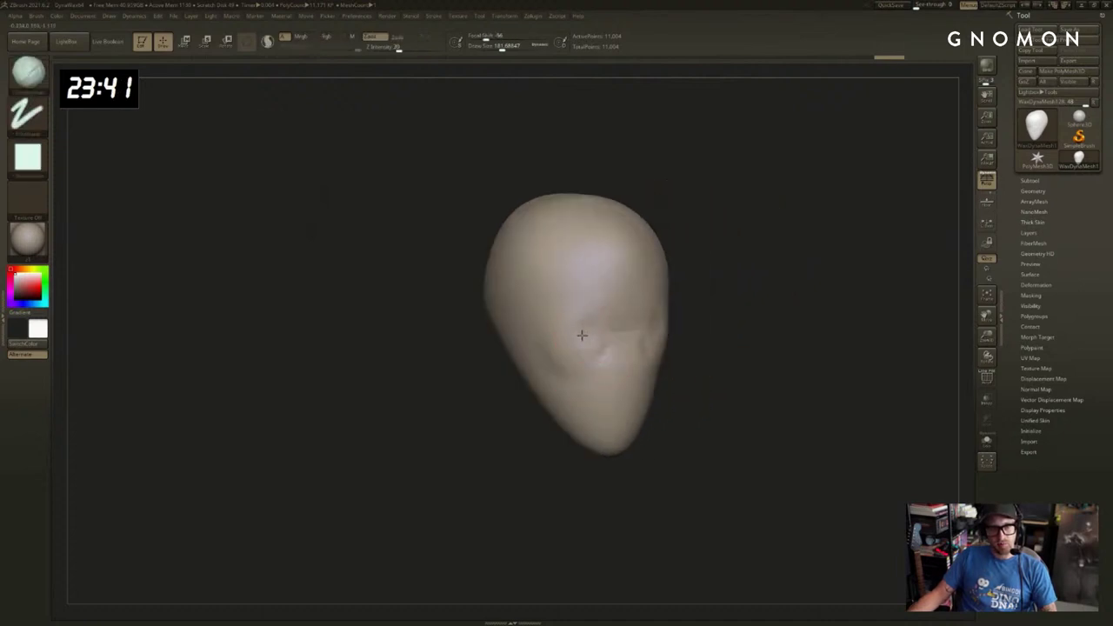
Carve deep eye sockets on both sides of the nose bridge with the ClayBuildup brush.
key("ctrl+z")
key("ctrl+z")
key("ctrl+z")
key("ctrl+z")
key("ctrl+z")
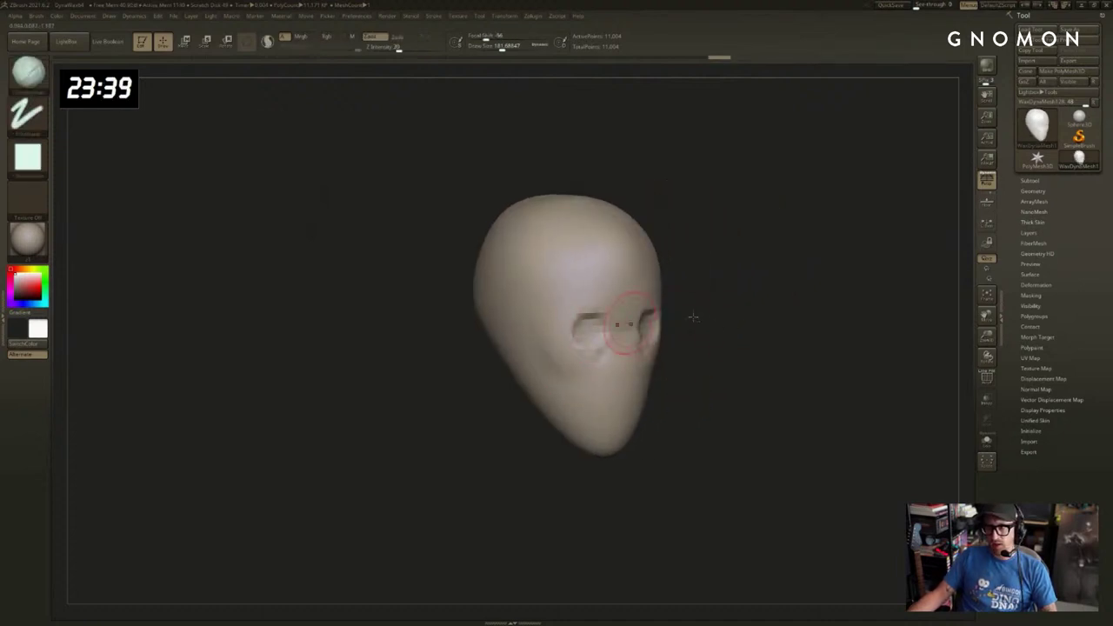
left_click_drag(757, 310, 778, 328, "alt")
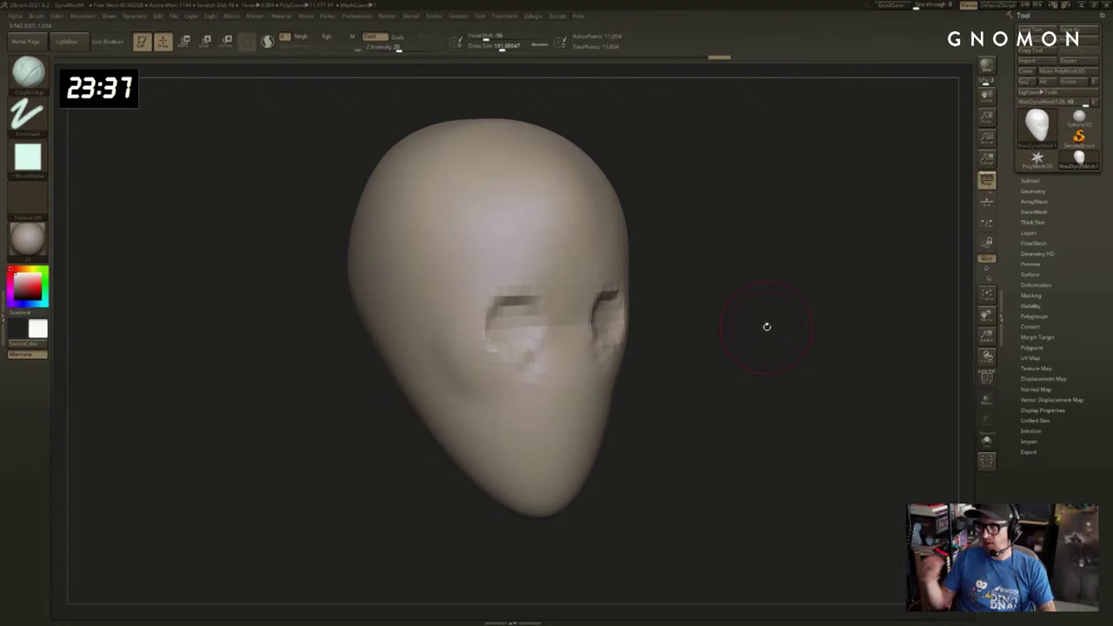
left_click_drag(753, 268, 729, 268)
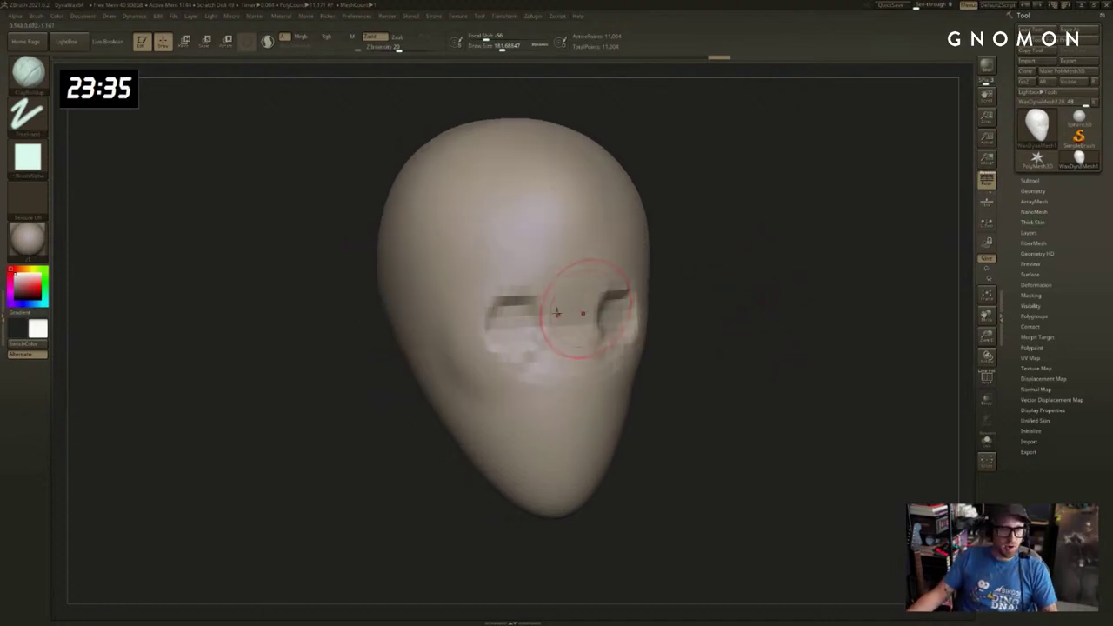
Reduce the ClayBuildup draw size and sculpt the nose bridge and inner edges of the eye sockets.
key("s")
left_click_drag(545, 334, 541, 334)
left_click_drag(749, 315, 786, 327)
left_click_drag(545, 344, 544, 341, "alt")
left_click_drag(753, 330, 715, 335)
mouse_move(609, 337)
left_mouse_down()
mouse_move(621, 336)
mouse_move(624, 353)
left_mouse_up()
Build up the nose from the bridge down to its tip and base with ClayBuildup.
left_click_drag(733, 346, 686, 349)
left_click_drag(597, 392, 594, 426)
mouse_move(509, 492)
left_mouse_down("alt")
mouse_move(504, 455)
mouse_move(515, 455)
left_mouse_up("alt")
left_click_drag(578, 344, 575, 384)
key("ctrl+shift+z")
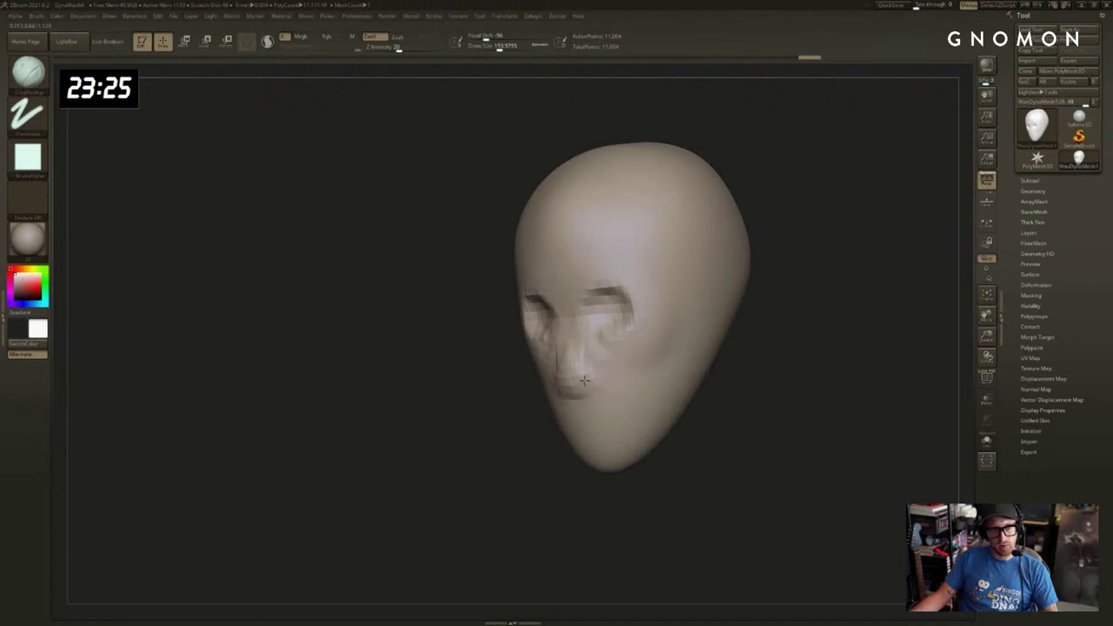
key("ctrl+shift+z")
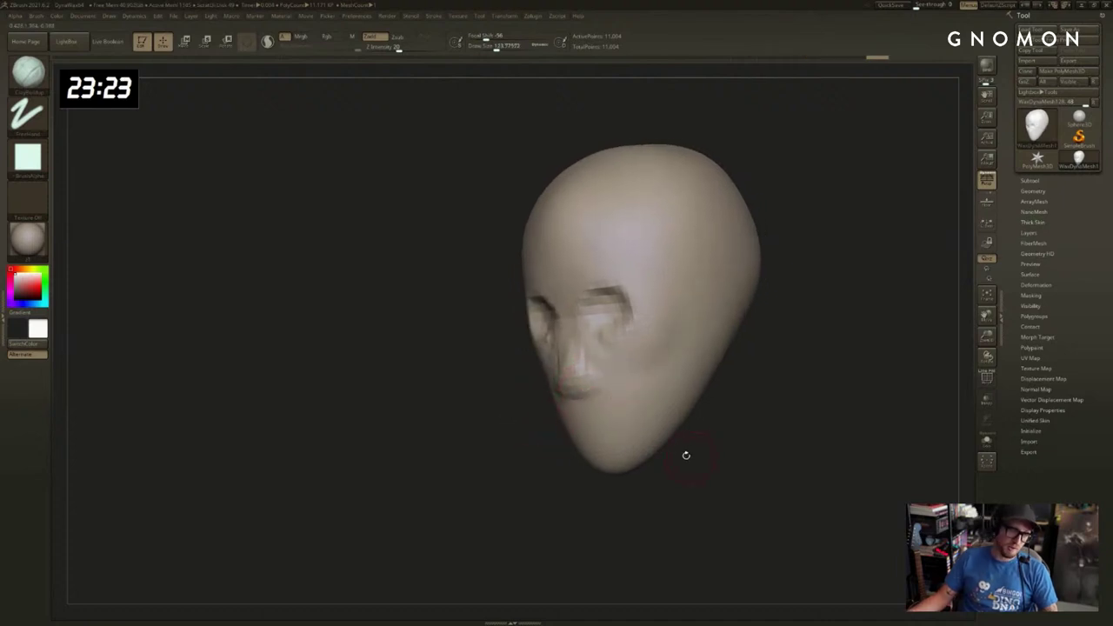
key("ctrl+shift+z")
key("ctrl+shift+z")
Build up the jawline and chin with ClayBuildup strokes at a draw size of about 144.
mouse_move(681, 372)
left_mouse_down()
mouse_move(666, 440)
mouse_move(647, 444)
mouse_move(688, 381)
mouse_move(683, 419)
mouse_move(666, 392)
mouse_move(682, 382)
mouse_move(678, 412)
mouse_move(646, 445)
left_mouse_up()
key("ctrl+z")
key("ctrl+z")
key("s")
key("ctrl+z")
key("ctrl+z")
key("s")
left_click_drag(556, 491, 669, 487)
mouse_move(596, 504)
left_mouse_down()
mouse_move(633, 497)
mouse_move(663, 464)
mouse_move(642, 420)
mouse_move(602, 454)
left_mouse_up()
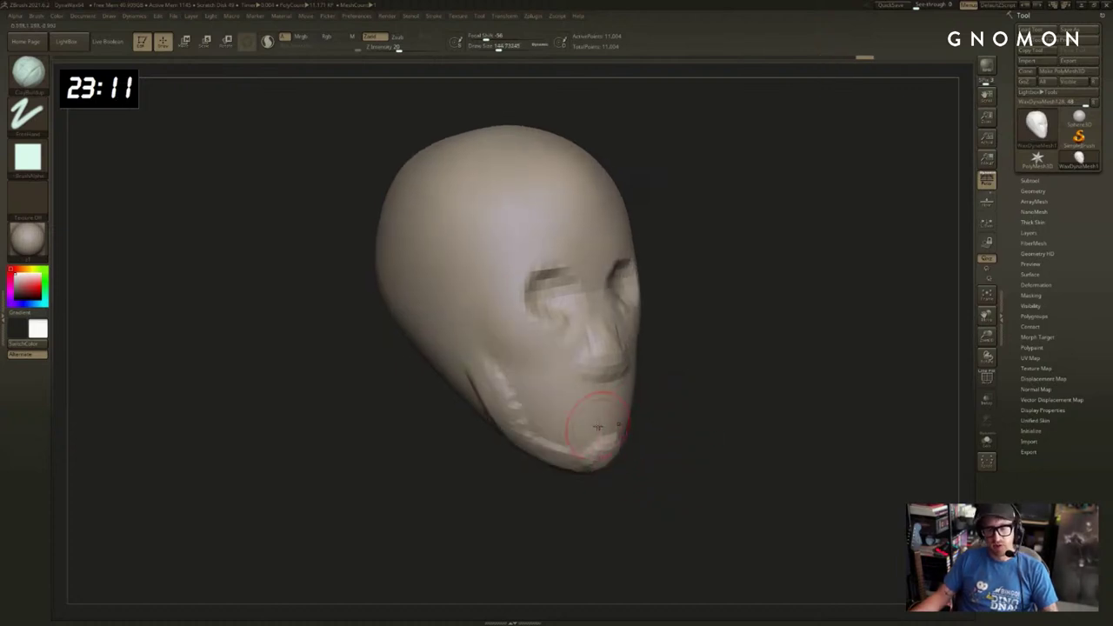
Enlarge the brush and rework the side of the jaw, undoing the last stroke.
mouse_move(772, 374)
left_mouse_down()
mouse_move(834, 385)
mouse_move(870, 375)
mouse_move(827, 372)
mouse_move(805, 412)
mouse_move(832, 425)
mouse_move(823, 432)
left_mouse_up()
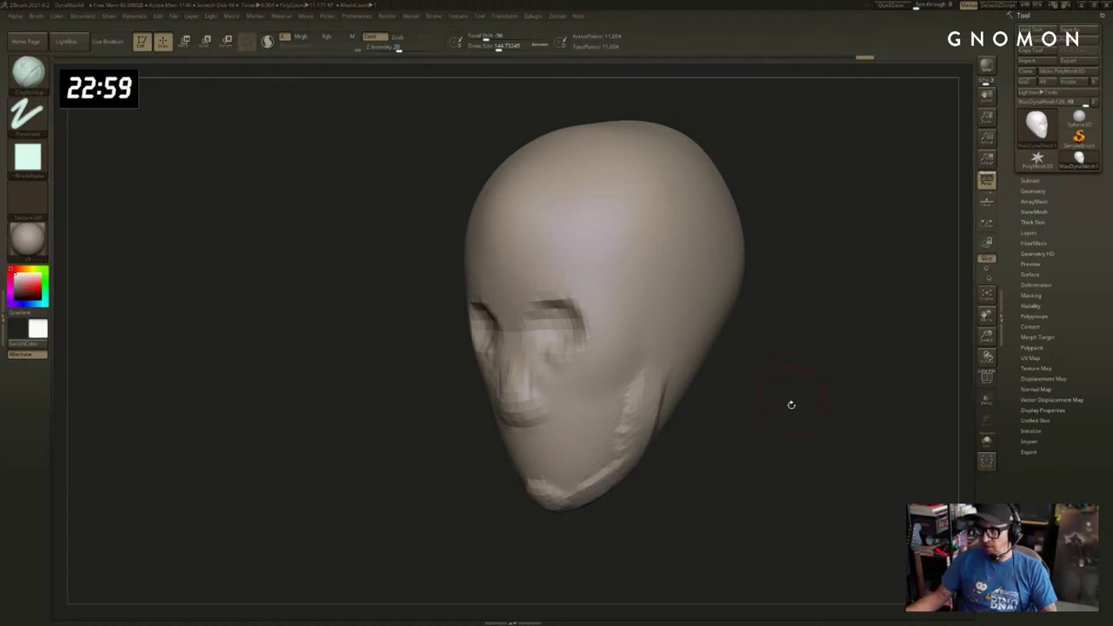
mouse_move(791, 404)
left_mouse_down()
mouse_move(808, 405)
mouse_move(740, 405)
mouse_move(745, 365)
mouse_move(647, 330)
left_mouse_up()
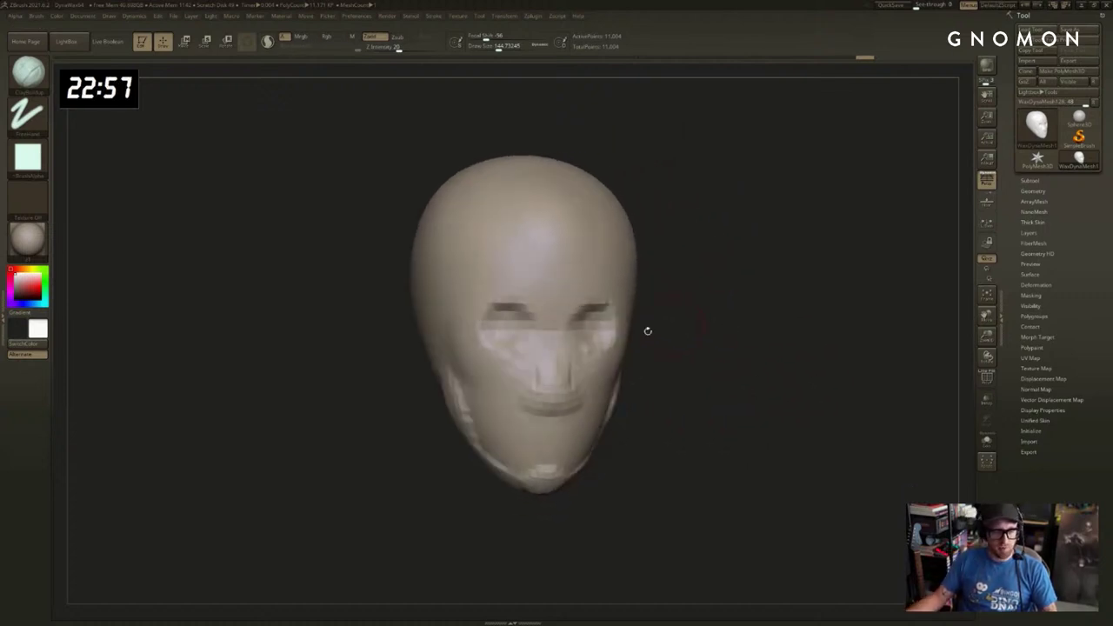
key("s")
mouse_move(429, 429)
left_mouse_down()
mouse_move(476, 428)
mouse_move(487, 415)
left_mouse_up()
mouse_move(469, 370)
left_mouse_down()
mouse_move(479, 408)
mouse_move(445, 434)
left_mouse_up()
key("ctrl+z")
Build up the cheekbone from below the eye socket toward the temple with ClayBuildup, smoothing the cheek.
mouse_move(755, 373)
left_mouse_down()
mouse_move(822, 376)
mouse_move(658, 398)
mouse_move(609, 419)
mouse_move(622, 406)
mouse_move(616, 399)
left_mouse_up()
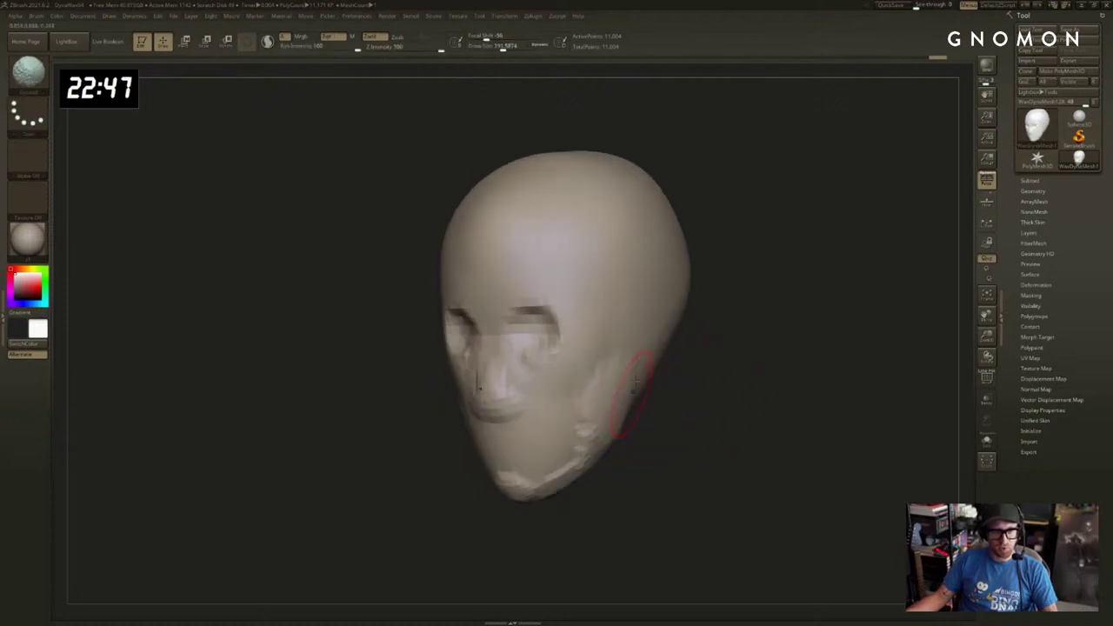
left_click_drag(565, 358, 551, 370, "shift")
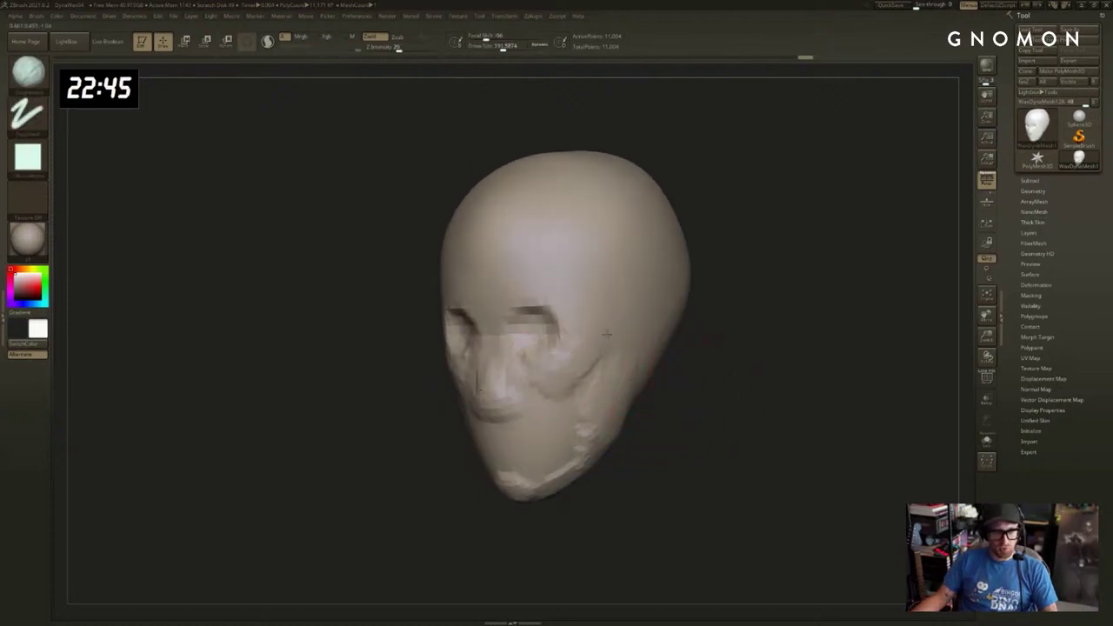
left_click_drag(606, 334, 611, 330)
mouse_move(578, 362)
left_mouse_down("shift")
mouse_move(561, 374)
mouse_move(623, 313)
left_mouse_up("shift")
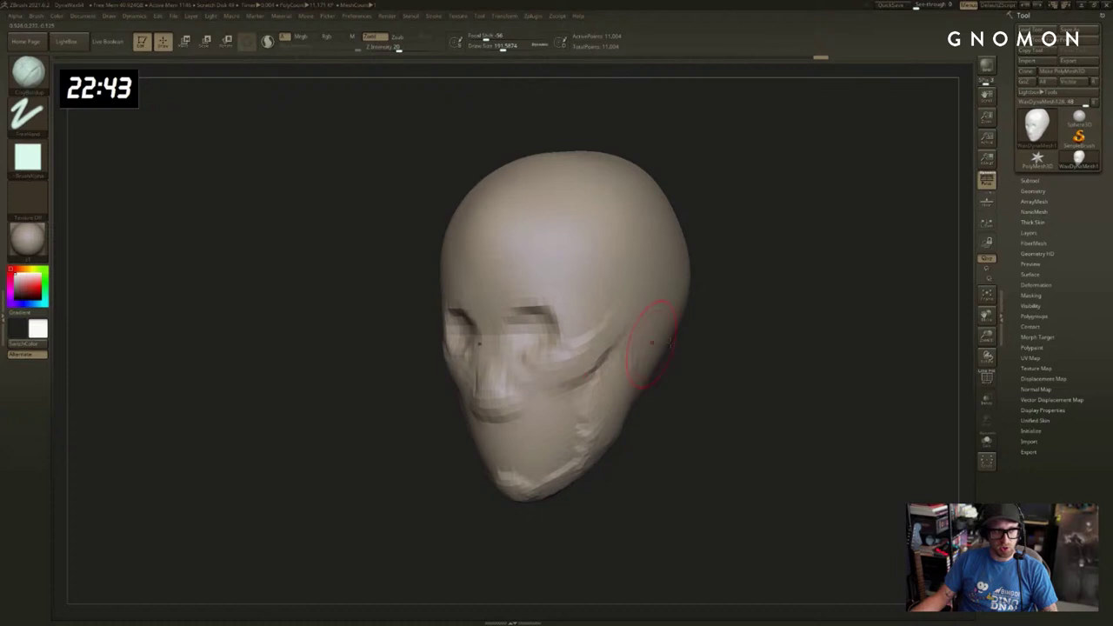
left_click_drag(700, 337, 787, 346)
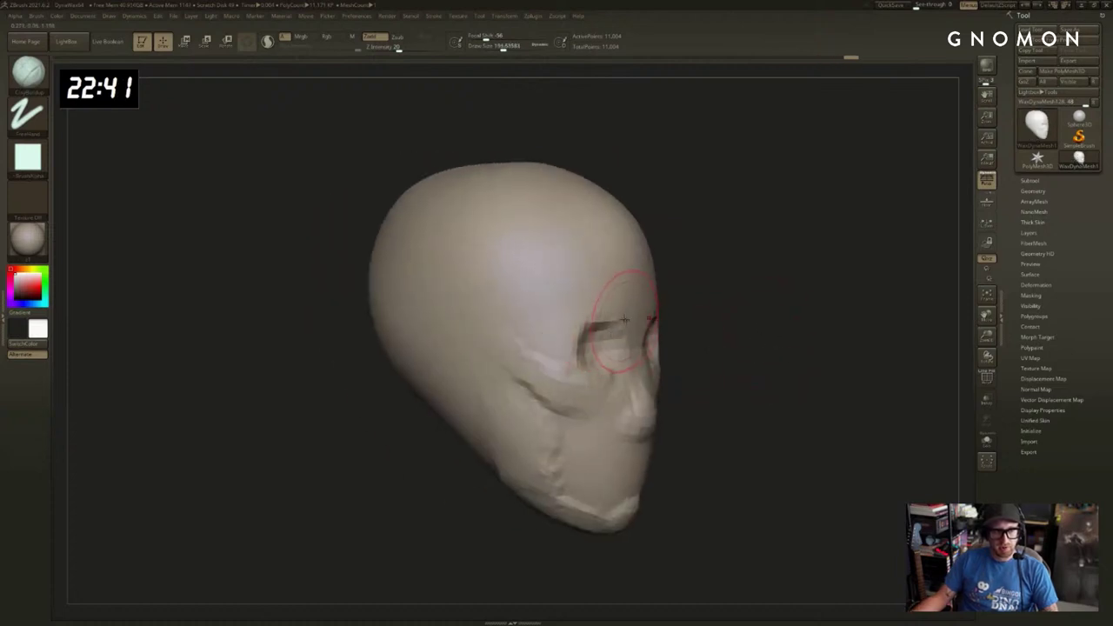
Pull the outer edges of the eye sockets into shape with a large SnakeHook brush.
left_click_drag(681, 337, 711, 335)
key("b")
key("s")
key("h")
key("s")
left_click_drag(706, 337, 729, 339)
left_click_drag(580, 352, 567, 352)
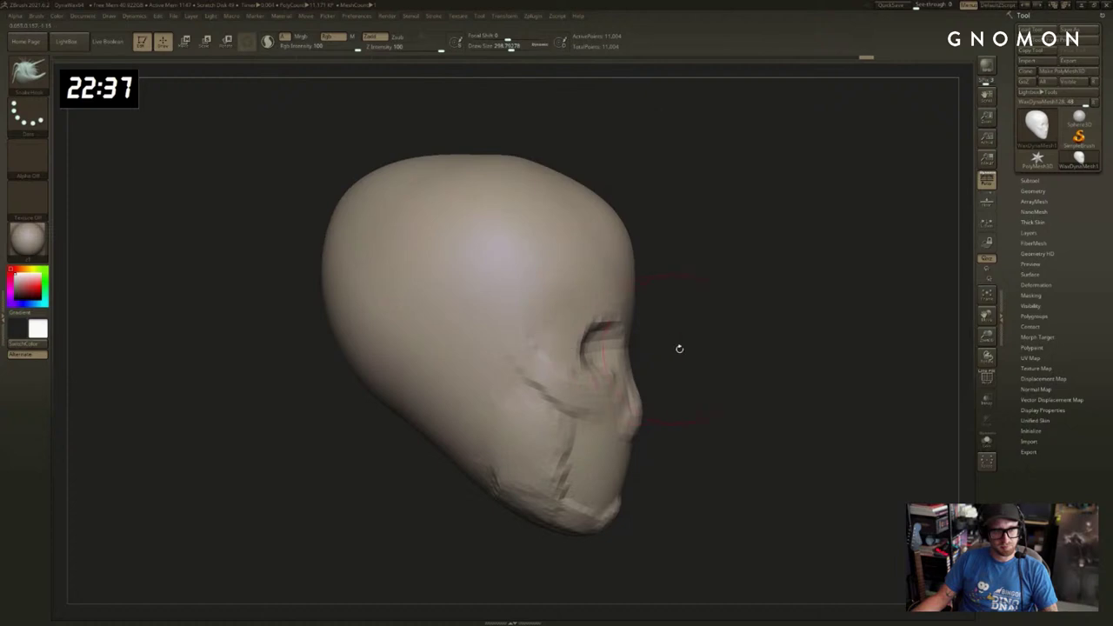
mouse_move(679, 349)
left_mouse_down()
mouse_move(773, 330)
mouse_move(867, 343)
mouse_move(613, 334)
left_mouse_up()
left_click_drag(514, 315, 494, 329)
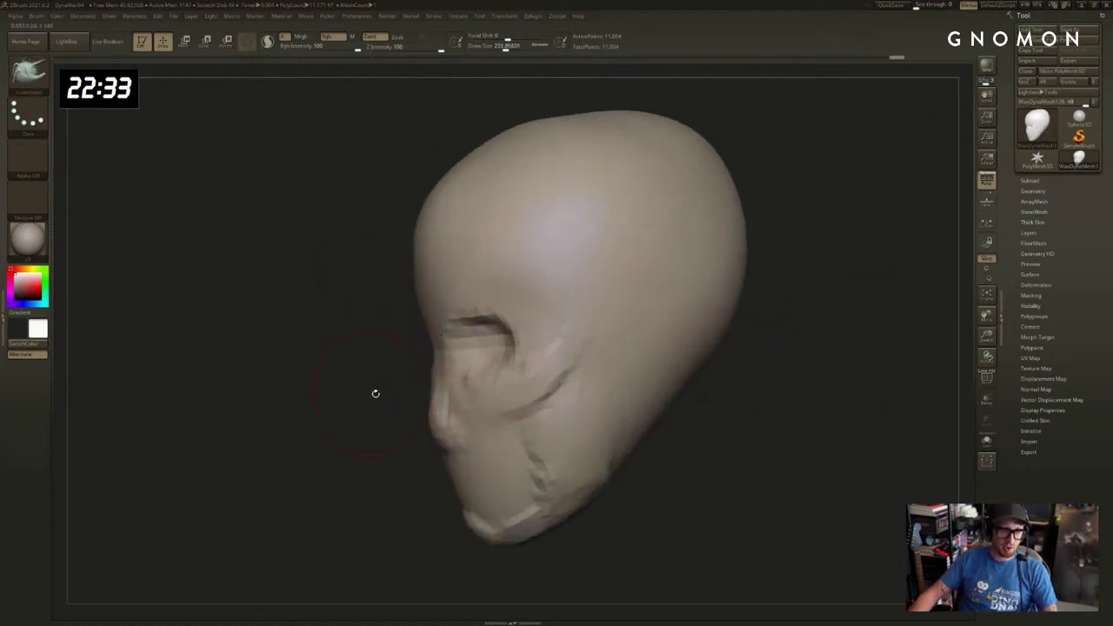
Build up the cheek form running diagonally down beside the nose with ClayBuildup.
left_click_drag(376, 393, 450, 342)
key("b")
key("c")
key("b")
left_click_drag(350, 379, 421, 380)
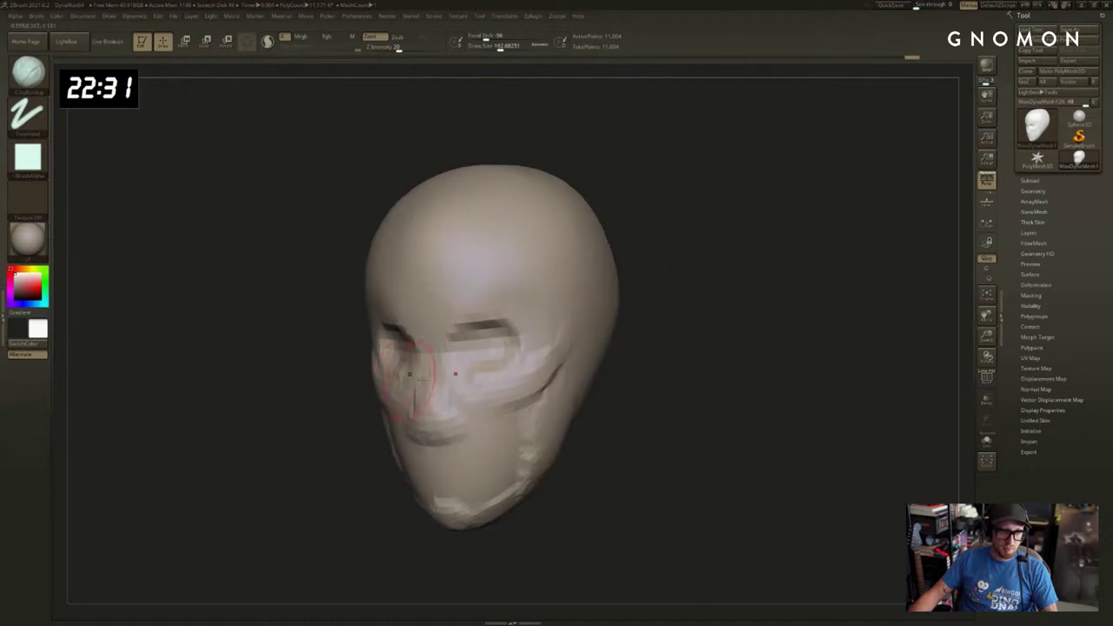
left_click_drag(552, 408, 421, 416)
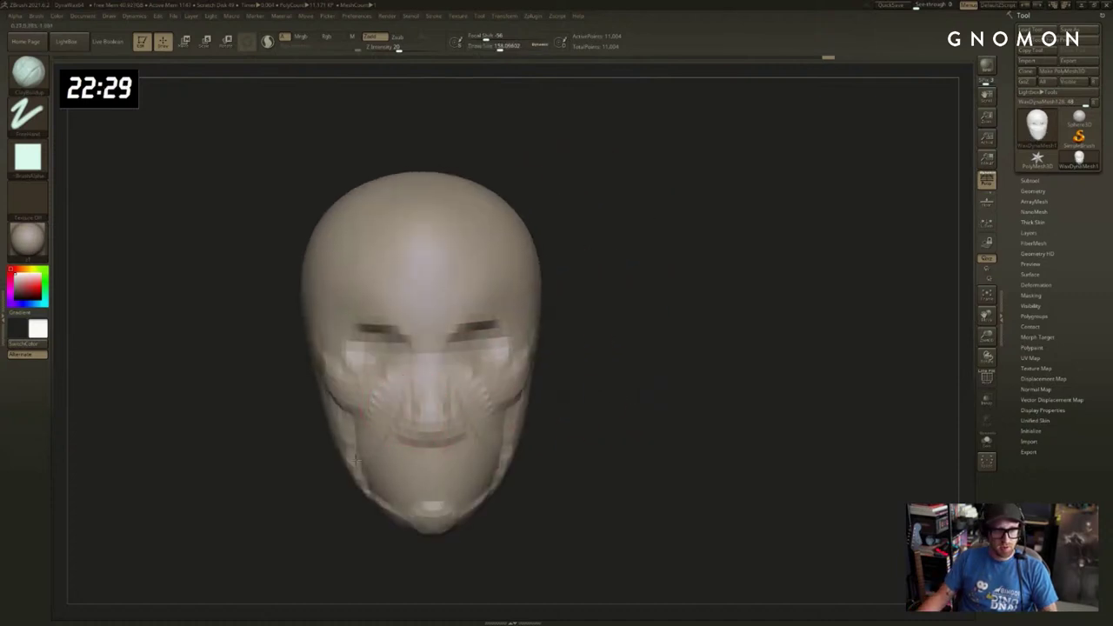
mouse_move(356, 461)
left_mouse_down()
mouse_move(333, 484)
mouse_move(483, 456)
left_mouse_up()
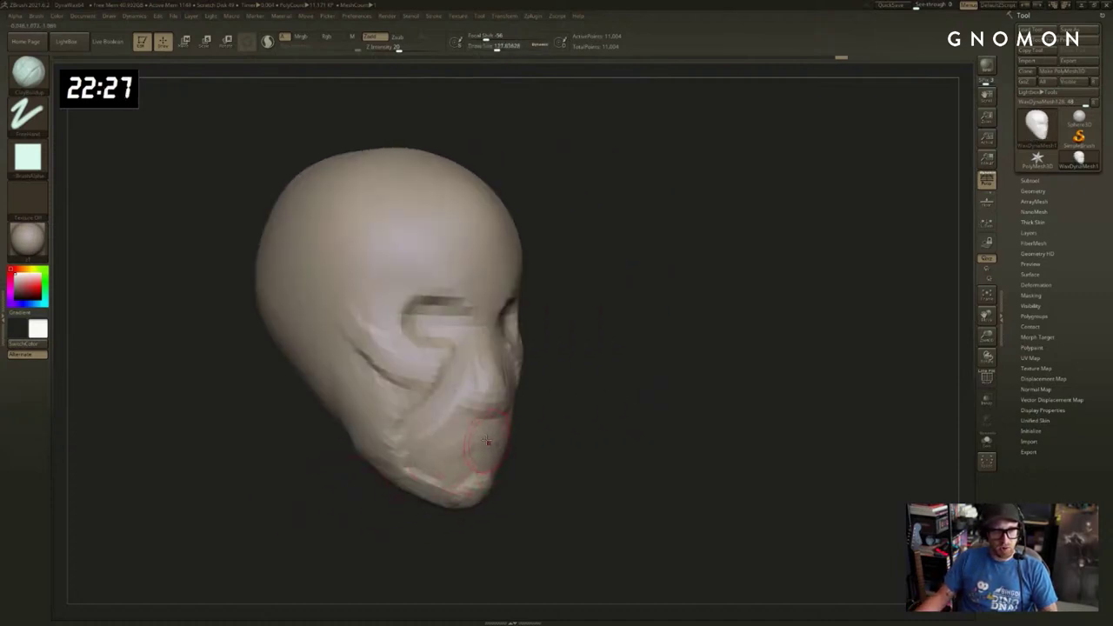
Smooth the base of the nose and pull the nose tip forward with the Move brush.
key("shift")
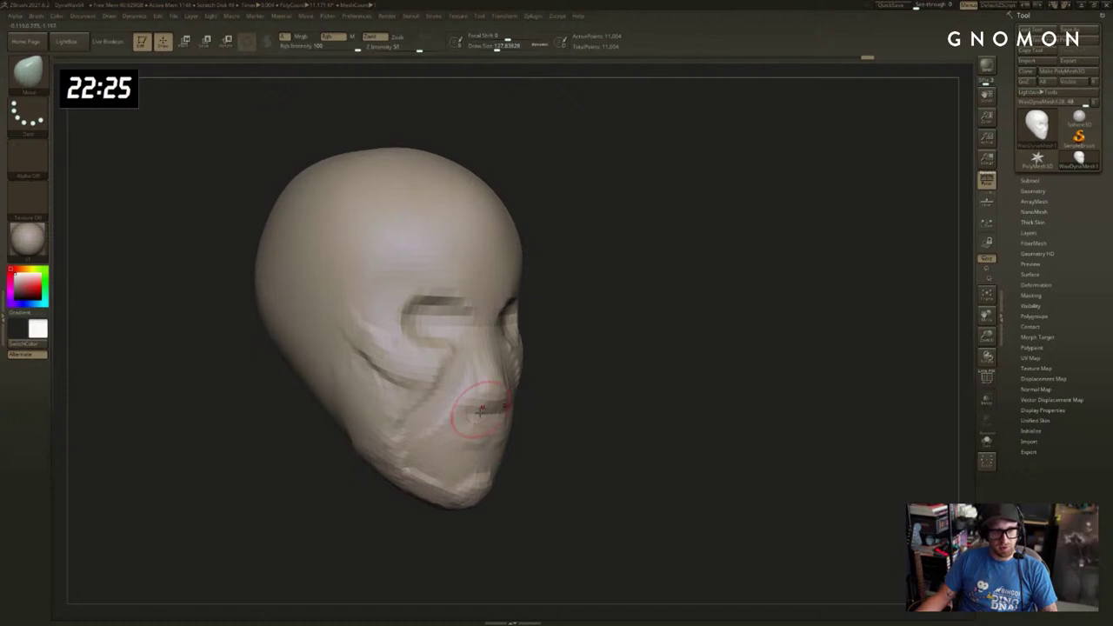
left_click_drag(469, 411, 500, 409, "shift")
left_click_drag(612, 411, 518, 412)
mouse_move(453, 421)
right_mouse_down()
mouse_move(494, 405)
mouse_move(464, 402)
mouse_move(696, 430)
mouse_move(777, 414)
mouse_move(760, 397)
mouse_move(779, 415)
right_mouse_up()
left_click_drag(779, 415, 785, 414)
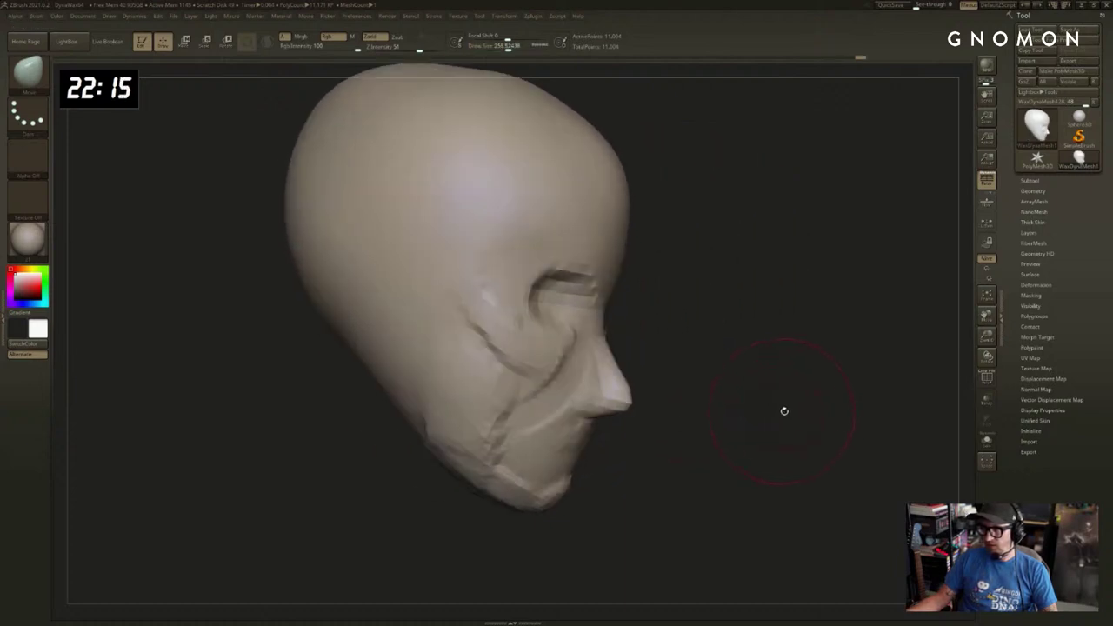
right_click_drag(784, 411, 702, 400)
left_click_drag(597, 415, 600, 408)
Carve the undercut beneath the nose with DamStandard and build up the nose base with ClayBuildup.
right_click_drag(695, 416, 557, 419)
key("2")
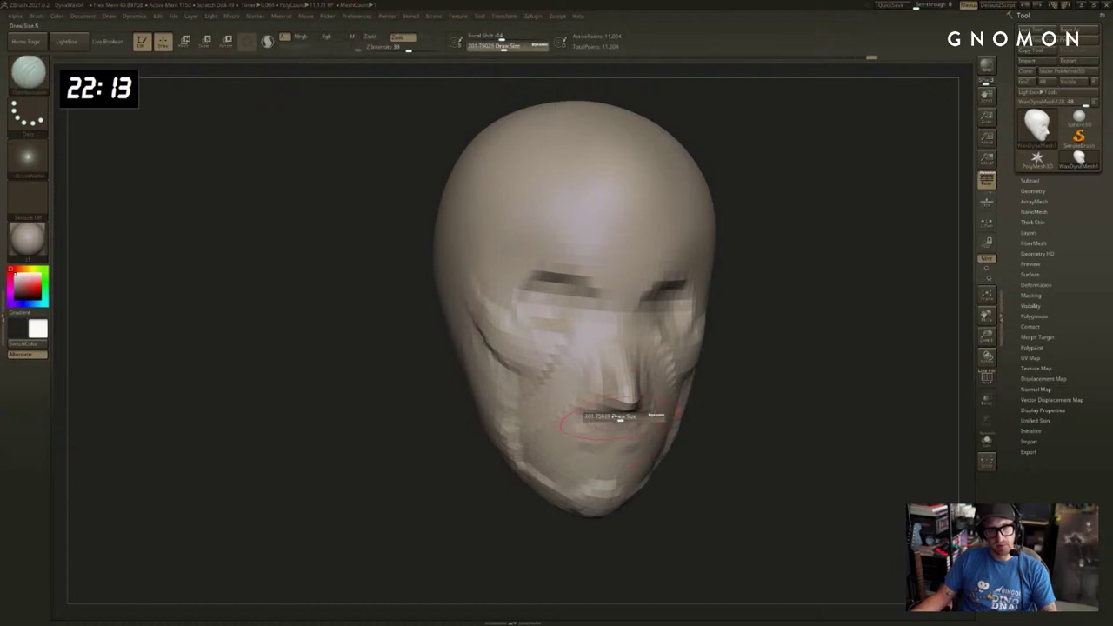
left_click_drag(619, 418, 643, 419)
right_click_drag(647, 419, 565, 419)
key("1")
left_click_drag(651, 411, 601, 405)
right_click_drag(563, 430, 638, 406)
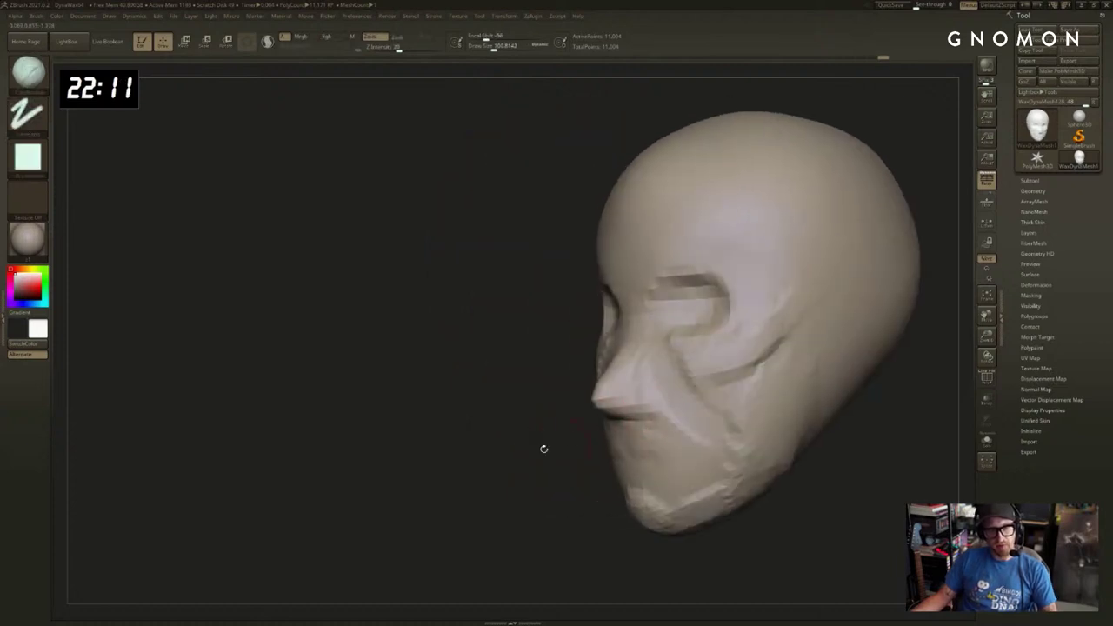
right_click_drag(543, 449, 514, 449, "shift")
right_click_drag(451, 470, 484, 480)
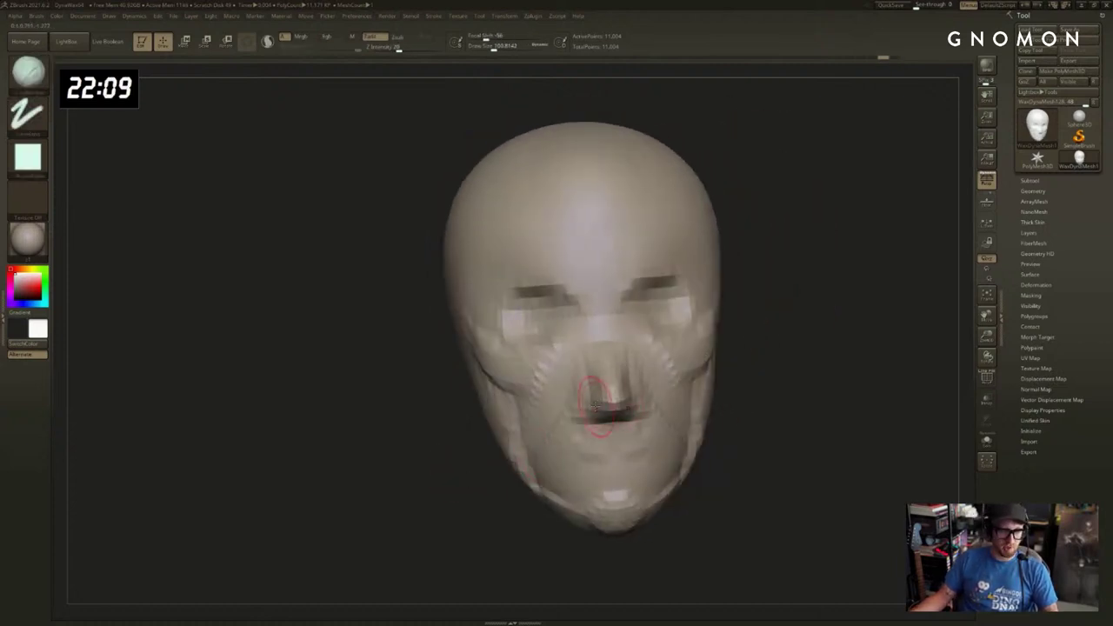
Refine the nose with DamStandard creases around its base and smooth its tip.
key("b")
key("d")
key("s")
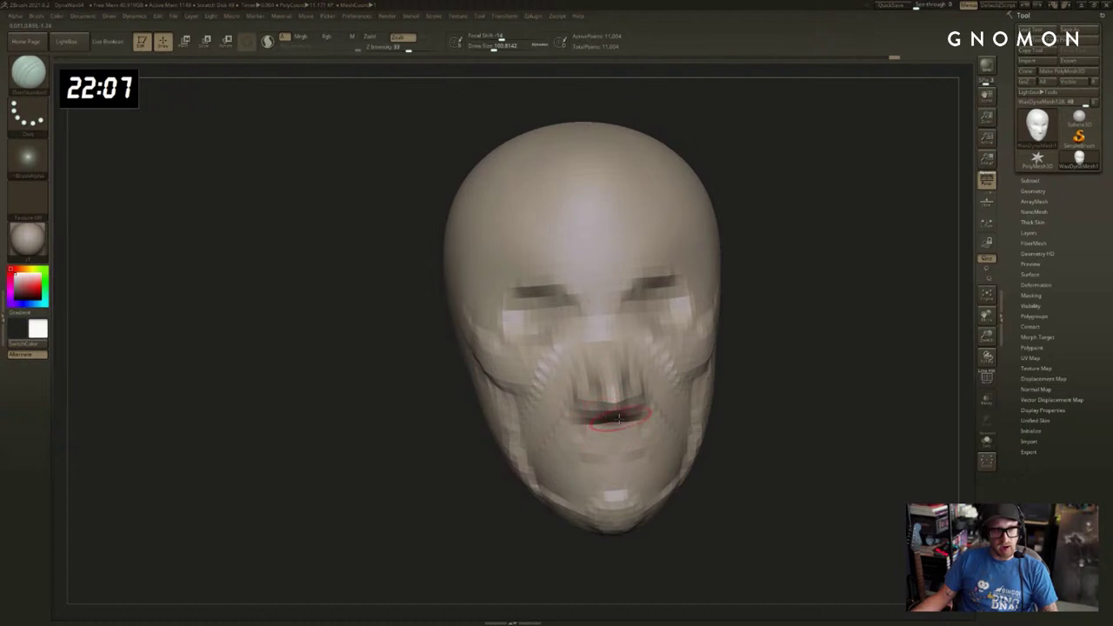
right_click_drag(535, 443, 588, 417)
key("shift")
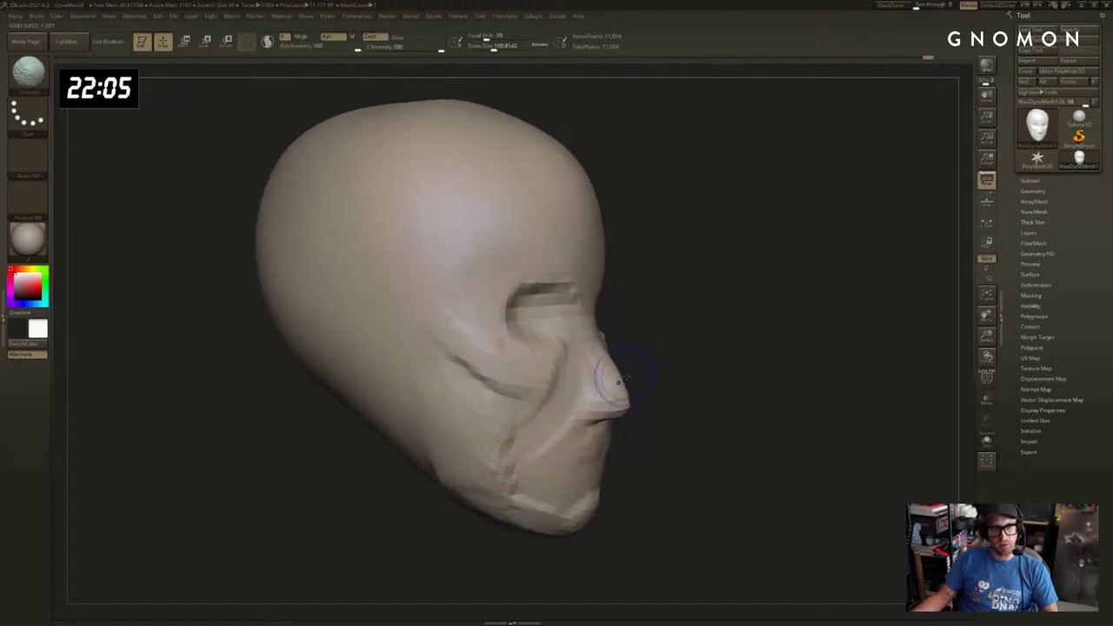
right_click_drag(619, 380, 650, 362)
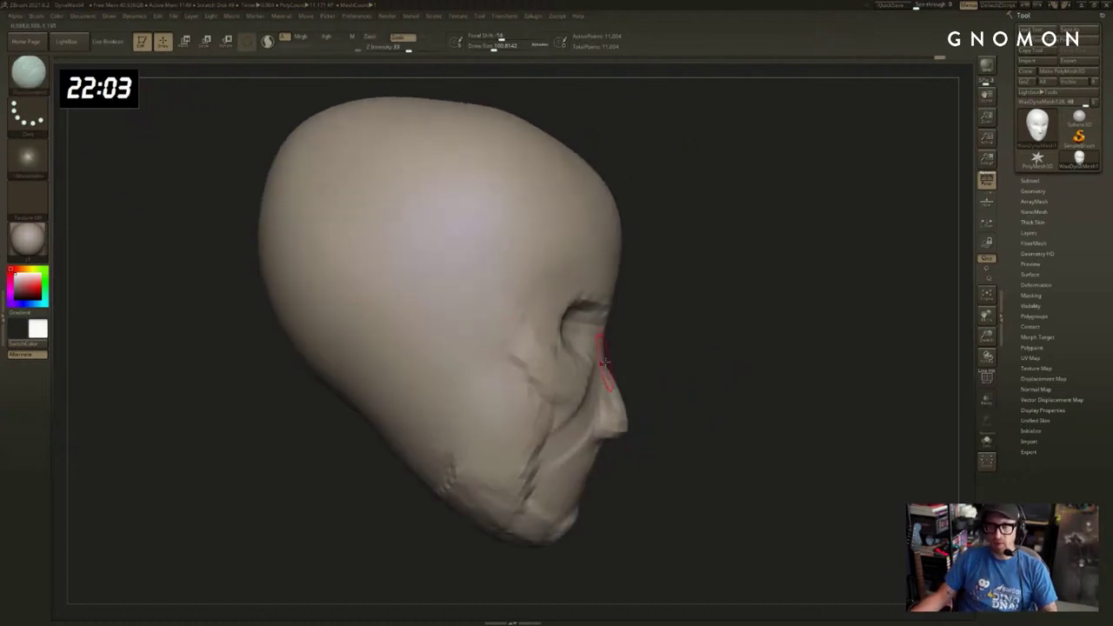
mouse_move(688, 350)
left_mouse_down()
mouse_move(701, 348)
mouse_move(675, 357)
mouse_move(707, 355)
mouse_move(694, 346)
left_mouse_up()
Sculpt the brow ridge down over the eye sockets, using a draw size of about 153.
key("b")
key("c")
key("b")
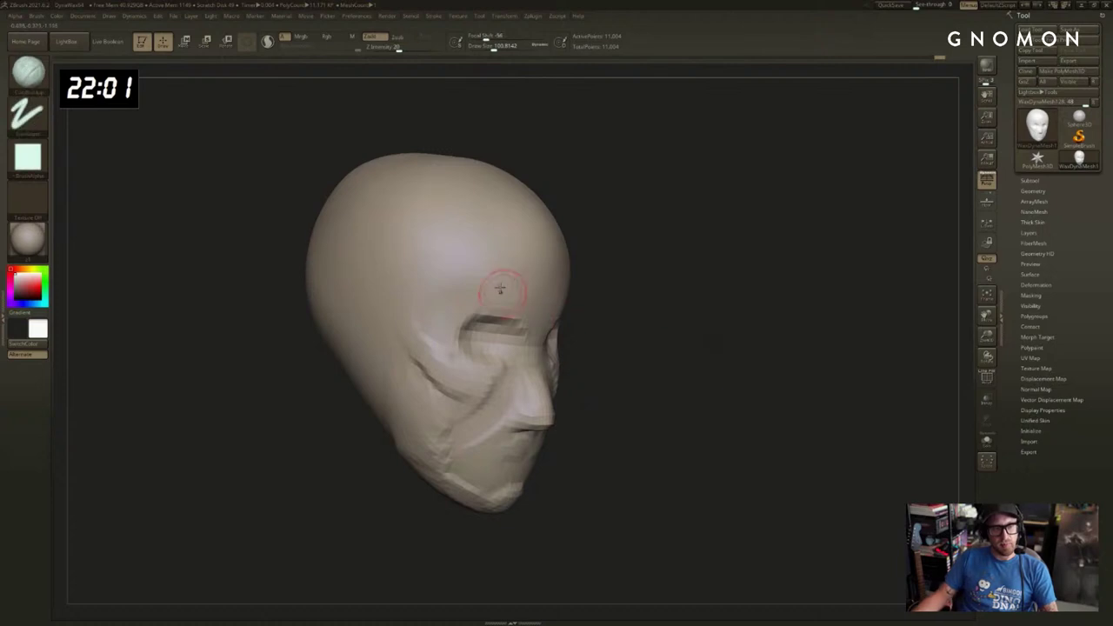
key("s")
left_click_drag(501, 289, 513, 286)
key("bracketleft")
key("bracketleft")
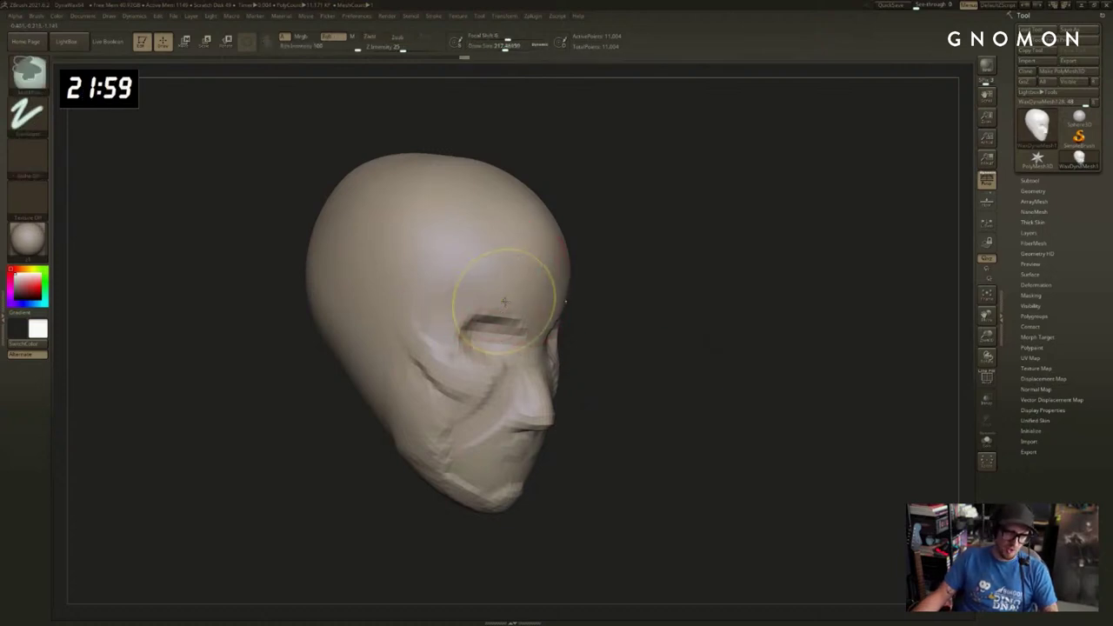
key("s")
left_click_drag(506, 302, 503, 303)
left_click_drag(513, 309, 452, 322)
left_click_drag(795, 295, 691, 294)
left_click_drag(762, 308, 687, 313)
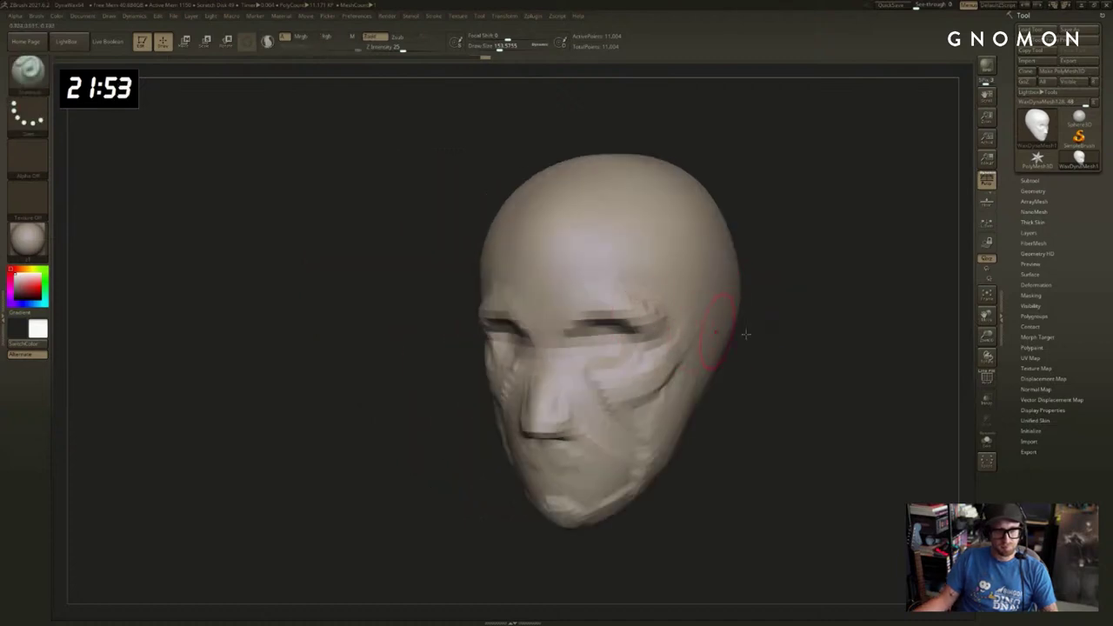
left_click_drag(745, 333, 627, 299)
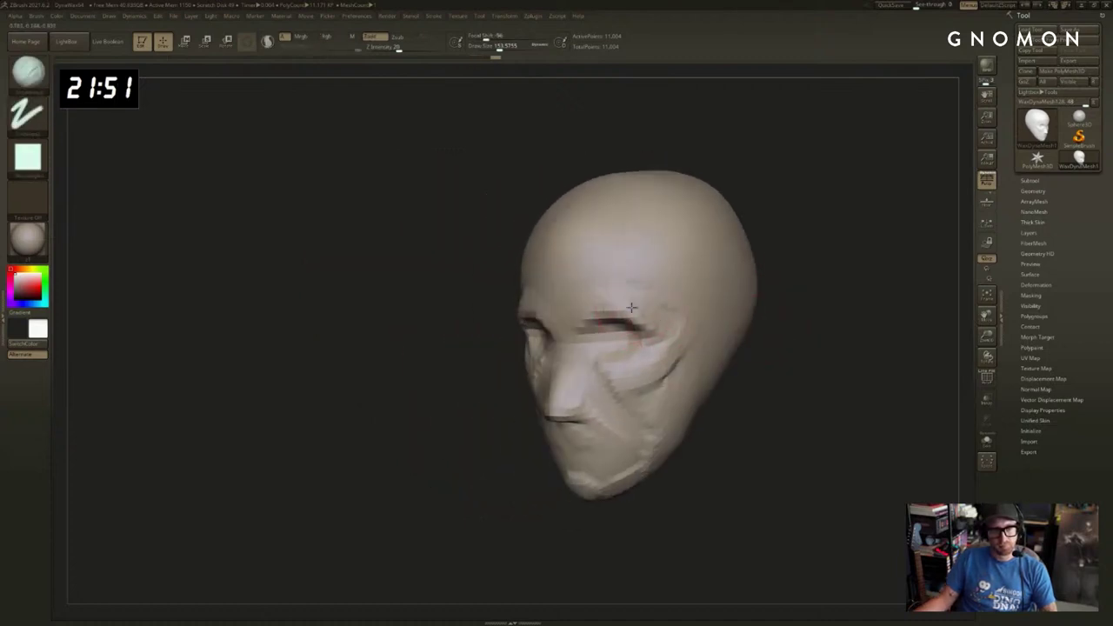
Sculpt the temple lines along the forehead with ClayBuildup and smooth the forehead with a larger brush.
left_click_drag(804, 241, 780, 262, "alt")
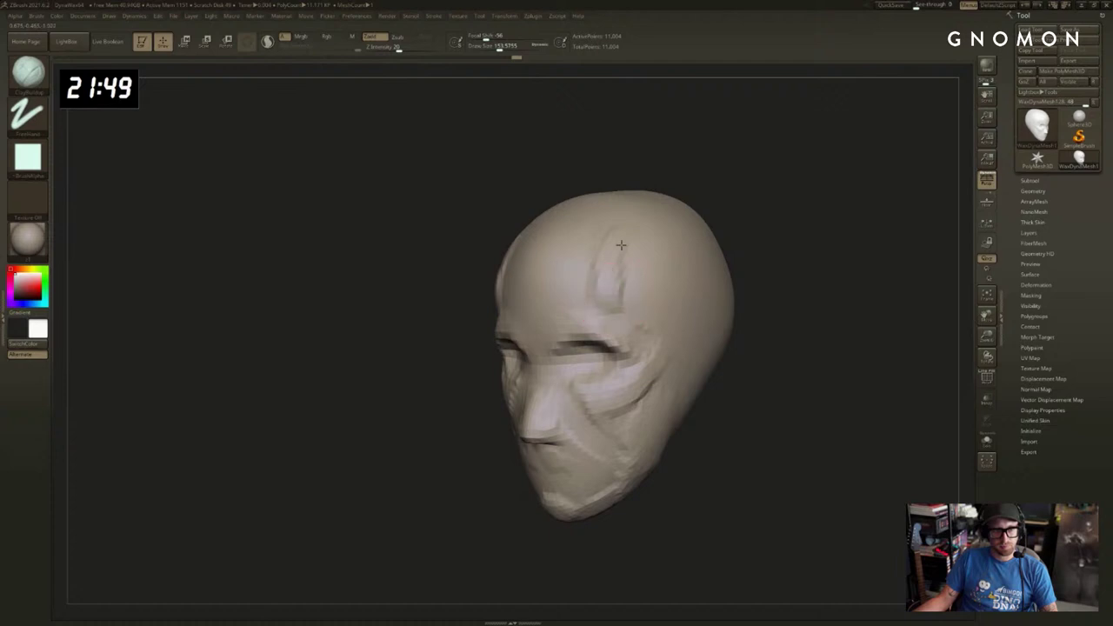
left_click_drag(408, 248, 476, 261)
key("s")
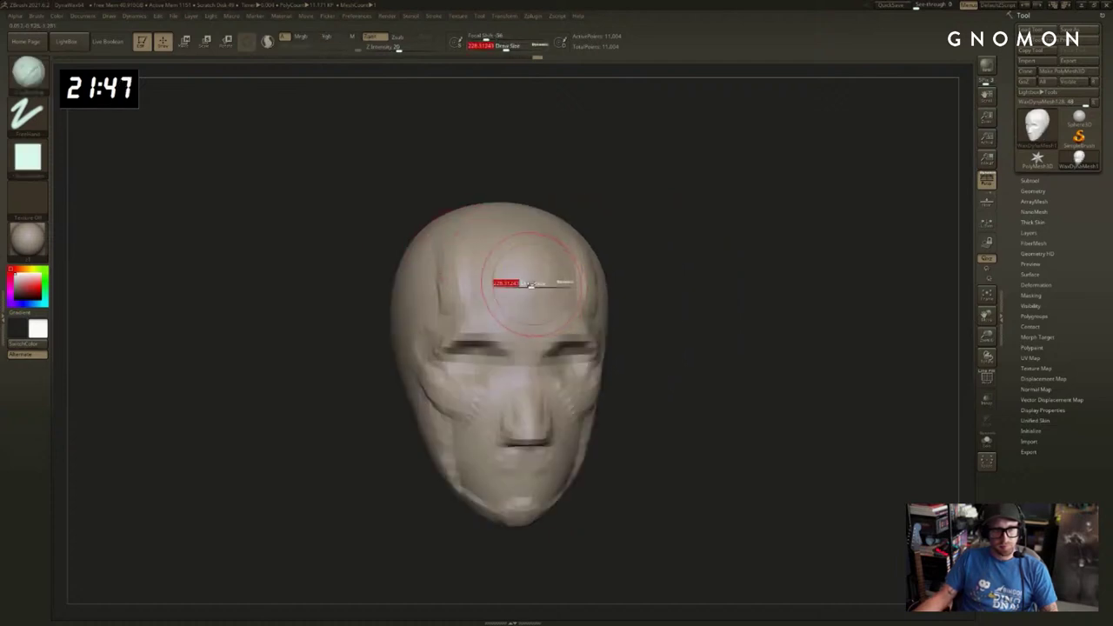
left_click_drag(686, 249, 494, 281)
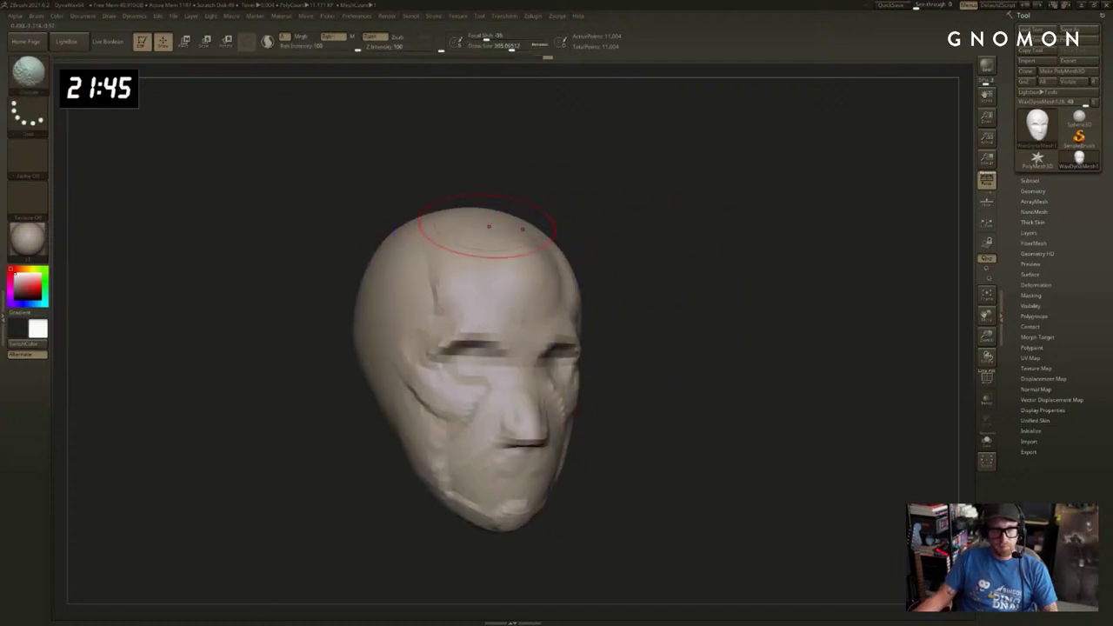
mouse_move(488, 226)
left_mouse_down()
mouse_move(479, 266)
mouse_move(510, 252)
left_mouse_up()
Reshape the forehead, brow and cranium with a large Move brush.
key("b")
key("m")
key("v")
key("s")
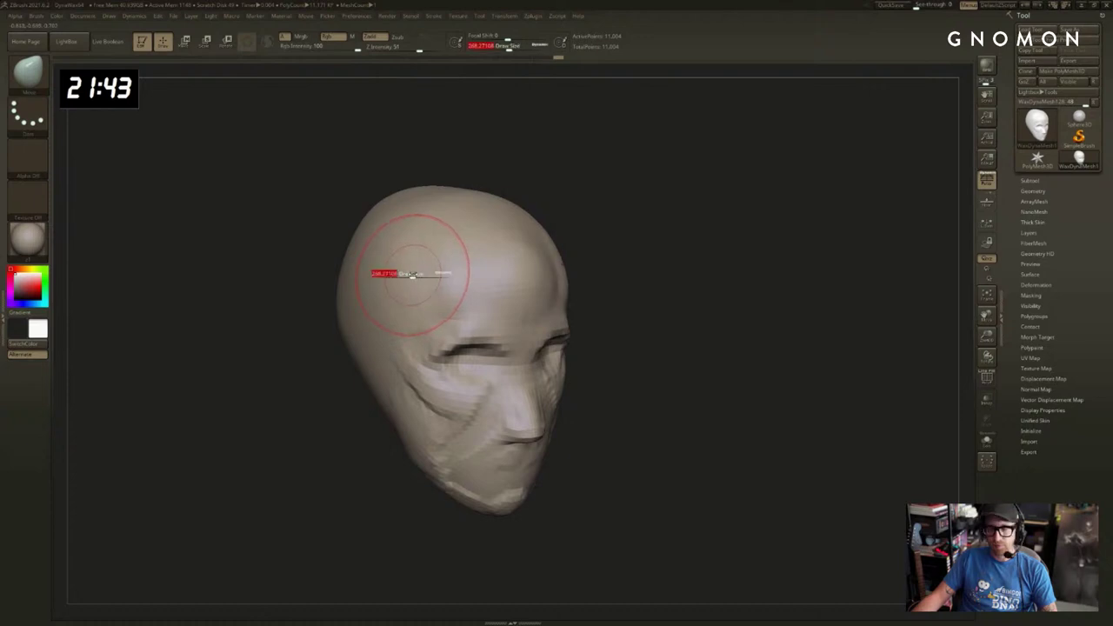
left_click_drag(412, 272, 425, 272)
mouse_move(693, 253)
left_mouse_down()
mouse_move(745, 279)
mouse_move(774, 275)
mouse_move(777, 296)
mouse_move(789, 278)
mouse_move(716, 269)
left_mouse_up()
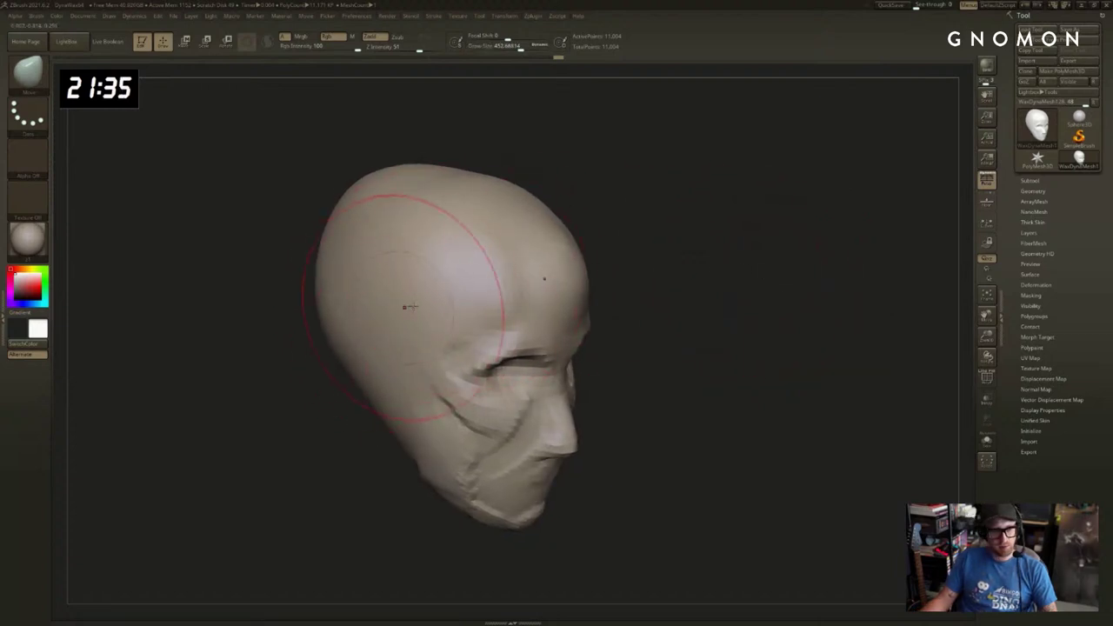
Push in the back and lower rear of the skull with the Move brush.
key("bracketright")
left_click_drag(304, 348, 357, 391)
mouse_move(280, 427)
right_mouse_down()
mouse_move(275, 438)
mouse_move(295, 369)
right_mouse_up()
key("s")
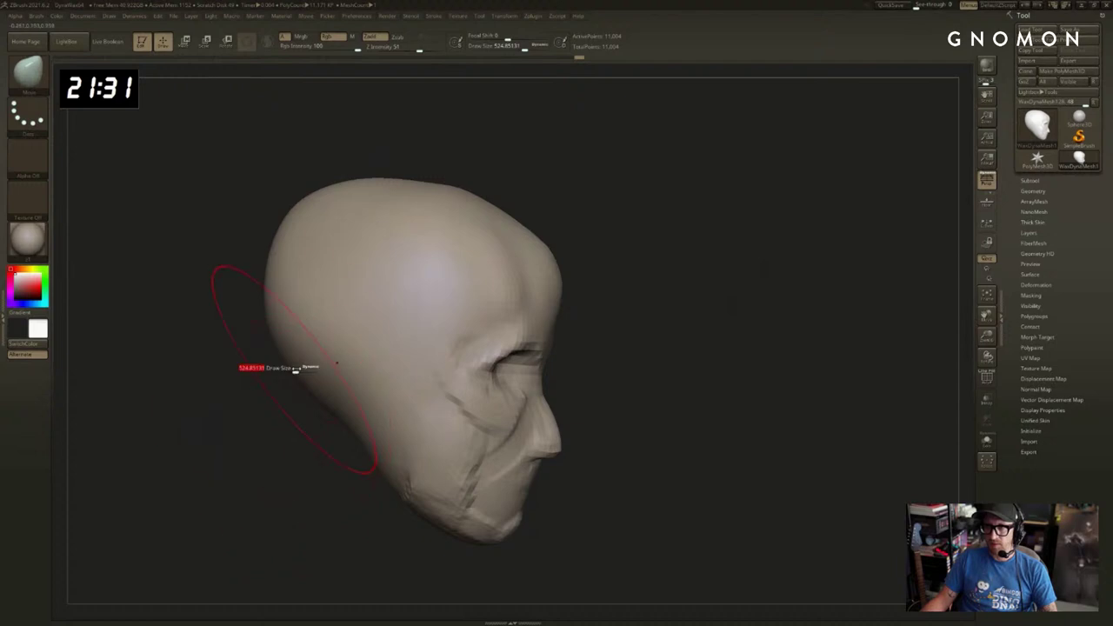
left_click_drag(272, 323, 295, 341)
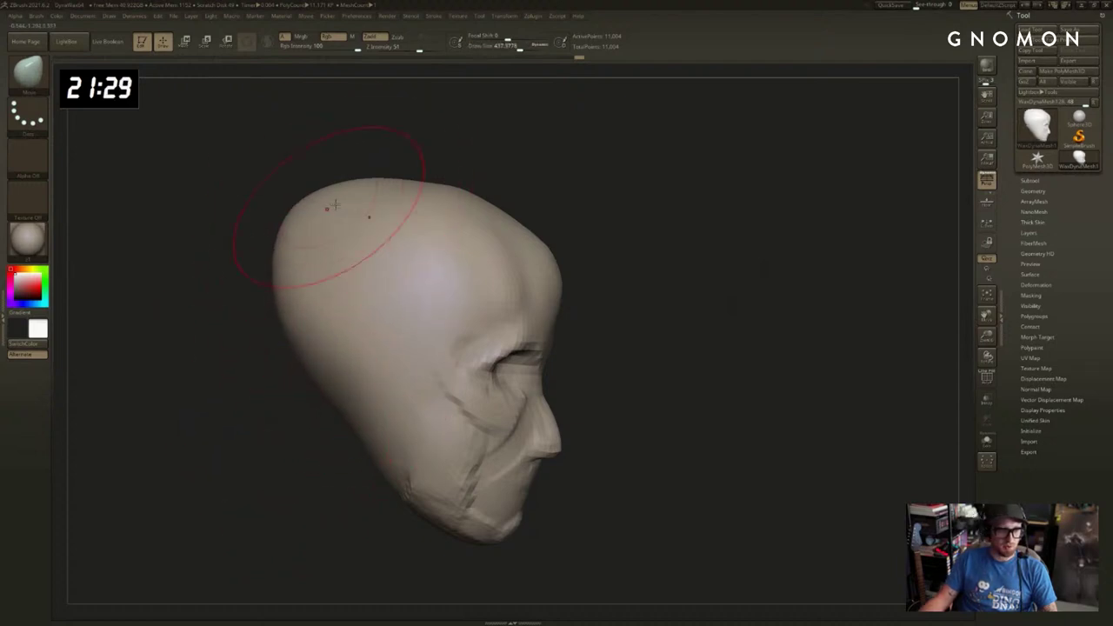
Build up the top of the skull with ClayBuildup at a draw size of about 437, undoing the last stroke.
mouse_move(715, 211)
right_mouse_down()
mouse_move(468, 191)
mouse_move(490, 197)
right_mouse_up()
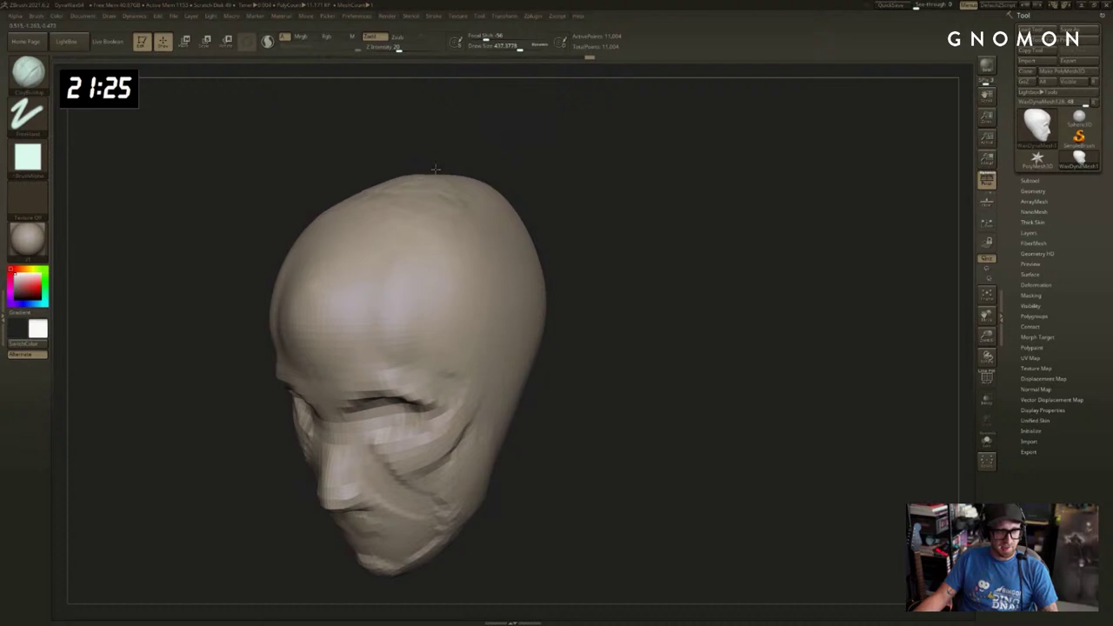
mouse_move(435, 168)
left_mouse_down()
mouse_move(409, 186)
mouse_move(433, 187)
left_mouse_up()
left_click_drag(468, 224, 499, 328)
right_click_drag(591, 321, 735, 327)
key("ctrl+z")
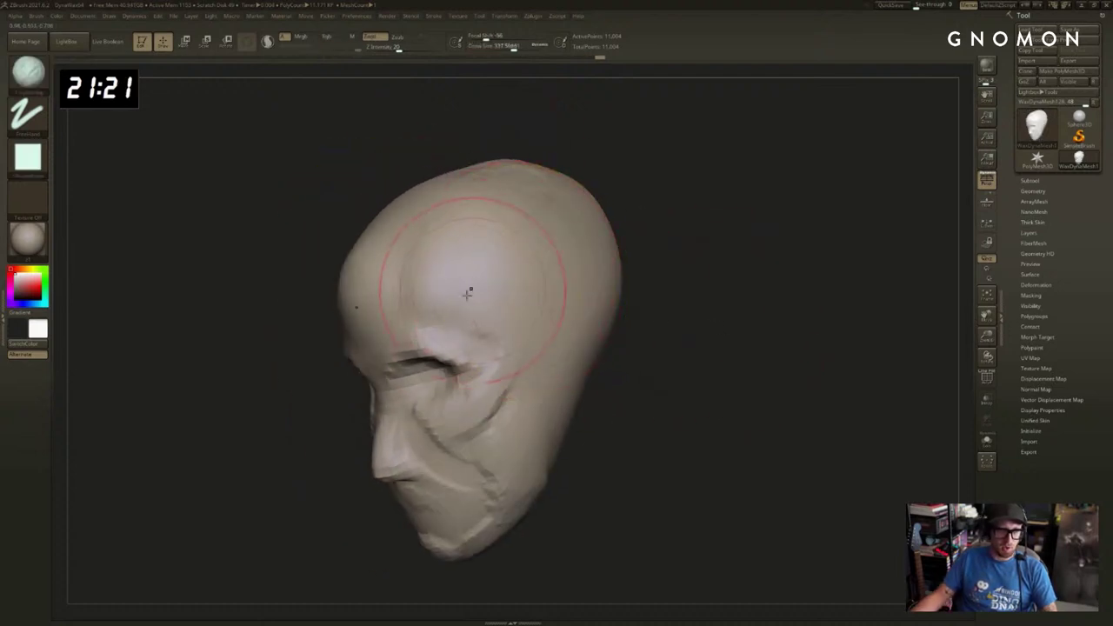
Reduce the ClayBuildup draw size and sculpt the temples and outer brow.
key("s")
left_click(469, 359)
mouse_move(569, 333)
right_mouse_down()
mouse_move(658, 339)
mouse_move(750, 310)
mouse_move(693, 327)
right_mouse_up()
right_click_drag(364, 426, 379, 398)
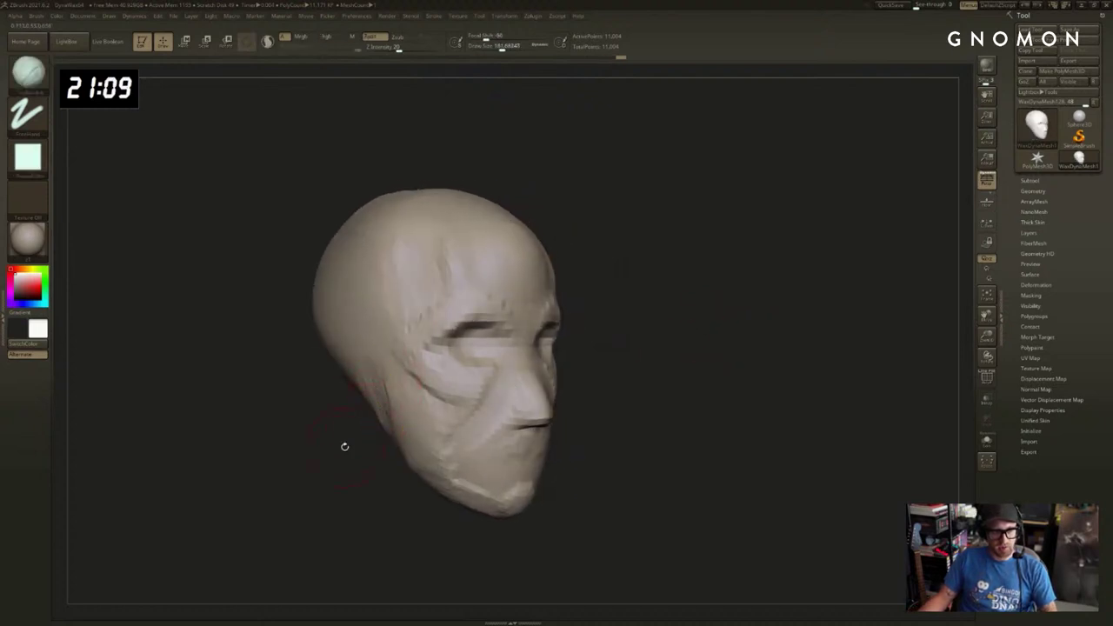
Mask the neck area on the underside and lower back of the skull.
mouse_move(343, 447)
right_mouse_down()
mouse_move(576, 375)
mouse_move(539, 366)
mouse_move(453, 385)
mouse_move(651, 339)
mouse_move(596, 293)
mouse_move(487, 313)
right_mouse_up()
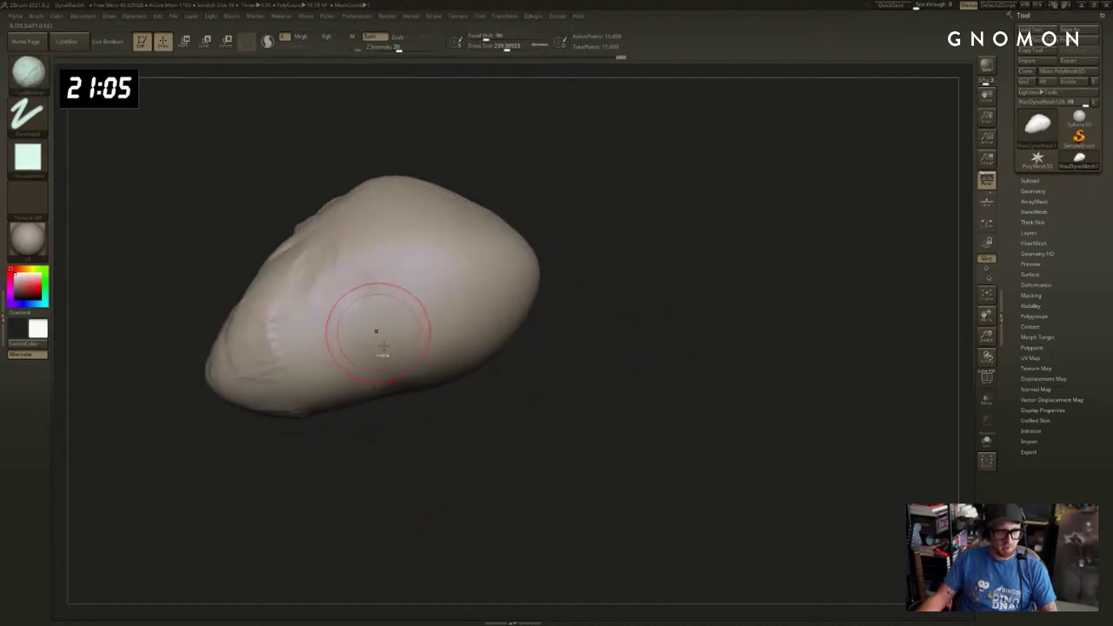
mouse_move(373, 323)
left_mouse_down("ctrl")
mouse_move(322, 365)
mouse_move(487, 304)
mouse_move(444, 355)
left_mouse_up("ctrl")
mouse_move(444, 354)
right_mouse_down()
mouse_move(527, 420)
mouse_move(548, 360)
right_mouse_up()
left_click_drag(474, 218, 528, 228, "ctrl+alt")
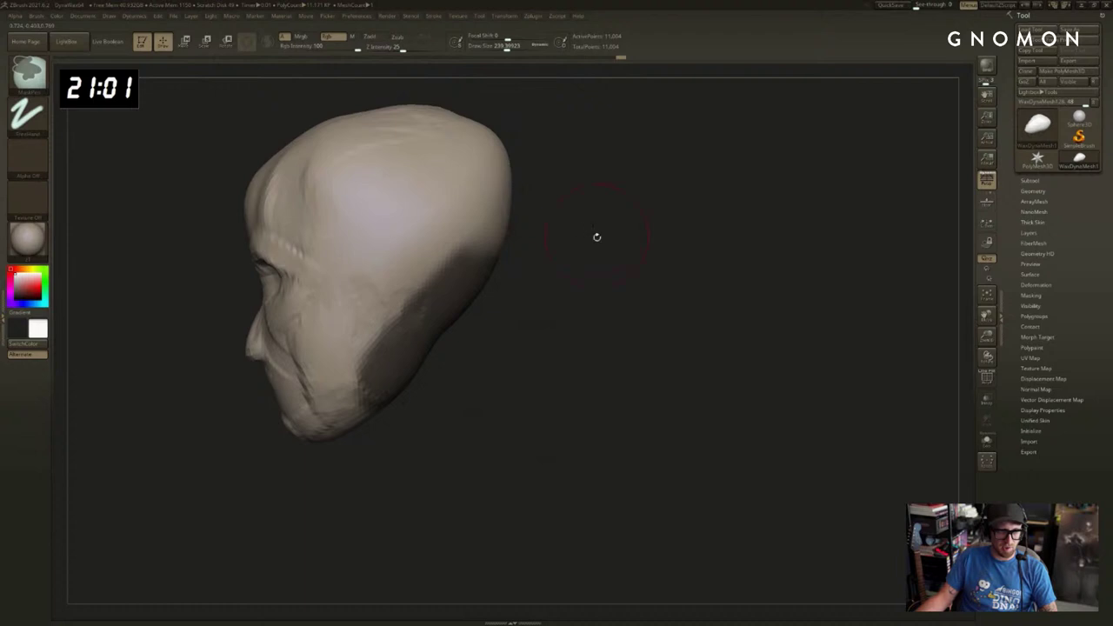
Invert the neck mask and pull the unmasked neck area down from the skull with the gizmo.
mouse_move(596, 238)
left_mouse_down()
mouse_move(530, 233)
mouse_move(614, 257)
left_mouse_up()
left_click_drag(507, 231, 587, 264, "ctrl+alt")
left_click_drag(597, 265, 585, 257)
right_click_drag(585, 256, 459, 311)
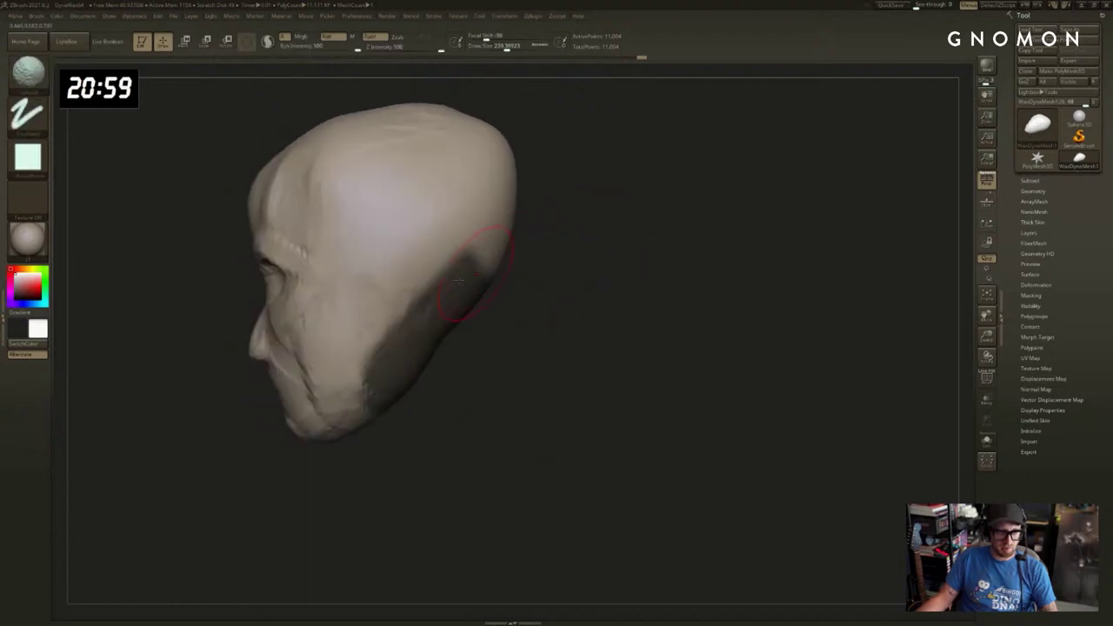
right_click_drag(596, 371, 679, 357, "alt")
key("w")
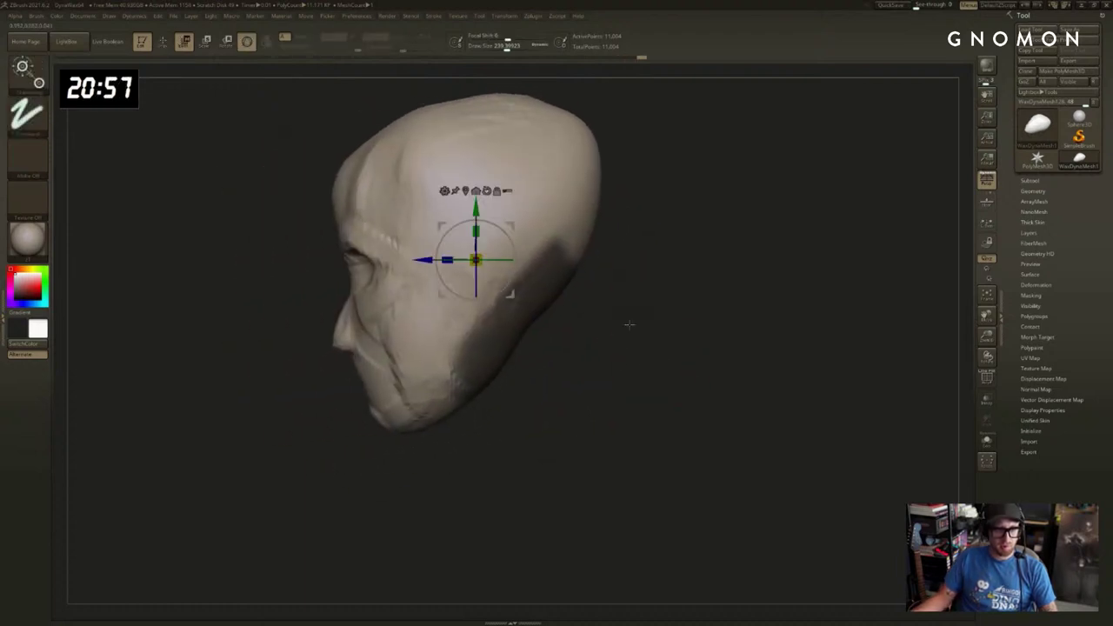
left_click(628, 322, "ctrl")
left_click_drag(498, 237, 530, 358)
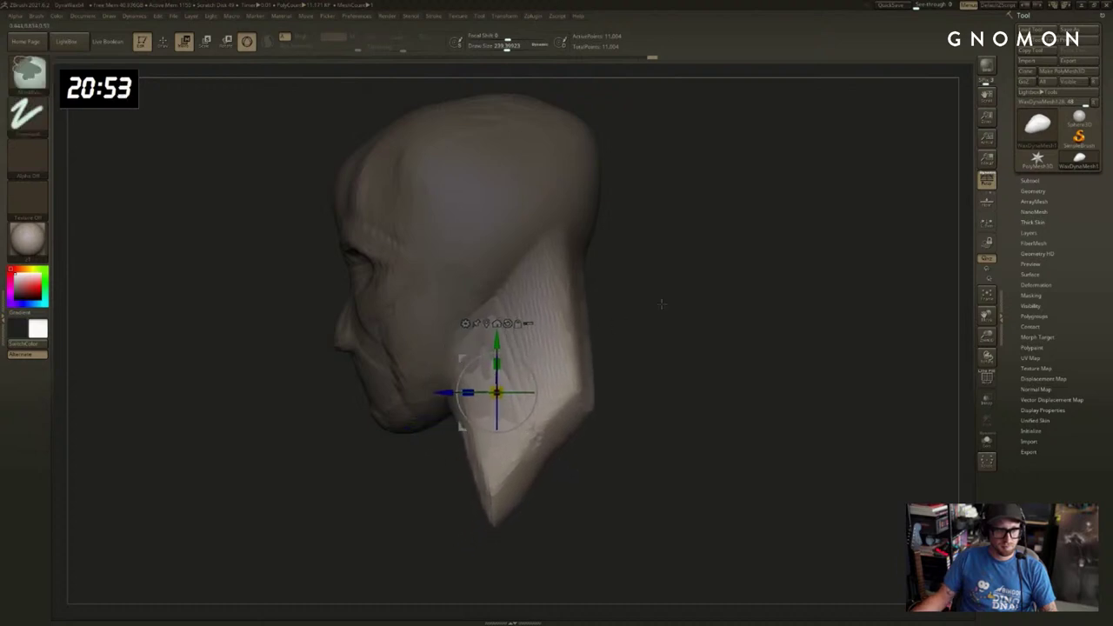
Rebuild the extended neck with DynaMesh and mask everything except its lower edge.
left_click(671, 371, "ctrl")
left_click_drag(653, 375, 715, 370)
left_click_drag(694, 378, 665, 394)
left_click_drag(615, 553, 485, 390, "ctrl")
left_click_drag(623, 382, 732, 384, "shift")
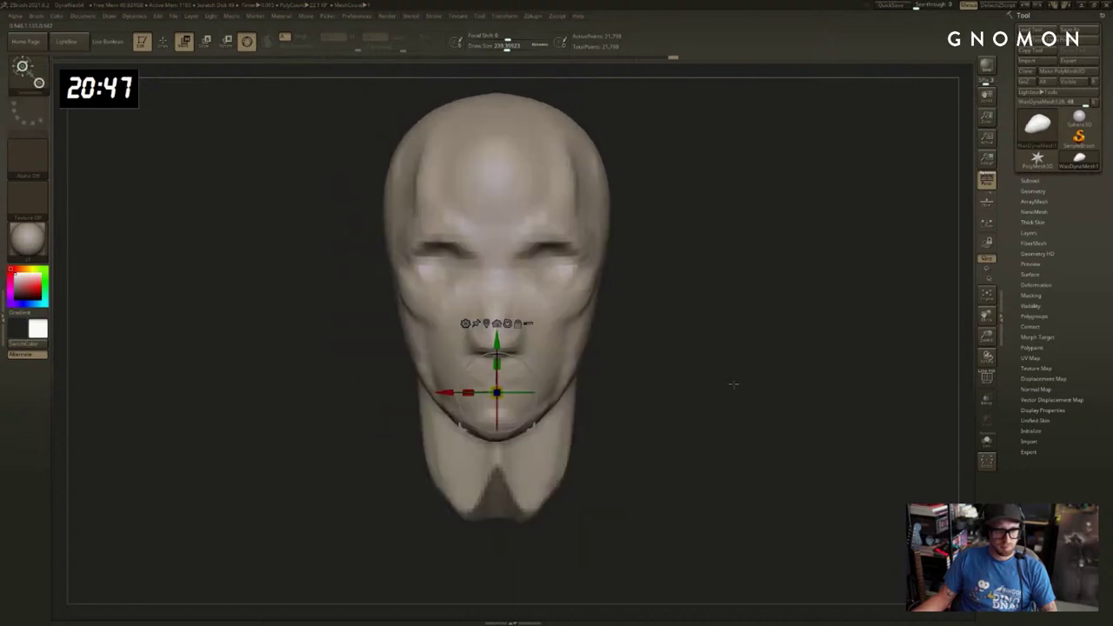
left_click(696, 401, "ctrl")
left_click_drag(668, 421, 651, 382, "alt")
left_click_drag(519, 321, 419, 362)
left_click_drag(580, 395, 562, 426)
left_click(721, 324, "ctrl")
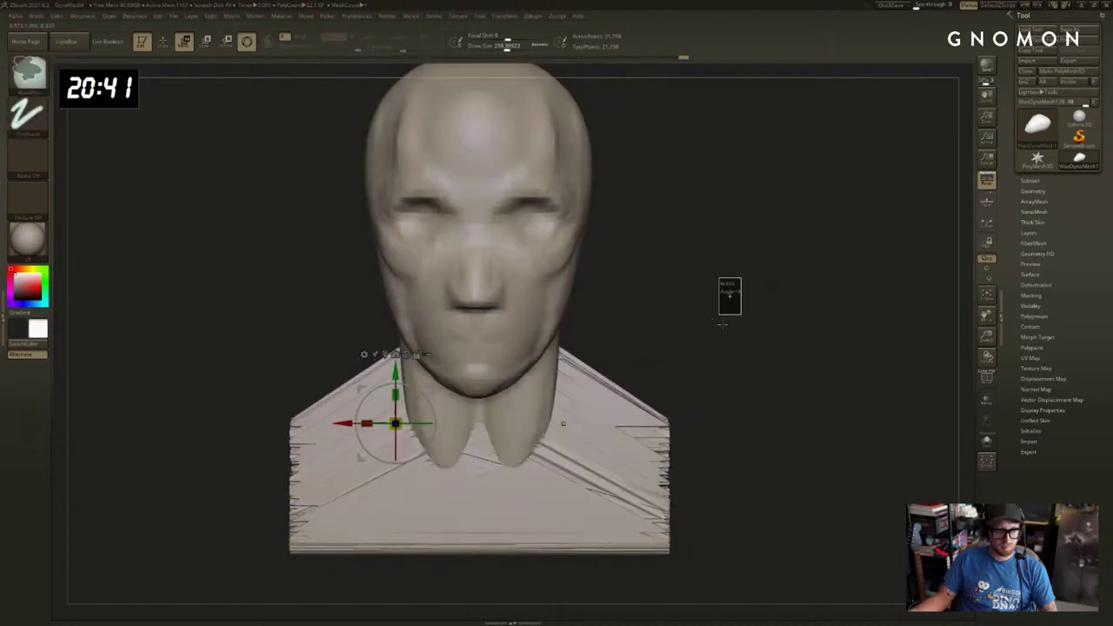
left_click_drag(724, 340, 696, 342, "ctrl")
key("ctrl+z")
key("ctrl+z")
key("ctrl+z")
key("ctrl+z")
Switch to the transpose line and stretch the unmasked lower neck edge sideways to form the shoulders.
left_click_drag(686, 243, 578, 228)
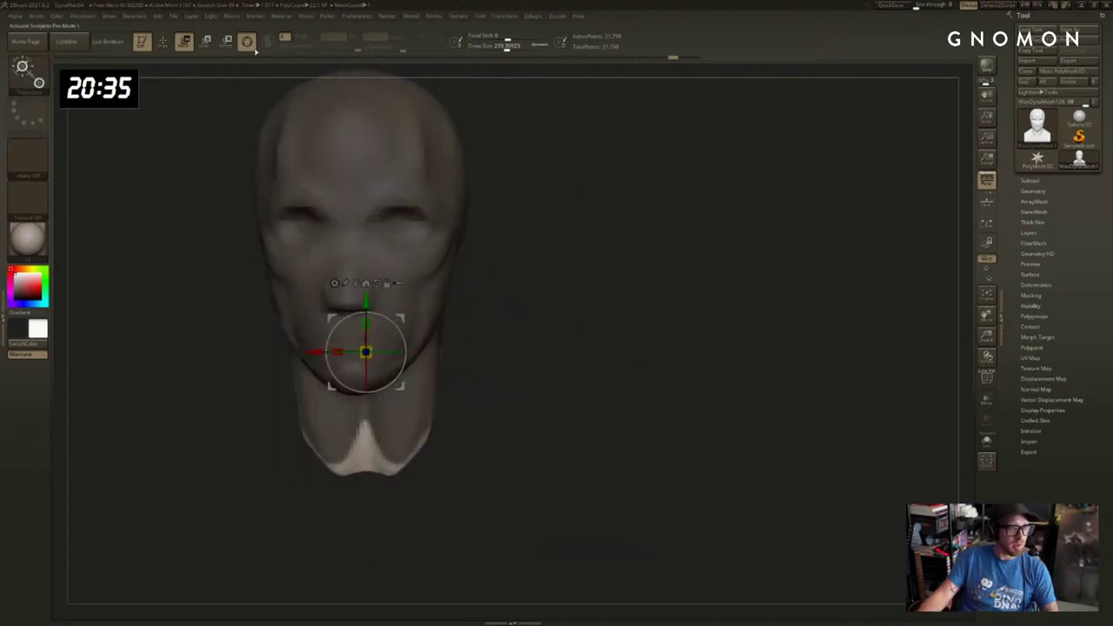
key("y")
left_click_drag(522, 266, 656, 268, "alt")
mouse_move(498, 428)
left_mouse_down("shift")
mouse_move(729, 440)
mouse_move(866, 561)
left_mouse_up("shift")
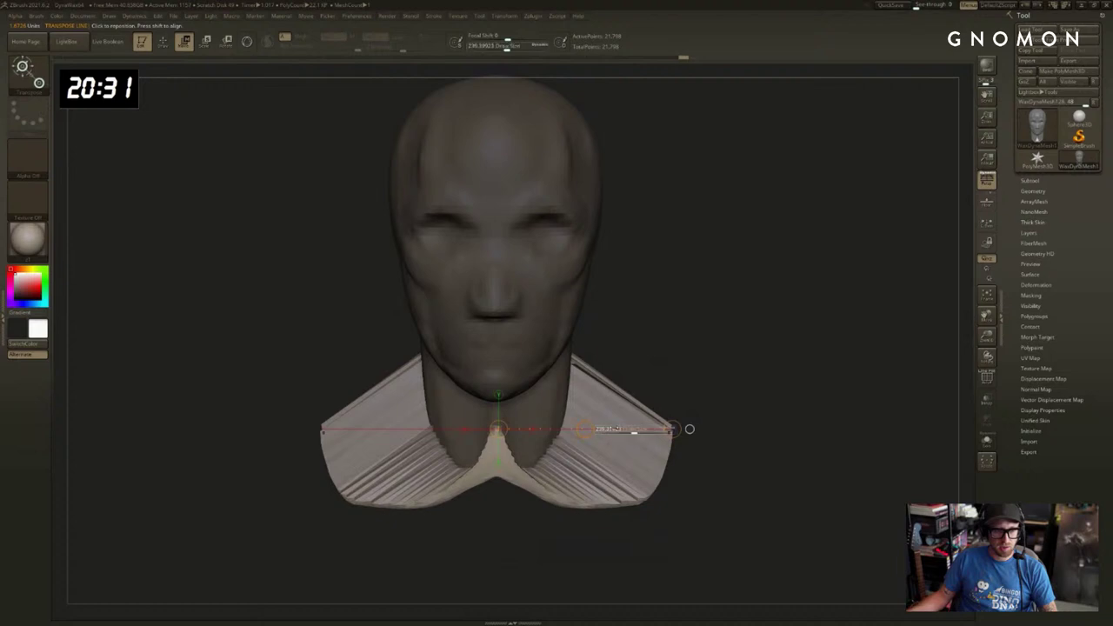
left_click_drag(585, 428, 611, 494)
left_click_drag(742, 363, 736, 365)
Stretch the shoulder base further outward with the transpose line and rebuild the mesh with DynaMesh.
left_click_drag(643, 321, 647, 431)
left_click_drag(788, 410, 654, 337)
left_click_drag(571, 434, 590, 438)
left_click_drag(729, 431, 932, 443)
left_click_drag(651, 433, 674, 433)
mouse_move(757, 310)
left_mouse_down("ctrl")
mouse_move(763, 335)
mouse_move(898, 307)
mouse_move(808, 352)
mouse_move(704, 347)
mouse_move(782, 339)
mouse_move(799, 353)
left_mouse_up("ctrl")
Blend the seam around the side and back of the neck with ClayBuildup at a draw size of about 293.
key("q")
key("s")
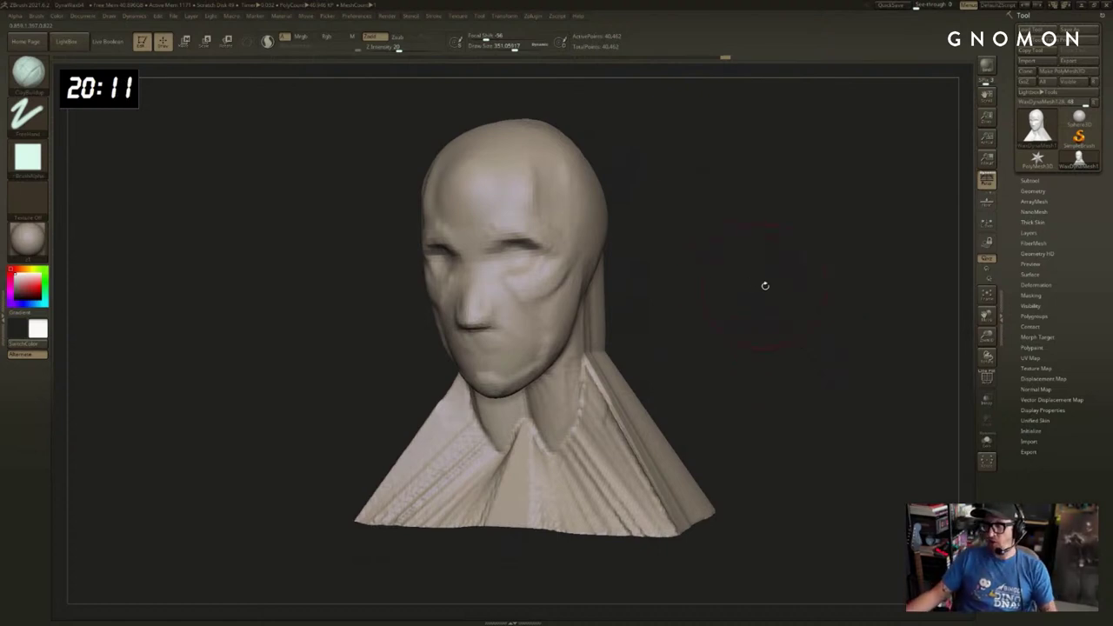
left_click_drag(765, 286, 748, 305, "alt")
mouse_move(699, 393)
left_mouse_down("alt")
mouse_move(669, 340)
mouse_move(609, 324)
mouse_move(661, 298)
left_mouse_up("alt")
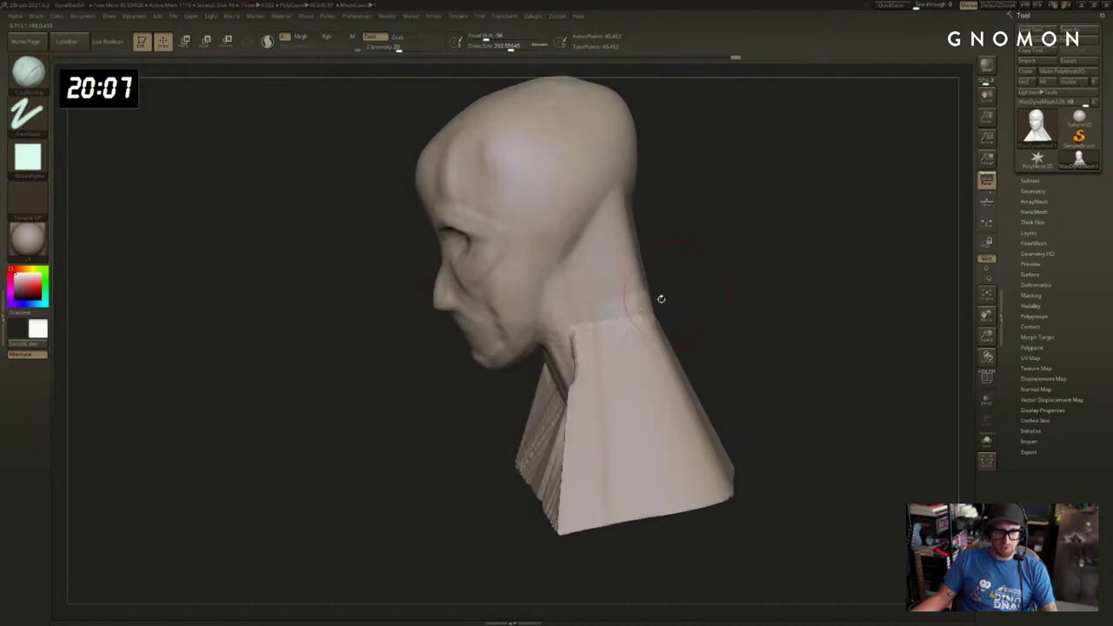
left_click_drag(712, 272, 738, 261)
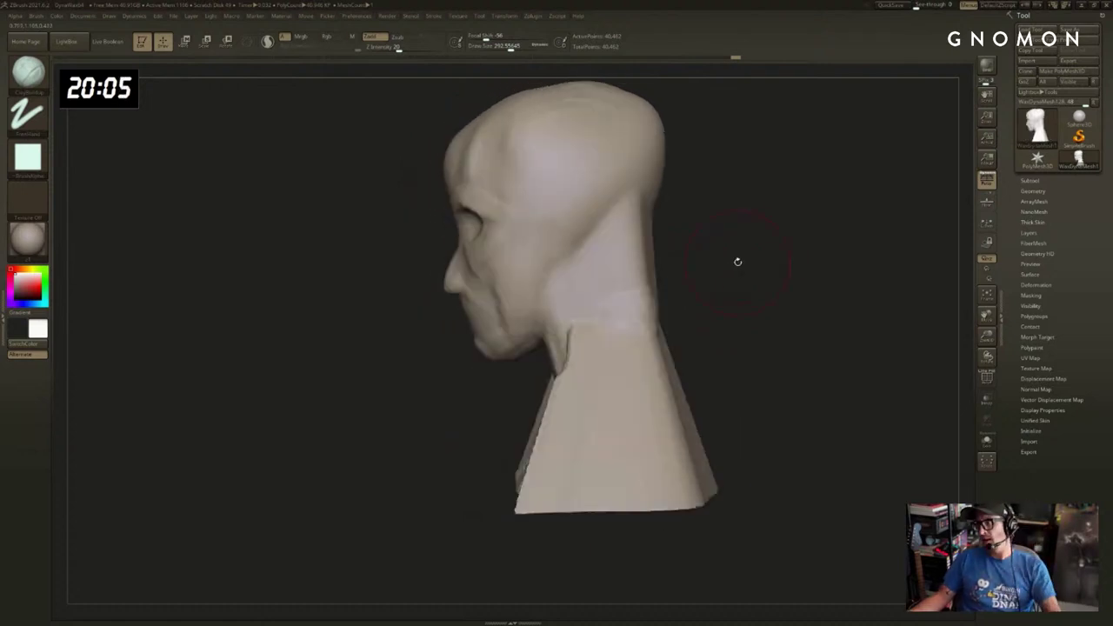
left_click_drag(685, 307, 666, 335)
left_click_drag(801, 333, 784, 334)
Build up the nape and upper back with ClayBuildup at a draw size of about 500, undoing the first strokes.
key("s")
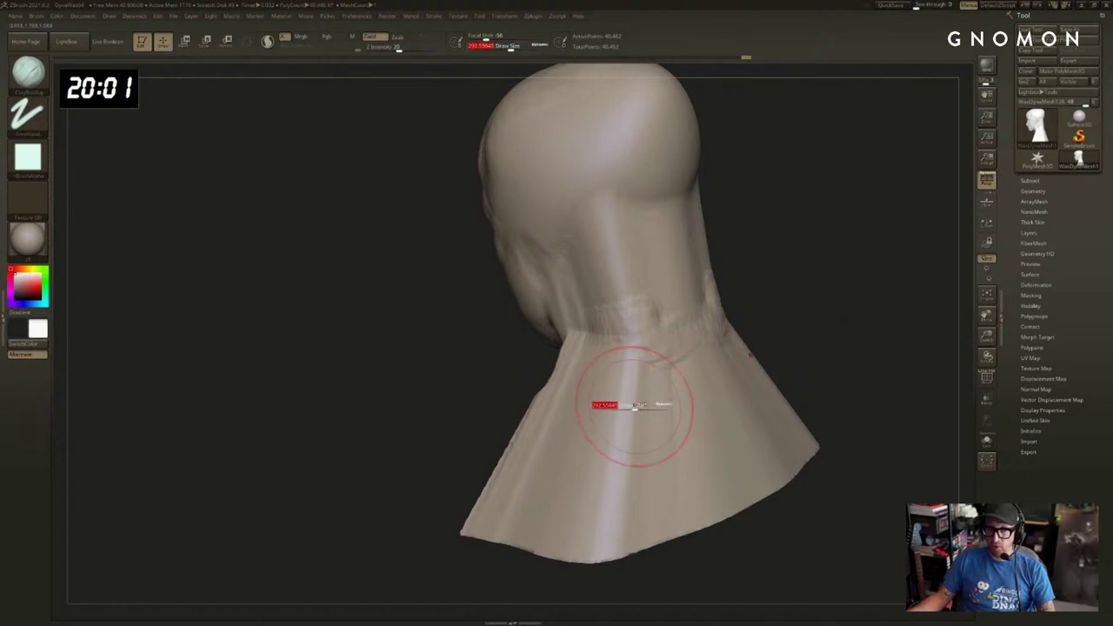
left_click_drag(635, 405, 648, 406)
mouse_move(636, 389)
left_mouse_down()
mouse_move(661, 357)
mouse_move(617, 448)
left_mouse_up()
mouse_move(878, 351)
left_mouse_down()
mouse_move(861, 375)
mouse_move(855, 351)
mouse_move(834, 352)
left_mouse_up()
key("ctrl+z")
key("ctrl+z")
left_click_drag(658, 353, 682, 420)
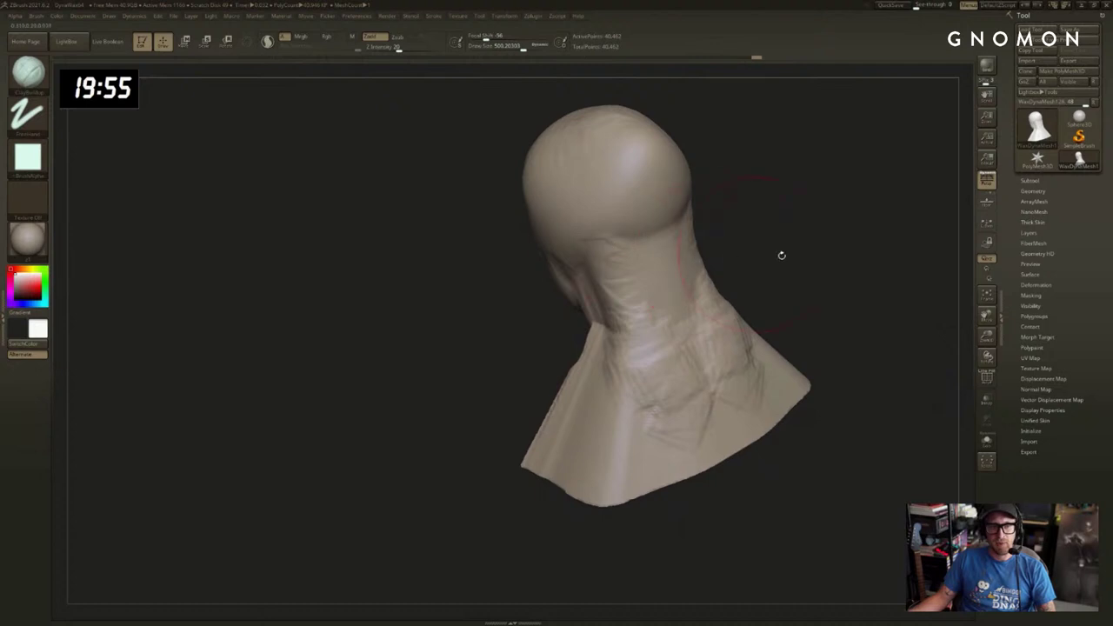
Smooth the front of the neck and build up the throat and side neck forms with ClayBuildup.
mouse_move(780, 252)
left_mouse_down()
mouse_move(721, 278)
mouse_move(738, 323)
mouse_move(620, 390)
mouse_move(605, 445)
left_mouse_up()
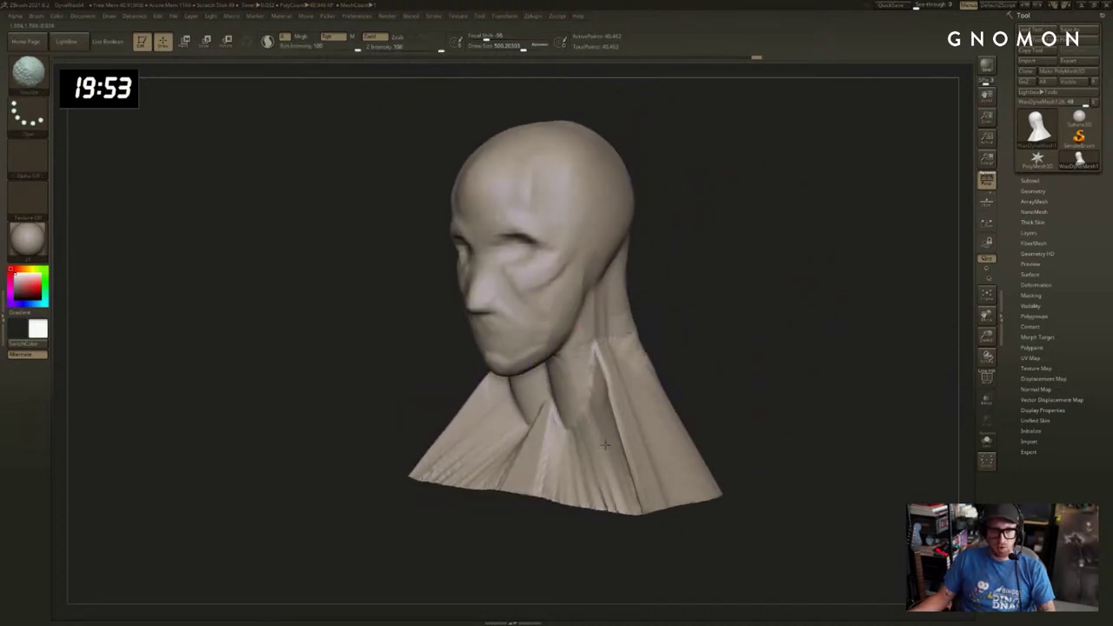
mouse_move(538, 425)
left_mouse_down("shift")
mouse_move(557, 415)
mouse_move(484, 368)
mouse_move(536, 365)
left_mouse_up("shift")
key("s")
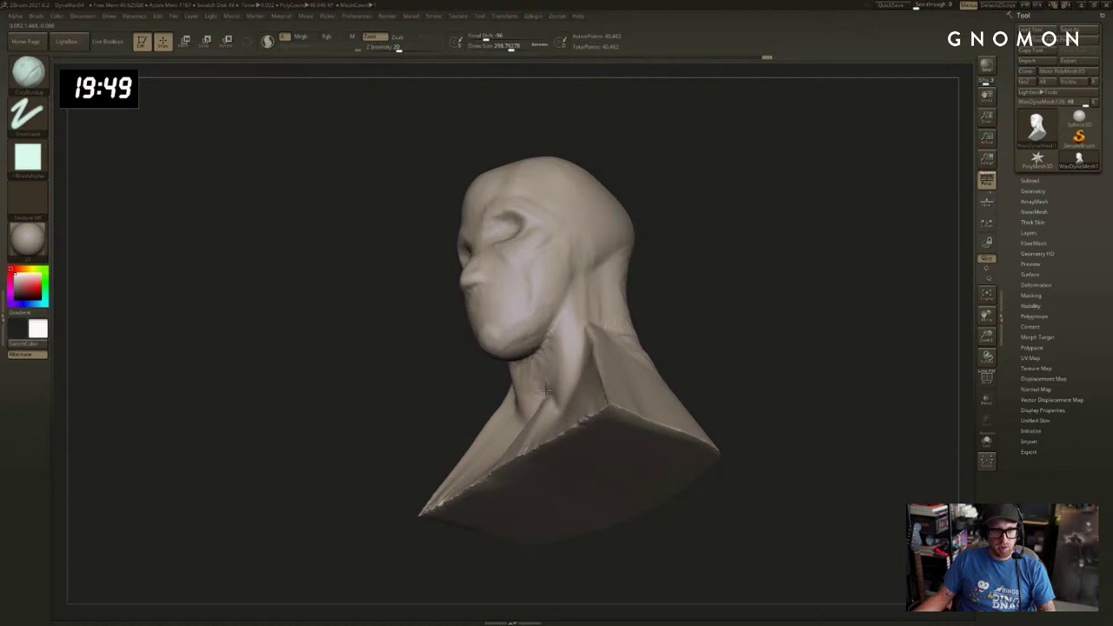
right_click_drag(541, 379, 570, 366)
mouse_move(683, 370)
left_mouse_down()
mouse_move(596, 411)
mouse_move(597, 496)
left_mouse_up()
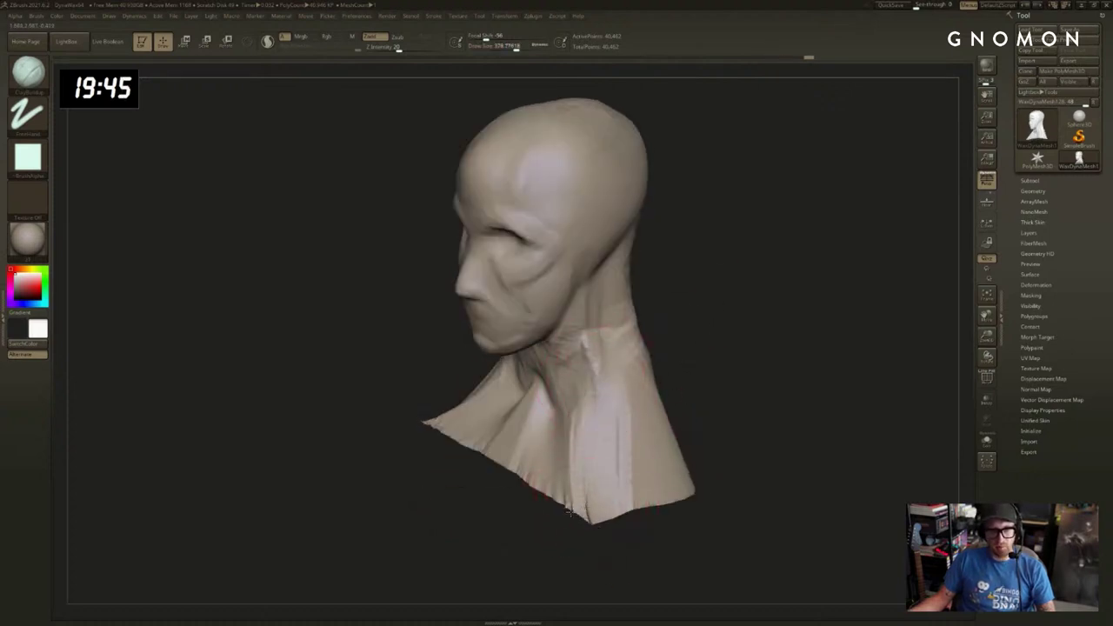
Flatten the front lower rim of the bust at a draw size of about 288, undoing the first stroke.
mouse_move(748, 470)
left_mouse_down()
mouse_move(773, 408)
mouse_move(757, 447)
mouse_move(799, 382)
mouse_move(861, 344)
left_mouse_up()
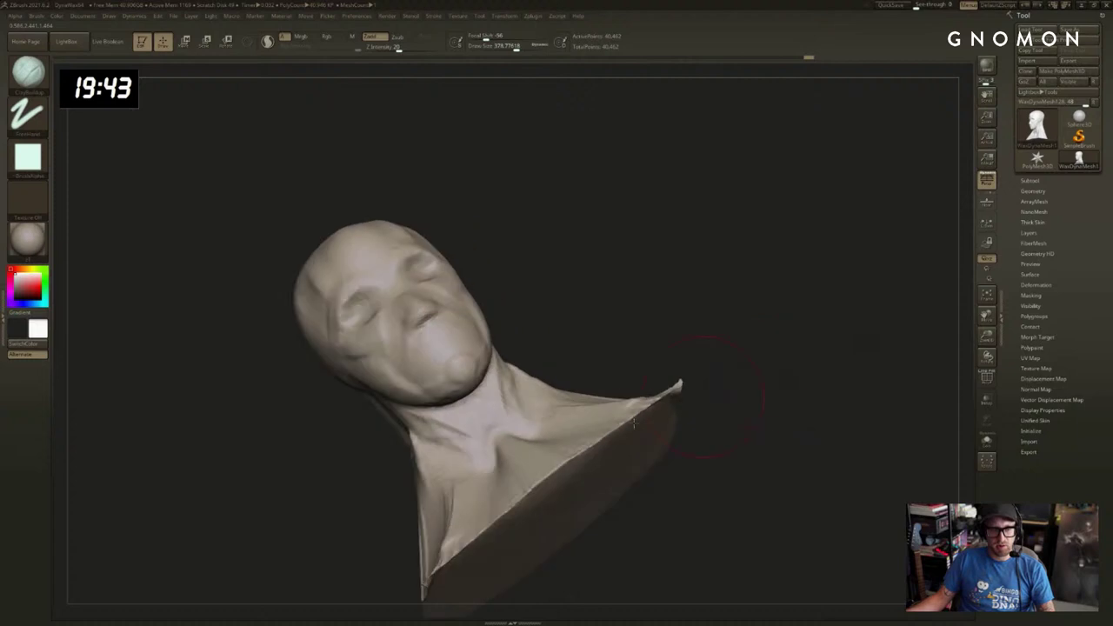
key("b")
key("m")
key("v")
mouse_move(691, 457)
left_mouse_down()
mouse_move(728, 420)
mouse_move(622, 430)
left_mouse_up()
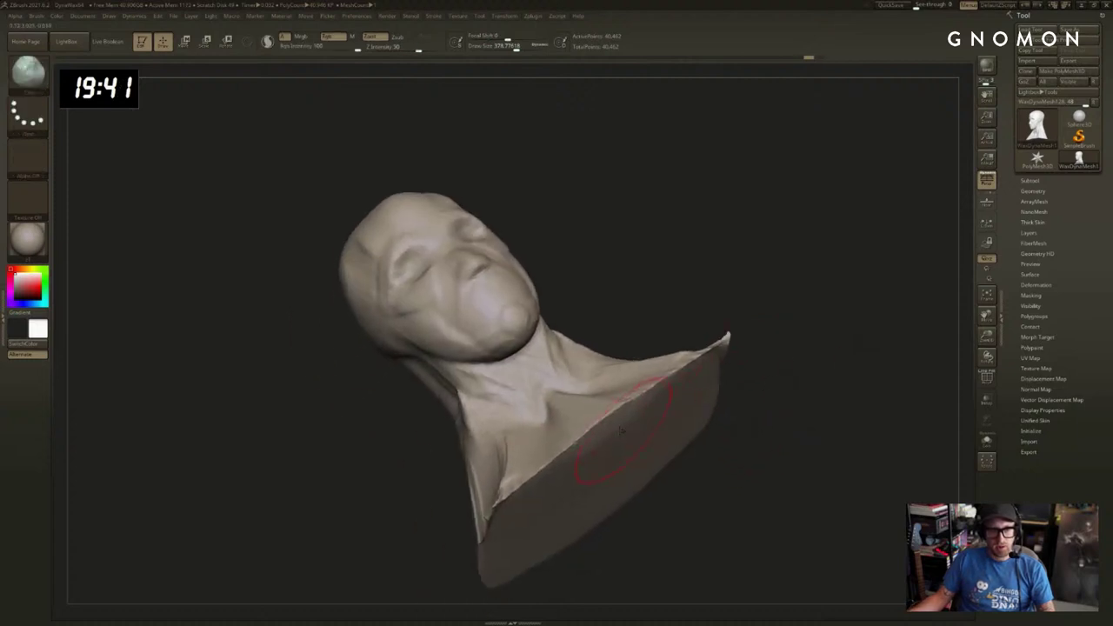
key("ctrl+z")
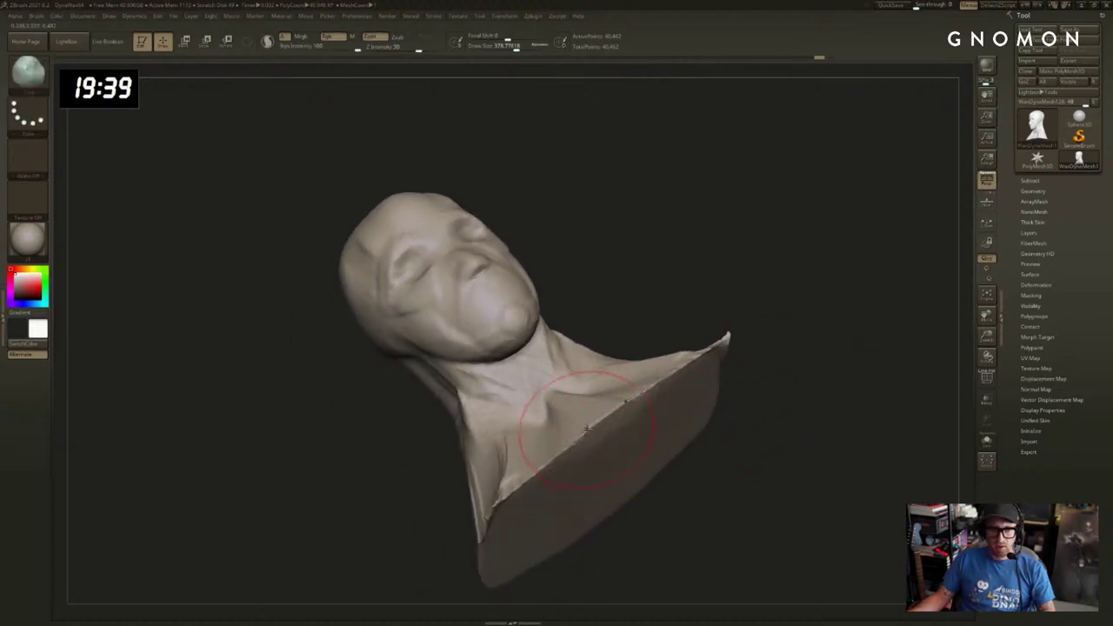
key("bracketleft")
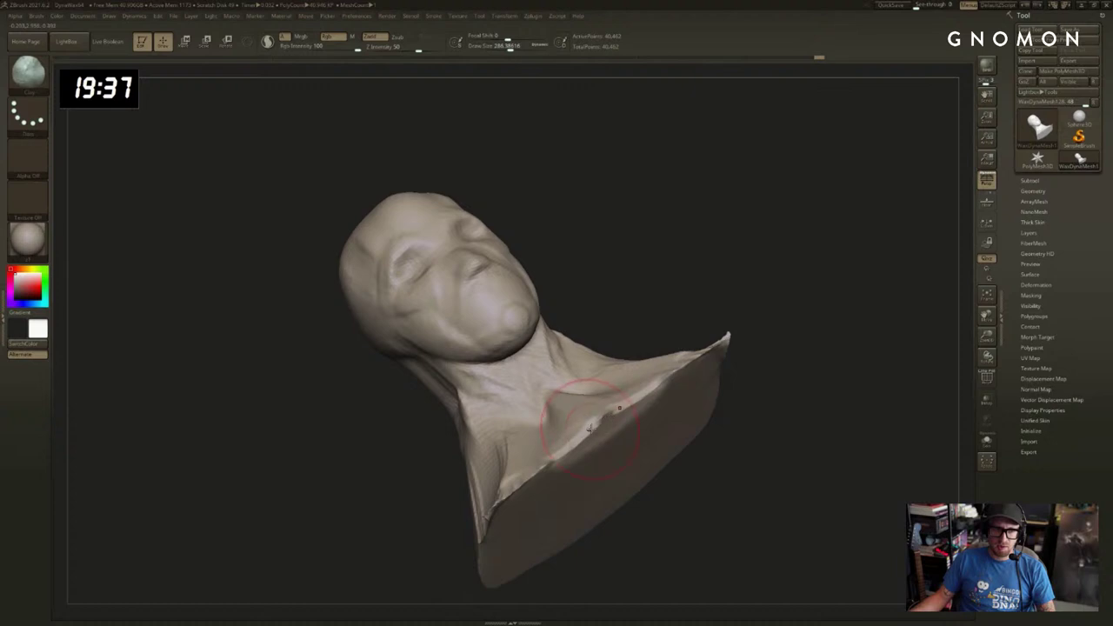
mouse_move(691, 378)
left_mouse_down()
mouse_move(770, 367)
mouse_move(708, 392)
mouse_move(661, 365)
mouse_move(547, 465)
mouse_move(514, 540)
mouse_move(527, 554)
left_mouse_up()
Rebuild the mesh with DynaMesh and bevel the front base rim further at a draw size of about 239.
mouse_move(654, 506)
left_mouse_down("ctrl")
mouse_move(664, 473)
mouse_move(714, 511)
left_mouse_up("ctrl")
mouse_move(598, 489)
left_mouse_down("shift")
mouse_move(593, 496)
mouse_move(659, 510)
mouse_move(609, 510)
mouse_move(595, 496)
left_mouse_up("shift")
key("s")
mouse_move(571, 514)
left_mouse_down()
mouse_move(592, 489)
mouse_move(732, 436)
left_mouse_up()
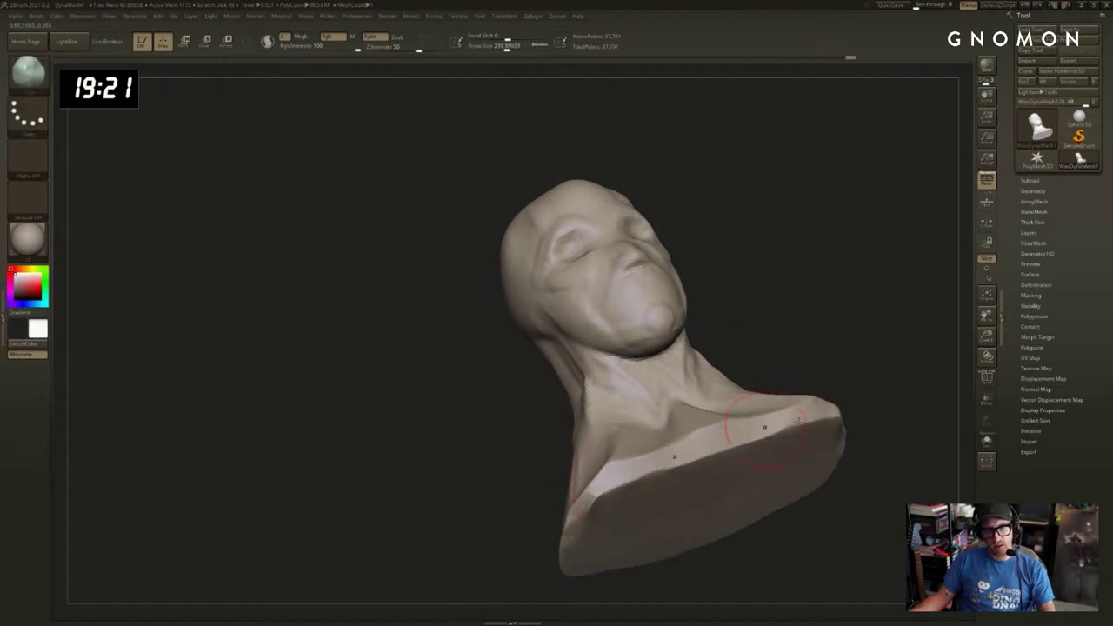
Bevel the side and back of the base rim, rebuilding the mesh with DynaMesh between strokes.
mouse_move(861, 414)
left_mouse_down()
mouse_move(920, 433)
mouse_move(707, 409)
left_mouse_up()
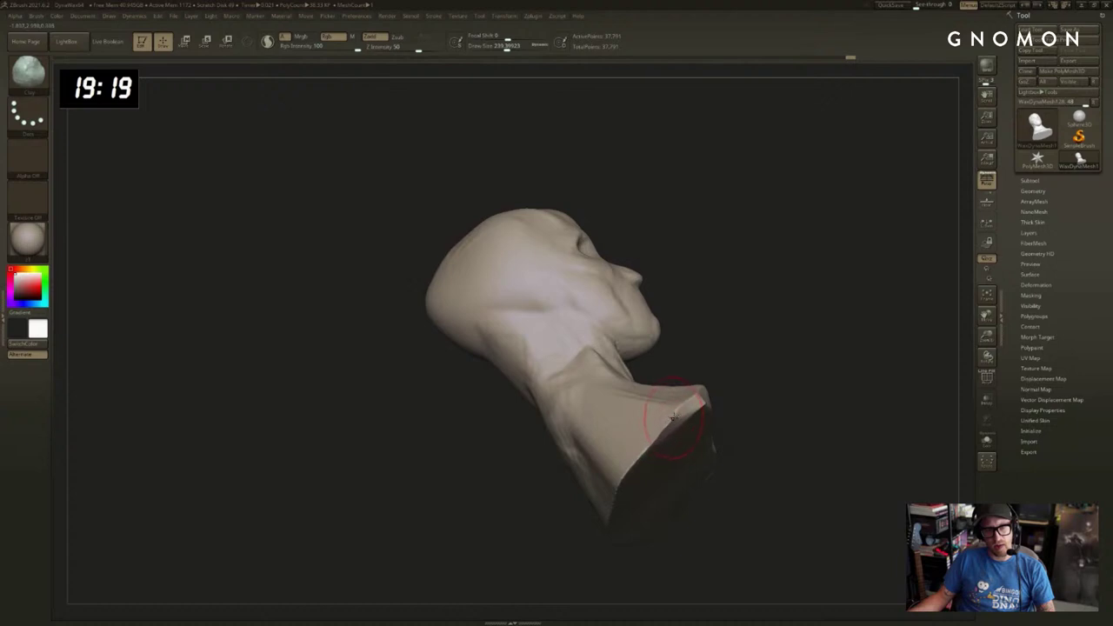
left_click_drag(702, 461, 711, 450)
left_click_drag(827, 335, 845, 355, "ctrl")
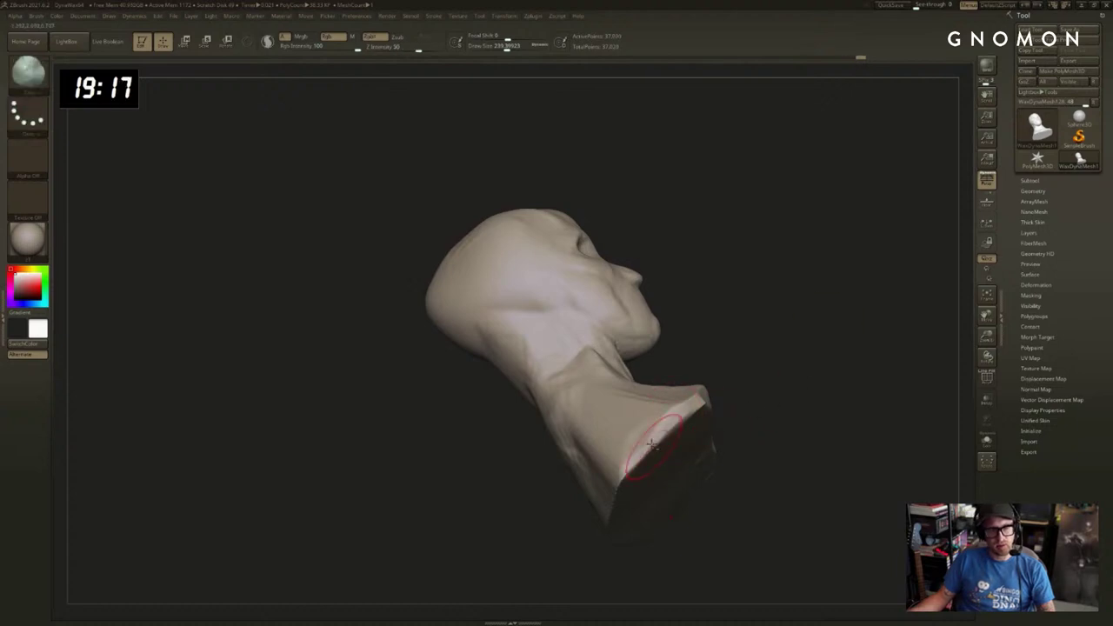
left_click_drag(658, 444, 631, 468)
mouse_move(613, 506)
left_mouse_down()
mouse_move(609, 486)
mouse_move(711, 481)
mouse_move(690, 385)
mouse_move(624, 407)
mouse_move(613, 426)
left_mouse_up()
left_click_drag(577, 482, 617, 414)
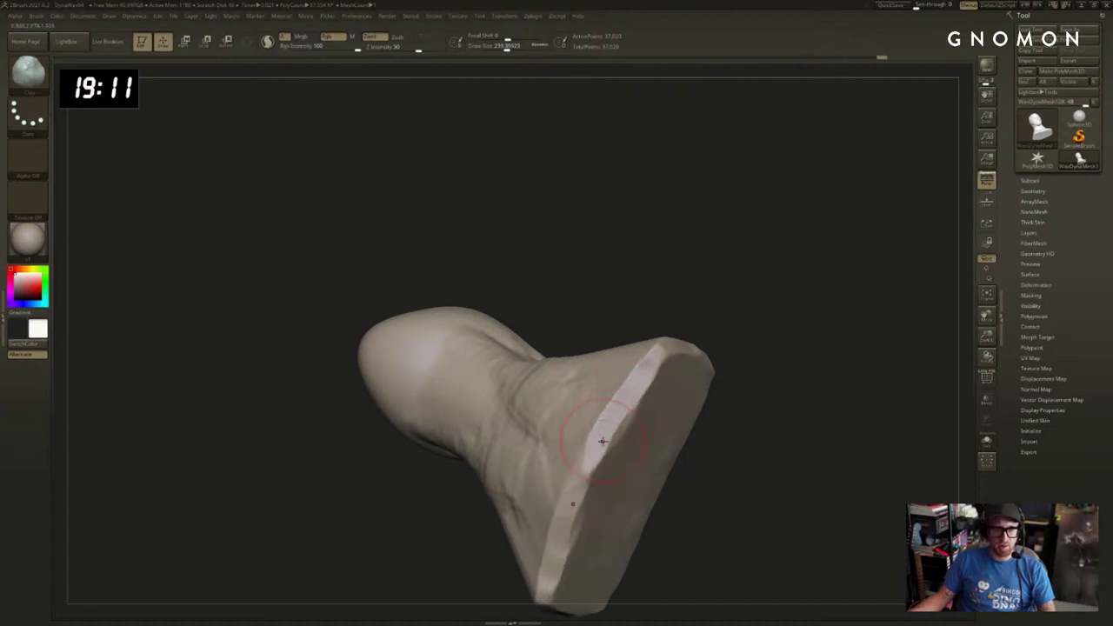
mouse_move(867, 277)
left_mouse_down()
mouse_move(866, 330)
mouse_move(827, 380)
left_mouse_up()
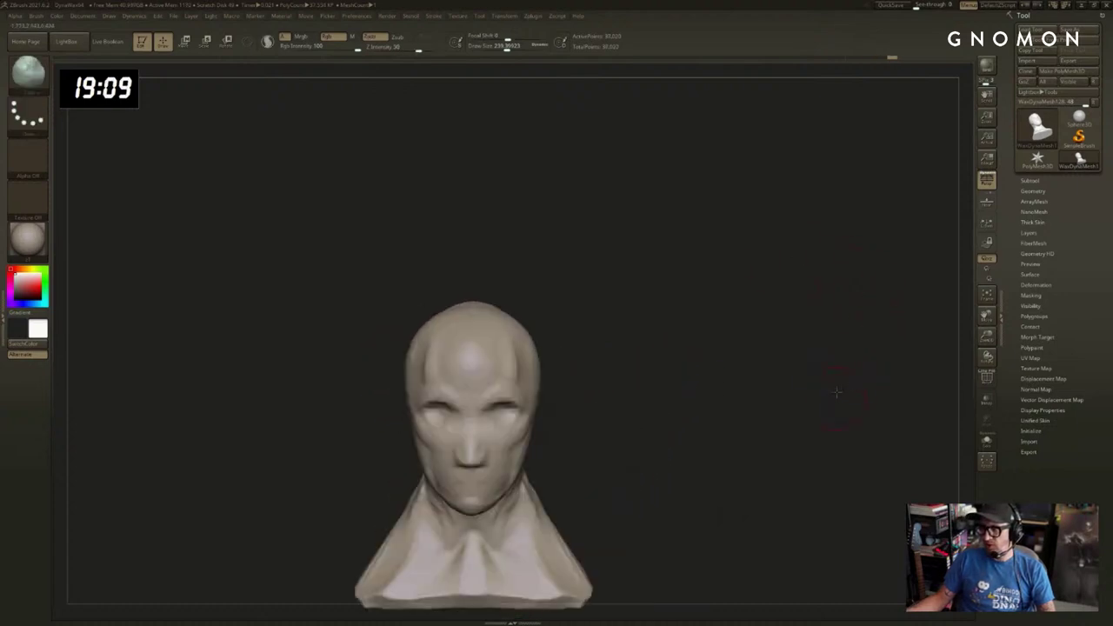
Frame the bust, inspect its silhouette from several angles and enlarge the ClayBuildup draw size.
key("f")
mouse_move(901, 320)
left_mouse_down()
mouse_move(887, 339)
mouse_move(929, 342)
mouse_move(896, 356)
left_mouse_up()
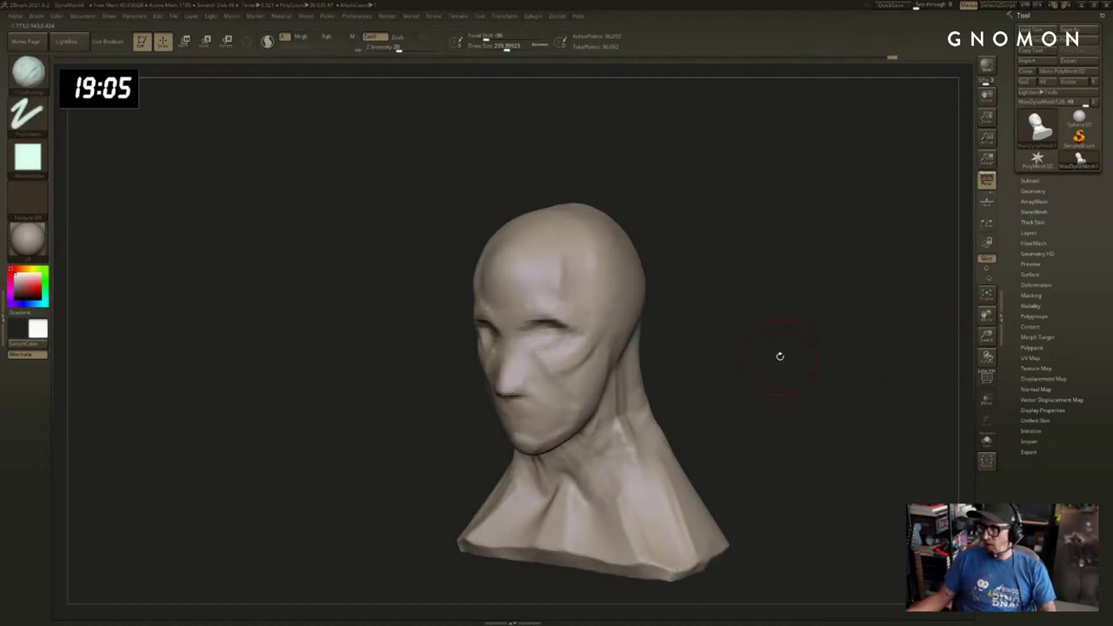
mouse_move(821, 372)
left_mouse_down("alt")
mouse_move(806, 345)
mouse_move(812, 355)
left_mouse_up("alt")
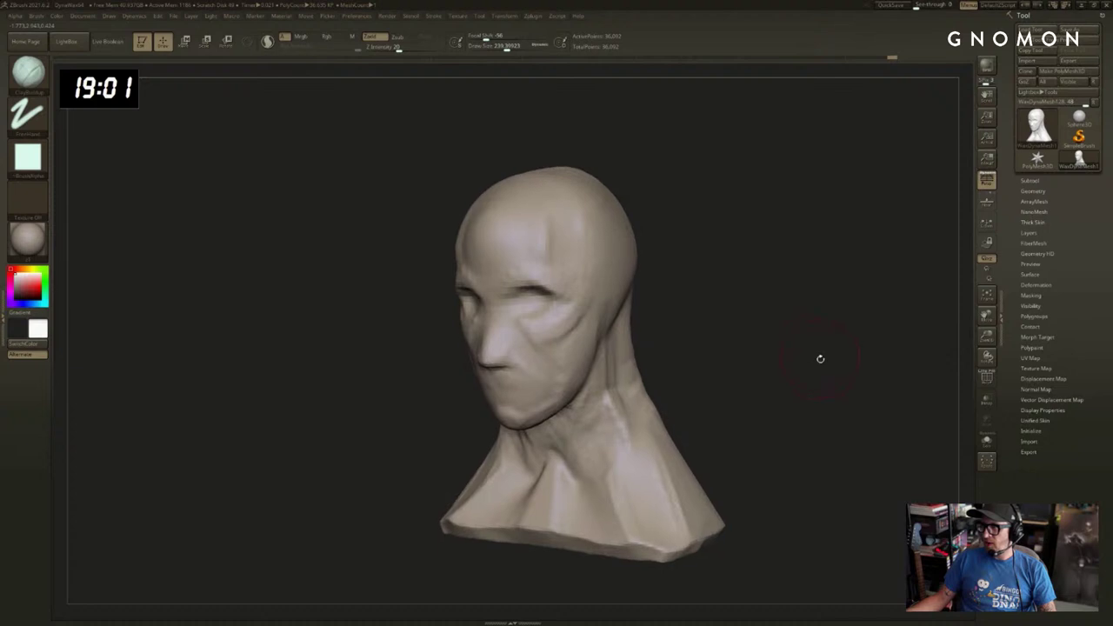
mouse_move(687, 290)
left_mouse_down()
mouse_move(692, 316)
mouse_move(743, 338)
mouse_move(739, 365)
mouse_move(706, 378)
left_mouse_up()
key("s")
left_click(715, 379)
left_click_drag(689, 416, 657, 419)
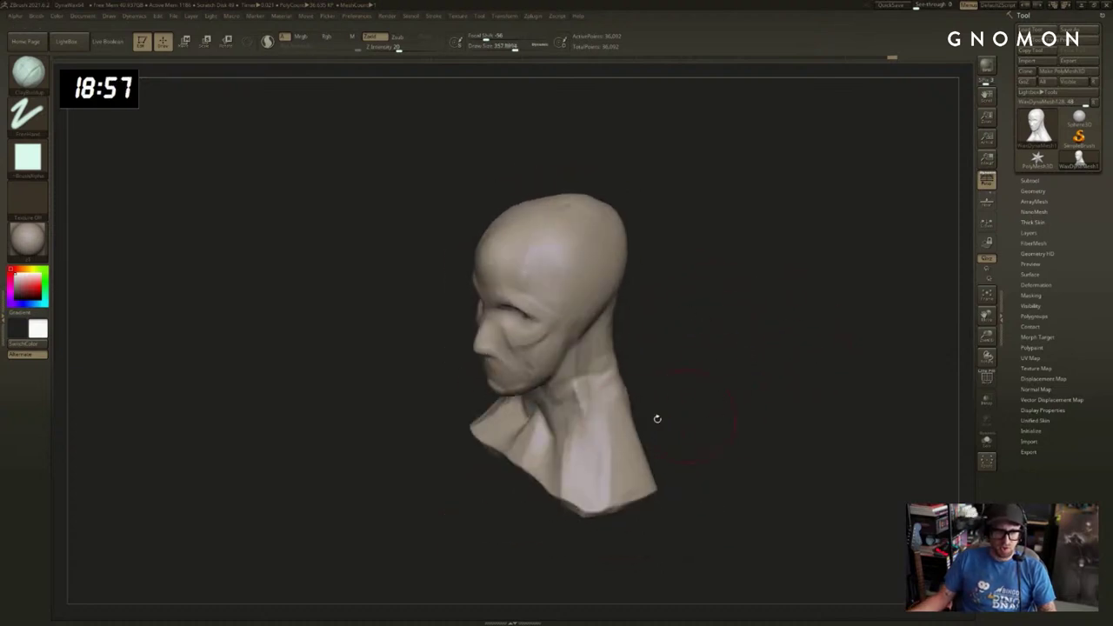
key("2")
left_click_drag(564, 432, 581, 442)
left_click_drag(634, 396, 658, 377)
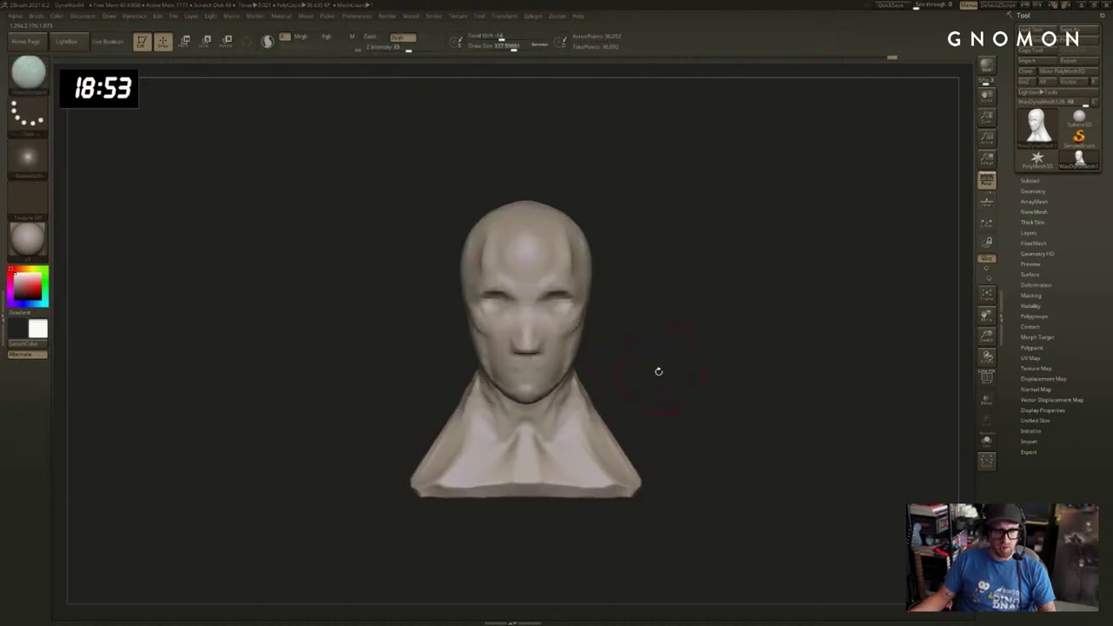
key("3")
key("b")
key("s")
key("h")
left_click_drag(637, 474, 671, 467)
mouse_move(664, 423)
left_mouse_down()
mouse_move(669, 406)
mouse_move(646, 408)
left_mouse_up()
key("ctrl+z")
Build up the front of the chest with ClayBuildup and round out the base with a large Move brush.
key("1")
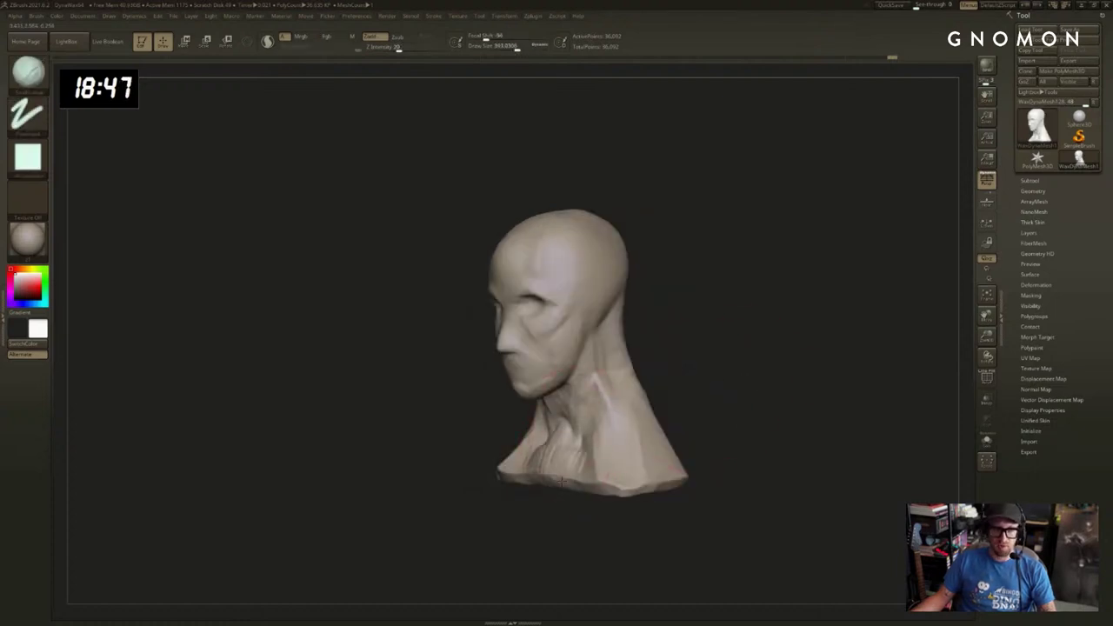
mouse_move(550, 503)
left_mouse_down()
mouse_move(567, 528)
mouse_move(566, 493)
mouse_move(540, 490)
left_mouse_up()
key("b")
key("s")
key("h")
key("s")
key("b")
key("m")
key("v")
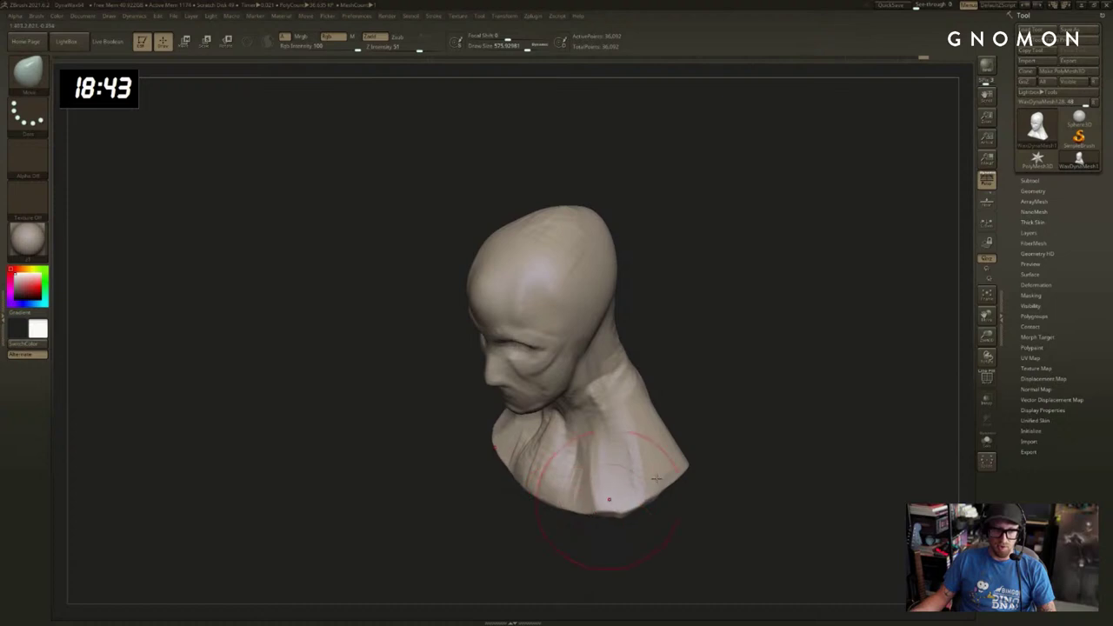
mouse_move(657, 478)
left_mouse_down()
mouse_move(770, 444)
mouse_move(780, 406)
left_mouse_up()
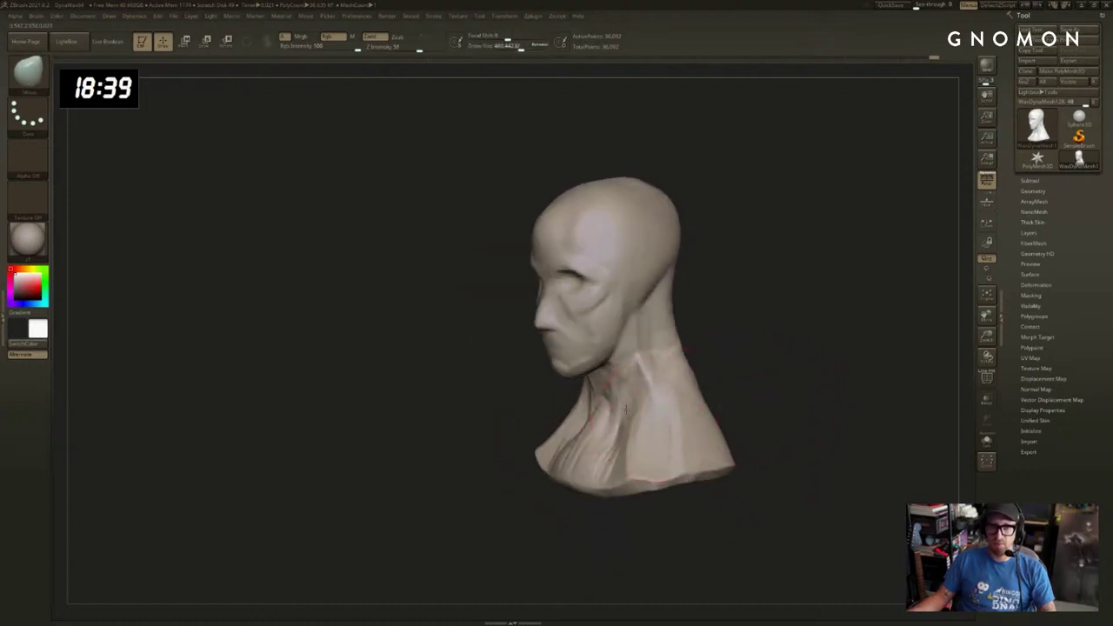
Adjust the lower neck with the Move brush and add ClayBuildup volume across the chest and shoulder.
right_click_drag(626, 408, 673, 408)
key("b")
key("c")
key("b")
left_click_drag(780, 437, 637, 467)
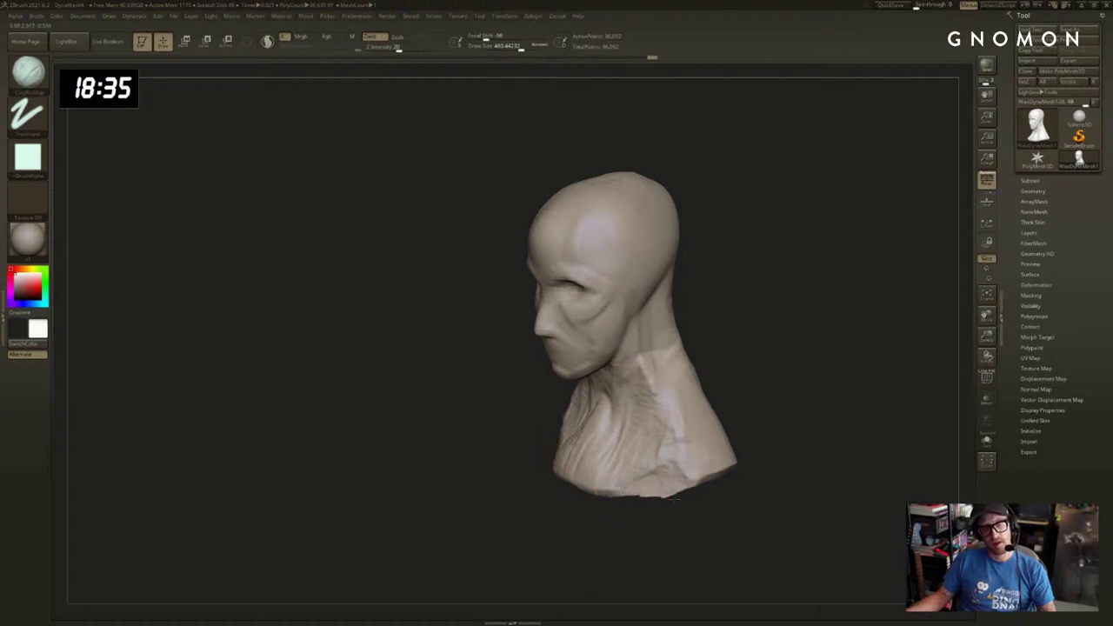
Flatten the underside rim of the chest and shoulder, and rebuild the mesh with DynaMesh.
mouse_move(674, 499)
left_mouse_down()
mouse_move(634, 478)
mouse_move(761, 462)
left_mouse_up()
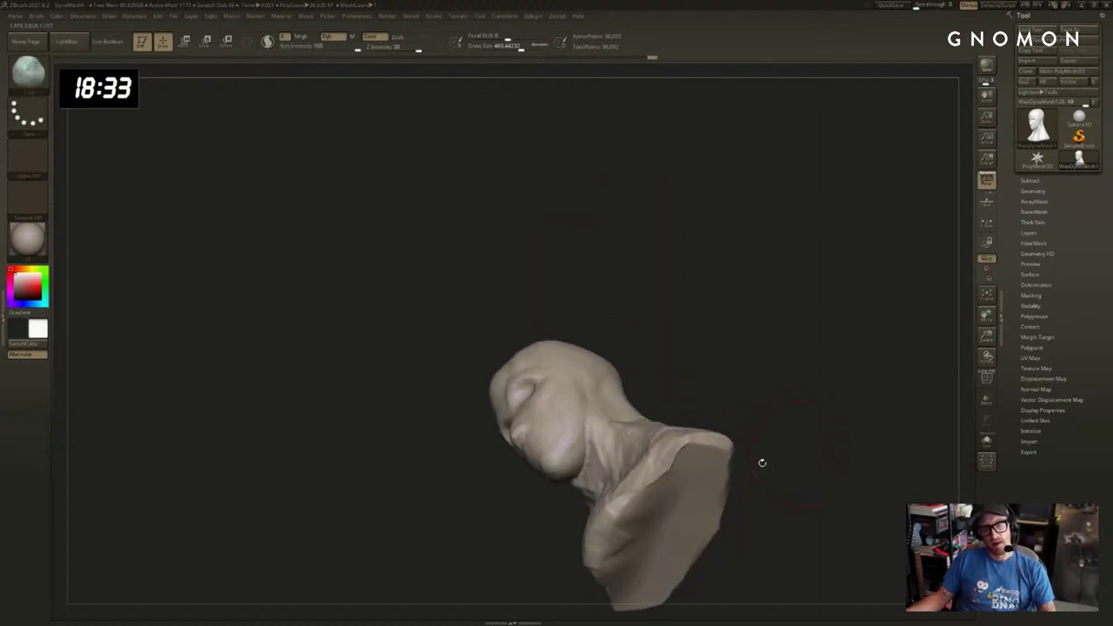
left_click_drag(632, 497, 684, 447)
left_click_drag(772, 412, 812, 417)
mouse_move(799, 383)
left_mouse_down("ctrl")
mouse_move(815, 402)
mouse_move(703, 443)
mouse_move(734, 418)
left_mouse_up("ctrl")
Pull the shoulder and lower chest edges into shape with SnakeHook at a draw size of about 500.
key("b")
key("s")
key("h")
key("s")
left_click_drag(740, 426, 755, 453)
left_click_drag(641, 474, 663, 477)
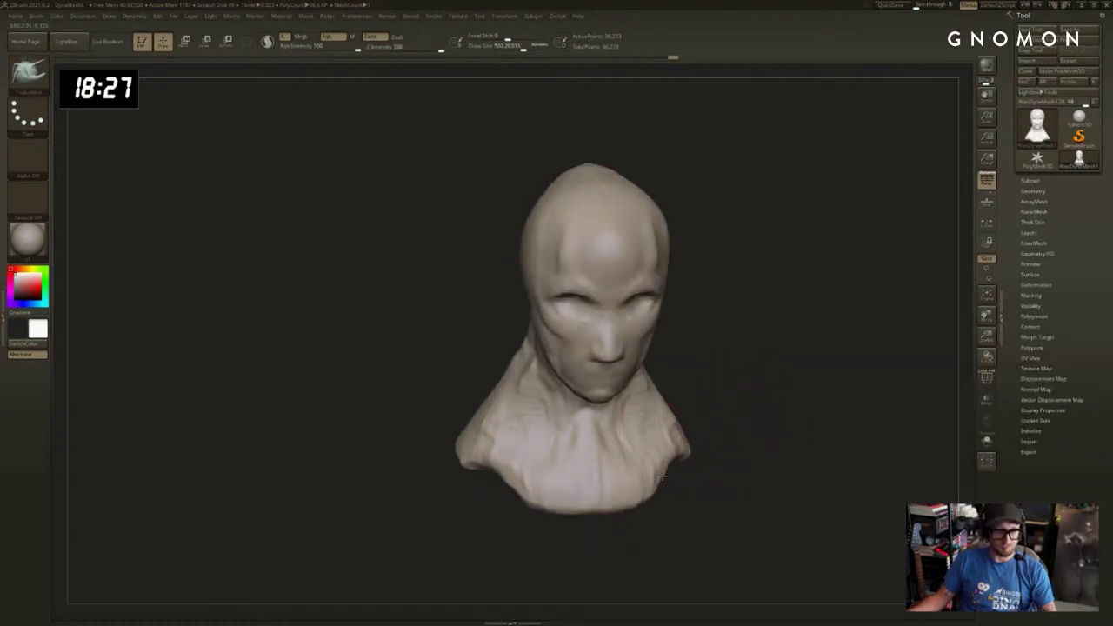
mouse_move(697, 439)
left_mouse_down()
mouse_move(733, 403)
mouse_move(733, 377)
mouse_move(708, 366)
left_mouse_up()
Build up the collarbone area and upper chest with ClayBuildup at a draw size of about 351.
key("b")
key("c")
key("b")
key("s")
left_click_drag(710, 366, 701, 365)
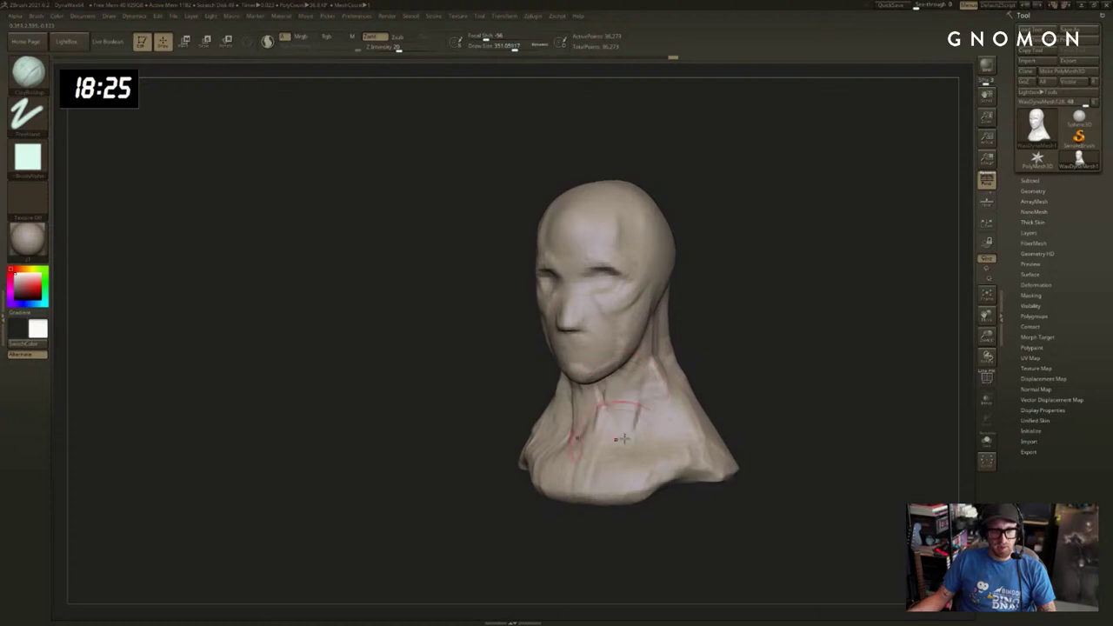
mouse_move(623, 438)
left_mouse_down()
mouse_move(597, 443)
mouse_move(614, 423)
left_mouse_up()
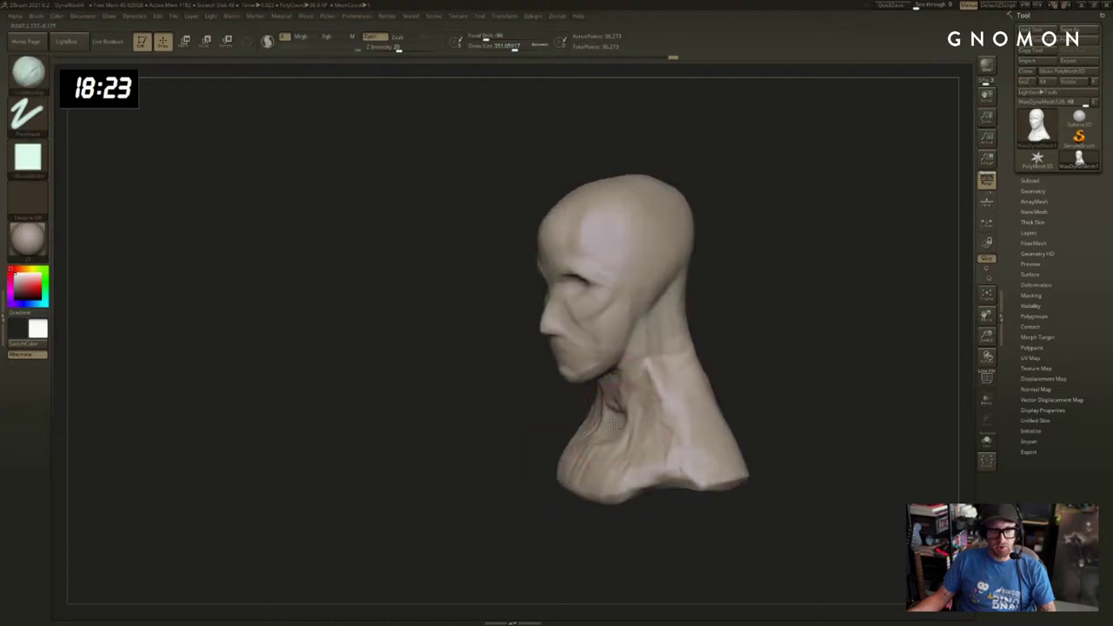
Smooth the throat and the front of the neck down into the upper chest.
left_click_drag(754, 373, 798, 374)
mouse_move(599, 435)
left_mouse_down("shift")
mouse_move(576, 416)
mouse_move(593, 391)
left_mouse_up("shift")
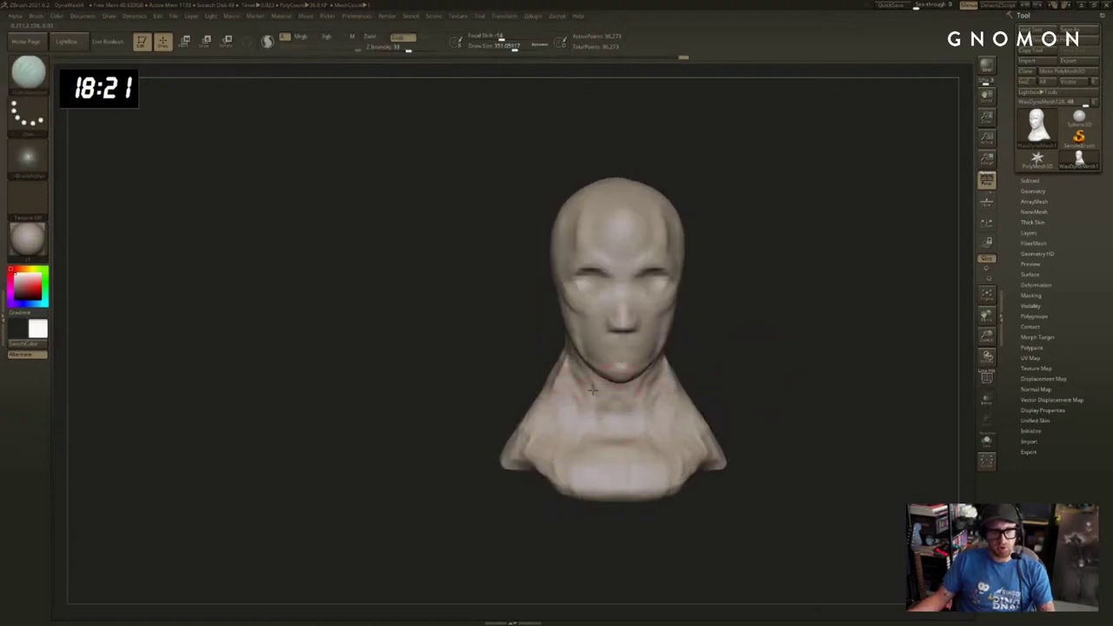
left_click_drag(744, 335, 770, 334)
left_click_drag(598, 374, 584, 416, "shift")
mouse_move(570, 327)
left_mouse_down()
mouse_move(580, 391)
mouse_move(572, 343)
left_mouse_up()
left_click_drag(487, 382, 532, 386)
Add ClayBuildup volume to the side of the neck and the shoulder, and rebuild the mesh with DynaMesh.
key("b")
key("c")
key("b")
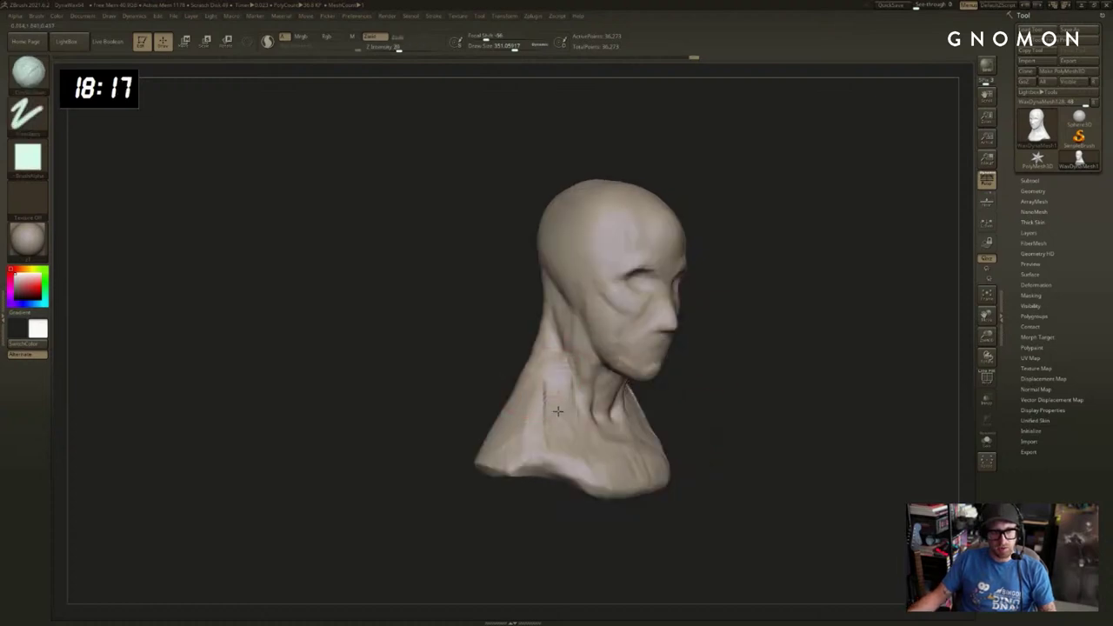
left_click_drag(755, 369, 701, 377)
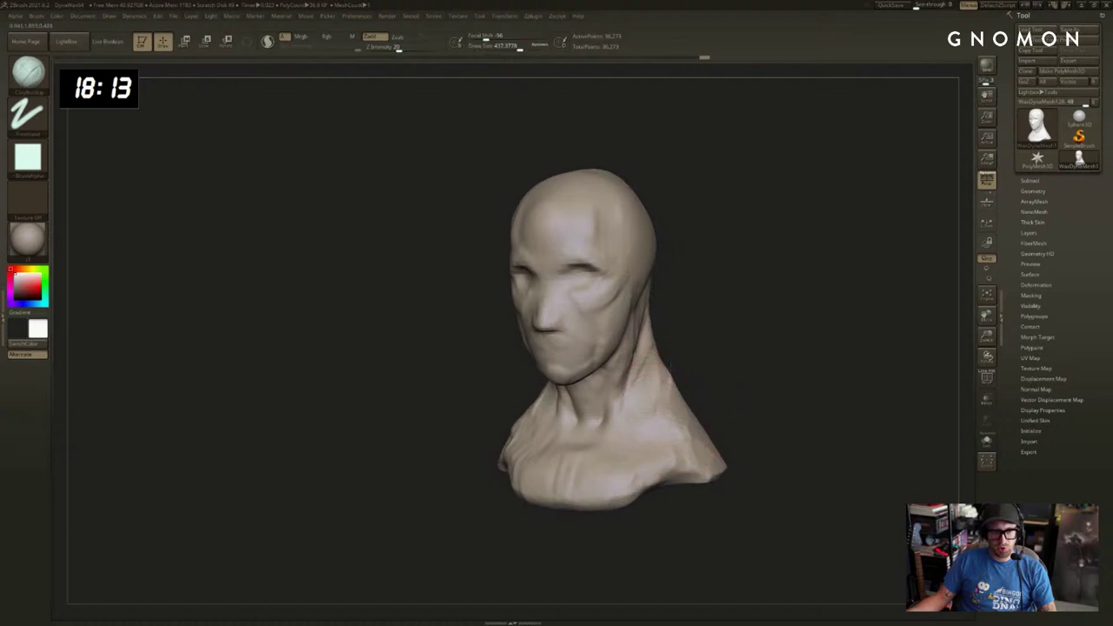
right_click_drag(671, 412, 700, 365)
left_click_drag(675, 400, 711, 435)
left_click_drag(810, 397, 841, 383, "shift")
mouse_move(862, 337)
left_mouse_down("ctrl")
mouse_move(843, 368)
mouse_move(824, 370)
left_mouse_up("ctrl")
right_click_drag(822, 369, 764, 407)
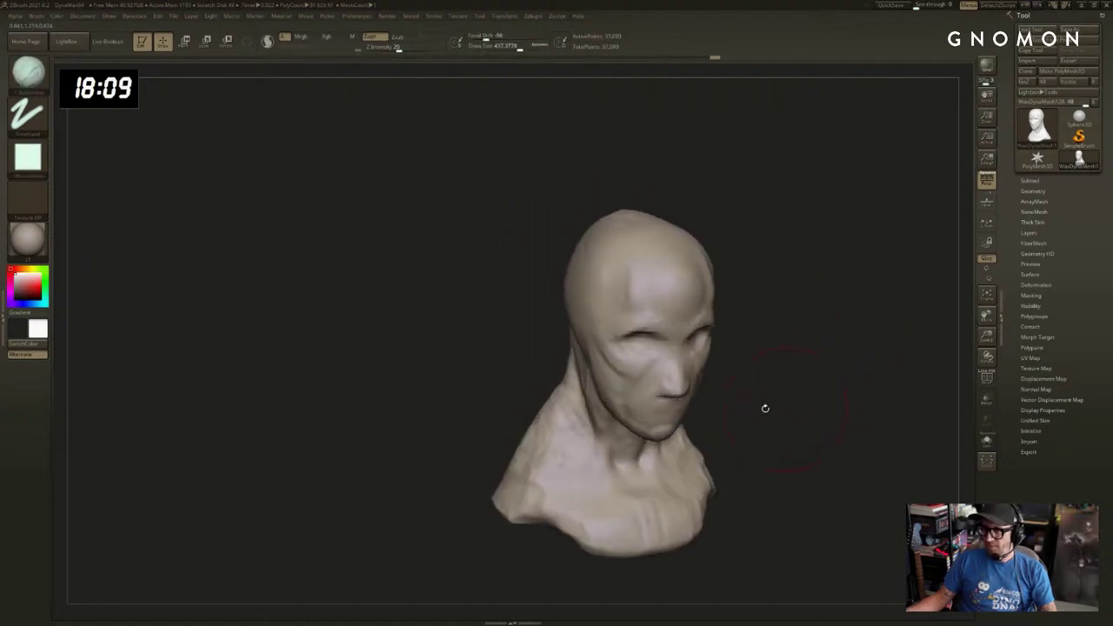
Round out the top of the shoulder with broad ClayBuildup strokes.
right_click_drag(469, 401, 422, 372)
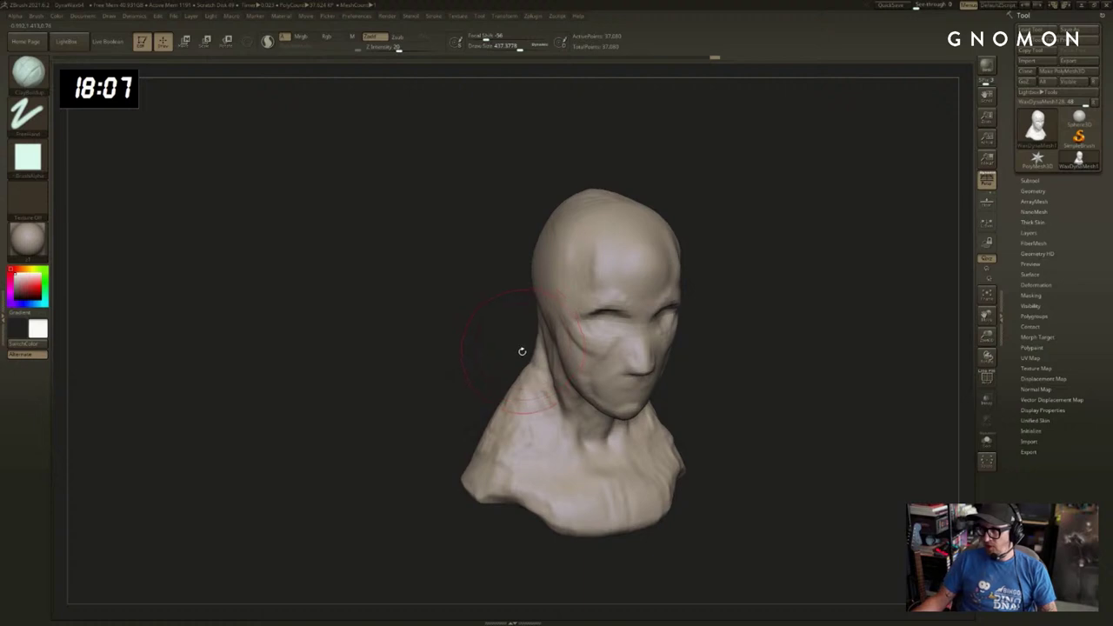
right_click_drag(793, 338, 473, 383)
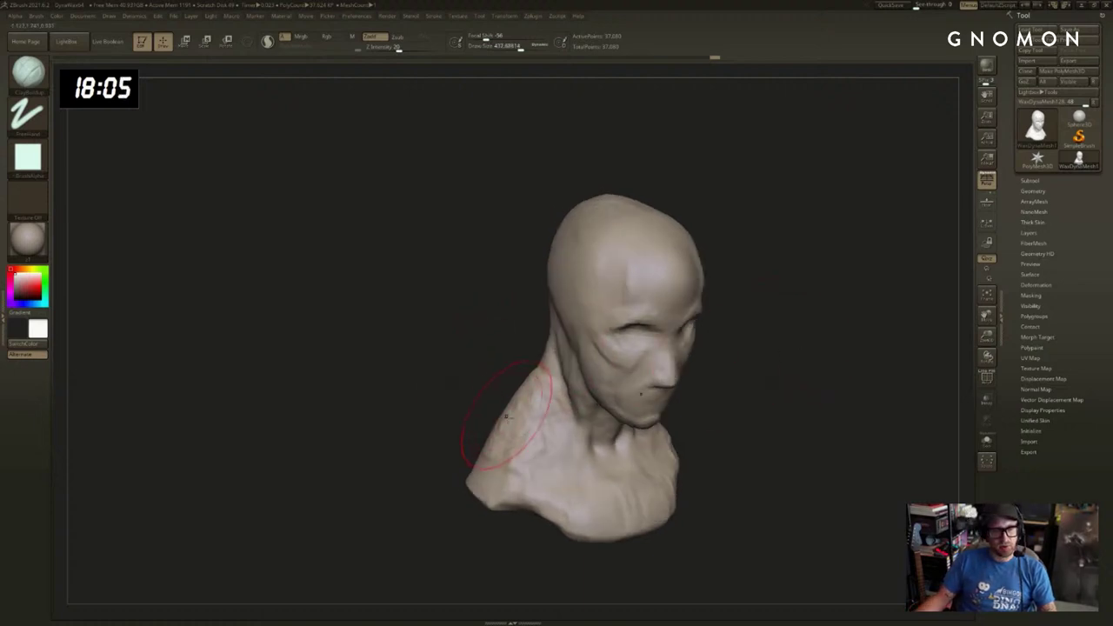
left_click_drag(506, 417, 504, 419)
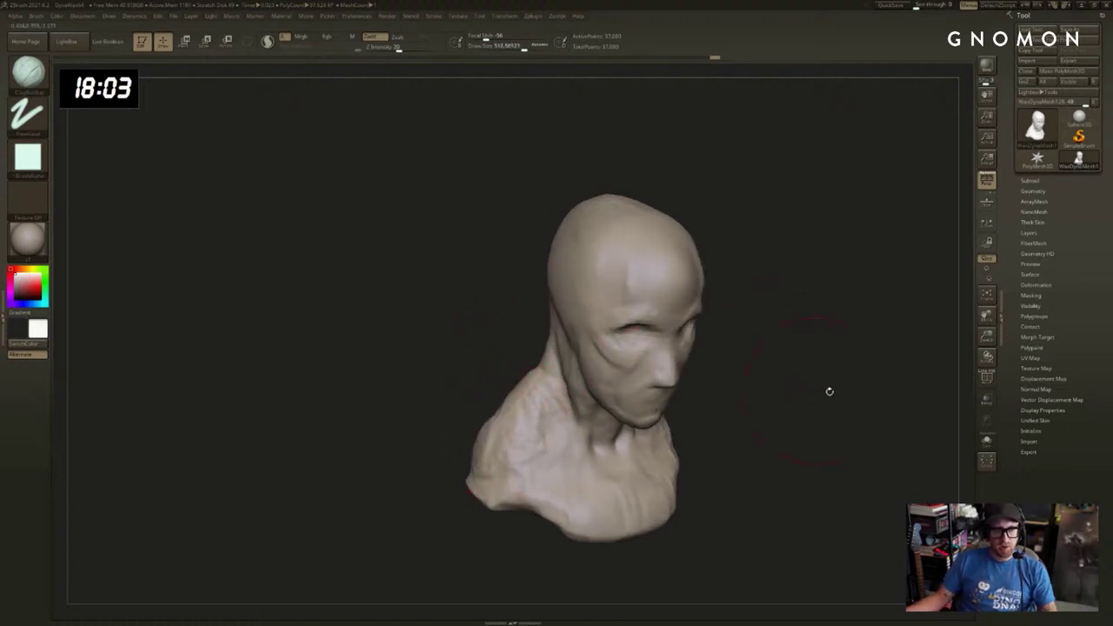
mouse_move(827, 390)
left_mouse_down()
mouse_move(604, 369)
mouse_move(644, 353)
mouse_move(618, 360)
mouse_move(615, 381)
mouse_move(639, 396)
left_mouse_up()
Pull the shoulders outward and reshape the base of the bust with a large SnakeHook brush.
key("s")
key("b")
key("s")
key("h")
key("s")
mouse_move(658, 457)
left_mouse_down()
mouse_move(700, 457)
mouse_move(701, 426)
mouse_move(621, 460)
left_mouse_up()
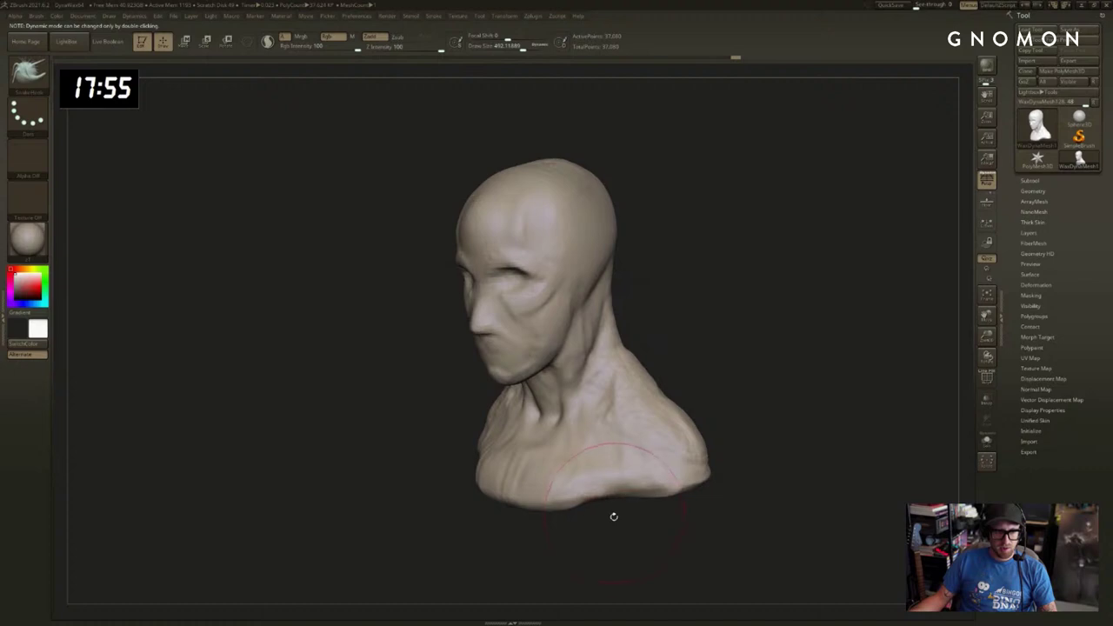
left_click_drag(611, 514, 670, 460, "shift")
Refine the shoulder width and lower chest edge with SnakeHook, and smooth the chest and neck base.
key("s")
left_click_drag(627, 493, 625, 493)
left_click_drag(619, 480, 624, 490)
mouse_move(730, 494)
left_mouse_down()
mouse_move(642, 492)
mouse_move(605, 460)
left_mouse_up()
key("2")
key("s")
left_click_drag(597, 385, 610, 427)
left_click_drag(733, 383, 696, 395, "shift")
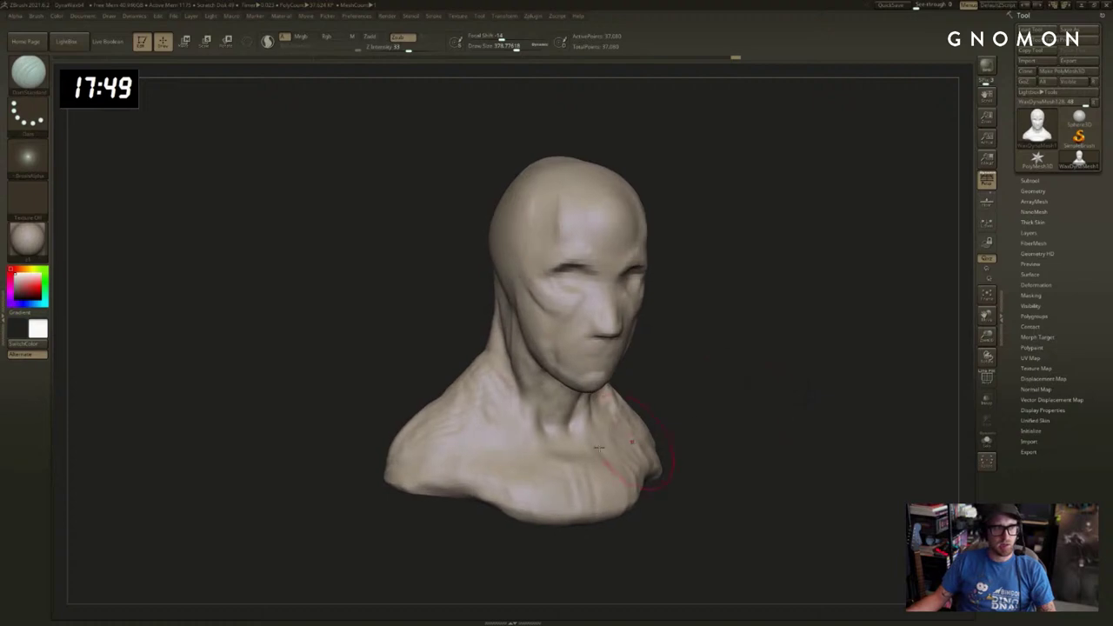
mouse_move(478, 517)
left_mouse_down()
mouse_move(479, 536)
mouse_move(493, 526)
mouse_move(484, 501)
left_mouse_up()
Shape the armpit and chest muscle edges with ClayBuildup at a draw size of about 331, and rebuild the mesh with DynaMesh.
key("b")
key("c")
key("b")
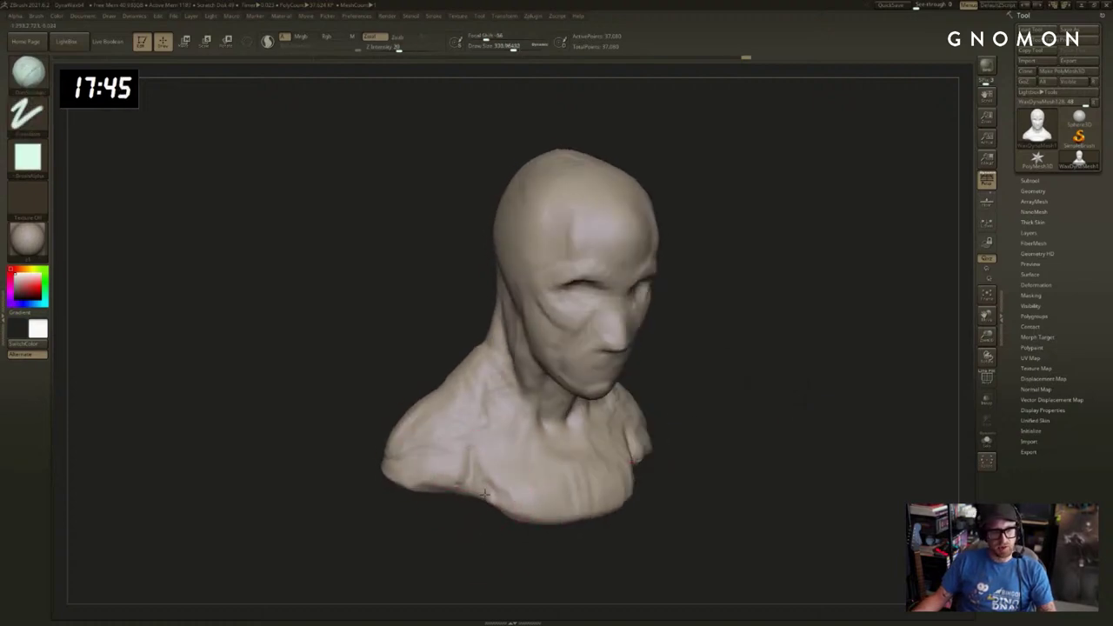
left_click_drag(522, 532, 453, 528)
left_click_drag(574, 537, 461, 534)
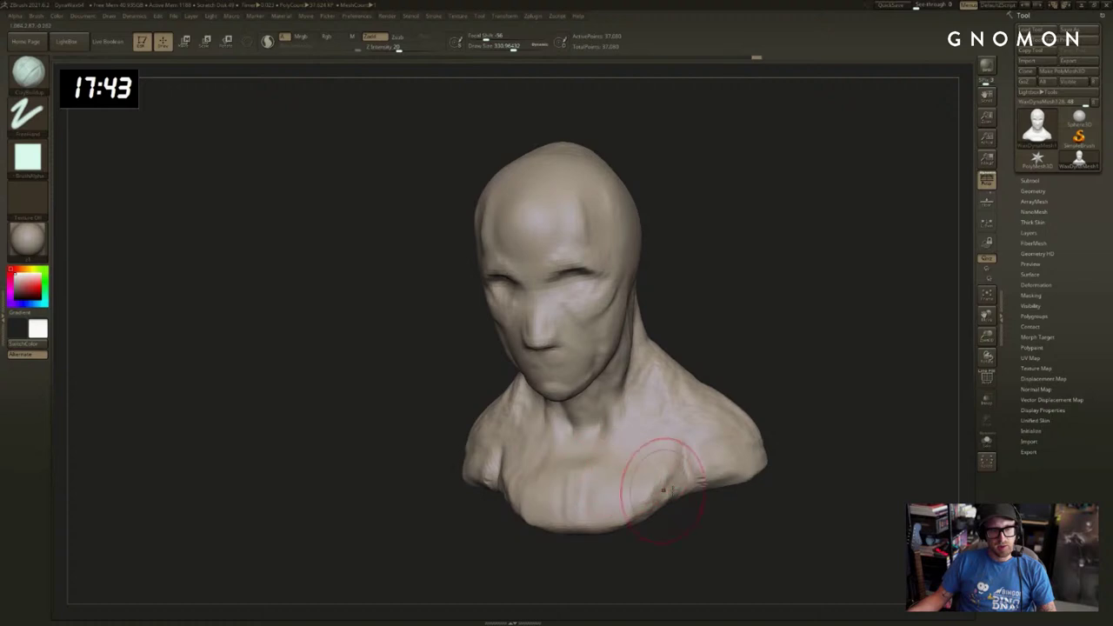
mouse_move(671, 491)
left_mouse_down()
mouse_move(597, 481)
mouse_move(602, 510)
left_mouse_up()
mouse_move(794, 363)
right_mouse_down()
mouse_move(822, 336)
mouse_move(820, 322)
mouse_move(797, 355)
right_mouse_up()
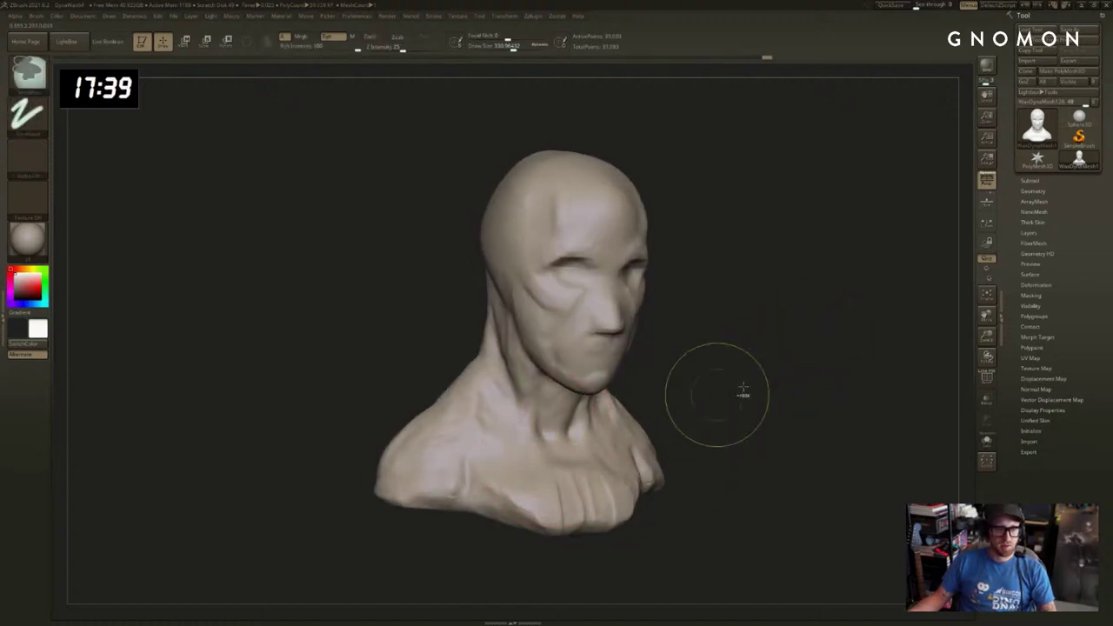
left_click_drag(742, 390, 793, 312, "ctrl")
Smooth the outer shoulder and build up its rounded deltoid mass with ClayBuildup.
left_click_drag(436, 487, 368, 488, "shift")
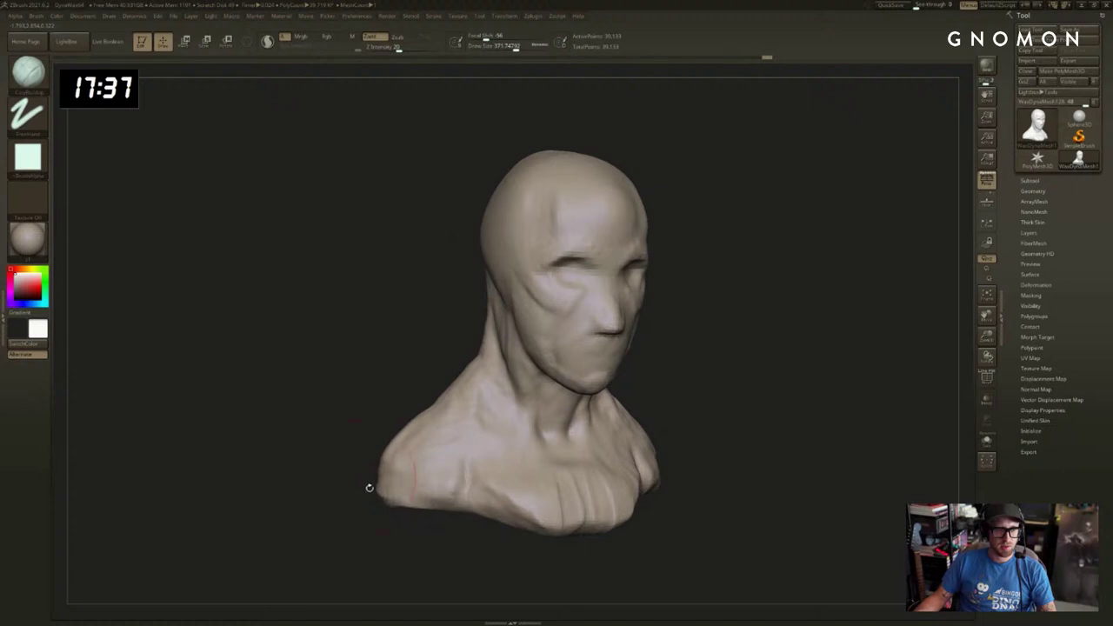
left_click_drag(830, 266, 719, 389)
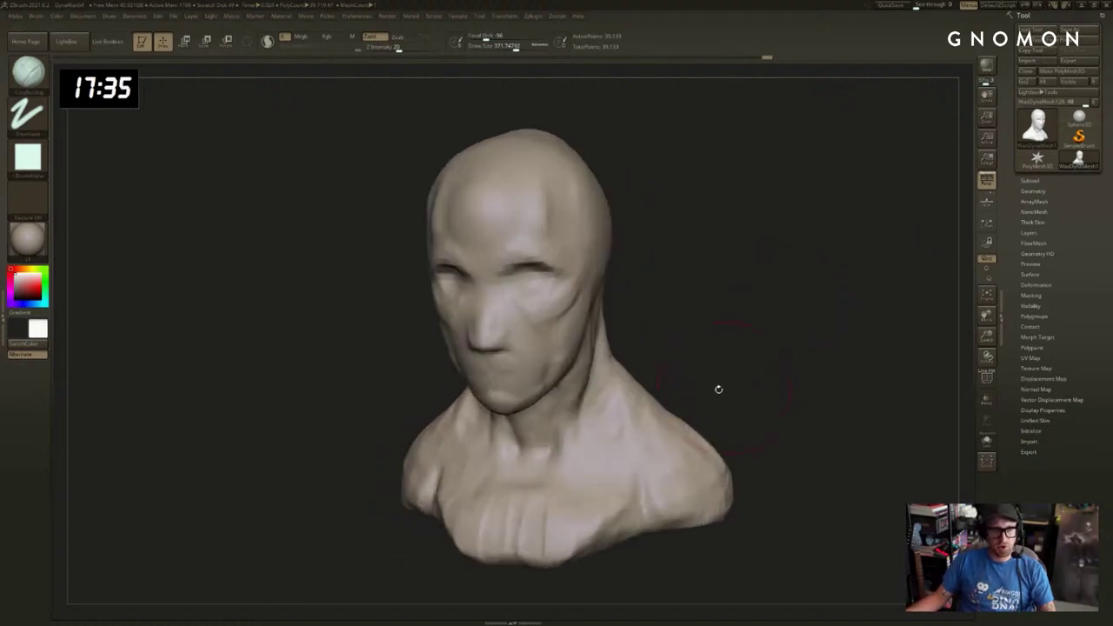
right_click_drag(753, 389, 716, 478)
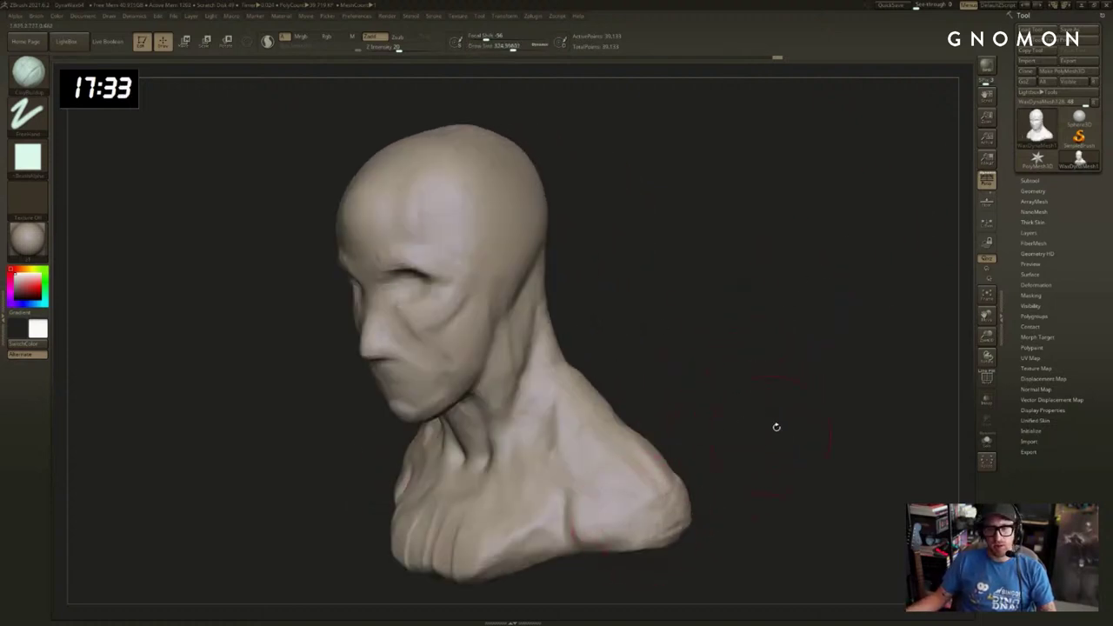
left_click_drag(776, 427, 809, 420)
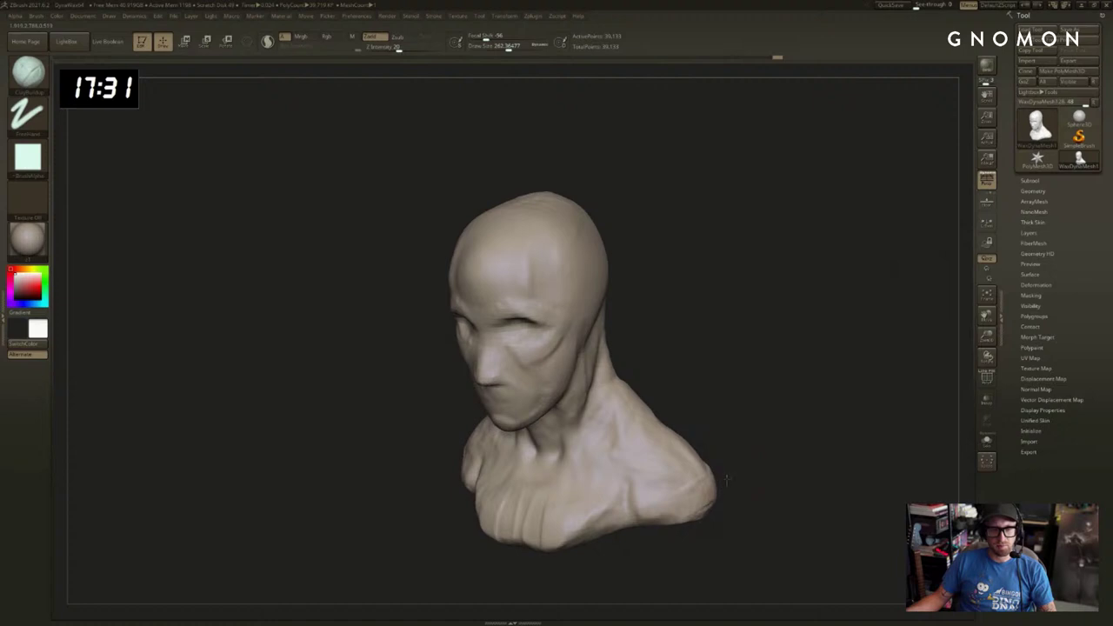
Adjust the outer shoulder contour and the slope from neck to shoulder with SnakeHook.
key("b")
key("s")
key("h")
key("s")
mouse_move(732, 453)
left_mouse_down()
mouse_move(778, 449)
mouse_move(716, 473)
left_mouse_up()
key("s")
mouse_move(797, 401)
left_mouse_down("alt")
mouse_move(838, 377)
mouse_move(816, 390)
left_mouse_up("alt")
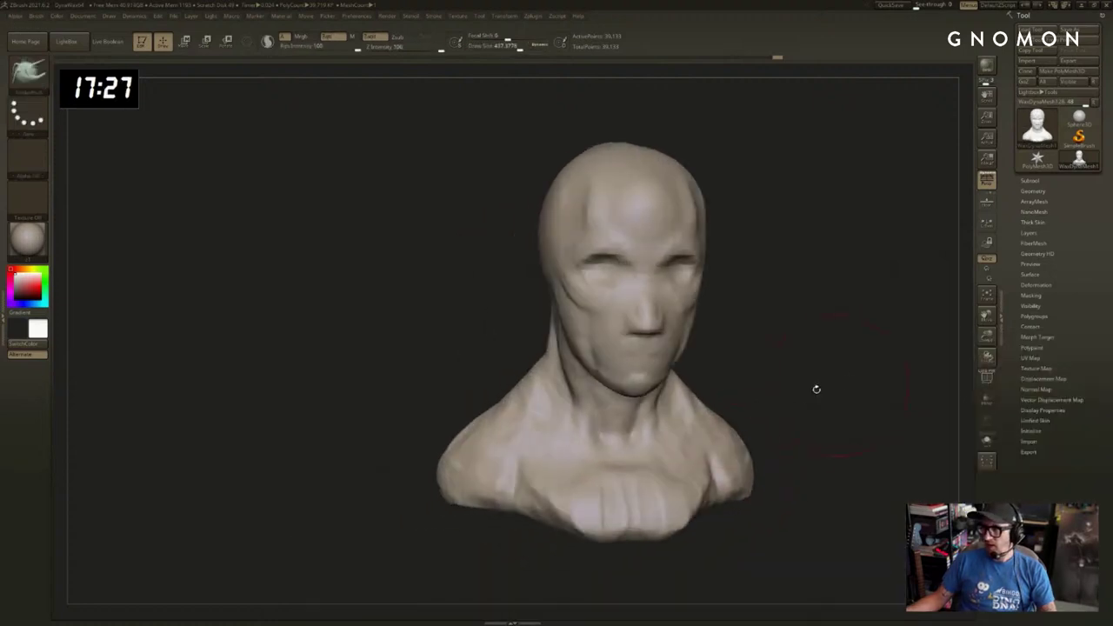
right_click_drag(583, 379, 788, 347)
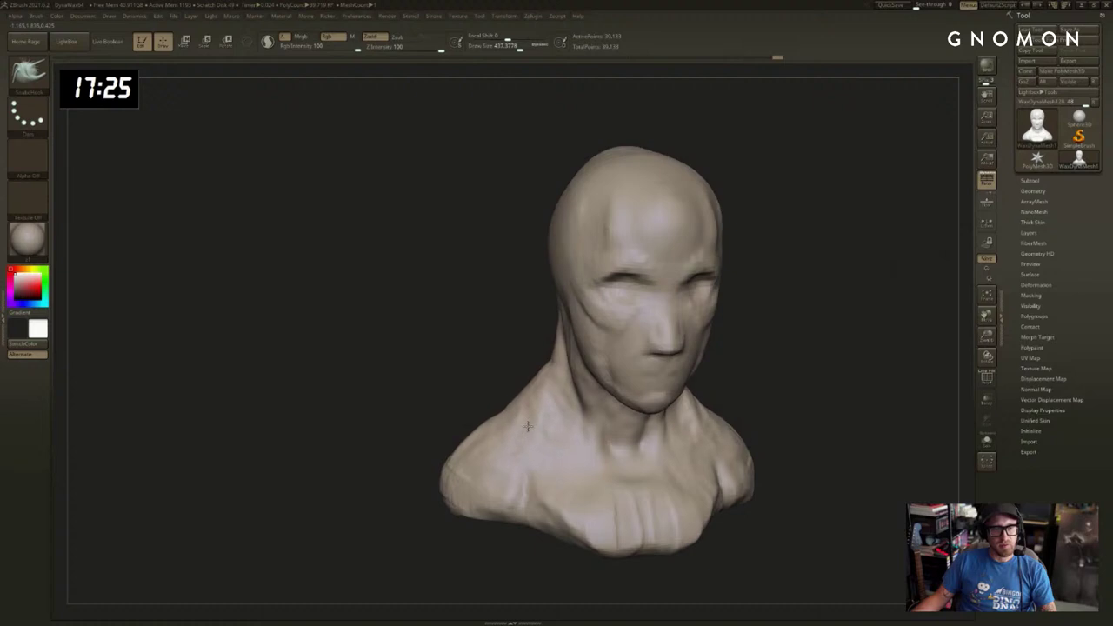
key("s")
left_click_drag(546, 441, 549, 441)
left_click_drag(529, 369, 546, 380)
left_click_drag(774, 358, 713, 360)
Build up the muscles on the side of the neck below the jaw with ClayBuildup.
key("s")
left_click_drag(628, 376, 611, 377)
left_click_drag(670, 315, 657, 300)
left_click_drag(548, 352, 563, 383)
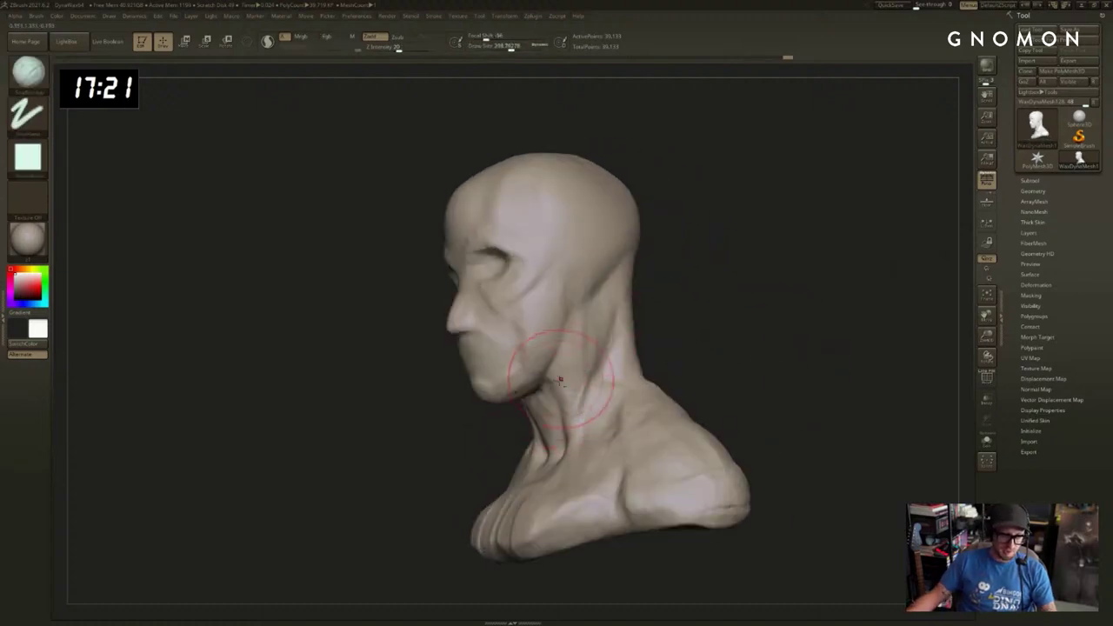
right_click_drag(652, 322, 564, 412)
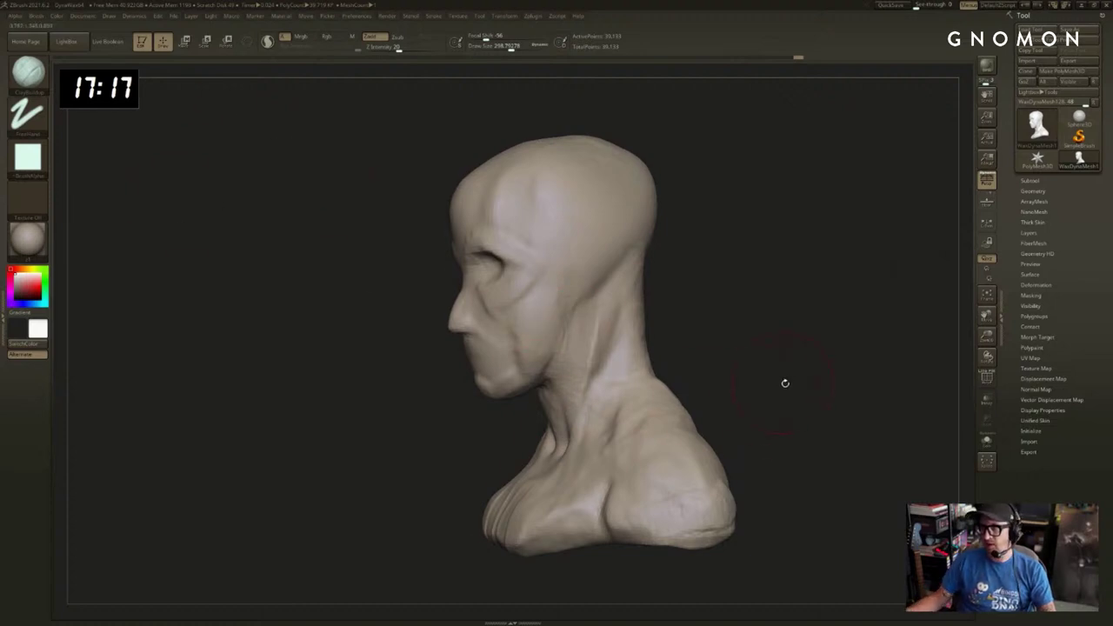
right_click_drag(784, 383, 751, 374)
right_click_drag(650, 326, 660, 352)
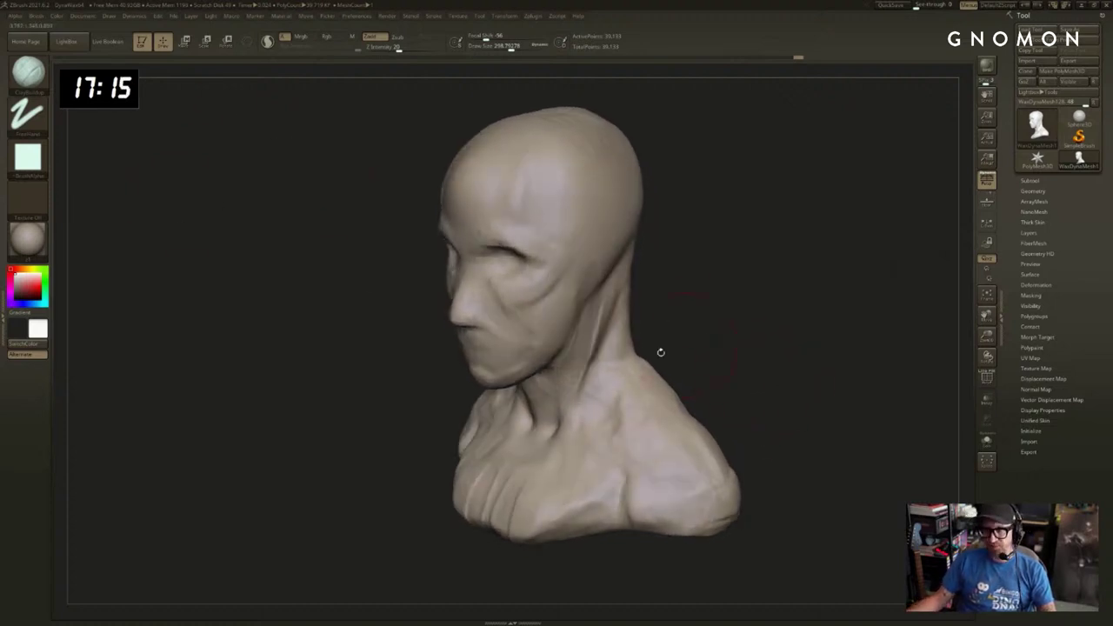
right_click_drag(699, 276, 591, 308)
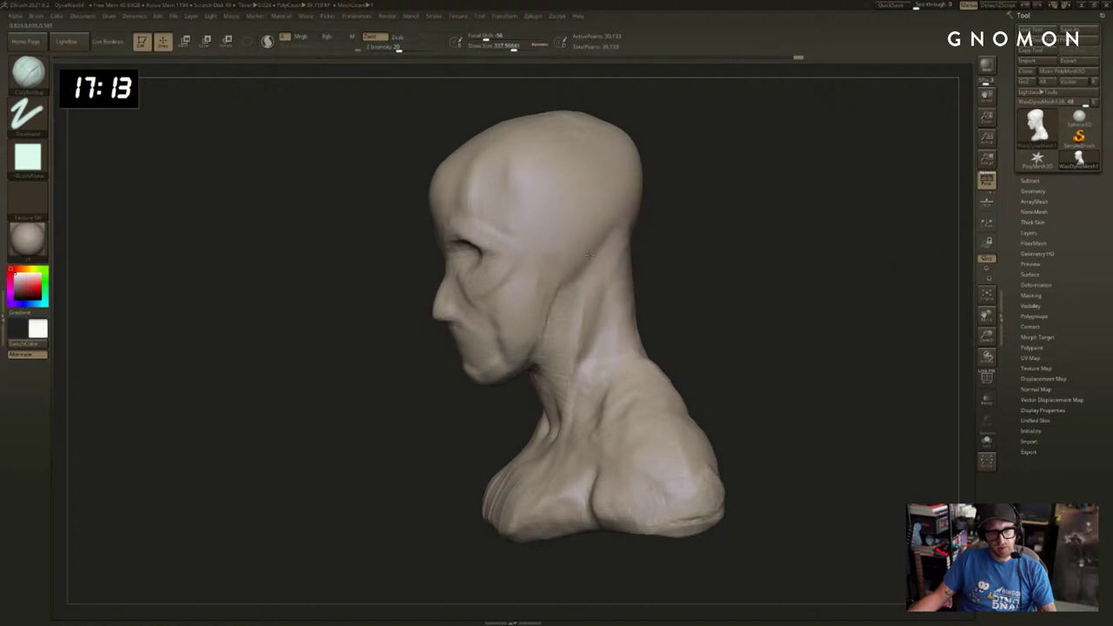
Refine the diagonal neck muscle running from behind the jaw to the collarbone, smoothing between the ClayBuildup strokes.
left_click_drag(580, 327, 574, 348, "shift")
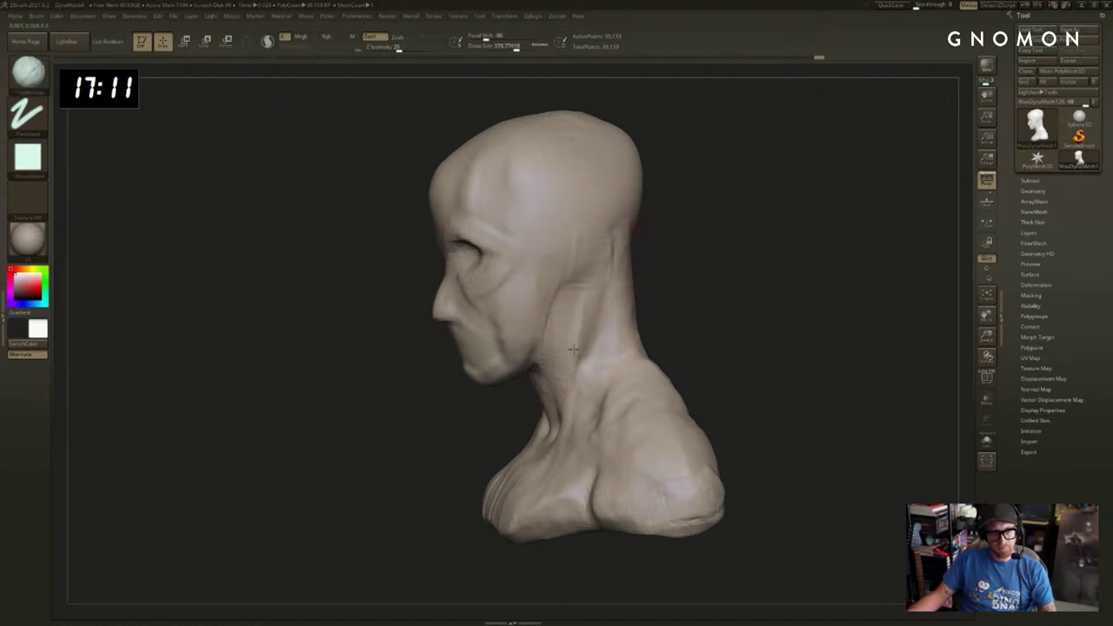
mouse_move(583, 306)
right_mouse_down()
mouse_move(731, 326)
mouse_move(681, 307)
right_mouse_up()
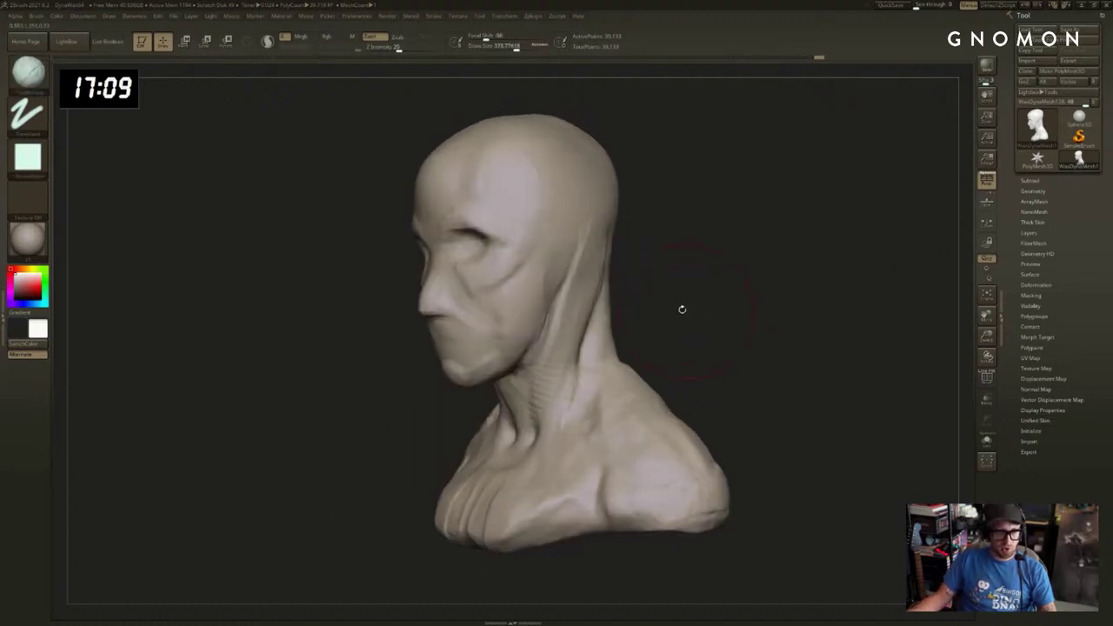
left_click_drag(574, 309, 580, 300, "shift")
mouse_move(565, 352)
left_mouse_down("shift")
mouse_move(569, 311)
mouse_move(554, 423)
left_mouse_up("shift")
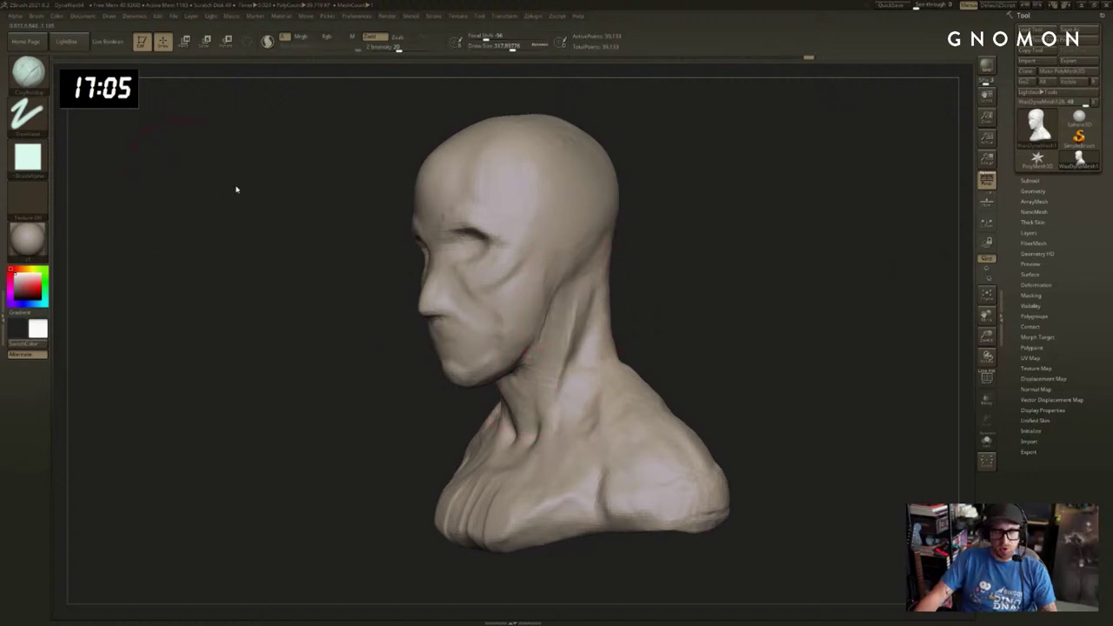
right_click_drag(752, 313, 733, 318)
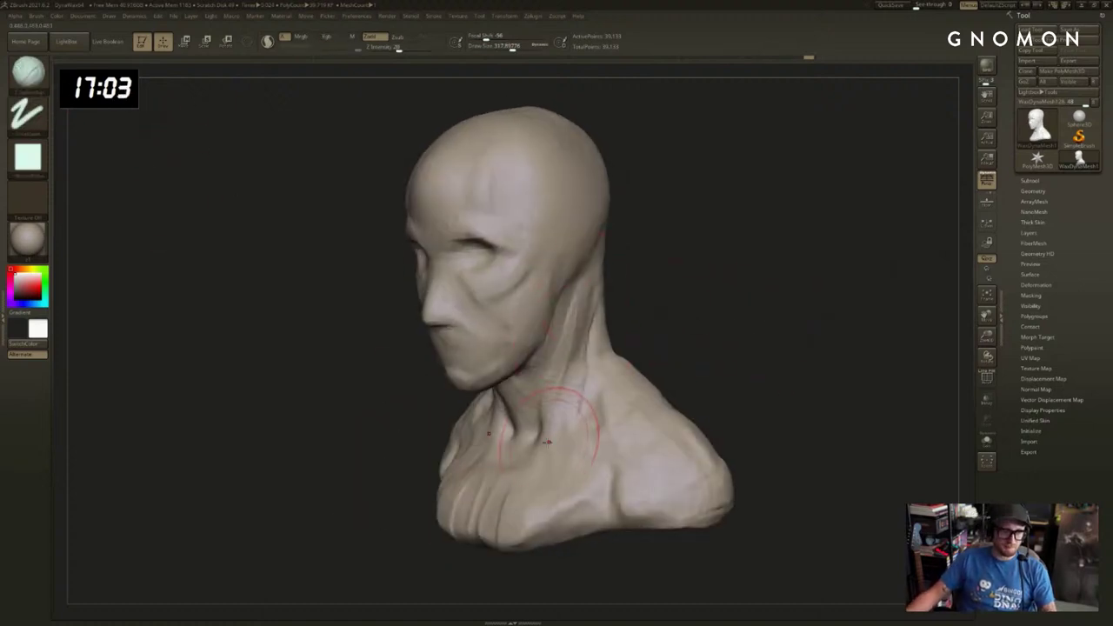
left_click_drag(594, 360, 578, 280, "shift")
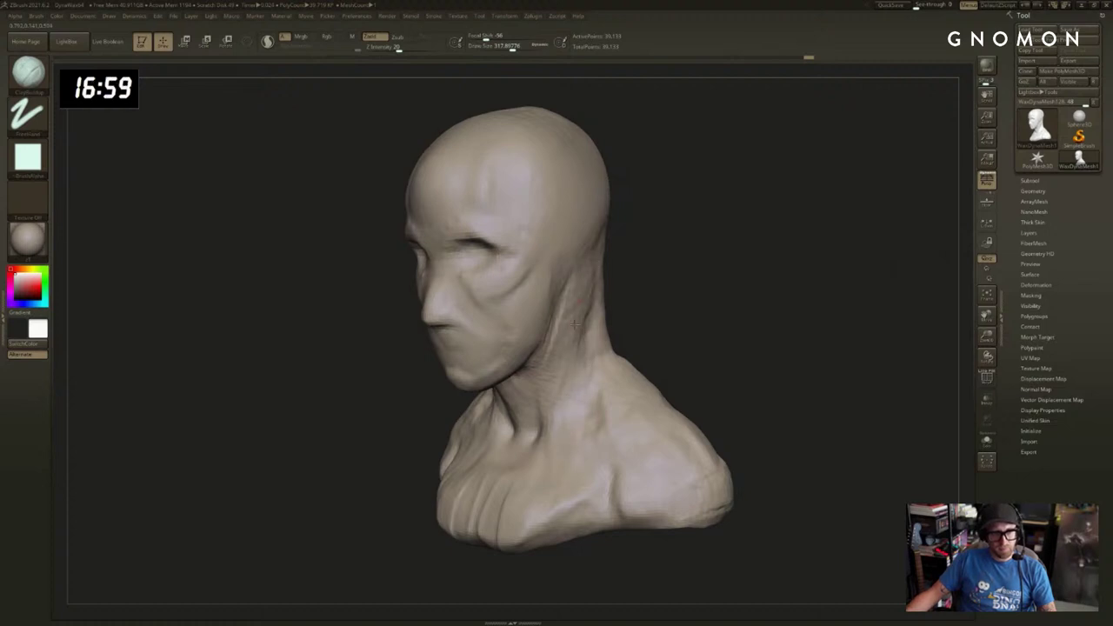
mouse_move(574, 324)
right_mouse_down()
mouse_move(688, 253)
mouse_move(696, 290)
mouse_move(763, 319)
right_mouse_up()
right_click_drag(547, 300, 514, 355, "shift")
Adjust the neck and shoulder silhouette with a large Move brush, and undo the last stroke beside the jaw.
key("s")
left_click_drag(511, 367, 525, 369)
key("b")
key("m")
key("v")
key("s")
left_click_drag(462, 450, 470, 450)
left_click_drag(470, 451, 437, 455)
right_click_drag(494, 359, 460, 347)
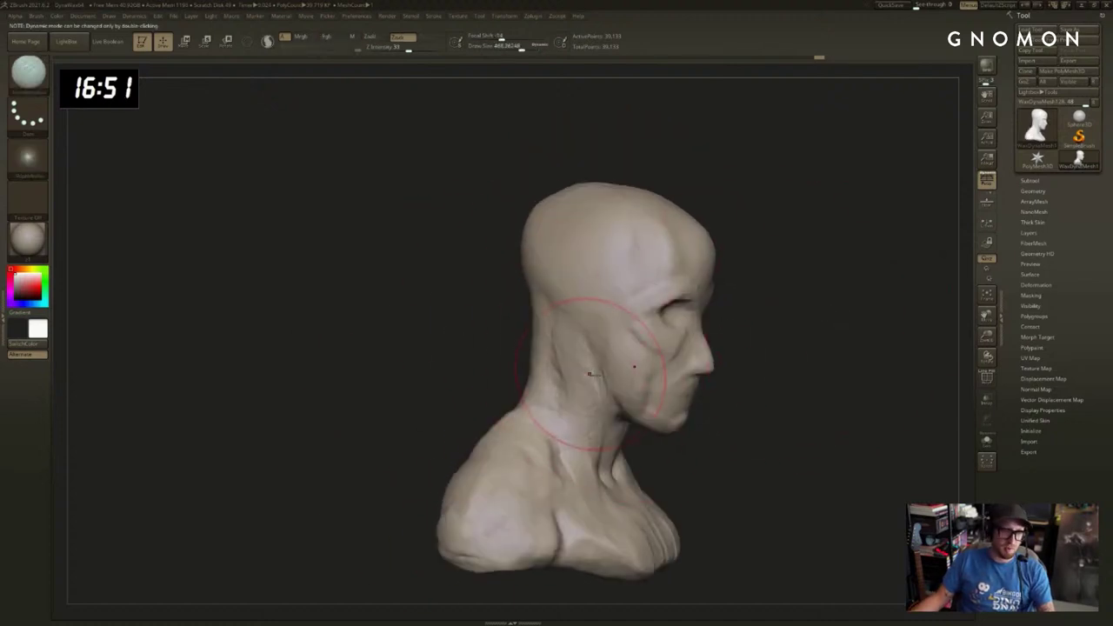
mouse_move(613, 383)
left_mouse_down()
mouse_move(593, 379)
mouse_move(612, 396)
mouse_move(596, 335)
left_mouse_up()
key("ctrl+z")
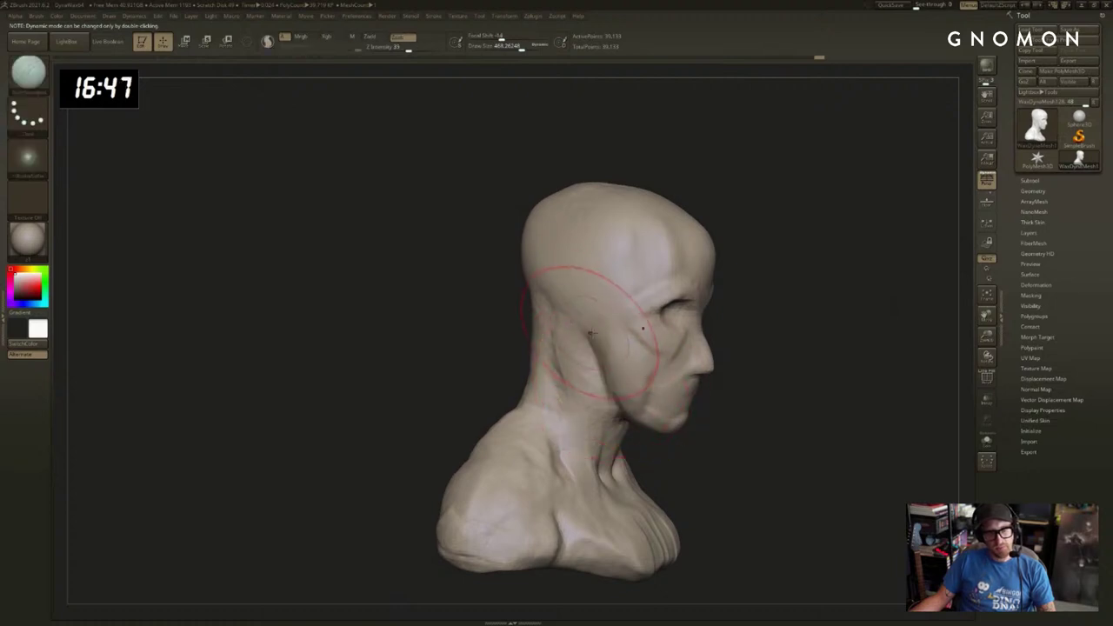
Reshape the jaw corner and the side of the neck in profile with a large SnakeHook brush.
key("b")
key("s")
key("h")
left_click_drag(613, 392, 619, 374)
left_click_drag(723, 389, 754, 386)
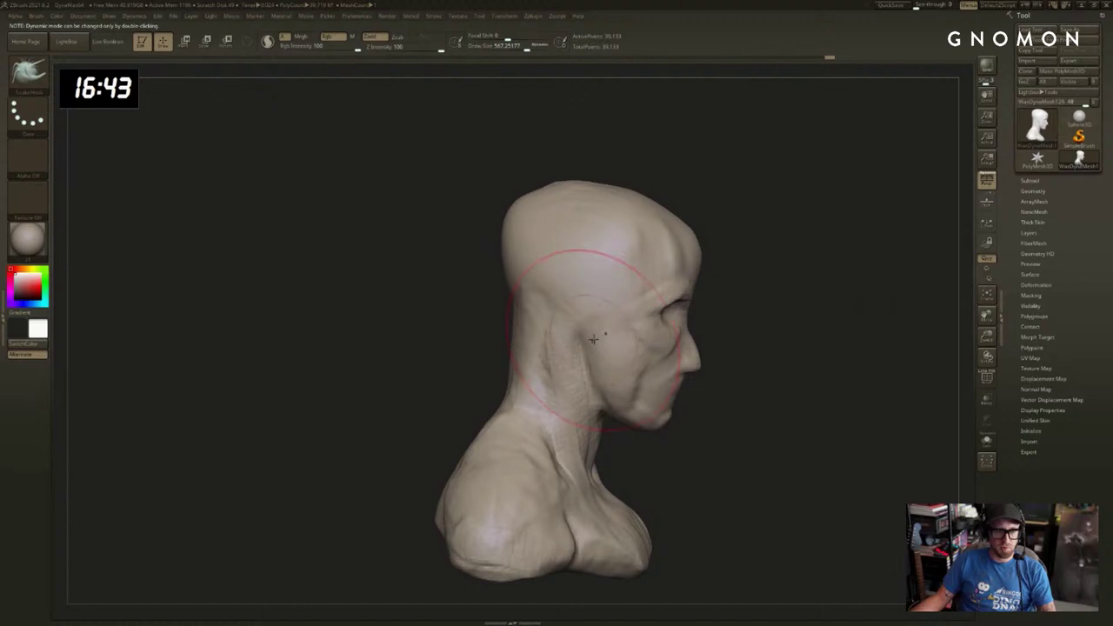
mouse_move(737, 271)
left_mouse_down()
mouse_move(842, 261)
mouse_move(648, 335)
mouse_move(687, 303)
mouse_move(733, 306)
mouse_move(678, 315)
left_mouse_up()
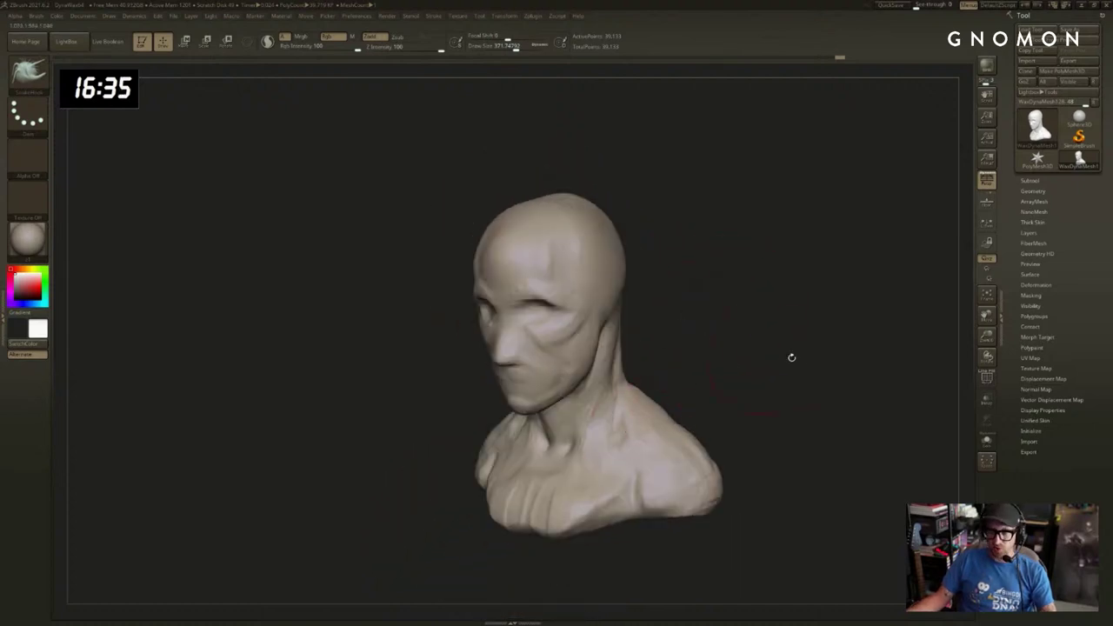
Fill in the vertical grooves at the front of the chest with ClayBuildup strokes.
left_click_drag(790, 356, 601, 459)
key("b")
key("c")
key("b")
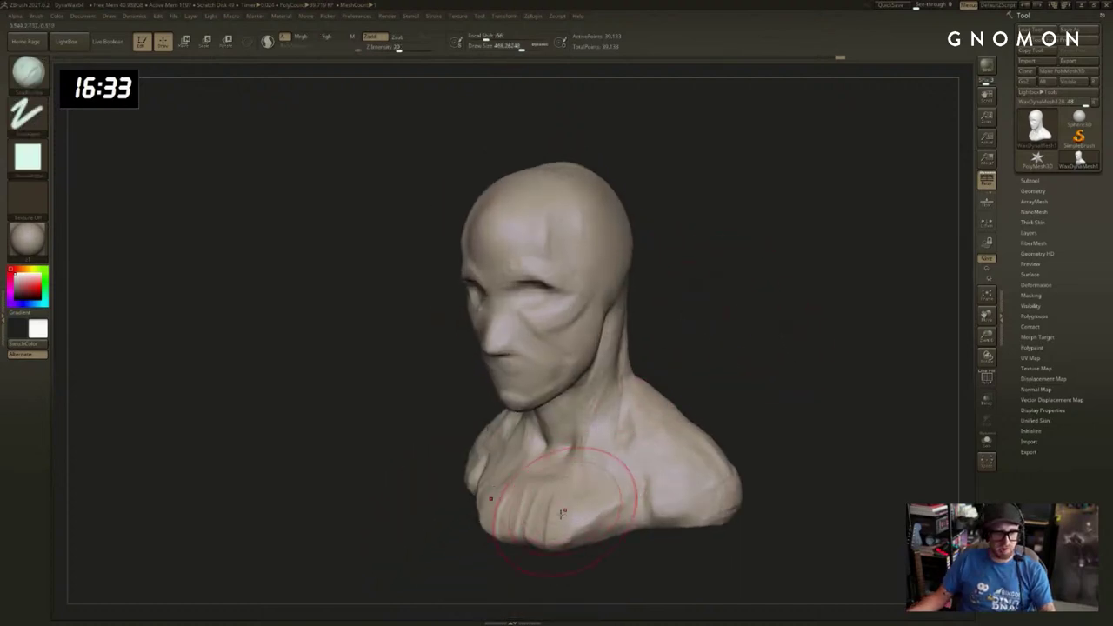
left_click_drag(580, 523, 600, 495)
left_click_drag(767, 380, 757, 377)
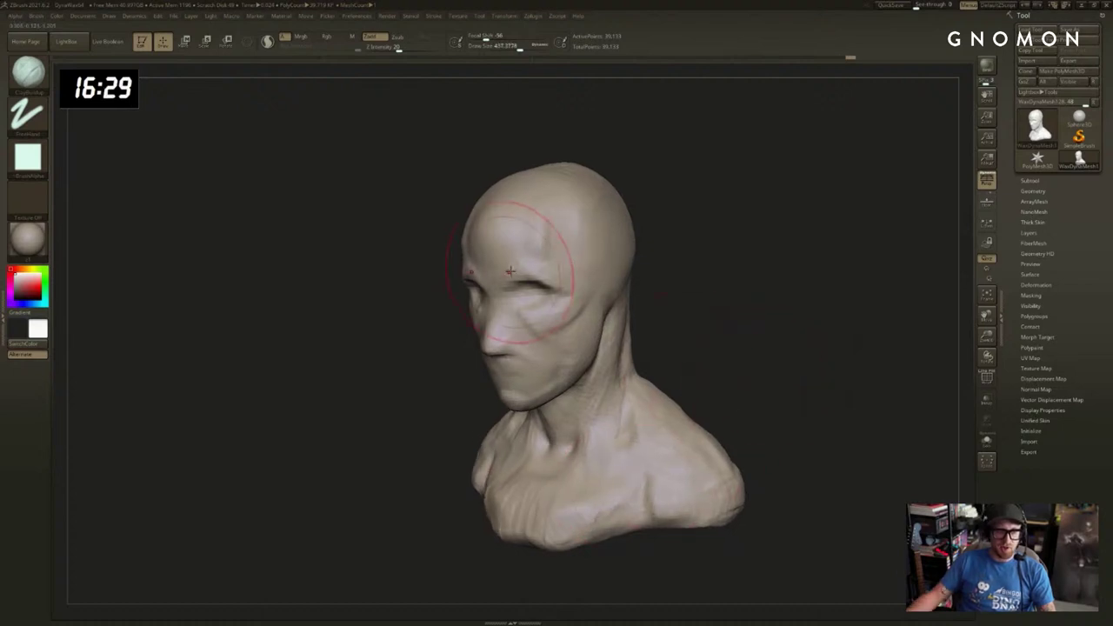
Strengthen the diagonal neck muscles from behind the jaw to the collarbone with ClayBuildup and Standard brush strokes.
mouse_move(712, 258)
left_mouse_down()
mouse_move(760, 266)
mouse_move(773, 294)
mouse_move(725, 313)
left_mouse_up()
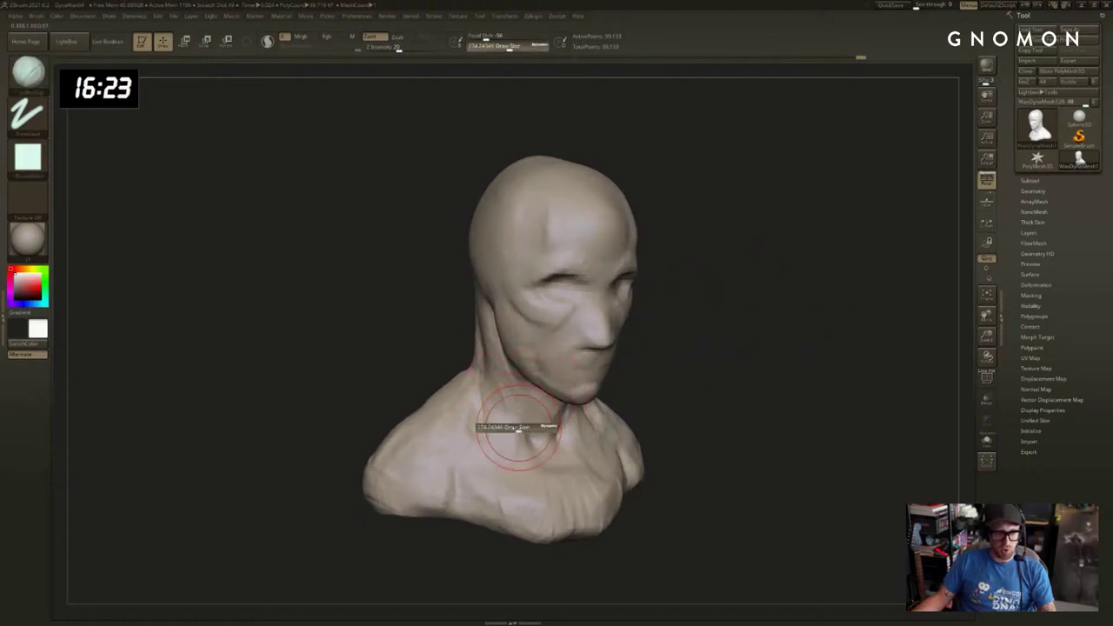
mouse_move(705, 308)
left_mouse_down()
mouse_move(706, 333)
mouse_move(656, 362)
left_mouse_up()
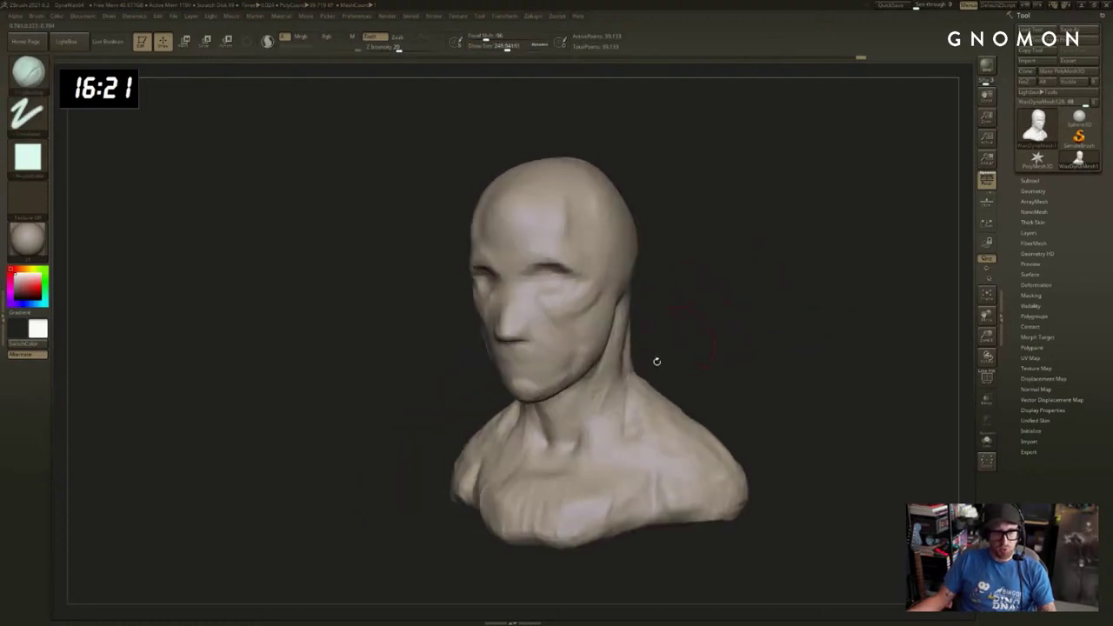
key("shift")
mouse_move(601, 411)
left_mouse_down()
mouse_move(622, 344)
mouse_move(602, 420)
left_mouse_up()
mouse_move(691, 293)
left_mouse_down()
mouse_move(666, 288)
mouse_move(598, 432)
left_mouse_up()
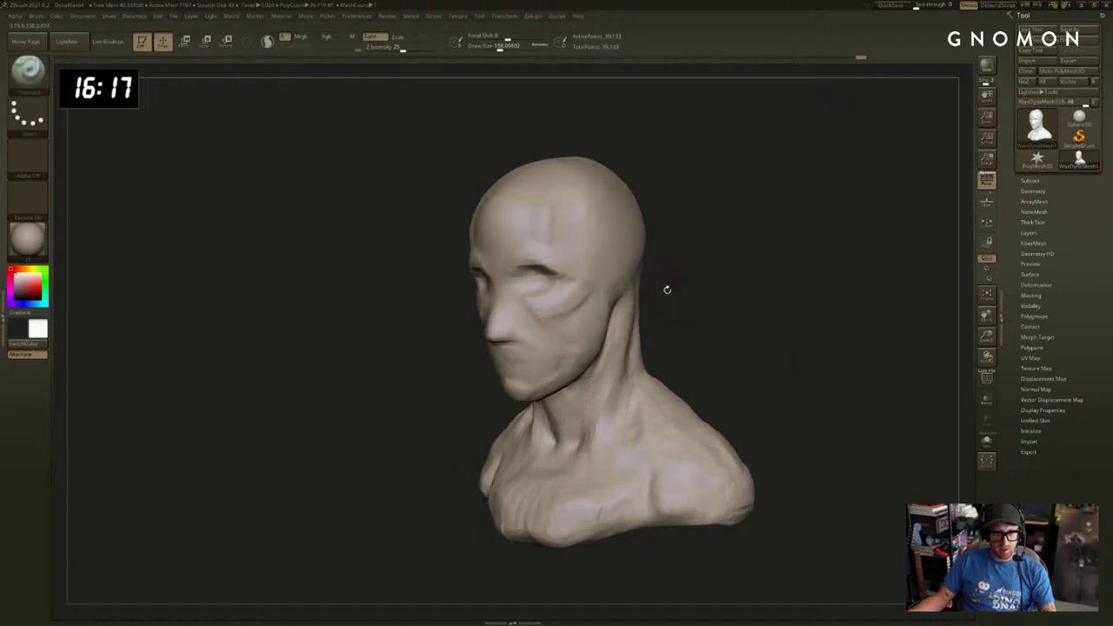
left_click_drag(666, 288, 667, 349)
left_click_drag(532, 412, 504, 393)
mouse_move(383, 344)
left_mouse_down()
mouse_move(452, 342)
mouse_move(479, 311)
left_mouse_up()
left_click_drag(493, 367, 510, 426)
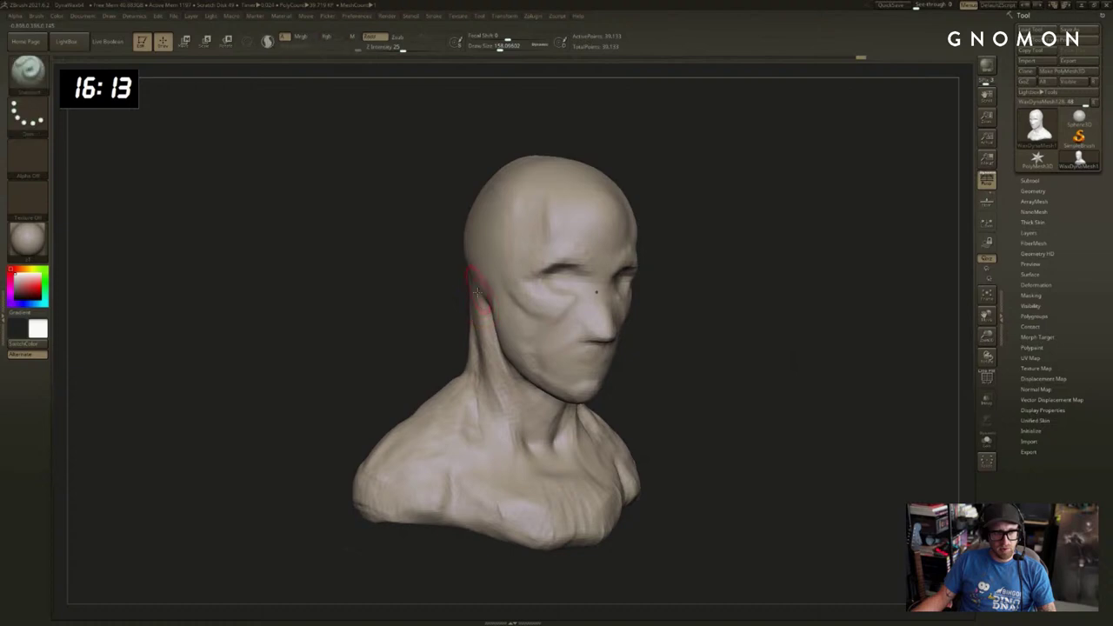
left_click_drag(480, 289, 511, 438)
left_click_drag(646, 401, 619, 404)
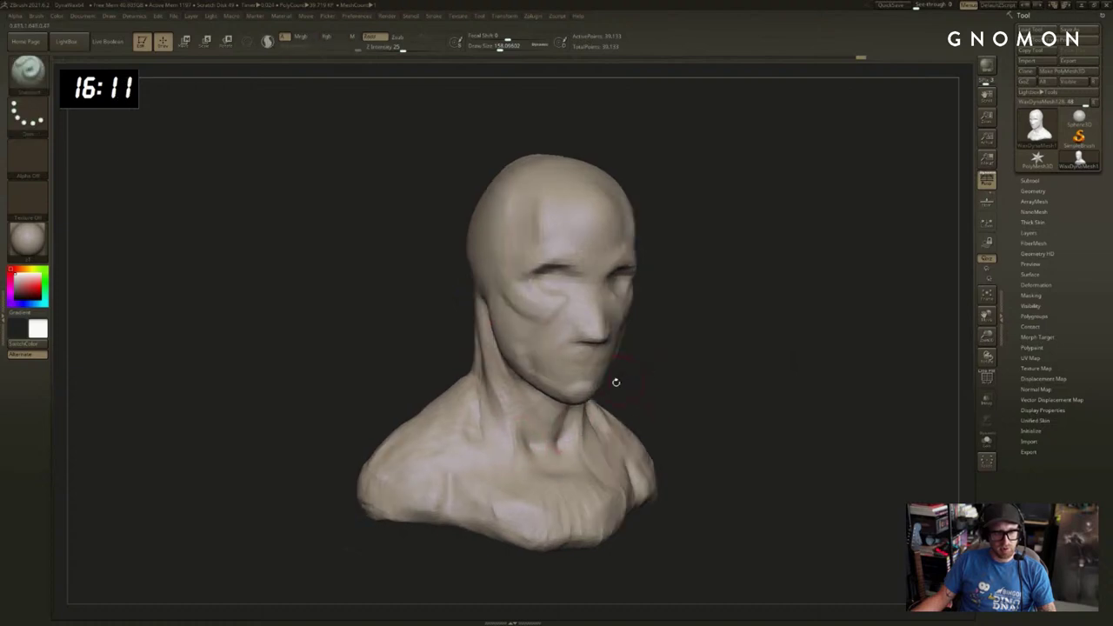
Carve the hollow behind the collarbone at the base of the neck, alternating DamStandard and ClayBuildup strokes.
key("b")
key("d")
key("s")
mouse_move(493, 449)
left_mouse_down()
mouse_move(487, 396)
mouse_move(492, 432)
left_mouse_up()
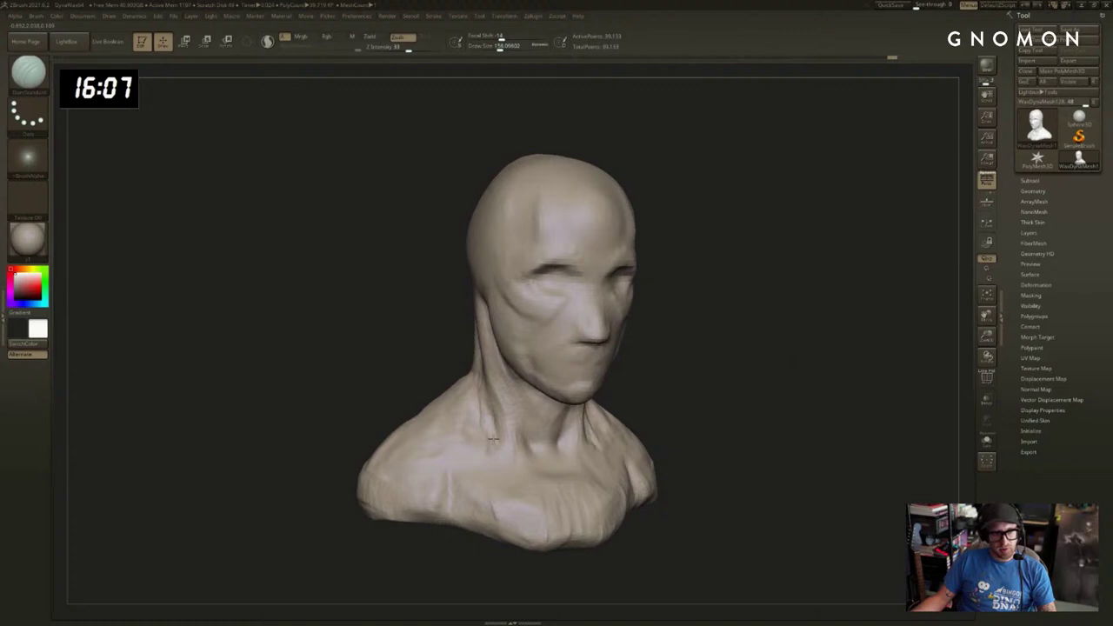
mouse_move(791, 360)
left_mouse_down()
mouse_move(722, 365)
mouse_move(706, 388)
left_mouse_up()
key("b")
key("c")
key("b")
mouse_move(596, 449)
left_mouse_down()
mouse_move(610, 395)
mouse_move(639, 389)
left_mouse_up()
key("s")
left_click_drag(620, 446, 627, 444)
left_click_drag(709, 377, 648, 450)
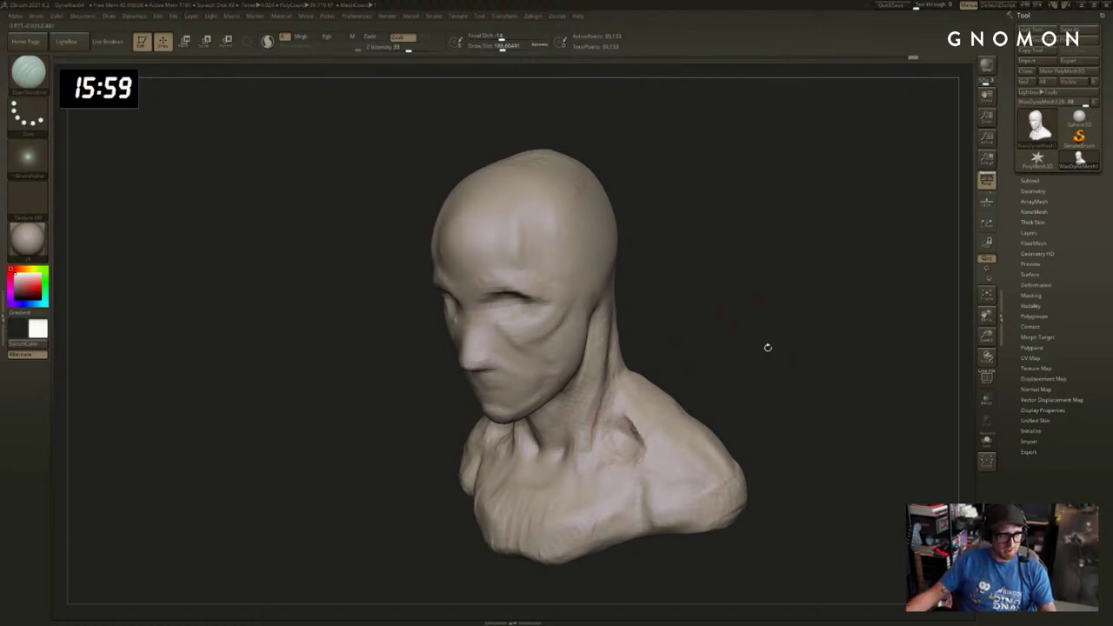
Build up the trapezius and the shoulder edge around the collarbone hollow with ClayBuildup strokes.
left_click_drag(771, 387, 739, 392)
key("b")
key("c")
key("b")
left_click_drag(743, 338, 707, 374)
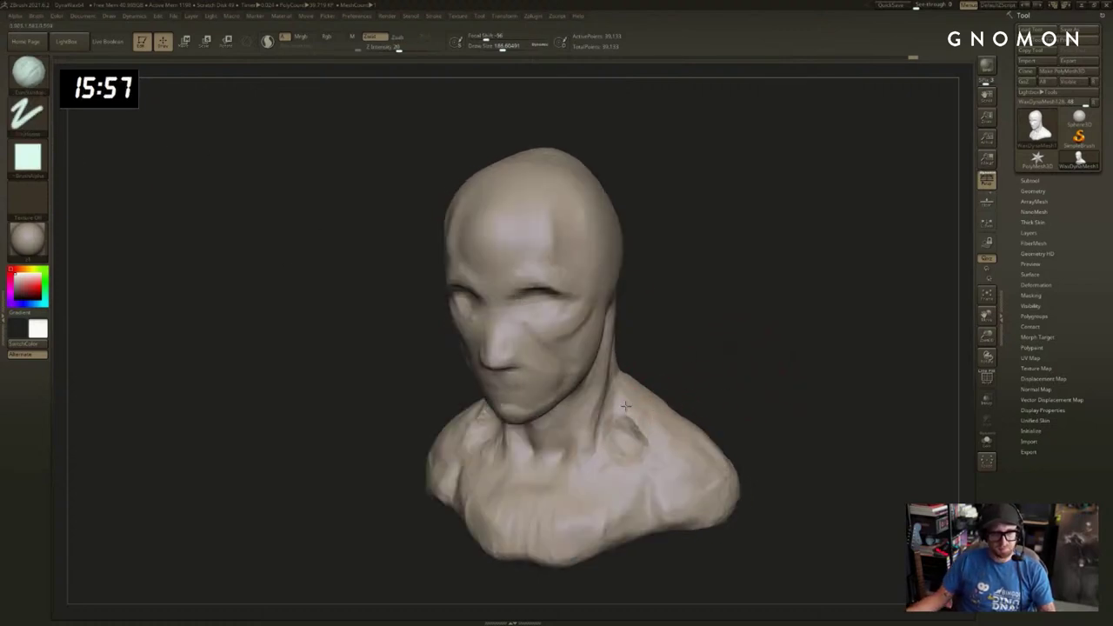
key("s")
mouse_move(626, 406)
left_mouse_down()
mouse_move(645, 426)
mouse_move(639, 394)
left_mouse_up()
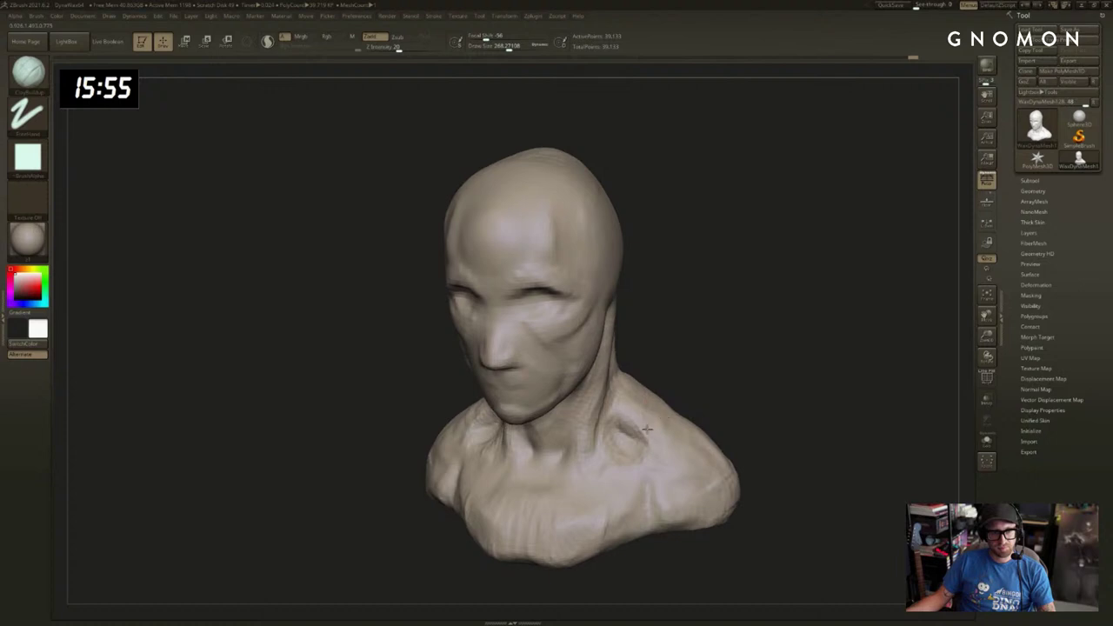
left_click_drag(723, 393, 708, 398)
mouse_move(673, 446)
left_mouse_down()
mouse_move(627, 396)
mouse_move(671, 426)
mouse_move(713, 400)
left_mouse_up()
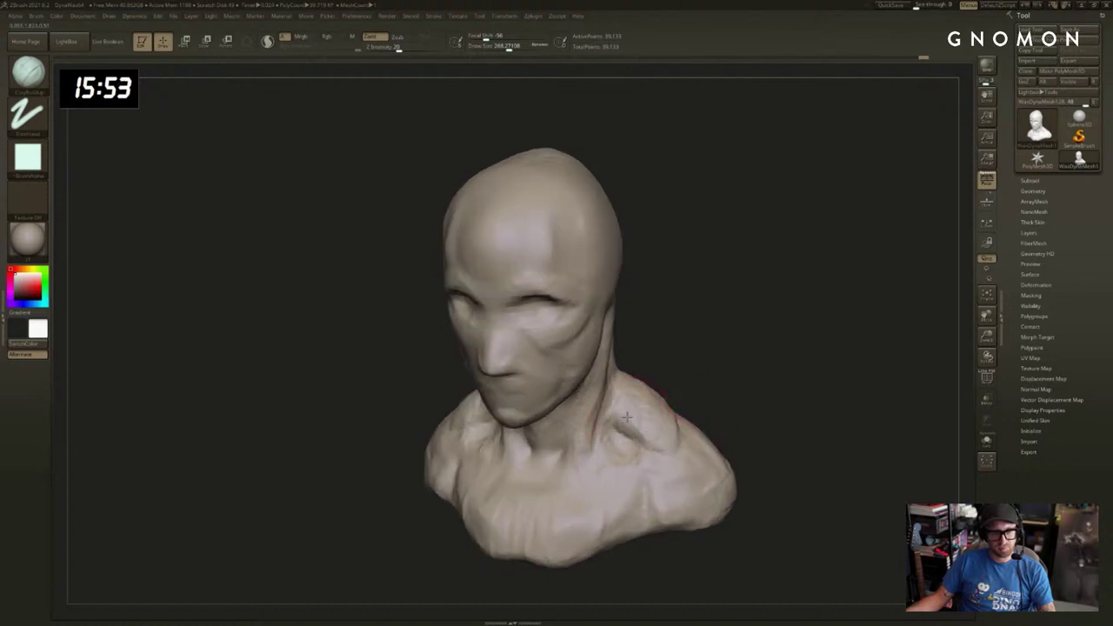
left_click_drag(627, 417, 658, 451)
Add volume across the top and outer side of the shoulder with a larger ClayBuildup brush.
left_click_drag(708, 407, 863, 386)
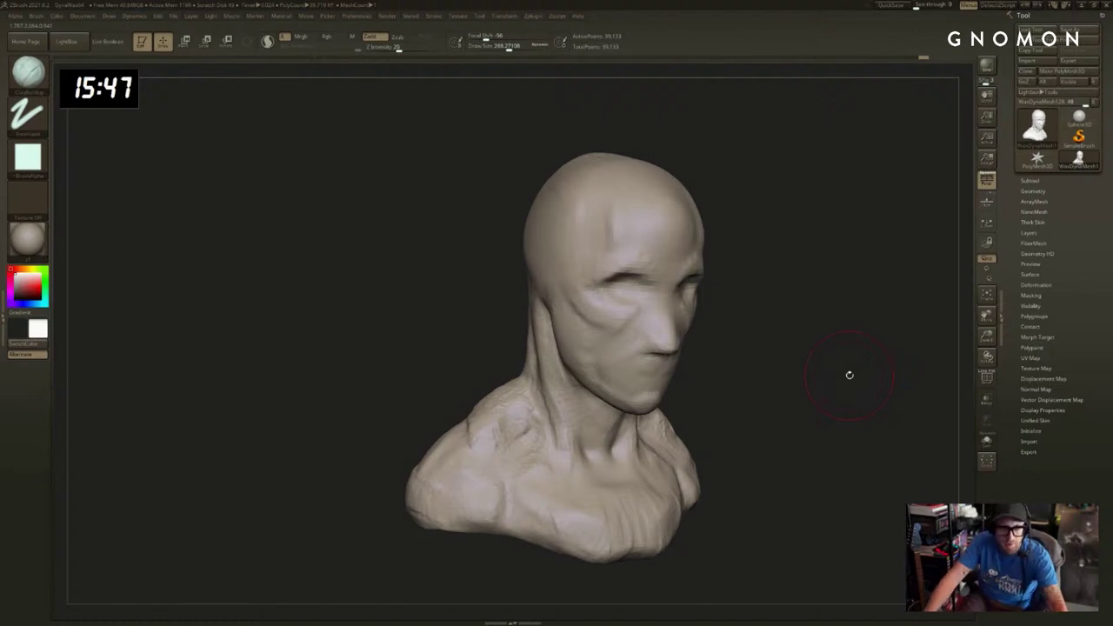
mouse_move(740, 308)
left_mouse_down()
mouse_move(847, 340)
mouse_move(740, 231)
mouse_move(686, 329)
left_mouse_up()
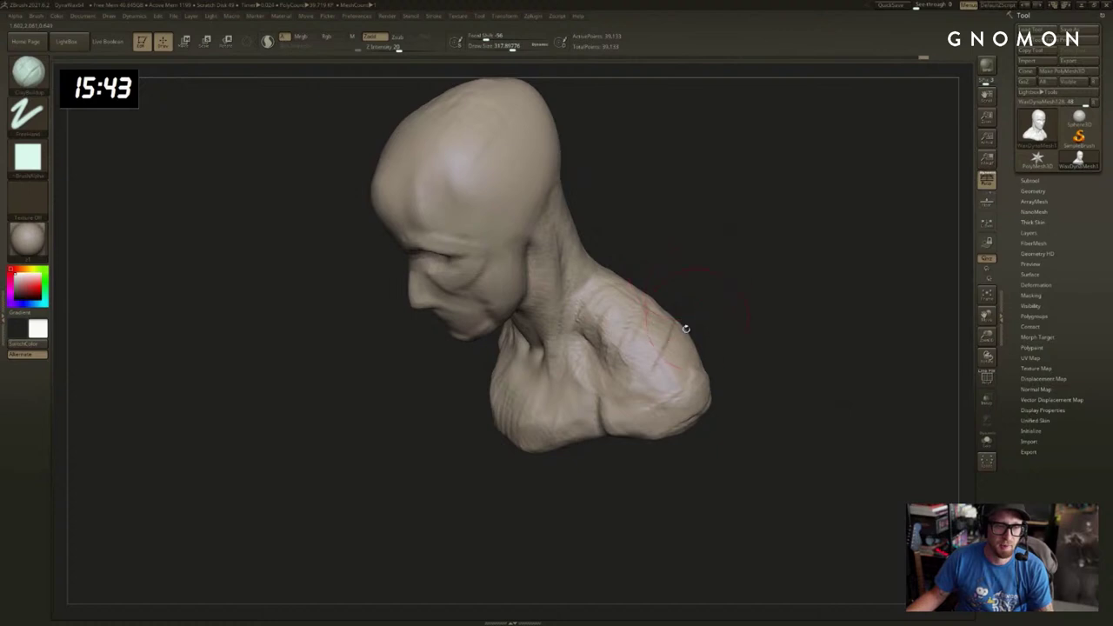
left_click_drag(726, 276, 723, 318)
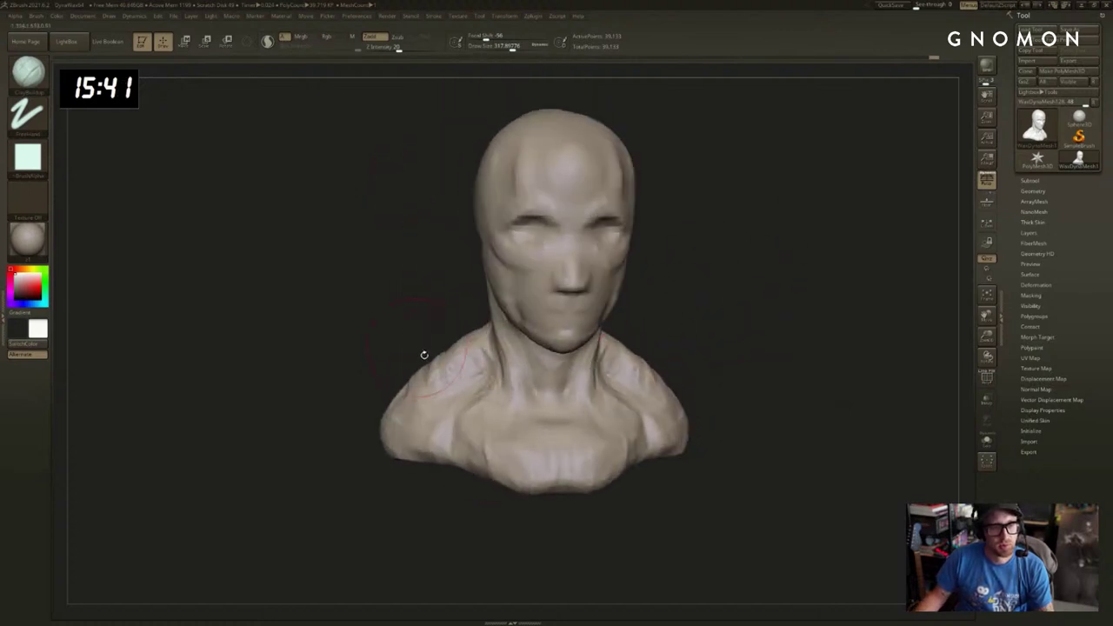
Reshape the shoulder, back of the neck and head silhouette with a large SnakeHook brush.
mouse_move(393, 337)
left_mouse_down()
mouse_move(442, 360)
mouse_move(384, 348)
mouse_move(407, 388)
mouse_move(373, 416)
mouse_move(522, 352)
left_mouse_up()
key("b")
key("s")
key("h")
key("s")
left_click(386, 412)
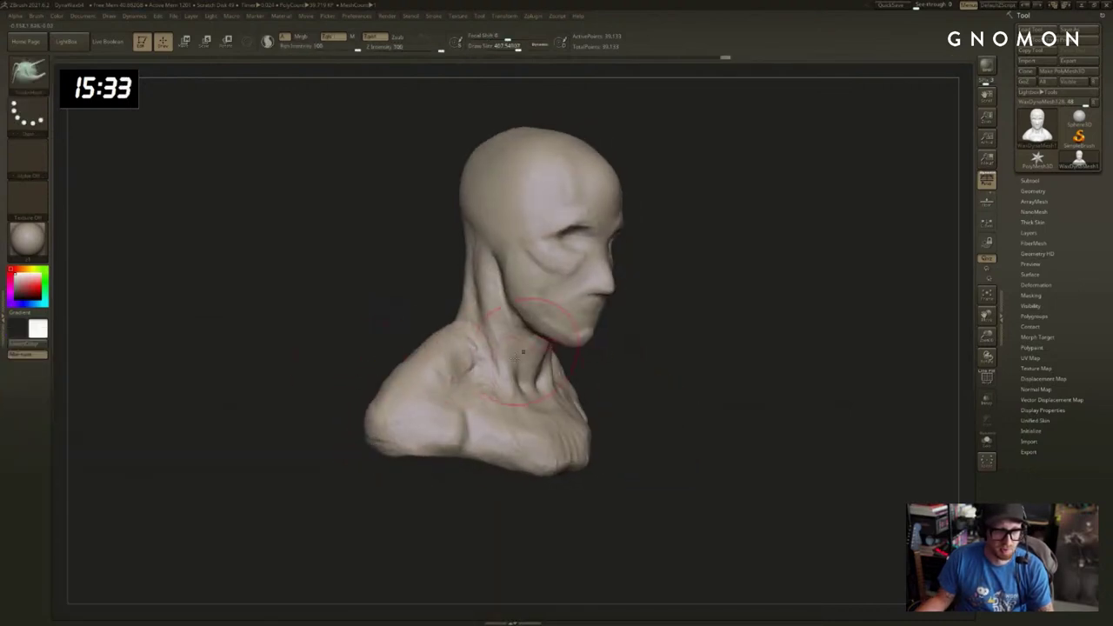
mouse_move(609, 361)
left_mouse_down()
mouse_move(690, 355)
mouse_move(708, 400)
left_mouse_up()
key("s")
left_click(475, 276)
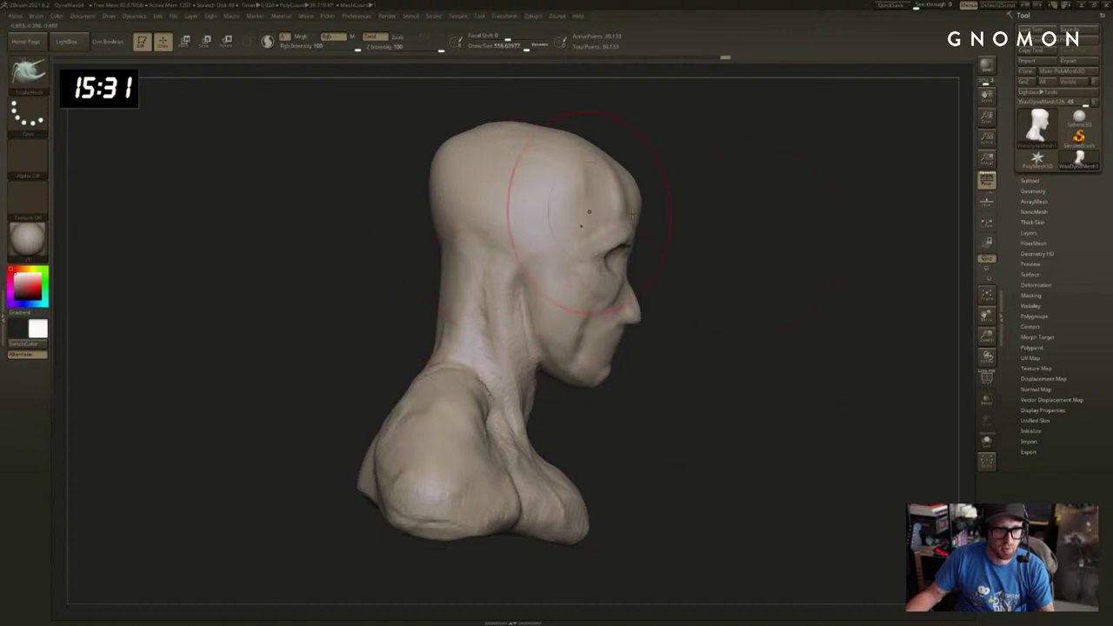
Define the temple planes at the side of the forehead with ClayBuildup strokes.
mouse_move(835, 235)
left_mouse_down()
mouse_move(725, 248)
mouse_move(683, 289)
mouse_move(745, 313)
left_mouse_up()
key("bracketleft")
mouse_move(817, 282)
left_mouse_down()
mouse_move(755, 276)
mouse_move(797, 296)
mouse_move(786, 291)
left_mouse_up()
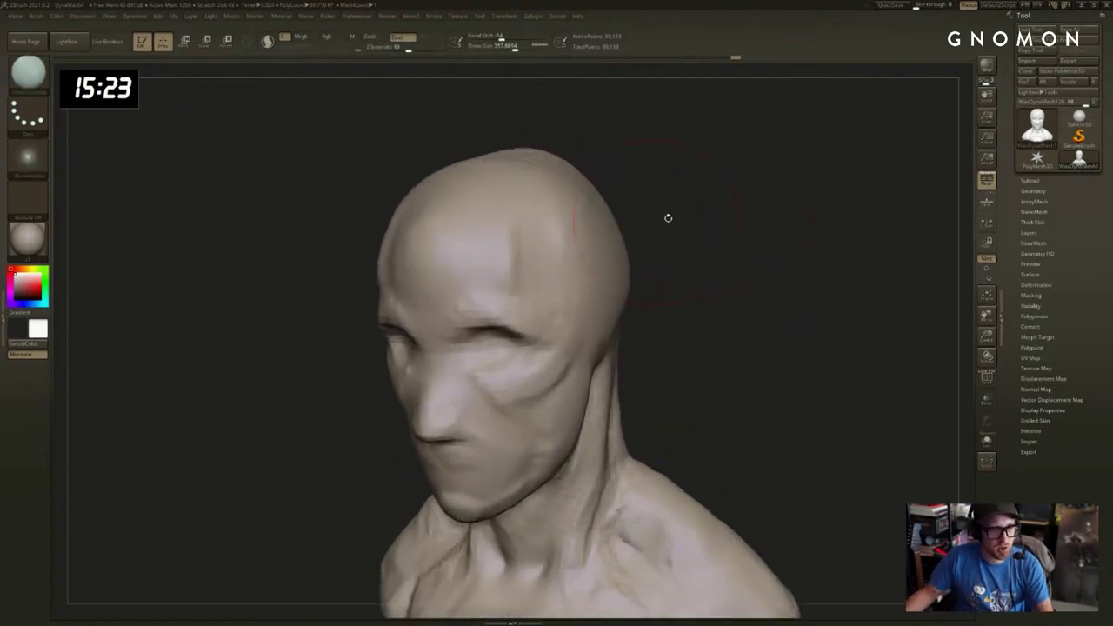
mouse_move(668, 217)
left_mouse_down()
mouse_move(795, 241)
mouse_move(798, 252)
left_mouse_up()
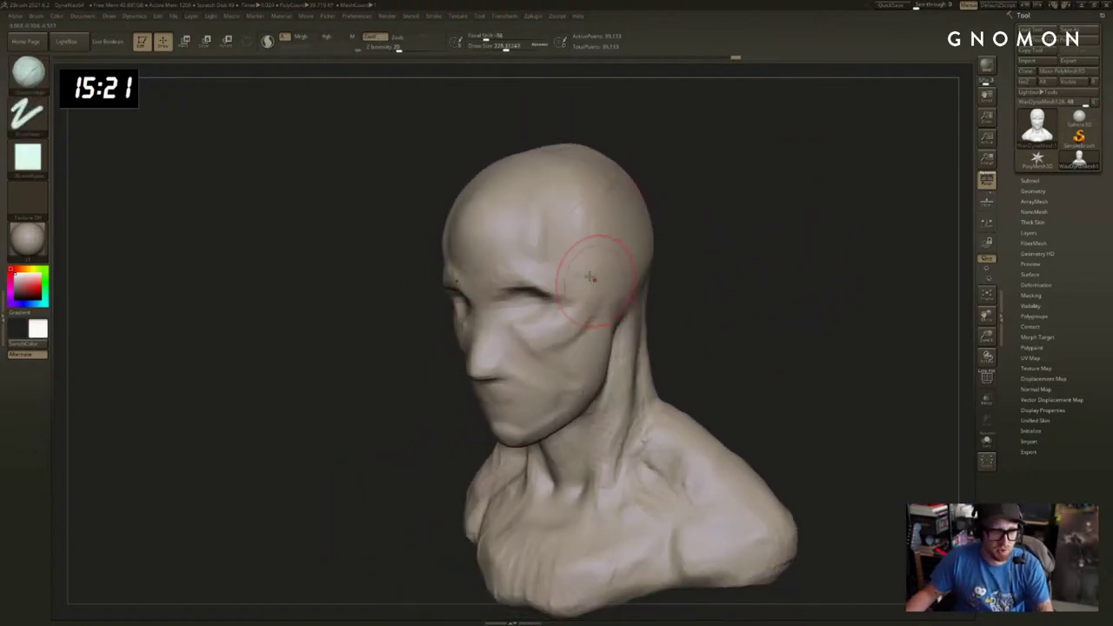
right_click_drag(618, 259, 603, 258)
left_click_drag(566, 249, 565, 255, "shift")
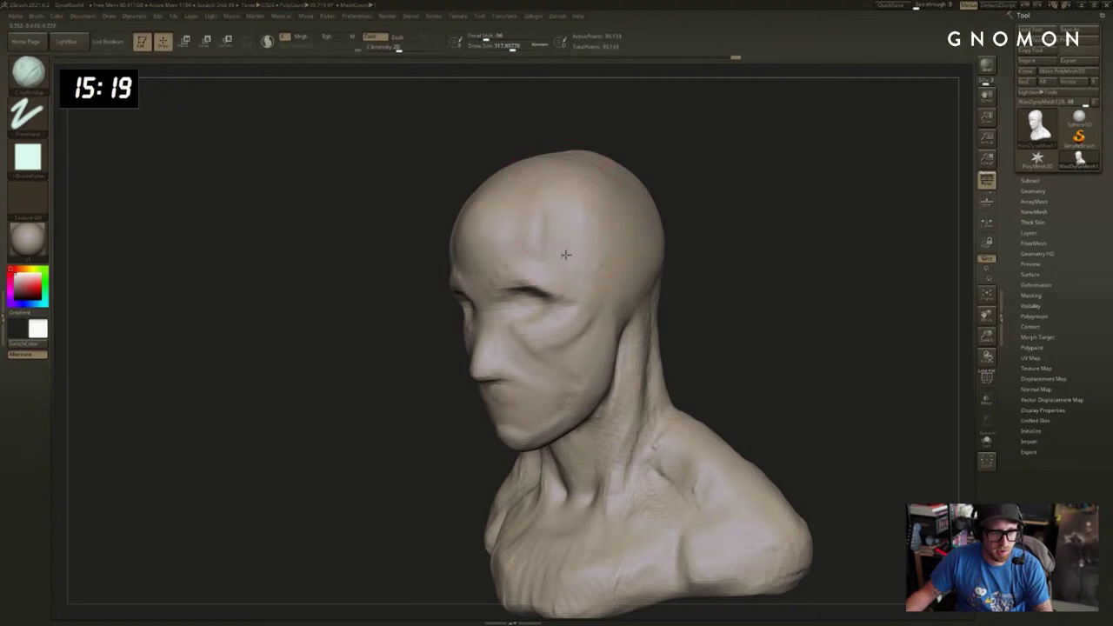
right_click_drag(583, 301, 774, 295)
mouse_move(664, 358)
right_mouse_down()
mouse_move(698, 350)
mouse_move(635, 331)
right_mouse_up()
Form the nostril wings with a small ClayBuildup brush and carve the mouth line below the nose with DamStandard.
key("bracketleft")
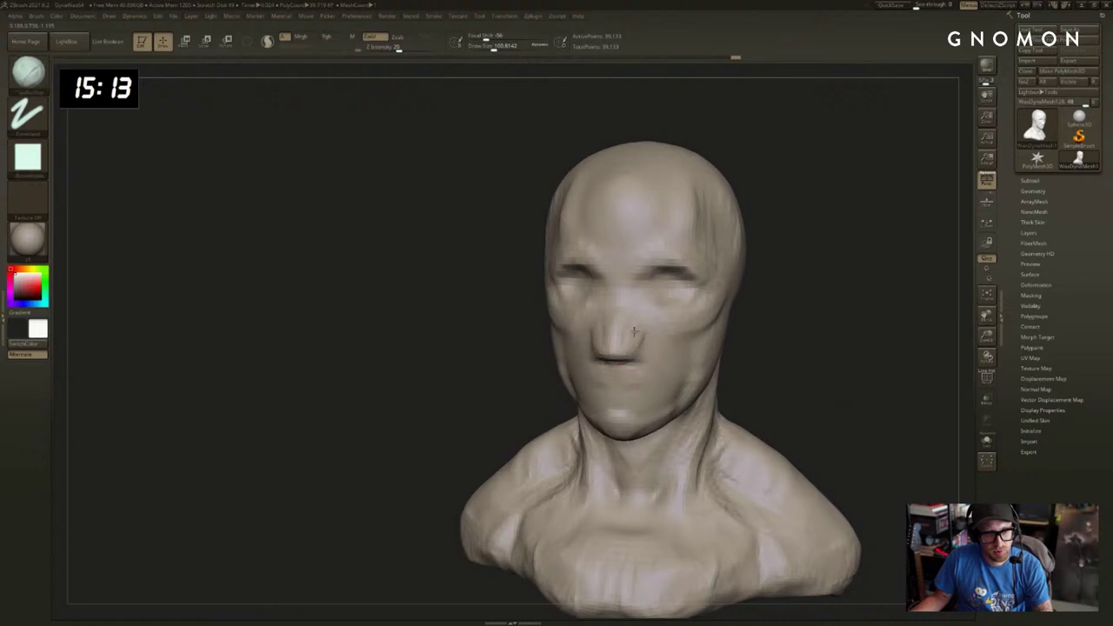
mouse_move(643, 349)
left_mouse_down()
mouse_move(636, 343)
mouse_move(647, 344)
left_mouse_up()
key("b")
key("t")
key("d")
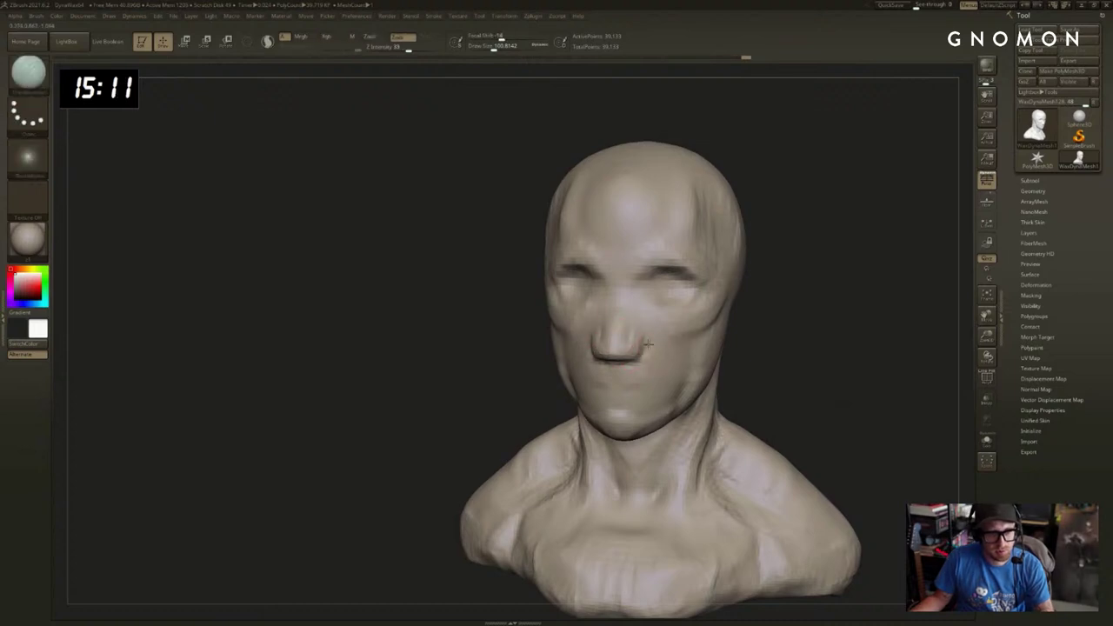
left_click_drag(802, 344, 765, 346)
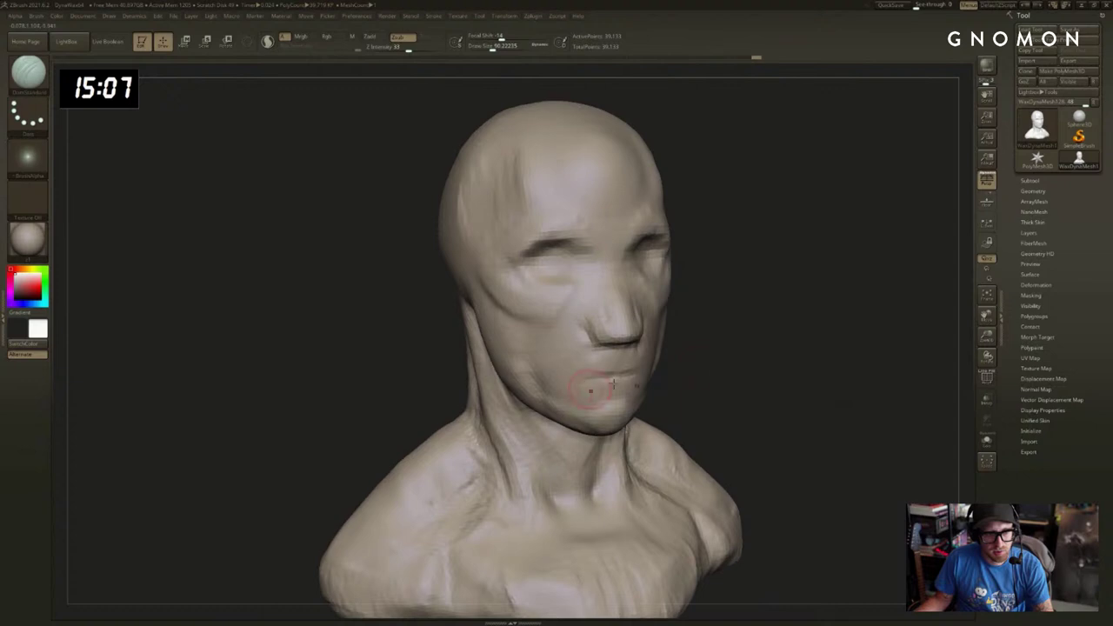
right_click_drag(613, 383, 603, 383)
Build up the upper lip between the nose and the mouth line with Standard and small ClayBuildup strokes.
key("b")
key("s")
key("t")
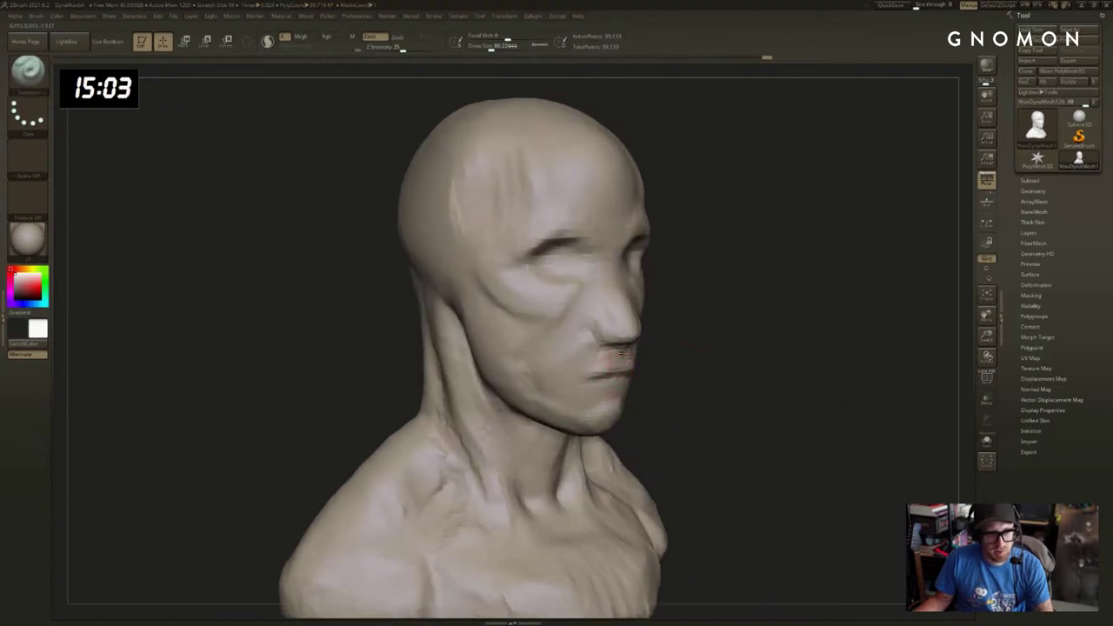
right_click_drag(635, 360, 619, 357)
key("b")
key("c")
key("b")
key("s")
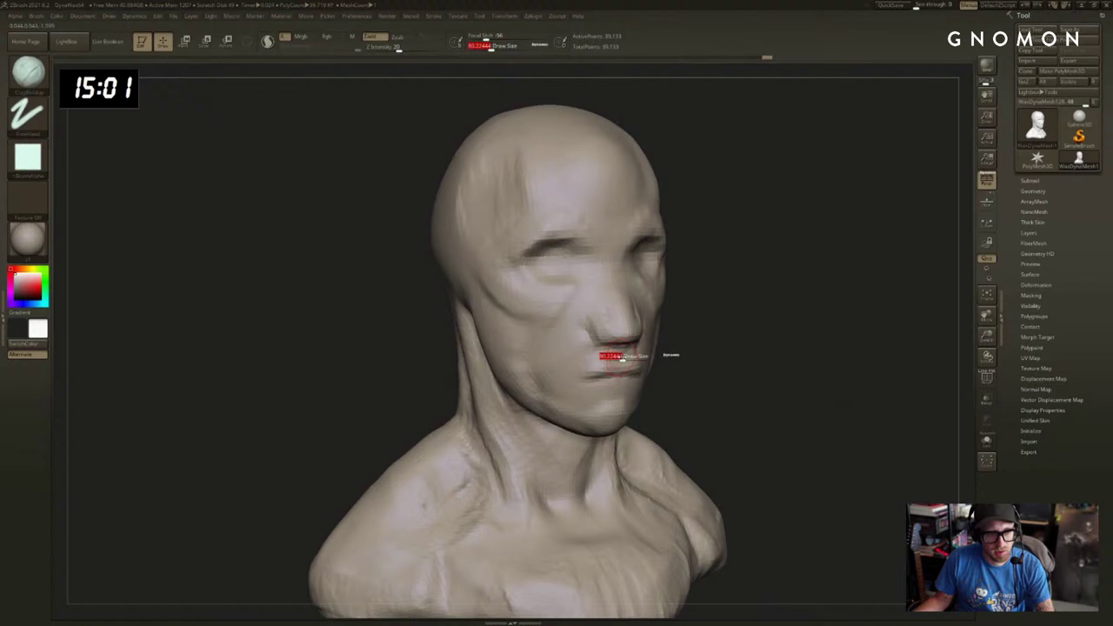
left_click_drag(617, 357, 611, 357)
right_click_drag(717, 357, 639, 356)
left_click_drag(593, 366, 650, 361)
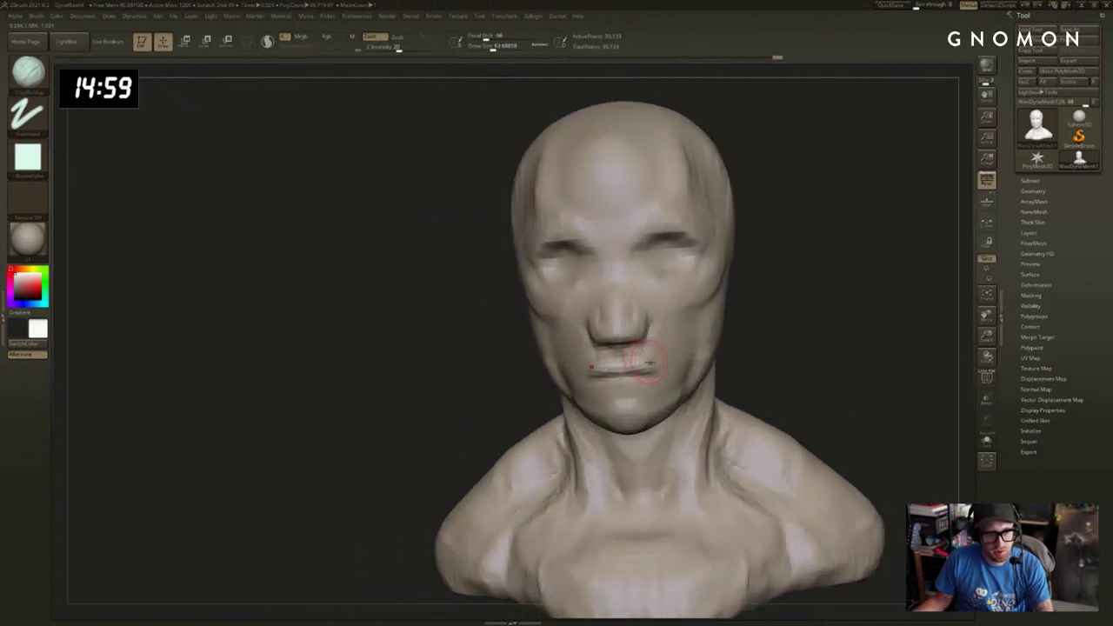
Model the folds around the mouth corners and lower cheeks with ClayBuildup strokes.
right_click_drag(763, 342, 591, 367)
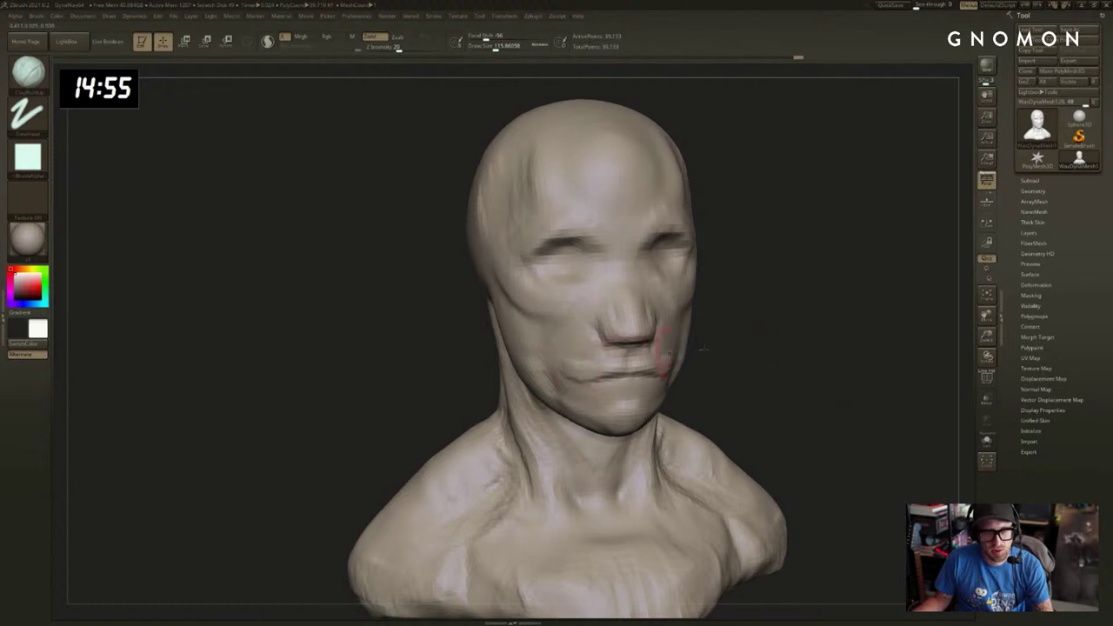
right_click_drag(703, 349, 781, 343)
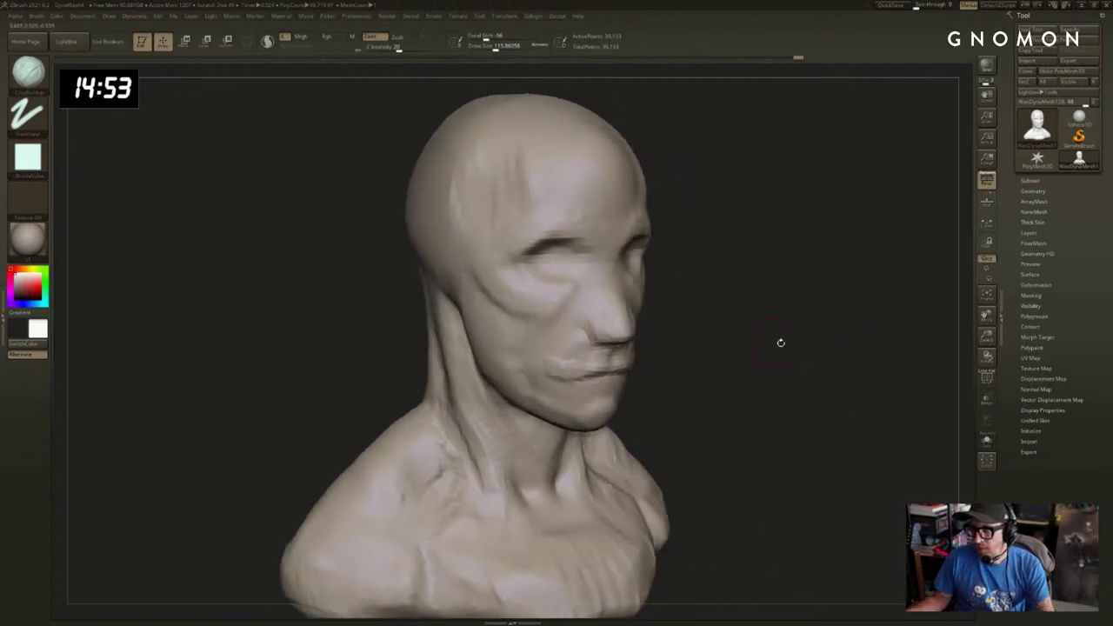
key("bracketright")
key("bracketleft")
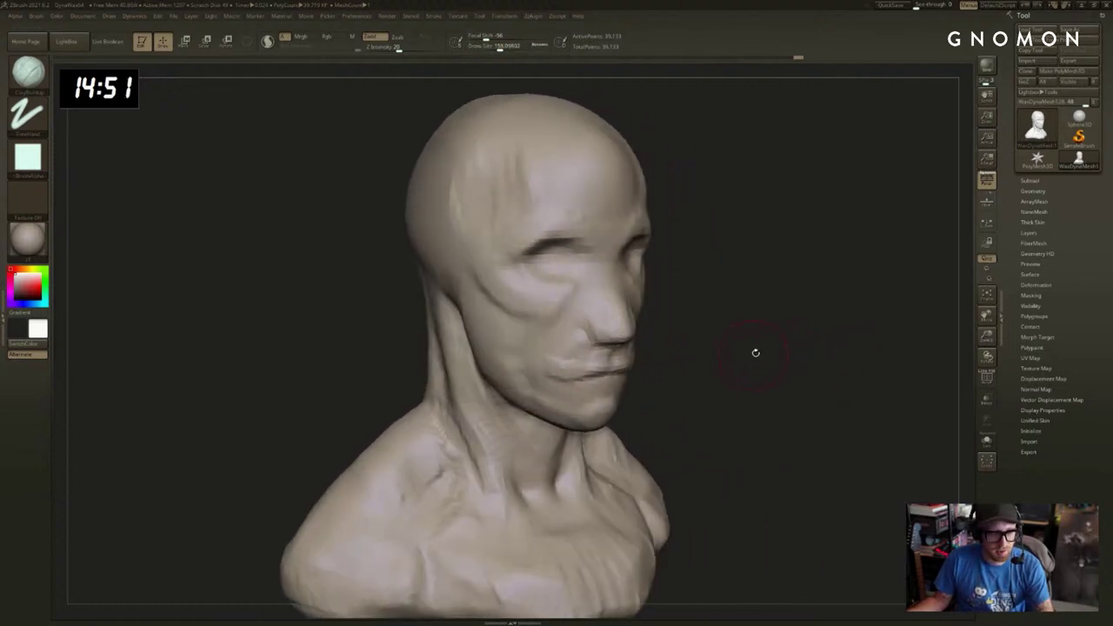
right_click_drag(827, 334, 635, 352)
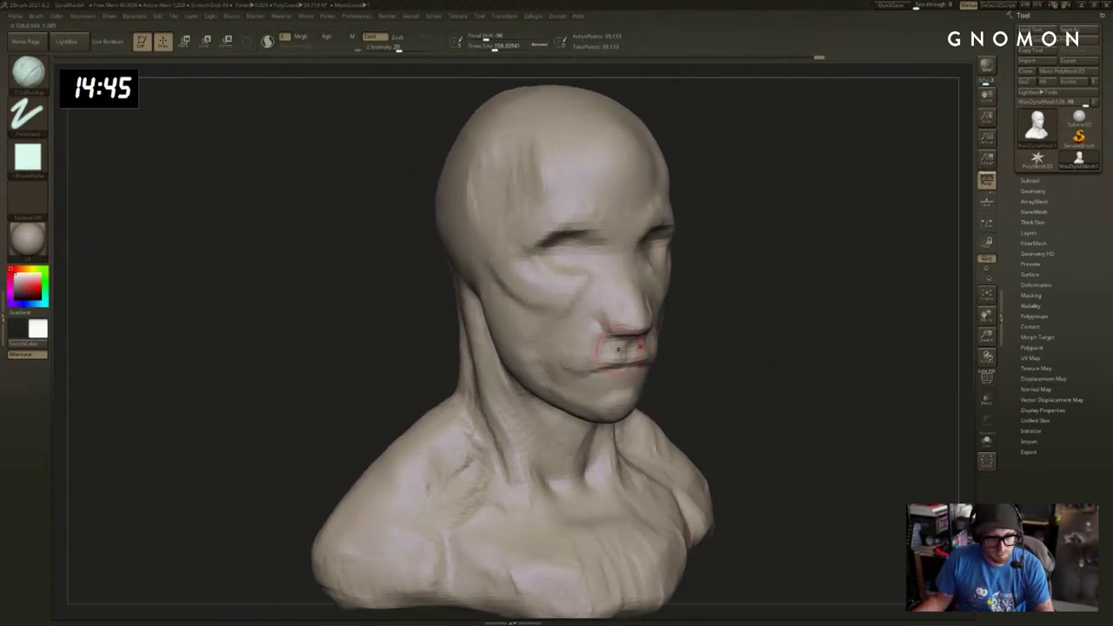
key("s")
left_click_drag(568, 345, 563, 345)
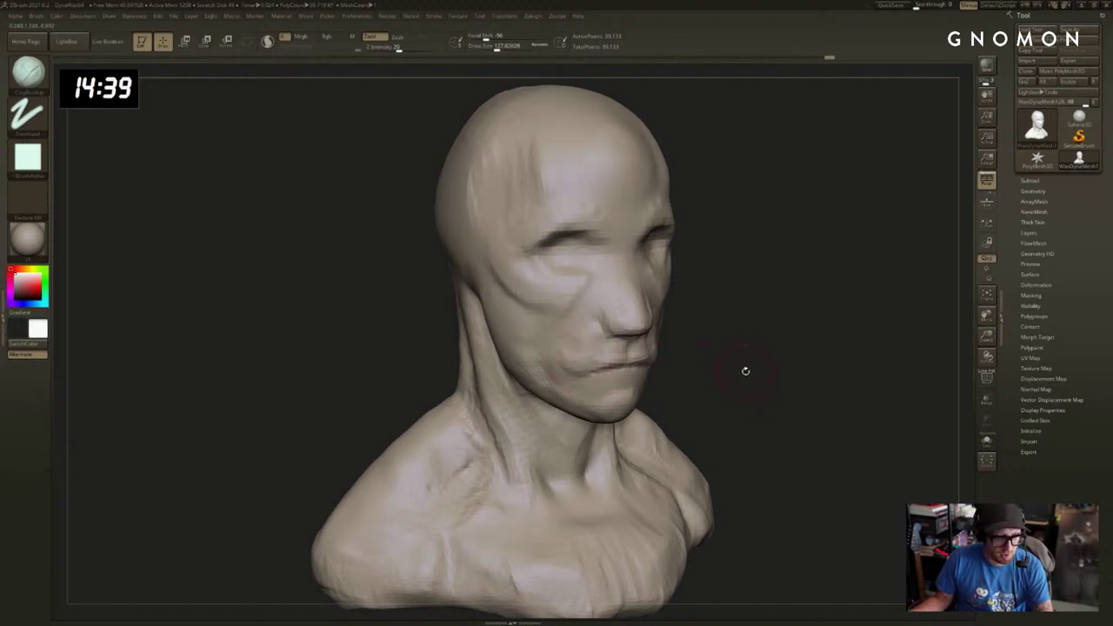
Deepen the mouth line and refine its corners with a small DamStandard brush.
mouse_move(745, 370)
left_mouse_down()
mouse_move(749, 379)
mouse_move(799, 373)
mouse_move(753, 368)
mouse_move(639, 315)
left_mouse_up()
key("shift")
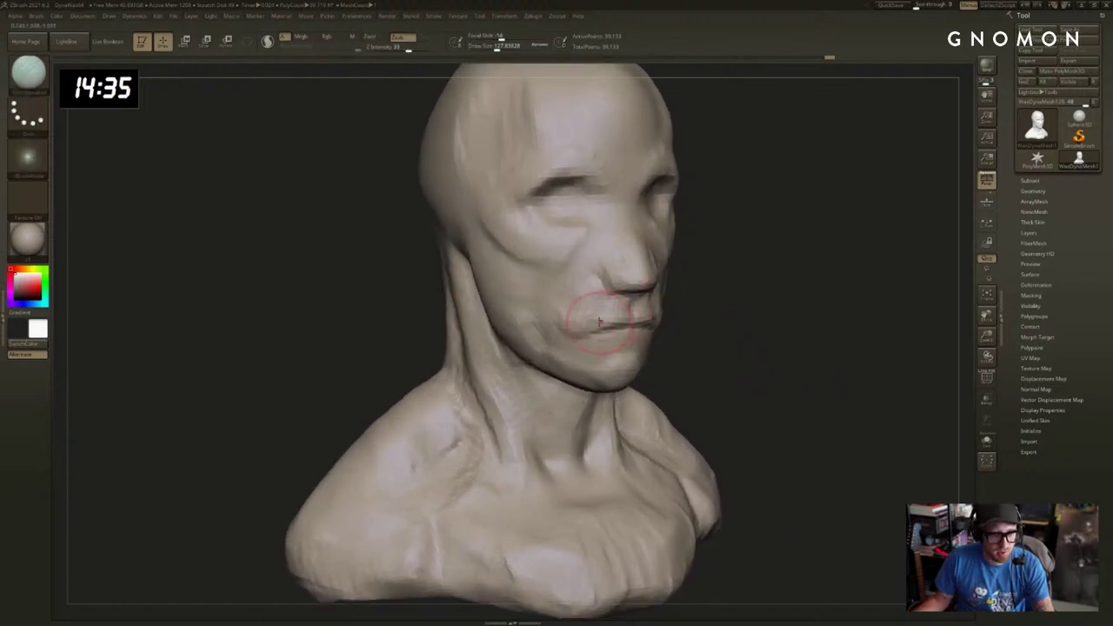
left_click_drag(727, 329, 712, 350)
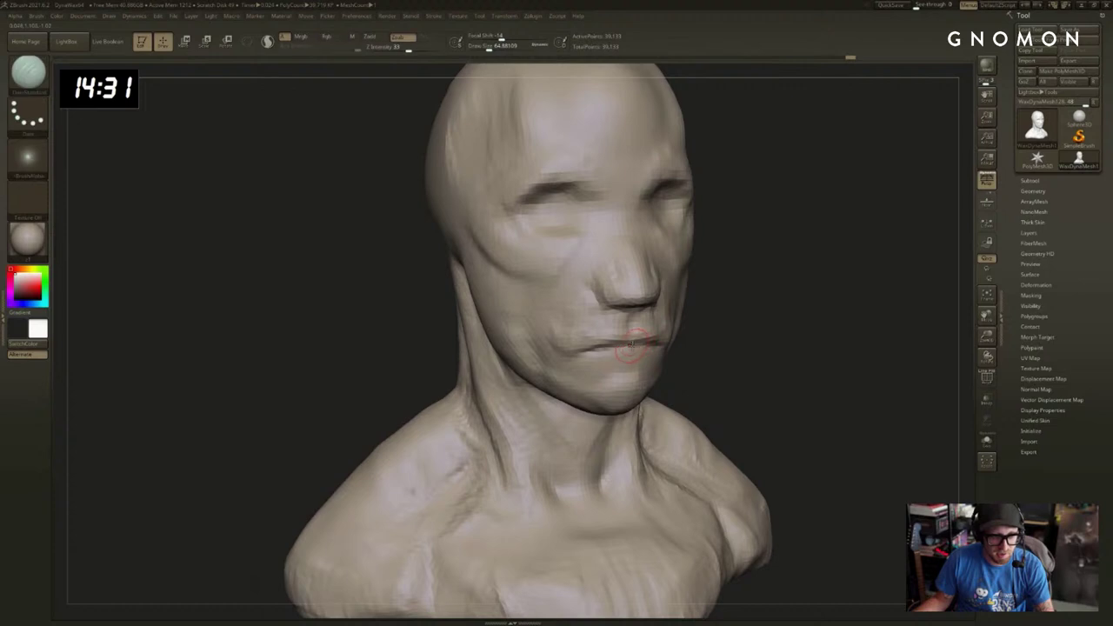
key("shift")
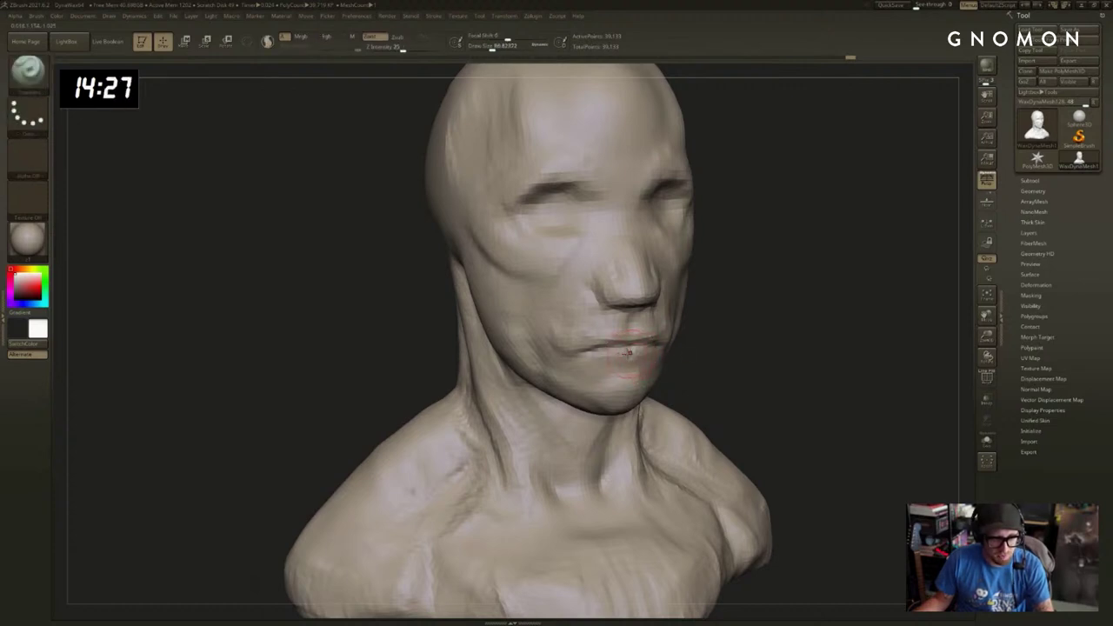
Shape the lower lip with the Standard brush and carve the crease beneath it with DamStandard.
mouse_move(647, 357)
left_mouse_down()
mouse_move(661, 365)
mouse_move(626, 383)
left_mouse_up()
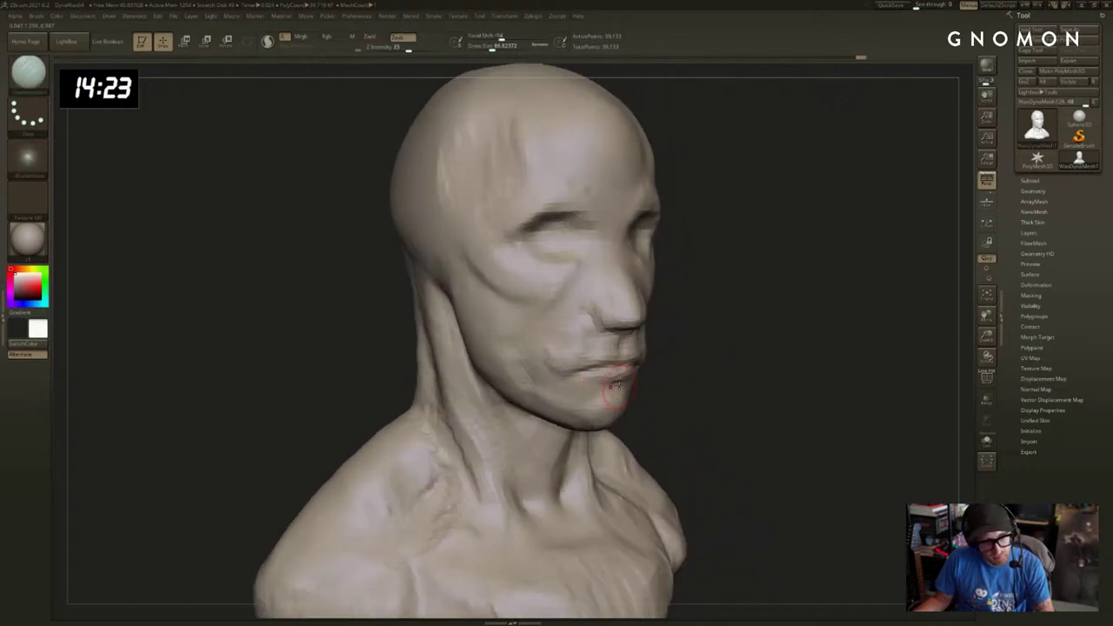
mouse_move(715, 380)
left_mouse_down()
mouse_move(771, 385)
mouse_move(724, 381)
mouse_move(728, 365)
mouse_move(618, 382)
left_mouse_up()
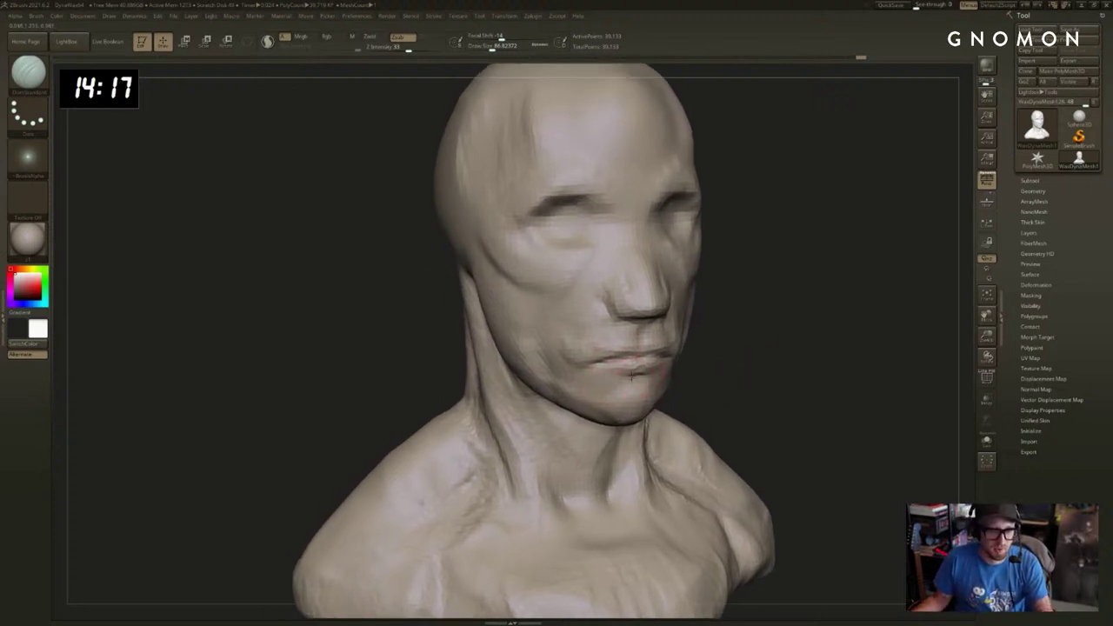
mouse_move(721, 379)
left_mouse_down()
mouse_move(758, 383)
mouse_move(739, 384)
left_mouse_up()
Build up the chin and the area below the mouth corners, alternating ClayBuildup and Standard strokes.
key("b")
key("c")
key("b")
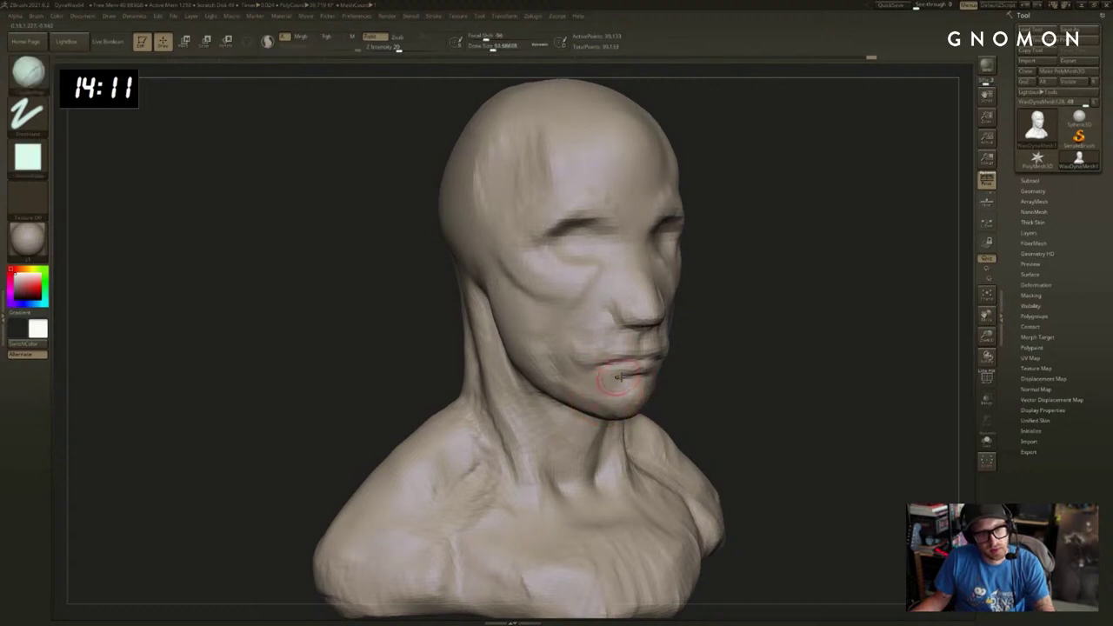
key("b")
key("s")
key("t")
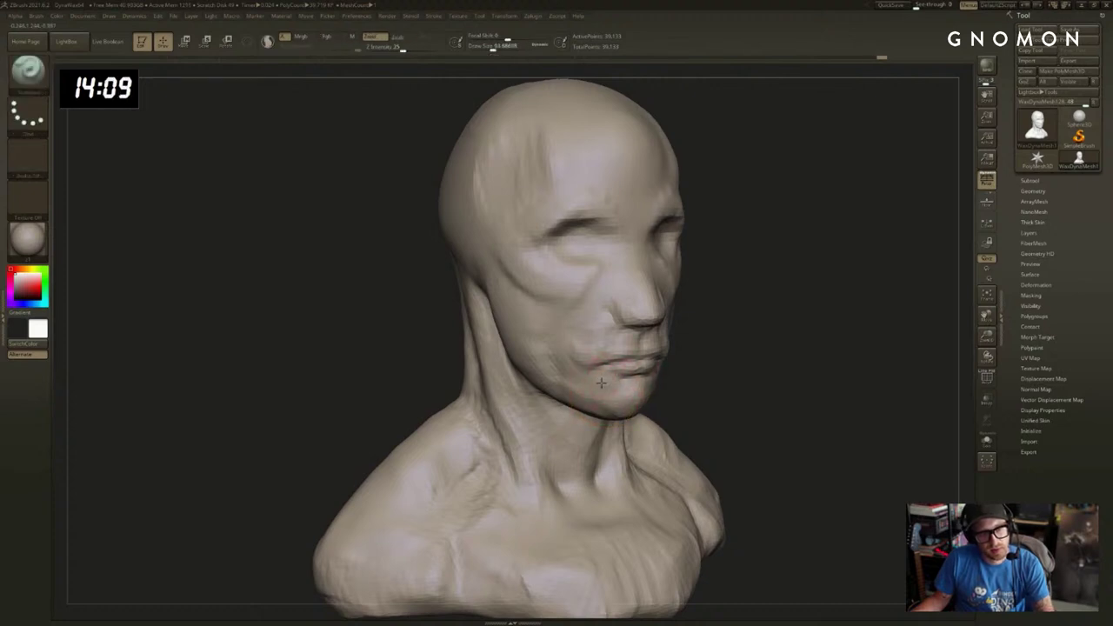
key("b")
key("c")
key("b")
left_click_drag(732, 375, 702, 376)
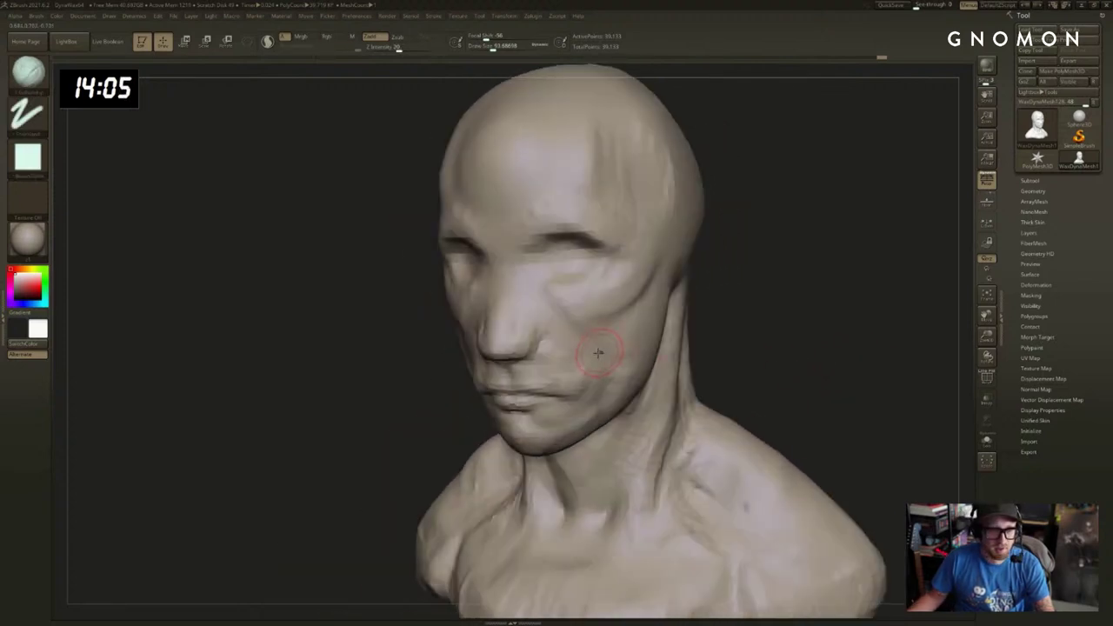
Try to block in eyeballs inside the sockets with ClayBuildup and smoothing, and undo the last change.
left_click_drag(832, 268, 606, 271, "shift")
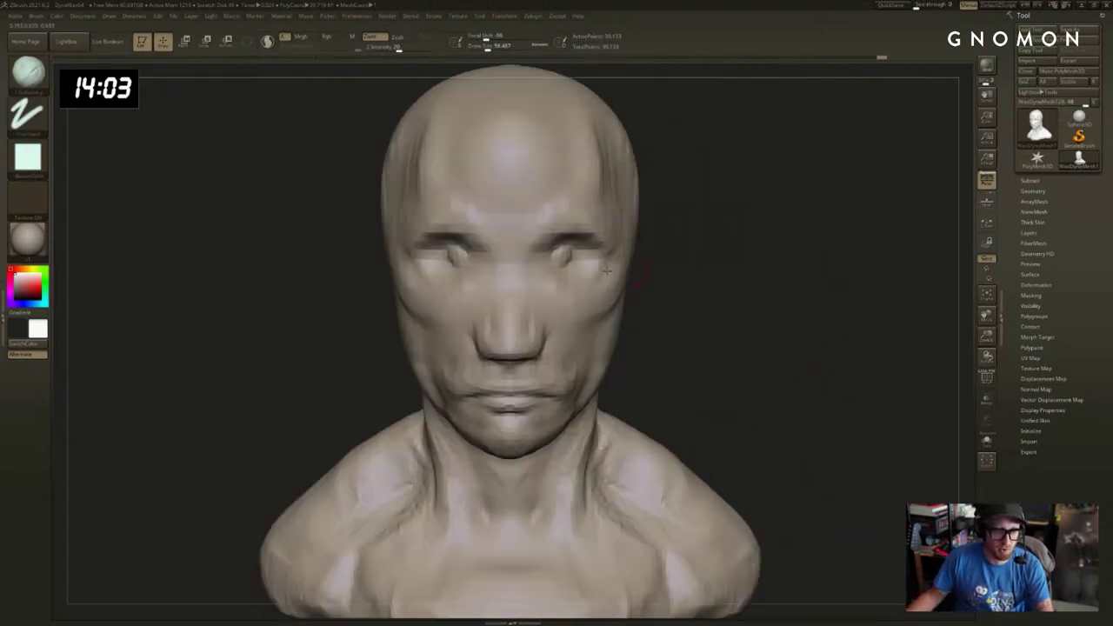
left_click_drag(443, 265, 453, 250)
left_click_drag(746, 246, 640, 240)
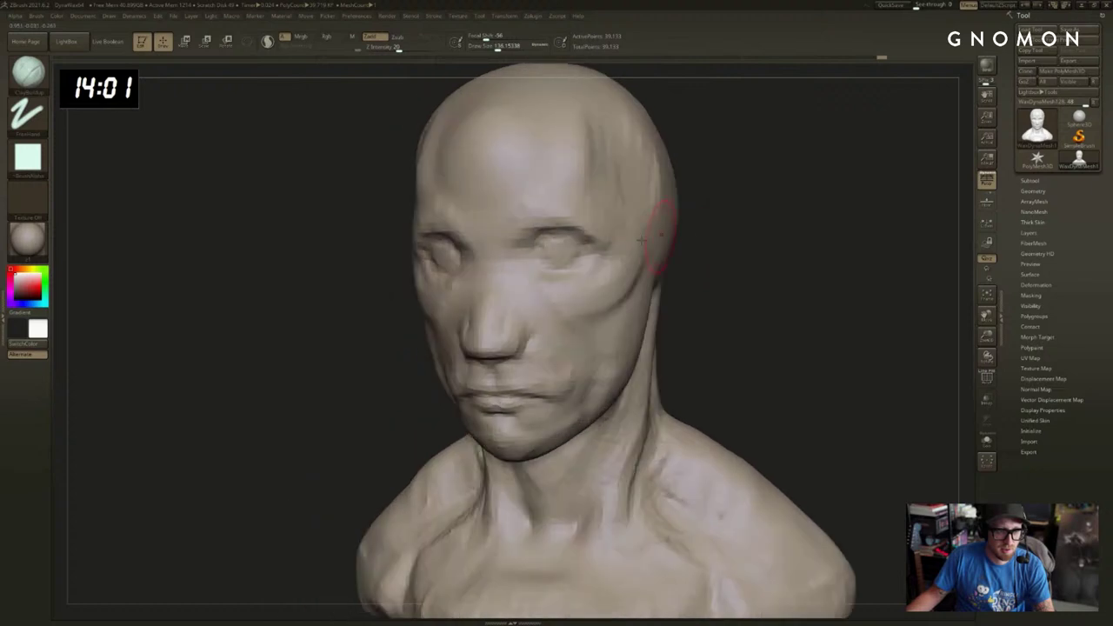
mouse_move(574, 248)
left_mouse_down("shift")
mouse_move(554, 256)
mouse_move(578, 250)
left_mouse_up("shift")
left_click_drag(746, 256, 715, 233, "alt")
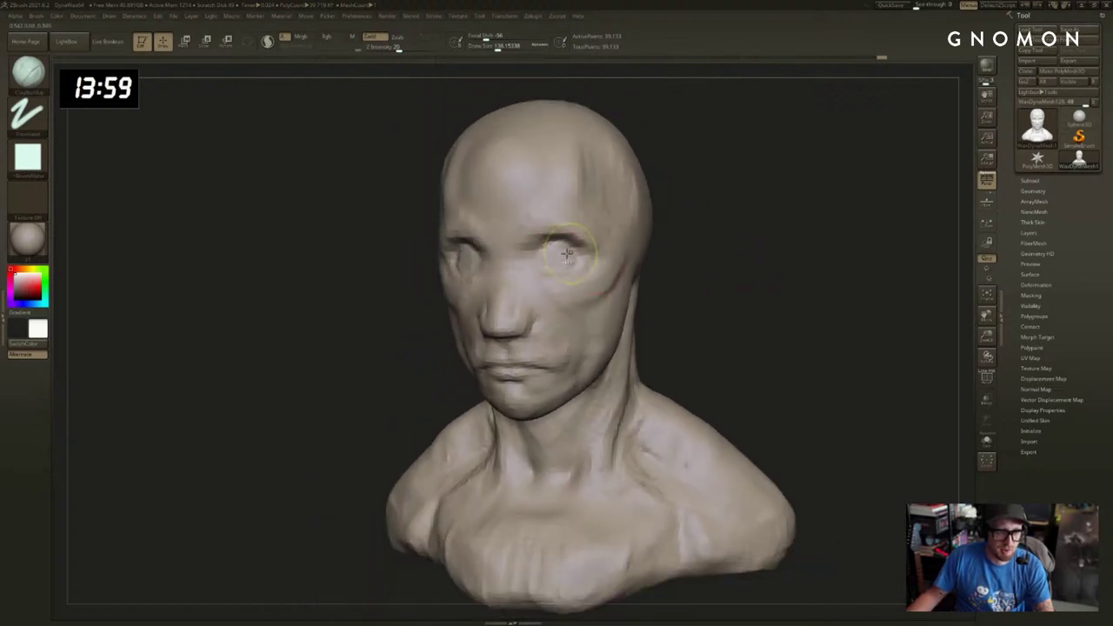
key("ctrl+z")
Try placing smaller eyeballs in the sockets with a reduced ClayBuildup brush, and undo them.
left_click_drag(559, 252, 562, 259)
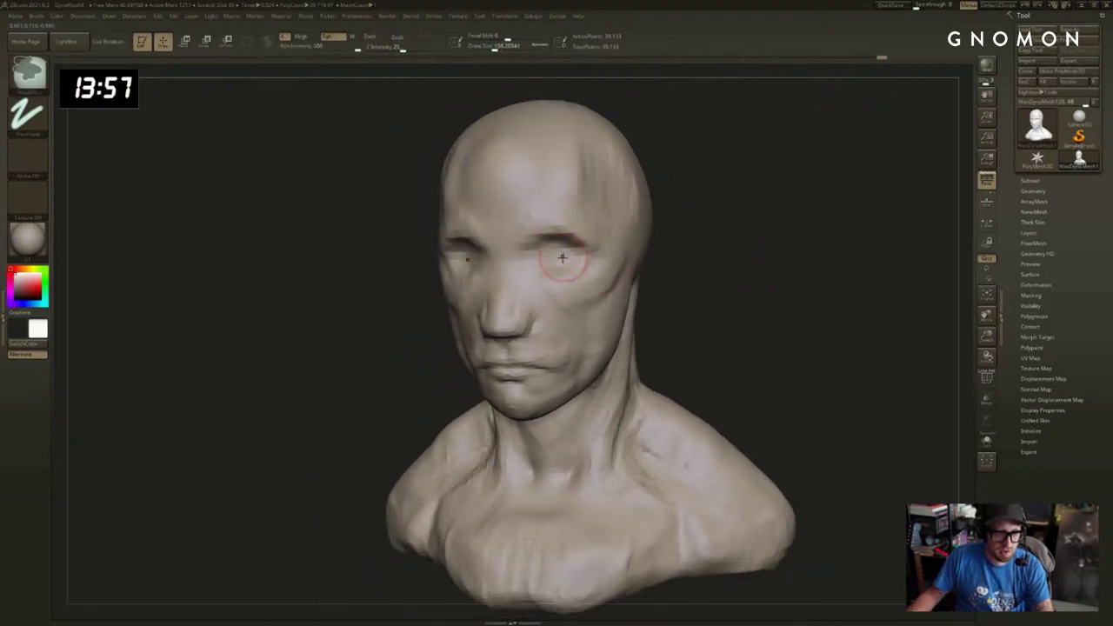
key("b")
key("c")
key("b")
key("bracketright")
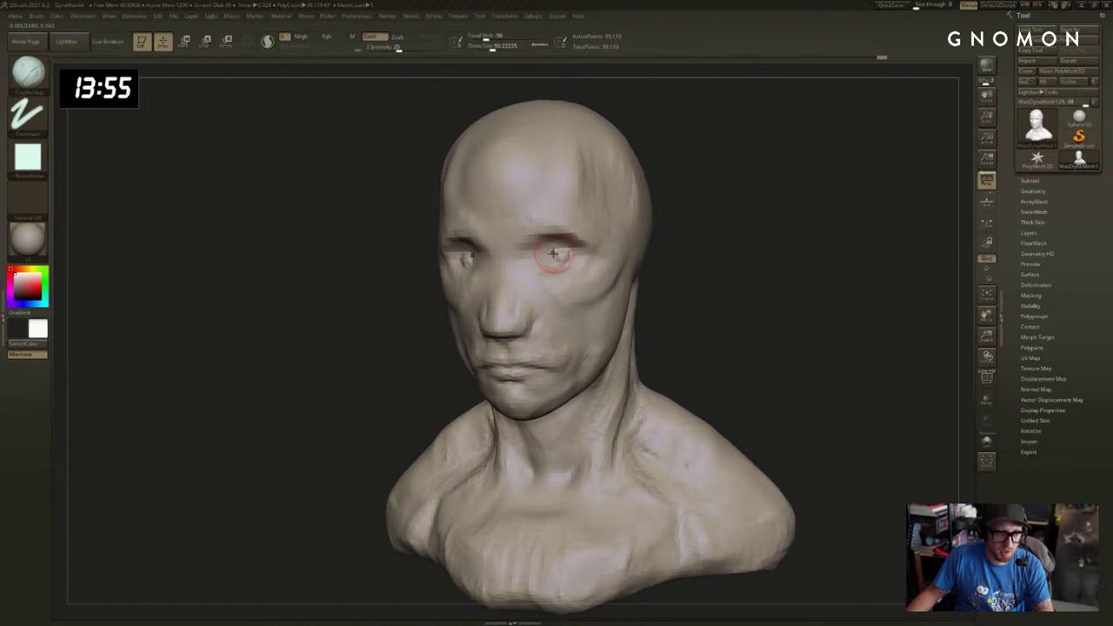
left_click_drag(688, 249, 719, 253)
key("ctrl+z")
key("ctrl+z")
Try to form eyelids and brow mass directly over the sockets with larger ClayBuildup strokes.
key("bracketright")
key("bracketright")
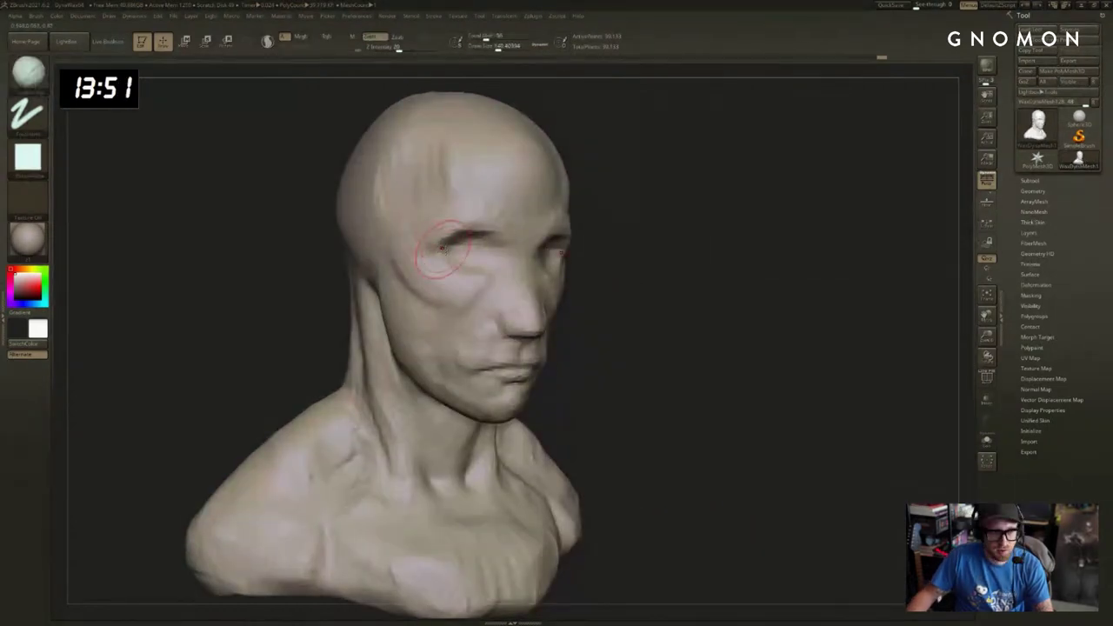
left_click_drag(472, 250, 468, 252)
key("s")
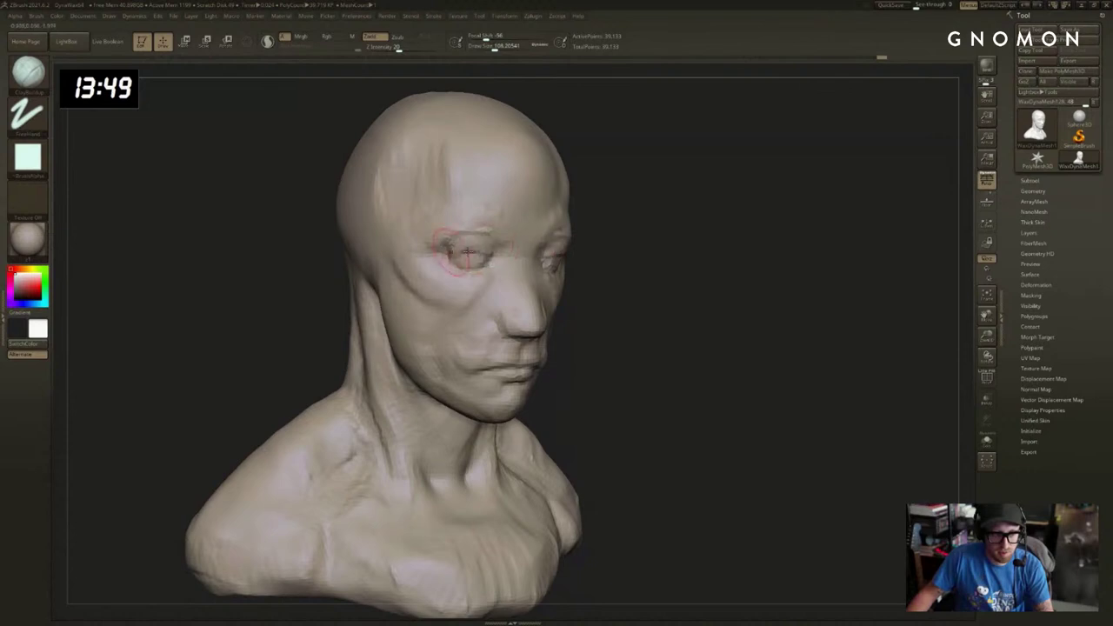
left_click_drag(619, 248, 777, 269)
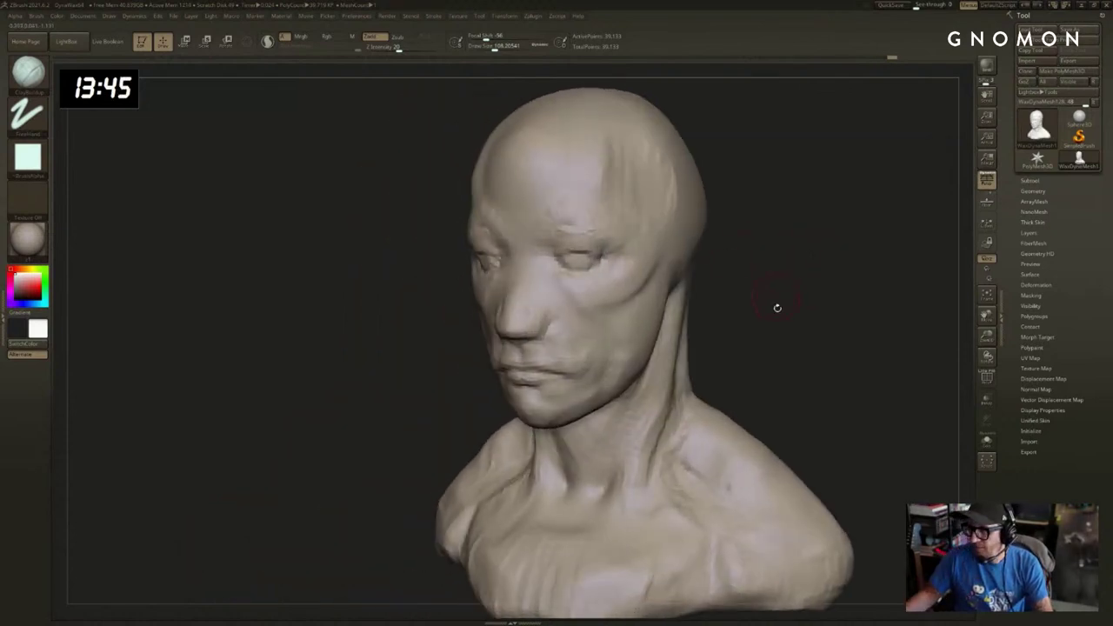
mouse_move(753, 328)
left_mouse_down()
mouse_move(818, 330)
mouse_move(784, 331)
mouse_move(823, 319)
mouse_move(666, 303)
mouse_move(780, 289)
mouse_move(534, 281)
left_mouse_up()
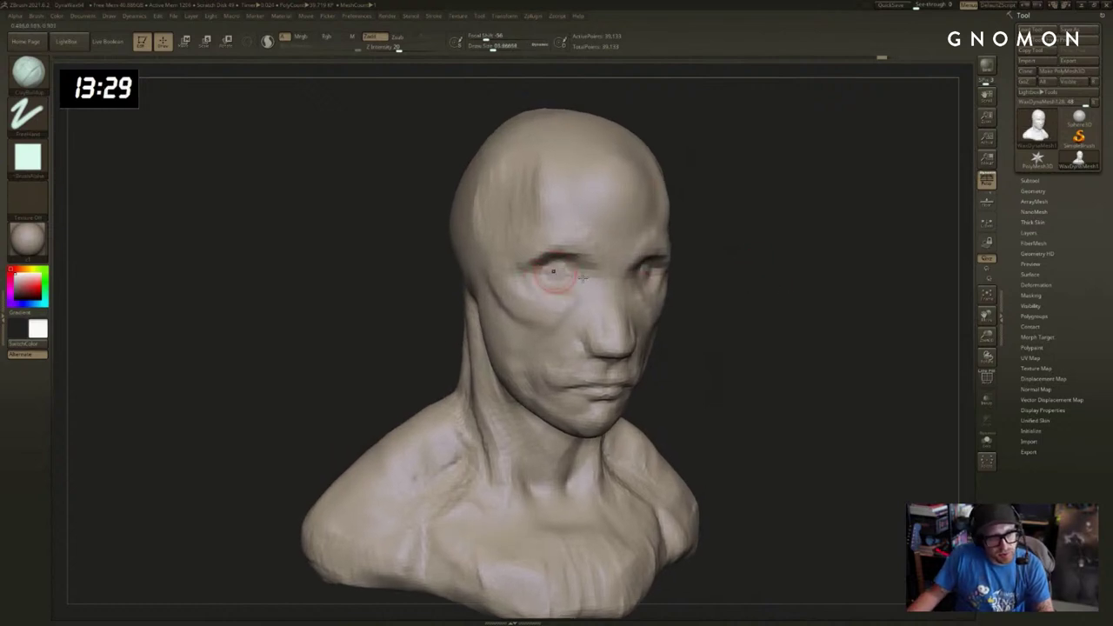
Try out small eyeballs in the sockets from several angles and smooth them back into the face.
left_click_drag(813, 288, 739, 284)
key("s")
left_click_drag(674, 273, 665, 272)
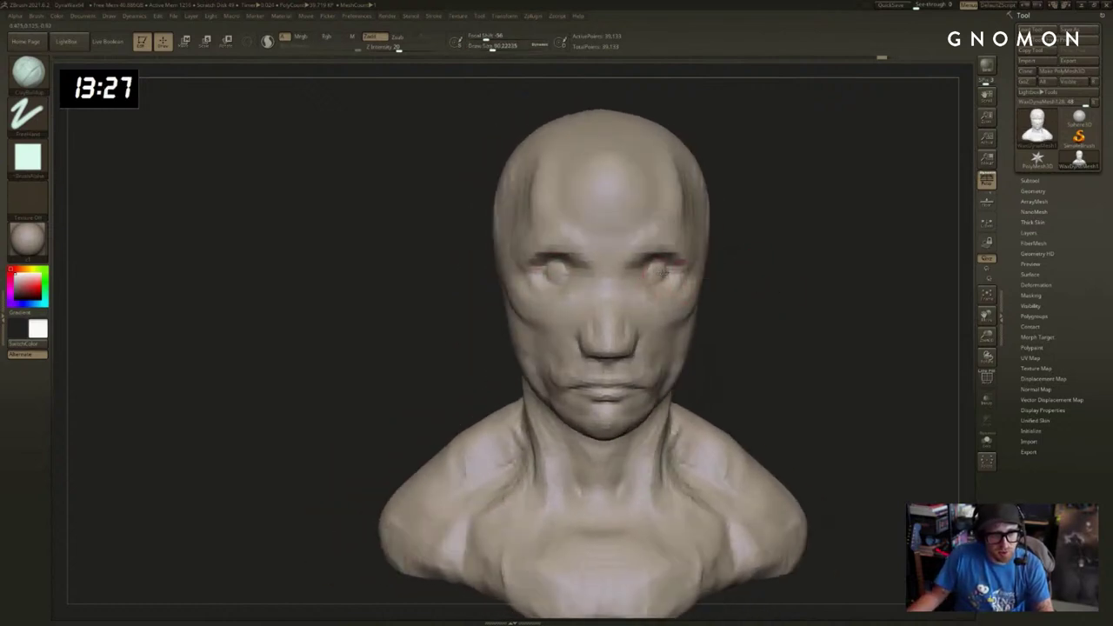
left_click_drag(754, 282, 694, 279)
left_click_drag(666, 273, 662, 271, "shift")
key("s")
left_click_drag(659, 270, 666, 269)
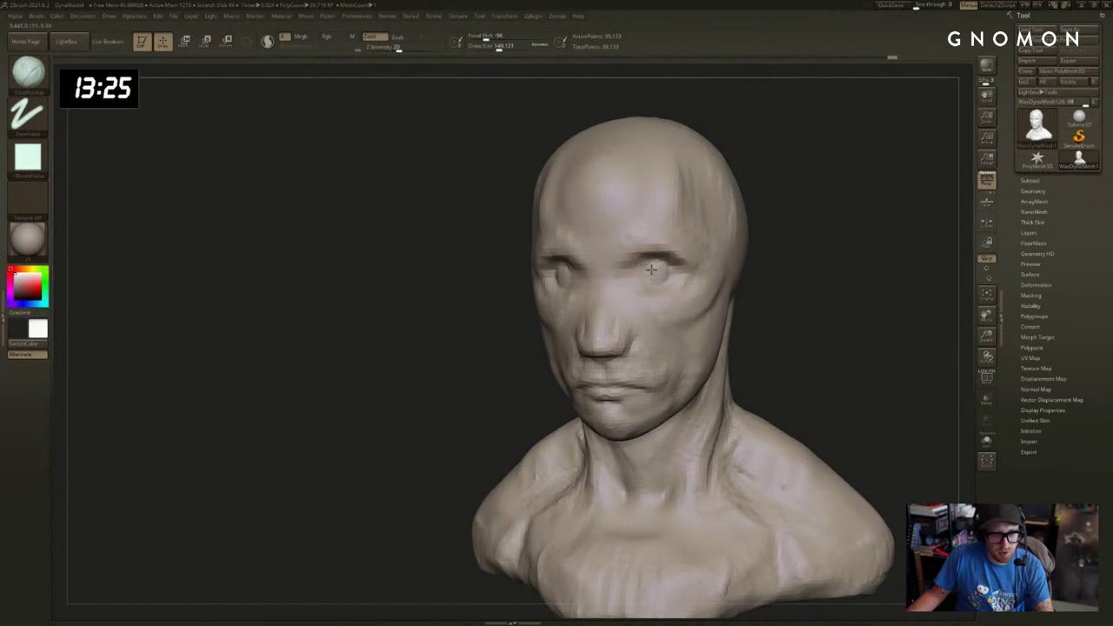
left_click_drag(744, 270, 771, 268)
left_click_drag(558, 278, 551, 276, "shift")
left_click_drag(464, 319, 501, 315)
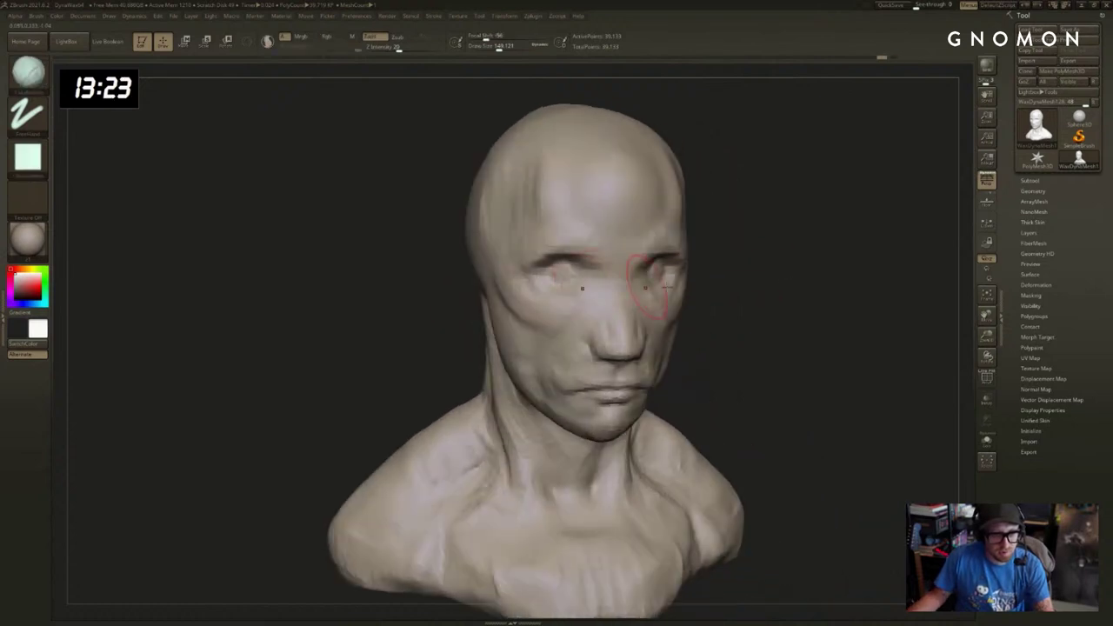
left_click_drag(650, 272, 657, 273, "shift")
left_click_drag(726, 268, 698, 260)
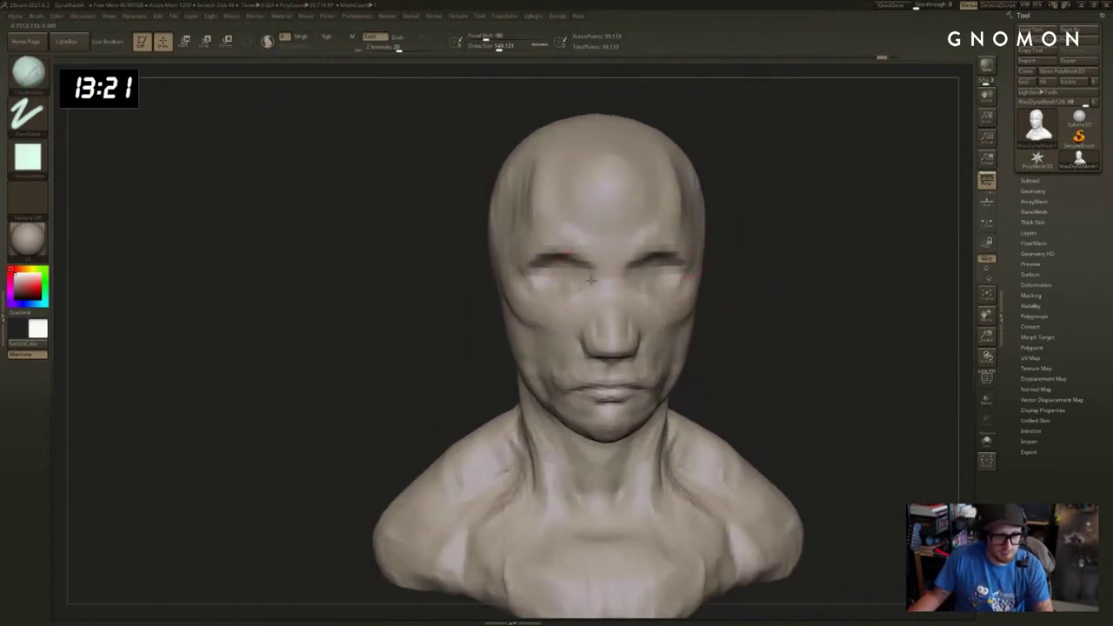
Hollow the lower eye sockets and the area under the cheekbones with ClayBuildup, smoothing the transitions.
left_click_drag(465, 286, 564, 273)
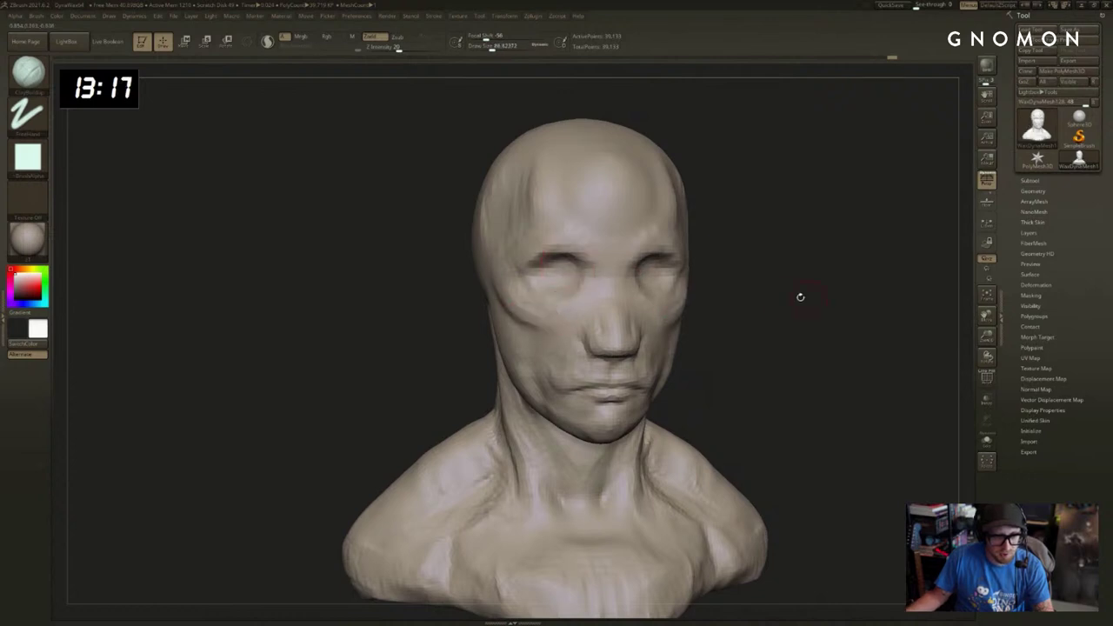
left_click_drag(800, 298, 607, 289)
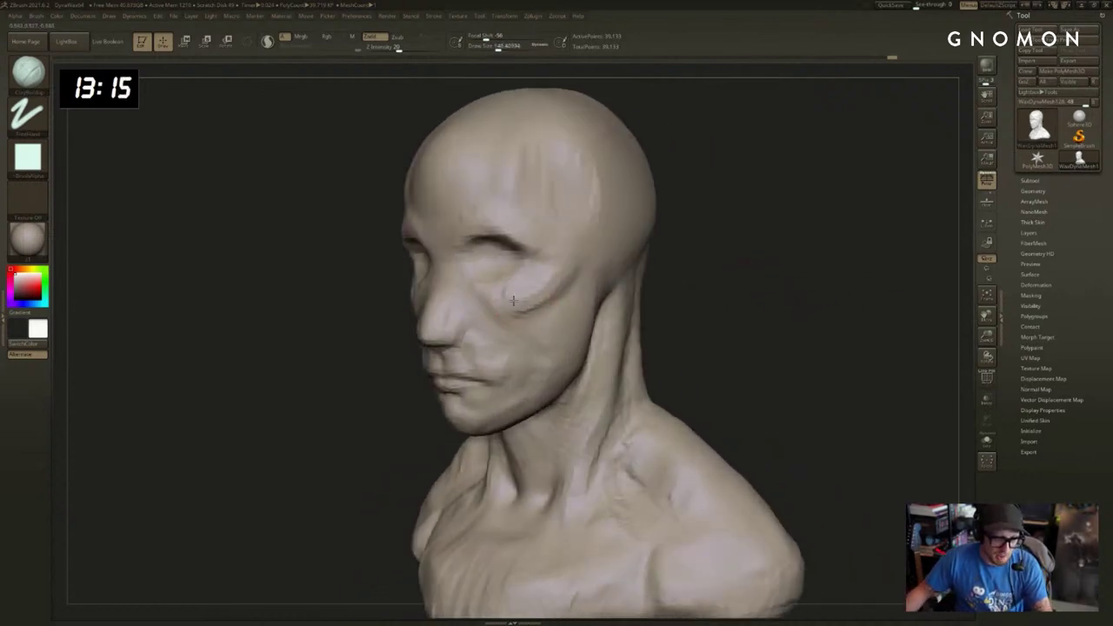
left_click_drag(509, 312, 539, 316)
left_click_drag(727, 269, 653, 270)
mouse_move(539, 298)
left_mouse_down("shift")
mouse_move(465, 319)
mouse_move(460, 340)
left_mouse_up("shift")
Sharpen the cheekbone and socket creases with DamStandard at a Z Intensity of 50.
key("b")
key("d")
key("s")
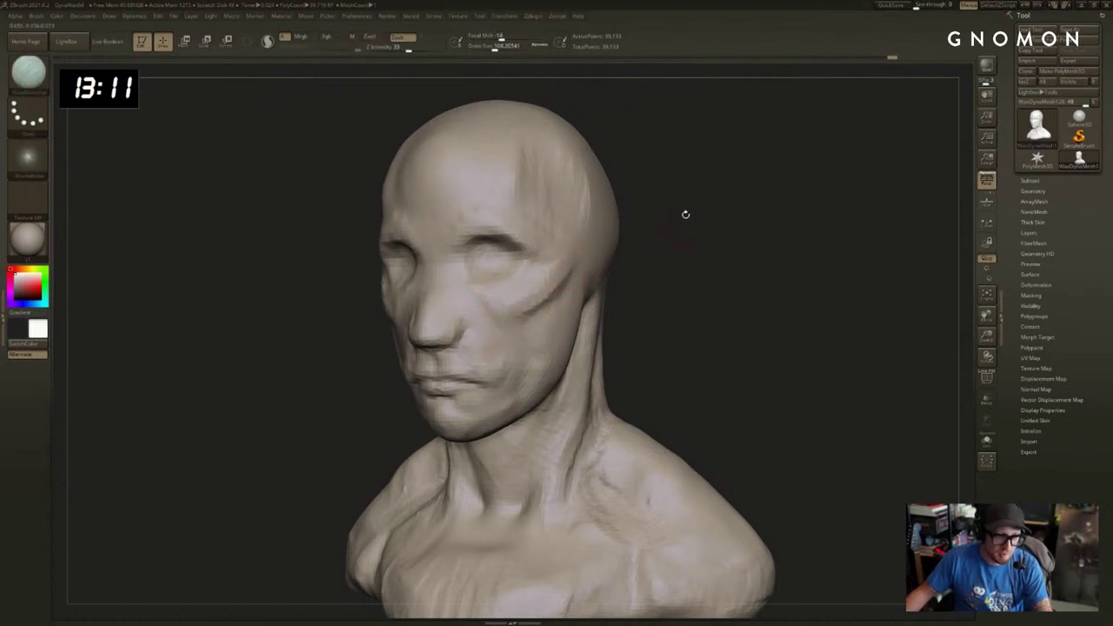
left_click(430, 43)
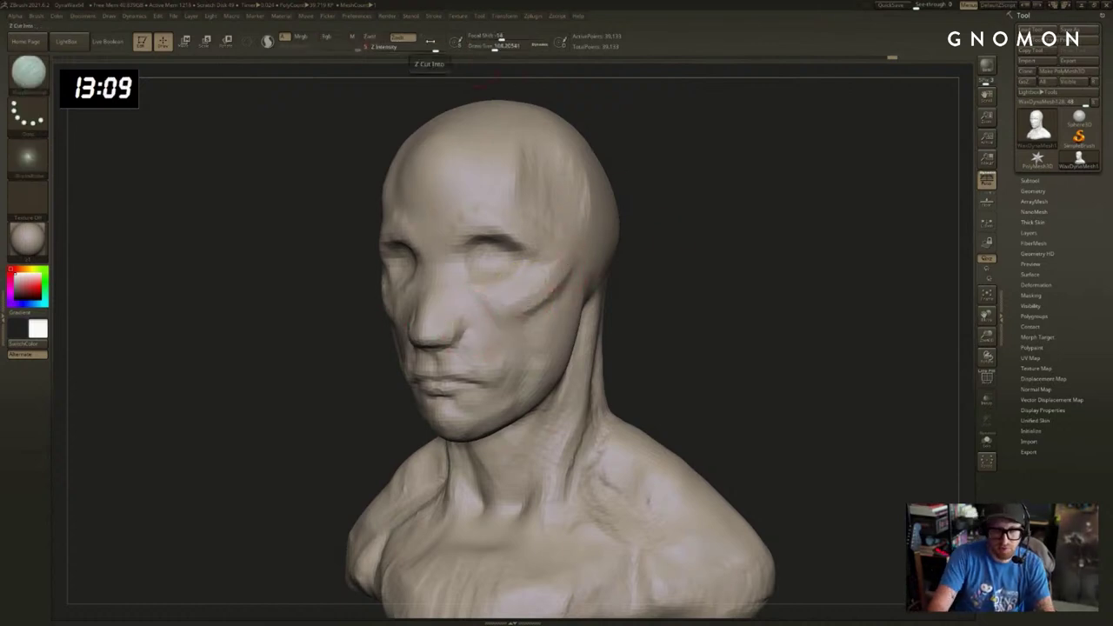
left_click_drag(647, 257, 544, 287)
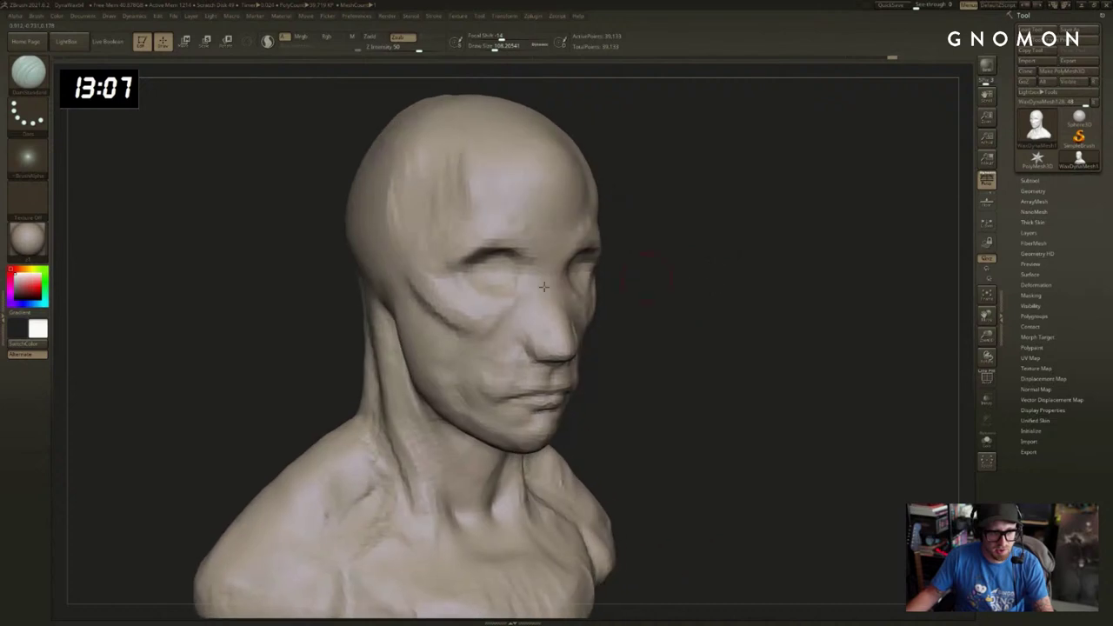
mouse_move(685, 271)
left_mouse_down()
mouse_move(656, 251)
mouse_move(721, 256)
left_mouse_up()
Build rounded eyeballs inside both sockets with ClayBuildup.
key("shift")
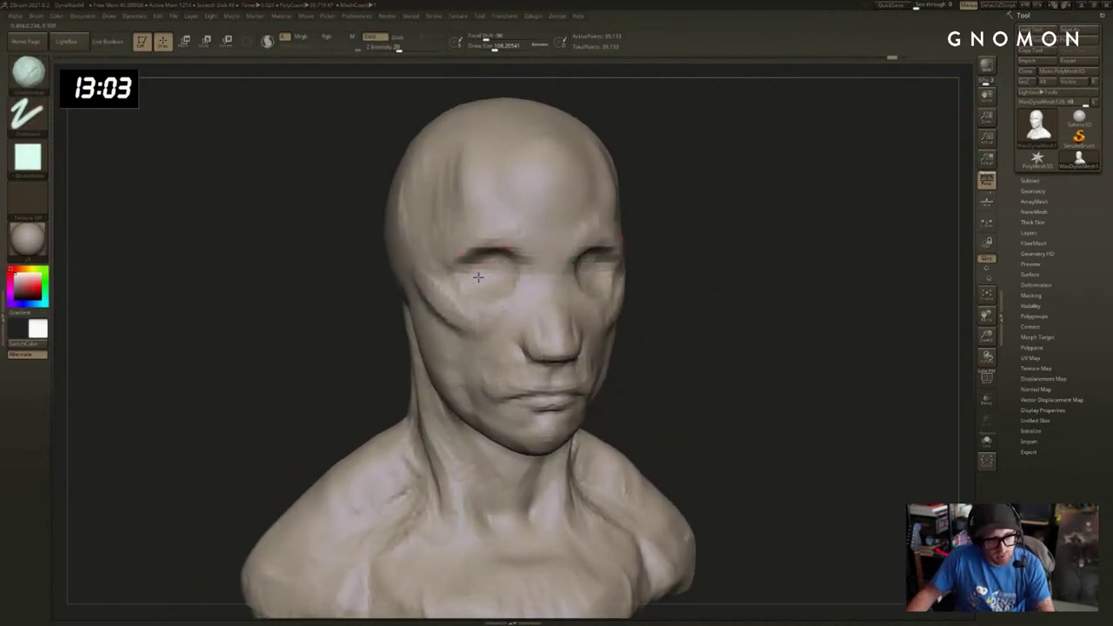
mouse_move(481, 278)
left_mouse_down()
mouse_move(499, 268)
mouse_move(479, 271)
left_mouse_up()
mouse_move(670, 269)
left_mouse_down()
mouse_move(574, 274)
mouse_move(594, 271)
mouse_move(581, 281)
left_mouse_up()
key("s")
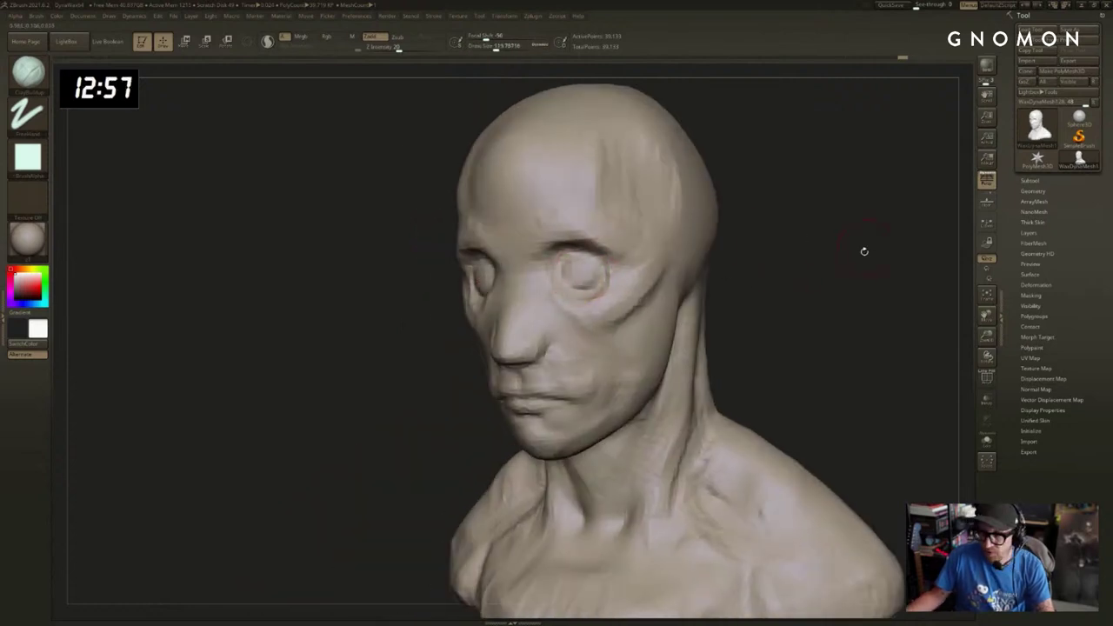
left_click_drag(861, 249, 716, 256)
Smooth the eyeballs and fill the area between lower socket, nose and cheek with ClayBuildup.
mouse_move(584, 263)
left_mouse_down("shift")
mouse_move(577, 268)
mouse_move(591, 278)
left_mouse_up("shift")
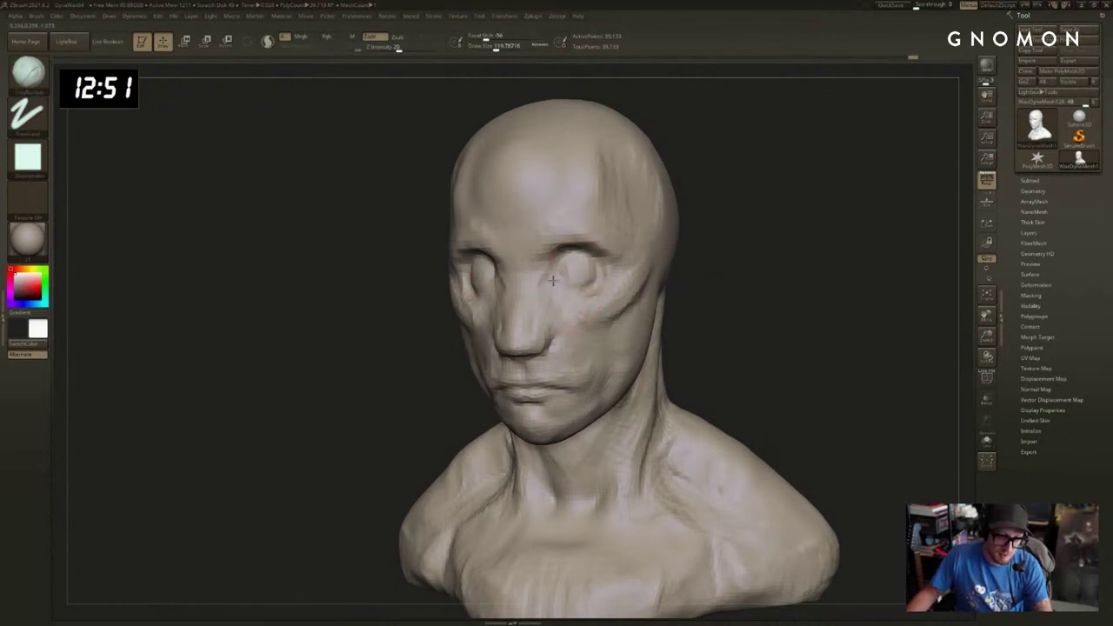
left_click_drag(558, 307, 568, 321)
left_click_drag(687, 295, 765, 300)
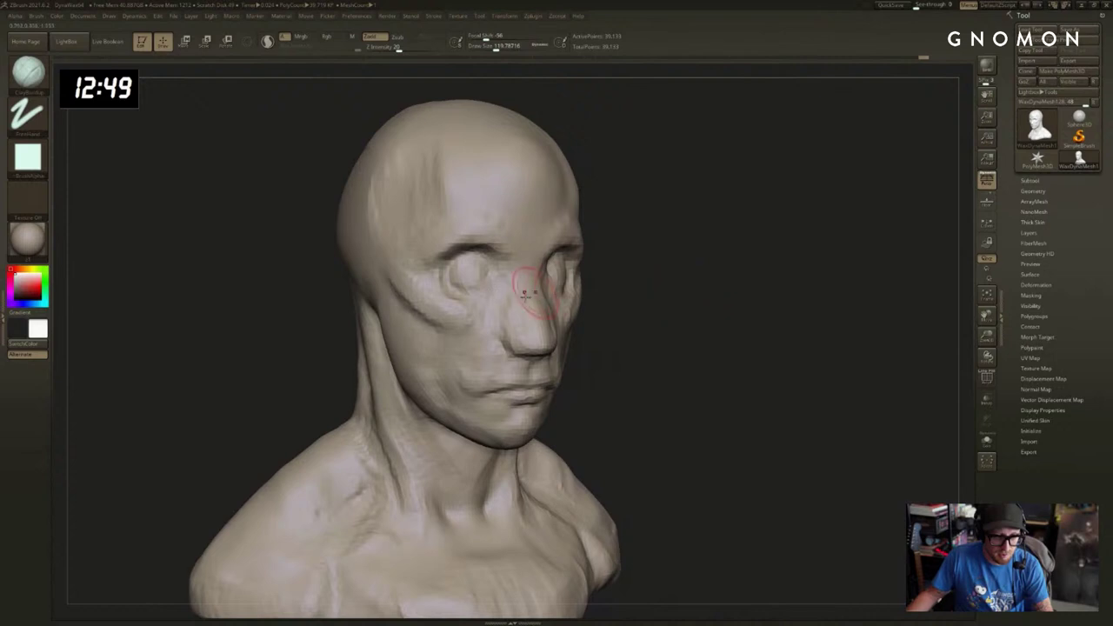
mouse_move(527, 294)
left_mouse_down("shift")
mouse_move(507, 318)
mouse_move(531, 330)
mouse_move(639, 324)
left_mouse_up("shift")
Reshape the nose bridge and its profile below the brow with the Move brush.
left_click_drag(569, 334, 594, 333)
key("b")
key("m")
key("v")
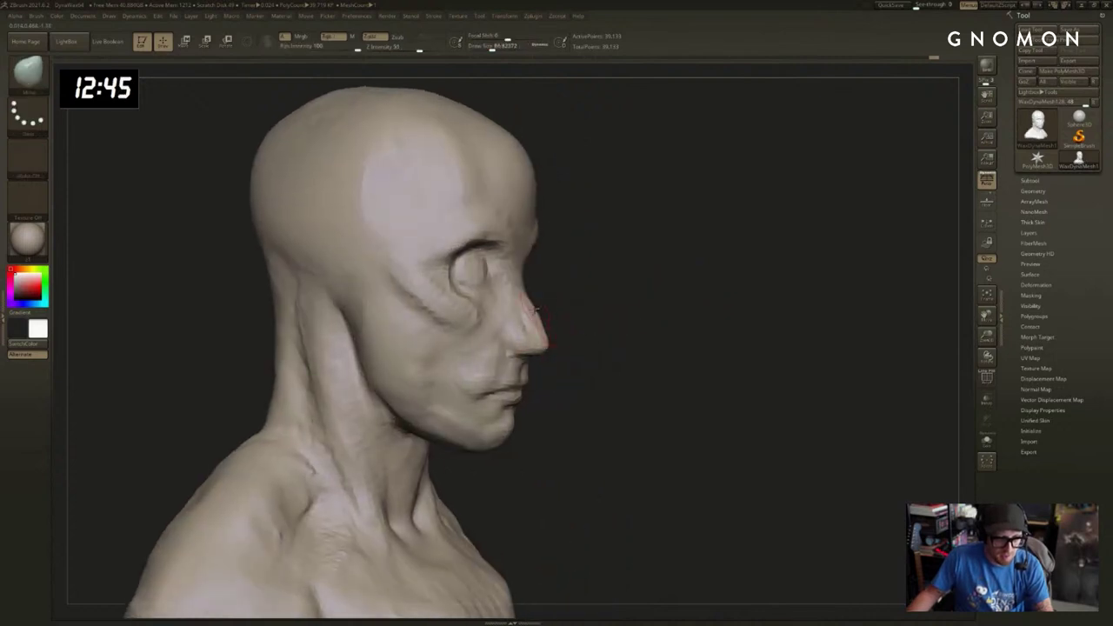
key("s")
left_click_drag(526, 294, 540, 273)
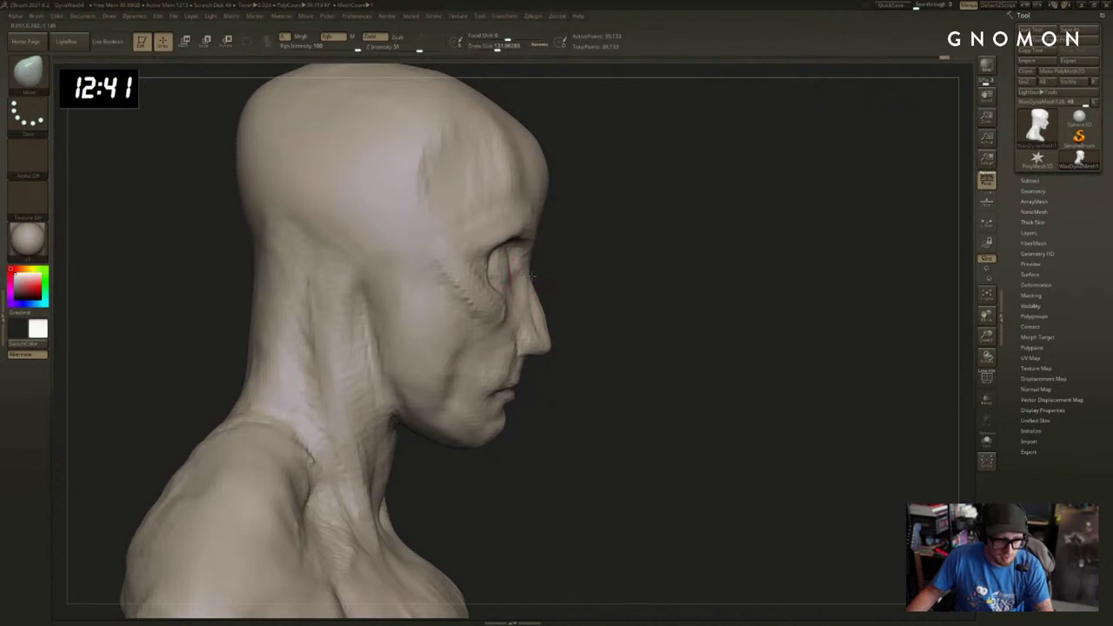
right_click_drag(539, 275, 545, 269)
Lay upper eyelids and brow volume over the eyeballs with ClayBuildup strokes.
left_click_drag(652, 260, 521, 262)
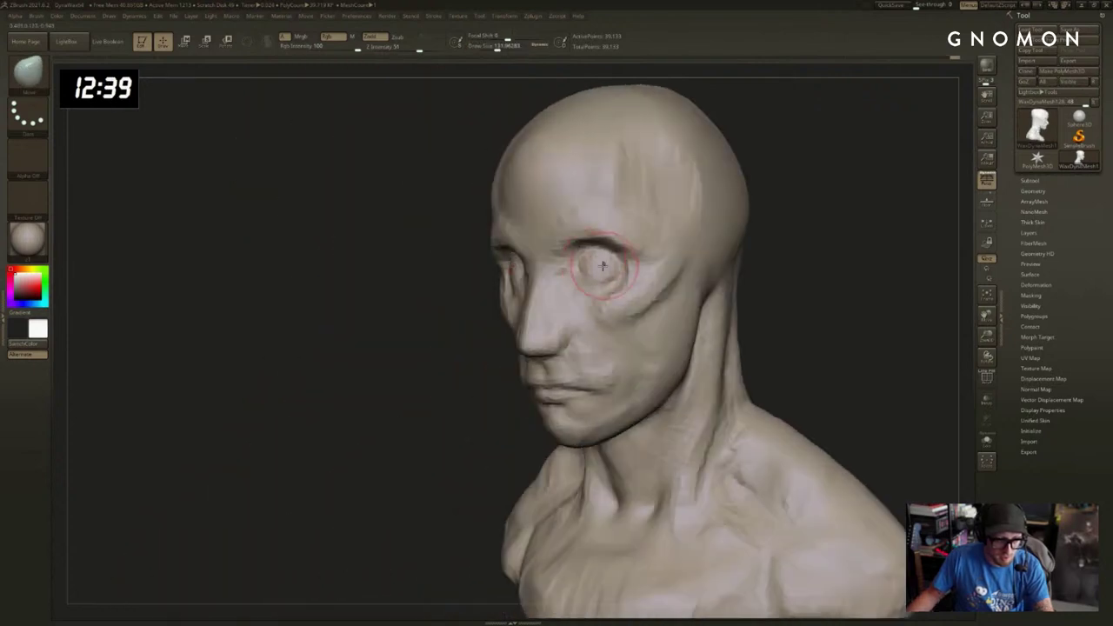
key("b")
key("c")
key("b")
left_click_drag(439, 298, 530, 279)
left_click_drag(695, 240, 737, 236)
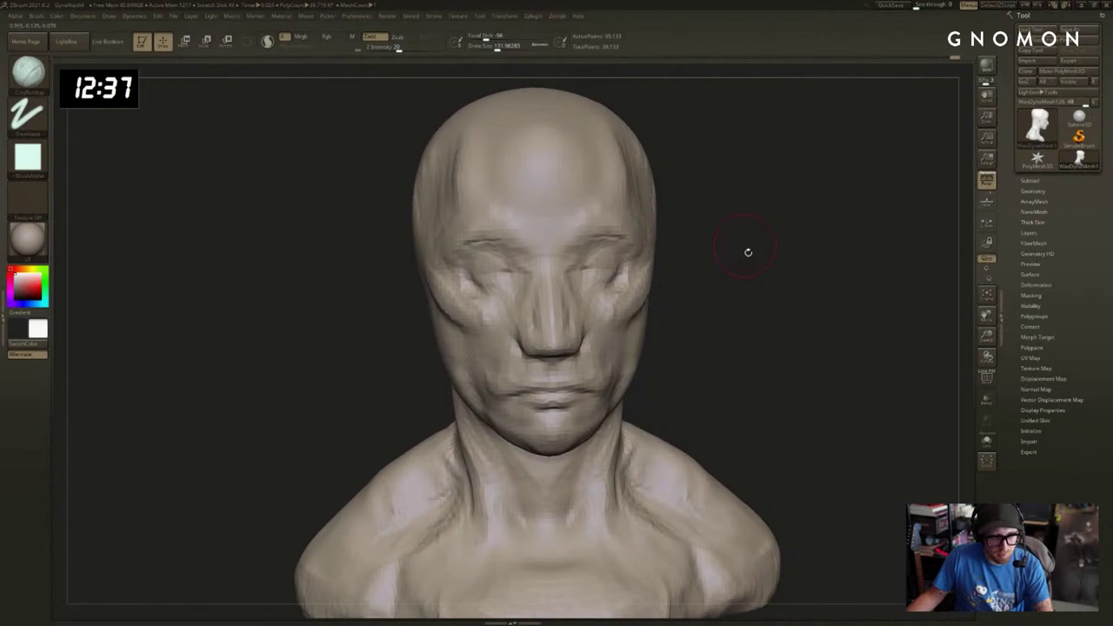
Carve the closed-eyelid line with a small DamStandard brush and adjust the eye shape with Move.
right_click_drag(763, 321, 503, 274)
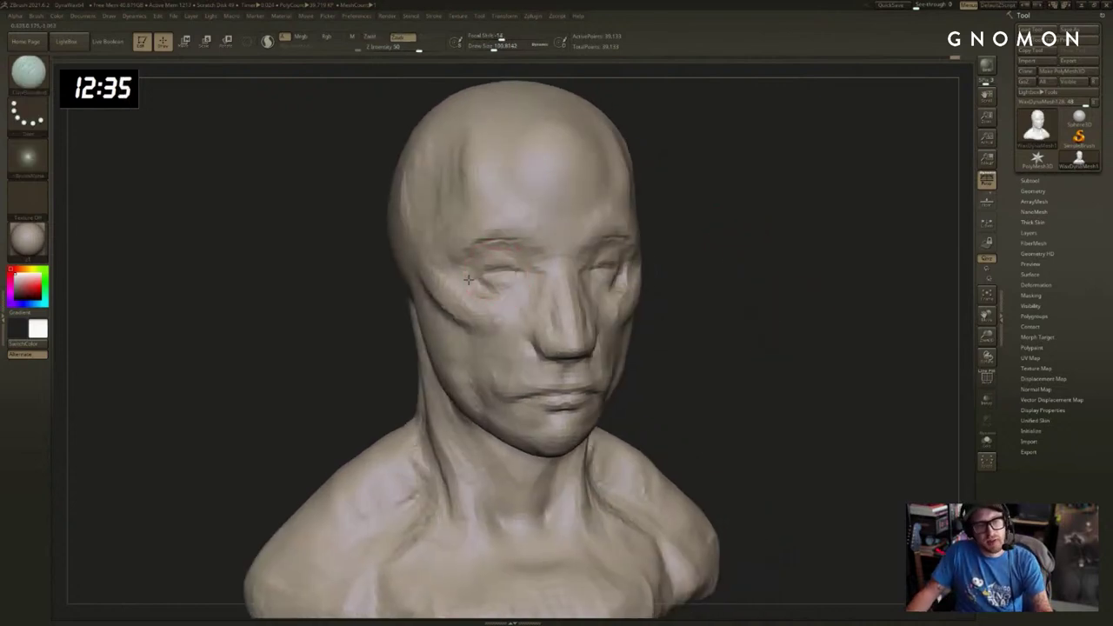
left_click_drag(468, 279, 515, 270)
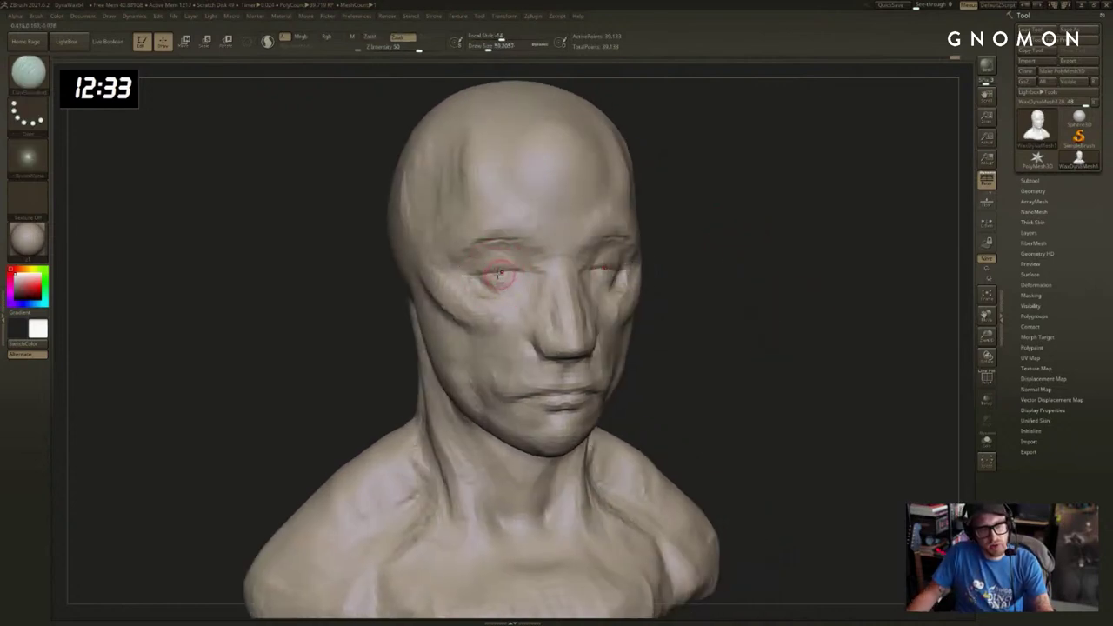
right_click_drag(576, 229, 407, 412)
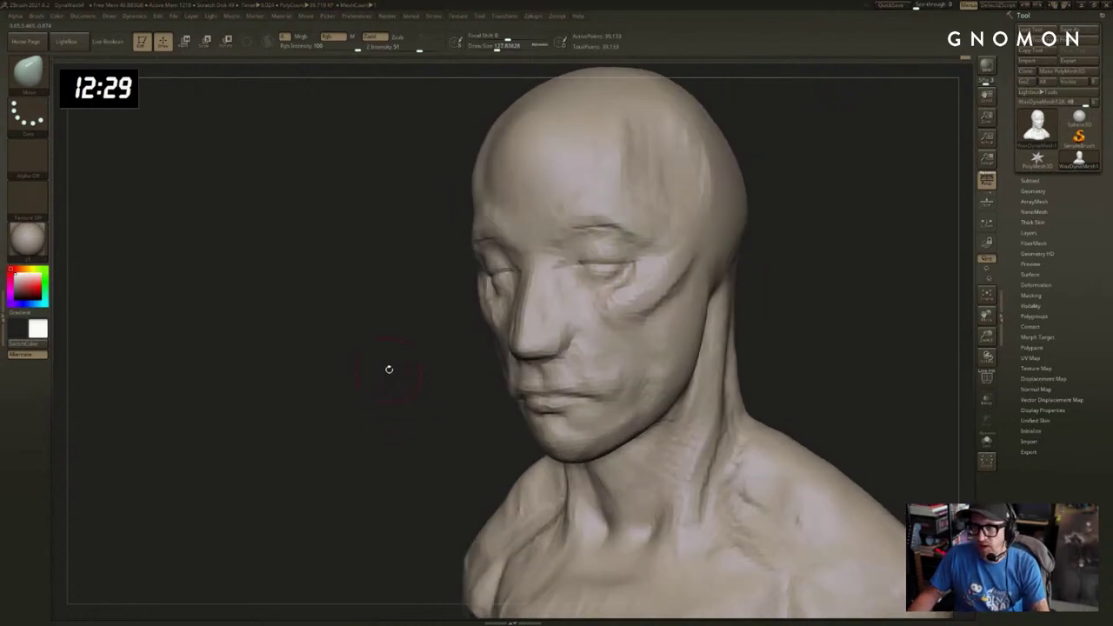
right_click_drag(388, 368, 480, 347)
Build up the upper eyelids and the area below the eyes with ClayBuildup, smoothing the strokes toward the inner socket.
key("b")
key("c")
key("b")
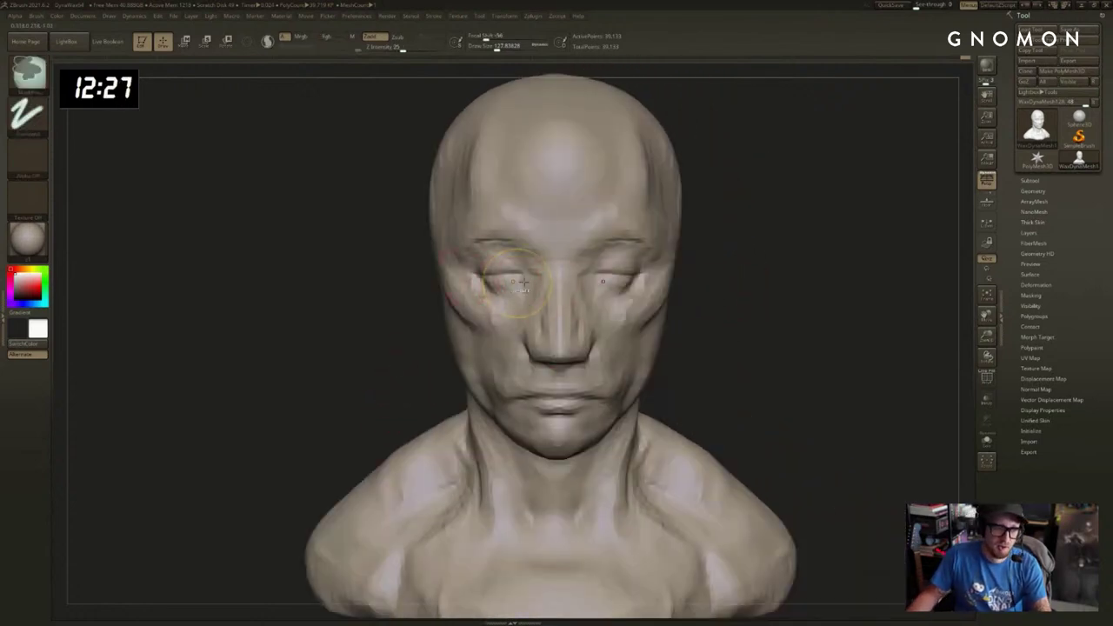
mouse_move(483, 278)
left_mouse_down("shift")
mouse_move(525, 263)
mouse_move(480, 265)
mouse_move(475, 276)
mouse_move(512, 300)
left_mouse_up("shift")
key("s")
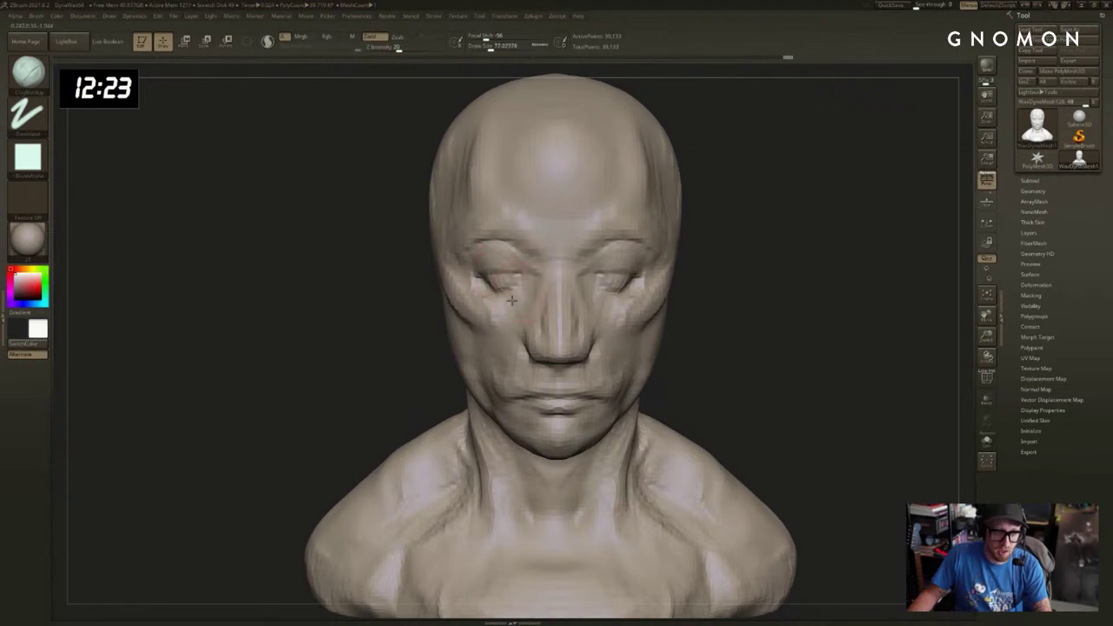
mouse_move(513, 298)
right_mouse_down()
mouse_move(885, 313)
mouse_move(699, 281)
right_mouse_up()
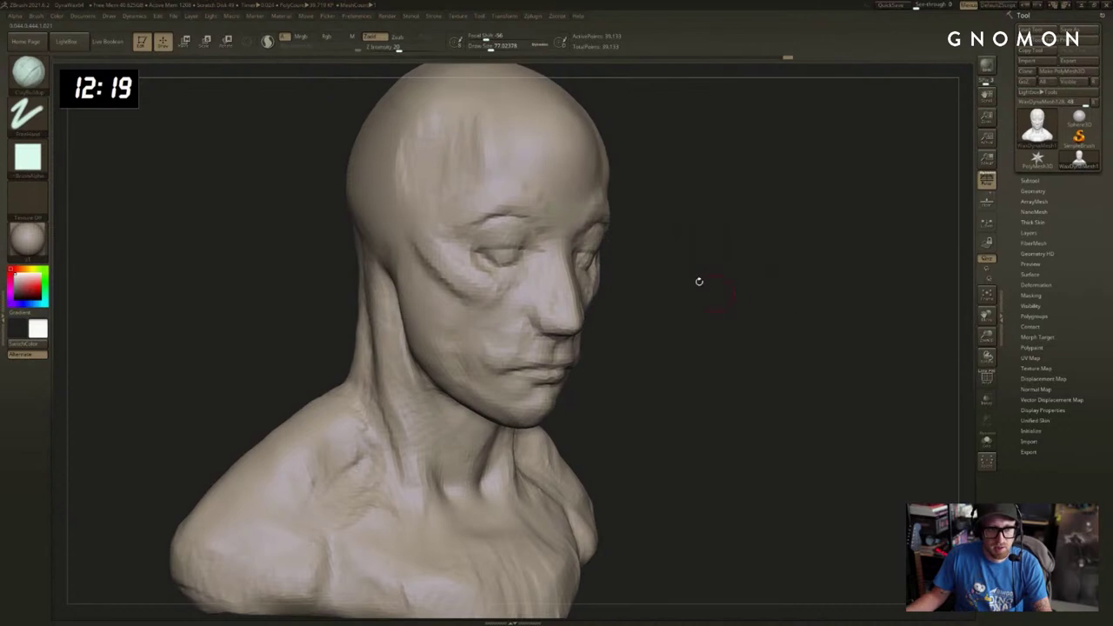
key("s")
left_click_drag(514, 244, 517, 245)
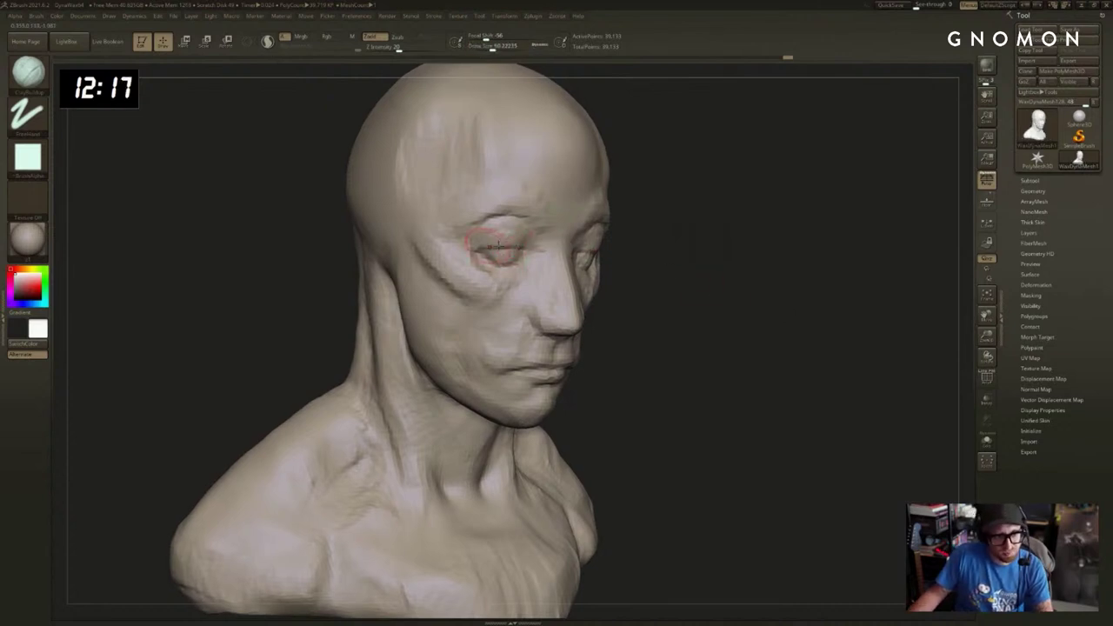
Round out the upper eyelids with the Standard brush and smooth the area beneath the outer eye corner.
key("b")
key("s")
key("t")
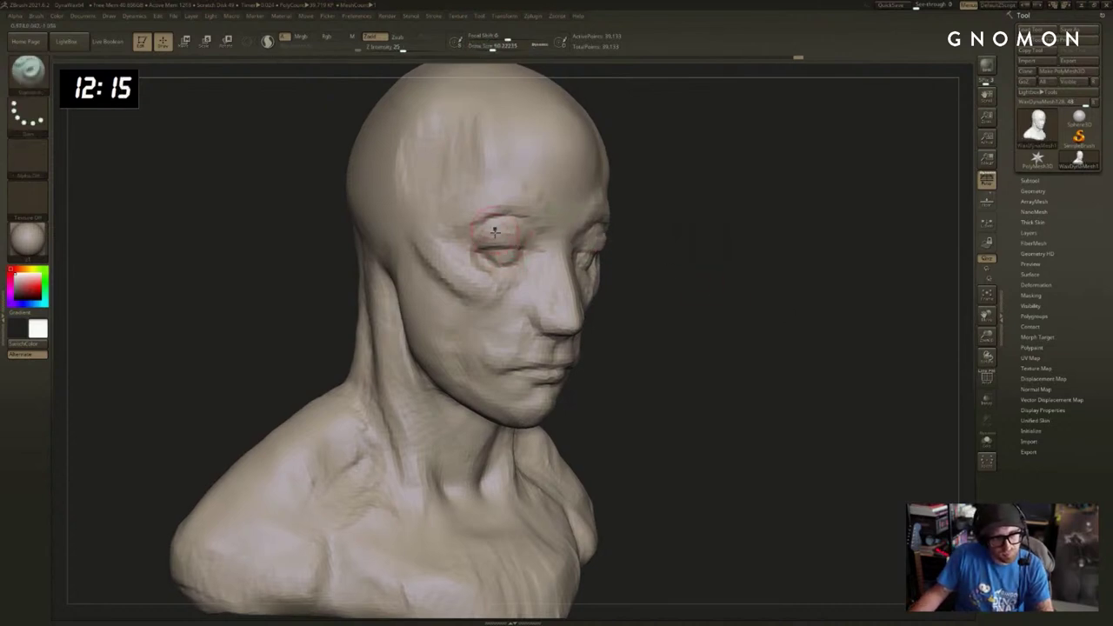
right_click_drag(747, 270, 622, 266)
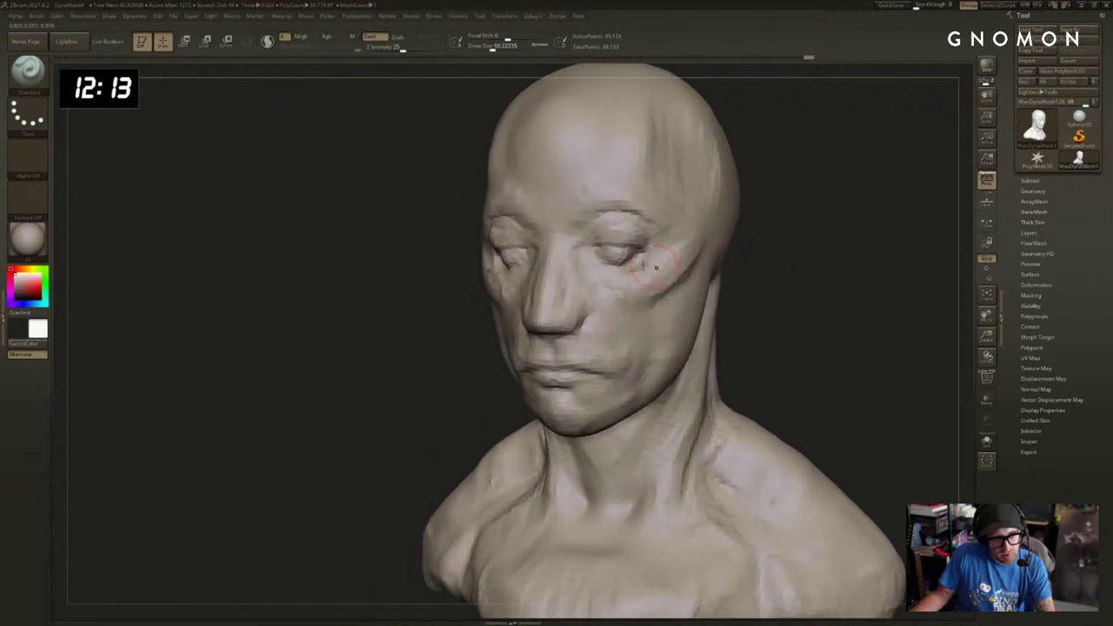
mouse_move(650, 266)
left_mouse_down("shift")
mouse_move(618, 250)
mouse_move(612, 267)
left_mouse_up("shift")
Fill the lower eyelid and the transition toward the side of the nose with ClayBuildup.
key("b")
key("c")
key("b")
mouse_move(629, 261)
right_mouse_down()
mouse_move(675, 256)
mouse_move(630, 270)
right_mouse_up()
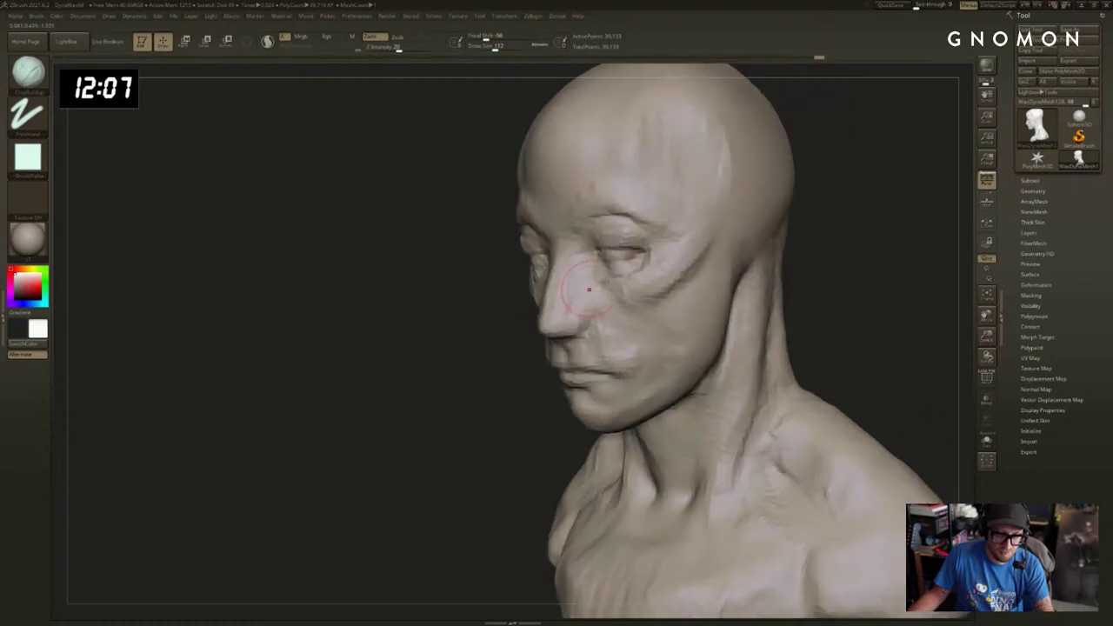
Carve the eyelid line and the lower-lid crease with a small DamStandard brush.
key("b")
key("s")
key("t")
right_click_drag(469, 348, 645, 267)
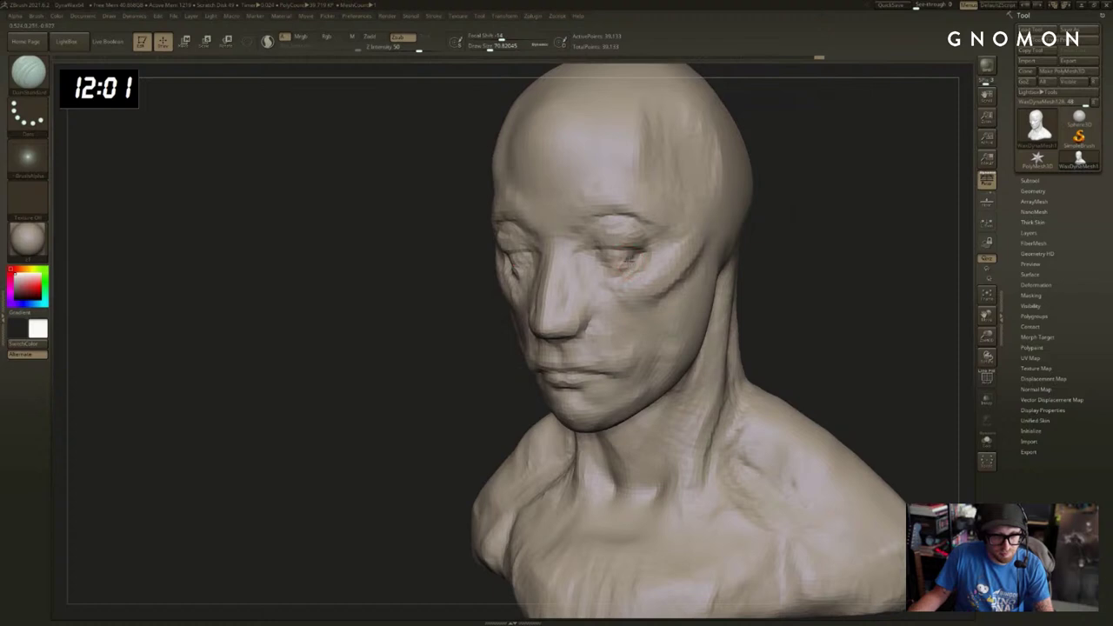
mouse_move(598, 267)
right_mouse_down()
mouse_move(778, 266)
mouse_move(832, 310)
mouse_move(857, 313)
mouse_move(832, 315)
mouse_move(820, 333)
mouse_move(879, 304)
right_mouse_up()
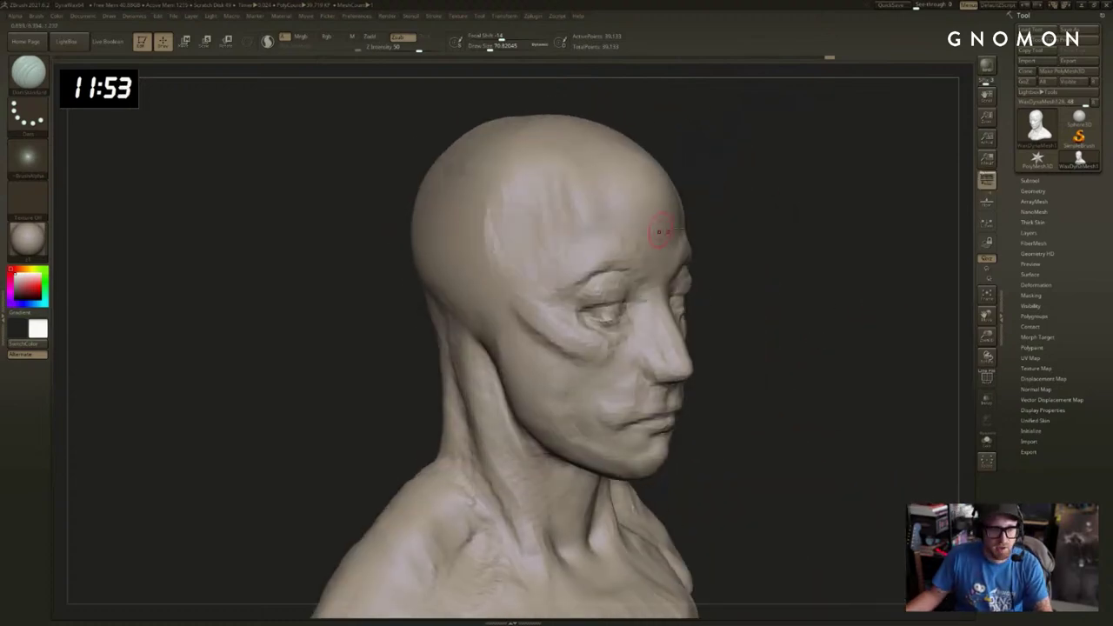
Block in the side of the skull and the base of the ear with a larger ClayBuildup brush.
right_click_drag(663, 231, 561, 246)
key("b")
key("c")
key("b")
left_click_drag(786, 193, 753, 192, "shift")
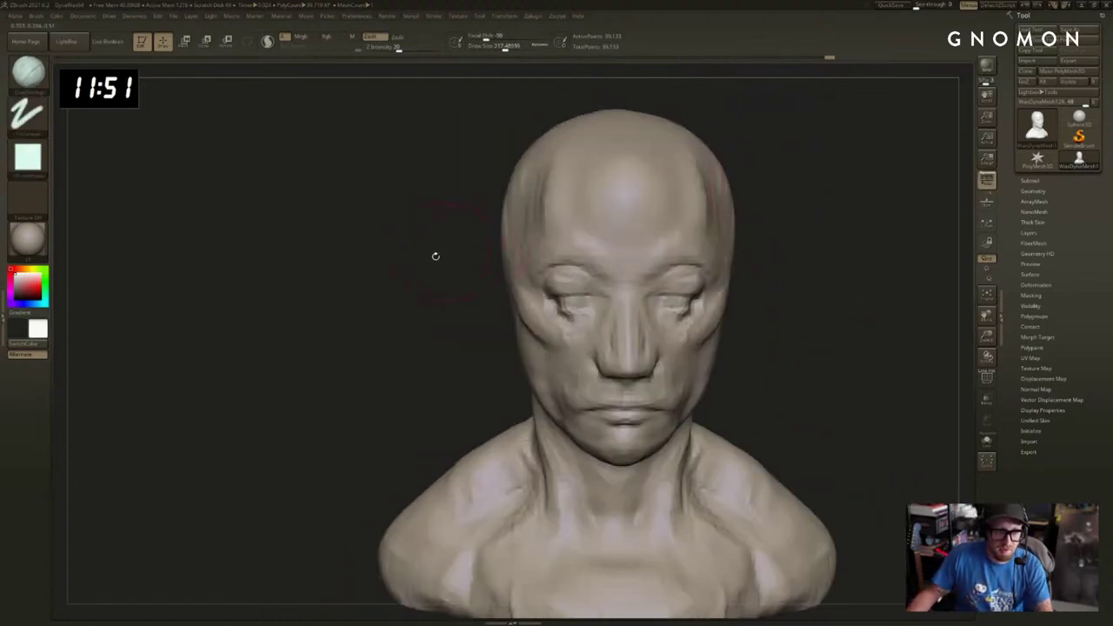
mouse_move(435, 256)
left_mouse_down()
mouse_move(508, 261)
mouse_move(495, 161)
mouse_move(506, 254)
mouse_move(462, 275)
left_mouse_up()
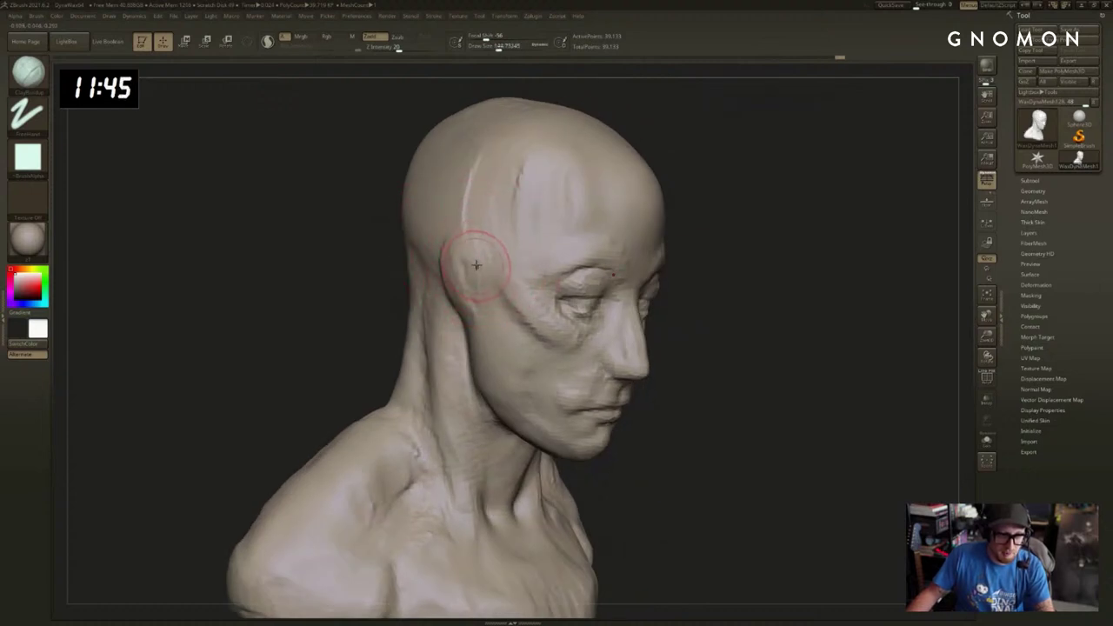
Raise the ear's outer rim and lobe with the Standard brush at a reduced draw size.
key("b")
key("d")
key("s")
key("b")
key("s")
key("t")
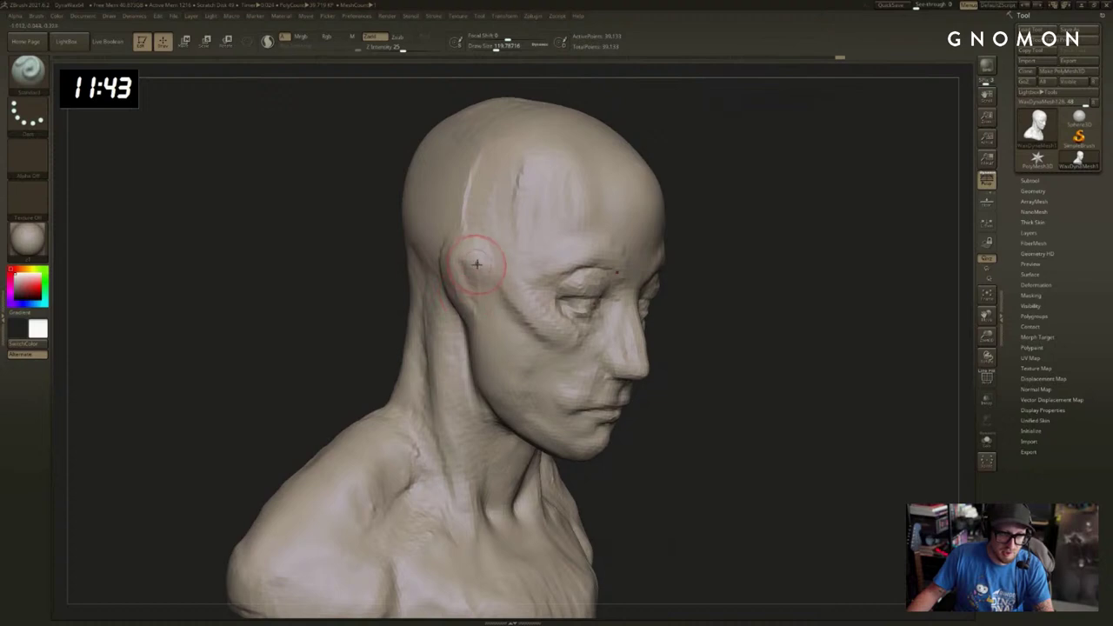
key("s")
left_click_drag(487, 265, 482, 266)
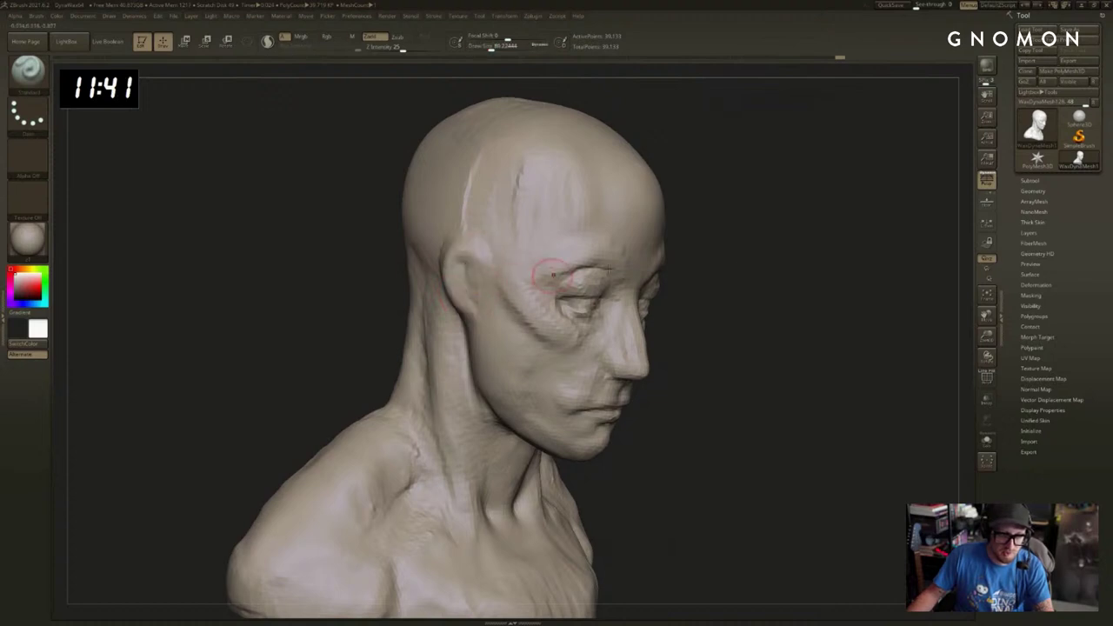
right_click_drag(553, 275, 526, 303)
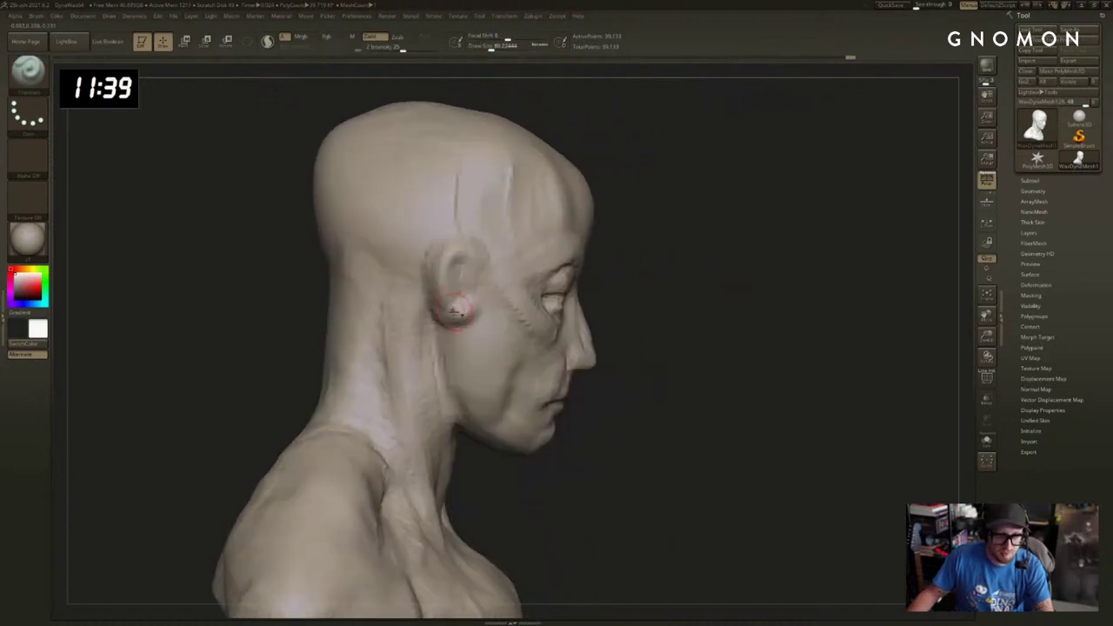
mouse_move(452, 311)
left_mouse_down()
mouse_move(477, 258)
mouse_move(479, 314)
mouse_move(461, 258)
left_mouse_up()
Carve the ear's inner hollow and the crease separating the ear from the back of the head with DamStandard.
key("b")
key("d")
key("s")
key("b")
key("m")
key("v")
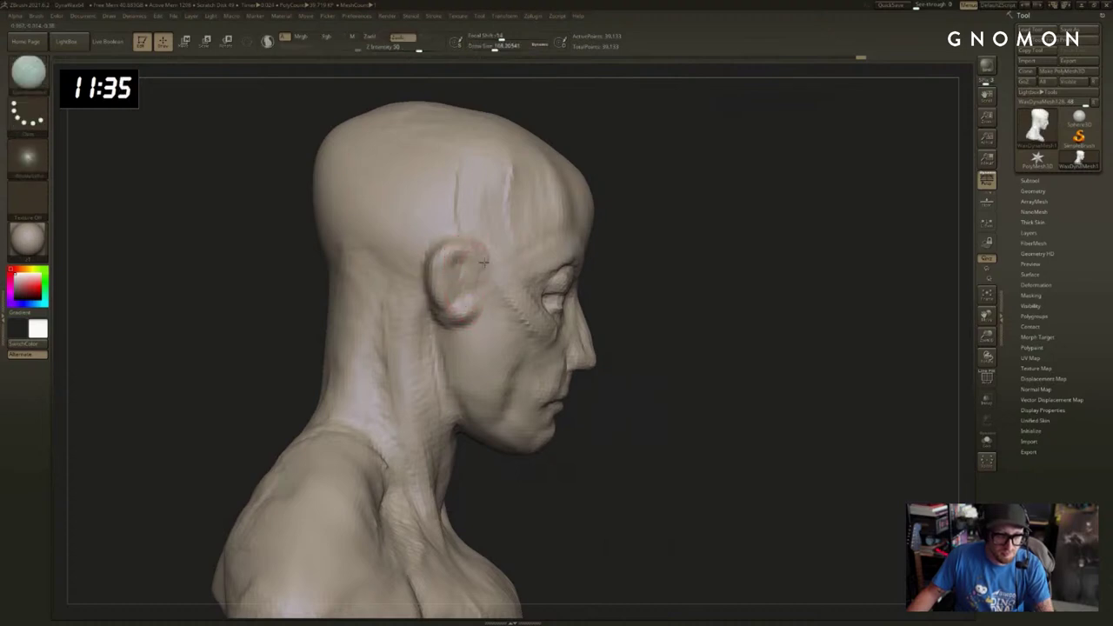
mouse_move(788, 286)
left_mouse_down()
mouse_move(823, 276)
mouse_move(644, 269)
left_mouse_up()
mouse_move(524, 259)
left_mouse_down()
mouse_move(555, 247)
mouse_move(567, 264)
left_mouse_up()
left_click_drag(648, 267, 605, 266)
left_click_drag(544, 247, 569, 255)
left_click_drag(641, 274, 696, 272)
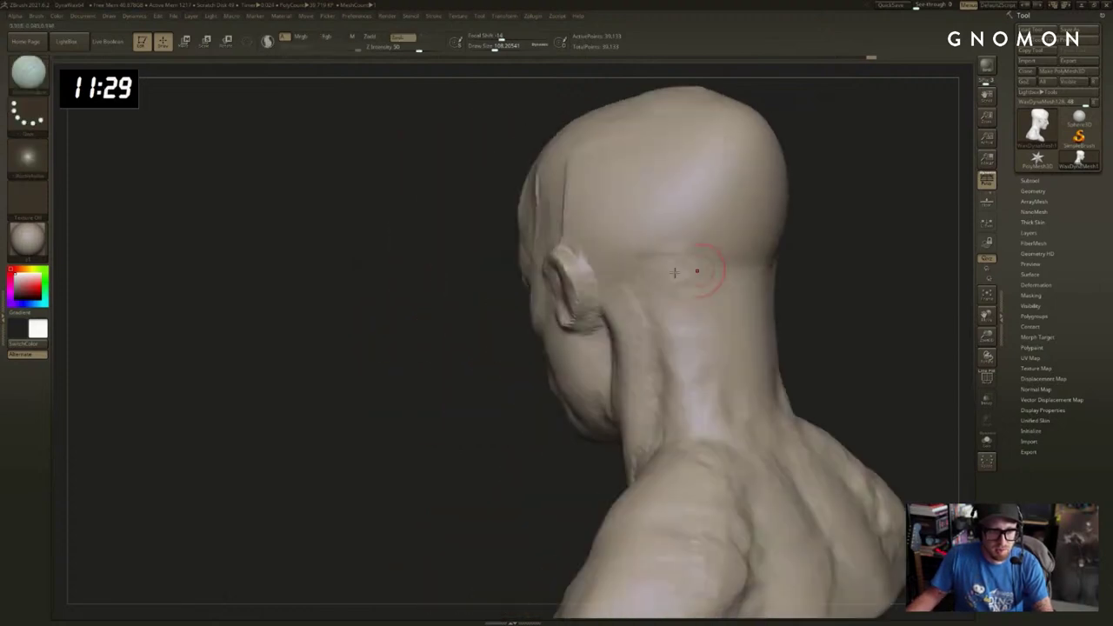
mouse_move(581, 265)
left_mouse_down()
mouse_move(588, 303)
mouse_move(585, 283)
left_mouse_up()
left_click_drag(774, 279, 673, 287)
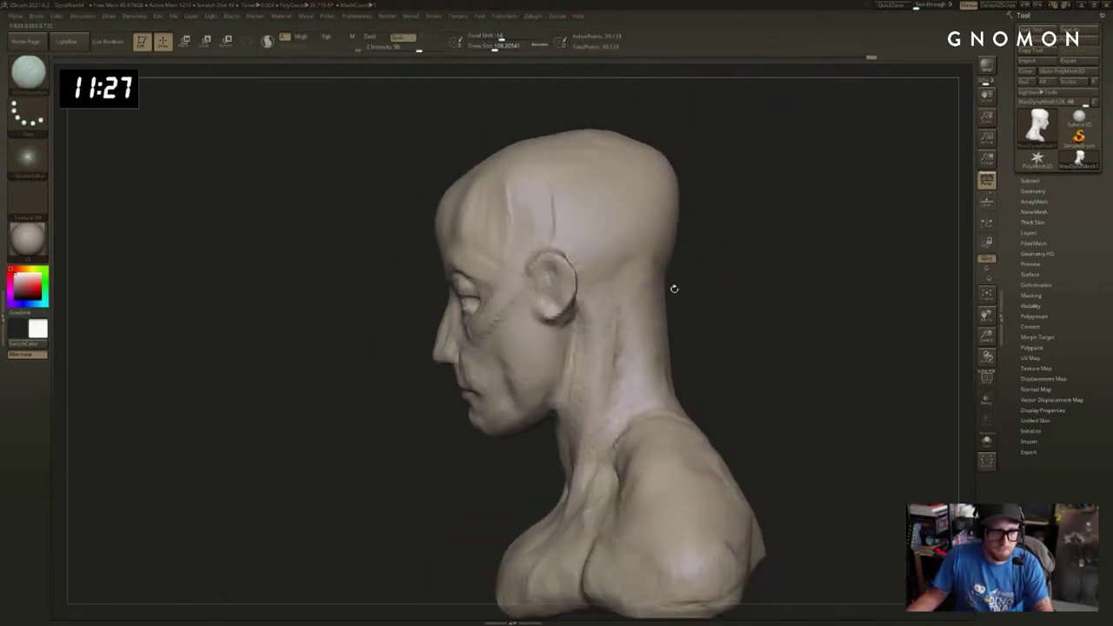
Mask the ear softly, invert the mask so that only the ear area stays editable, and switch to Transpose Move.
key("s")
mouse_move(600, 298)
left_mouse_down()
mouse_move(616, 296)
mouse_move(554, 285)
mouse_move(702, 262)
left_mouse_up()
key("s")
left_click(674, 280, "ctrl")
key("w")
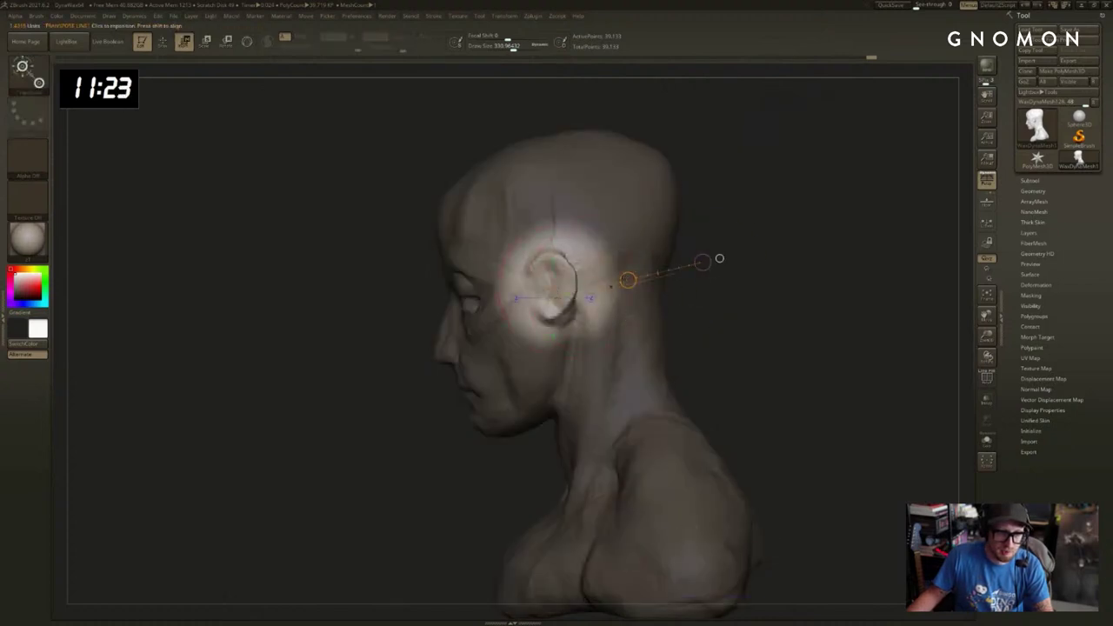
Try to reposition the unmasked ear with the Transpose line.
left_click_drag(628, 280, 638, 277)
left_click_drag(703, 261, 692, 287)
key("ctrl+z")
key("ctrl+z")
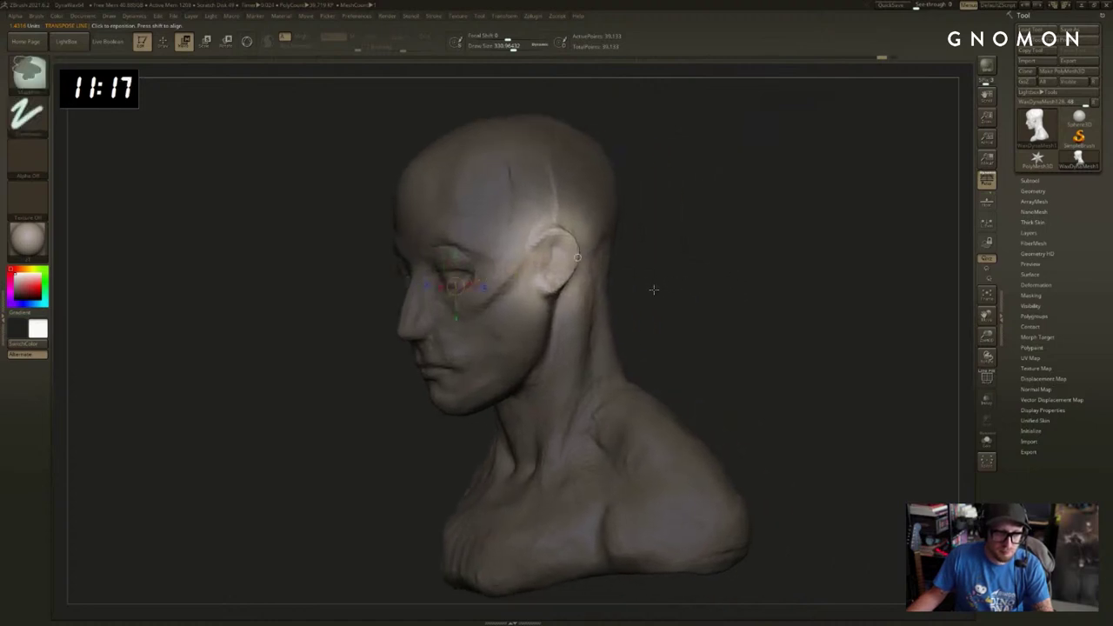
Shift the ear toward the back of the head with Transpose Move, then clear the mask and return to Draw mode.
left_click_drag(611, 259, 683, 241)
left_click_drag(611, 259, 621, 255)
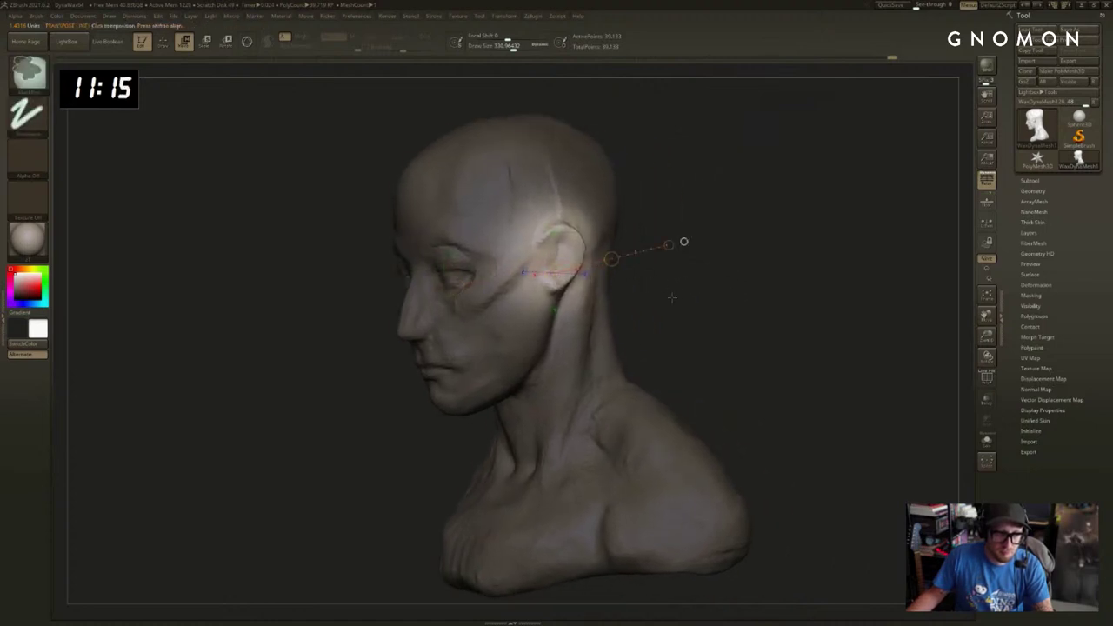
left_click_drag(670, 298, 681, 304, "ctrl")
mouse_move(668, 293)
left_mouse_down()
mouse_move(688, 290)
mouse_move(680, 283)
left_mouse_up()
key("q")
Mask the face and ear, reshape the back of the skull with a large Move brush, and clear the mask.
left_click_drag(650, 222, 629, 253)
key("b")
key("m")
key("v")
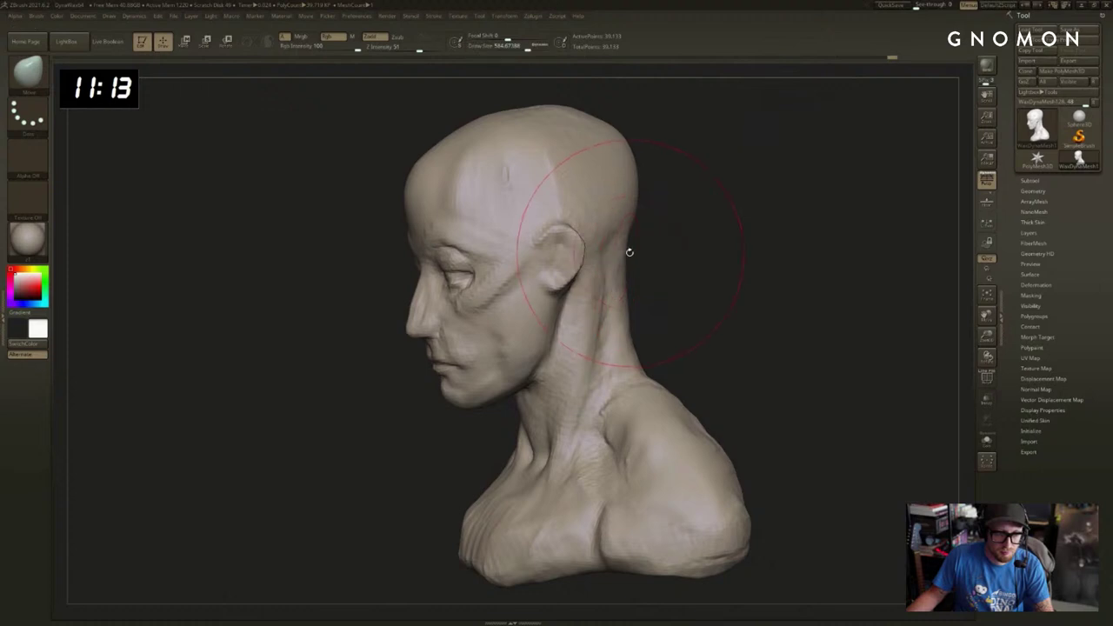
mouse_move(518, 261)
left_mouse_down("ctrl")
mouse_move(523, 290)
mouse_move(487, 195)
left_mouse_up("ctrl")
key("s")
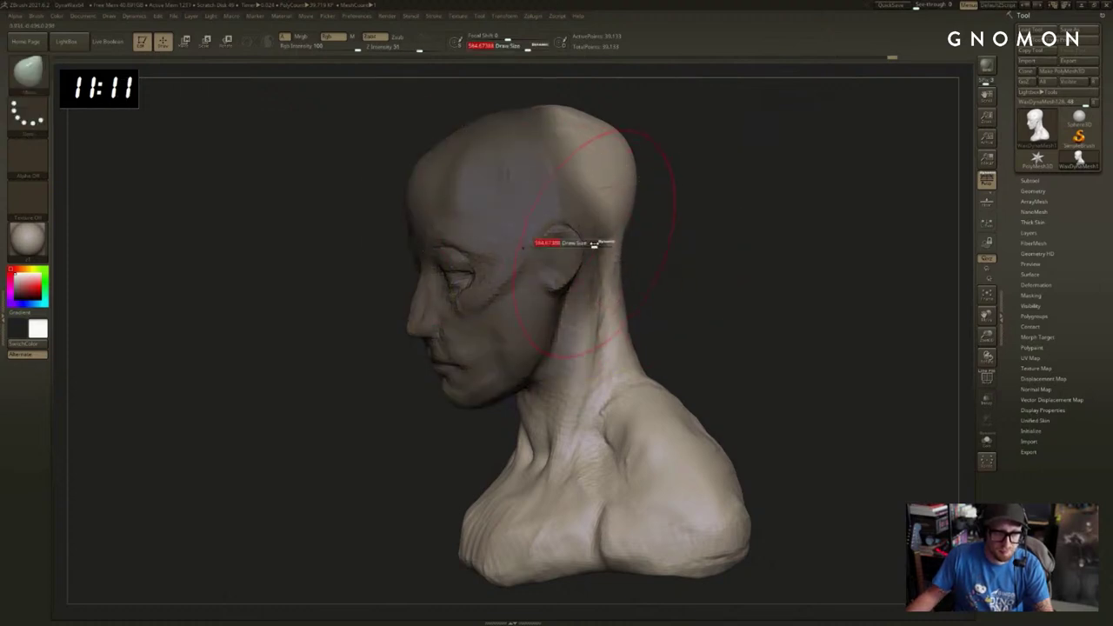
left_click_drag(595, 245, 598, 245)
mouse_move(680, 258)
left_mouse_down("ctrl")
mouse_move(690, 257)
mouse_move(671, 218)
left_mouse_up("ctrl")
key("s")
left_click_drag(671, 214, 666, 214)
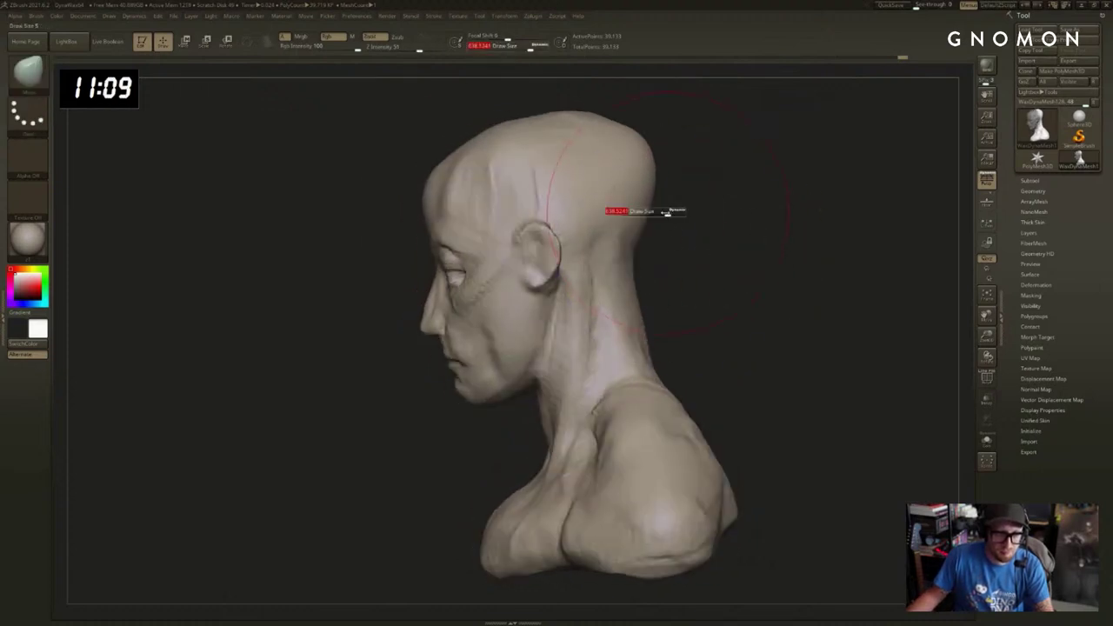
left_click_drag(689, 139, 862, 276)
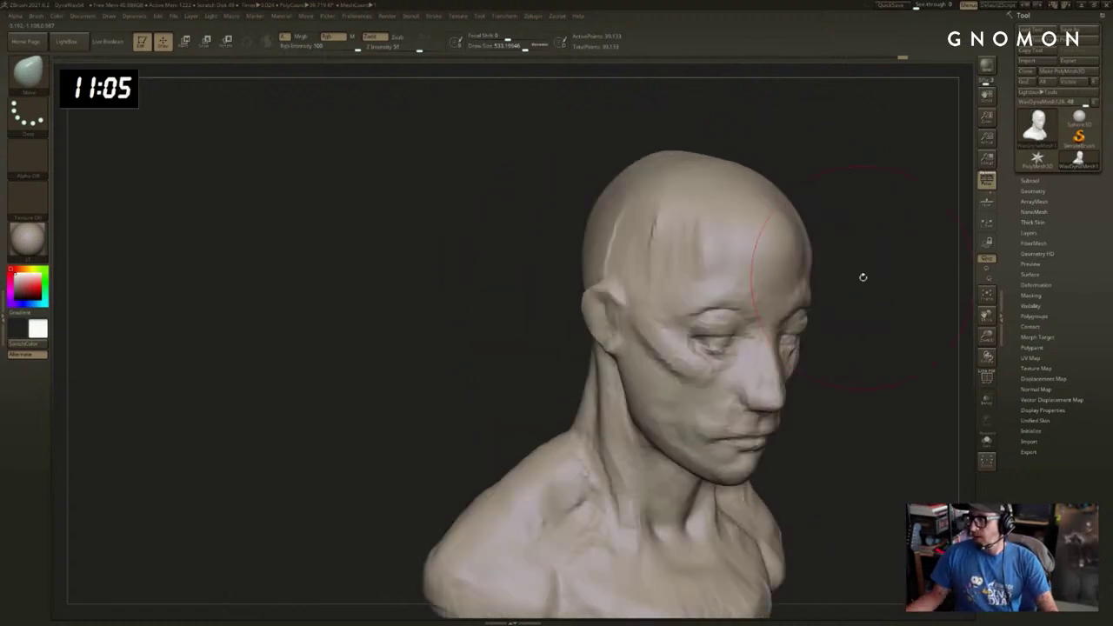
left_click_drag(784, 324, 743, 280)
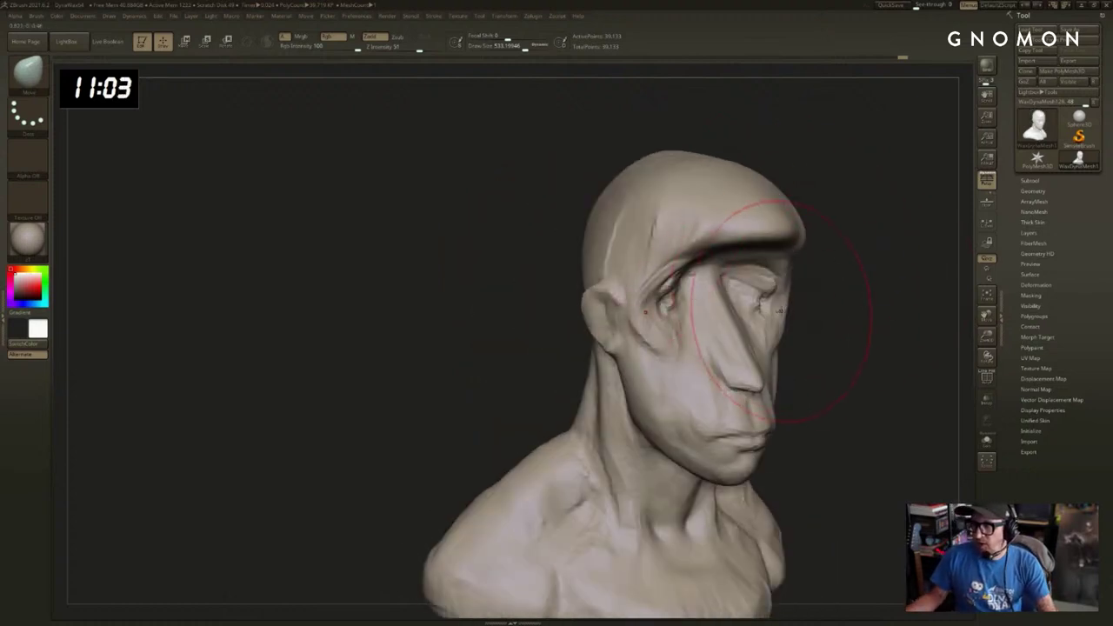
key("ctrl+z")
left_click_drag(811, 315, 681, 266, "alt")
Touch up the upper eyelid and inner eye area with a smaller ClayBuildup brush, undoing the last stroke.
key("b")
key("c")
key("b")
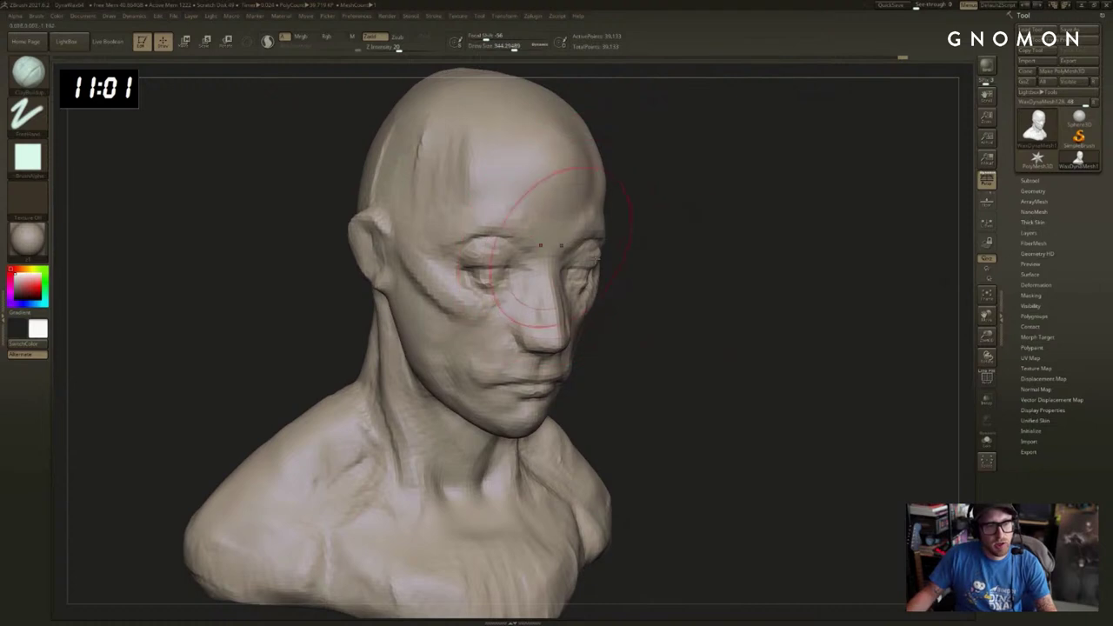
mouse_move(739, 292)
left_mouse_down("alt")
mouse_move(861, 323)
mouse_move(706, 295)
left_mouse_up("alt")
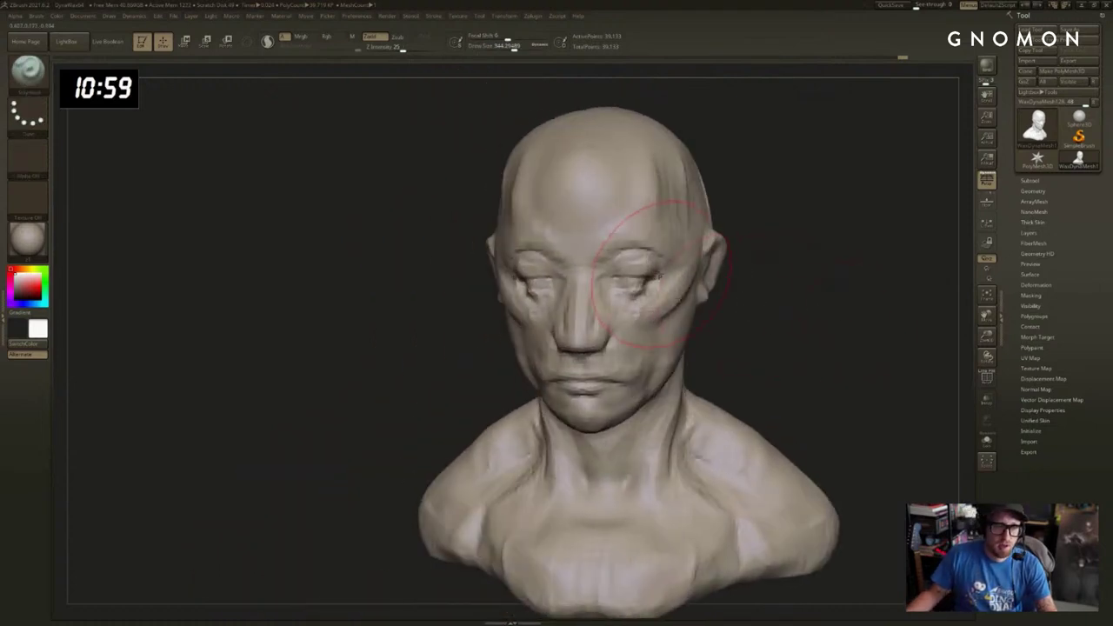
left_click_drag(639, 277, 632, 267, "ctrl+shift")
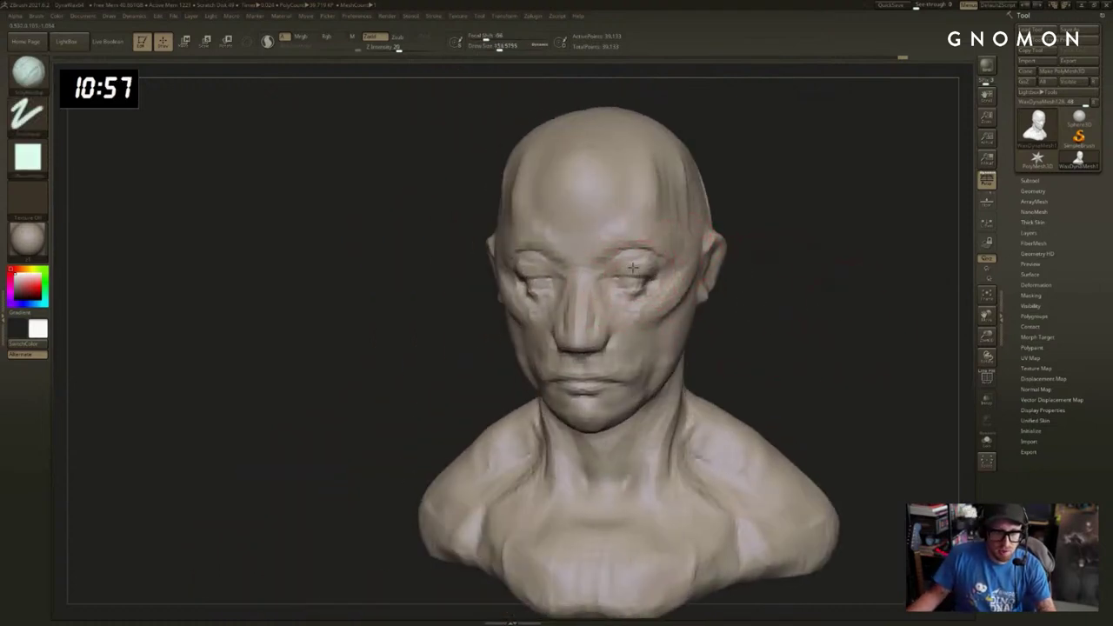
left_click_drag(781, 270, 622, 266)
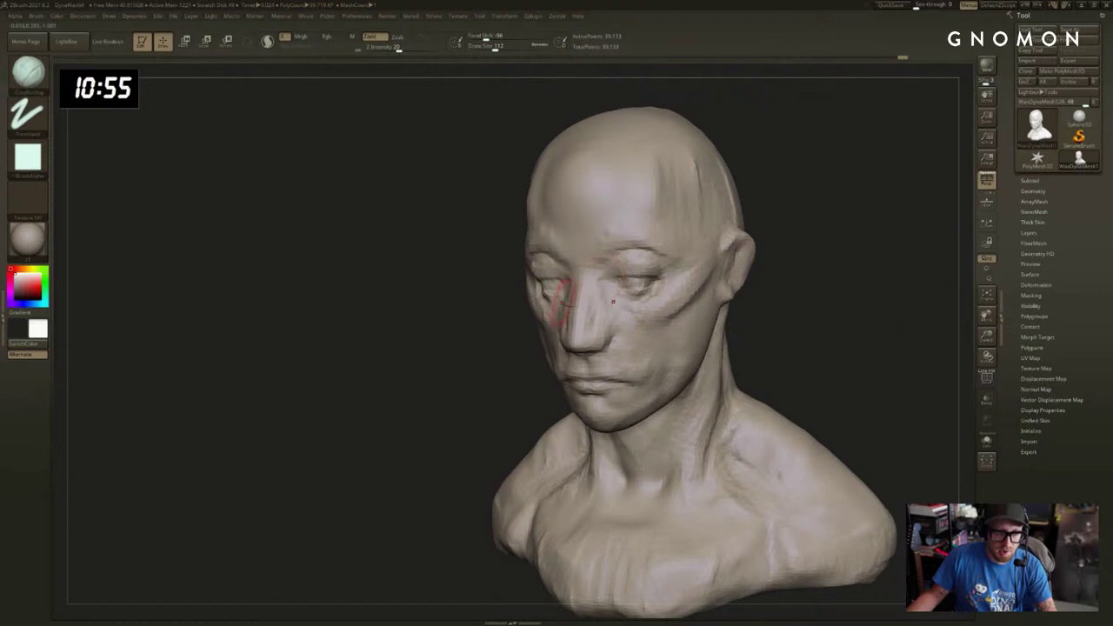
key("ctrl+z")
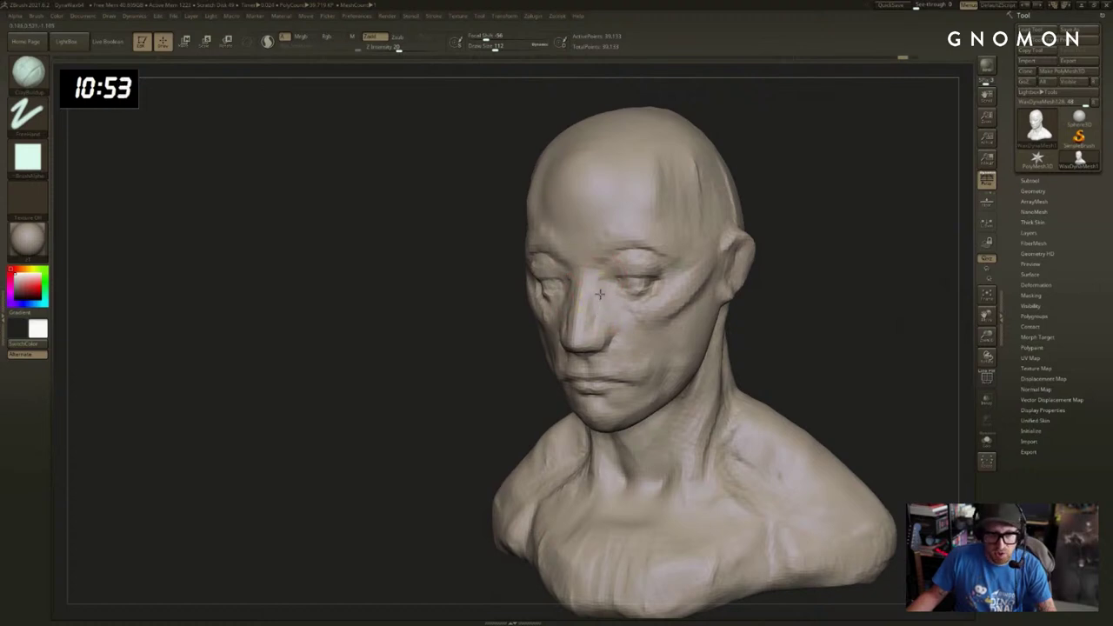
Build up the nostril wings beside the nose tip with ClayBuildup and smooth them into the cheek.
left_click_drag(617, 324, 598, 304)
left_click_drag(482, 379, 506, 379)
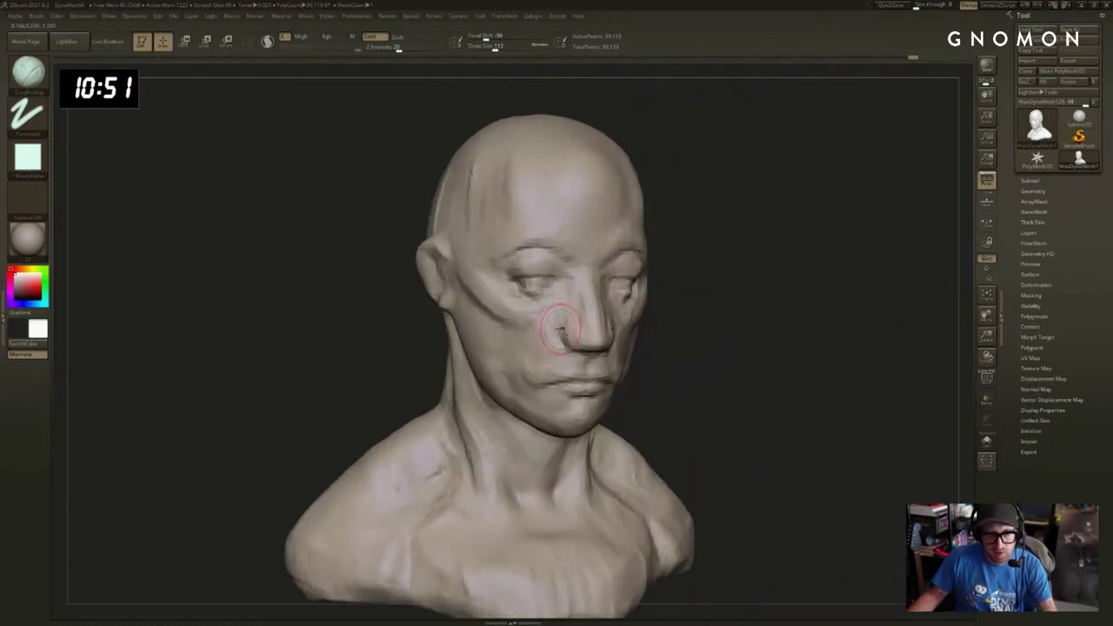
left_click_drag(710, 339, 728, 355)
left_click_drag(570, 329, 580, 329, "shift")
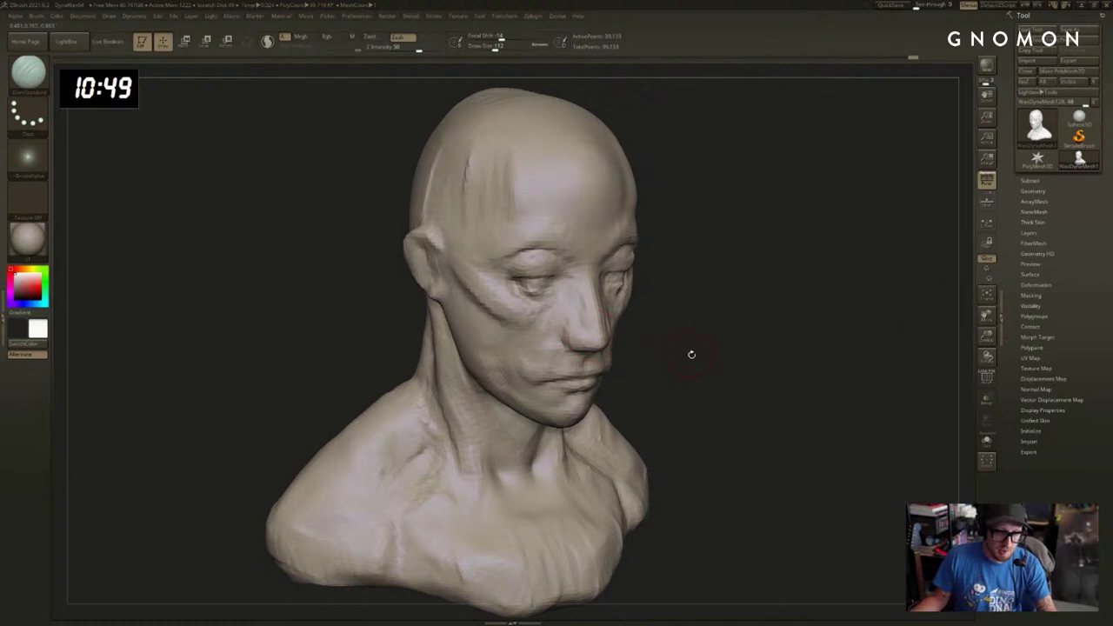
Carve the crease around the nostril wings with DamStandard, working from both sides of the face.
left_click_drag(690, 354, 700, 355)
left_click_drag(578, 339, 561, 347)
left_click_drag(772, 341, 590, 346)
key("shift")
left_click_drag(773, 323, 718, 329)
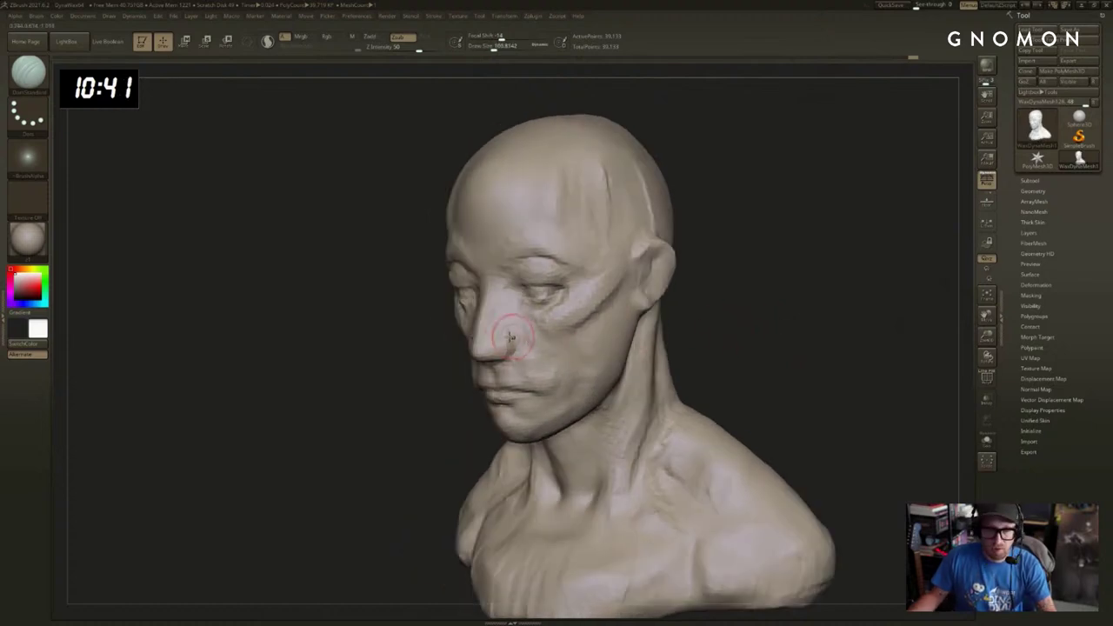
Build up the cheek between the nostril wing and the mouth corner with an enlarged ClayBuildup brush, working from both sides.
key("b")
key("c")
key("b")
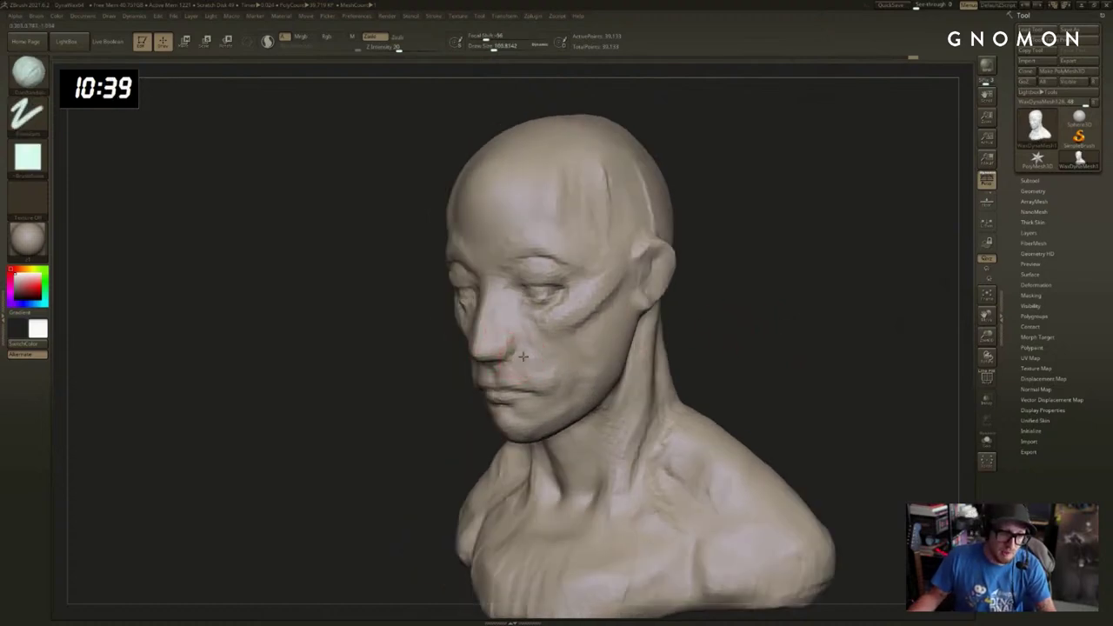
key("bracketright")
key("bracketright")
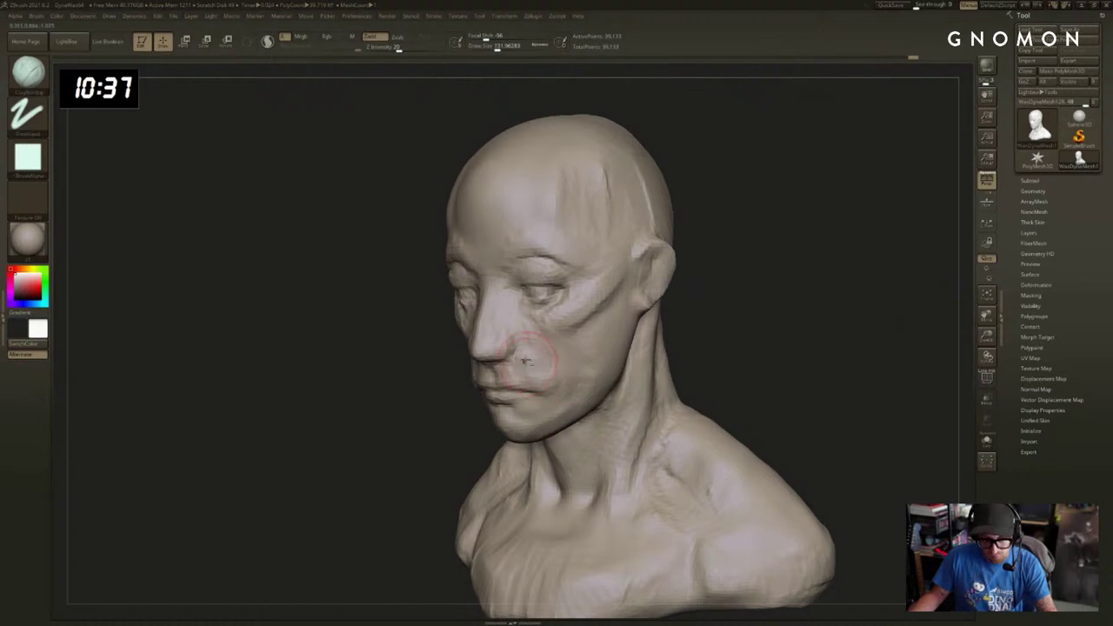
left_click_drag(783, 325, 718, 326)
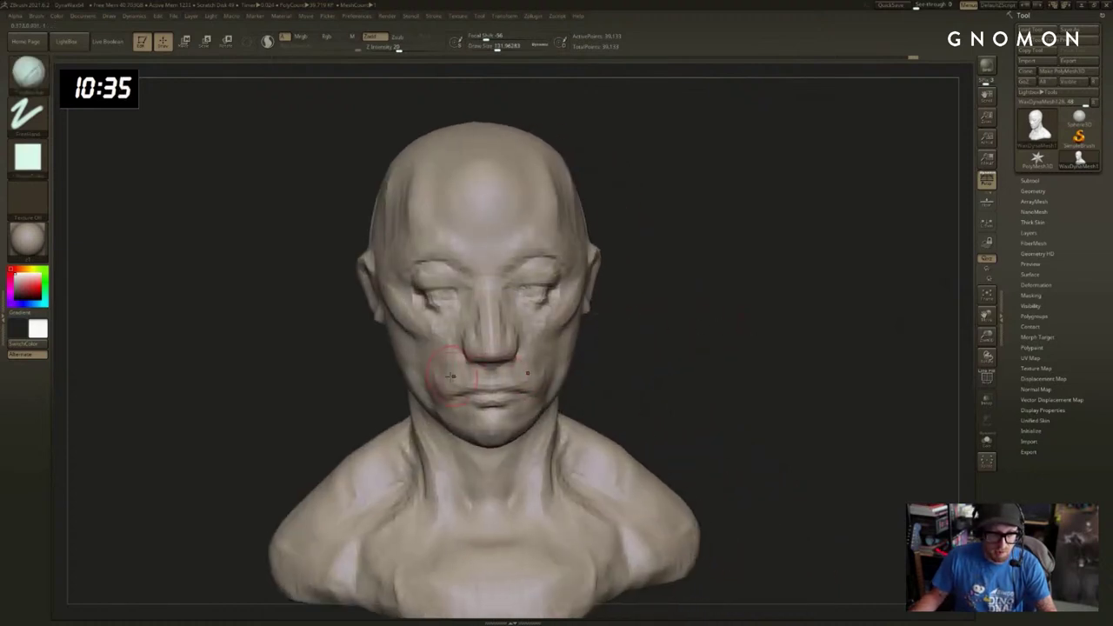
left_click_drag(293, 382, 362, 382)
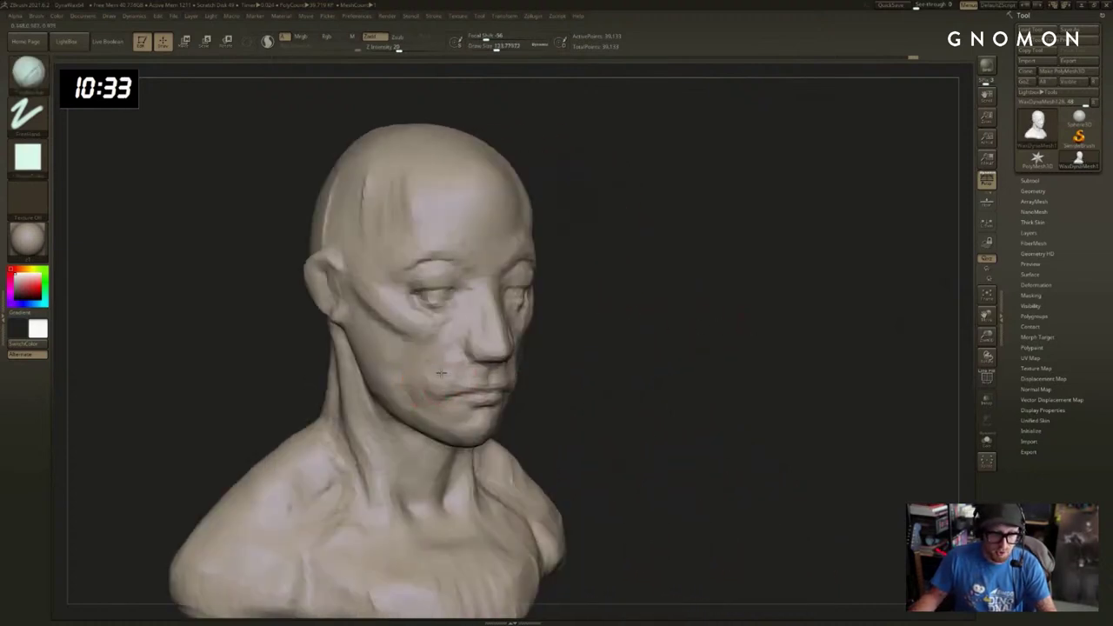
right_click_drag(439, 365, 672, 341)
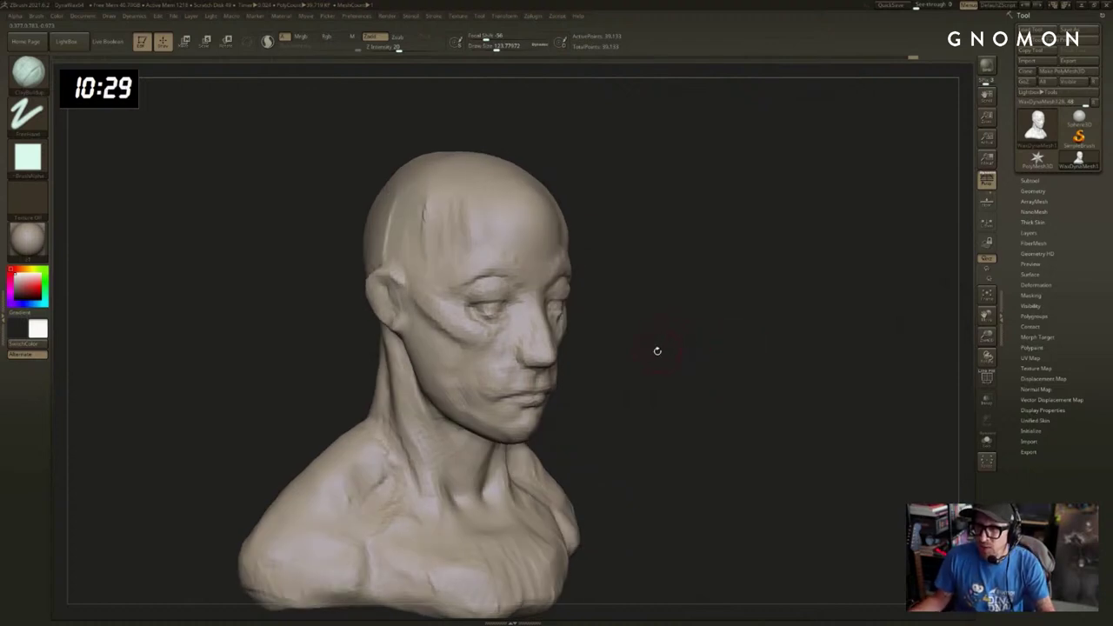
left_click_drag(657, 350, 690, 340, "alt")
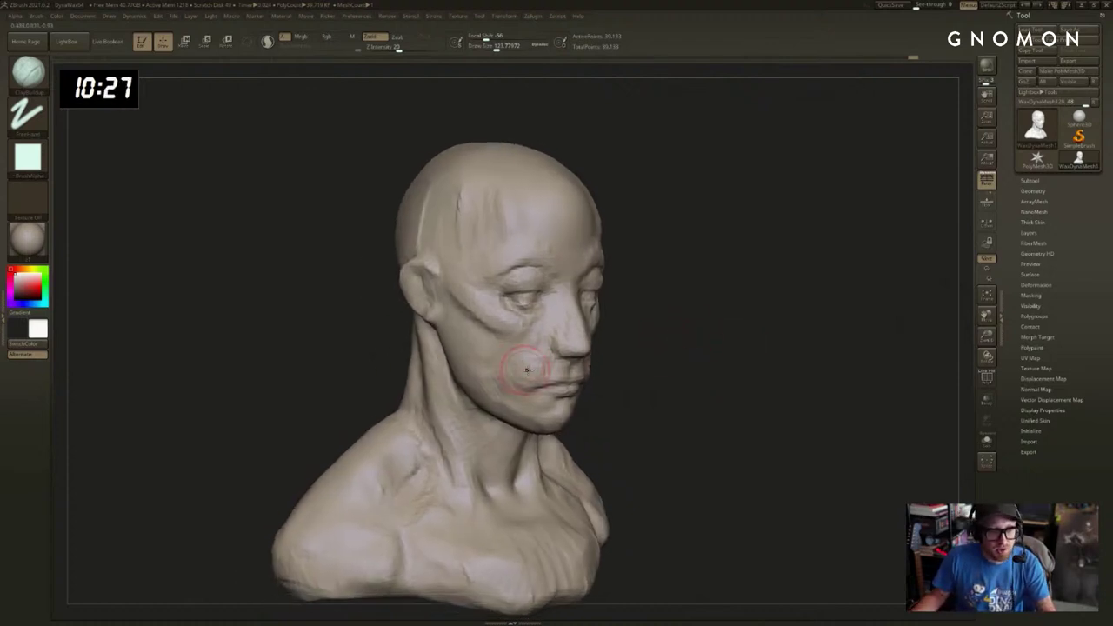
Fill out the lower cheek and the area below the mouth corner with ClayBuildup, reducing the brush size for the chin.
key("bracketright")
key("bracketright")
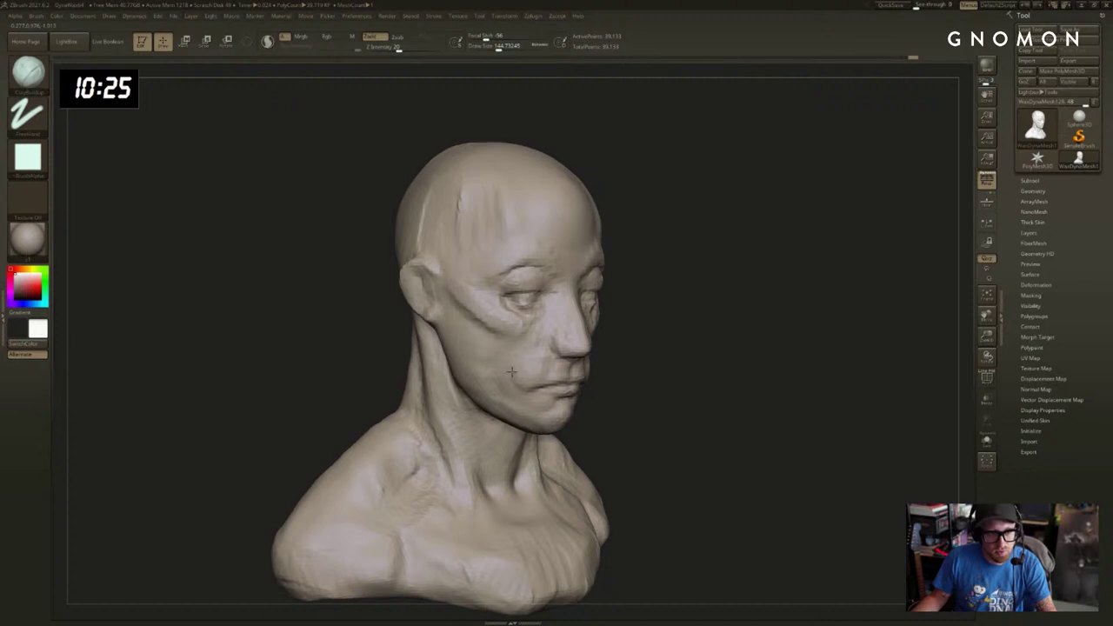
key("s")
left_click(517, 381)
left_click_drag(525, 406, 527, 400)
key("s")
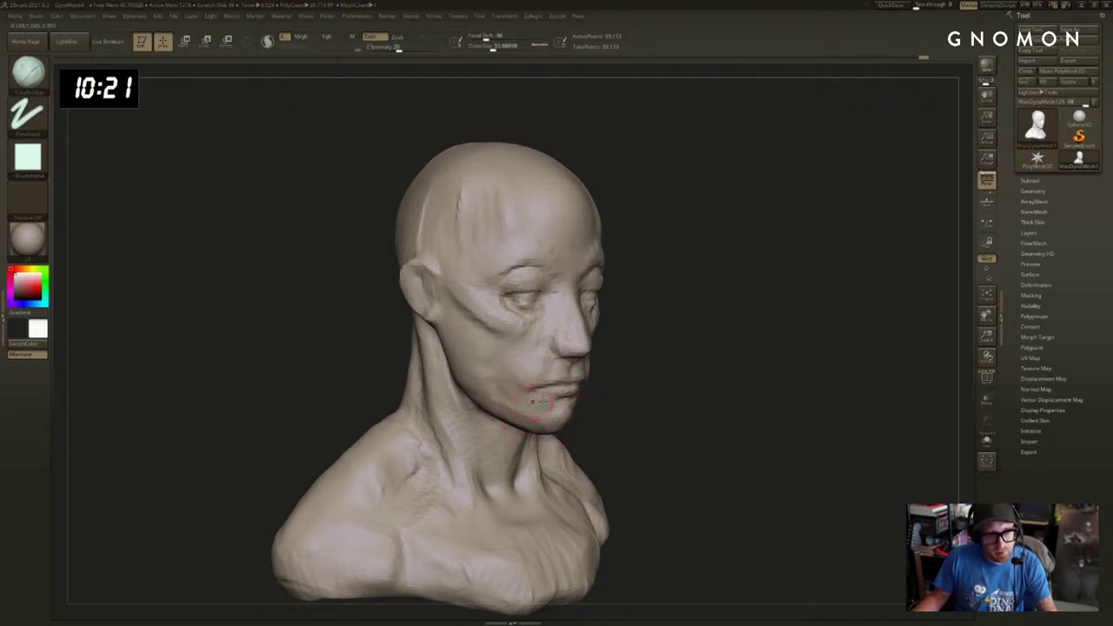
left_click_drag(670, 387, 557, 375, "shift")
Adjust the proportions of the cheek and side of the face with a large Move brush.
mouse_move(726, 374)
left_mouse_down("alt")
mouse_move(667, 351)
mouse_move(704, 321)
mouse_move(721, 327)
mouse_move(711, 326)
left_mouse_up("alt")
key("s")
key("b")
key("m")
key("v")
key("s")
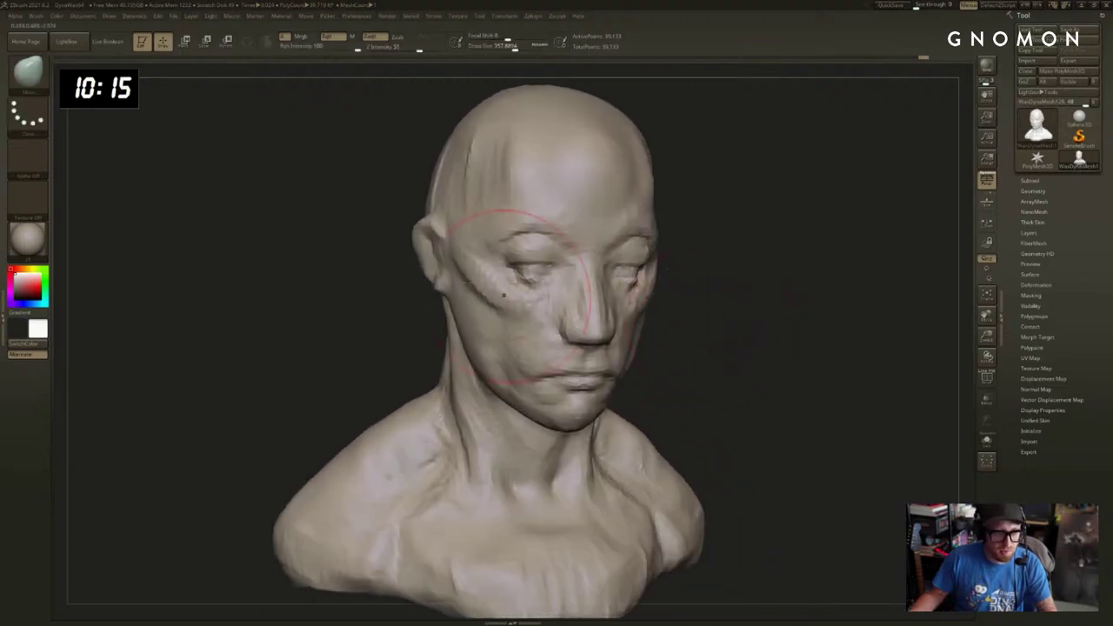
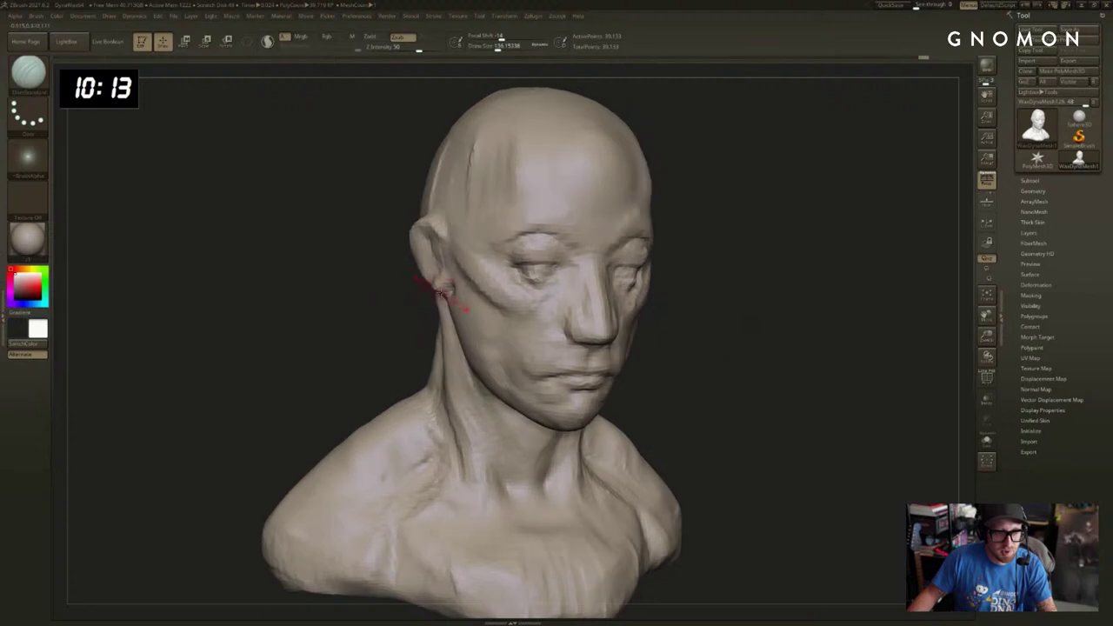
Reshape the earlobe and its attachment to the jaw with the Move brush, enlarging the brush slightly.
key("b")
key("m")
key("v")
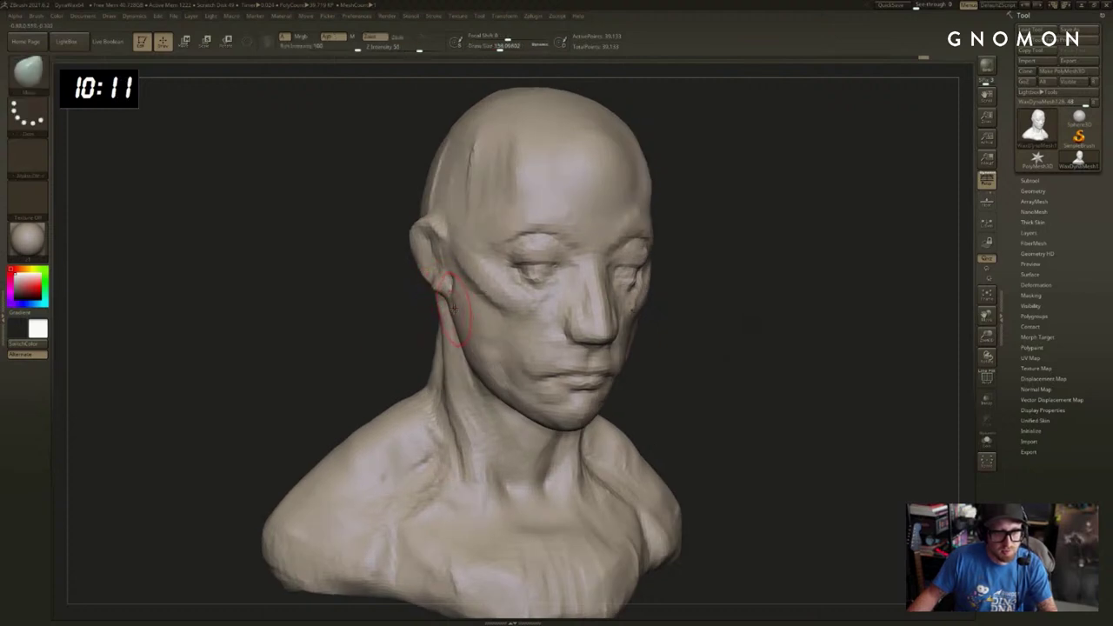
key("bracketright")
key("bracketright")
key("s")
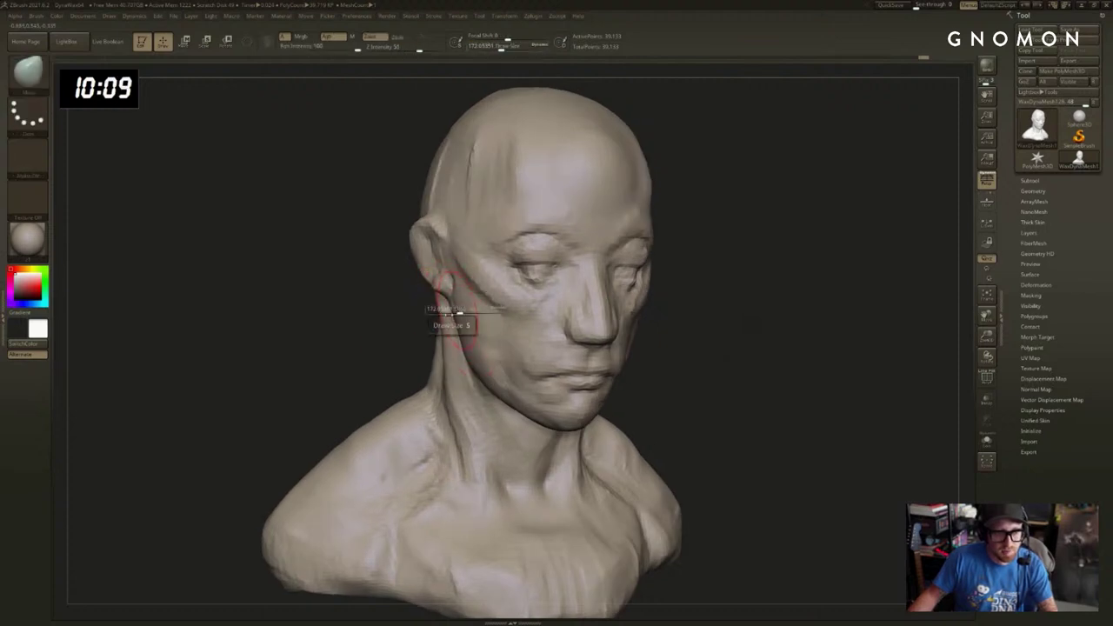
left_click_drag(393, 296, 445, 279)
Carve the inner hollow of the ear in profile with DamStandard and smooth the surface.
key("b")
key("d")
key("s")
left_click_drag(244, 286, 365, 285)
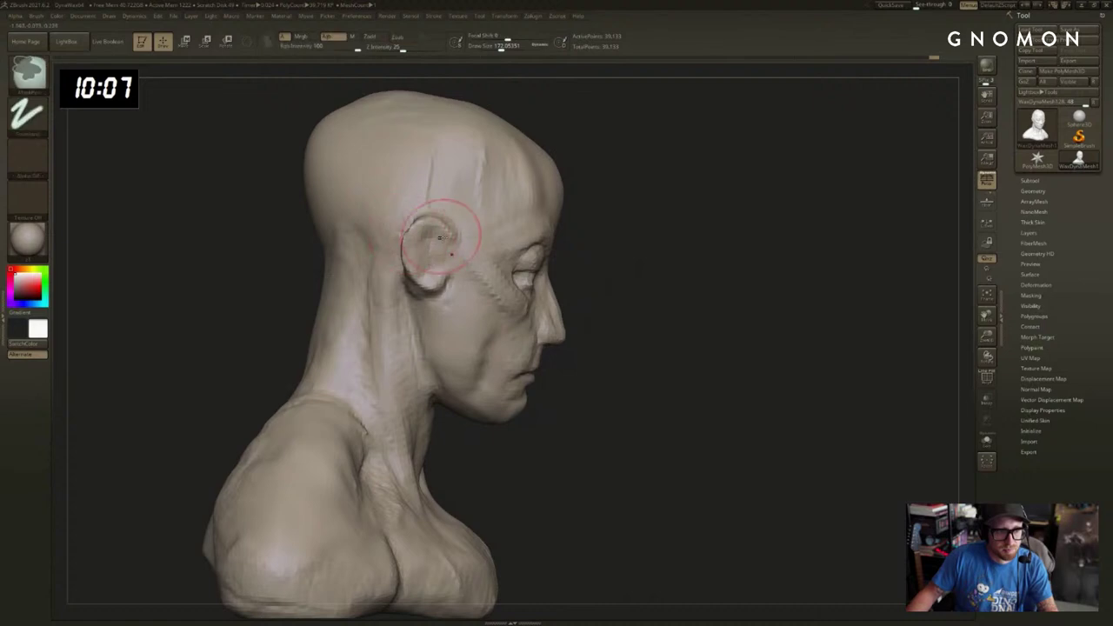
mouse_move(440, 232)
left_mouse_down("shift")
mouse_move(442, 244)
mouse_move(426, 237)
mouse_move(437, 240)
left_mouse_up("shift")
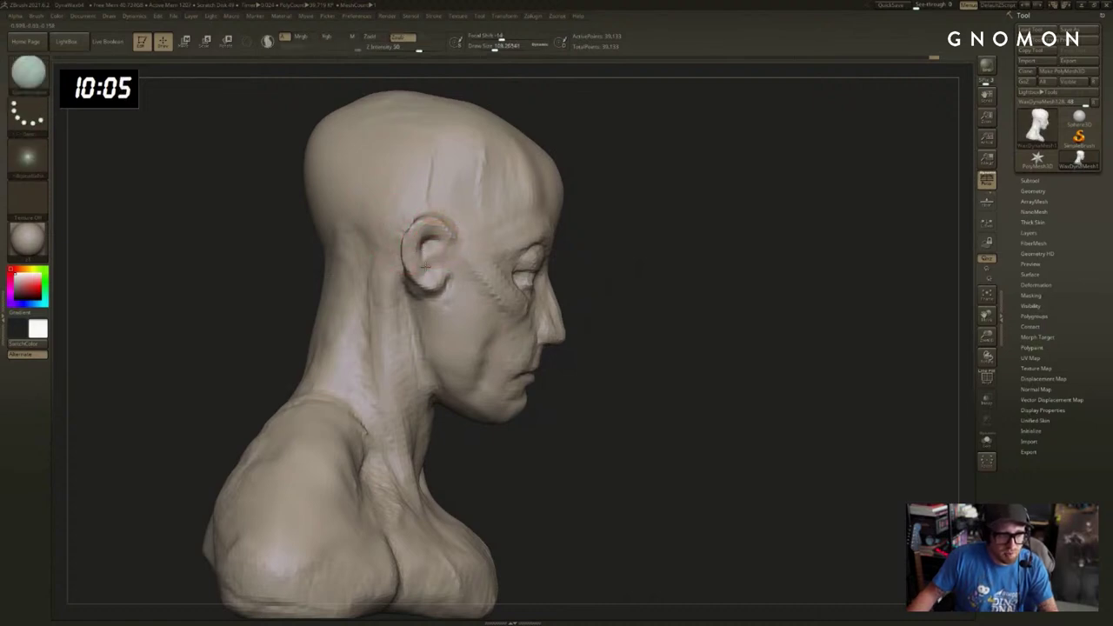
Adjust the inner edge of the ear around the tragus with a small Move brush.
key("b")
key("m")
key("v")
left_click_drag(304, 274, 213, 278)
key("s")
left_click_drag(445, 260, 434, 259)
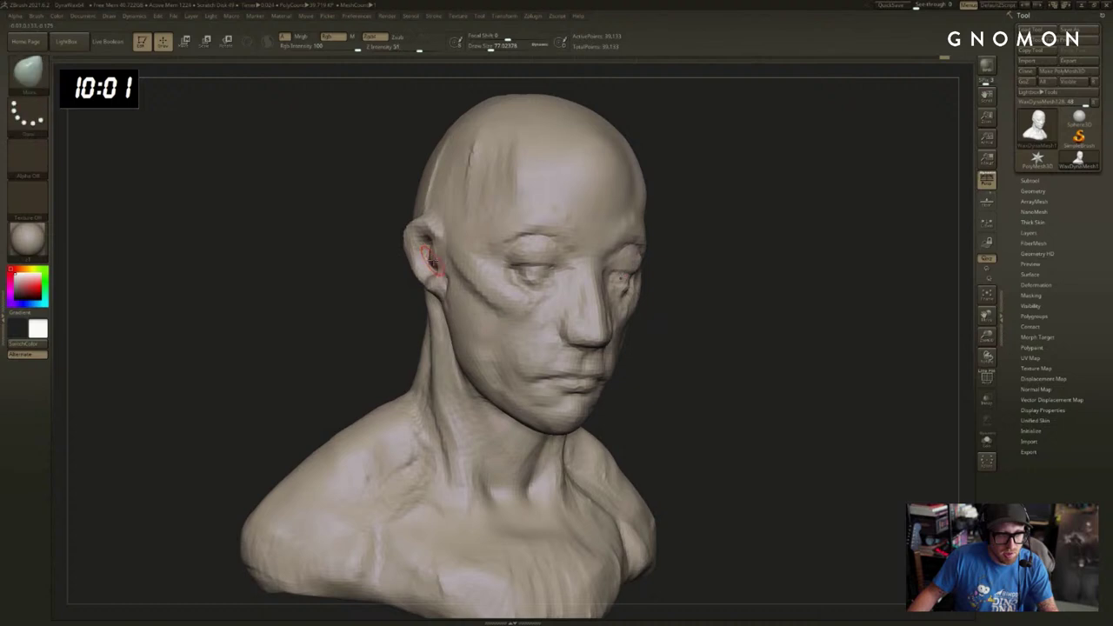
Refine the ear's rim and inner folds with small DamStandard and ClayBuildup strokes, smoothing the upper part of the ear.
mouse_move(381, 304)
left_mouse_down()
mouse_move(421, 302)
mouse_move(440, 280)
left_mouse_up()
key("b")
key("d")
key("s")
key("b")
key("c")
key("b")
key("s")
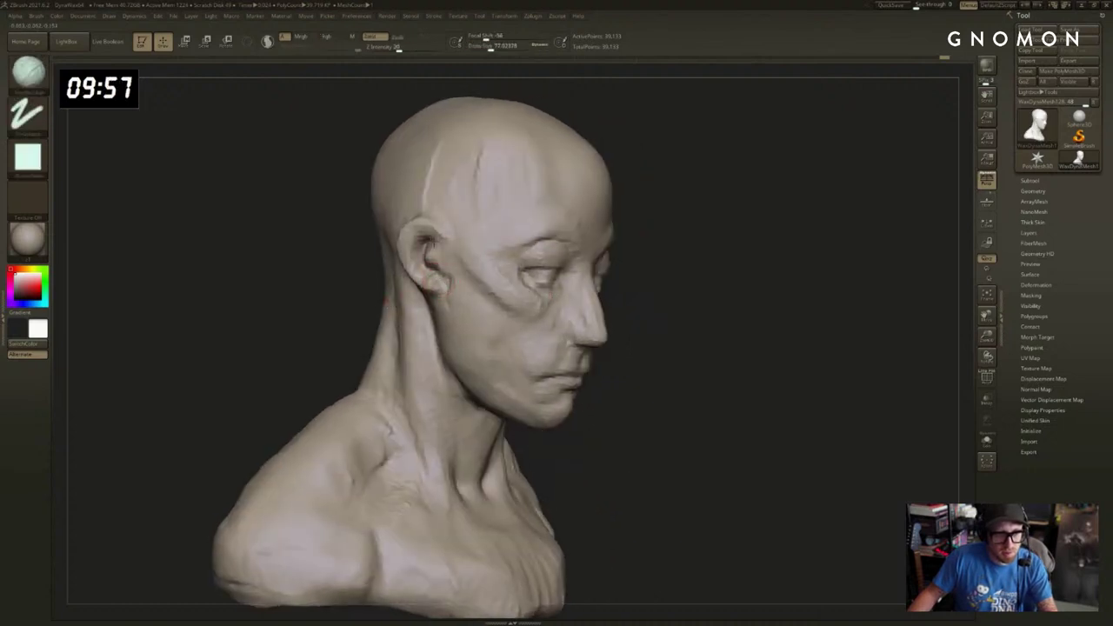
key("shift")
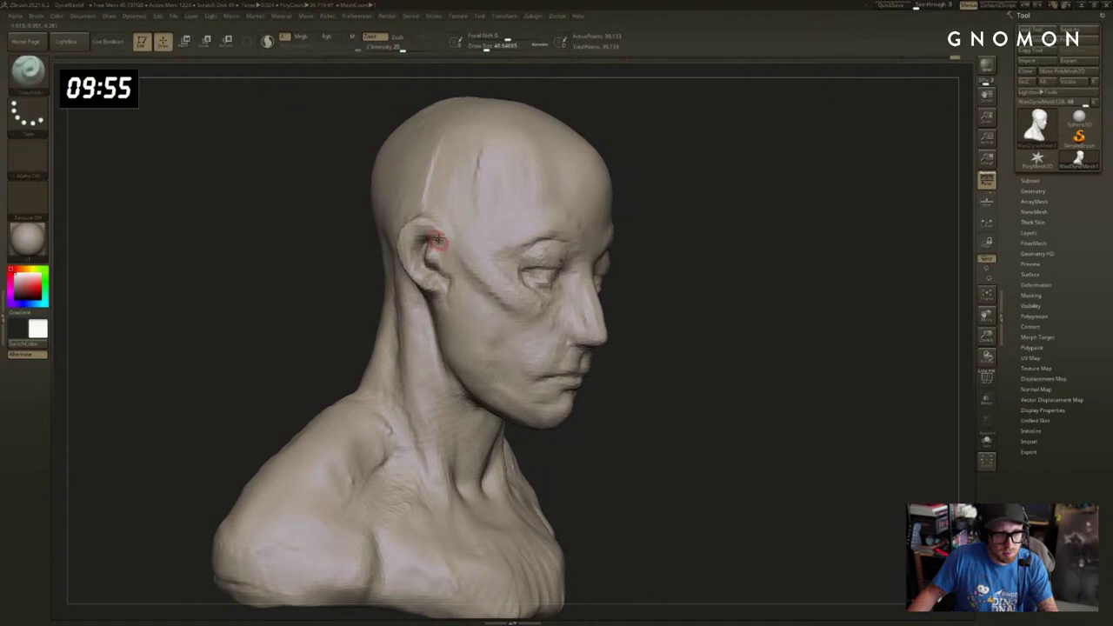
key("s")
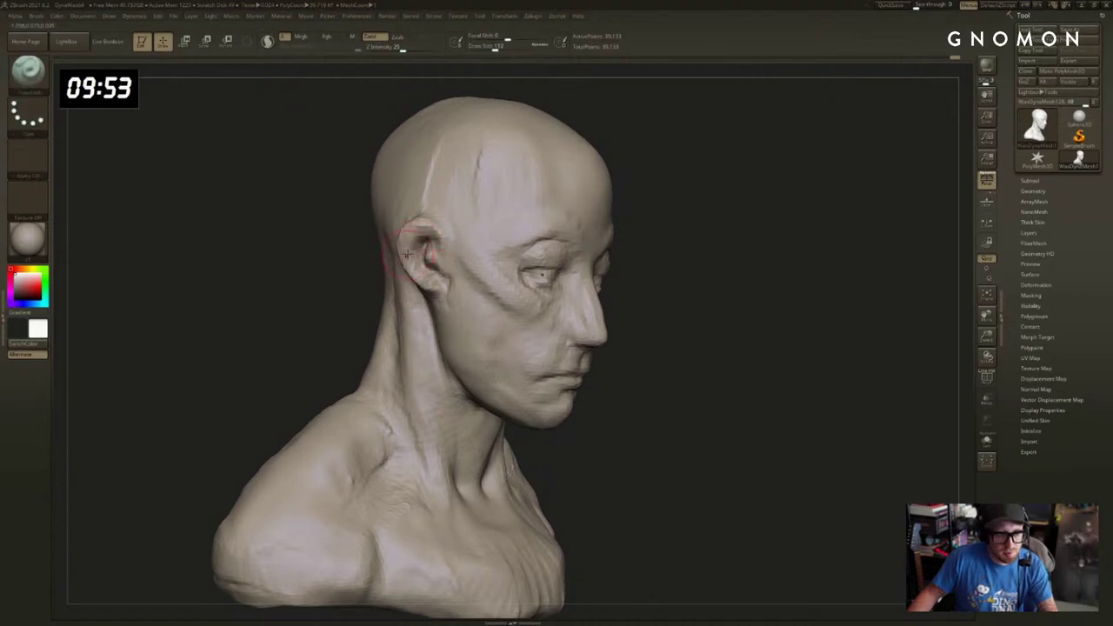
Pull the ear's outer rim away from the head with the SnakeHook brush.
key("b")
key("s")
key("h")
key("s")
right_click_drag(417, 241, 355, 255)
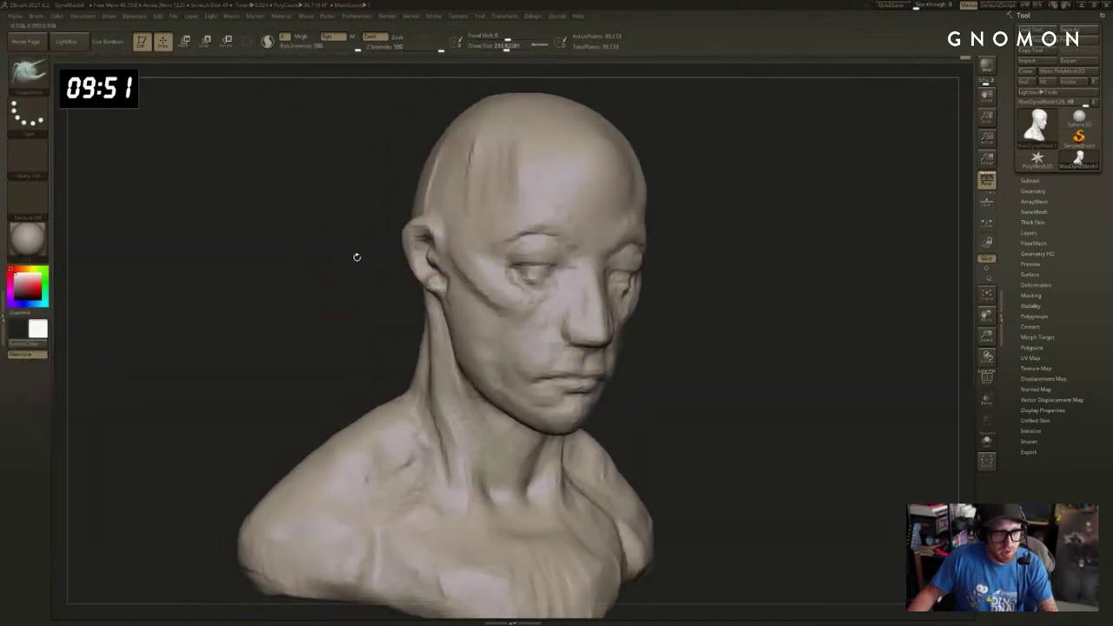
key("s")
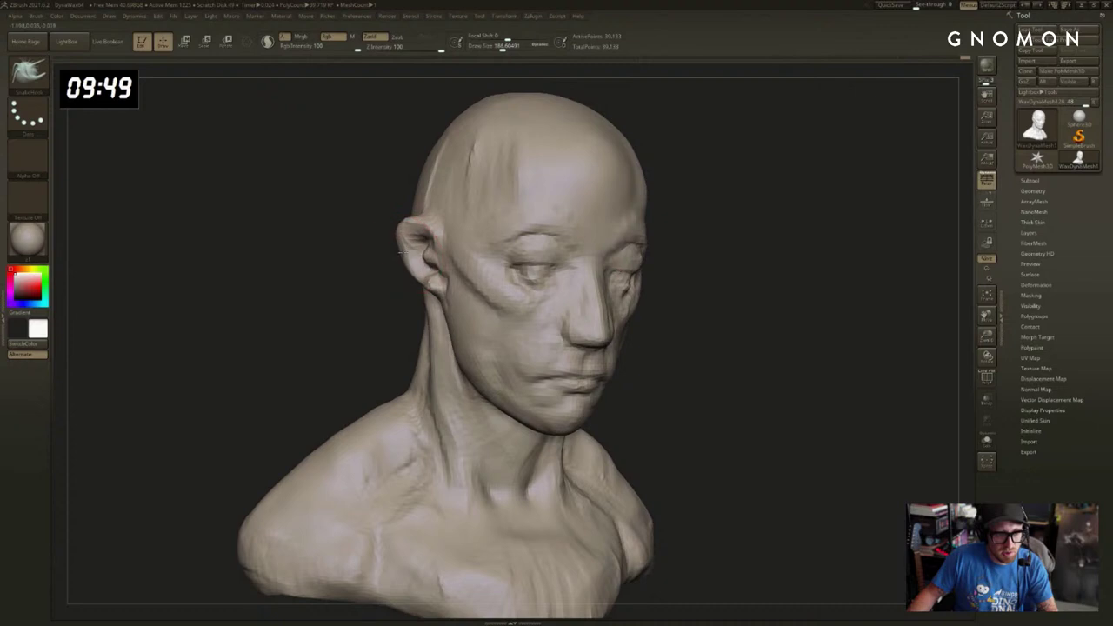
mouse_move(393, 266)
left_mouse_down()
mouse_move(400, 288)
mouse_move(389, 282)
left_mouse_up()
left_click_drag(685, 223, 693, 211)
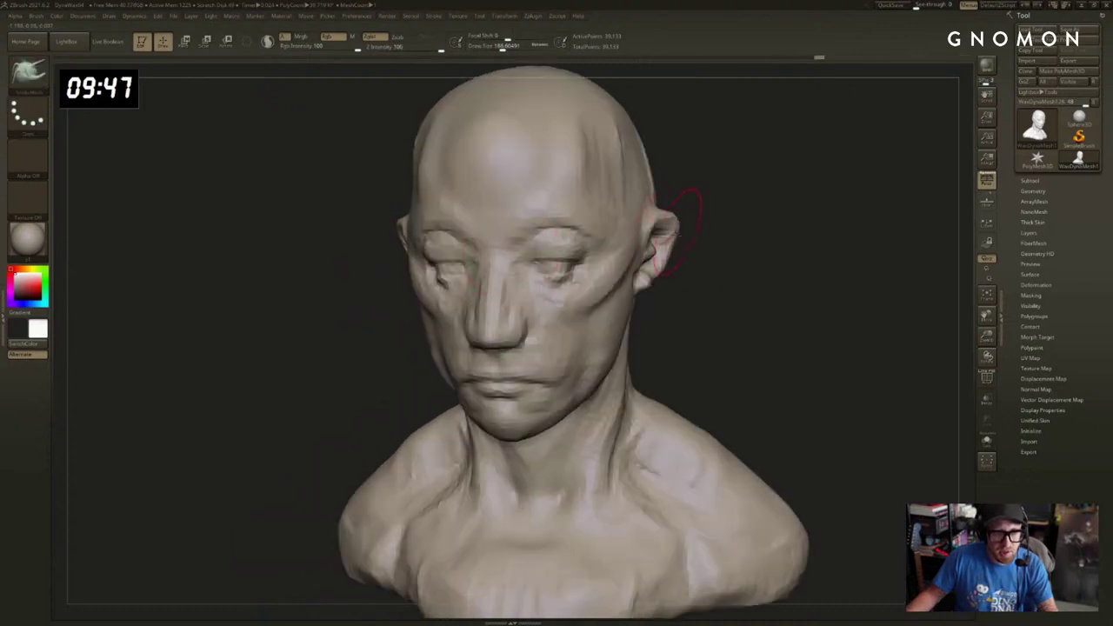
Mask the ear and invert the mask so that only the ear can be edited.
left_click_drag(739, 256, 691, 266)
mouse_move(667, 277)
left_mouse_down("ctrl")
mouse_move(654, 270)
mouse_move(647, 216)
left_mouse_up("ctrl")
mouse_move(713, 243)
left_mouse_down()
mouse_move(765, 250)
mouse_move(702, 260)
left_mouse_up()
left_click(751, 263, "ctrl")
Pull the unmasked ear's outer edge into shape with SnakeHook and extend the mask on the head beside it.
key("s")
left_click_drag(708, 265, 684, 250)
left_click_drag(783, 252, 763, 218)
mouse_move(594, 205)
left_mouse_down("ctrl")
mouse_move(574, 199)
mouse_move(540, 263)
left_mouse_up("ctrl")
mouse_move(628, 293)
left_mouse_down()
mouse_move(771, 283)
mouse_move(798, 321)
mouse_move(722, 256)
mouse_move(792, 251)
mouse_move(673, 248)
mouse_move(662, 265)
mouse_move(637, 239)
mouse_move(717, 259)
left_mouse_up()
Reshape the lower rim and lobe of the unmasked ear with SnakeHook, using a smaller brush for the lobe.
key("b")
key("s")
key("h")
key("s")
key("b")
key("s")
key("h")
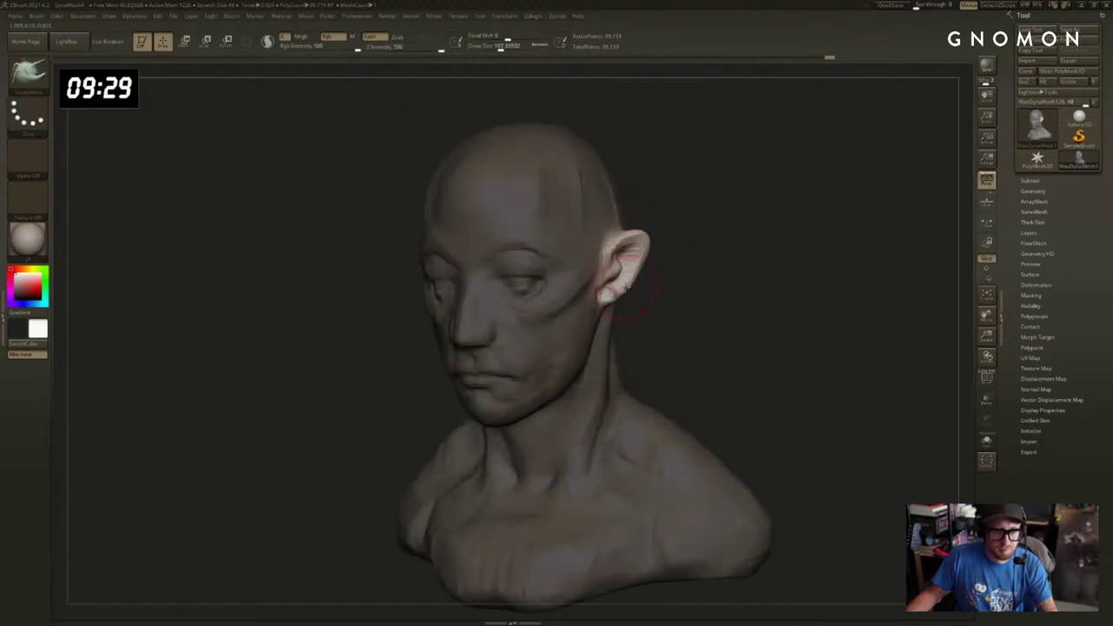
mouse_move(628, 300)
left_mouse_down()
mouse_move(653, 296)
mouse_move(630, 295)
left_mouse_up()
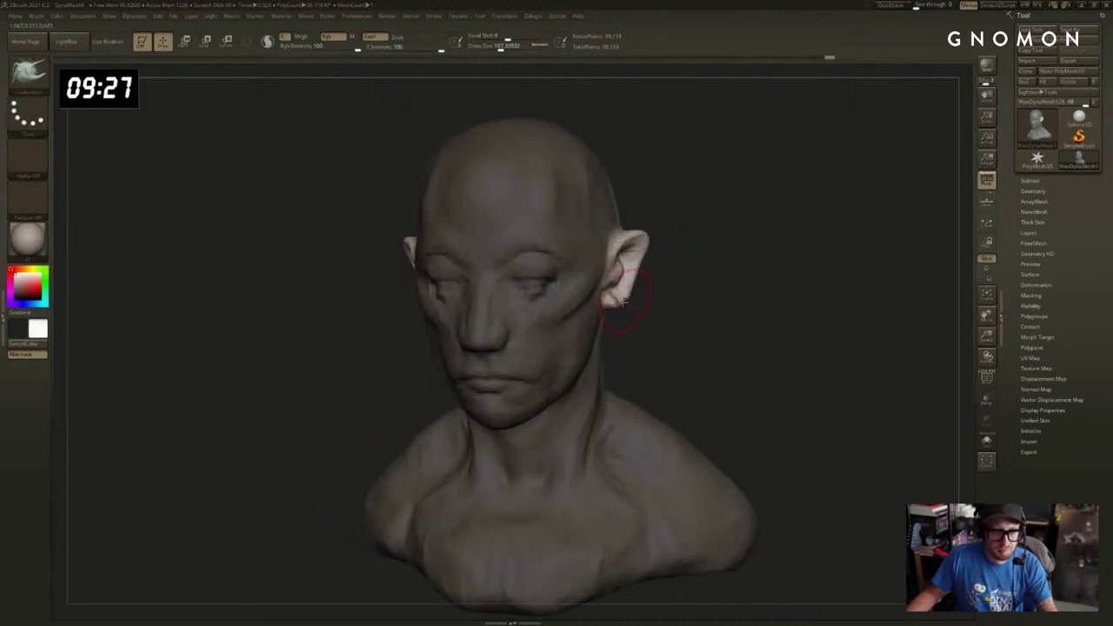
mouse_move(644, 304)
right_mouse_down()
mouse_move(648, 287)
mouse_move(661, 295)
right_mouse_up()
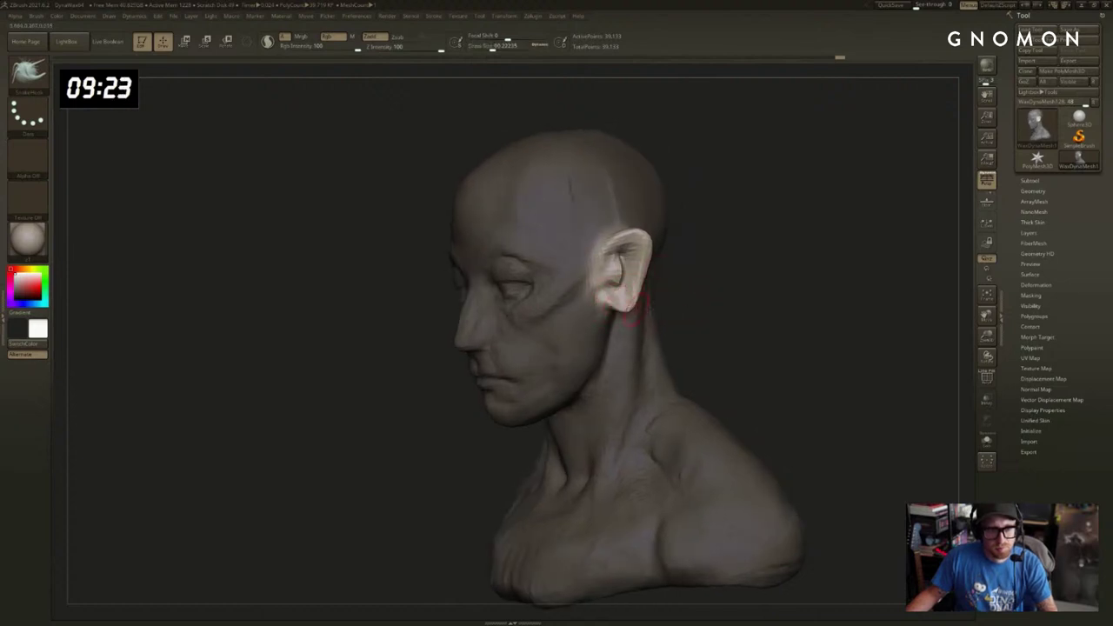
Adjust the ear's overall silhouette with a large Move brush, followed by SnakeHook.
right_click_drag(635, 318, 678, 300)
key("b")
key("m")
key("v")
mouse_move(648, 276)
left_mouse_down()
mouse_move(649, 266)
mouse_move(643, 275)
left_mouse_up()
key("b")
key("s")
key("h")
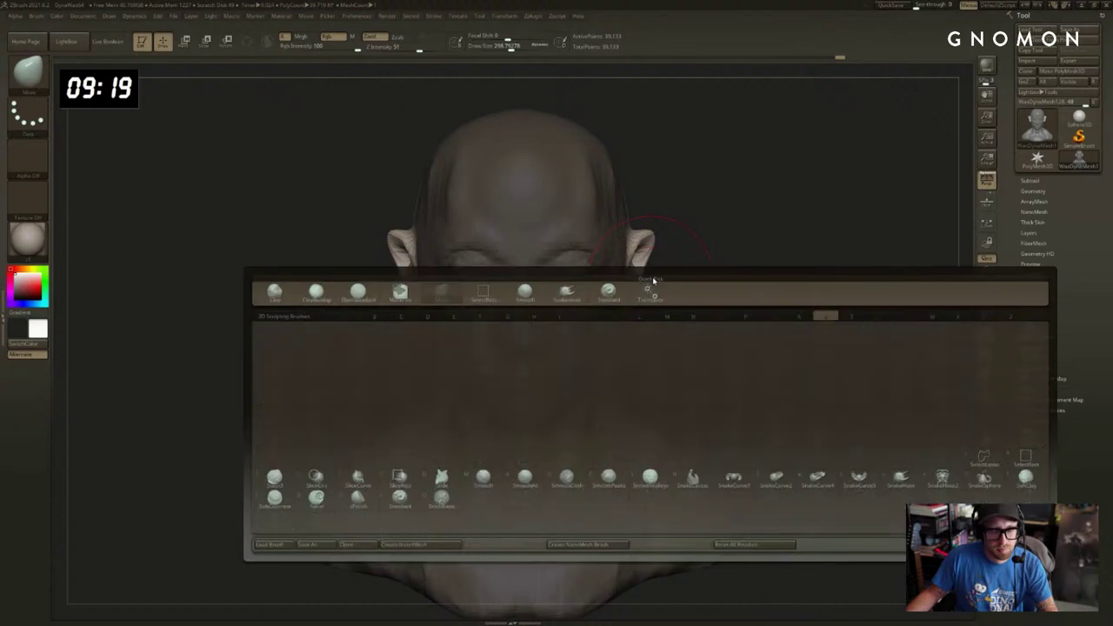
right_click_drag(692, 263, 676, 245)
Carve the groove inside the upper rim and the inner fold of the ear with DamStandard.
key("b")
key("d")
key("s")
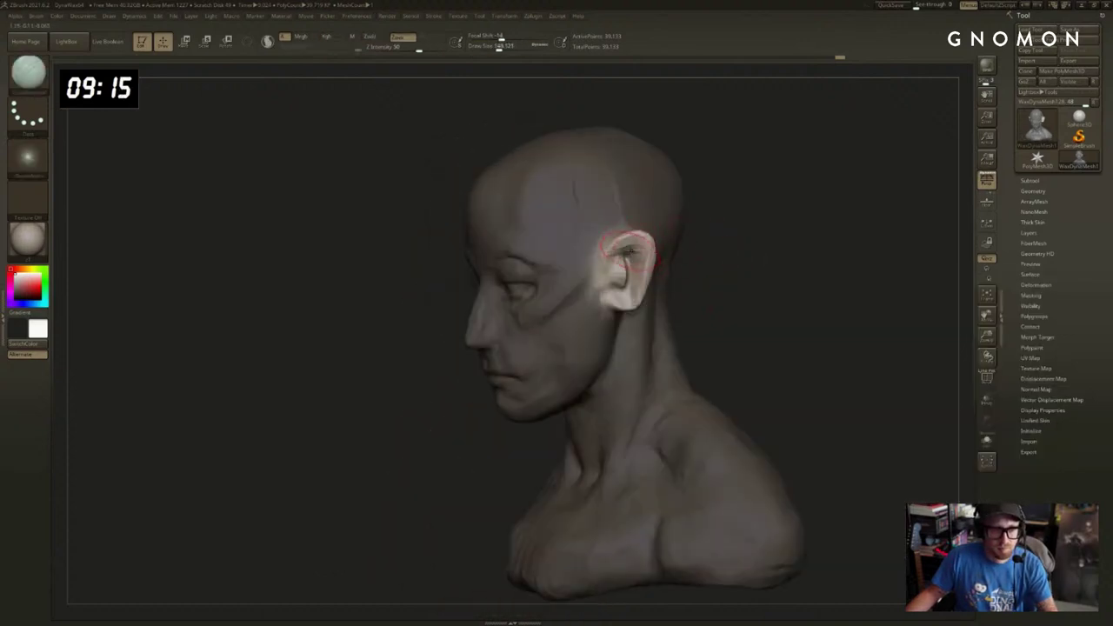
mouse_move(612, 250)
left_mouse_down()
mouse_move(631, 242)
mouse_move(613, 270)
left_mouse_up()
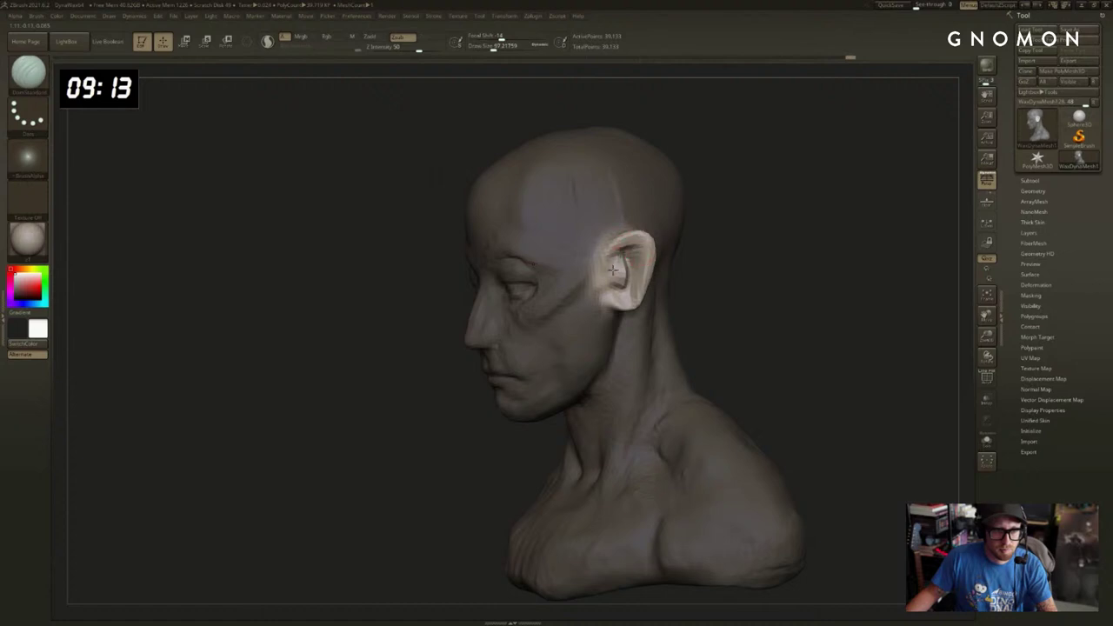
Shape the tragus and the ear opening with a small Move brush and smooth them.
key("b")
key("m")
key("v")
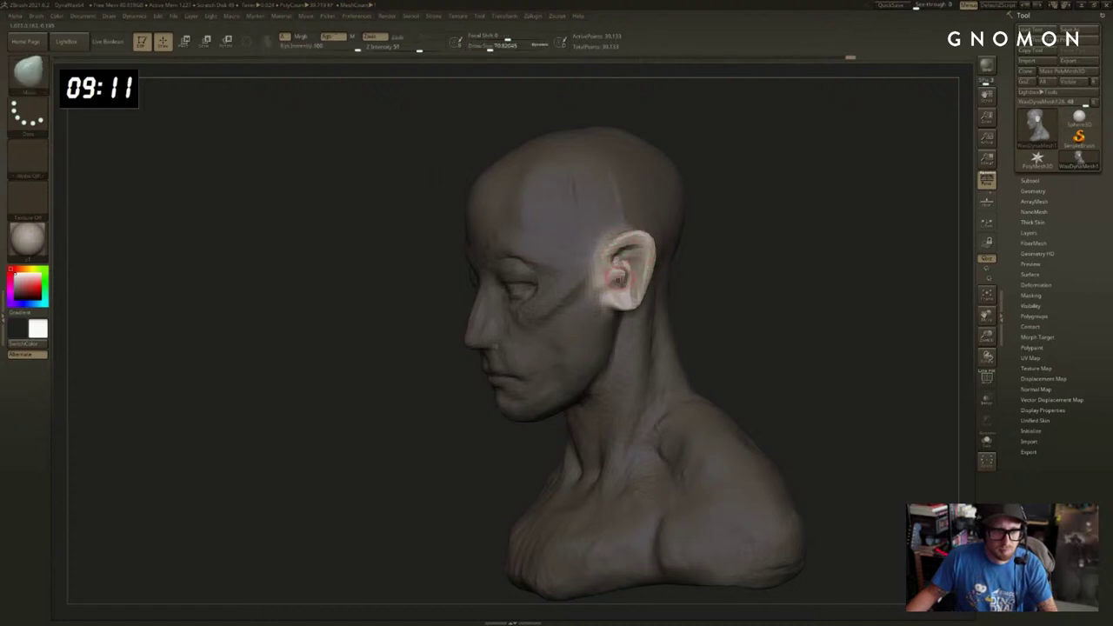
key("shift")
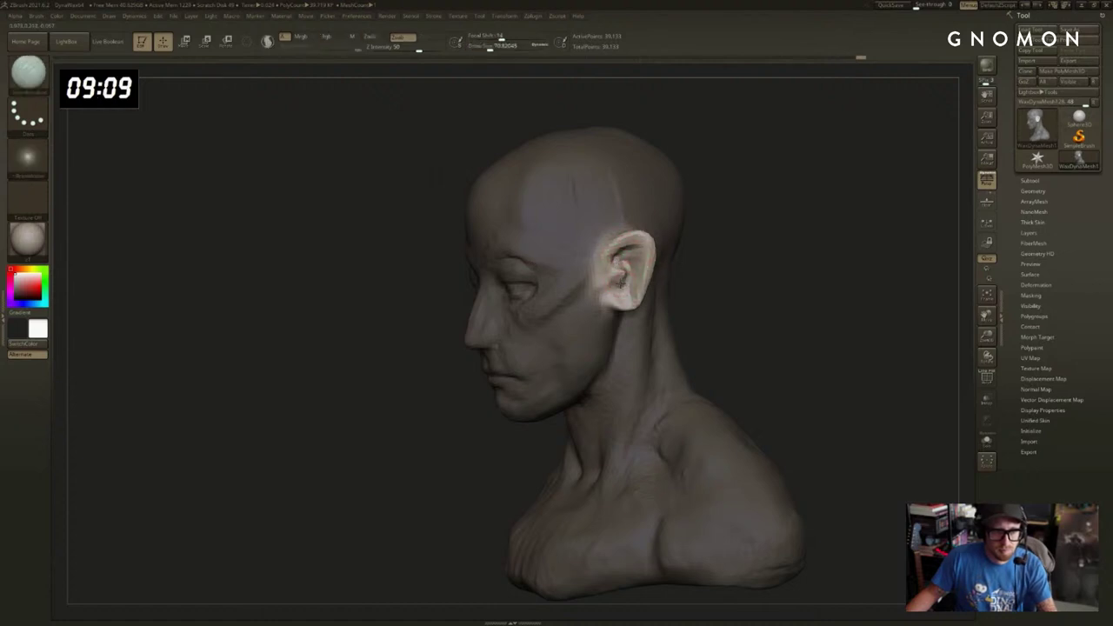
Deepen the ear's lower hollow and upper inner fold with small DamStandard strokes.
left_click_drag(720, 273, 701, 273)
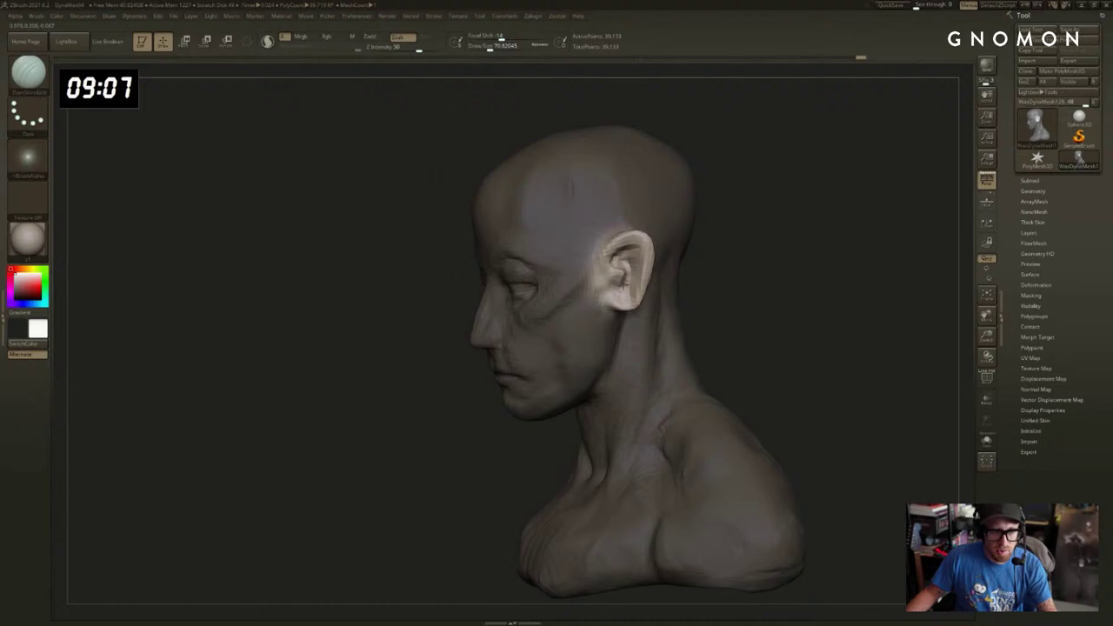
left_click_drag(619, 281, 619, 290)
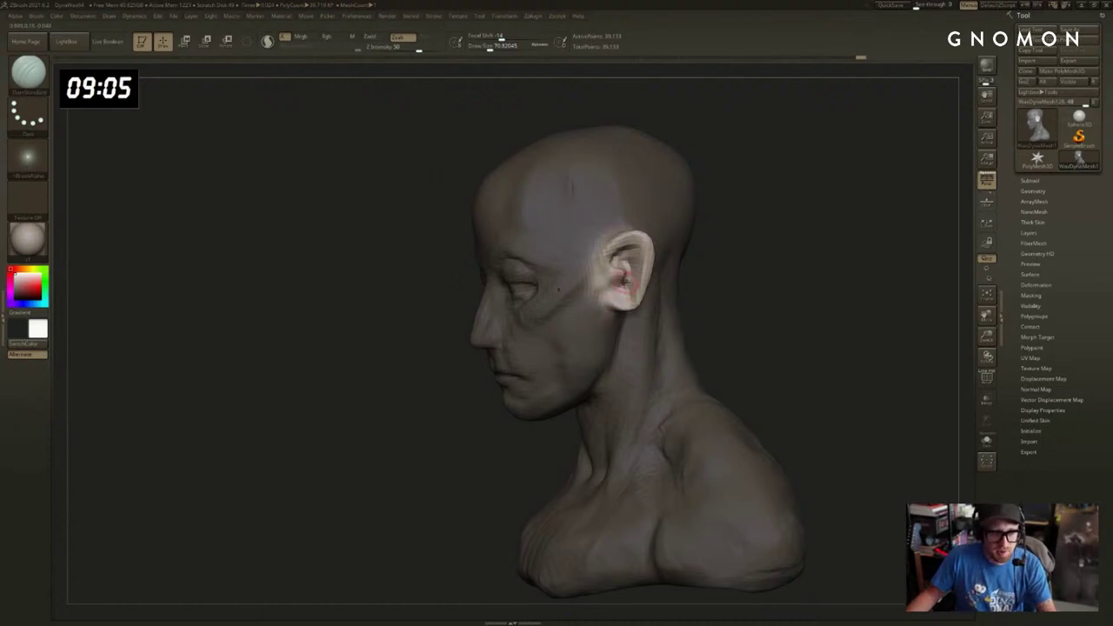
left_click_drag(750, 289, 643, 256)
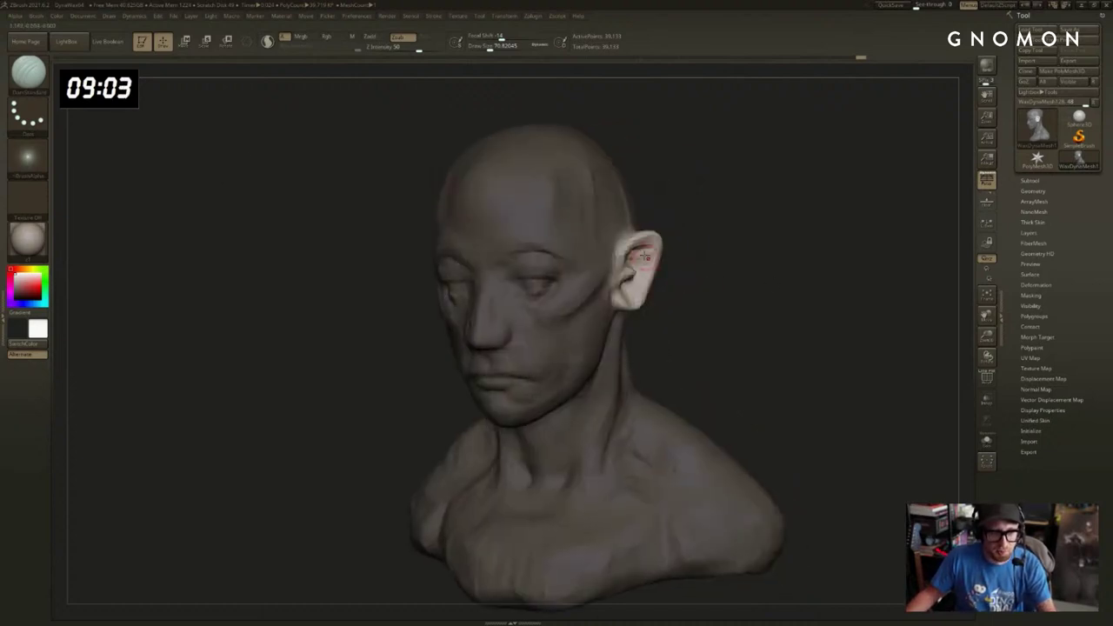
left_click_drag(699, 279, 661, 276, "shift")
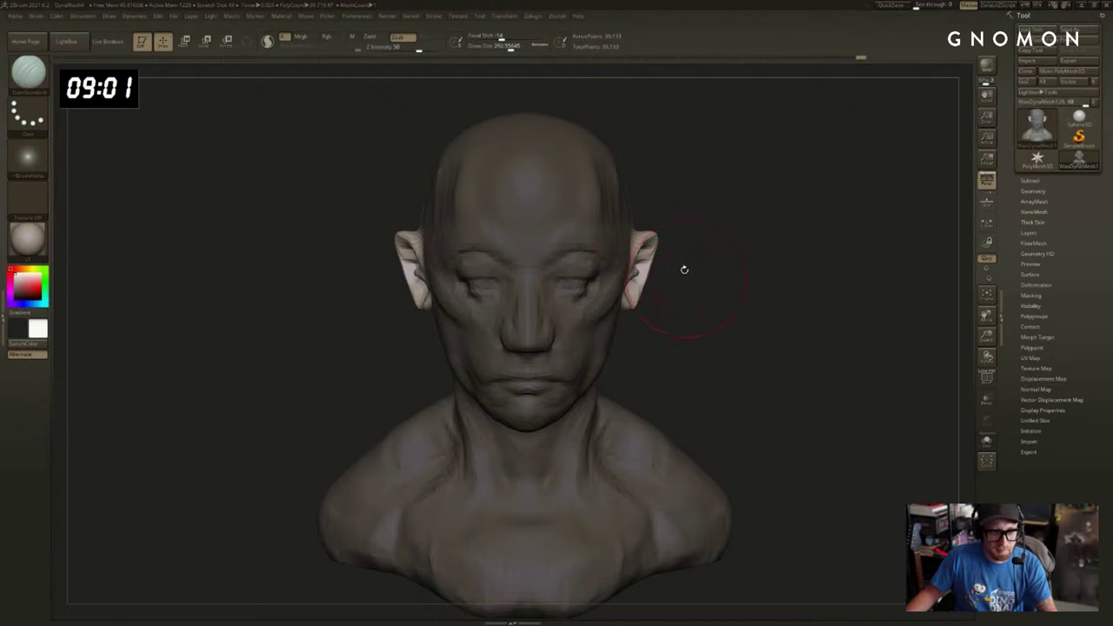
Push the head surface behind the ear with the Move brush while the ear is masked, and invert the mask to isolate the ear.
left_click_drag(672, 228, 641, 211)
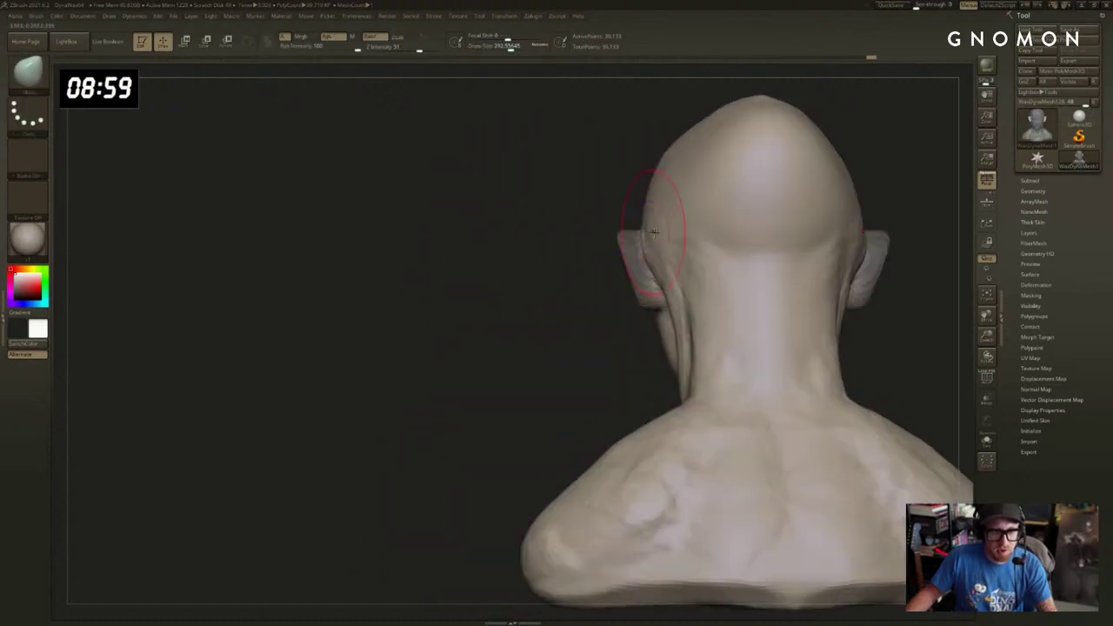
left_click_drag(585, 297, 651, 277)
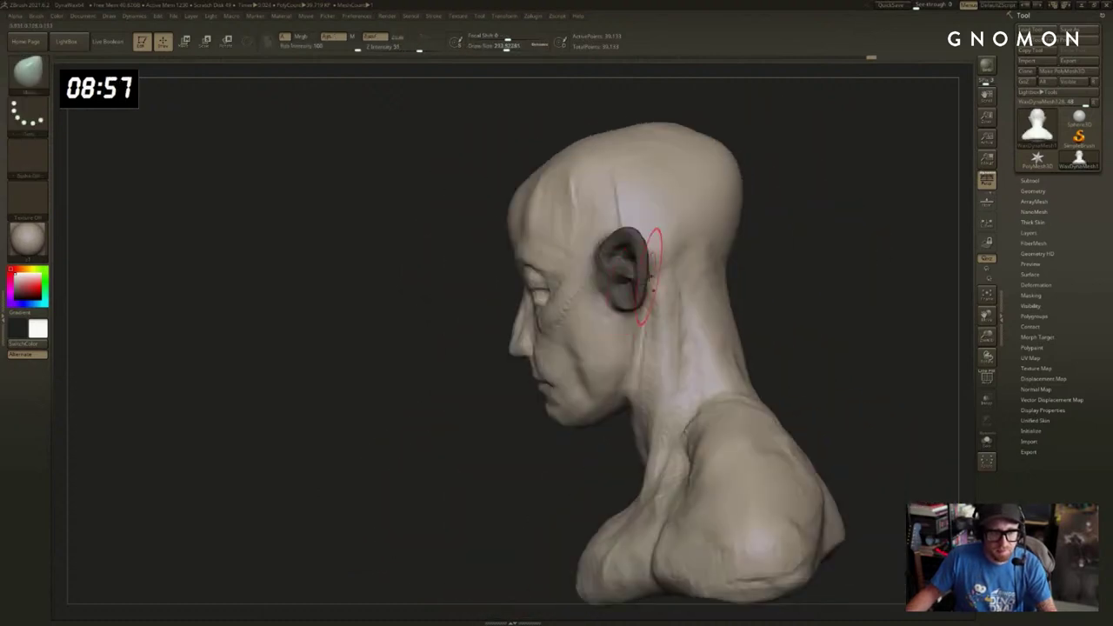
left_click(788, 276, "ctrl")
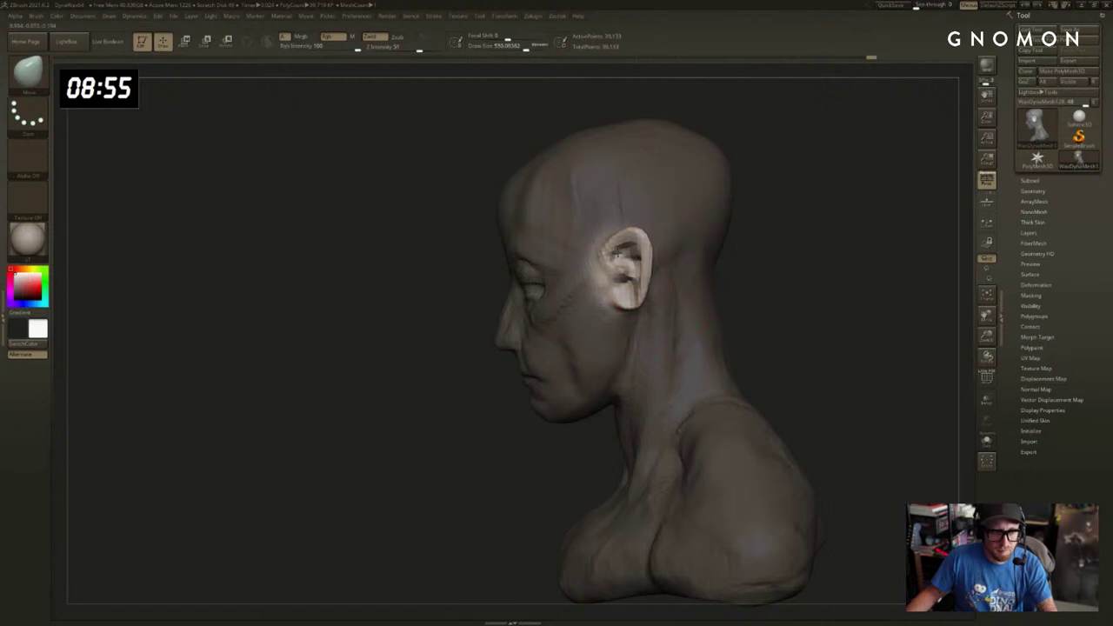
left_click_drag(792, 253, 801, 265, "ctrl")
mouse_move(792, 261)
left_mouse_down()
mouse_move(735, 267)
mouse_move(783, 252)
left_mouse_up()
key("ctrl+z")
Adjust the ear's tilt and outer rim with a smaller Move brush, and clear the head mask.
key("s")
mouse_move(690, 273)
left_mouse_down()
mouse_move(671, 263)
mouse_move(693, 259)
left_mouse_up()
key("s")
key("s")
left_click_drag(693, 258, 684, 249)
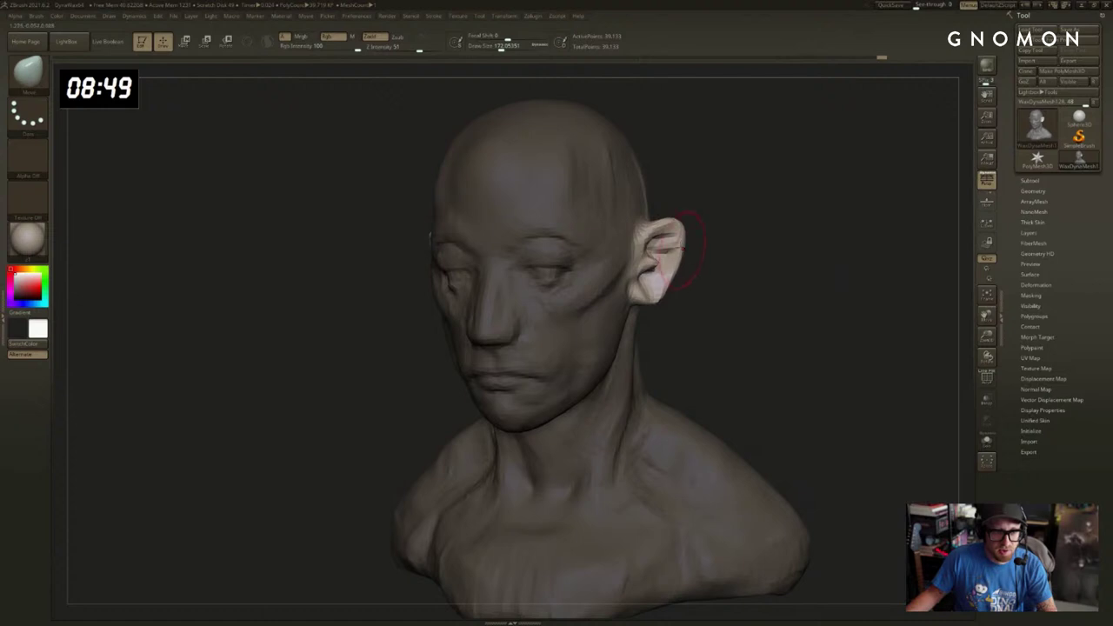
left_click_drag(733, 300, 746, 313, "ctrl")
Adjust the mouth and chin shapes with the Move brush, working from the three-quarter and profile views.
key("s")
mouse_move(493, 388)
left_mouse_down()
mouse_move(516, 388)
mouse_move(432, 393)
left_mouse_up()
key("s")
mouse_move(507, 380)
left_mouse_down()
mouse_move(496, 380)
mouse_move(509, 376)
left_mouse_up()
left_click_drag(432, 416, 530, 392)
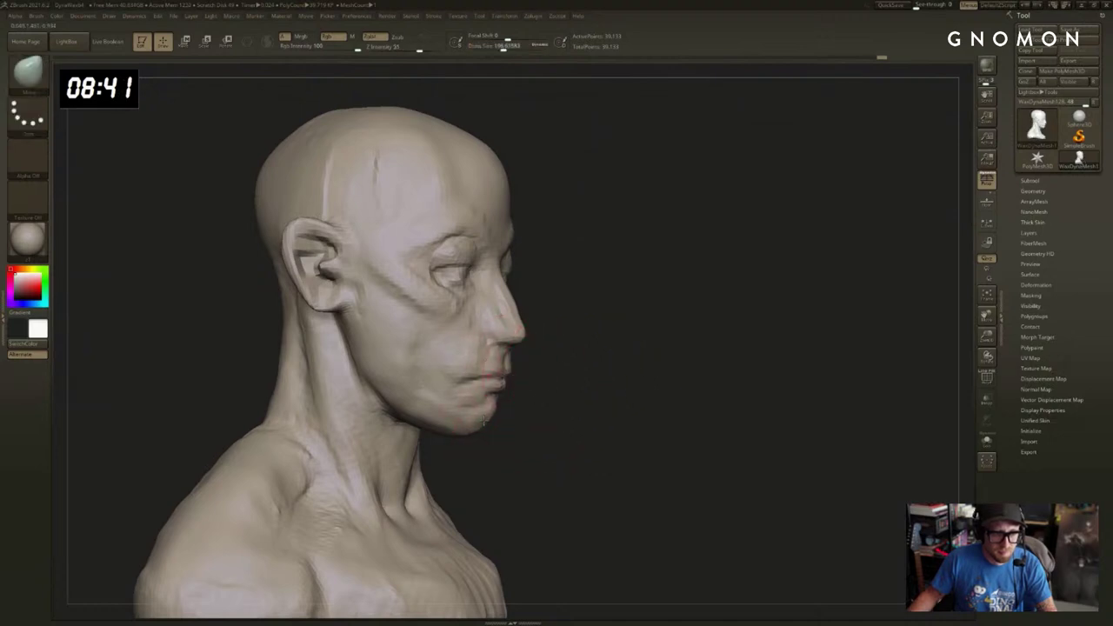
left_click_drag(531, 408, 661, 366)
Reshape the side of the neck below the ear and jaw with an enlarged Move brush.
key("s")
key("s")
left_click_drag(401, 396, 396, 359)
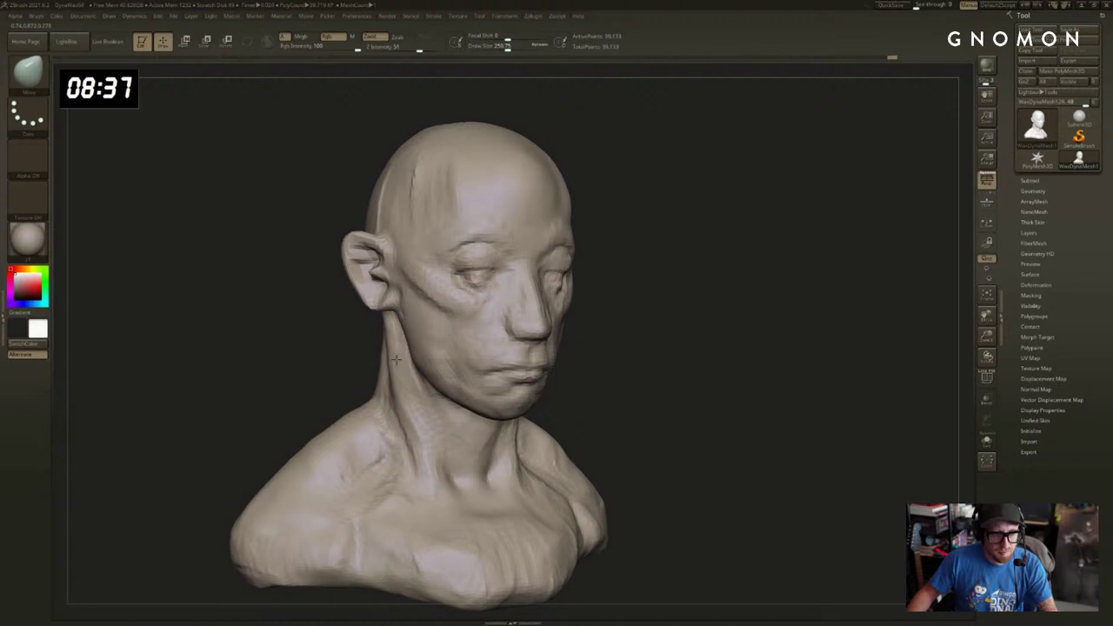
left_click_drag(400, 401, 431, 438)
key("s")
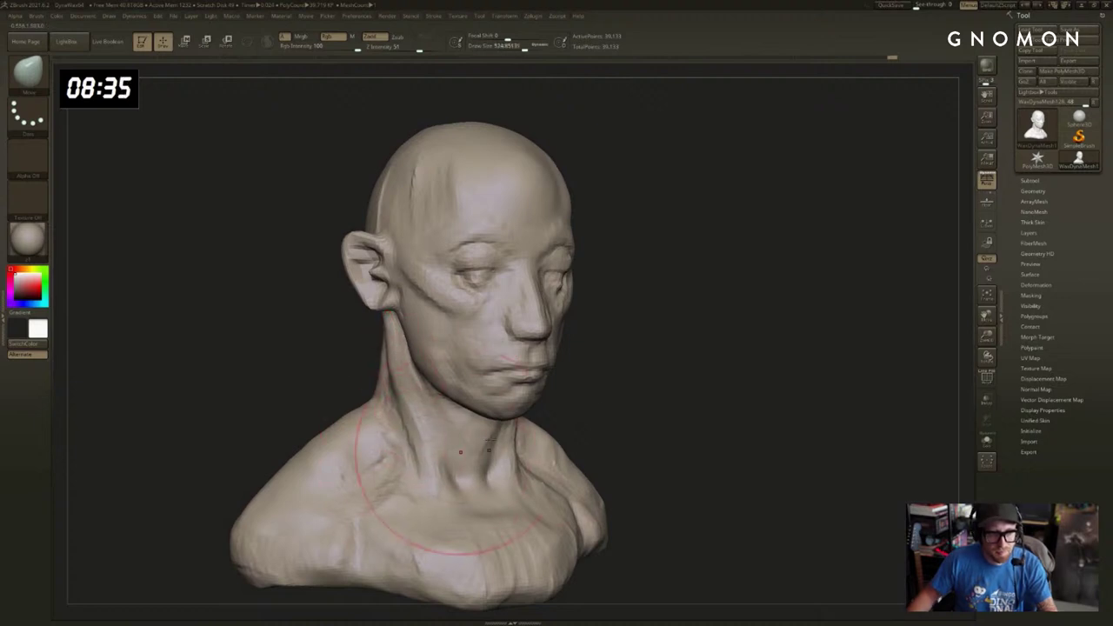
left_click_drag(638, 400, 631, 379, "alt")
Define the neck muscle between the ear and collarbone with the Standard brush and smooth the strokes.
key("b")
key("s")
key("t")
key("s")
mouse_move(469, 493)
left_mouse_down()
mouse_move(453, 494)
mouse_move(414, 428)
mouse_move(423, 474)
mouse_move(399, 376)
left_mouse_up()
left_click_drag(450, 452, 456, 480, "shift")
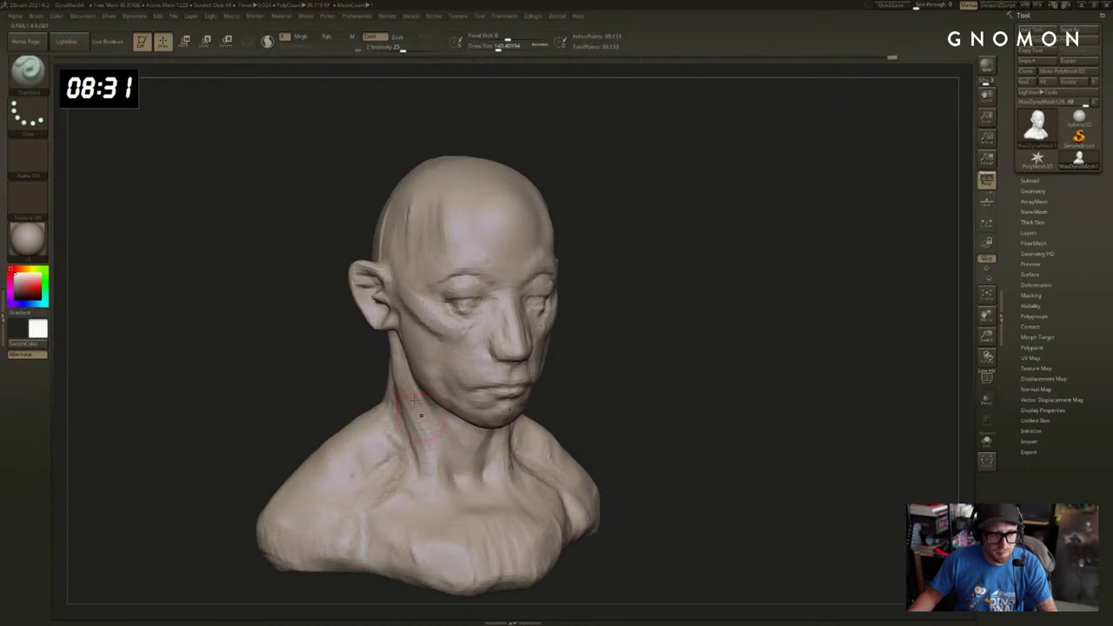
Build up the front and side of the neck with ClayBuildup, enlarging the brush below the ear.
left_click_drag(668, 382, 505, 379)
key("b")
key("c")
key("b")
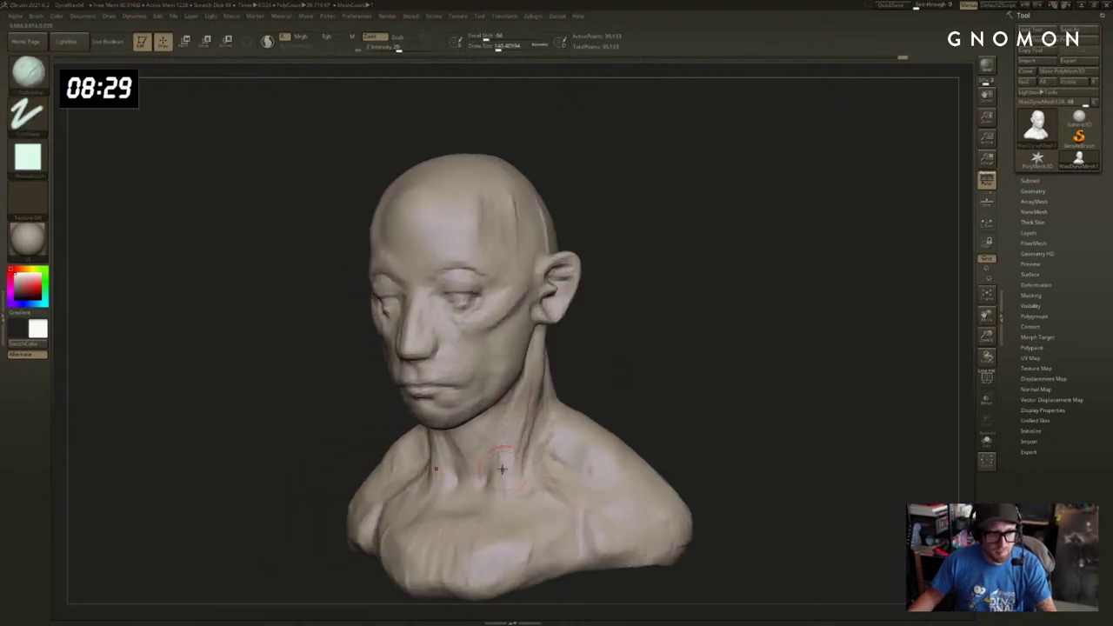
left_click_drag(600, 363, 560, 359)
left_click_drag(615, 332, 545, 330)
key("bracketright")
key("bracketright")
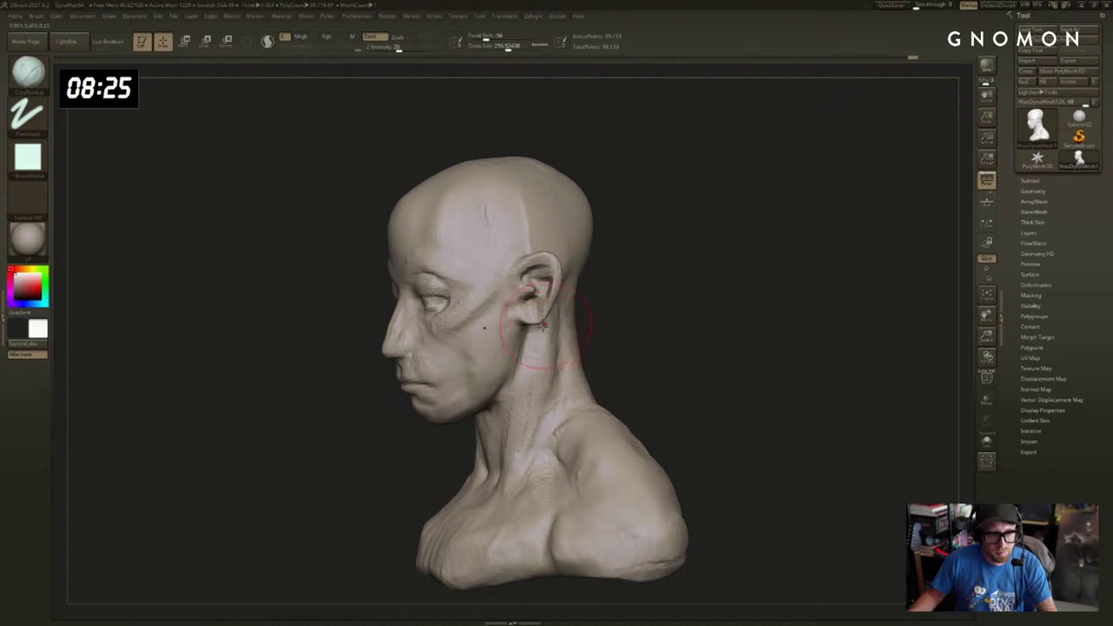
Thicken the side and back of the neck towards the shoulder with large ClayBuildup strokes.
left_click_drag(636, 359, 786, 331, "shift")
left_click_drag(746, 273, 733, 291)
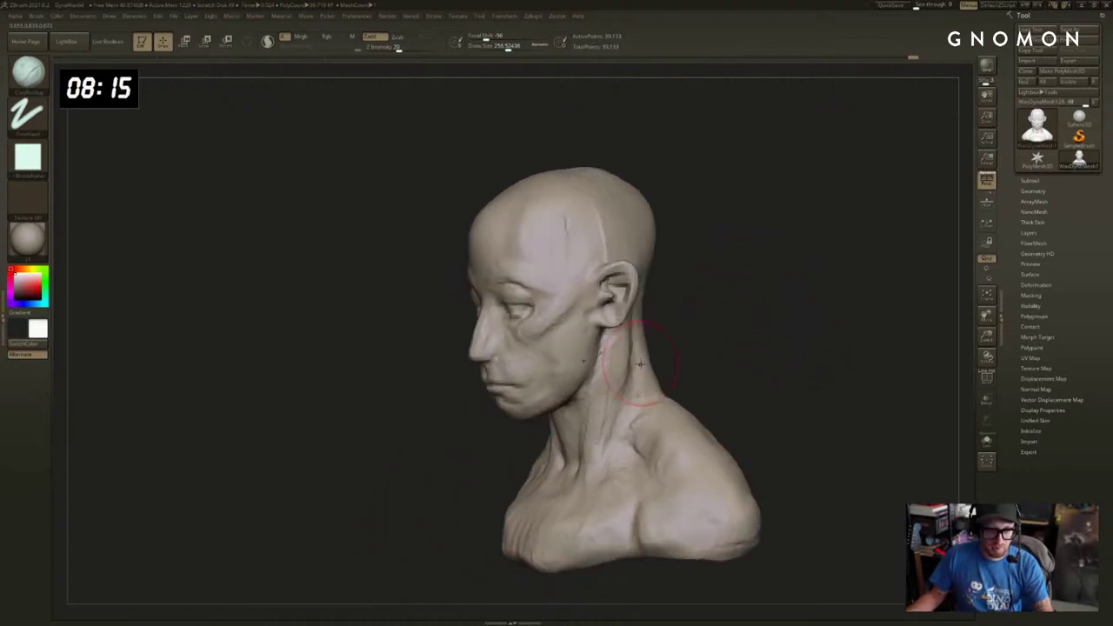
mouse_move(700, 346)
left_mouse_down()
mouse_move(678, 345)
mouse_move(695, 331)
mouse_move(687, 300)
left_mouse_up()
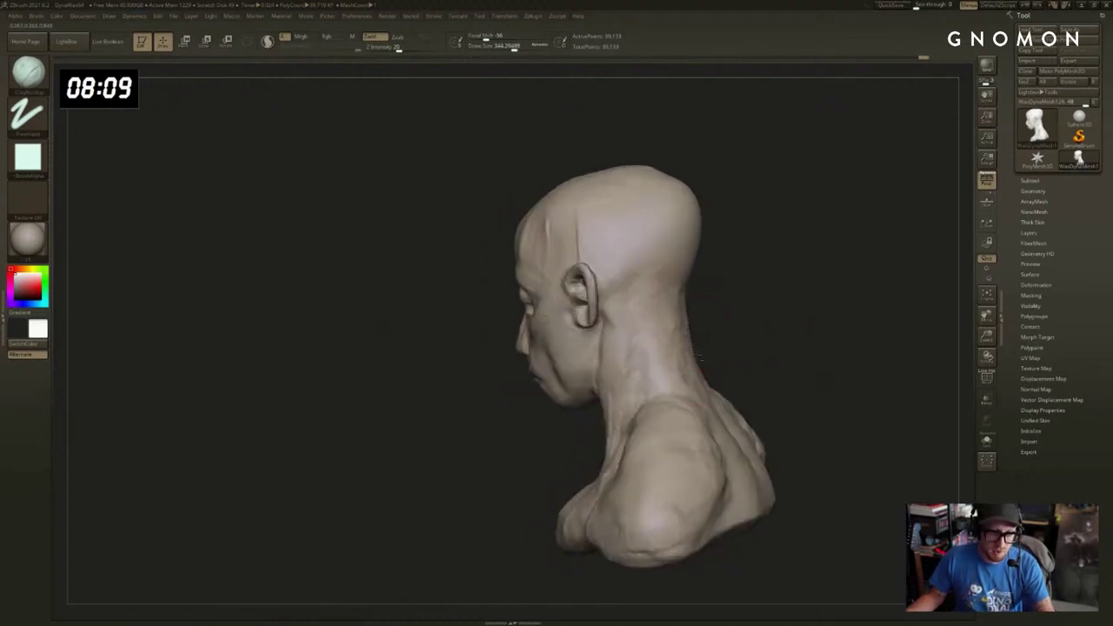
left_click_drag(699, 357, 662, 294)
key("s")
mouse_move(697, 350)
left_mouse_down()
mouse_move(712, 351)
mouse_move(694, 387)
mouse_move(755, 378)
left_mouse_up()
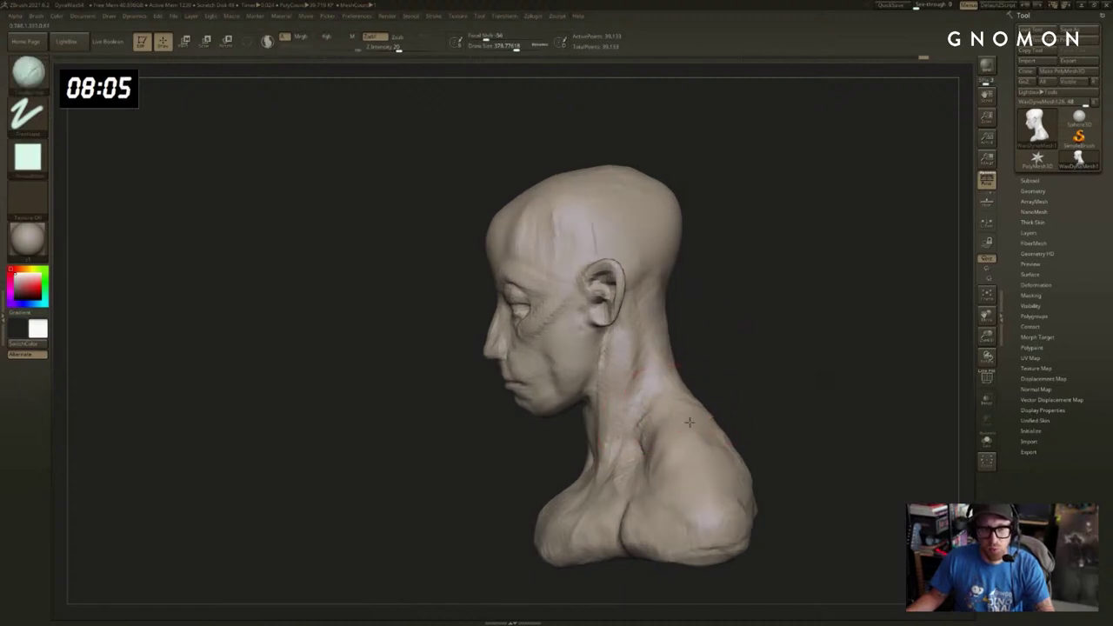
Sculpt the trapezius and shoulder blade area of the upper back with large ClayBuildup strokes.
right_click_drag(689, 422, 723, 427)
left_click_drag(723, 427, 703, 485)
right_click_drag(703, 485, 733, 417)
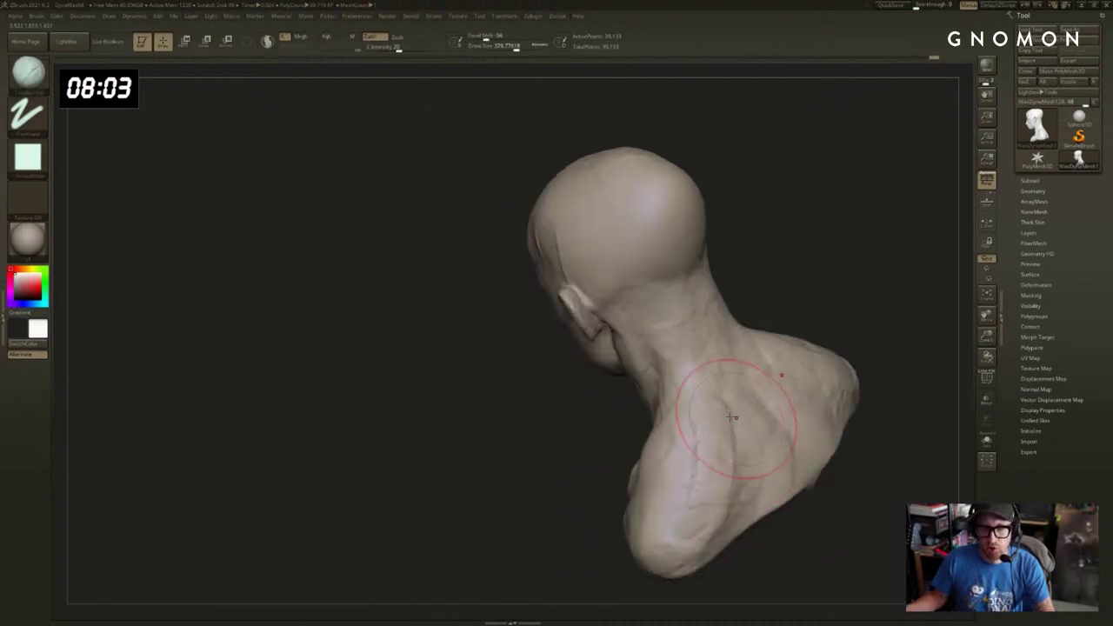
left_click_drag(733, 417, 760, 492)
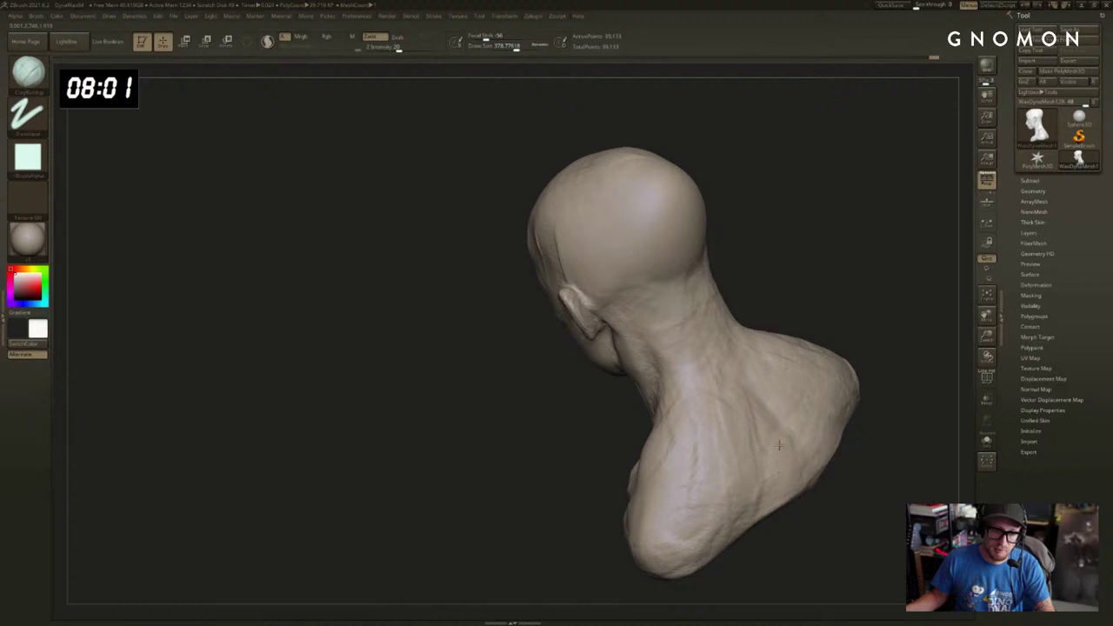
right_click_drag(779, 445, 768, 435)
mouse_move(721, 285)
left_mouse_down()
mouse_move(667, 304)
mouse_move(686, 340)
left_mouse_up()
right_click_drag(692, 342, 792, 248)
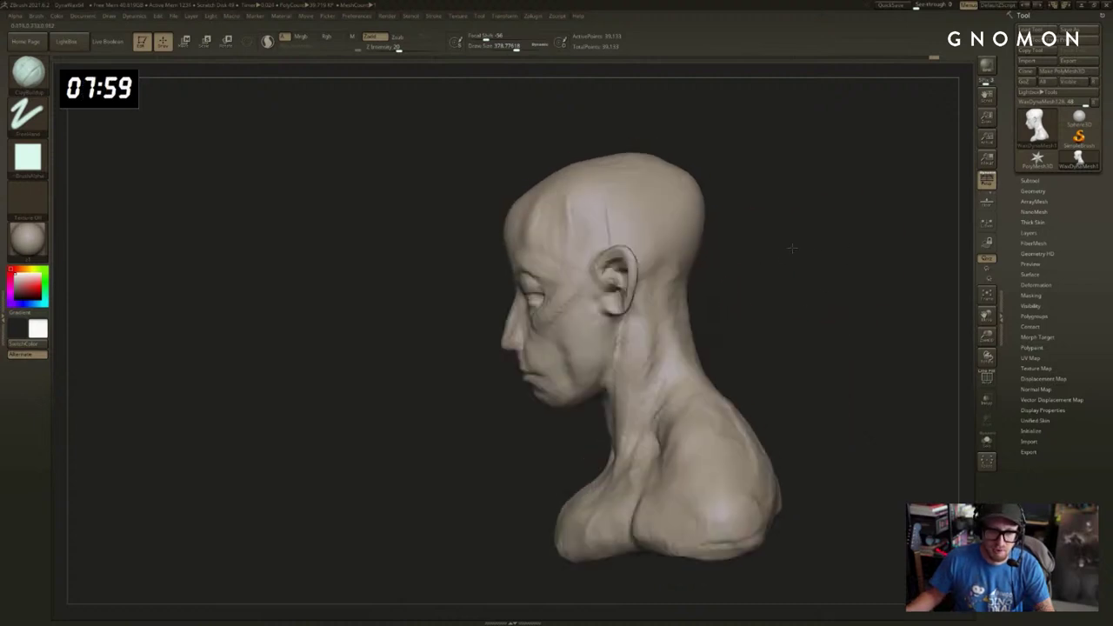
Fill out the back and top of the skull with ClayBuildup at a reduced draw size.
key("w")
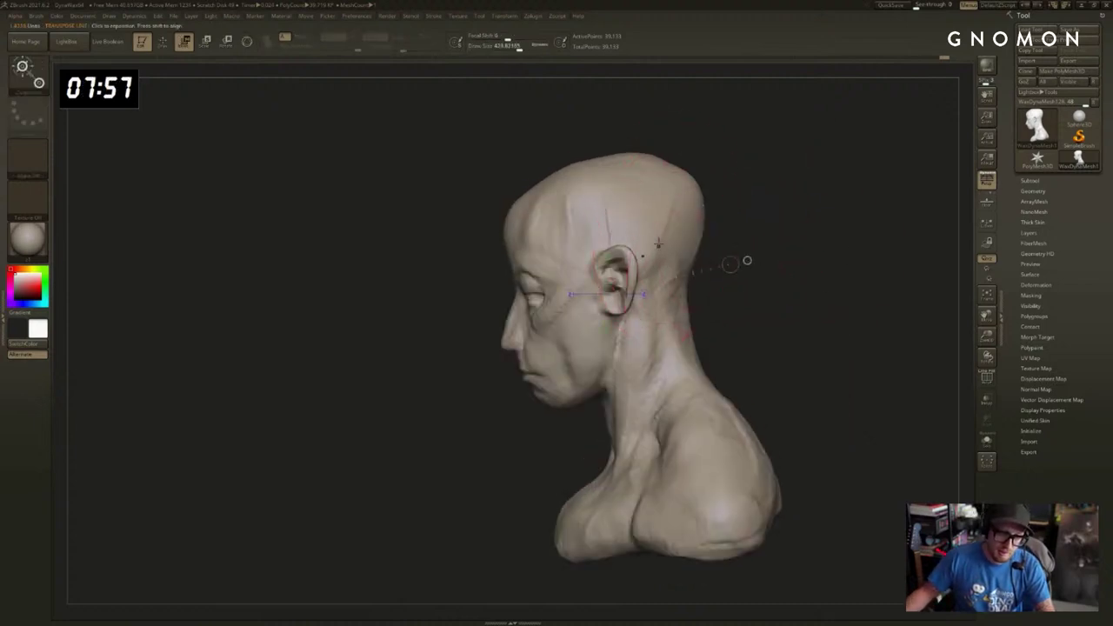
key("q")
key("s")
left_click_drag(664, 251, 677, 249)
key("s")
left_click_drag(714, 184, 596, 209)
key("s")
mouse_move(574, 212)
left_mouse_down()
mouse_move(599, 209)
mouse_move(616, 179)
left_mouse_up()
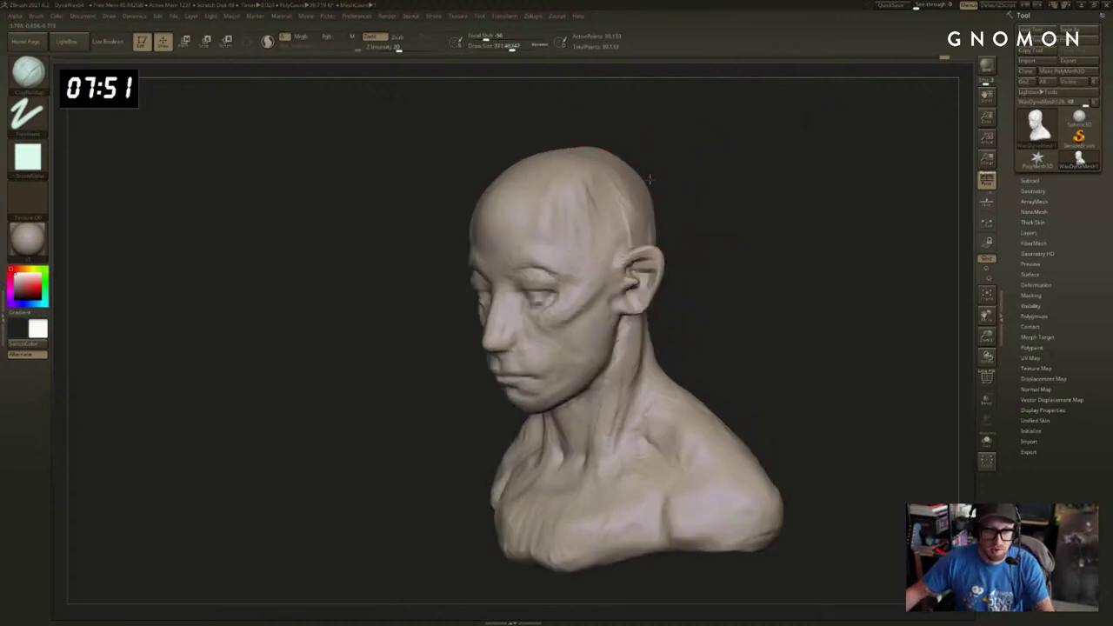
Refine the forehead and temple planes with ClayBuildup from both three-quarter views.
left_click_drag(676, 147, 689, 175, "alt")
left_click_drag(688, 176, 731, 181)
left_click_drag(653, 186, 755, 193)
key("s")
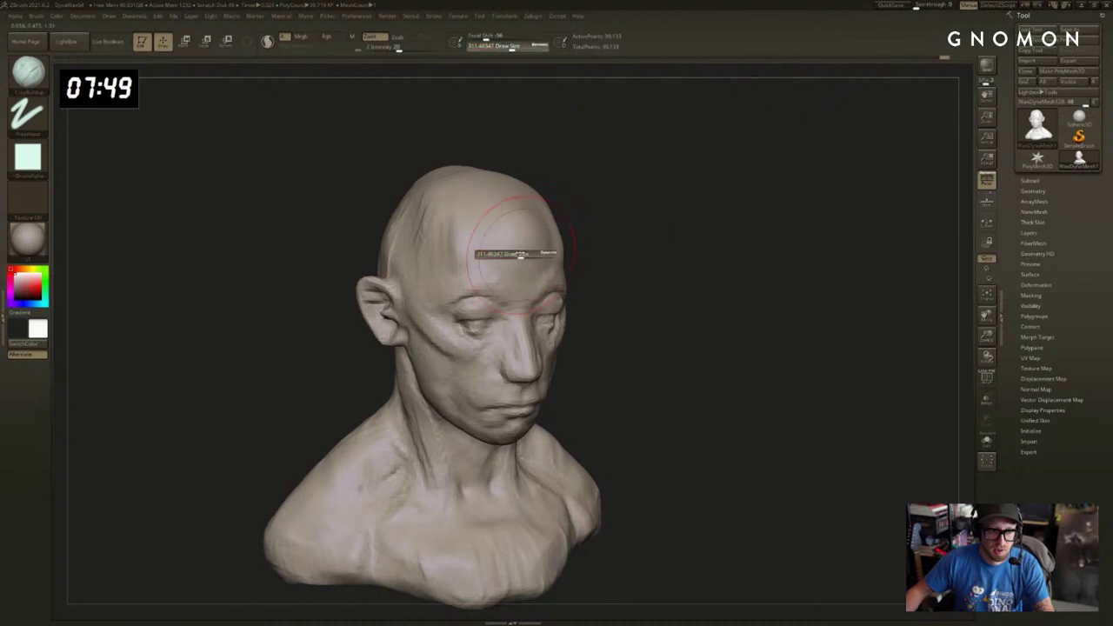
left_click_drag(531, 257, 528, 256)
mouse_move(785, 262)
left_mouse_down("alt")
mouse_move(846, 219)
mouse_move(807, 227)
mouse_move(859, 216)
mouse_move(854, 198)
left_mouse_up("alt")
Refine the junction of the ear's upper rim and the temple with small Move and DamStandard strokes.
key("b")
key("m")
key("v")
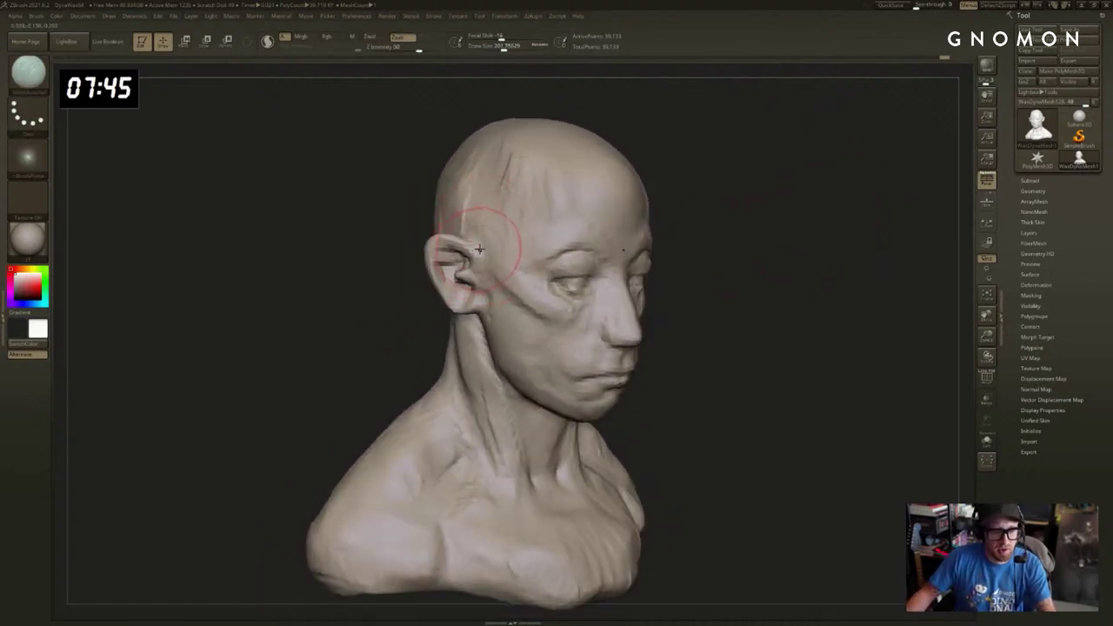
key("s")
left_click_drag(480, 248, 475, 243)
left_click_drag(393, 261, 395, 277)
key("b")
key("d")
key("s")
key("s")
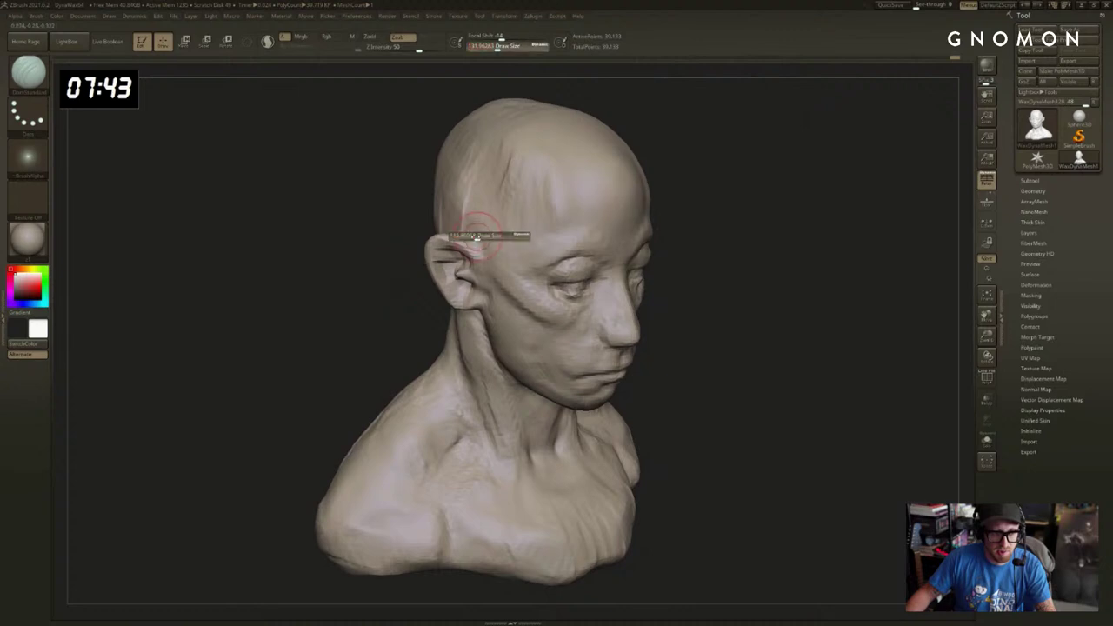
left_click_drag(480, 241, 476, 241)
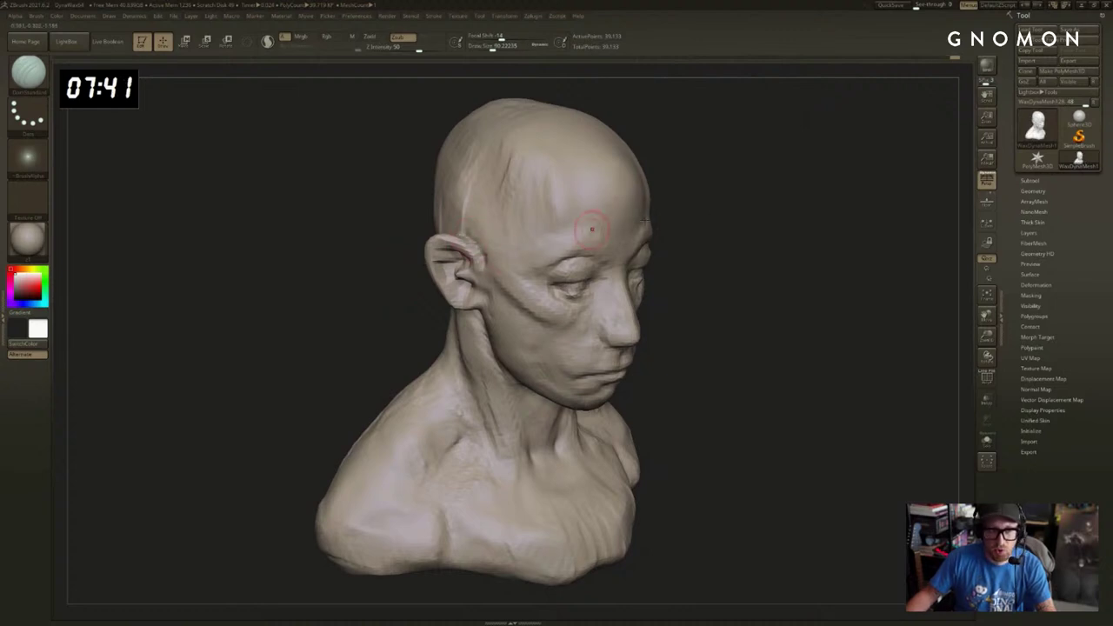
Build up the side of the skull above the ear and the temple with a large ClayBuildup brush.
left_click_drag(669, 219, 668, 203)
key("b")
key("c")
key("b")
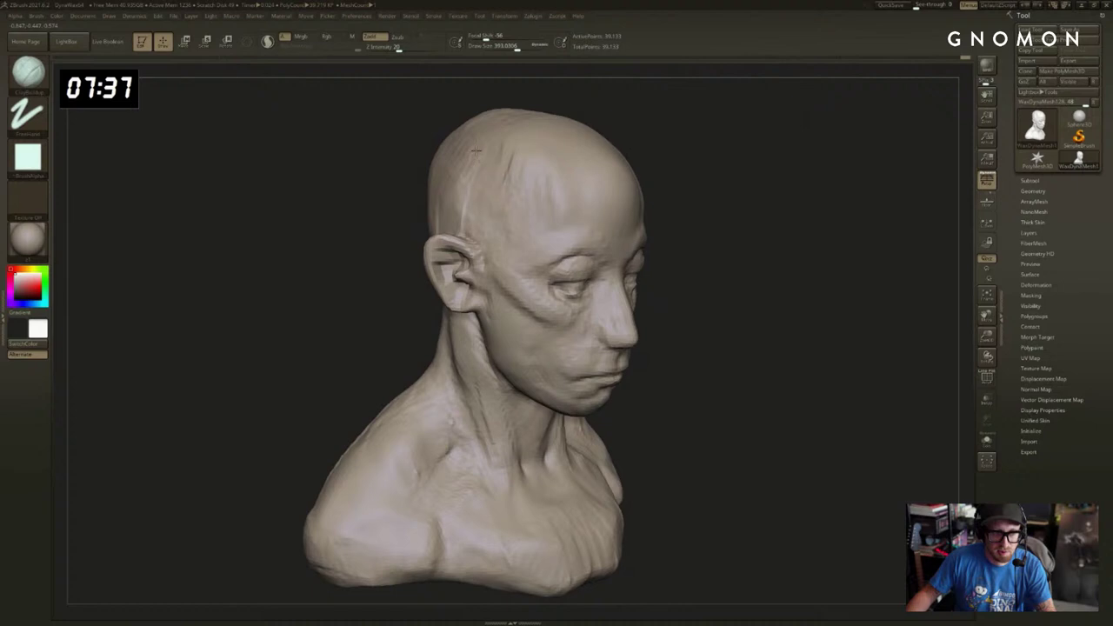
mouse_move(693, 144)
left_mouse_down()
mouse_move(698, 194)
mouse_move(630, 207)
left_mouse_up()
left_click_drag(561, 233, 544, 201)
Round out and smooth the forehead down to the brow with a progressively smaller brush.
mouse_move(750, 186)
left_mouse_down()
mouse_move(700, 193)
mouse_move(685, 231)
mouse_move(675, 205)
left_mouse_up()
mouse_move(749, 162)
left_mouse_down()
mouse_move(788, 156)
mouse_move(765, 197)
mouse_move(833, 193)
left_mouse_up()
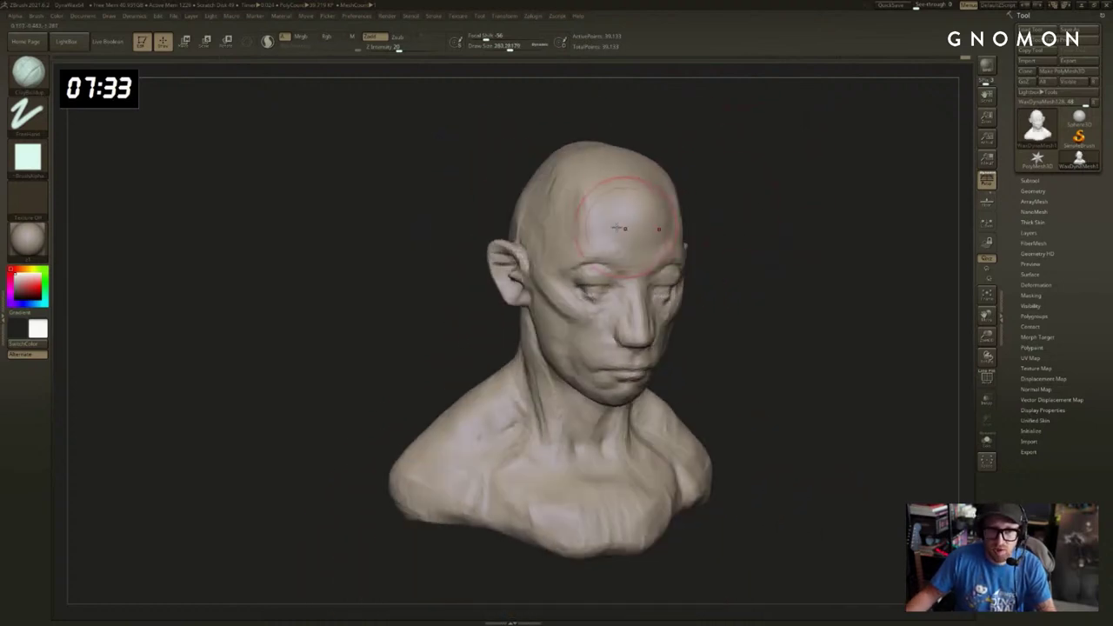
left_click_drag(589, 233, 575, 194, "shift")
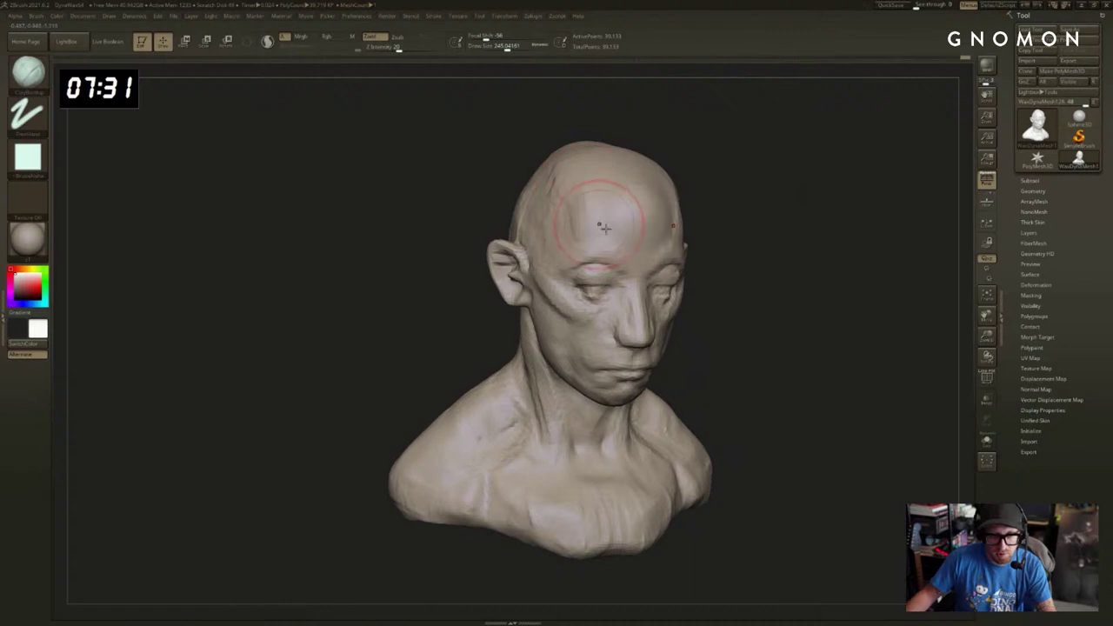
left_click_drag(752, 251, 689, 262, "shift")
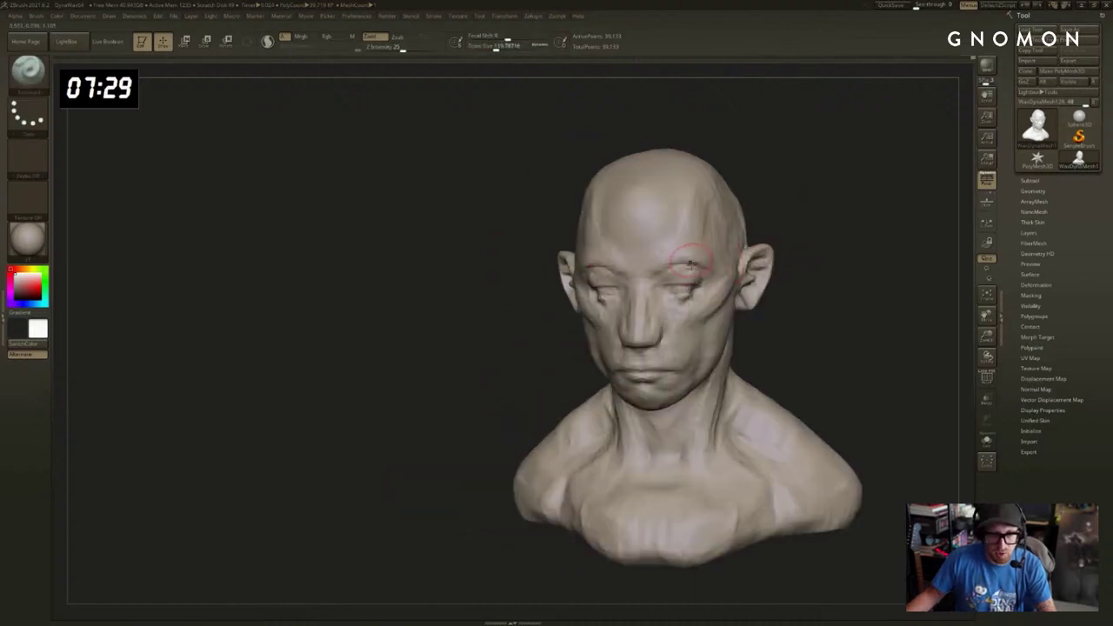
left_click_drag(827, 214, 669, 276)
Shape the area between the nose bridge and the inner eye corner with small ClayBuildup strokes.
mouse_move(872, 231)
left_mouse_down("alt")
mouse_move(896, 229)
mouse_move(885, 271)
left_mouse_up("alt")
key("b")
key("c")
key("b")
left_click_drag(518, 295, 598, 257)
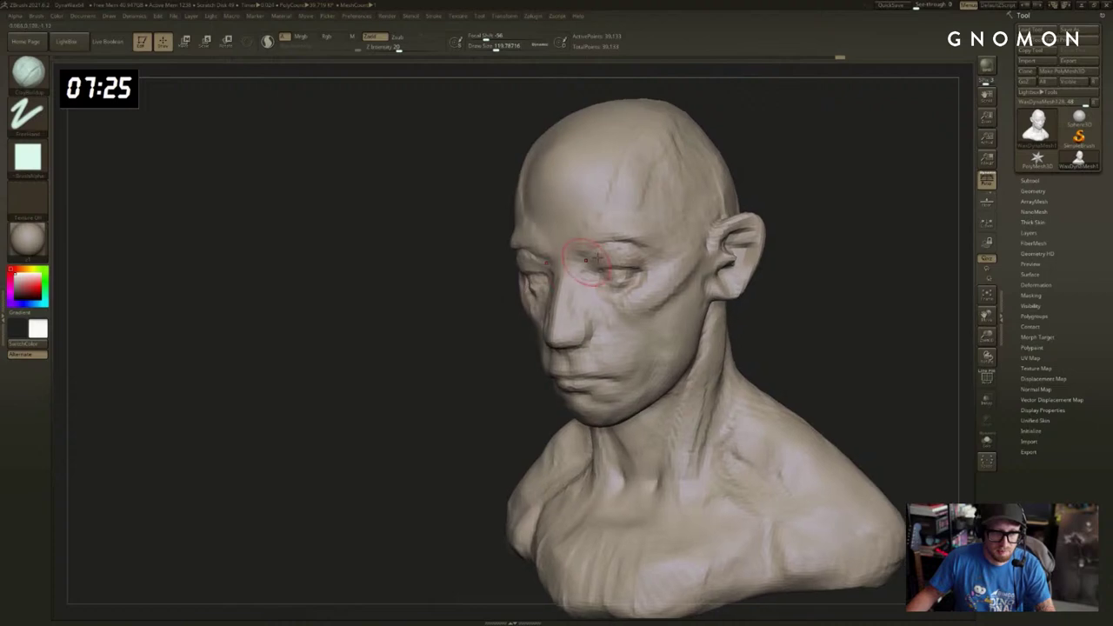
left_click_drag(466, 357, 523, 320)
mouse_move(721, 382)
left_mouse_down()
mouse_move(708, 282)
mouse_move(762, 318)
mouse_move(661, 293)
left_mouse_up()
Carve the crease around the nostril wing with a small DamStandard brush and soften it.
key("b")
key("d")
key("s")
left_click_drag(504, 389, 540, 382)
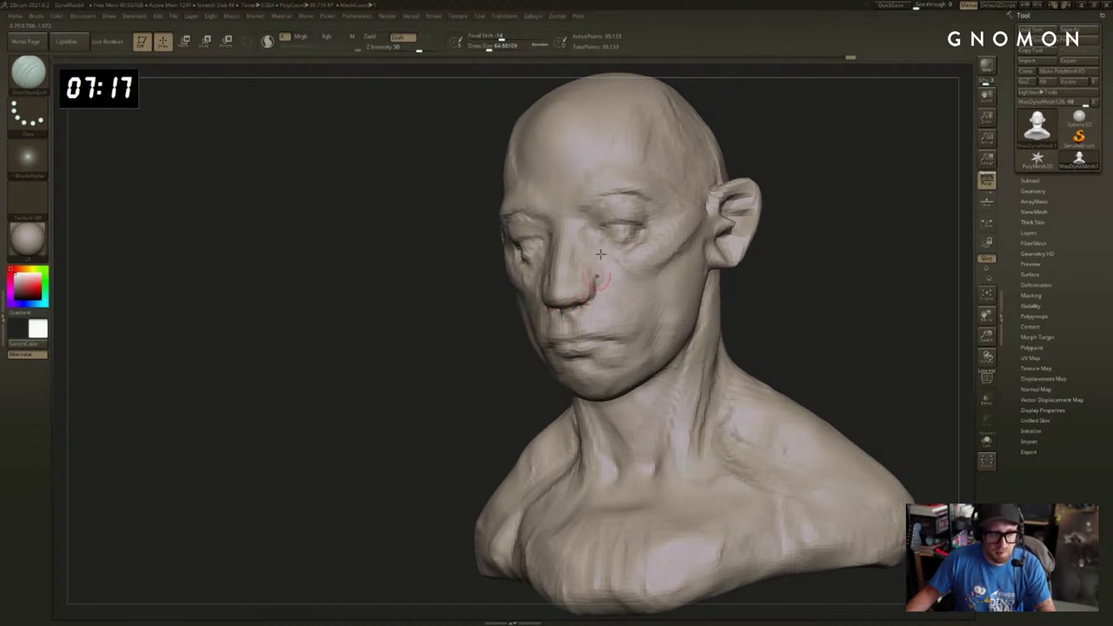
left_click_drag(461, 349, 514, 338, "shift")
left_click_drag(391, 329, 464, 313)
key("bracketright")
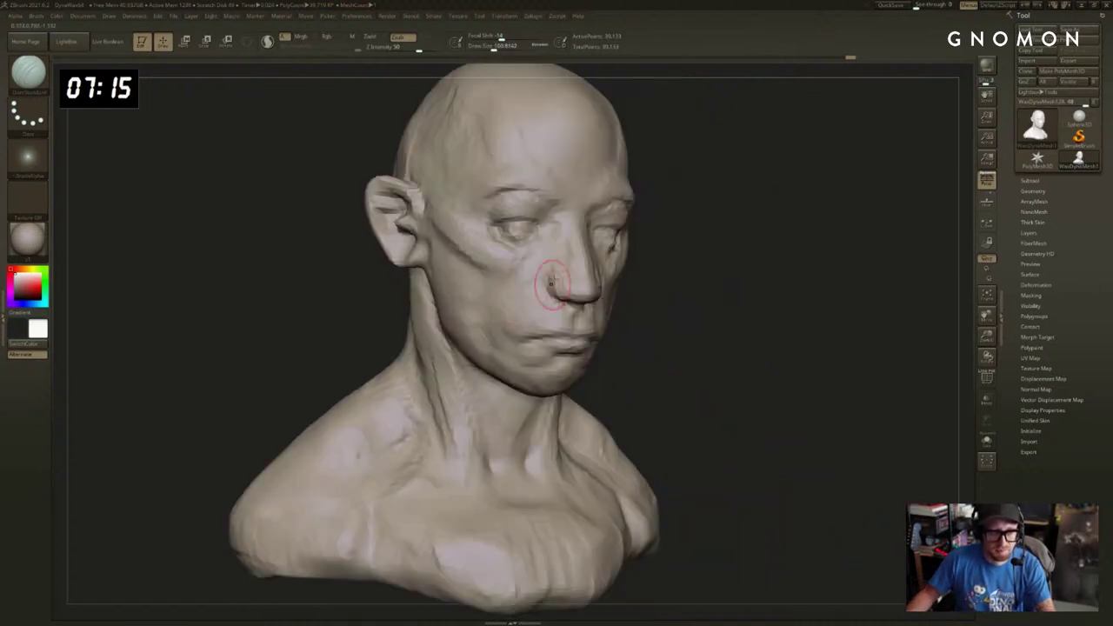
Adjust the shape of the nose tip and nostril wings with a small Move brush.
key("b")
key("m")
key("v")
left_click_drag(795, 287, 838, 302, "alt")
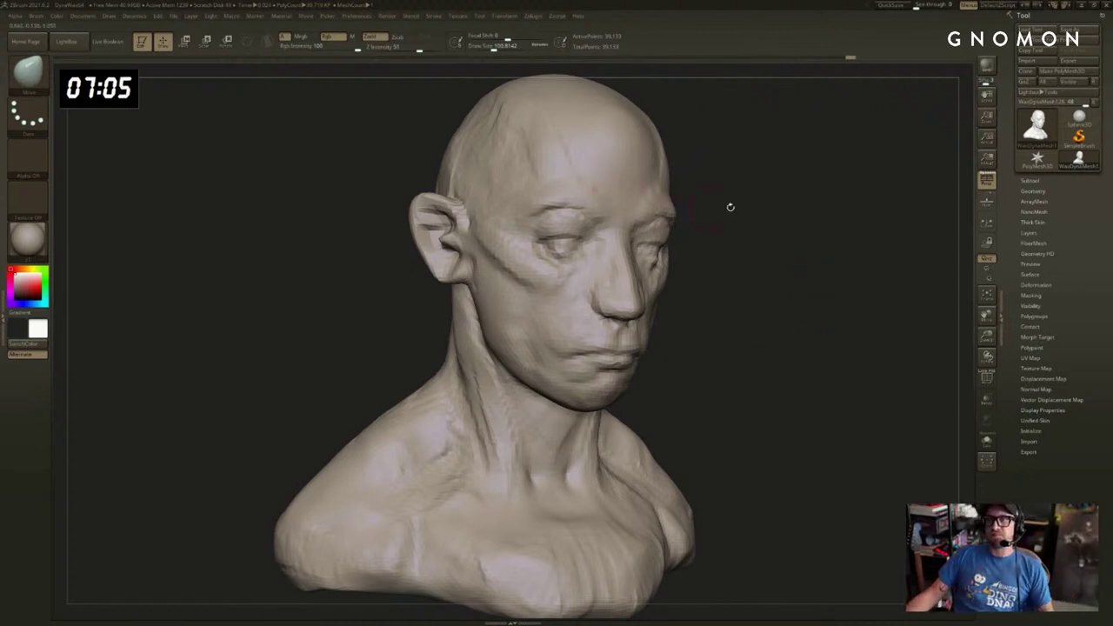
mouse_move(718, 253)
left_mouse_down()
mouse_move(800, 308)
mouse_move(858, 295)
mouse_move(721, 289)
left_mouse_up()
Add volume along the nose and inner brow with small ClayBuildup strokes.
key("b")
key("c")
key("b")
key("s")
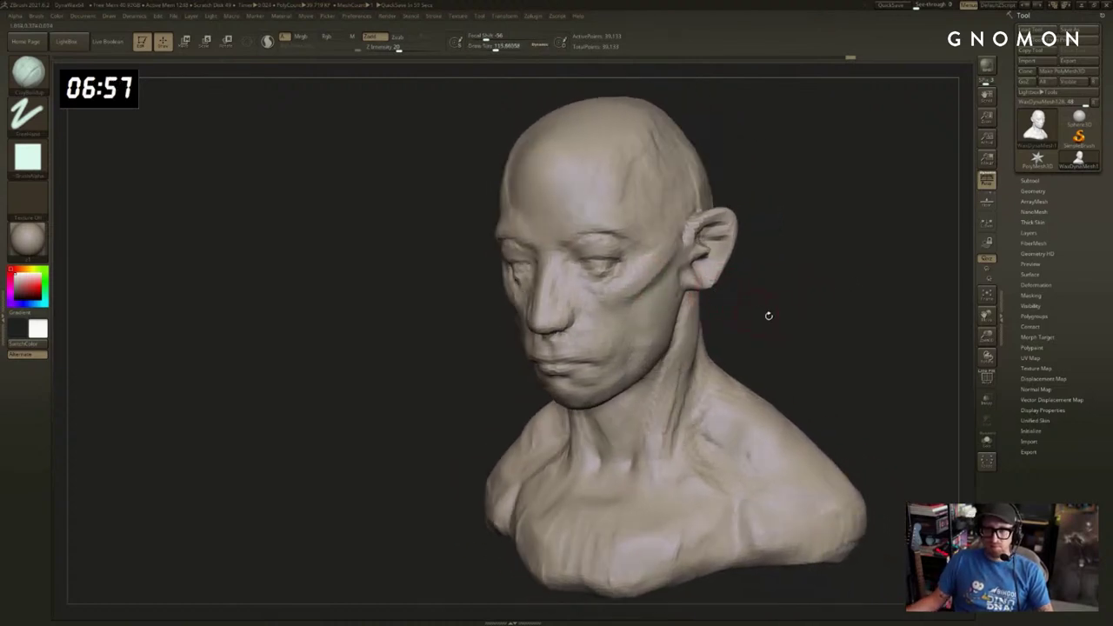
left_click_drag(769, 315, 790, 307)
mouse_move(504, 308)
left_mouse_down()
mouse_move(467, 324)
mouse_move(538, 296)
mouse_move(515, 304)
left_mouse_up()
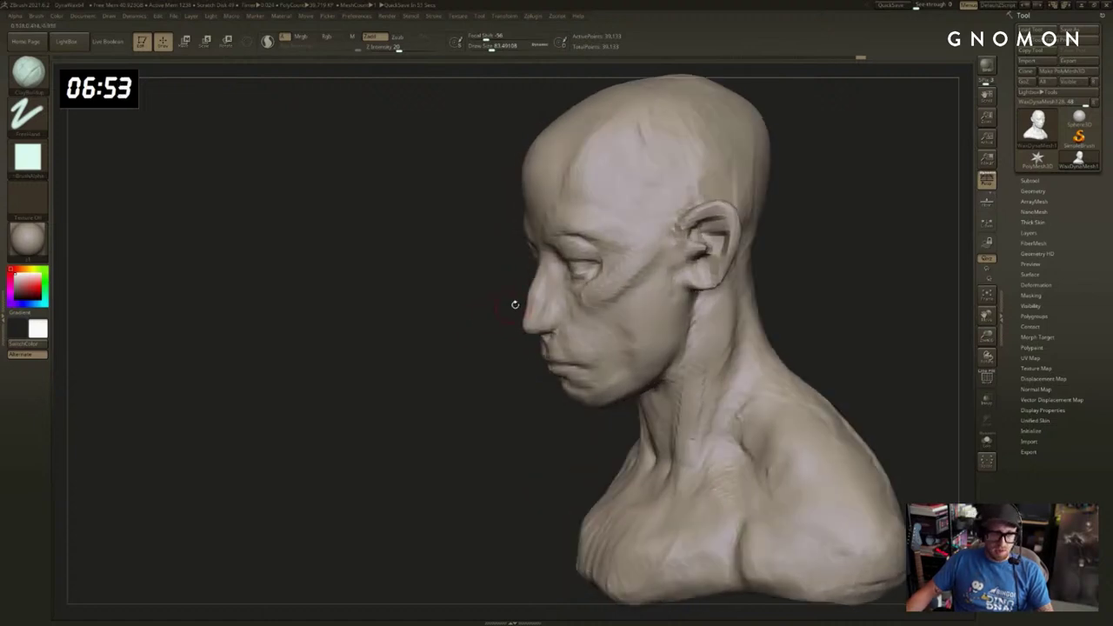
left_click_drag(549, 255, 529, 241)
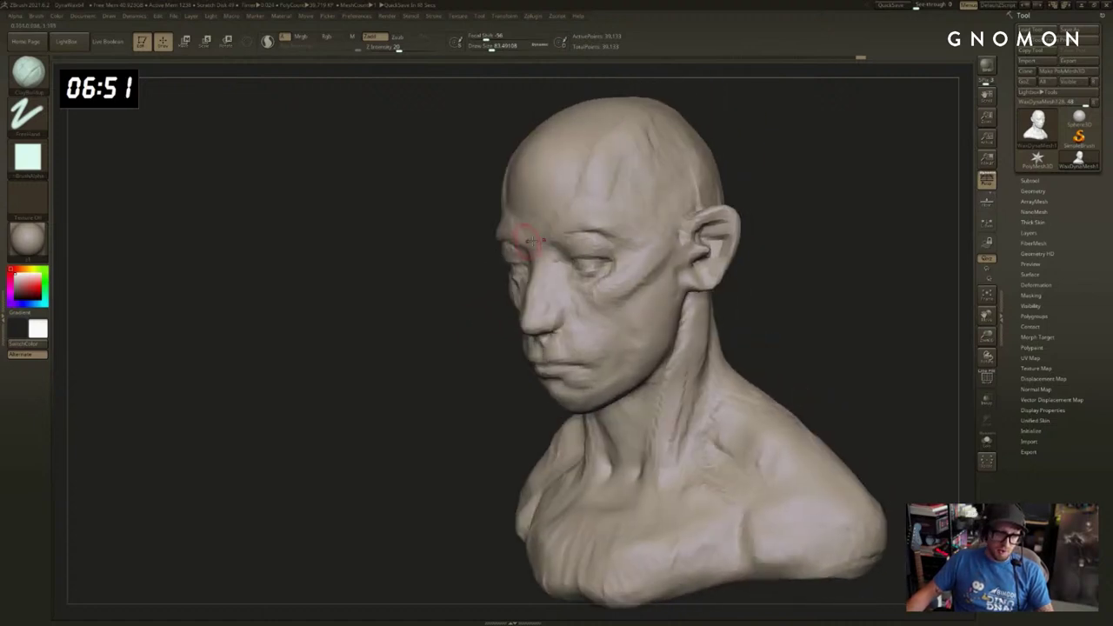
Refine the brow ridge and the top of the eye sockets with small brush strokes on both sides.
mouse_move(609, 210)
left_mouse_down()
mouse_move(540, 234)
mouse_move(498, 228)
left_mouse_up()
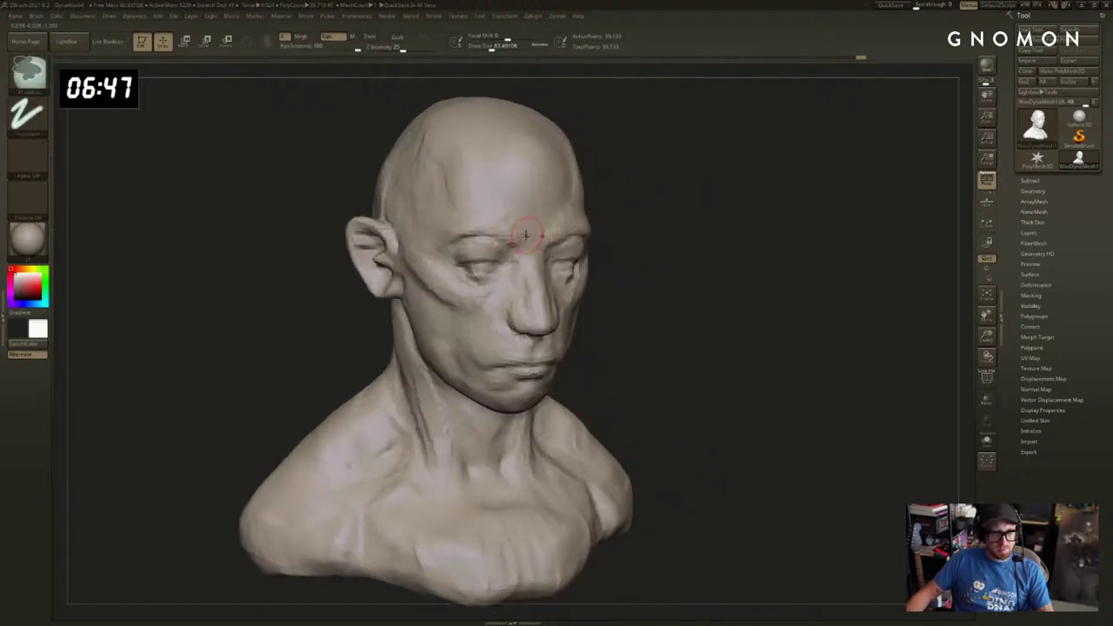
key("s")
key("s")
left_click_drag(516, 238, 464, 226)
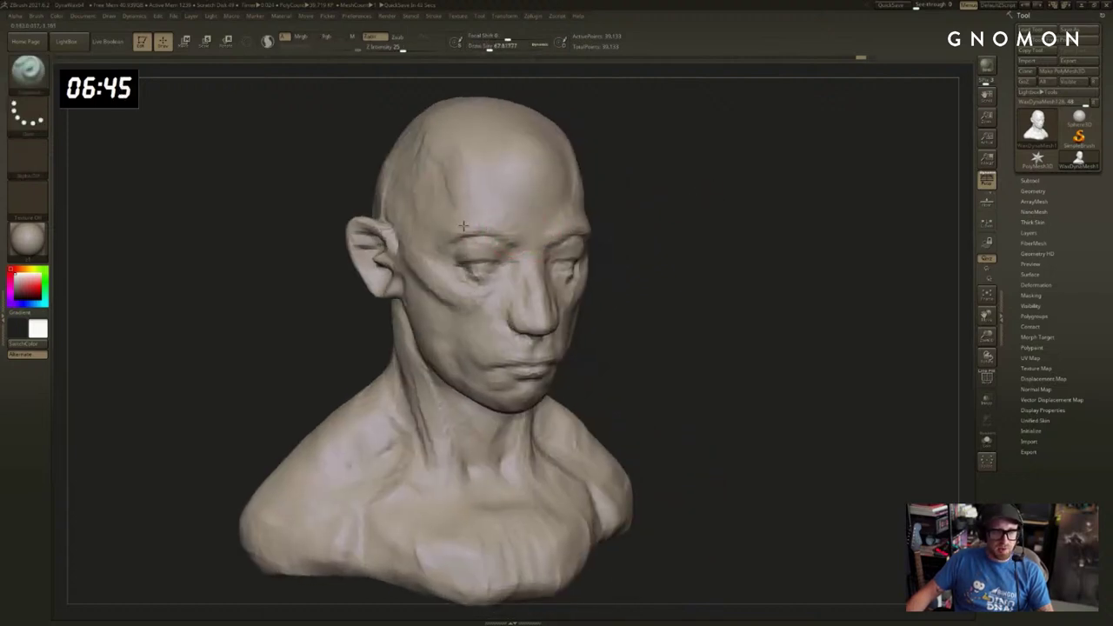
left_click_drag(710, 217, 687, 220)
key("s")
left_click_drag(557, 237, 572, 239)
Shape the side of the cheek between the cheekbone and jaw with large ClayBuildup strokes.
left_click_drag(760, 206, 724, 211)
mouse_move(740, 299)
left_mouse_down()
mouse_move(628, 287)
mouse_move(616, 299)
left_mouse_up()
key("2")
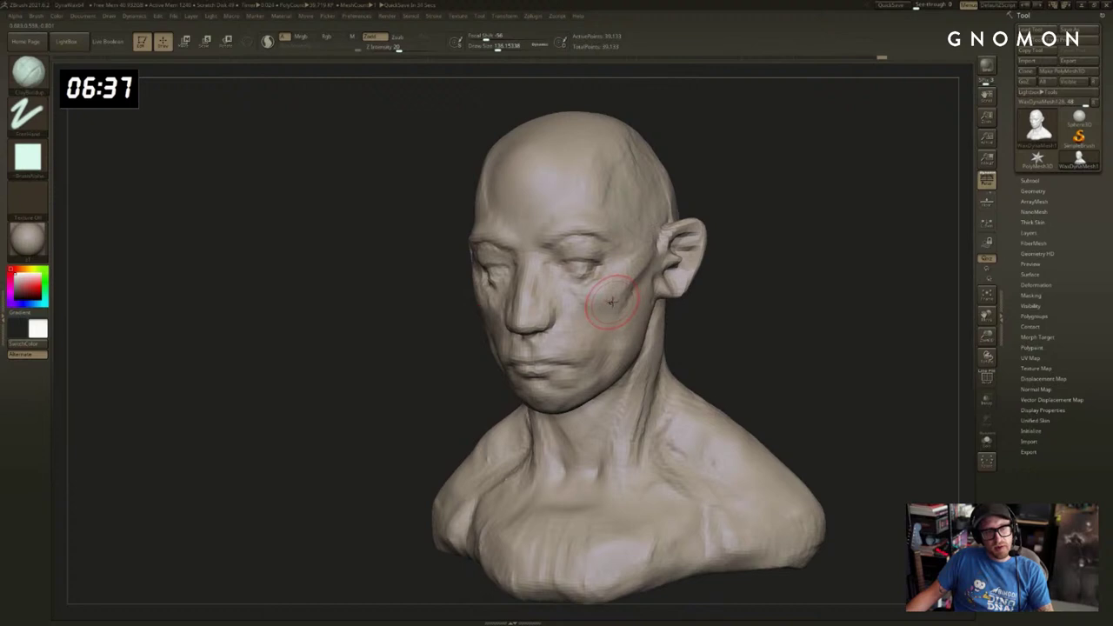
key("1")
left_click_drag(350, 348, 387, 351)
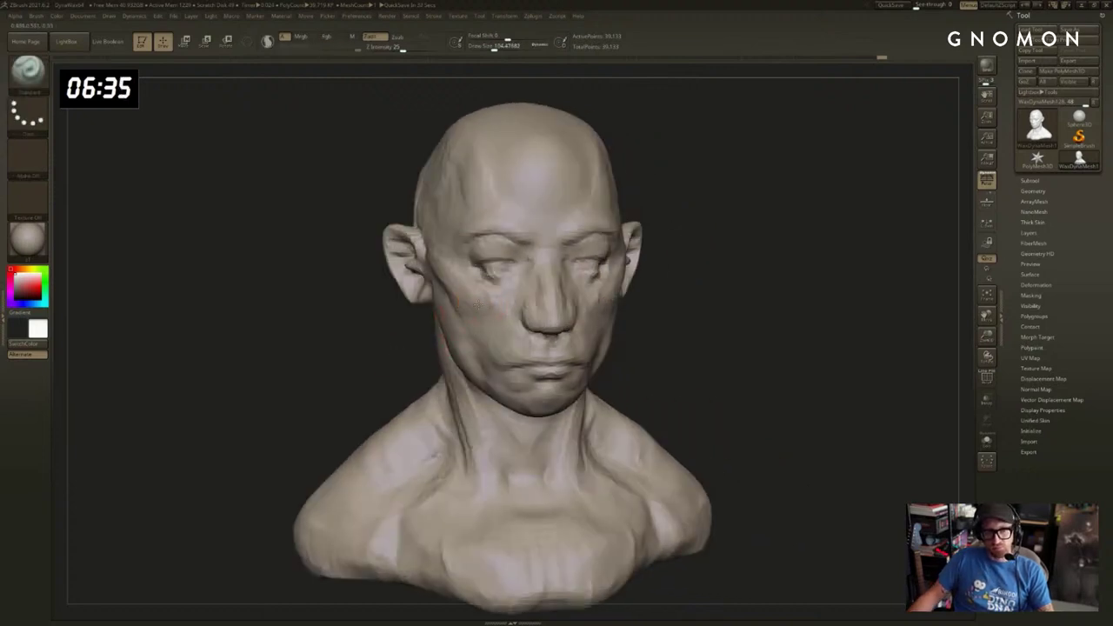
mouse_move(392, 349)
left_mouse_down()
mouse_move(472, 336)
mouse_move(397, 322)
mouse_move(420, 279)
left_mouse_up()
key("s")
key("b")
key("c")
key("b")
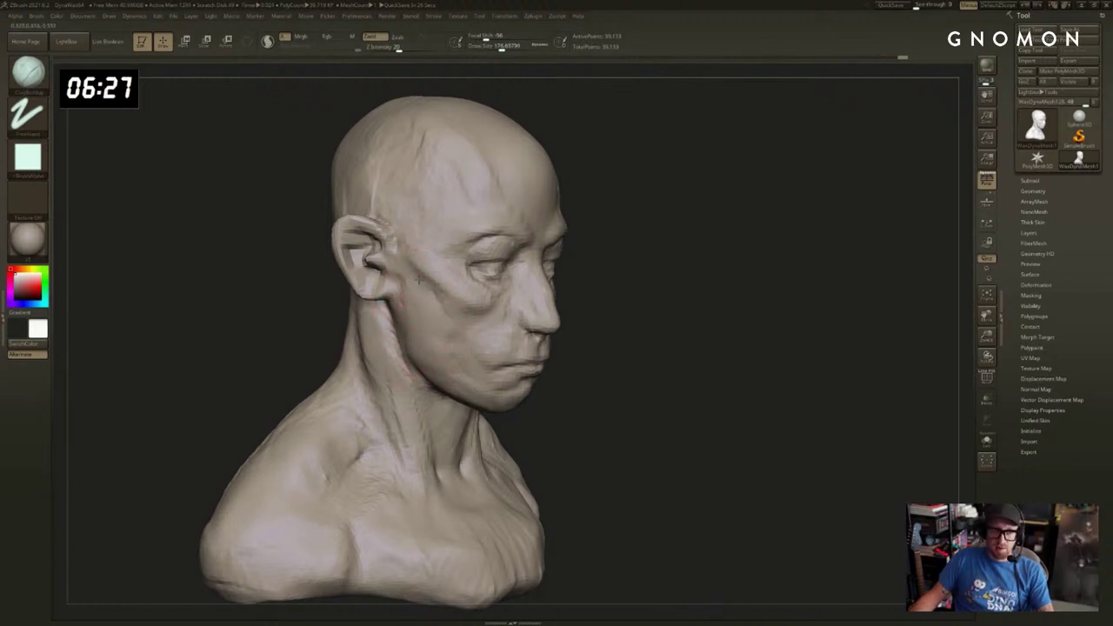
key("bracketright")
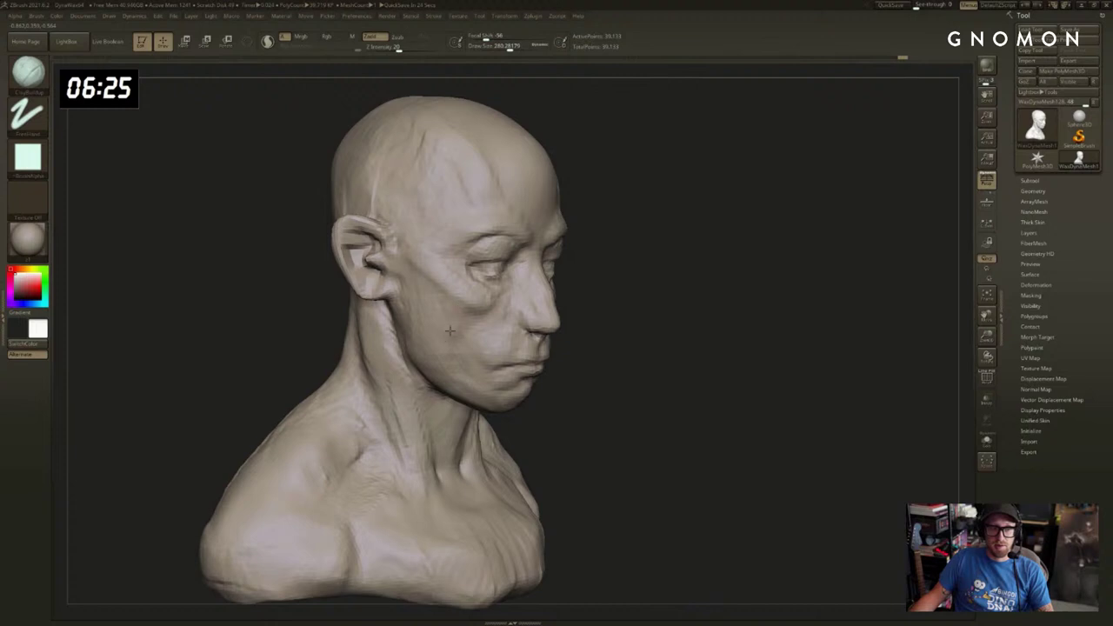
left_click_drag(469, 340, 466, 357)
Carve the outer eye corners and the lid creases with a small DamStandard brush.
key("b")
key("m")
key("v")
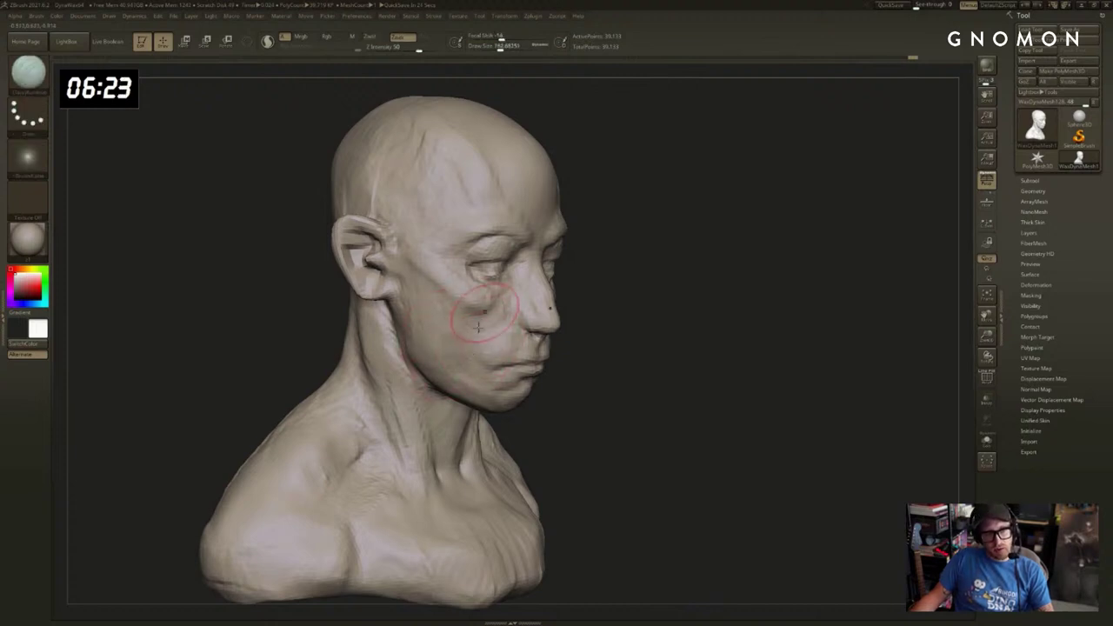
mouse_move(870, 313)
left_mouse_down()
mouse_move(652, 322)
mouse_move(590, 358)
mouse_move(580, 342)
left_mouse_up()
mouse_move(433, 368)
left_mouse_down()
mouse_move(355, 373)
mouse_move(473, 321)
left_mouse_up()
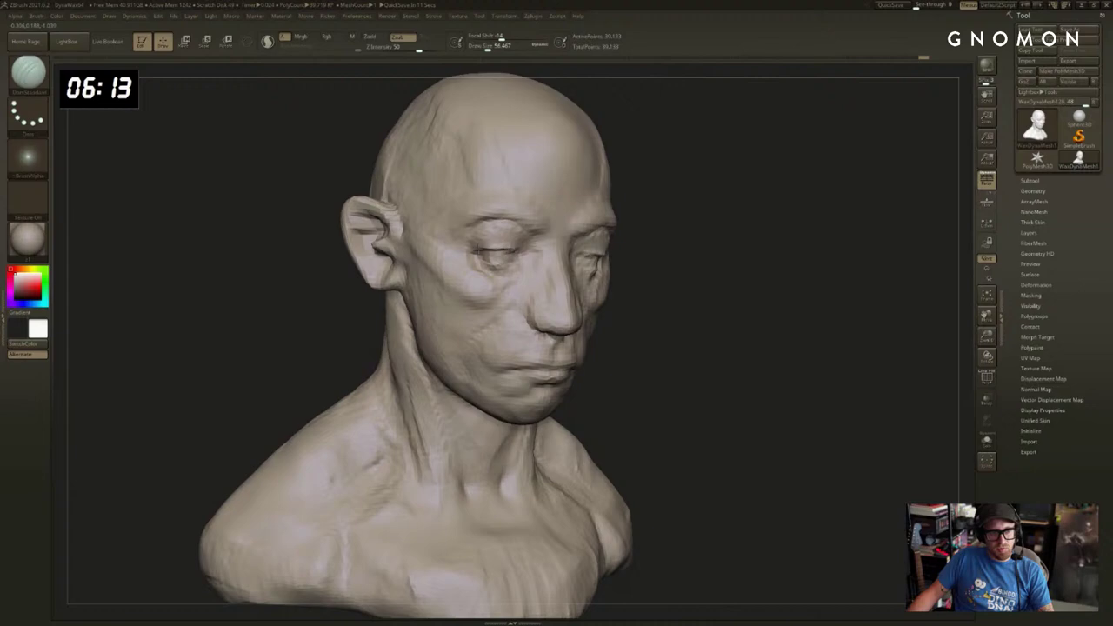
mouse_move(812, 261)
left_mouse_down()
mouse_move(837, 234)
mouse_move(632, 253)
left_mouse_up()
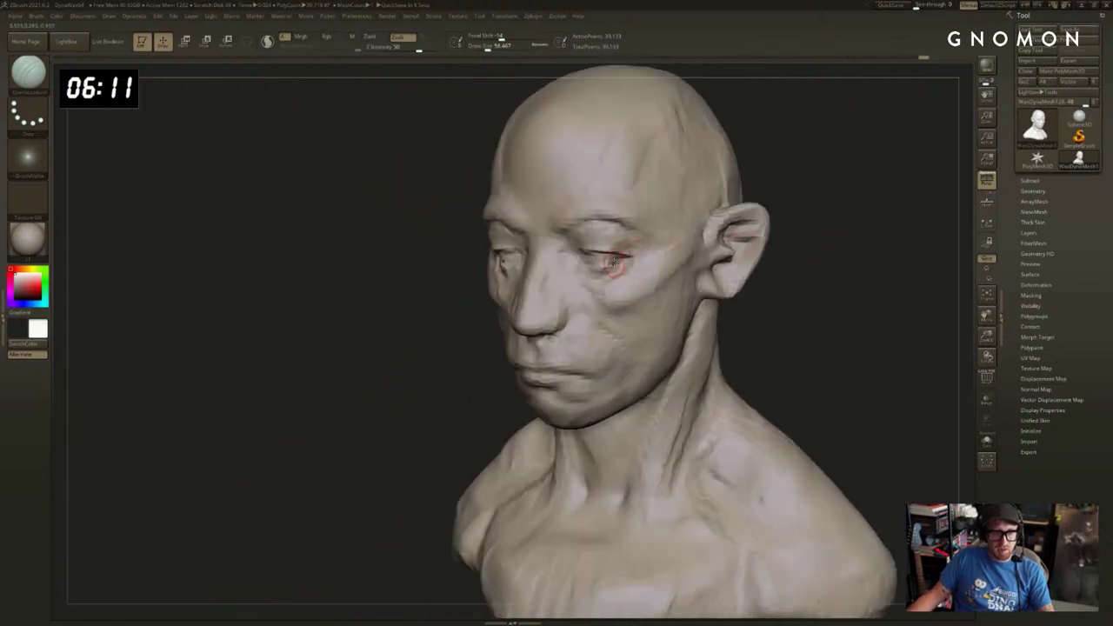
left_click_drag(443, 274, 537, 266)
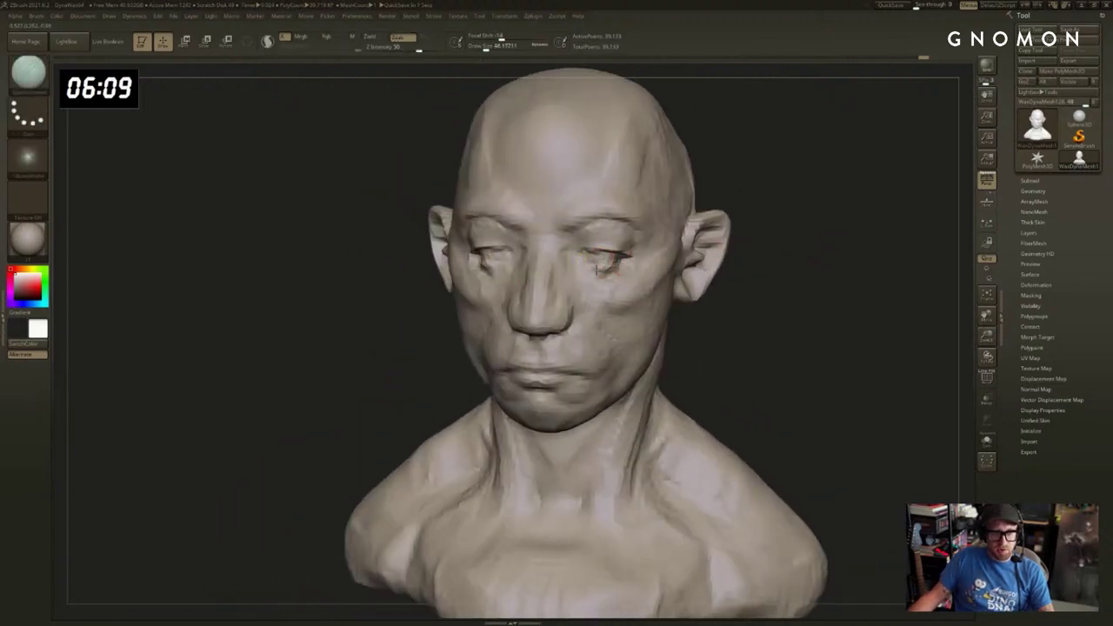
mouse_move(754, 213)
left_mouse_down()
mouse_move(812, 206)
mouse_move(747, 196)
left_mouse_up()
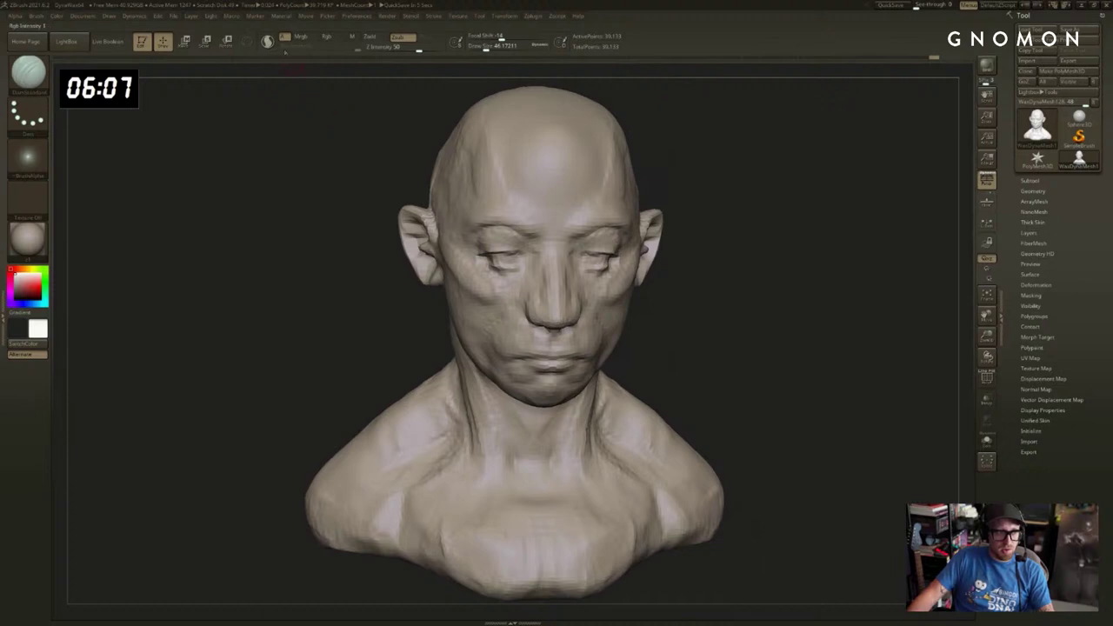
Enable Sculptris Pro and build up the eyelid area with small ClayBuildup strokes.
left_click(267, 42)
mouse_move(233, 165)
left_mouse_down()
mouse_move(273, 204)
mouse_move(280, 257)
left_mouse_up()
key("b")
key("c")
key("b")
key("s")
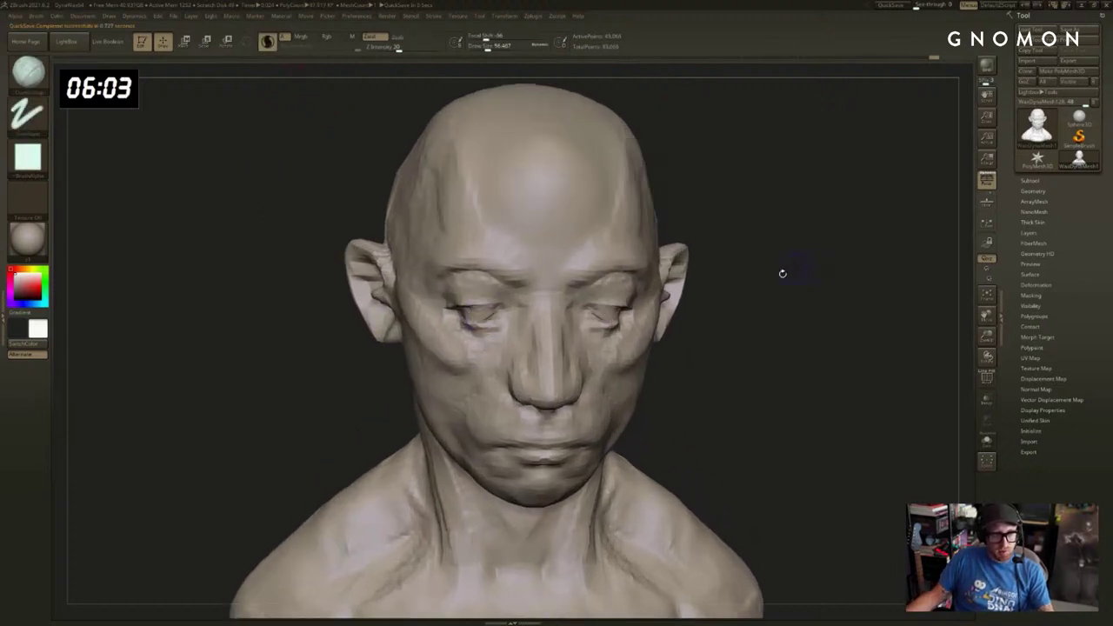
left_click_drag(783, 273, 748, 280)
left_click_drag(502, 310, 485, 317, "shift")
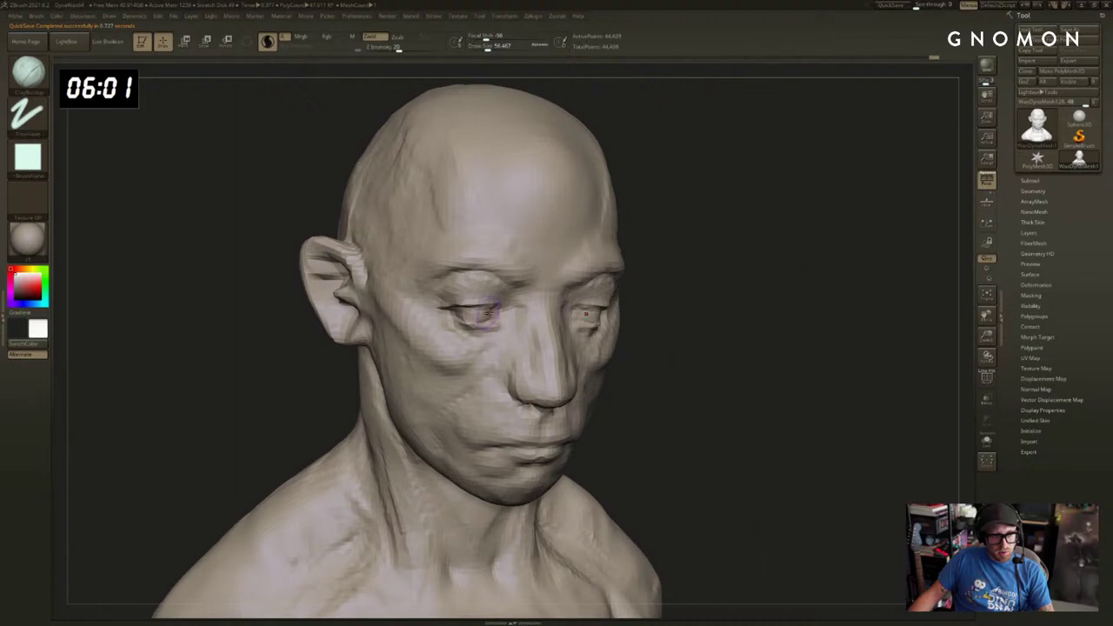
Build out rounded eyeballs between the lids and inspect the mesh density around them in wireframe.
key("b")
key("s")
key("t")
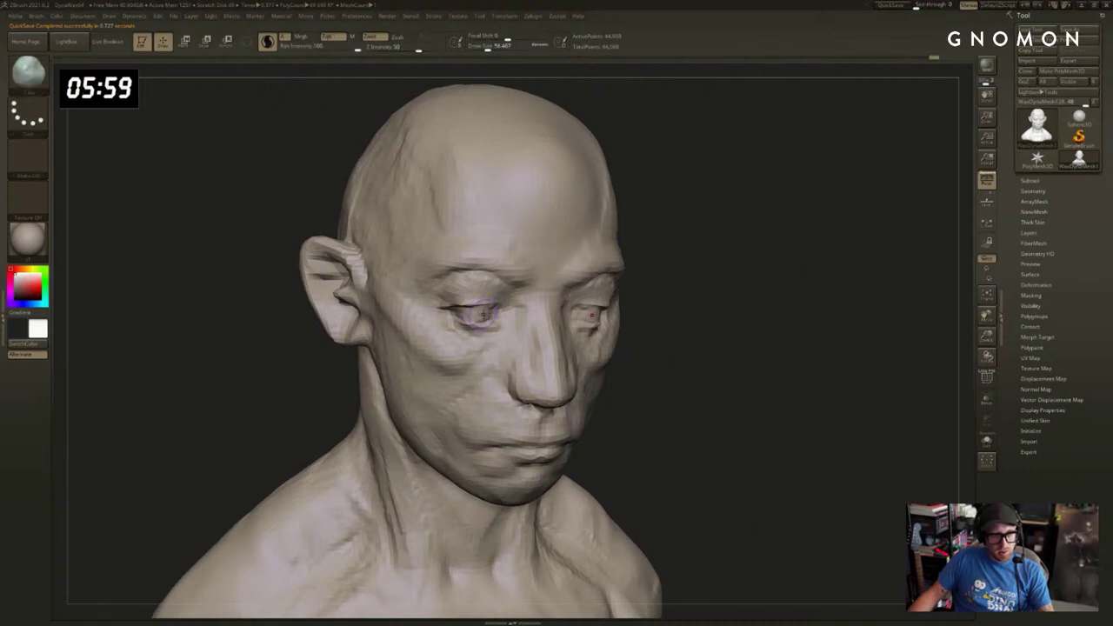
left_click_drag(857, 296, 735, 300)
left_click_drag(628, 310, 608, 313, "shift")
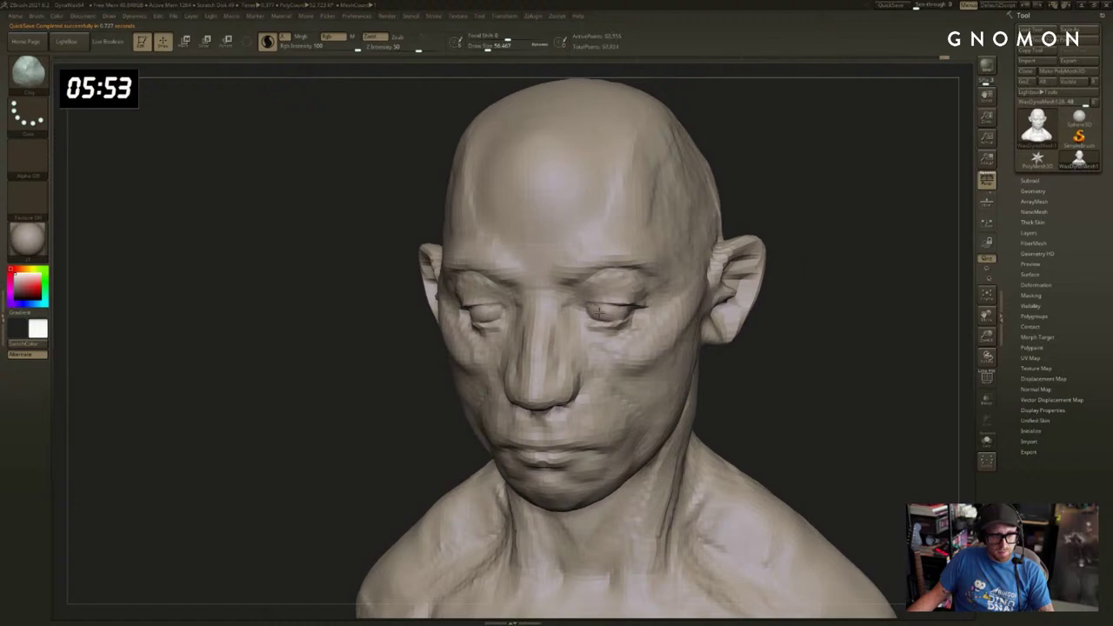
key("shift+f")
left_click_drag(840, 296, 929, 482, "alt")
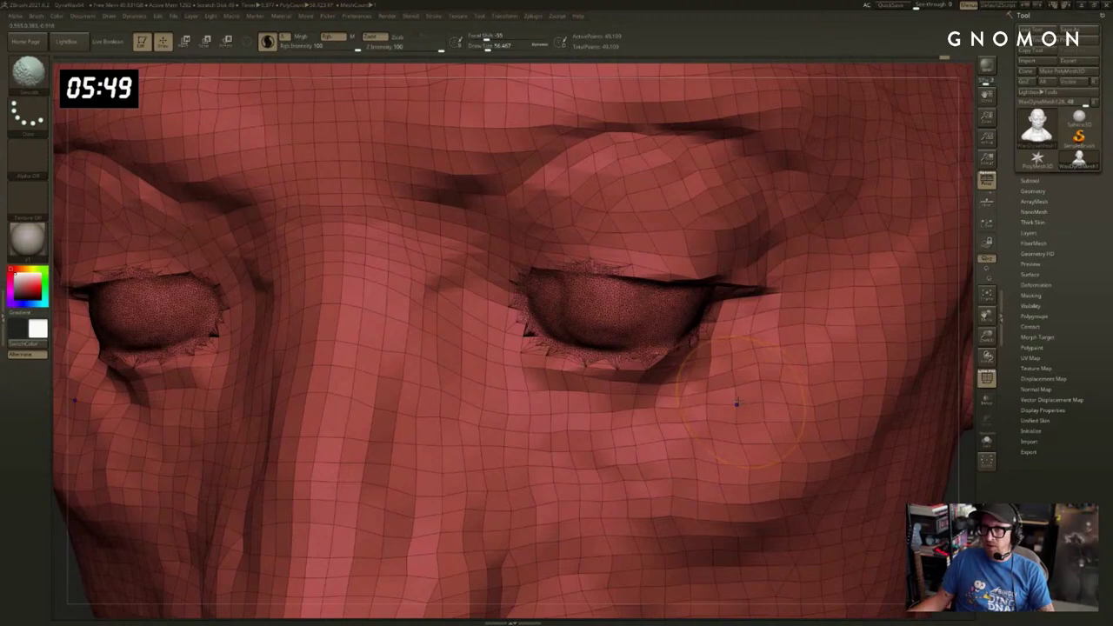
key("shift+f")
key("f")
Try to mask the eyelids and sculpt an iris into each eyeball.
left_click_drag(715, 306, 837, 396)
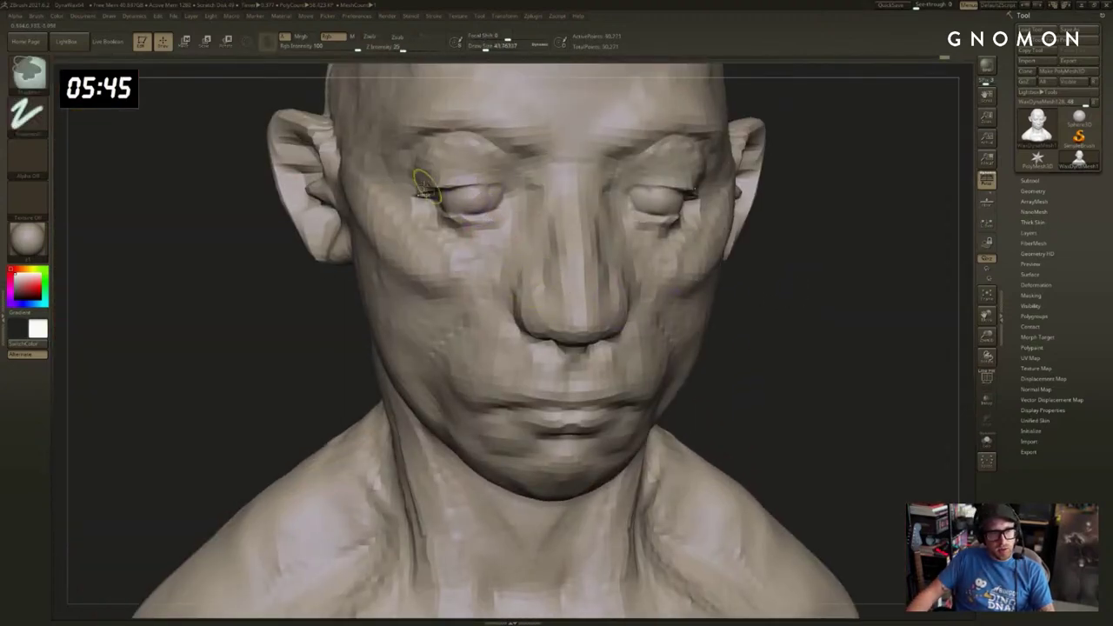
mouse_move(426, 186)
left_mouse_down("ctrl")
mouse_move(512, 171)
mouse_move(443, 200)
mouse_move(502, 200)
mouse_move(458, 230)
mouse_move(433, 219)
mouse_move(468, 202)
mouse_move(489, 208)
left_mouse_up("ctrl")
key("ctrl+z")
key("ctrl+z")
mouse_move(856, 300)
left_mouse_down("alt")
mouse_move(875, 278)
mouse_move(766, 265)
left_mouse_up("alt")
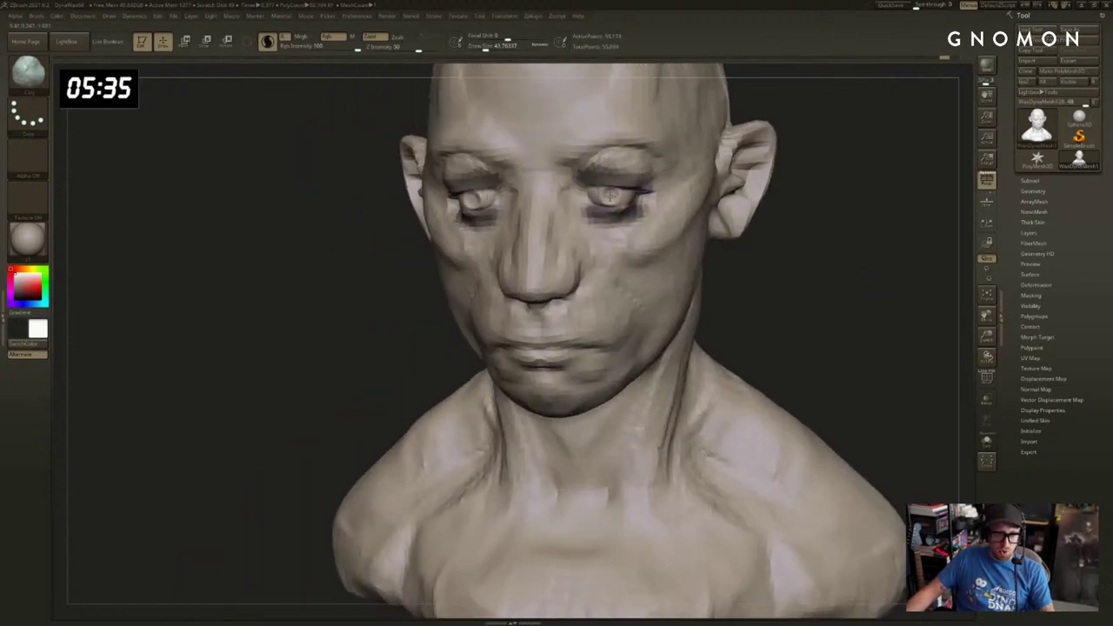
key("]")
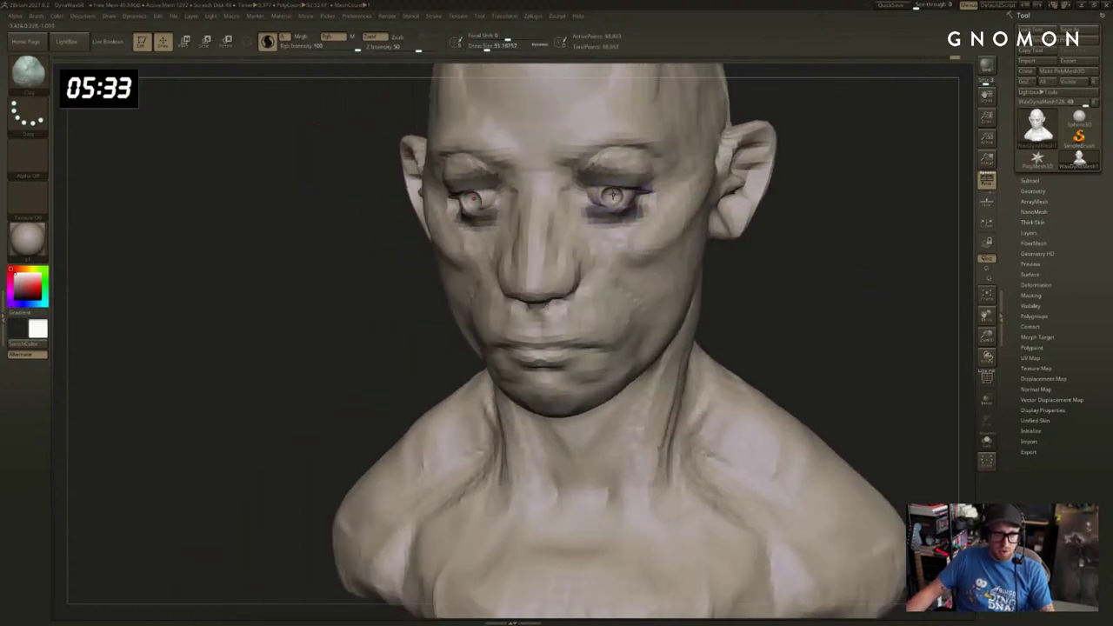
left_click_drag(894, 216, 874, 184, "alt")
left_click_drag(831, 173, 856, 203, "ctrl")
left_click_drag(765, 202, 835, 179)
key("1")
key("2")
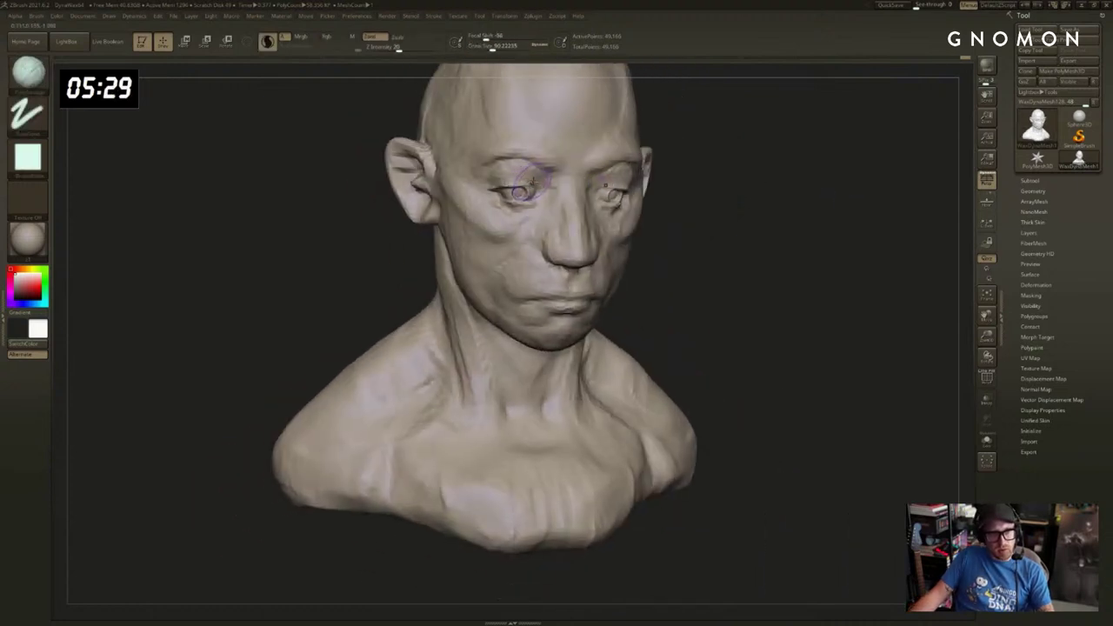
Undo the eyelid masking and the iris sculpting.
mouse_move(503, 173)
right_mouse_down()
mouse_move(858, 268)
mouse_move(812, 258)
mouse_move(852, 235)
right_mouse_up()
left_click_drag(856, 231, 859, 231, "ctrl")
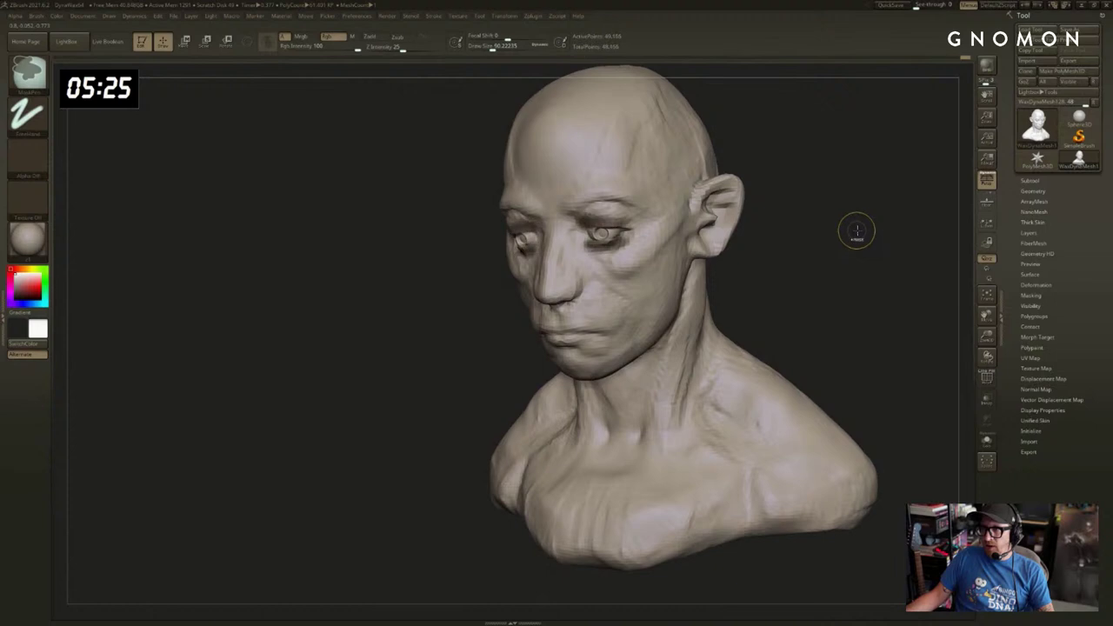
key("ctrl+z")
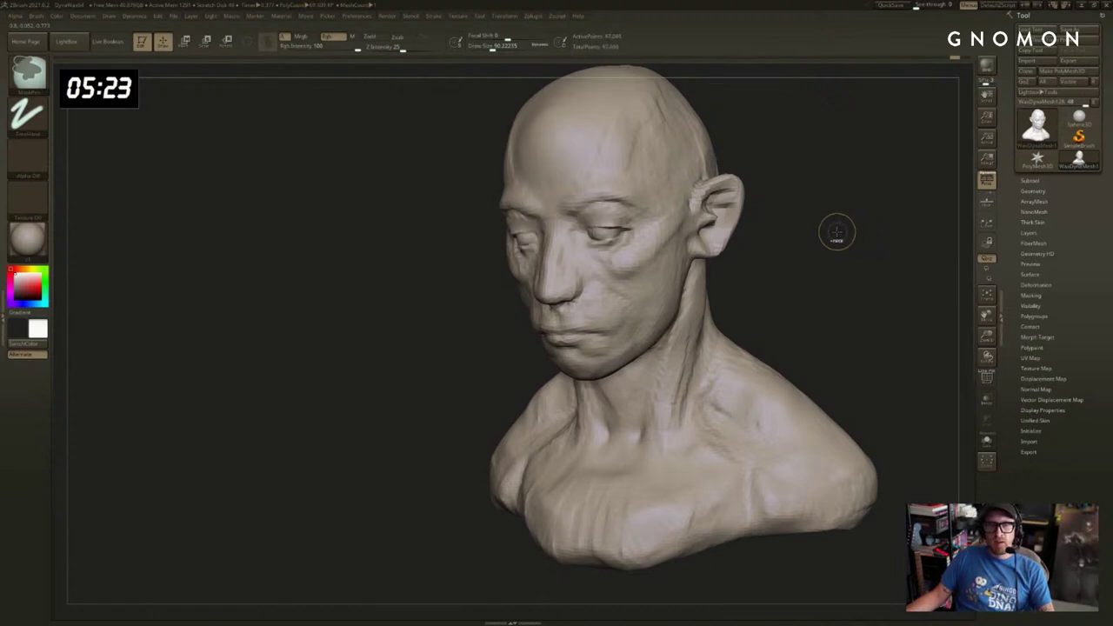
key("shift")
right_click_drag(831, 236, 832, 241)
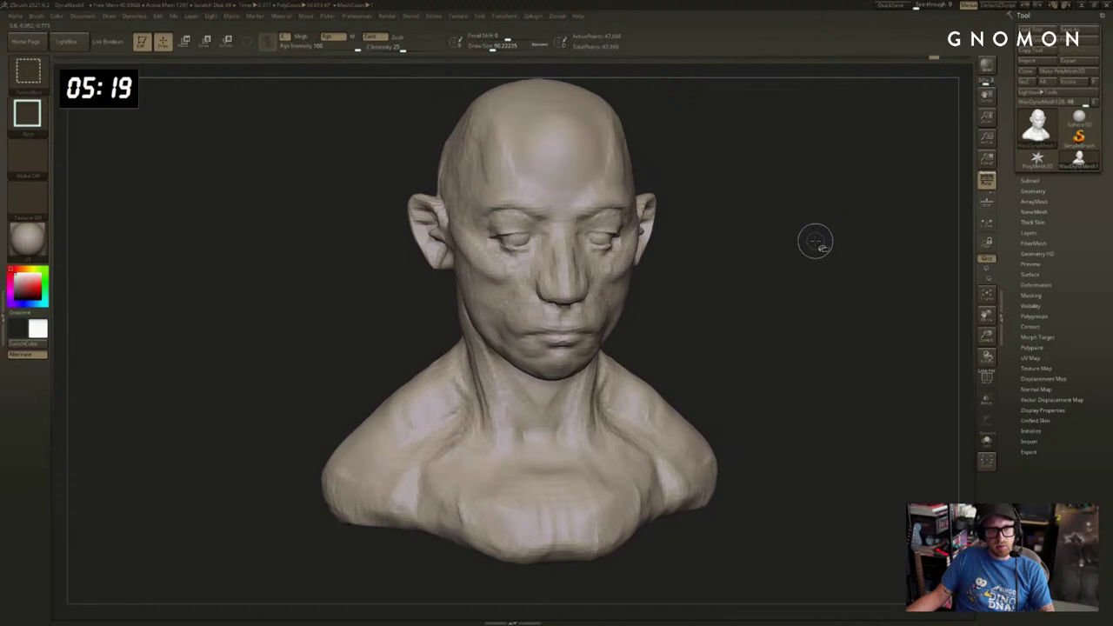
key("ctrl+shift+z")
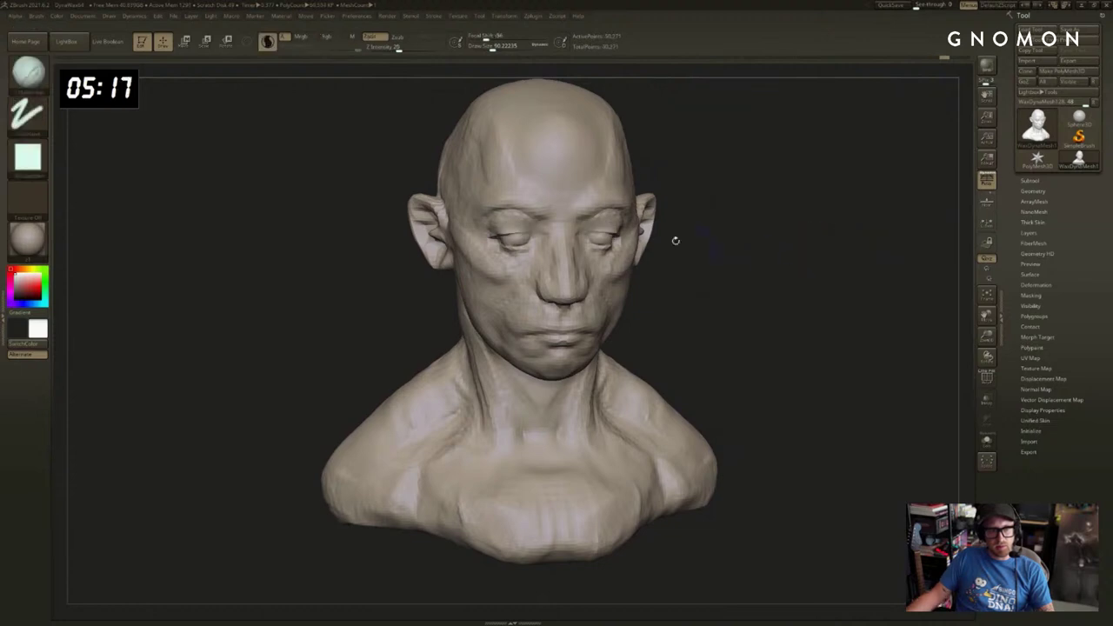
Define the inner eye corner and lower lid crease with a small DamStandard brush.
left_click_drag(524, 245, 515, 240, "shift")
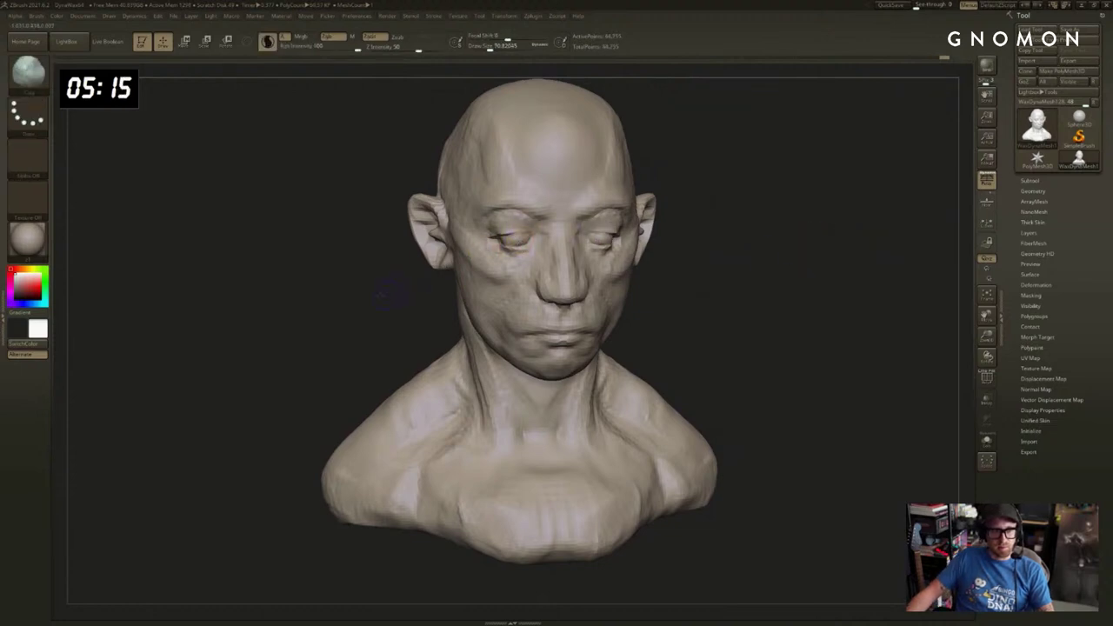
key("ctrl+z")
left_click_drag(279, 91, 319, 266)
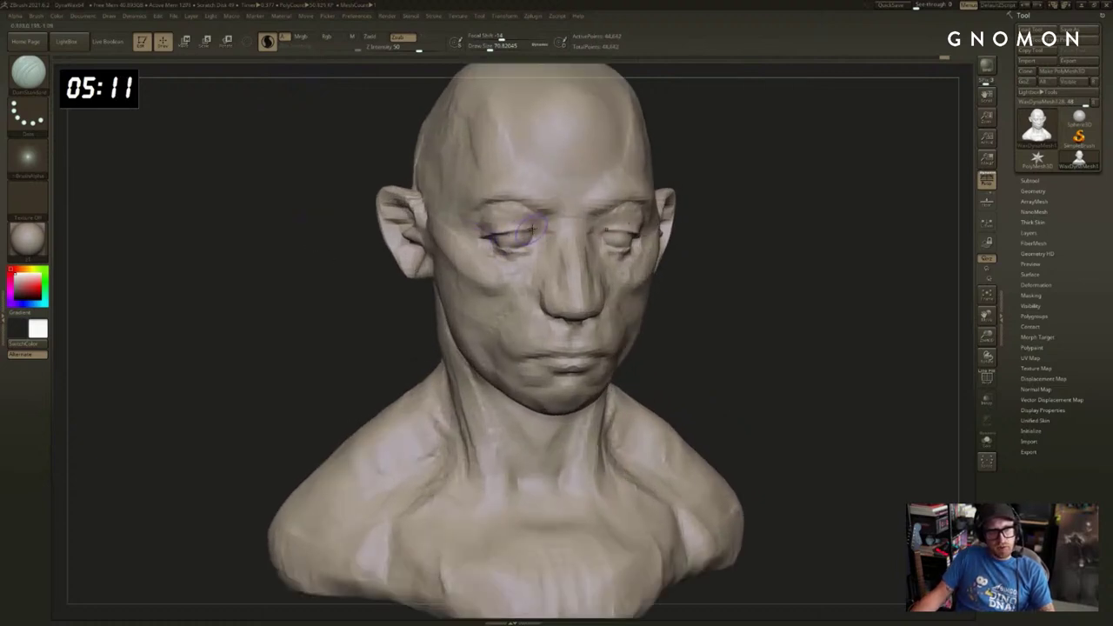
key("s")
left_click_drag(530, 254, 527, 253)
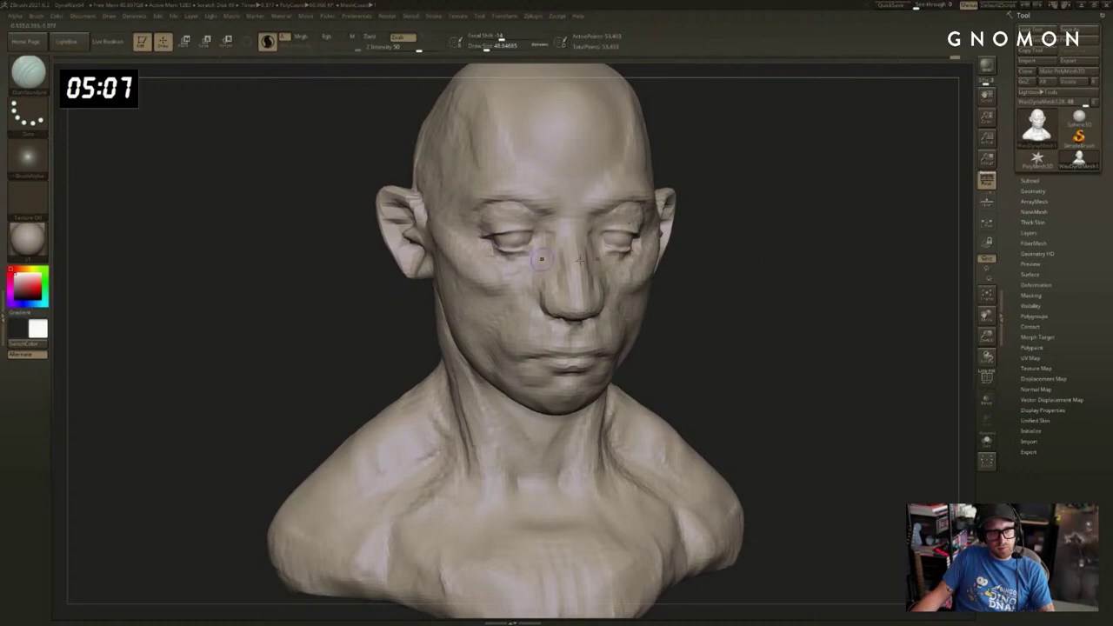
Build up the lower eyelid and the area beneath it with small ClayBuildup strokes.
left_click_drag(787, 250, 678, 255, "shift")
key("b")
key("c")
key("b")
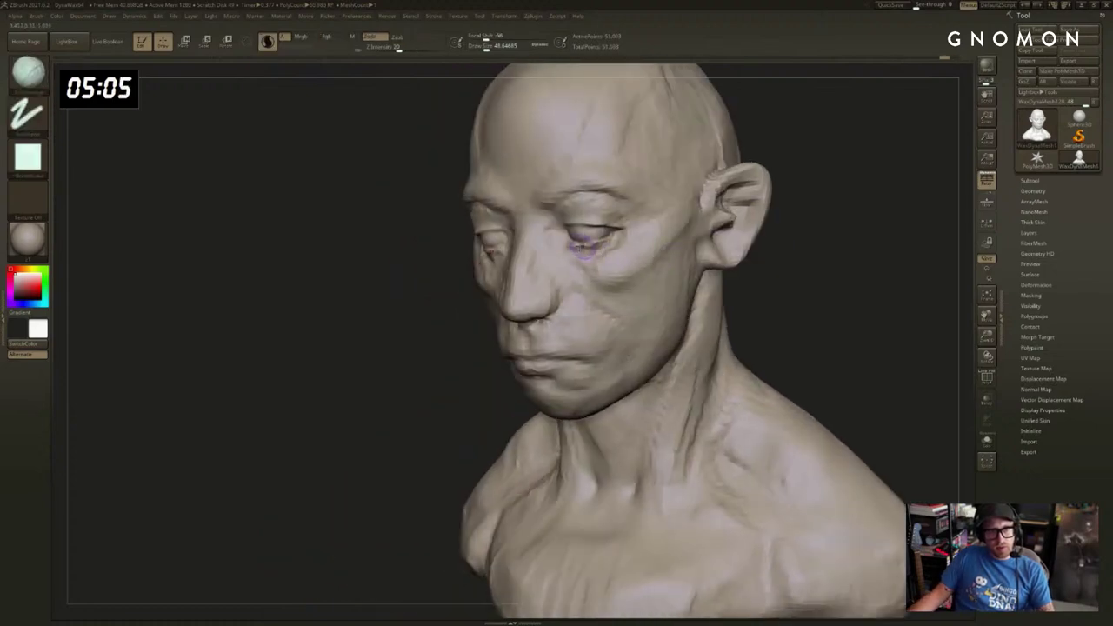
key("ctrl+z")
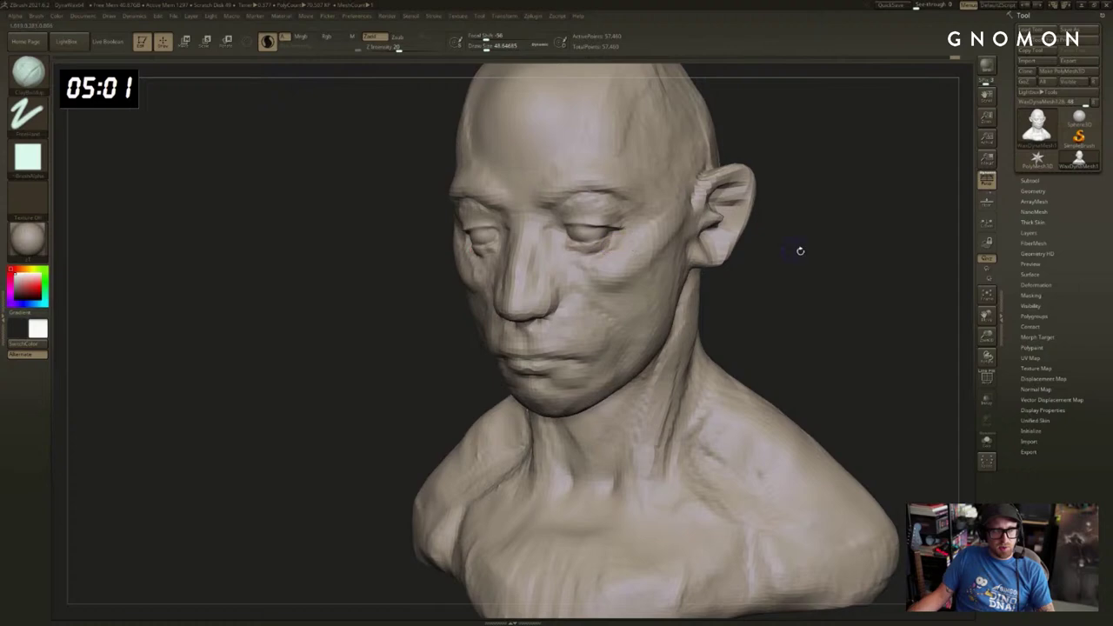
left_click_drag(800, 250, 613, 245)
left_click_drag(385, 347, 374, 283, "alt")
left_click_drag(374, 283, 432, 280)
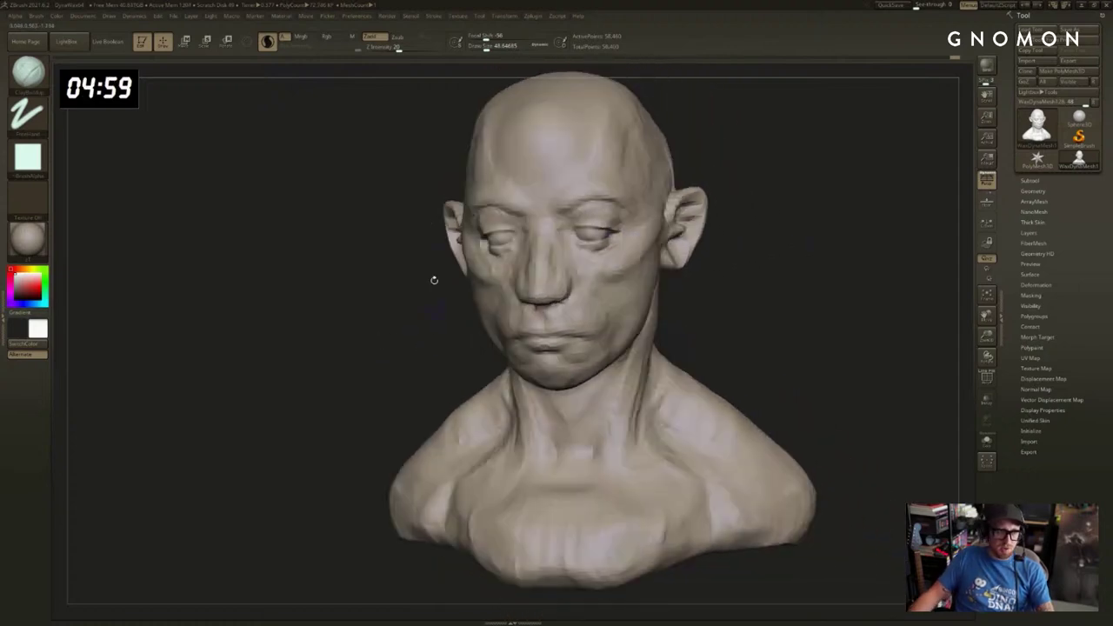
Turn off Sculptris Pro and carve the crease beside the nostril wing with a small DamStandard brush.
key("b")
key("d")
key("s")
left_click_drag(727, 269, 682, 269)
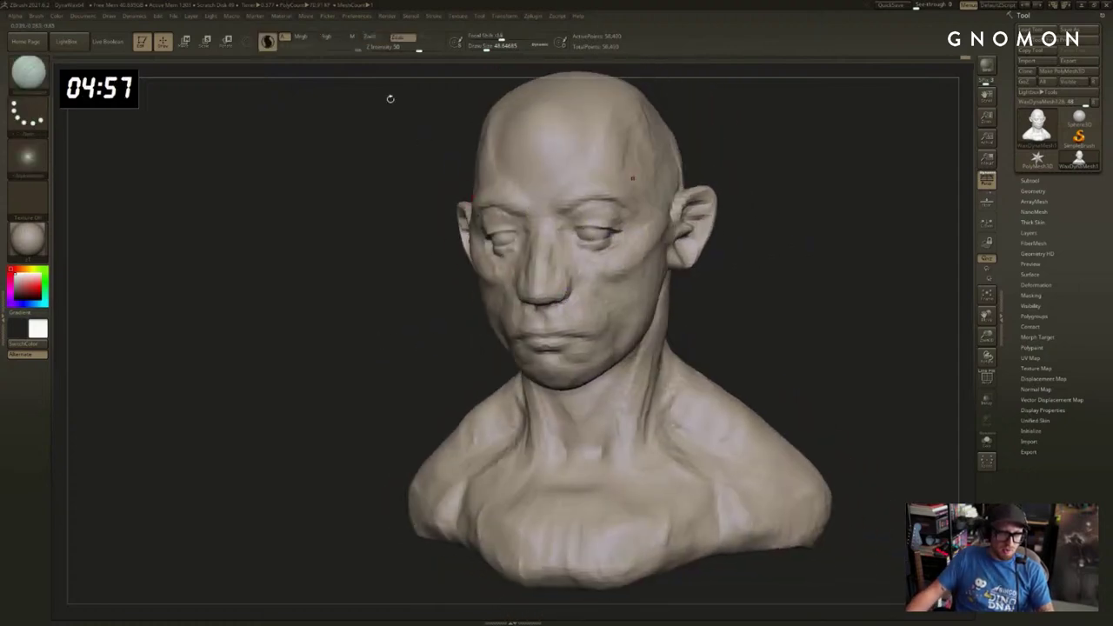
left_click(268, 41)
left_click_drag(772, 271, 715, 268)
key("s")
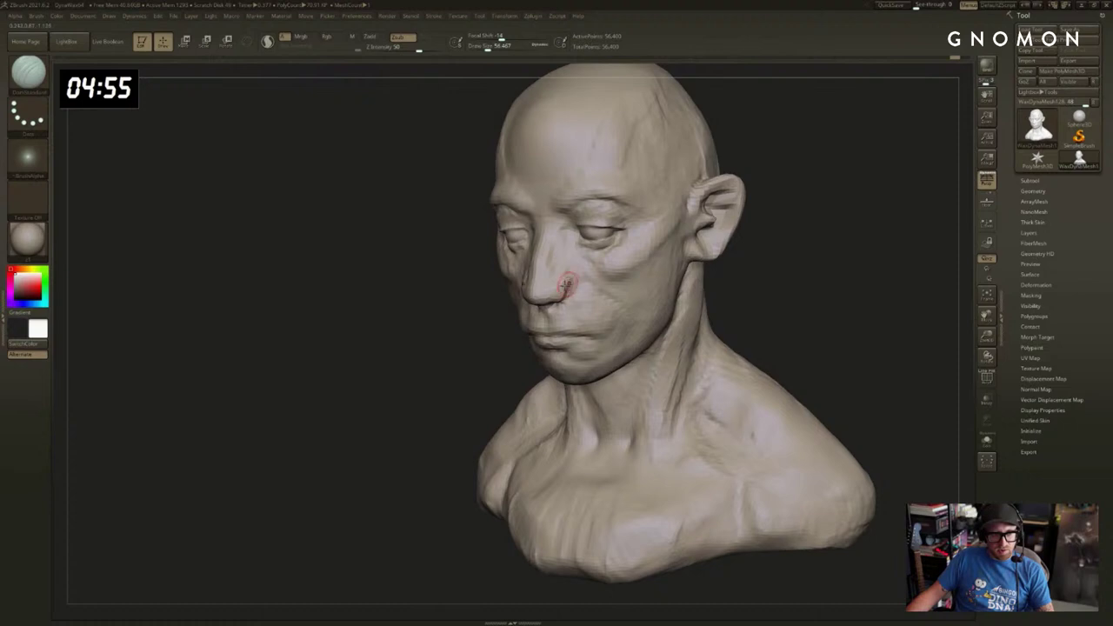
key("ctrl+z")
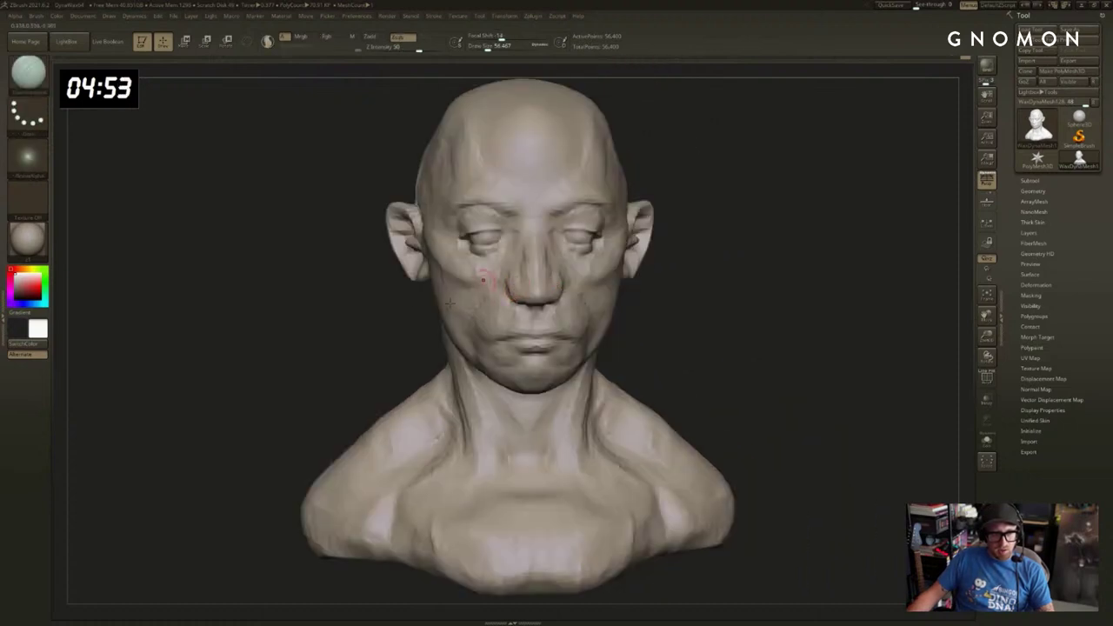
Undo the last strokes around the nose and nostril.
right_click_drag(450, 303, 526, 302)
key("ctrl+z")
key("ctrl+z")
key("ctrl+z")
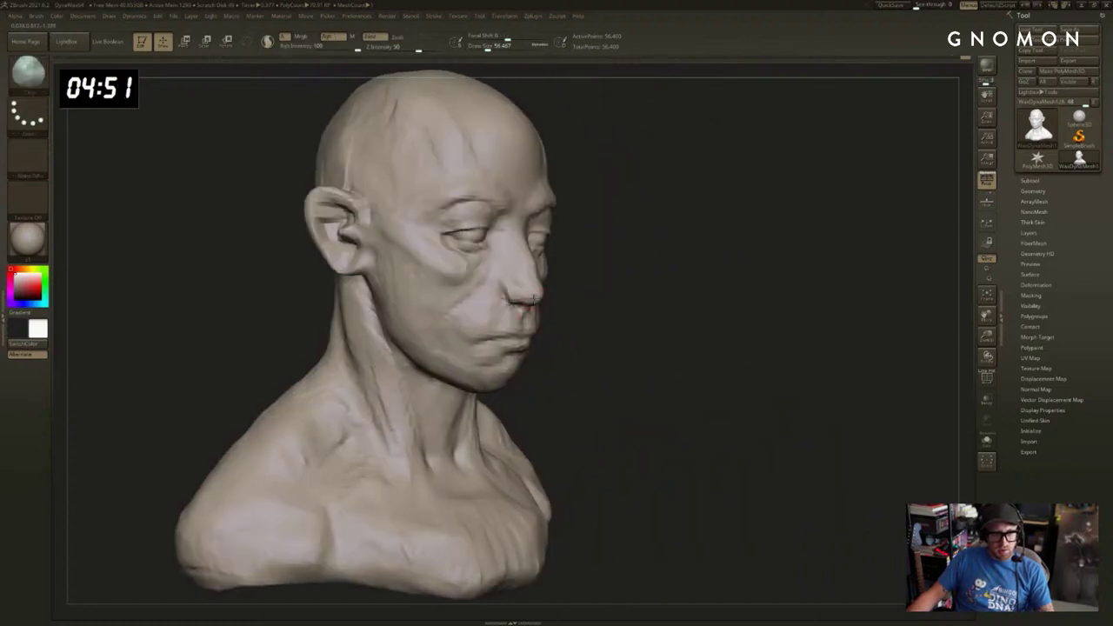
key("ctrl+z")
key("ctrl+z")
key("ctrl+z")
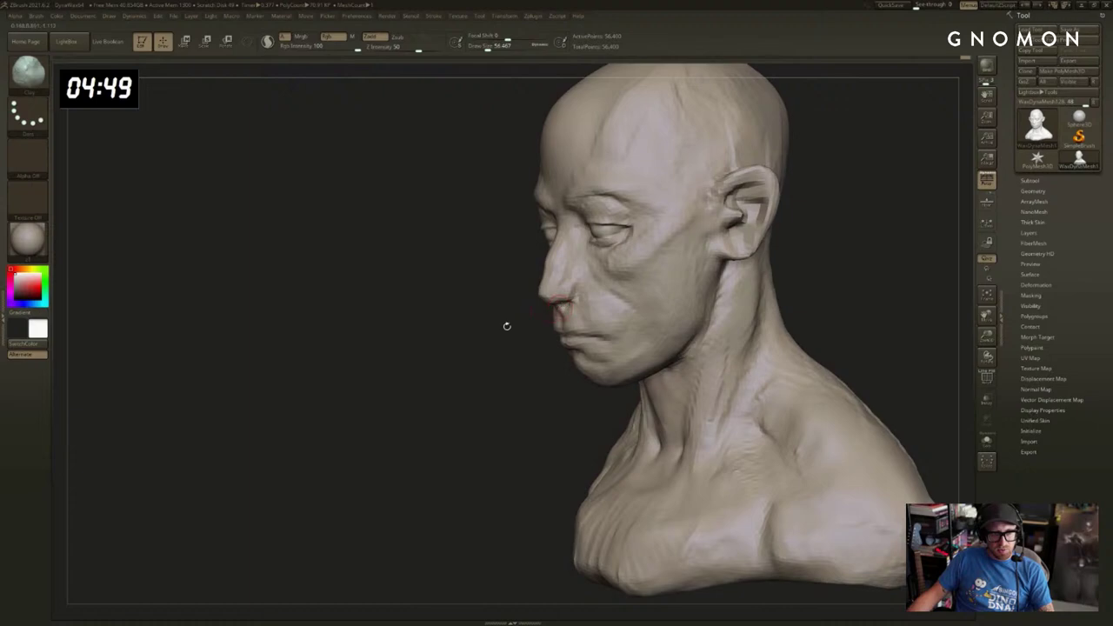
Add volume along the brow ridge above the eye with a stroke of the Standard brush.
mouse_move(758, 306)
left_mouse_down("alt")
mouse_move(748, 318)
mouse_move(648, 291)
left_mouse_up("alt")
key("b")
key("s")
key("t")
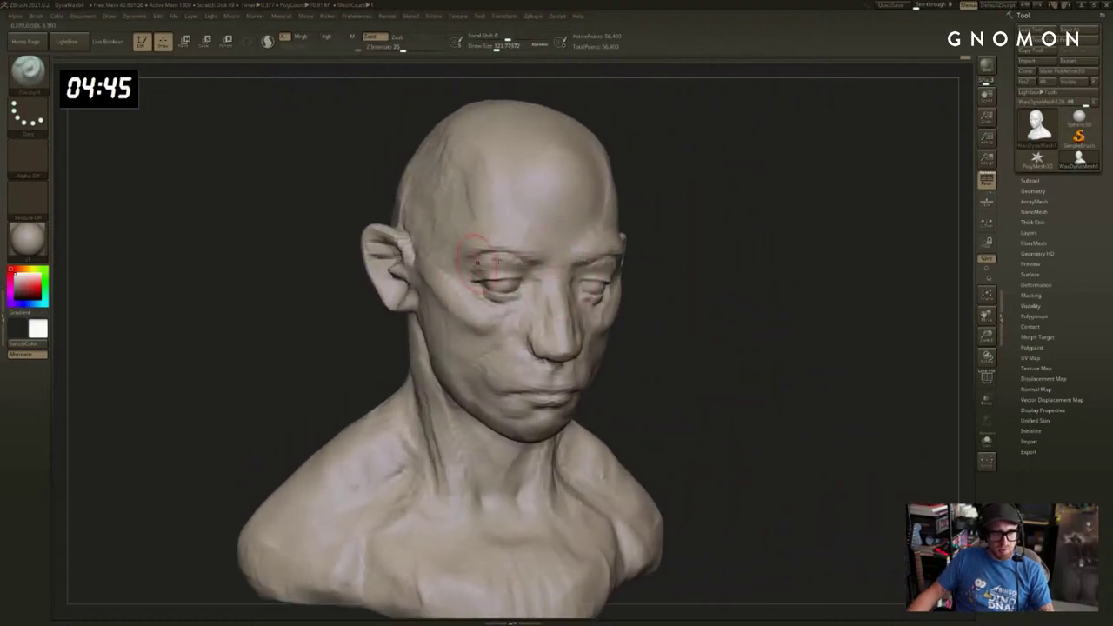
key("shift+f")
key("shift+f")
left_click_drag(480, 247, 538, 250)
mouse_move(833, 280)
left_mouse_down()
mouse_move(787, 284)
mouse_move(822, 282)
left_mouse_up()
Pull the nose tip and the base of the nose into shape in profile, adjusting the brush size between pulls.
key("b")
key("m")
key("v")
key("s")
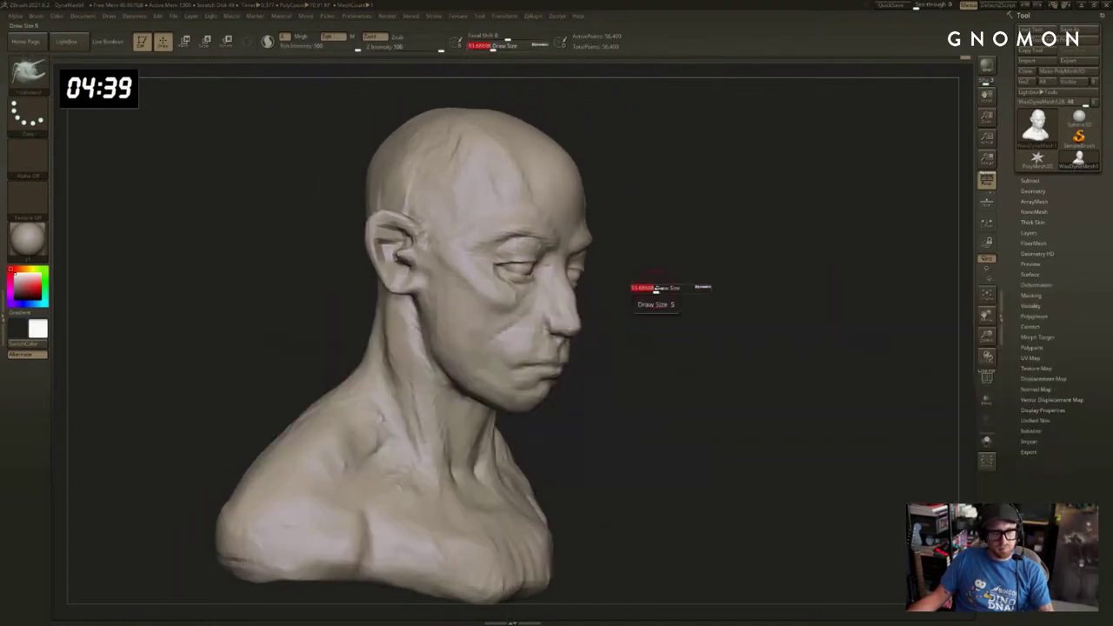
left_click_drag(653, 288, 677, 288)
key("s")
left_click_drag(575, 330, 580, 335)
mouse_move(645, 324)
left_mouse_down()
mouse_move(576, 332)
mouse_move(598, 334)
left_mouse_up()
key("s")
mouse_move(579, 339)
left_mouse_down()
mouse_move(570, 330)
mouse_move(581, 340)
left_mouse_up()
key("s")
left_click_drag(544, 387, 543, 364)
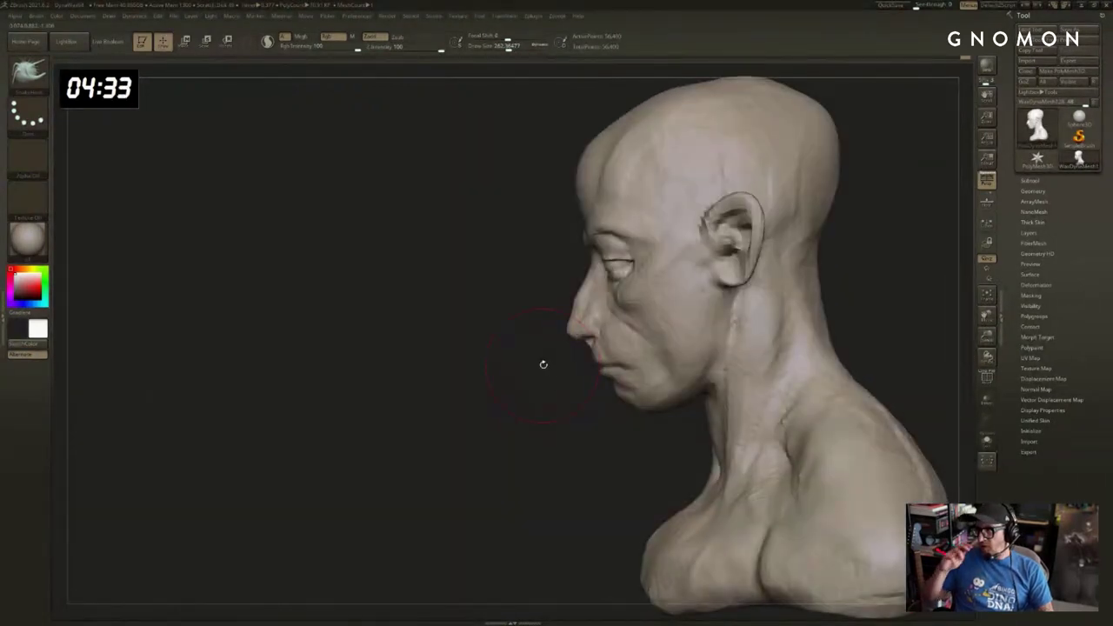
Undo the first forehead pull and reshape the forehead's profile with a large brush.
right_click_drag(909, 297, 833, 299)
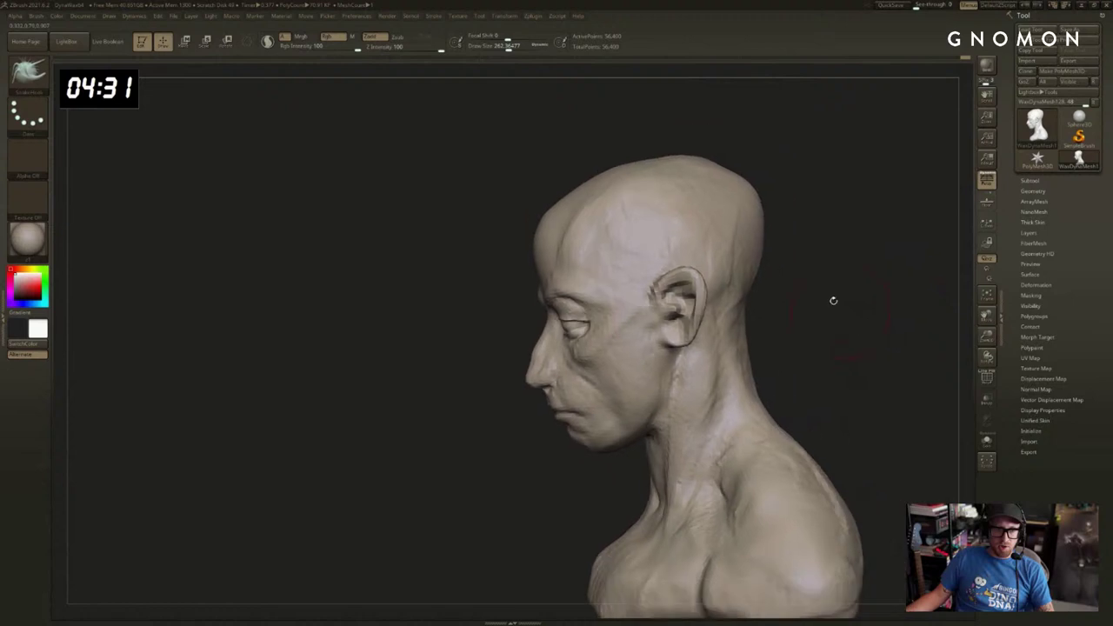
key("s")
left_click_drag(817, 288, 831, 288)
key("shift+f")
key("shift+f")
key("s")
mouse_move(561, 204)
left_mouse_down()
mouse_move(577, 204)
mouse_move(536, 236)
mouse_move(546, 224)
left_mouse_up()
key("s")
key("ctrl+z")
key("s")
left_click_drag(539, 225, 547, 220)
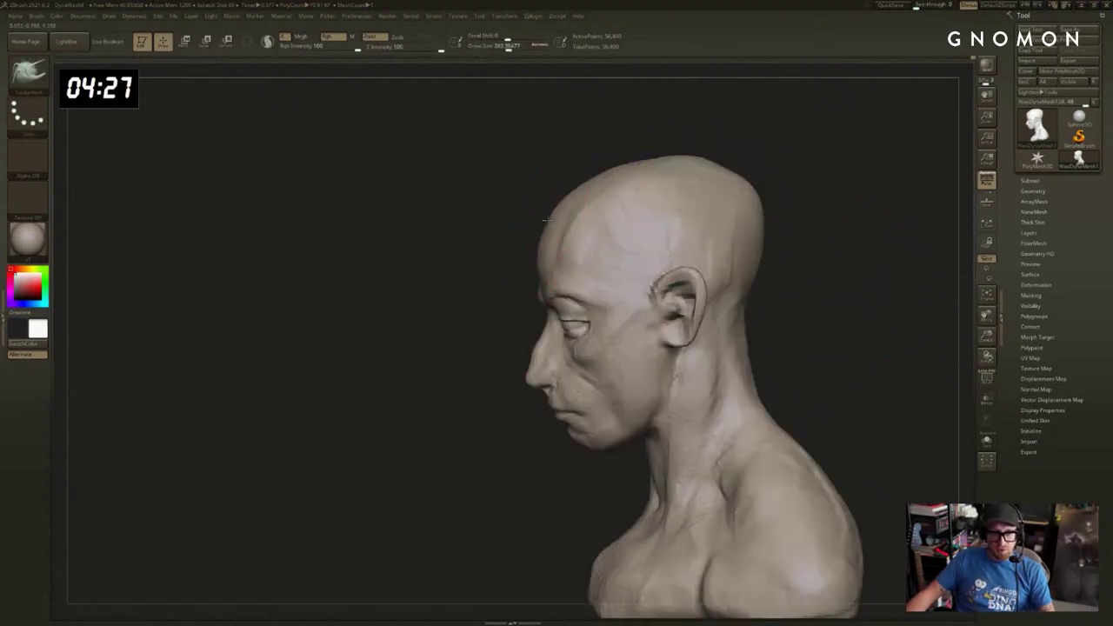
key("s")
left_click_drag(705, 187, 725, 186)
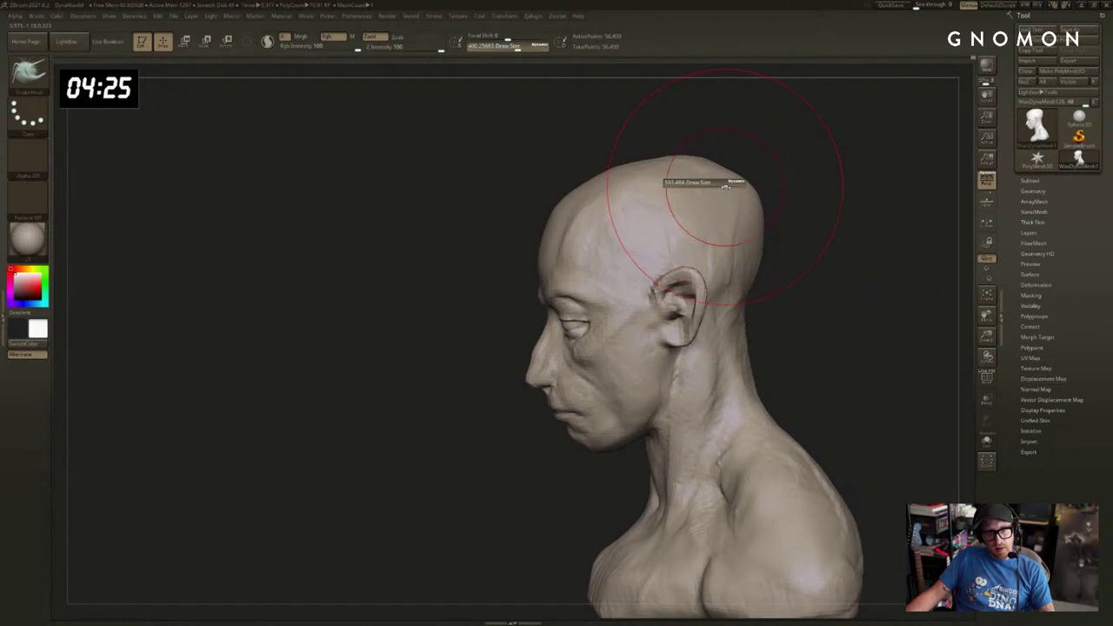
mouse_move(679, 295)
right_mouse_down()
mouse_move(813, 192)
mouse_move(877, 196)
mouse_move(817, 203)
mouse_move(782, 191)
right_mouse_up()
mouse_move(612, 275)
left_mouse_down("shift")
mouse_move(711, 268)
mouse_move(702, 271)
left_mouse_up("shift")
key("s")
key("s")
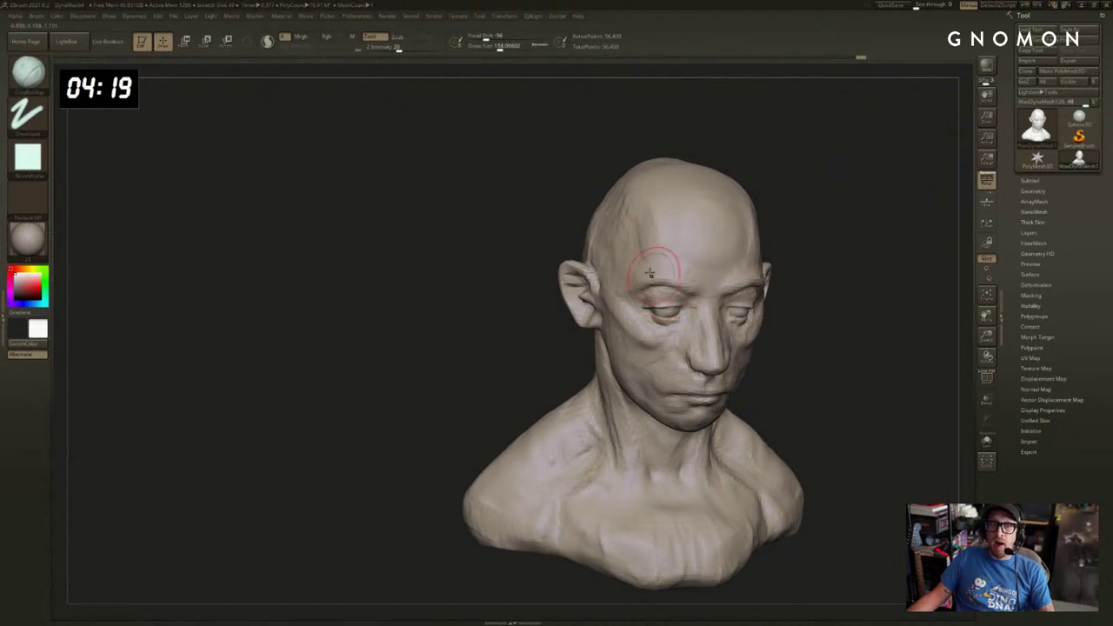
key("b")
key("s")
key("t")
key("b")
key("c")
key("b")
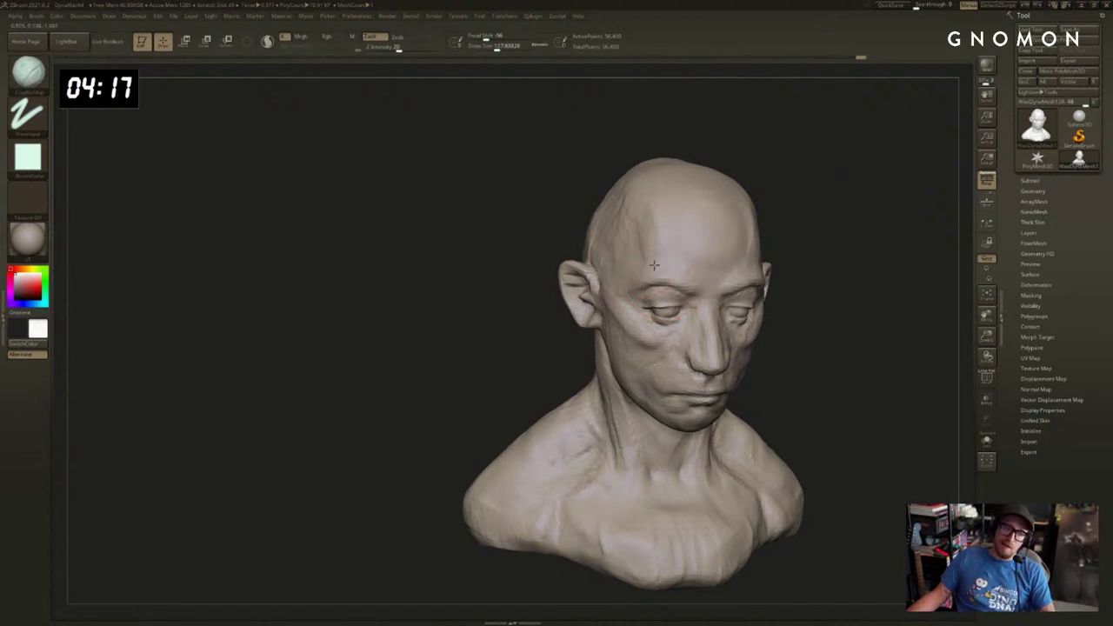
Build up the cheekbone below the outer eye corner with the Standard brush at a draw size of about 128.
key("b")
key("s")
key("t")
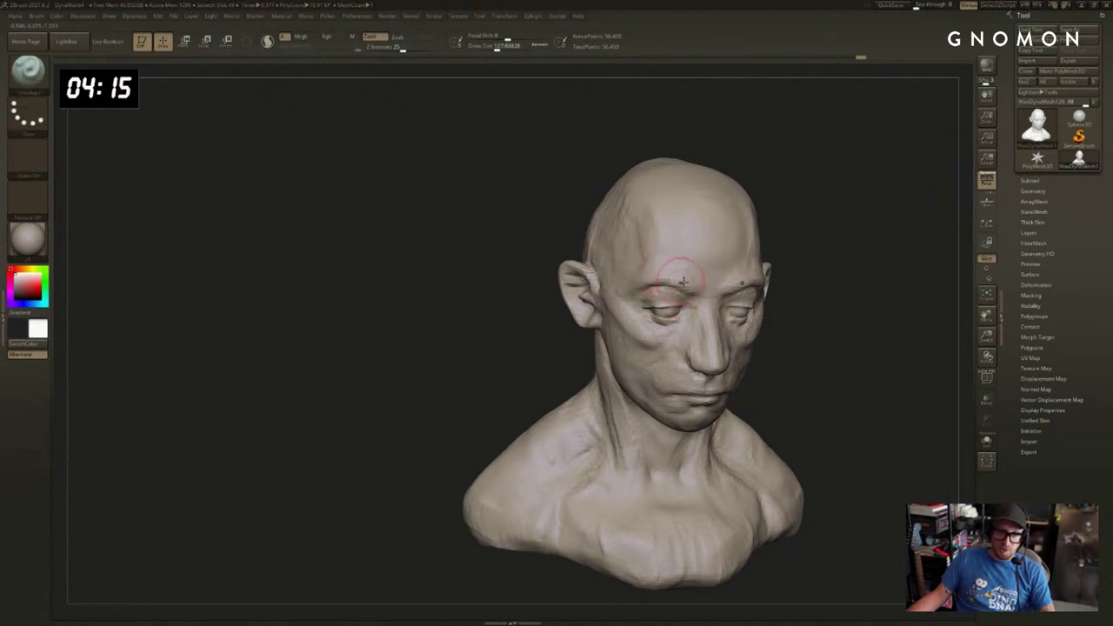
left_click_drag(904, 257, 812, 251)
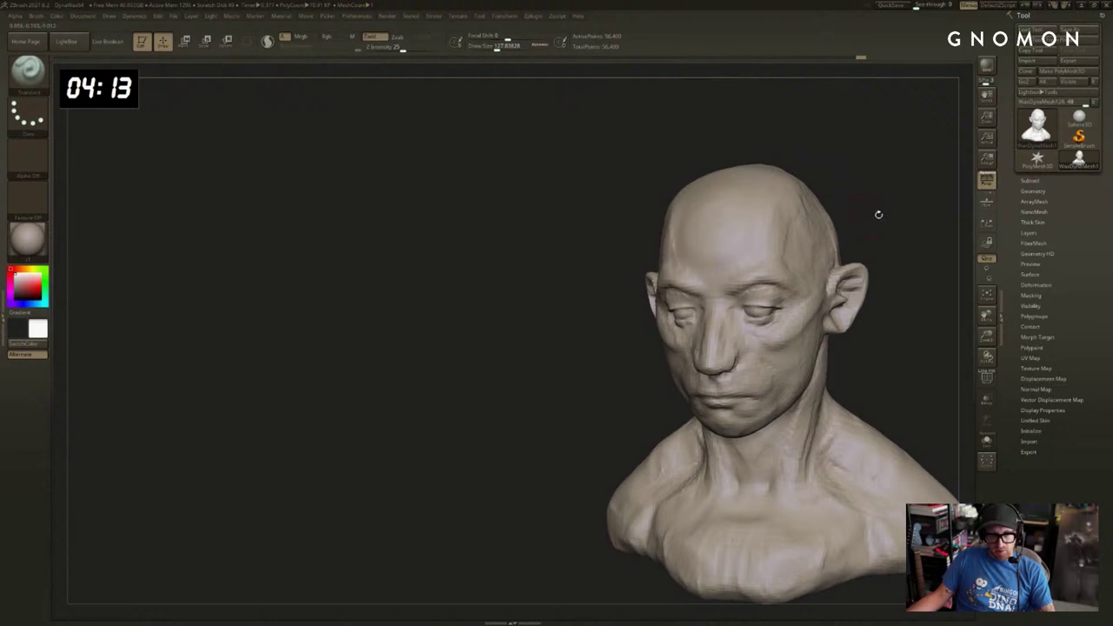
left_click_drag(878, 215, 872, 219)
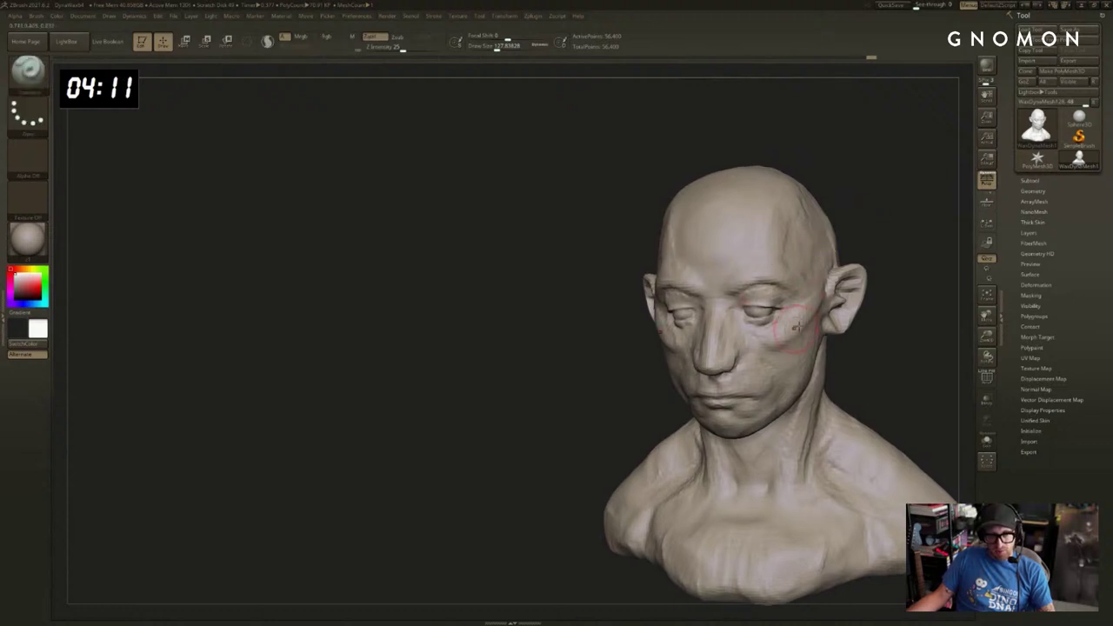
left_click_drag(797, 327, 785, 349)
mouse_move(859, 345)
left_mouse_down()
mouse_move(869, 325)
mouse_move(896, 321)
left_mouse_up()
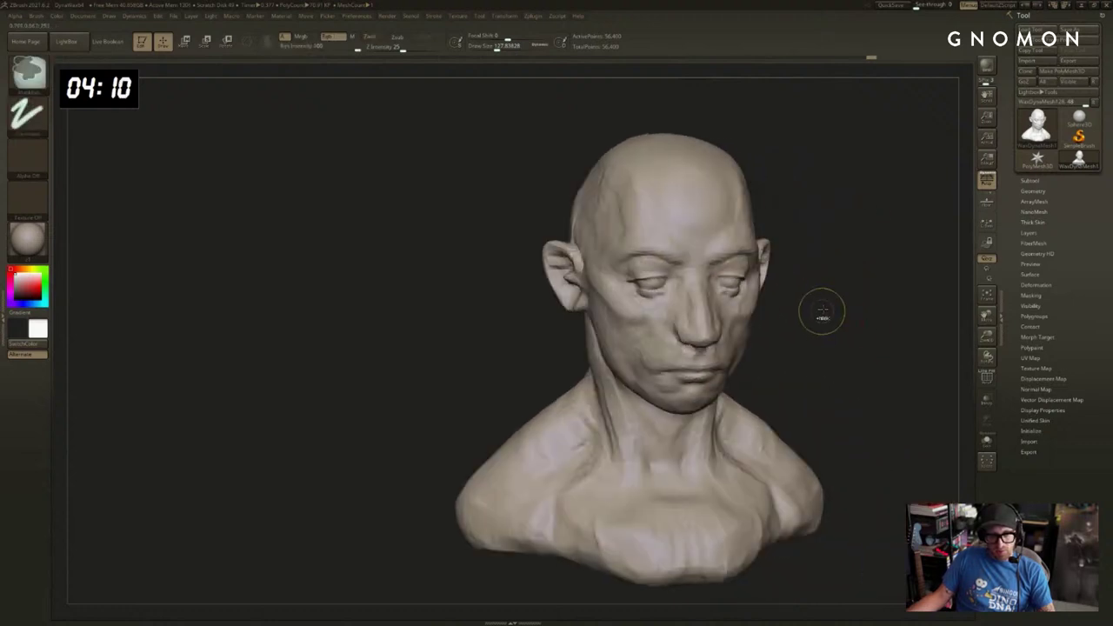
Build up the upper eyelid and the outer area below the brow with a smaller ClayBuildup brush.
left_click_drag(849, 293, 719, 260, "alt")
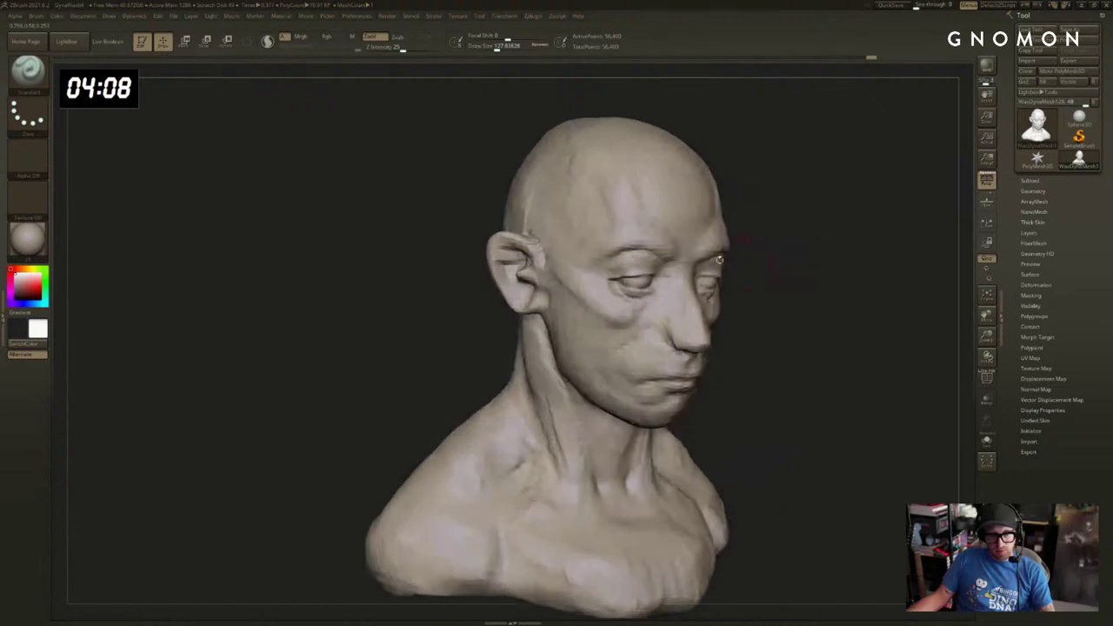
key("b")
key("c")
key("b")
mouse_move(832, 264)
right_mouse_down()
mouse_move(884, 241)
mouse_move(866, 233)
right_mouse_up()
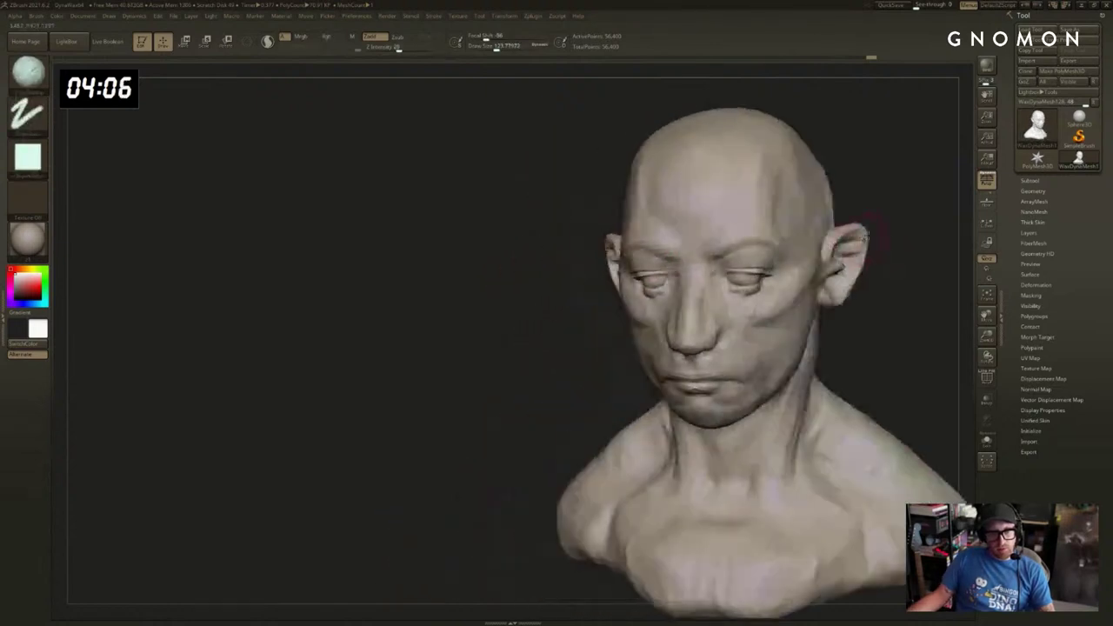
right_click_drag(905, 195, 795, 209)
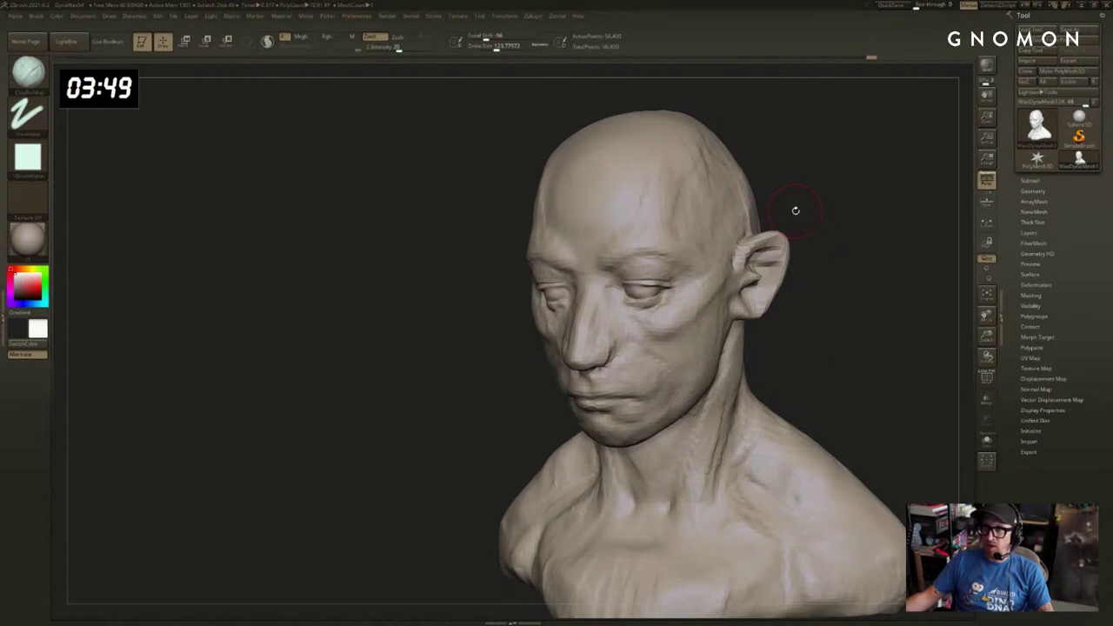
mouse_move(826, 323)
left_mouse_down()
mouse_move(859, 318)
mouse_move(874, 296)
left_mouse_up()
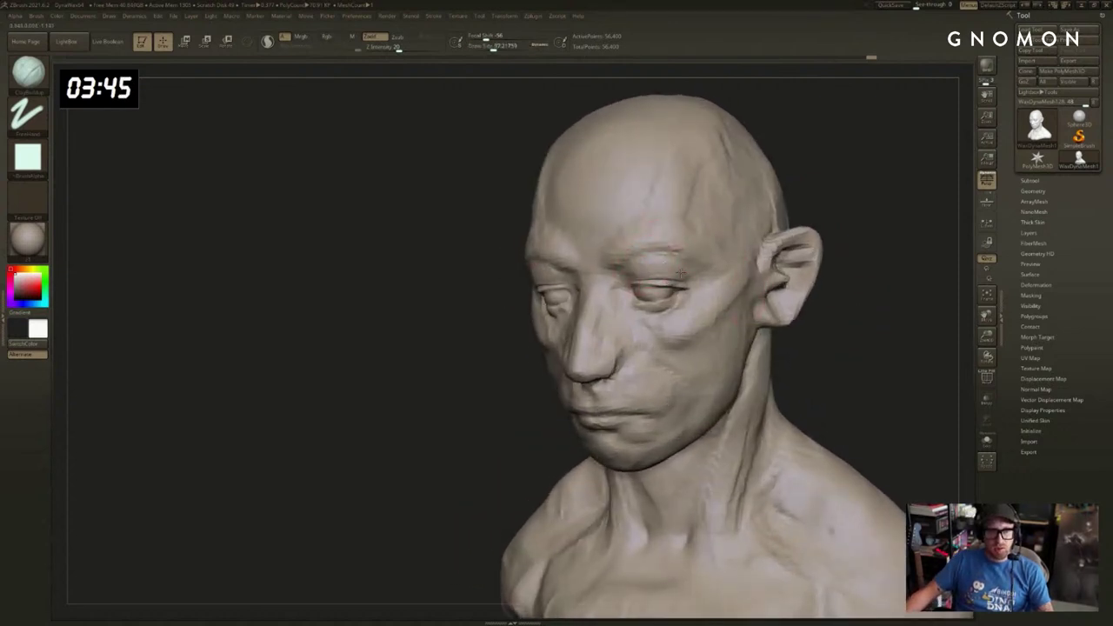
Carve finer creases around the brow and eye area of the bust with the DamStandard brush.
left_click_drag(874, 207, 790, 211)
key("b")
key("d")
key("s")
key("s")
left_click_drag(539, 258, 500, 252)
left_click_drag(904, 205, 804, 199)
key("shift")
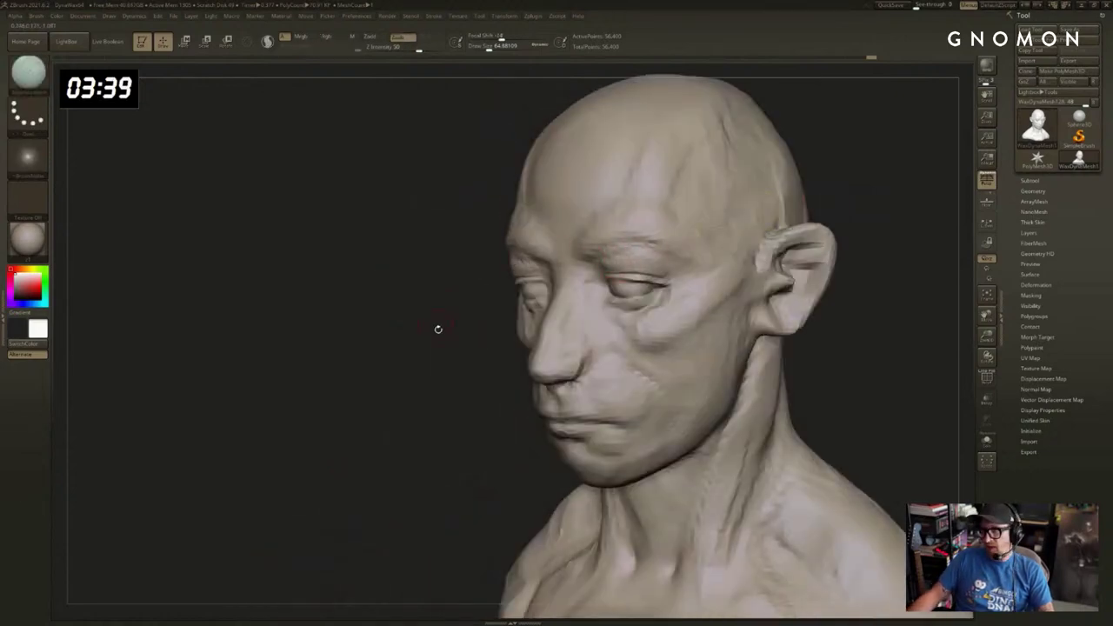
left_click_drag(437, 328, 414, 303, "shift")
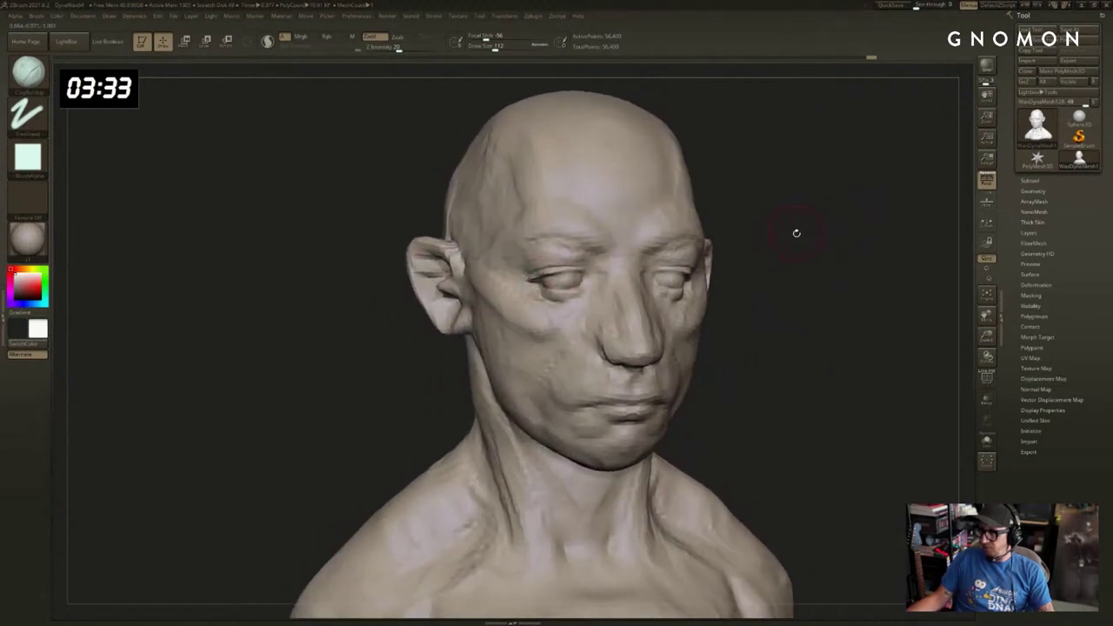
Build up the brow ridge above the eyes with small ClayBuildup strokes, undoing the stroke that is not wanted.
left_click_drag(790, 239, 812, 246)
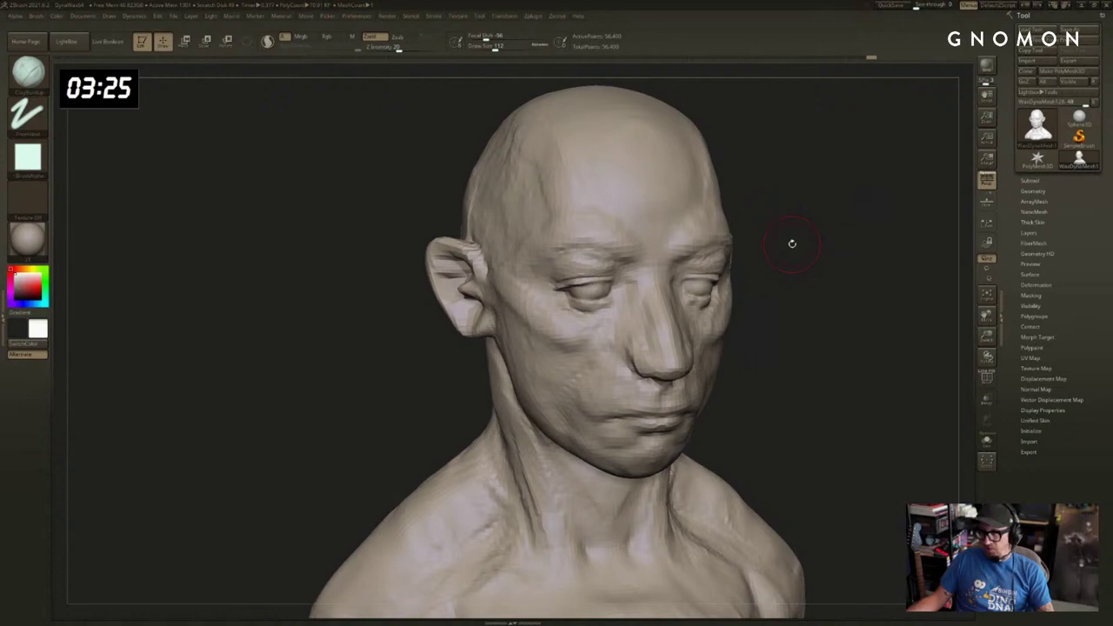
mouse_move(792, 245)
left_mouse_down()
mouse_move(827, 236)
mouse_move(824, 246)
left_mouse_up()
key("s")
left_click_drag(592, 249, 601, 250)
mouse_move(611, 253)
left_mouse_down()
mouse_move(556, 247)
mouse_move(613, 254)
mouse_move(568, 228)
mouse_move(638, 251)
mouse_move(626, 264)
left_mouse_up()
key("ctrl+z")
key("[")
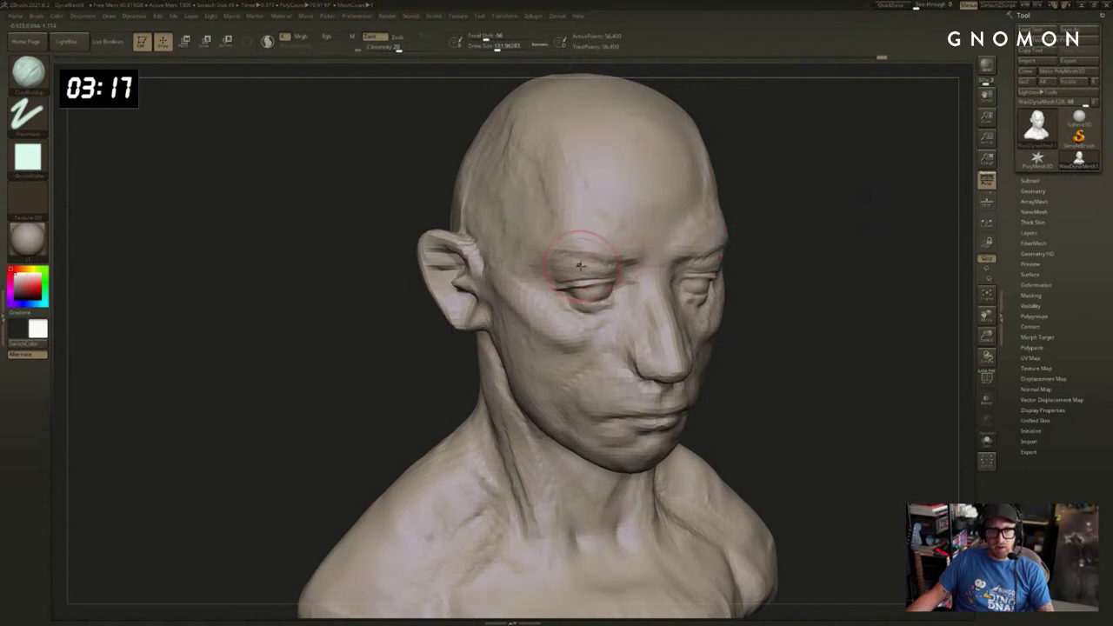
key("[")
left_click_drag(869, 239, 875, 250)
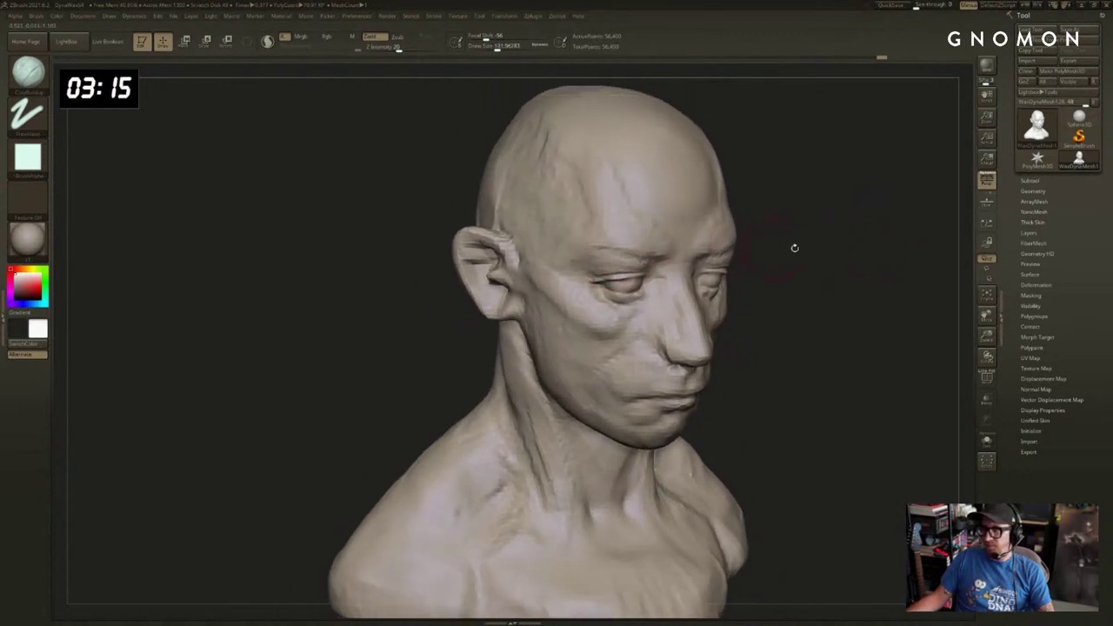
Soften and shape the outer brow above the eye with a larger Standard brush.
key("s")
key("s")
key("b")
key("s")
key("t")
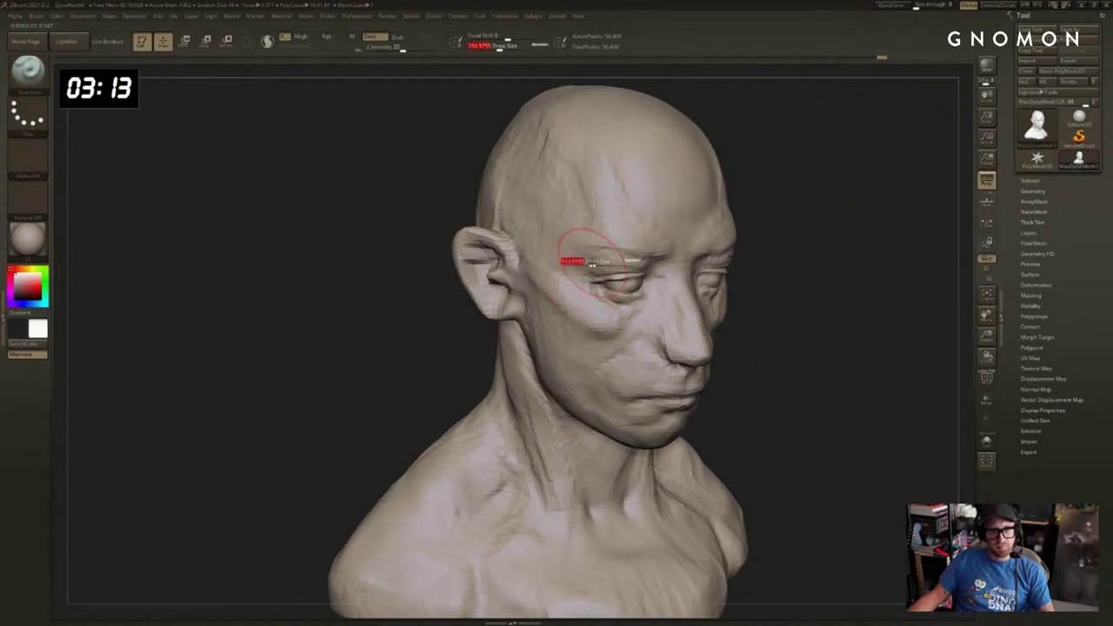
mouse_move(592, 264)
left_mouse_down()
mouse_move(591, 300)
mouse_move(571, 257)
left_mouse_up()
mouse_move(827, 241)
left_mouse_down()
mouse_move(800, 236)
mouse_move(875, 213)
mouse_move(821, 208)
left_mouse_up()
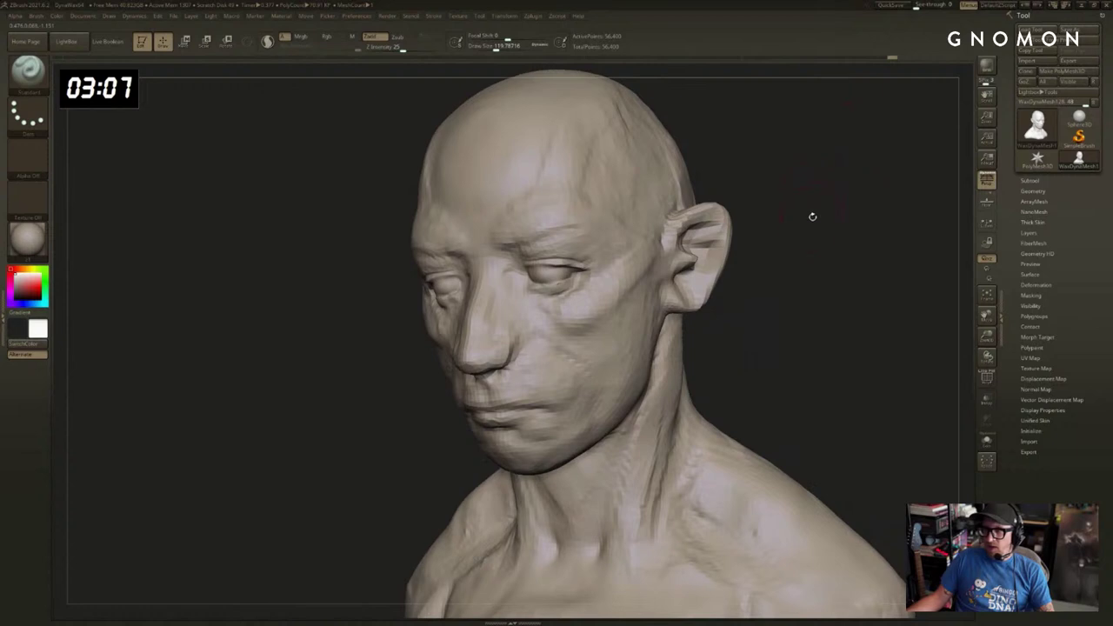
right_click(108, 92)
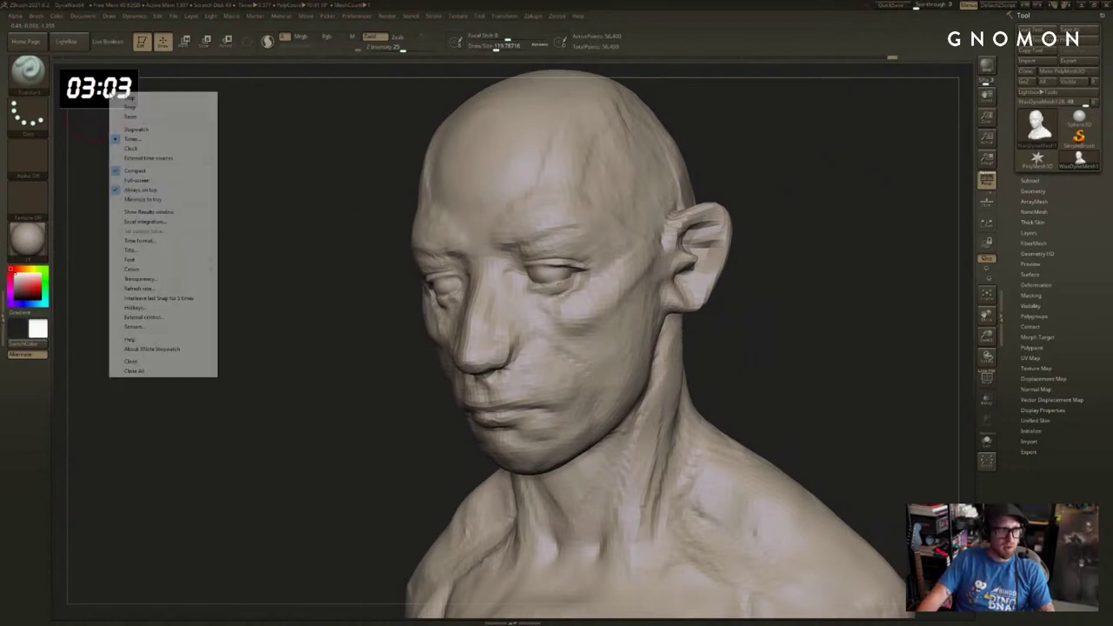
left_click(298, 125)
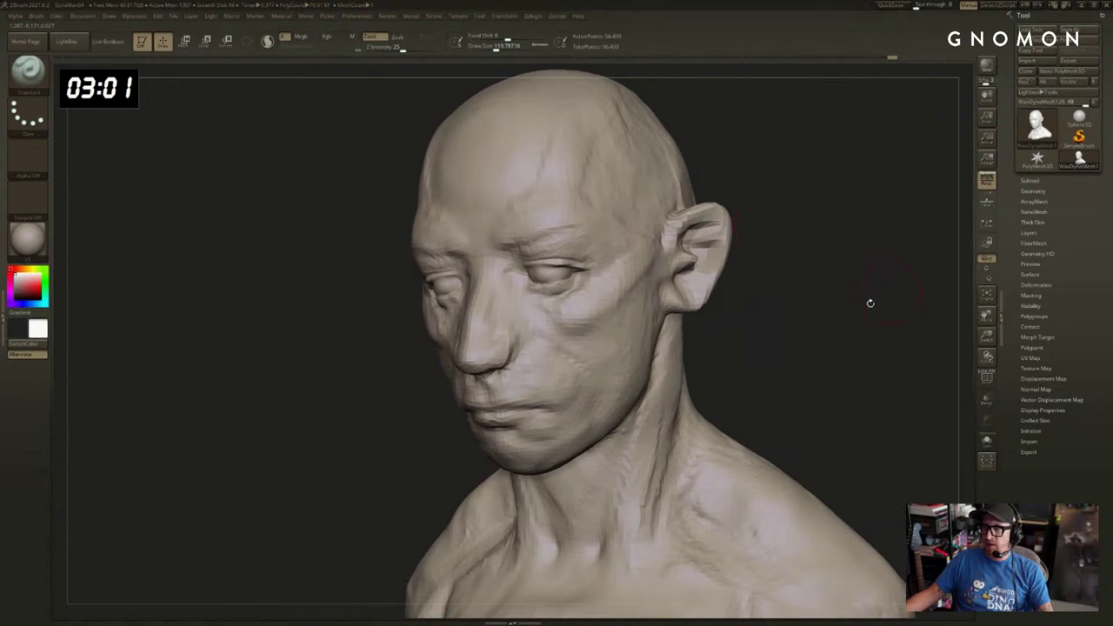
left_click_drag(871, 304, 833, 309, "shift")
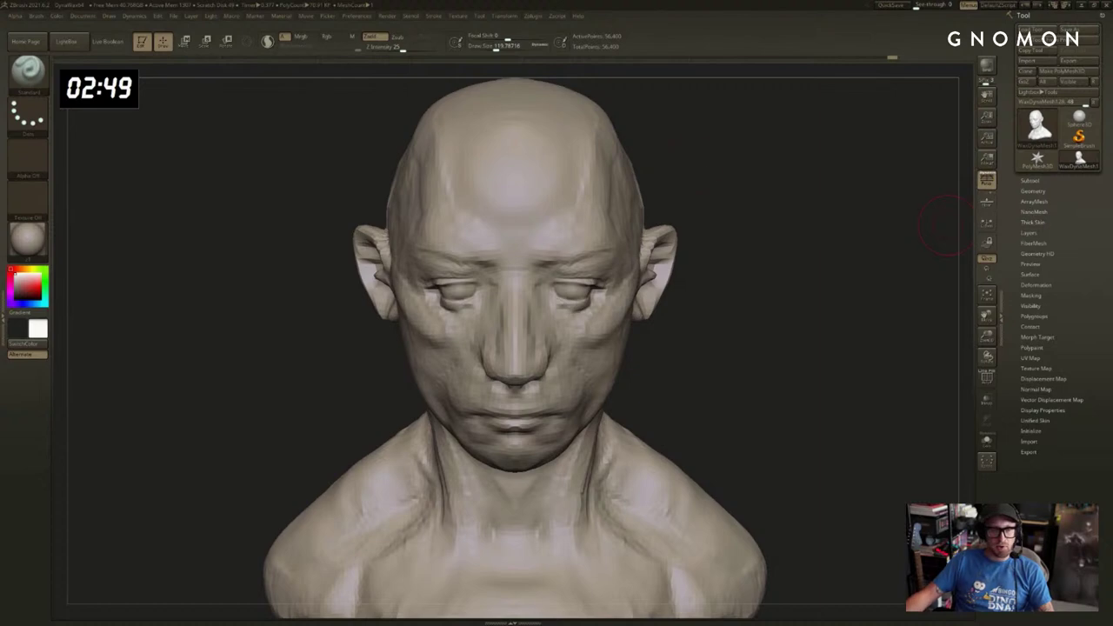
mouse_move(778, 249)
left_mouse_down()
mouse_move(783, 213)
mouse_move(802, 214)
mouse_move(760, 207)
left_mouse_up()
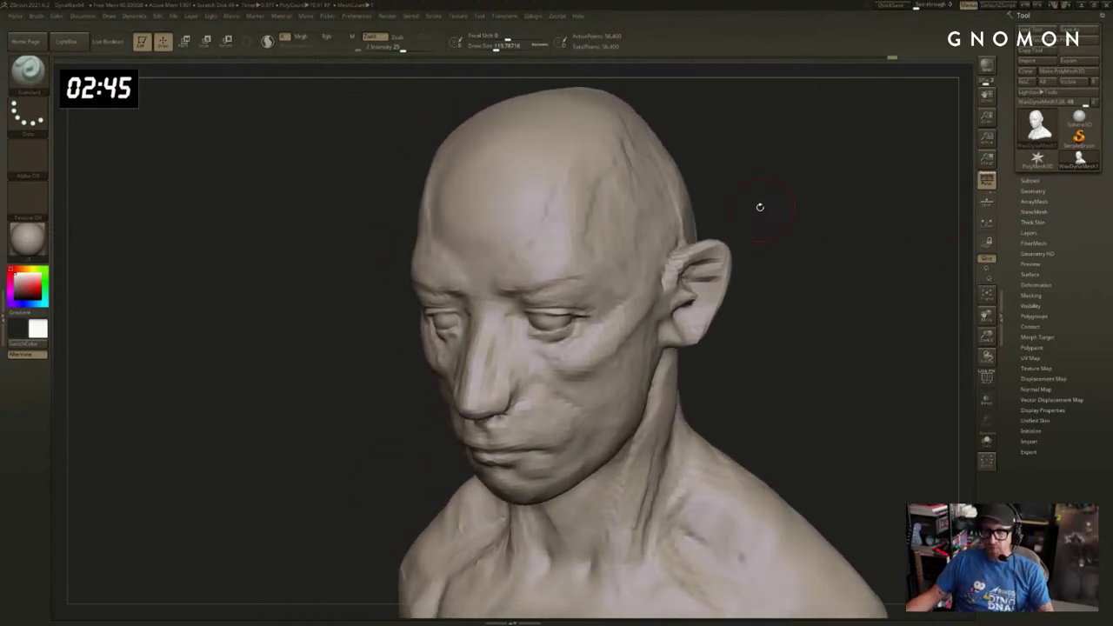
Sculpt the forehead and temple planes with a slightly smaller Standard brush.
key("s")
left_click(755, 191)
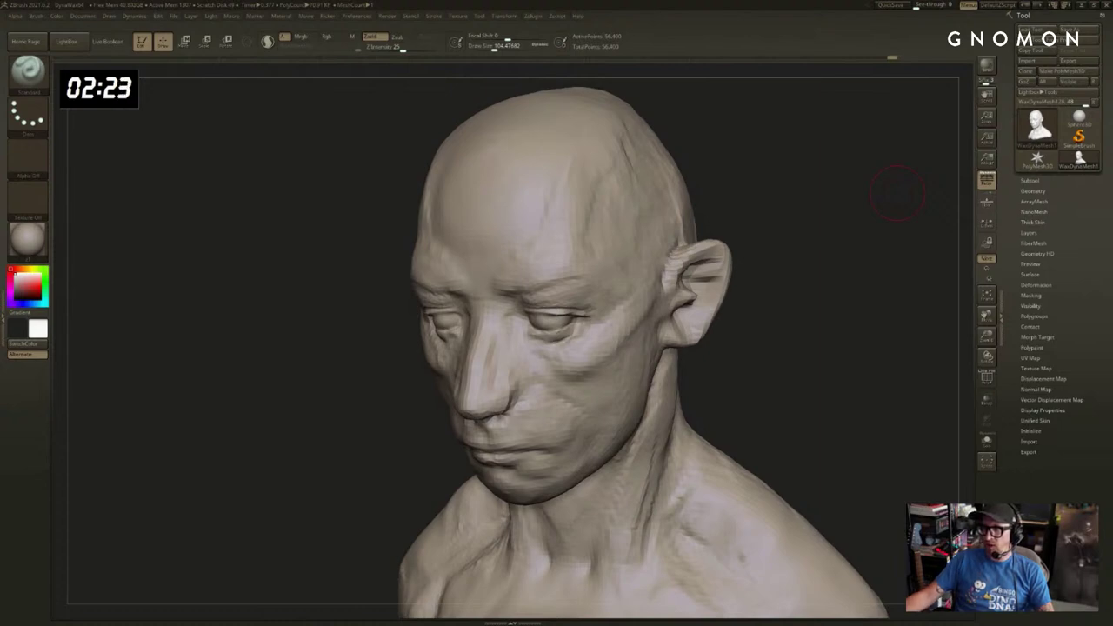
left_click_drag(797, 203, 542, 251)
left_click_drag(551, 179, 540, 253)
mouse_move(736, 146)
left_mouse_down()
mouse_move(778, 134)
mouse_move(666, 173)
left_mouse_up()
Reshape the outline of the cranium with the SnakeHook brush at a draw size of about 378.
key("b")
key("m")
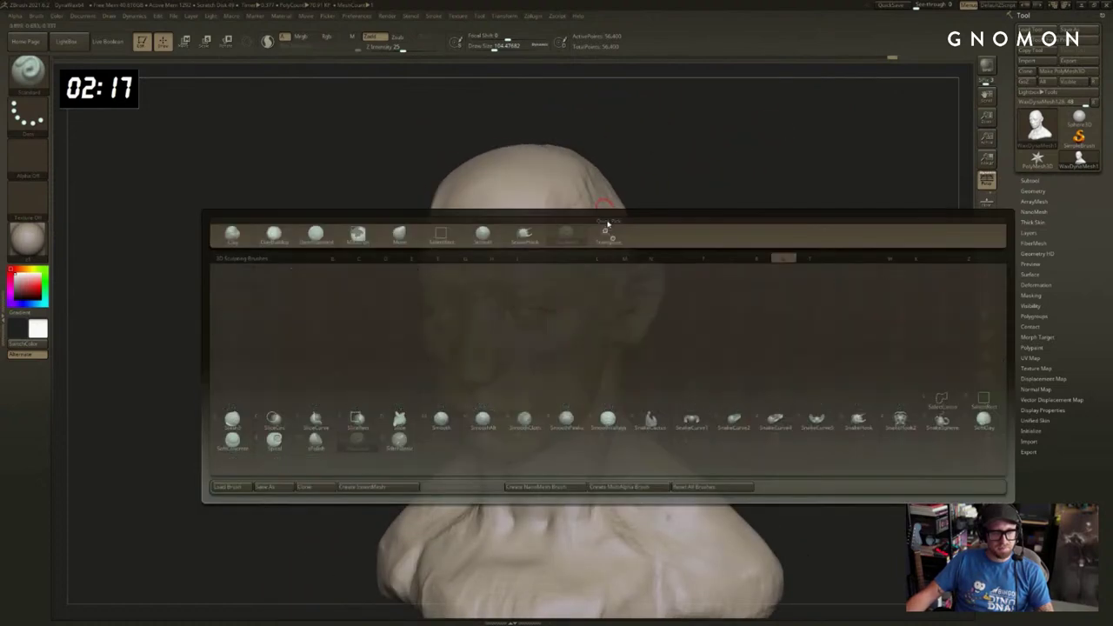
key("t")
key("s")
mouse_move(607, 219)
left_mouse_down()
mouse_move(629, 221)
mouse_move(611, 174)
mouse_move(749, 152)
left_mouse_up()
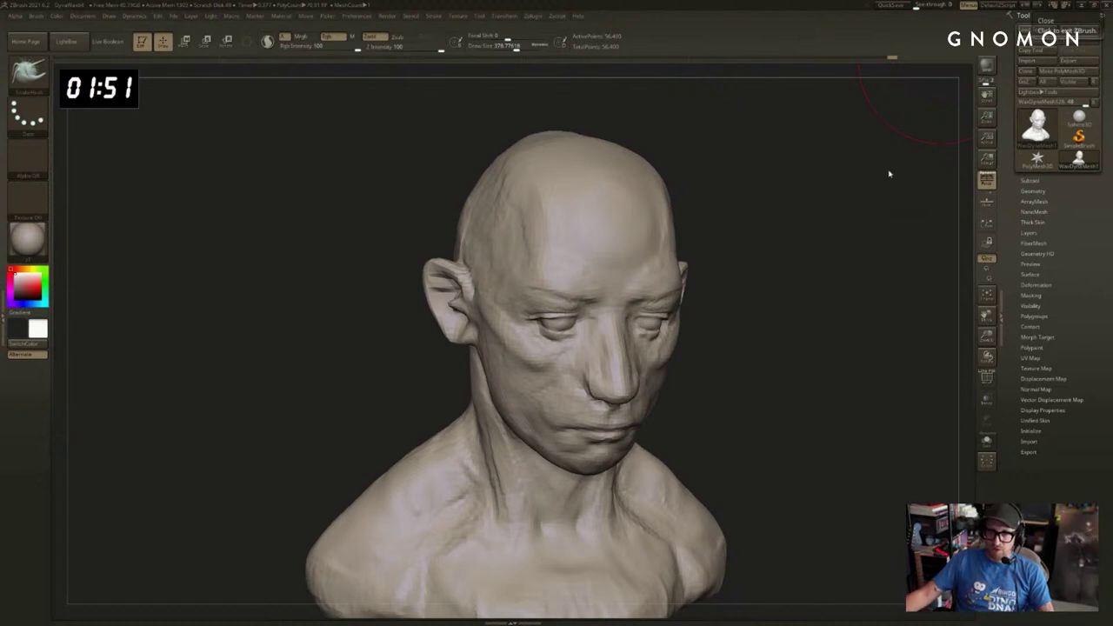
Build up the broad volume of the forehead with a large ClayBuildup brush.
left_click_drag(758, 271, 733, 261)
key("b")
key("c")
key("b")
key("s")
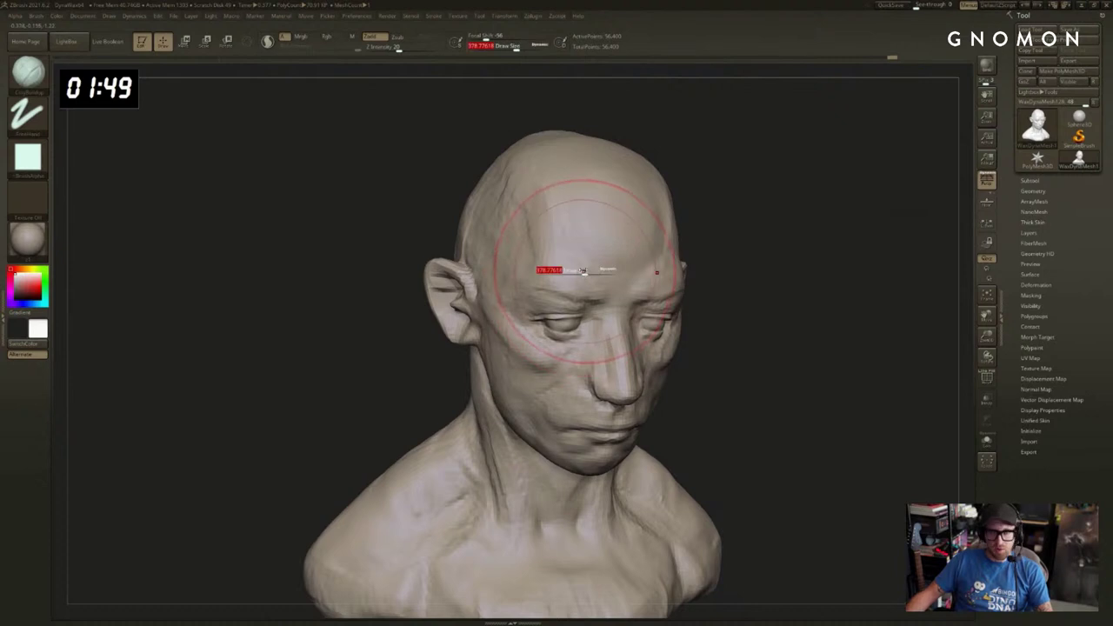
left_click_drag(591, 271, 585, 270)
key("s")
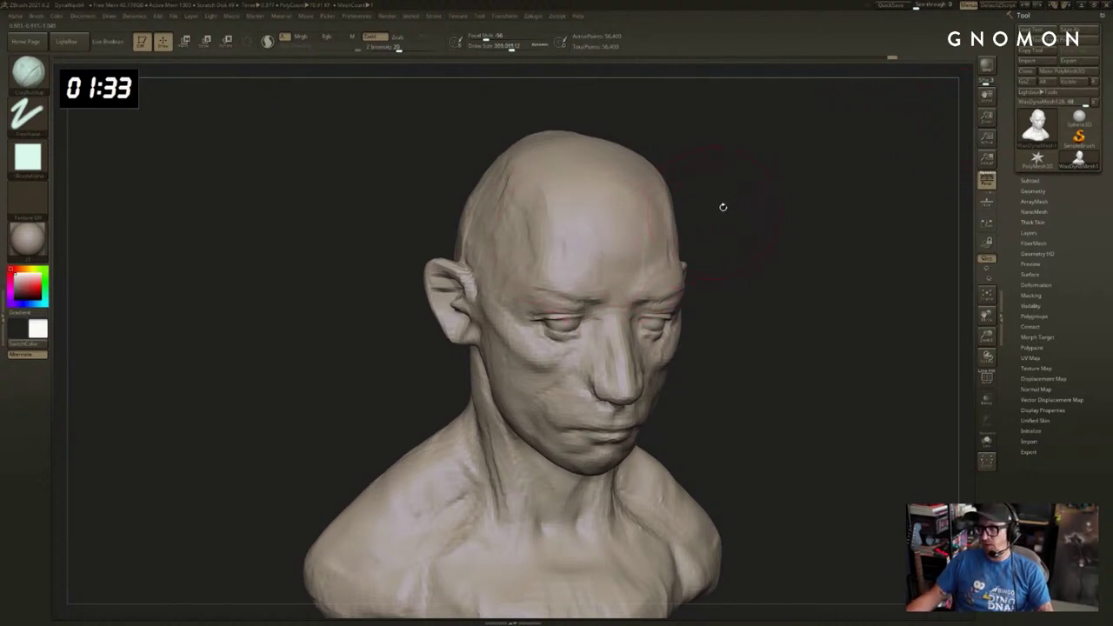
Refine the forehead planes from both sides using the Standard brush and a smaller ClayBuildup brush.
mouse_move(722, 206)
left_mouse_down()
mouse_move(705, 208)
mouse_move(787, 194)
mouse_move(712, 221)
left_mouse_up()
key("b")
key("s")
key("t")
right_click_drag(711, 221, 633, 232, "alt")
key("b")
key("c")
key("b")
mouse_move(586, 276)
left_mouse_down()
mouse_move(564, 271)
mouse_move(533, 288)
mouse_move(526, 274)
left_mouse_up()
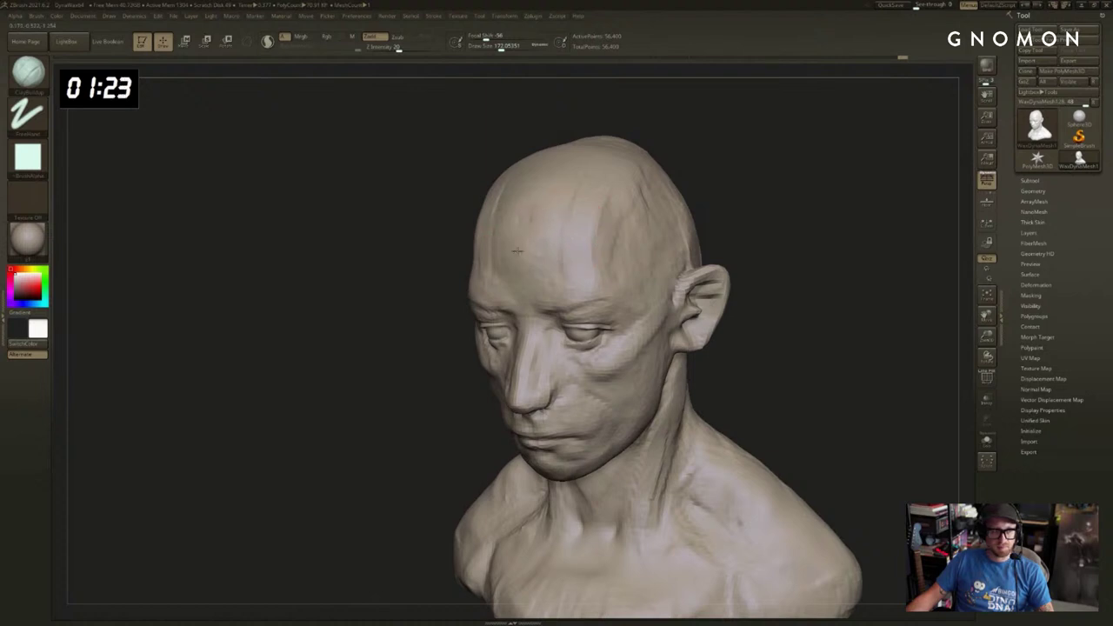
Build up and smooth the collarbones at the base of the neck with ClayBuildup at a draw size of about 149.
mouse_move(770, 186)
left_mouse_down()
mouse_move(736, 236)
mouse_move(661, 278)
left_mouse_up()
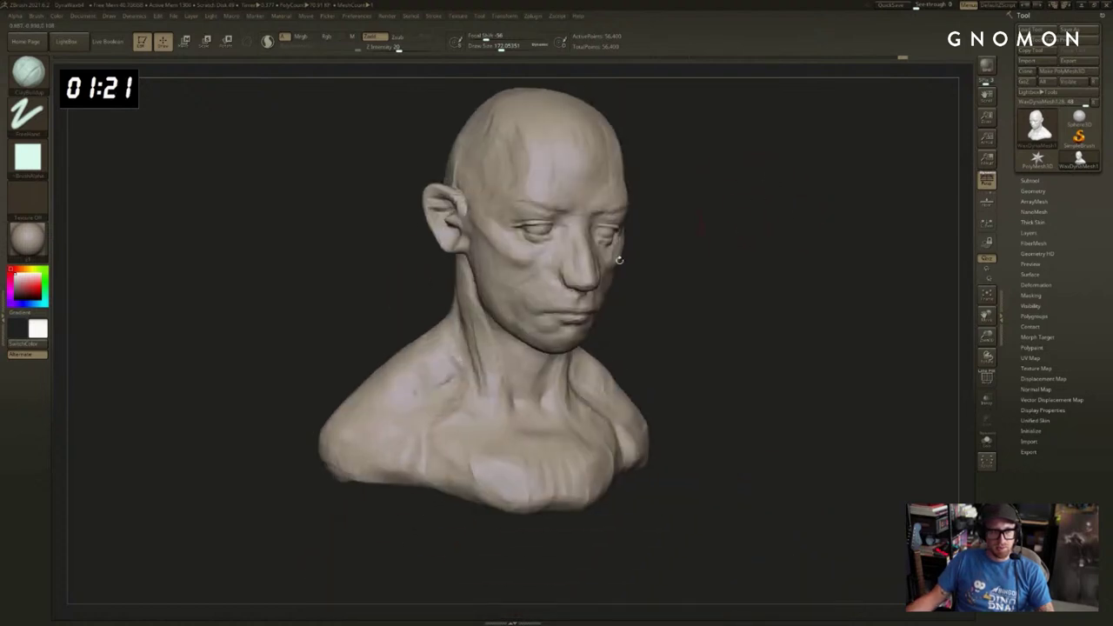
mouse_move(483, 365)
left_mouse_down()
mouse_move(513, 390)
mouse_move(487, 406)
mouse_move(567, 440)
left_mouse_up()
key("[")
key("s")
left_click_drag(715, 379, 682, 384, "shift")
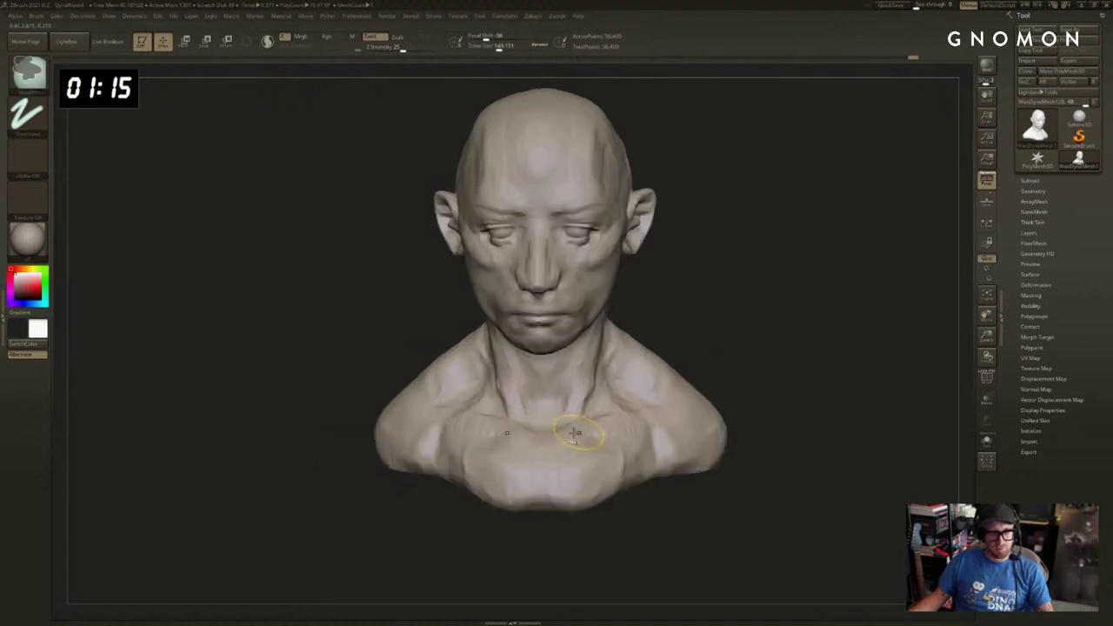
mouse_move(572, 432)
left_mouse_down()
mouse_move(601, 419)
mouse_move(564, 437)
left_mouse_up()
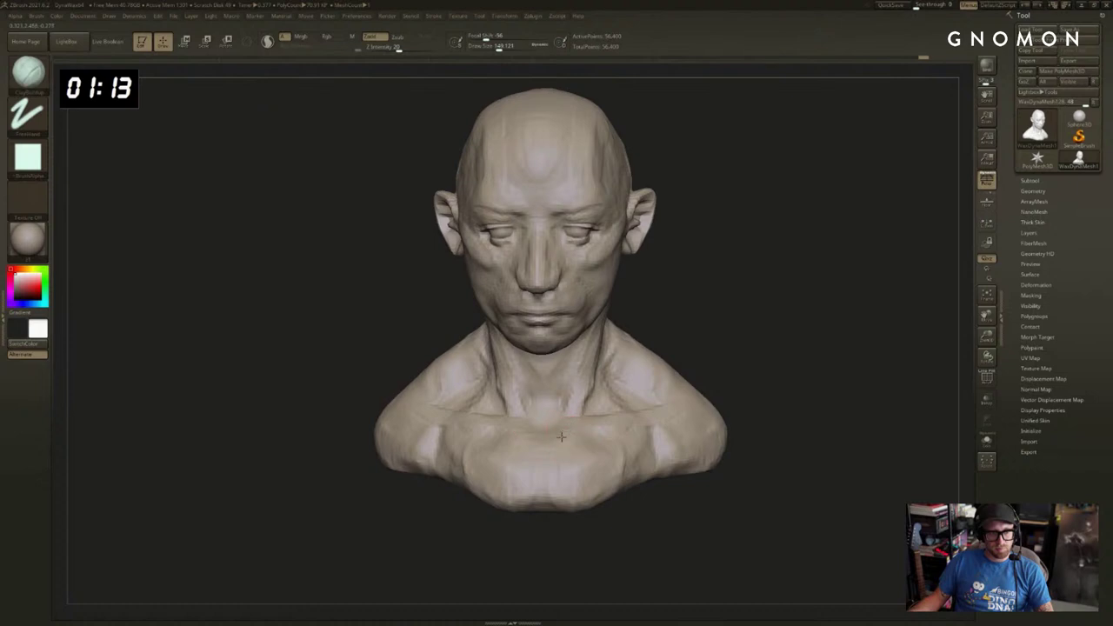
Build up the upper chest muscles and sternum area with a larger ClayBuildup brush.
left_click_drag(776, 332, 766, 414)
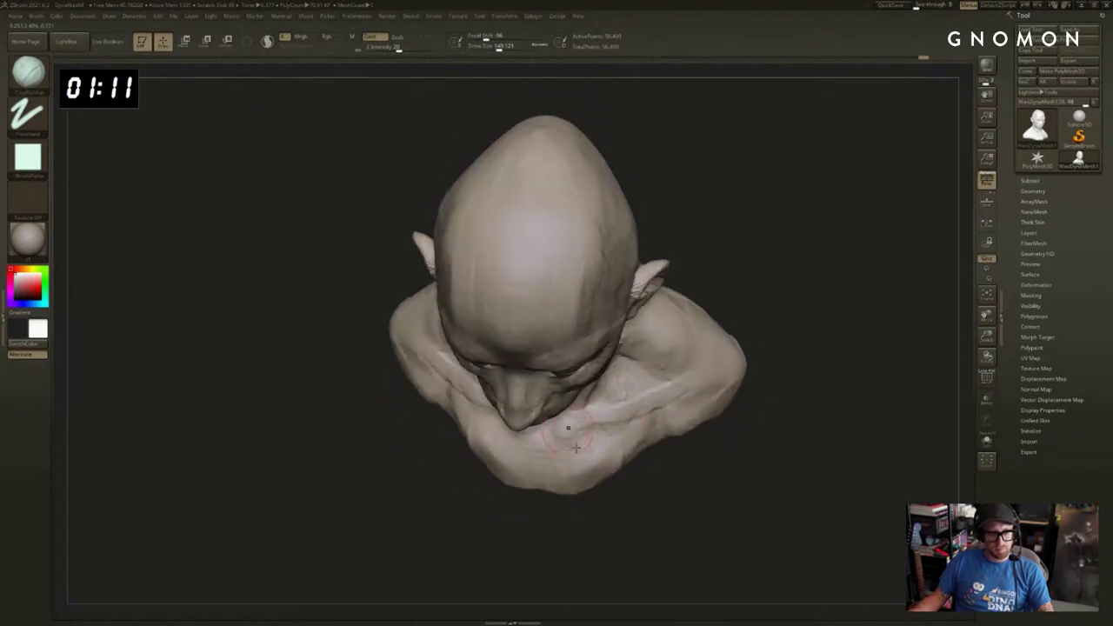
mouse_move(575, 448)
left_mouse_down()
mouse_move(565, 441)
mouse_move(807, 430)
mouse_move(794, 425)
mouse_move(844, 382)
mouse_move(840, 399)
left_mouse_up()
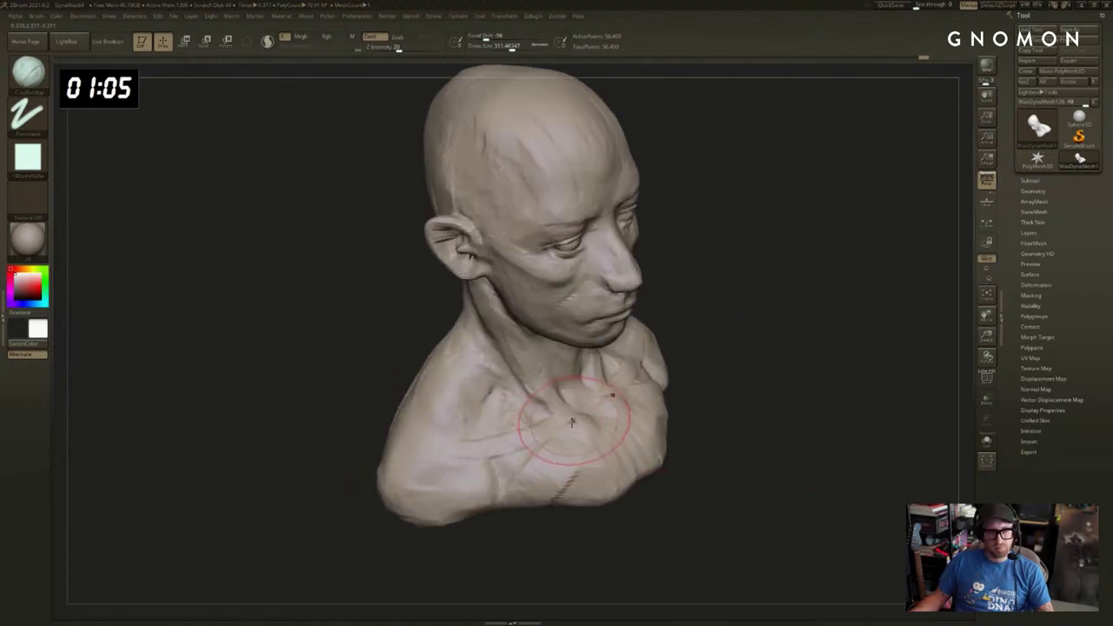
mouse_move(546, 441)
left_mouse_down()
mouse_move(557, 459)
mouse_move(612, 449)
mouse_move(562, 450)
mouse_move(582, 480)
mouse_move(600, 471)
mouse_move(579, 479)
mouse_move(595, 466)
mouse_move(572, 438)
left_mouse_up()
key("s")
right_click_drag(539, 483, 545, 494)
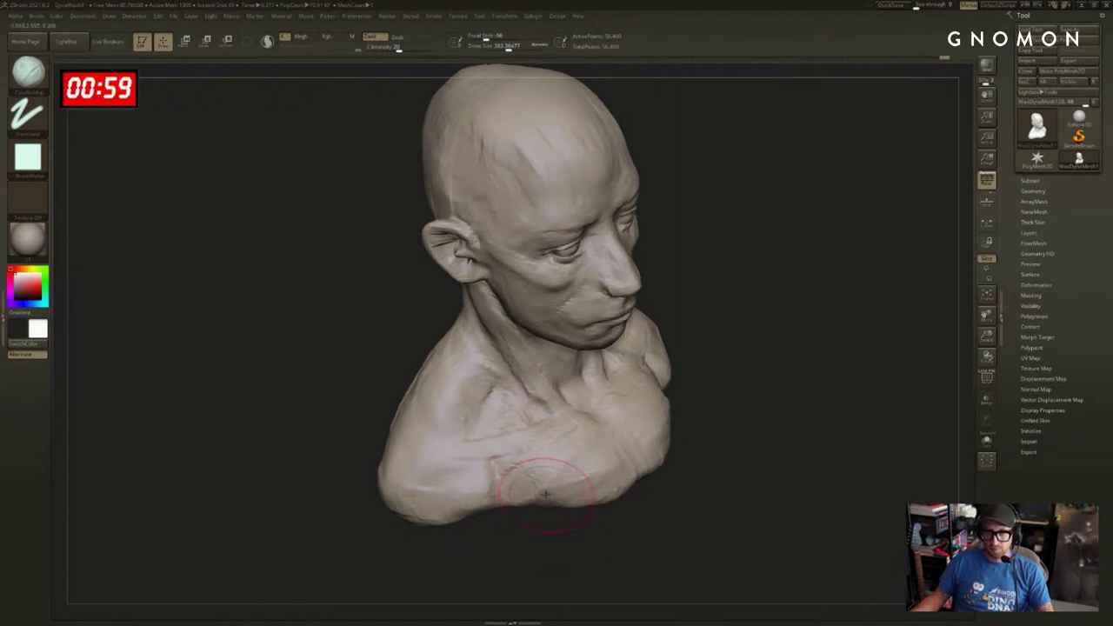
Add volume to the lower chest edge and the rounded deltoids with ClayBuildup, undoing one unwanted shoulder stroke.
mouse_move(541, 526)
left_mouse_down()
mouse_move(546, 536)
mouse_move(529, 547)
mouse_move(500, 513)
left_mouse_up()
mouse_move(476, 418)
left_mouse_down()
mouse_move(426, 426)
mouse_move(452, 424)
left_mouse_up()
key("s")
mouse_move(439, 435)
left_mouse_down()
mouse_move(412, 417)
mouse_move(407, 432)
mouse_move(430, 434)
mouse_move(376, 430)
mouse_move(361, 418)
left_mouse_up()
key("ctrl+z")
left_click_drag(287, 417, 388, 415)
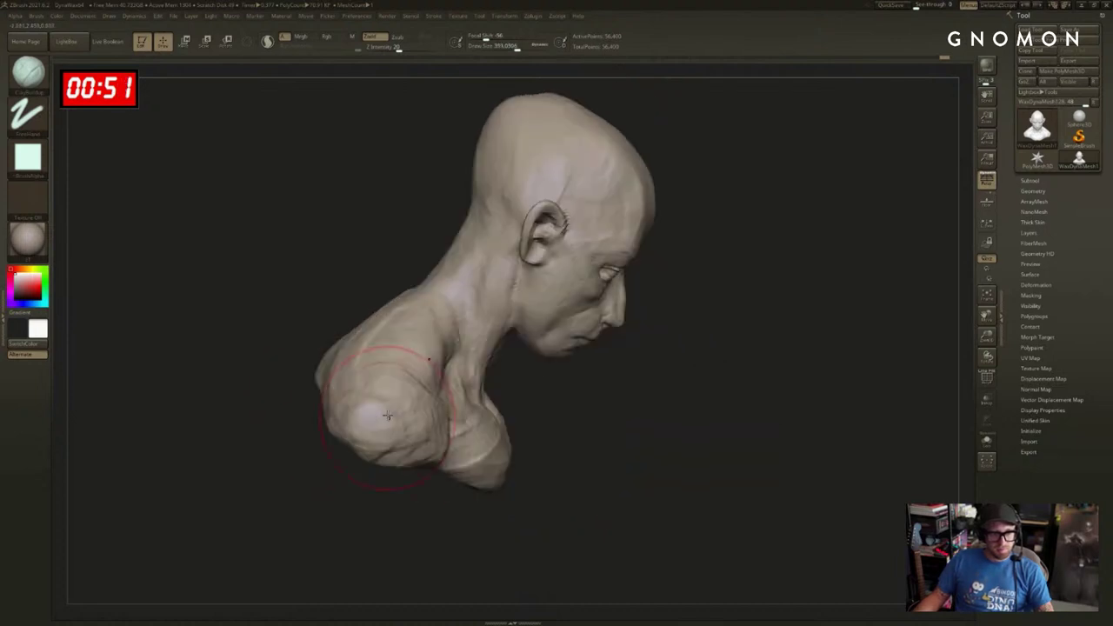
left_click_drag(461, 434, 340, 424)
left_click_drag(830, 387, 805, 396)
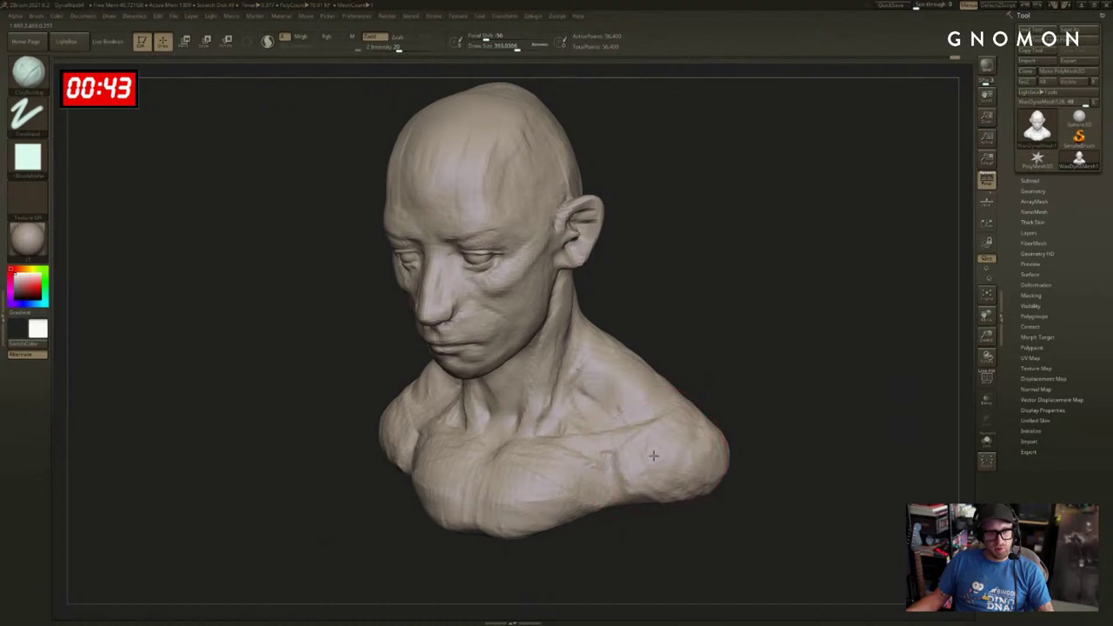
Fill out and smooth the outer ends of both shoulders with a large ClayBuildup brush.
mouse_move(763, 416)
left_mouse_down()
mouse_move(719, 440)
mouse_move(752, 415)
left_mouse_up()
key("s")
left_click_drag(678, 452, 723, 466)
mouse_move(769, 418)
left_mouse_down()
mouse_move(802, 400)
mouse_move(780, 407)
left_mouse_up()
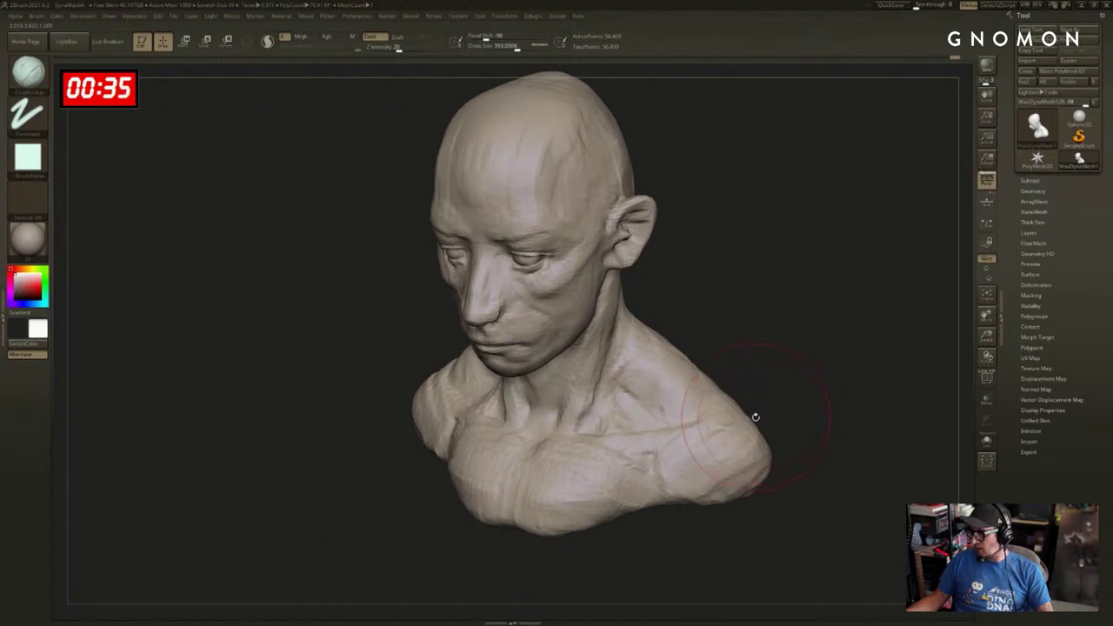
left_click_drag(792, 409, 843, 388)
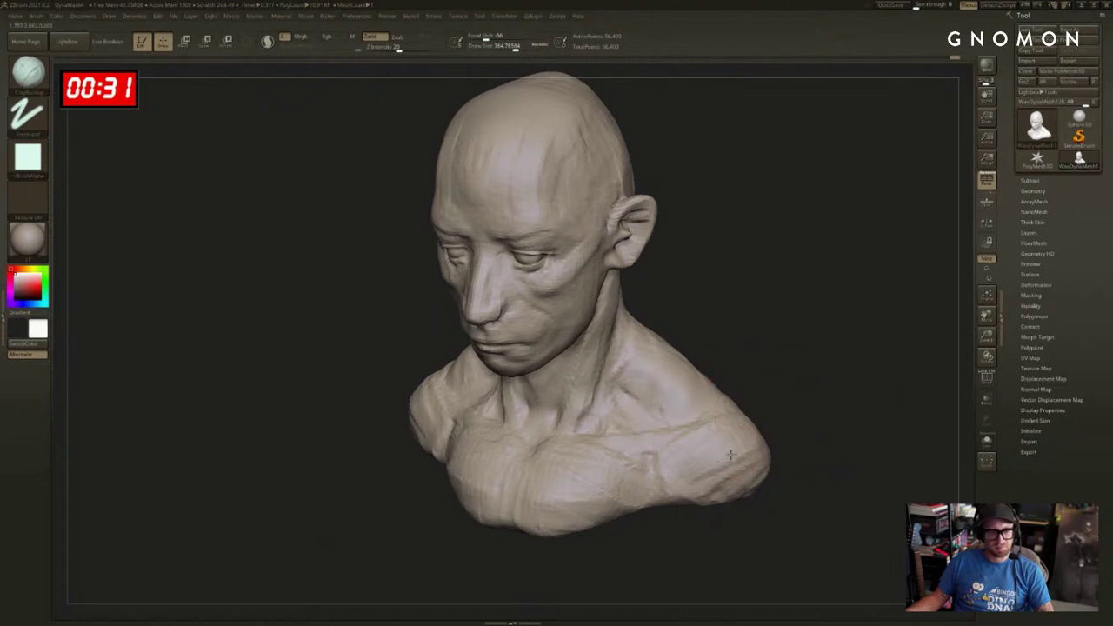
left_click_drag(813, 399, 800, 400, "shift")
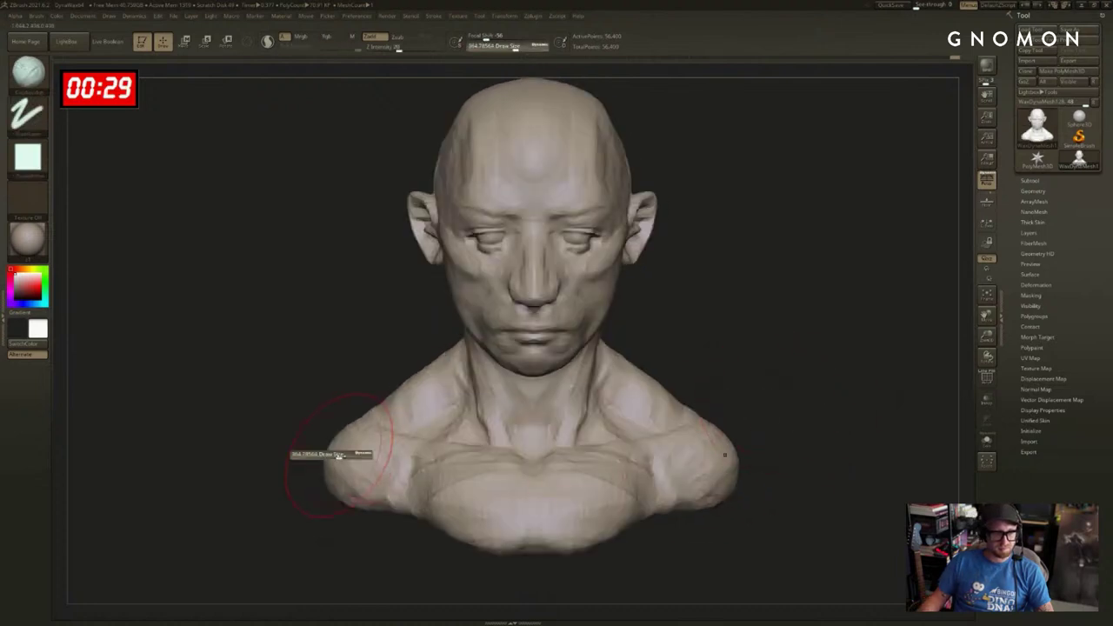
mouse_move(336, 455)
left_mouse_down("shift")
mouse_move(353, 459)
mouse_move(333, 446)
left_mouse_up("shift")
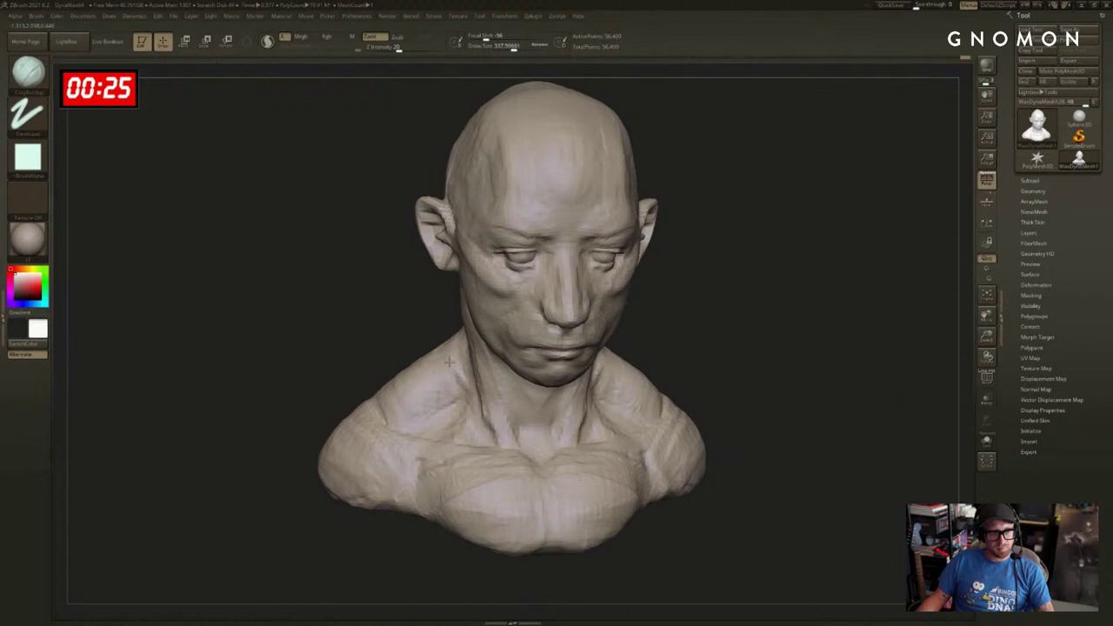
Define the trapezius slope between neck and shoulder with the DamStandard and ClayBuildup brushes.
left_click_drag(777, 304, 608, 348)
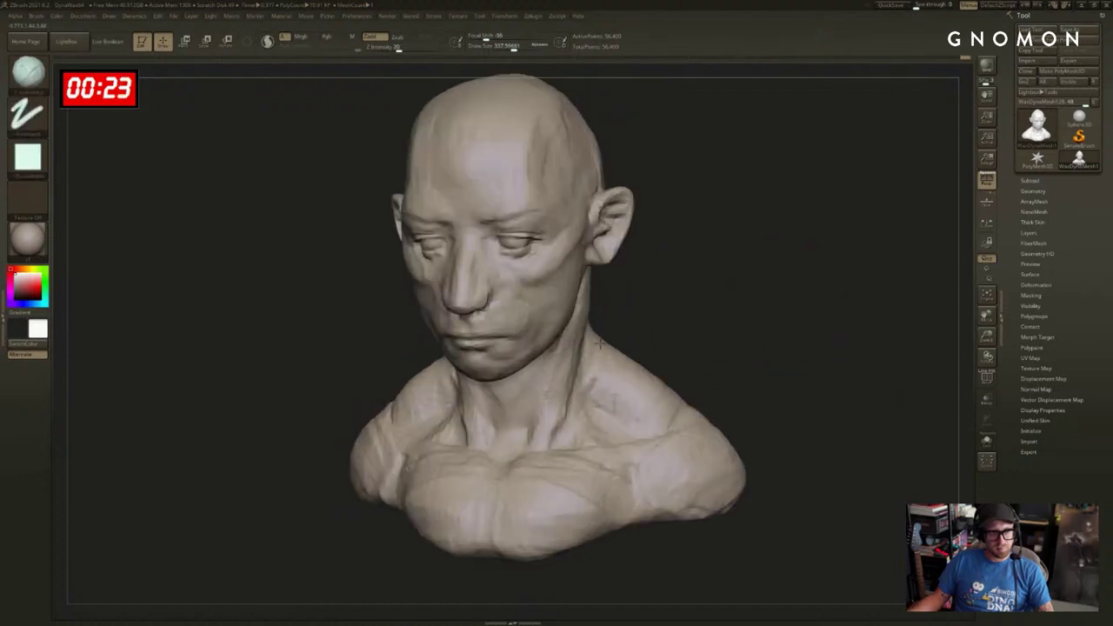
left_click_drag(683, 311, 708, 333, "shift")
left_click_drag(796, 305, 706, 337)
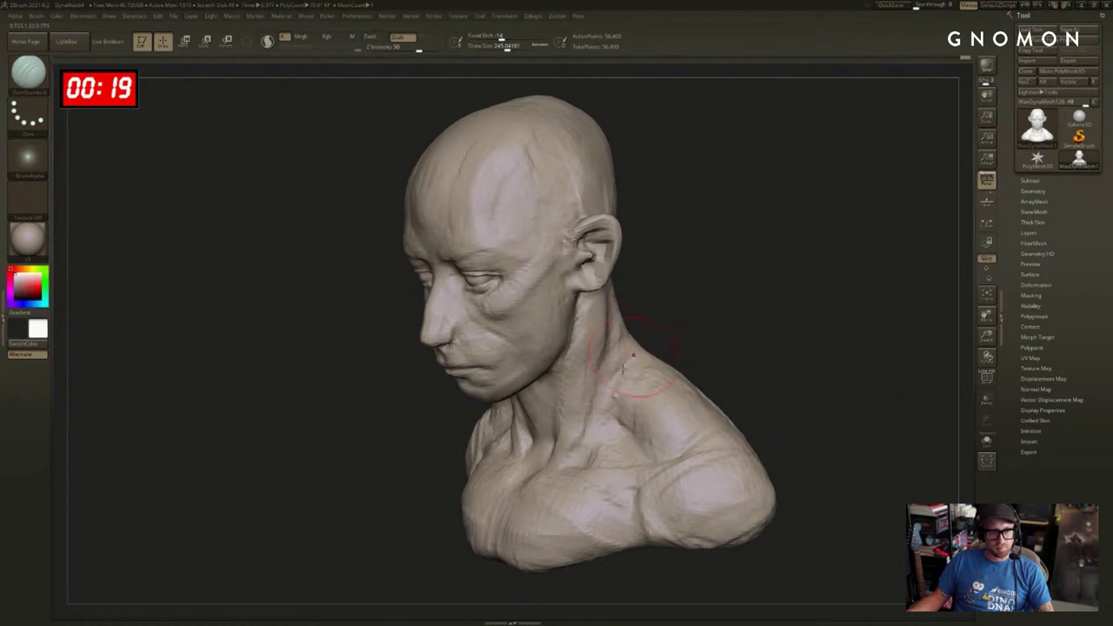
key("b")
key("c")
key("b")
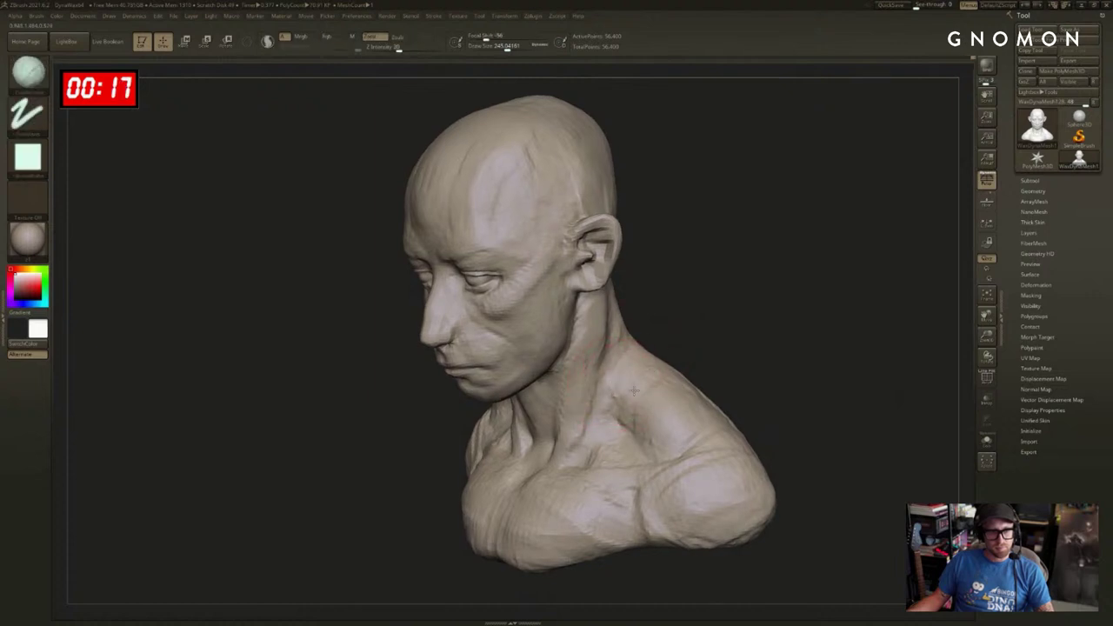
left_click_drag(698, 340, 652, 366)
Build up the trapezius above the collarbone from the opposite side with a resized ClayBuildup brush.
left_click_drag(774, 396, 917, 381)
key("s")
left_click_drag(451, 412, 457, 412)
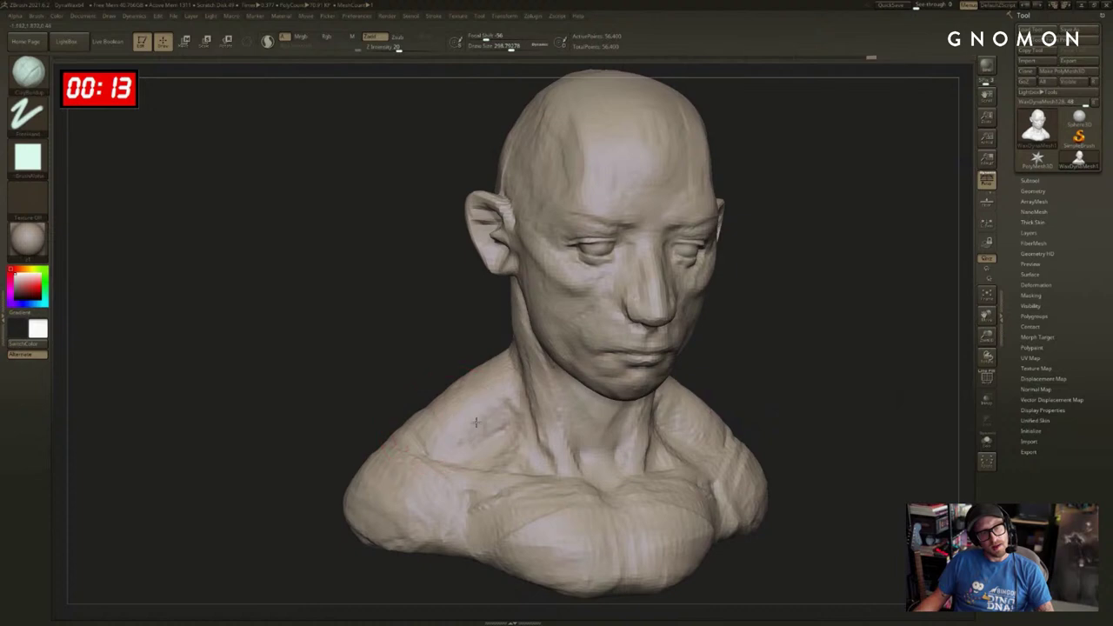
right_click_drag(487, 424, 527, 360)
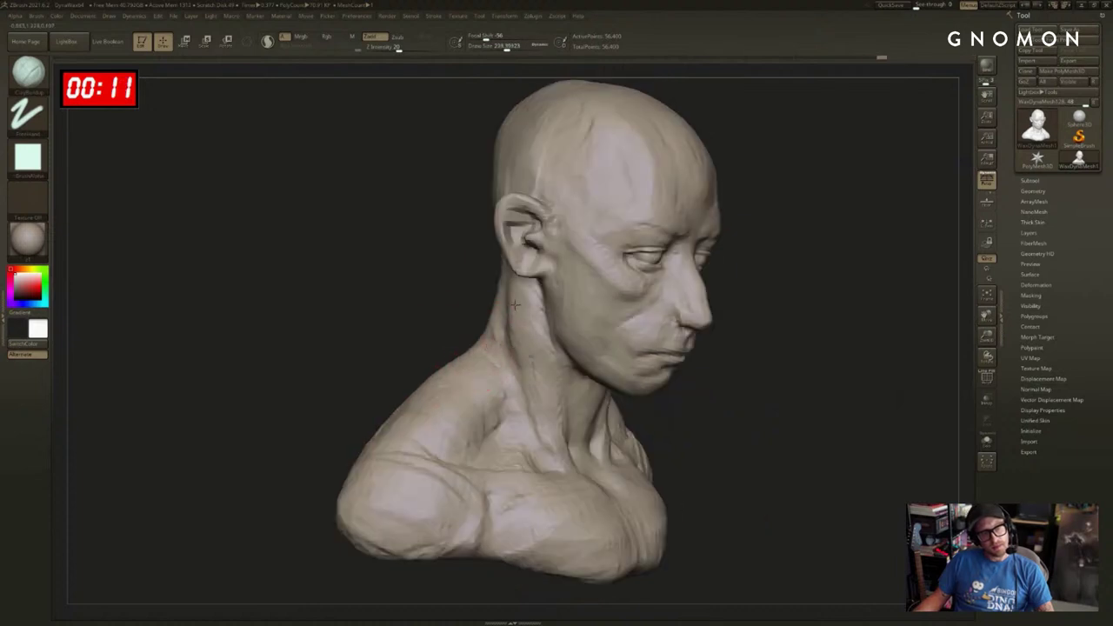
Build up the neck muscle running down from behind the ear with ClayBuildup, redoing the first stroke.
left_click_drag(515, 304, 522, 372)
key("ctrl+z")
left_click_drag(511, 296, 522, 387)
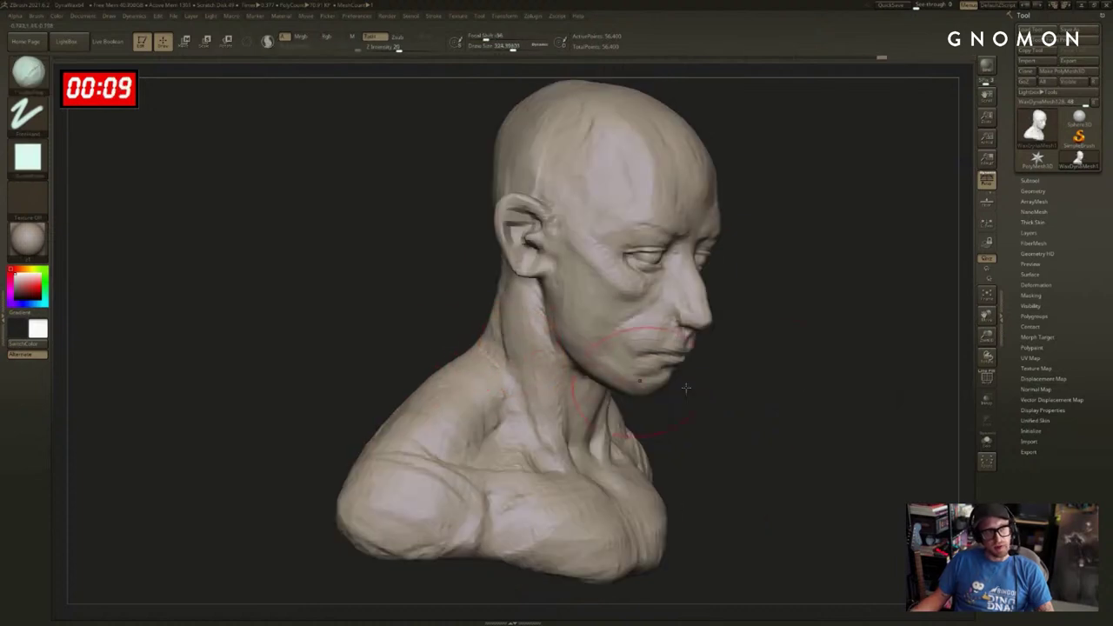
Reset the countdown timer to 25:00 and leave a small snapshot of the finished bust on the canvas.
mouse_move(686, 387)
right_mouse_down()
mouse_move(704, 298)
mouse_move(753, 296)
right_mouse_up()
mouse_move(753, 296)
right_mouse_down("ctrl")
mouse_move(735, 310)
mouse_move(667, 282)
mouse_move(648, 291)
right_mouse_up("ctrl")
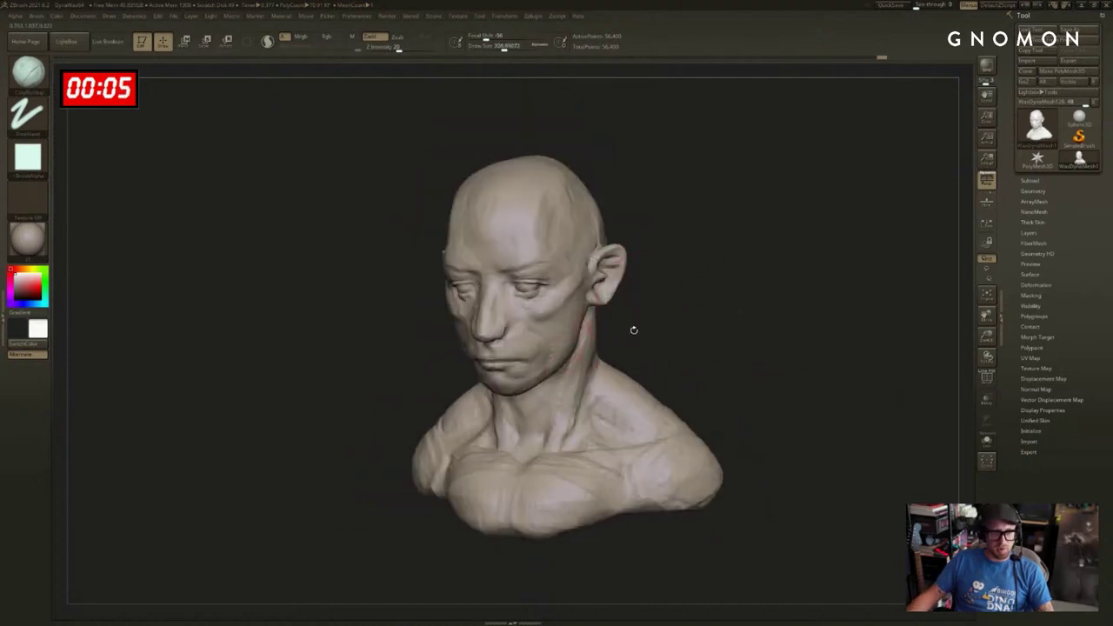
right_click_drag(738, 296, 805, 318, "alt")
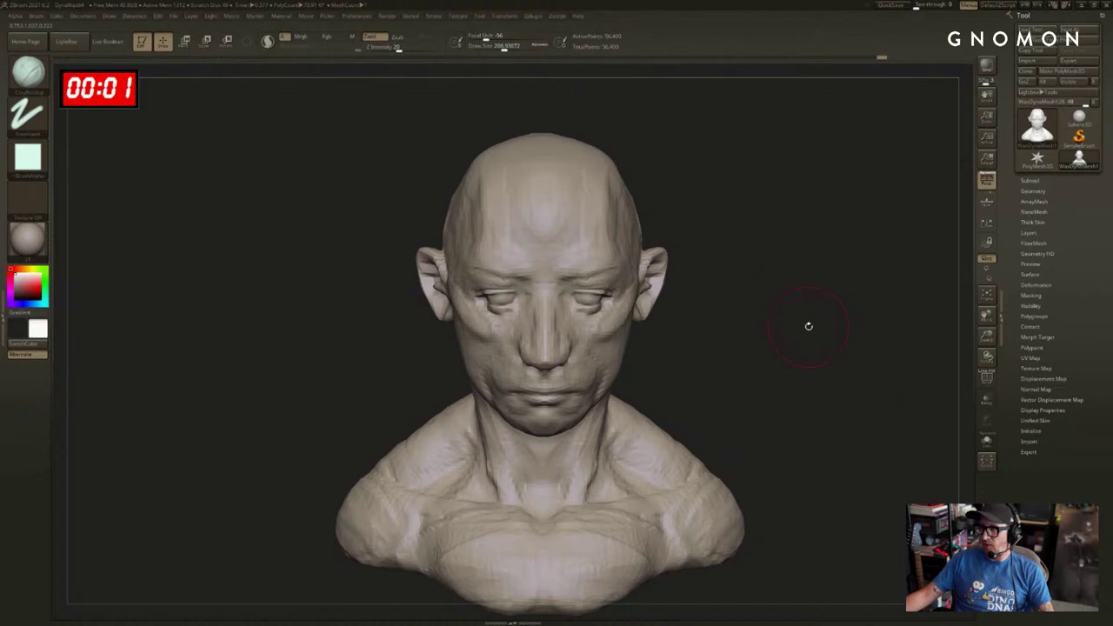
right_click_drag(802, 264, 841, 265)
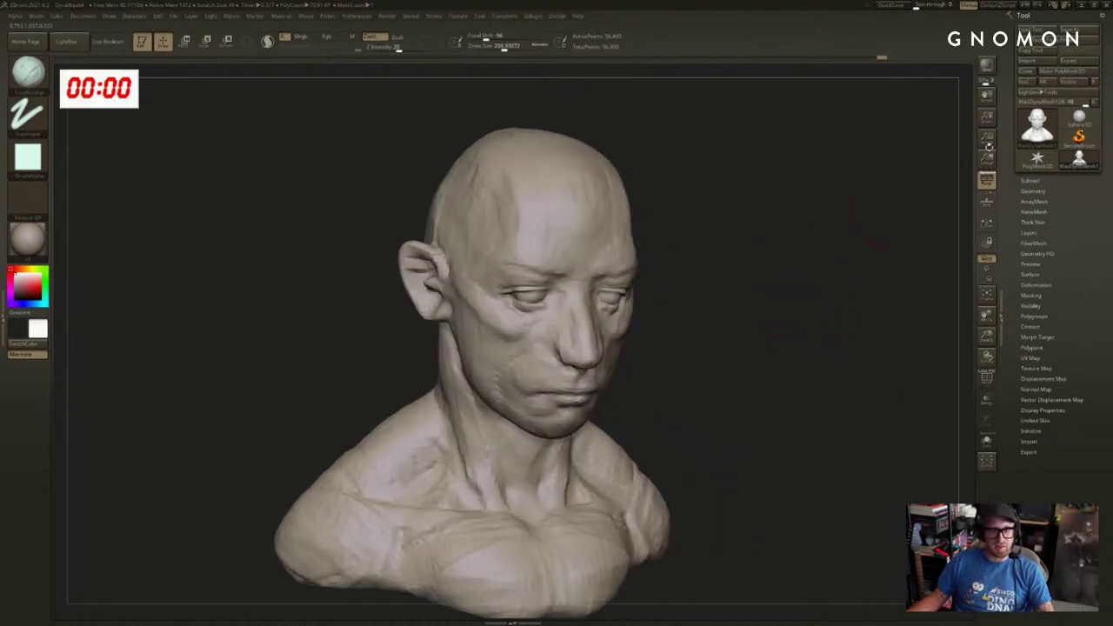
right_click(90, 87)
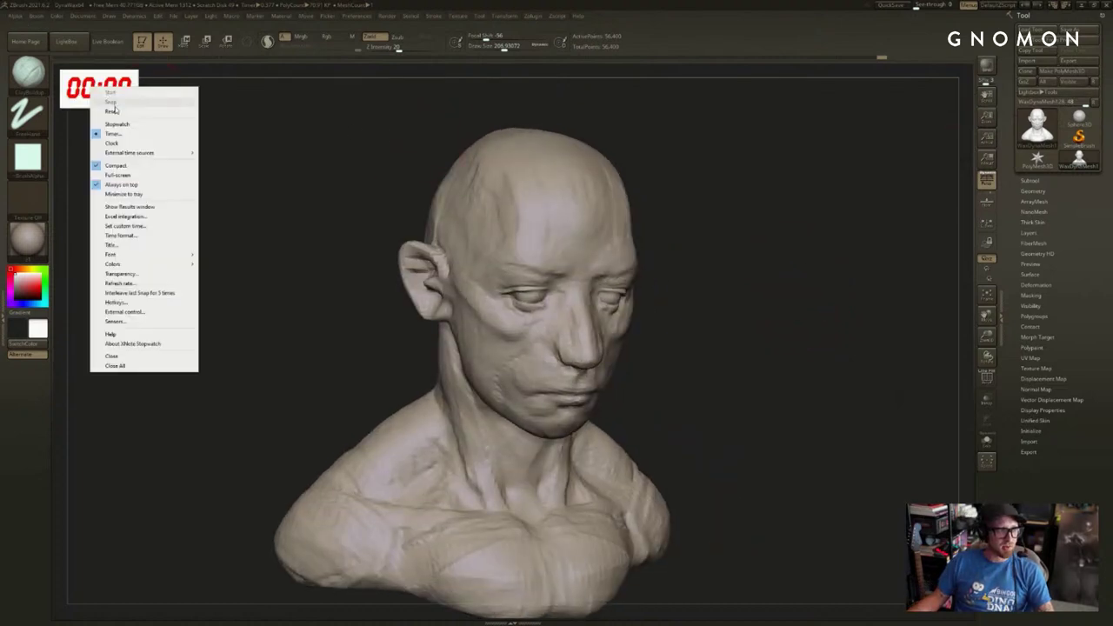
left_click(114, 111)
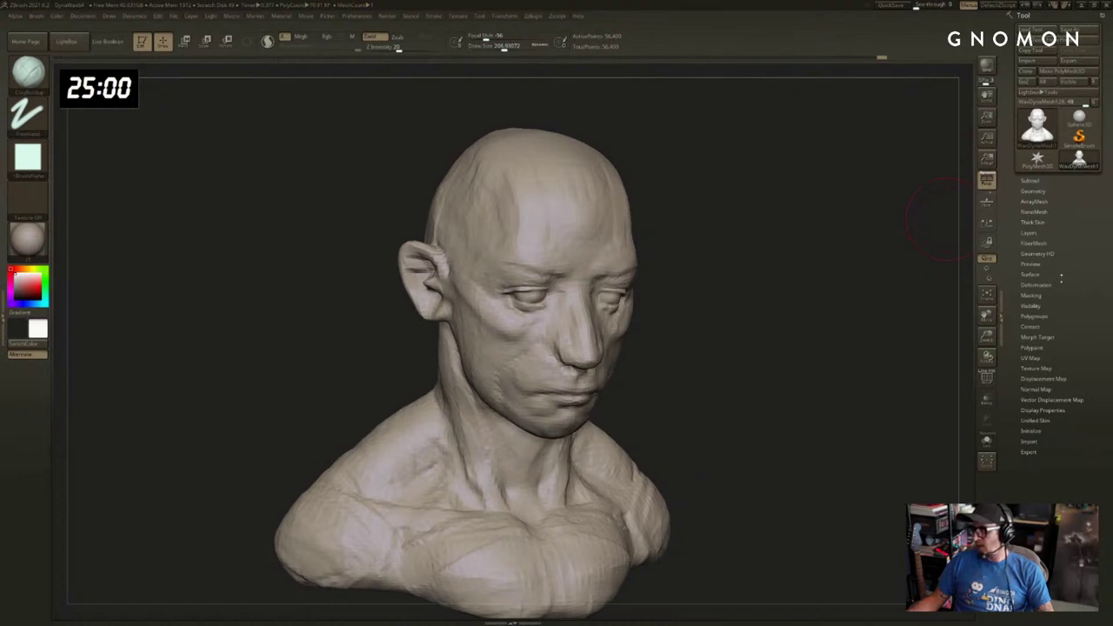
mouse_move(871, 279)
left_mouse_down()
mouse_move(584, 262)
mouse_move(534, 224)
mouse_move(570, 236)
mouse_move(399, 186)
mouse_move(415, 208)
mouse_move(457, 179)
mouse_move(449, 144)
mouse_move(804, 231)
left_mouse_up()
key("shift+s")
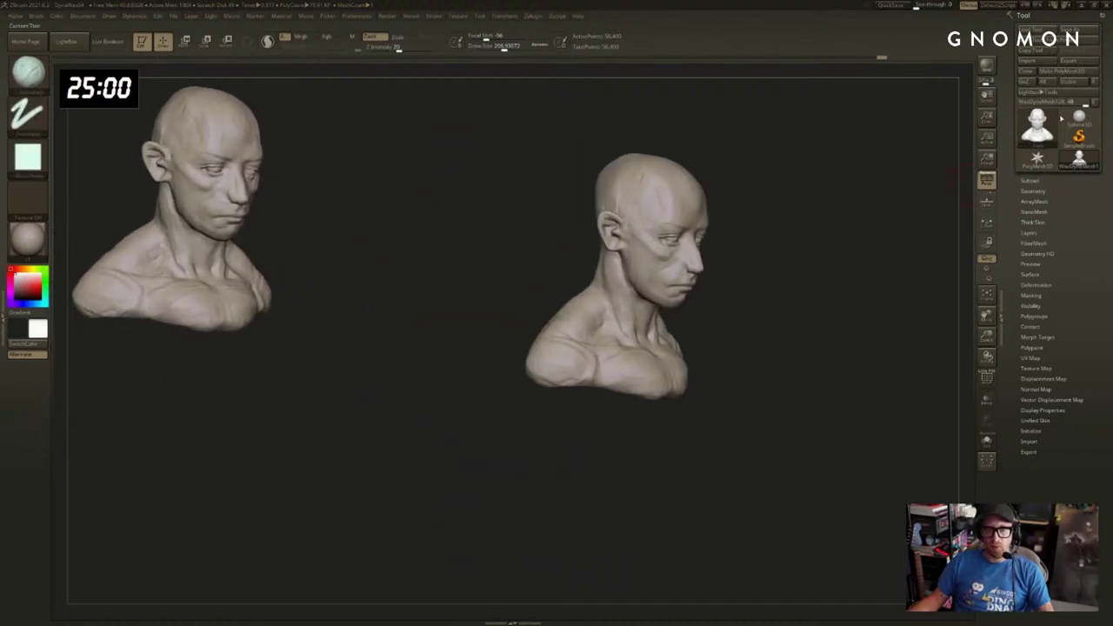
Load PolySphere.ZTL from the LightBox tools and convert it to a PolyMesh3D.
key("comma")
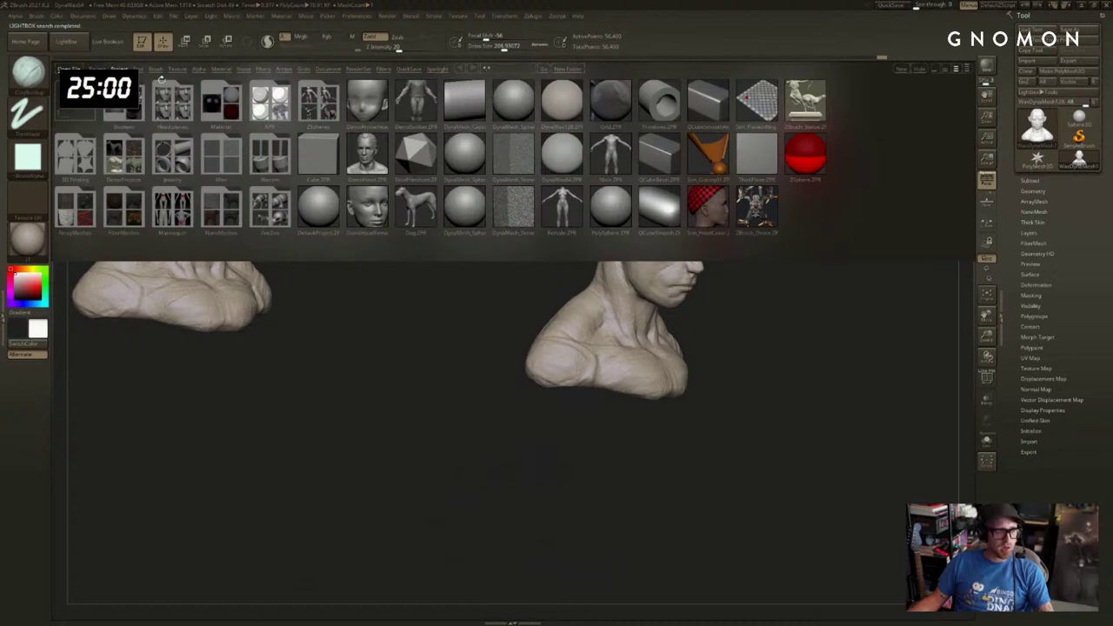
left_click(139, 69)
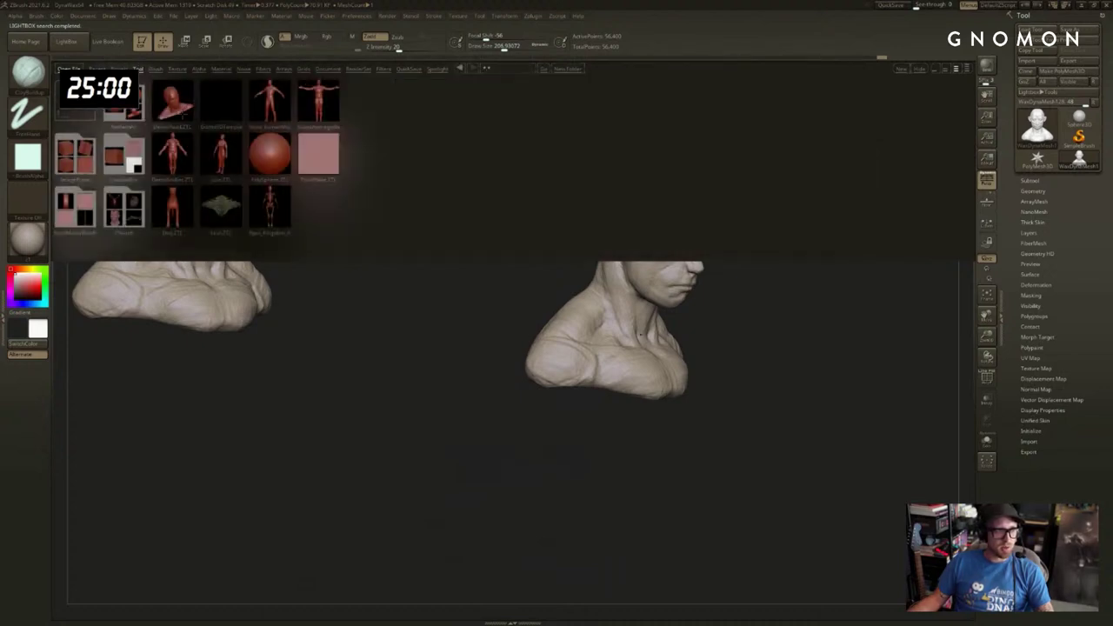
double_click(276, 165)
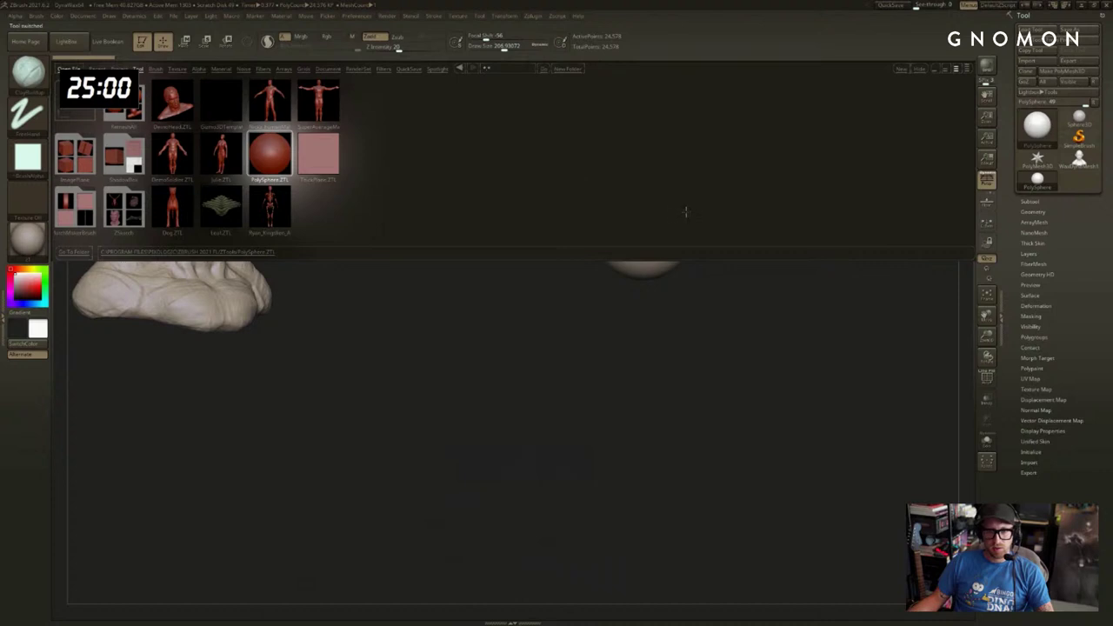
key("comma")
left_click(1065, 70)
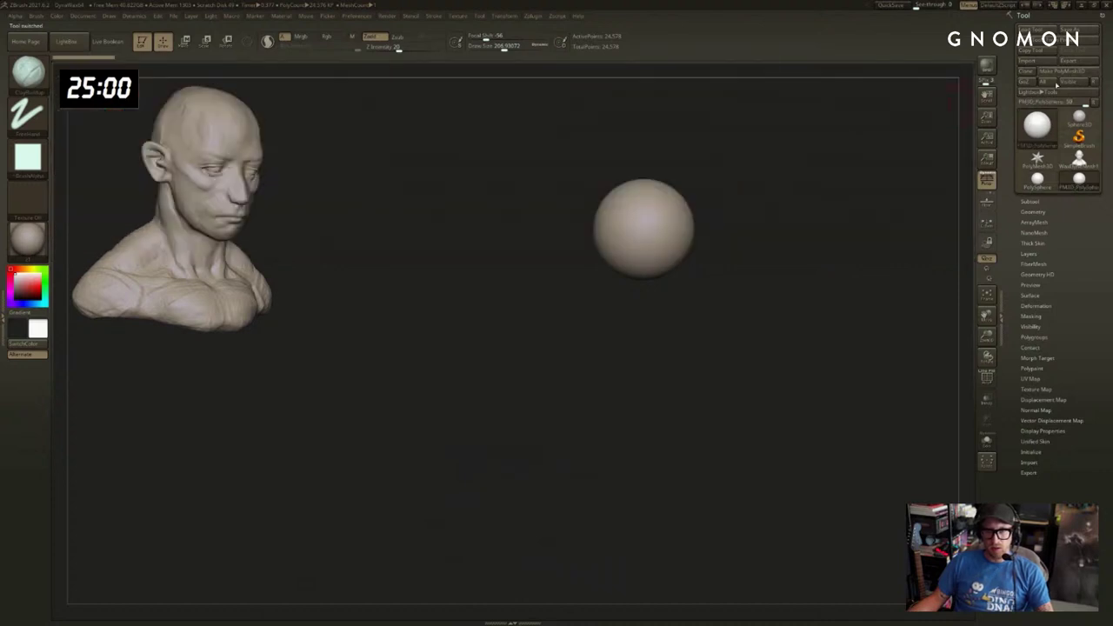
Turn on the sphere's wireframe, reconstruct its lower subdivision levels and keep only the coarse level.
left_click(1033, 212)
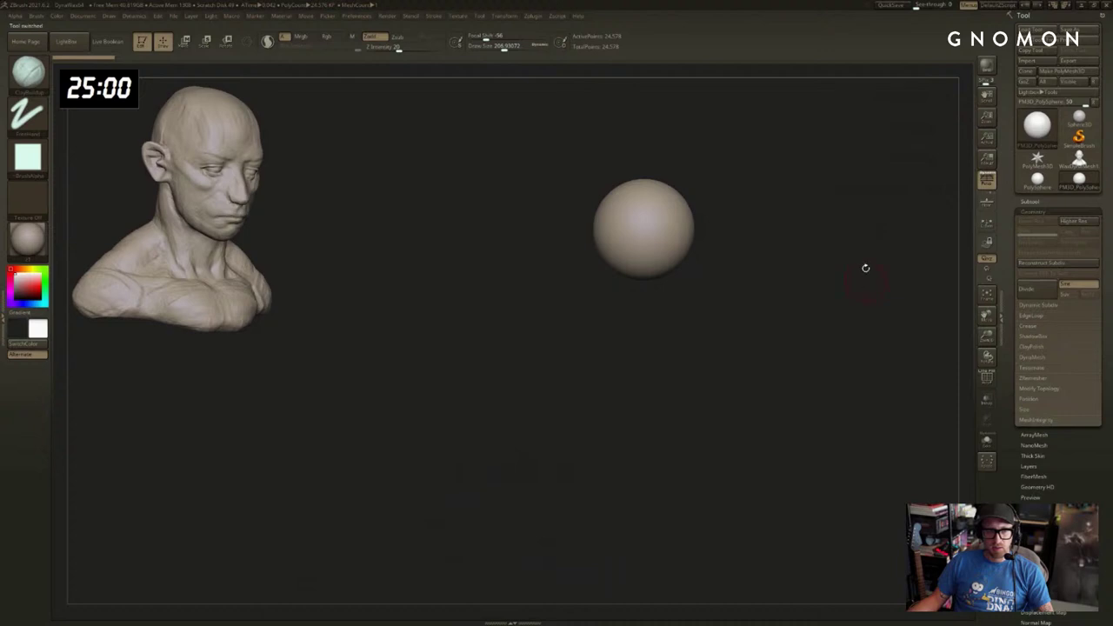
key("f")
key("shift+f")
left_click_drag(939, 431, 914, 465, "alt")
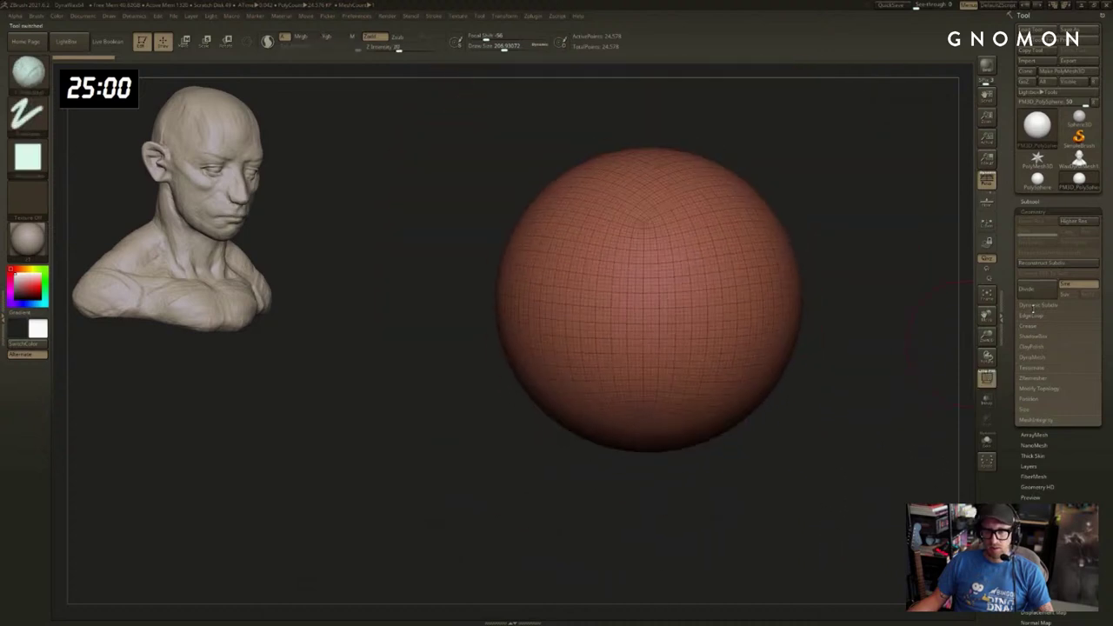
left_click(1038, 263)
left_click(1040, 265)
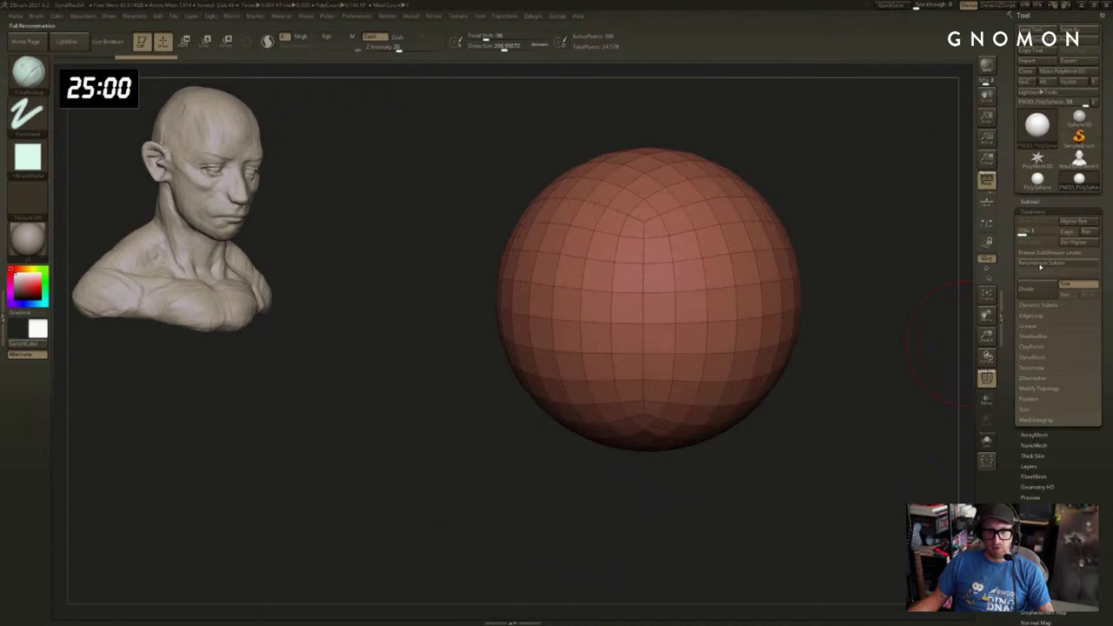
left_click(1040, 264)
key("d")
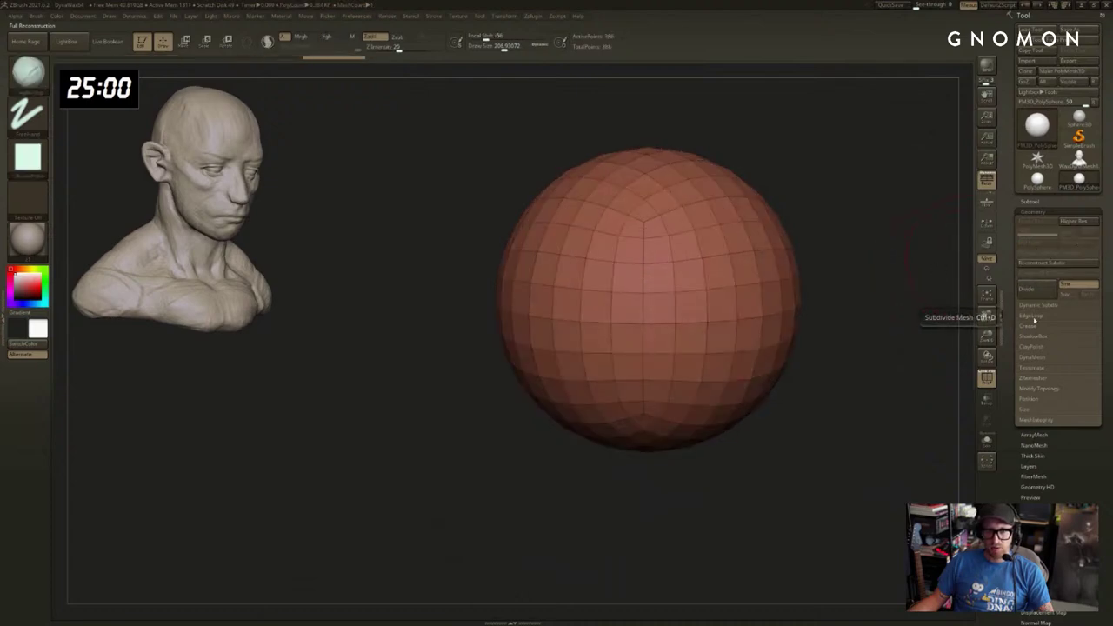
DynaMesh the coarse sphere at a resolution of 64.
left_click(1033, 358)
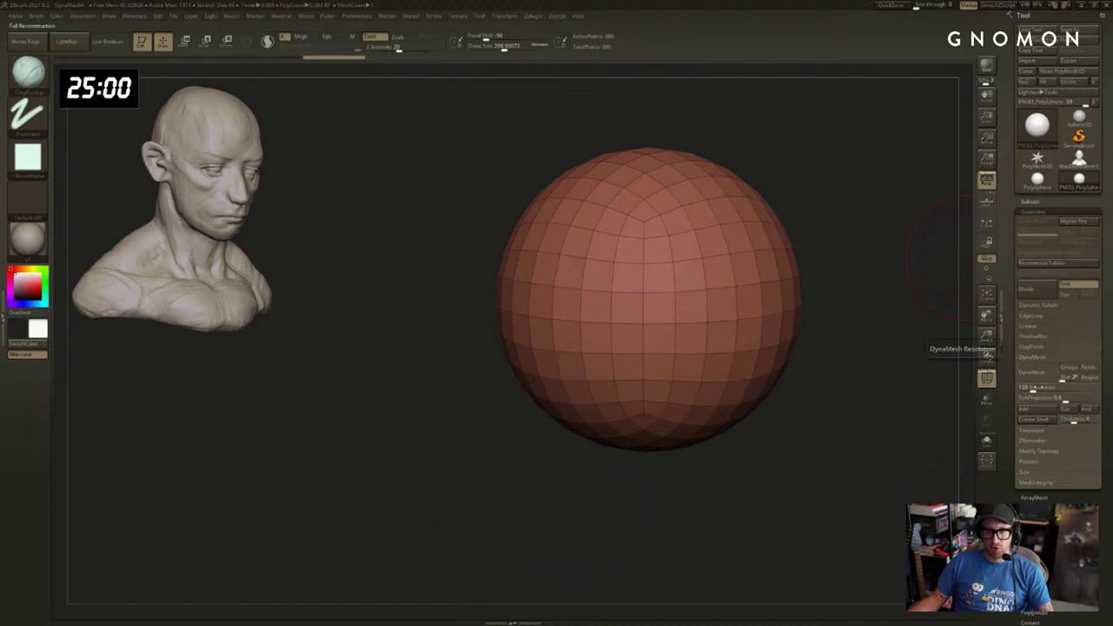
left_click(1033, 372)
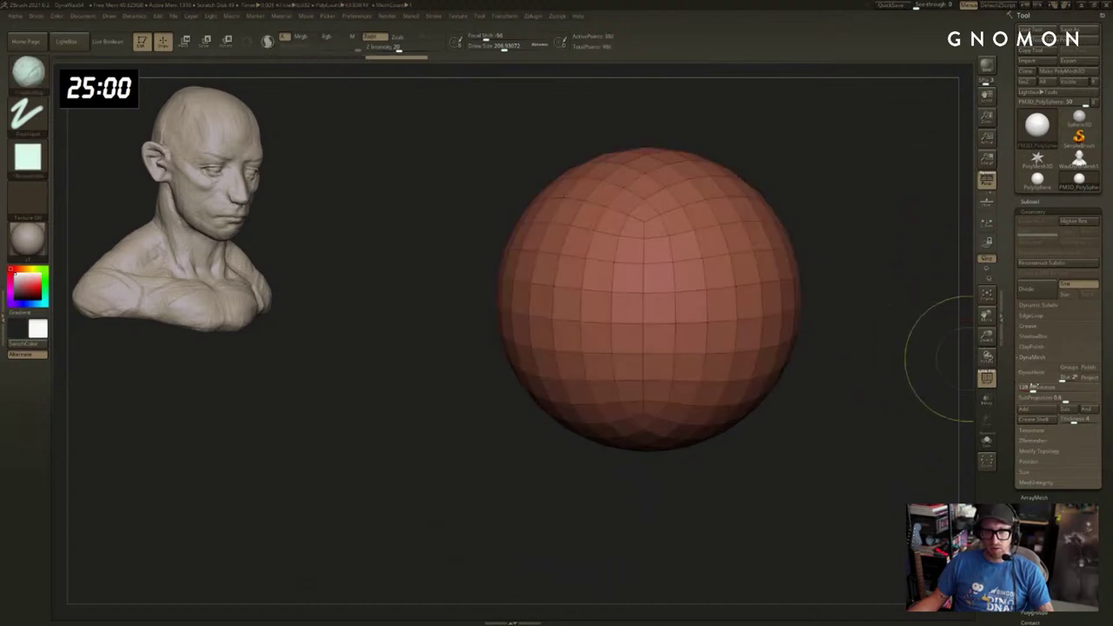
type("64")
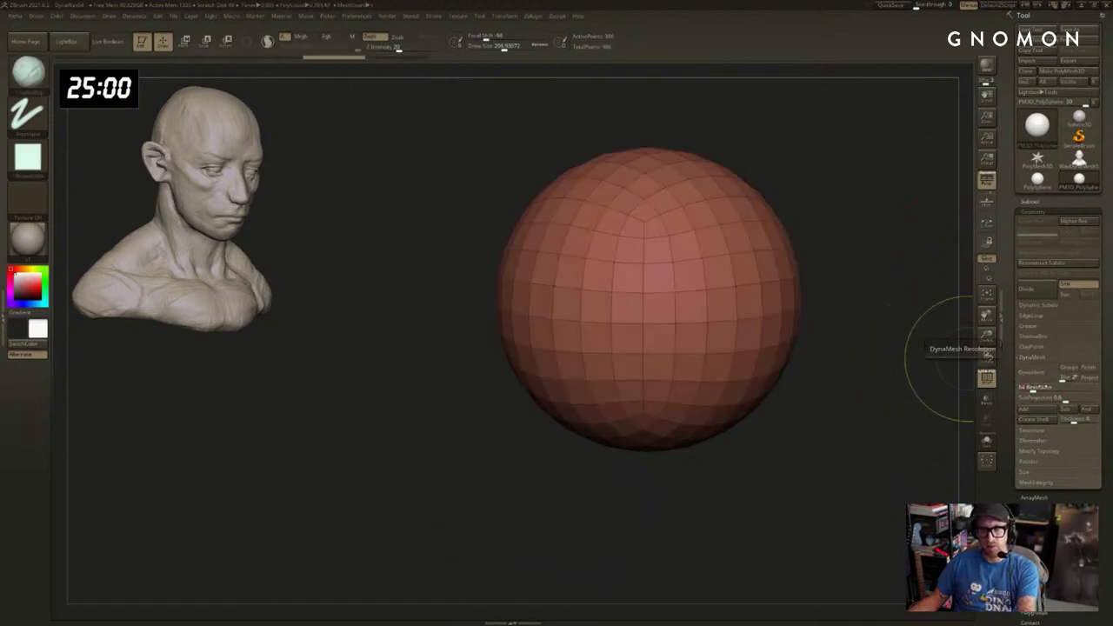
key("Return")
left_click(1033, 371)
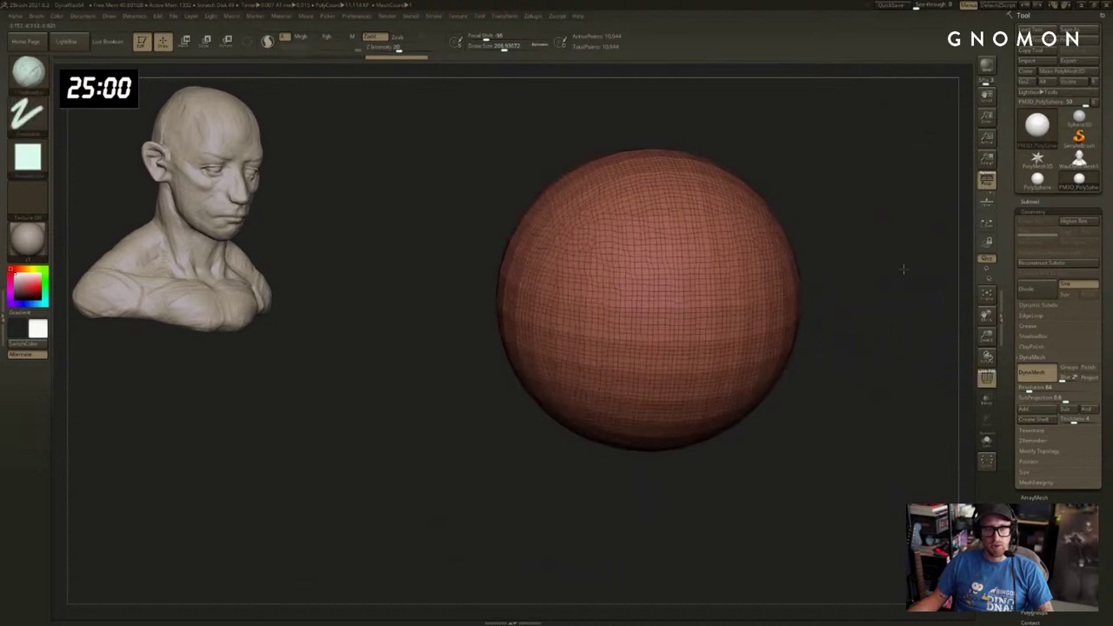
left_click_drag(904, 270, 905, 298, "alt")
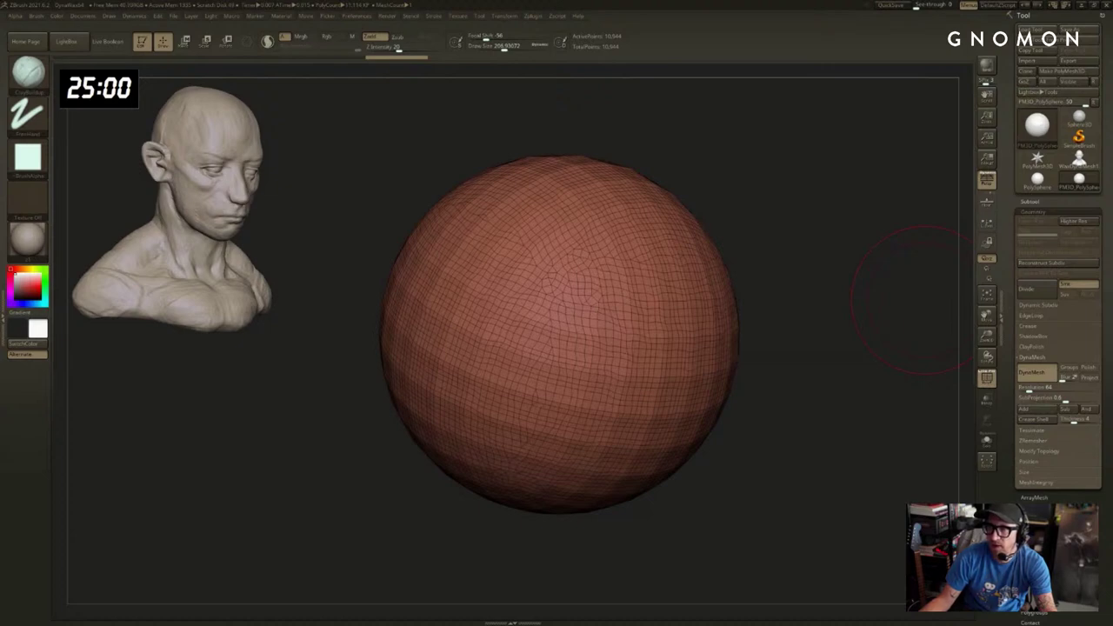
Make a new PolyMesh3D copy of the DynaMesh sphere and turn off its wireframe display.
left_click_drag(896, 152, 896, 145)
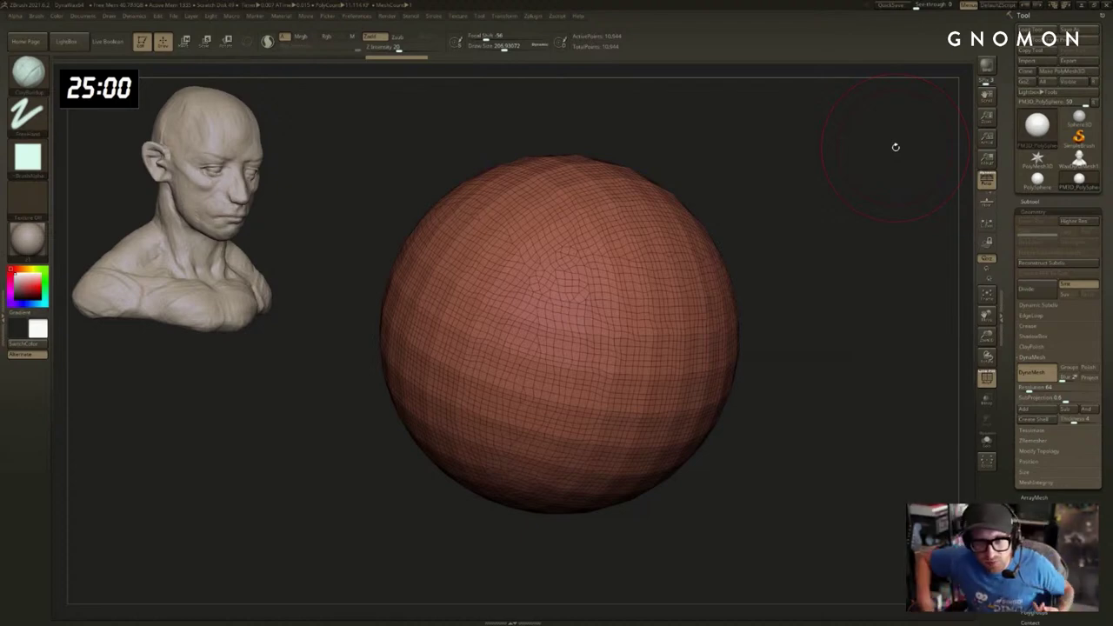
left_click_drag(894, 145, 869, 147)
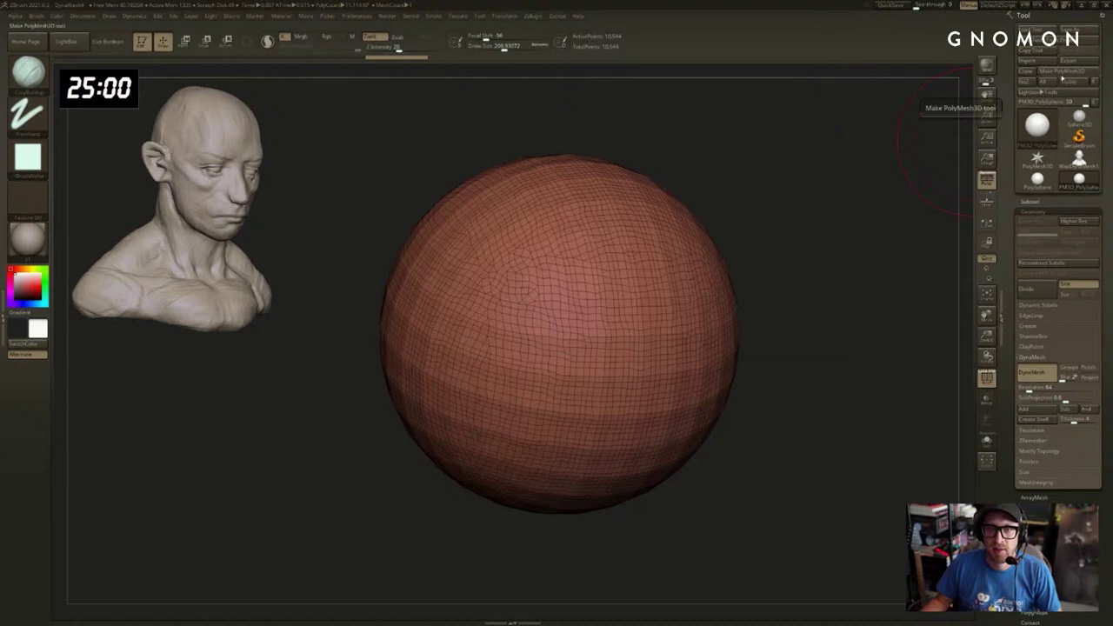
left_click(1064, 72)
mouse_move(875, 128)
left_mouse_down()
mouse_move(867, 124)
mouse_move(896, 123)
mouse_move(914, 152)
mouse_move(906, 146)
left_mouse_up()
key("ctrl+f")
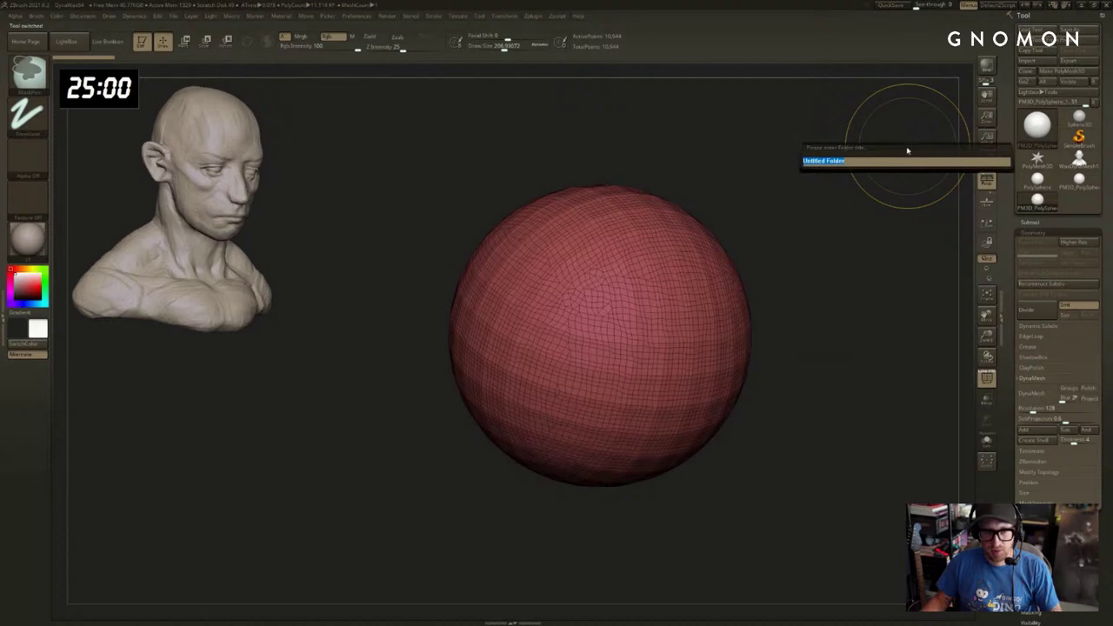
key("Escape")
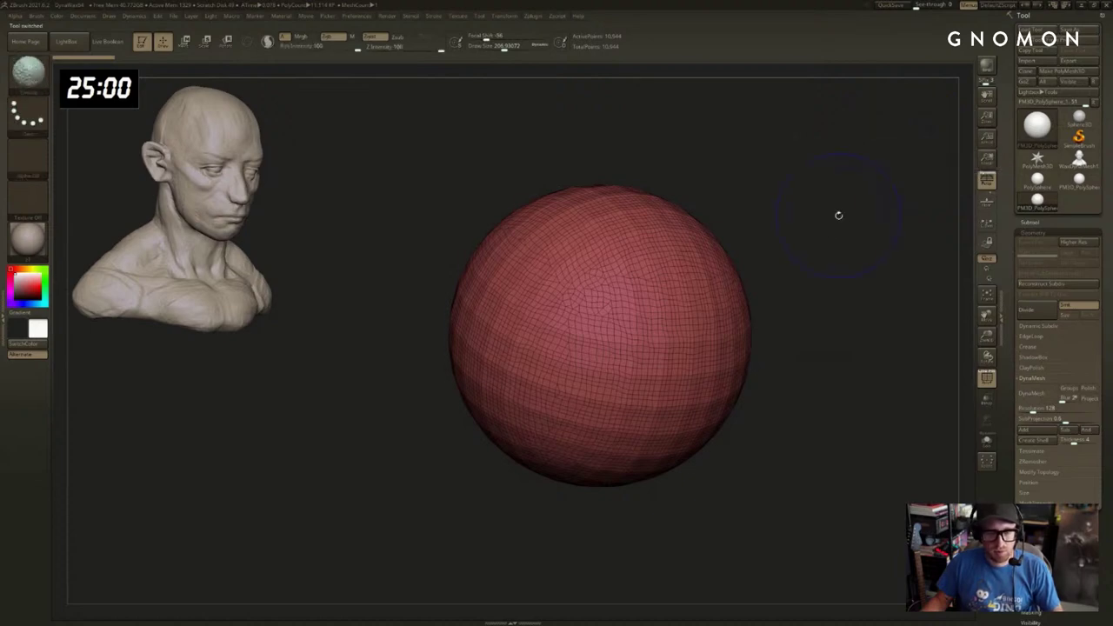
key("shift+f")
left_click(1035, 222)
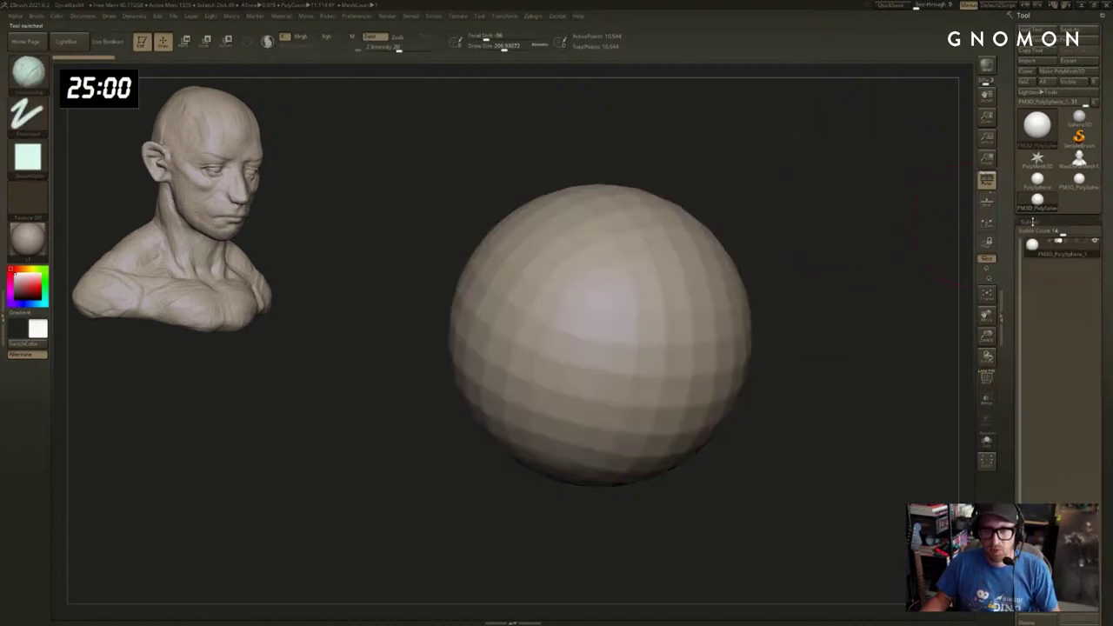
left_click(1030, 222)
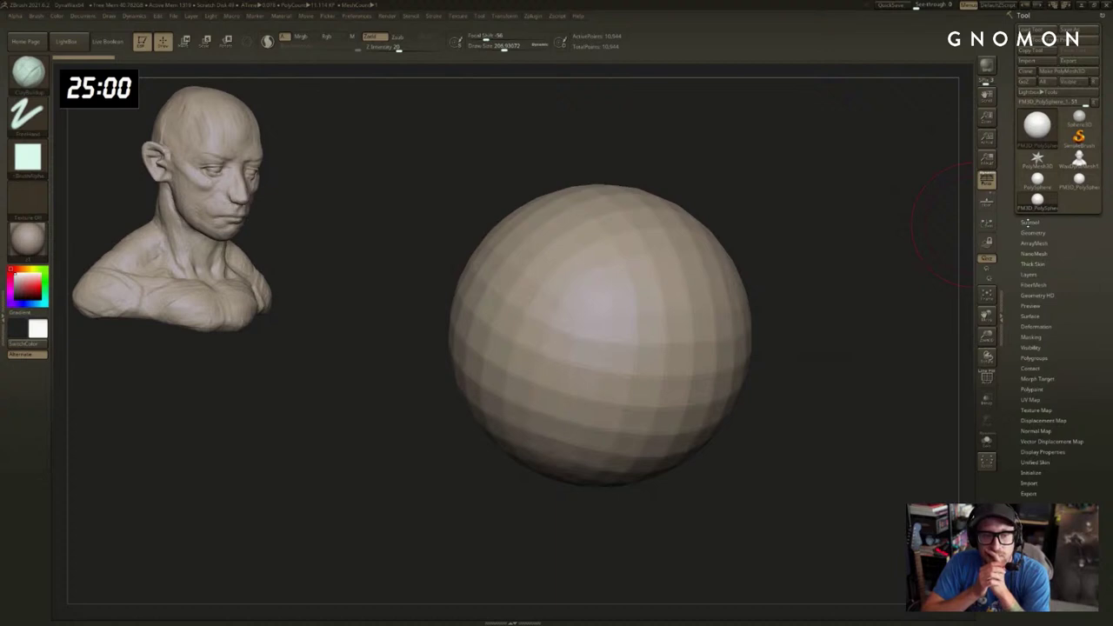
key("shift+f")
key("shift+f")
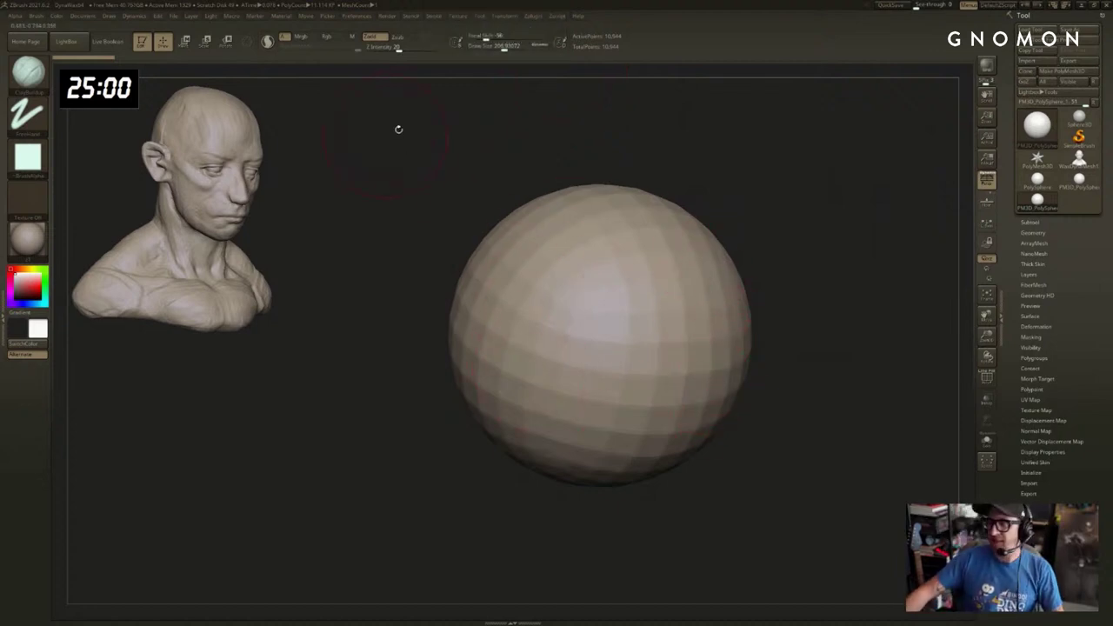
left_click_drag(438, 151, 478, 156, "alt")
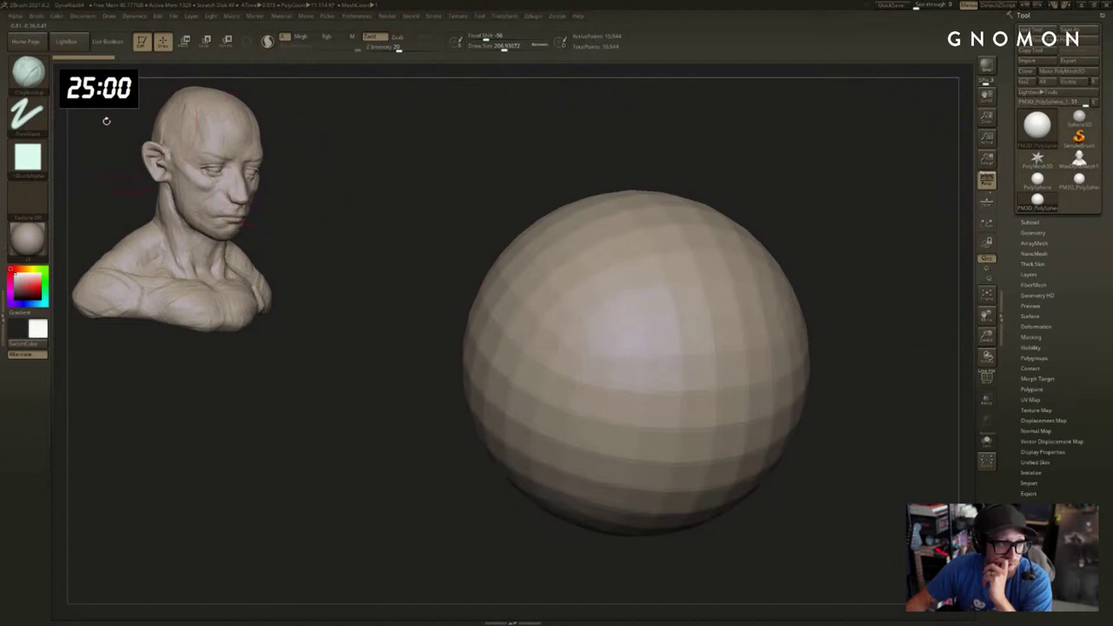
left_click_drag(313, 180, 335, 184)
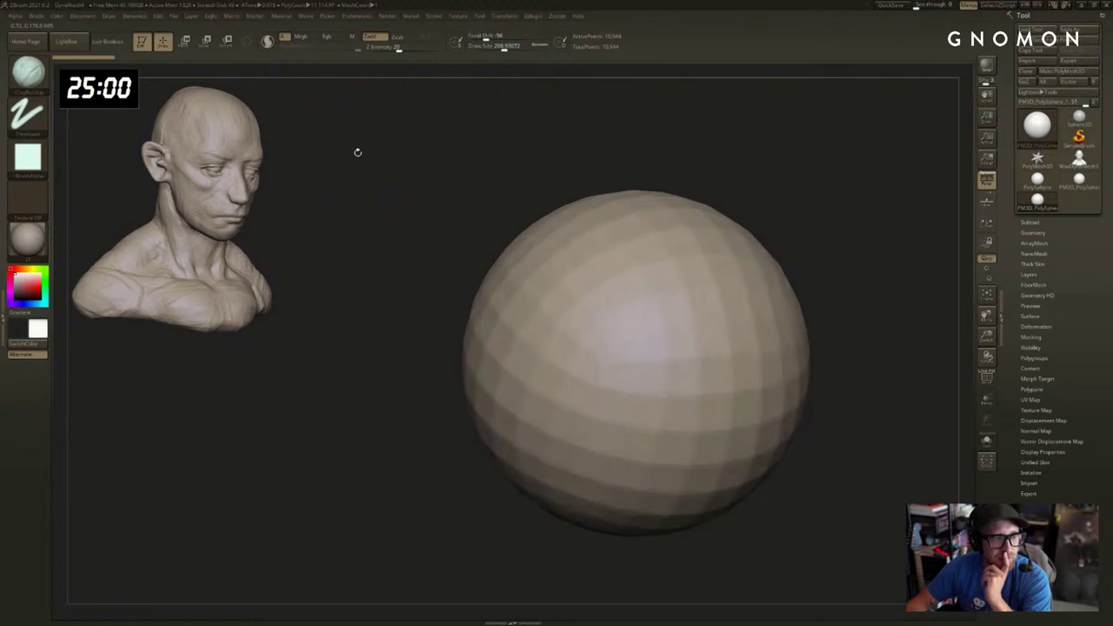
left_click_drag(363, 153, 346, 188)
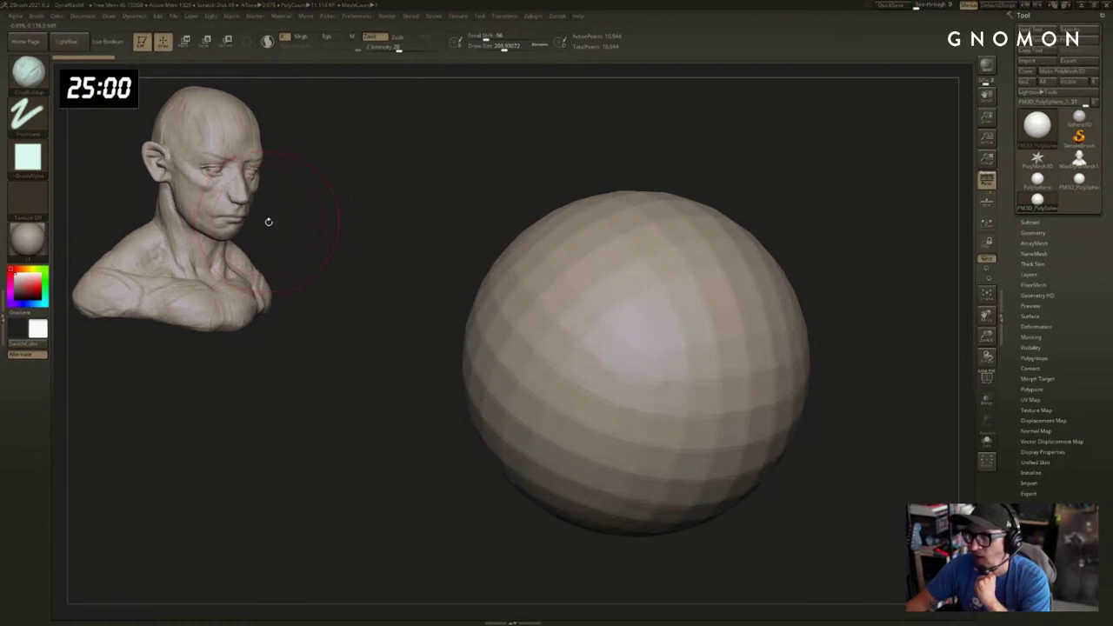
Start the 25:00 countdown timer and snap the sphere to a straight-on view.
right_click(120, 87)
left_click(159, 94)
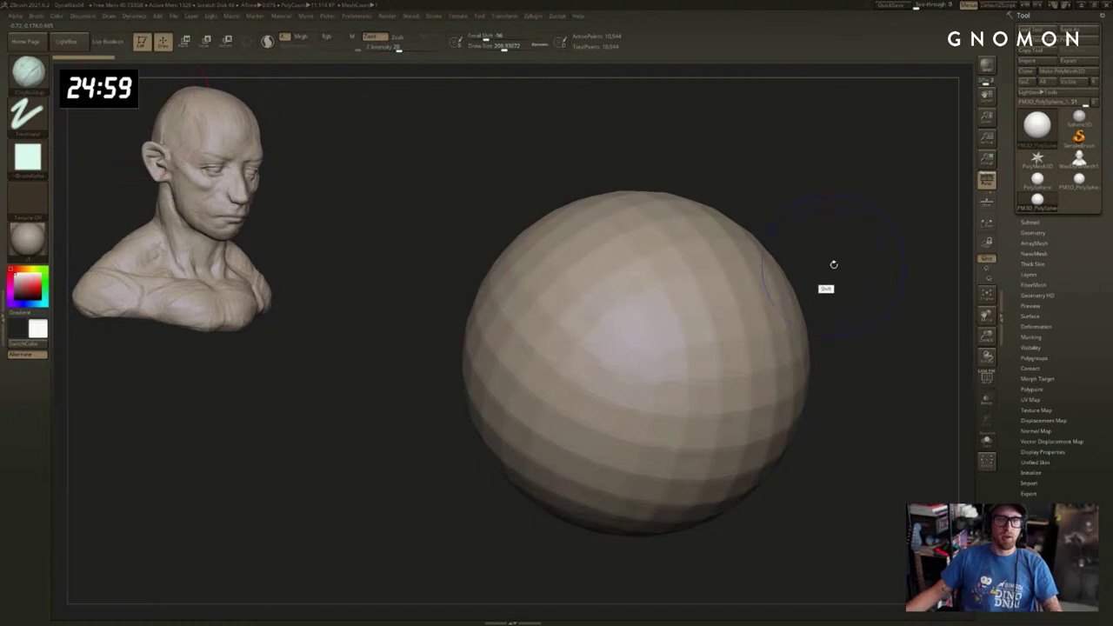
left_click_drag(833, 264, 835, 310, "shift")
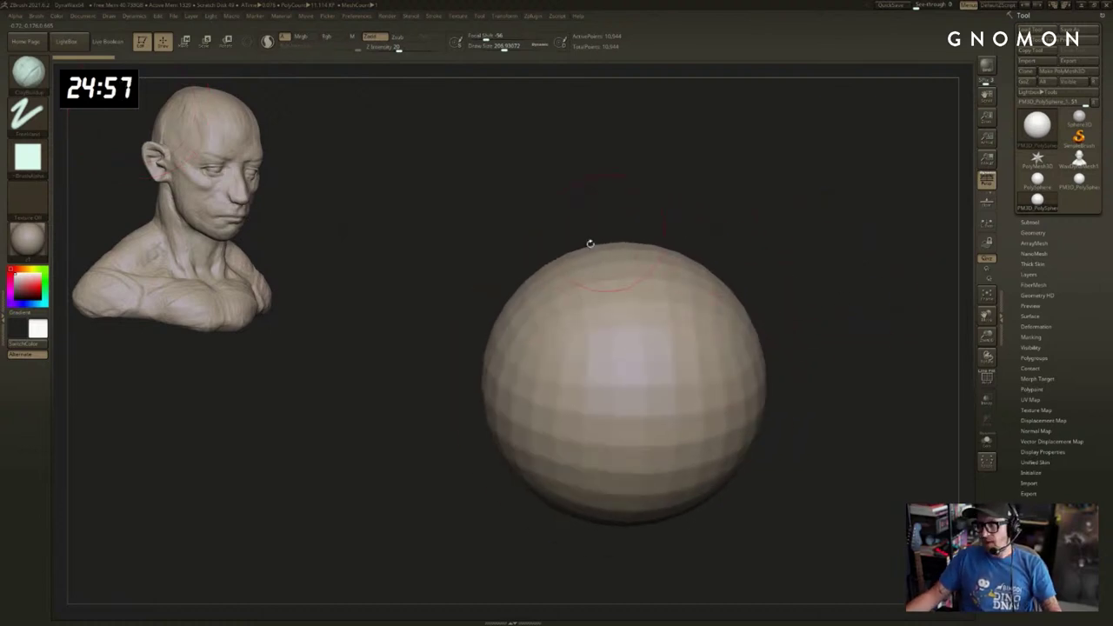
Pull the sphere into a rough head profile with a large SnakeHook brush, pushing out the forehead and drawing the face and jaw downward.
left_click_drag(727, 264, 687, 260, "alt")
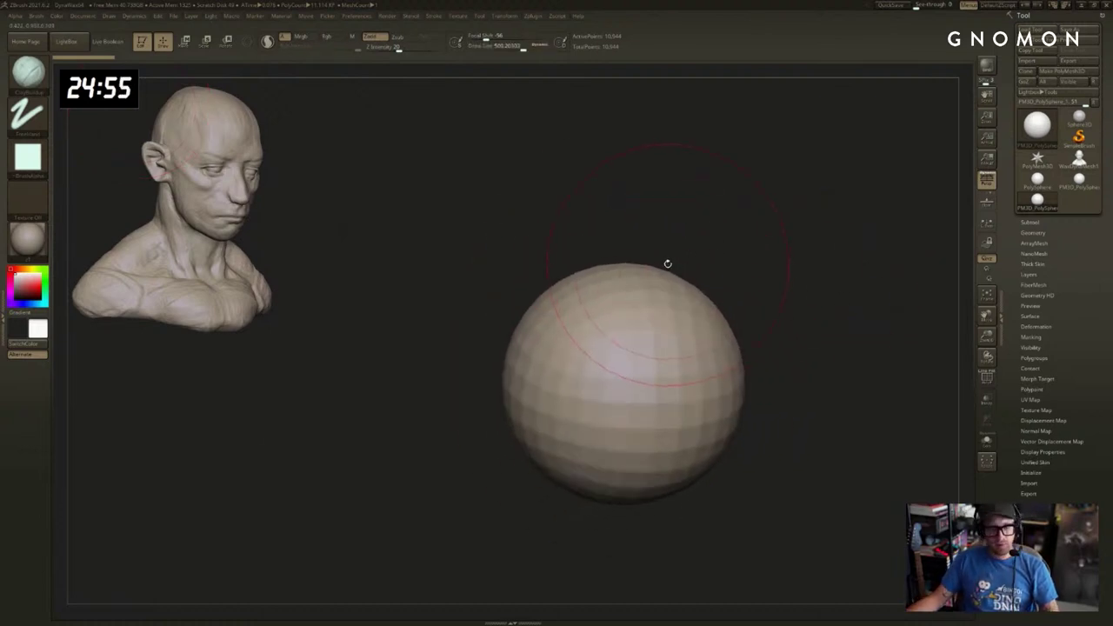
key("b")
key("s")
key("h")
mouse_move(797, 374)
left_mouse_down("alt")
mouse_move(789, 327)
mouse_move(773, 352)
left_mouse_up("alt")
left_click_drag(640, 268, 678, 273)
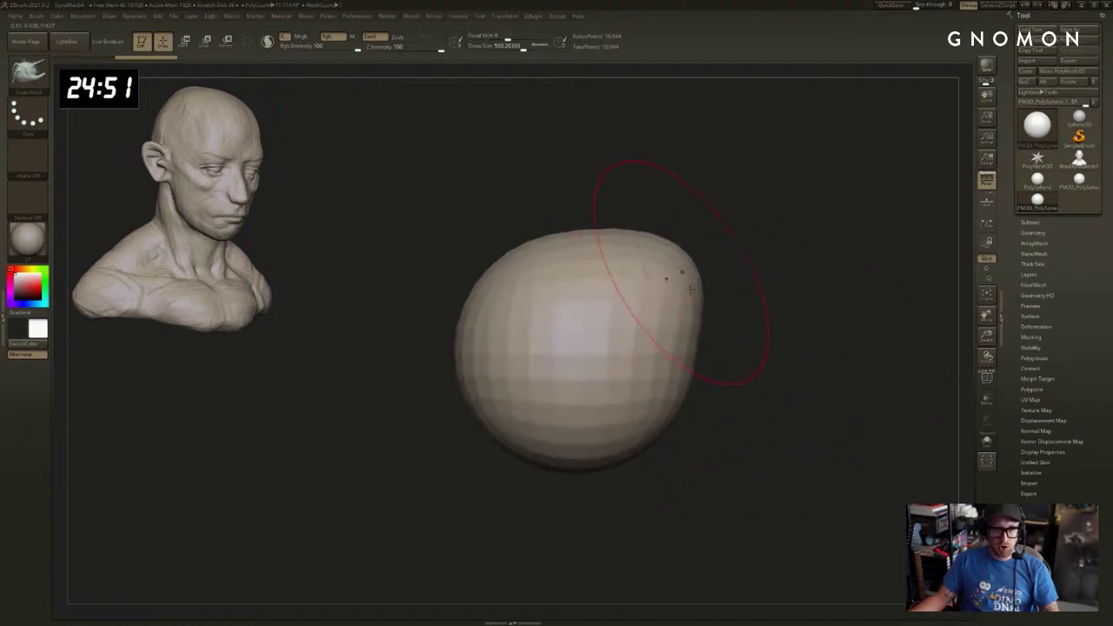
key("s")
left_click_drag(693, 348, 706, 371)
mouse_move(652, 415)
left_mouse_down()
mouse_move(681, 511)
mouse_move(671, 548)
left_mouse_up()
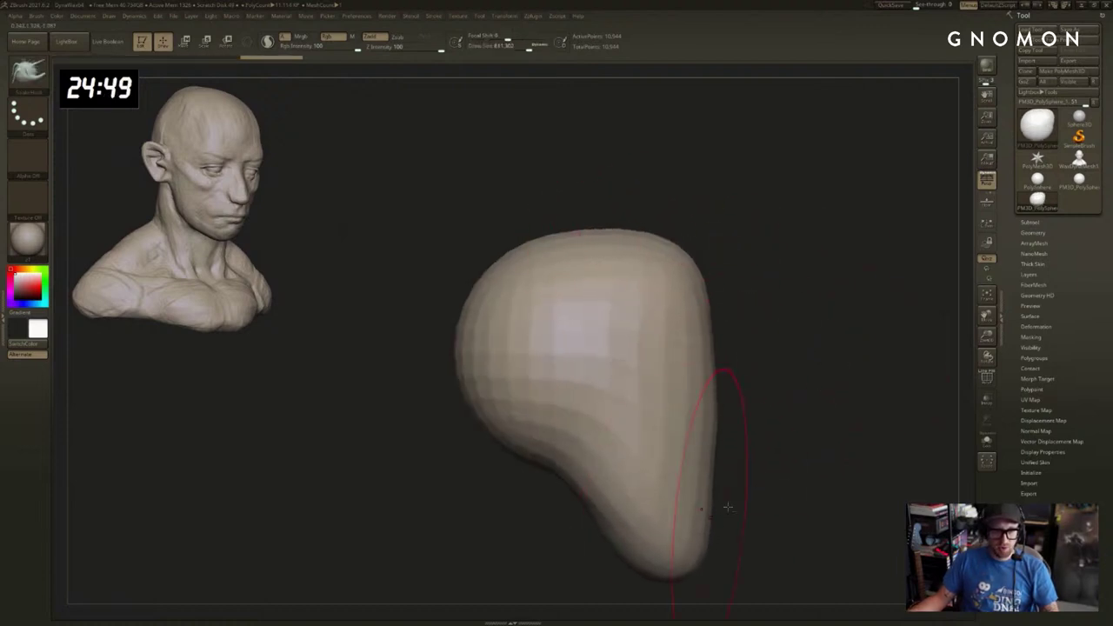
left_click_drag(728, 506, 726, 445, "alt")
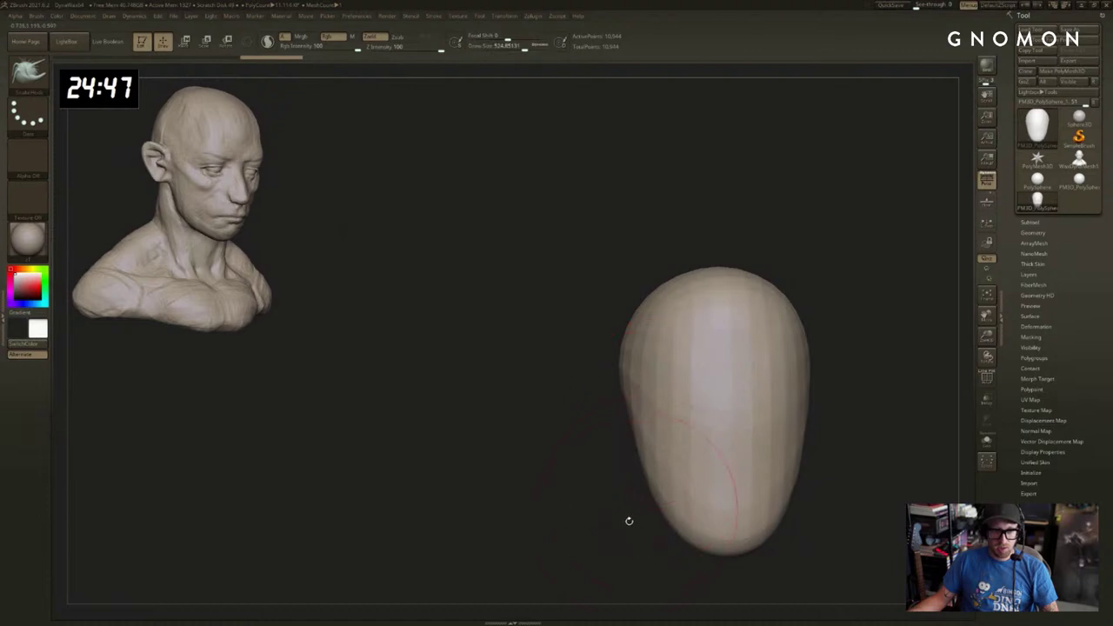
Refine the profile at the back of the skull and under the jaw with a smaller SnakeHook brush.
left_click_drag(628, 521, 598, 457, "alt")
mouse_move(579, 449)
left_mouse_down("shift")
mouse_move(613, 449)
mouse_move(610, 435)
mouse_move(560, 435)
left_mouse_up("shift")
key("s")
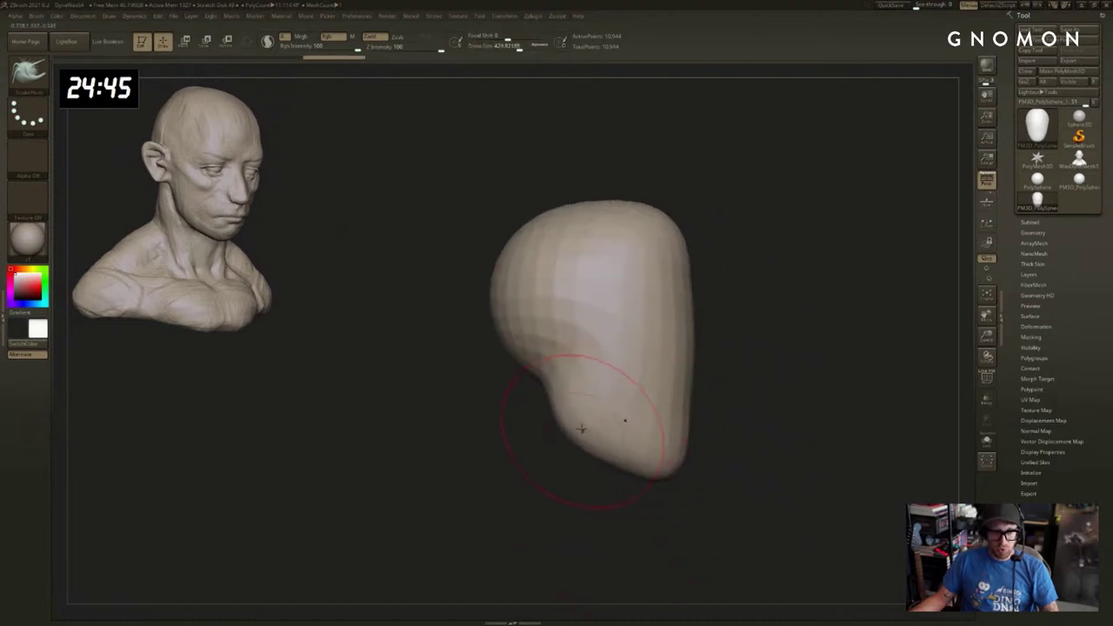
mouse_move(741, 361)
left_mouse_down()
mouse_move(698, 362)
mouse_move(775, 353)
left_mouse_up()
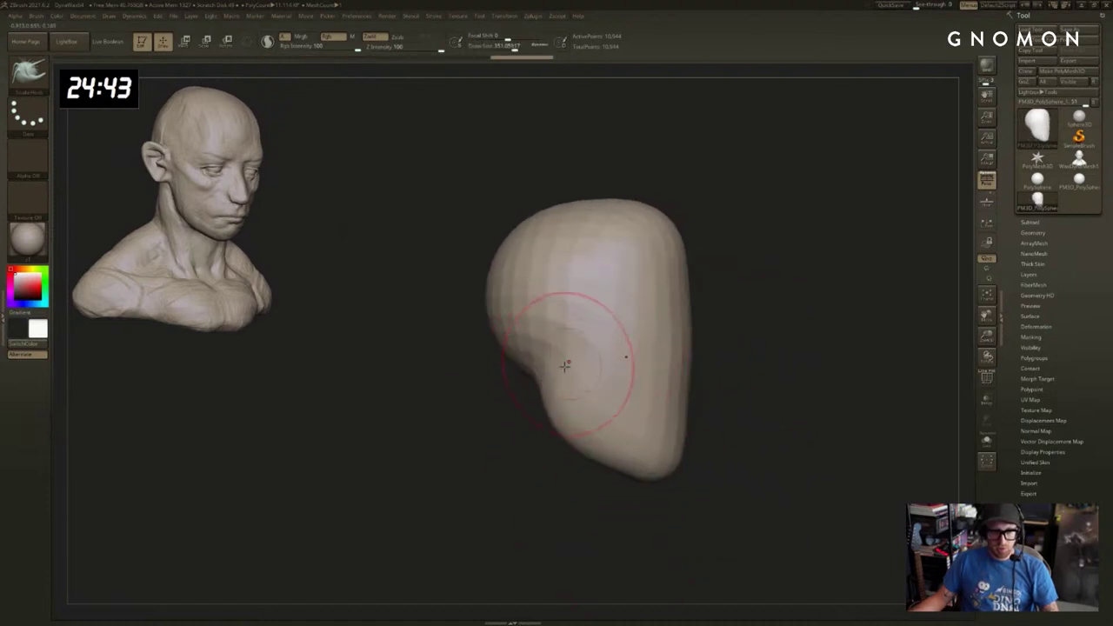
left_click_drag(713, 331, 768, 237)
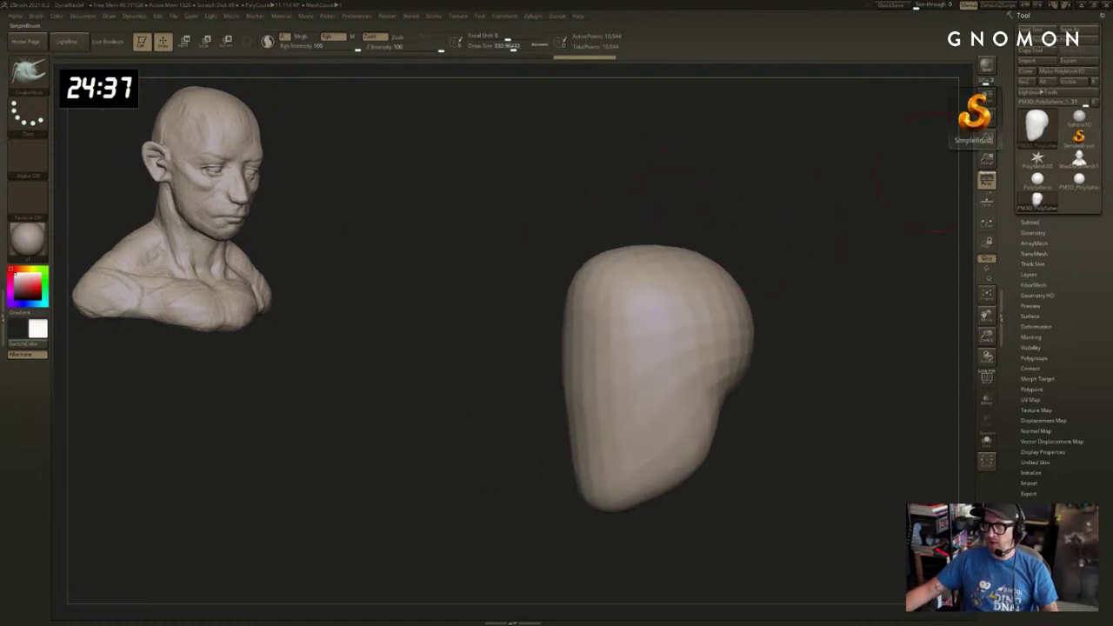
mouse_move(689, 235)
left_mouse_down()
mouse_move(678, 265)
mouse_move(675, 196)
left_mouse_up()
key("bracketright")
mouse_move(732, 202)
left_mouse_down()
mouse_move(759, 203)
mouse_move(733, 194)
mouse_move(684, 214)
mouse_move(716, 233)
left_mouse_up()
key("ctrl+z")
key("bracketleft")
key("ctrl+z")
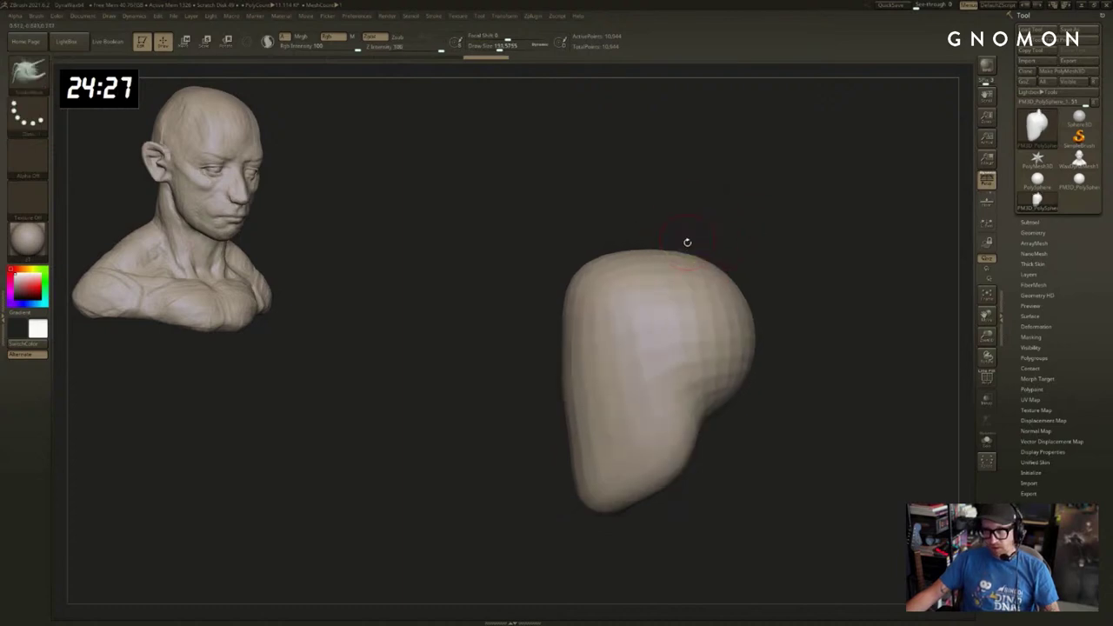
Pull a symmetrical pair of pointed horns up from the crown with SnakeHook and smooth their bases.
mouse_move(685, 269)
left_mouse_down()
mouse_move(680, 210)
mouse_move(694, 219)
mouse_move(683, 186)
left_mouse_up()
key("shift")
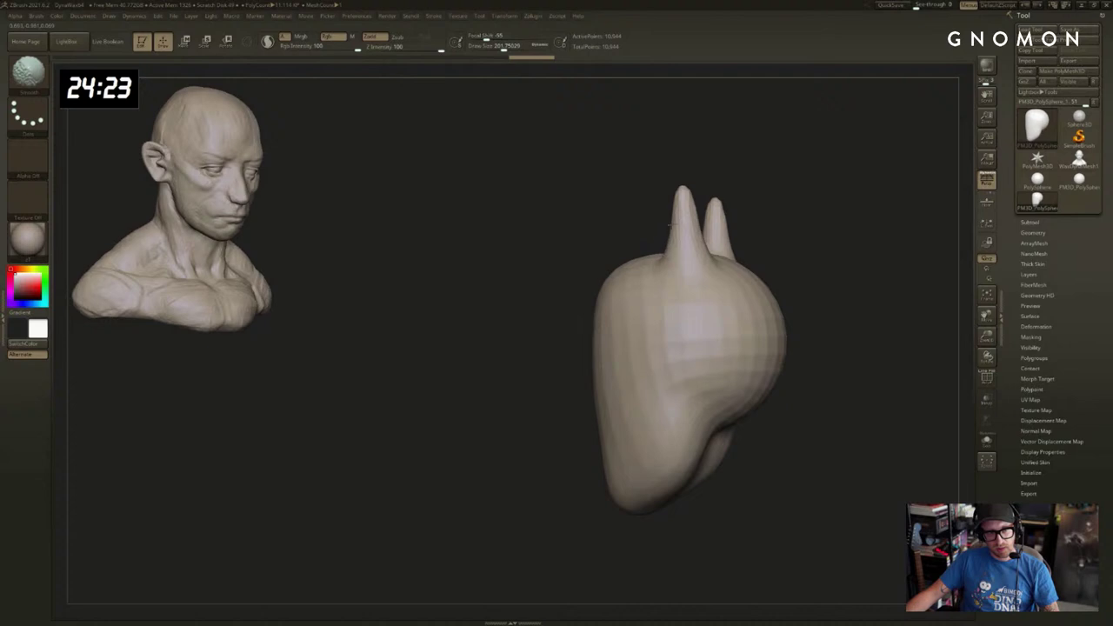
mouse_move(670, 226)
left_mouse_down("shift")
mouse_move(684, 250)
mouse_move(742, 219)
mouse_move(690, 233)
mouse_move(794, 231)
mouse_move(771, 249)
mouse_move(758, 236)
mouse_move(736, 243)
left_mouse_up("shift")
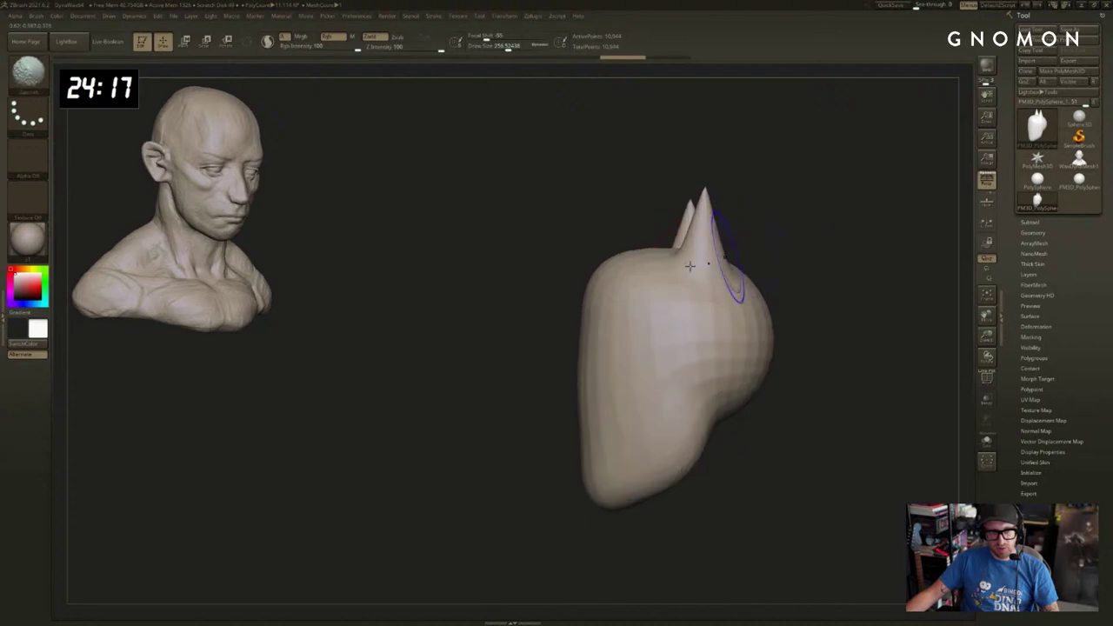
key("s")
mouse_move(614, 281)
left_mouse_down()
mouse_move(629, 282)
mouse_move(596, 298)
mouse_move(603, 311)
mouse_move(597, 299)
left_mouse_up()
key("s")
key("ctrl+z")
key("s")
mouse_move(777, 259)
left_mouse_down()
mouse_move(829, 270)
mouse_move(794, 293)
left_mouse_up()
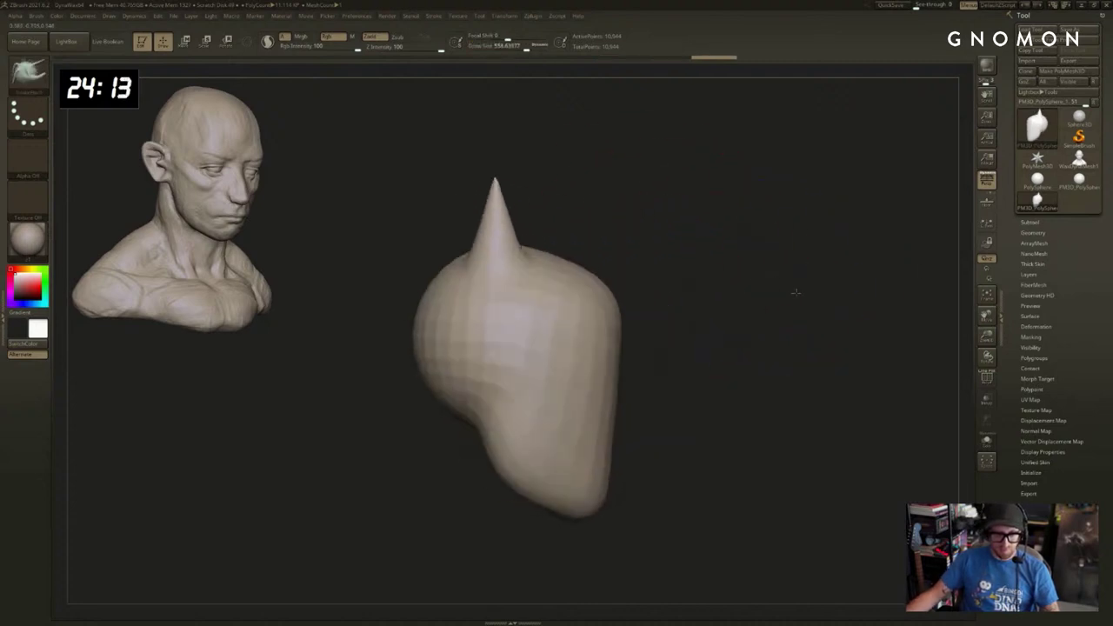
key("s")
left_click_drag(605, 273, 611, 274)
left_click_drag(493, 235, 523, 244)
key("ctrl+z")
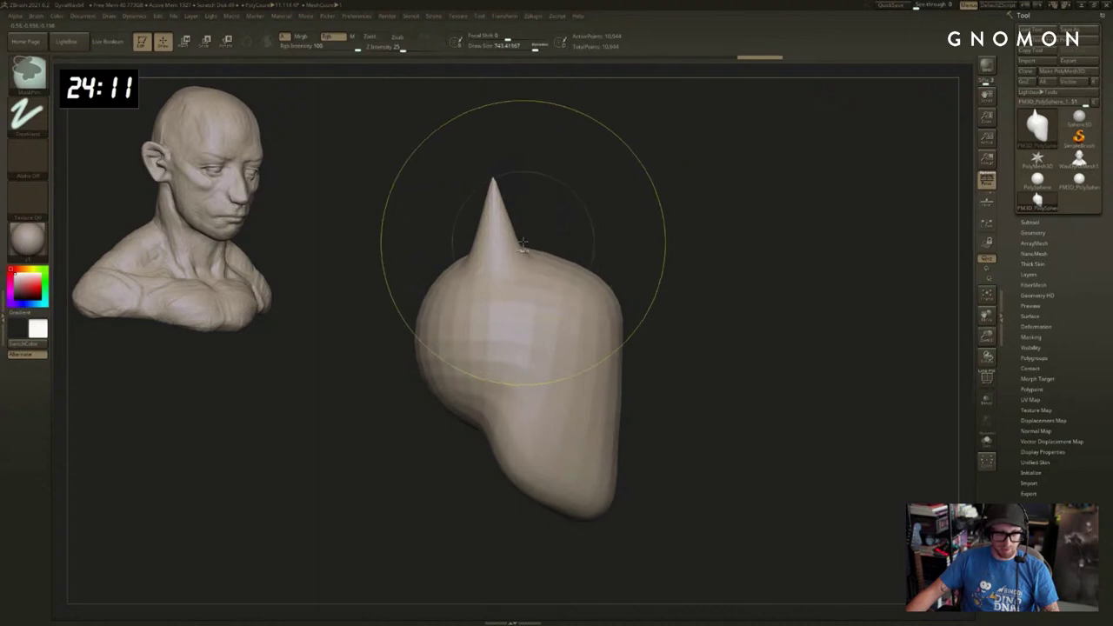
Try raising ridges across the top of the forehead in front of the horns with the Standard brush.
mouse_move(688, 233)
left_mouse_down("alt")
mouse_move(759, 239)
mouse_move(729, 259)
left_mouse_up("alt")
key("b")
key("s")
key("t")
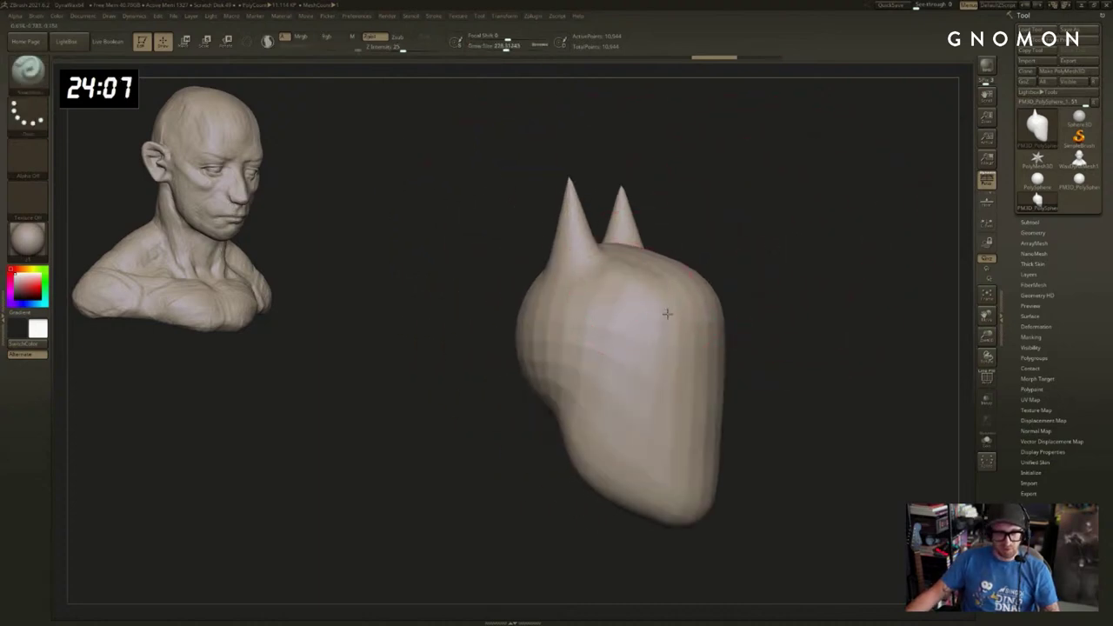
left_click_drag(768, 305, 746, 315)
mouse_move(604, 265)
left_mouse_down()
mouse_move(668, 287)
mouse_move(669, 266)
left_mouse_up()
Try flattening the forehead and crown between the horns with the hPolish brush.
key("b")
key("h")
key("p")
key("s")
left_click_drag(665, 283, 648, 244)
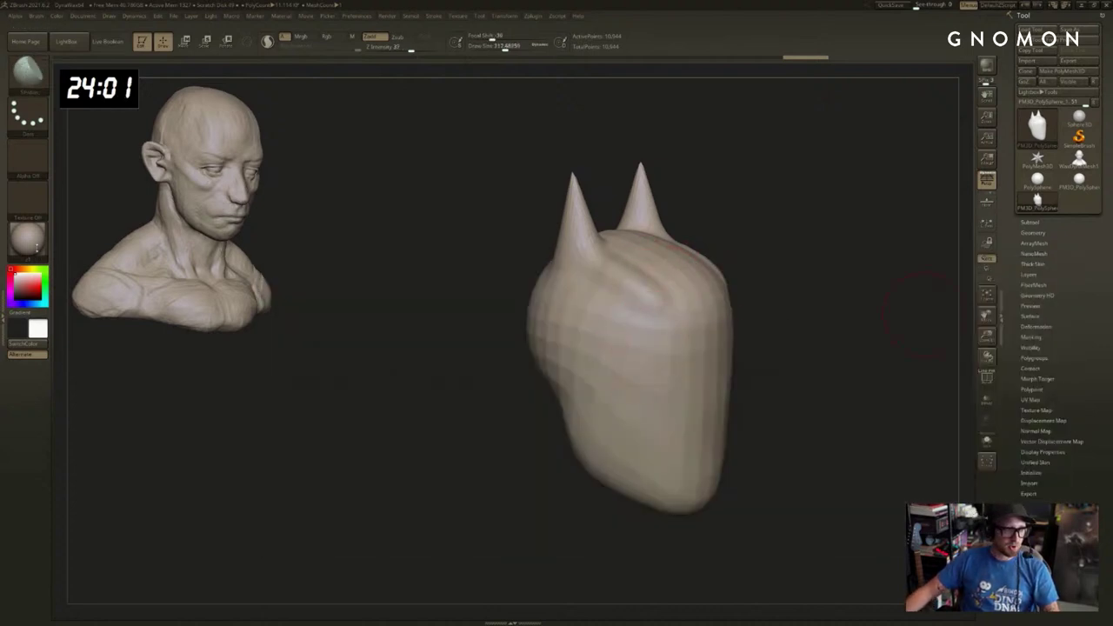
Switch the sculpt to a greyer, more neutral material.
left_click(33, 245)
left_click(209, 388)
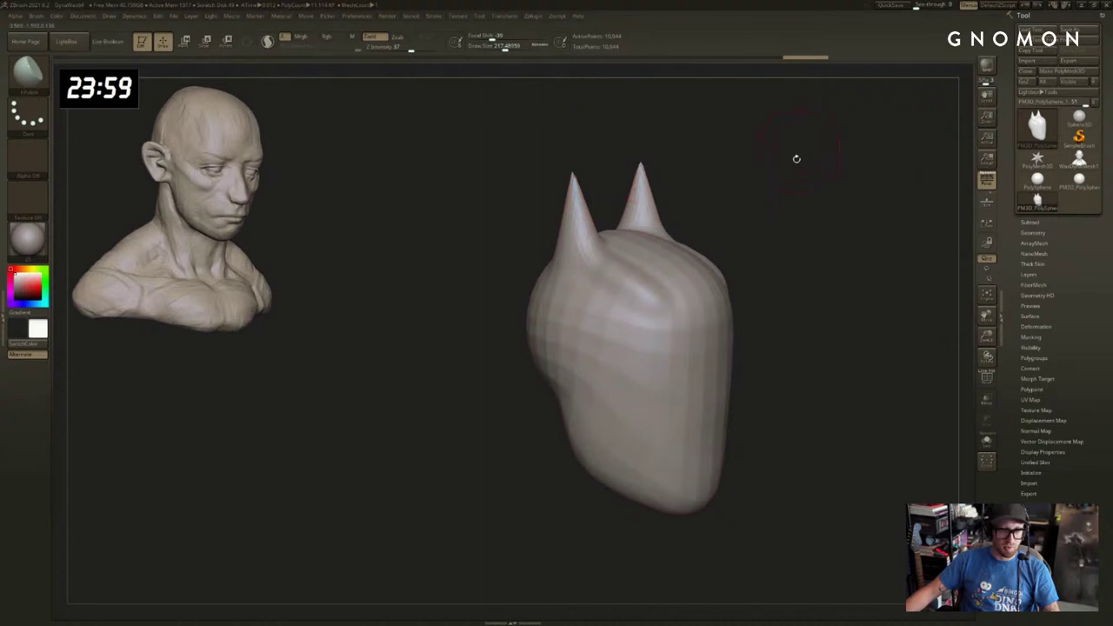
left_click_drag(794, 159, 804, 163)
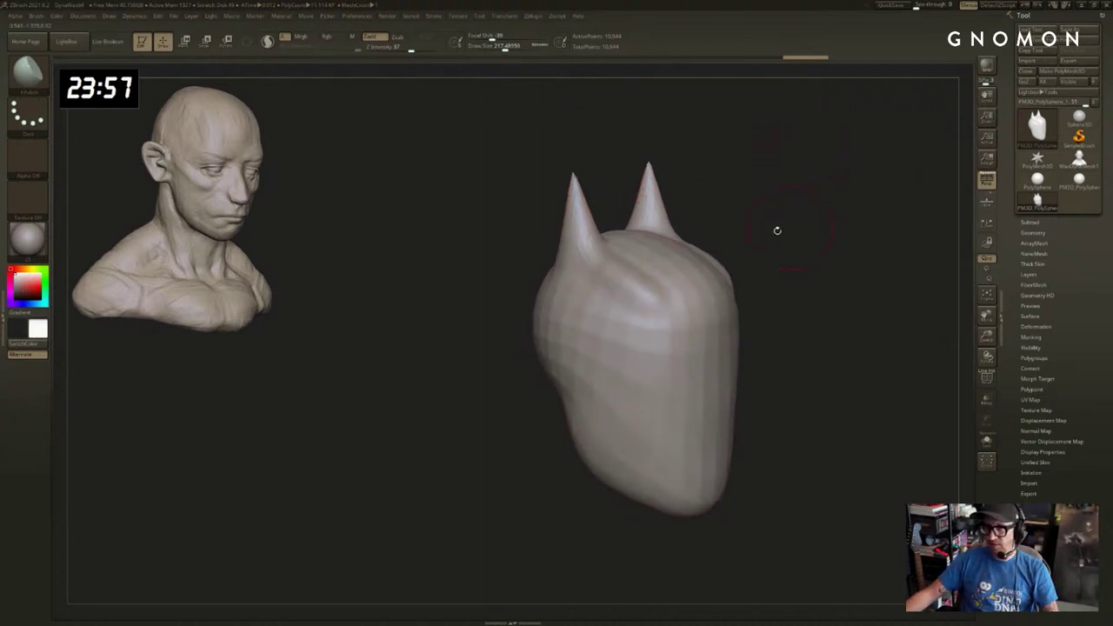
Try planing the forehead and the bases of the horns with the TrimDynamic brush.
mouse_move(647, 283)
left_mouse_down()
mouse_move(644, 294)
mouse_move(651, 278)
mouse_move(681, 298)
mouse_move(656, 278)
mouse_move(603, 299)
left_mouse_up()
key("ctrl+z")
key("b")
key("t")
key("d")
key("s")
left_click_drag(575, 248, 574, 193)
left_click_drag(622, 157, 589, 161)
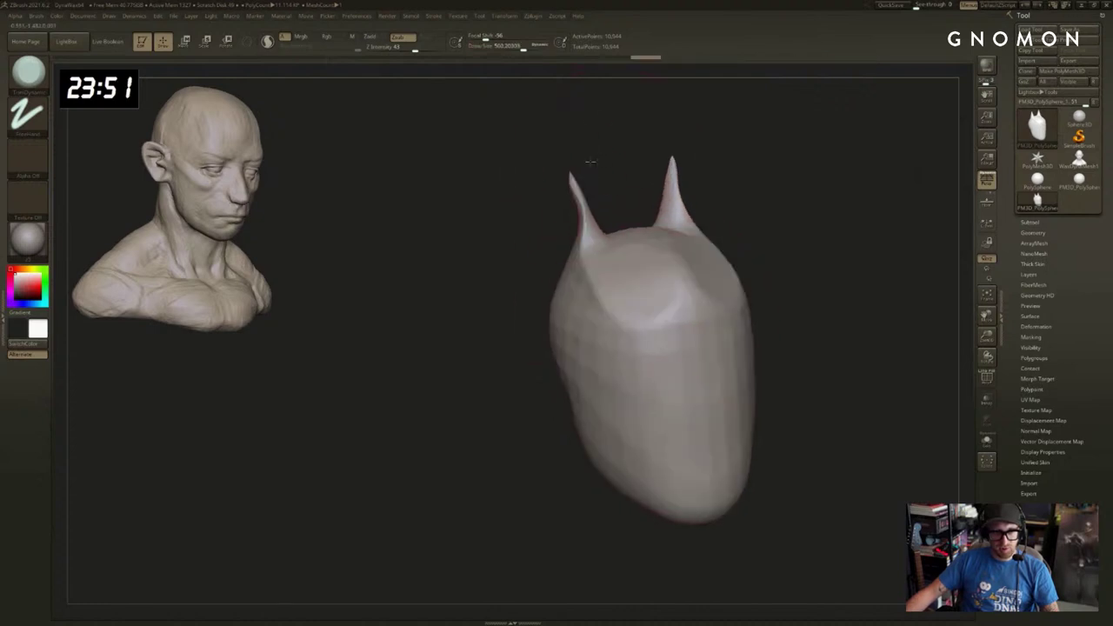
Undo the trimming and ridge strokes back to the smooth, rounded forehead.
key("ctrl+z")
key("ctrl+z")
left_click_drag(753, 179, 730, 193, "shift")
key("s")
mouse_move(730, 197)
left_mouse_down()
mouse_move(710, 232)
mouse_move(696, 200)
left_mouse_up()
key("ctrl+z")
key("ctrl+z")
key("ctrl+z")
Adjust the placement of the horns with the transform line while the head is masked, and clear the mask.
left_click(753, 218, "ctrl")
key("r")
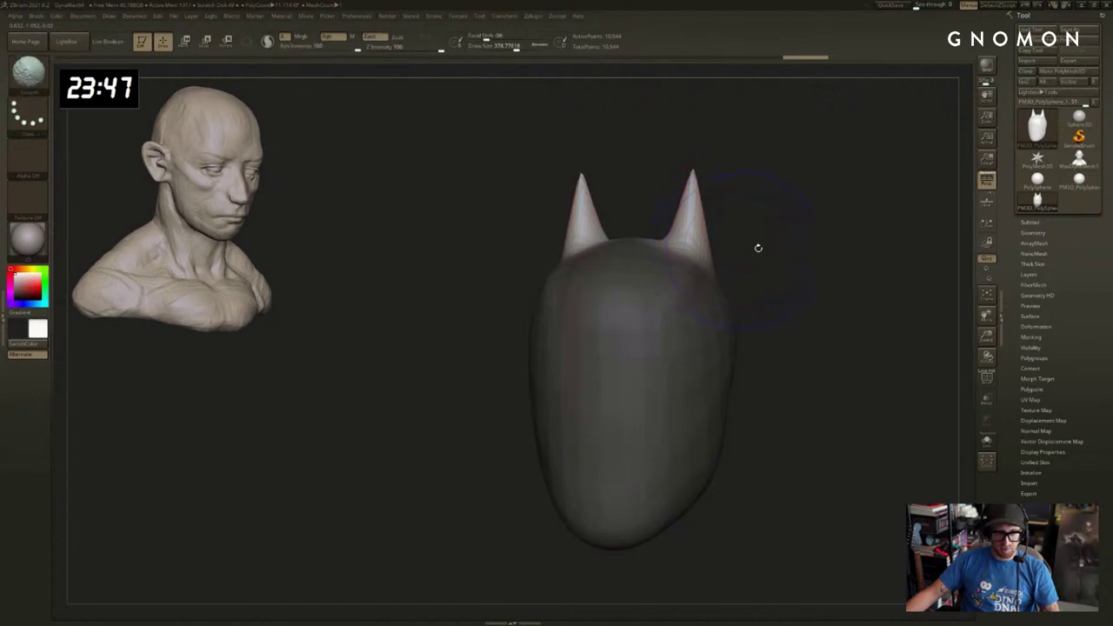
mouse_move(757, 248)
left_mouse_down("shift")
mouse_move(735, 254)
mouse_move(756, 201)
mouse_move(701, 148)
left_mouse_up("shift")
key("w")
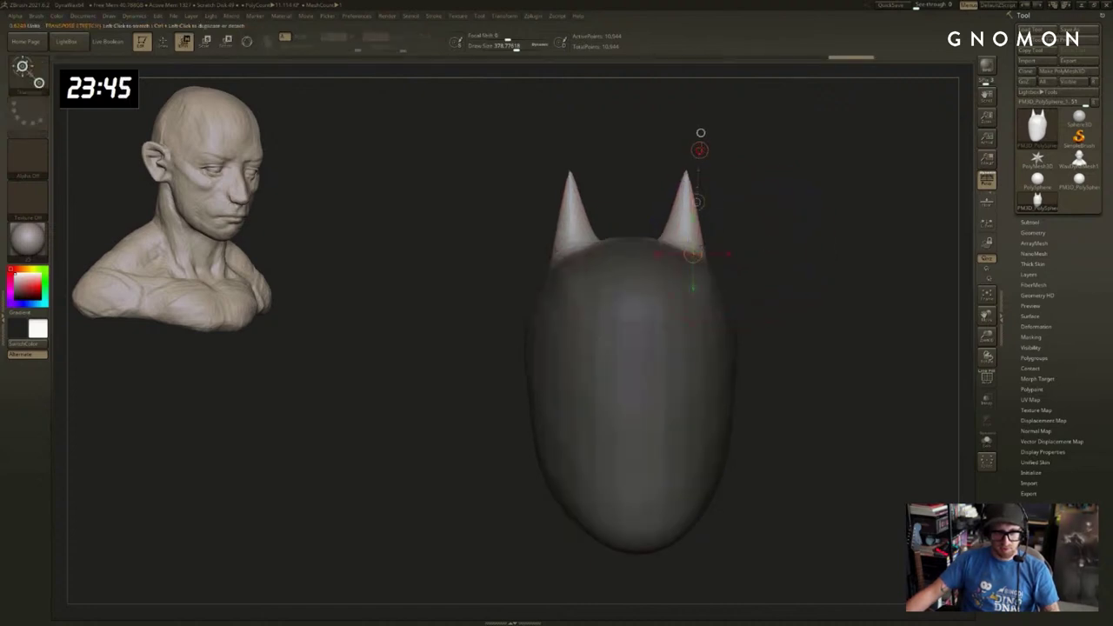
left_click_drag(763, 200, 695, 206, "alt")
mouse_move(623, 260)
left_mouse_down()
mouse_move(631, 139)
mouse_move(624, 156)
left_mouse_up()
left_click_drag(624, 209, 630, 232)
mouse_move(754, 220)
left_mouse_down()
mouse_move(703, 223)
mouse_move(746, 233)
left_mouse_up()
key("ctrl+z")
key("ctrl+z")
mouse_move(735, 239)
left_mouse_down("ctrl")
mouse_move(718, 255)
mouse_move(693, 253)
mouse_move(722, 284)
mouse_move(678, 317)
mouse_move(701, 336)
left_mouse_up("ctrl")
Flatten the side of the forehead and temple into a clean plane with a large hPolish brush.
key("q")
key("b")
key("h")
key("p")
mouse_move(639, 291)
left_mouse_down()
mouse_move(650, 333)
mouse_move(639, 352)
left_mouse_up()
key("s")
left_click_drag(649, 315, 614, 330)
right_click_drag(614, 334, 602, 335)
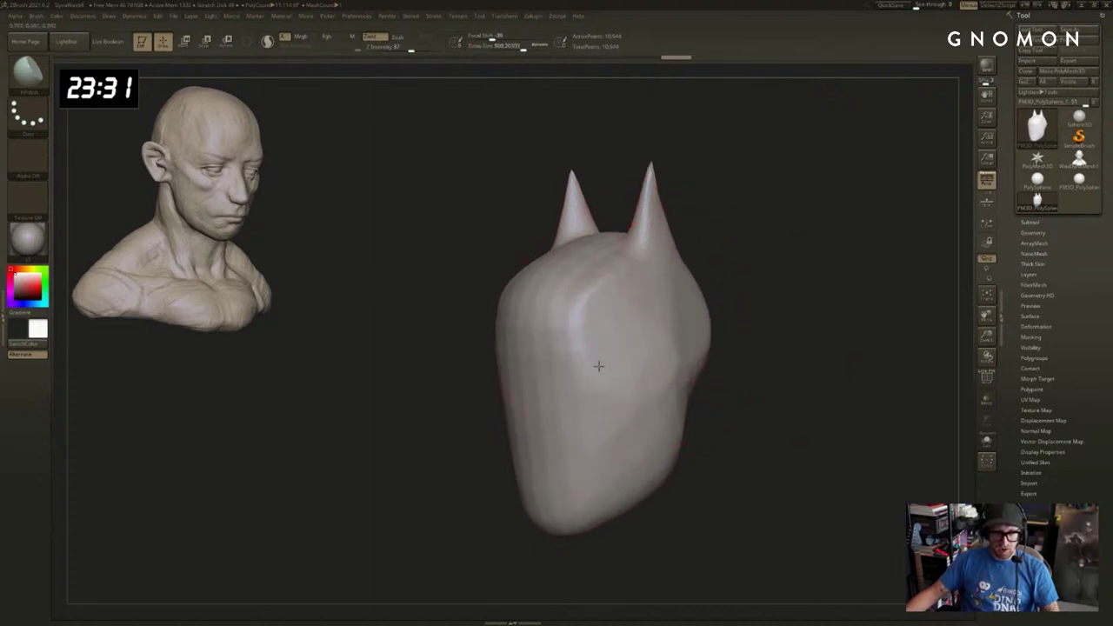
Square off the upper corners of the forehead from several angles with the Move brush.
mouse_move(522, 340)
right_mouse_down()
mouse_move(666, 304)
mouse_move(633, 315)
right_mouse_up()
mouse_move(395, 318)
right_mouse_down()
mouse_move(487, 219)
mouse_move(516, 204)
mouse_move(620, 249)
right_mouse_up()
left_click_drag(530, 261, 541, 270)
mouse_move(601, 274)
right_mouse_down("alt")
mouse_move(659, 250)
mouse_move(622, 254)
right_mouse_up("alt")
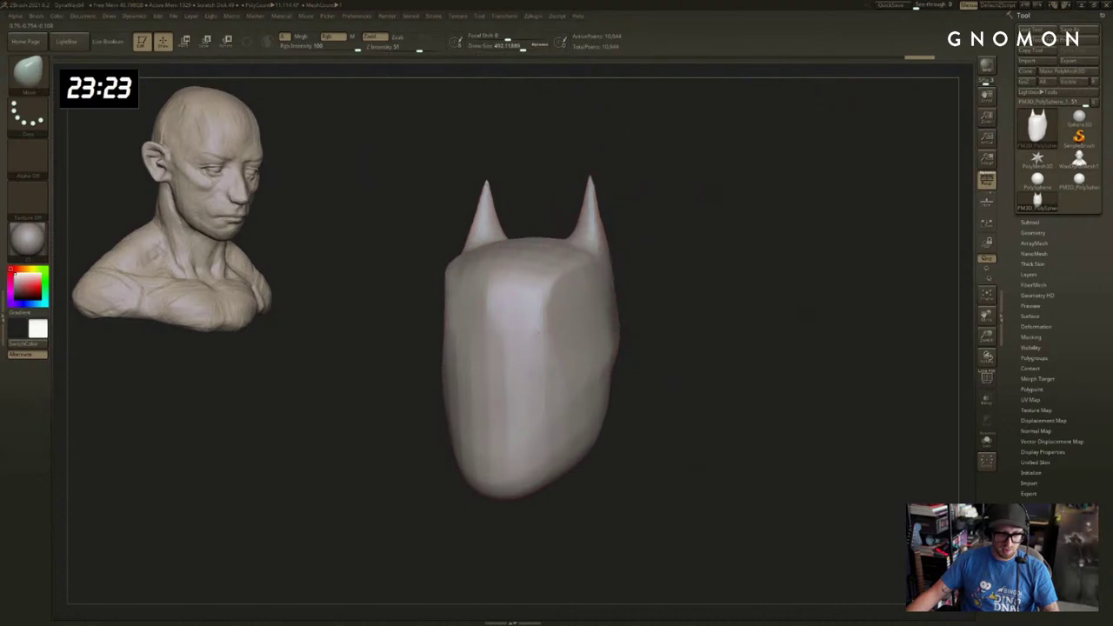
mouse_move(589, 207)
right_mouse_down()
mouse_move(770, 226)
mouse_move(762, 231)
mouse_move(833, 257)
mouse_move(854, 251)
mouse_move(848, 245)
right_mouse_up()
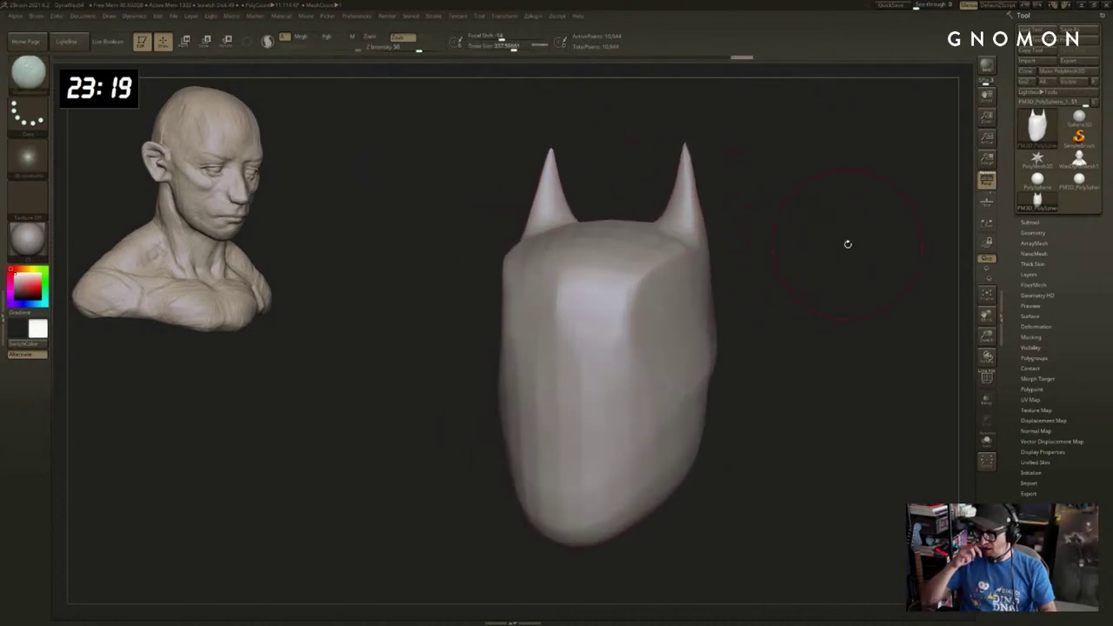
Rough in the eye sockets and a blocky nose using the ClayBuildup, DamStandard and Standard brushes.
mouse_move(775, 316)
right_mouse_down("alt")
mouse_move(794, 291)
mouse_move(786, 263)
right_mouse_up("alt")
key("b")
key("c")
key("b")
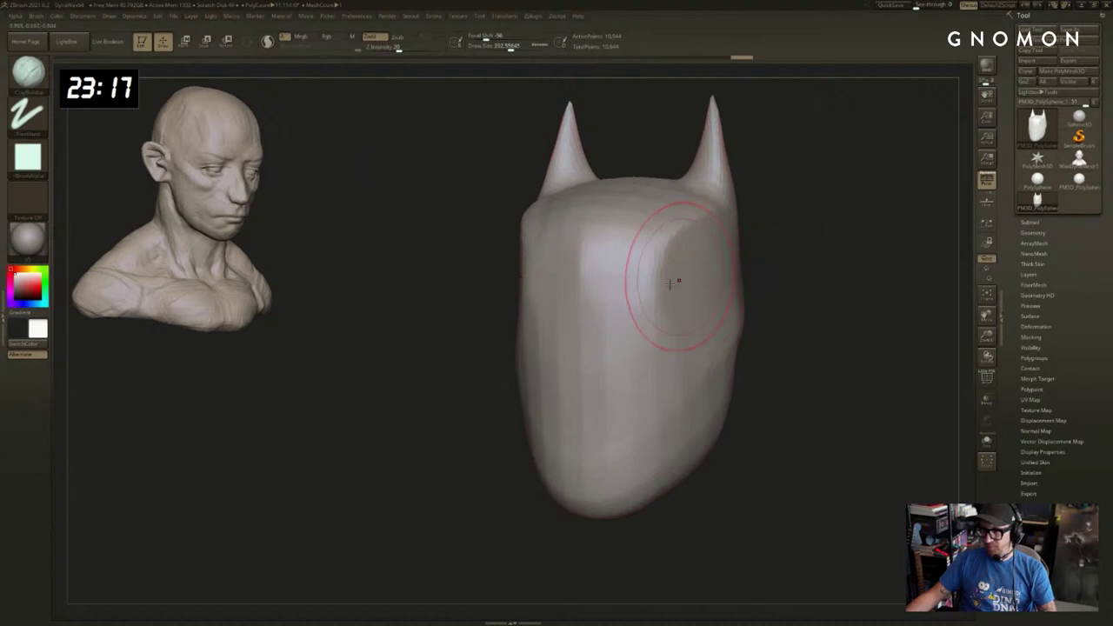
key("b")
key("d")
key("s")
key("s")
mouse_move(608, 311)
left_mouse_down()
mouse_move(636, 340)
mouse_move(596, 358)
mouse_move(578, 395)
left_mouse_up()
key("b")
key("c")
key("b")
key("s")
key("b")
key("s")
key("t")
right_click_drag(532, 419, 491, 429)
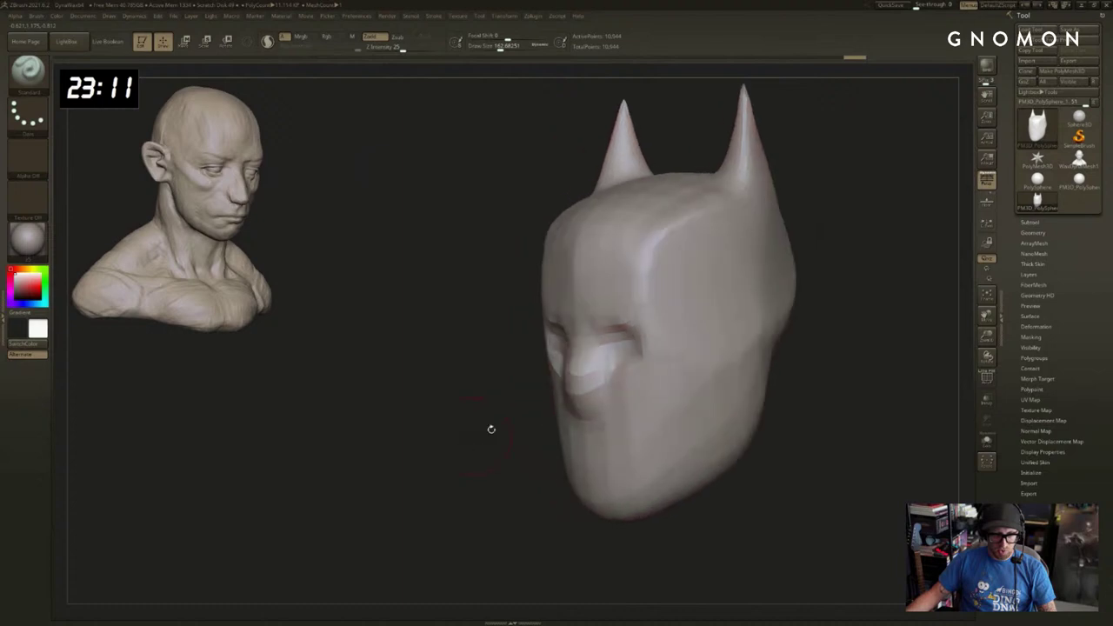
Pull the tip of the nose outward and down into a point with SnakeHook, and check the wireframe density.
key("b")
key("m")
key("v")
key("b")
key("s")
mouse_move(583, 393)
left_mouse_down()
mouse_move(580, 383)
mouse_move(565, 415)
left_mouse_up()
key("h")
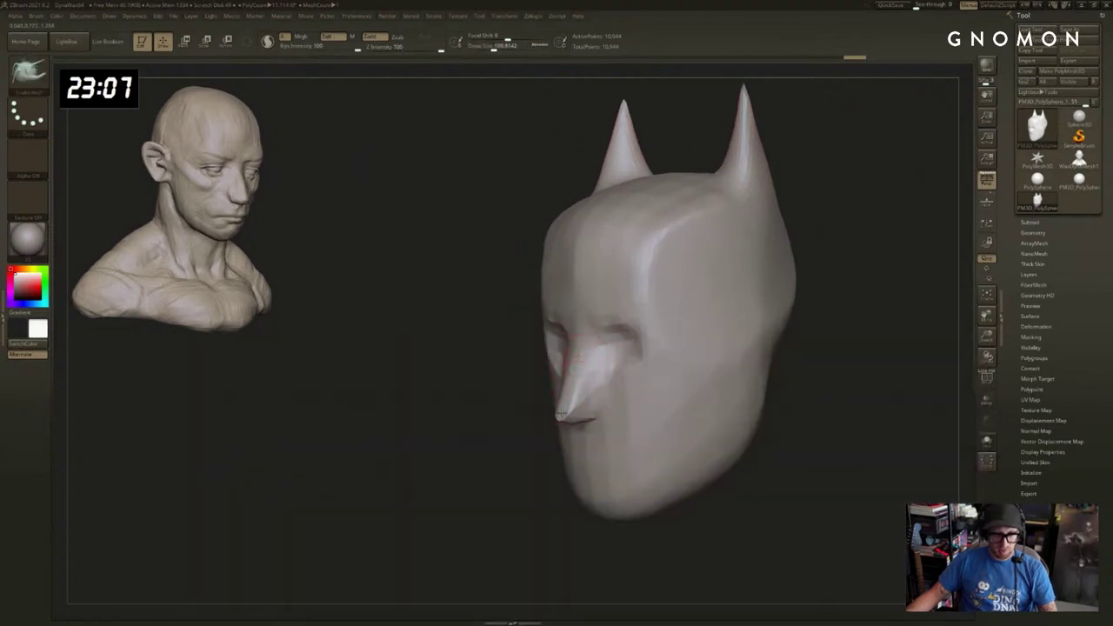
right_click_drag(561, 415, 605, 400)
key("shift+f")
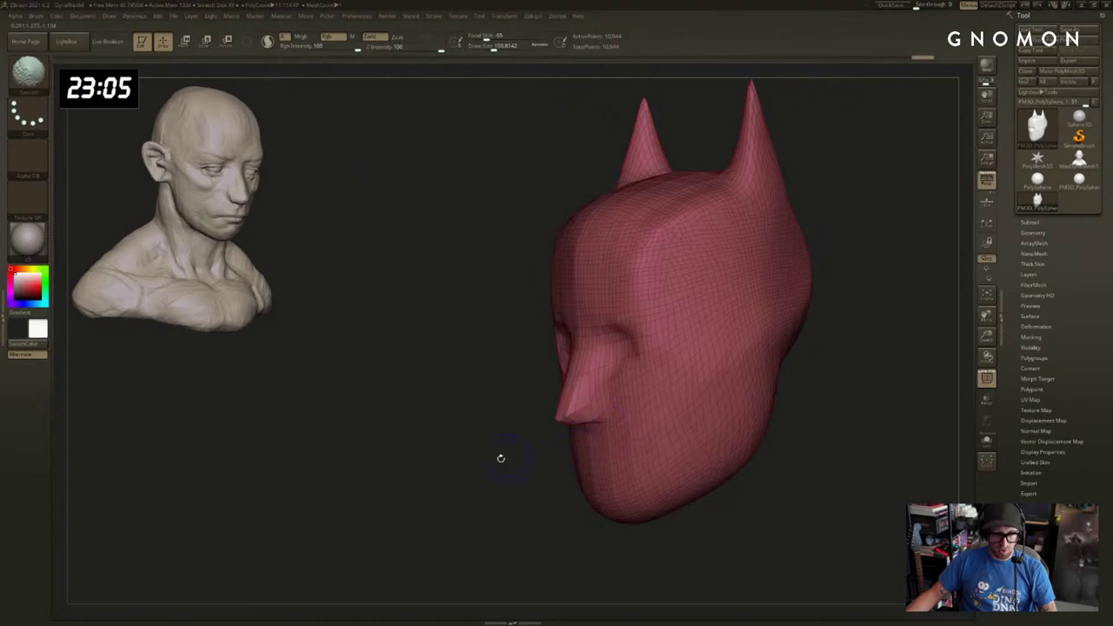
key("shift+f")
Shape the underside and wings of the nose from the front and side with a small SnakeHook brush.
left_click_drag(499, 457, 556, 445, "shift")
left_click_drag(607, 409, 612, 412)
mouse_move(612, 412)
right_mouse_down()
mouse_move(705, 408)
mouse_move(705, 375)
mouse_move(735, 405)
right_mouse_up()
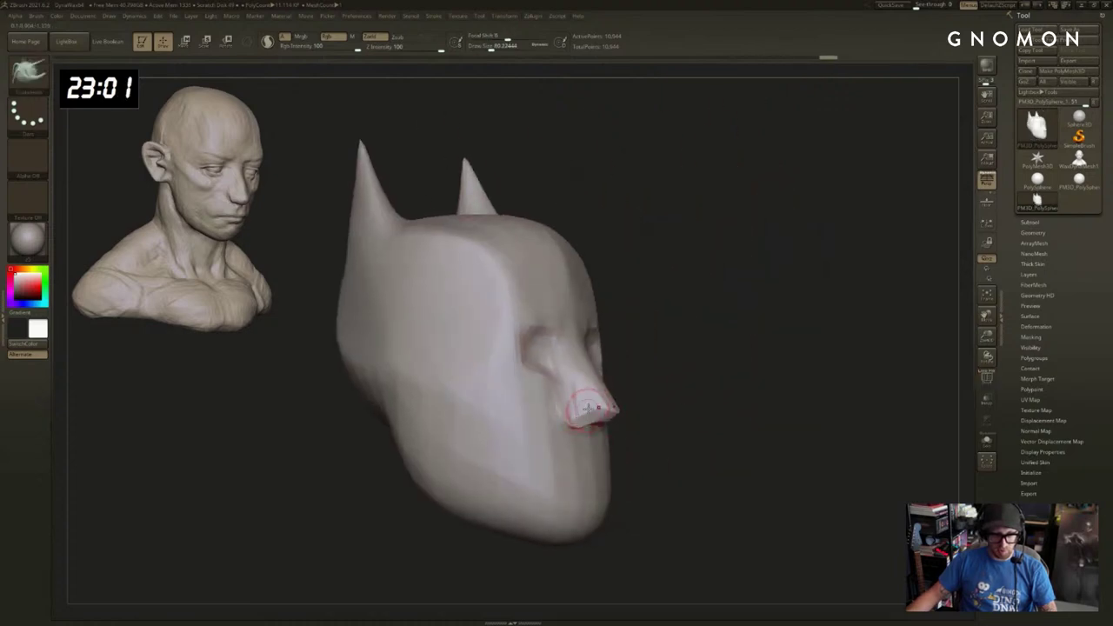
mouse_move(589, 408)
left_mouse_down()
mouse_move(624, 414)
mouse_move(593, 417)
left_mouse_up()
left_click_drag(702, 403, 639, 411)
key("s")
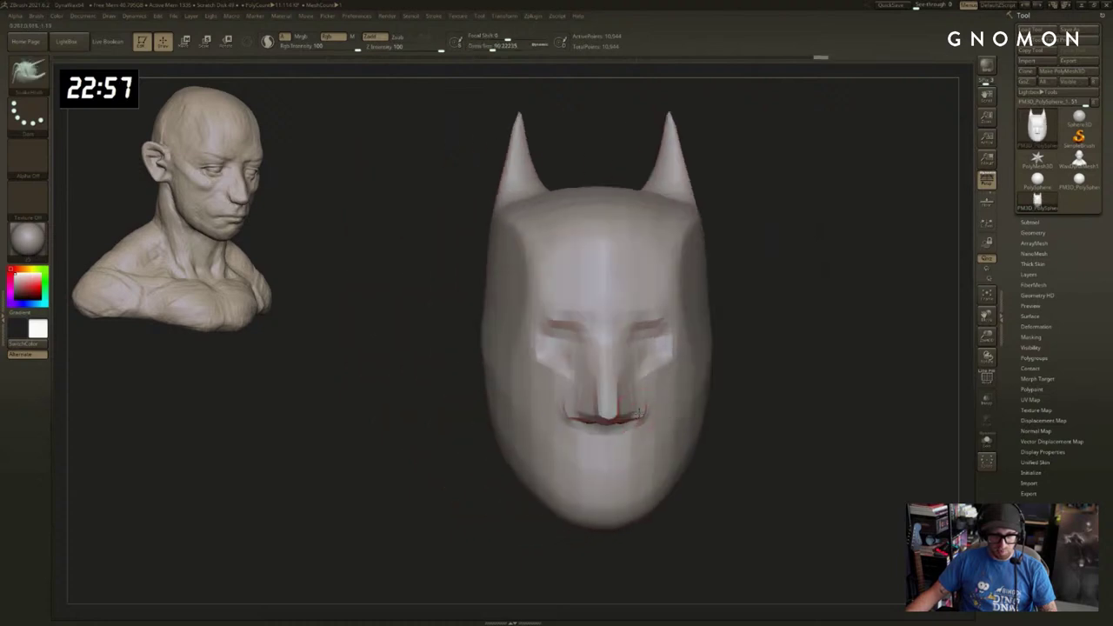
left_click_drag(721, 400, 666, 406)
left_click_drag(660, 417, 627, 411)
mouse_move(500, 443)
left_mouse_down()
mouse_move(532, 447)
mouse_move(787, 314)
left_mouse_up()
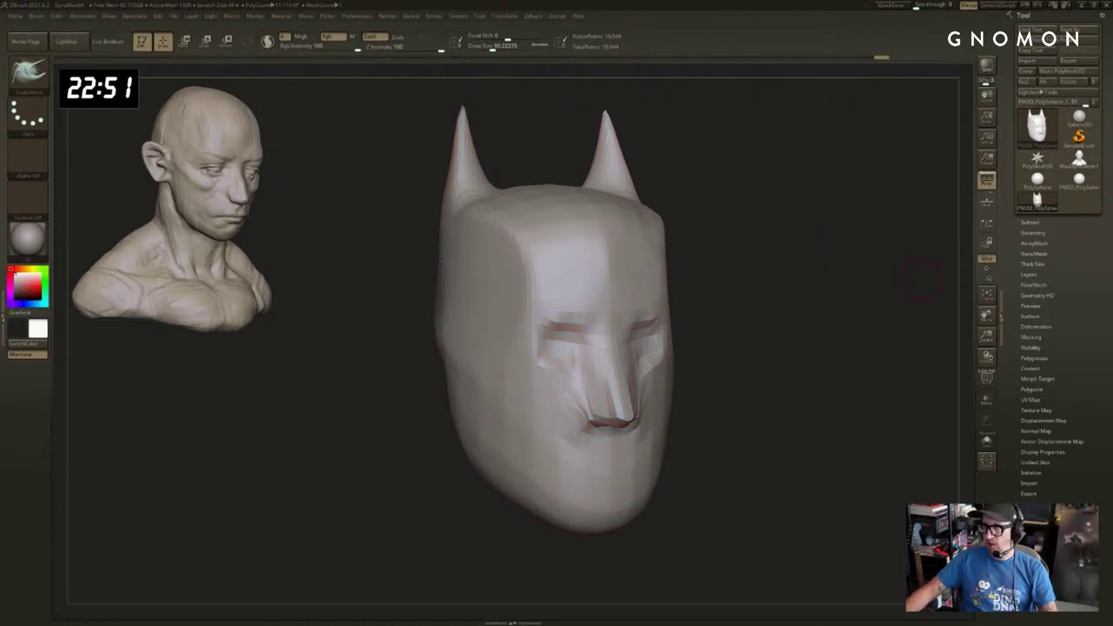
Carve a straight, continuous brow line across both eye sockets and the nose bridge with the Standard brush.
left_click_drag(743, 356, 641, 317, "shift")
key("b")
key("s")
key("t")
key("s")
mouse_move(635, 320)
left_mouse_down("alt")
mouse_move(666, 320)
mouse_move(550, 315)
left_mouse_up("alt")
key("s")
left_click(632, 318)
key("s")
mouse_move(449, 340)
left_mouse_down()
mouse_move(536, 334)
mouse_move(516, 317)
left_mouse_up()
Deepen the eye sockets beside the nose bridge beneath the brow with the DamStandard brush.
key("b")
key("m")
key("v")
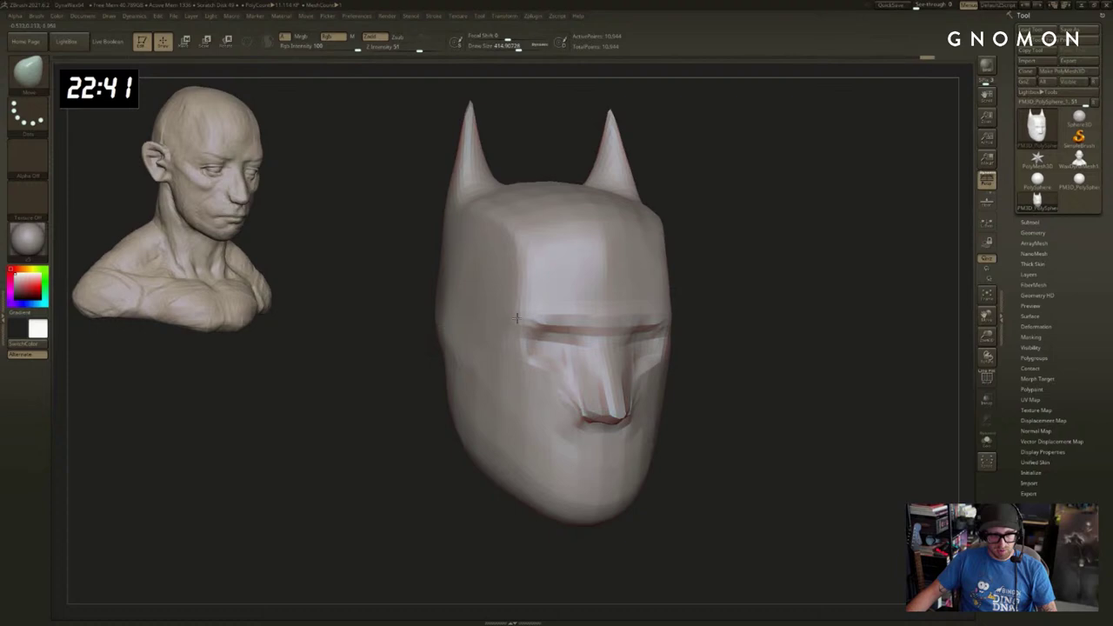
right_click_drag(510, 251, 658, 298)
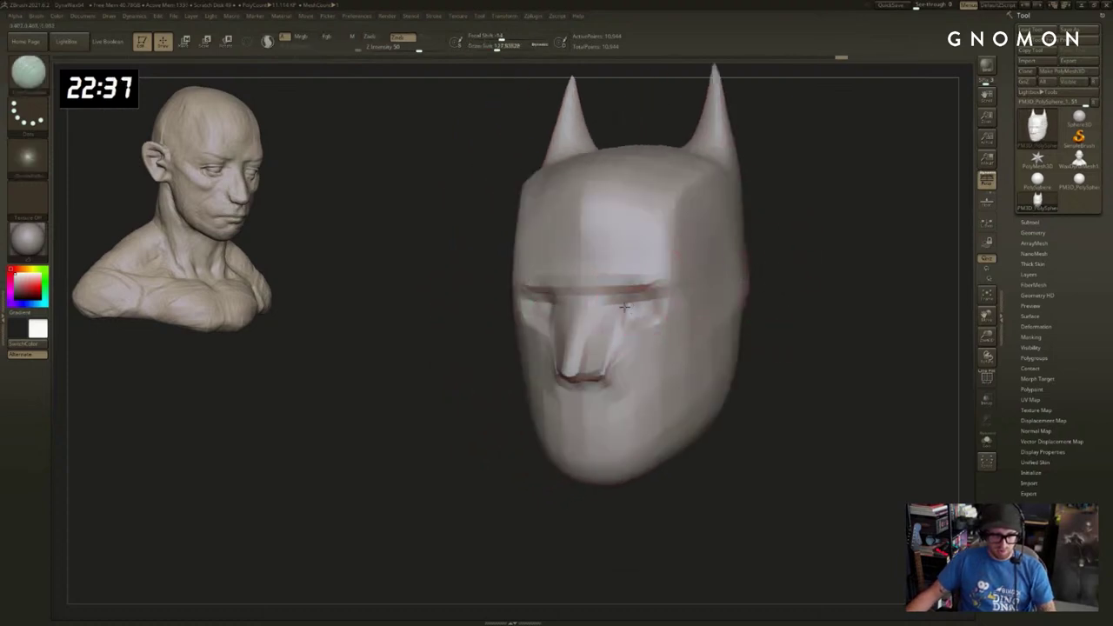
left_click_drag(624, 307, 642, 299)
left_click_drag(773, 316, 746, 315)
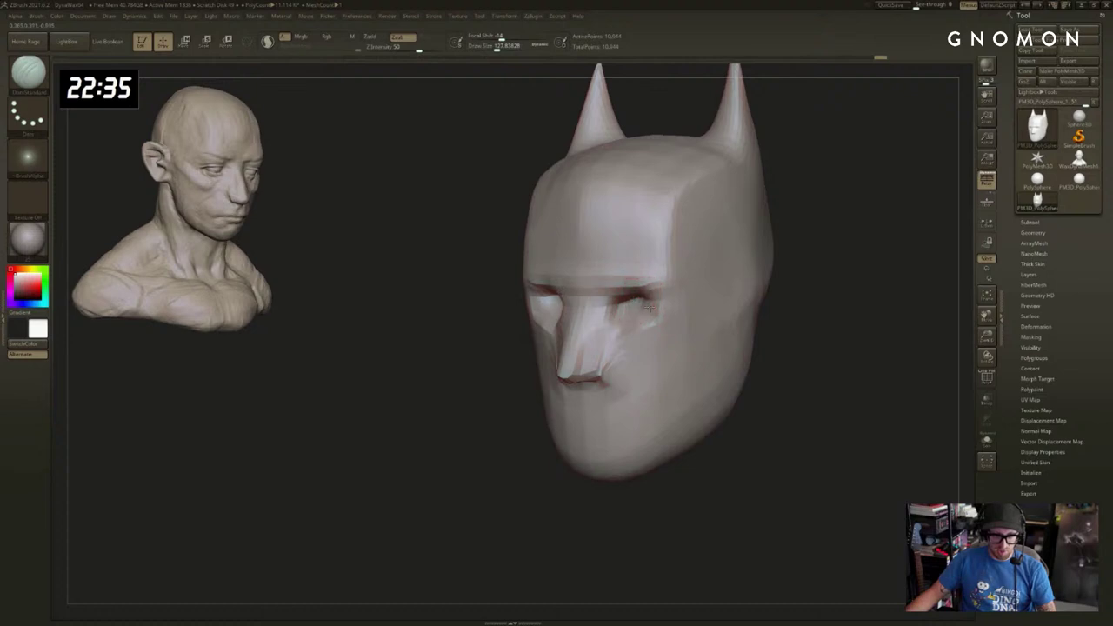
right_click_drag(832, 325, 811, 336)
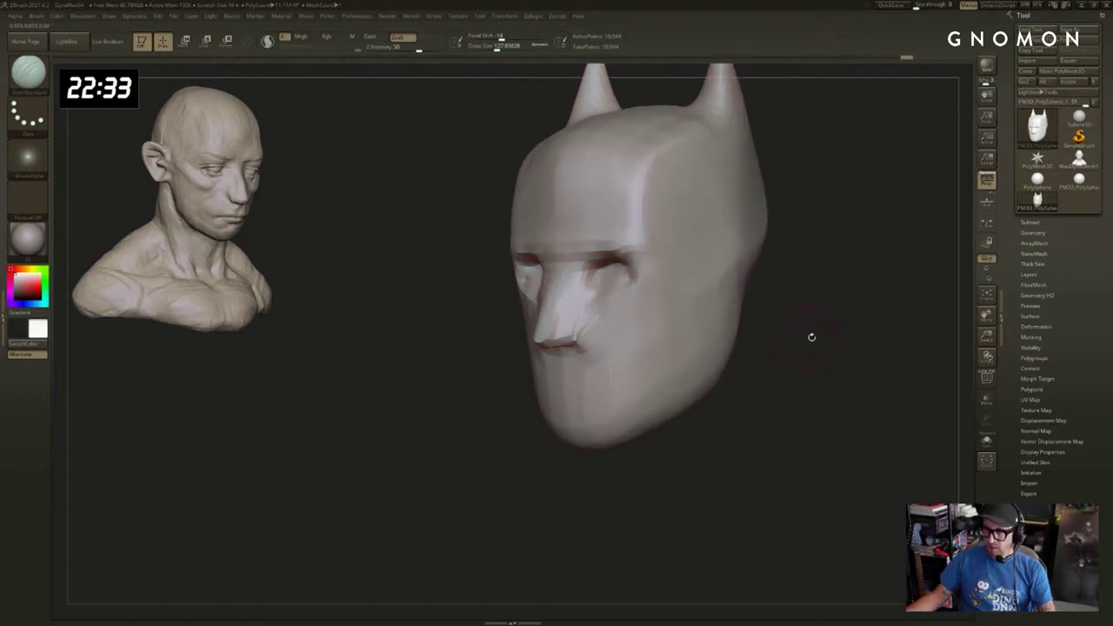
Try carving a crease from the wing of the nose across the cheek with DamStandard.
left_click_drag(570, 348, 645, 352)
key("ctrl+z")
left_click_drag(750, 358, 774, 365)
key("ctrl+z")
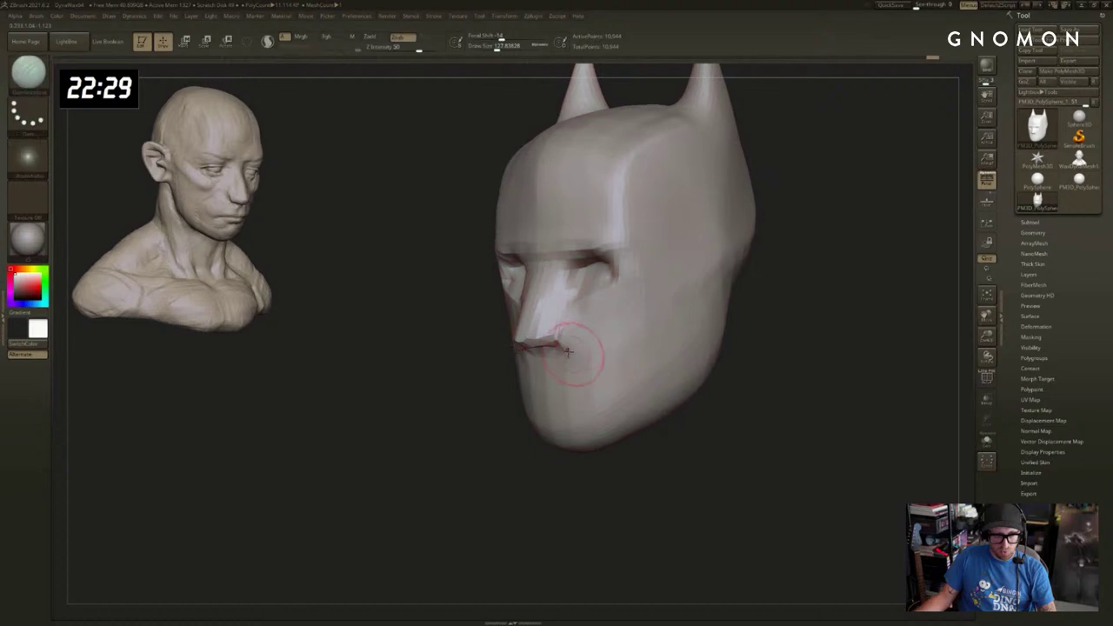
Try carving a long line from the cheekbone down the side of the jaw with DamStandard.
left_click_drag(576, 352, 642, 346)
mouse_move(782, 334)
left_mouse_down()
mouse_move(775, 327)
mouse_move(808, 343)
left_mouse_up()
mouse_move(654, 343)
left_mouse_down("shift")
mouse_move(589, 350)
mouse_move(717, 285)
mouse_move(640, 444)
mouse_move(736, 461)
left_mouse_up("shift")
left_click_drag(614, 484, 572, 480)
key("ctrl+z")
key("ctrl+z")
mouse_move(650, 345)
left_mouse_down()
mouse_move(543, 336)
mouse_move(594, 504)
mouse_move(564, 504)
mouse_move(540, 486)
left_mouse_up()
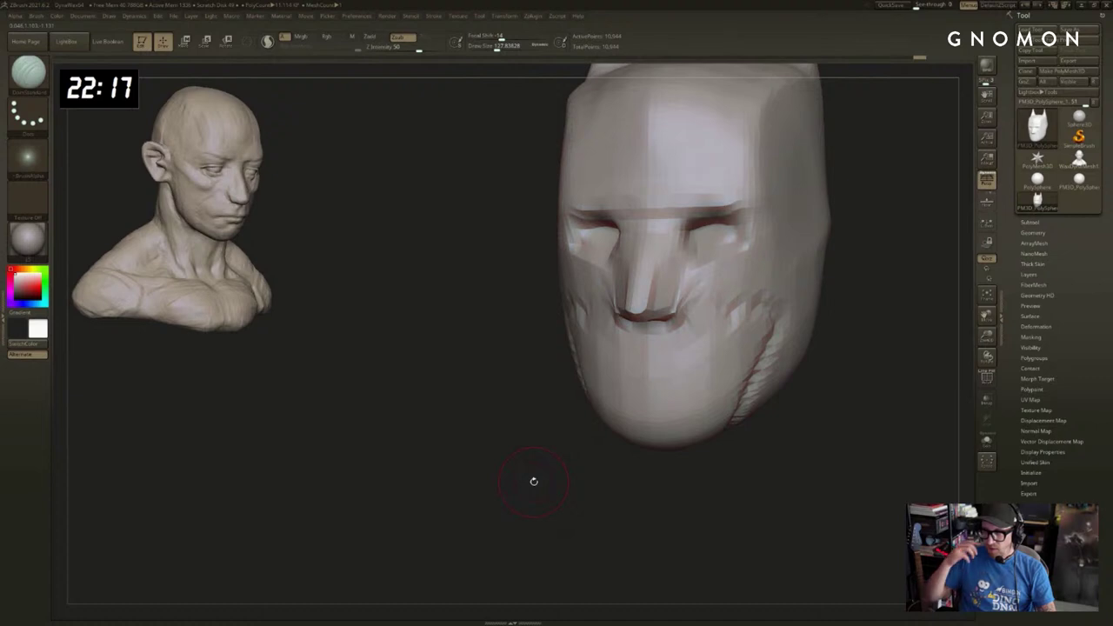
mouse_move(822, 401)
left_mouse_down()
mouse_move(811, 437)
mouse_move(782, 459)
mouse_move(774, 422)
left_mouse_up()
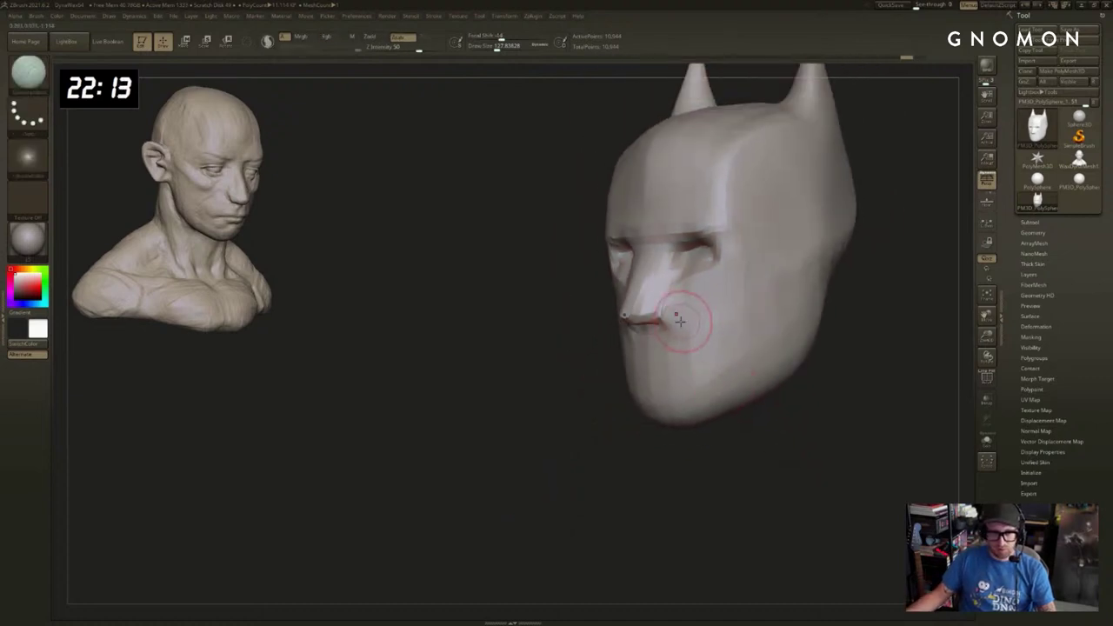
Cut the folds beside the nose and a mouth line below it with DamStandard, softening them with smoothing.
mouse_move(676, 321)
left_mouse_down()
mouse_move(750, 325)
mouse_move(711, 330)
left_mouse_up()
left_click_drag(711, 330, 737, 319, "shift")
key("ctrl+z")
key("ctrl+z")
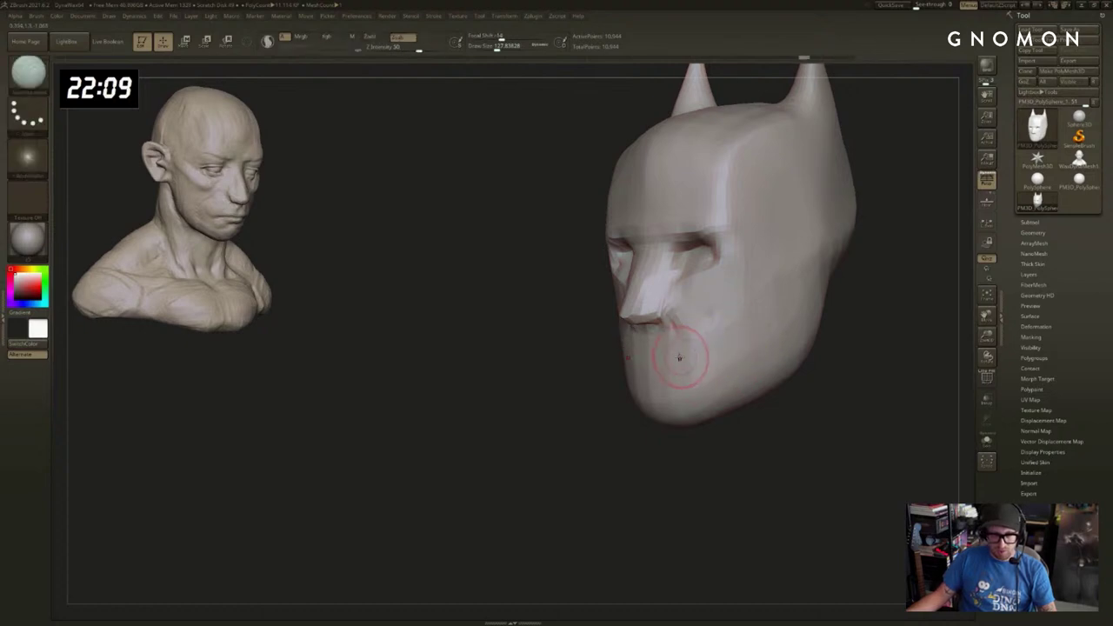
mouse_move(681, 358)
left_mouse_down("shift")
mouse_move(651, 368)
mouse_move(637, 359)
left_mouse_up("shift")
mouse_move(613, 395)
left_mouse_down()
mouse_move(755, 400)
mouse_move(728, 386)
left_mouse_up()
mouse_move(606, 348)
left_mouse_down()
mouse_move(622, 357)
mouse_move(617, 365)
mouse_move(627, 360)
mouse_move(629, 384)
left_mouse_up()
Build up the area around the mouth and nasolabial folds with the Standard and ClayBuildup brushes, smoothing the strokes.
key("s")
key("b")
key("s")
key("t")
key("b")
key("c")
key("b")
key("shift")
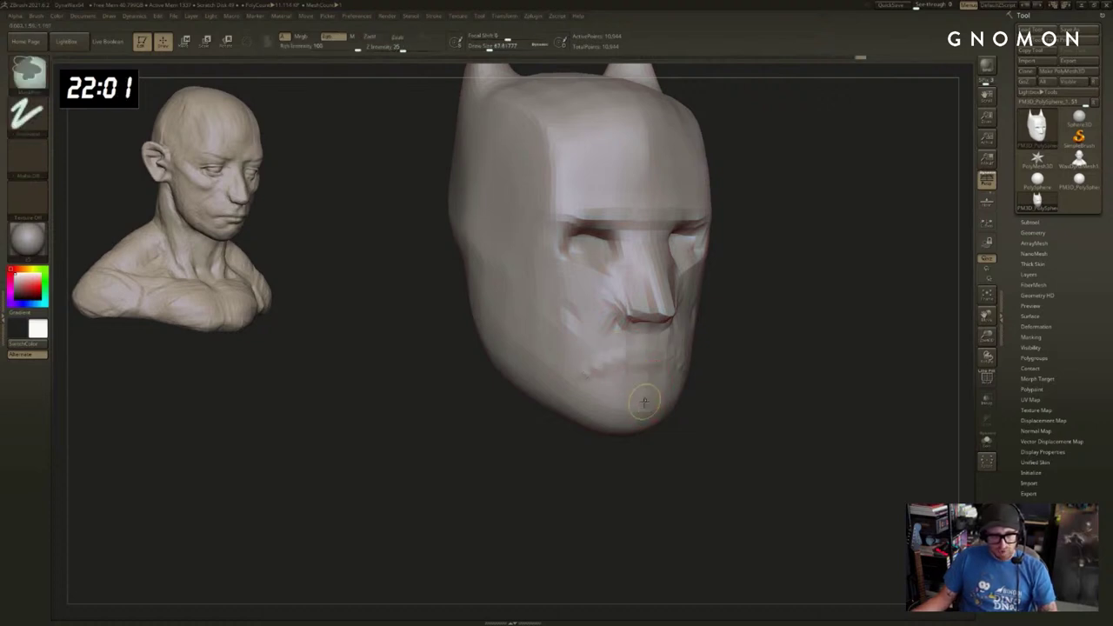
Pull the chin downward into a squarer shape with the SnakeHook brush.
key("b")
key("s")
key("h")
mouse_move(642, 417)
left_mouse_down()
mouse_move(648, 430)
mouse_move(671, 428)
left_mouse_up()
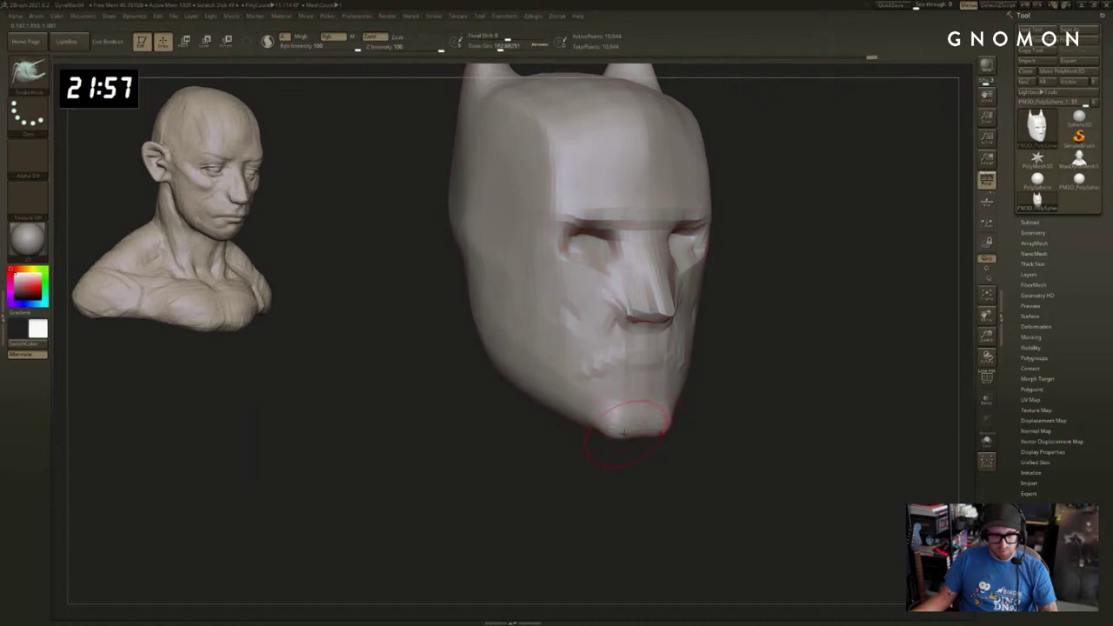
Build up the chin and the lower edge of the jaw with the ClayBuildup brush, working back along the jawline.
key("shift")
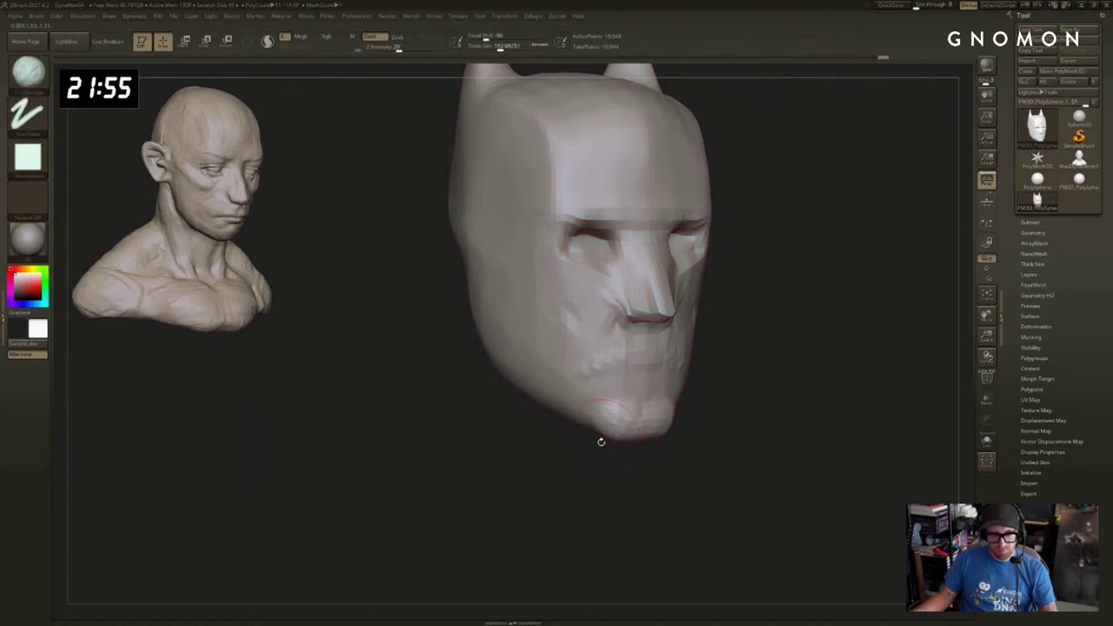
left_click_drag(601, 442, 605, 429)
left_click_drag(730, 460, 618, 431)
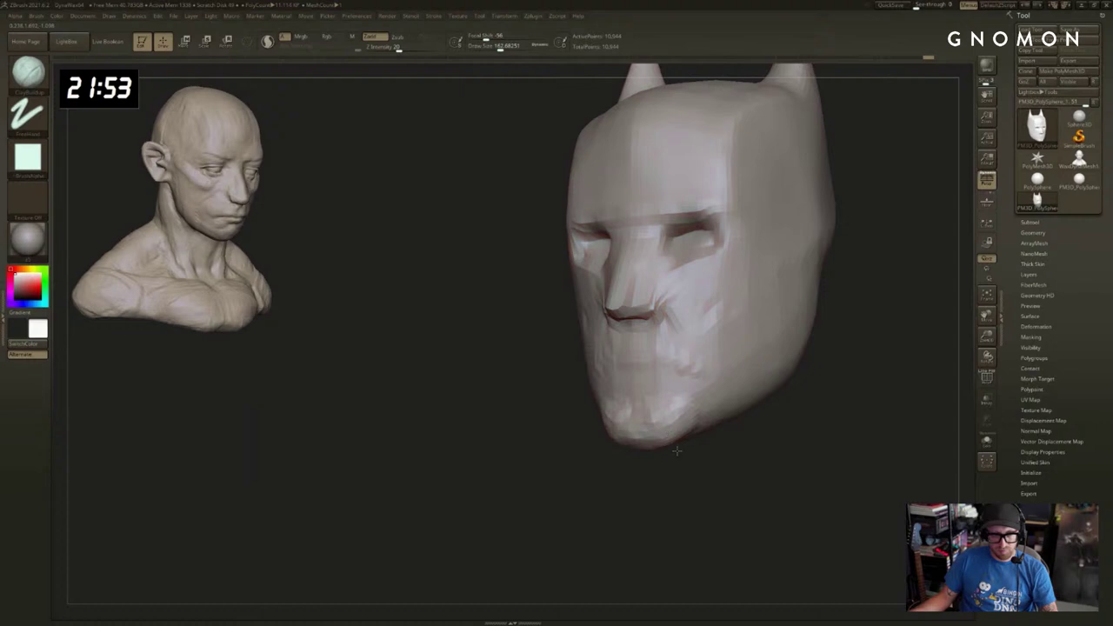
mouse_move(804, 463)
left_mouse_down()
mouse_move(613, 491)
mouse_move(509, 447)
left_mouse_up()
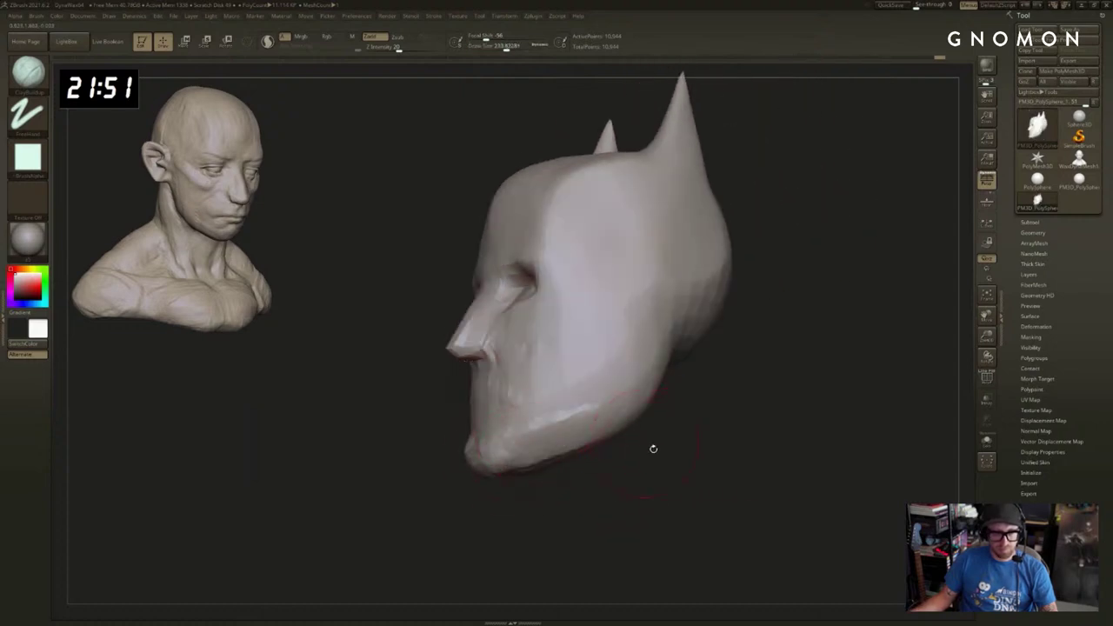
left_click_drag(651, 450, 717, 416)
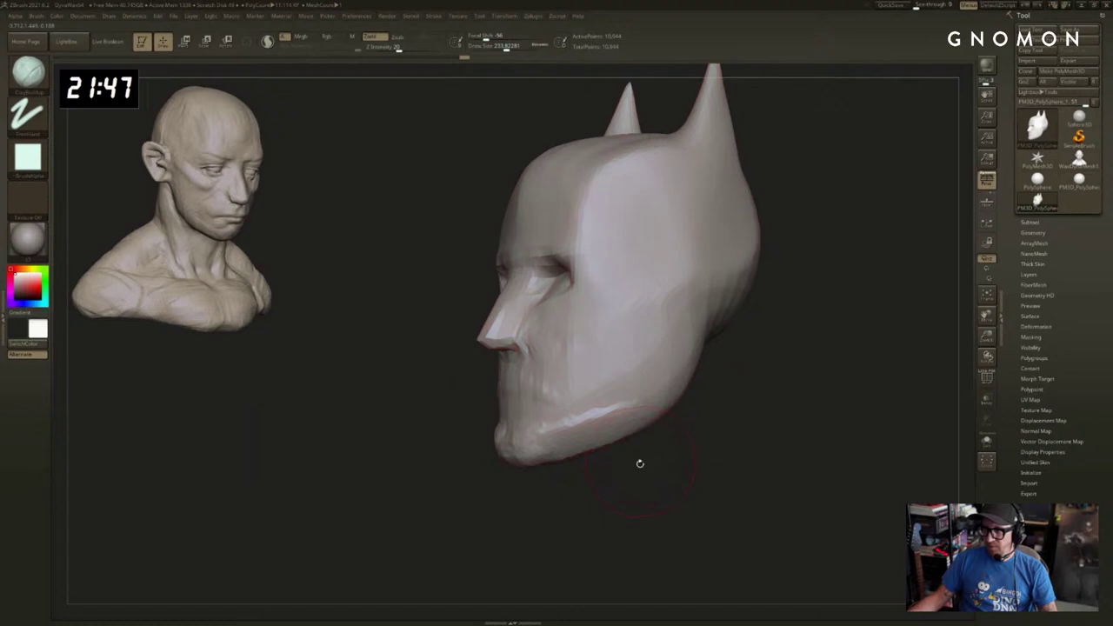
left_click_drag(640, 463, 629, 467)
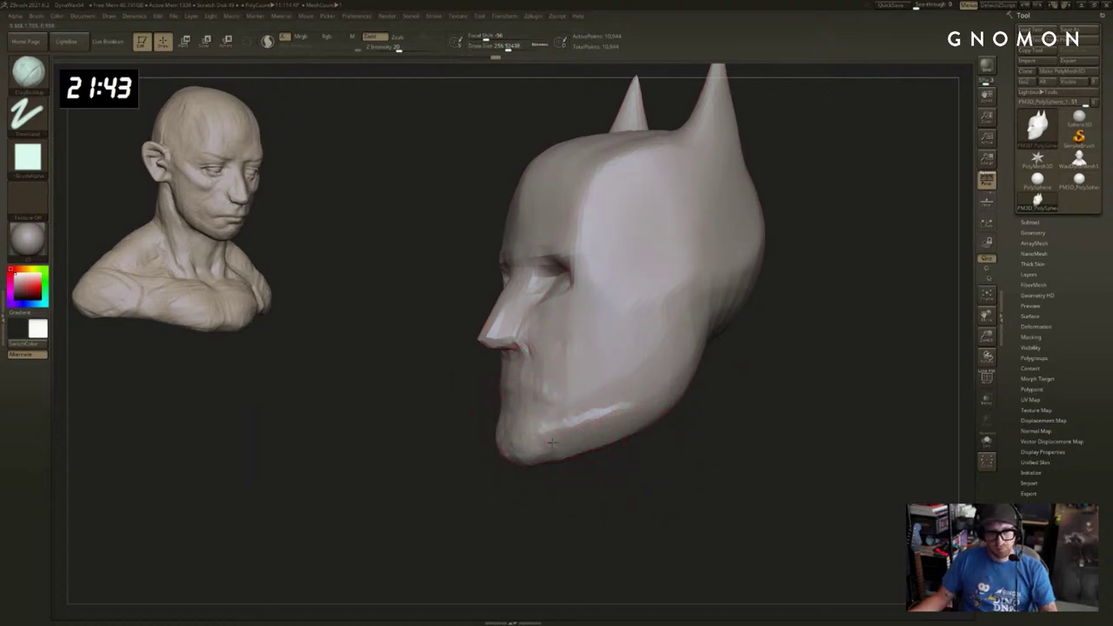
mouse_move(754, 444)
left_mouse_down()
mouse_move(644, 468)
mouse_move(594, 422)
left_mouse_up()
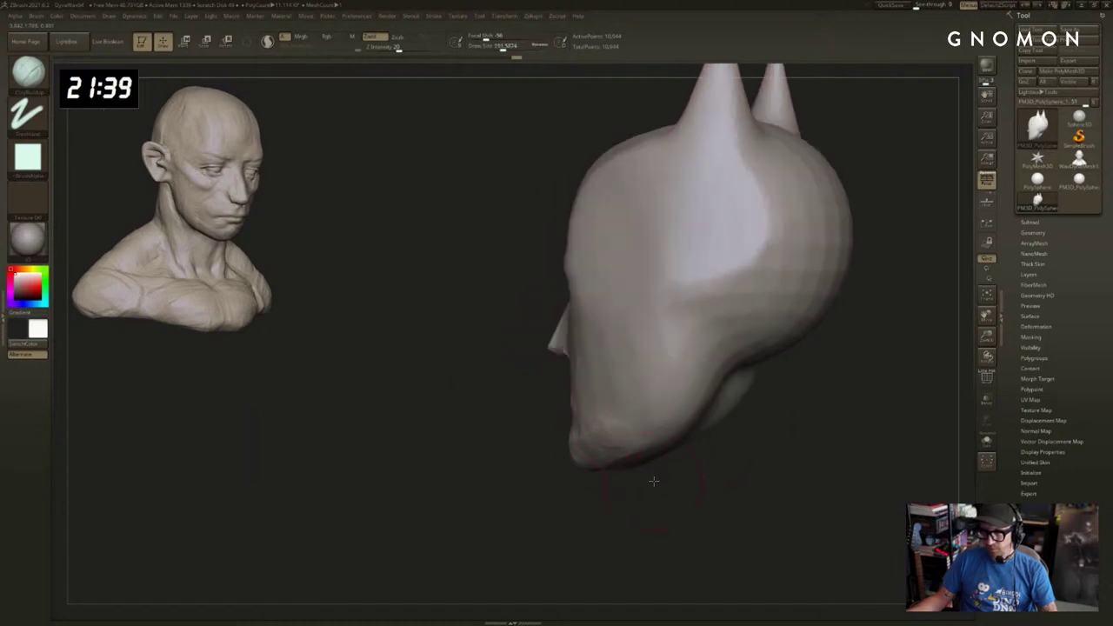
Fill out the rear of the jaw and raise the cheekbone beneath the eye with a resized ClayBuildup brush.
mouse_move(654, 481)
left_mouse_down()
mouse_move(628, 465)
mouse_move(642, 379)
mouse_move(658, 360)
mouse_move(638, 340)
mouse_move(632, 358)
mouse_move(600, 349)
left_mouse_up()
key("s")
left_click_drag(439, 369, 511, 371)
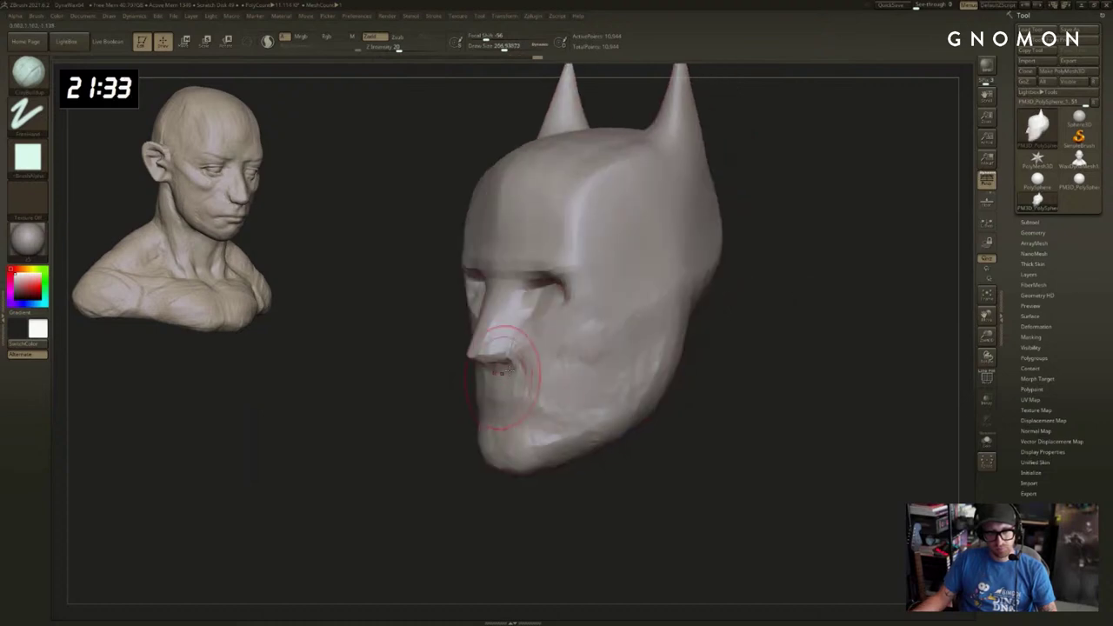
key("s")
left_click_drag(574, 336, 566, 337)
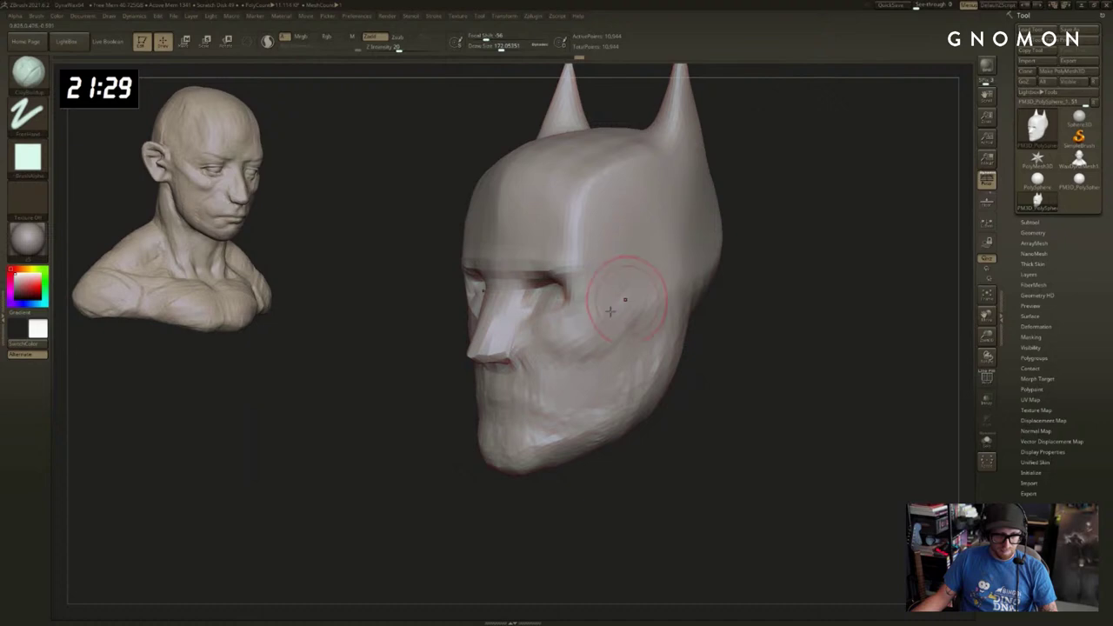
Strengthen the brow ridge with ClayBuildup and adjust the form around the eye socket with the Move brush.
left_click_drag(834, 315, 797, 312, "shift")
left_click_drag(795, 380, 803, 385)
left_click_drag(476, 216, 531, 220)
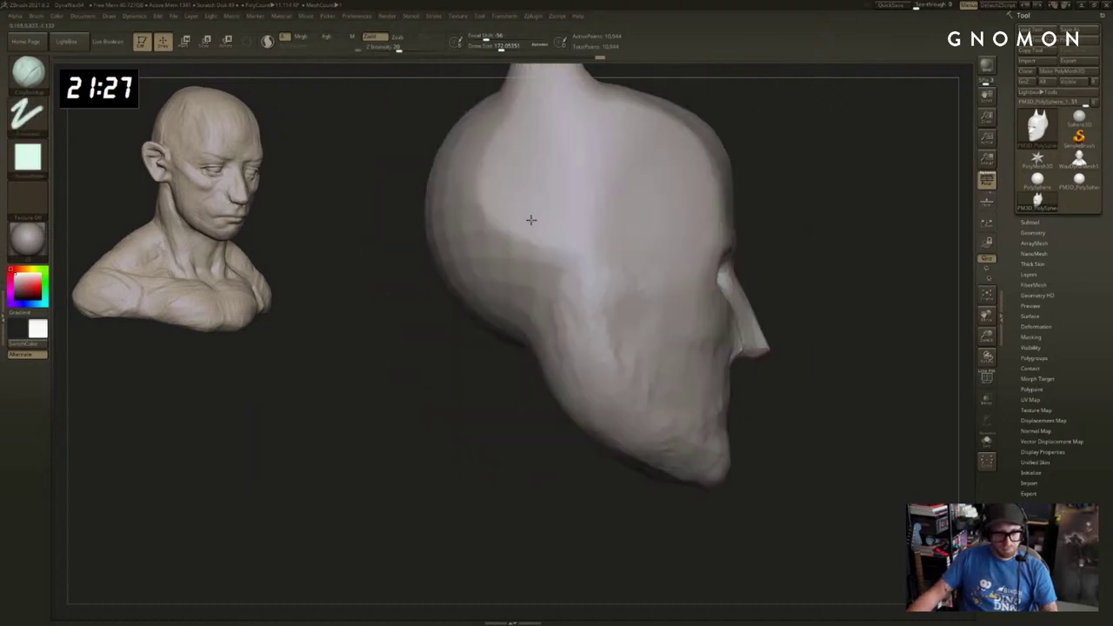
left_click_drag(857, 261, 765, 271)
left_click_drag(528, 264, 459, 267)
left_click_drag(674, 268, 723, 269)
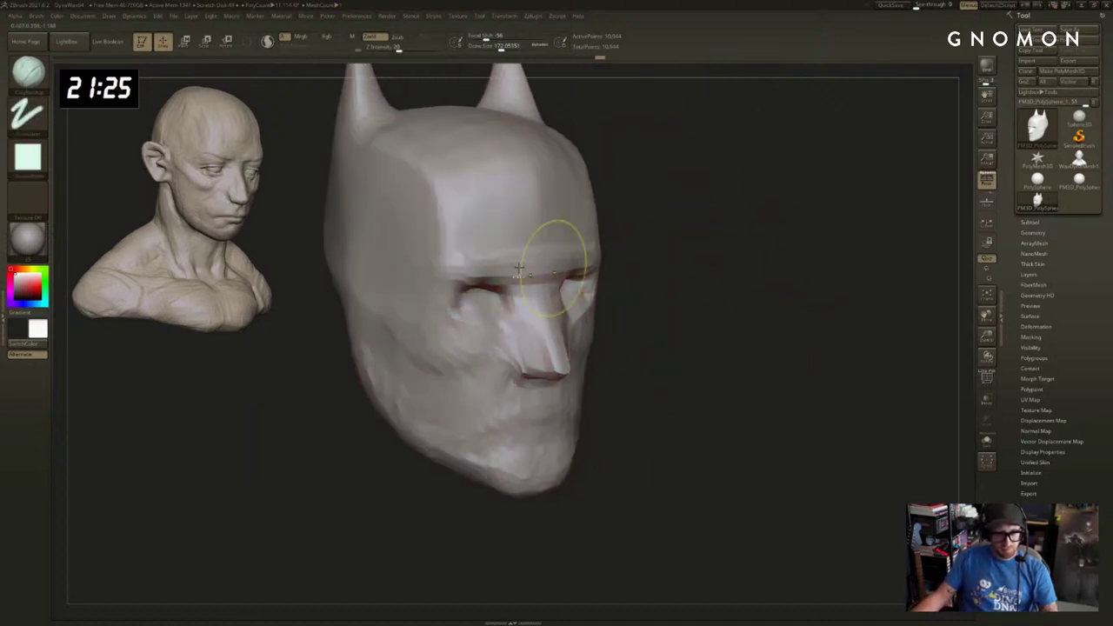
left_click_drag(635, 274, 449, 306)
key("shift")
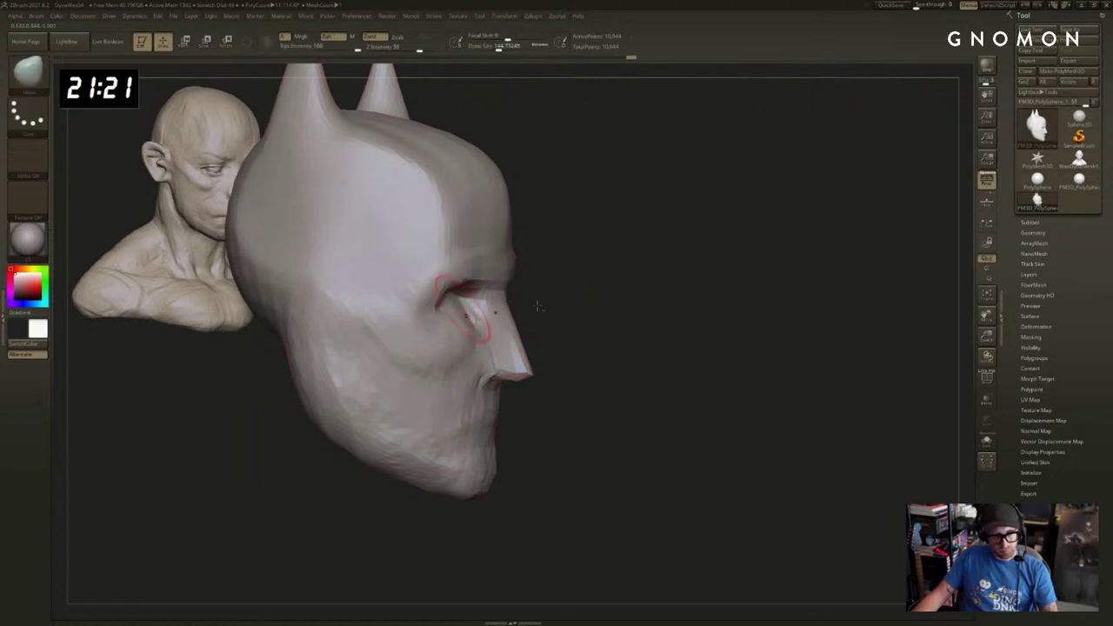
Build out the mouth mound and the outer corner of the brow with the ClayBuildup and Standard brushes.
mouse_move(652, 306)
left_mouse_down("alt")
mouse_move(894, 342)
mouse_move(885, 396)
mouse_move(786, 350)
left_mouse_up("alt")
key("b")
key("c")
key("b")
key("s")
mouse_move(658, 405)
left_mouse_down()
mouse_move(630, 387)
mouse_move(662, 384)
left_mouse_up()
key("b")
key("s")
key("t")
left_click_drag(787, 405, 557, 413)
left_click_drag(622, 403, 525, 428, "alt")
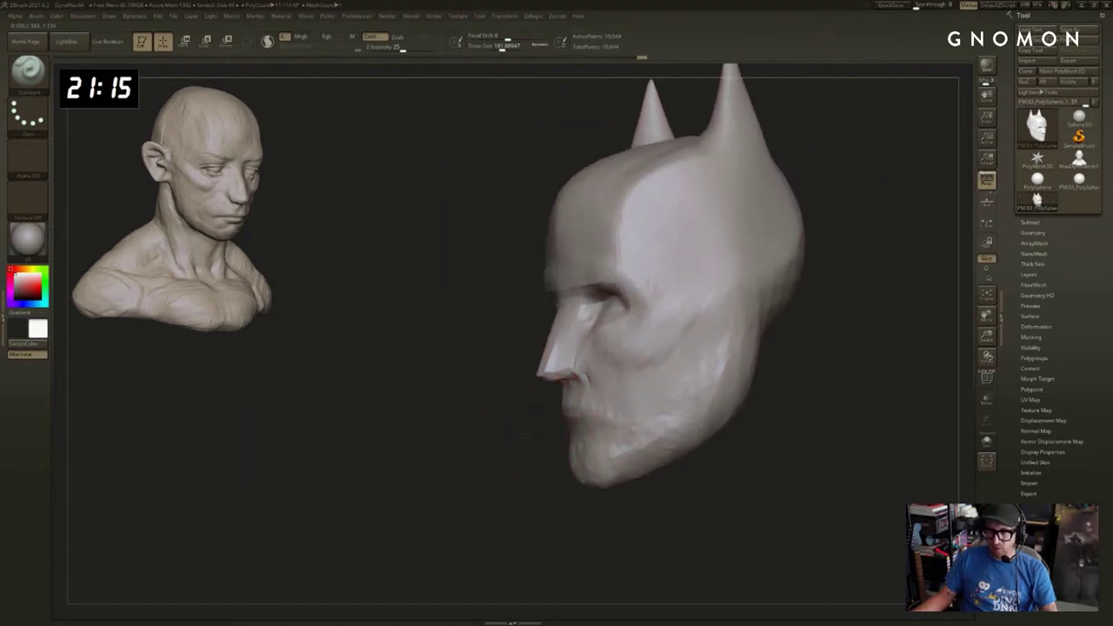
mouse_move(687, 460)
left_mouse_down()
mouse_move(726, 465)
mouse_move(705, 454)
left_mouse_up()
Add volume to the front of the chin below the mouth with the ClayBuildup brush.
key("b")
key("c")
key("b")
left_click_drag(465, 466, 483, 473)
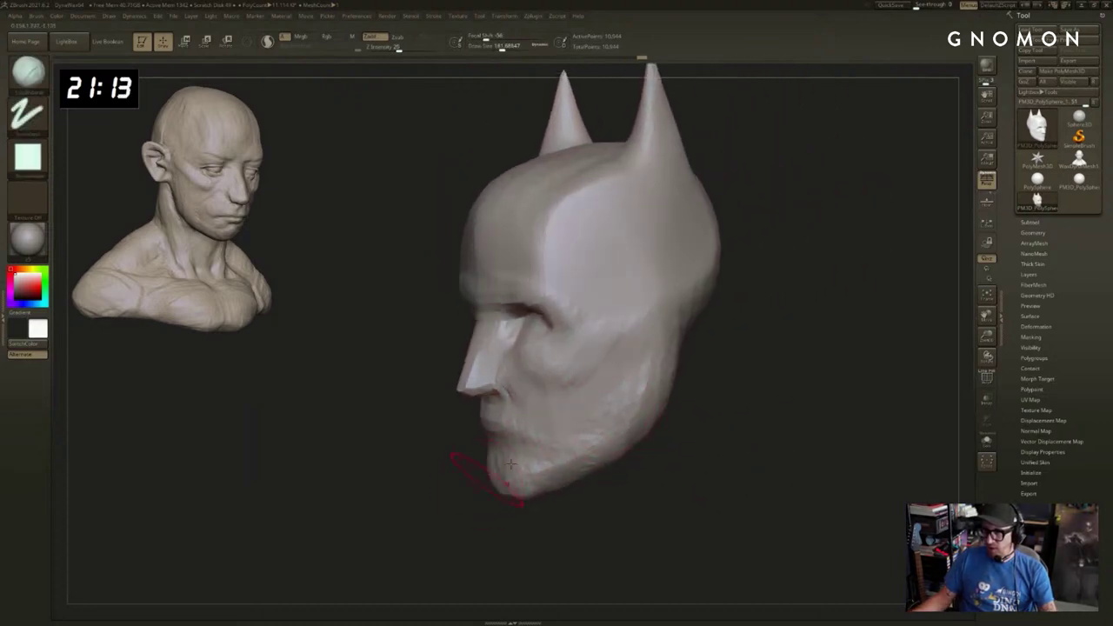
Carve the mouth line and define the lips with the DamStandard brush.
key("b")
key("t")
key("d")
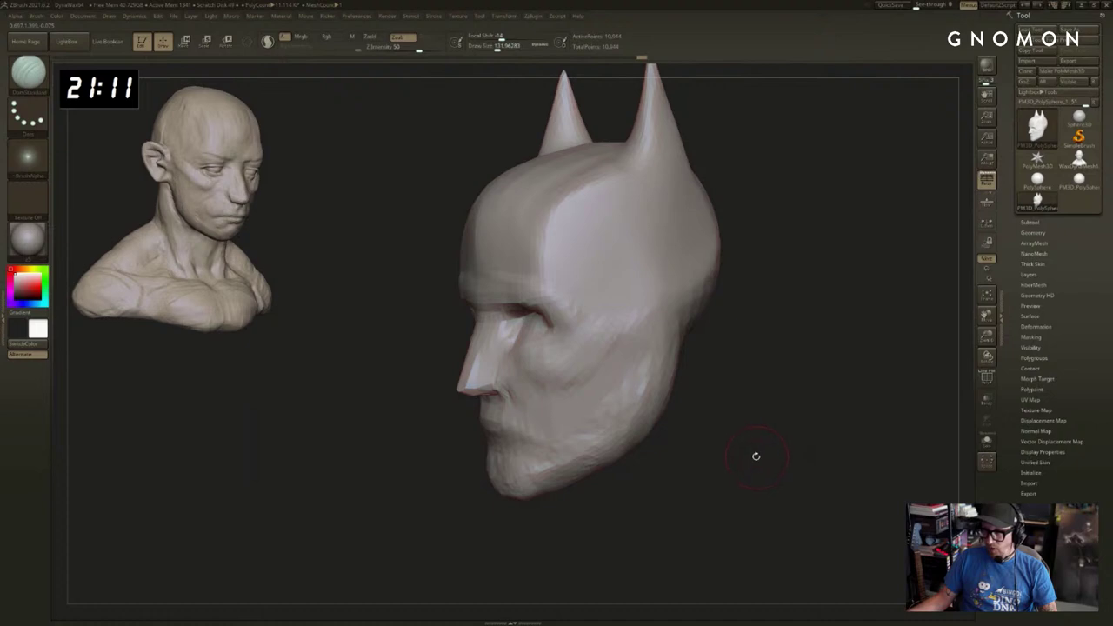
left_click_drag(756, 456, 730, 459)
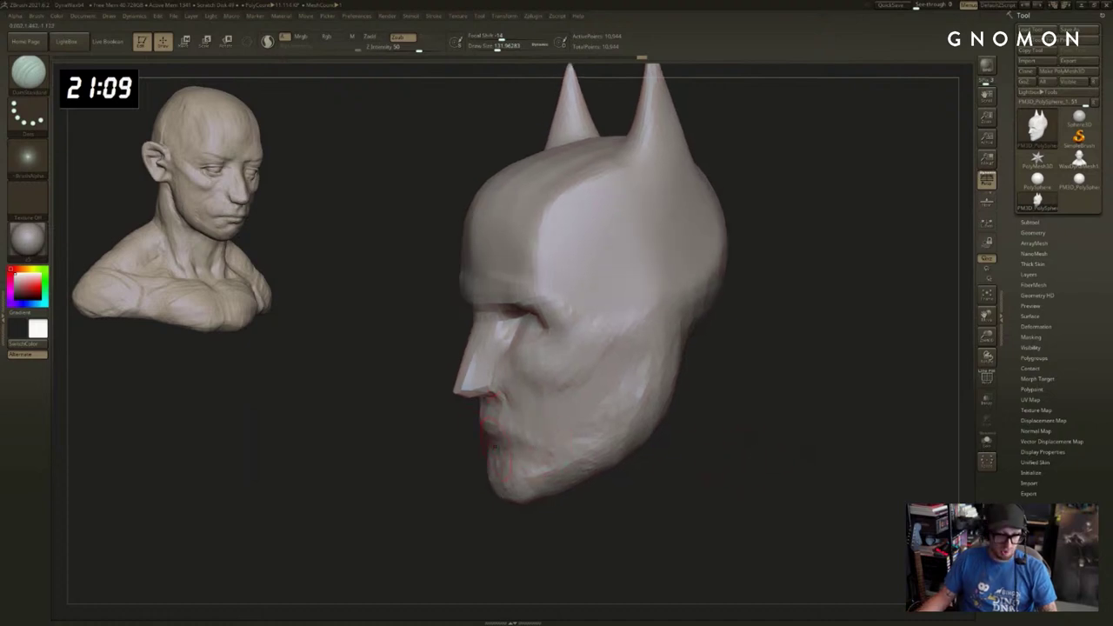
mouse_move(418, 456)
left_mouse_down()
mouse_move(521, 452)
mouse_move(533, 438)
left_mouse_up()
mouse_move(420, 462)
left_mouse_down()
mouse_move(397, 470)
mouse_move(705, 390)
mouse_move(758, 353)
mouse_move(705, 385)
left_mouse_up()
Remesh the head with DynaMesh at a resolution of 128.
key("shift+f")
key("shift+f")
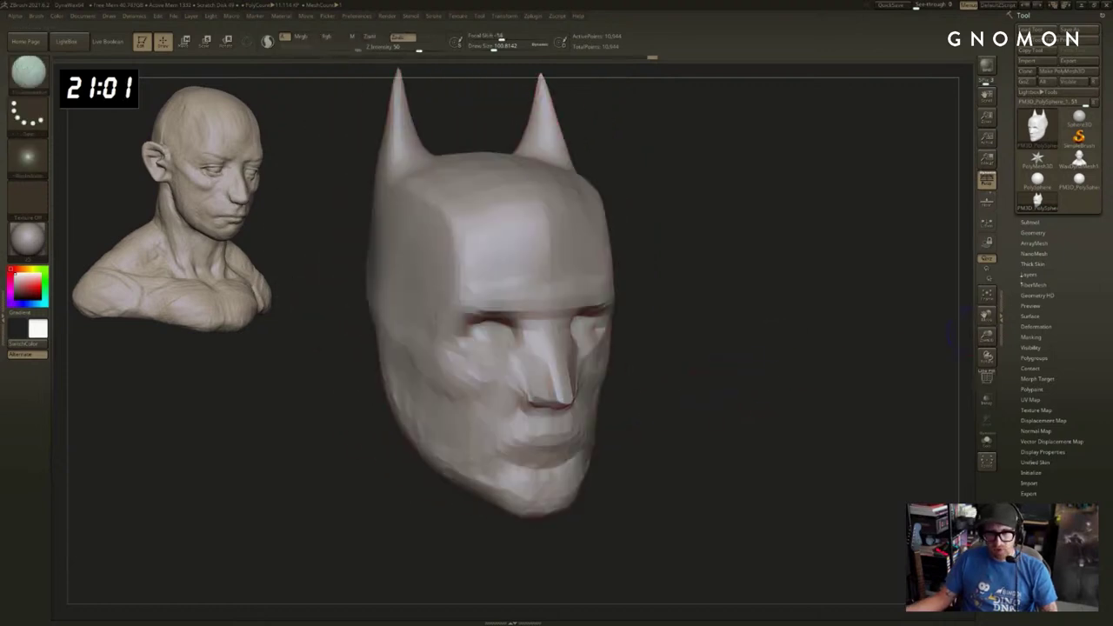
left_click(1033, 233)
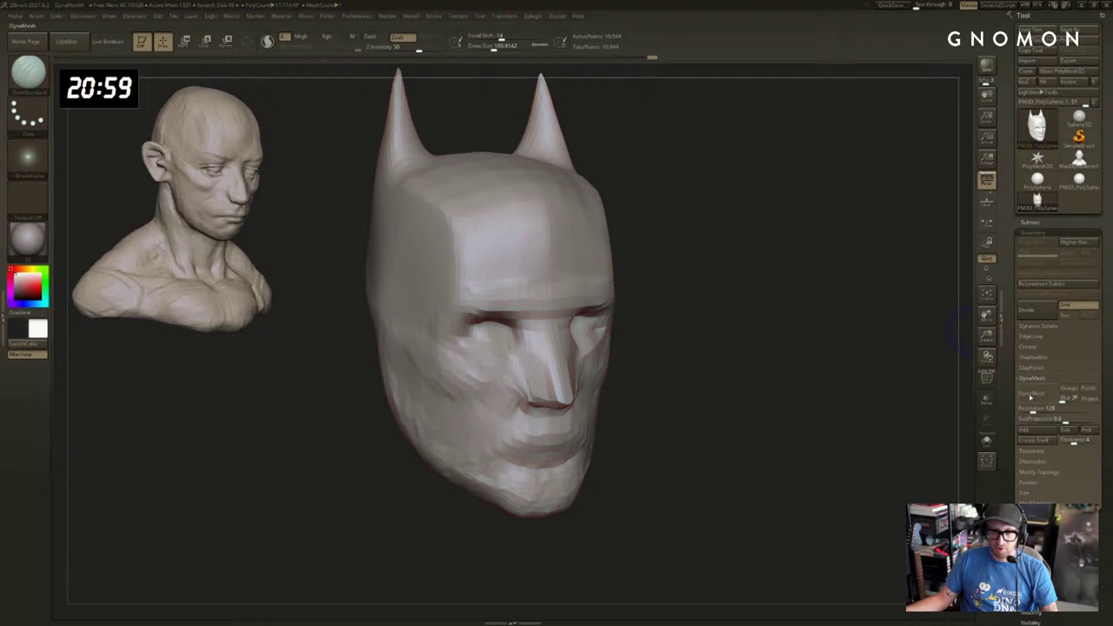
left_click(1019, 395)
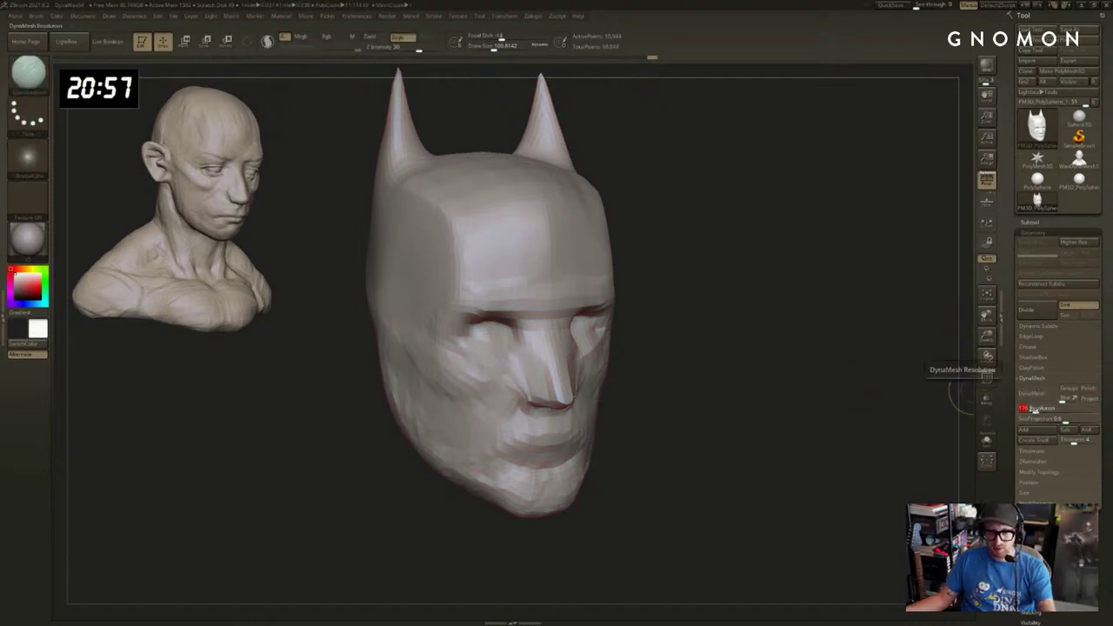
left_click(1032, 395)
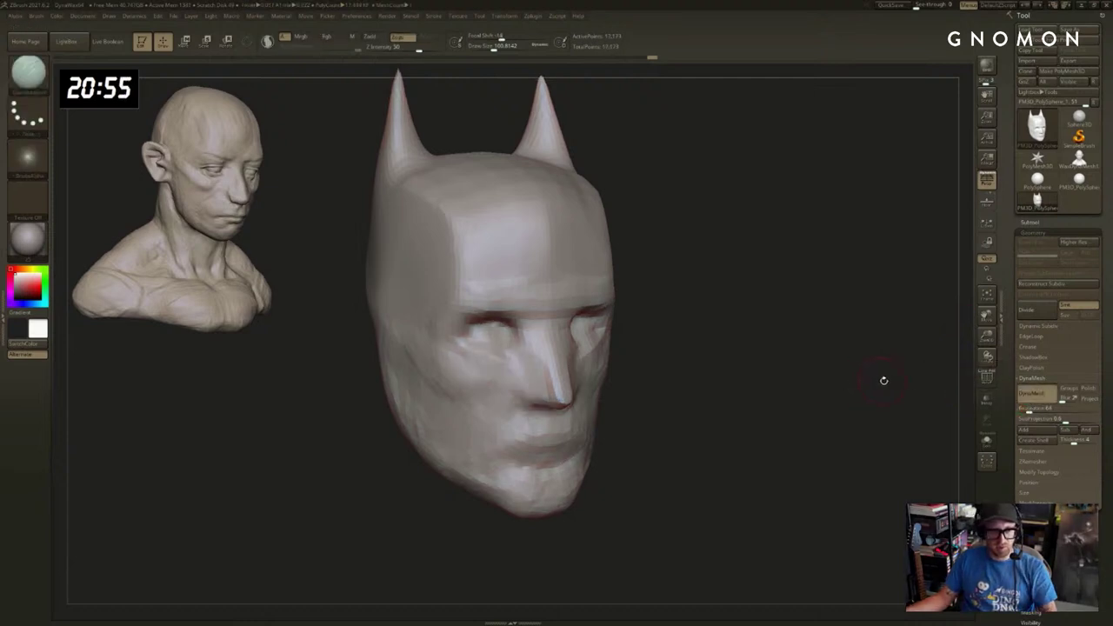
key("ctrl+z")
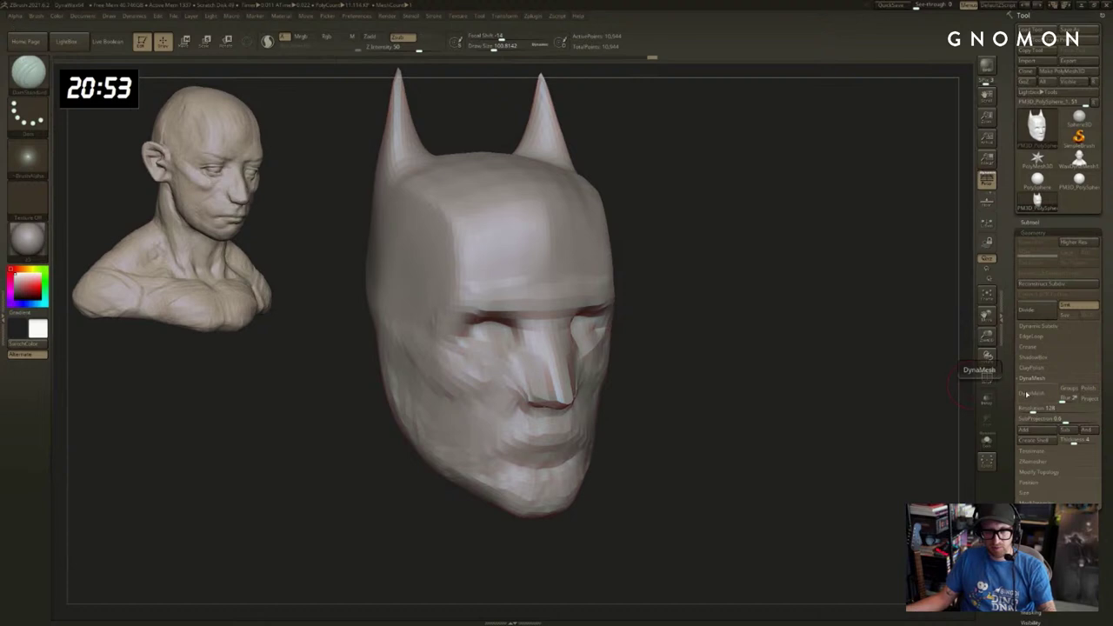
left_click(1026, 394)
left_click_drag(731, 390, 709, 375)
left_click_drag(708, 375, 762, 353, "alt")
Carve the cowl's lower edge from the base of the nose across the cheek with a smaller DamStandard brush.
left_click_drag(606, 377, 552, 380)
key("ctrl+z")
left_click_drag(761, 378, 637, 379)
key("s")
left_click_drag(624, 377, 667, 374)
left_click_drag(765, 373, 697, 366)
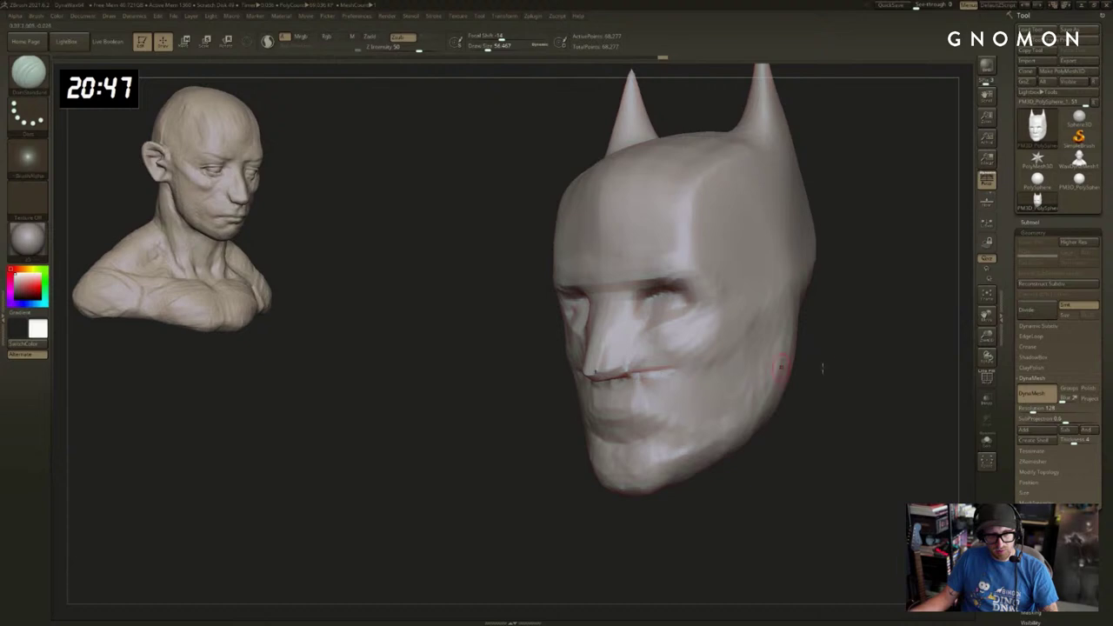
Continue the cowl edge from the cheek down the side of the jaw to its underside with DamStandard.
right_click_drag(781, 366, 638, 402)
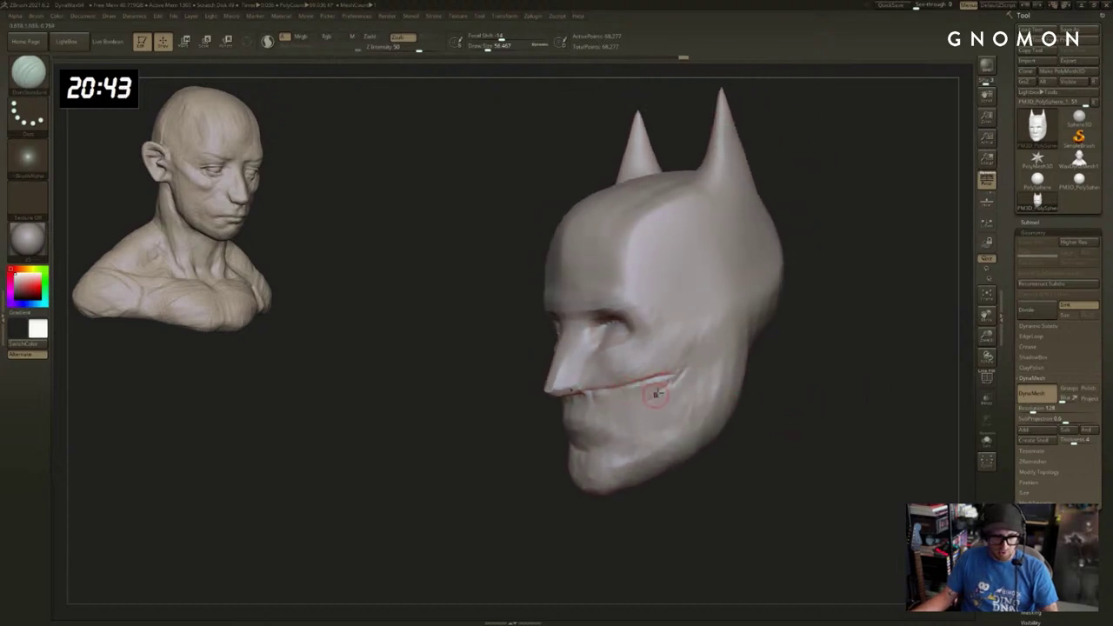
right_click_drag(644, 439, 602, 459)
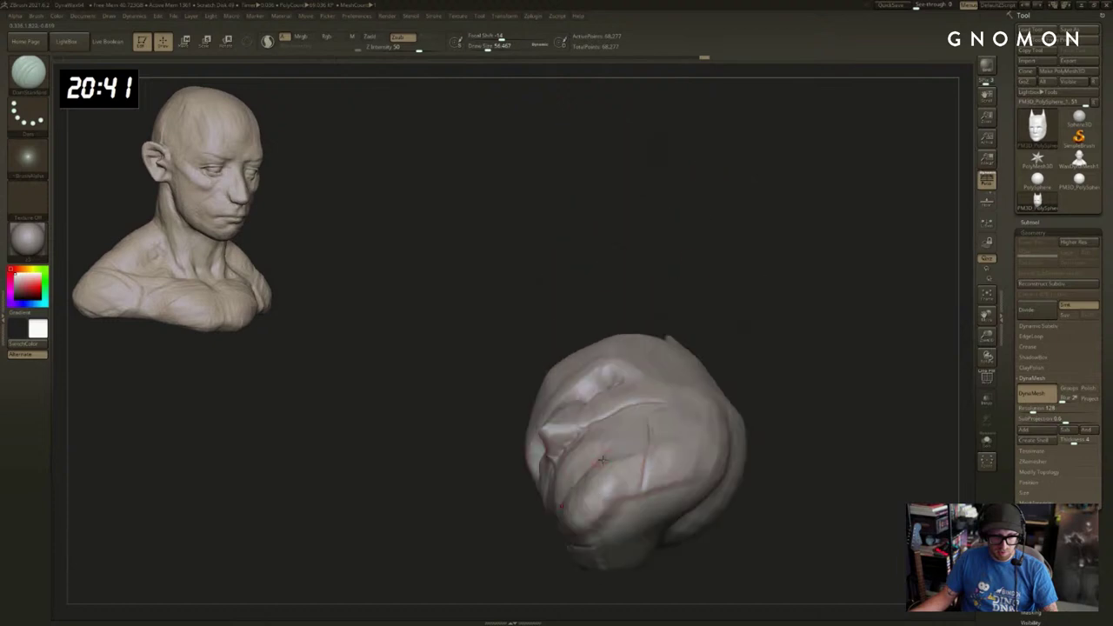
right_click_drag(801, 370, 669, 379)
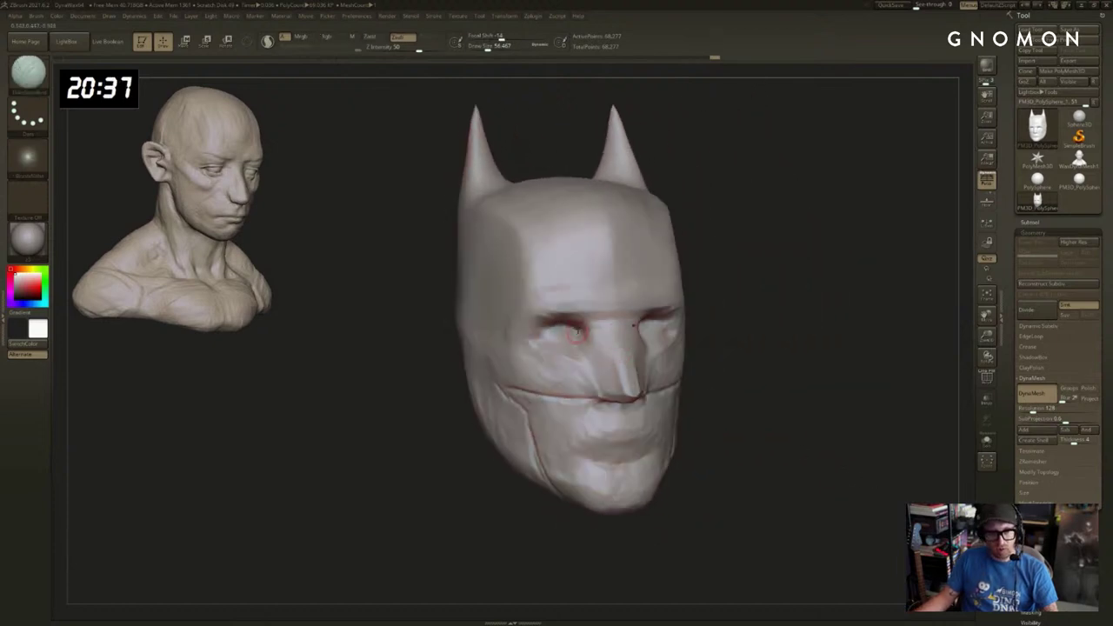
Carve the rim of the eye openings beneath the brow with DamStandard.
left_click_drag(576, 332, 528, 344)
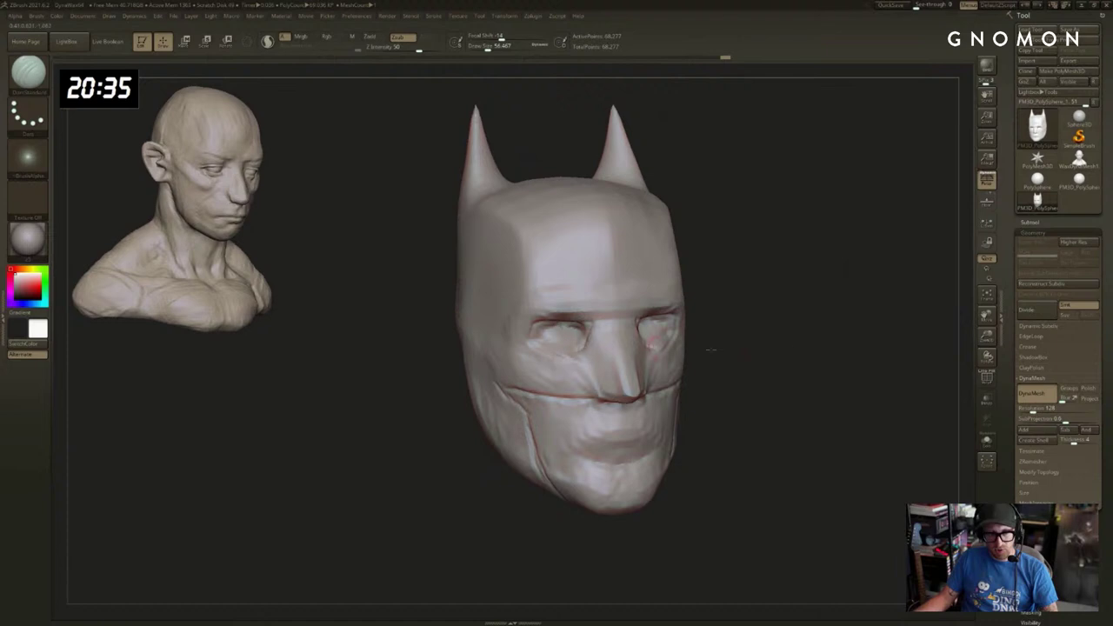
right_click_drag(908, 349, 834, 374)
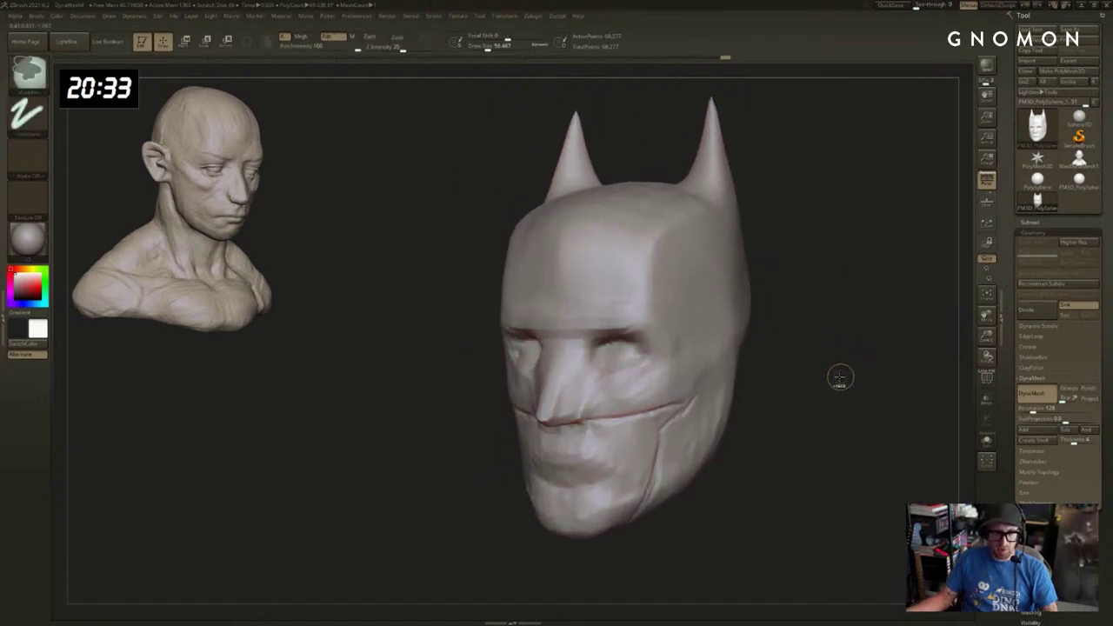
key("shift")
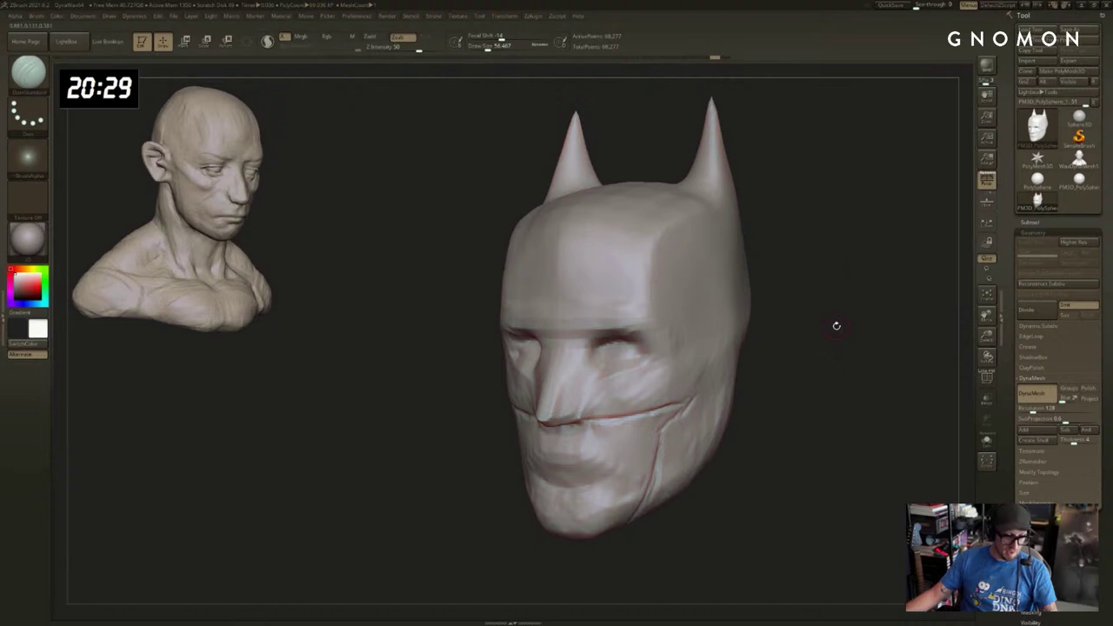
Carve lines along both sides of the nose from the wings up to the bridge with DamStandard.
left_click_drag(789, 385, 585, 355, "shift")
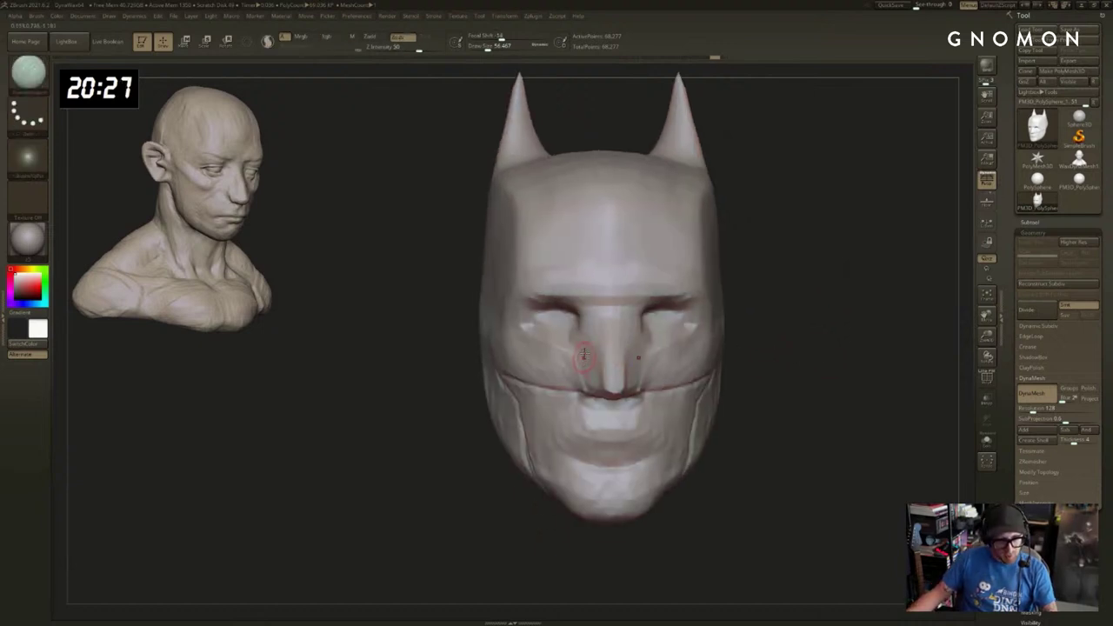
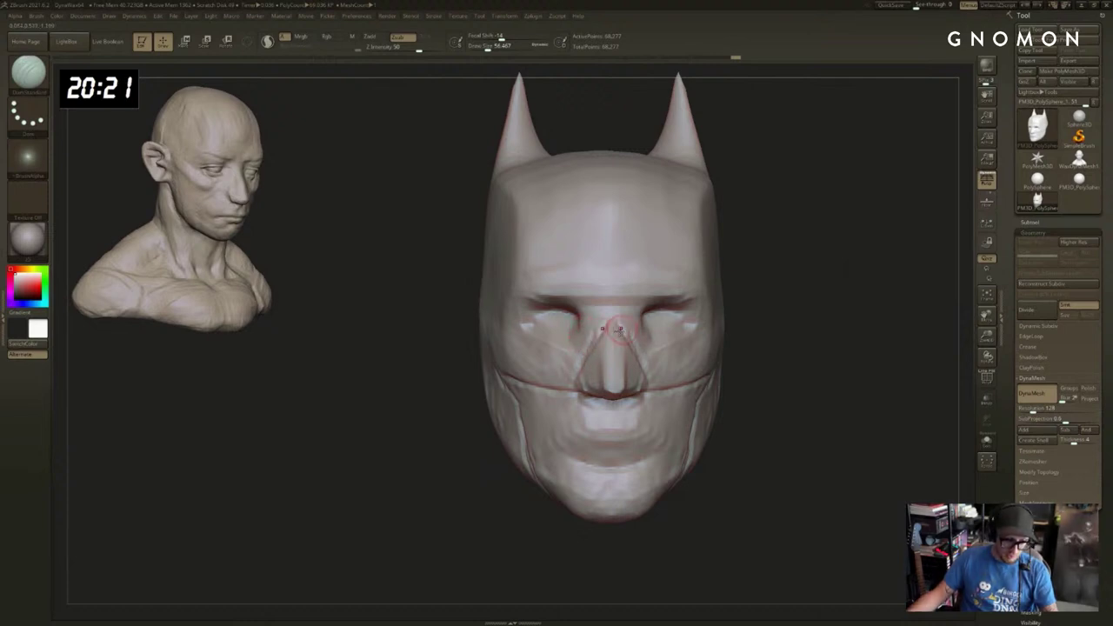
mouse_move(743, 371)
left_mouse_down()
mouse_move(609, 373)
mouse_move(619, 396)
left_mouse_up()
left_click_drag(724, 411, 745, 418)
Smooth the underside of the nose and sharpen the crease where its wing meets the cheek line.
key("2")
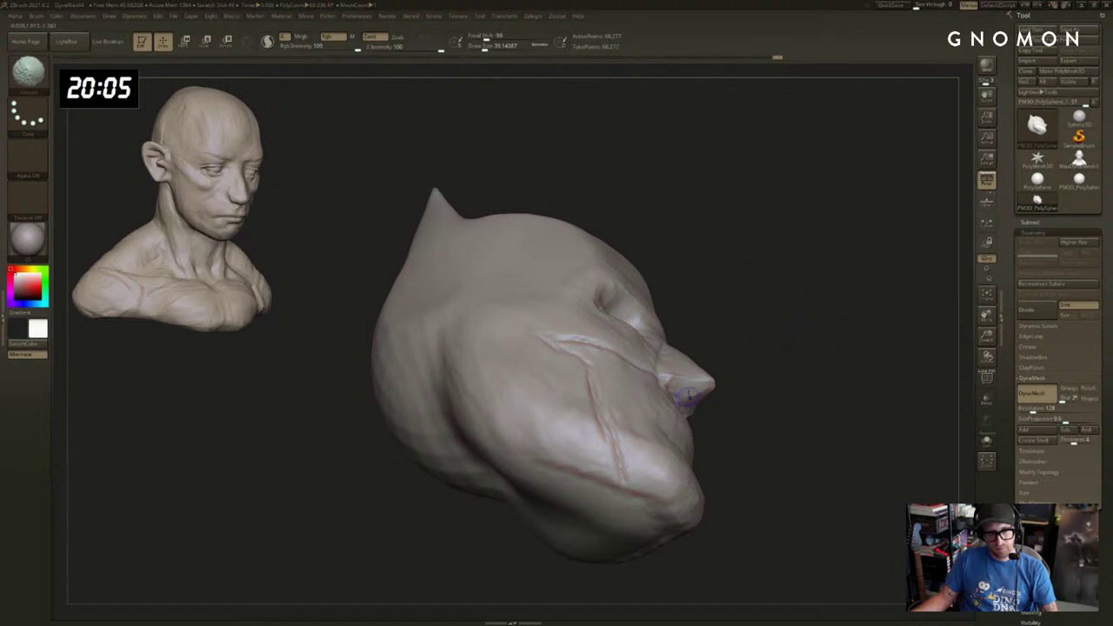
left_click_drag(677, 393, 682, 387, "shift")
left_click_drag(773, 375, 768, 433)
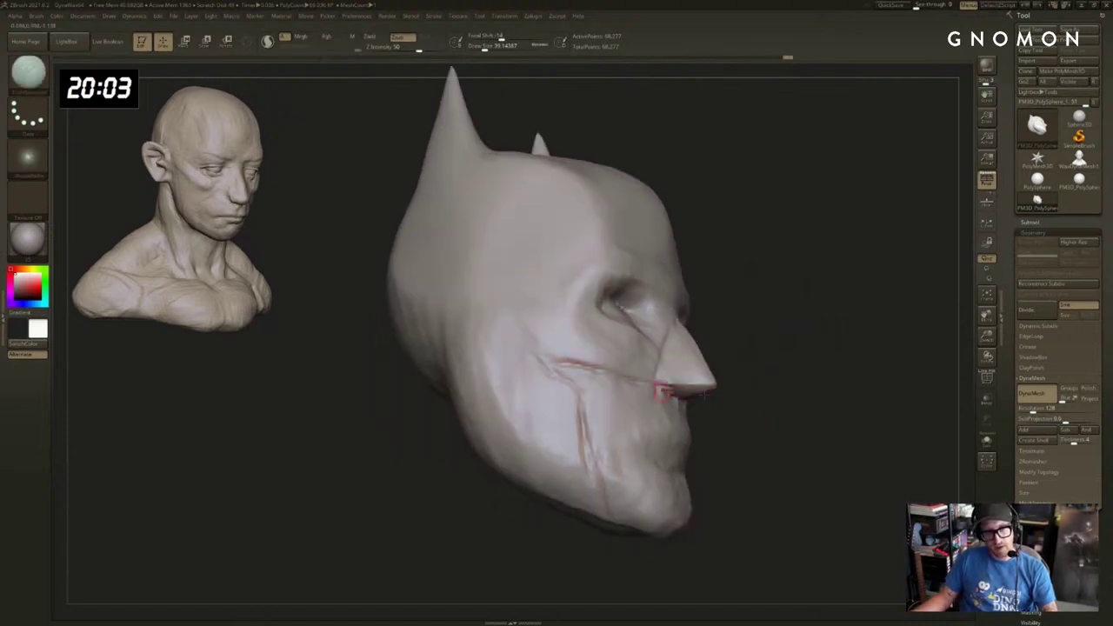
left_click_drag(704, 394, 727, 394)
mouse_move(821, 397)
left_mouse_down()
mouse_move(792, 408)
mouse_move(800, 415)
mouse_move(753, 417)
left_mouse_up()
Build up eyeball forms inside both eye sockets with ClayBuildup.
key("b")
key("c")
key("b")
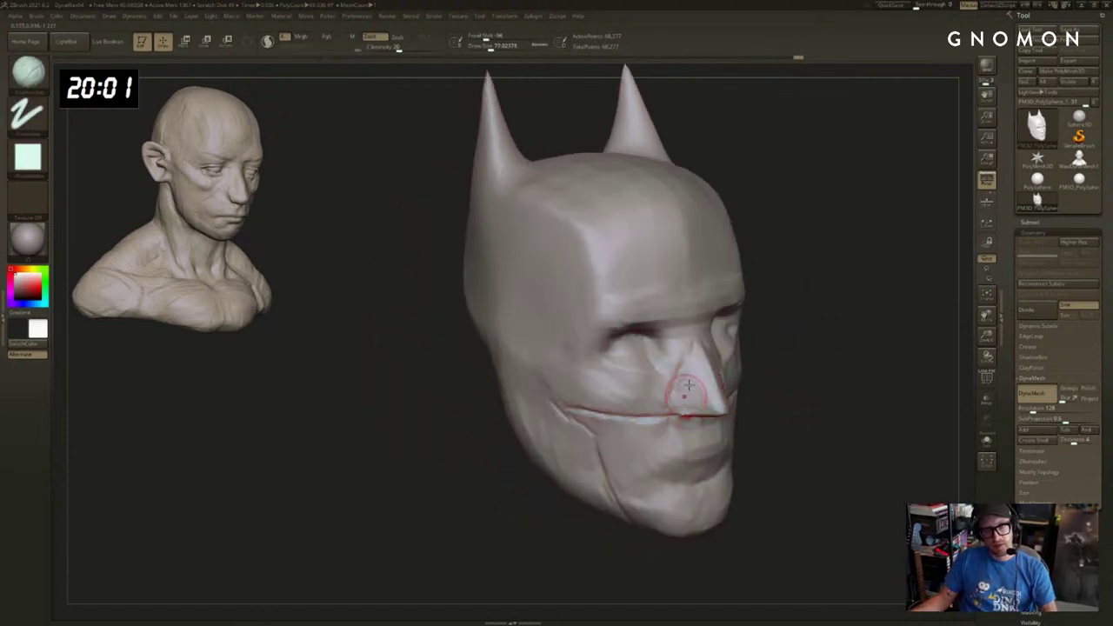
key("ctrl+shift+z")
key("ctrl+shift+z")
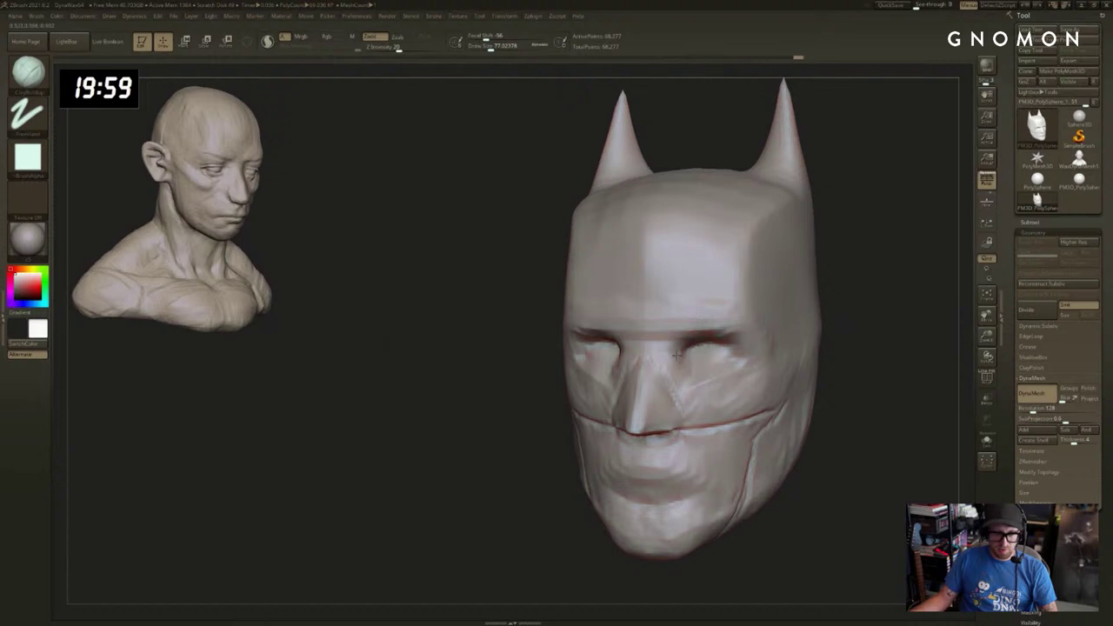
key("ctrl+shift+z")
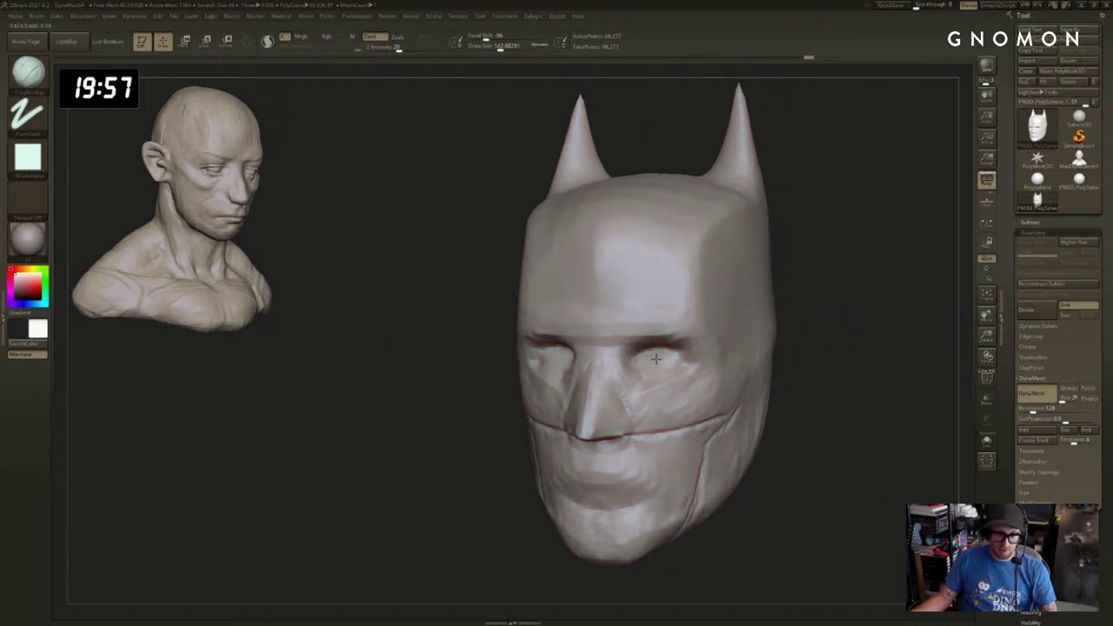
key("ctrl+shift+z")
key("ctrl+shift+z")
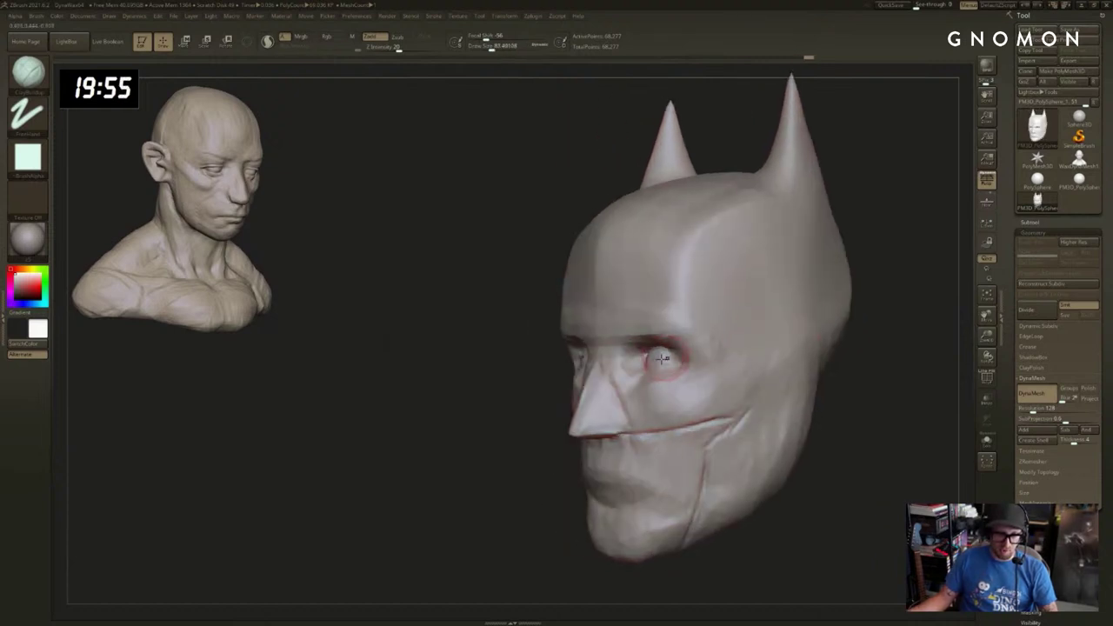
key("ctrl+shift+z")
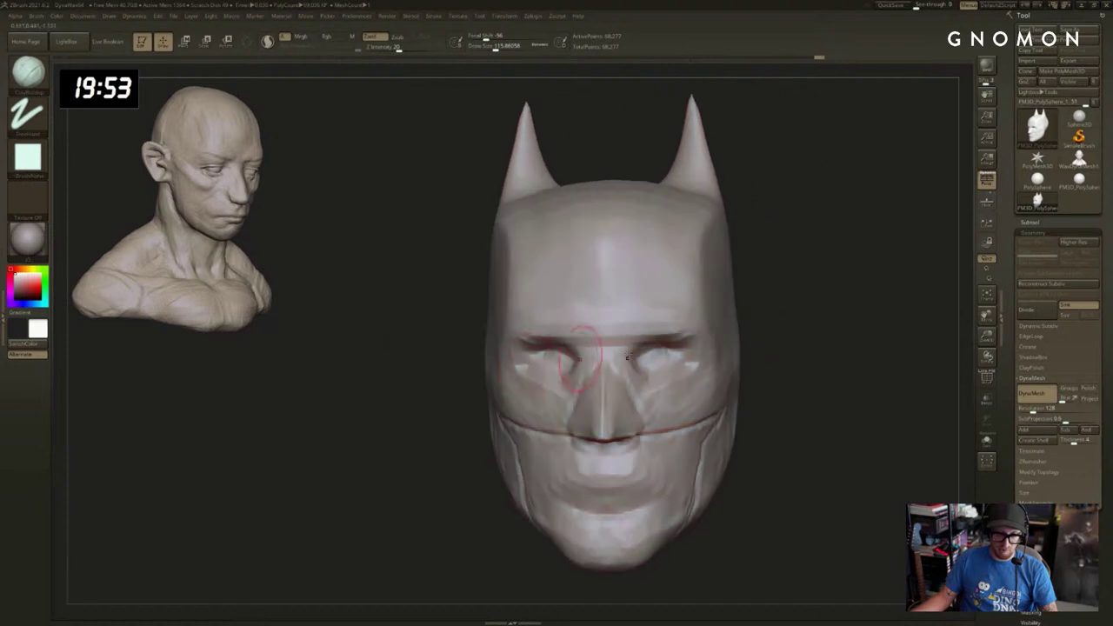
key("ctrl+shift+z")
key("ctrl+shift+z")
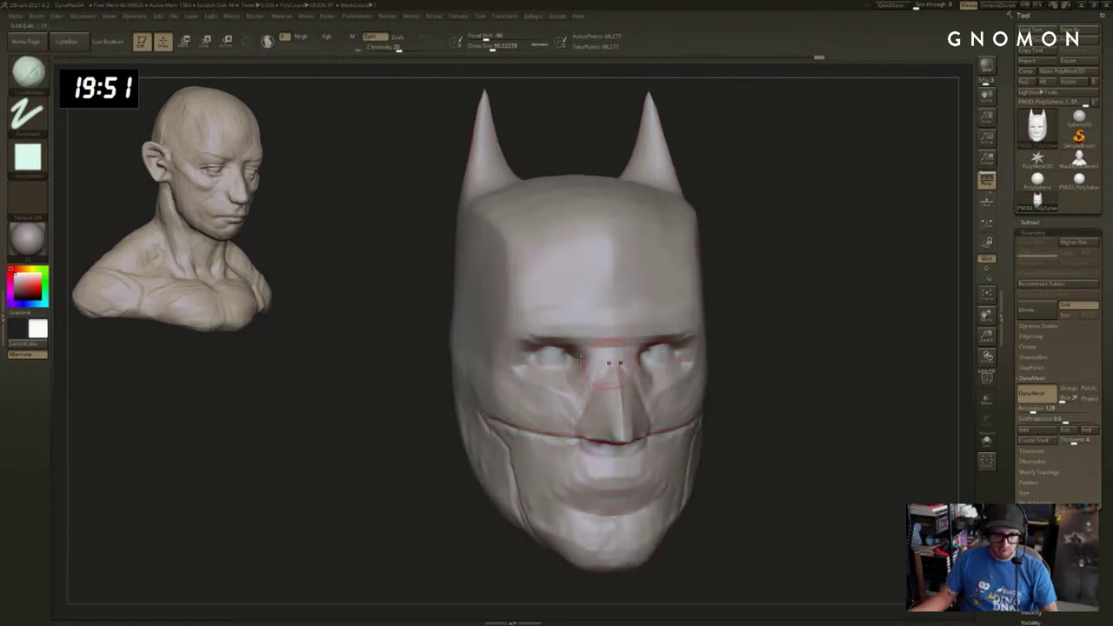
key("ctrl+shift+z")
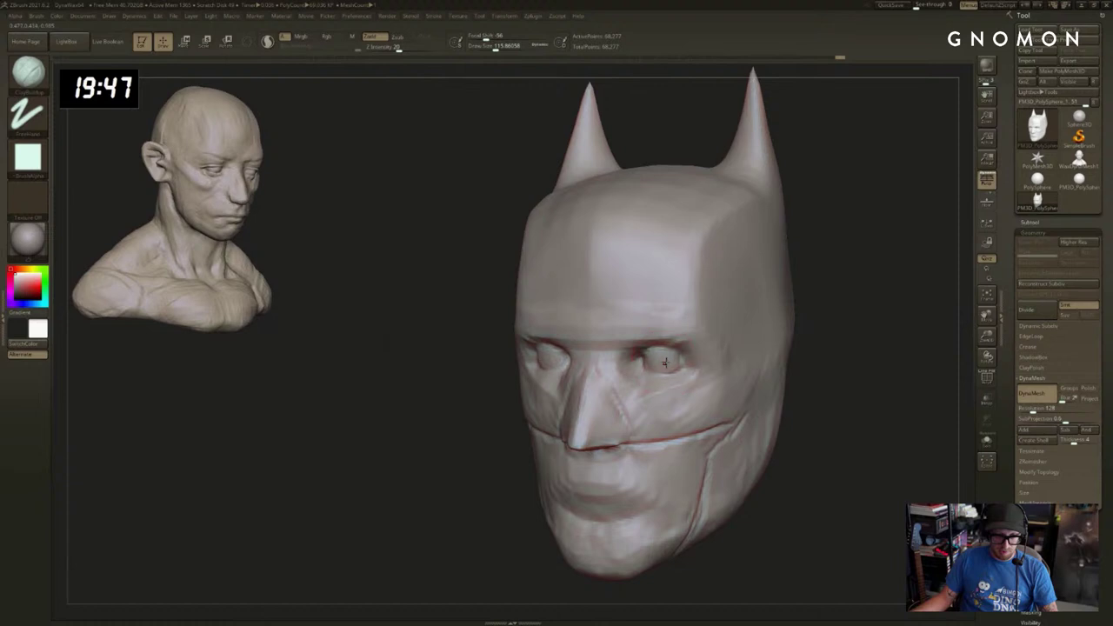
Round out the eyeballs and define the rims of the eye openings around them.
key("ctrl+shift+z")
key("ctrl+shift+z")
key("ctrl+shift+z")
key("ctrl+shift+z")
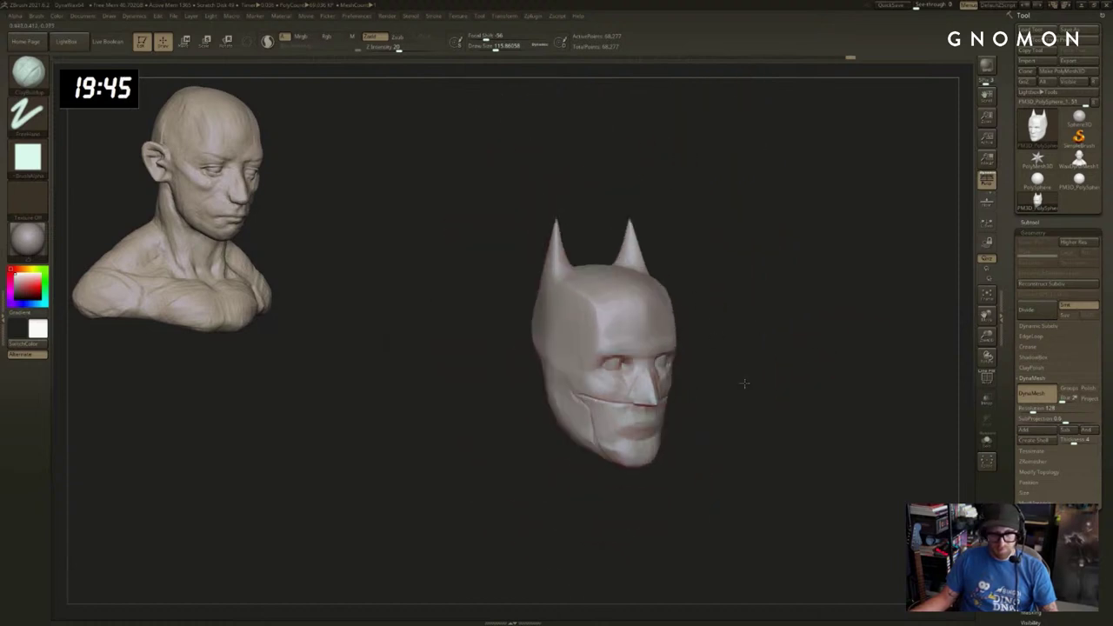
key("ctrl+shift+z")
key("ctrl+shift+z")
key("ctrl+shift+z")
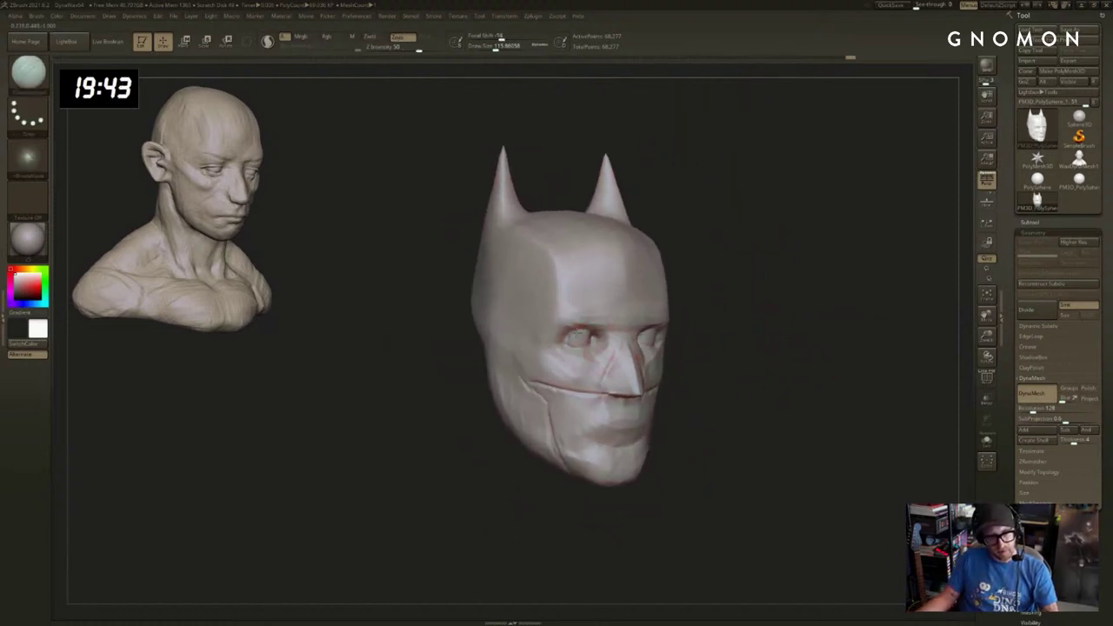
key("ctrl+shift+z")
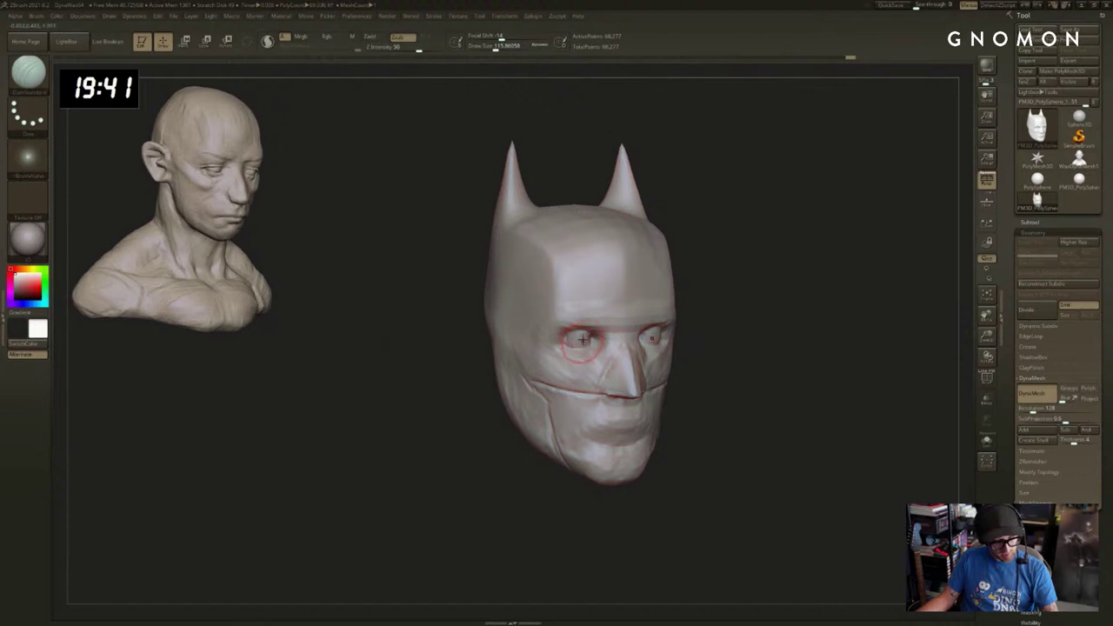
Mask the nose, cheeks, mouth and jaw, and soften the edge of the mask.
left_click_drag(633, 370, 593, 385, "ctrl")
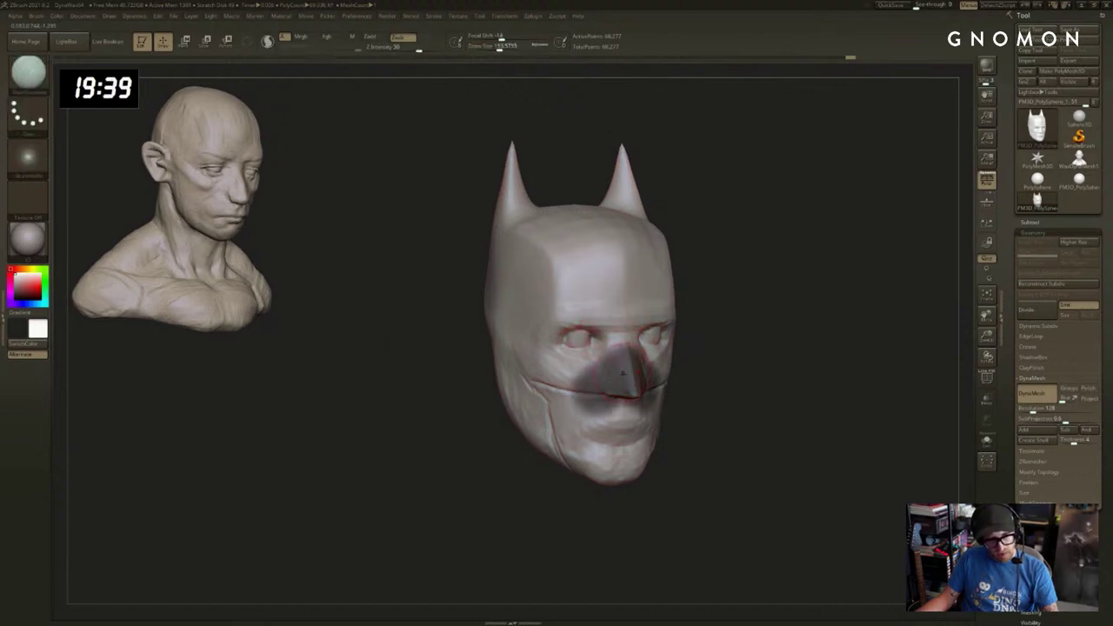
mouse_move(639, 413)
left_mouse_down("ctrl")
mouse_move(548, 413)
mouse_move(572, 482)
mouse_move(615, 479)
left_mouse_up("ctrl")
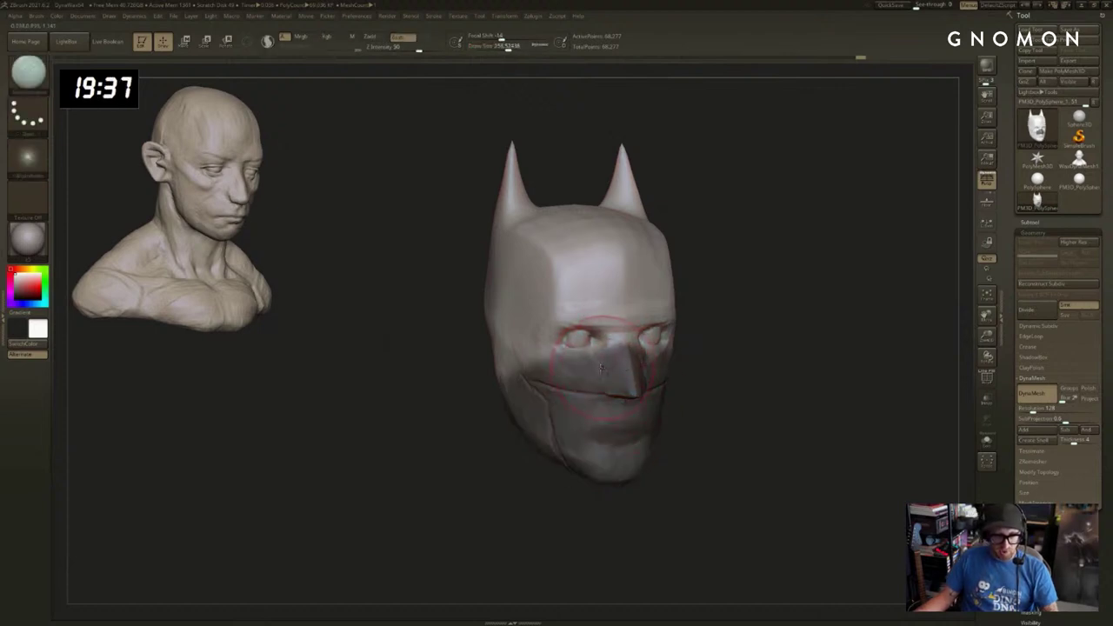
left_click(682, 385, "ctrl")
left_click(691, 387, "ctrl")
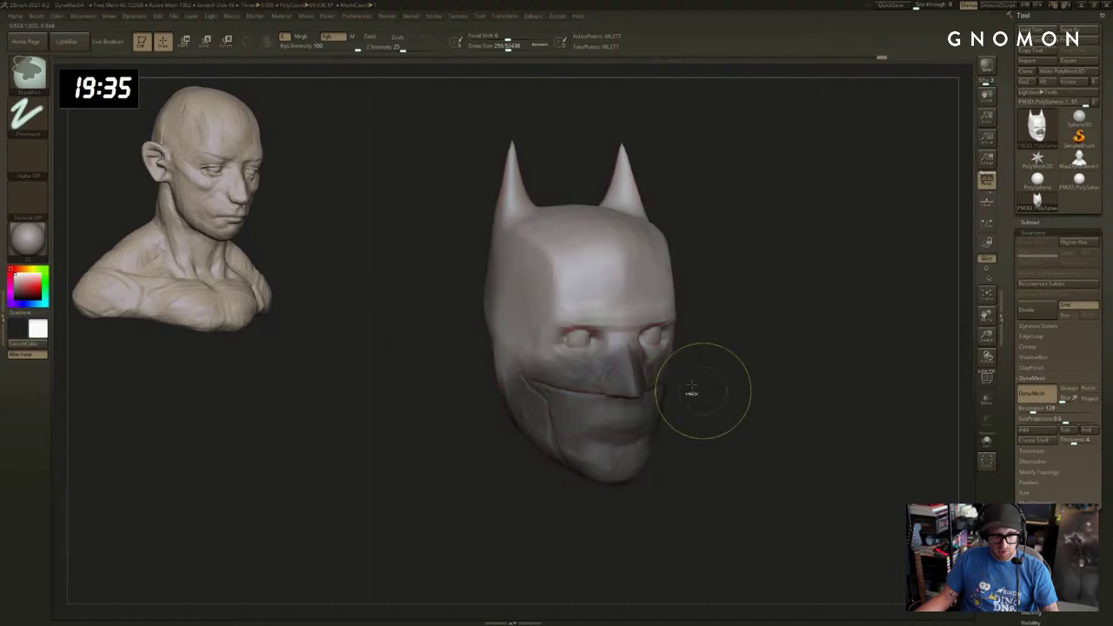
Pull the brow down toward the nose bridge with the Move brush to form an angled scowl.
left_click_drag(895, 348, 773, 311)
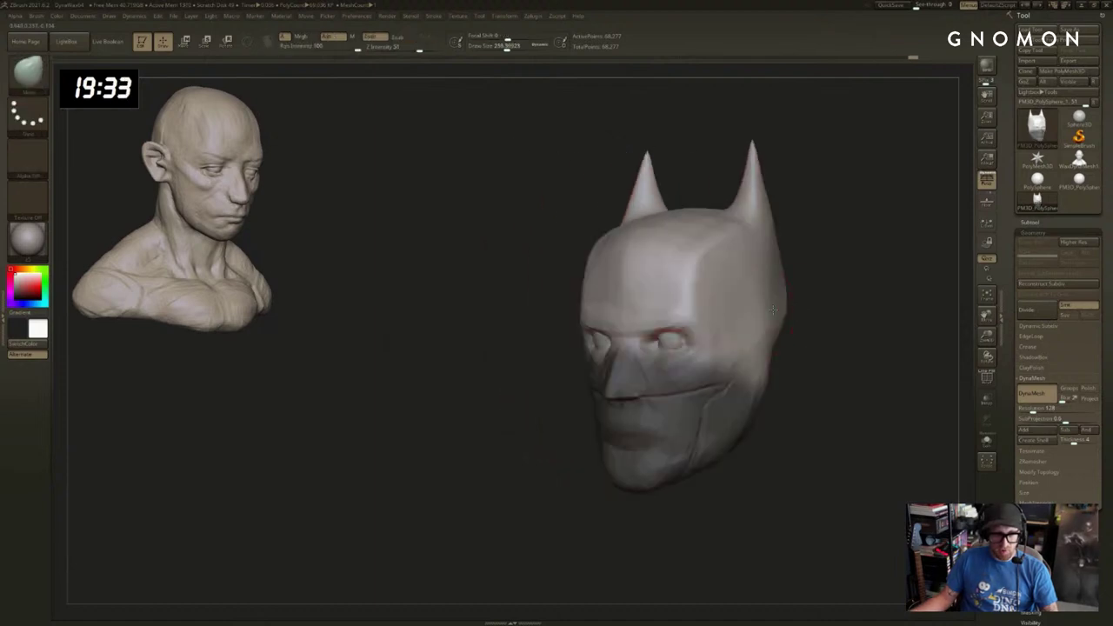
key("ctrl+z")
mouse_move(633, 327)
right_mouse_down()
mouse_move(583, 345)
mouse_move(600, 346)
right_mouse_up()
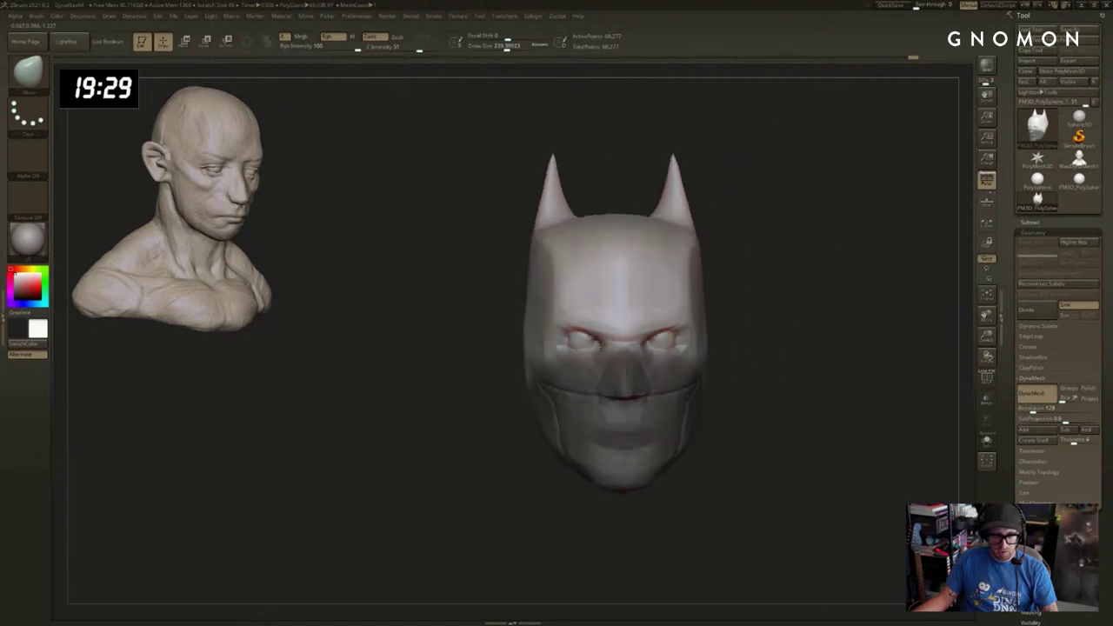
left_click_drag(748, 340, 813, 346)
Strengthen the brow ridge above the nose bridge and around the outer eye sockets with the Standard brush.
key("b")
key("s")
key("t")
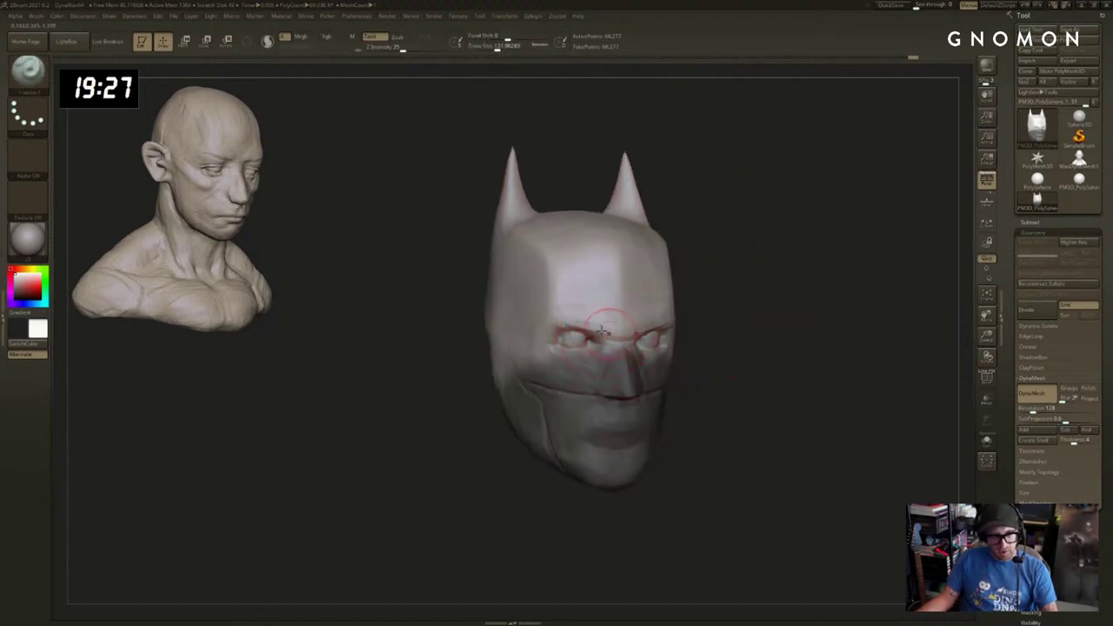
left_click_drag(736, 337, 765, 339)
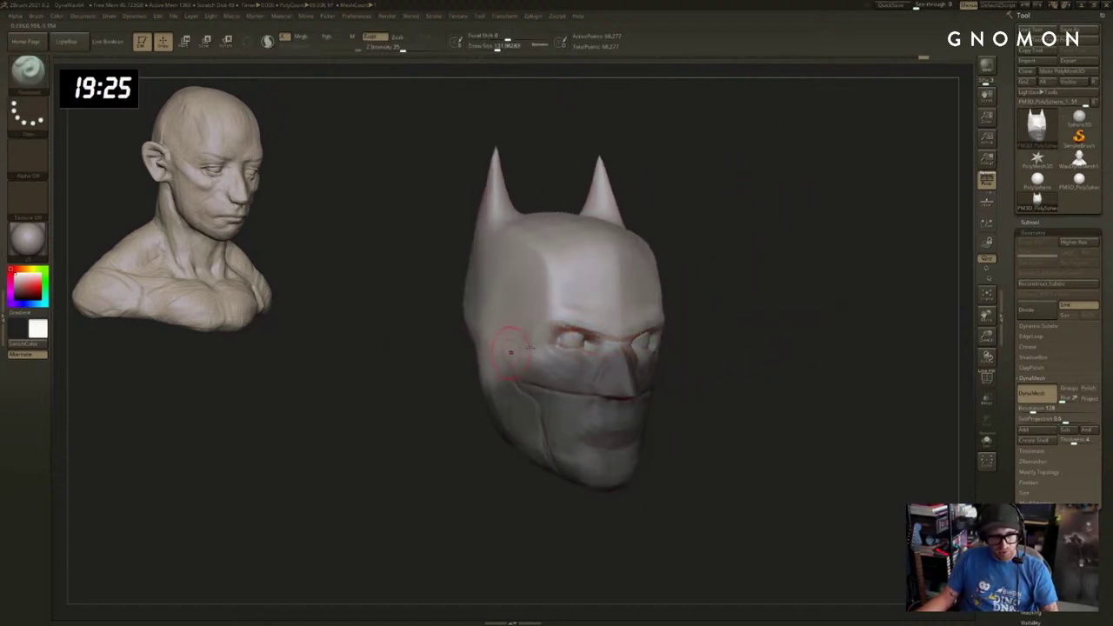
mouse_move(845, 358)
left_mouse_down()
mouse_move(870, 362)
mouse_move(863, 355)
left_mouse_up()
key("ctrl+z")
key("ctrl+z")
key("ctrl+z")
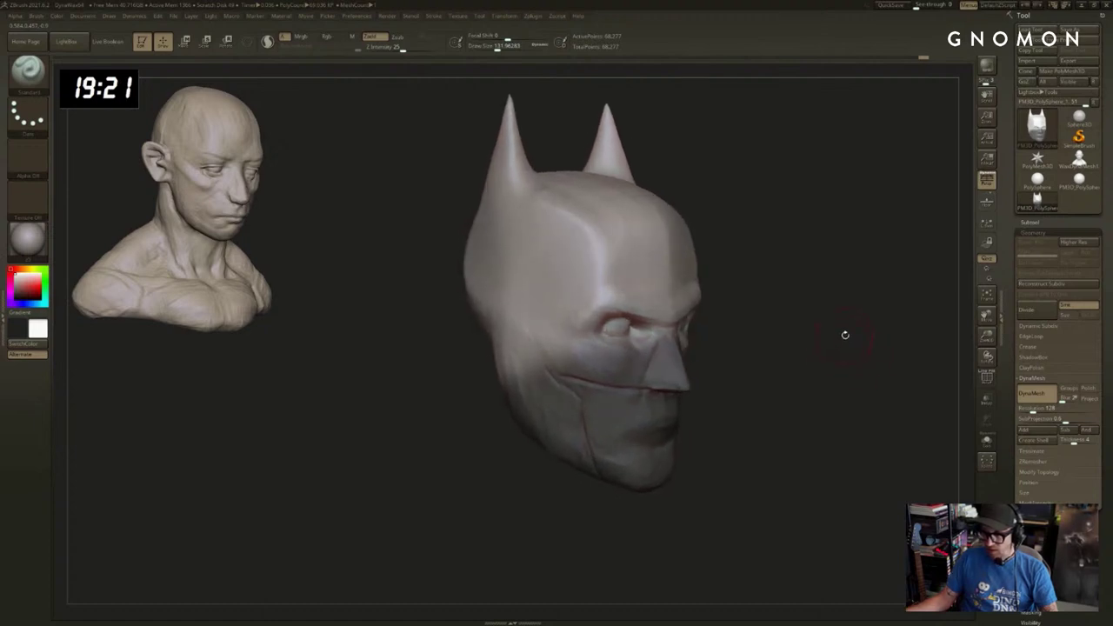
Clear the mask and shape the cheekbones from below the eyes toward the temples with the Standard brush.
key("ctrl+z")
key("ctrl+z")
key("ctrl+z")
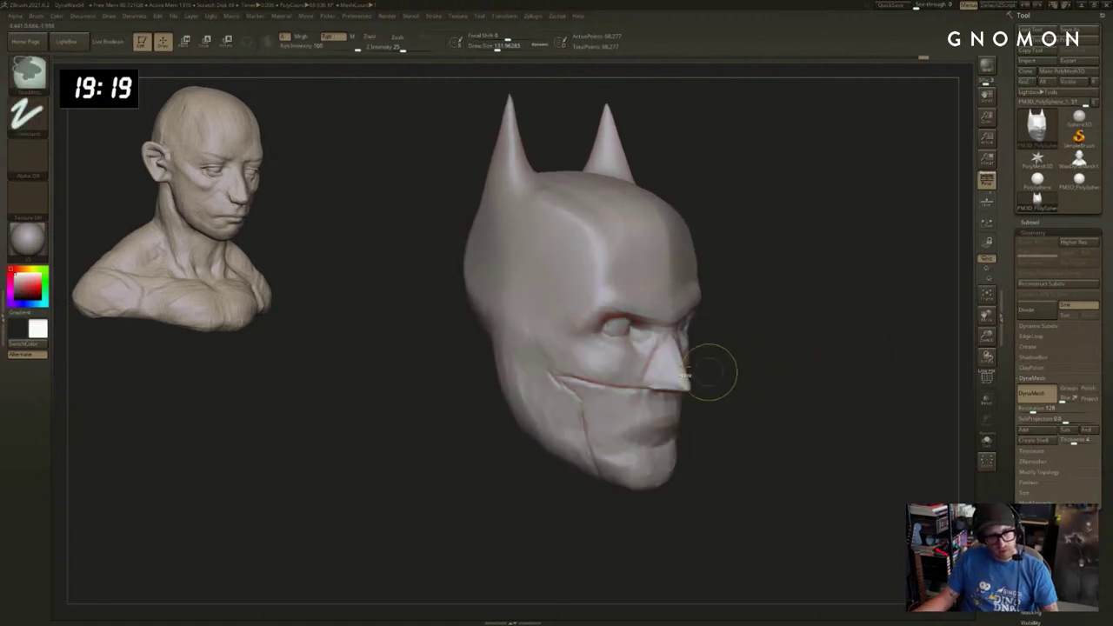
mouse_move(814, 346)
left_mouse_down()
mouse_move(860, 348)
mouse_move(721, 369)
left_mouse_up()
left_click_drag(718, 372, 704, 372, "shift")
key("ctrl+z")
key("ctrl+z")
key("ctrl+z")
key("ctrl+z")
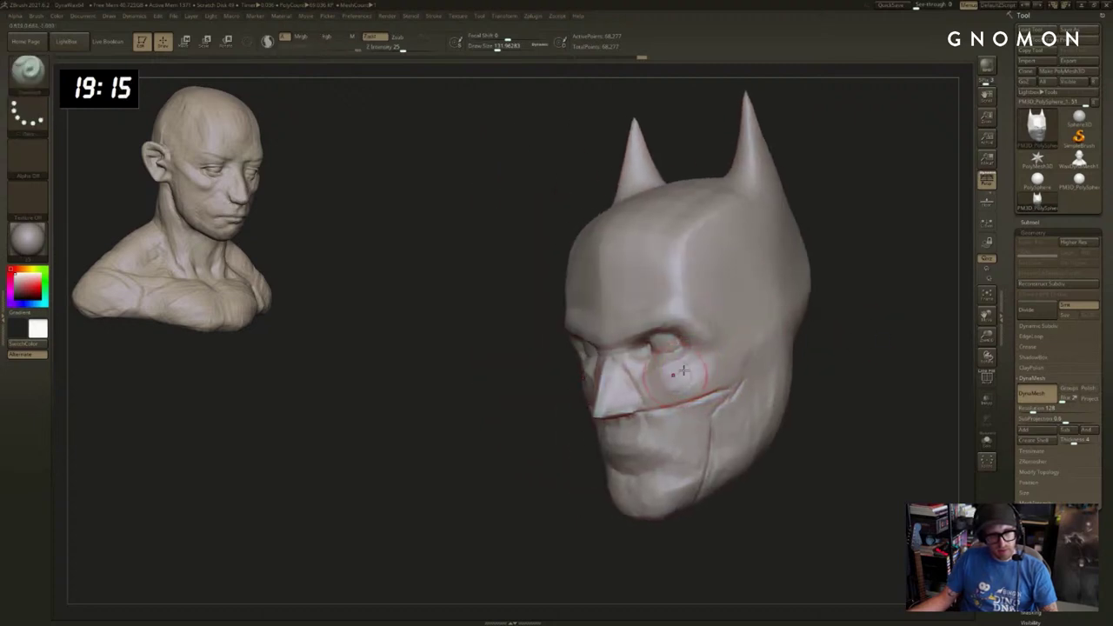
left_click_drag(517, 378, 544, 390, "shift")
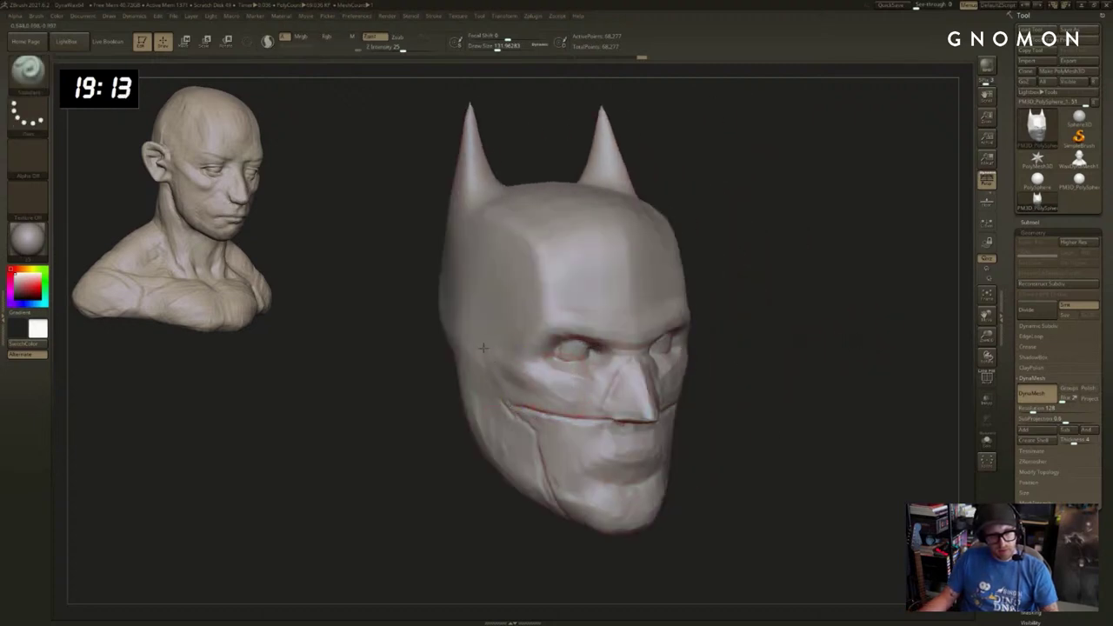
key("ctrl+z")
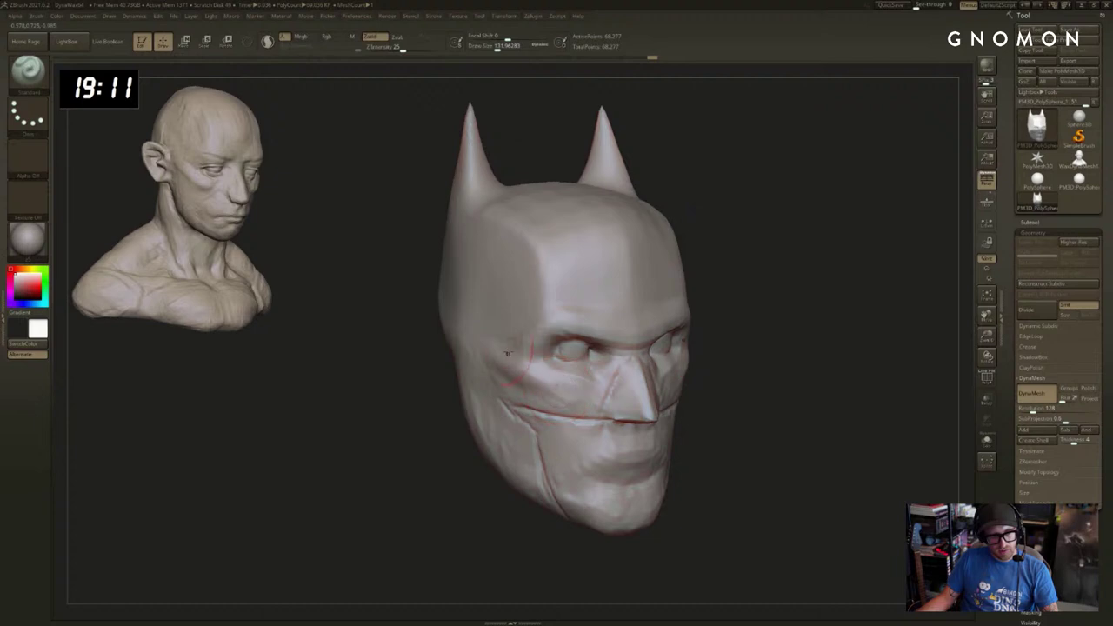
Carve the upper eyelids across both eyeballs with DamStandard.
left_click_drag(900, 355, 787, 356)
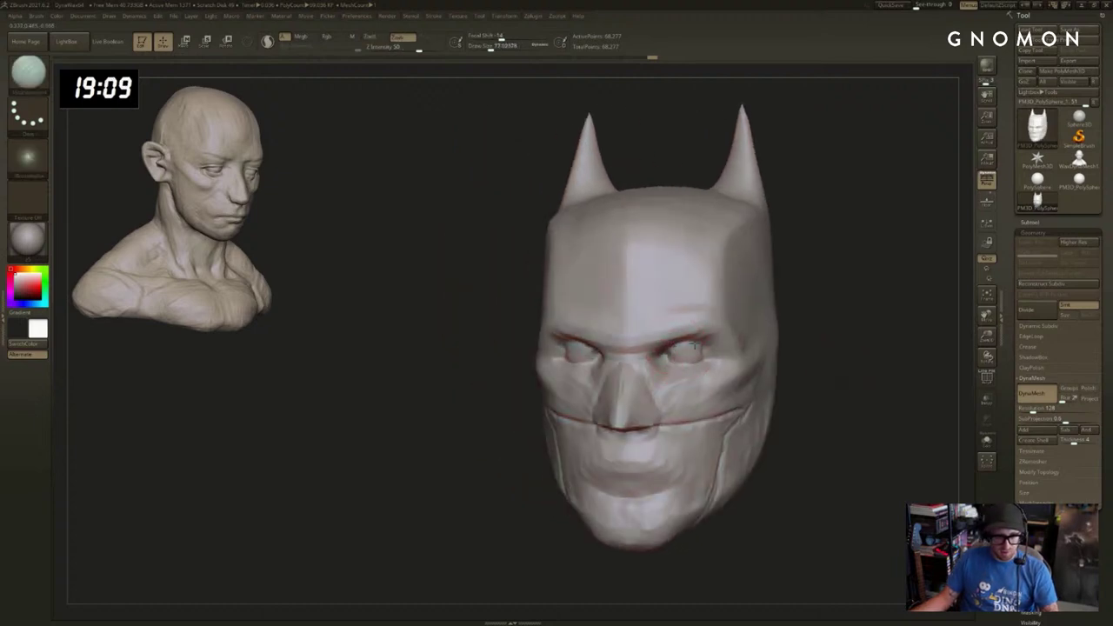
right_click_drag(663, 356, 785, 333)
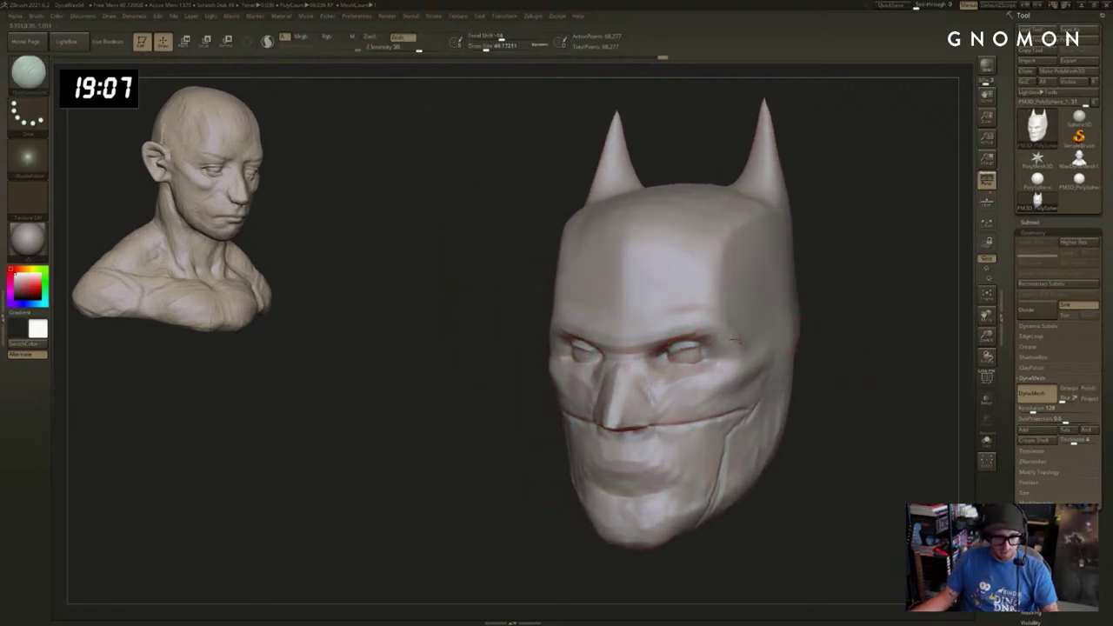
left_click_drag(850, 323, 842, 321, "shift")
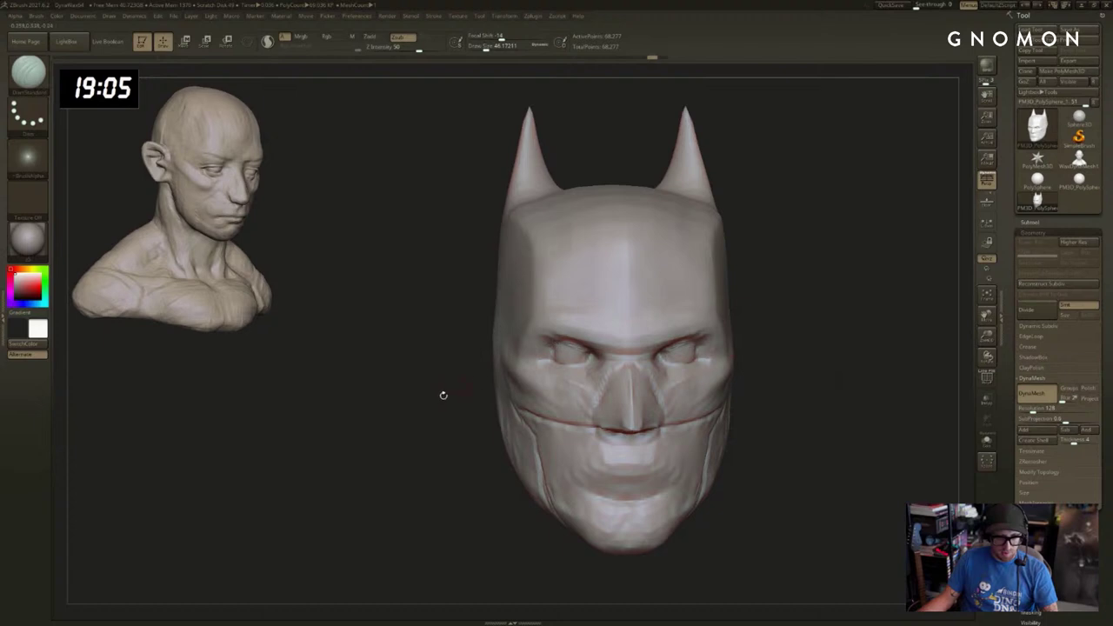
right_click_drag(442, 394, 559, 346)
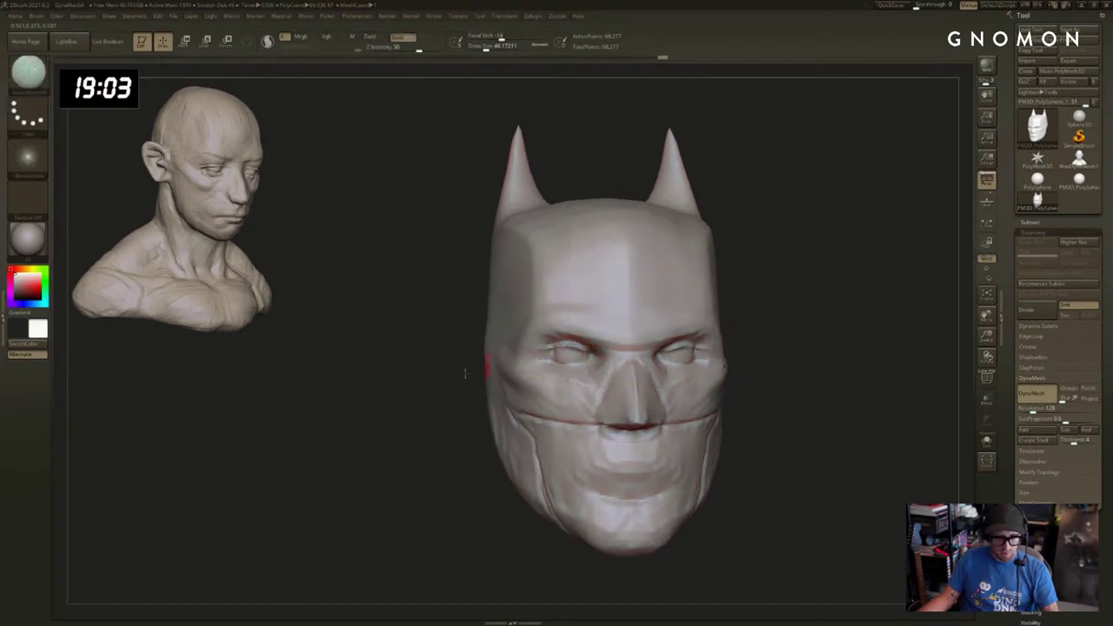
left_click_drag(466, 374, 393, 412)
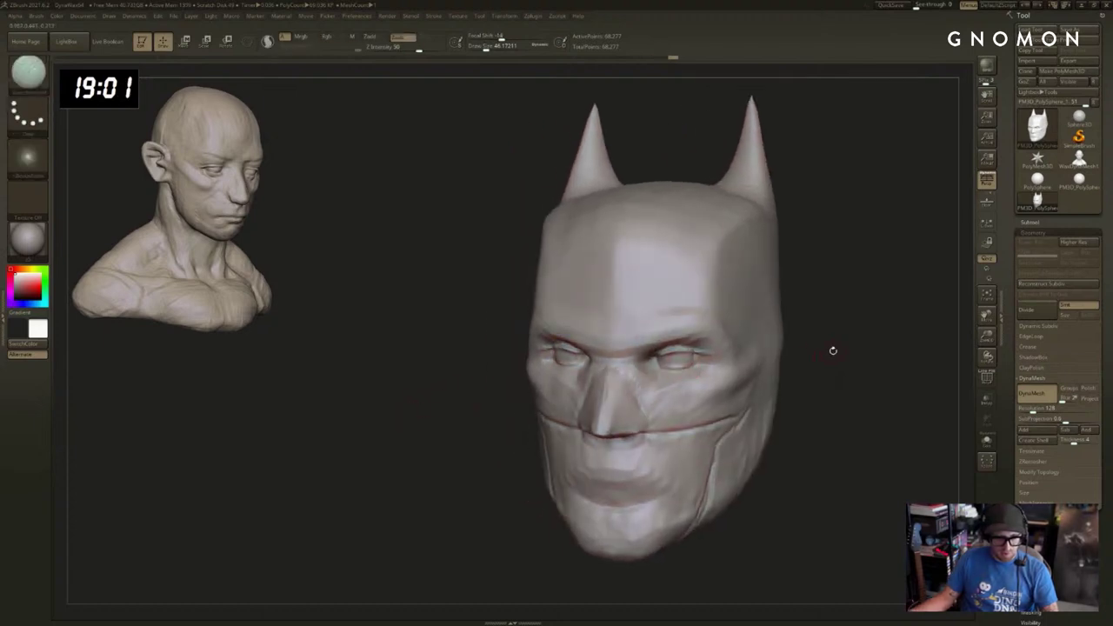
right_click_drag(833, 350, 671, 340)
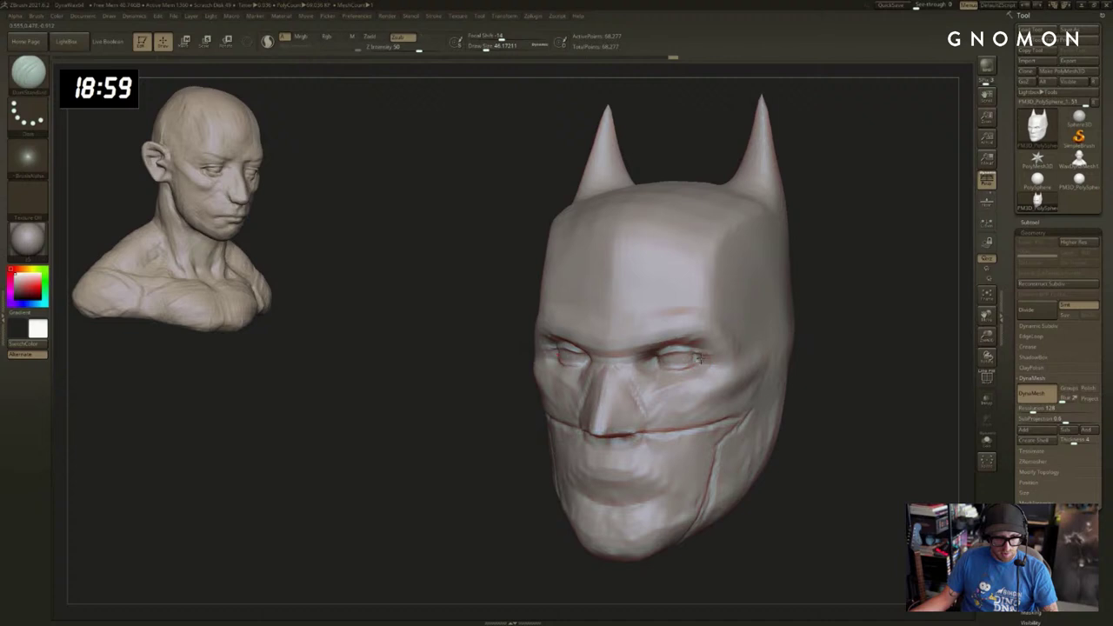
Carve the lower eyelids and the eye corners with a resized DamStandard brush.
right_click_drag(817, 345, 696, 355)
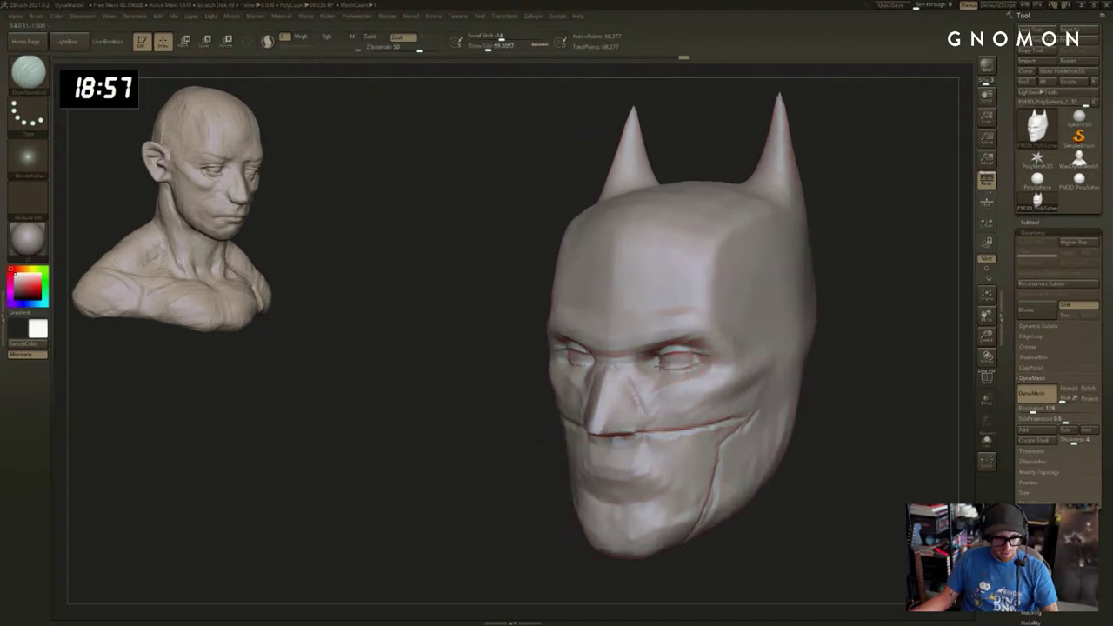
right_click_drag(614, 382, 713, 381)
key("s")
left_click_drag(557, 378, 553, 378)
right_click_drag(409, 408, 489, 416)
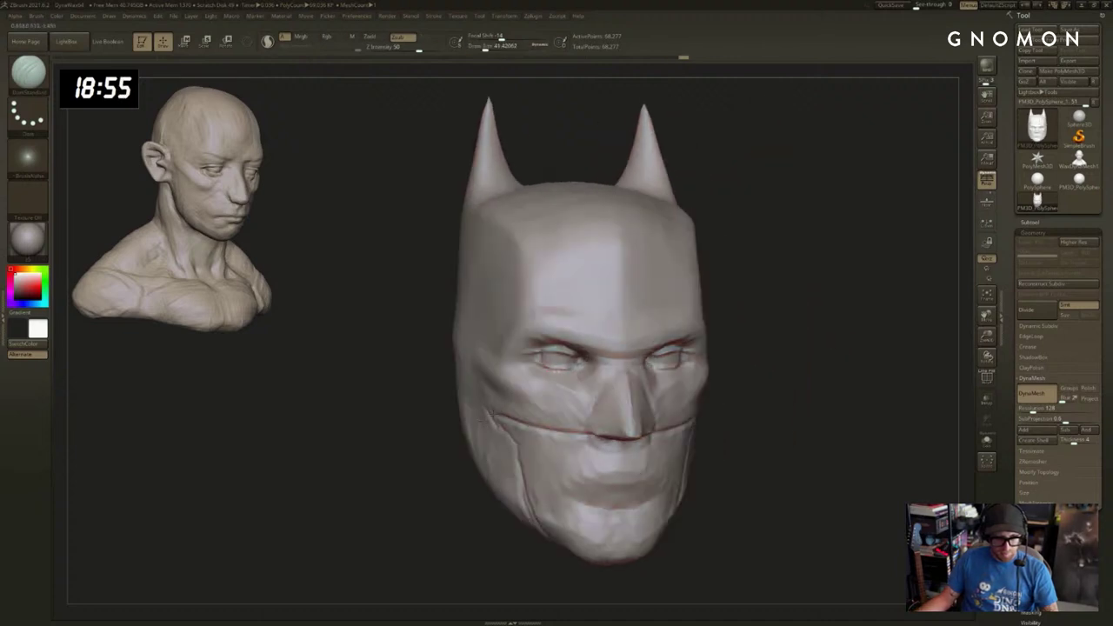
Build up the cheek surface beneath the eyes and beside the nose with ClayBuildup.
key("b")
key("c")
key("b")
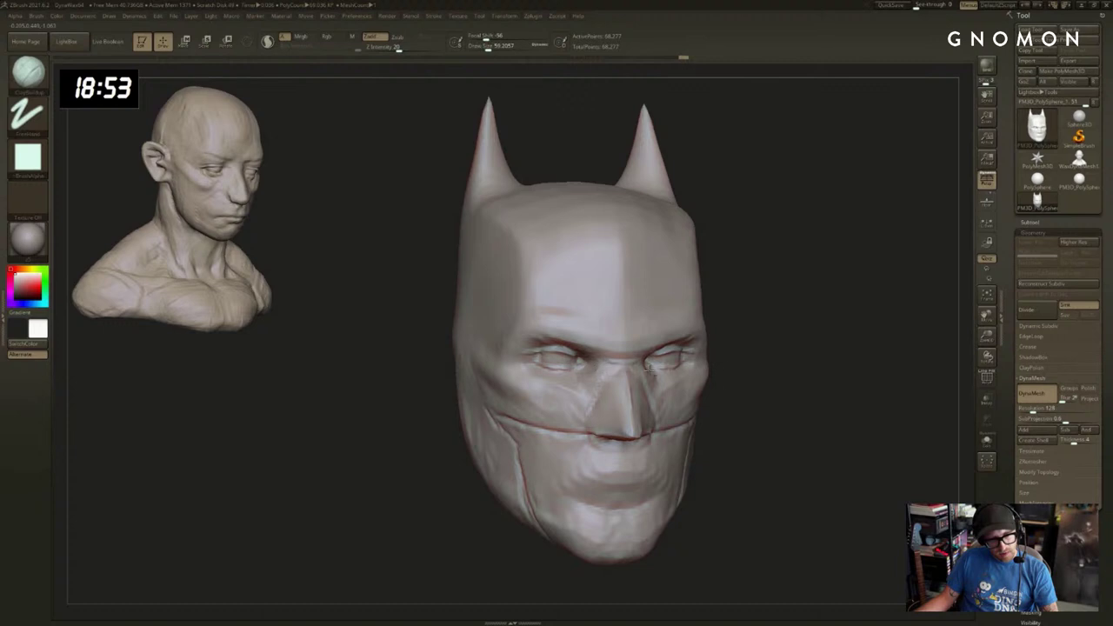
right_click_drag(648, 368, 608, 369)
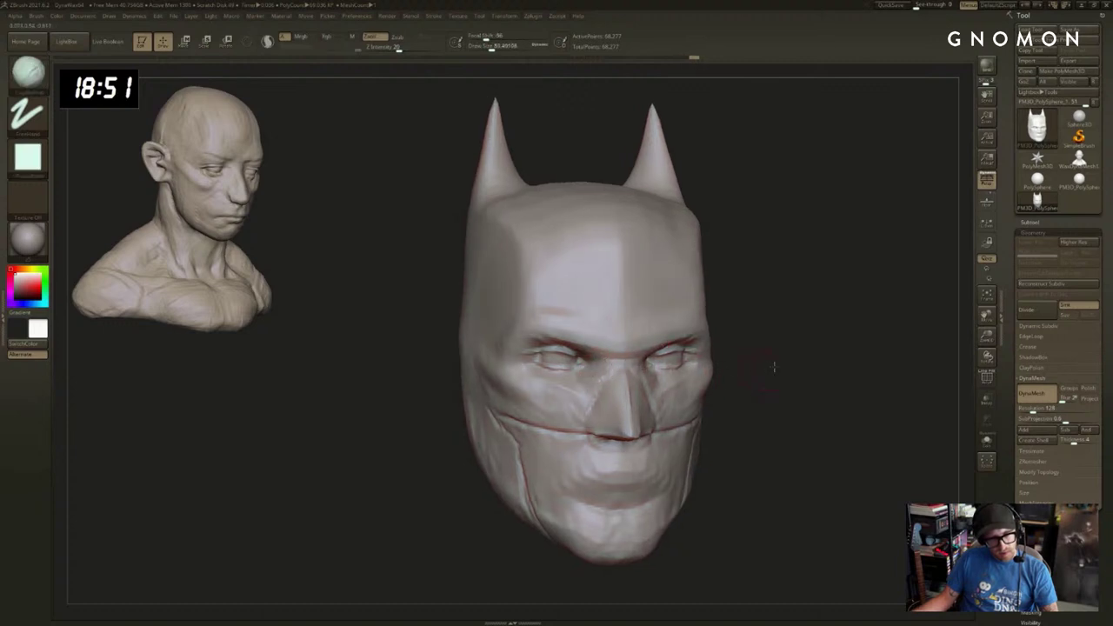
mouse_move(773, 367)
right_mouse_down()
mouse_move(596, 371)
mouse_move(832, 390)
mouse_move(765, 380)
mouse_move(785, 374)
right_mouse_up()
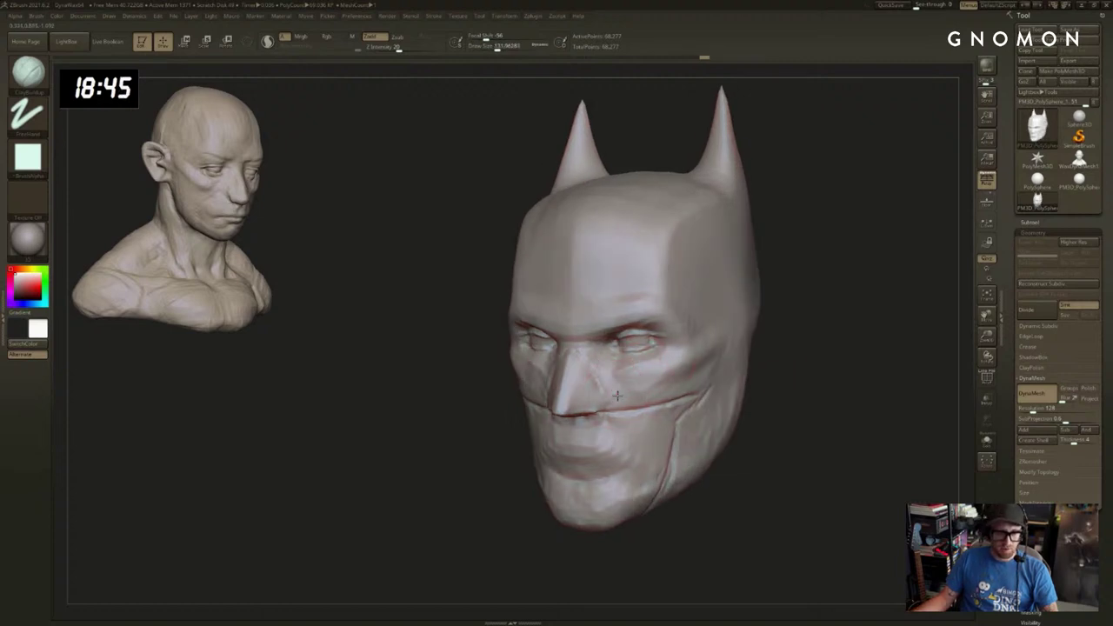
right_click_drag(680, 366, 696, 363)
Shape the cheek beneath the cowl edge with a resized Standard brush and smooth the surface beside the mouth.
key("b")
key("s")
key("t")
key("s")
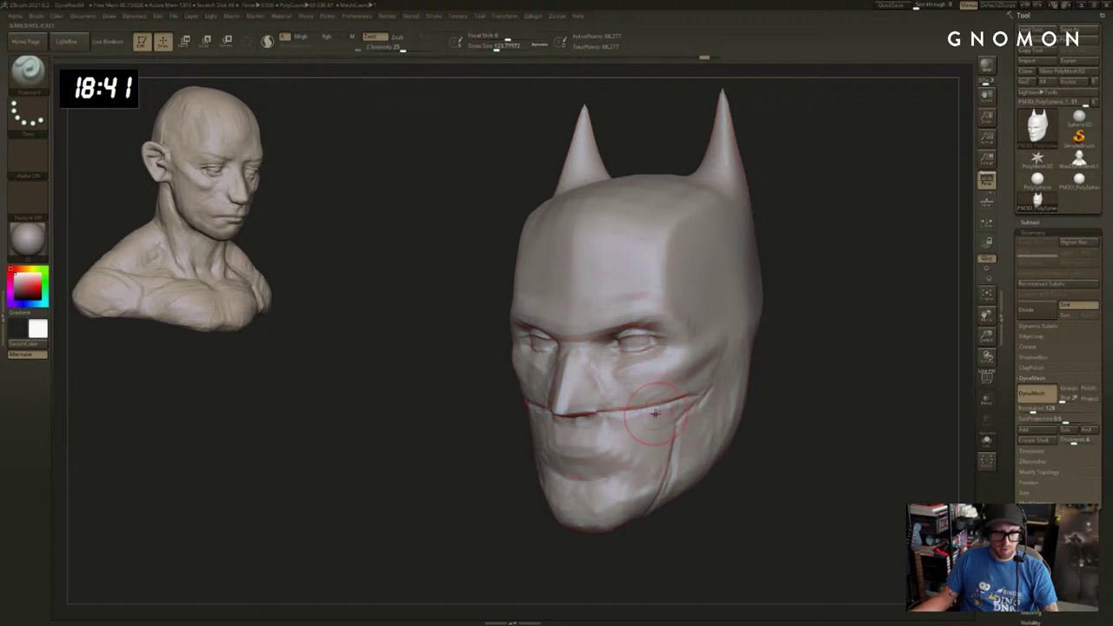
mouse_move(633, 423)
left_mouse_down("shift")
mouse_move(608, 427)
mouse_move(625, 427)
left_mouse_up("shift")
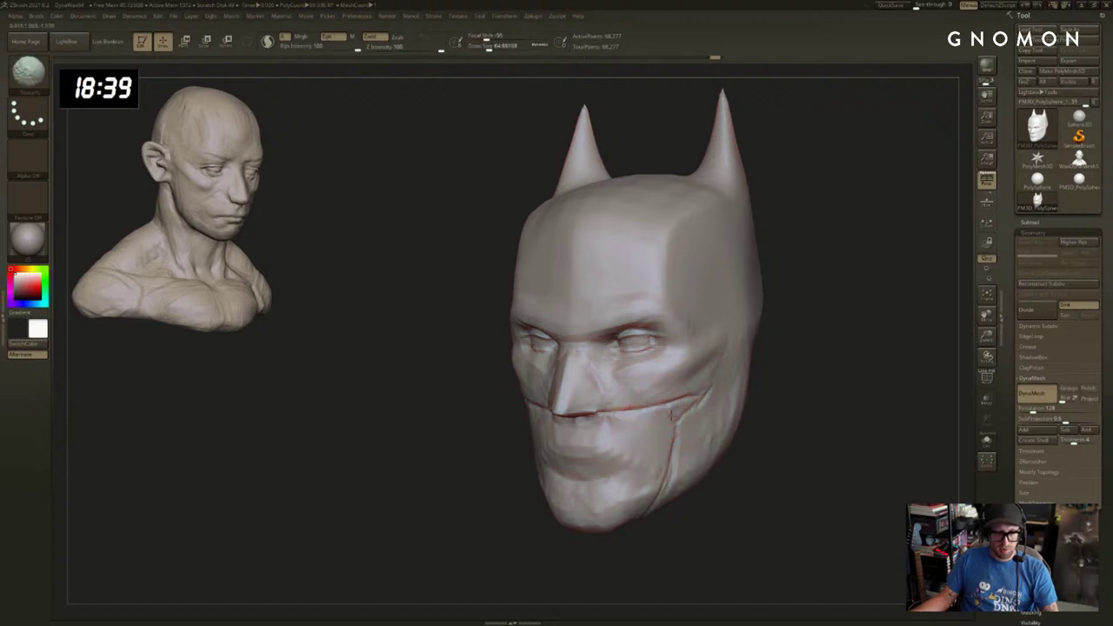
Build up the mouth area beneath the nose with ClayBuildup and smooth the new volume.
left_click_drag(704, 414, 747, 417)
key("b")
key("c")
key("b")
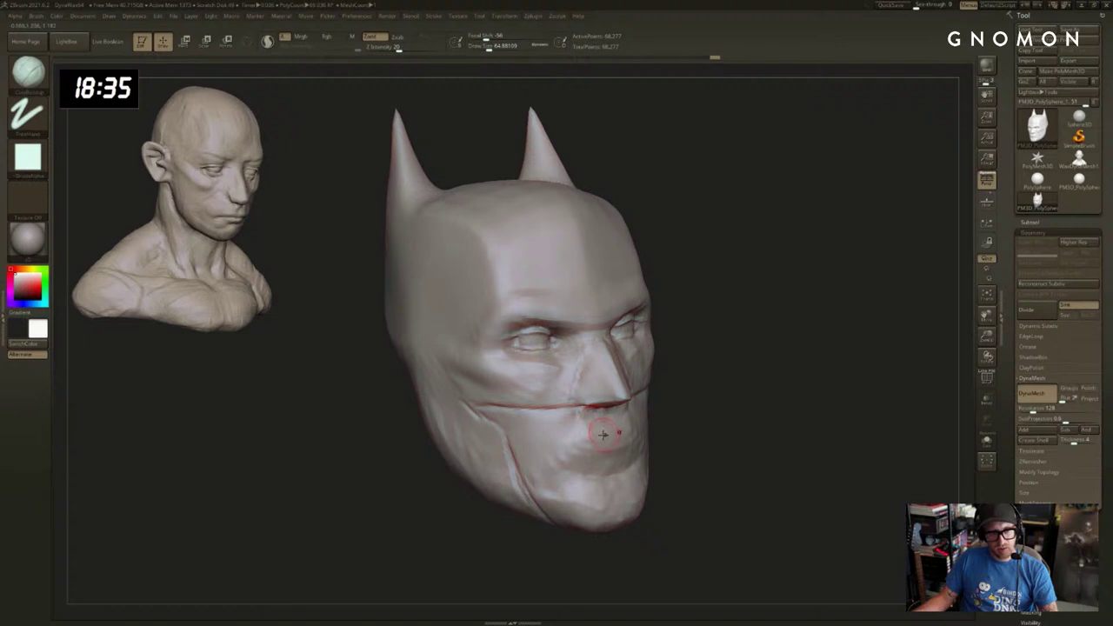
key("shift")
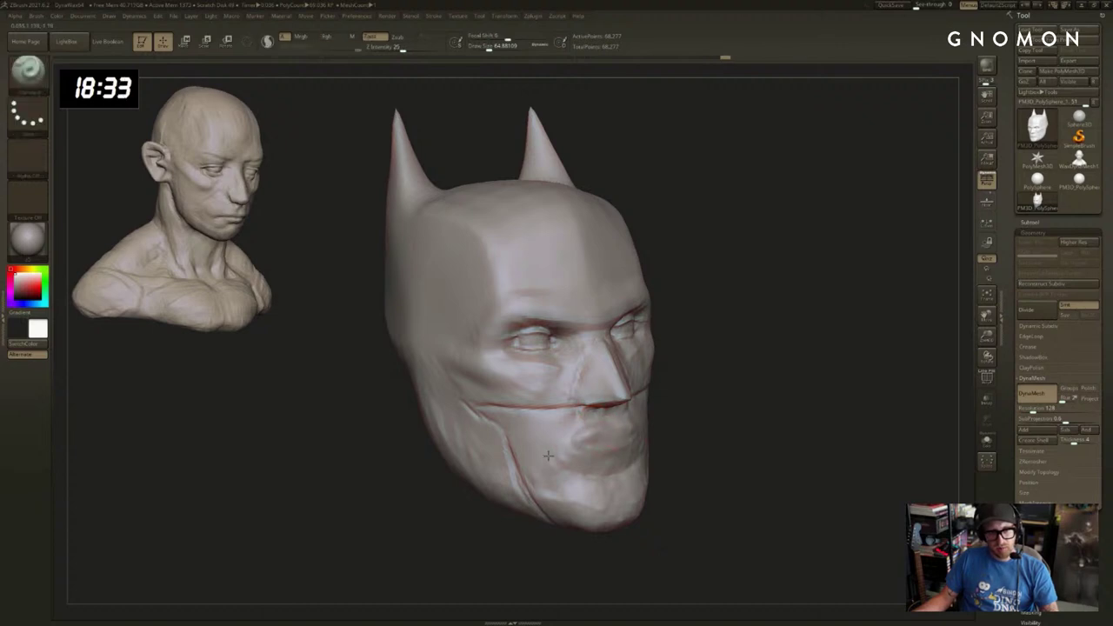
right_click_drag(548, 456, 641, 441)
key("s")
mouse_move(597, 437)
left_mouse_down("shift")
mouse_move(603, 447)
mouse_move(614, 437)
mouse_move(594, 445)
left_mouse_up("shift")
Carve the line between the lips across the mouth with a resized DamStandard brush.
key("b")
key("d")
key("s")
key("s")
left_click_drag(680, 465, 502, 489)
mouse_move(503, 500)
right_mouse_down()
mouse_move(600, 453)
mouse_move(630, 460)
right_mouse_up()
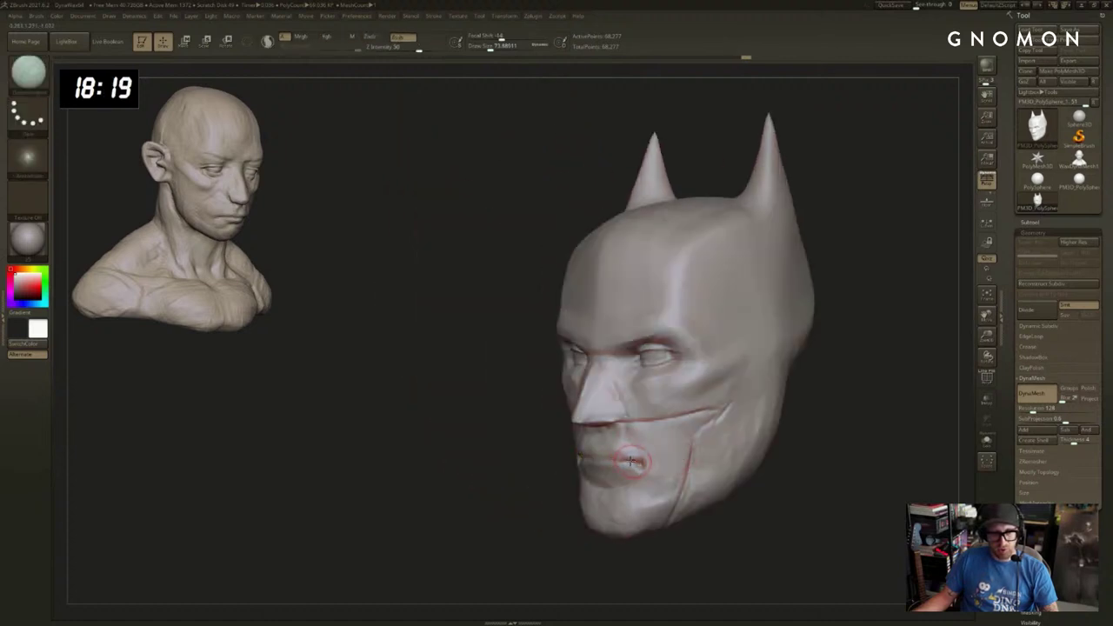
mouse_move(511, 481)
right_mouse_down()
mouse_move(496, 472)
mouse_move(542, 479)
mouse_move(600, 444)
mouse_move(620, 412)
mouse_move(562, 457)
right_mouse_up()
Add volume to the lips above and below the mouth line with a resized ClayBuildup brush.
key("[")
key("b")
key("c")
key("b")
key("s")
left_click_drag(597, 434, 604, 433)
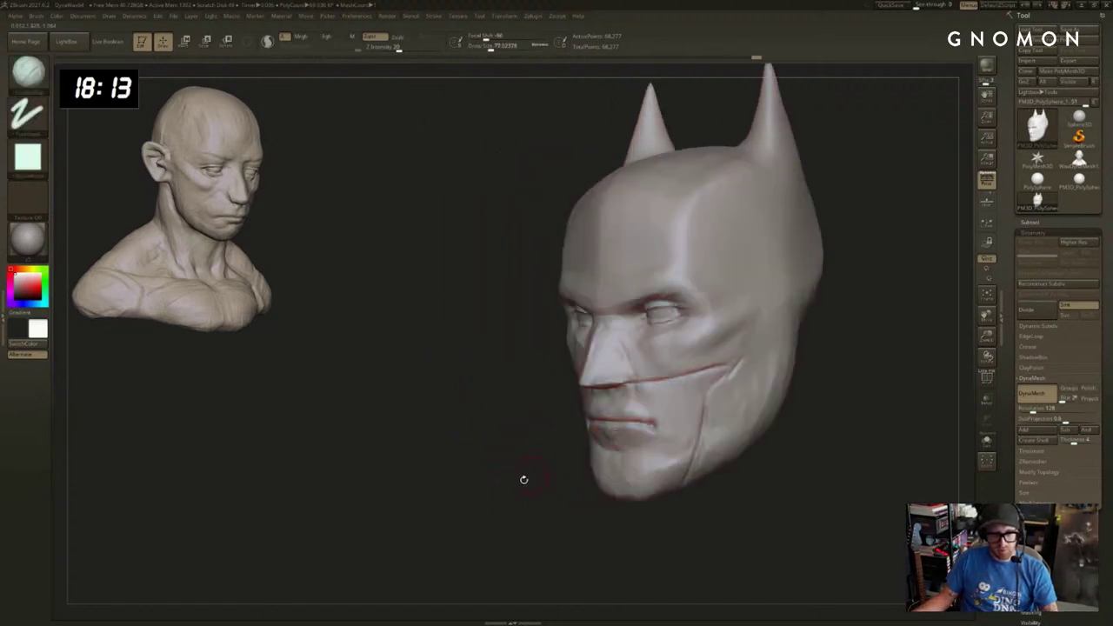
right_click_drag(523, 480, 502, 469, "ctrl")
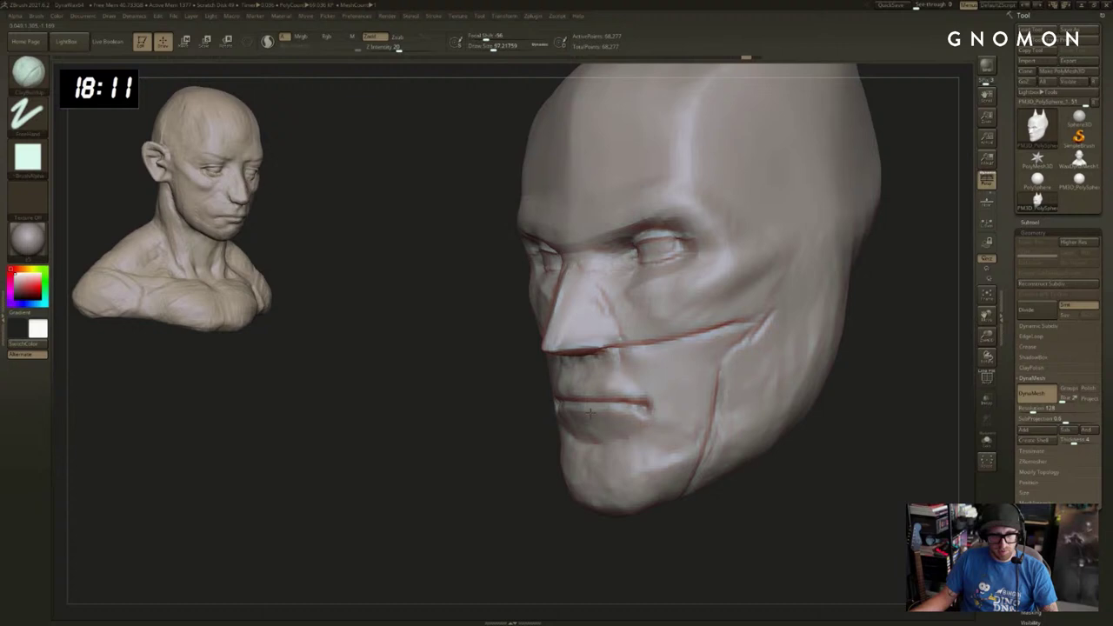
key("s")
mouse_move(591, 413)
left_mouse_down()
mouse_move(612, 413)
mouse_move(594, 418)
left_mouse_up()
Define the fullness of the lower lip with the Standard brush and ClayBuildup.
key("b")
key("s")
key("t")
mouse_move(482, 434)
left_mouse_down()
mouse_move(462, 440)
mouse_move(492, 438)
left_mouse_up()
key("b")
key("c")
key("b")
left_click_drag(612, 424, 560, 420)
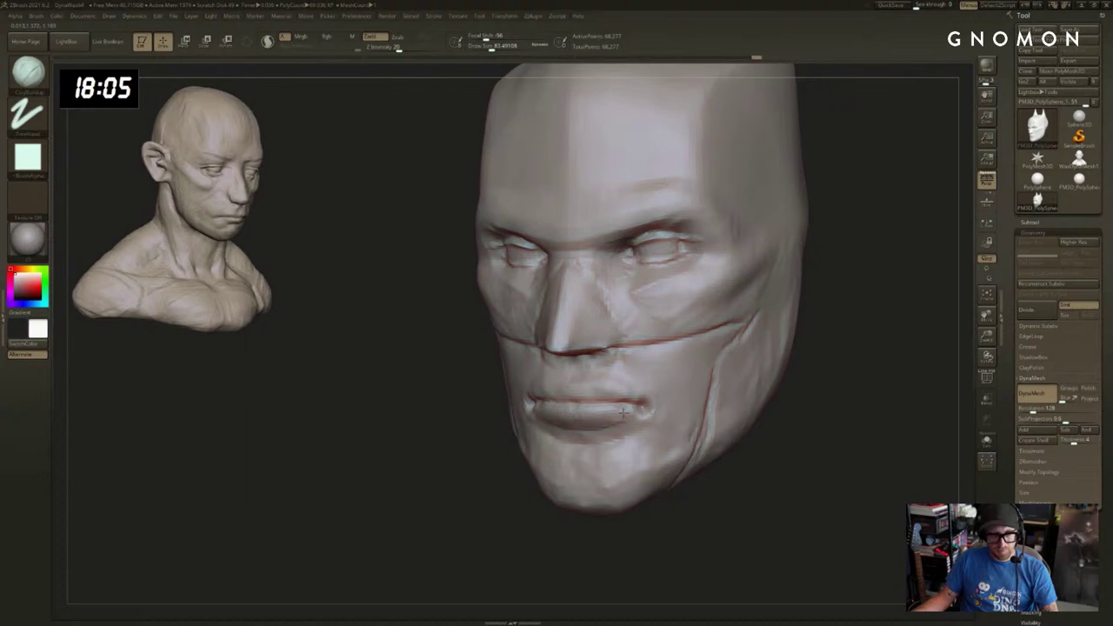
mouse_move(485, 475)
left_mouse_down()
mouse_move(449, 493)
mouse_move(532, 484)
left_mouse_up()
left_click_drag(628, 433, 645, 443)
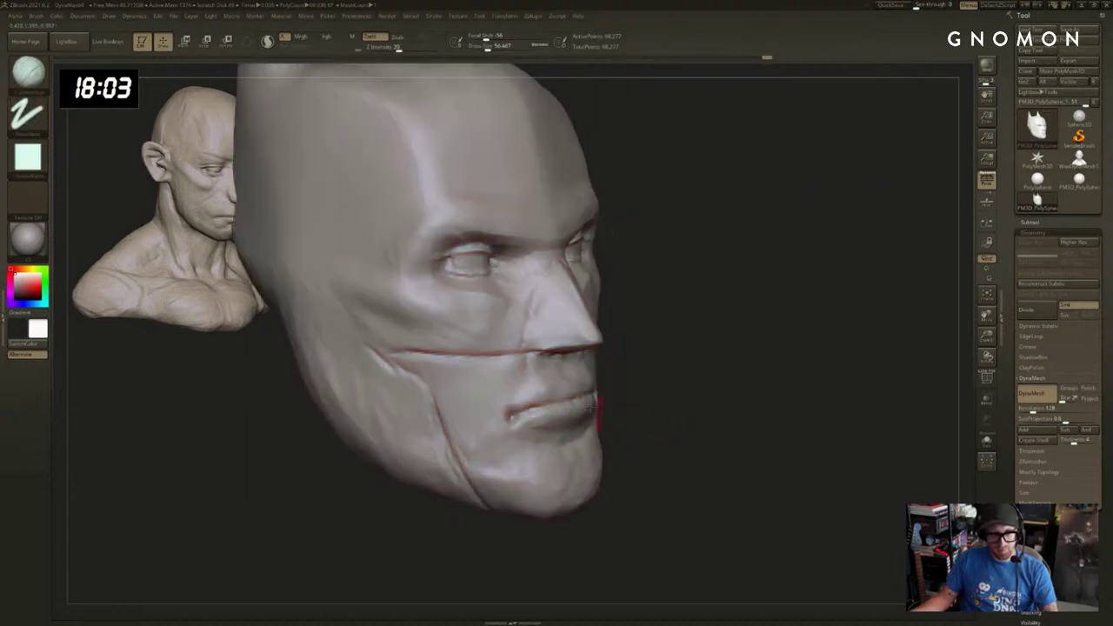
Mask the lower lip and the area just beneath it.
mouse_move(584, 409)
left_mouse_down("ctrl")
mouse_move(532, 418)
mouse_move(579, 436)
left_mouse_up("ctrl")
left_click_drag(629, 400, 513, 409)
key("shift")
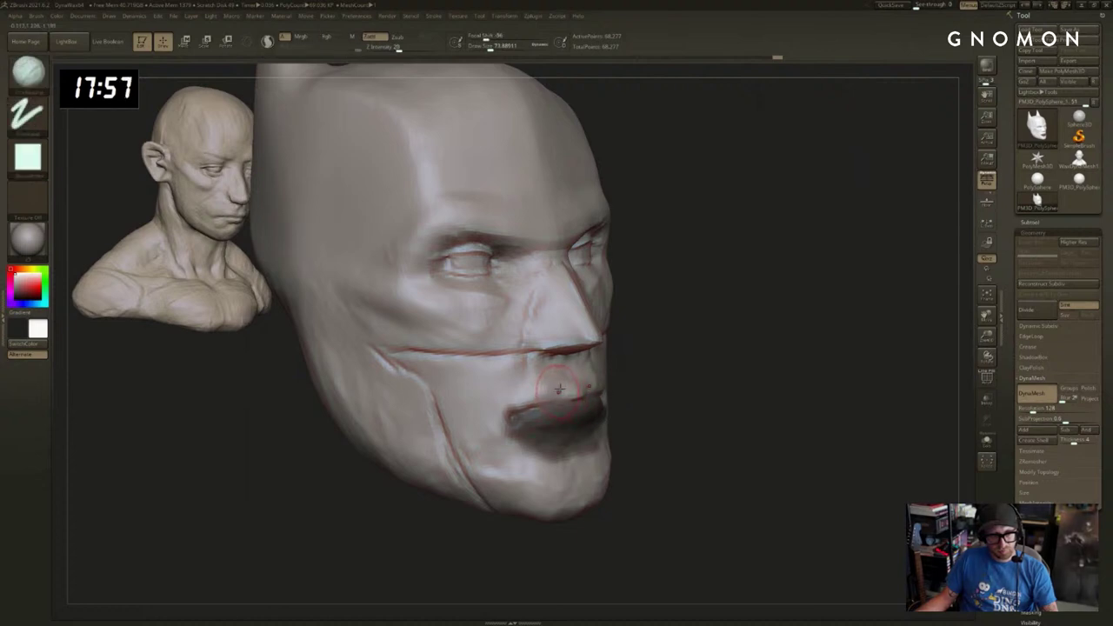
Sculpt and smooth the upper lip against the masked lower lip, then clear the mask.
mouse_move(703, 400)
left_mouse_down()
mouse_move(715, 397)
mouse_move(656, 397)
left_mouse_up()
left_click_drag(575, 396, 652, 384, "shift")
key("shift")
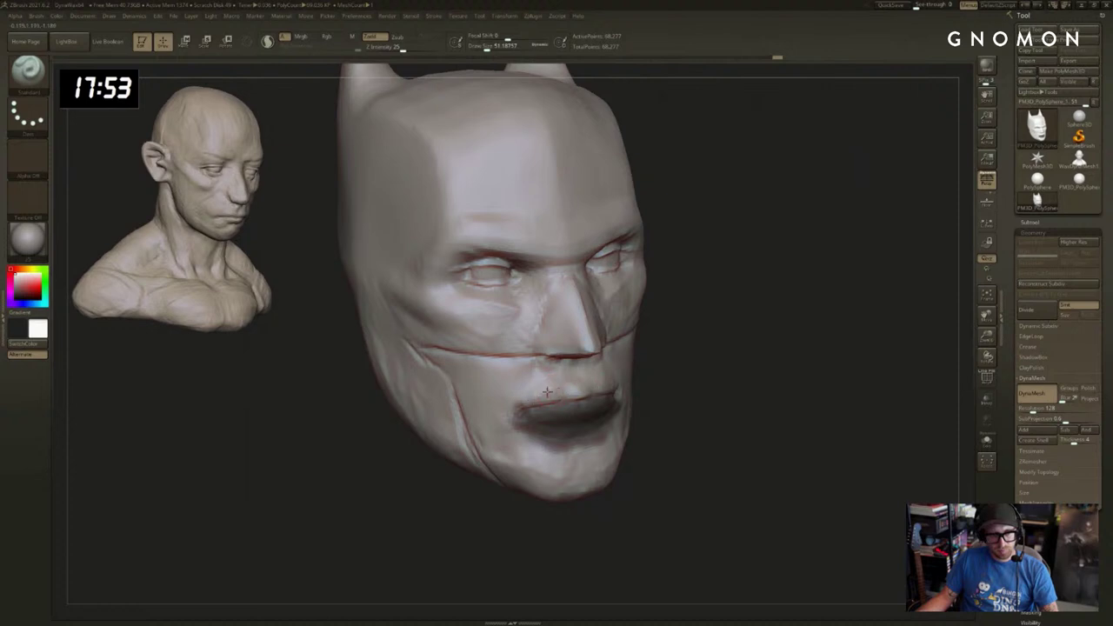
left_click_drag(560, 387, 595, 385, "shift")
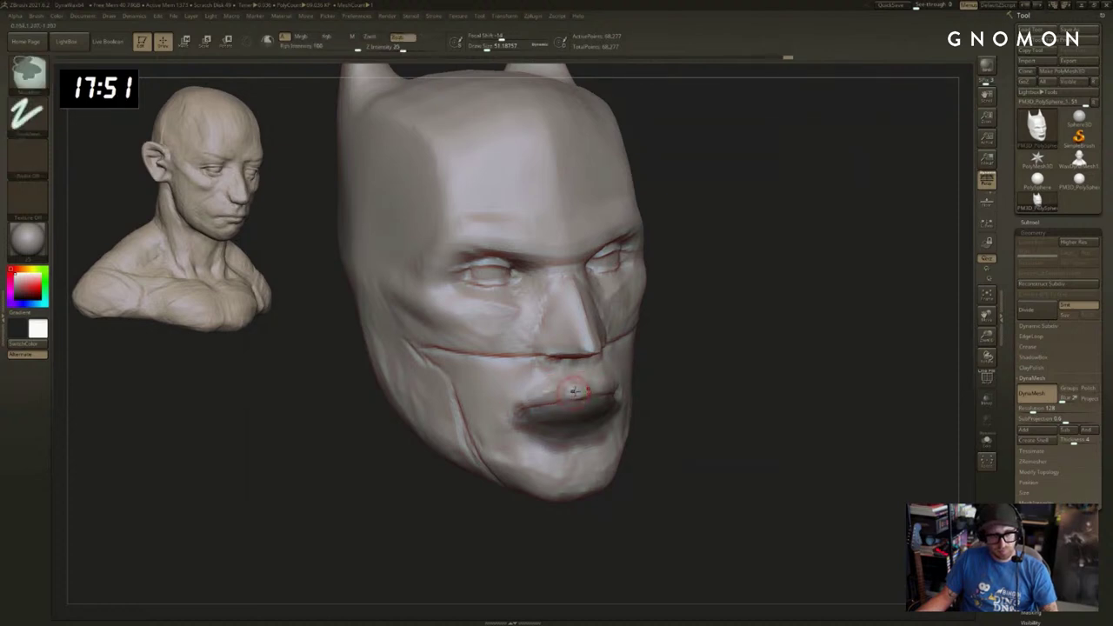
key("shift")
key("shift")
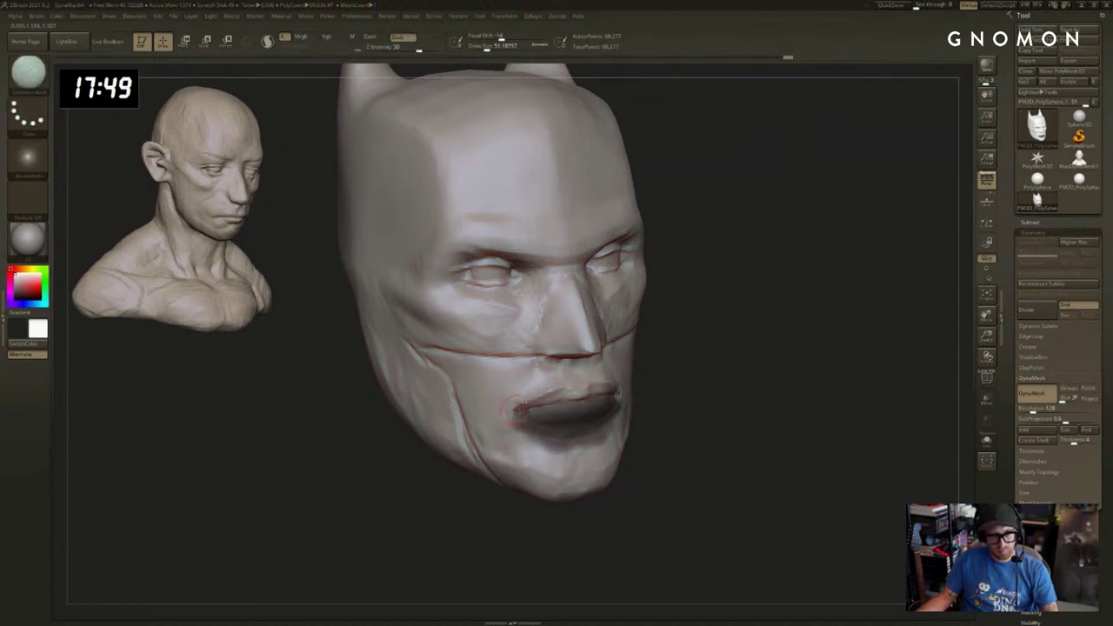
right_click_drag(463, 484, 511, 469)
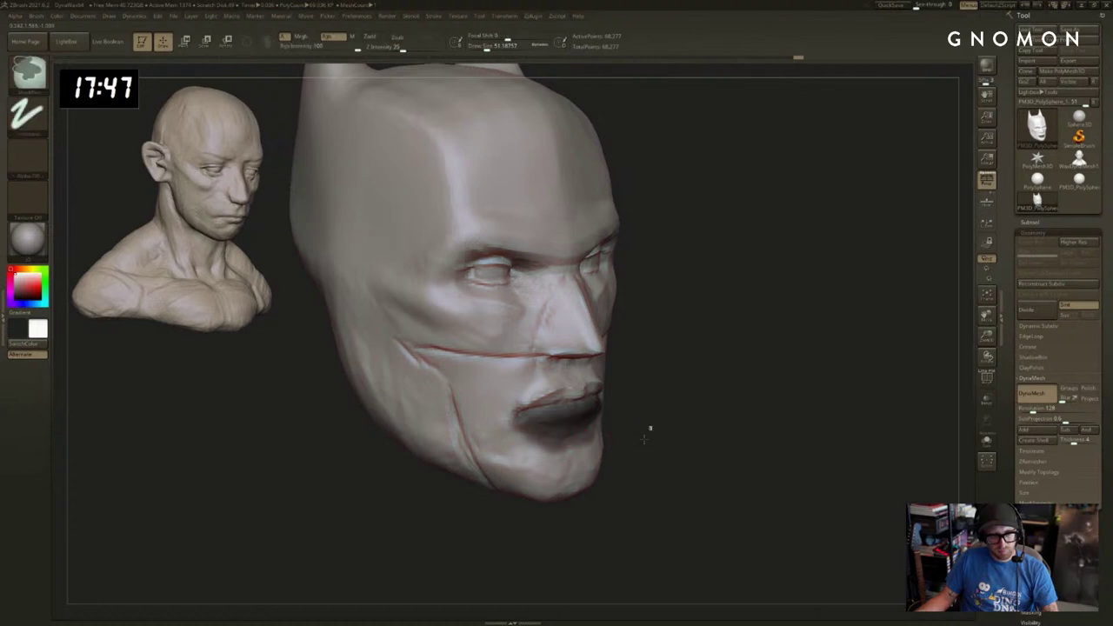
left_click_drag(651, 429, 645, 440, "ctrl")
mouse_move(633, 438)
left_mouse_down()
mouse_move(729, 400)
mouse_move(745, 418)
mouse_move(687, 439)
left_mouse_up()
Build up the surface around the mouth and above the upper lip with a resized ClayBuildup brush.
key("s")
left_click_drag(499, 454, 509, 454)
mouse_move(531, 419)
left_mouse_down()
mouse_move(497, 425)
mouse_move(557, 418)
mouse_move(537, 387)
left_mouse_up()
key("b")
key("c")
key("b")
key("s")
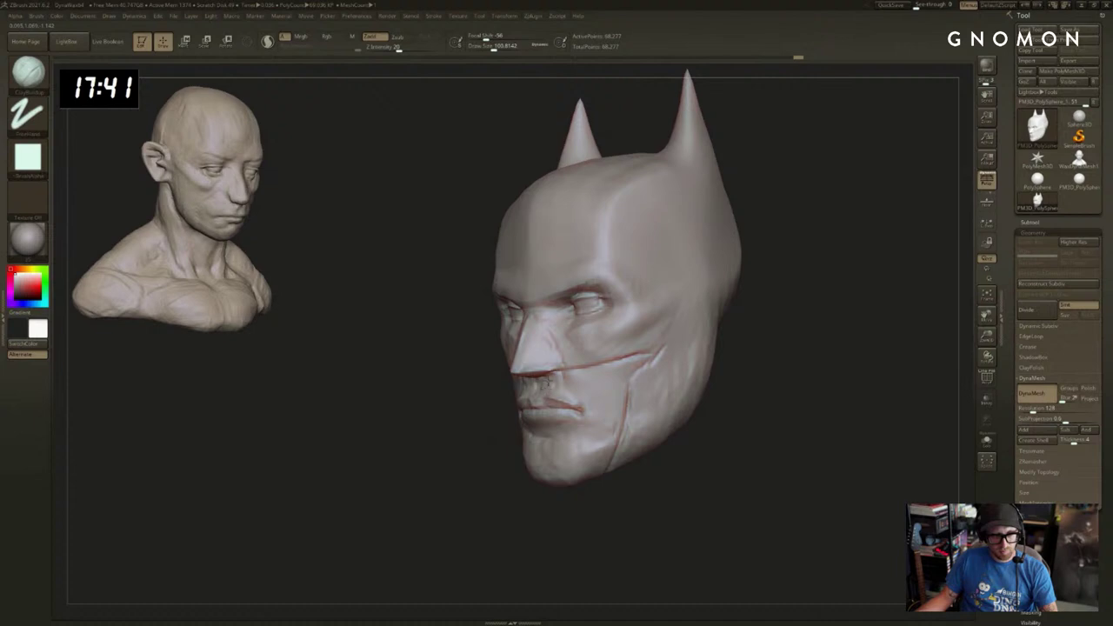
left_click_drag(421, 458, 479, 454)
Shape the philtrum between the nose and upper lip with a resized Standard brush.
key("b")
key("s")
key("t")
left_click_drag(670, 419, 706, 422)
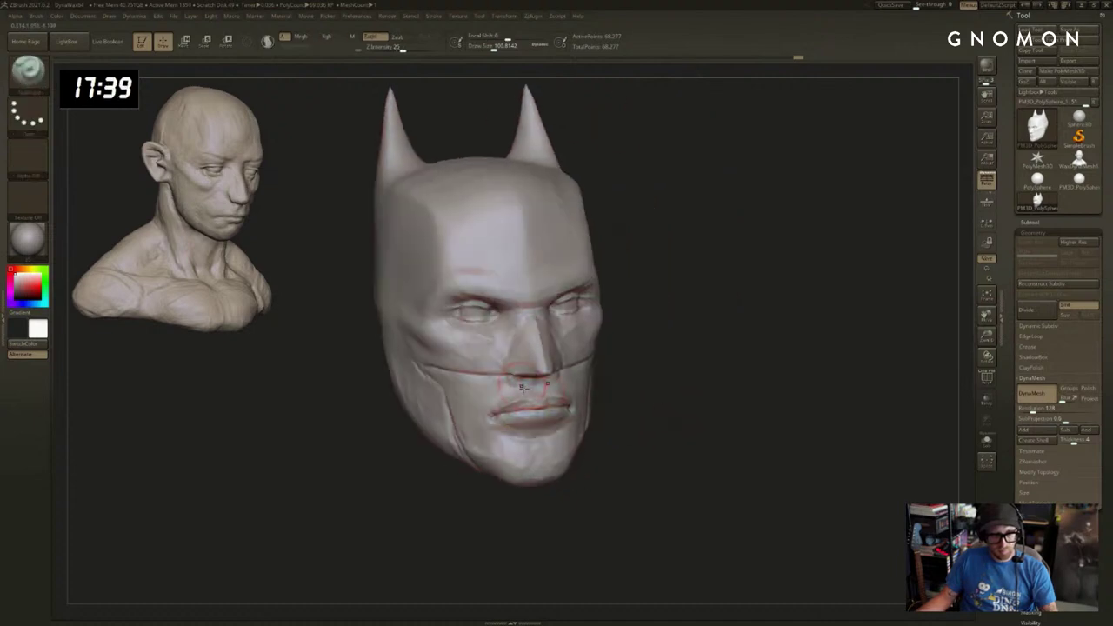
key("s")
left_click_drag(524, 386, 519, 385)
mouse_move(693, 400)
left_mouse_down()
mouse_move(750, 403)
mouse_move(734, 407)
left_mouse_up()
Fill out the surface beside the mouth and under the cowl edge with ClayBuildup.
key("b")
key("c")
key("b")
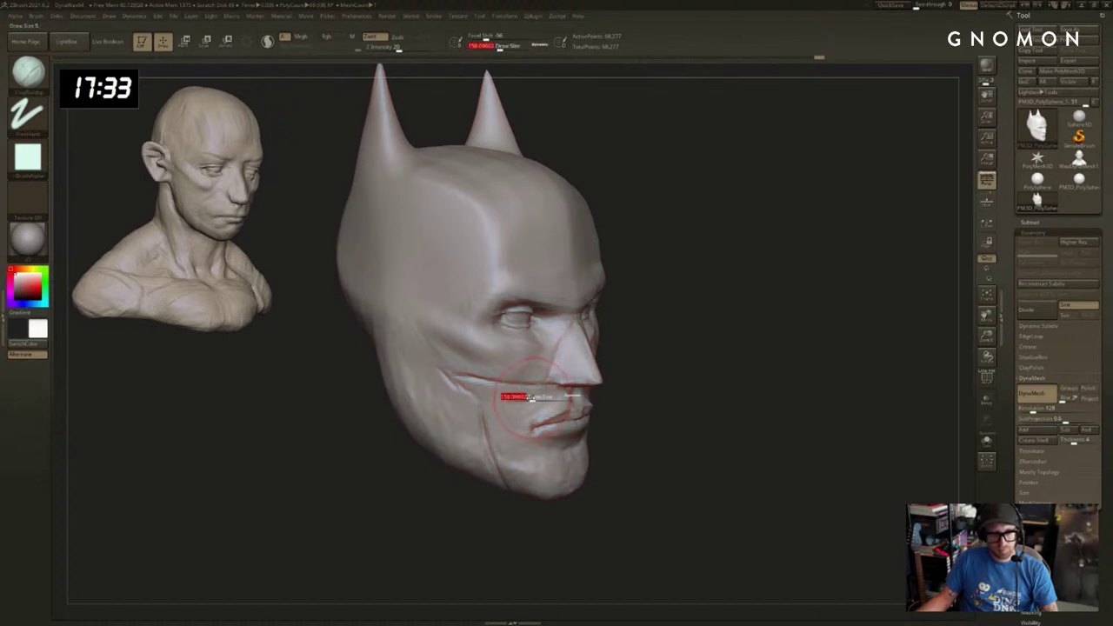
mouse_move(532, 399)
right_mouse_down()
mouse_move(869, 411)
mouse_move(747, 408)
mouse_move(711, 393)
mouse_move(793, 424)
right_mouse_up()
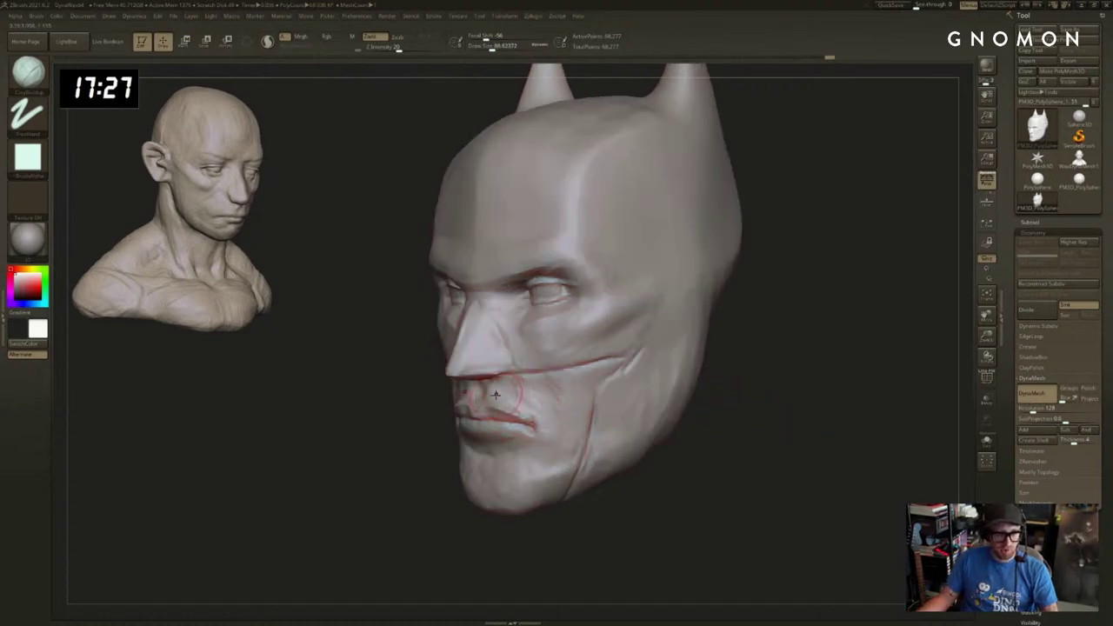
mouse_move(399, 474)
left_mouse_down()
mouse_move(391, 465)
mouse_move(454, 451)
left_mouse_up()
Adjust the profile of the lips and chin with an enlarged Move brush.
key("b")
key("m")
key("v")
key("bracketright")
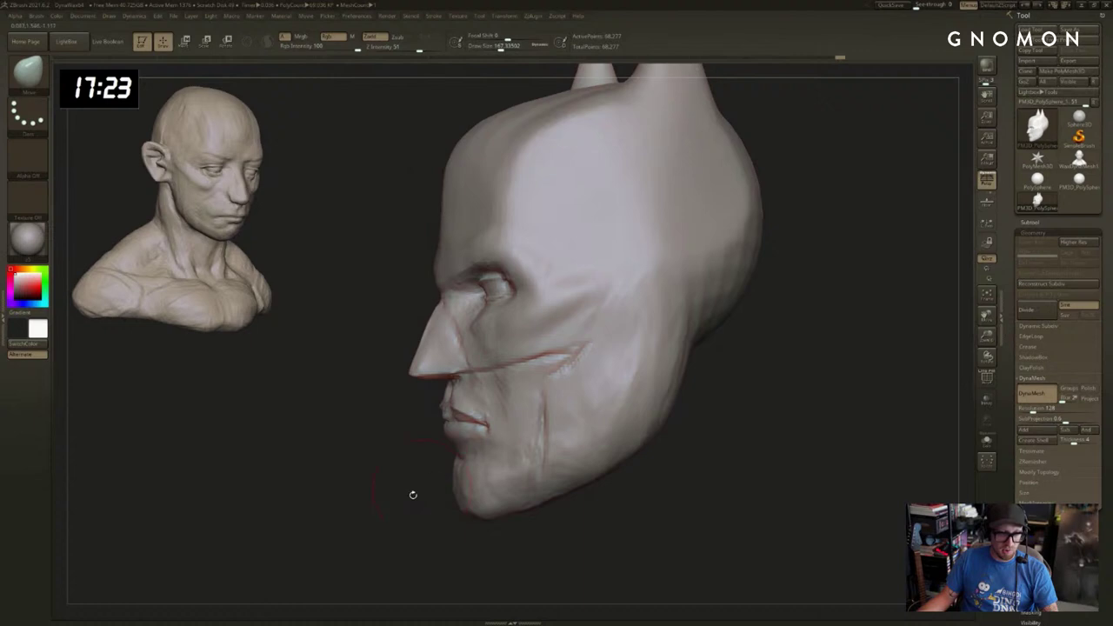
left_click_drag(412, 494, 421, 494)
key("bracketright")
right_click_drag(459, 493, 528, 381)
Refine the area between the nose and the upper lip with a smaller ClayBuildup brush.
key("shift")
right_click_drag(669, 421, 539, 367)
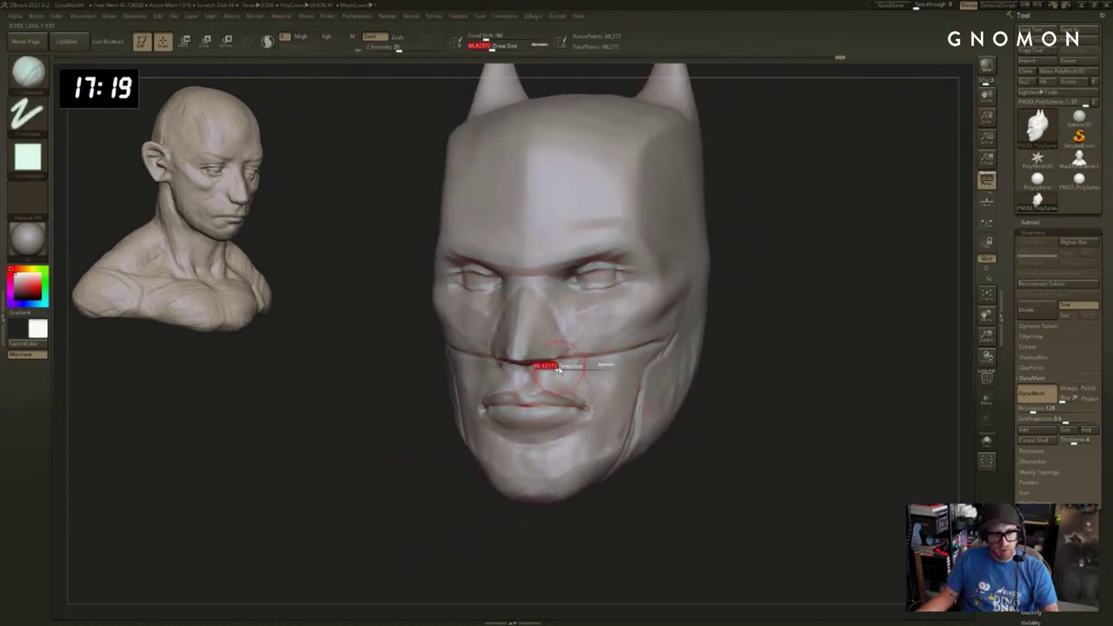
right_click_drag(404, 428, 830, 406)
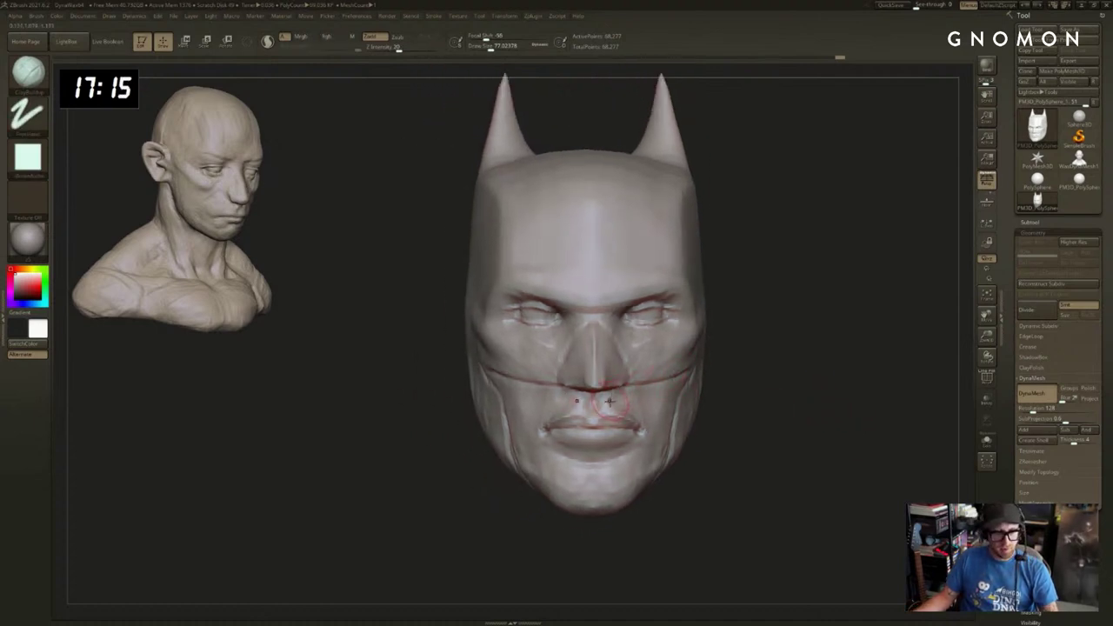
Mask the cowl and upper face with a softened edge, leaving the mouth and jaw free.
left_click_drag(604, 433, 454, 452, "ctrl")
key("ctrl+z")
left_click_drag(746, 535, 340, 404, "ctrl")
left_click(604, 447, "ctrl")
left_click(717, 409, "ctrl")
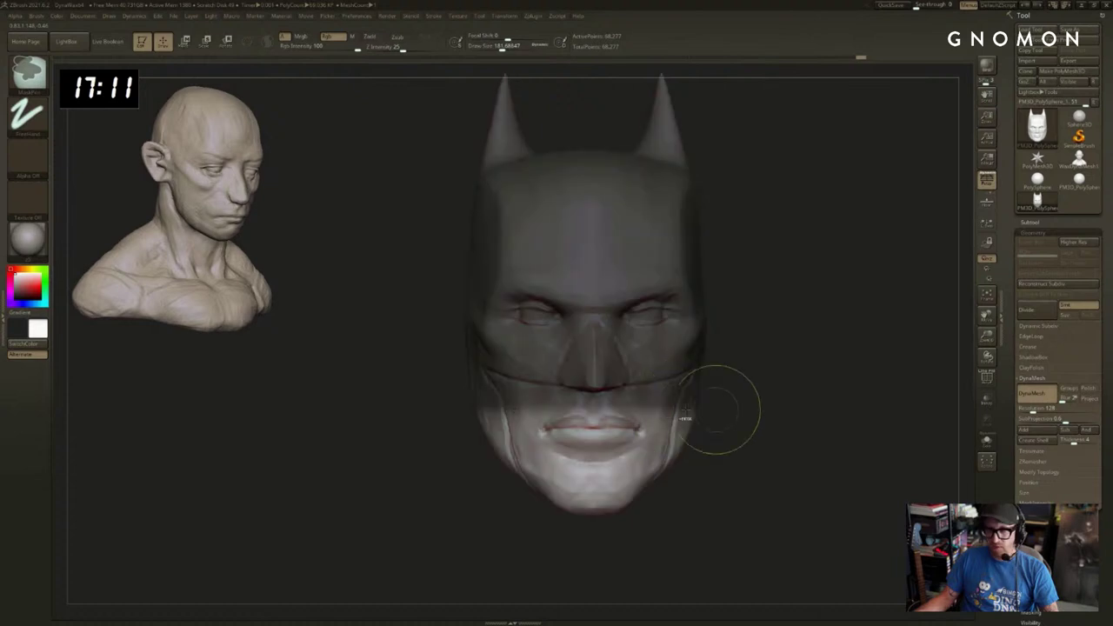
left_click_drag(770, 402, 787, 417)
left_click(789, 415, "ctrl")
left_click(787, 417, "ctrl")
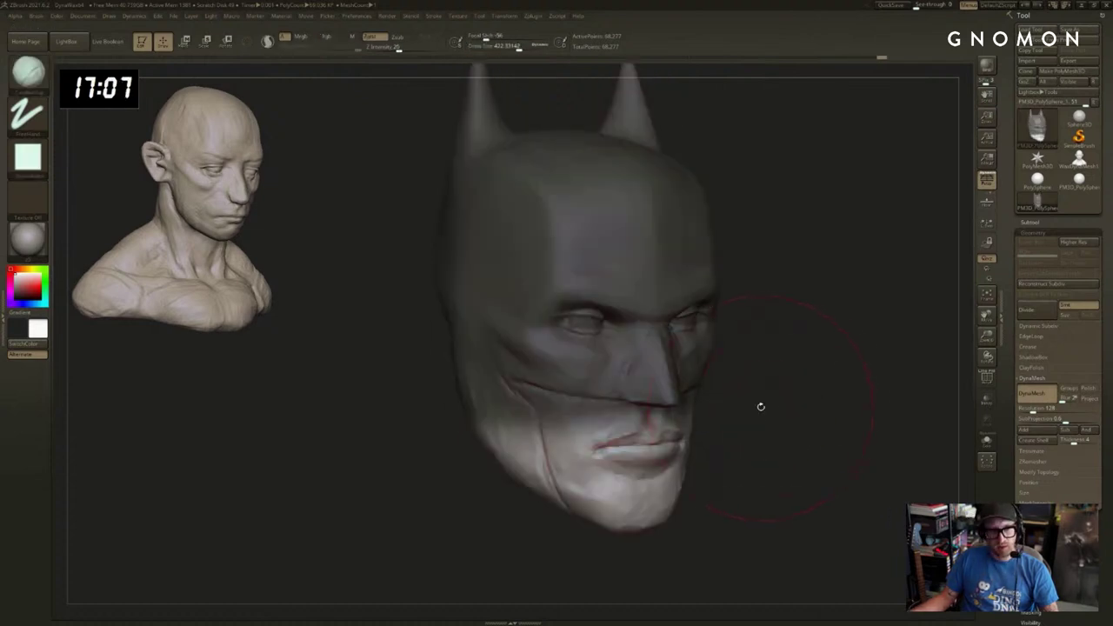
Adjust the proportions of the face around the mask boundary with a large Move brush, inverting the mask.
left_click(756, 407, "ctrl")
key("b")
key("m")
key("v")
left_click_drag(588, 399, 581, 404)
left_click_drag(744, 409, 722, 408)
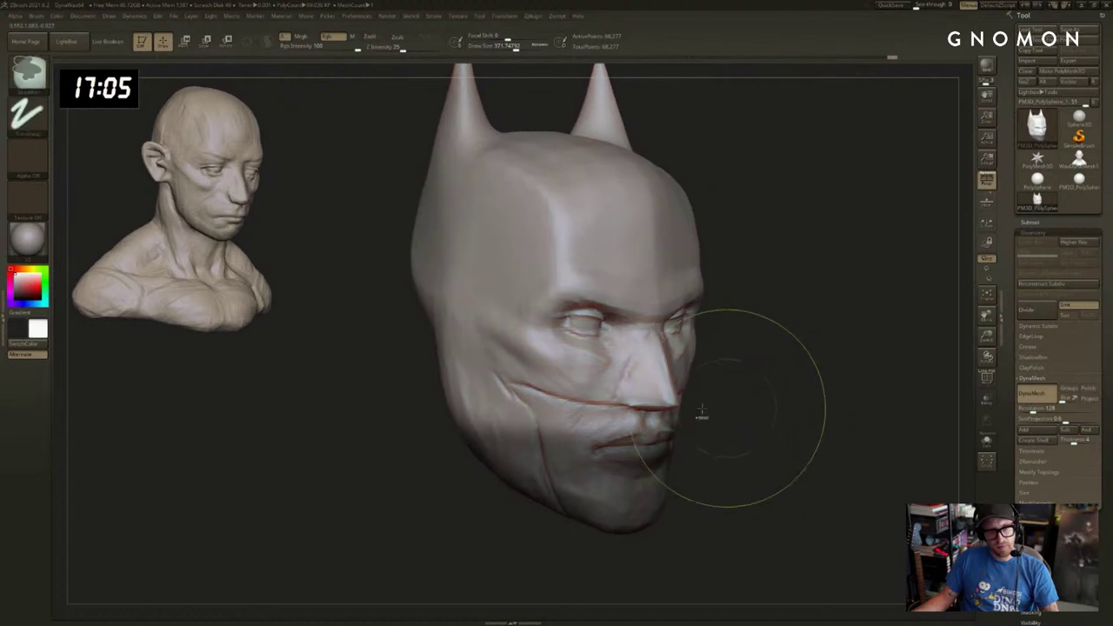
left_click_drag(634, 417, 638, 410)
left_click_drag(878, 416, 776, 423)
mouse_move(527, 467)
left_mouse_down("alt")
mouse_move(519, 452)
mouse_move(533, 449)
mouse_move(520, 435)
left_mouse_up("alt")
mouse_move(612, 391)
left_mouse_down()
mouse_move(600, 392)
mouse_move(615, 426)
mouse_move(600, 432)
left_mouse_up()
Clear the mask from the head and check the mouth shape with a smaller Move brush.
left_click(577, 447, "ctrl")
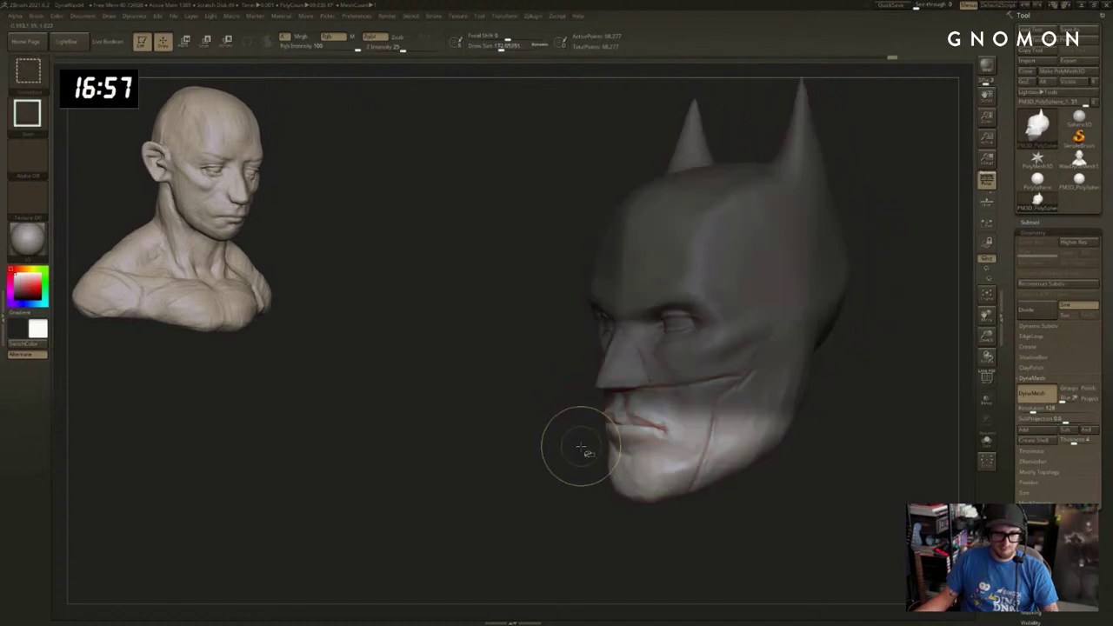
left_click(575, 448, "ctrl")
left_click_drag(545, 467, 506, 474)
left_click_drag(505, 474, 559, 468)
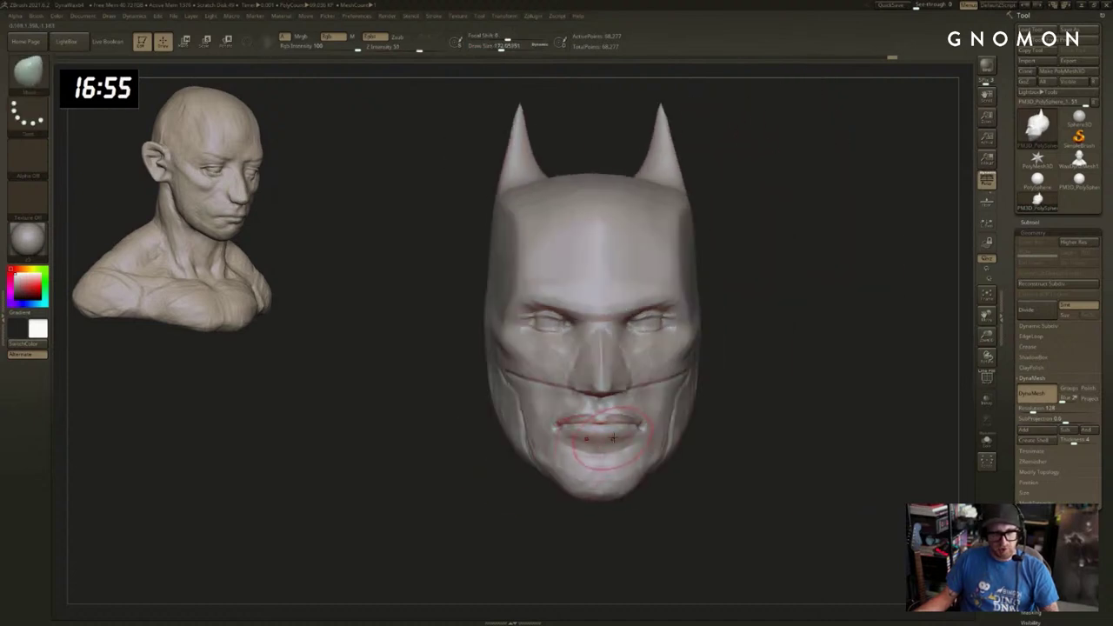
left_click_drag(716, 418, 739, 417)
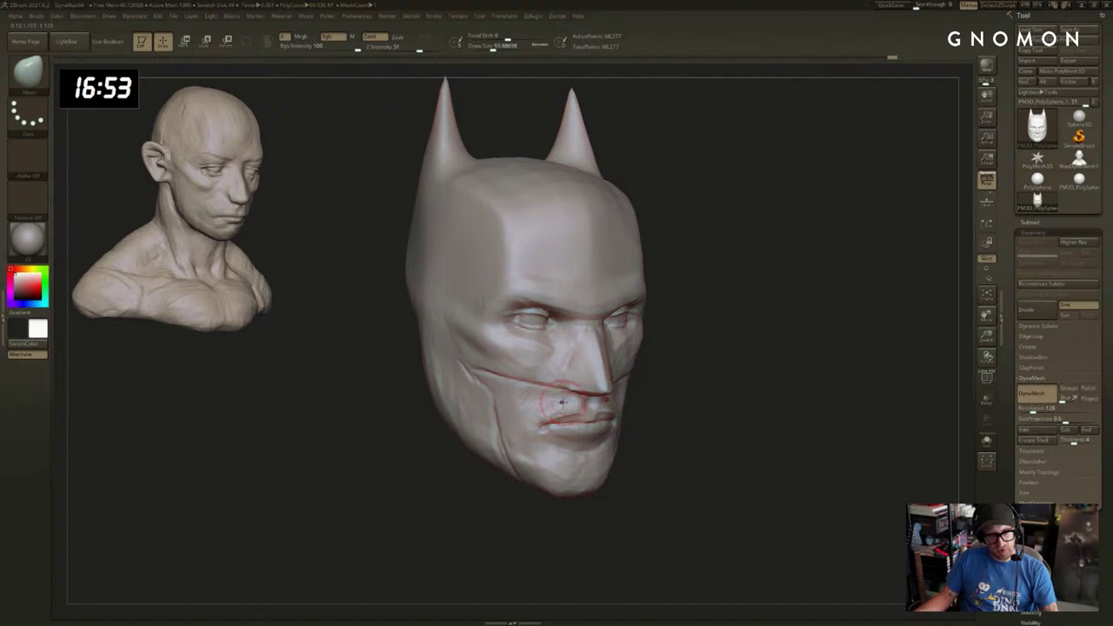
Build up the folds around the mouth corner with ClayBuildup and smooth the cheek beside it.
key("b")
key("c")
key("b")
key("s")
left_click_drag(562, 411, 534, 445)
mouse_move(534, 443)
left_mouse_down("shift")
mouse_move(533, 425)
mouse_move(523, 427)
mouse_move(532, 420)
left_mouse_up("shift")
key("s")
key("s")
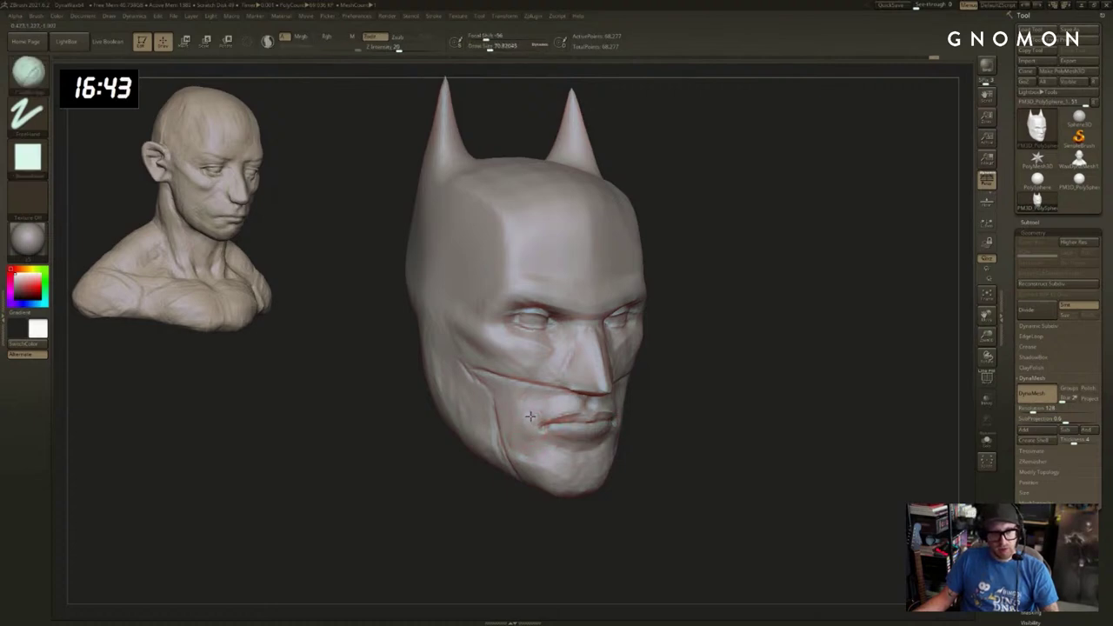
Add mass to the chin and the area below the lower lip with an enlarged ClayBuildup brush.
left_click_drag(678, 456, 687, 409)
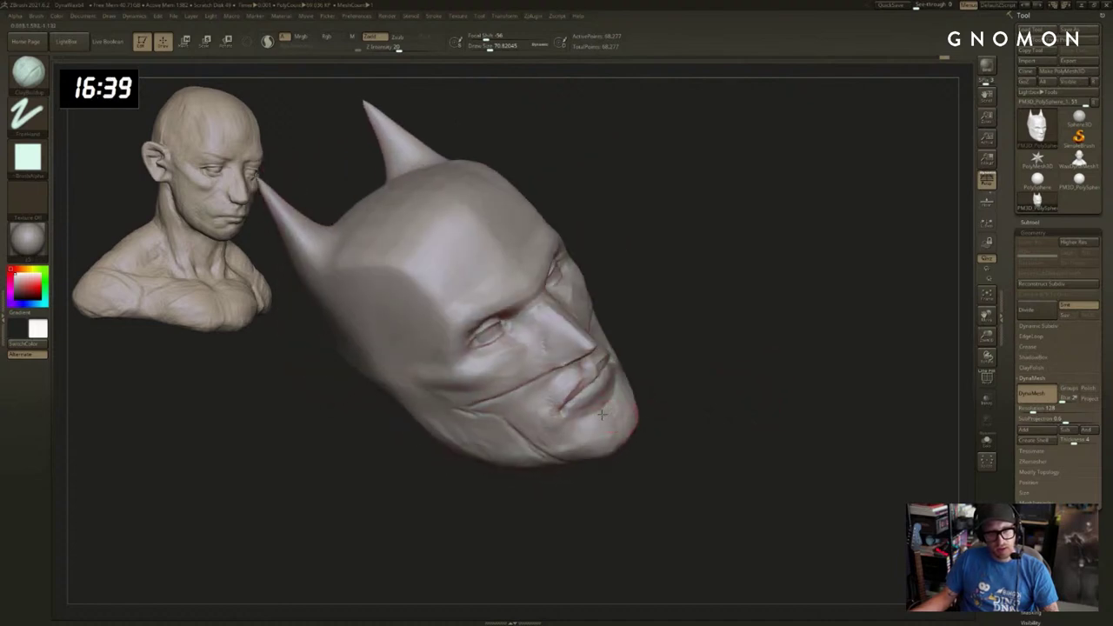
key("bracketright")
key("bracketright")
key("bracketright")
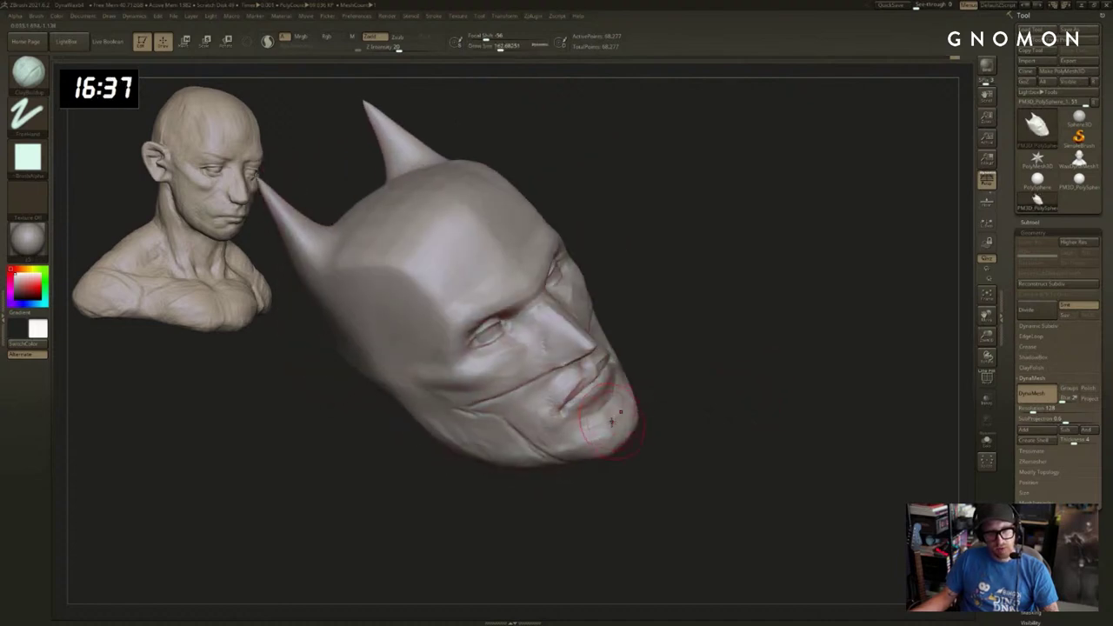
left_click_drag(610, 422, 607, 426)
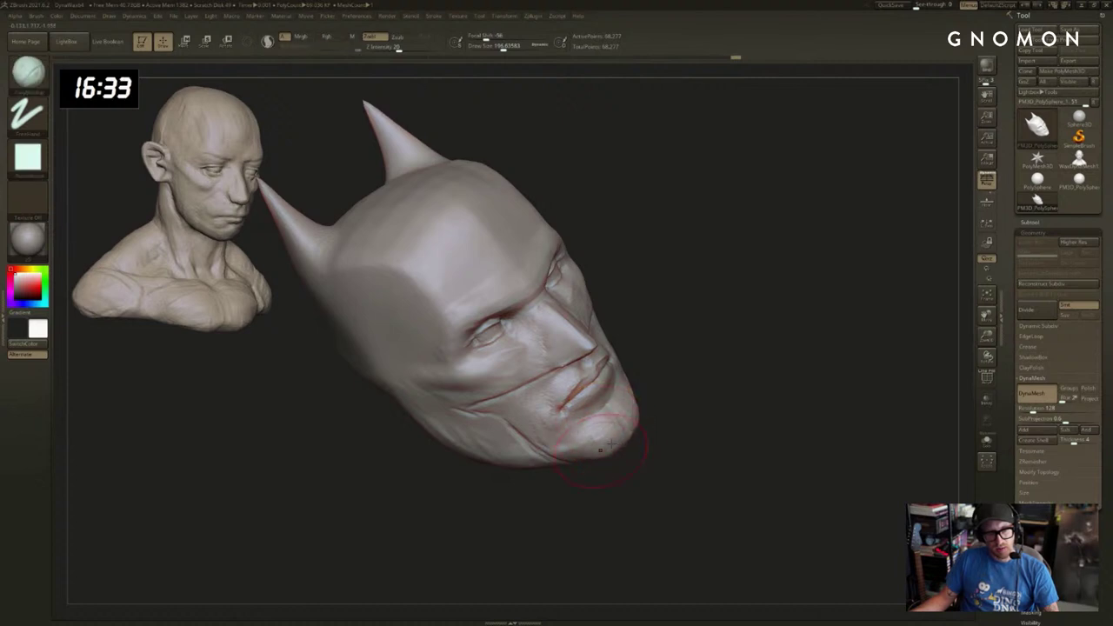
mouse_move(612, 444)
left_mouse_down()
mouse_move(790, 403)
mouse_move(745, 457)
mouse_move(606, 491)
mouse_move(557, 471)
left_mouse_up()
key("s")
left_click_drag(642, 475, 633, 450)
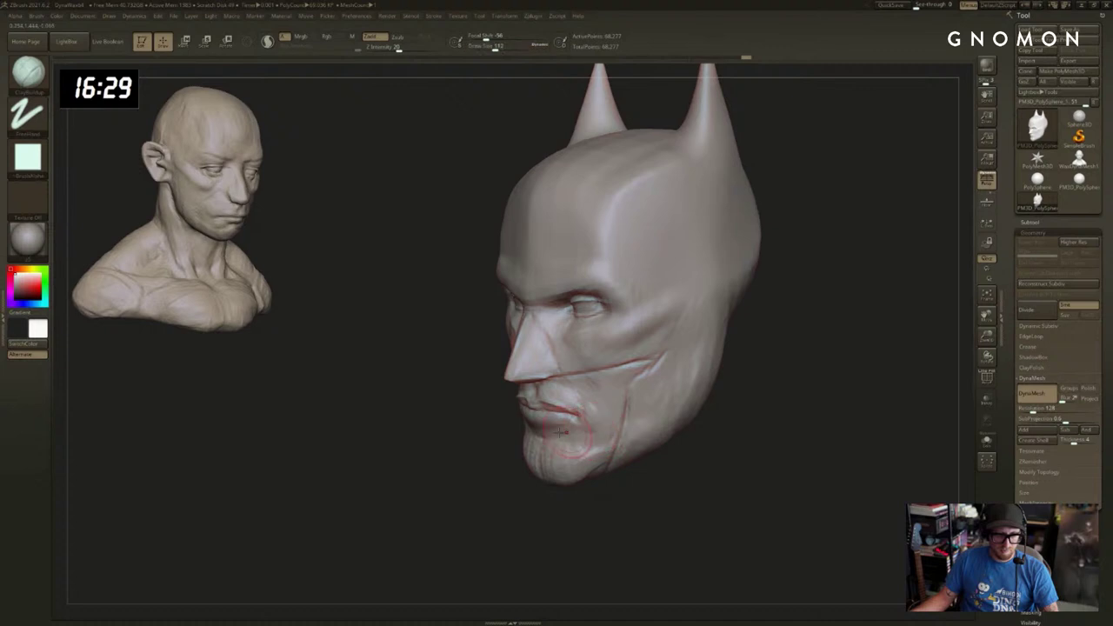
Refine the lower lip and the crease beneath it with the Standard brush and ClayBuildup.
key("b")
key("s")
key("t")
mouse_move(483, 438)
left_mouse_down()
mouse_move(451, 435)
mouse_move(629, 436)
left_mouse_up()
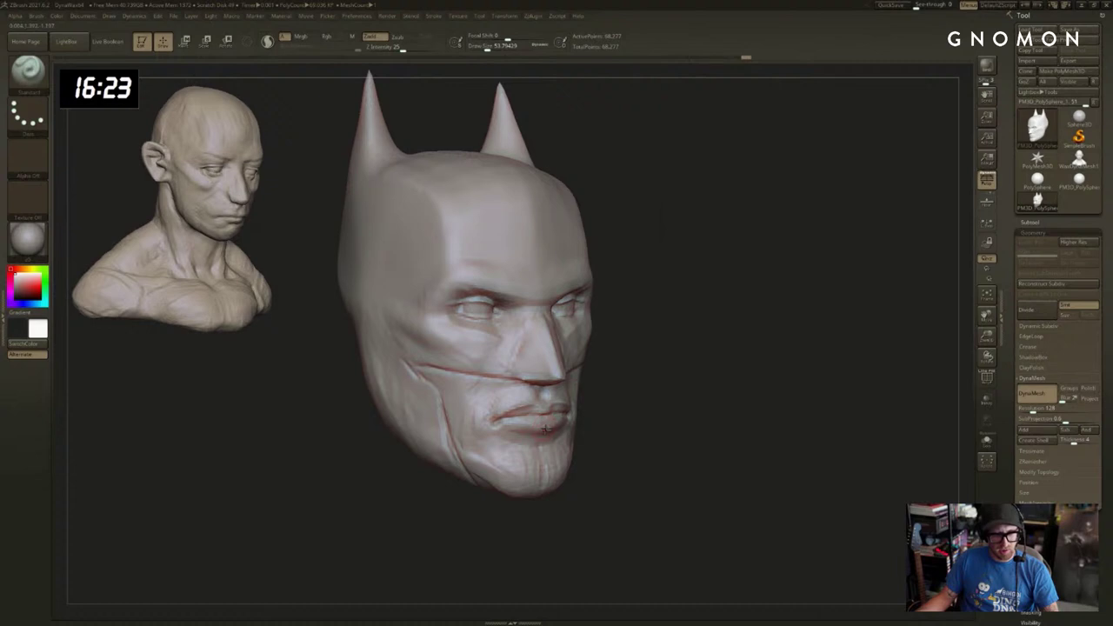
mouse_move(466, 489)
left_mouse_down()
mouse_move(505, 427)
mouse_move(534, 425)
left_mouse_up()
key("shift")
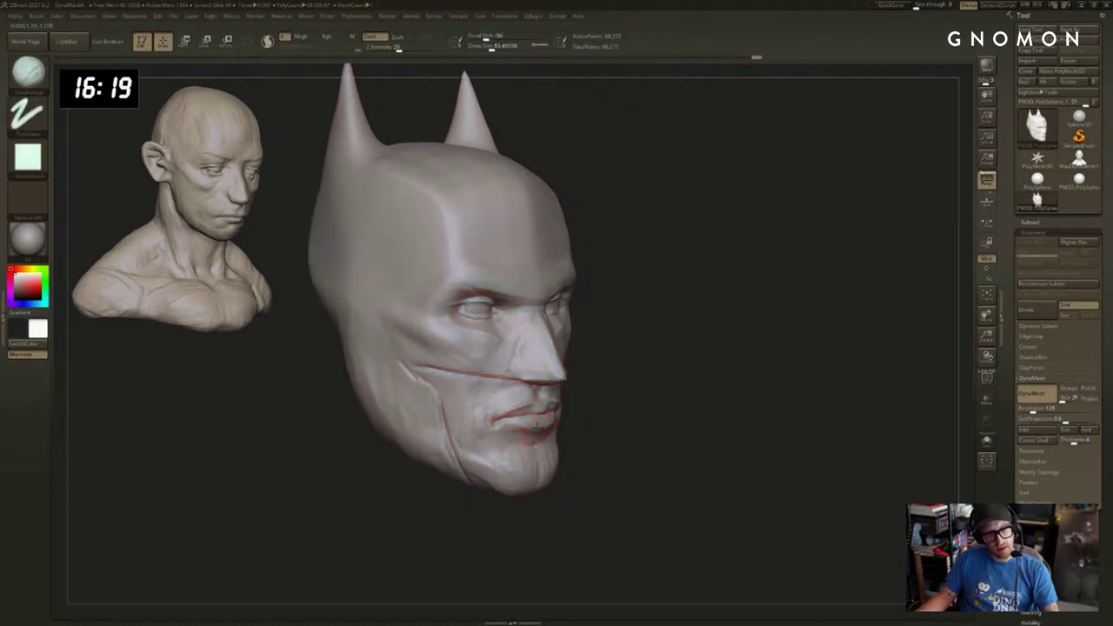
Reshape the mouth and chin from below and in profile with a resized Move brush.
left_click_drag(598, 439, 651, 410)
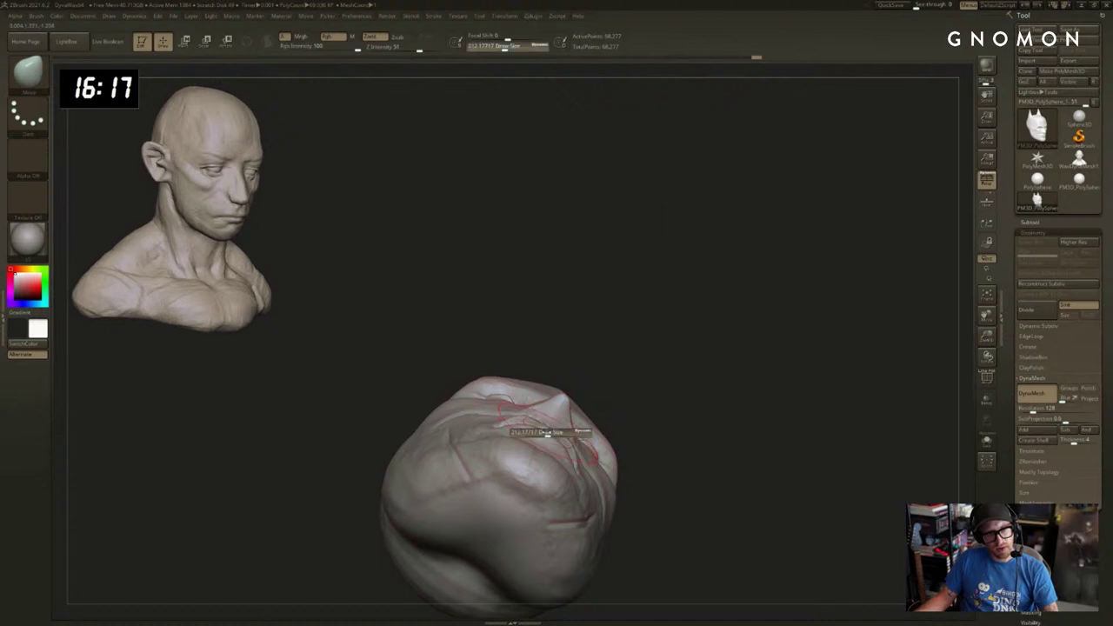
mouse_move(661, 365)
left_mouse_down()
mouse_move(666, 392)
mouse_move(639, 424)
mouse_move(481, 452)
mouse_move(551, 456)
mouse_move(519, 437)
mouse_move(541, 424)
left_mouse_up()
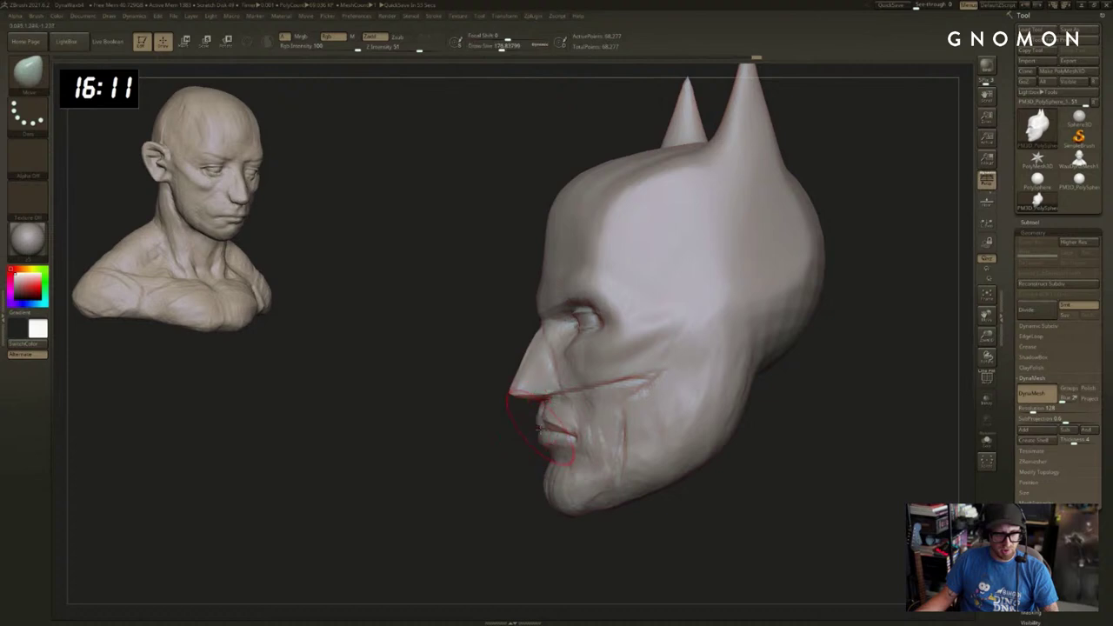
left_click_drag(527, 470, 575, 472)
Build up the cheek and jaw around the lower mask edge with a resized ClayBuildup brush.
key("b")
key("c")
key("b")
key("s")
left_click(591, 490)
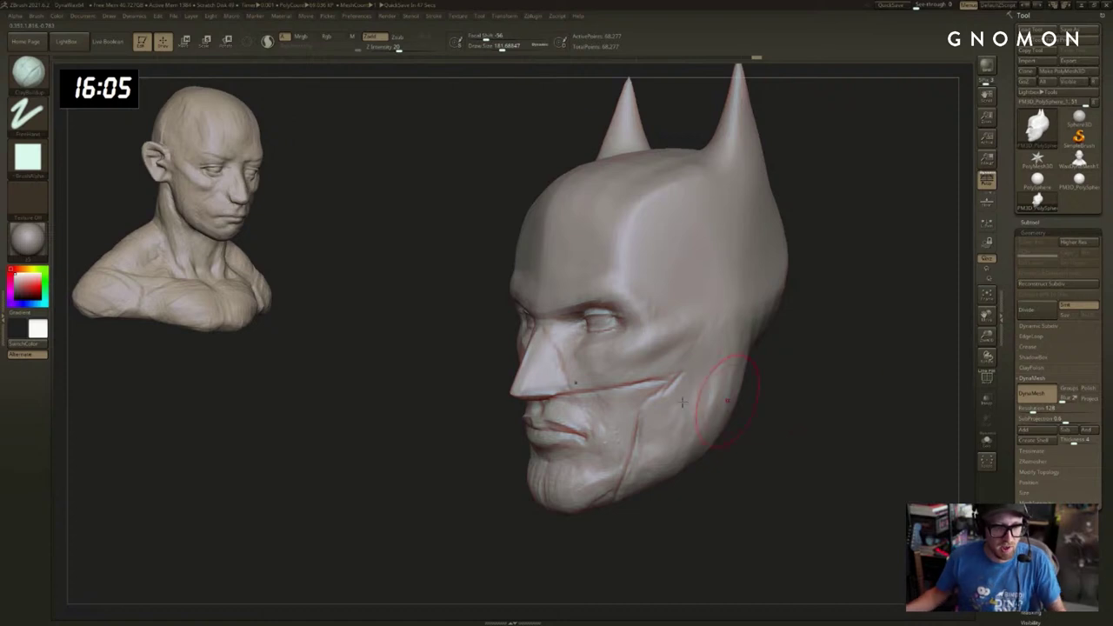
key("bracketleft")
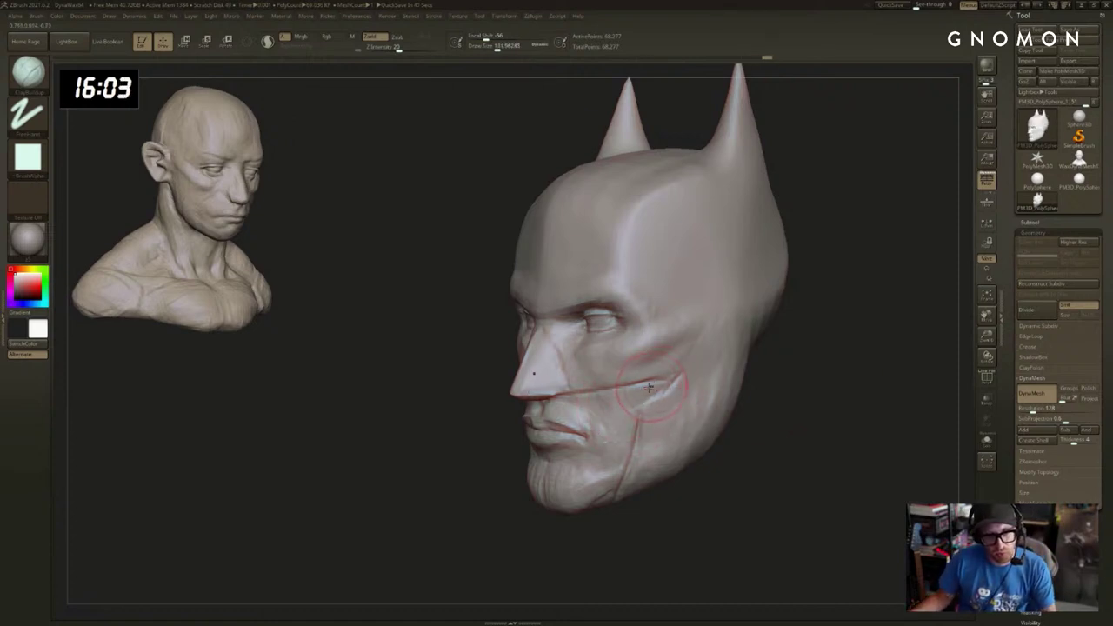
left_click_drag(622, 525, 839, 457)
left_click_drag(358, 435, 495, 424)
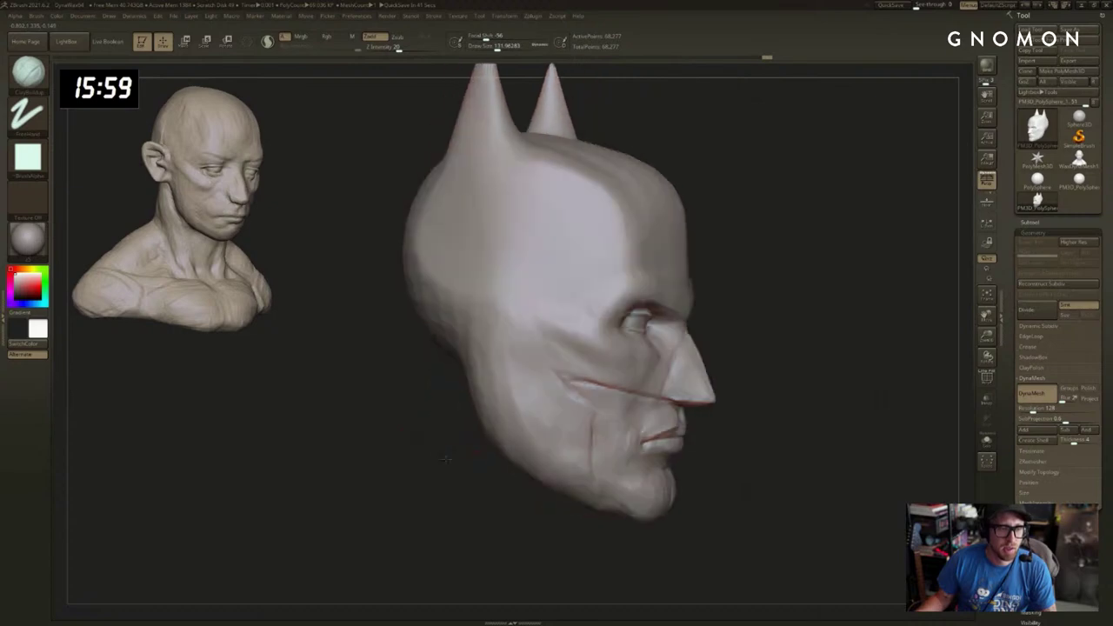
Pull the rear jaw contour into shape with a large SnakeHook brush and smooth the jaw side.
key("s")
key("b")
key("d")
key("s")
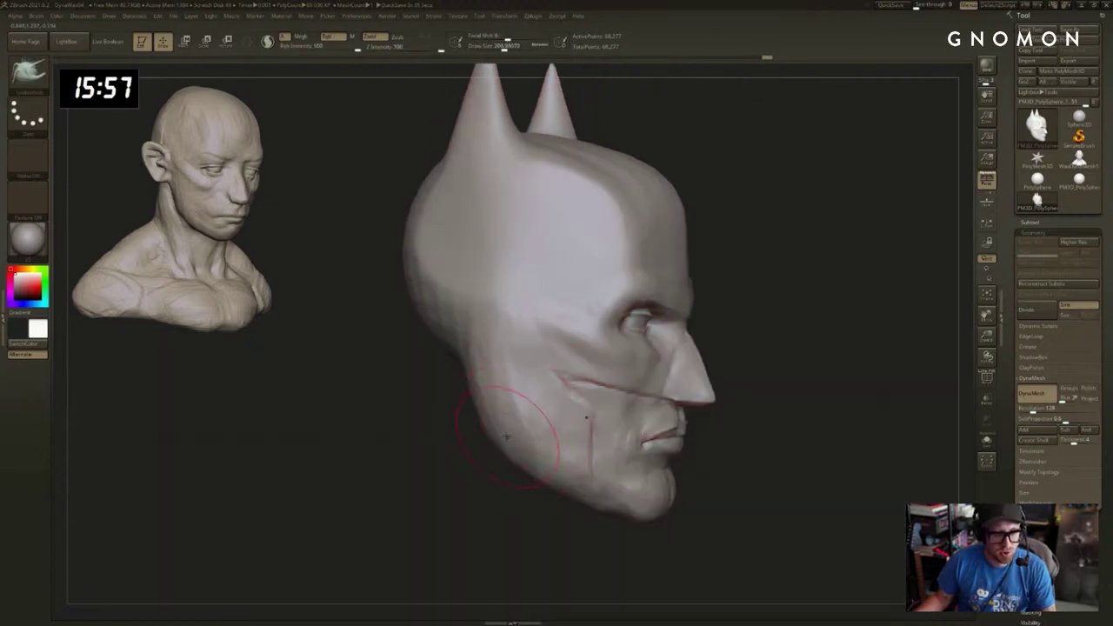
left_click_drag(484, 487, 509, 465)
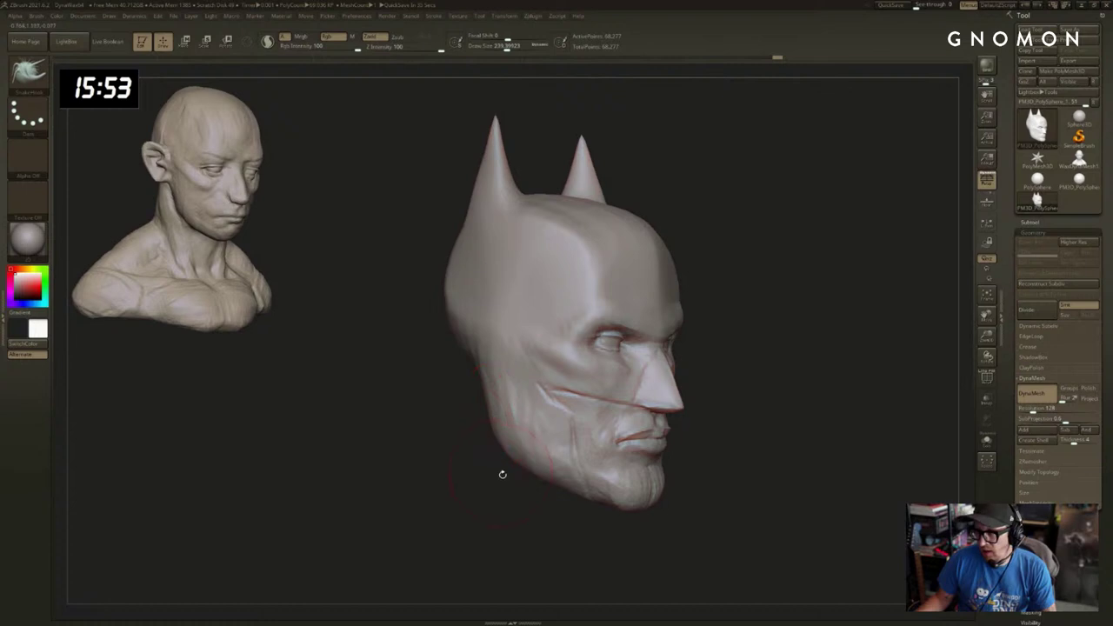
left_click_drag(496, 472, 581, 470)
left_click_drag(726, 470, 679, 465)
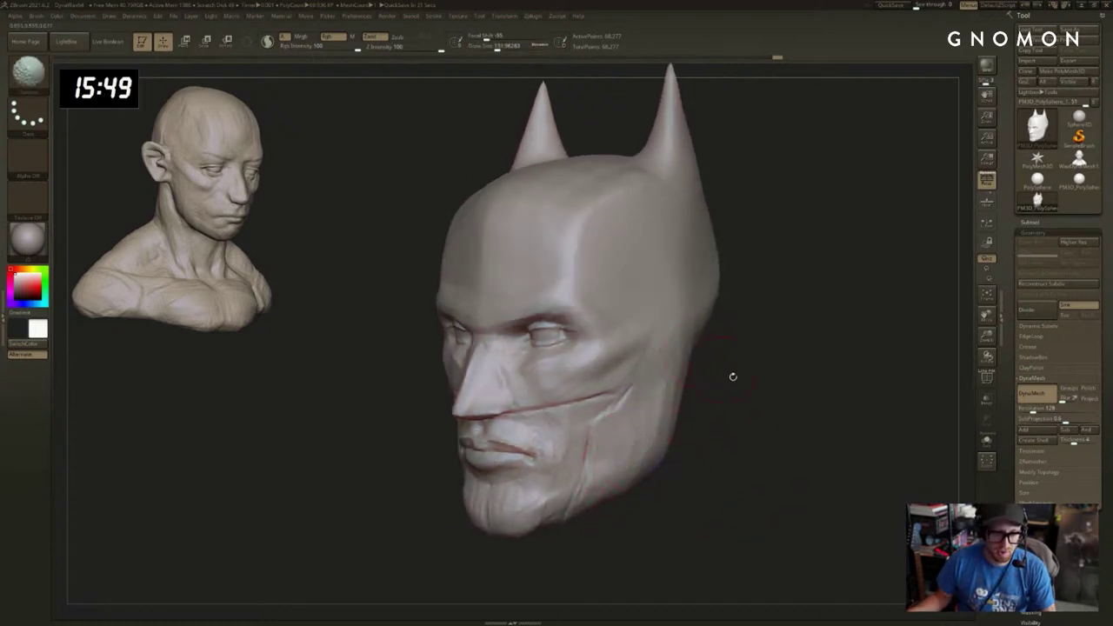
Fill out the masked cheek above the mask's lower edge with the Standard brush and ClayBuildup.
left_click_drag(733, 377, 752, 379)
key("b")
key("s")
key("t")
key("s")
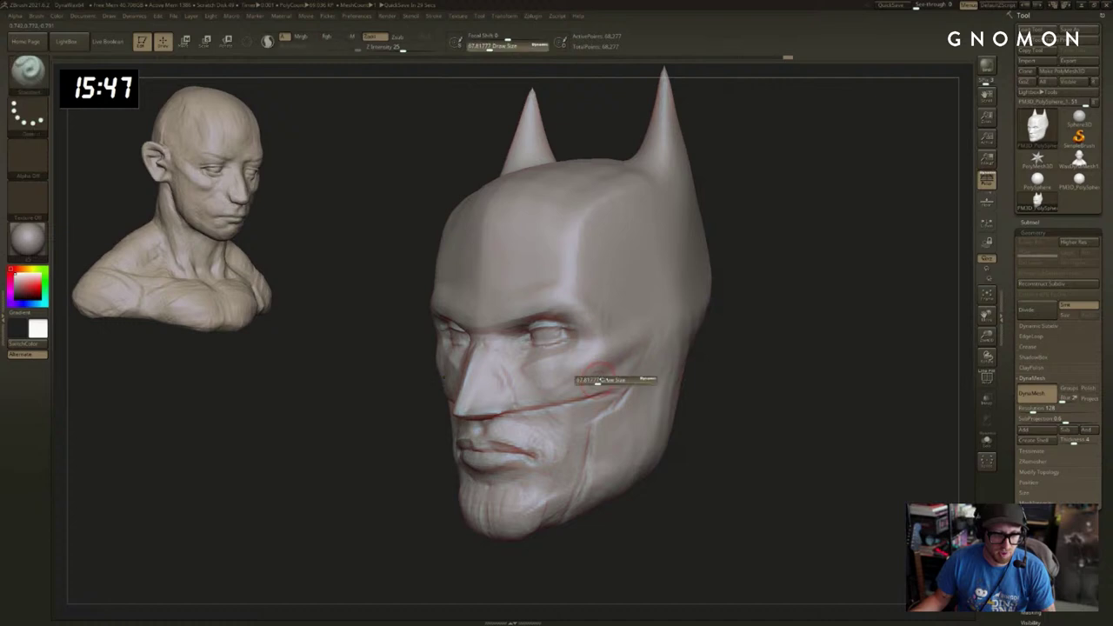
key("b")
key("c")
key("b")
left_click_drag(599, 381, 649, 360)
mouse_move(723, 349)
left_mouse_down()
mouse_move(753, 345)
mouse_move(600, 349)
left_mouse_up()
key("b")
key("t")
key("d")
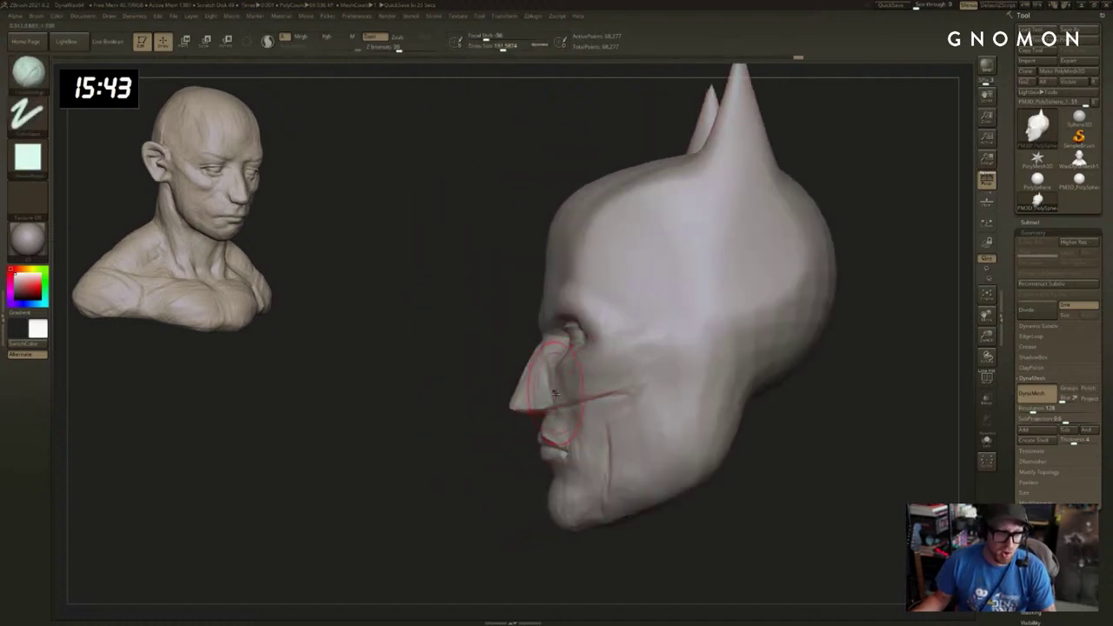
Adjust the nose and cheek area of the mask with the Move brush and rework its surface with ClayBuildup.
key("b")
key("m")
key("v")
mouse_move(493, 439)
left_mouse_down()
mouse_move(591, 413)
mouse_move(821, 400)
mouse_move(706, 394)
left_mouse_up()
key("b")
key("d")
key("s")
key("b")
key("t")
key("d")
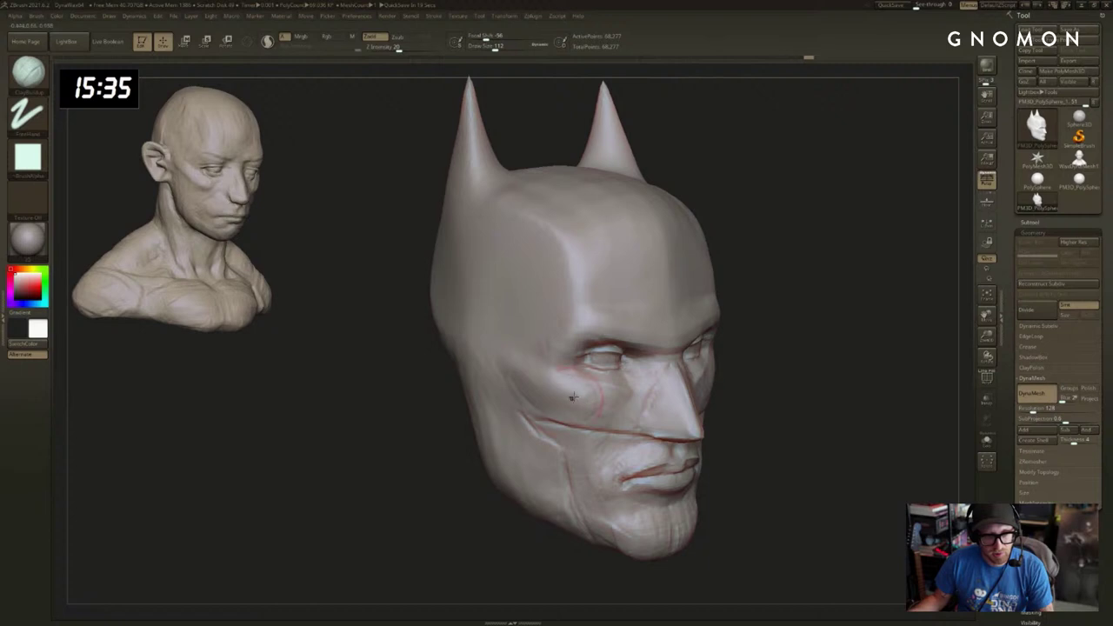
Reshape the upper side of the cowl near the horn bases with an enlarged Move brush.
left_click_drag(921, 376, 843, 368)
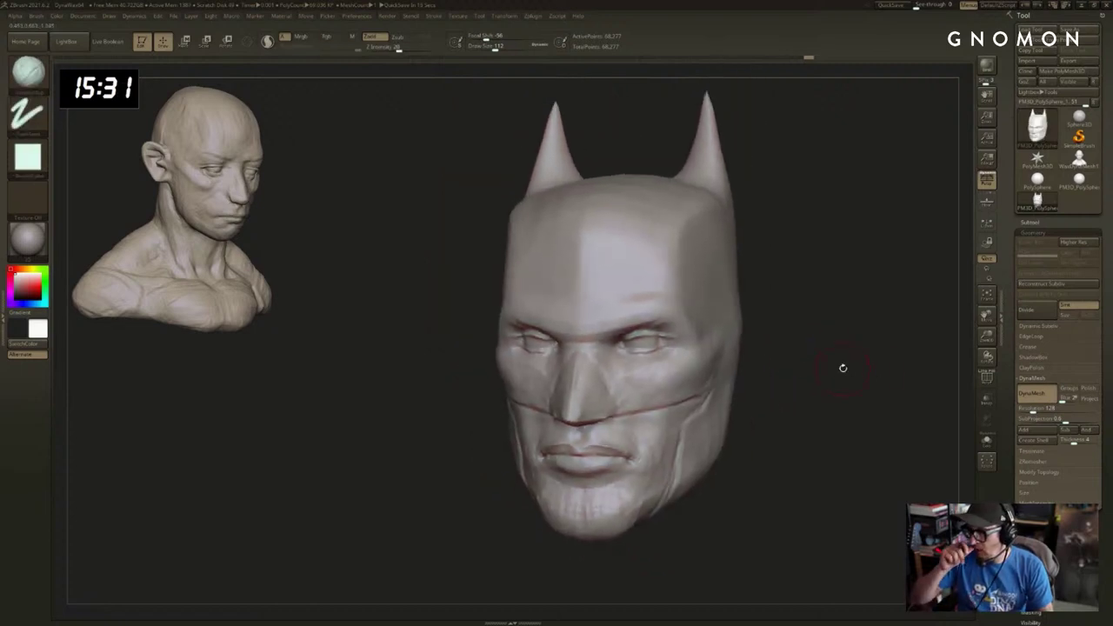
left_click_drag(787, 329, 744, 311, "alt")
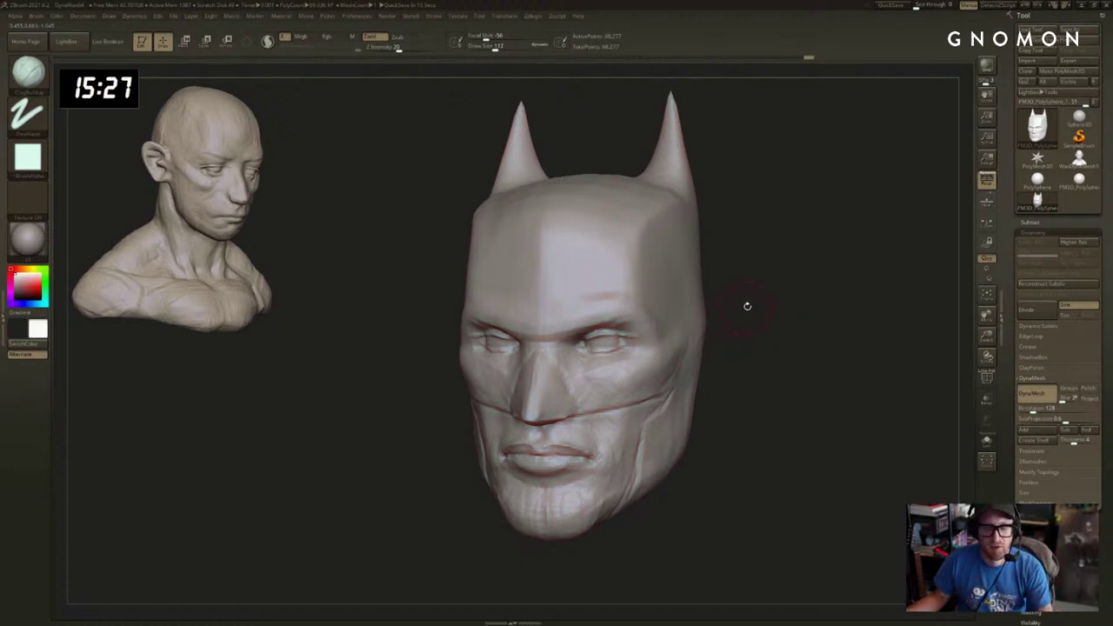
key("2")
key("3")
key("1")
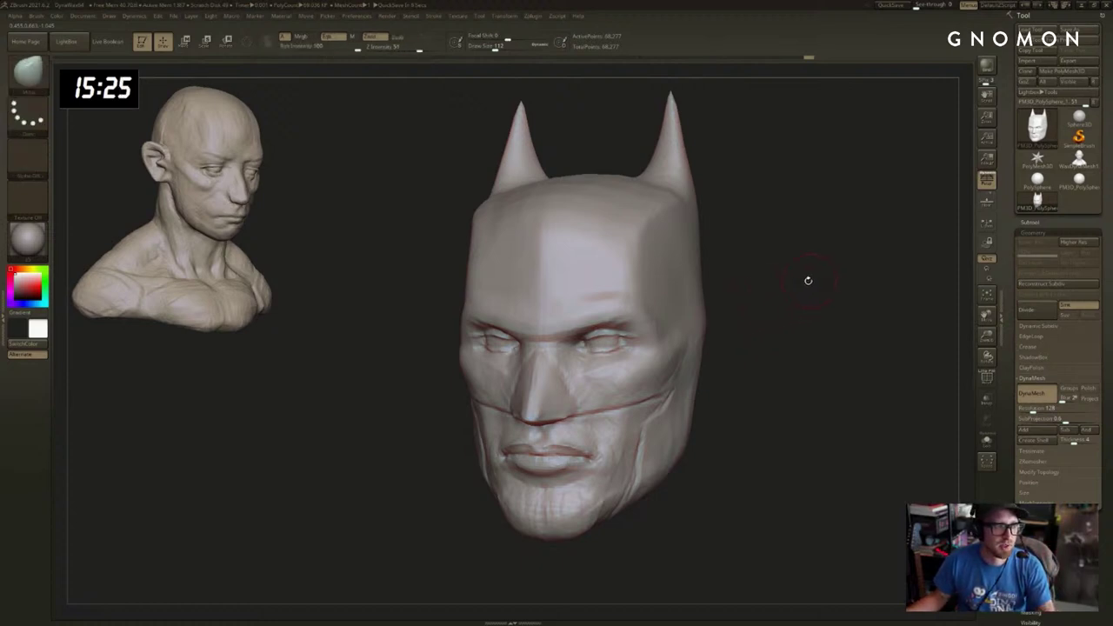
key("4")
mouse_move(787, 245)
left_mouse_down()
mouse_move(780, 276)
mouse_move(774, 248)
left_mouse_up()
key("bracketright")
left_click_drag(407, 272, 438, 280)
key("s")
left_click_drag(437, 280, 445, 281)
key("1")
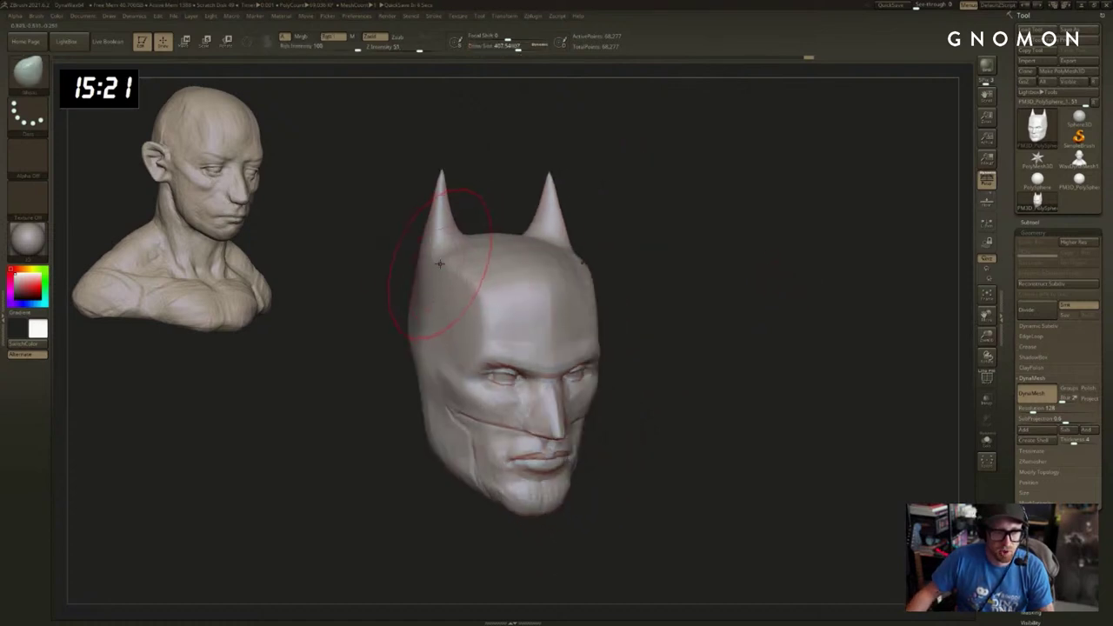
Refine the crown and both horns from the front with the Move brush at varying sizes.
key("s")
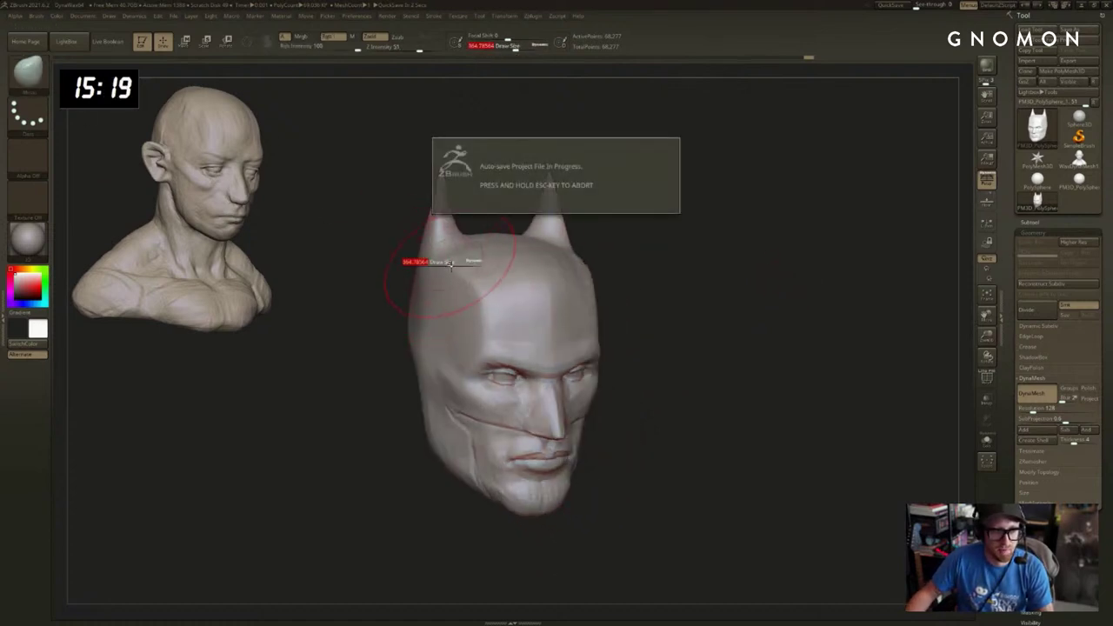
left_click_drag(656, 267, 634, 260)
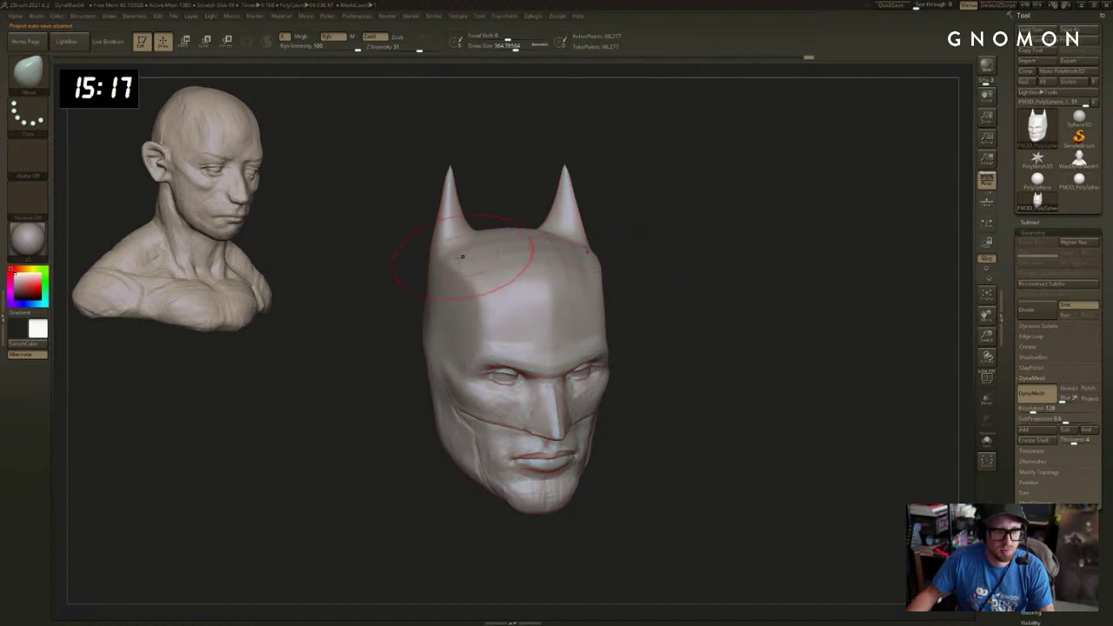
key("s")
left_click_drag(455, 264, 446, 259)
left_click_drag(767, 251, 675, 249)
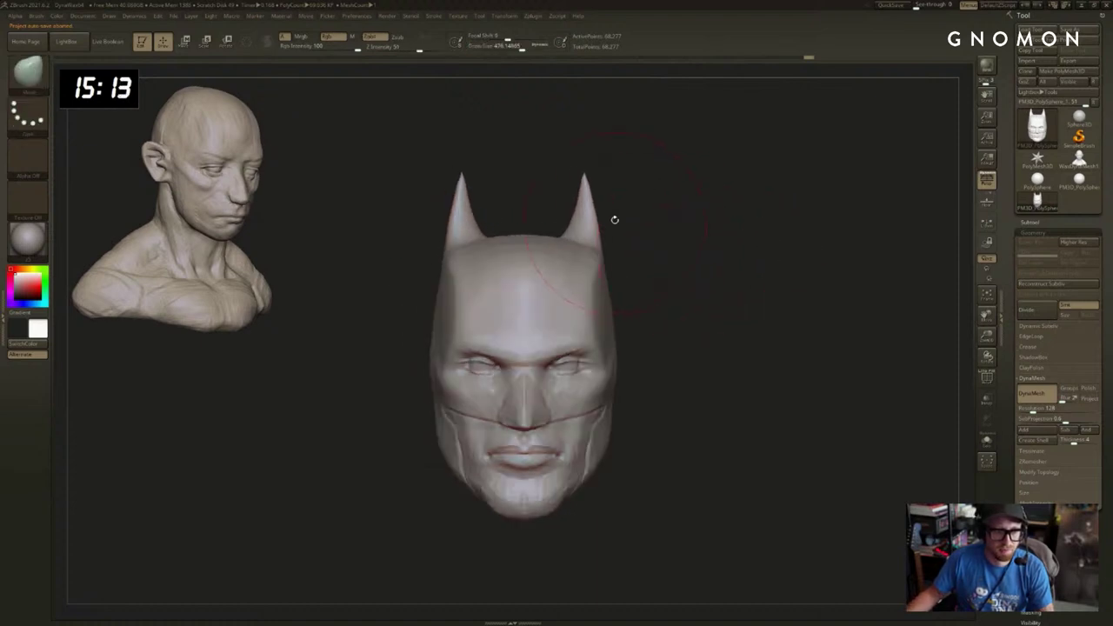
left_click_drag(584, 182, 588, 181)
key("s")
key("s")
mouse_move(594, 189)
left_mouse_down()
mouse_move(565, 217)
mouse_move(532, 221)
left_mouse_up()
Push the back of the skull into a fuller profile behind the horn with a large Move brush.
key("bracketleft")
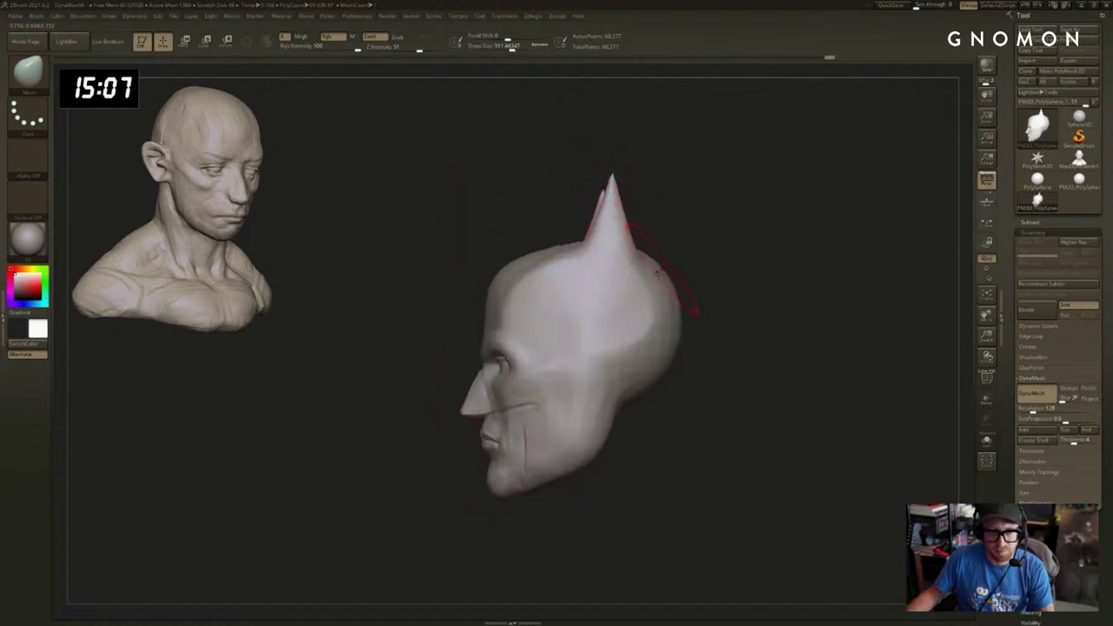
key("s")
left_click_drag(641, 280, 668, 276)
left_click_drag(819, 300, 795, 303)
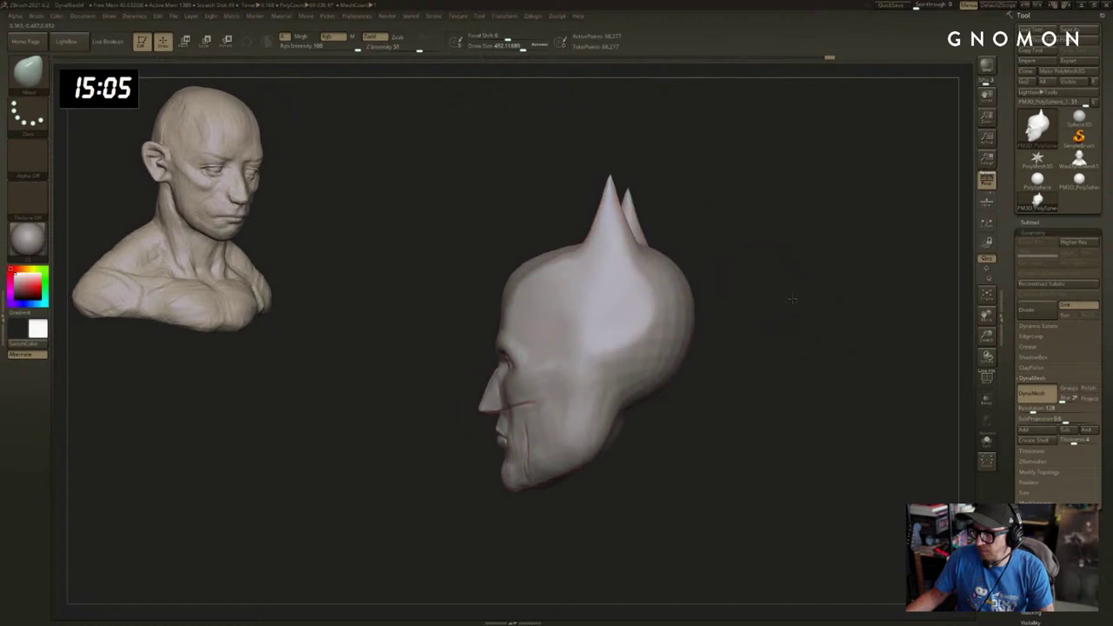
key("s")
left_click(785, 303)
mouse_move(810, 355)
left_mouse_down()
mouse_move(759, 371)
mouse_move(754, 383)
left_mouse_up()
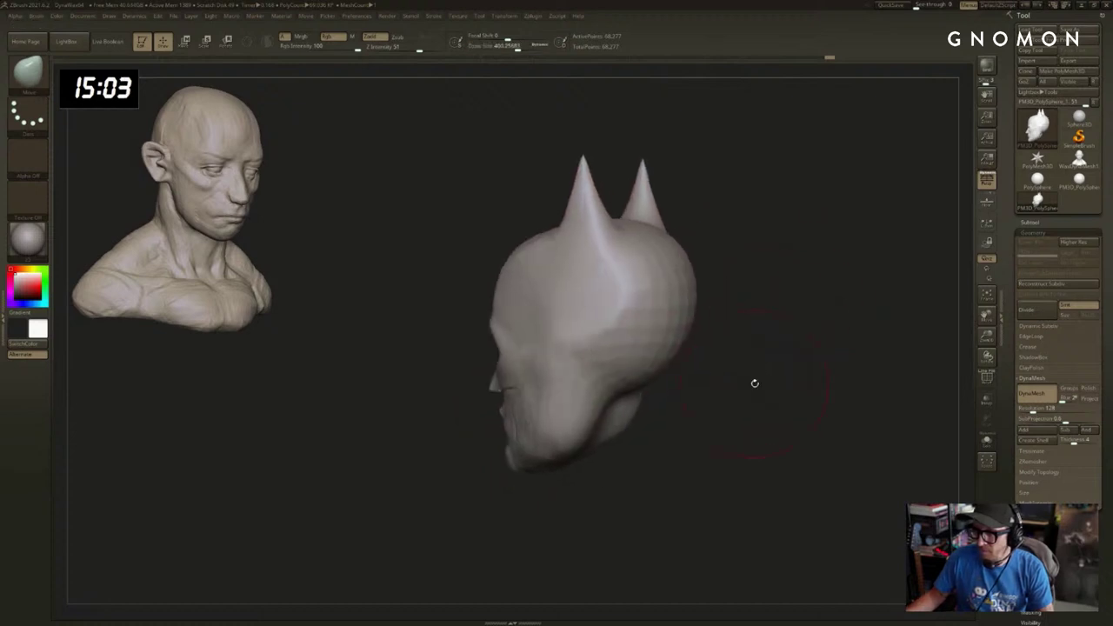
Reshape the lower back of the skull and the rear jaw with a resized Move brush.
mouse_move(679, 405)
left_mouse_down()
mouse_move(694, 415)
mouse_move(676, 407)
mouse_move(669, 374)
left_mouse_up()
key("s")
left_click(690, 416)
key("s")
left_click(694, 415)
key("s")
left_click(611, 370)
left_click_drag(574, 349, 561, 349)
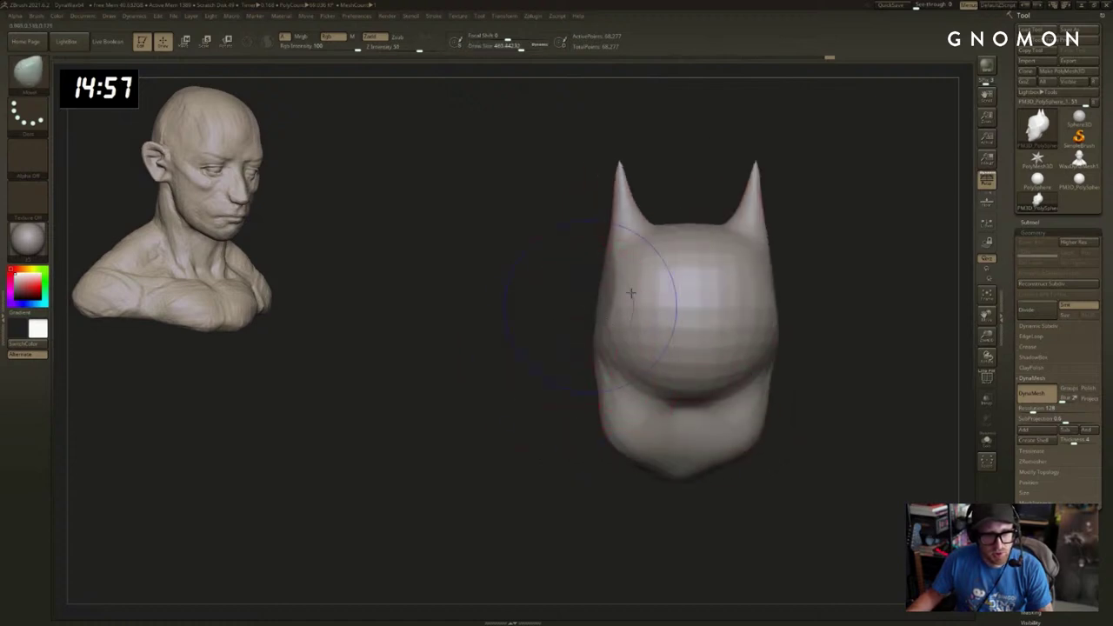
Smooth the back of the head and carve the transition behind the jaw with DamStandard.
left_click_drag(631, 293, 678, 241, "shift")
mouse_move(523, 289)
left_mouse_down()
mouse_move(581, 286)
mouse_move(651, 352)
left_mouse_up()
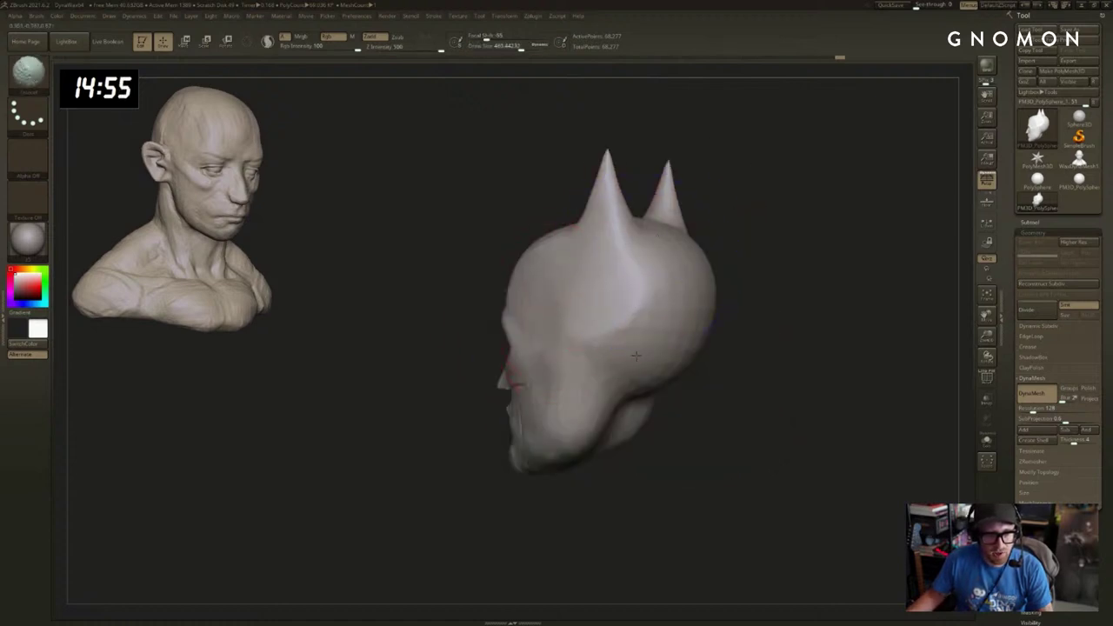
left_click_drag(677, 256, 631, 481)
left_click_drag(678, 439, 605, 452)
left_click_drag(663, 410, 675, 375)
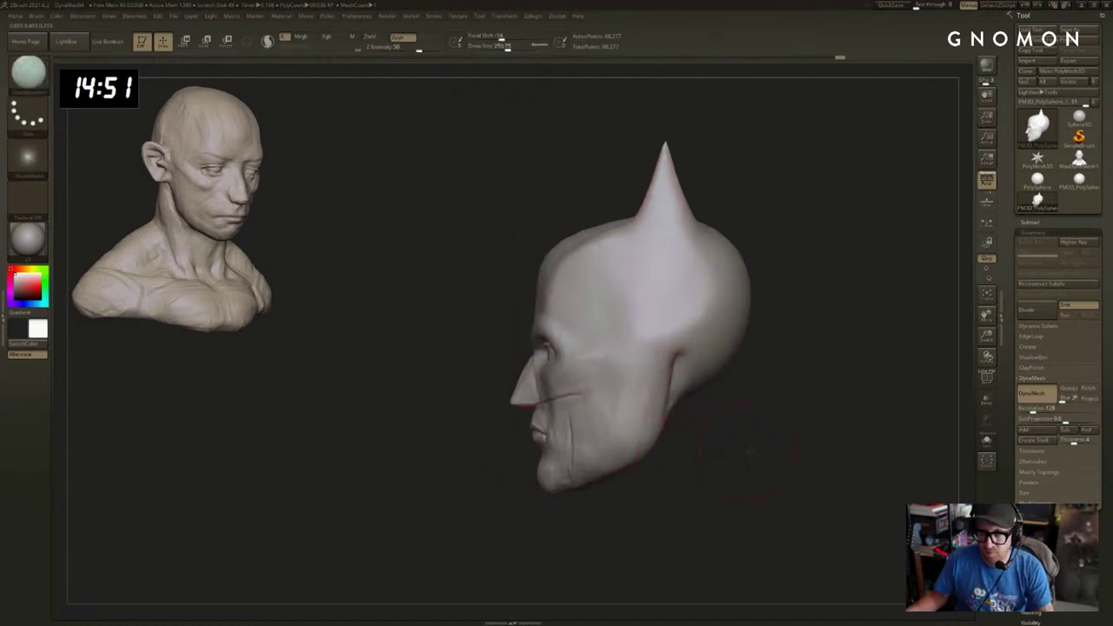
left_click_drag(662, 465, 703, 427)
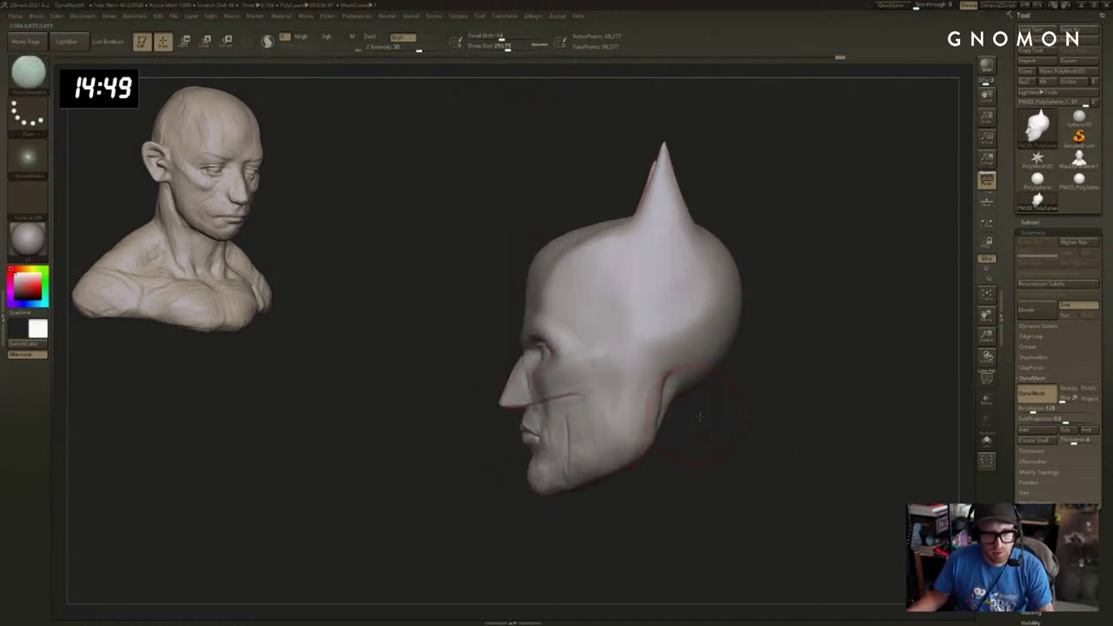
mouse_move(675, 346)
left_mouse_down()
mouse_move(667, 383)
mouse_move(683, 415)
left_mouse_up()
Build up the masked cheekbone below the eye with ClayBuildup and smooth it.
key("b")
key("c")
key("b")
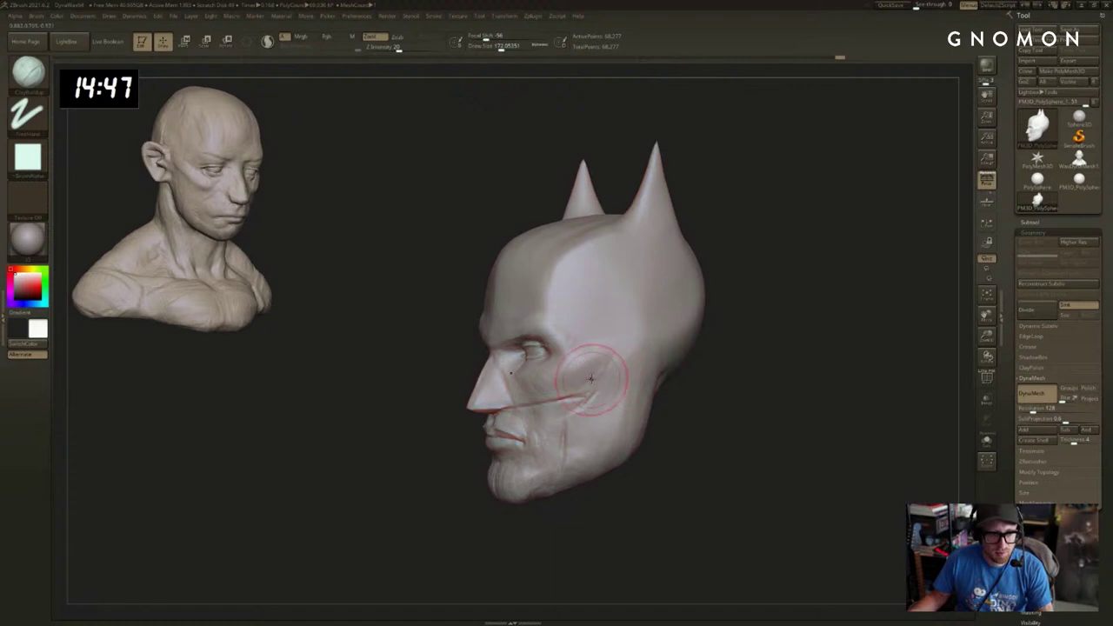
left_click_drag(698, 368, 563, 380)
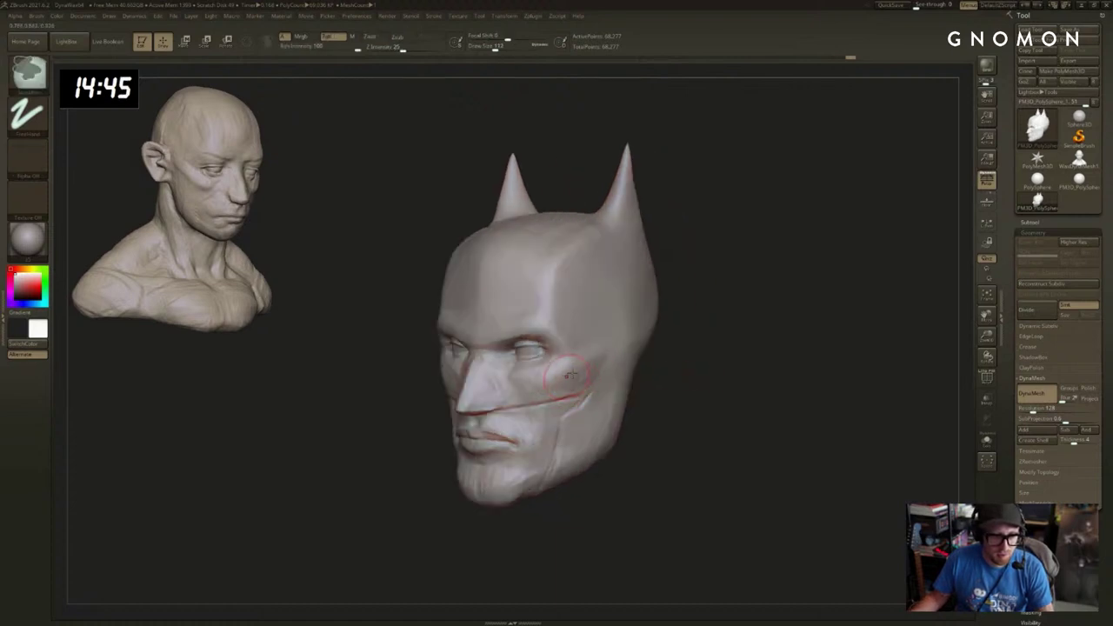
mouse_move(743, 354)
left_mouse_down()
mouse_move(758, 352)
mouse_move(748, 380)
mouse_move(817, 385)
mouse_move(809, 391)
left_mouse_up()
Define the eyelid edges and eye corners with a small DamStandard brush.
key("b")
key("d")
key("s")
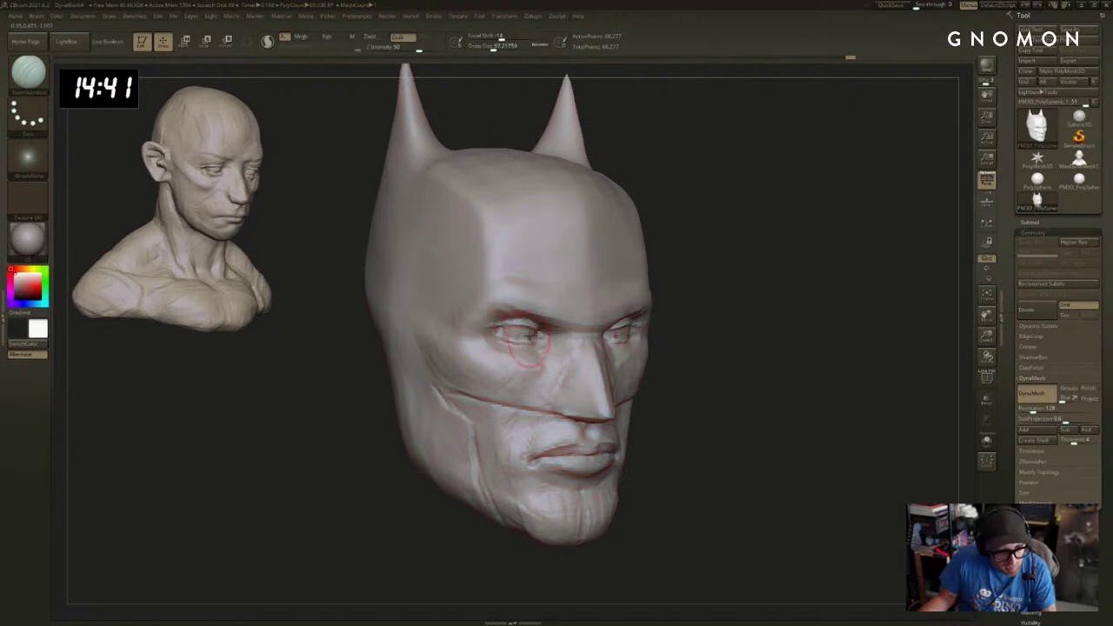
mouse_move(539, 336)
left_mouse_down()
mouse_move(504, 331)
mouse_move(537, 333)
left_mouse_up()
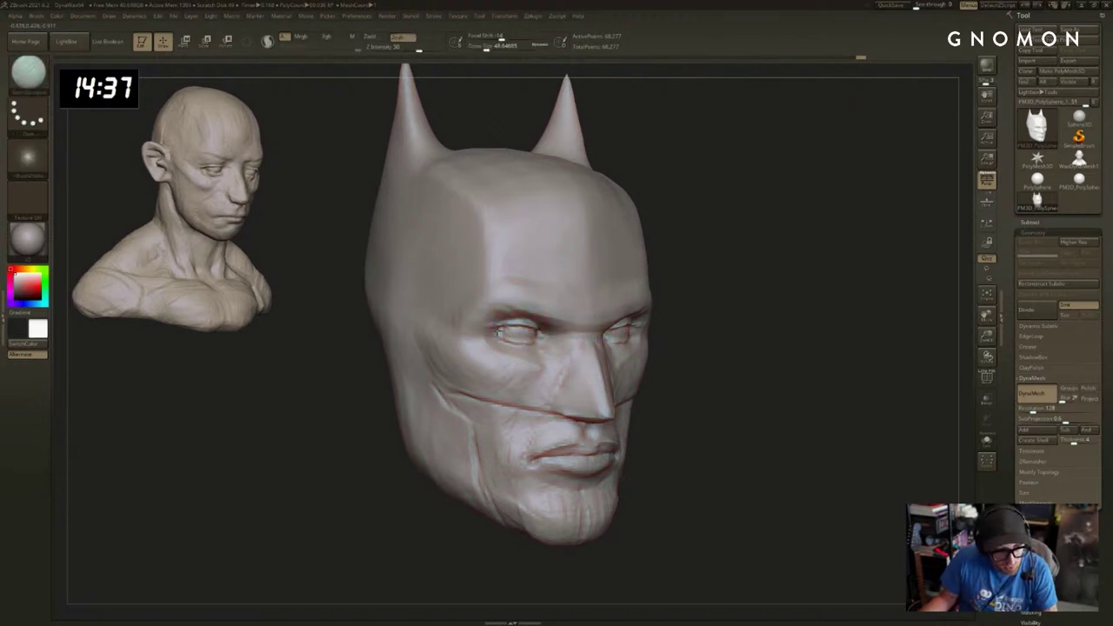
Add volume to the upper eyelid and outer eye corner with ClayBuildup and smooth it.
key("b")
key("c")
key("b")
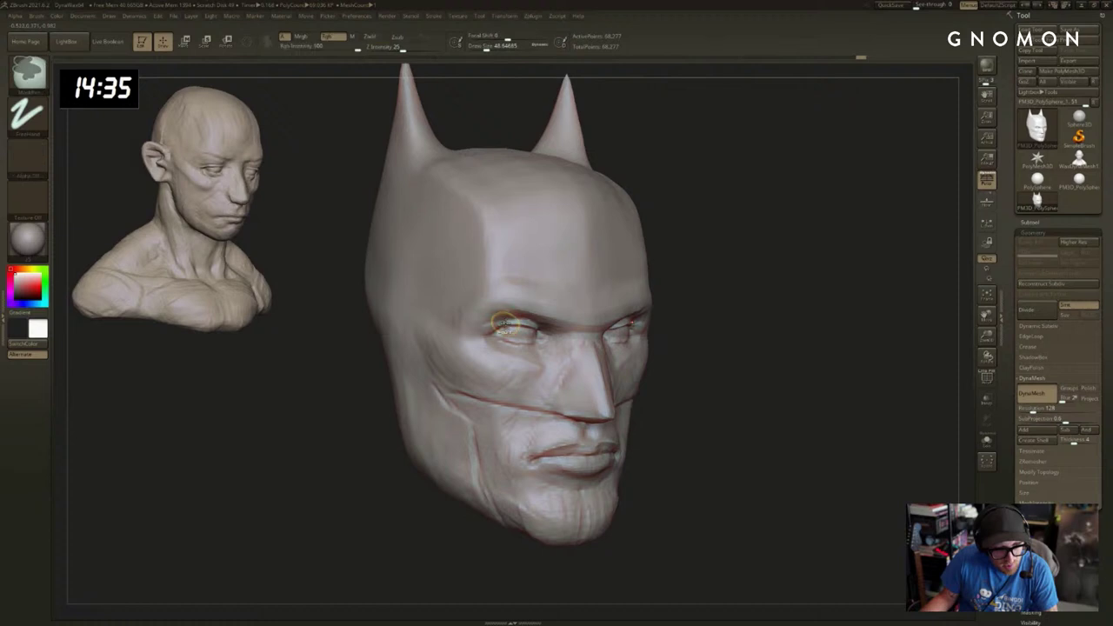
left_click_drag(507, 325, 495, 325, "shift")
mouse_move(496, 320)
right_mouse_down()
mouse_move(757, 323)
mouse_move(669, 318)
right_mouse_up()
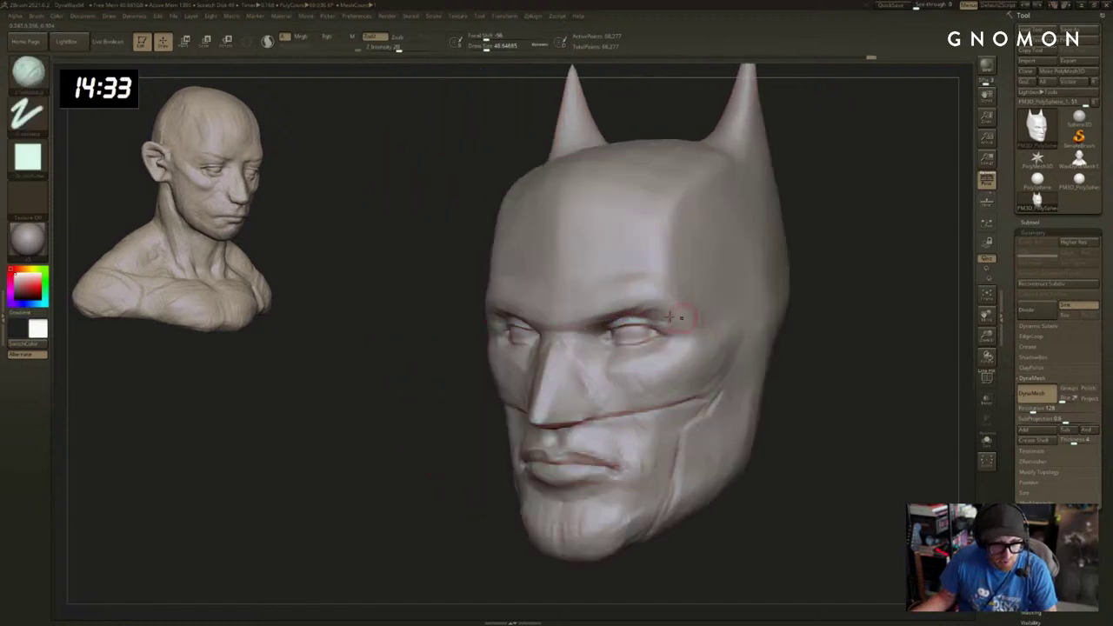
Raise the brow ridge above the eye with the Standard brush and smooth the inner brow.
key("b")
key("s")
key("t")
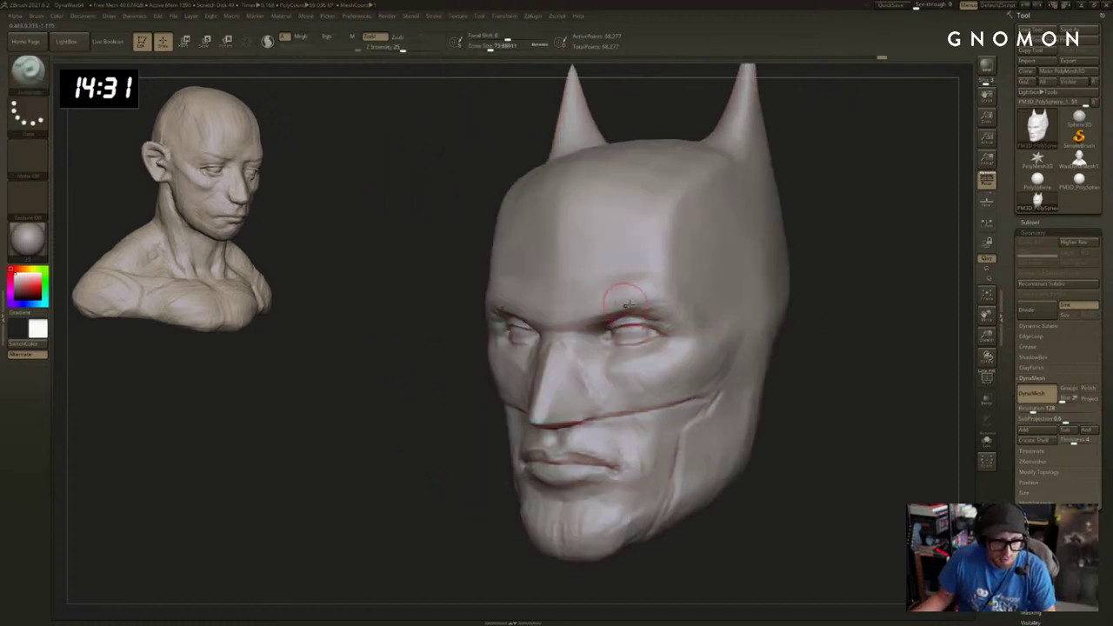
left_click_drag(654, 299, 622, 302)
mouse_move(440, 408)
right_mouse_down("ctrl")
mouse_move(434, 366)
mouse_move(494, 326)
right_mouse_up("ctrl")
left_click_drag(594, 318, 593, 287, "shift")
right_click_drag(443, 363, 496, 356)
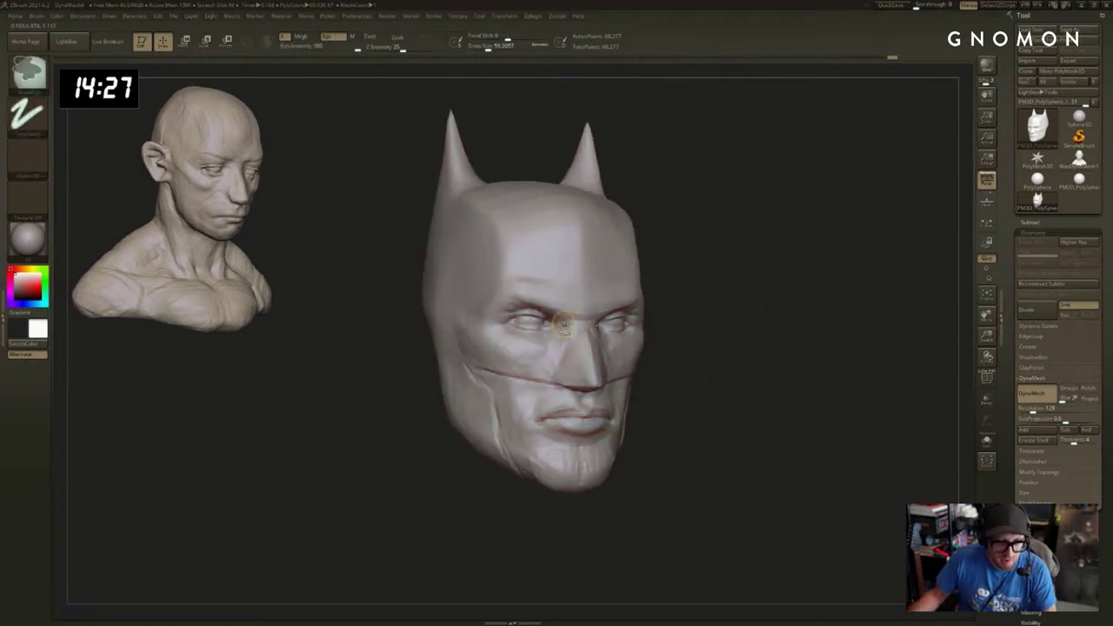
Carve diagonal frown creases rising from between the brows onto the forehead with the DamStandard brush.
key("b")
key("s")
key("t")
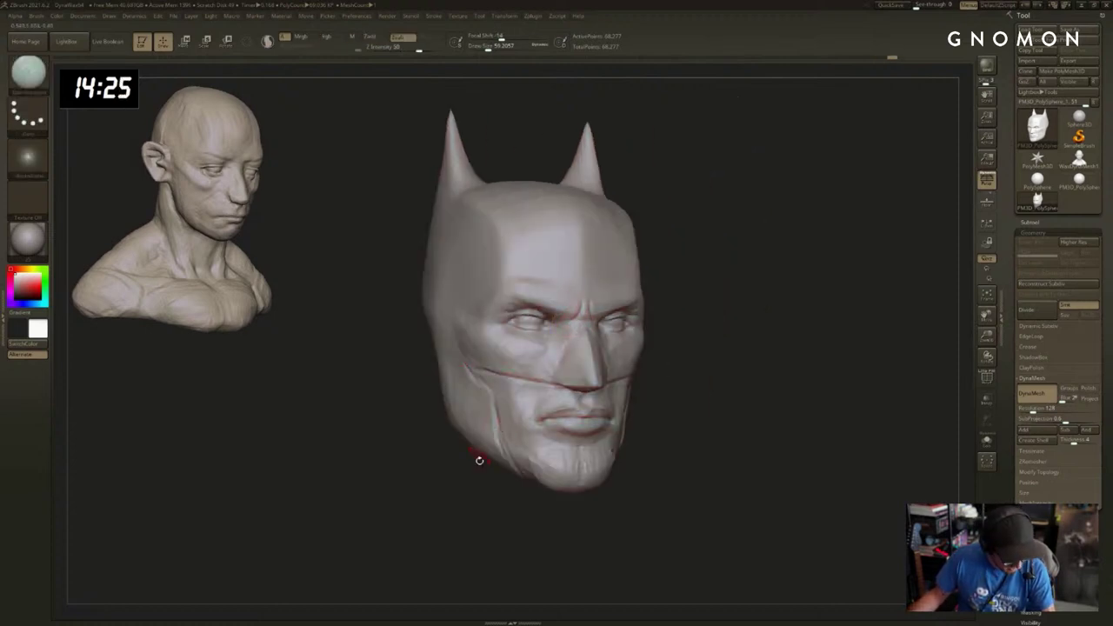
right_click_drag(702, 282, 526, 296)
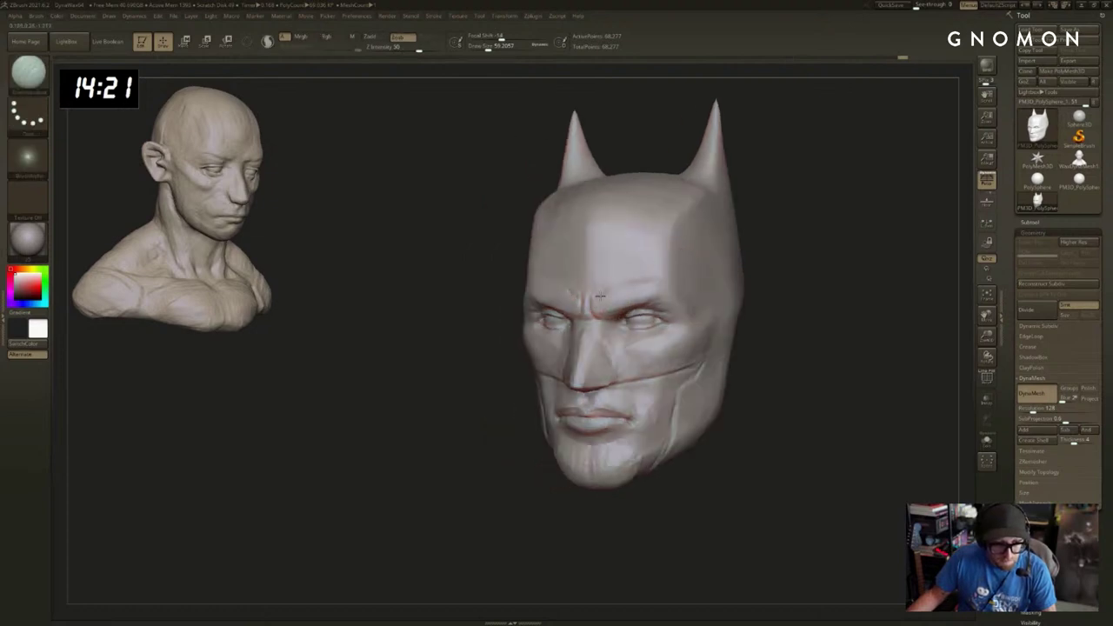
right_click_drag(783, 228, 659, 267)
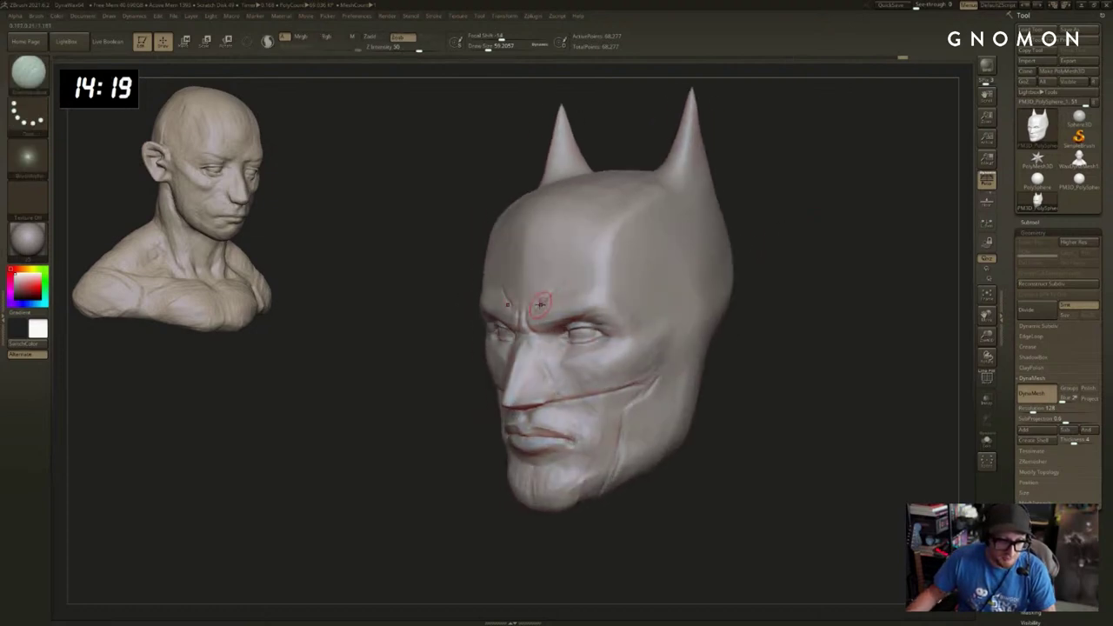
left_click_drag(540, 304, 610, 245)
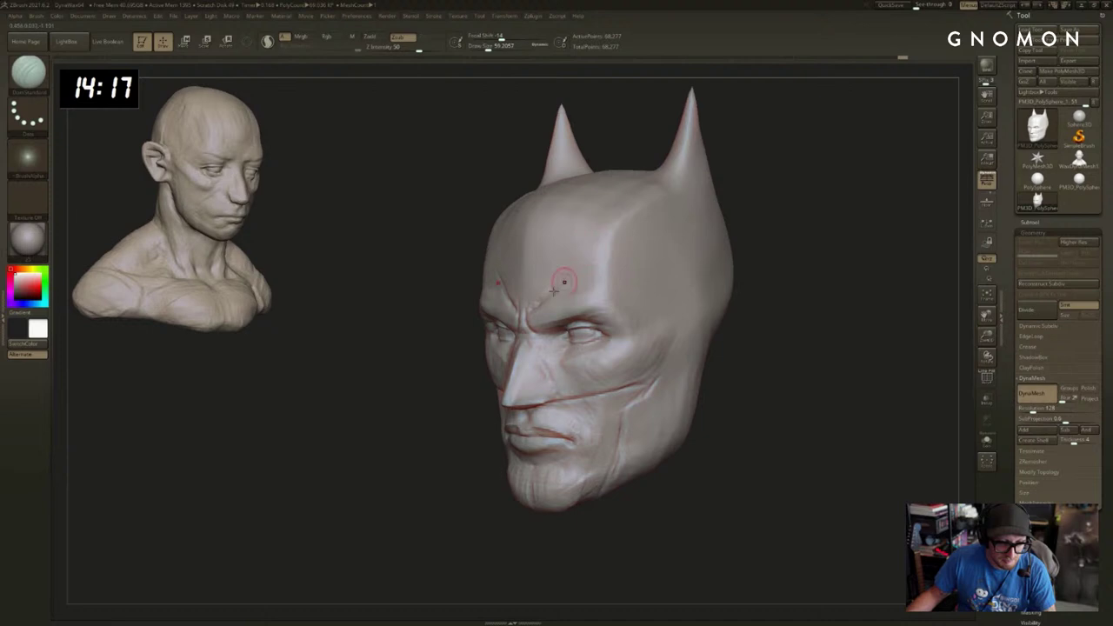
key("b")
key("s")
key("t")
key("ctrl+z")
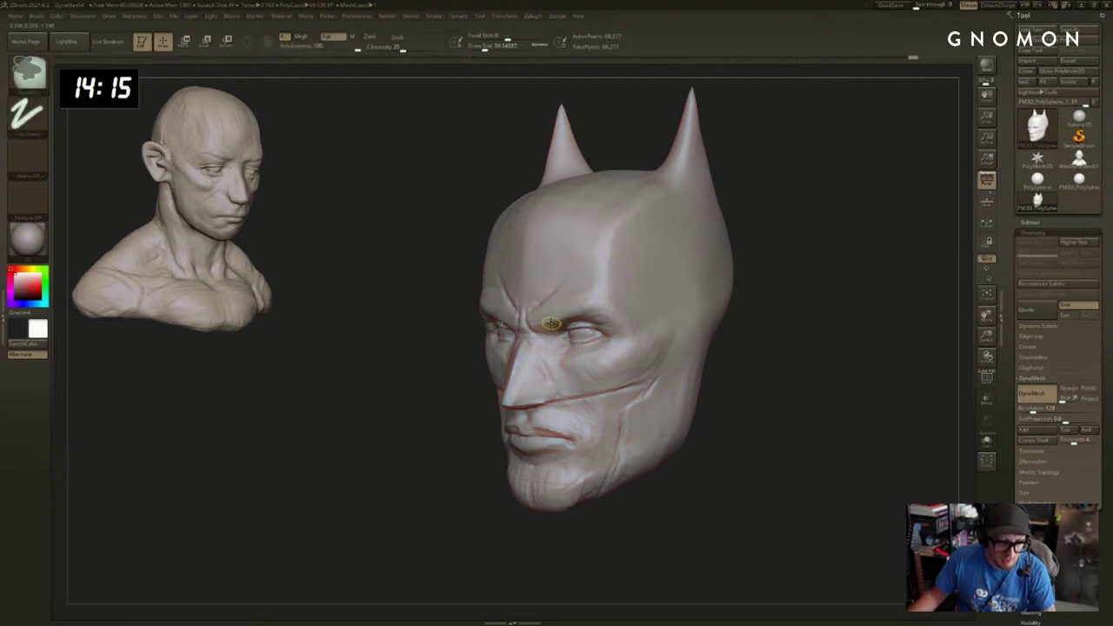
Smooth around the frown creases and reshape the inner brow and nose area with a large Move brush.
left_click_drag(454, 405, 437, 300)
key("s")
mouse_move(542, 296)
left_mouse_down()
mouse_move(553, 295)
mouse_move(553, 339)
left_mouse_up()
key("b")
key("m")
key("v")
key("s")
left_click_drag(577, 283, 413, 405)
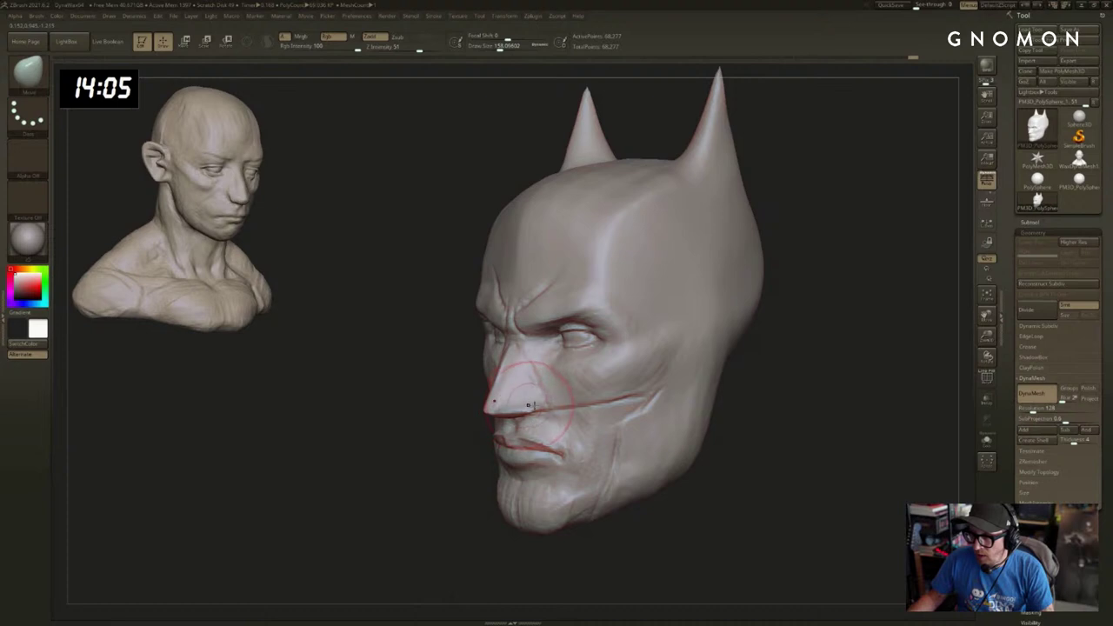
Sharpen the outer eye corner and the fold of the upper eyelid with the DamStandard brush.
key("b")
key("d")
key("s")
left_click_drag(592, 349, 588, 348)
left_click_drag(598, 335, 611, 340)
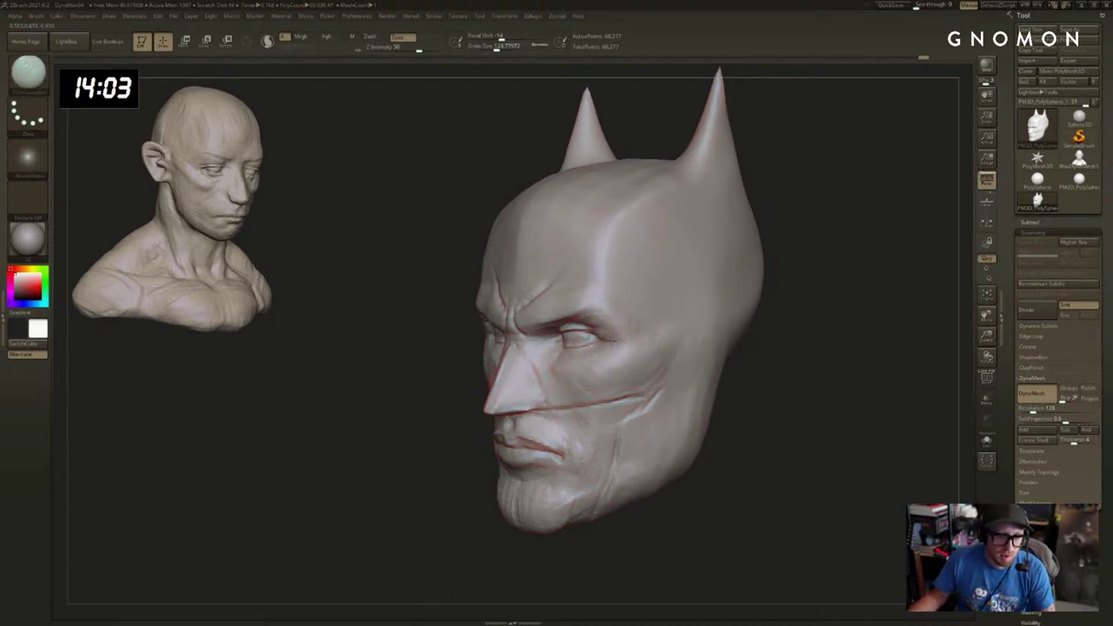
mouse_move(796, 330)
left_mouse_down()
mouse_move(823, 328)
mouse_move(777, 336)
left_mouse_up()
left_click_drag(629, 340, 603, 335)
left_click_drag(783, 334, 833, 332)
Add volume beside the outer eye corner with ClayBuildup, undo the unwanted stroke and smooth the area.
key("b")
key("c")
key("b")
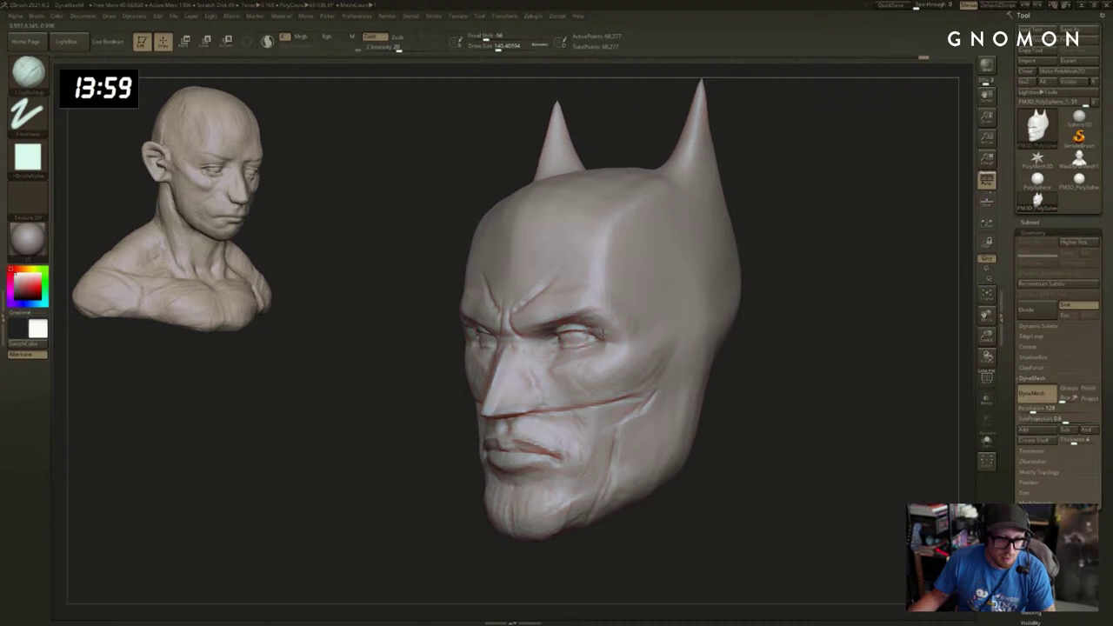
key("ctrl+z")
mouse_move(620, 342)
left_mouse_down()
mouse_move(603, 330)
mouse_move(618, 341)
left_mouse_up()
key("s")
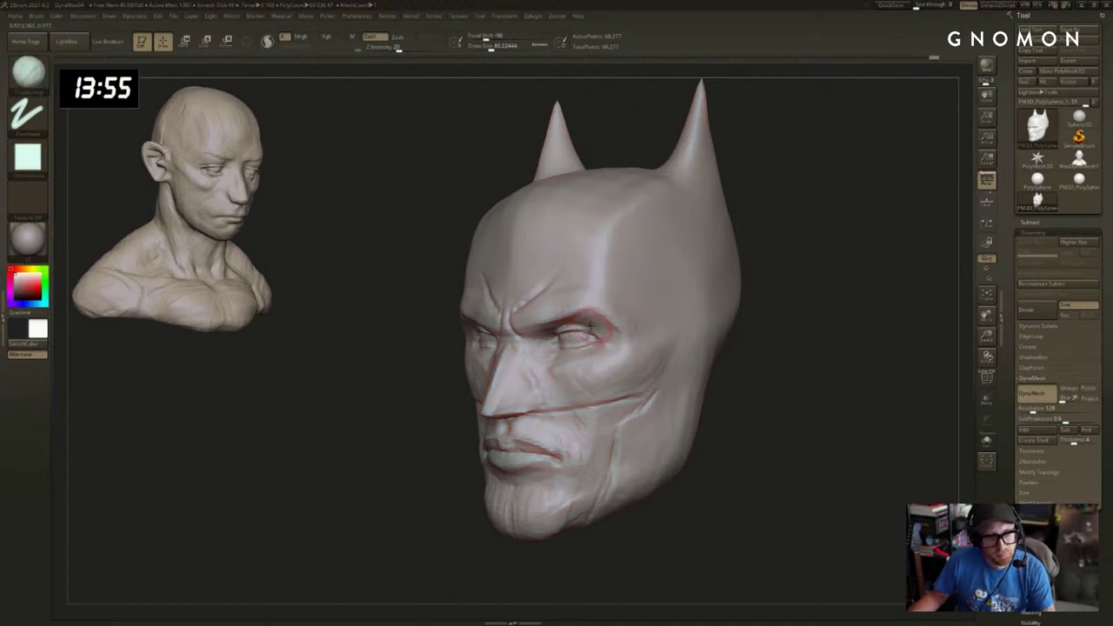
key("shift")
Cut short creases running outward from the outer eye corner with a small DamStandard brush and soften them.
left_click_drag(415, 396, 453, 393)
key("s")
left_click_drag(581, 327, 576, 327)
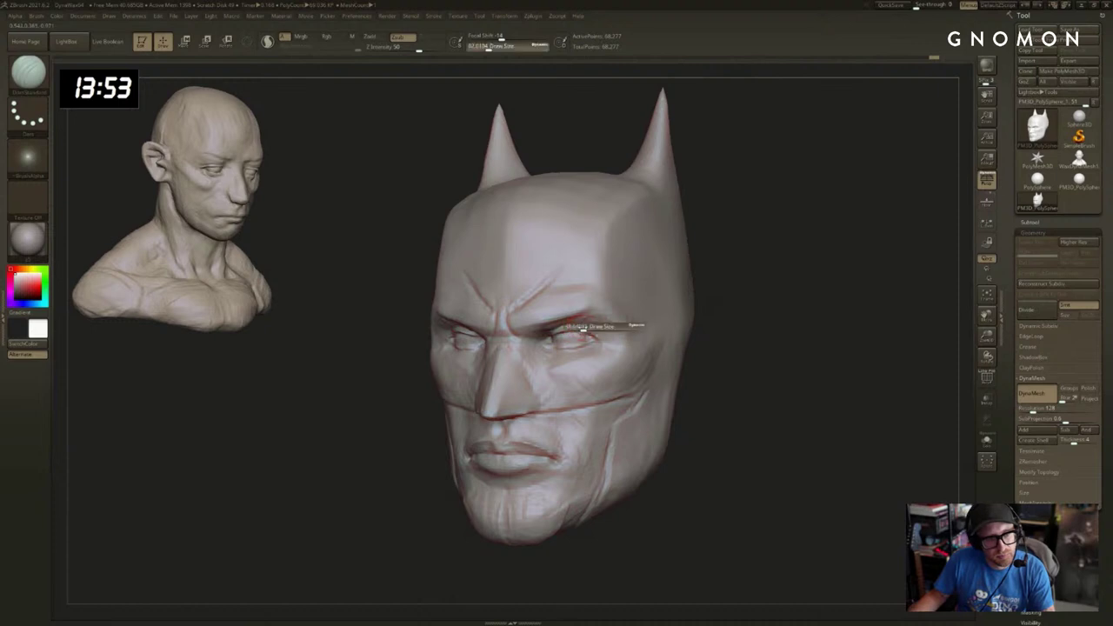
left_click_drag(719, 331, 644, 318)
key("shift")
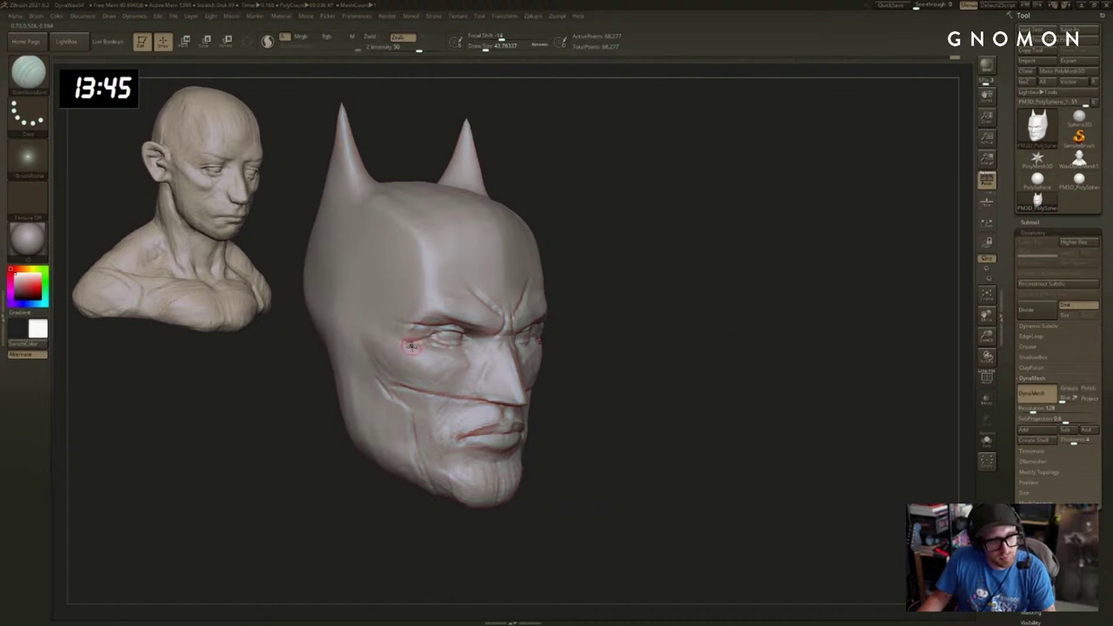
key("shift")
Build up the skin fold below the outer eye corner and the upper cheekbone with ClayBuildup.
key("b")
key("c")
key("b")
left_click_drag(417, 350, 407, 346)
key("s")
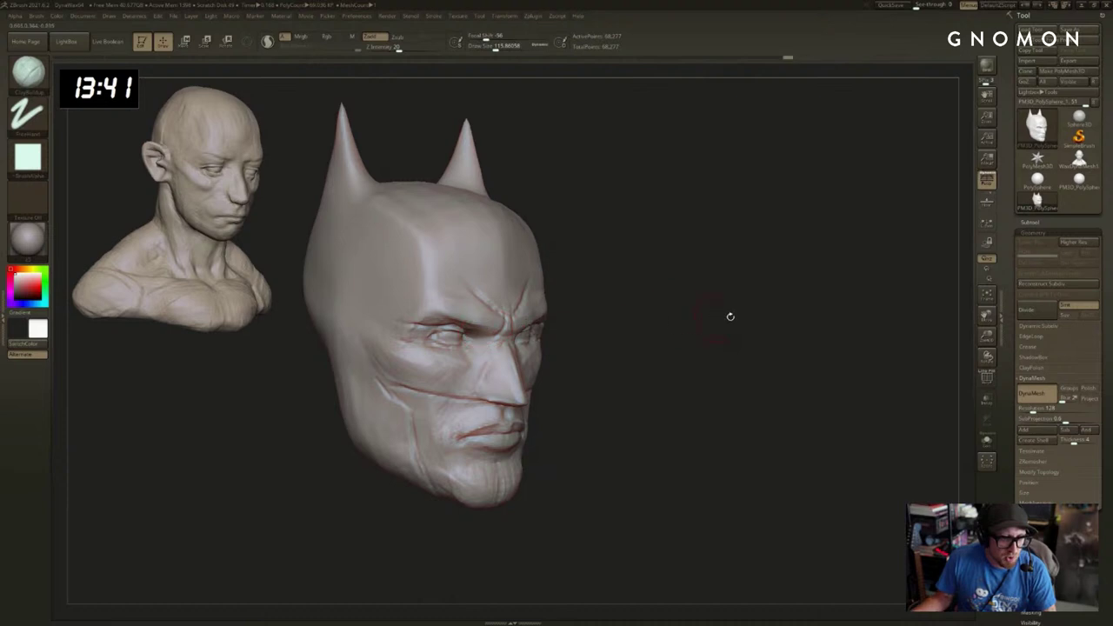
left_click_drag(729, 316, 609, 318)
key("ctrl+z")
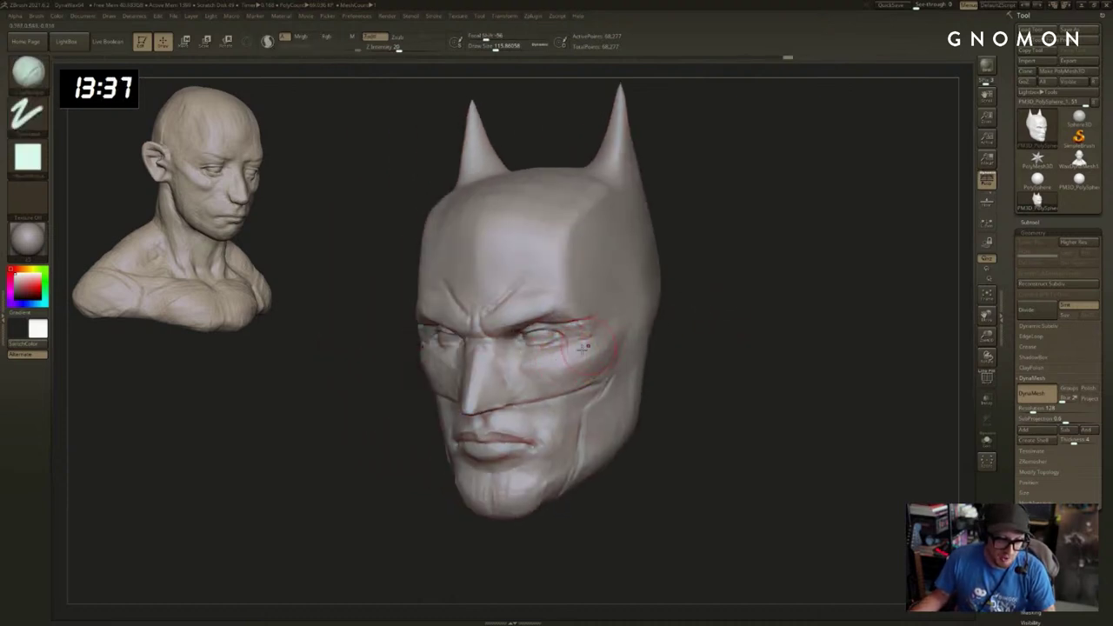
Refine the masked cheek under the eye and beside the nose with the Standard brush and smooth it.
key("b")
key("s")
key("t")
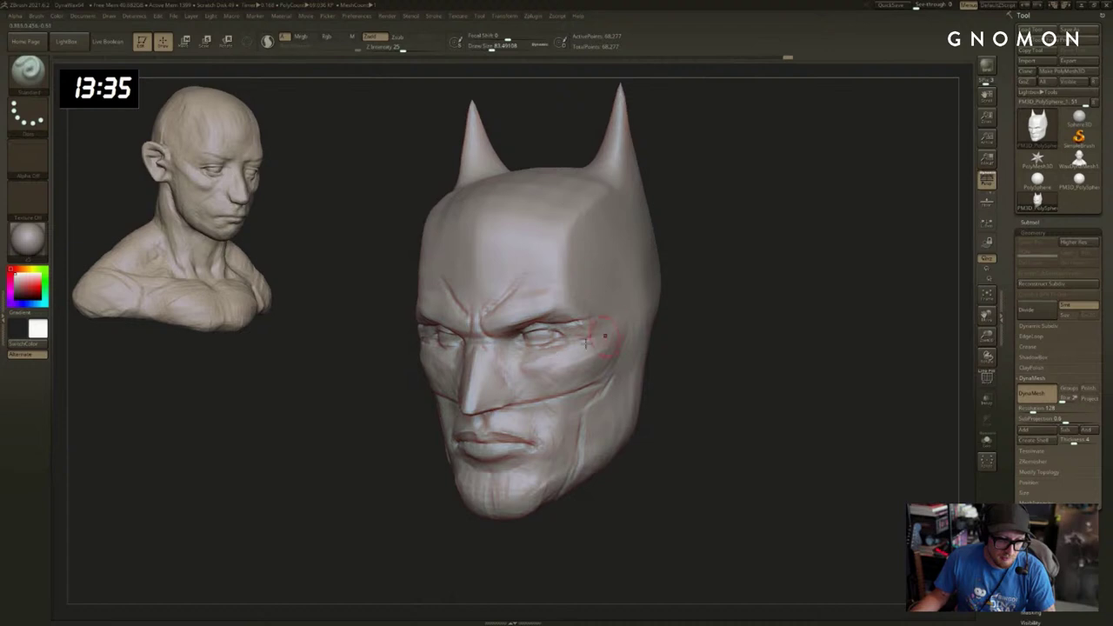
left_click_drag(522, 373, 565, 367, "shift")
left_click_drag(709, 315, 676, 313)
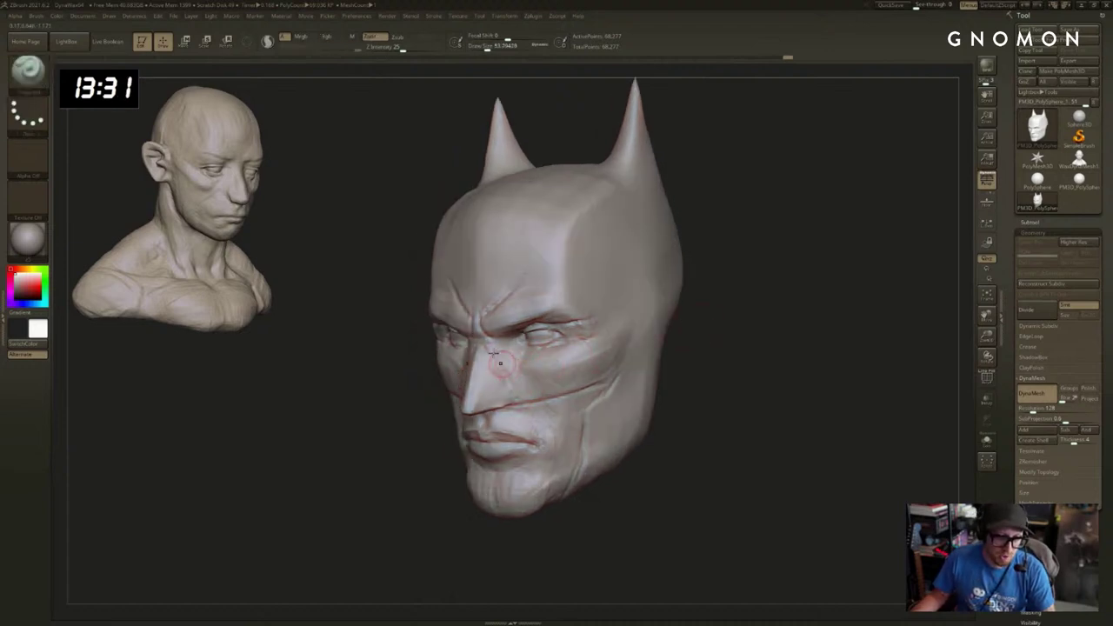
mouse_move(511, 380)
left_mouse_down("shift")
mouse_move(516, 390)
mouse_move(513, 378)
left_mouse_up("shift")
Adjust the side of the nose and the adjoining lower edge of the mask with the Move brush.
left_click_drag(378, 411, 430, 407)
key("s")
left_click_drag(487, 364, 496, 363)
left_click_drag(685, 346, 649, 348)
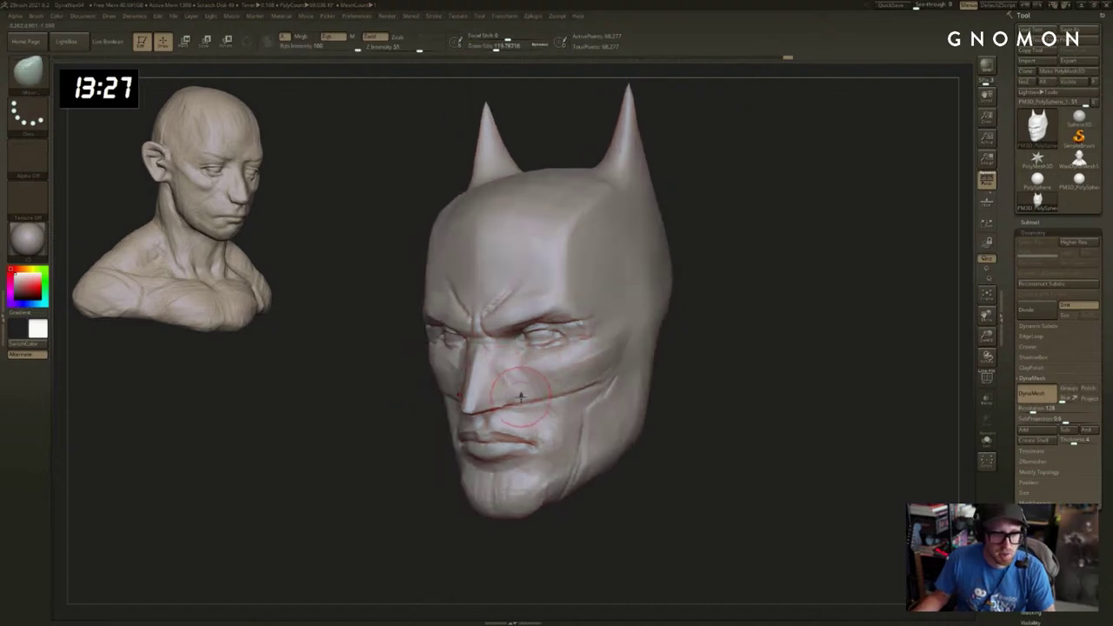
mouse_move(522, 397)
right_mouse_down()
mouse_move(556, 395)
mouse_move(474, 403)
mouse_move(512, 417)
mouse_move(666, 380)
mouse_move(541, 403)
right_mouse_up()
Build up the bunched brow muscle around the frown creases with ClayBuildup.
key("b")
key("c")
key("b")
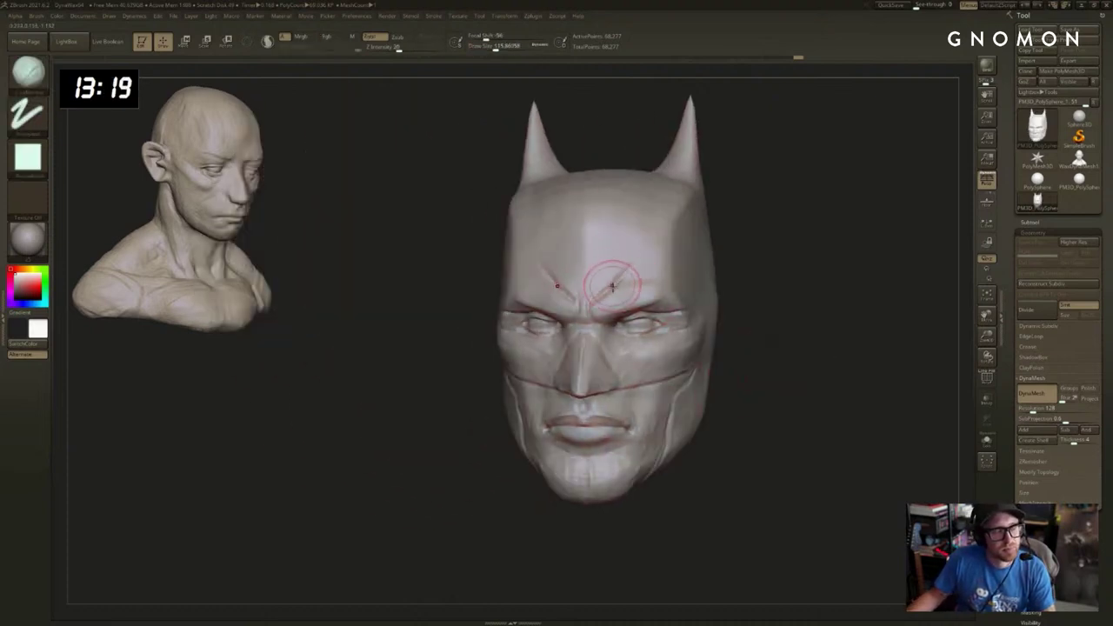
left_click_drag(612, 285, 600, 304)
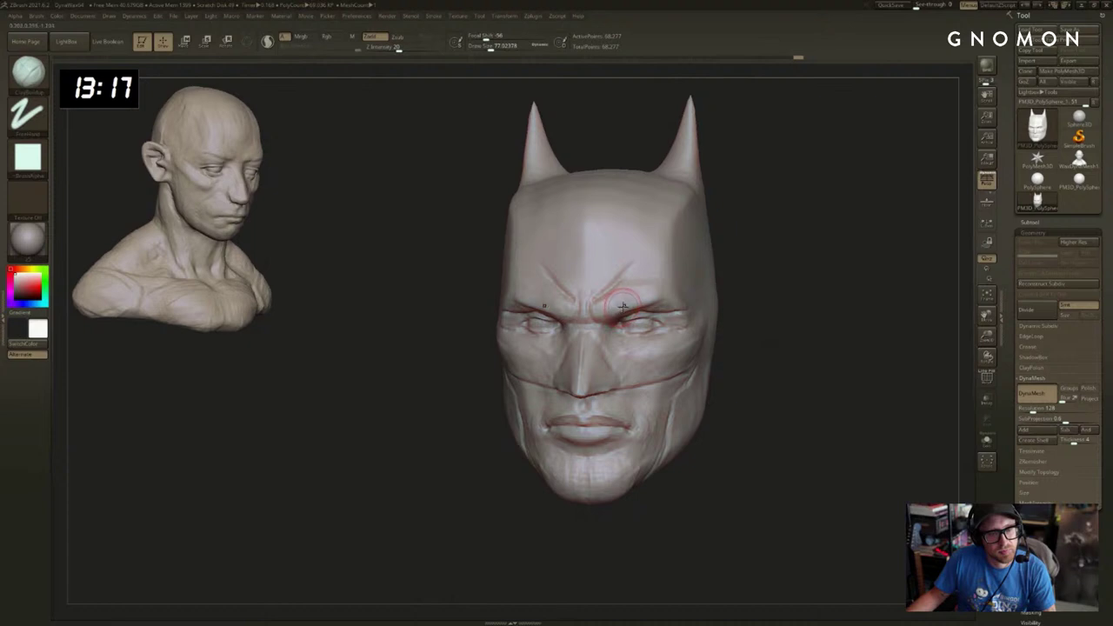
right_click_drag(643, 293, 839, 293)
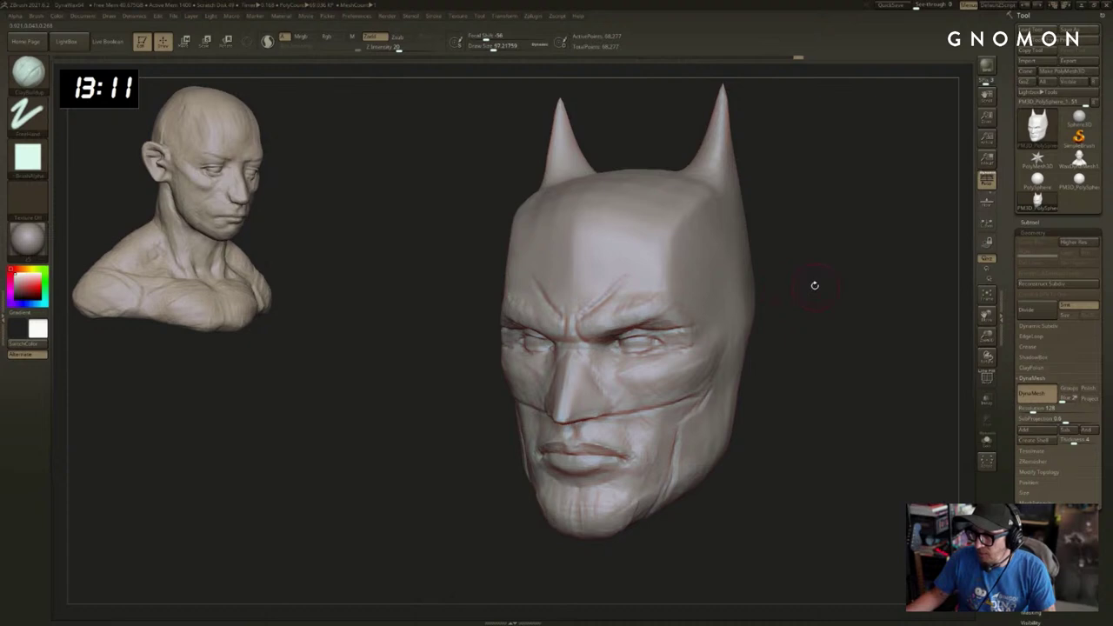
Add vertical ClayBuildup strokes to the forehead plane above the brow.
right_click_drag(815, 286, 841, 302)
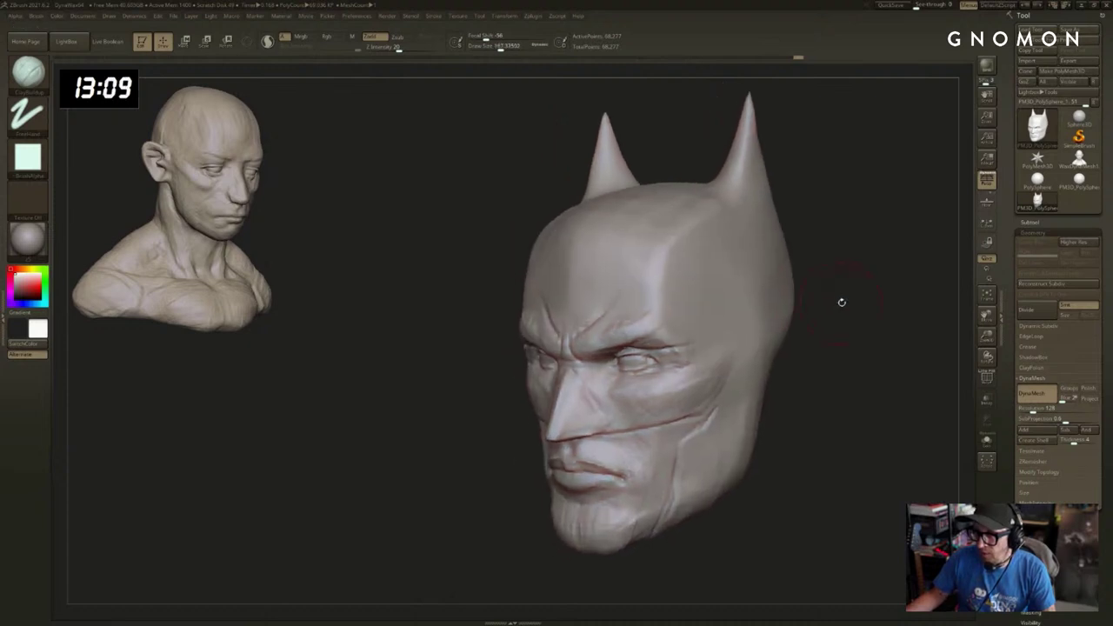
key("]")
mouse_move(664, 258)
left_mouse_down()
mouse_move(638, 308)
mouse_move(648, 252)
mouse_move(614, 327)
left_mouse_up()
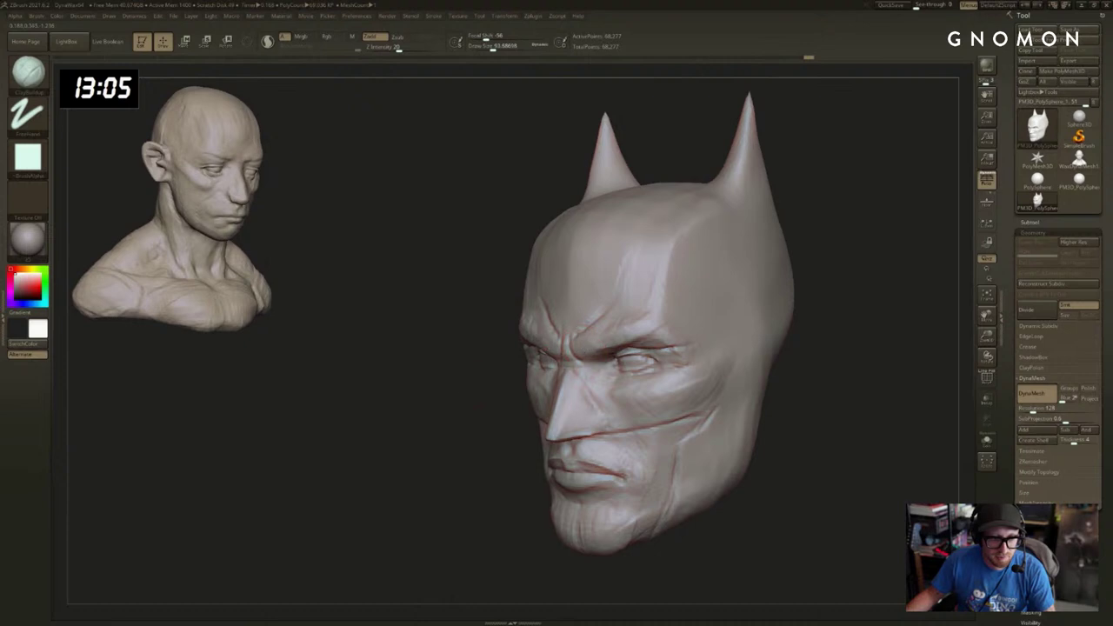
Push the brow ridge into shape from a low viewpoint with a larger Move brush.
right_click_drag(614, 327, 510, 323)
right_click_drag(676, 284, 576, 338)
key("b")
key("m")
key("v")
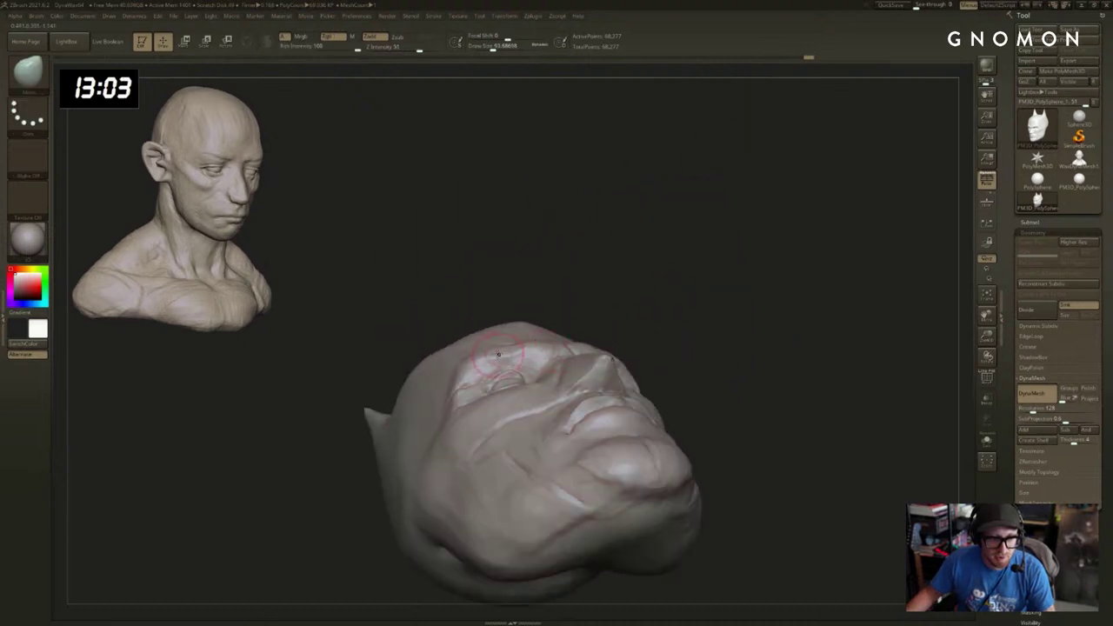
key("]")
left_click_drag(498, 354, 513, 349)
right_click_drag(573, 335, 680, 293, "shift")
key("f")
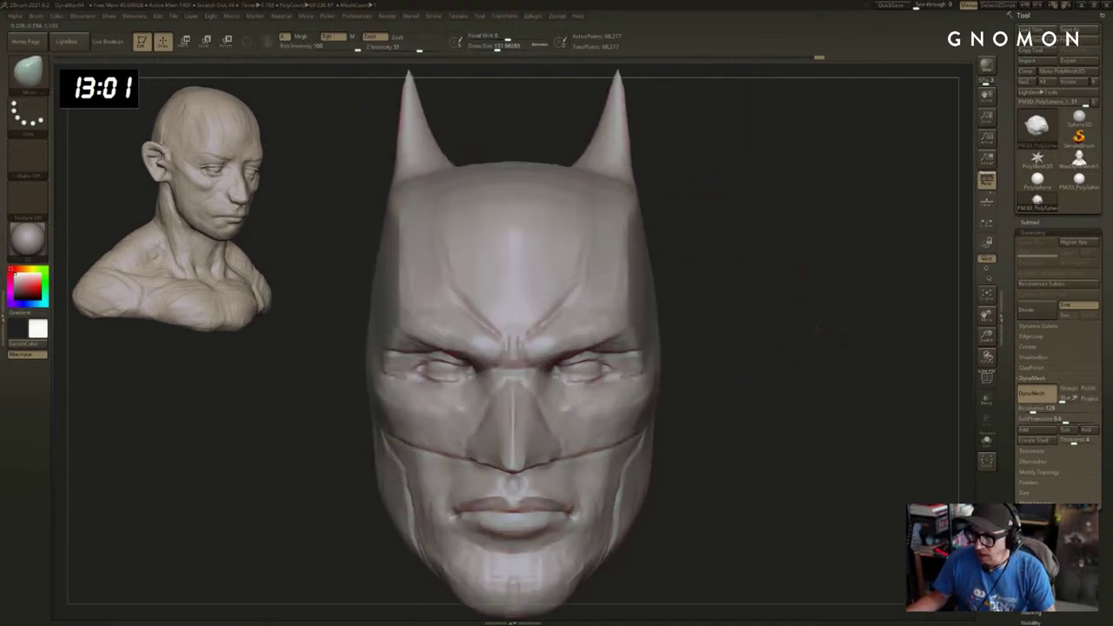
Build up the side of the cowl between the cheekbone and the ear area with ClayBuildup.
right_click_drag(818, 328, 816, 314, "ctrl")
mouse_move(816, 314)
right_mouse_down()
mouse_move(777, 313)
mouse_move(833, 313)
mouse_move(790, 308)
mouse_move(638, 342)
right_mouse_up()
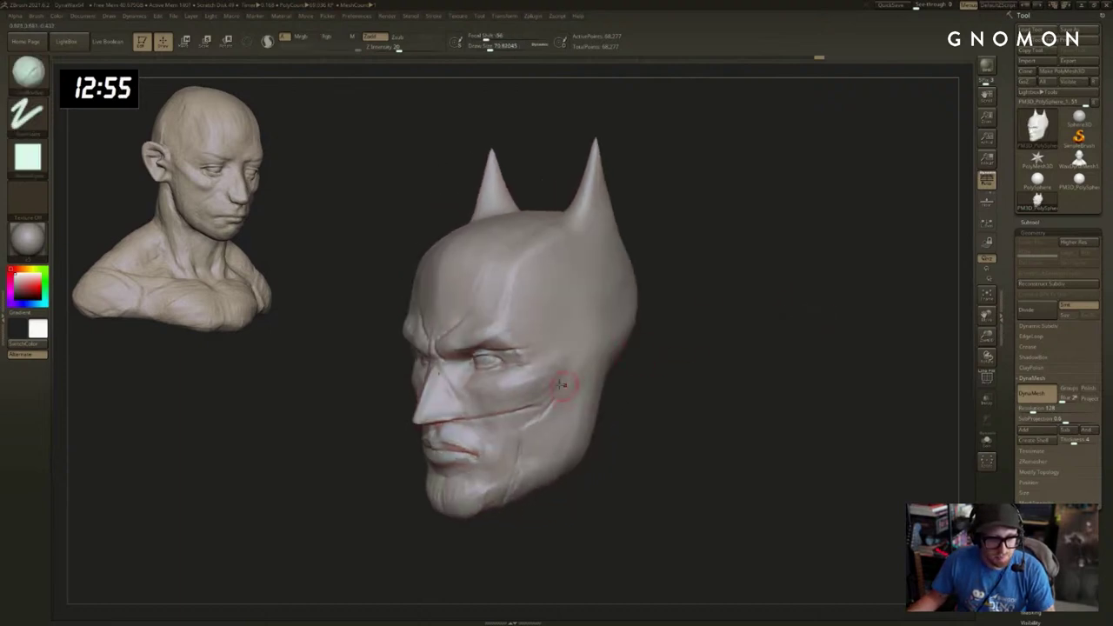
key("s")
left_click_drag(568, 360, 579, 359)
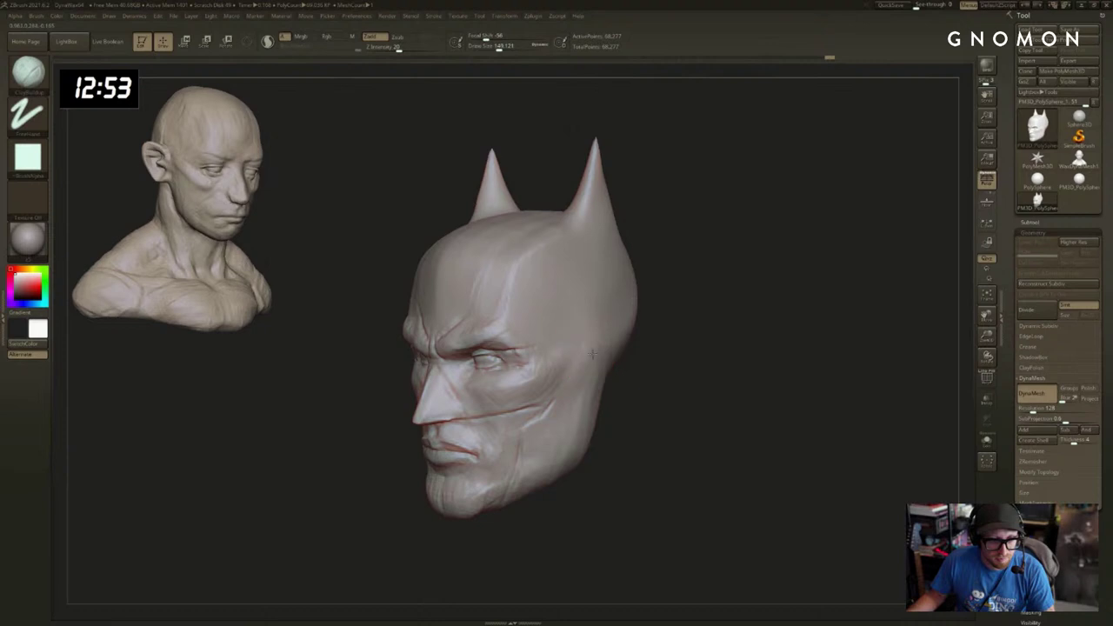
key("]")
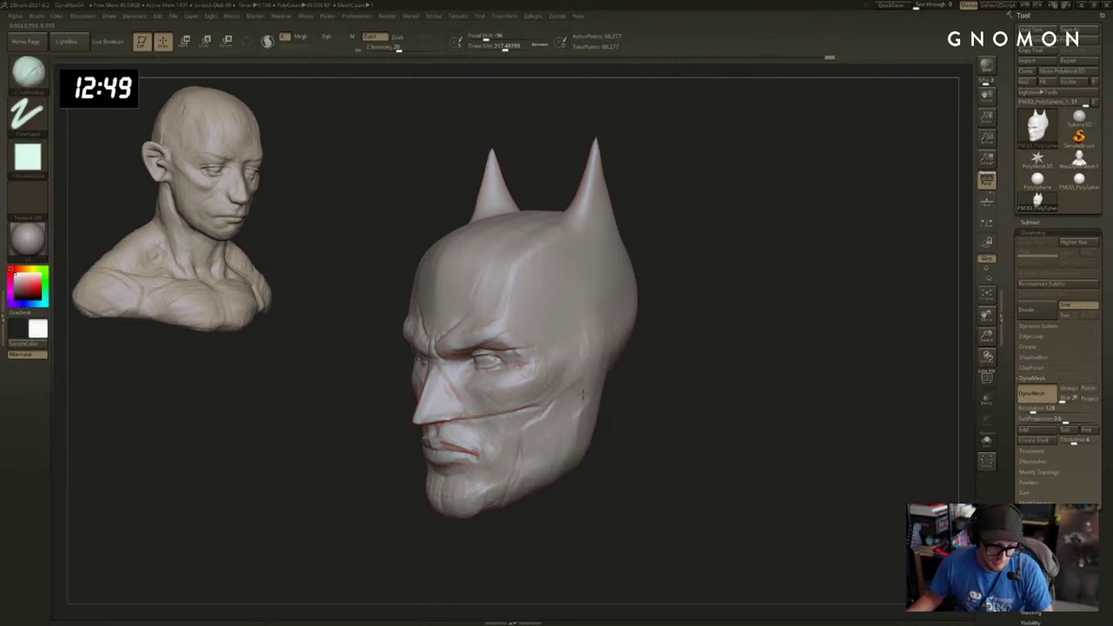
Fill out the rear cheek and jaw side of the cowl with a large ClayBuildup brush and smooth it.
right_click_drag(628, 432, 592, 410)
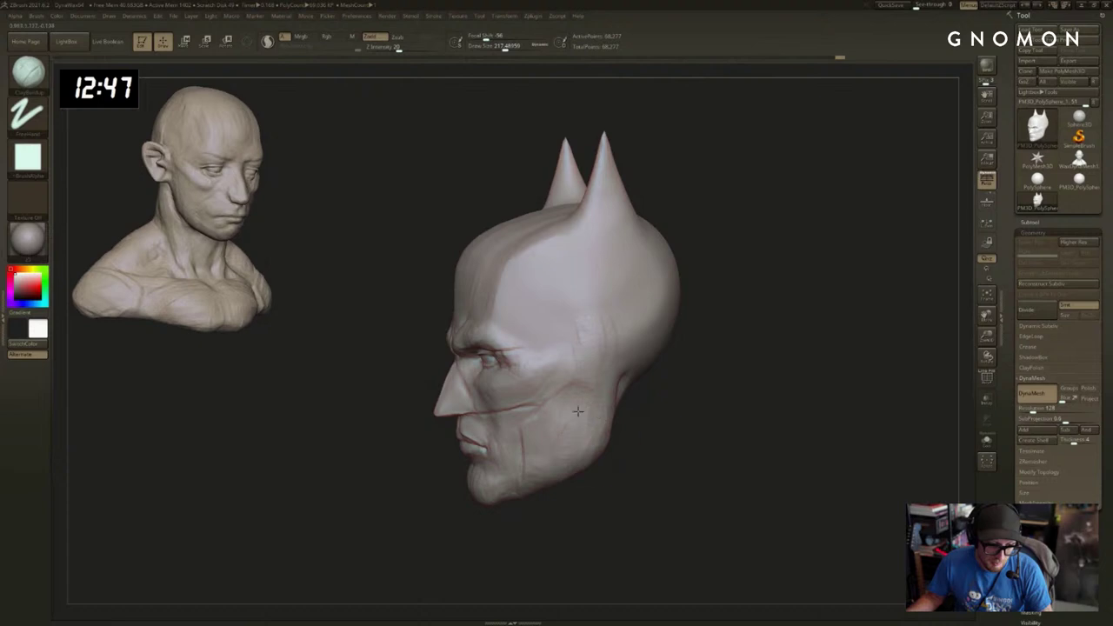
key("s")
mouse_move(548, 422)
left_mouse_down()
mouse_move(531, 422)
mouse_move(571, 398)
mouse_move(550, 418)
left_mouse_up()
key("s")
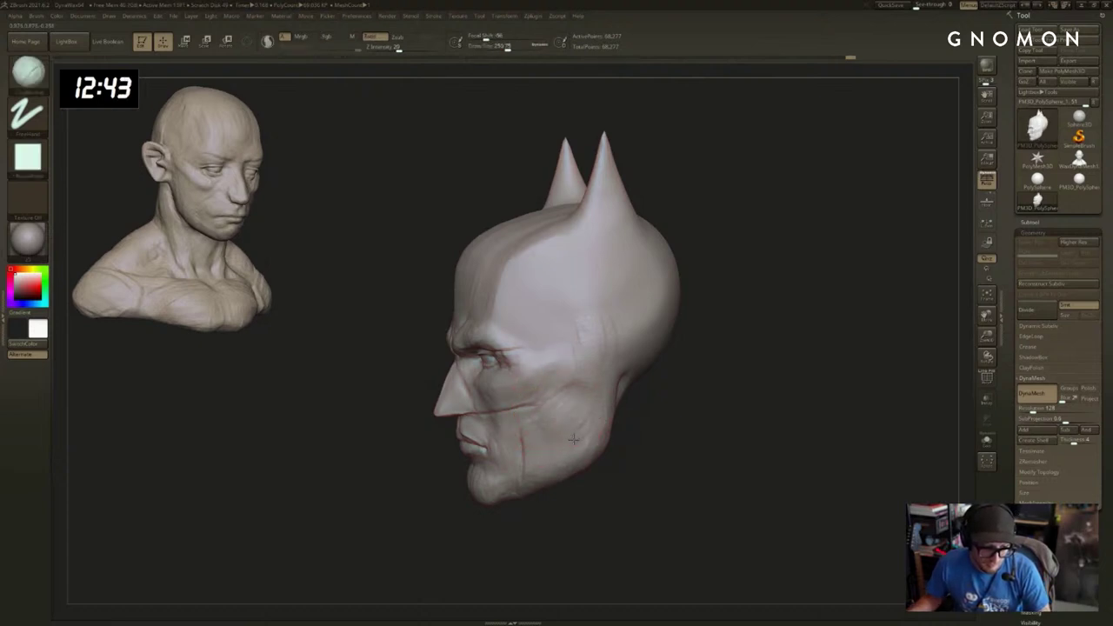
right_click_drag(573, 439, 605, 390)
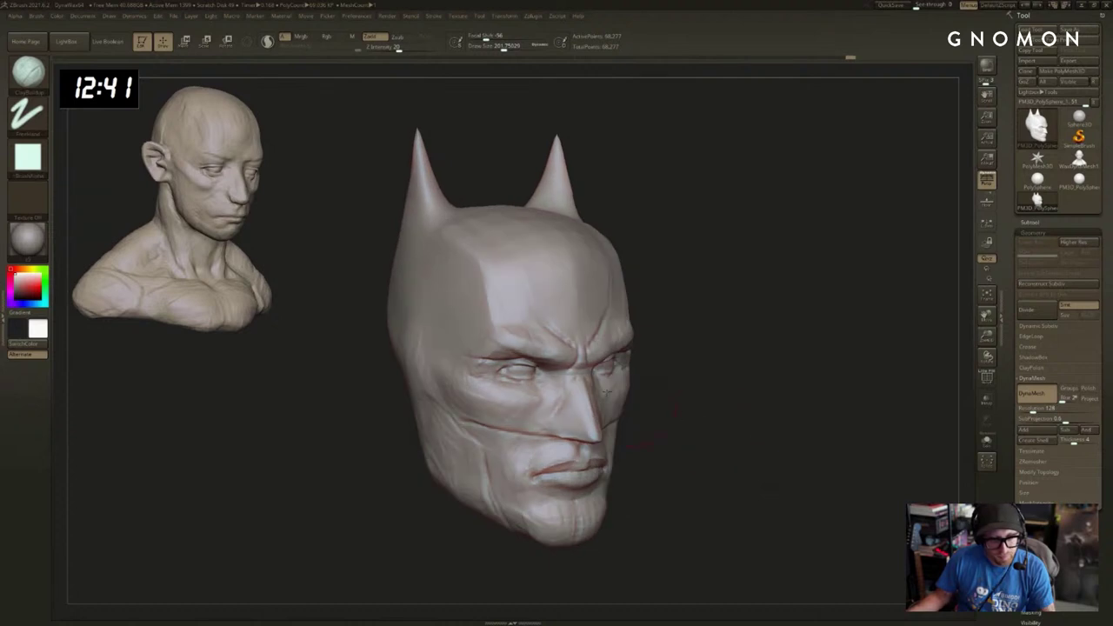
key("shift")
Define the inner eye corners beside the nose bridge with a small DamStandard brush and smooth them.
mouse_move(711, 347)
left_mouse_down()
mouse_move(753, 348)
mouse_move(702, 358)
left_mouse_up()
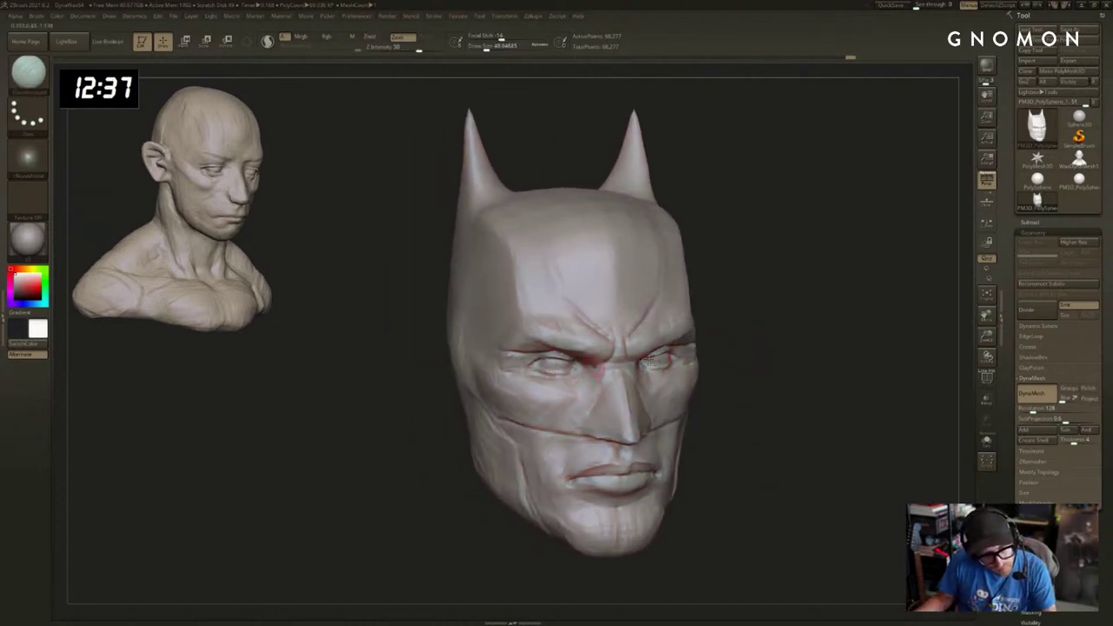
left_click_drag(847, 320, 852, 355, "alt")
left_click_drag(911, 337, 854, 334)
key("shift")
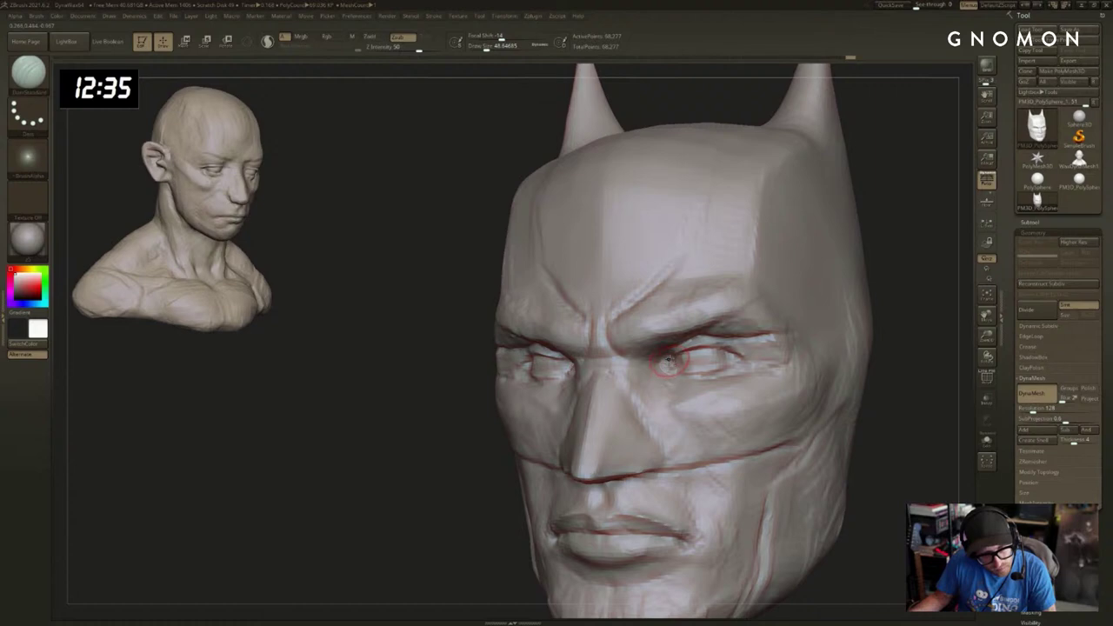
left_click_drag(449, 455, 423, 479, "shift")
left_click_drag(424, 480, 400, 460, "alt")
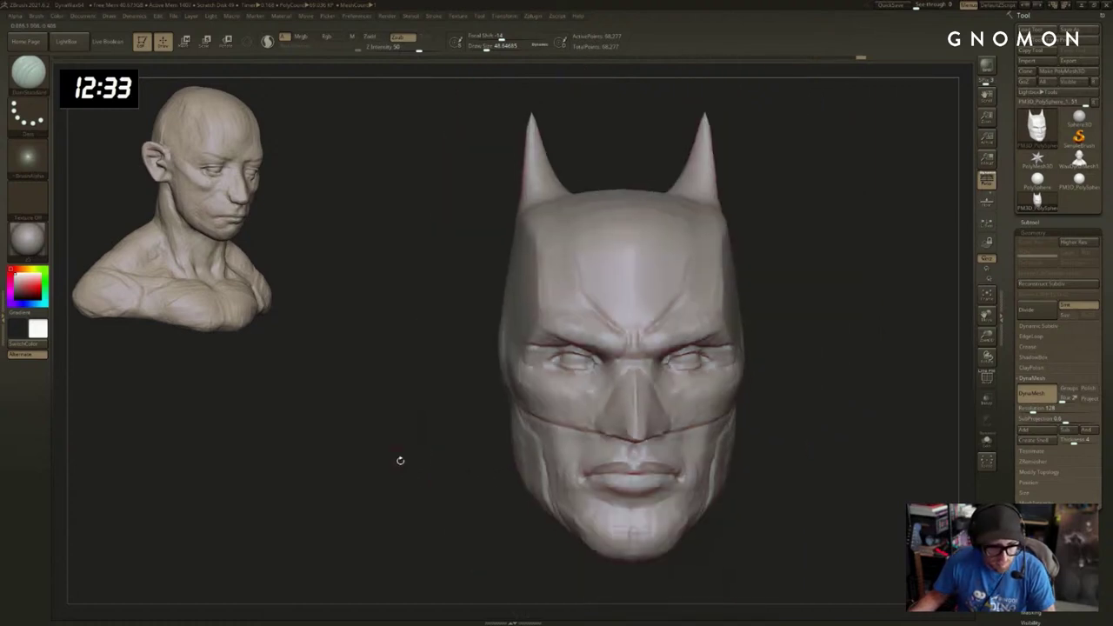
Adjust the overall face and cowl proportions with a large Move brush.
key("s")
key("b")
key("m")
key("v")
key("s")
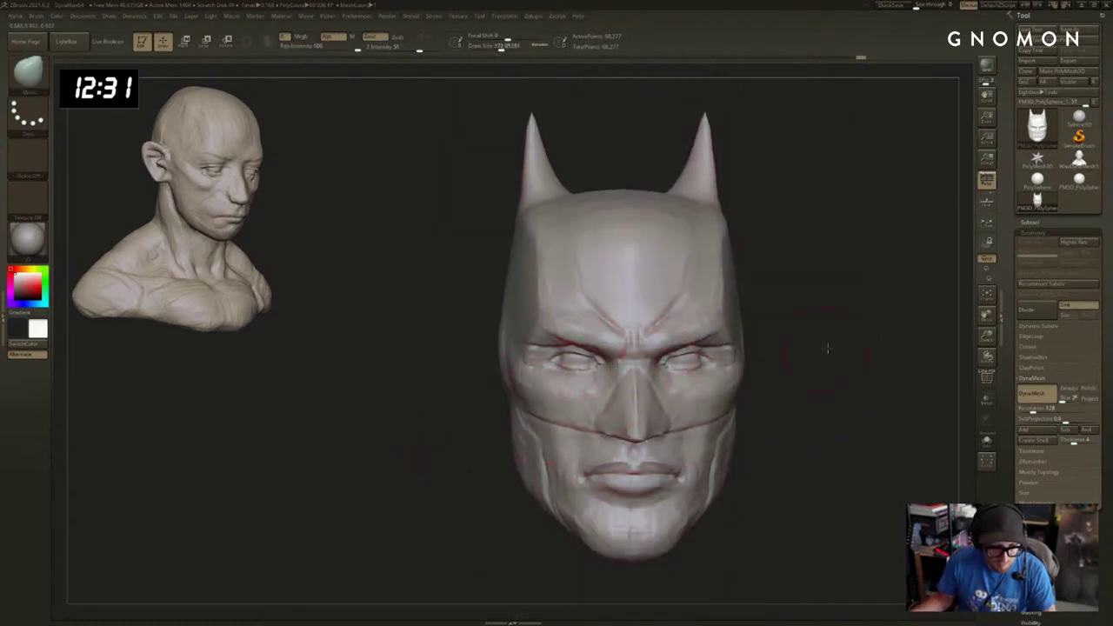
left_click_drag(826, 348, 743, 339)
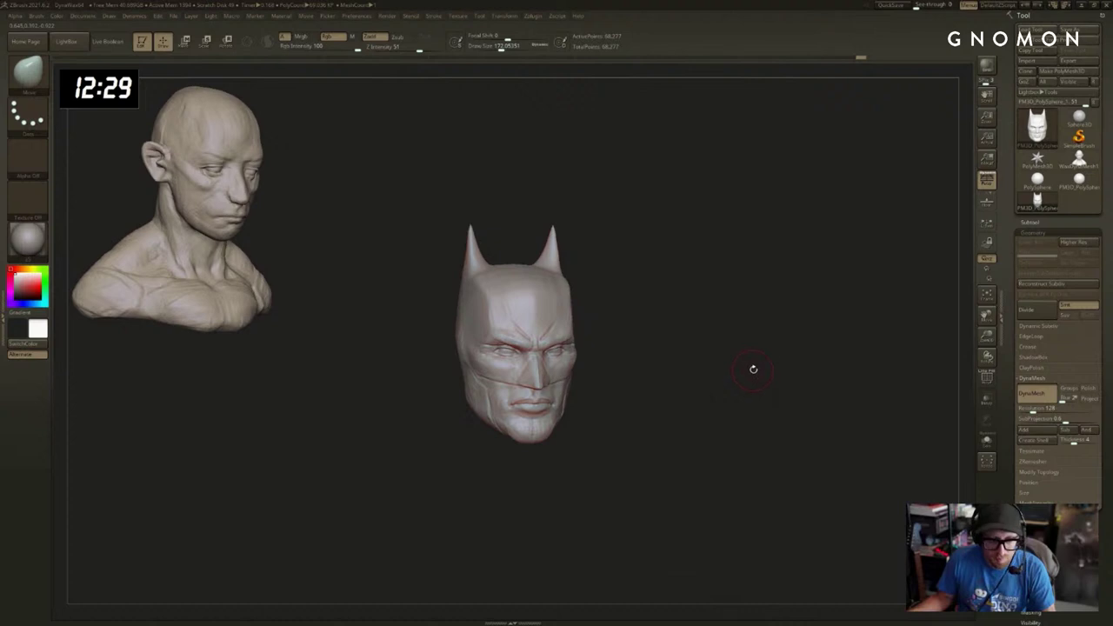
key("f")
Sharpen the eyelid creases and outer eye corners with a small DamStandard brush and adjust their shape with Move.
mouse_move(764, 378)
left_mouse_down("alt")
mouse_move(809, 362)
mouse_move(765, 358)
left_mouse_up("alt")
key("b")
key("d")
key("s")
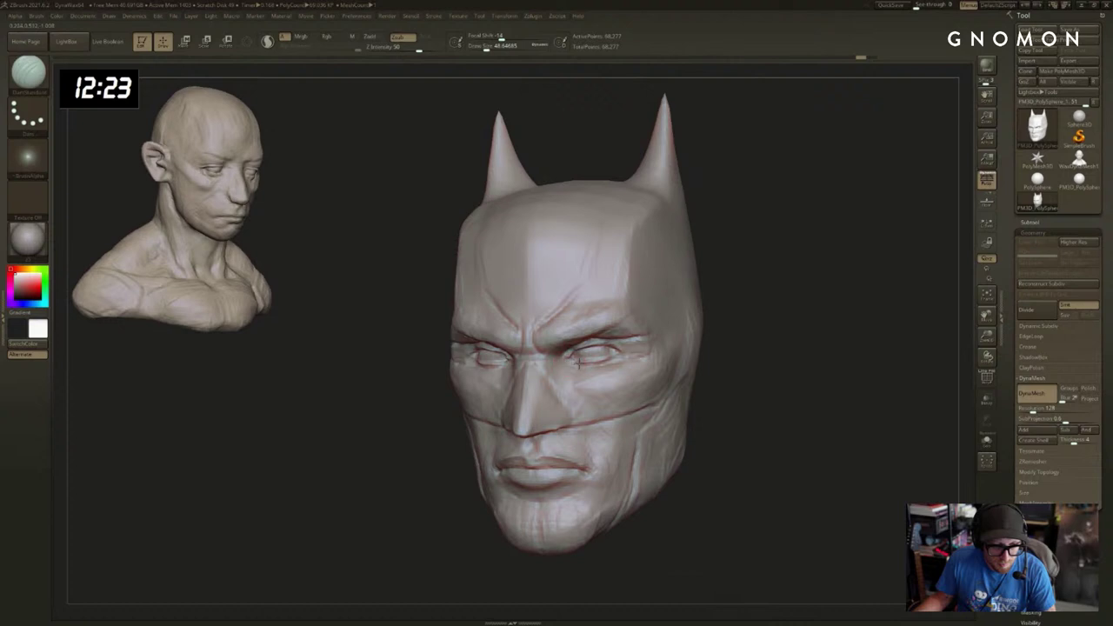
right_click_drag(600, 360, 687, 344)
left_click_drag(678, 341, 737, 315)
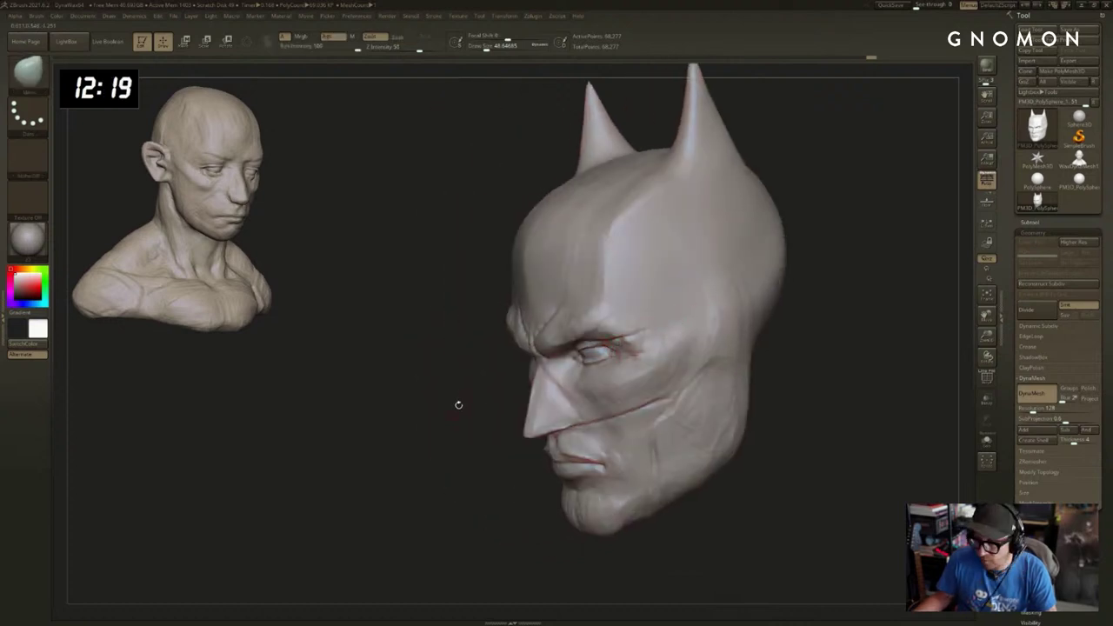
mouse_move(459, 405)
right_mouse_down()
mouse_move(767, 392)
mouse_move(713, 370)
right_mouse_up()
mouse_move(773, 328)
right_mouse_down("alt")
mouse_move(805, 333)
mouse_move(807, 383)
right_mouse_up("alt")
left_click_drag(500, 367, 511, 365)
Shape the masked cheek beneath the eye with the Standard brush and smooth the transition toward the nose.
key("b")
key("c")
key("b")
key("s")
left_click(560, 394)
key("b")
key("s")
key("t")
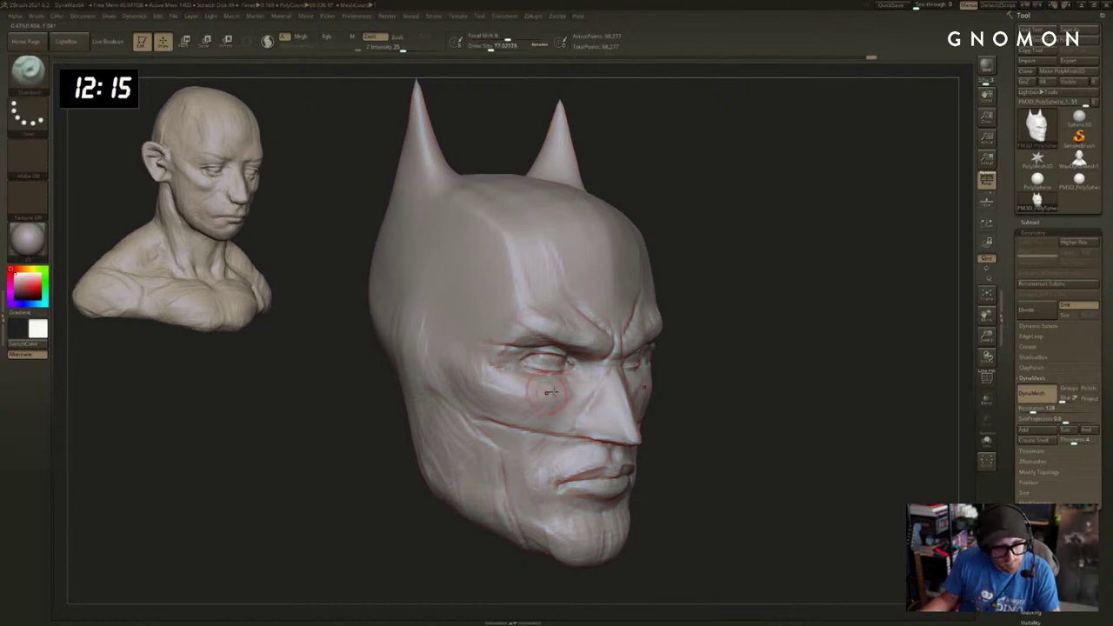
left_click_drag(835, 398, 782, 403)
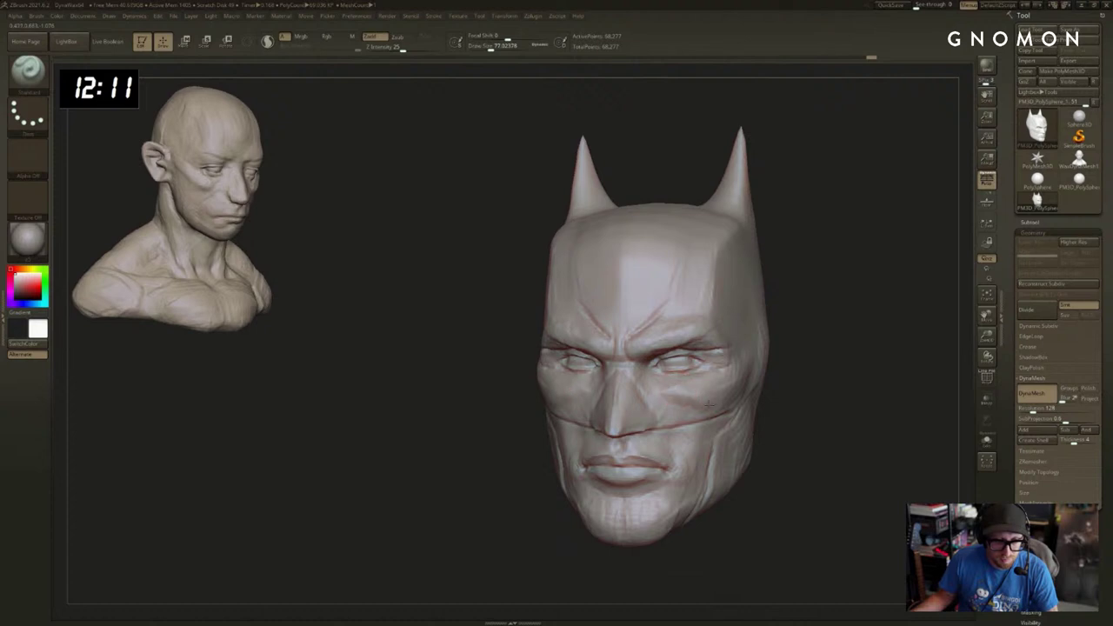
left_click_drag(888, 407, 808, 397)
left_click_drag(641, 391, 624, 383, "shift")
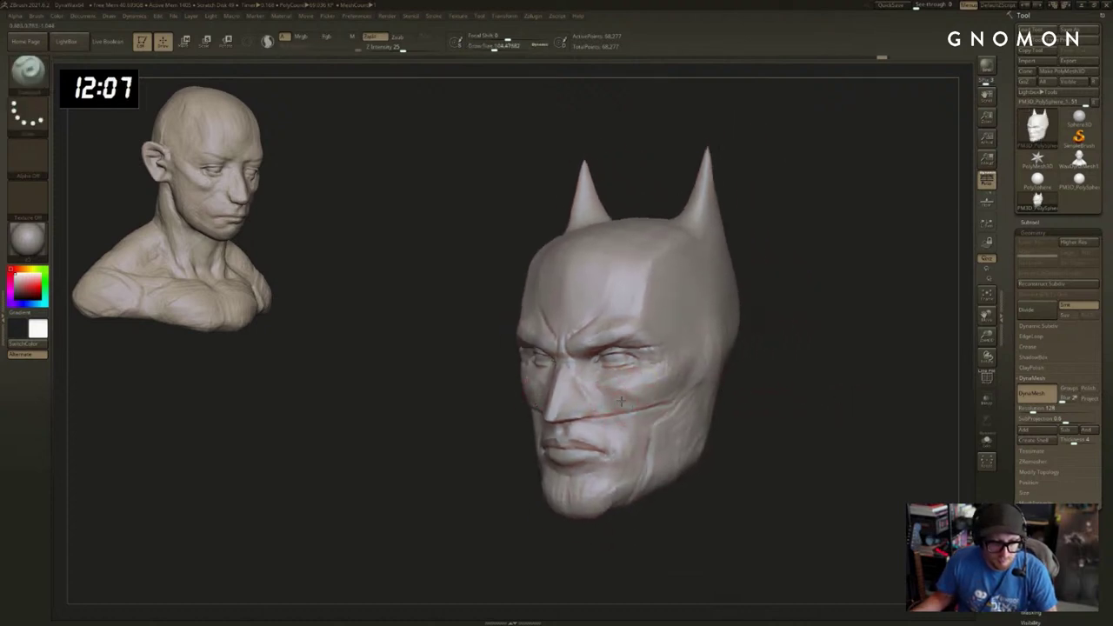
left_click_drag(768, 396, 724, 400)
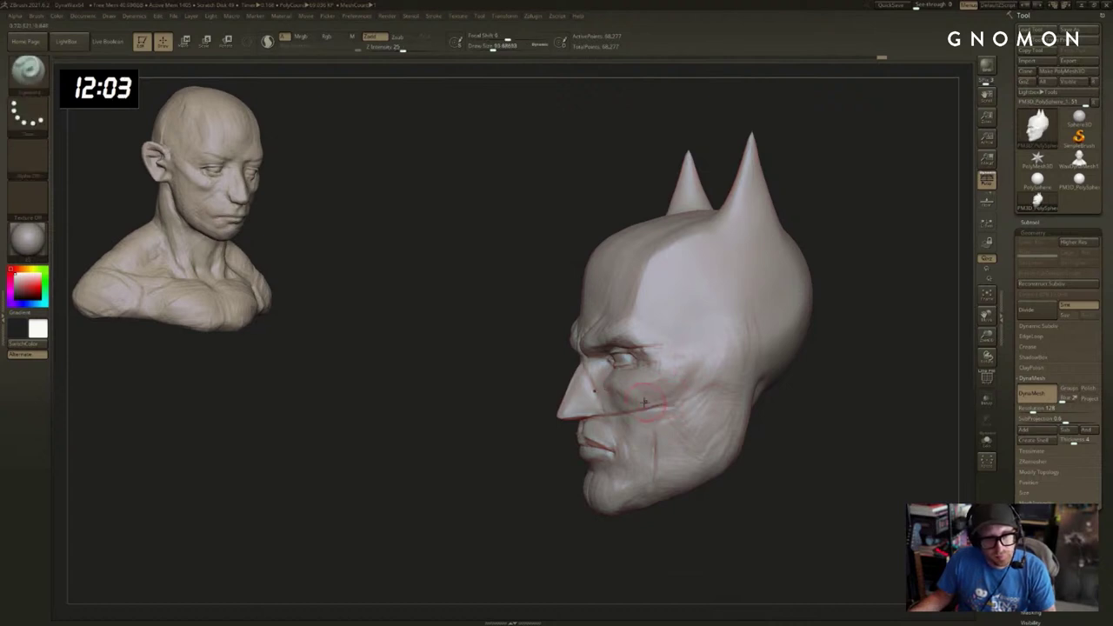
Refine the cheekbone, temple and outer brow on the side of the cowl with the Standard brush.
left_click_drag(770, 357, 840, 342)
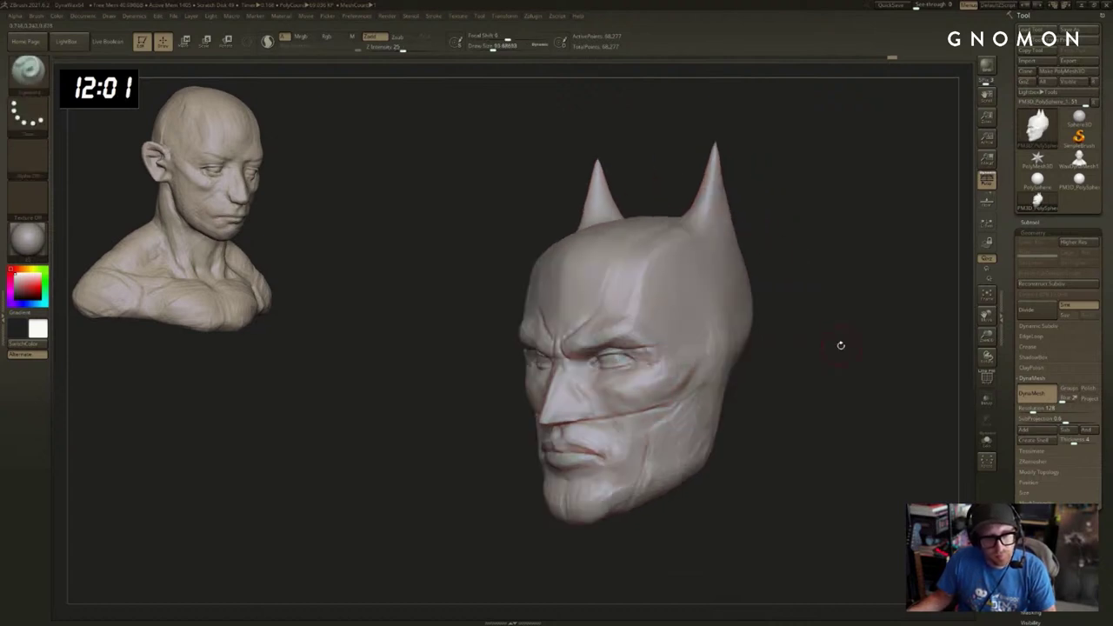
left_click_drag(748, 362, 835, 374)
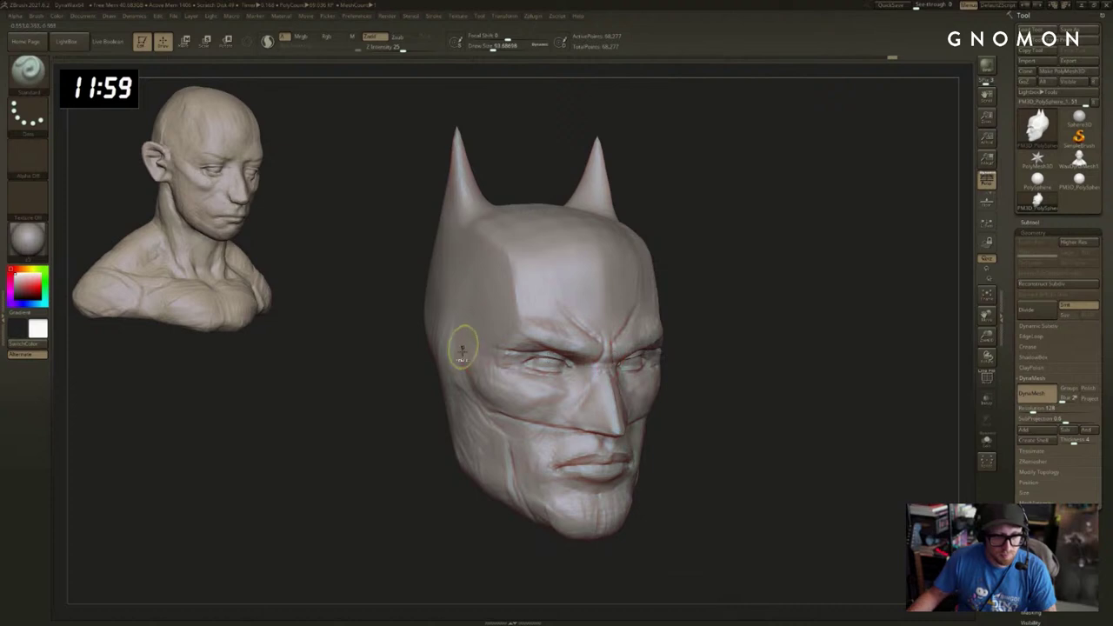
mouse_move(382, 376)
left_mouse_down()
mouse_move(476, 353)
mouse_move(414, 334)
left_mouse_up()
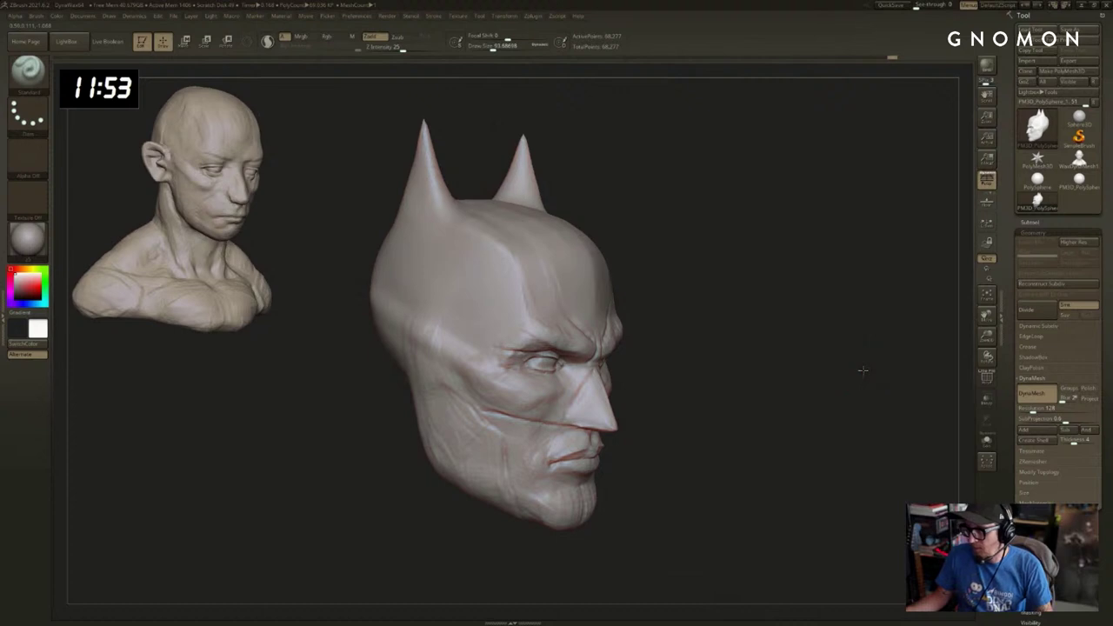
mouse_move(860, 373)
left_mouse_down()
mouse_move(874, 360)
mouse_move(826, 347)
mouse_move(793, 319)
mouse_move(599, 368)
left_mouse_up()
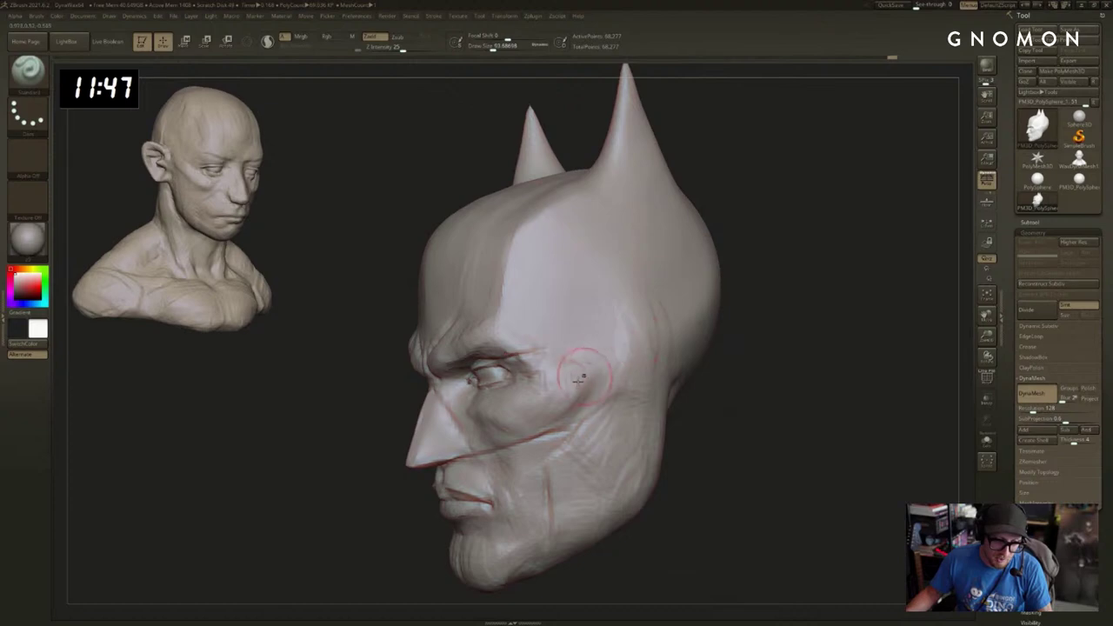
left_click_drag(790, 363, 832, 366)
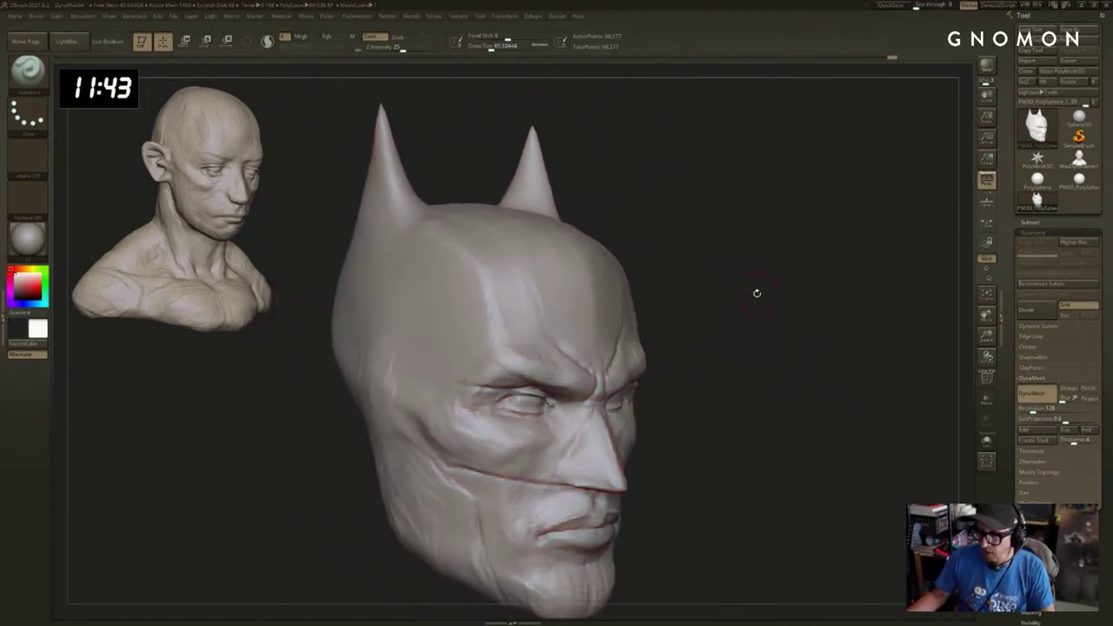
left_click_drag(735, 302, 695, 240)
left_click_drag(440, 427, 348, 368)
key("bracketleft")
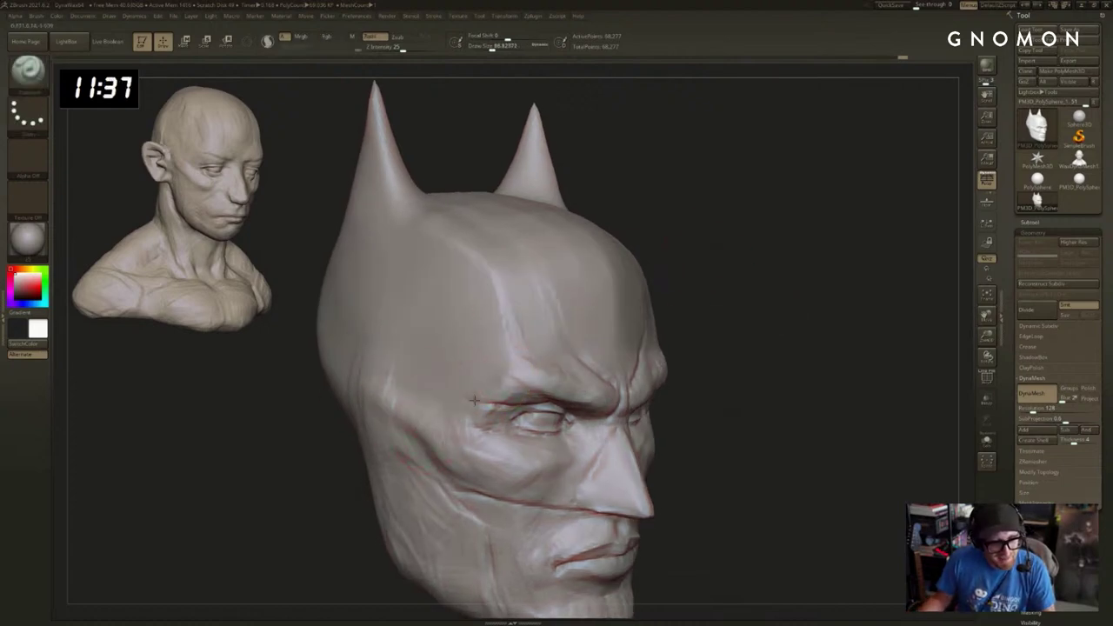
mouse_move(513, 381)
left_mouse_down()
mouse_move(516, 336)
mouse_move(471, 255)
left_mouse_up()
Adjust the forehead and upper cowl silhouette with a large Move brush.
mouse_move(811, 263)
left_mouse_down()
mouse_move(786, 282)
mouse_move(676, 276)
left_mouse_up()
key("b")
key("m")
key("v")
key("s")
mouse_move(560, 323)
left_mouse_down()
mouse_move(574, 321)
mouse_move(526, 303)
mouse_move(527, 290)
left_mouse_up()
key("s")
left_click_drag(785, 269, 785, 278)
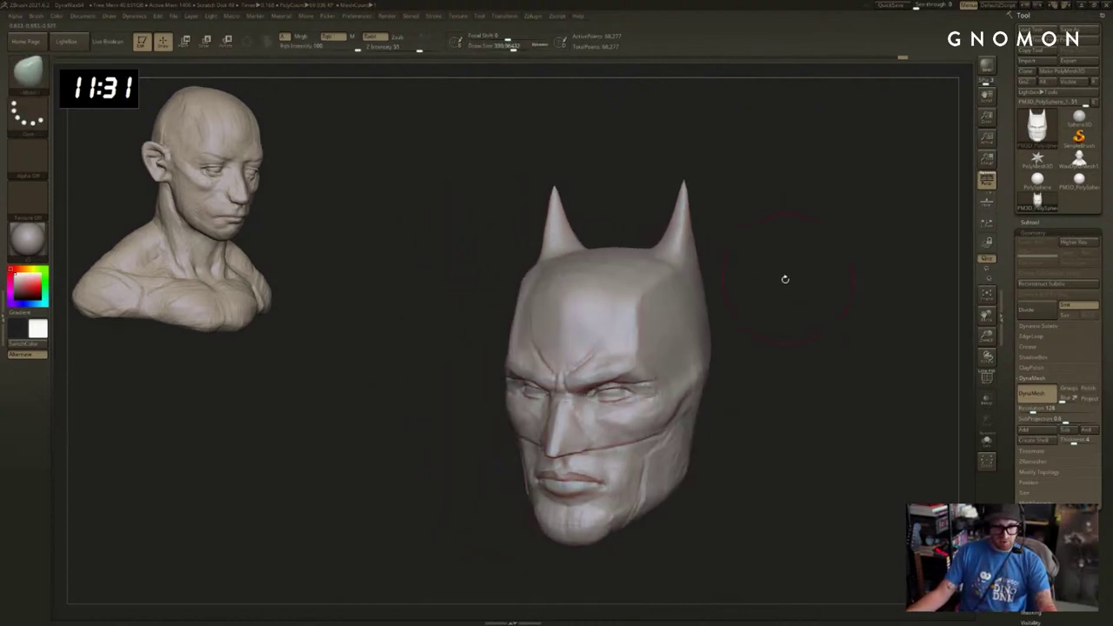
Smooth the upper forehead and the cowl surface between the horns with a large brush.
left_click_drag(647, 288, 576, 264, "shift")
left_click_drag(488, 274, 548, 280, "shift")
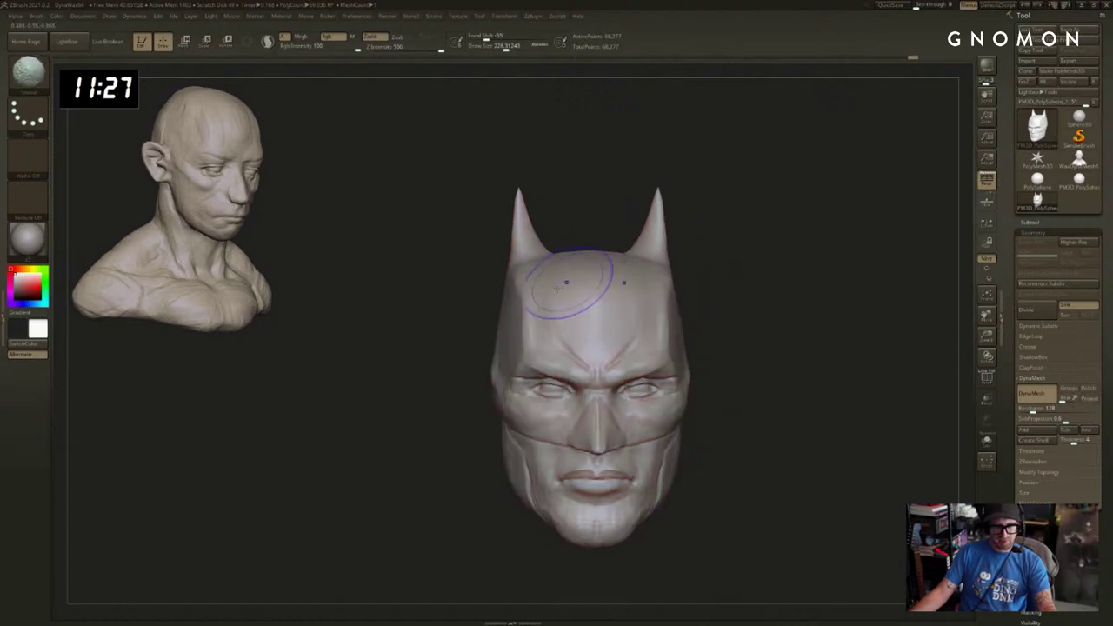
left_click_drag(454, 283, 491, 288)
key("s")
left_click_drag(421, 278, 505, 271)
key("1")
Refine the cowl's horns and their bases from the front, side and back with the Standard brush.
left_click_drag(709, 224, 714, 241, "alt")
right_click_drag(522, 286, 578, 218)
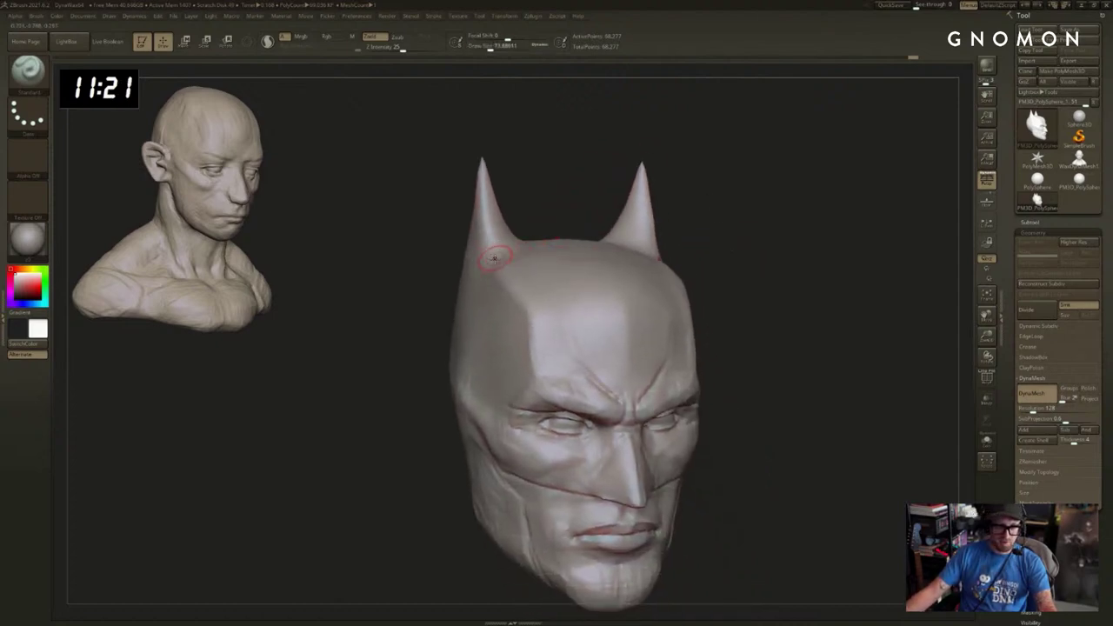
right_click_drag(478, 160, 522, 162, "shift")
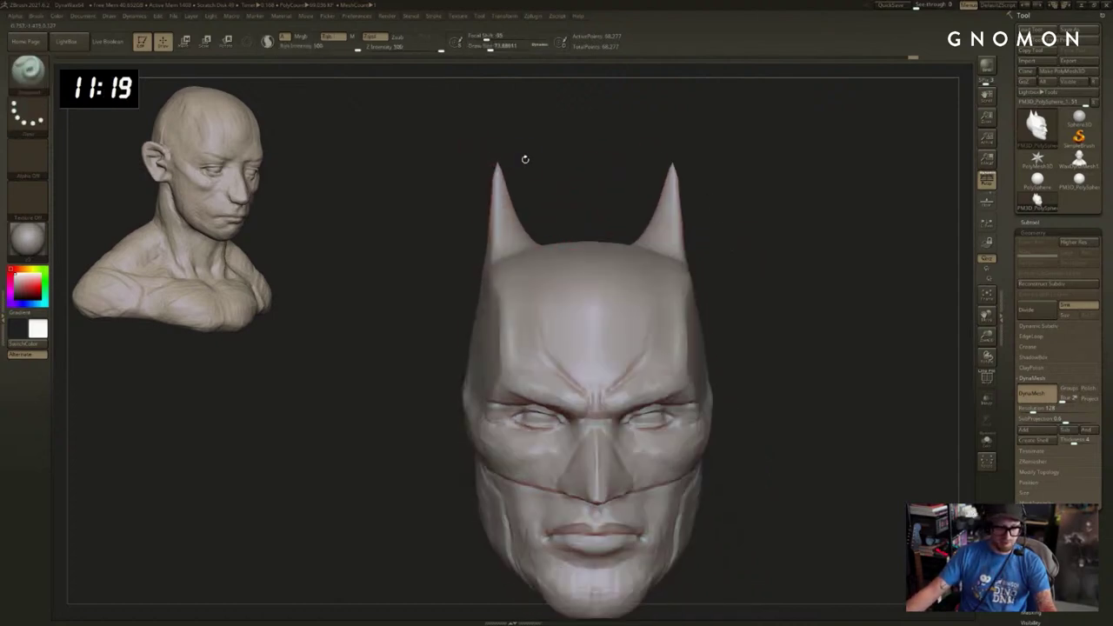
key("s")
mouse_move(739, 162)
right_mouse_down()
mouse_move(687, 162)
mouse_move(662, 209)
right_mouse_up()
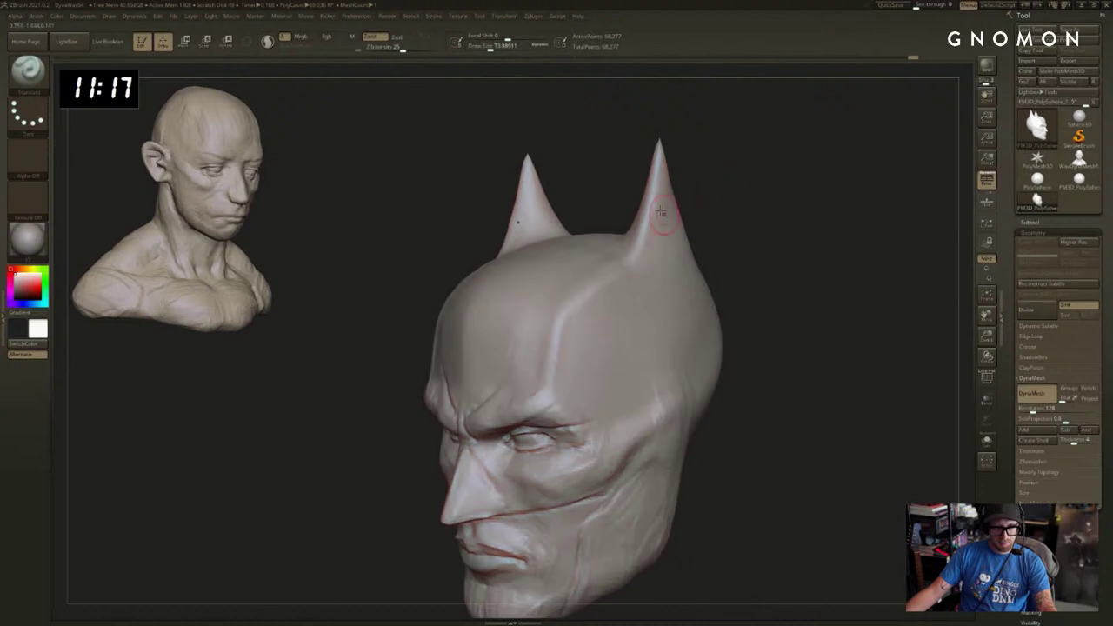
right_click_drag(740, 199, 704, 191)
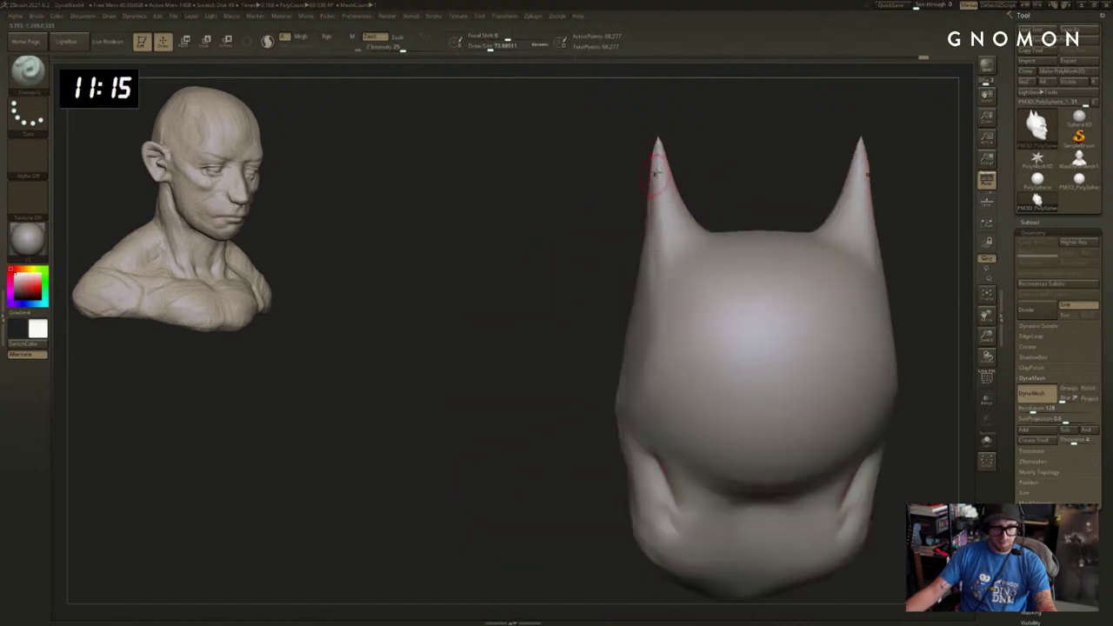
right_click_drag(651, 283, 573, 290)
Refine the ear area and the crease behind the jaw in side view with a small Standard brush and smoothing.
mouse_move(691, 283)
left_mouse_down()
mouse_move(710, 355)
mouse_move(631, 422)
left_mouse_up()
key("ctrl+z")
right_click_drag(865, 367, 661, 415, "shift")
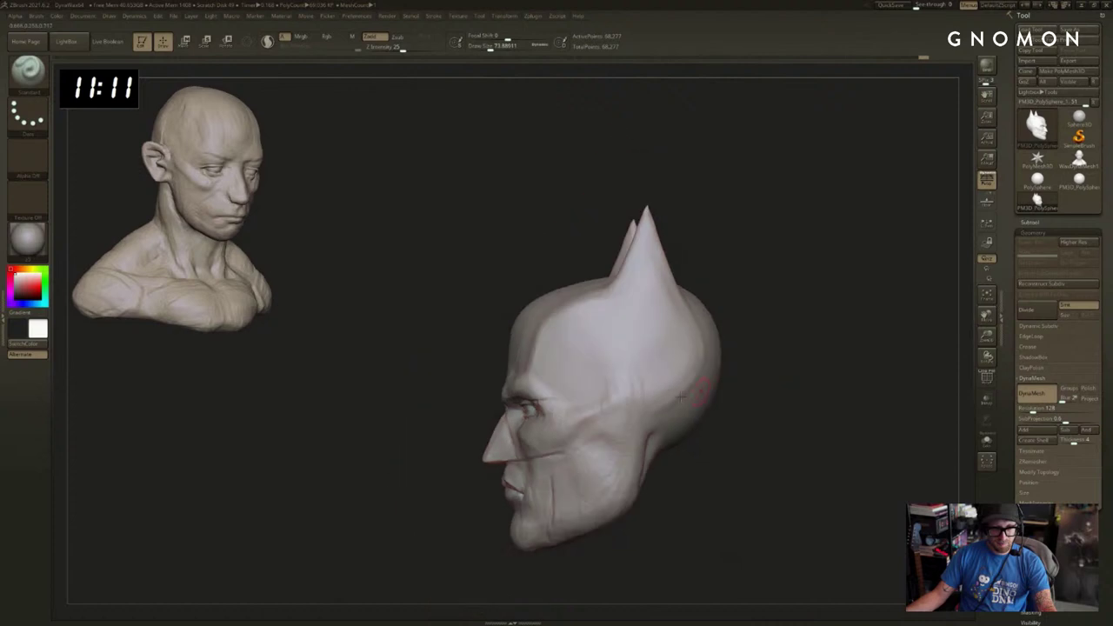
key("shift")
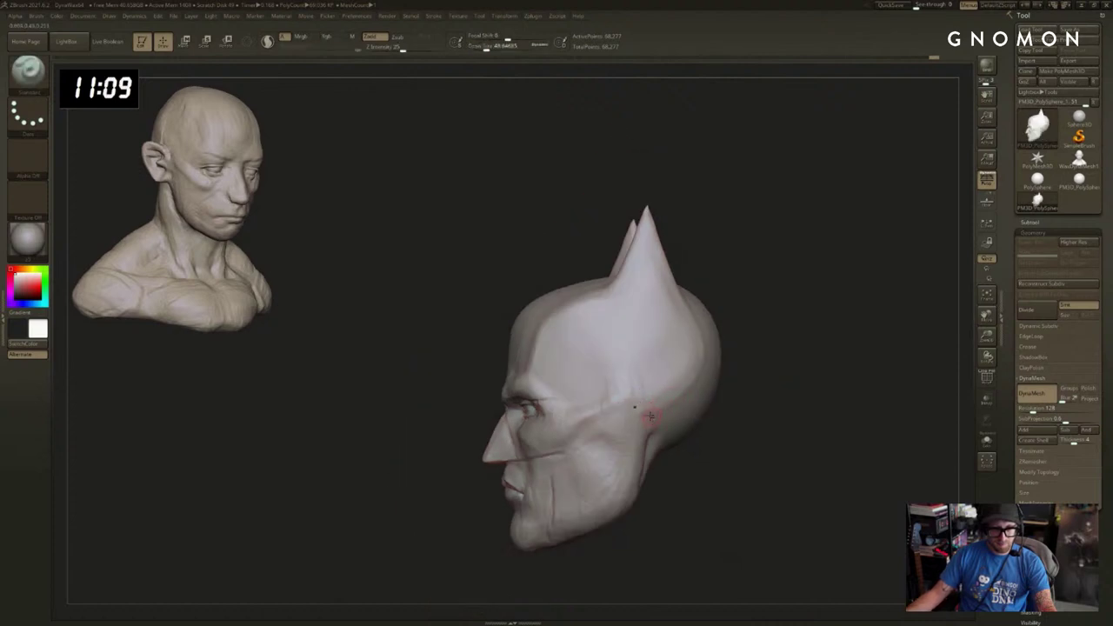
mouse_move(679, 476)
right_mouse_down()
mouse_move(687, 471)
mouse_move(670, 483)
right_mouse_up()
mouse_move(669, 482)
right_mouse_down("alt")
mouse_move(677, 444)
mouse_move(663, 470)
right_mouse_up("alt")
key("shift")
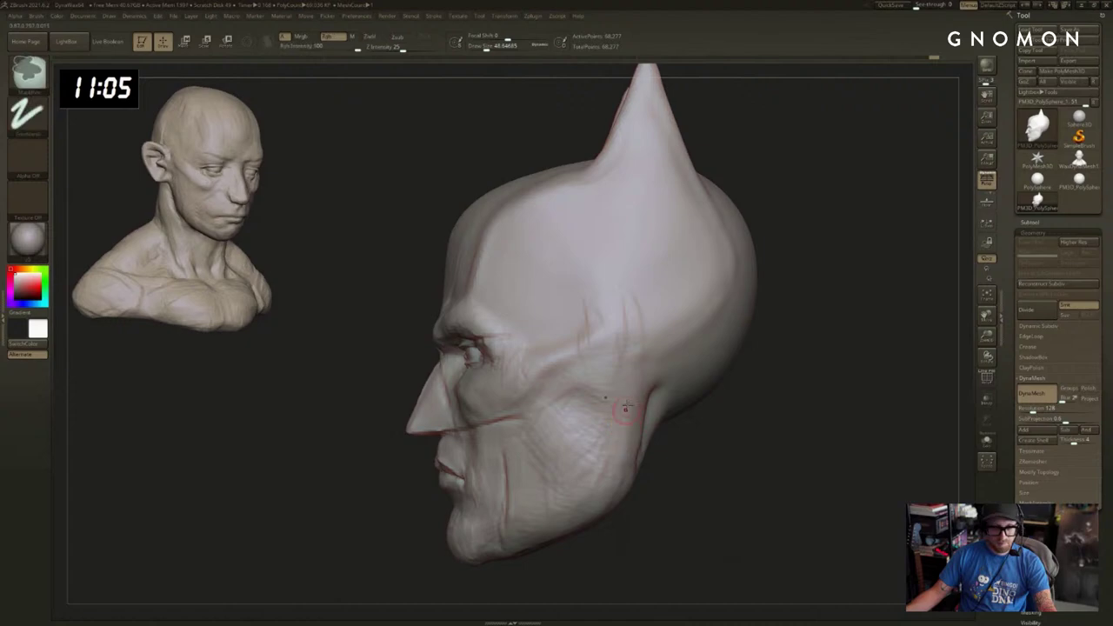
key("s")
left_click_drag(619, 432, 624, 432)
Flatten the rear jaw plane below the ear area with hPolish and smooth it.
key("b")
key("h")
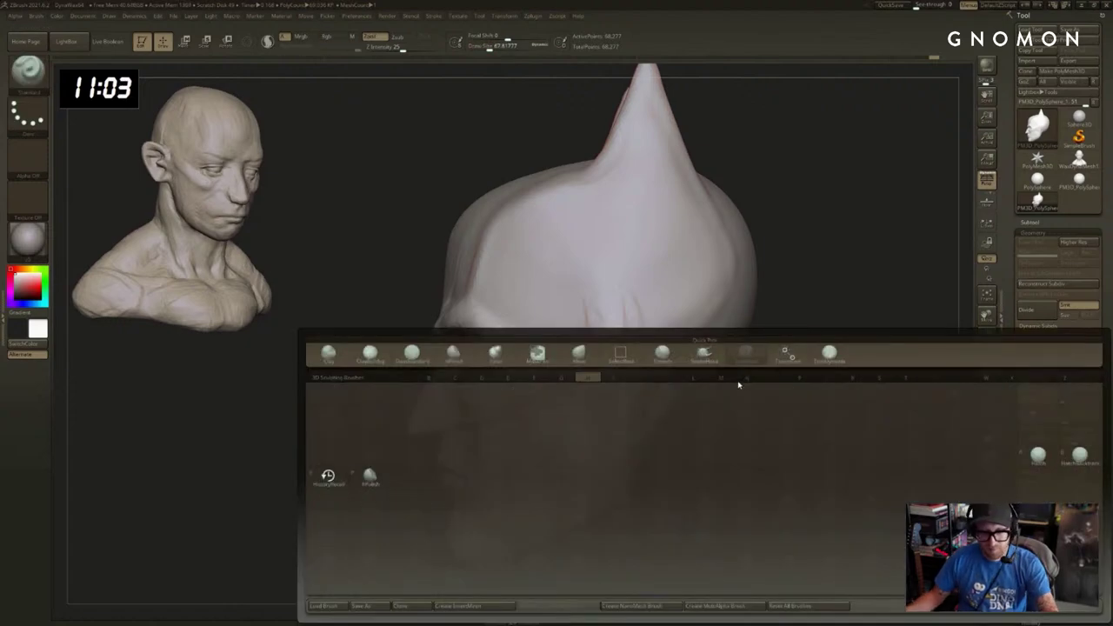
key("p")
key("s")
left_click_drag(793, 410, 800, 399)
mouse_move(800, 399)
right_mouse_down()
mouse_move(817, 360)
mouse_move(799, 363)
right_mouse_up()
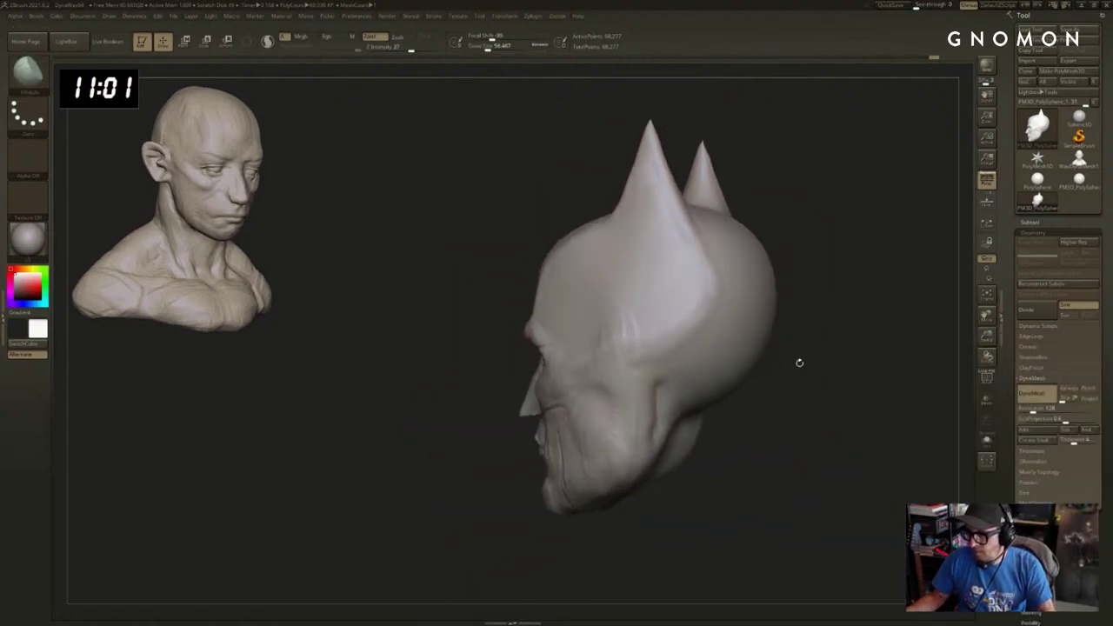
key("b")
key("h")
key("p")
key("s")
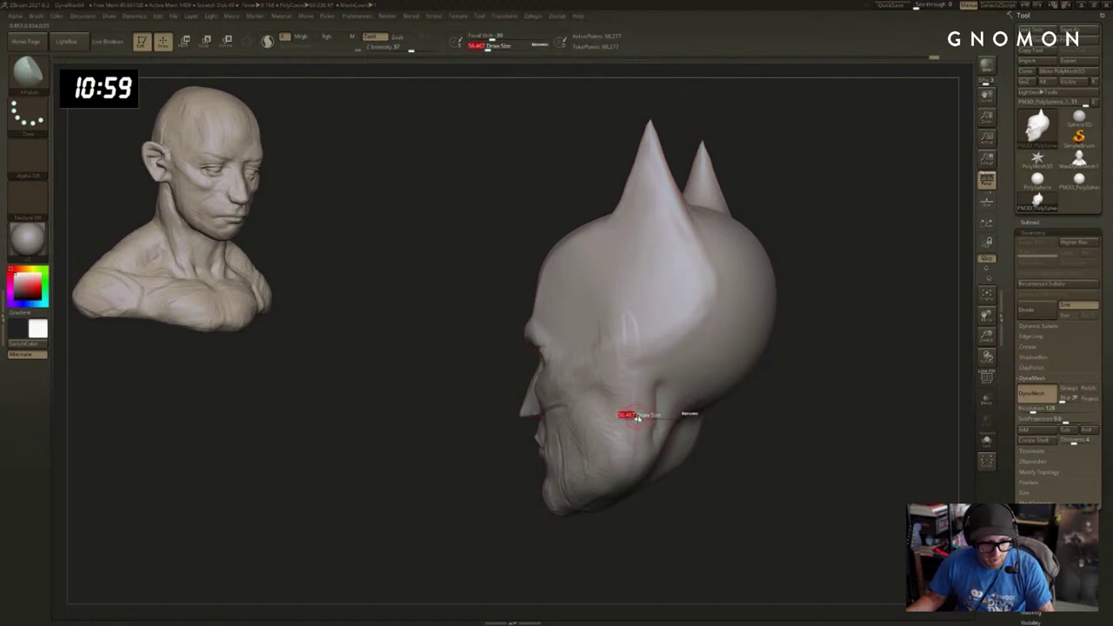
left_click_drag(633, 415, 650, 412)
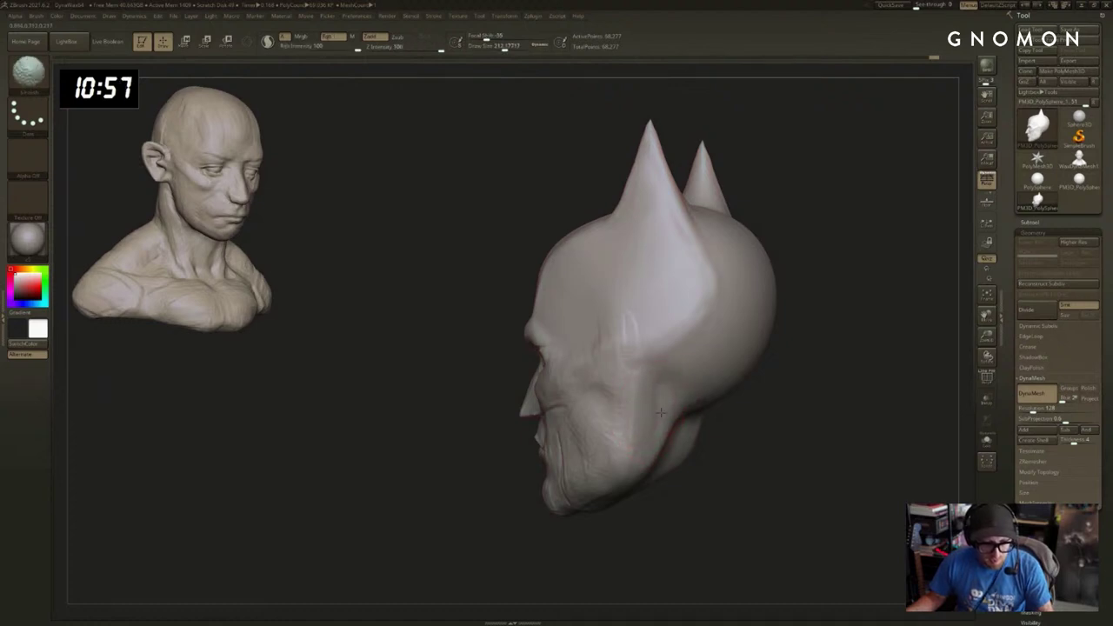
Define the transition from the skull base to the rear jaw with DamStandard and smooth it.
right_click_drag(651, 432, 754, 393)
key("shift")
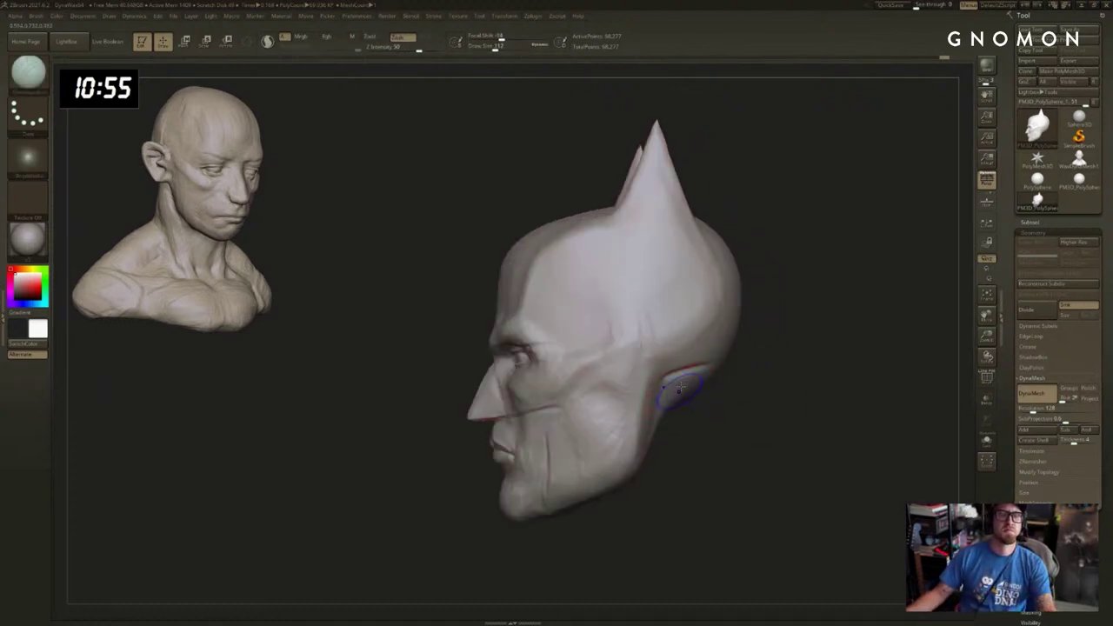
left_click_drag(681, 388, 684, 373, "shift")
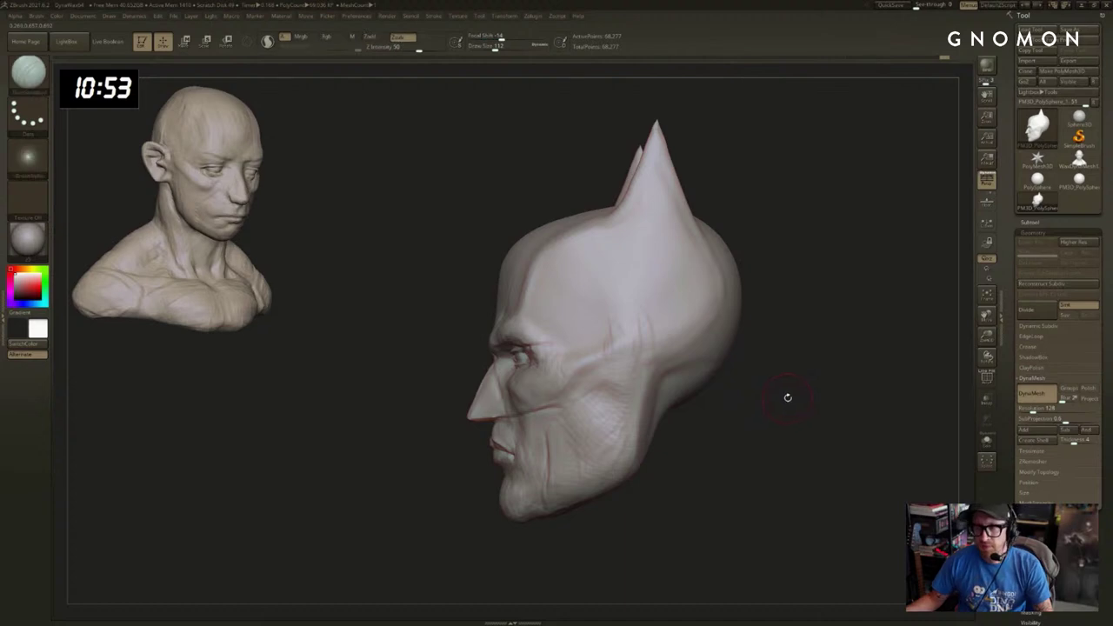
right_click_drag(785, 392, 728, 392)
right_click_drag(666, 427, 714, 397)
Adjust the rear contour of the jaw with a large Move brush.
key("s")
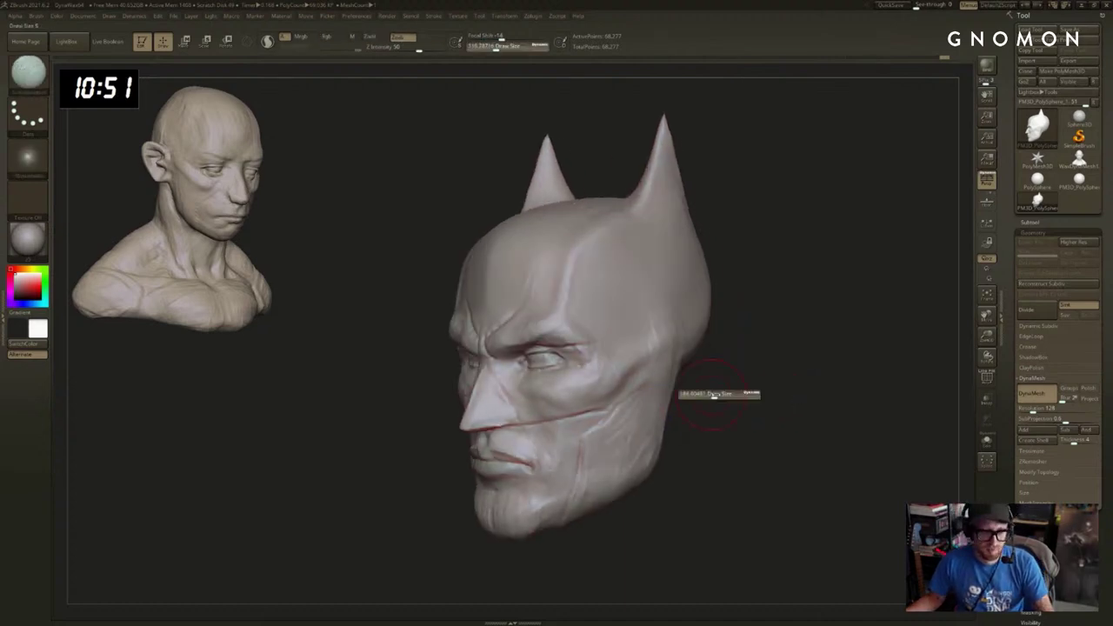
key("s")
left_click_drag(674, 377, 681, 377)
right_click_drag(724, 380, 674, 381)
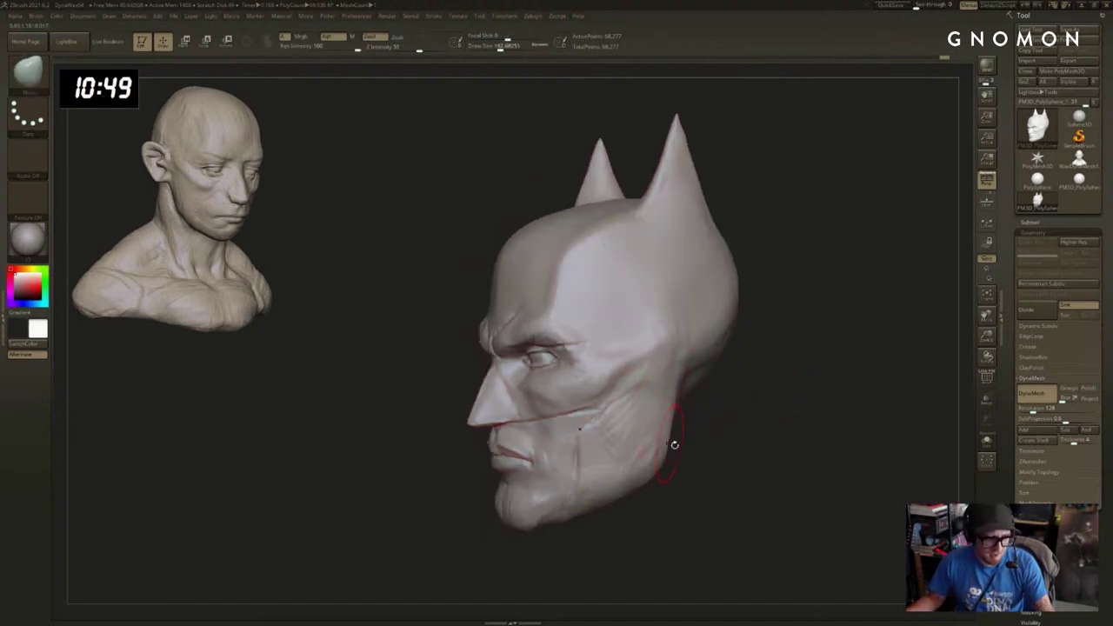
Fill out the side and rear edge of the jaw with a large ClayBuildup brush and smooth it.
key("1")
mouse_move(645, 358)
left_mouse_down()
mouse_move(630, 415)
mouse_move(650, 383)
left_mouse_up()
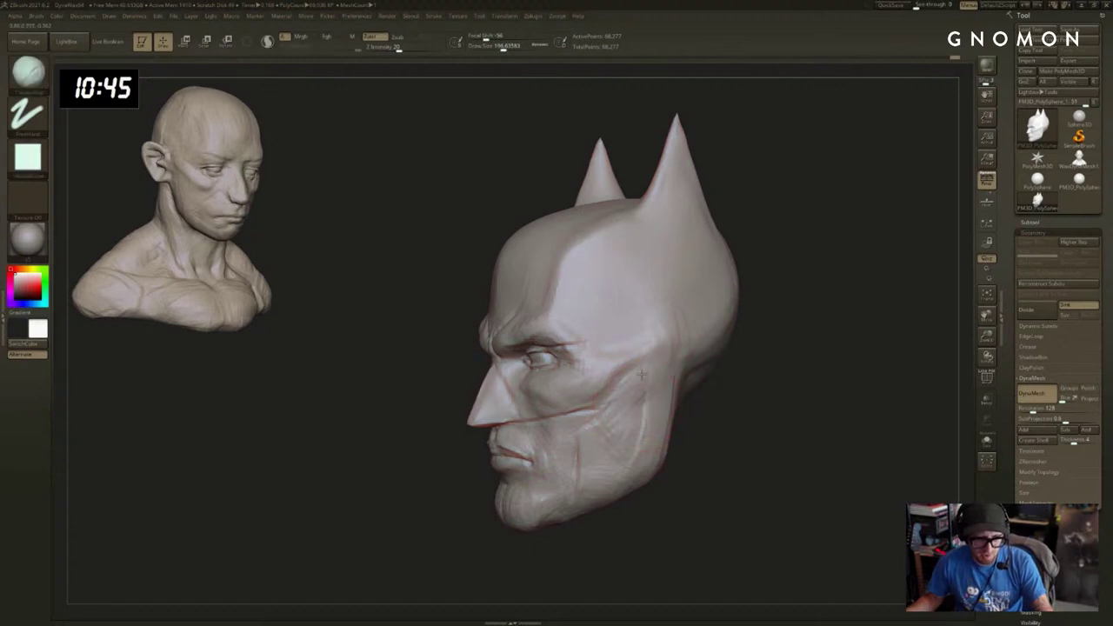
key("shift")
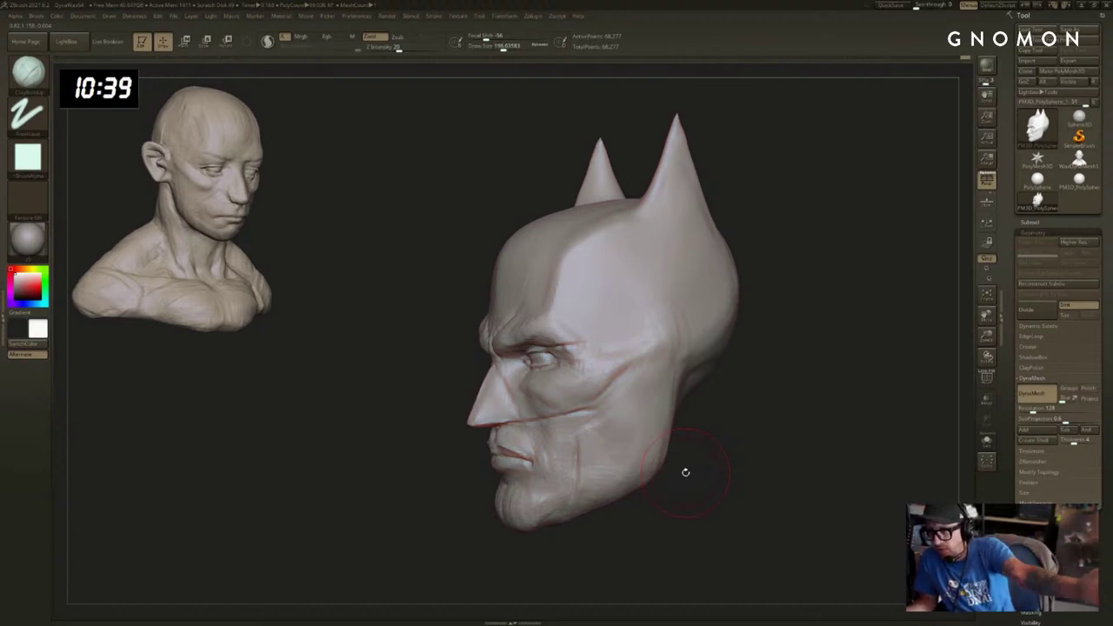
left_click_drag(804, 444, 764, 448)
left_click_drag(662, 439, 676, 391)
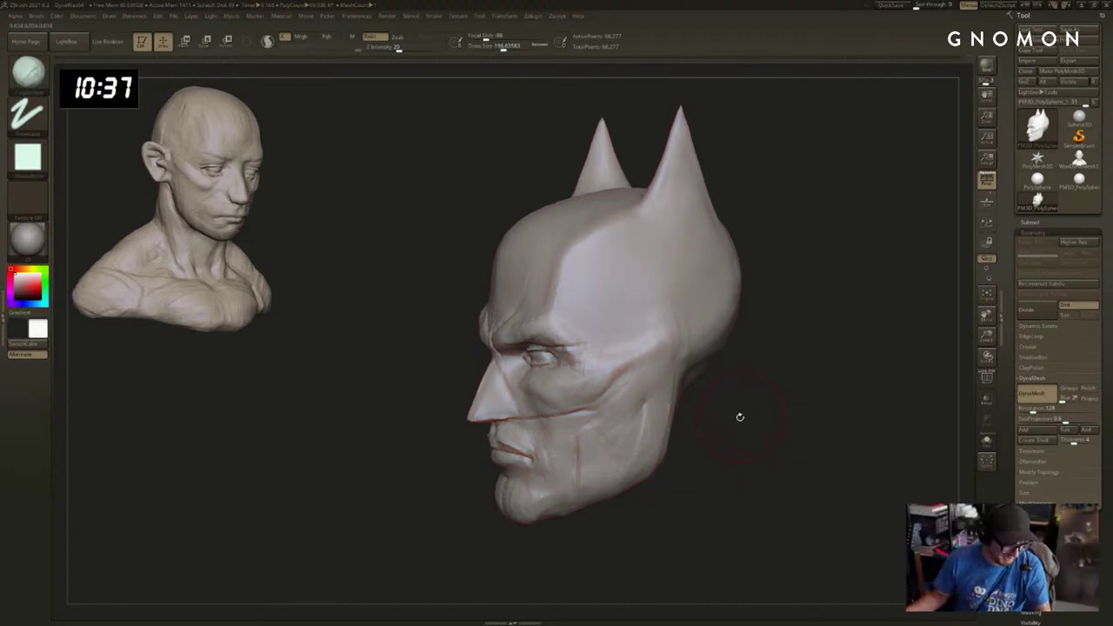
mouse_move(741, 409)
left_mouse_down()
mouse_move(797, 353)
mouse_move(834, 246)
mouse_move(892, 295)
mouse_move(860, 311)
mouse_move(809, 290)
mouse_move(889, 241)
mouse_move(812, 212)
mouse_move(785, 372)
mouse_move(800, 340)
mouse_move(788, 340)
left_mouse_up()
key("shift")
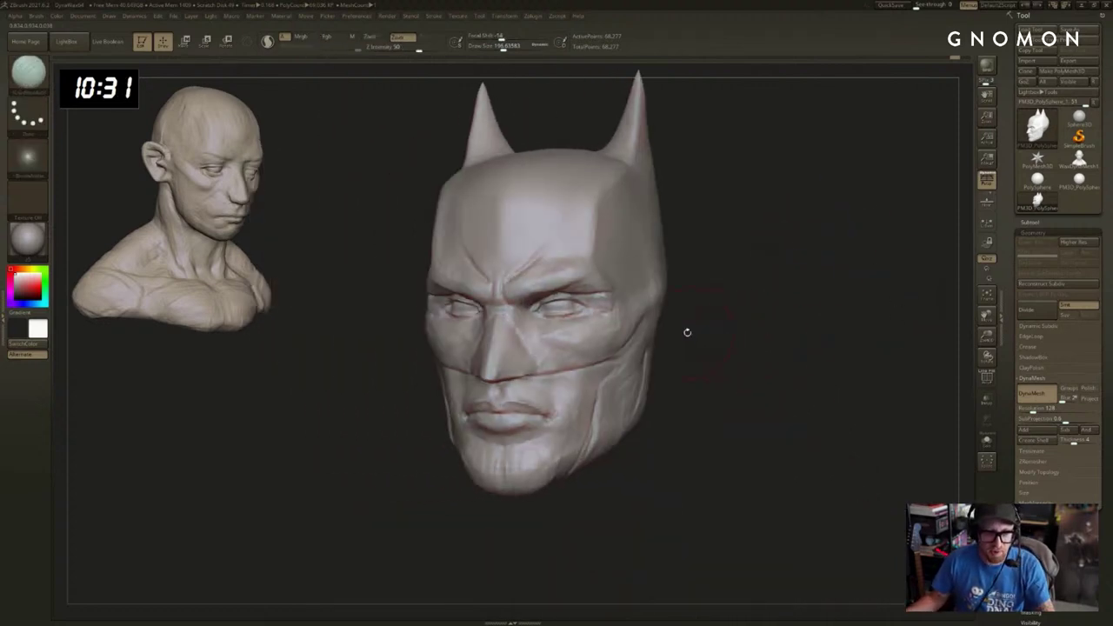
Refine the lower cheek between the mouth corner and the jaw with ClayBuildup and smoothing.
key("shift")
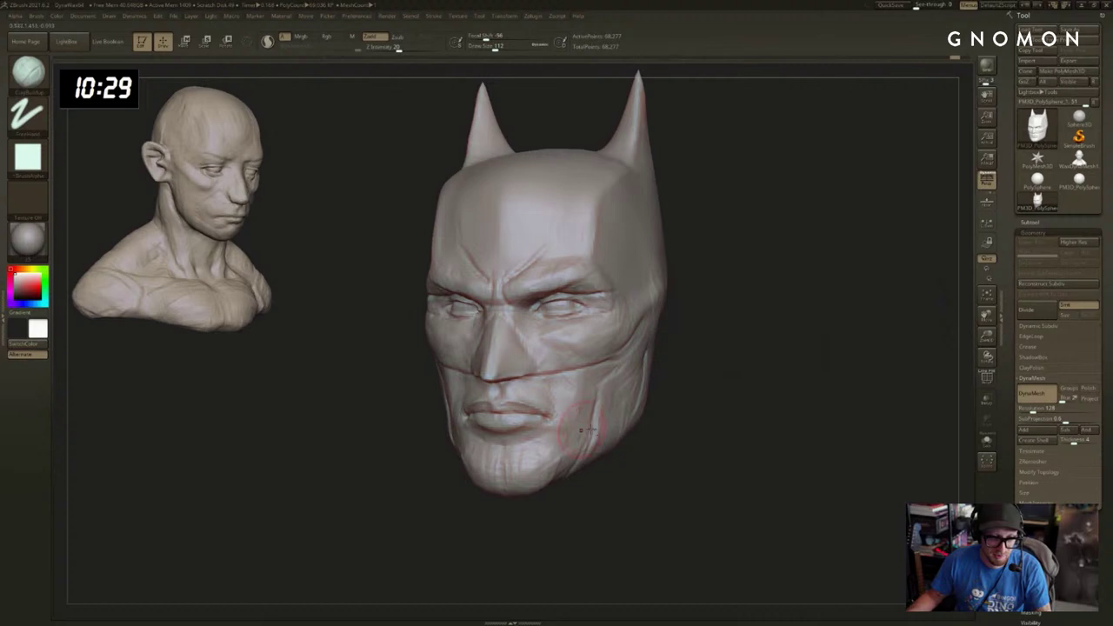
mouse_move(662, 440)
left_mouse_down()
mouse_move(580, 405)
mouse_move(564, 419)
left_mouse_up()
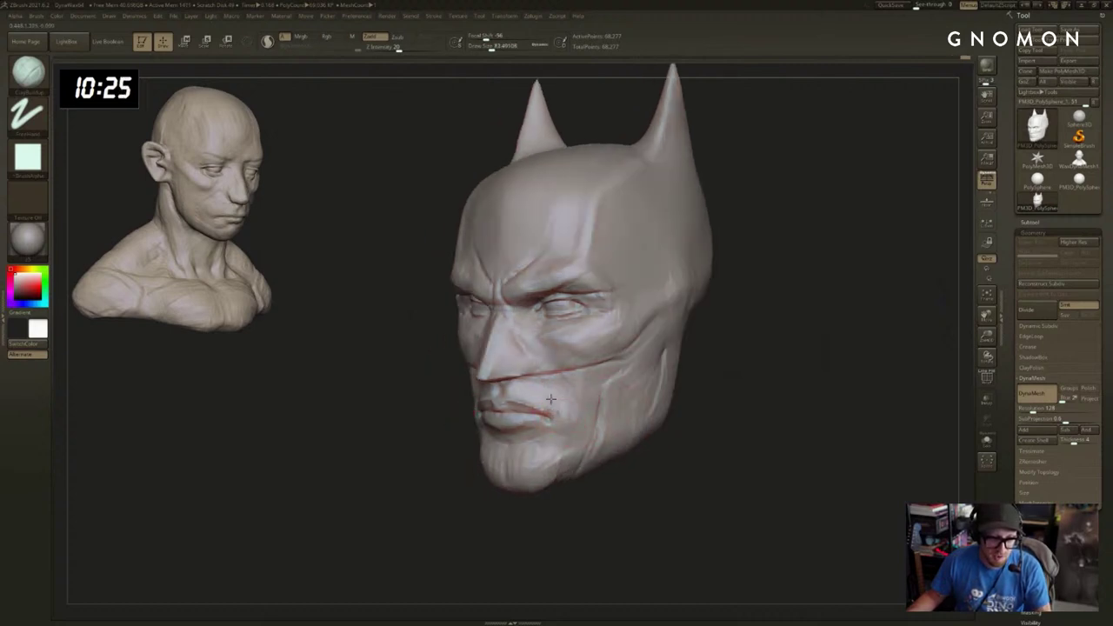
mouse_move(406, 447)
left_mouse_down("shift")
mouse_move(687, 380)
mouse_move(737, 386)
left_mouse_up("shift")
Carve a deeper tuck at the corner of the mouth with DamStandard.
key("b")
key("d")
key("s")
left_click_drag(500, 386, 462, 412)
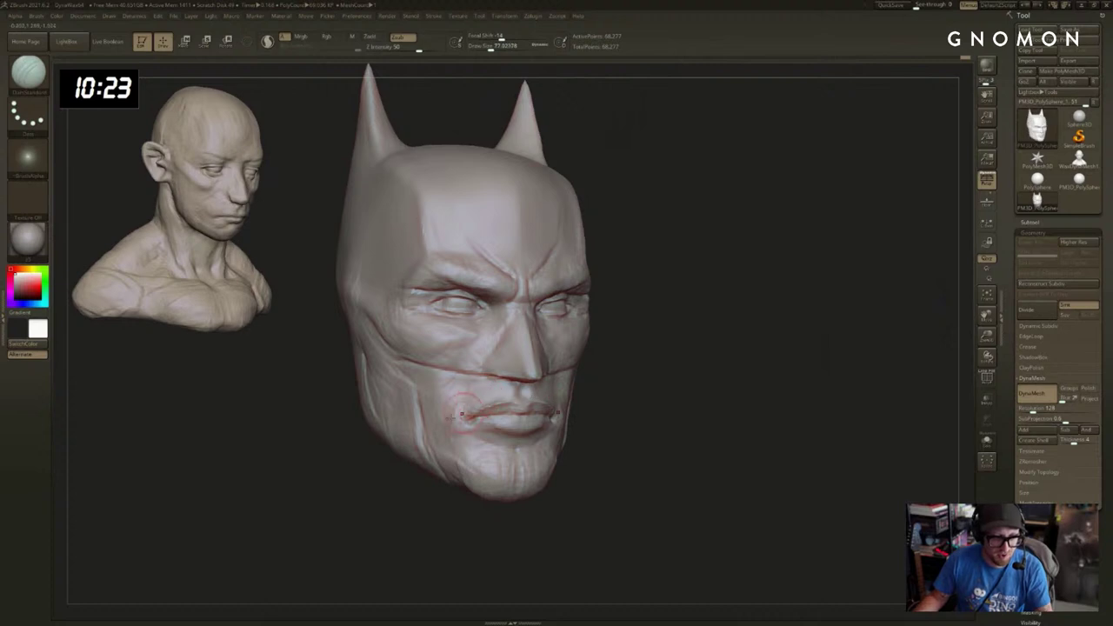
left_click_drag(388, 483, 428, 479)
left_click_drag(711, 406, 778, 405, "alt")
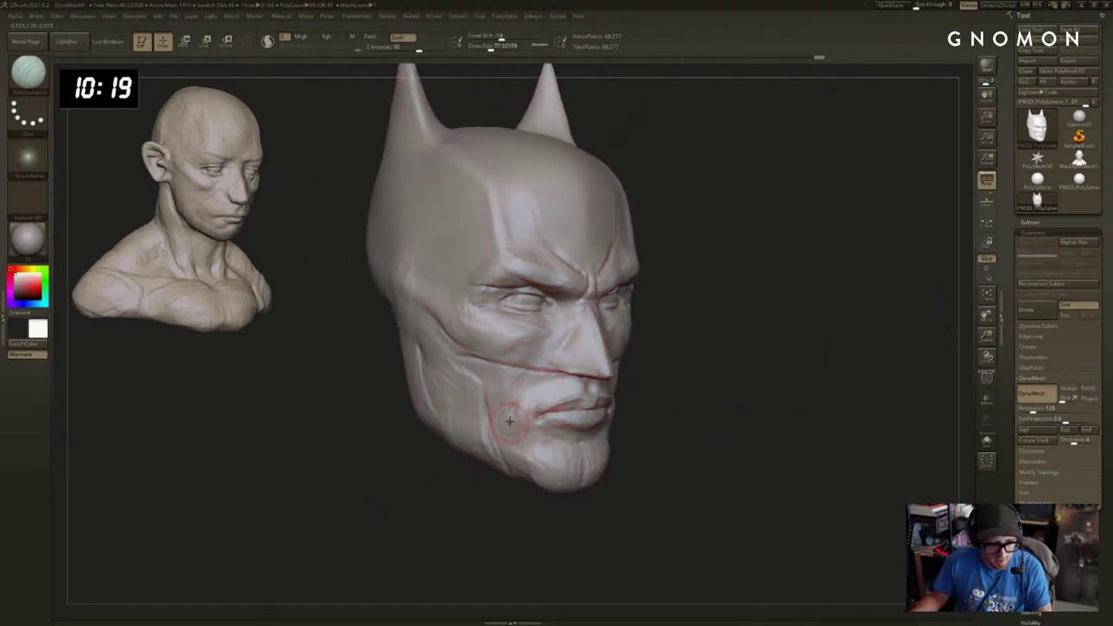
Define the fold running beside the mouth with a small DamStandard brush and soften it.
left_click_drag(515, 416, 517, 400, "shift")
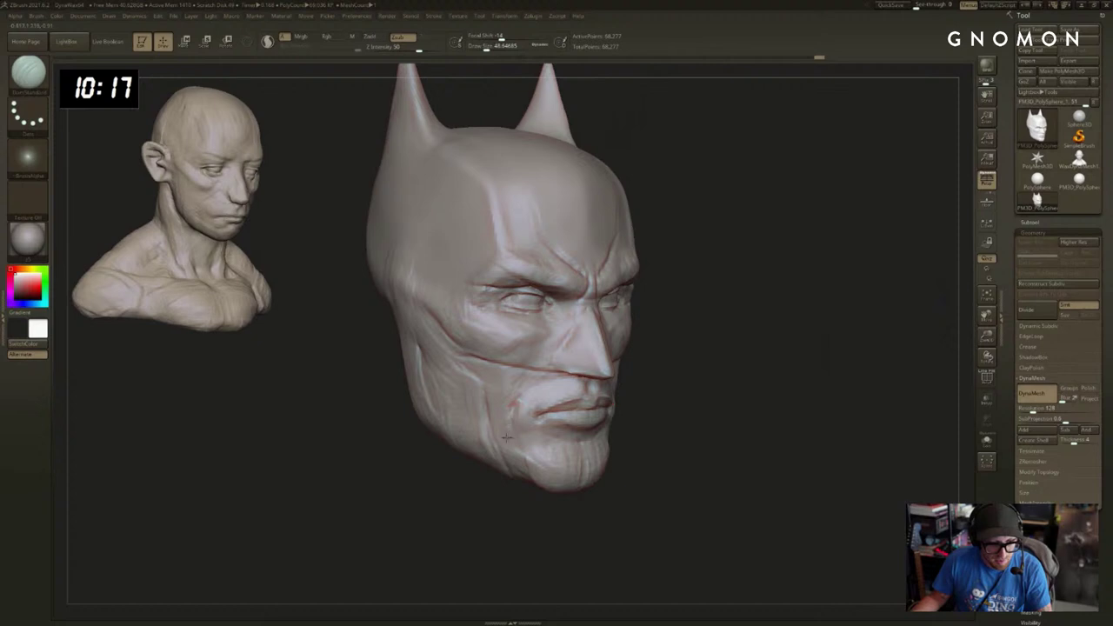
left_click_drag(758, 417, 806, 441, "alt")
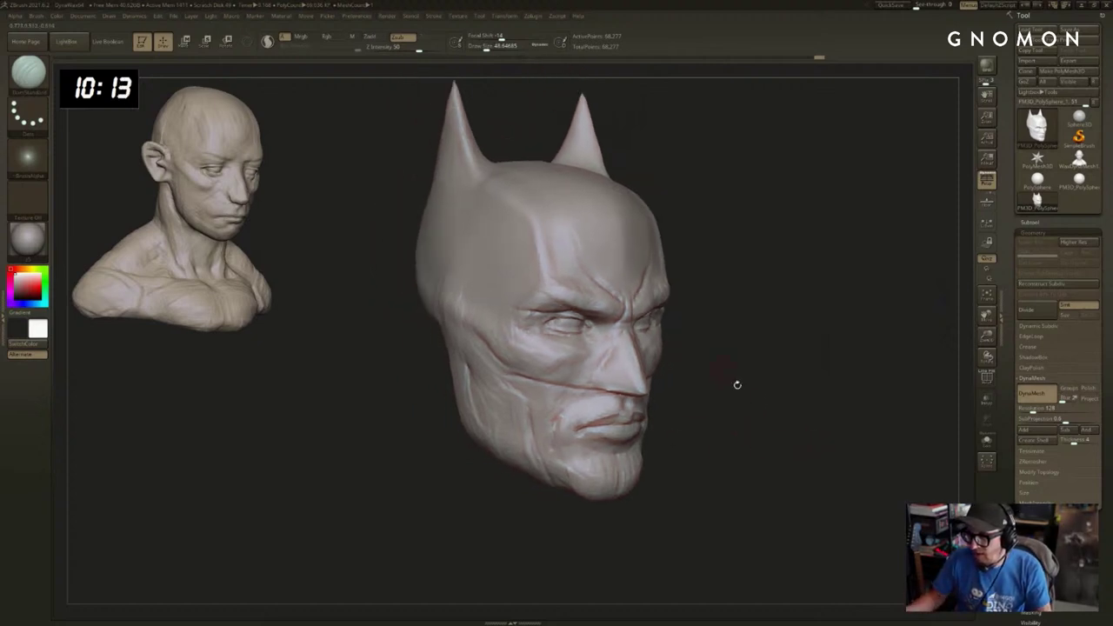
left_click_drag(753, 400, 742, 391)
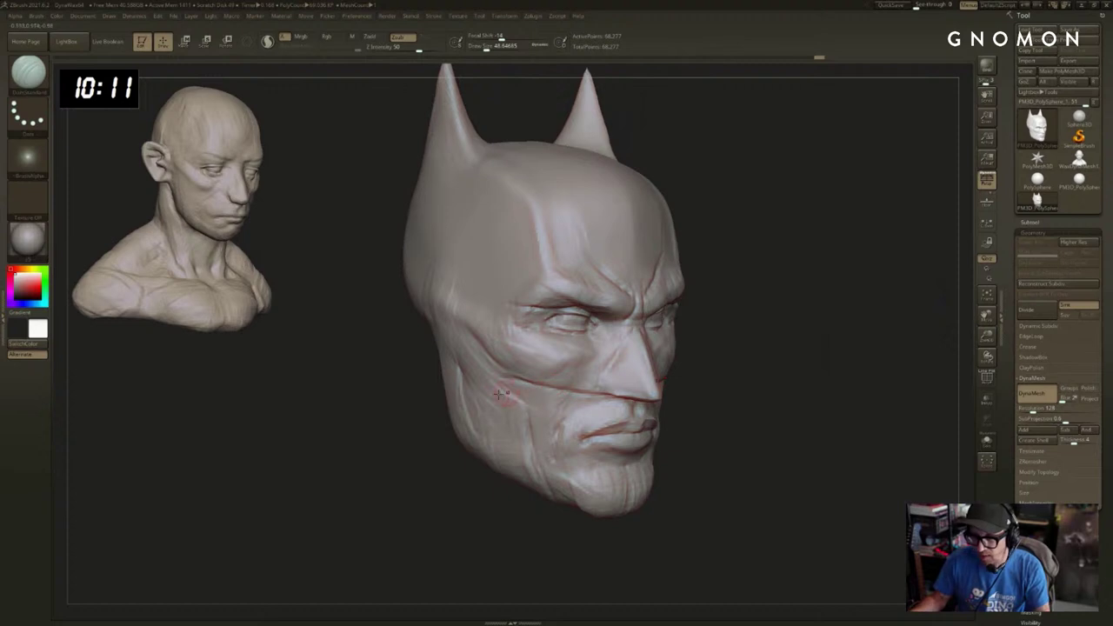
key("s")
left_click_drag(619, 441, 622, 441)
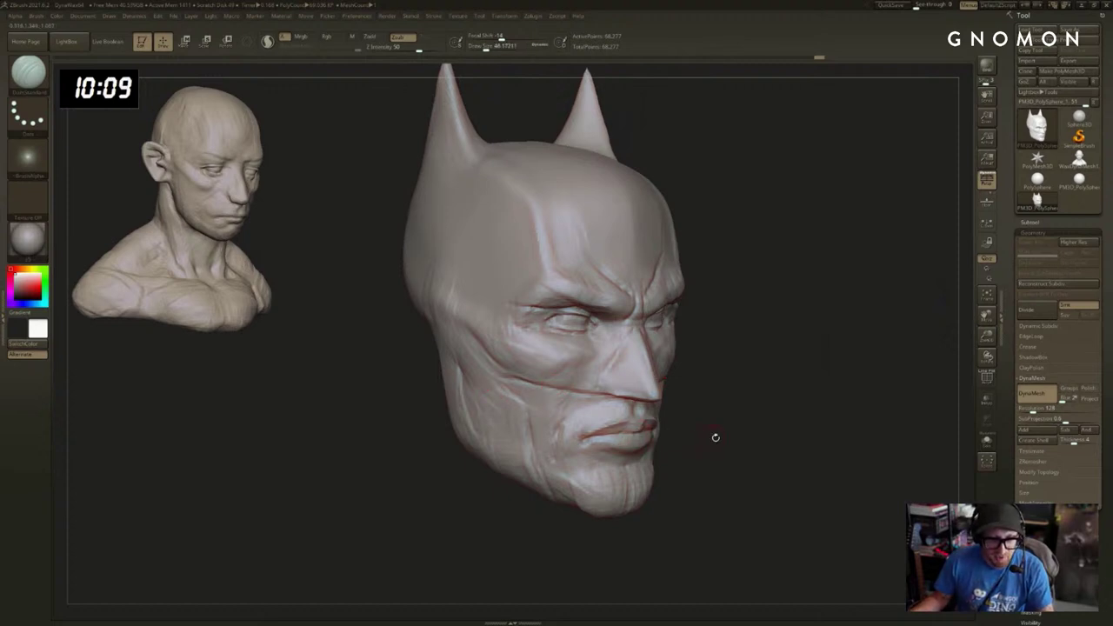
Sharpen the line between the lips with DamStandard on the closed mouth and smooth it lightly.
mouse_move(715, 438)
left_mouse_down("alt")
mouse_move(670, 389)
mouse_move(671, 415)
left_mouse_up("alt")
key("s")
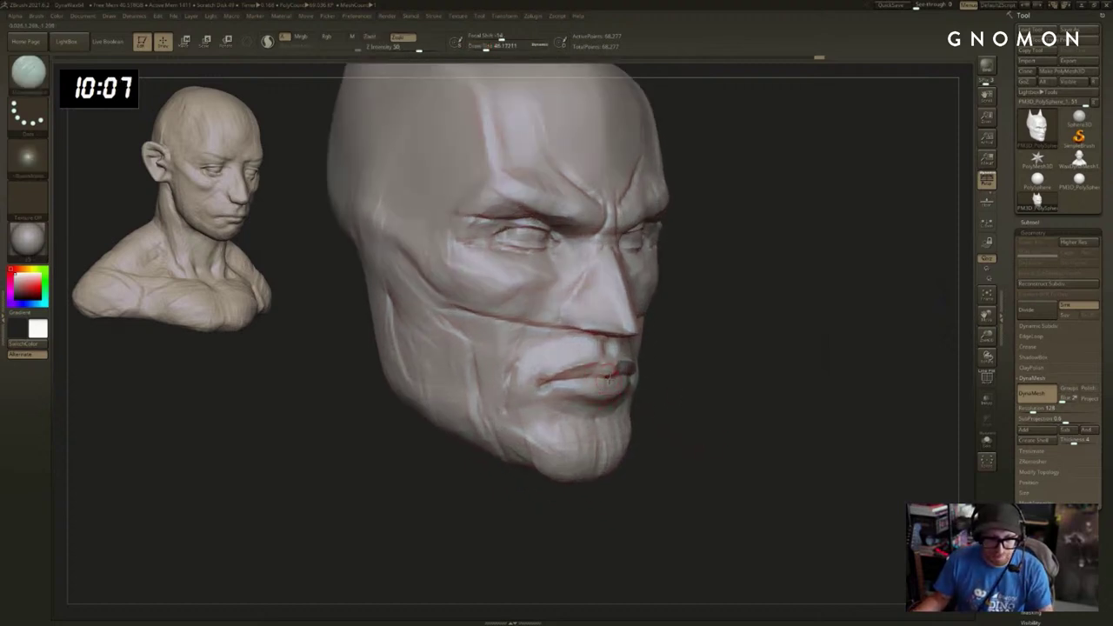
left_click_drag(606, 383, 592, 378)
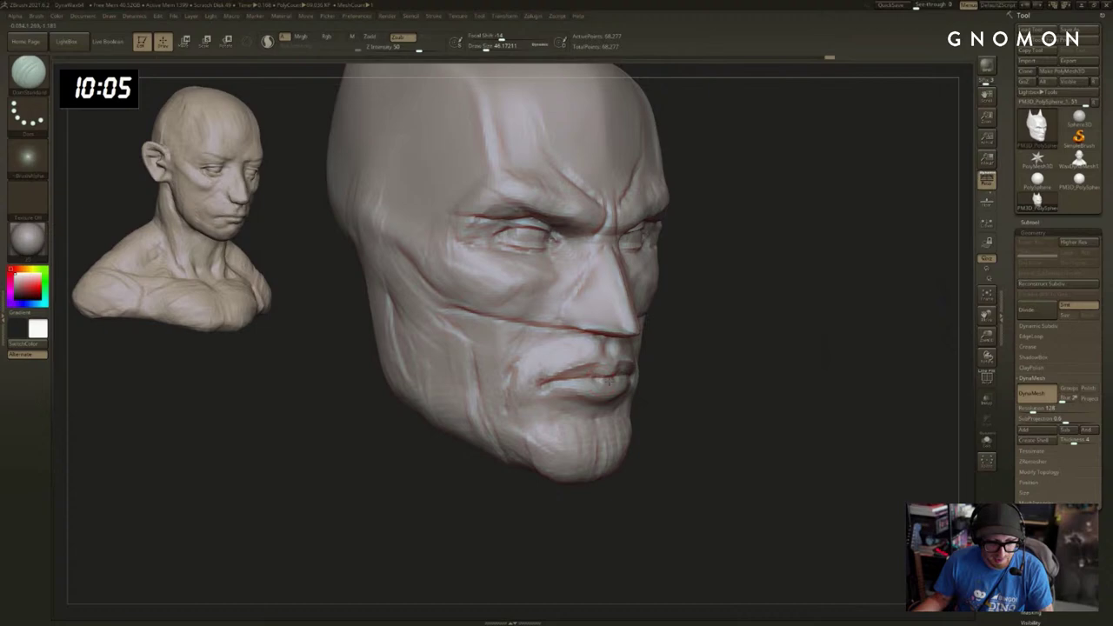
right_click_drag(606, 380, 648, 387)
right_click_drag(602, 421, 544, 422)
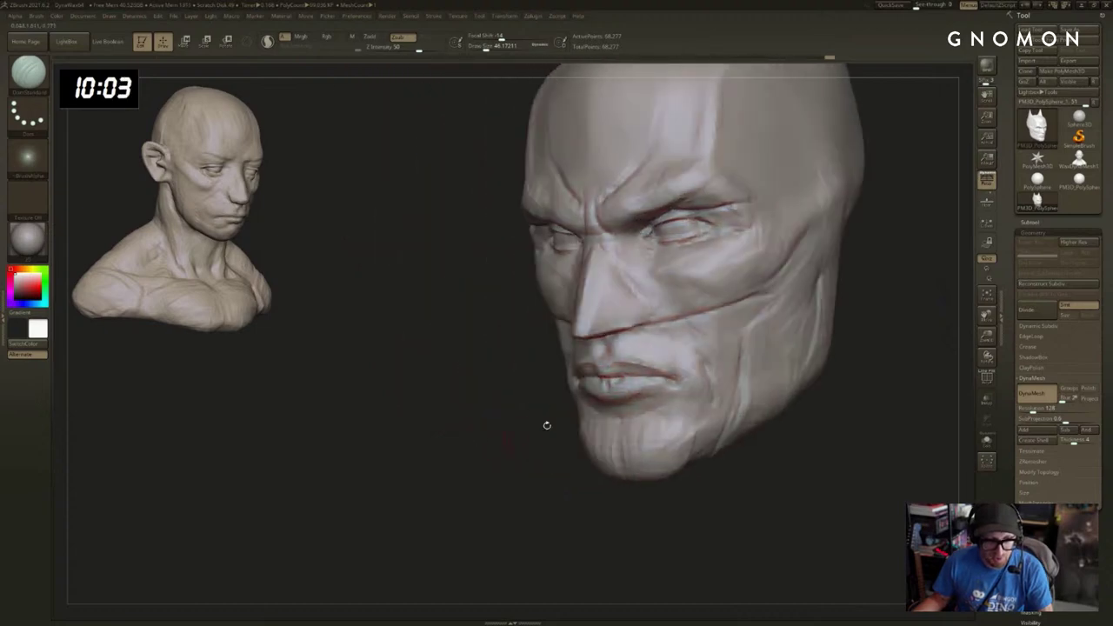
right_click_drag(612, 379, 772, 421)
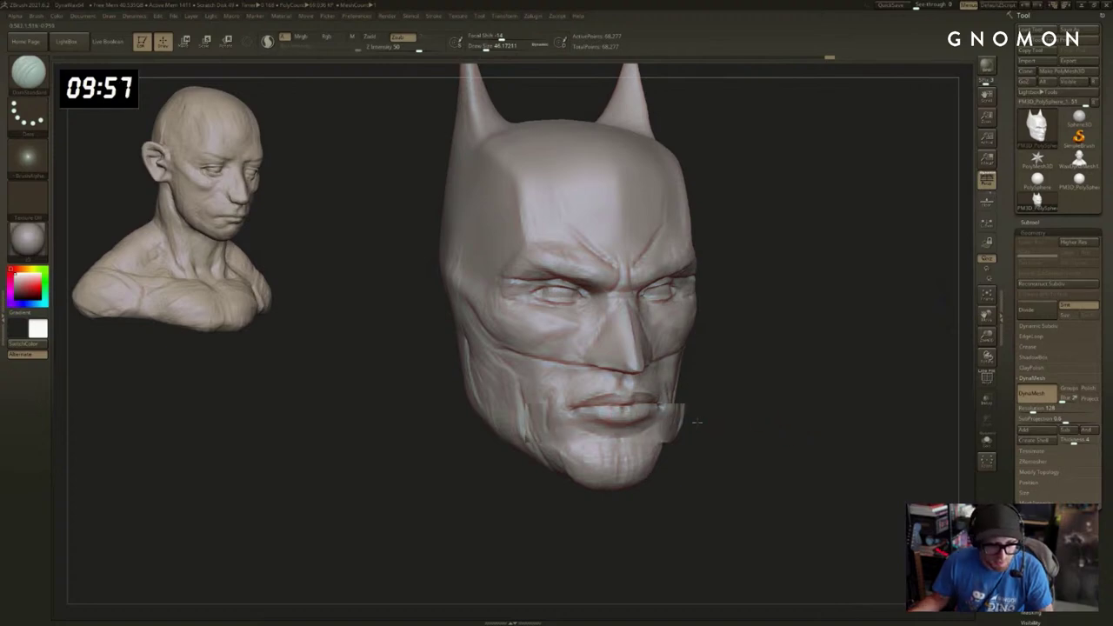
mouse_move(661, 426)
right_mouse_down()
mouse_move(622, 406)
mouse_move(568, 427)
mouse_move(592, 425)
right_mouse_up()
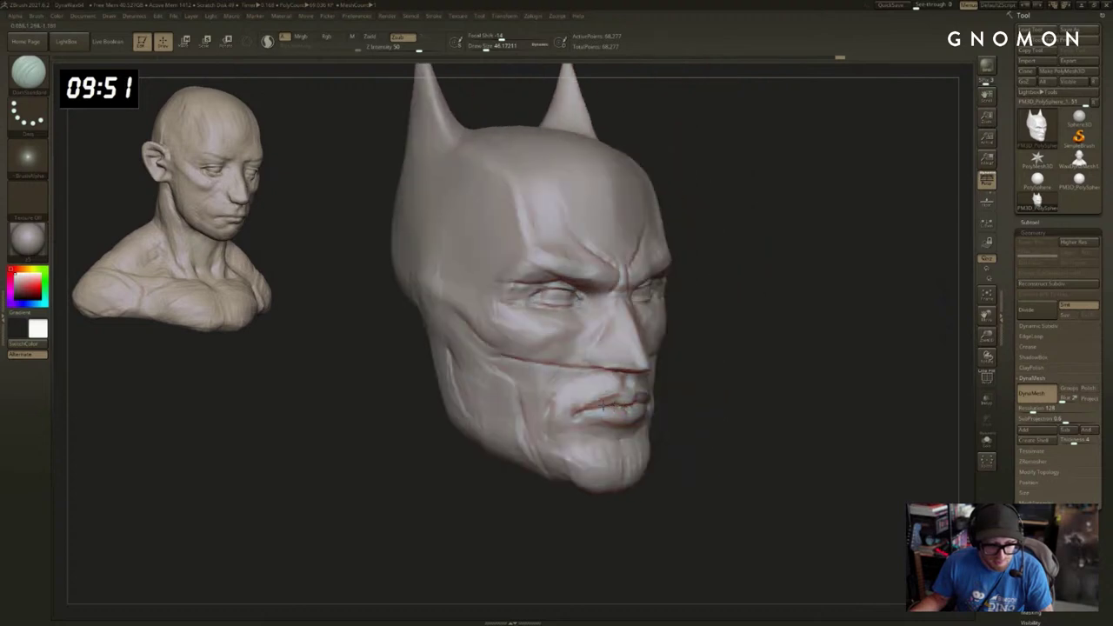
left_click_drag(616, 407, 610, 403, "shift")
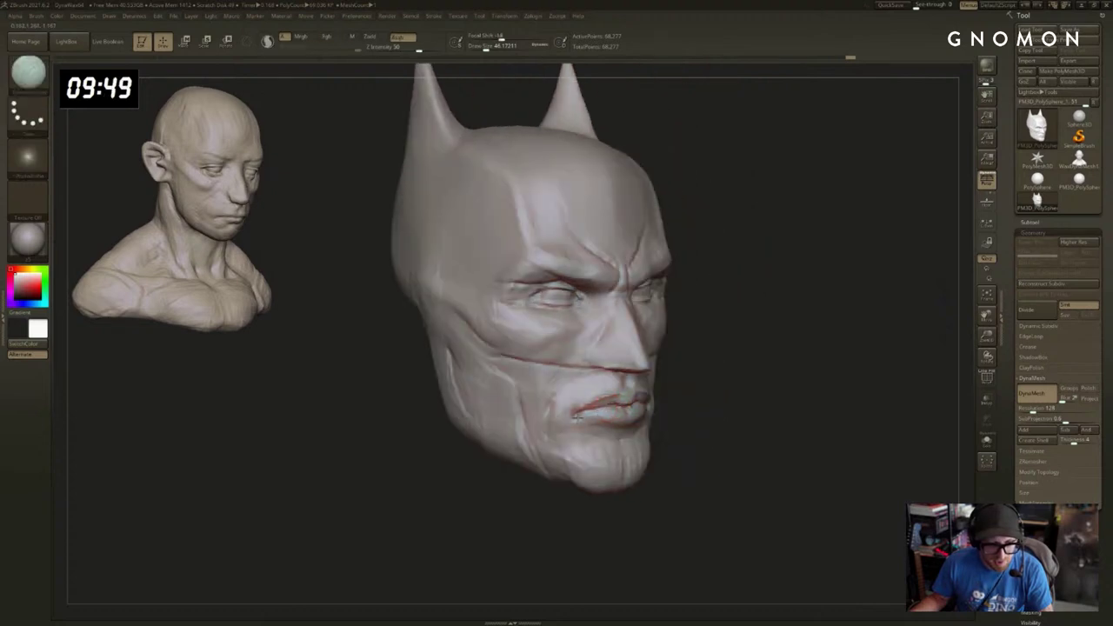
Smooth the area between the nose and upper lip and build it up with ClayBuildup.
left_click_drag(796, 391, 743, 394)
mouse_move(830, 391)
left_mouse_down()
mouse_move(789, 402)
mouse_move(725, 388)
mouse_move(753, 389)
left_mouse_up()
key("bracketright")
key("bracketright")
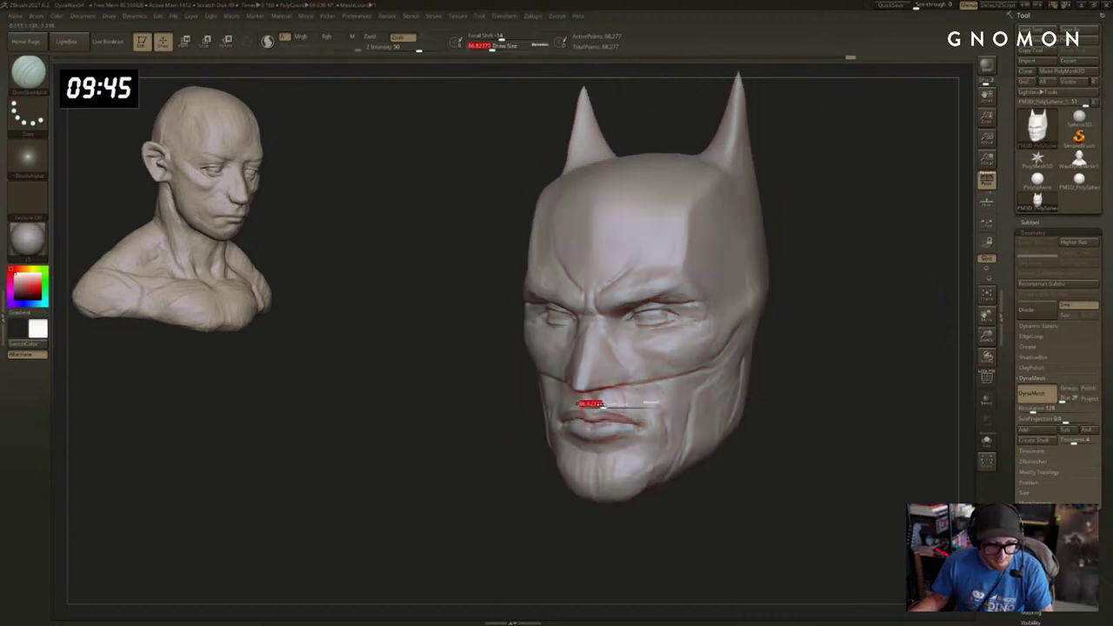
key("shift")
left_click_drag(601, 399, 608, 396)
key("b")
key("c")
key("b")
key("s")
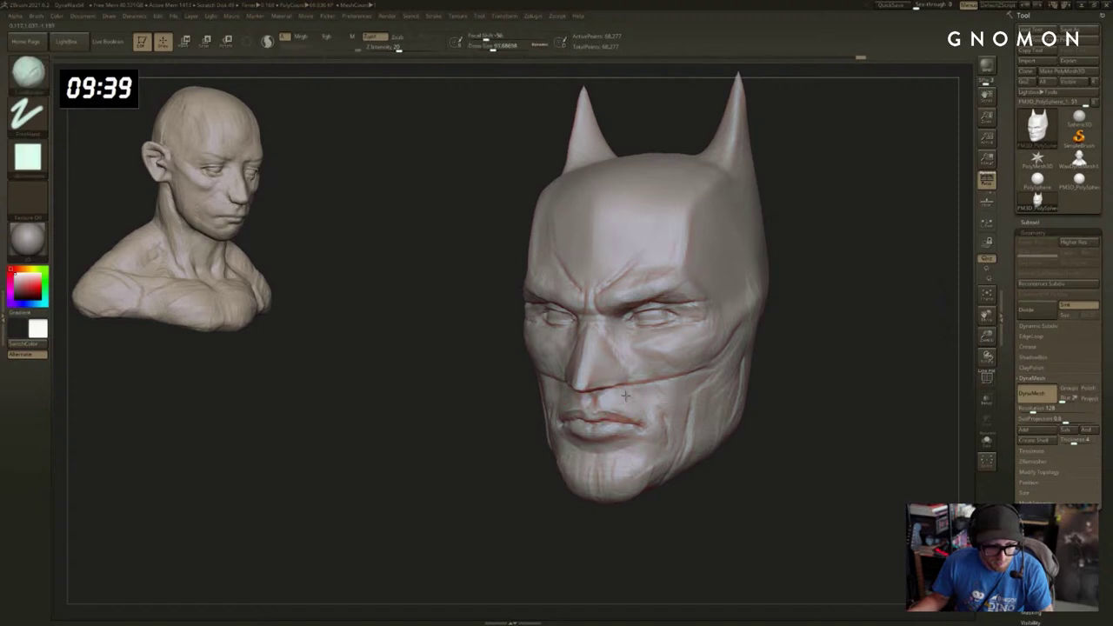
Add volume above the mouth corner, below the mask edge, with a small ClayBuildup brush.
left_click_drag(774, 393, 874, 388, "shift")
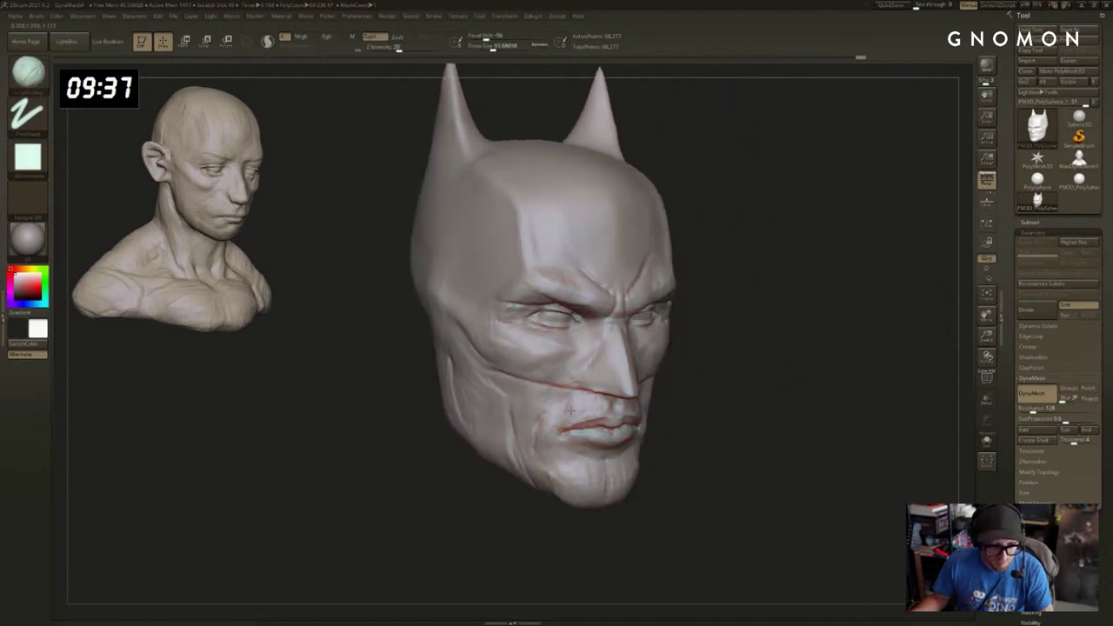
mouse_move(865, 397)
right_mouse_down()
mouse_move(874, 391)
mouse_move(860, 393)
right_mouse_up()
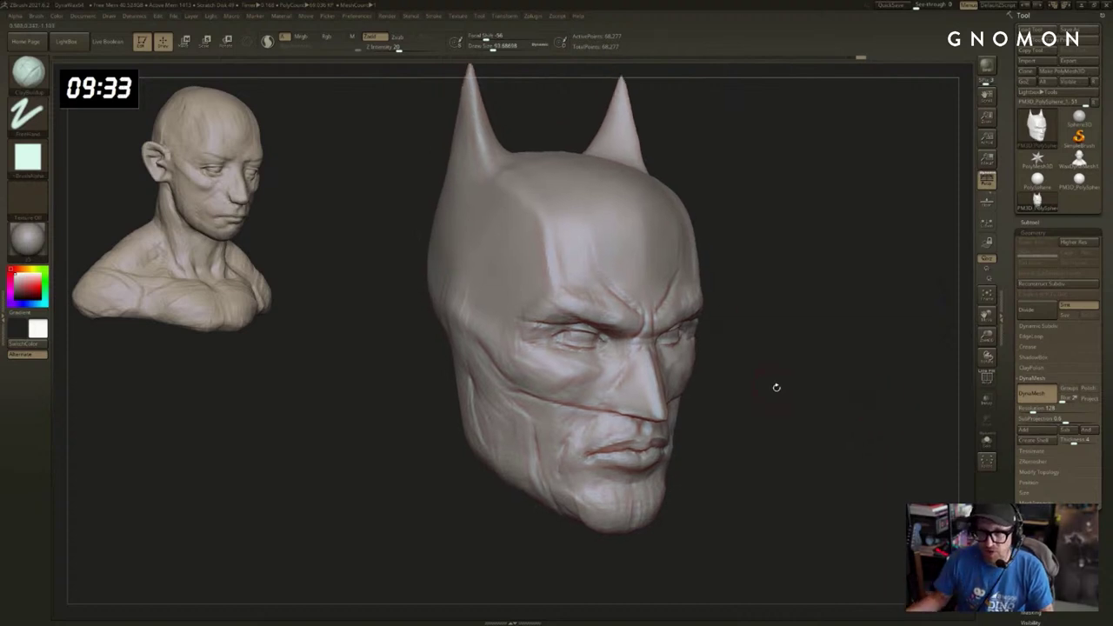
left_click_drag(754, 406, 755, 388, "alt")
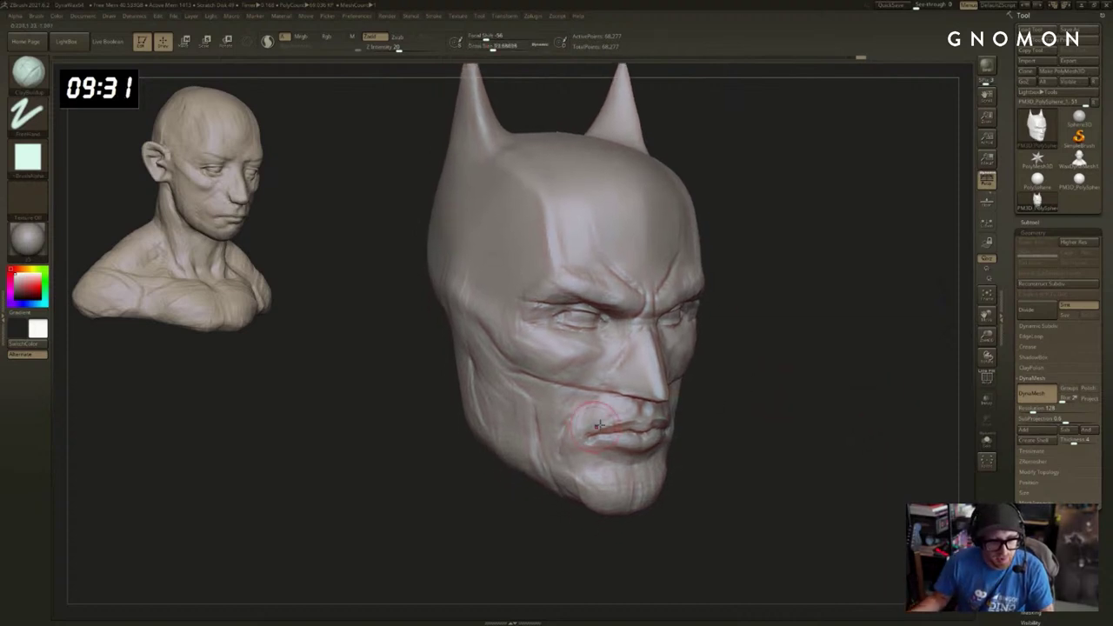
left_click_drag(587, 419, 598, 409)
key("s")
left_click_drag(598, 405, 593, 405)
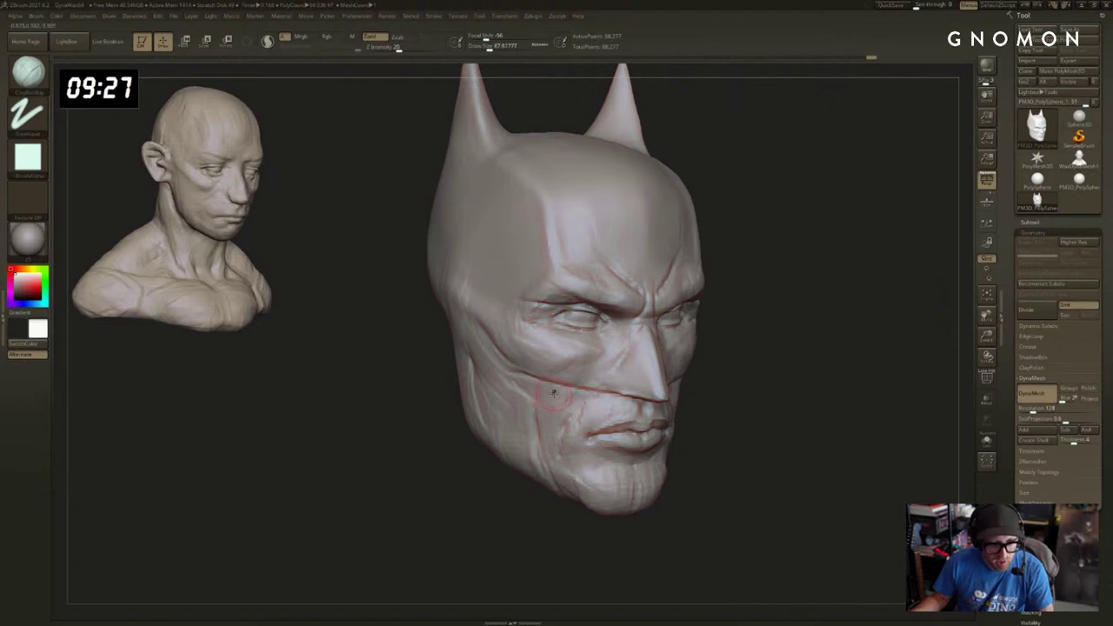
Fill the exposed cheek around the mouth fold with ClayBuildup at varying small brush sizes.
key("s")
left_click_drag(558, 419, 554, 419)
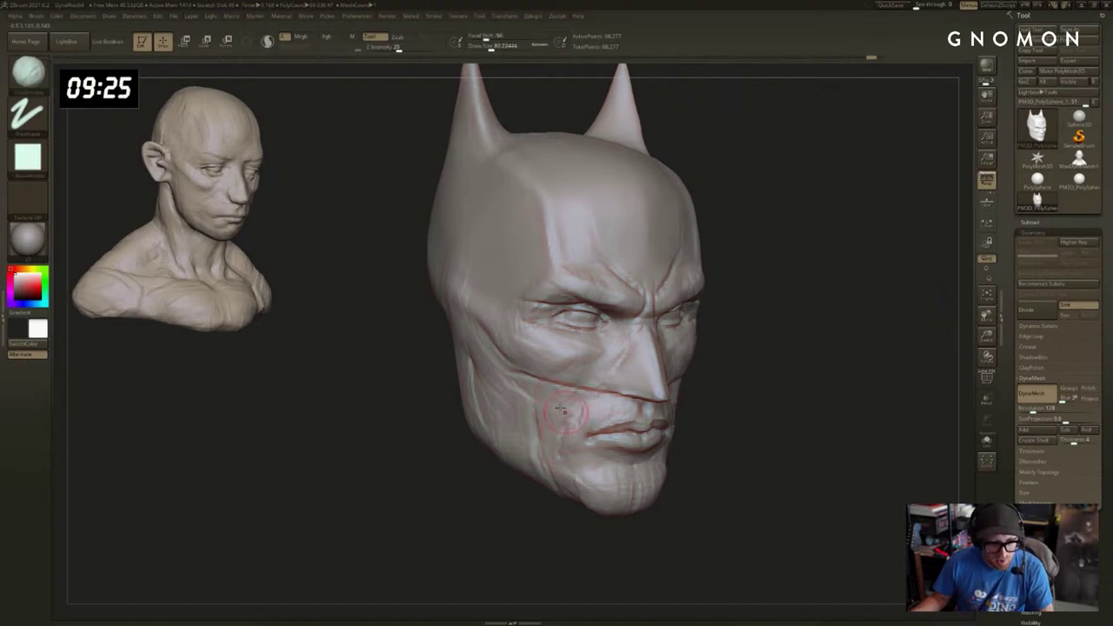
key("s")
left_click_drag(579, 454, 574, 453)
left_click_drag(746, 441, 550, 424)
left_click_drag(678, 431, 564, 427)
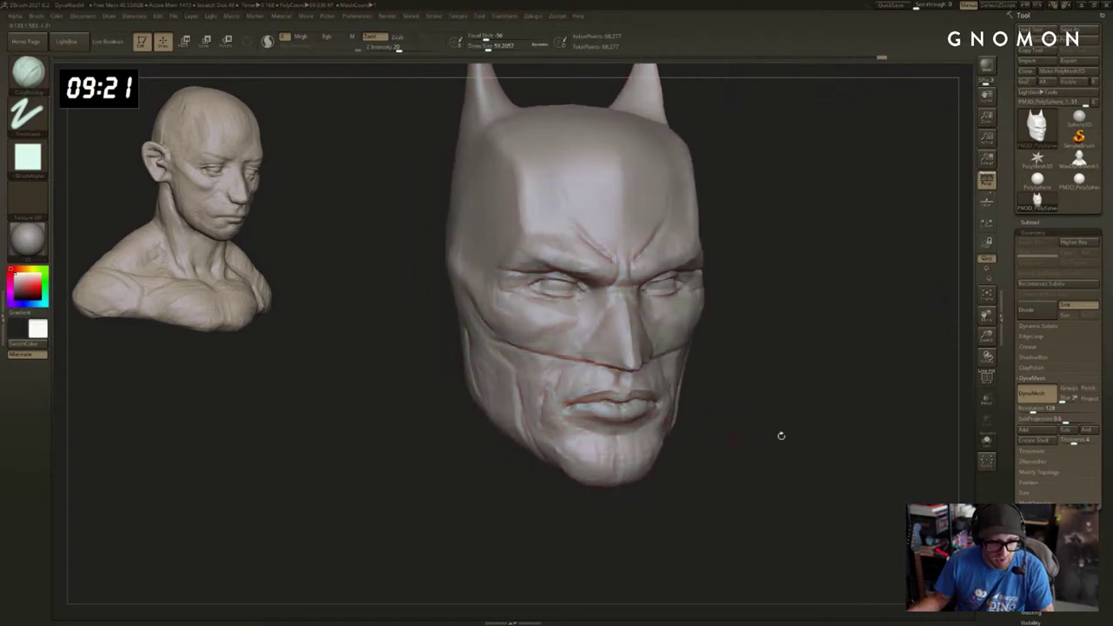
Cut the mouth corner with a fine DamStandard brush, undoing a stroke and redrawing the crease downward.
mouse_move(781, 436)
left_mouse_down()
mouse_move(654, 428)
mouse_move(748, 427)
left_mouse_up()
key("b")
key("d")
key("s")
left_click_drag(558, 412, 553, 424, "shift")
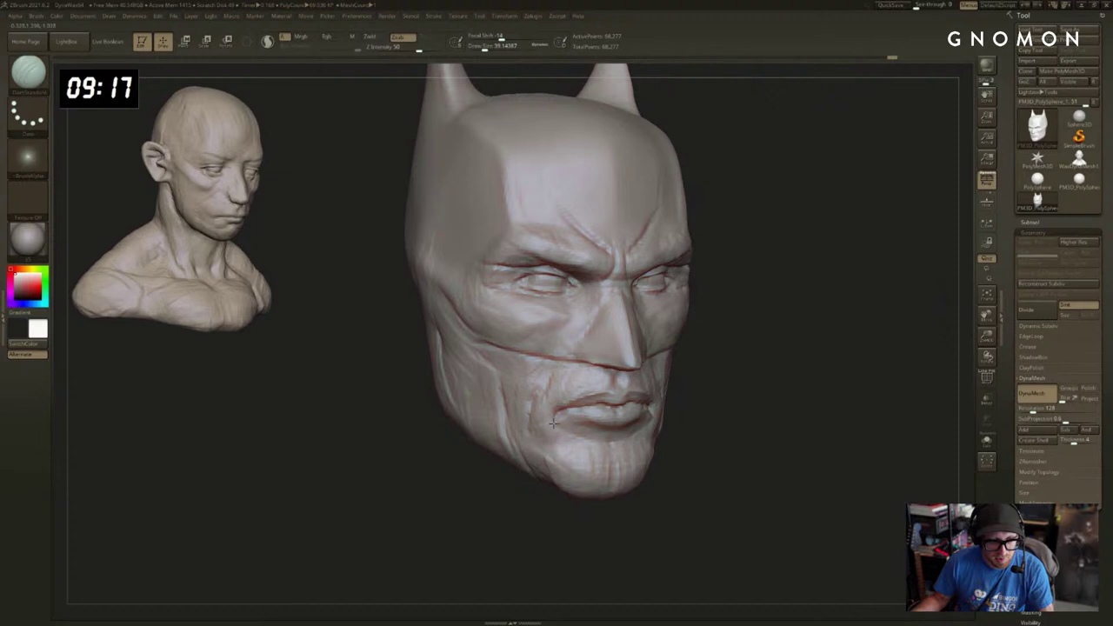
mouse_move(798, 411)
left_mouse_down()
mouse_move(769, 427)
mouse_move(787, 433)
left_mouse_up()
key("ctrl+z")
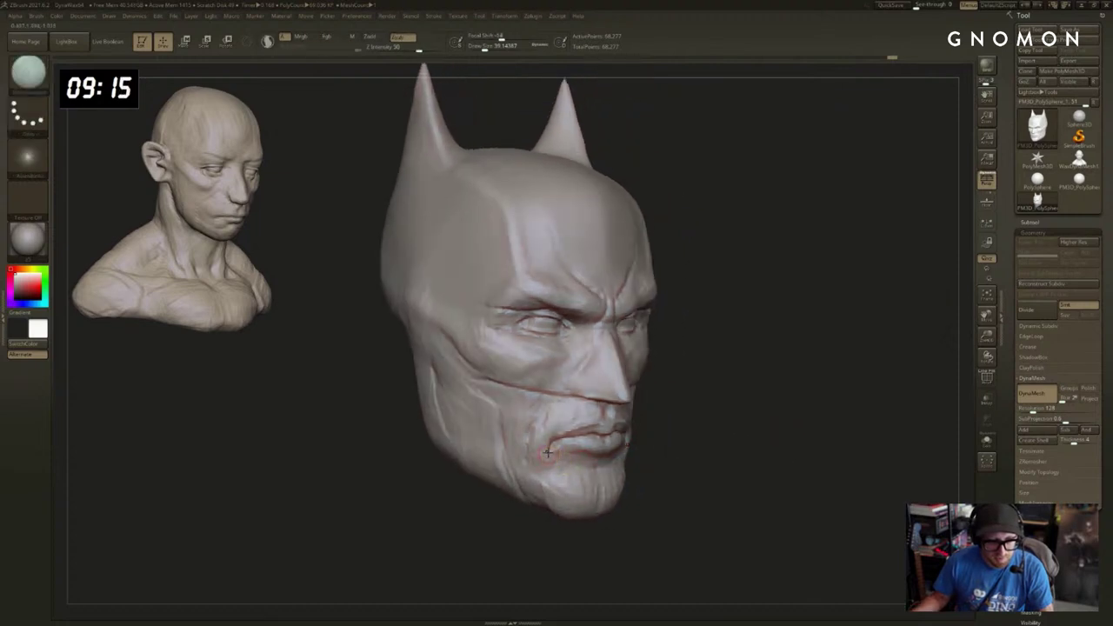
left_click_drag(556, 441, 550, 452)
Build up the lower lip near the mouth corner with ClayBuildup and blend it.
key("b")
key("c")
key("b")
left_click_drag(717, 424, 713, 423)
key("b")
key("c")
key("b")
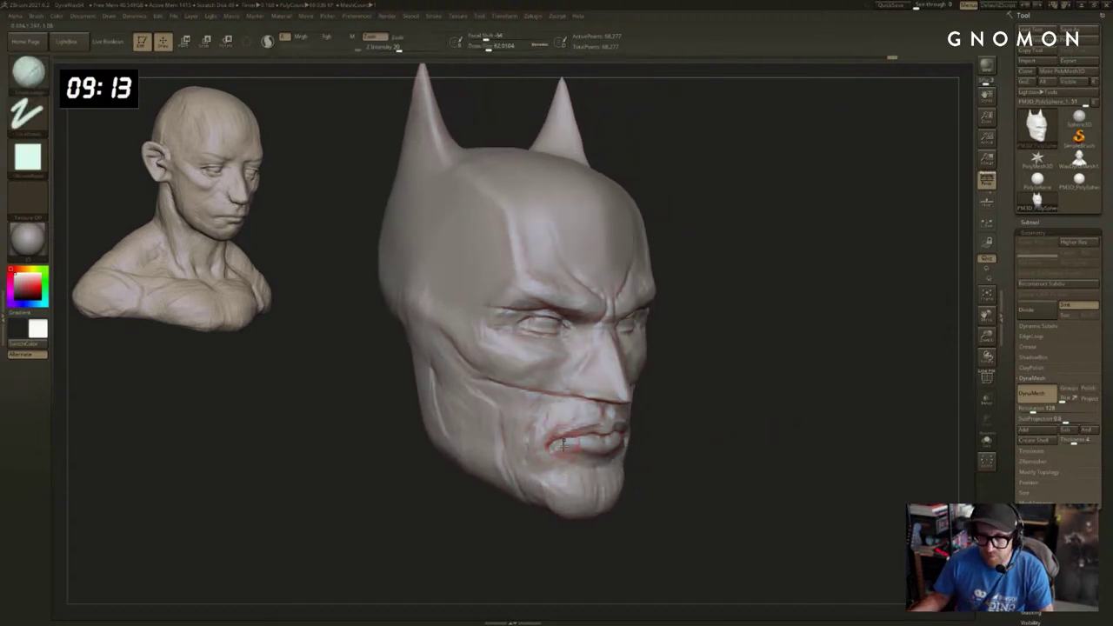
key("b")
key("s")
key("t")
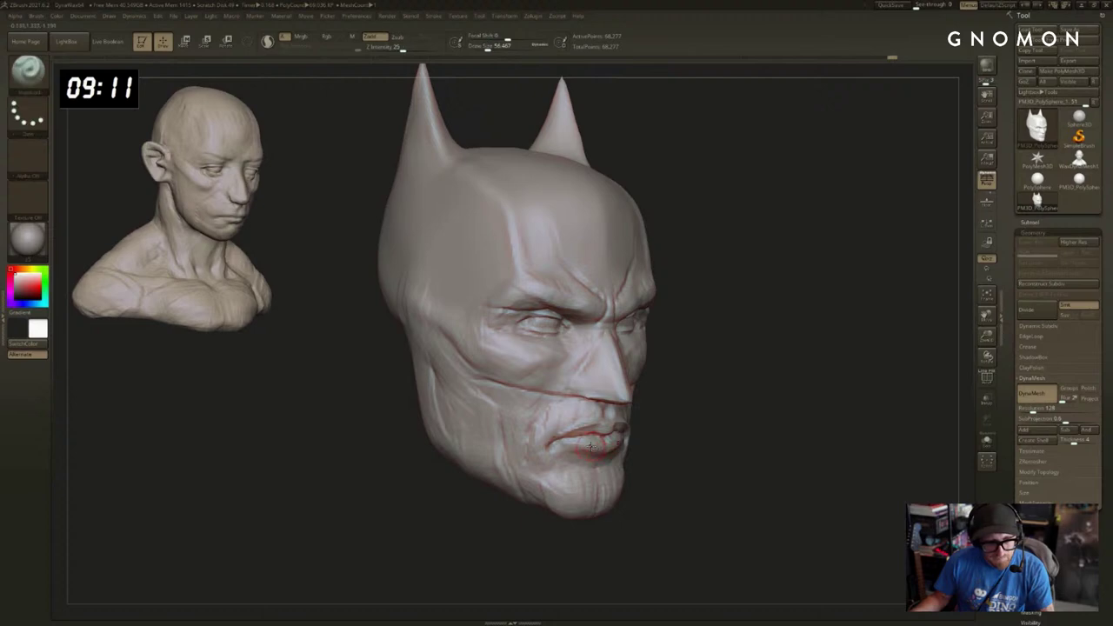
Adjust the mouth's shape with Move and build up and smooth the area under the lower lip with ClayBuildup.
left_click_drag(826, 438, 709, 456)
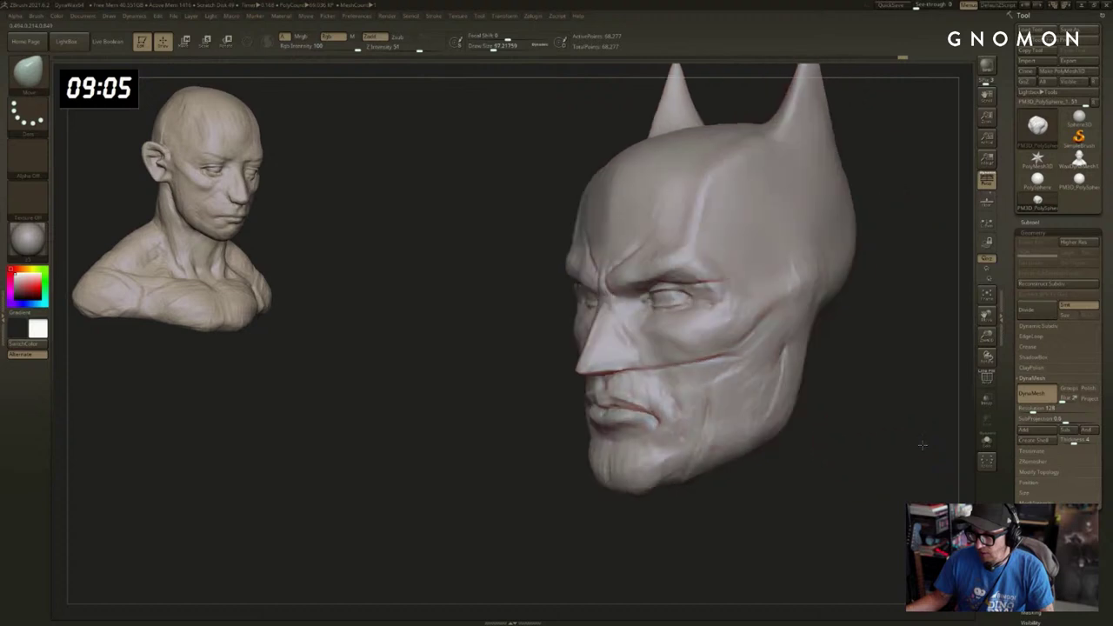
left_click_drag(922, 445, 730, 391, "shift")
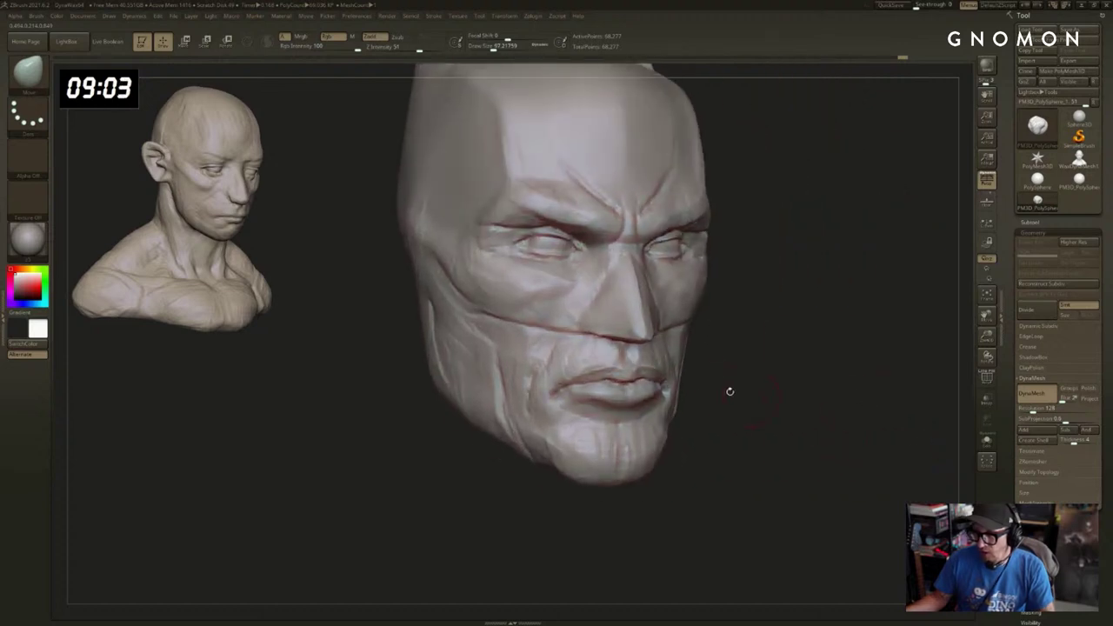
key("b")
key("c")
key("b")
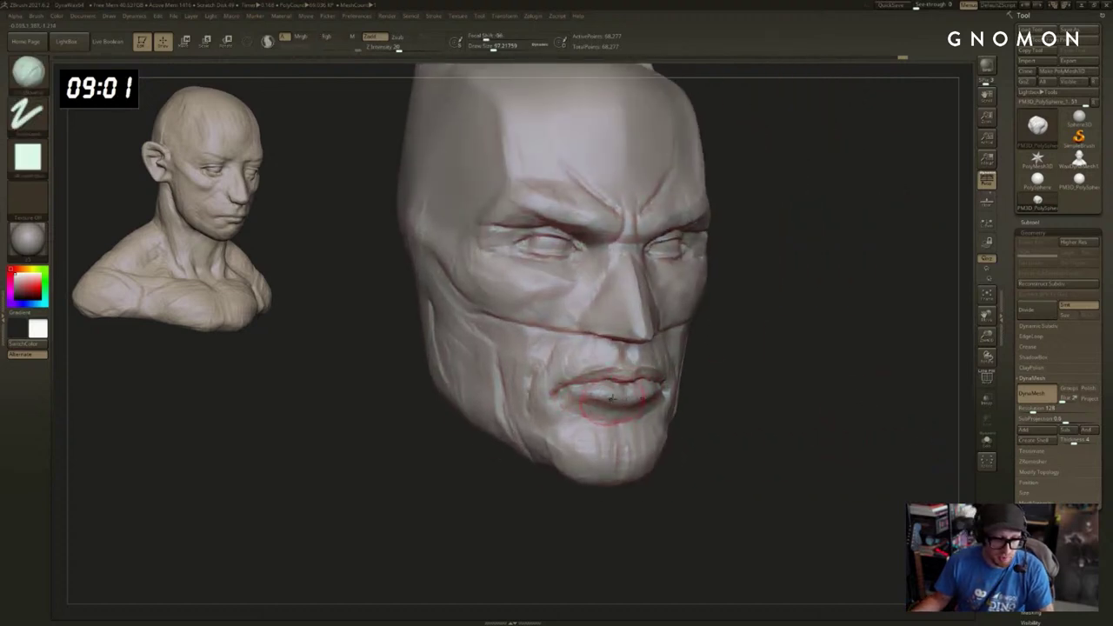
mouse_move(586, 395)
right_mouse_down("shift")
mouse_move(767, 394)
mouse_move(739, 394)
right_mouse_up("shift")
mouse_move(700, 391)
left_mouse_down("shift")
mouse_move(673, 398)
mouse_move(655, 388)
mouse_move(667, 401)
left_mouse_up("shift")
left_click_drag(552, 465, 492, 469)
left_click_drag(669, 393, 651, 403, "shift")
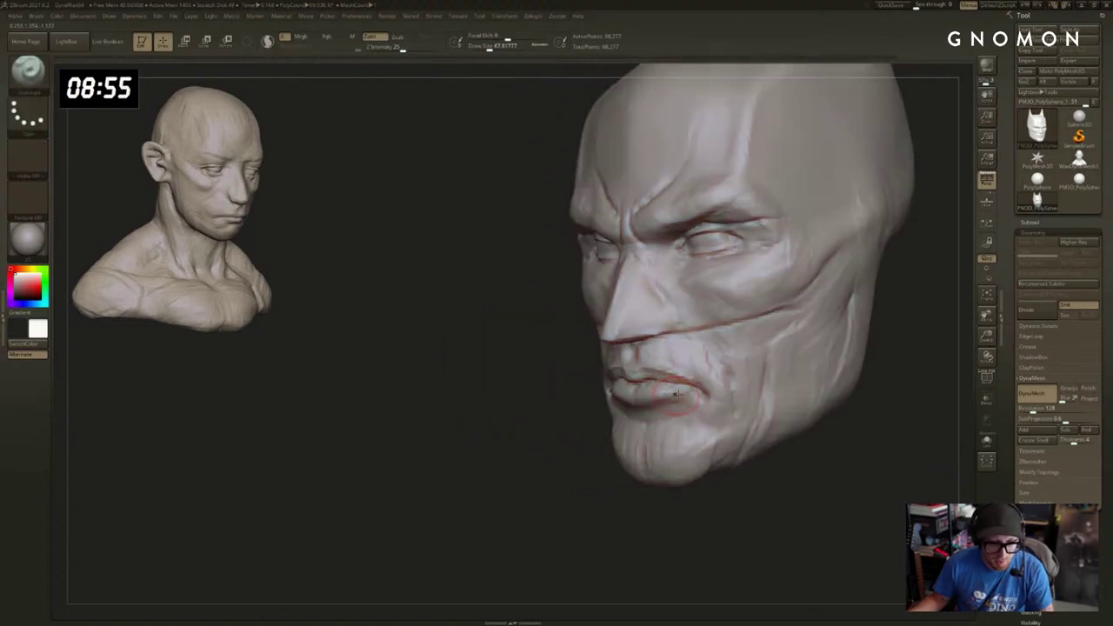
Fill the area below the mouth corners with ClayBuildup, working from a low angle.
mouse_move(554, 458)
left_mouse_down("shift")
mouse_move(513, 459)
mouse_move(614, 401)
left_mouse_up("shift")
key("s")
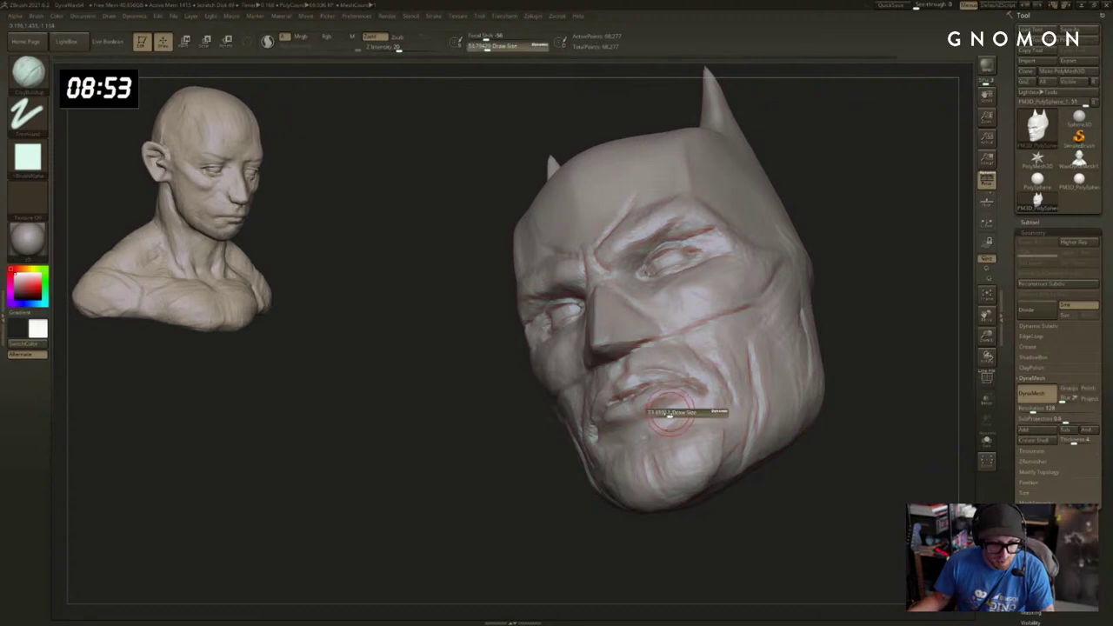
left_click_drag(684, 413, 692, 413)
left_click_drag(536, 458, 619, 453)
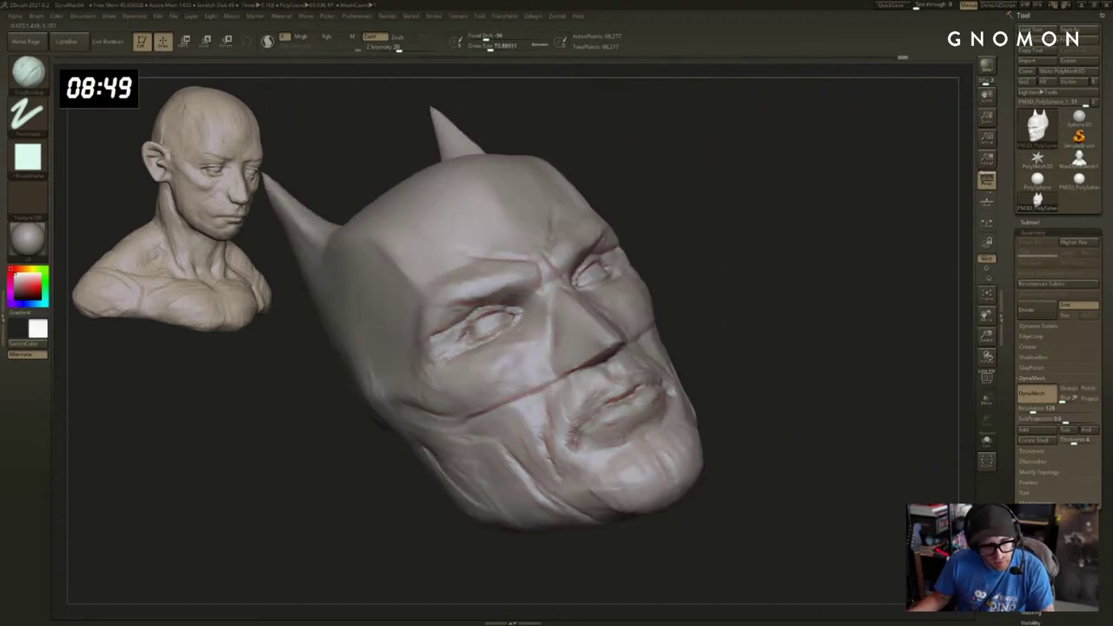
right_click_drag(706, 412, 644, 444)
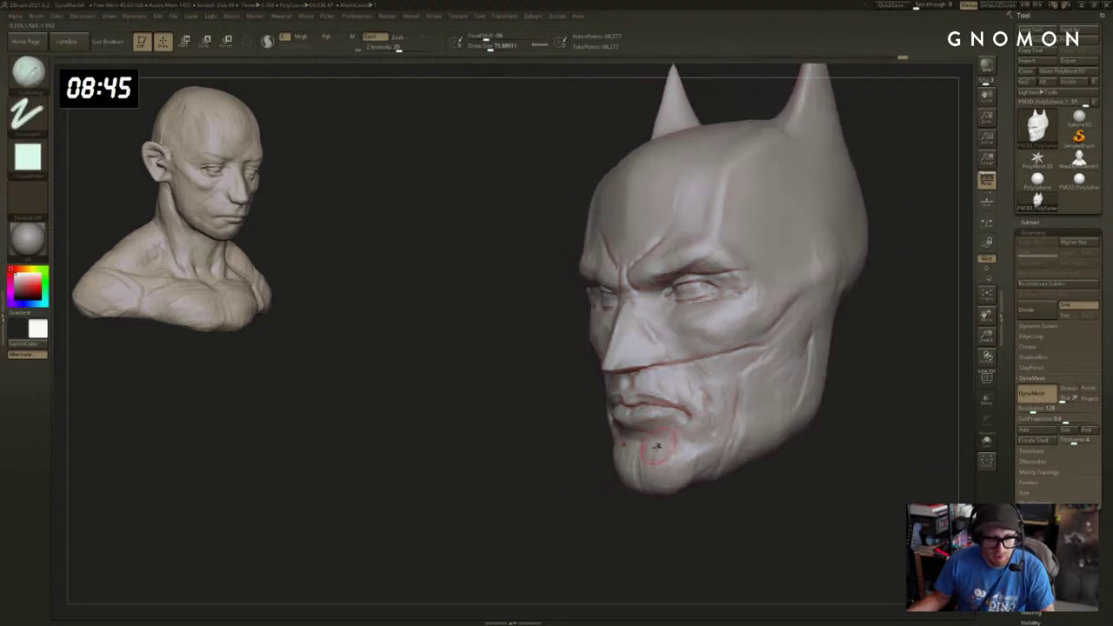
Smooth the front of the chin below the lower lip with an enlarged brush.
right_click_drag(637, 519, 597, 473)
right_click_drag(617, 517, 621, 490)
mouse_move(619, 473)
left_mouse_down("shift")
mouse_move(601, 461)
mouse_move(612, 484)
left_mouse_up("shift")
key("bracketright")
key("bracketright")
key("bracketright")
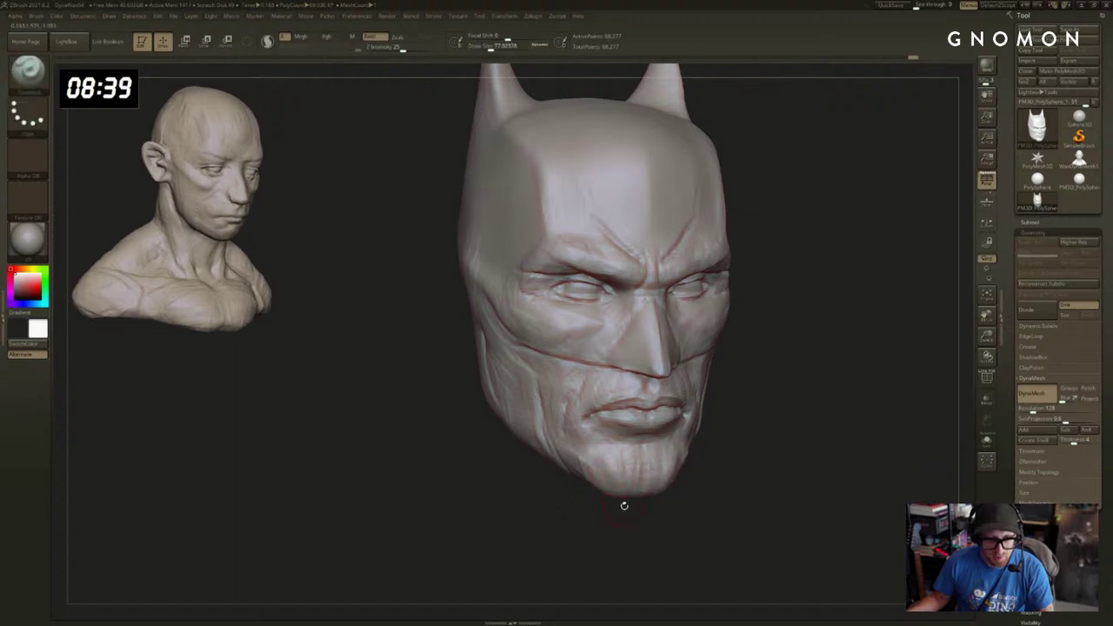
Build up the jawline on both sides of the chin with an enlarged ClayBuildup brush.
mouse_move(712, 492)
left_mouse_down()
mouse_move(752, 479)
mouse_move(694, 466)
left_mouse_up()
key("bracketright")
key("bracketright")
key("bracketright")
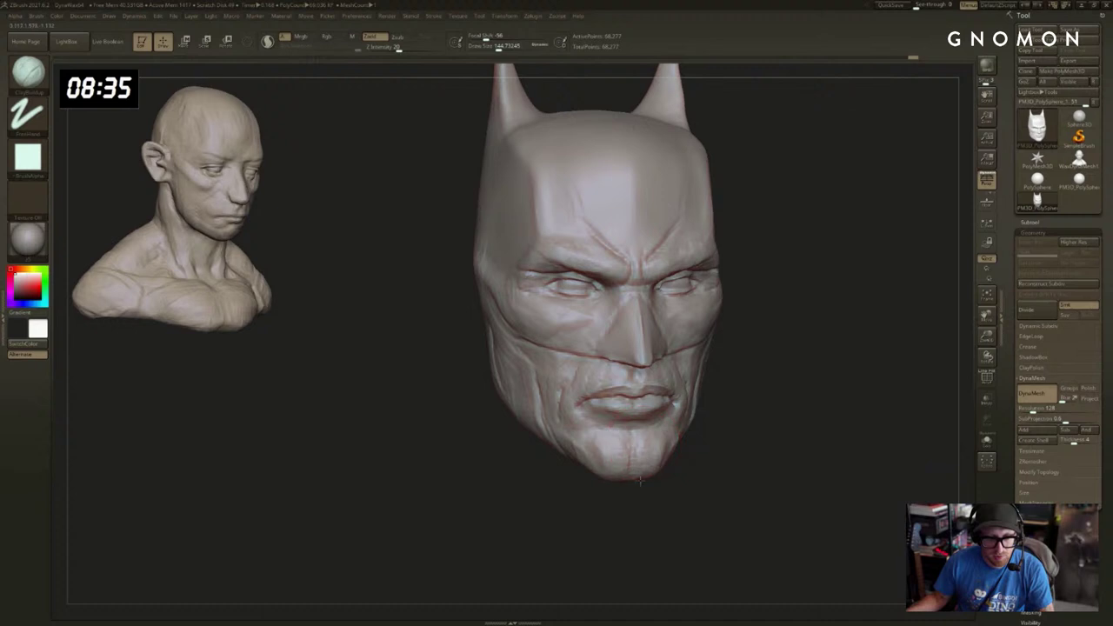
right_click_drag(654, 470, 676, 453)
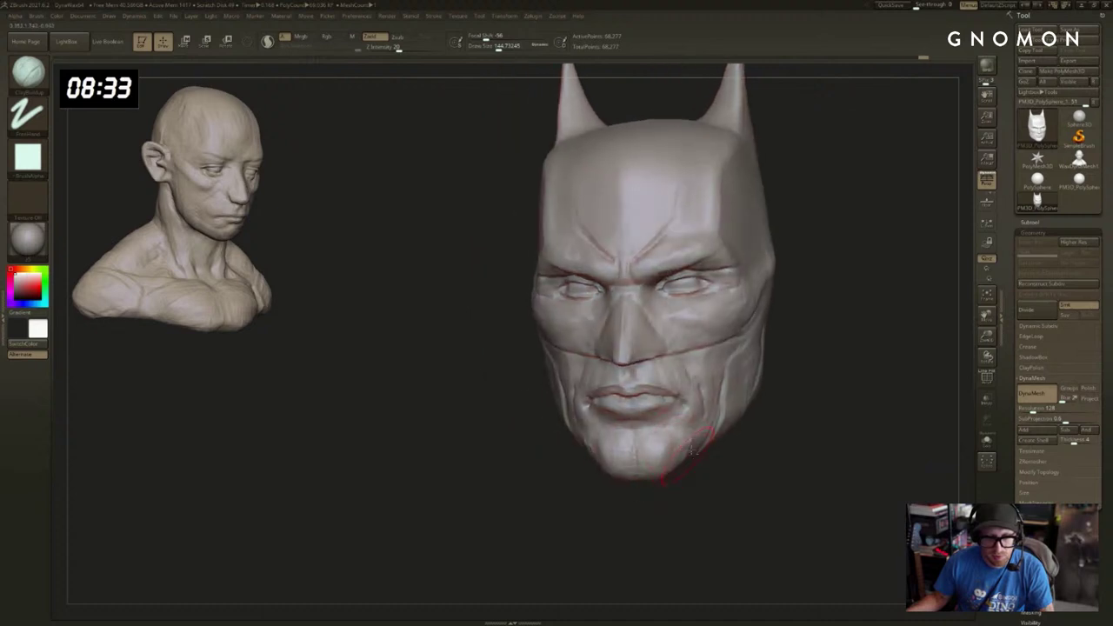
left_click_drag(734, 492, 755, 497)
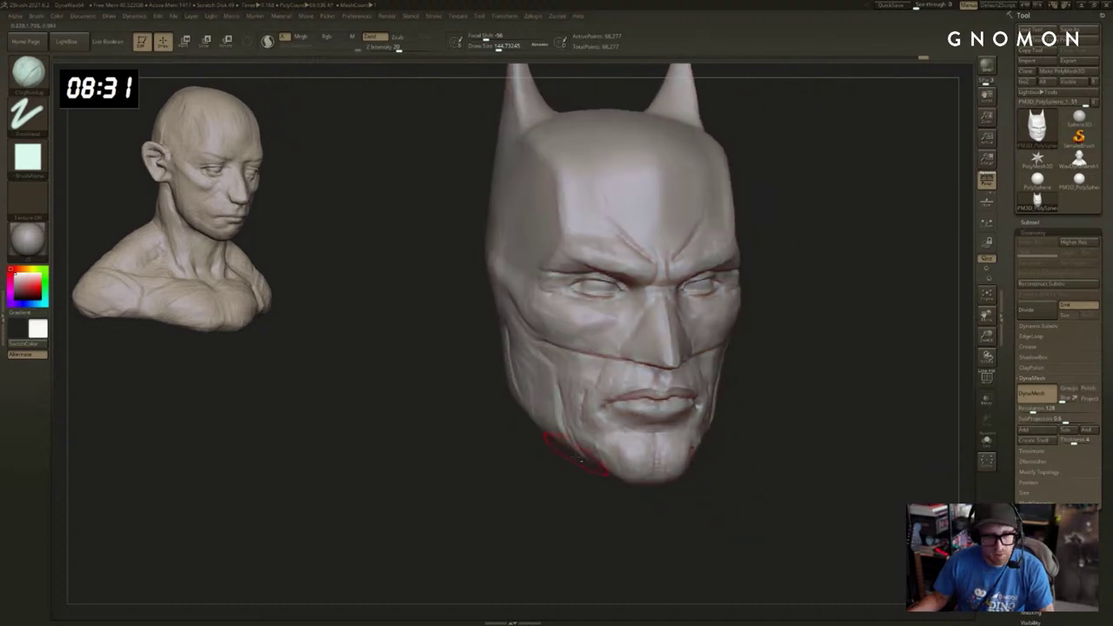
key("bracketleft")
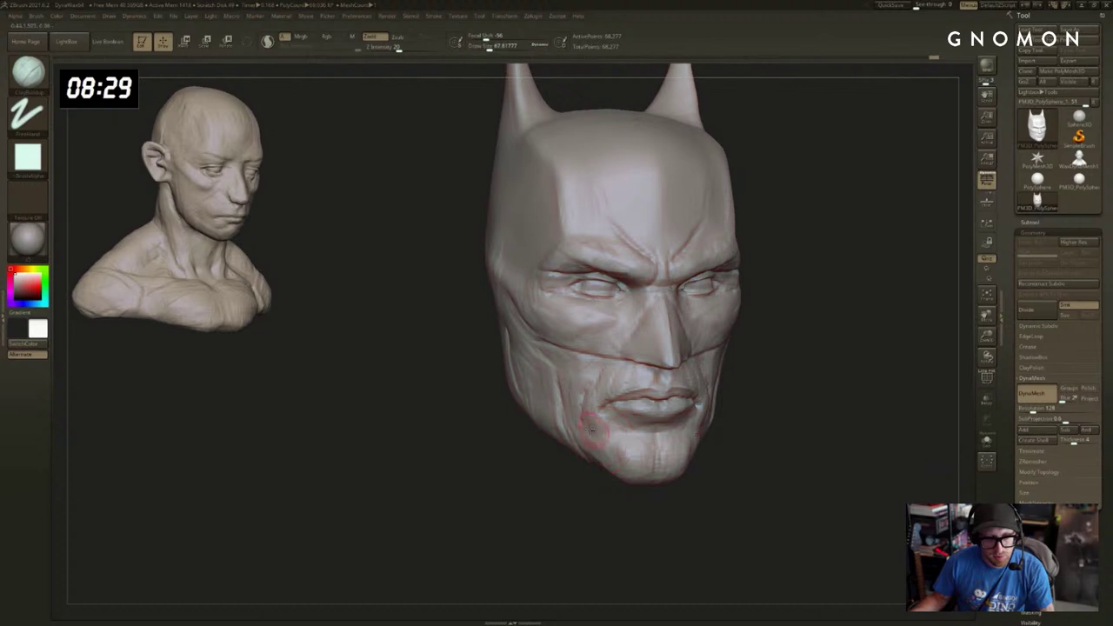
Refine the forms beside the chin and below the mouth corners with the Standard brush at a reduced size.
key("b")
key("s")
key("t")
left_click_drag(590, 499, 548, 500)
key("bracketleft")
left_click_drag(692, 442, 707, 428)
mouse_move(784, 473)
left_mouse_down("alt")
mouse_move(782, 449)
mouse_move(857, 401)
left_mouse_up("alt")
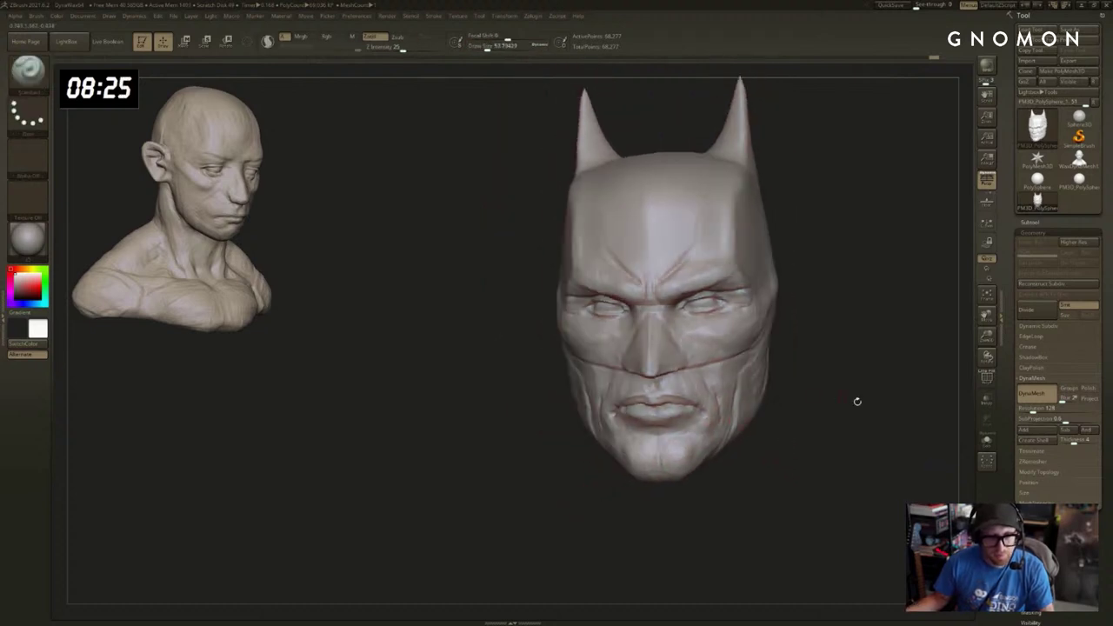
right_click_drag(856, 401, 827, 410)
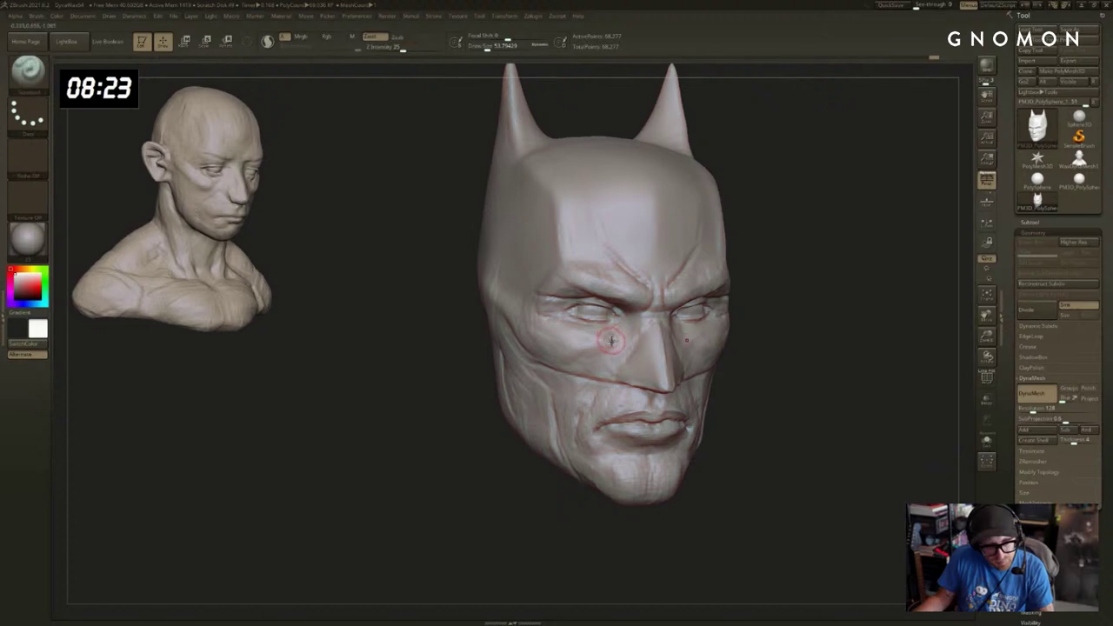
Carve the upper eyelid crease toward the outer eye corner with the DamStandard brush.
mouse_move(873, 325)
right_mouse_down()
mouse_move(825, 323)
mouse_move(843, 313)
mouse_move(822, 320)
right_mouse_up()
key("b")
key("d")
key("s")
right_click_drag(758, 338, 771, 305)
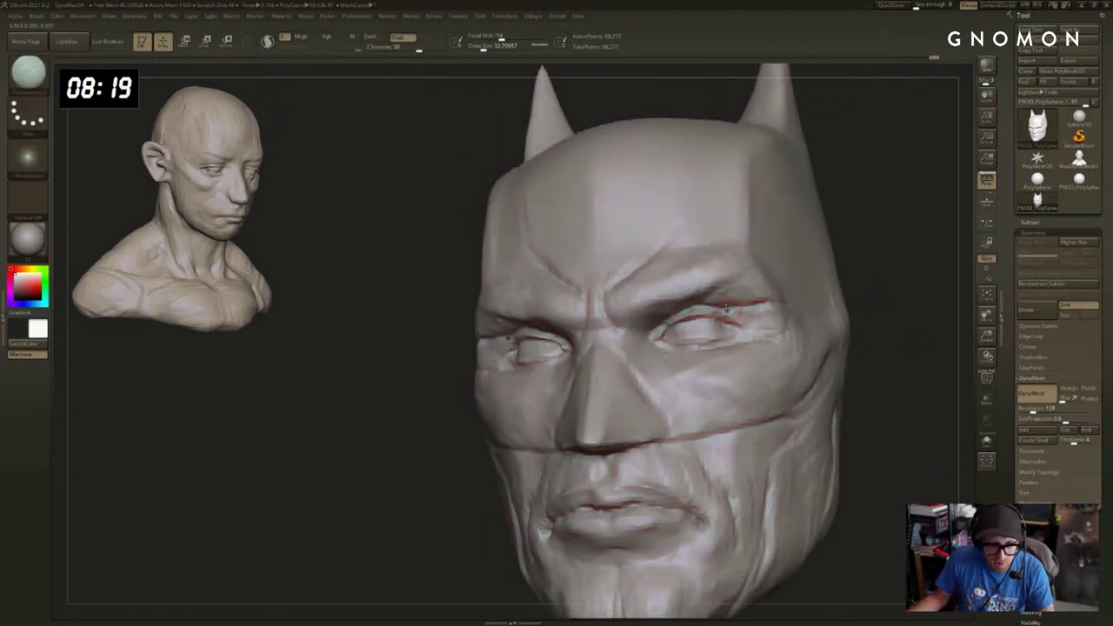
left_click_drag(726, 310, 749, 320)
mouse_move(899, 273)
right_mouse_down()
mouse_move(896, 309)
mouse_move(907, 279)
mouse_move(915, 321)
mouse_move(840, 307)
mouse_move(841, 355)
right_mouse_up()
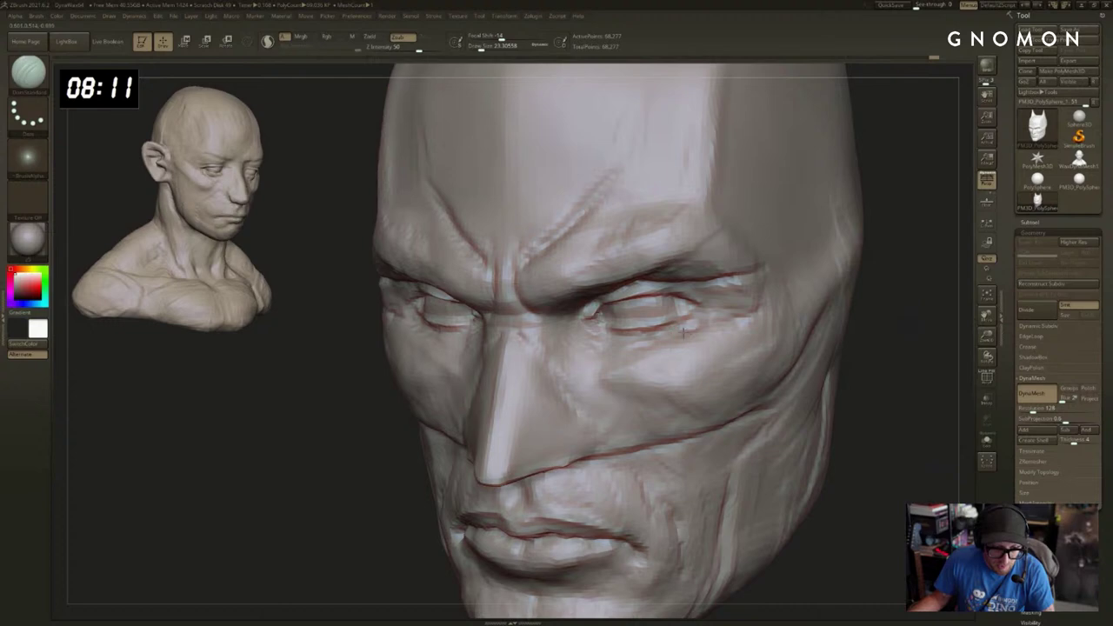
Define the lower eyelid and outer eye corner with DamStandard and smooth the area beneath the eye.
left_click_drag(882, 329, 934, 326)
mouse_move(832, 321)
left_mouse_down()
mouse_move(857, 318)
mouse_move(787, 321)
left_mouse_up()
left_click_drag(648, 340, 676, 333, "shift")
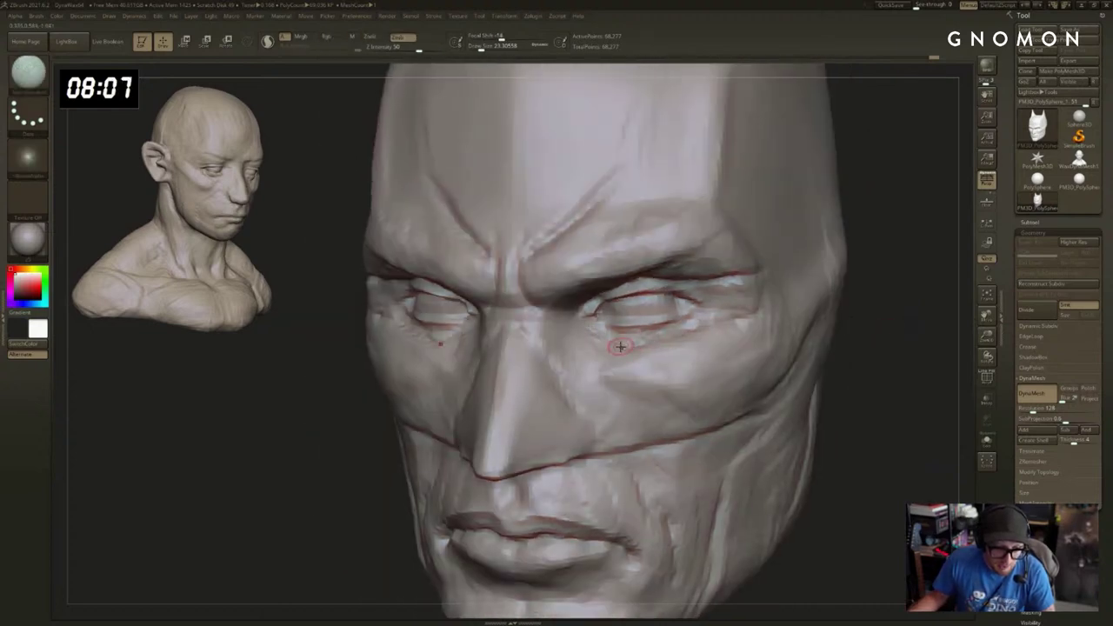
mouse_move(866, 311)
left_mouse_down("shift")
mouse_move(829, 277)
mouse_move(864, 310)
left_mouse_up("shift")
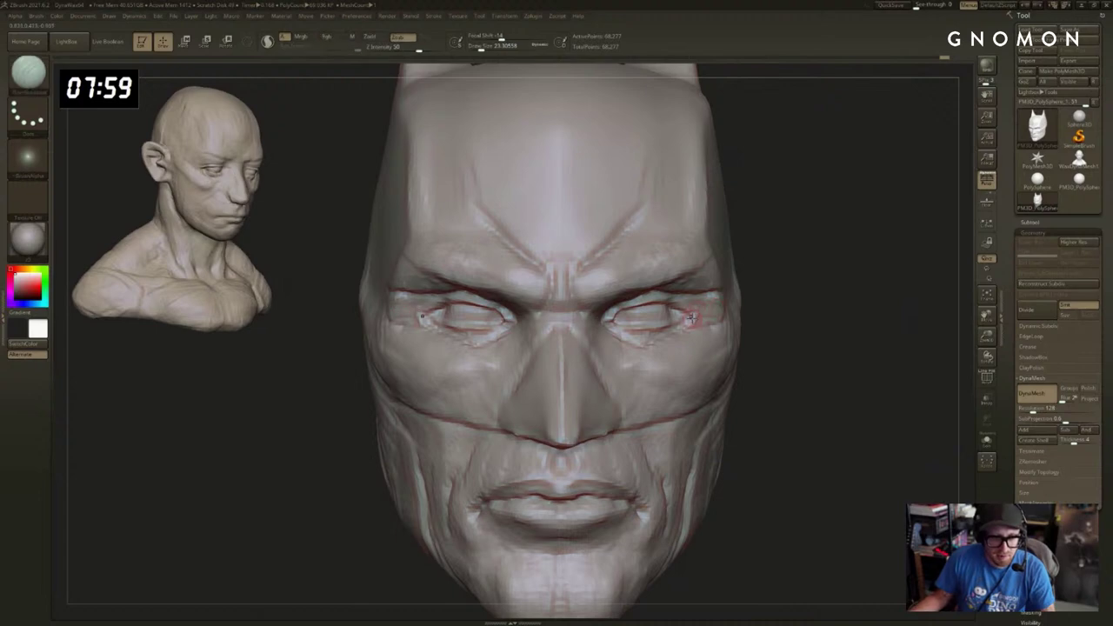
Sharpen the inner eye corners and lower lid edges with DamStandard, working from both three-quarter sides.
mouse_move(867, 307)
left_mouse_down()
mouse_move(852, 293)
mouse_move(613, 348)
left_mouse_up()
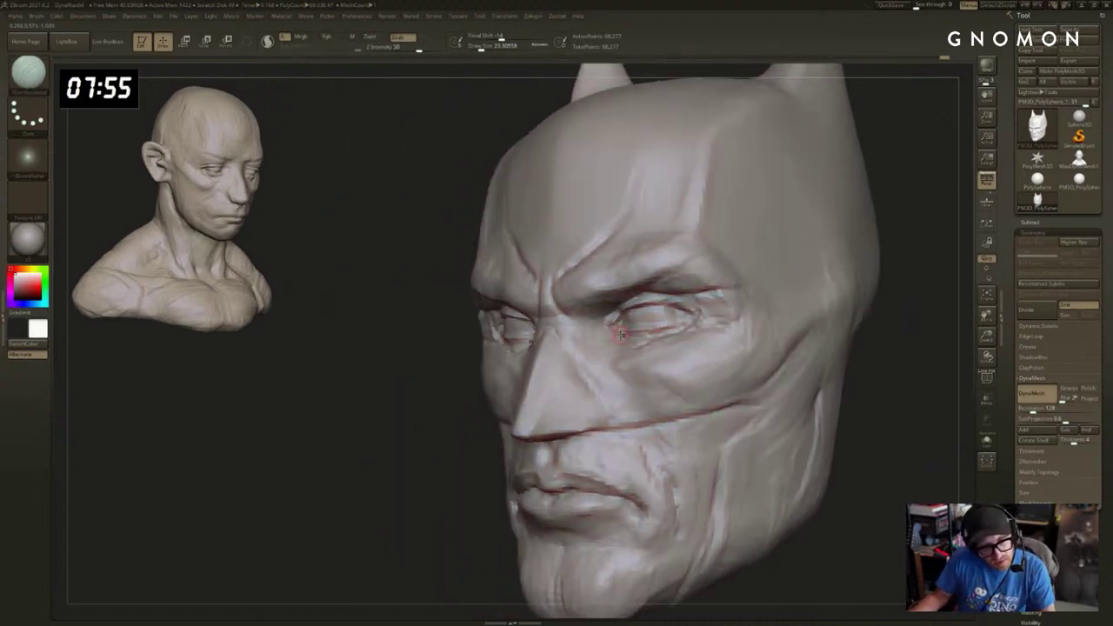
mouse_move(443, 428)
left_mouse_down()
mouse_move(499, 329)
mouse_move(510, 334)
left_mouse_up()
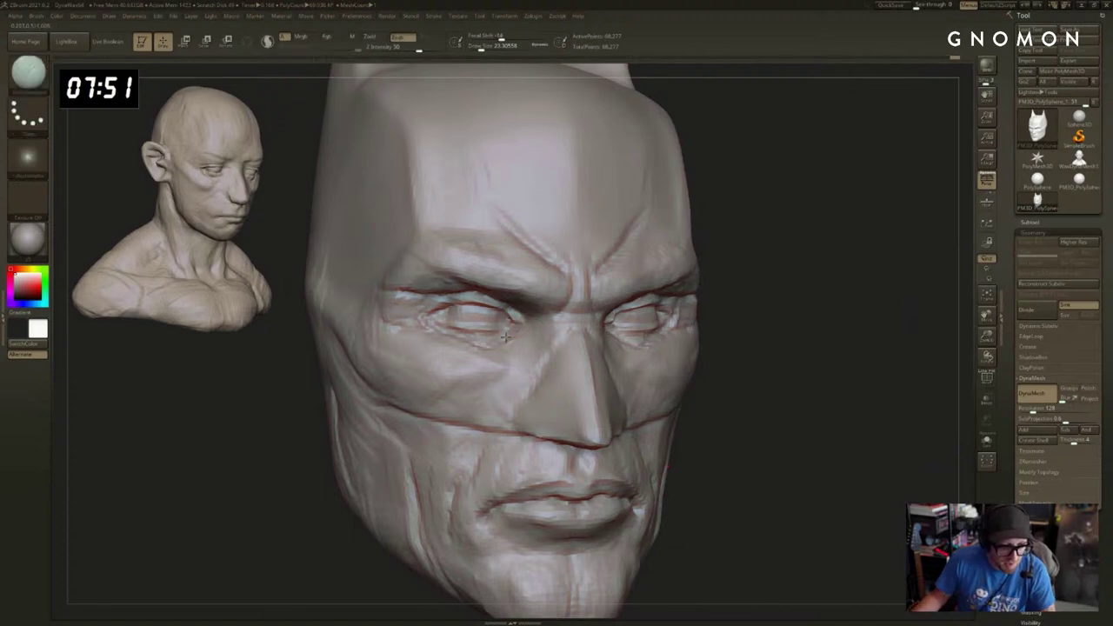
mouse_move(820, 356)
left_mouse_down()
mouse_move(798, 338)
mouse_move(748, 335)
left_mouse_up()
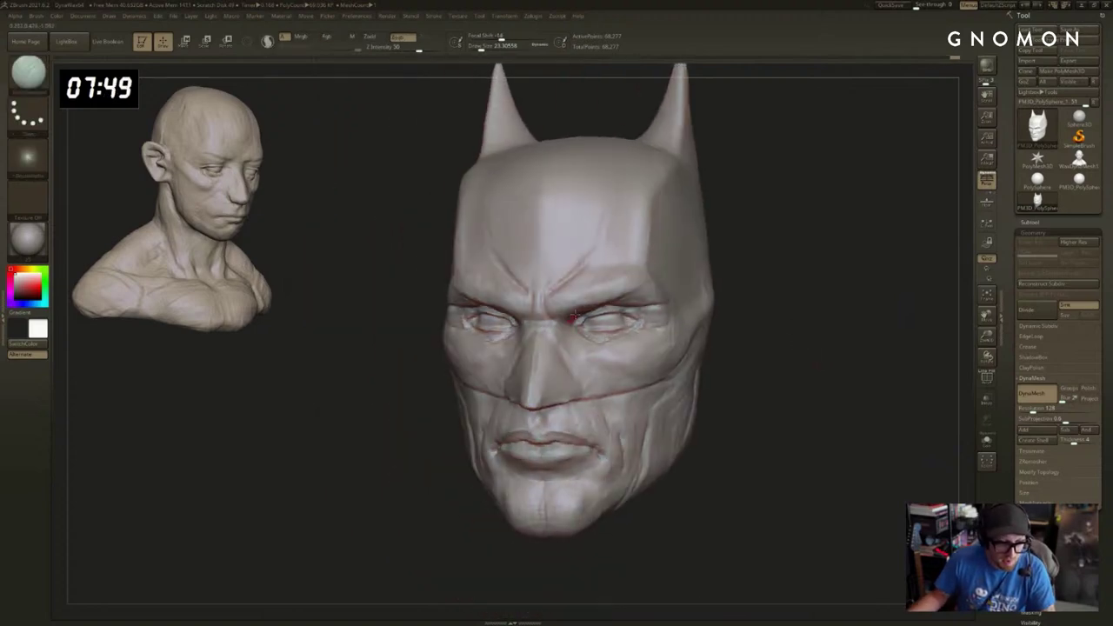
left_click_drag(601, 329, 572, 328)
mouse_move(749, 324)
left_mouse_down()
mouse_move(780, 313)
mouse_move(777, 330)
mouse_move(772, 306)
left_mouse_up()
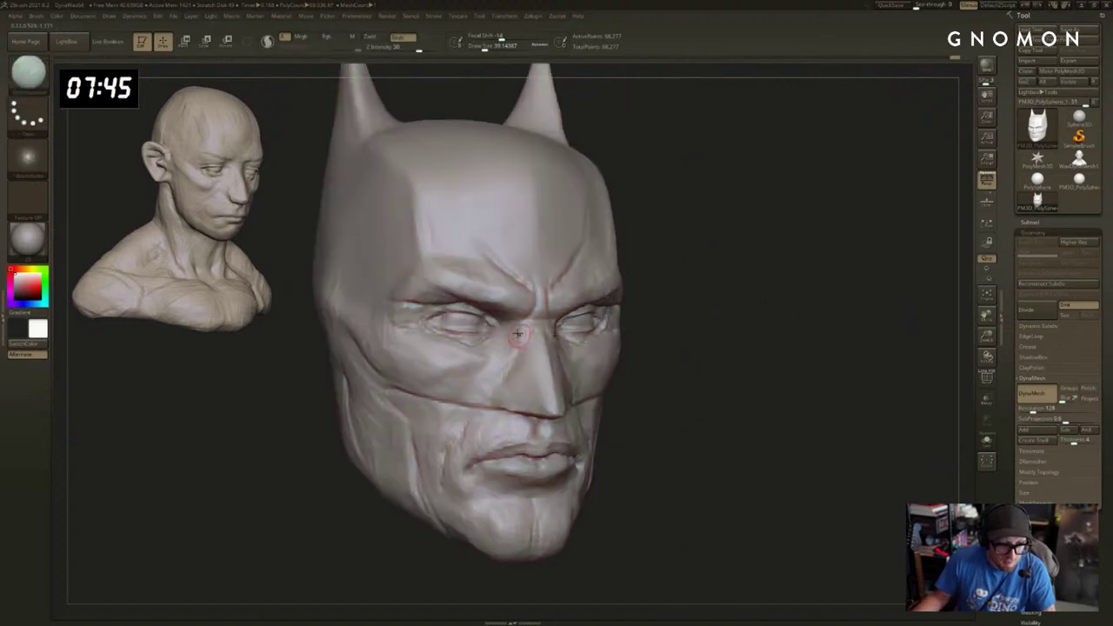
Define the cowl's nose ridge with DamStandard and smooth the bridge with the draw size reduced to about 25.
left_click_drag(540, 362, 555, 405)
left_click_drag(723, 383, 637, 374)
key("s")
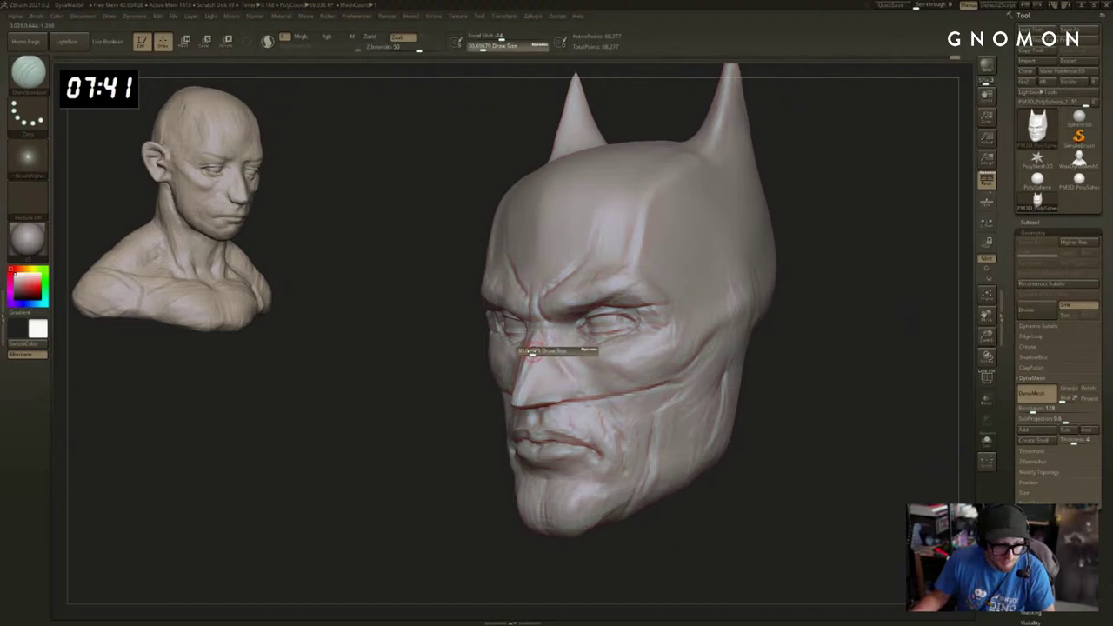
left_click(533, 351)
left_click_drag(532, 349, 530, 347, "shift")
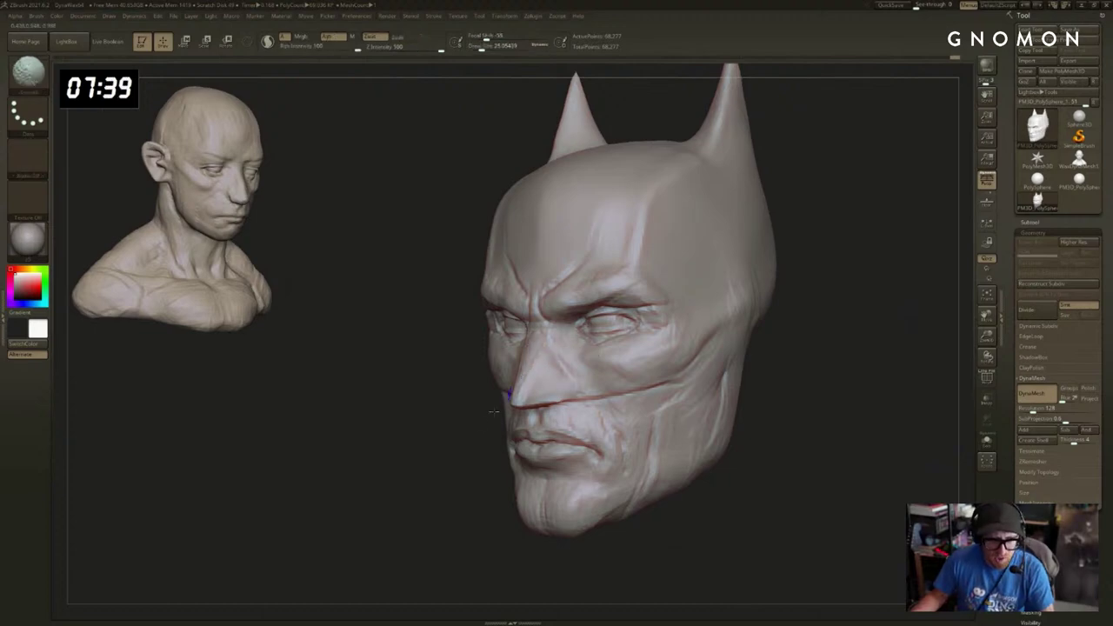
left_click_drag(493, 410, 774, 381)
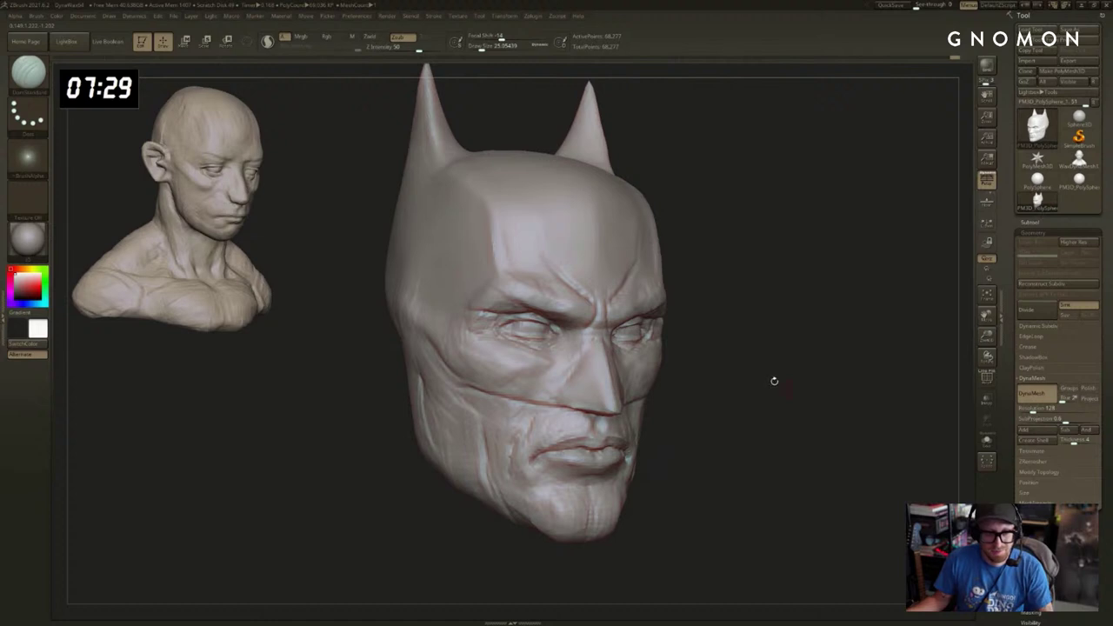
Adjust the cowl's cheek area below the eye using the Move brush at a small draw size.
key("b")
key("c")
key("b")
key("b")
key("m")
key("v")
key("s")
left_click(546, 369)
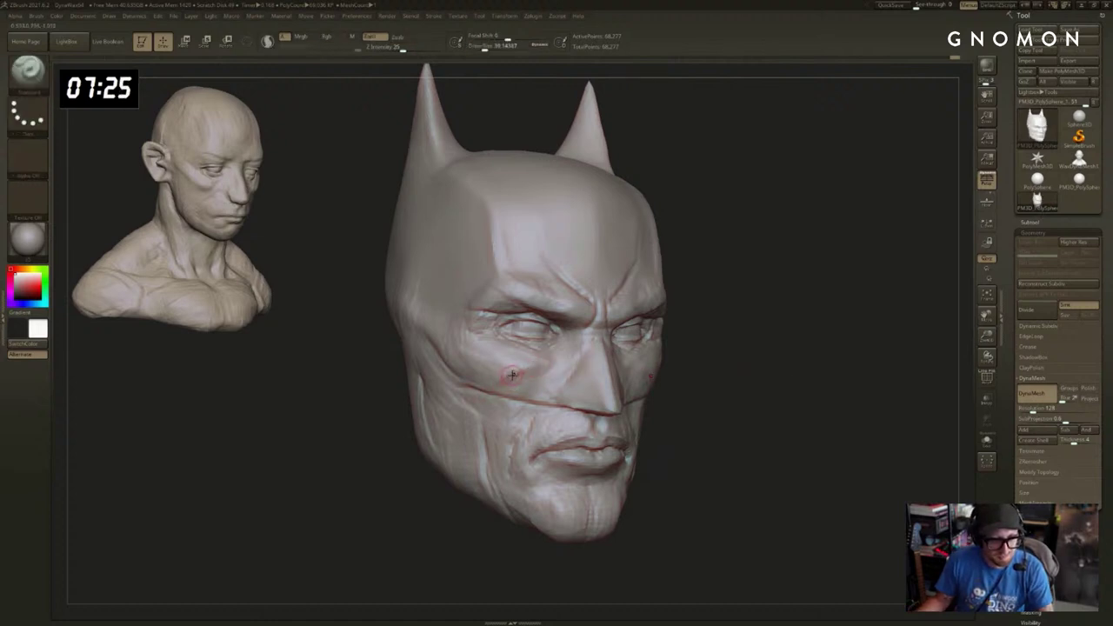
key("[")
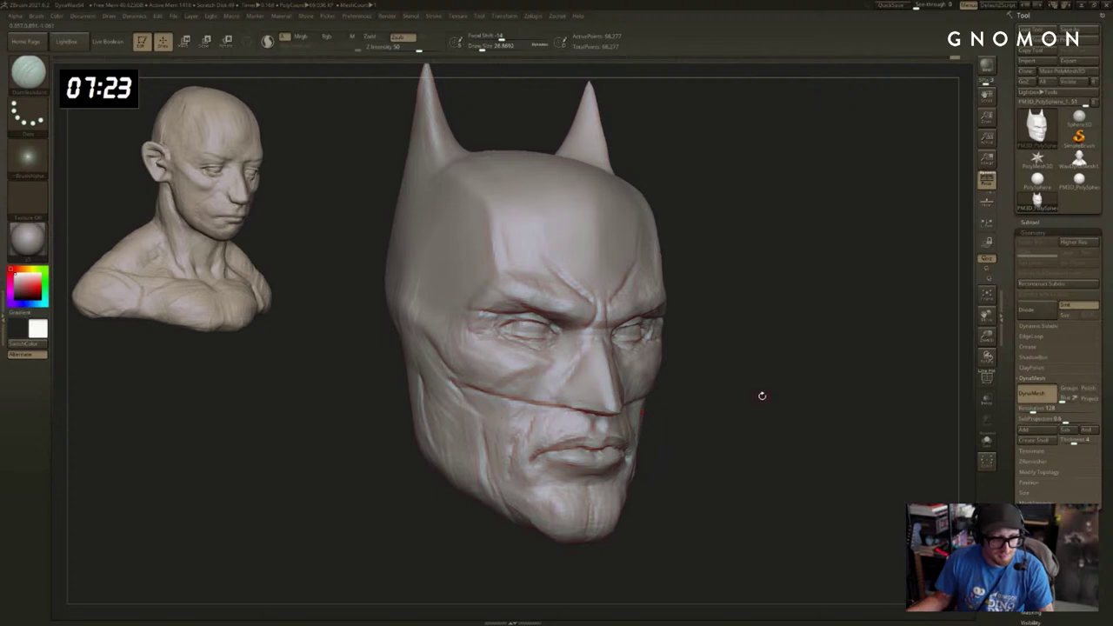
Smooth the cheek just below the end of the cowl's lower edge.
mouse_move(760, 392)
left_mouse_down()
mouse_move(583, 407)
mouse_move(535, 398)
mouse_move(614, 382)
mouse_move(738, 392)
left_mouse_up()
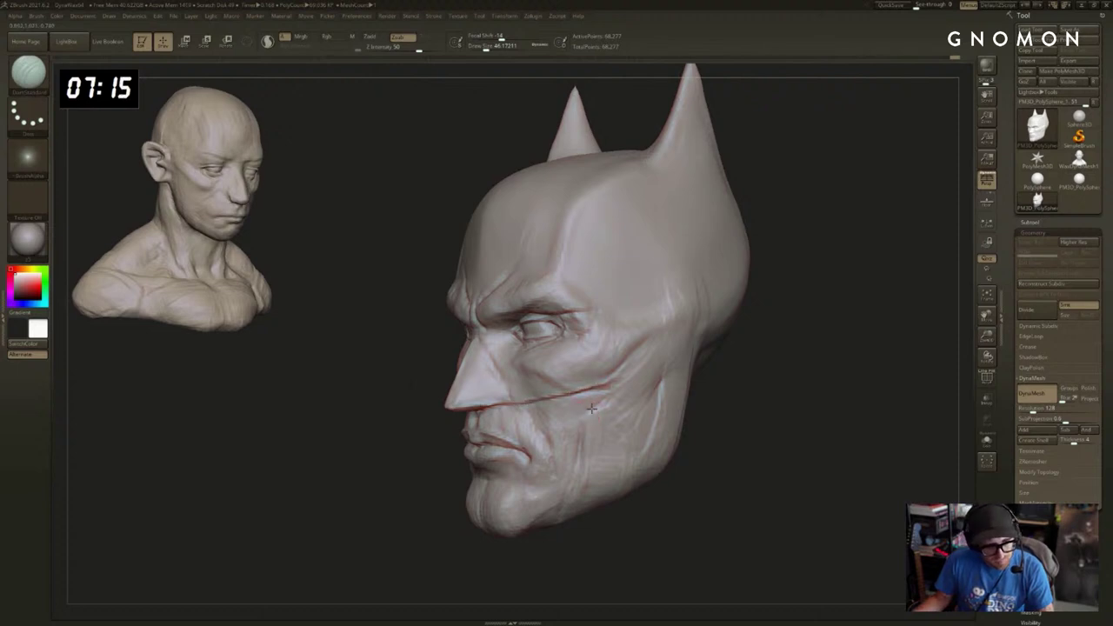
key("shift")
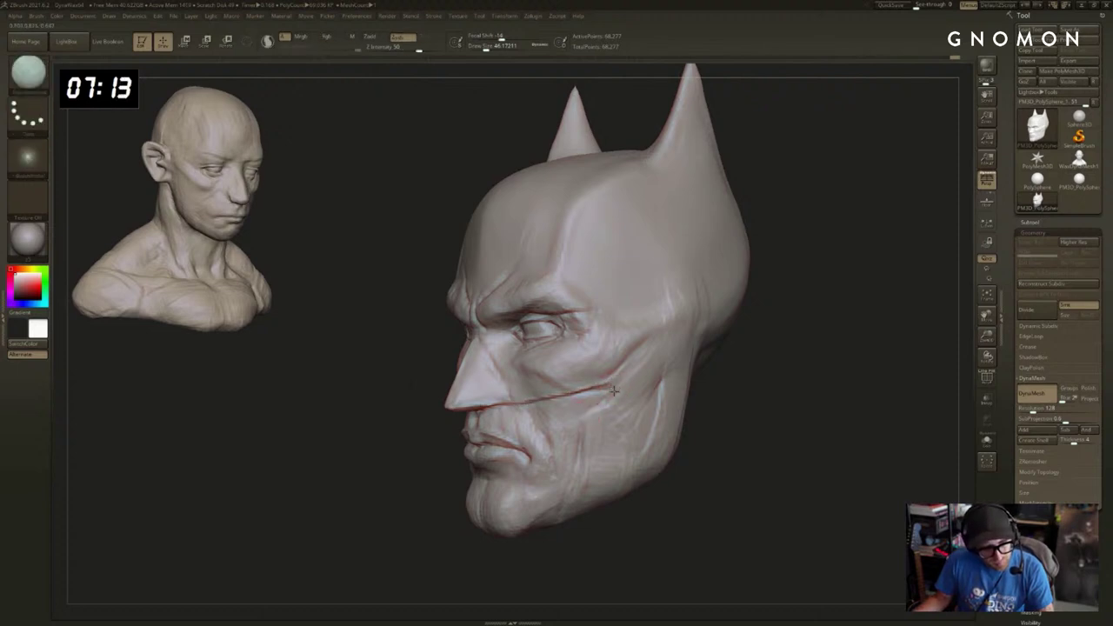
left_click_drag(614, 391, 578, 428, "shift")
left_click_drag(708, 432, 688, 439)
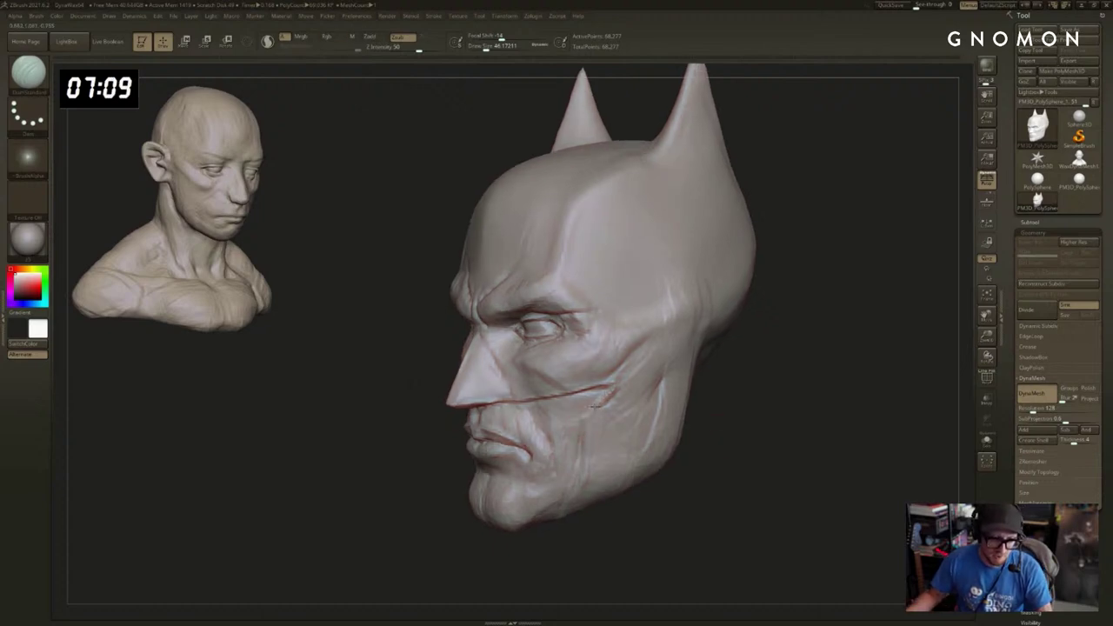
left_click_drag(737, 403, 730, 384)
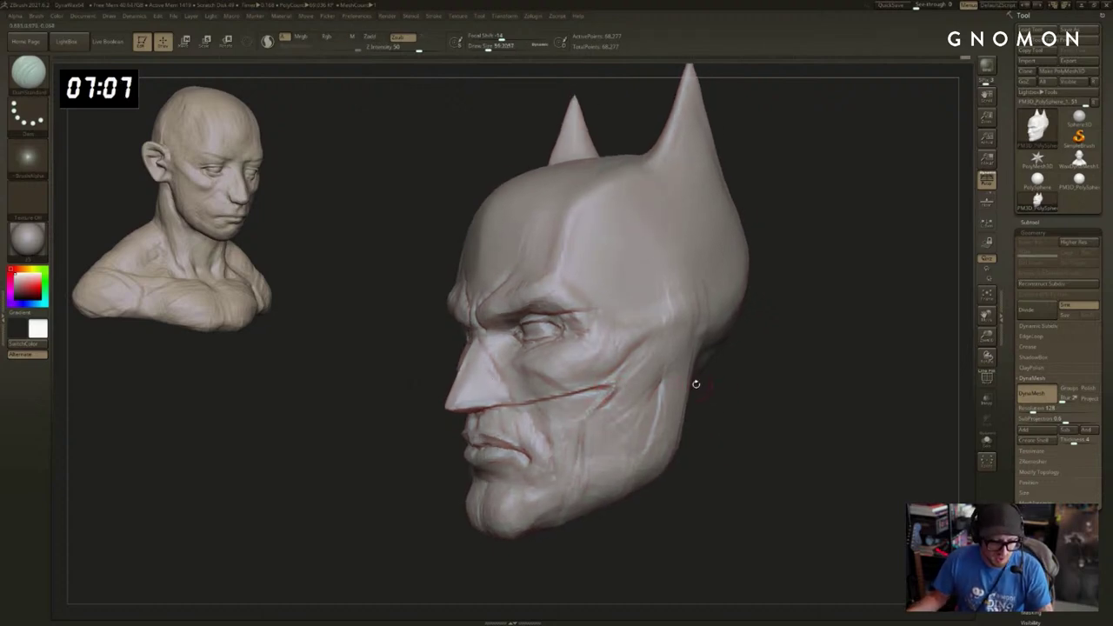
Flatten the cheek plane around the end of the cowl edge with an enlarged hPolish brush.
key("b")
key("h")
key("p")
key("bracketright")
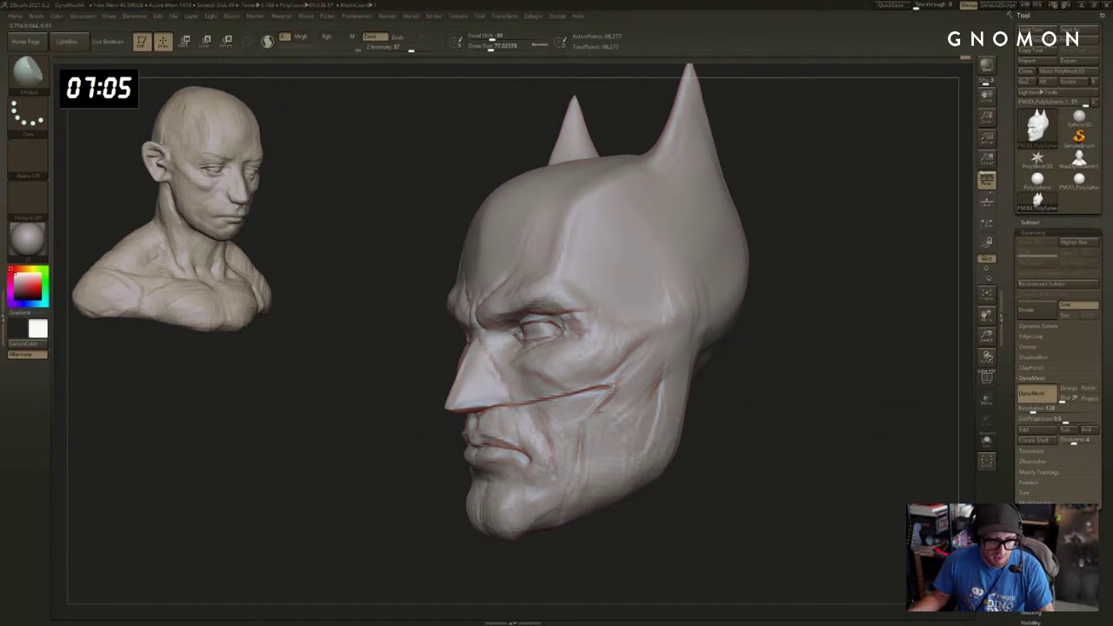
left_click_drag(598, 411, 612, 417)
mouse_move(729, 391)
left_mouse_down()
mouse_move(794, 388)
mouse_move(695, 396)
left_mouse_up()
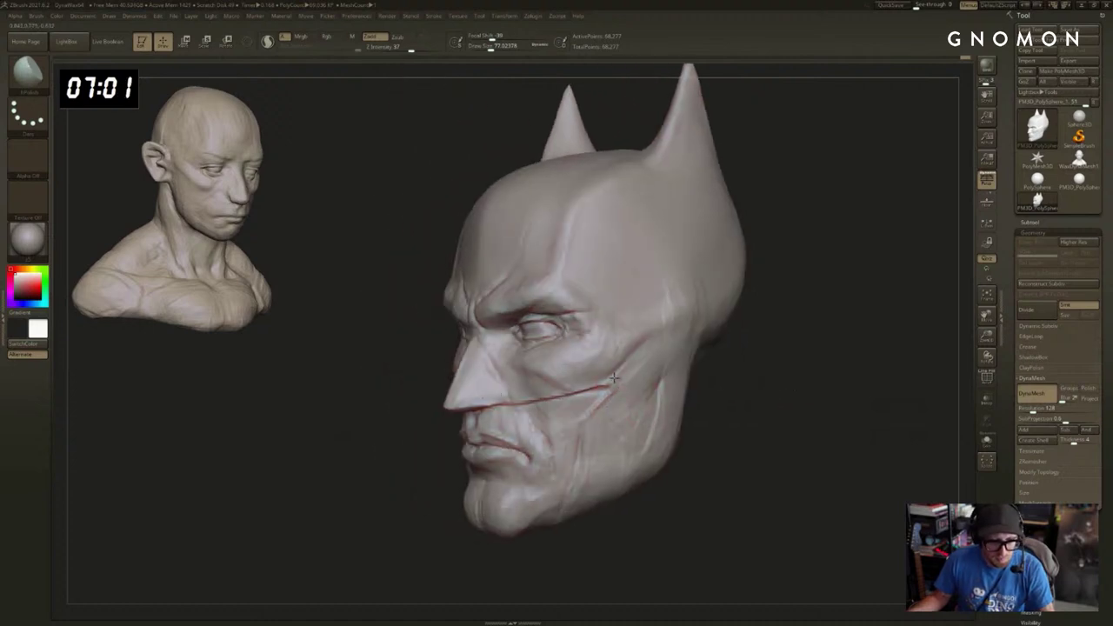
left_click_drag(614, 378, 608, 412)
left_click_drag(800, 398, 824, 371, "alt")
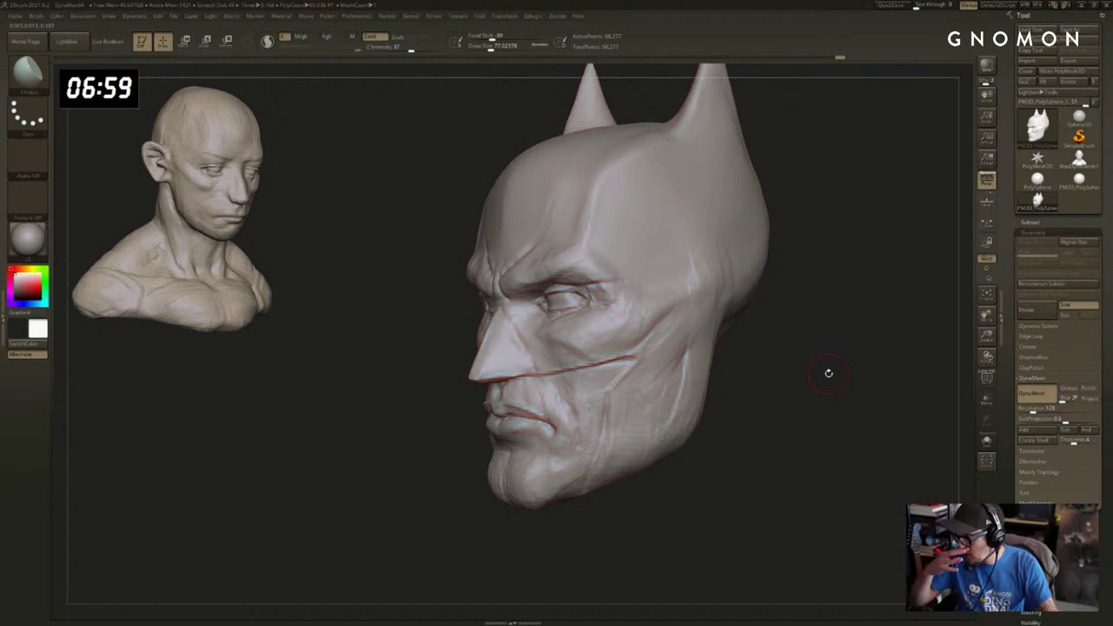
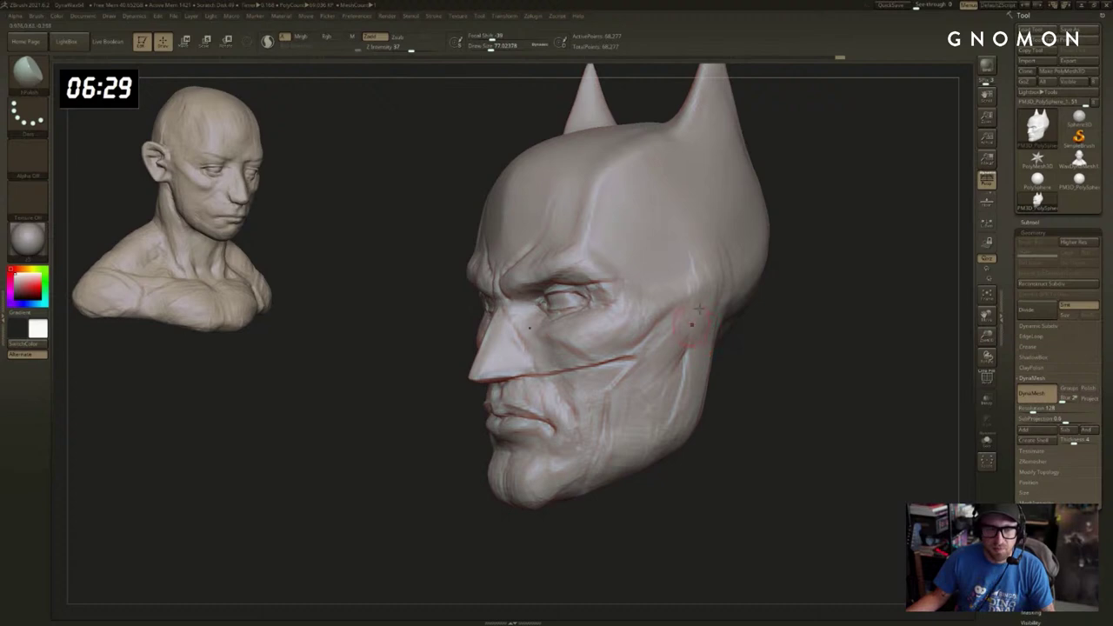
Build up the cowl's side plane between temple and brow with ClayBuildup at a draw size of about 192.
key("b")
key("c")
key("b")
key("s")
left_click_drag(695, 261, 702, 261)
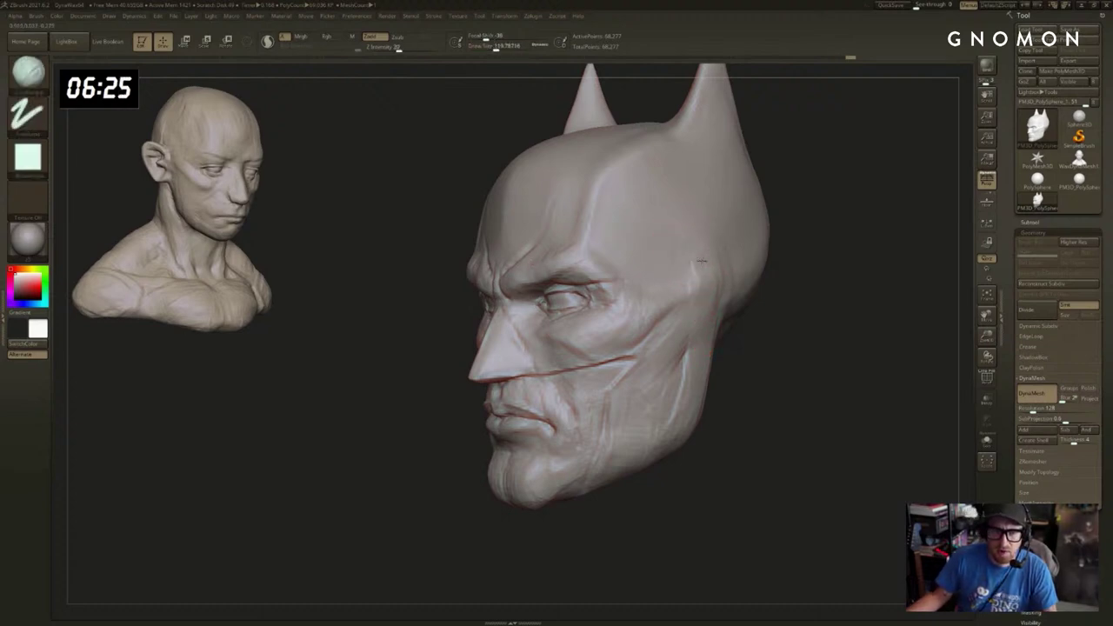
key("s")
left_click_drag(702, 261, 708, 261)
mouse_move(819, 307)
left_mouse_down("alt")
mouse_move(820, 325)
mouse_move(808, 291)
left_mouse_up("alt")
left_click_drag(809, 291, 830, 291)
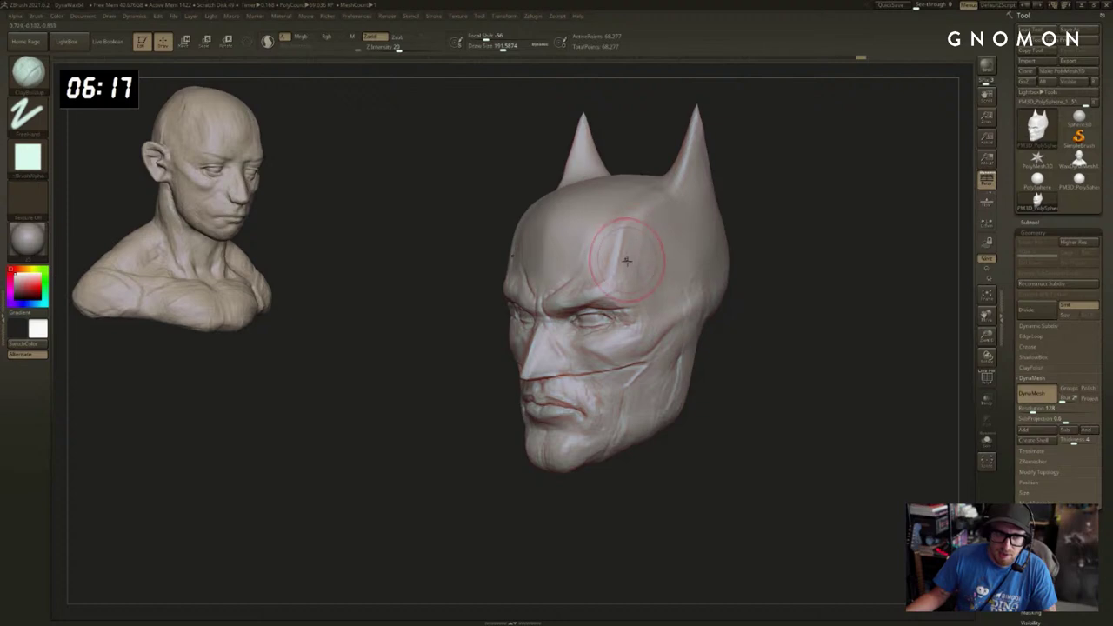
left_click_drag(794, 218, 826, 226)
mouse_move(700, 236)
left_mouse_down()
mouse_move(733, 240)
mouse_move(766, 270)
mouse_move(734, 237)
mouse_move(618, 283)
left_mouse_up()
Build up the centre line of the cowl's forehead with the Standard brush and enlarge the draw size.
key("b")
key("s")
key("t")
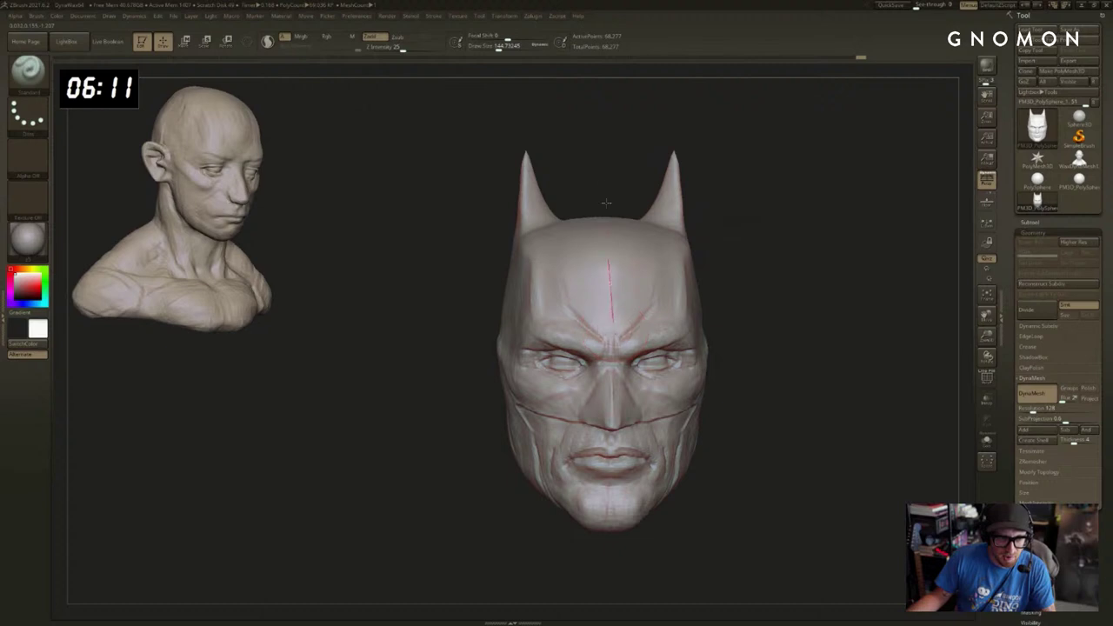
left_click_drag(606, 200, 616, 195)
mouse_move(610, 325)
left_mouse_down()
mouse_move(613, 206)
mouse_move(628, 194)
mouse_move(808, 218)
left_mouse_up()
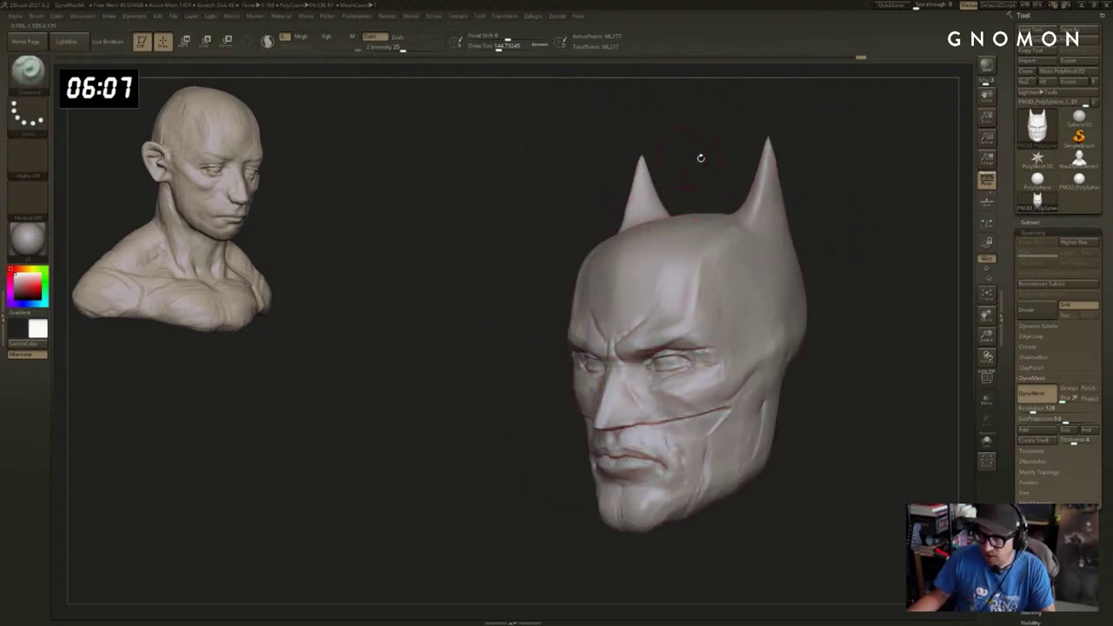
key("s")
left_click_drag(721, 172, 728, 171)
left_click_drag(728, 173, 724, 168)
left_click_drag(858, 220, 821, 221, "alt")
Reshape the forehead's profile with a large Move brush.
key("b")
key("m")
key("v")
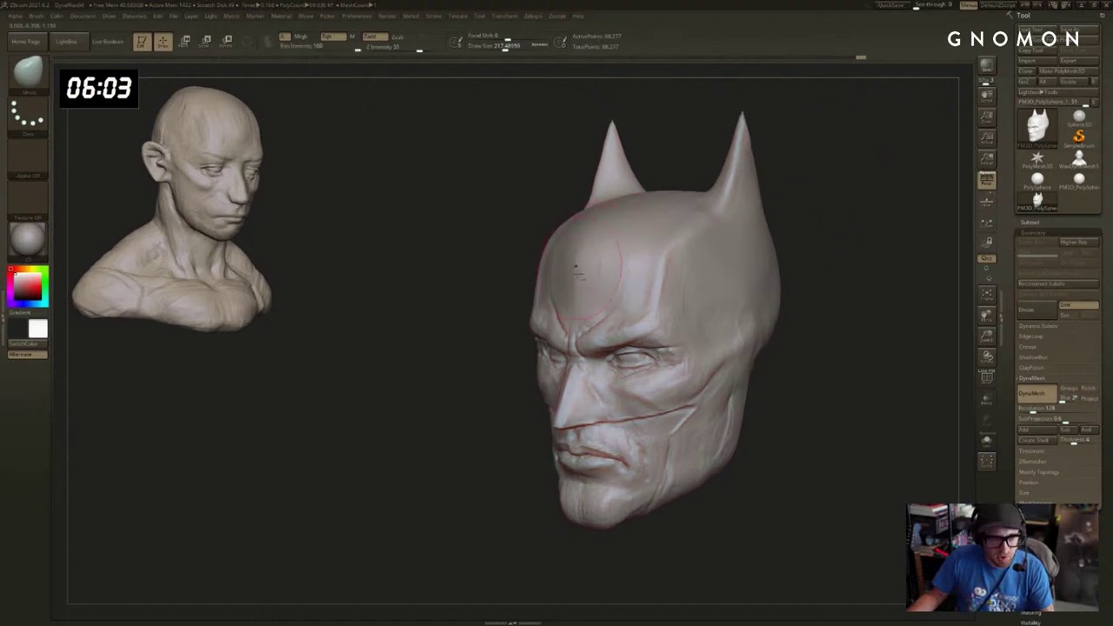
mouse_move(895, 235)
left_mouse_down()
mouse_move(876, 236)
mouse_move(896, 228)
left_mouse_up()
key("s")
left_click_drag(594, 259, 597, 259)
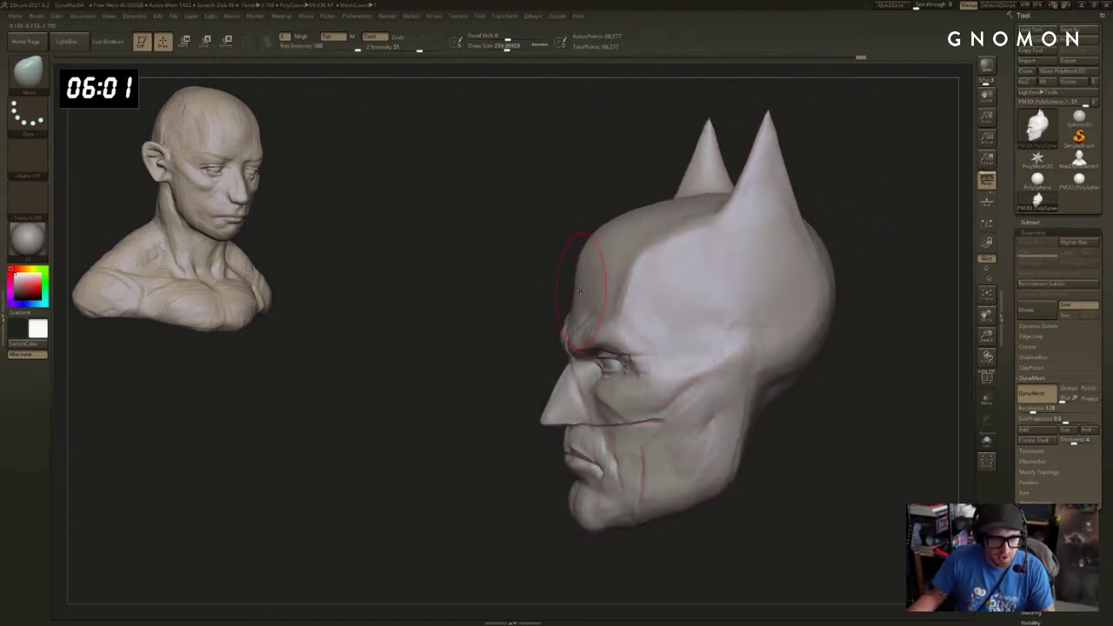
mouse_move(587, 221)
left_mouse_down()
mouse_move(579, 214)
mouse_move(585, 251)
mouse_move(762, 253)
mouse_move(822, 266)
mouse_move(787, 274)
mouse_move(824, 263)
left_mouse_up()
Fill out the cowl's side between temple and ear base with the ClayBuildup brush.
key("b")
key("c")
key("b")
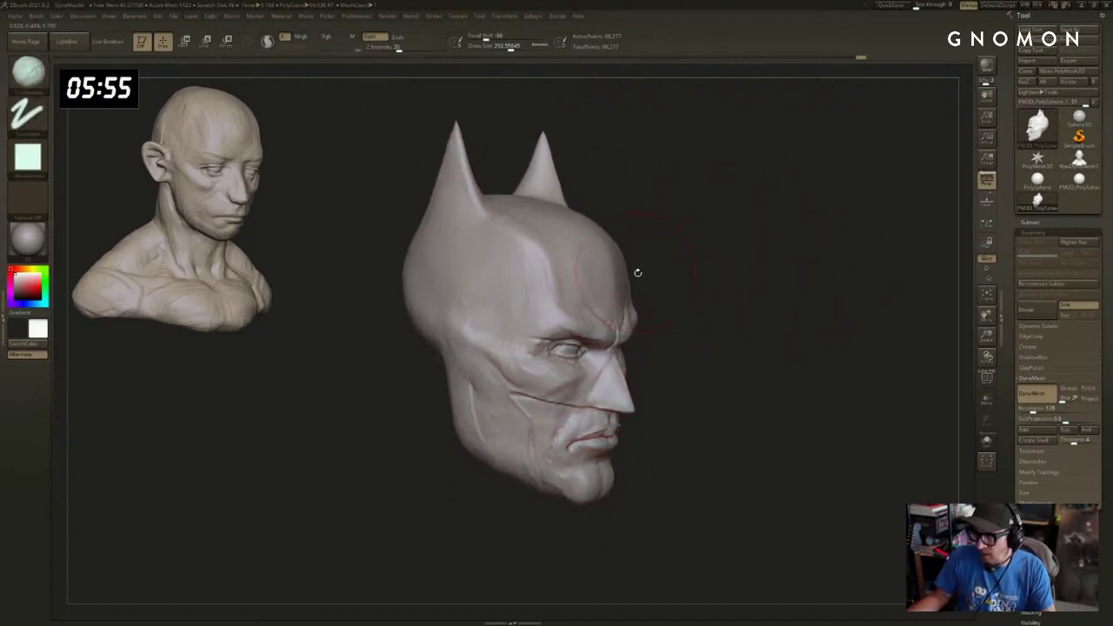
key("s")
mouse_move(528, 289)
left_mouse_down()
mouse_move(514, 290)
mouse_move(507, 271)
left_mouse_up()
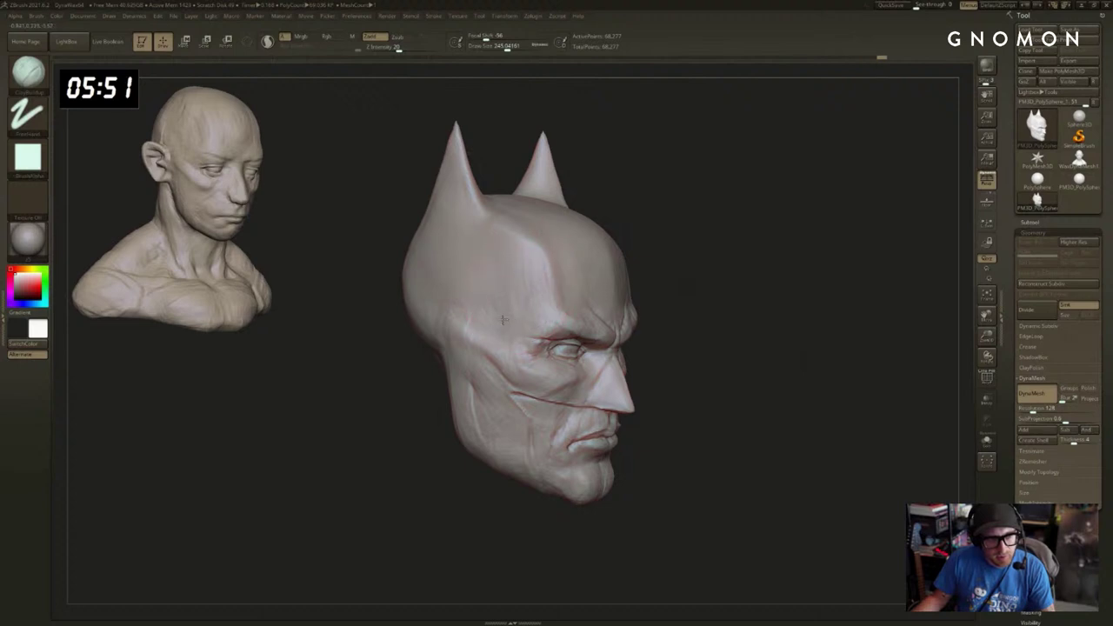
mouse_move(729, 189)
left_mouse_down("alt")
mouse_move(786, 228)
mouse_move(725, 219)
mouse_move(752, 214)
left_mouse_up("alt")
Refine the form of the cowl's ears with the Standard brush.
key("b")
key("s")
key("t")
left_click_drag(470, 300, 470, 281, "shift")
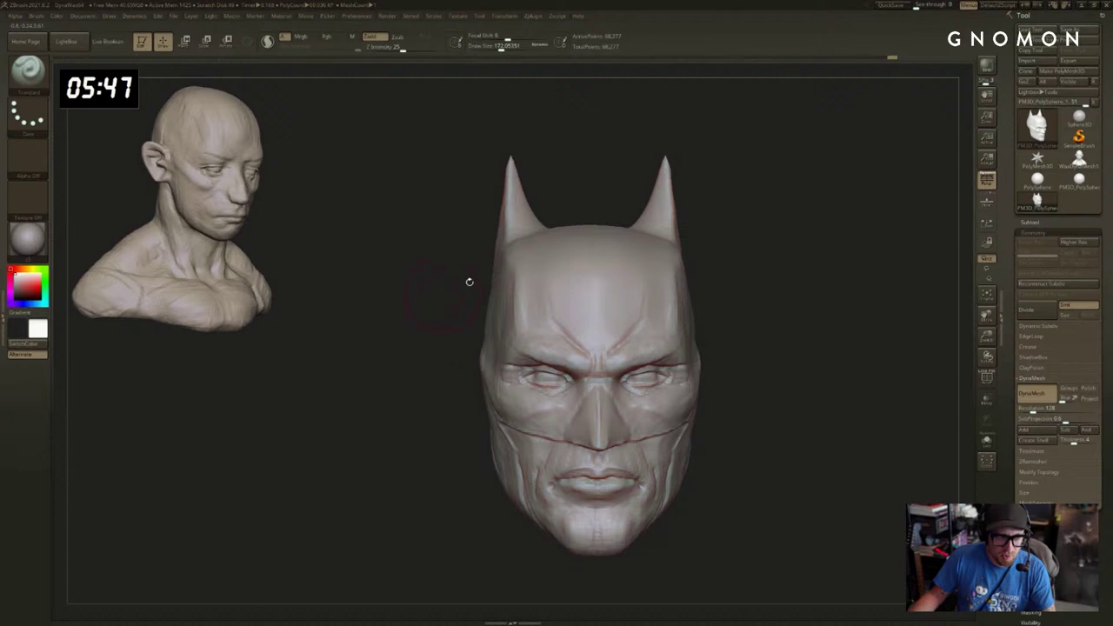
left_click_drag(776, 216, 668, 180)
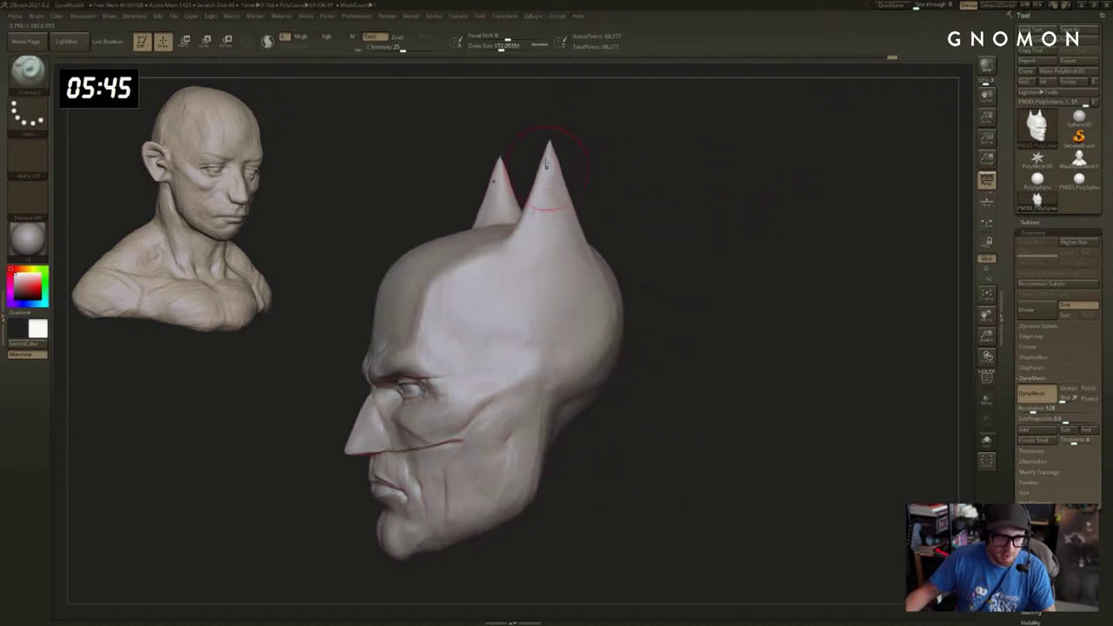
mouse_move(618, 223)
left_mouse_down()
mouse_move(651, 207)
mouse_move(669, 228)
mouse_move(787, 211)
mouse_move(817, 218)
mouse_move(738, 189)
mouse_move(765, 189)
left_mouse_up()
Try to cut the pointed ears off the cowl with the ClipCurve brush.
left_click(19, 80, "ctrl+shift")
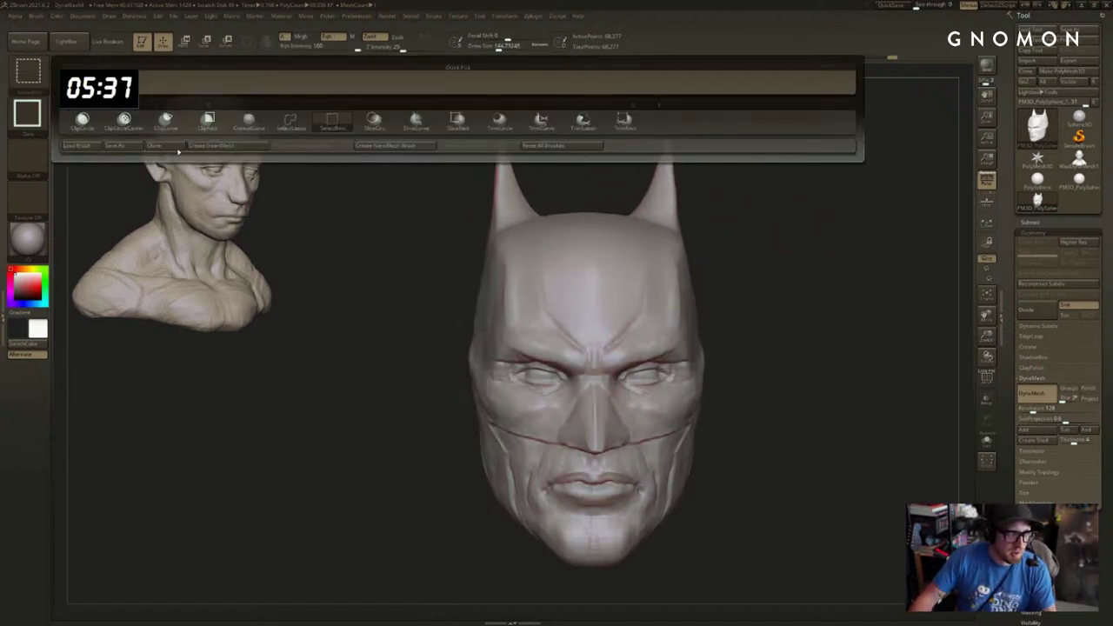
left_click(168, 131, "ctrl+shift")
left_click_drag(786, 211, 718, 224, "alt")
mouse_move(648, 142)
left_mouse_down("ctrl+shift")
mouse_move(783, 256)
mouse_move(684, 301)
mouse_move(716, 272)
mouse_move(698, 236)
left_mouse_up("ctrl+shift")
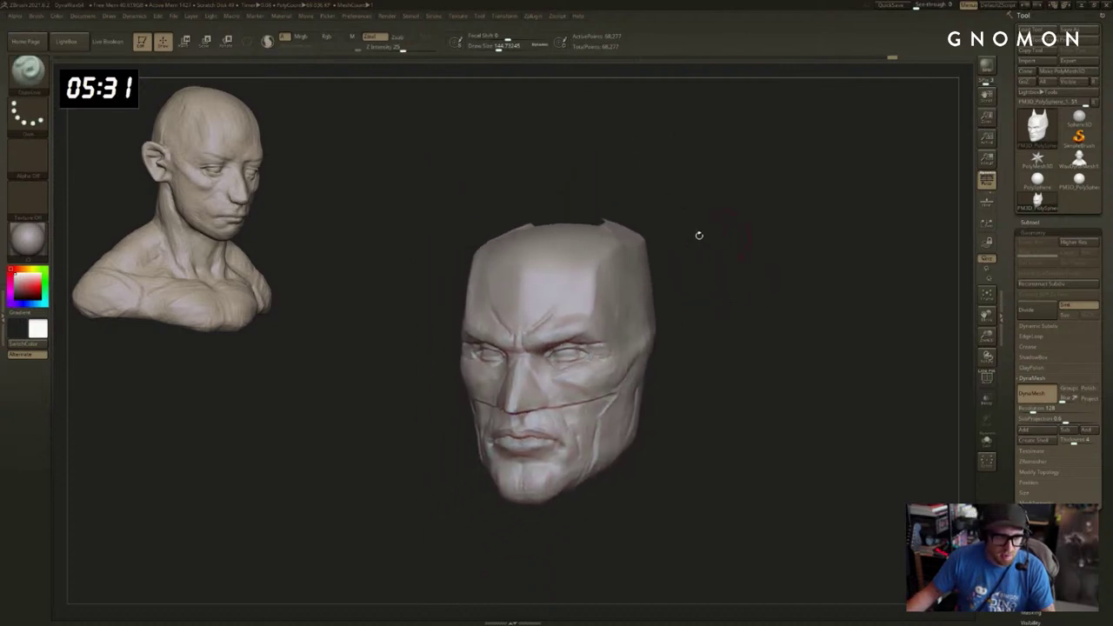
mouse_move(614, 241)
left_mouse_down("shift")
mouse_move(618, 207)
mouse_move(765, 209)
mouse_move(792, 236)
mouse_move(905, 229)
mouse_move(898, 247)
mouse_move(927, 246)
mouse_move(873, 242)
mouse_move(872, 228)
mouse_move(857, 251)
mouse_move(601, 293)
left_mouse_up("shift")
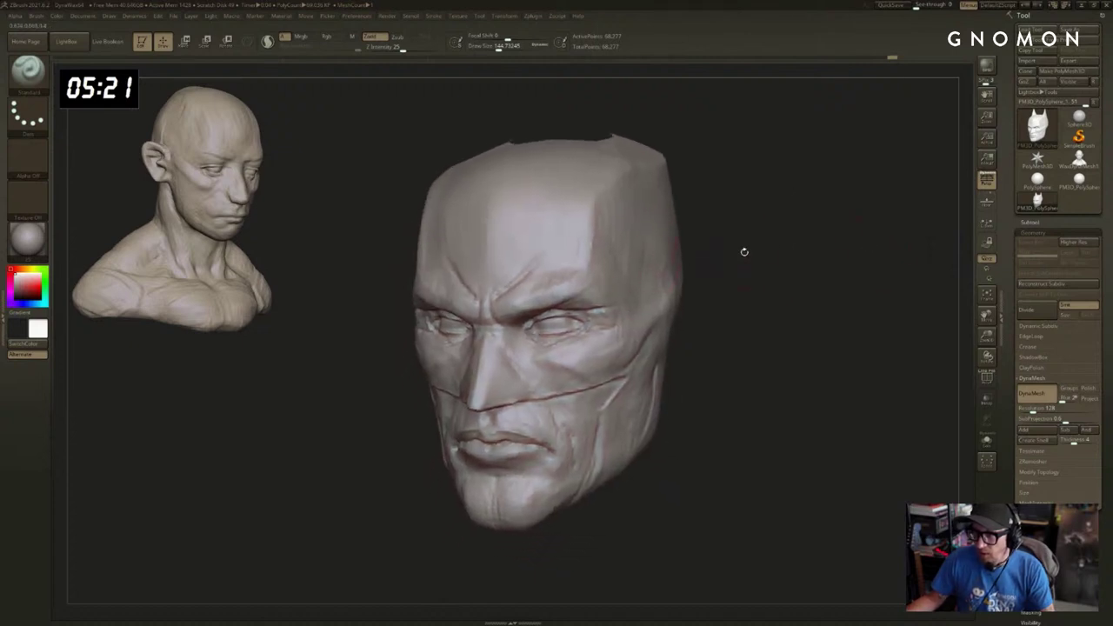
mouse_move(805, 243)
left_mouse_down()
mouse_move(857, 241)
mouse_move(688, 152)
left_mouse_up()
Try to clip the leftover ear corners flush with the top of the head.
key("ctrl+shift")
key("ctrl+z")
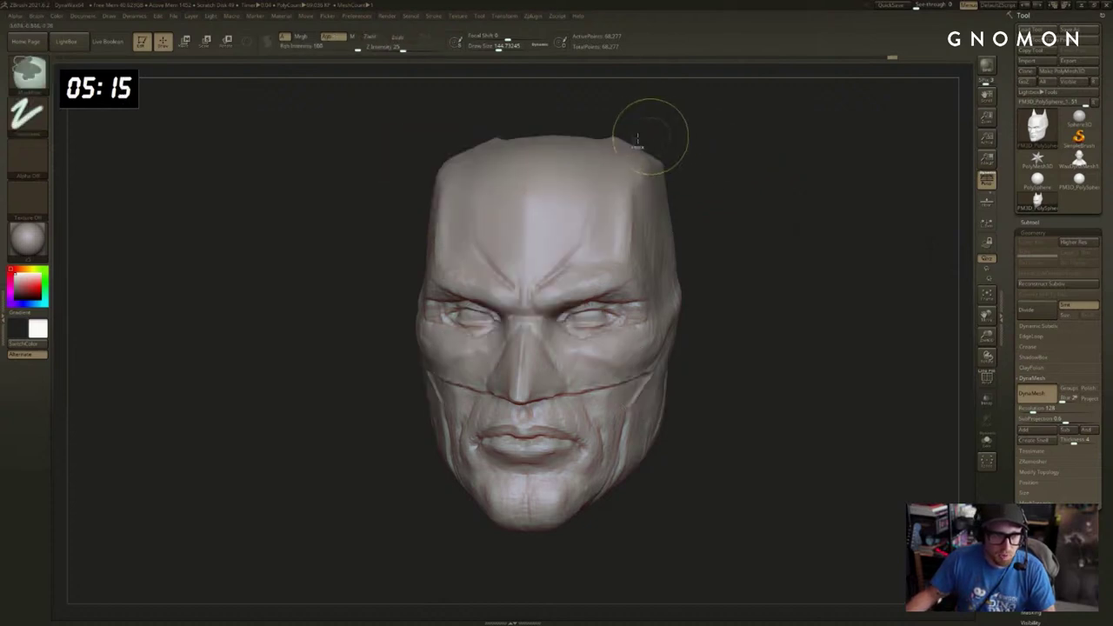
mouse_move(591, 125)
left_mouse_down("ctrl+shift")
mouse_move(721, 149)
mouse_move(709, 162)
left_mouse_up("ctrl+shift")
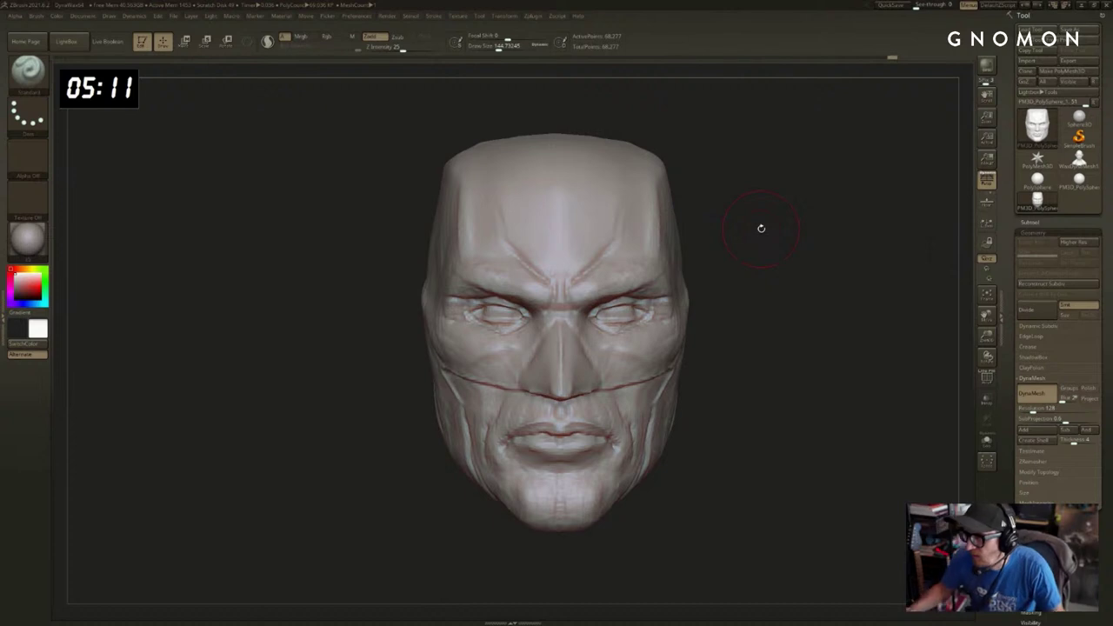
mouse_move(813, 363)
left_mouse_down()
mouse_move(825, 360)
mouse_move(812, 344)
left_mouse_up()
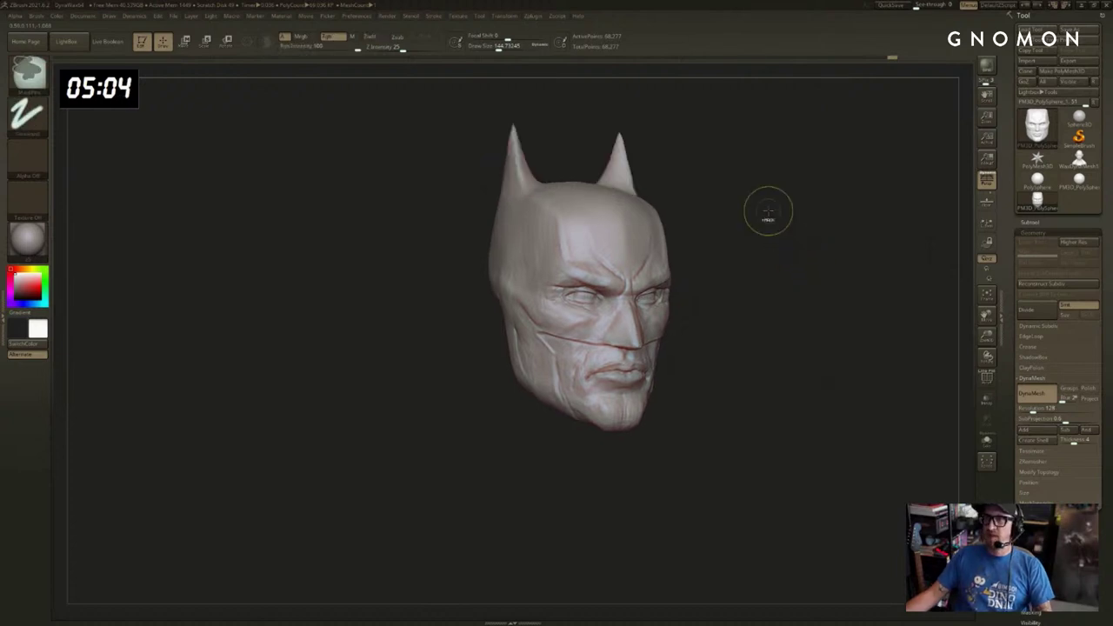
Build up the cowl's side above the cheek with ClayBuildup at a draw size of about 217.
mouse_move(835, 246)
left_mouse_down()
mouse_move(785, 219)
mouse_move(786, 207)
mouse_move(788, 225)
left_mouse_up()
key("2")
key("s")
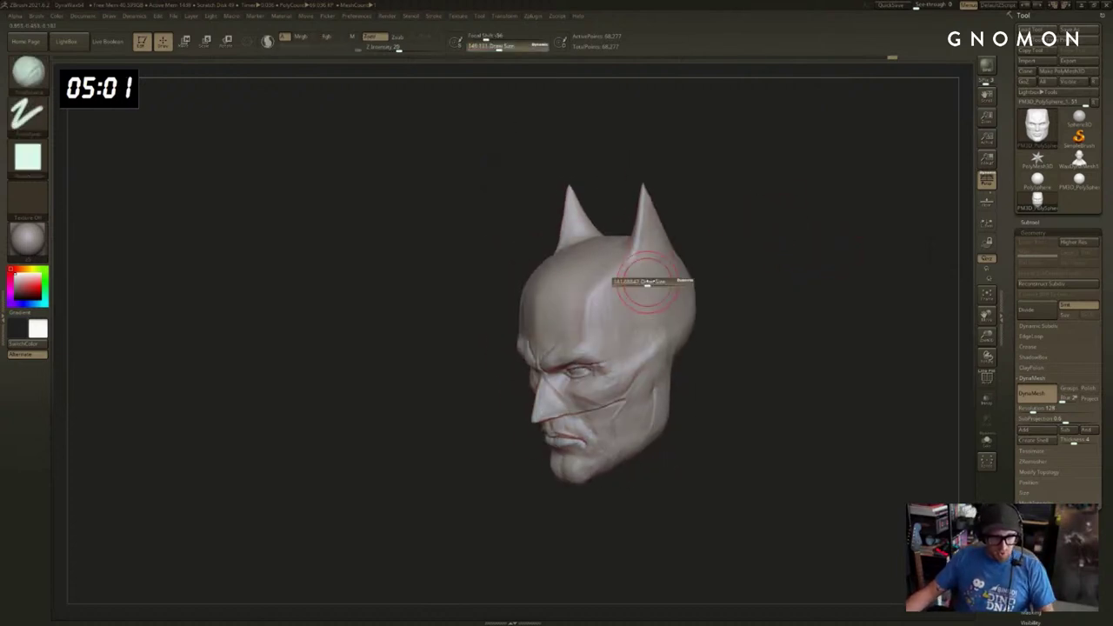
left_click_drag(650, 283, 657, 283)
left_click_drag(633, 268, 607, 320)
mouse_move(781, 256)
left_mouse_down()
mouse_move(863, 263)
mouse_move(789, 249)
left_mouse_up()
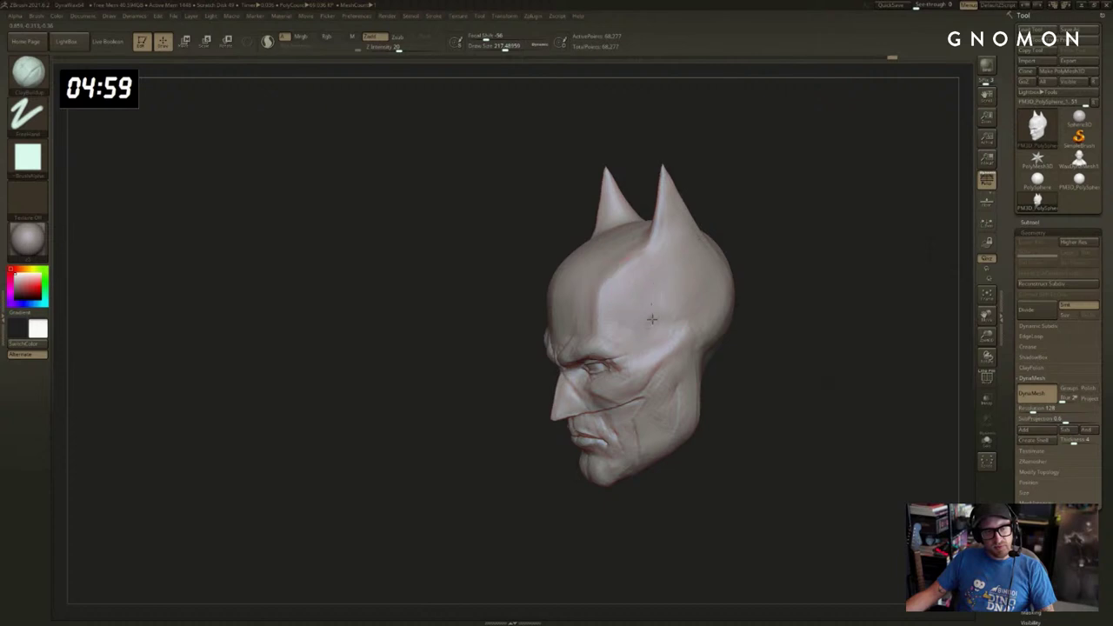
Blend the ear base into the side of the cowl using a smaller brush and smoothing.
key("s")
left_click_drag(692, 296, 687, 296)
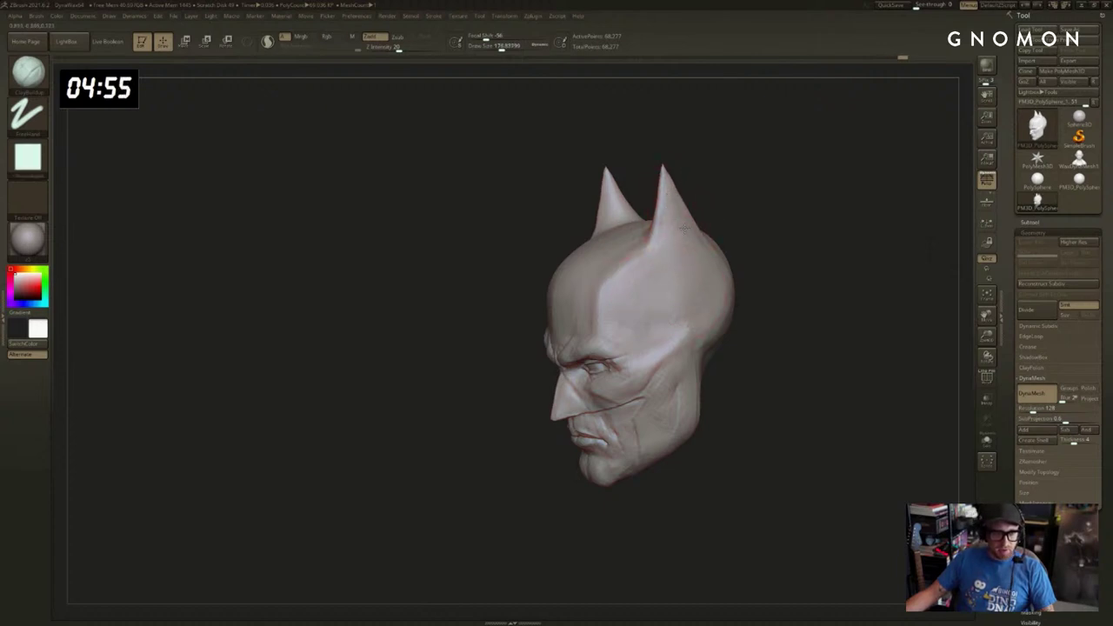
mouse_move(765, 249)
left_mouse_down()
mouse_move(834, 263)
mouse_move(859, 251)
mouse_move(722, 243)
mouse_move(753, 236)
left_mouse_up()
key("shift")
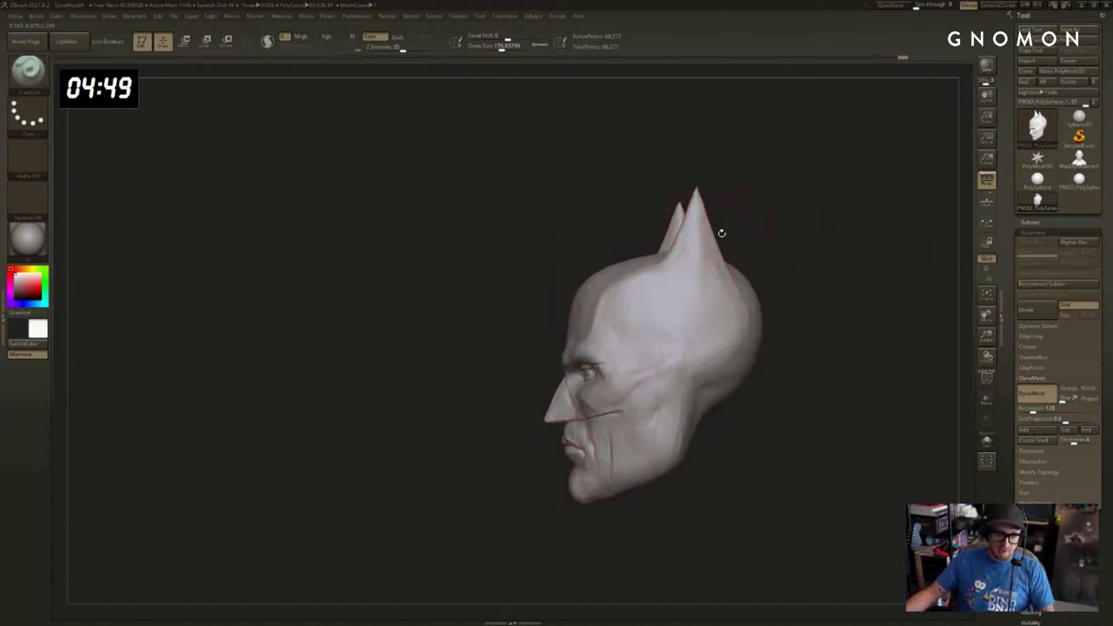
key("s")
mouse_move(602, 280)
left_mouse_down()
mouse_move(600, 296)
mouse_move(579, 235)
mouse_move(619, 292)
mouse_move(586, 264)
mouse_move(617, 186)
mouse_move(661, 192)
mouse_move(708, 169)
mouse_move(765, 261)
mouse_move(720, 311)
mouse_move(753, 318)
mouse_move(787, 269)
mouse_move(815, 286)
mouse_move(815, 251)
mouse_move(822, 266)
mouse_move(670, 235)
mouse_move(755, 206)
left_mouse_up()
Try to pull horns out of the forehead with the SnakeHook brush and clip off the original ears.
key("b")
key("s")
key("h")
key("s")
key("ctrl+z")
key("ctrl+z")
key("s")
left_click_drag(752, 168, 778, 159, "ctrl+shift")
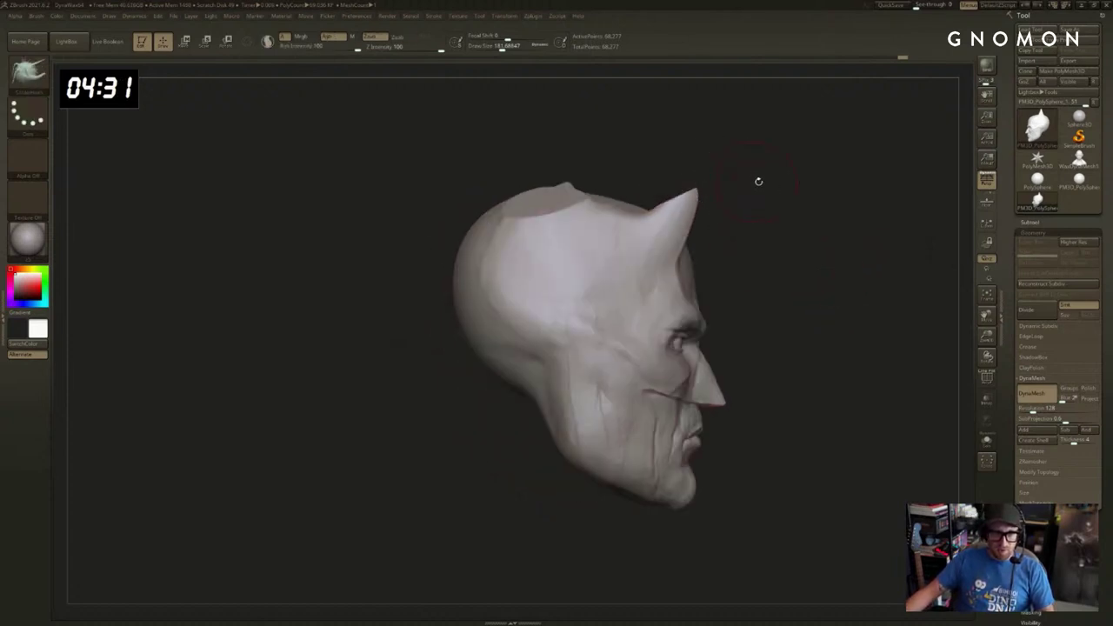
Try to trim the forehead horns with the clip curve, and undo back to the original pointed ears.
mouse_move(752, 185)
left_mouse_down()
mouse_move(542, 236)
mouse_move(569, 177)
mouse_move(540, 239)
left_mouse_up()
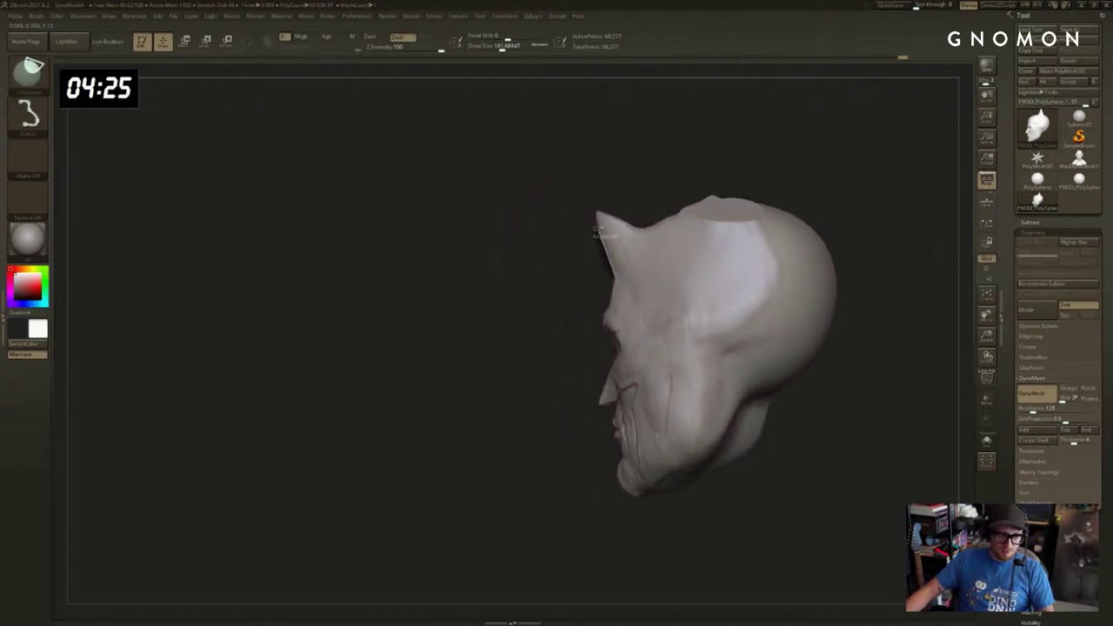
mouse_move(593, 164)
left_mouse_down("ctrl+shift")
mouse_move(698, 150)
mouse_move(787, 166)
mouse_move(716, 166)
mouse_move(690, 179)
left_mouse_up("ctrl+shift")
mouse_move(598, 210)
left_mouse_down("ctrl+shift")
mouse_move(673, 201)
mouse_move(675, 181)
left_mouse_up("ctrl+shift")
mouse_move(674, 180)
left_mouse_down()
mouse_move(738, 174)
mouse_move(759, 199)
mouse_move(768, 166)
mouse_move(700, 182)
mouse_move(678, 211)
mouse_move(662, 172)
mouse_move(646, 168)
left_mouse_up()
mouse_move(710, 142)
left_mouse_down()
mouse_move(724, 178)
mouse_move(706, 177)
mouse_move(759, 180)
mouse_move(808, 234)
left_mouse_up()
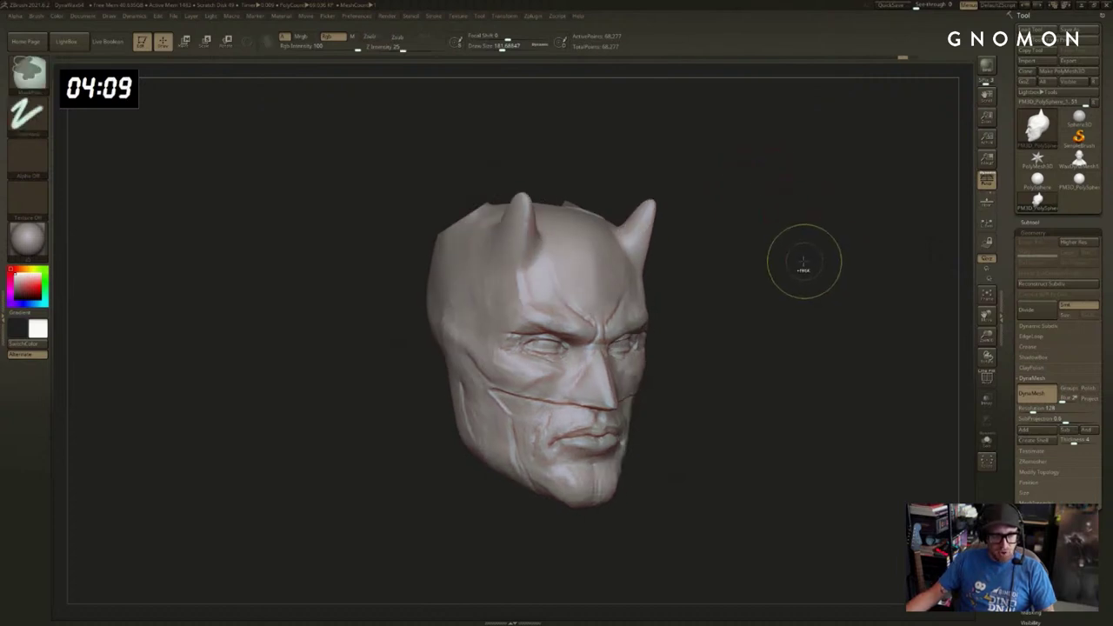
key("ctrl+z")
Round and smooth the centre of the forehead above the brow with a large brush.
mouse_move(822, 261)
left_mouse_down()
mouse_move(840, 280)
mouse_move(832, 268)
left_mouse_up()
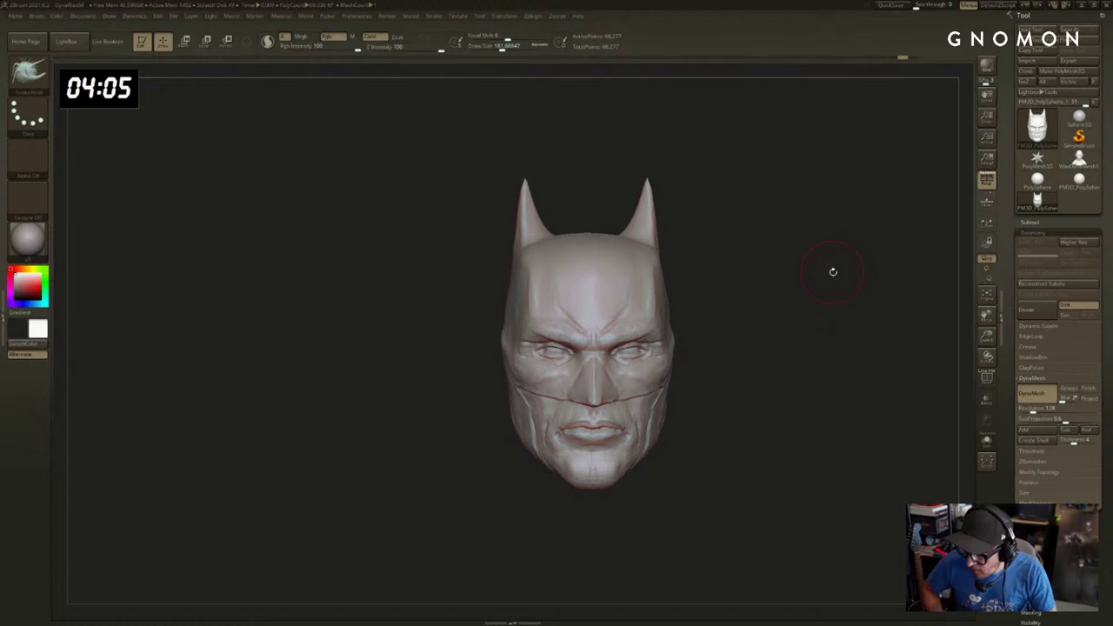
mouse_move(757, 216)
left_mouse_down()
mouse_move(784, 229)
mouse_move(738, 231)
mouse_move(717, 249)
left_mouse_up()
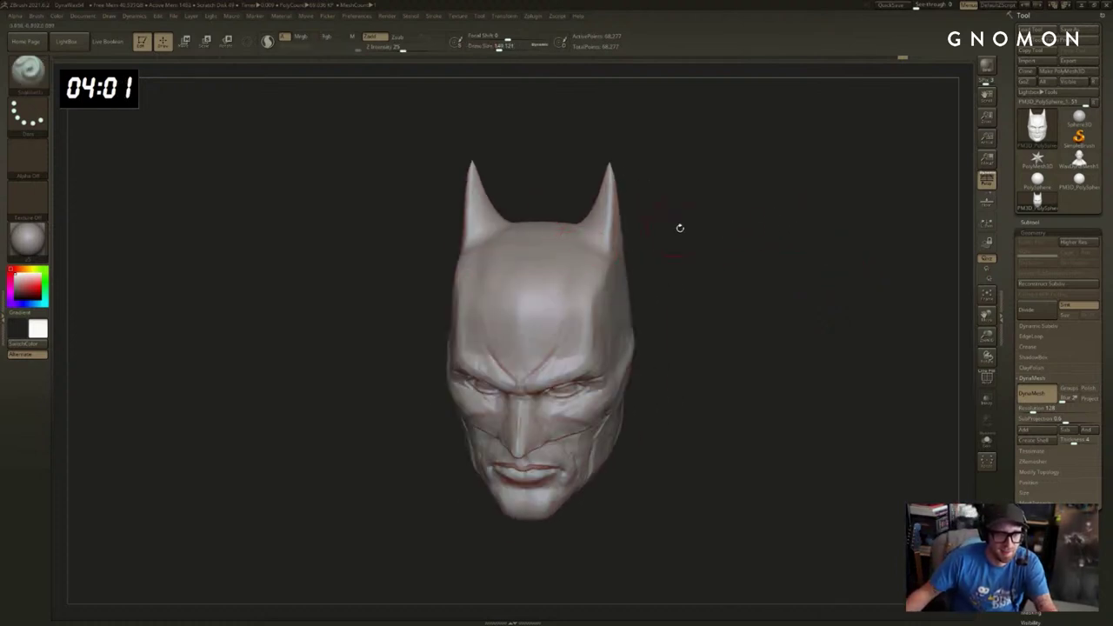
key("s")
left_click_drag(545, 282, 553, 282)
left_click_drag(672, 269, 631, 260)
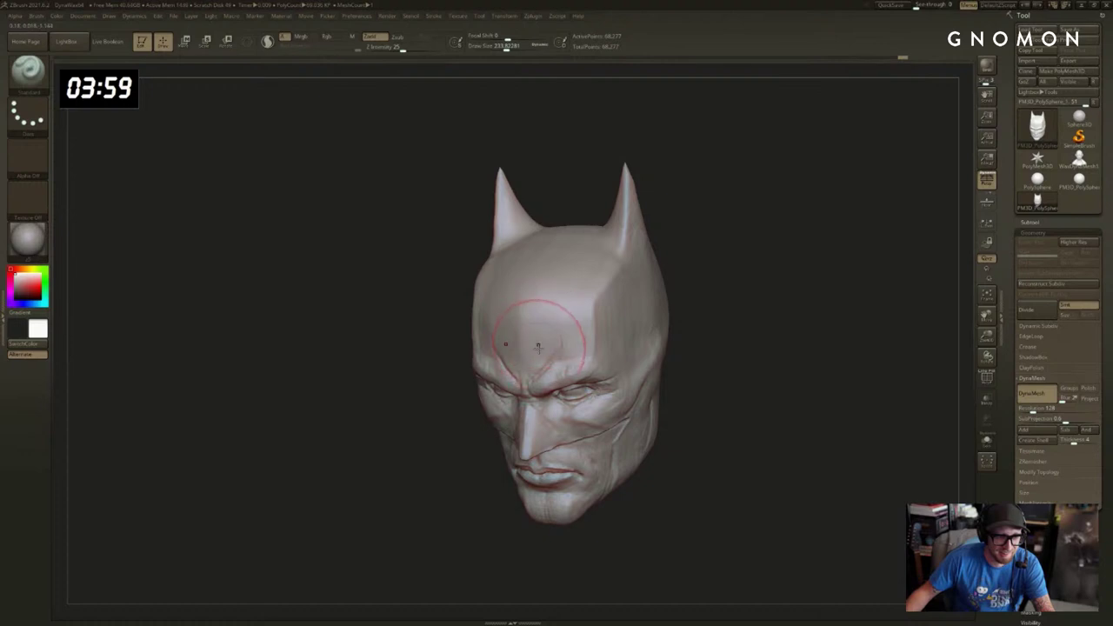
left_click_drag(538, 306, 552, 236, "shift")
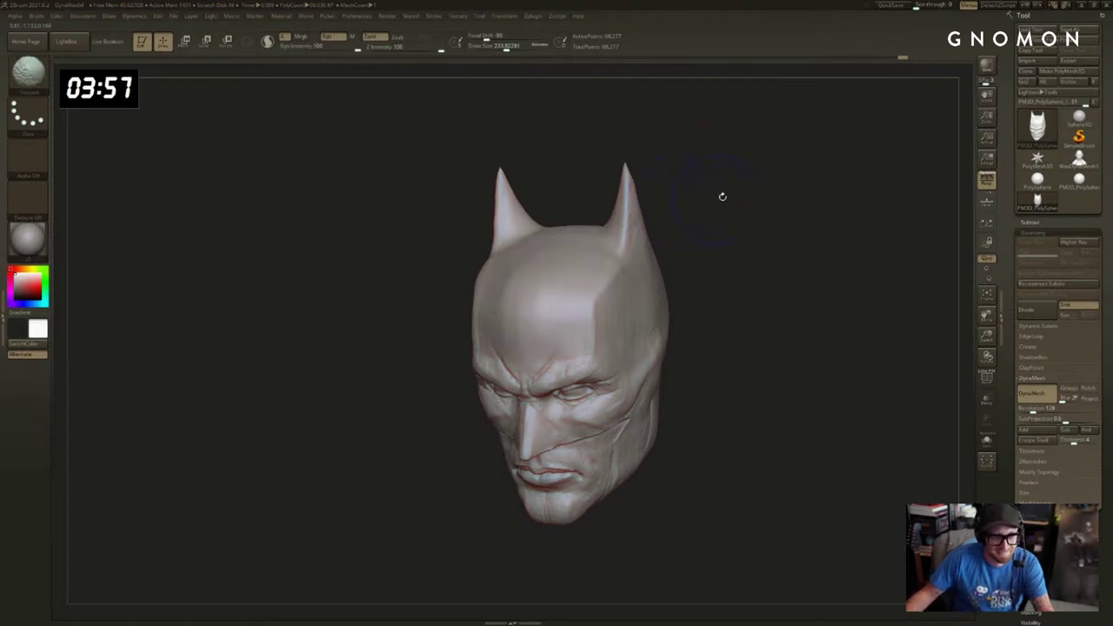
Build up the side of the cowl around the ear base and across the top of the skull with a large ClayBuildup brush.
left_click_drag(721, 196, 734, 232)
left_click_drag(345, 355, 383, 353)
key("3")
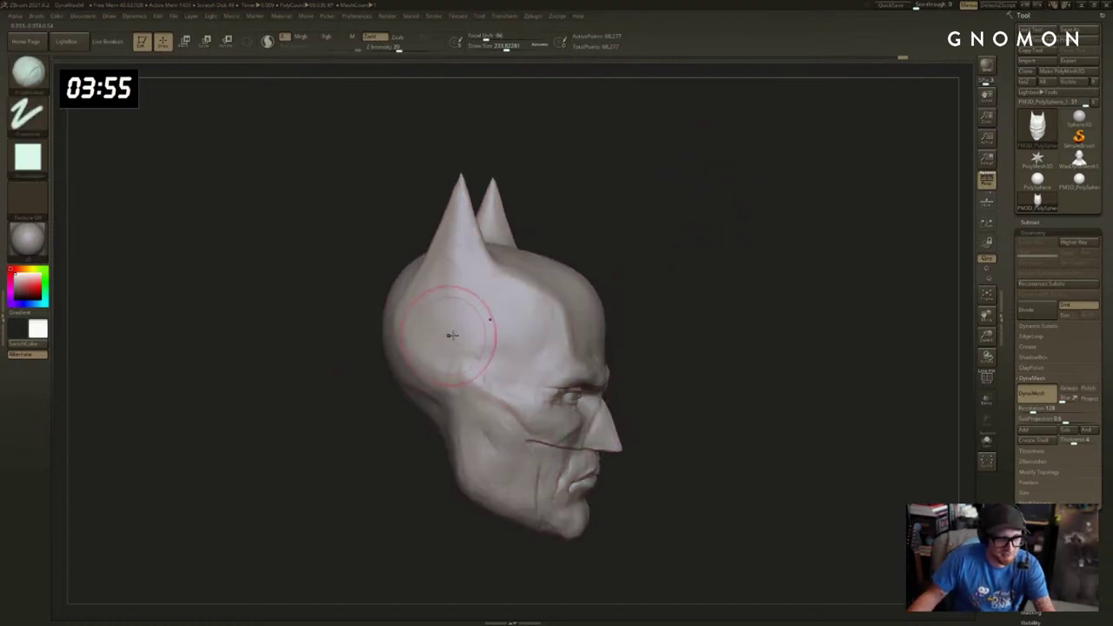
left_click_drag(452, 336, 469, 332)
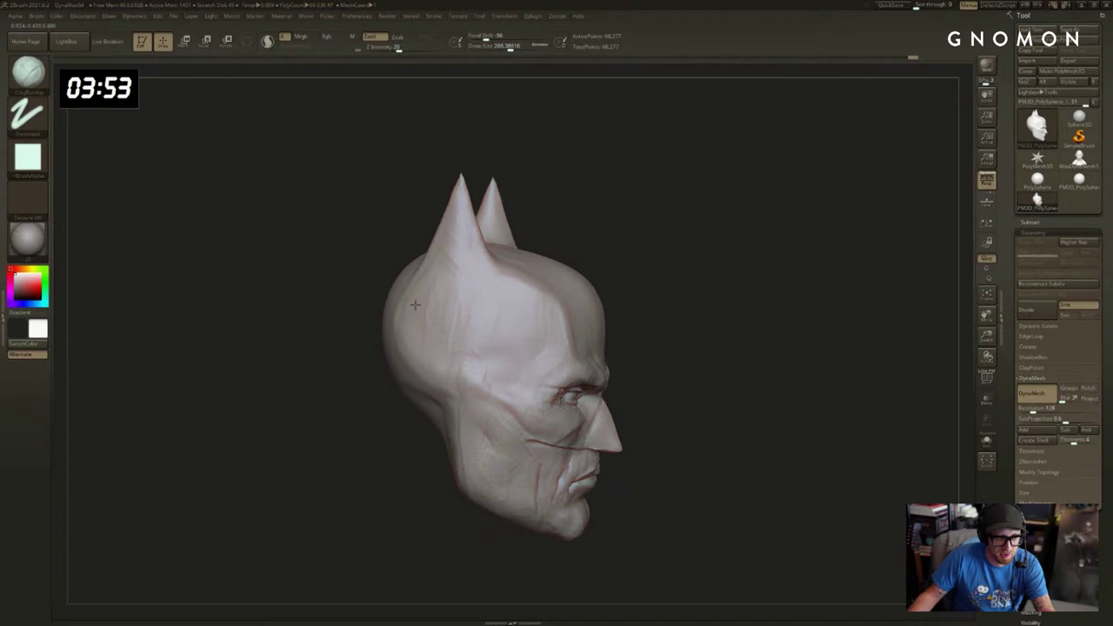
right_click_drag(417, 351, 415, 394)
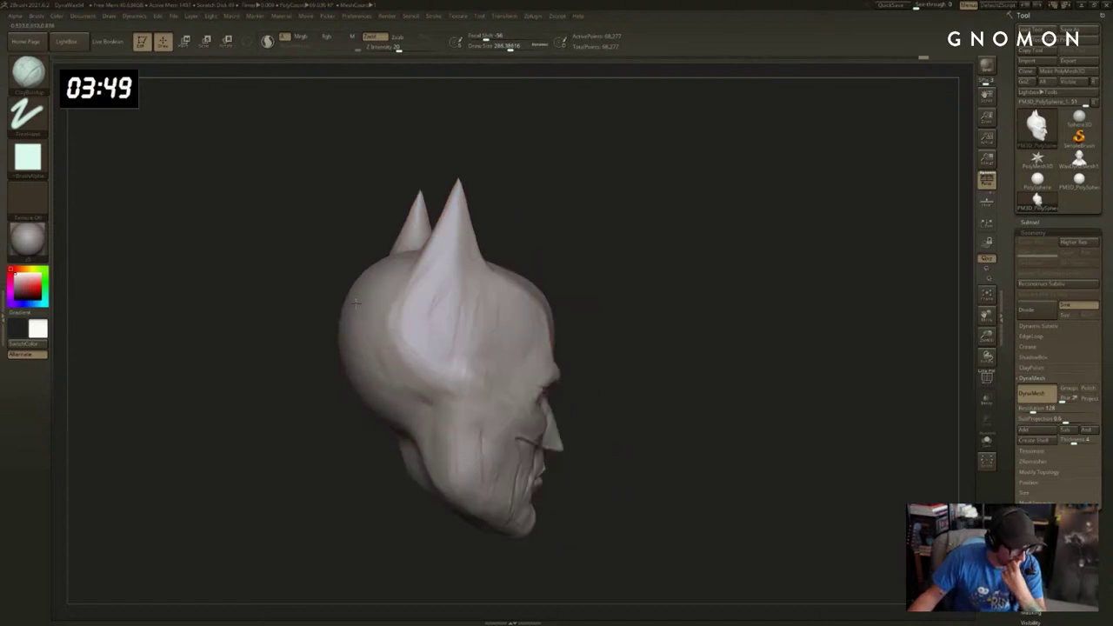
left_click_drag(531, 209, 534, 239)
mouse_move(560, 185)
left_mouse_down()
mouse_move(573, 232)
mouse_move(596, 167)
left_mouse_up()
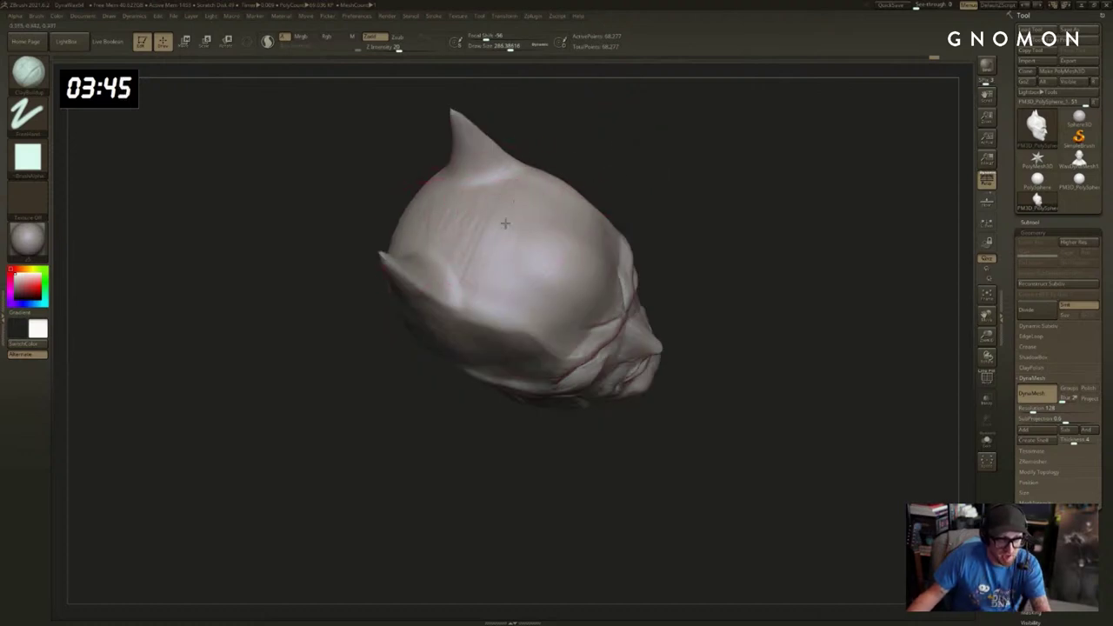
right_click_drag(559, 195, 674, 356)
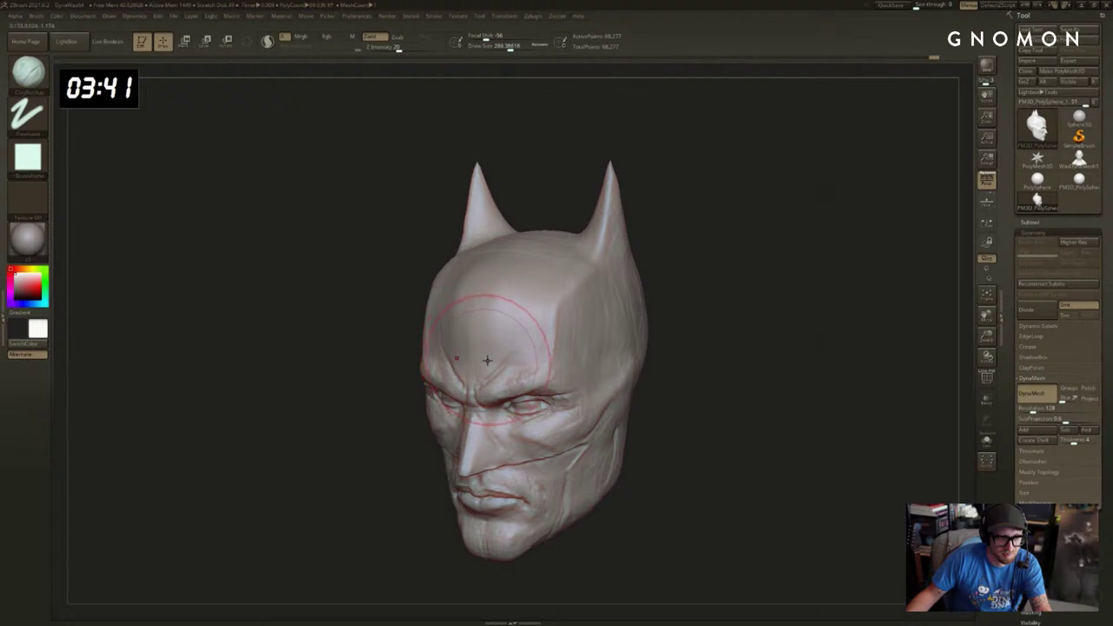
Even out the forehead and the temple planes of the cowl with a resized ClayBuildup brush.
key("s")
left_click_drag(502, 344, 497, 343)
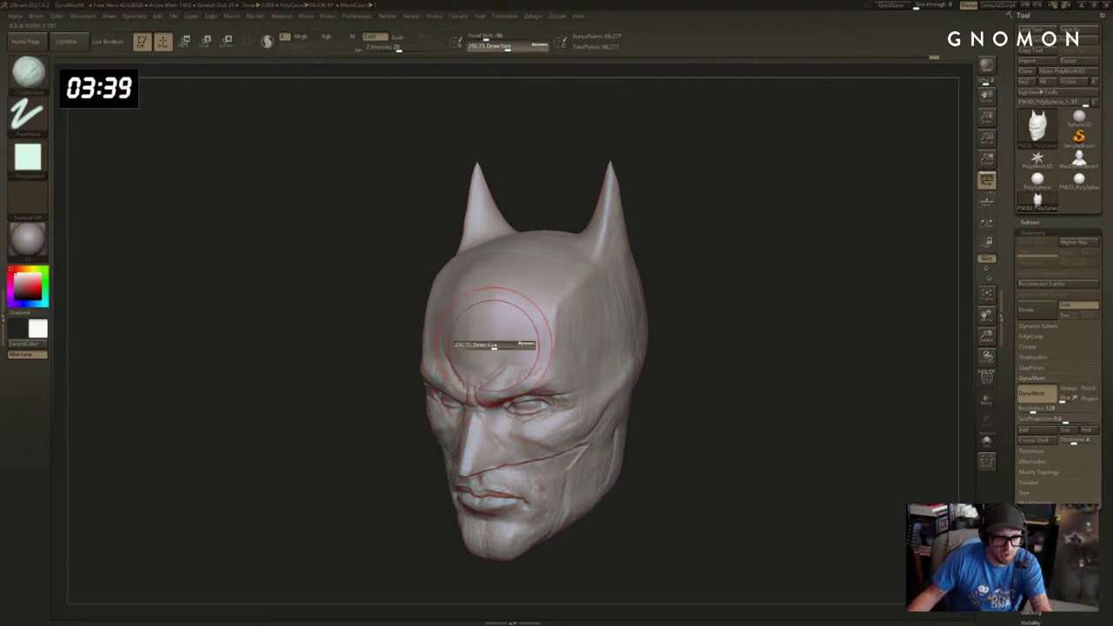
mouse_move(465, 332)
right_mouse_down()
mouse_move(394, 306)
mouse_move(598, 280)
mouse_move(608, 322)
mouse_move(702, 297)
right_mouse_up()
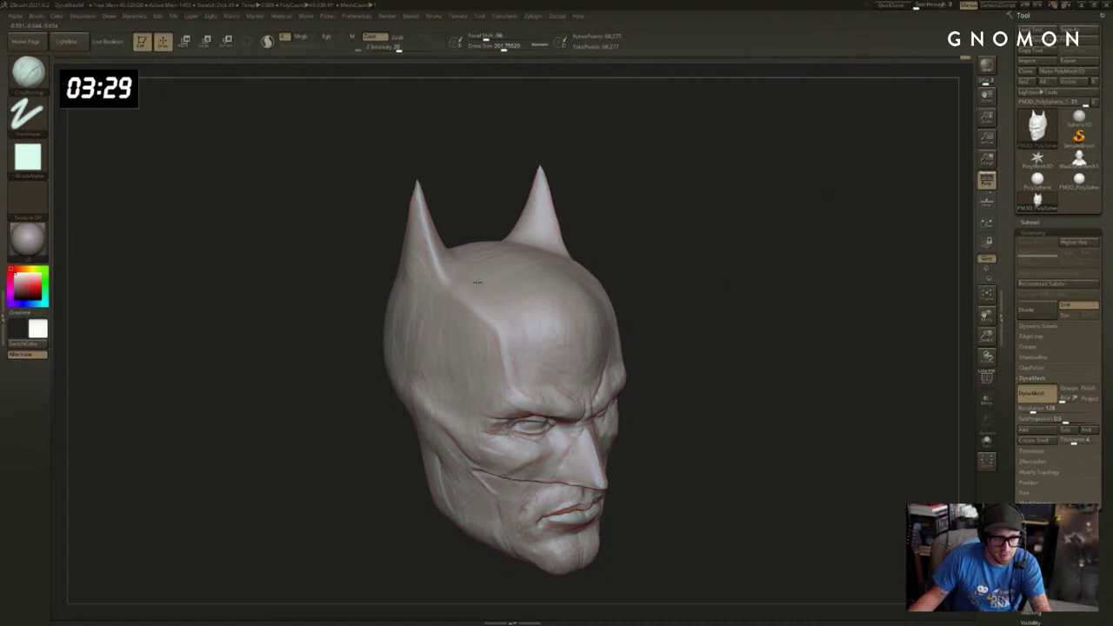
mouse_move(683, 259)
left_mouse_down()
mouse_move(718, 249)
mouse_move(698, 278)
mouse_move(678, 280)
left_mouse_up()
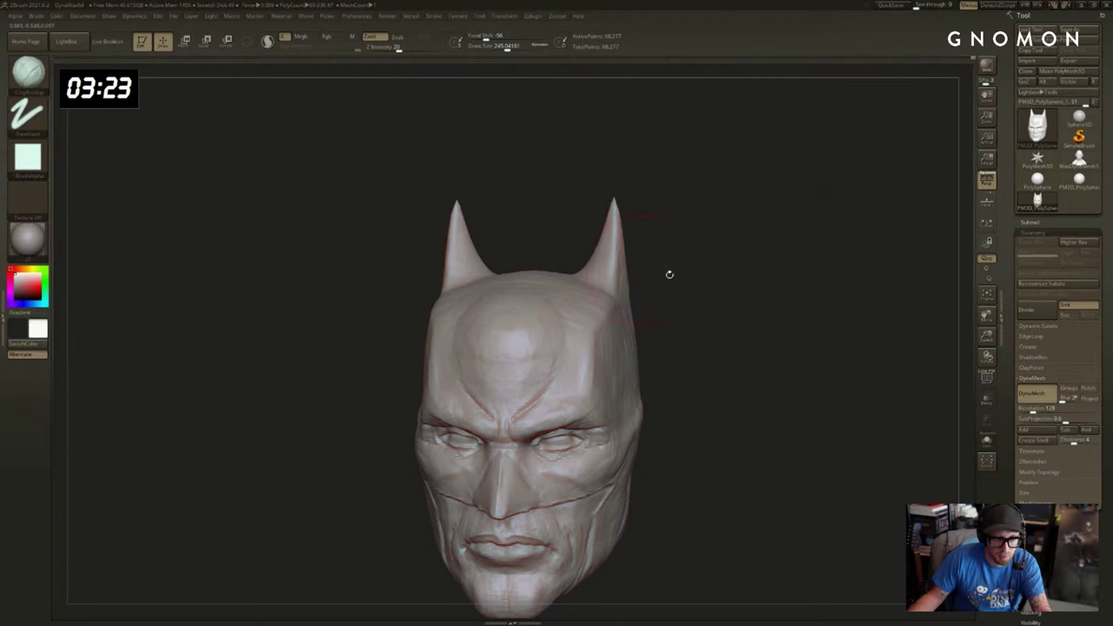
right_click_drag(670, 274, 491, 352)
left_click_drag(802, 261, 755, 246)
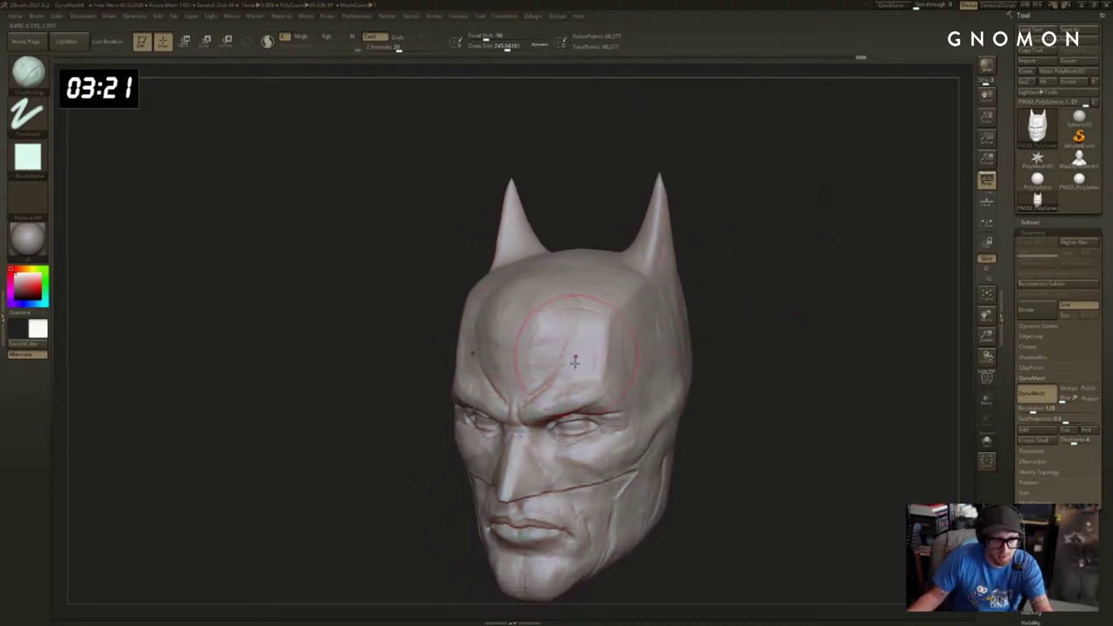
Carve the angled frown creases above the brow with the DamStandard brush and smooth around them and the temple.
key("b")
key("d")
key("s")
mouse_move(528, 388)
left_mouse_down()
mouse_move(556, 374)
mouse_move(571, 346)
left_mouse_up()
mouse_move(711, 280)
left_mouse_down()
mouse_move(743, 284)
mouse_move(776, 269)
left_mouse_up()
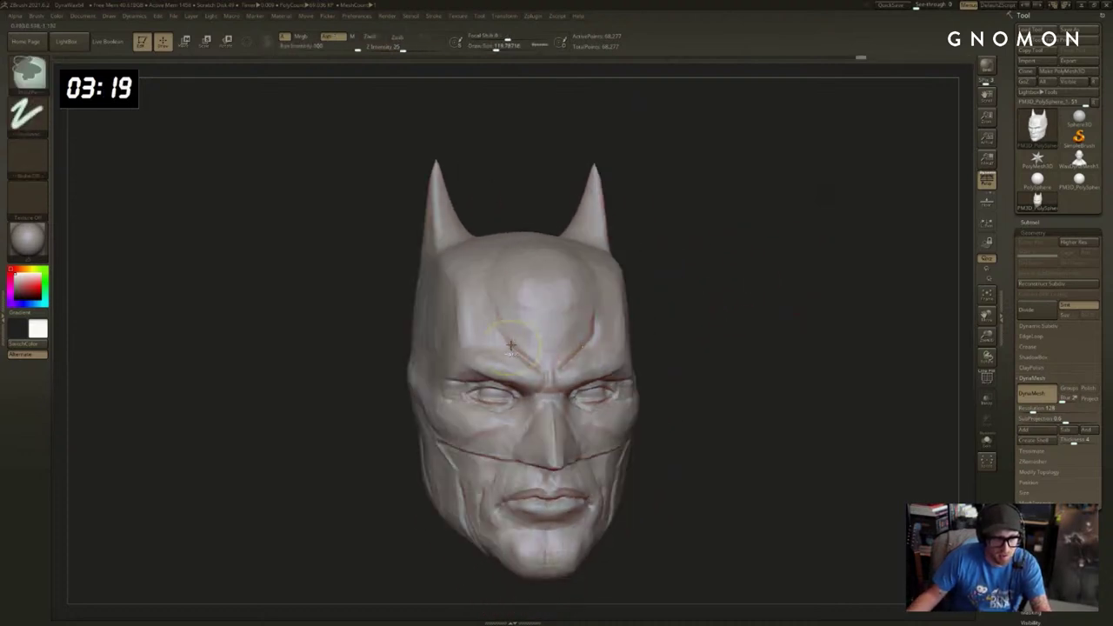
left_click_drag(537, 355, 499, 319, "shift")
left_click_drag(357, 325, 370, 317)
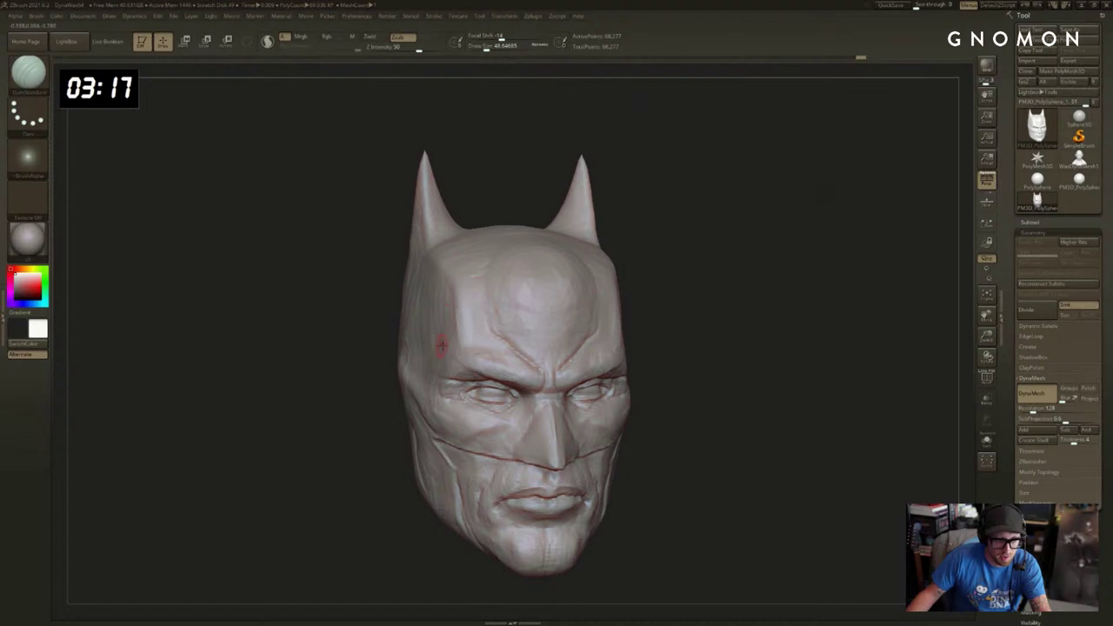
left_click_drag(457, 311, 478, 309)
Fill out the forehead and the upper temple edges with a large ClayBuildup brush.
key("b")
key("c")
key("b")
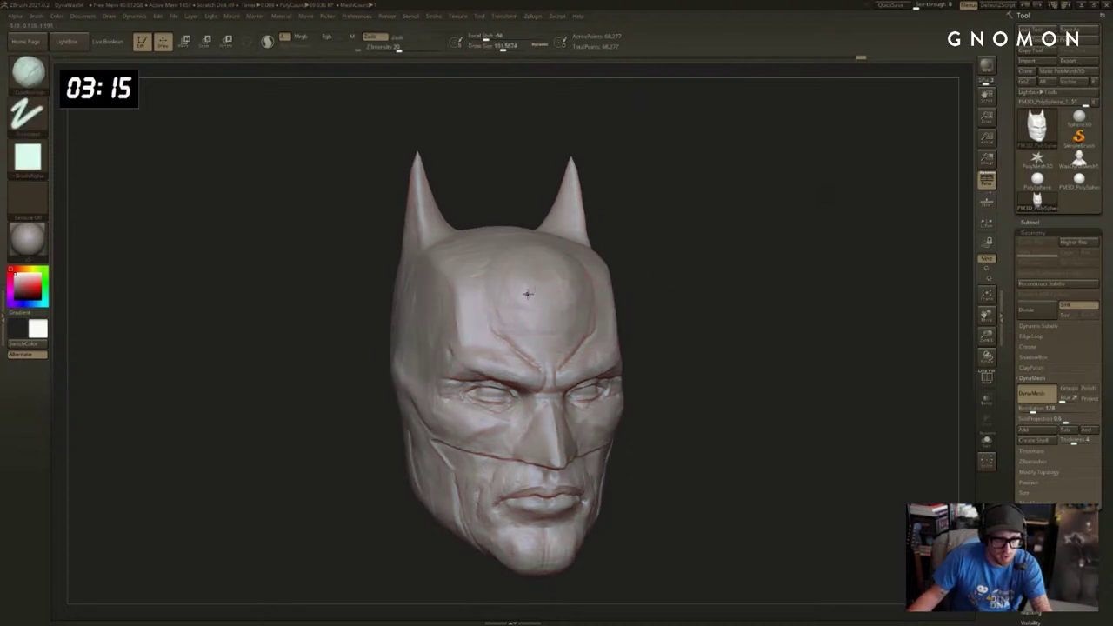
mouse_move(528, 294)
right_mouse_down()
mouse_move(721, 262)
mouse_move(500, 348)
right_mouse_up()
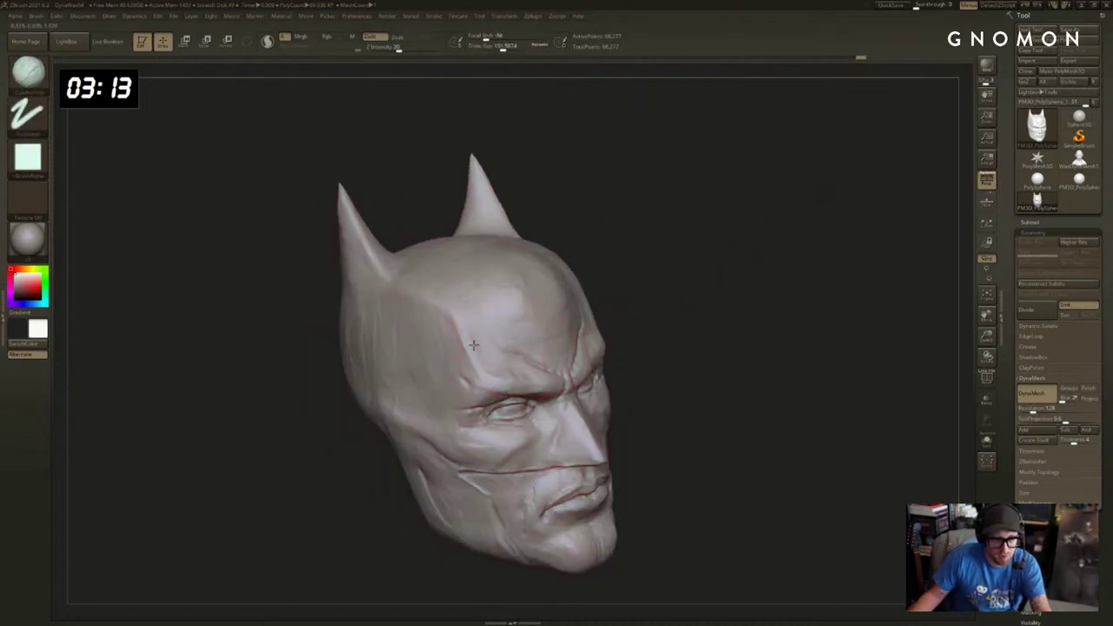
right_click_drag(476, 316, 583, 318)
mouse_move(545, 288)
left_mouse_down()
mouse_move(541, 326)
mouse_move(539, 273)
left_mouse_up()
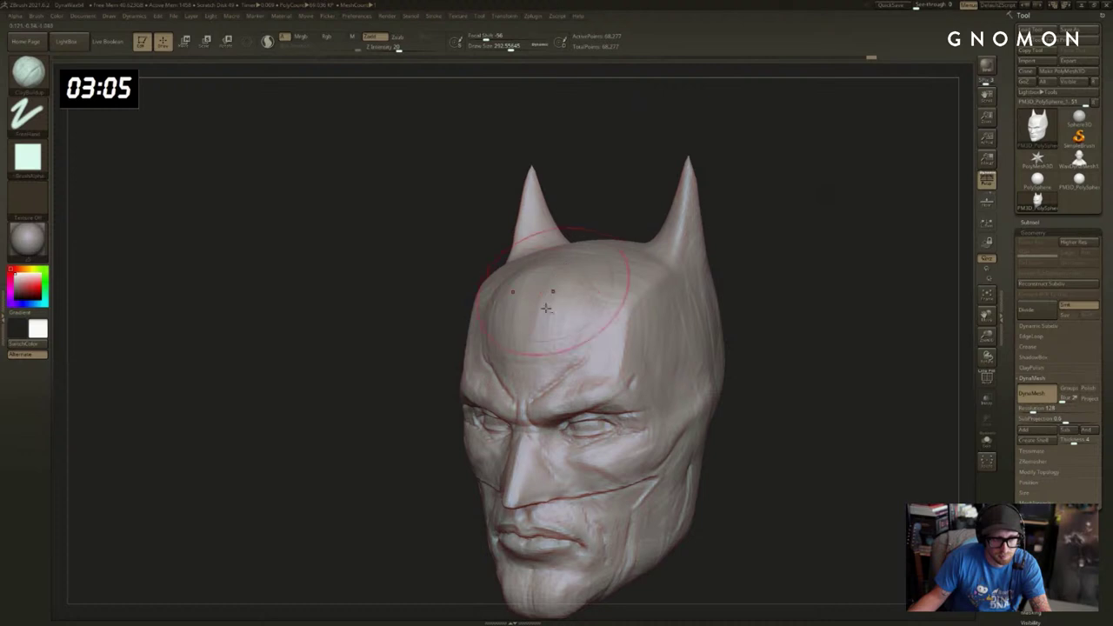
left_click_drag(742, 252, 851, 265)
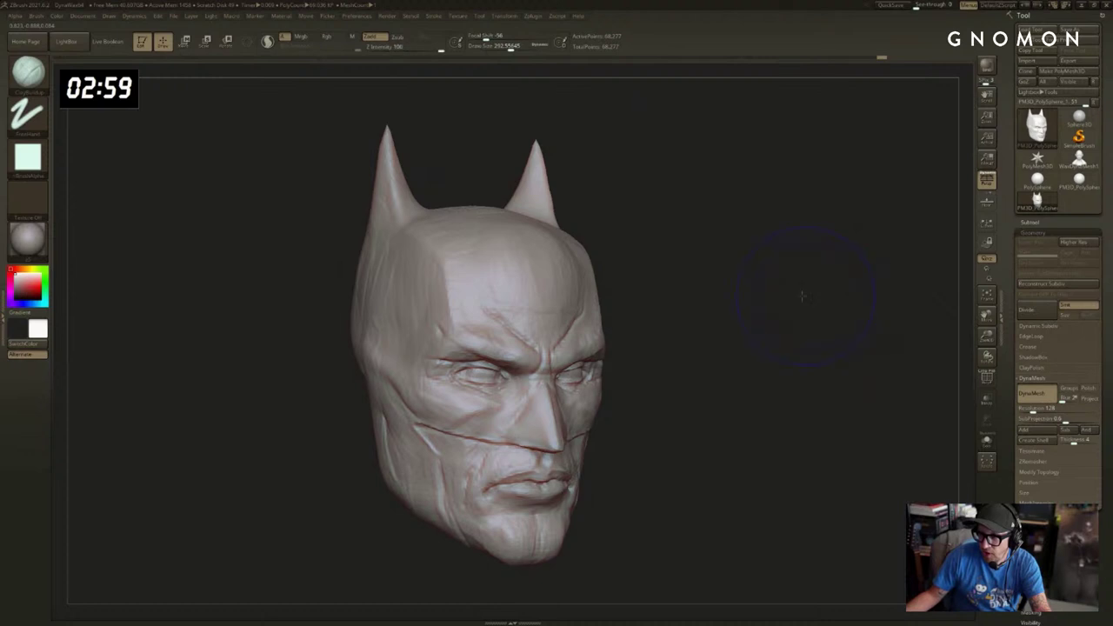
left_click_drag(800, 293, 826, 288)
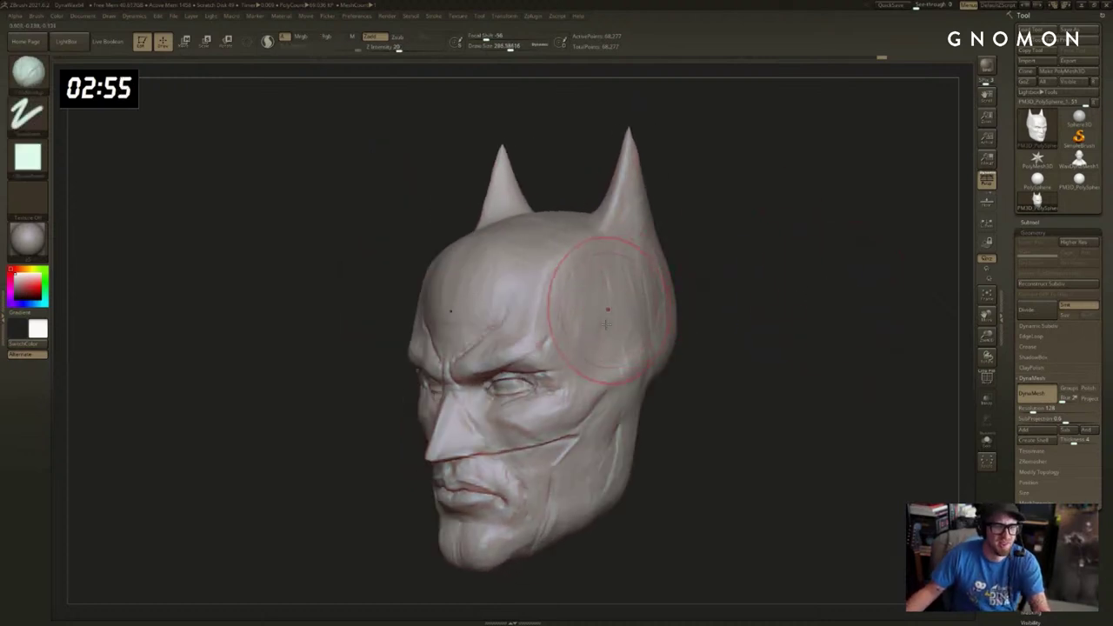
Add volume to the side of the cheek and jaw with a smaller ClayBuildup brush.
key("s")
mouse_move(655, 354)
left_mouse_down()
mouse_move(684, 407)
mouse_move(675, 379)
left_mouse_up()
left_click_drag(678, 418, 639, 417)
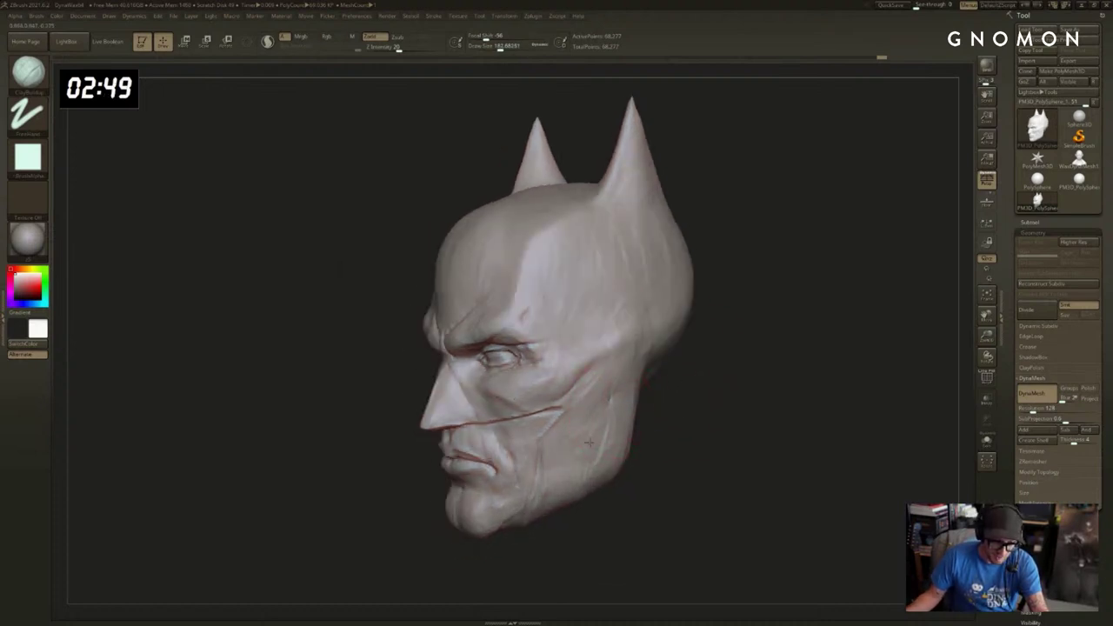
Mask the lower cheek under the cowl line and build up the rear of the jaw around it.
mouse_move(678, 443)
left_mouse_down()
mouse_move(715, 439)
mouse_move(643, 421)
left_mouse_up()
left_click_drag(569, 447, 528, 485, "ctrl")
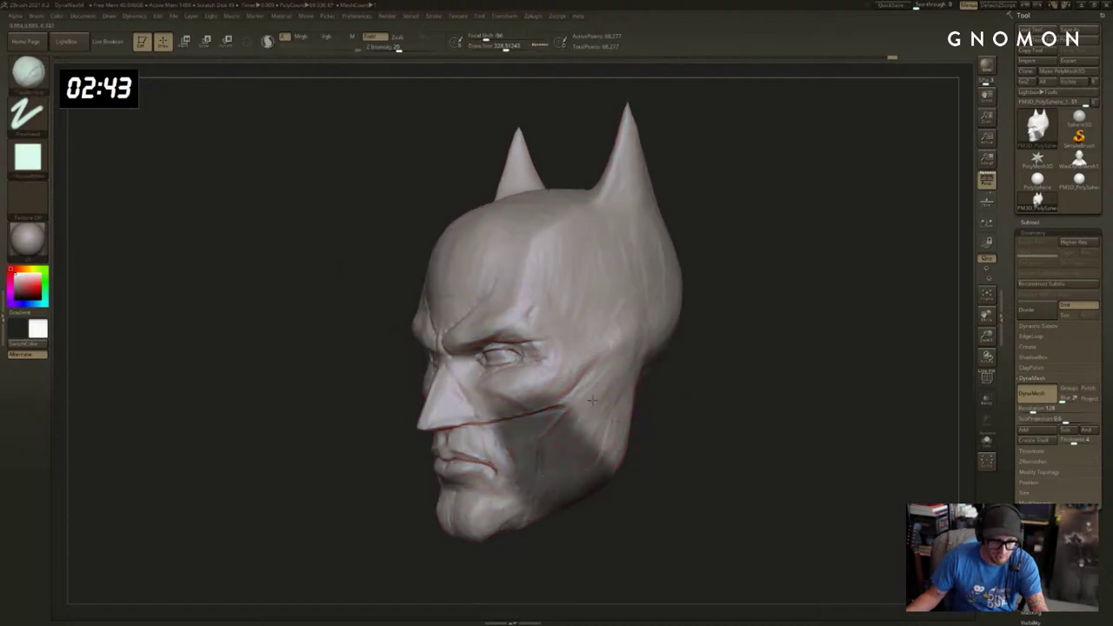
mouse_move(593, 400)
left_mouse_down()
mouse_move(607, 396)
mouse_move(596, 382)
left_mouse_up()
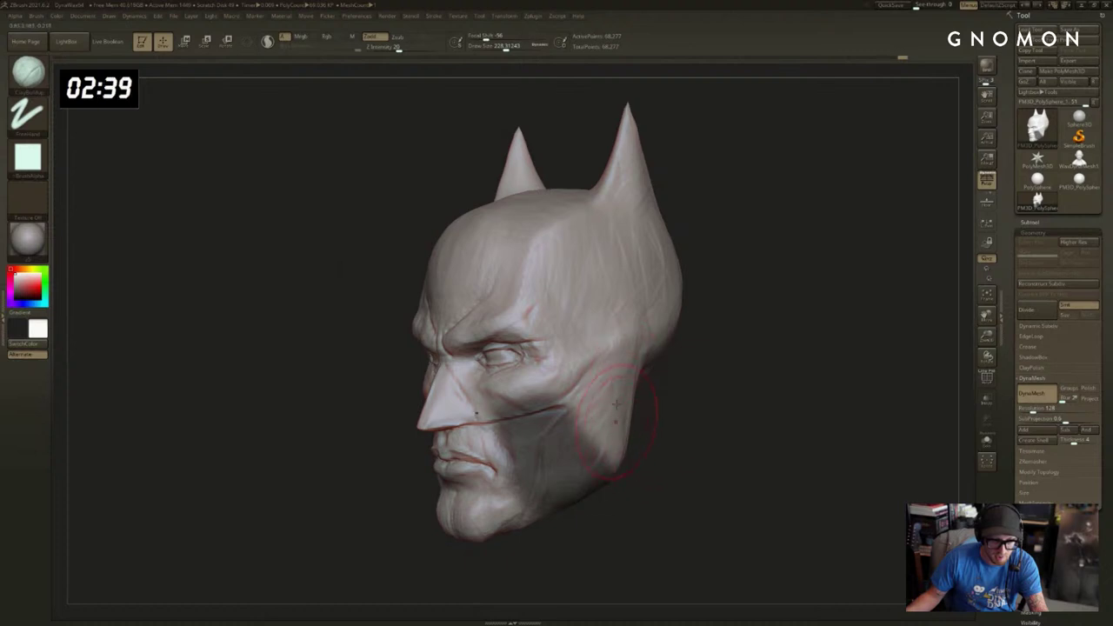
right_click_drag(658, 490, 671, 464)
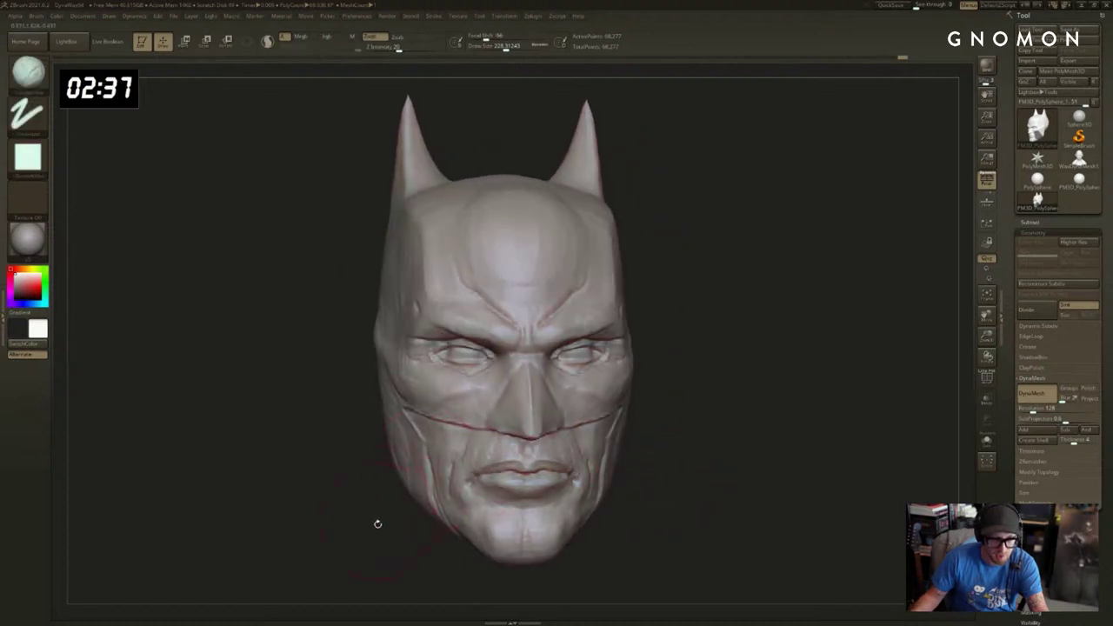
Soften the temple edge and the groove at the outer end of the brow with a small smoothing brush.
right_click_drag(378, 523, 409, 518)
key("shift")
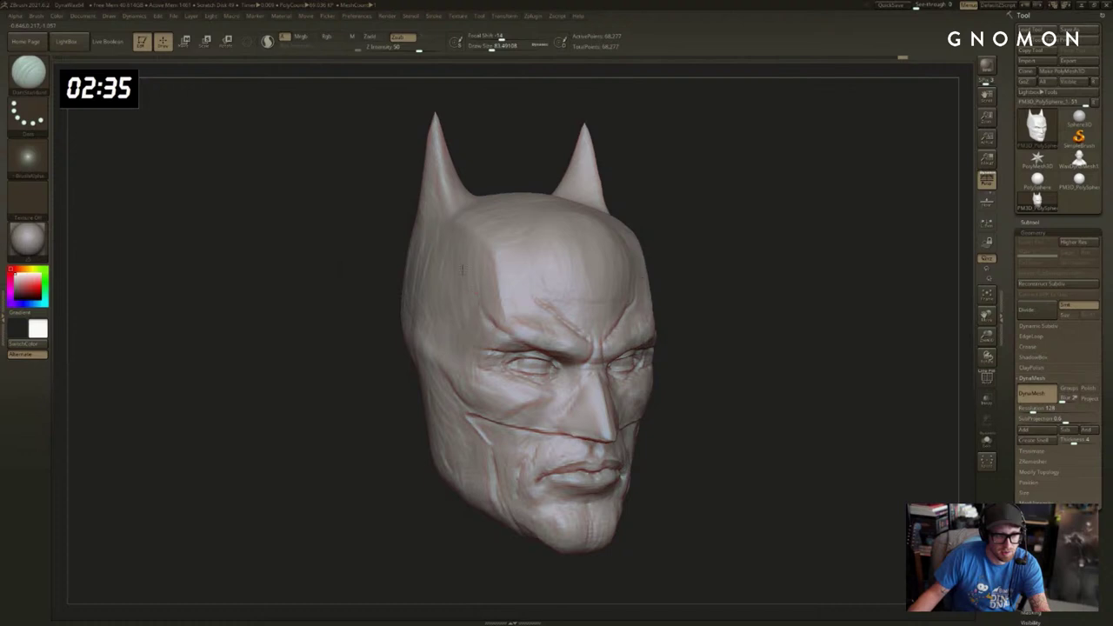
key("shift")
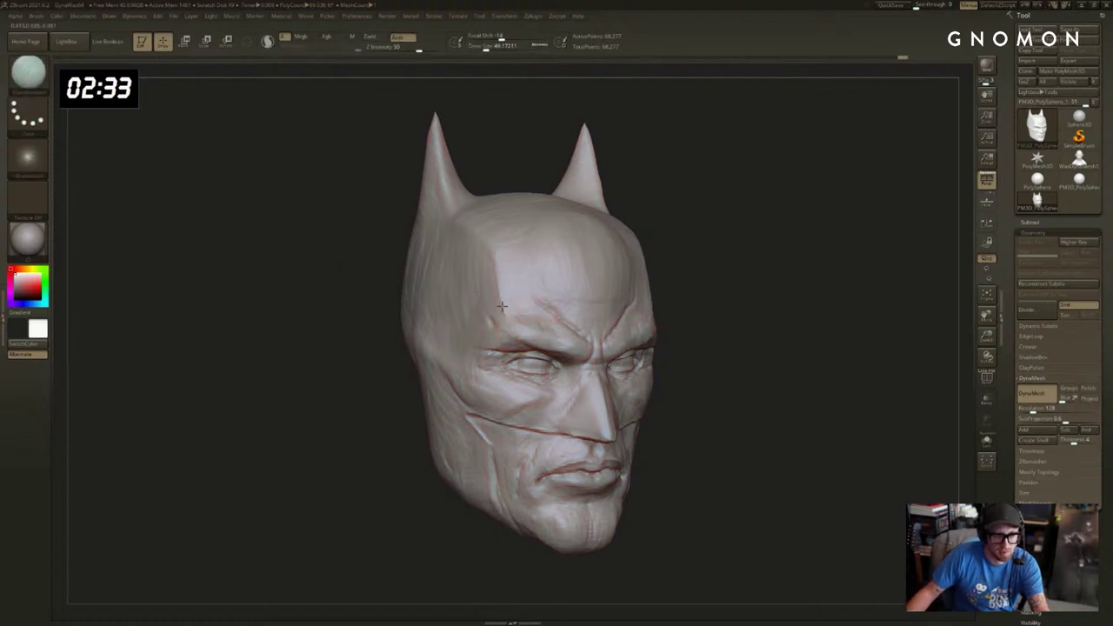
left_click_drag(491, 283, 493, 284)
left_click_drag(492, 278, 492, 307)
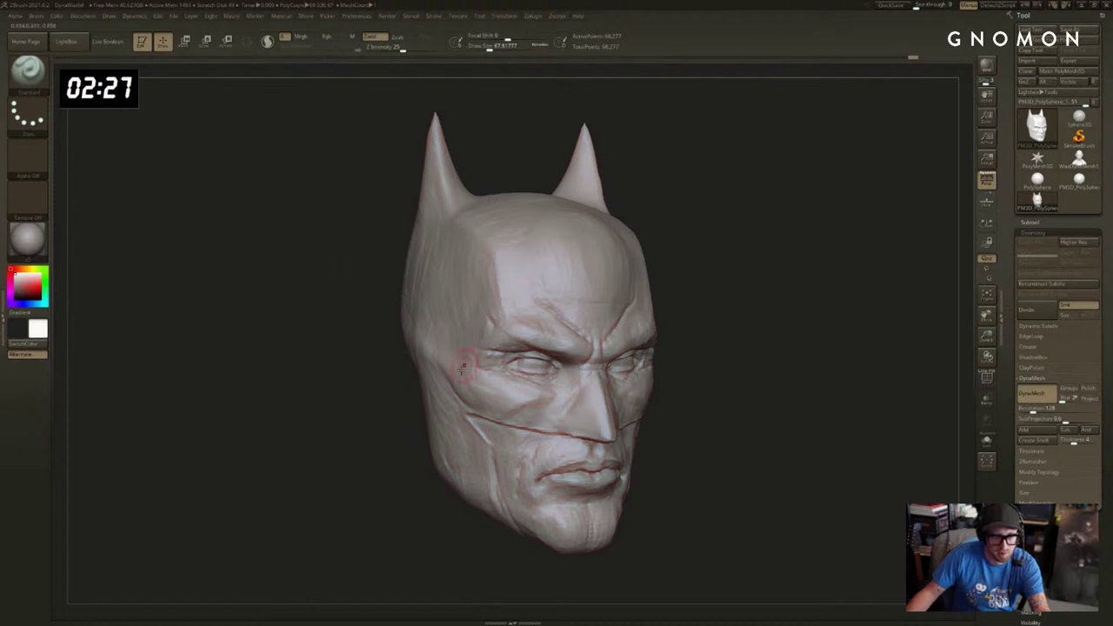
Refine the creases along the cheek line and jaw with a small DamStandard brush and smoothing.
key("b")
key("d")
key("s")
key("s")
left_click_drag(473, 423, 470, 423)
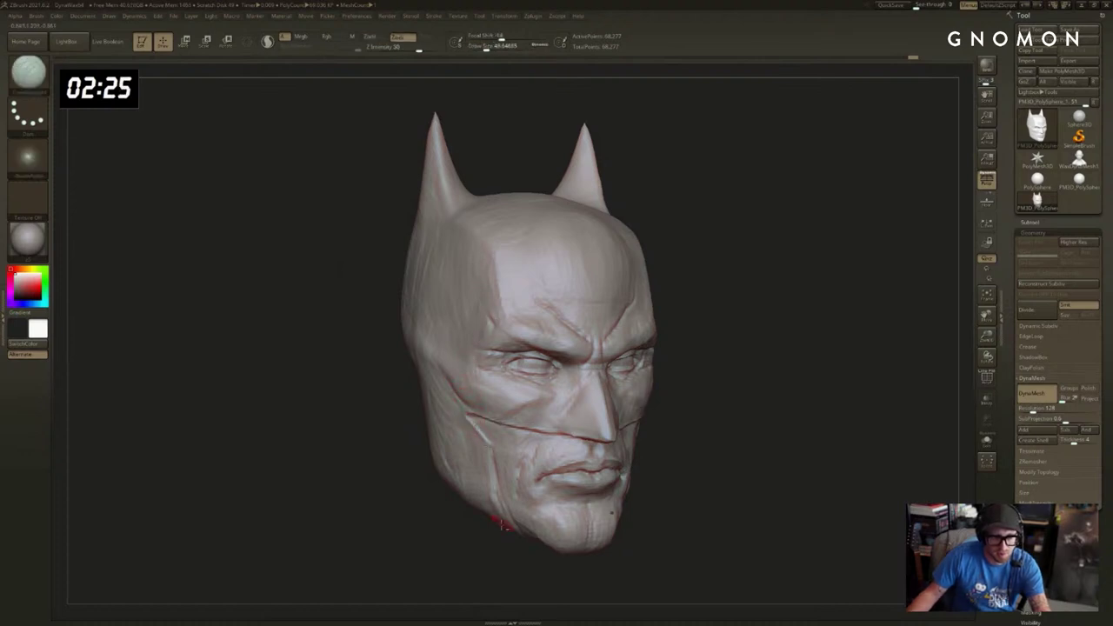
mouse_move(683, 450)
left_mouse_down()
mouse_move(606, 444)
mouse_move(606, 458)
left_mouse_up()
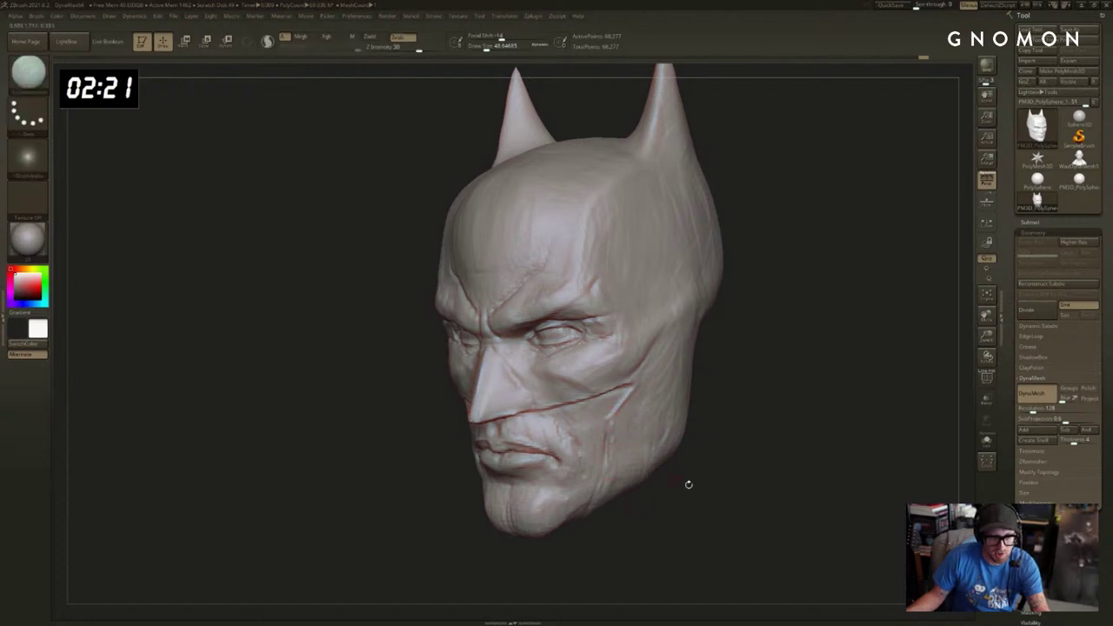
left_click_drag(765, 313, 417, 553, "ctrl")
left_click_drag(750, 427, 765, 437, "ctrl")
mouse_move(767, 418)
left_mouse_down()
mouse_move(815, 397)
mouse_move(827, 415)
mouse_move(725, 405)
mouse_move(647, 414)
mouse_move(703, 425)
left_mouse_up()
Try to define nostril wings on the side of the nose with small Clay and DamStandard brushes.
key("b")
key("c")
key("l")
key("s")
mouse_move(641, 440)
left_mouse_down()
mouse_move(658, 426)
mouse_move(647, 439)
left_mouse_up()
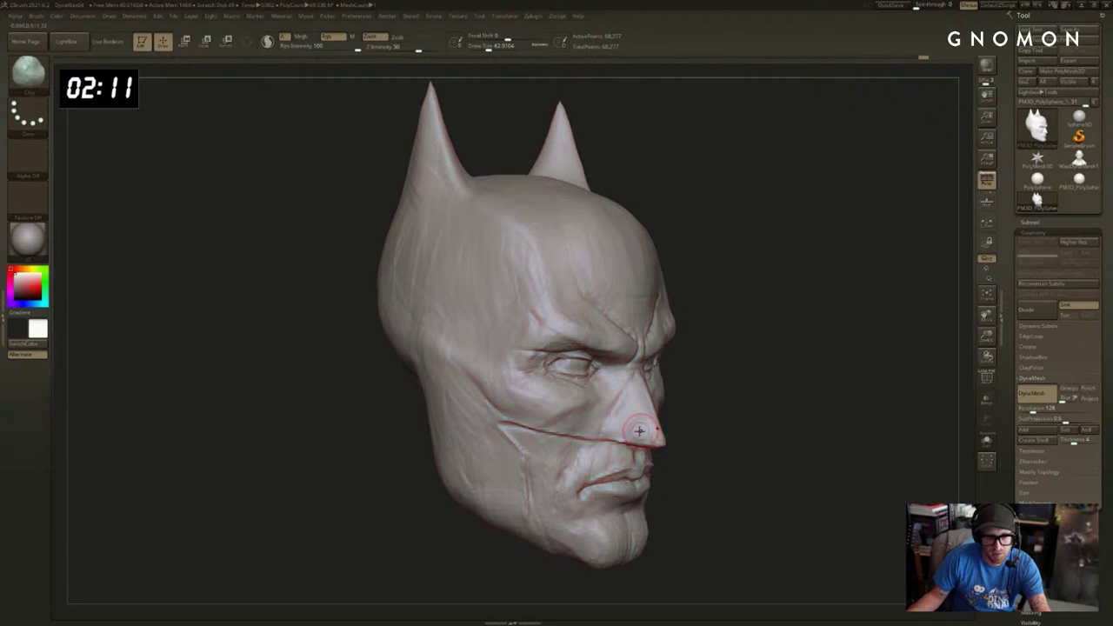
key("b")
key("d")
key("s")
left_click_drag(641, 398, 616, 439)
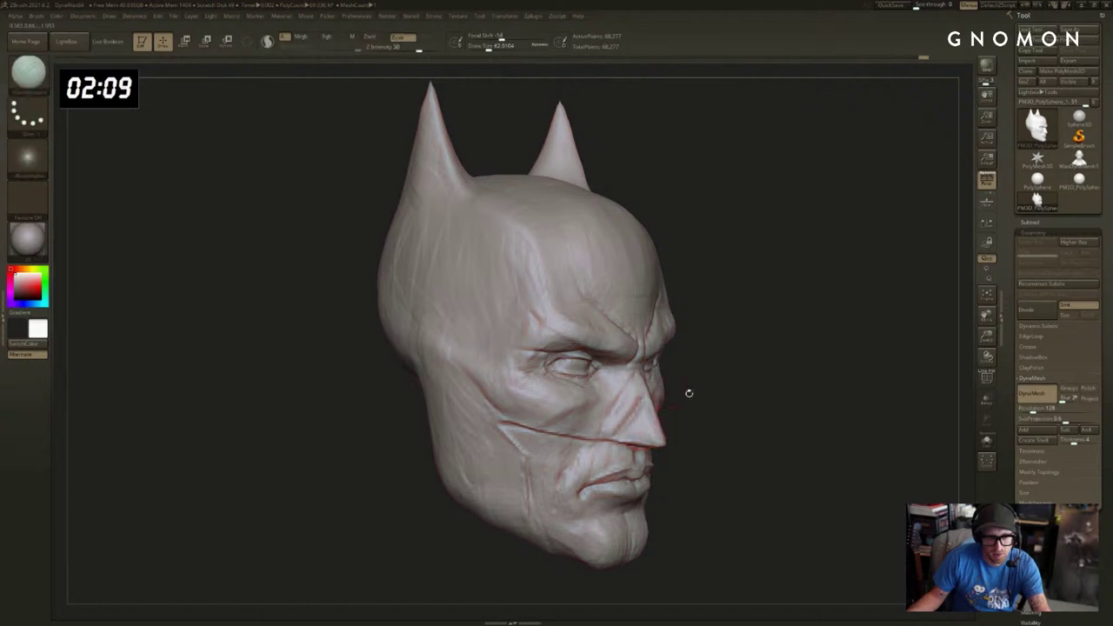
mouse_move(689, 393)
left_mouse_down()
mouse_move(650, 399)
mouse_move(647, 440)
mouse_move(662, 427)
left_mouse_up()
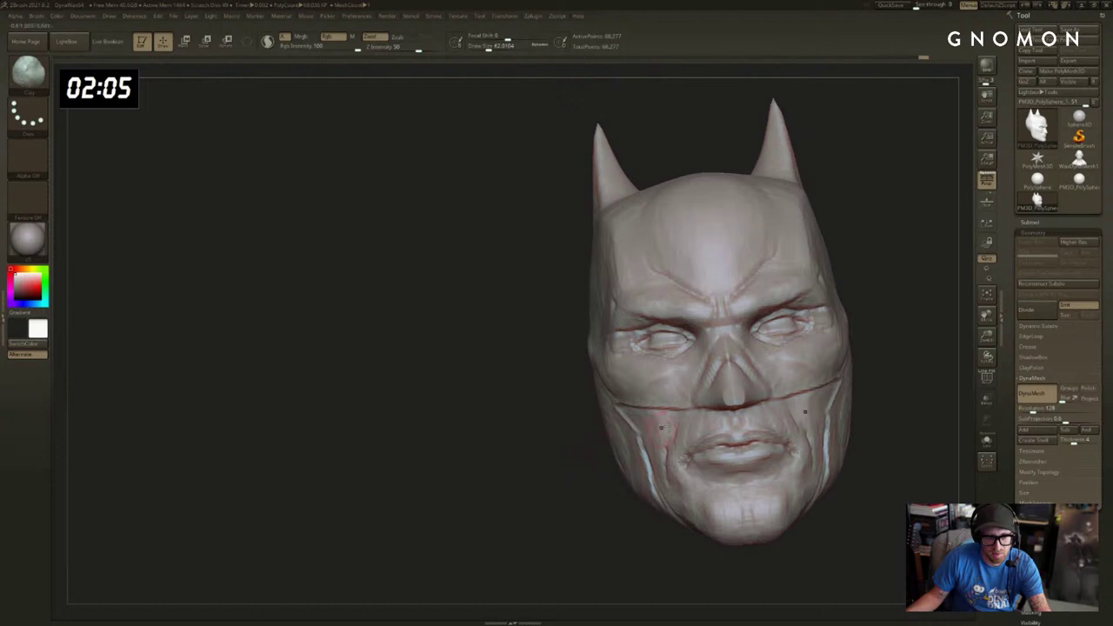
left_click_drag(916, 374, 949, 372)
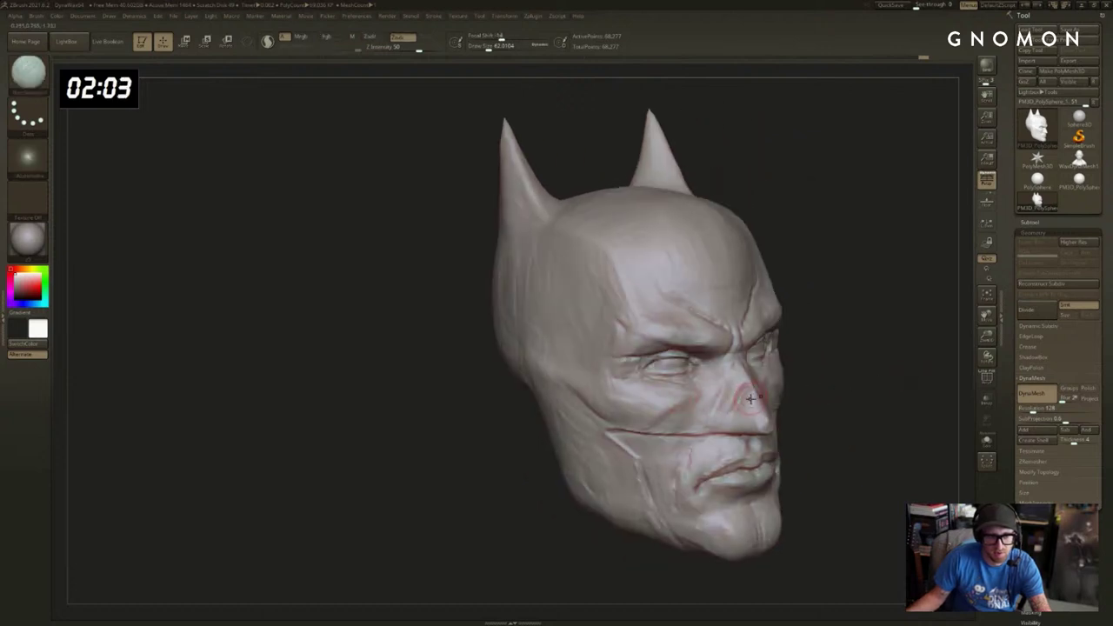
left_click_drag(753, 394, 705, 431, "shift")
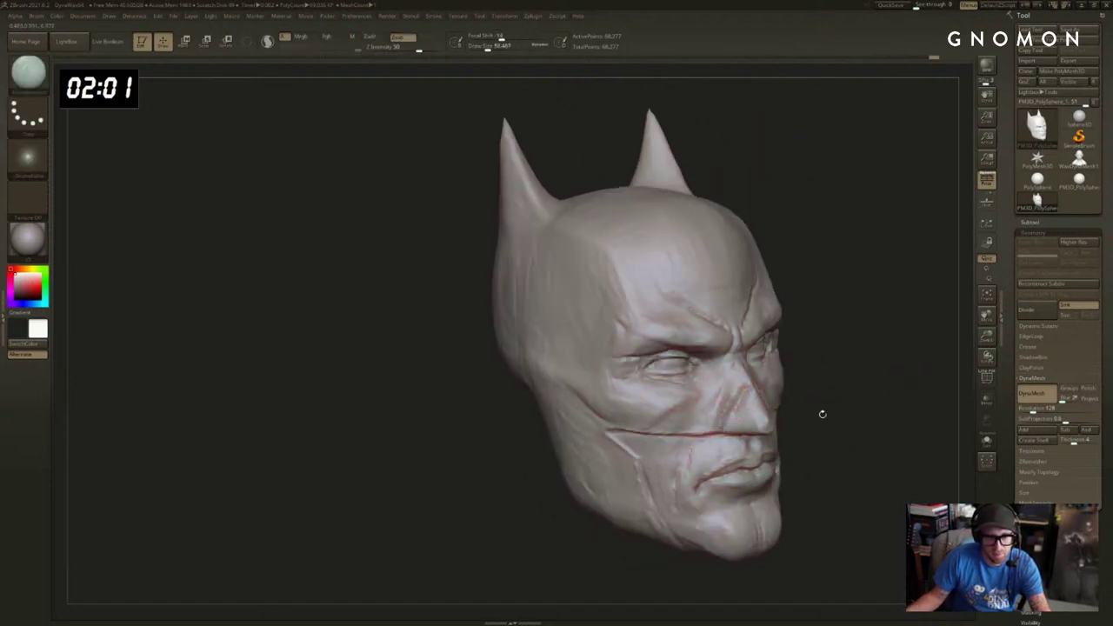
Try to round the nose tip and nostrils with the Clay brush, and undo back to the pointed nose.
left_click_drag(822, 413, 817, 416)
key("b")
key("c")
key("l")
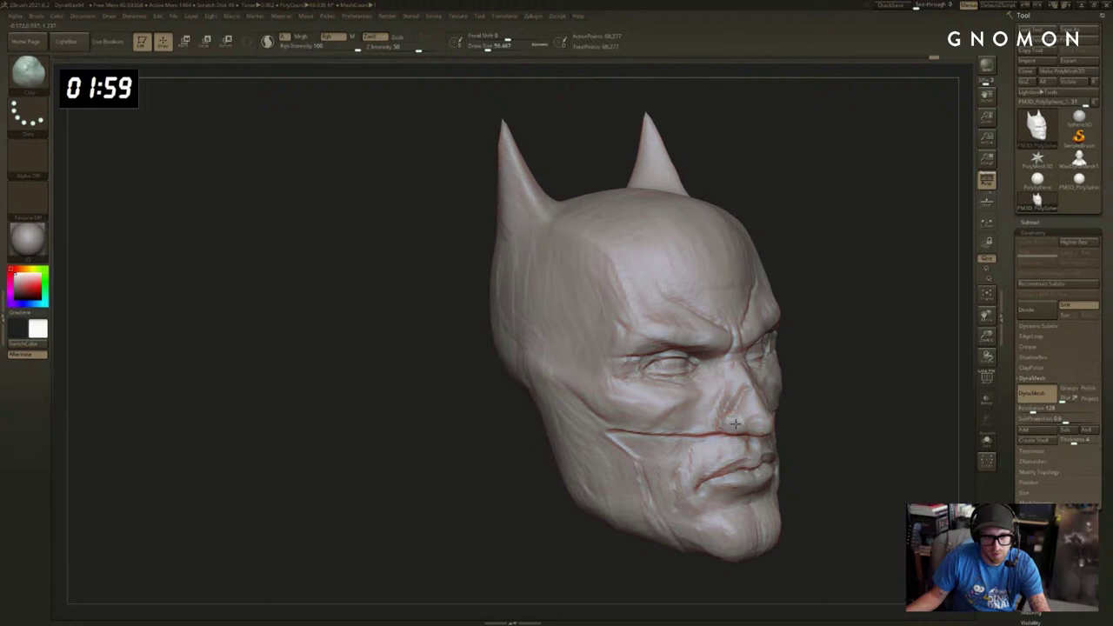
left_click_drag(821, 419, 584, 465)
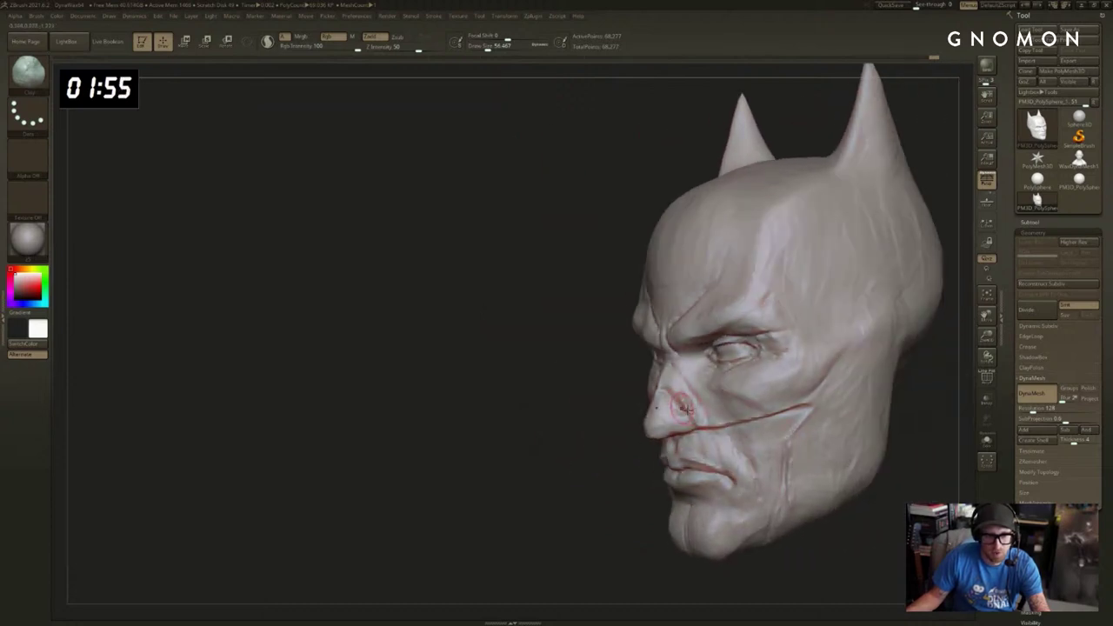
left_click_drag(684, 407, 619, 445)
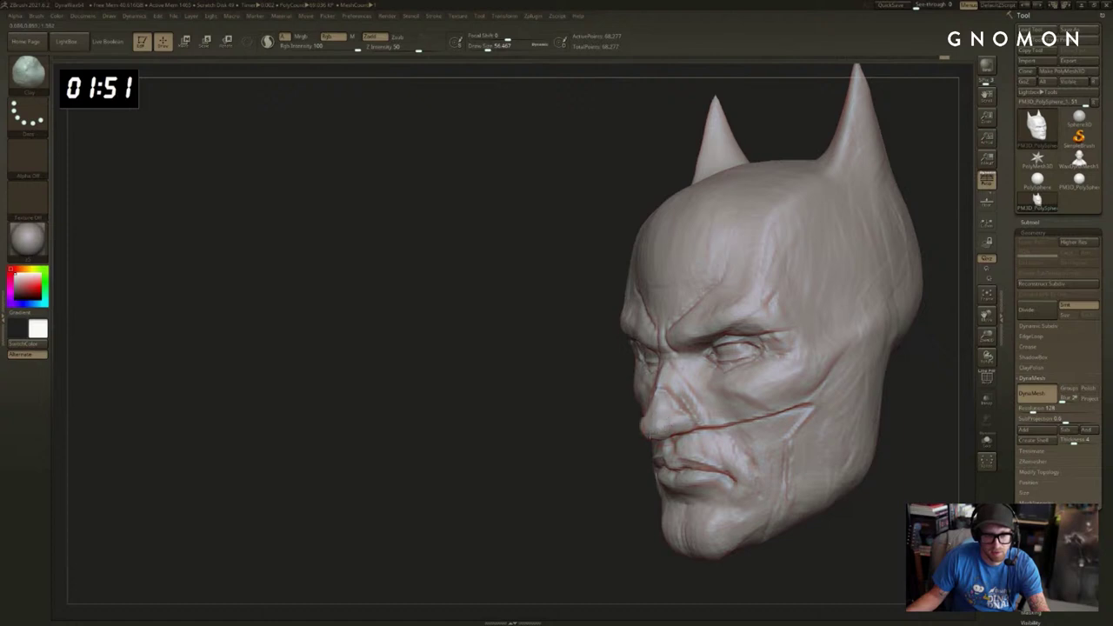
left_click_drag(613, 438, 732, 431)
left_click_drag(656, 431, 643, 424, "shift")
left_click_drag(744, 416, 633, 424)
left_click_drag(817, 426, 700, 452)
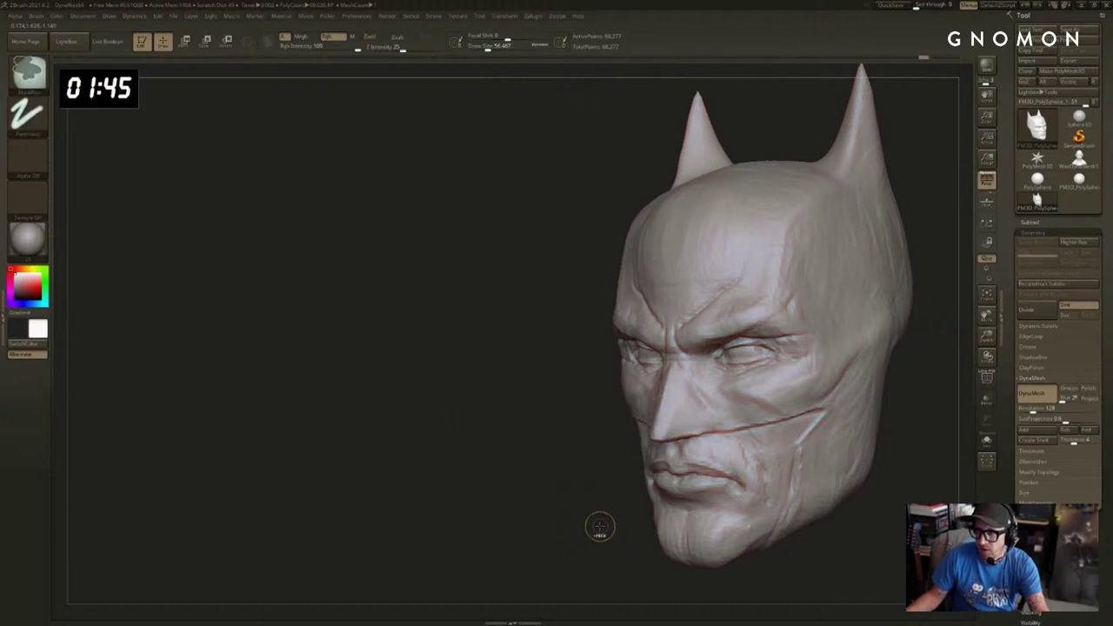
left_click_drag(554, 499, 408, 486, "alt")
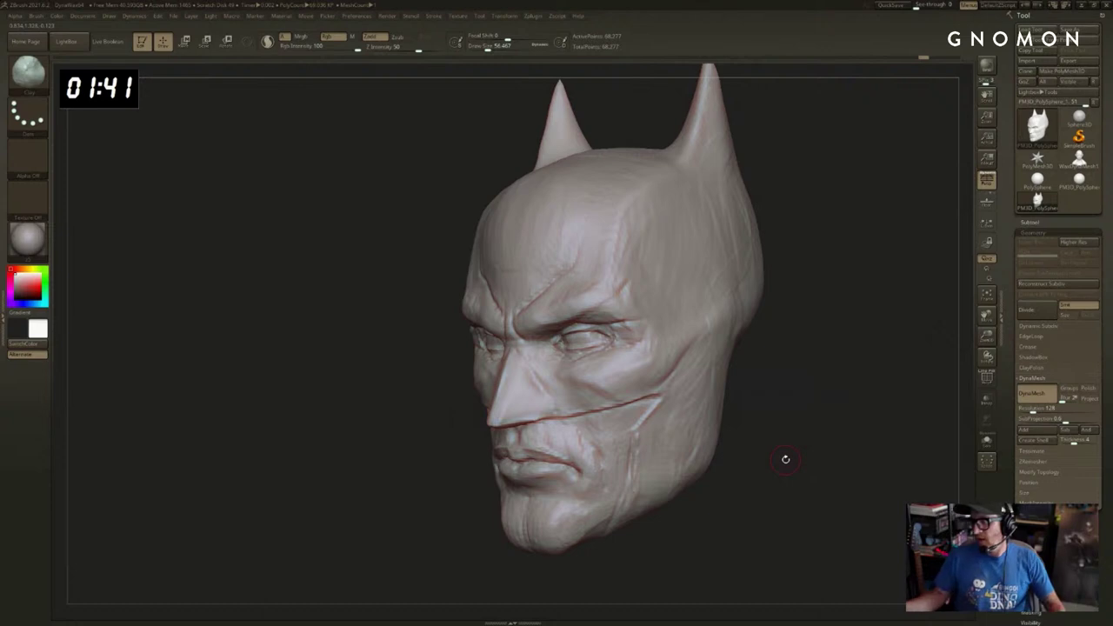
Try to cut across the top of the cowl and its ears with ClipCurve, and undo back to the full ears.
mouse_move(768, 273)
left_mouse_down()
mouse_move(879, 242)
mouse_move(864, 266)
mouse_move(777, 209)
mouse_move(755, 214)
mouse_move(749, 252)
left_mouse_up()
left_click_drag(598, 204, 757, 296, "ctrl+shift")
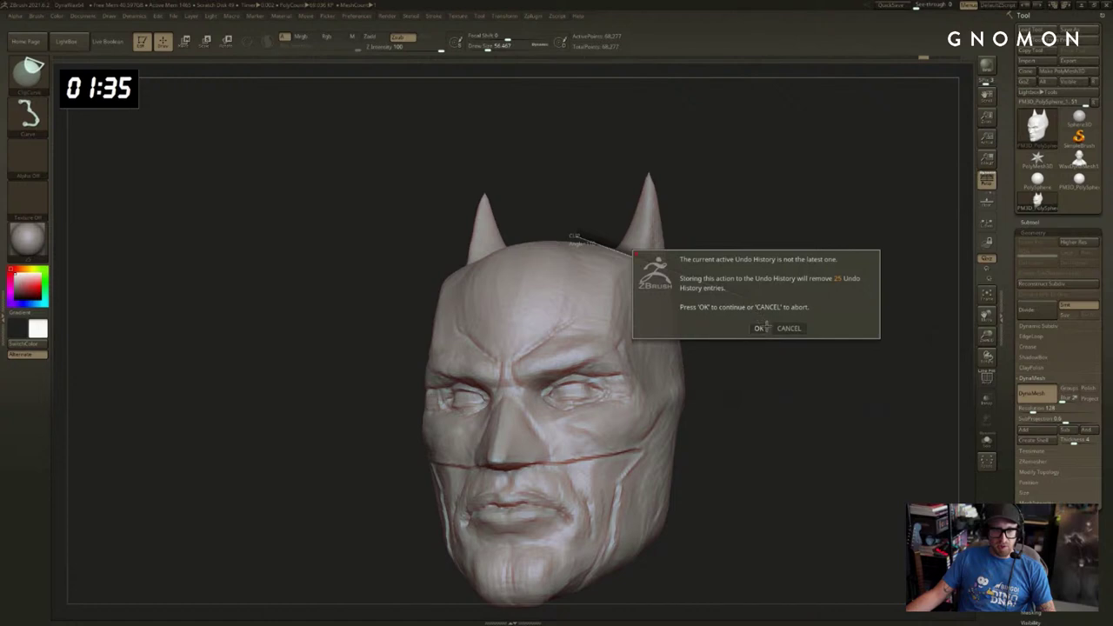
left_click(759, 328)
mouse_move(591, 224)
left_mouse_down("ctrl+shift")
mouse_move(740, 266)
mouse_move(728, 306)
left_mouse_up("ctrl+shift")
left_click(738, 335)
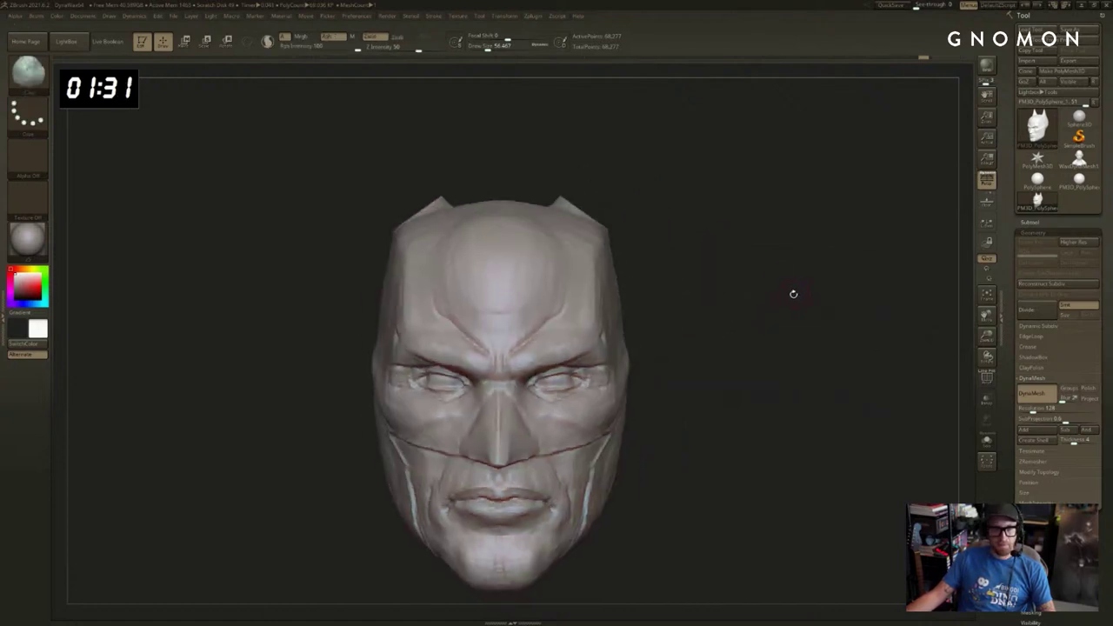
mouse_move(611, 182)
left_mouse_down("ctrl+shift")
mouse_move(708, 208)
mouse_move(718, 233)
mouse_move(788, 241)
mouse_move(785, 251)
mouse_move(765, 212)
mouse_move(808, 252)
mouse_move(779, 251)
left_mouse_up("ctrl+shift")
key("ctrl+z")
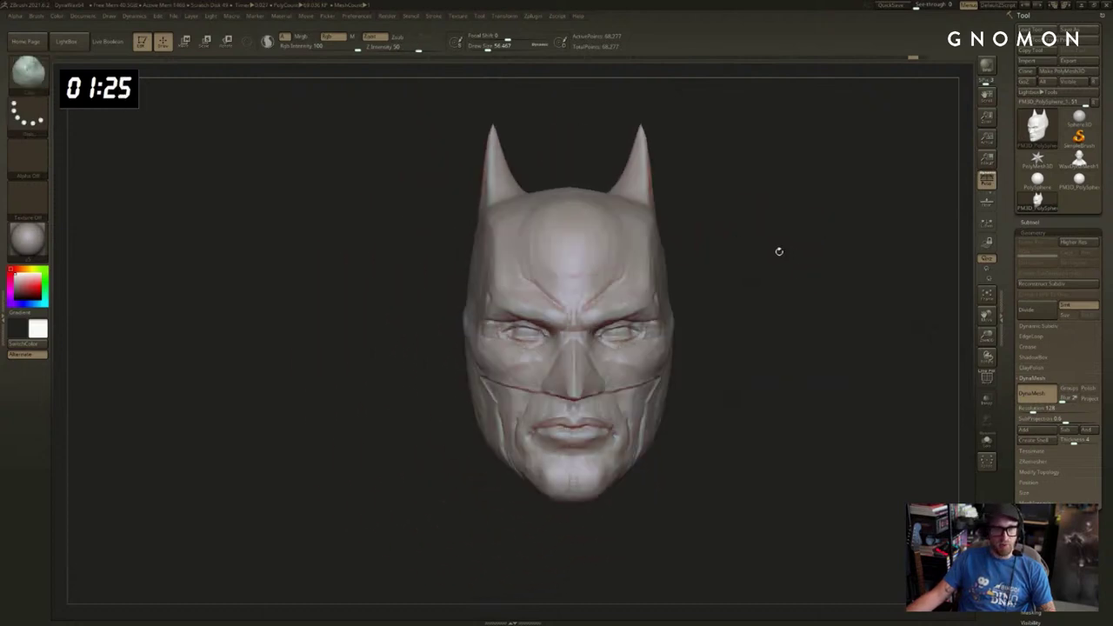
Try to reshape the cowl's ears with a large Move brush, pulling their tips and edges outward.
left_click_drag(764, 194, 742, 246, "alt")
key("s")
mouse_move(487, 180)
left_mouse_down()
mouse_move(508, 179)
mouse_move(466, 174)
left_mouse_up()
key("b")
key("m")
key("v")
left_click_drag(539, 155, 573, 139)
key("ctrl+z")
key("s")
left_click_drag(489, 193, 478, 193)
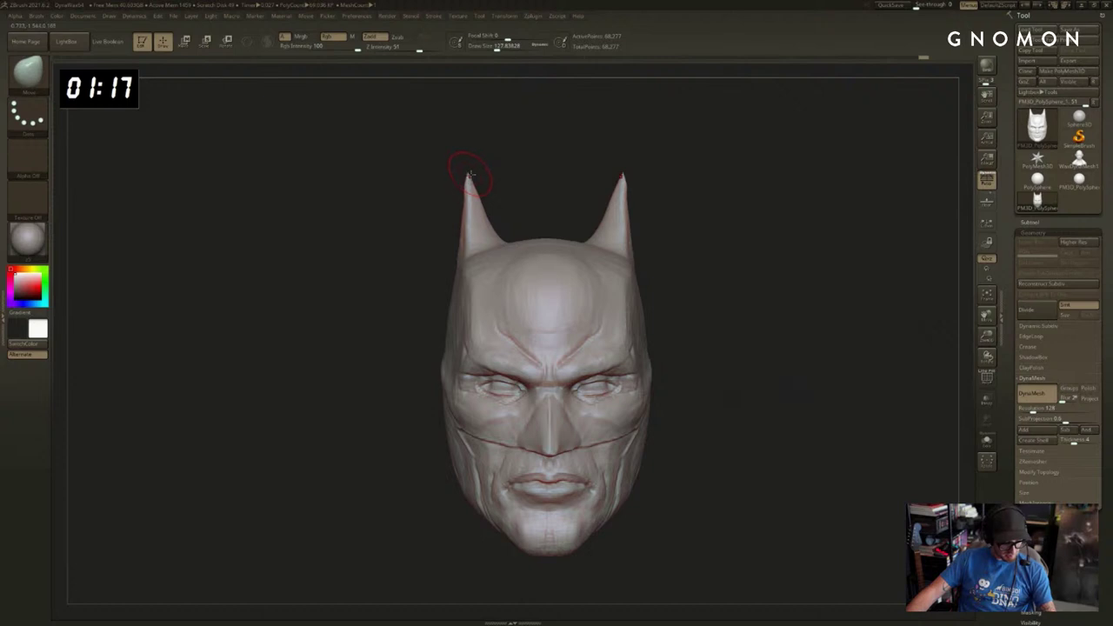
left_click_drag(506, 182, 478, 229)
Try to build up the ridge and back surface of the ears with a small Standard brush.
key("b")
key("s")
key("t")
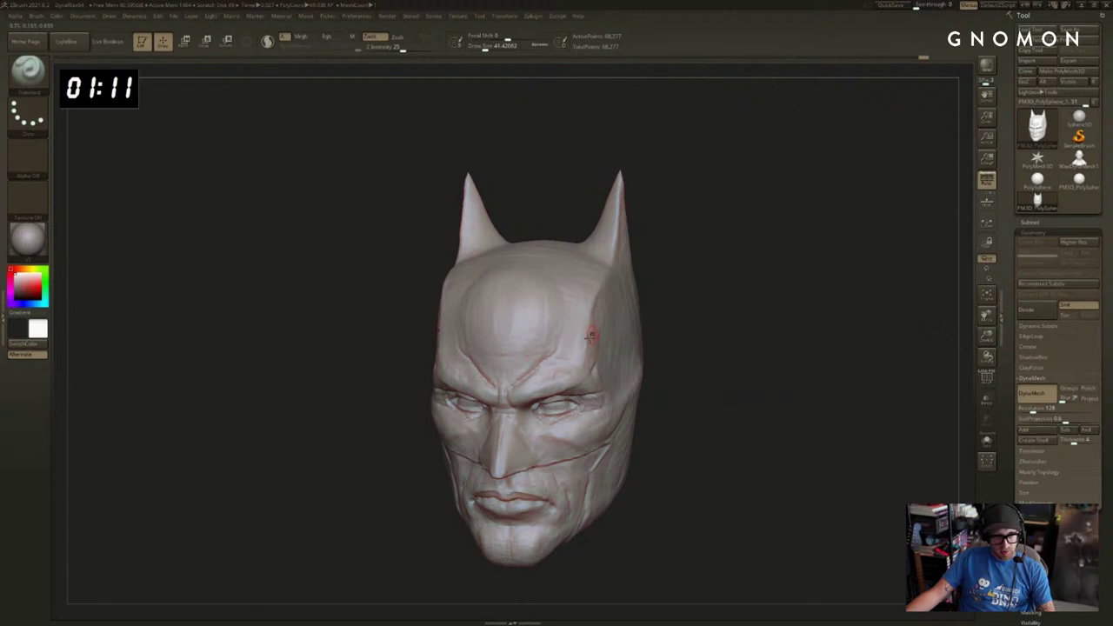
mouse_move(715, 186)
left_mouse_down()
mouse_move(690, 199)
mouse_move(704, 249)
mouse_move(668, 260)
left_mouse_up()
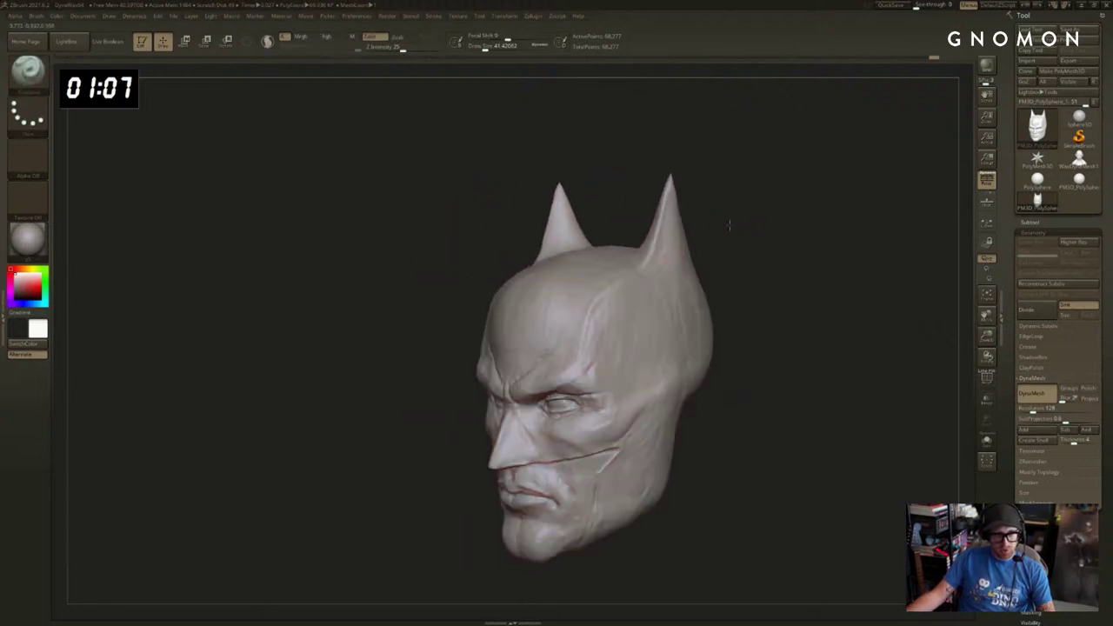
left_click_drag(729, 225, 755, 228)
left_click_drag(583, 139, 581, 252)
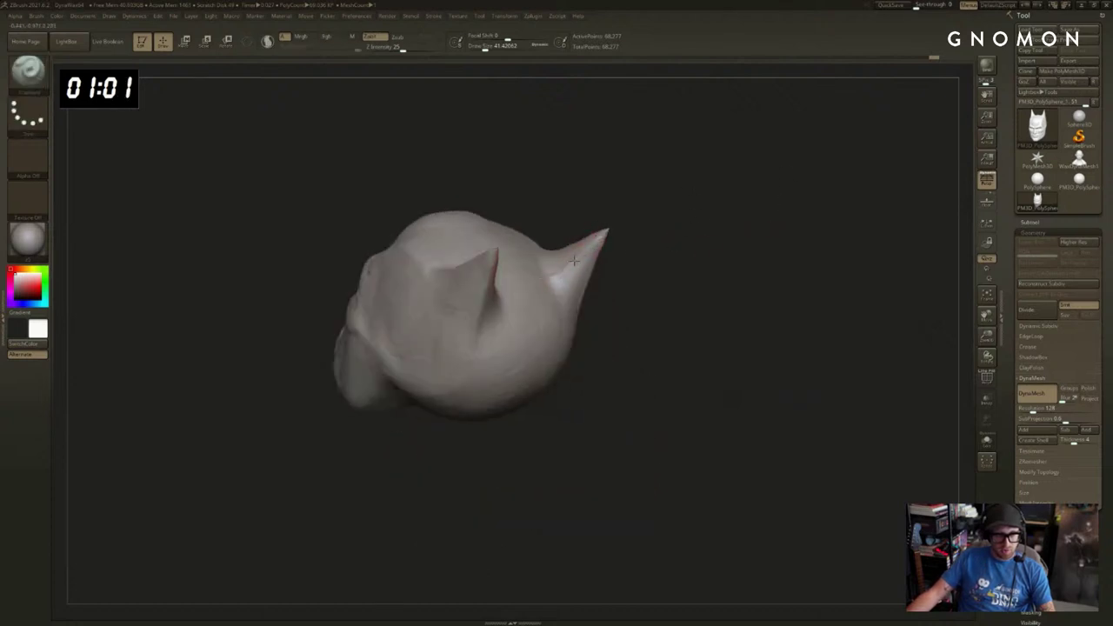
left_click_drag(580, 253, 623, 232)
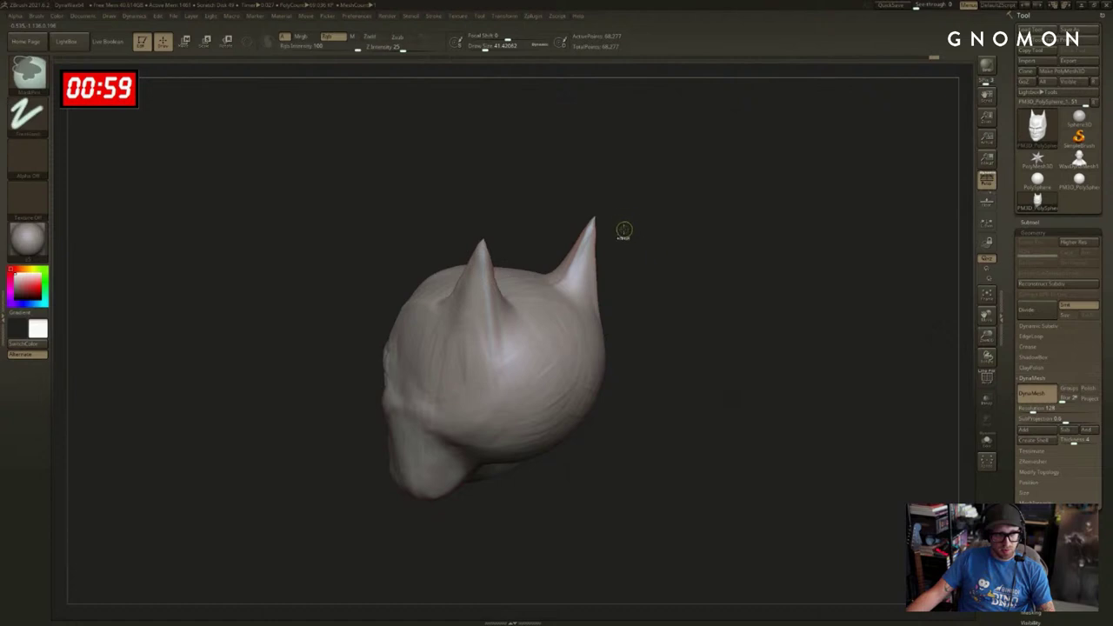
left_click_drag(694, 272, 649, 278)
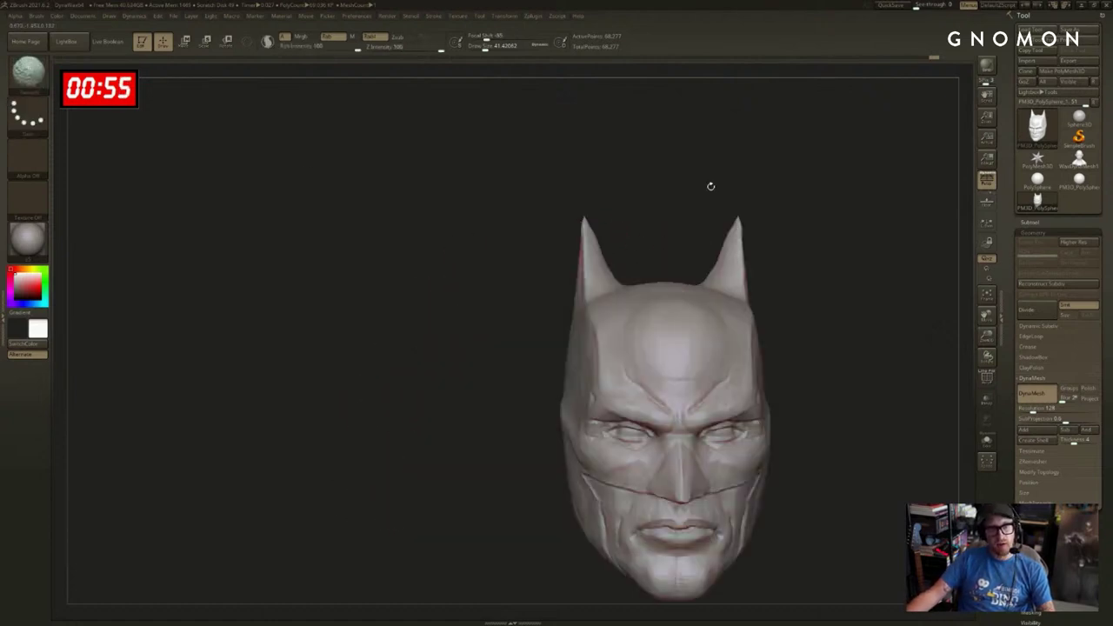
mouse_move(708, 183)
left_mouse_down()
mouse_move(638, 199)
mouse_move(626, 218)
left_mouse_up()
Try to flatten the front inner face of the ears with a small hPolish brush.
key("b")
key("p")
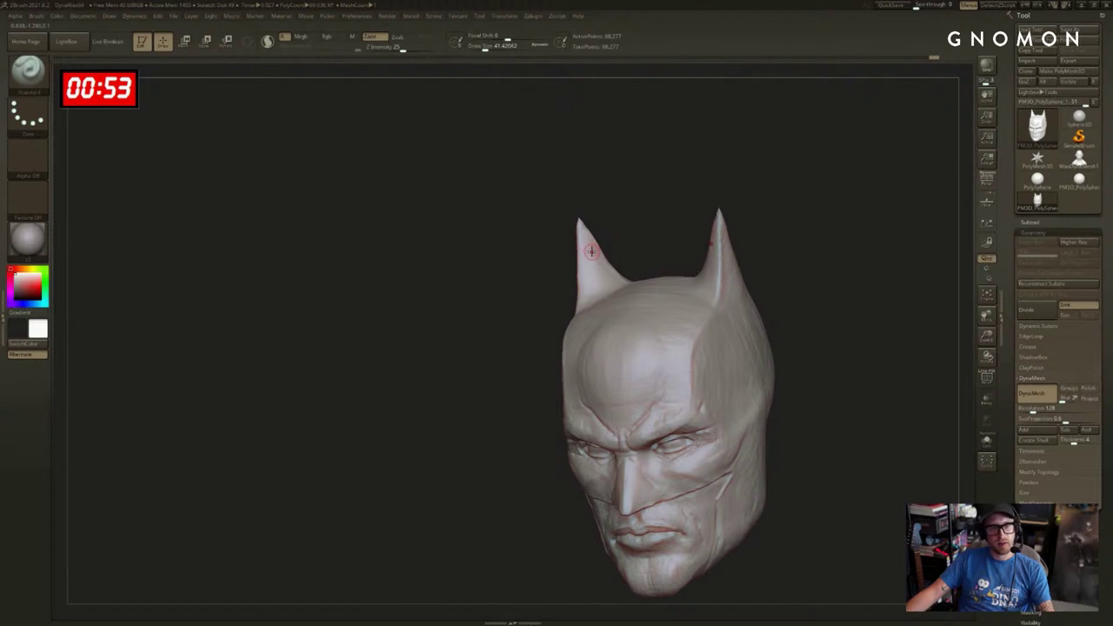
key("b")
key("h")
key("p")
key("p")
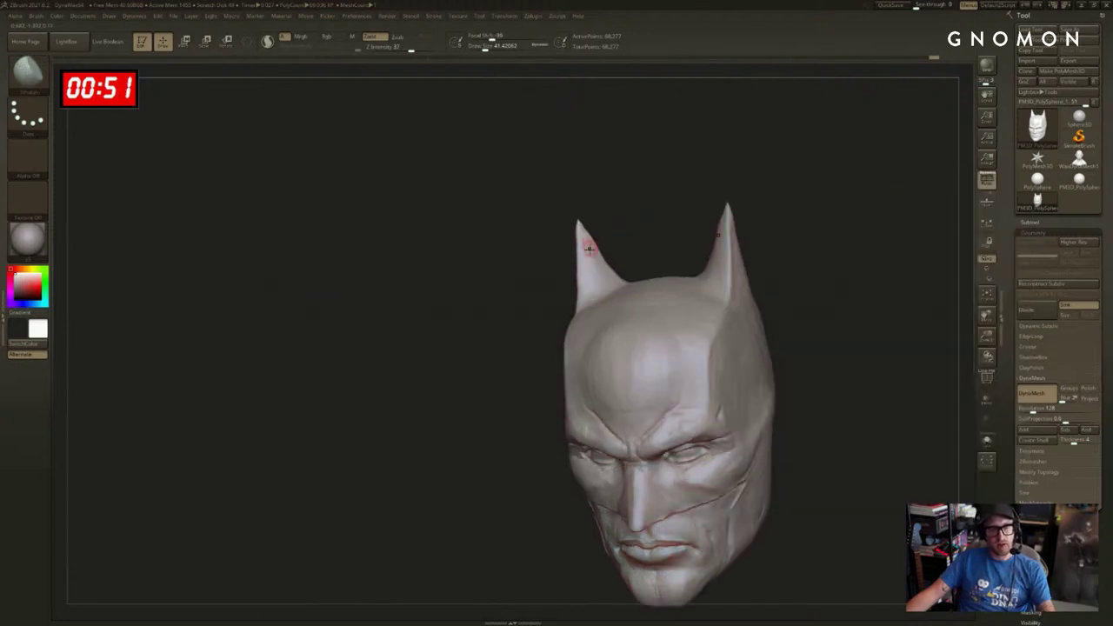
left_click_drag(589, 247, 593, 261)
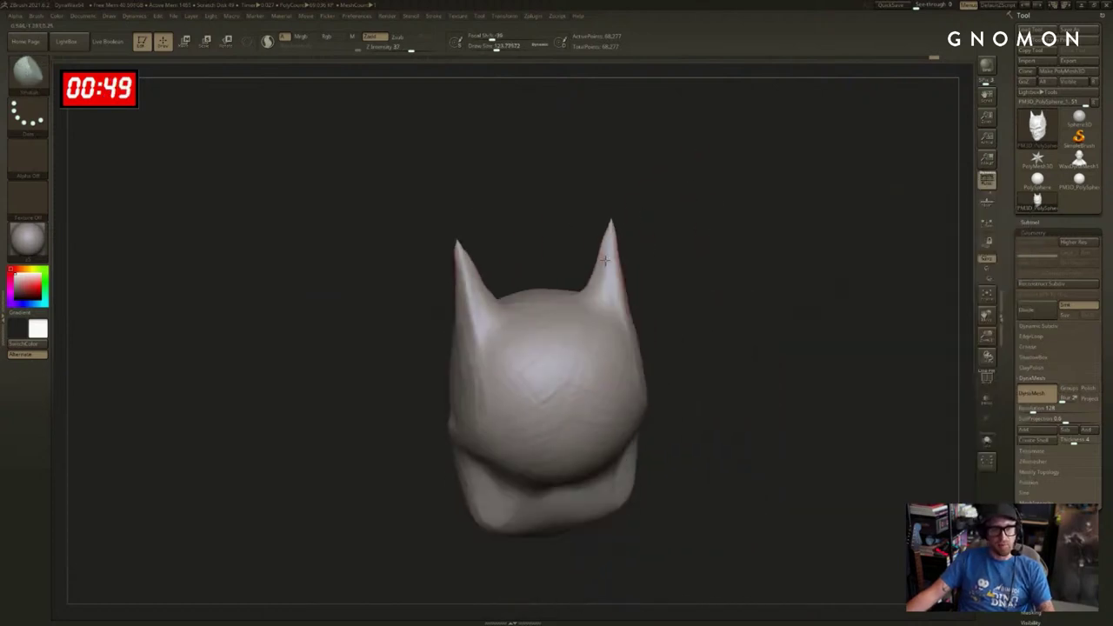
Try to plane the back and outer sides of the ears with the hPolish brush at a draw size of about 124.
left_click_drag(633, 226, 663, 217)
mouse_move(611, 255)
left_mouse_down()
mouse_move(599, 279)
mouse_move(662, 277)
left_mouse_up()
left_click_drag(582, 257, 580, 274)
left_click_drag(658, 217, 586, 253)
left_click_drag(821, 246, 776, 246)
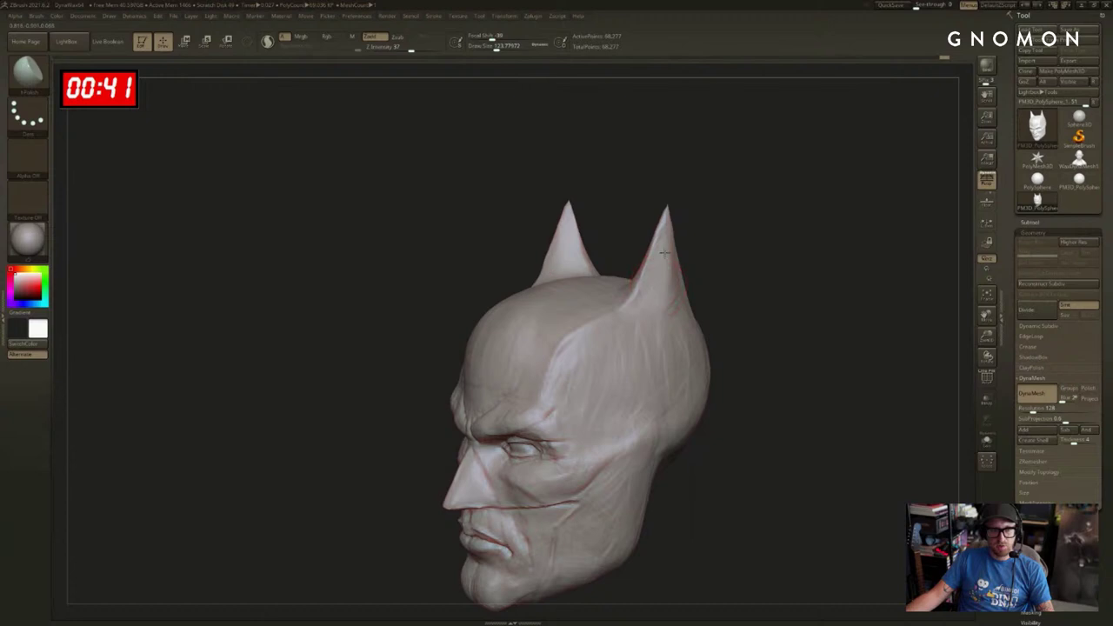
left_click_drag(663, 252, 686, 277)
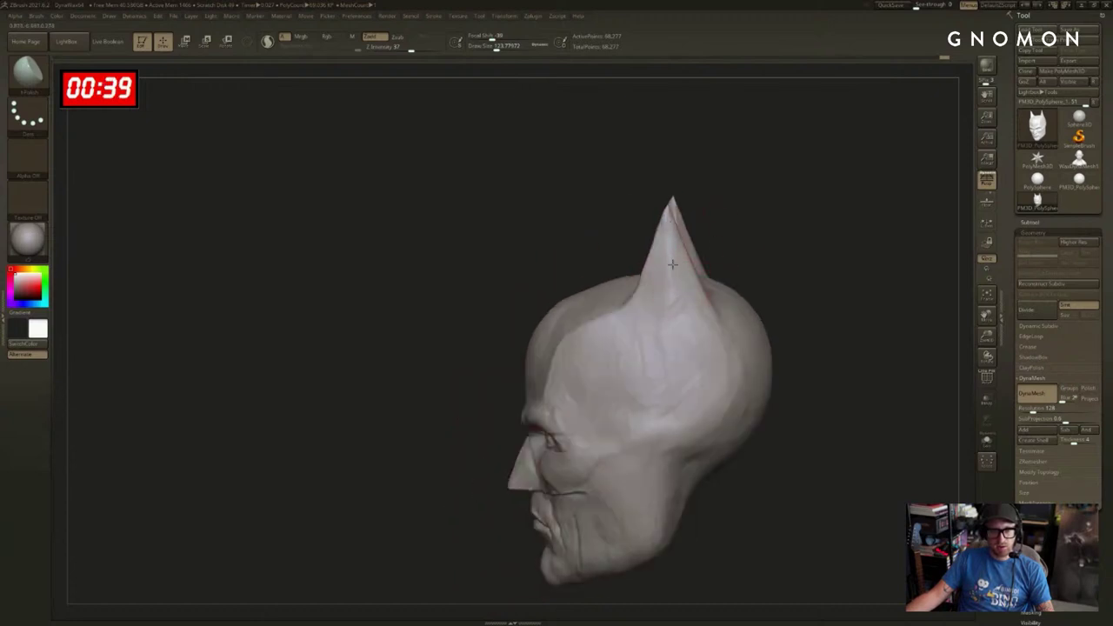
left_click_drag(737, 247, 783, 216)
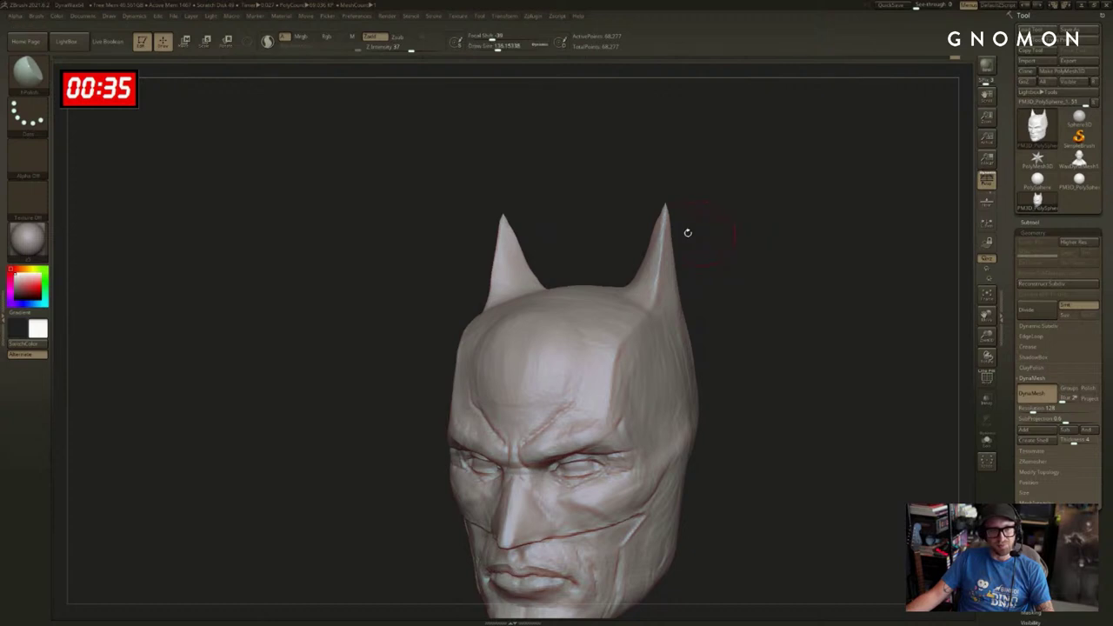
left_click_drag(666, 239, 630, 247)
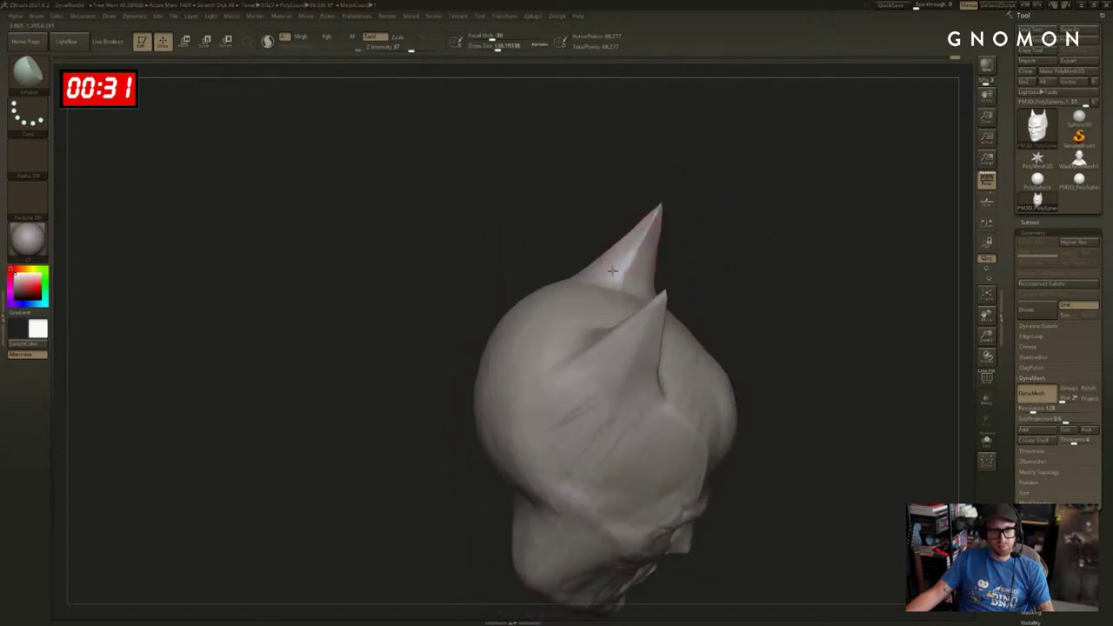
mouse_move(777, 200)
left_mouse_down()
mouse_move(743, 212)
mouse_move(753, 228)
mouse_move(739, 228)
left_mouse_up()
Try to adjust the ear silhouette and tips with the Move brush at a draw size of about 132.
key("s")
key("b")
key("m")
key("v")
left_click_drag(637, 230, 631, 222)
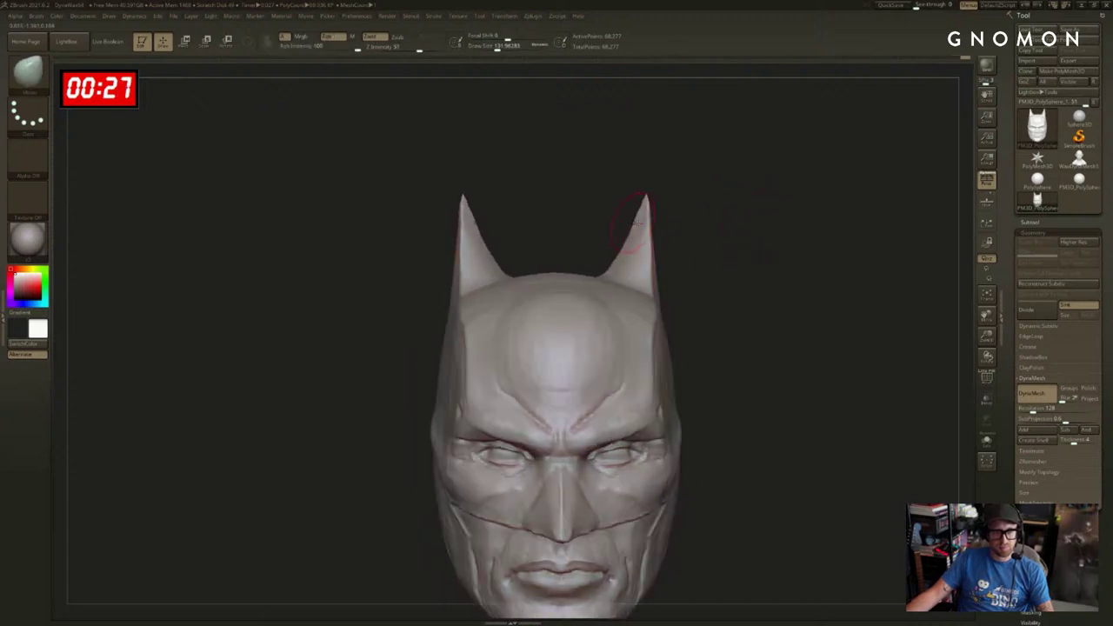
key("f")
left_click_drag(736, 212, 722, 214)
left_click_drag(722, 213, 733, 188, "alt")
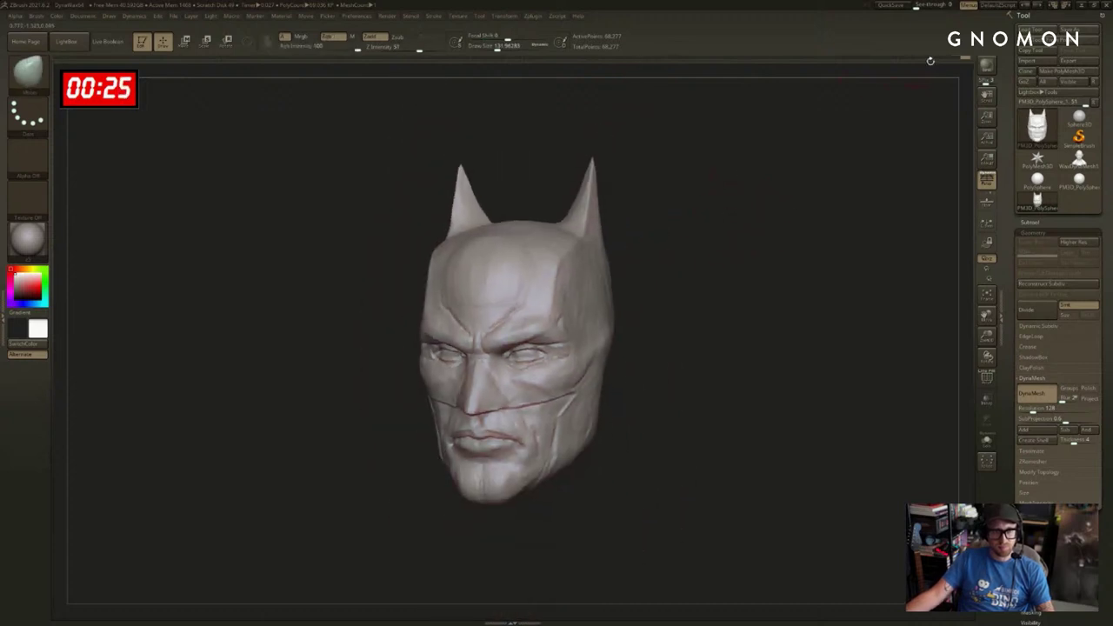
Restore the undo history state from before the ear edits and resume with a Standard brush near the eyes, discarding the newer history.
left_click_drag(964, 60, 913, 60)
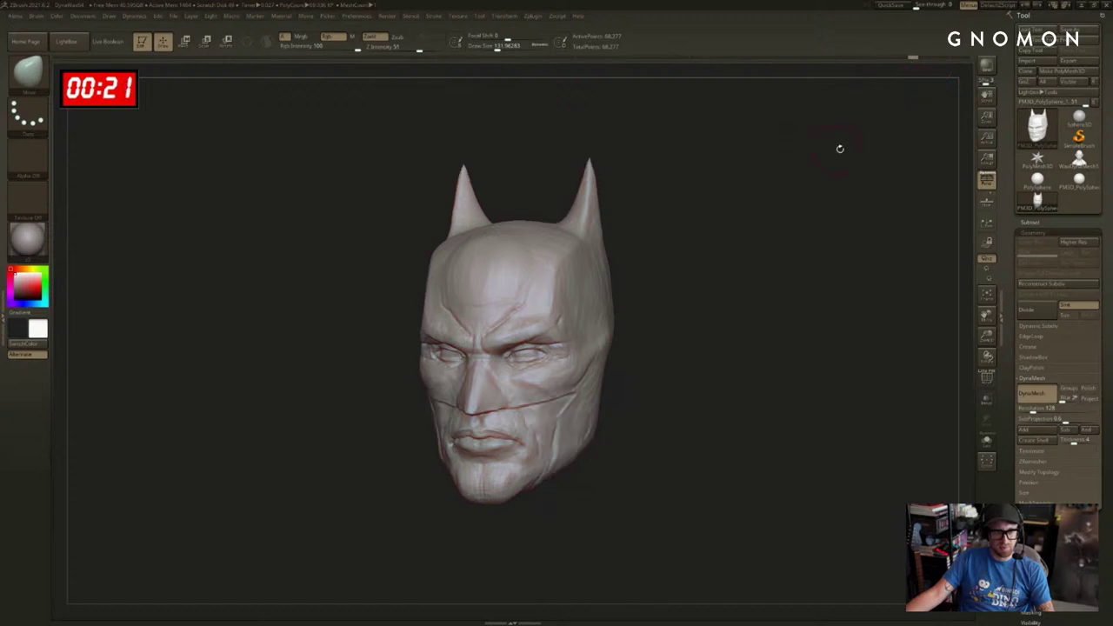
left_click(804, 174, "shift")
key("b")
key("s")
key("t")
key("s")
left_click_drag(494, 351, 488, 351)
left_click(434, 353)
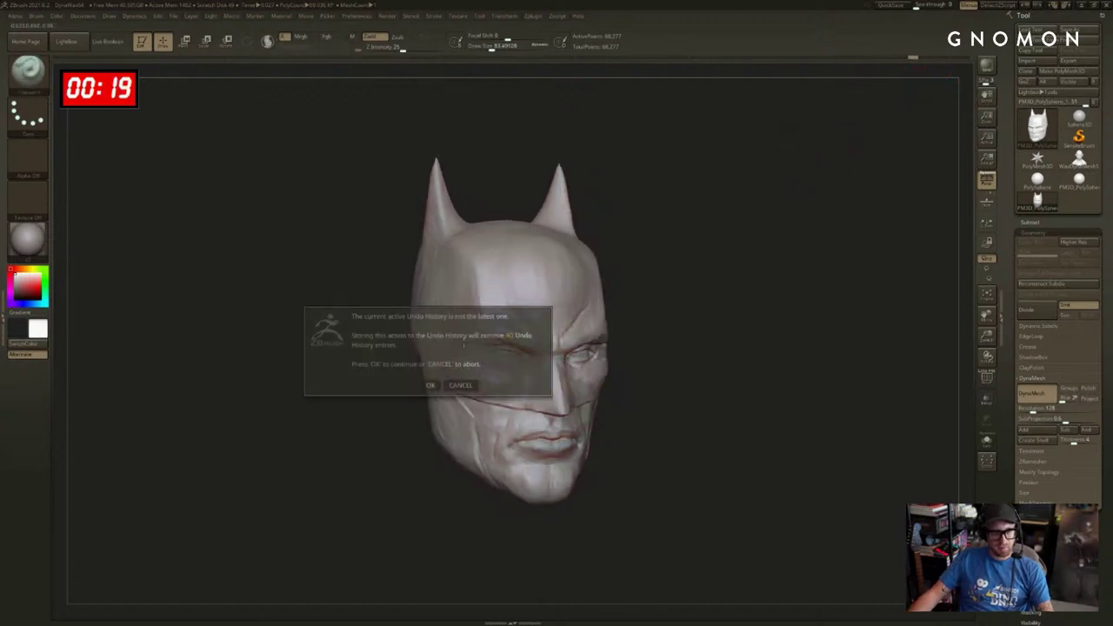
left_click(429, 385)
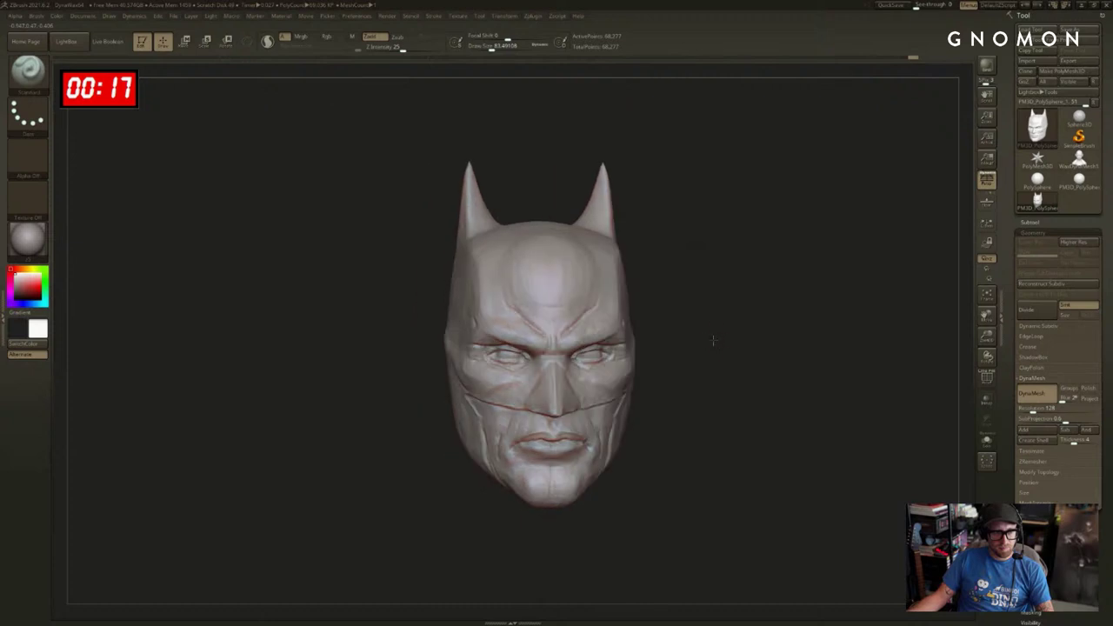
Touch up the mask's cheek and side with ClayBuildup and Standard brushes, reducing the Standard draw size to about 62.
left_click_drag(718, 346, 661, 357)
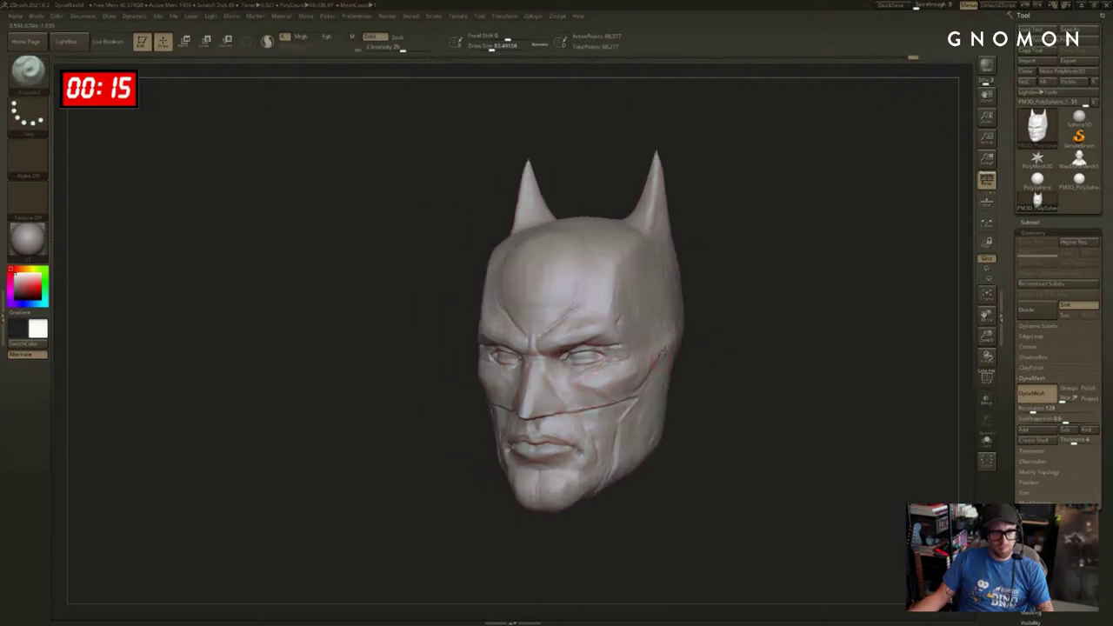
key("b")
key("c")
key("b")
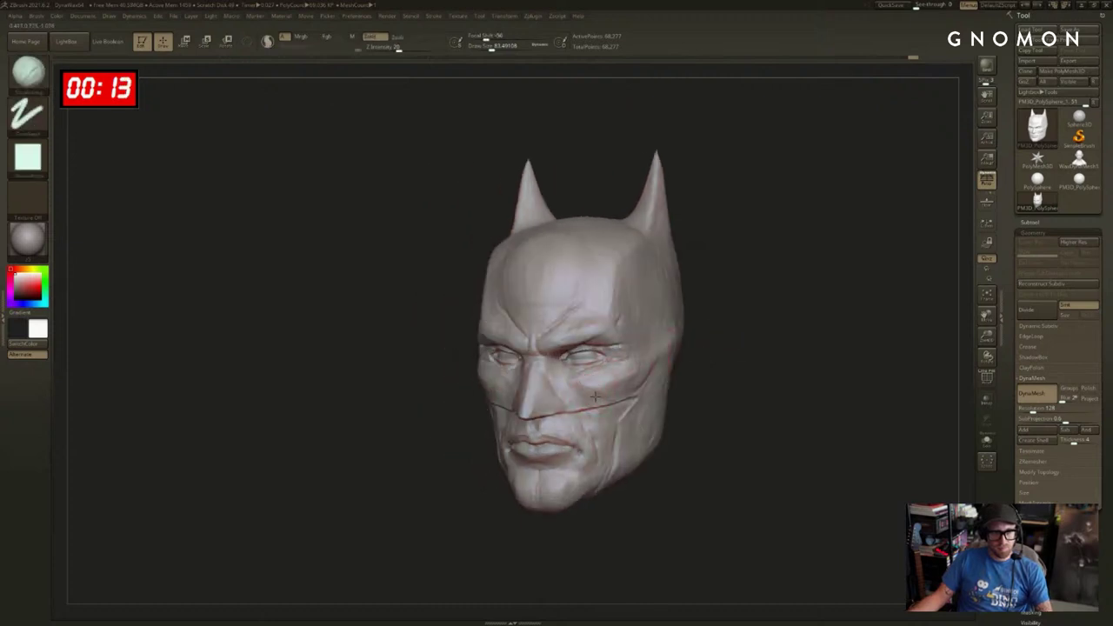
mouse_move(744, 383)
left_mouse_down("shift")
mouse_move(705, 388)
mouse_move(763, 393)
mouse_move(800, 356)
mouse_move(820, 361)
mouse_move(735, 359)
mouse_move(748, 347)
mouse_move(698, 337)
left_mouse_up("shift")
key("b")
key("s")
key("t")
key("s")
left_click(777, 359)
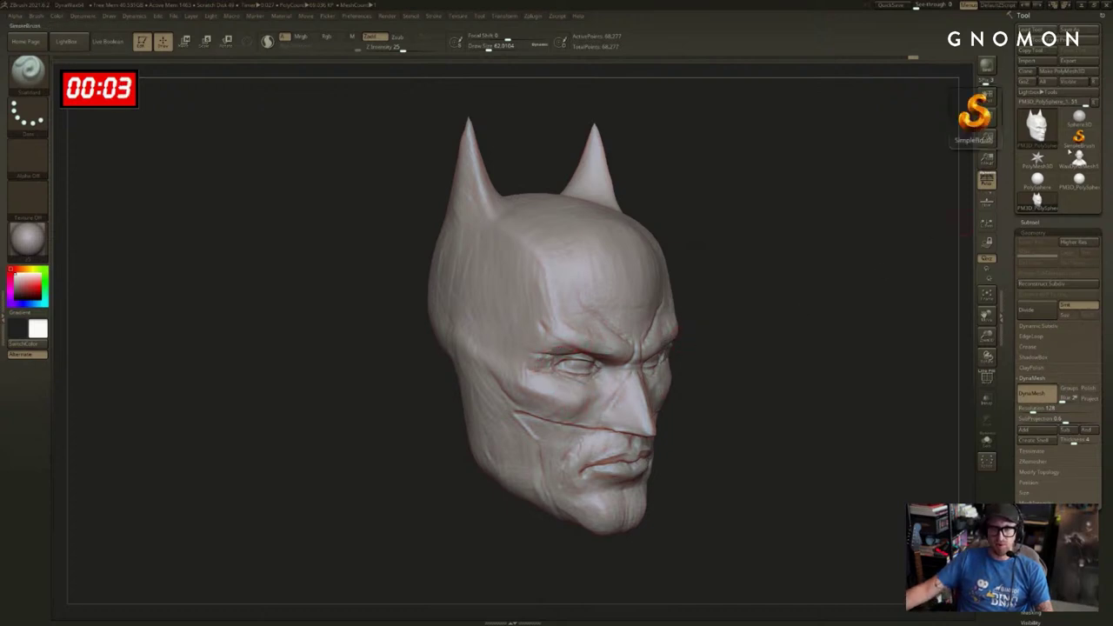
Save the finished head as a tool named Batman and reset the countdown timer.
left_click_drag(840, 218, 804, 214)
left_click_drag(897, 213, 895, 241)
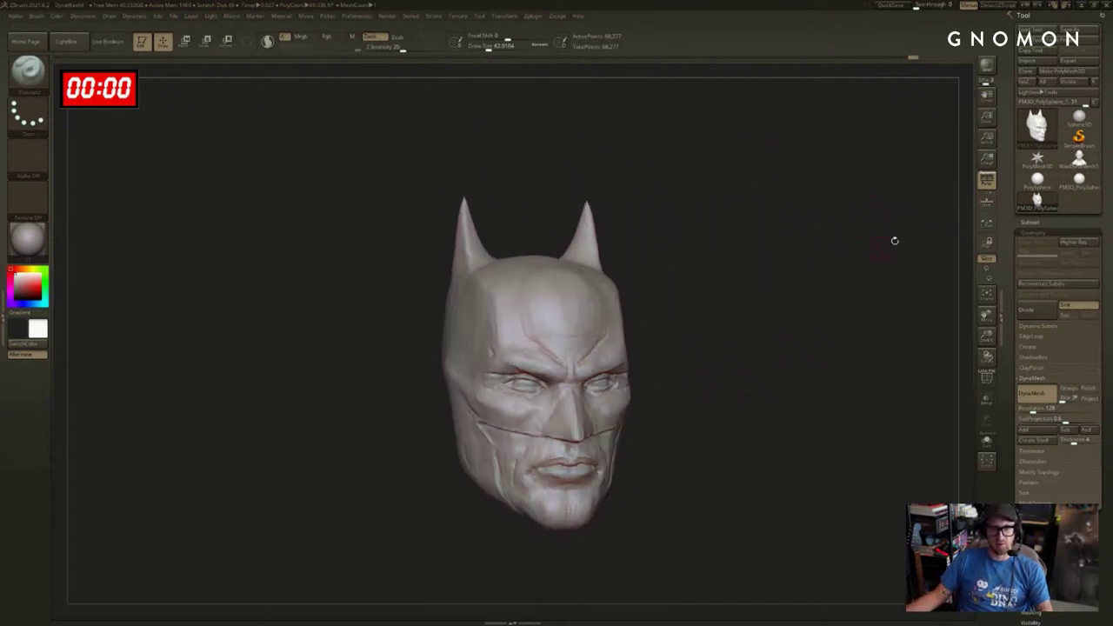
left_click(1091, 31)
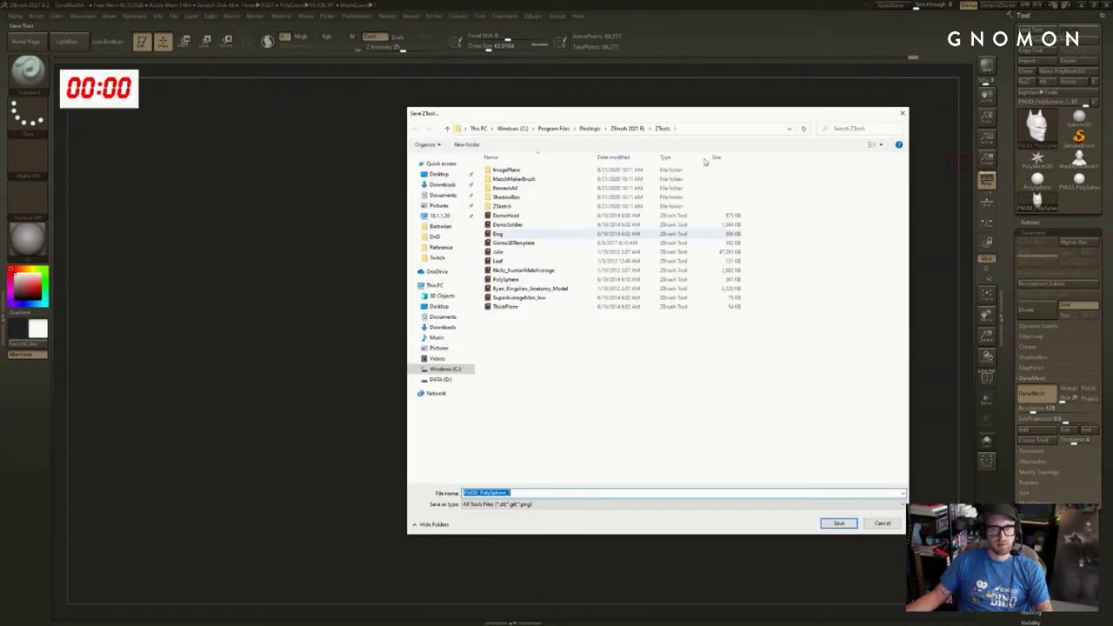
left_click_drag(692, 115, 0, 114)
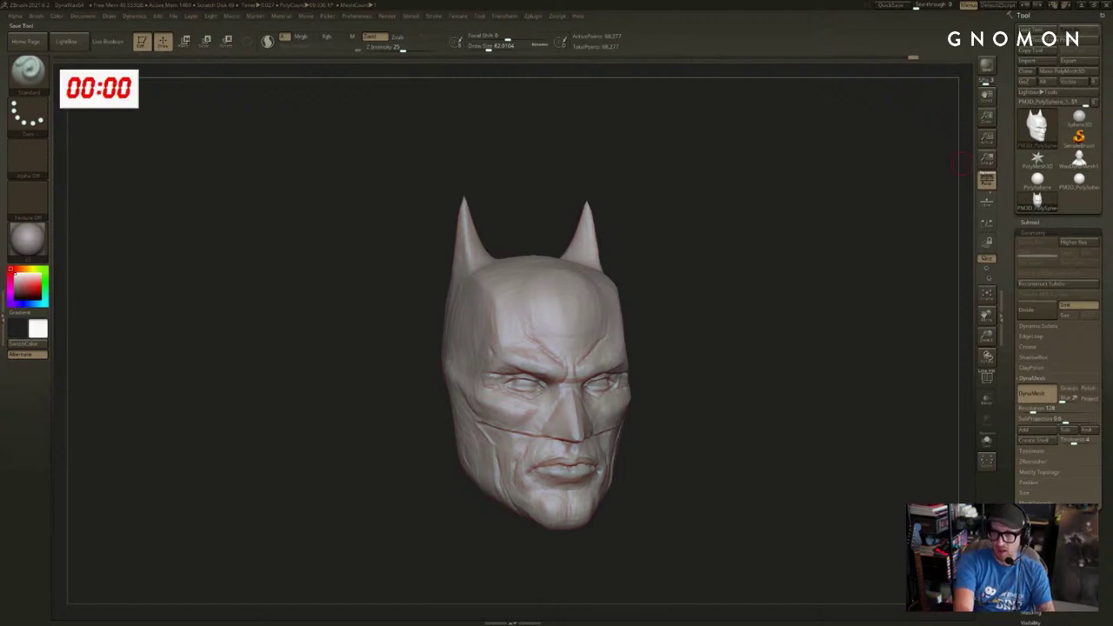
left_click_drag(884, 217, 886, 218)
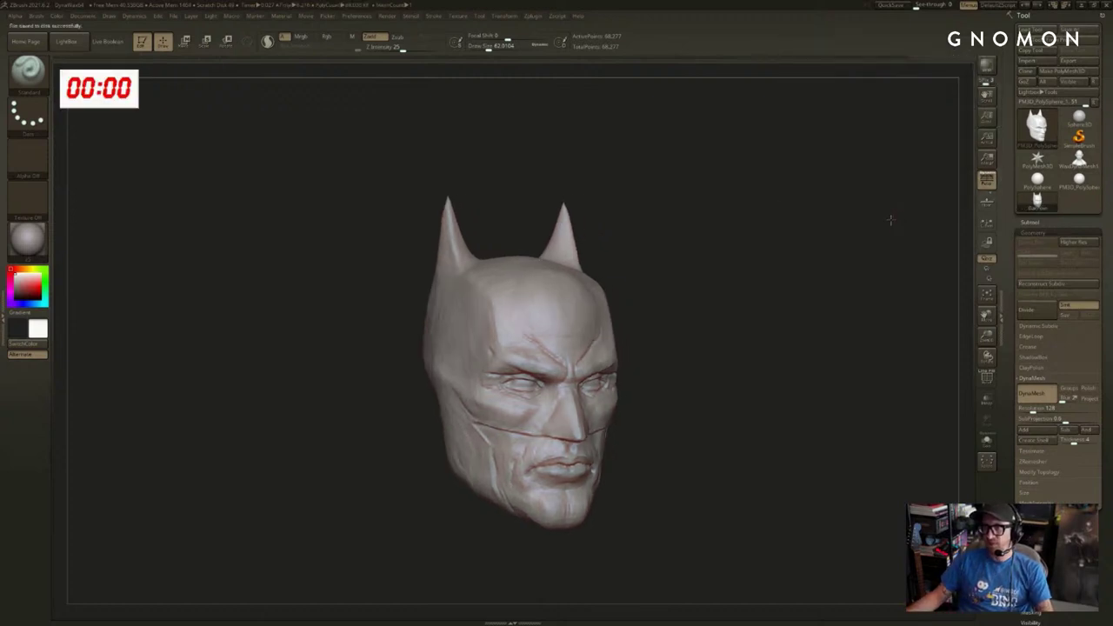
right_click(120, 96)
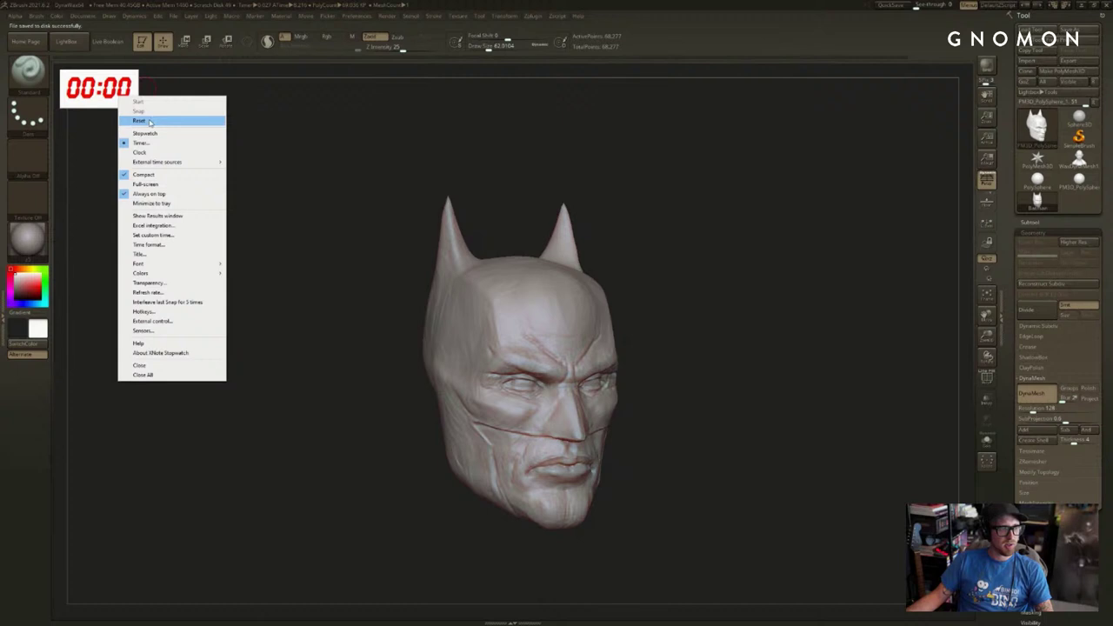
left_click(139, 122)
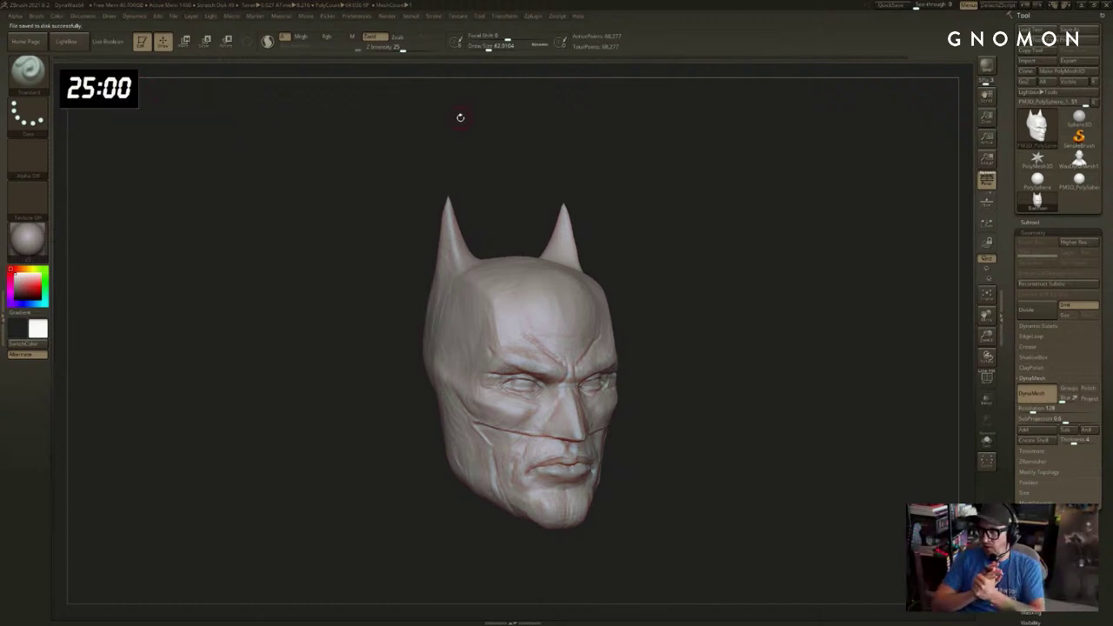
Switch to the bald bust tool and examine the face, neck and shoulders.
left_click_drag(740, 205, 459, 52, "alt")
left_click(1078, 160)
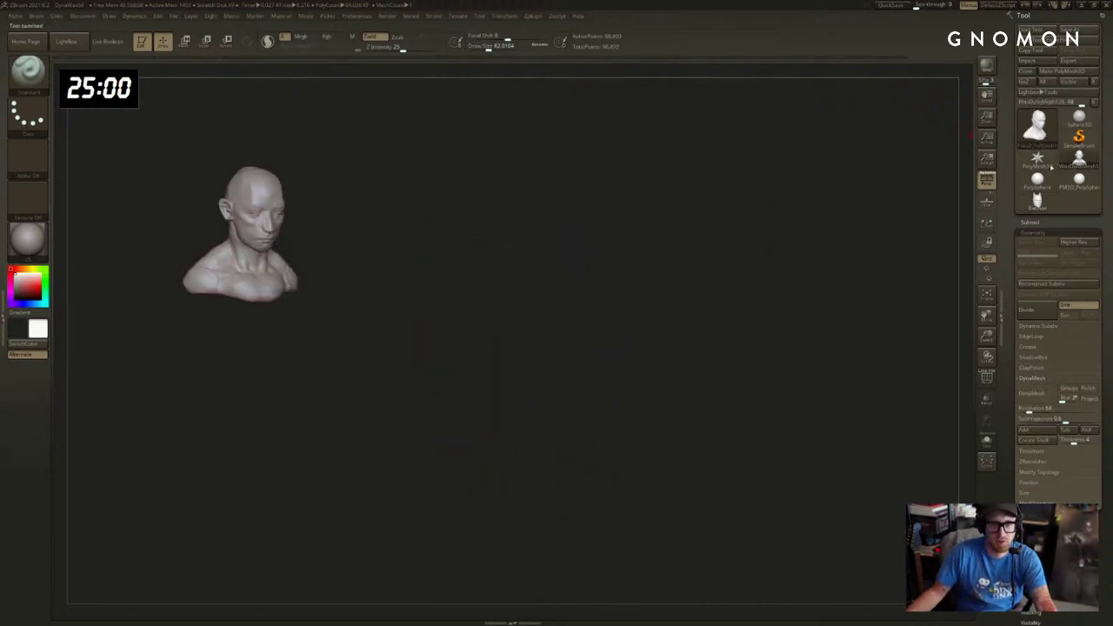
key("f")
left_click_drag(857, 250, 831, 224, "shift")
key("f")
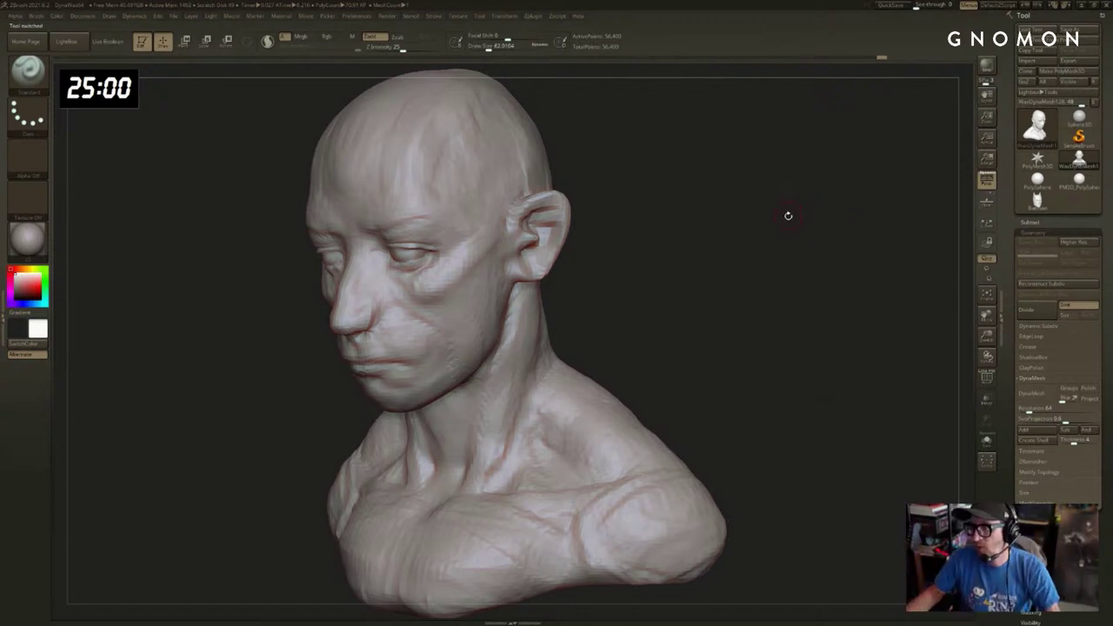
left_click_drag(820, 196, 1078, 259)
Switch back to the Batman tool and start masking around the eyes and over the nose of the cowl.
left_click(1036, 199)
key("f")
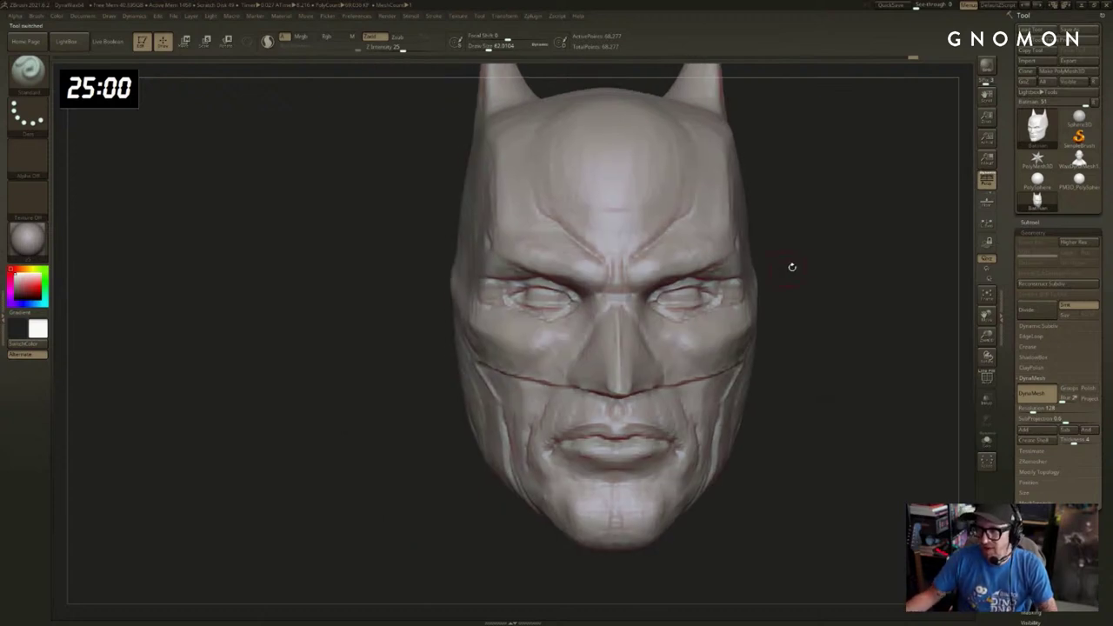
mouse_move(792, 267)
left_mouse_down()
mouse_move(802, 257)
mouse_move(800, 276)
mouse_move(779, 275)
left_mouse_up()
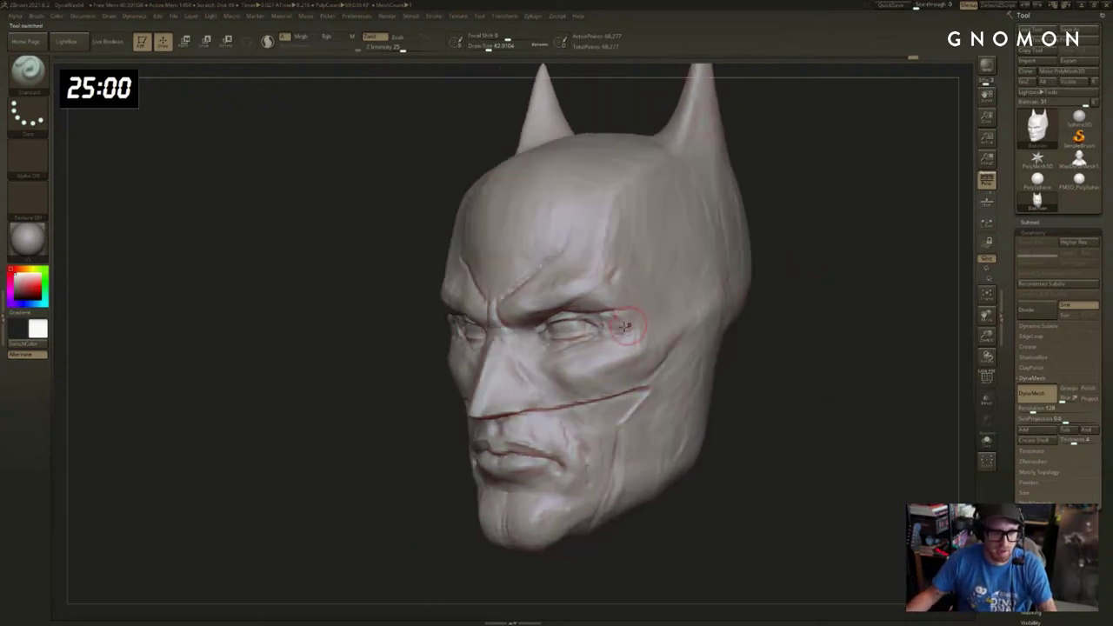
mouse_move(516, 370)
left_mouse_down("ctrl")
mouse_move(499, 348)
mouse_move(487, 381)
mouse_move(497, 339)
left_mouse_up("ctrl")
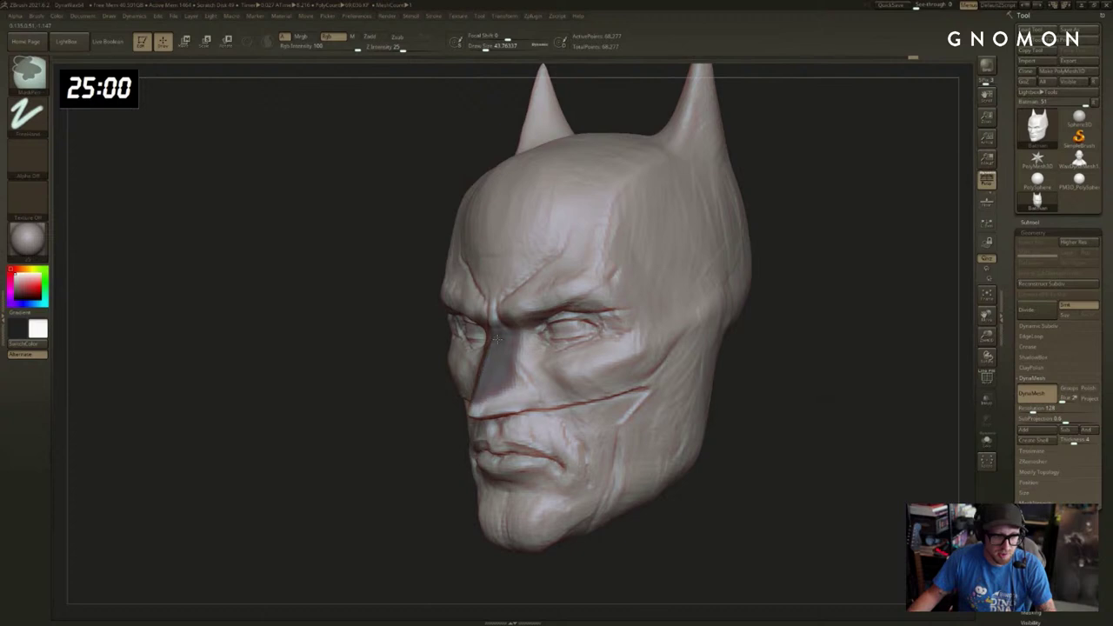
mouse_move(477, 415)
left_mouse_down("ctrl")
mouse_move(565, 395)
mouse_move(524, 380)
mouse_move(619, 324)
mouse_move(579, 309)
mouse_move(548, 316)
mouse_move(545, 346)
left_mouse_up("ctrl")
Reselect the Standard brush, enlarge the draw size to about 71, and extend the mask beside the nose and under the eyes.
key("b")
key("s")
key("t")
left_click_drag(724, 324, 765, 327)
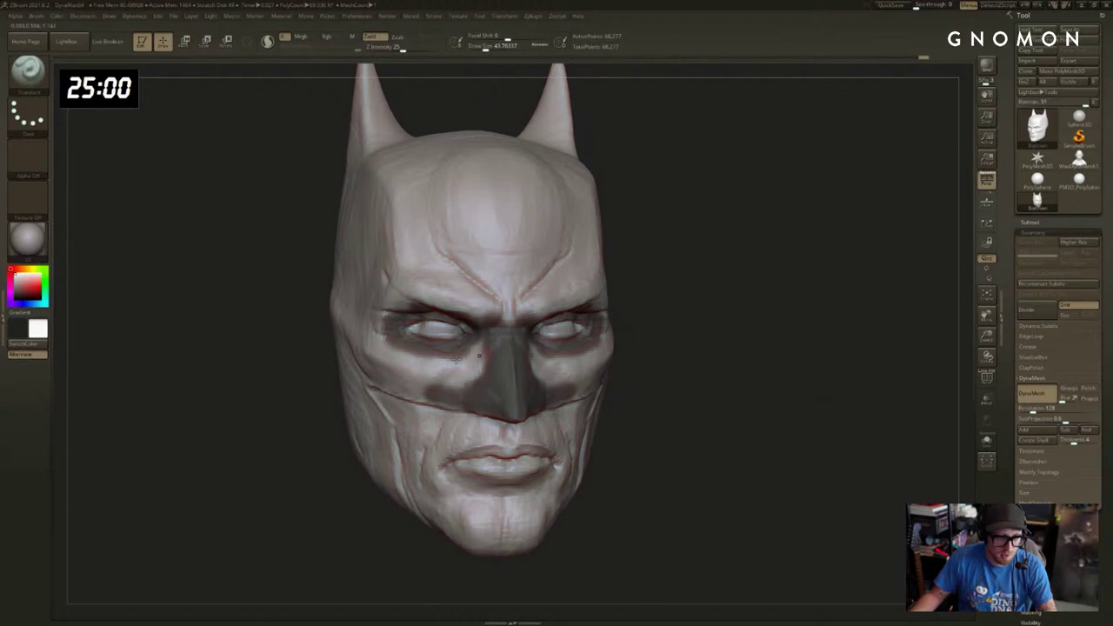
key("]")
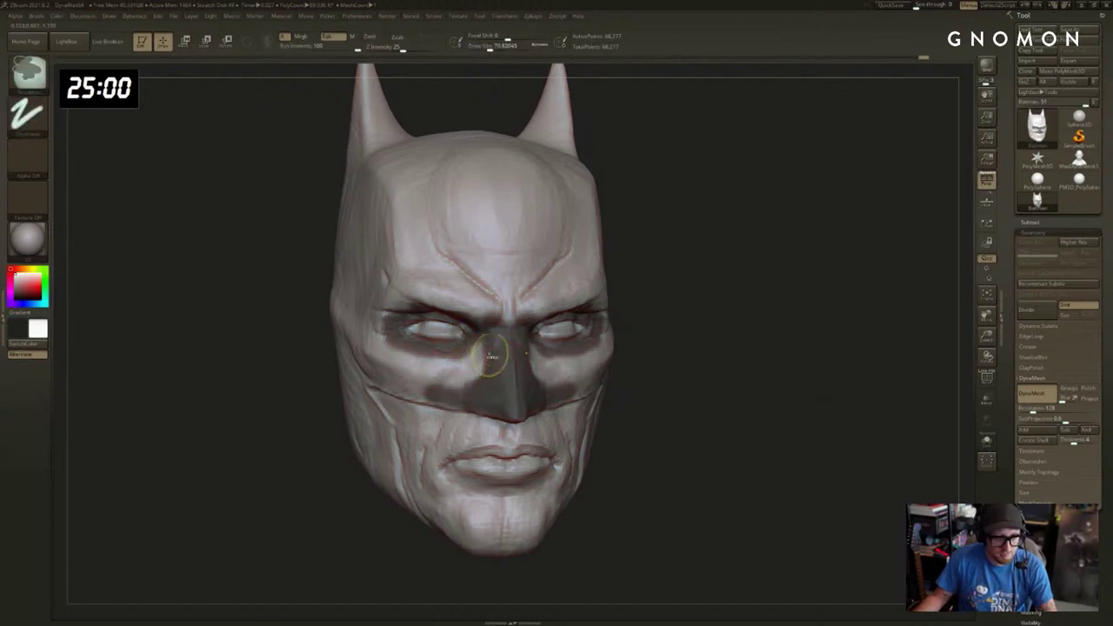
left_click_drag(492, 361, 440, 371, "ctrl")
left_click_drag(757, 340, 604, 370)
Reduce the draw size to about 37 and mask along the cowl's lower edge across the cheek and down the jaw.
key("[")
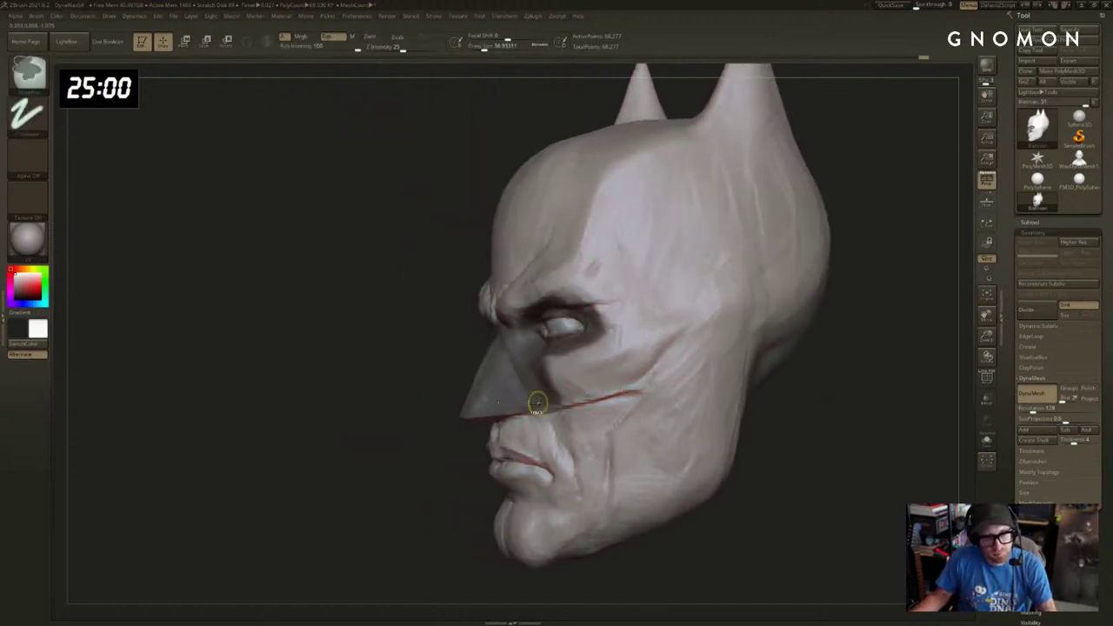
left_click_drag(534, 400, 577, 397, "ctrl")
left_click_drag(403, 459, 440, 430)
mouse_move(875, 425)
left_mouse_down()
mouse_move(849, 417)
mouse_move(864, 418)
mouse_move(847, 373)
mouse_move(808, 369)
left_mouse_up()
mouse_move(514, 366)
left_mouse_down("ctrl")
mouse_move(613, 346)
mouse_move(631, 356)
mouse_move(589, 374)
mouse_move(619, 358)
mouse_move(585, 399)
mouse_move(581, 487)
left_mouse_up("ctrl")
Mask the back, sides and ears of the cowl with a large brush of about 104.
mouse_move(609, 546)
left_mouse_down()
mouse_move(693, 529)
mouse_move(733, 464)
mouse_move(616, 379)
mouse_move(552, 449)
mouse_move(600, 417)
left_mouse_up()
left_click_drag(594, 511, 639, 596)
left_click_drag(861, 520, 623, 83, "ctrl")
left_click_drag(741, 476, 600, 294, "ctrl")
left_click_drag(735, 328, 732, 296)
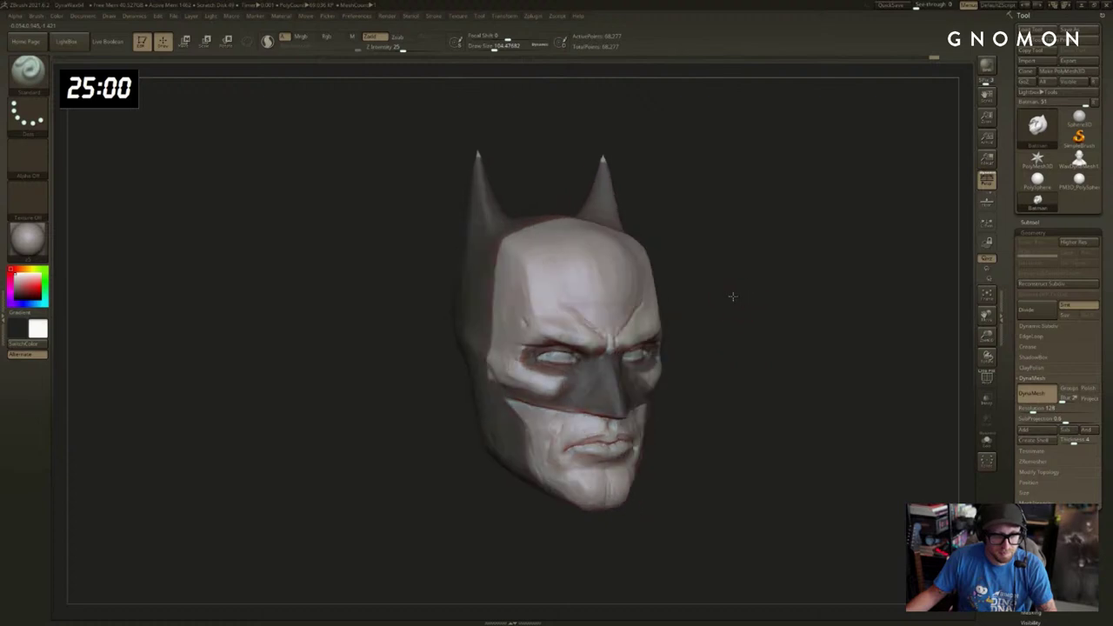
Mask the crown, forehead and cheeks of the cowl, using a draw size of about 80 near the eyes.
left_click_drag(771, 142, 716, 162, "shift")
left_click_drag(731, 119, 359, 314, "ctrl")
mouse_move(765, 173)
left_mouse_down("alt")
mouse_move(821, 325)
mouse_move(766, 299)
left_mouse_up("alt")
mouse_move(535, 266)
left_mouse_down("ctrl")
mouse_move(612, 257)
mouse_move(644, 306)
mouse_move(660, 261)
mouse_move(674, 295)
mouse_move(630, 335)
mouse_move(594, 320)
left_mouse_up("ctrl")
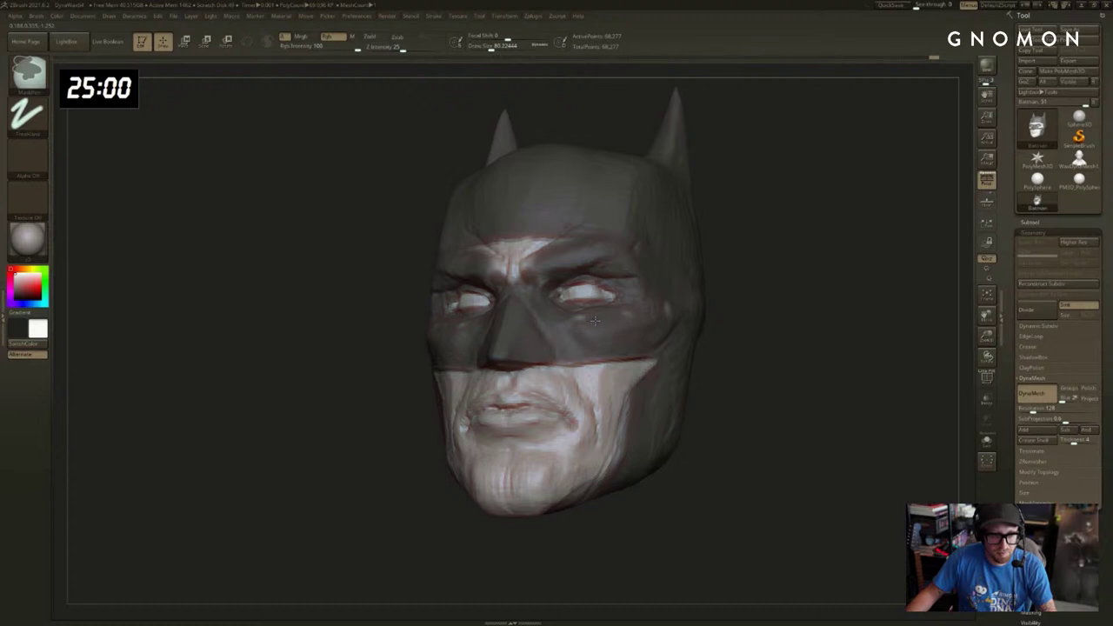
Invert the mask to free the cowl and set the paint colour to a mid grey.
mouse_move(765, 308)
left_mouse_down("shift")
mouse_move(695, 261)
mouse_move(745, 256)
mouse_move(753, 295)
mouse_move(703, 340)
mouse_move(755, 338)
mouse_move(748, 316)
left_mouse_up("shift")
left_click(749, 317, "ctrl")
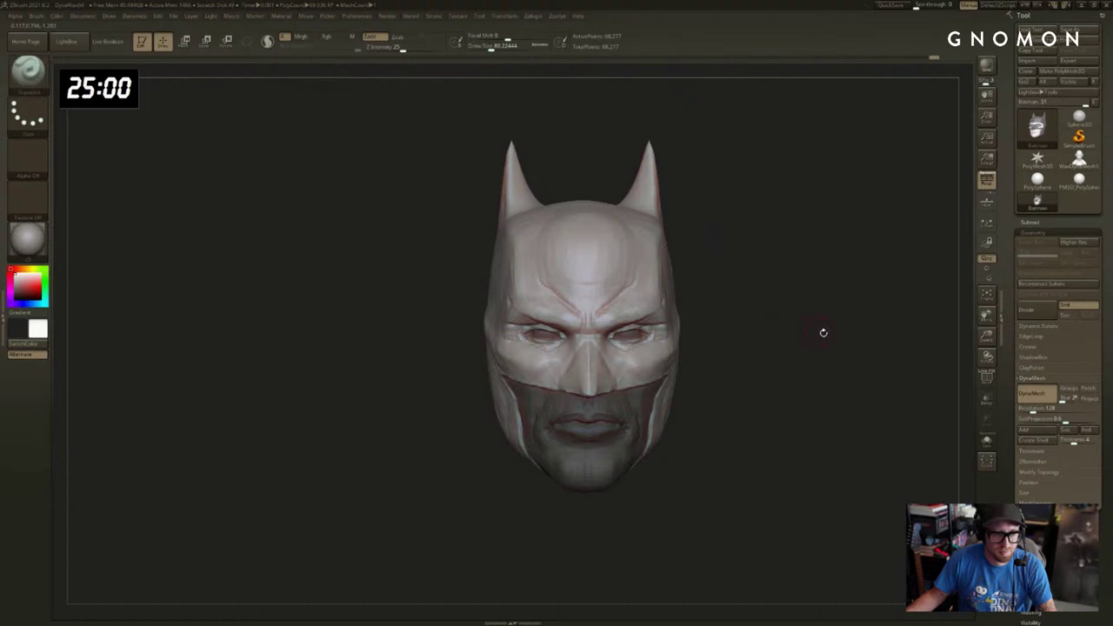
left_click_drag(822, 333, 856, 347)
key("c")
left_click_drag(787, 338, 751, 333, "alt")
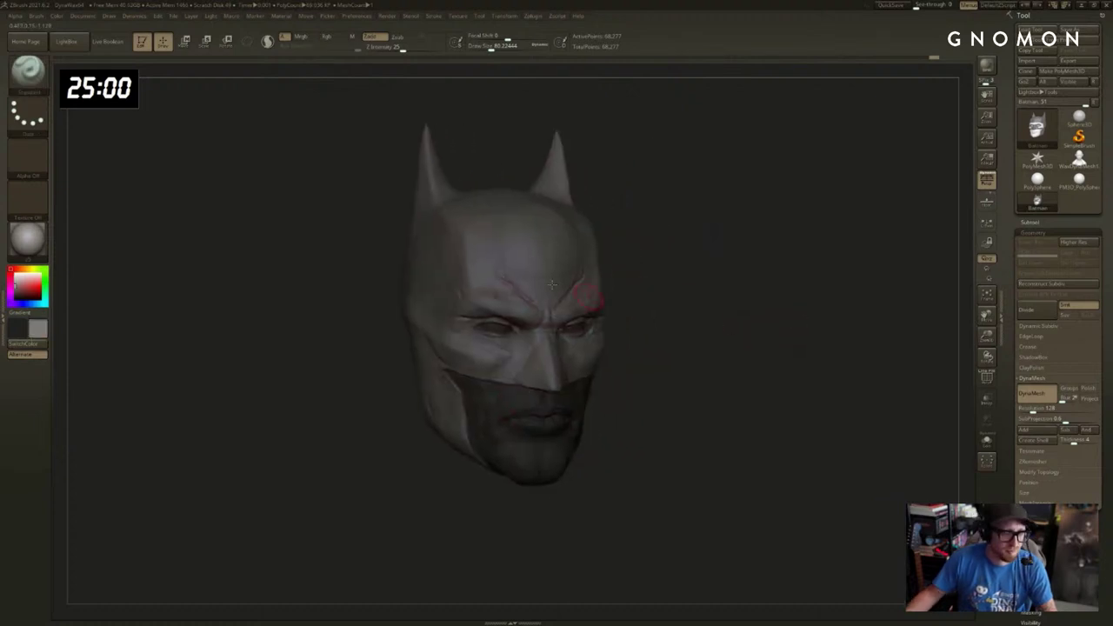
Check the mask inversion, fill the unmasked cowl with the mid grey, and clear the mask.
left_click(283, 243, "ctrl")
key("shift")
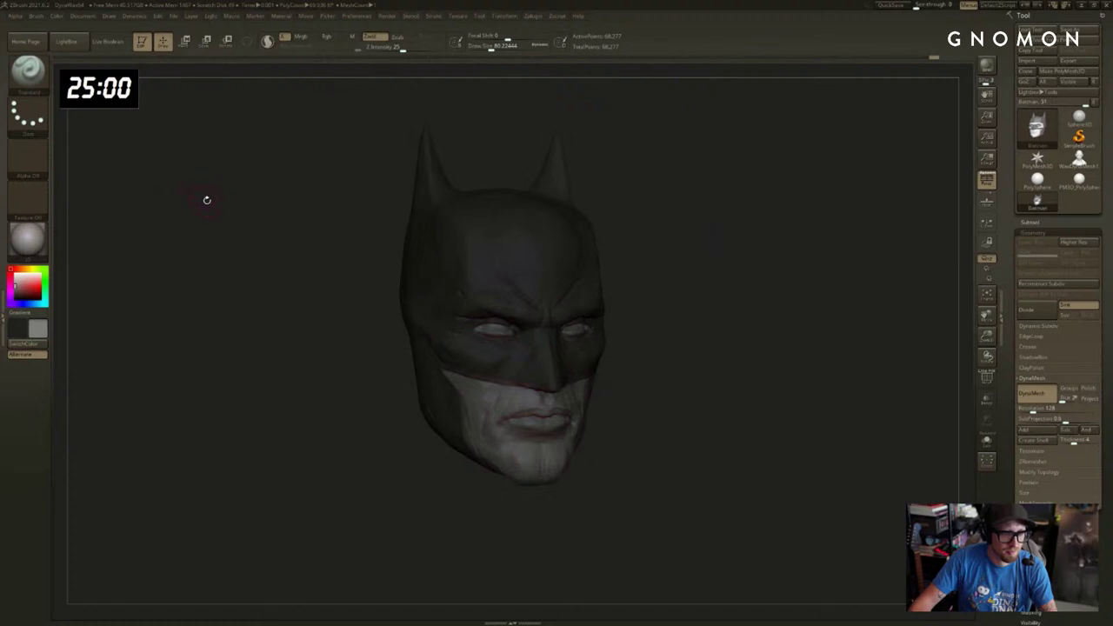
left_click(208, 198, "ctrl")
left_click(56, 16)
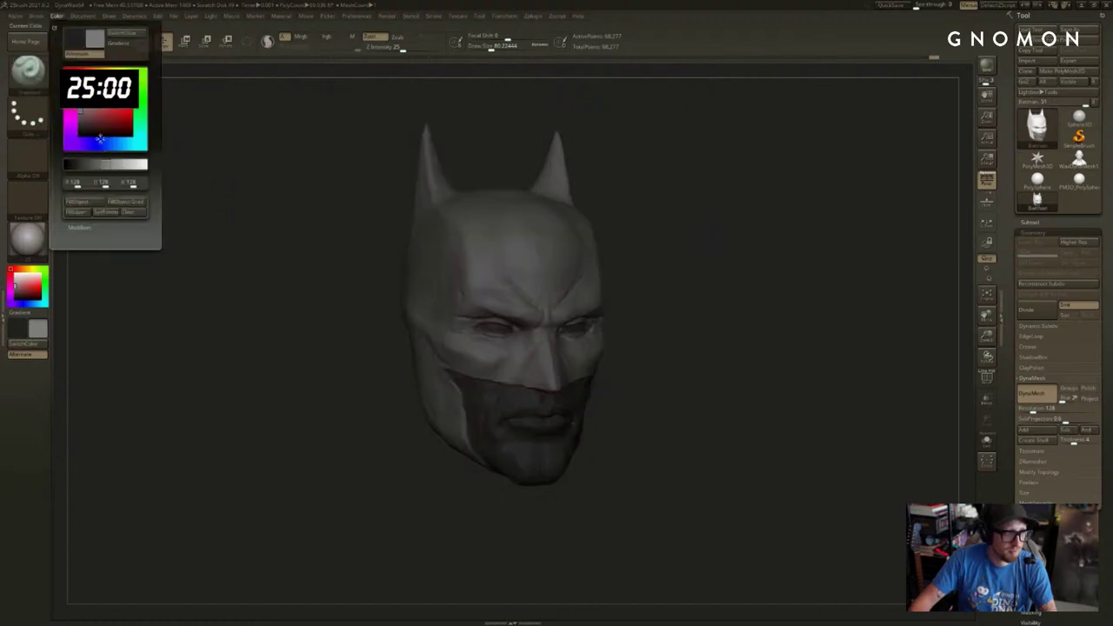
left_click(92, 206)
left_click_drag(256, 207, 291, 228, "ctrl")
Set the Standard brush to paint Rgb only without Zadd and paint grey around the eye openings at a draw size of about 35.
mouse_move(826, 346)
left_mouse_down("shift")
mouse_move(780, 355)
mouse_move(854, 362)
left_mouse_up("shift")
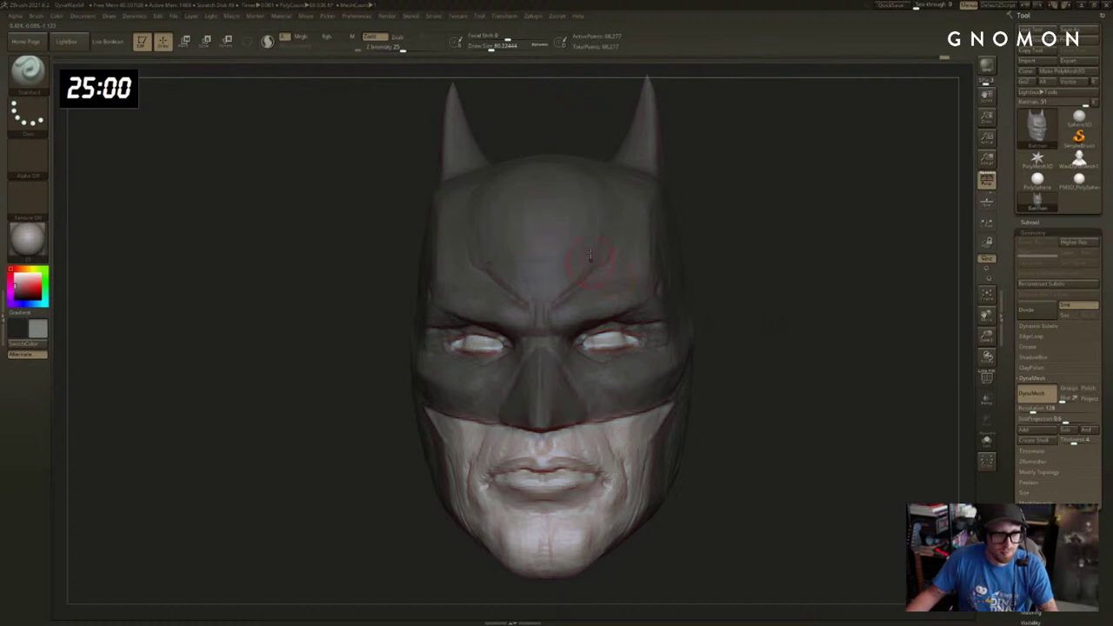
left_click(334, 36)
left_click(373, 36)
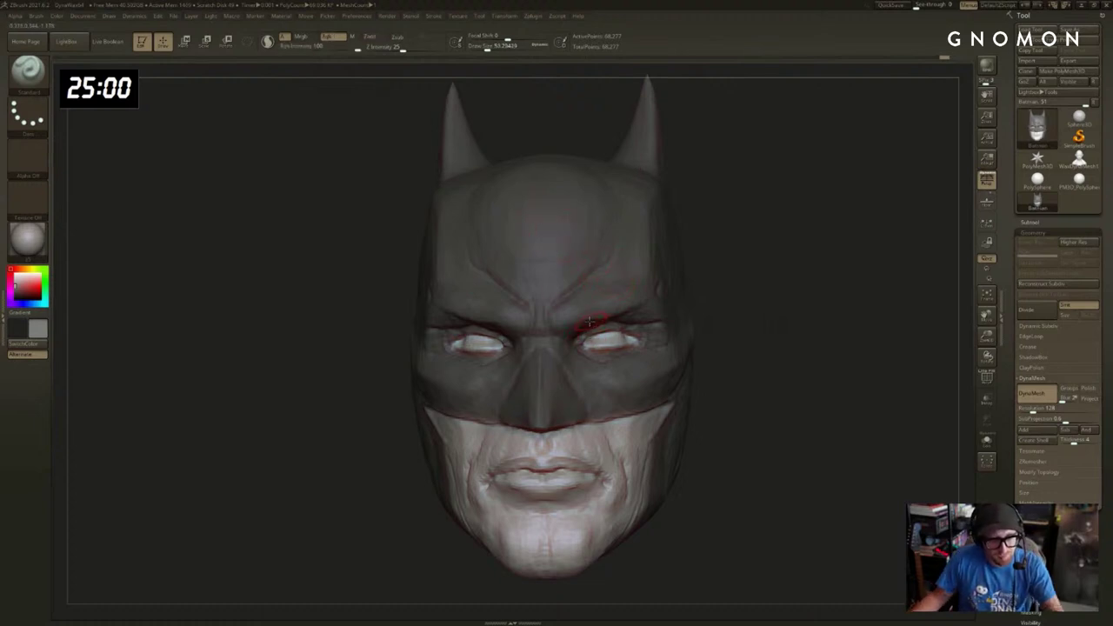
left_click_drag(702, 320, 608, 339)
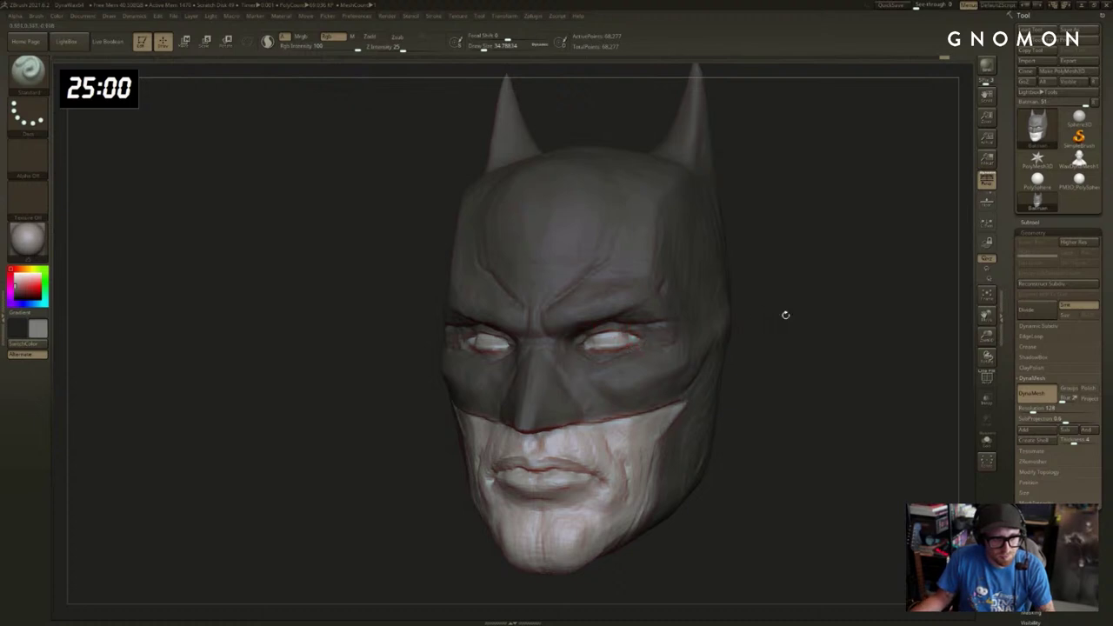
left_click_drag(785, 314, 744, 385, "shift")
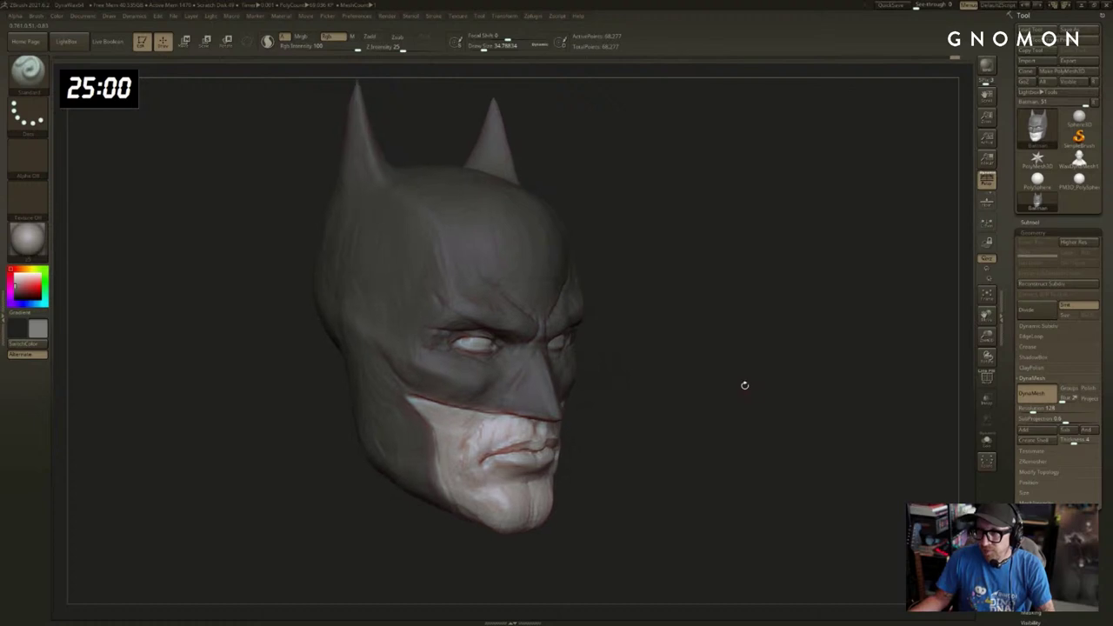
Paint grey along the cowl's edge on the cheek and jaw to tidy the border with the bare skin.
left_click_drag(410, 530, 445, 452)
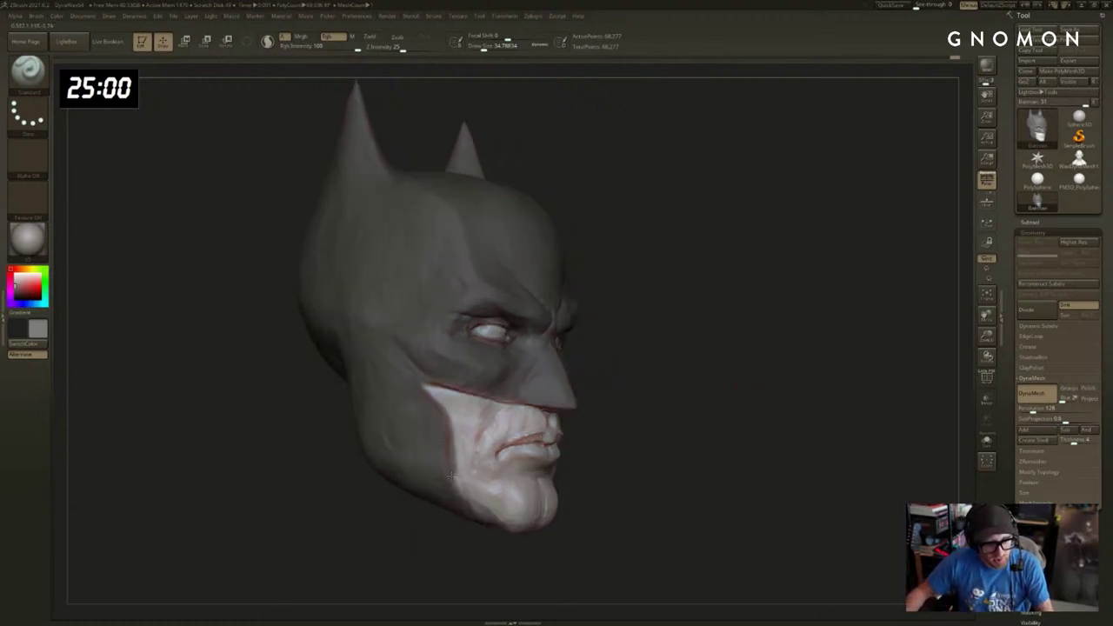
left_click_drag(450, 535, 756, 419)
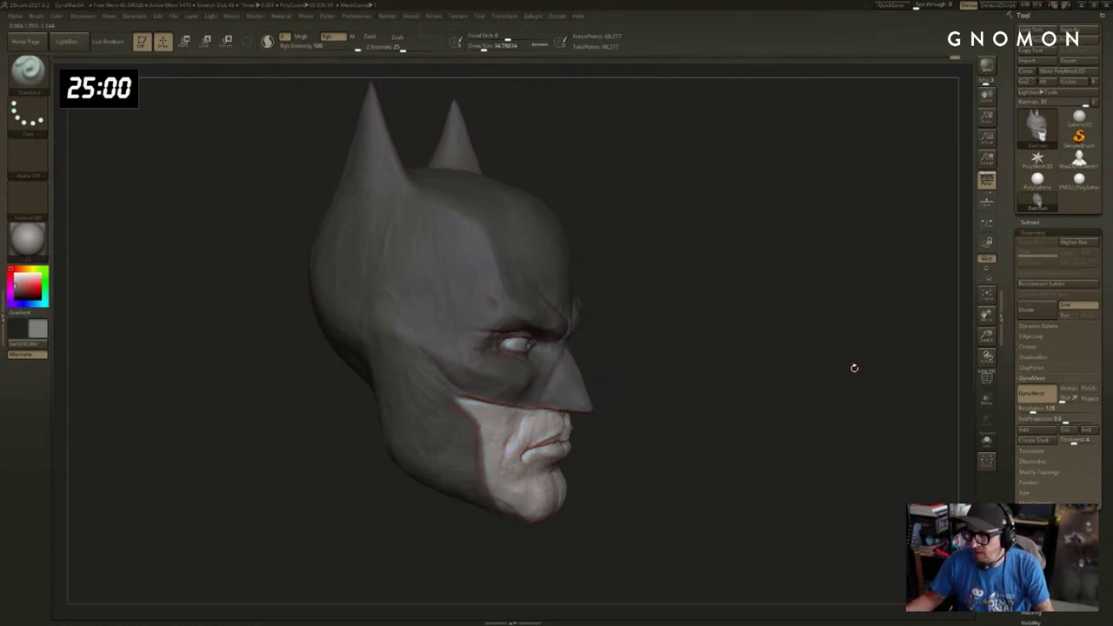
mouse_move(854, 368)
left_mouse_down()
mouse_move(837, 368)
mouse_move(904, 368)
mouse_move(859, 380)
left_mouse_up()
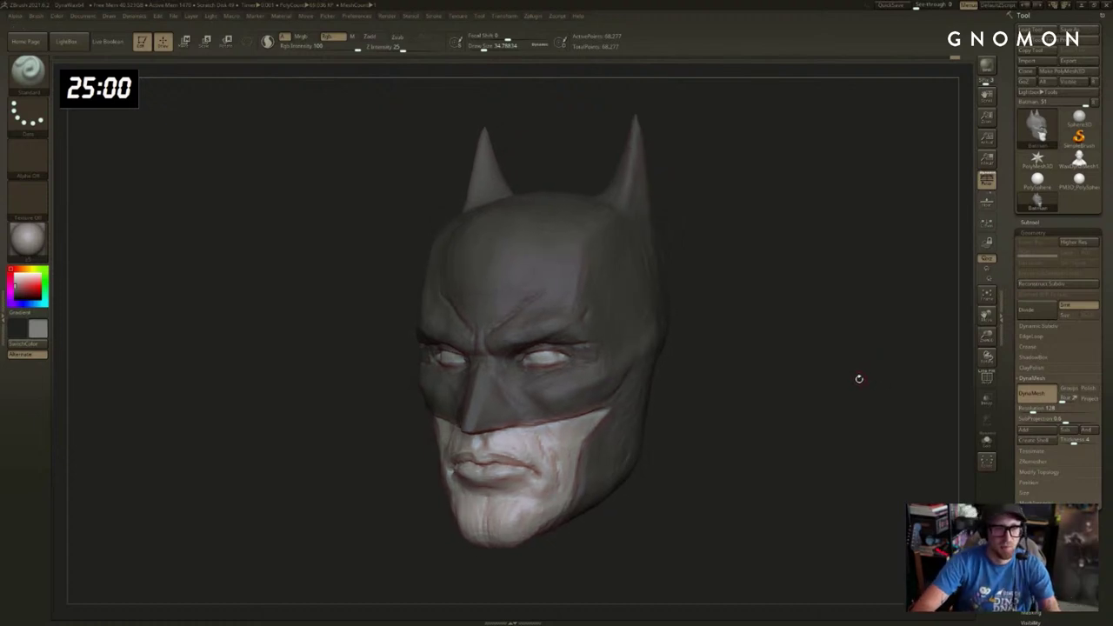
left_click(763, 341, "ctrl")
left_click(758, 344, "ctrl")
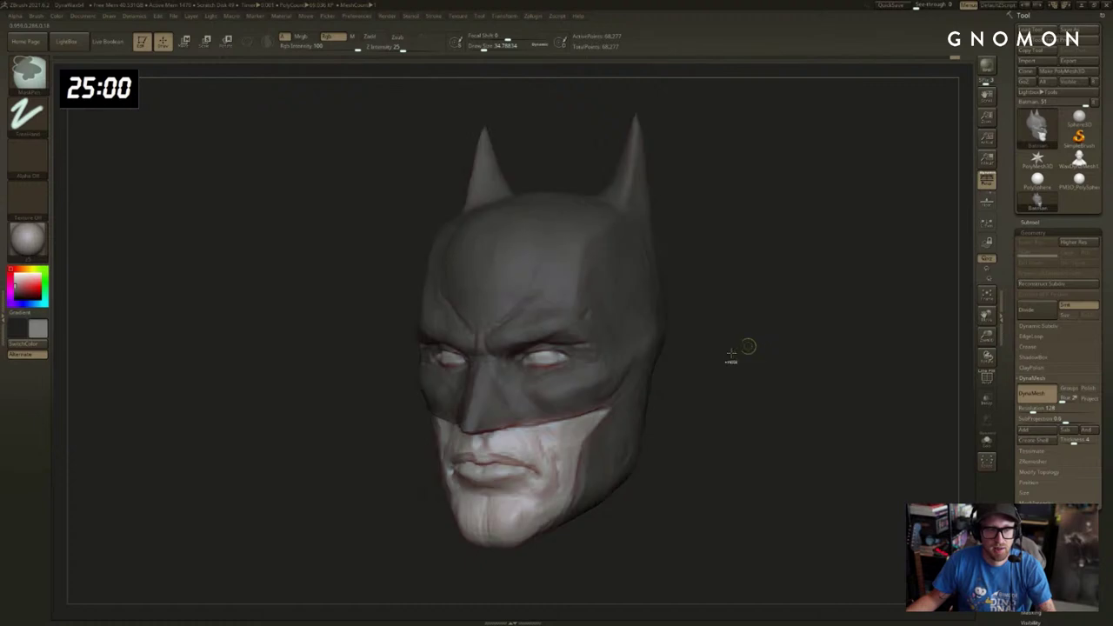
left_click(739, 366, "ctrl")
left_click_drag(772, 347, 794, 355)
left_click(797, 355, "ctrl")
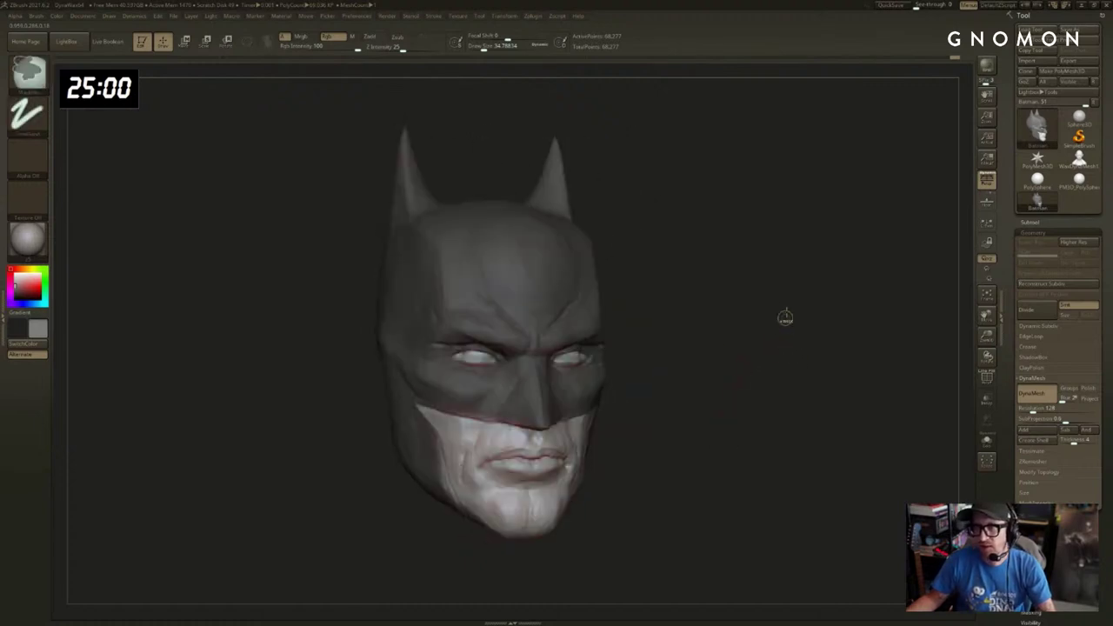
left_click_drag(818, 250, 390, 490, "ctrl")
left_click(819, 349, "ctrl")
Clear the trial snapshots from the canvas and place one small snapshot of the painted head in its upper-left area.
mouse_move(875, 331)
left_mouse_down()
mouse_move(886, 352)
mouse_move(878, 338)
mouse_move(936, 342)
mouse_move(812, 332)
mouse_move(756, 311)
mouse_move(913, 408)
left_mouse_up()
key("shift+s")
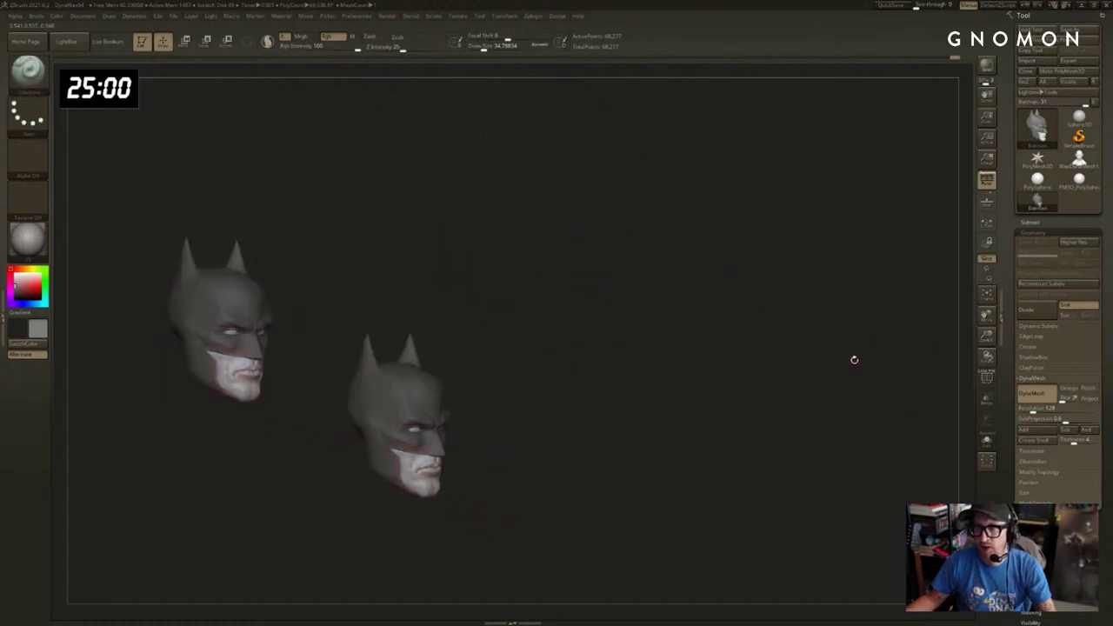
key("ctrl+n")
mouse_move(832, 365)
left_mouse_down("alt")
mouse_move(882, 294)
mouse_move(795, 280)
mouse_move(837, 293)
mouse_move(829, 316)
mouse_move(726, 316)
mouse_move(762, 340)
mouse_move(632, 269)
mouse_move(594, 266)
mouse_move(620, 257)
mouse_move(579, 259)
mouse_move(611, 243)
mouse_move(569, 262)
mouse_move(595, 261)
mouse_move(547, 266)
mouse_move(580, 273)
left_mouse_up("alt")
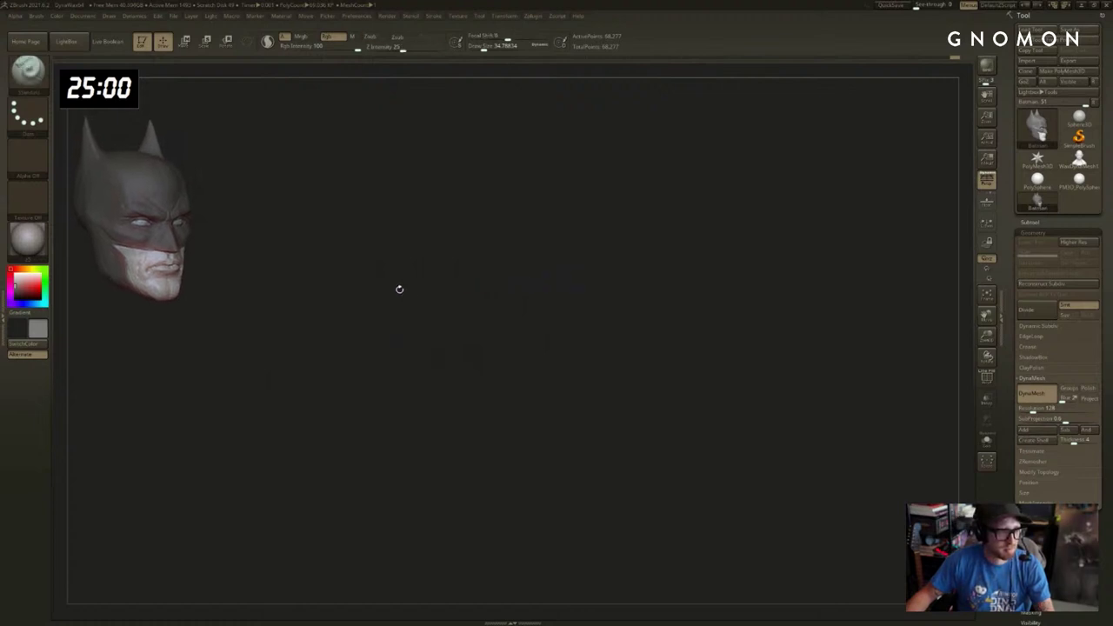
mouse_move(400, 289)
left_mouse_down()
mouse_move(676, 286)
mouse_move(815, 327)
left_mouse_up()
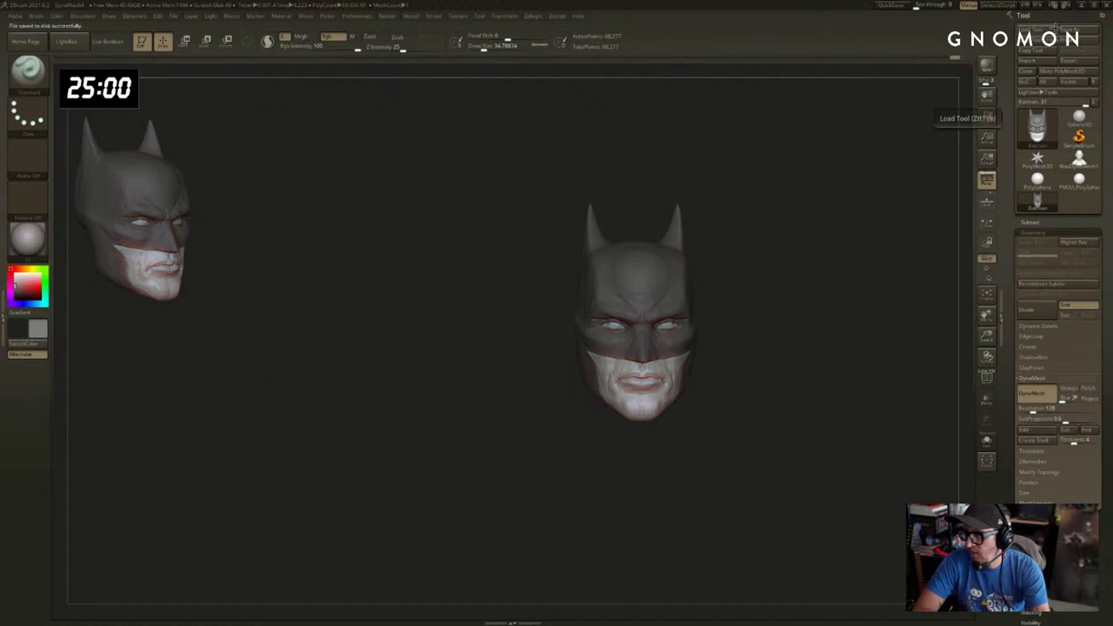
Try masking the ears and side of the cowl with a draw size of about 192, then invert the mask.
left_click_drag(845, 318, 753, 323, "alt")
mouse_move(768, 272)
left_mouse_down()
mouse_move(790, 351)
mouse_move(803, 293)
mouse_move(768, 372)
left_mouse_up()
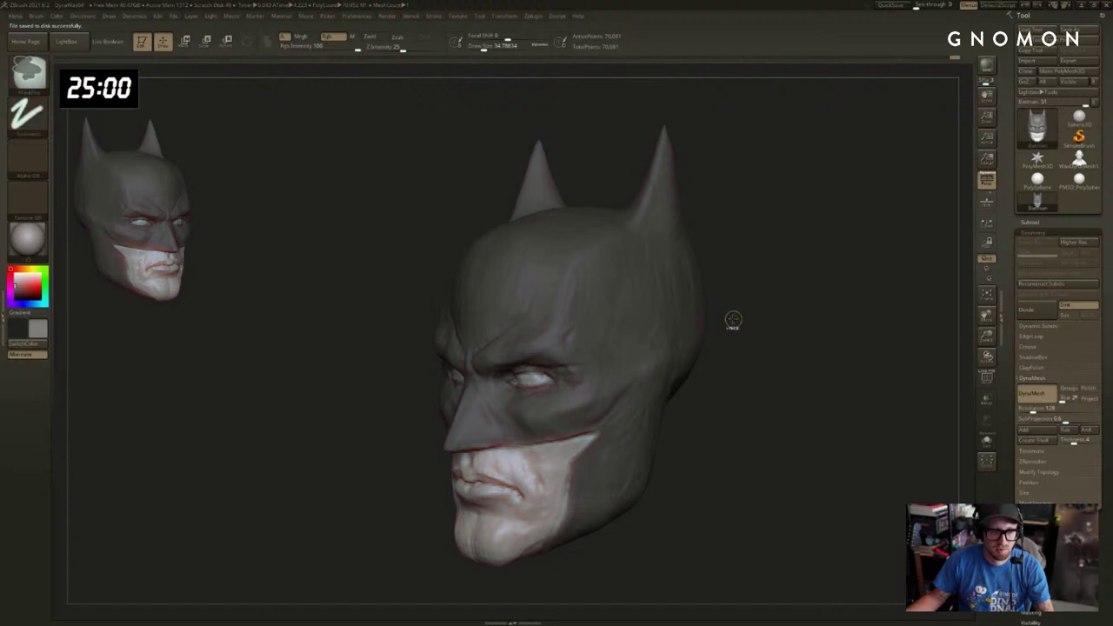
left_click_drag(733, 321, 738, 348, "ctrl")
key("s")
left_click_drag(643, 350, 648, 350)
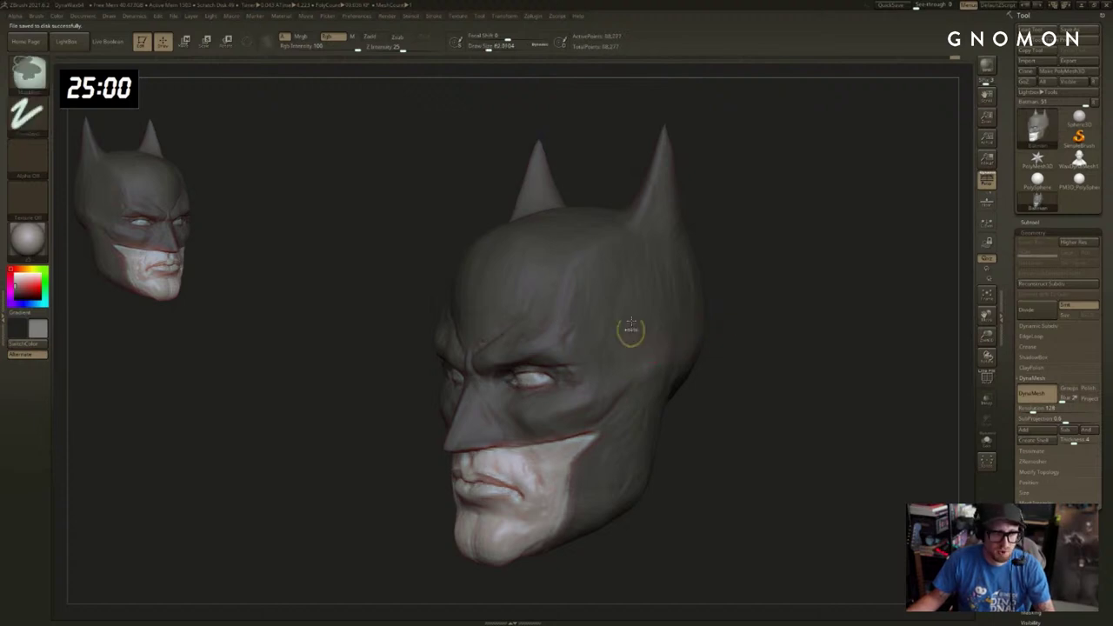
mouse_move(635, 305)
left_mouse_down("ctrl")
mouse_move(628, 364)
mouse_move(575, 301)
mouse_move(619, 281)
mouse_move(615, 301)
mouse_move(630, 301)
mouse_move(663, 169)
mouse_move(678, 348)
mouse_move(635, 409)
mouse_move(643, 339)
left_mouse_up("ctrl")
key("s")
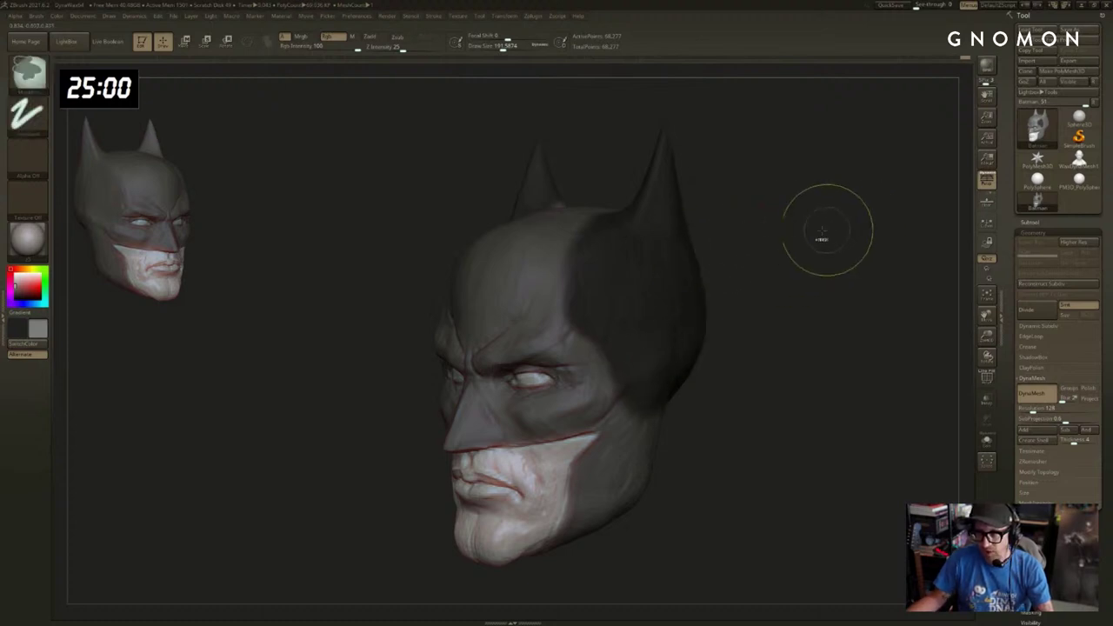
left_click(818, 231, "ctrl")
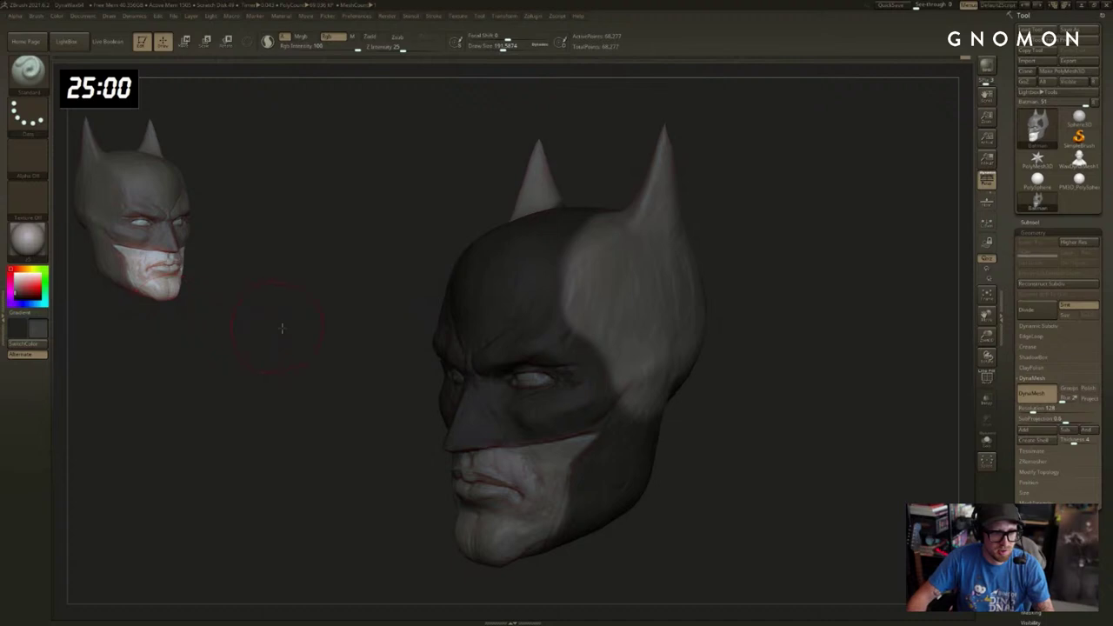
Try filling the ears and sides of the cowl with a darker grey.
left_click_drag(281, 328, 341, 326, "shift")
left_click(57, 17)
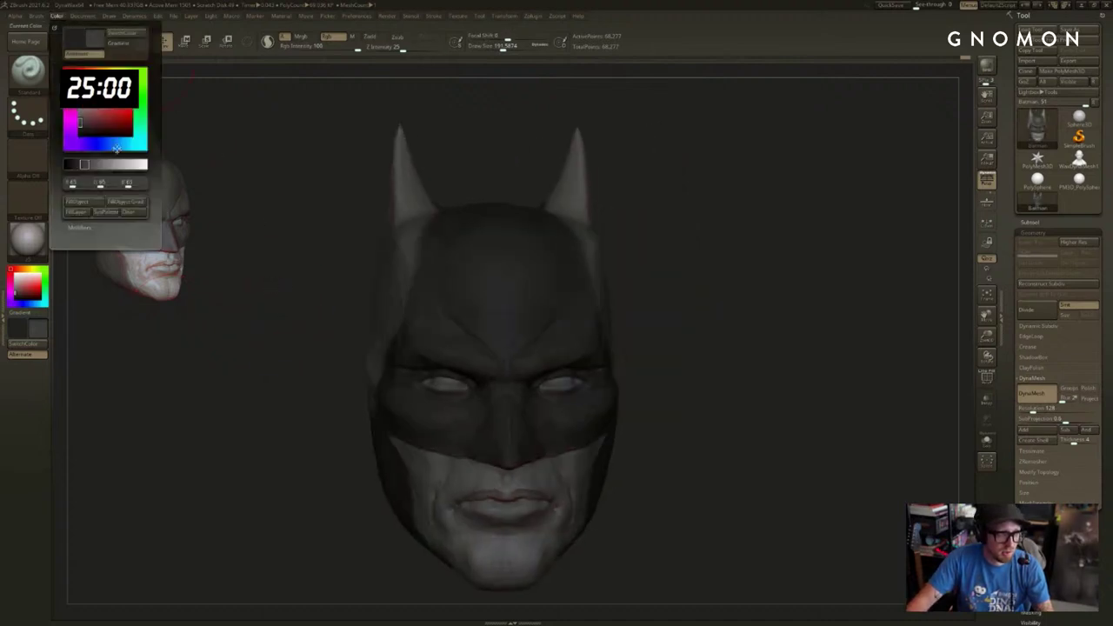
left_click(92, 205)
left_click_drag(758, 290, 852, 287, "alt")
left_click_drag(723, 283, 812, 317)
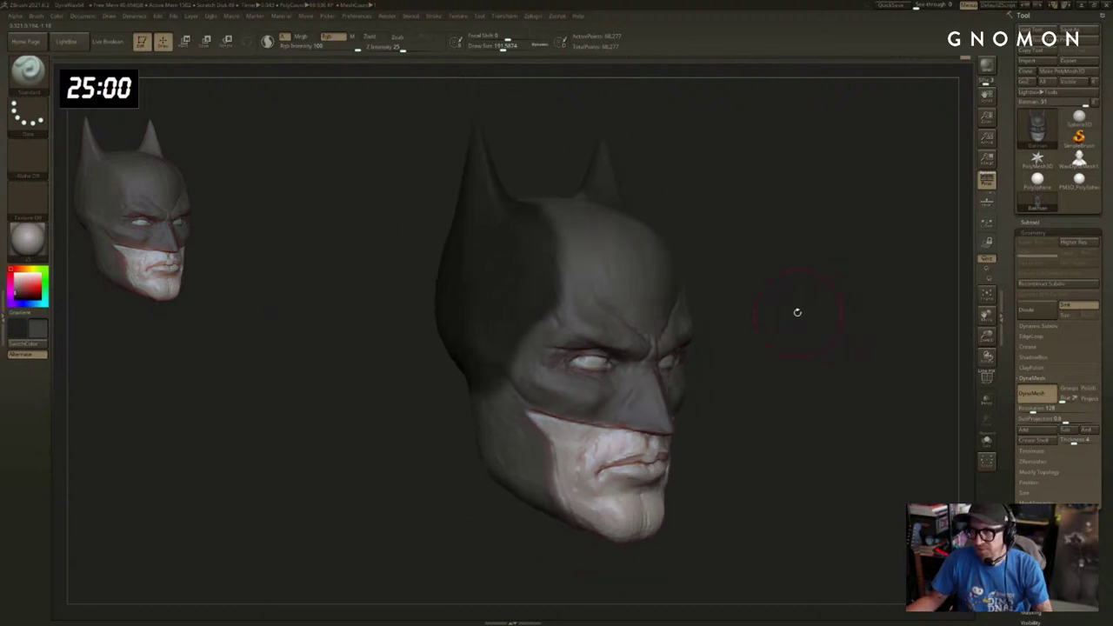
Undo the darker fill and the masking on the cowl's ears and sides.
key("ctrl")
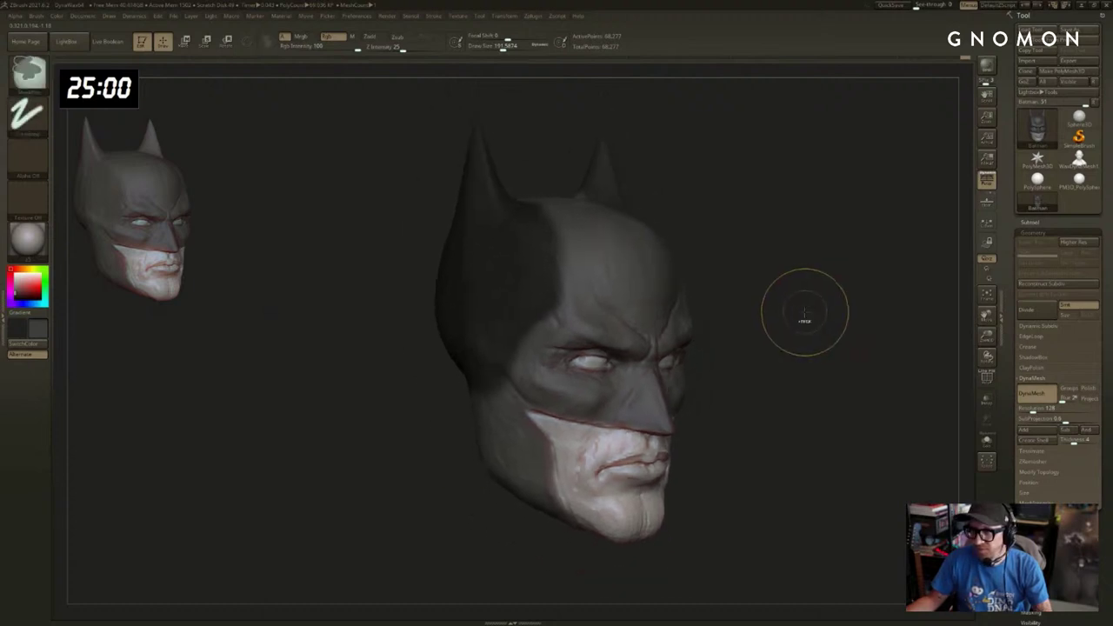
key("ctrl+z")
key("ctrl+z")
key("ctrl+z")
key("ctrl+z")
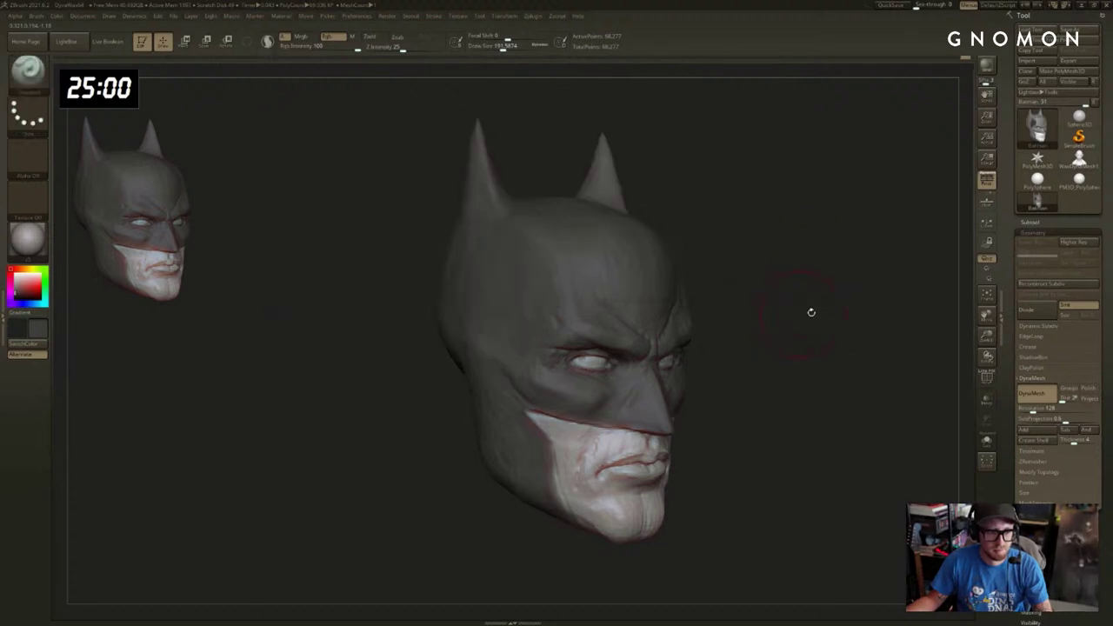
mouse_move(809, 311)
left_mouse_down()
mouse_move(850, 310)
mouse_move(805, 308)
left_mouse_up()
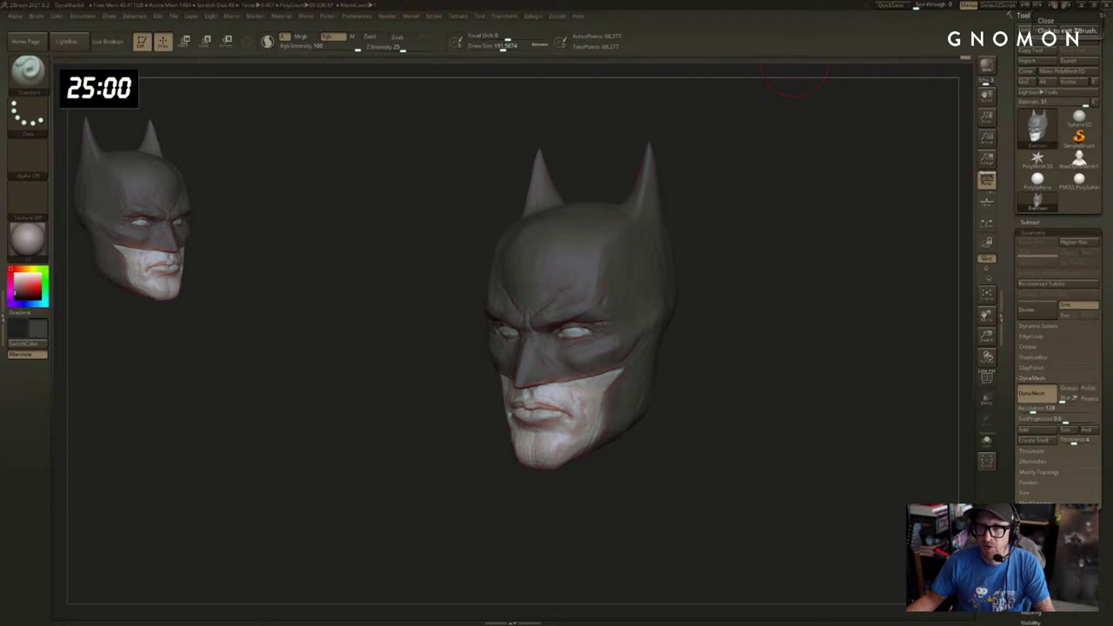
left_click_drag(777, 150, 801, 146)
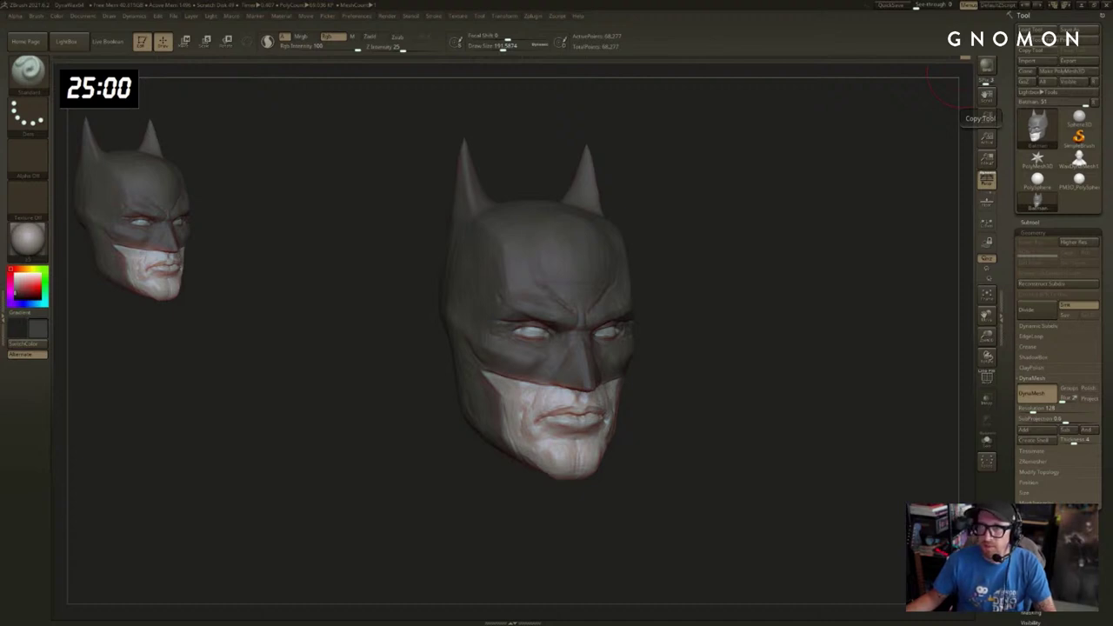
left_click_drag(874, 276, 904, 274)
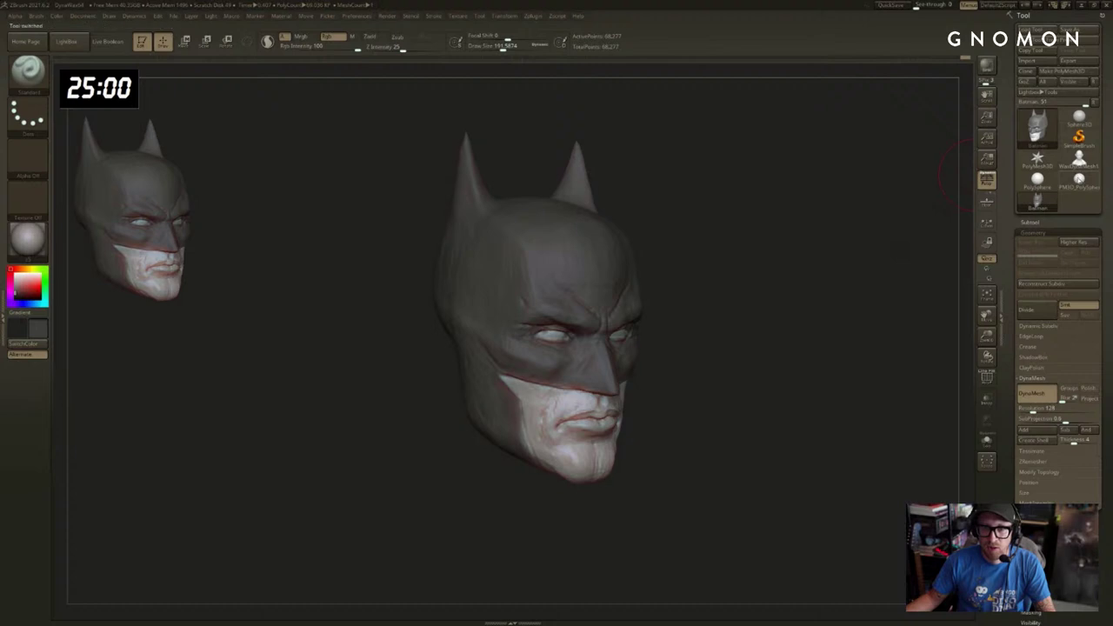
Switch to the PM3D_PolySphere tool and set its colour to white as the base for a new head.
left_click(1079, 180)
key("v")
left_click(32, 269)
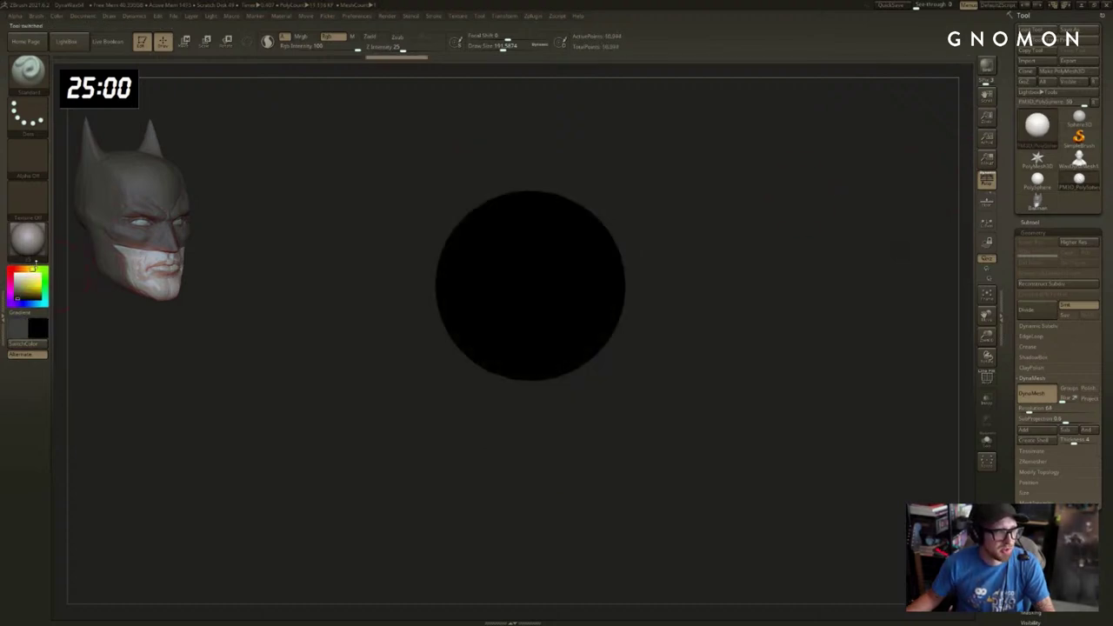
left_click(17, 277)
left_click_drag(360, 234, 373, 273, "alt")
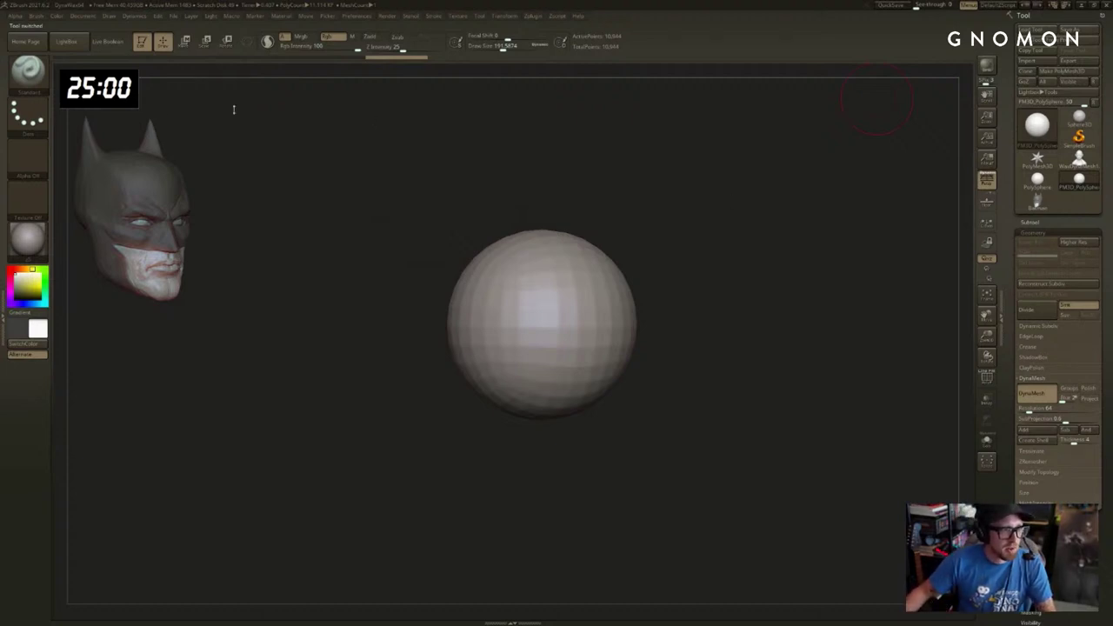
right_click(87, 88)
left_click(123, 96)
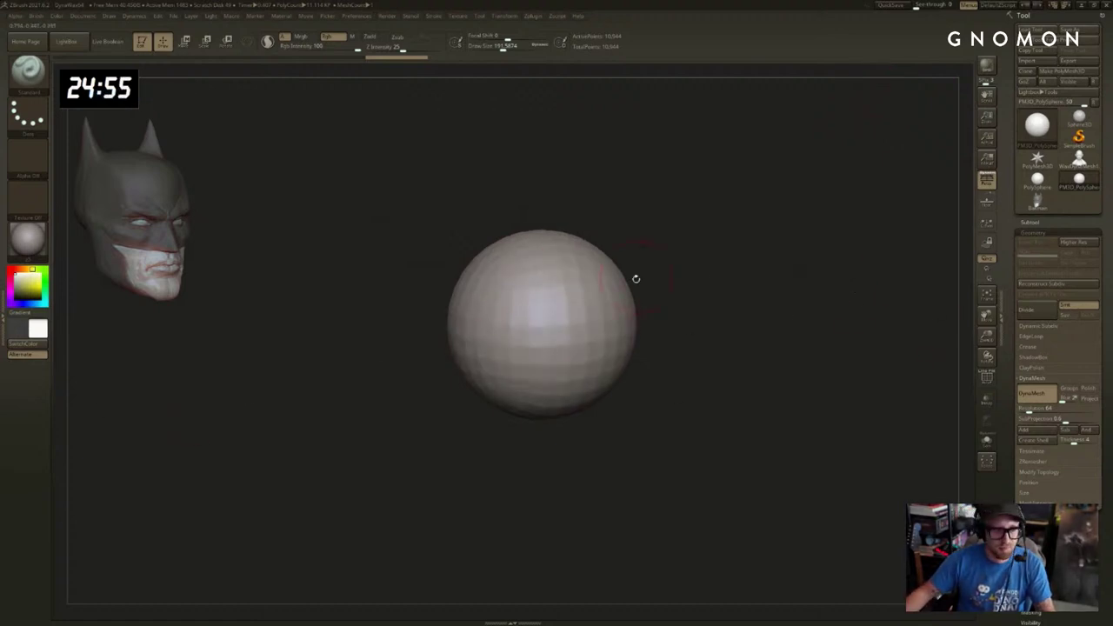
Pull the sphere's lower front down into a long jaw with the SnakeHook brush at a draw size of about 666.
key("b")
key("s")
key("h")
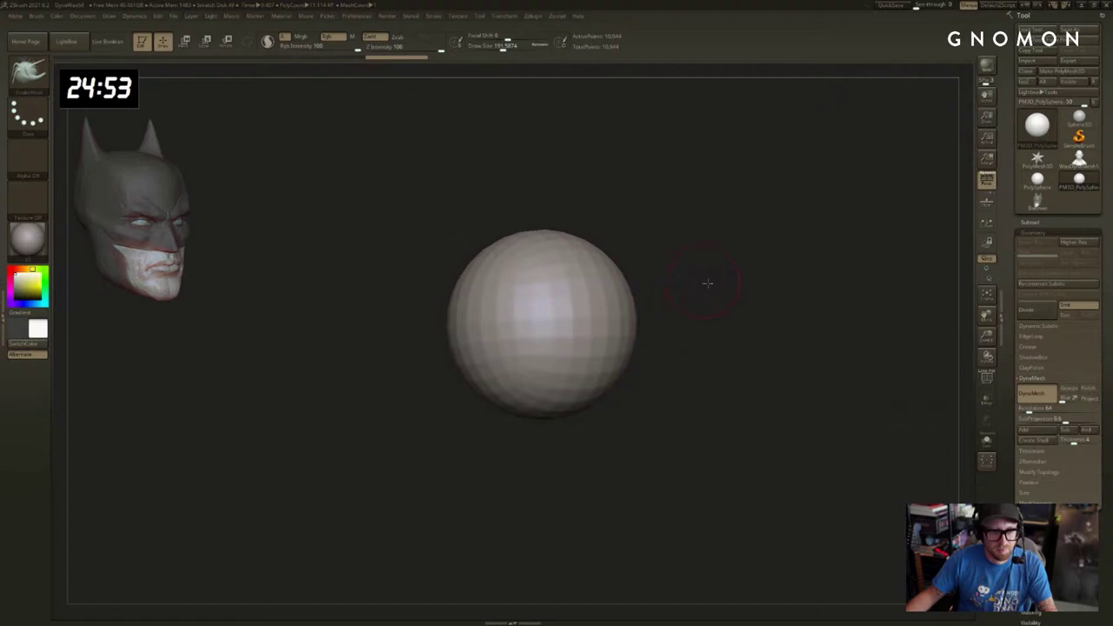
mouse_move(707, 283)
left_mouse_down("alt")
mouse_move(678, 291)
mouse_move(608, 348)
mouse_move(617, 441)
left_mouse_up("alt")
key("s")
left_click(694, 291)
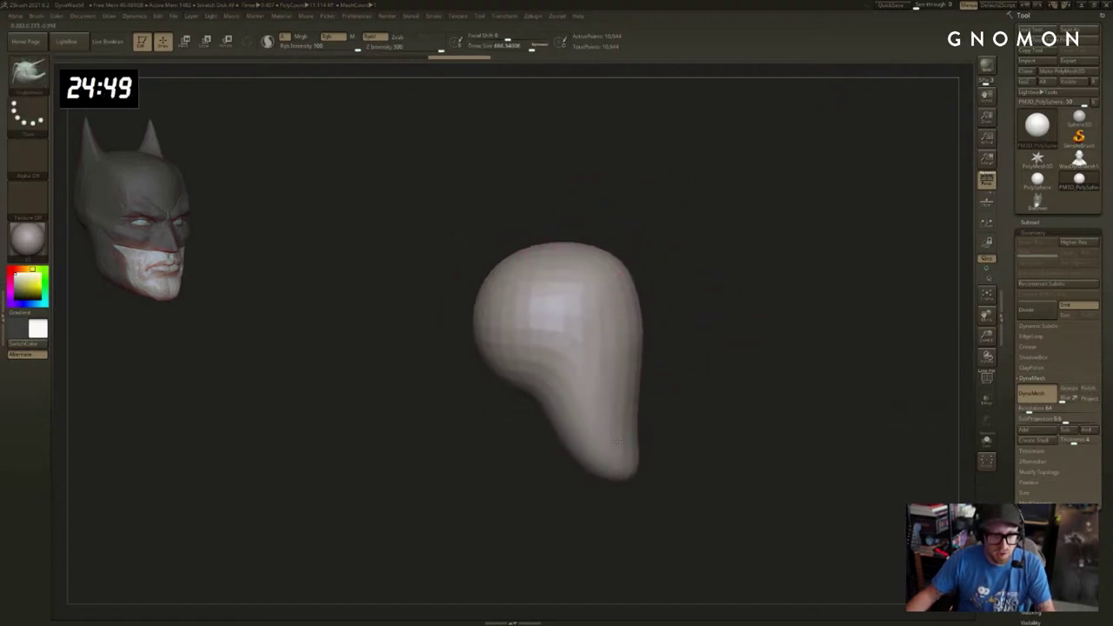
key("ctrl+z")
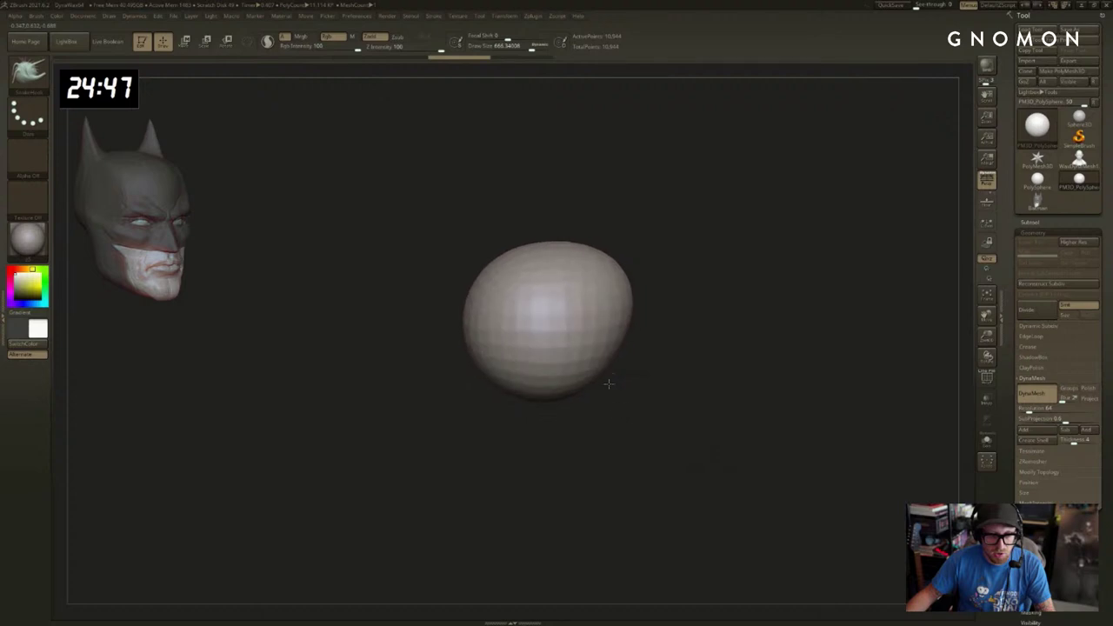
left_click_drag(609, 384, 624, 442)
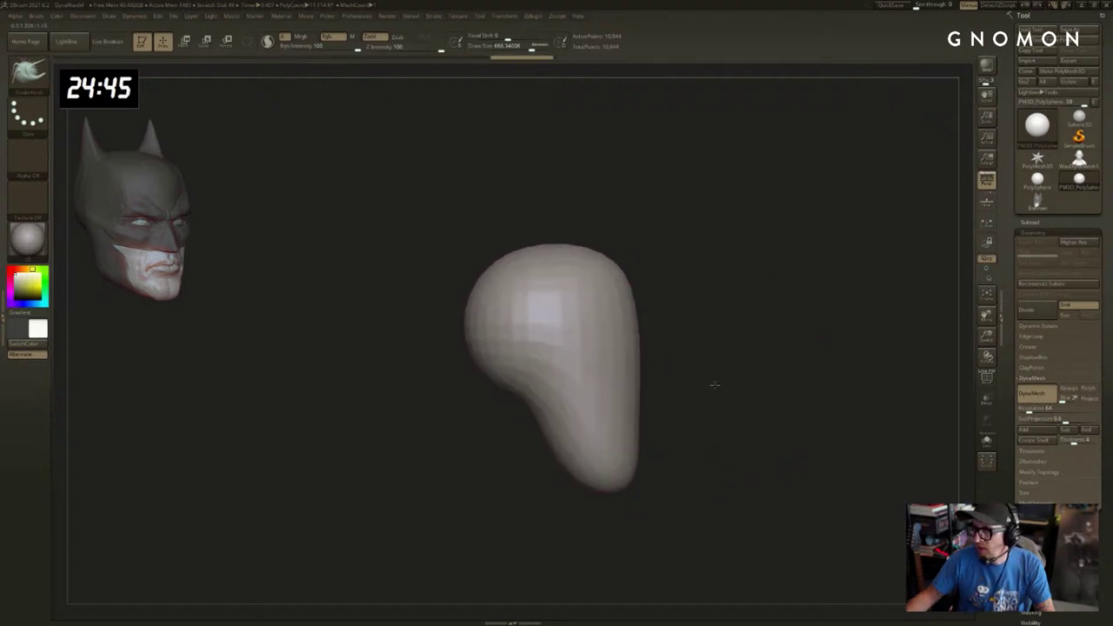
Narrow the sides of the jaw from the front with a draw size of about 478.
mouse_move(777, 390)
left_mouse_down()
mouse_move(758, 388)
mouse_move(808, 388)
mouse_move(753, 382)
left_mouse_up()
key("s")
left_click_drag(580, 394, 570, 395)
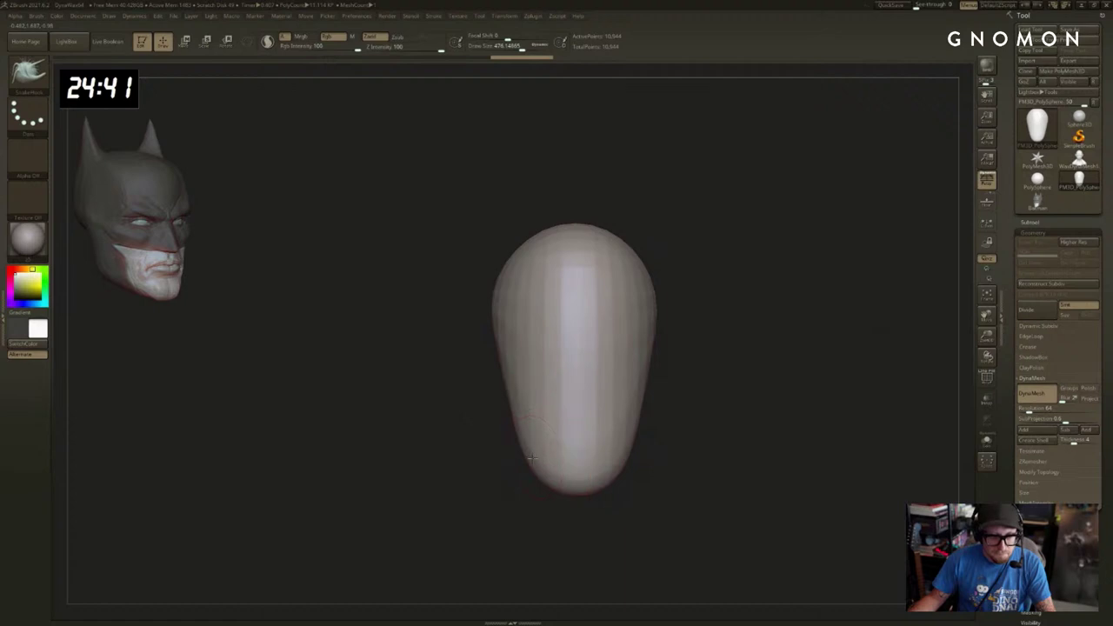
left_click_drag(532, 457, 524, 439)
mouse_move(664, 403)
left_mouse_down()
mouse_move(749, 390)
mouse_move(720, 390)
mouse_move(729, 414)
mouse_move(718, 381)
left_mouse_up()
Reshape the upper front of the forehead with the SnakeHook brush at a draw size of about 535.
key("s")
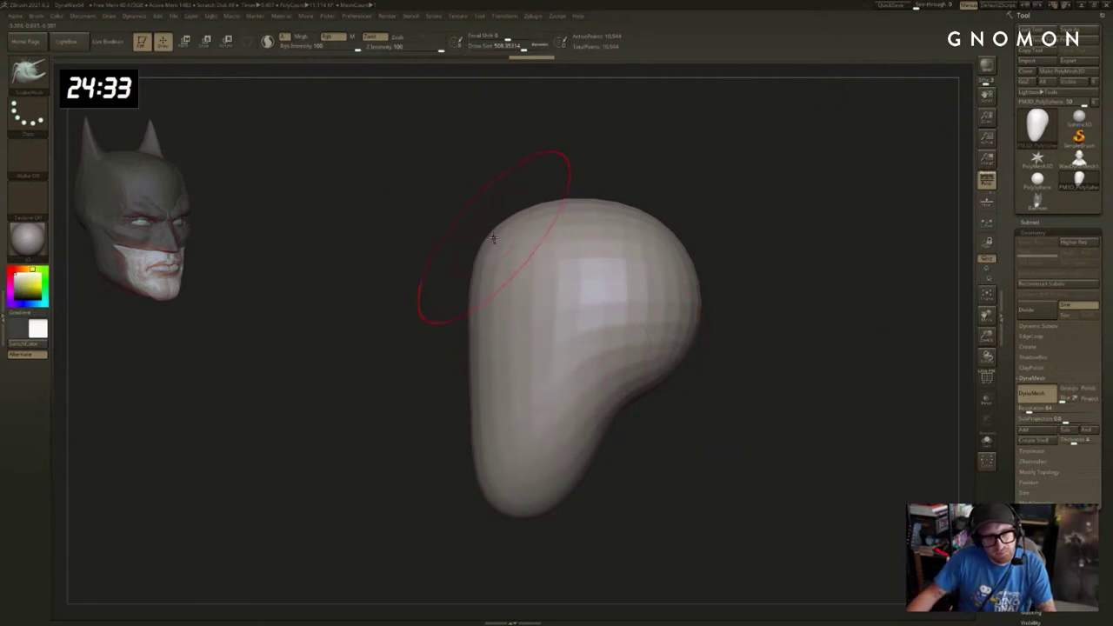
key("s")
left_click_drag(494, 241, 504, 239)
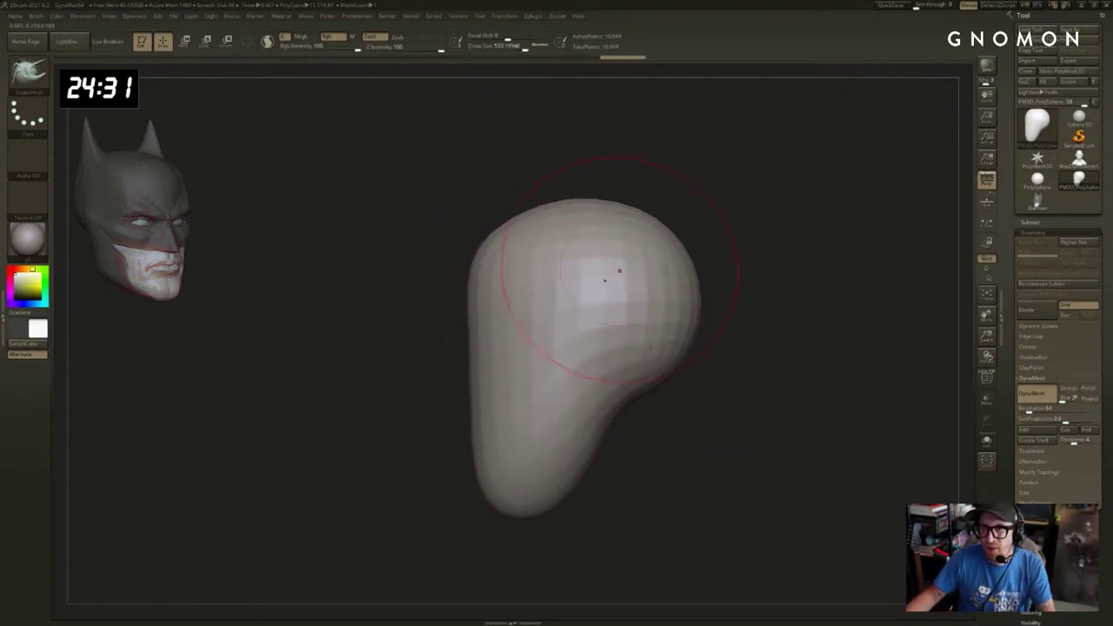
left_click_drag(765, 283, 684, 281)
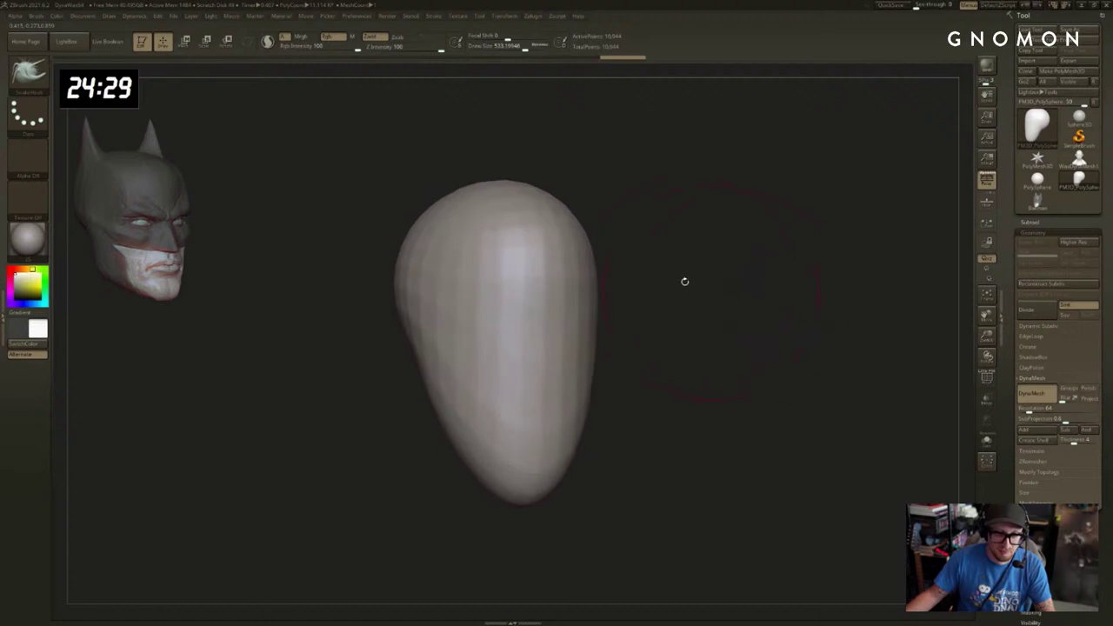
key("s")
left_click_drag(627, 257, 706, 275, "alt")
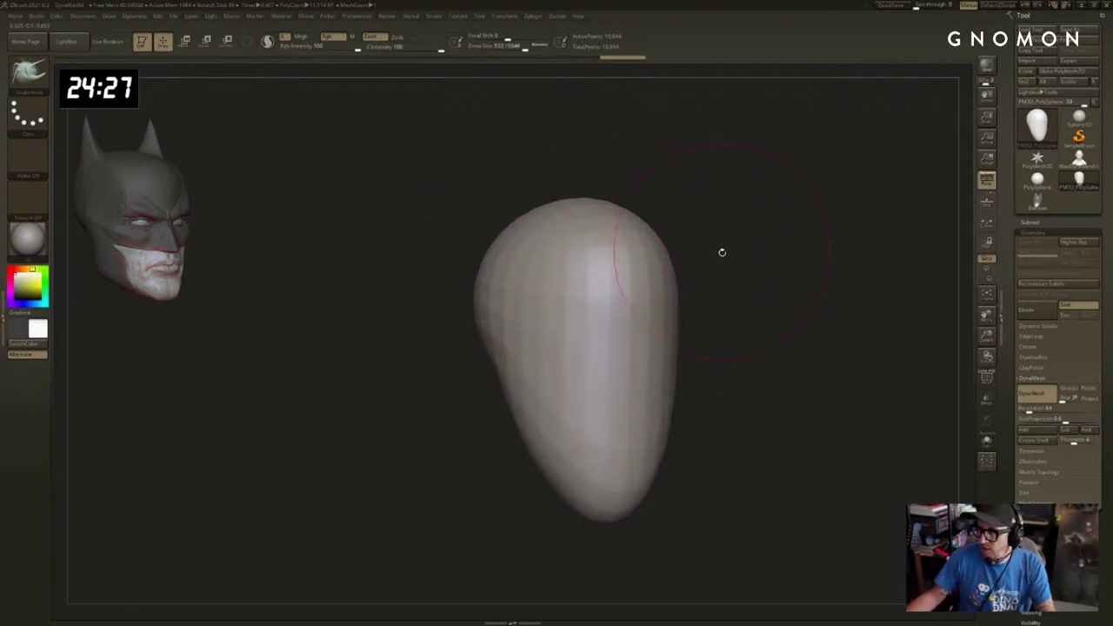
Pull a long projecting nose out of the middle of the face with SnakeHook at a draw size of about 128.
right_click_drag(591, 308, 677, 325)
key("s")
left_click_drag(677, 325, 668, 324)
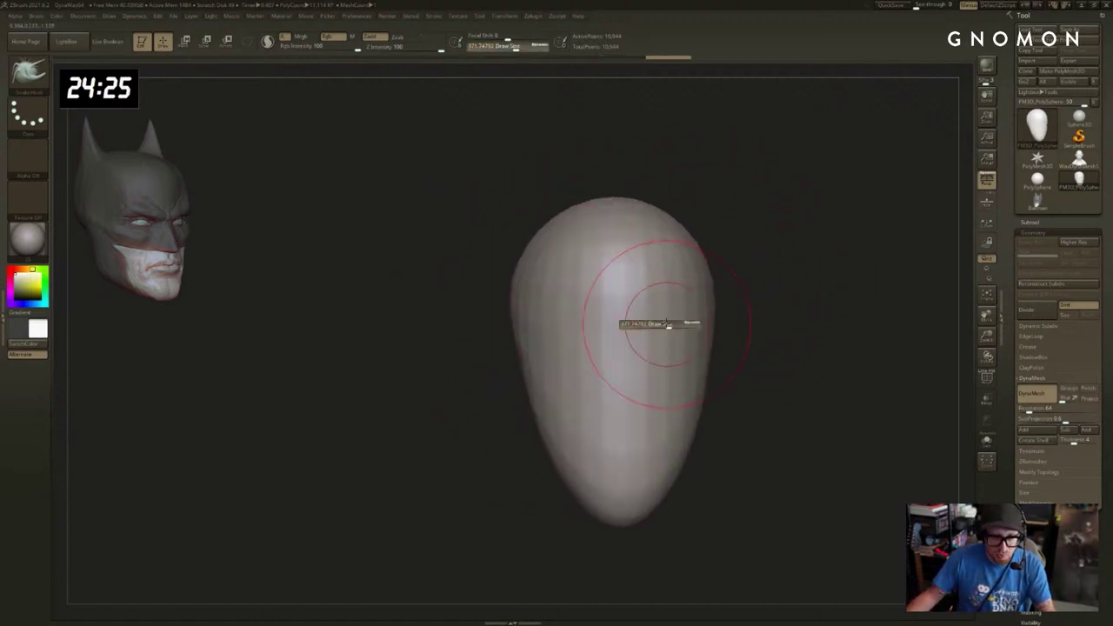
left_click_drag(785, 328, 692, 318)
key("s")
mouse_move(554, 392)
left_mouse_down()
mouse_move(632, 406)
mouse_move(596, 422)
mouse_move(631, 419)
left_mouse_up()
key("ctrl+z")
key("s")
mouse_move(646, 382)
left_mouse_down()
mouse_move(627, 381)
mouse_move(603, 409)
mouse_move(738, 405)
mouse_move(739, 426)
mouse_move(690, 419)
left_mouse_up()
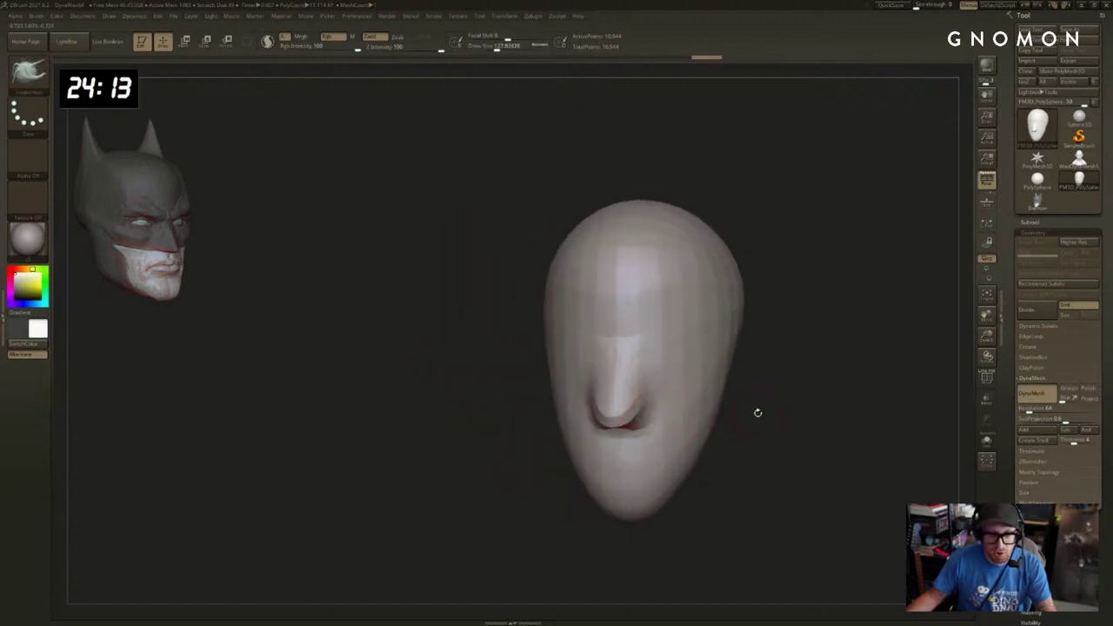
Flatten the underside of the nose with the TrimDynamic brush at a draw size of about 289.
left_click_drag(757, 412, 761, 434)
key("b")
key("t")
key("d")
left_click_drag(618, 440, 636, 434)
mouse_move(746, 402)
left_mouse_down()
mouse_move(782, 397)
mouse_move(639, 424)
left_mouse_up()
mouse_move(587, 454)
left_mouse_down()
mouse_move(750, 439)
mouse_move(740, 439)
mouse_move(765, 426)
left_mouse_up()
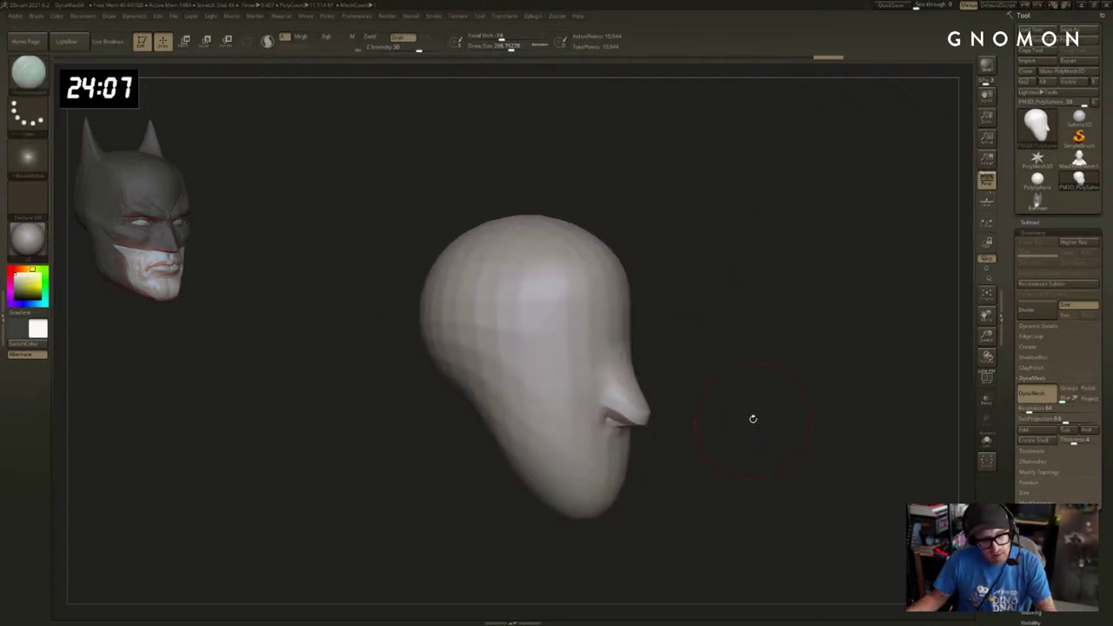
Adjust the nose's underside and tip in profile with a draw size of about 223.
key("b")
key("m")
key("v")
key("s")
left_click_drag(629, 416, 618, 411)
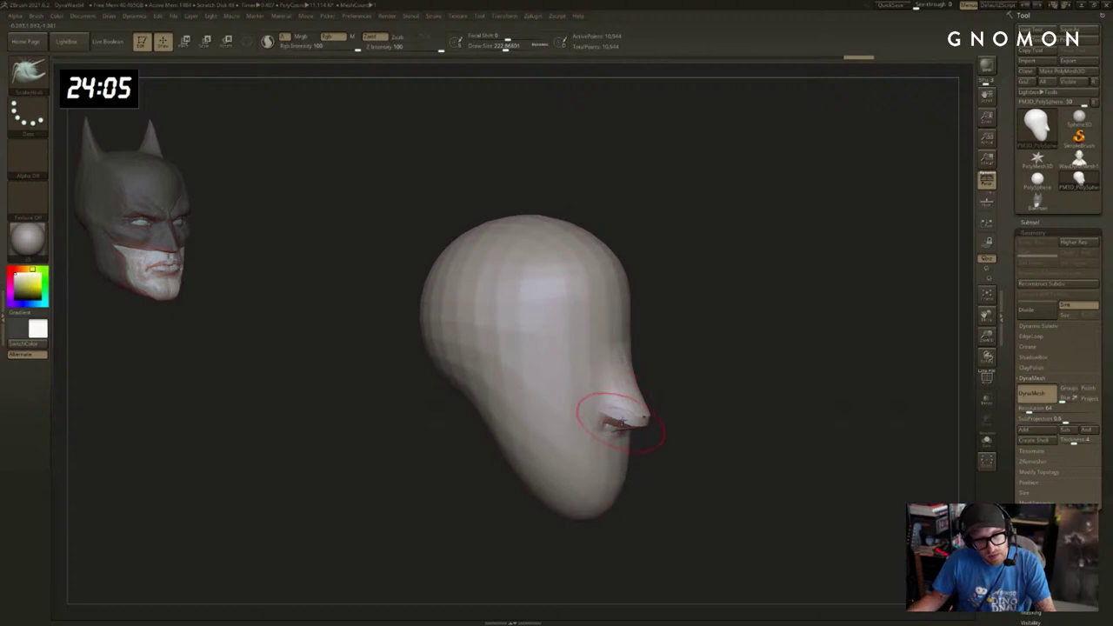
left_click_drag(731, 418, 645, 416)
left_click_drag(765, 379, 707, 374)
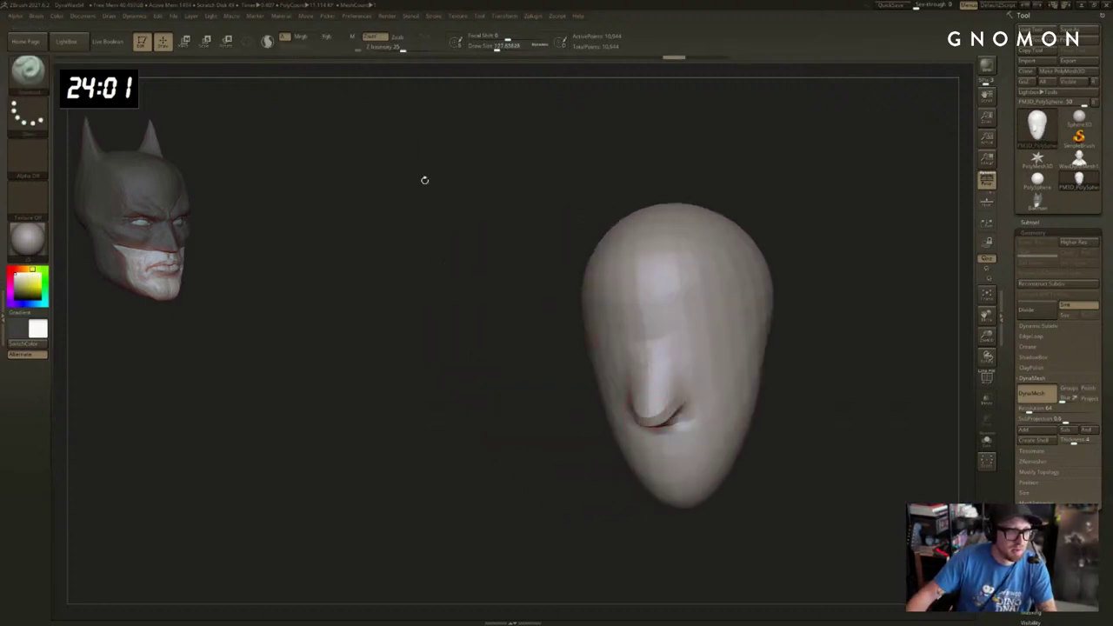
Shape the bridge and sides of the nose with the Standard brush at a draw size of about 128.
key("shift+f")
key("shift+f")
mouse_move(649, 405)
left_mouse_down()
mouse_move(648, 372)
mouse_move(760, 356)
left_mouse_up()
left_click_drag(636, 363, 645, 415)
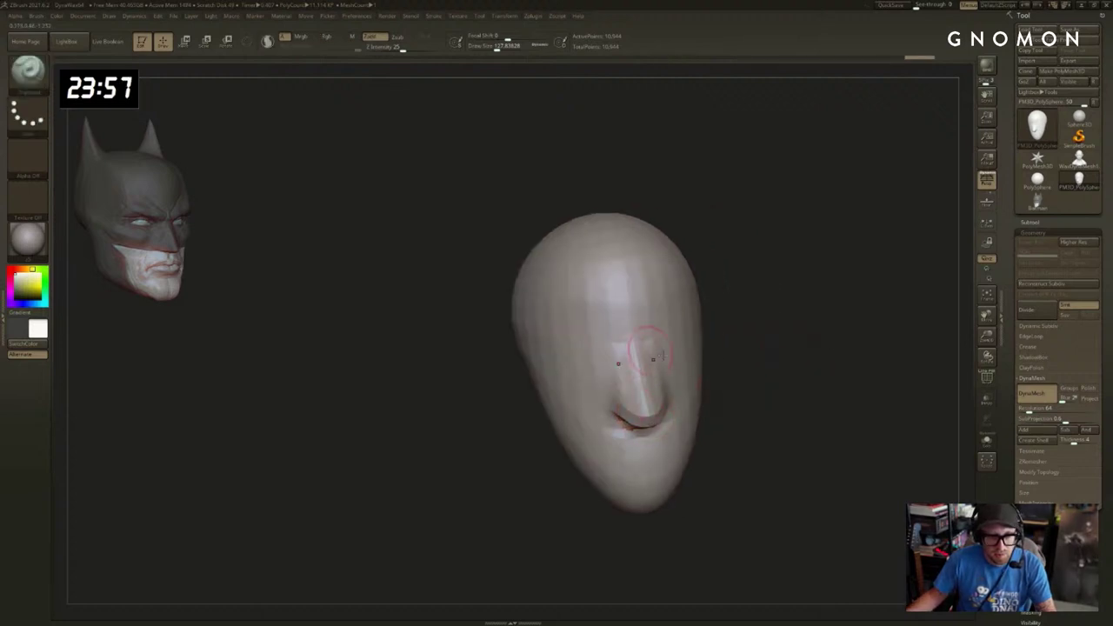
right_click_drag(652, 358, 678, 383)
Carve cheek folds running from the nostrils down both cheeks with DamStandard at a draw size of about 104.
key("b")
key("d")
key("s")
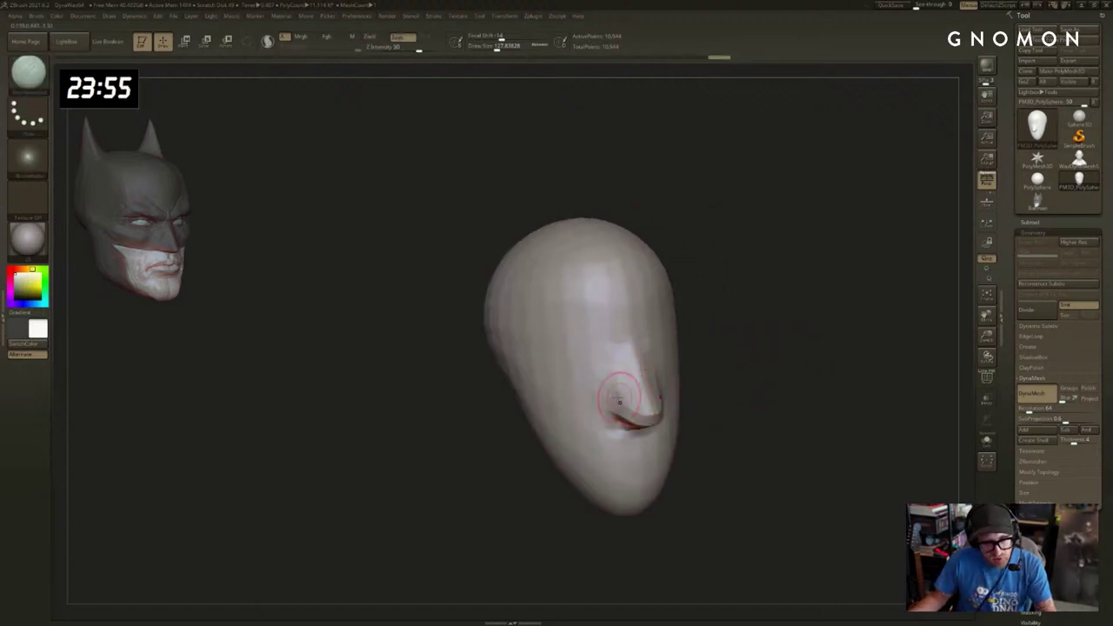
mouse_move(619, 378)
left_mouse_down()
mouse_move(602, 416)
mouse_move(581, 424)
left_mouse_up()
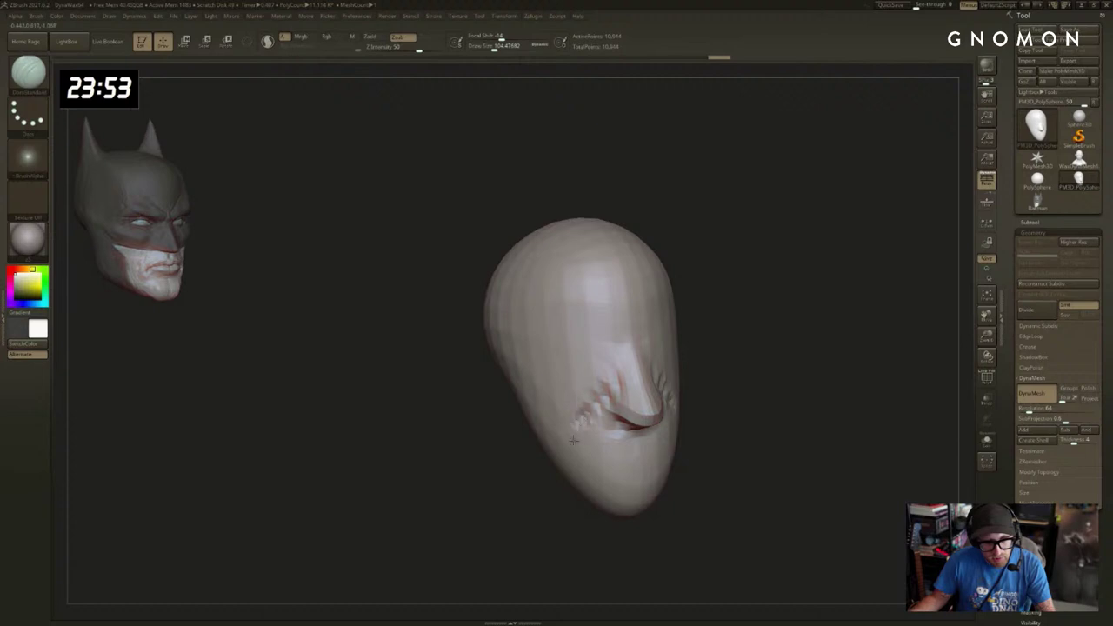
left_click_drag(824, 389, 737, 395)
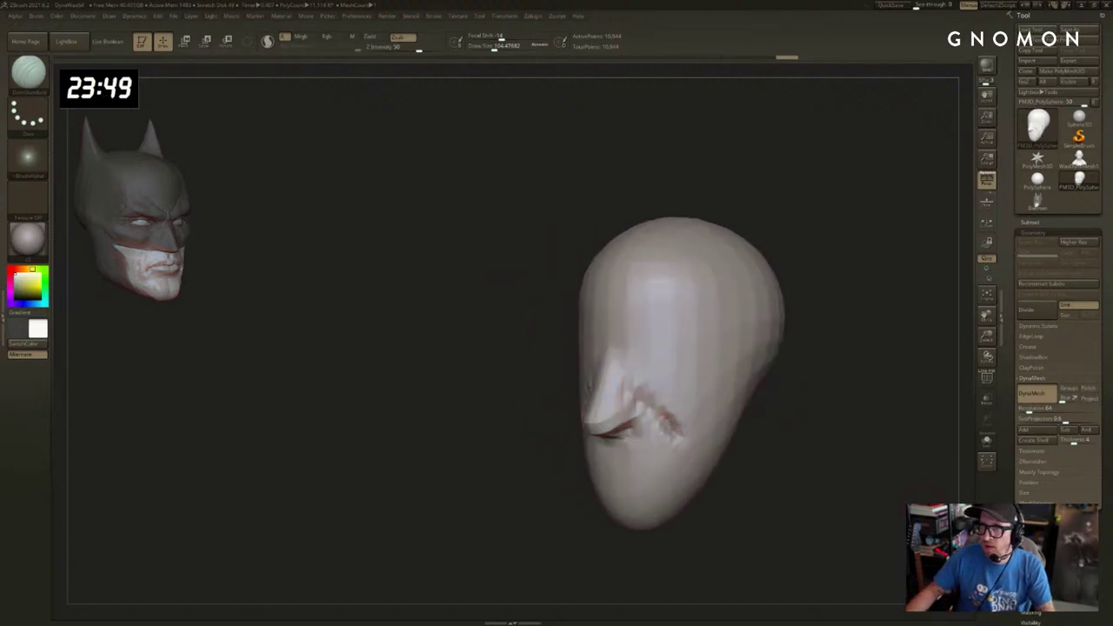
Bring up the Joker reference picture in Photos, study its face in a smaller window, and return to the sculpt.
left_click(1073, 5)
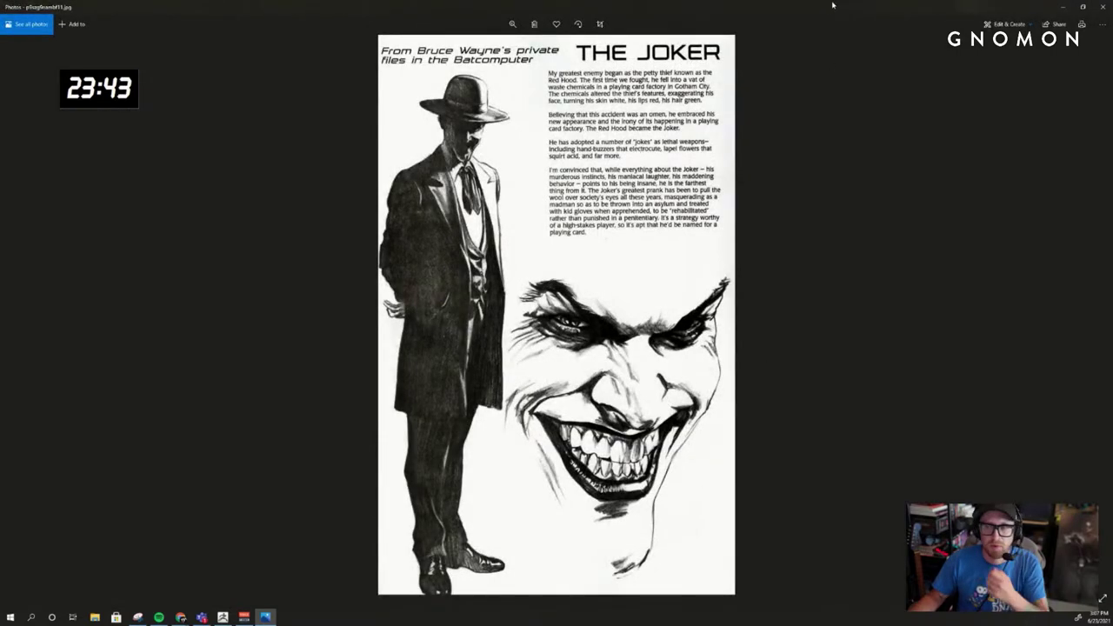
left_click_drag(832, 5, 640, 89)
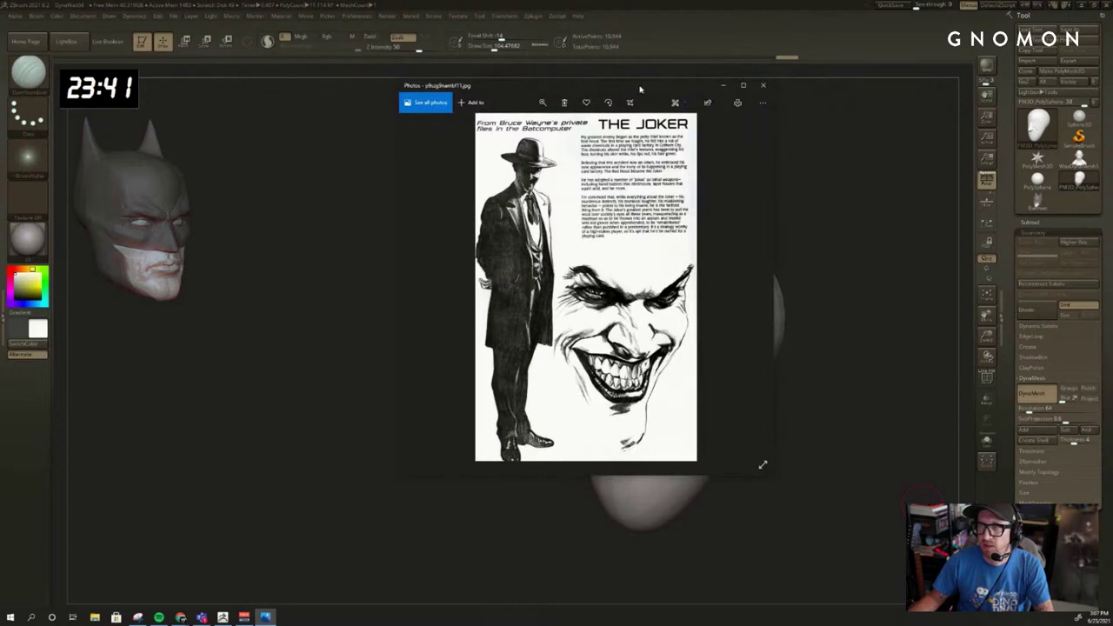
key("alt+Tab")
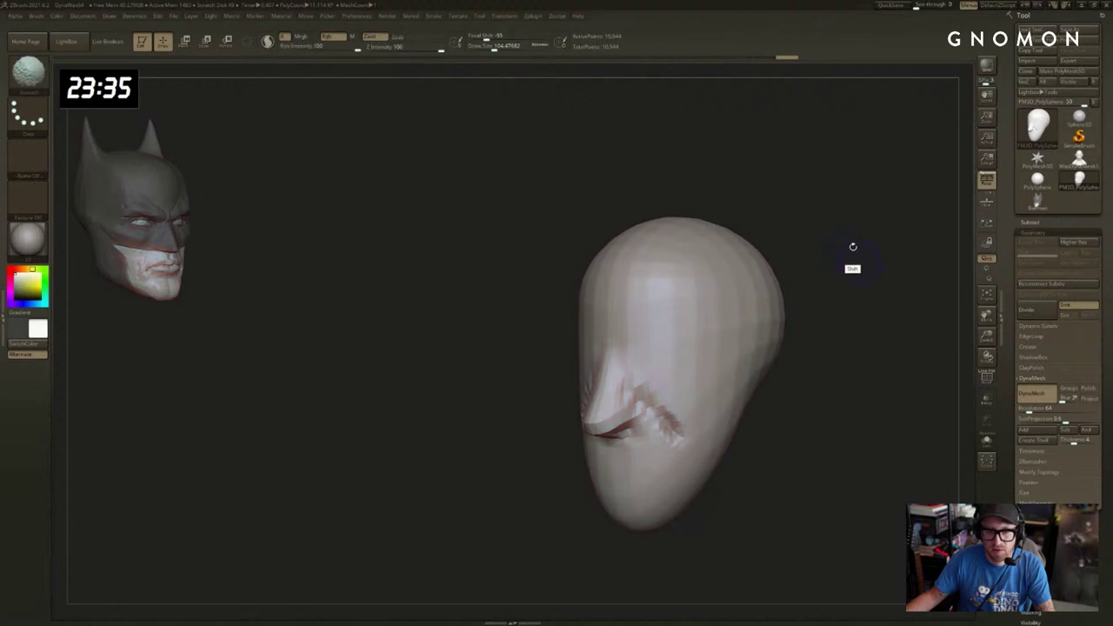
Indent the upper lip area and carve a mouth line across the lower face beneath the nose.
mouse_move(852, 249)
left_mouse_down()
mouse_move(860, 318)
mouse_move(801, 295)
mouse_move(624, 371)
left_mouse_up()
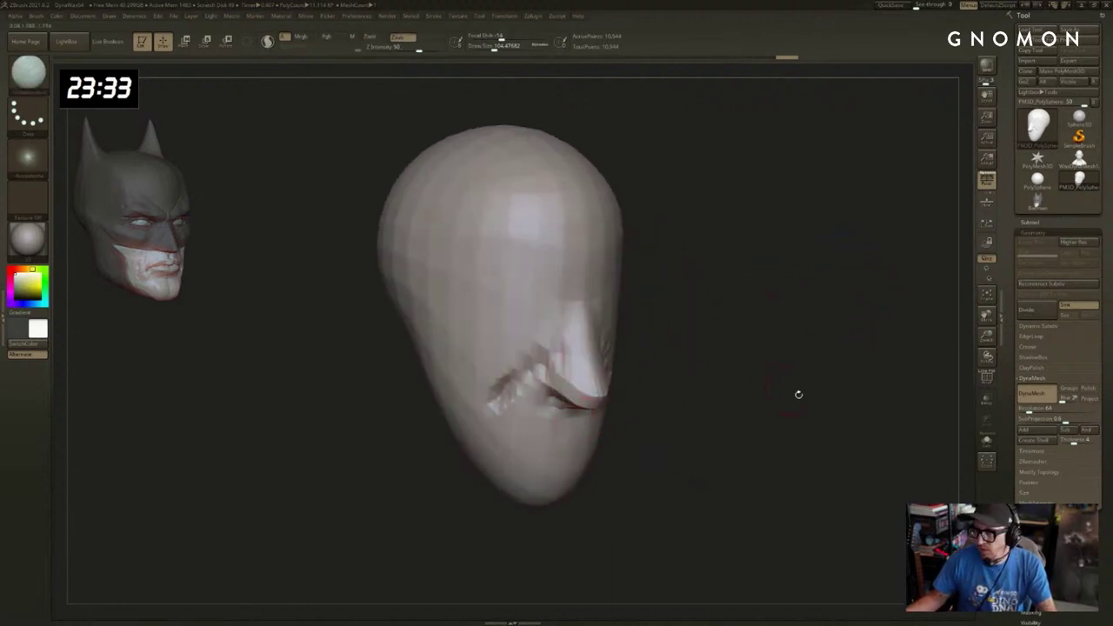
left_click_drag(798, 394, 765, 383)
left_click_drag(530, 422, 562, 424)
left_click_drag(730, 415, 673, 412)
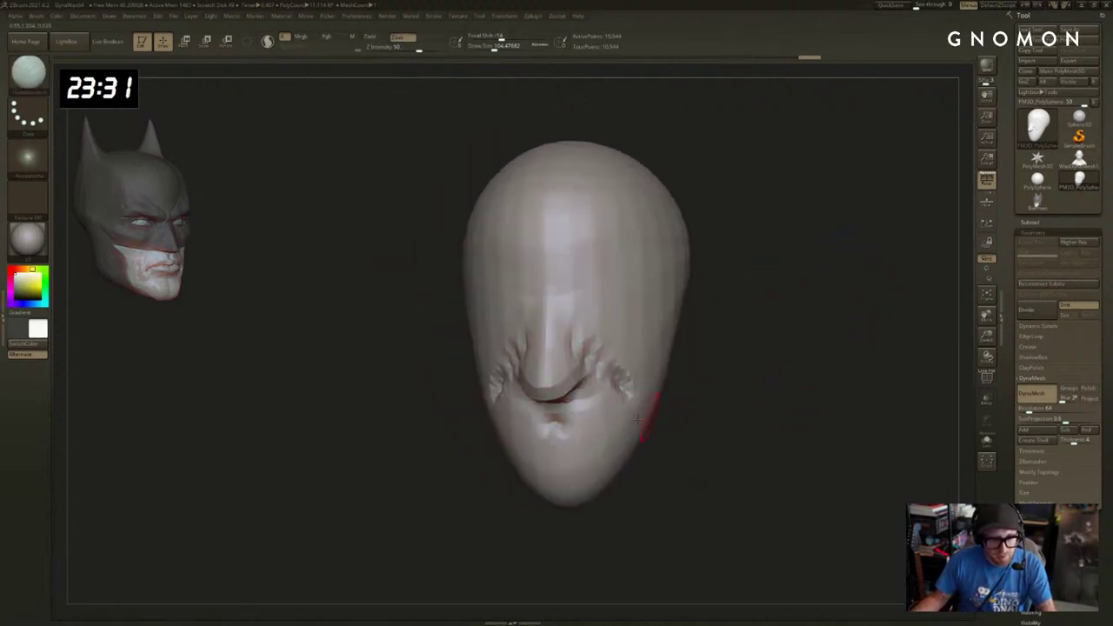
key("s")
left_click_drag(543, 422, 571, 427)
mouse_move(428, 463)
left_mouse_down()
mouse_move(525, 445)
mouse_move(483, 441)
left_mouse_up()
Replace the straight mouth crease with a wide grin curving up to the cheek folds using DamStandard, and smooth its corners.
key("b")
key("d")
key("s")
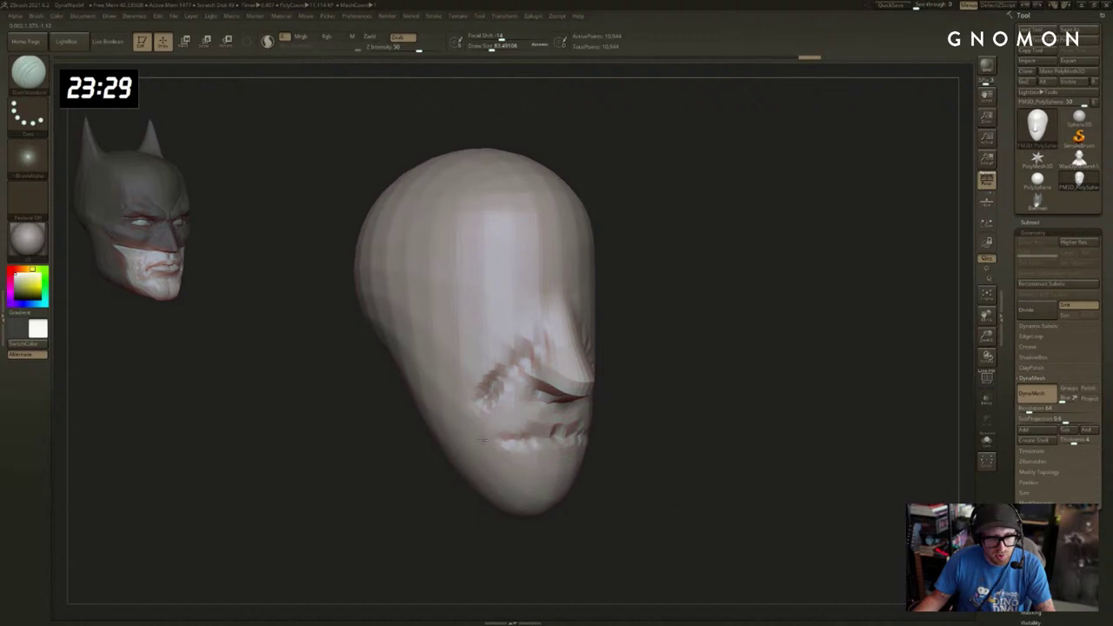
key("ctrl+z")
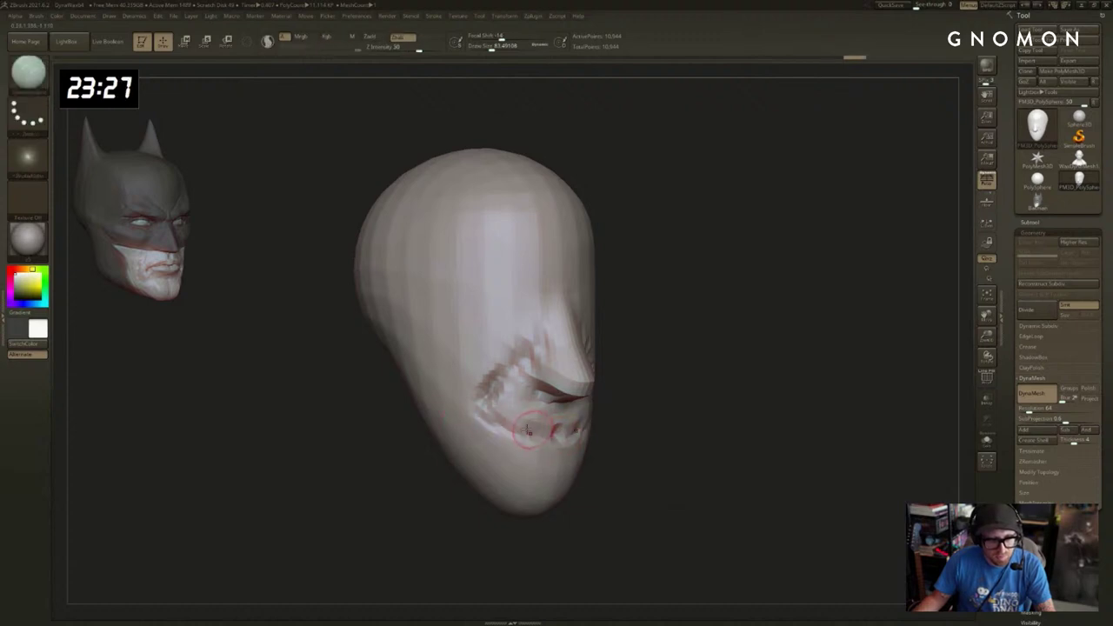
mouse_move(511, 417)
left_mouse_down("shift")
mouse_move(520, 427)
mouse_move(495, 426)
left_mouse_up("shift")
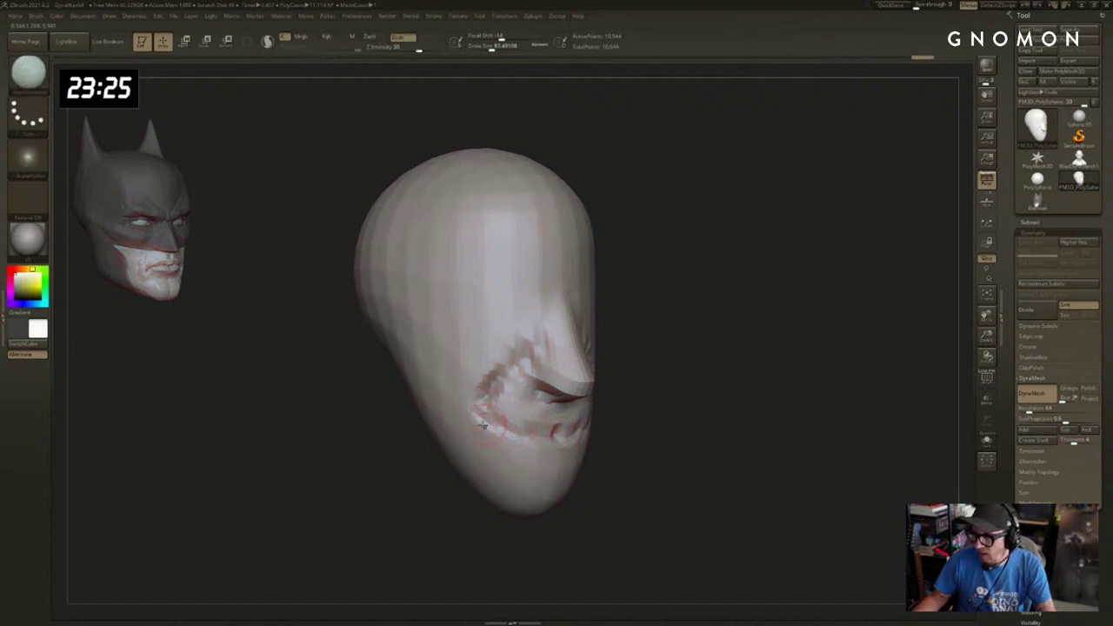
Draw the chin out and narrow it into a long point with the SnakeHook and Move brushes.
mouse_move(574, 525)
left_mouse_down()
mouse_move(600, 512)
mouse_move(644, 437)
mouse_move(615, 441)
left_mouse_up()
key("b")
key("s")
key("h")
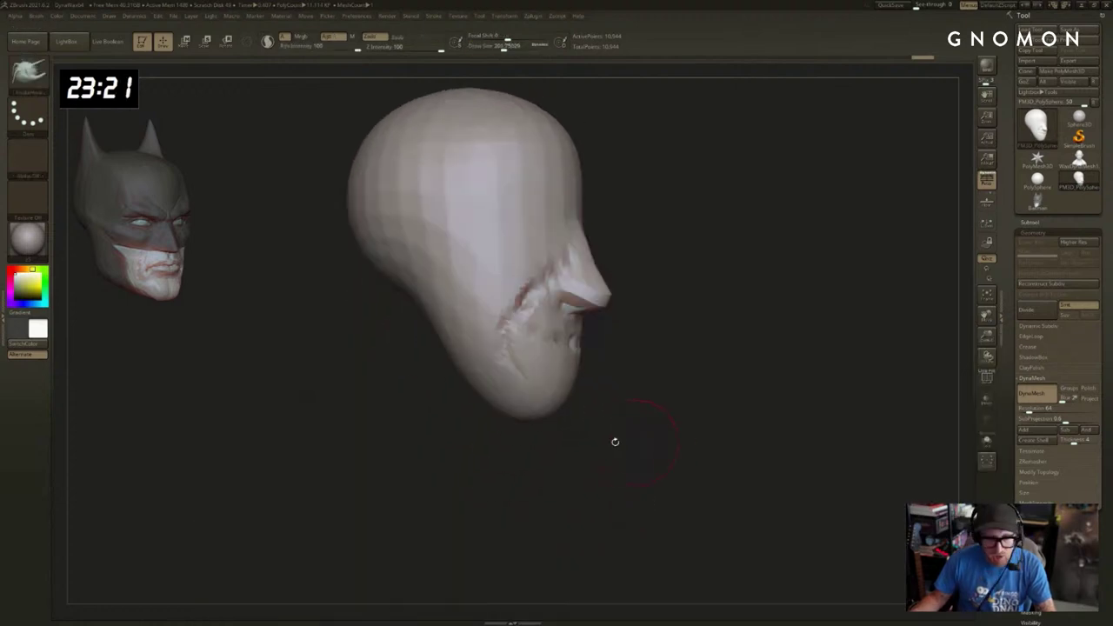
mouse_move(557, 407)
left_mouse_down()
mouse_move(584, 428)
mouse_move(559, 412)
mouse_move(578, 428)
mouse_move(608, 400)
left_mouse_up()
key("ctrl+z")
key("s")
key("b")
key("m")
key("v")
key("s")
left_click_drag(611, 394, 618, 397)
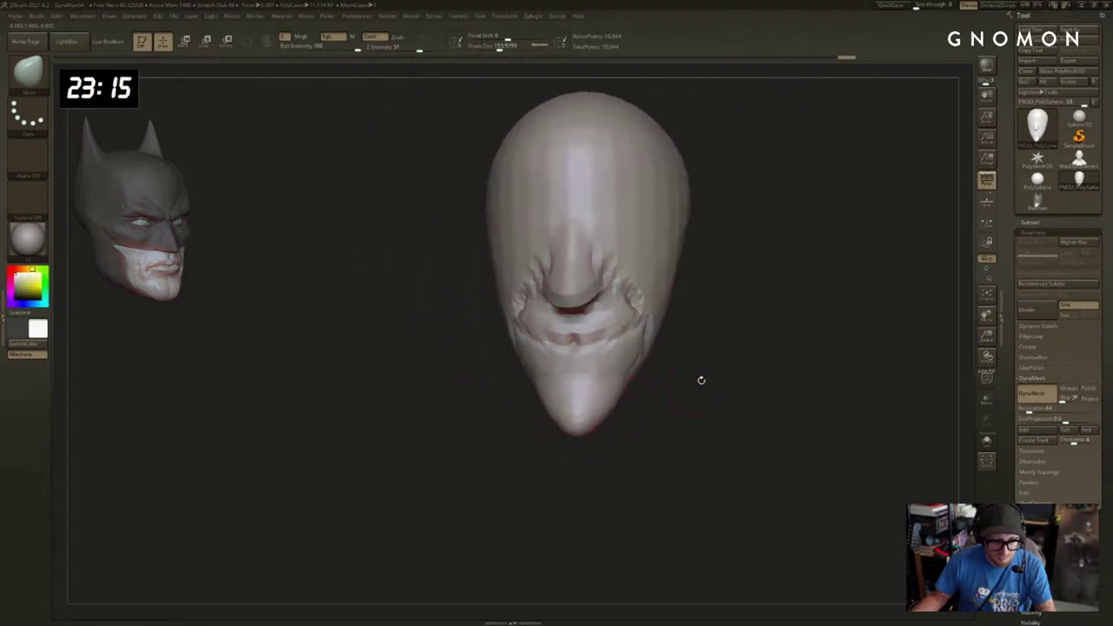
Carve along both sides of the nose bridge with DamStandard at a draw size of about 153.
mouse_move(701, 380)
left_mouse_down()
mouse_move(731, 405)
mouse_move(776, 339)
mouse_move(673, 378)
left_mouse_up()
key("b")
key("d")
key("s")
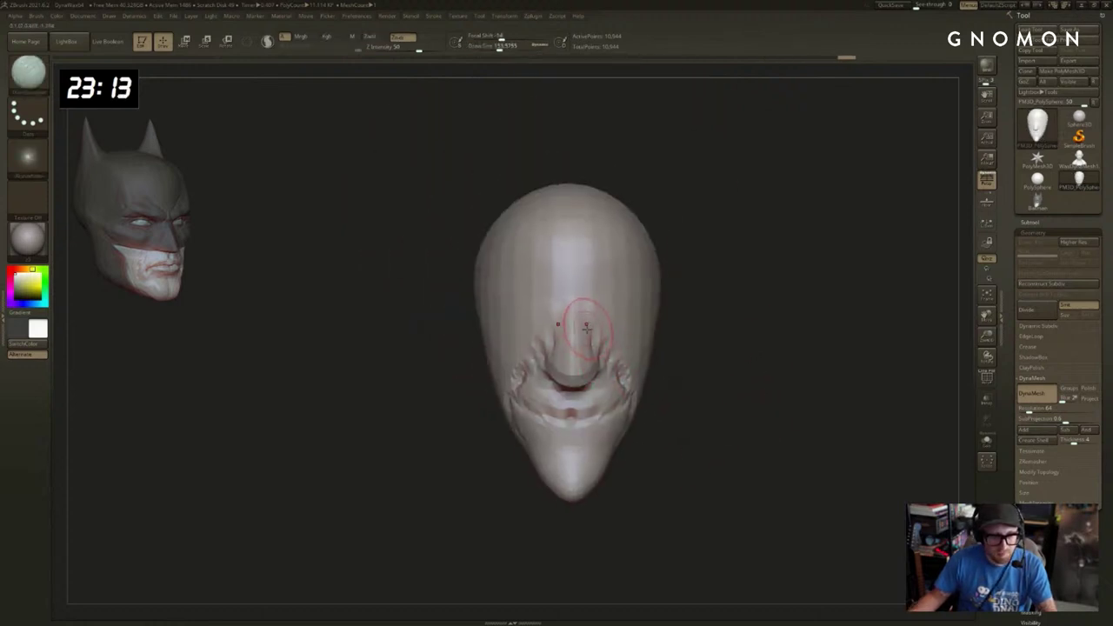
right_click_drag(584, 318, 588, 329)
Narrow the nose and its tip with the Move brush, reducing the draw size from about 128 to 77.
key("b")
key("m")
key("v")
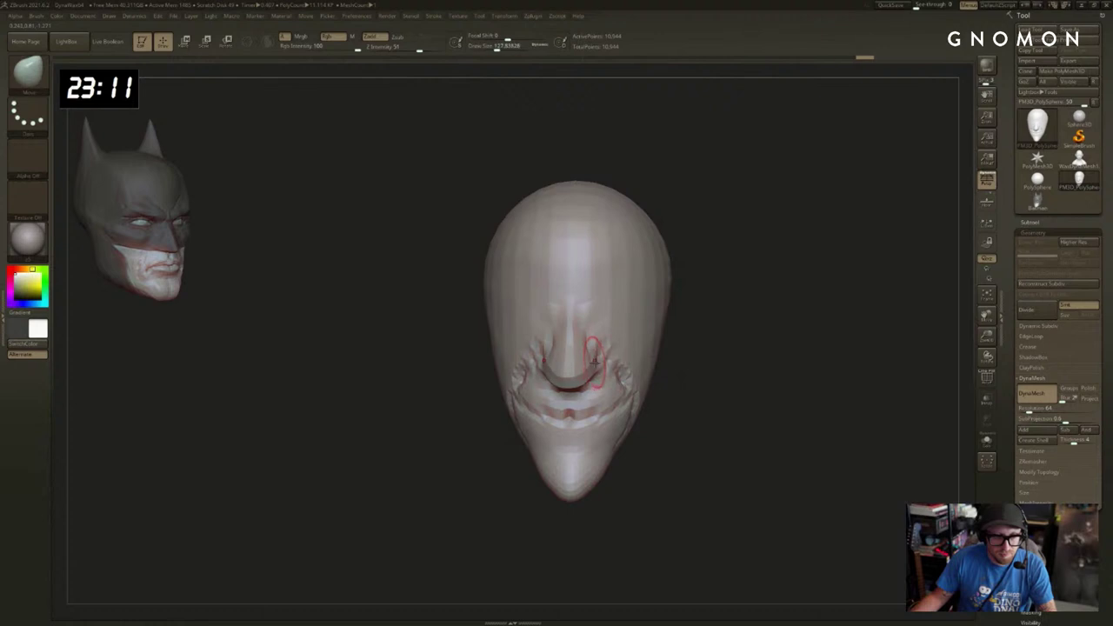
left_click_drag(594, 362, 587, 365)
left_click_drag(687, 352, 703, 389)
left_click_drag(550, 382, 559, 387)
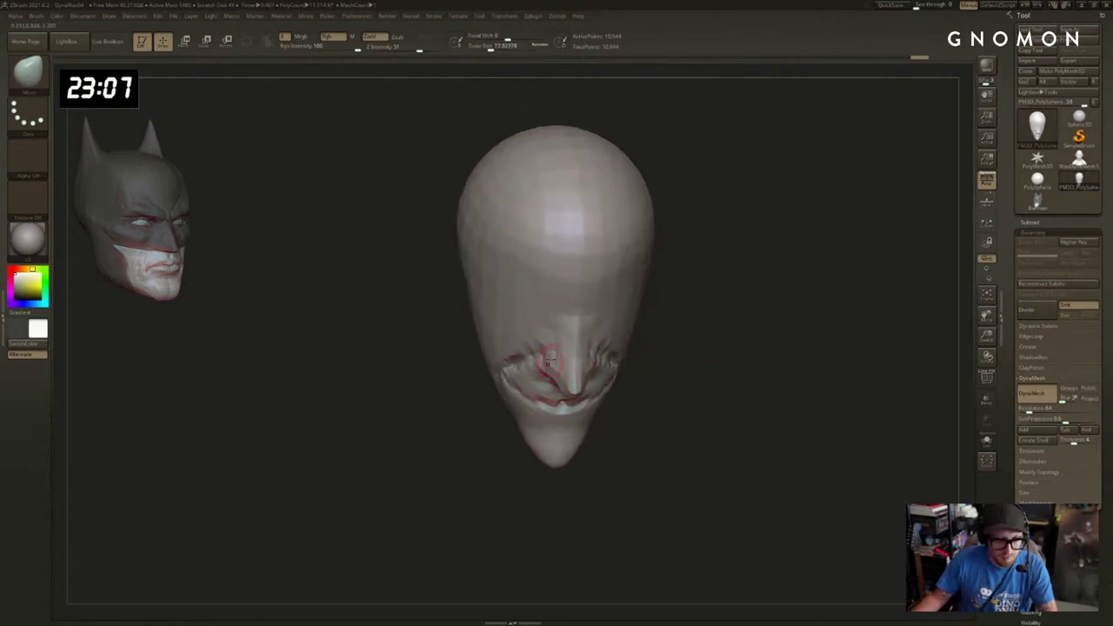
Deepen the creases around the nostrils and cheeks with DamStandard at a draw size of about 105.
key("b")
key("d")
key("s")
mouse_move(730, 351)
left_mouse_down()
mouse_move(601, 368)
mouse_move(567, 386)
left_mouse_up()
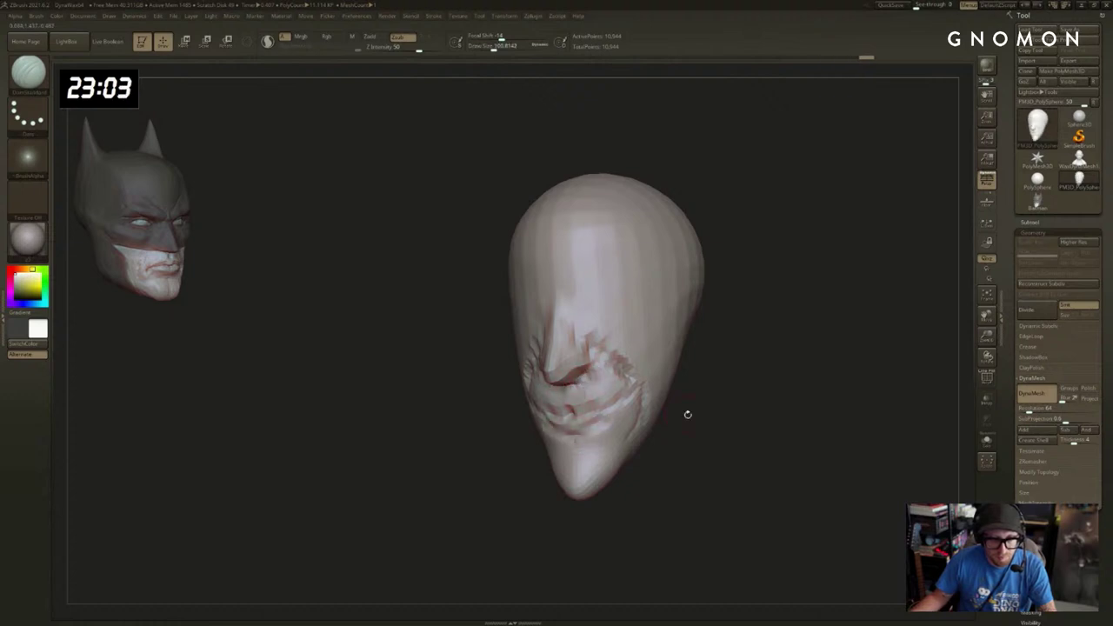
Try masking the cranium and lower face, then inverting the mask, with the Move brush enlarged to a draw size of about 286.
left_click_drag(686, 412, 577, 423)
mouse_move(519, 449)
left_mouse_down()
mouse_move(732, 410)
mouse_move(722, 412)
mouse_move(745, 405)
mouse_move(730, 409)
mouse_move(733, 378)
left_mouse_up()
key("s")
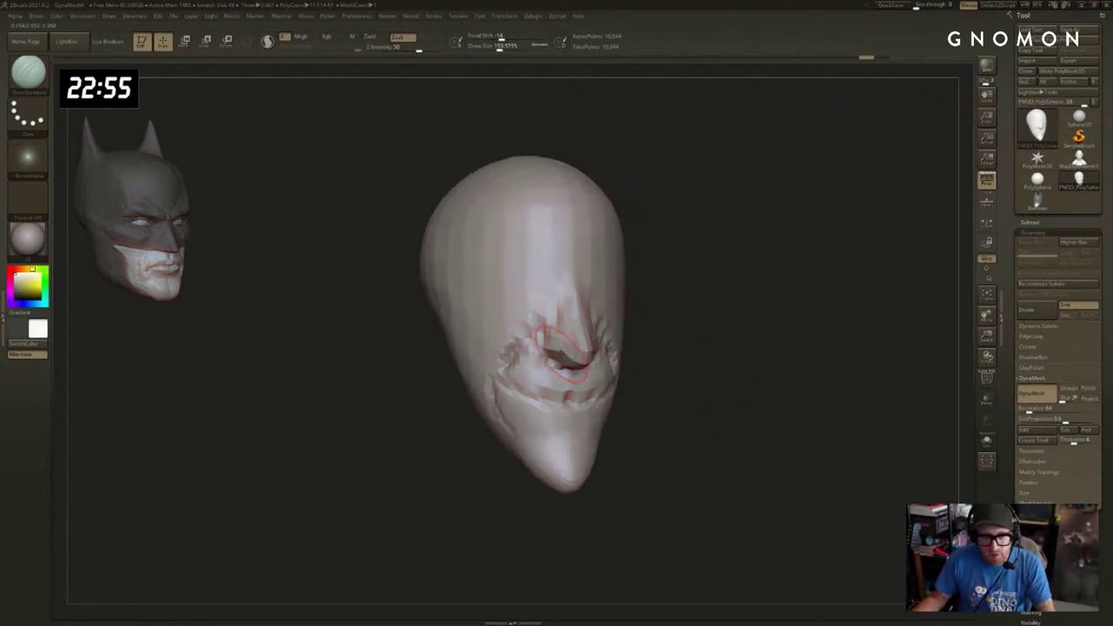
key("s")
left_click_drag(560, 354, 566, 354)
key("b")
key("m")
key("v")
key("bracketleft")
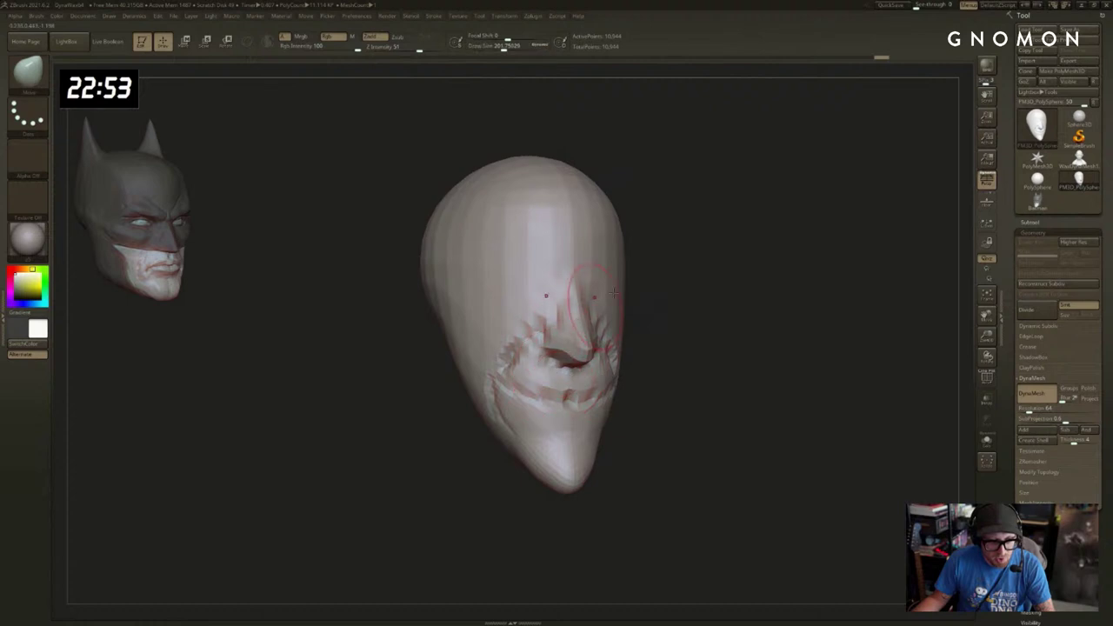
mouse_move(657, 266)
left_mouse_down("ctrl")
mouse_move(481, 370)
mouse_move(412, 372)
left_mouse_up("ctrl")
left_click(545, 391, "ctrl")
left_click(633, 407, "ctrl")
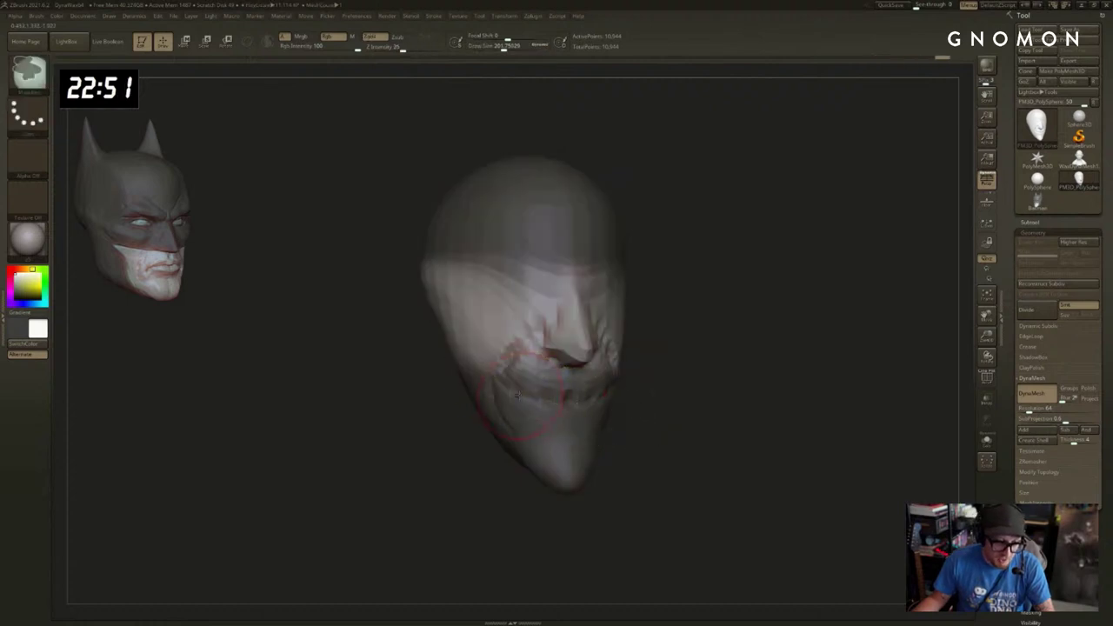
key("s")
left_click_drag(513, 396, 513, 382)
left_click(628, 405, "ctrl")
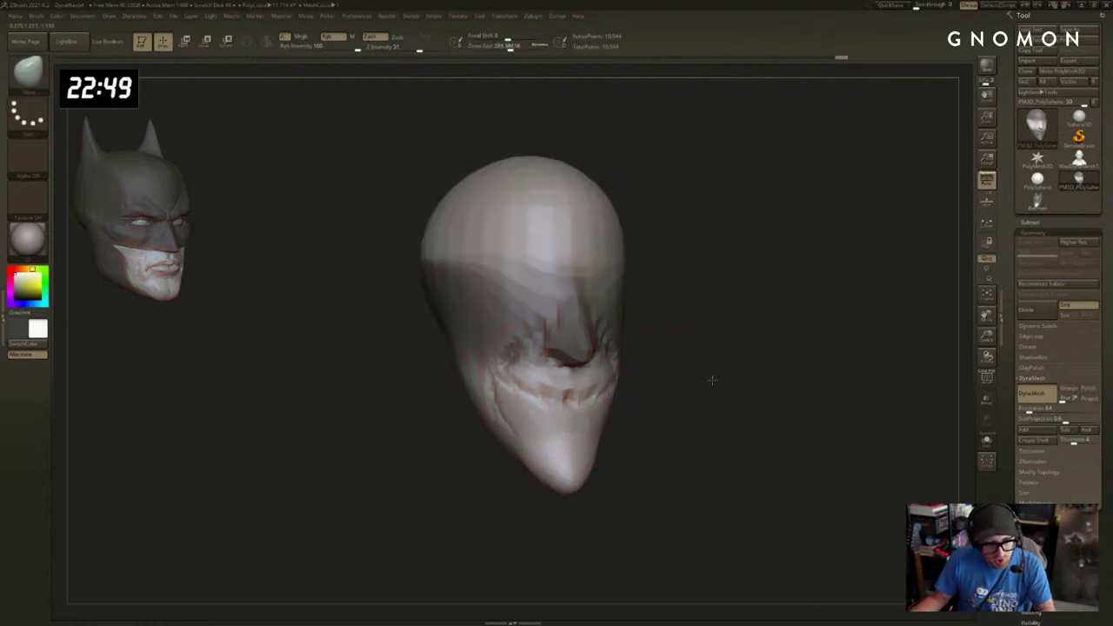
Deepen the grin line, lip crease and smile folds with DamStandard at a draw size of about 132.
mouse_move(711, 379)
left_mouse_down()
mouse_move(606, 395)
mouse_move(694, 397)
mouse_move(679, 403)
left_mouse_up()
key("s")
mouse_move(603, 385)
left_mouse_down()
mouse_move(620, 383)
mouse_move(523, 413)
left_mouse_up()
key("s")
key("b")
key("d")
key("s")
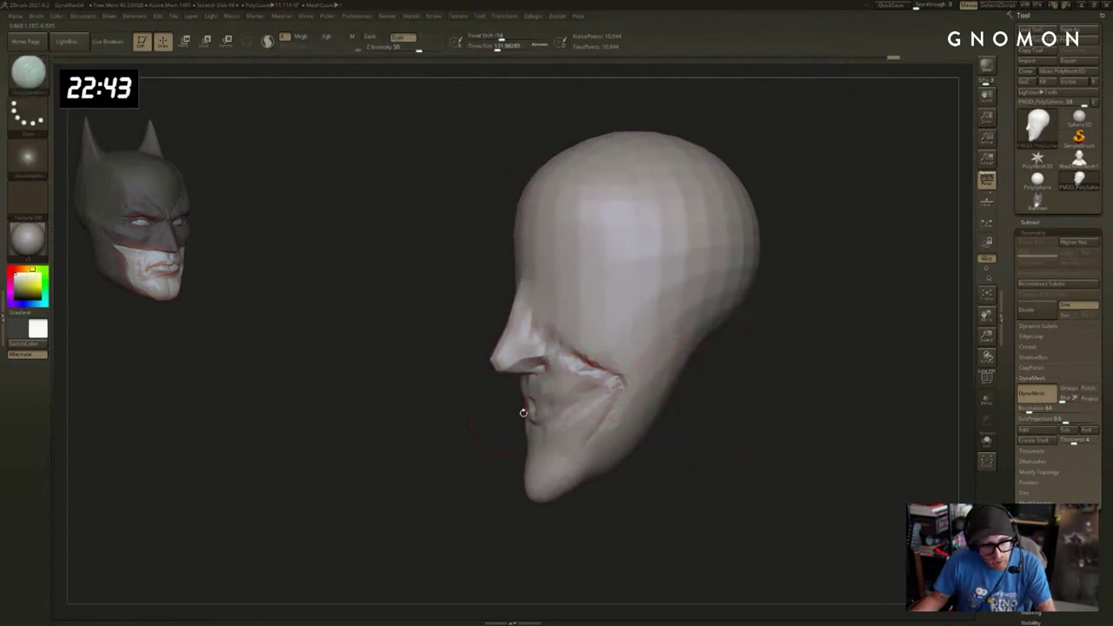
left_click_drag(593, 383, 467, 421)
left_click_drag(581, 391, 560, 403)
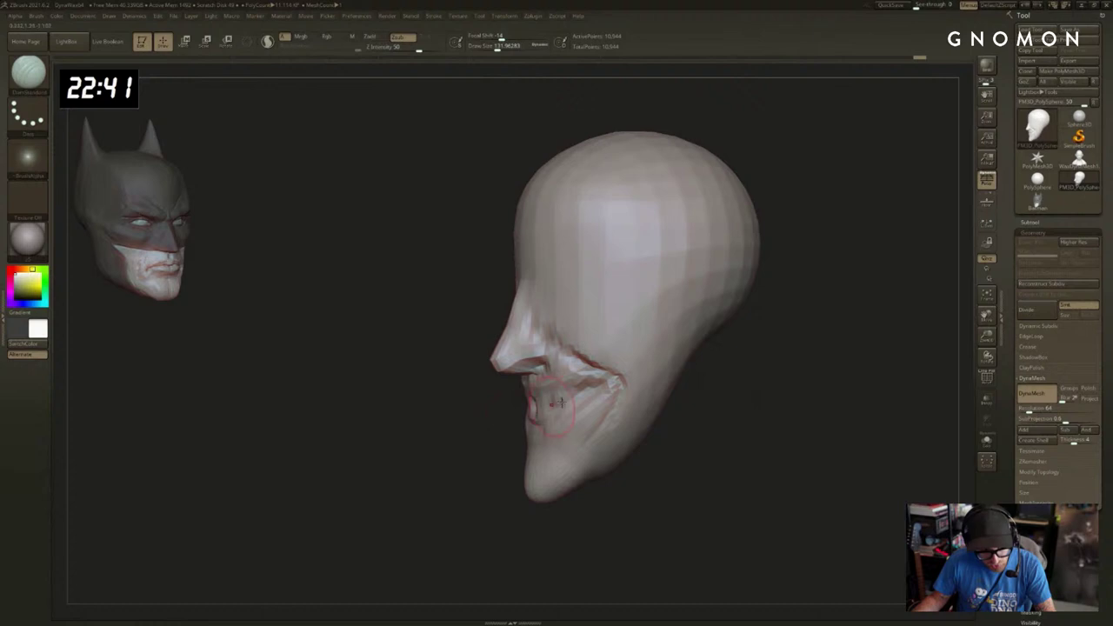
left_click_drag(460, 429, 504, 432)
left_click_drag(427, 469, 457, 468)
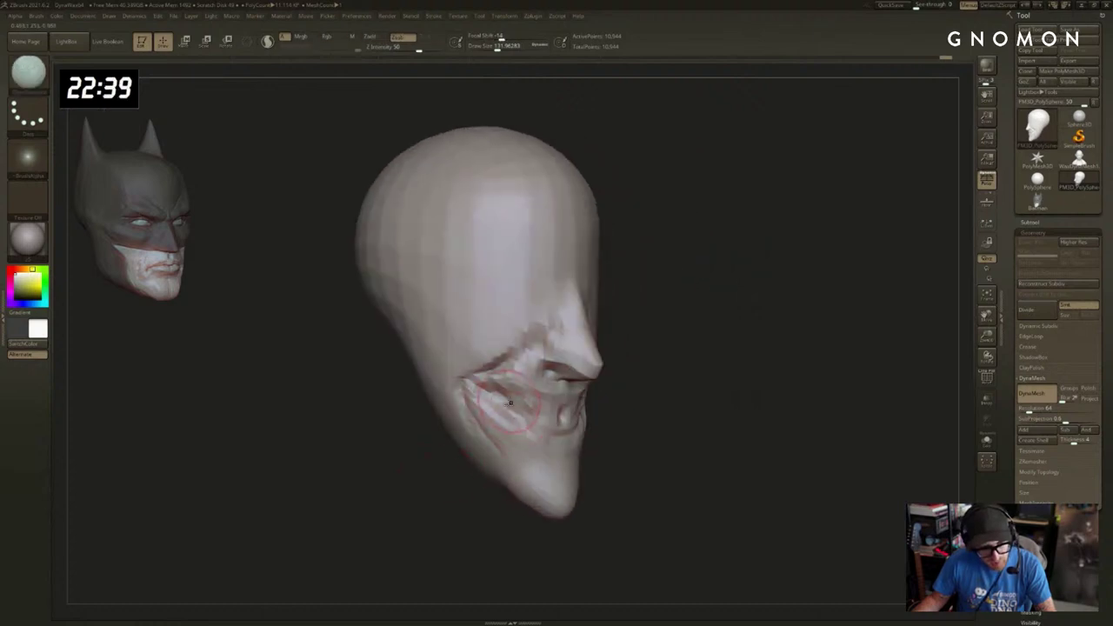
left_click_drag(690, 431, 655, 437)
Swell the lips with the Standard brush at about 90 and fill the lower cheeks and chin with ClayBuildup at about 124.
key("b")
key("s")
key("t")
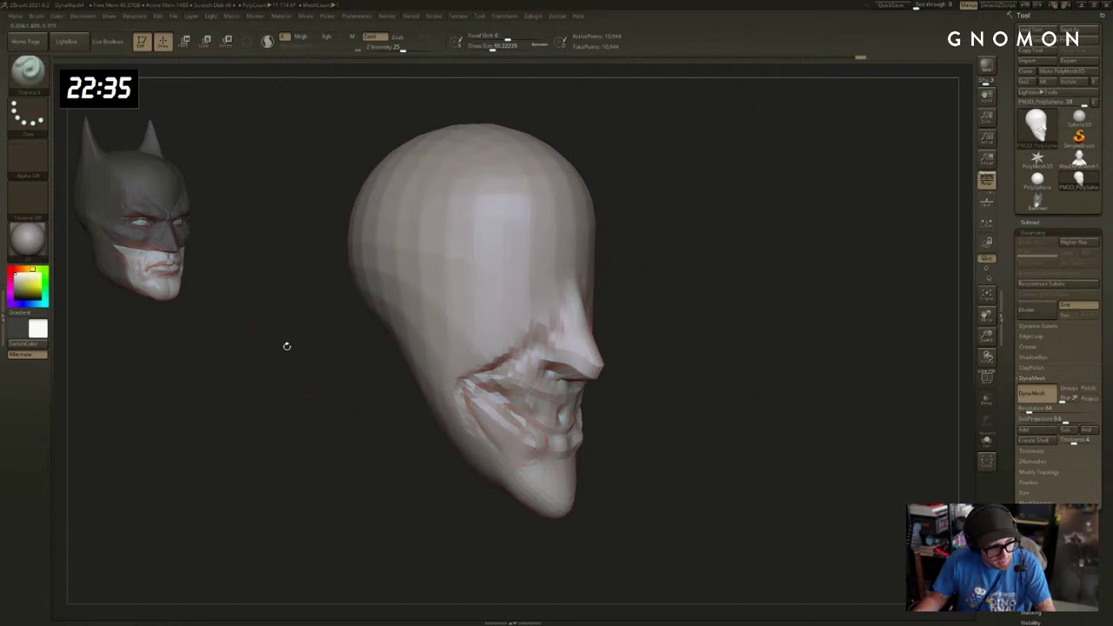
mouse_move(641, 437)
left_mouse_down()
mouse_move(532, 447)
mouse_move(575, 440)
mouse_move(506, 426)
mouse_move(532, 476)
left_mouse_up()
key("b")
key("c")
key("b")
mouse_move(553, 511)
left_mouse_down()
mouse_move(572, 519)
mouse_move(611, 502)
left_mouse_up()
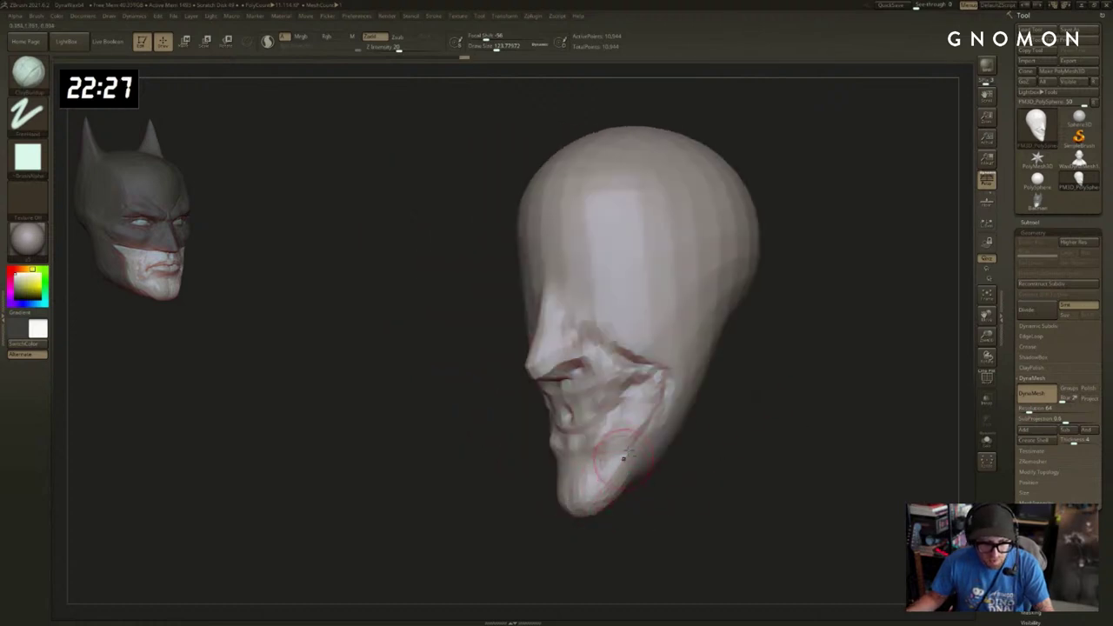
left_click_drag(668, 479, 682, 474)
left_click_drag(754, 443, 770, 394)
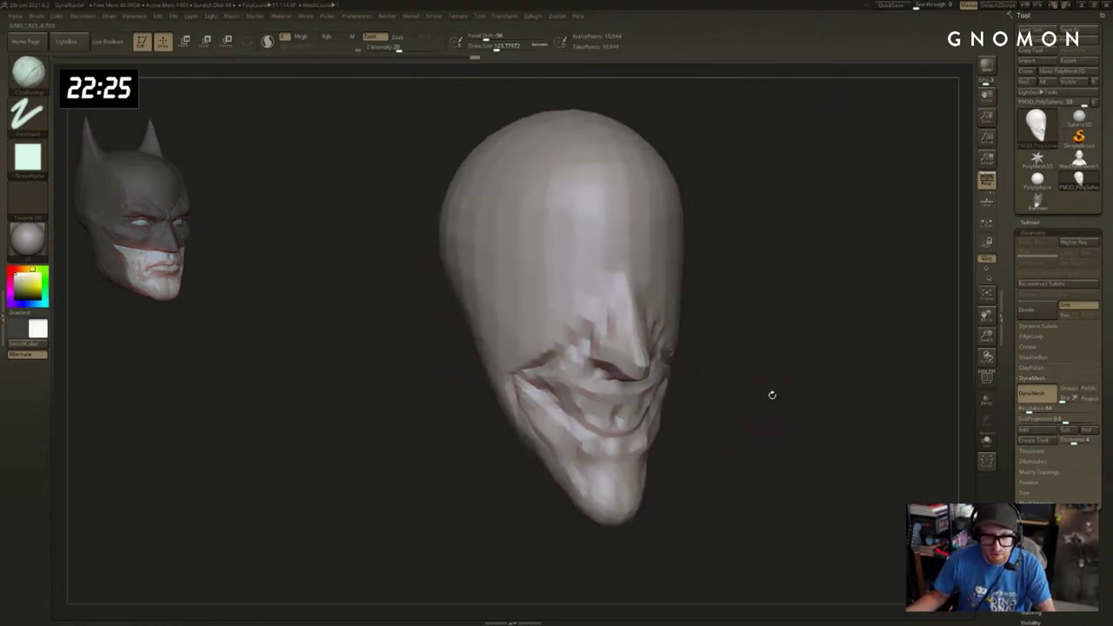
Examine the anatomy bust as a proportion reference and return to the Joker head.
left_click_drag(780, 329, 780, 387, "alt")
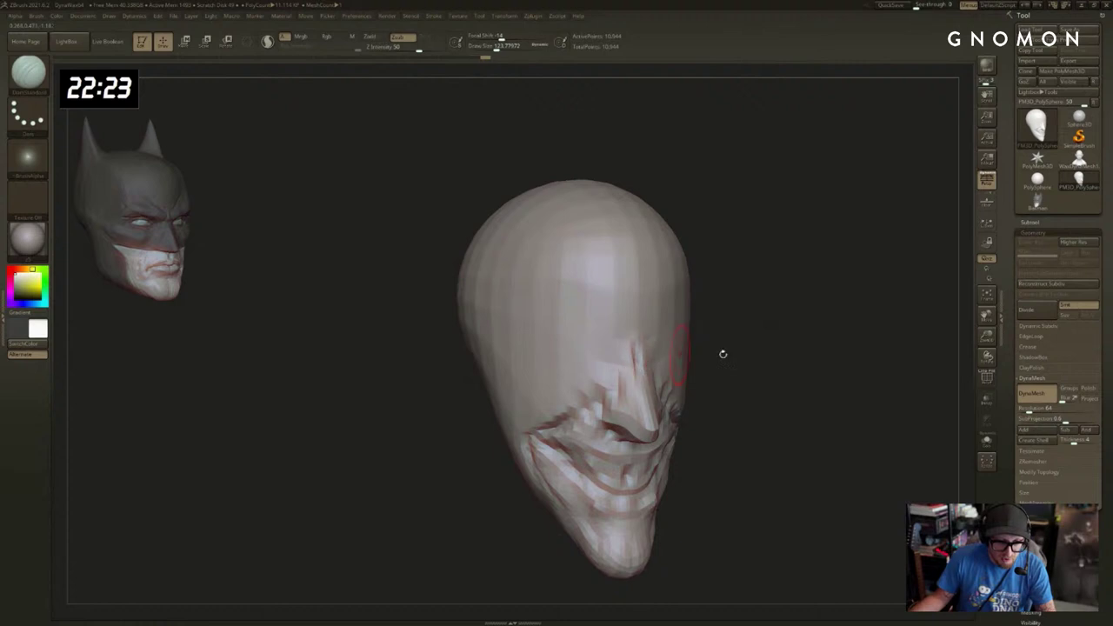
left_click_drag(720, 353, 190, 135, "shift")
left_click_drag(904, 396, 820, 403)
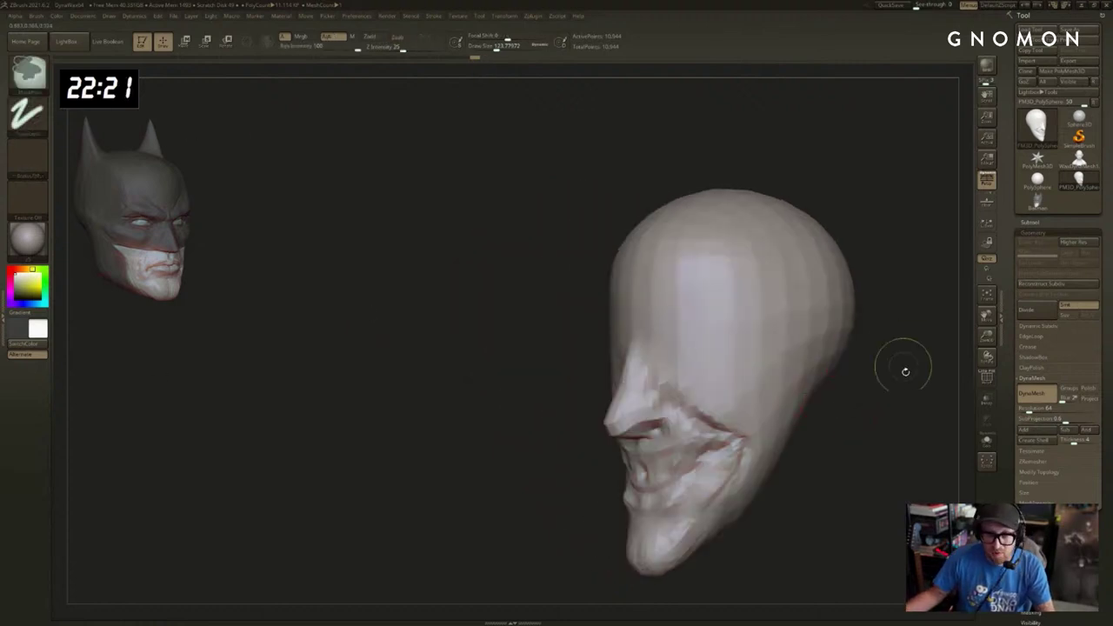
left_click_drag(908, 386, 889, 368, "alt")
left_click(1078, 160)
key("f")
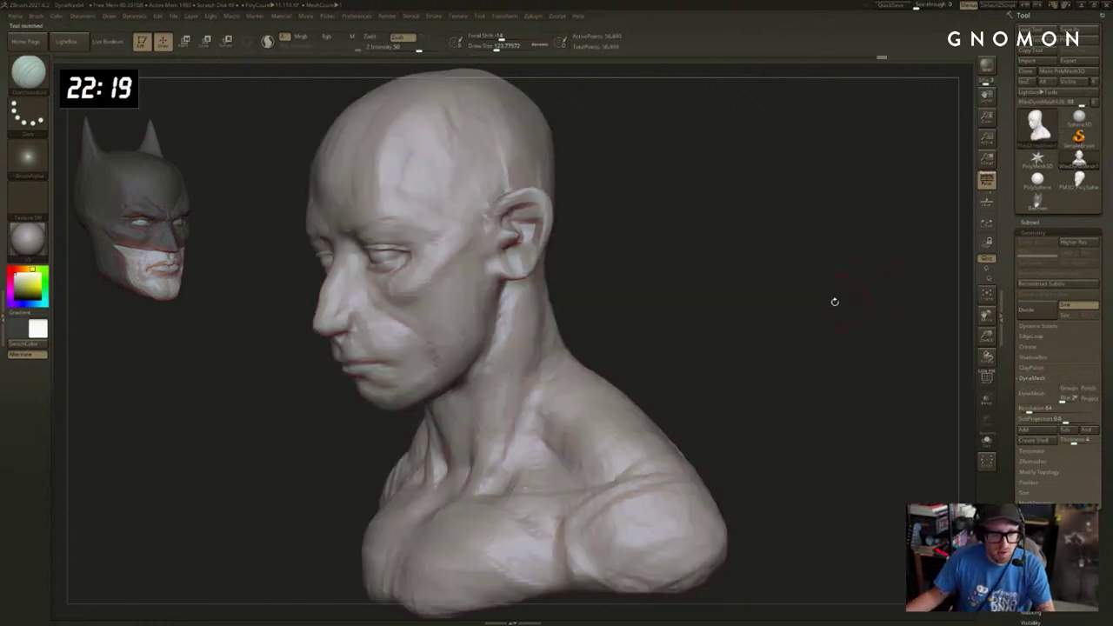
left_click_drag(835, 303, 984, 233)
left_click(1079, 180)
left_click_drag(759, 291, 895, 278)
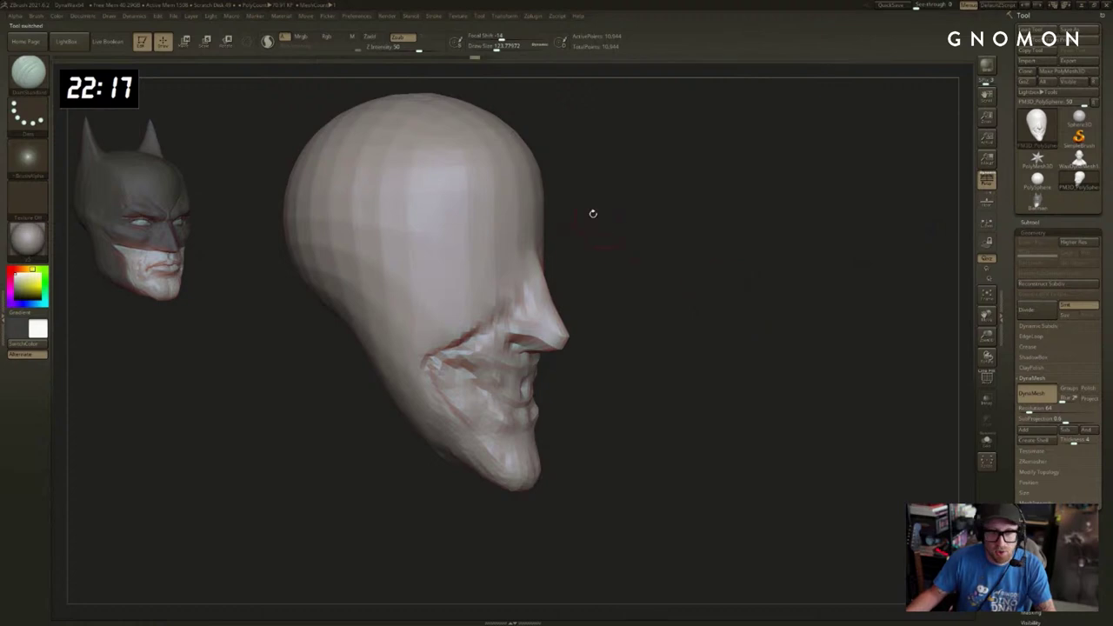
Build up the brow ridge above the nose with the ClayBuildup brush.
left_click_drag(592, 214, 674, 261)
mouse_move(679, 259)
left_mouse_down("alt")
mouse_move(686, 305)
mouse_move(656, 306)
left_mouse_up("alt")
key("b")
key("c")
key("b")
key("s")
mouse_move(496, 304)
left_mouse_down()
mouse_move(509, 316)
mouse_move(439, 296)
left_mouse_up()
mouse_move(678, 300)
left_mouse_down()
mouse_move(537, 296)
mouse_move(628, 263)
left_mouse_up()
Shape the brow and eye socket volumes with the Standard brush.
key("b")
key("s")
key("t")
left_click_drag(752, 241, 703, 236)
left_click_drag(549, 304, 637, 266)
mouse_move(773, 228)
left_mouse_down()
mouse_move(827, 221)
mouse_move(808, 254)
mouse_move(847, 254)
left_mouse_up()
Smooth the eye area and refine the brow profile with the Move brush at a draw size of about 97.
key("s")
left_click_drag(457, 284, 408, 304)
left_click_drag(624, 286, 652, 287)
mouse_move(429, 289)
left_mouse_down("shift")
mouse_move(398, 316)
mouse_move(440, 300)
mouse_move(499, 318)
left_mouse_up("shift")
key("s")
mouse_move(593, 317)
left_mouse_down("shift")
mouse_move(603, 311)
mouse_move(564, 313)
left_mouse_up("shift")
left_click_drag(493, 314, 492, 308)
left_click_drag(671, 304, 731, 311, "alt")
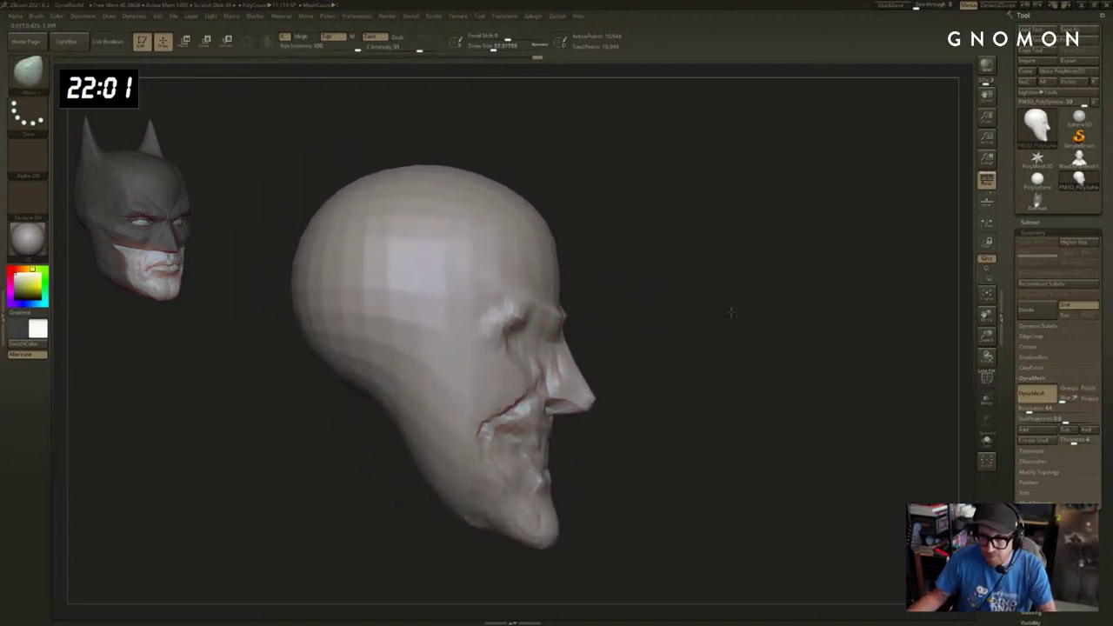
left_click_drag(597, 338, 563, 336)
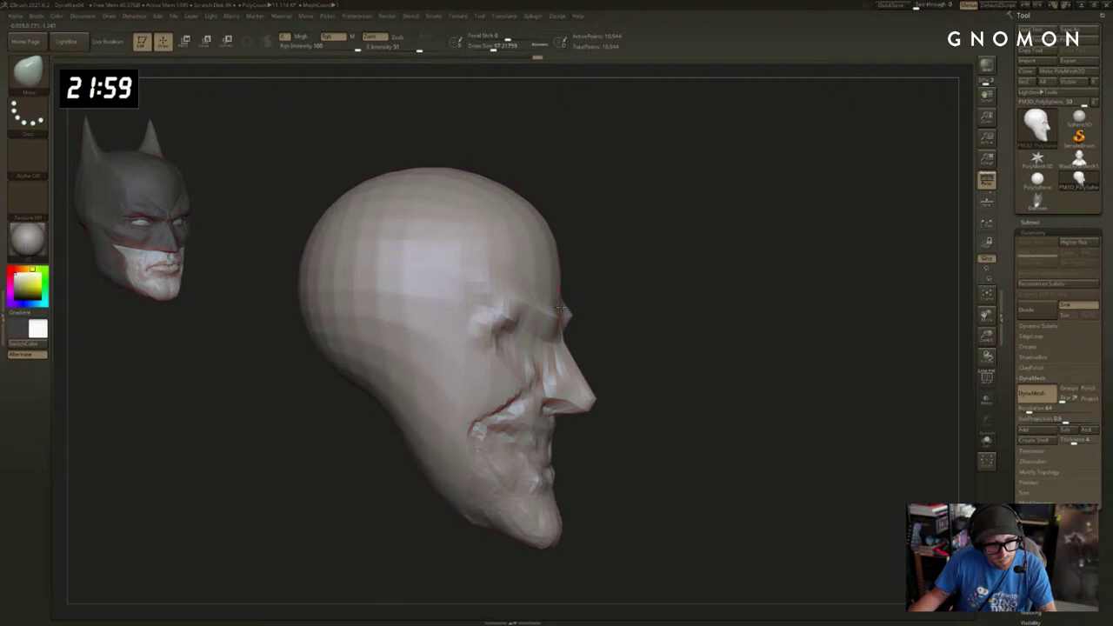
Add clay to the brow, then carve creases under the eye toward the nose with DamStandard at a draw size of about 143.
left_click_drag(644, 292, 614, 302)
key("b")
key("c")
key("b")
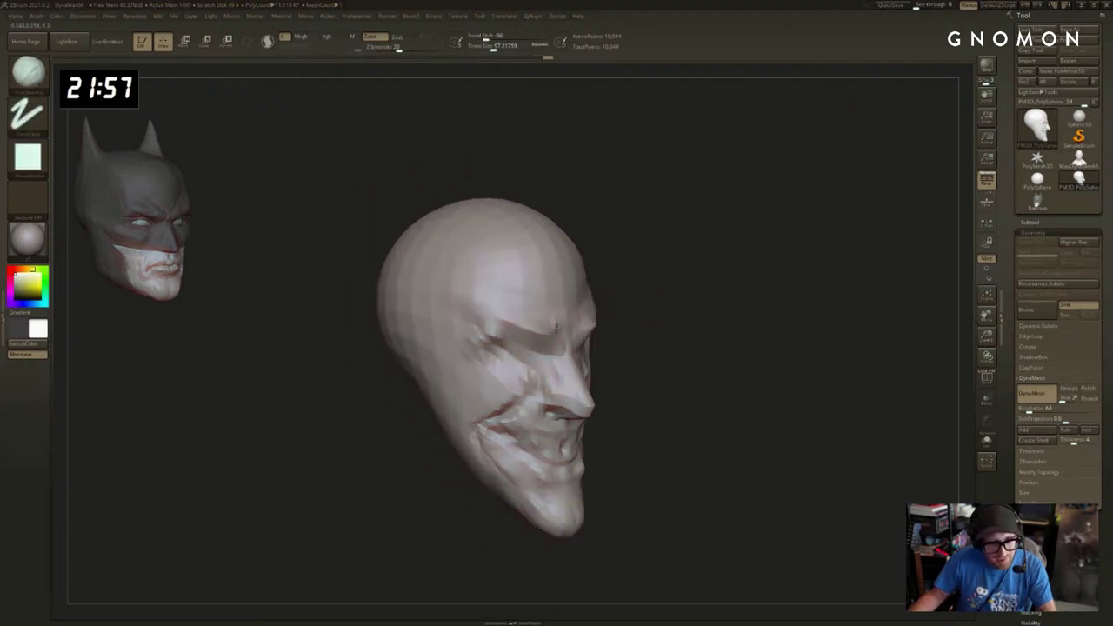
key("bracketright")
key("bracketright")
key("b")
key("t")
key("d")
left_click_drag(506, 355, 517, 381)
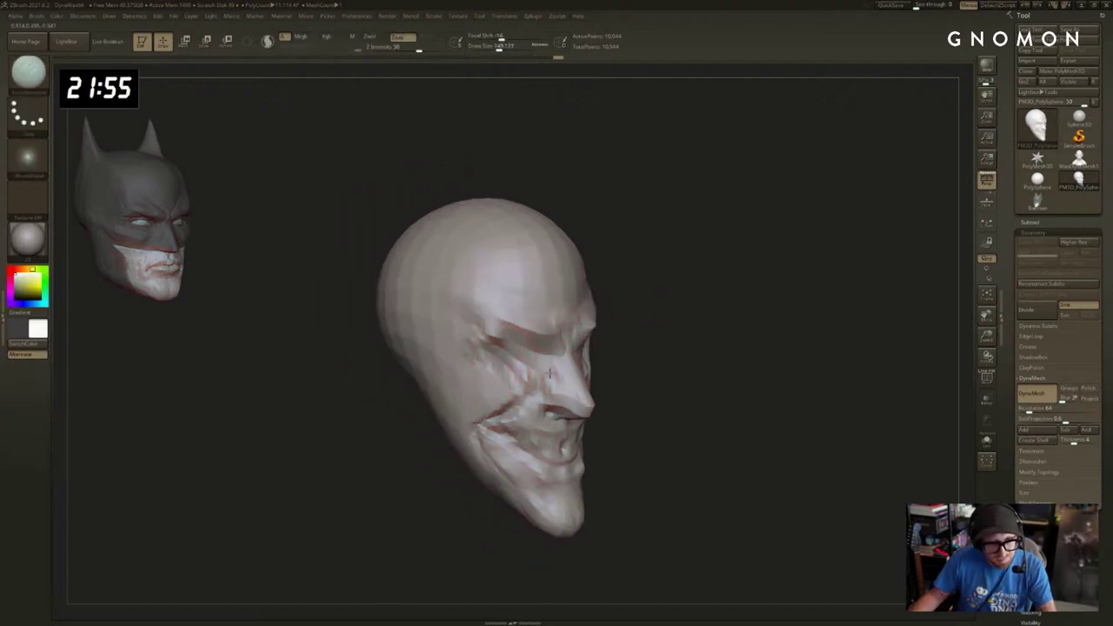
Carve the narrow eye openings beneath the angry brows with DamStandard at a draw size of about 104.
left_click_drag(795, 346, 708, 348)
mouse_move(599, 357)
left_mouse_down()
mouse_move(591, 368)
mouse_move(587, 355)
left_mouse_up()
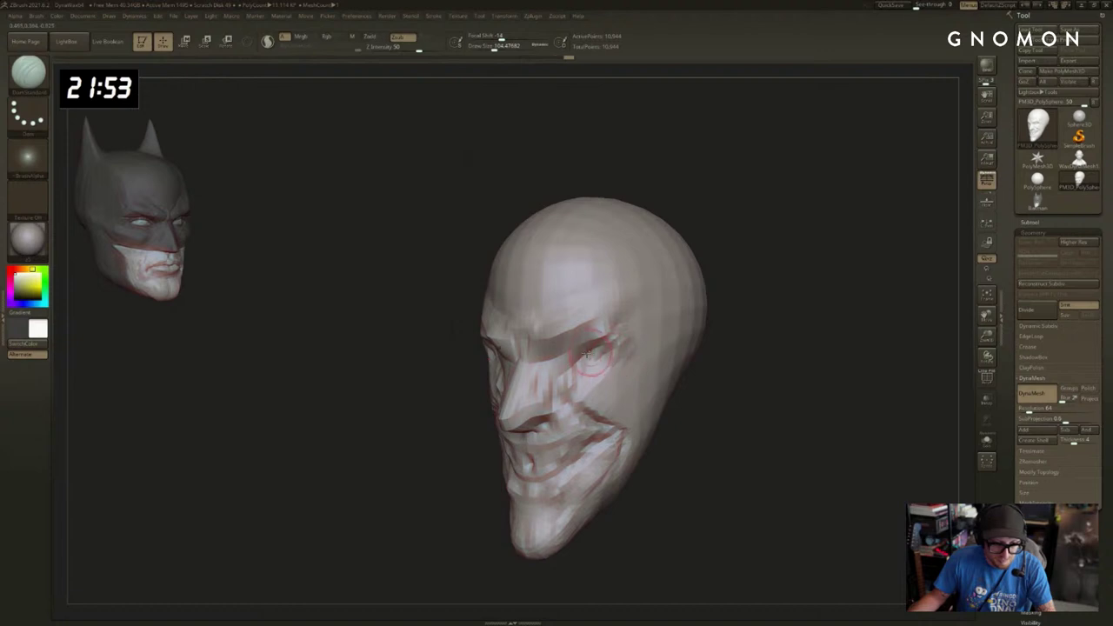
left_click_drag(372, 407, 427, 407)
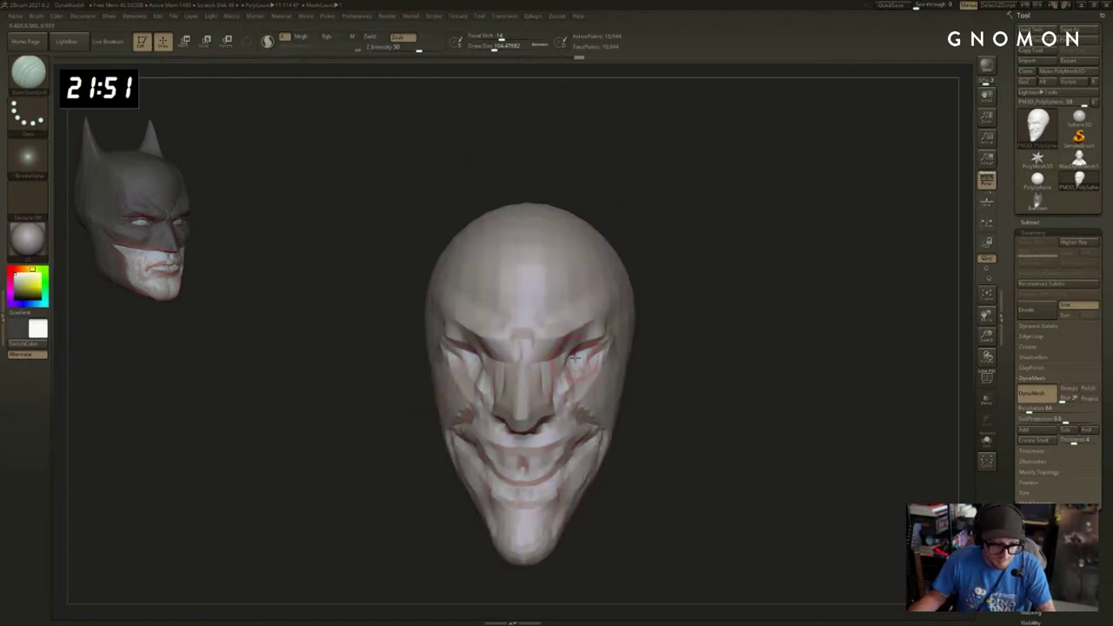
left_click_drag(676, 349, 557, 365)
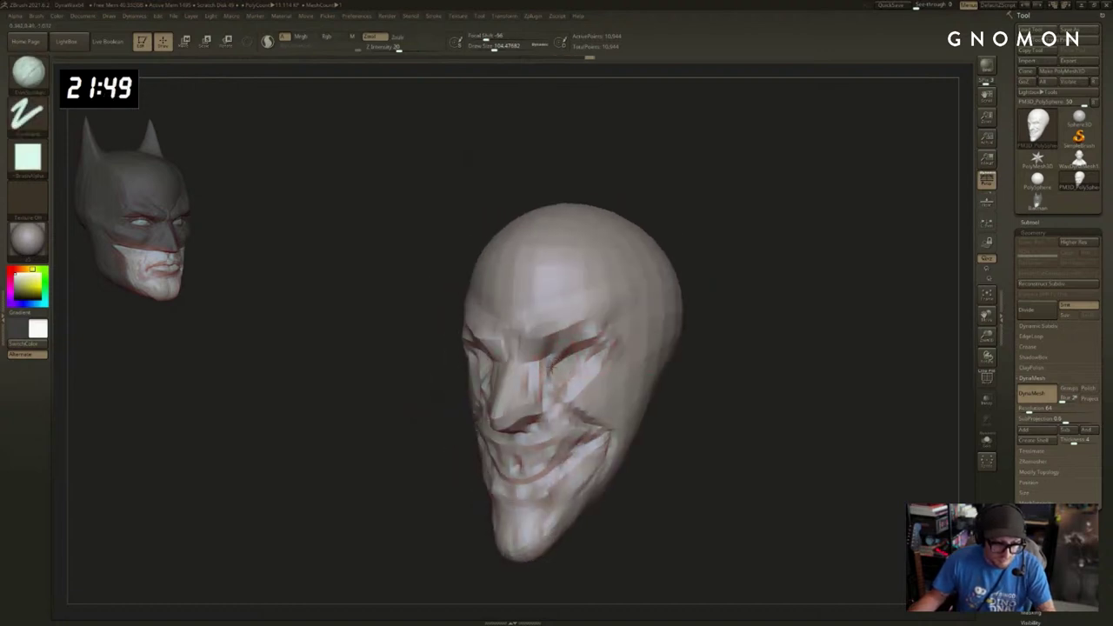
Adjust the inner eye corners beside the nose bridge with the Move brush, raising the draw size from about 104 to 116.
right_click_drag(539, 369, 739, 362)
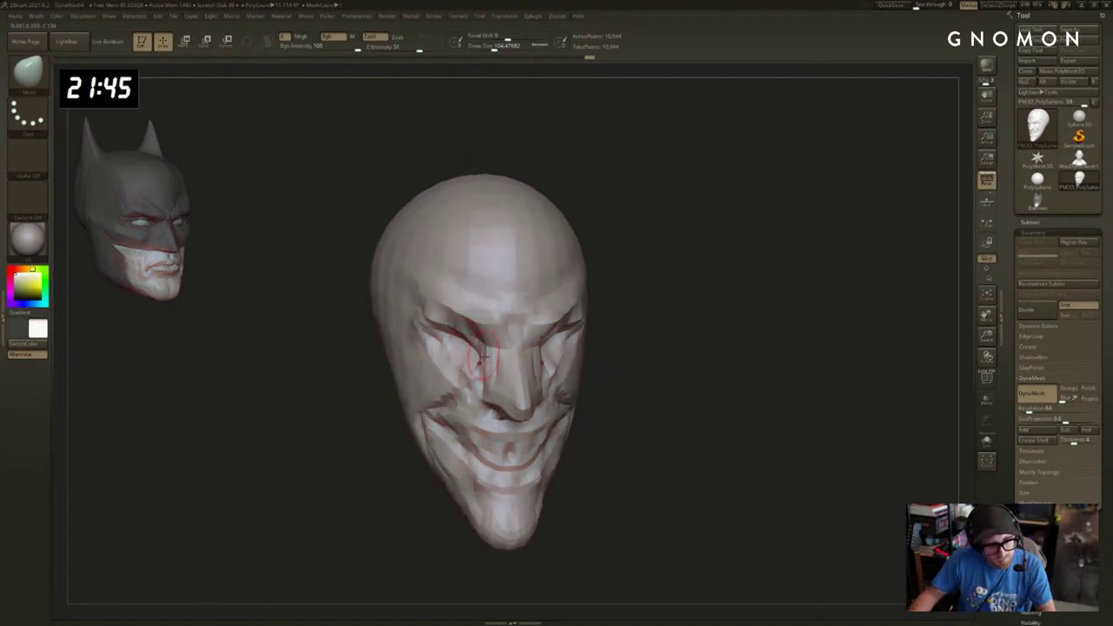
left_click_drag(482, 356, 501, 357)
right_click_drag(505, 355, 528, 353)
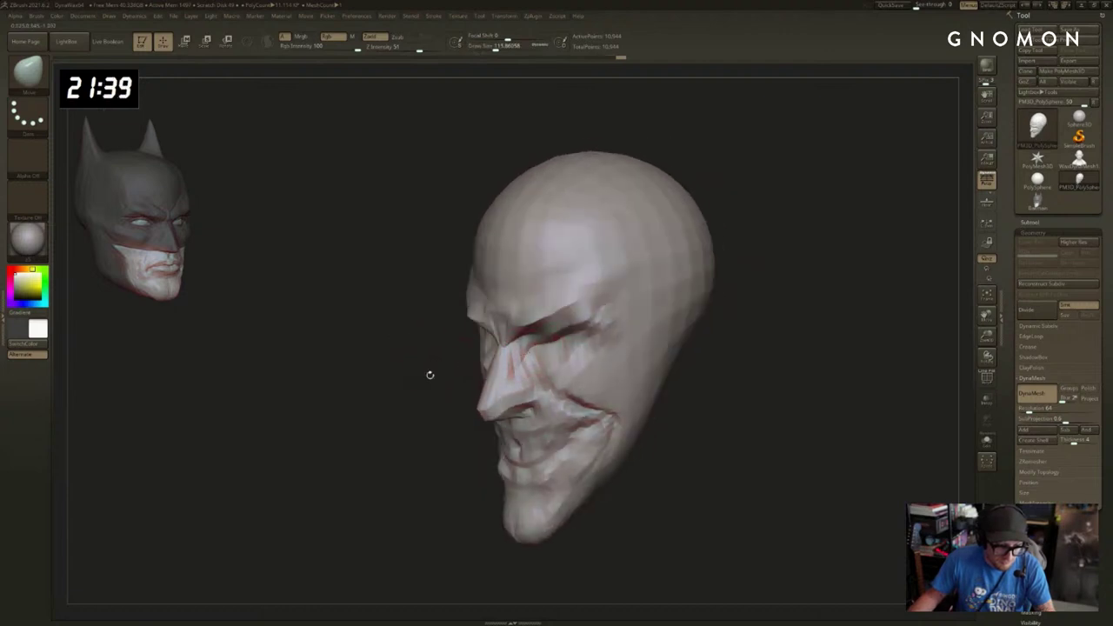
Build up the cheekbones and side of the face with ClayBuildup at a draw size of about 143.
mouse_move(431, 375)
right_mouse_down()
mouse_move(730, 398)
mouse_move(746, 373)
mouse_move(779, 370)
right_mouse_up()
key("b")
key("c")
key("b")
key("s")
left_click(489, 337)
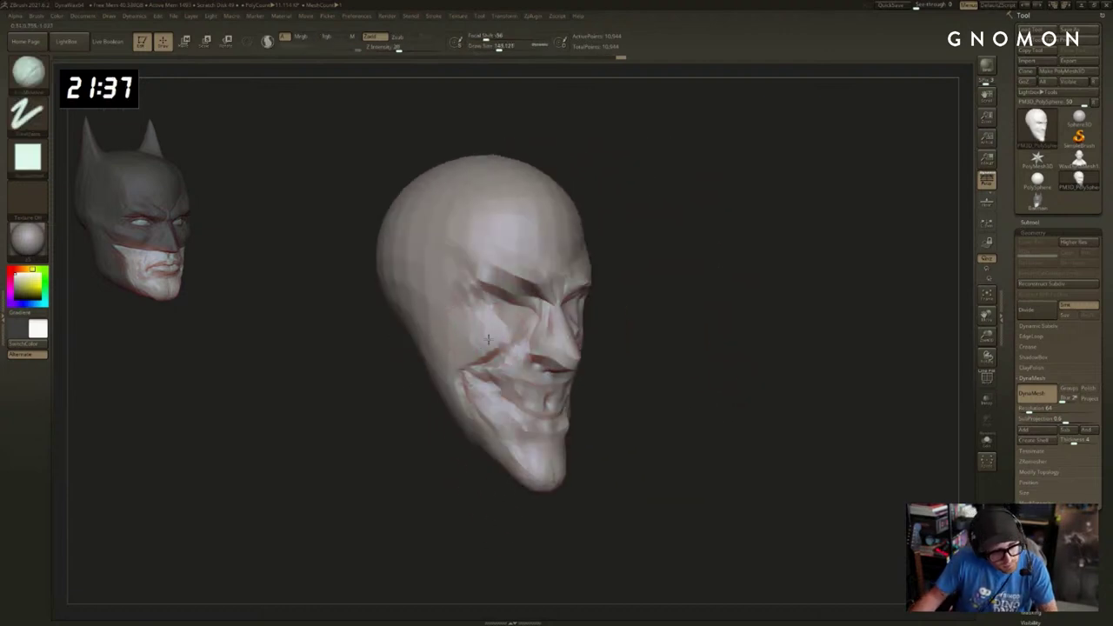
right_click_drag(669, 346, 513, 339)
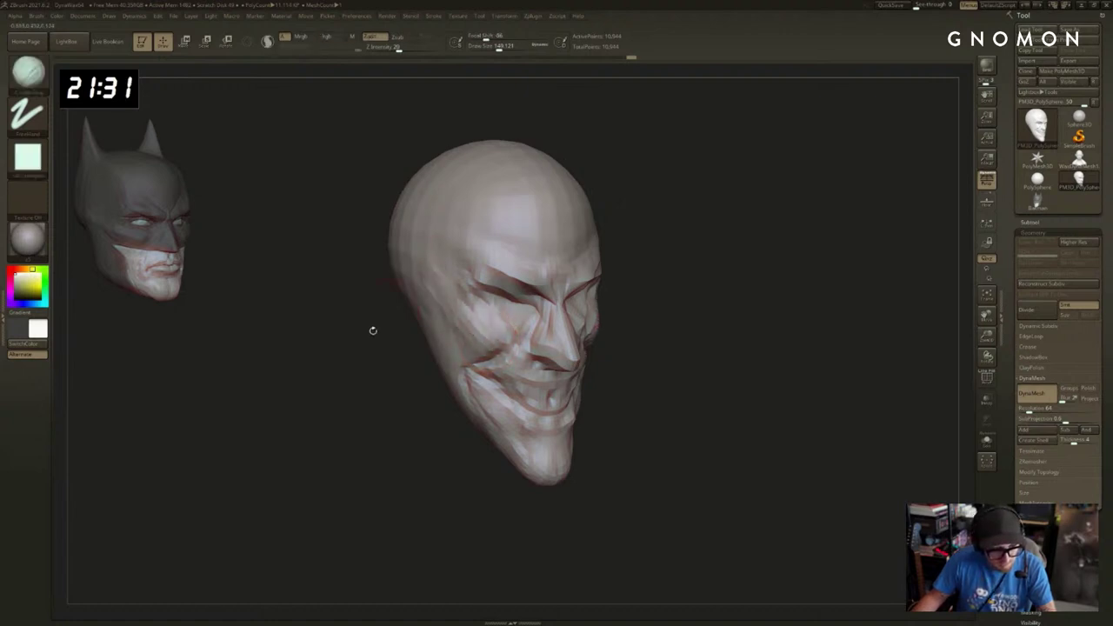
Undo the last stroke and rough in the ear on the side of the head at a draw size of about 154.
right_click_drag(372, 330, 435, 359)
key("ctrl+z")
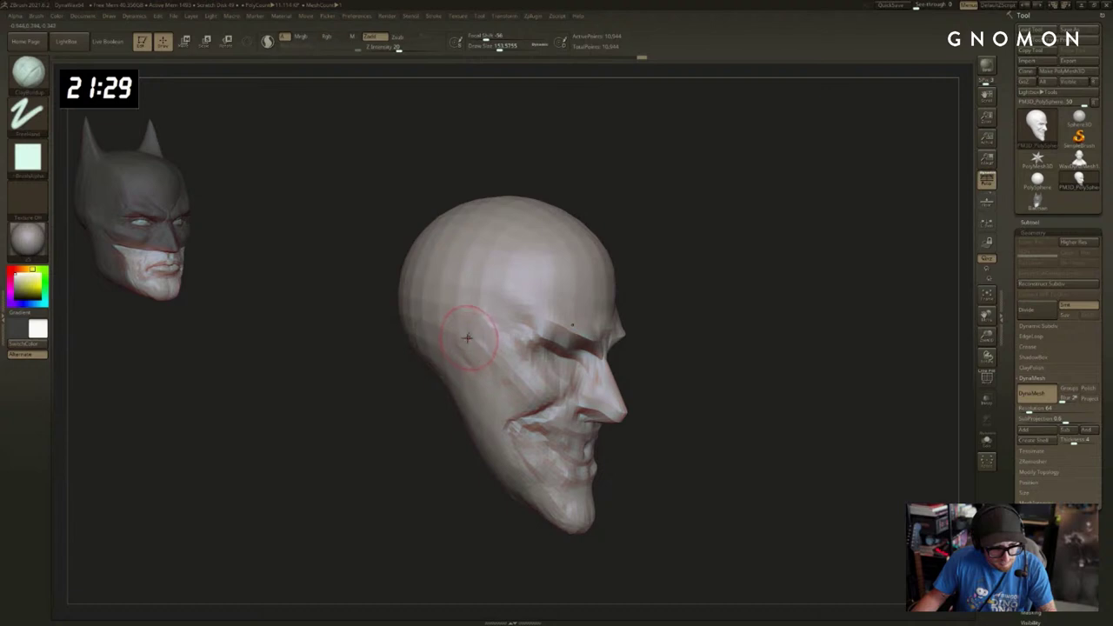
mouse_move(463, 344)
left_mouse_down("shift")
mouse_move(474, 327)
mouse_move(436, 358)
left_mouse_up("shift")
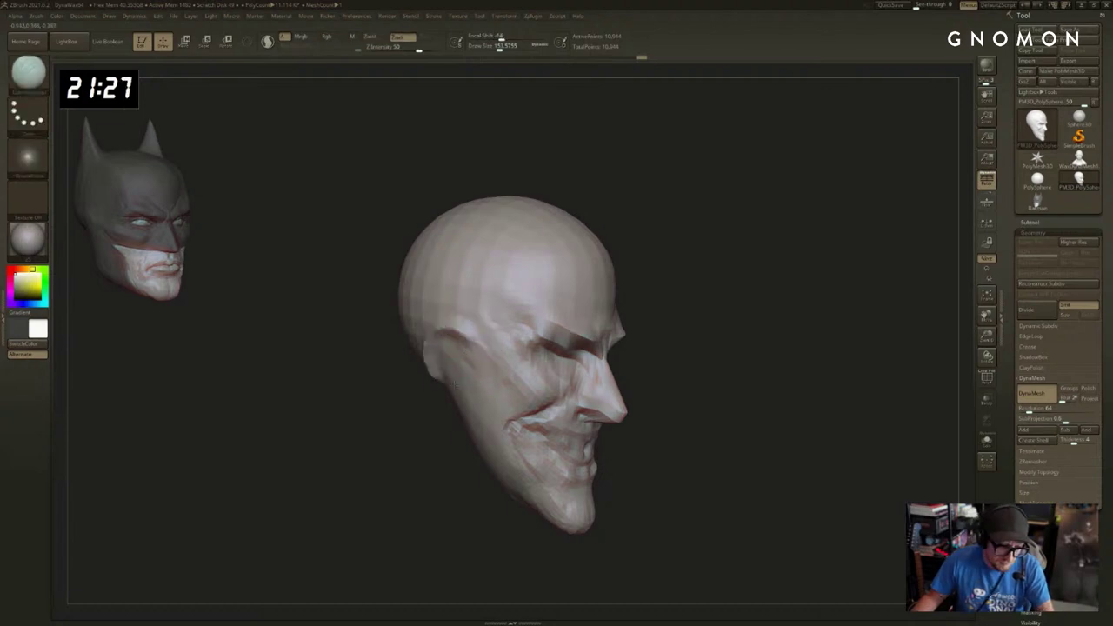
left_click_drag(842, 325, 737, 340)
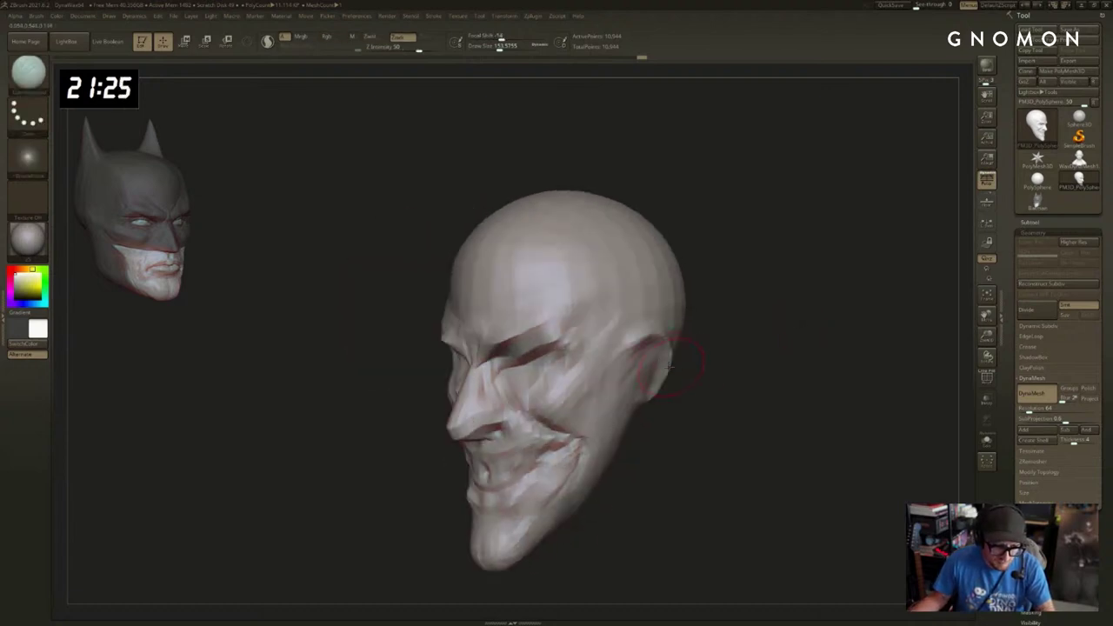
mouse_move(719, 389)
left_mouse_down("alt")
mouse_move(665, 356)
mouse_move(659, 380)
left_mouse_up("alt")
Raise the outer rim of the ear with the Standard brush at a draw size of about 132.
key("b")
key("s")
key("t")
key("s")
left_click_drag(662, 334, 630, 320)
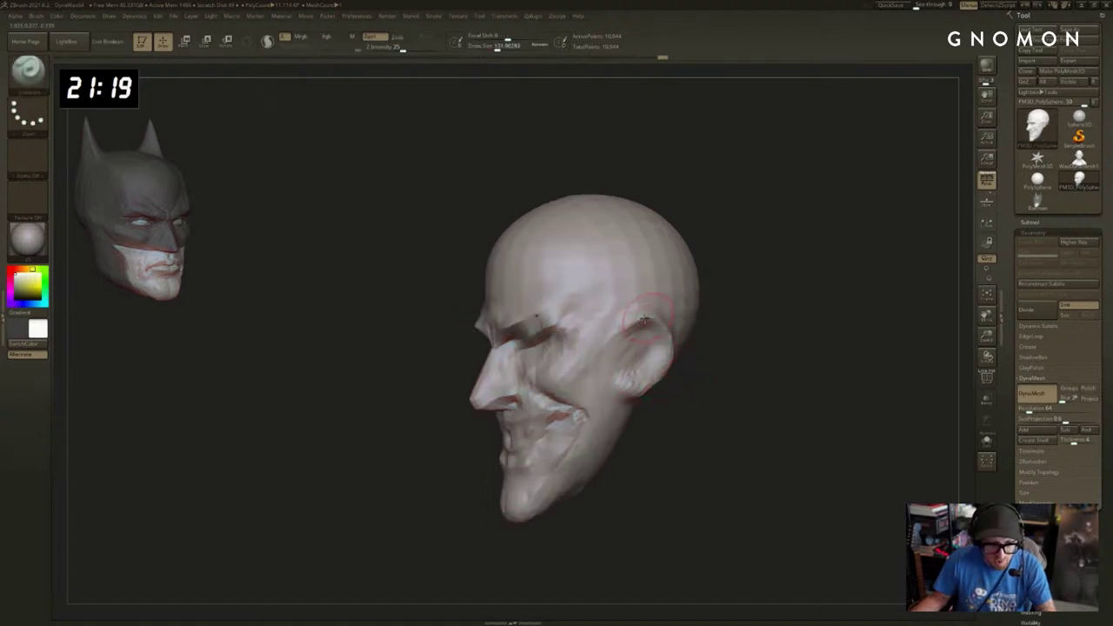
left_click_drag(687, 361, 716, 365)
left_click_drag(633, 325, 631, 371)
mouse_move(715, 355)
left_mouse_down()
mouse_move(658, 349)
mouse_move(654, 362)
mouse_move(661, 347)
mouse_move(651, 357)
left_mouse_up()
Pull the ear outward from the head and reshape its rim with the Move brush.
key("s")
key("b")
key("m")
key("v")
key("s")
key("s")
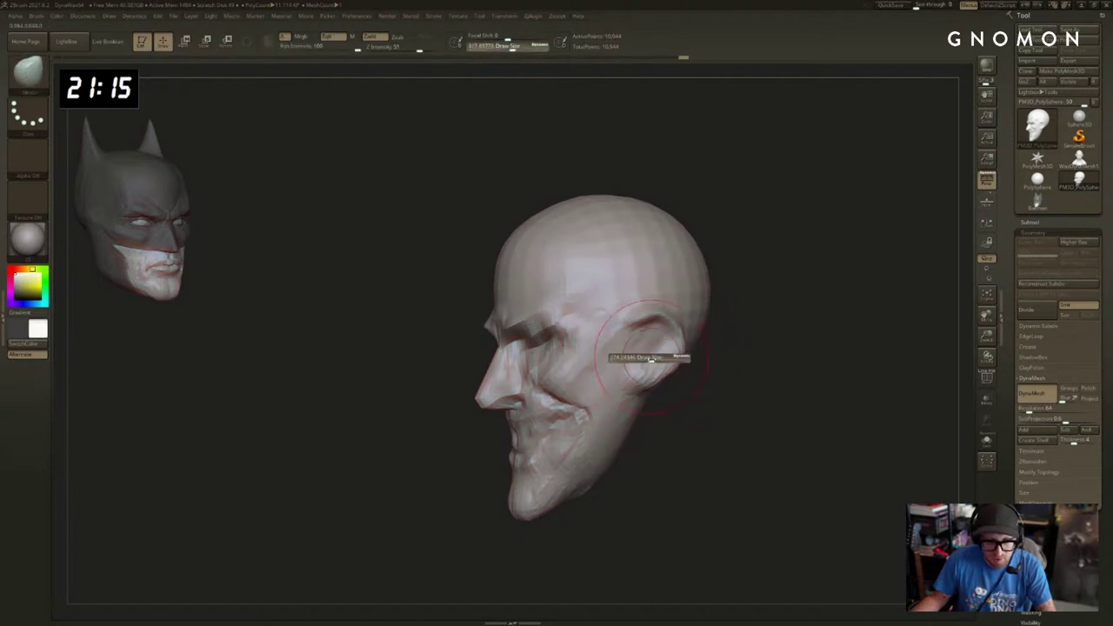
left_click_drag(715, 373, 687, 371)
key("s")
left_click_drag(682, 370, 682, 349)
left_click_drag(765, 380, 732, 376)
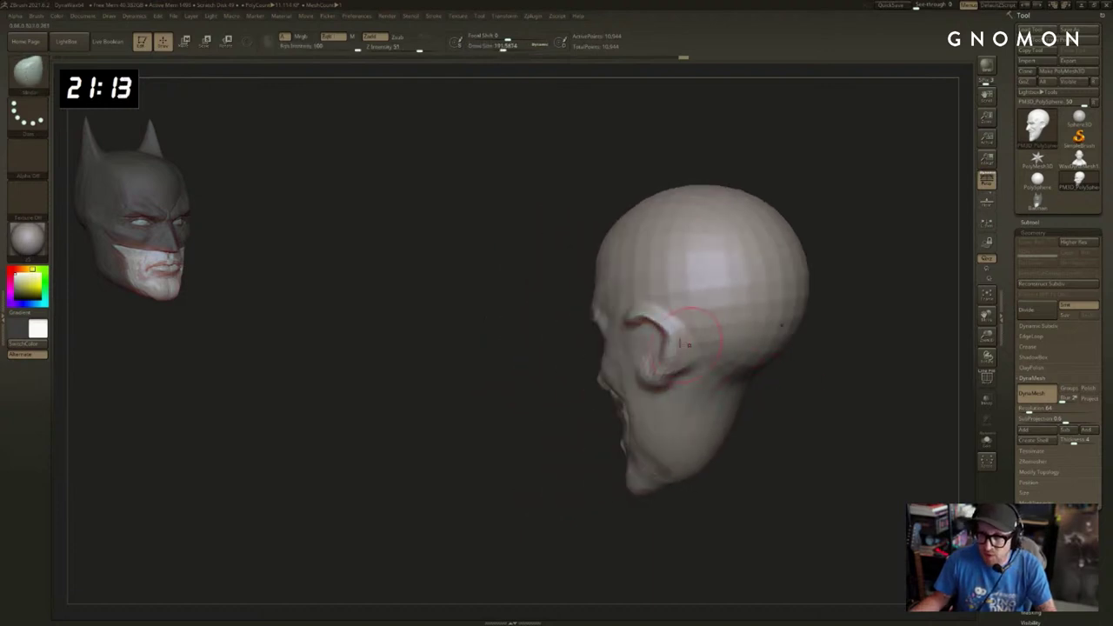
Carve the groove behind the ear rim with DamStandard.
key("b")
key("d")
key("s")
key("s")
left_click_drag(672, 351, 667, 350)
left_click_drag(681, 324, 667, 388)
mouse_move(581, 393)
right_mouse_down()
mouse_move(656, 347)
mouse_move(817, 310)
mouse_move(521, 323)
mouse_move(539, 374)
mouse_move(607, 420)
right_mouse_up()
right_click_drag(502, 465, 470, 397)
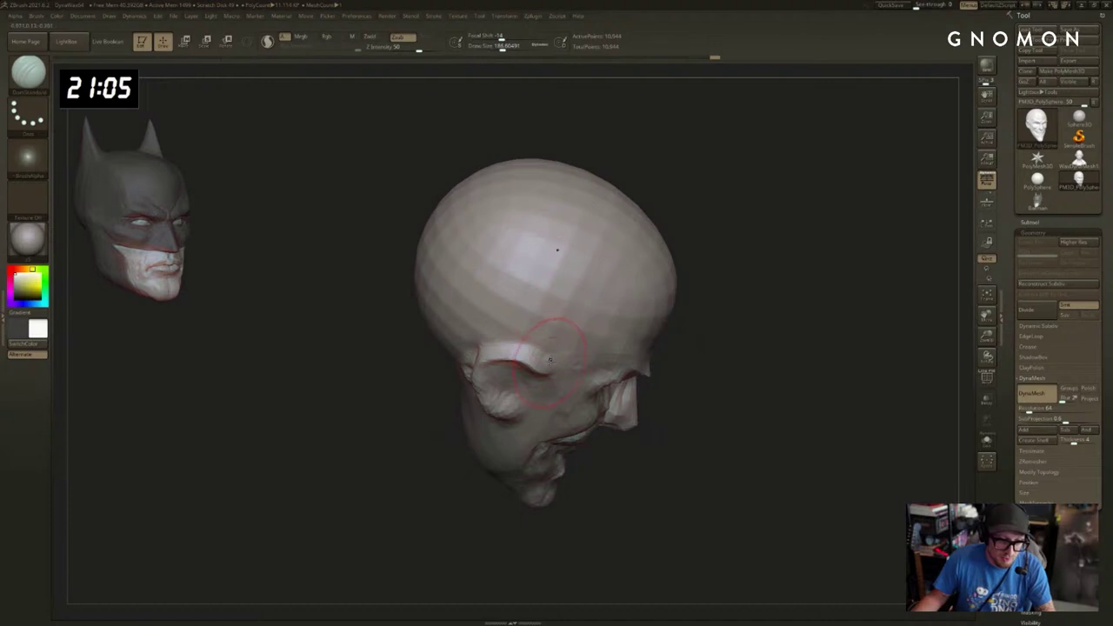
Separate the back of the ear and lobe from the skull with DamStandard at a draw size of about 132.
right_click_drag(521, 345, 535, 321)
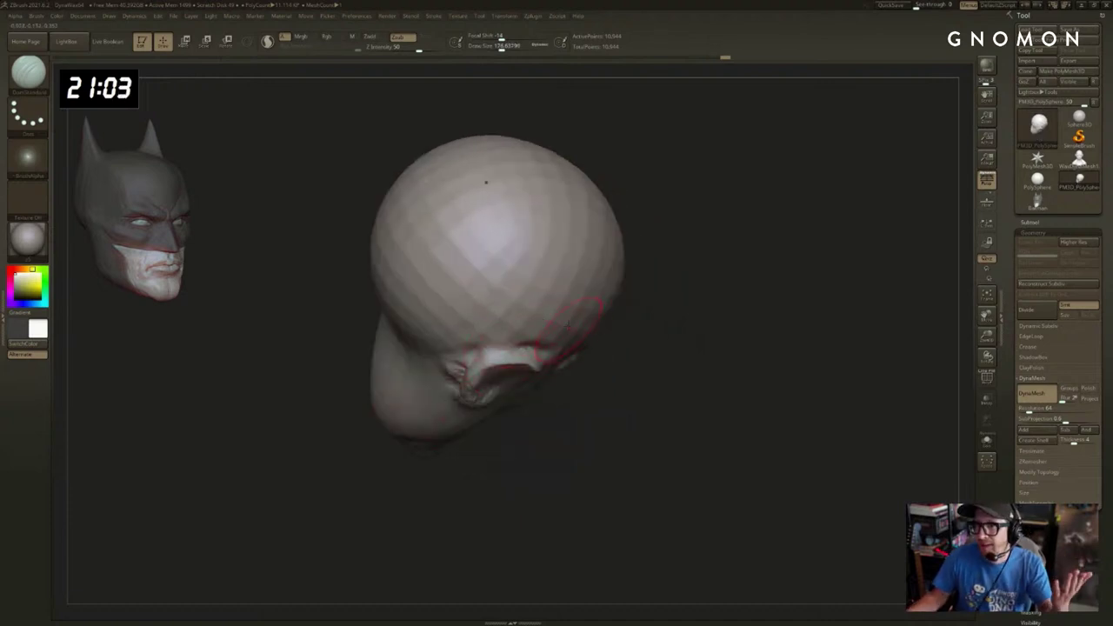
mouse_move(687, 356)
right_mouse_down()
mouse_move(520, 339)
mouse_move(497, 348)
right_mouse_up()
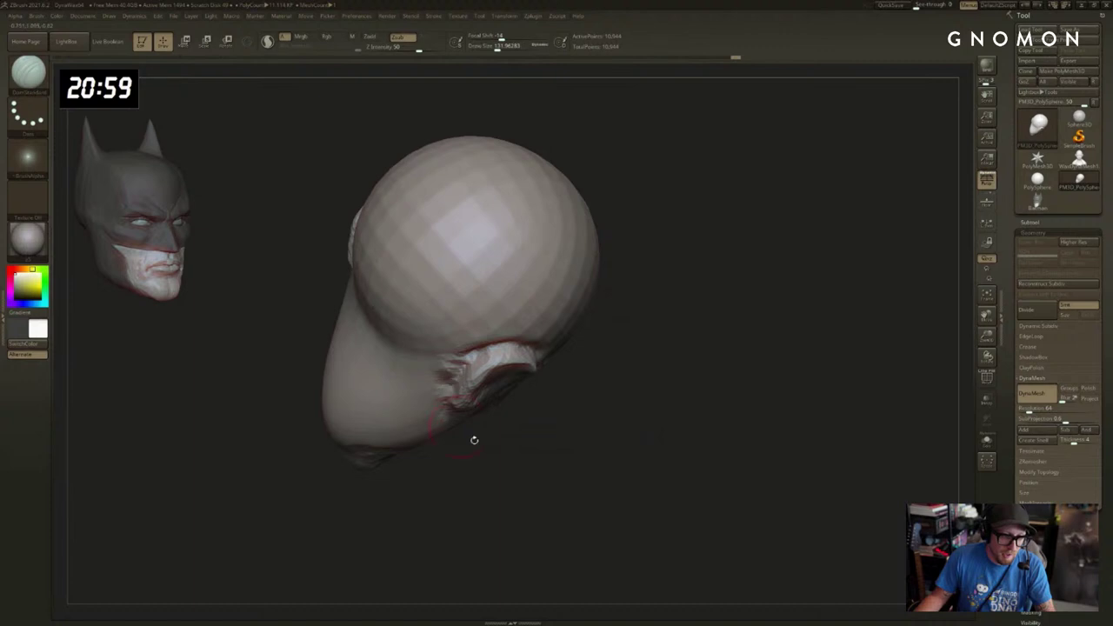
right_click_drag(472, 442, 463, 401)
mouse_move(460, 444)
right_mouse_down()
mouse_move(608, 450)
mouse_move(800, 348)
mouse_move(718, 387)
mouse_move(511, 391)
right_mouse_up()
left_click_drag(511, 392, 527, 396)
key("s")
mouse_move(527, 398)
left_mouse_down()
mouse_move(507, 435)
mouse_move(488, 429)
left_mouse_up()
mouse_move(527, 399)
left_mouse_down()
mouse_move(510, 417)
mouse_move(499, 378)
left_mouse_up()
Add clay to the ear and its surroundings with ClayBuildup and smooth the result.
key("b")
key("c")
key("b")
mouse_move(656, 392)
left_mouse_down()
mouse_move(721, 402)
mouse_move(561, 396)
left_mouse_up()
mouse_move(669, 374)
left_mouse_down()
mouse_move(652, 331)
mouse_move(610, 354)
left_mouse_up()
mouse_move(611, 355)
left_mouse_down("shift")
mouse_move(616, 319)
mouse_move(635, 355)
left_mouse_up("shift")
Deepen the crease beneath the ear lobe with DamStandard and pull the lobe into shape with SnakeHook.
key("b")
key("d")
key("s")
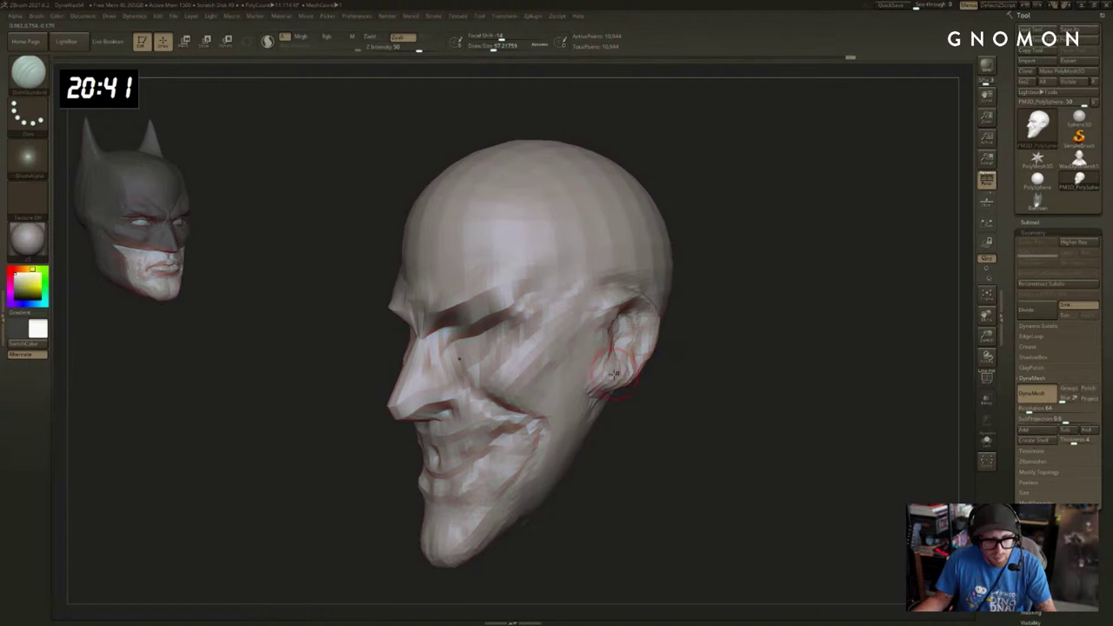
key("b")
key("s")
key("h")
key("s")
mouse_move(627, 354)
left_mouse_down()
mouse_move(615, 396)
mouse_move(639, 395)
left_mouse_up()
left_click_drag(628, 389, 614, 391)
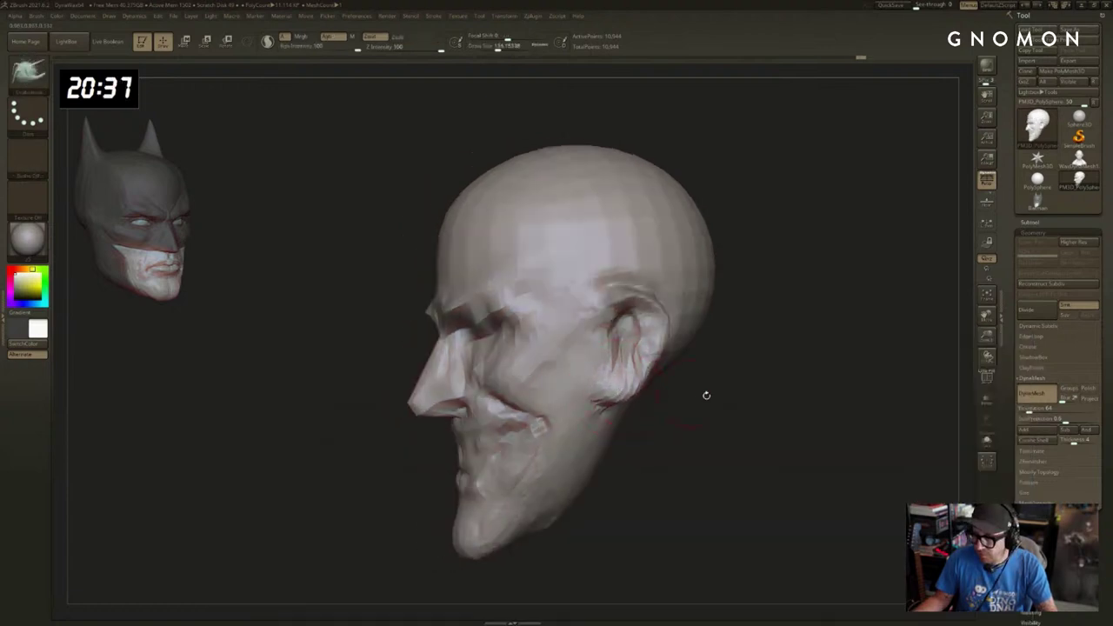
Define where the ear lobe attaches to the jaw with DamStandard.
left_click_drag(705, 395, 732, 368)
key("s")
left_click(737, 370)
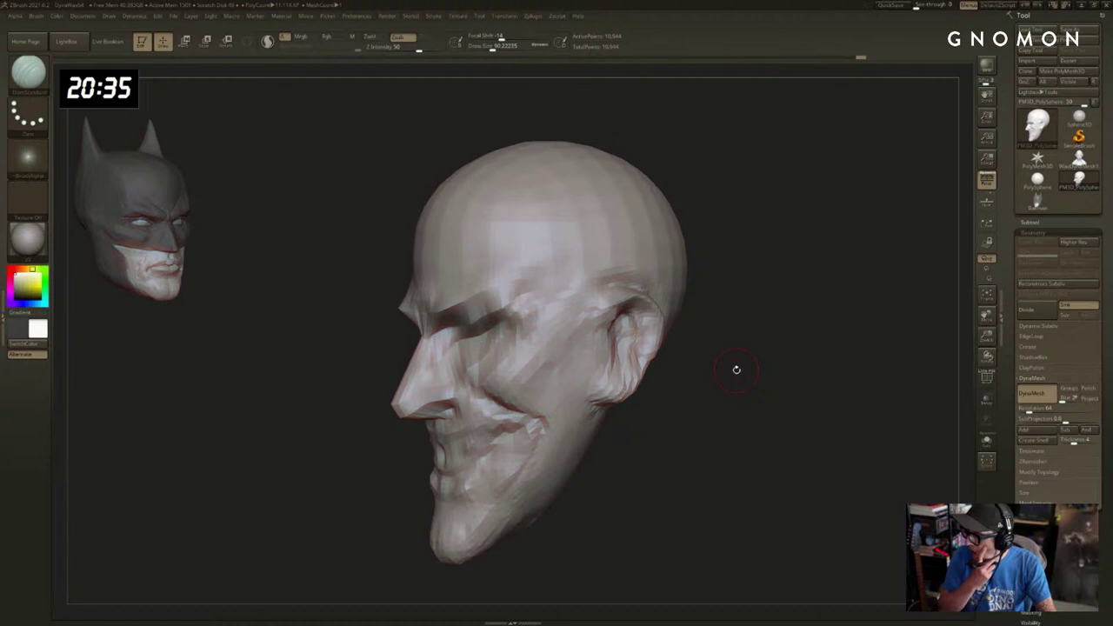
left_click_drag(713, 409, 768, 388, "alt")
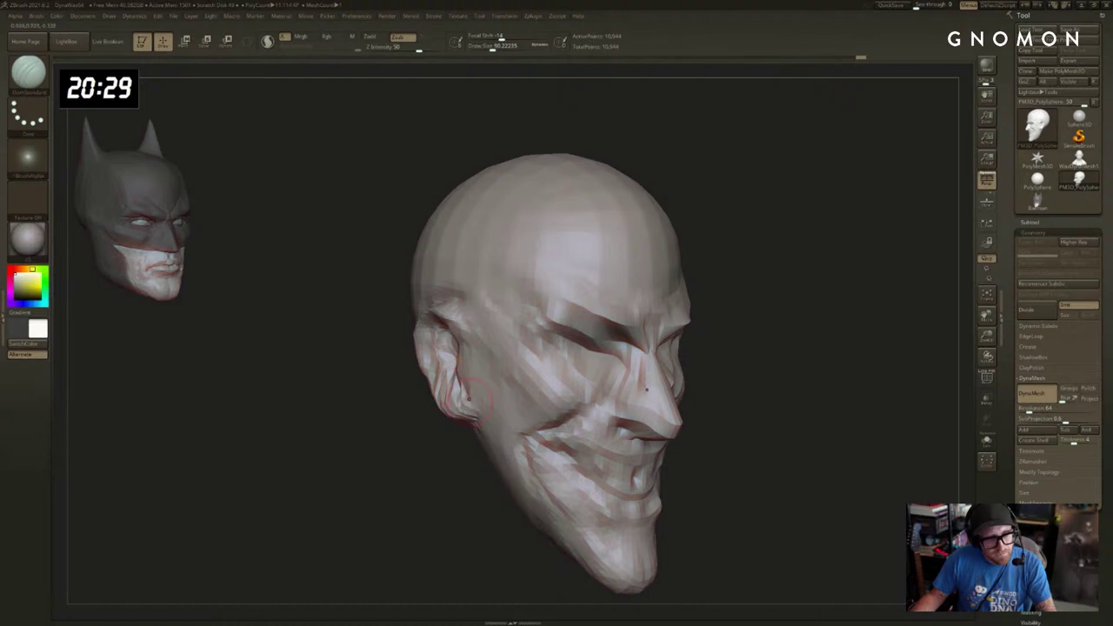
key("s")
mouse_move(430, 416)
left_mouse_down()
mouse_move(469, 411)
mouse_move(458, 359)
mouse_move(475, 386)
mouse_move(453, 415)
mouse_move(484, 415)
left_mouse_up()
Build up the cheek and jaw directly in front of the ear with ClayBuildup.
key("b")
key("c")
key("b")
key("b")
key("s")
key("h")
key("s")
key("s")
key("b")
key("c")
key("b")
left_click_drag(477, 377, 479, 426)
mouse_move(499, 470)
left_mouse_down()
mouse_move(591, 391)
mouse_move(636, 387)
mouse_move(613, 358)
left_mouse_up()
Pull the ear and its lobe into a better shape with SnakeHook.
key("b")
key("s")
key("h")
key("s")
mouse_move(614, 357)
left_mouse_down()
mouse_move(600, 355)
mouse_move(685, 358)
left_mouse_up()
left_click_drag(404, 365, 425, 322)
key("s")
key("s")
left_click_drag(400, 323, 401, 315)
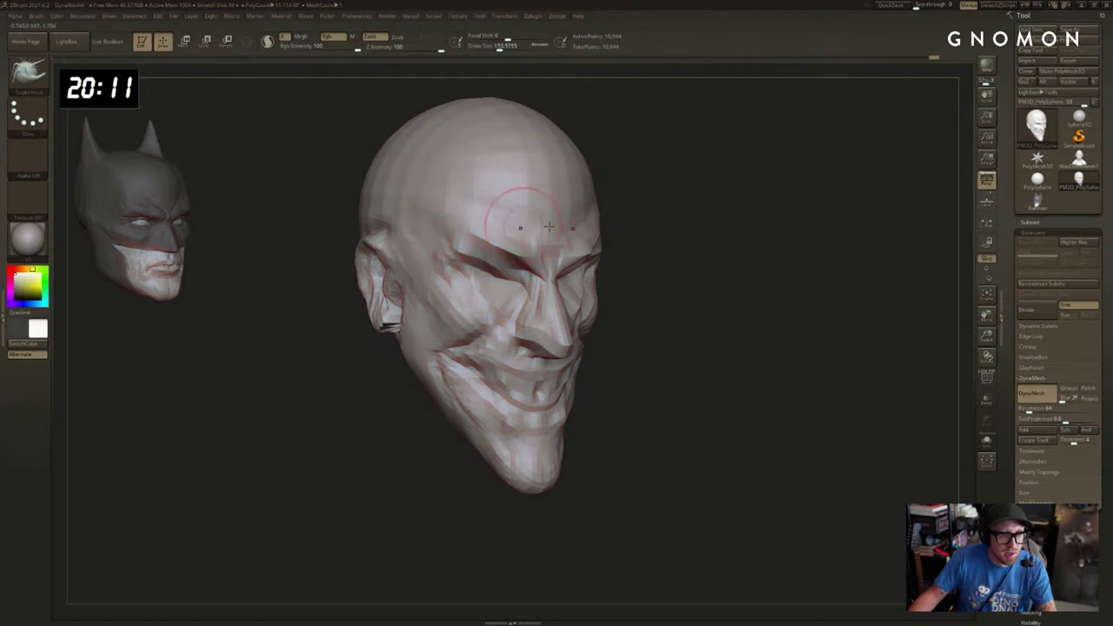
Build up the forehead and temple ridges with the Standard brush.
left_click_drag(718, 224, 738, 280, "alt")
key("b")
key("s")
key("t")
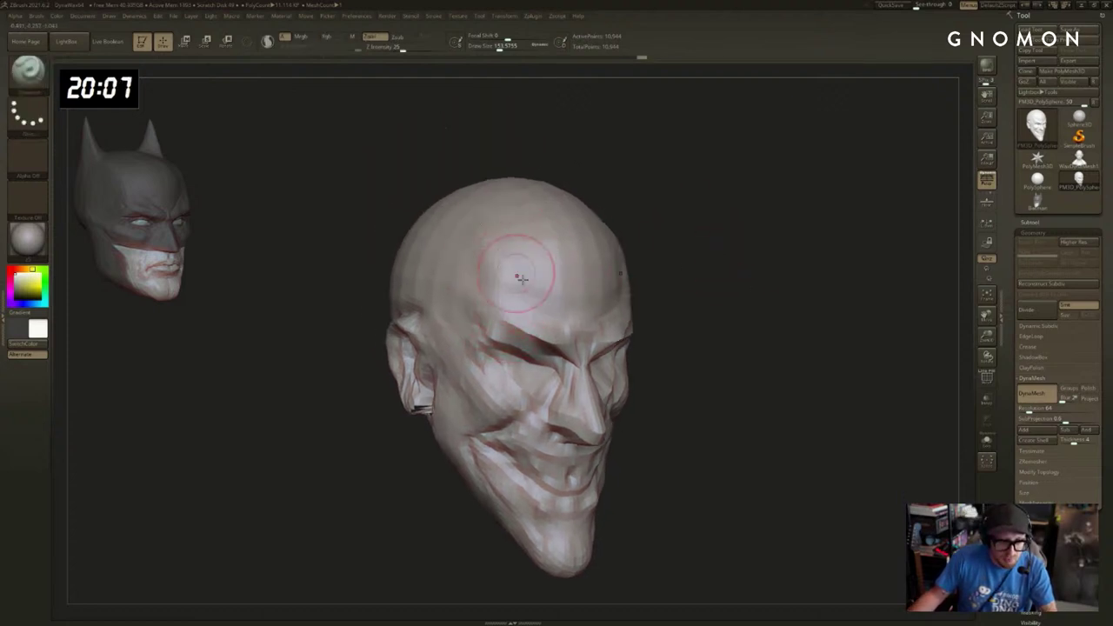
mouse_move(619, 224)
left_mouse_down()
mouse_move(651, 229)
mouse_move(619, 230)
mouse_move(754, 302)
mouse_move(809, 316)
mouse_move(735, 313)
left_mouse_up()
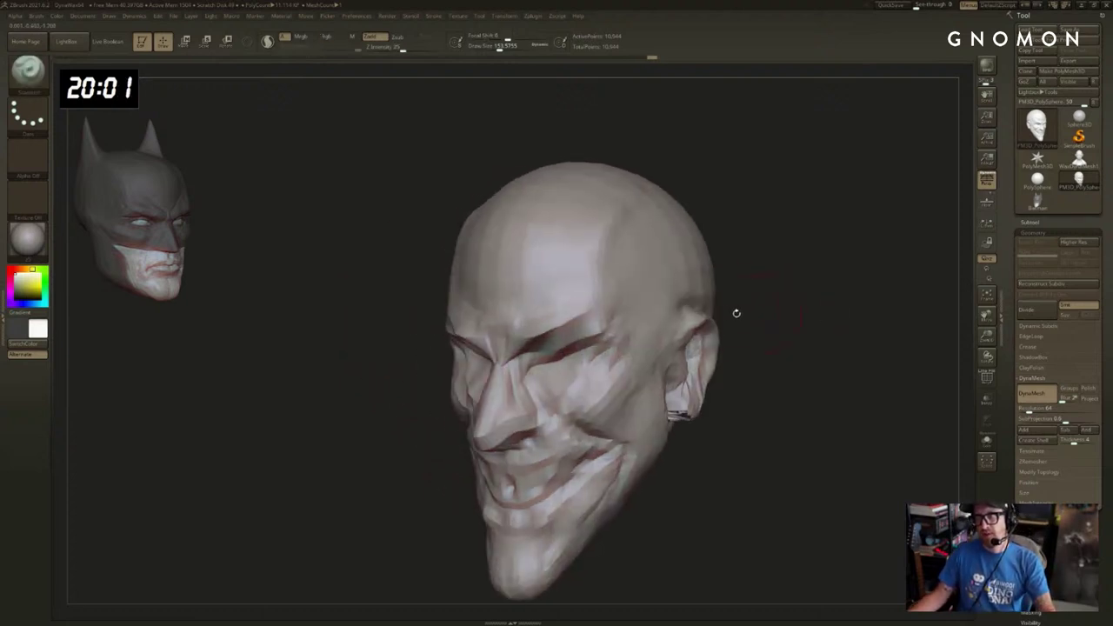
Remesh the head with DynaMesh.
left_click_drag(789, 336, 805, 309, "alt")
mouse_move(877, 298)
left_mouse_down("ctrl")
mouse_move(808, 405)
mouse_move(793, 300)
mouse_move(817, 306)
left_mouse_up("ctrl")
key("1")
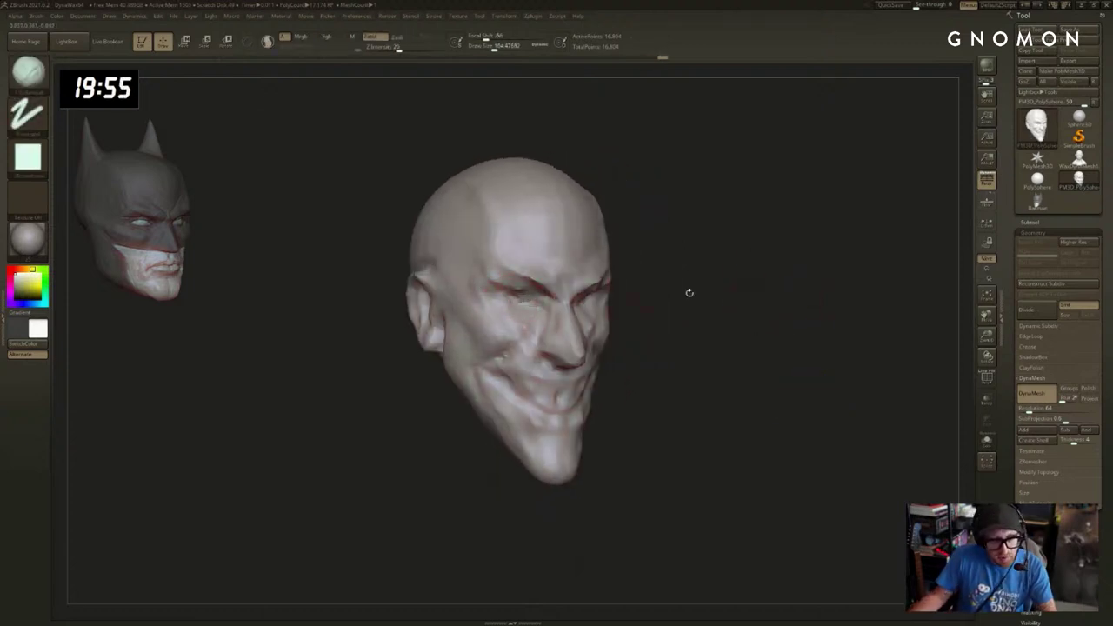
Build up the eye forms beneath the brows and the cheek beside the nose with ClayBuildup.
left_click_drag(688, 293, 761, 305, "alt")
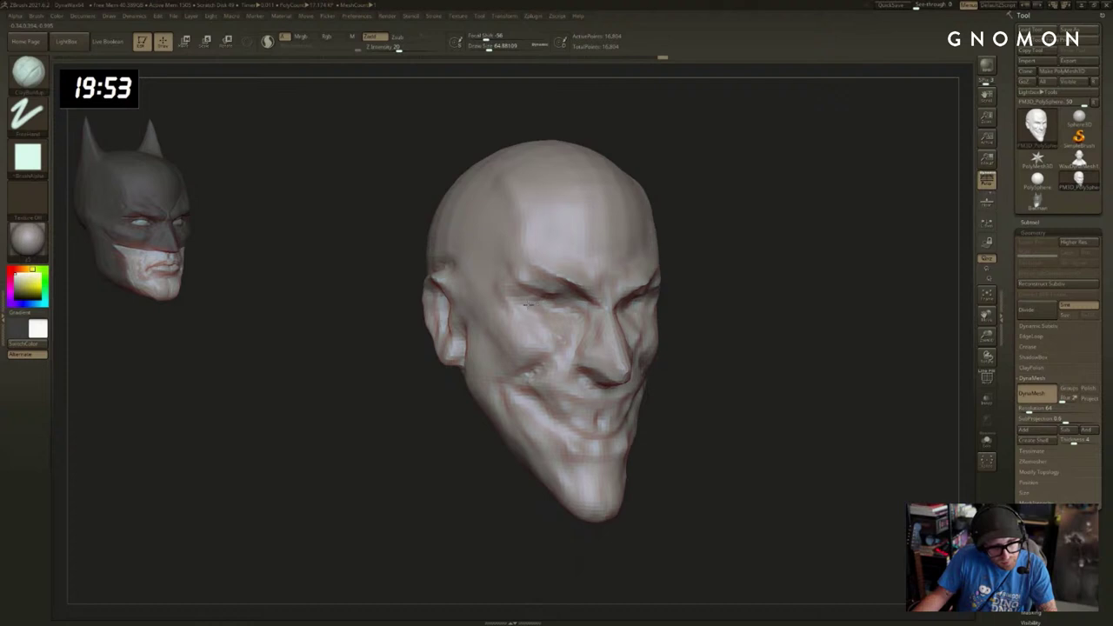
left_click_drag(528, 304, 558, 311)
left_click_drag(748, 309, 665, 305)
left_click_drag(826, 291, 756, 282)
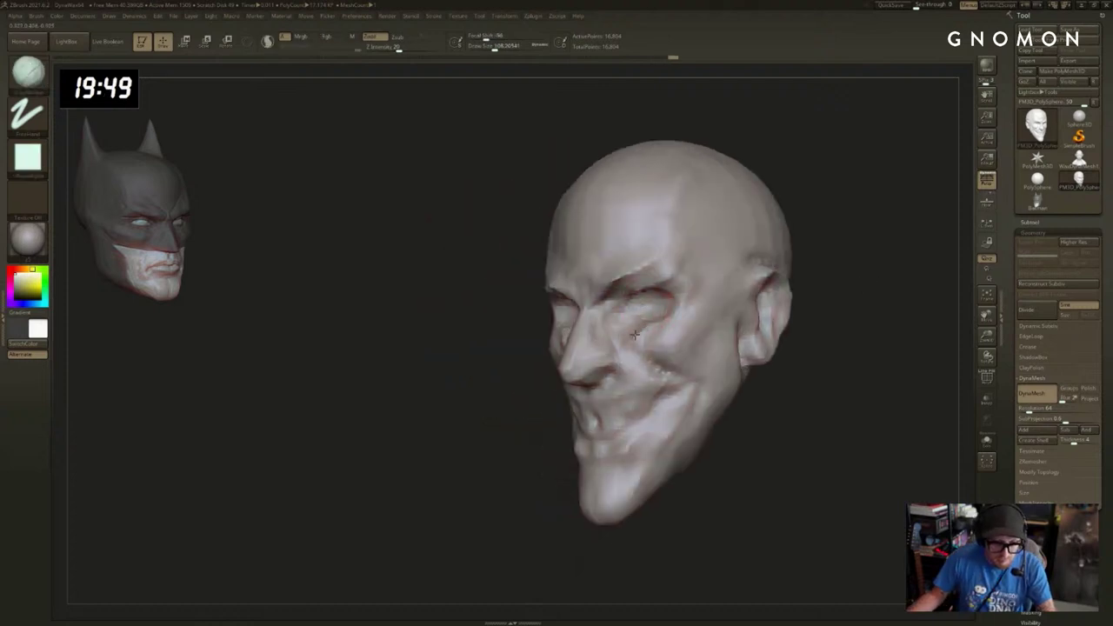
mouse_move(879, 315)
left_mouse_down()
mouse_move(853, 315)
mouse_move(878, 328)
left_mouse_up()
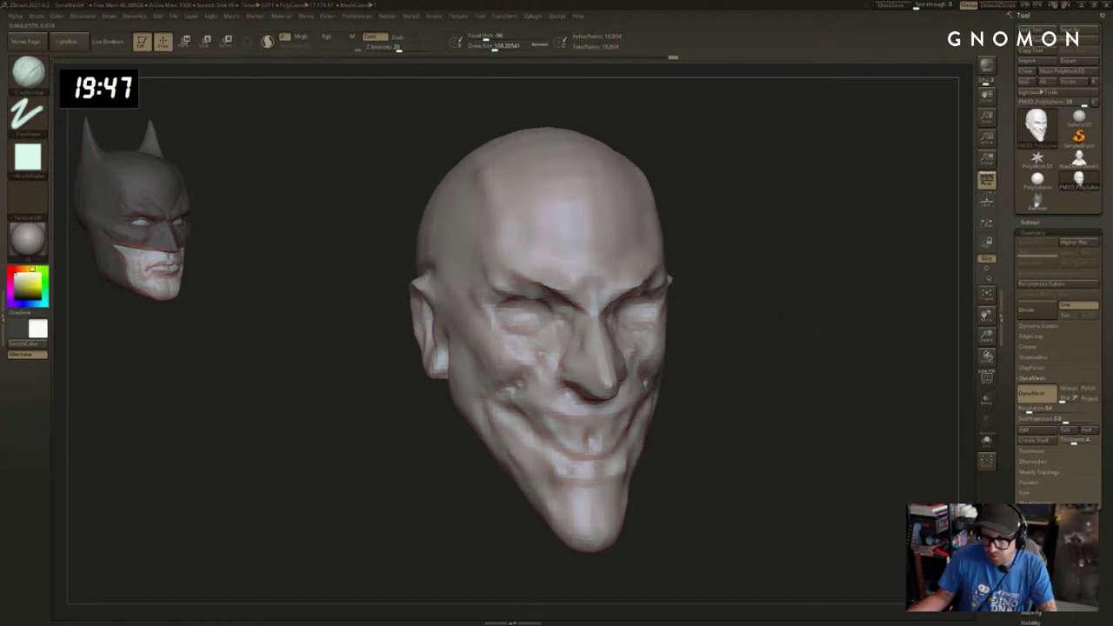
key("s")
left_click_drag(589, 338, 576, 338)
left_click_drag(437, 405, 474, 401)
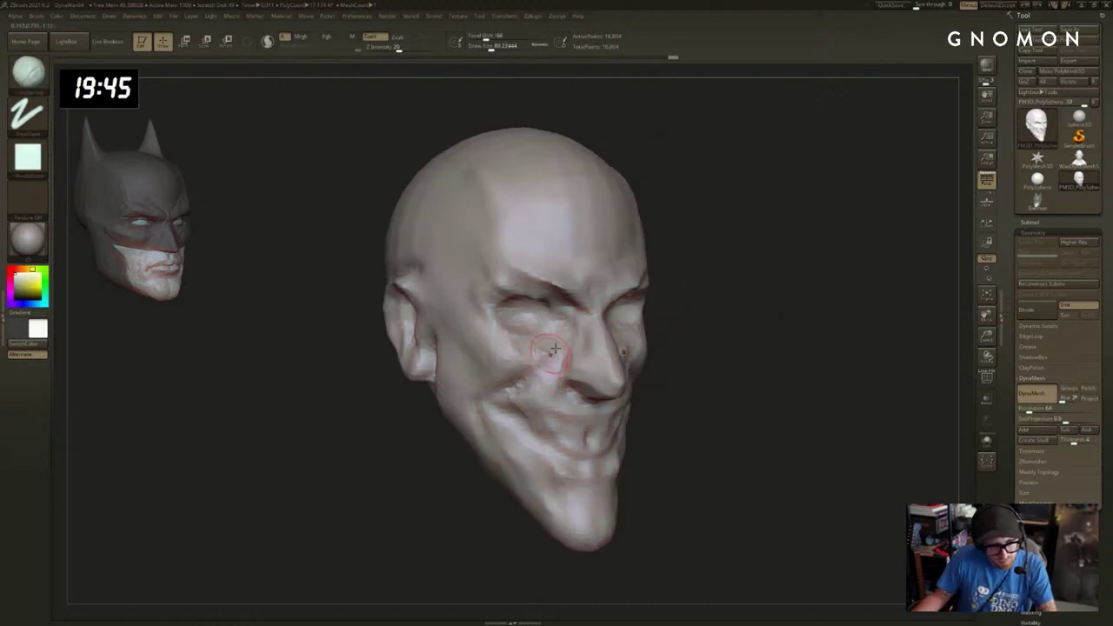
Carve the line of the mouth below the nose out to its corner with DamStandard.
key("shift")
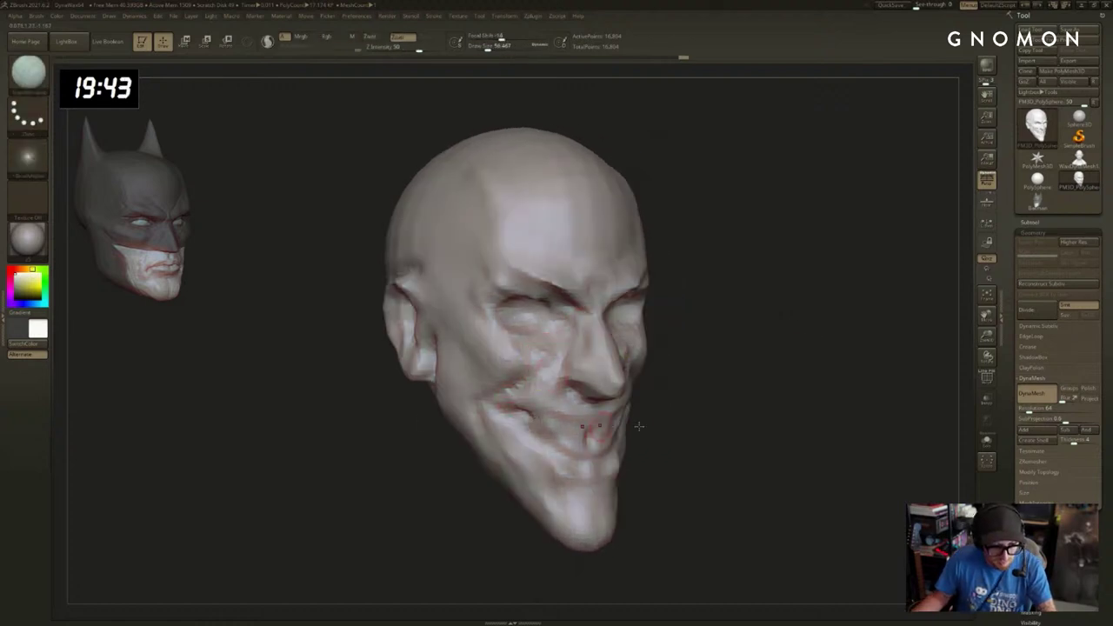
left_click_drag(639, 426, 611, 416)
mouse_move(503, 439)
left_mouse_down()
mouse_move(467, 462)
mouse_move(429, 458)
left_mouse_up()
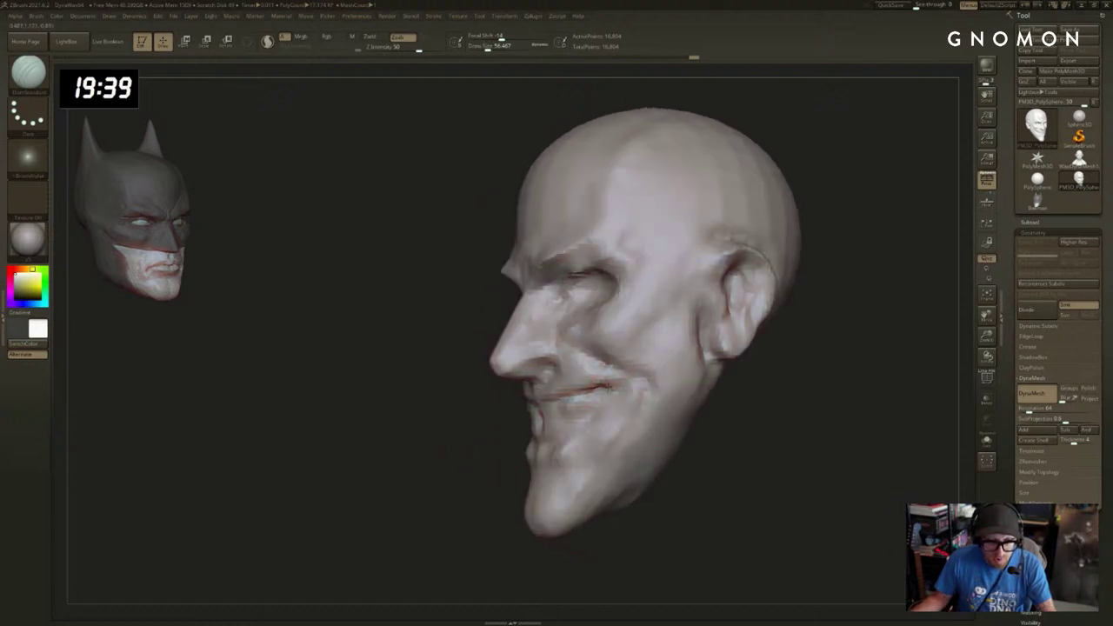
mouse_move(622, 380)
left_mouse_down()
mouse_move(661, 382)
mouse_move(624, 378)
left_mouse_up()
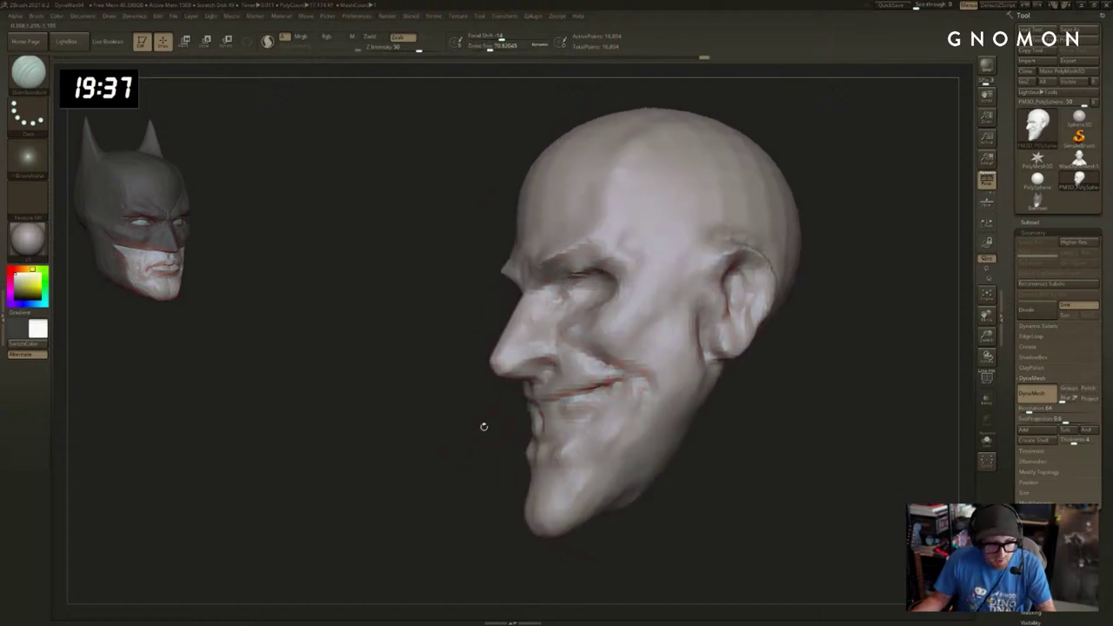
left_click_drag(483, 426, 526, 412)
left_click_drag(752, 382, 795, 386)
Reshape the upper lip and smile line with the Move brush.
key("b")
key("m")
key("v")
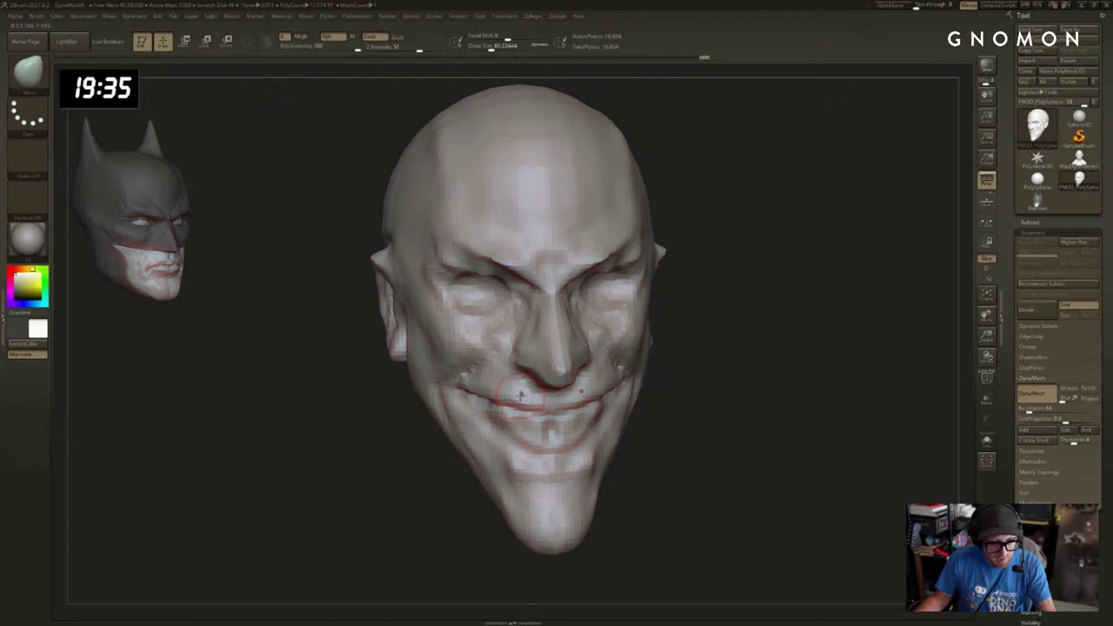
left_click_drag(518, 401, 467, 442)
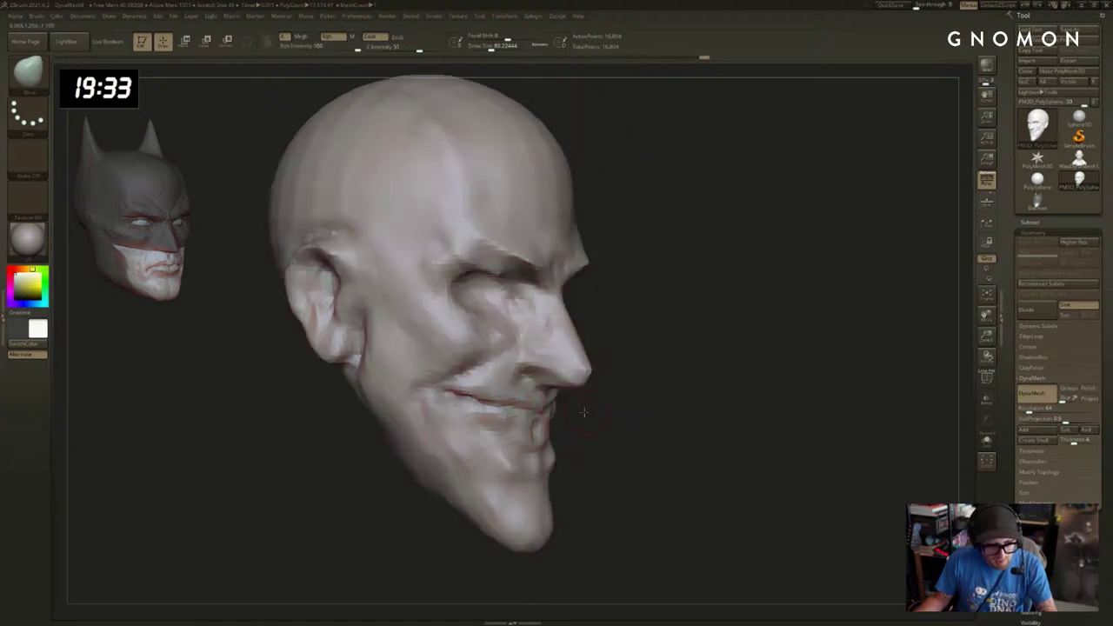
left_click_drag(583, 412, 535, 404)
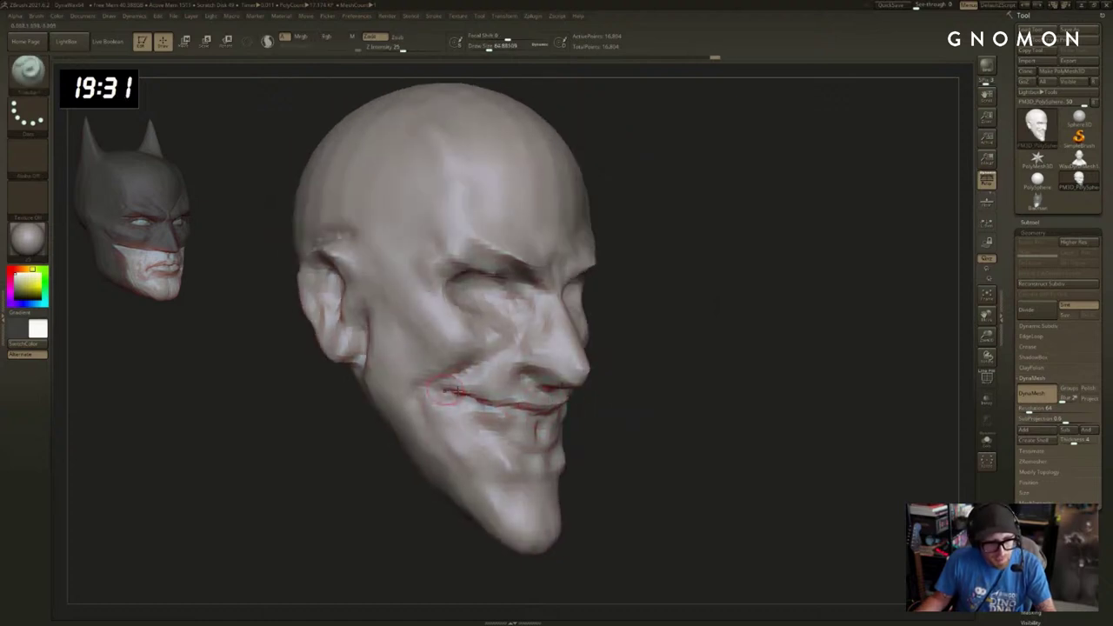
Carve the fold from nose to mouth and define the nostril wing with DamStandard.
left_click_drag(691, 404, 762, 404, "alt")
key("b")
key("d")
key("s")
left_click_drag(590, 341, 551, 368)
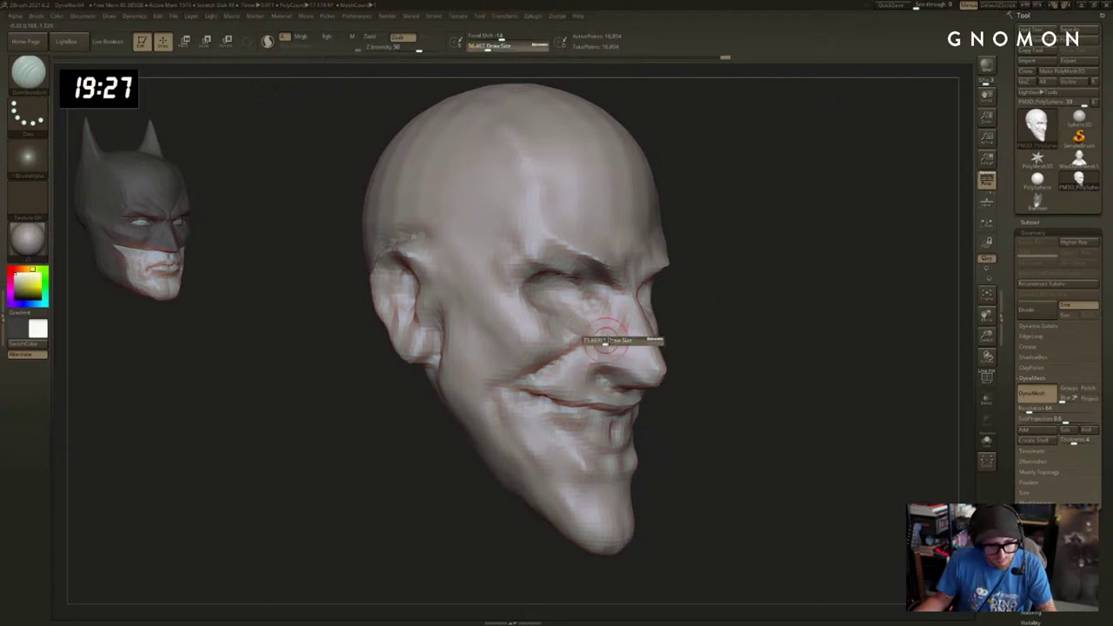
mouse_move(782, 400)
left_mouse_down()
mouse_move(830, 354)
mouse_move(811, 405)
left_mouse_up()
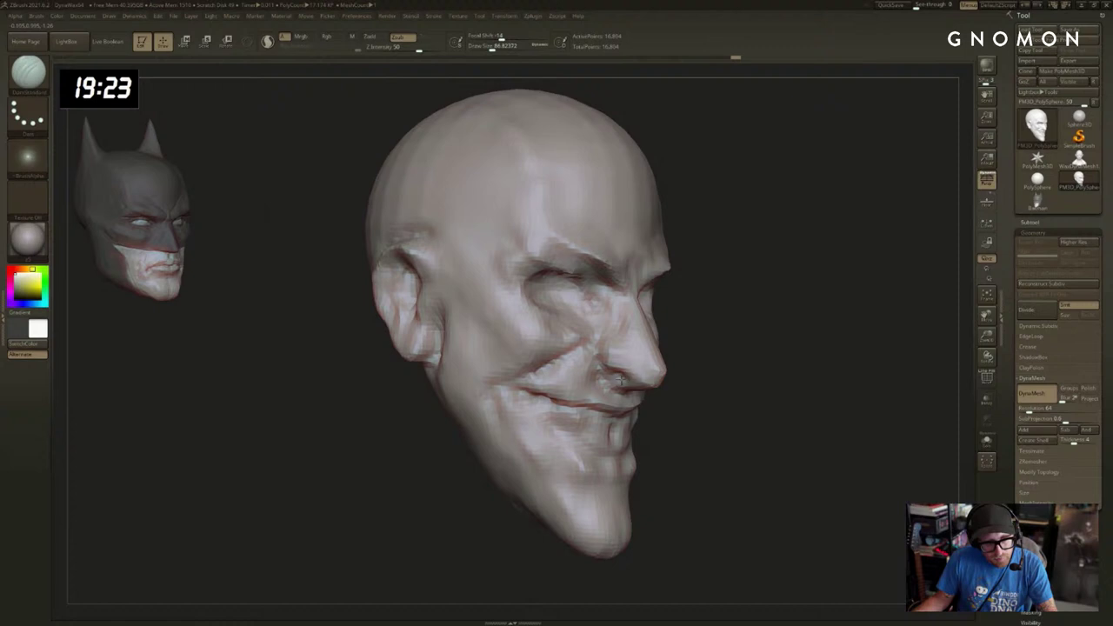
mouse_move(718, 393)
left_mouse_down()
mouse_move(748, 394)
mouse_move(569, 396)
left_mouse_up()
left_click_drag(648, 342, 633, 360)
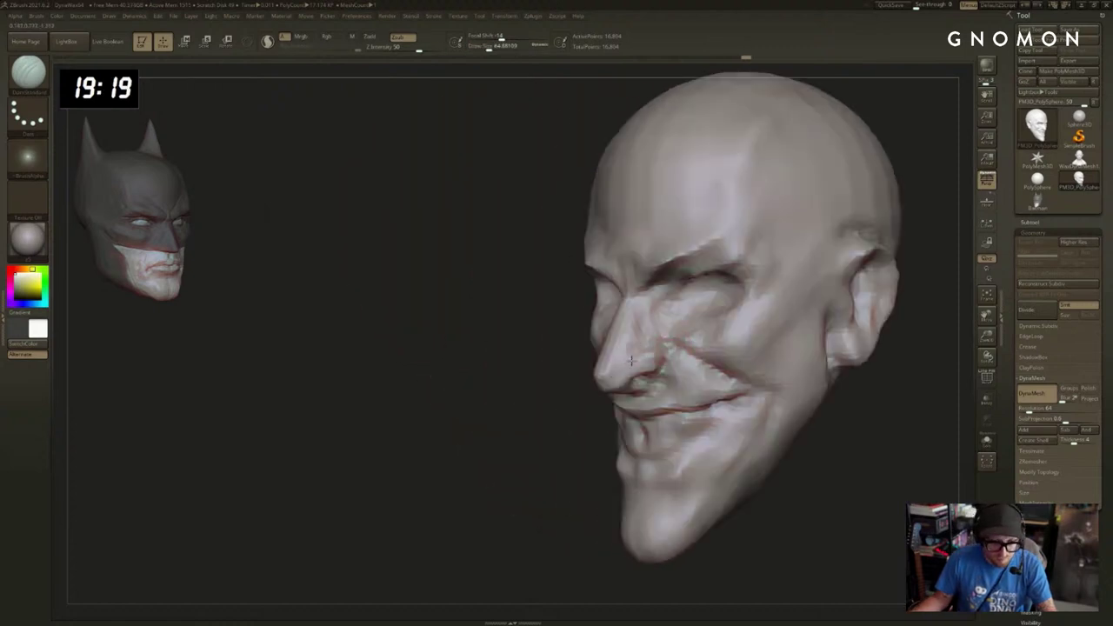
Cut the lower edge of the grin with DamStandard and fill the teeth area between the lips with ClayBuildup.
left_click_drag(553, 445, 437, 451)
left_click_drag(686, 393, 636, 421)
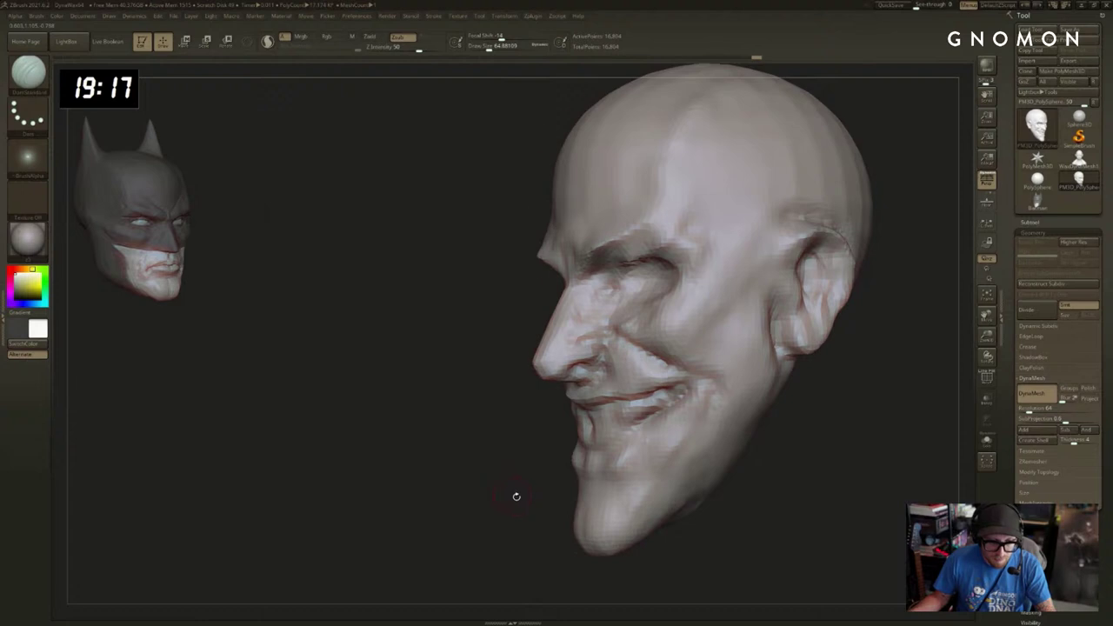
left_click_drag(516, 497, 541, 492)
left_click_drag(804, 438, 774, 412, "alt")
key("b")
key("c")
key("b")
left_click_drag(658, 370, 614, 393)
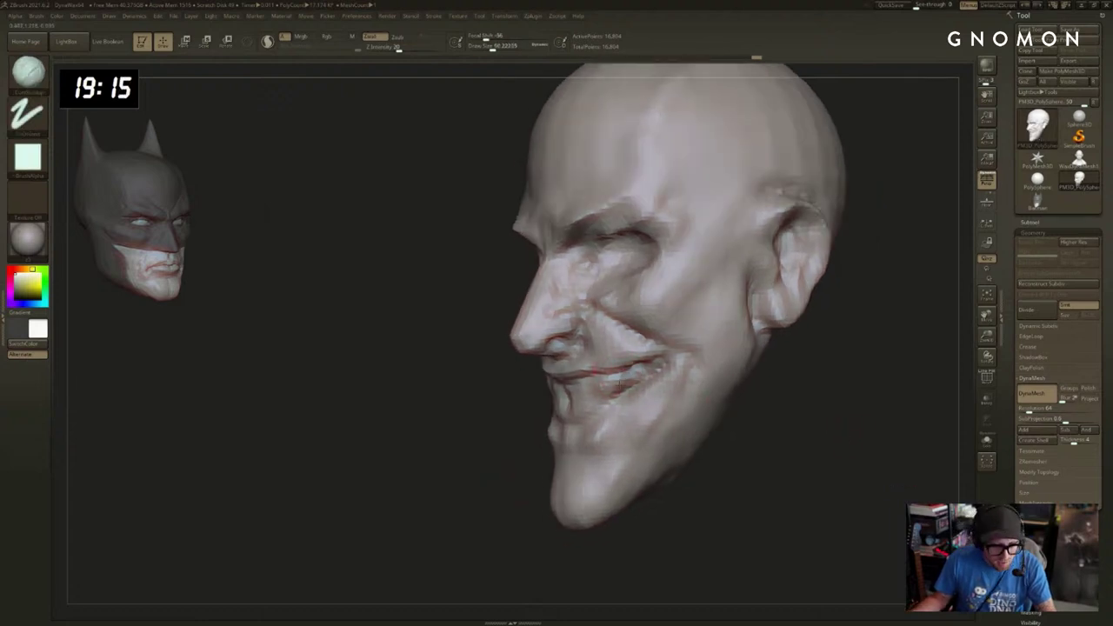
left_click_drag(535, 415, 581, 418)
Deepen the line between the teeth area and the lower lip with DamStandard.
key("b")
key("d")
key("s")
left_click_drag(642, 383, 617, 409)
left_click_drag(513, 430, 584, 426)
right_click_drag(637, 439, 682, 441)
Fill the gap in the middle of the teeth area with ClayBuildup and smooth it.
key("b")
key("c")
key("b")
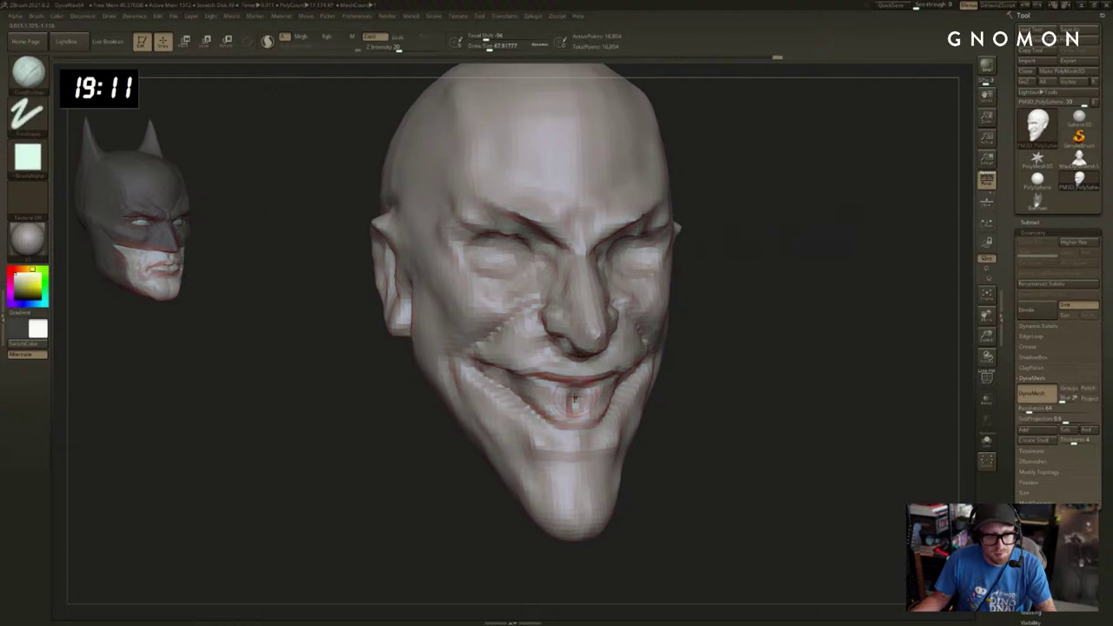
left_click_drag(578, 394, 536, 427, "shift")
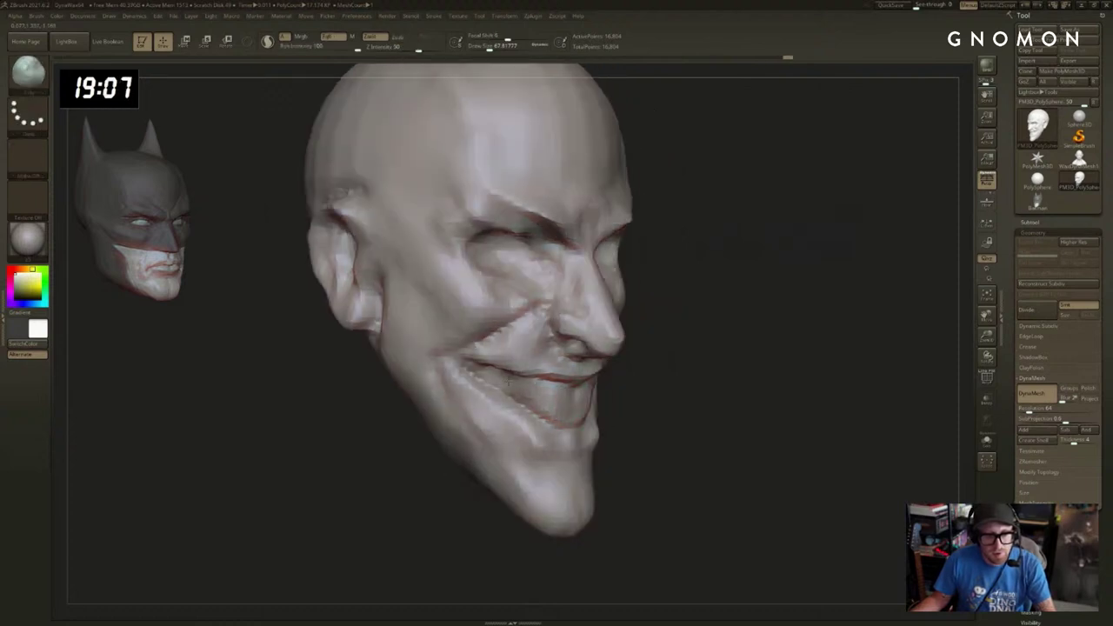
left_click_drag(688, 396, 713, 400)
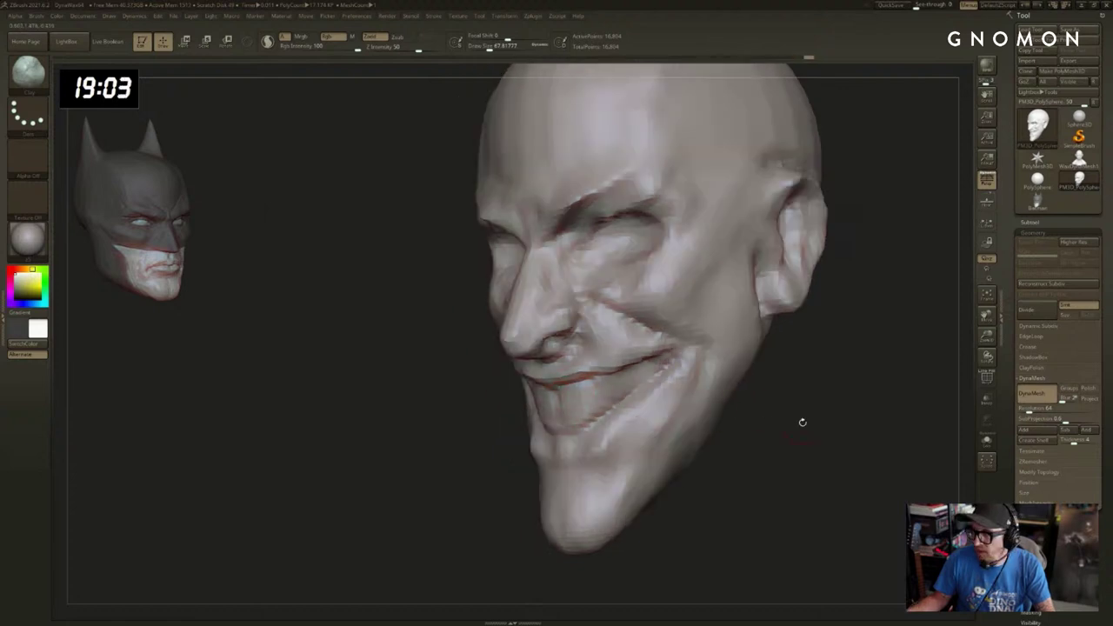
left_click_drag(802, 421, 585, 417)
left_click_drag(731, 432, 693, 427, "shift")
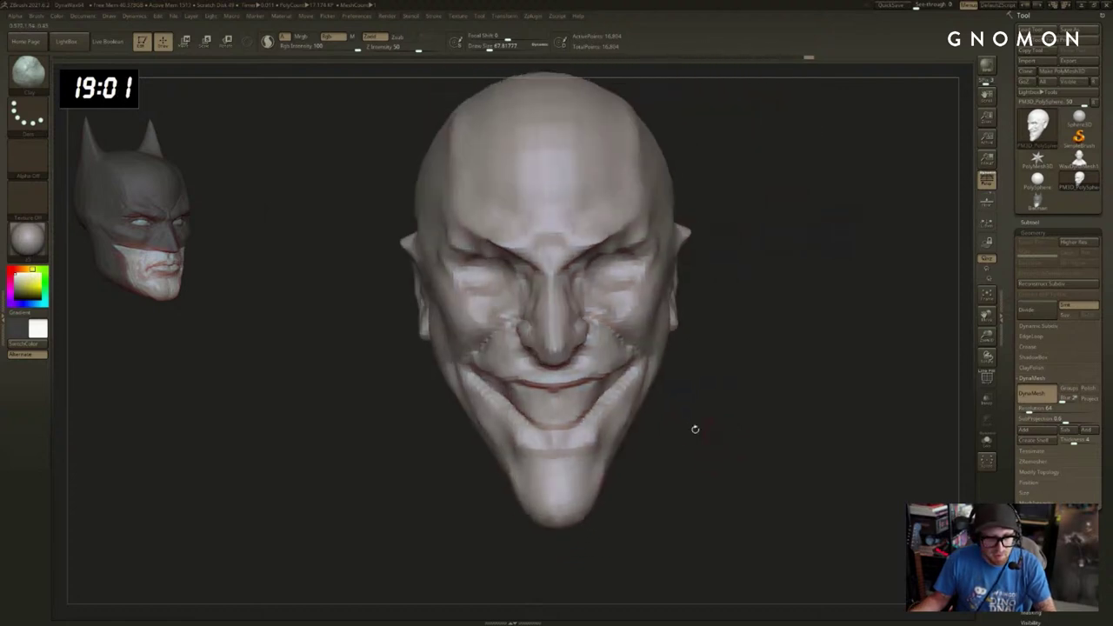
Carve the crease separating the lower lip from the chin with DamStandard.
key("b")
key("d")
key("s")
left_click_drag(589, 442, 527, 447)
left_click_drag(459, 462, 506, 462)
mouse_move(673, 444)
left_mouse_down()
mouse_move(556, 466)
mouse_move(533, 455)
left_mouse_up()
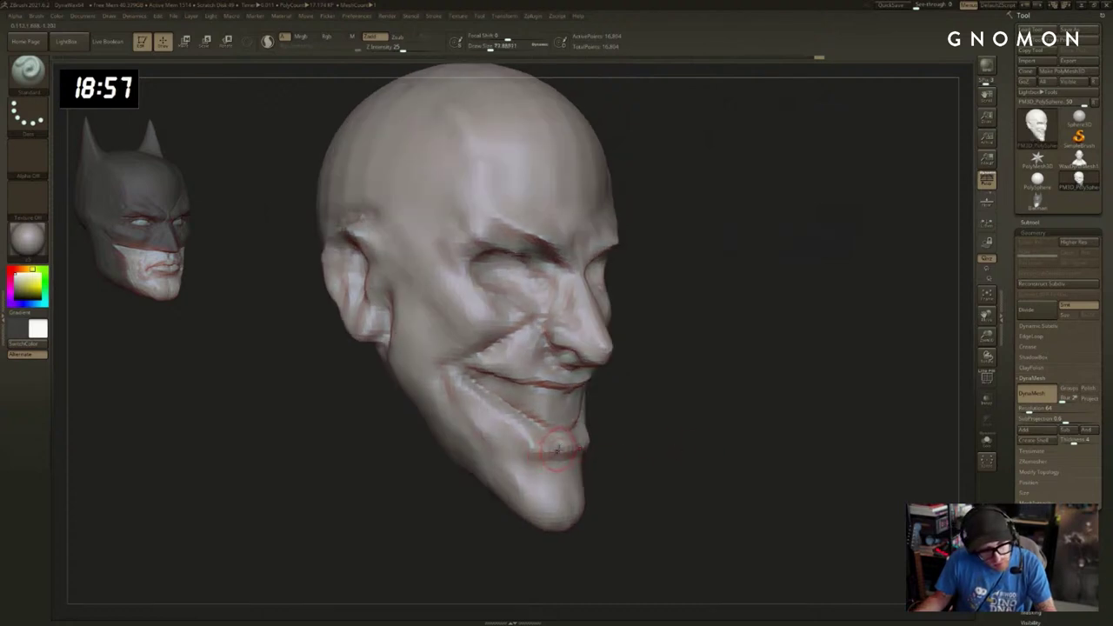
Fill out the side of the lower lip with the Clay brush.
key("b")
key("c")
key("l")
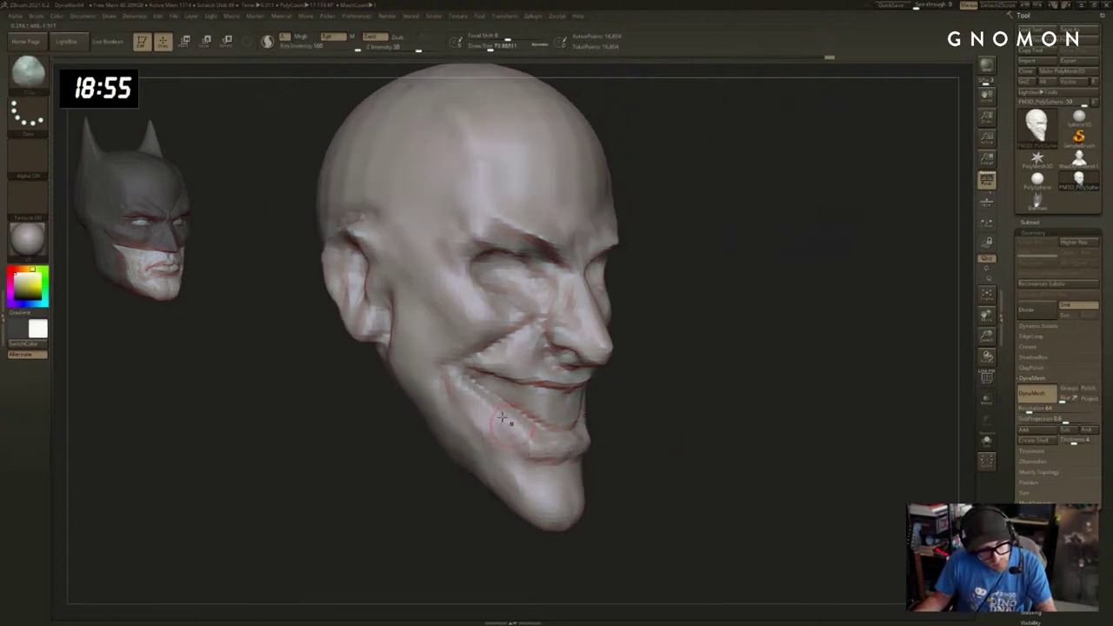
left_click_drag(502, 417, 481, 409)
Raise the cheek fold around the mouth corner with the Standard brush.
key("b")
key("s")
key("t")
left_click_drag(761, 416, 787, 394, "alt")
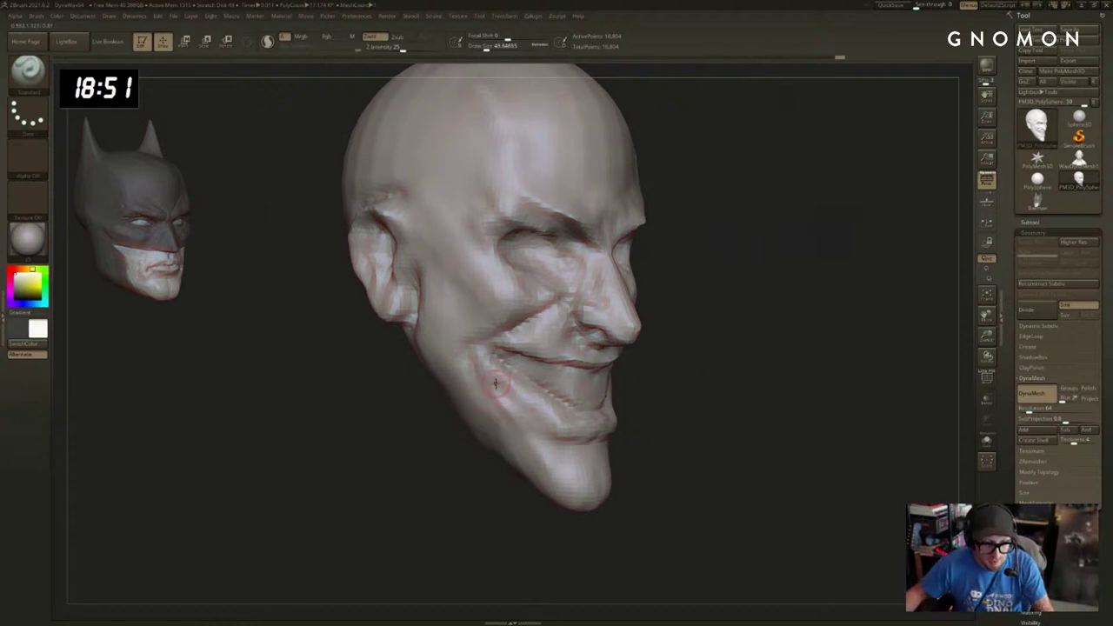
Sharpen the corner of the grin with DamStandard.
key("b")
key("d")
key("s")
left_click_drag(687, 377, 701, 377, "alt")
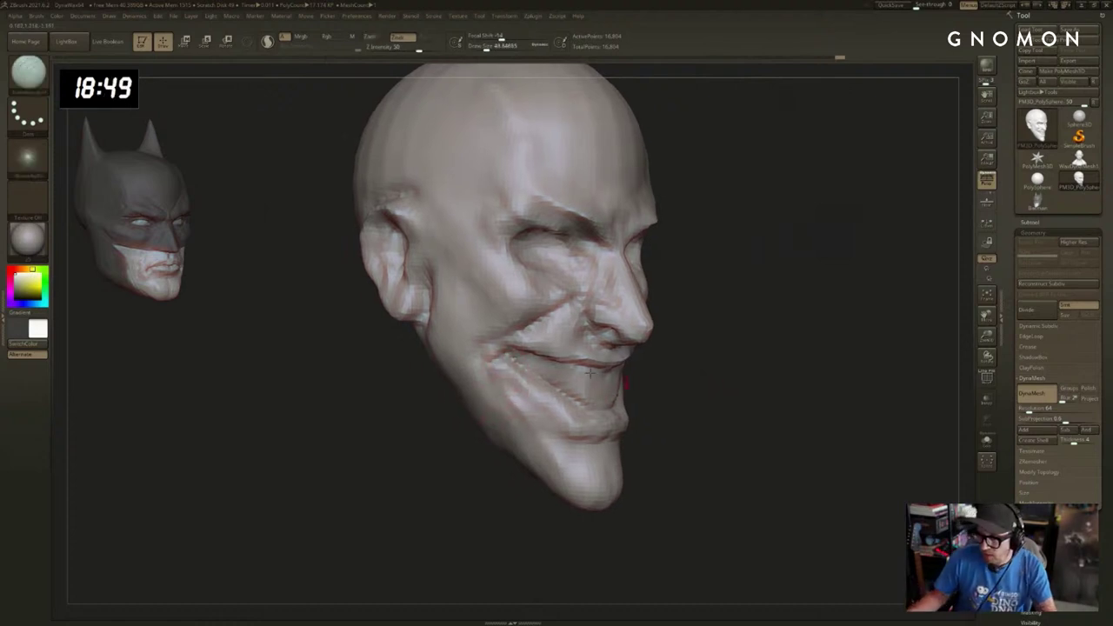
Add a raised crease wrapping around the end of the smile with the Standard brush.
key("b")
key("s")
key("t")
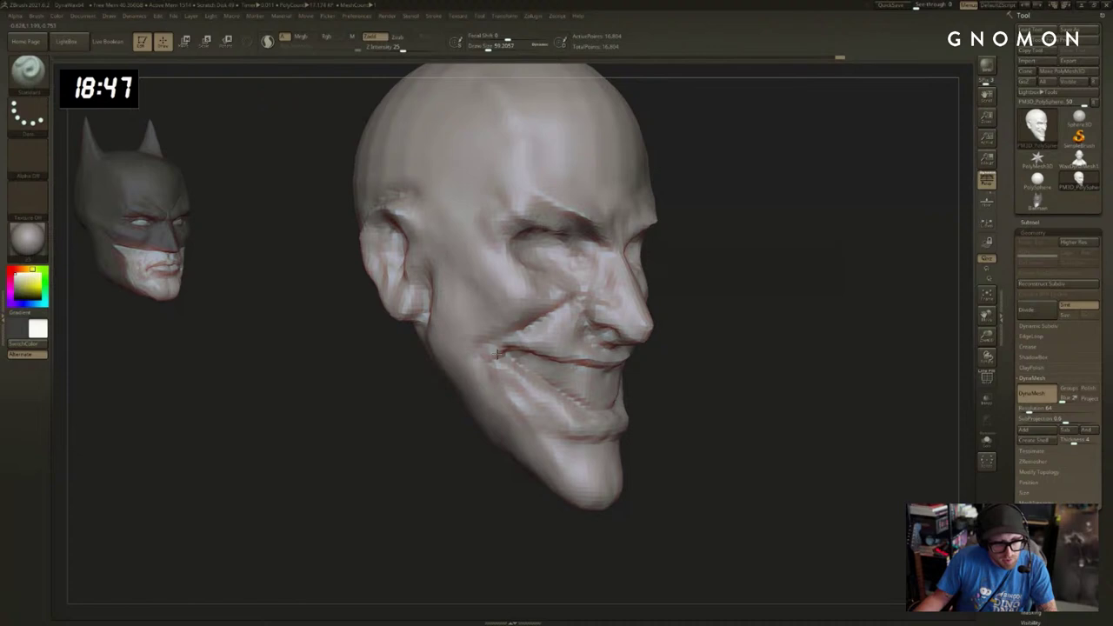
left_click_drag(513, 342, 499, 369)
mouse_move(762, 381)
left_mouse_down()
mouse_move(723, 382)
mouse_move(760, 382)
left_mouse_up()
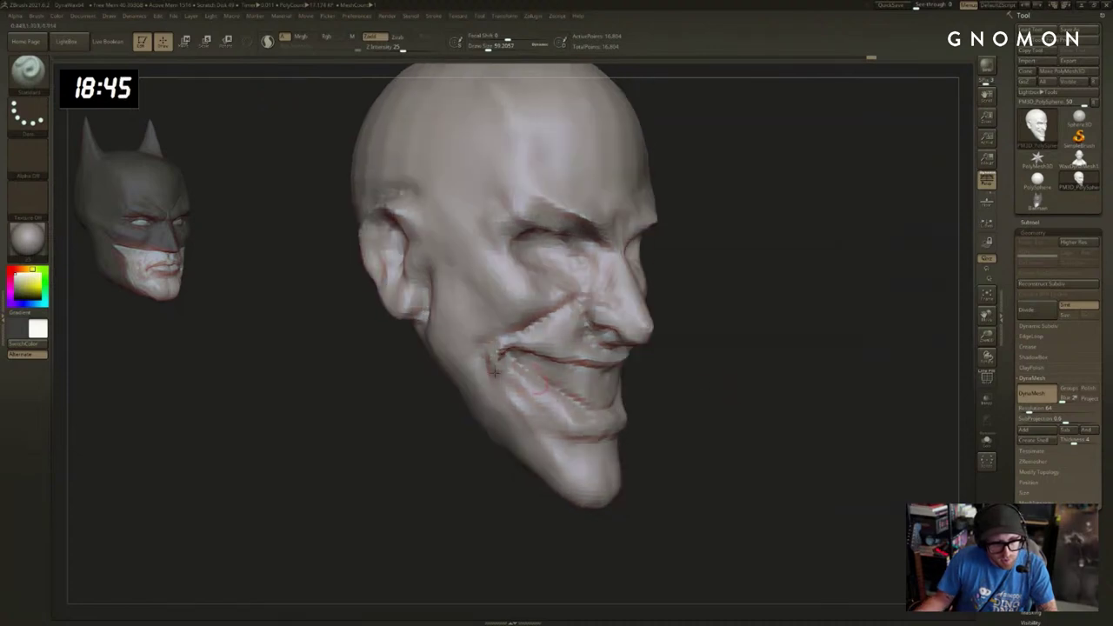
Cut the folds beside the mouth corner and refine the edge of the lower lip with DamStandard.
left_click_drag(427, 433, 396, 419)
key("b")
key("d")
key("s")
key("s")
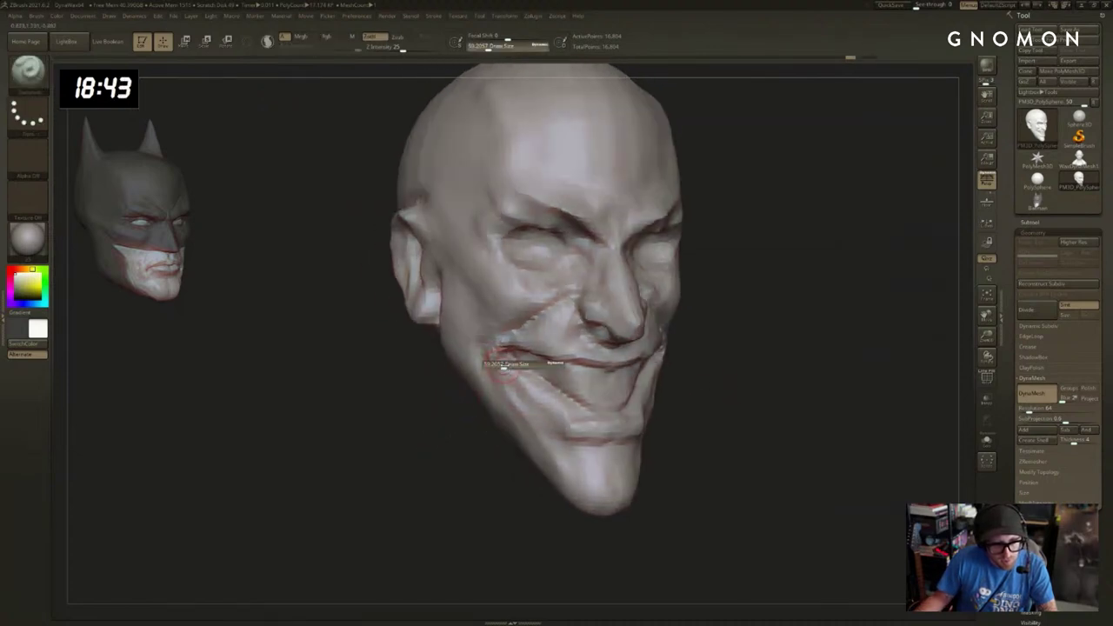
left_click_drag(506, 366, 516, 384)
left_click_drag(799, 426, 695, 422)
mouse_move(613, 374)
left_mouse_down()
mouse_move(569, 432)
mouse_move(605, 422)
left_mouse_up()
Build up the chin and the underside of the jaw with ClayBuildup, then smooth the surface.
key("b")
key("c")
key("b")
key("s")
mouse_move(698, 457)
left_mouse_down()
mouse_move(671, 479)
mouse_move(654, 477)
left_mouse_up()
left_click_drag(585, 466, 532, 486)
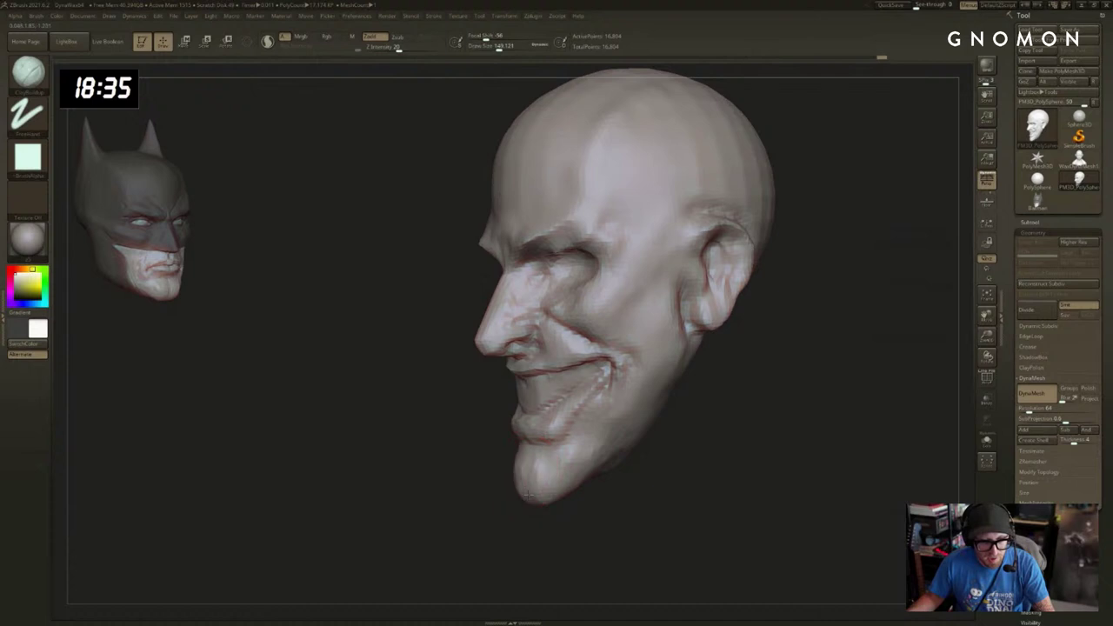
left_click_drag(500, 529, 520, 534)
mouse_move(533, 476)
left_mouse_down("shift")
mouse_move(543, 492)
mouse_move(527, 520)
mouse_move(599, 518)
left_mouse_up("shift")
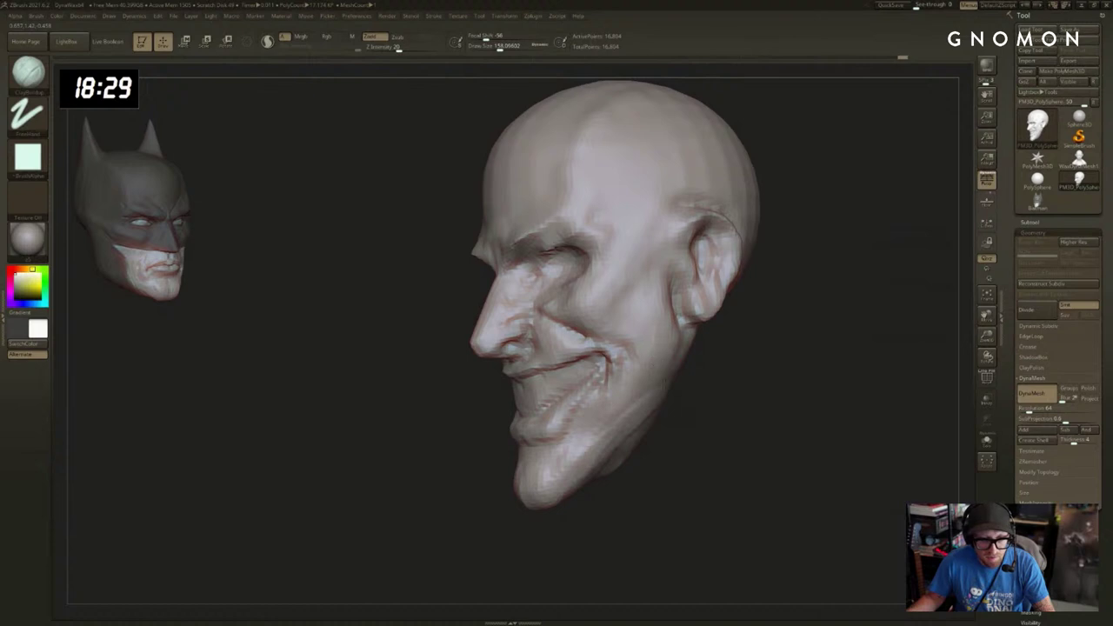
left_click_drag(734, 411, 773, 417)
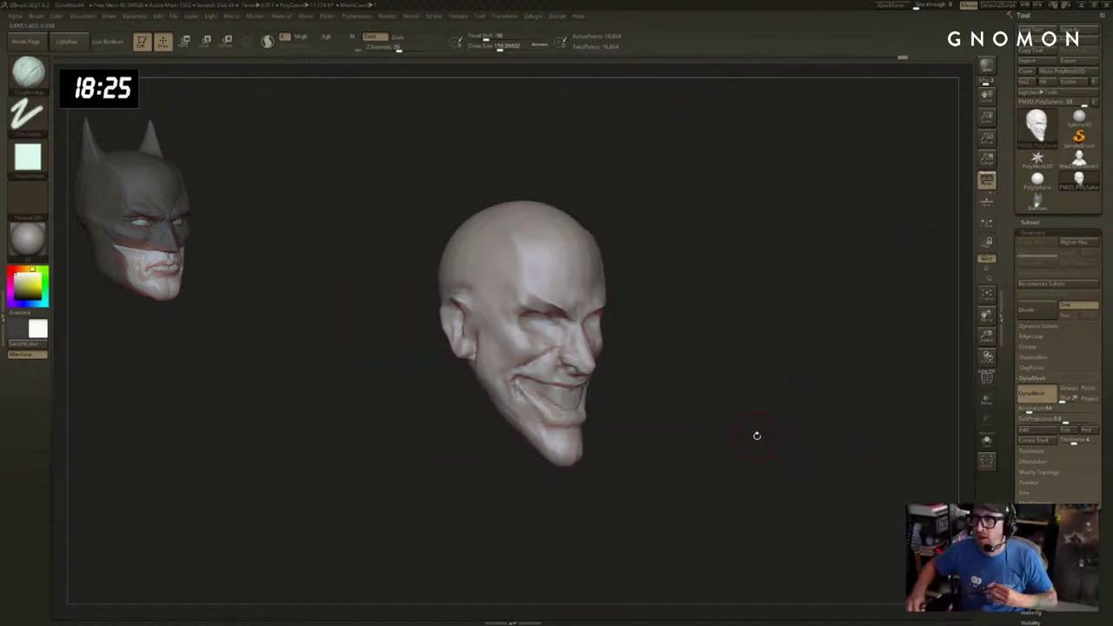
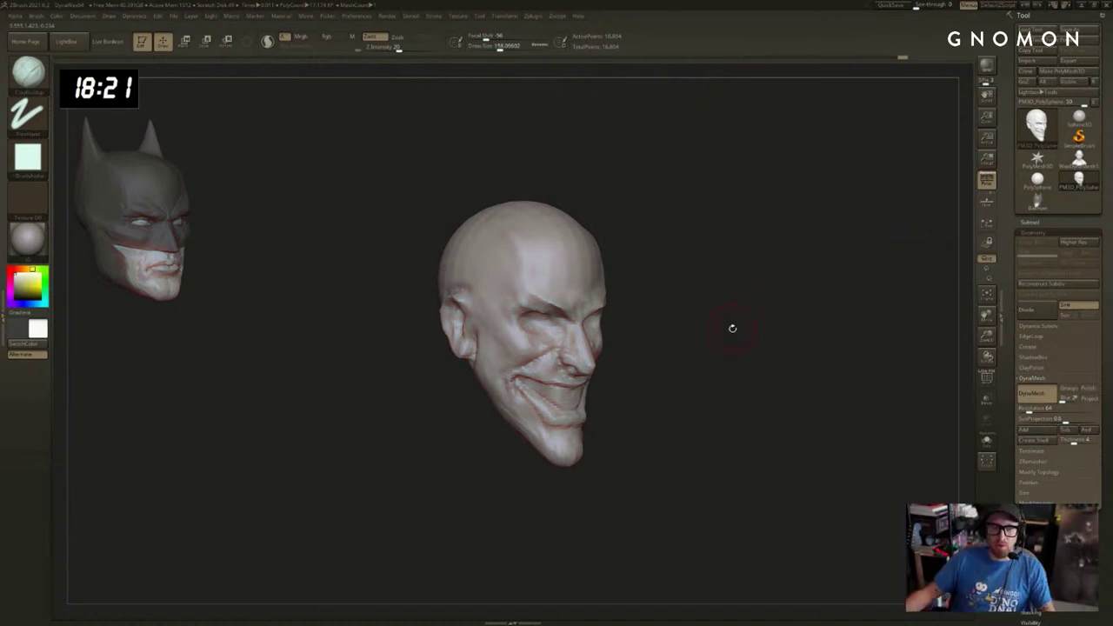
Shape the temple between the brow and the ear with ClayBuildup.
left_click_drag(706, 365, 716, 377)
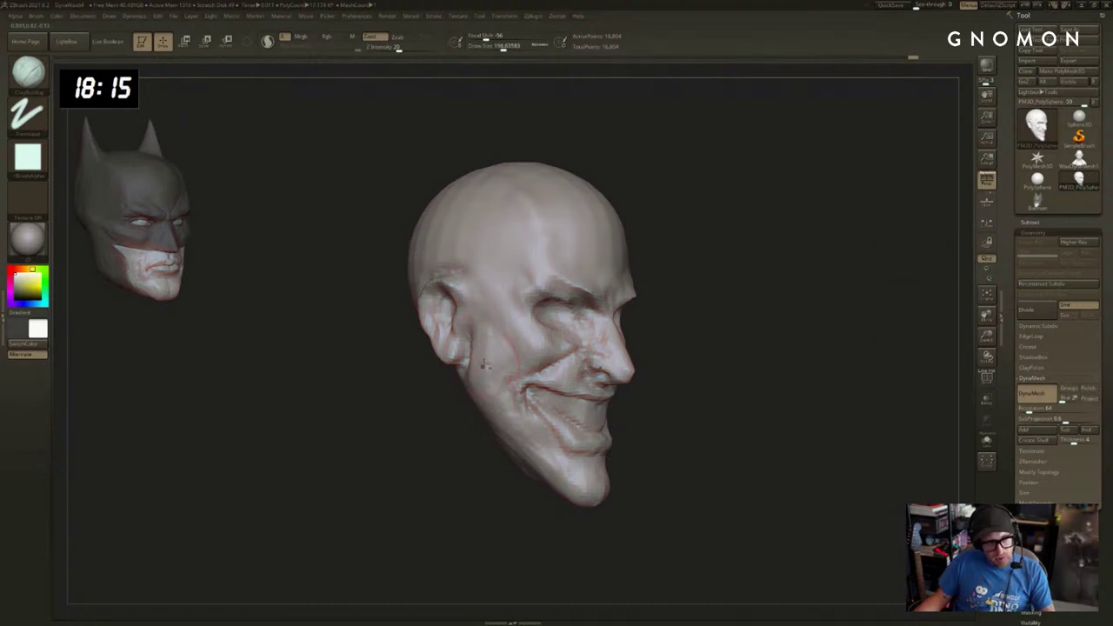
right_click_drag(500, 333, 525, 346)
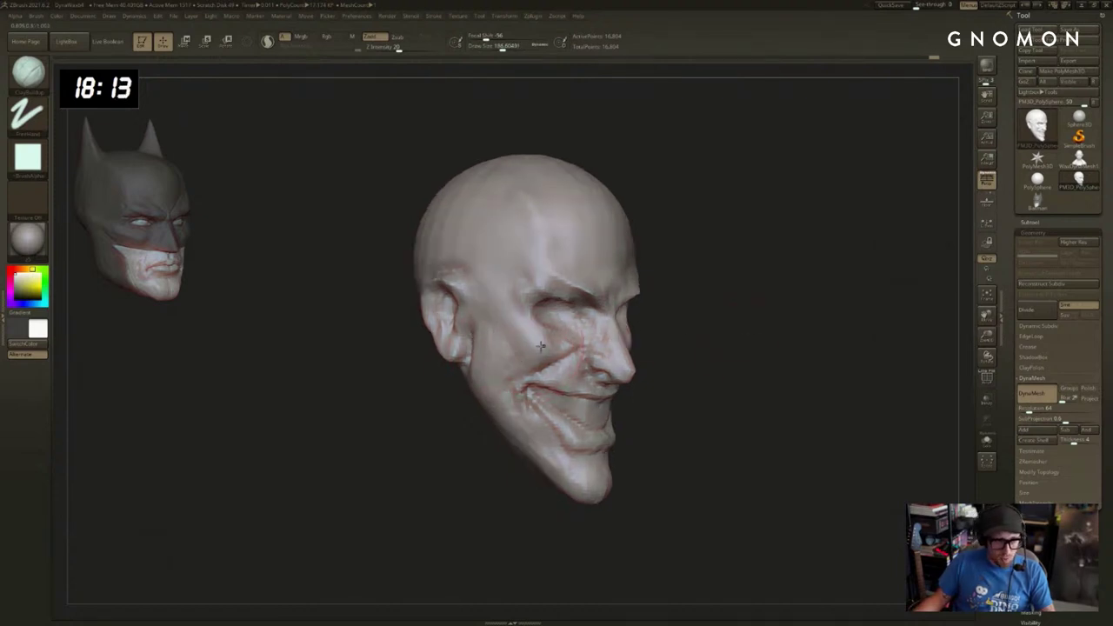
left_click_drag(879, 295, 765, 286)
mouse_move(839, 323)
left_mouse_down()
mouse_move(790, 321)
mouse_move(810, 298)
mouse_move(758, 297)
mouse_move(820, 296)
mouse_move(748, 300)
left_mouse_up()
key("b")
key("d")
key("s")
key("b")
key("c")
key("b")
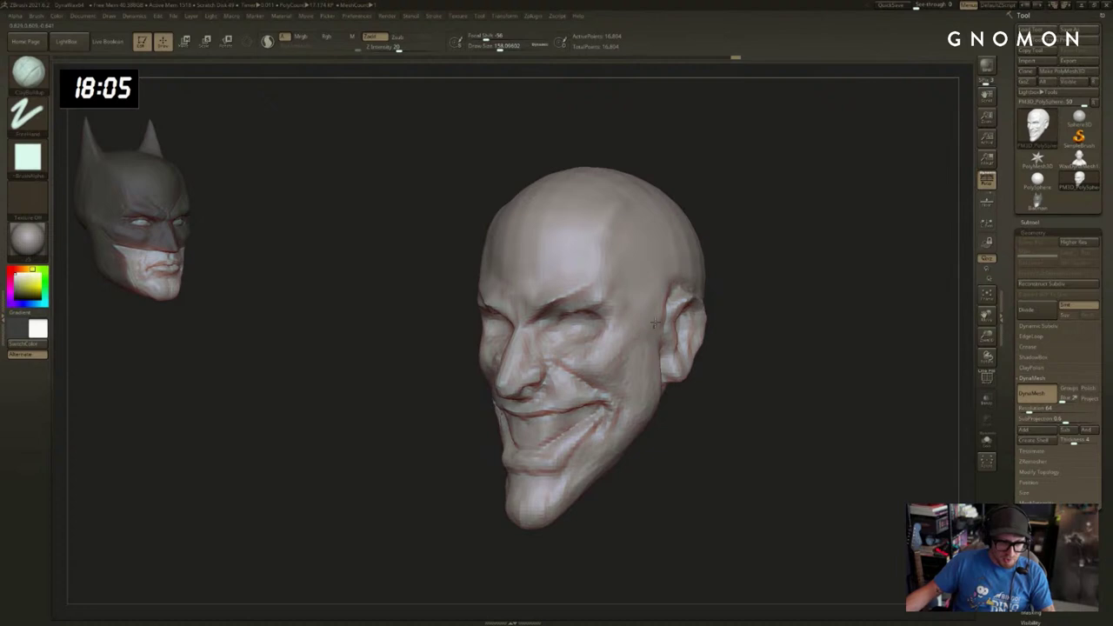
key("s")
left_click_drag(672, 278, 639, 350)
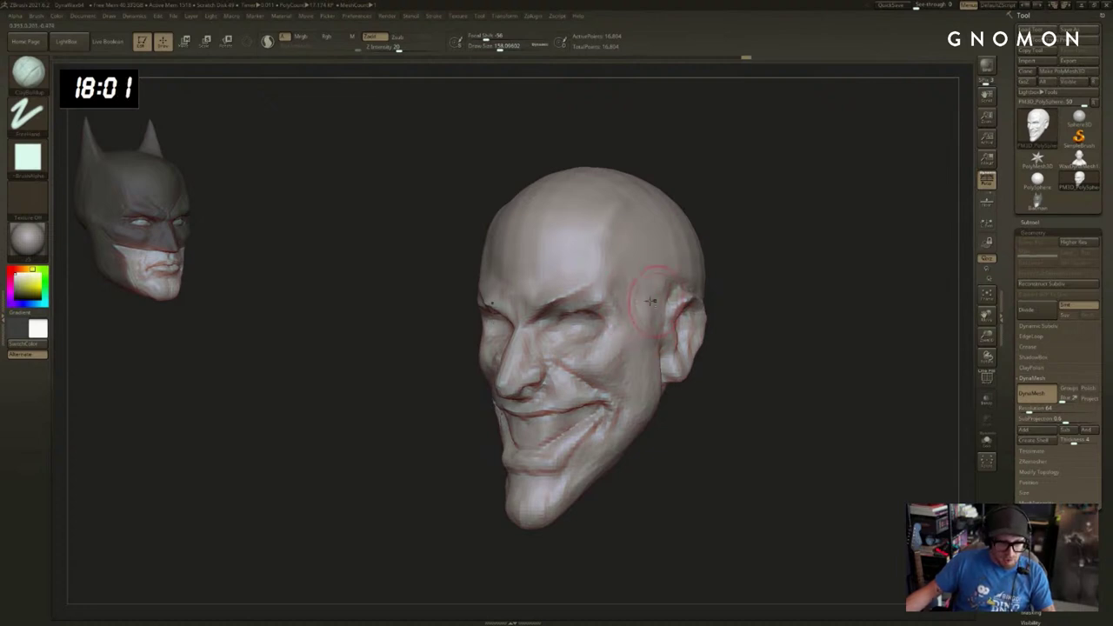
left_click_drag(644, 282, 657, 272)
Define the plane change along the side of the forehead up to the skull with ClayBuildup.
left_click_drag(710, 252, 728, 249)
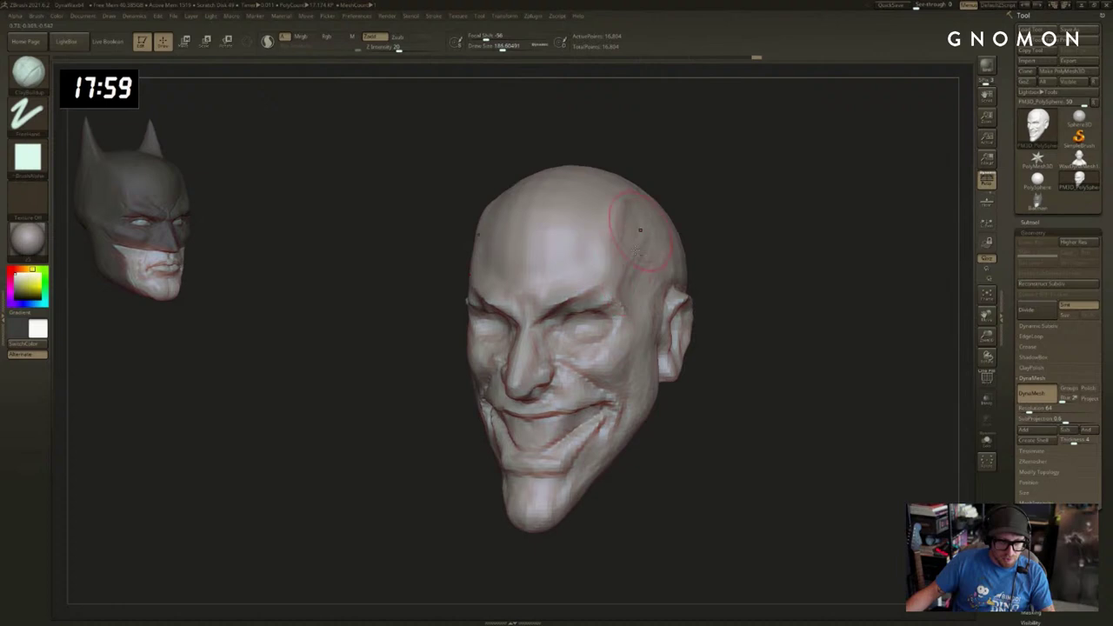
left_click_drag(616, 267, 609, 236)
left_click_drag(702, 236, 733, 233)
left_click_drag(653, 243, 632, 253)
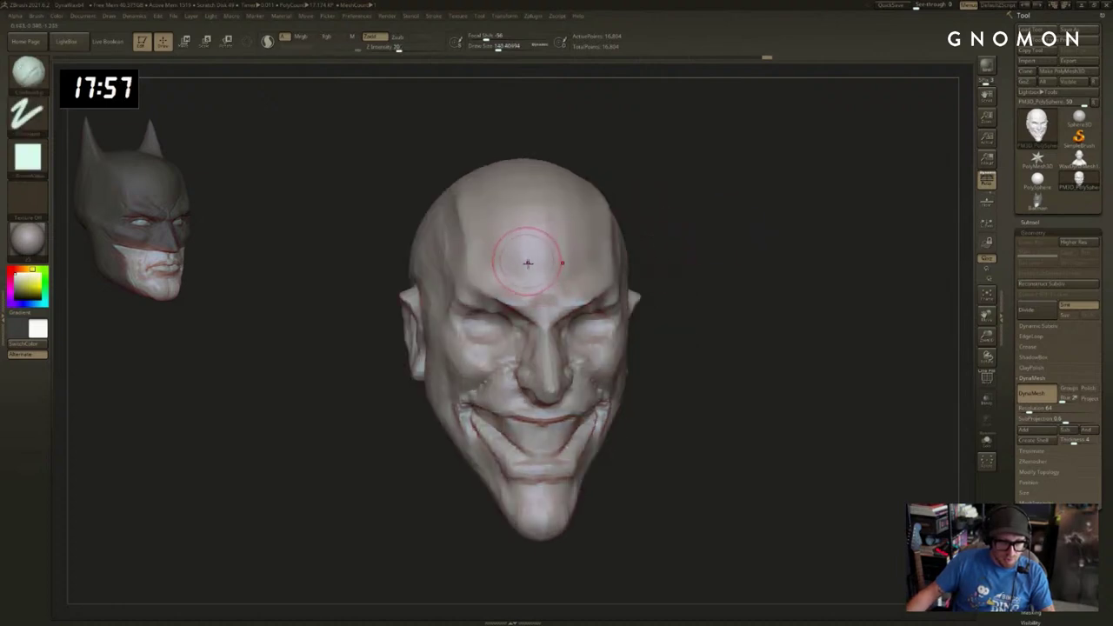
left_click_drag(527, 261, 508, 221)
left_click_drag(650, 188, 612, 195)
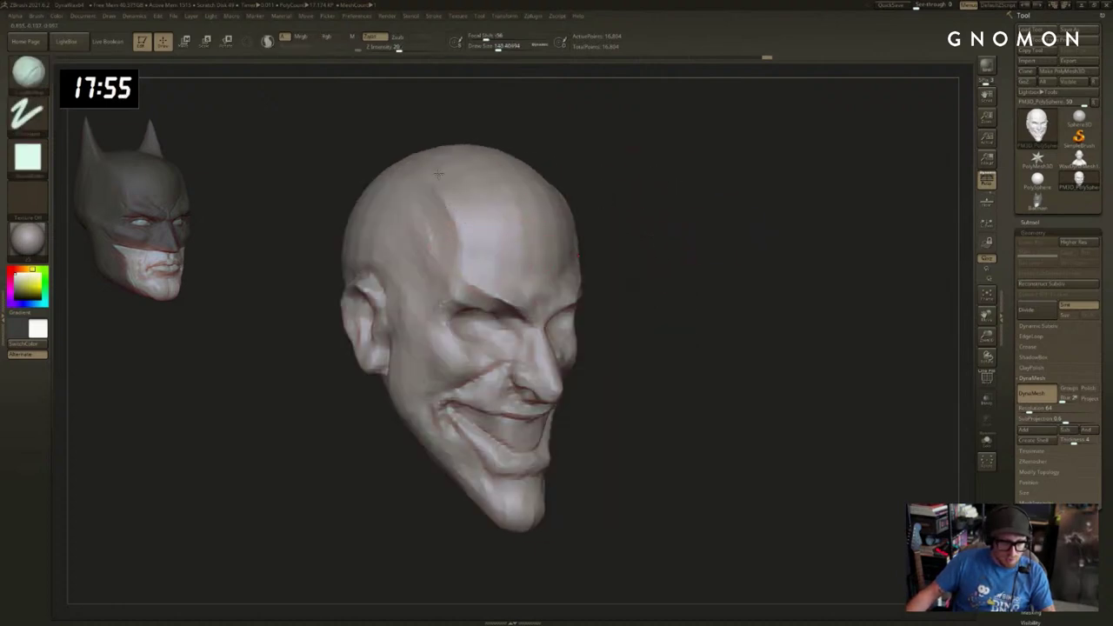
Carve frown creases between the eyebrows with DamStandard and soften the forehead around them.
left_click_drag(703, 217, 778, 231, "alt")
mouse_move(783, 304)
left_mouse_down("alt")
mouse_move(777, 243)
mouse_move(757, 273)
left_mouse_up("alt")
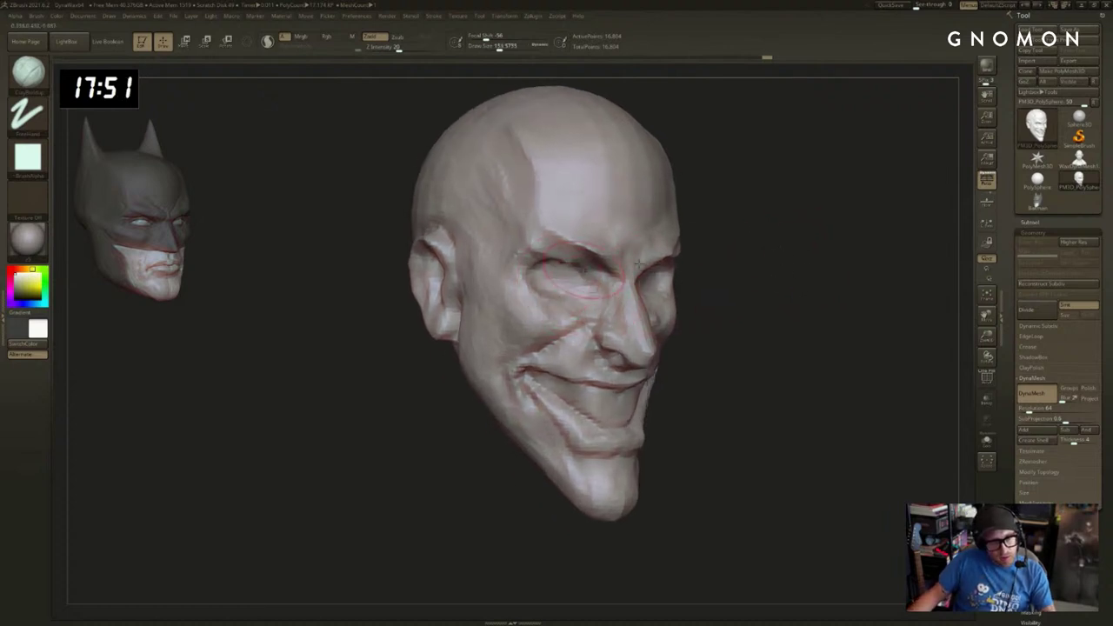
right_click_drag(582, 293, 703, 291)
right_click_drag(777, 268, 806, 226)
mouse_move(806, 226)
left_mouse_down()
mouse_move(819, 218)
mouse_move(647, 234)
left_mouse_up()
mouse_move(642, 247)
right_mouse_down()
mouse_move(417, 340)
mouse_move(549, 312)
mouse_move(740, 211)
mouse_move(722, 246)
mouse_move(580, 278)
right_mouse_up()
key("b")
key("d")
key("s")
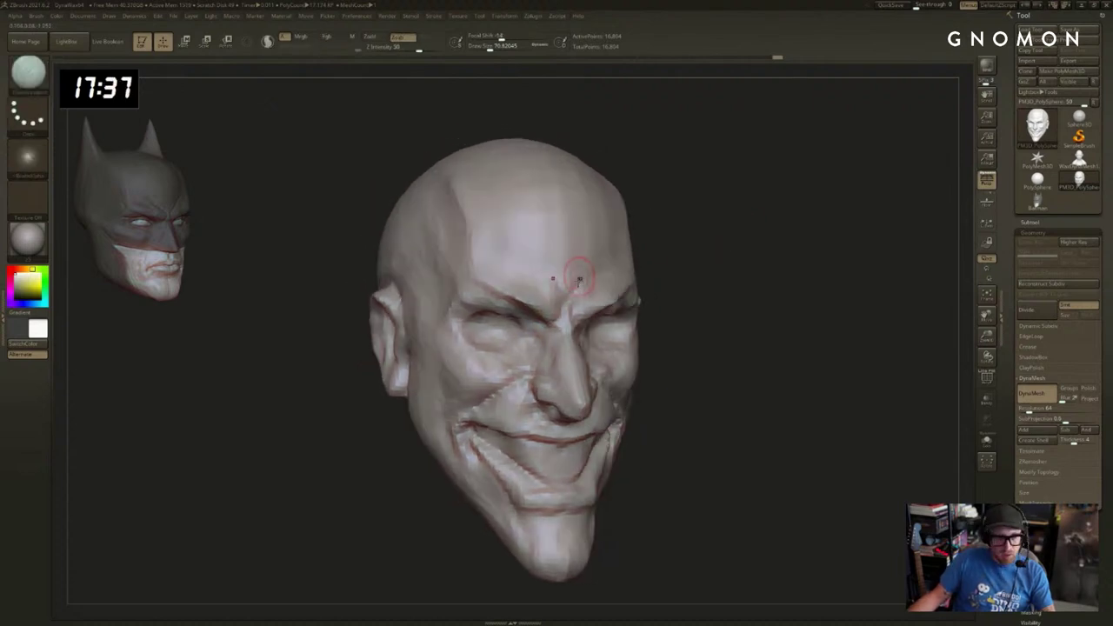
mouse_move(541, 258)
left_mouse_down("shift")
mouse_move(582, 266)
mouse_move(548, 272)
left_mouse_up("shift")
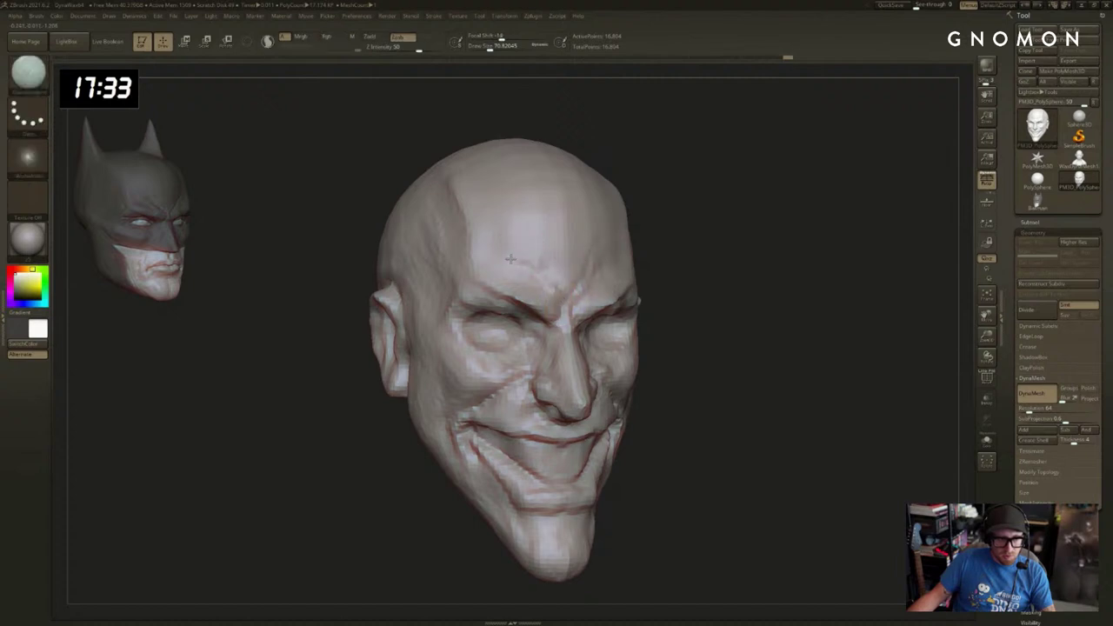
Build up the ridge above the eyebrow with ClayBuildup.
left_click_drag(668, 298, 689, 284)
key("b")
key("c")
key("b")
left_click_drag(523, 303, 488, 278)
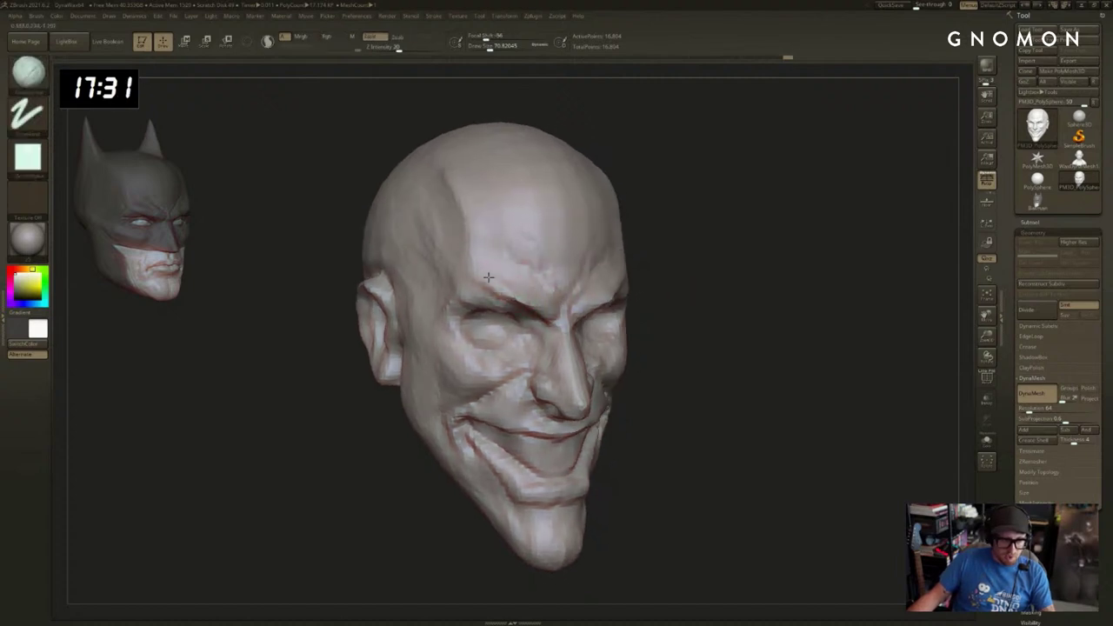
Cut wrinkle lines into the forehead above the eyebrow with DamStandard.
left_click_drag(682, 243, 663, 243)
key("b")
key("d")
key("s")
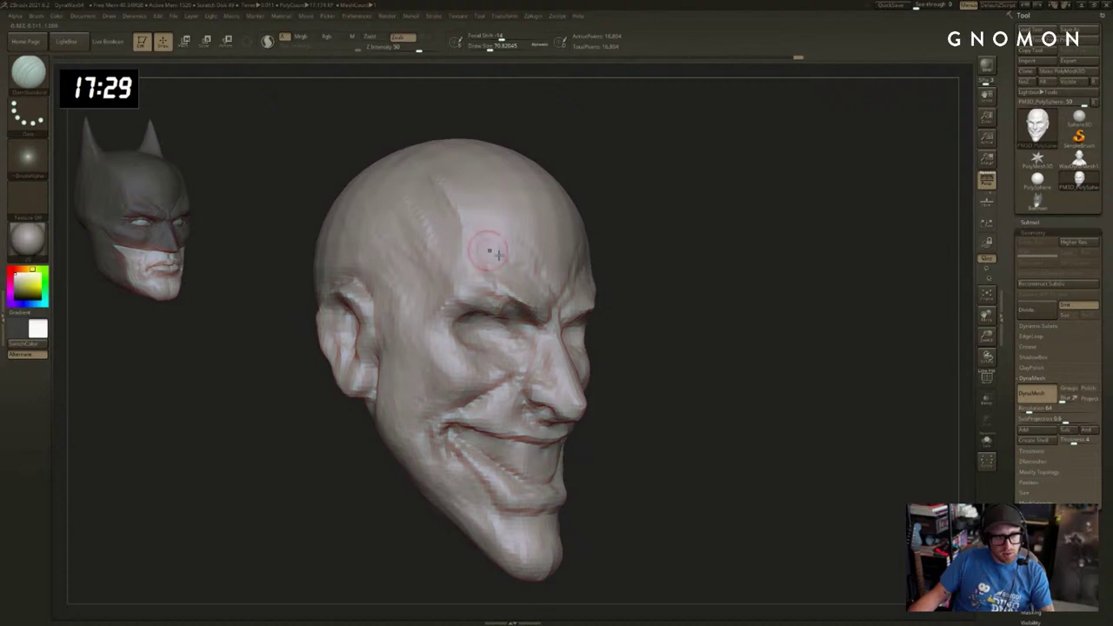
mouse_move(728, 266)
left_mouse_down()
mouse_move(763, 270)
mouse_move(765, 286)
mouse_move(827, 287)
left_mouse_up()
right_click_drag(827, 287, 812, 286)
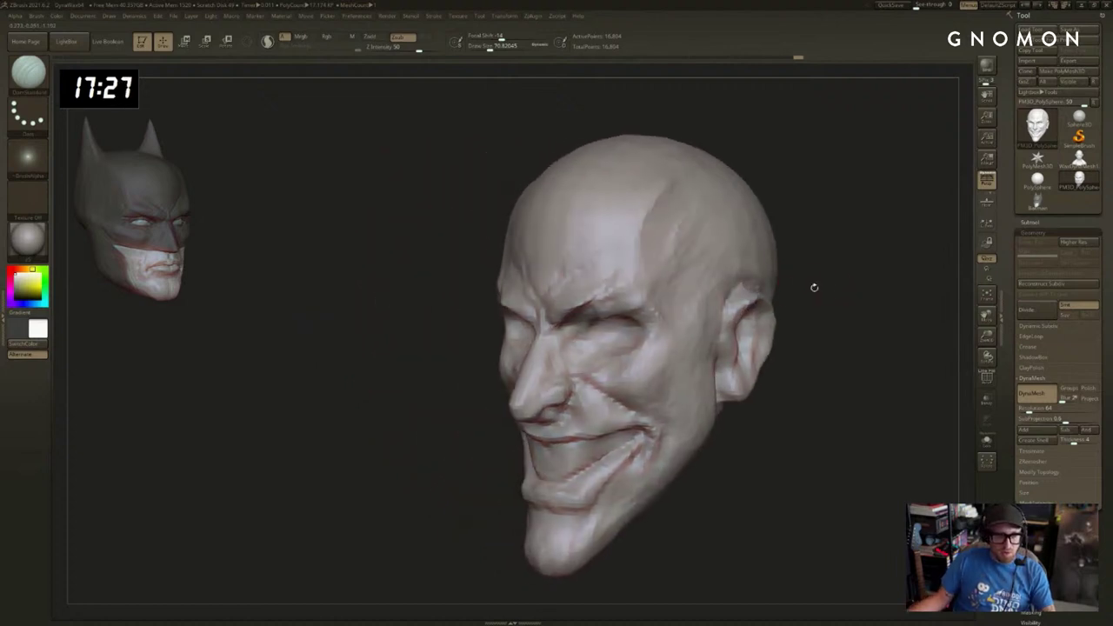
Refine the volume around the eye socket with ClayBuildup.
key("b")
key("c")
key("b")
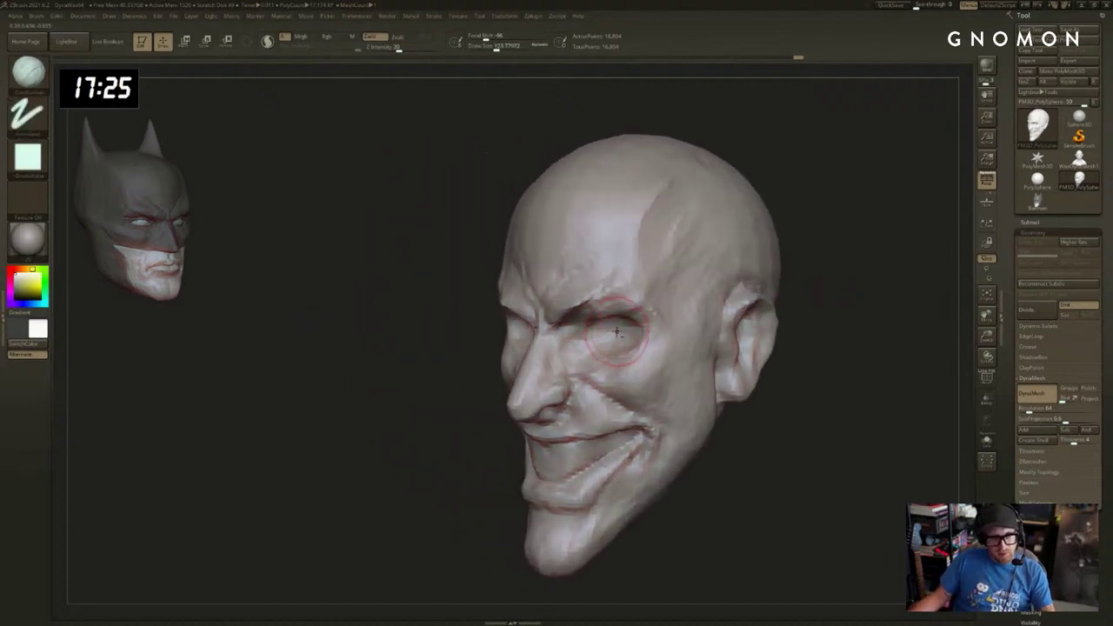
mouse_move(465, 383)
right_mouse_down()
mouse_move(423, 427)
mouse_move(706, 406)
mouse_move(723, 334)
right_mouse_up()
Cut the nostril opening under the nose wing with DamStandard.
key("b")
key("d")
key("s")
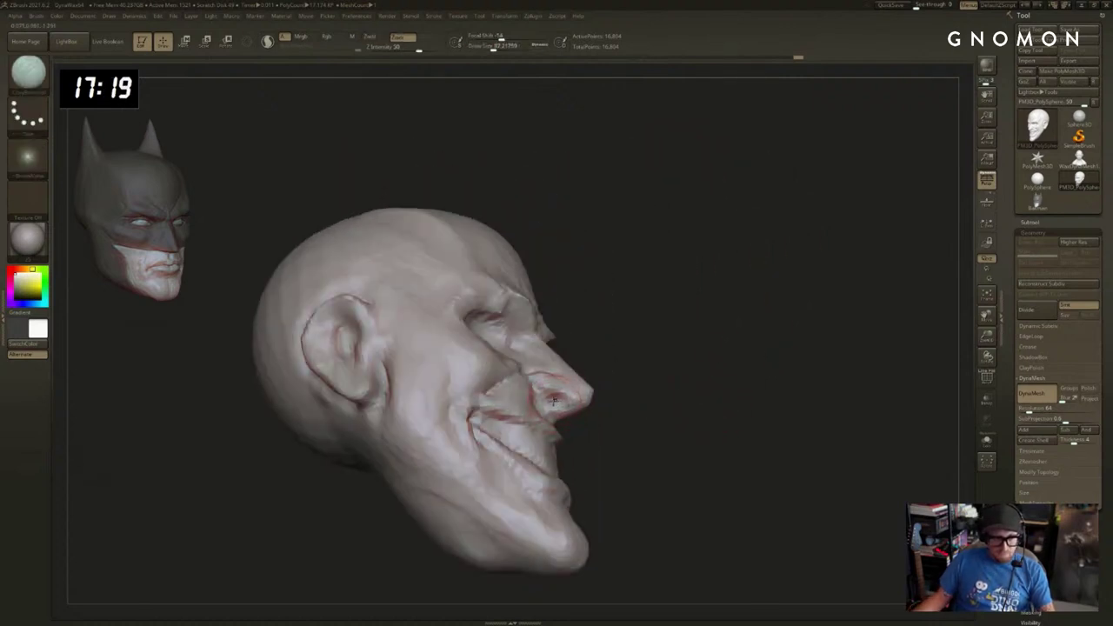
left_click_drag(551, 400, 546, 396)
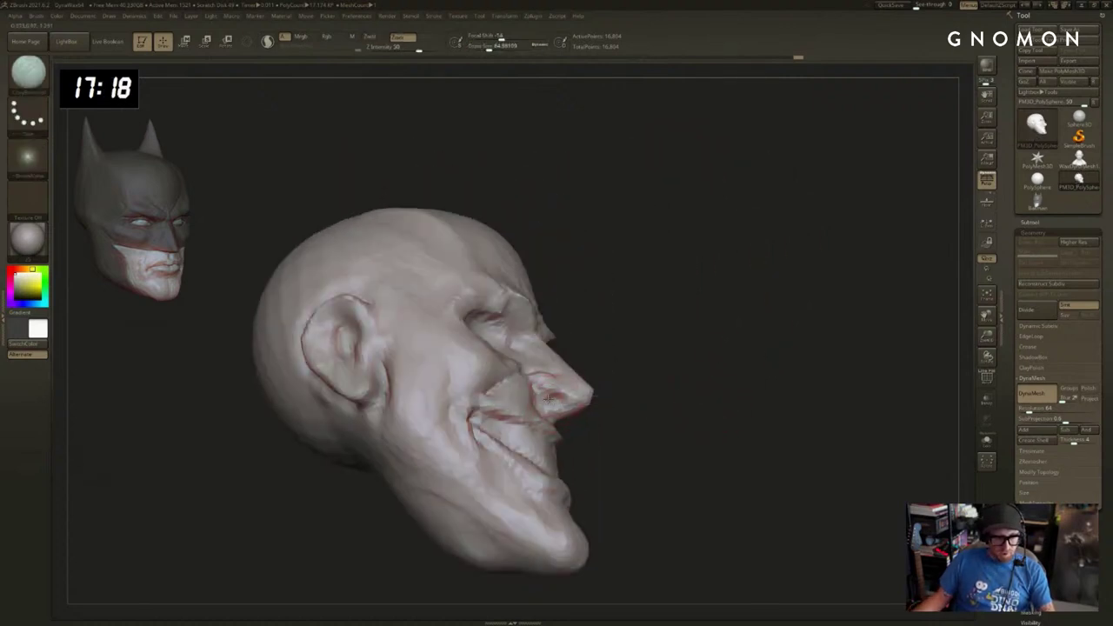
Adjust the shape of the nose wings with the Move brush and undo the last change.
right_click_drag(608, 394, 619, 394)
key("b")
key("m")
key("v")
key("s")
left_click(600, 384)
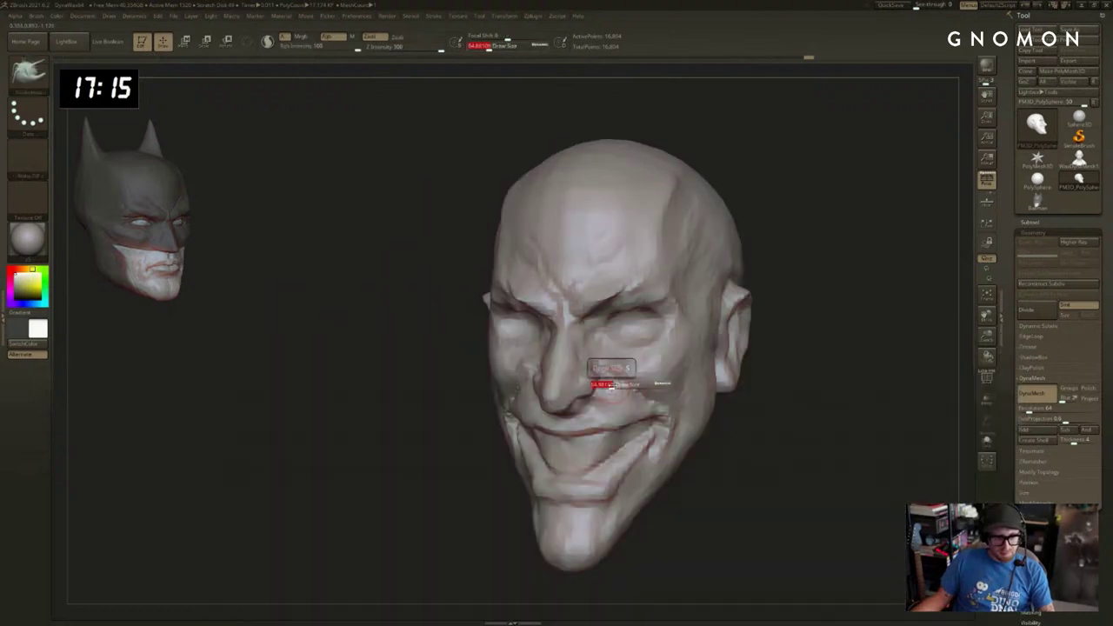
left_click_drag(597, 386, 600, 384)
left_click_drag(459, 441, 476, 440, "shift")
key("ctrl+z")
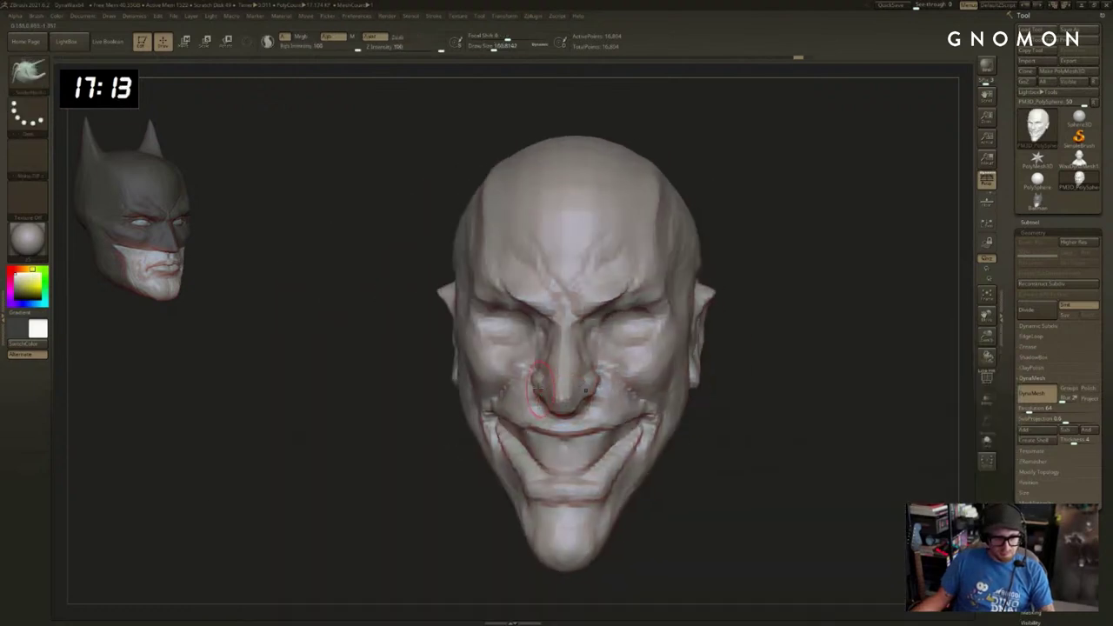
Soften and raise the fold beside the lower lip with the Standard brush.
mouse_move(530, 385)
right_mouse_down()
mouse_move(705, 370)
mouse_move(507, 501)
mouse_move(507, 466)
right_mouse_up()
key("b")
key("s")
key("t")
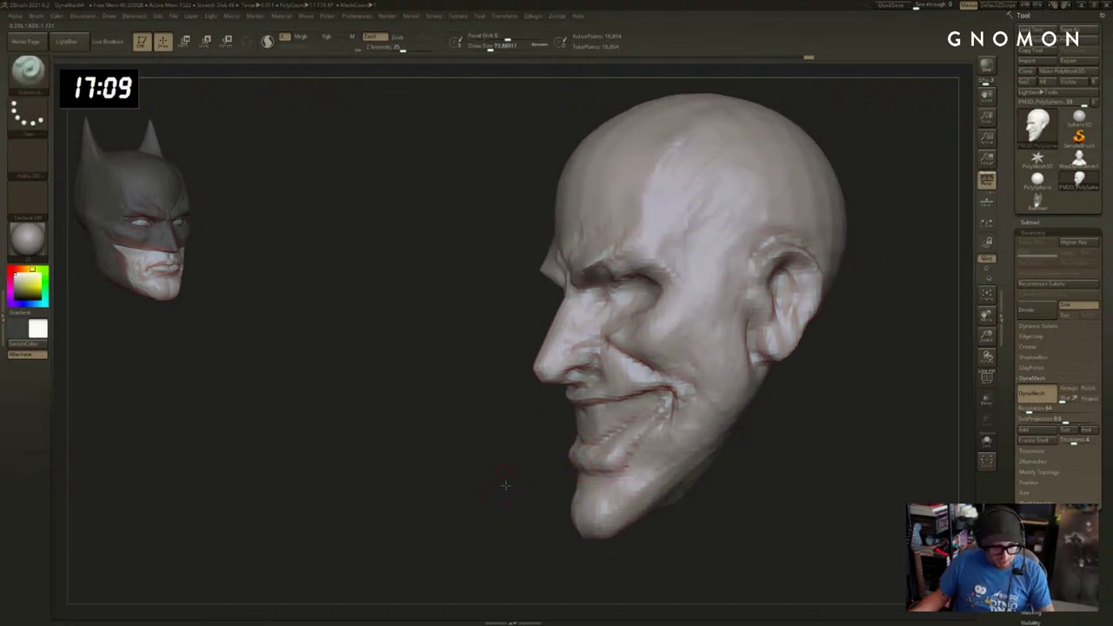
right_click_drag(611, 466, 628, 470)
left_click_drag(622, 455, 626, 477, "shift")
key("s")
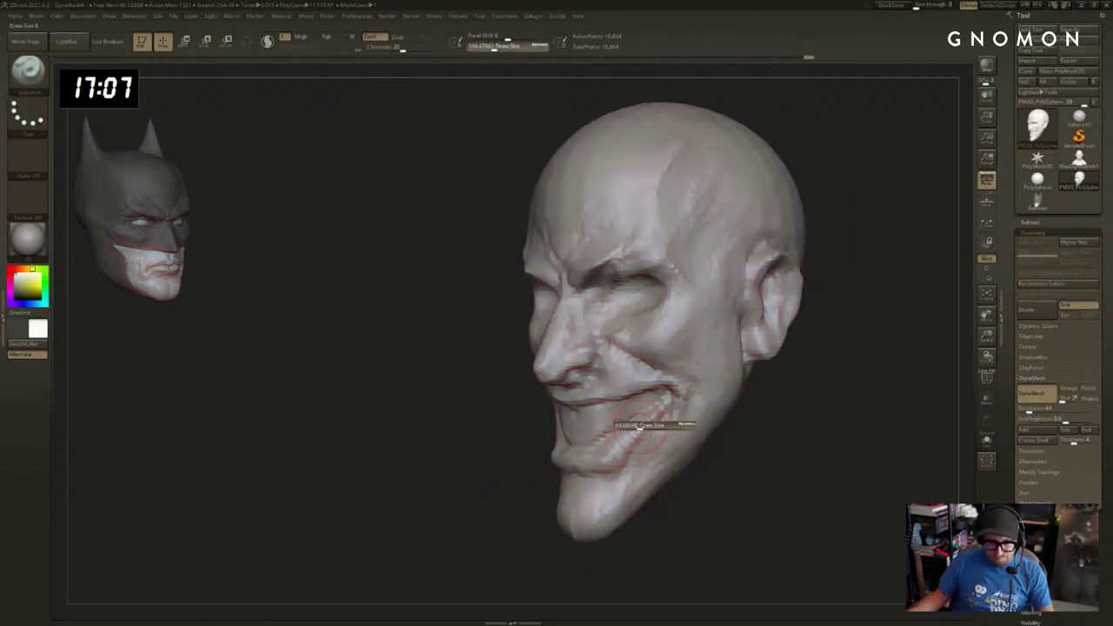
left_click_drag(637, 431, 641, 430)
Model the area between the lower lip and the chin with ClayBuildup.
right_click_drag(451, 487, 445, 471, "alt")
key("b")
key("c")
key("b")
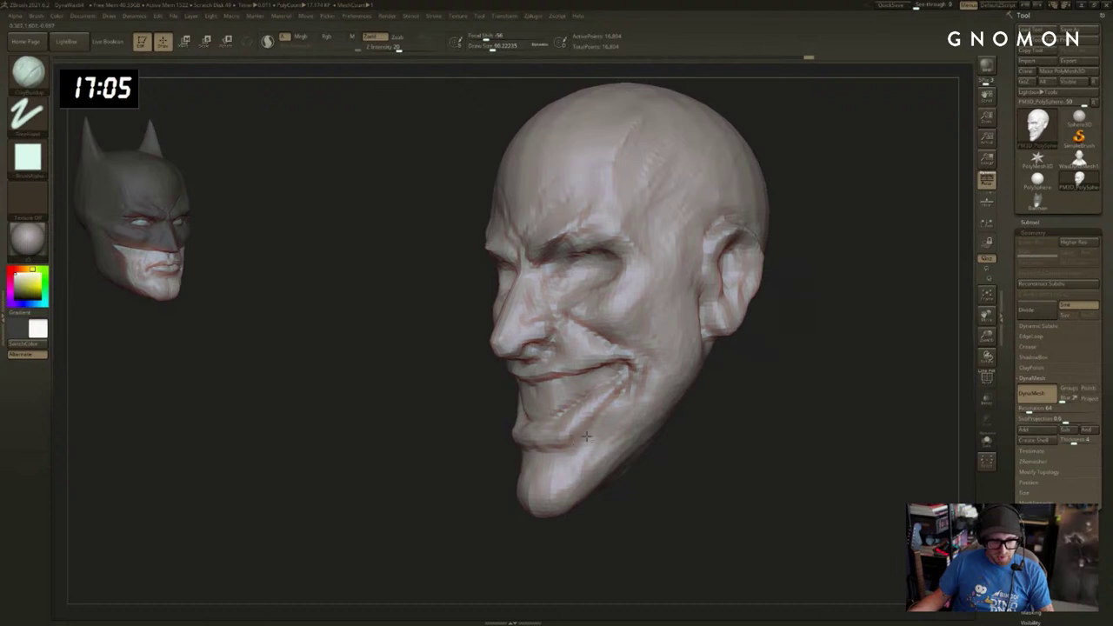
left_click_drag(797, 454, 800, 432, "alt")
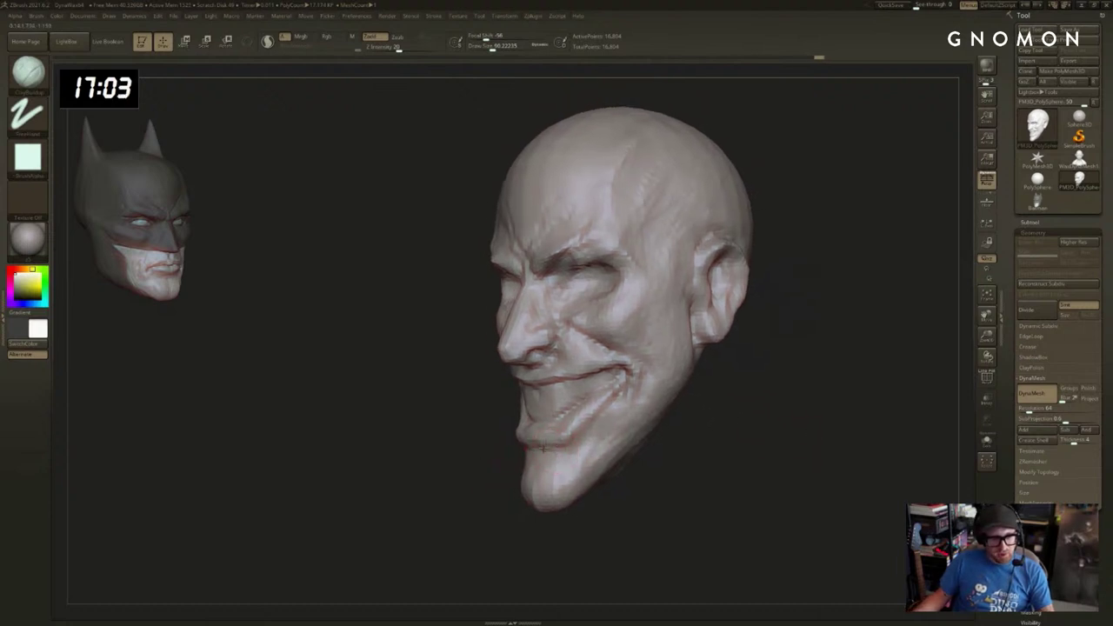
Cut the crease above the ball of the chin with DamStandard.
left_click_drag(523, 461, 497, 460)
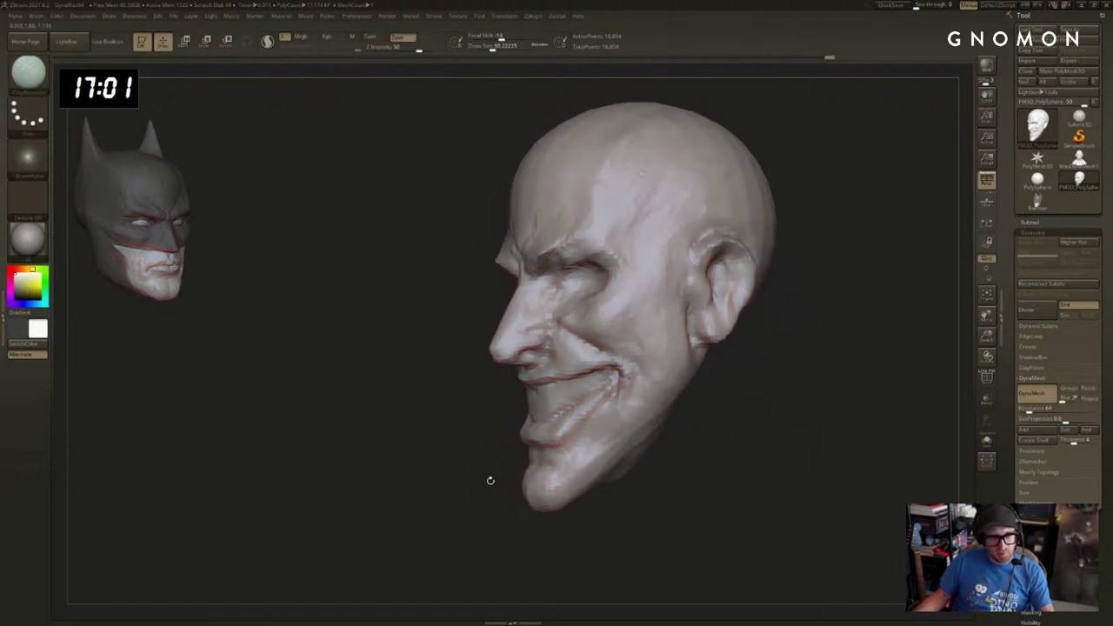
mouse_move(489, 482)
right_mouse_down()
mouse_move(584, 464)
mouse_move(519, 466)
mouse_move(596, 461)
right_mouse_up()
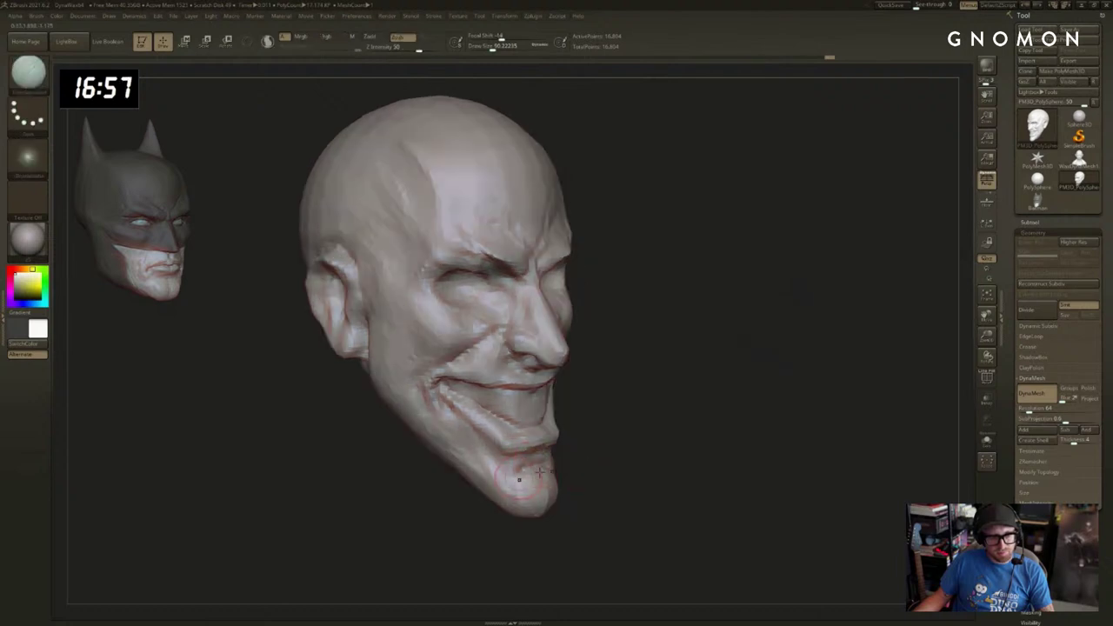
right_click_drag(519, 478, 528, 464)
Refine the hollow above the chin with ClayBuildup and raise the lower lip with the Standard brush.
key("b")
key("c")
key("b")
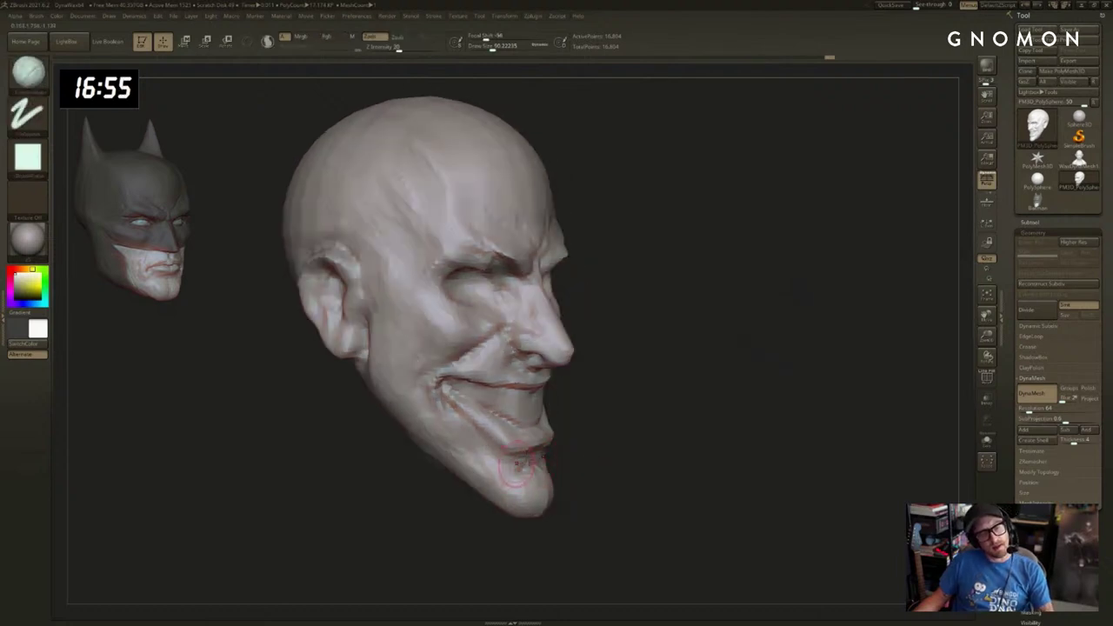
key("b")
key("s")
key("t")
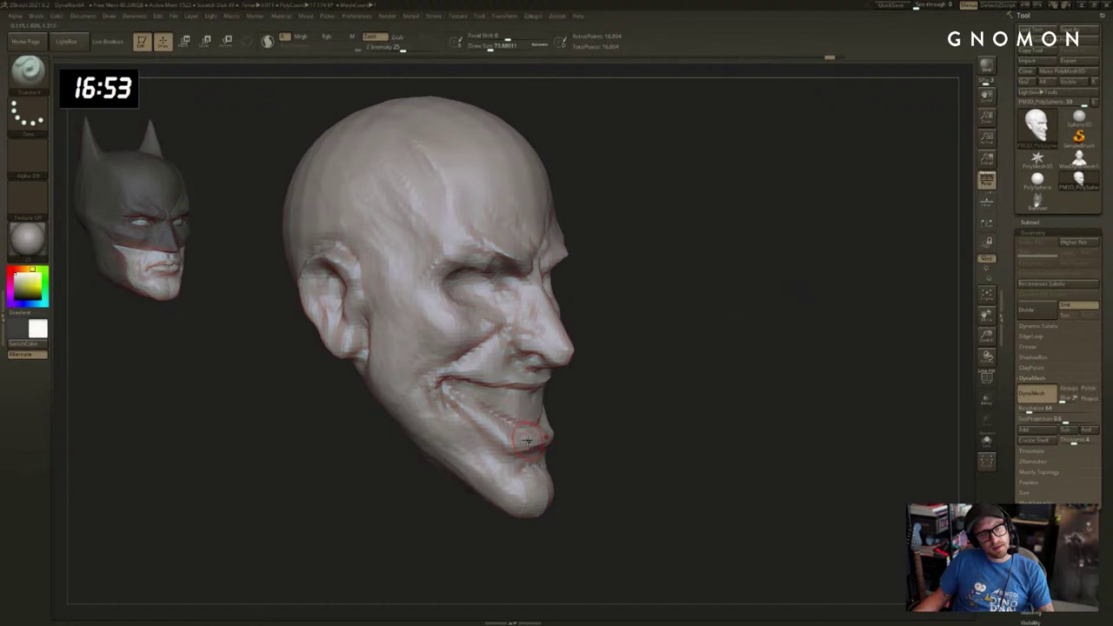
mouse_move(605, 423)
right_mouse_down()
mouse_move(625, 429)
mouse_move(670, 402)
mouse_move(832, 402)
mouse_move(794, 427)
mouse_move(778, 414)
right_mouse_up()
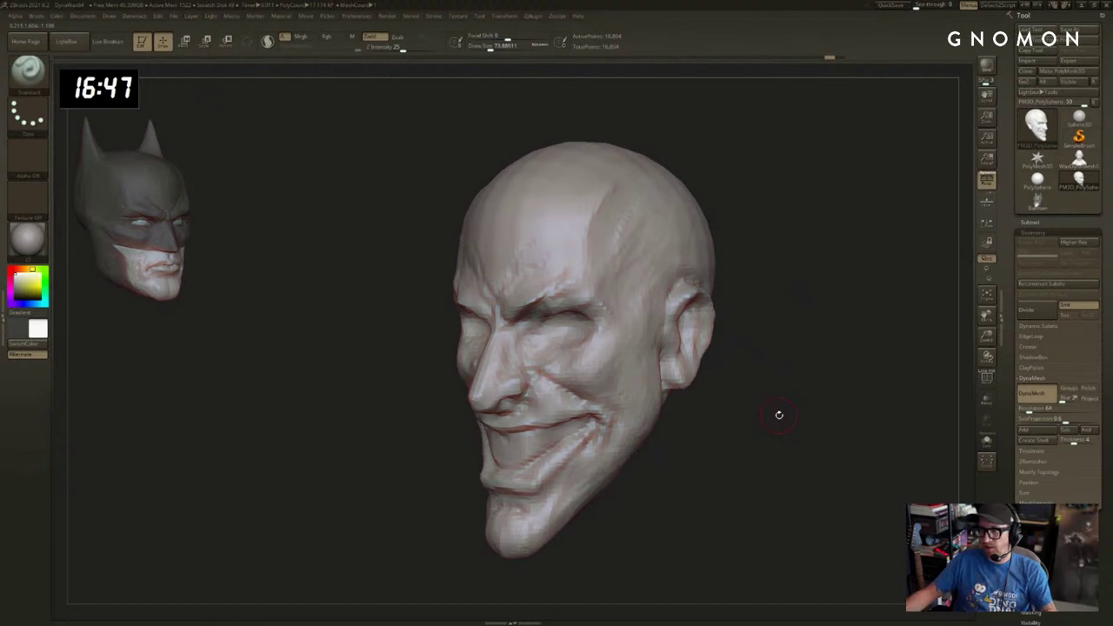
Shape the outer end of the brow and the outer eye corner with ClayBuildup.
mouse_move(745, 301)
right_mouse_down()
mouse_move(730, 350)
mouse_move(713, 356)
right_mouse_up()
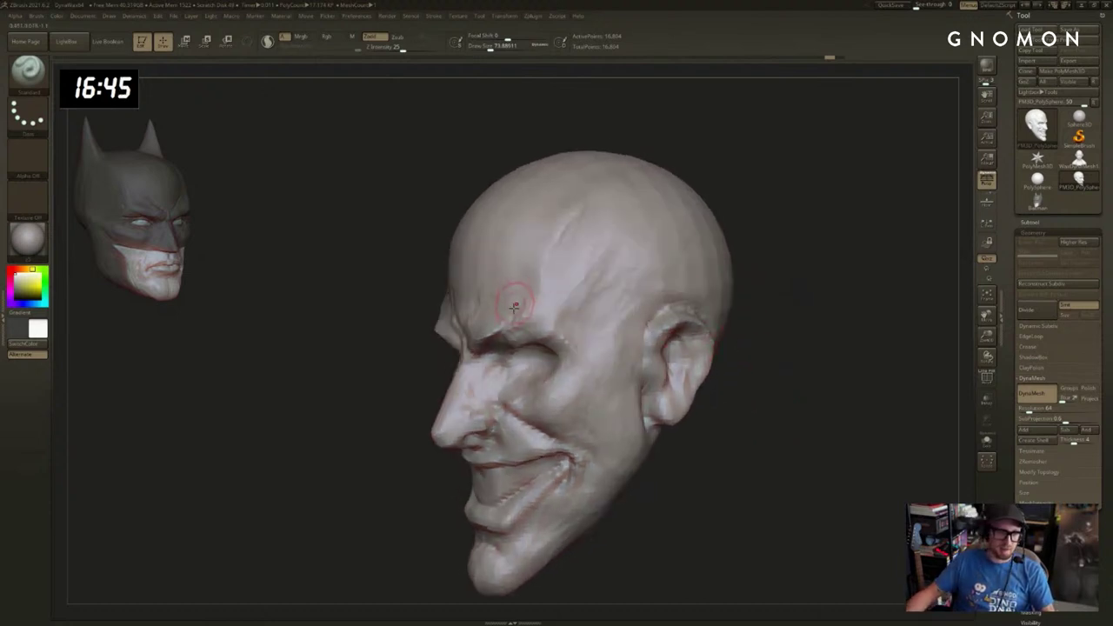
mouse_move(387, 373)
right_mouse_down()
mouse_move(427, 331)
mouse_move(610, 301)
right_mouse_up()
mouse_move(734, 269)
right_mouse_down()
mouse_move(870, 256)
mouse_move(778, 254)
right_mouse_up()
key("b")
key("c")
key("b")
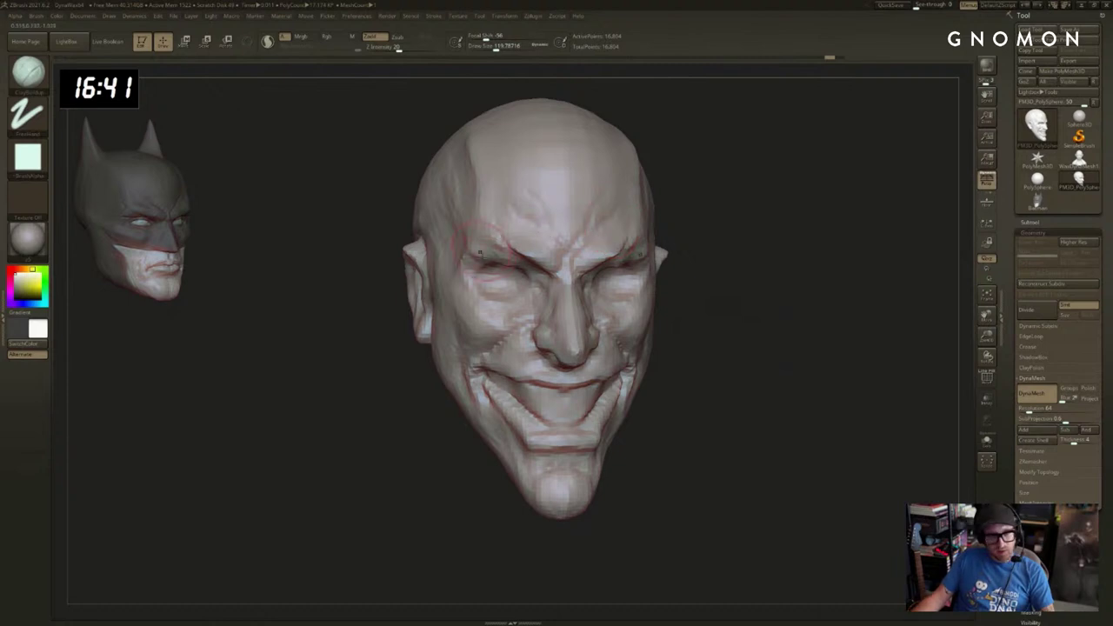
mouse_move(474, 268)
left_mouse_down()
mouse_move(506, 292)
mouse_move(486, 291)
left_mouse_up()
Build up rounded eyeballs in the eye sockets with ClayBuildup and smooth them.
mouse_move(748, 265)
right_mouse_down("shift")
mouse_move(768, 261)
mouse_move(606, 281)
right_mouse_up("shift")
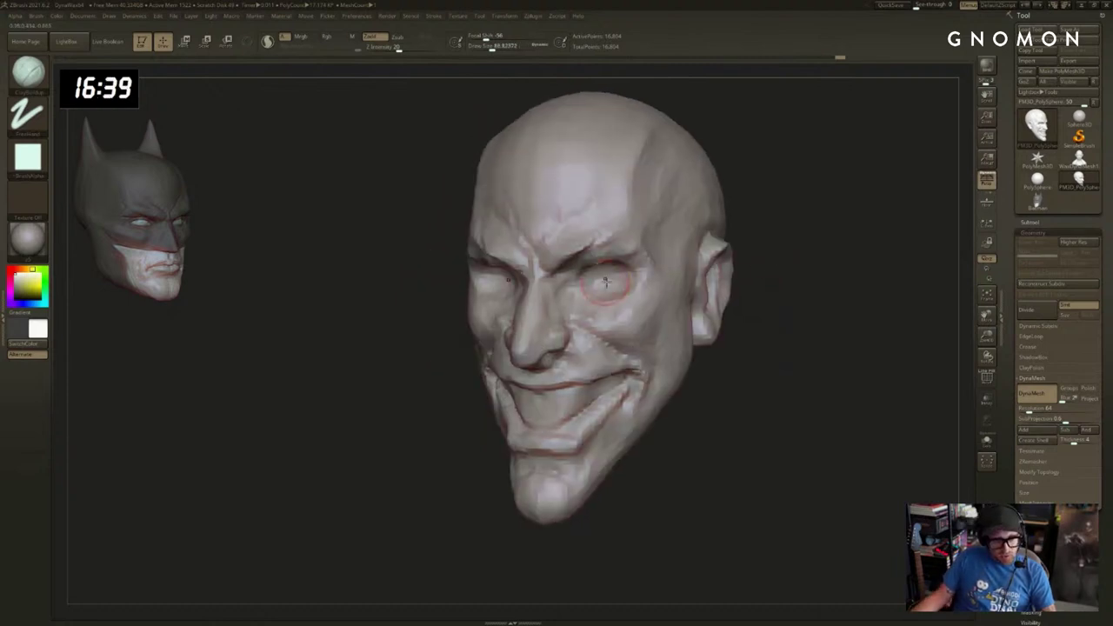
mouse_move(597, 284)
left_mouse_down()
mouse_move(621, 279)
mouse_move(614, 285)
left_mouse_up()
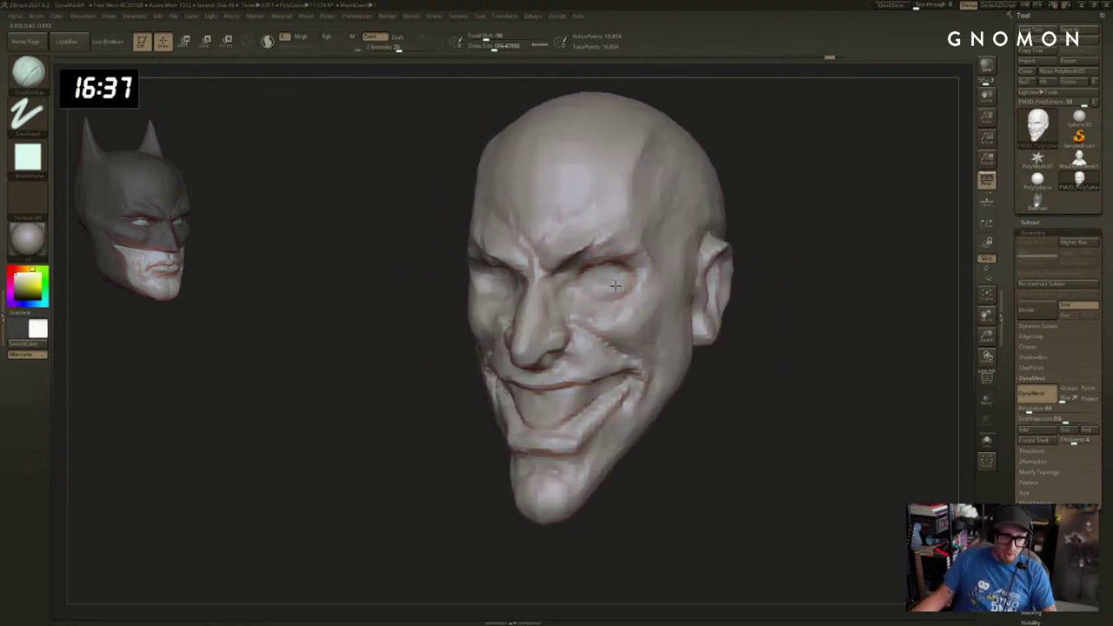
right_click_drag(815, 227, 814, 231)
left_click_drag(603, 280, 611, 285, "shift")
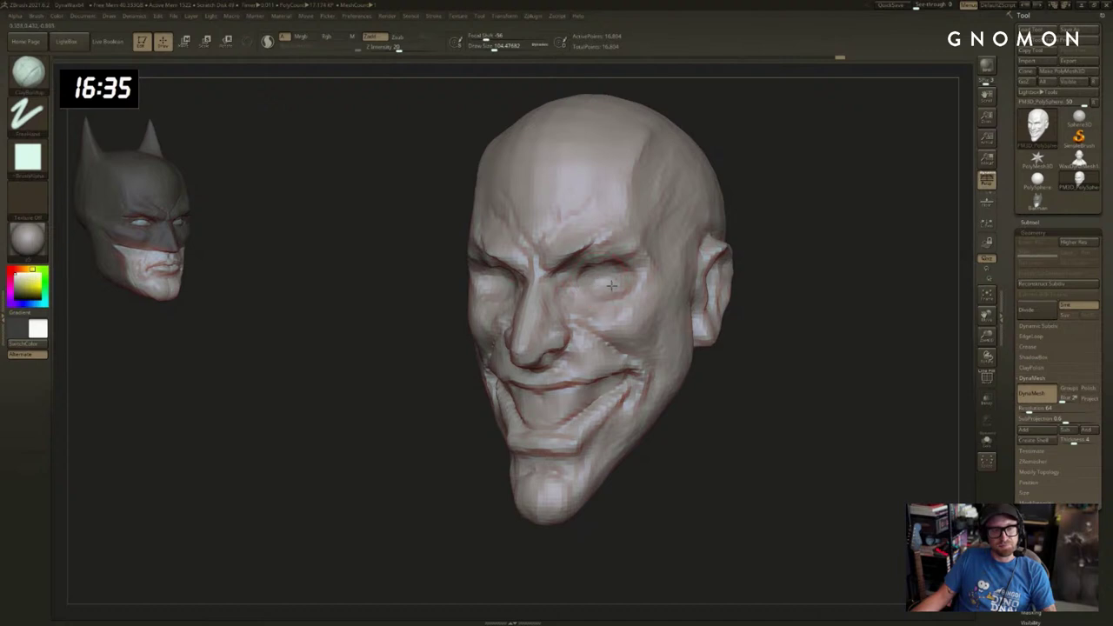
mouse_move(647, 274)
right_mouse_down()
mouse_move(825, 227)
mouse_move(657, 243)
right_mouse_up()
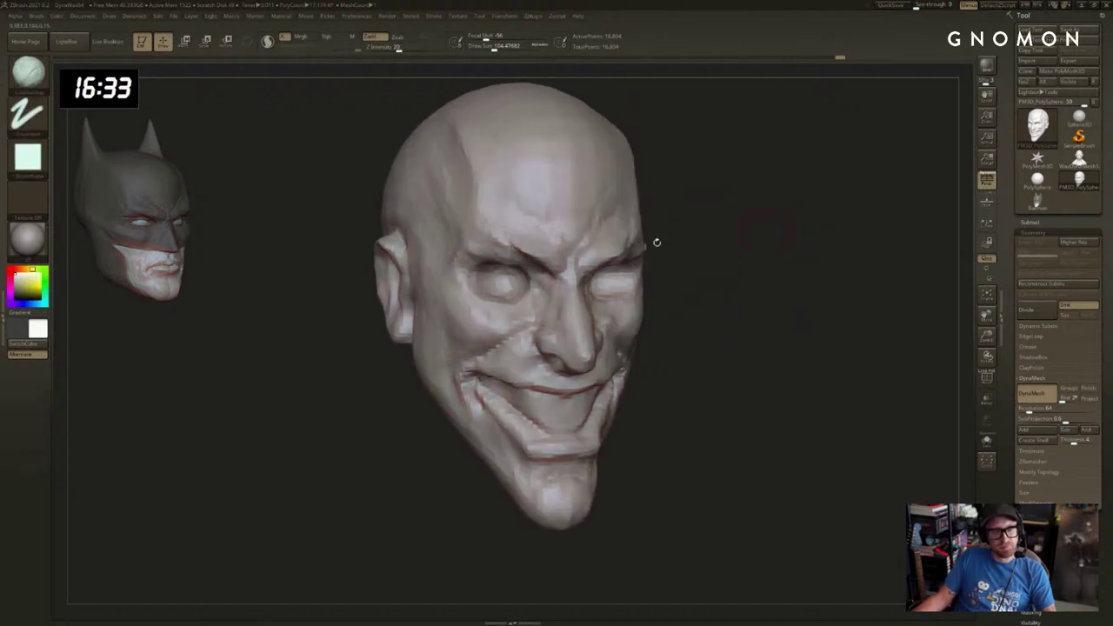
left_click_drag(511, 285, 504, 276)
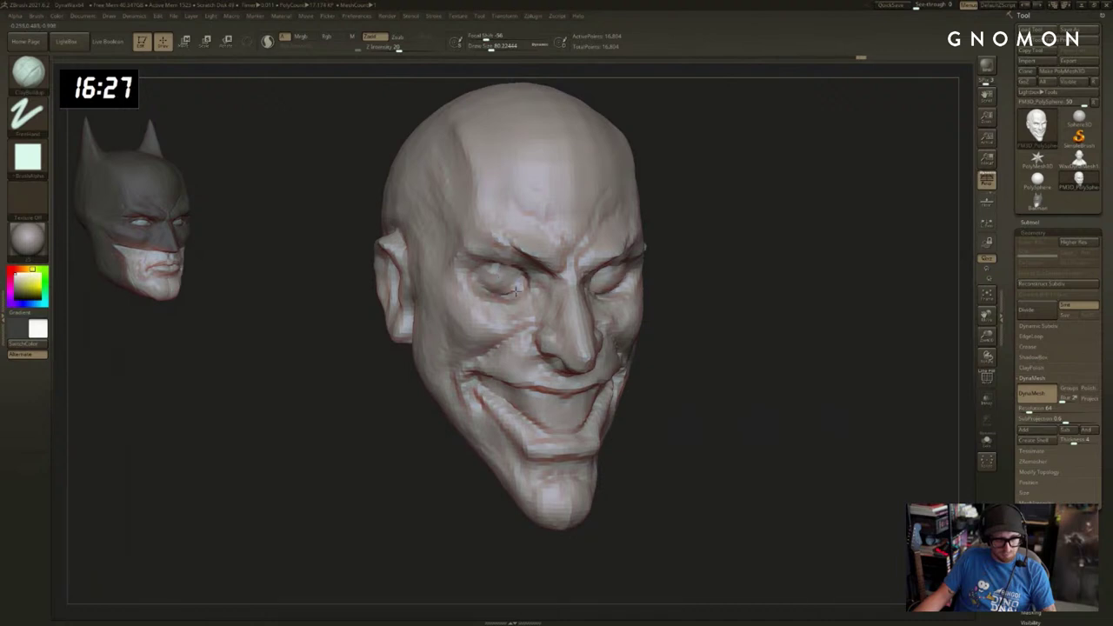
Try the Move and DamStandard brushes on the outer part of the upper eyelid.
mouse_move(730, 265)
right_mouse_down()
mouse_move(617, 275)
mouse_move(801, 229)
right_mouse_up()
left_click_drag(799, 234, 796, 233)
key("b")
key("m")
key("v")
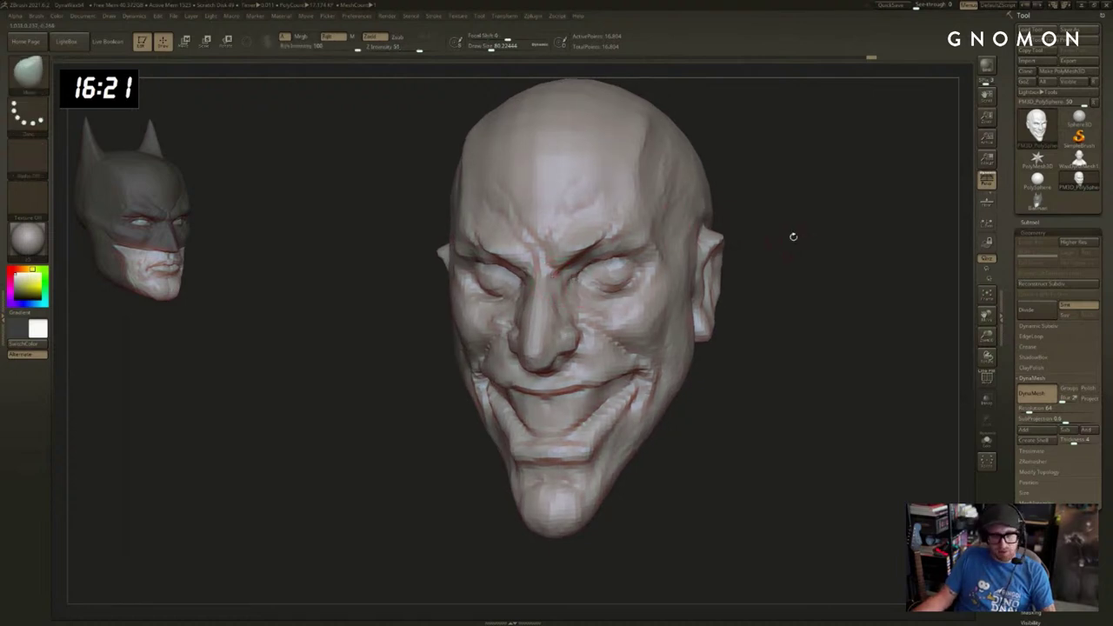
right_click_drag(800, 226, 738, 248)
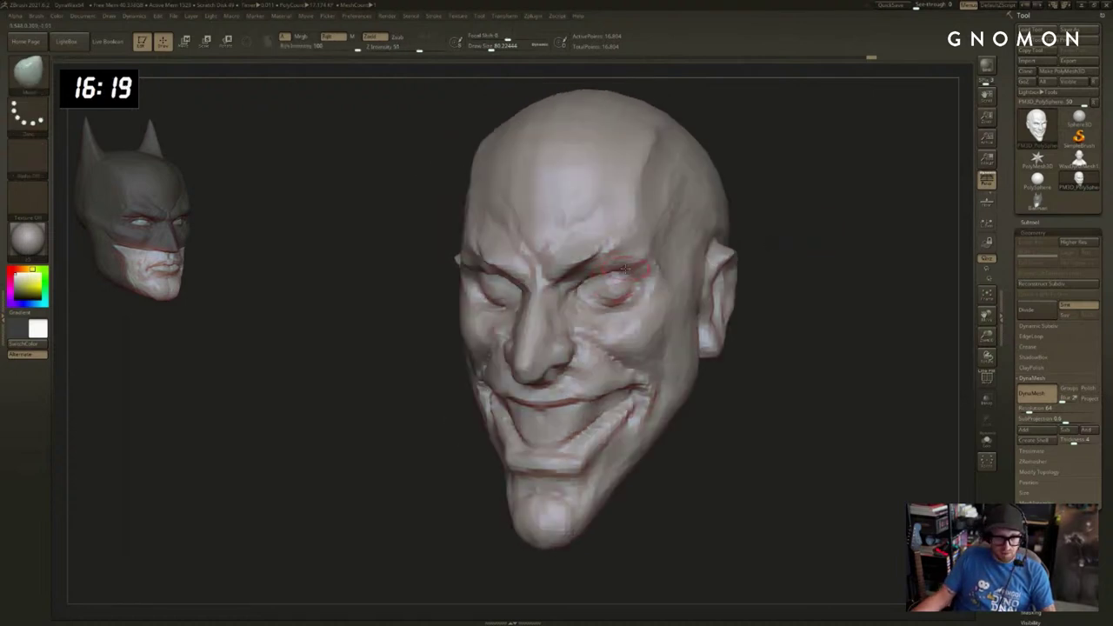
key("b")
key("d")
key("s")
key("s")
mouse_move(626, 278)
left_mouse_down()
mouse_move(616, 277)
mouse_move(629, 285)
left_mouse_up()
Turn on Sculptris Pro mode with the ClayBuildup brush and show the head's wireframe.
left_click(268, 42)
key("b")
key("t")
key("d")
key("s")
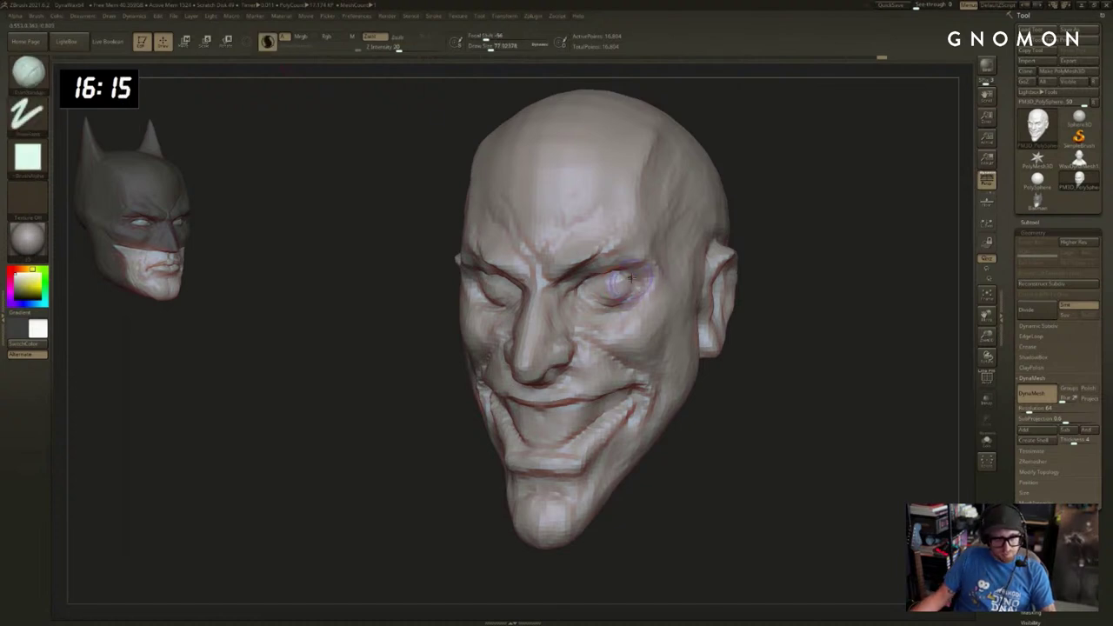
key("shift+f")
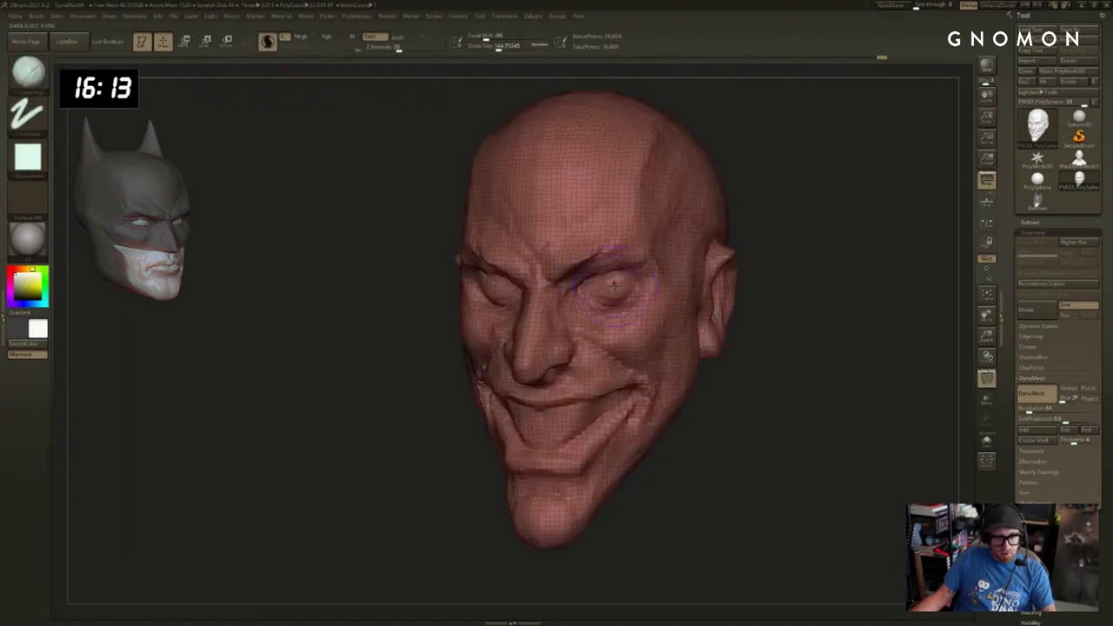
Try a ClayBuildup stroke on the eyeball and remesh the head.
key("s")
mouse_move(620, 292)
left_mouse_down()
mouse_move(631, 292)
mouse_move(611, 287)
left_mouse_up()
key("shift+f")
left_click_drag(802, 315, 835, 341, "ctrl")
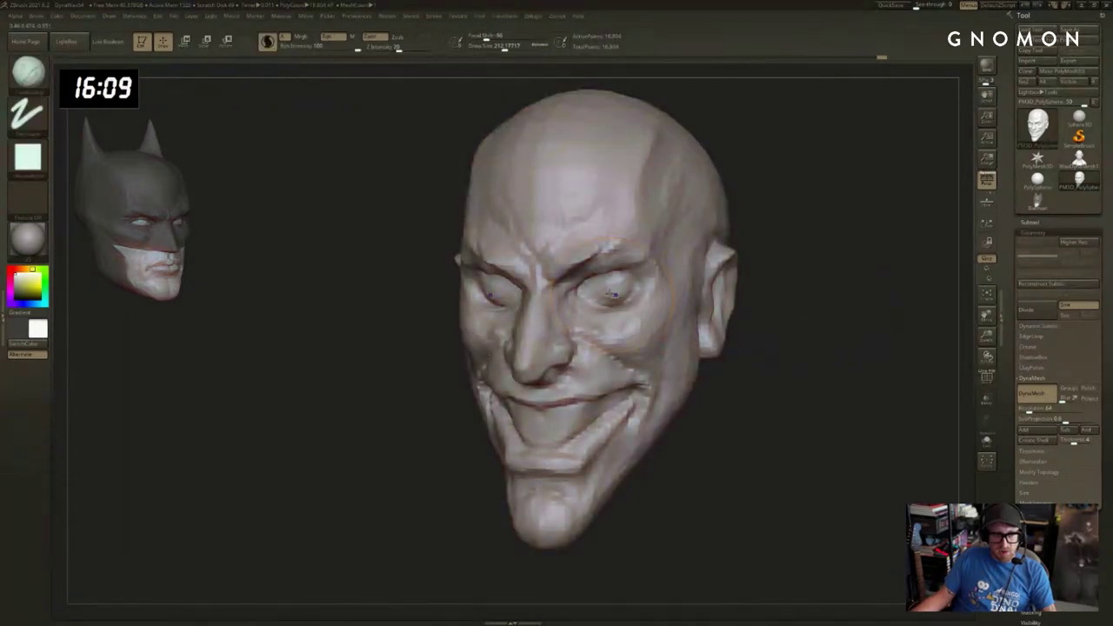
key("shift+f")
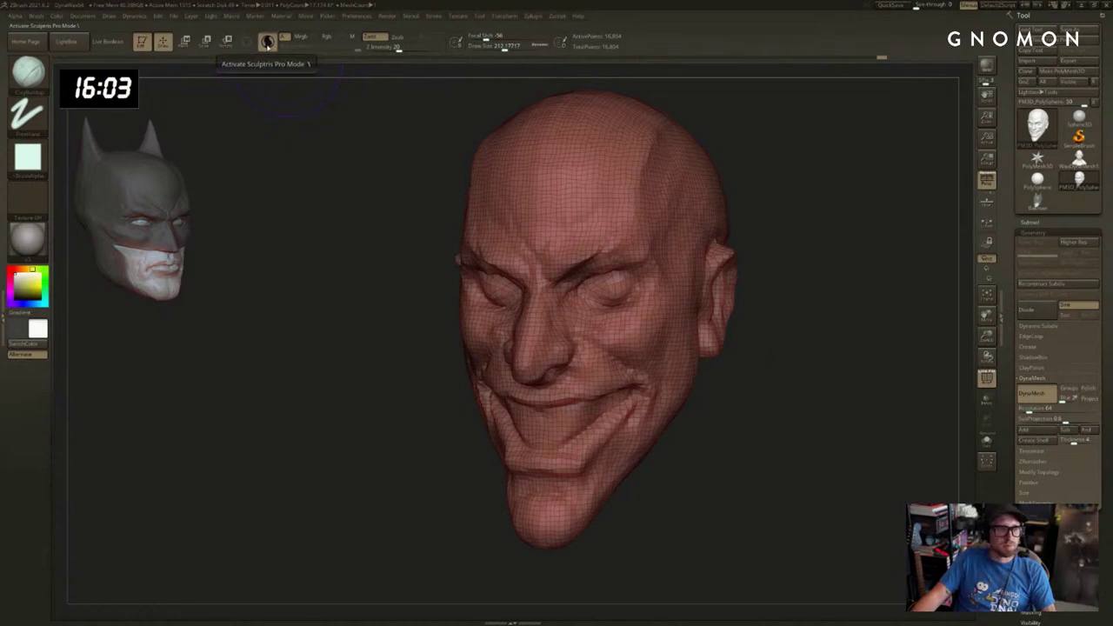
Try smoothing the eyeball and building up the lower eyelid with ClayBuildup in Sculptris Pro mode.
left_click(267, 42)
key("shift+f")
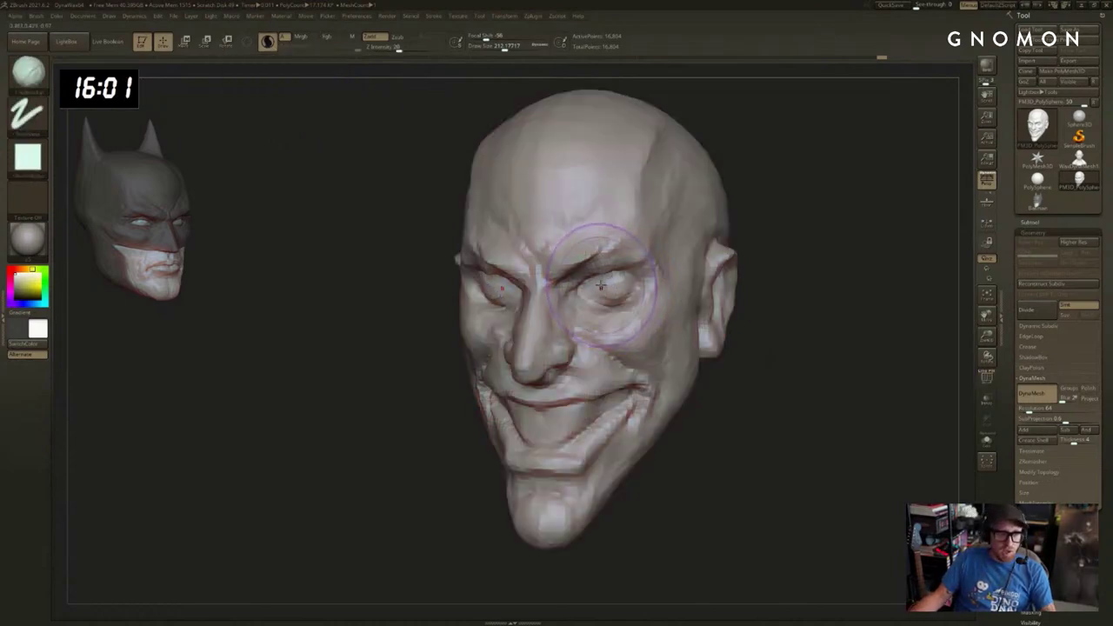
key("s")
mouse_move(607, 287)
left_mouse_down()
mouse_move(597, 287)
mouse_move(612, 286)
left_mouse_up()
key("s")
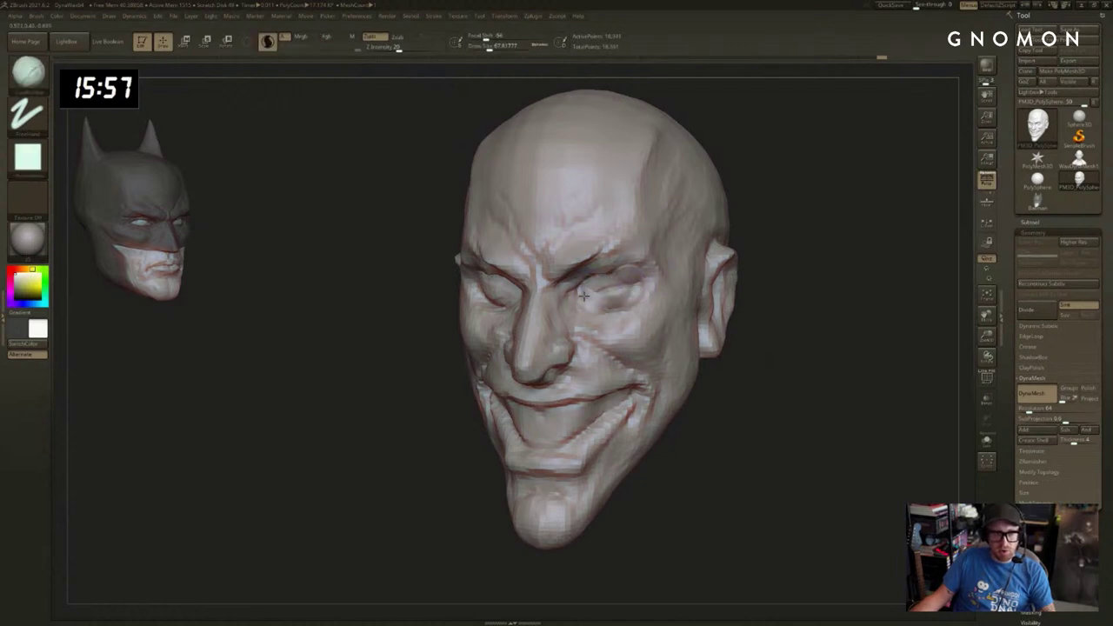
mouse_move(633, 285)
left_mouse_down("shift")
mouse_move(612, 290)
mouse_move(634, 273)
left_mouse_up("shift")
left_click_drag(577, 308, 636, 312)
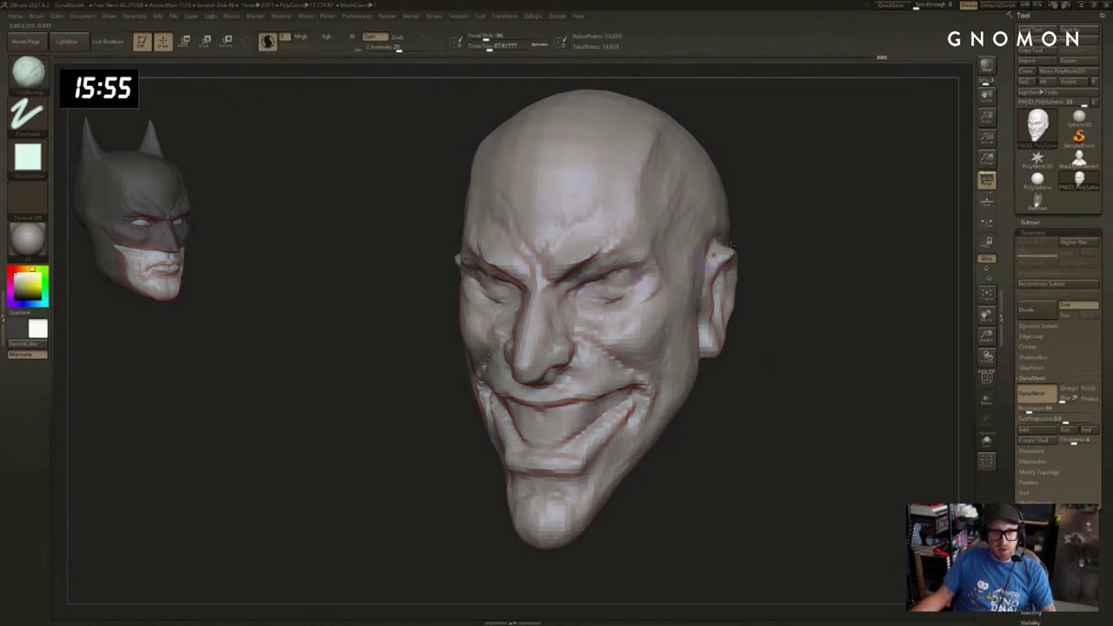
Try to add mesh density around the eye with a Smooth stroke at a draw size of about 212.
left_click_drag(815, 238, 728, 231)
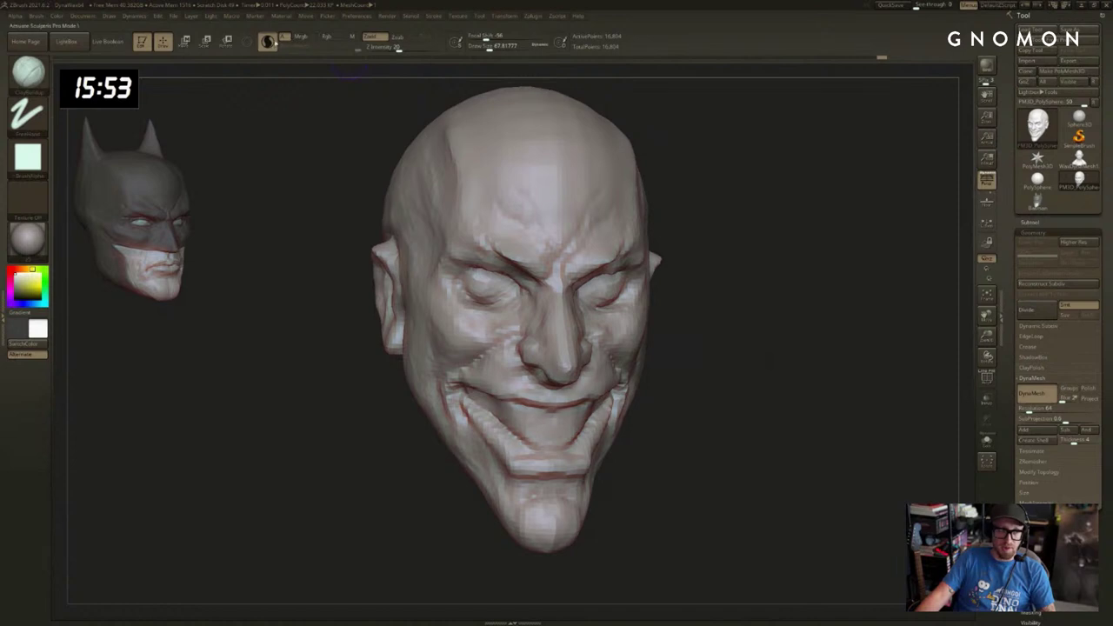
left_click(273, 43)
left_click(270, 43)
left_click_drag(804, 248, 709, 261)
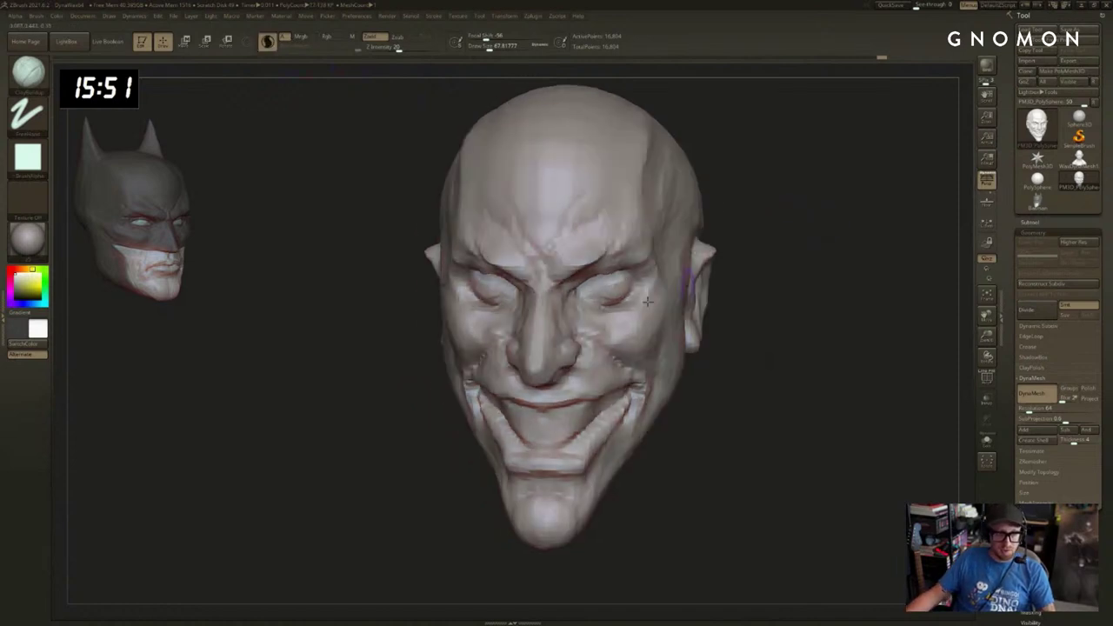
key("s")
mouse_move(630, 295)
left_mouse_down()
mouse_move(645, 295)
mouse_move(610, 290)
left_mouse_up()
key("shift+f")
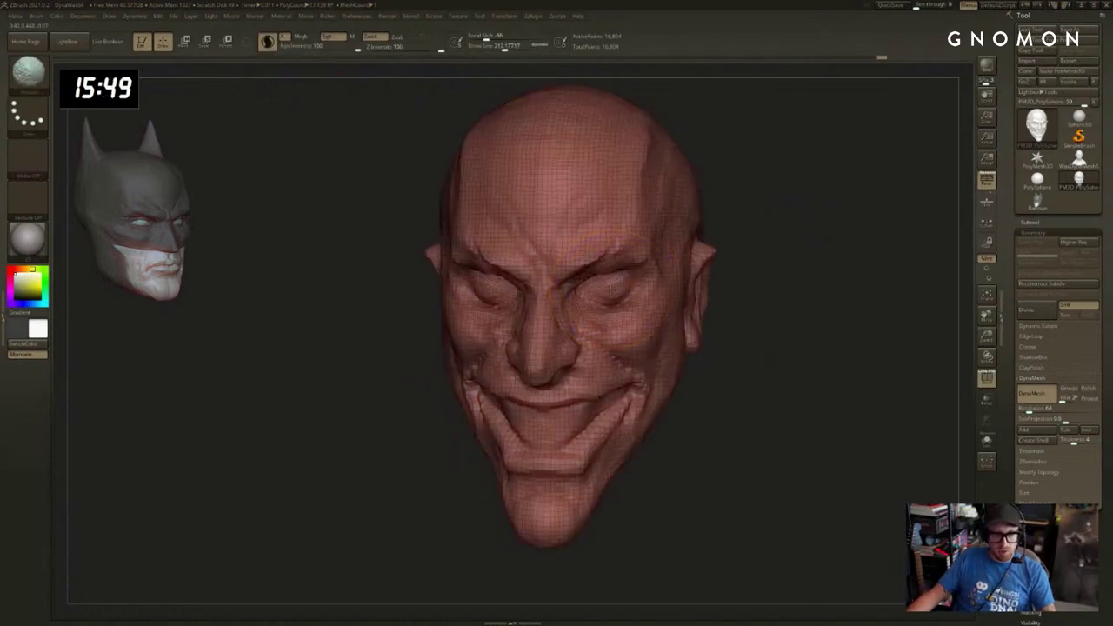
left_click_drag(785, 266, 739, 268)
left_click_drag(613, 290, 594, 264, "shift")
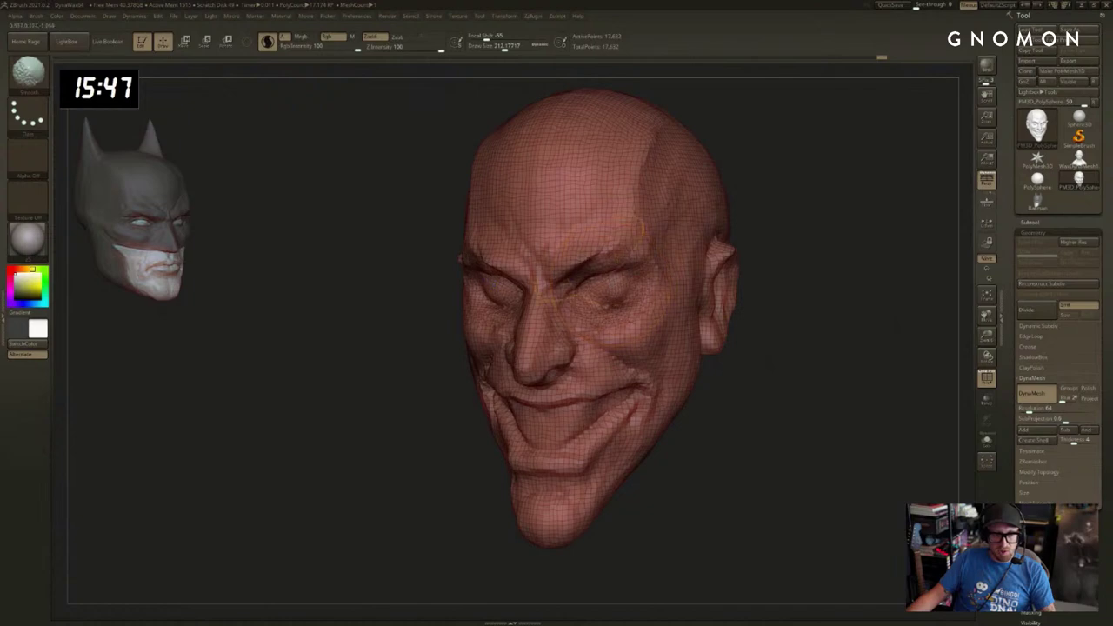
Try smoothing the eye area again in Sculptris Pro mode with the draw size raised to about 330.
left_click_drag(787, 261, 826, 300, "ctrl")
left_click_drag(614, 300, 628, 281, "shift")
left_click_drag(783, 269, 817, 300, "ctrl")
key("s")
left_click_drag(611, 293, 620, 293)
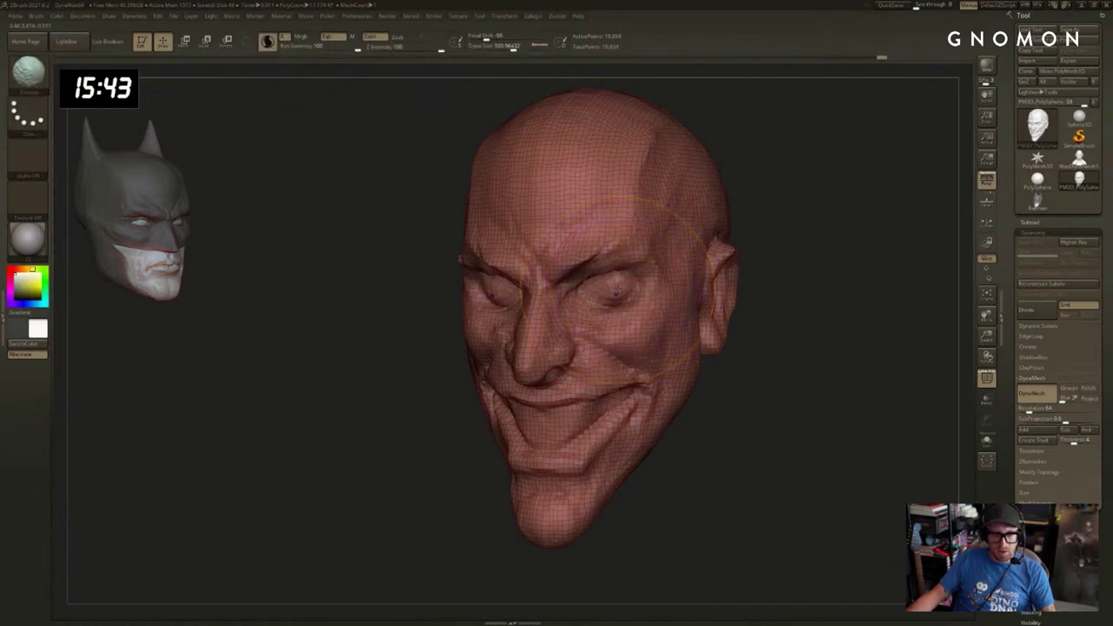
Densify the mesh around the eye by smoothing in Sculptris Pro at a draw size of about 149, and turn the mode and wireframe off.
key("s")
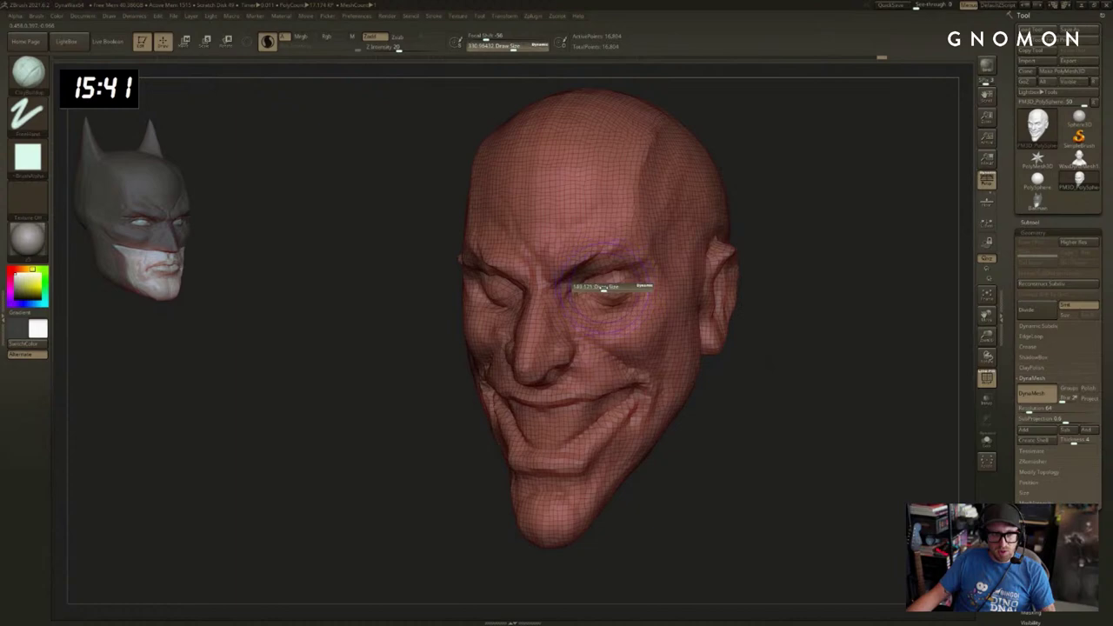
mouse_move(604, 290)
left_mouse_down("shift")
mouse_move(631, 297)
mouse_move(563, 311)
left_mouse_up("shift")
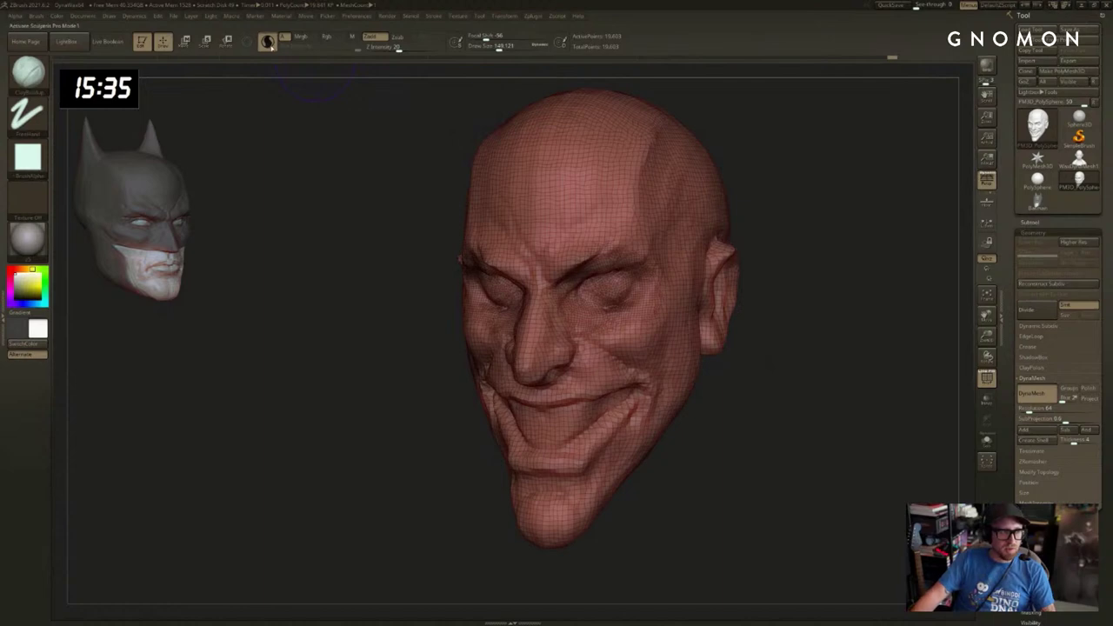
key("shift+f")
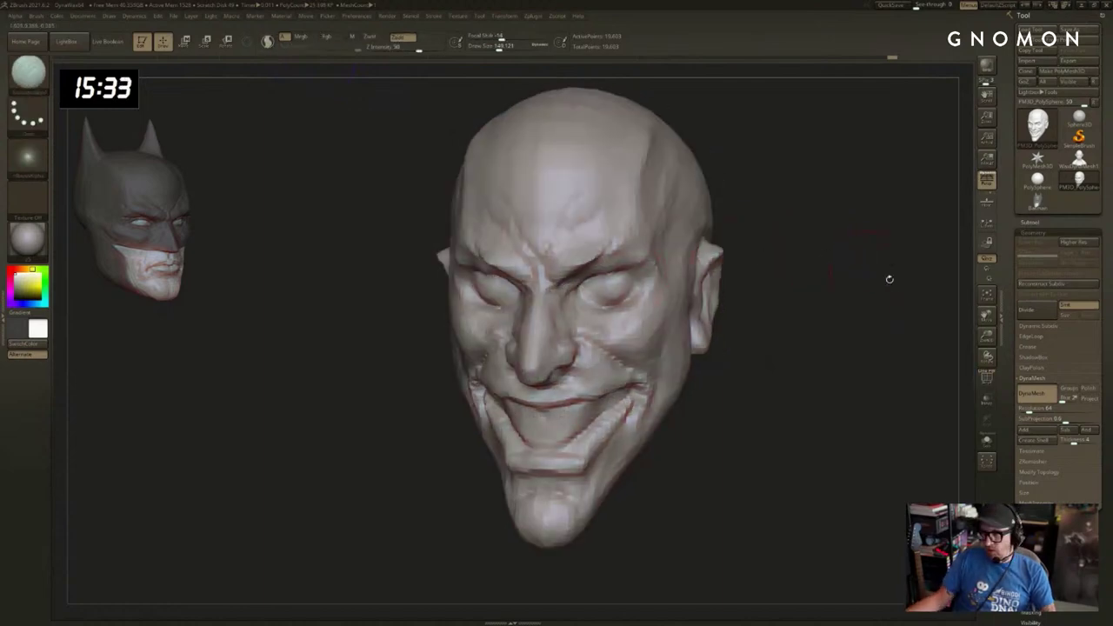
Shape the upper eyelid over the eyeball with ClayBuildup at a draw size of about 68.
mouse_move(888, 279)
left_mouse_down()
mouse_move(869, 290)
mouse_move(889, 278)
left_mouse_up()
key("s")
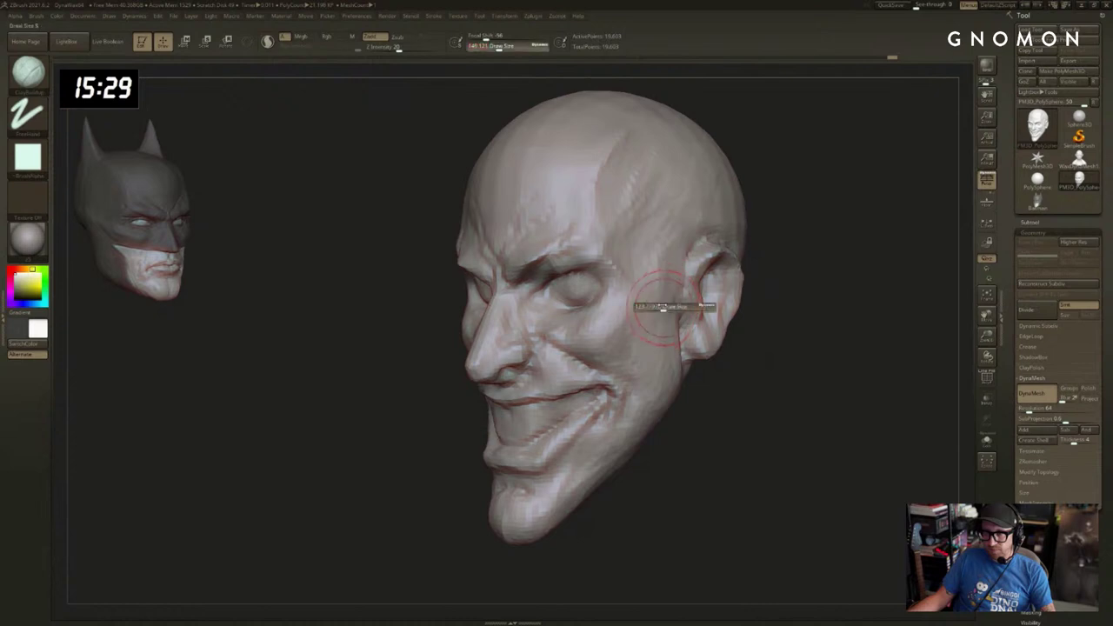
left_click_drag(416, 320, 473, 320)
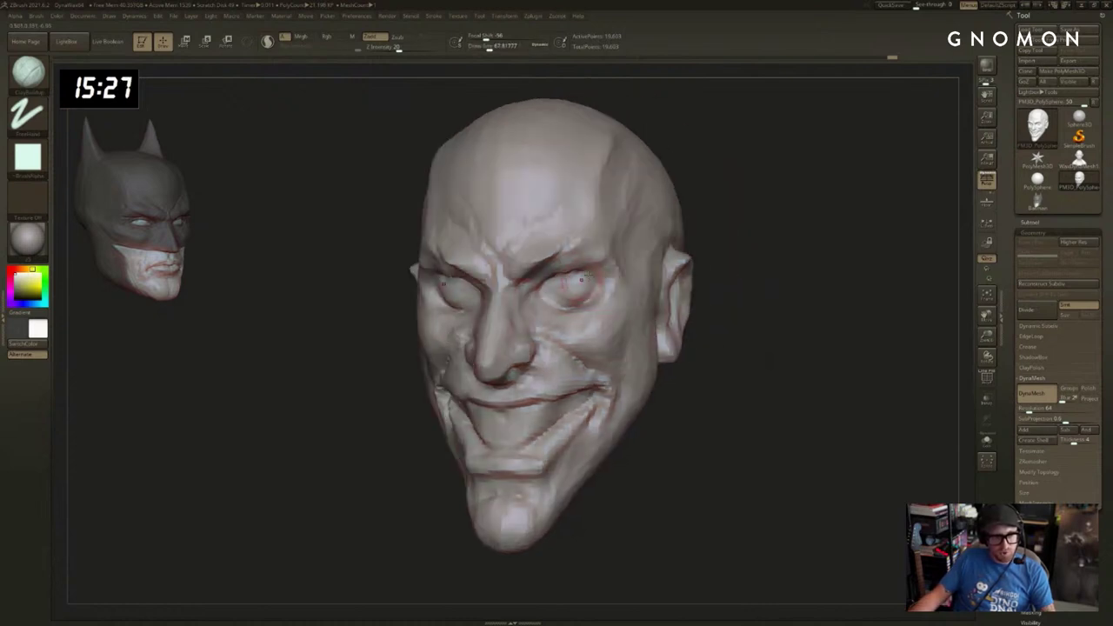
key("1")
left_click_drag(551, 285, 586, 277)
mouse_move(739, 251)
left_mouse_down()
mouse_move(818, 278)
mouse_move(770, 292)
mouse_move(735, 275)
left_mouse_up()
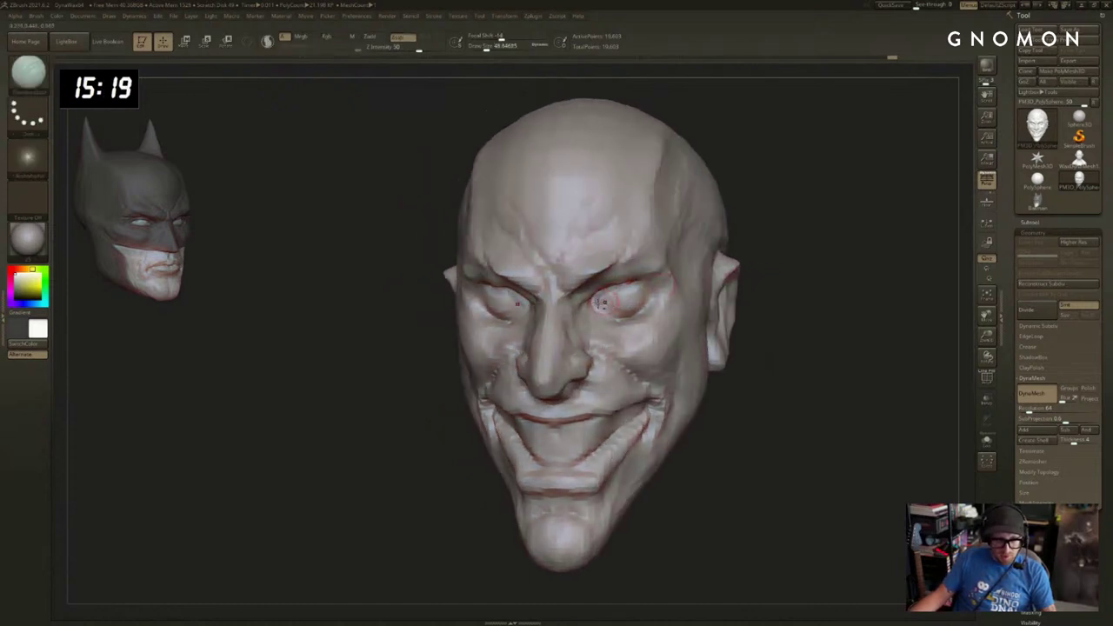
Refine the inner eye corner and eyelids with ClayBuildup at a draw size of about 33.
key("b")
key("c")
key("b")
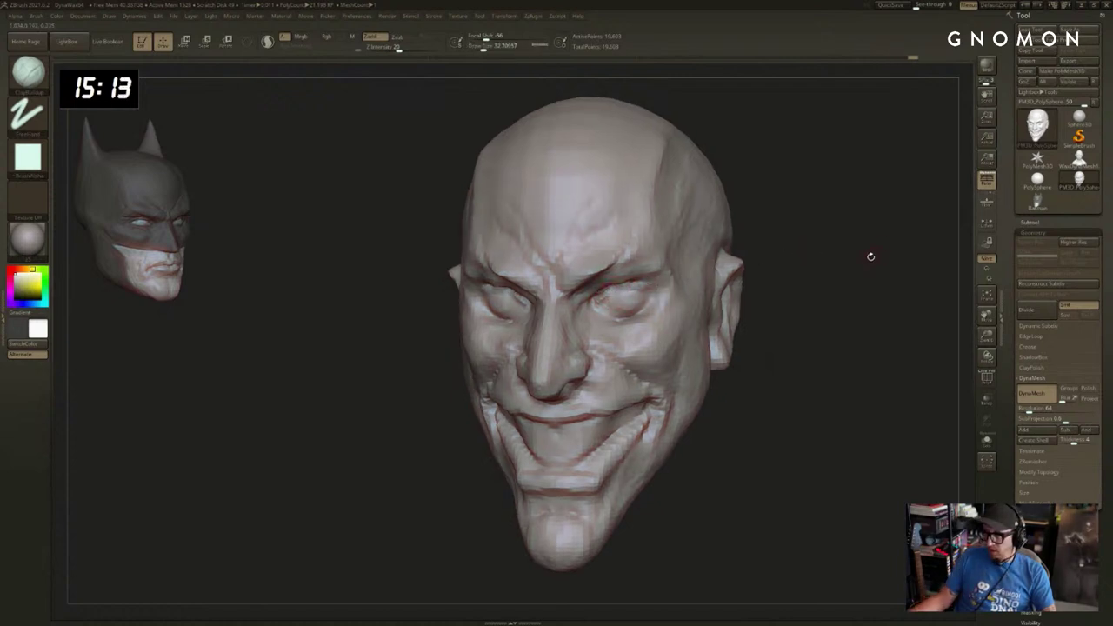
left_click_drag(870, 253, 801, 243)
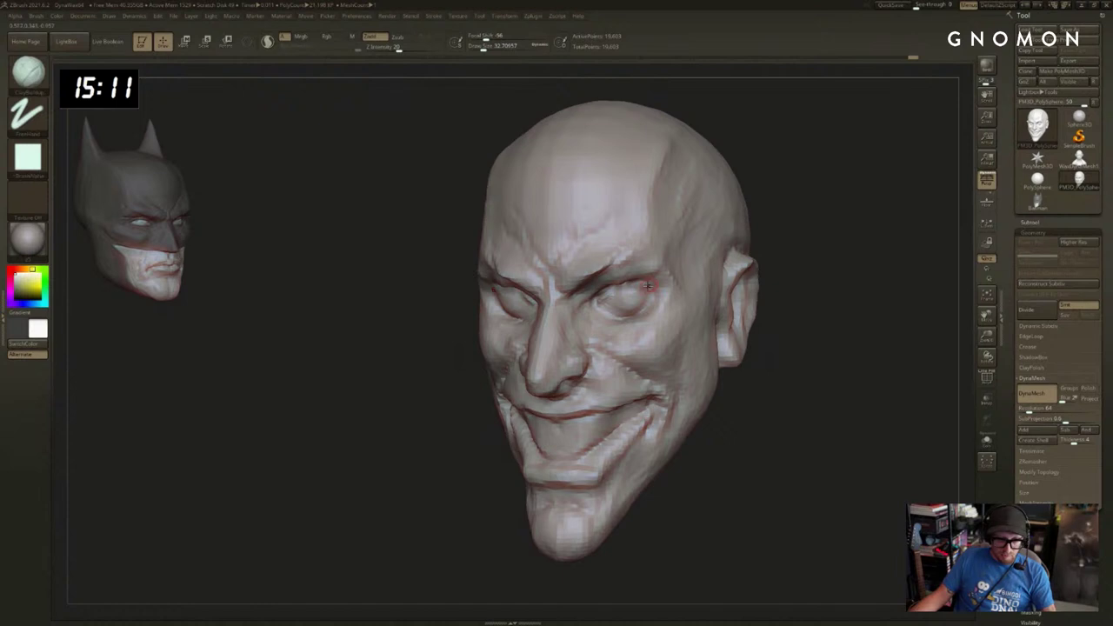
Cut the crease between the upper eyelid and the eyeball with DamStandard at a draw size of about 33.
key("b")
key("d")
key("s")
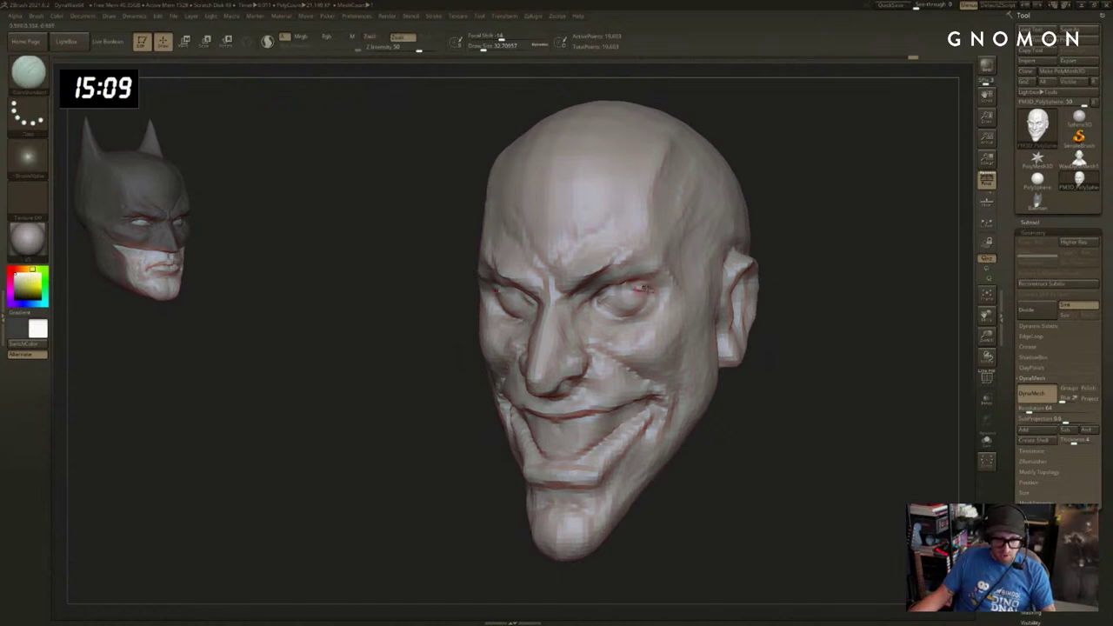
left_click_drag(848, 259, 809, 261)
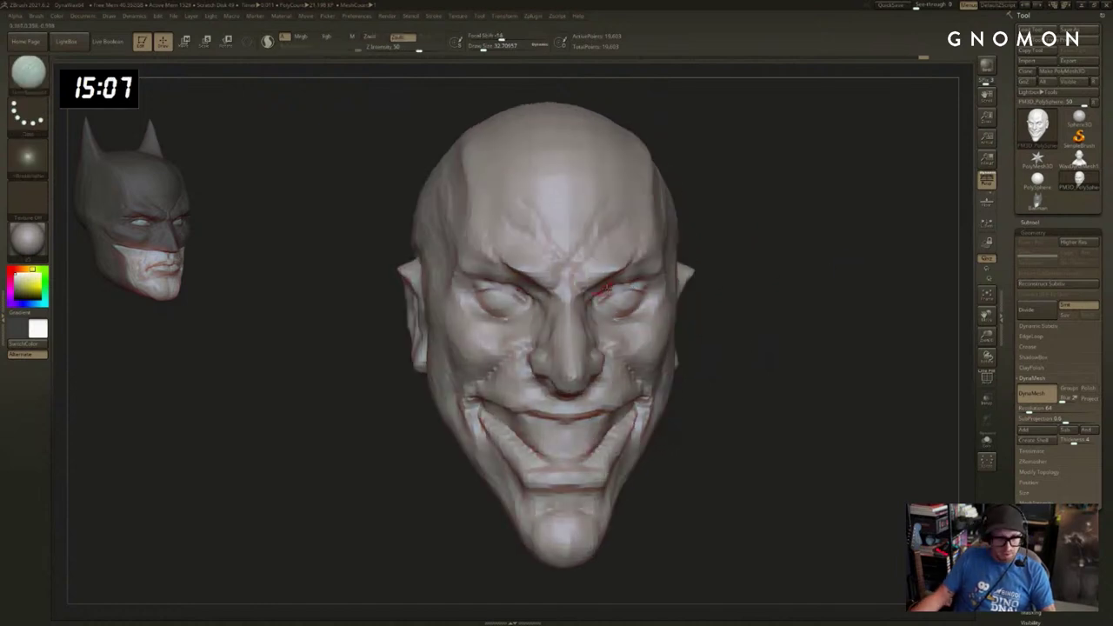
mouse_move(365, 343)
left_mouse_down()
mouse_move(380, 343)
mouse_move(393, 377)
left_mouse_up()
Adjust the shape of the eyelids with the Move brush at a draw size of about 41.
key("b")
key("m")
key("v")
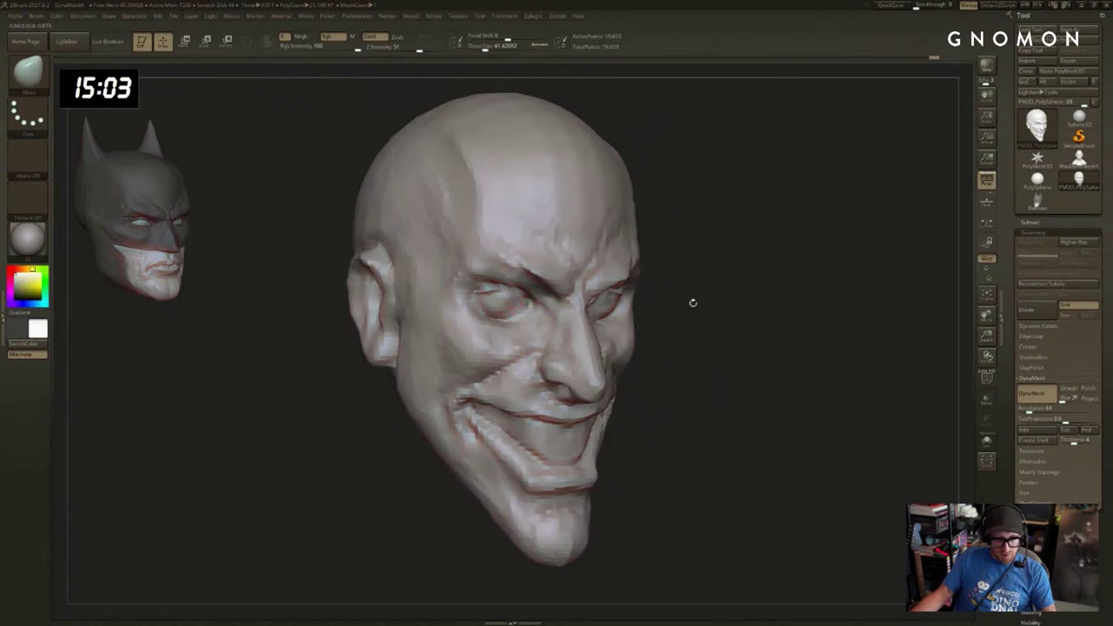
left_click_drag(693, 304, 661, 304)
right_click_drag(689, 298, 642, 296)
Define the lower eyelid line and the inner and outer eye corners with DamStandard at a draw size of about 39.
key("b")
key("d")
key("s")
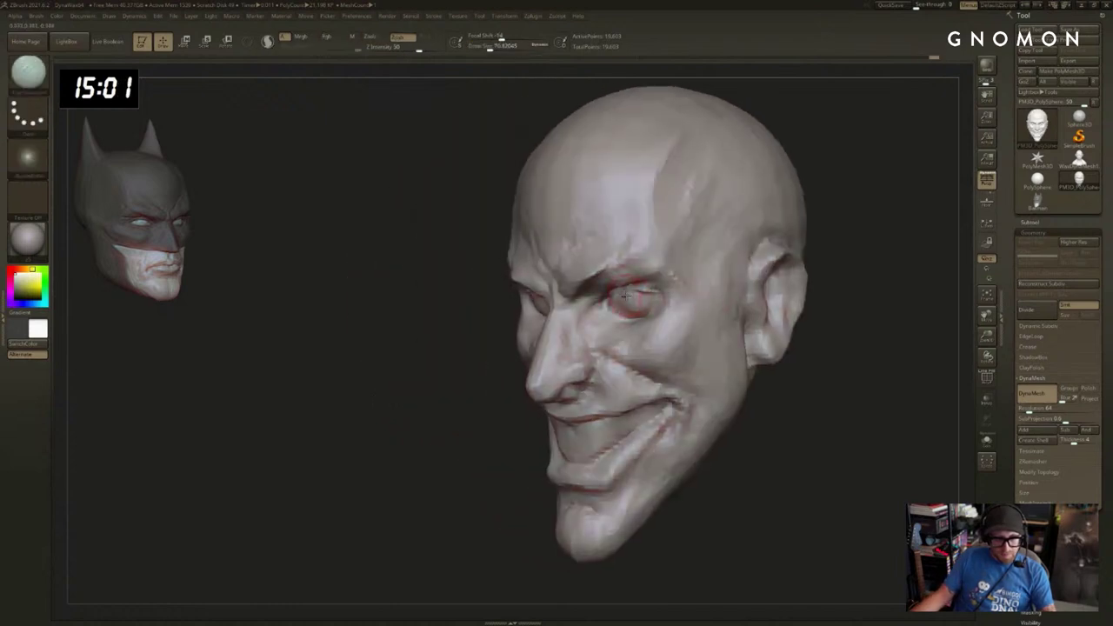
key("bracketleft")
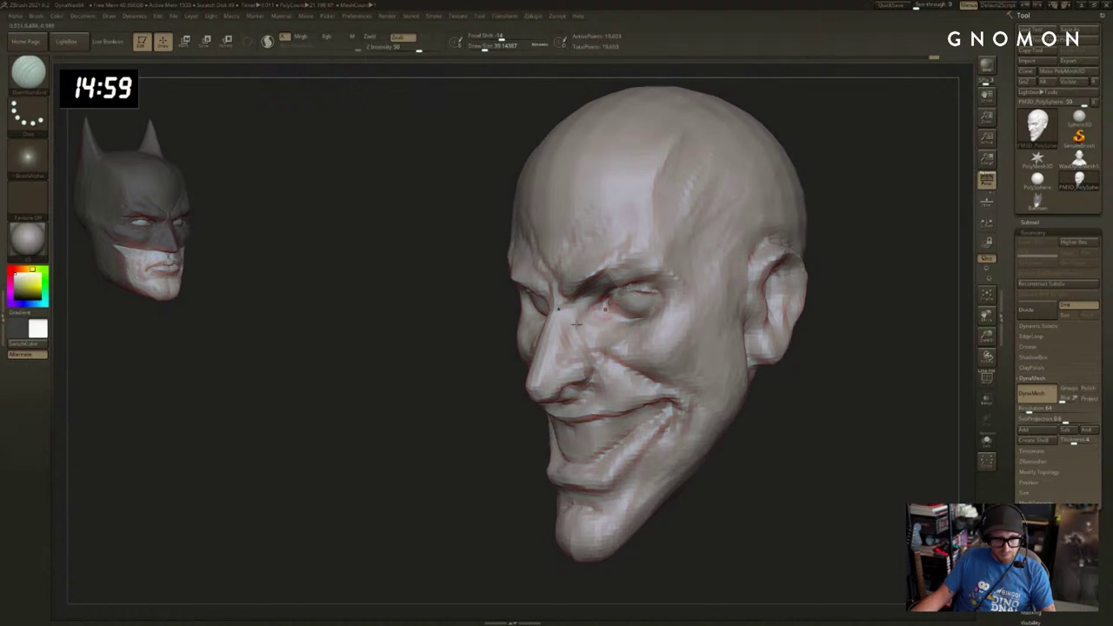
left_click_drag(819, 302, 857, 304)
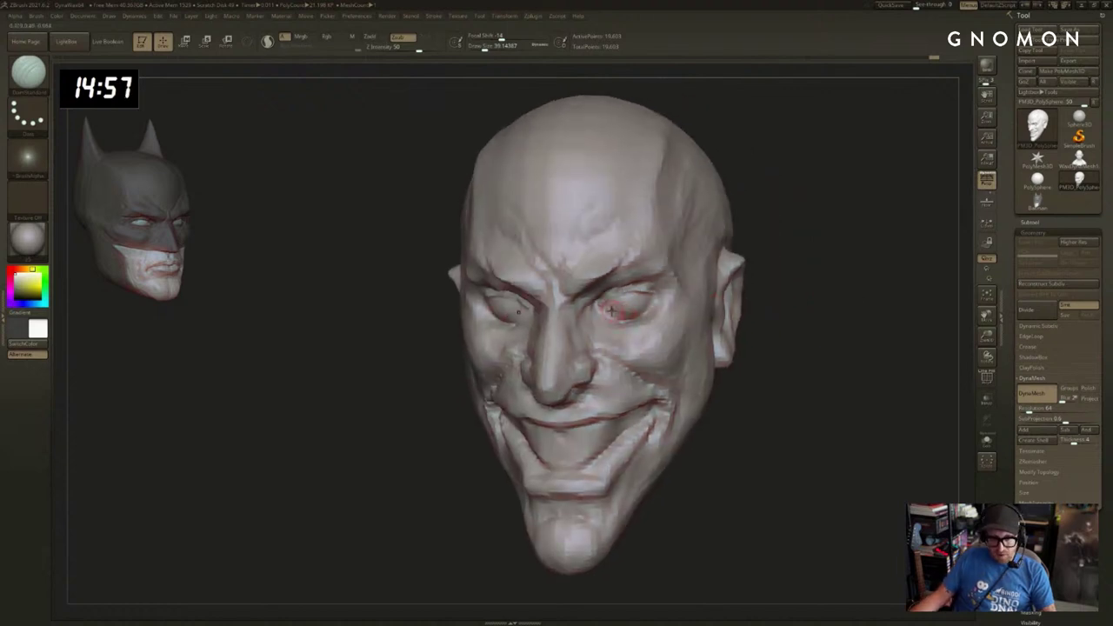
left_click_drag(758, 291, 817, 284)
mouse_move(750, 286)
left_mouse_down("shift")
mouse_move(827, 273)
mouse_move(731, 293)
left_mouse_up("shift")
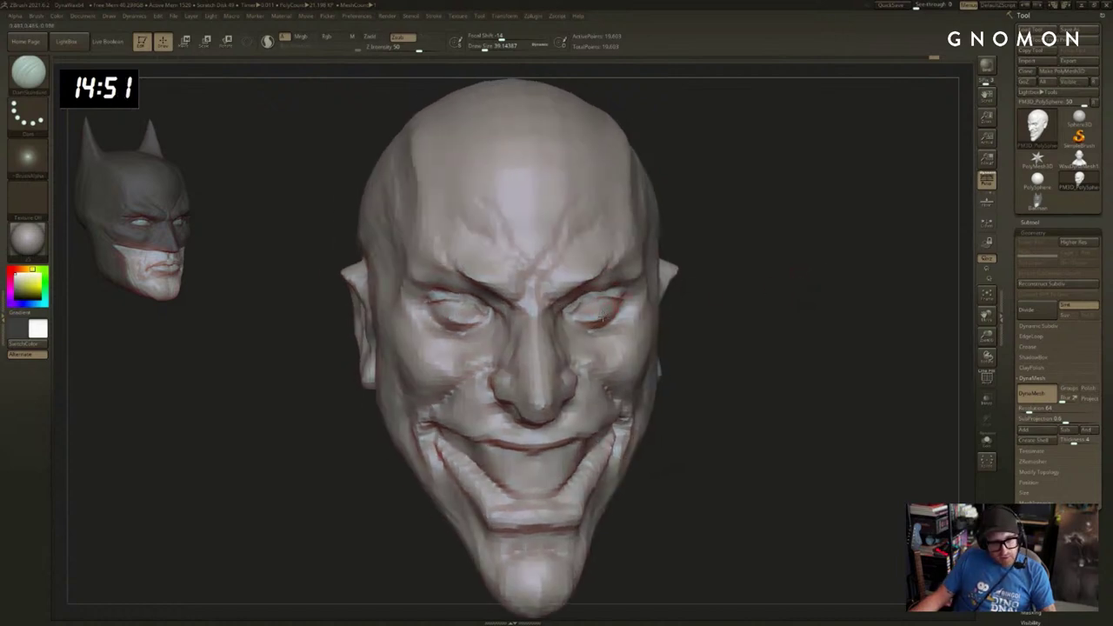
left_click_drag(619, 308, 687, 302)
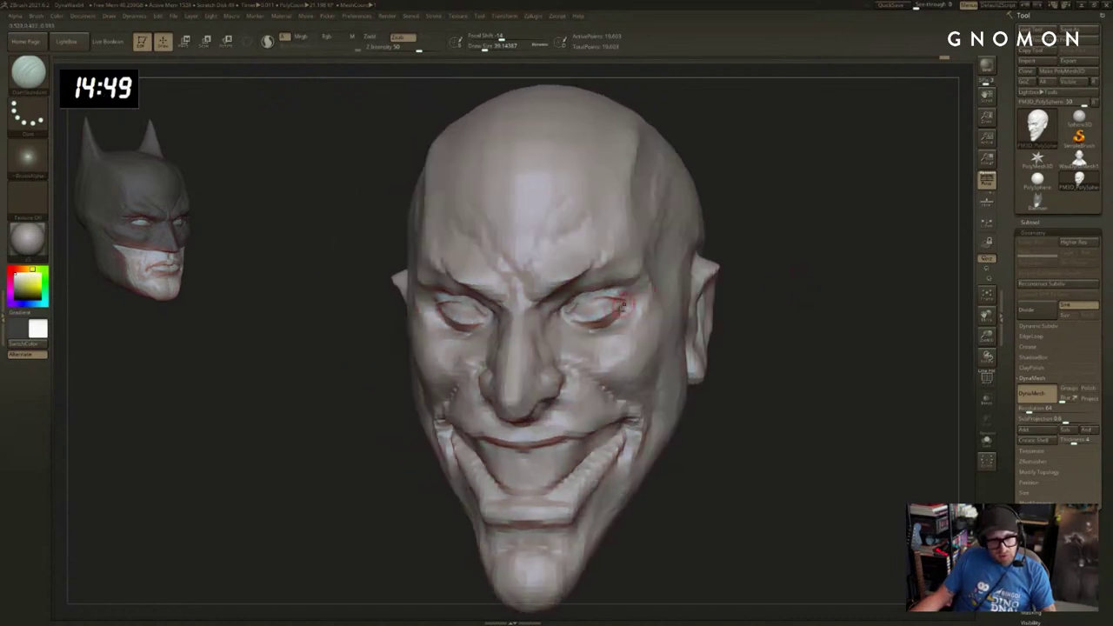
Build up and smooth the bags beneath the lower eyelids with ClayBuildup at draw sizes of about 59 to 67.
key("b")
key("c")
key("b")
left_click_drag(784, 295, 715, 303)
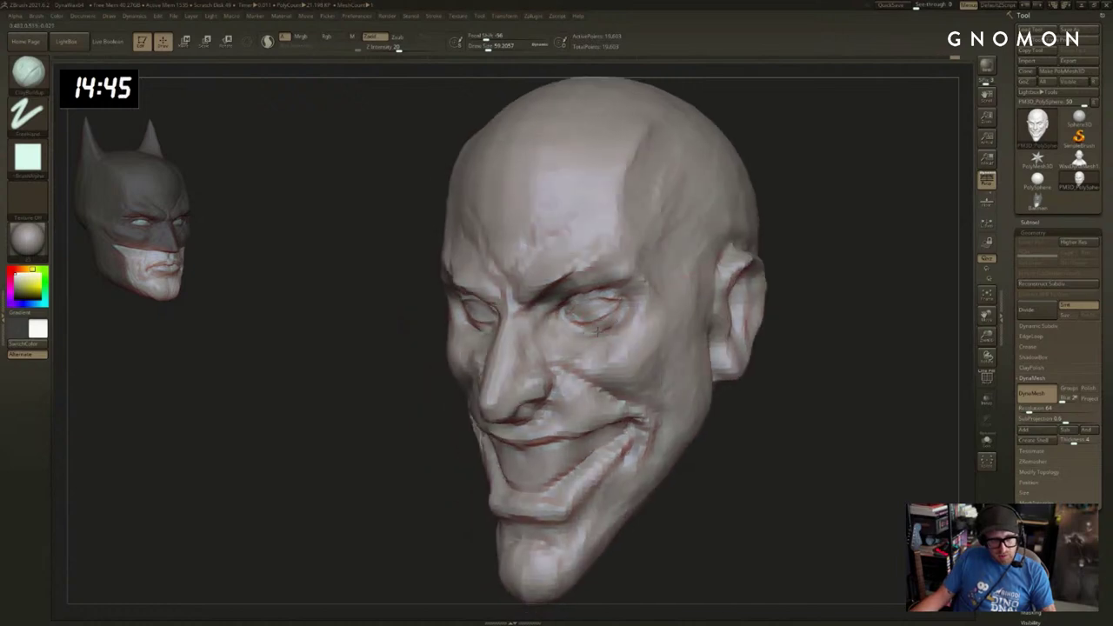
left_click_drag(859, 314, 843, 316)
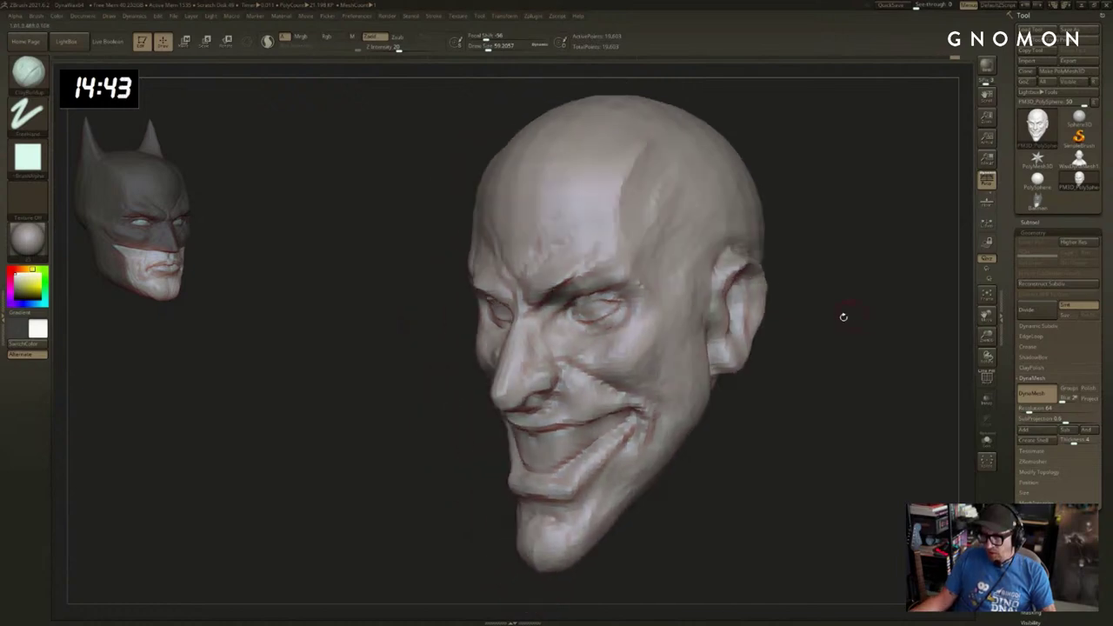
left_click_drag(400, 426, 458, 367)
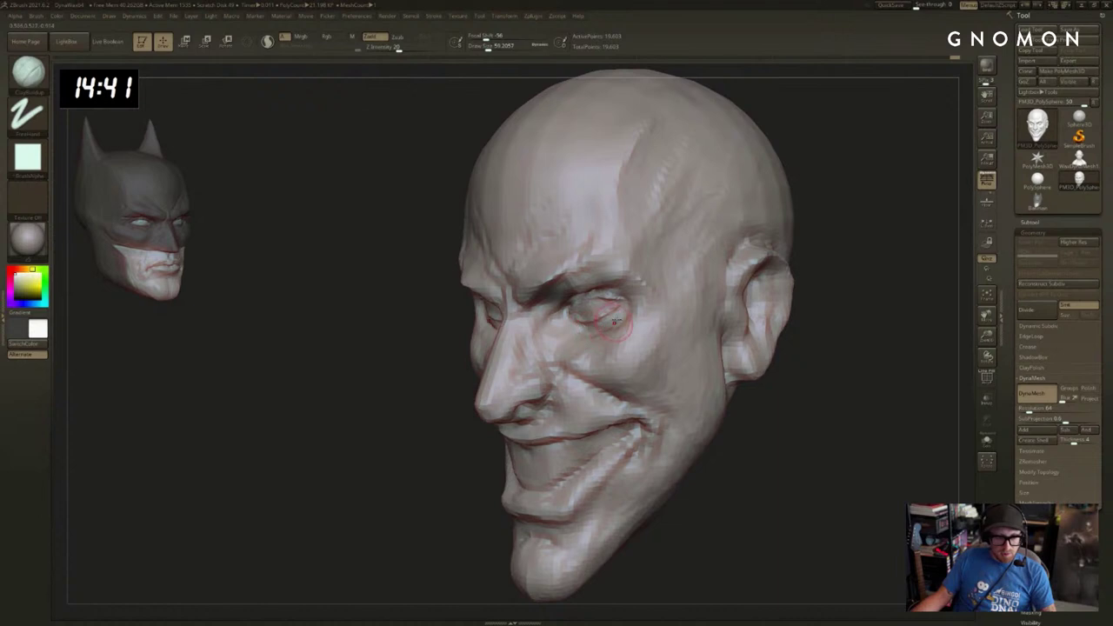
left_click_drag(391, 391, 447, 397)
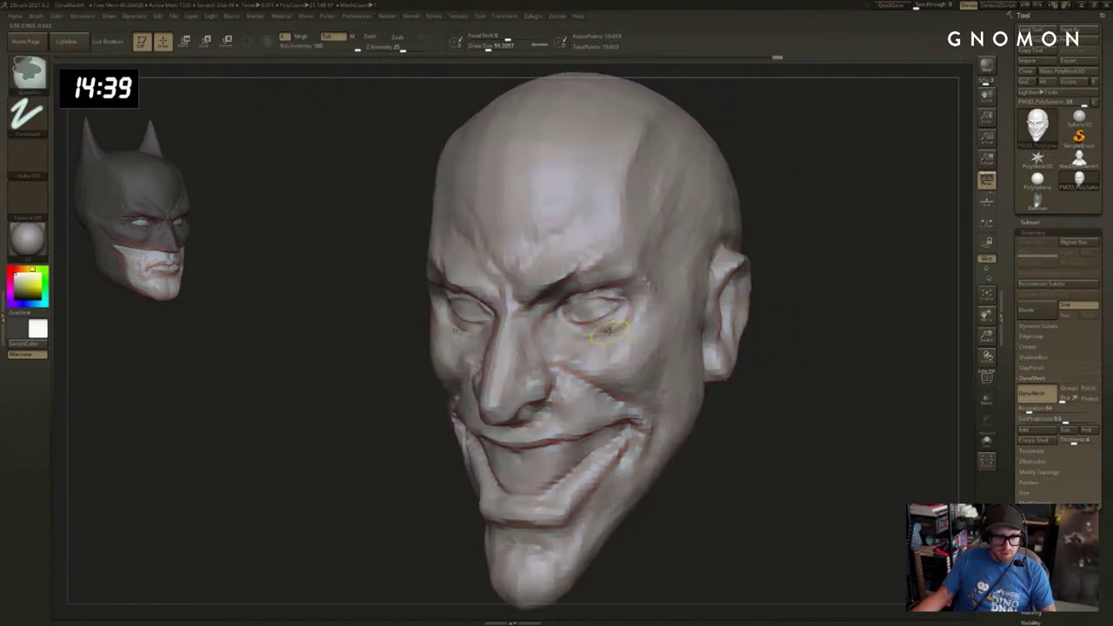
left_click_drag(616, 328, 608, 326, "shift")
left_click_drag(813, 299, 817, 293)
left_click_drag(628, 317, 602, 339)
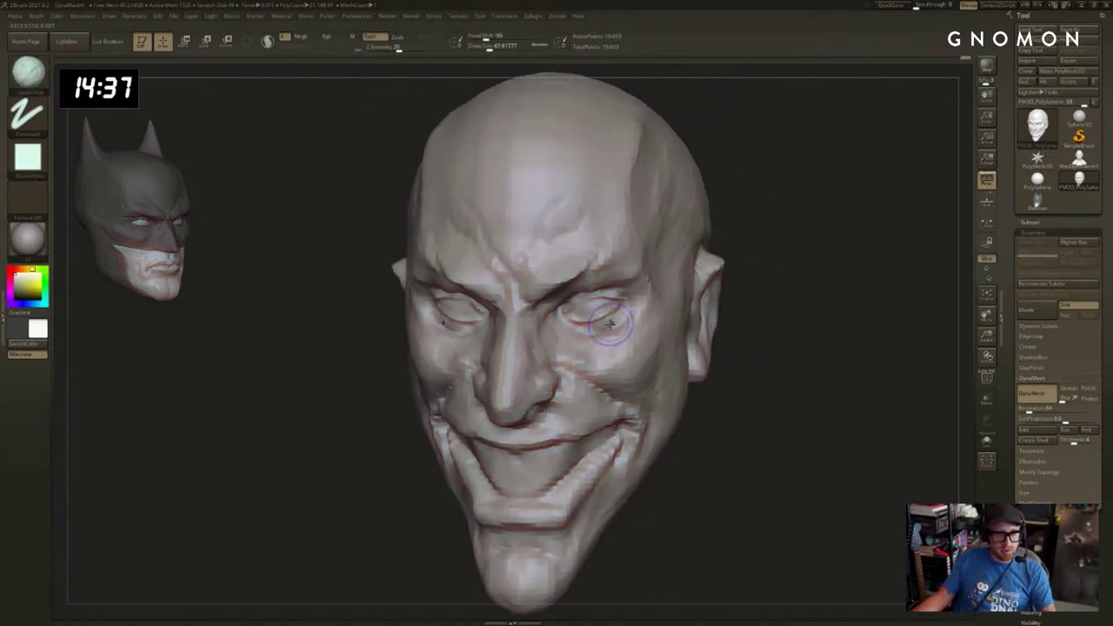
left_click_drag(786, 293, 719, 305, "shift")
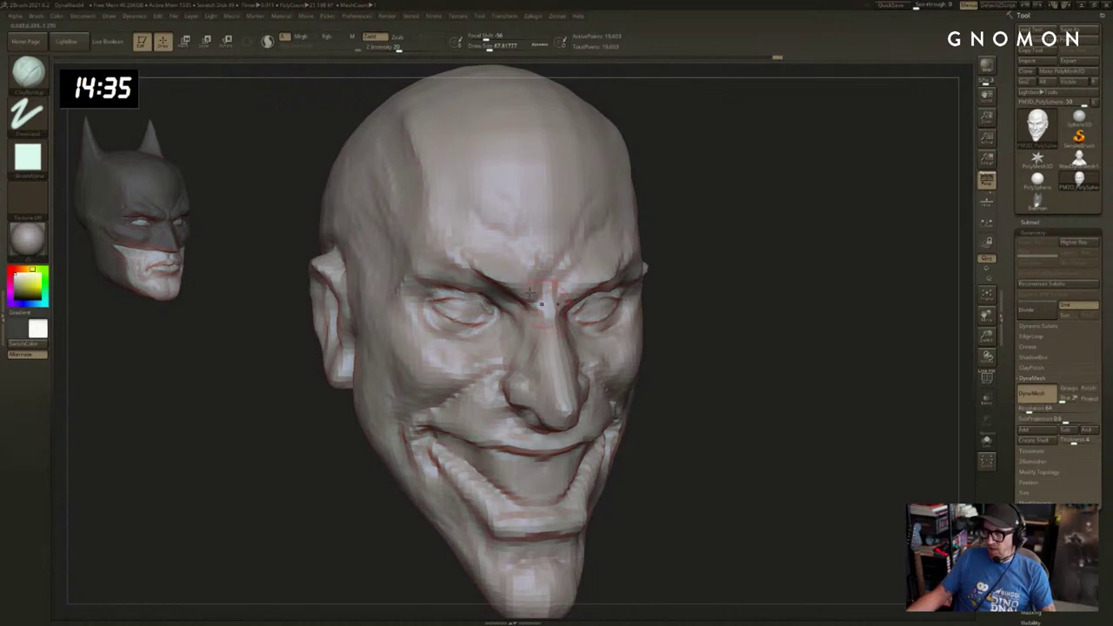
Cut the centre line between the upper front teeth with DamStandard at a draw size of about 29.
key("b")
key("d")
key("s")
left_click_drag(442, 363, 464, 340, "shift")
left_click_drag(662, 361, 618, 369)
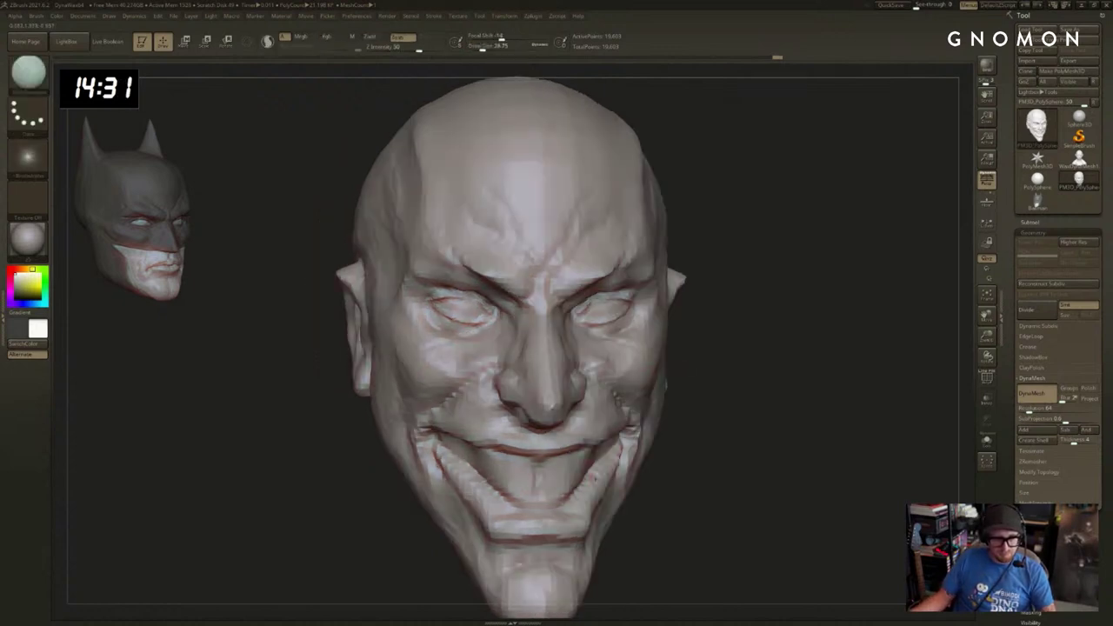
right_click_drag(596, 477, 540, 470)
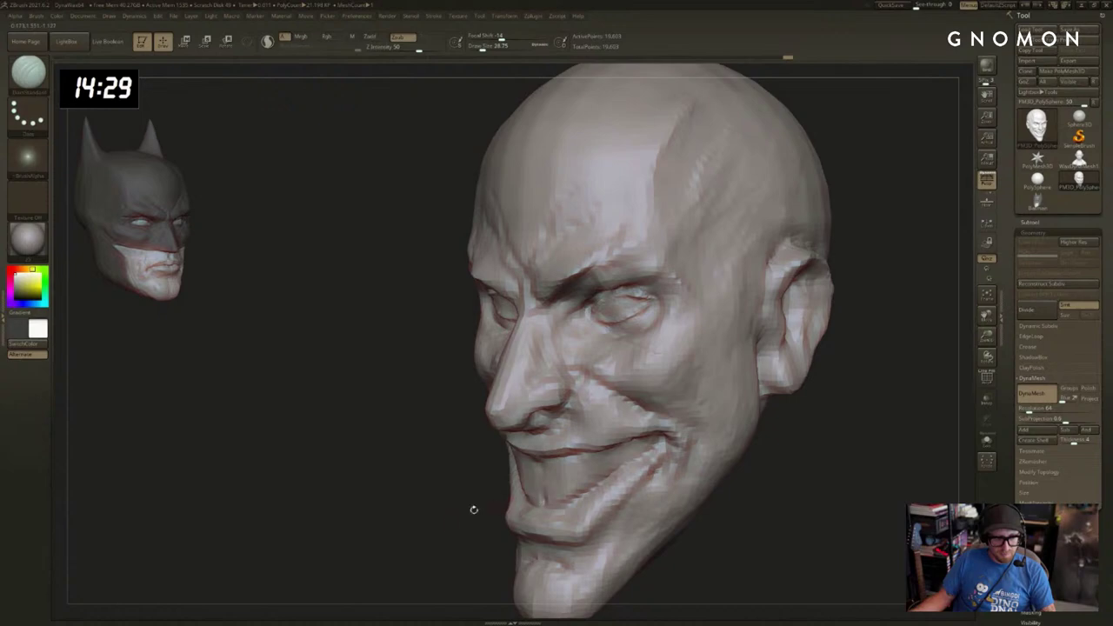
left_click_drag(474, 510, 392, 492)
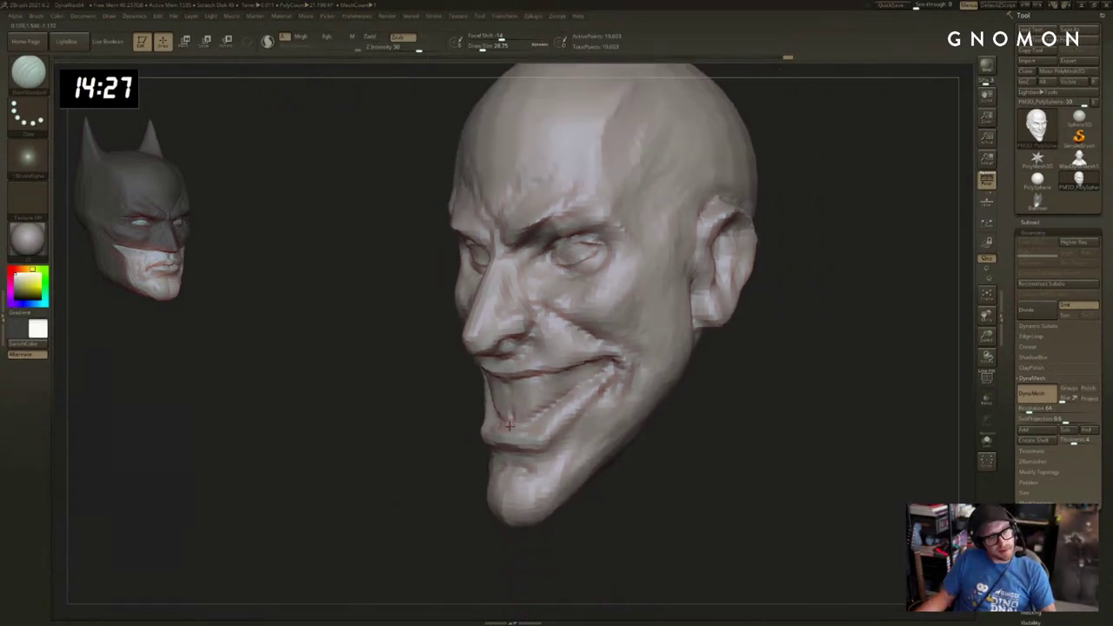
mouse_move(489, 422)
right_mouse_down()
mouse_move(666, 384)
mouse_move(658, 400)
mouse_move(713, 422)
right_mouse_up()
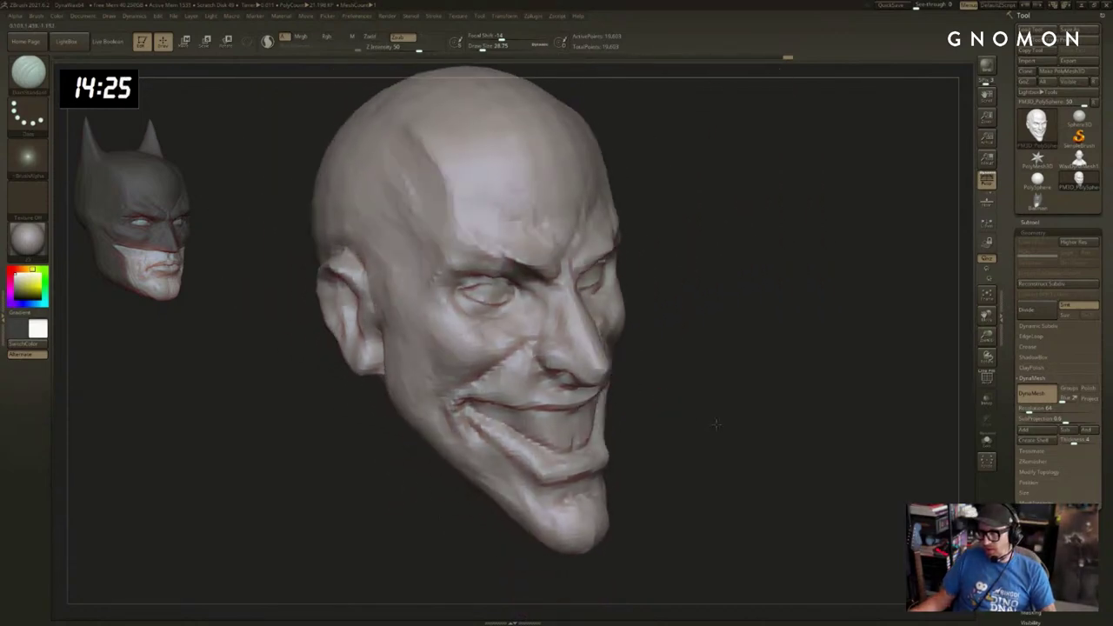
Carve crow's-feet wrinkles at the outer eye corners with DamStandard at a small draw size.
key("s")
mouse_move(709, 426)
left_mouse_down()
mouse_move(724, 426)
mouse_move(711, 400)
left_mouse_up()
left_click_drag(459, 312, 487, 304, "shift")
left_click_drag(721, 283, 730, 318, "alt")
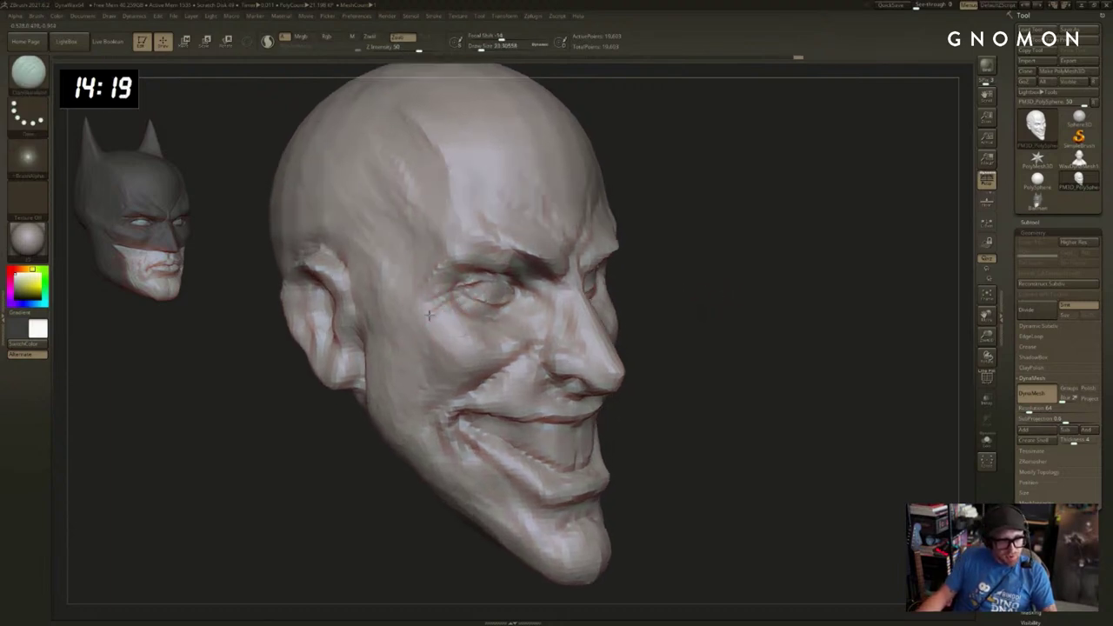
left_click_drag(887, 280, 739, 289)
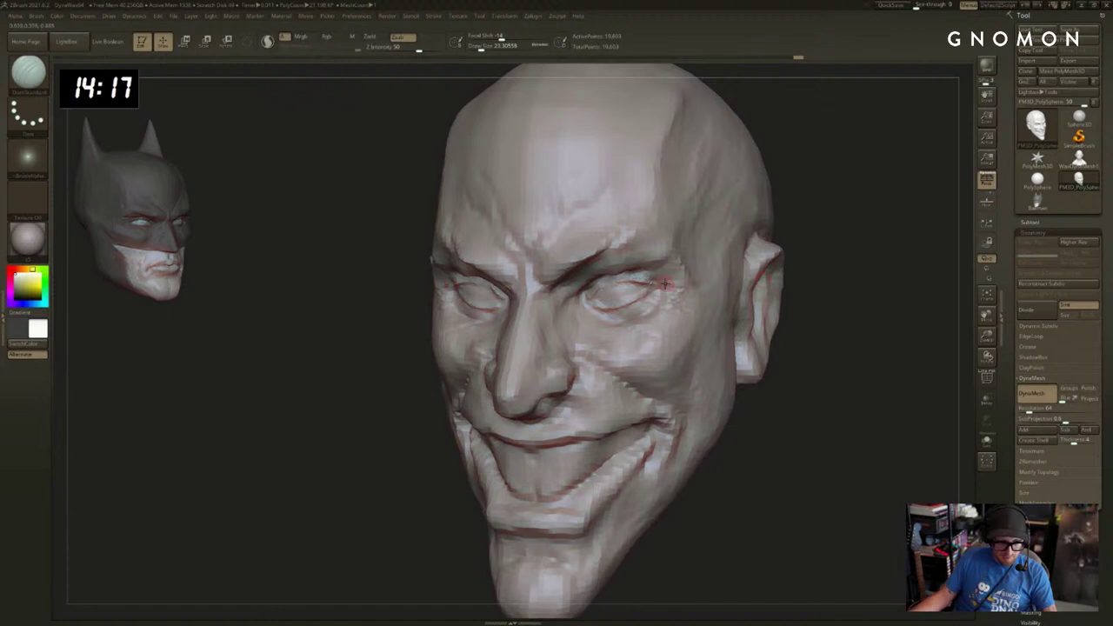
left_click_drag(864, 277, 735, 188, "alt")
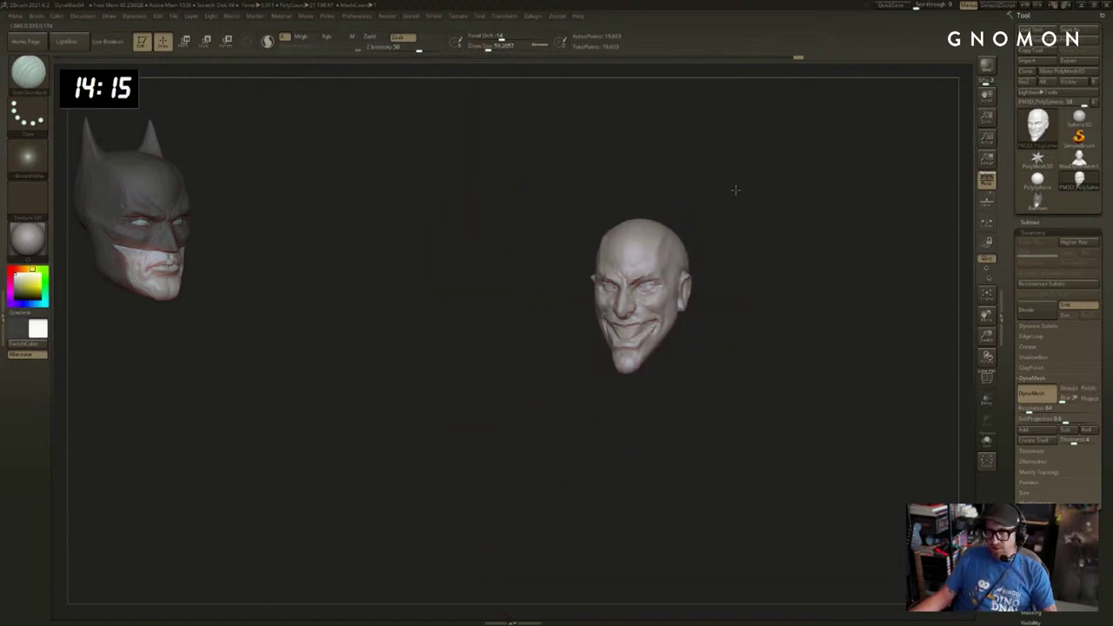
left_click_drag(855, 236, 787, 231)
left_click_drag(852, 237, 827, 375)
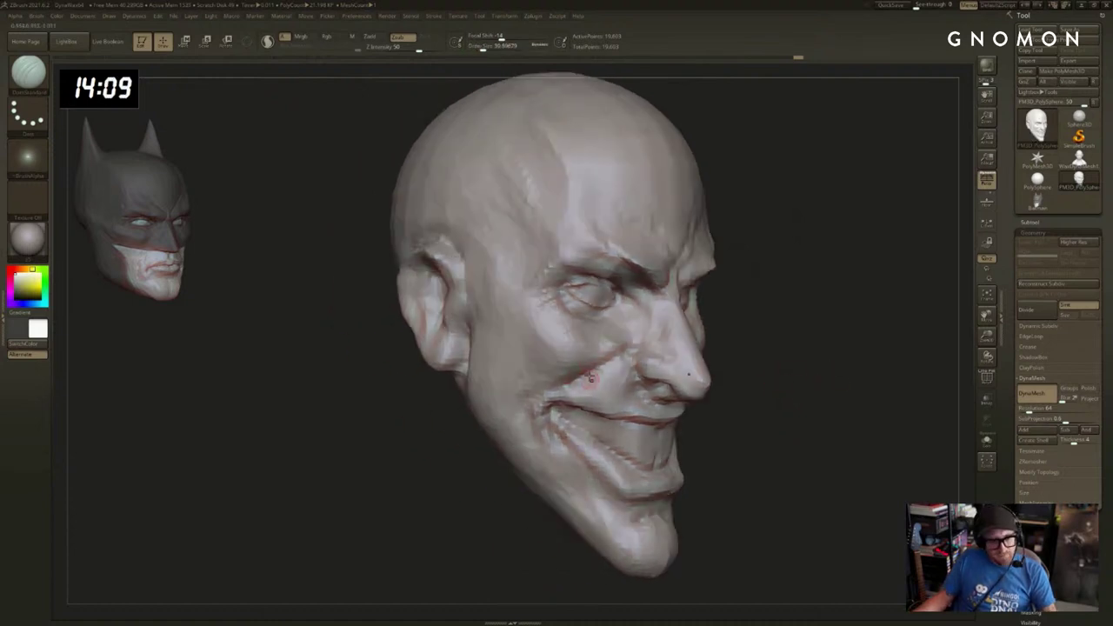
Deepen the smile crease above the mouth corner and retouch the centre tooth line with DamStandard, reaching a draw size of about 37.
key("s")
left_click_drag(528, 406, 532, 406)
left_click_drag(556, 385, 533, 405)
mouse_move(800, 403)
left_mouse_down()
mouse_move(844, 380)
mouse_move(795, 403)
mouse_move(817, 446)
mouse_move(795, 393)
left_mouse_up()
key("s")
left_click_drag(632, 377, 628, 376)
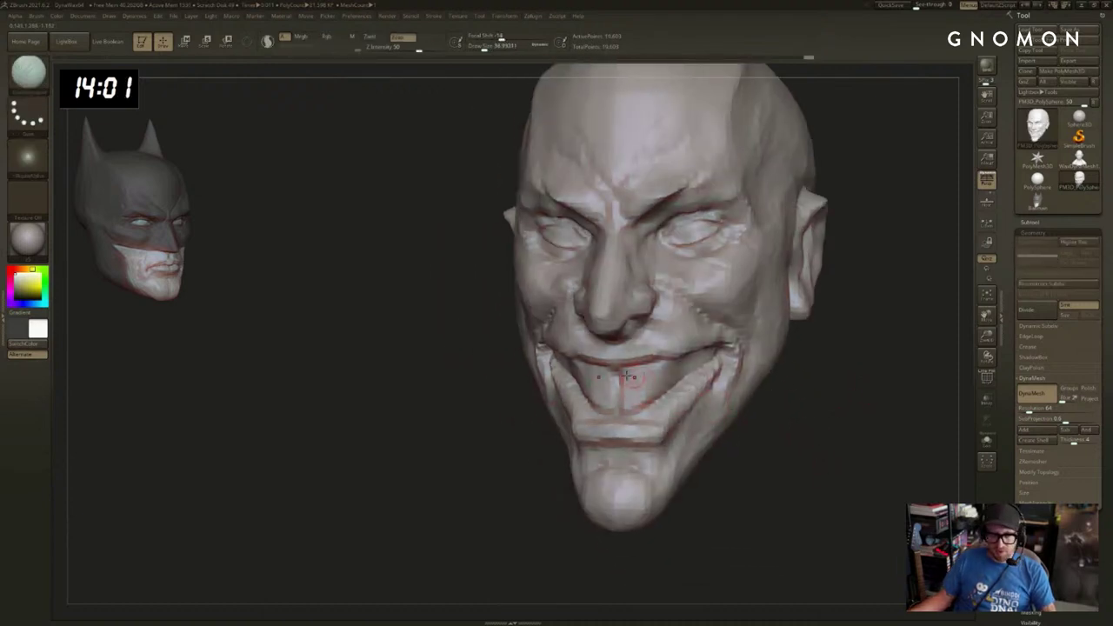
left_click_drag(837, 398, 807, 396)
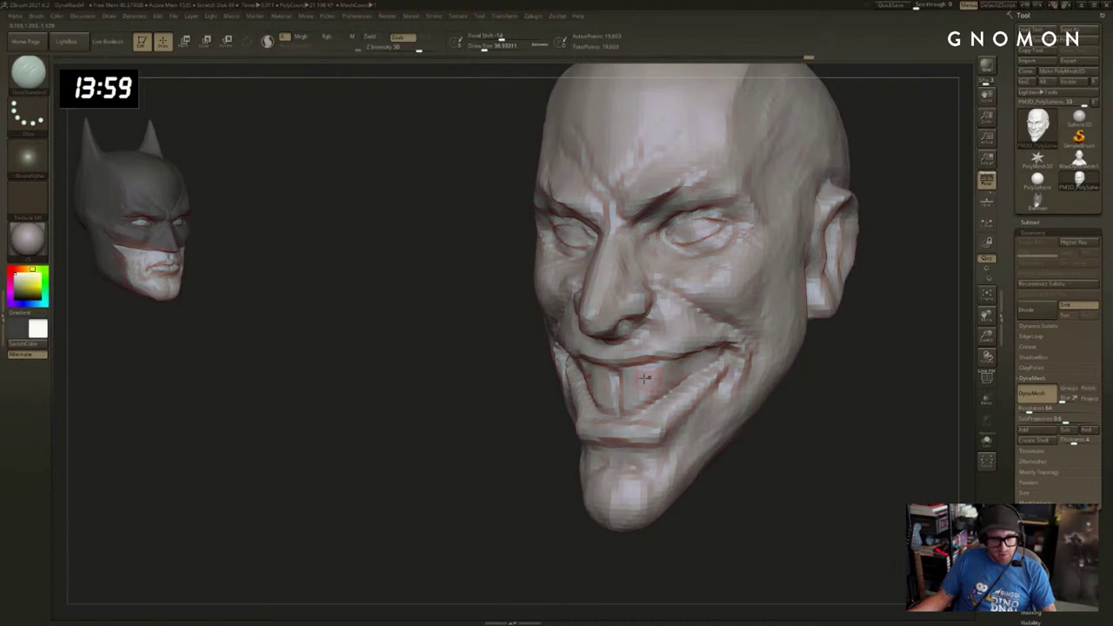
Enable Sculptris Pro mode and display the polyframe over the Joker head.
key("shift+f")
key("shift+f")
key("s")
left_click_drag(640, 383, 657, 382)
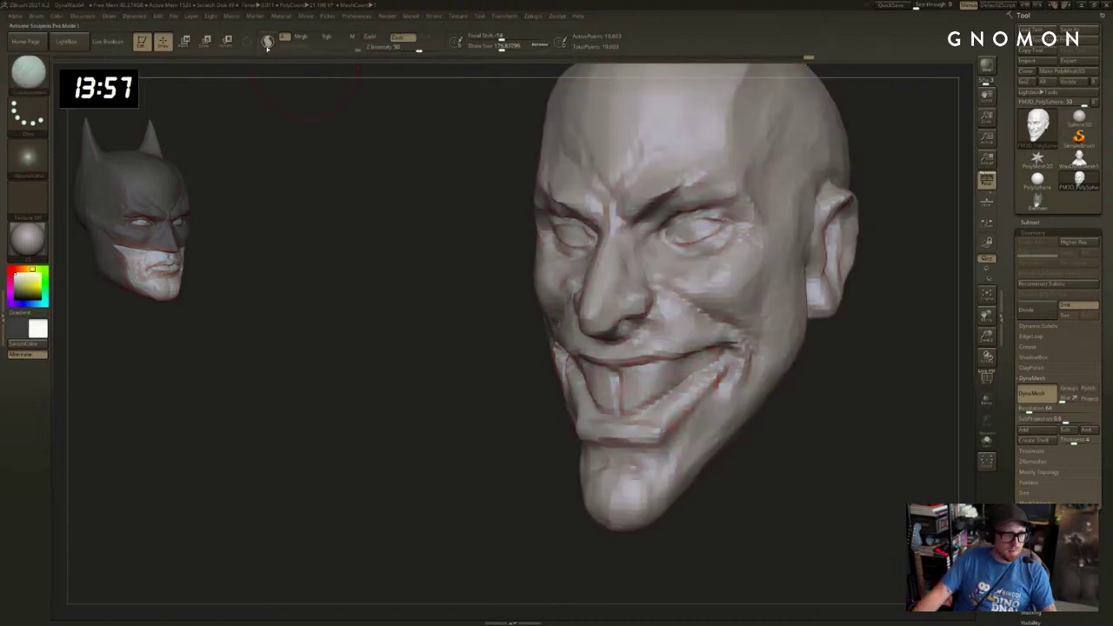
left_click(267, 41)
key("shift+f")
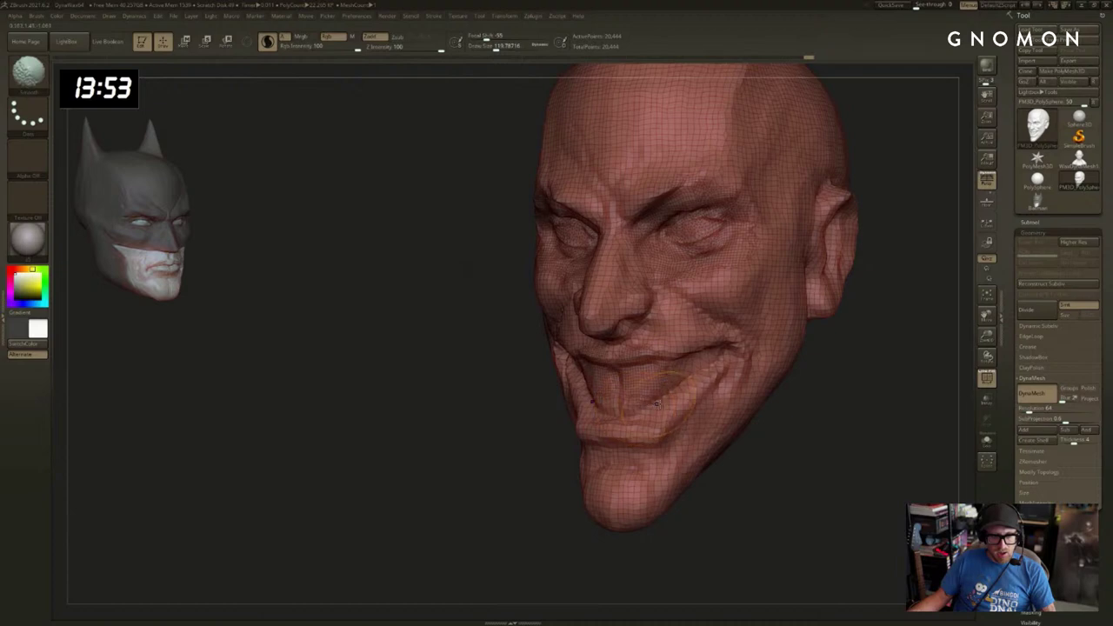
Smooth the lips, mouth corners and nostril area in Sculptris Pro mode at a draw size of about 119, checking the mesh density.
mouse_move(658, 403)
left_mouse_down("shift")
mouse_move(632, 407)
mouse_move(673, 401)
mouse_move(685, 360)
mouse_move(708, 354)
mouse_move(734, 376)
left_mouse_up("shift")
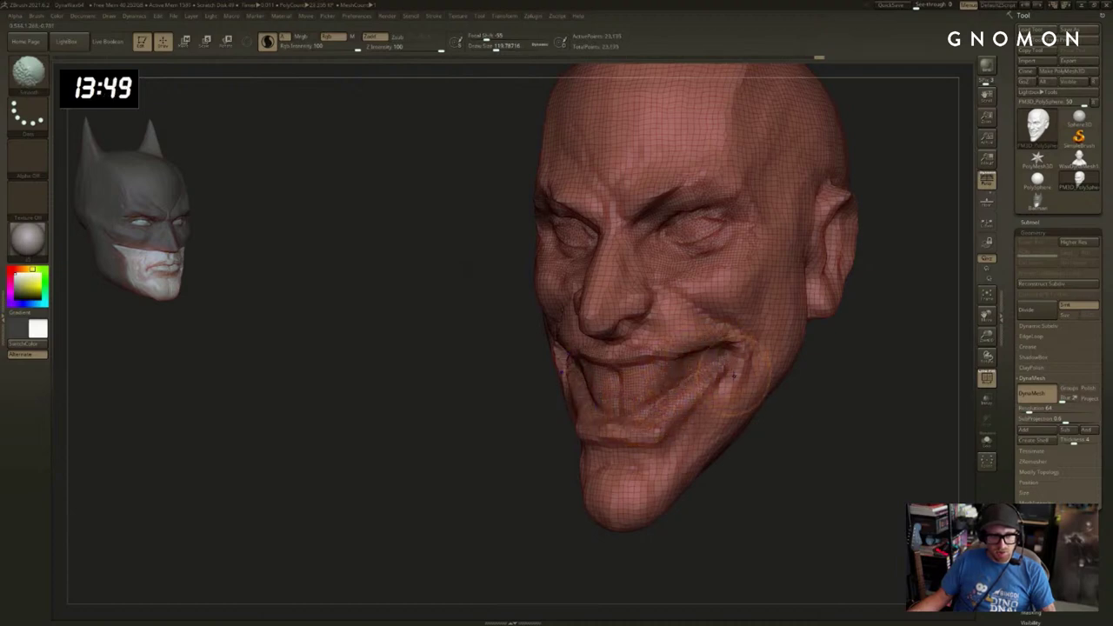
key("shift+f")
key("shift+f")
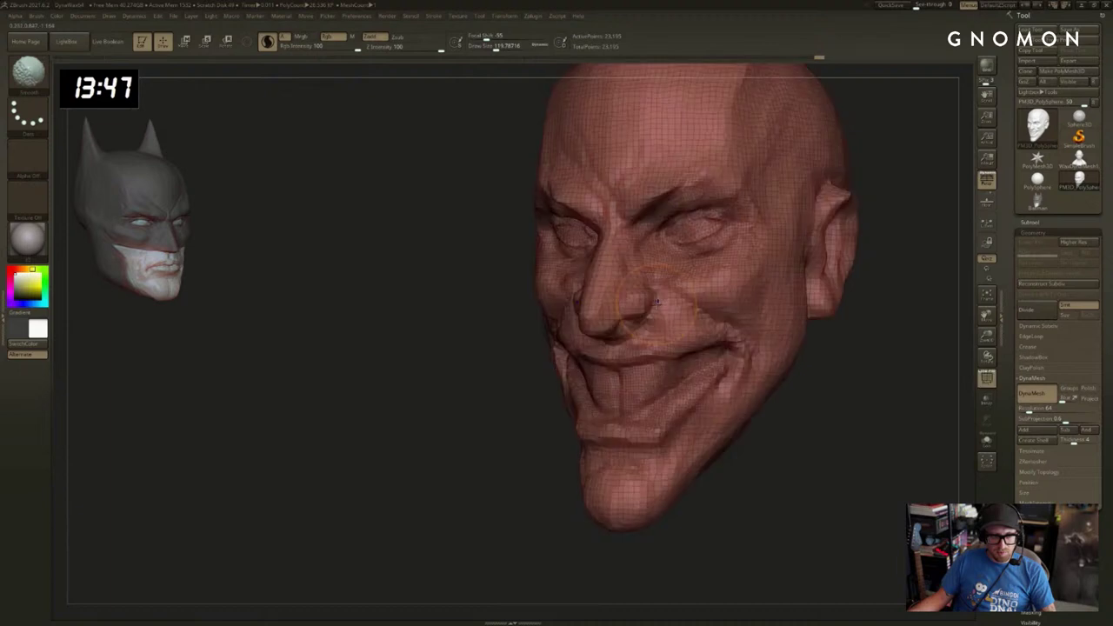
left_click_drag(655, 308, 656, 303, "shift")
key("shift+f")
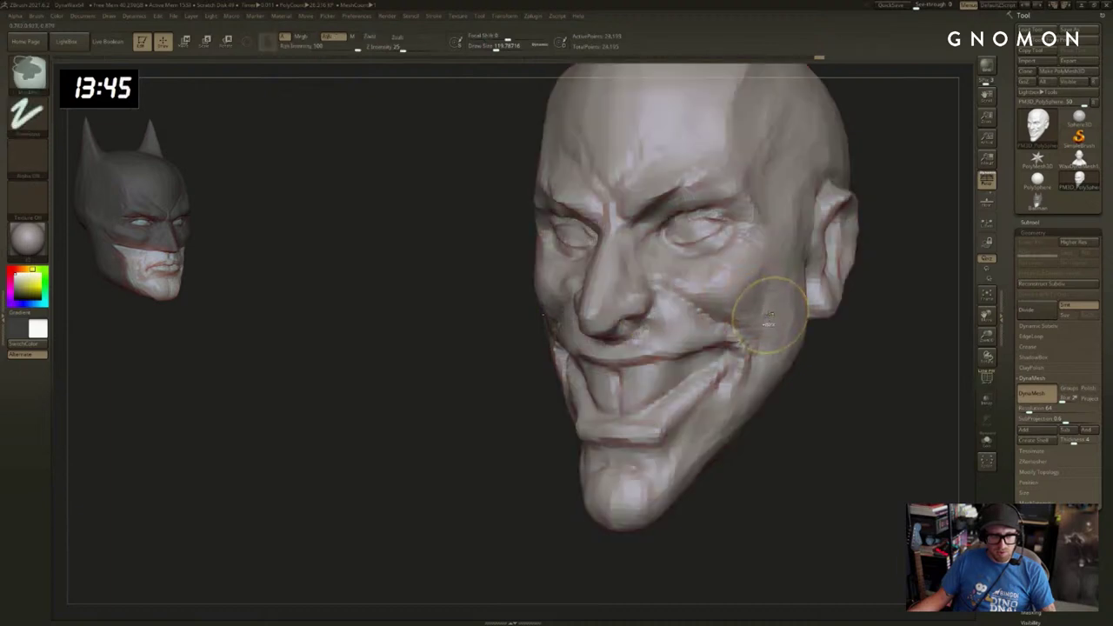
key("shift+f")
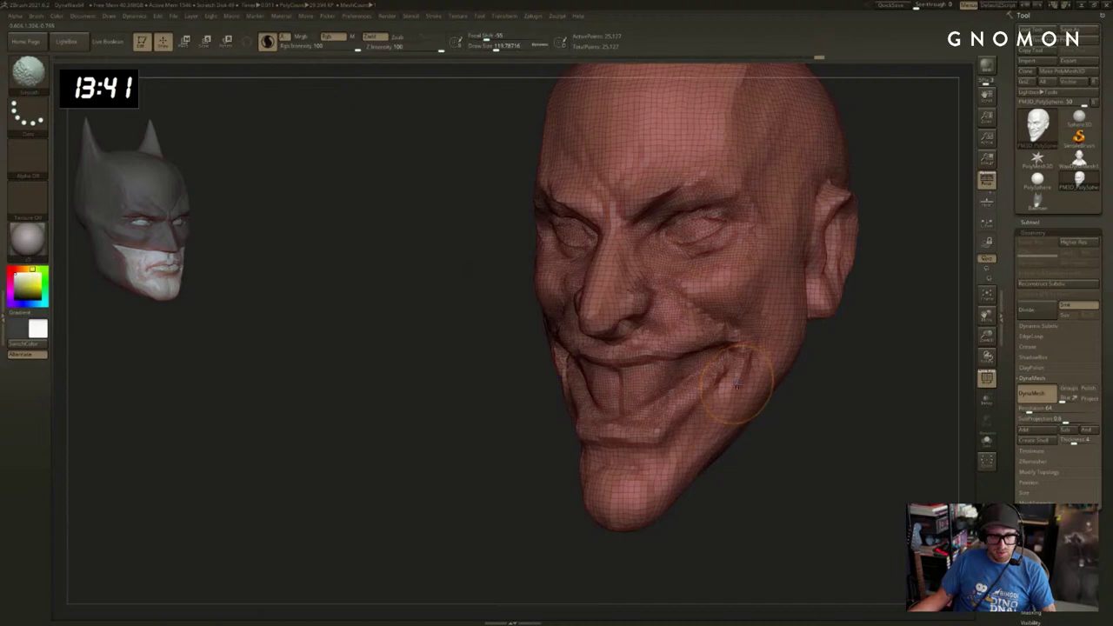
key("shift+f")
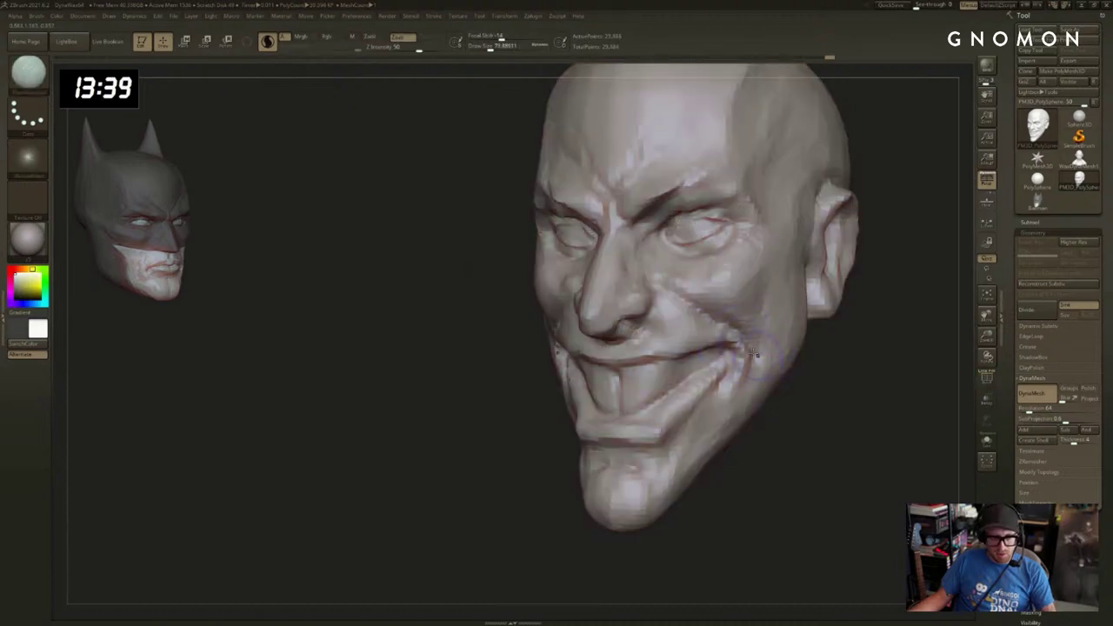
Carve the smile fold around the mouth corner with DamStandard at a draw size of about 54 and smooth the cheek above it.
mouse_move(857, 423)
left_mouse_down()
mouse_move(735, 333)
mouse_move(766, 354)
left_mouse_up()
key("ctrl+z")
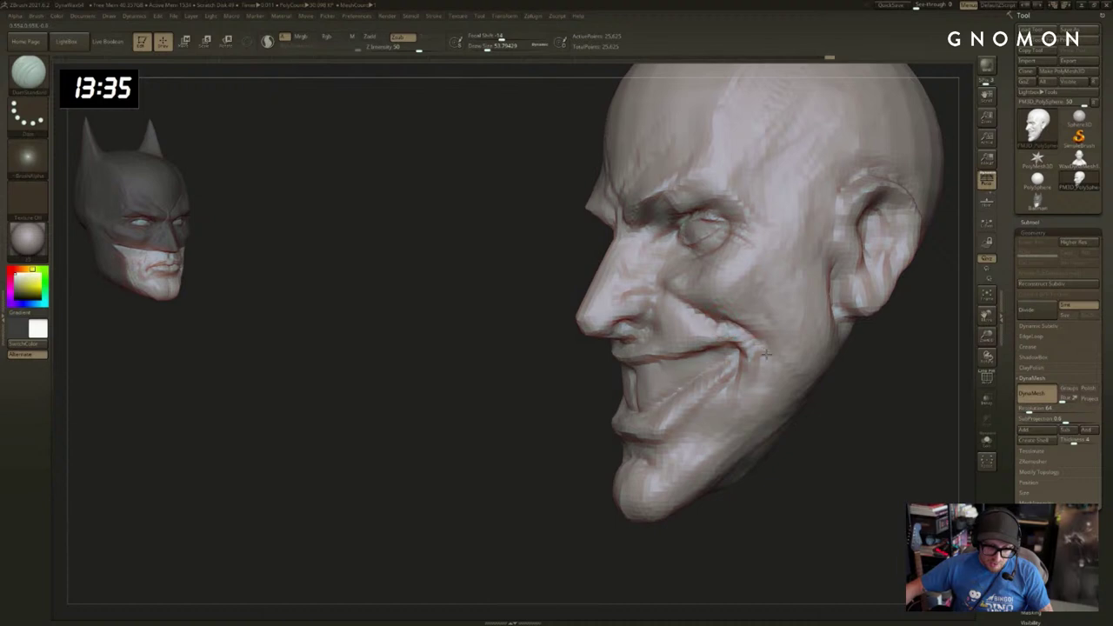
left_click_drag(830, 409, 820, 409)
left_click_drag(725, 329, 759, 362)
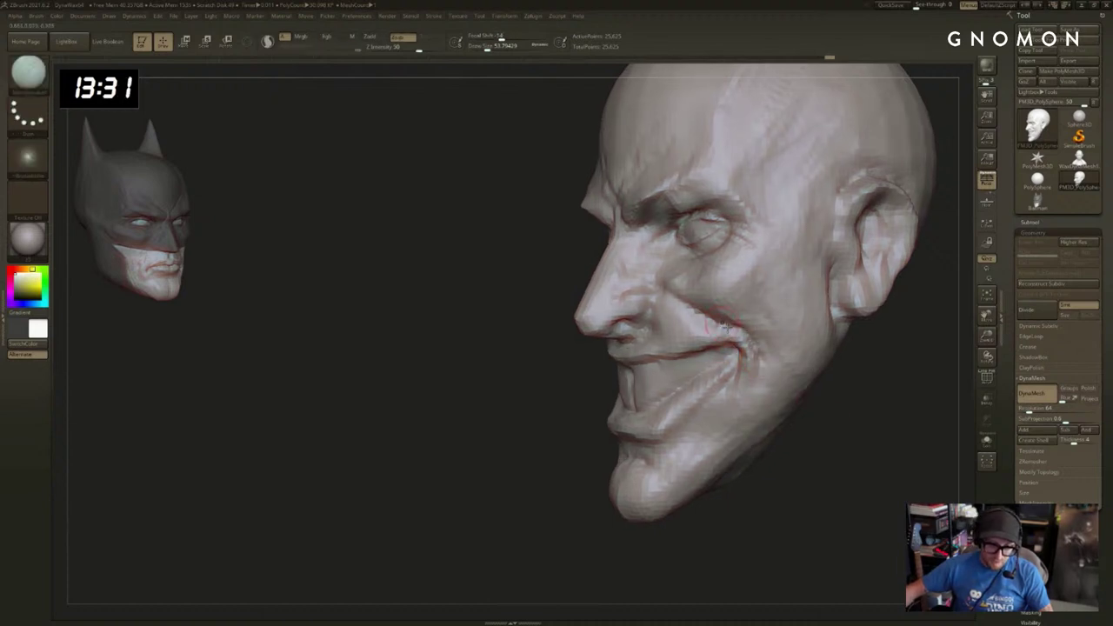
left_click_drag(704, 293, 720, 313, "shift")
Define the nostril wing and underside of the nose with DamStandard at a draw size of about 54.
left_click_drag(546, 463, 904, 414)
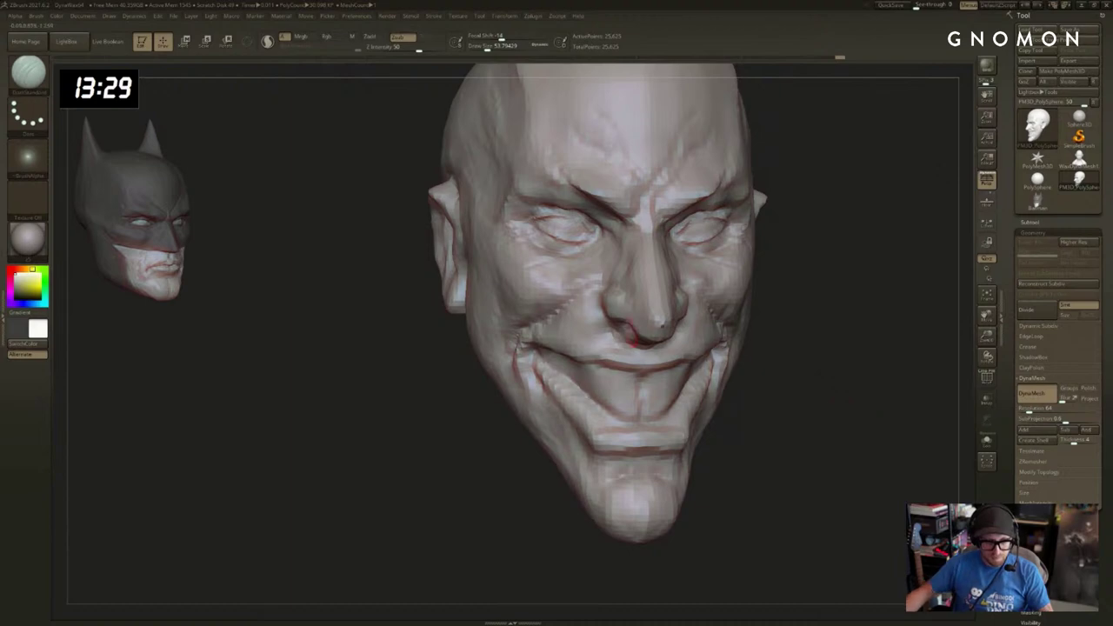
left_click_drag(758, 365, 633, 317)
left_click_drag(386, 358, 510, 356)
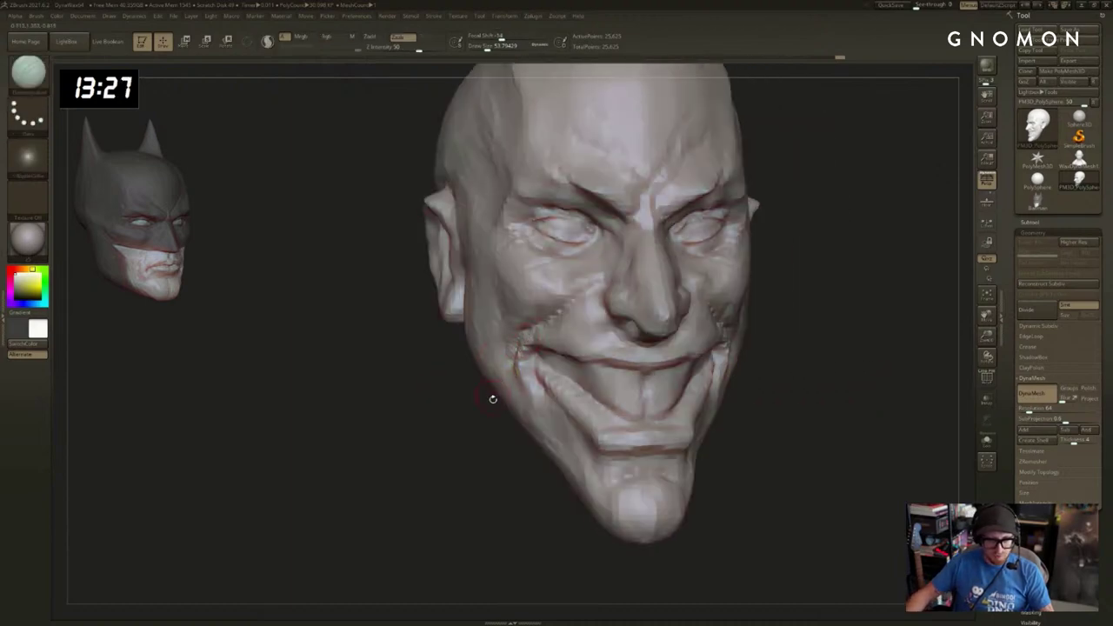
left_click_drag(492, 398, 465, 422, "shift")
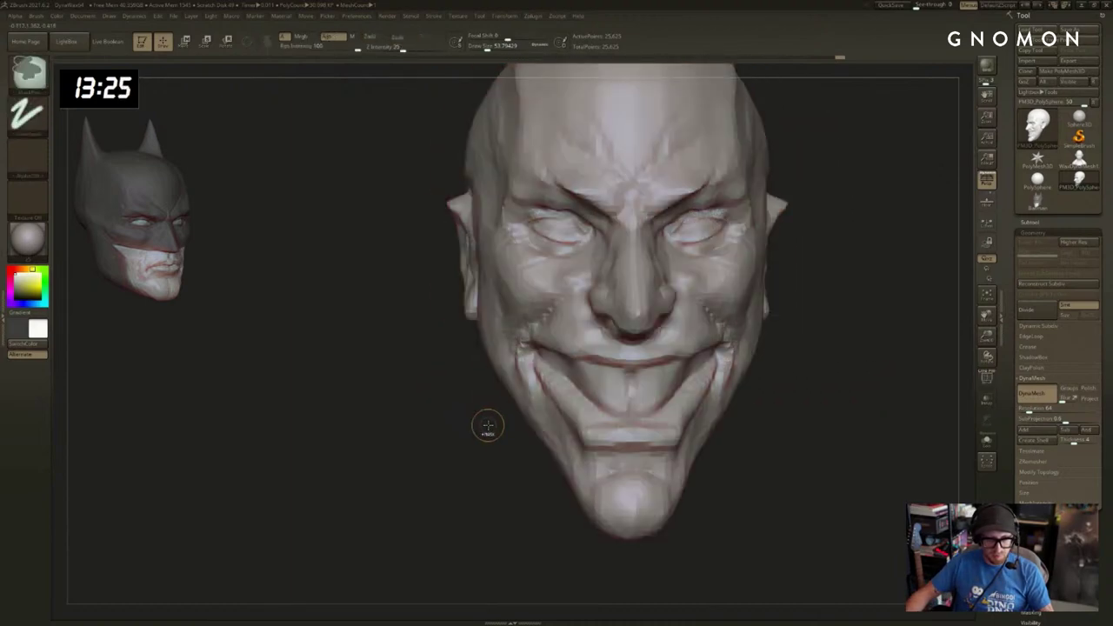
mouse_move(485, 446)
left_mouse_down()
mouse_move(808, 435)
mouse_move(794, 440)
left_mouse_up()
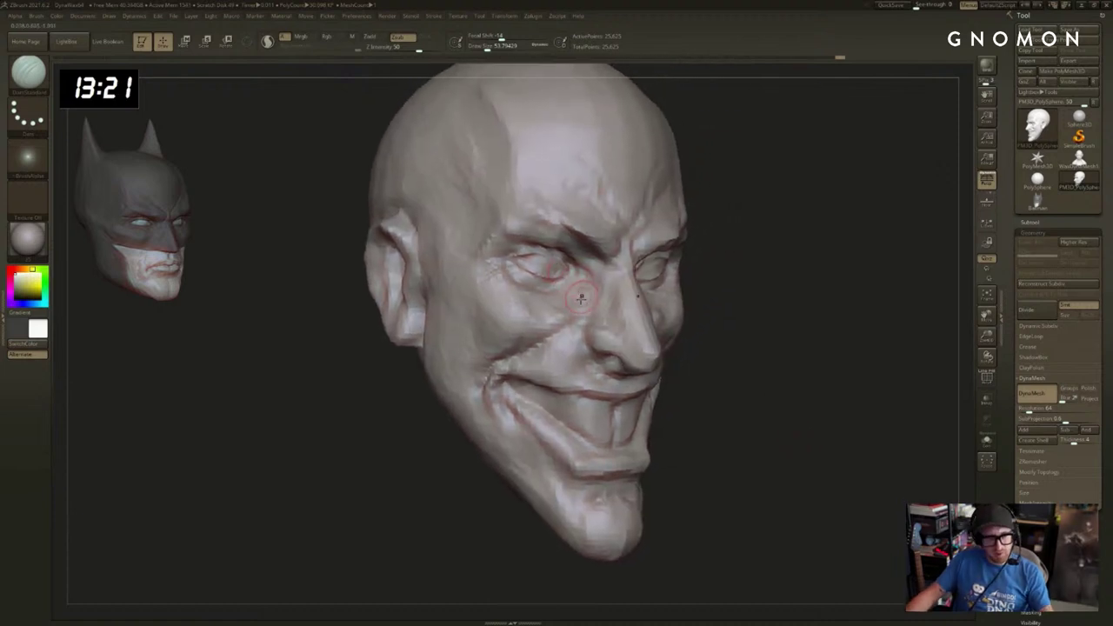
key("b")
key("c")
key("b")
key("s")
left_click_drag(864, 316, 857, 291, "alt")
key("s")
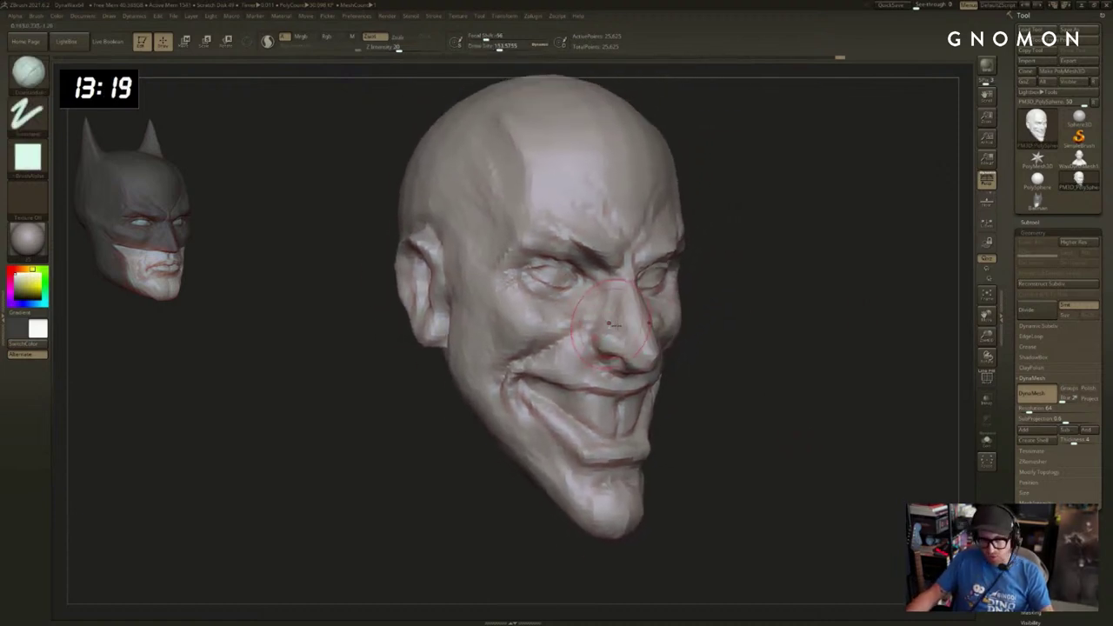
mouse_move(722, 354)
left_mouse_down()
mouse_move(641, 348)
mouse_move(677, 373)
mouse_move(646, 355)
mouse_move(661, 378)
left_mouse_up()
Adjust the mouth and lower lip in profile with the Move brush at a draw size of about 222.
key("b")
key("m")
key("v")
key("s")
mouse_move(616, 415)
left_mouse_down()
mouse_move(522, 409)
mouse_move(536, 434)
mouse_move(767, 395)
mouse_move(507, 379)
left_mouse_up()
left_click_drag(561, 432, 542, 404)
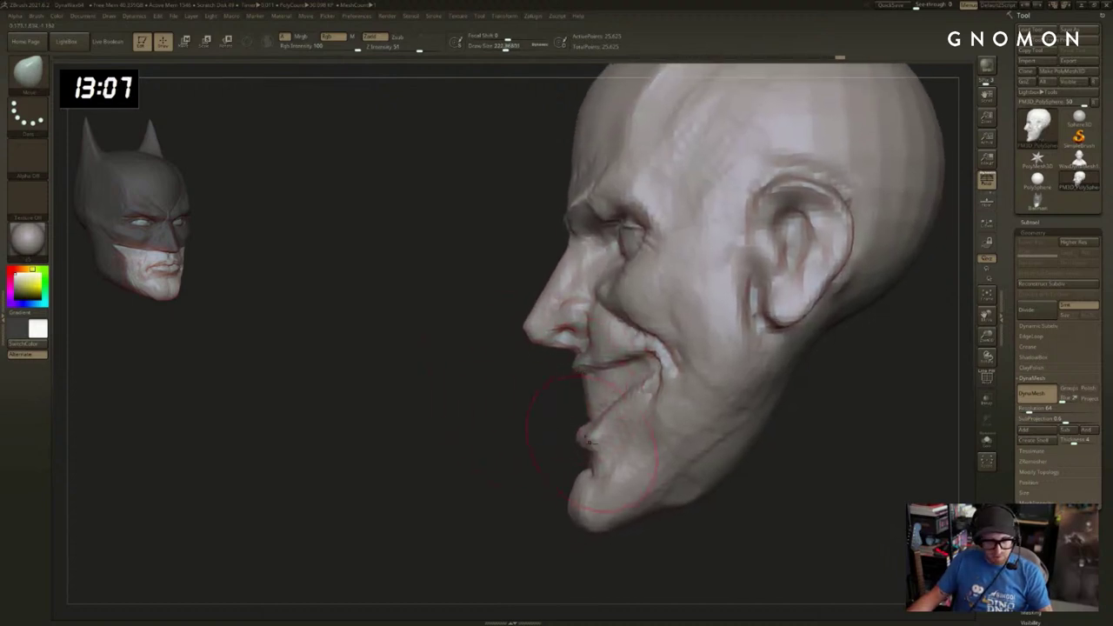
Reshape the chin and underside of the jaw with the Move brush at a draw size of about 765.
key("s")
left_click_drag(563, 511, 645, 499, "alt")
mouse_move(652, 532)
left_mouse_down()
mouse_move(707, 528)
mouse_move(715, 514)
mouse_move(646, 490)
left_mouse_up()
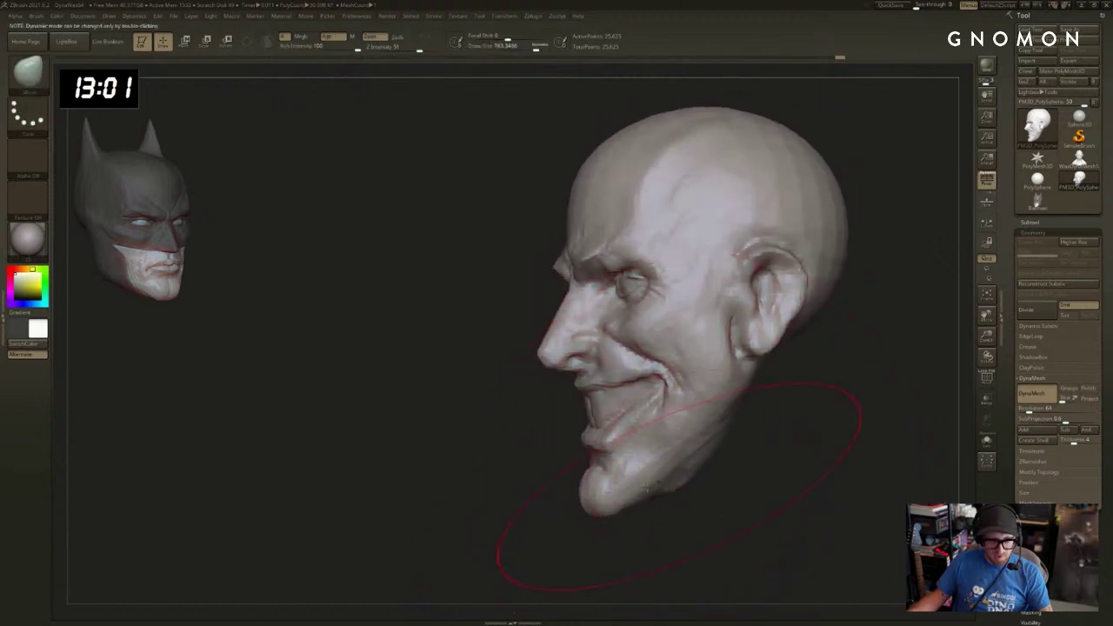
mouse_move(530, 496)
left_mouse_down("alt")
mouse_move(479, 481)
mouse_move(557, 480)
left_mouse_up("alt")
Sharpen the centre line between the upper front teeth with DamStandard at a draw size of about 31.
key("b")
key("d")
key("s")
key("s")
left_click_drag(612, 376, 570, 375)
mouse_move(758, 373)
left_mouse_down("alt")
mouse_move(800, 408)
mouse_move(790, 409)
left_mouse_up("alt")
key("s")
mouse_move(649, 395)
left_mouse_down()
mouse_move(632, 394)
mouse_move(636, 424)
left_mouse_up()
Carve the gaps between the upper front teeth with DamStandard at a draw size of about 31.
left_click_drag(810, 442, 639, 388)
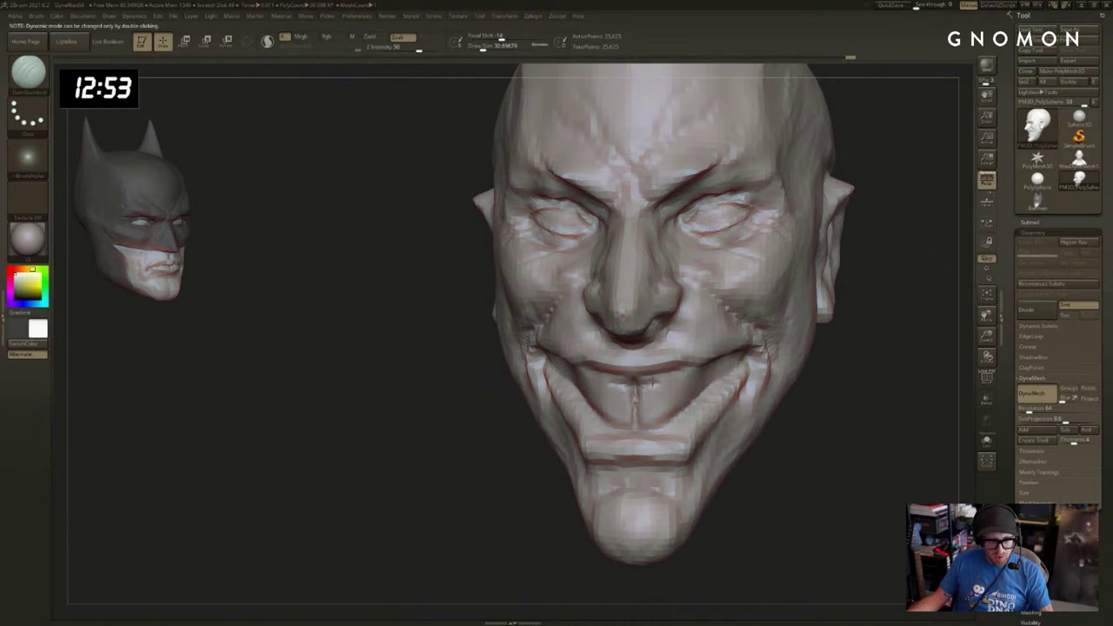
left_click_drag(782, 424, 680, 391)
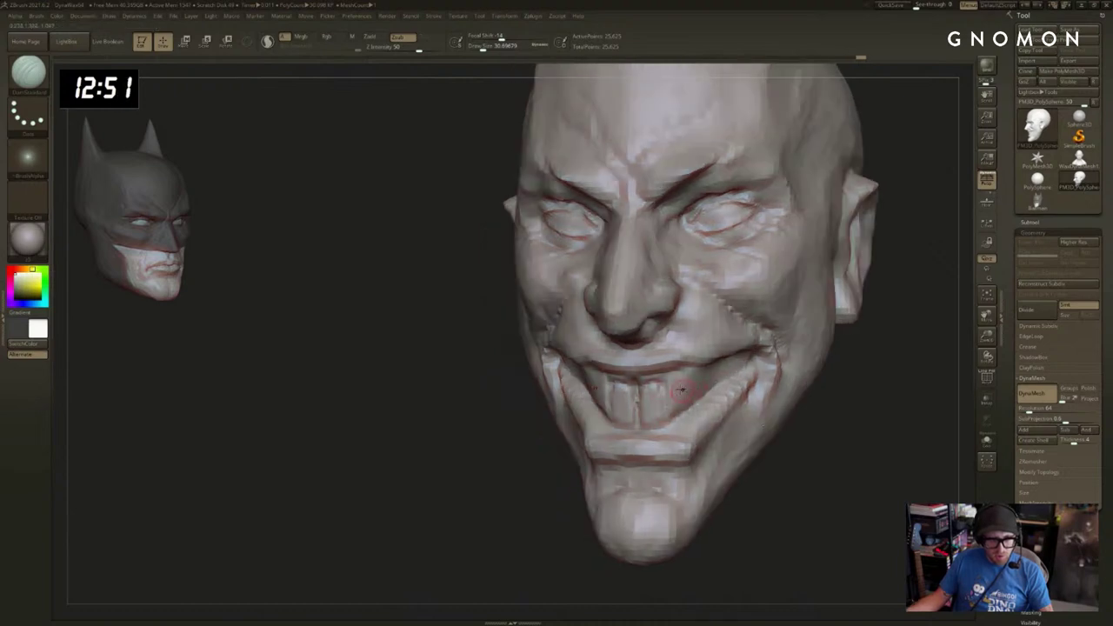
left_click_drag(844, 429, 771, 400)
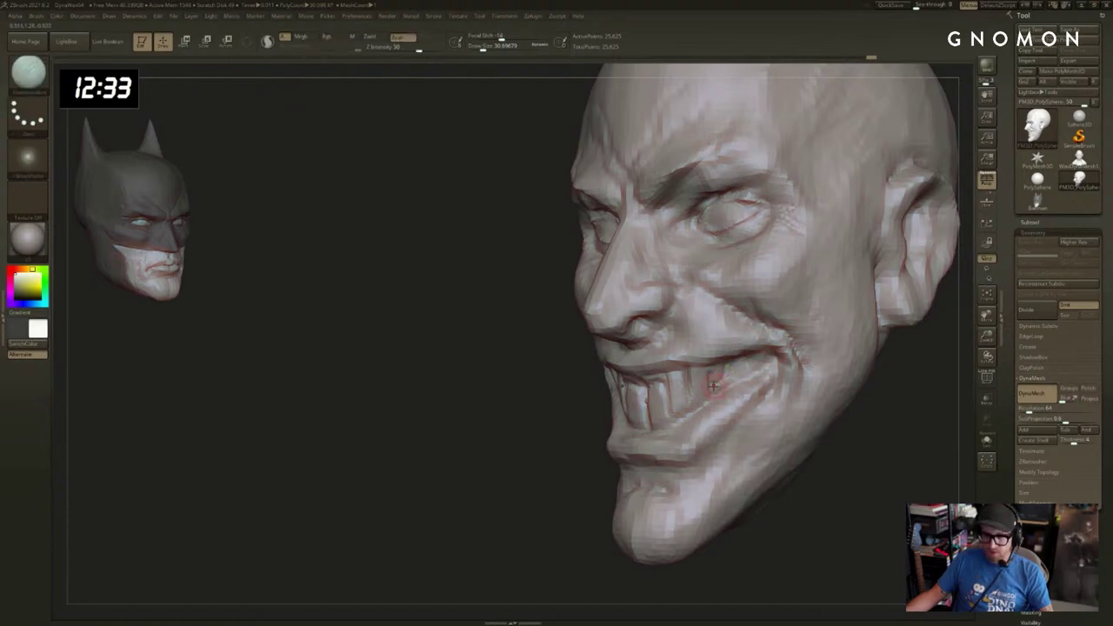
left_click_drag(573, 422, 566, 428)
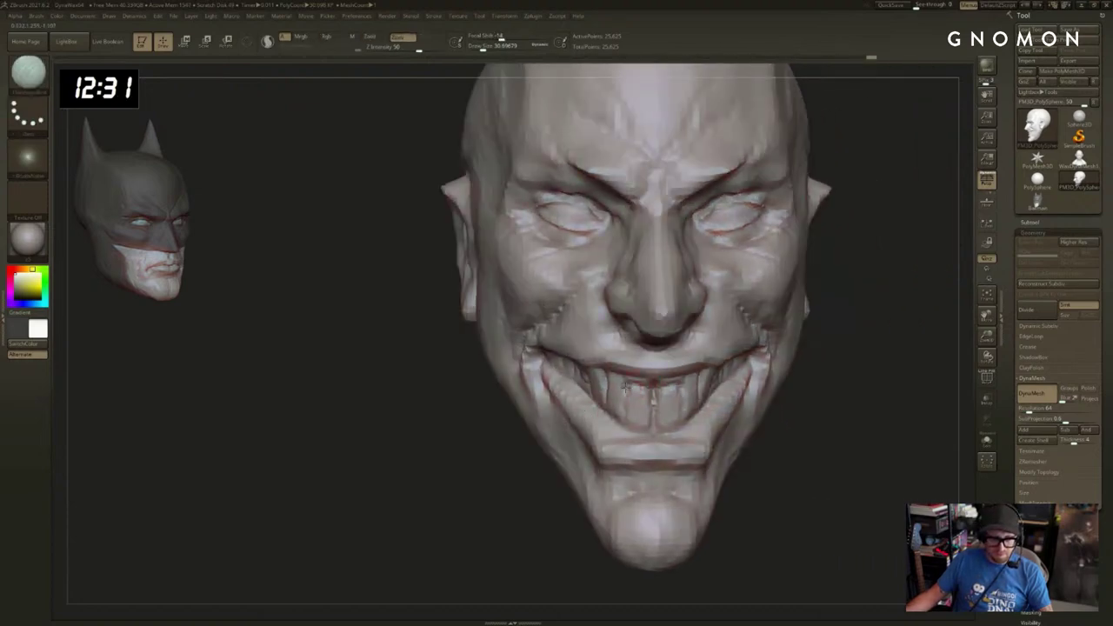
left_click_drag(812, 431, 645, 418)
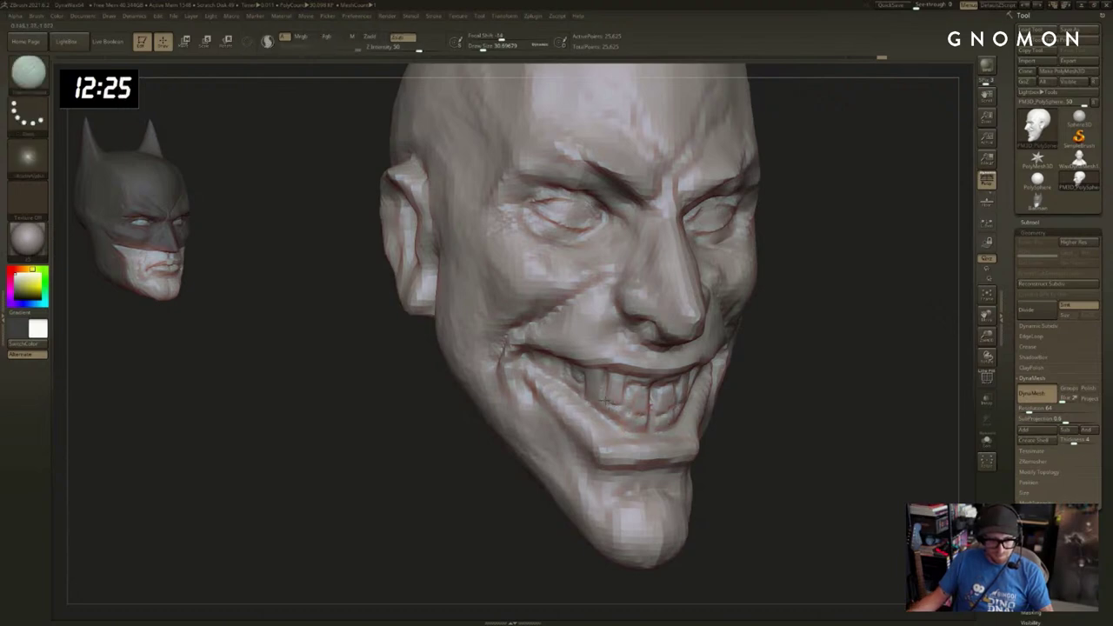
Carve the divisions between the side teeth toward the mouth corners with DamStandard at a draw size of about 31.
left_click_drag(569, 395, 567, 396)
right_click_drag(557, 398, 573, 400)
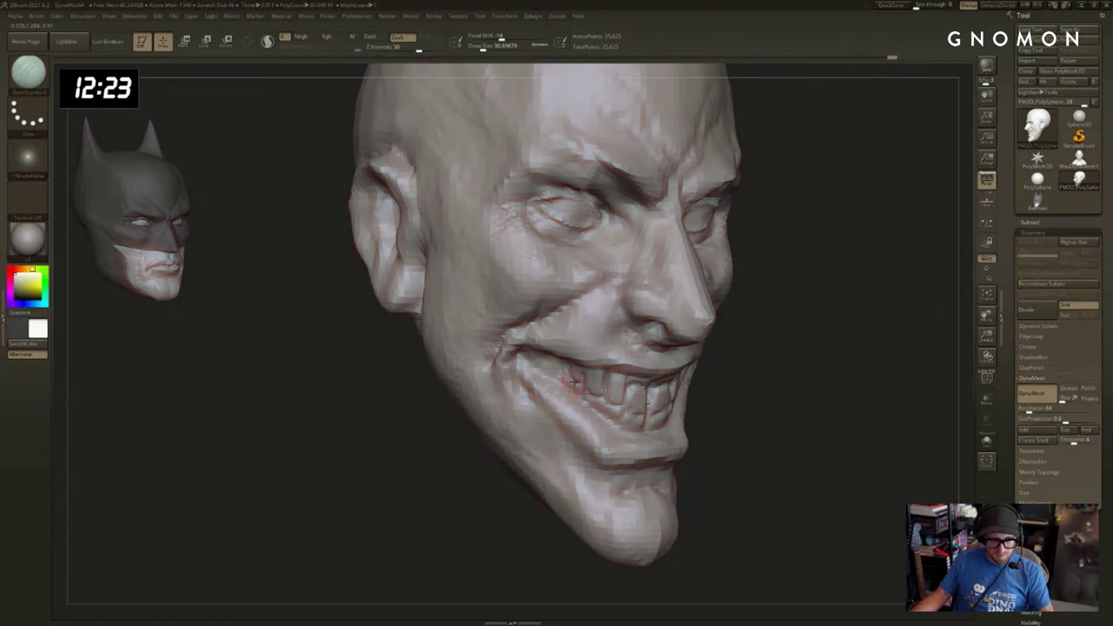
left_click_drag(790, 379, 644, 376)
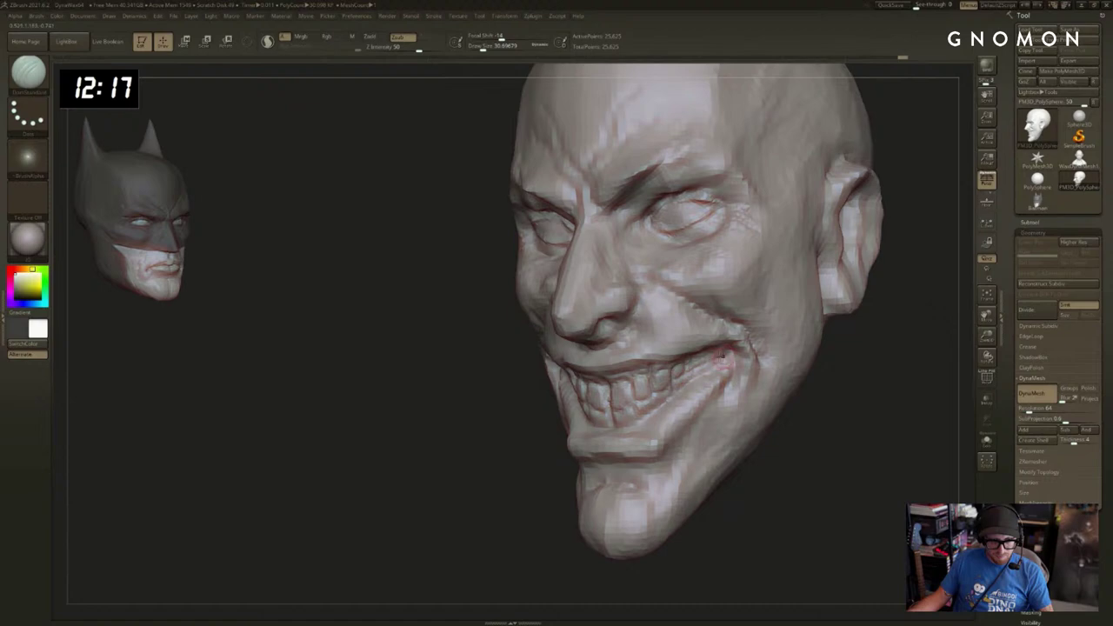
left_click_drag(878, 402, 804, 444)
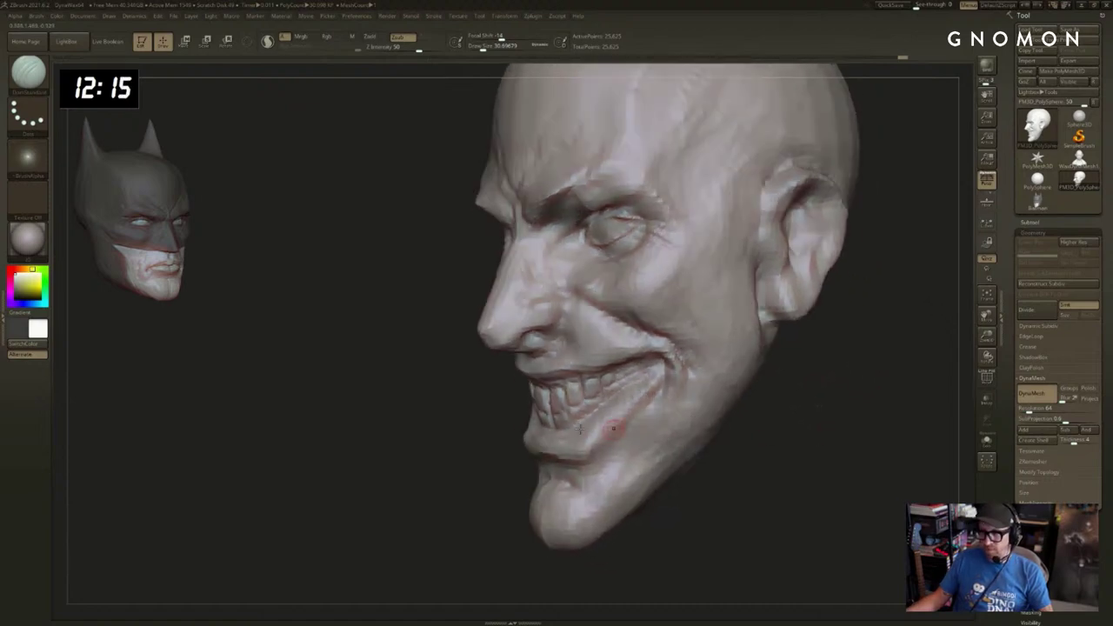
left_click_drag(472, 455, 591, 391)
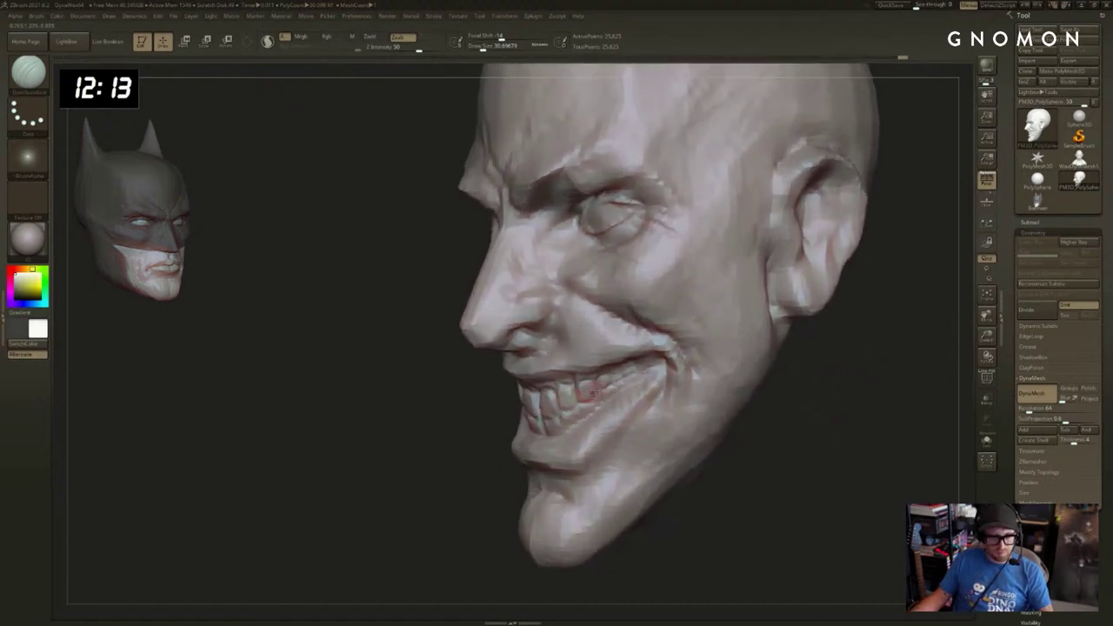
Shape and round out the individual teeth with SnakeHook at a draw size of about 22 and Standard at about 44.
key("b")
key("s")
key("h")
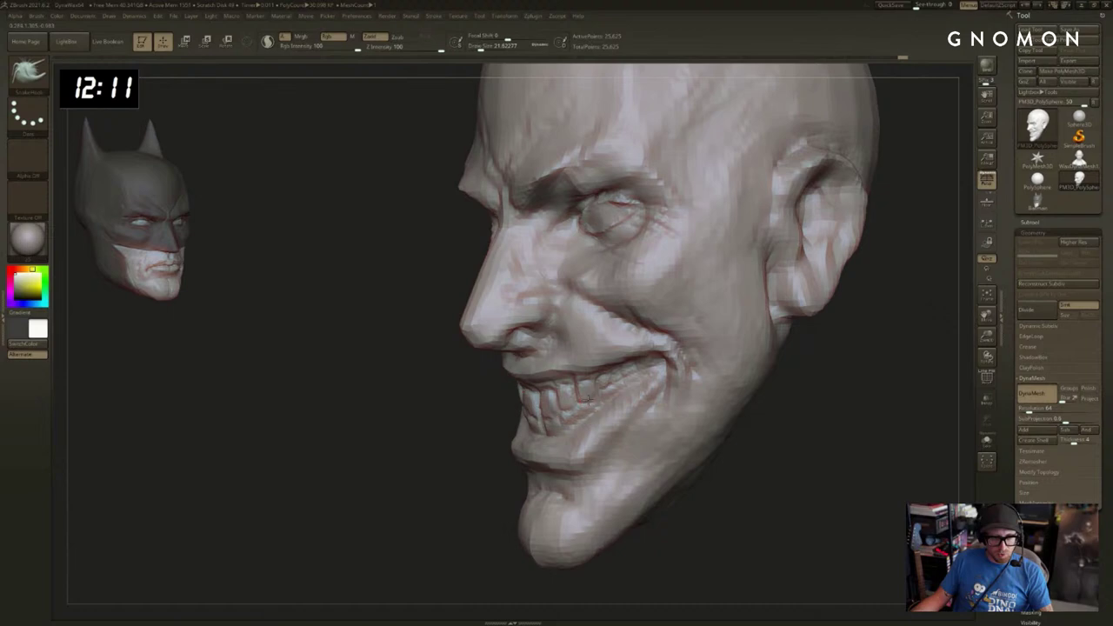
left_click_drag(739, 432, 775, 425)
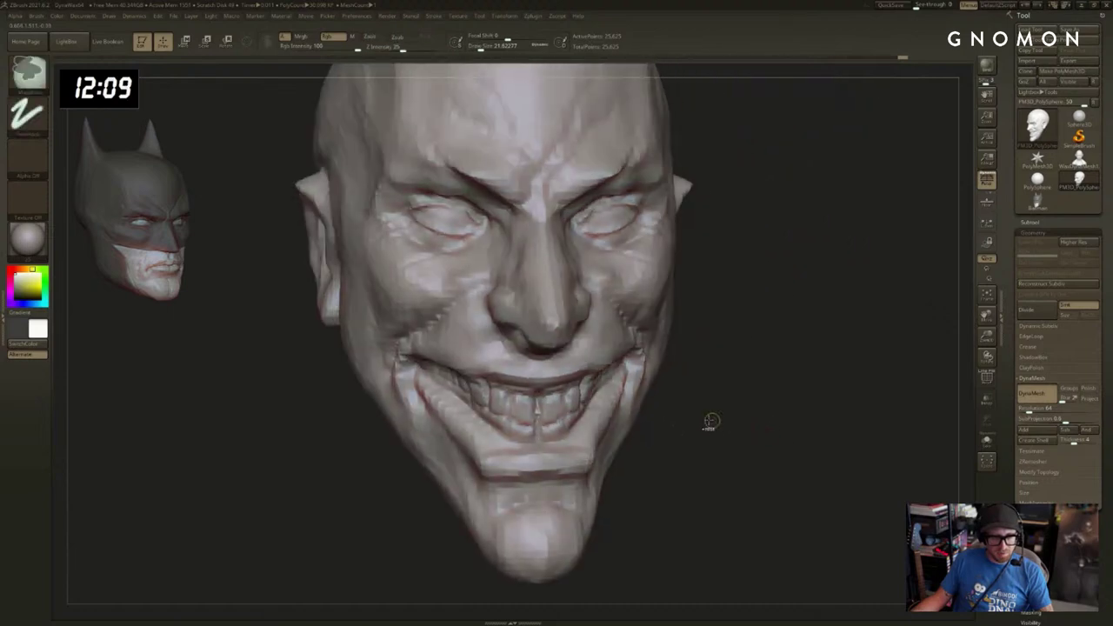
left_click_drag(709, 420, 613, 401)
left_click_drag(508, 400, 511, 388)
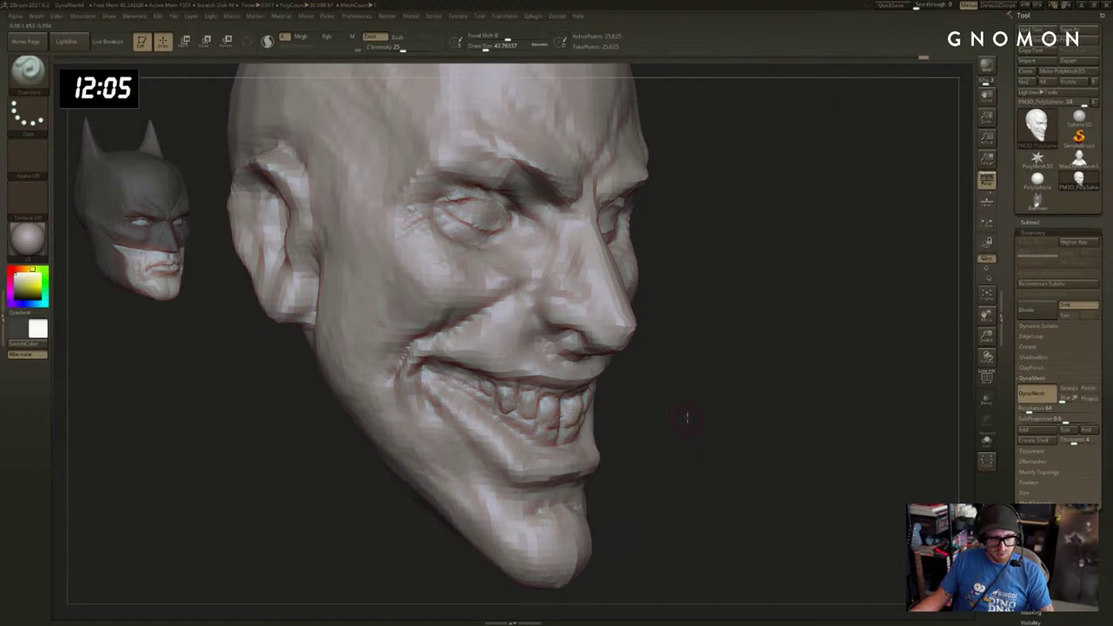
Sharpen the creases between the teeth and beneath the upper lip with DamStandard, ending at a draw size of about 29.
left_click_drag(755, 419, 635, 411)
key("b")
key("d")
key("s")
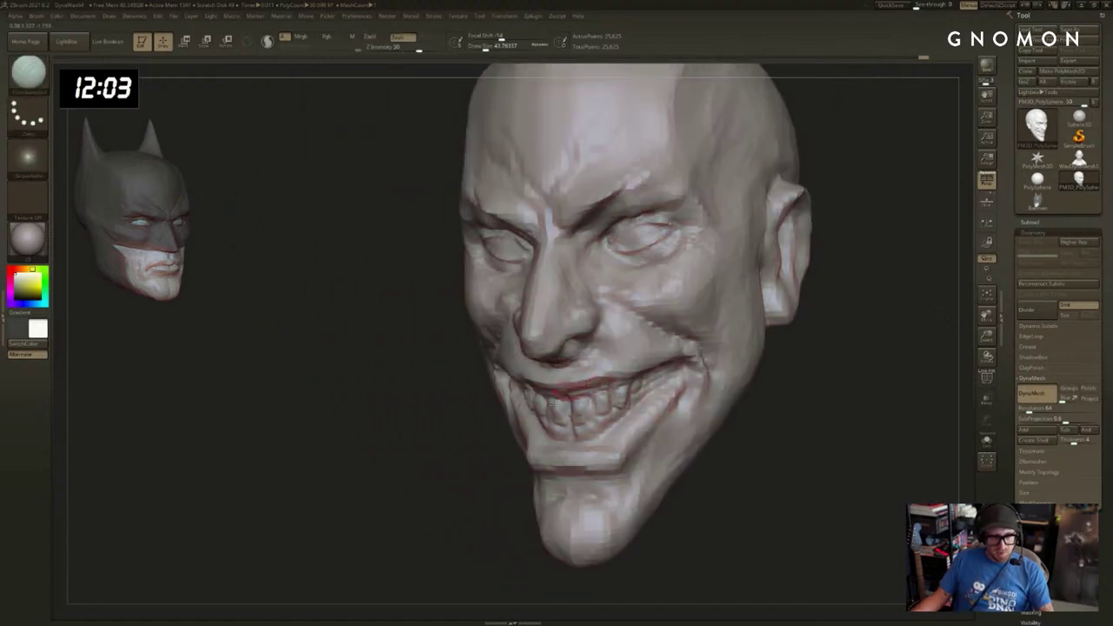
left_click_drag(459, 476, 491, 439)
left_click_drag(571, 393, 580, 380)
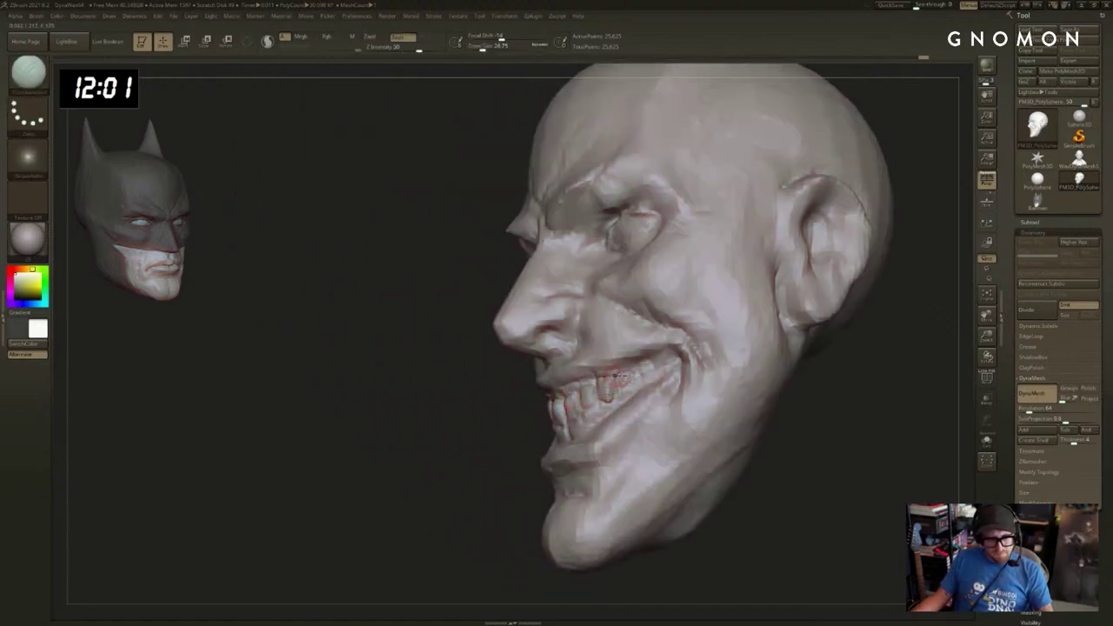
Paint a mask over the upper side teeth beneath the upper lip at a draw size of about 29.
left_click_drag(661, 369, 598, 379, "ctrl")
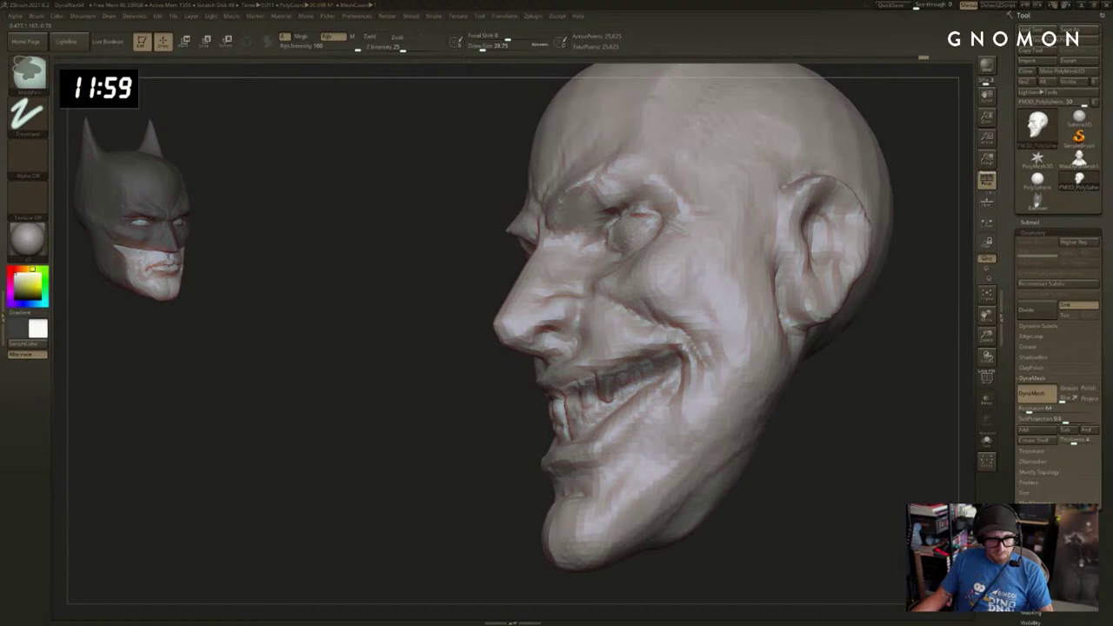
Mask the teeth and mouth opening, refine their edges with the Dam Standard brush against the inverted mask, and clear the mask.
right_click_drag(568, 419, 561, 397)
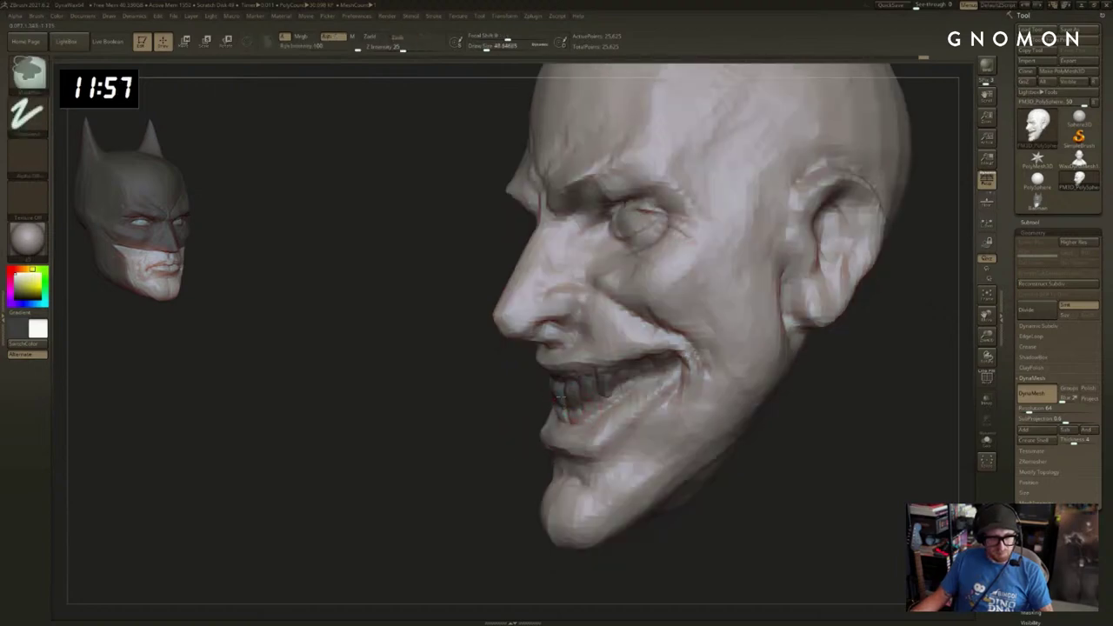
left_click_drag(585, 407, 668, 379, "ctrl")
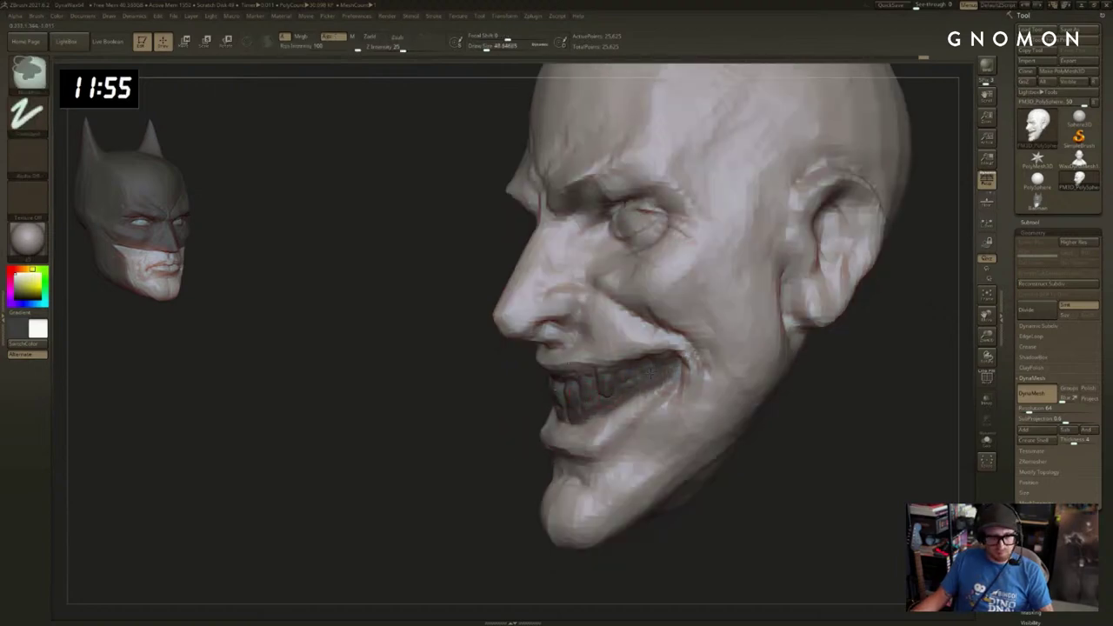
left_click_drag(483, 437, 753, 345)
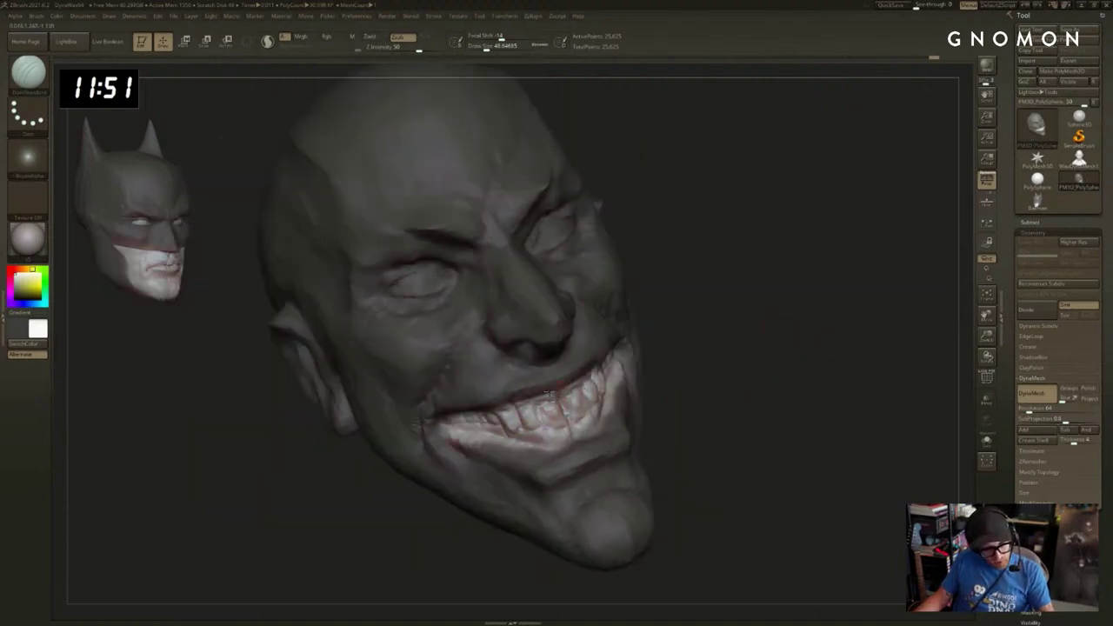
mouse_move(691, 377)
left_mouse_down("ctrl")
mouse_move(702, 388)
mouse_move(644, 379)
mouse_move(782, 375)
left_mouse_up("ctrl")
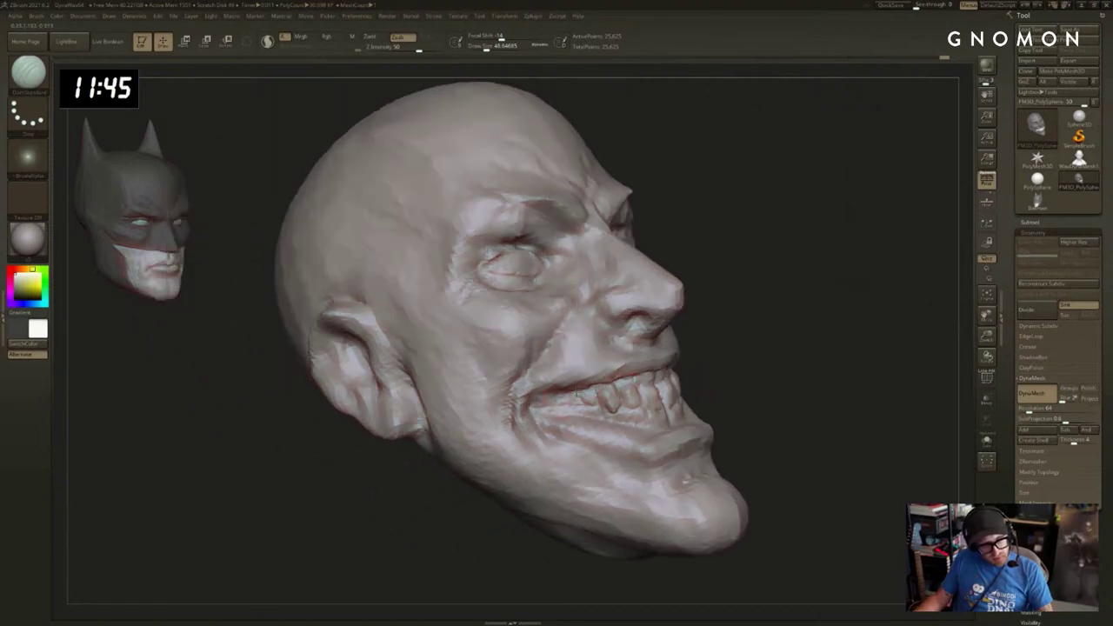
left_click_drag(921, 396, 763, 393)
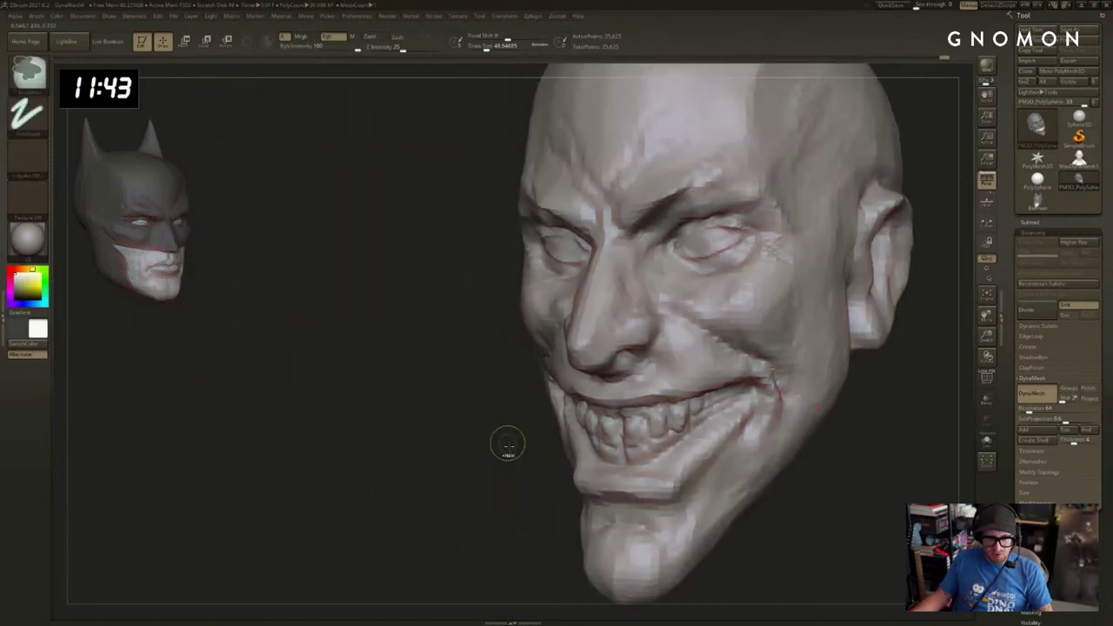
left_click_drag(507, 442, 501, 466, "ctrl")
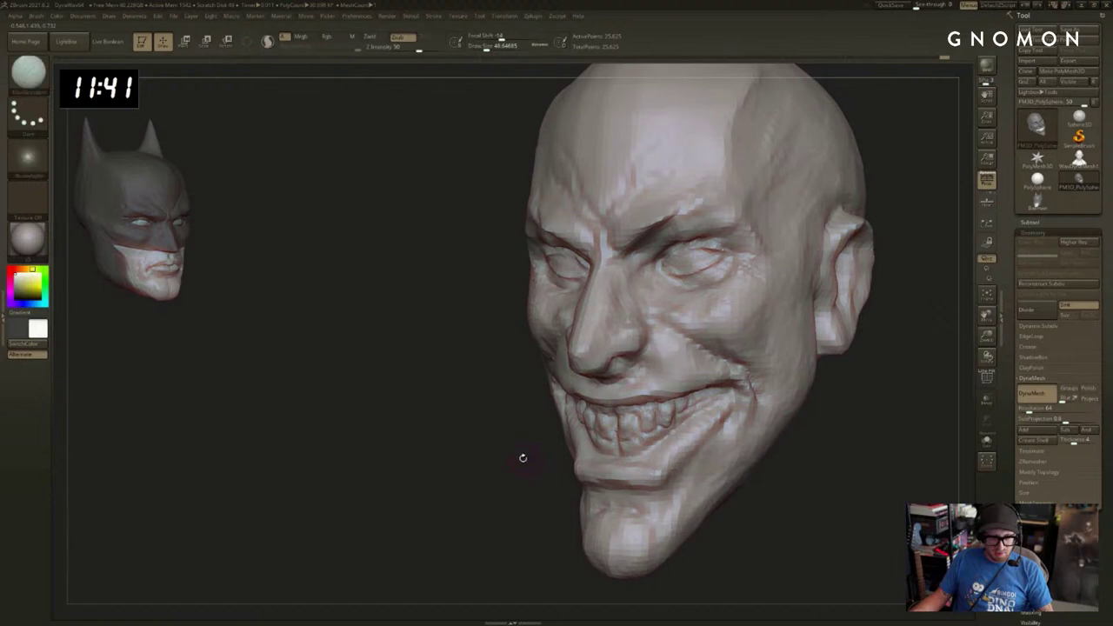
Adjust the upper lip above the front teeth with the Move brush, reducing the brush size.
key("b")
key("m")
key("v")
left_click_drag(550, 442, 515, 441)
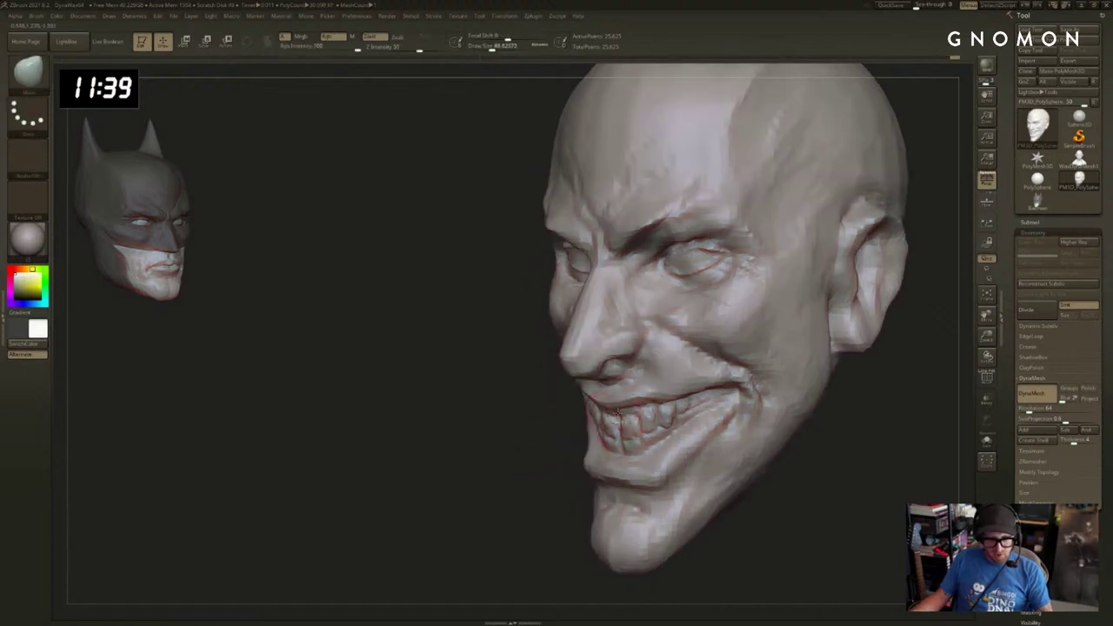
left_click_drag(617, 400, 609, 407)
key("s")
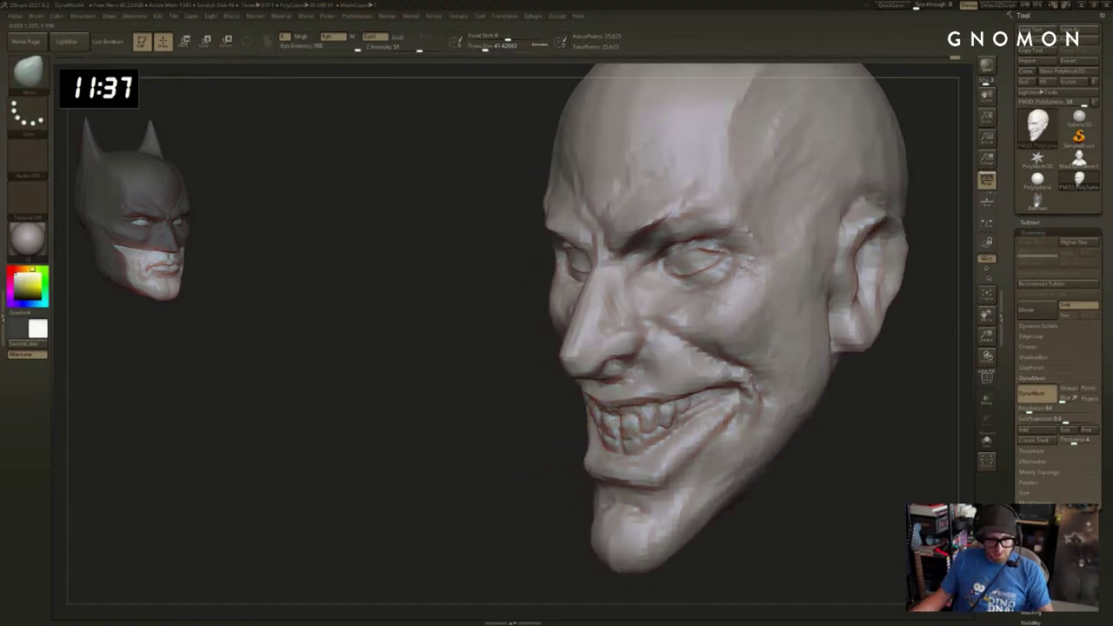
Shape and smooth the upper lip from its centre to the mouth corner with the Standard brush at small sizes.
key("b")
key("s")
key("t")
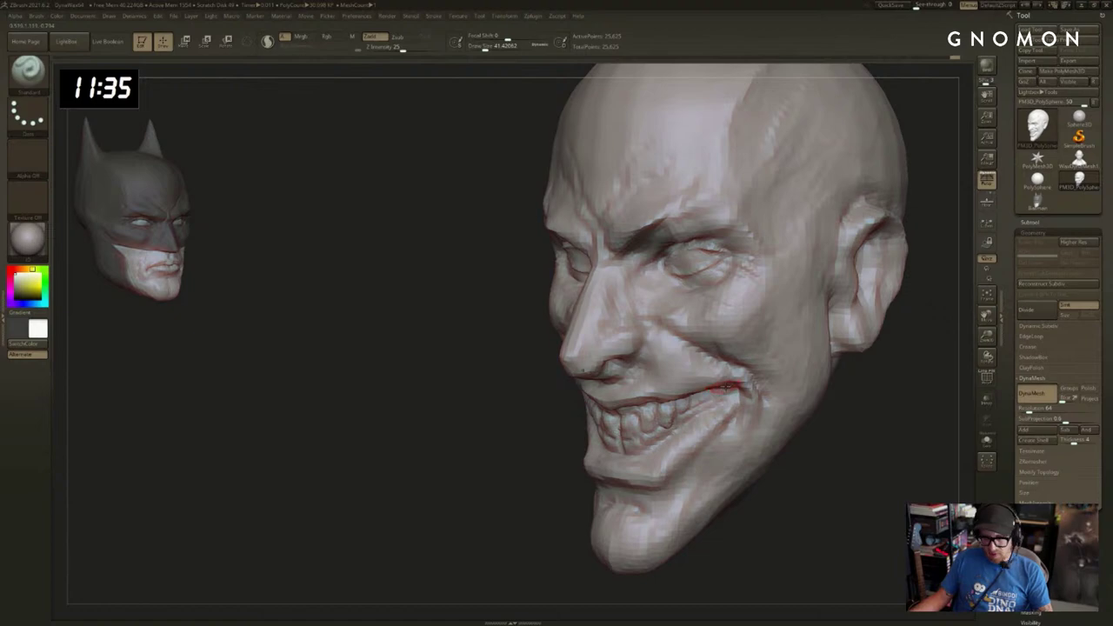
left_click_drag(834, 400, 957, 388)
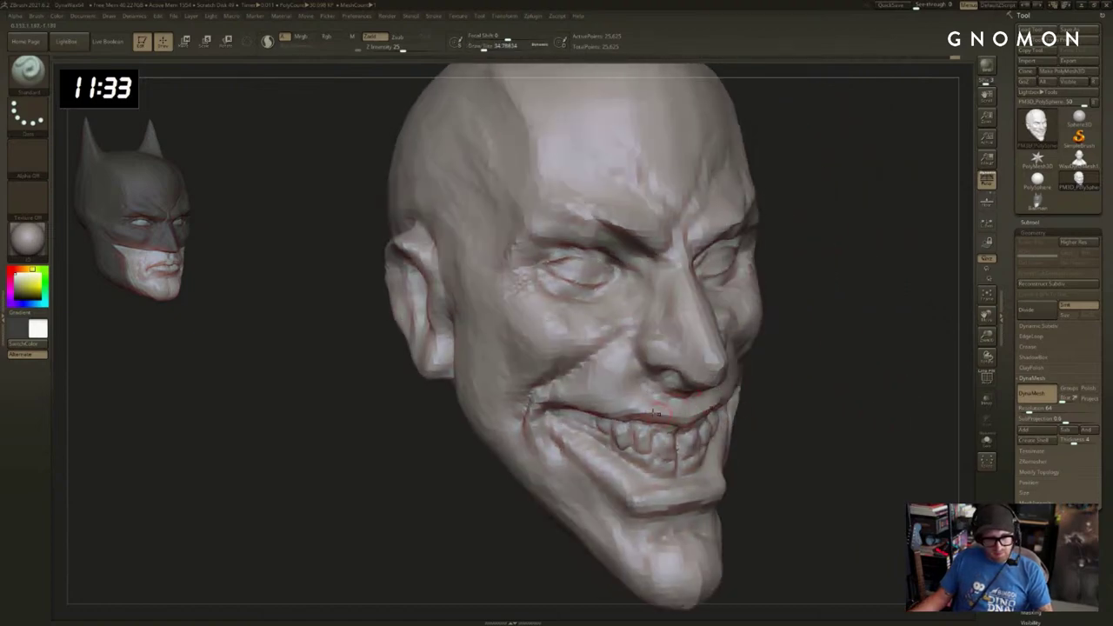
right_click_drag(607, 405, 626, 418)
left_click_drag(628, 419, 654, 419, "shift")
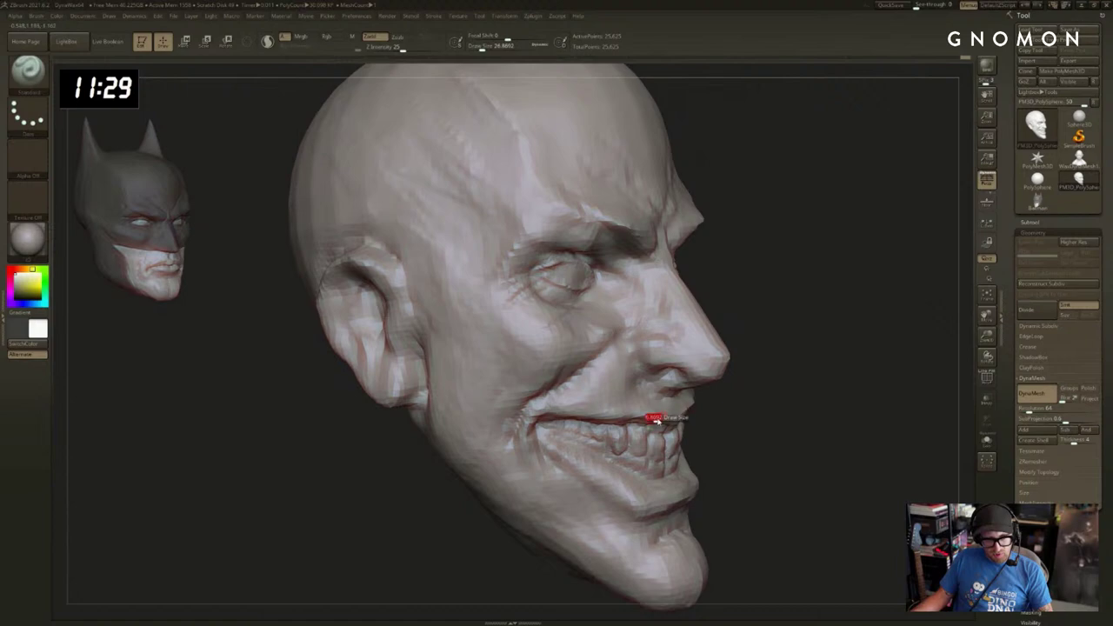
right_click_drag(750, 414, 689, 413)
key("s")
left_click_drag(689, 413, 685, 412)
mouse_move(685, 412)
right_mouse_down("shift")
mouse_move(776, 423)
mouse_move(709, 408)
right_mouse_up("shift")
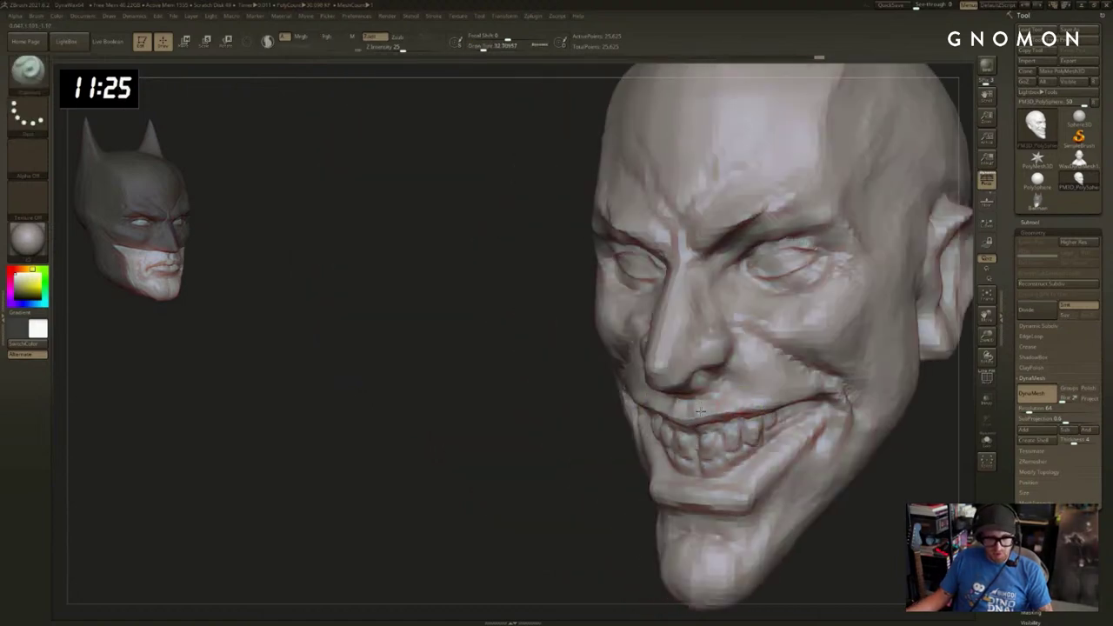
Build up volume between the nostril and the upper lip with the Clay Buildup brush.
key("b")
key("c")
key("b")
key("s")
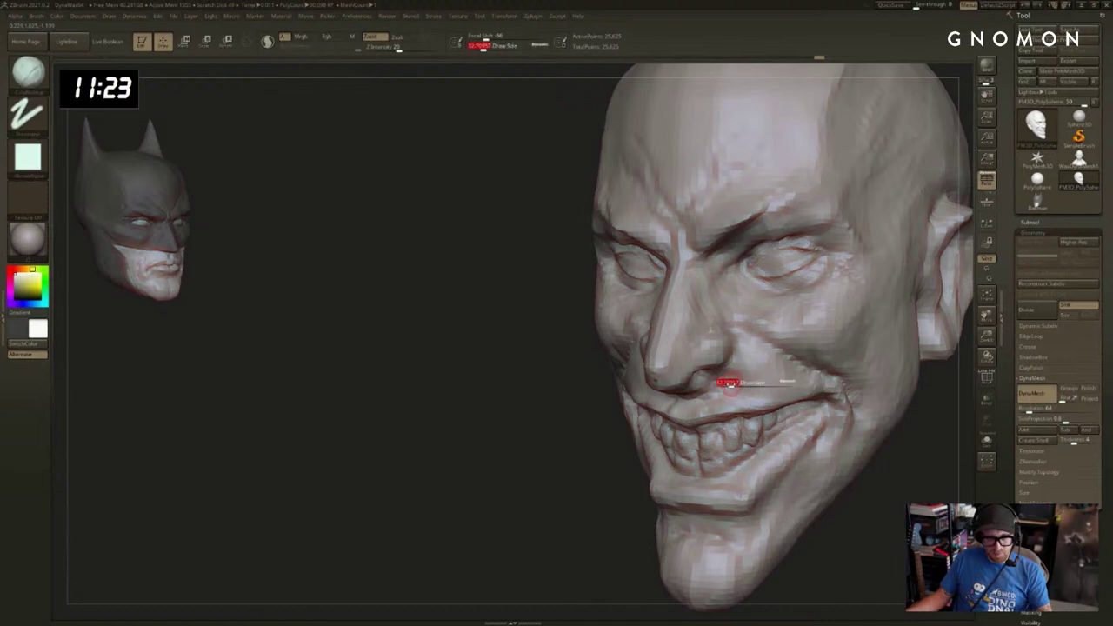
left_click_drag(728, 384, 737, 383)
left_click_drag(739, 337, 777, 375)
right_click_drag(561, 482, 518, 459)
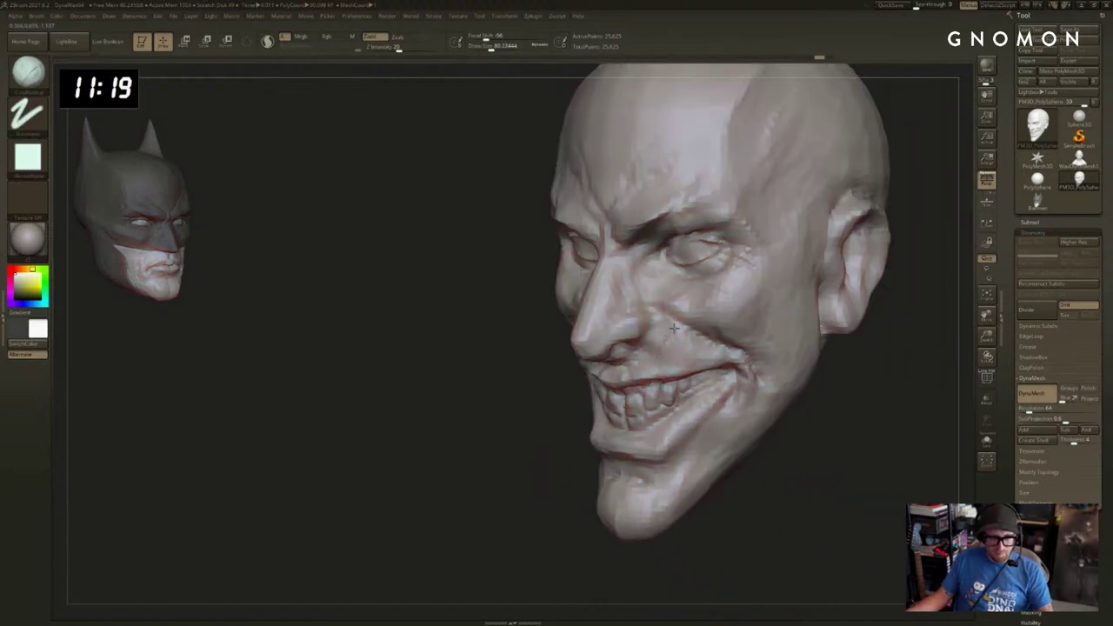
left_click_drag(681, 342, 691, 346)
right_click_drag(837, 400, 849, 407, "alt")
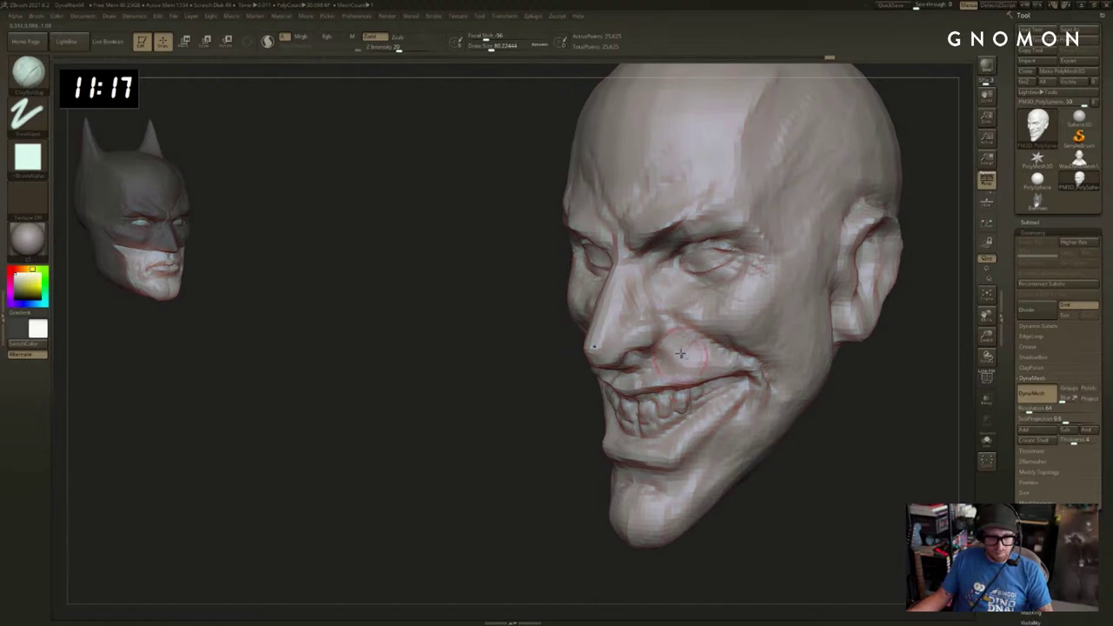
Carve the crease beside the nostril and along the top of the smile fold with the Dam Standard brush.
key("2")
key("s")
left_click_drag(687, 327, 684, 327)
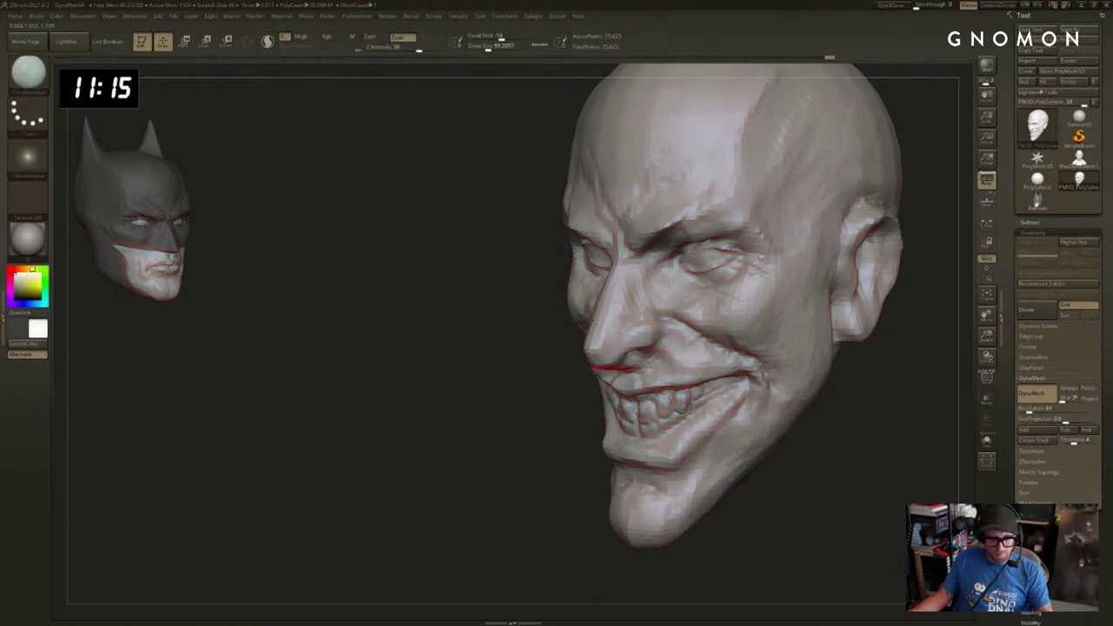
left_click_drag(522, 394, 674, 407)
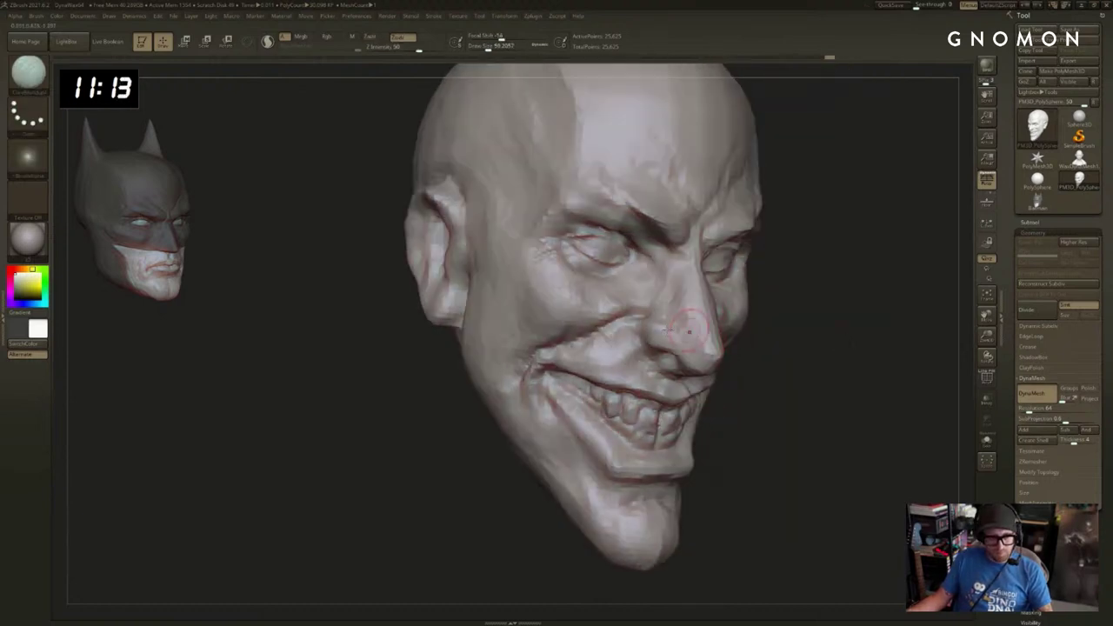
left_click_drag(758, 341, 755, 331)
key("2")
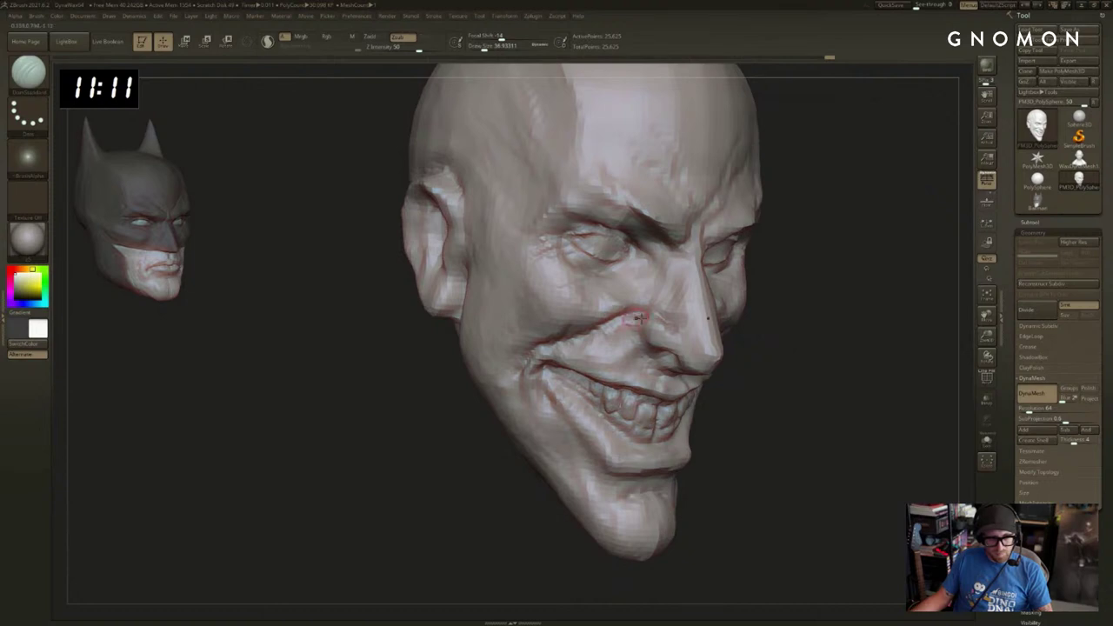
Deepen the nasolabial fold from the nostril wing down toward the mouth corner with the Dam Standard brush.
key("1")
key("s")
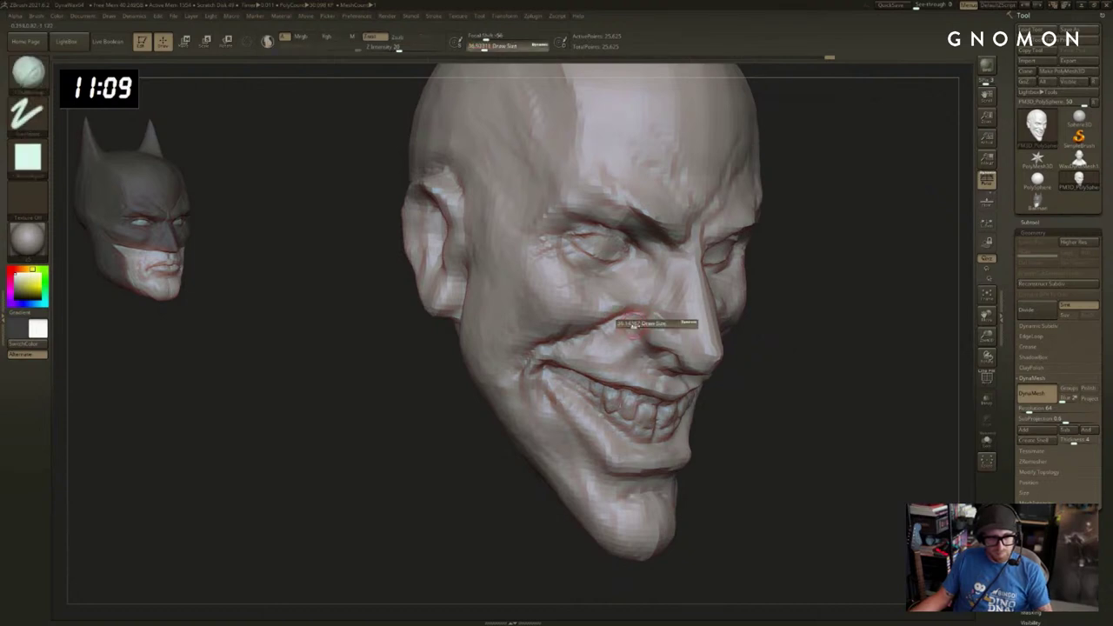
key("3")
mouse_move(904, 386)
left_mouse_down()
mouse_move(861, 390)
mouse_move(769, 369)
mouse_move(698, 315)
left_mouse_up()
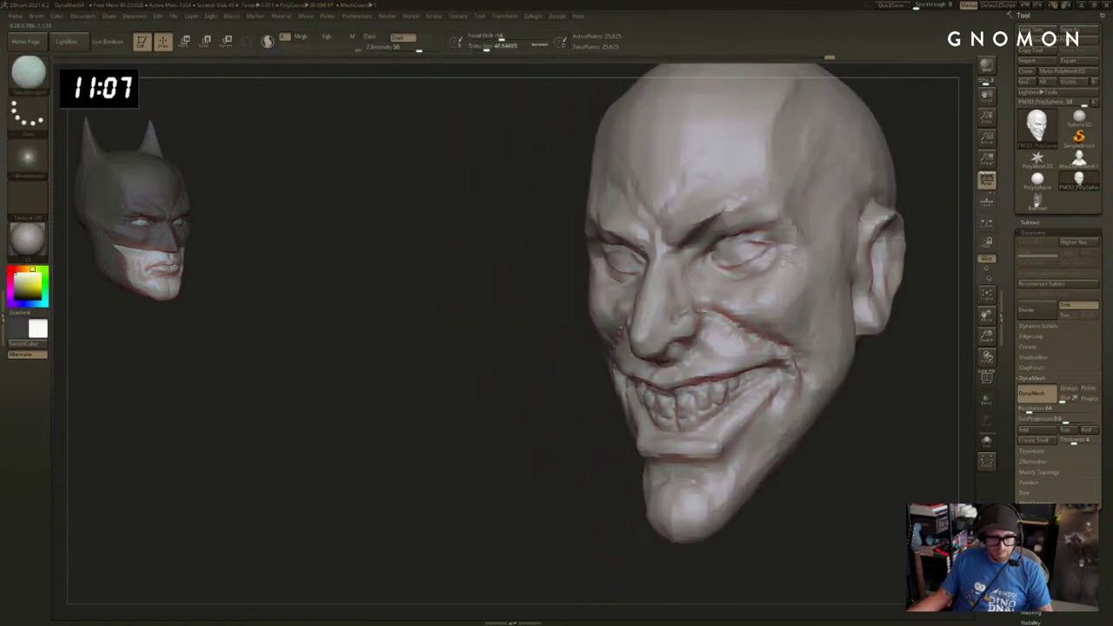
mouse_move(600, 417)
left_mouse_down()
mouse_move(548, 435)
mouse_move(532, 422)
left_mouse_up()
left_click_drag(654, 344, 680, 351)
left_click_drag(861, 385, 813, 380)
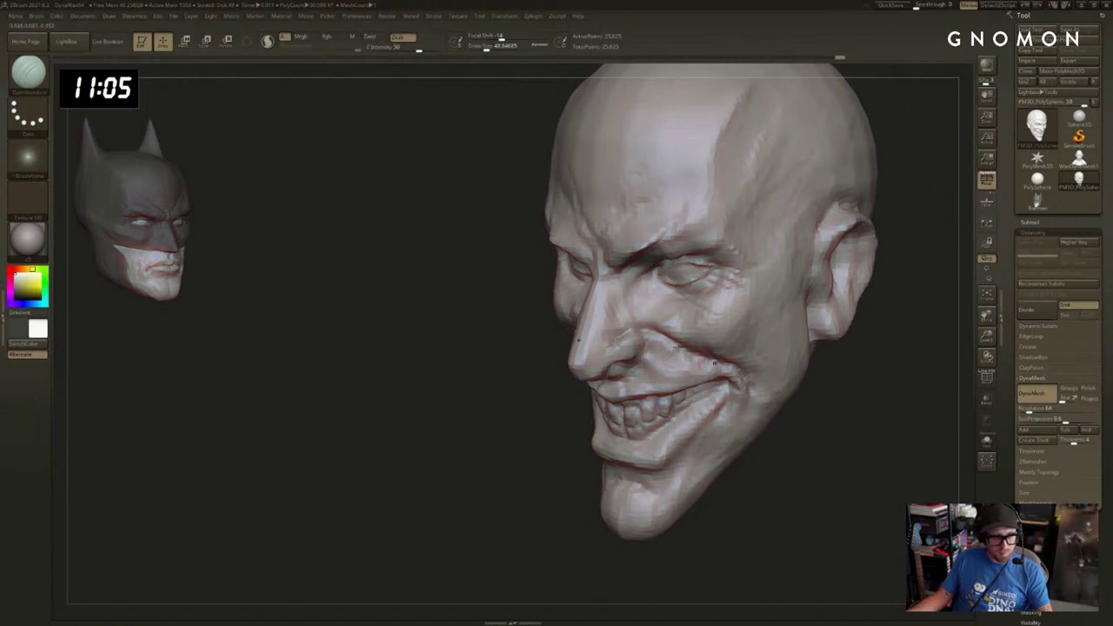
Fill out the upper lip area and front teeth with the Clay Buildup brush, and smooth the tooth surfaces.
key("1")
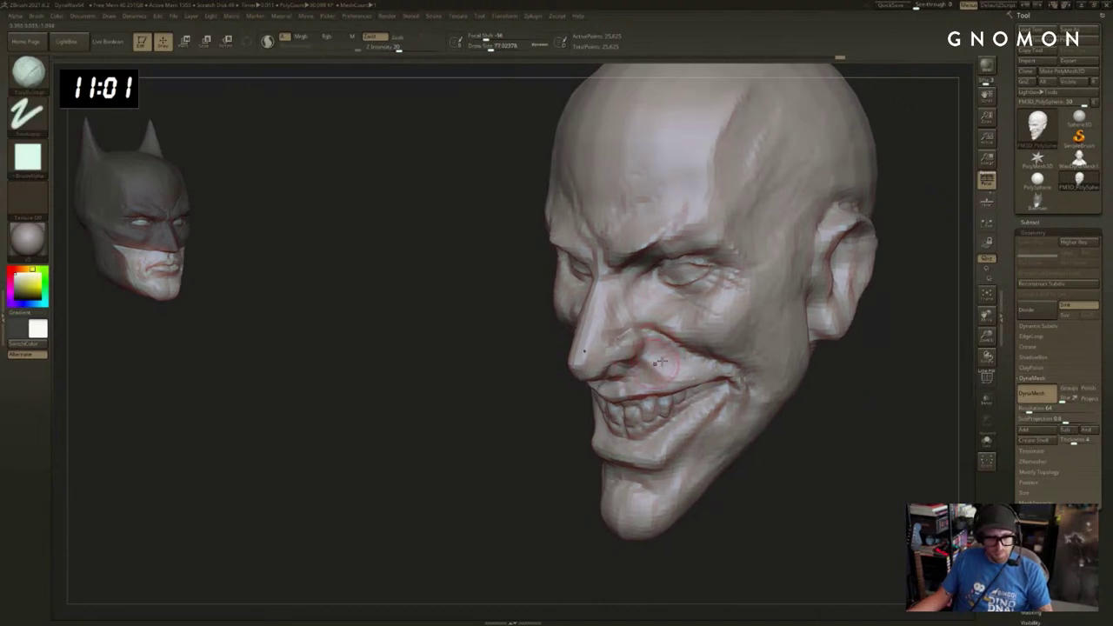
mouse_move(662, 346)
right_mouse_down()
mouse_move(891, 377)
mouse_move(575, 431)
right_mouse_up()
left_click_drag(654, 397, 647, 413)
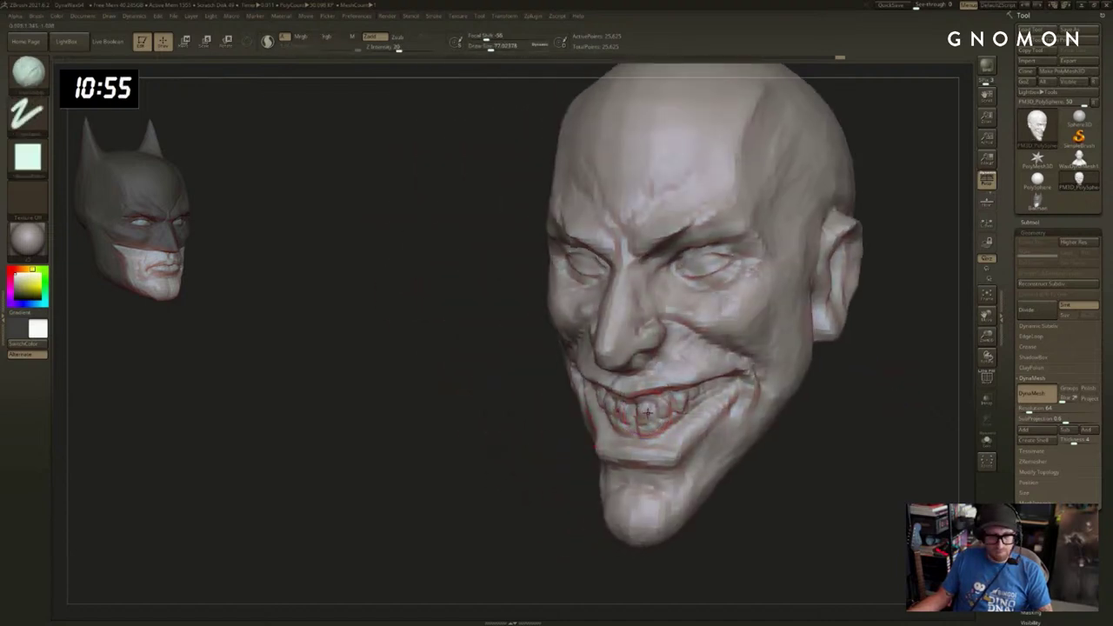
key("shift")
left_click_drag(647, 408, 648, 406, "shift")
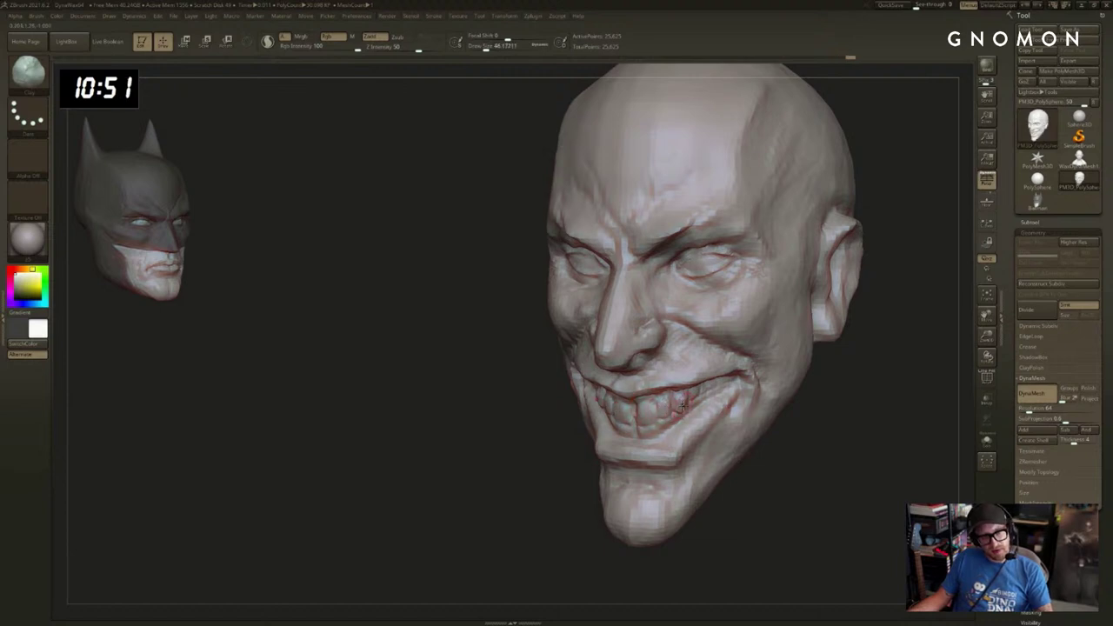
left_click_drag(781, 446, 708, 418)
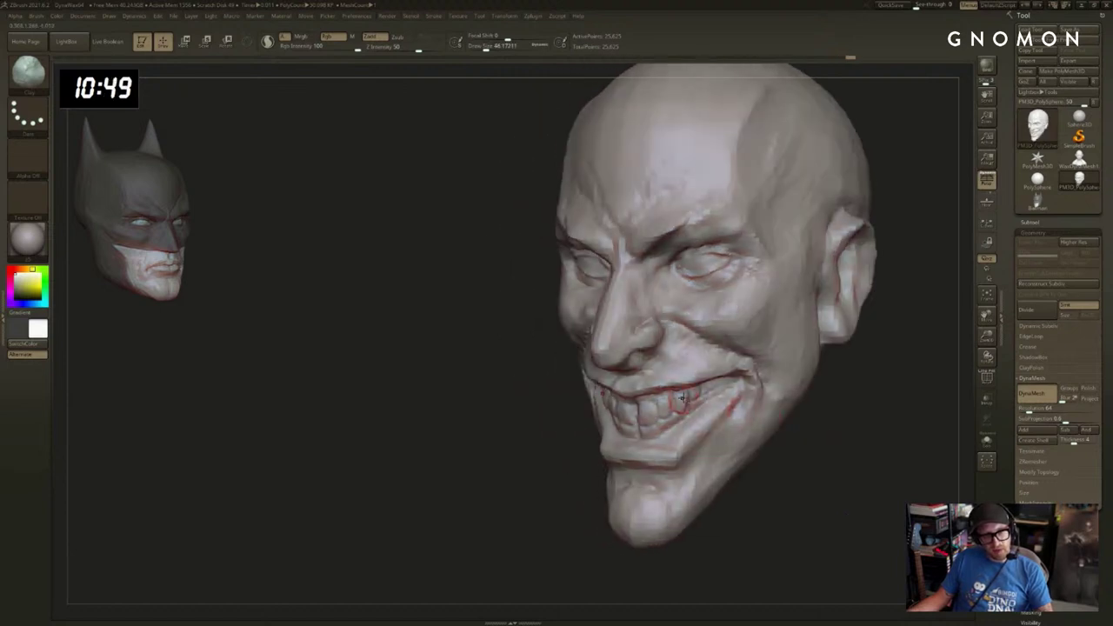
Carve the line where the front teeth meet the lower lip with the Dam Standard brush.
key("b")
key("d")
key("s")
left_click_drag(647, 435, 665, 435)
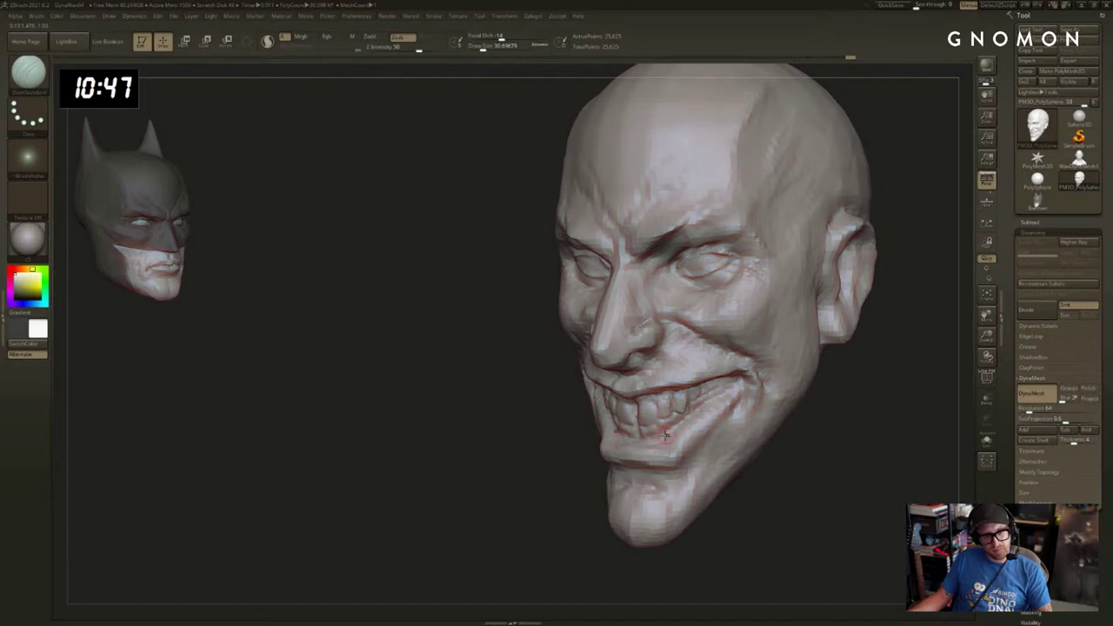
right_click_drag(829, 445, 738, 396)
Adjust the shape of the front teeth with the Move Topological brush at a small size.
key("b")
key("m")
key("t")
key("s")
left_click_drag(639, 391, 647, 391)
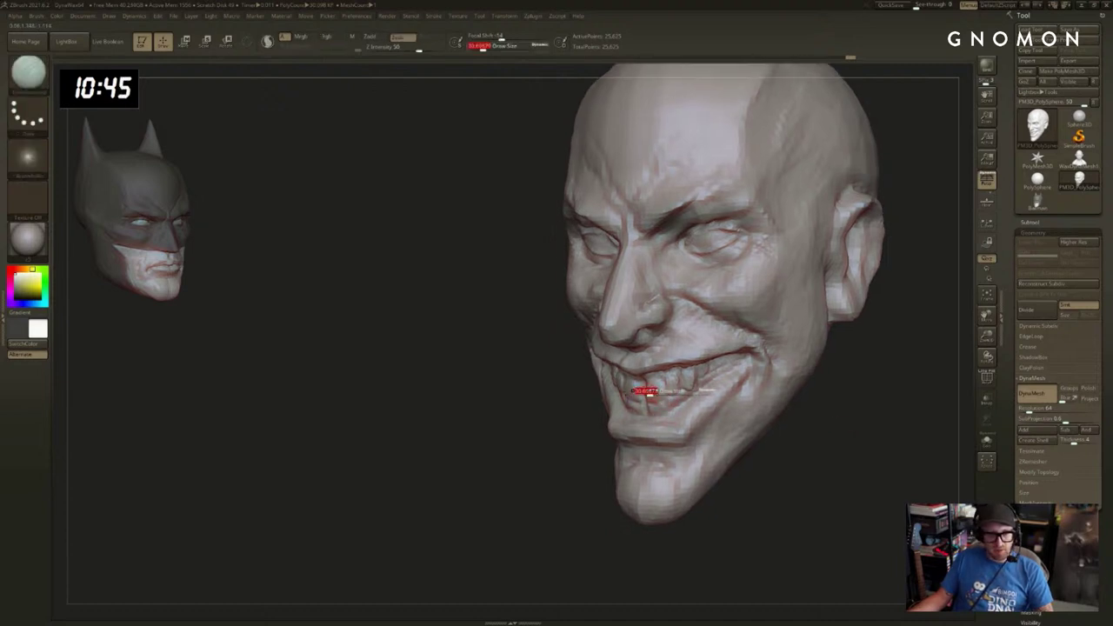
Reshape the lower lip with the Move brush and sharpen its edge with the Dam Standard brush.
mouse_move(750, 449)
right_mouse_down()
mouse_move(796, 470)
mouse_move(744, 457)
right_mouse_up()
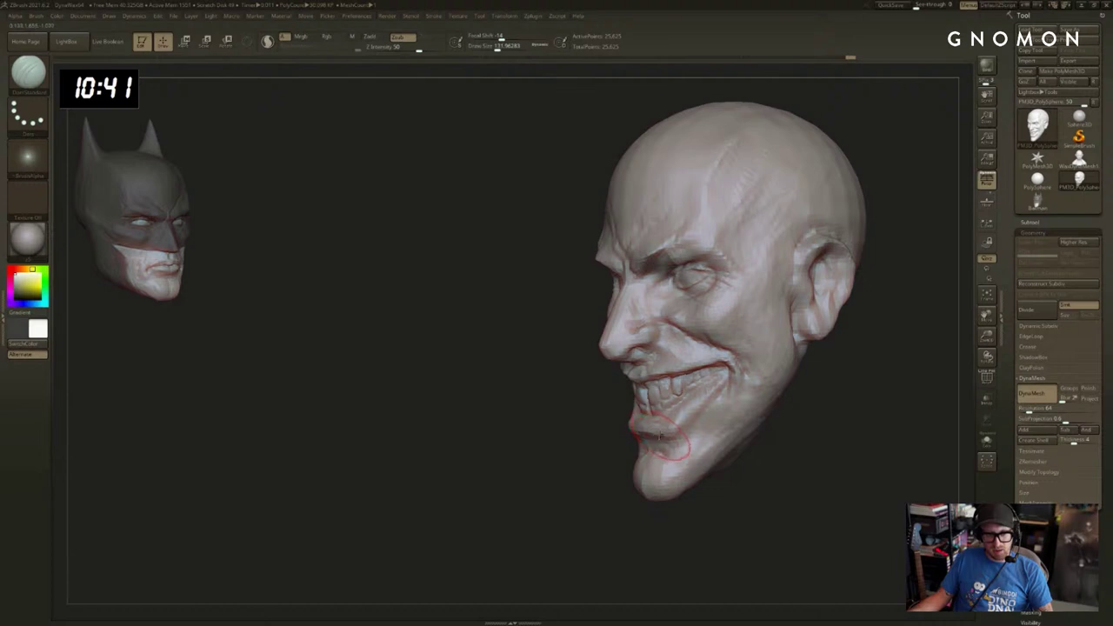
key("b")
key("m")
key("v")
key("b")
key("d")
key("s")
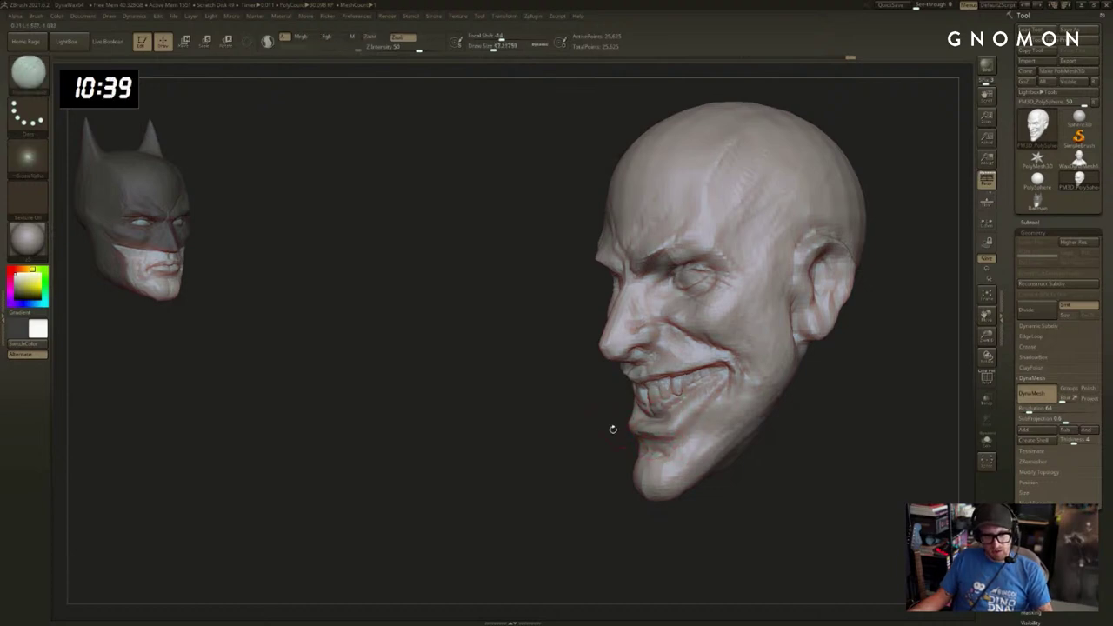
Mask the cheeks, teeth and upper head, leaving only the lower lip, jaw and chin unmasked.
right_click_drag(612, 428, 641, 436)
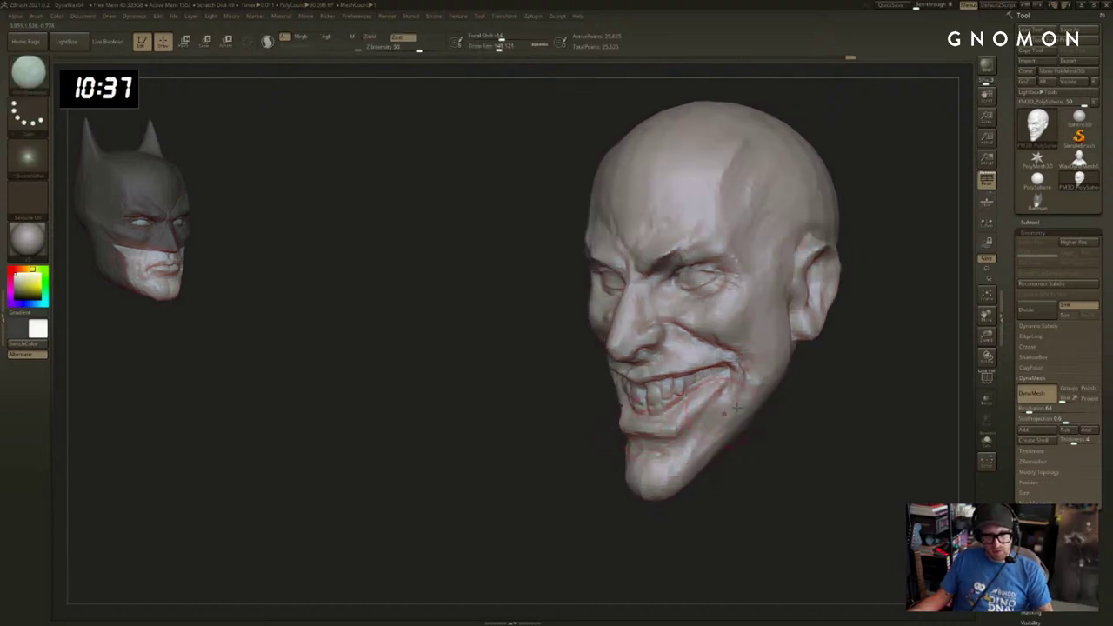
mouse_move(711, 358)
left_mouse_down("ctrl")
mouse_move(668, 357)
mouse_move(722, 328)
mouse_move(702, 311)
mouse_move(736, 323)
left_mouse_up("ctrl")
key("s")
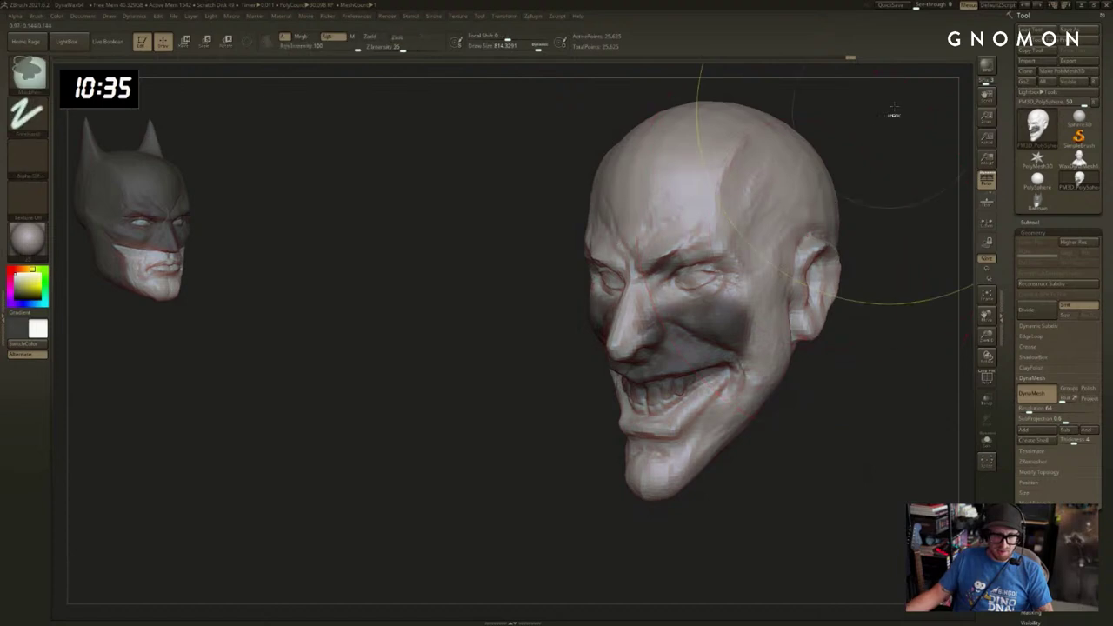
mouse_move(917, 69)
left_mouse_down("ctrl")
mouse_move(529, 269)
mouse_move(488, 372)
left_mouse_up("ctrl")
right_click_drag(789, 380, 820, 386)
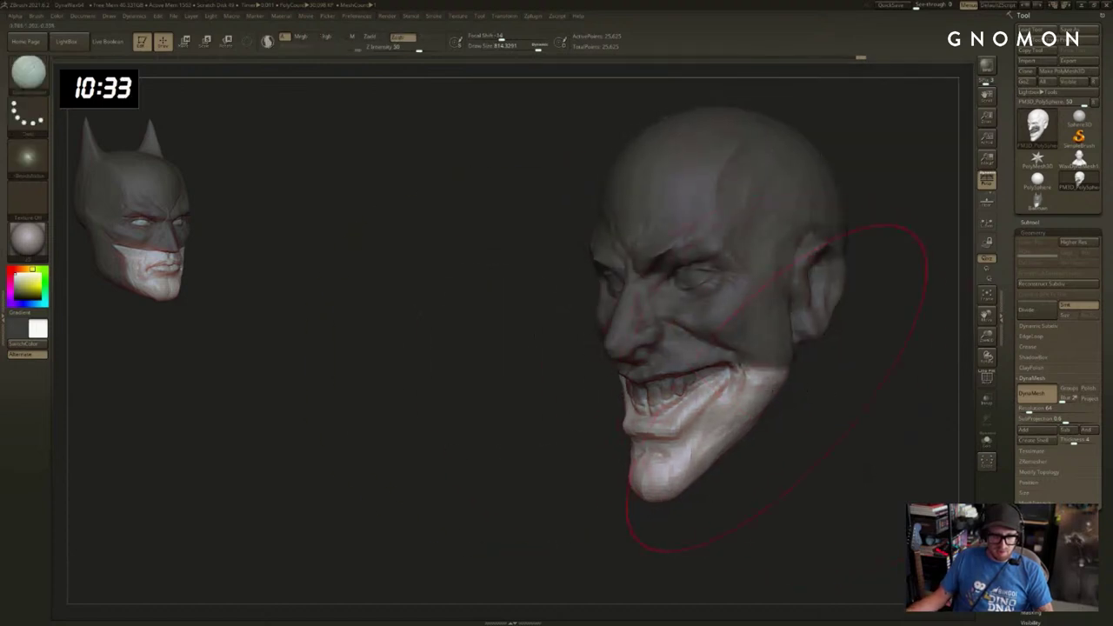
Refine the mask boundary between the teeth and the lower lip with a smaller brush.
key("s")
left_click_drag(746, 392, 678, 394)
key("s")
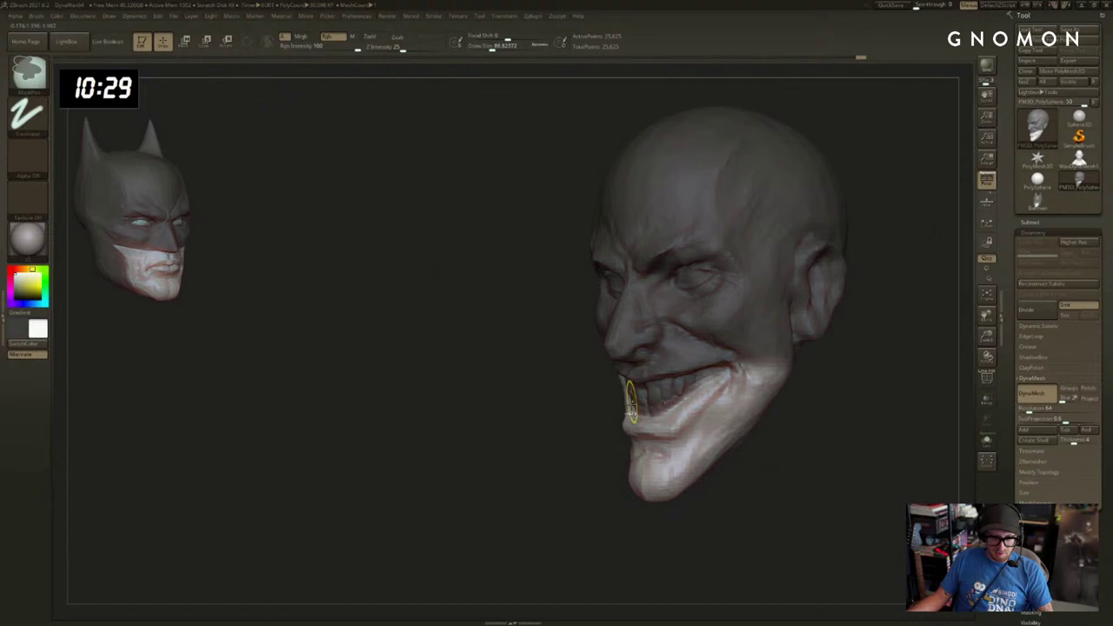
key("s")
mouse_move(627, 425)
left_mouse_down()
mouse_move(608, 435)
mouse_move(636, 436)
left_mouse_up()
left_click_drag(779, 498, 725, 493)
Reshape the unmasked lower lip and jaw with a large Move brush, smoothing the area around the chin.
key("s")
key("b")
key("m")
key("v")
key("s")
mouse_move(626, 425)
left_mouse_down()
mouse_move(629, 451)
mouse_move(632, 437)
mouse_move(649, 461)
mouse_move(646, 480)
left_mouse_up()
key("s")
key("s")
key("s")
mouse_move(578, 472)
left_mouse_down("shift")
mouse_move(611, 487)
mouse_move(596, 524)
left_mouse_up("shift")
key("ctrl+shift+z")
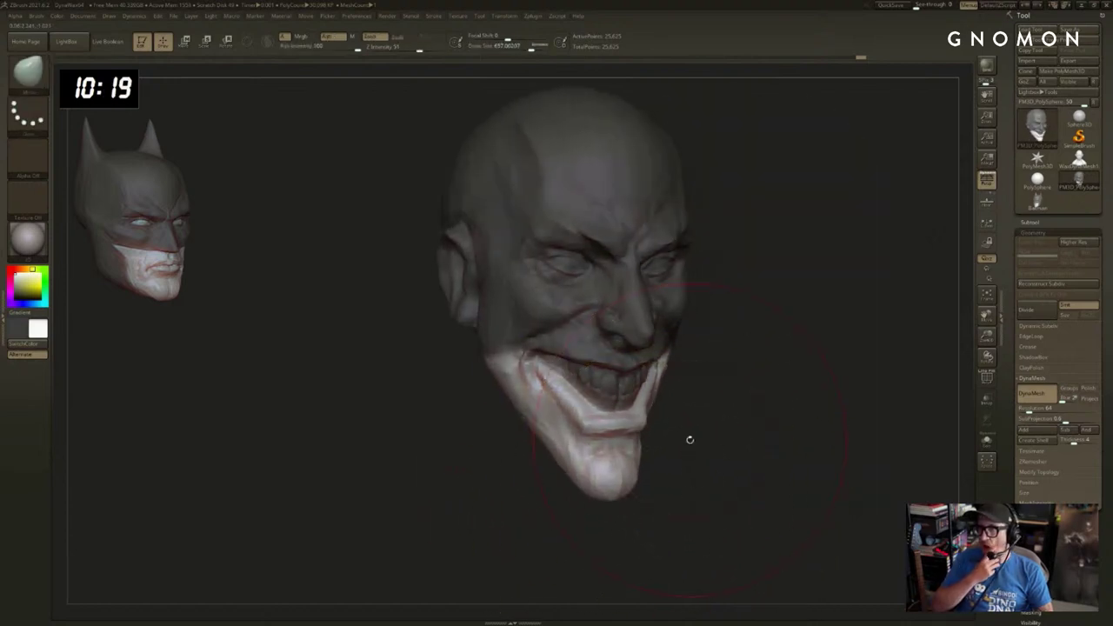
Adjust the chin and jawline with the Move brush from several angles, and clear the mask from the head.
left_click_drag(689, 439, 826, 391)
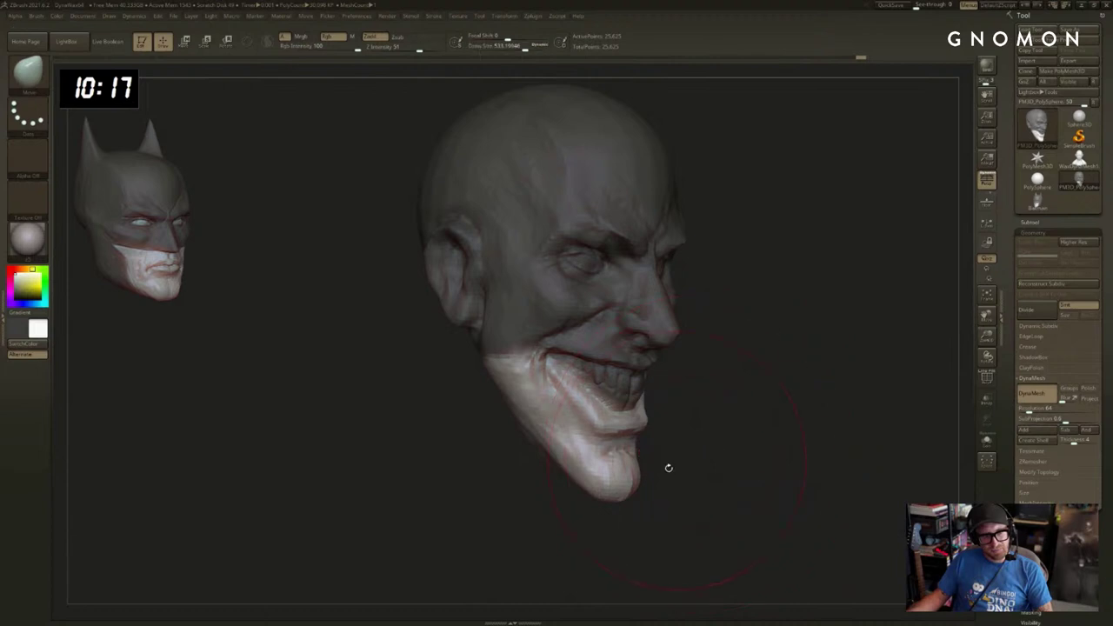
mouse_move(666, 465)
left_mouse_down()
mouse_move(681, 481)
mouse_move(629, 494)
mouse_move(634, 502)
left_mouse_up()
key("s")
left_click_drag(634, 491, 619, 480)
mouse_move(729, 478)
left_mouse_down()
mouse_move(716, 496)
mouse_move(675, 496)
mouse_move(738, 469)
mouse_move(755, 478)
left_mouse_up()
left_click_drag(755, 478, 732, 476)
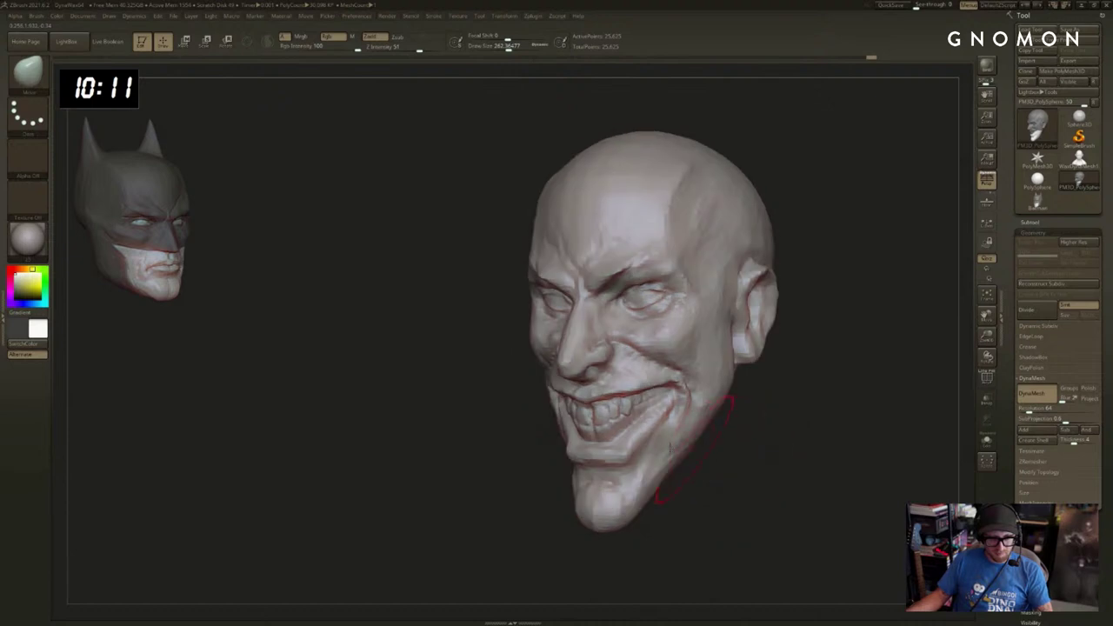
Cut the first separation lines into the lower teeth with a small Dam Standard brush.
key("b")
key("d")
key("s")
left_click_drag(524, 478, 525, 527, "alt")
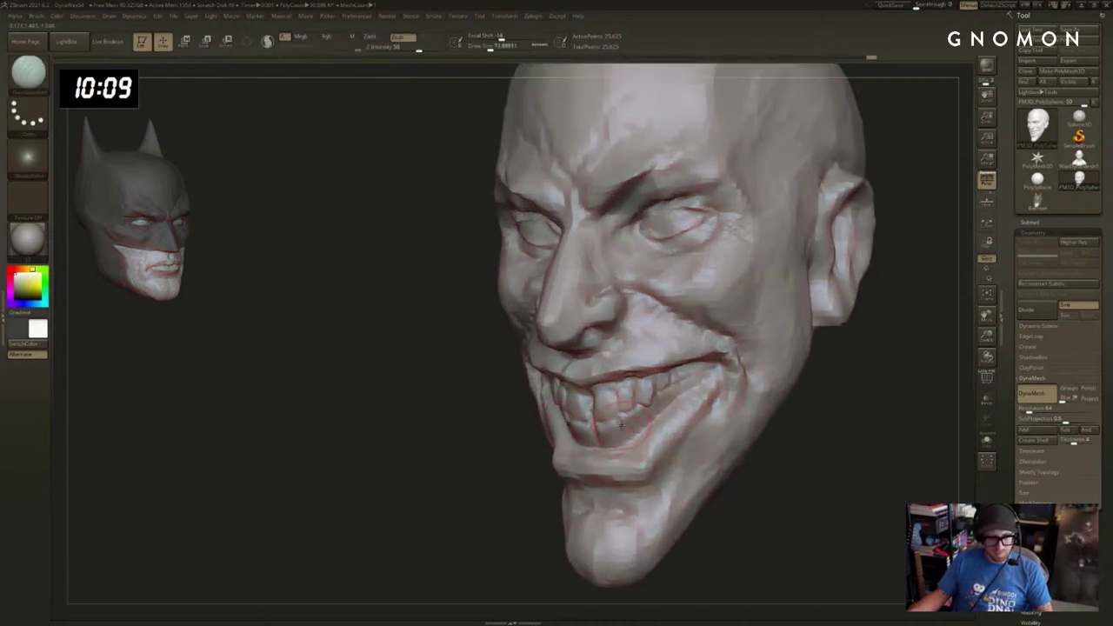
key("bracketleft")
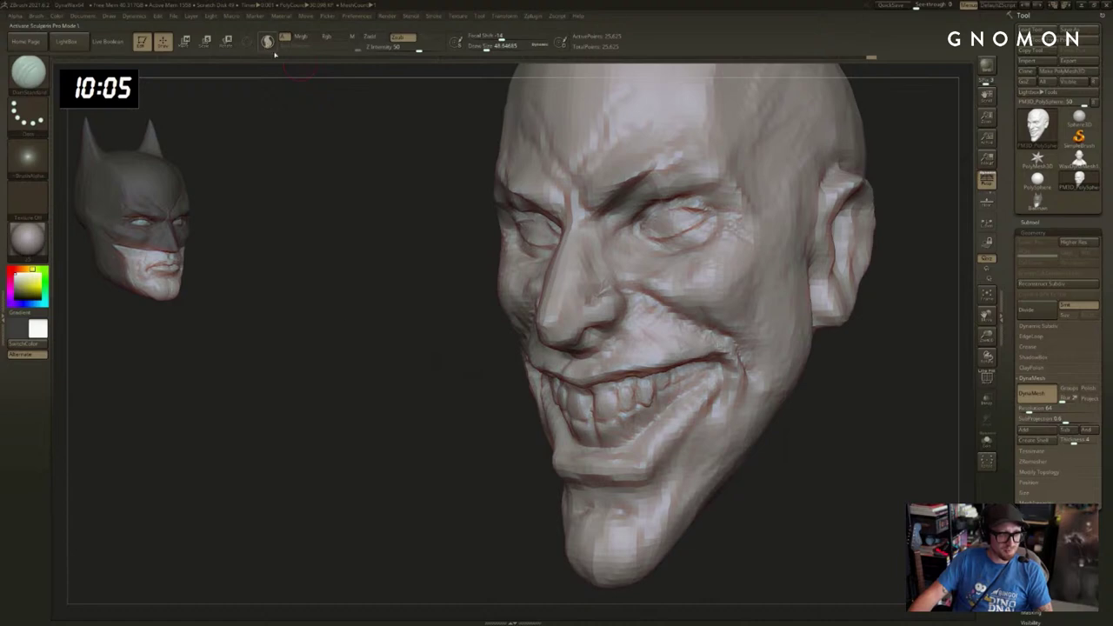
Turn on Sculptris Pro mode and carve finer gaps between the teeth with a smaller Dam Standard brush.
left_click_drag(375, 376, 602, 406)
left_click_drag(819, 428, 825, 437)
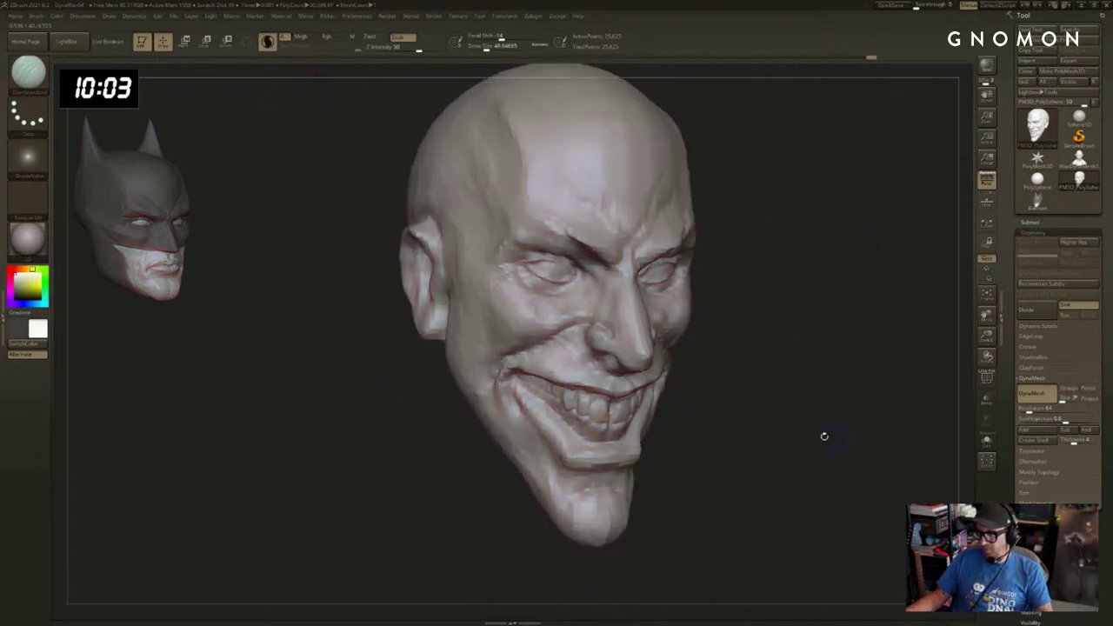
key("bracketright")
mouse_move(722, 399)
left_mouse_down()
mouse_move(745, 391)
mouse_move(593, 387)
left_mouse_up()
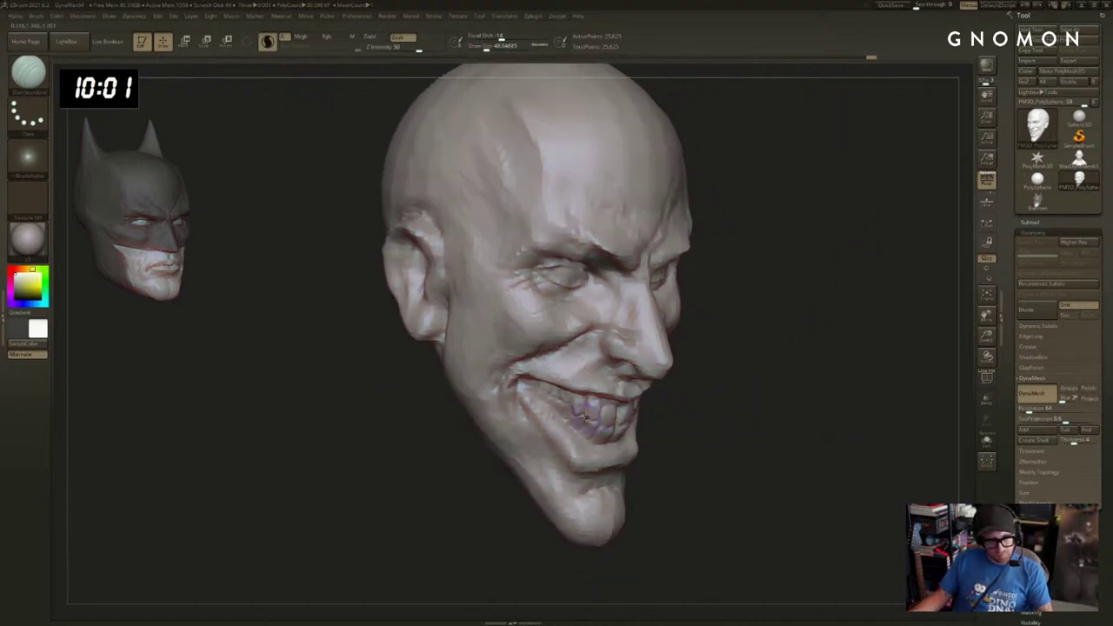
key("bracketleft")
left_click_drag(581, 434, 559, 410)
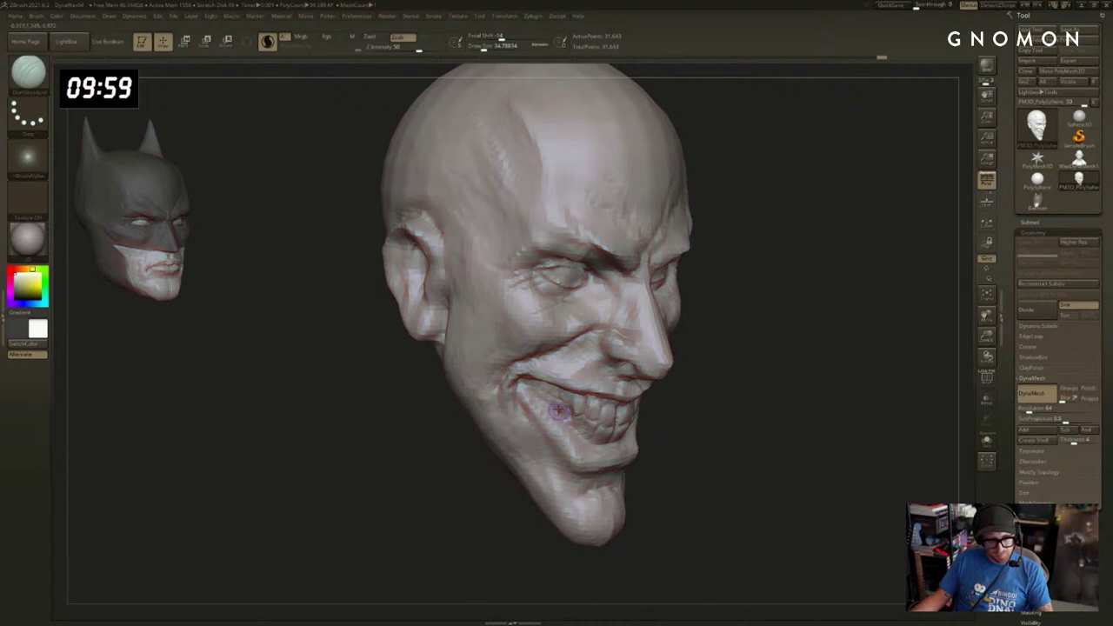
mouse_move(708, 405)
left_mouse_down()
mouse_move(742, 407)
mouse_move(725, 440)
left_mouse_up()
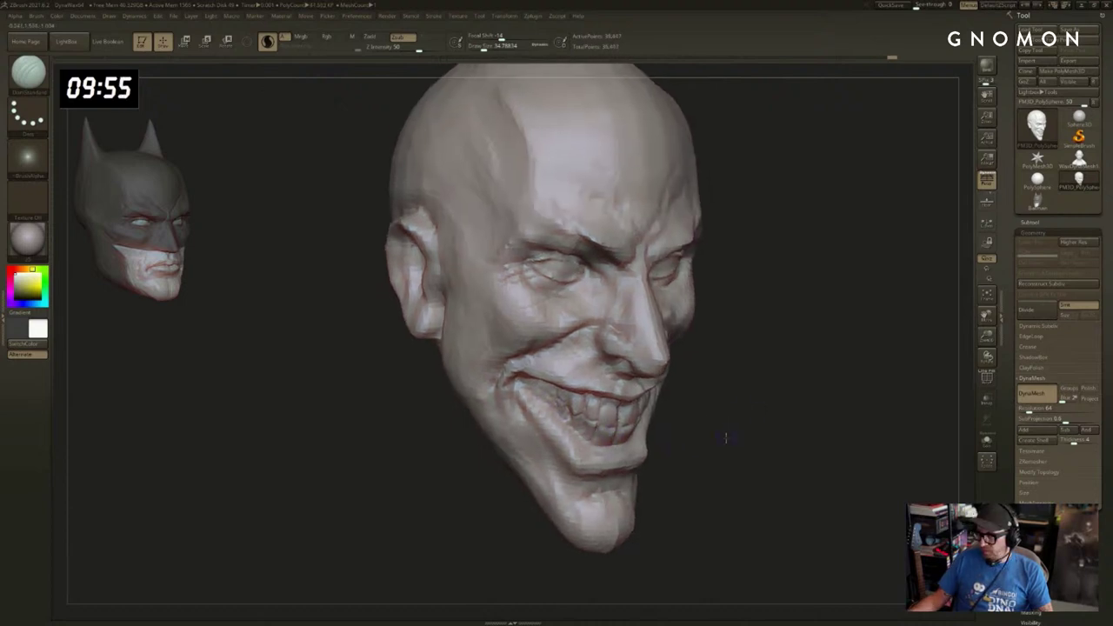
Smooth the lower gum area and shape the individual lower teeth on both sides of the mouth.
left_click_drag(614, 442, 607, 452, "shift")
mouse_move(746, 439)
left_mouse_down()
mouse_move(683, 442)
mouse_move(769, 464)
left_mouse_up()
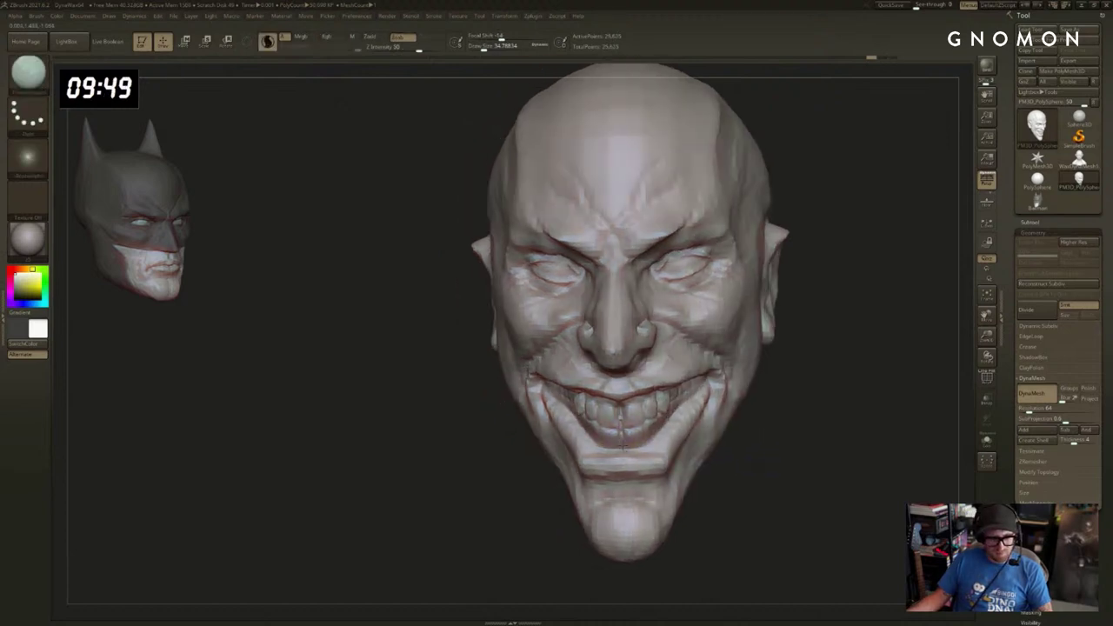
left_click_drag(727, 442, 687, 445)
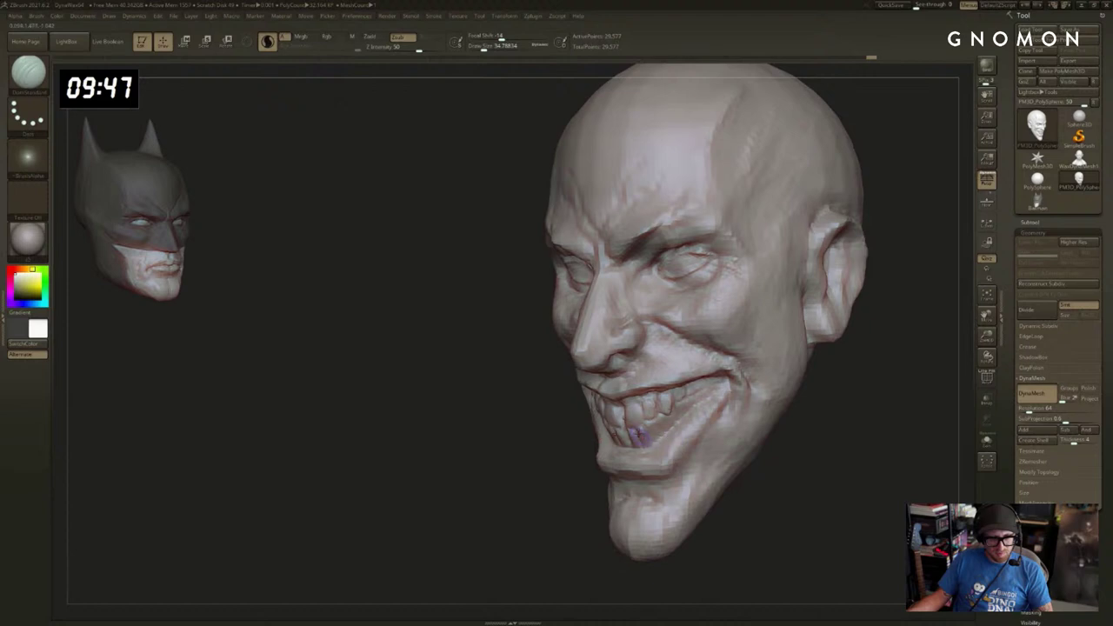
left_click_drag(769, 448, 801, 453)
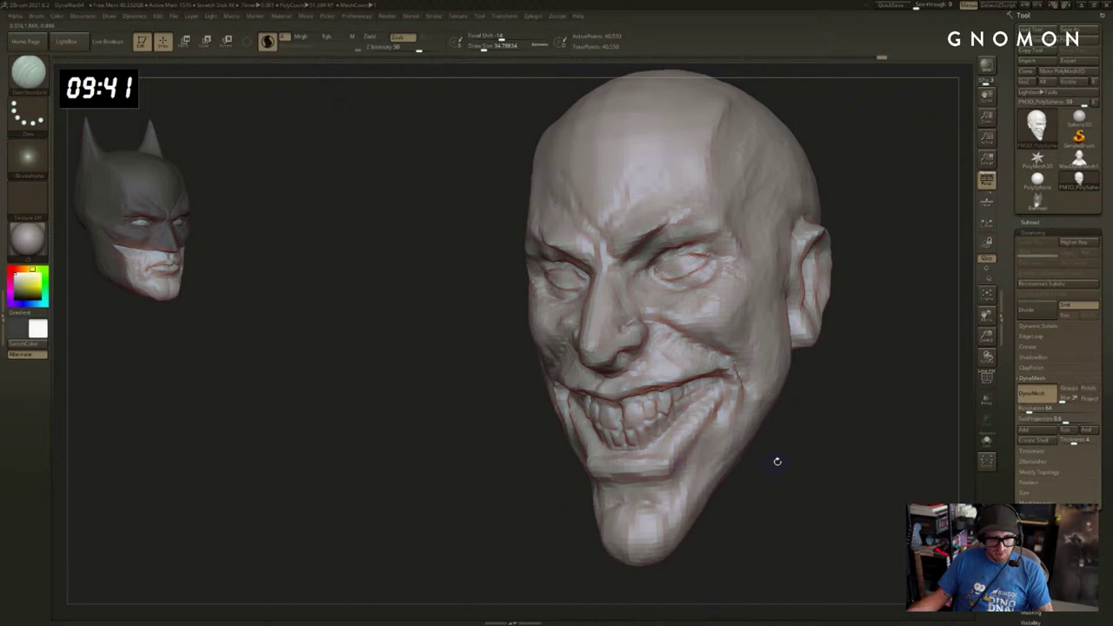
left_click_drag(778, 462, 616, 439)
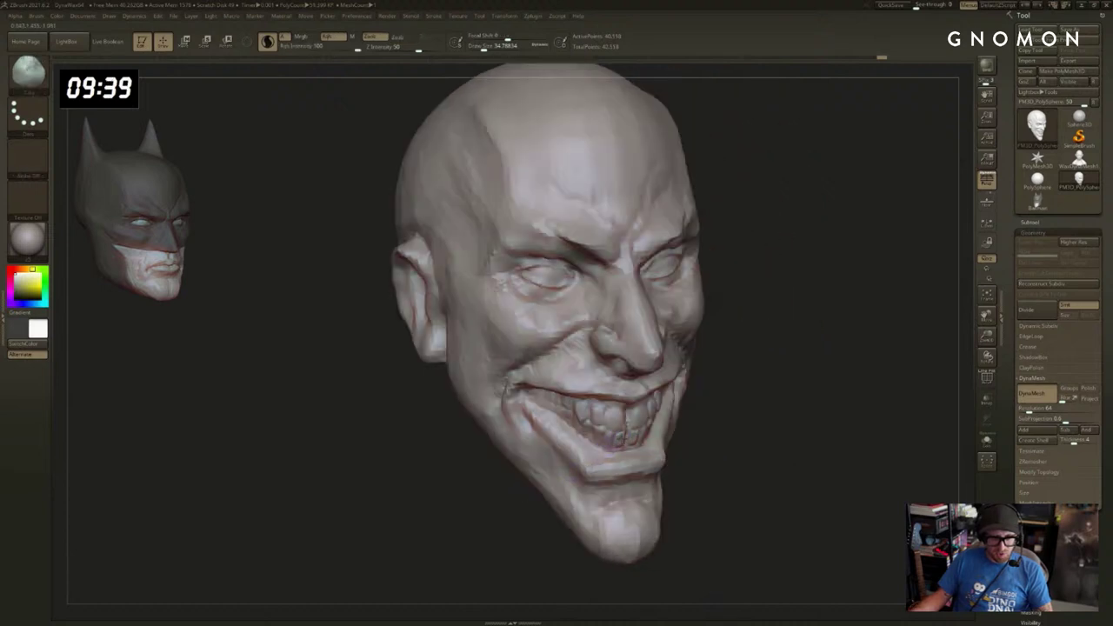
left_click_drag(748, 442, 718, 442)
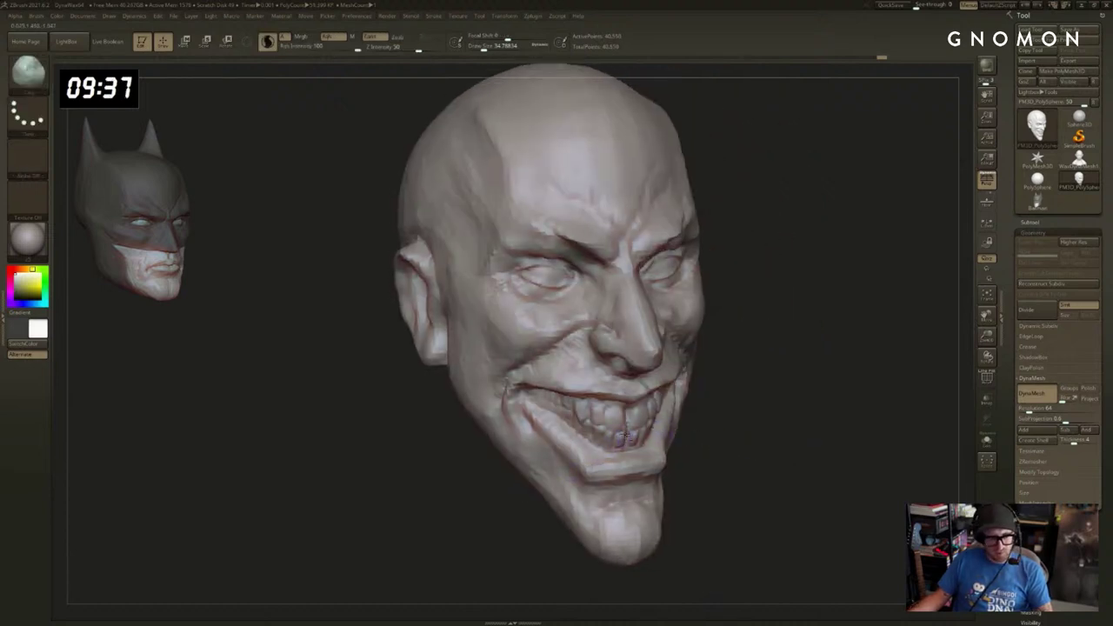
Sharpen the separations between the upper and lower teeth with the Dam Standard brush, smoothing where needed.
key("b")
key("d")
key("s")
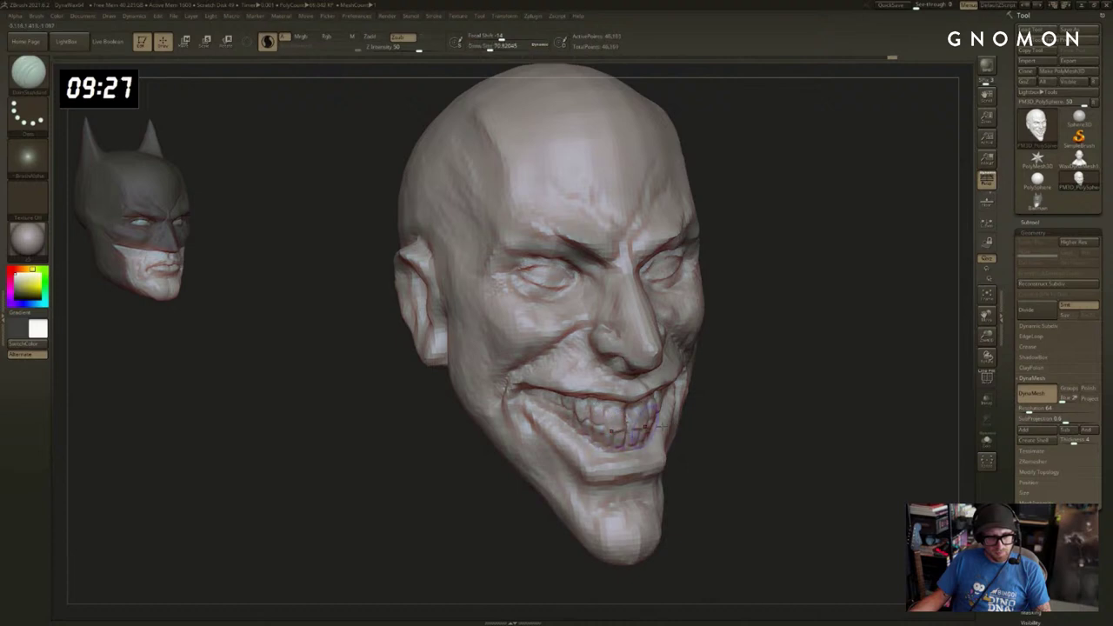
left_click_drag(644, 427, 615, 430, "shift")
left_click_drag(695, 425, 629, 417)
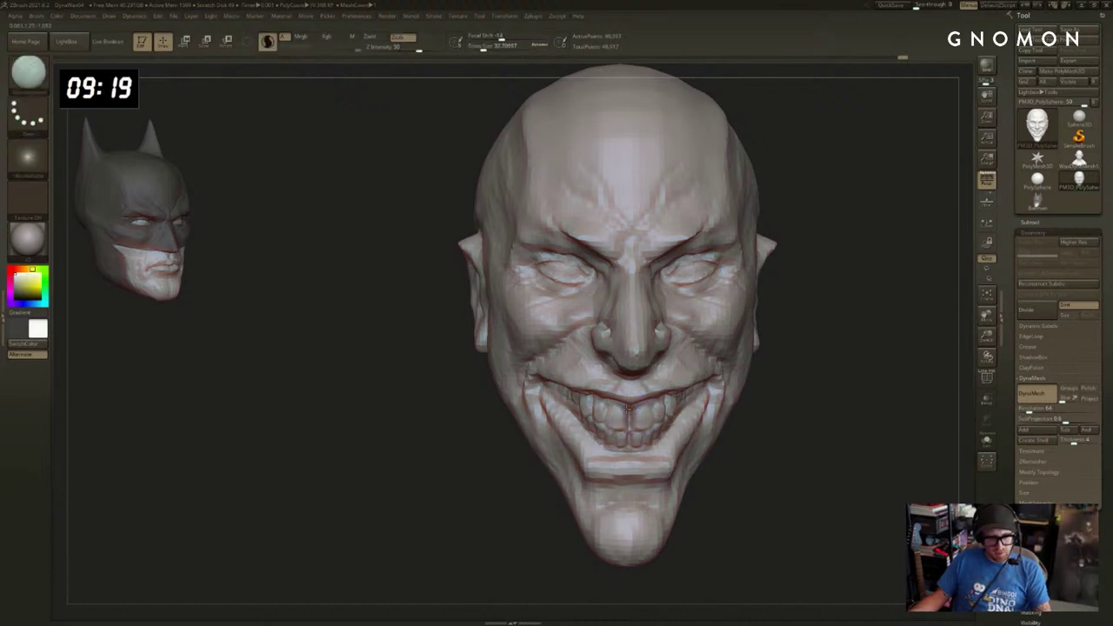
left_click_drag(635, 405, 708, 420)
left_click_drag(637, 422, 646, 422)
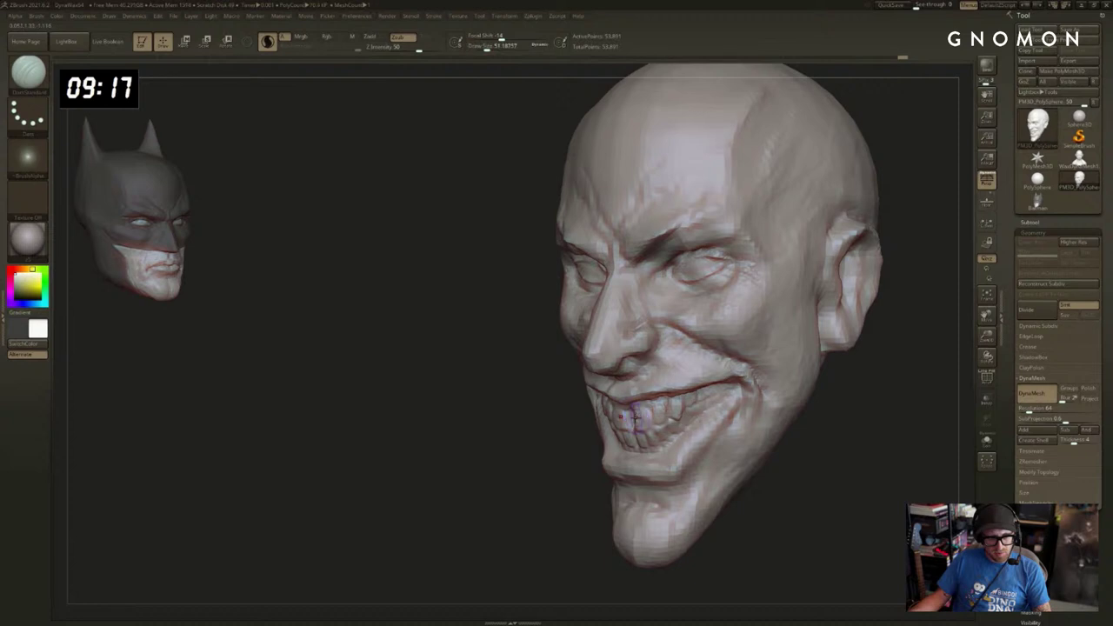
Adjust the shape and position of the front teeth with the Move brush at varying small sizes.
key("b")
key("m")
key("v")
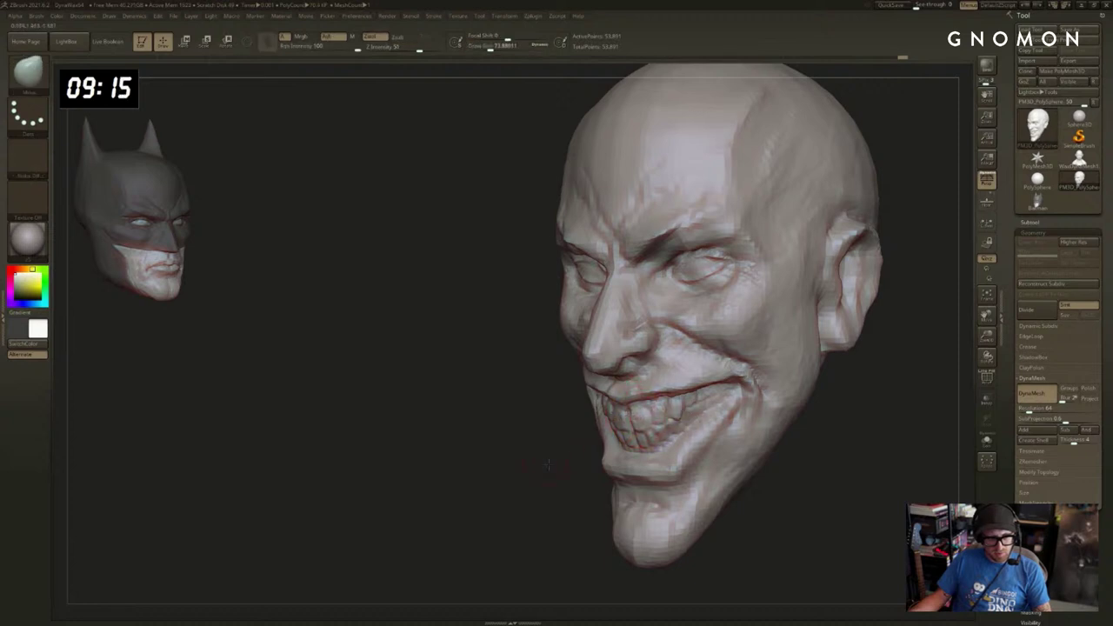
right_click_drag(549, 466, 581, 464)
left_click_drag(582, 464, 588, 452, "shift")
right_click_drag(588, 451, 619, 416)
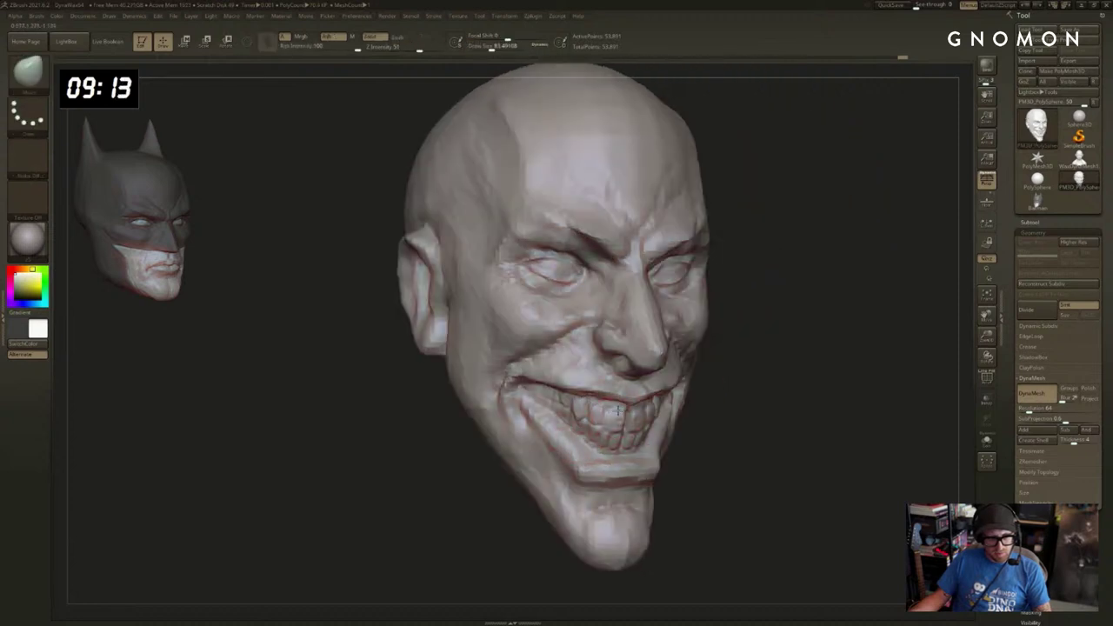
mouse_move(620, 409)
left_mouse_down()
mouse_move(696, 420)
mouse_move(579, 417)
left_mouse_up()
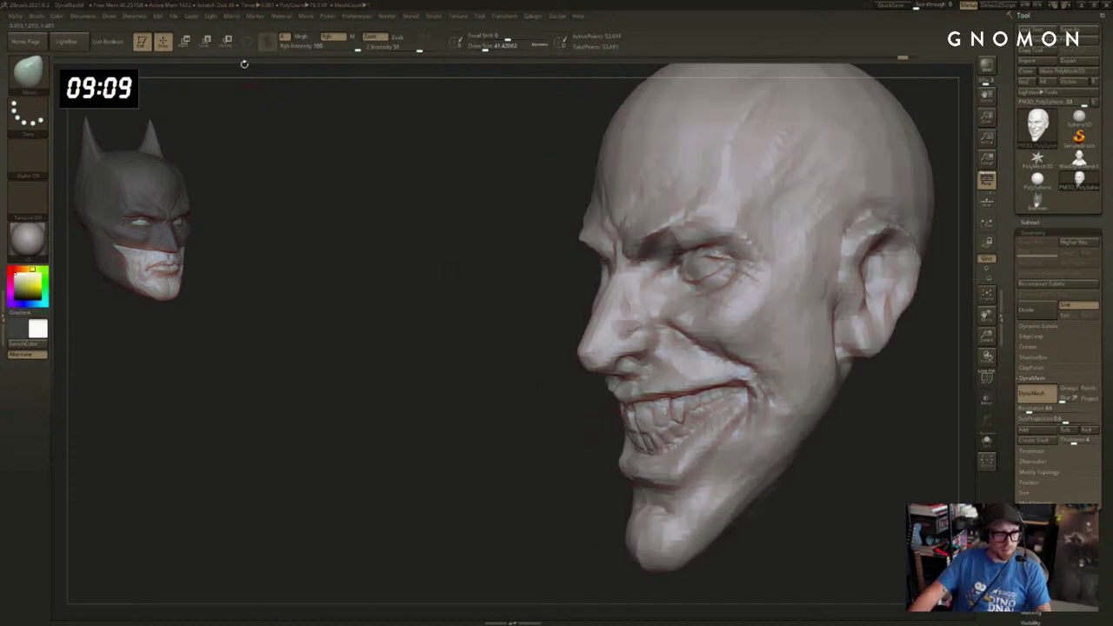
key("s")
left_click(640, 422)
key("s")
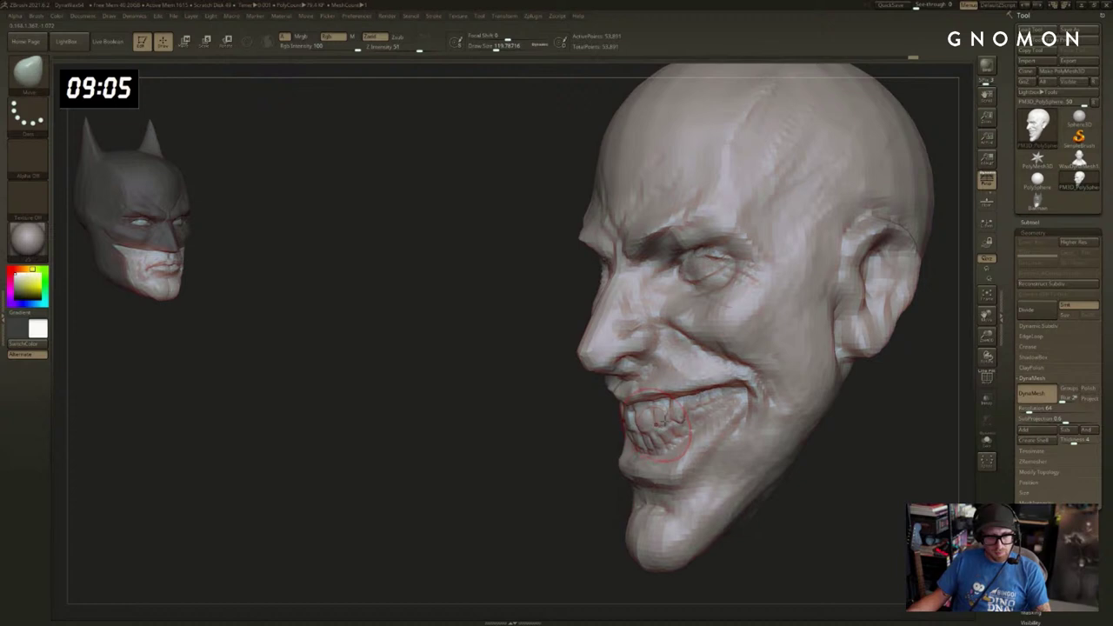
Work on the volume of the side teeth inside the lower lip with the Standard brush, undoing an unwanted stroke.
key("1")
left_click_drag(561, 468, 696, 470)
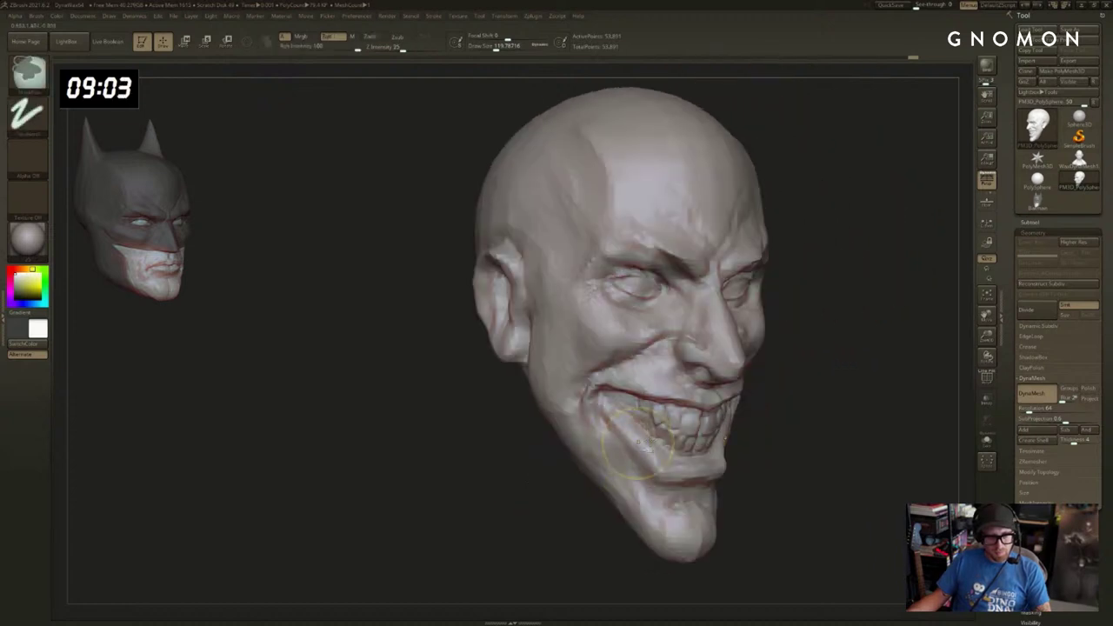
key("s")
left_click(686, 428)
left_click_drag(686, 427, 673, 425)
key("ctrl+z")
key("s")
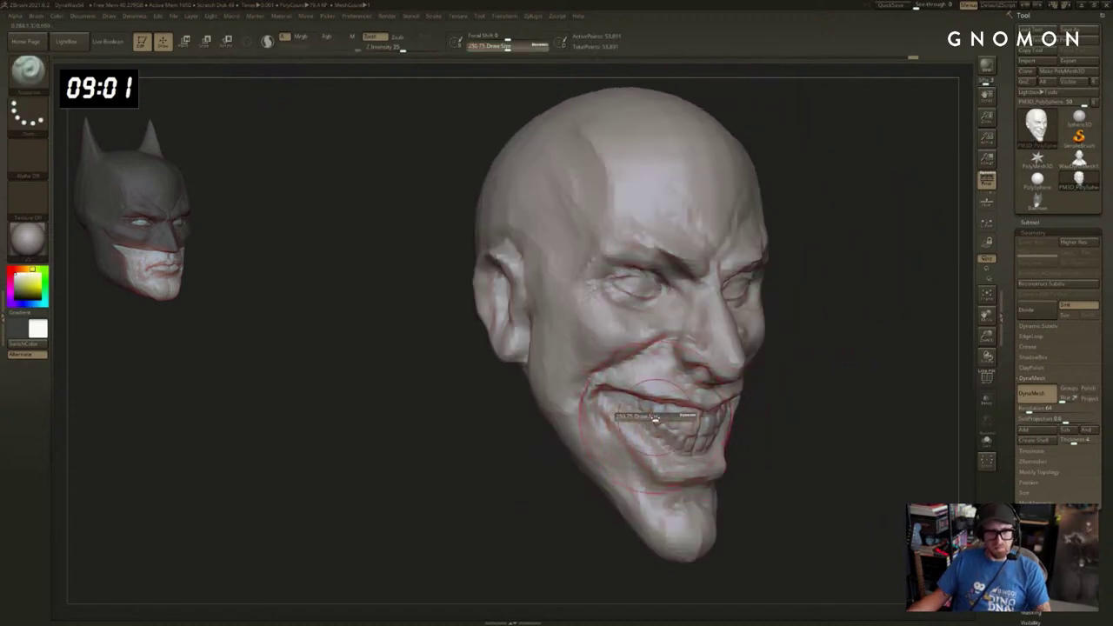
key("s")
left_click(620, 407)
left_click_drag(830, 432, 781, 408, "alt")
Define the lower lip edge and the mouth corner with the Dam Standard brush, smoothing the lip surface.
key("2")
key("s")
left_click(577, 402)
mouse_move(600, 439)
left_mouse_down("shift")
mouse_move(575, 398)
mouse_move(627, 457)
mouse_move(612, 443)
left_mouse_up("shift")
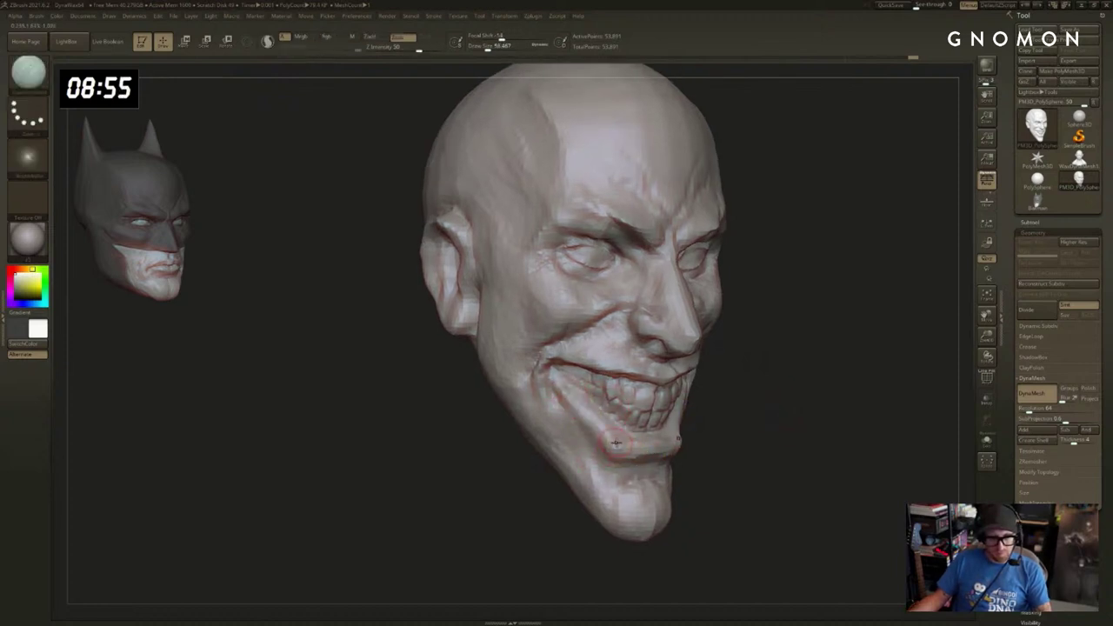
key("1")
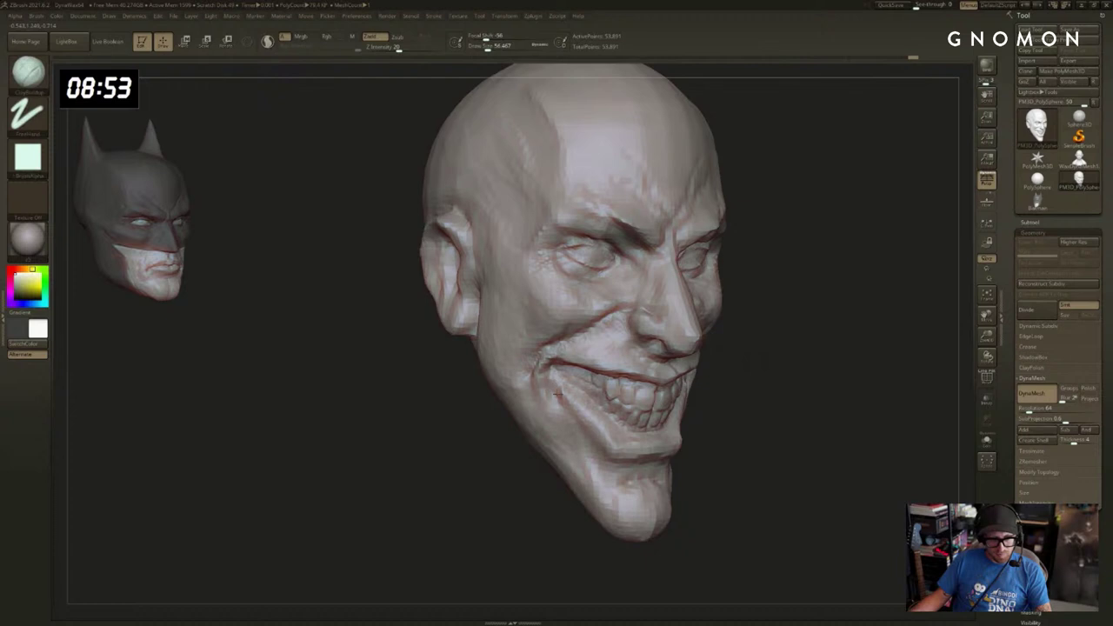
key("shift")
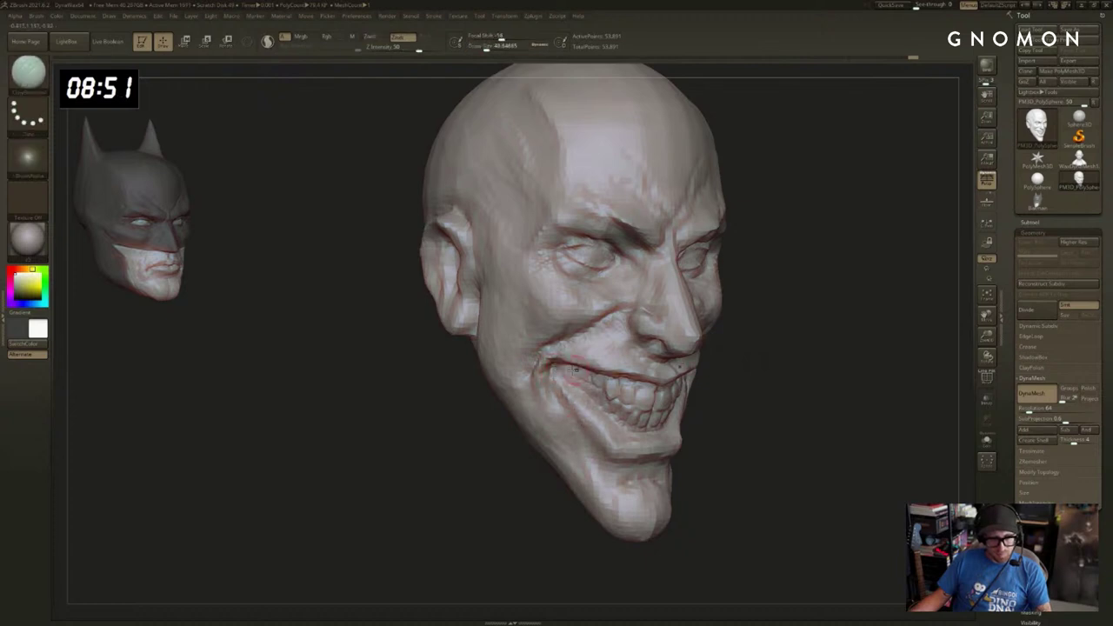
right_click_drag(587, 395, 578, 395)
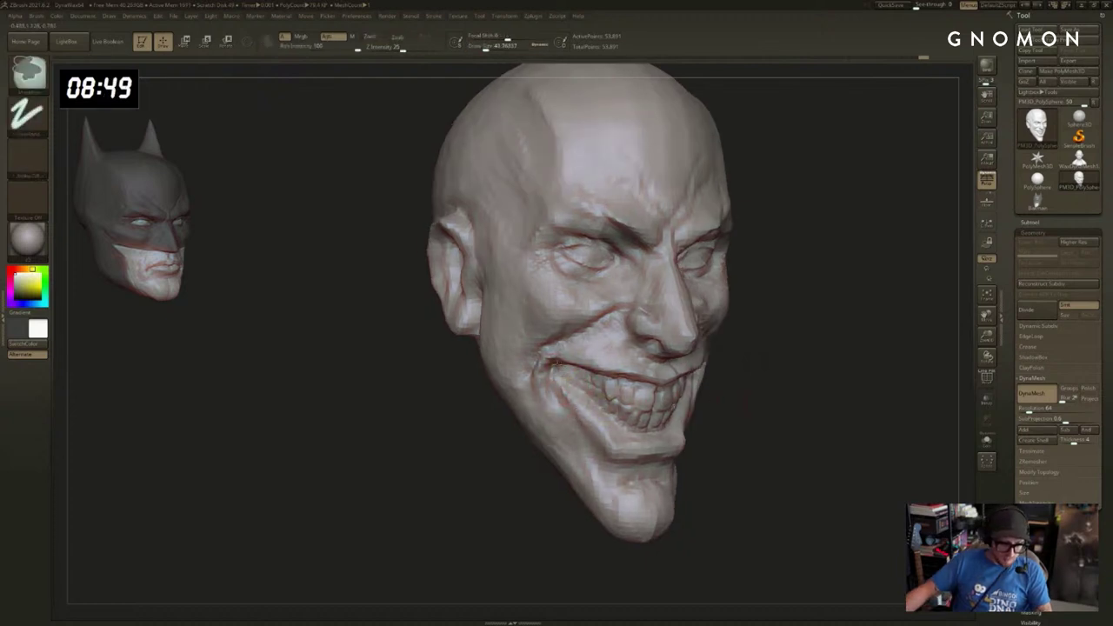
Mask all the teeth and the inside of the mouth up to the lip edges and corners.
mouse_move(564, 372)
left_mouse_down("ctrl")
mouse_move(654, 428)
mouse_move(600, 381)
mouse_move(664, 408)
left_mouse_up("ctrl")
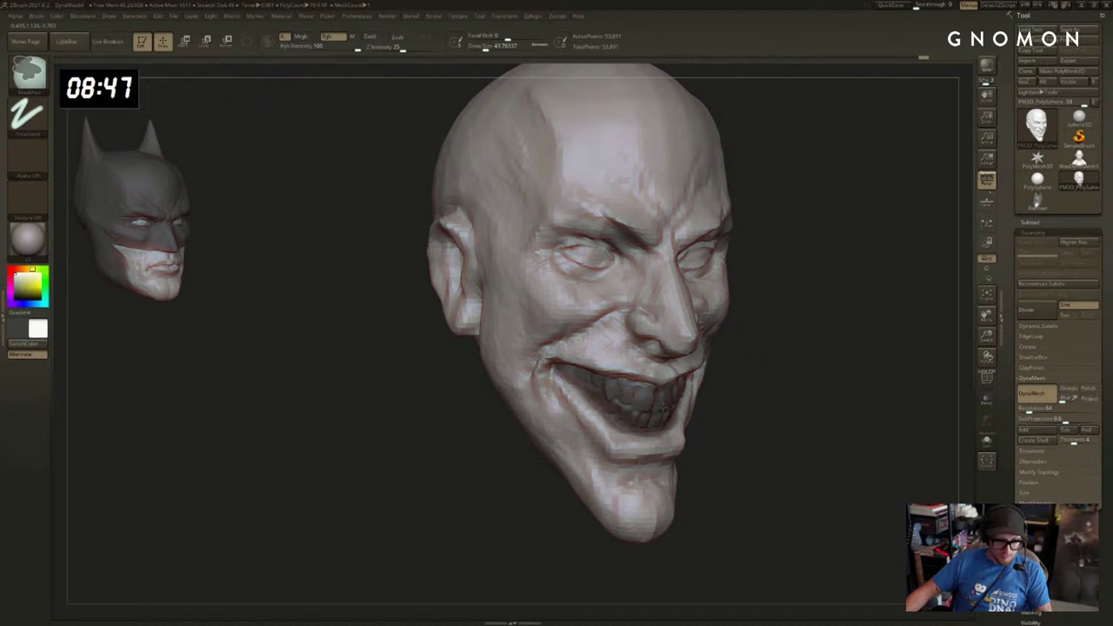
left_click_drag(869, 389, 687, 407)
left_click_drag(487, 479, 470, 464, "alt")
key("s")
left_click_drag(642, 398, 630, 414)
mouse_move(752, 439)
left_mouse_down()
mouse_move(804, 436)
mouse_move(768, 441)
left_mouse_up()
key("s")
left_click_drag(643, 427, 678, 374)
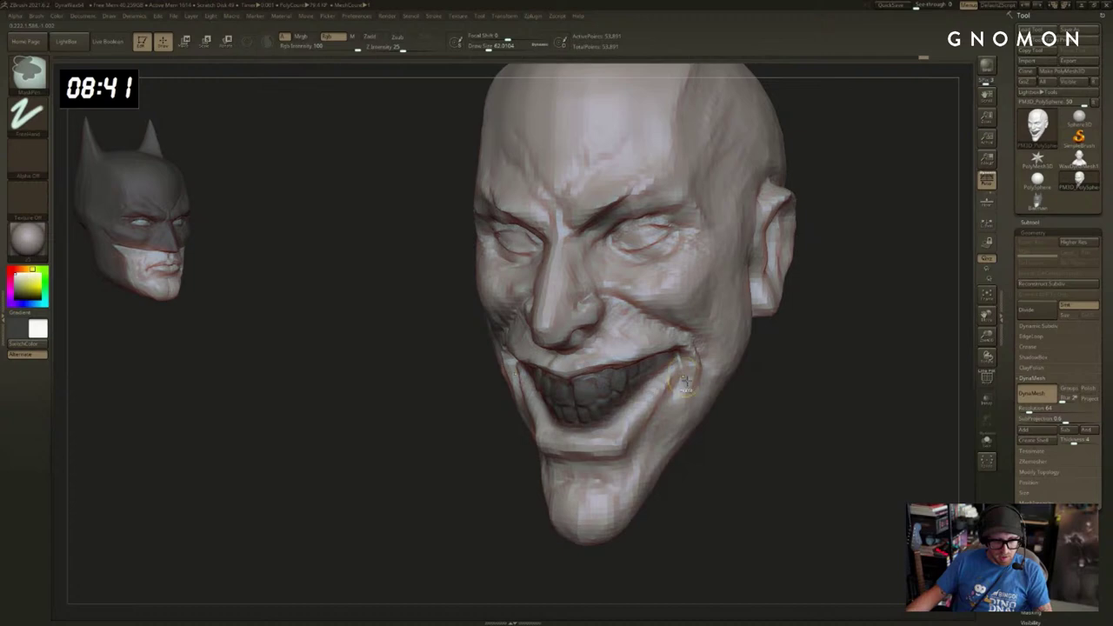
Clear the mask, mask the teeth and mouth interior again, and check the mask's coverage by inverting it and back.
left_click_drag(750, 435, 769, 445, "ctrl")
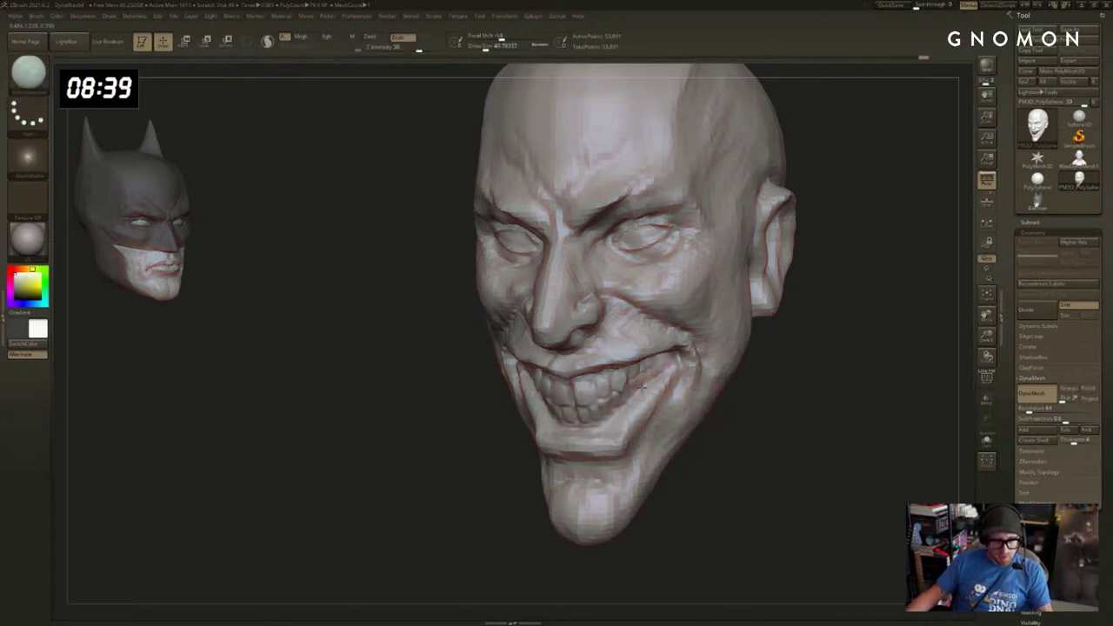
left_click_drag(457, 441, 524, 448)
left_click_drag(683, 441, 702, 444)
left_click(719, 457, "ctrl")
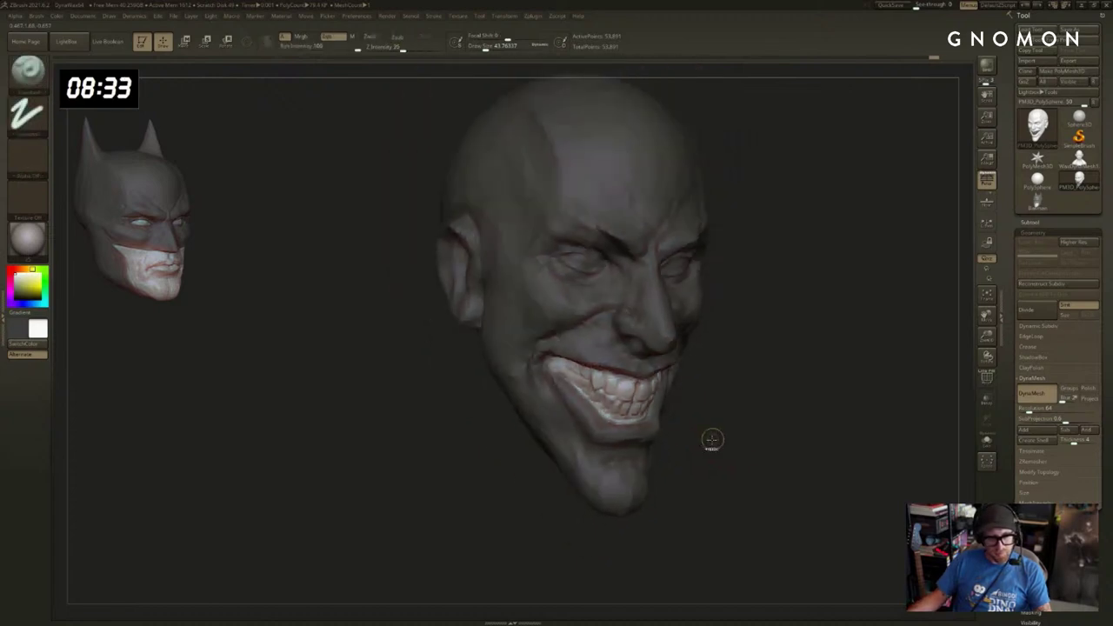
left_click(710, 440, "ctrl")
Build up the lower lip around the masked teeth with the Standard brush at a larger size.
mouse_move(710, 440)
right_mouse_down()
mouse_move(690, 429)
mouse_move(725, 438)
right_mouse_up()
key("s")
mouse_move(718, 437)
left_mouse_down()
mouse_move(675, 419)
mouse_move(742, 434)
left_mouse_up()
key("s")
right_click_drag(741, 433, 745, 422)
key("shift")
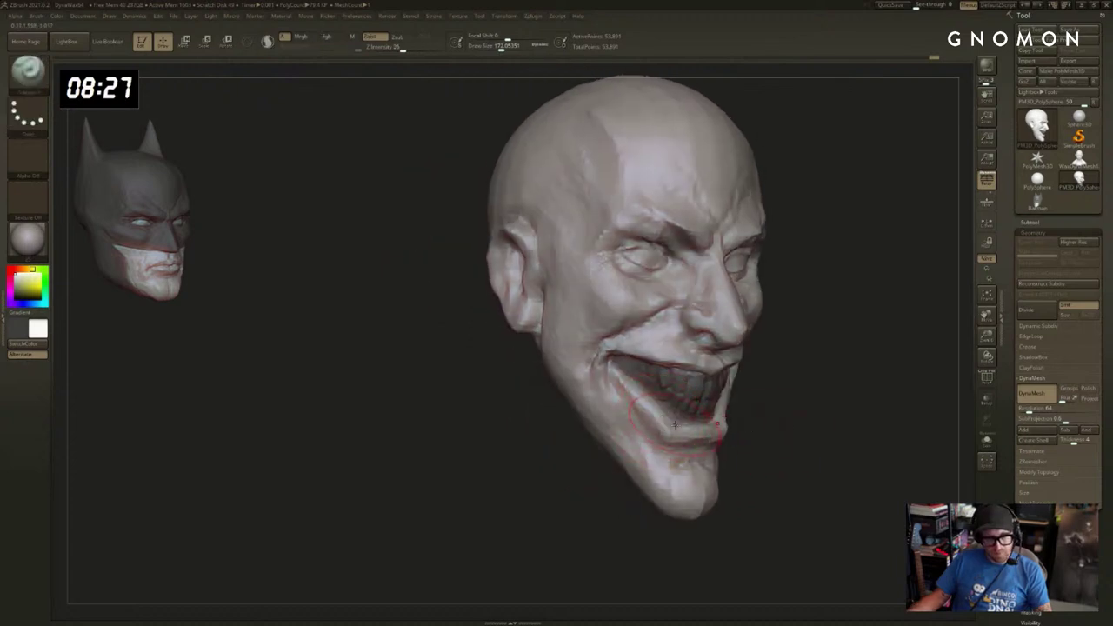
mouse_move(715, 438)
right_mouse_down()
mouse_move(673, 431)
mouse_move(722, 428)
right_mouse_up()
key("s")
left_click_drag(746, 425, 755, 425)
Reshape the lower lip and mouth corners around the masked teeth with a large Move brush, smoothing the chin area.
key("b")
key("m")
key("v")
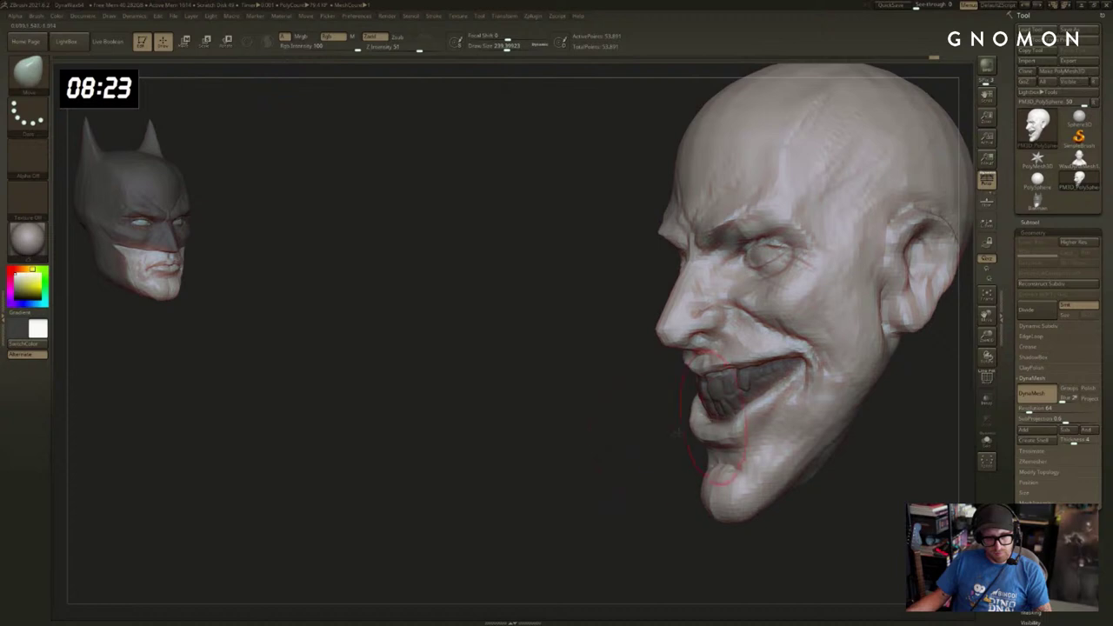
right_click_drag(749, 418, 737, 428)
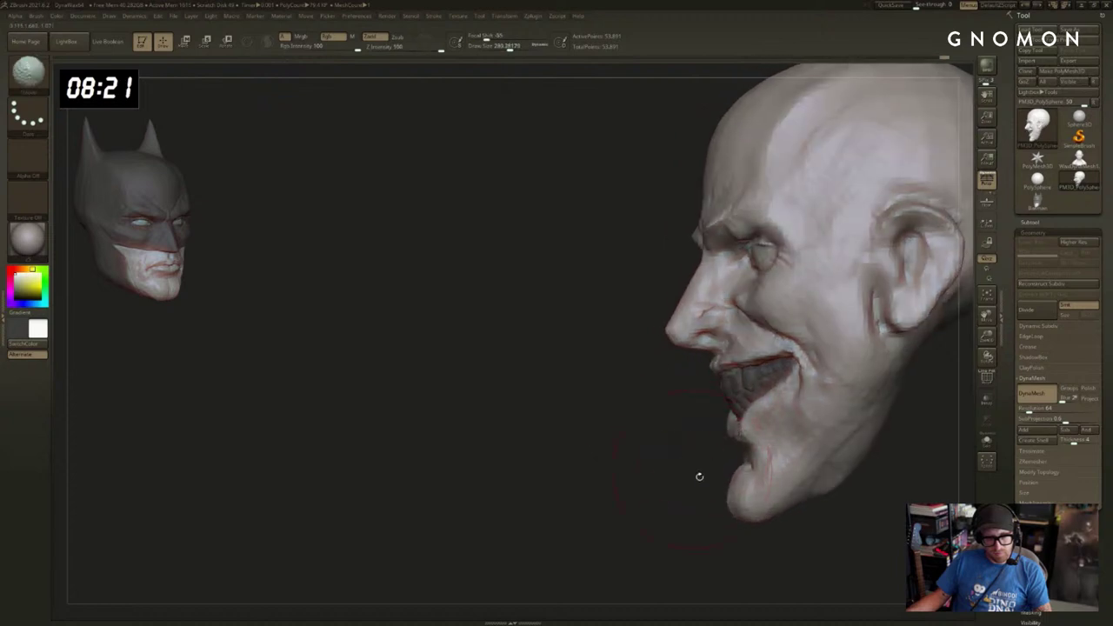
right_click_drag(700, 469, 698, 352)
left_click_drag(697, 354, 693, 346)
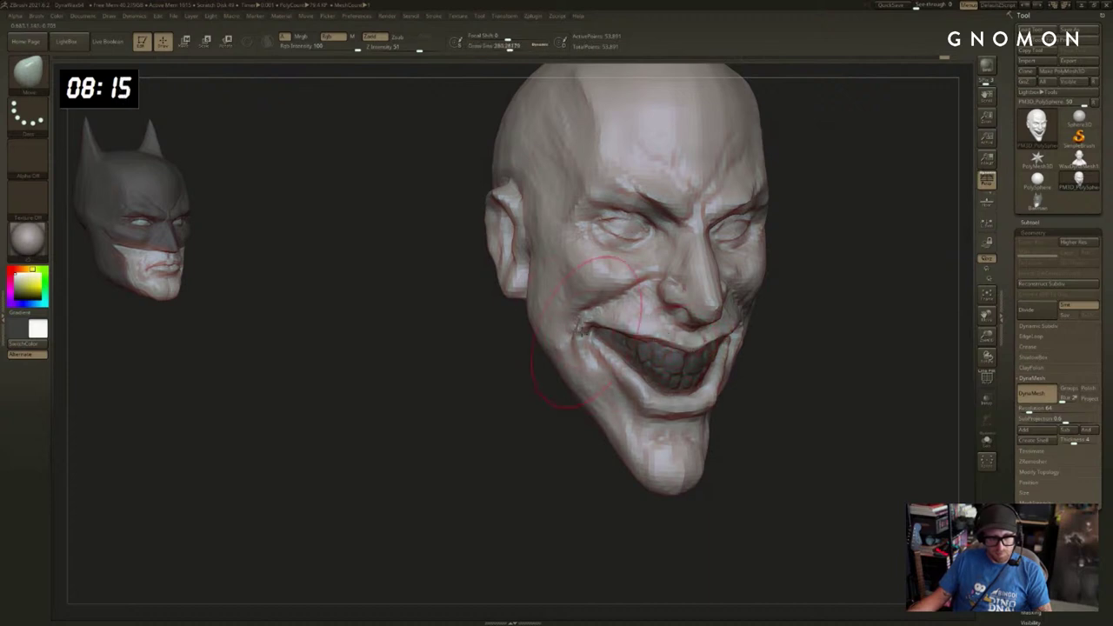
Build up the cheeks and the sides of the jaw around the masked mouth with the Standard brush, smoothing where needed.
right_click_drag(582, 330, 814, 459)
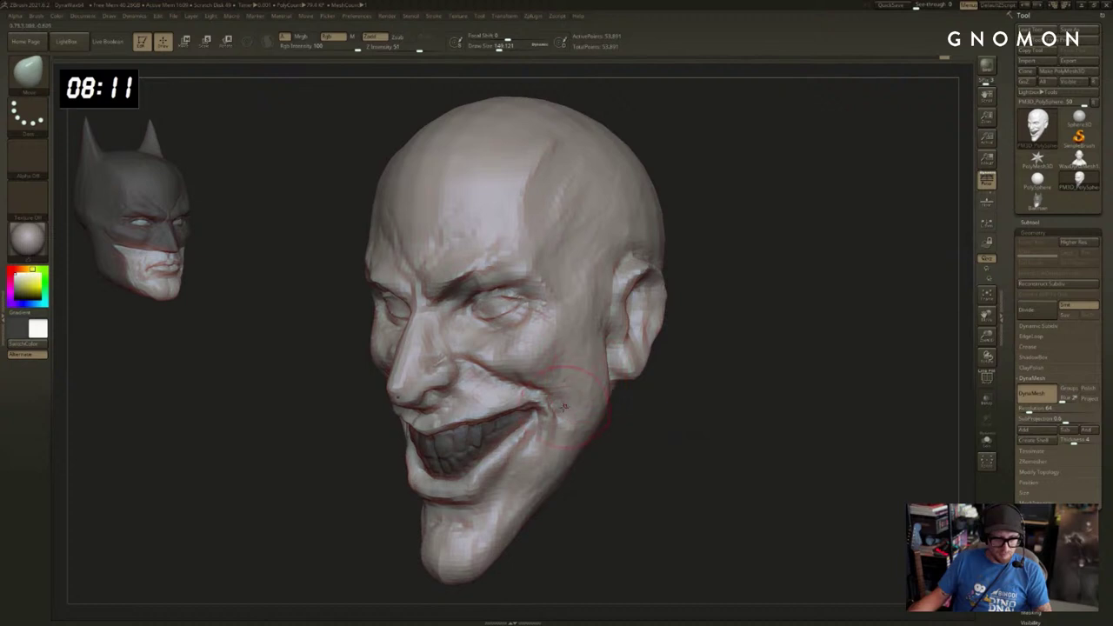
right_click_drag(552, 492, 632, 457, "alt")
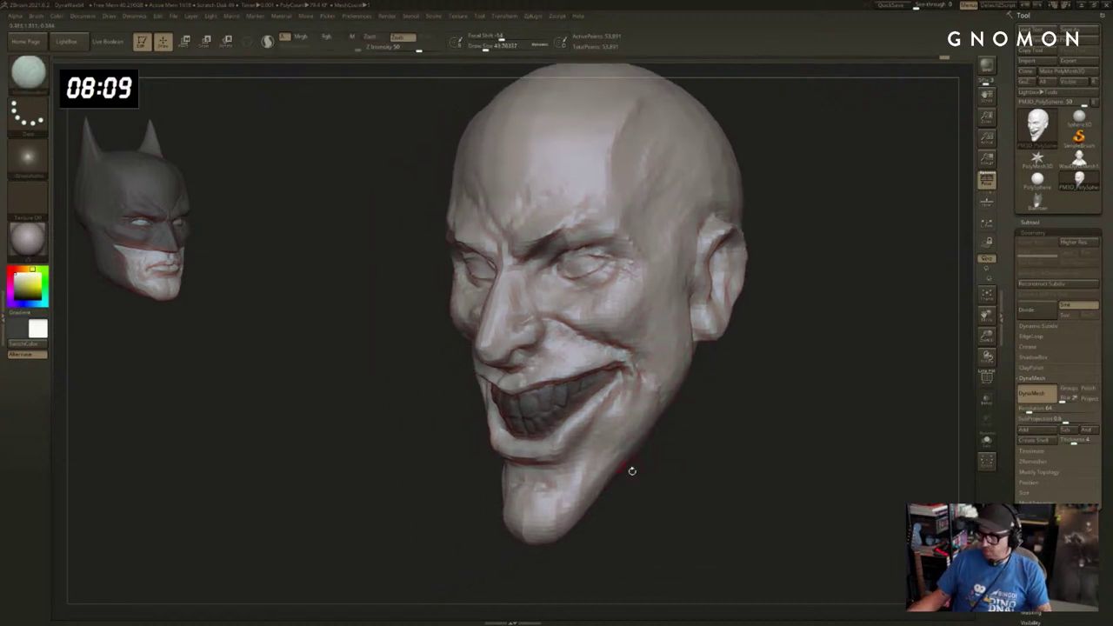
key("shift")
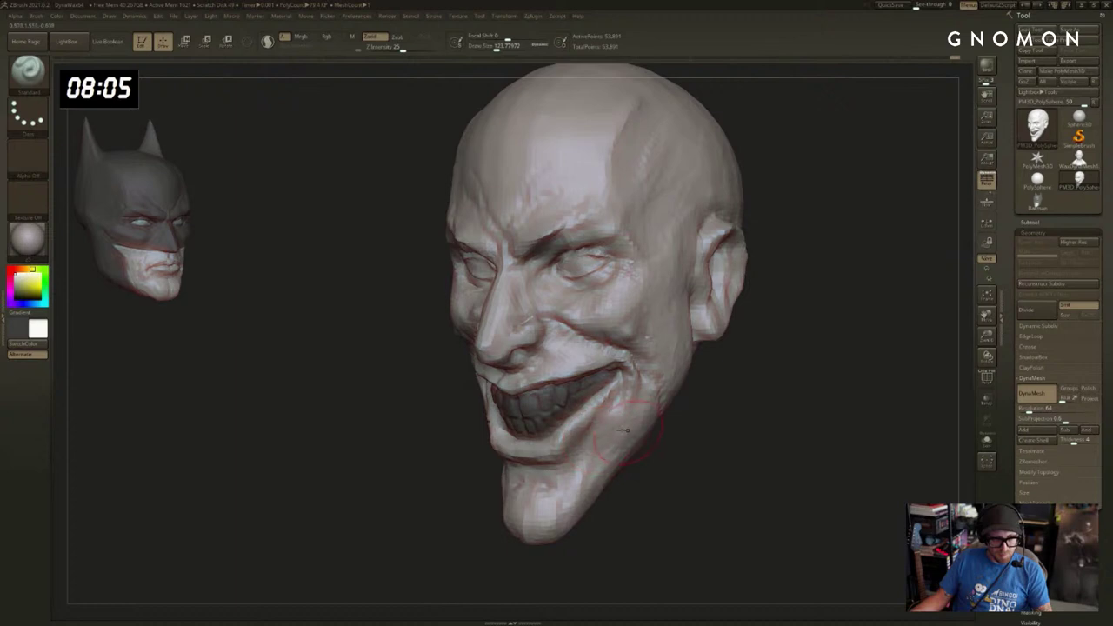
mouse_move(955, 59)
left_mouse_down()
mouse_move(929, 63)
mouse_move(954, 59)
left_mouse_up()
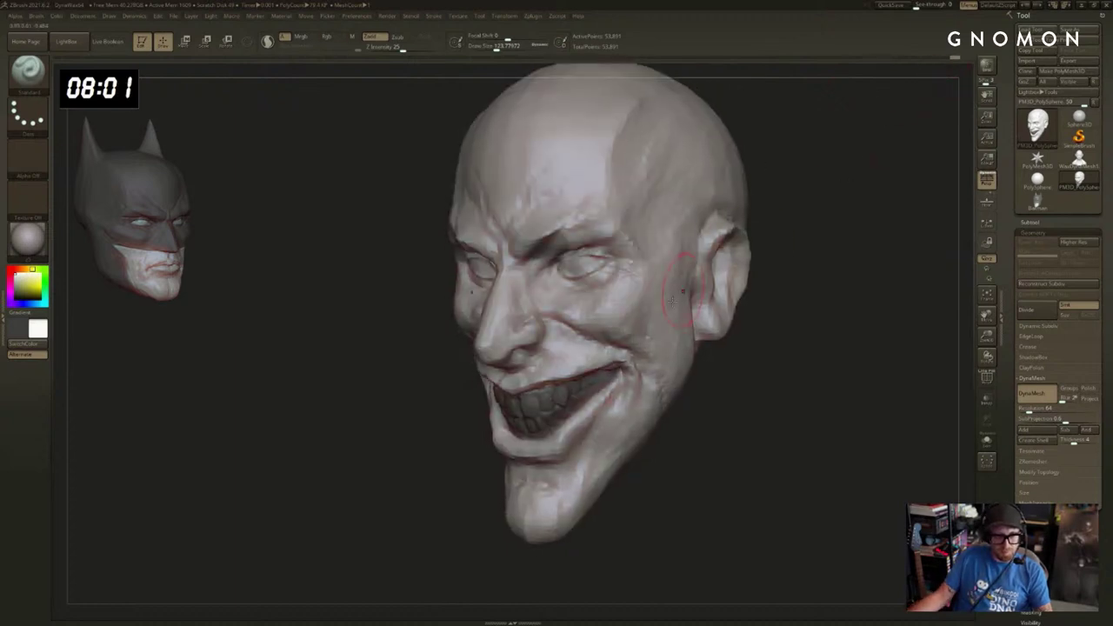
left_click_drag(725, 360, 770, 361)
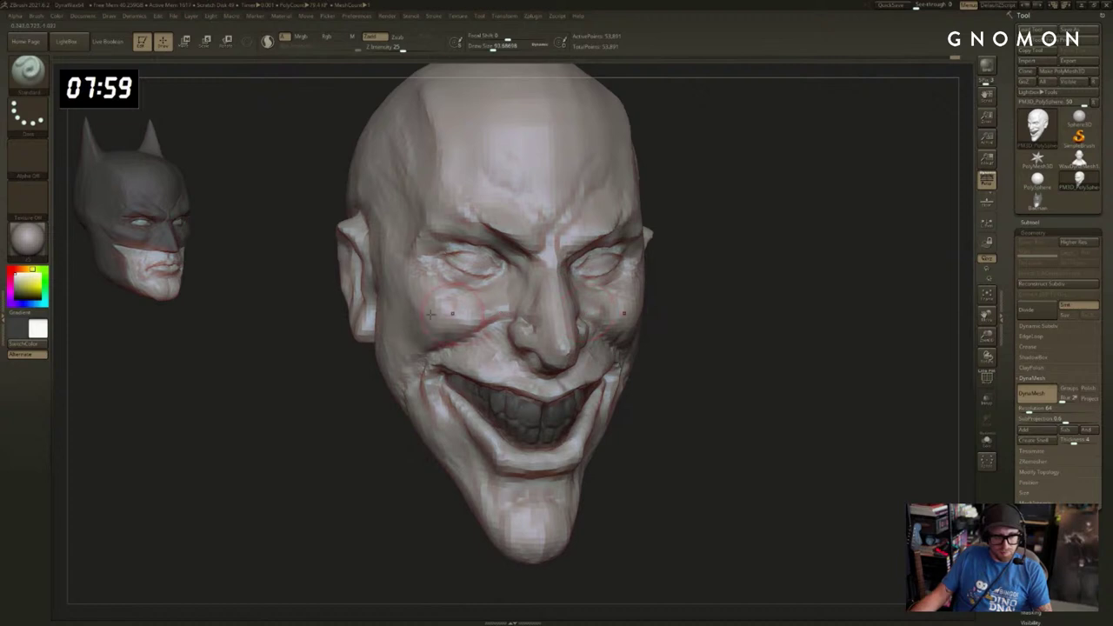
left_click_drag(651, 304, 758, 313)
Clear the mask from the teeth and mouth interior and return to draw mode.
left_click_drag(702, 227, 737, 260, "ctrl")
left_click_drag(595, 290, 738, 271, "ctrl")
left_click(745, 283, "ctrl")
key("r")
left_click(827, 273, "ctrl")
mouse_move(856, 252)
left_mouse_down()
mouse_move(827, 273)
mouse_move(837, 267)
left_mouse_up()
left_click(839, 265, "ctrl")
left_click_drag(817, 275, 856, 280, "shift")
key("q")
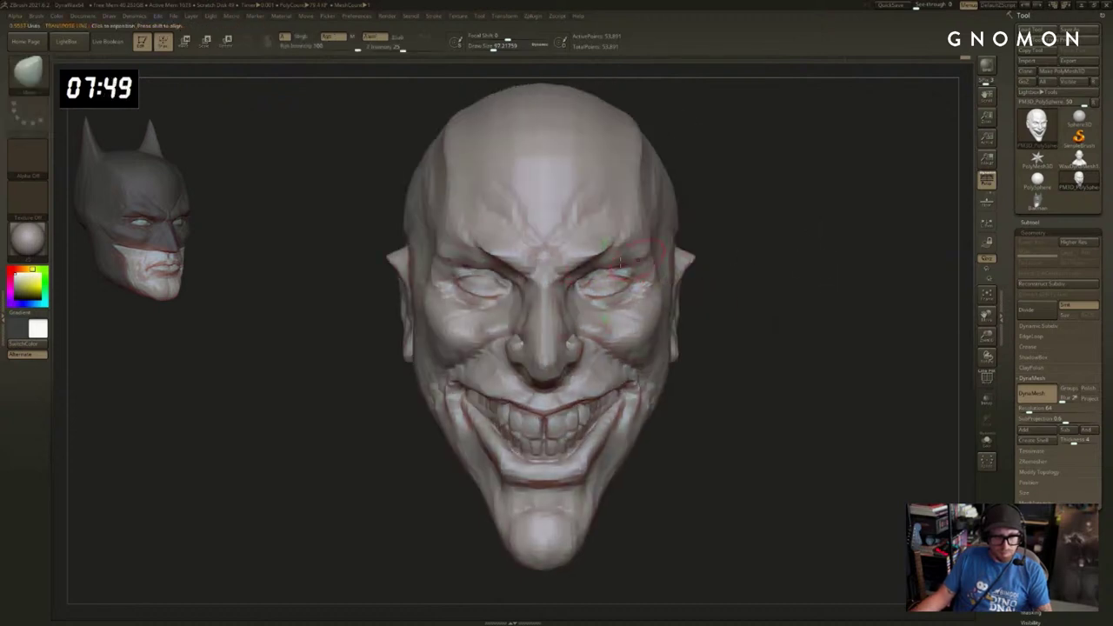
Define the eye and nose forms with the DamStandard brush, and adjust the bridge of the nose in profile with the Move brush.
key("s")
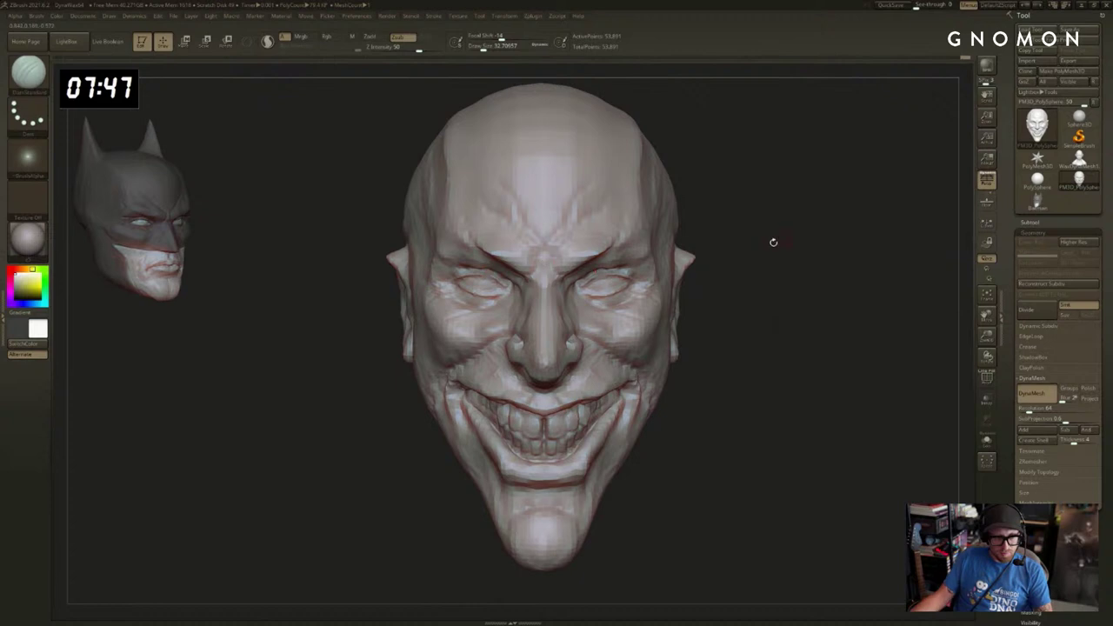
left_click_drag(770, 241, 602, 277)
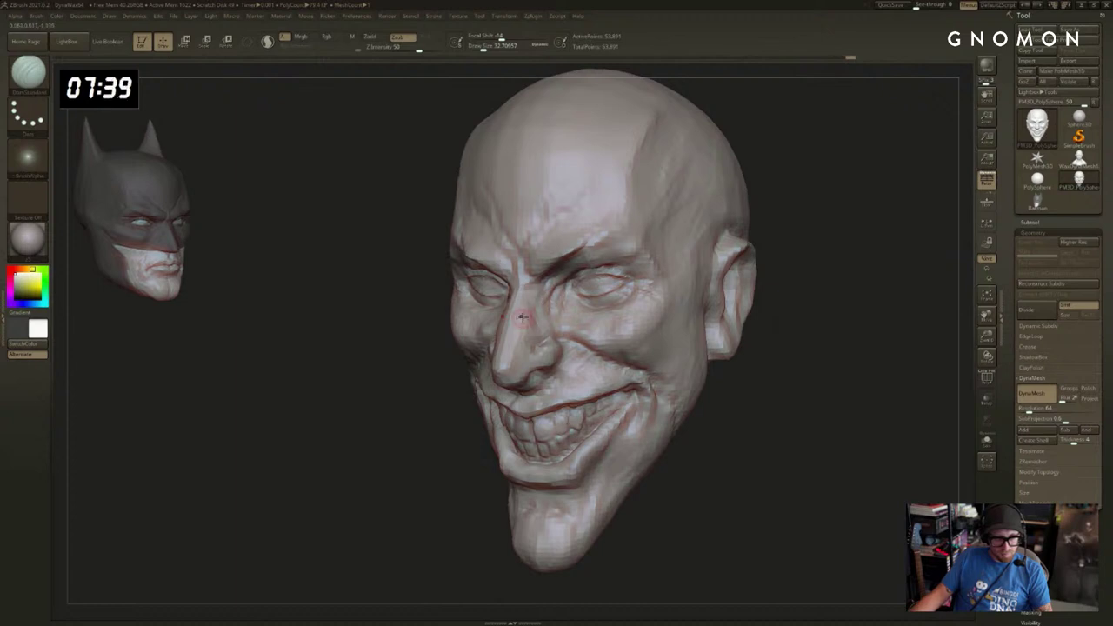
left_click_drag(467, 391, 410, 407)
mouse_move(508, 341)
left_mouse_down("shift")
mouse_move(501, 351)
mouse_move(514, 345)
left_mouse_up("shift")
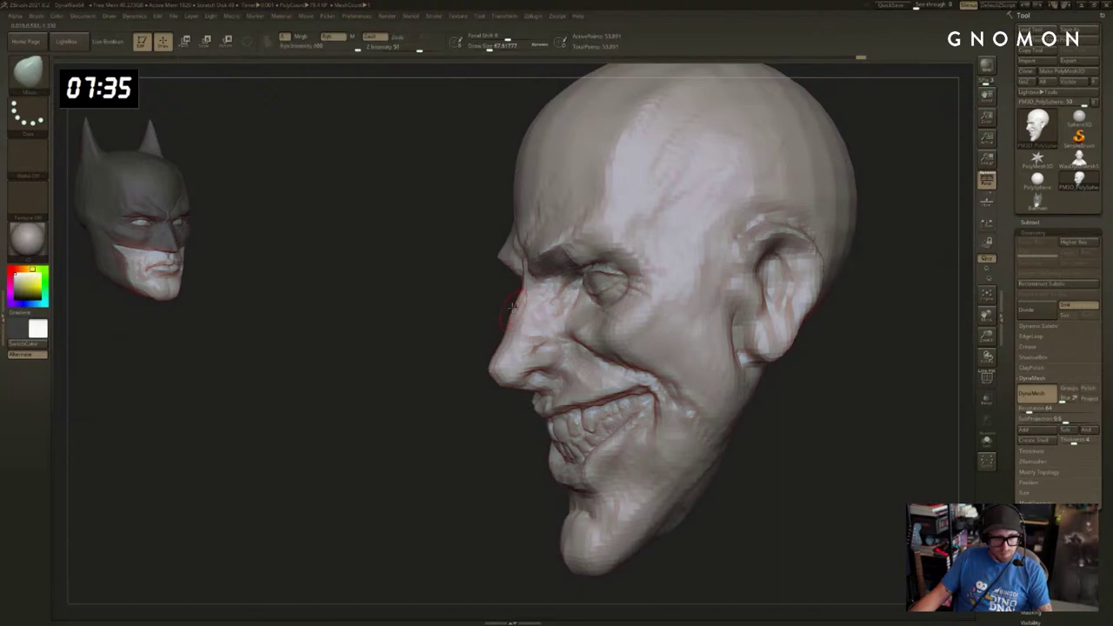
right_click_drag(518, 308, 575, 315)
mouse_move(565, 294)
left_mouse_down("alt")
mouse_move(618, 284)
mouse_move(470, 323)
left_mouse_up("alt")
Sharpen the creases around the eyes and brows with the DamStandard brush and smooth the area beside the outer brow.
key("b")
key("d")
key("s")
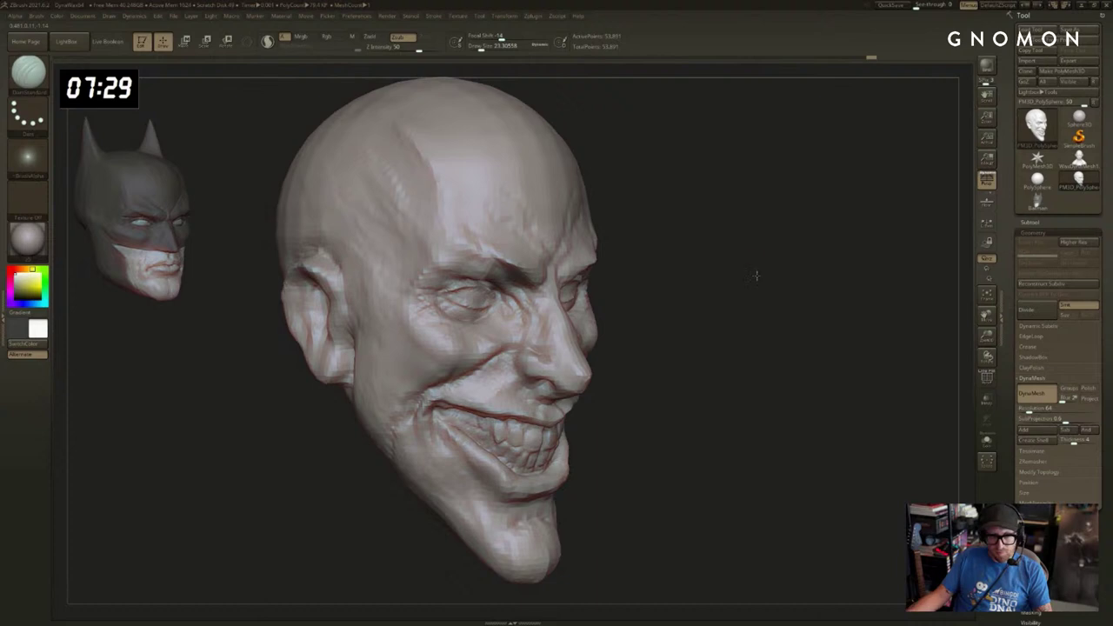
mouse_move(757, 268)
left_mouse_down()
mouse_move(773, 269)
mouse_move(687, 287)
mouse_move(785, 214)
left_mouse_up()
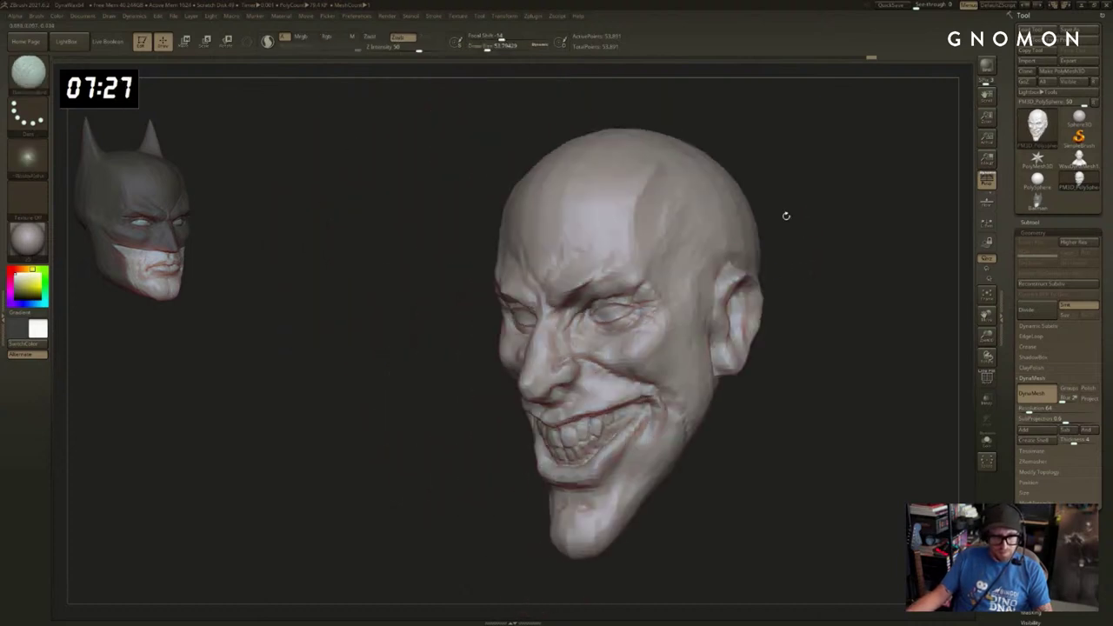
key("s")
left_click_drag(653, 288, 651, 287)
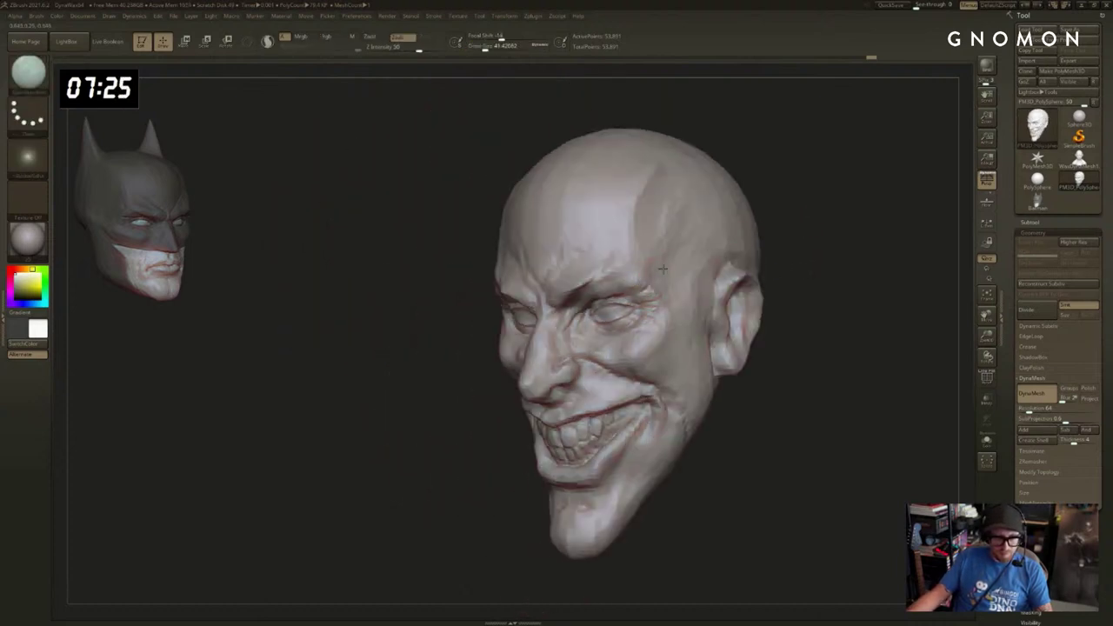
left_click_drag(815, 291, 596, 308)
Fill out the forms around the eyes with the Clay brush at a size of about 41.
key("b")
key("c")
key("l")
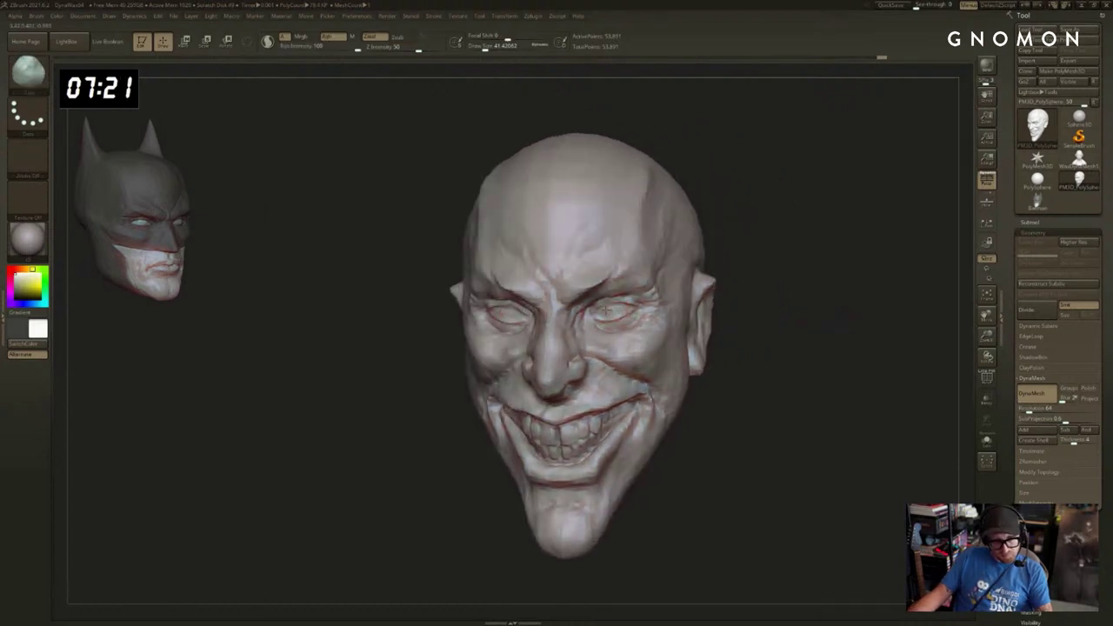
mouse_move(737, 301)
left_mouse_down()
mouse_move(779, 298)
mouse_move(770, 308)
left_mouse_up()
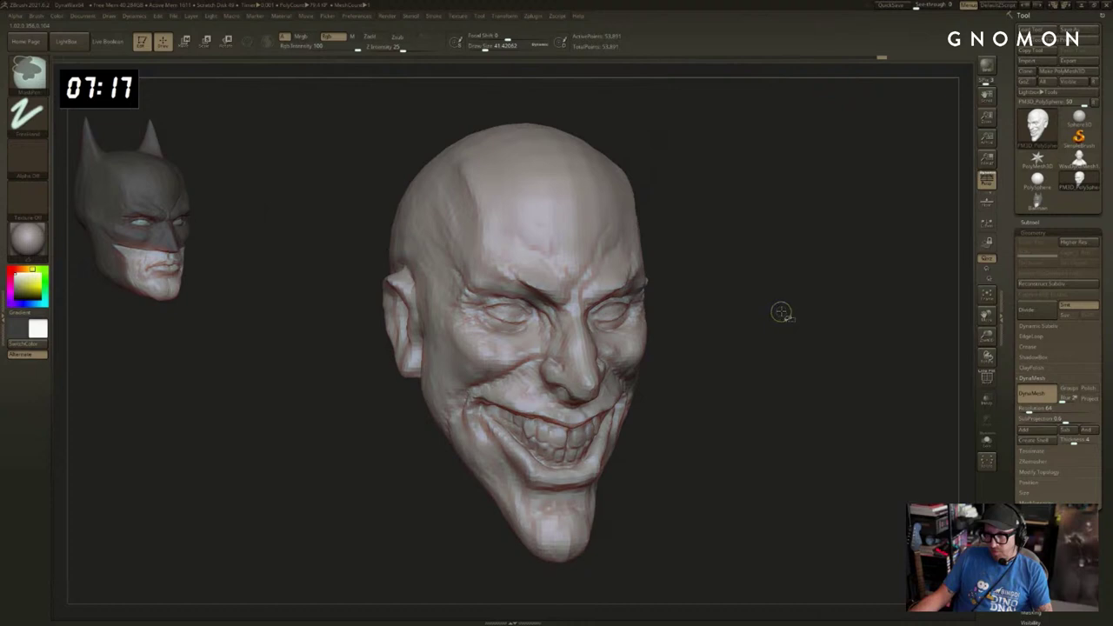
right_click_drag(781, 308, 796, 319, "ctrl")
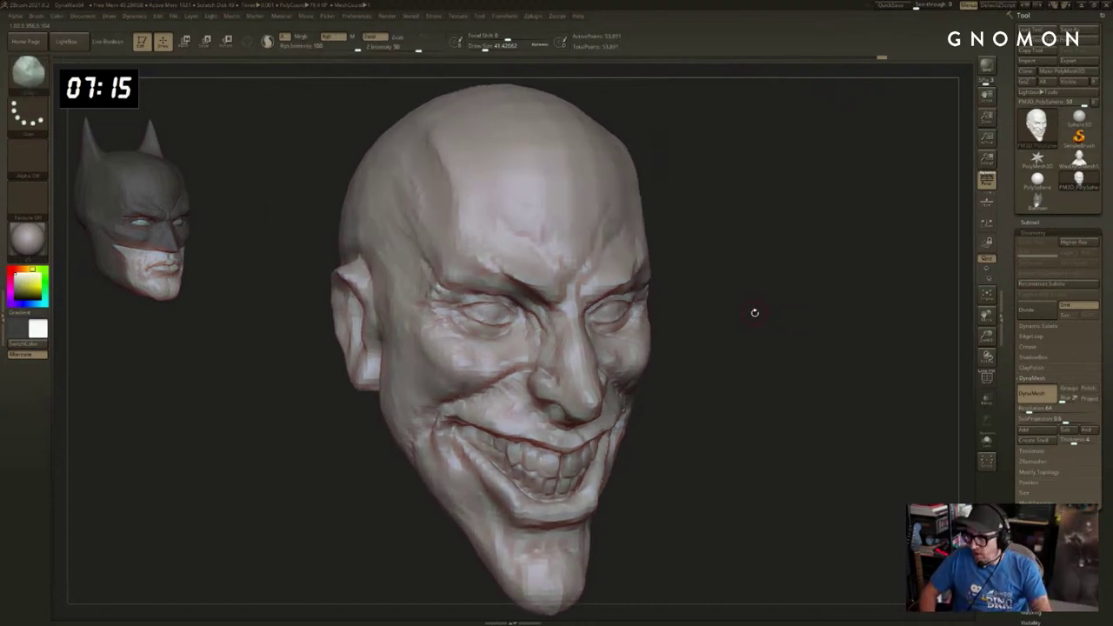
left_click_drag(760, 287, 539, 282)
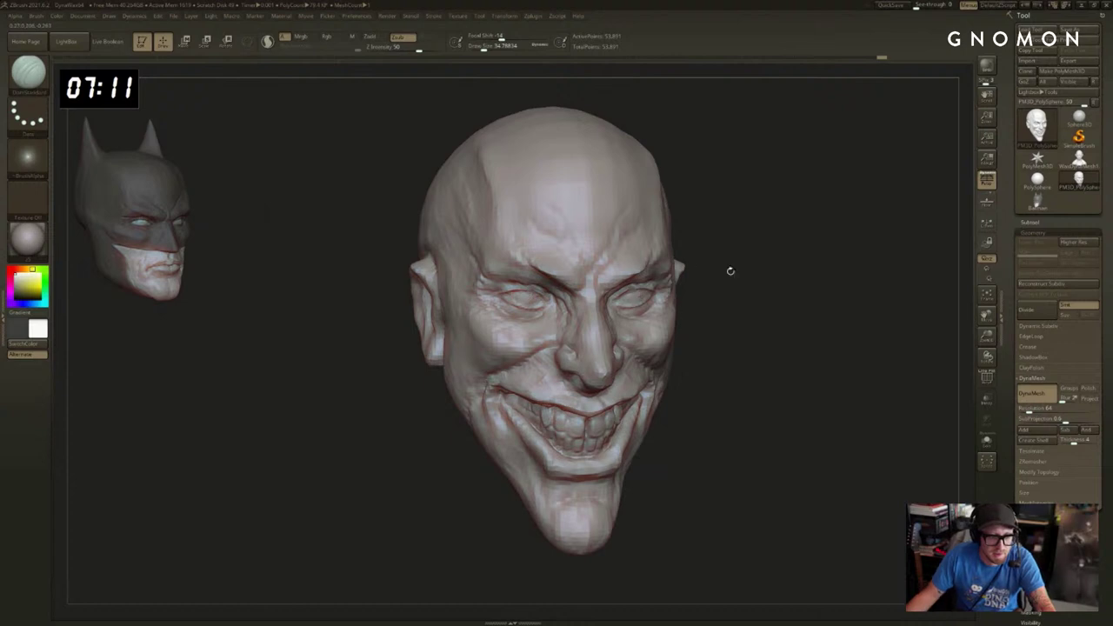
Build up raised eyebrows along the brow ridge with the Standard brush at Z Intensity 50 and a size of about 39.
left_click_drag(728, 269, 729, 247)
mouse_move(835, 217)
left_mouse_down()
mouse_move(875, 251)
mouse_move(895, 247)
left_mouse_up()
key("b")
key("s")
key("t")
key("s")
left_click(652, 281)
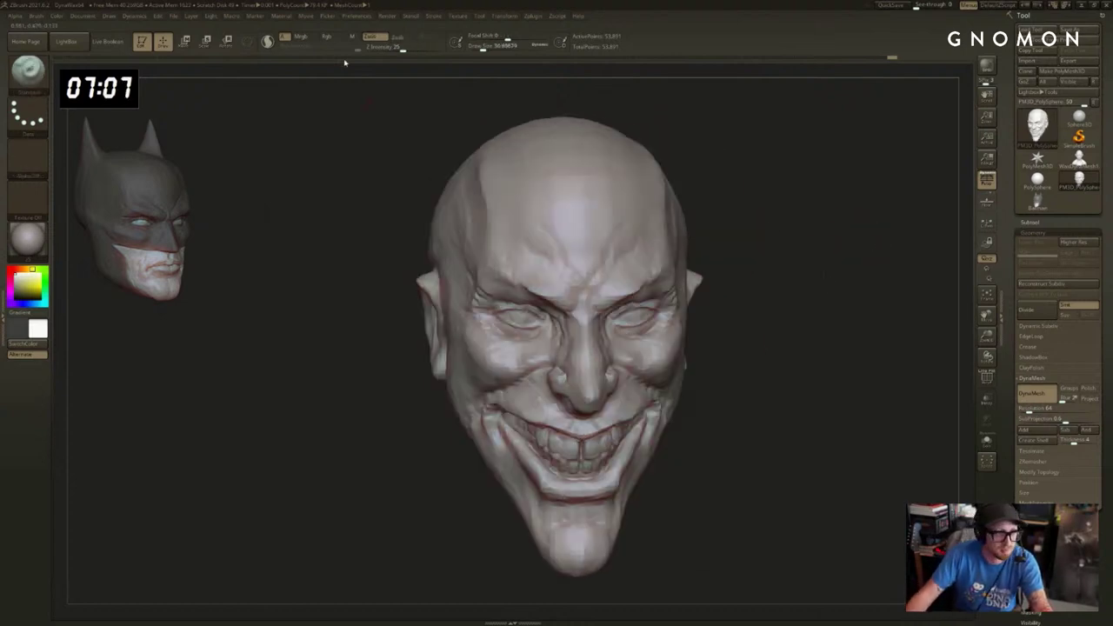
left_click(419, 45)
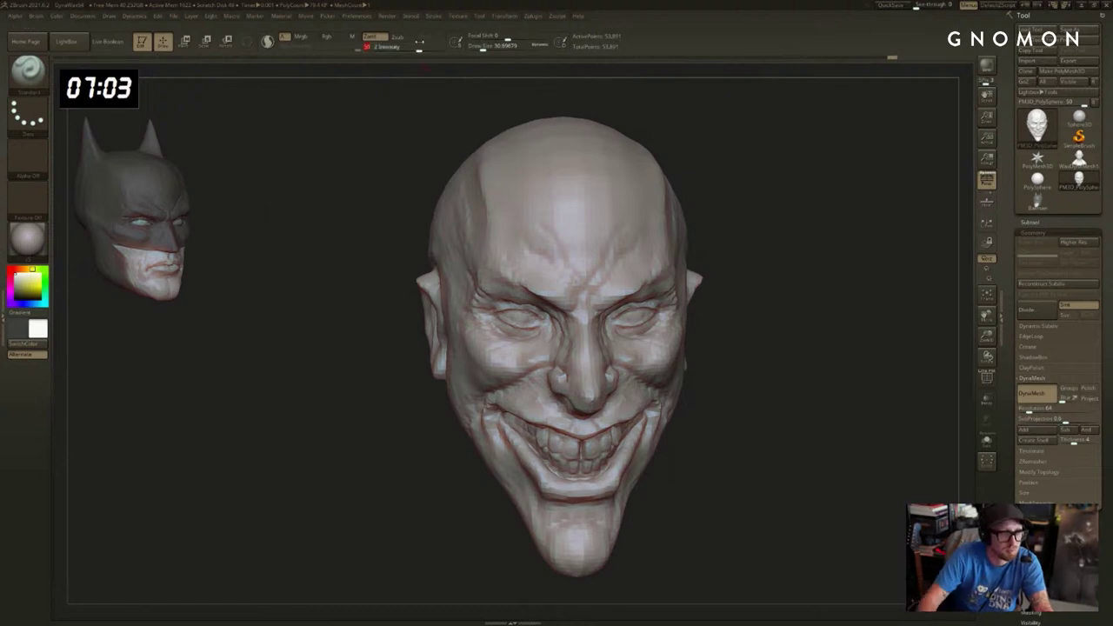
left_click_drag(819, 265, 861, 266)
key("s")
left_click(559, 313)
mouse_move(549, 289)
left_mouse_down()
mouse_move(483, 273)
mouse_move(526, 278)
mouse_move(504, 264)
left_mouse_up()
key("[")
key("[")
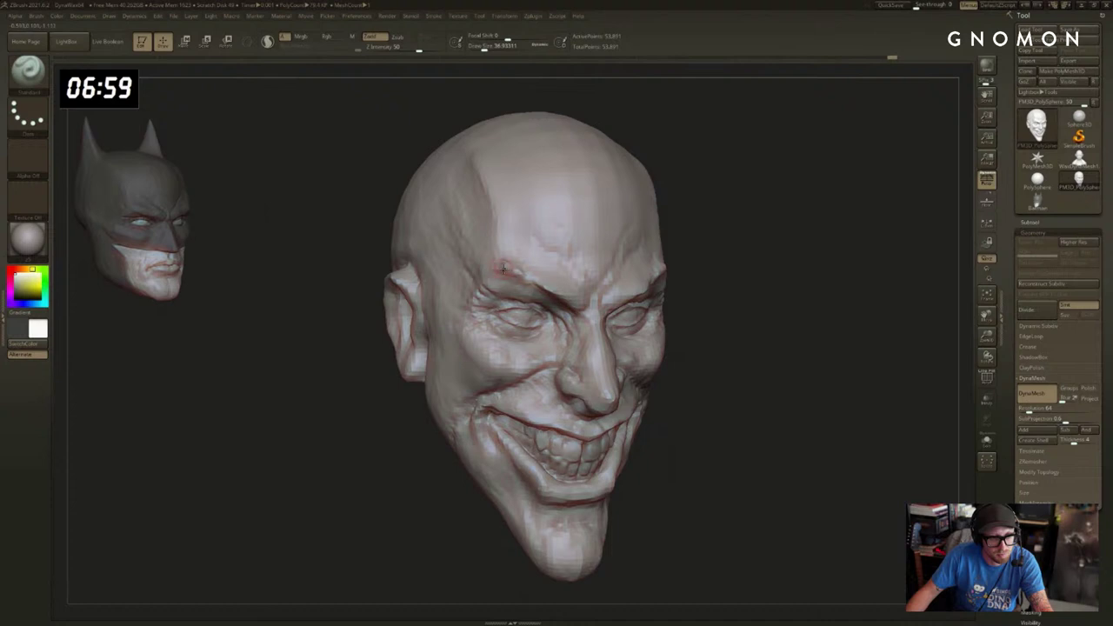
Smooth the outer brows and rework the eyebrows into thick raised shapes with curled outer ends.
left_click_drag(913, 270, 735, 241)
left_click_drag(861, 223, 825, 235)
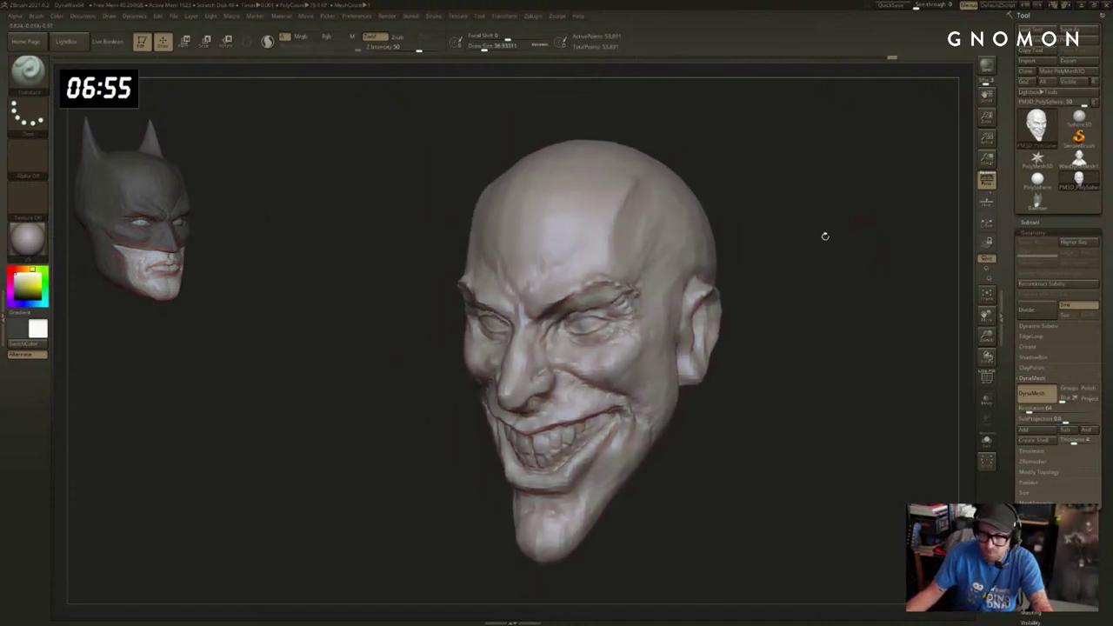
mouse_move(627, 289)
left_mouse_down("shift")
mouse_move(616, 248)
mouse_move(599, 273)
mouse_move(609, 272)
left_mouse_up("shift")
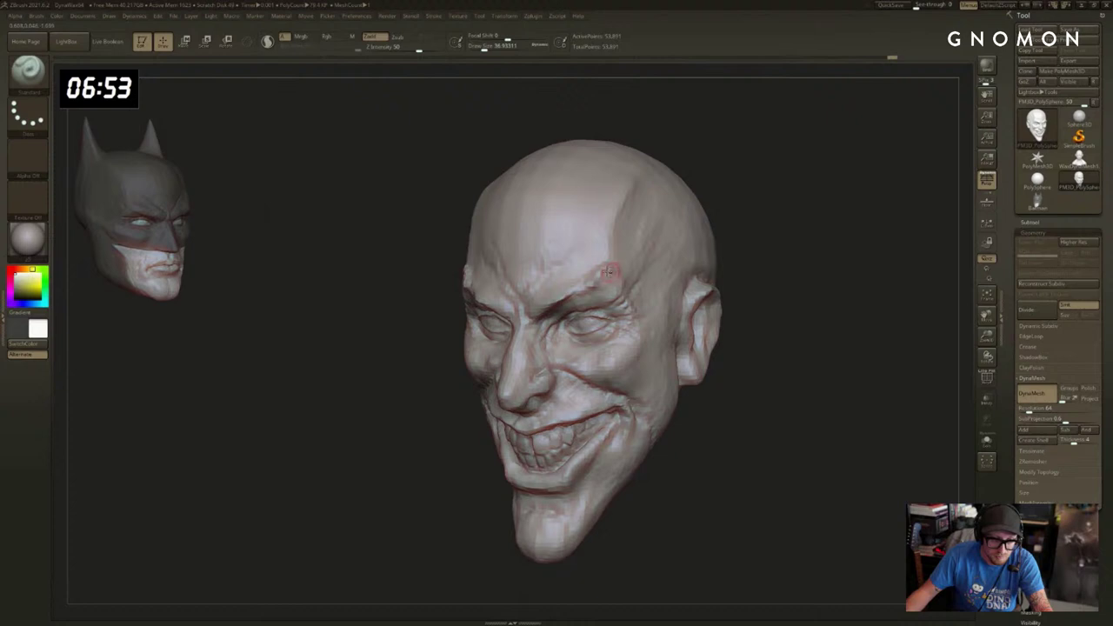
left_click_drag(744, 250, 869, 242)
mouse_move(432, 279)
left_mouse_down()
mouse_move(471, 264)
mouse_move(490, 279)
mouse_move(429, 283)
left_mouse_up()
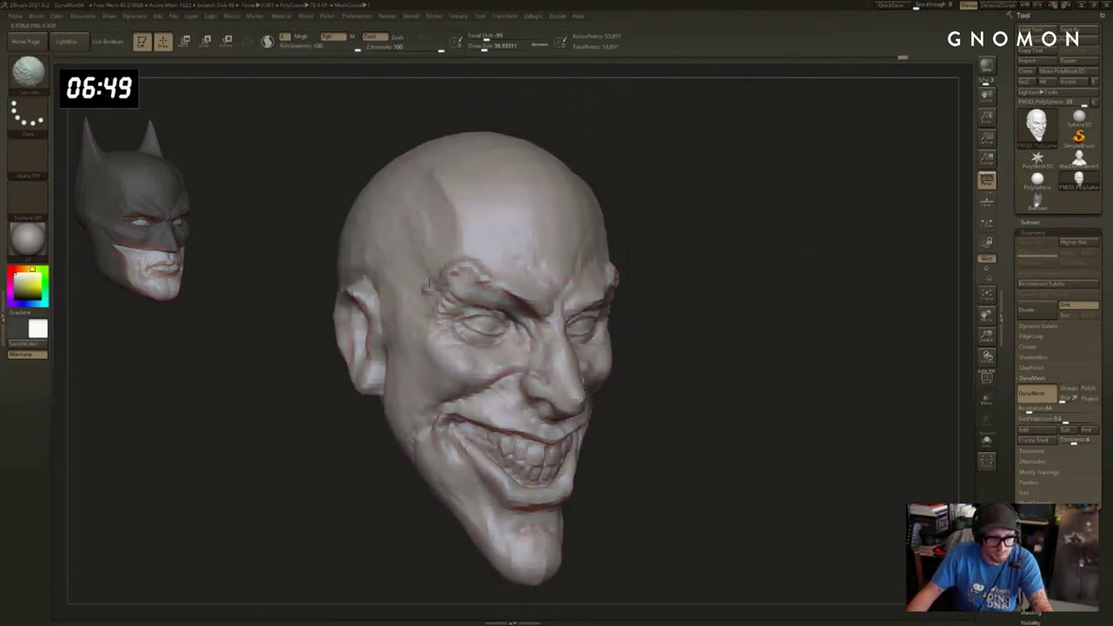
mouse_move(686, 259)
left_mouse_down()
mouse_move(766, 307)
mouse_move(785, 308)
mouse_move(781, 285)
left_mouse_up()
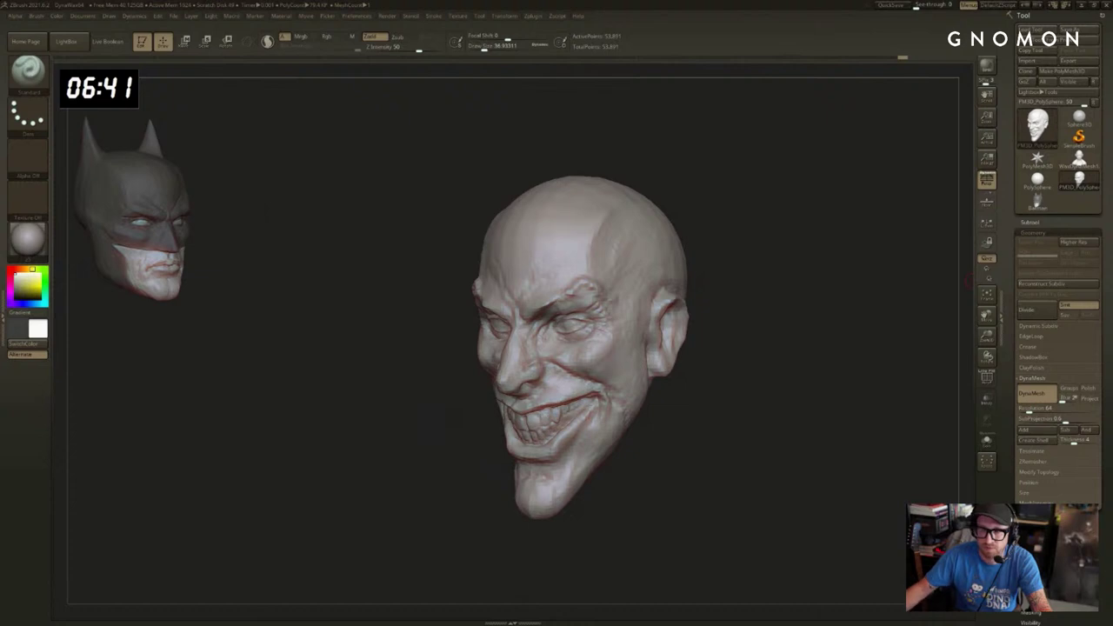
Duplicate the head subtool as a base for the hair.
key("f")
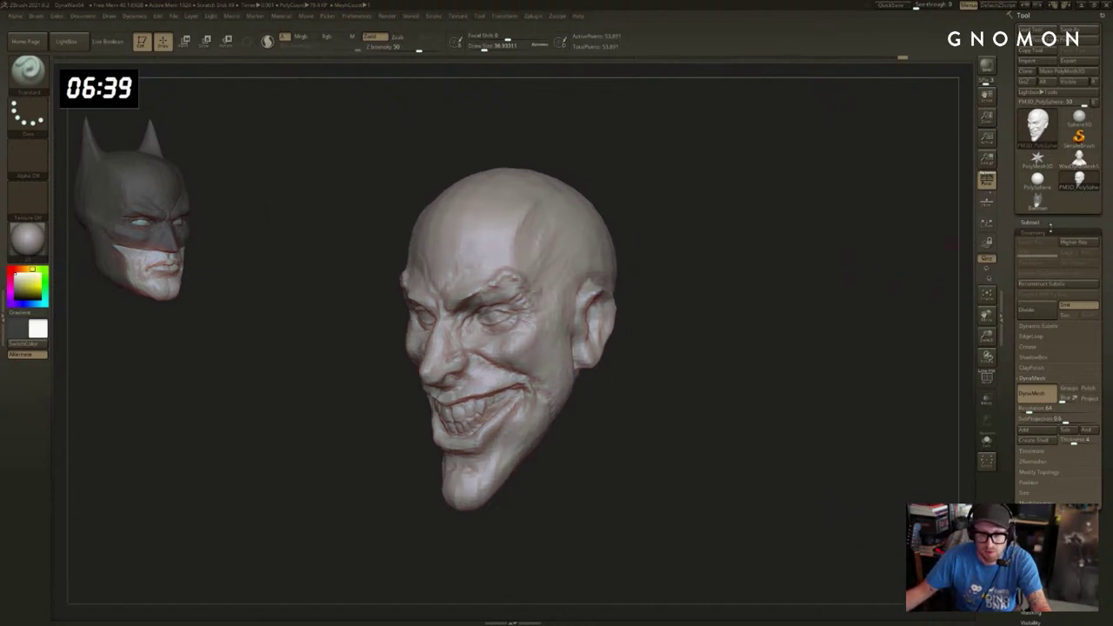
left_click(1031, 222)
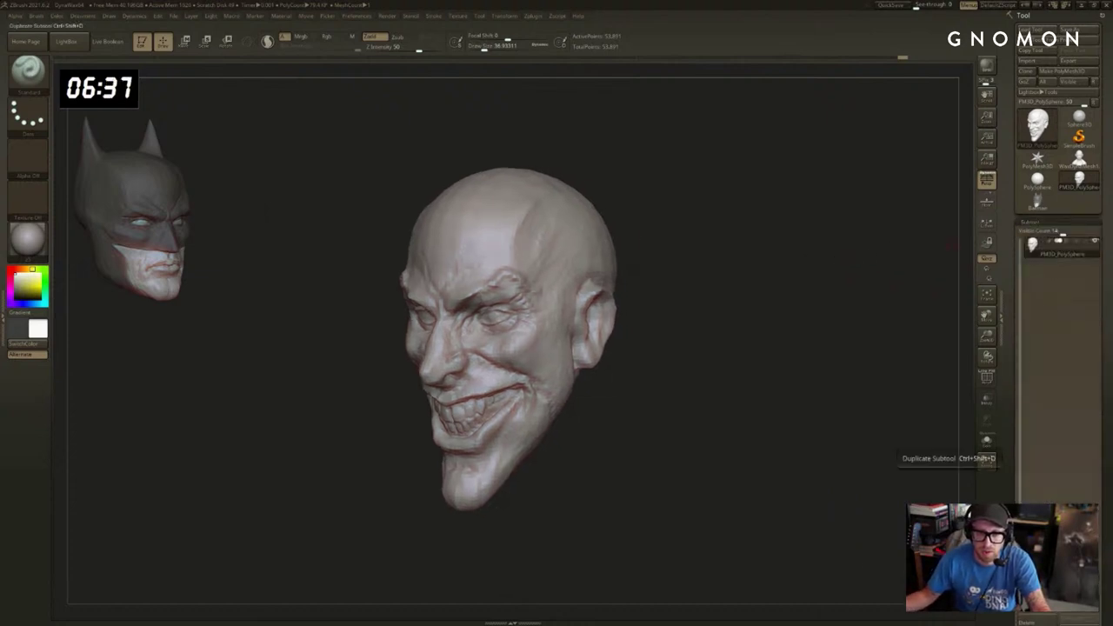
left_click(986, 460)
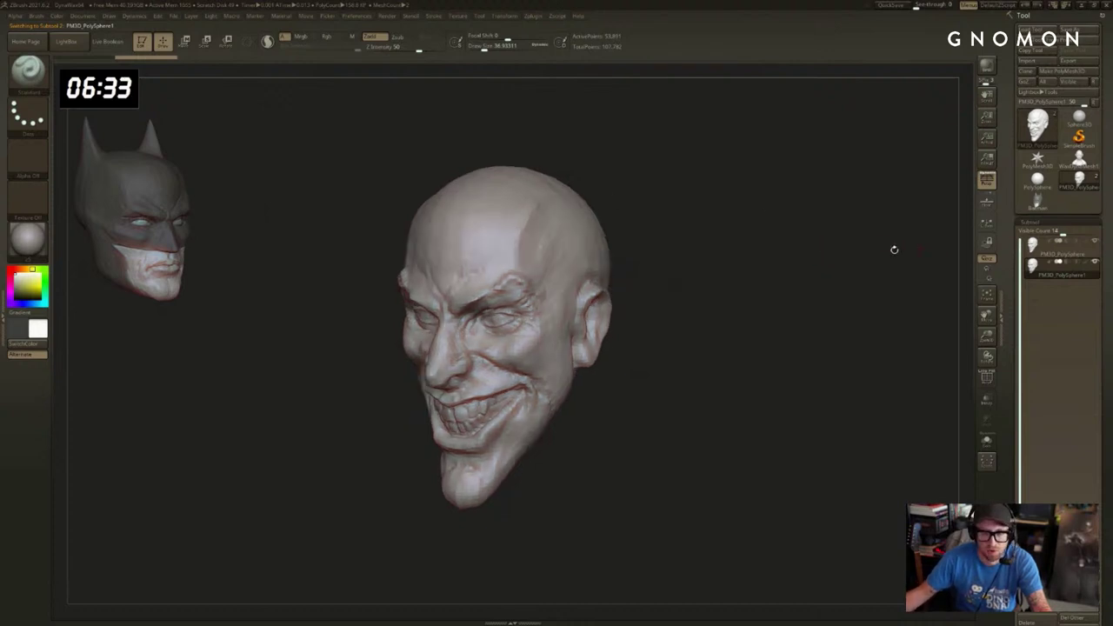
Fill the duplicated head with a dark green colour, and set the active colour back to white.
left_click_drag(895, 249, 932, 274, "alt")
left_click_drag(832, 273, 809, 273, "alt")
left_click(29, 291)
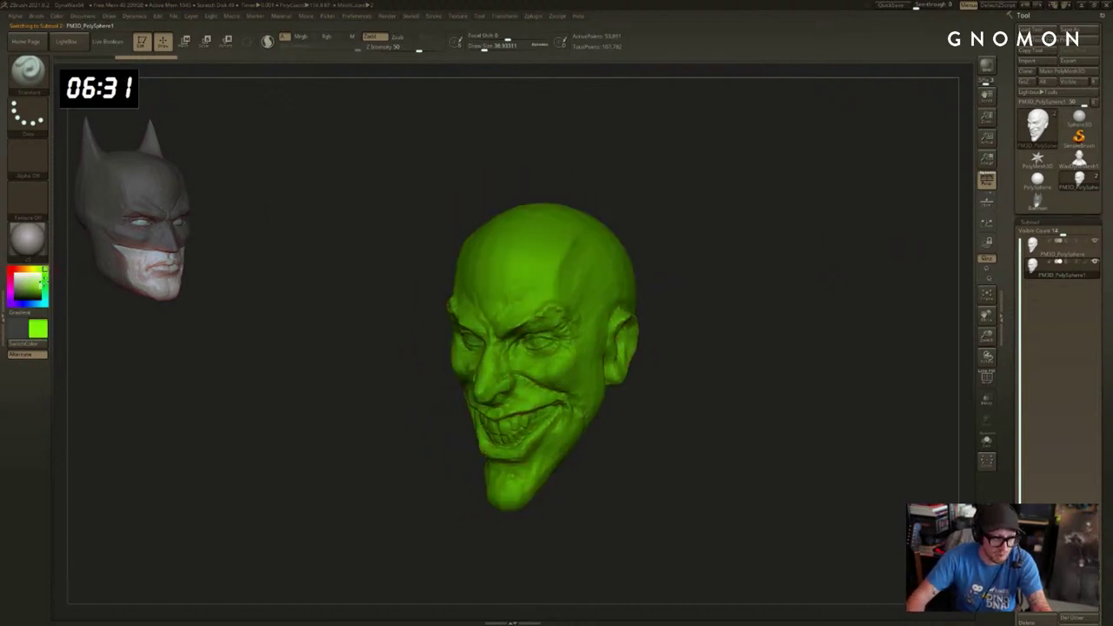
left_click_drag(28, 292, 28, 293)
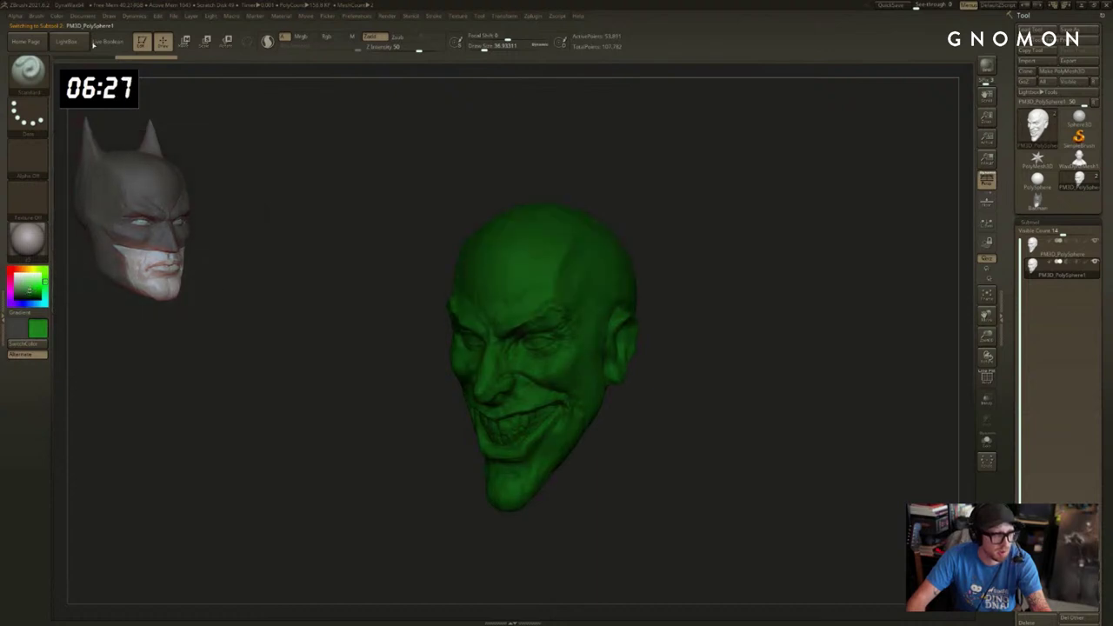
left_click(57, 17)
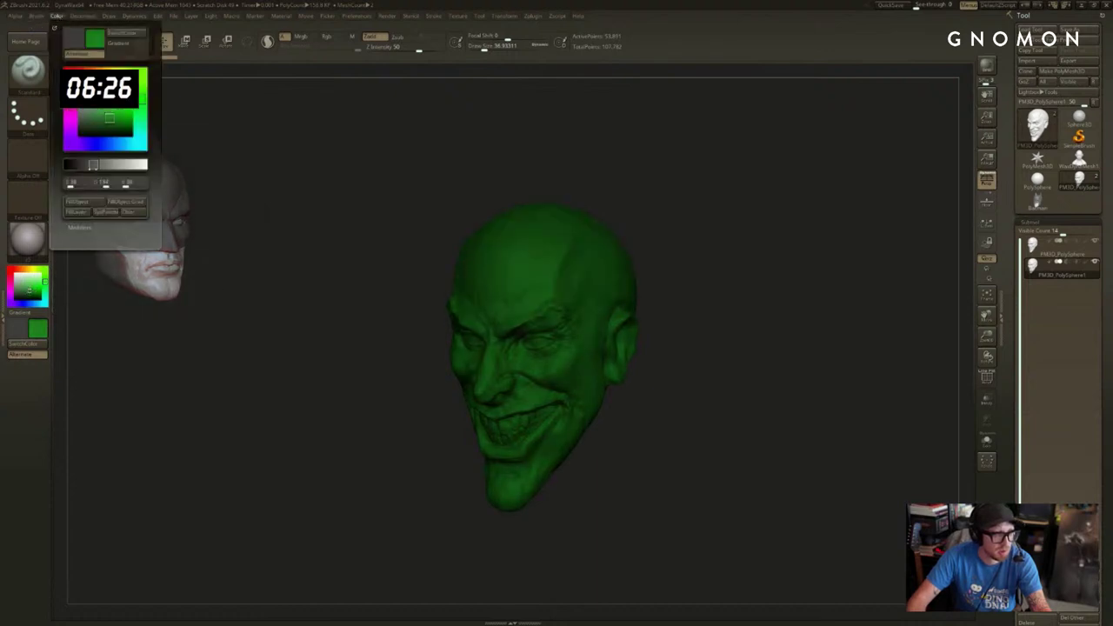
left_click(84, 202)
left_click(15, 274)
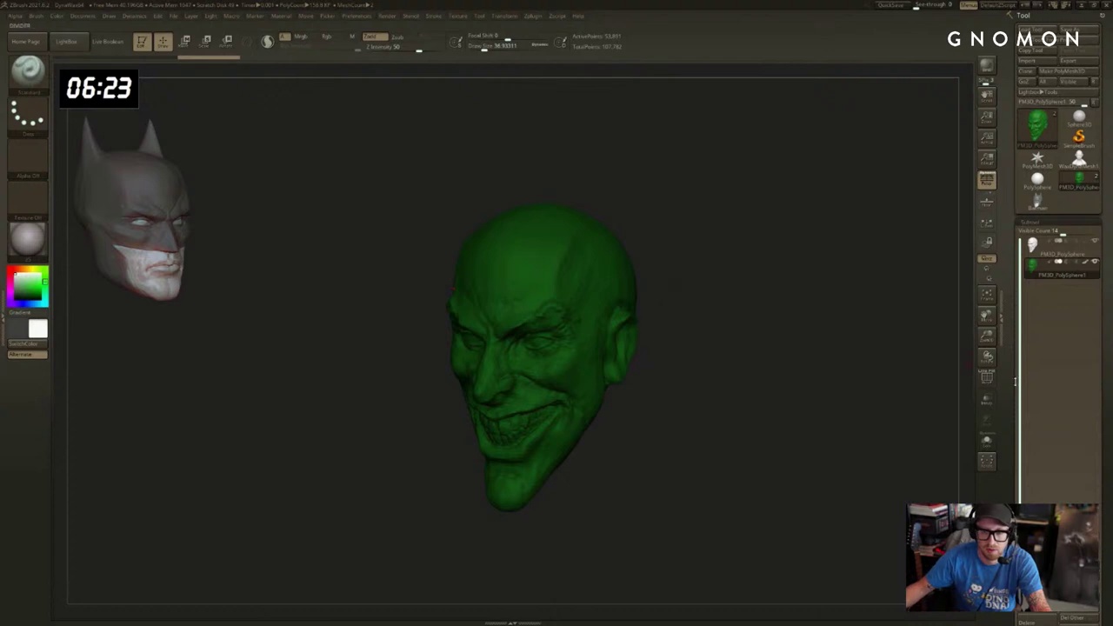
Shrink the green duplicate just beneath the original head's surface with the Inflate deformation.
scroll(1023, 305, "down", 5)
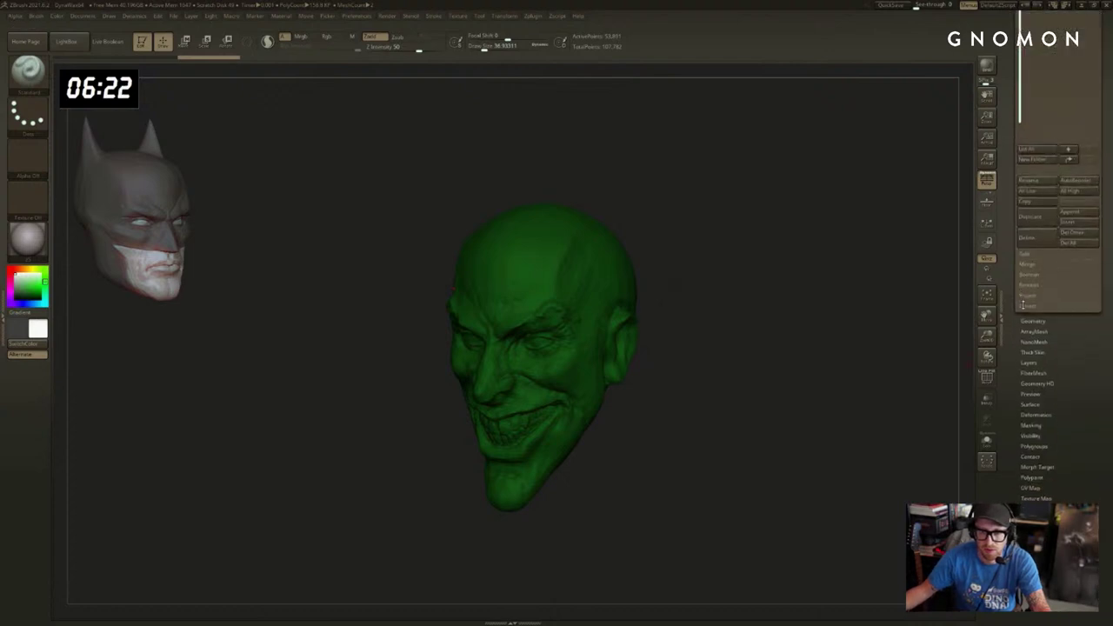
left_click(1033, 414)
left_click(1056, 406)
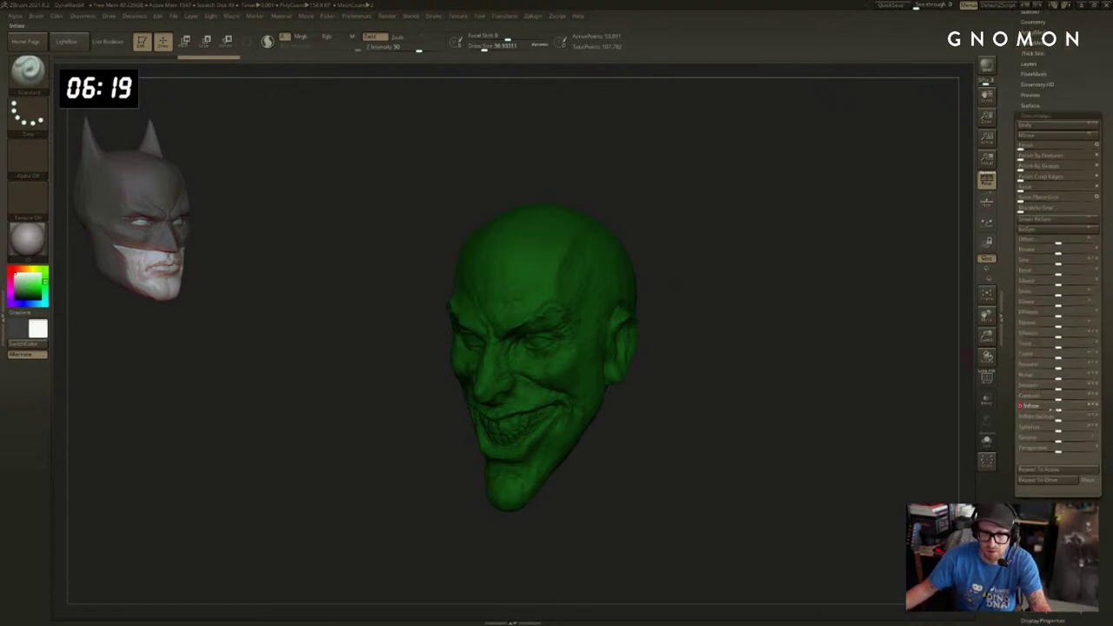
key("Return")
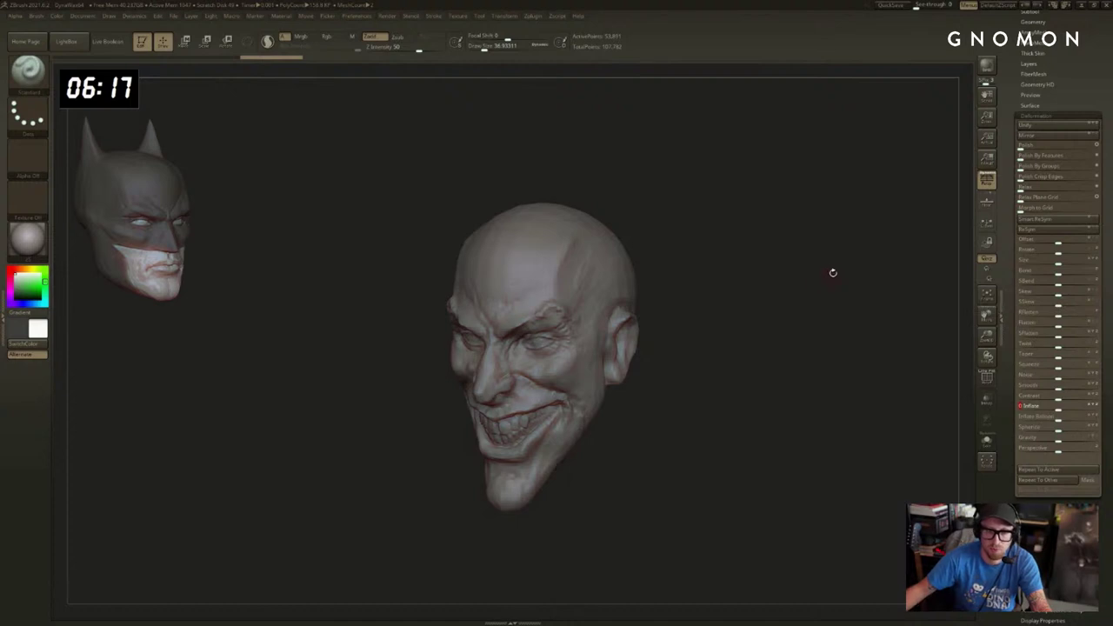
left_click_drag(832, 273, 912, 278)
Lay a V-shaped green hairline across the forehead of the duplicate with the ClayBuildup brush at a size of about 147.
left_click(1049, 117)
left_click(1046, 221)
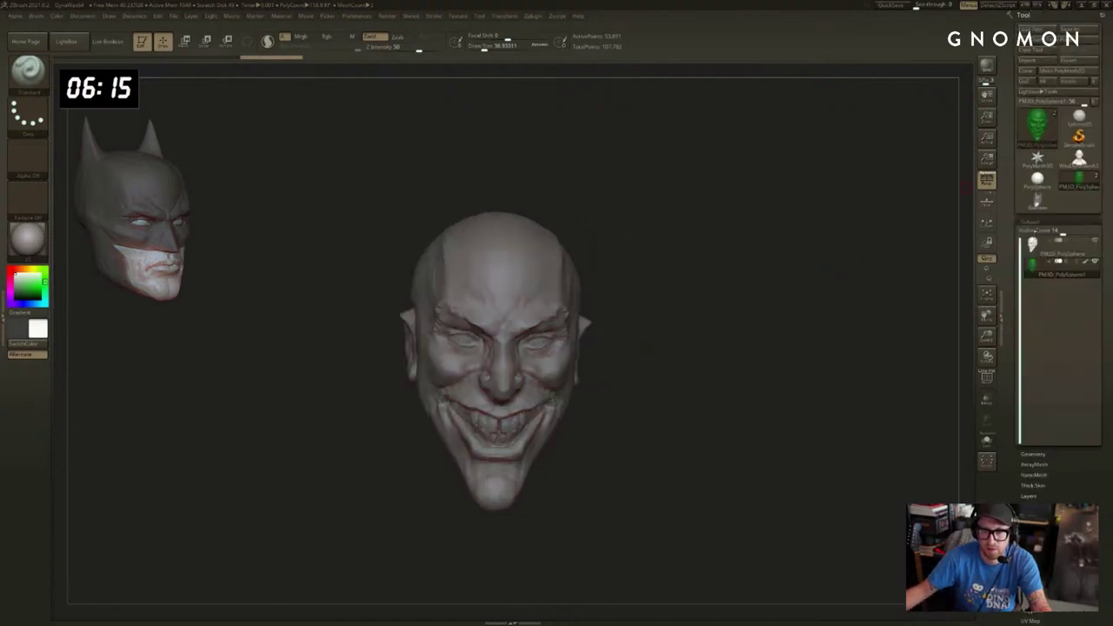
left_click_drag(812, 299, 787, 296, "shift")
key("b")
key("c")
key("b")
key("s")
left_click(526, 272)
left_click_drag(505, 294, 563, 246)
left_click_drag(749, 234, 703, 232)
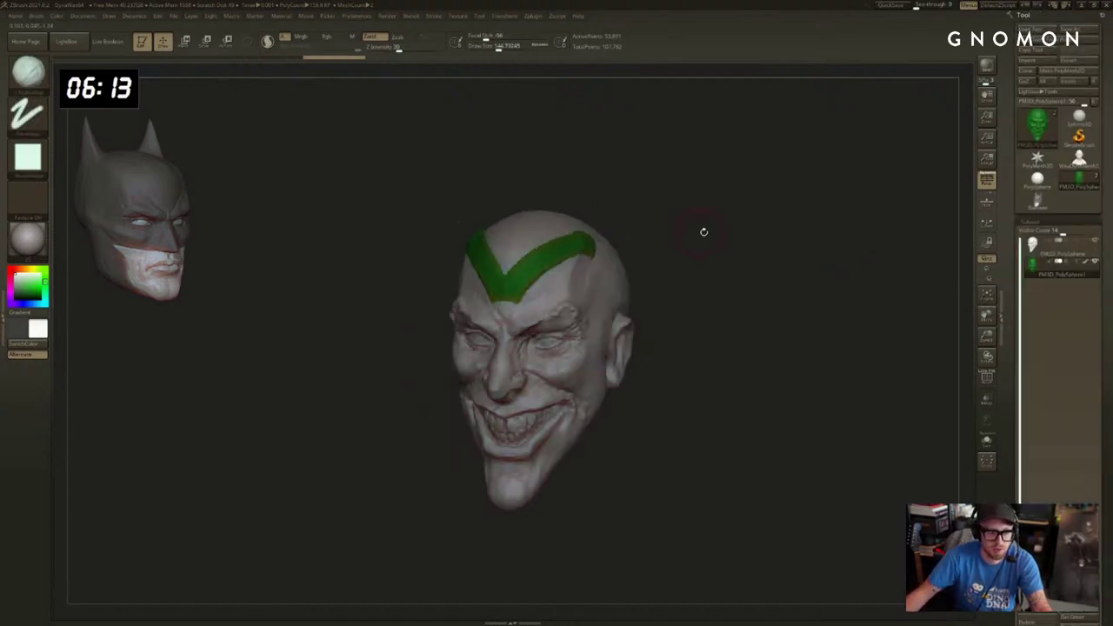
Undo the V-shaped hairline and lay a smaller green widow's peak on the forehead with ClayBuildup at a size of about 140.
key("ctrl+z")
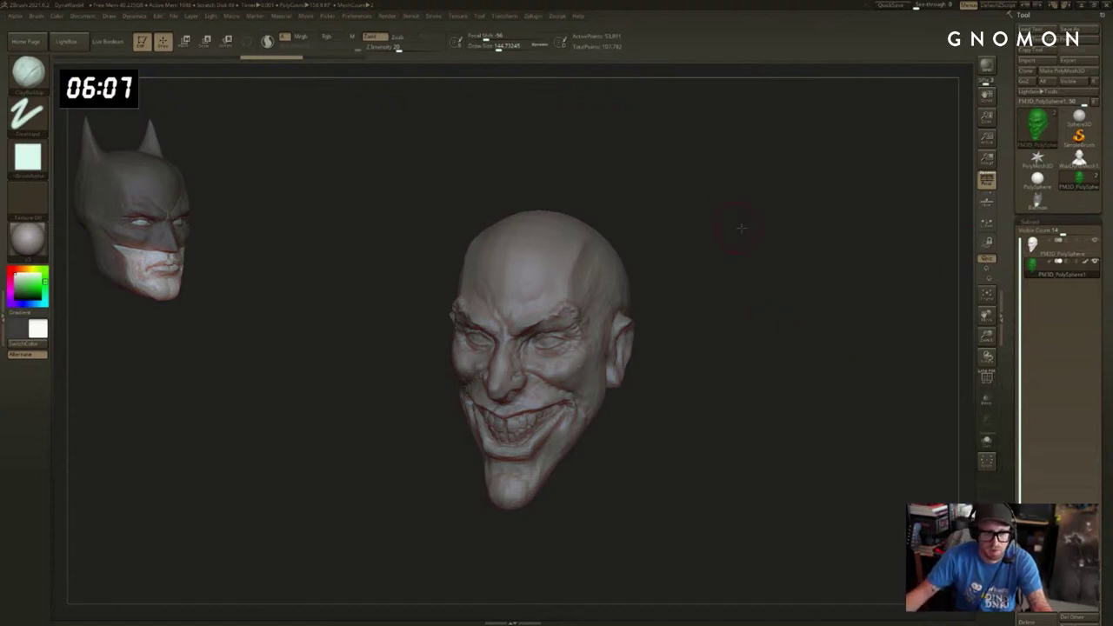
left_click_drag(740, 226, 769, 229, "shift")
key("s")
left_click_drag(534, 278, 563, 233)
left_click_drag(643, 178, 603, 182)
key("ctrl+z")
mouse_move(511, 261)
left_mouse_down()
mouse_move(525, 233)
mouse_move(564, 227)
left_mouse_up()
key("ctrl+shift+z")
key("ctrl+shift+z")
key("ctrl+shift+z")
key("ctrl+shift+z")
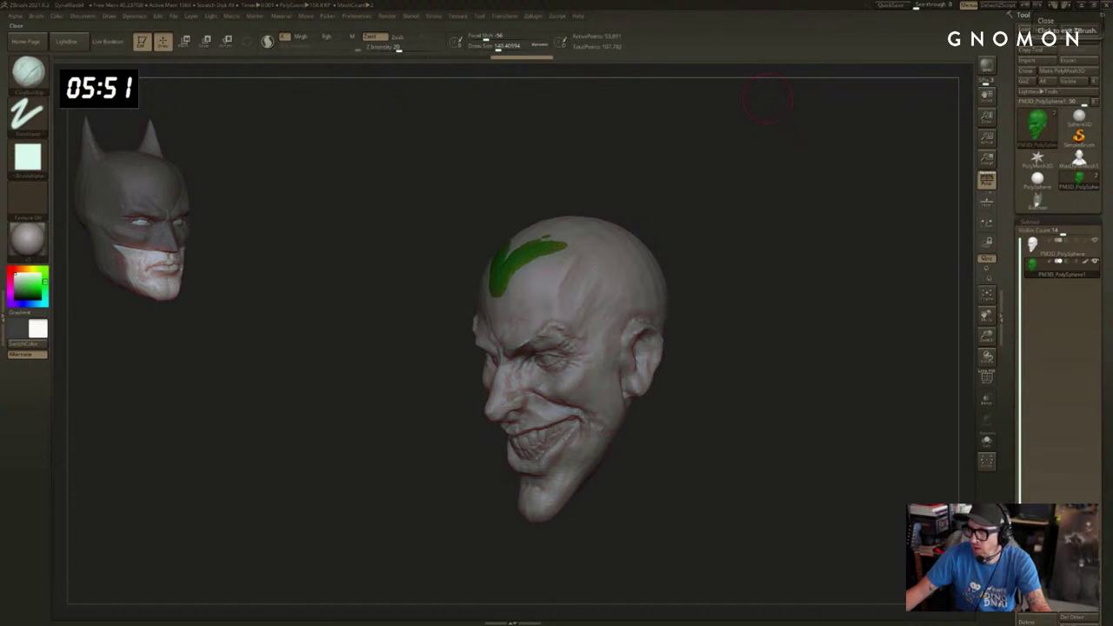
Extend the green hairline back from the widow's peak and build a broad patch of hair above the temple.
left_click_drag(775, 221, 798, 219)
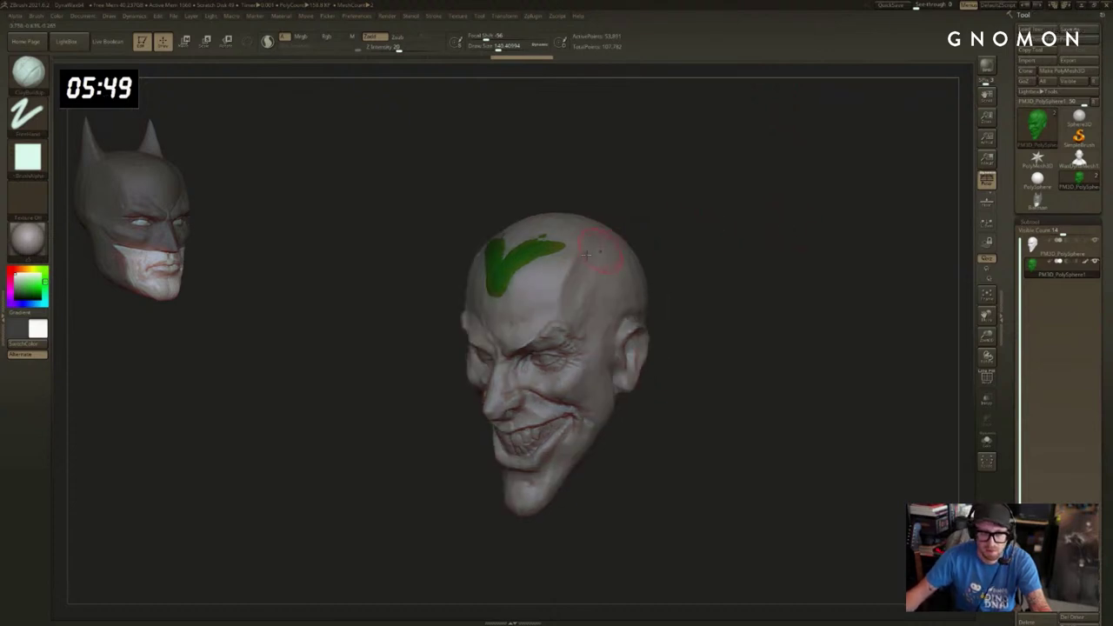
mouse_move(559, 248)
left_mouse_down()
mouse_move(579, 239)
mouse_move(612, 257)
mouse_move(675, 245)
left_mouse_up()
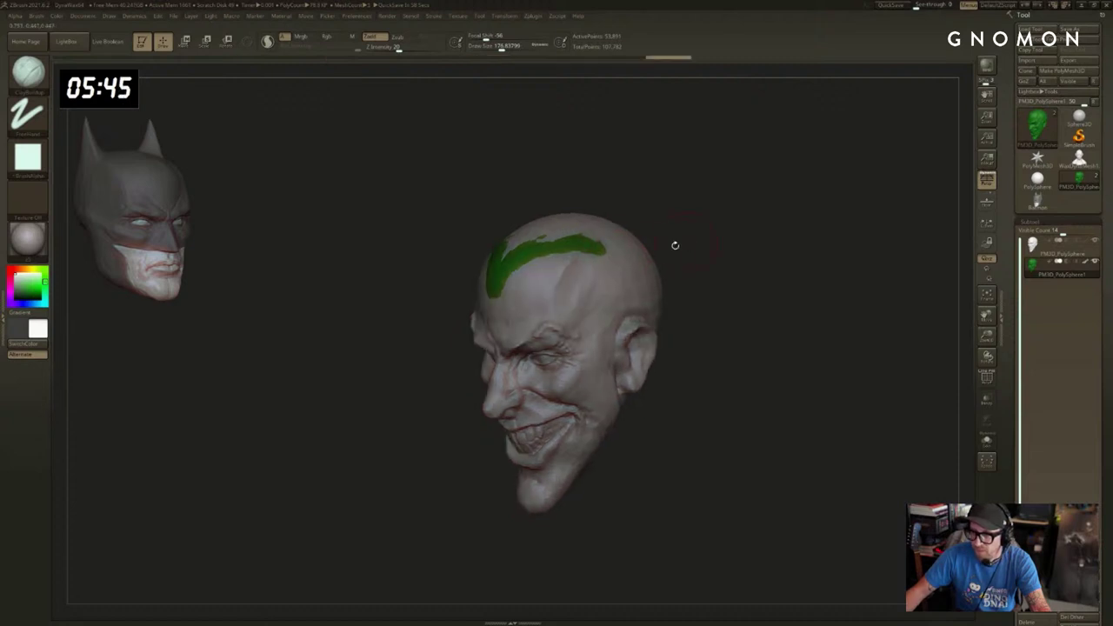
left_click_drag(589, 311, 634, 254)
mouse_move(591, 285)
left_mouse_down()
mouse_move(621, 231)
mouse_move(597, 281)
left_mouse_up()
key("s")
mouse_move(599, 291)
left_mouse_down()
mouse_move(632, 235)
mouse_move(605, 216)
left_mouse_up()
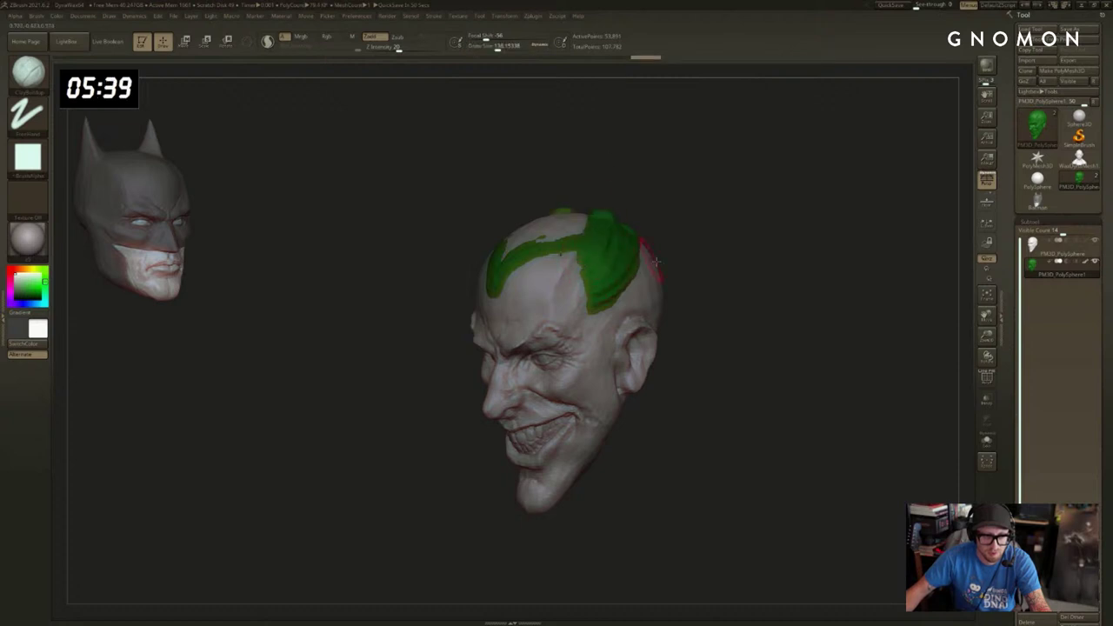
left_click_drag(690, 253, 668, 256)
left_click_drag(596, 273, 607, 218)
Extend the green hair down to a short sideburn in front of the ear with a smaller ClayBuildup brush.
key("s")
left_click_drag(610, 311, 627, 299)
key("s")
mouse_move(721, 273)
left_mouse_down()
mouse_move(713, 283)
mouse_move(755, 297)
left_mouse_up()
left_click_drag(622, 327, 609, 334)
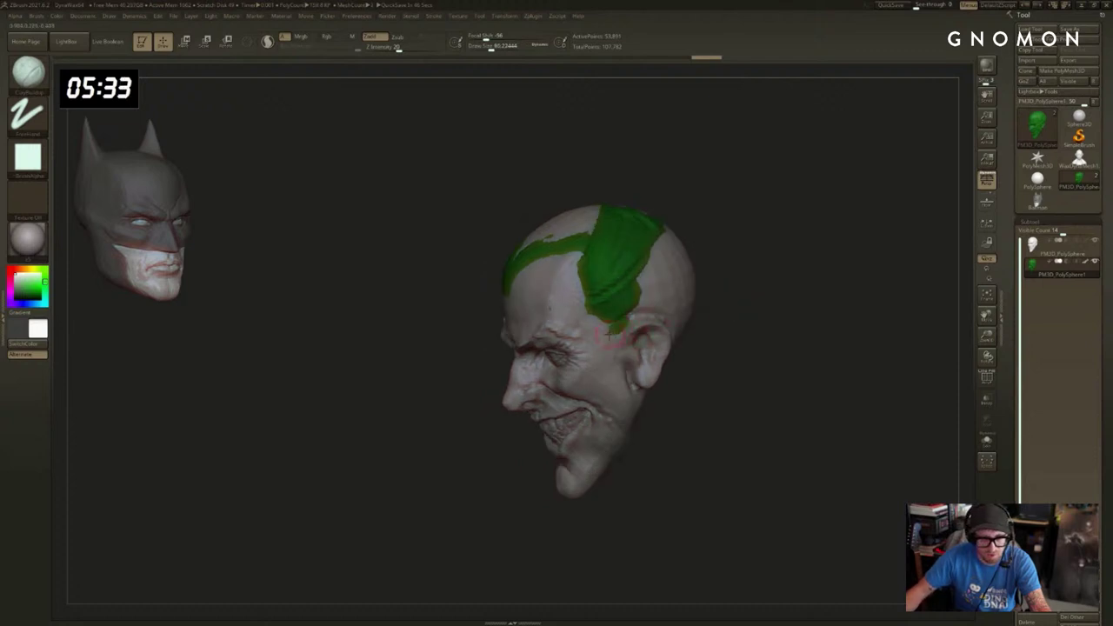
left_click_drag(722, 299, 752, 287)
left_click_drag(604, 327, 611, 319)
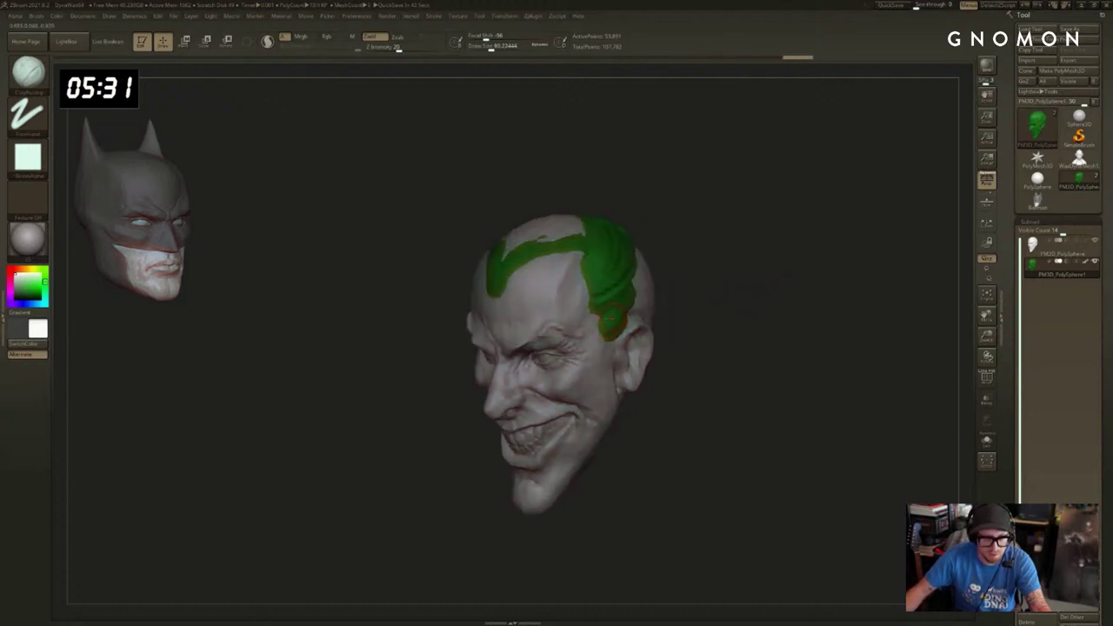
Cover the sides and back of the skull down to the nape with green hair at a brush size of about 217.
mouse_move(703, 276)
left_mouse_down()
mouse_move(756, 252)
mouse_move(787, 259)
left_mouse_up()
key("s")
left_click(723, 275)
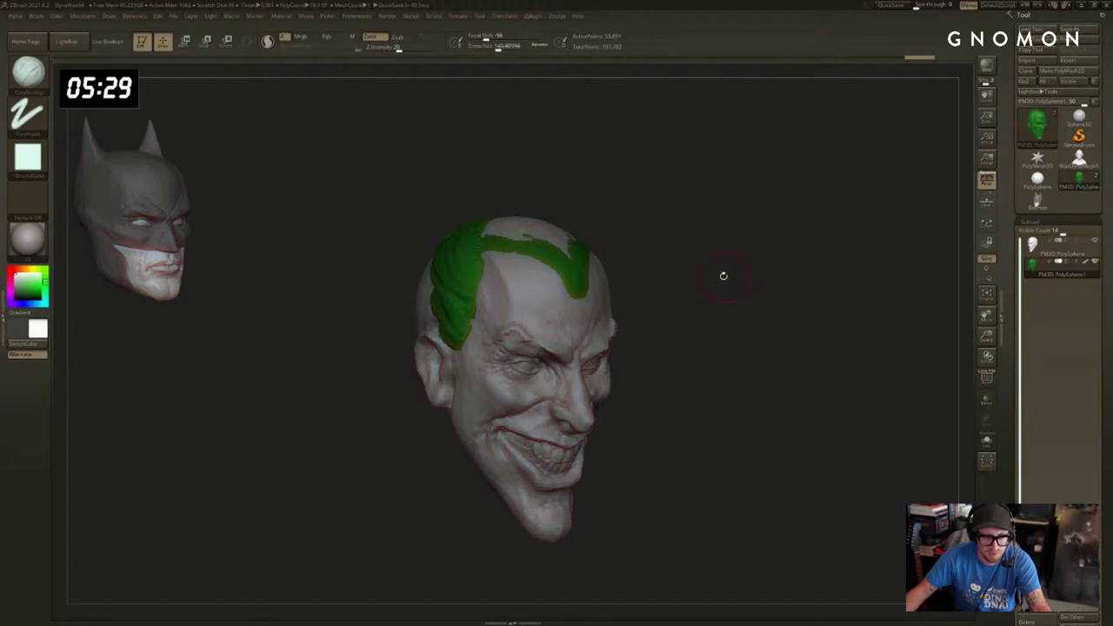
left_click_drag(722, 276, 800, 283)
mouse_move(679, 315)
left_mouse_down()
mouse_move(695, 300)
mouse_move(609, 374)
mouse_move(644, 287)
mouse_move(678, 274)
left_mouse_up()
left_click_drag(784, 224, 779, 285)
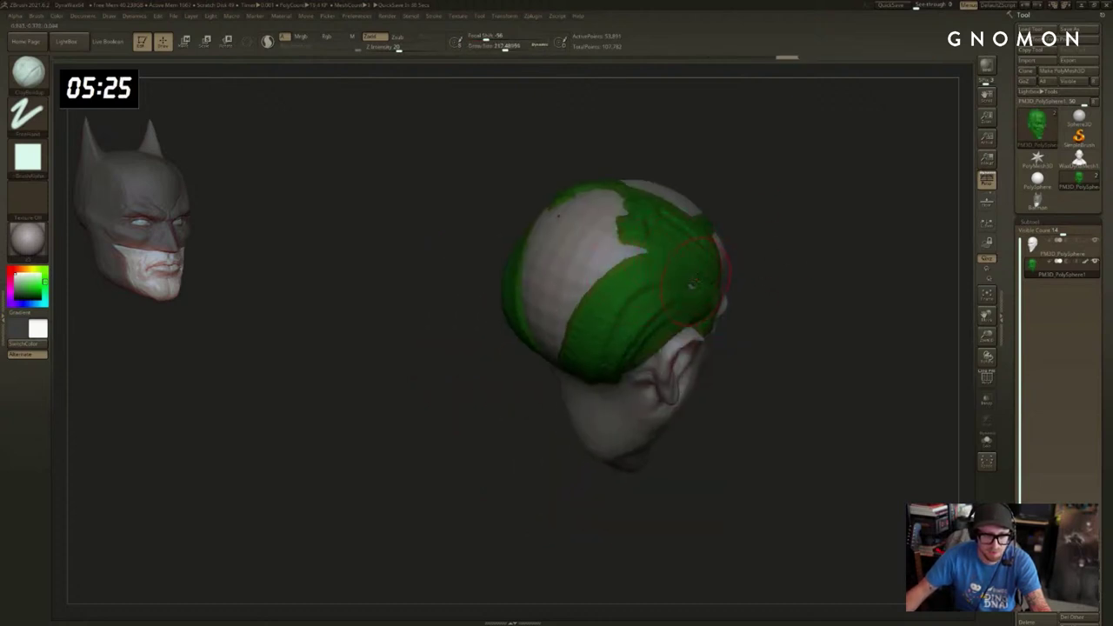
mouse_move(693, 283)
left_mouse_down()
mouse_move(565, 287)
mouse_move(643, 308)
left_mouse_up()
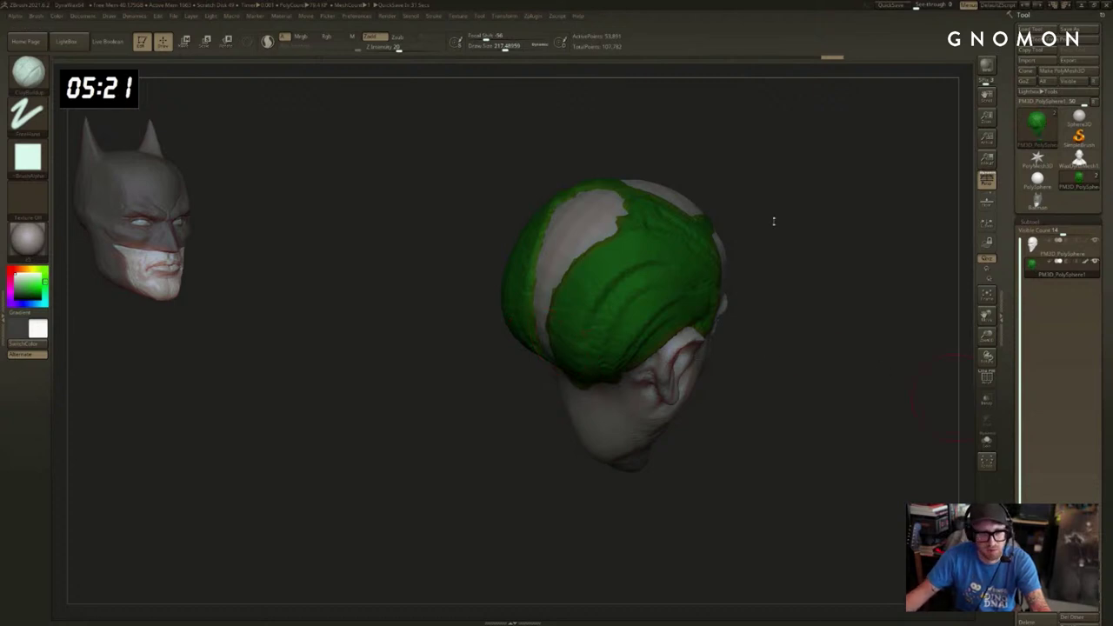
left_click_drag(626, 219, 546, 335)
left_click_drag(479, 387, 518, 393)
left_click_drag(593, 201, 584, 227)
left_click_drag(570, 387, 570, 412)
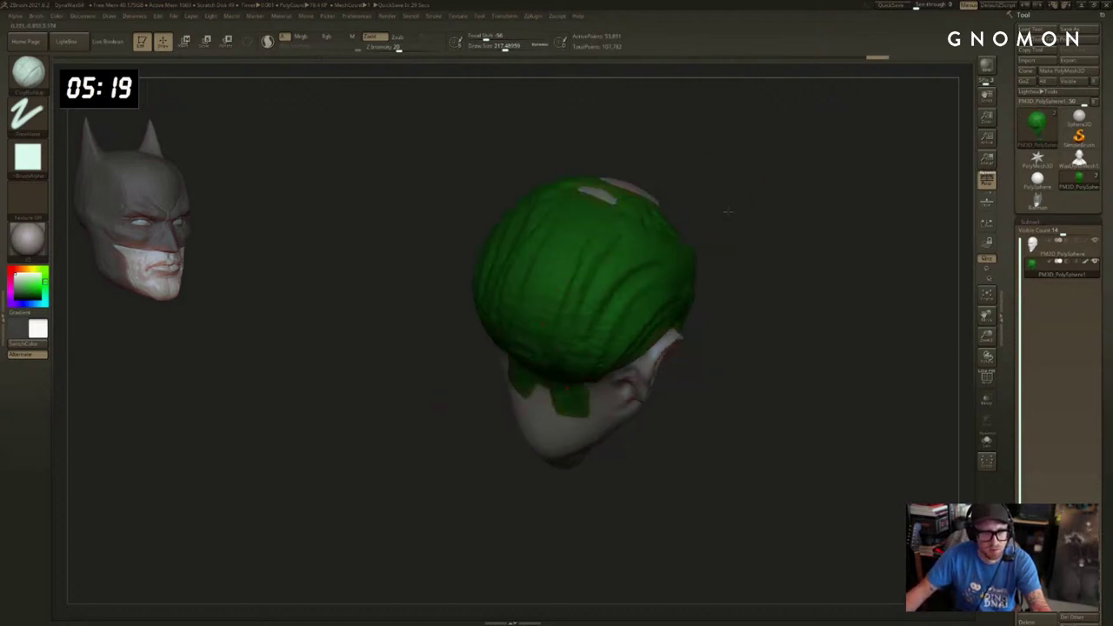
Switch to Photos to examine the hair in the pencil Joker reference sheet, and return to ZBrush.
mouse_move(800, 209)
left_mouse_down()
mouse_move(709, 213)
mouse_move(722, 212)
mouse_move(727, 182)
mouse_move(608, 217)
mouse_move(658, 149)
mouse_move(693, 208)
mouse_move(764, 230)
left_mouse_up()
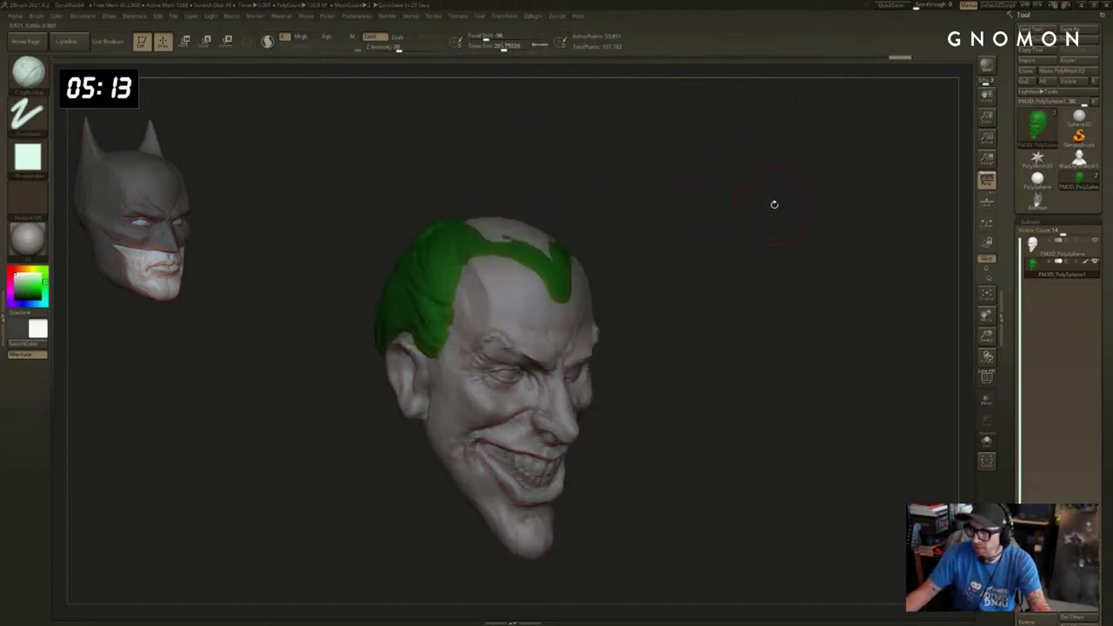
mouse_move(1037, 198)
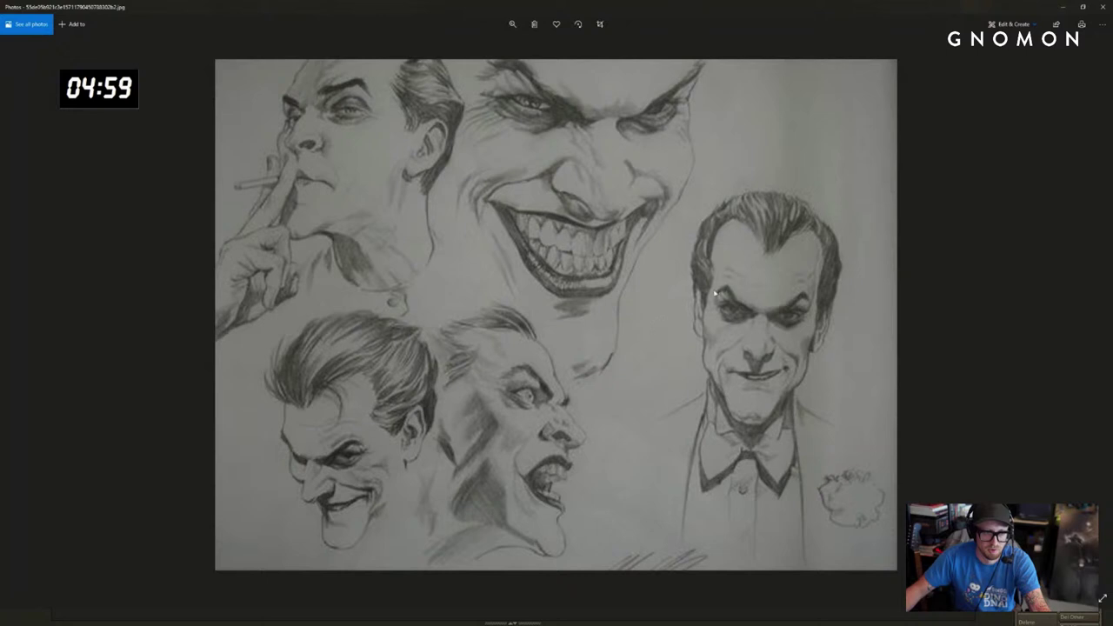
scroll(682, 402, "down", 4)
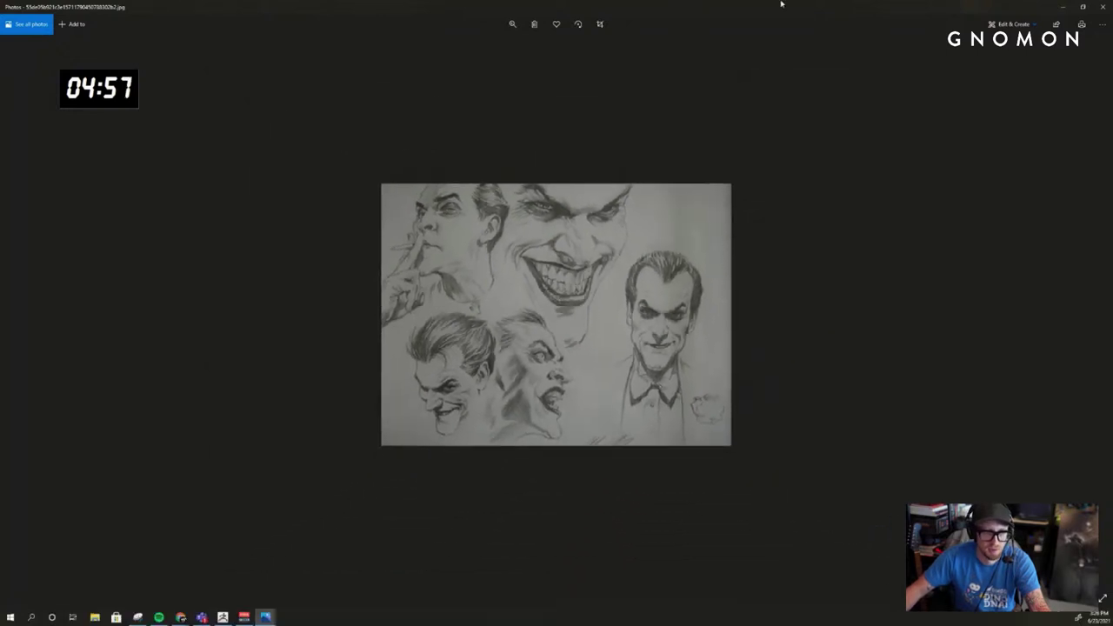
mouse_move(782, 4)
left_mouse_down()
mouse_move(765, 42)
mouse_move(1112, 19)
left_mouse_up()
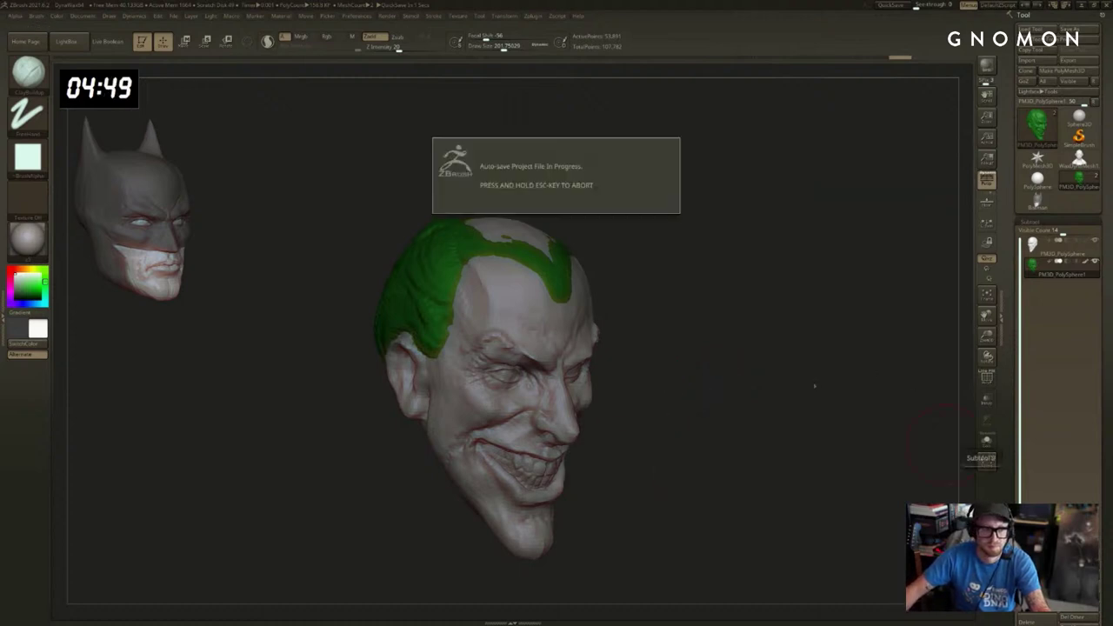
Fill the bare top of the head with green hair from the widow's peak back over the crown.
left_click_drag(667, 194, 674, 189)
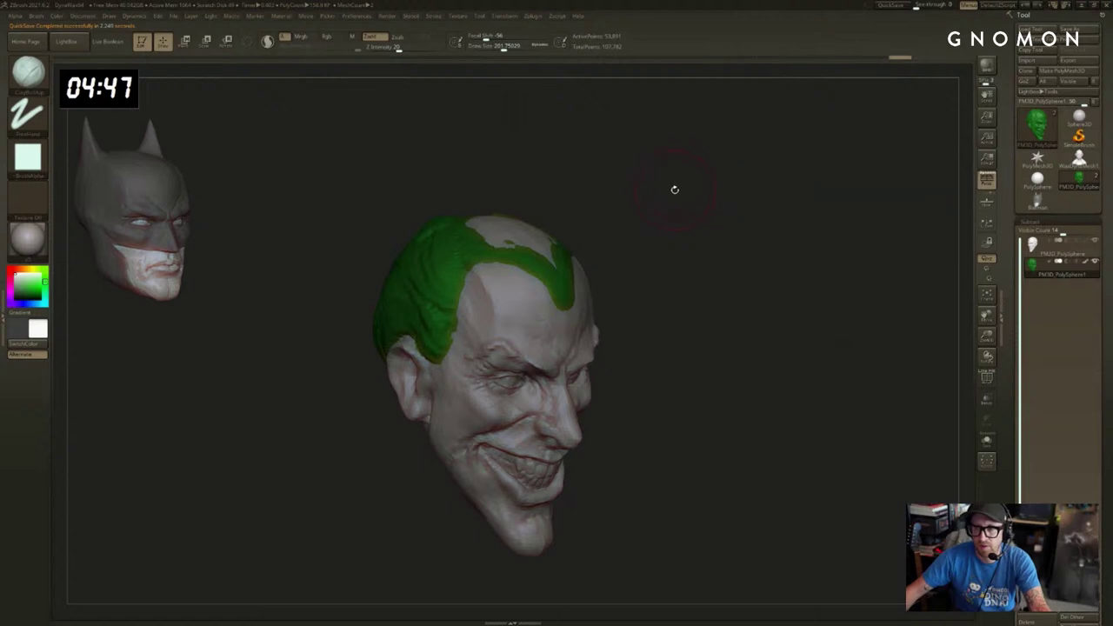
key("s")
left_click_drag(577, 233, 574, 233)
left_click_drag(448, 229, 555, 261)
left_click_drag(608, 186, 603, 202)
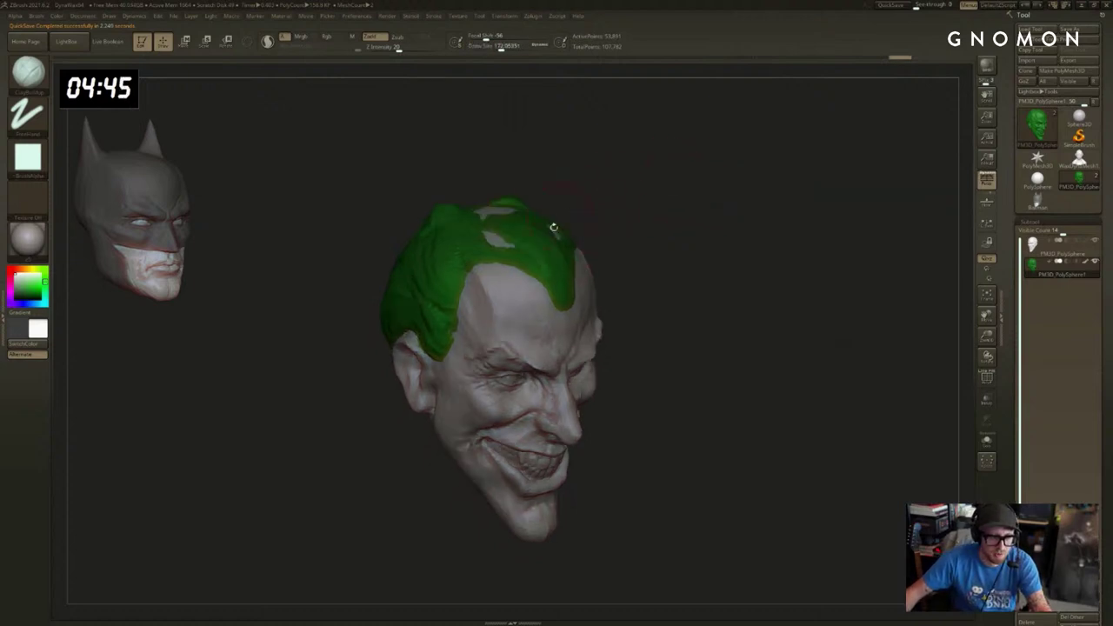
mouse_move(554, 229)
left_mouse_down()
mouse_move(483, 204)
mouse_move(540, 224)
mouse_move(487, 236)
left_mouse_up()
mouse_move(668, 150)
left_mouse_down()
mouse_move(626, 154)
mouse_move(612, 174)
left_mouse_up()
key("s")
left_click_drag(577, 224, 584, 224)
left_click_drag(653, 196, 626, 253)
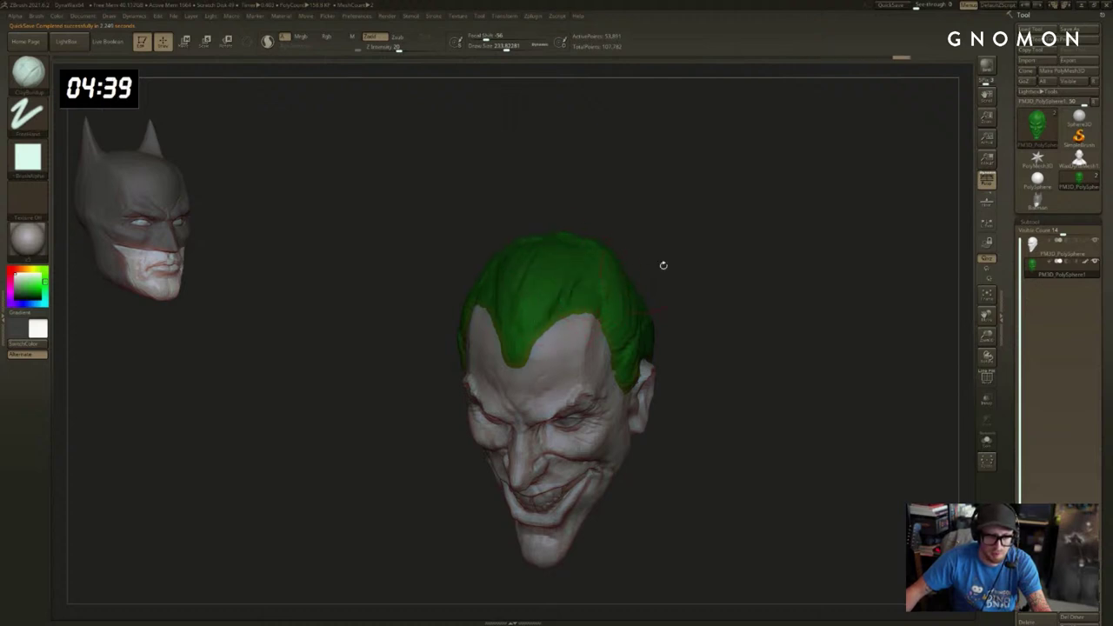
Undo the bulges on the hair's sides and build swept-back volume above the temple with ClayBuildup at a size of about 274.
mouse_move(661, 263)
left_mouse_down()
mouse_move(616, 258)
mouse_move(642, 280)
mouse_move(675, 224)
left_mouse_up()
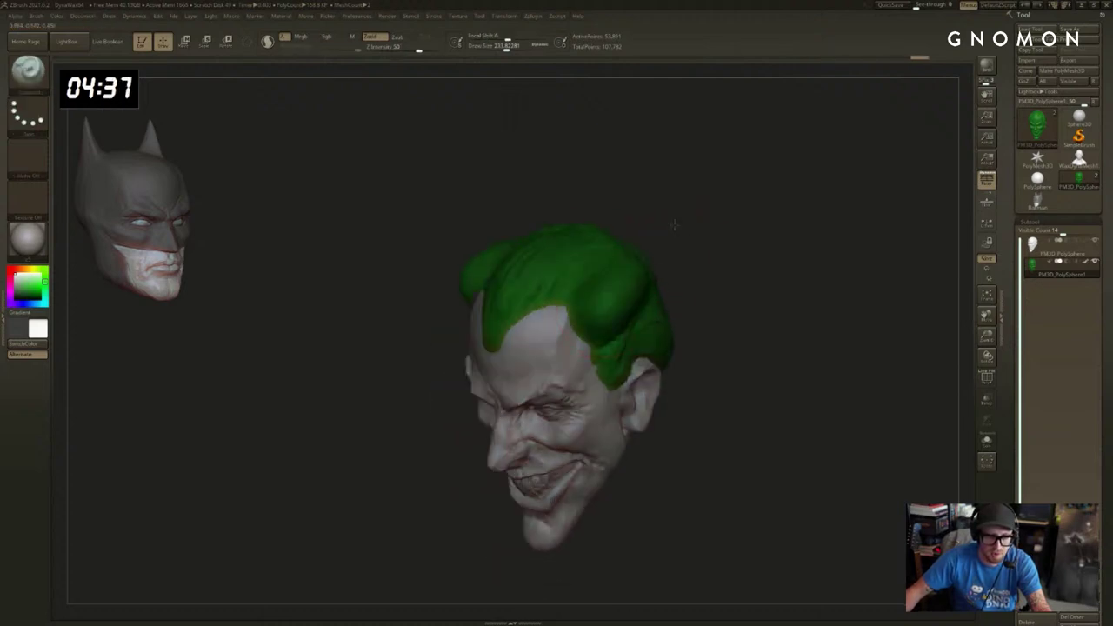
key("ctrl+z")
key("s")
left_click_drag(616, 300, 604, 301)
key("s")
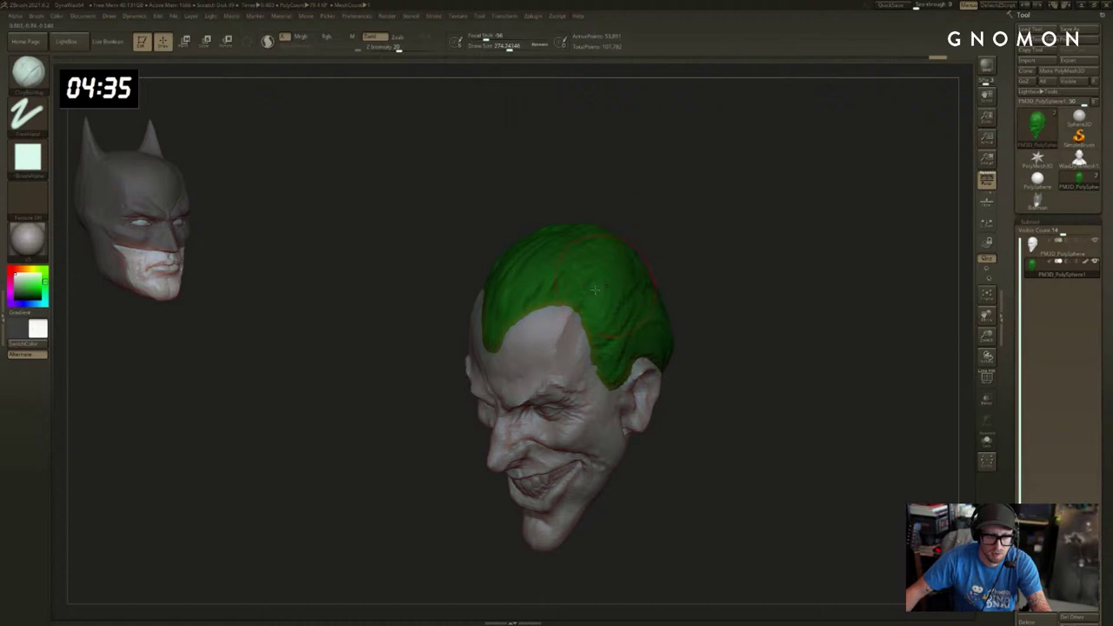
mouse_move(594, 247)
left_mouse_down()
mouse_move(588, 230)
mouse_move(620, 214)
left_mouse_up()
left_click_drag(715, 169, 678, 186)
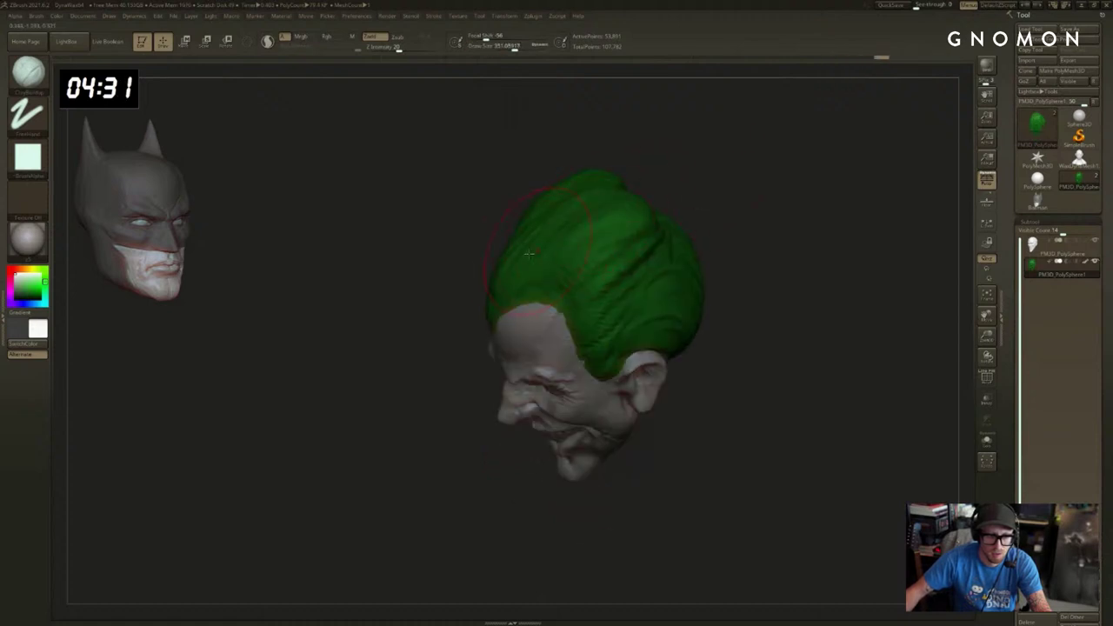
Build up and blend the hair mass over the front, crown and both sides with large ClayBuildup strokes at sizes up to about 425.
key("bracketleft")
mouse_move(496, 298)
left_mouse_down()
mouse_move(560, 258)
mouse_move(572, 224)
left_mouse_up()
key("s")
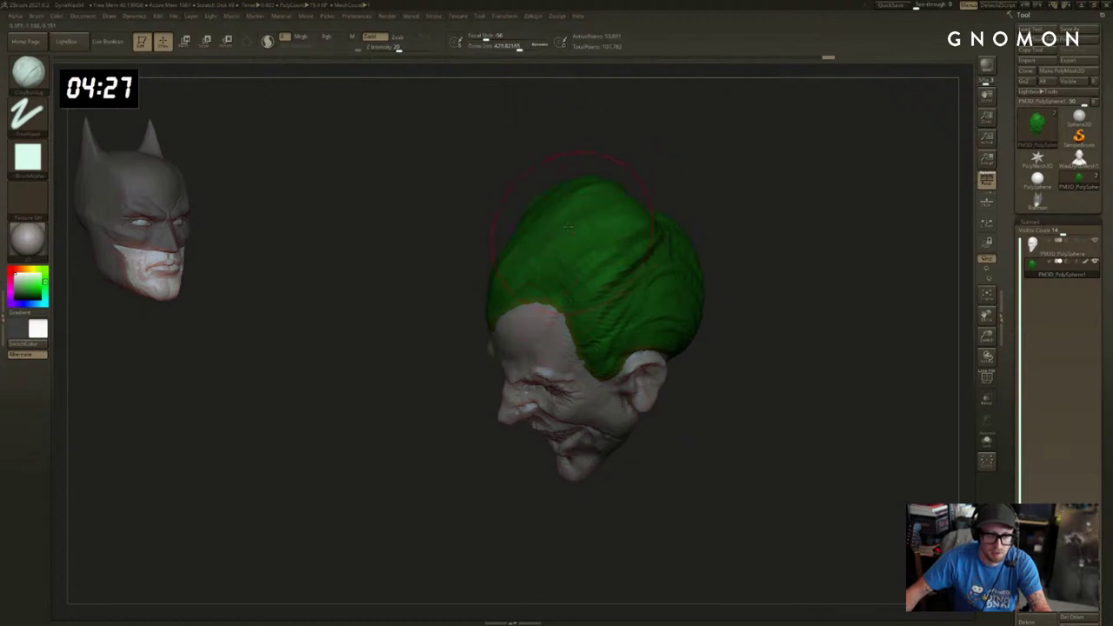
left_click_drag(665, 191, 683, 157)
left_click_drag(668, 204, 701, 160)
key("s")
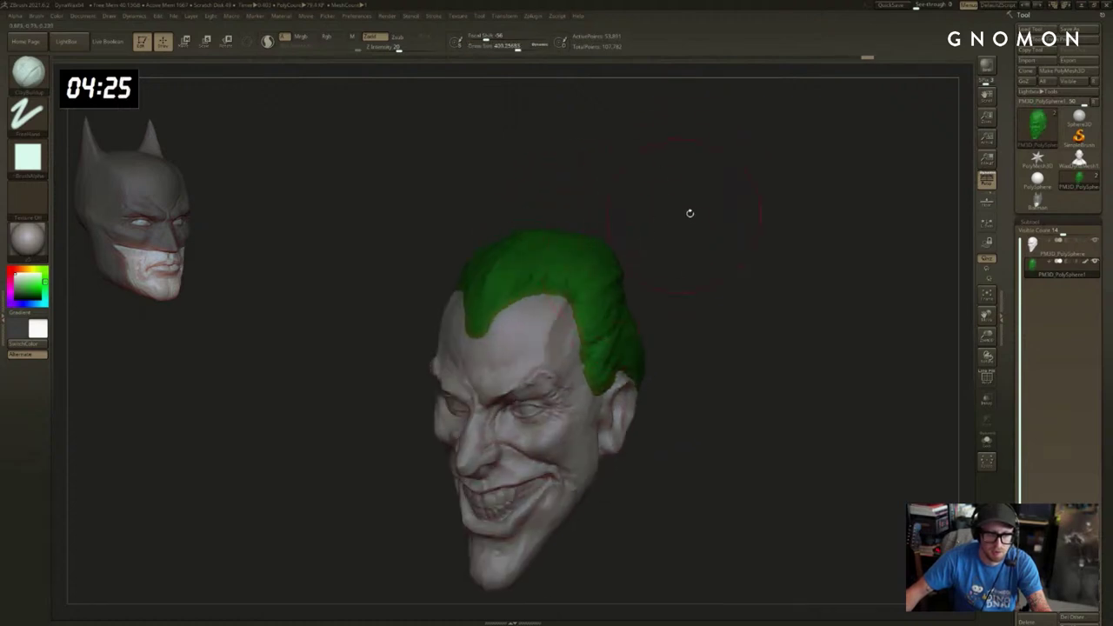
mouse_move(687, 212)
left_mouse_down()
mouse_move(487, 290)
mouse_move(413, 283)
mouse_move(435, 304)
mouse_move(407, 355)
left_mouse_up()
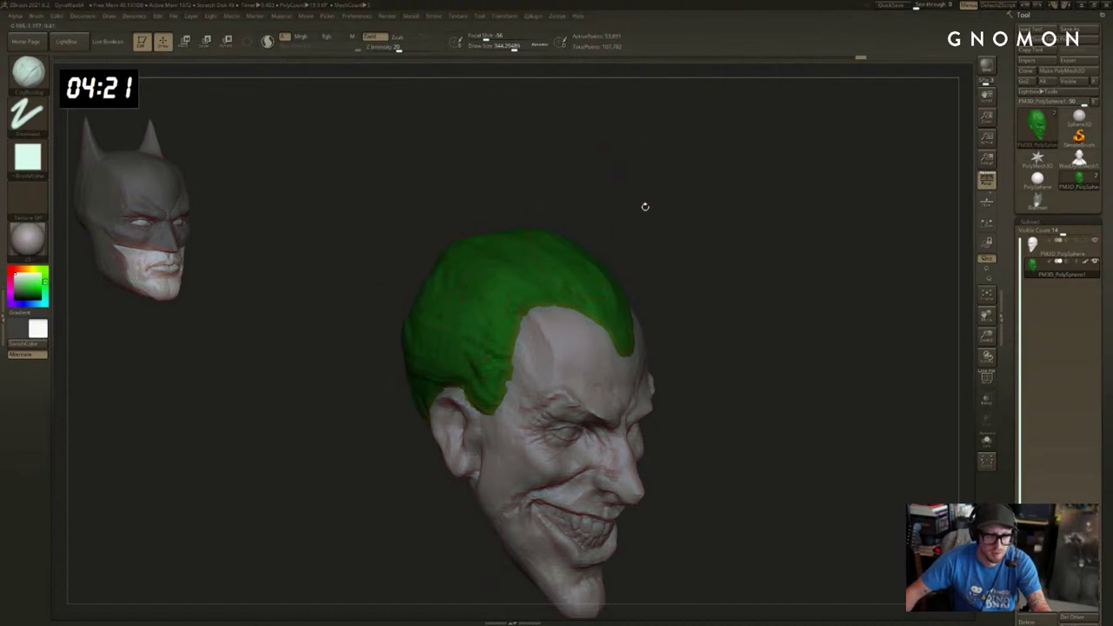
mouse_move(643, 206)
left_mouse_down()
mouse_move(722, 216)
mouse_move(753, 174)
mouse_move(676, 220)
mouse_move(725, 199)
mouse_move(696, 230)
mouse_move(802, 253)
left_mouse_up()
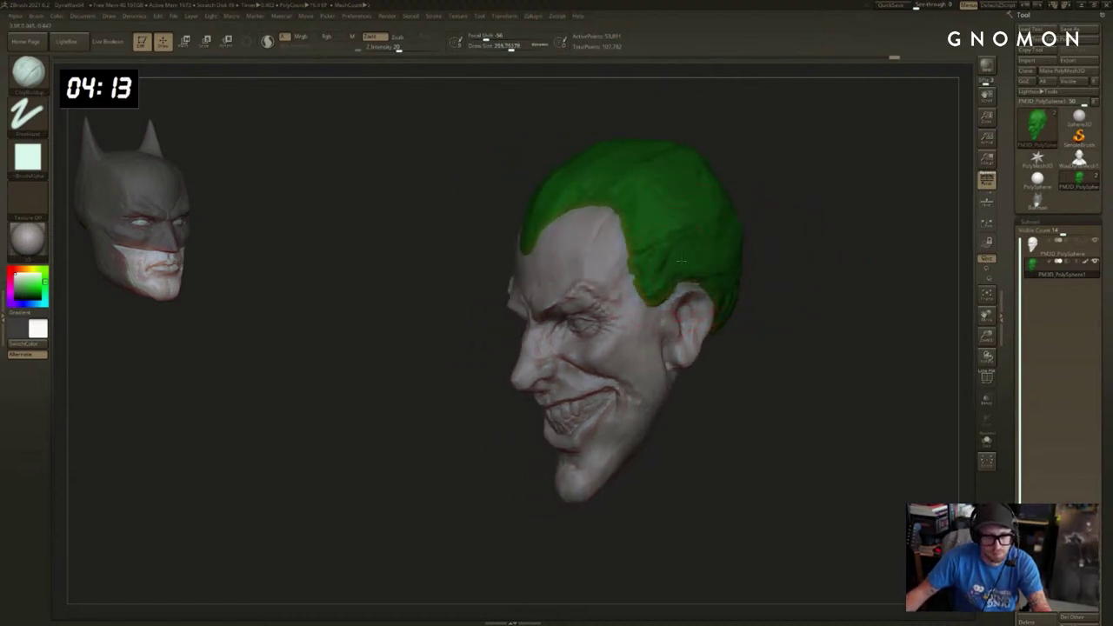
Sharpen the sideburn, the receding temple corners and the widow's peak with ClayBuildup at a size of about 145.
left_click_drag(514, 47, 500, 47)
mouse_move(643, 294)
left_mouse_down()
mouse_move(659, 316)
mouse_move(644, 309)
mouse_move(624, 252)
left_mouse_up()
key("bracketleft")
key("bracketright")
left_click_drag(614, 213, 618, 206)
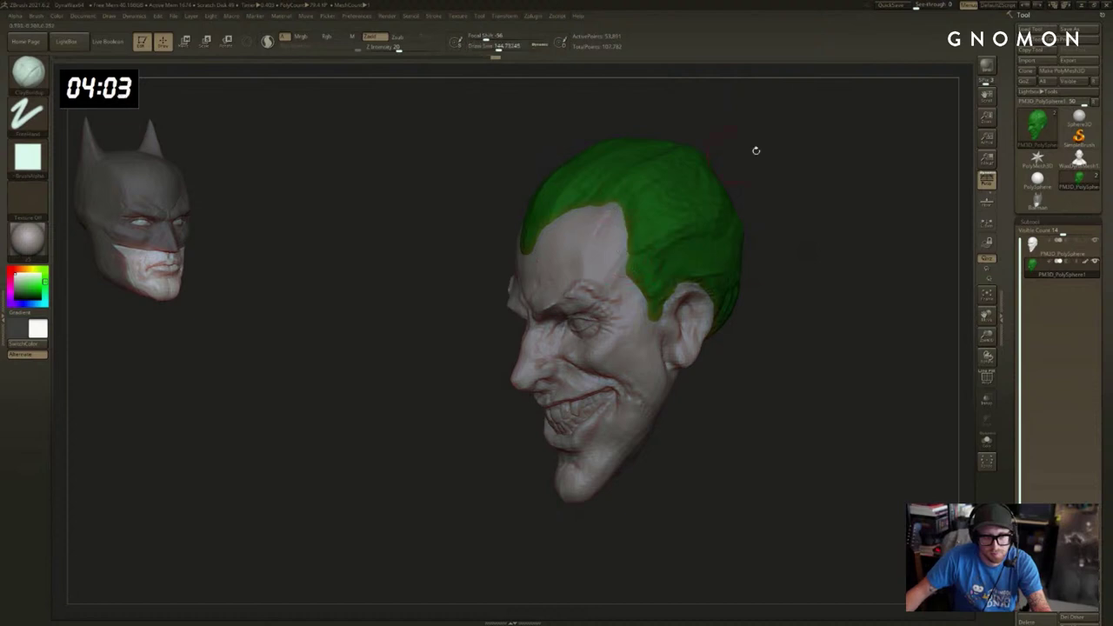
left_click_drag(756, 149, 754, 146)
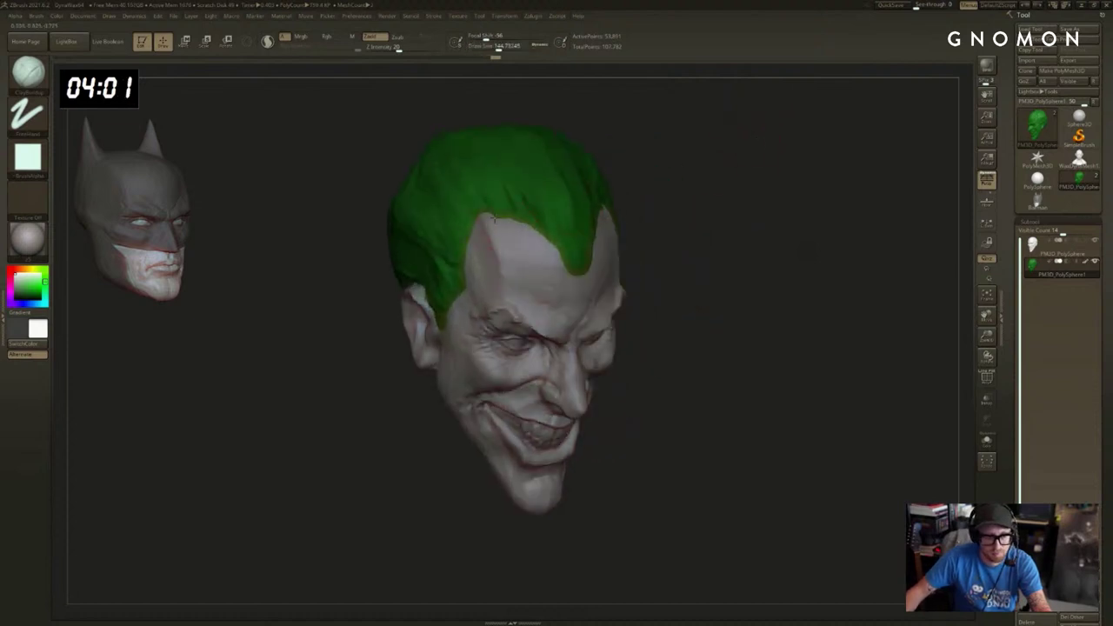
mouse_move(497, 214)
left_mouse_down()
mouse_move(487, 215)
mouse_move(566, 267)
left_mouse_up()
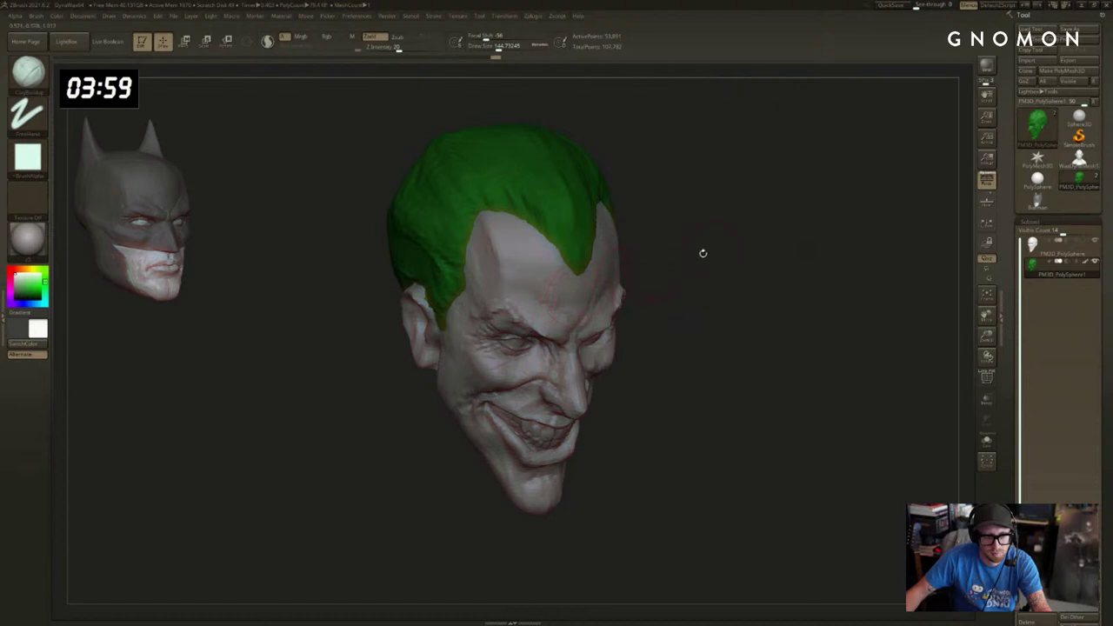
Pull the hair up and back at the crown with the SnakeHook brush, switching its Rgb colouring off after undoing the first pull.
mouse_move(702, 253)
left_mouse_down()
mouse_move(728, 174)
mouse_move(664, 229)
left_mouse_up()
left_click_drag(812, 149, 765, 164, "alt")
key("b")
key("s")
key("h")
key("s")
mouse_move(702, 205)
left_mouse_down()
mouse_move(764, 182)
mouse_move(797, 218)
mouse_move(700, 191)
mouse_move(699, 179)
left_mouse_up()
key("ctrl+z")
left_click(333, 38)
left_click_drag(761, 169, 771, 153)
left_click_drag(675, 179, 673, 164)
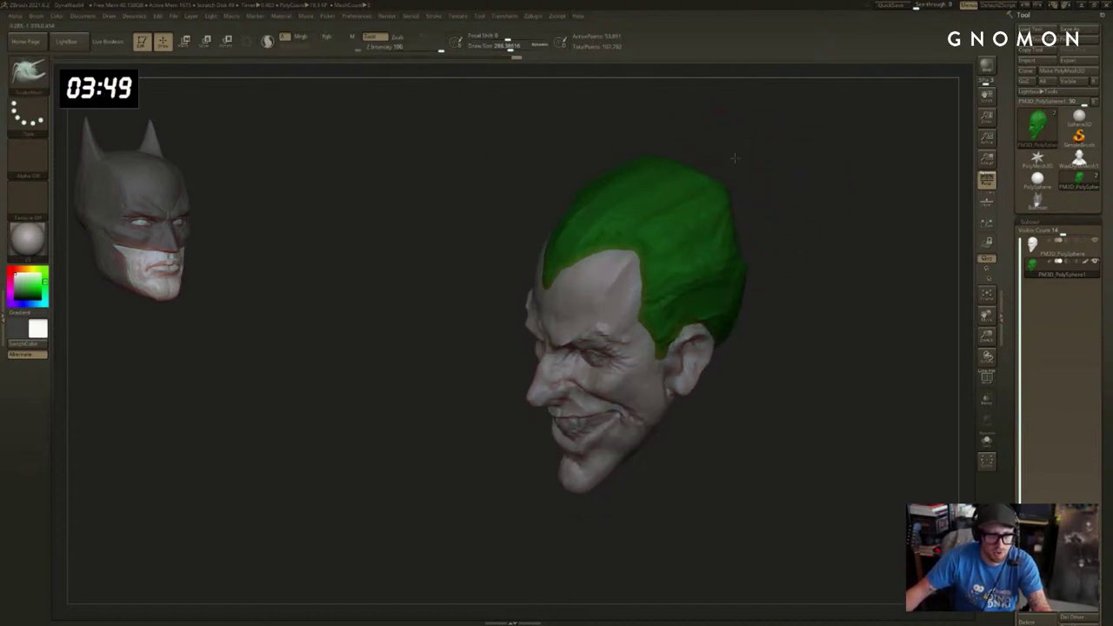
Add swept-back hair volume over the crown and back of the head with large ClayBuildup strokes.
left_click_drag(749, 150, 713, 167)
mouse_move(785, 181)
left_mouse_down()
mouse_move(718, 204)
mouse_move(728, 245)
left_mouse_up()
mouse_move(802, 205)
left_mouse_down()
mouse_move(842, 192)
mouse_move(757, 206)
mouse_move(855, 225)
mouse_move(807, 215)
left_mouse_up()
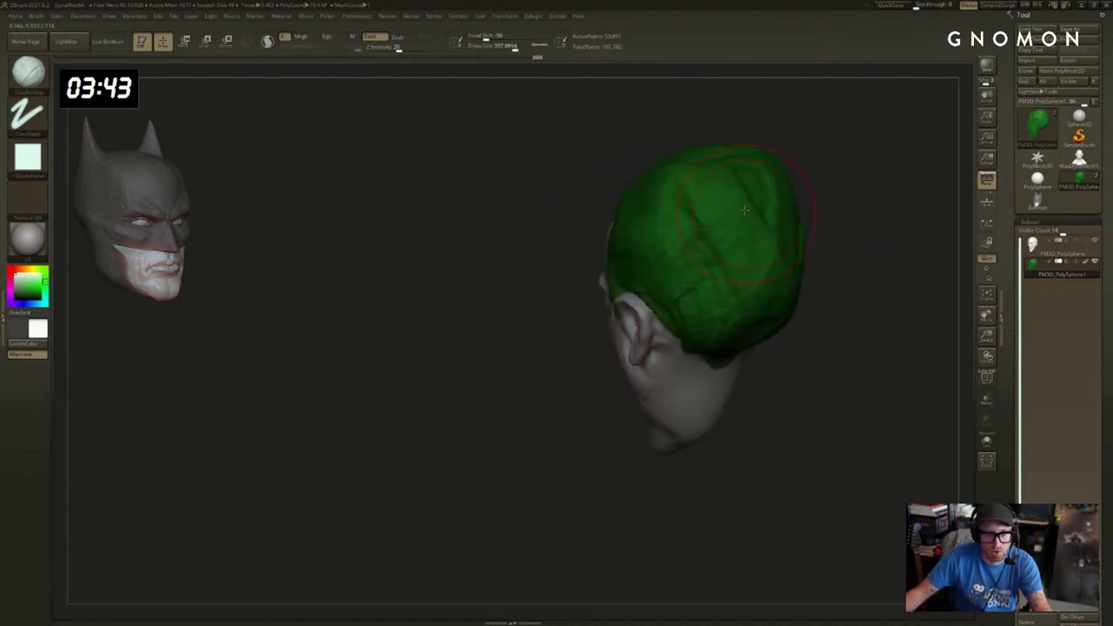
left_click_drag(786, 253, 842, 203)
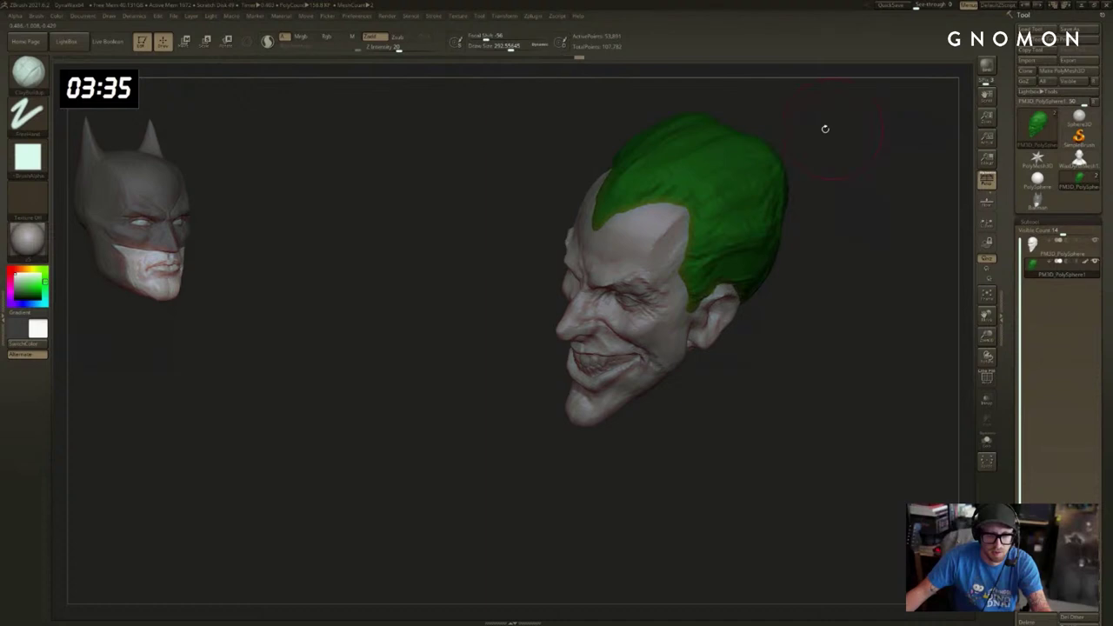
left_click_drag(825, 127, 714, 202)
left_click_drag(797, 159, 795, 171)
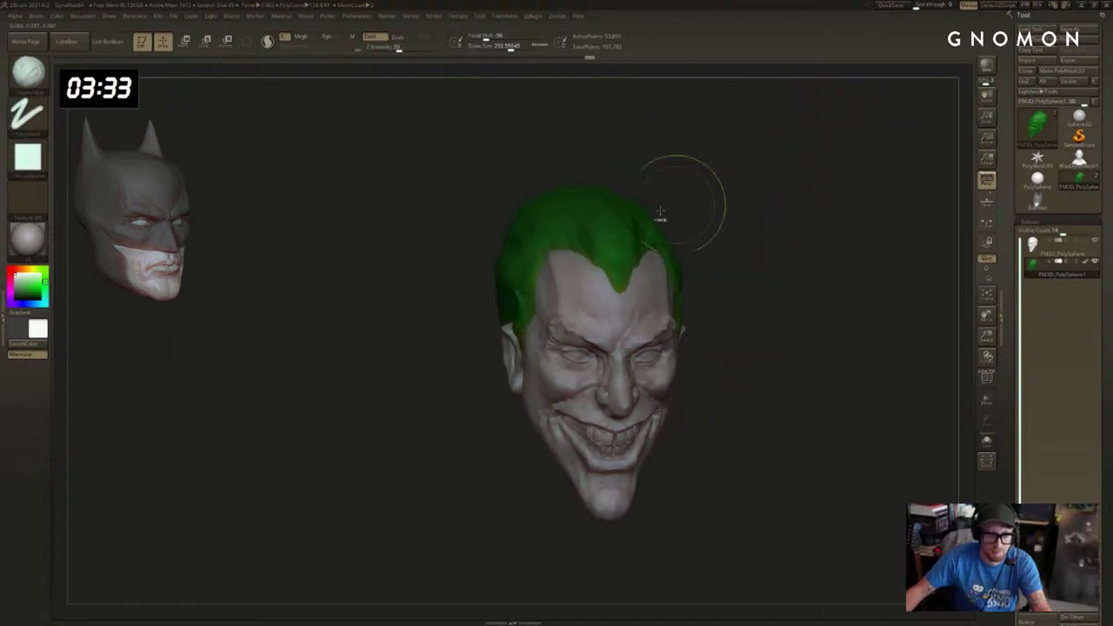
mouse_move(576, 173)
left_mouse_down()
mouse_move(715, 191)
mouse_move(785, 164)
left_mouse_up()
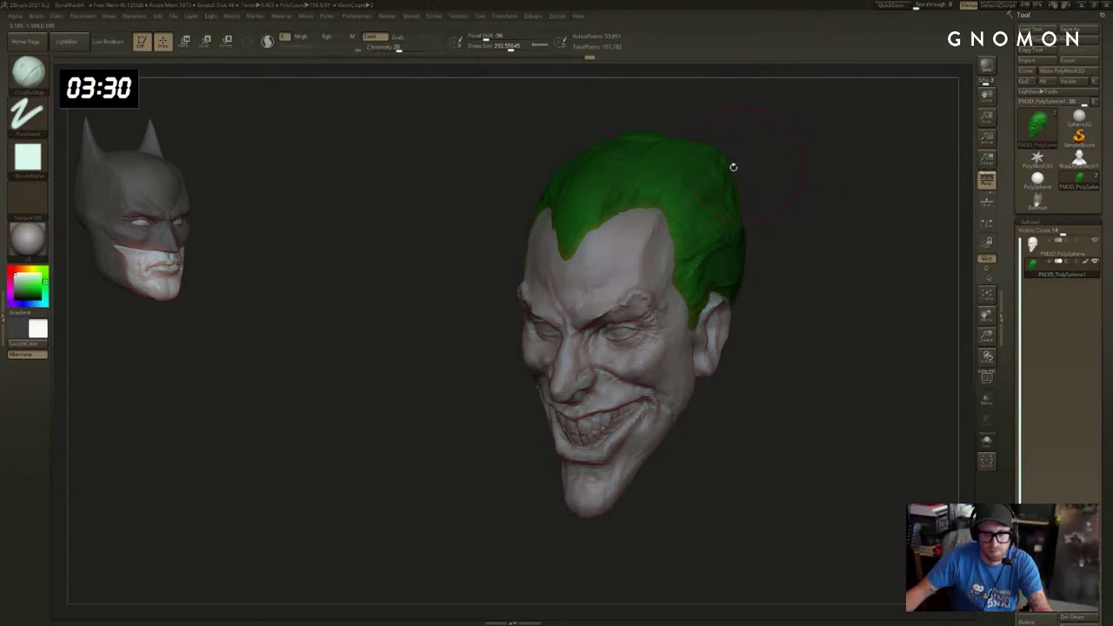
Shape the volume of the hair over the crown and sides with large Standard brush strokes.
mouse_move(688, 181)
left_mouse_down()
mouse_move(680, 228)
mouse_move(688, 203)
left_mouse_up()
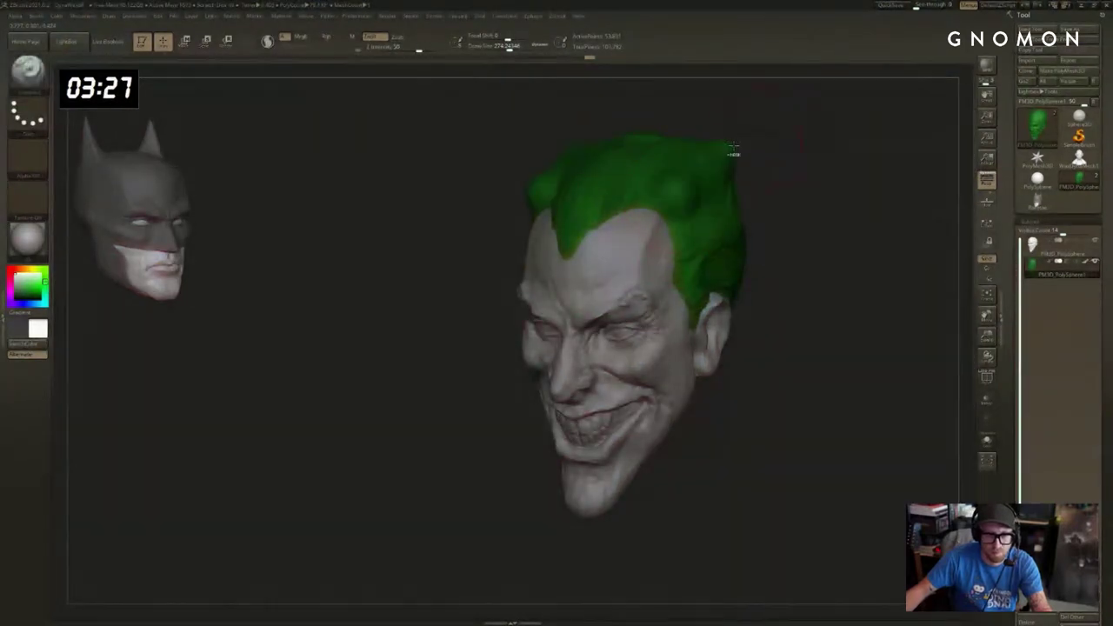
left_click(400, 49)
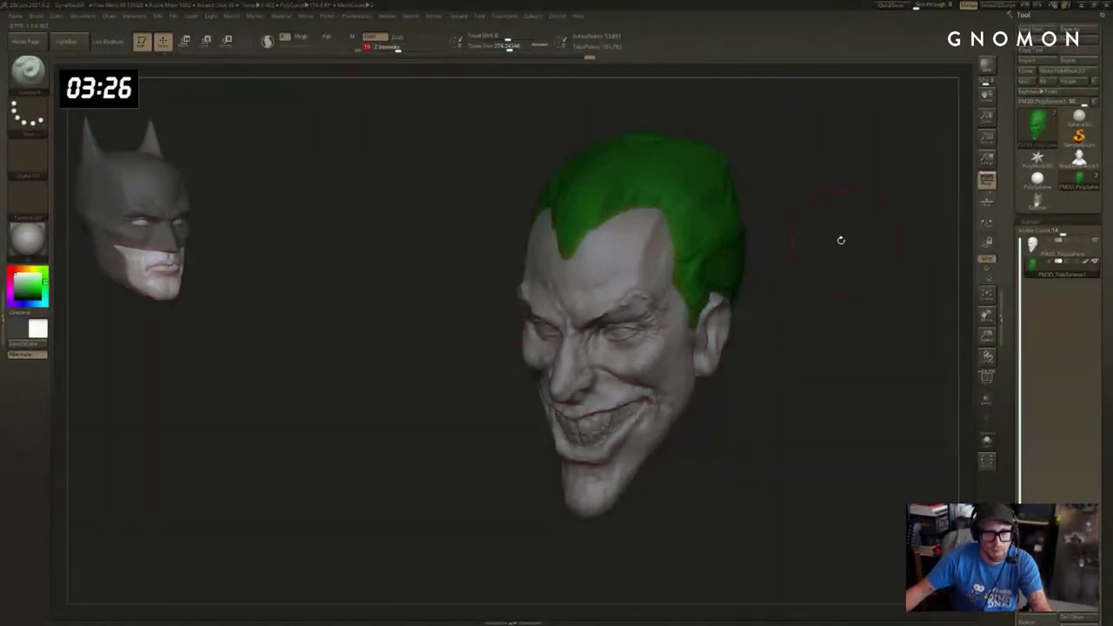
key("s")
left_click_drag(840, 241, 764, 196)
key("s")
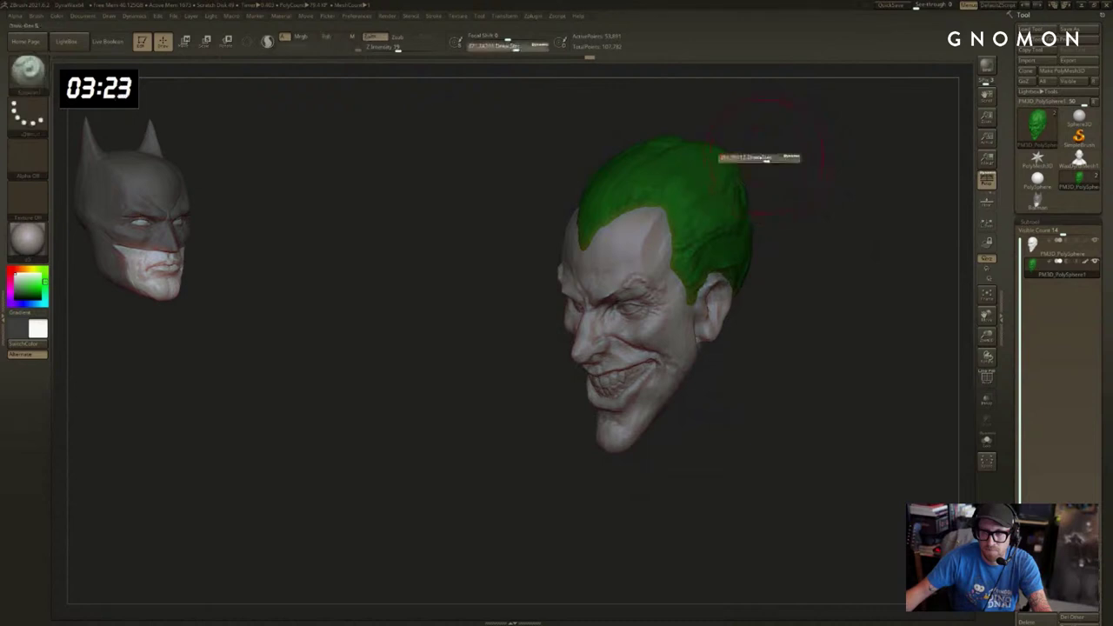
key("s")
left_click_drag(622, 186, 618, 186)
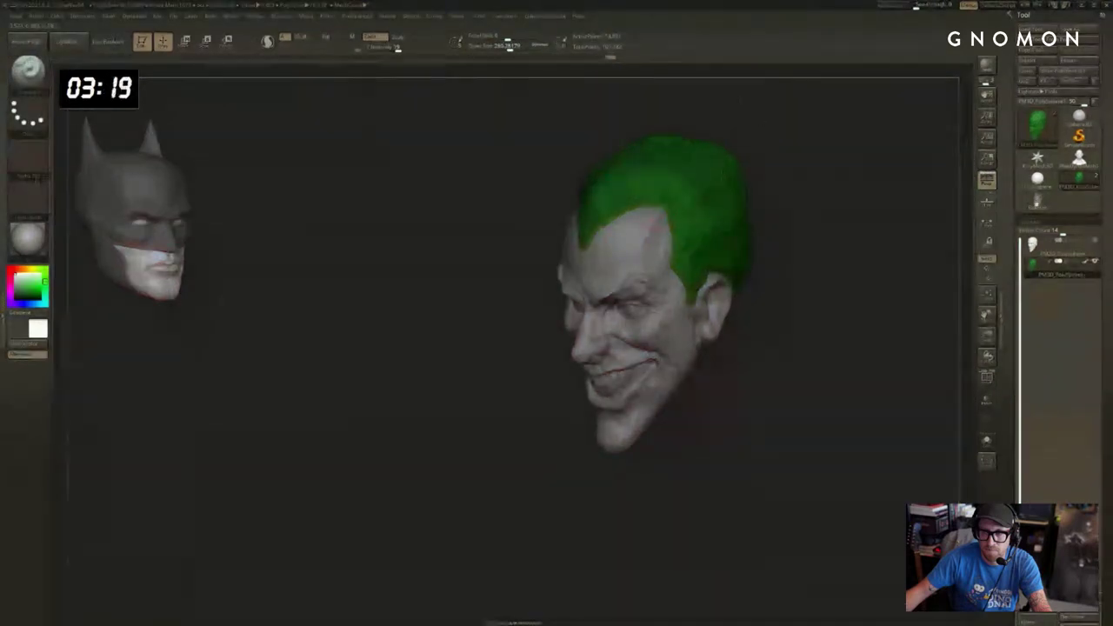
left_click_drag(756, 147, 739, 218)
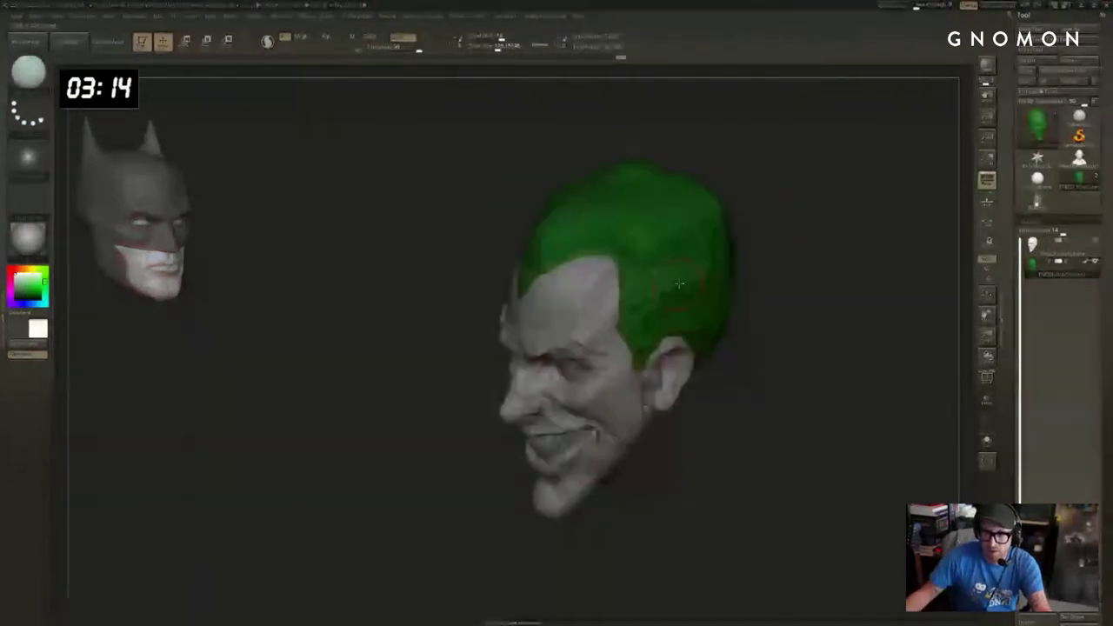
mouse_move(754, 271)
left_mouse_down()
mouse_move(768, 252)
mouse_move(818, 254)
mouse_move(805, 252)
left_mouse_up()
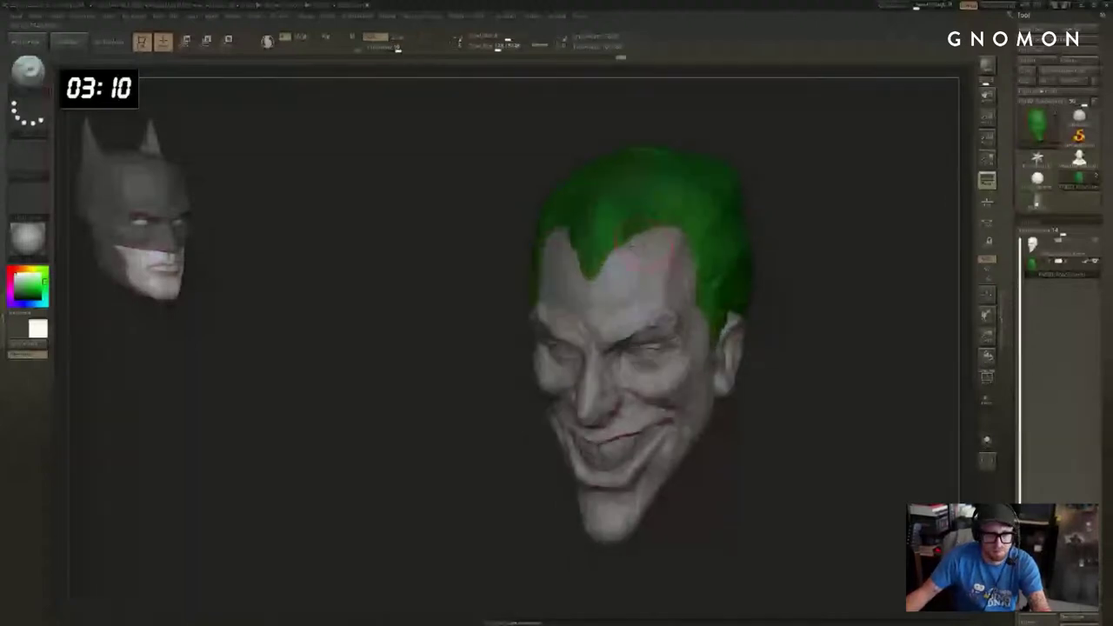
key("s")
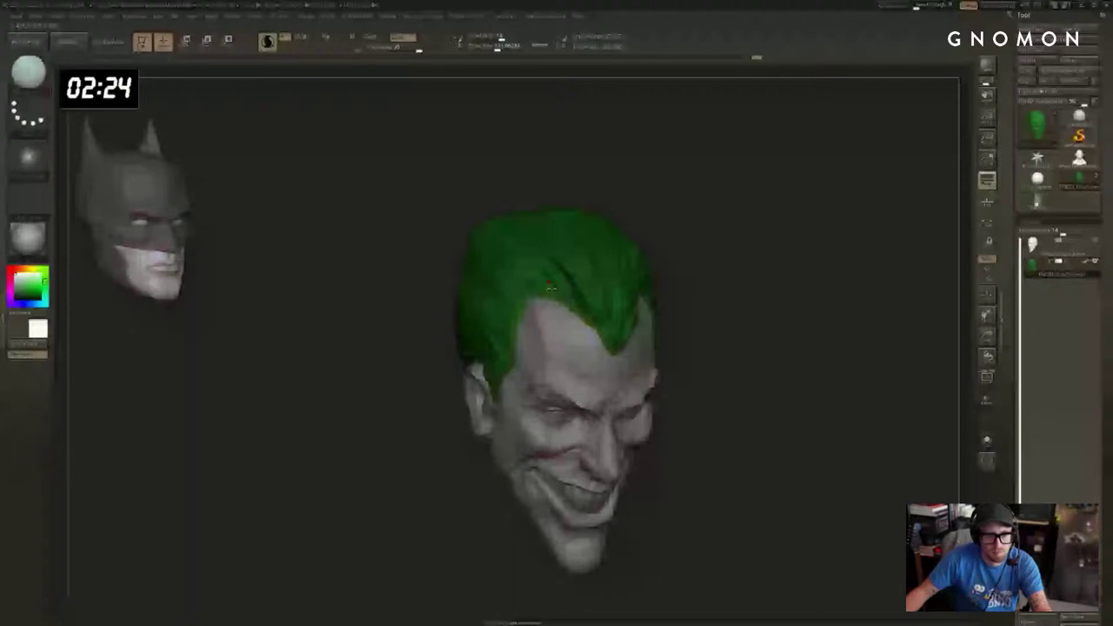
Build up the sideburns, the hair above the ears and the temple hairline on both sides with ClayBuildup.
key("b")
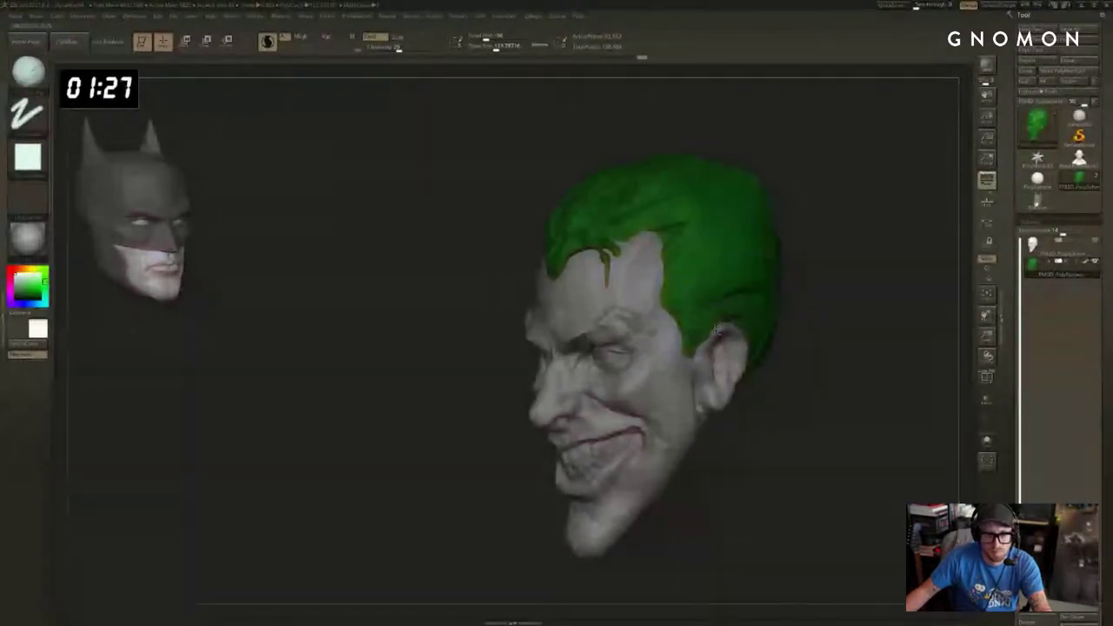
left_click_drag(717, 329, 698, 349)
left_click_drag(828, 321, 887, 322)
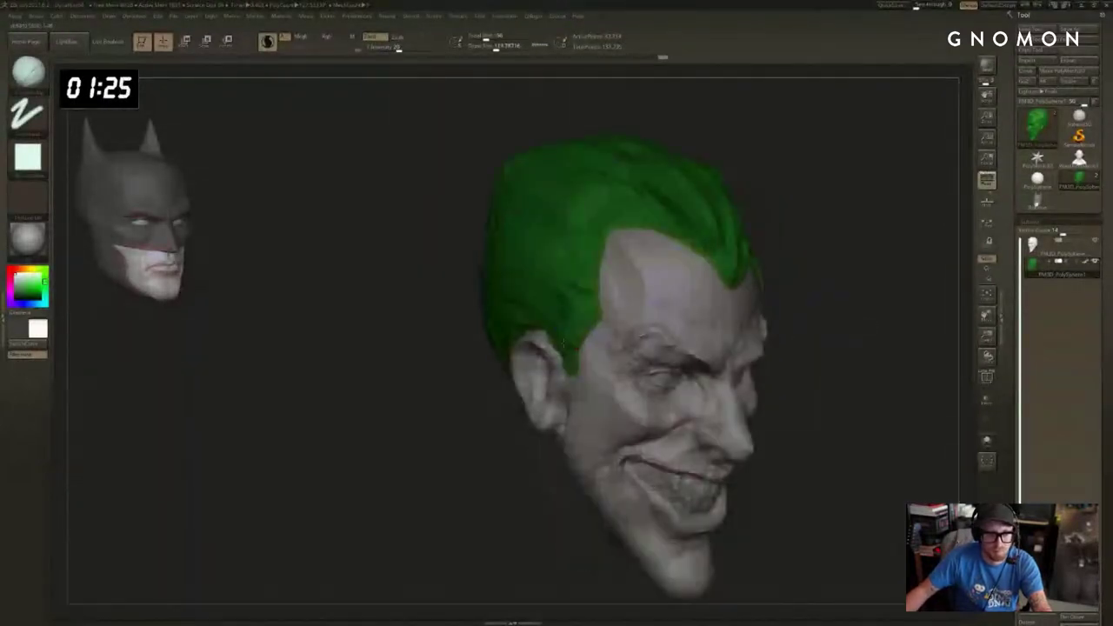
left_click_drag(563, 344, 517, 393)
key("s")
left_click_drag(619, 325, 628, 327)
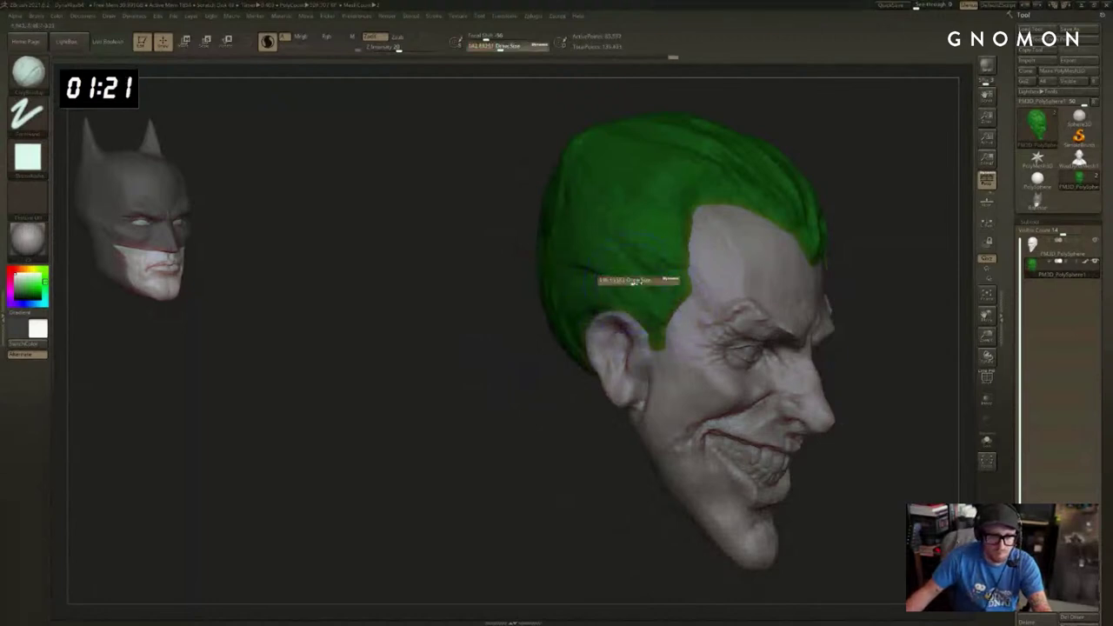
mouse_move(530, 295)
left_mouse_down()
mouse_move(489, 315)
mouse_move(485, 394)
mouse_move(481, 376)
mouse_move(548, 310)
left_mouse_up()
left_click_drag(627, 253, 632, 266, "shift")
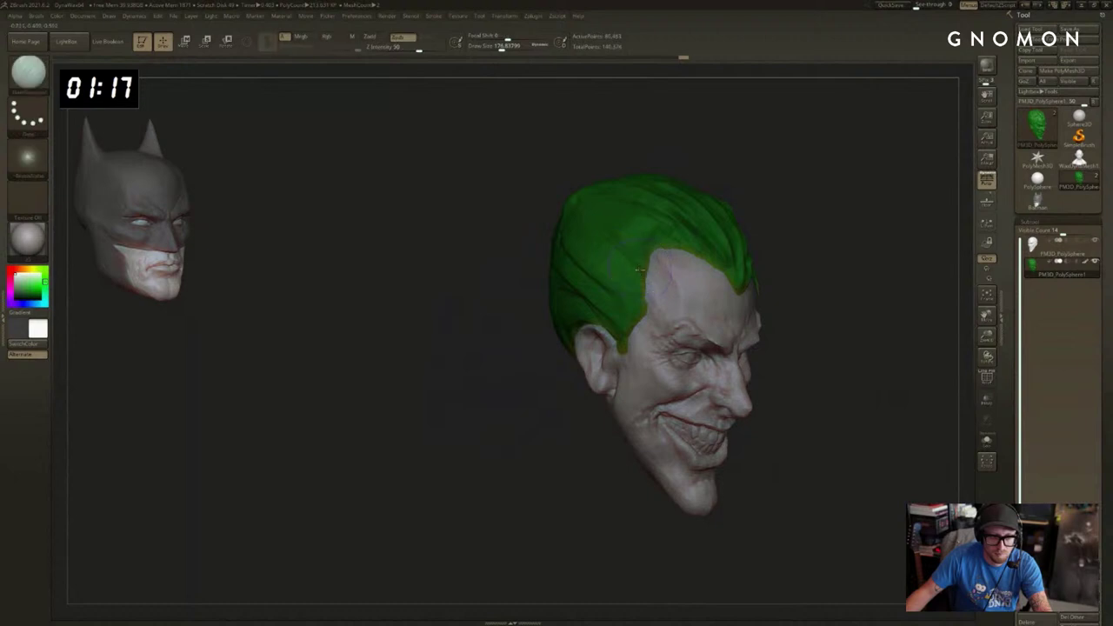
mouse_move(744, 174)
left_mouse_down()
mouse_move(795, 172)
mouse_move(746, 178)
left_mouse_up()
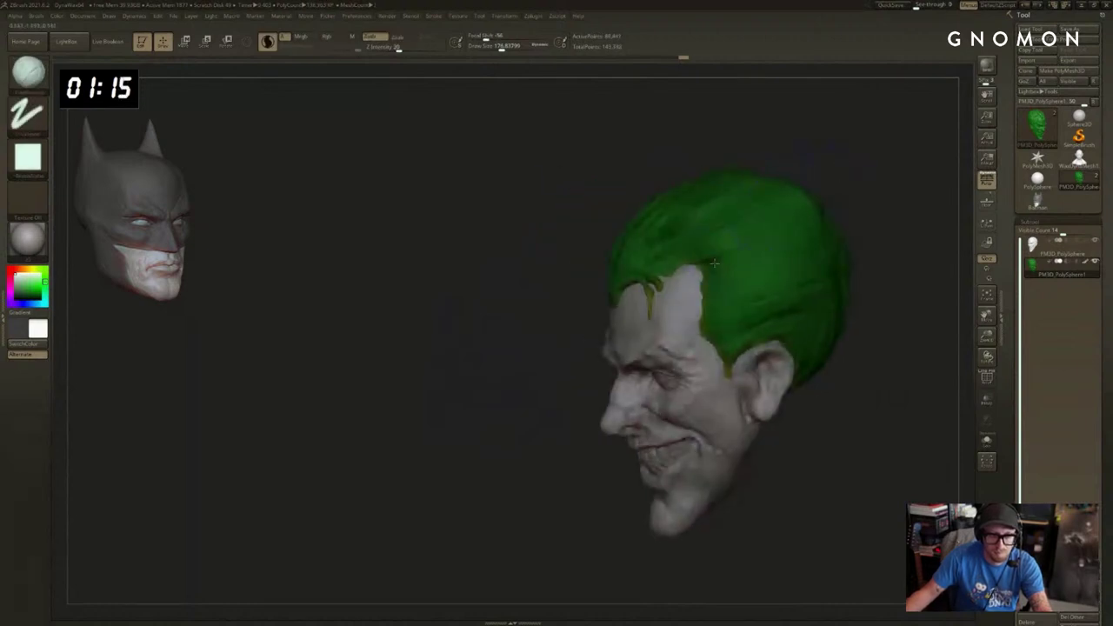
left_click_drag(701, 261, 699, 278)
left_click_drag(530, 287, 639, 273)
Carve swept-back strand grooves from the hairline across the side of the hair with DamStandard at a size of about 94.
key("s")
left_click_drag(679, 262, 627, 212)
left_click_drag(787, 186, 739, 179)
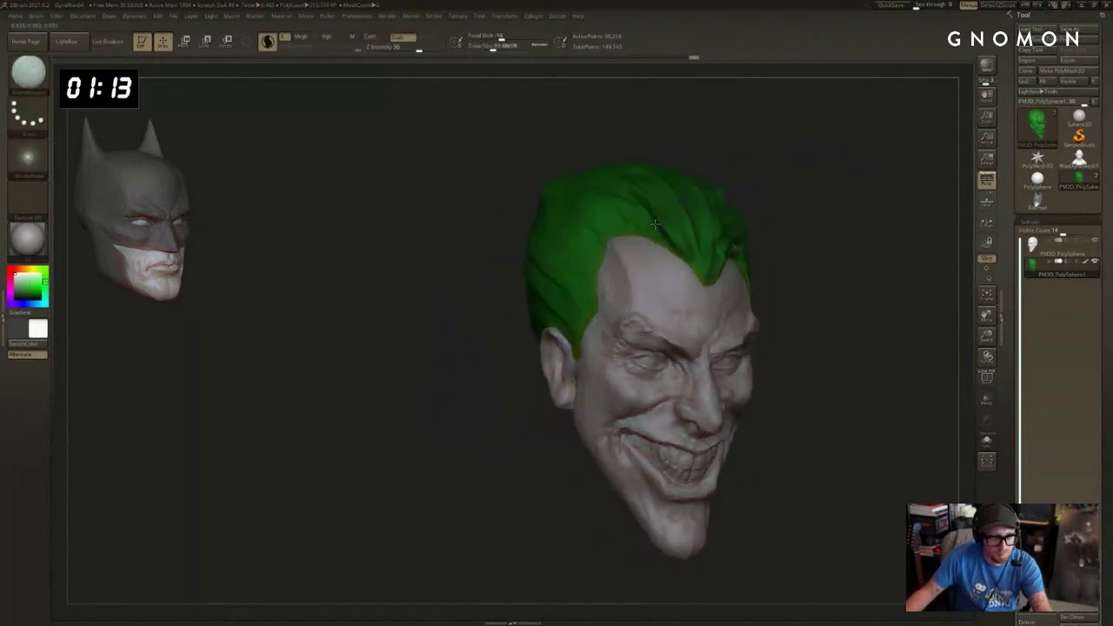
mouse_move(690, 264)
left_mouse_down()
mouse_move(653, 214)
mouse_move(532, 207)
left_mouse_up()
left_click_drag(603, 251, 532, 210)
left_click_drag(591, 277, 532, 233)
left_click_drag(583, 300, 527, 250)
left_click_drag(478, 306, 514, 317)
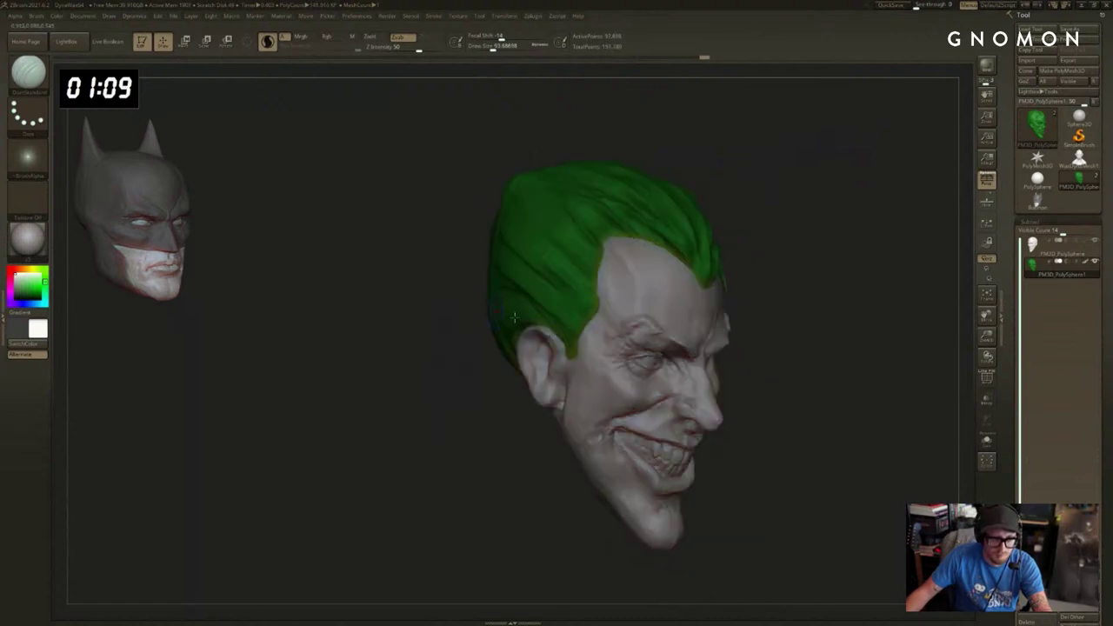
mouse_move(563, 350)
left_mouse_down()
mouse_move(546, 330)
mouse_move(561, 324)
mouse_move(500, 291)
left_mouse_up()
key("2")
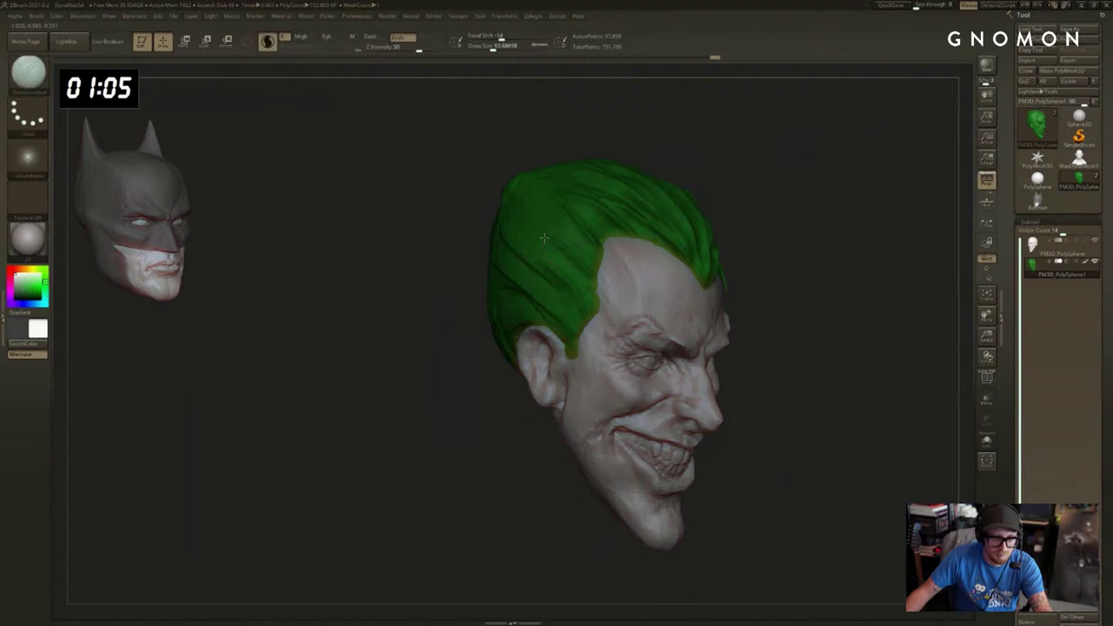
Select the face mesh and reshape the cheek and side of the face with the Move brush at a size of about 743.
mouse_move(713, 165)
left_mouse_down()
mouse_move(746, 154)
mouse_move(837, 273)
mouse_move(777, 269)
mouse_move(802, 261)
mouse_move(791, 263)
left_mouse_up()
left_click(613, 335, "alt")
key("s")
left_click_drag(720, 284, 749, 284)
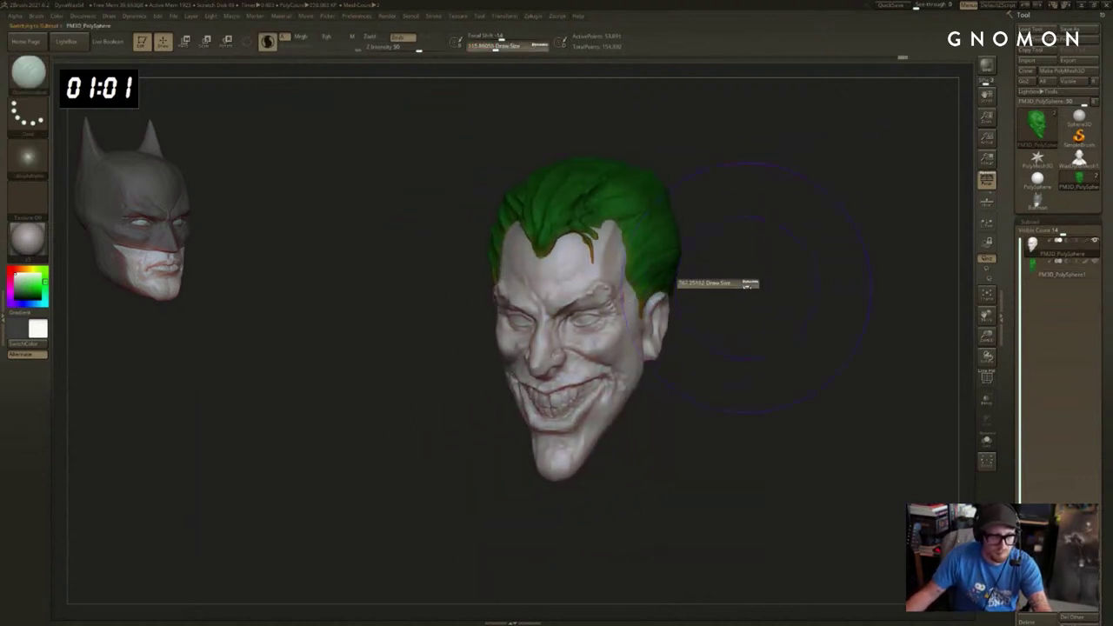
key("b")
key("m")
key("v")
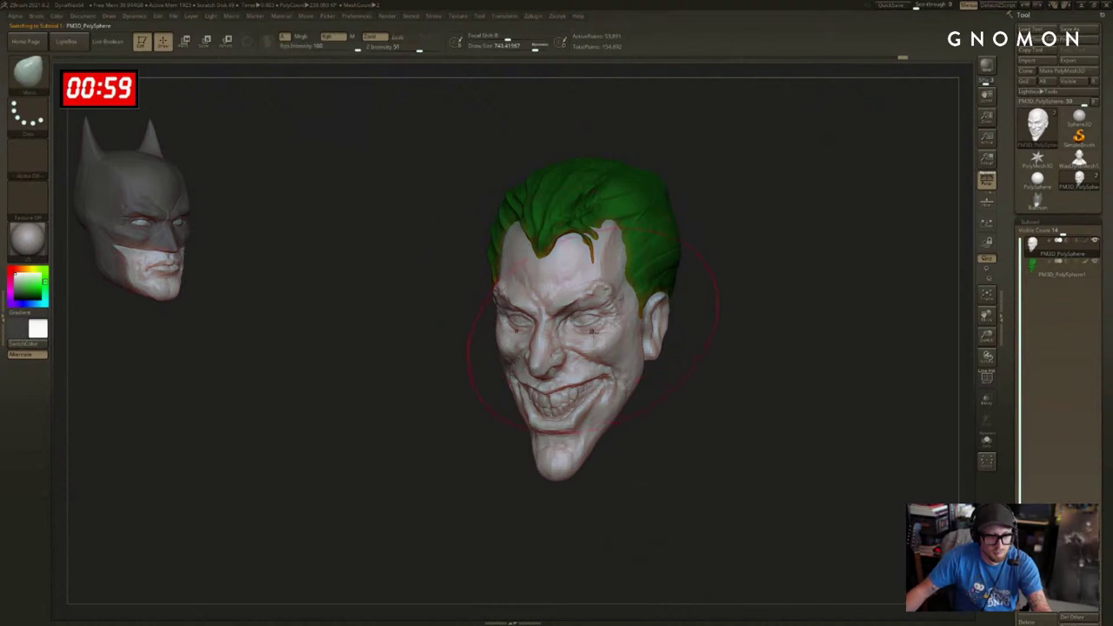
key("s")
left_click_drag(597, 336, 604, 335)
mouse_move(704, 328)
left_mouse_down()
mouse_move(650, 313)
mouse_move(616, 321)
mouse_move(605, 315)
mouse_move(614, 310)
left_mouse_up()
key("s")
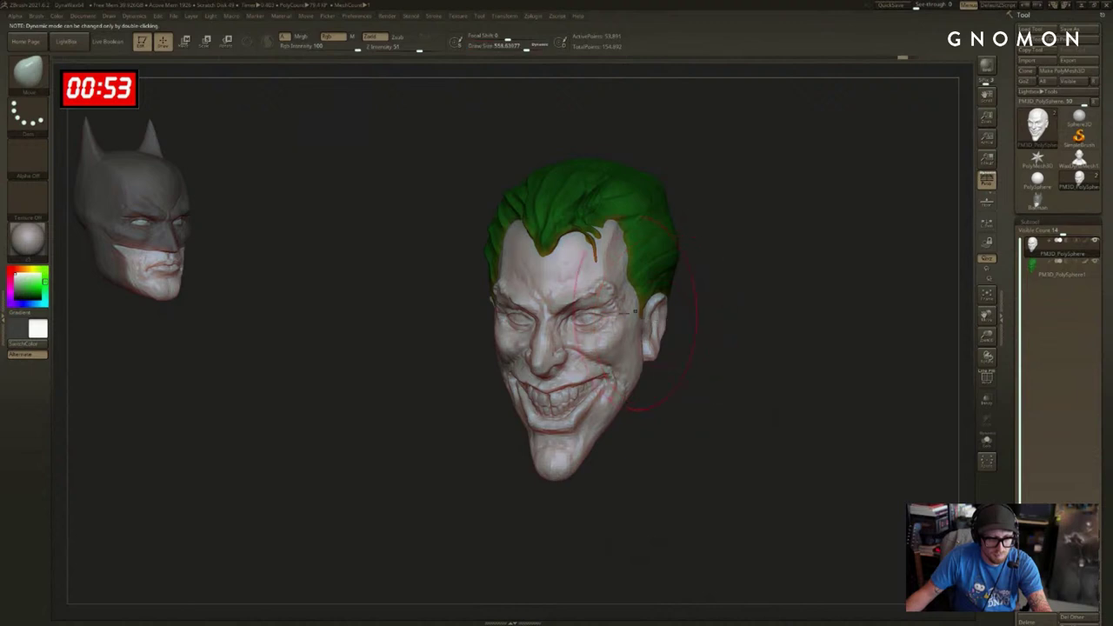
Isolate the hair mesh in Solo mode and build up its form with broad ClayBuildup strokes.
left_click(1061, 268)
left_click_drag(862, 286, 891, 288)
left_click(986, 441)
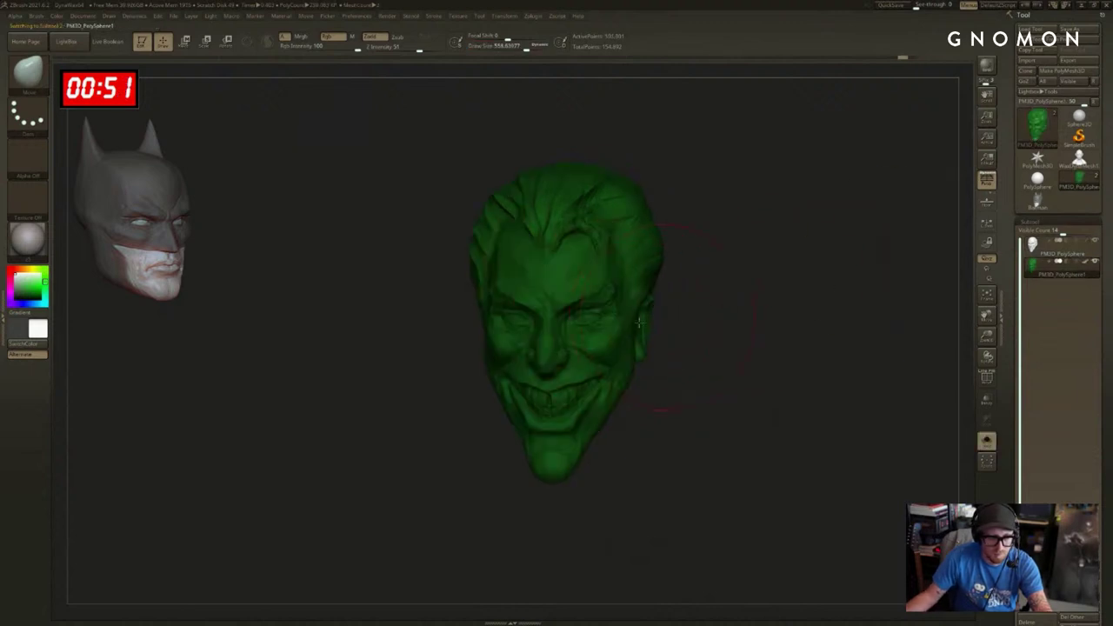
key("b")
key("c")
key("b")
left_click_drag(468, 391, 439, 393, "shift")
mouse_move(523, 299)
left_mouse_down()
mouse_move(514, 370)
mouse_move(549, 393)
mouse_move(557, 458)
left_mouse_up()
left_click_drag(739, 365, 804, 352)
left_click_drag(461, 357, 535, 374)
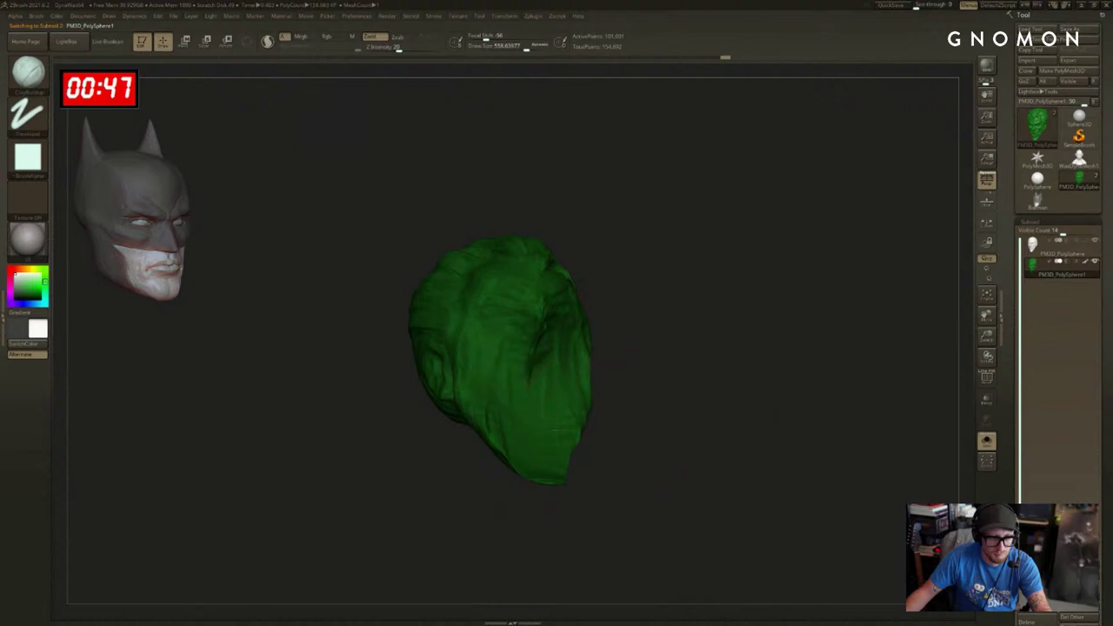
left_click_drag(857, 326, 807, 322, "shift")
Check the face mesh alone, show both meshes again, and adjust the hair mesh near the jaw with the Move brush at about 704.
left_click(1058, 246)
mouse_move(895, 304)
left_mouse_down()
mouse_move(823, 313)
mouse_move(893, 295)
left_mouse_up()
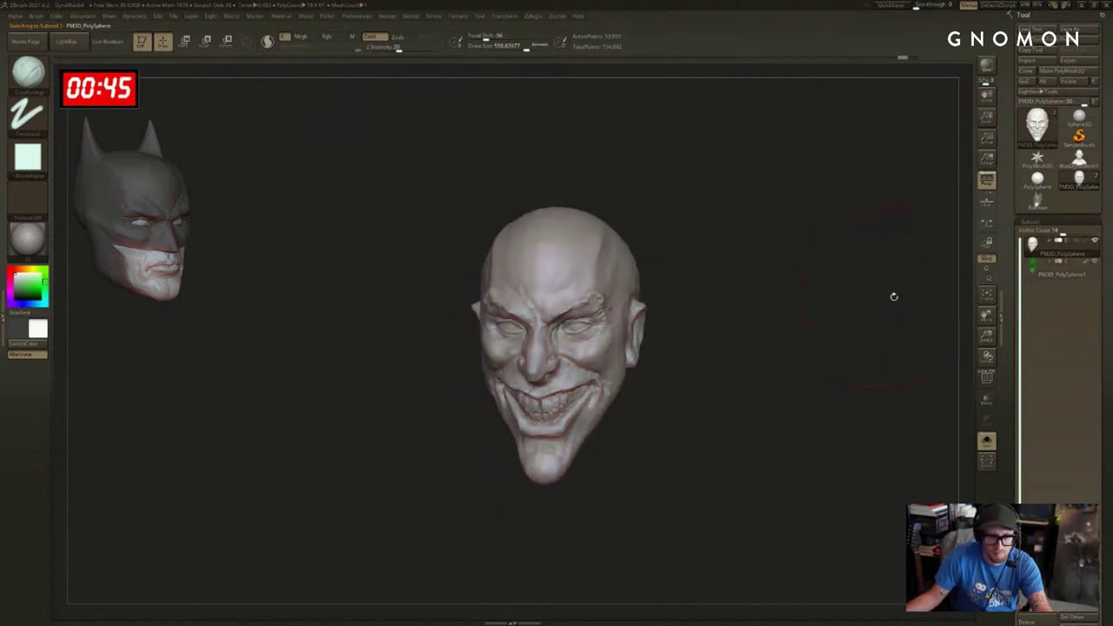
left_click(987, 442)
left_click_drag(869, 335, 780, 336)
left_click(1061, 273)
key("b")
key("m")
key("v")
key("s")
left_click_drag(615, 457, 577, 426)
Select the face mesh and refine its cheek and side contour with the Move brush at sizes of about 828 and 282.
left_click(1058, 246)
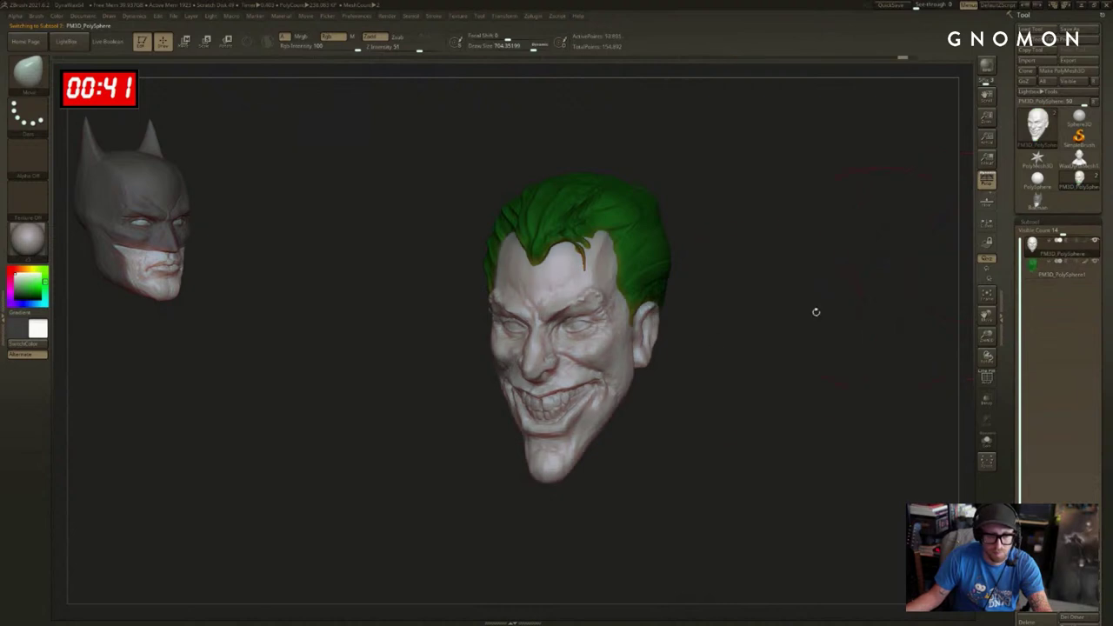
key("b")
key("c")
key("b")
key("s")
left_click_drag(612, 347, 558, 347)
left_click_drag(713, 330, 813, 331)
key("b")
key("m")
key("v")
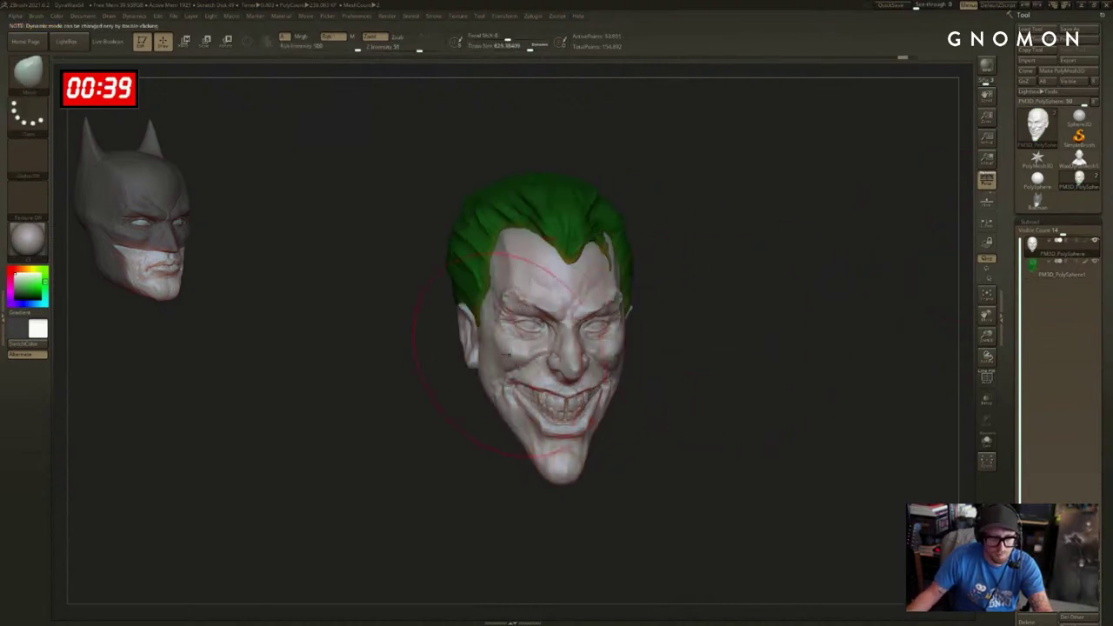
key("s")
left_click_drag(511, 346, 493, 335)
left_click_drag(676, 316, 719, 316)
key("s")
mouse_move(505, 327)
left_mouse_down()
mouse_move(492, 327)
mouse_move(499, 319)
left_mouse_up()
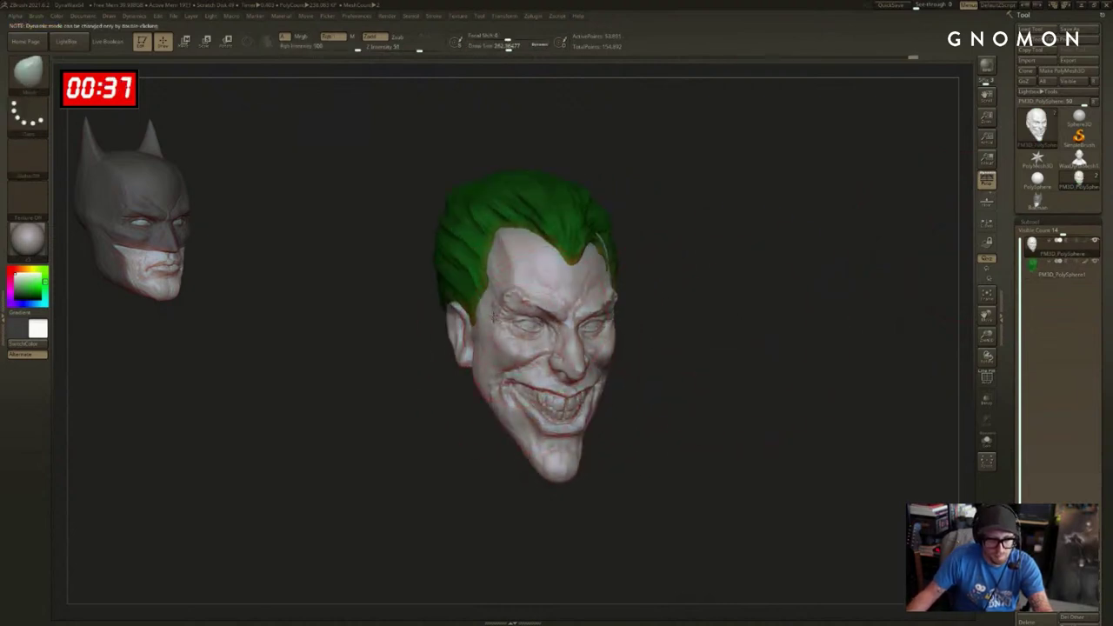
Adjust the brow, cheek and cheekbone on the opposite side of the face with the Move brush.
left_click_drag(730, 295, 607, 283)
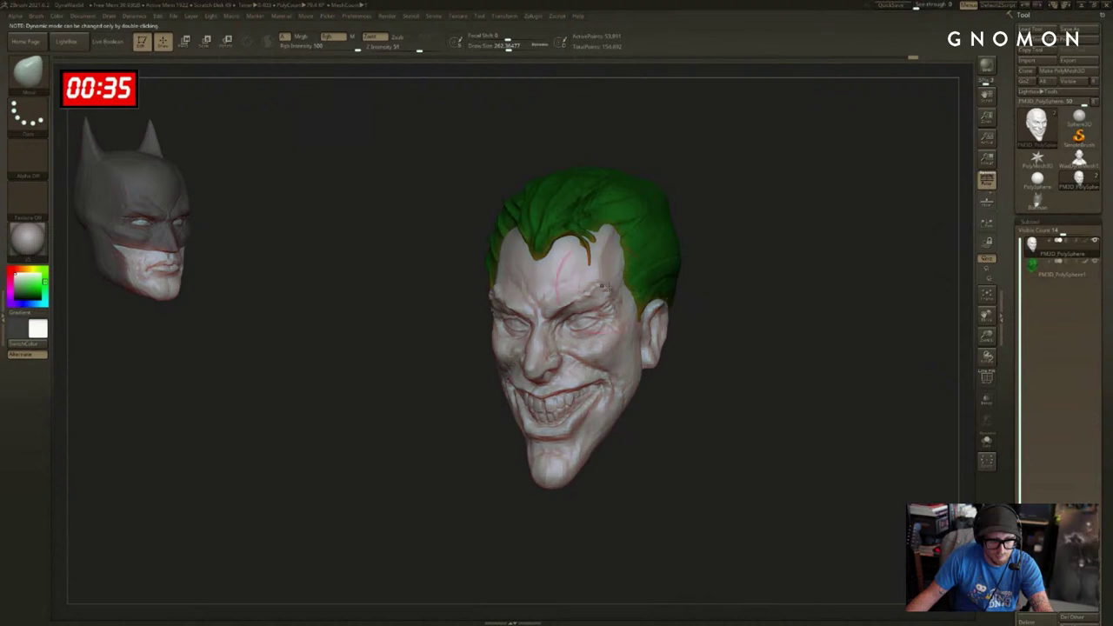
key("s")
left_click_drag(695, 322, 627, 346)
mouse_move(623, 350)
left_mouse_down()
mouse_move(631, 358)
mouse_move(607, 352)
mouse_move(636, 325)
left_mouse_up()
key("s")
Sculpt the fold beside the lower lip and the chin with ClayBuildup at sizes of about 112 and 94.
key("b")
key("c")
key("b")
key("s")
key("s")
left_click_drag(700, 358, 769, 374)
left_click_drag(408, 399, 440, 405)
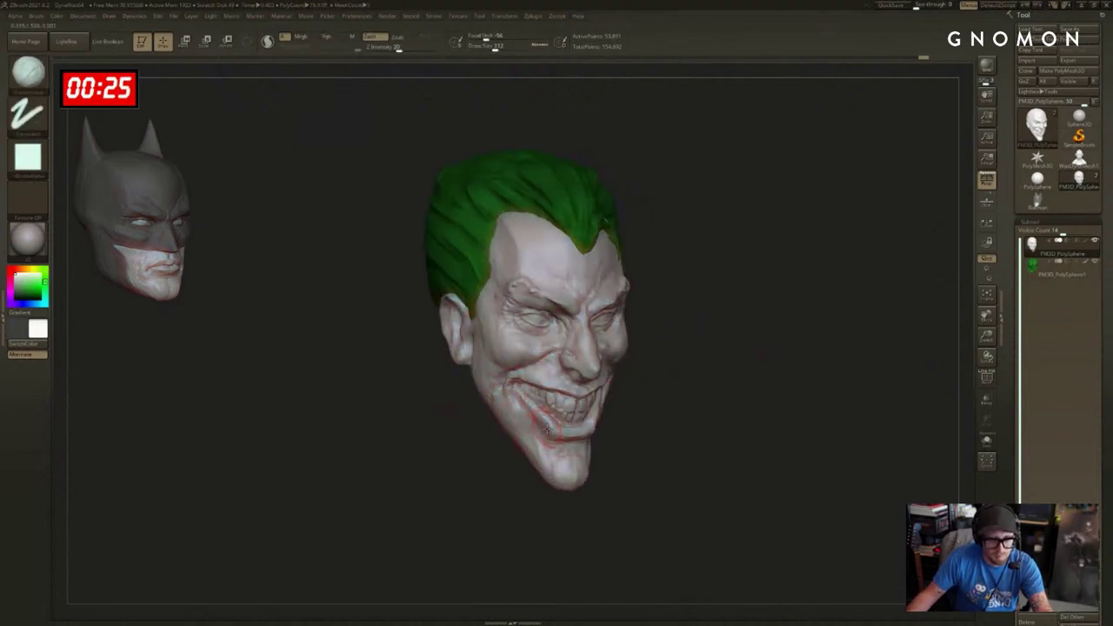
key("s")
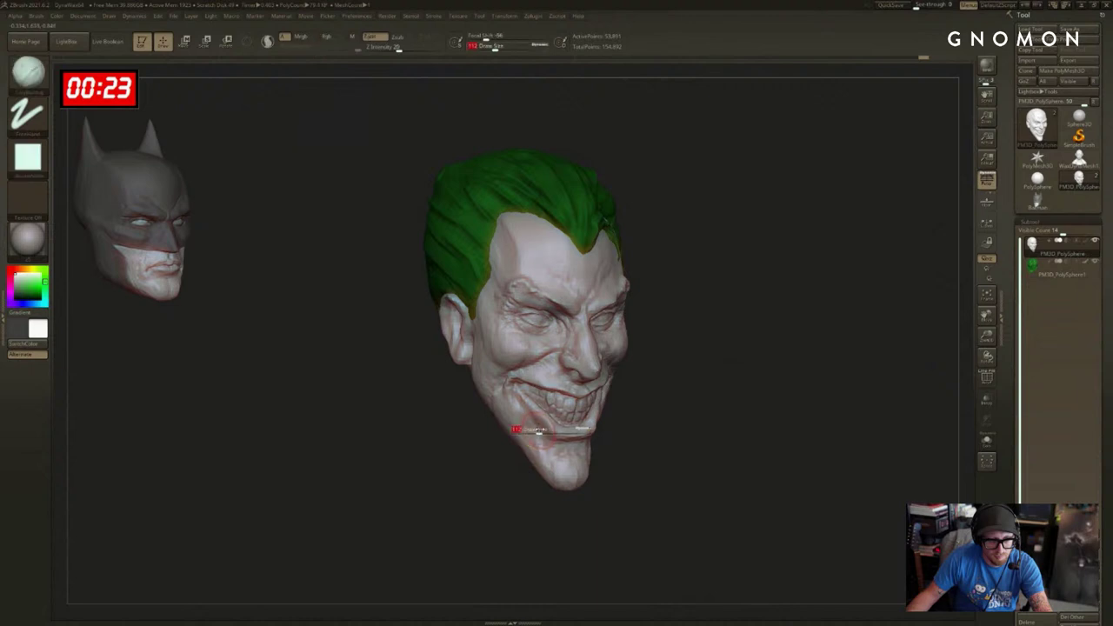
left_click_drag(541, 428, 537, 427)
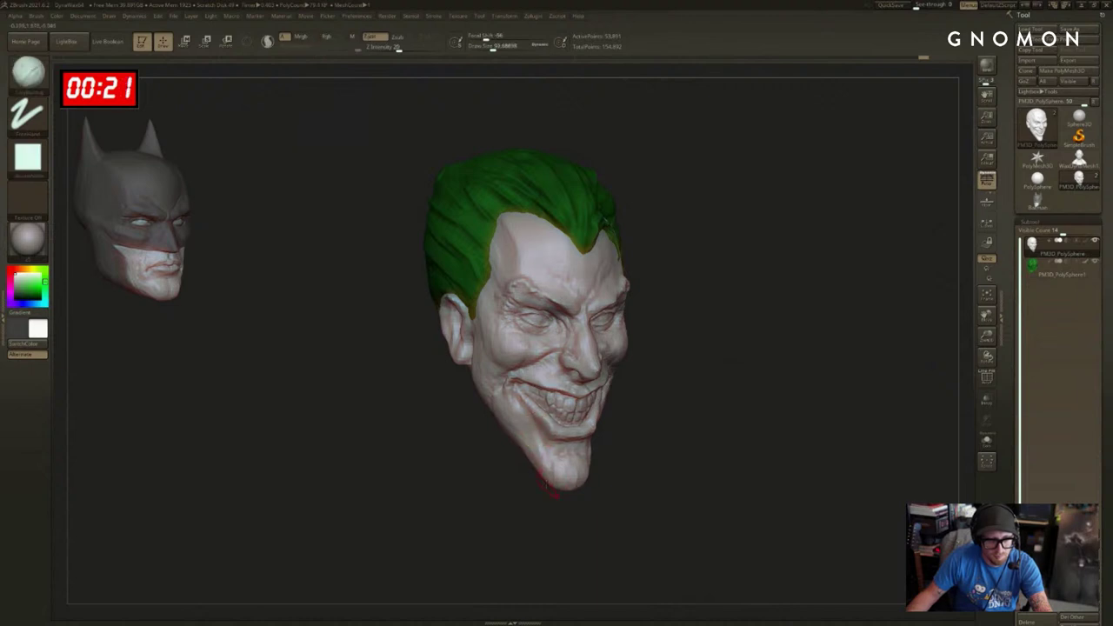
left_click_drag(575, 476, 559, 459)
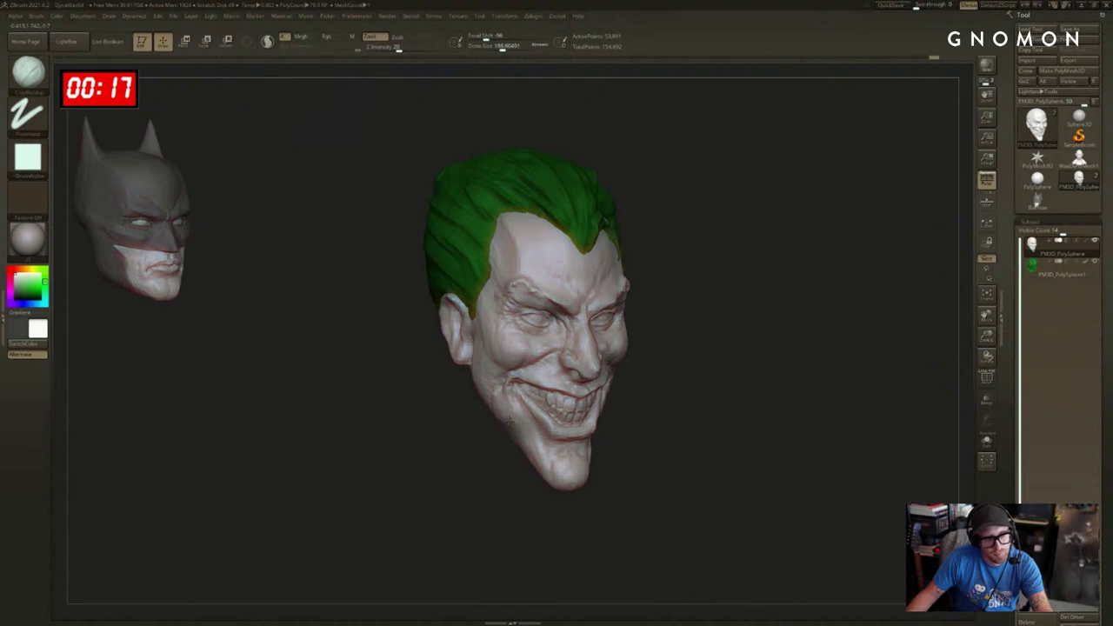
Strengthen the smile fold and the jawline down to the chin with ClayBuildup strokes.
right_click_drag(504, 426, 517, 435)
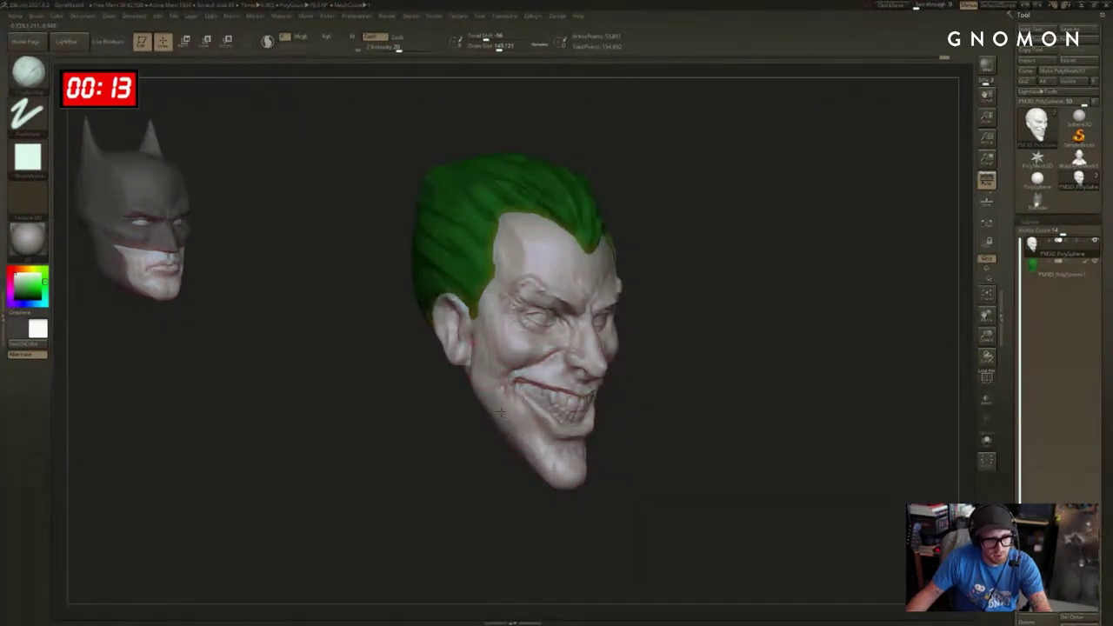
key("bracketleft")
left_click_drag(516, 419, 540, 454)
key("b")
key("s")
key("t")
right_click_drag(540, 453, 505, 461)
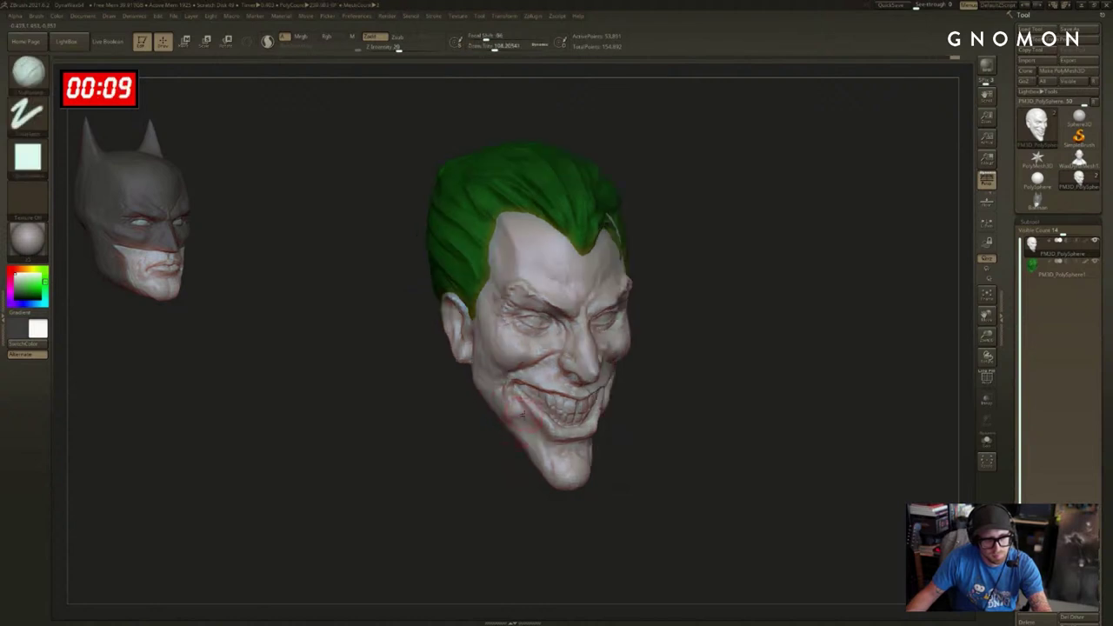
left_click_drag(527, 404, 511, 438)
mouse_move(605, 424)
left_mouse_down()
mouse_move(490, 447)
mouse_move(604, 460)
mouse_move(561, 472)
left_mouse_up()
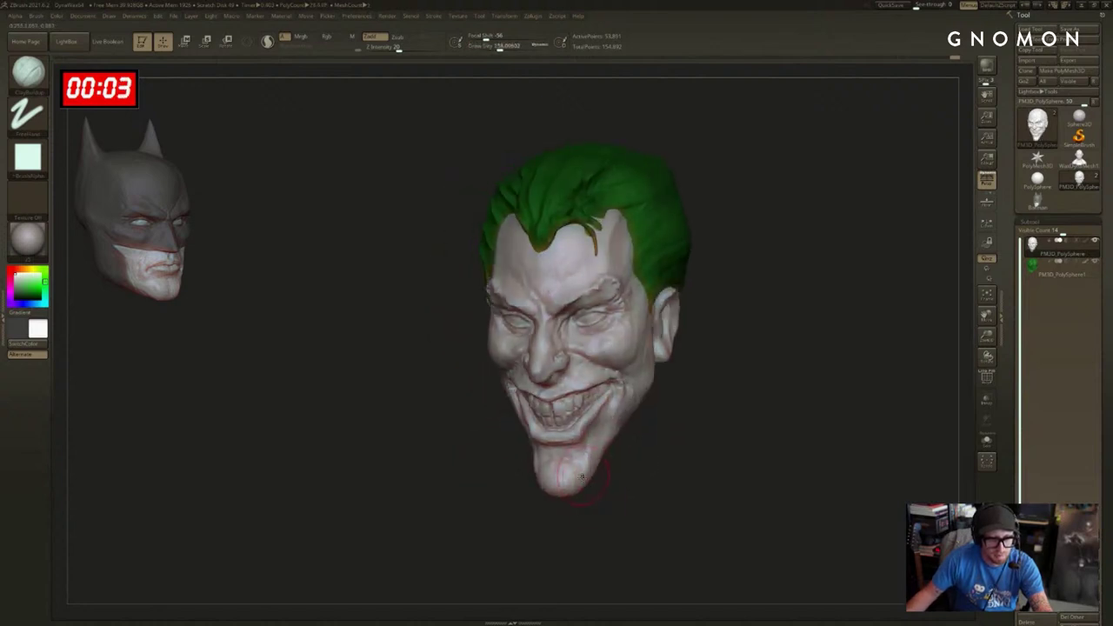
Place the smaller Joker head beside the Batman head in three-quarter view and stamp a canvas snapshot of it.
mouse_move(652, 458)
left_mouse_down("alt")
mouse_move(532, 459)
mouse_move(633, 463)
mouse_move(608, 426)
mouse_move(651, 443)
mouse_move(574, 385)
mouse_move(584, 377)
mouse_move(566, 383)
mouse_move(600, 385)
mouse_move(374, 307)
mouse_move(410, 300)
mouse_move(380, 300)
mouse_move(364, 273)
left_mouse_up("alt")
key("b")
key("m")
key("v")
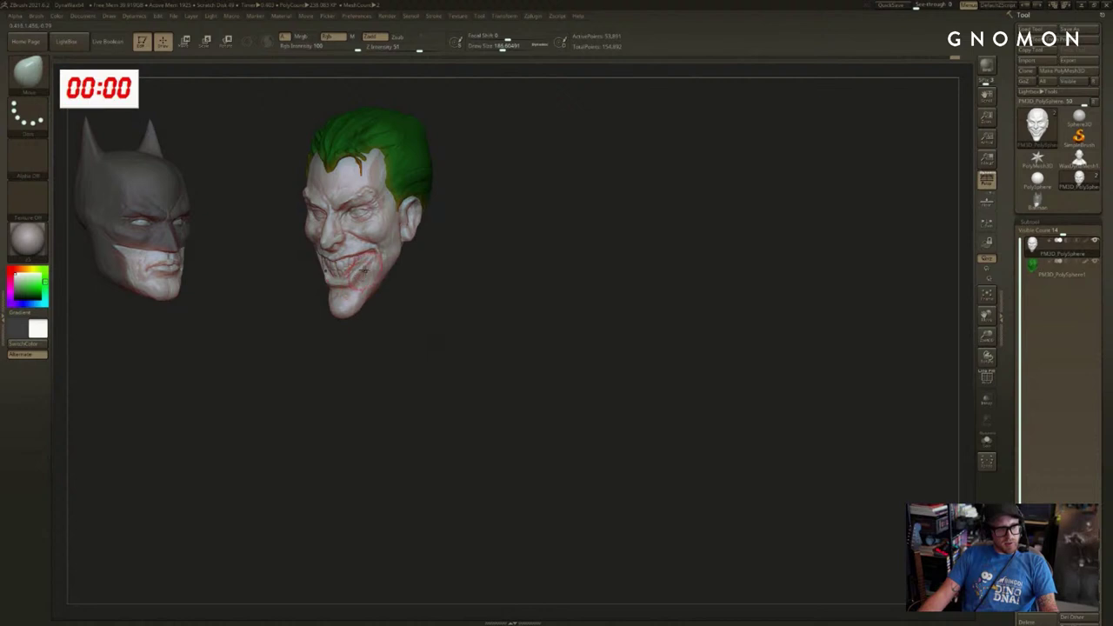
mouse_move(278, 316)
left_mouse_down()
mouse_move(351, 301)
mouse_move(333, 304)
mouse_move(336, 318)
mouse_move(426, 336)
left_mouse_up()
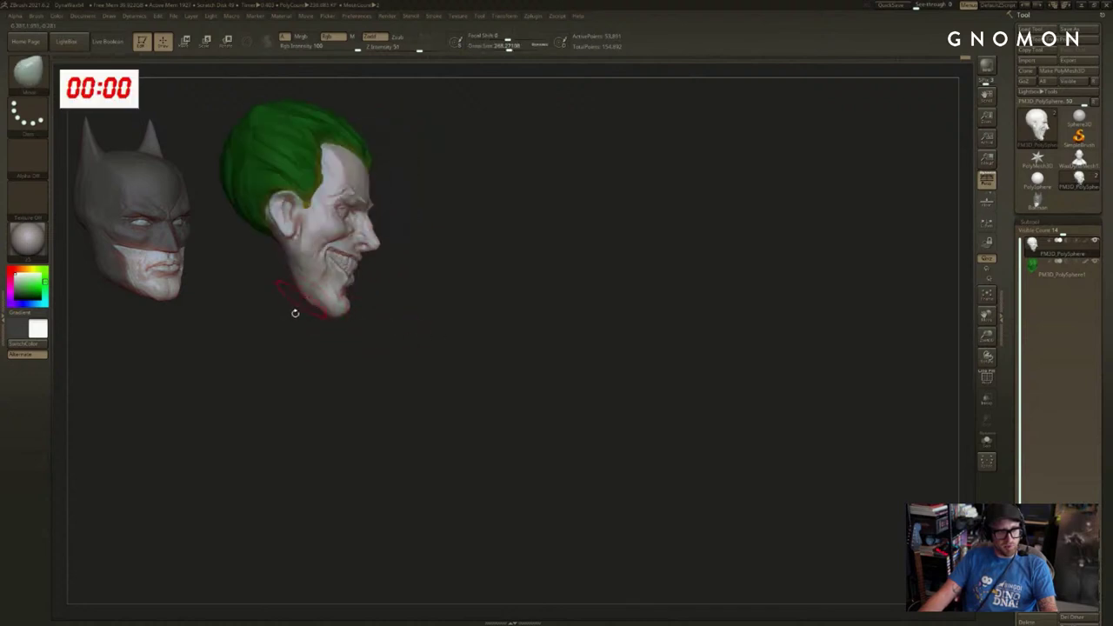
left_click_drag(293, 310, 751, 313)
key("shift+s")
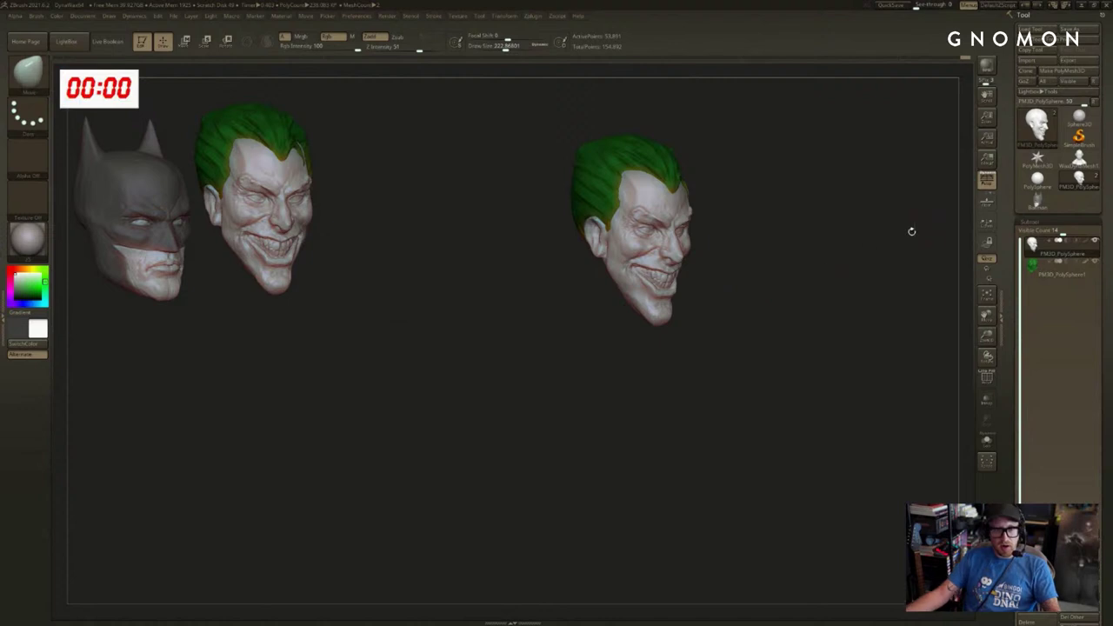
Switch to the PolySphere, convert it to a PolyMesh3D, and reset the countdown timer to 25:00.
left_click(1037, 180)
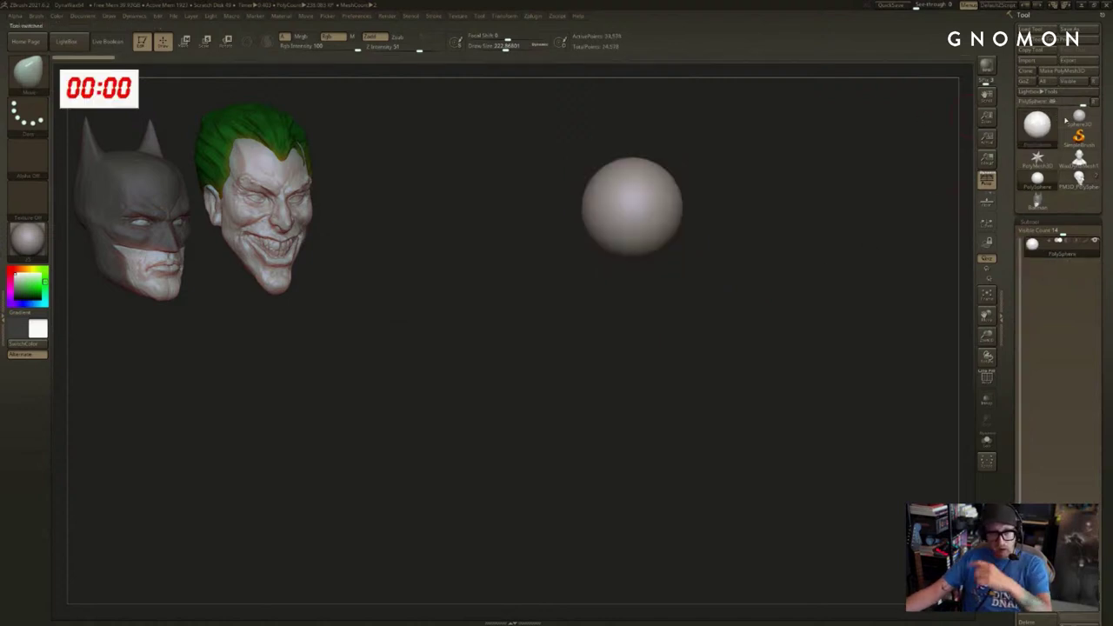
left_click(1063, 71)
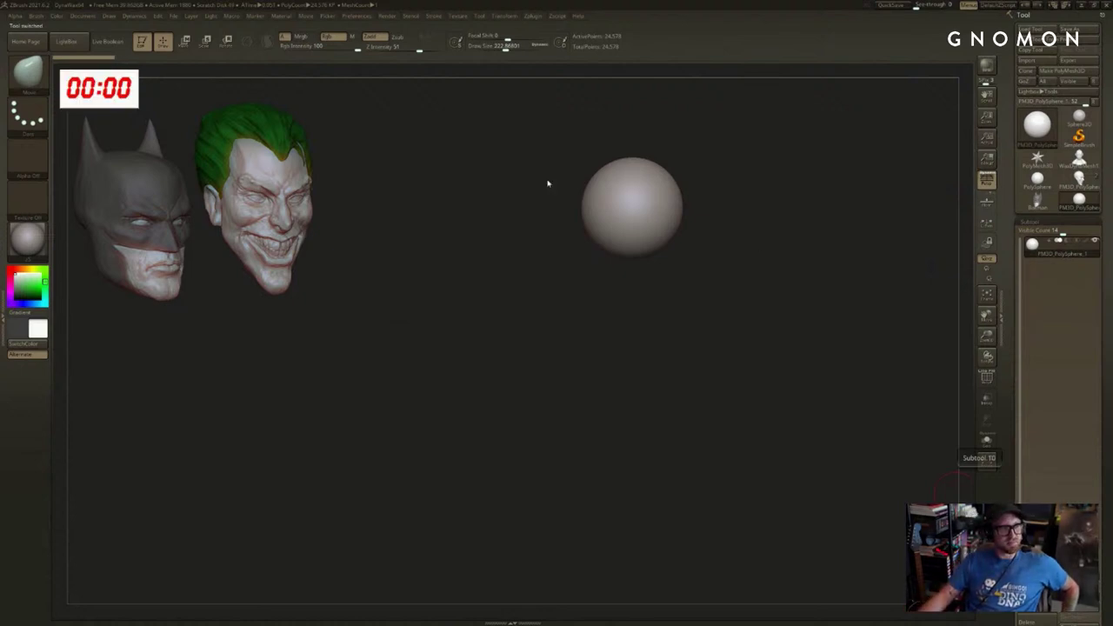
right_click(87, 89)
left_click(139, 115)
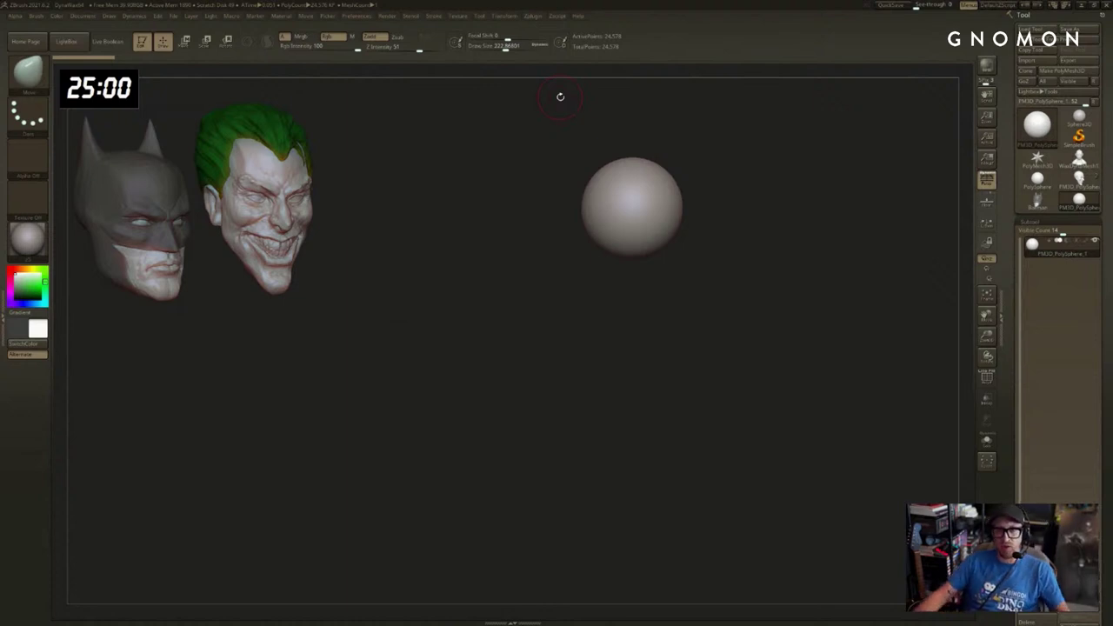
Review the human bust, the Joker head and the Batman head tools in turn.
left_click(1080, 159)
left_click_drag(939, 179, 841, 171)
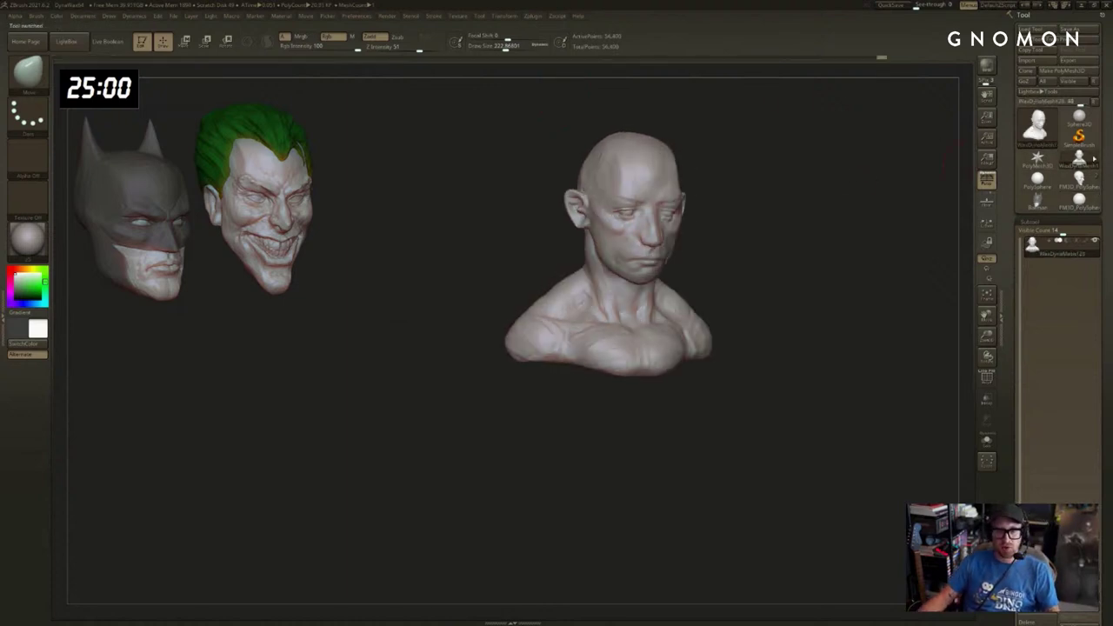
left_click(1079, 180)
left_click(1038, 202)
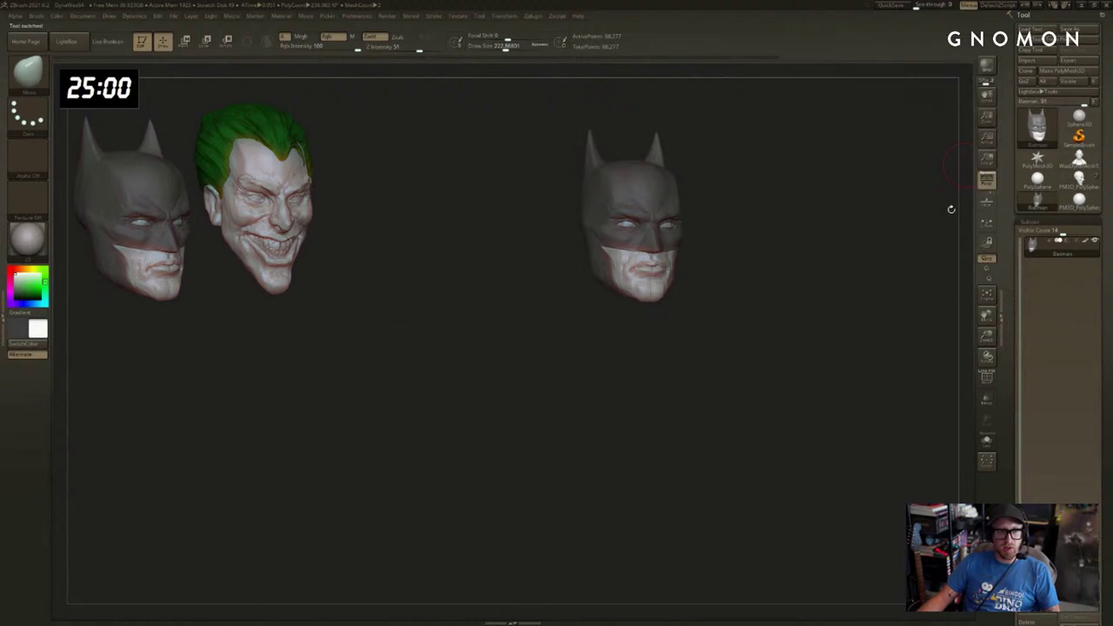
left_click_drag(950, 210, 893, 220)
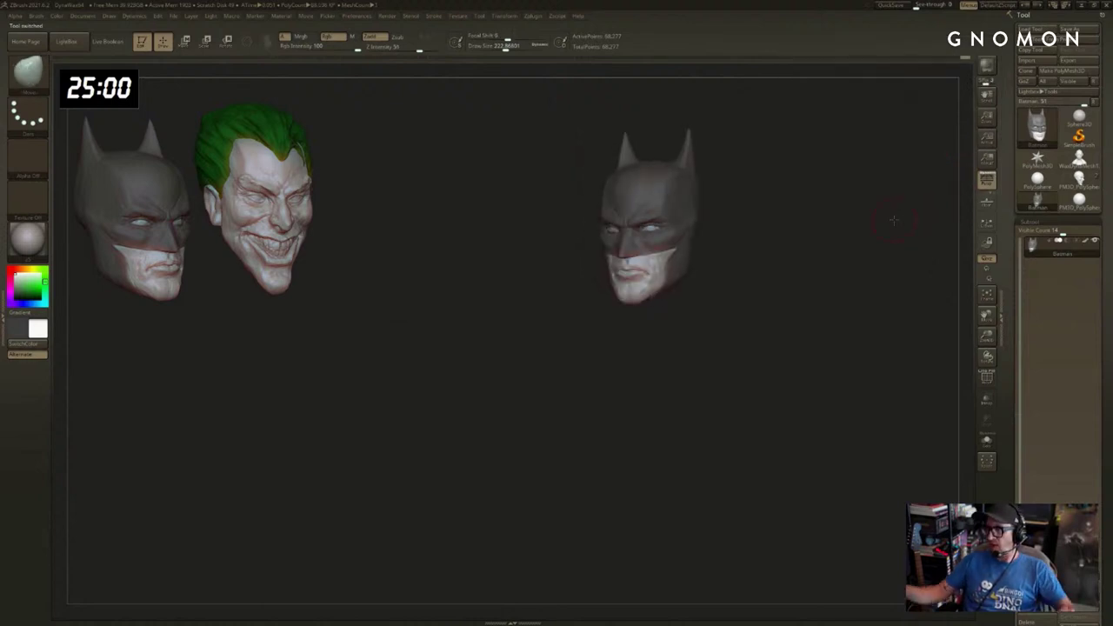
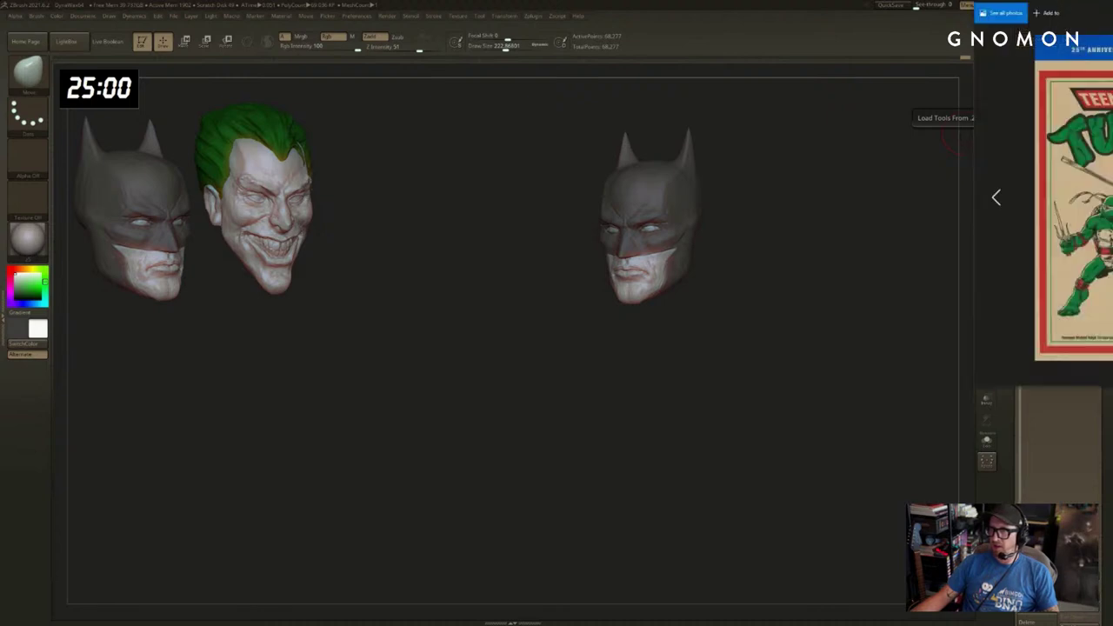
Study the Teenage Mutant Ninja Turtles cover enlarged in Photos as character reference, and close the image viewer.
left_click_drag(1112, 3, 695, 40)
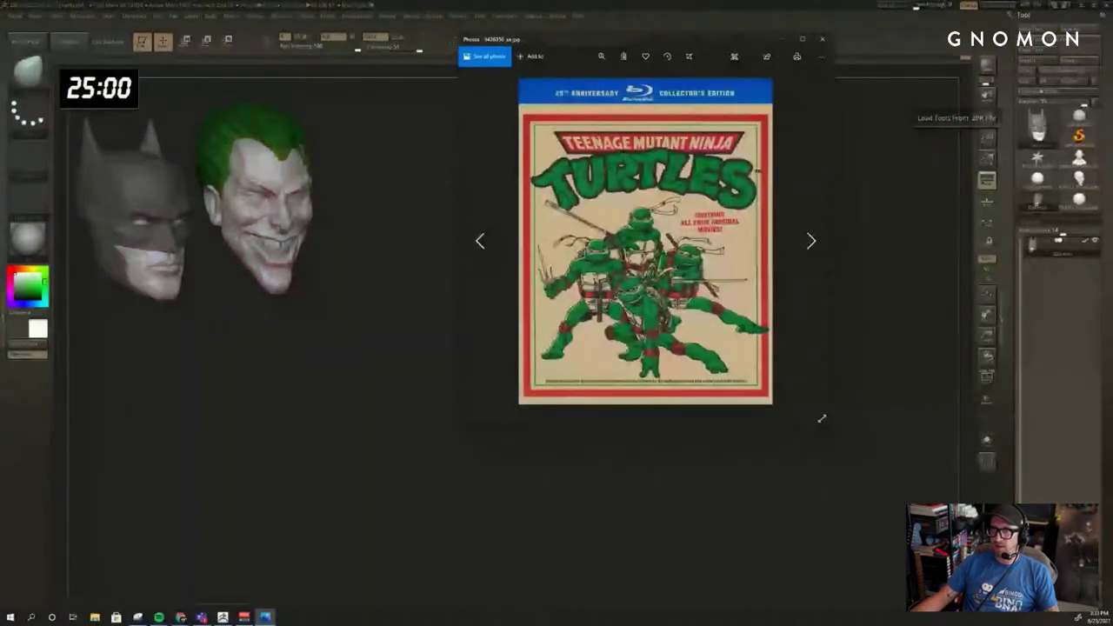
double_click(676, 41)
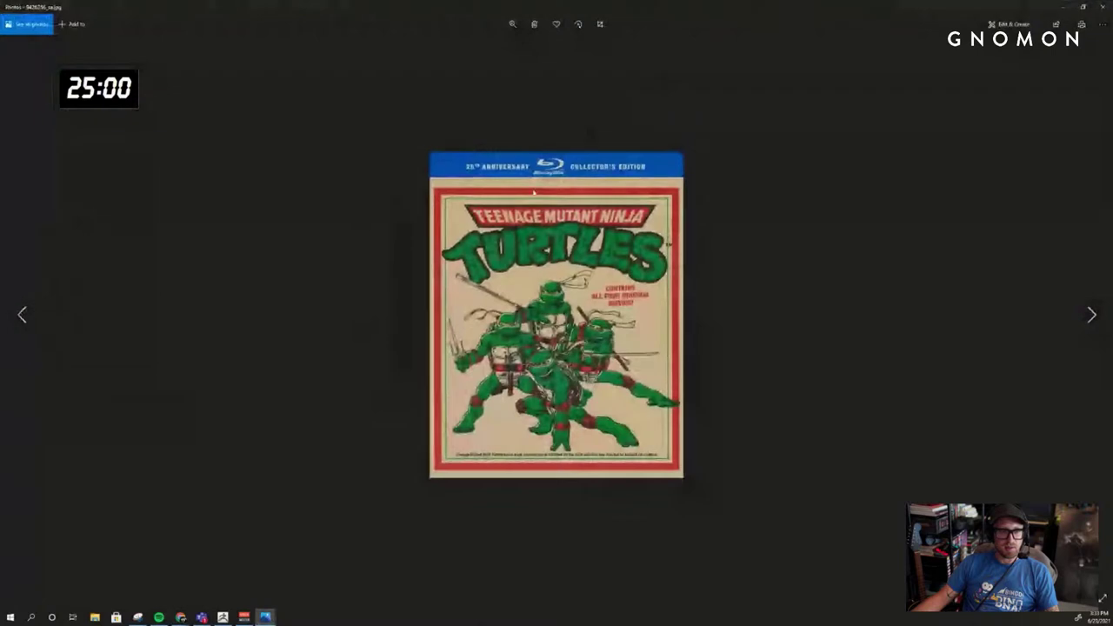
scroll(569, 358, "up", 3)
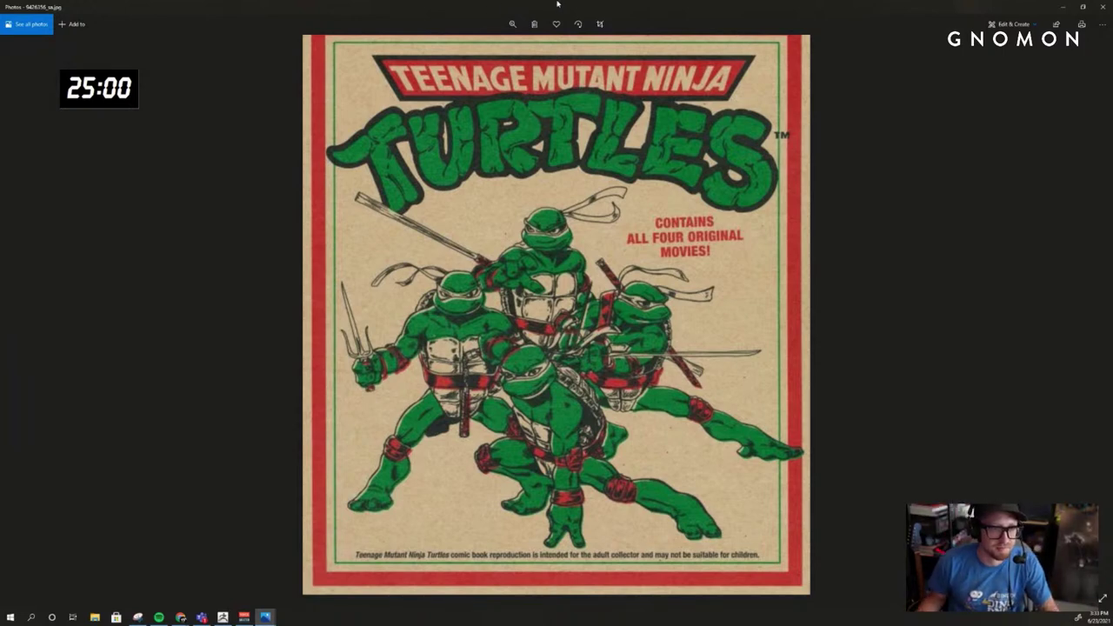
double_click(557, 5)
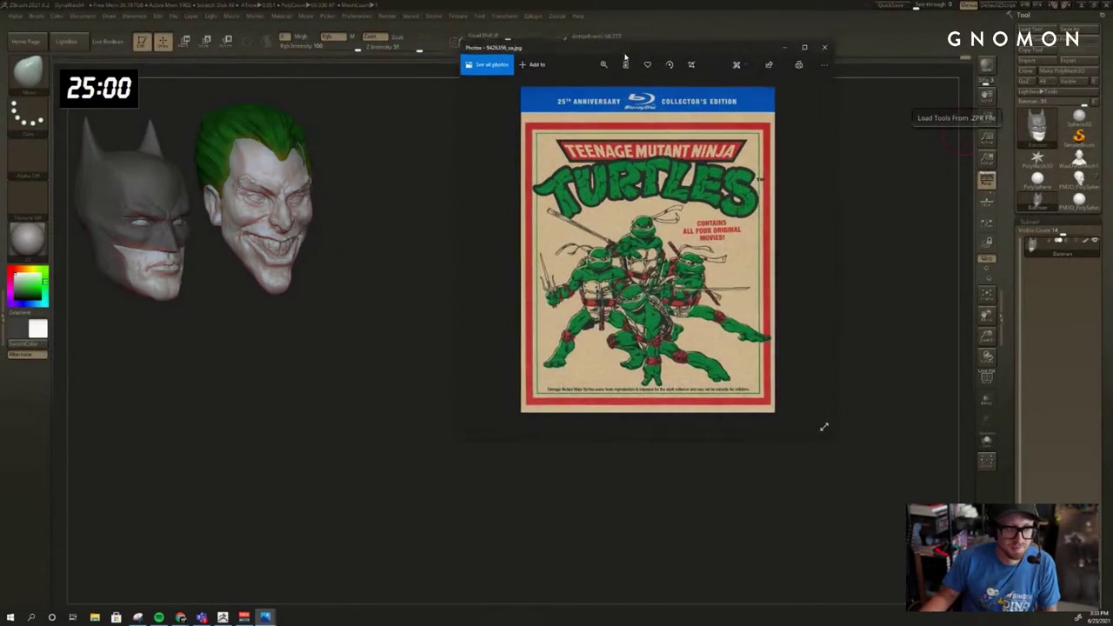
left_click_drag(624, 58, 629, 64)
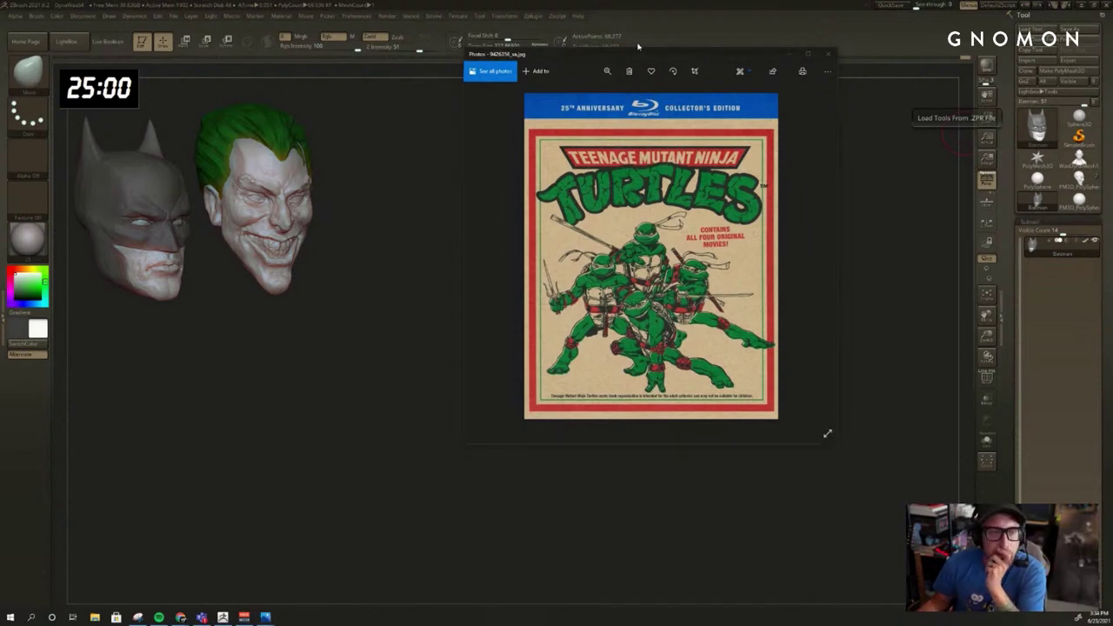
left_click_drag(640, 56, 642, 58)
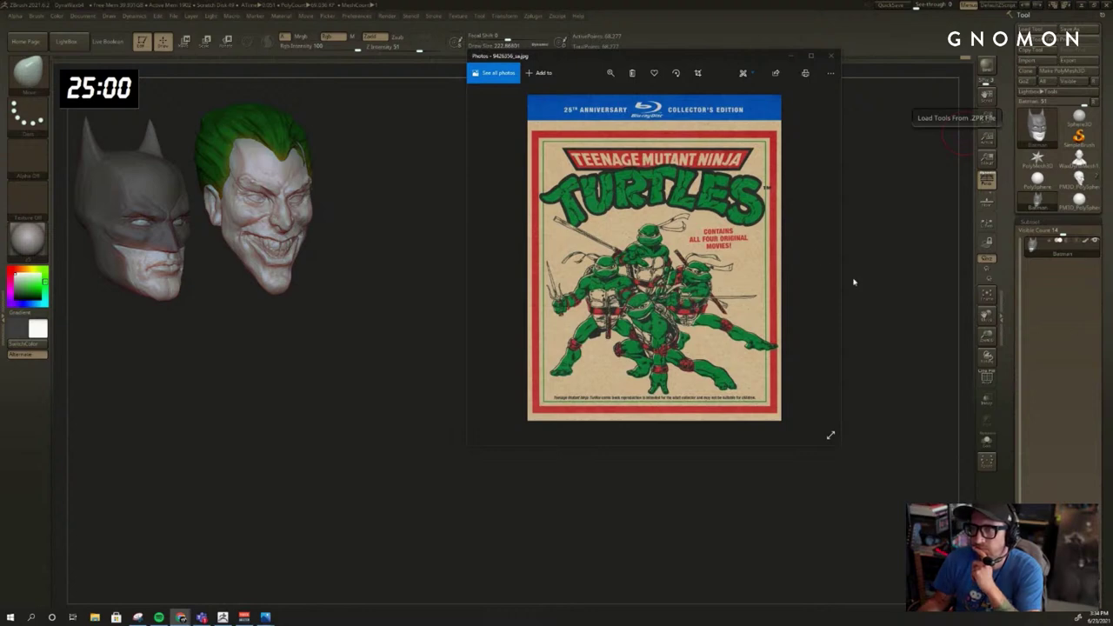
left_click(827, 228)
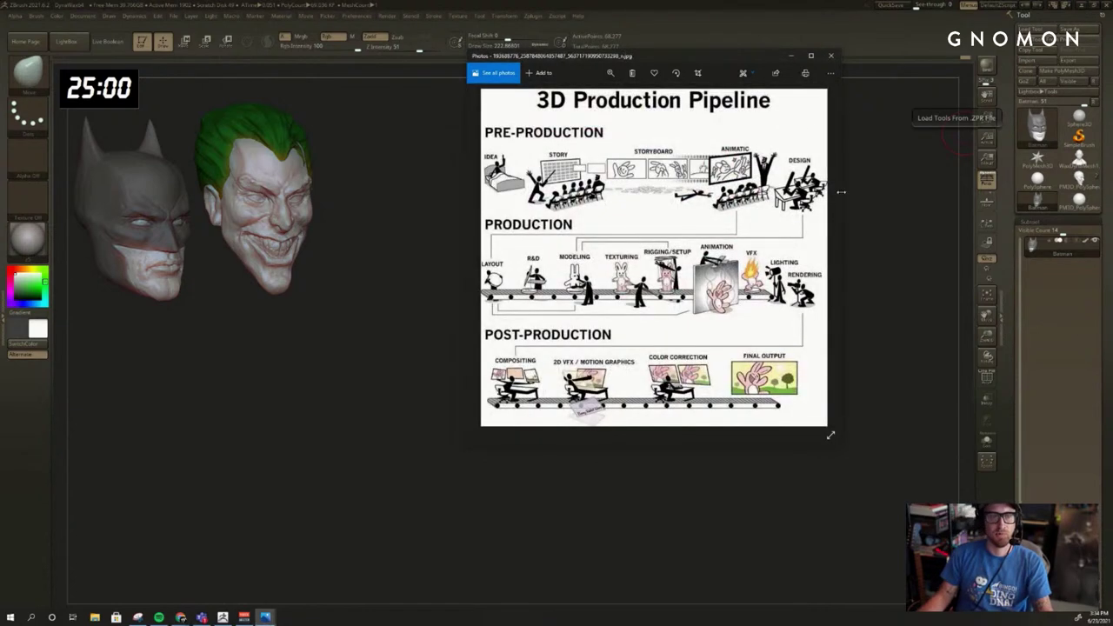
left_click(831, 55)
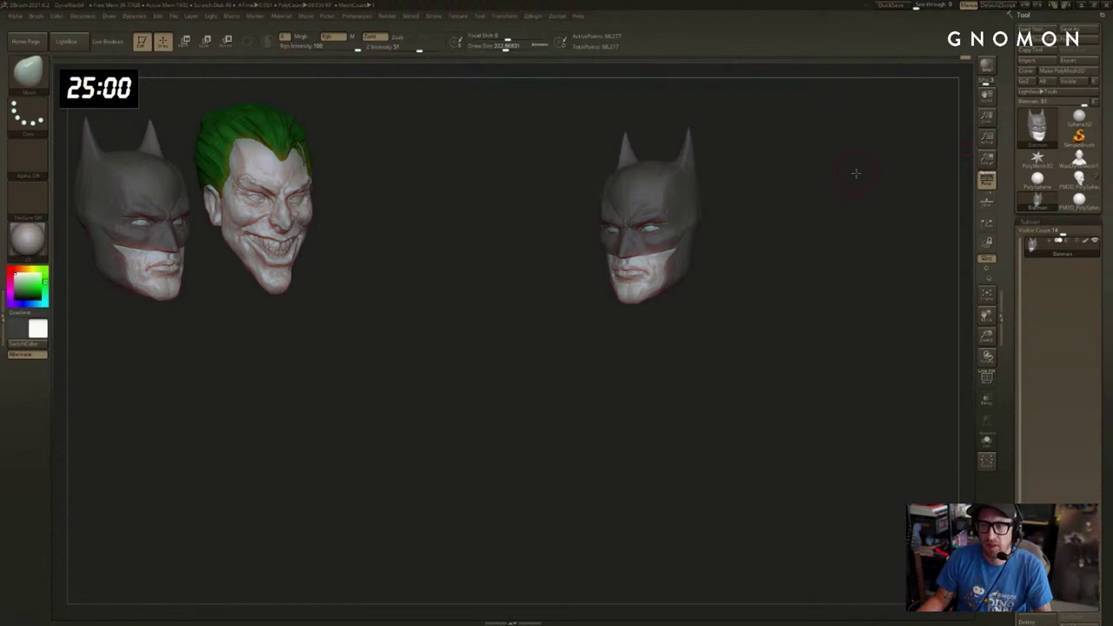
Return to the PolyMesh3D sphere and assign a different recently used material to it.
left_click_drag(855, 173, 909, 176)
left_click(1079, 201)
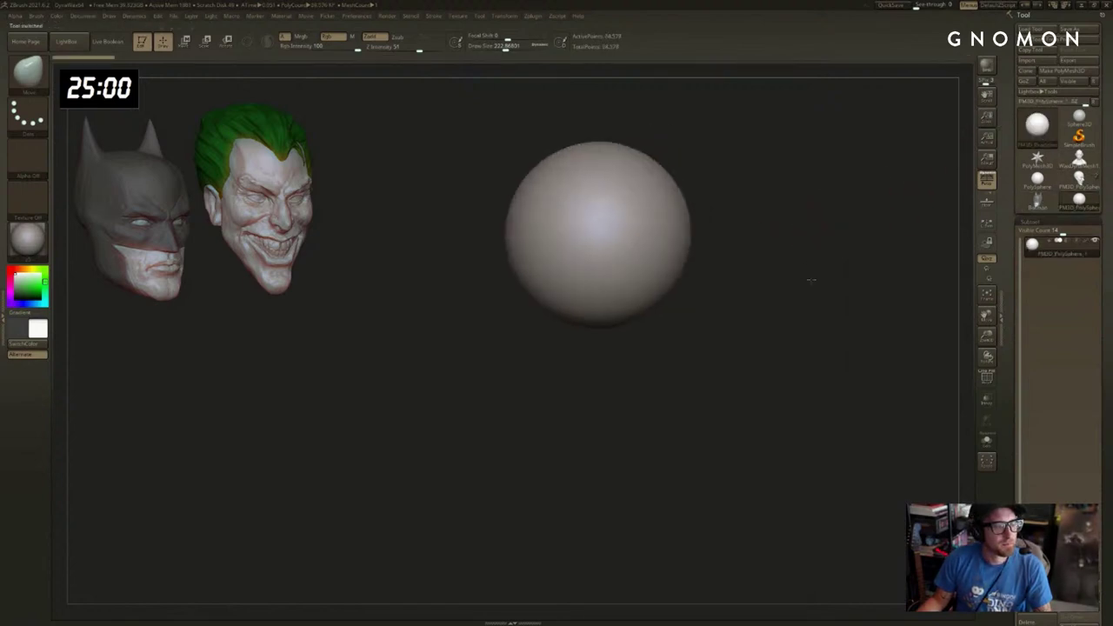
left_click(24, 251)
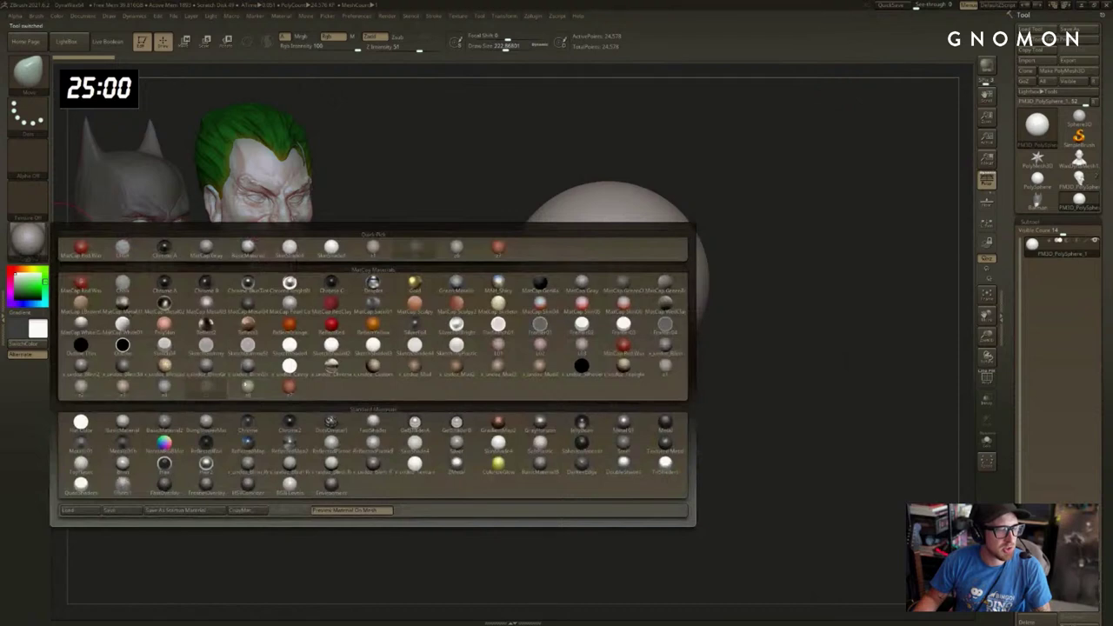
left_click(373, 248)
left_click_drag(423, 316, 438, 370, "alt")
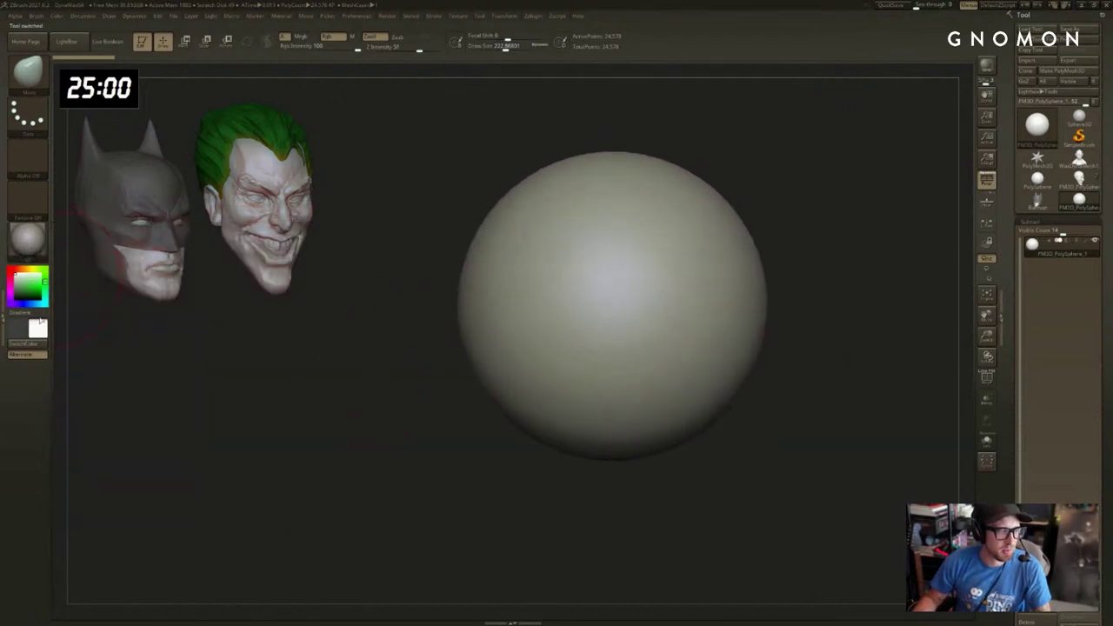
Set the sphere's color to a medium green.
left_click(36, 324)
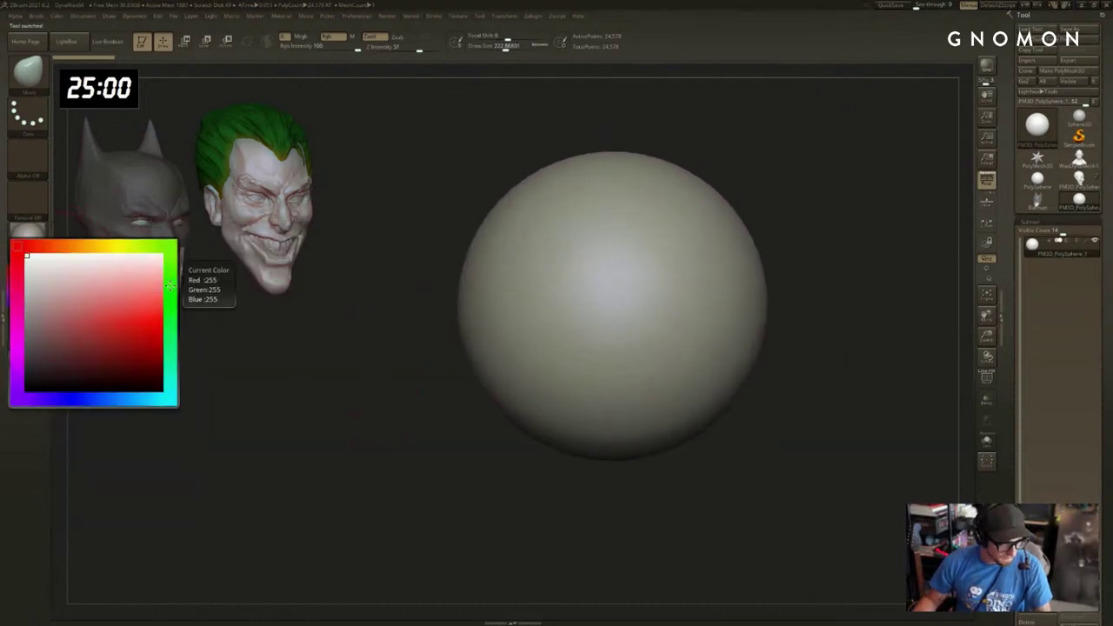
left_click(170, 294)
left_click(120, 309)
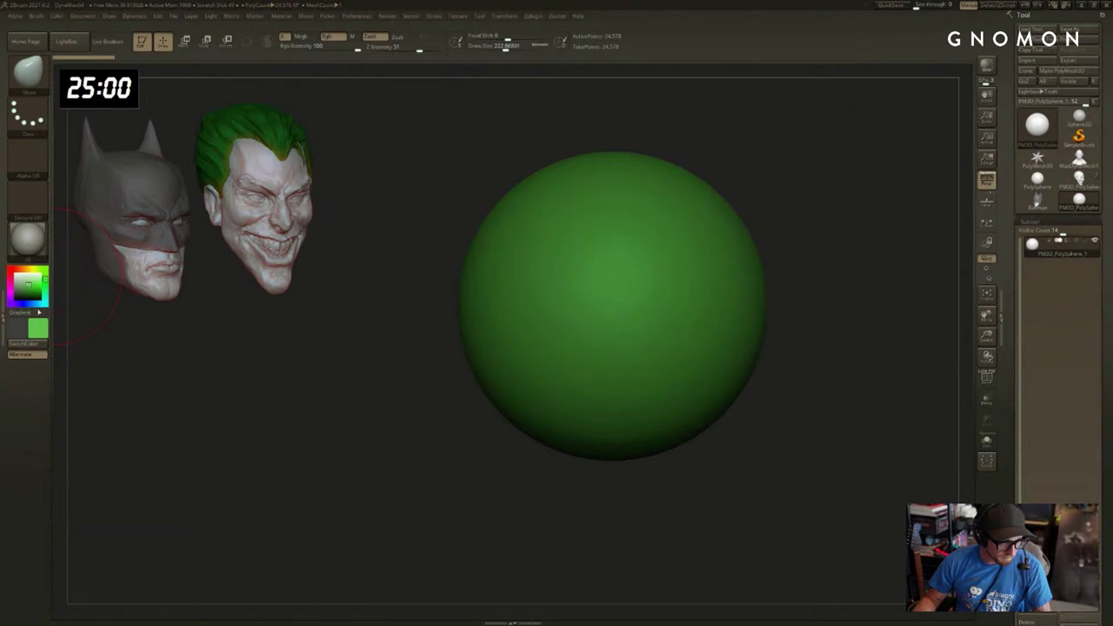
left_click(39, 328)
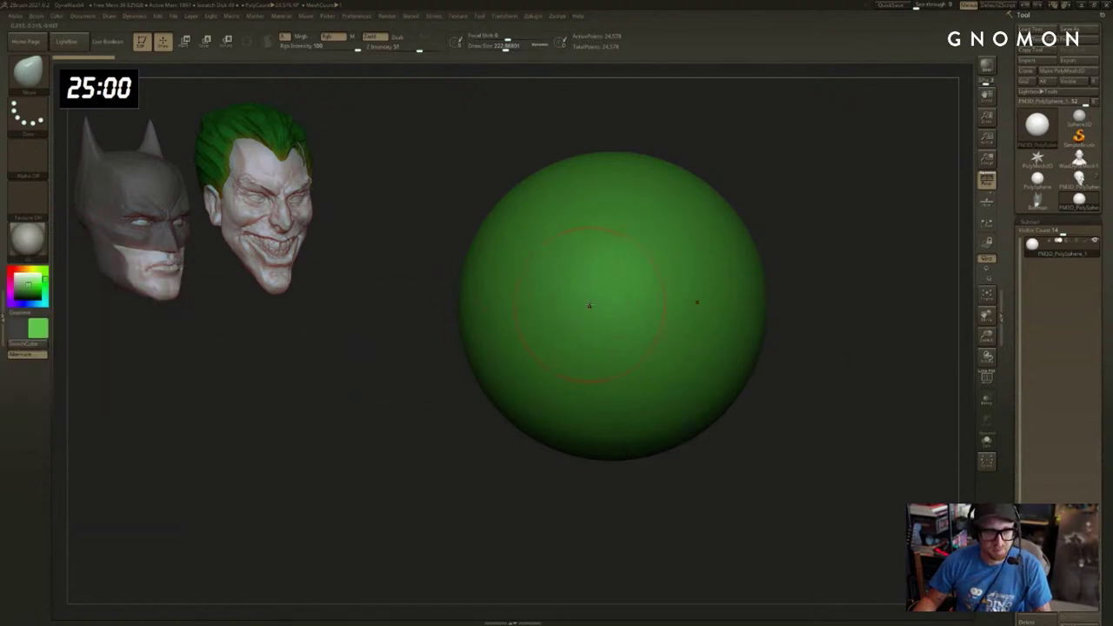
Choose the ClayBuildup brush and clone the green sphere as a separate tool.
key("b")
key("c")
key("b")
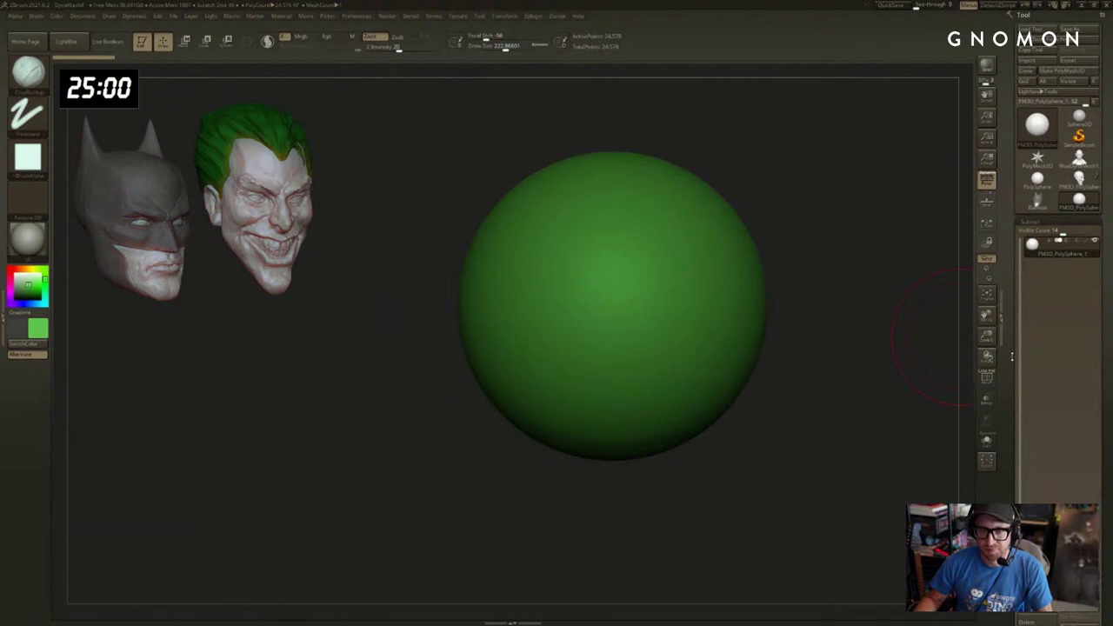
left_click(1026, 70)
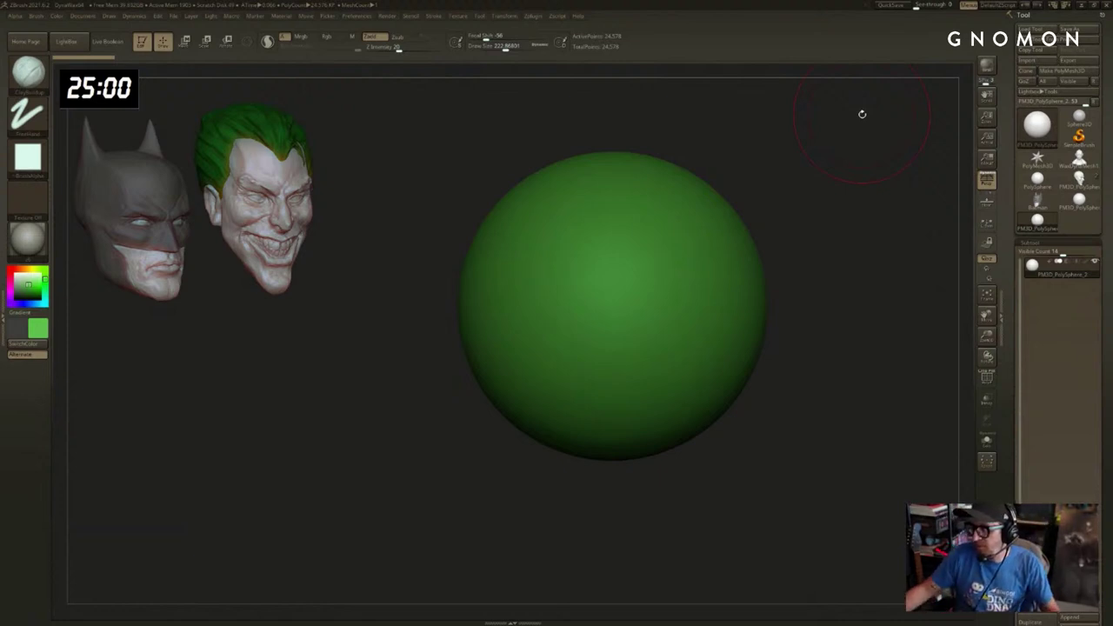
mouse_move(1079, 179)
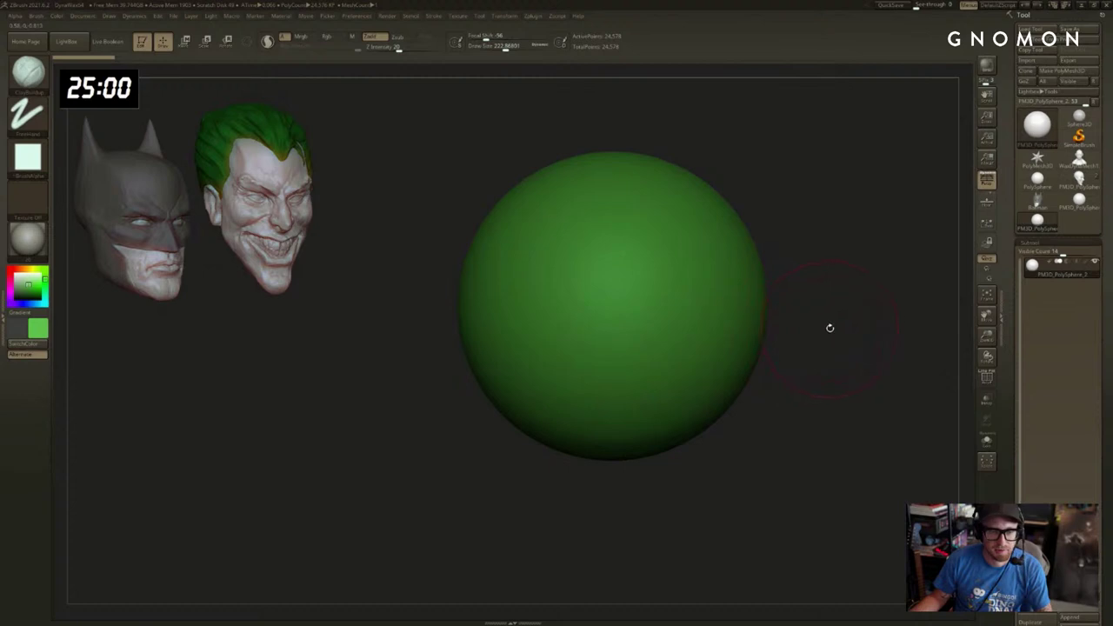
Select the DamStandard brush for the green sphere and start the 25-minute countdown timer.
left_click_drag(829, 327, 834, 300, "alt")
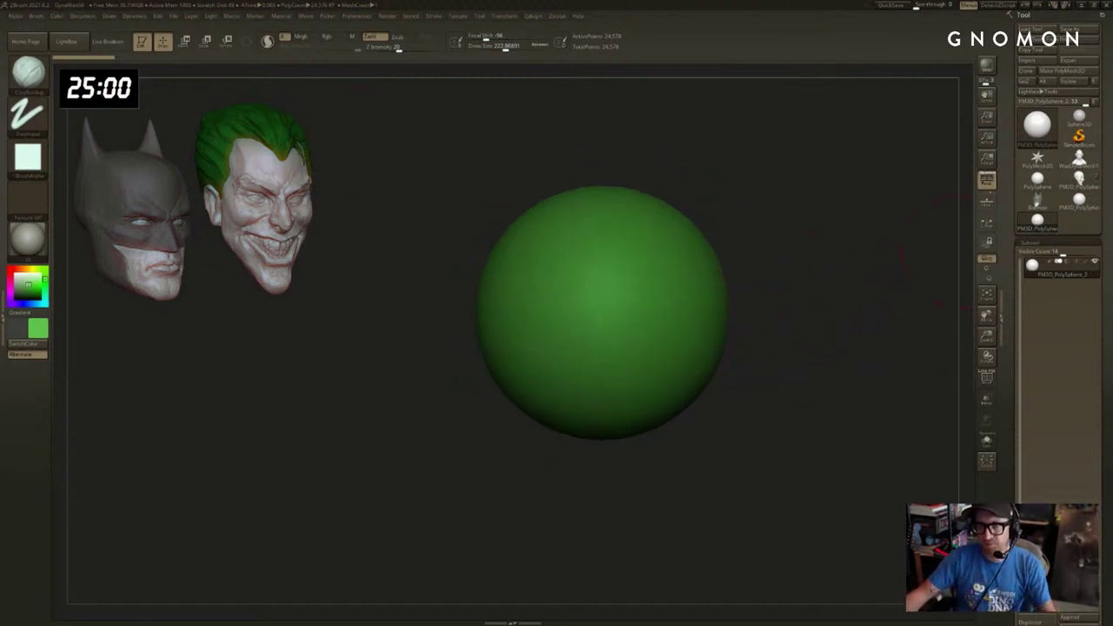
left_click_drag(829, 243, 829, 254, "alt")
key("b")
key("d")
key("s")
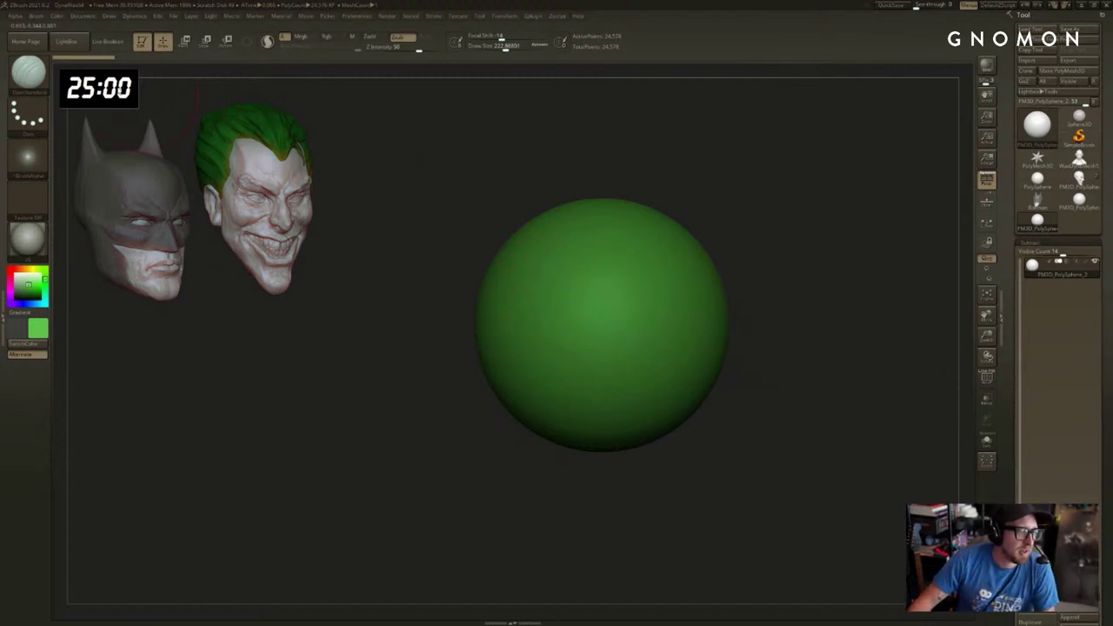
right_click(119, 89)
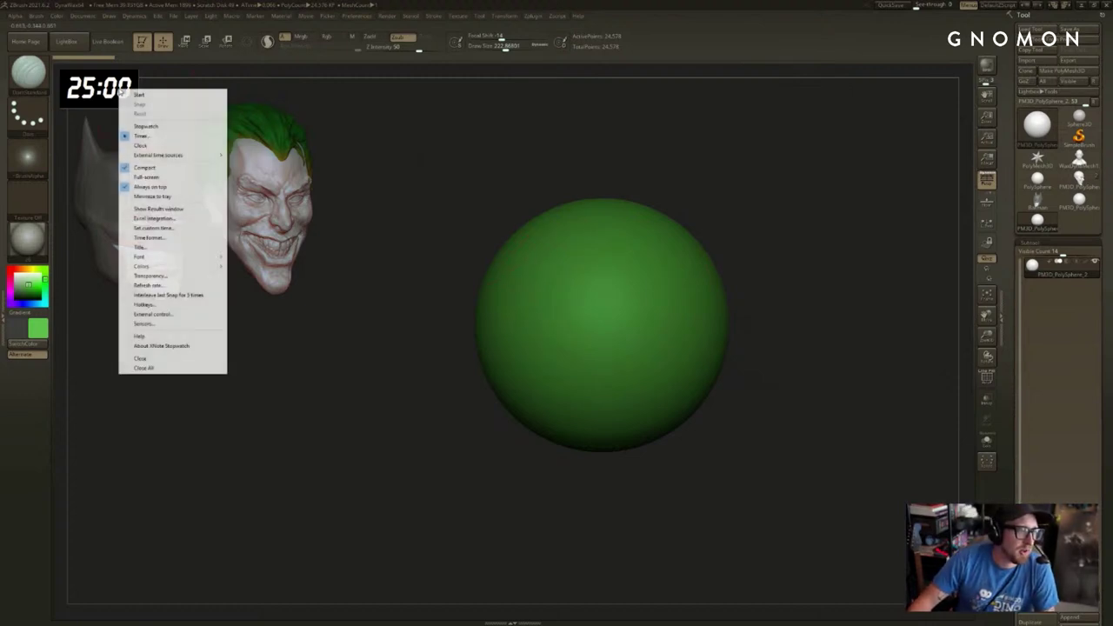
left_click(157, 98)
left_click_drag(794, 363, 802, 383, "alt")
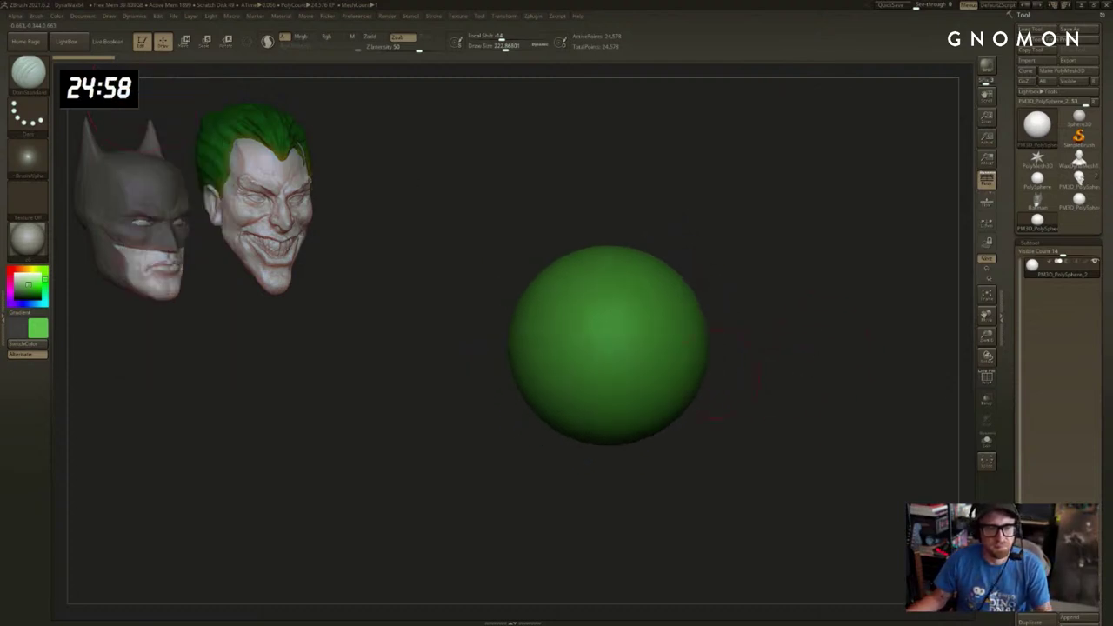
Mask everything except a patch on the sphere's lower front at a draw size of about 437, ready for Transpose move.
key("s")
left_click_drag(721, 346, 753, 348)
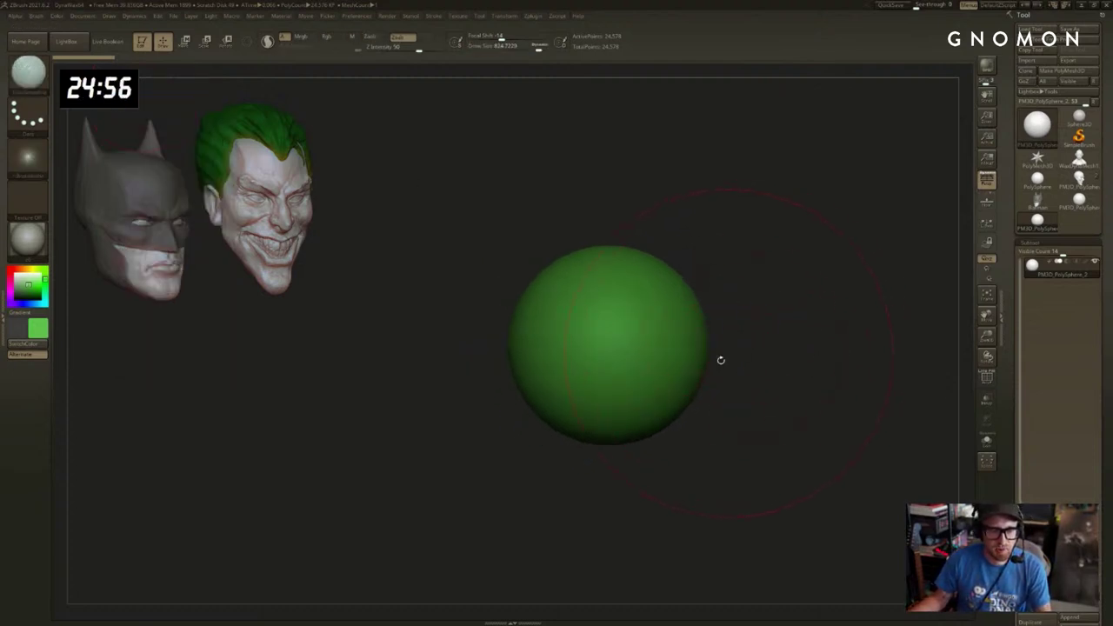
key("s")
mouse_move(665, 388)
left_mouse_down()
mouse_move(723, 388)
mouse_move(665, 400)
mouse_move(708, 427)
left_mouse_up()
left_click(674, 425, "ctrl")
key("w")
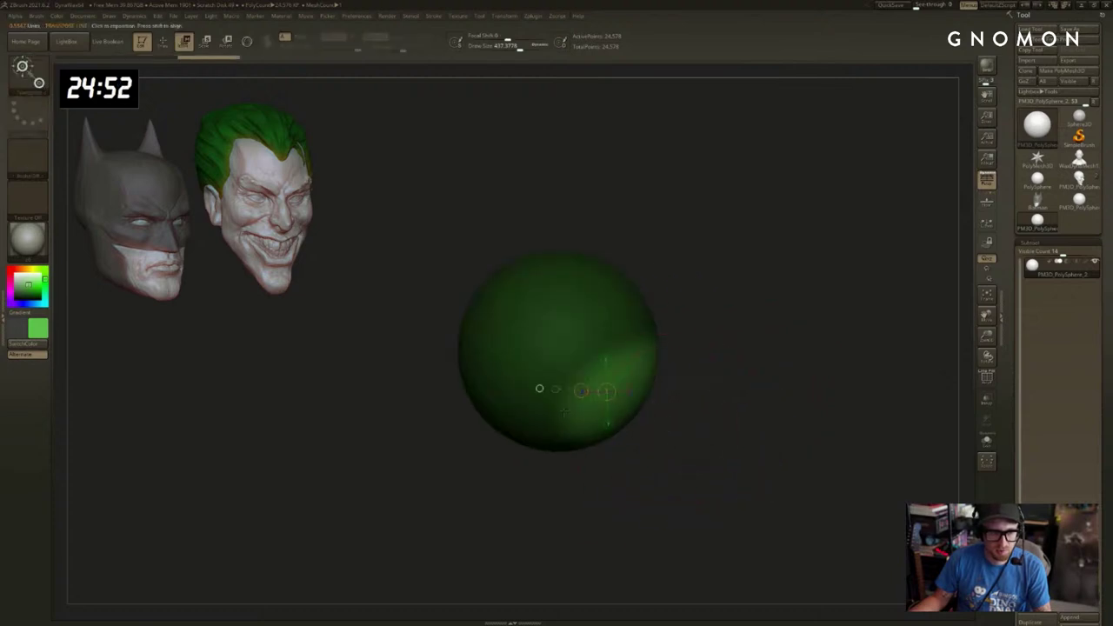
Try to pull the unmasked lower front outward with Transpose, and undo the changes.
mouse_move(563, 412)
left_mouse_down()
mouse_move(652, 435)
mouse_move(611, 425)
mouse_move(650, 435)
mouse_move(645, 442)
left_mouse_up()
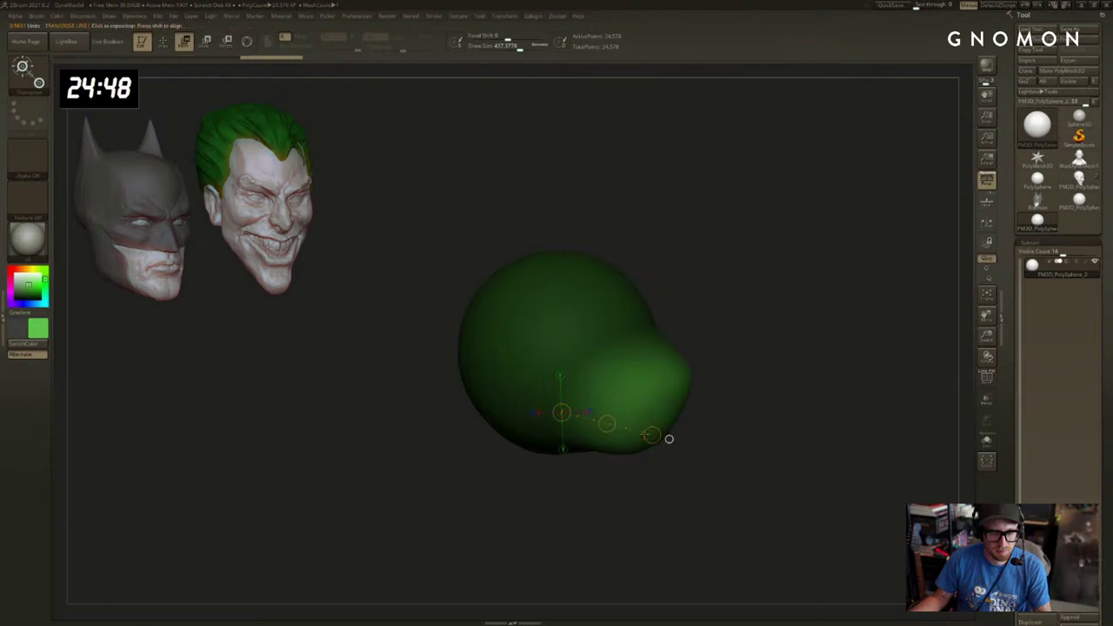
left_click_drag(769, 323, 767, 265, "ctrl")
key("ctrl+z")
left_click_drag(680, 344, 681, 435, "shift")
key("ctrl+z")
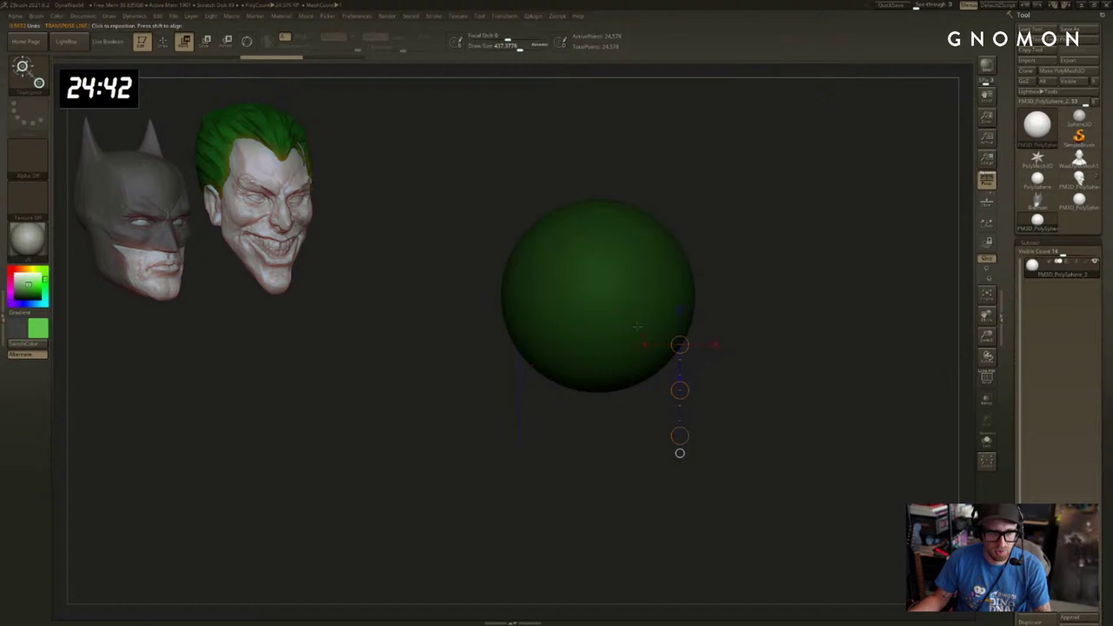
Pull the unmasked lower front out into a rounded muzzle with Transpose move and clear the mask.
mouse_move(635, 331)
left_mouse_down("shift")
mouse_move(634, 498)
mouse_move(622, 534)
left_mouse_up("shift")
left_click_drag(623, 434, 778, 360)
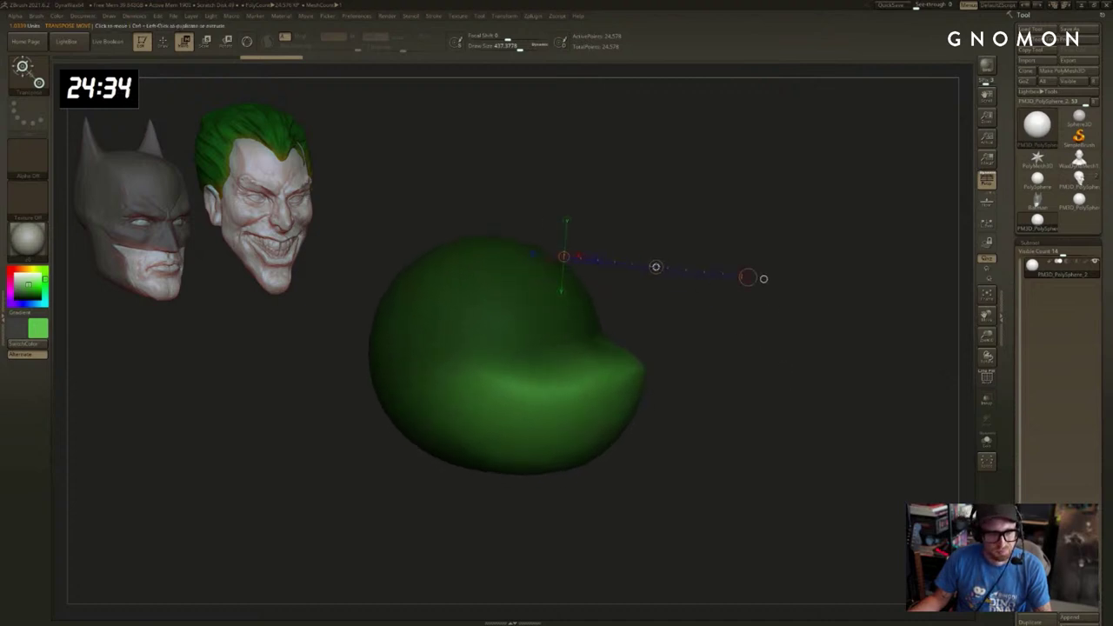
left_click_drag(657, 267, 667, 268)
left_click_drag(742, 228, 790, 250, "ctrl")
key("q")
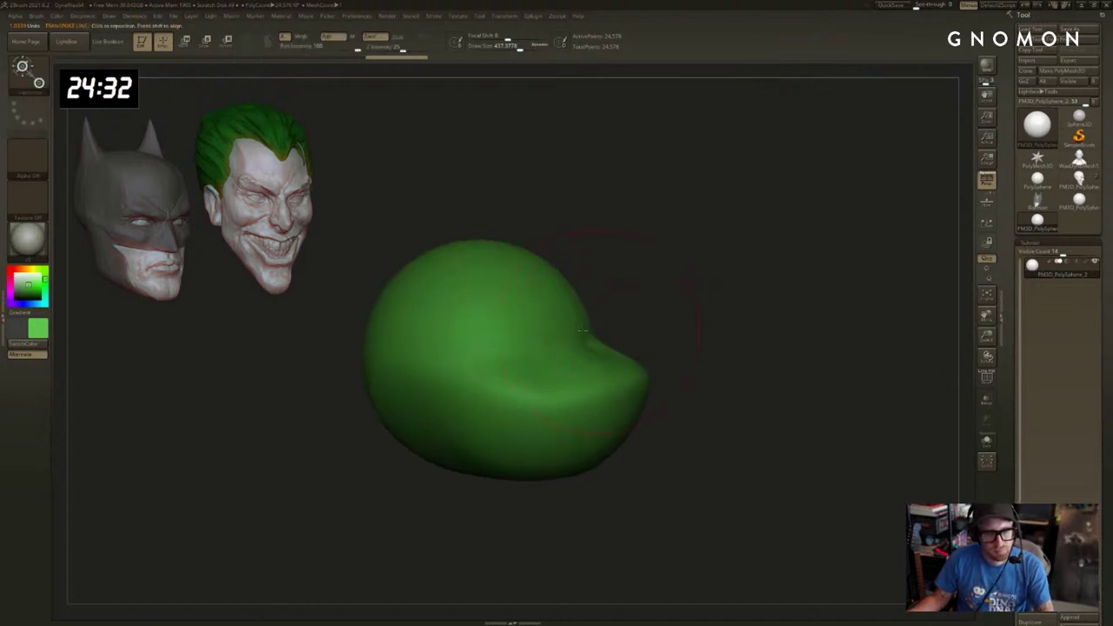
Soften the upper surface of the muzzle with broad Clay and smoothing strokes at a draw size of about 468.
key("s")
left_click_drag(598, 326, 582, 326)
mouse_move(749, 306)
left_mouse_down("alt")
mouse_move(819, 321)
mouse_move(843, 342)
left_mouse_up("alt")
key("q")
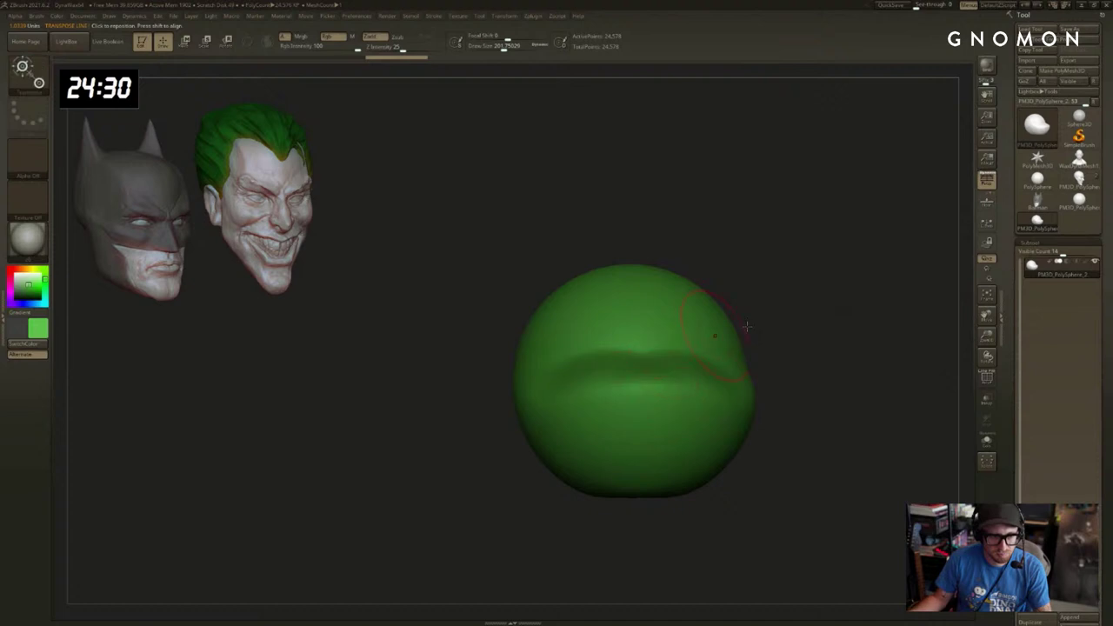
left_click_drag(750, 325, 786, 310)
key("s")
left_click_drag(631, 397, 687, 391)
left_click_drag(770, 362, 756, 368)
key("s")
left_click_drag(618, 390, 693, 395)
left_click_drag(805, 371, 793, 374)
left_click_drag(687, 393, 701, 390, "shift")
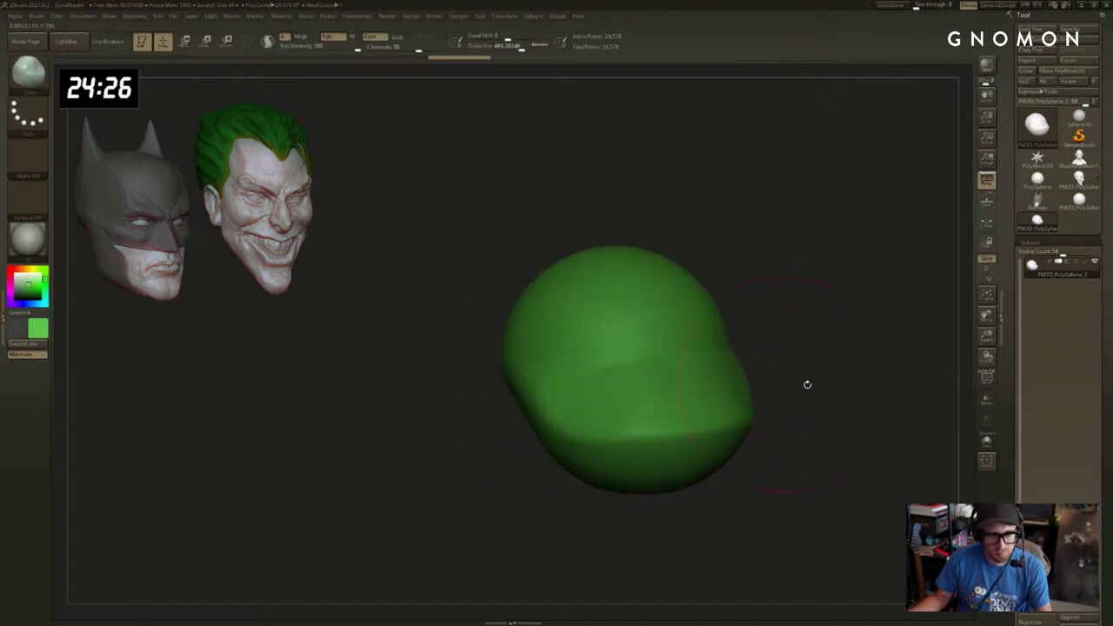
mouse_move(807, 386)
left_mouse_down()
mouse_move(869, 365)
mouse_move(848, 335)
left_mouse_up()
mouse_move(839, 344)
left_mouse_down()
mouse_move(804, 352)
mouse_move(675, 280)
mouse_move(682, 352)
left_mouse_up()
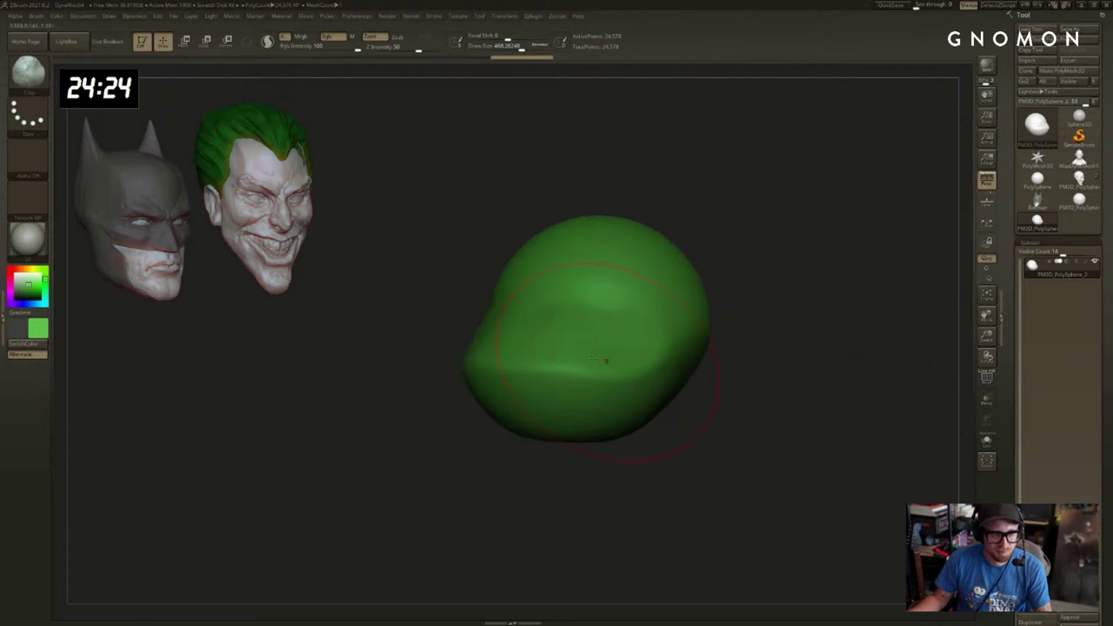
Nudge the surface above the muzzle with the Move brush at a draw size of about 445.
key("s")
left_click_drag(593, 359, 595, 358)
key("b")
key("m")
key("v")
left_click_drag(540, 331, 554, 335)
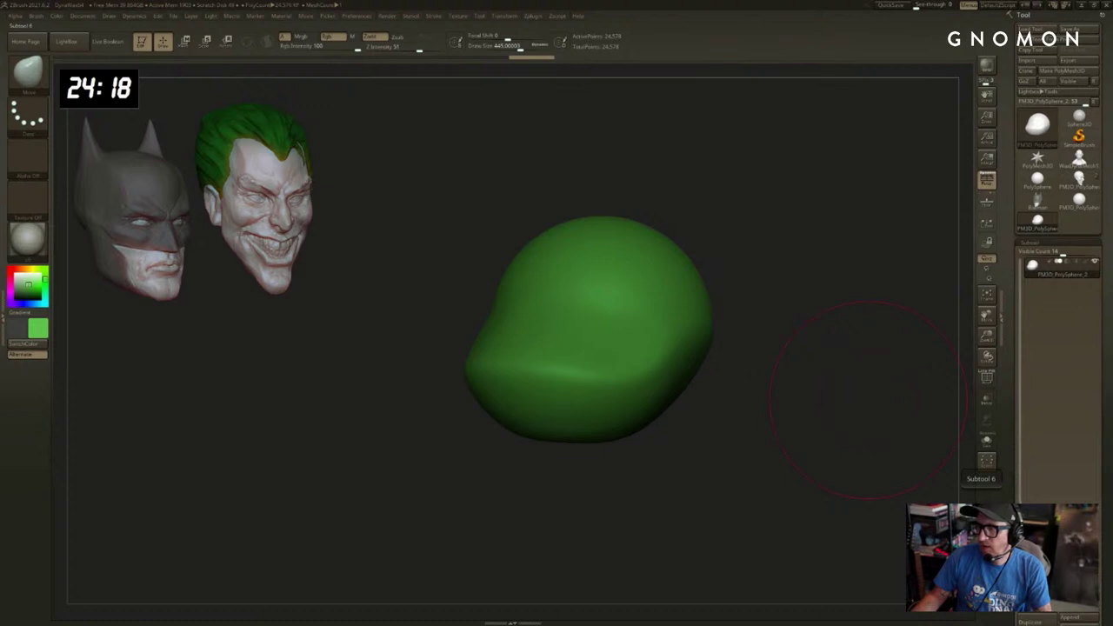
Switch to Photos to bring up the Teenage Mutant Ninja Turtles cover reference and move it off the sculpting area.
left_click(265, 617)
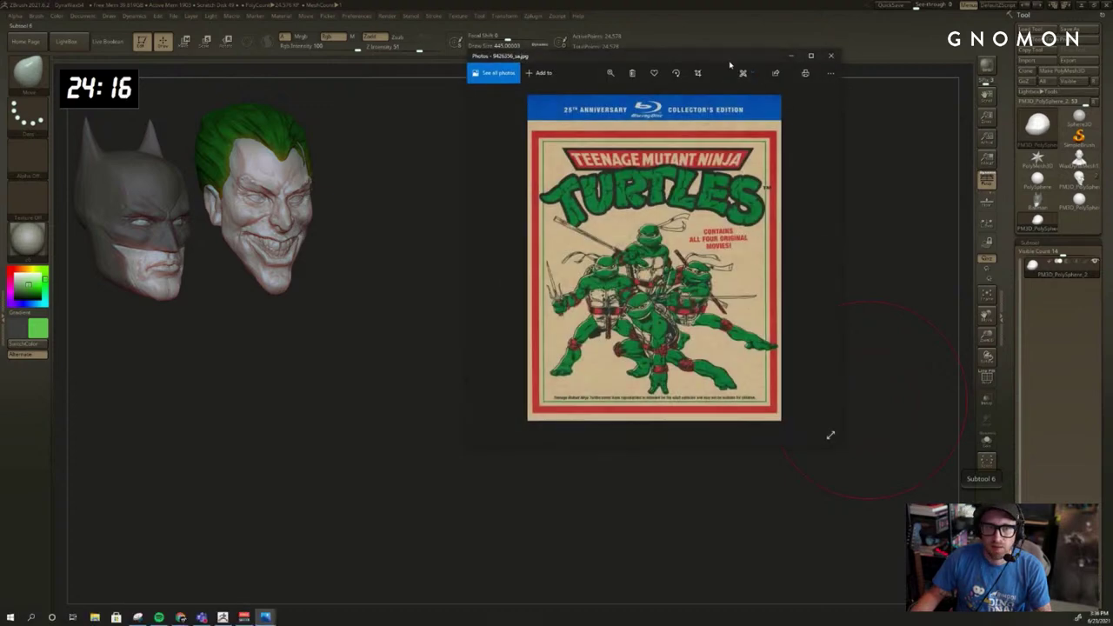
left_click_drag(730, 65, 1112, 63)
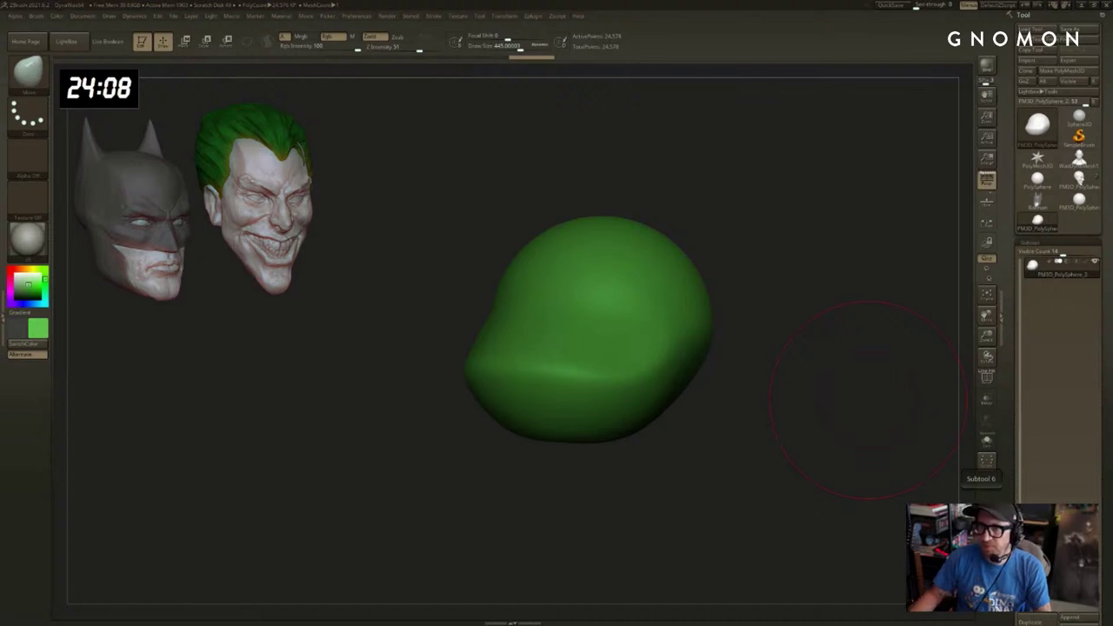
Carve a crease between the forehead and the muzzle with the DamStandard brush at a draw size of about 188.
left_click_drag(763, 275, 770, 255)
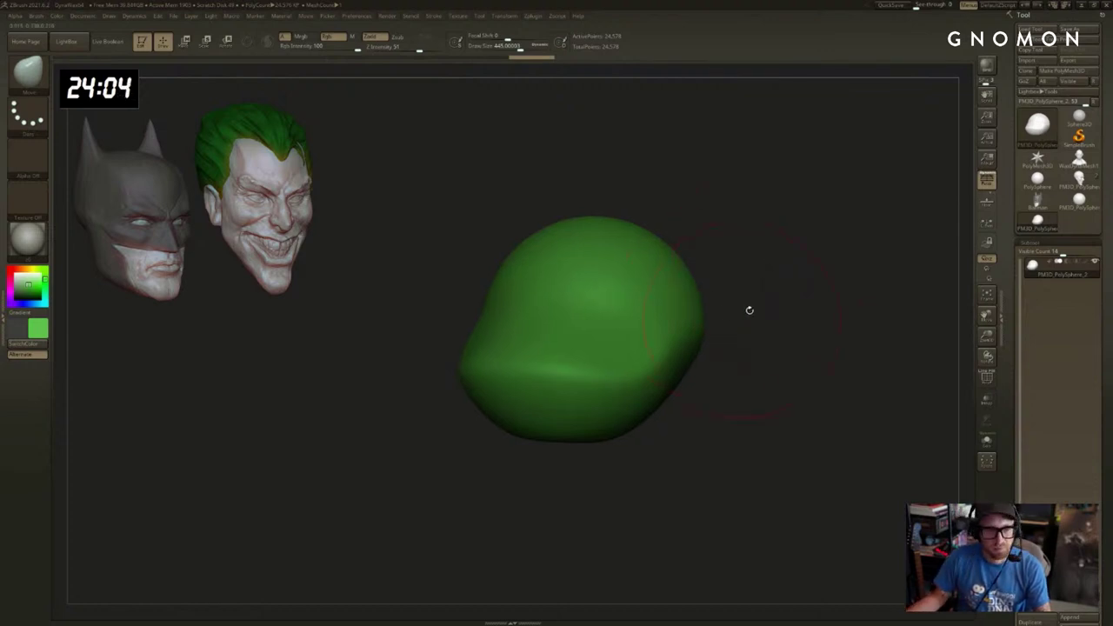
left_click_drag(750, 311, 726, 313, "shift")
key("b")
key("d")
key("s")
left_click_drag(573, 318, 532, 314)
mouse_move(373, 469)
left_mouse_down()
mouse_move(385, 440)
mouse_move(385, 461)
left_mouse_up()
key("s")
left_click_drag(591, 326, 582, 326)
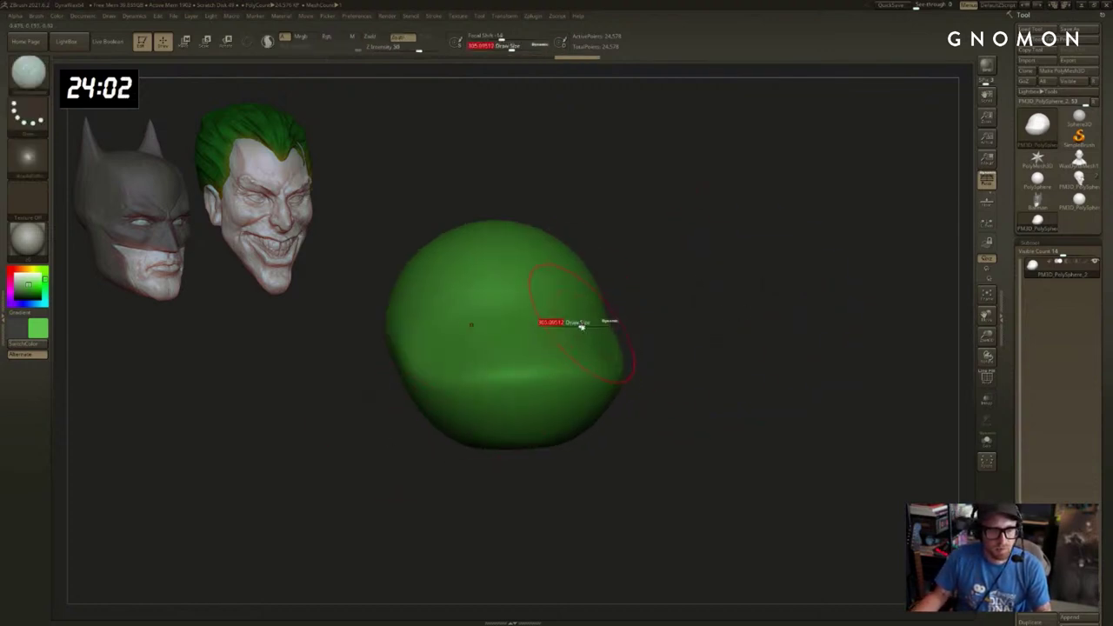
left_click_drag(725, 317, 787, 311)
left_click_drag(669, 320, 525, 348)
left_click_drag(440, 369, 393, 369)
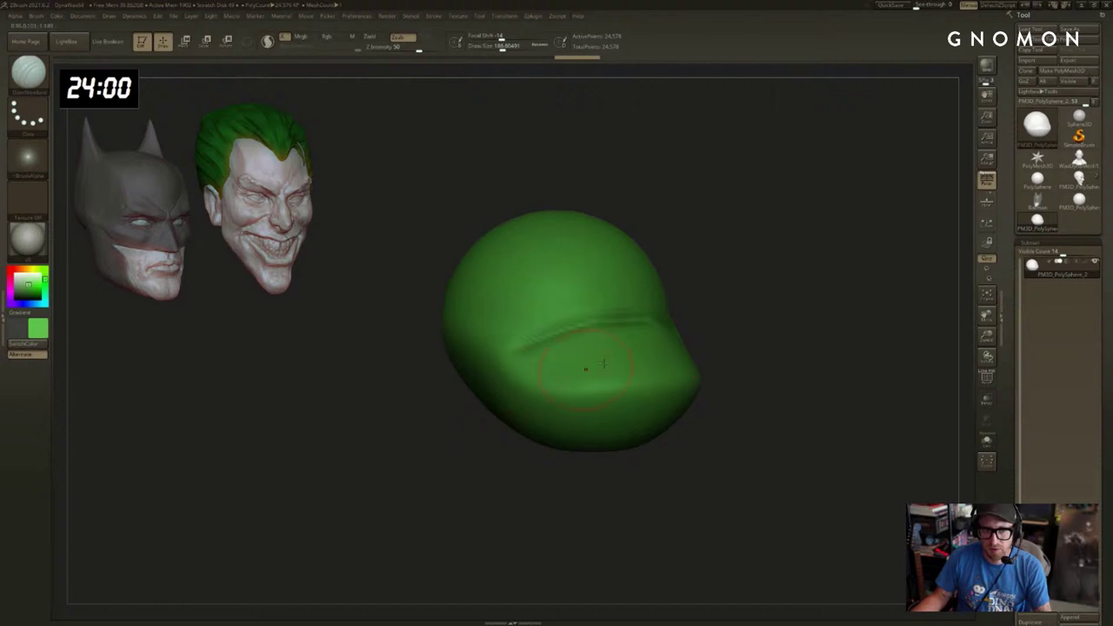
Undo the crease and recarve it along the top of the muzzle out to the cheek.
mouse_move(808, 327)
left_mouse_down()
mouse_move(762, 326)
mouse_move(780, 313)
mouse_move(754, 314)
left_mouse_up()
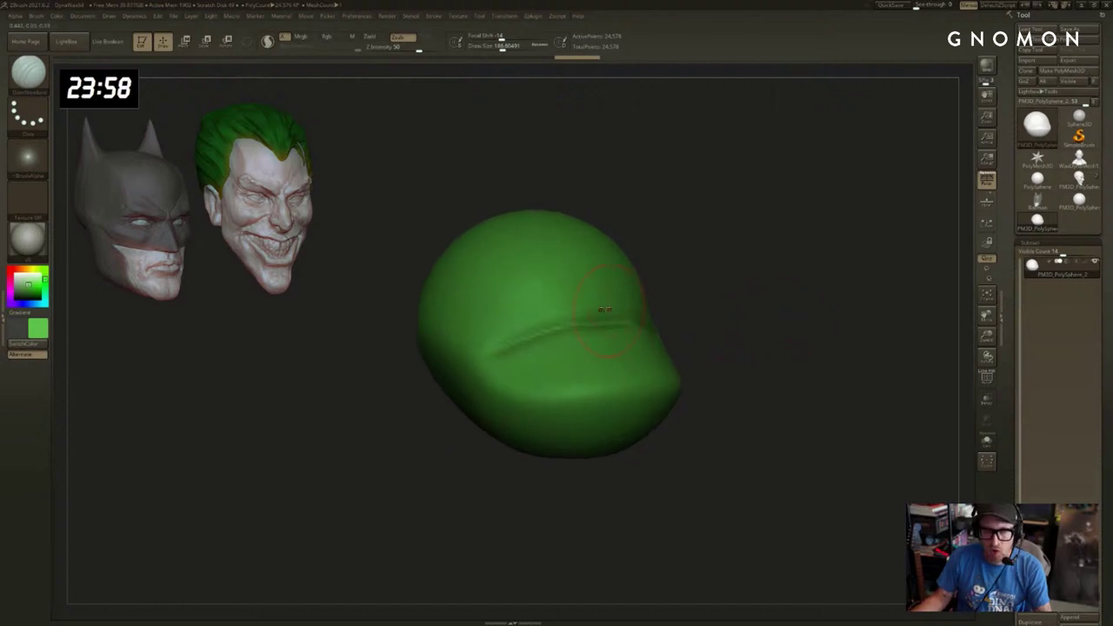
key("ctrl+z")
left_click_drag(667, 346, 476, 356)
key("ctrl+z")
mouse_move(662, 339)
left_mouse_down()
mouse_move(531, 334)
mouse_move(480, 365)
left_mouse_up()
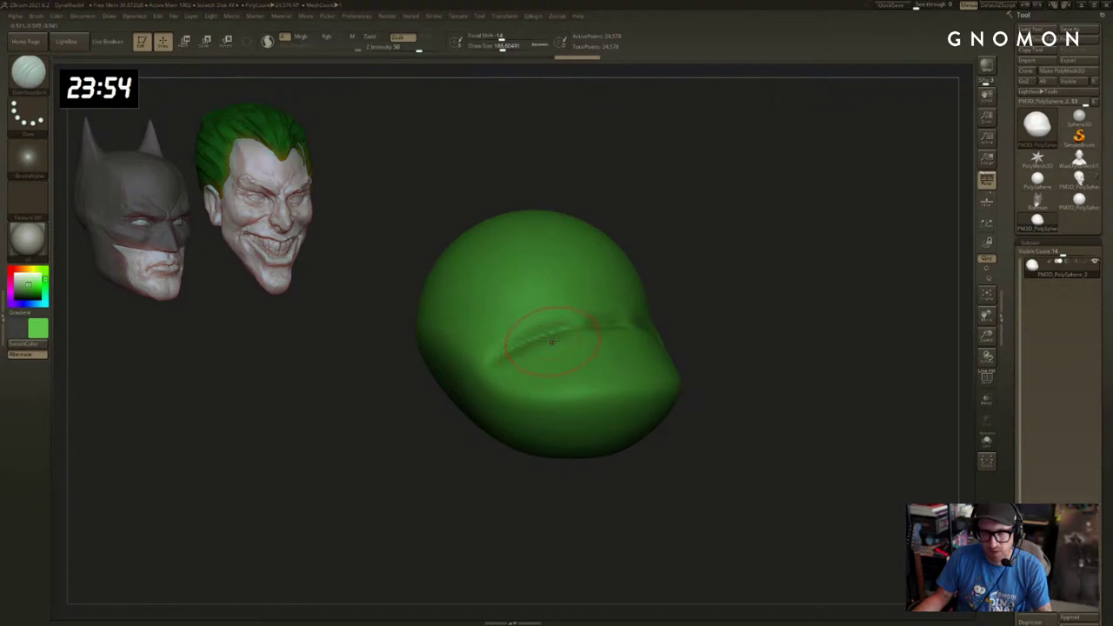
Try to shape the brow area above the muzzle crease with short strokes, undoing the attempts.
key("s")
left_click_drag(586, 334, 581, 334)
left_click_drag(598, 287, 610, 288)
mouse_move(787, 263)
left_mouse_down()
mouse_move(728, 266)
mouse_move(772, 278)
left_mouse_up()
key("ctrl+z")
left_click_drag(609, 291, 645, 288)
key("ctrl+z")
mouse_move(540, 284)
left_mouse_down()
mouse_move(558, 281)
mouse_move(527, 273)
mouse_move(556, 292)
left_mouse_up()
key("s")
mouse_move(557, 299)
left_mouse_down()
mouse_move(593, 289)
mouse_move(596, 256)
mouse_move(613, 286)
left_mouse_up()
Undo the last two changes and reshape the forehead with the Move brush at a draw size of about 324.
key("b")
key("m")
key("v")
key("s")
key("ctrl+z")
key("ctrl+z")
key("s")
left_click_drag(615, 291, 604, 281)
key("s")
left_click_drag(569, 237, 624, 223)
left_click_drag(701, 233, 730, 246)
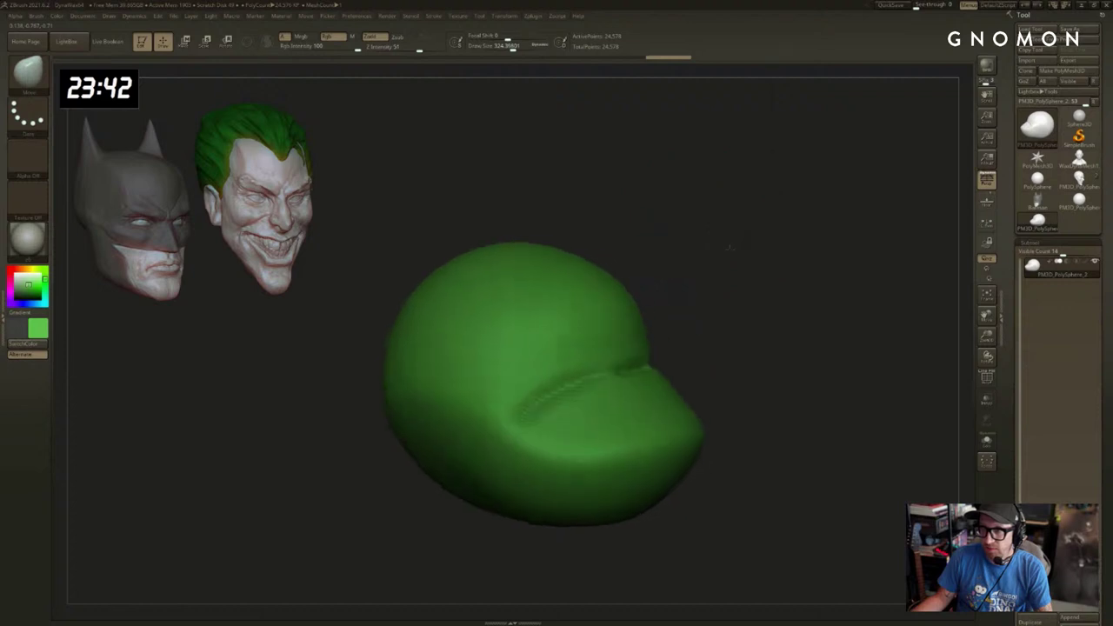
Adjust the brow where it meets the muzzle with the Move brush and smooth the area at a draw size of about 245.
mouse_move(662, 287)
left_mouse_down()
mouse_move(662, 322)
mouse_move(665, 303)
mouse_move(716, 251)
left_mouse_up()
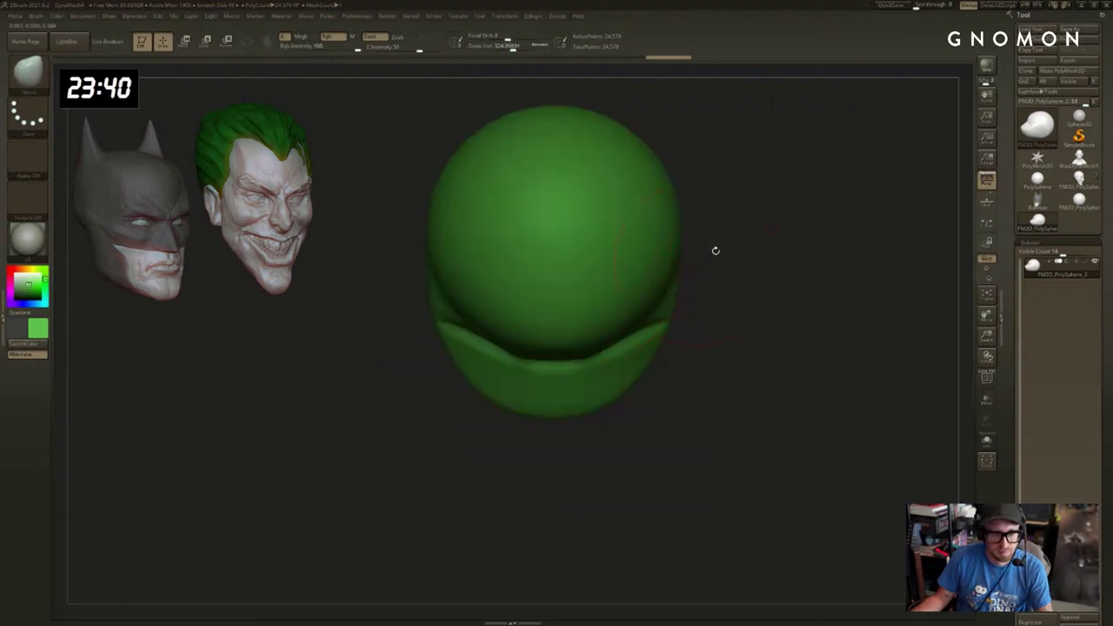
key("s")
left_click_drag(615, 320, 611, 321)
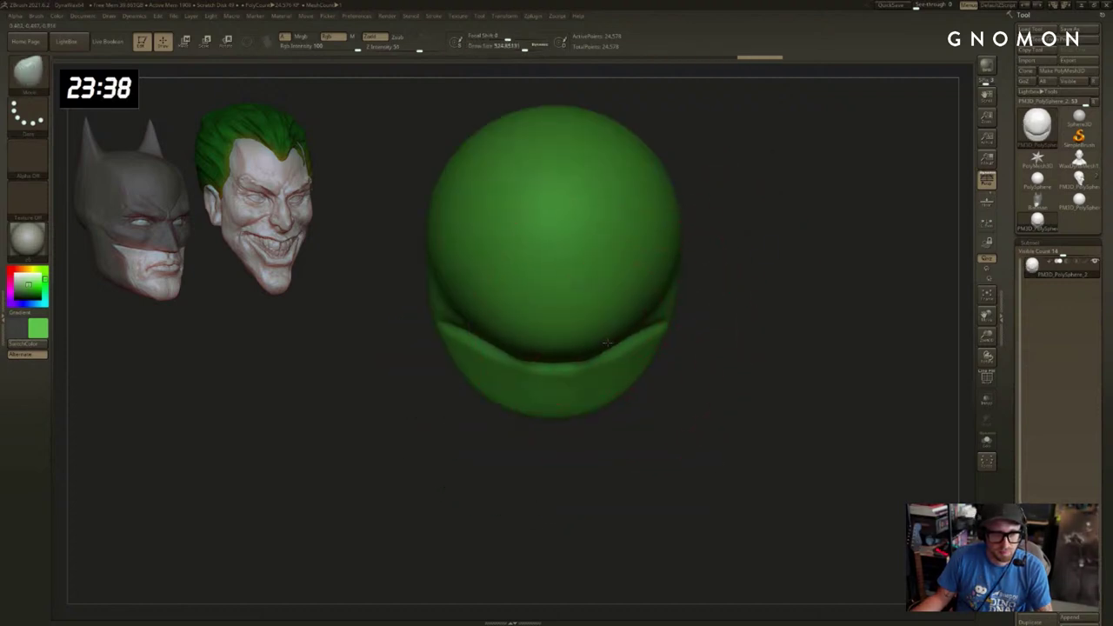
mouse_move(776, 323)
left_mouse_down()
mouse_move(800, 293)
mouse_move(790, 315)
mouse_move(727, 321)
mouse_move(701, 258)
mouse_move(676, 266)
left_mouse_up()
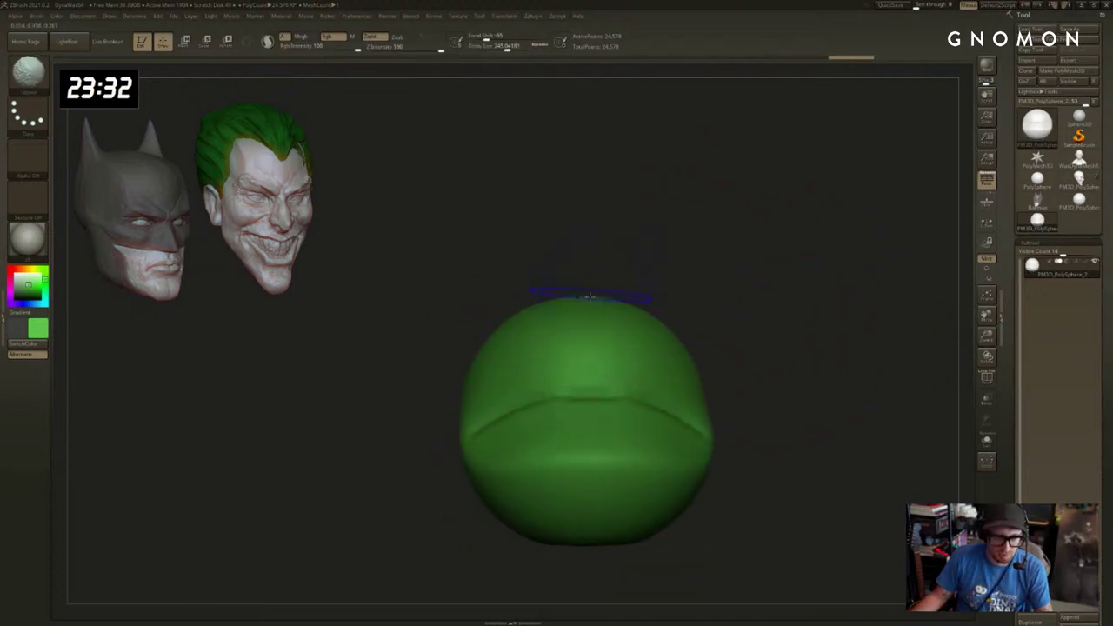
key("shift")
mouse_move(813, 312)
left_mouse_down()
mouse_move(705, 322)
mouse_move(692, 422)
left_mouse_up()
Flatten the forehead and brow planes with the hPolish brush, starting at a draw size of about 429.
key("b")
key("h")
key("p")
key("s")
left_click_drag(614, 319, 624, 319)
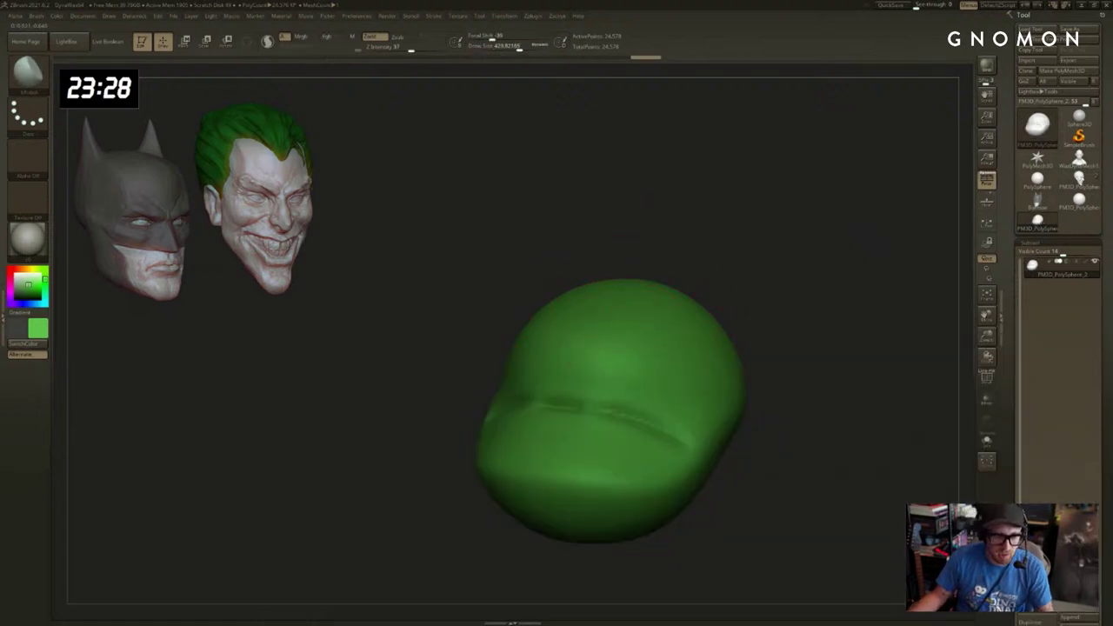
left_click_drag(635, 256, 616, 270)
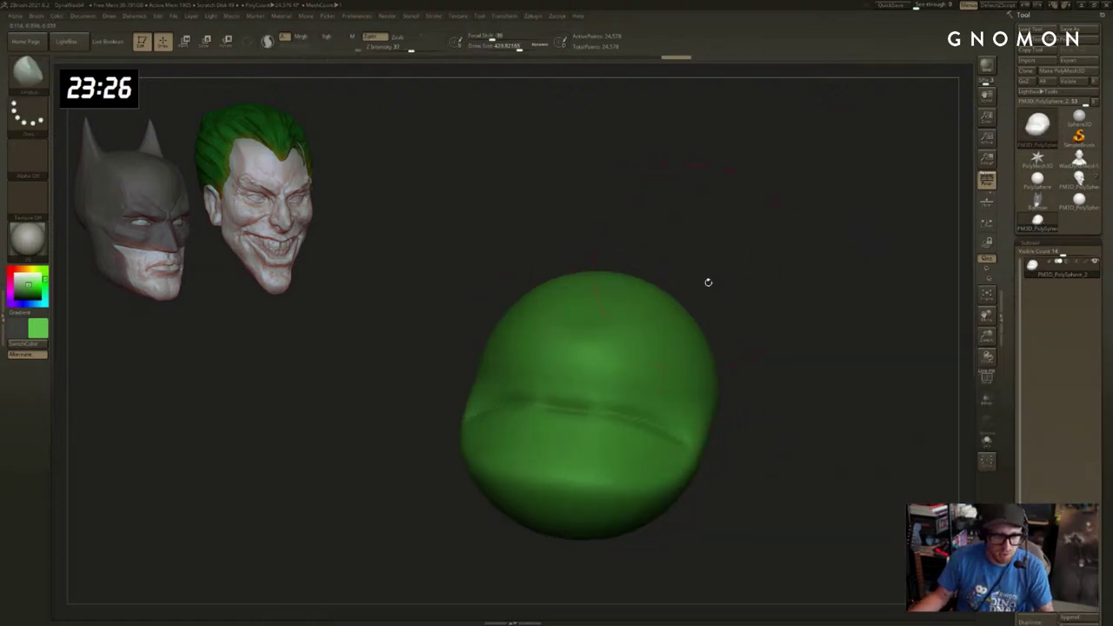
left_click_drag(707, 283, 672, 302)
left_click_drag(812, 345, 697, 270)
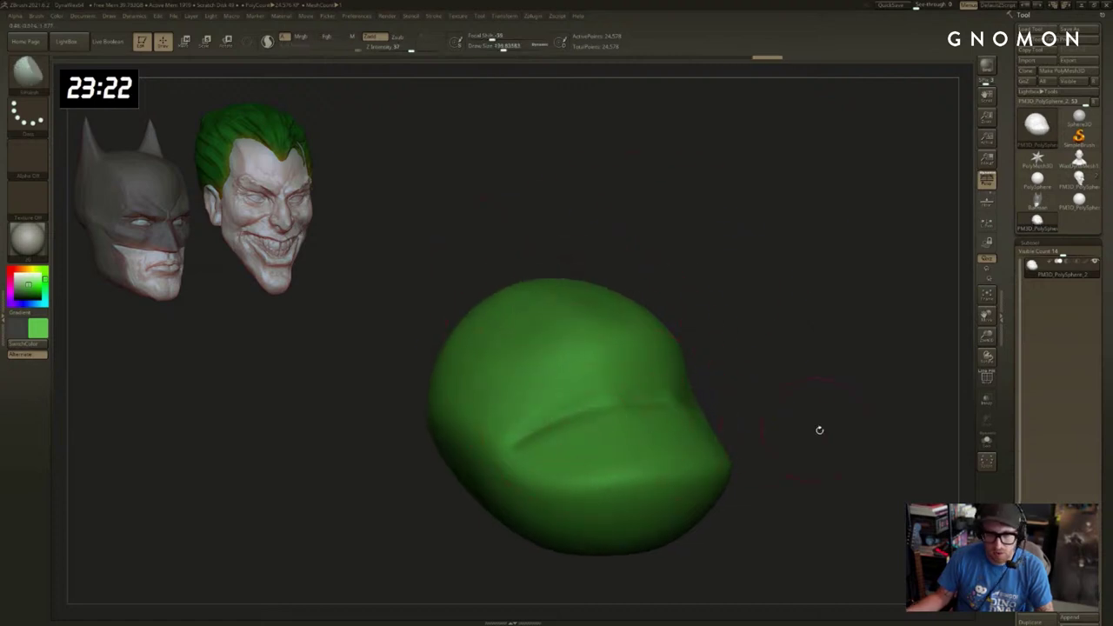
Reshape the muzzle and jaw with the Move brush at a draw size of about 201 and smooth the surface.
left_click_drag(820, 427, 872, 413)
left_click_drag(744, 305, 724, 290, "alt")
key("s")
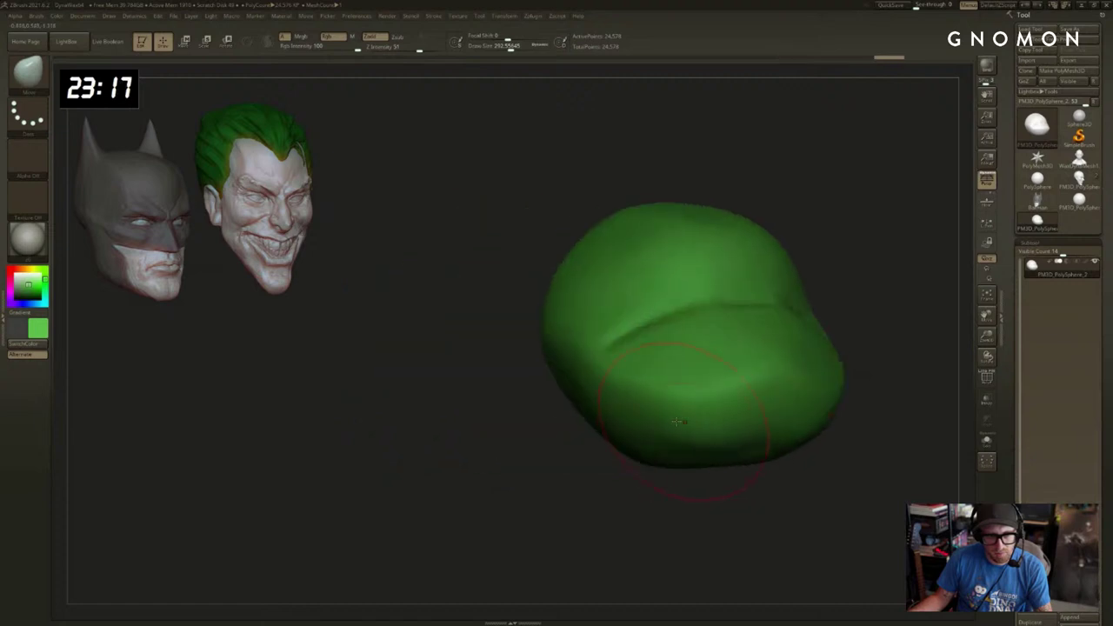
key("s")
left_click_drag(676, 415, 668, 416)
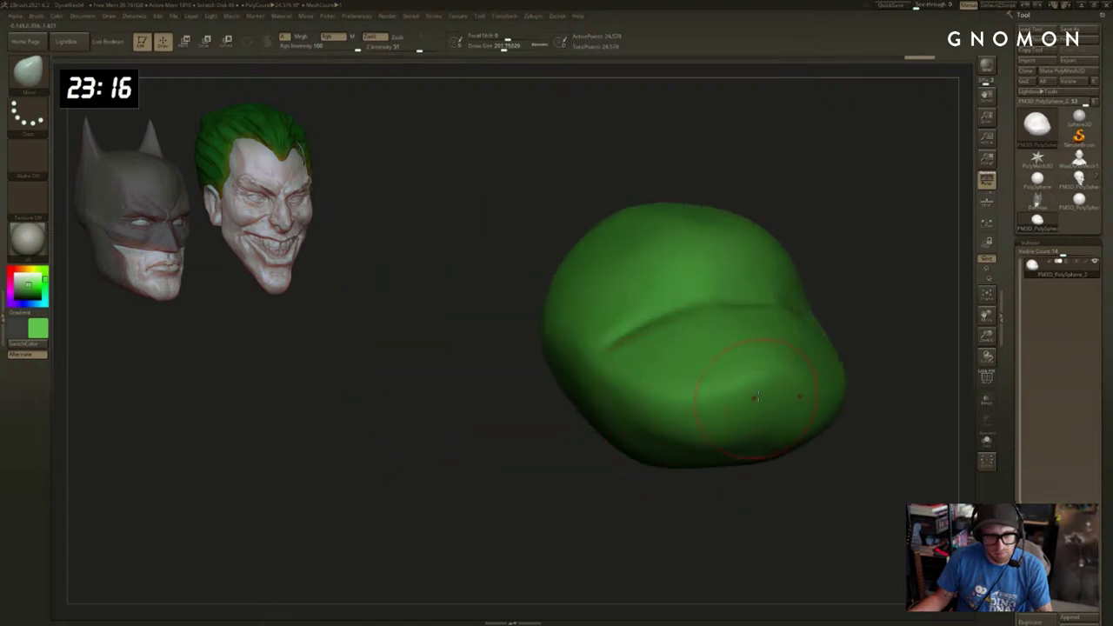
mouse_move(825, 449)
right_mouse_down()
mouse_move(789, 499)
mouse_move(653, 479)
mouse_move(687, 449)
right_mouse_up()
left_click_drag(690, 440, 710, 424, "shift")
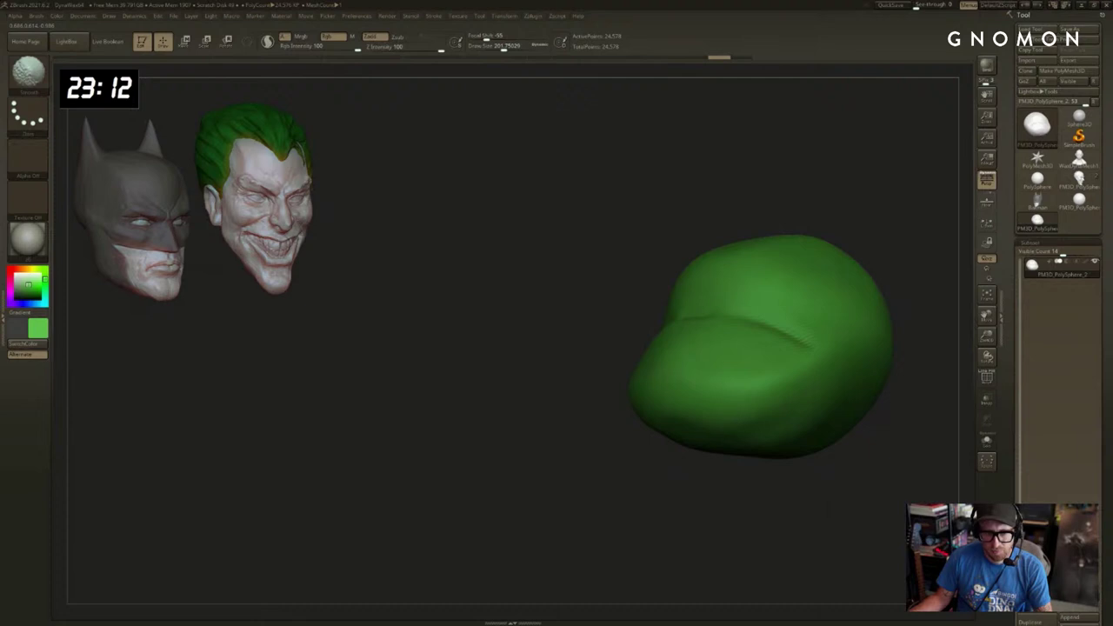
Rough in the eye sockets and brow above the muzzle with the ClayBuildup brush.
mouse_move(763, 464)
right_mouse_down()
mouse_move(684, 457)
mouse_move(780, 475)
mouse_move(835, 309)
mouse_move(830, 329)
mouse_move(690, 332)
right_mouse_up()
key("b")
key("c")
key("b")
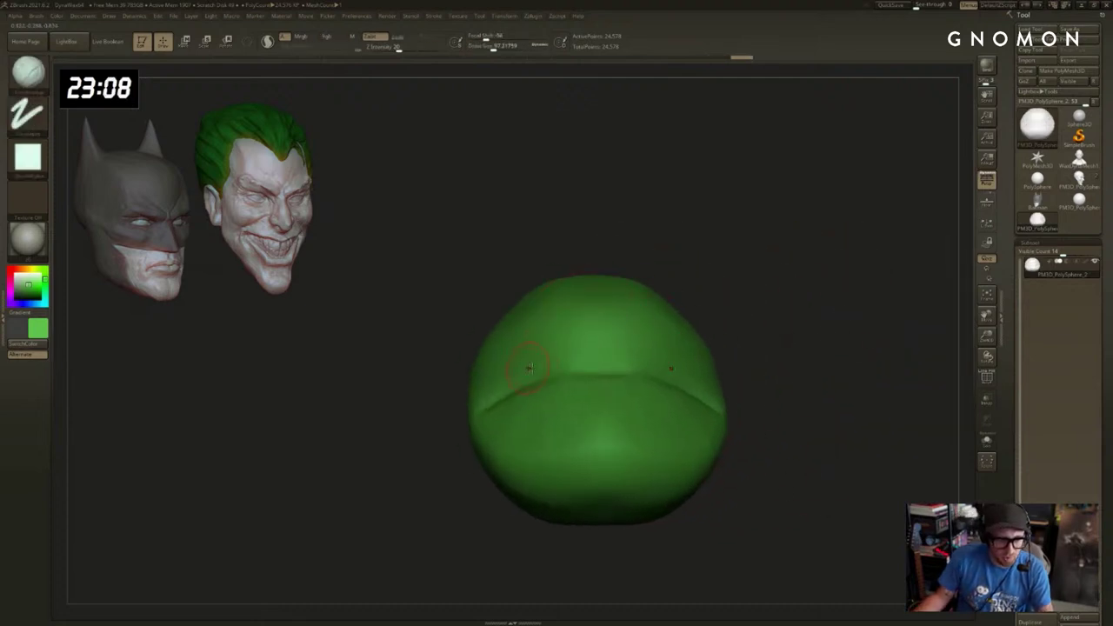
mouse_move(752, 297)
right_mouse_down()
mouse_move(716, 323)
mouse_move(522, 353)
right_mouse_up()
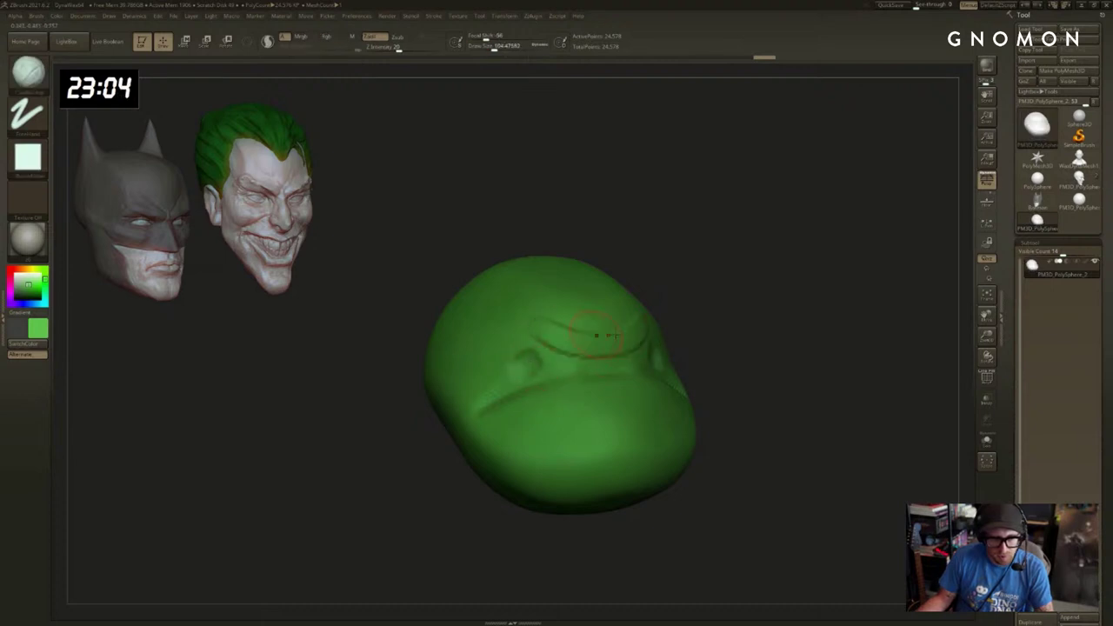
Undo the unwanted brow strokes and rework the angry eye creases and brow lines with ClayBuildup.
key("ctrl+z")
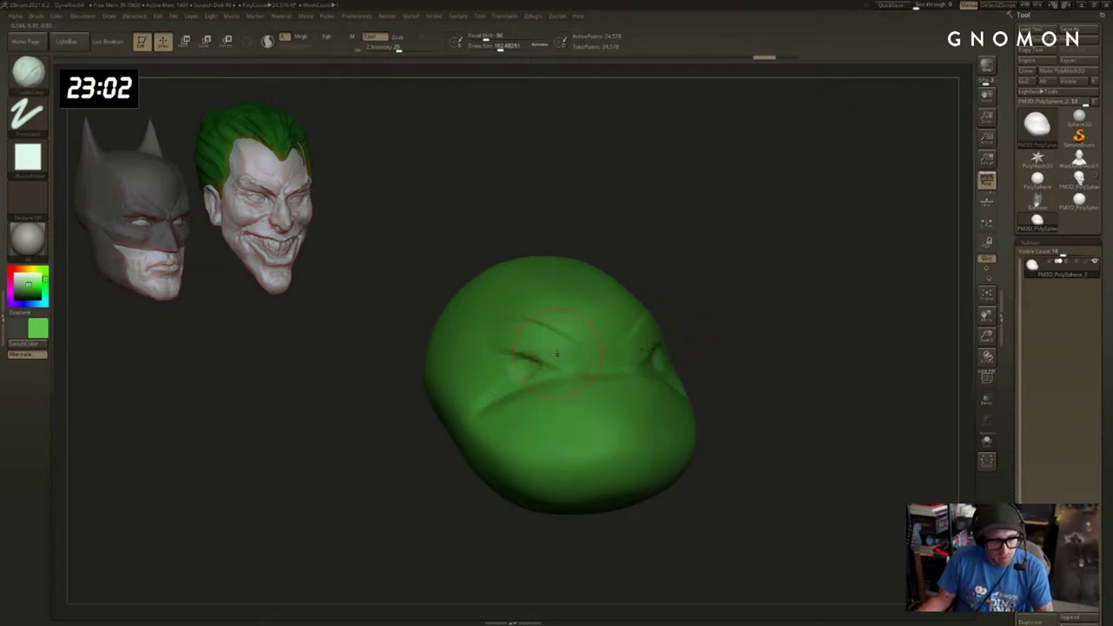
key("ctrl+z")
key("ctrl+z")
key("ctrl+shift+z")
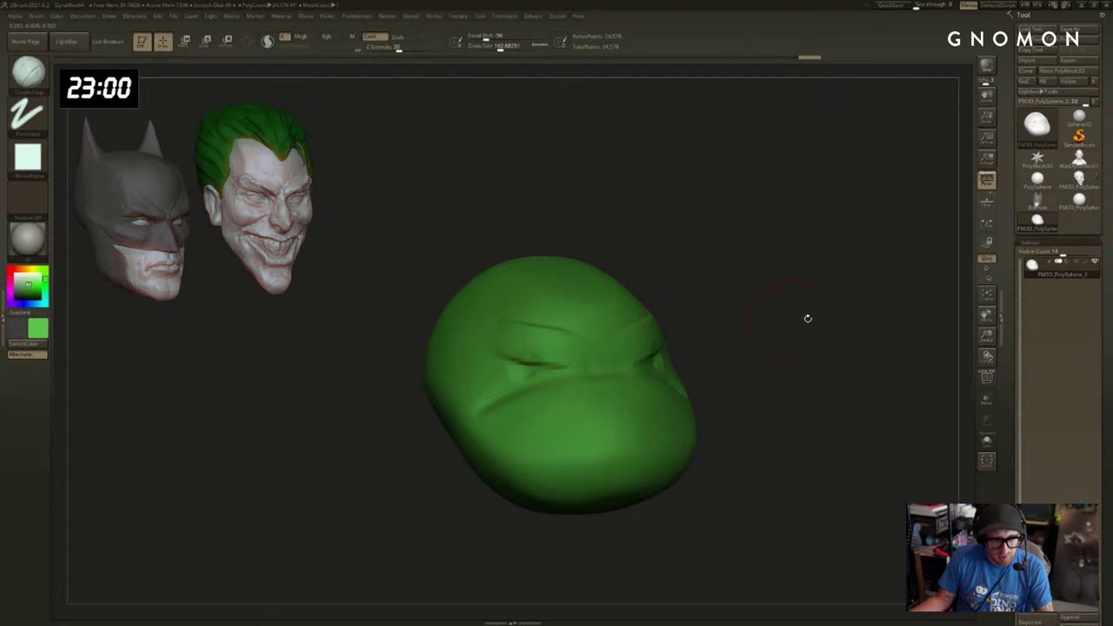
mouse_move(805, 318)
left_mouse_down()
mouse_move(787, 310)
mouse_move(813, 314)
mouse_move(769, 340)
left_mouse_up()
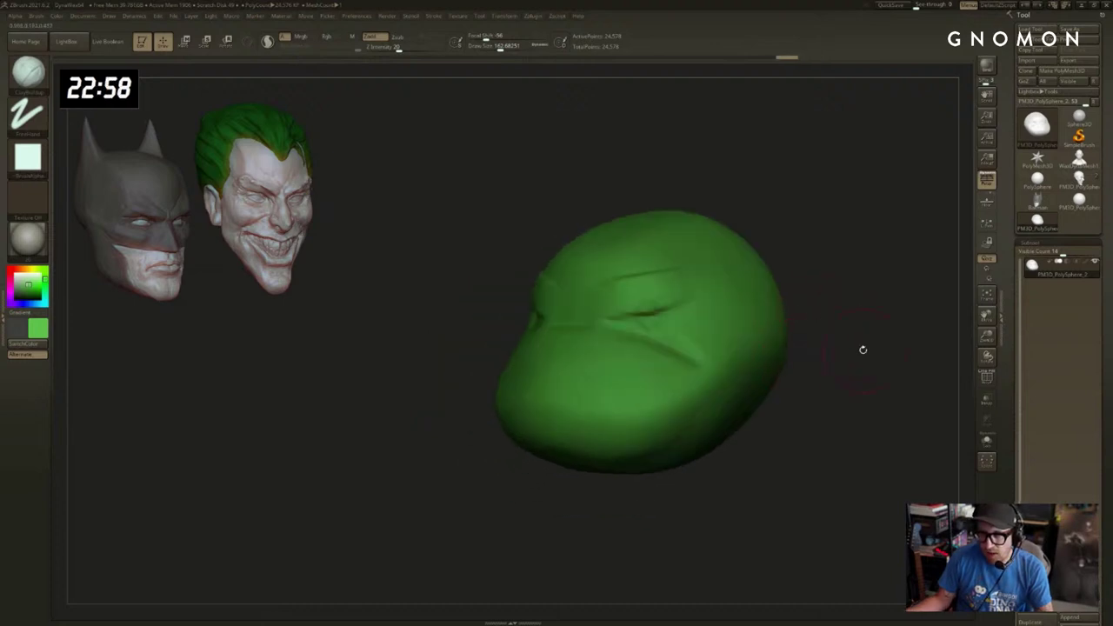
left_click_drag(863, 349, 851, 341)
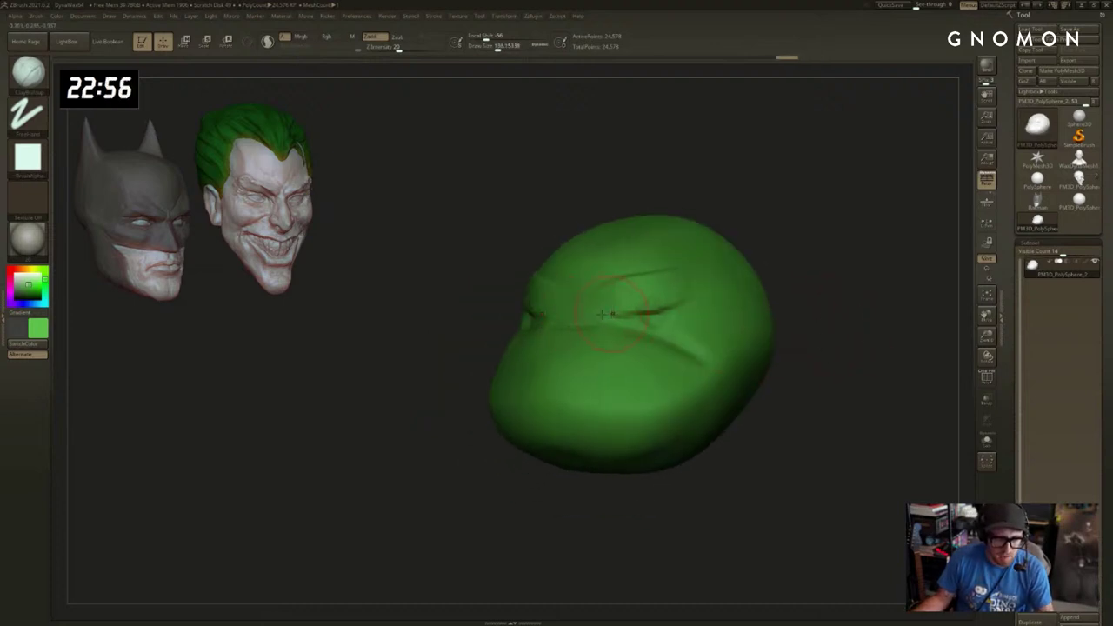
Mask a horizontal bandana band across the eyes and around the sides of the head.
mouse_move(773, 278)
left_mouse_down()
mouse_move(782, 251)
mouse_move(411, 343)
left_mouse_up()
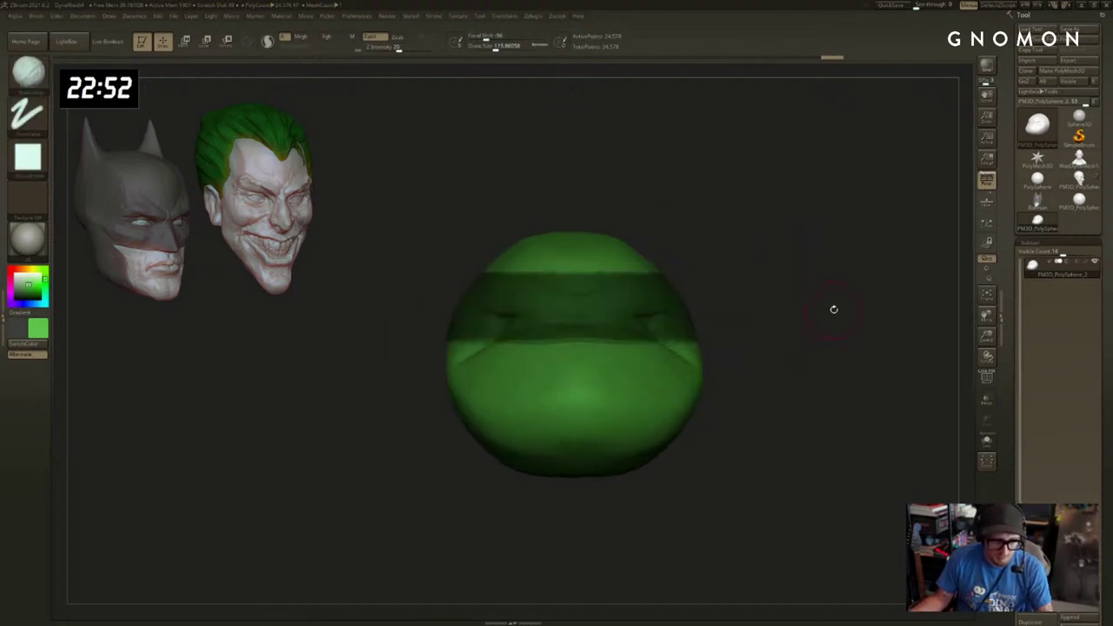
left_click_drag(832, 308, 489, 364)
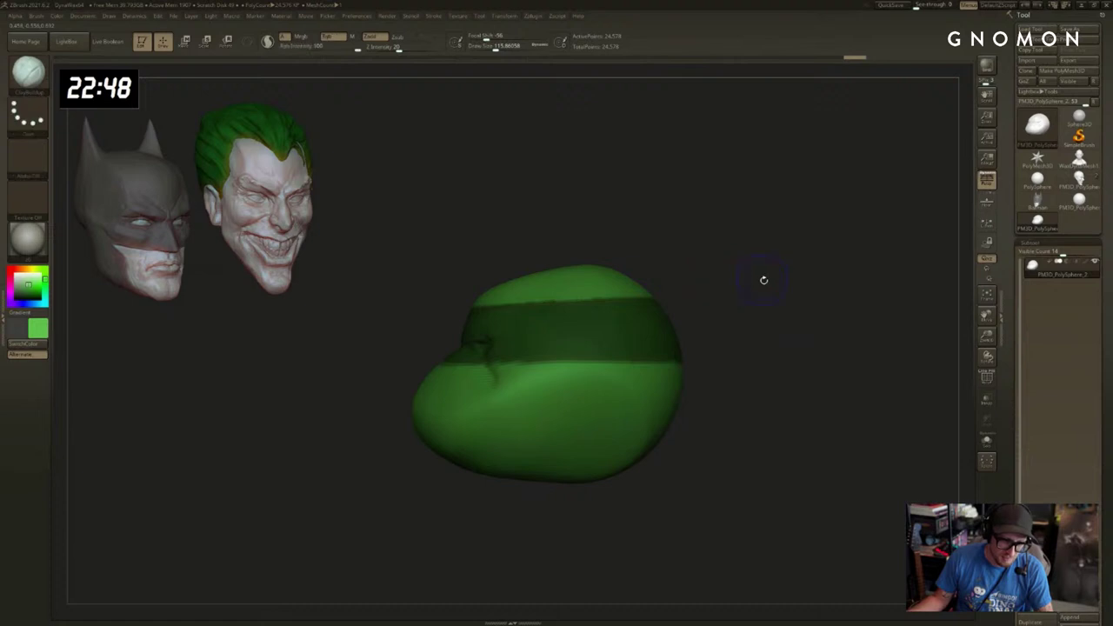
left_click_drag(762, 279, 740, 228)
Trim the upper part of the bandana mask, redoing the first cut, and touch up its edge along the muzzle.
left_click_drag(737, 185, 499, 283, "ctrl+alt")
left_click_drag(804, 187, 819, 223, "shift")
key("ctrl+z")
left_click_drag(753, 247, 753, 247)
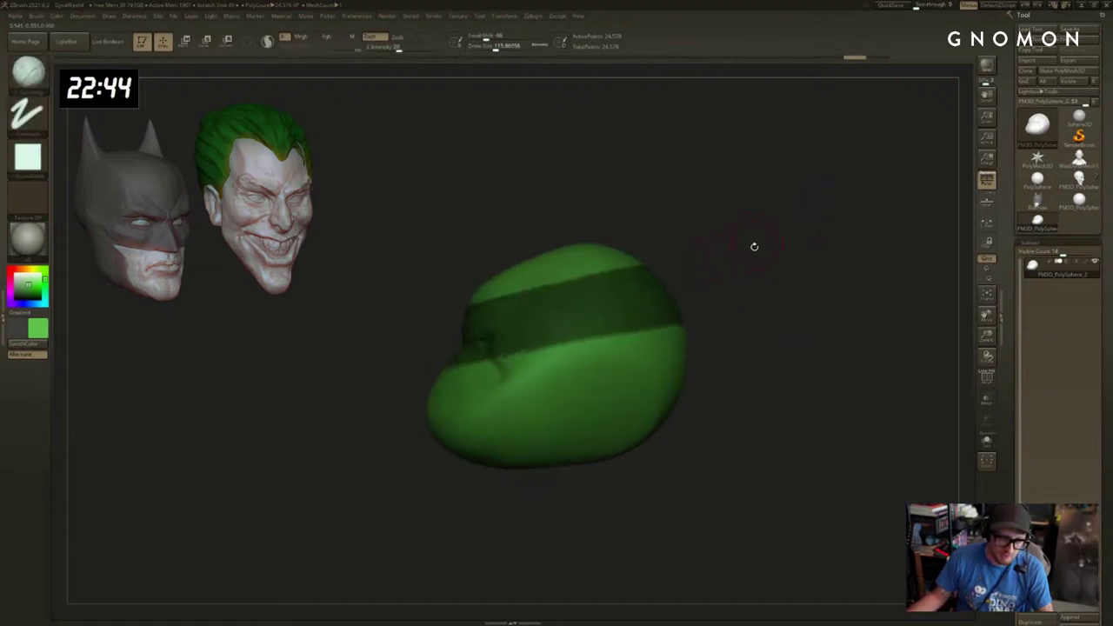
left_click_drag(733, 202, 487, 296, "ctrl+alt")
mouse_move(754, 211)
left_mouse_down()
mouse_move(794, 226)
mouse_move(718, 271)
mouse_move(777, 270)
mouse_move(612, 350)
left_mouse_up()
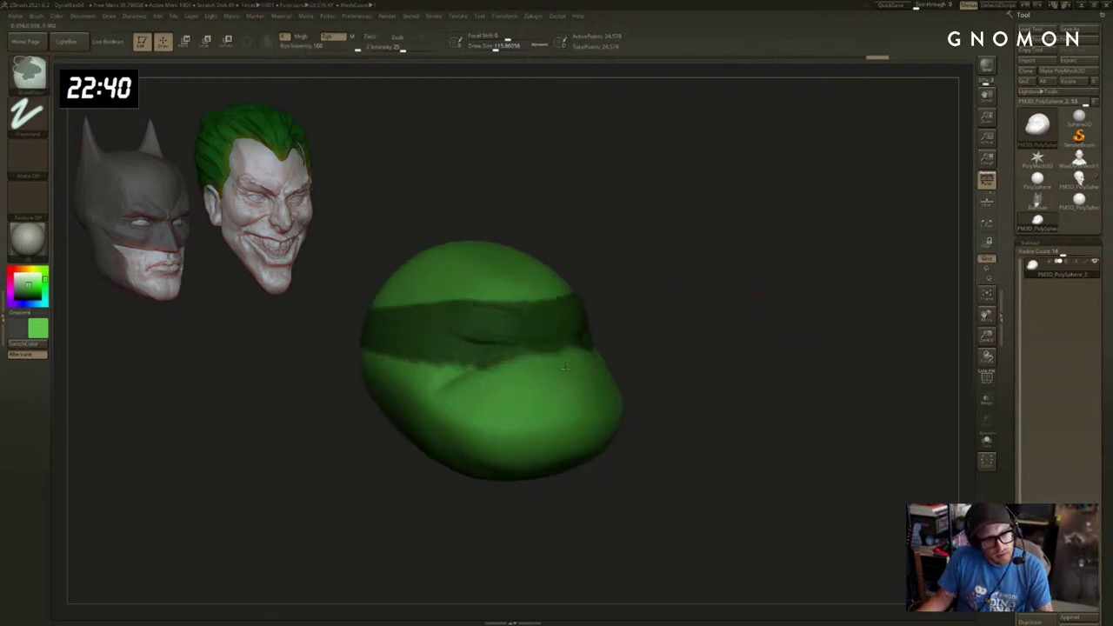
Carve the mouth line around the front and sides of the muzzle with DamStandard at a draw size of about 115.
left_click_drag(776, 349, 665, 369)
mouse_move(800, 408)
left_mouse_down("alt")
mouse_move(775, 375)
mouse_move(876, 372)
mouse_move(852, 383)
left_mouse_up("alt")
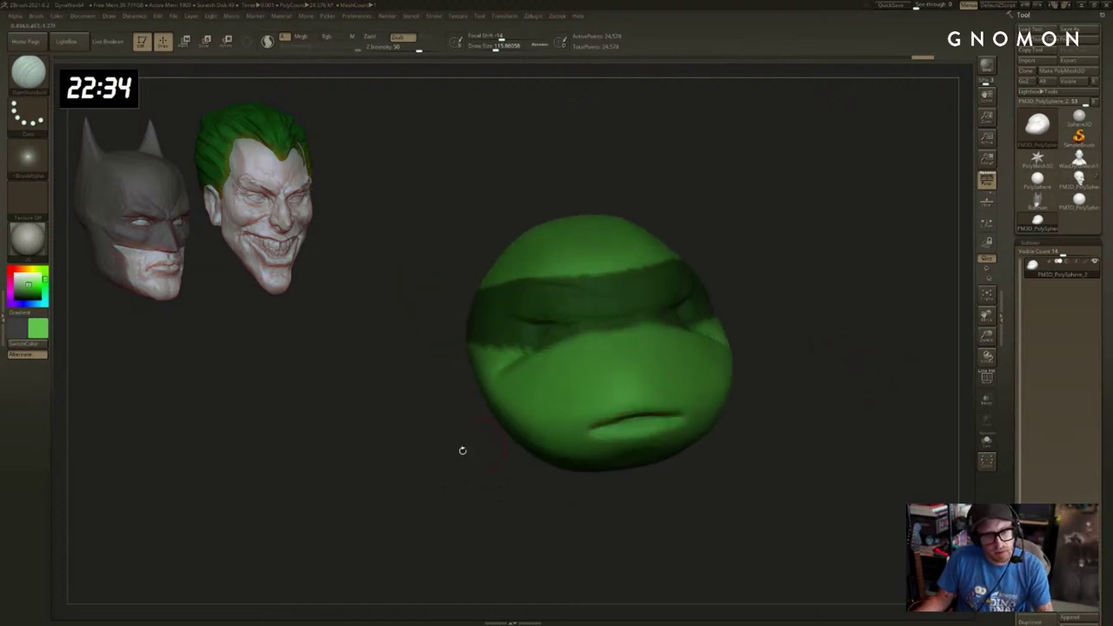
left_click_drag(462, 451, 426, 452)
left_click_drag(879, 412, 808, 421)
left_click_drag(899, 443, 771, 427, "alt")
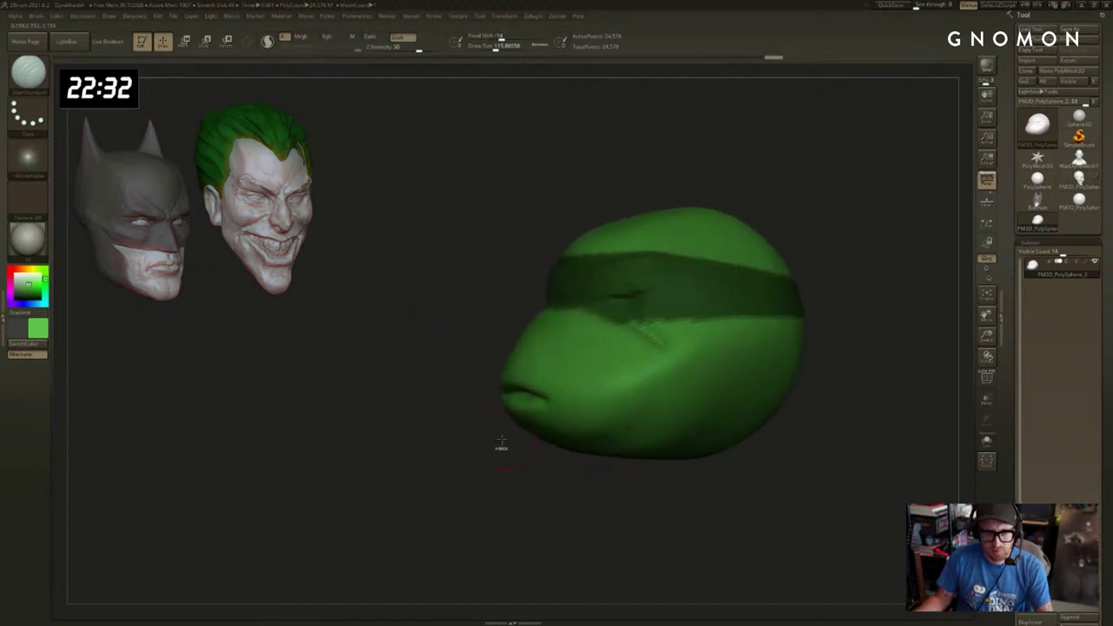
left_click_drag(501, 443, 479, 457)
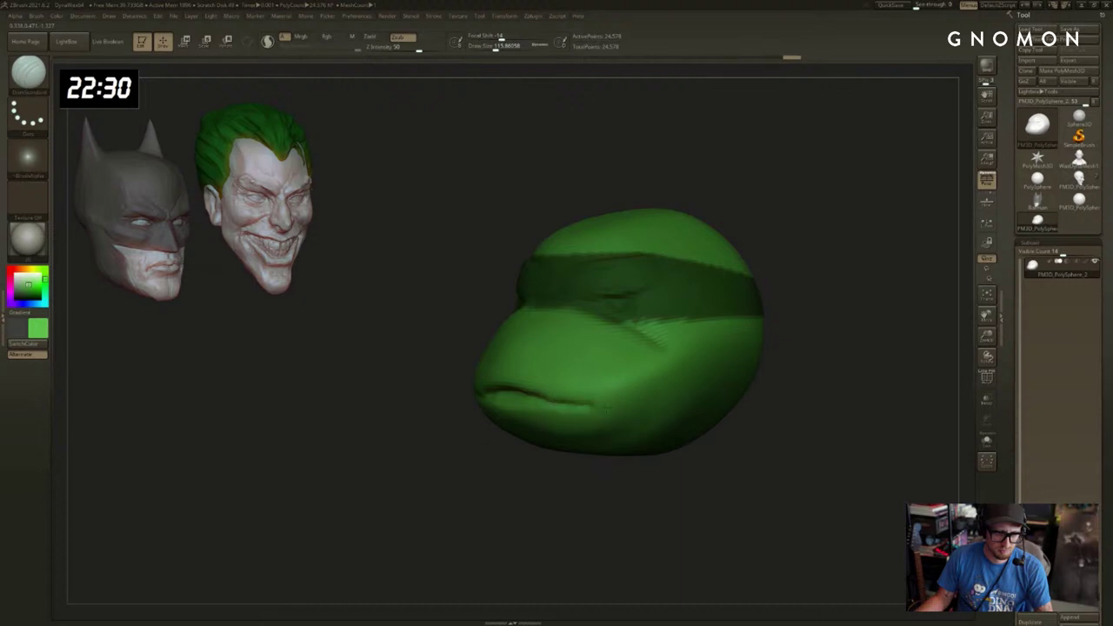
left_click_drag(417, 488, 544, 492)
left_click_drag(629, 476, 755, 464, "alt")
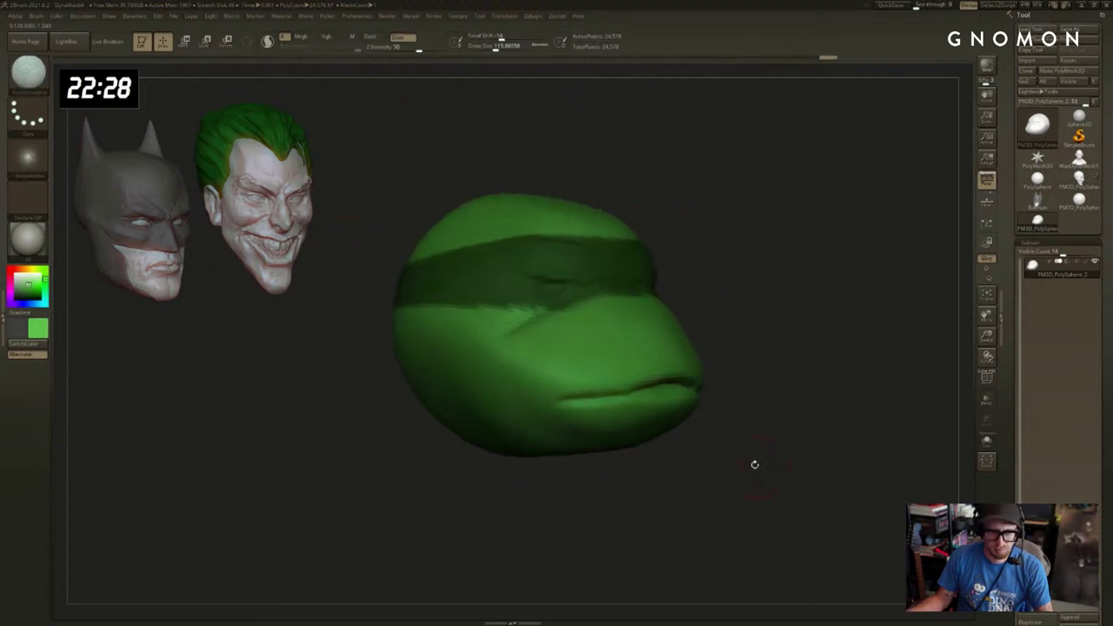
Deepen the mouth line around both sides of the muzzle with DamStandard and smooth its corners.
left_click_drag(659, 457, 709, 443)
left_click_drag(752, 409, 686, 414)
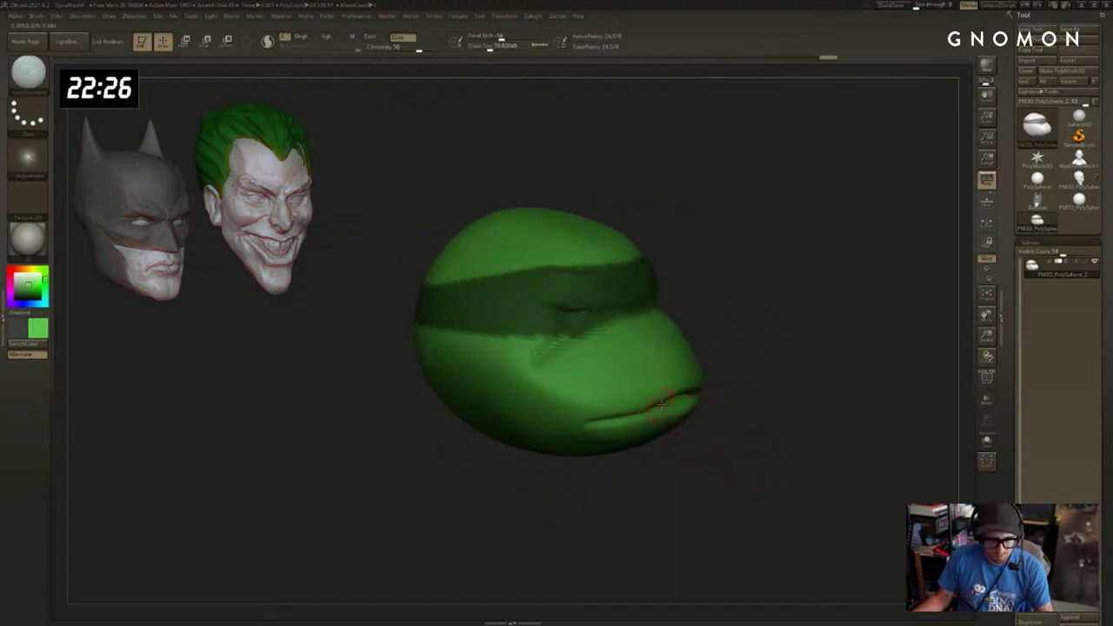
mouse_move(584, 423)
left_mouse_down()
mouse_move(527, 484)
mouse_move(559, 484)
mouse_move(550, 515)
mouse_move(551, 496)
mouse_move(607, 471)
left_mouse_up()
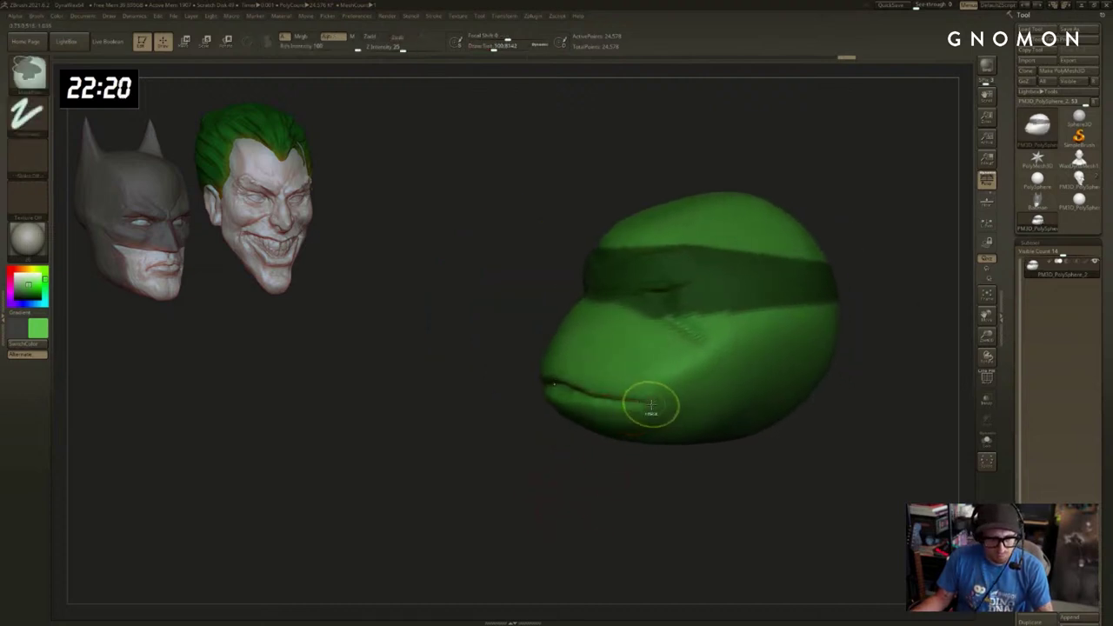
left_click_drag(662, 401, 668, 404)
left_click_drag(565, 486, 702, 464)
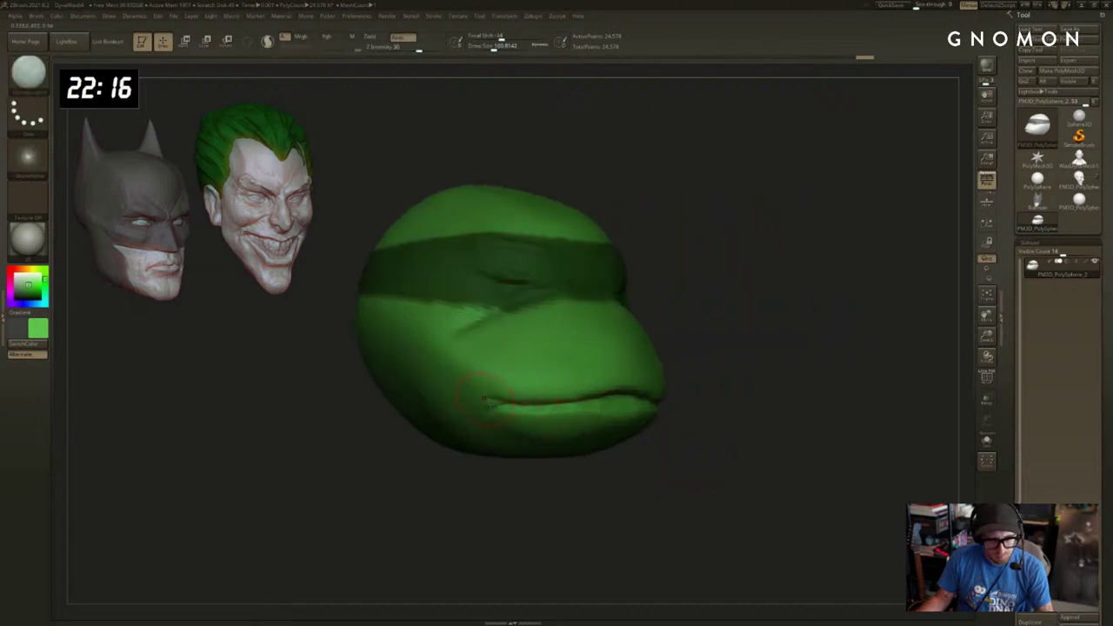
Build up the lower lip and chin beneath the mouth line with the Clay brush.
left_click_drag(478, 479, 499, 456)
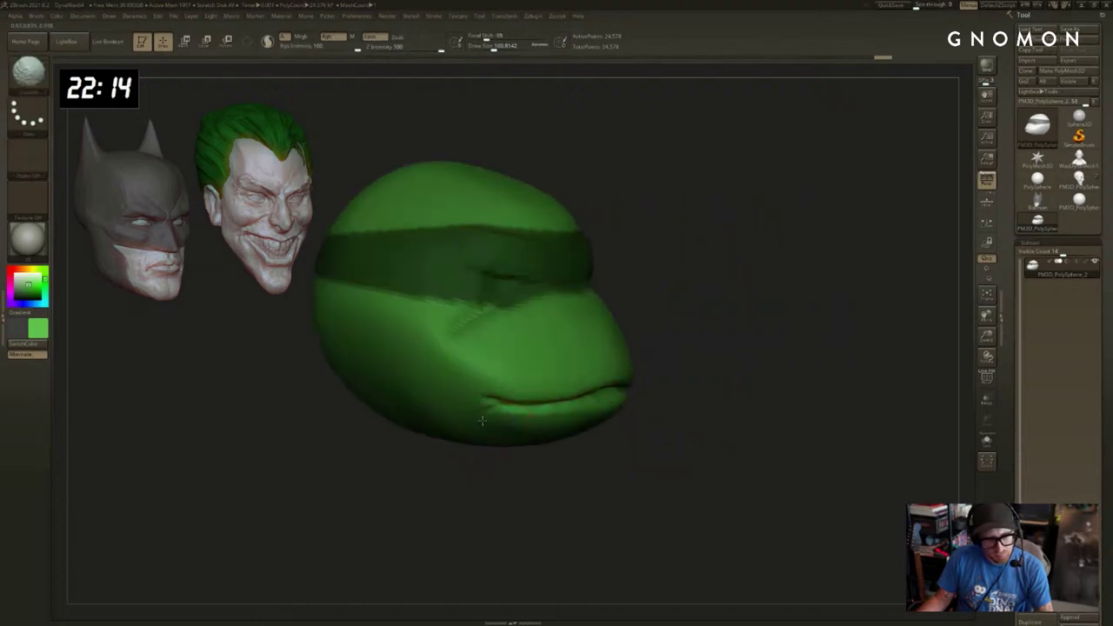
left_click_drag(696, 480, 636, 470)
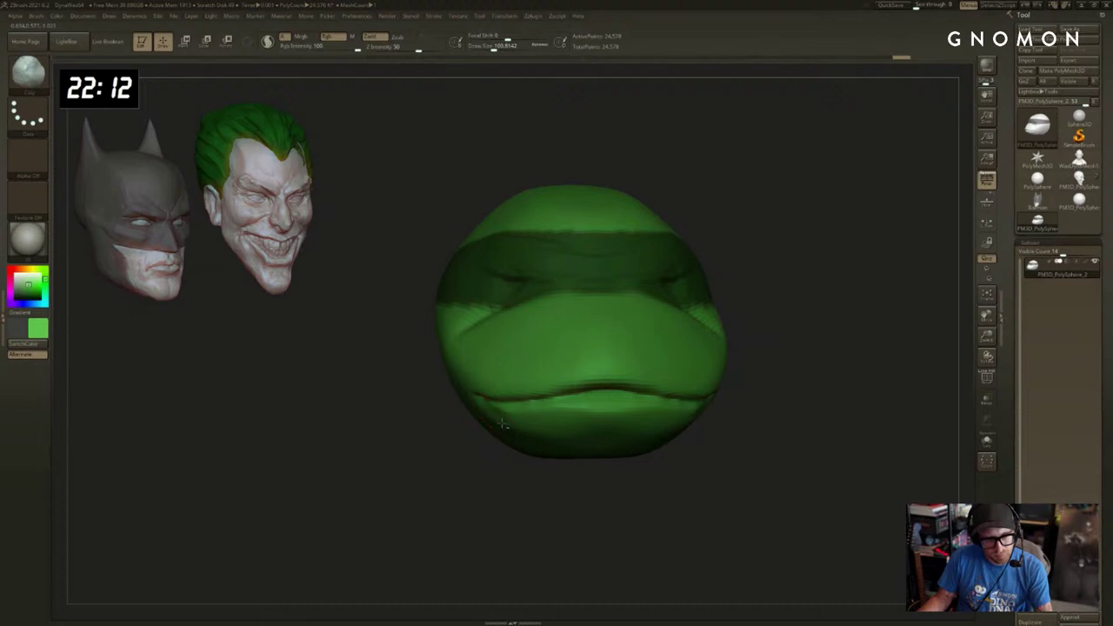
mouse_move(503, 423)
left_mouse_down()
mouse_move(743, 308)
mouse_move(753, 365)
mouse_move(644, 365)
mouse_move(591, 388)
mouse_move(551, 388)
mouse_move(567, 396)
left_mouse_up()
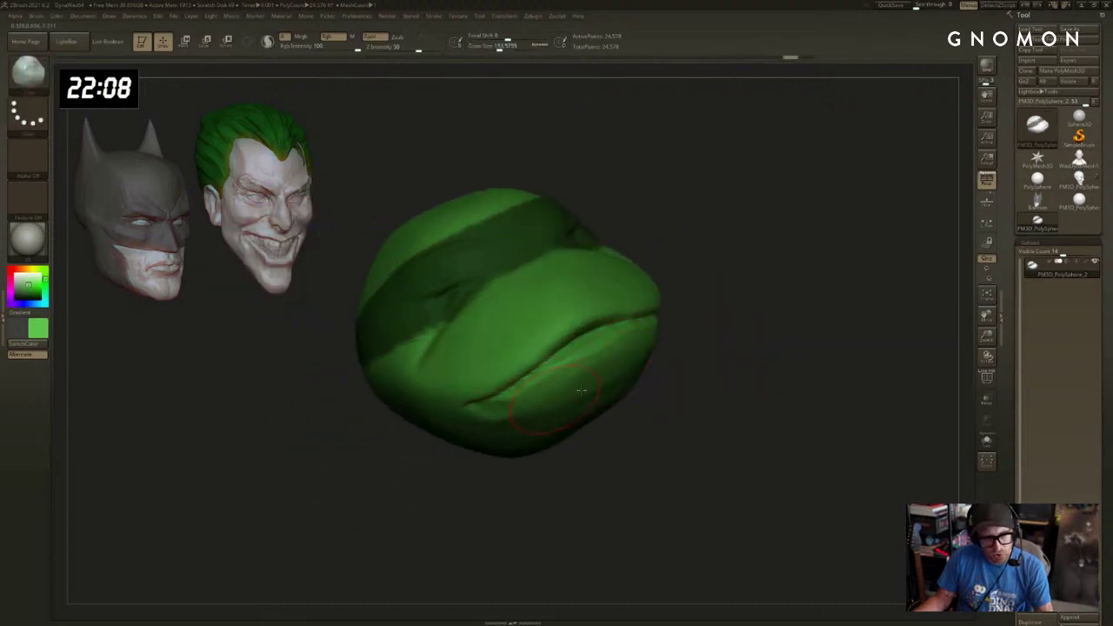
mouse_move(732, 417)
left_mouse_down()
mouse_move(578, 474)
mouse_move(599, 464)
mouse_move(594, 427)
mouse_move(553, 450)
mouse_move(585, 389)
mouse_move(787, 392)
mouse_move(687, 379)
mouse_move(814, 350)
mouse_move(808, 365)
mouse_move(835, 369)
mouse_move(799, 371)
left_mouse_up()
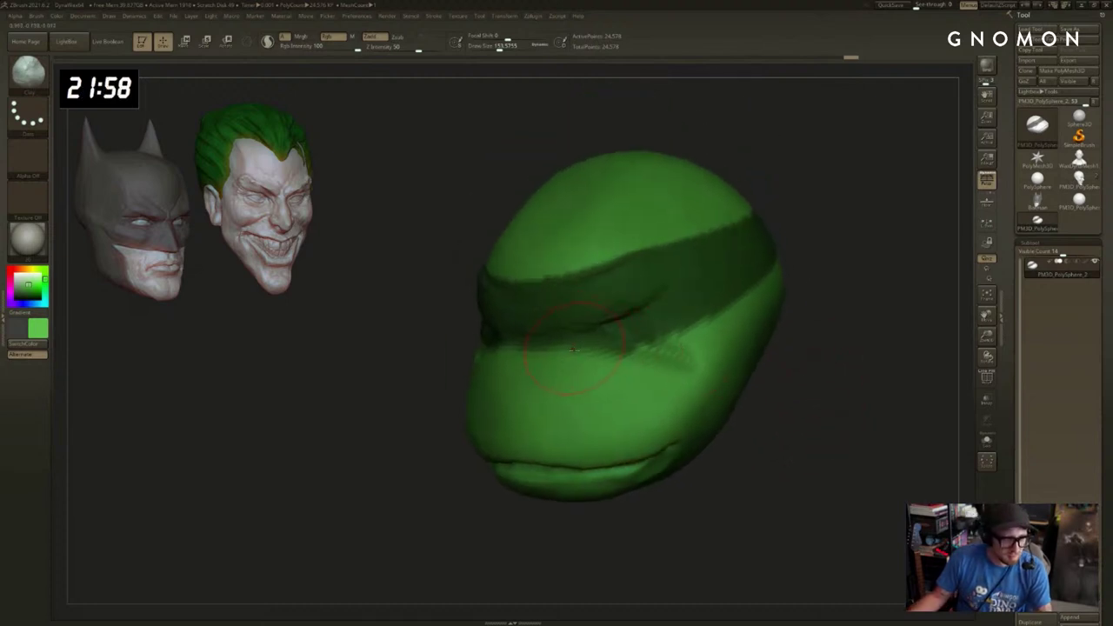
Try carving two nostrils into the front of the muzzle with DamStandard and undo them.
left_click_drag(437, 445, 565, 342)
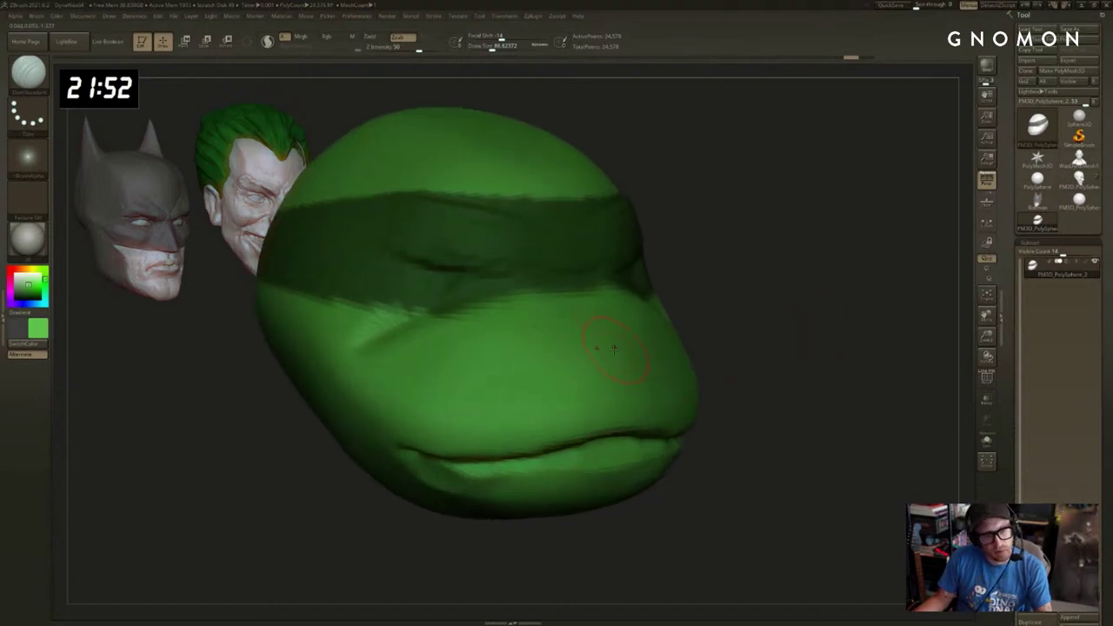
left_click_drag(765, 350, 543, 483)
left_click_drag(819, 494, 794, 366)
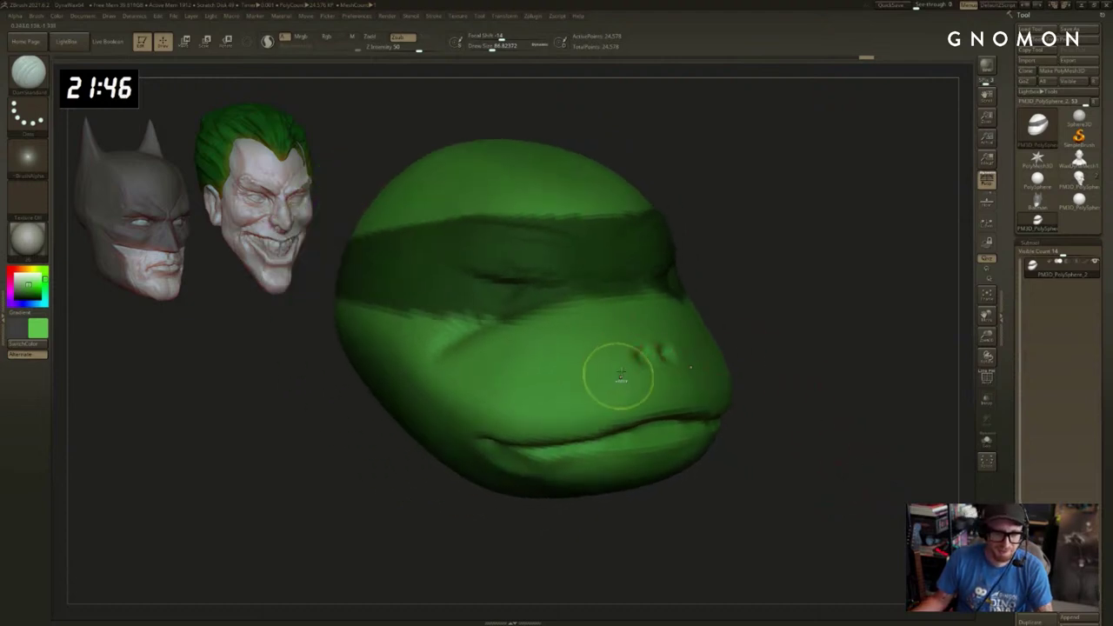
key("ctrl+z")
left_click_drag(782, 365, 556, 456)
key("ctrl+z")
mouse_move(504, 512)
left_mouse_down()
mouse_move(534, 522)
mouse_move(591, 504)
left_mouse_up()
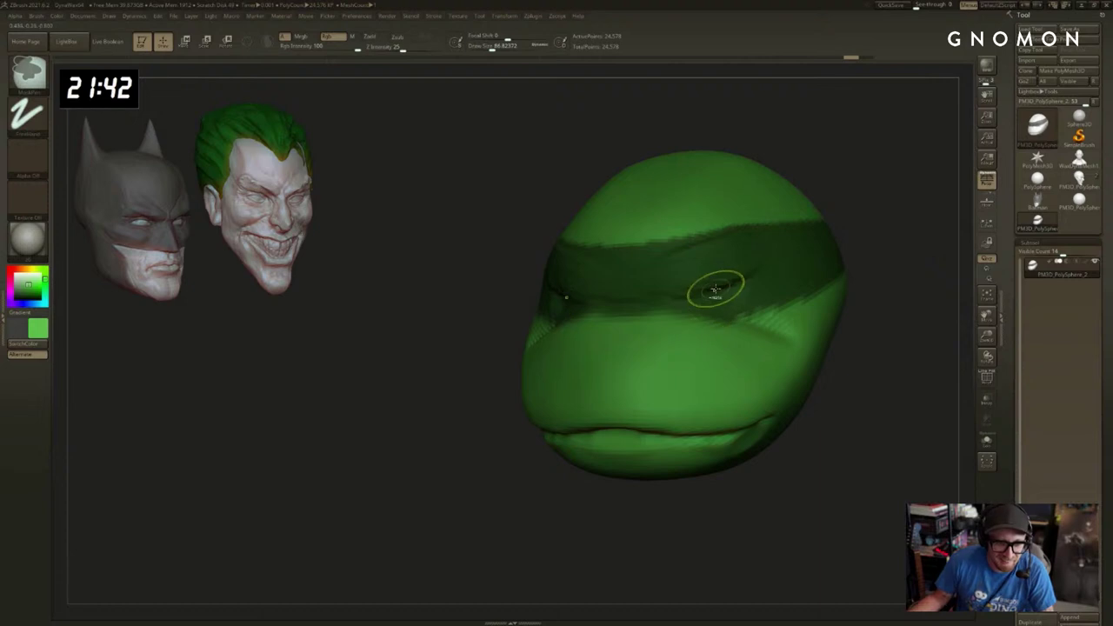
Clear round eye openings from the bandana mask and switch to the Clay brush.
left_click_drag(715, 291, 728, 292, "ctrl+alt")
mouse_move(842, 373)
left_mouse_down()
mouse_move(882, 360)
mouse_move(862, 352)
mouse_move(894, 330)
mouse_move(867, 307)
mouse_move(851, 305)
mouse_move(671, 421)
mouse_move(768, 350)
mouse_move(601, 382)
left_mouse_up()
key("b")
key("c")
key("l")
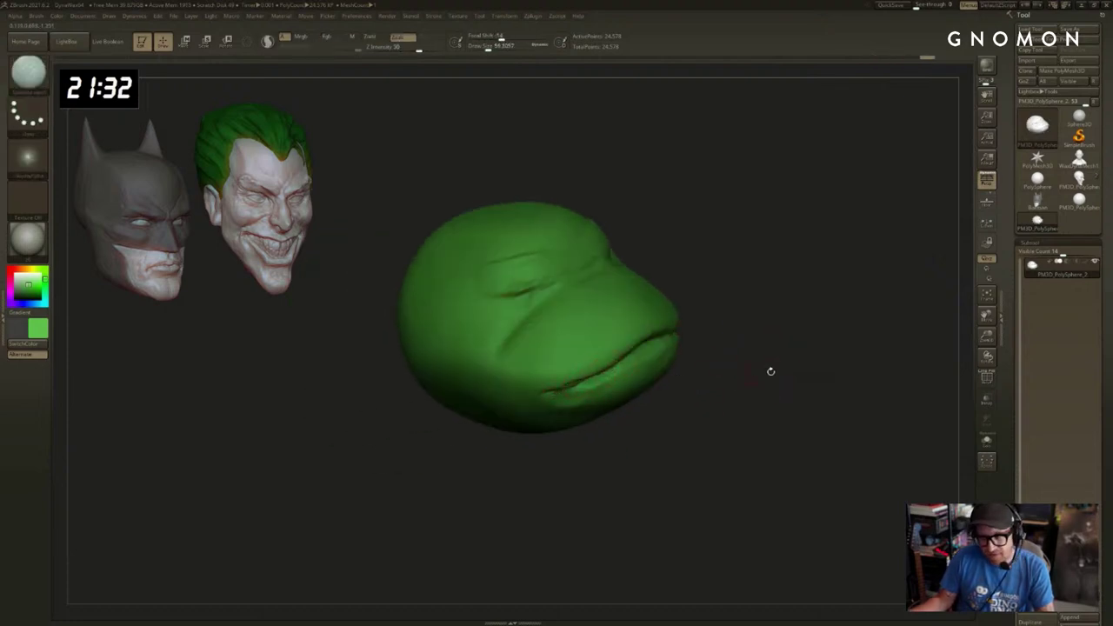
Try reworking the mouth corners on the unmasked head, and step back to the bandana mask with its eye openings.
mouse_move(770, 371)
left_mouse_down()
mouse_move(847, 388)
mouse_move(783, 412)
mouse_move(725, 397)
left_mouse_up()
key("s")
left_click_drag(780, 446, 750, 452)
left_click_drag(787, 413, 684, 388)
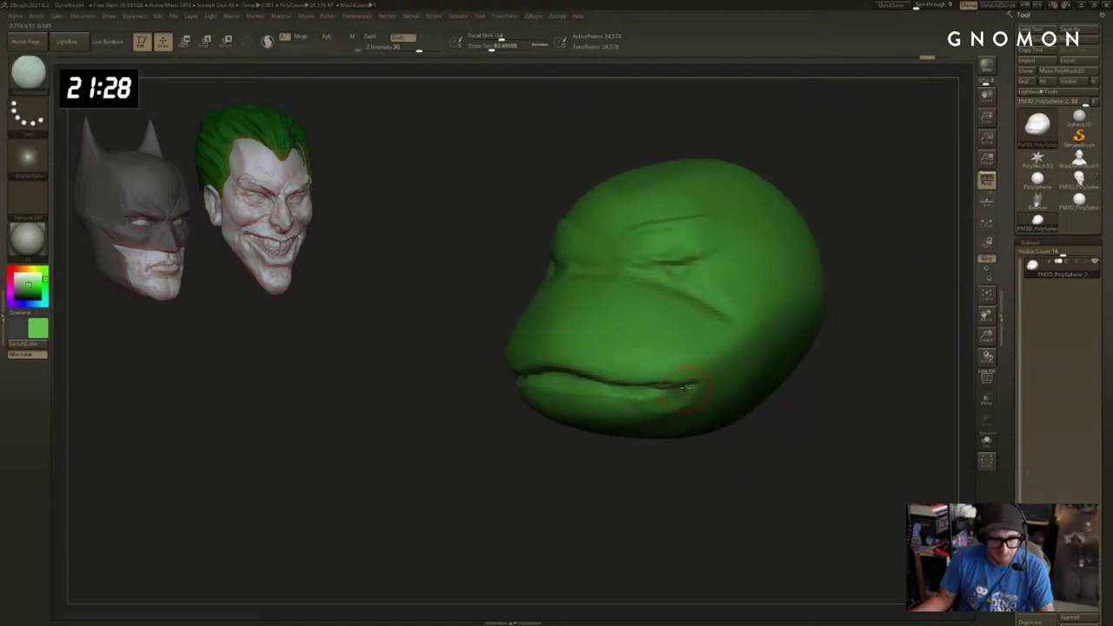
key("ctrl+z")
key("ctrl+z")
key("ctrl+z")
key("ctrl+z")
key("ctrl+z")
key("ctrl+z")
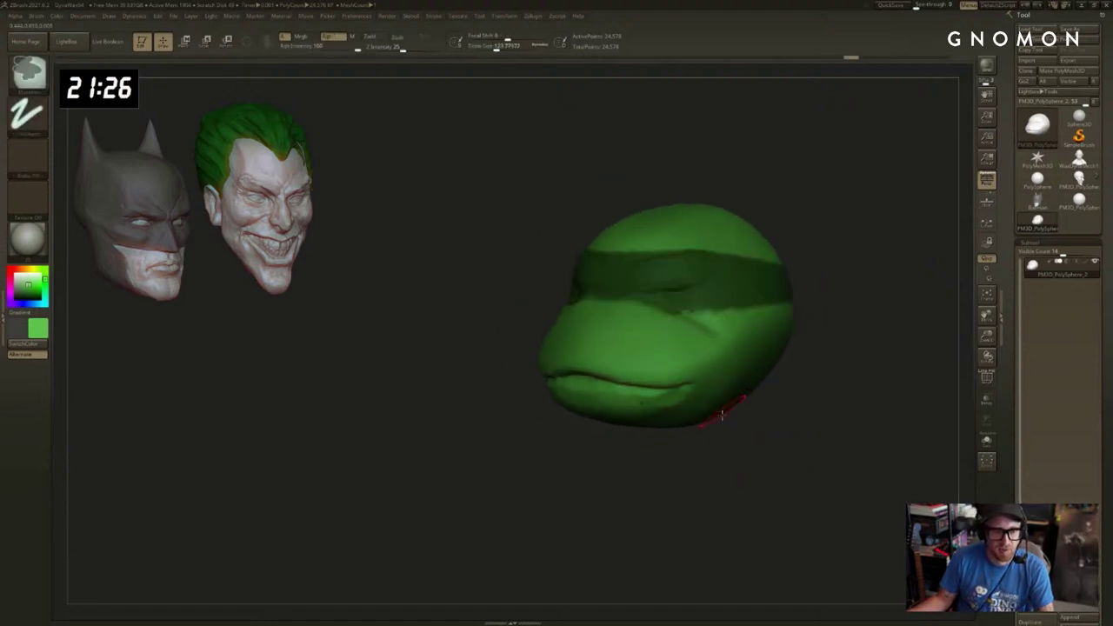
key("ctrl+shift+z")
Carve the mouth corner creases further back along the cheeks at a draw size of about 77.
left_click_drag(723, 435, 698, 398)
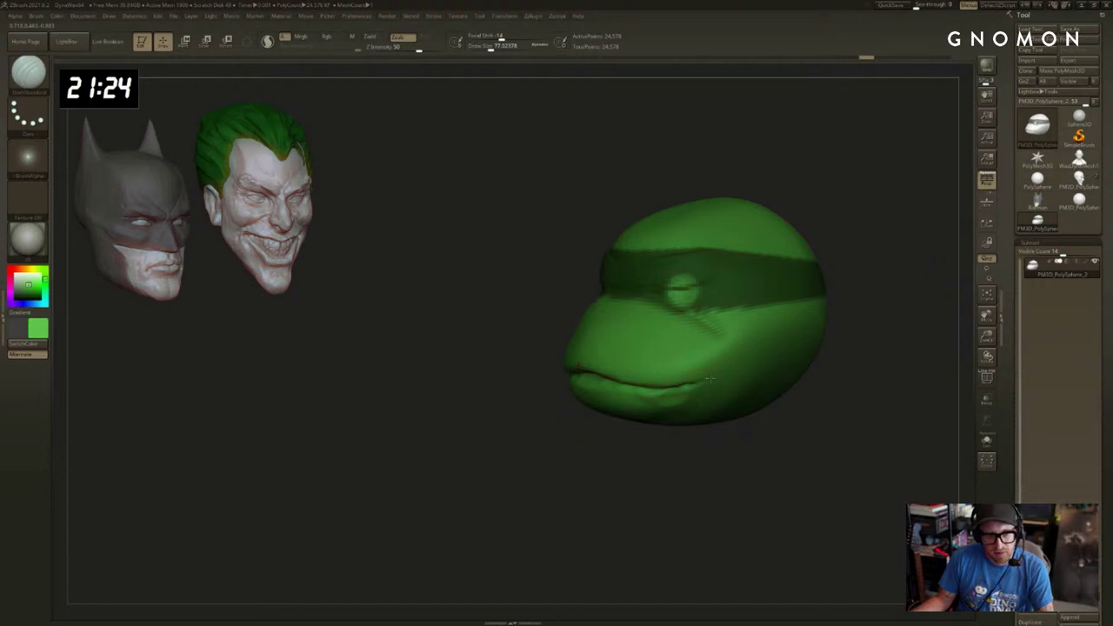
left_click_drag(659, 441, 736, 440)
key("b")
key("t")
key("d")
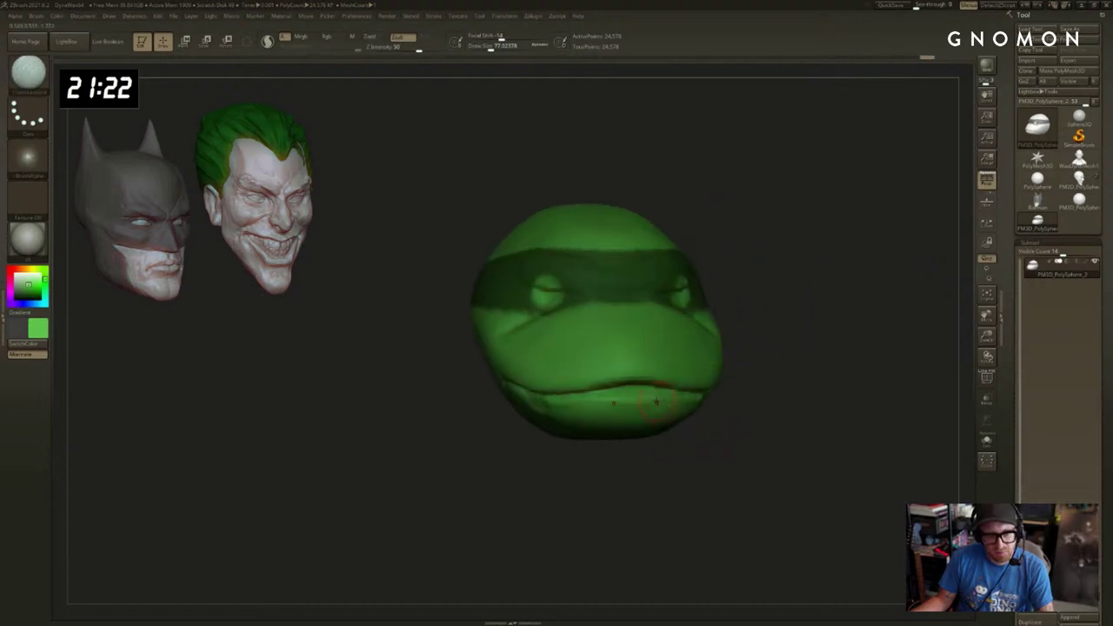
Fill out the lower lip with the Clay brush at a draw size of about 68.
mouse_move(836, 423)
left_mouse_down()
mouse_move(872, 434)
mouse_move(804, 413)
left_mouse_up()
key("b")
key("c")
key("l")
left_click_drag(693, 430, 644, 439)
key("s")
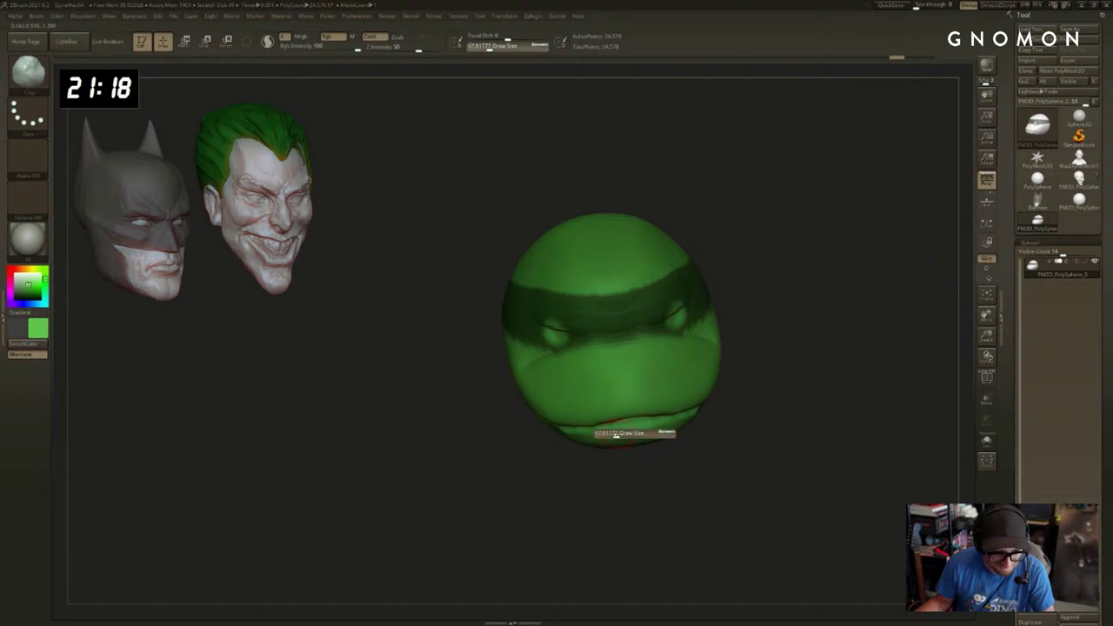
Lift the mouth corners upward along the cheeks with the Move brush.
left_click_drag(561, 470, 600, 514)
key("b")
key("m")
key("v")
key("s")
left_click_drag(554, 448, 561, 452)
mouse_move(867, 398)
left_mouse_down()
mouse_move(817, 442)
mouse_move(765, 444)
mouse_move(701, 405)
mouse_move(749, 408)
mouse_move(687, 388)
left_mouse_up()
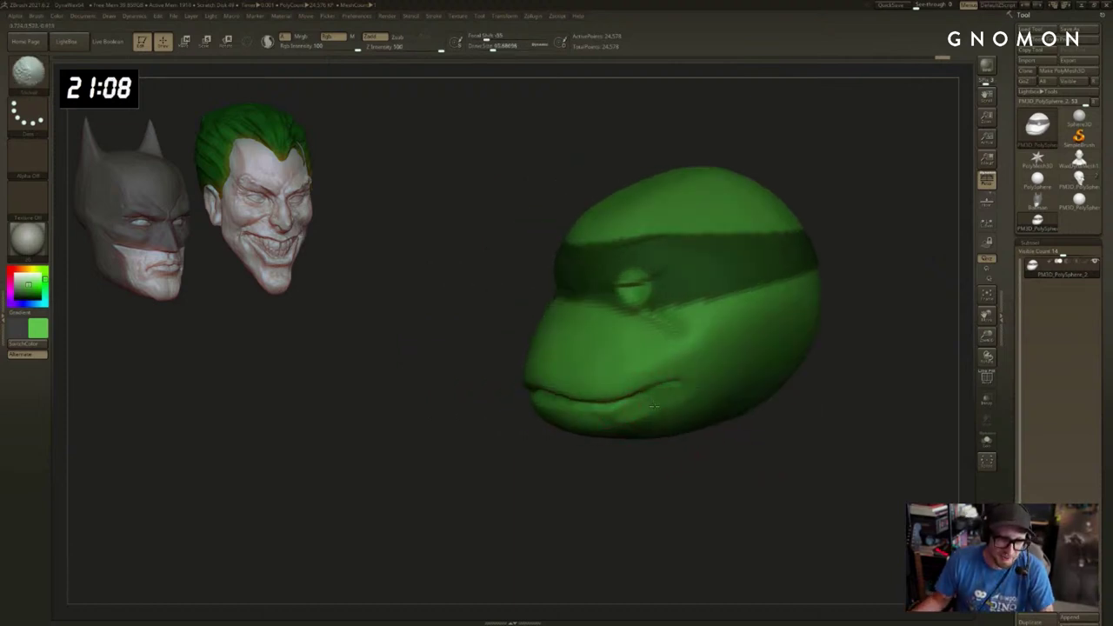
Recarve the mouth line along the raised corners with DamStandard at a draw size of about 80.
key("2")
mouse_move(600, 452)
left_mouse_down()
mouse_move(628, 420)
mouse_move(576, 439)
mouse_move(564, 424)
left_mouse_up()
mouse_move(479, 444)
left_mouse_down()
mouse_move(486, 464)
mouse_move(542, 490)
mouse_move(567, 394)
left_mouse_up()
key("s")
left_click_drag(608, 392, 513, 400)
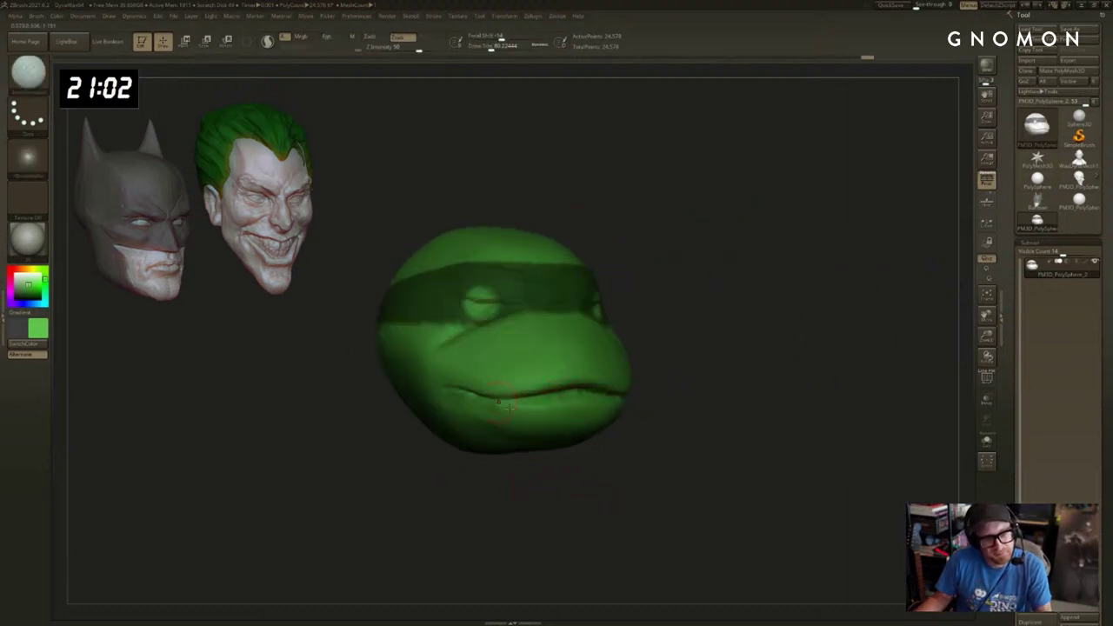
mouse_move(574, 461)
left_mouse_down()
mouse_move(619, 422)
mouse_move(614, 401)
mouse_move(517, 405)
left_mouse_up()
Undo the last mouth line strokes, try another stroke above the mouth corner and undo it too.
key("ctrl+z")
key("ctrl+z")
left_click_drag(668, 358, 666, 370)
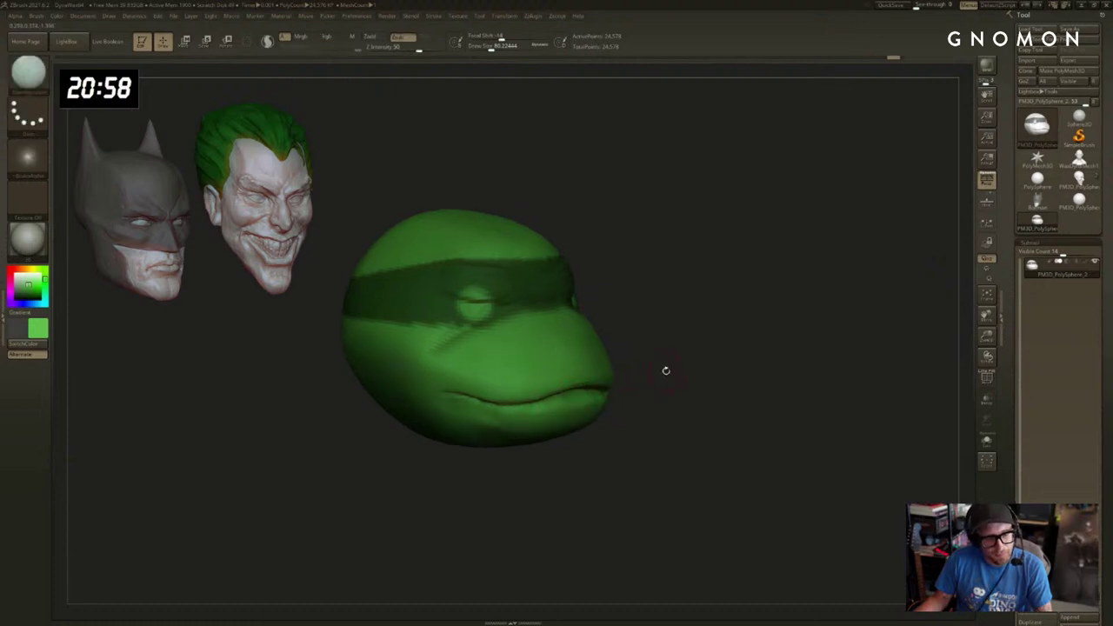
key("s")
mouse_move(487, 381)
left_mouse_down()
mouse_move(499, 381)
mouse_move(499, 366)
mouse_move(464, 372)
left_mouse_up()
key("ctrl+z")
key("s")
Add the upper muzzle above the mouth line to the mask and invert the mask to protect the lower jaw.
mouse_move(465, 372)
left_mouse_down("ctrl")
mouse_move(539, 380)
mouse_move(581, 369)
mouse_move(478, 330)
left_mouse_up("ctrl")
mouse_move(633, 333)
left_mouse_down()
mouse_move(686, 369)
mouse_move(660, 390)
mouse_move(593, 407)
mouse_move(569, 457)
mouse_move(529, 476)
mouse_move(548, 429)
mouse_move(560, 427)
mouse_move(510, 490)
mouse_move(575, 481)
mouse_move(578, 405)
mouse_move(607, 412)
left_mouse_up()
key("s")
key("s")
left_click(597, 455, "ctrl")
Reshape the upper lip edge over the masked lower jaw with a large Move brush and clear the mask.
mouse_move(792, 419)
left_mouse_down()
mouse_move(756, 427)
mouse_move(738, 460)
mouse_move(654, 416)
left_mouse_up()
key("s")
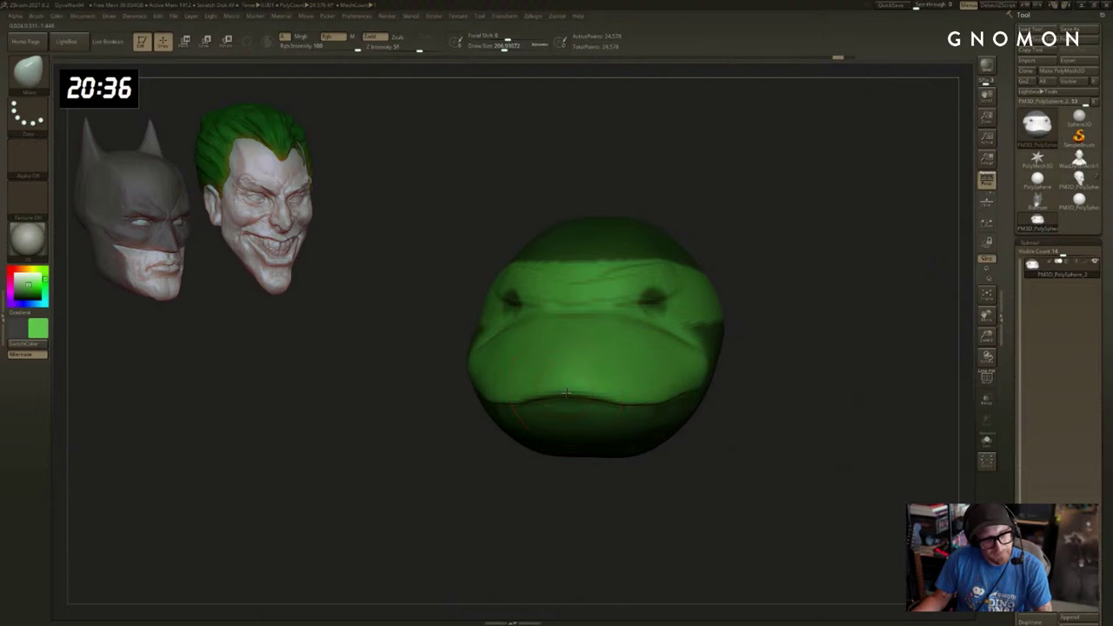
left_click_drag(566, 394, 478, 420)
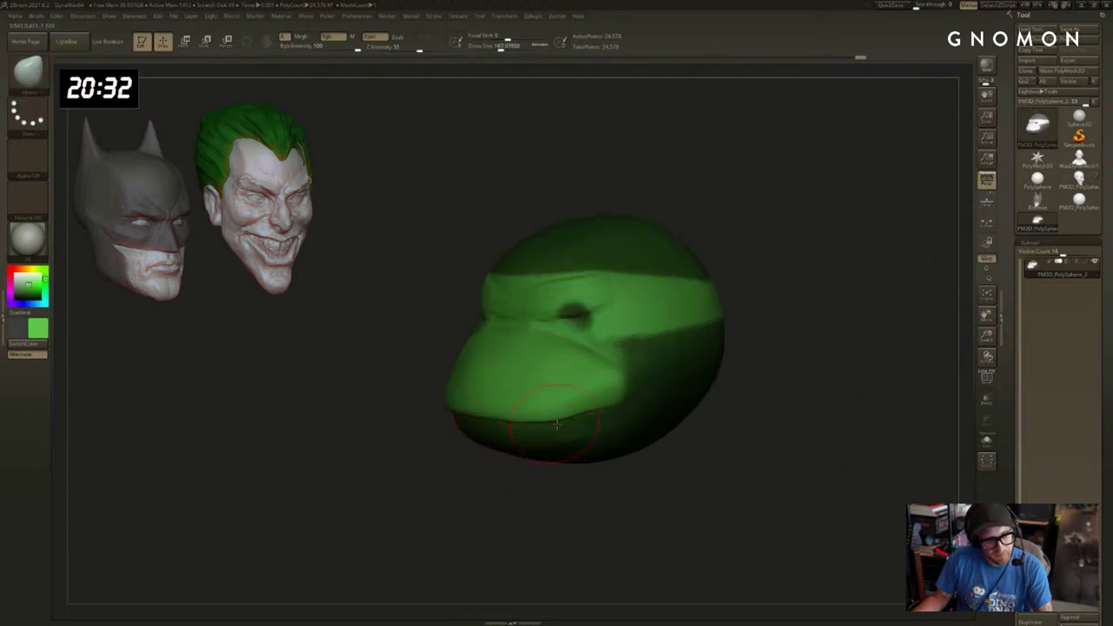
left_click_drag(525, 470, 498, 515)
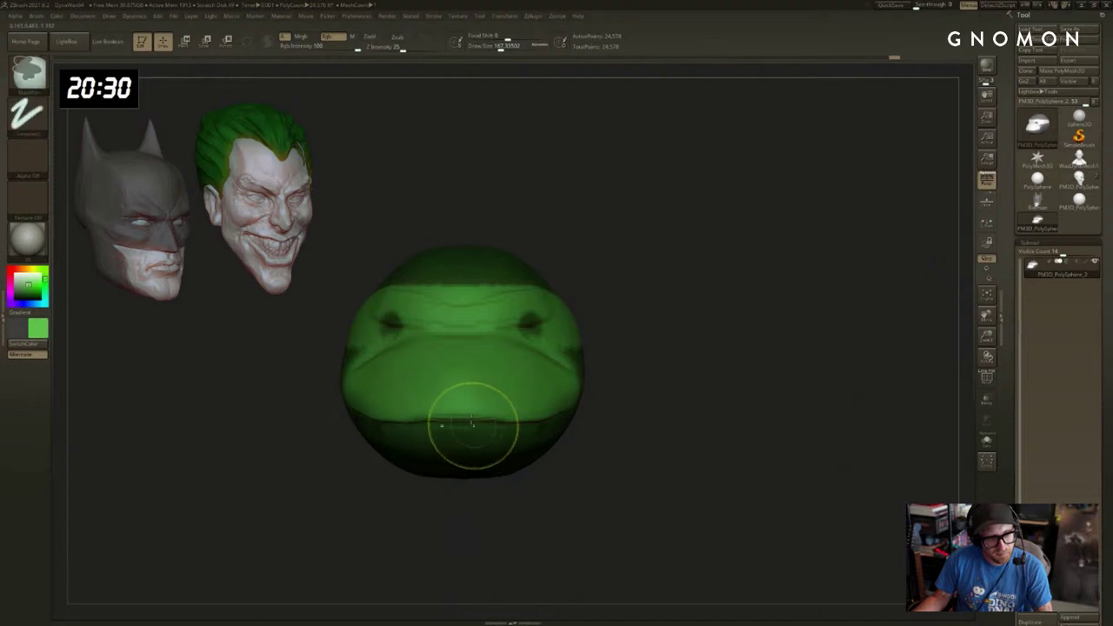
left_click_drag(398, 505, 431, 500)
key("s")
left_click_drag(419, 429, 432, 428)
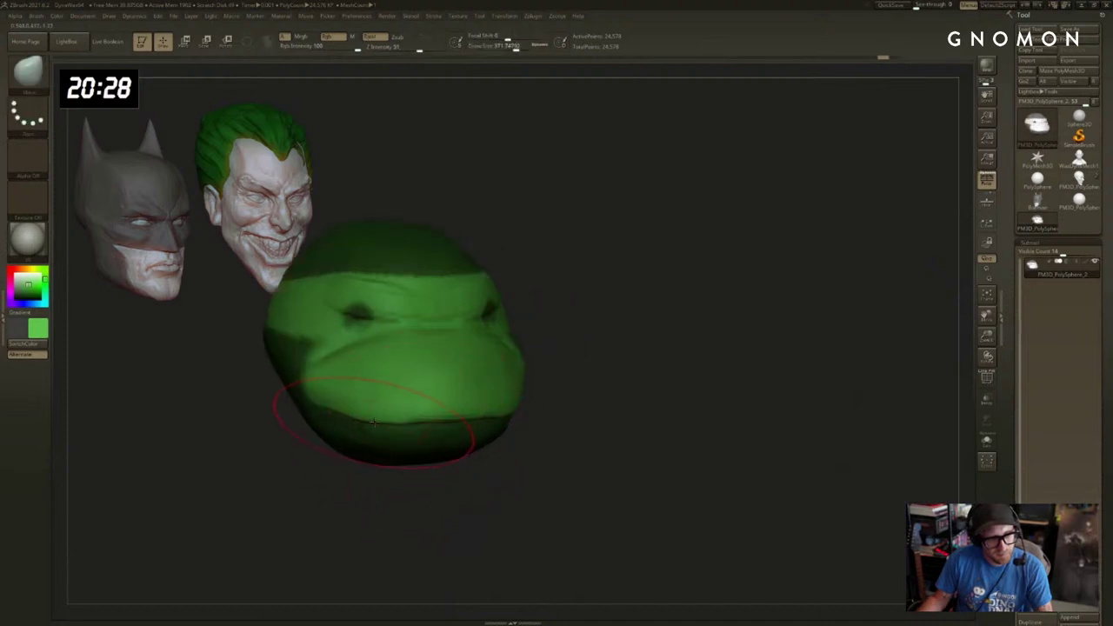
mouse_move(337, 488)
left_mouse_down()
mouse_move(443, 467)
mouse_move(686, 462)
mouse_move(686, 365)
mouse_move(793, 307)
mouse_move(785, 223)
mouse_move(755, 228)
mouse_move(708, 291)
mouse_move(800, 263)
mouse_move(874, 261)
left_mouse_up()
Carve the upper eyelid crease above each eye with DamStandard at a draw size of about 90.
key("b")
key("d")
key("s")
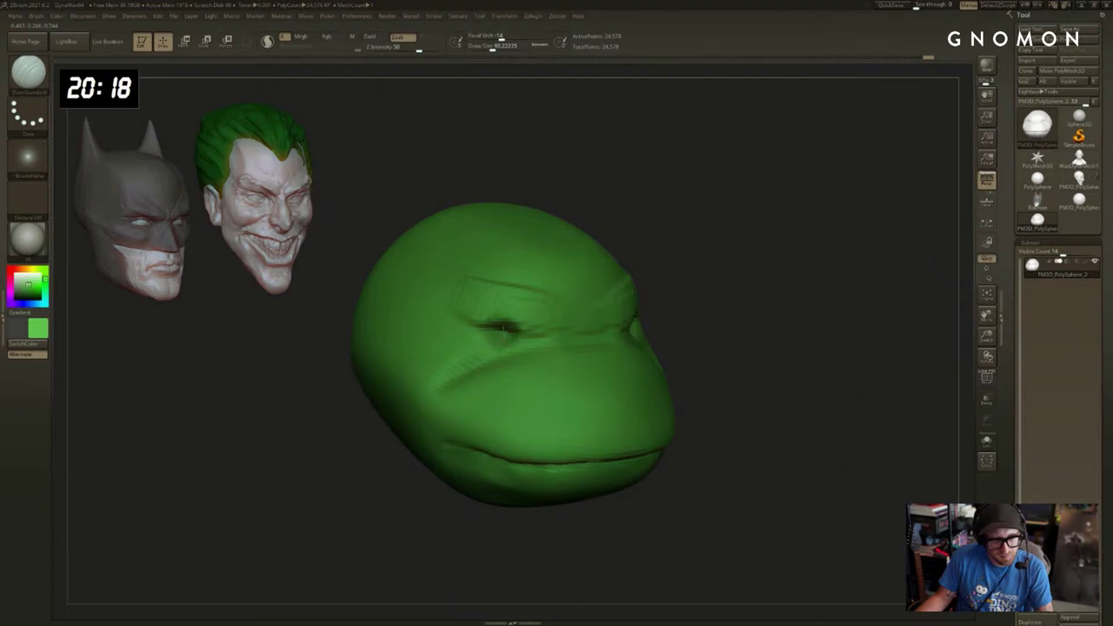
left_click_drag(770, 296, 782, 347, "alt")
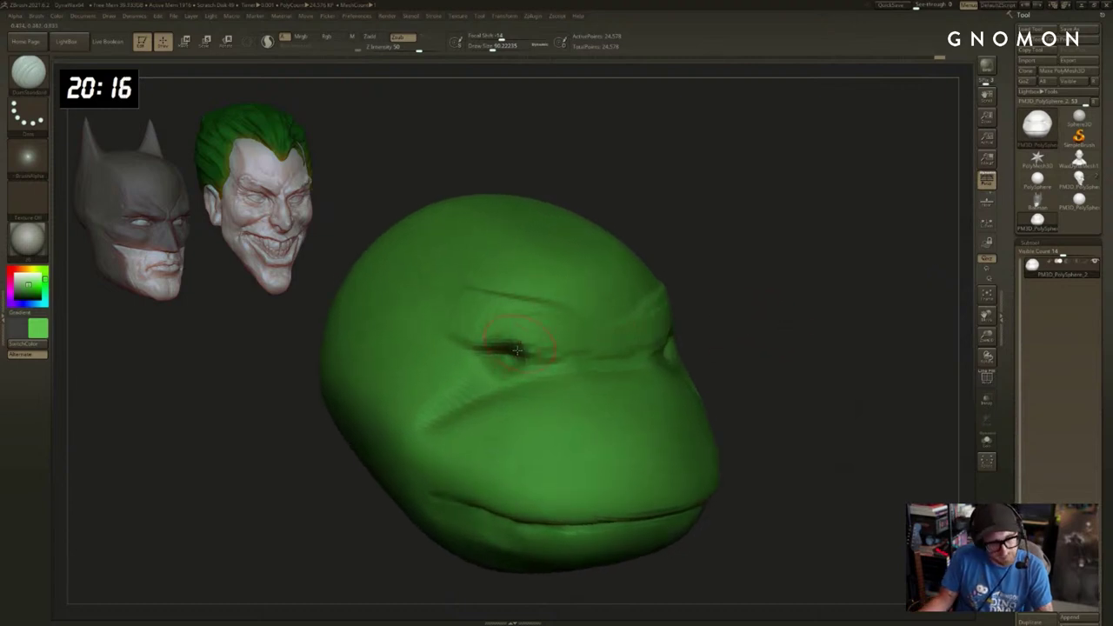
left_click_drag(517, 349, 527, 351)
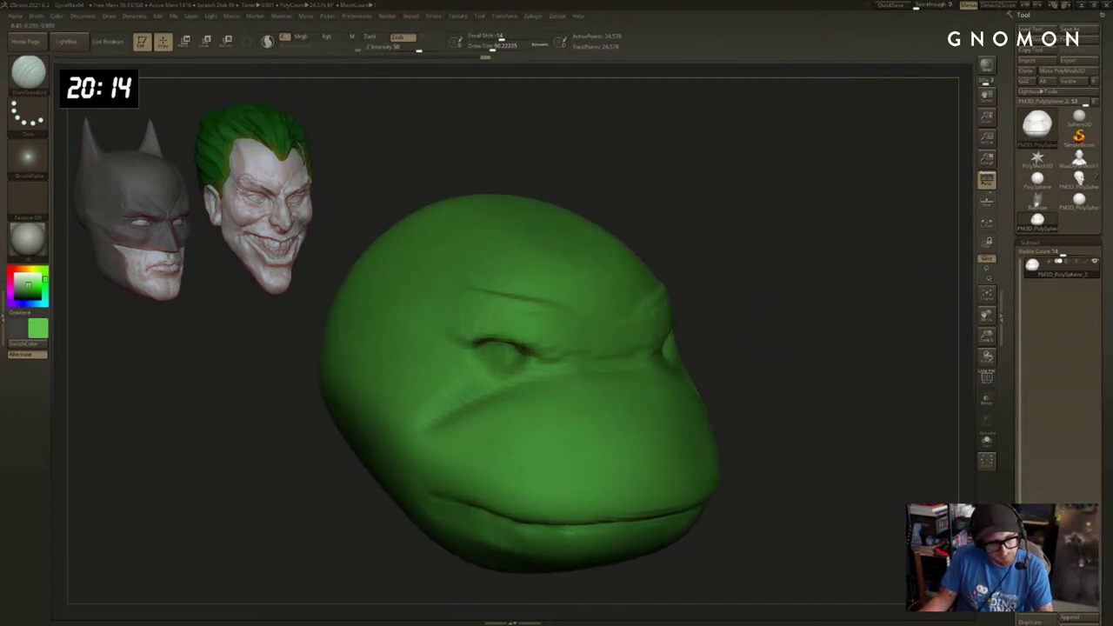
Build up the cheek folds below the outer eyes with ClayBuildup, smoothing the skin around them.
mouse_move(943, 287)
left_mouse_down()
mouse_move(855, 303)
mouse_move(851, 281)
left_mouse_up()
key("b")
key("c")
key("b")
key("s")
left_click_drag(672, 368, 676, 369)
left_click_drag(777, 306, 758, 308)
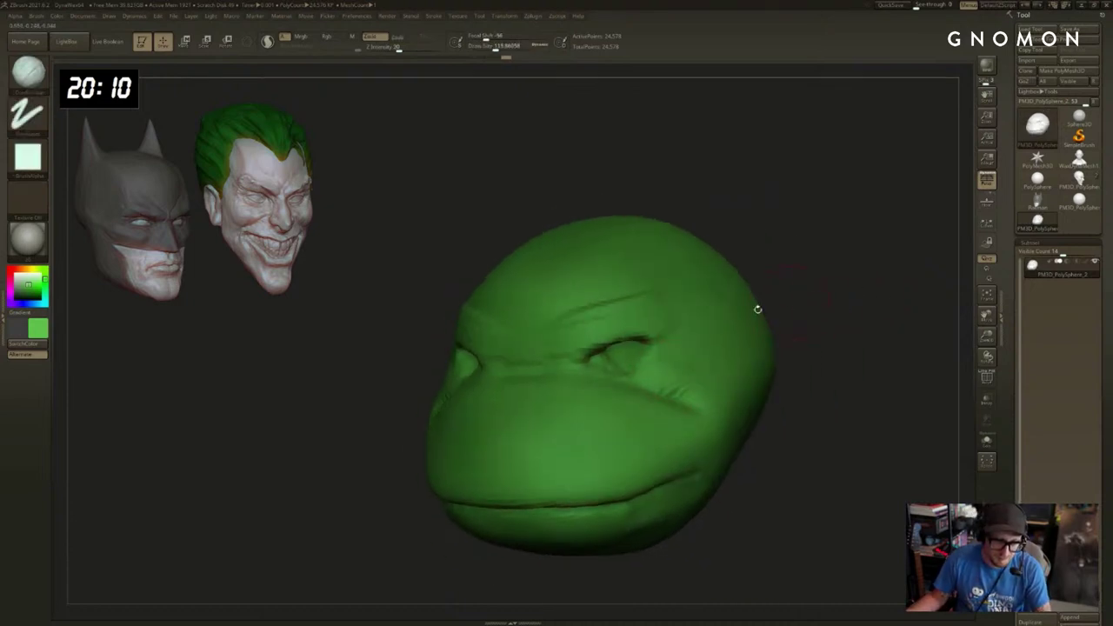
left_click_drag(678, 363, 654, 371, "shift")
key("s")
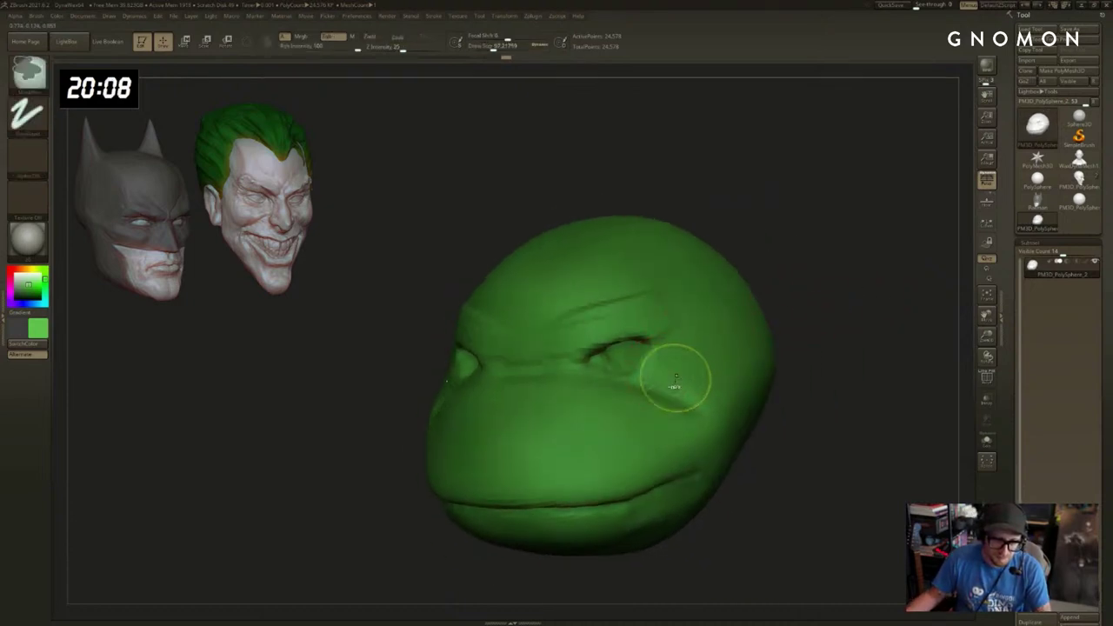
left_click_drag(800, 433, 458, 426)
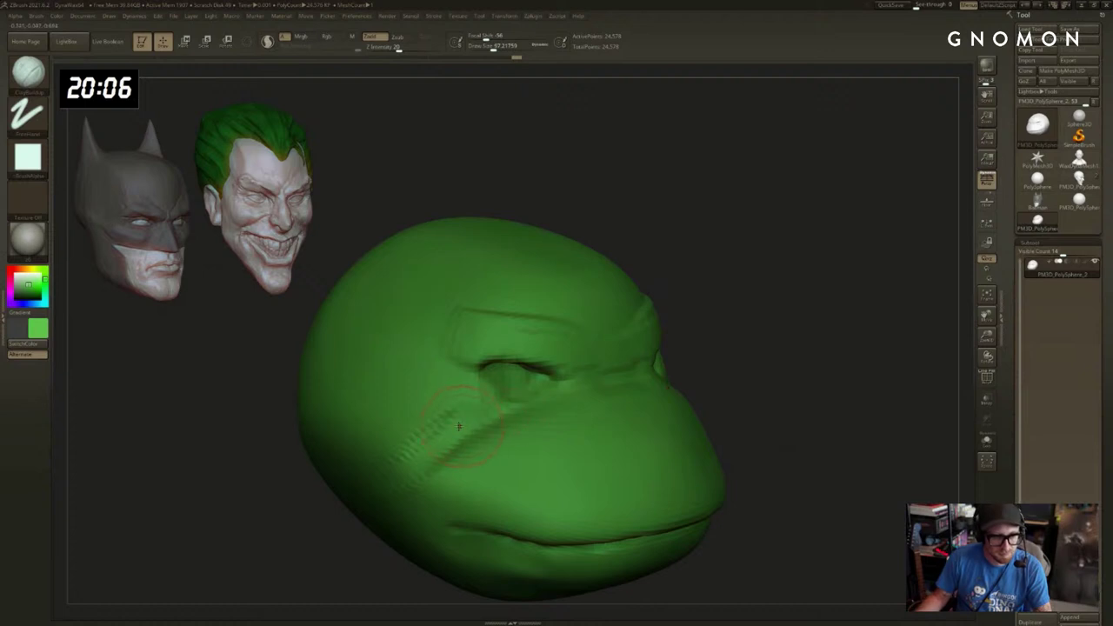
left_click_drag(814, 325, 743, 320)
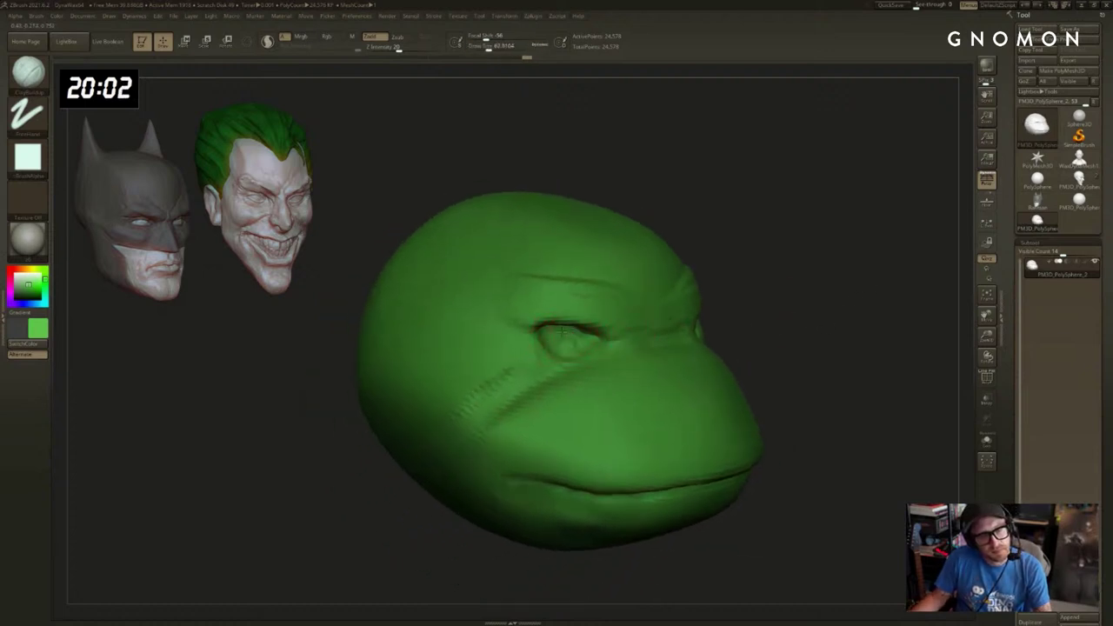
Shape the eyelids and the recess around each eyeball with ClayBuildup at a draw size of about 62.
left_click_drag(900, 299, 839, 280)
left_click_drag(878, 276, 795, 253)
mouse_move(662, 318)
left_mouse_down()
mouse_move(678, 314)
mouse_move(661, 320)
left_mouse_up()
left_click_drag(855, 246, 857, 292)
left_click_drag(680, 326, 686, 329, "shift")
key("s")
right_click_drag(881, 280, 865, 233)
mouse_move(690, 306)
left_mouse_down()
mouse_move(608, 327)
mouse_move(637, 329)
left_mouse_up()
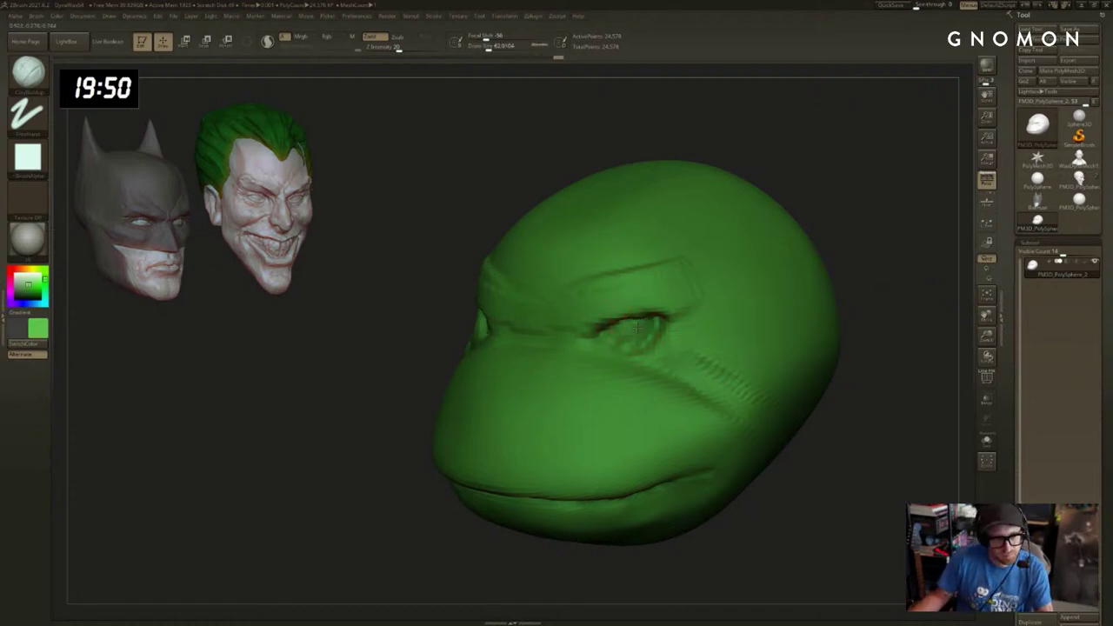
right_click_drag(754, 264, 822, 271)
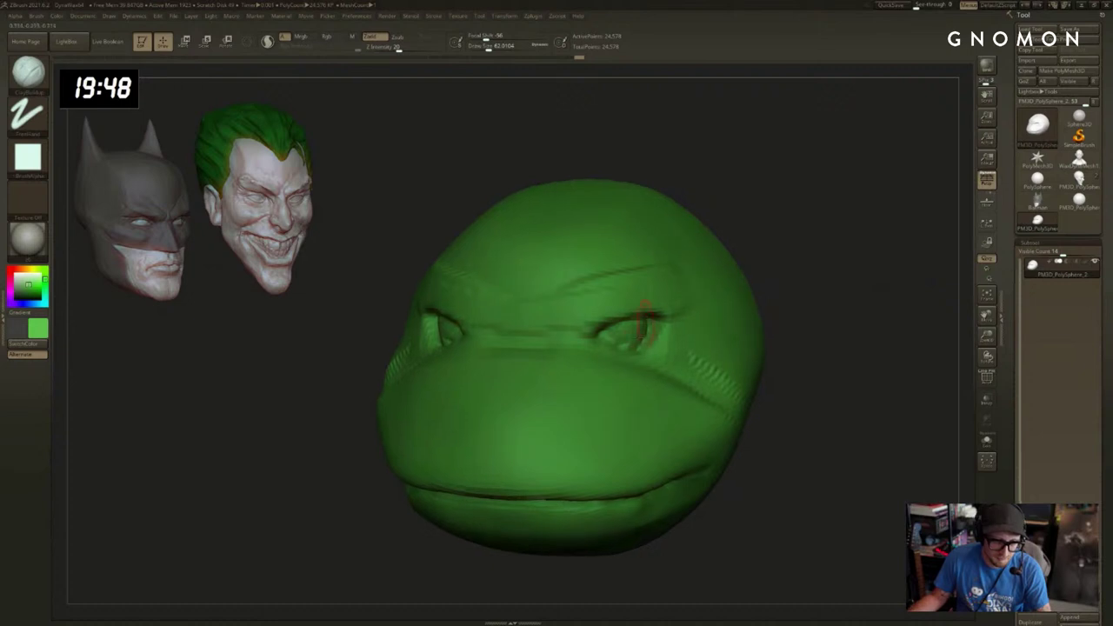
Sharpen the eyelid edges and inner eye corners with DamStandard, and return to ClayBuildup.
key("b")
key("d")
key("s")
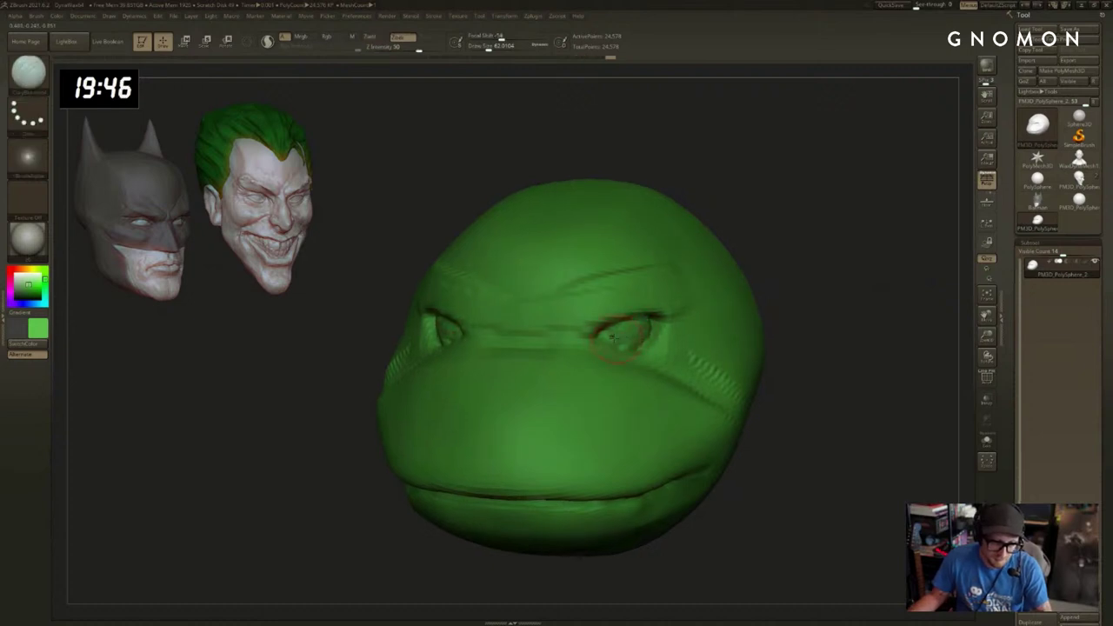
mouse_move(730, 266)
left_mouse_down()
mouse_move(797, 272)
mouse_move(799, 303)
left_mouse_up()
key("r")
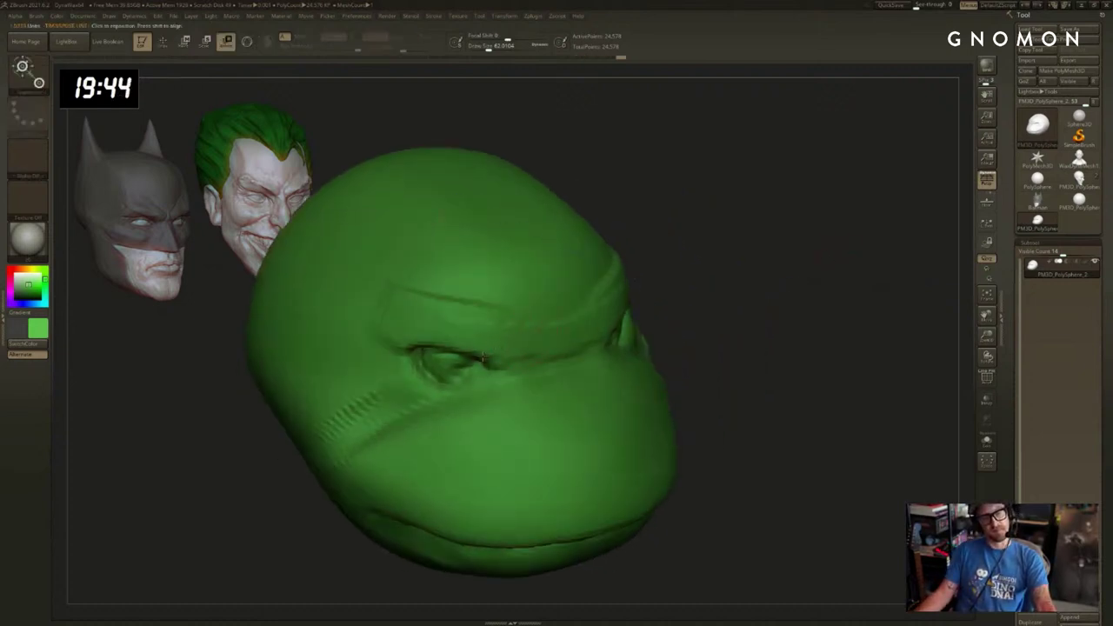
key("q")
left_click_drag(857, 237, 934, 247)
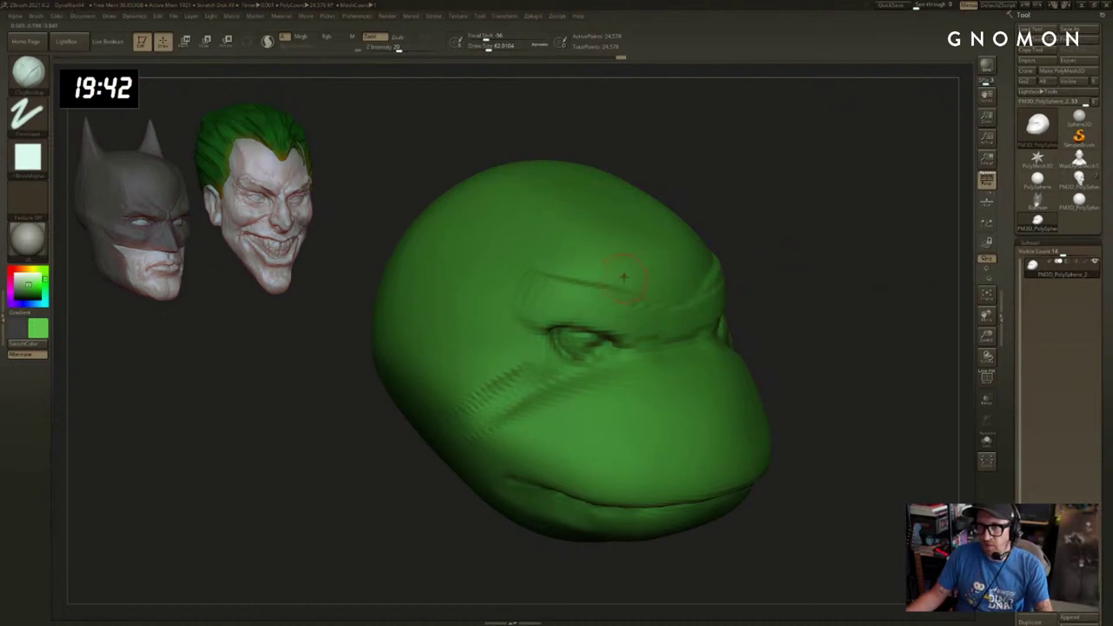
Smooth the upper eyelid, the outer eye area and the brow above the eye.
right_click_drag(622, 280, 580, 327)
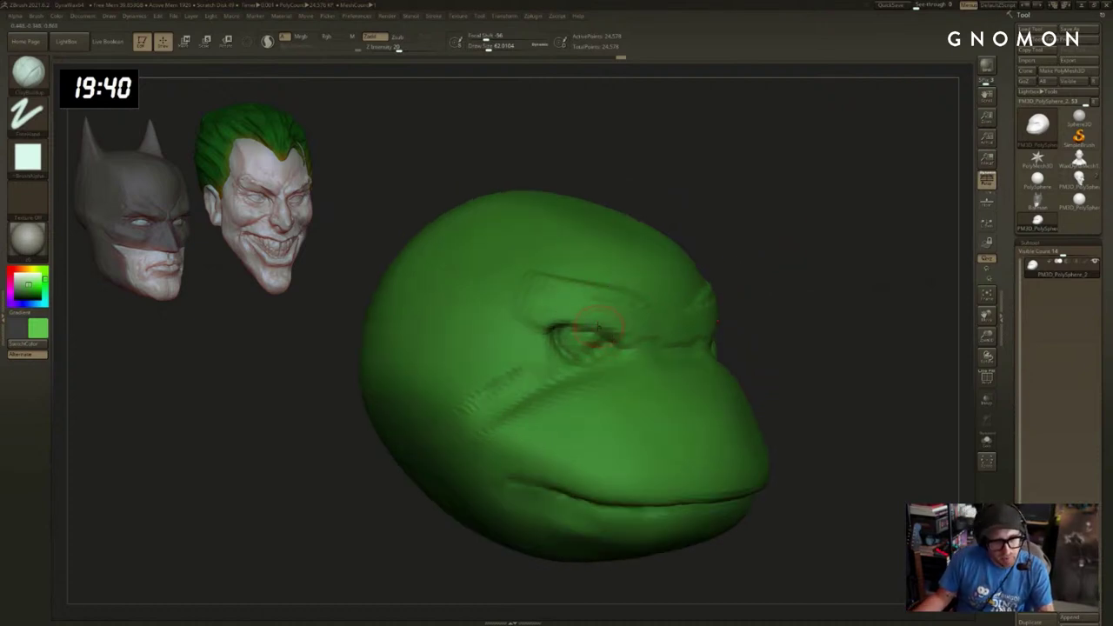
mouse_move(576, 332)
left_mouse_down("shift")
mouse_move(539, 315)
mouse_move(549, 318)
mouse_move(525, 322)
left_mouse_up("shift")
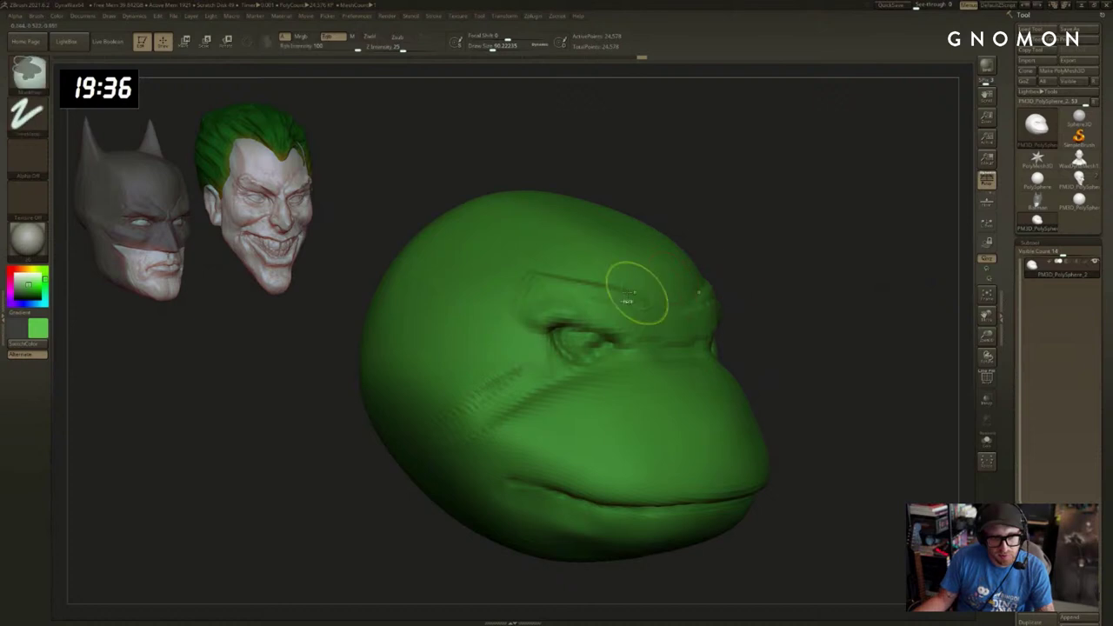
left_click_drag(639, 295, 609, 306, "shift")
Carve the crease across the nose bridge between the eyes with DamStandard, smooth it, and build up its surroundings with ClayBuildup.
left_click_drag(776, 287, 739, 290)
key("b")
key("d")
key("s")
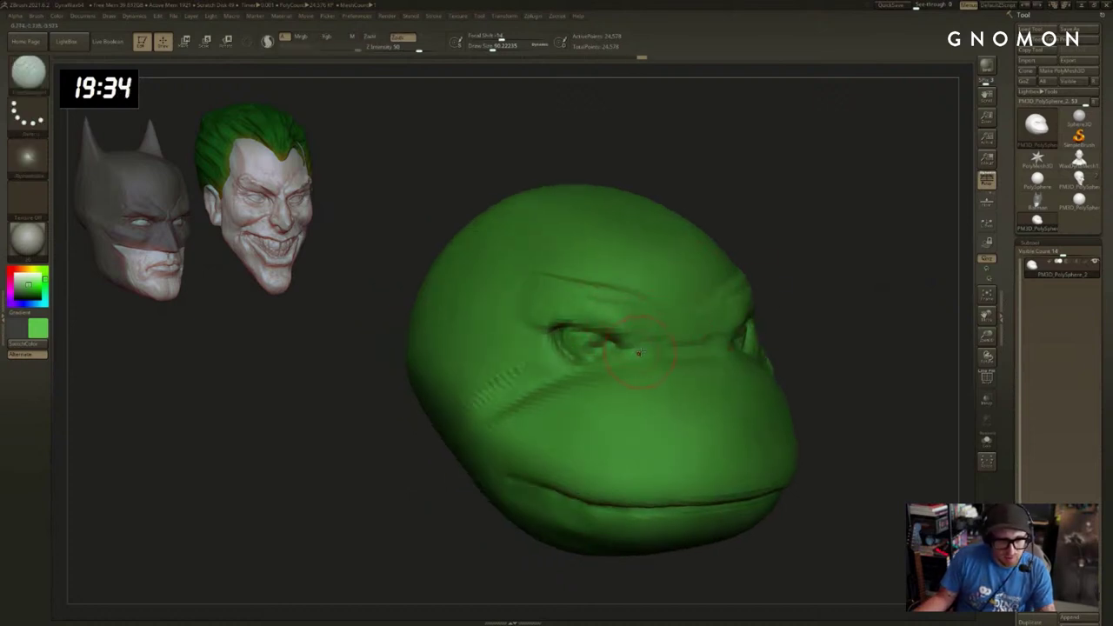
key("s")
mouse_move(635, 352)
left_mouse_down()
mouse_move(617, 355)
mouse_move(728, 344)
left_mouse_up()
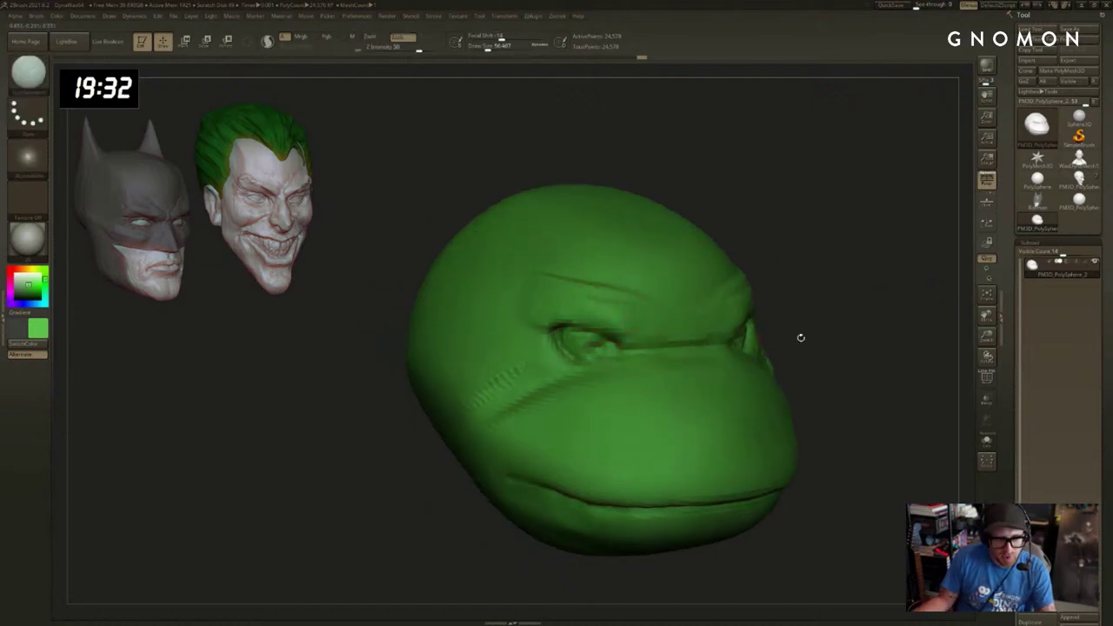
left_click_drag(800, 338, 779, 340)
left_click_drag(709, 340, 621, 350, "shift")
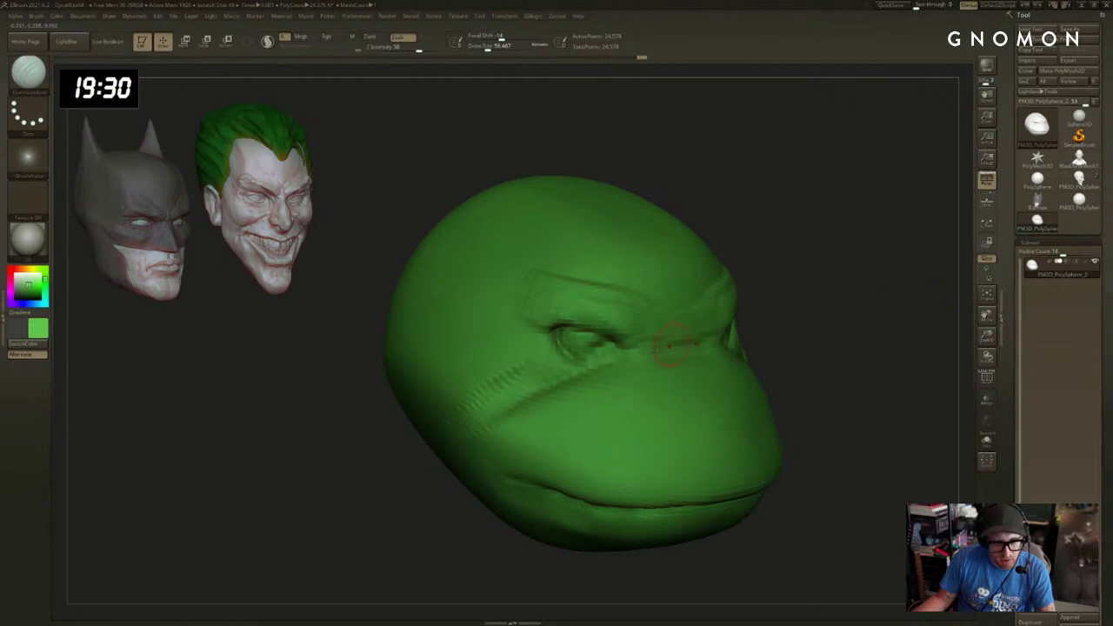
left_click_drag(812, 338, 857, 328, "alt")
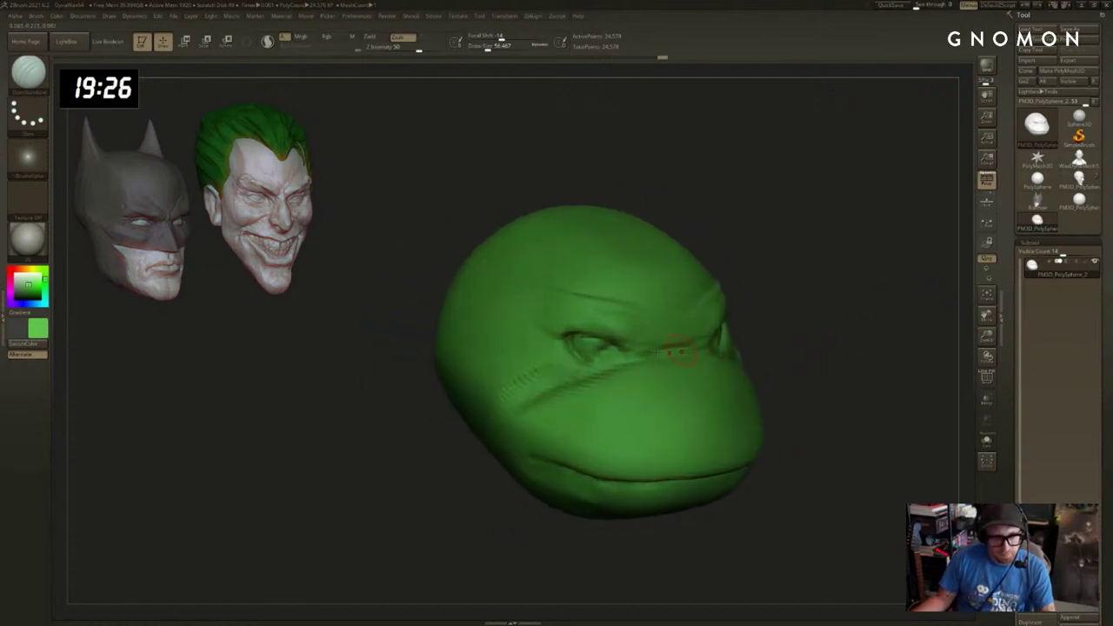
key("b")
key("c")
key("b")
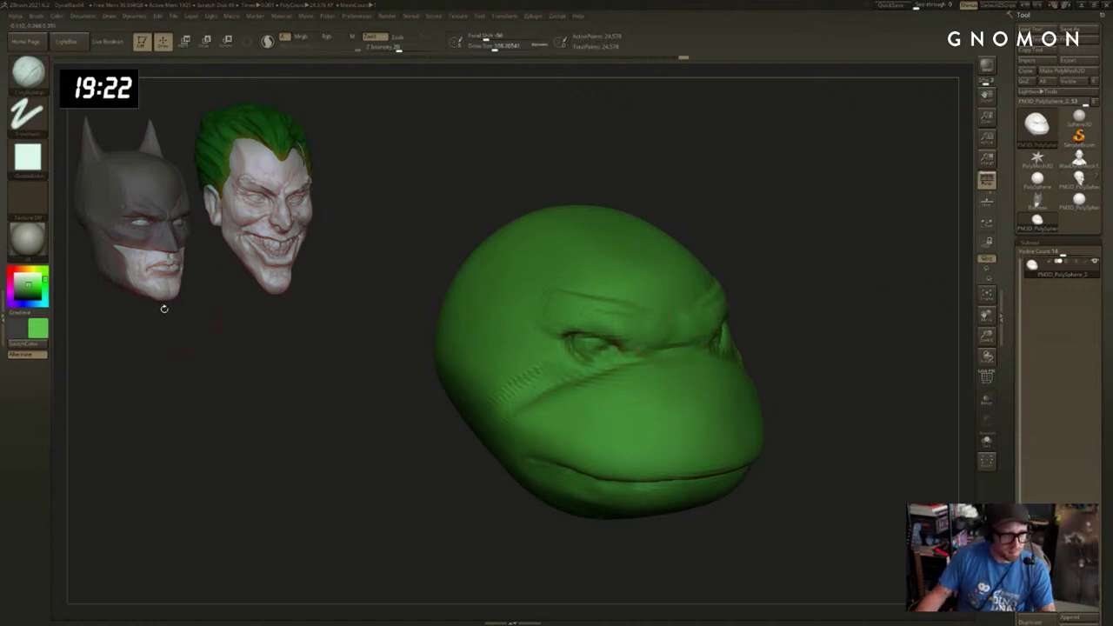
Try a more muted green as the head's color, and return to the brighter green.
left_click(38, 323)
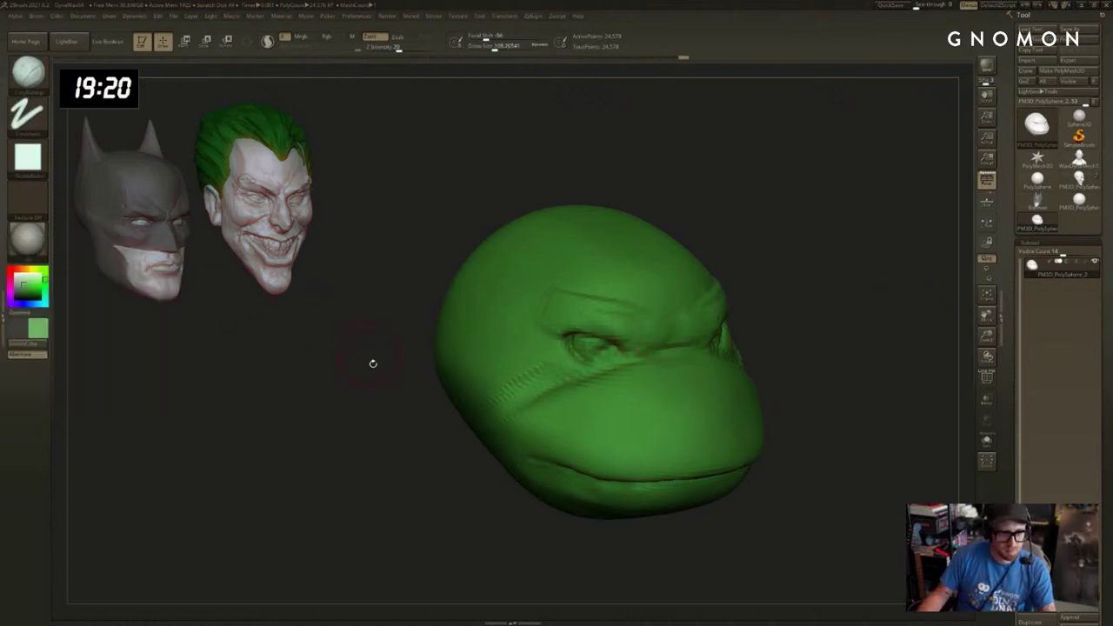
mouse_move(354, 365)
left_mouse_down()
mouse_move(382, 363)
mouse_move(336, 363)
left_mouse_up()
left_click_drag(870, 299, 789, 298)
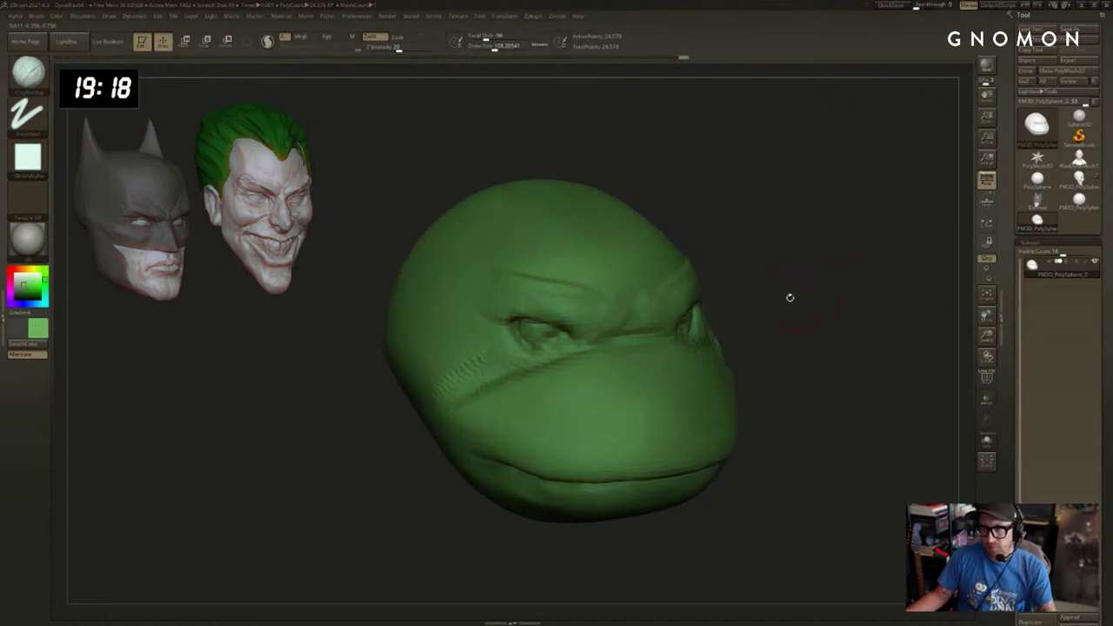
key("b")
key("d")
key("s")
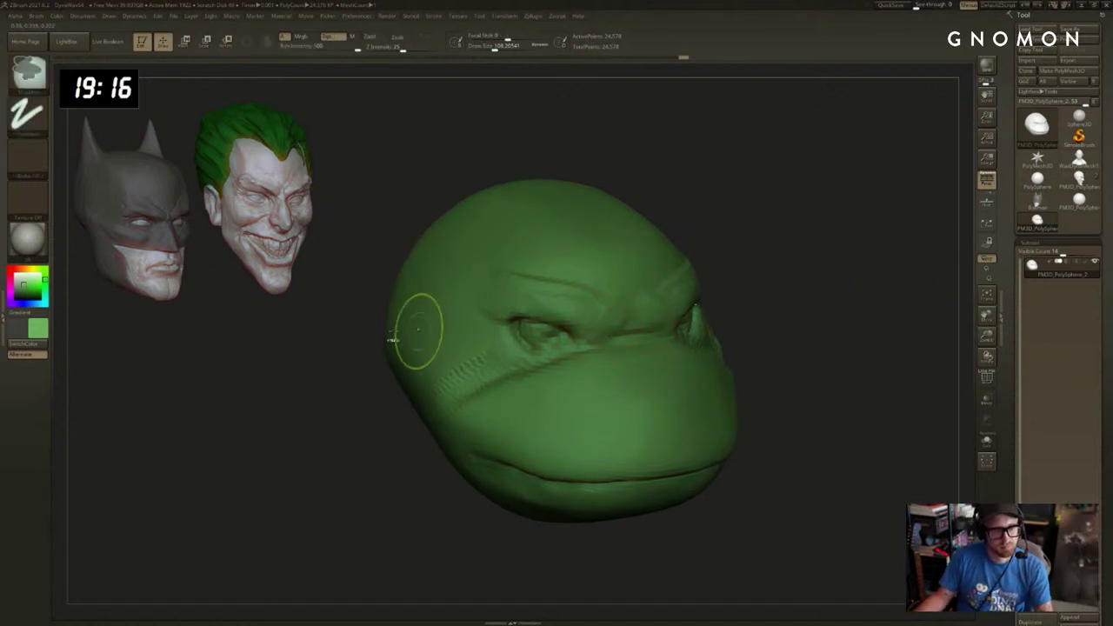
key("c")
left_click_drag(76, 314, 93, 314)
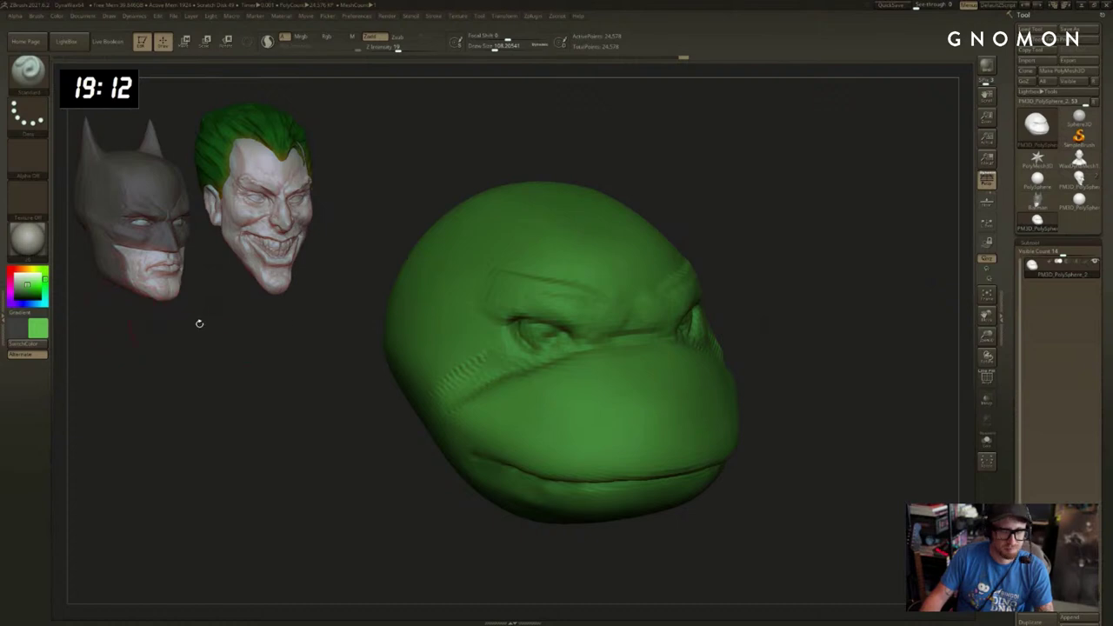
Build up the brow and the fold wrapping around the outer eye with ClayBuildup and Standard, smoothing the skin below the eye.
key("b")
key("c")
key("b")
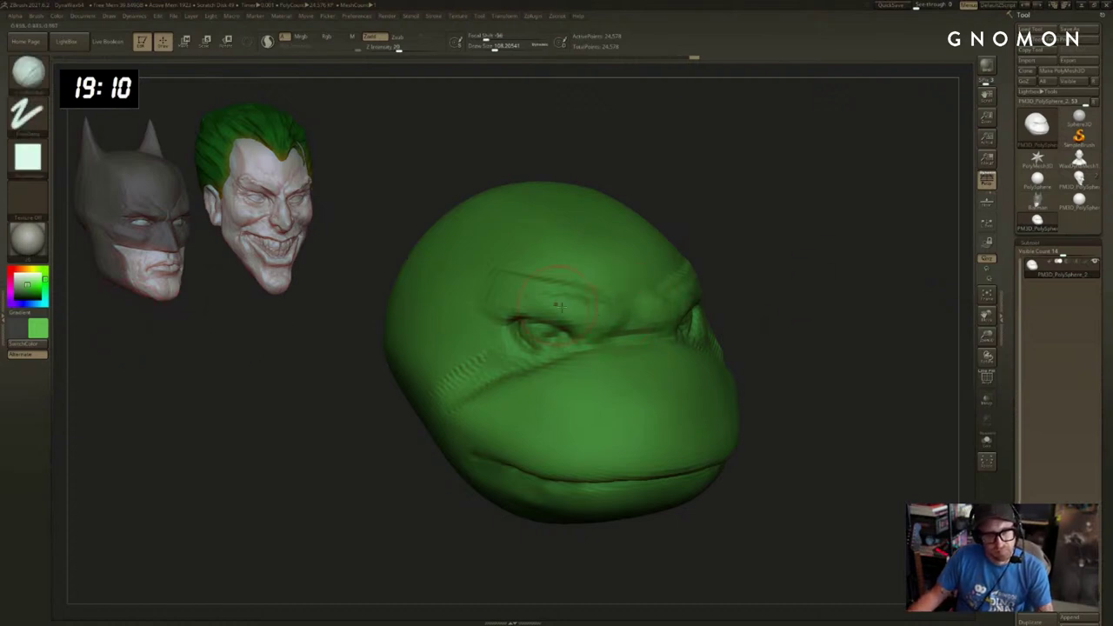
left_click_drag(790, 259, 836, 266)
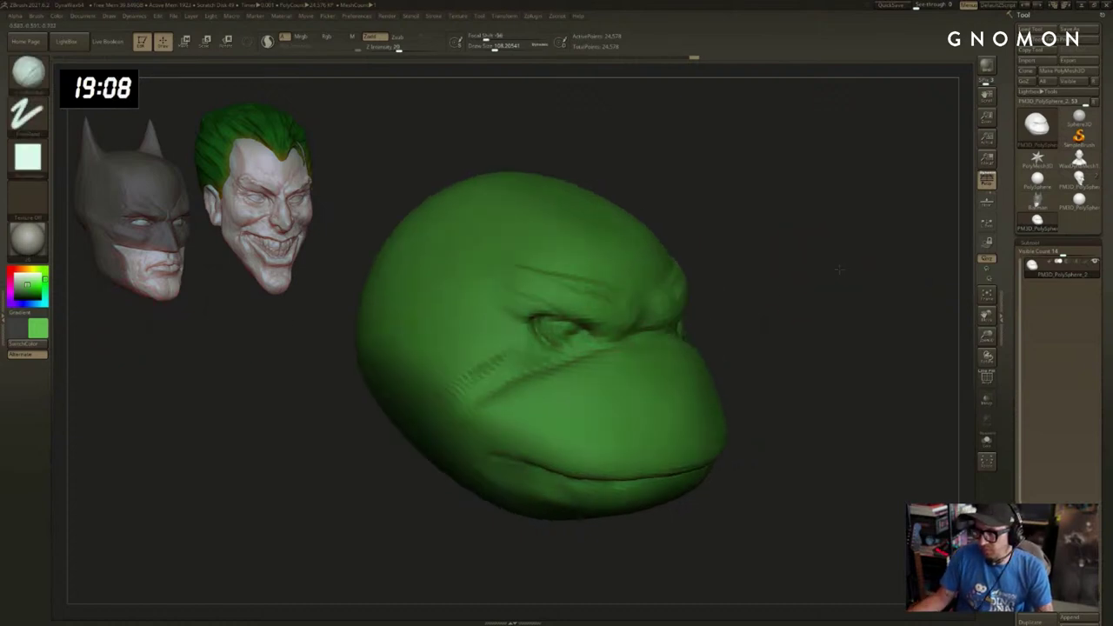
key("bracketleft")
key("bracketleft")
key("bracketleft")
key("s")
mouse_move(511, 309)
left_mouse_down()
mouse_move(519, 287)
mouse_move(550, 300)
left_mouse_up()
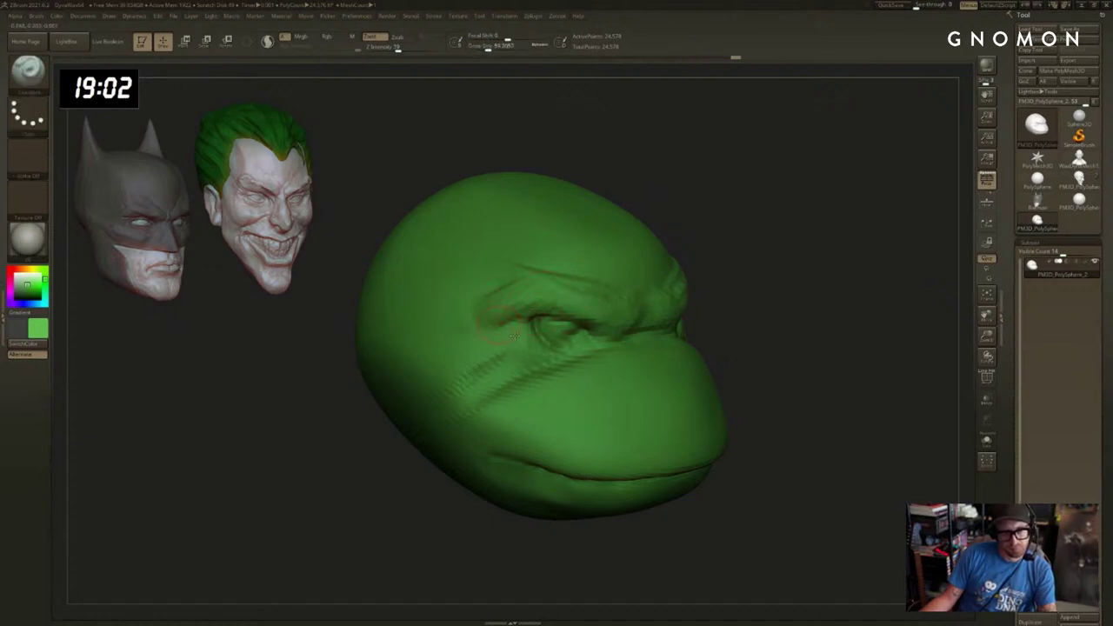
left_click_drag(529, 351, 538, 354, "shift")
key("s")
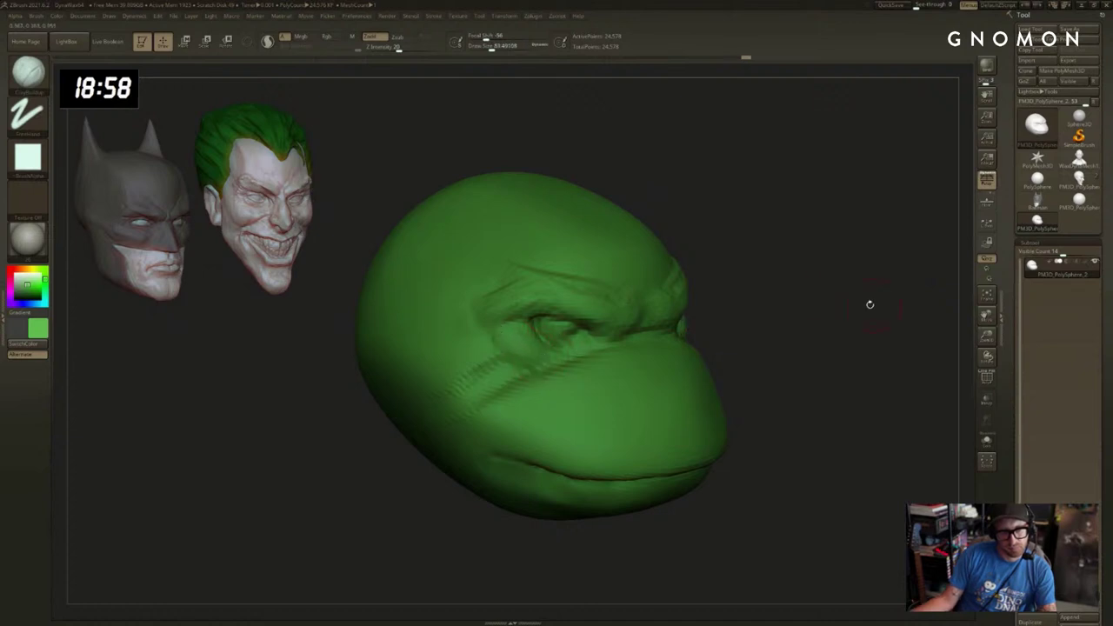
Smooth the ridged cheek folds below the outer eyes and the skin beside the mouth corners.
mouse_move(866, 305)
left_mouse_down()
mouse_move(881, 308)
mouse_move(861, 339)
left_mouse_up()
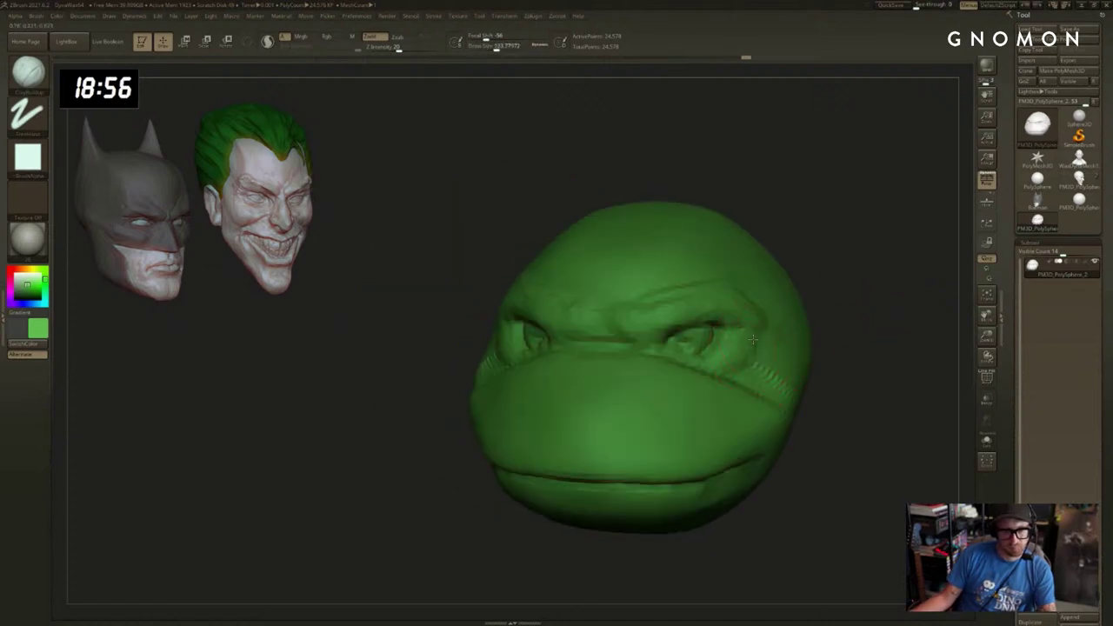
mouse_move(809, 390)
left_mouse_down("shift")
mouse_move(770, 369)
mouse_move(815, 377)
mouse_move(746, 390)
left_mouse_up("shift")
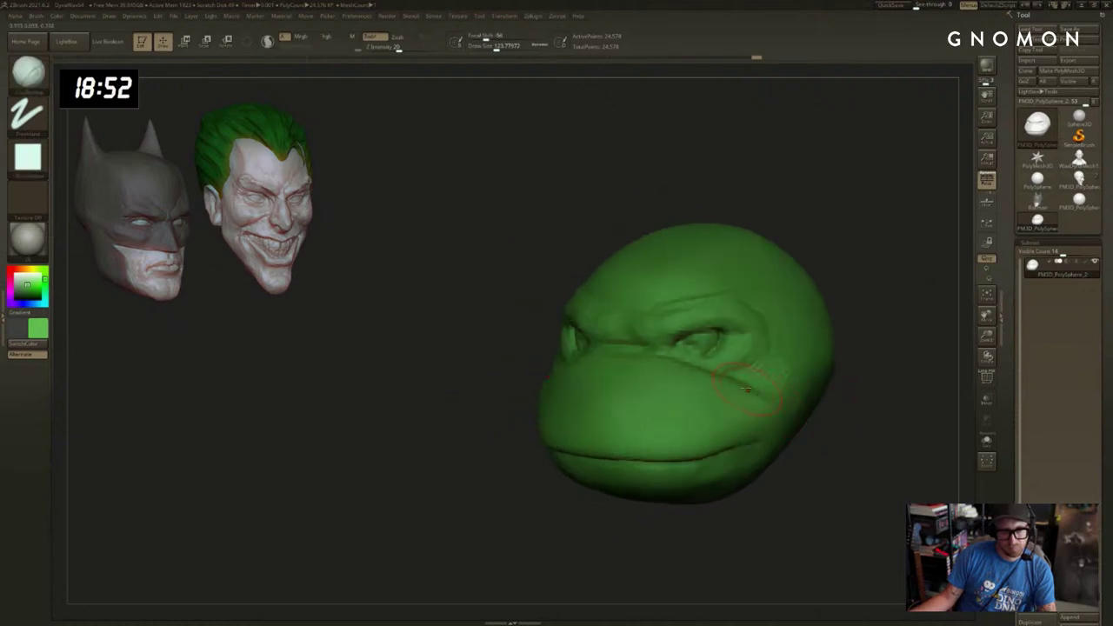
mouse_move(841, 440)
left_mouse_down()
mouse_move(849, 479)
mouse_move(853, 466)
left_mouse_up()
left_click_drag(527, 423, 559, 415, "shift")
mouse_move(504, 470)
left_mouse_down("shift")
mouse_move(467, 472)
mouse_move(505, 499)
mouse_move(485, 514)
left_mouse_up("shift")
Carve the cheek crease down toward the mouth corner with DamStandard, and smooth around the mouth corner.
key("b")
key("d")
key("s")
mouse_move(585, 381)
left_mouse_down()
mouse_move(554, 391)
mouse_move(523, 462)
mouse_move(533, 406)
left_mouse_up()
mouse_move(538, 493)
left_mouse_down("shift")
mouse_move(513, 512)
mouse_move(509, 495)
mouse_move(527, 479)
mouse_move(504, 500)
mouse_move(561, 442)
mouse_move(550, 456)
mouse_move(553, 442)
mouse_move(521, 453)
left_mouse_up("shift")
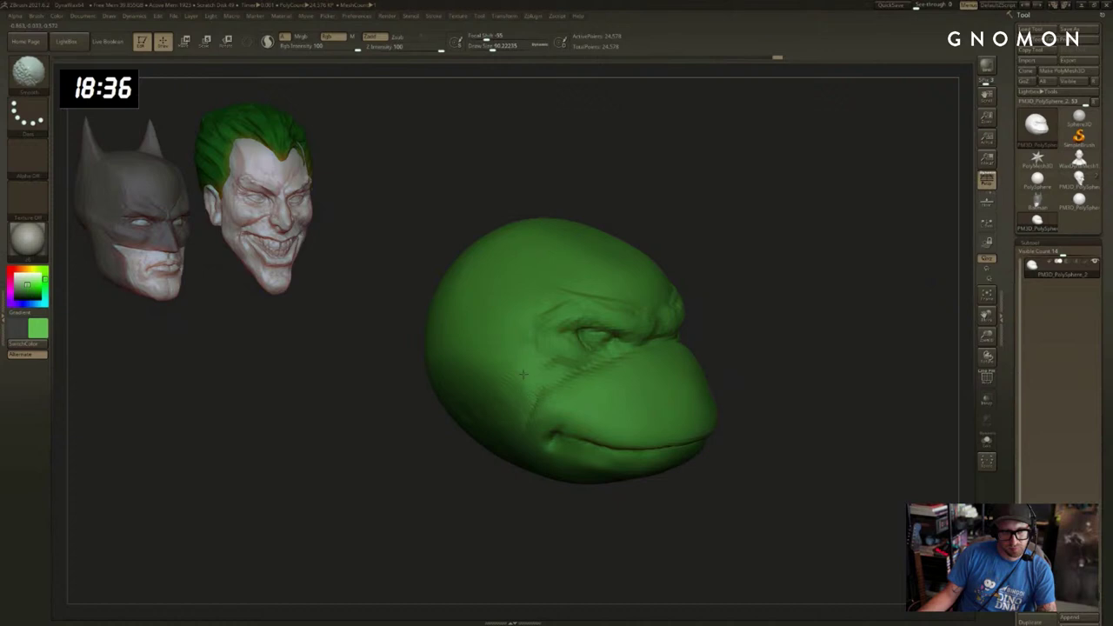
Reshape the back and top of the skull with the Move brush at a draw size of about 500.
mouse_move(437, 438)
left_mouse_down()
mouse_move(447, 472)
mouse_move(432, 488)
mouse_move(466, 462)
left_mouse_up()
key("s")
key("b")
key("m")
key("v")
key("s")
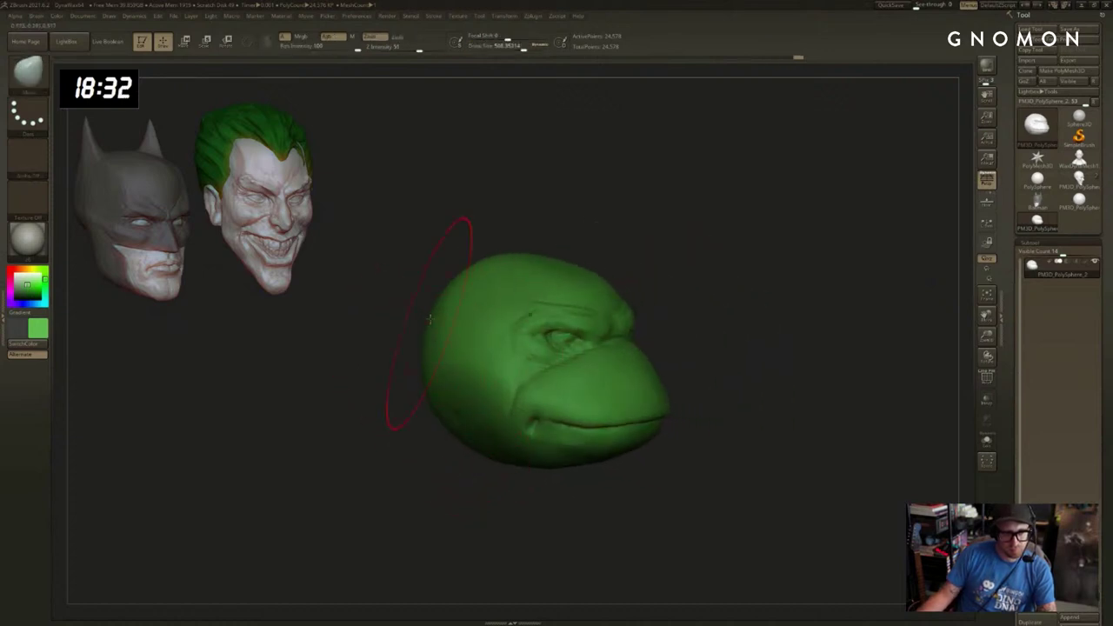
left_click_drag(442, 227, 506, 224)
key("s")
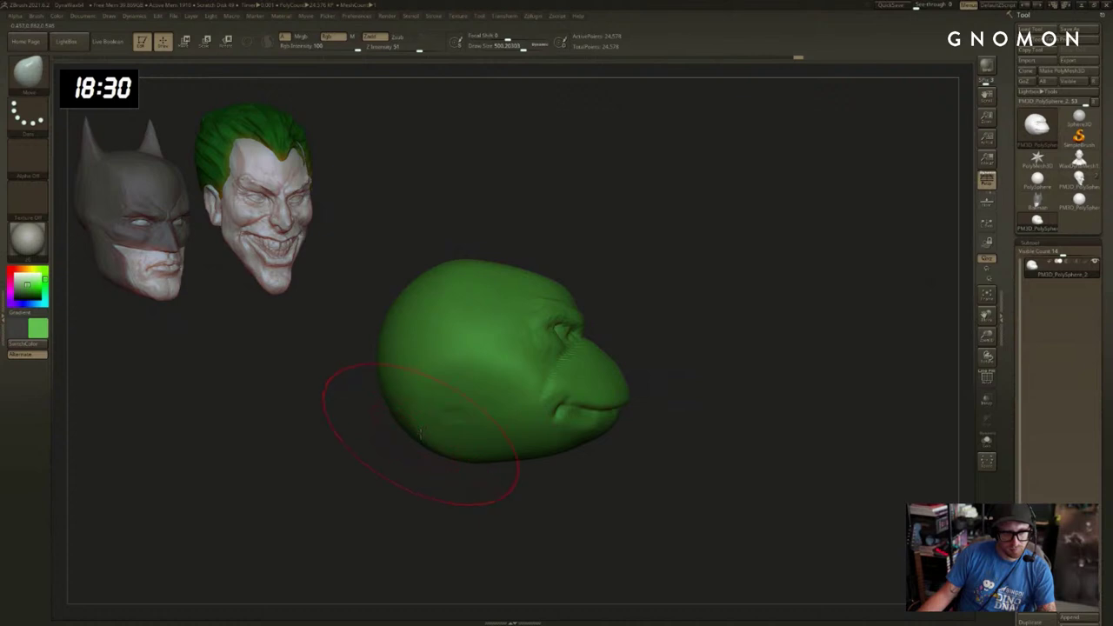
Push in the lower back of the head and adjust the jaw's underside with the Move brush.
mouse_move(421, 433)
left_mouse_down()
mouse_move(461, 432)
mouse_move(438, 422)
mouse_move(470, 418)
left_mouse_up()
key("s")
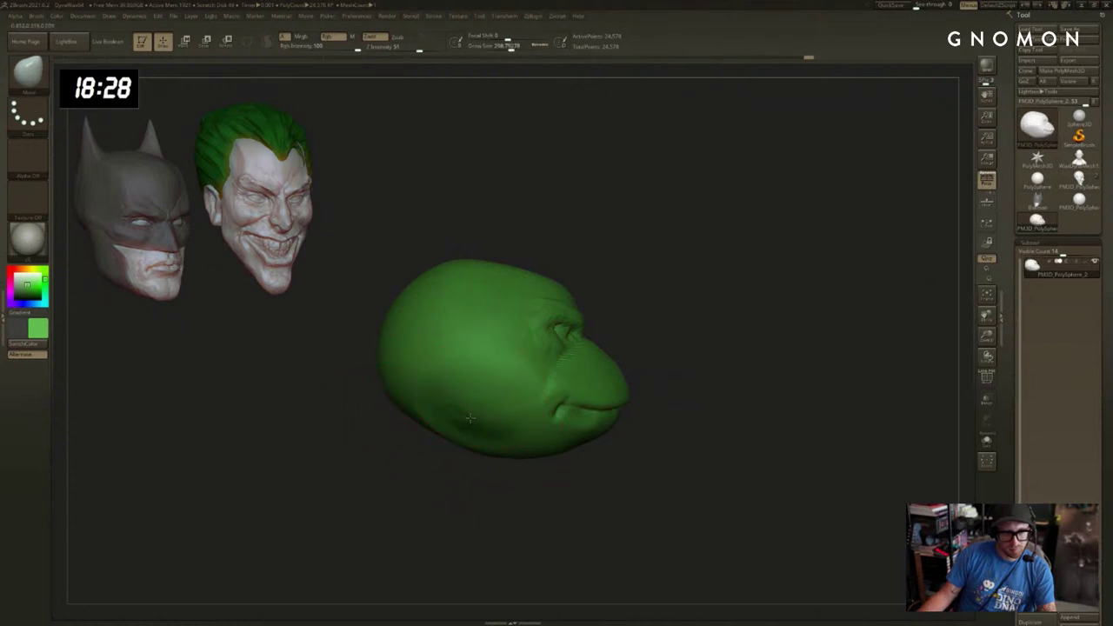
left_click_drag(480, 470, 451, 471)
left_click_drag(486, 425, 484, 445)
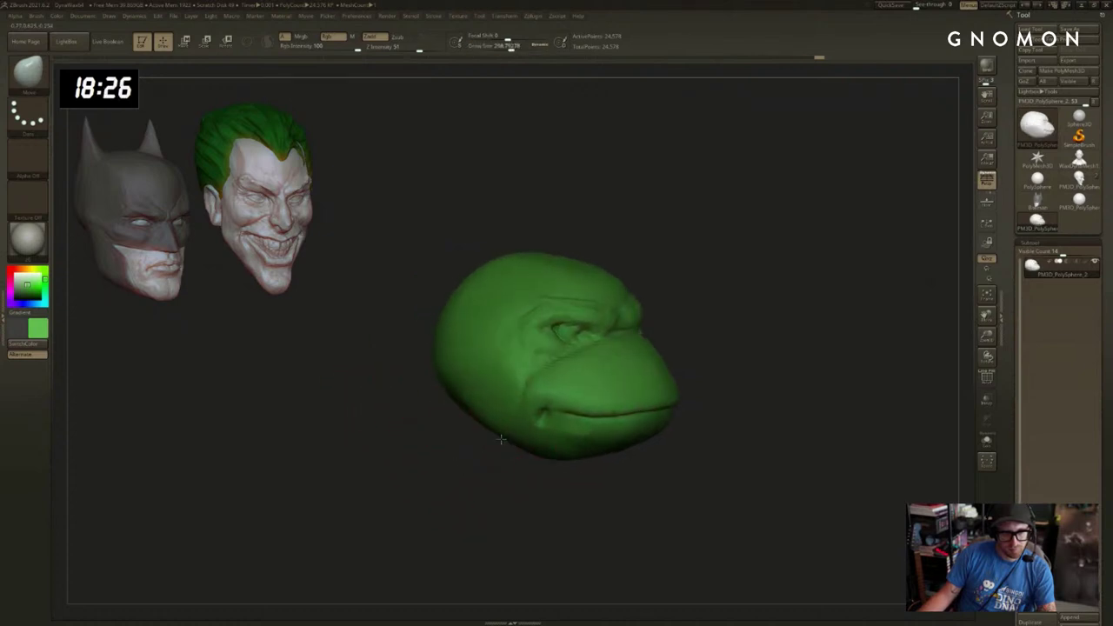
left_click_drag(785, 400, 688, 404)
left_click_drag(778, 407, 808, 376)
Try to rework the lower back of the head with ClayBuildup at a draw size of about 430.
key("b")
key("h")
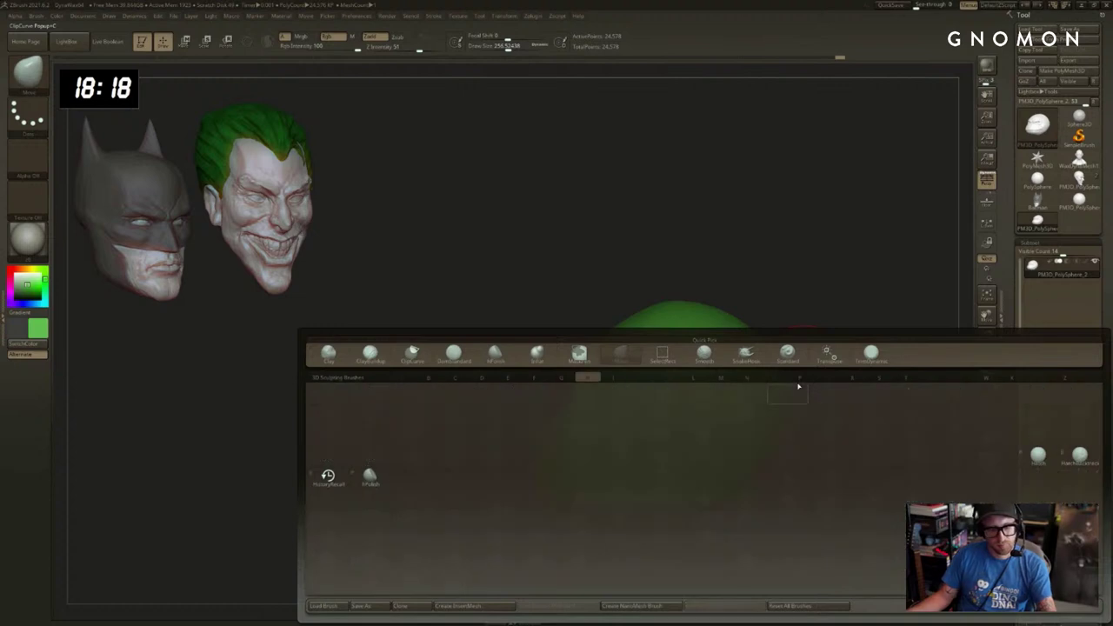
key("p")
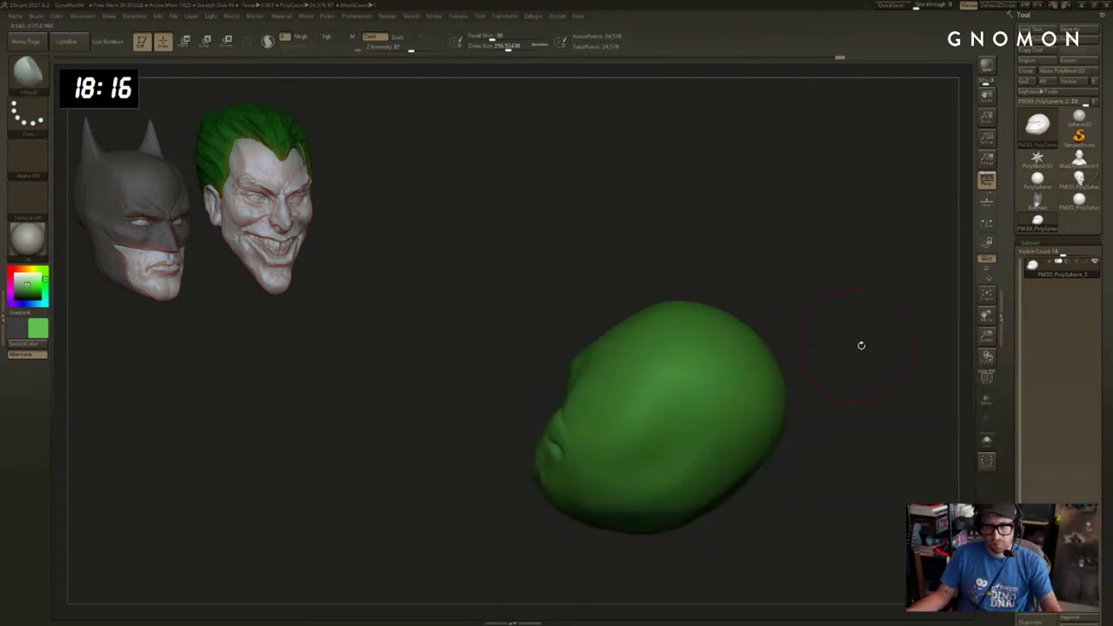
mouse_move(860, 345)
left_mouse_down()
mouse_move(893, 368)
mouse_move(896, 311)
left_mouse_up()
key("b")
key("c")
key("b")
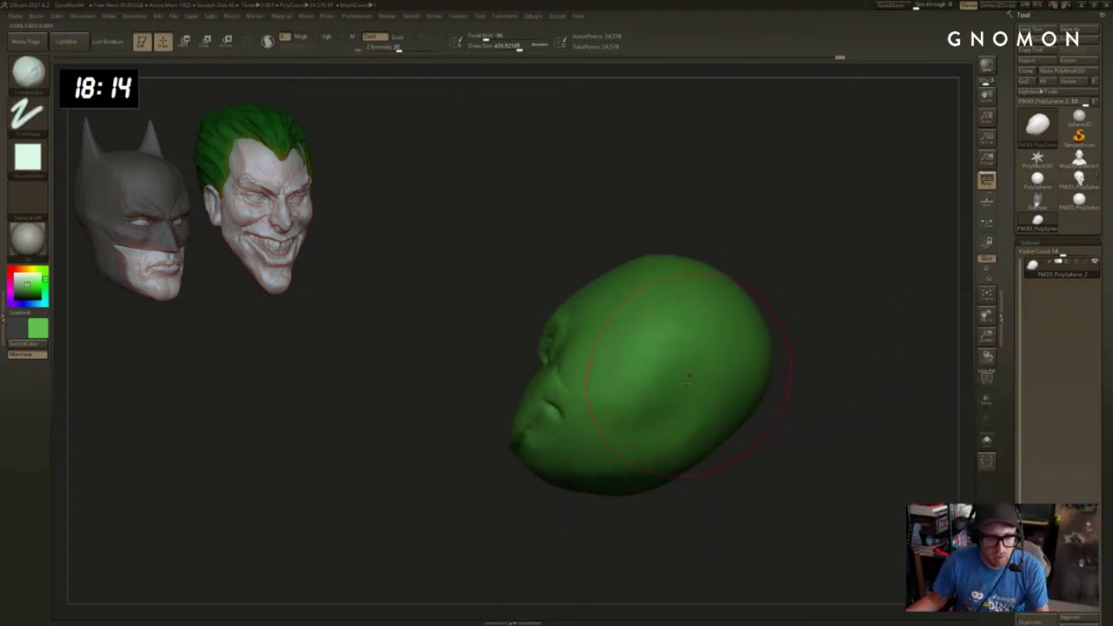
mouse_move(694, 423)
left_mouse_down()
mouse_move(758, 344)
mouse_move(824, 357)
left_mouse_up()
key("ctrl+z")
key("b")
key("d")
key("s")
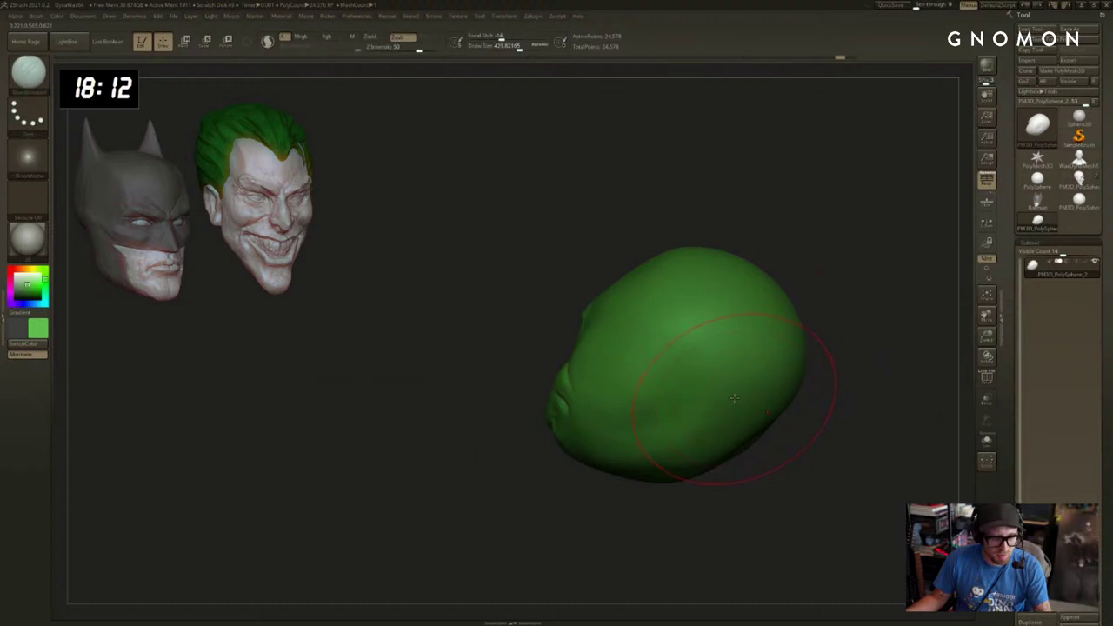
Flatten the lower back and rear sides of the skull with hPolish at a draw size of about 430.
key("b")
key("h")
key("p")
mouse_move(810, 299)
left_mouse_down()
mouse_move(832, 291)
mouse_move(818, 312)
left_mouse_up()
left_click_drag(774, 348, 812, 372)
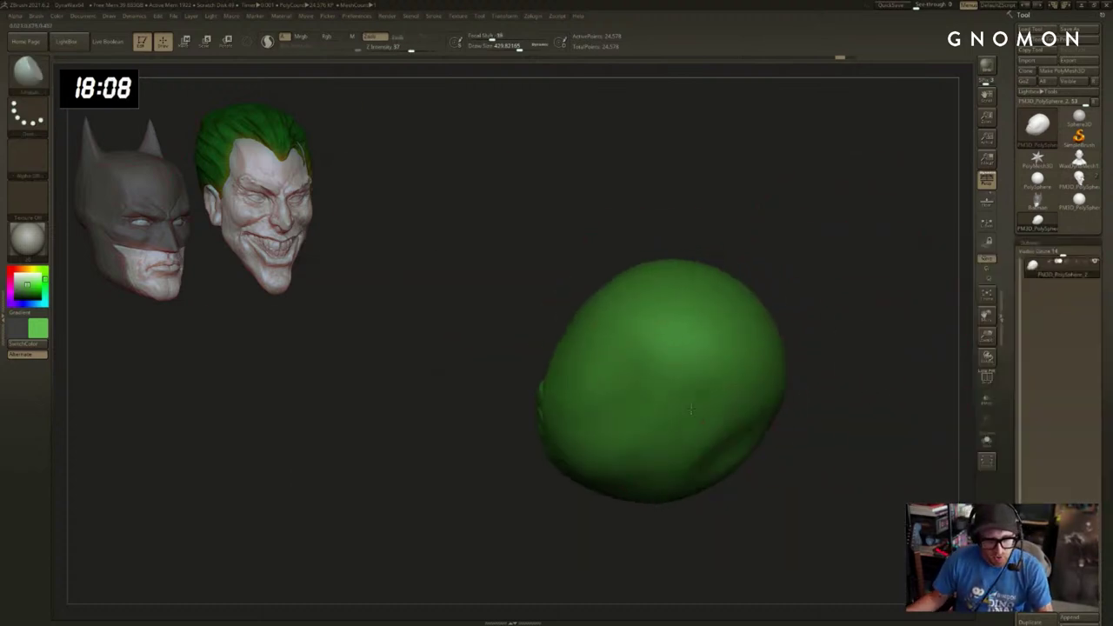
mouse_move(711, 364)
left_mouse_down()
mouse_move(656, 419)
mouse_move(707, 356)
mouse_move(654, 439)
left_mouse_up()
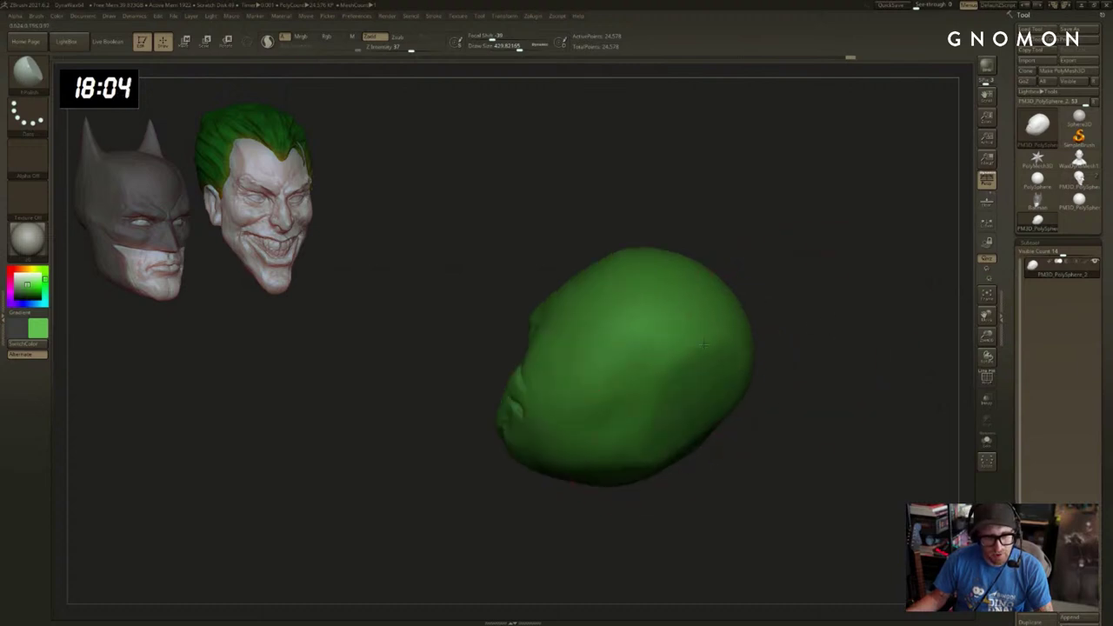
left_click_drag(640, 463, 627, 449)
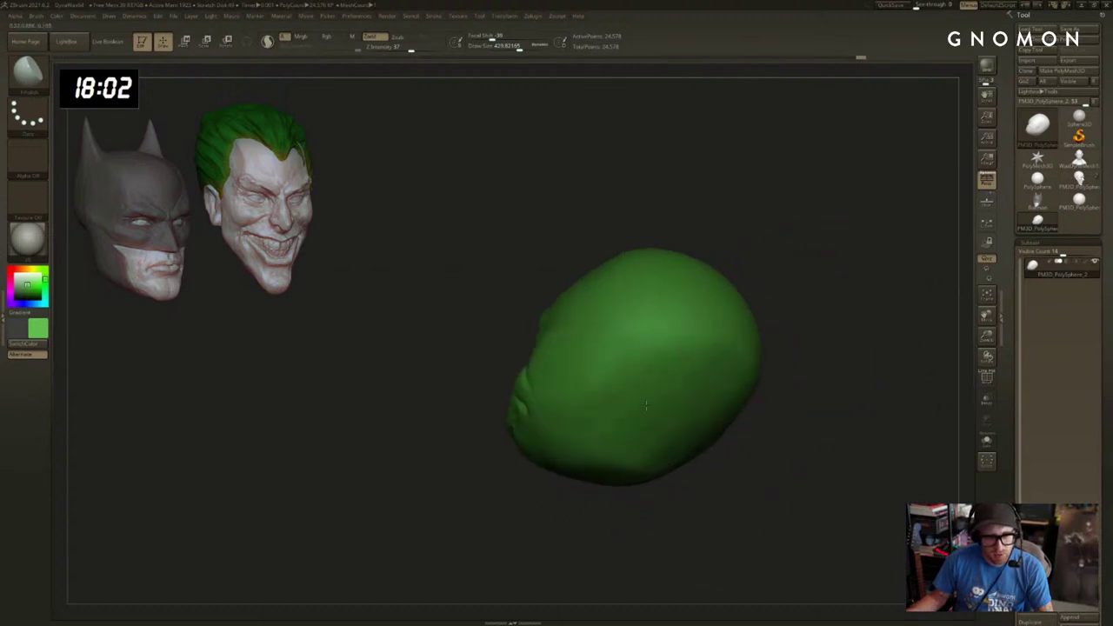
left_click_drag(709, 469, 635, 443)
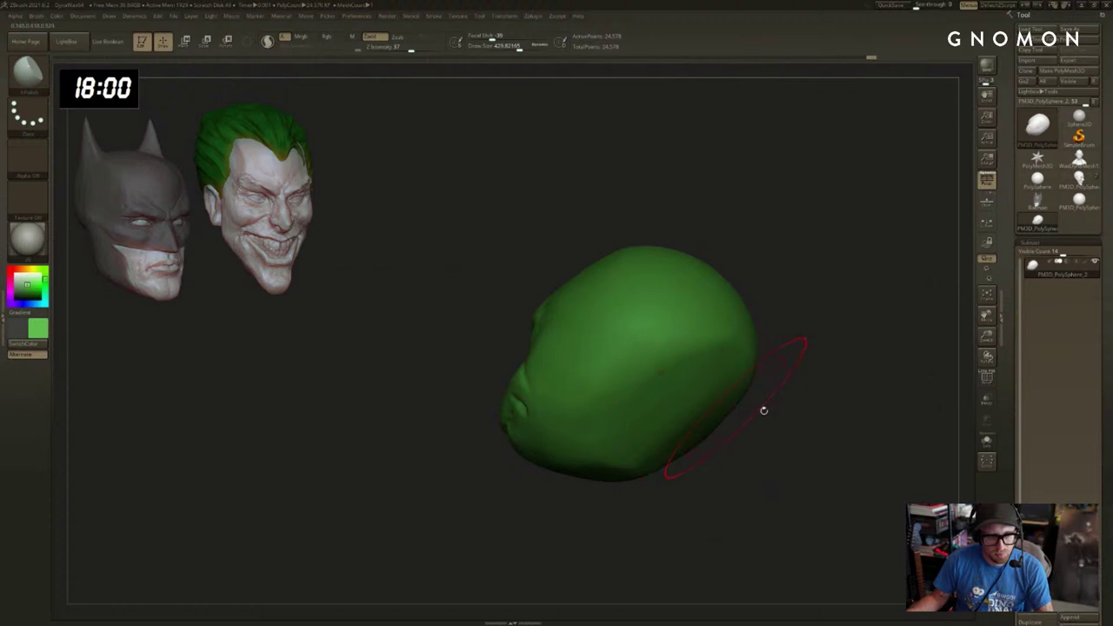
left_click_drag(763, 405, 695, 374)
left_click_drag(788, 355, 760, 380)
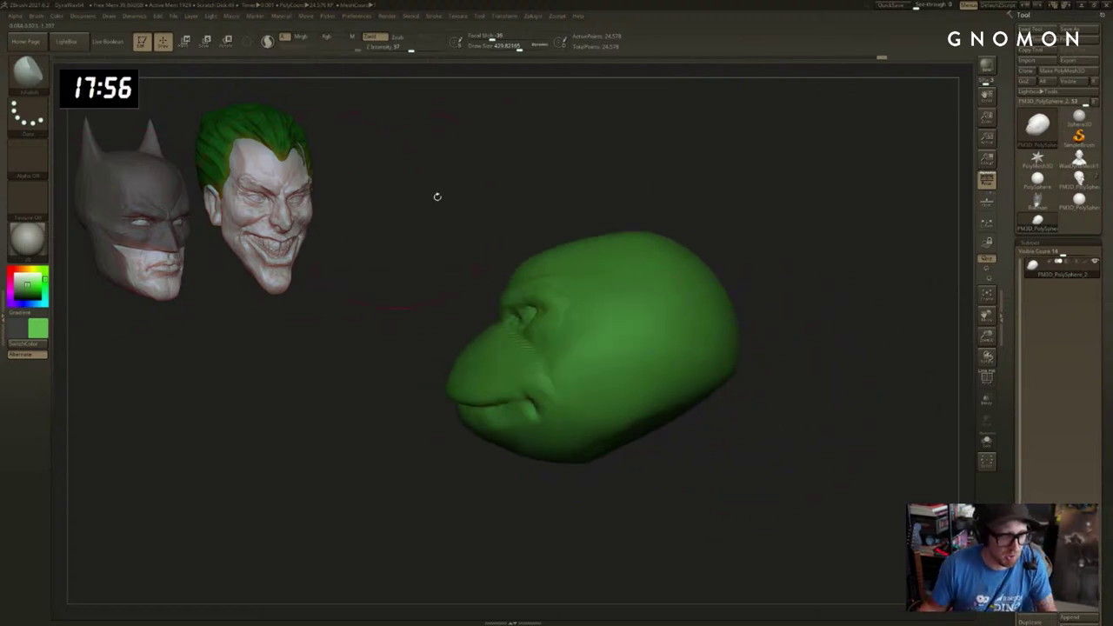
Rework the side of the cheek with ClayBuildup at a draw size of about 274 and hPolish at about 145.
mouse_move(778, 291)
left_mouse_down()
mouse_move(804, 301)
mouse_move(782, 303)
mouse_move(781, 286)
mouse_move(804, 288)
mouse_move(846, 326)
mouse_move(862, 311)
left_mouse_up()
key("b")
key("c")
key("b")
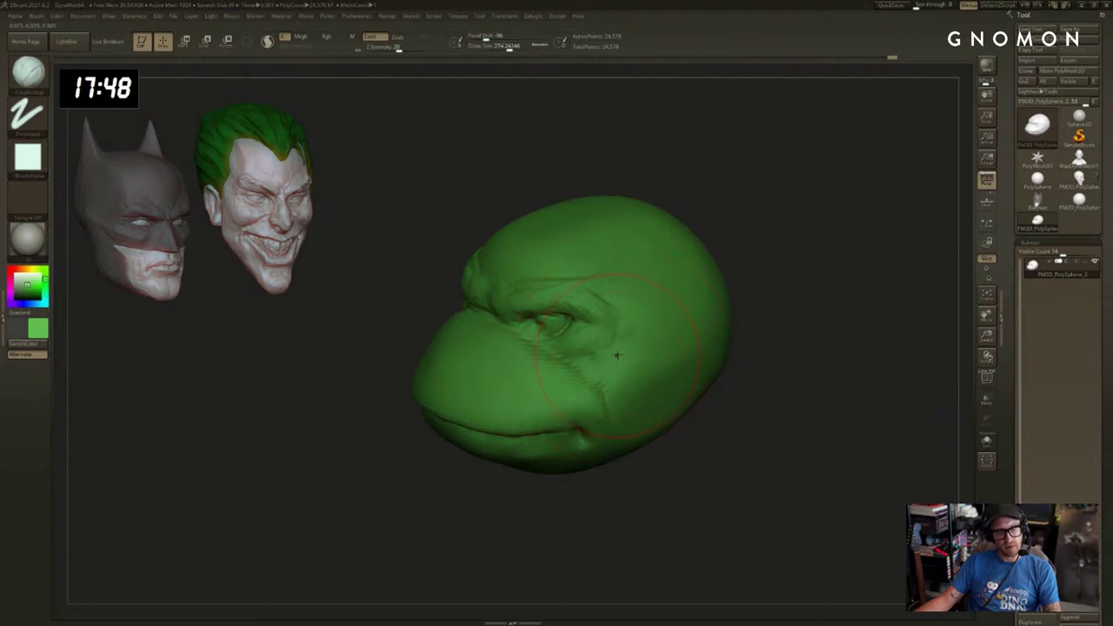
key("b")
key("s")
key("t")
left_click_drag(840, 311, 885, 323)
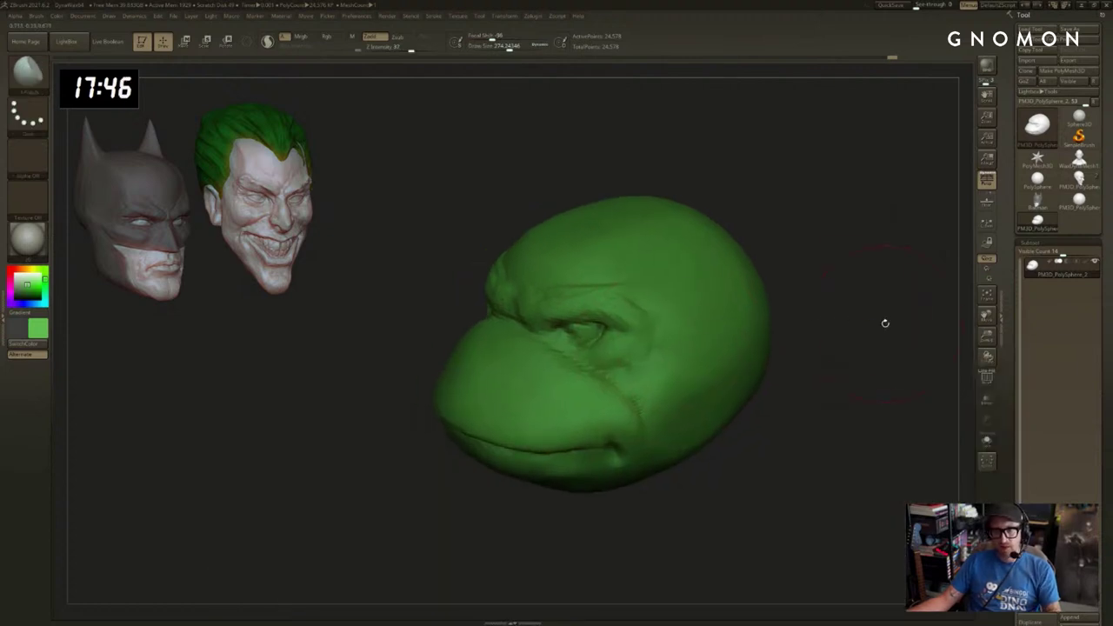
key("[")
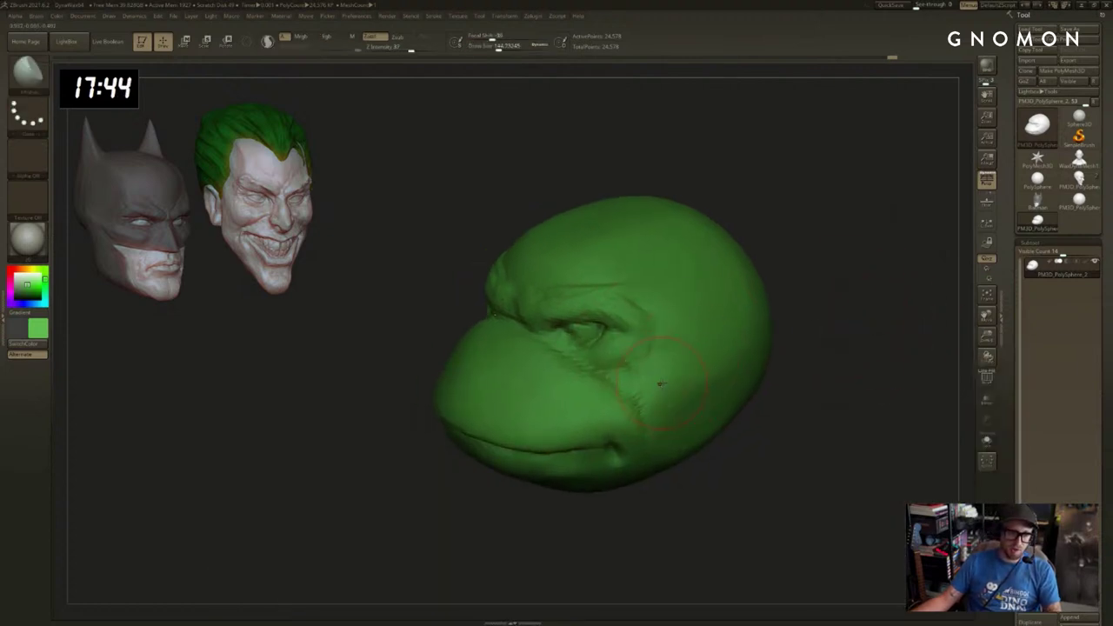
Build up the cheekbone below the outer eye corner with ClayBuildup at draw sizes of about 145 to 172.
key("b")
key("c")
key("b")
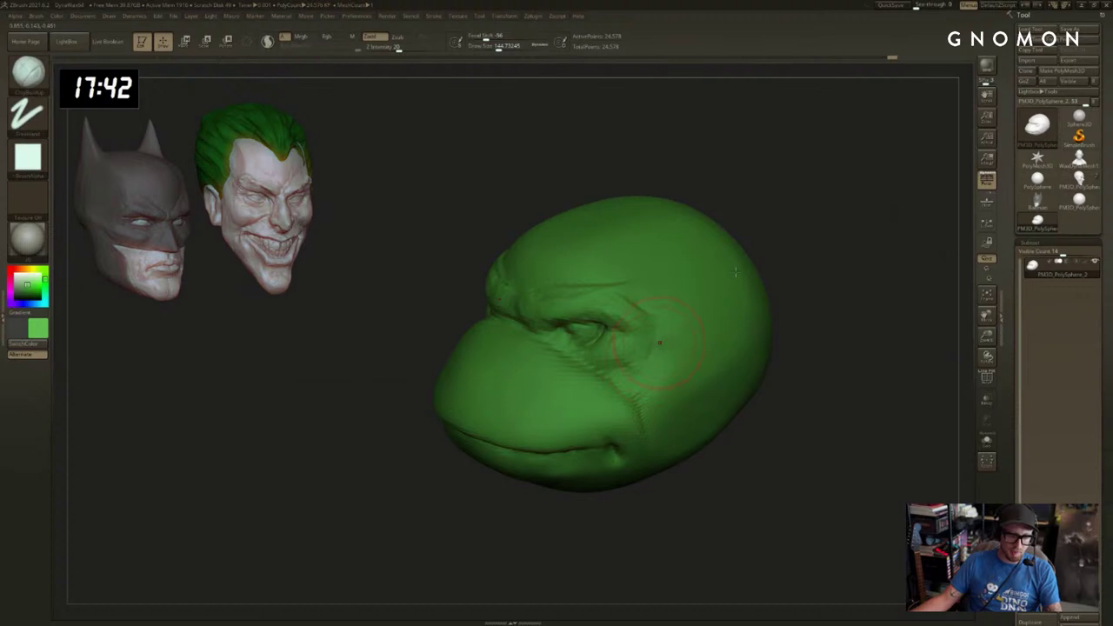
left_click_drag(902, 256, 881, 260)
key("s")
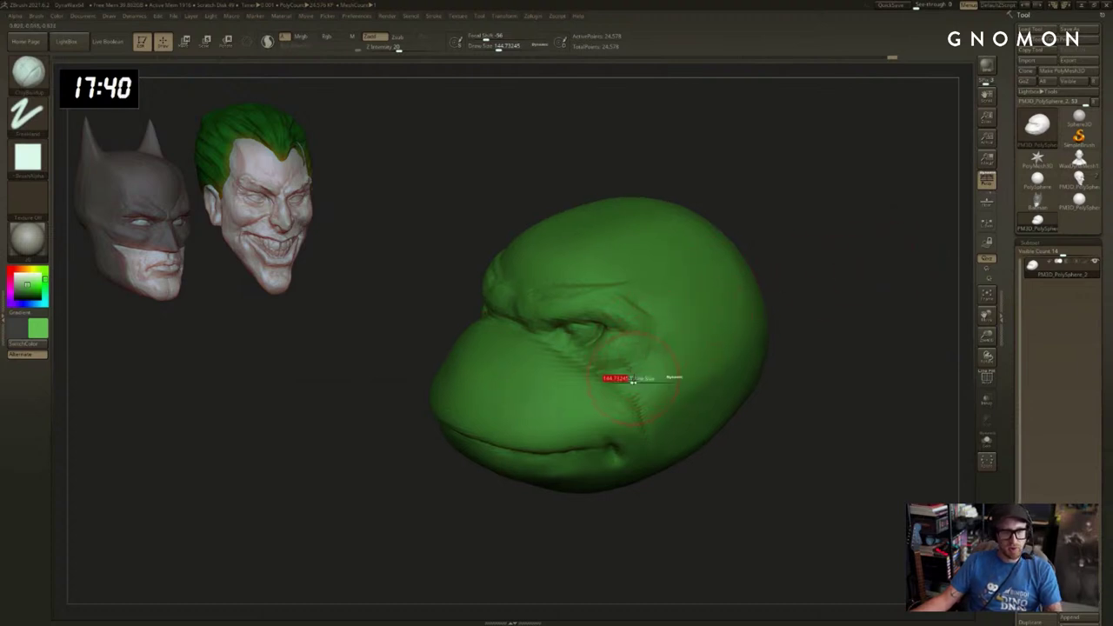
key("ctrl")
key("s")
mouse_move(635, 379)
left_mouse_down()
mouse_move(624, 373)
mouse_move(636, 370)
left_mouse_up()
left_click_drag(828, 317, 646, 352)
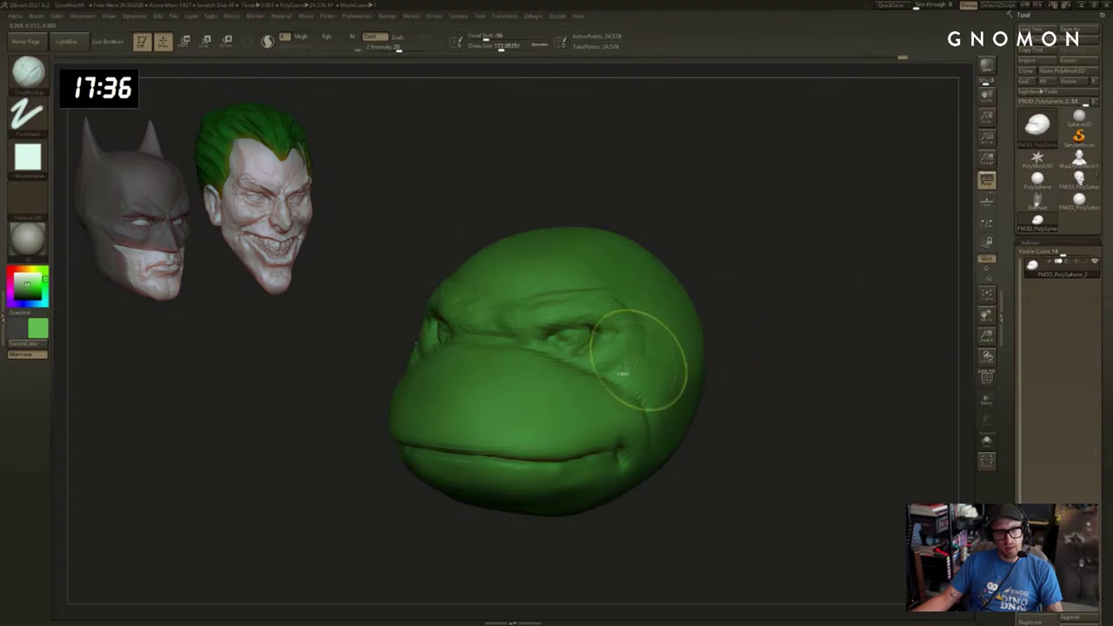
left_click_drag(686, 317, 628, 367)
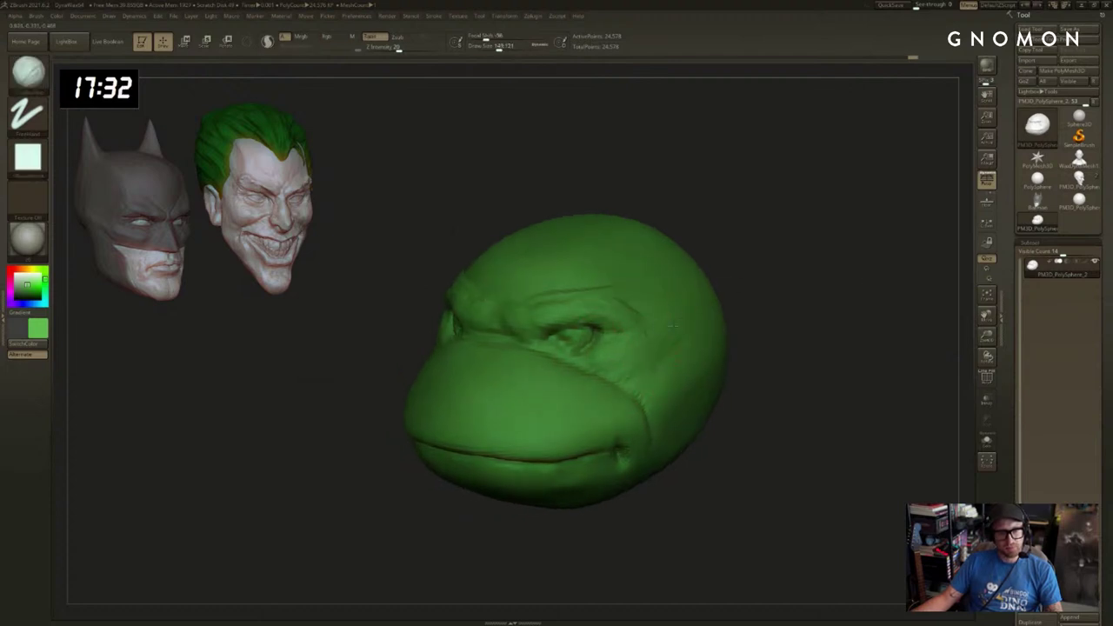
Shape the side of the cheek and jaw behind the mouth corner with ClayBuildup at a draw size of about 239.
mouse_move(689, 383)
left_mouse_down()
mouse_move(775, 422)
mouse_move(739, 409)
mouse_move(701, 443)
left_mouse_up()
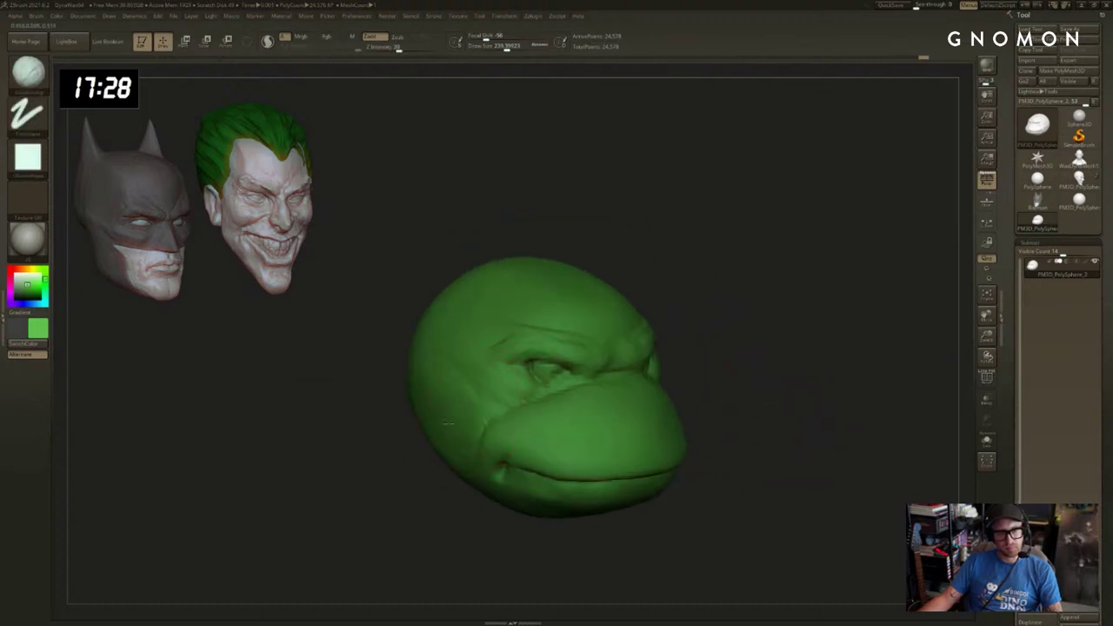
left_click_drag(412, 377, 476, 337, "alt")
mouse_move(845, 285)
left_mouse_down()
mouse_move(791, 301)
mouse_move(793, 343)
left_mouse_up()
key("b")
key("d")
key("s")
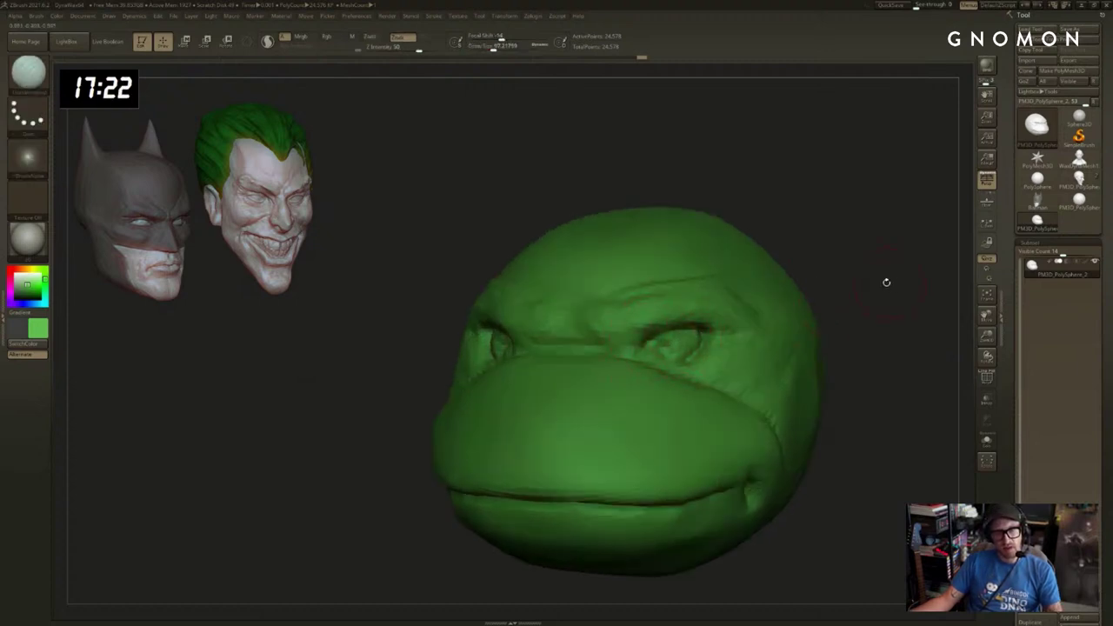
left_click_drag(886, 282, 752, 324)
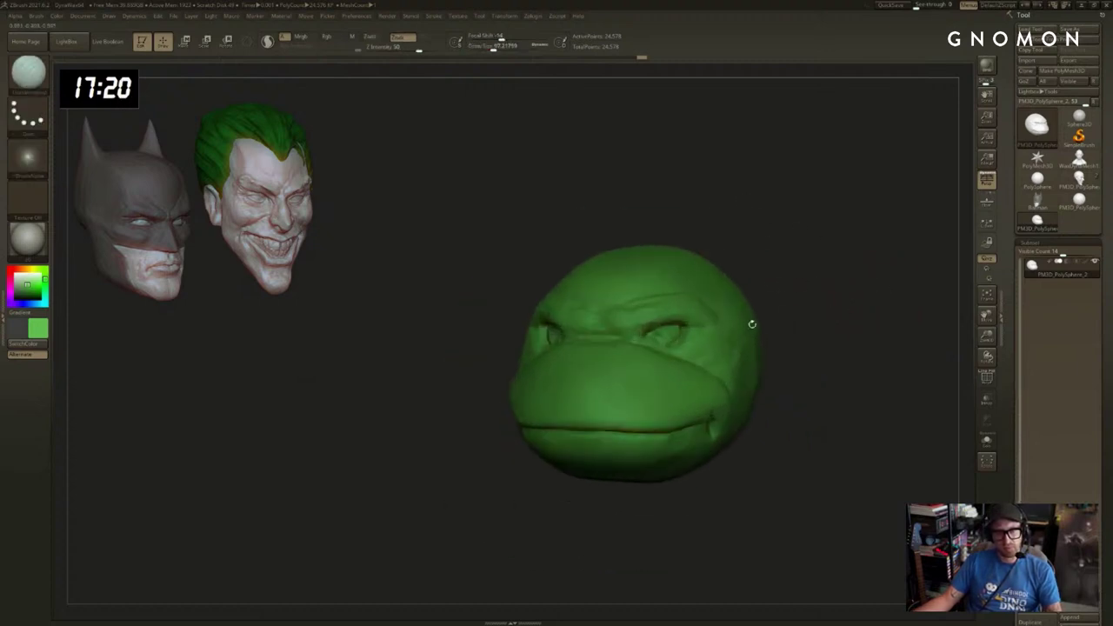
key("s")
left_click(651, 327)
mouse_move(824, 292)
left_mouse_down()
mouse_move(516, 148)
mouse_move(862, 288)
mouse_move(895, 280)
mouse_move(894, 270)
left_mouse_up()
Try to fill out and smooth the eyeball using ClayBuildup with Sculptris Pro at a draw size of about 80.
key("b")
key("c")
key("b")
mouse_move(771, 296)
left_mouse_down("alt")
mouse_move(825, 279)
mouse_move(864, 284)
left_mouse_up("alt")
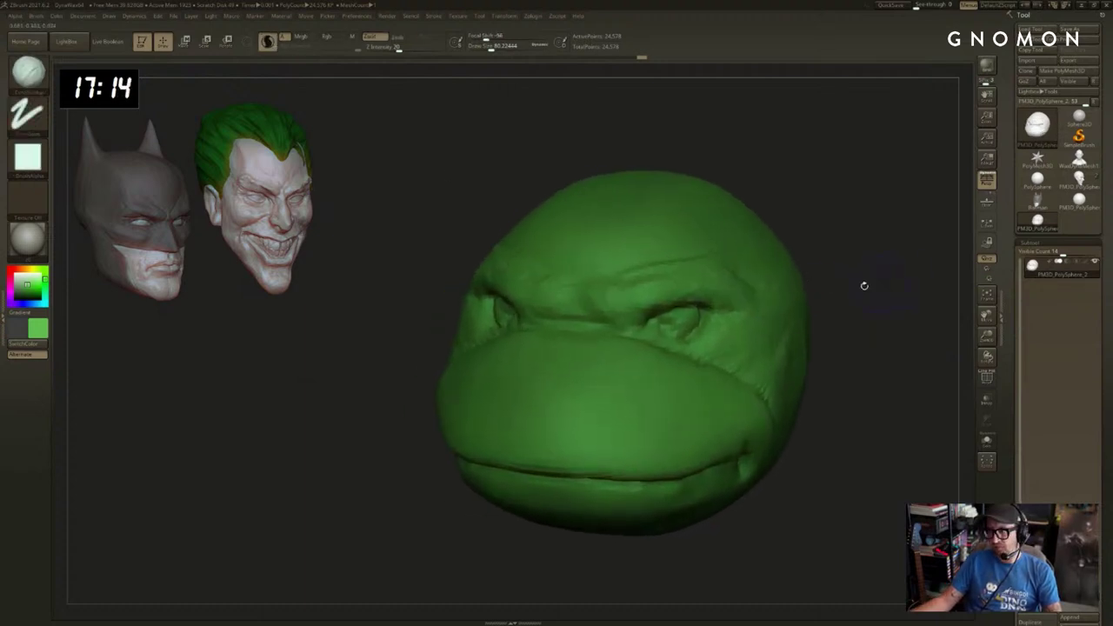
left_click_drag(681, 319, 693, 306)
left_click_drag(870, 291, 850, 294)
mouse_move(687, 311)
left_mouse_down("shift")
mouse_move(675, 319)
mouse_move(703, 315)
mouse_move(669, 319)
left_mouse_up("shift")
Try to refine the eye and its inner corner with ClayBuildup and smoothing at a draw size of about 54.
key("s")
mouse_move(673, 313)
left_mouse_down()
mouse_move(697, 306)
mouse_move(685, 312)
left_mouse_up()
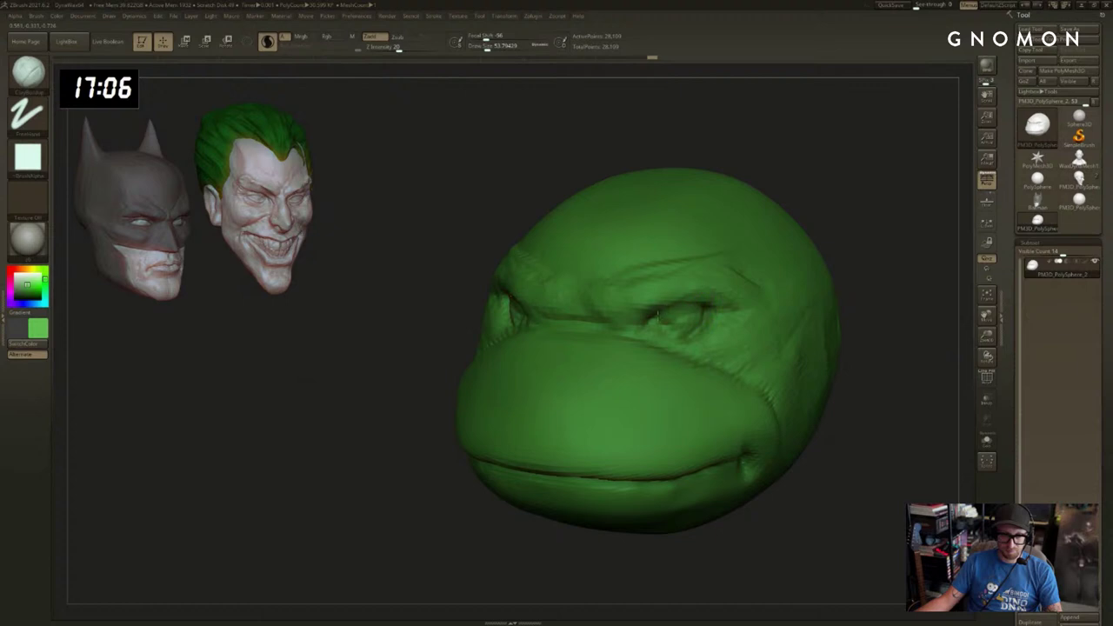
left_click_drag(921, 242, 841, 266, "alt")
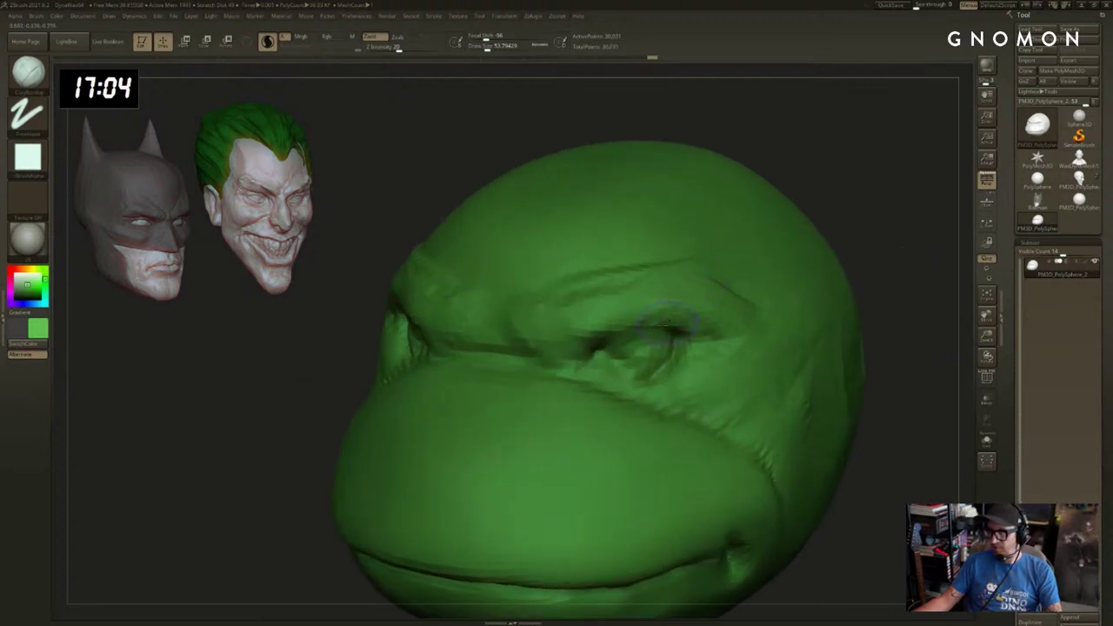
mouse_move(628, 348)
left_mouse_down("shift")
mouse_move(612, 345)
mouse_move(648, 335)
mouse_move(601, 350)
left_mouse_up("shift")
key("s")
key("s")
left_click_drag(852, 268, 790, 272, "alt")
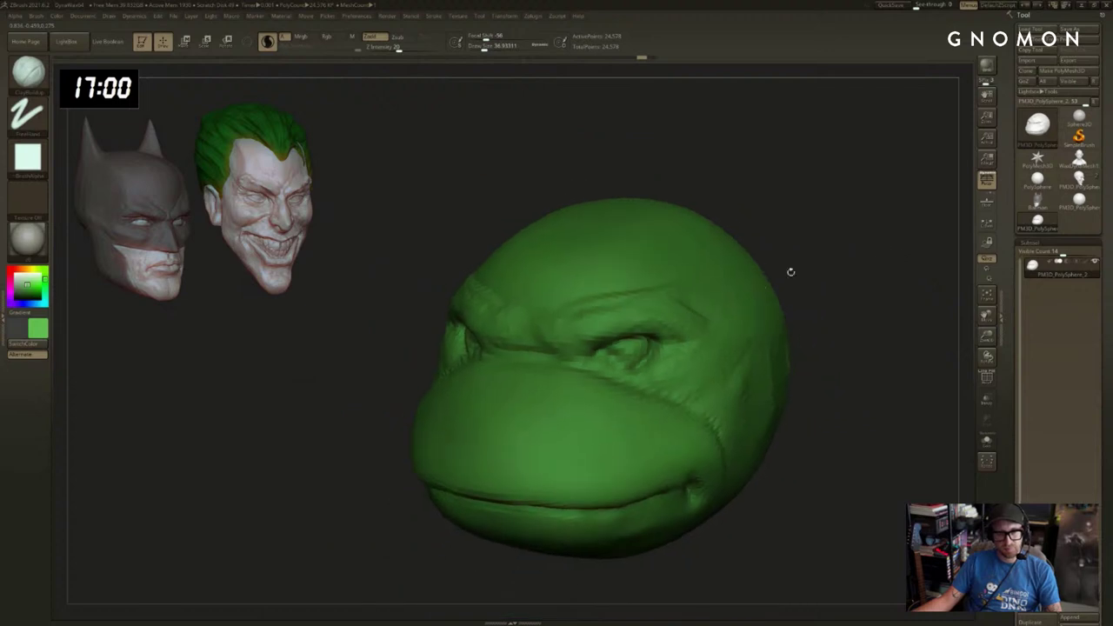
Try a ClayBuildup stroke over the eye at a draw size of about 245 with the wireframe shown, and undo it.
key("s")
left_click(689, 339)
key("b")
key("m")
key("v")
key("shift+f")
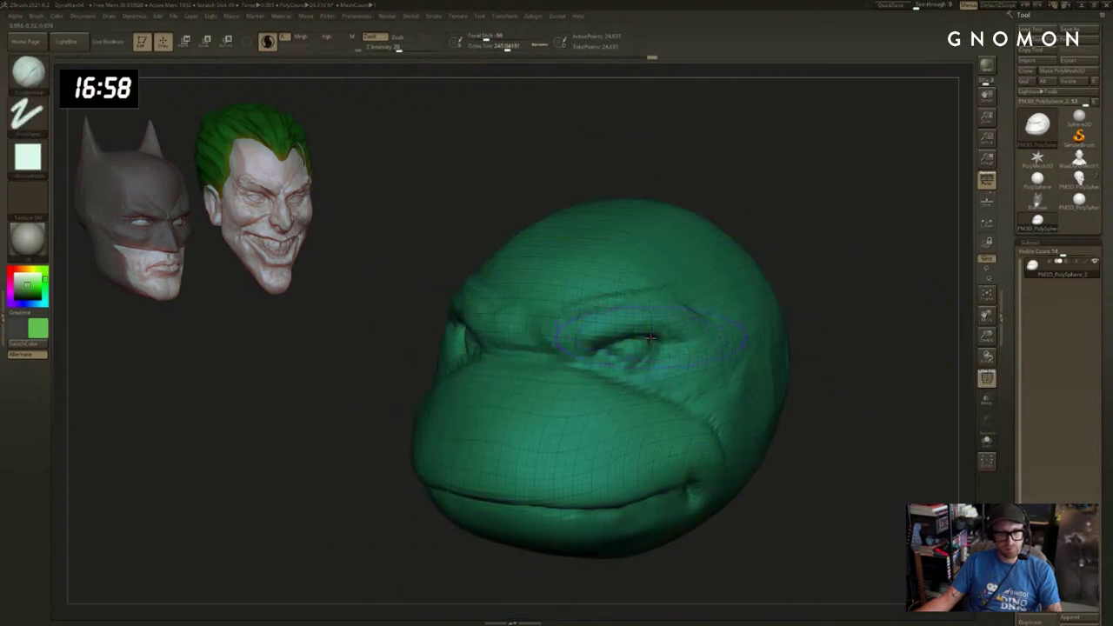
key("ctrl+z")
Smooth the eye area at a draw size of about 97, then remesh the head with DynaMesh and disable Sculptris Pro.
key("s")
left_click_drag(650, 337, 628, 340, "shift")
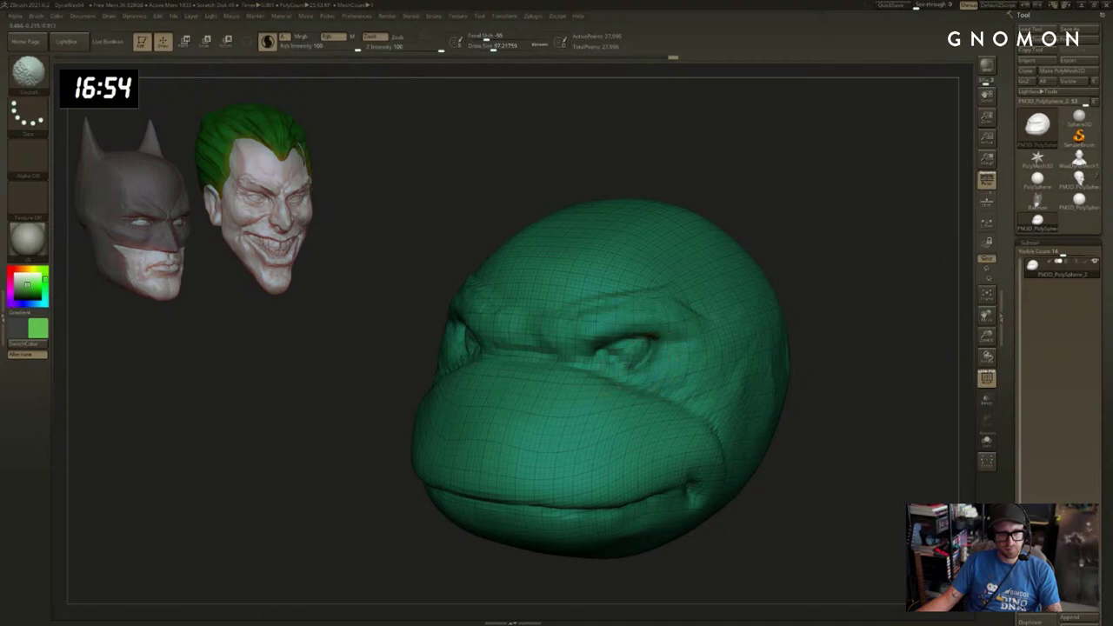
key("shift+f")
left_click_drag(837, 290, 817, 343, "ctrl")
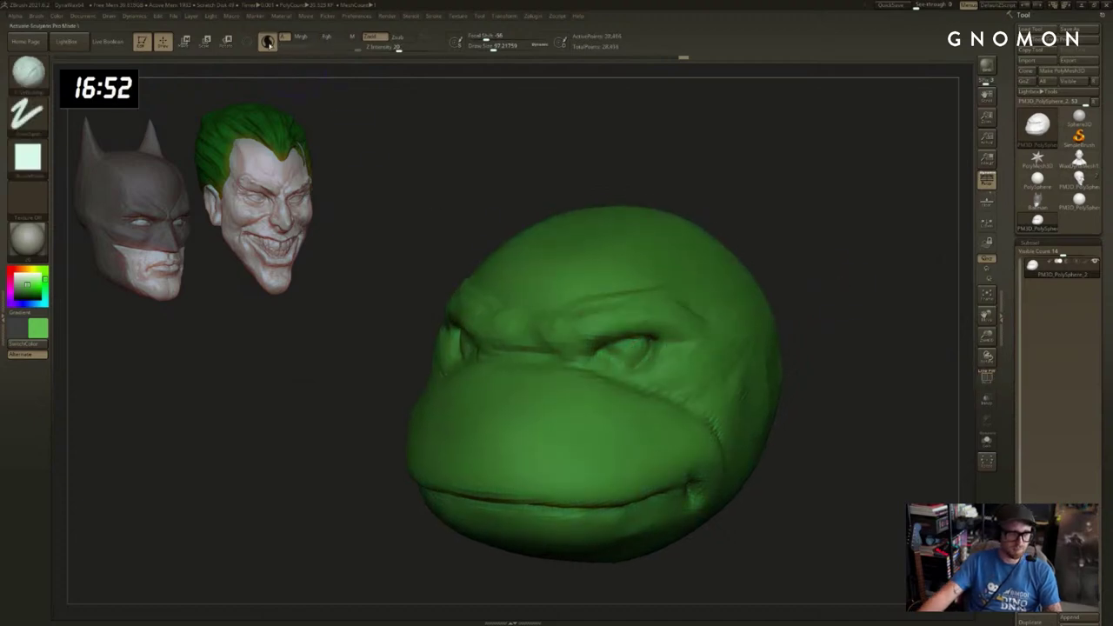
left_click(268, 44)
Smooth the eye socket and define the eyeball and upper lid with ClayBuildup at a draw size of about 25.
left_click_drag(832, 283, 837, 268, "alt")
mouse_move(643, 322)
left_mouse_down("shift")
mouse_move(585, 329)
mouse_move(638, 320)
left_mouse_up("shift")
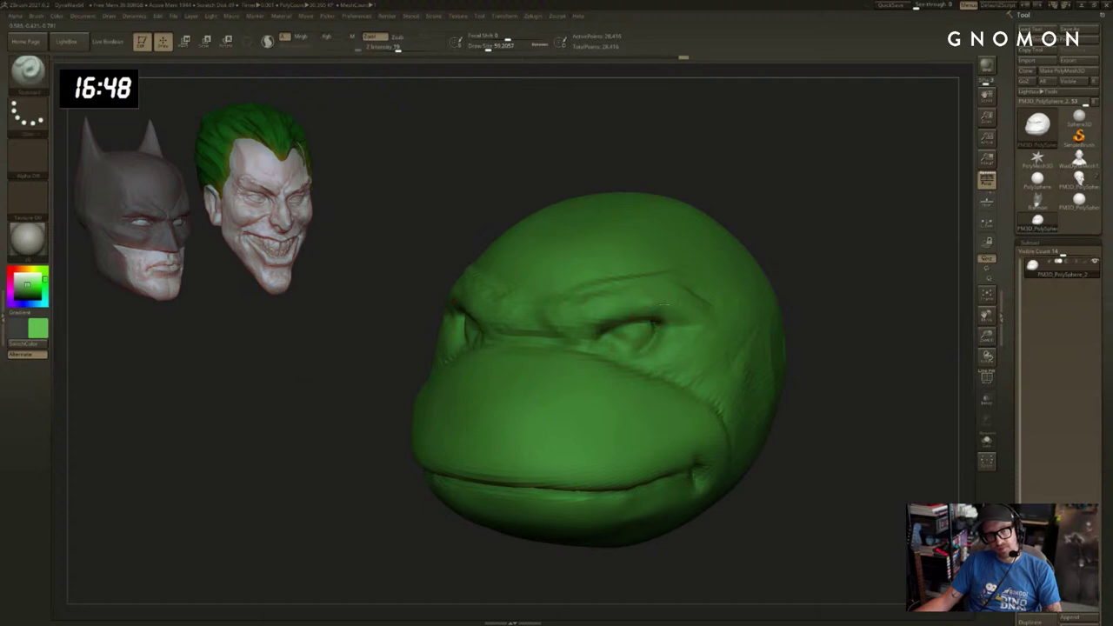
key("2")
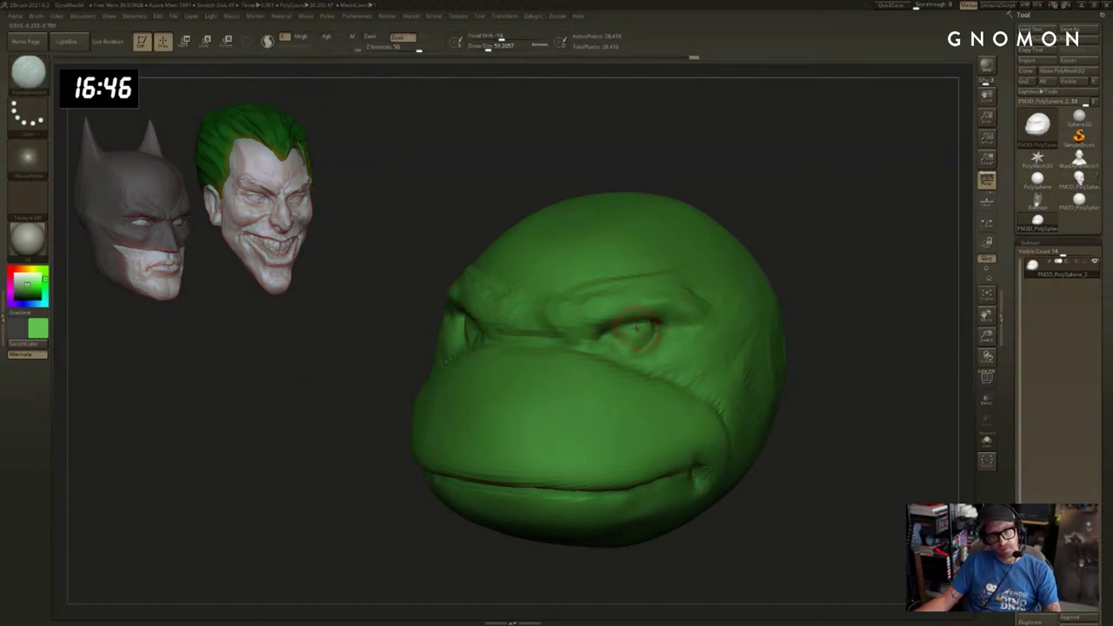
key("3")
left_click_drag(849, 246, 878, 233, "alt")
key("s")
left_click_drag(673, 307, 665, 307)
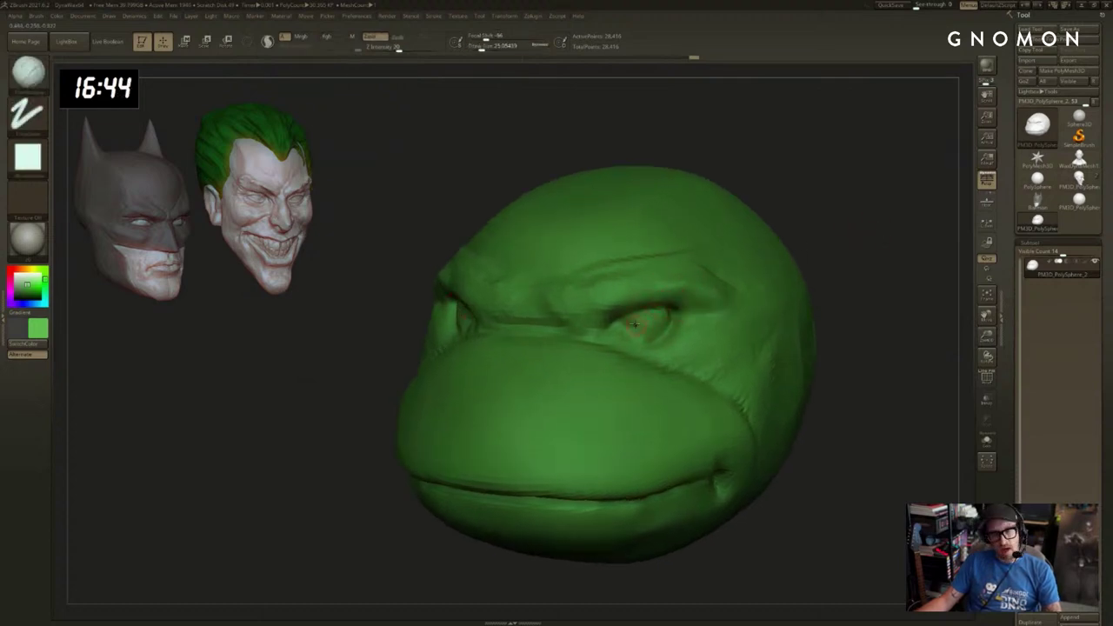
Shape the eyelids and outer eye corner with ClayBuildup at draw sizes of about 54 and 39.
key("2")
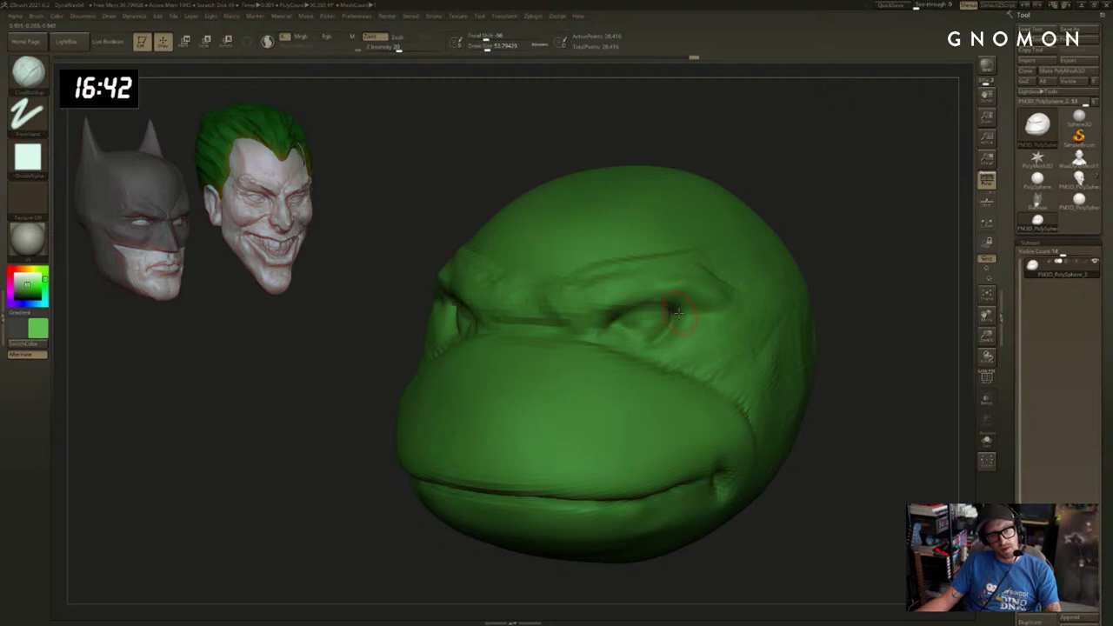
key("b")
key("m")
key("v")
left_click_drag(621, 322, 665, 308)
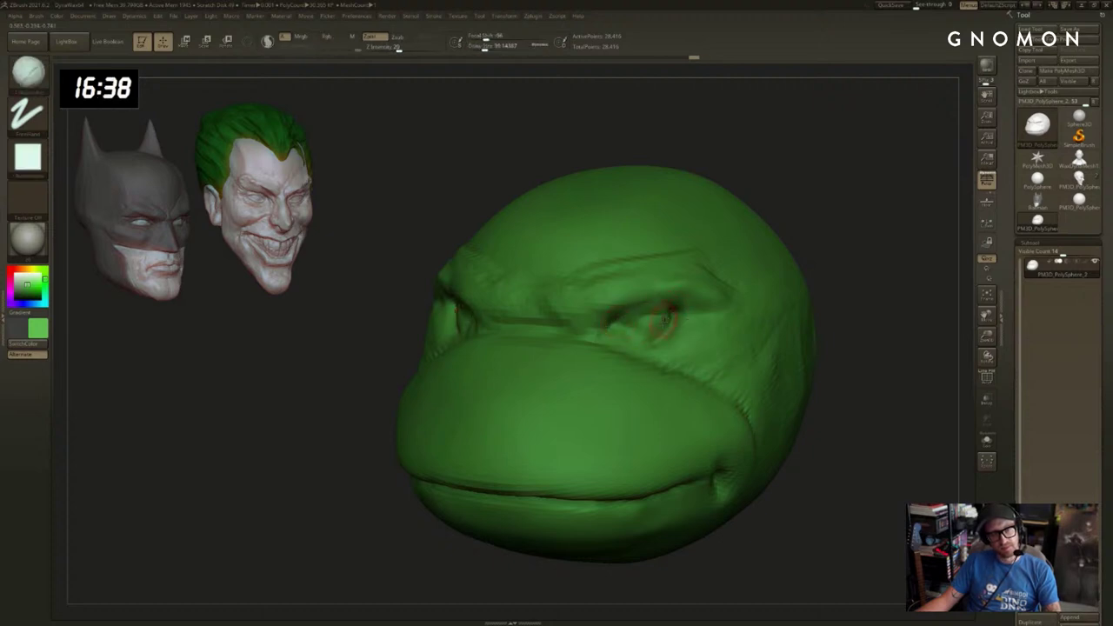
left_click_drag(826, 303, 861, 309)
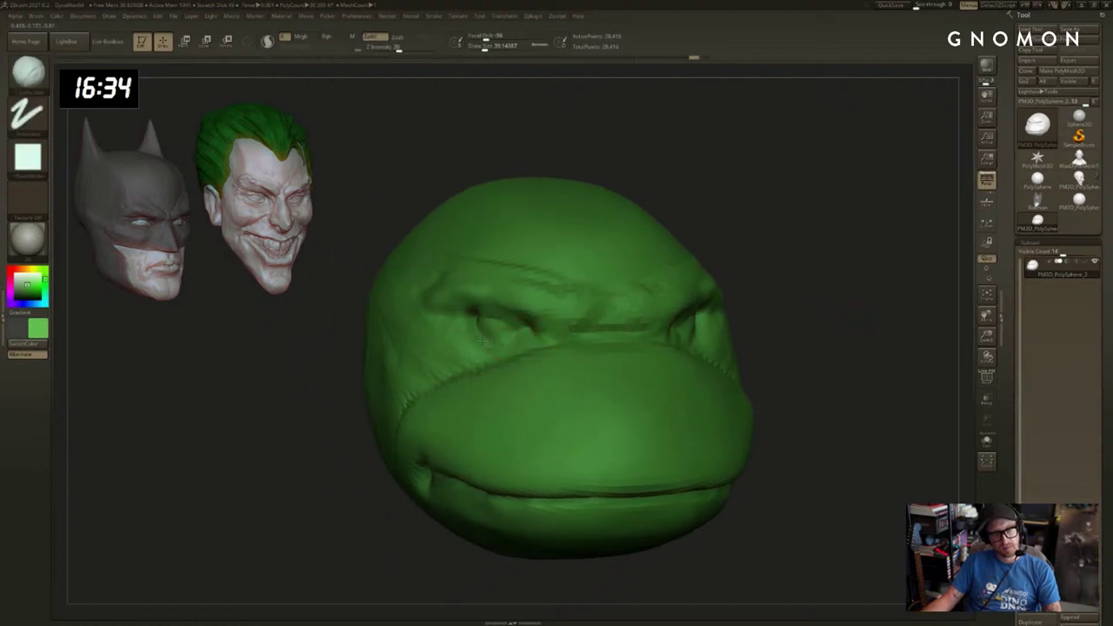
Carve the upper and lower eyelid lines of both eyes with DamStandard at a draw size of about 39.
key("b")
key("d")
key("s")
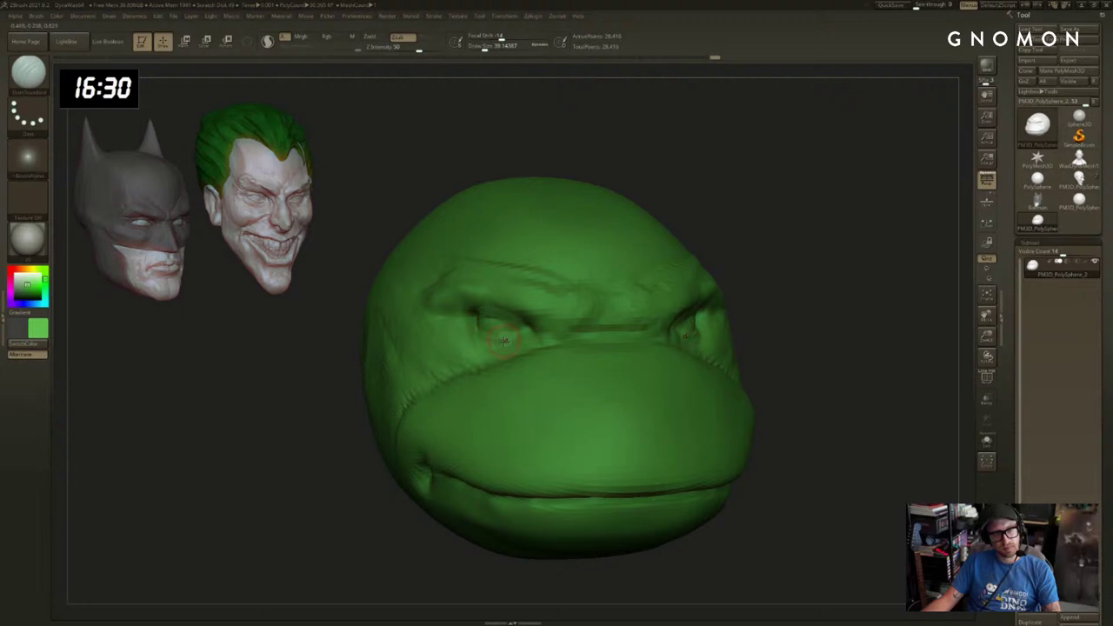
key("ctrl+z")
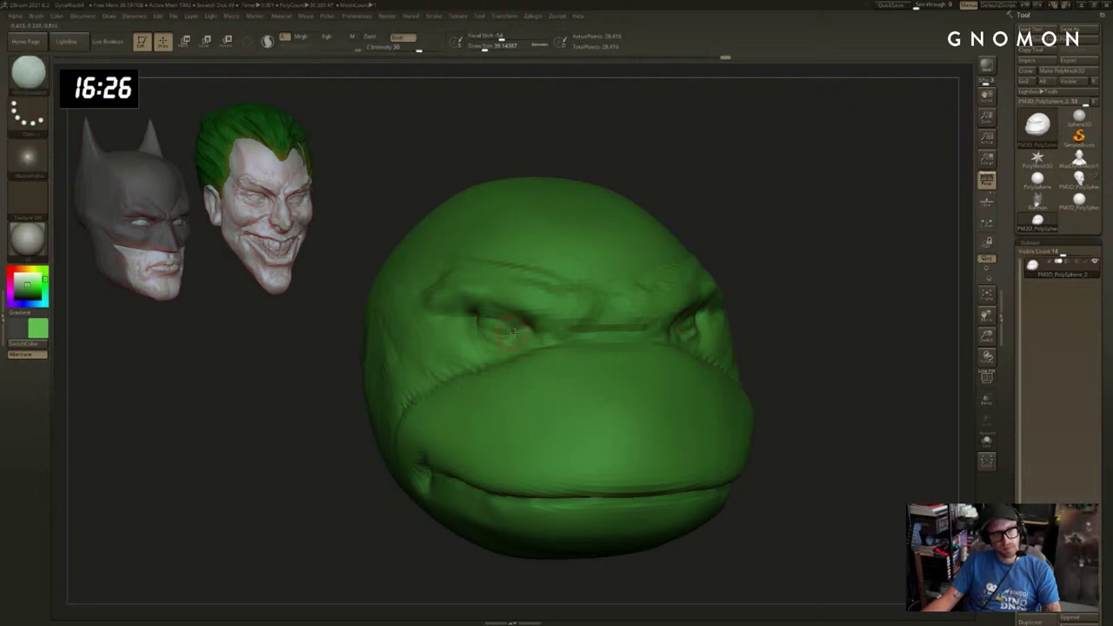
left_click_drag(913, 302, 796, 309)
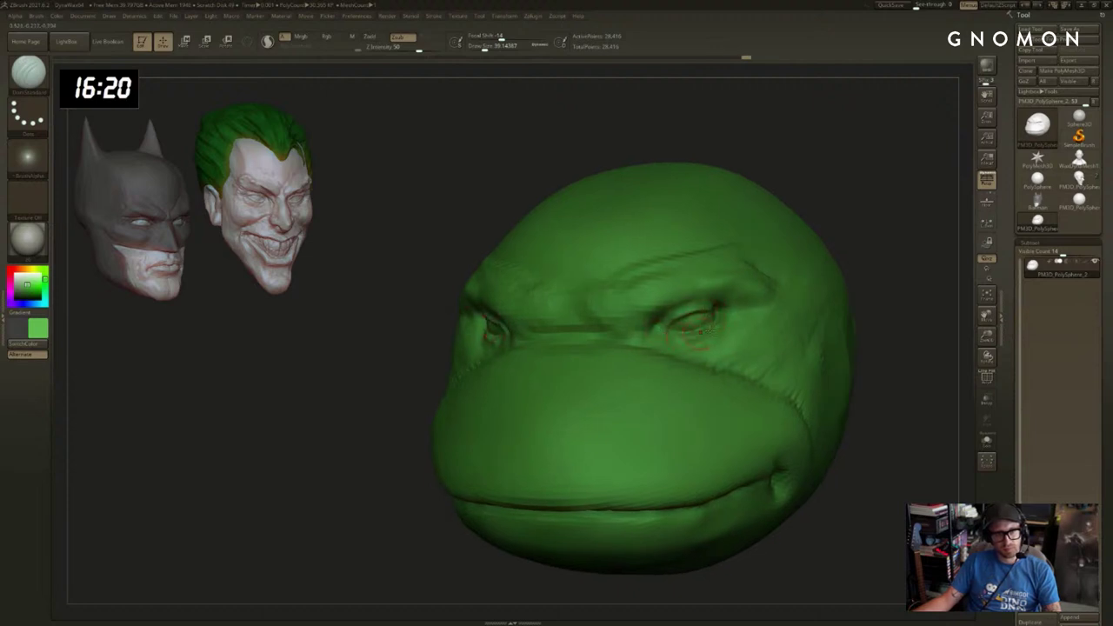
left_click_drag(891, 298, 869, 307, "alt")
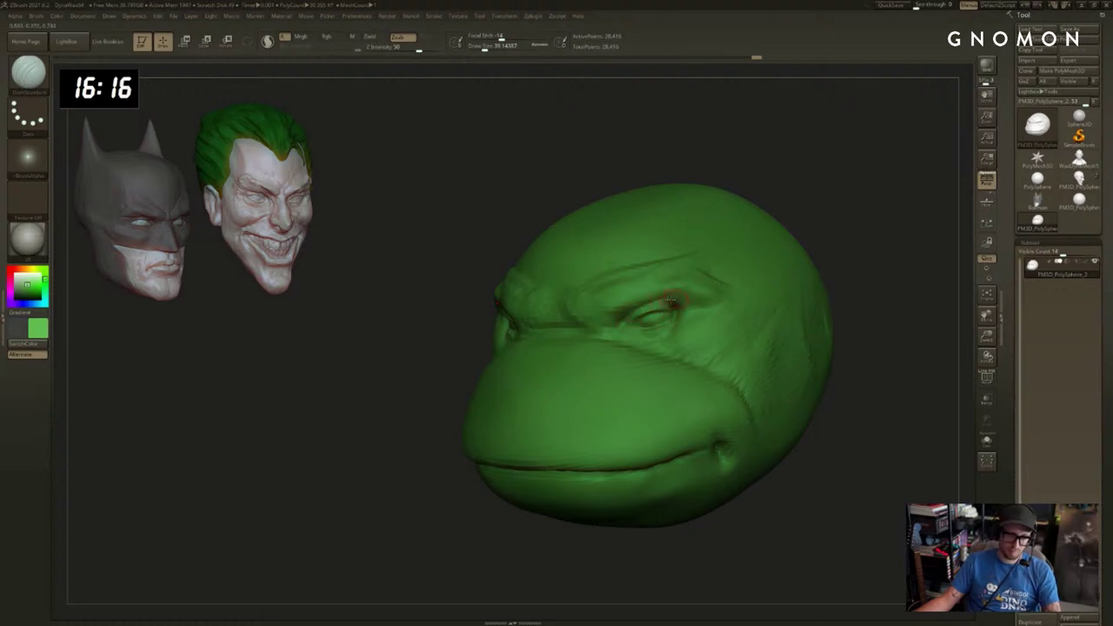
left_click_drag(814, 197, 904, 207)
left_click_drag(800, 213, 839, 218)
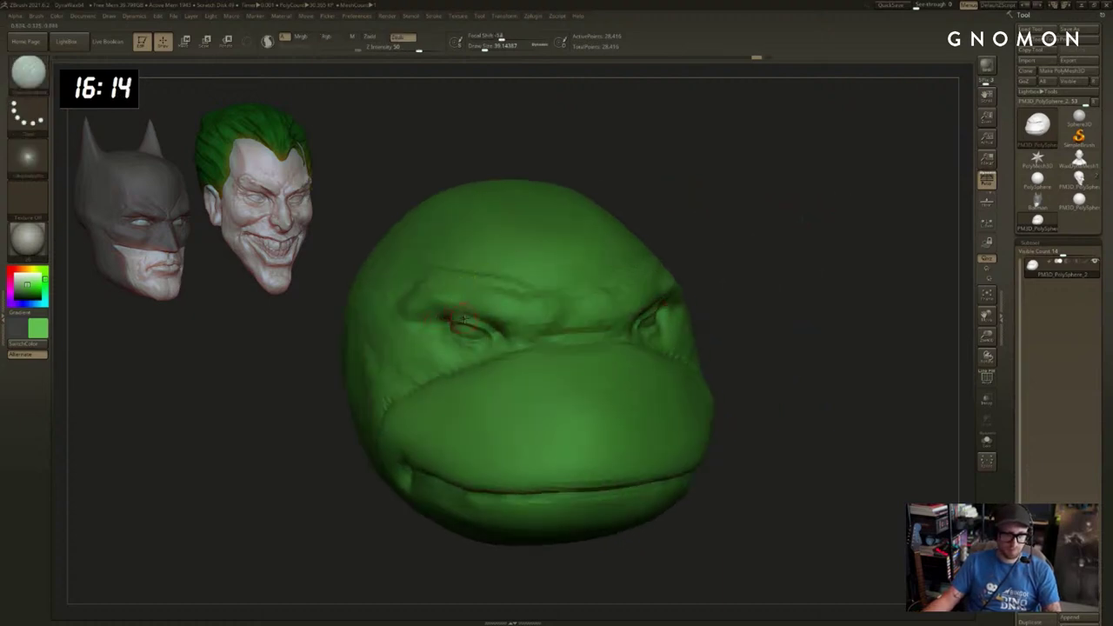
Adjust the shape of the eyelids with the Move brush at draw sizes of about 35 to 54.
mouse_move(783, 254)
right_mouse_down()
mouse_move(735, 286)
mouse_move(817, 256)
mouse_move(644, 332)
right_mouse_up()
key("b")
key("m")
key("v")
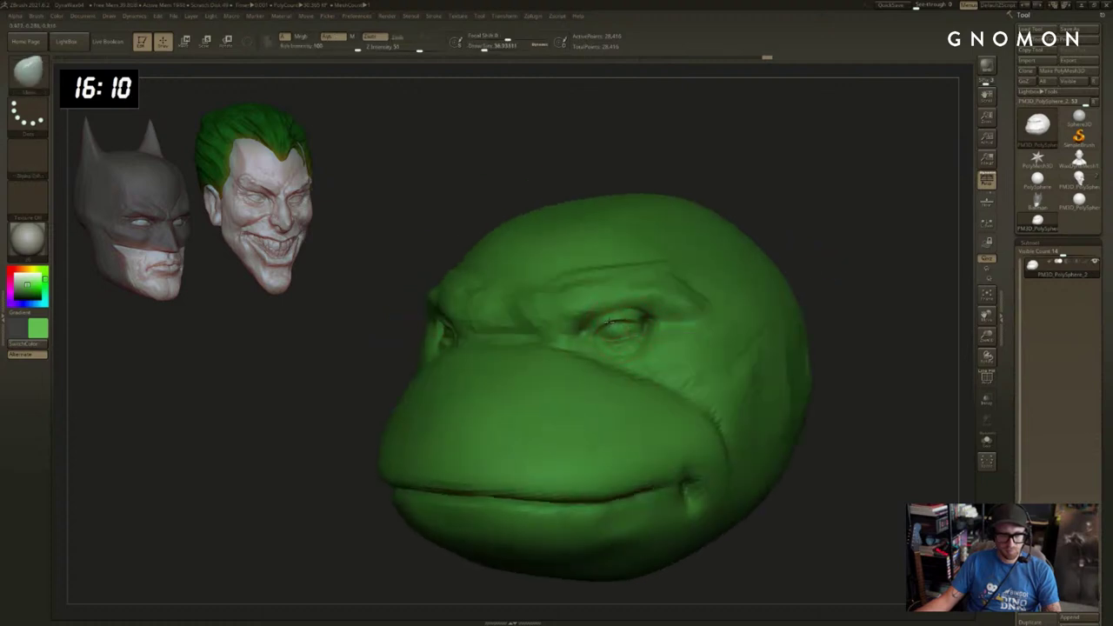
left_click_drag(611, 341, 593, 336)
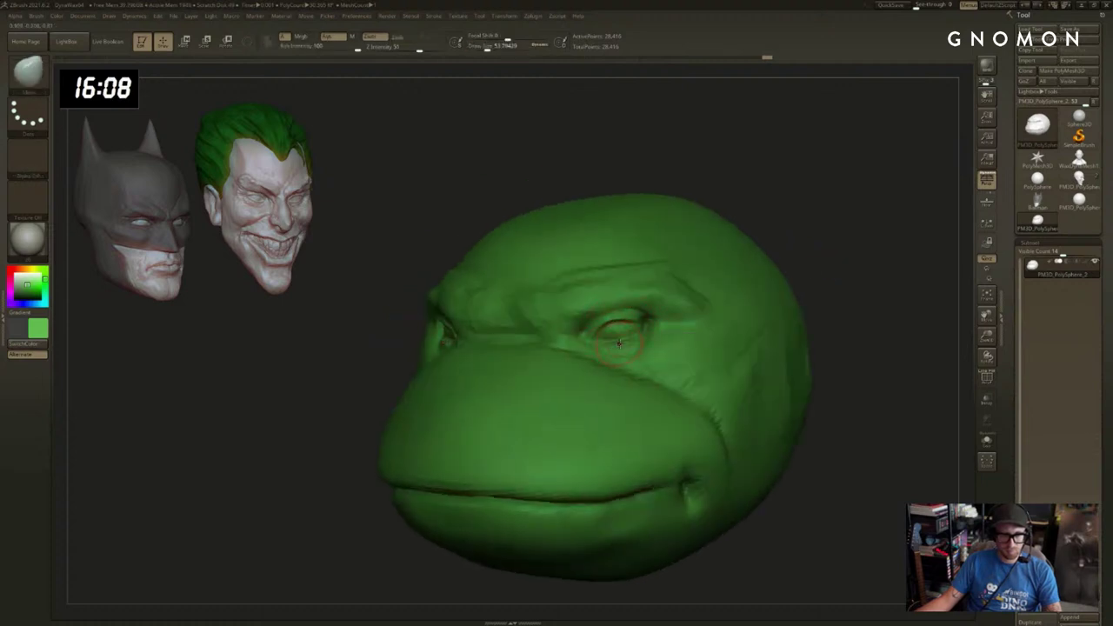
right_click_drag(746, 280, 773, 276)
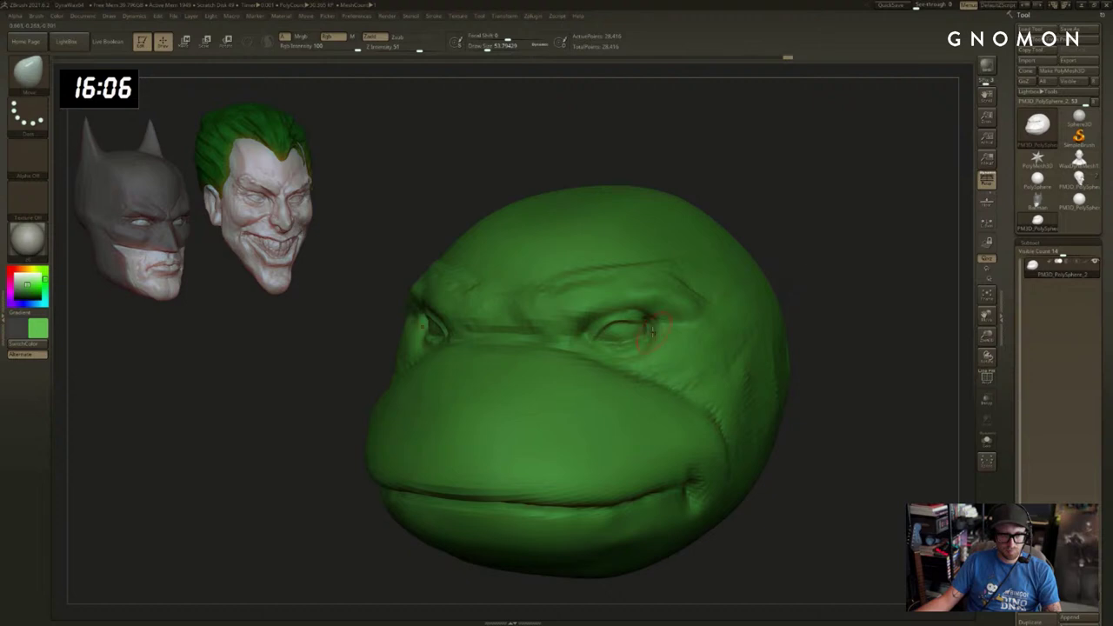
Refine the outer corner of the eye with the Clay brush at draw sizes of about 44 and 31.
key("b")
key("c")
key("b")
right_click_drag(648, 324, 735, 281)
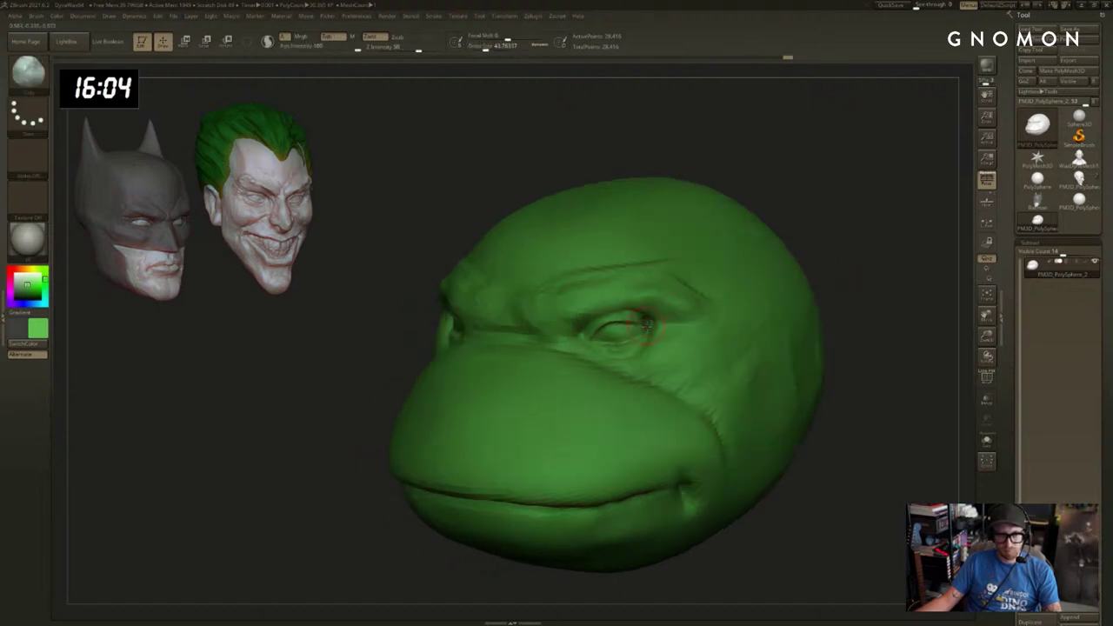
key("bracketright")
left_click_drag(839, 271, 904, 265)
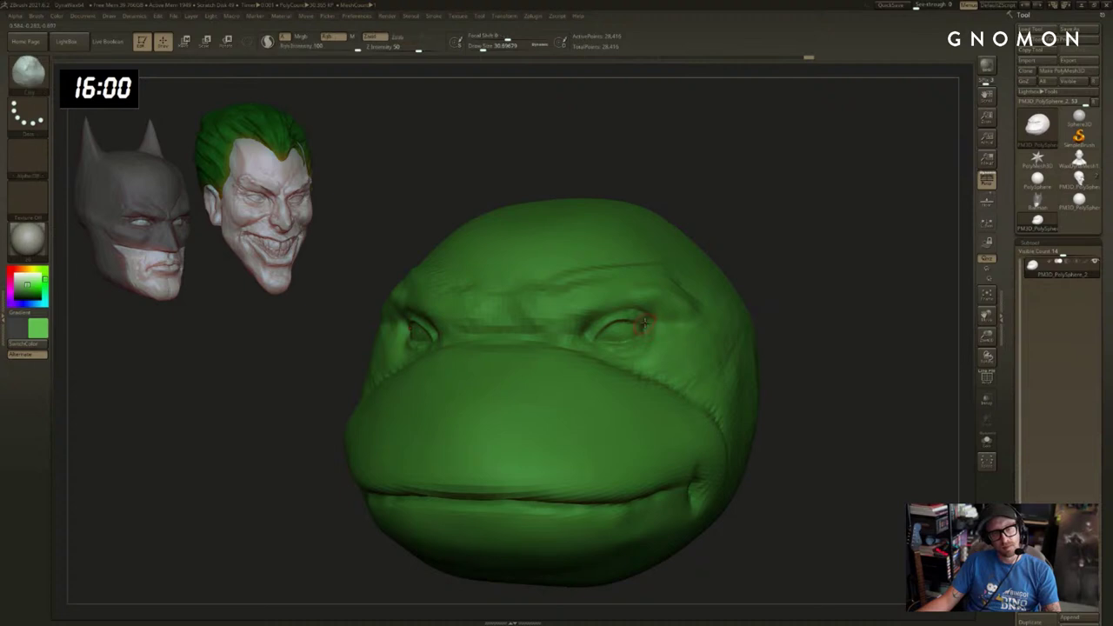
right_click_drag(870, 261, 812, 264)
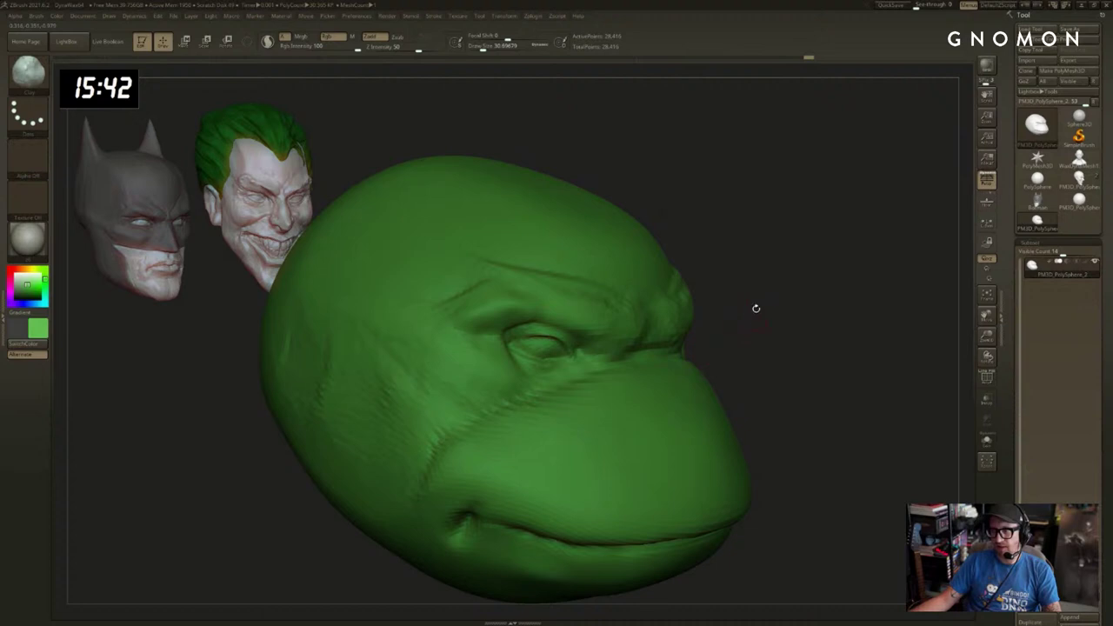
Build up the brow and the cheek area around the eyes with ClayBuildup at a draw size of about 65.
mouse_move(756, 308)
left_mouse_down()
mouse_move(783, 283)
mouse_move(815, 293)
left_mouse_up()
key("b")
key("c")
key("b")
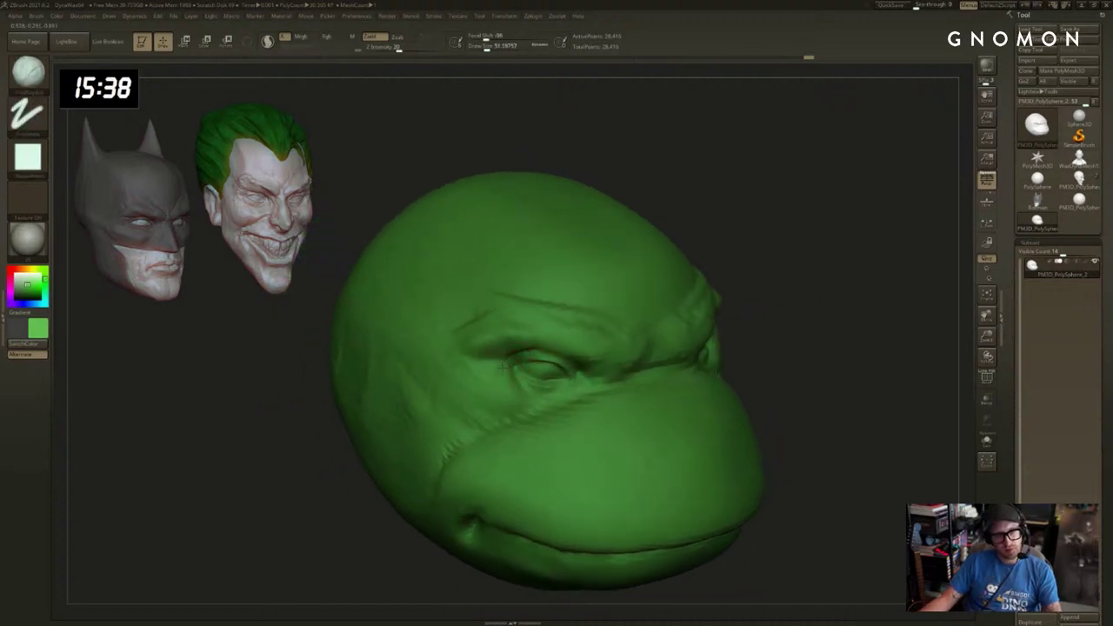
mouse_move(770, 357)
left_mouse_down()
mouse_move(825, 352)
mouse_move(832, 321)
mouse_move(872, 325)
mouse_move(880, 306)
mouse_move(837, 296)
mouse_move(783, 330)
left_mouse_up()
key("s")
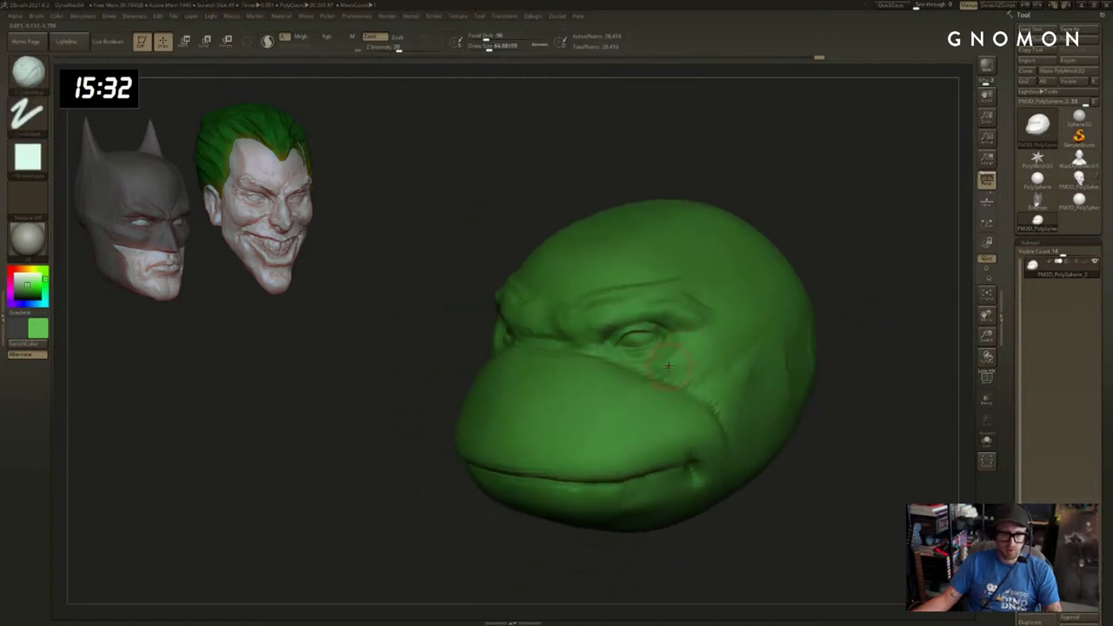
left_click_drag(673, 366, 677, 366)
left_click_drag(749, 329, 718, 316)
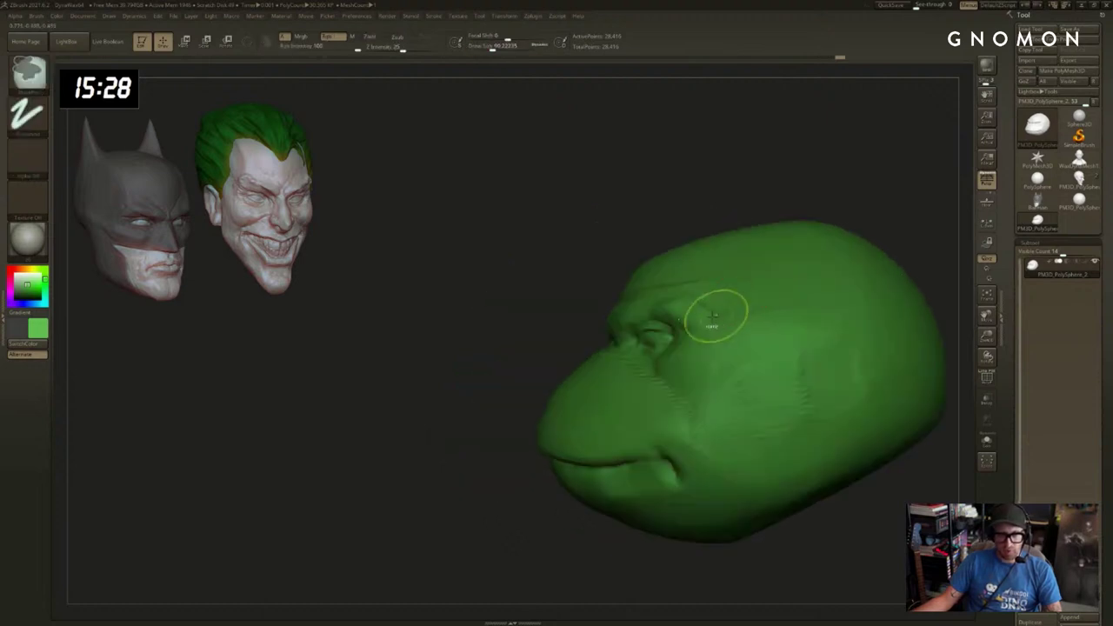
mouse_move(652, 237)
left_mouse_down()
mouse_move(753, 249)
mouse_move(665, 302)
left_mouse_up()
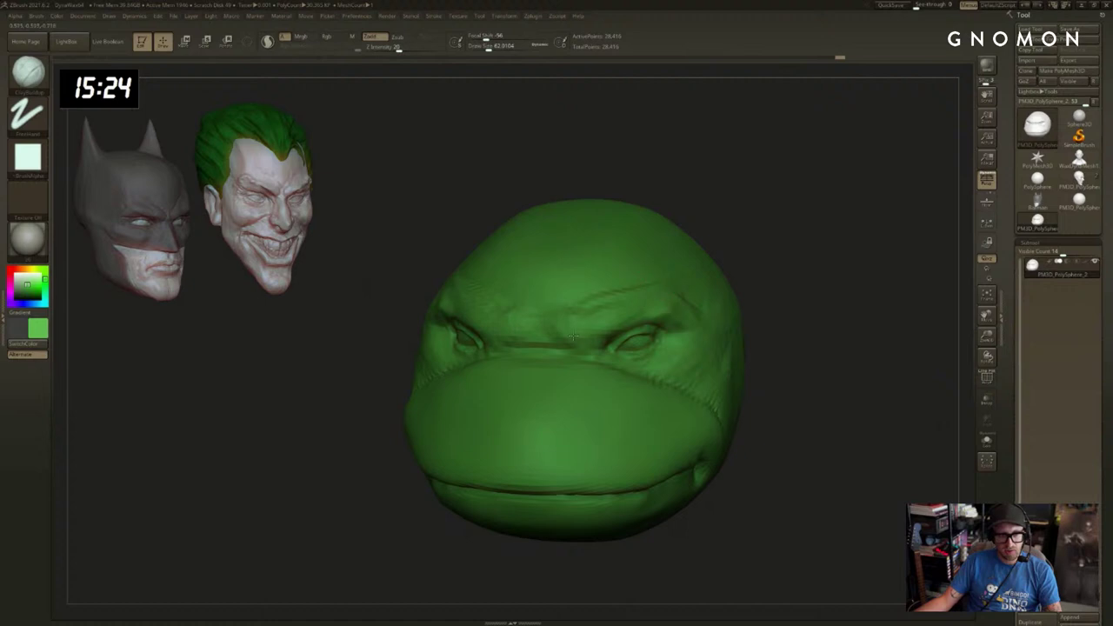
Carve the frown creases between the eyes with DamStandard at a draw size of about 62 and smooth the brow.
key("shift")
left_click_drag(758, 256, 624, 290)
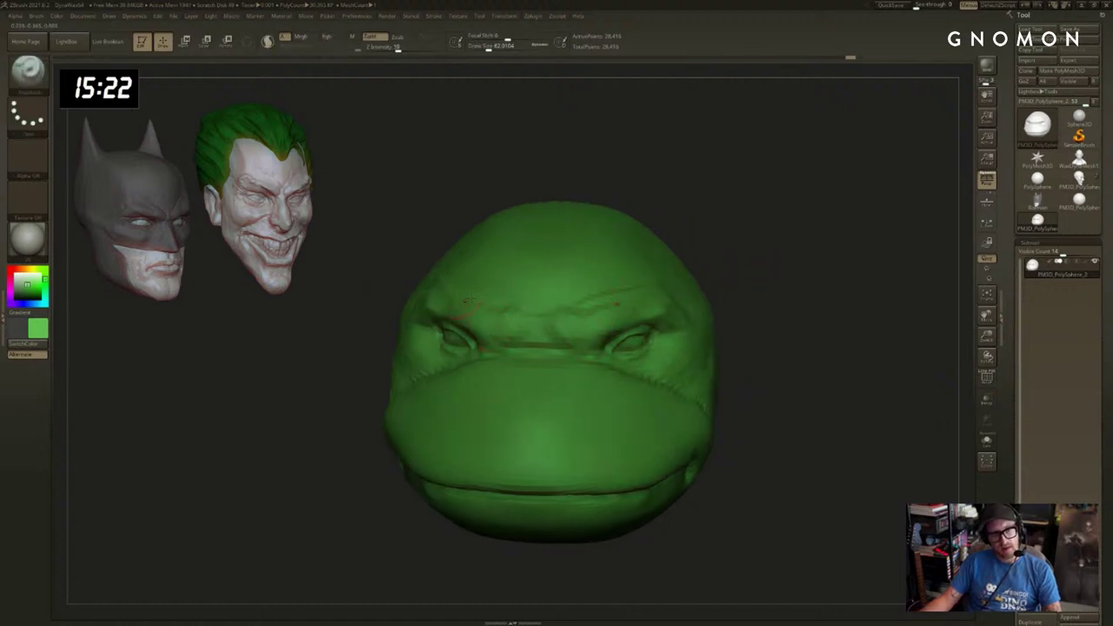
left_click_drag(852, 309, 681, 261)
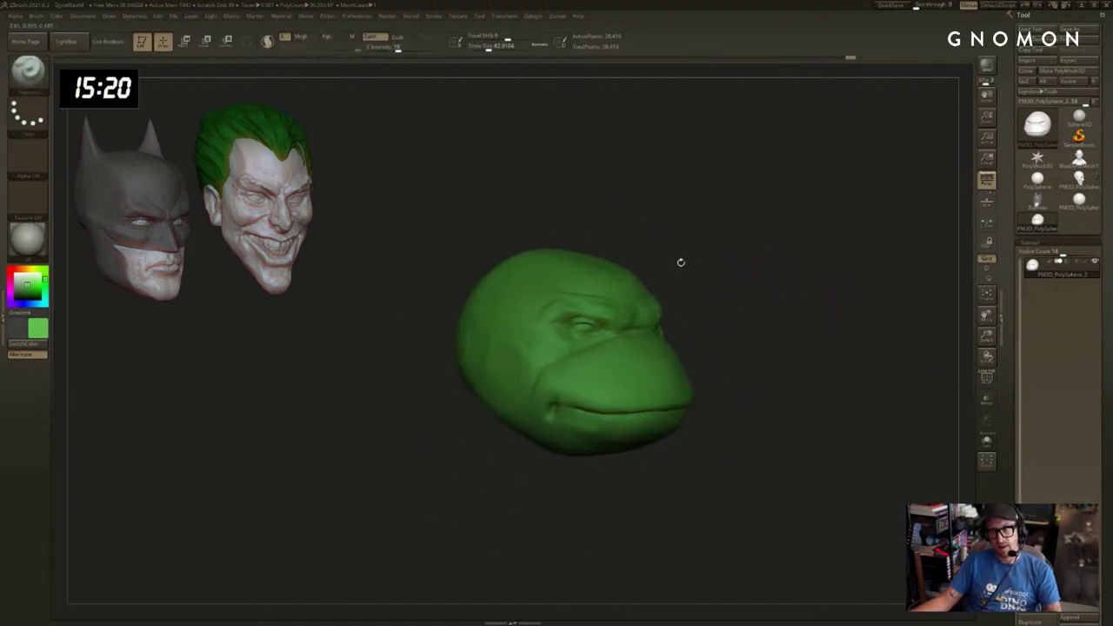
mouse_move(727, 360)
left_mouse_down()
mouse_move(834, 310)
mouse_move(785, 290)
mouse_move(713, 292)
mouse_move(622, 319)
mouse_move(628, 297)
mouse_move(613, 303)
left_mouse_up()
left_click_drag(817, 252, 696, 255)
left_click_drag(746, 284, 675, 273)
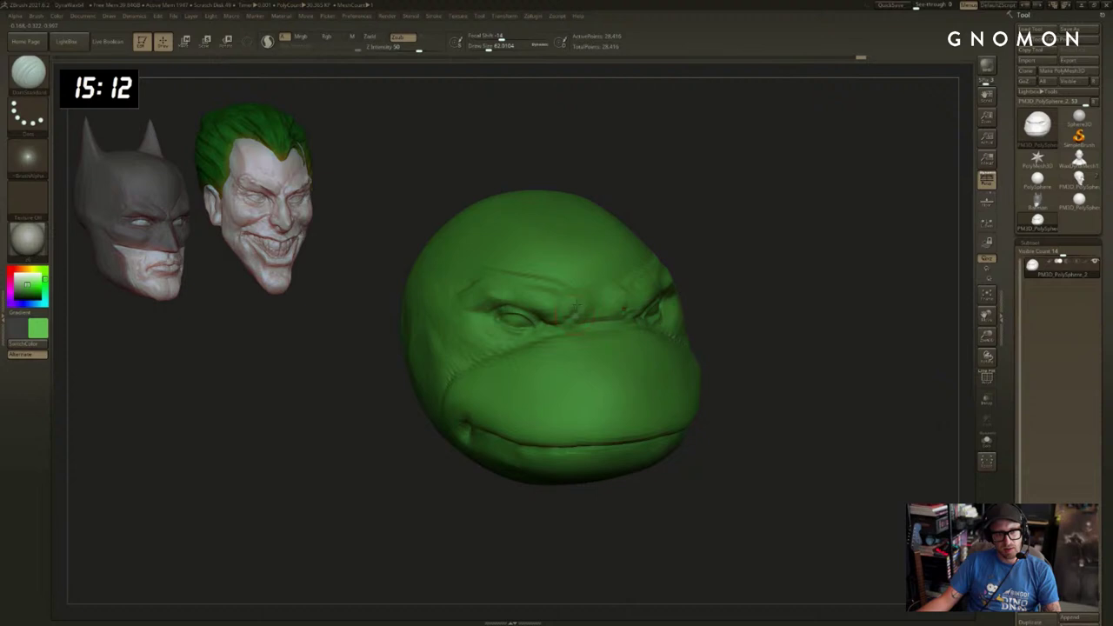
key("shift")
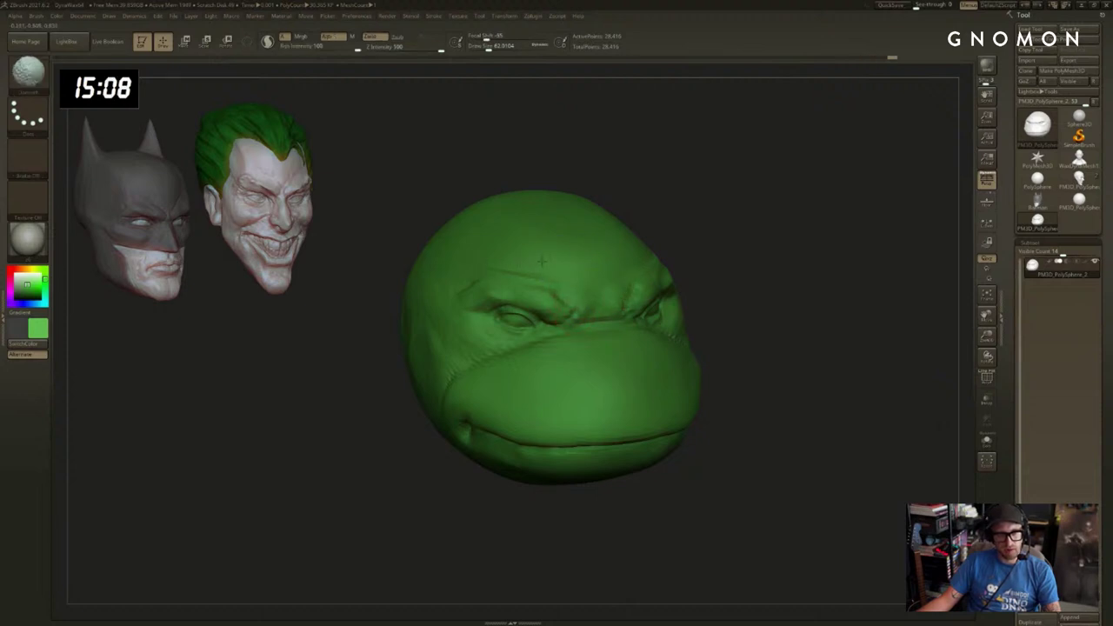
left_click_drag(822, 249, 720, 252)
Refine the forms around the mouth and lower lip with the Standard brush.
key("b")
key("s")
key("t")
left_click_drag(834, 273, 805, 333)
key("s")
left_click_drag(571, 394, 581, 394)
mouse_move(439, 474)
left_mouse_down()
mouse_move(499, 464)
mouse_move(474, 476)
left_mouse_up()
Reshape the lower lip and chin with the Move brush.
key("s")
key("b")
key("m")
key("v")
key("s")
left_click_drag(569, 439, 576, 440)
left_click_drag(598, 434, 600, 424)
mouse_move(758, 445)
left_mouse_down("alt")
mouse_move(763, 425)
mouse_move(685, 432)
left_mouse_up("alt")
Adjust the width of the head from the front with a horizontal Transpose line in Move mode.
mouse_move(672, 449)
right_mouse_down()
mouse_move(613, 467)
mouse_move(641, 466)
mouse_move(641, 452)
mouse_move(653, 472)
mouse_move(713, 452)
mouse_move(728, 417)
mouse_move(806, 403)
mouse_move(643, 322)
right_mouse_up()
key("w")
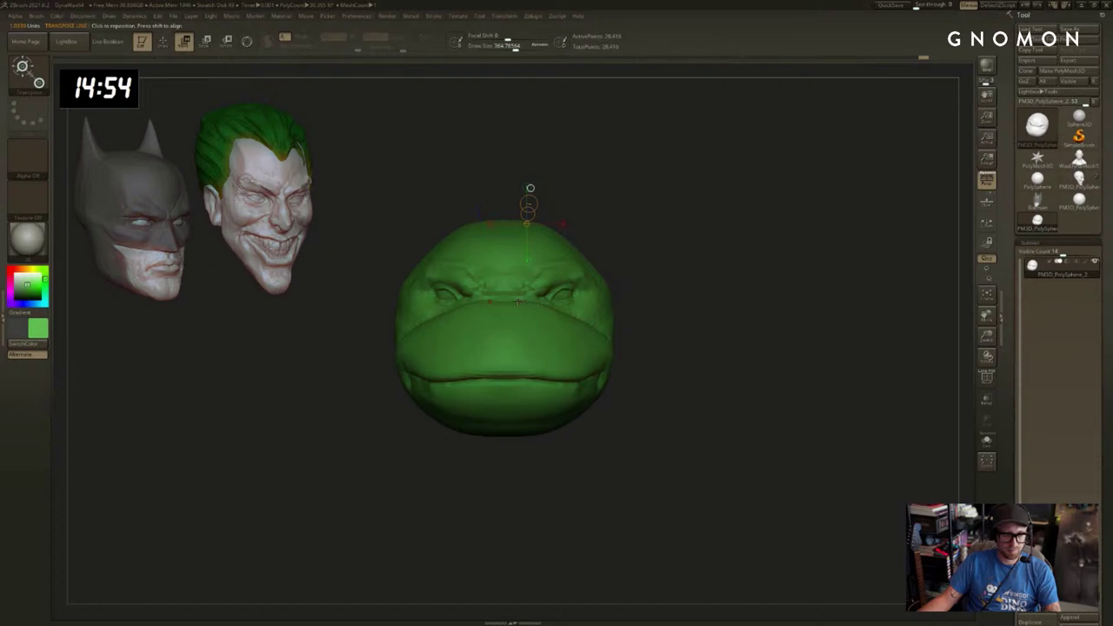
left_click_drag(626, 303, 746, 308)
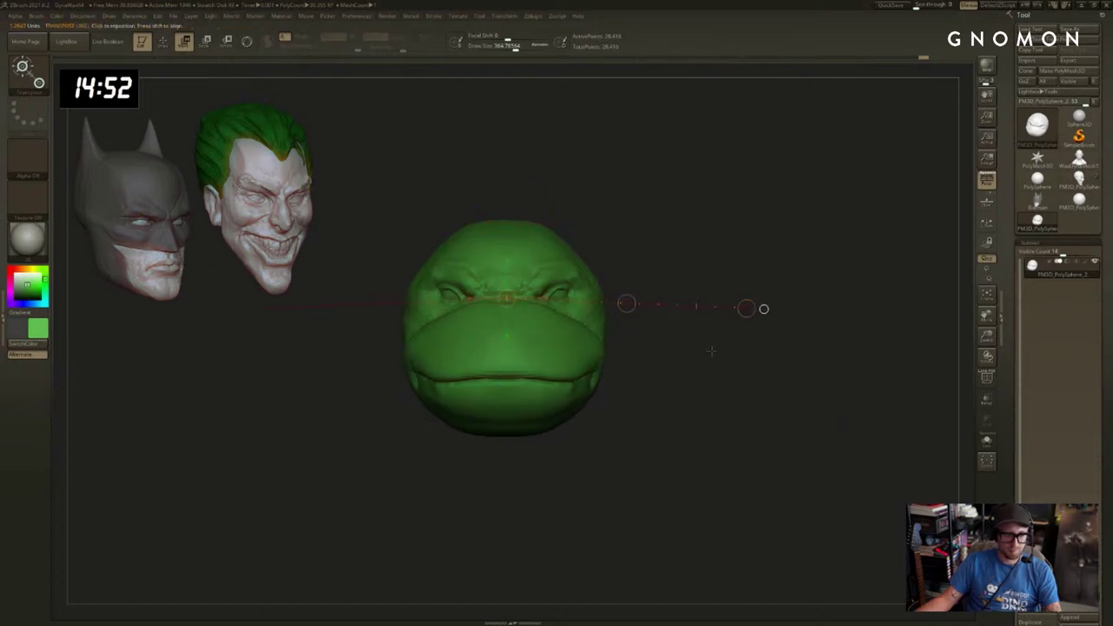
right_click_drag(762, 308, 830, 373)
left_click_drag(930, 321, 943, 321)
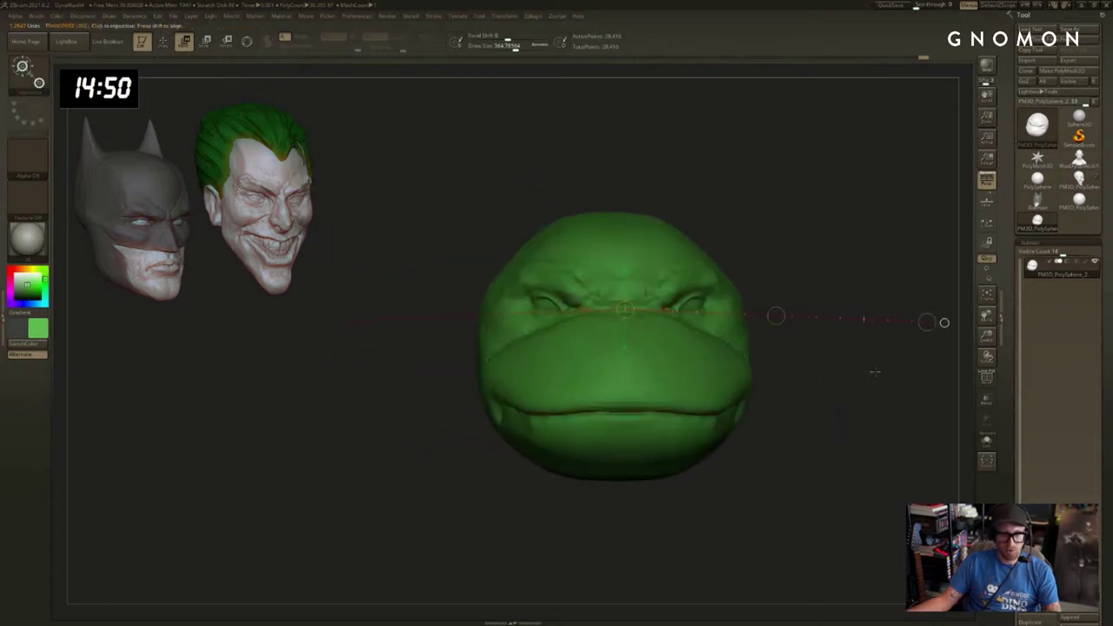
right_click_drag(874, 373, 837, 377, "alt")
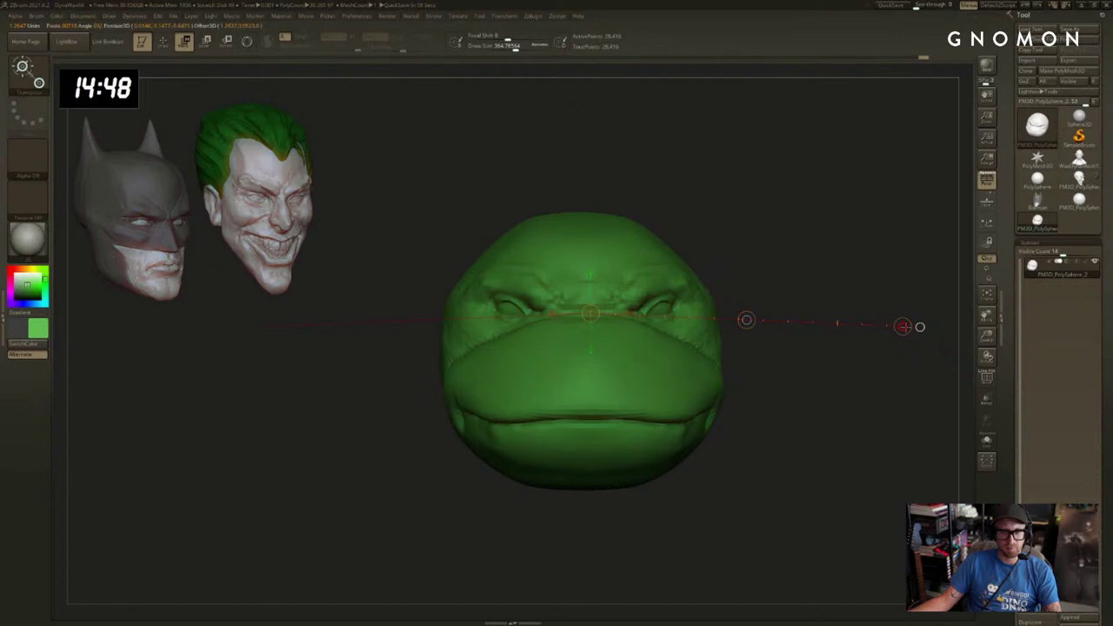
left_click_drag(902, 326, 956, 329)
mouse_move(869, 409)
right_mouse_down()
mouse_move(882, 423)
mouse_move(867, 382)
mouse_move(877, 375)
mouse_move(834, 396)
mouse_move(855, 412)
mouse_move(852, 393)
right_mouse_up()
key("q")
Shape the lower lip and chin with the Clay brush at a draw size of about 184 and smooth the area.
key("b")
key("m")
key("v")
right_click_drag(478, 439, 499, 437)
key("b")
key("c")
key("l")
key("s")
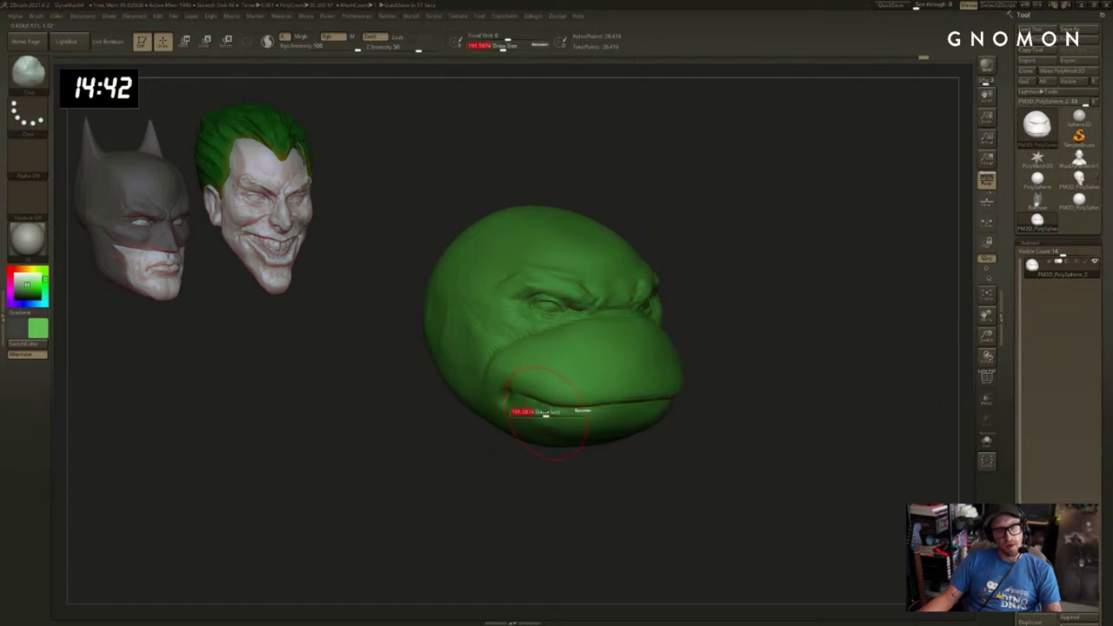
left_click_drag(547, 413, 534, 415)
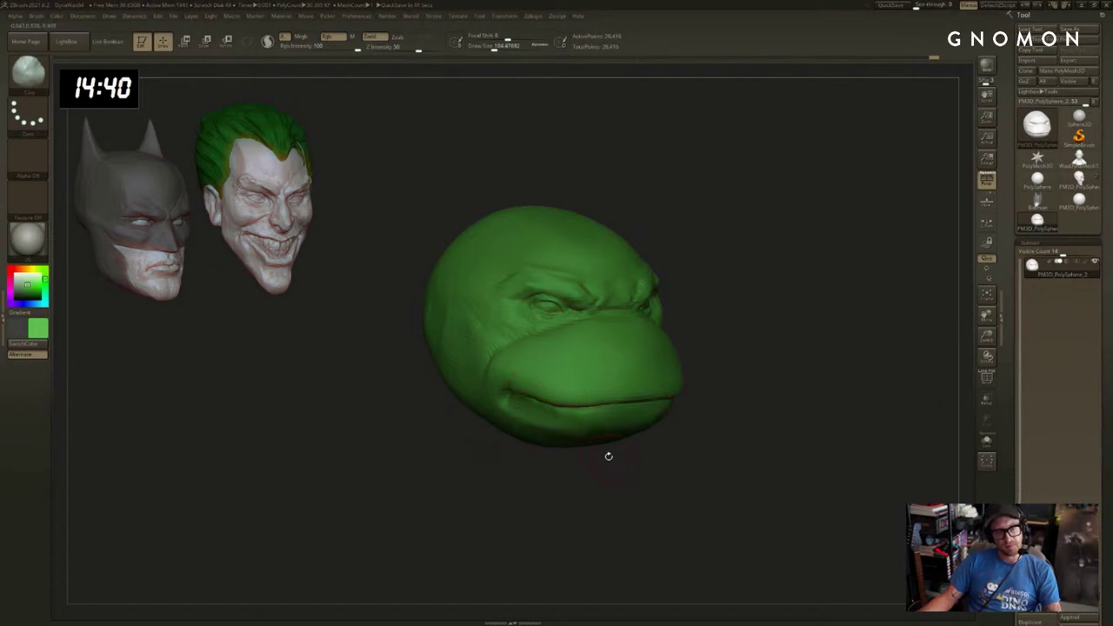
key("shift")
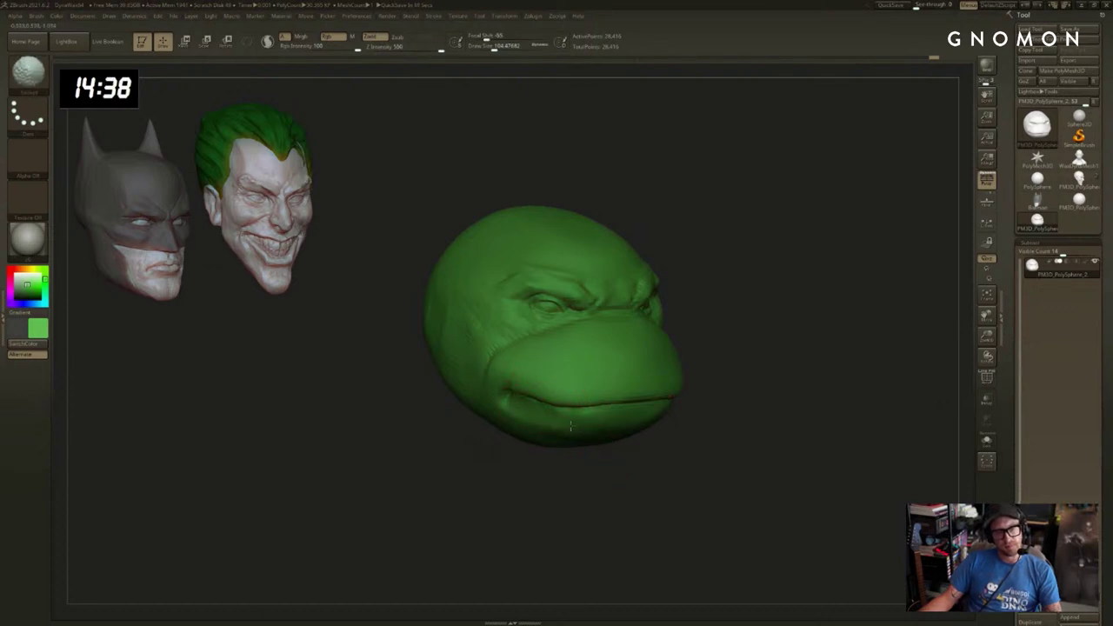
Smooth the chin below the mouth and the cheek beside the corner of the mouth.
right_click_drag(502, 432, 518, 437)
mouse_move(517, 435)
left_mouse_down("shift")
mouse_move(508, 409)
mouse_move(565, 429)
left_mouse_up("shift")
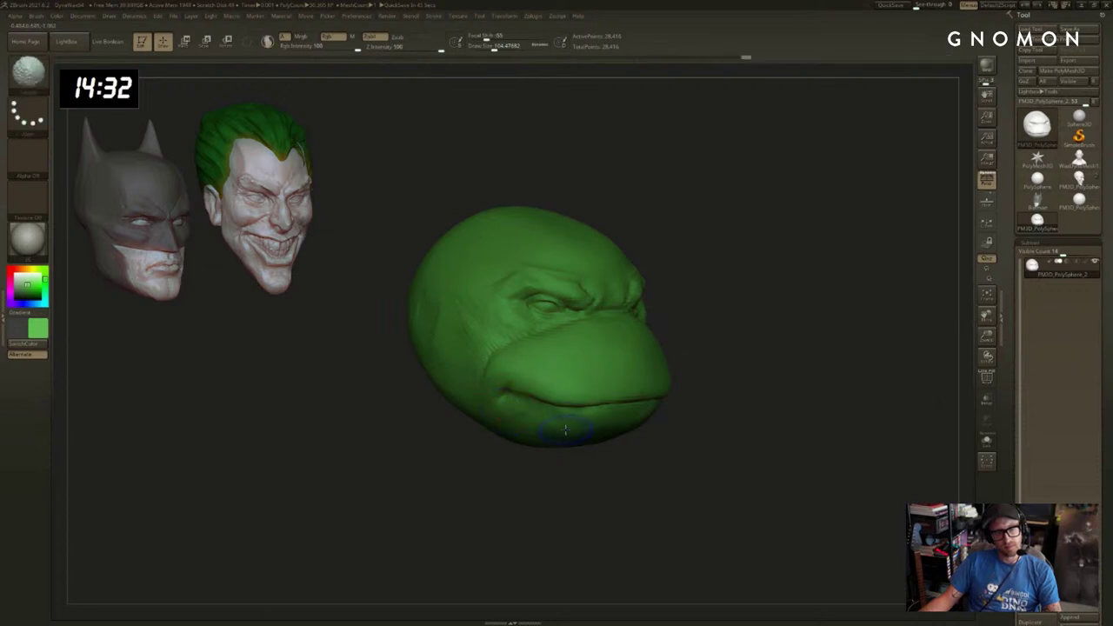
mouse_move(490, 388)
left_mouse_down()
mouse_move(502, 369)
mouse_move(487, 366)
left_mouse_up()
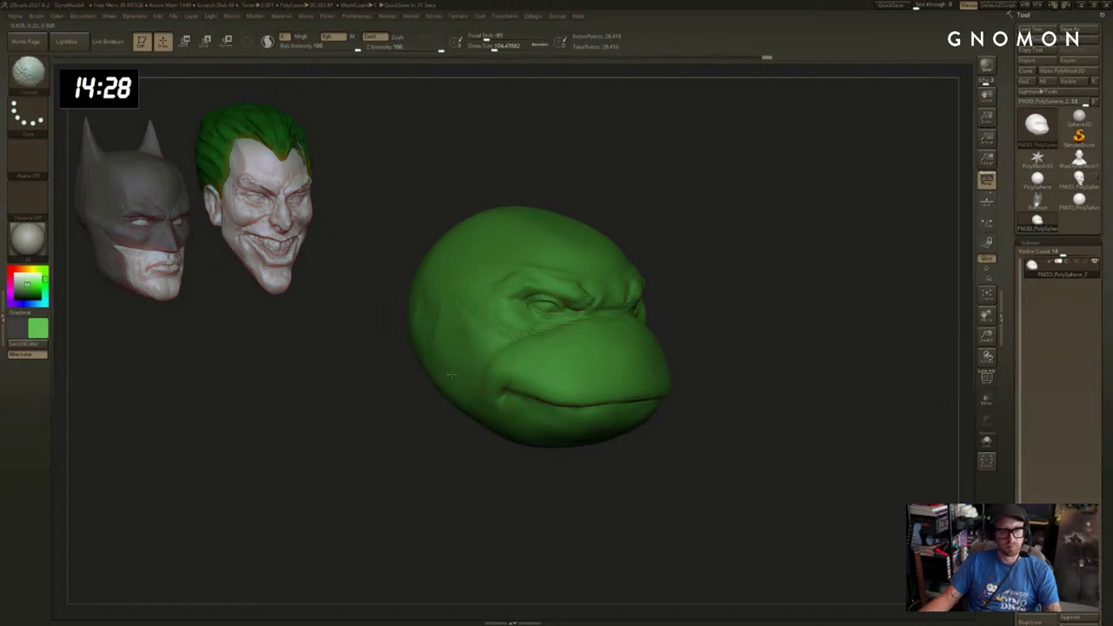
Reshape the back of the head and the jaw contour with a large Move brush.
key("s")
left_click_drag(411, 334, 421, 335)
key("s")
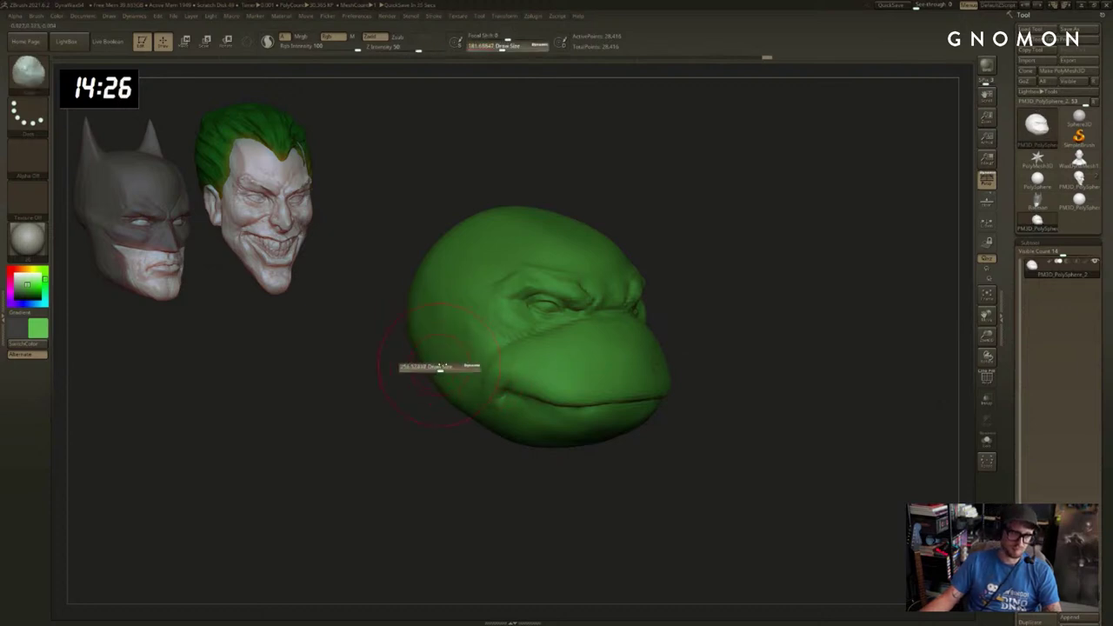
left_click_drag(433, 377, 454, 379)
key("b")
key("m")
key("v")
key("s")
left_click(445, 366)
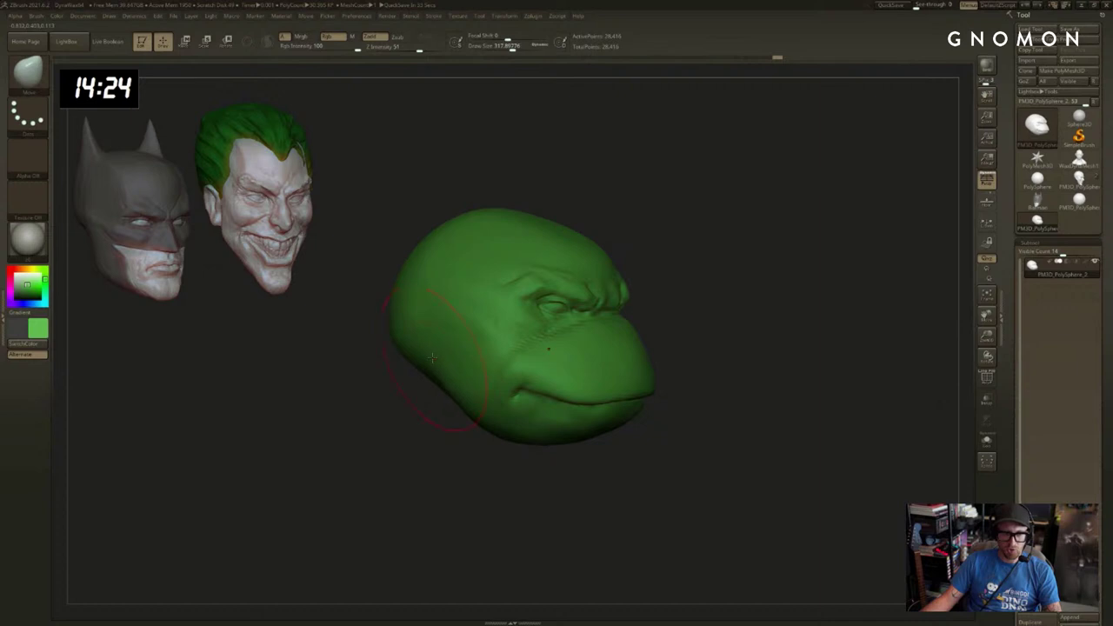
right_click_drag(399, 338, 424, 340)
key("s")
left_click_drag(427, 339, 430, 376)
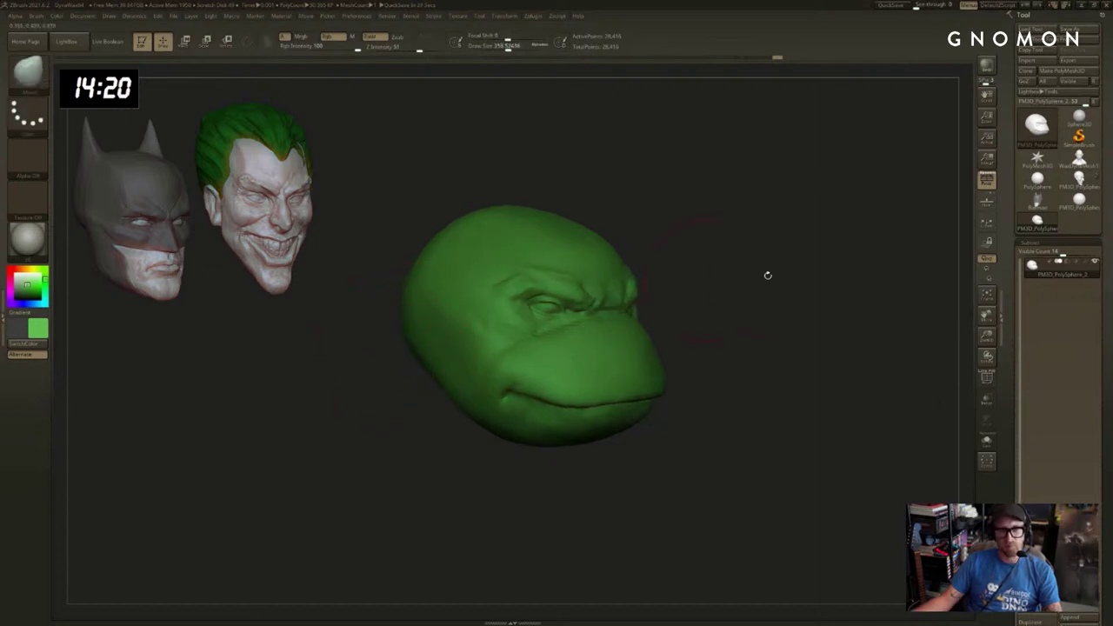
Build up and smooth the cheeks and the area around the mouth corners with the Clay brush.
mouse_move(765, 273)
left_mouse_down()
mouse_move(790, 259)
mouse_move(827, 311)
mouse_move(721, 335)
left_mouse_up()
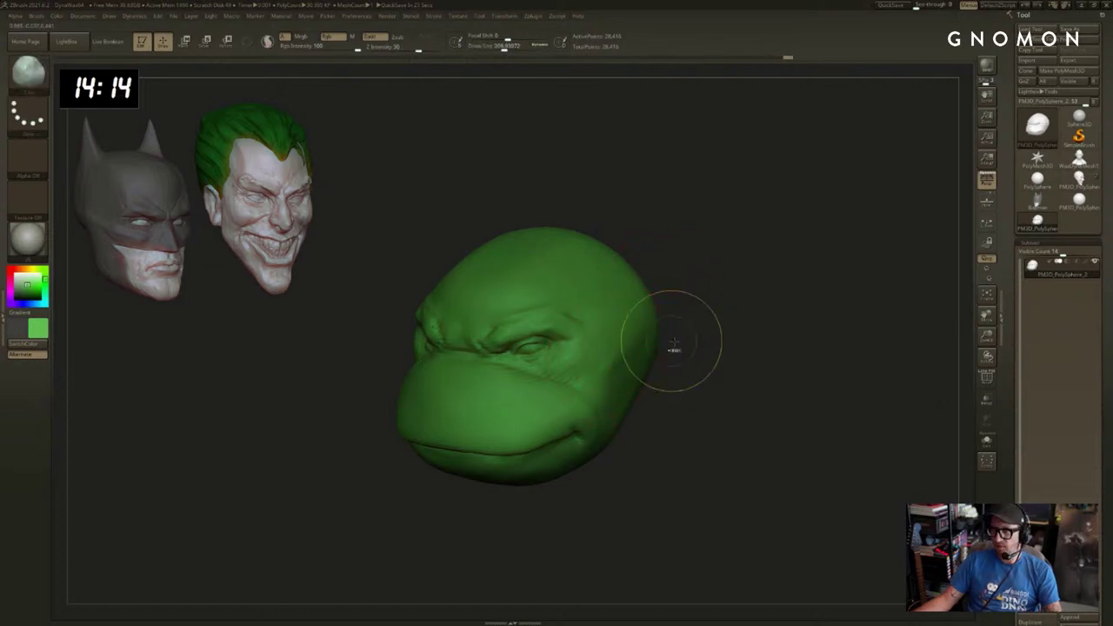
left_click_drag(773, 330, 822, 322, "alt")
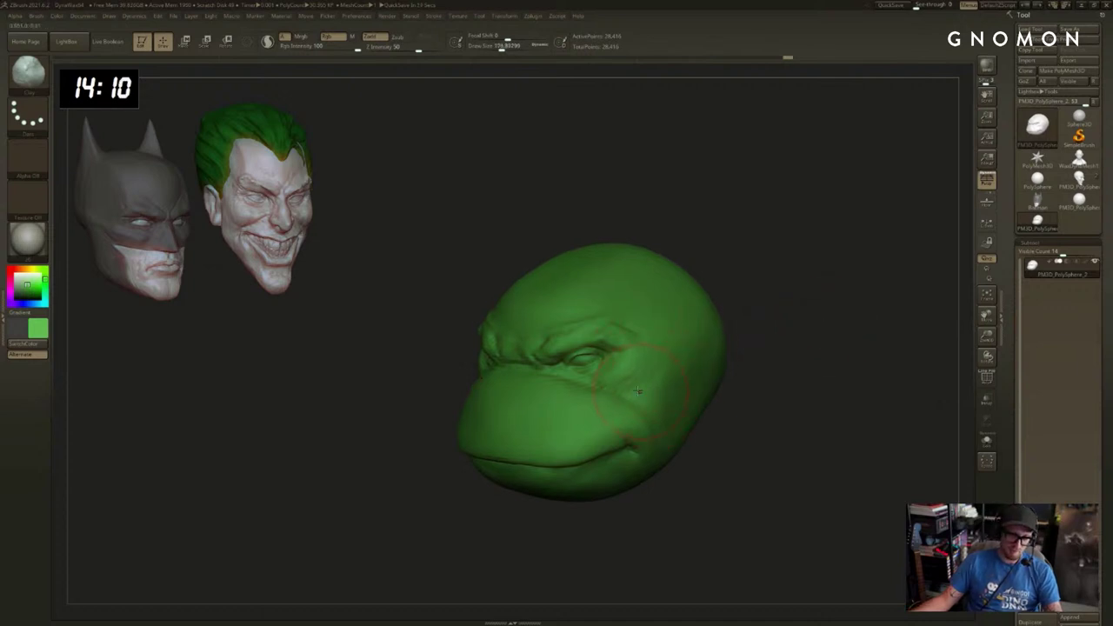
key("ctrl+z")
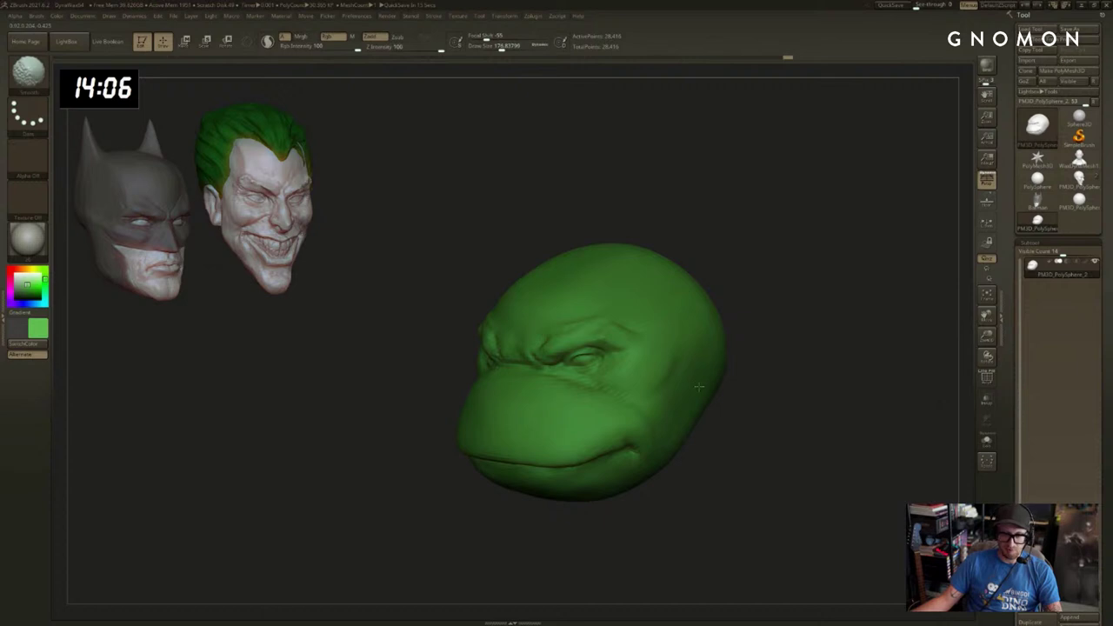
left_click_drag(789, 381, 768, 369)
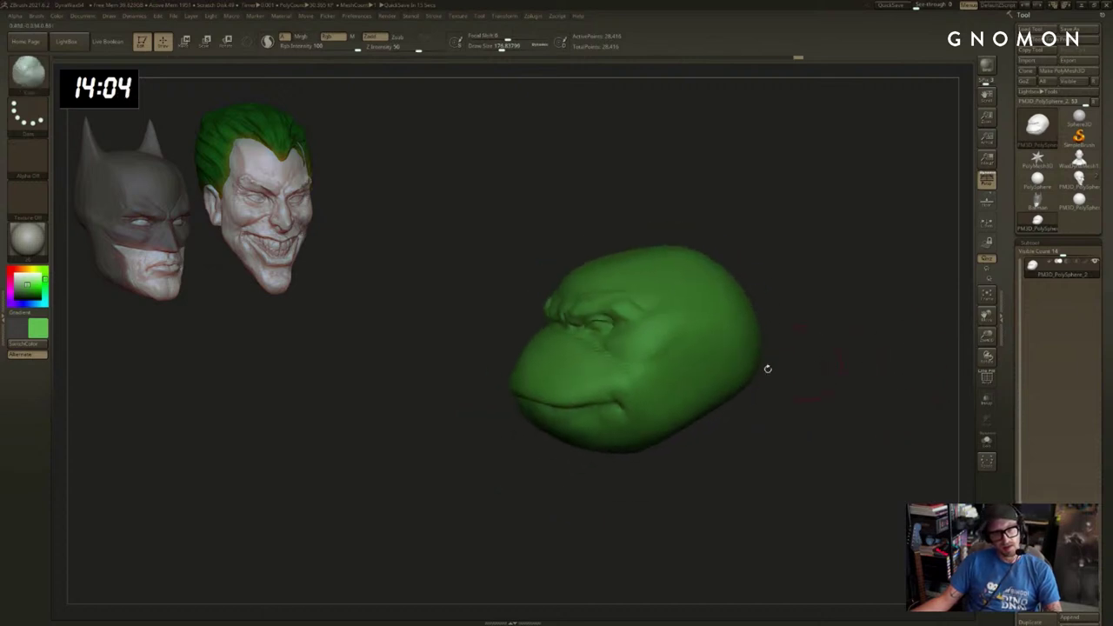
left_click_drag(648, 393, 765, 413)
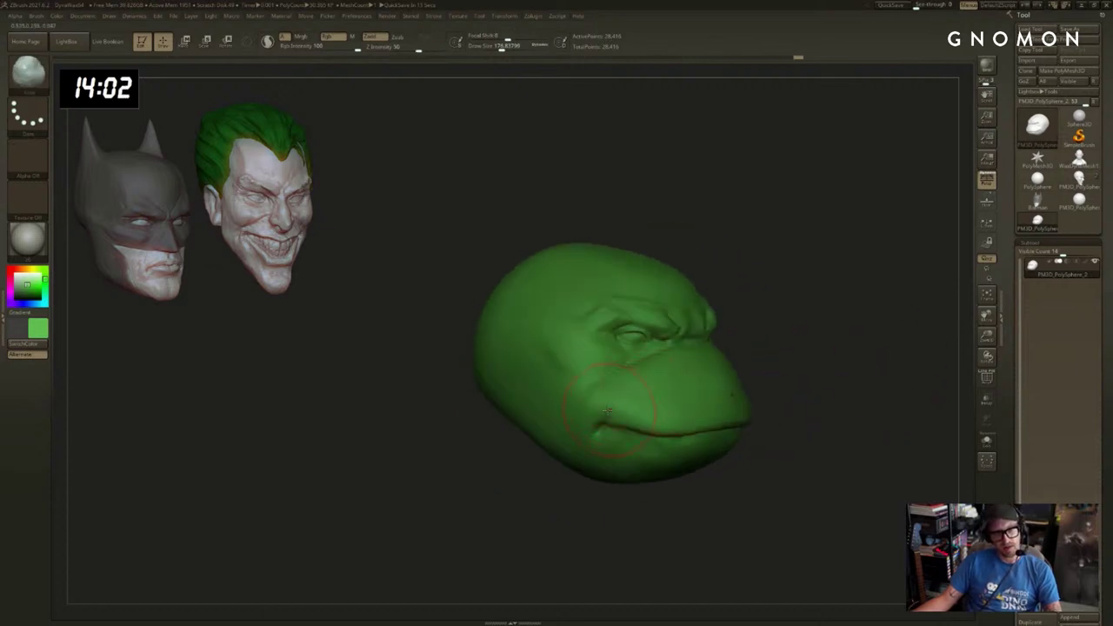
key("s")
left_click_drag(608, 408, 605, 408)
left_click_drag(663, 353, 595, 432)
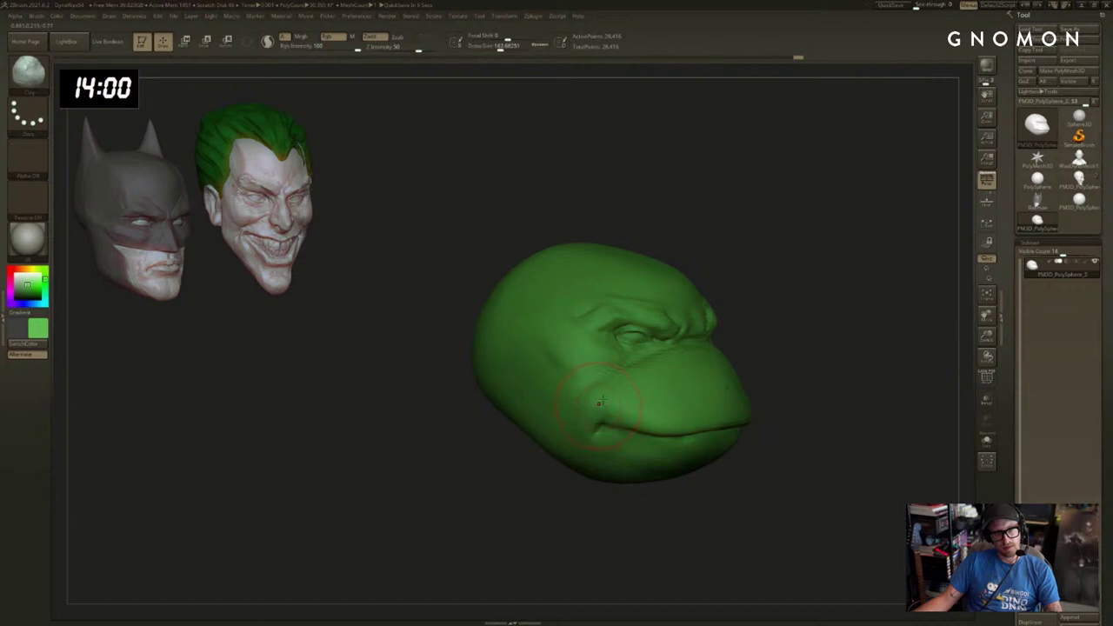
Paint a mask band across the eyes and around the sides of the head for the bandana.
mouse_move(589, 494)
left_mouse_down()
mouse_move(535, 529)
mouse_move(775, 307)
mouse_move(427, 353)
mouse_move(445, 362)
left_mouse_up()
left_click_drag(847, 290, 784, 295)
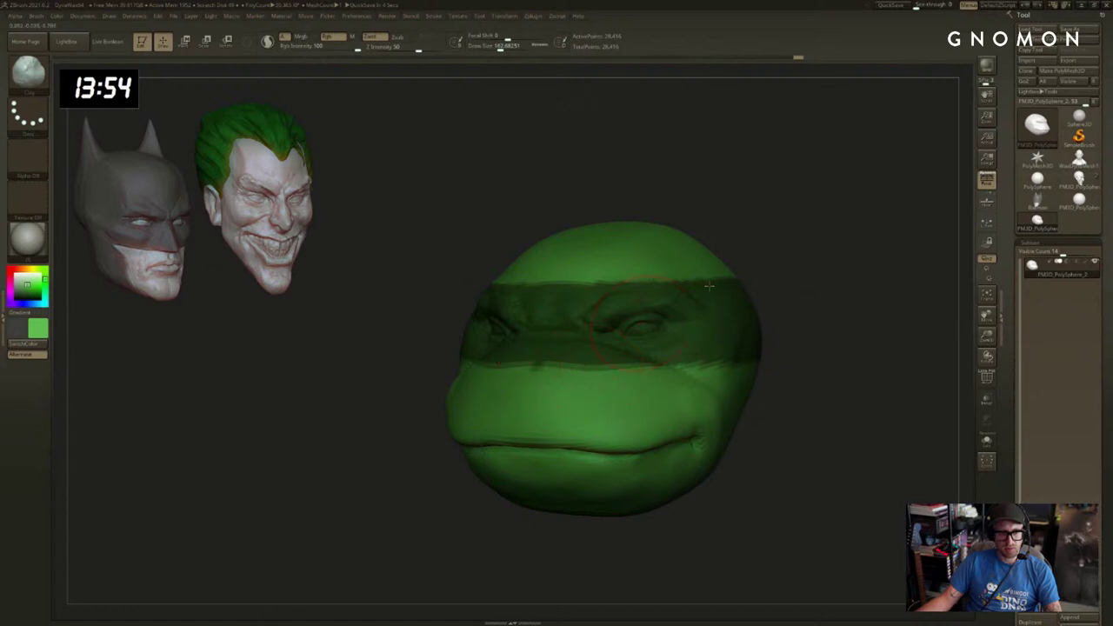
left_click_drag(709, 286, 610, 363)
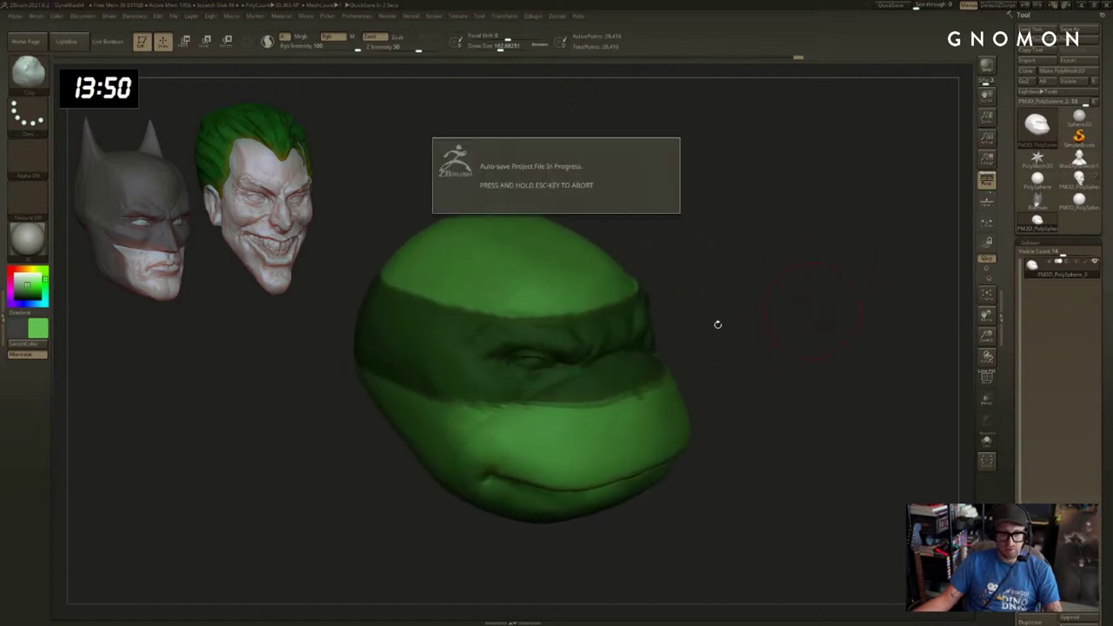
mouse_move(722, 303)
left_mouse_down()
mouse_move(765, 300)
mouse_move(750, 275)
mouse_move(713, 293)
left_mouse_up()
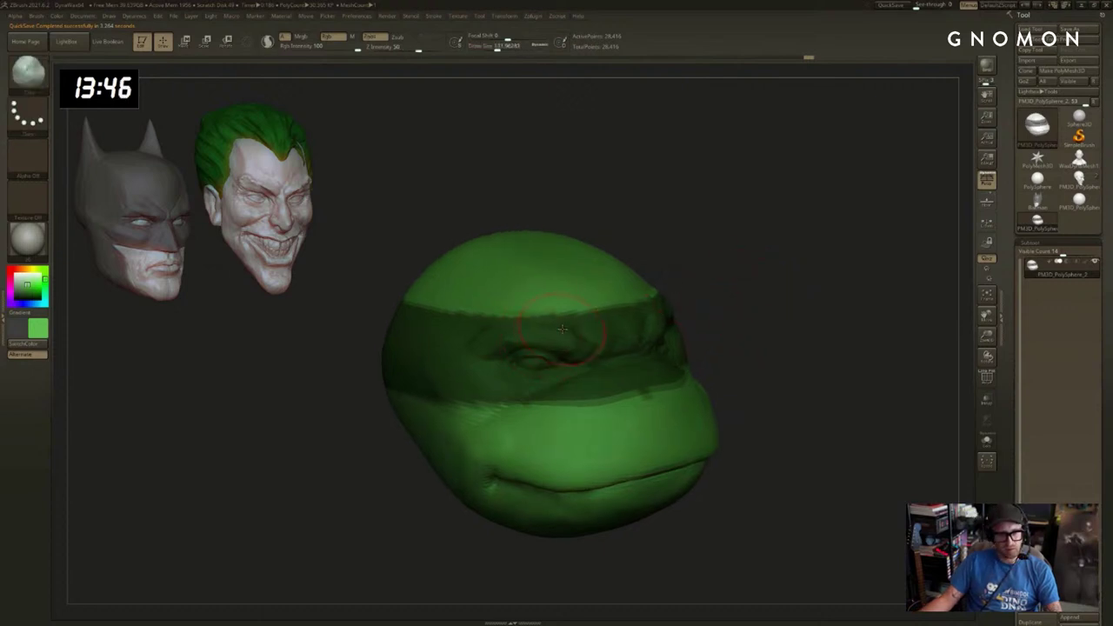
Trim the mask to follow the brow contour along its upper edge and the top of the beak along its lower edge.
key("b")
key("c")
key("b")
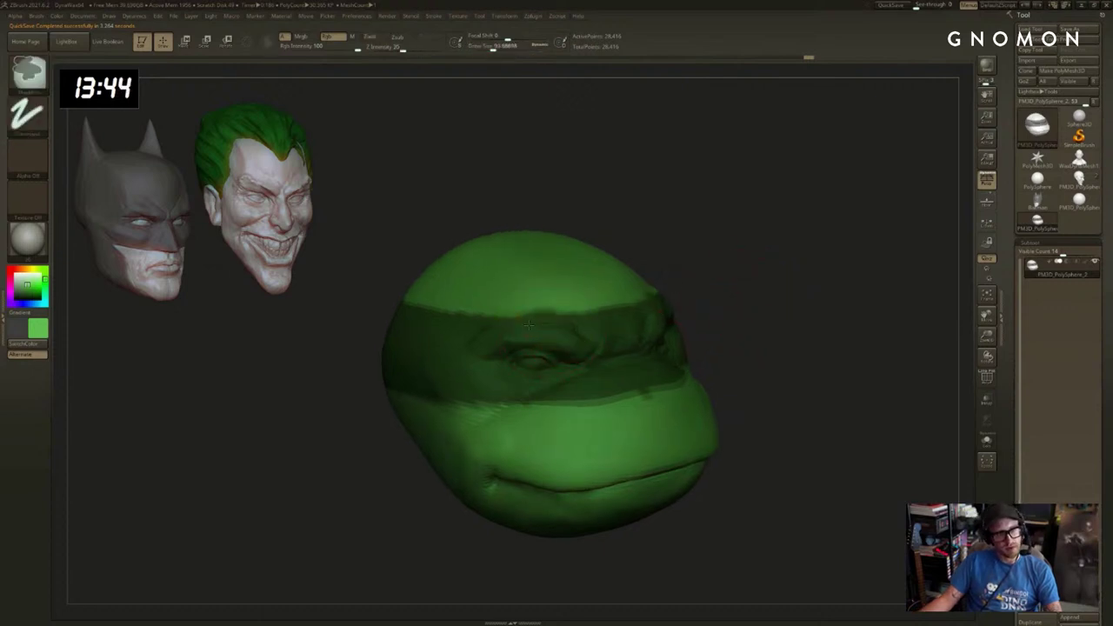
mouse_move(529, 324)
left_mouse_down("shift")
mouse_move(506, 316)
mouse_move(624, 312)
left_mouse_up("shift")
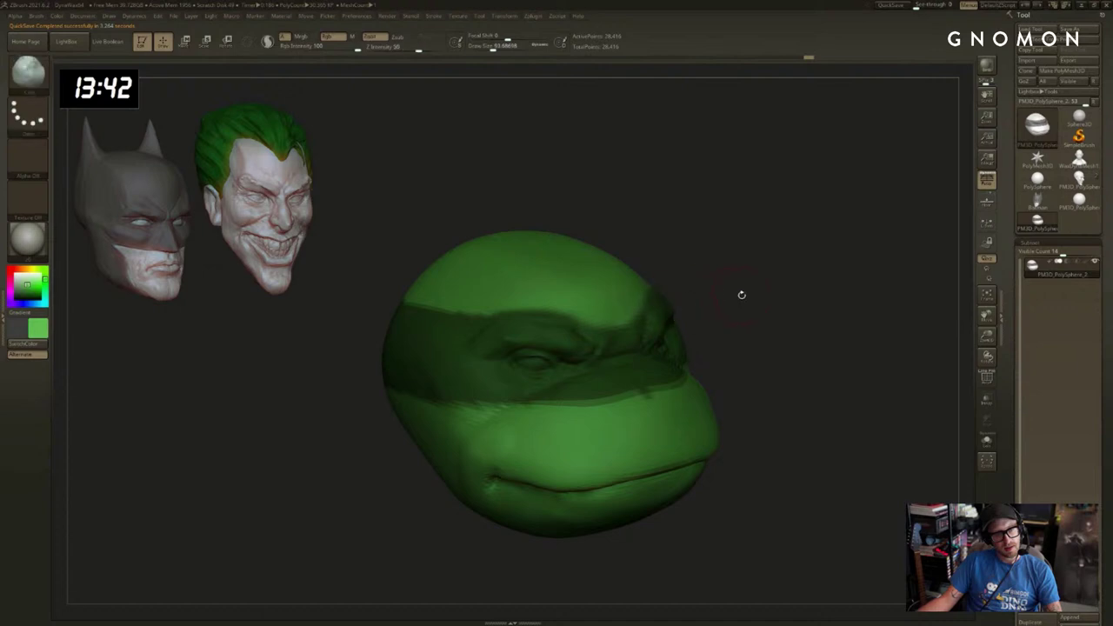
left_click_drag(742, 295, 651, 373)
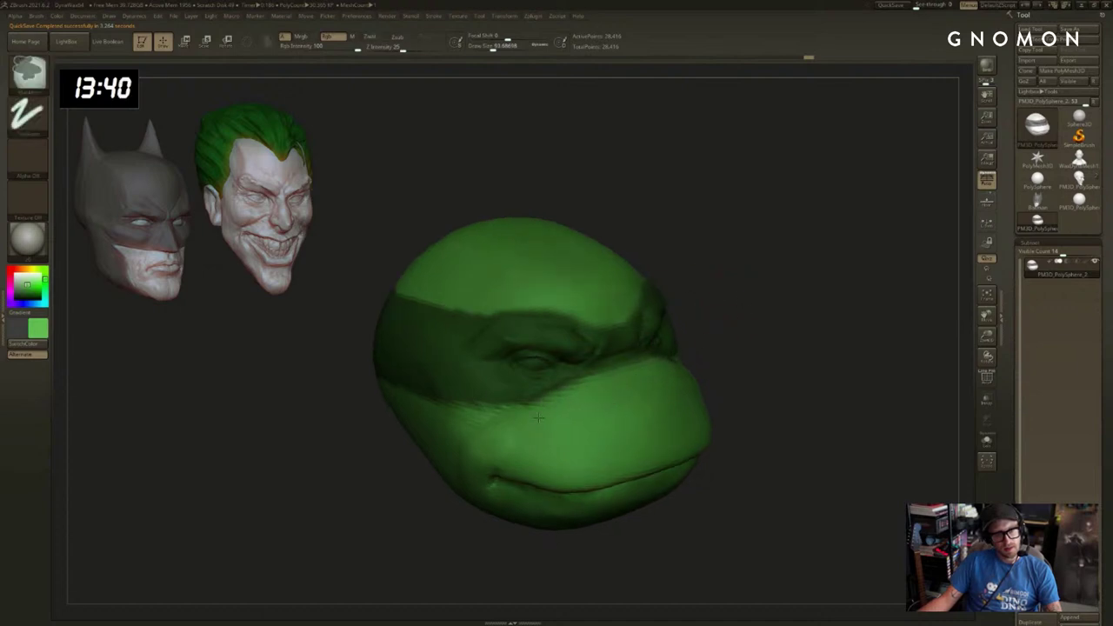
mouse_move(820, 363)
left_mouse_down()
mouse_move(857, 345)
mouse_move(878, 354)
mouse_move(776, 357)
left_mouse_up()
left_click_drag(588, 380, 765, 346, "shift")
Narrow the mask band on the side of the head by cleaning up its upper and lower edges behind the eye.
left_click_drag(839, 339, 653, 340)
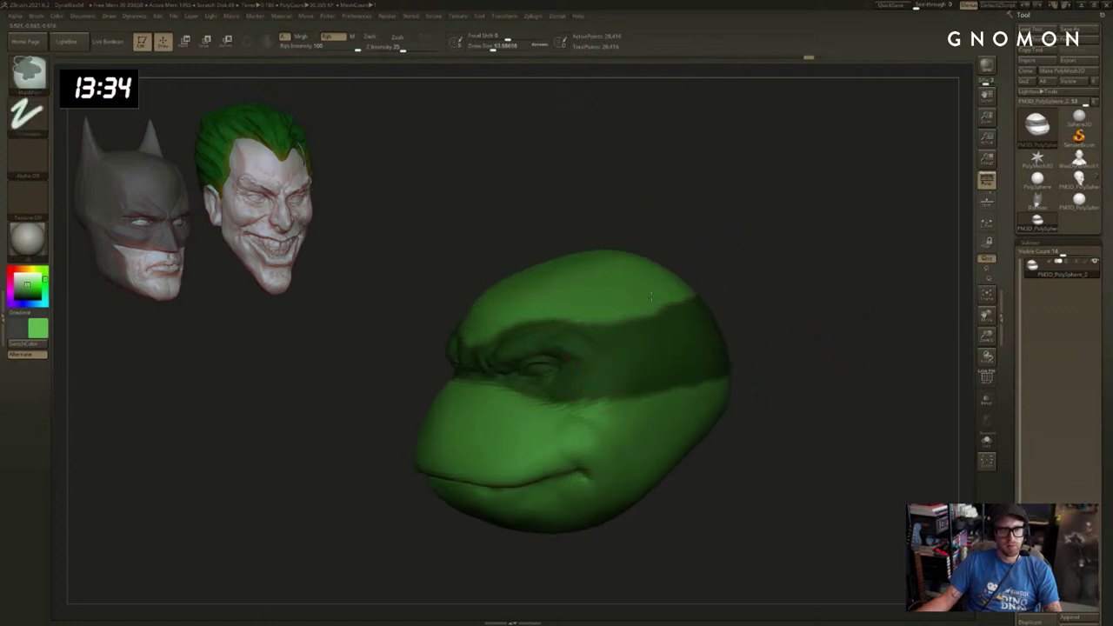
left_click_drag(651, 299, 701, 299, "ctrl+alt")
mouse_move(887, 261)
left_mouse_down()
mouse_move(827, 253)
mouse_move(594, 322)
mouse_move(592, 334)
left_mouse_up()
left_click_drag(845, 470, 583, 387, "ctrl")
left_click_drag(874, 348, 719, 365)
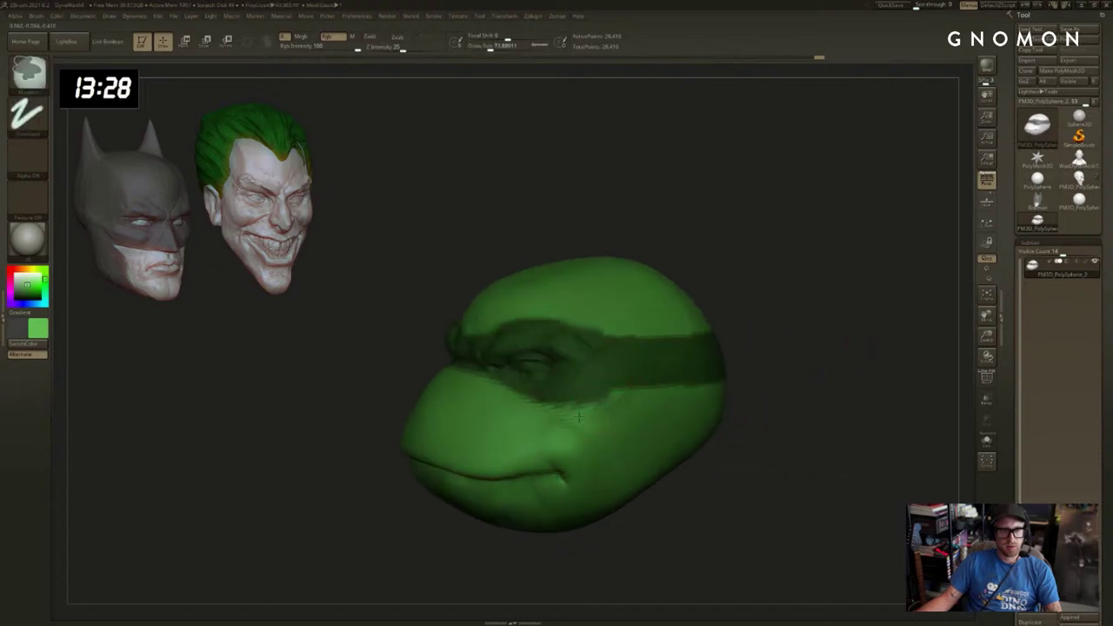
left_click_drag(874, 358, 769, 359)
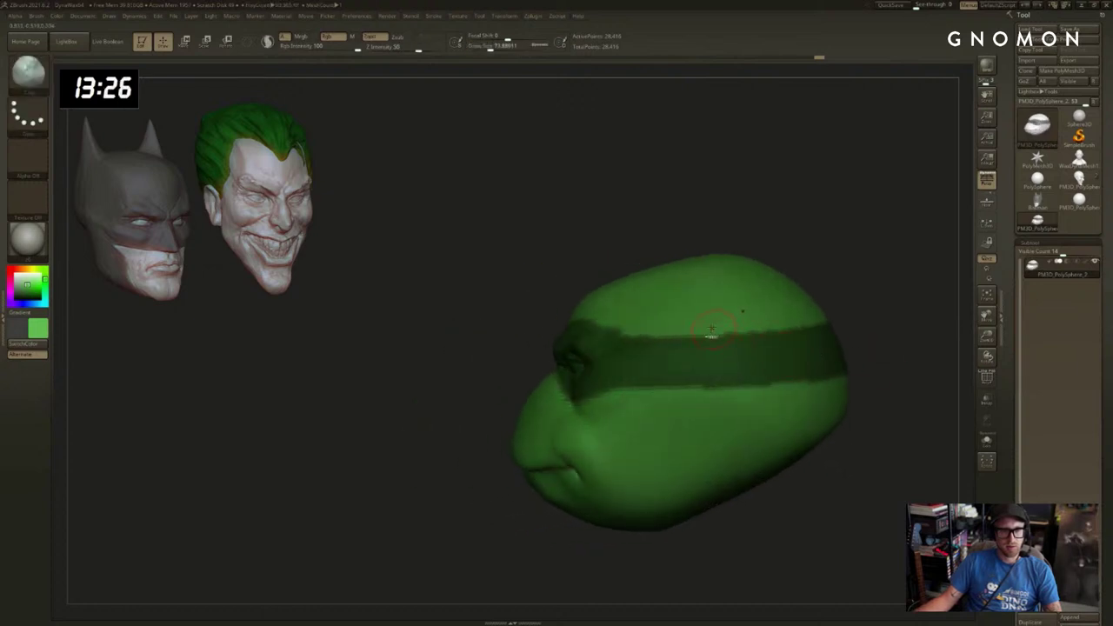
left_click_drag(717, 335, 827, 325, "ctrl")
left_click_drag(886, 301, 730, 310)
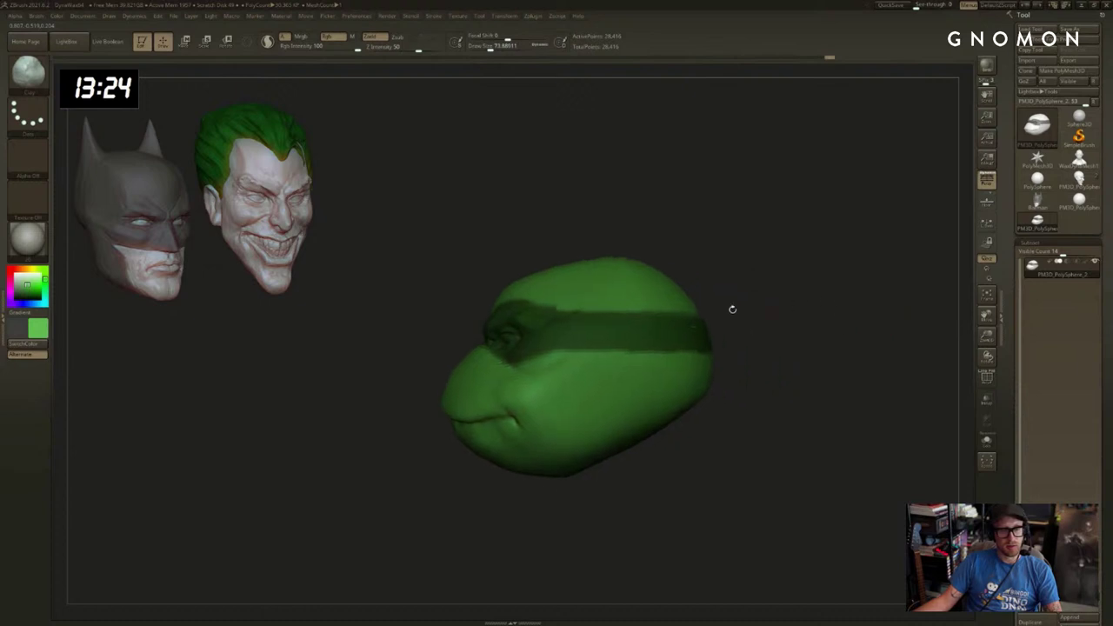
Continue the mask band around the back of the head and rework its width along the side.
left_click_drag(665, 355, 865, 348, "ctrl+alt")
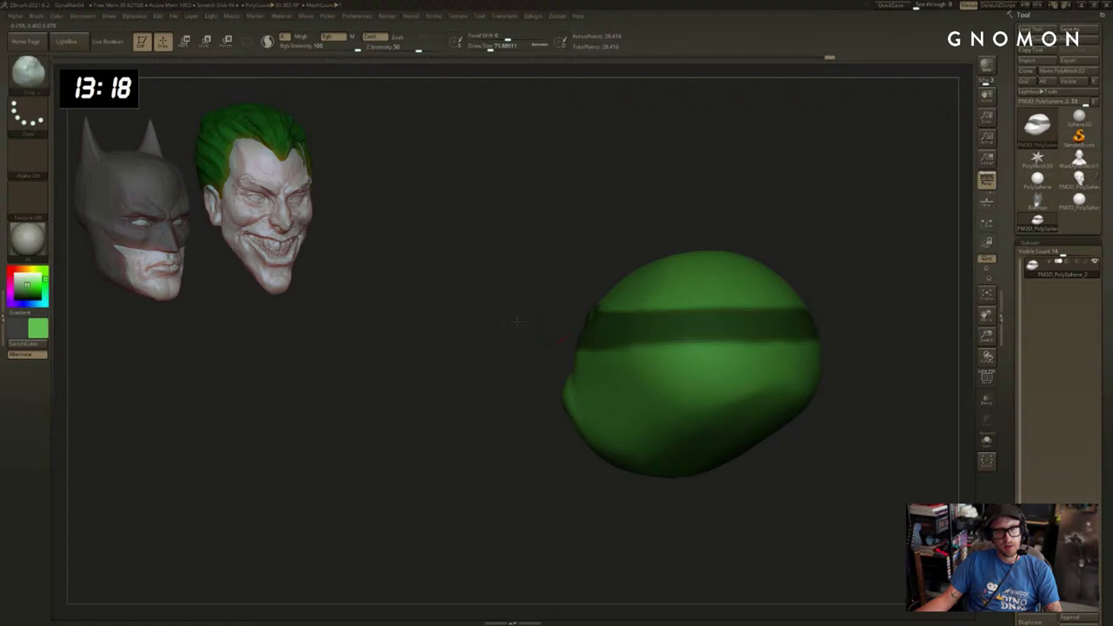
mouse_move(522, 321)
left_mouse_down()
mouse_move(870, 274)
mouse_move(795, 278)
mouse_move(881, 291)
mouse_move(566, 371)
mouse_move(563, 358)
left_mouse_up()
mouse_move(783, 324)
left_mouse_down()
mouse_move(856, 325)
mouse_move(822, 322)
mouse_move(822, 258)
mouse_move(599, 309)
mouse_move(571, 327)
left_mouse_up()
left_click(598, 374, "ctrl")
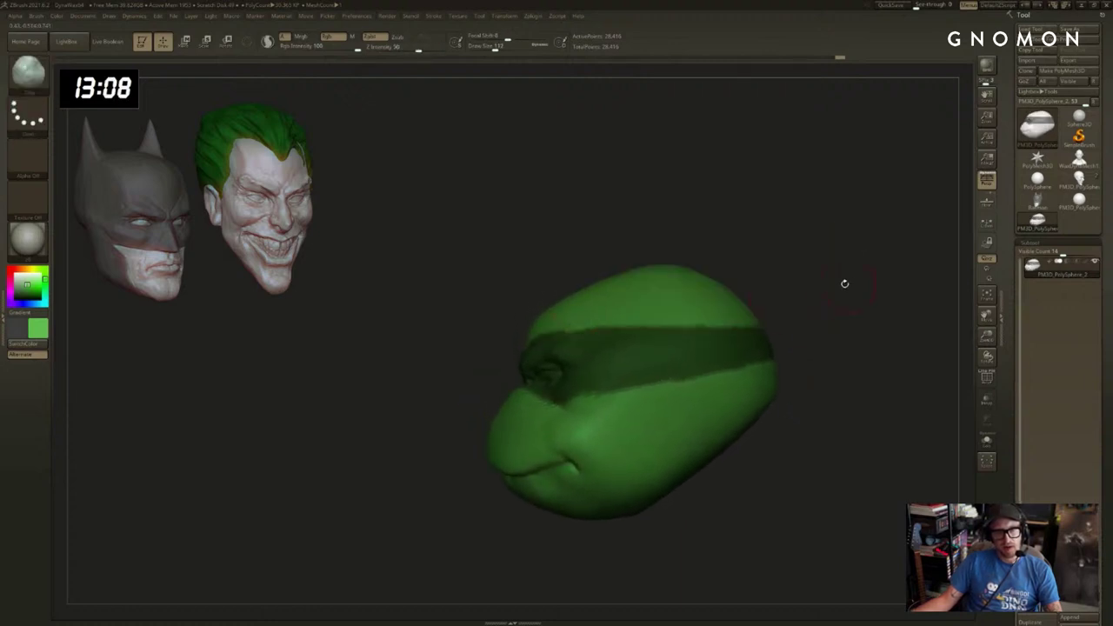
key("ctrl+z")
left_click_drag(832, 247, 577, 303)
left_click_drag(870, 315, 849, 345)
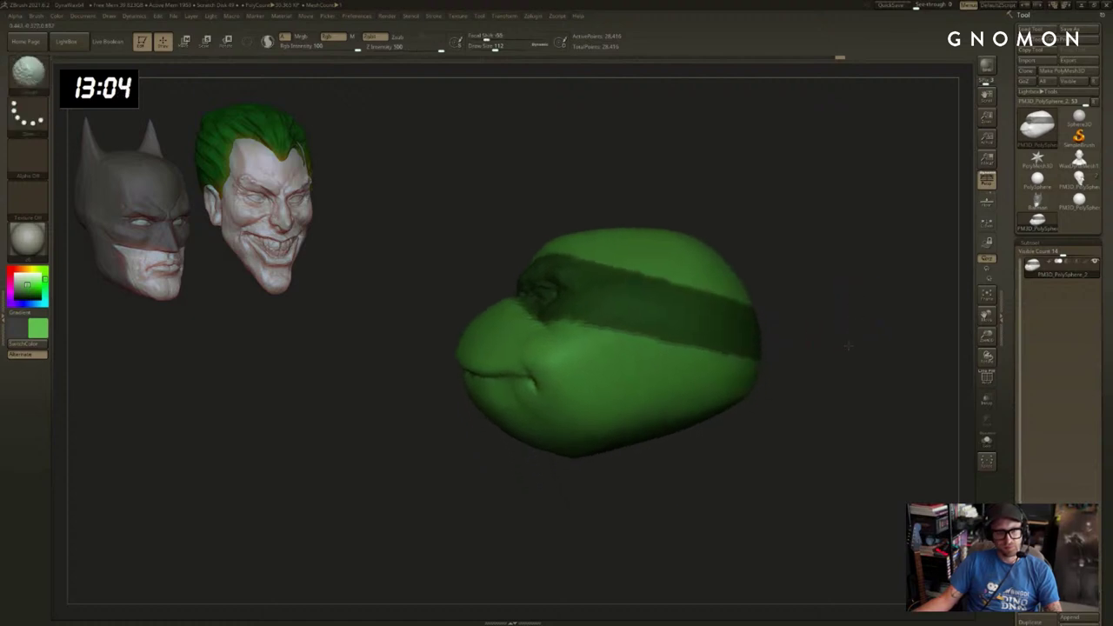
Even out the lower edge of the mask band between the cheek and the back of the head.
left_click_drag(829, 447, 571, 304, "ctrl")
key("ctrl+z")
left_click_drag(917, 366, 899, 337)
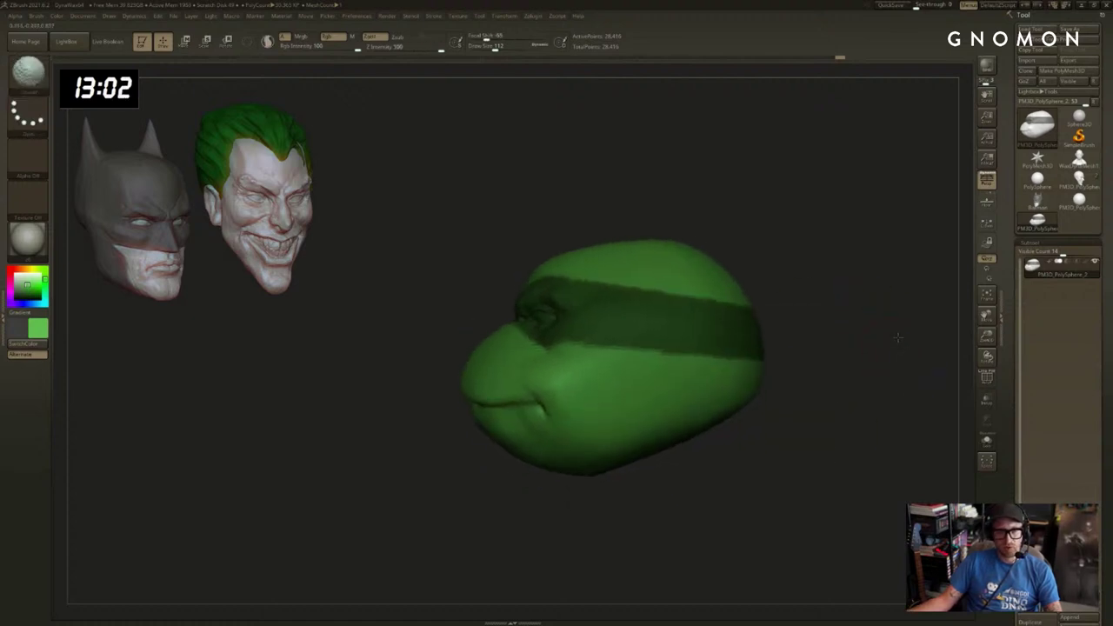
left_click_drag(835, 474, 573, 341, "ctrl+alt")
mouse_move(895, 359)
left_mouse_down()
mouse_move(847, 350)
mouse_move(469, 383)
left_mouse_up()
left_click_drag(728, 362, 648, 358)
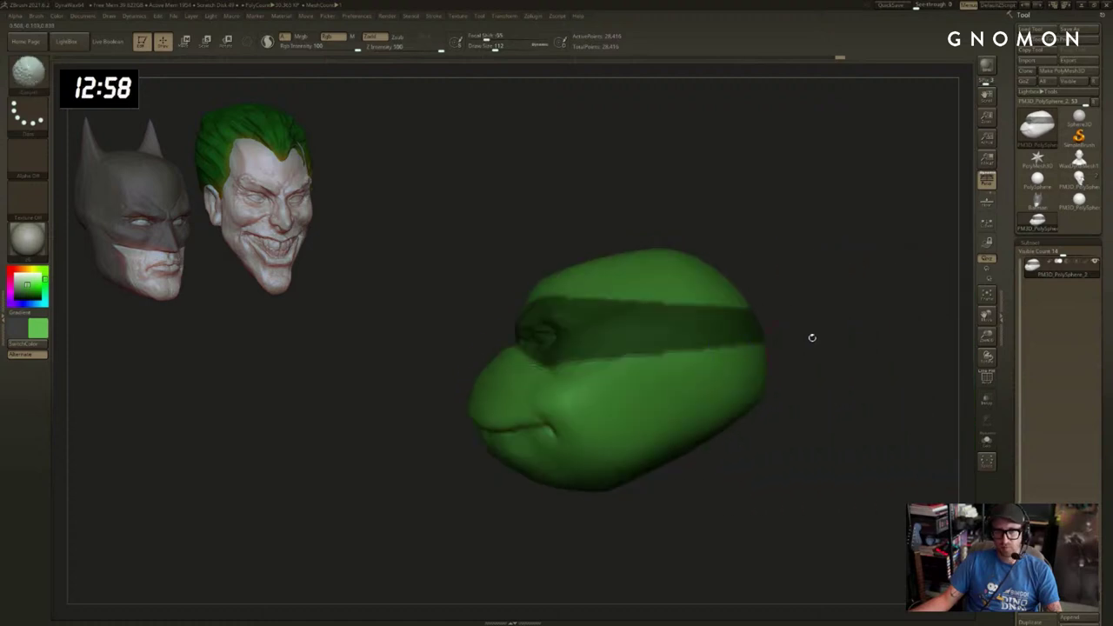
Frame the head and preview an extraction of the masked bandana band from the subtool.
left_click_drag(812, 338, 856, 323)
key("f")
left_click_drag(856, 322, 942, 353)
left_click_drag(1013, 378, 1006, 363)
scroll(1006, 361, "down", 5)
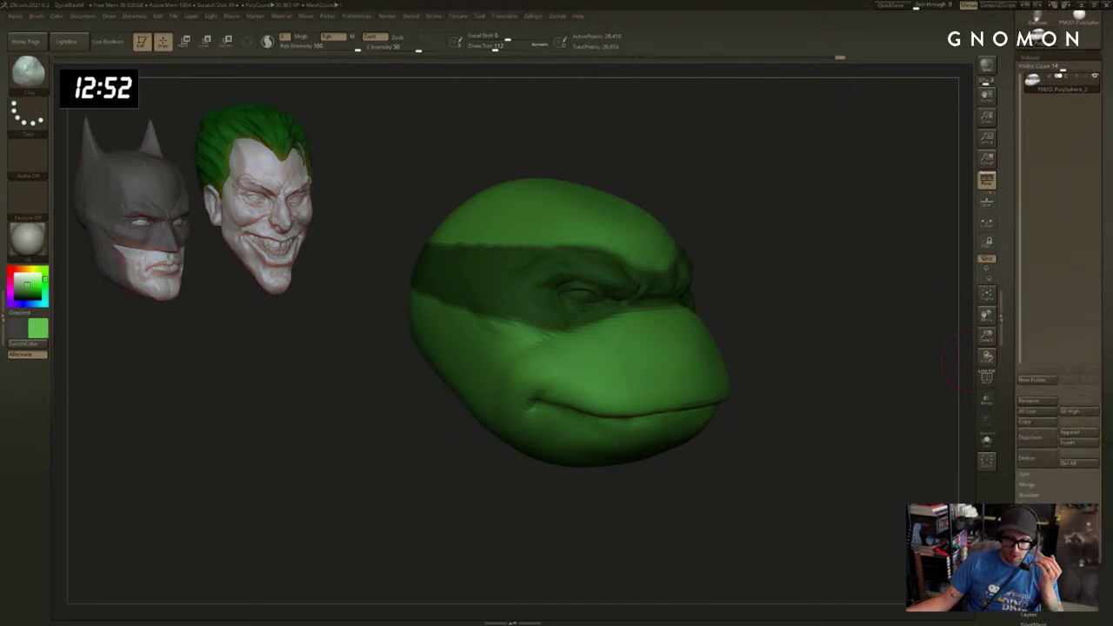
left_click(1035, 544)
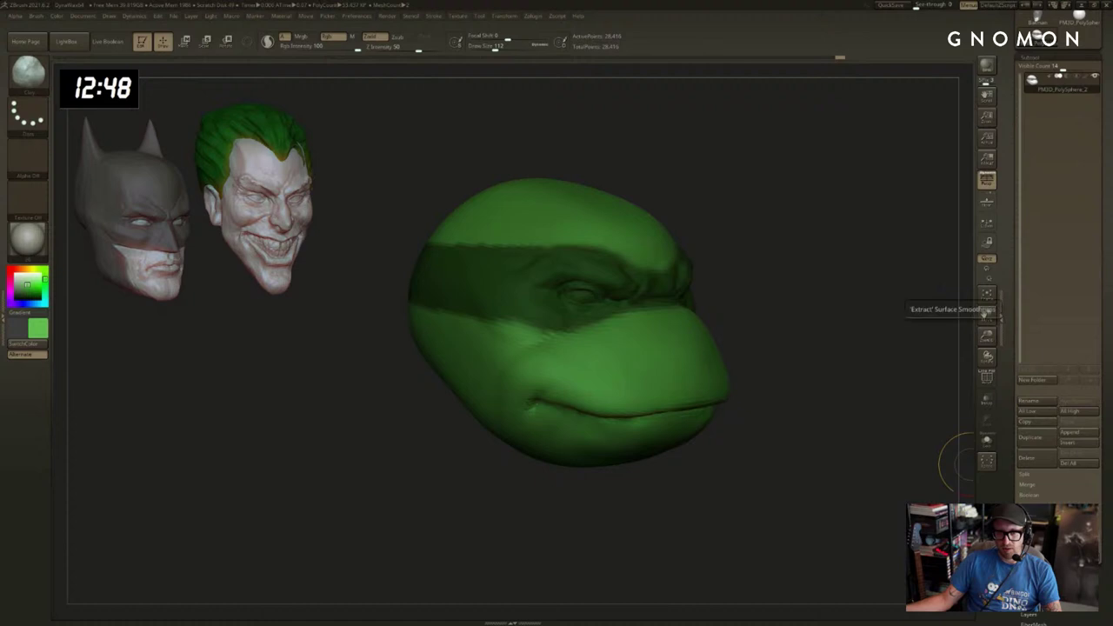
left_click(1035, 544)
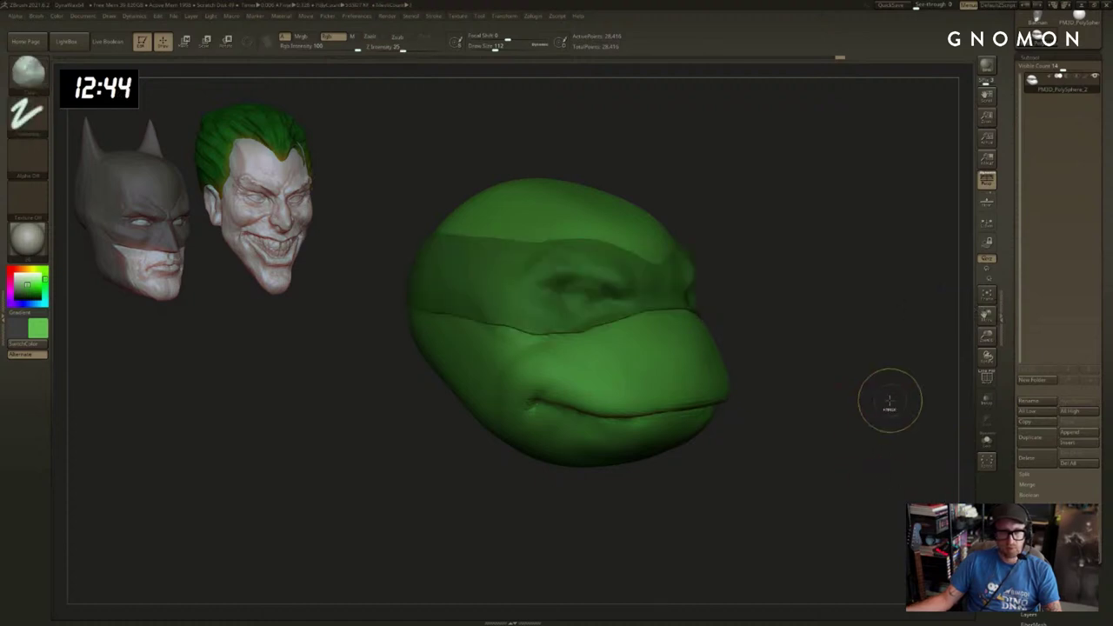
Discard the extraction preview and unmask the eye areas with a smaller brush to form the bandana's eye openings.
key("ctrl+z")
mouse_move(830, 365)
left_mouse_down("alt")
mouse_move(825, 380)
mouse_move(762, 365)
left_mouse_up("alt")
key("s")
left_click_drag(589, 329, 551, 324)
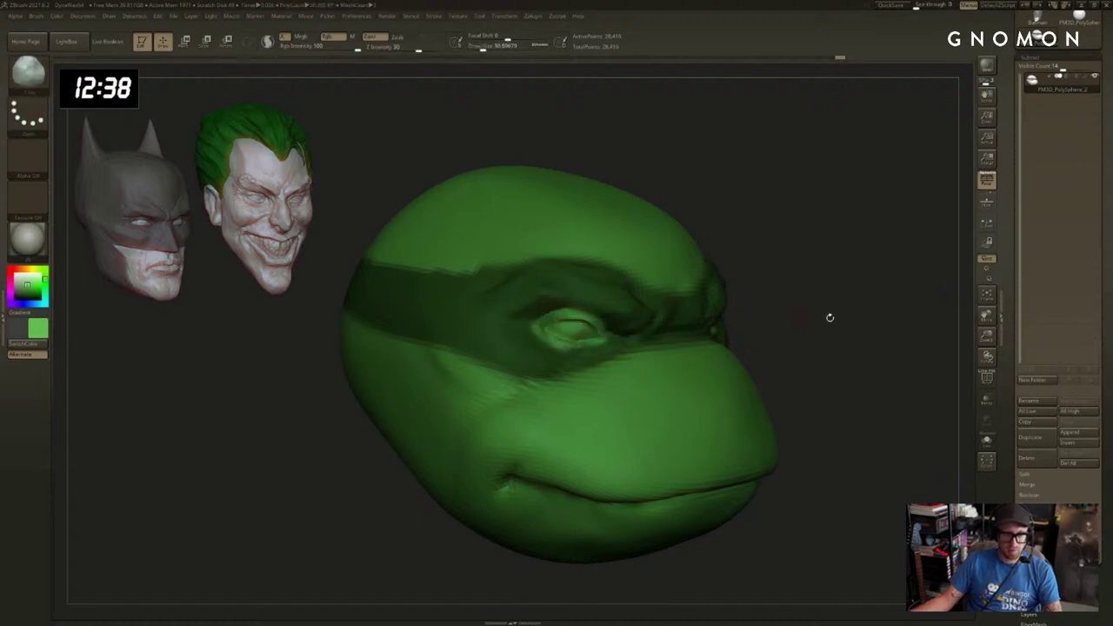
left_click_drag(829, 316, 840, 318)
mouse_move(910, 343)
left_mouse_down()
mouse_move(871, 329)
mouse_move(954, 388)
left_mouse_up()
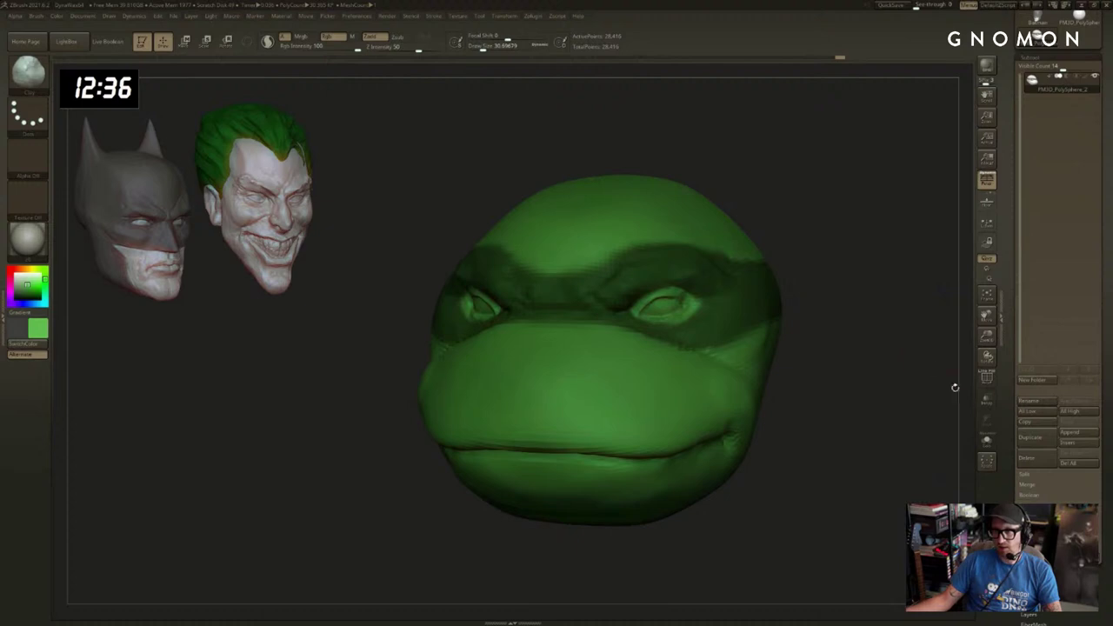
Try extracting the masked bandana band with the current smoothing, checking the mask between previews.
left_click(1035, 561)
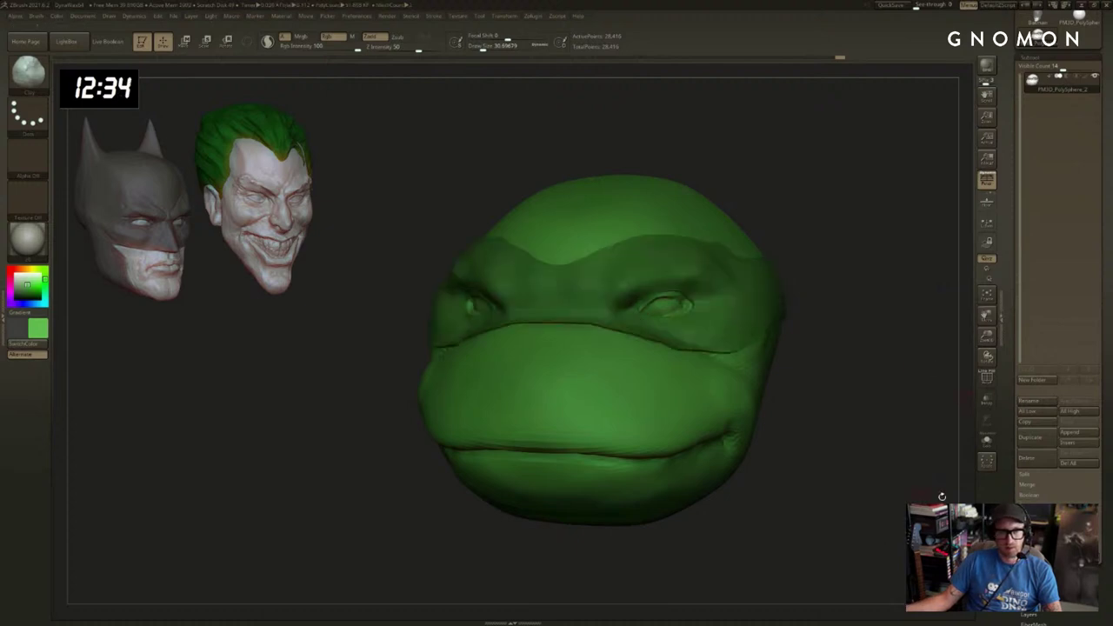
mouse_move(889, 415)
left_mouse_down()
mouse_move(904, 431)
mouse_move(889, 409)
left_mouse_up()
left_click(886, 404, "ctrl")
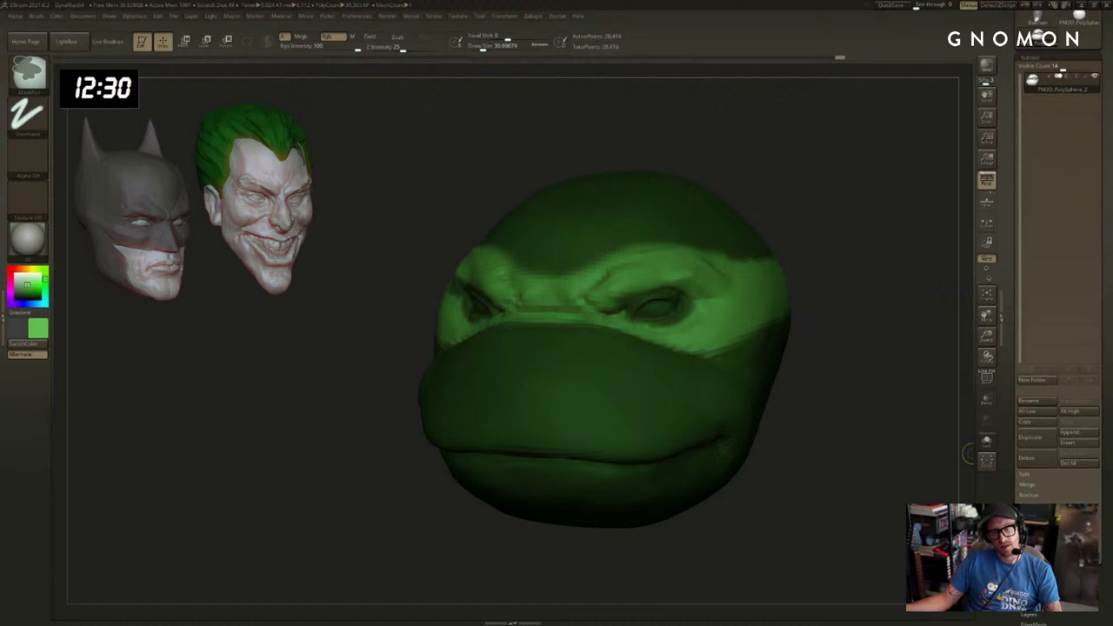
left_click(933, 493, "ctrl")
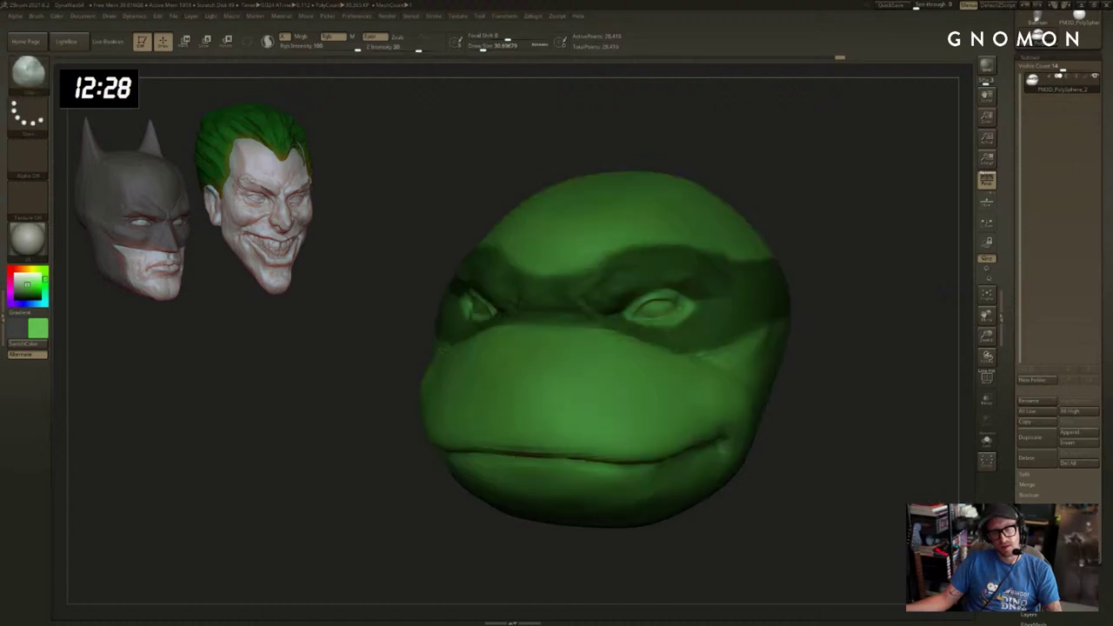
left_click(986, 314)
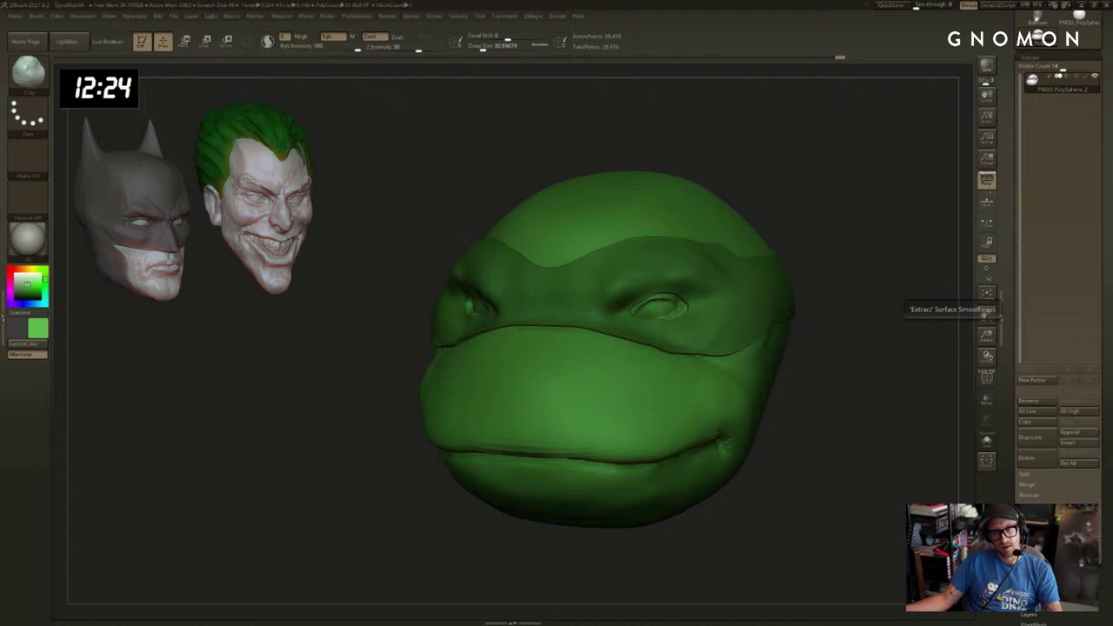
Lower the extraction's surface smoothness and preview the bandana extraction from the mask again.
left_click(1036, 553)
left_click(1036, 550)
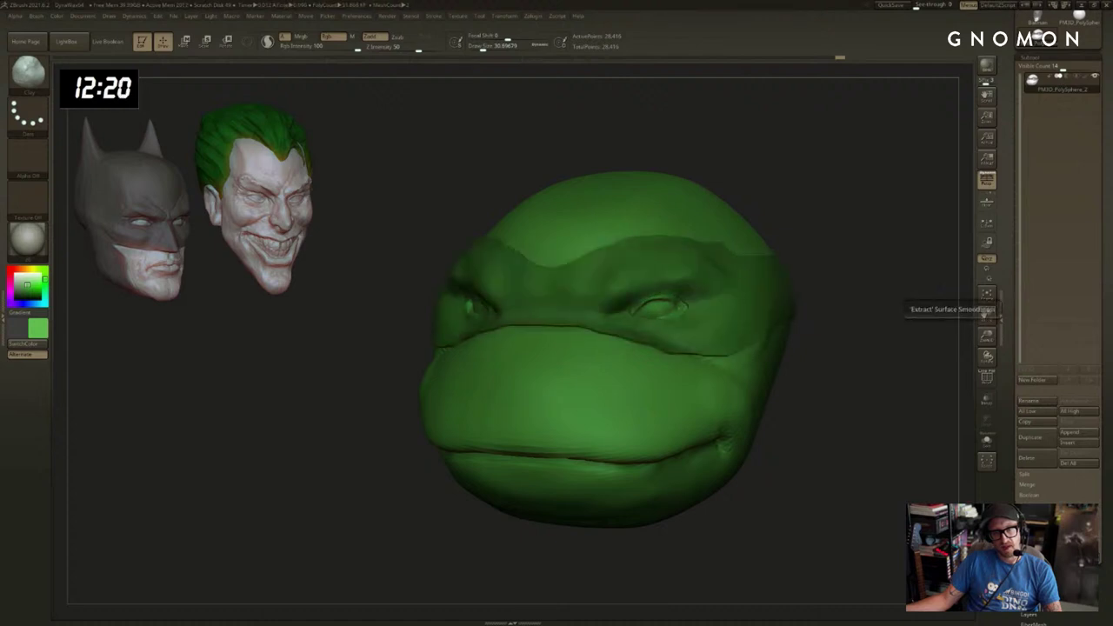
left_click(985, 314)
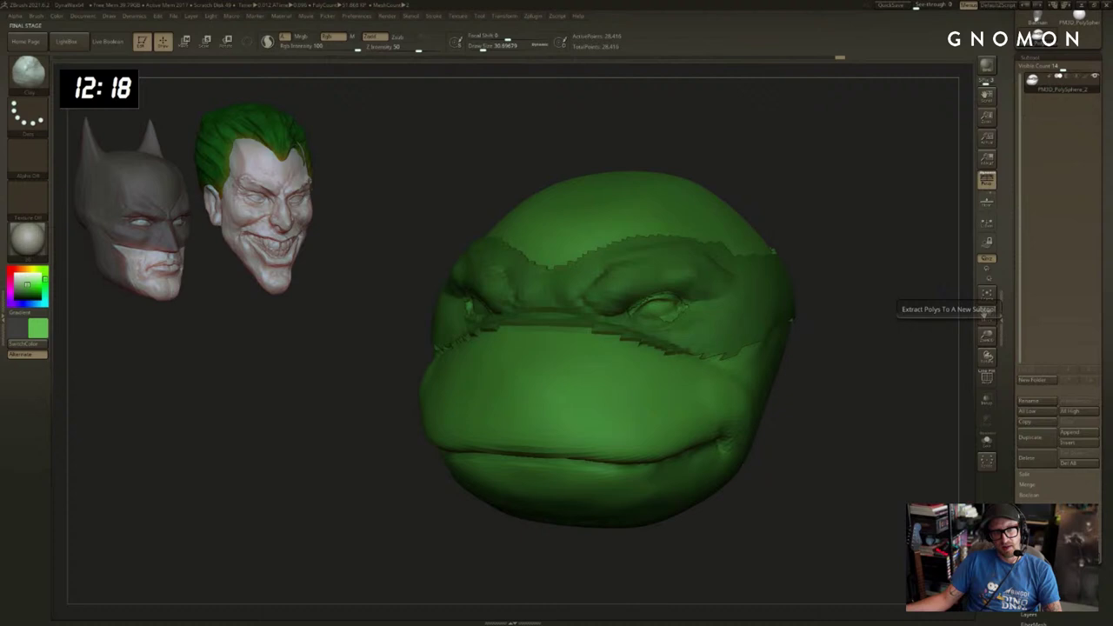
left_click_drag(934, 426, 953, 461)
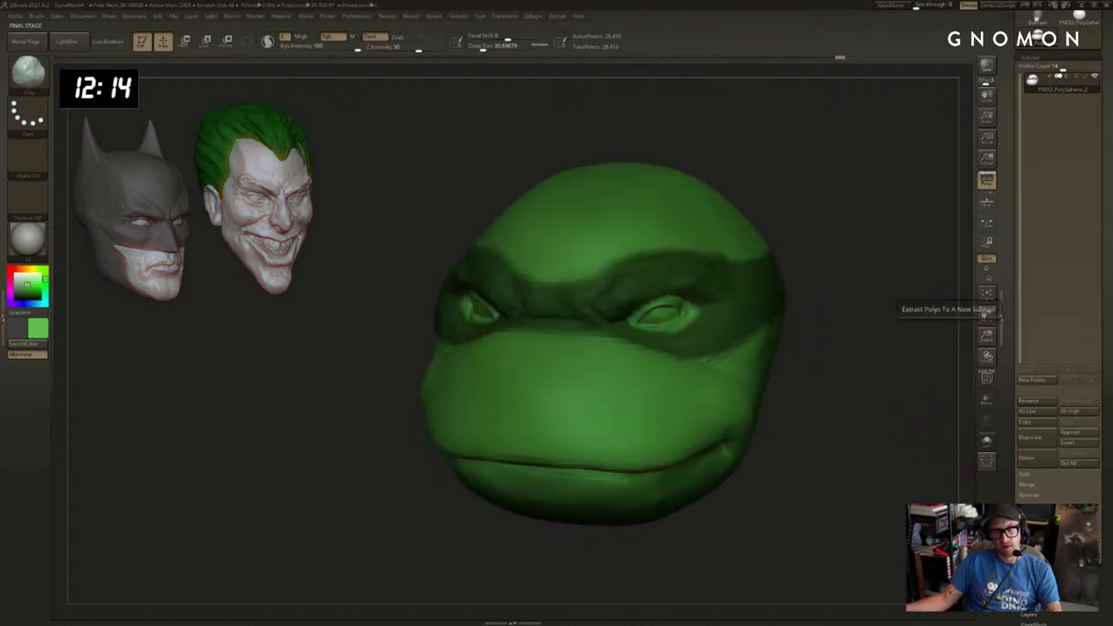
left_click(985, 314)
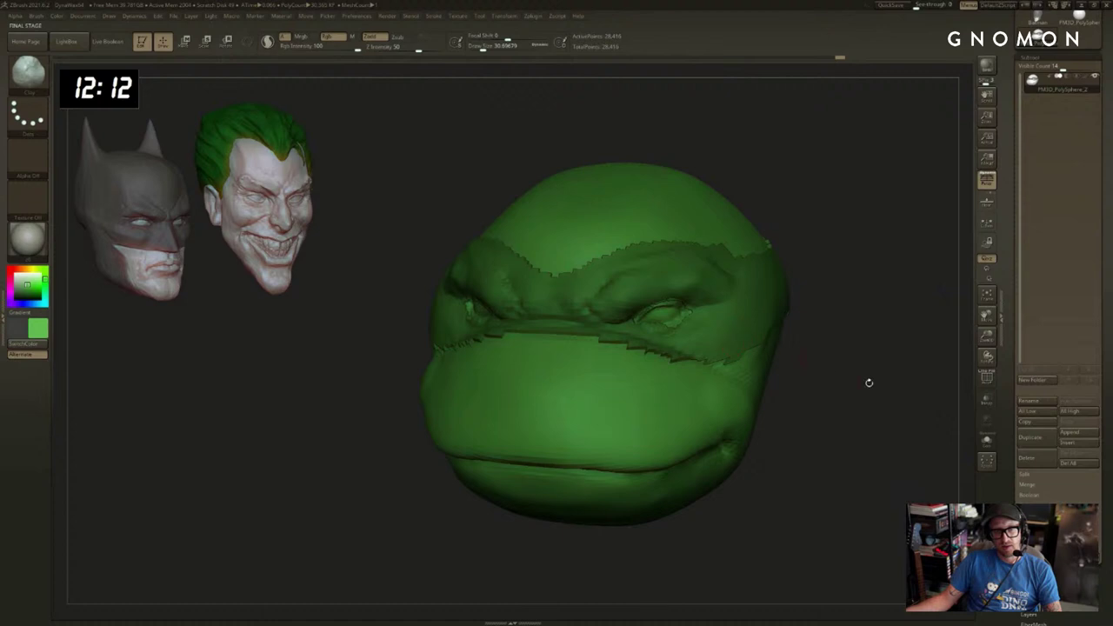
Fill the eye openings back into the mask and extract the bandana band as a new subtool.
key("ctrl+z")
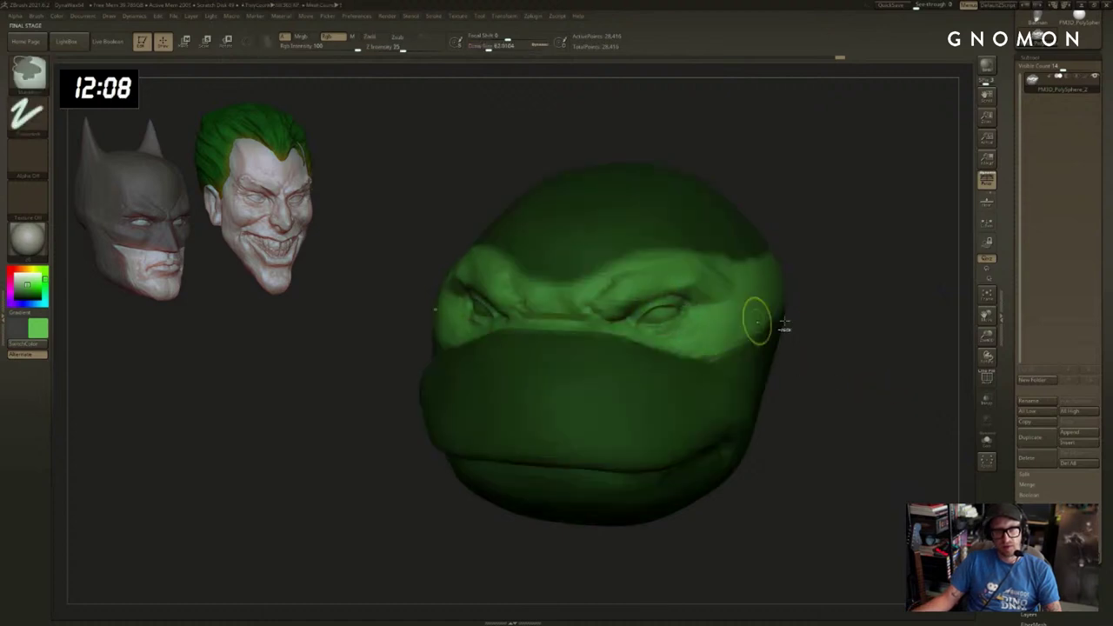
left_click(939, 433, "ctrl")
left_click_drag(974, 507, 962, 453, "alt")
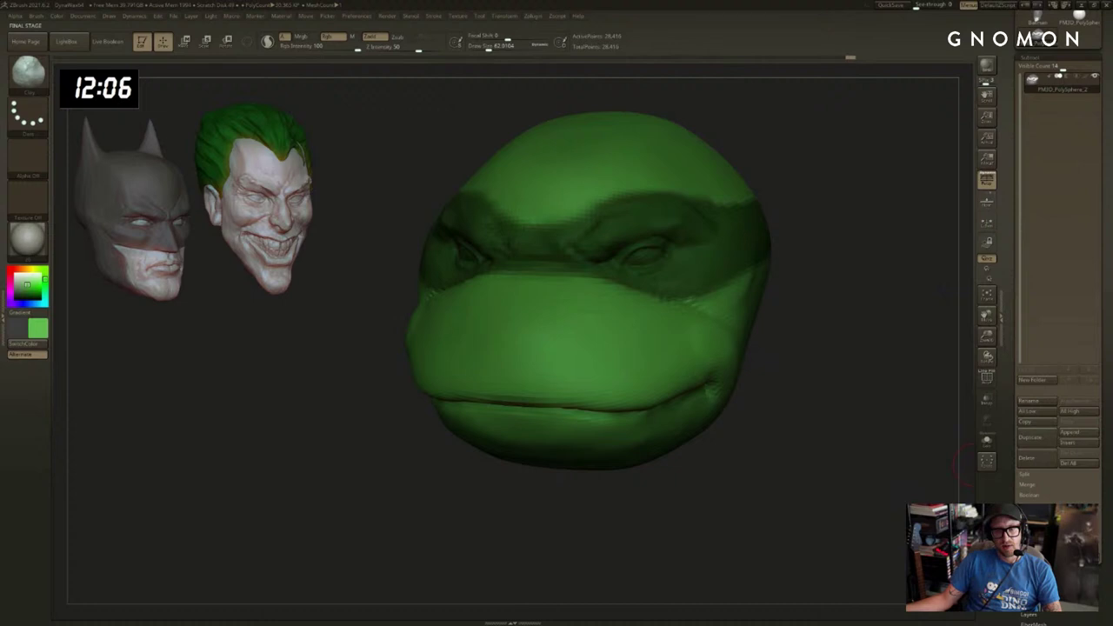
left_click(986, 314)
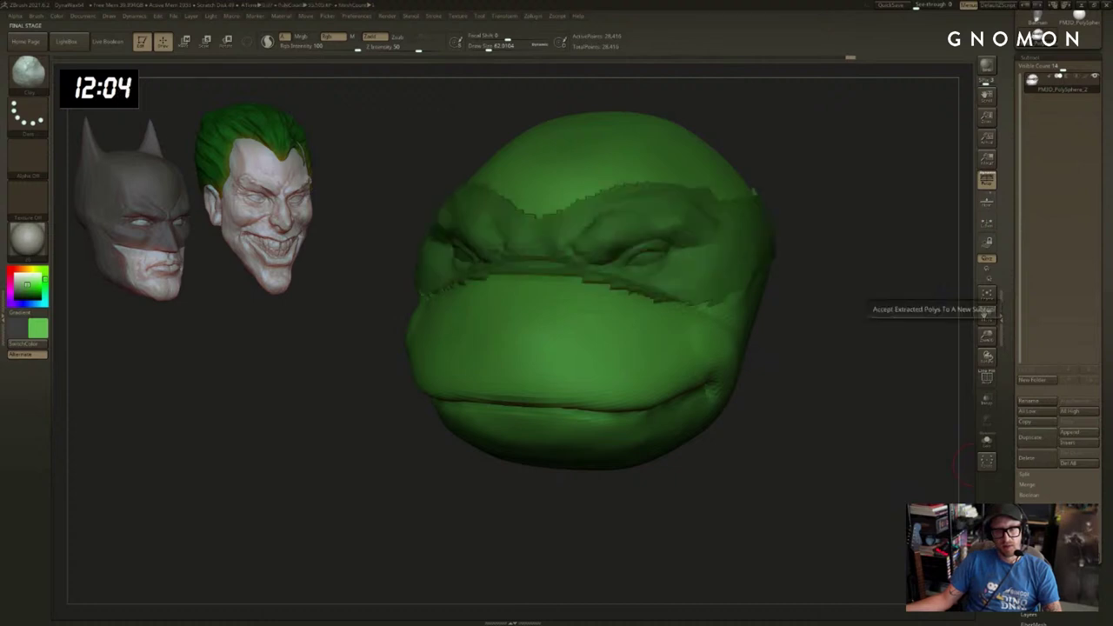
left_click_drag(888, 324, 856, 407, "alt")
left_click_drag(790, 294, 904, 315)
key("shift+f")
key("shift+f")
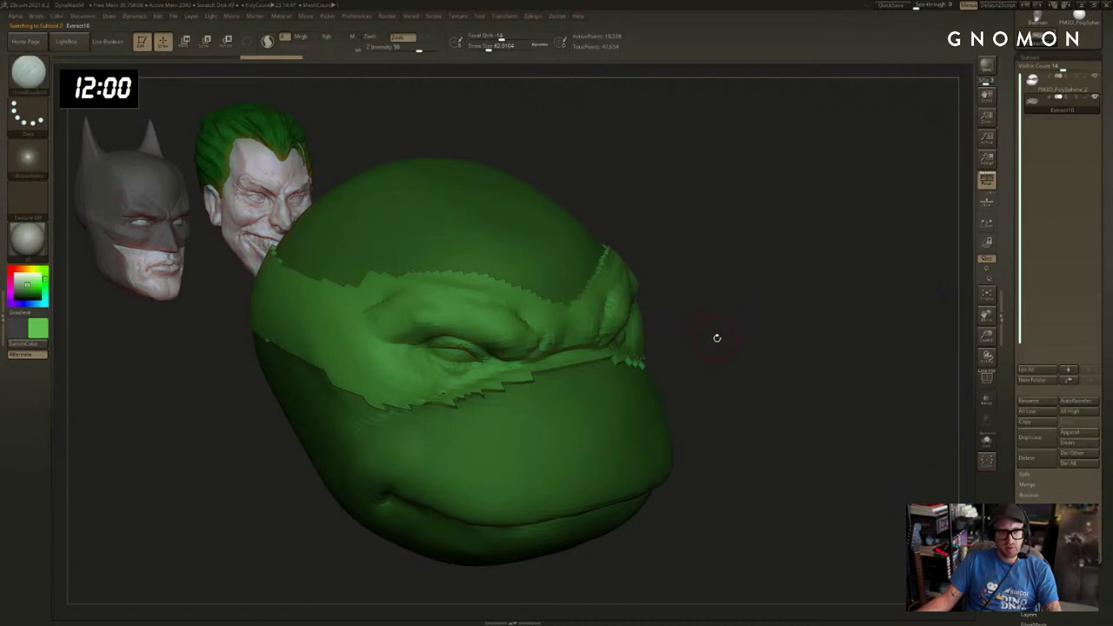
Smooth the jagged lower edge of the extracted bandana on the cheek below the eye.
left_click_drag(717, 337, 650, 364)
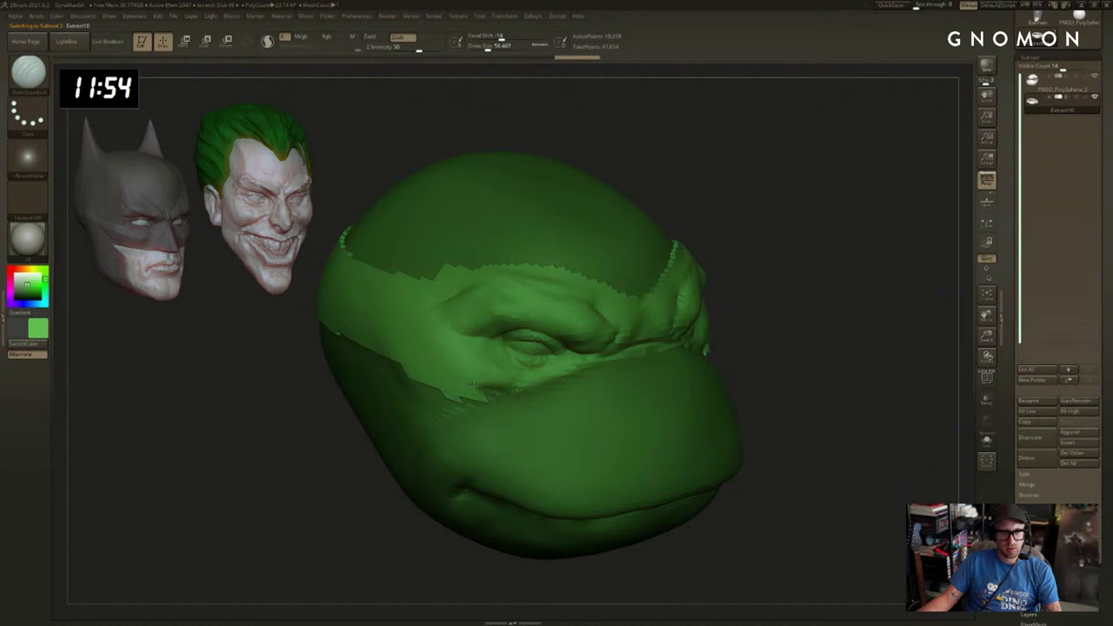
mouse_move(807, 310)
left_mouse_down()
mouse_move(907, 310)
mouse_move(844, 334)
mouse_move(783, 301)
left_mouse_up()
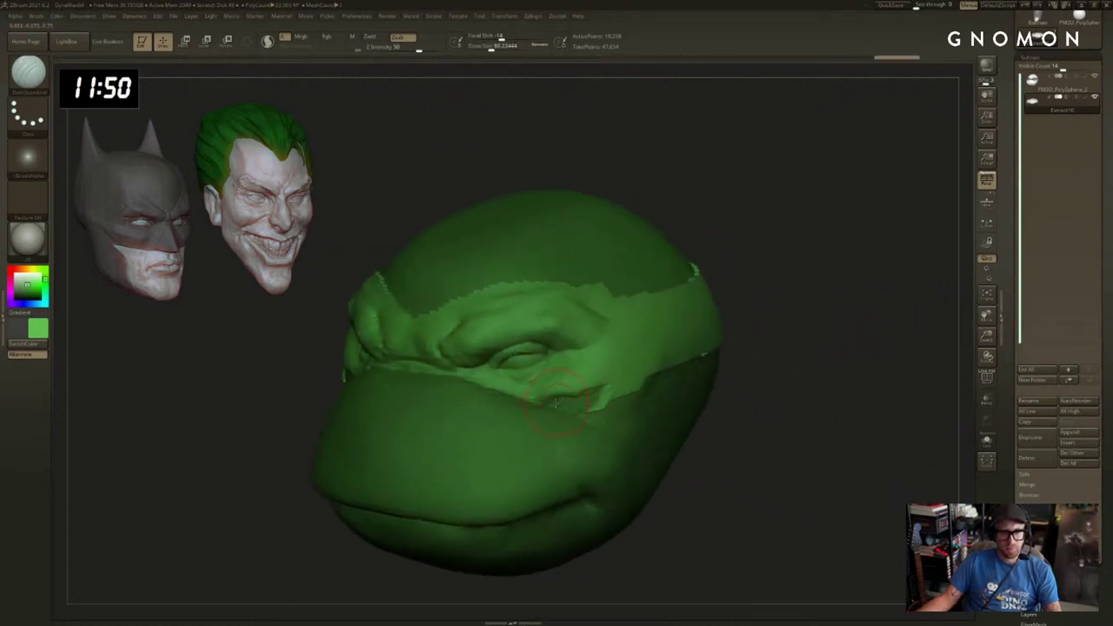
key("b")
key("c")
key("b")
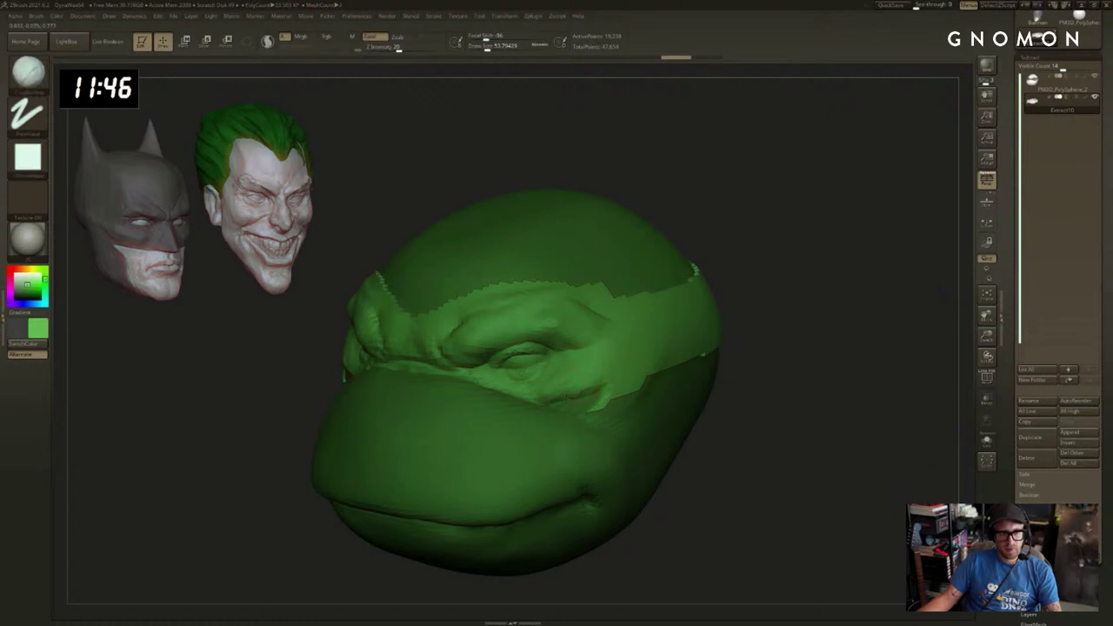
key("b")
key("d")
key("s")
left_click_drag(563, 401, 602, 400)
left_click_drag(824, 344, 661, 372)
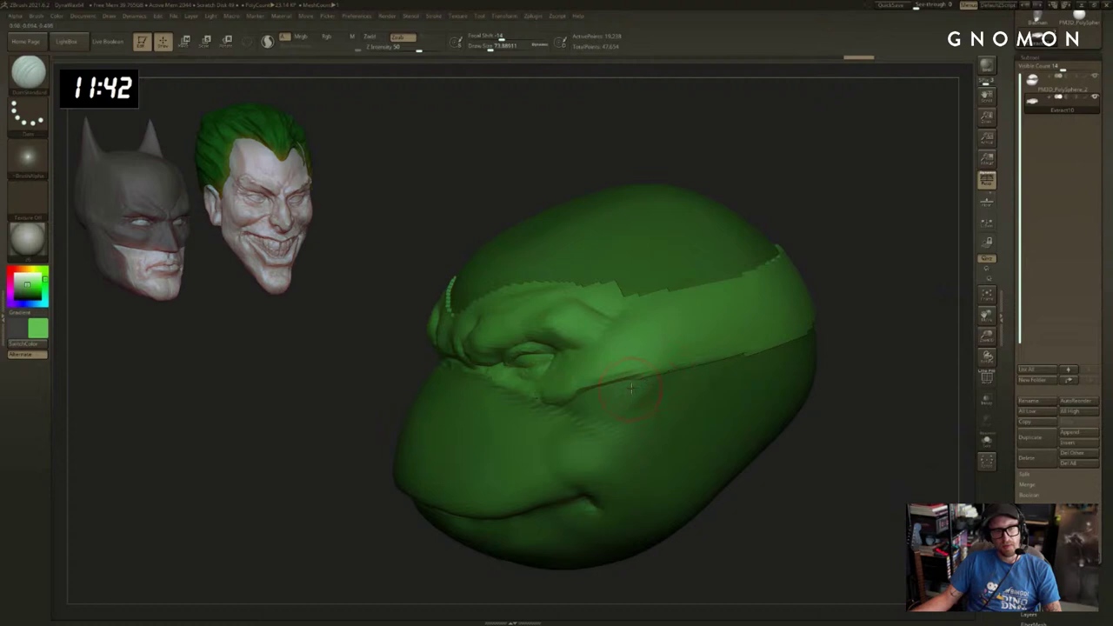
Even out the bandana's lower edge along the side toward the back of the head.
left_click_drag(815, 343, 657, 400)
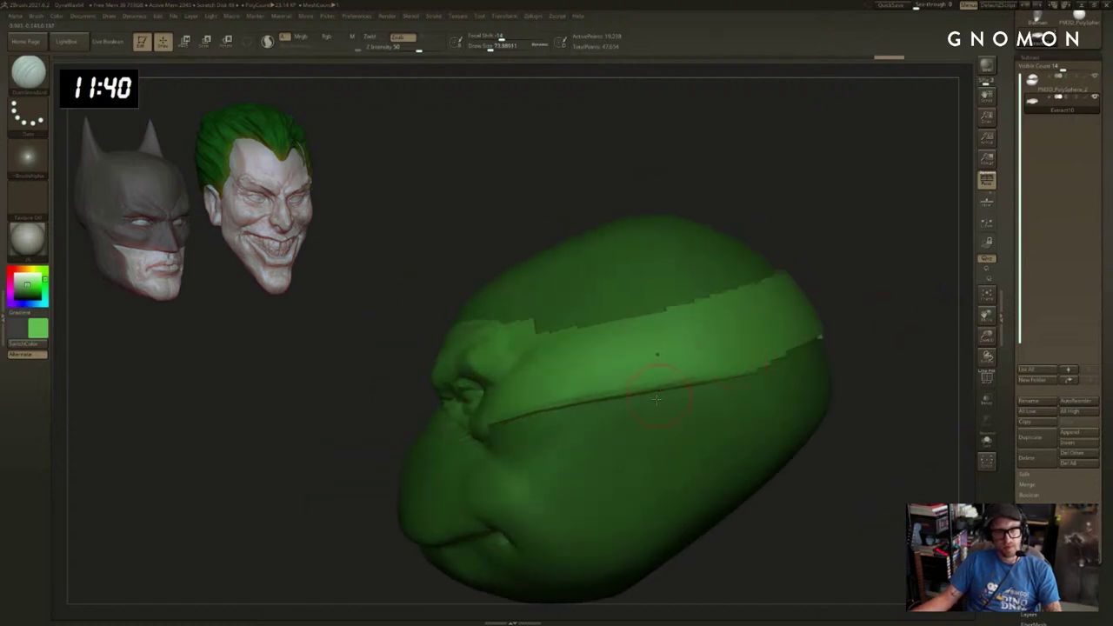
left_click_drag(858, 337, 824, 358)
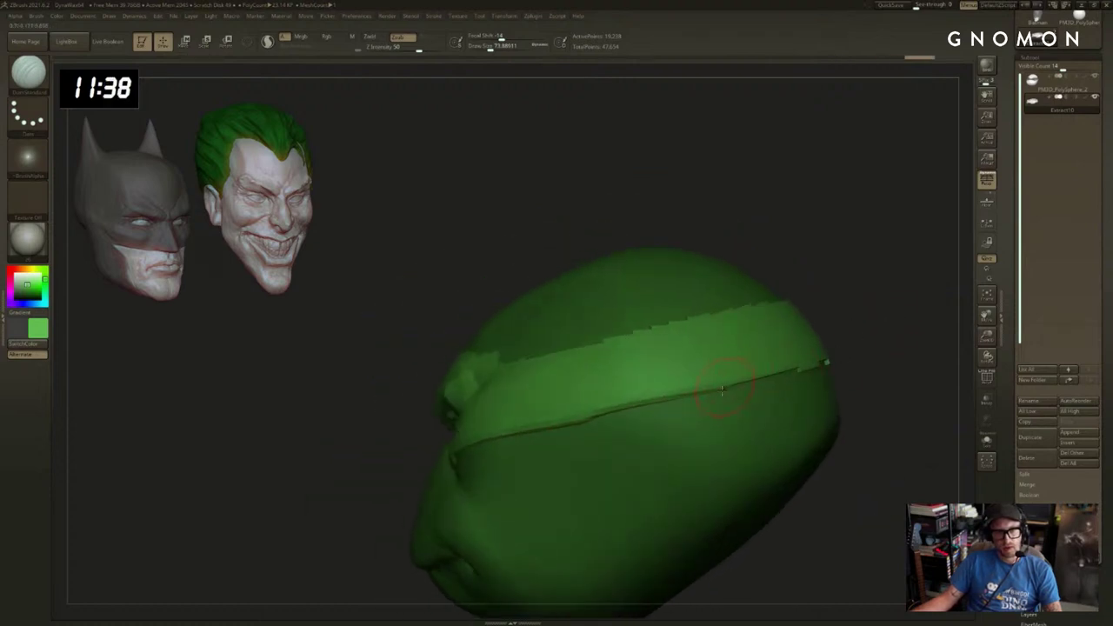
left_click_drag(727, 386, 786, 375)
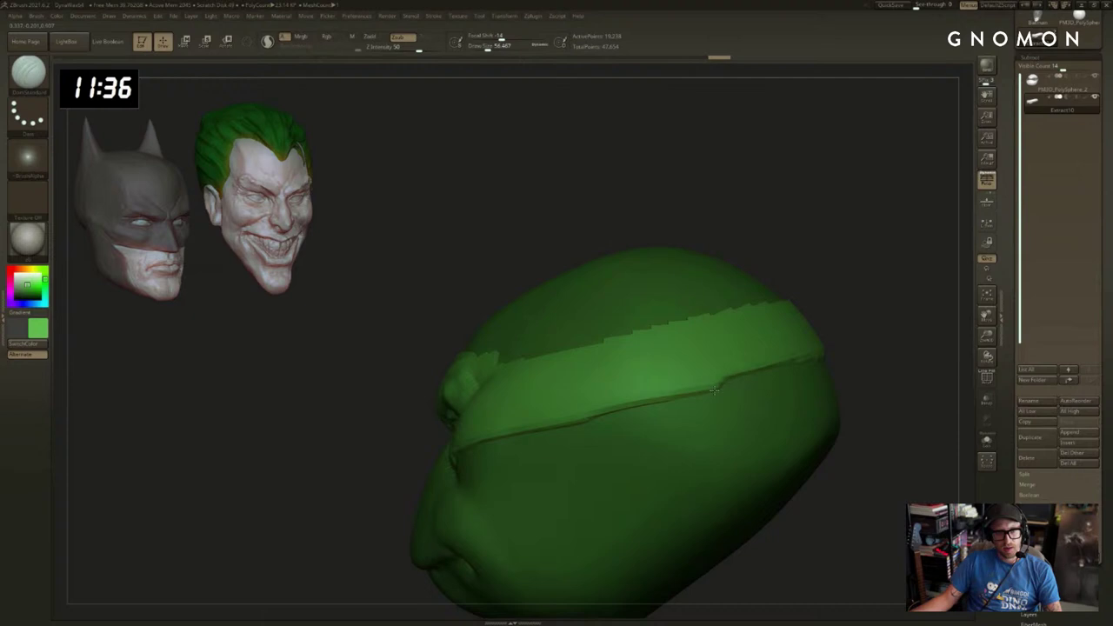
left_click_drag(714, 390, 540, 424)
Smooth the bandana's stepped upper edge from the temple across the forehead.
mouse_move(839, 282)
left_mouse_down()
mouse_move(874, 278)
mouse_move(842, 316)
mouse_move(648, 314)
mouse_move(861, 300)
left_mouse_up()
left_click_drag(904, 271, 876, 284)
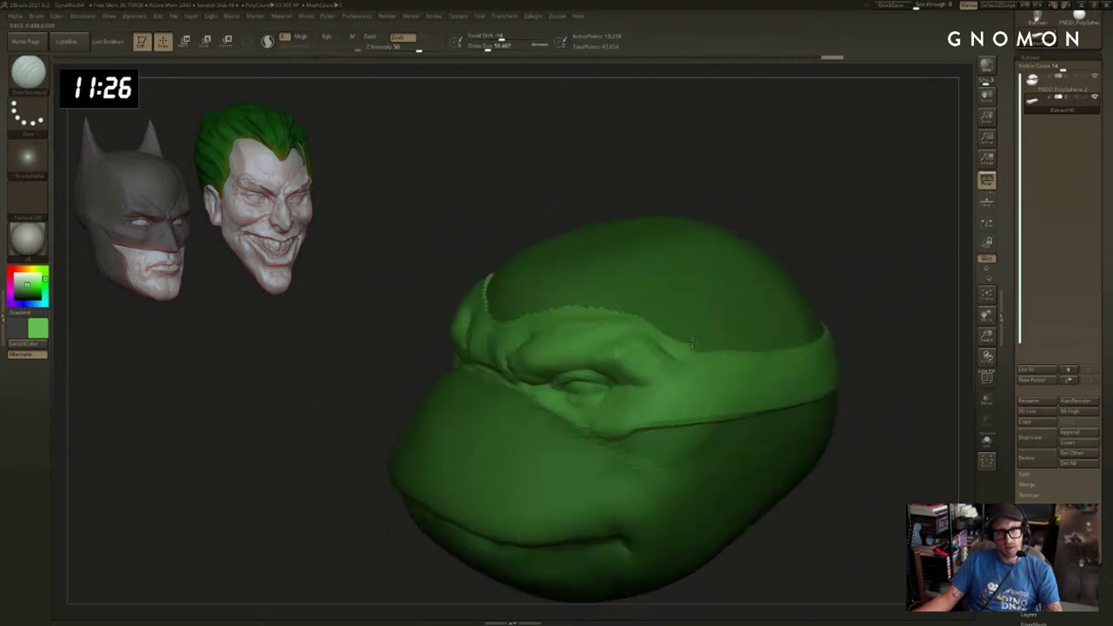
left_click_drag(665, 334, 619, 313)
mouse_move(786, 253)
left_mouse_down()
mouse_move(832, 251)
mouse_move(830, 261)
left_mouse_up()
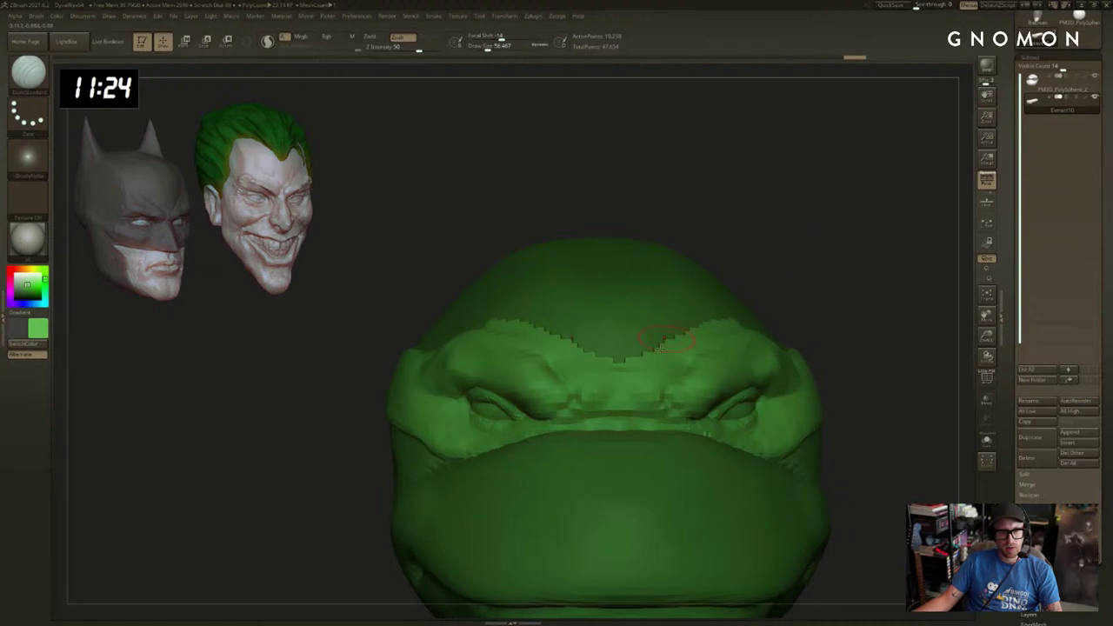
left_click_drag(623, 358, 729, 320)
mouse_move(802, 250)
left_mouse_down()
mouse_move(827, 283)
mouse_move(811, 303)
mouse_move(906, 221)
left_mouse_up()
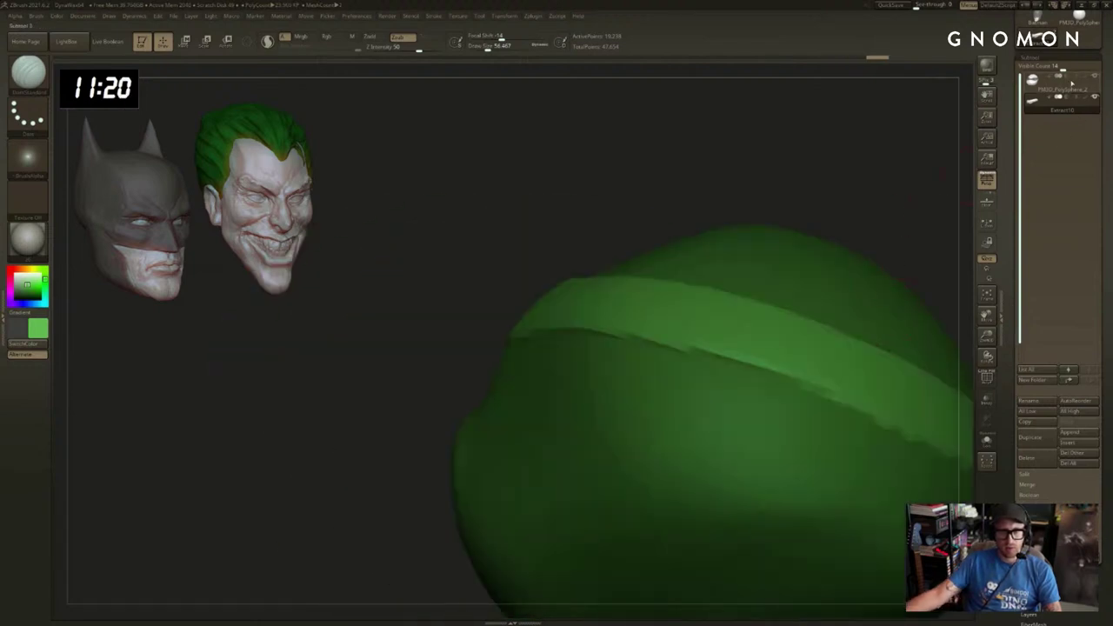
Select the head subtool and fill it with the current green colour.
left_click(1085, 78)
left_click_drag(853, 147, 861, 193)
left_click(1085, 78)
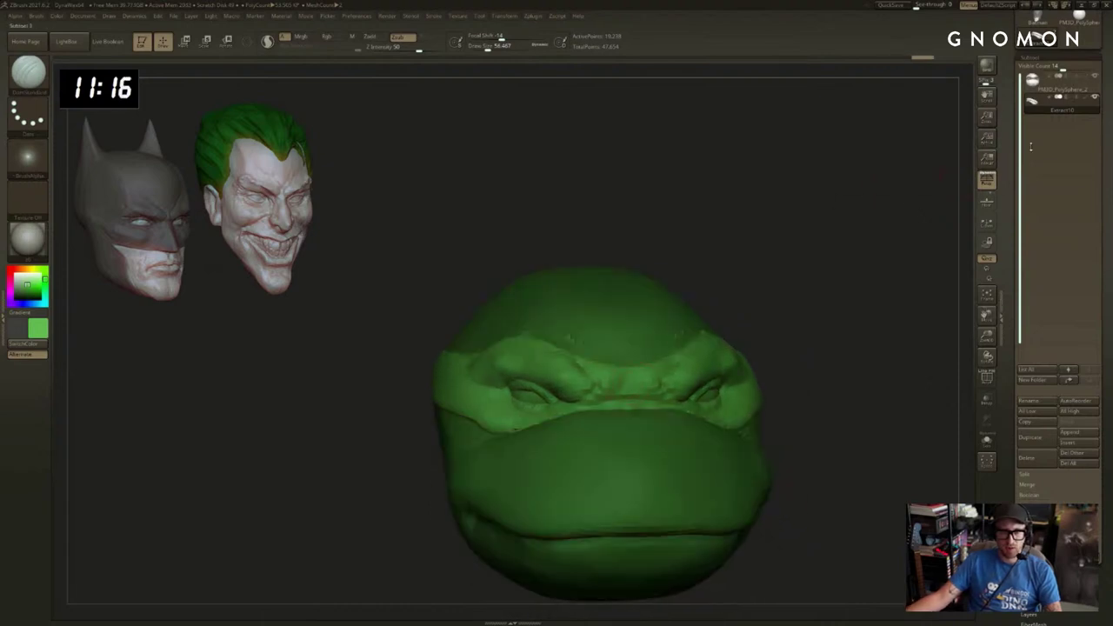
left_click(1038, 84)
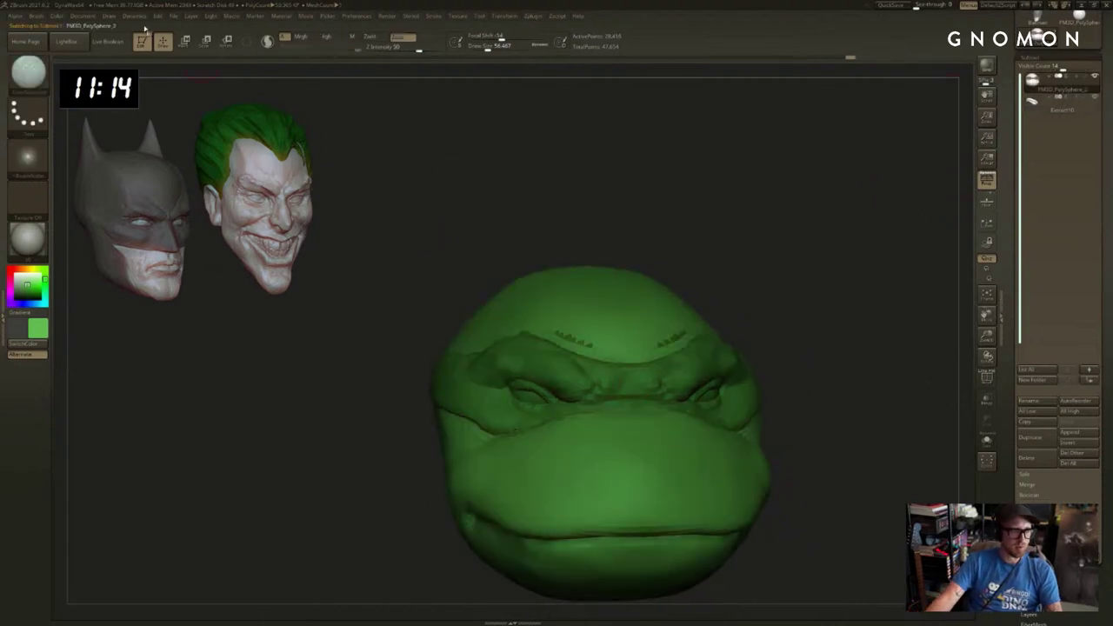
left_click(57, 16)
left_click(85, 203)
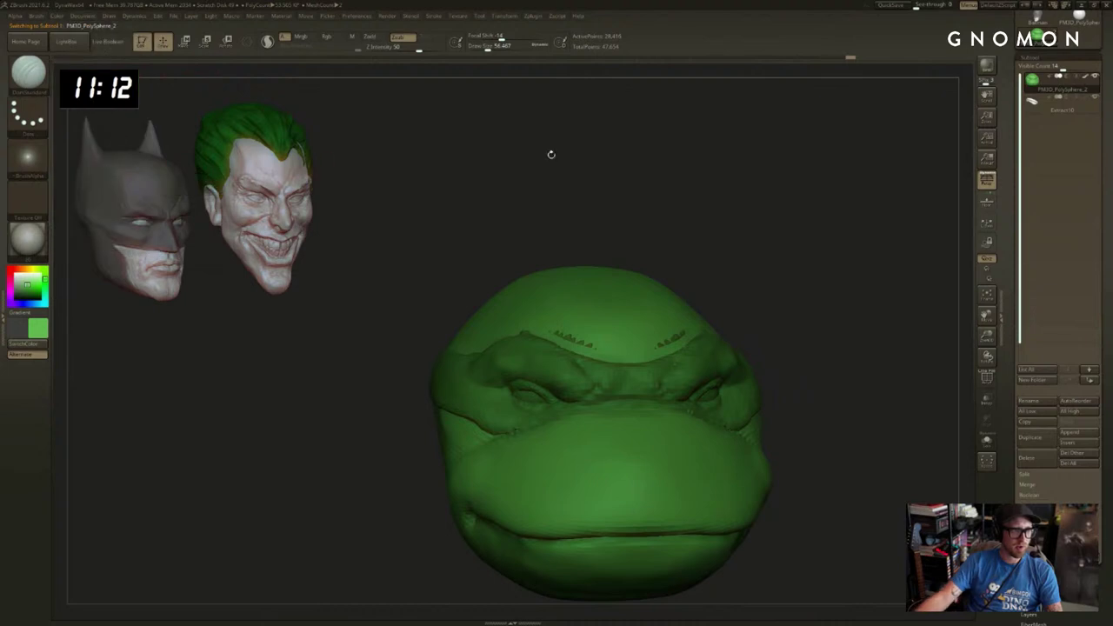
Select the extracted bandana subtool and colour it a saturated red.
left_click_drag(895, 179, 757, 260)
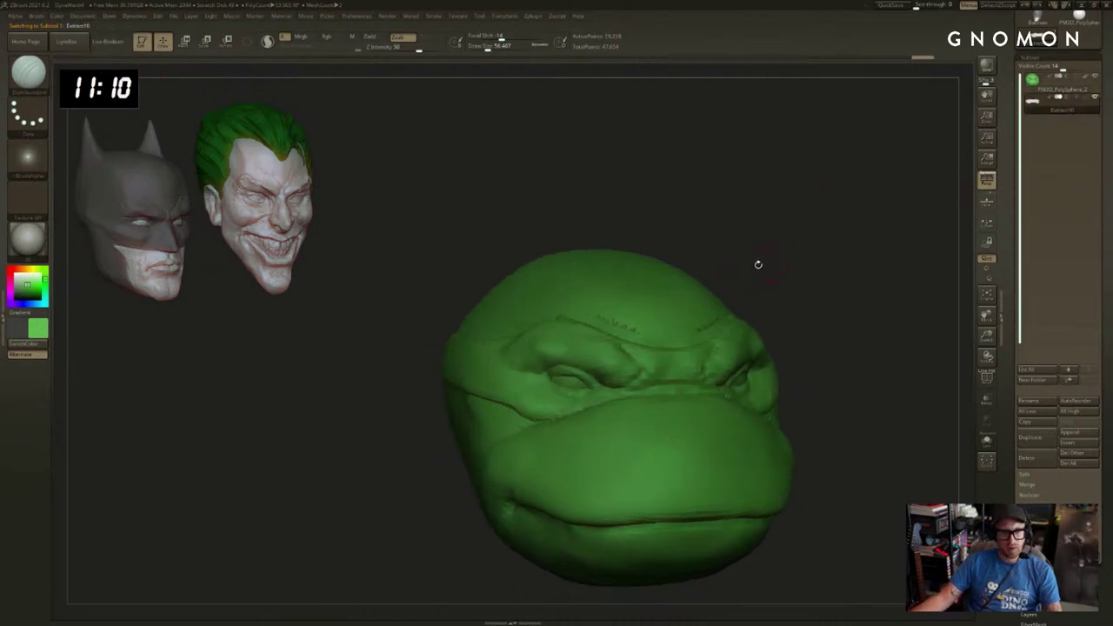
left_click(10, 269)
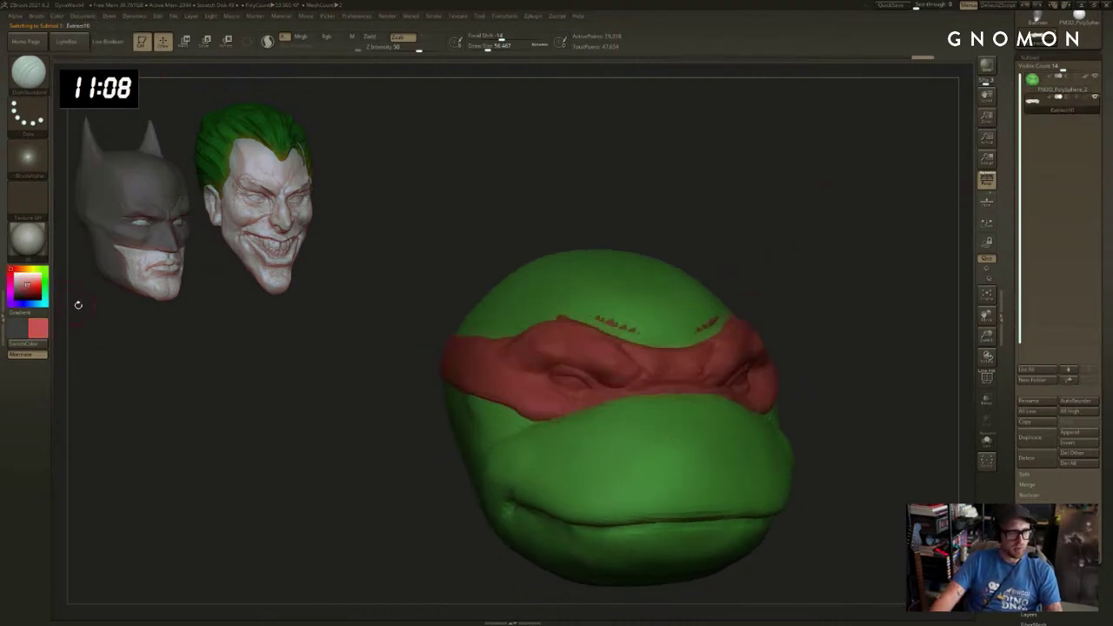
left_click_drag(28, 286, 32, 284)
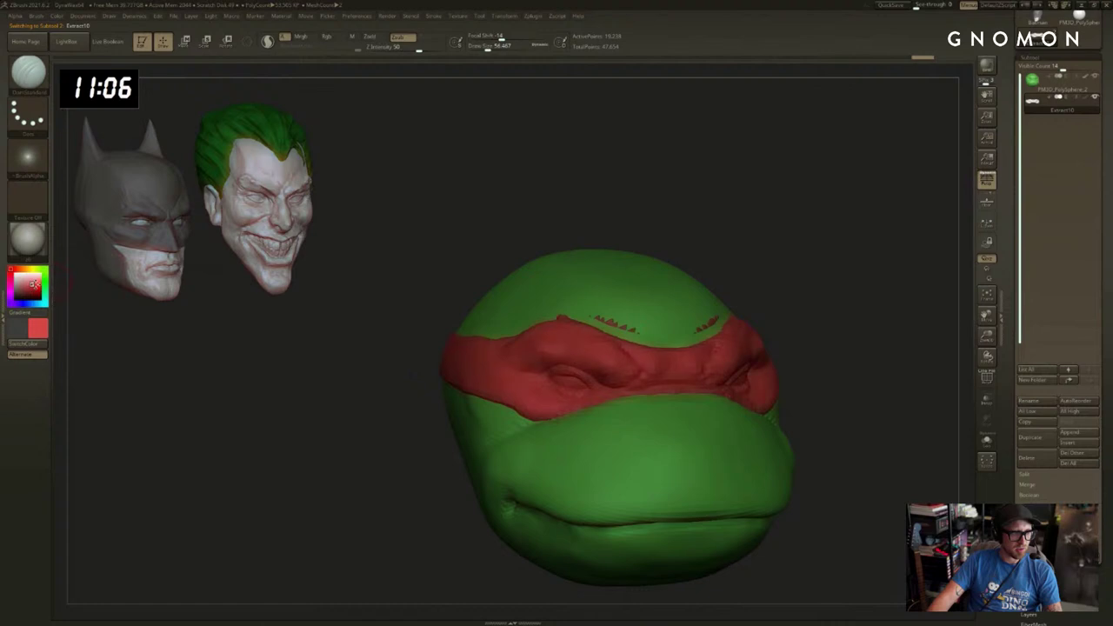
Clean up the stray red spikes on the forehead above the bandana's upper edge.
left_click_drag(212, 385, 208, 413)
key("b")
key("c")
key("b")
key("b")
key("d")
key("s")
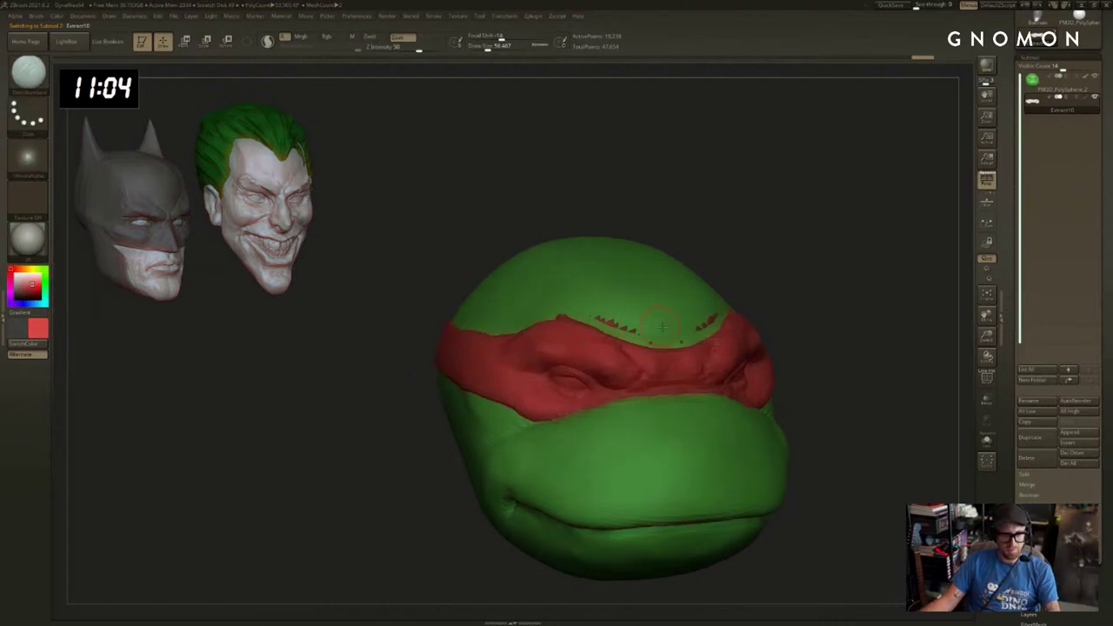
left_click_drag(583, 315, 545, 315)
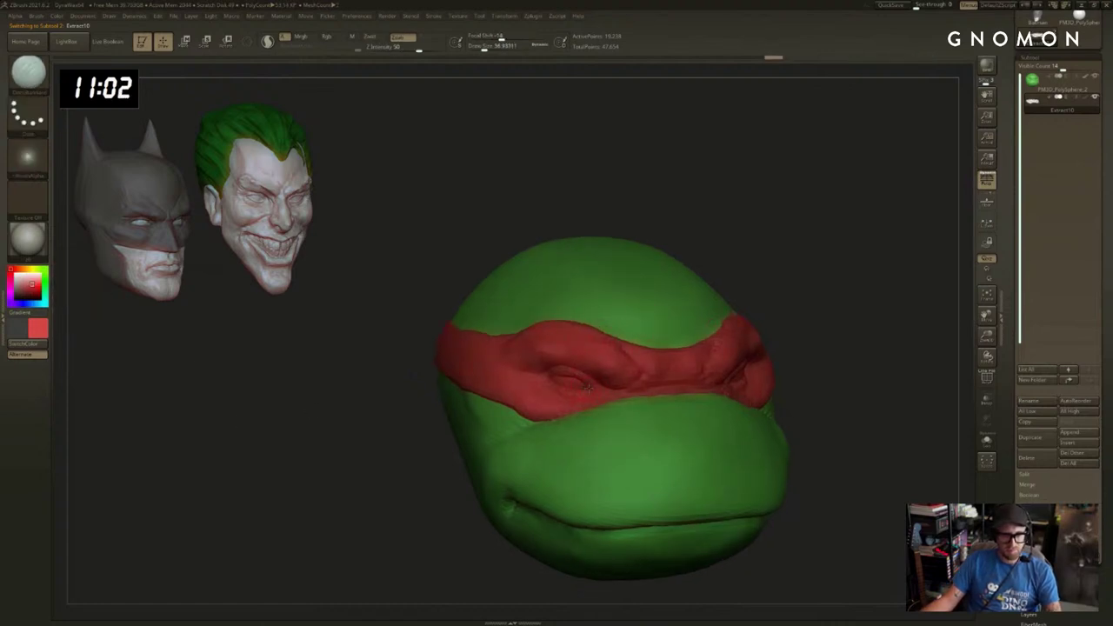
Open eye holes in the red bandana by pushing its surface back over the eyes with a smaller brush.
left_click_drag(562, 374, 582, 378)
left_click_drag(800, 253, 859, 301)
key("s")
left_click_drag(589, 391, 593, 391)
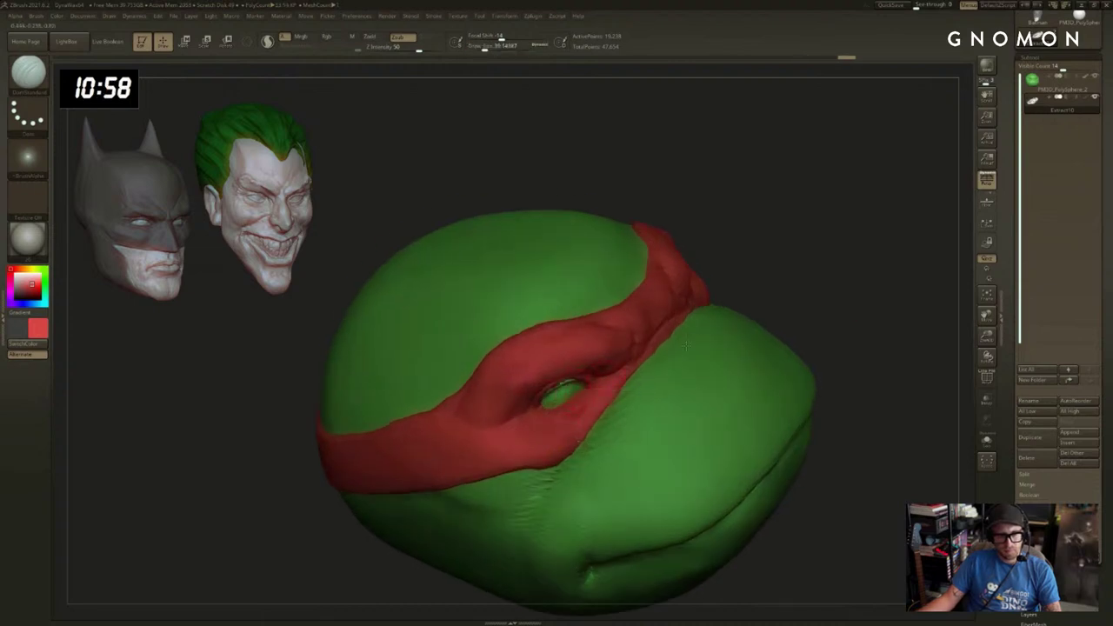
Widen and clean the bandana's eye openings on both sides at a draw size of about 35, exposing the green eyes.
right_click_drag(686, 346, 705, 365)
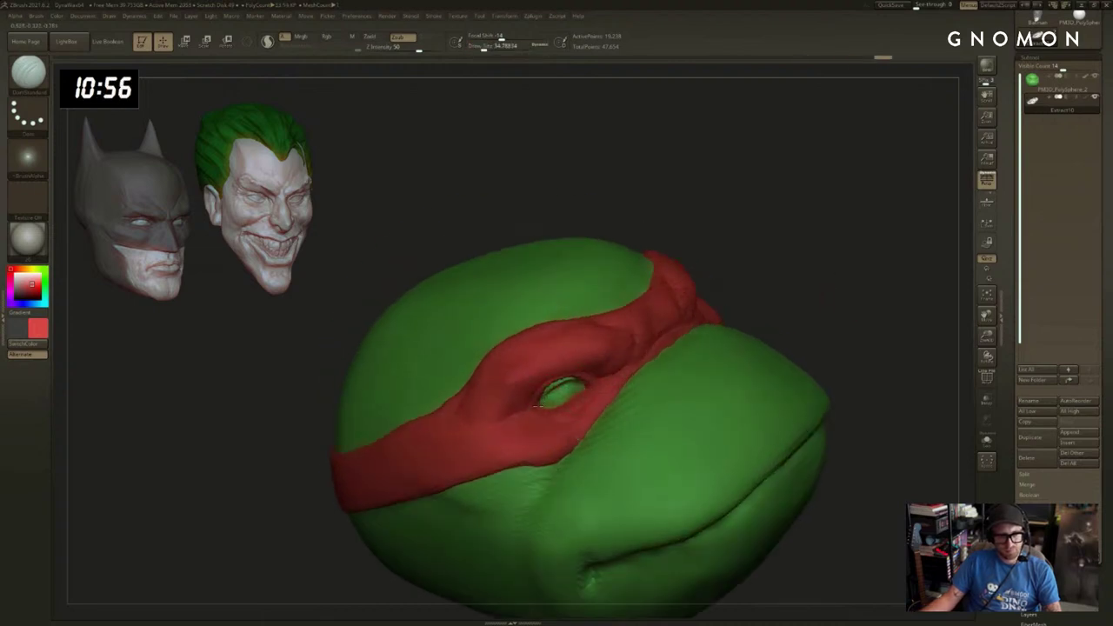
right_click_drag(580, 390, 651, 349)
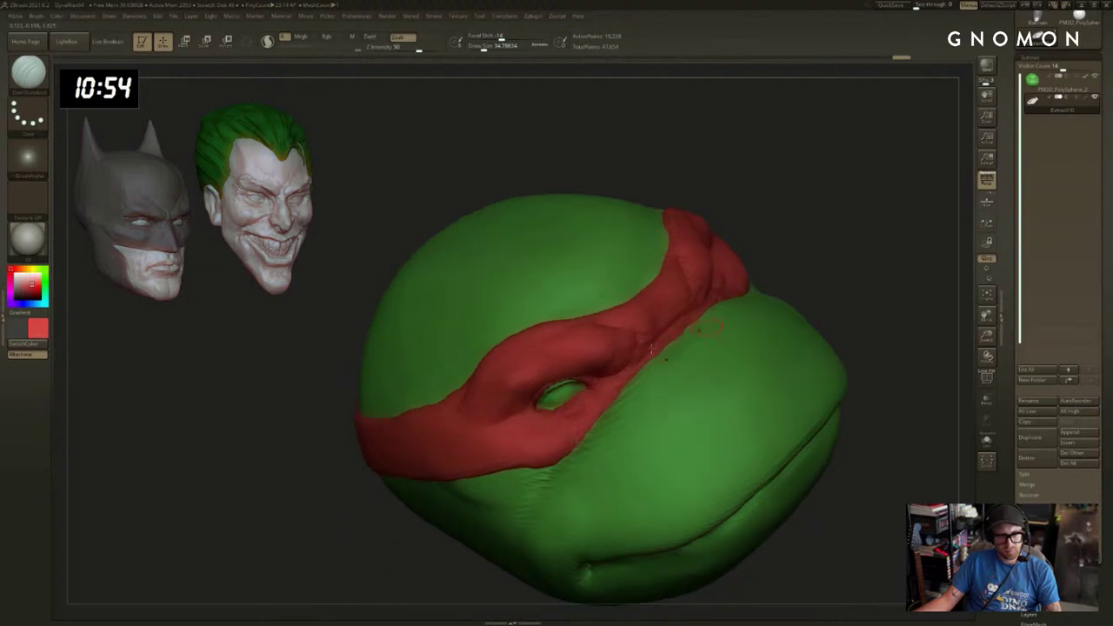
left_click_drag(865, 278, 787, 248)
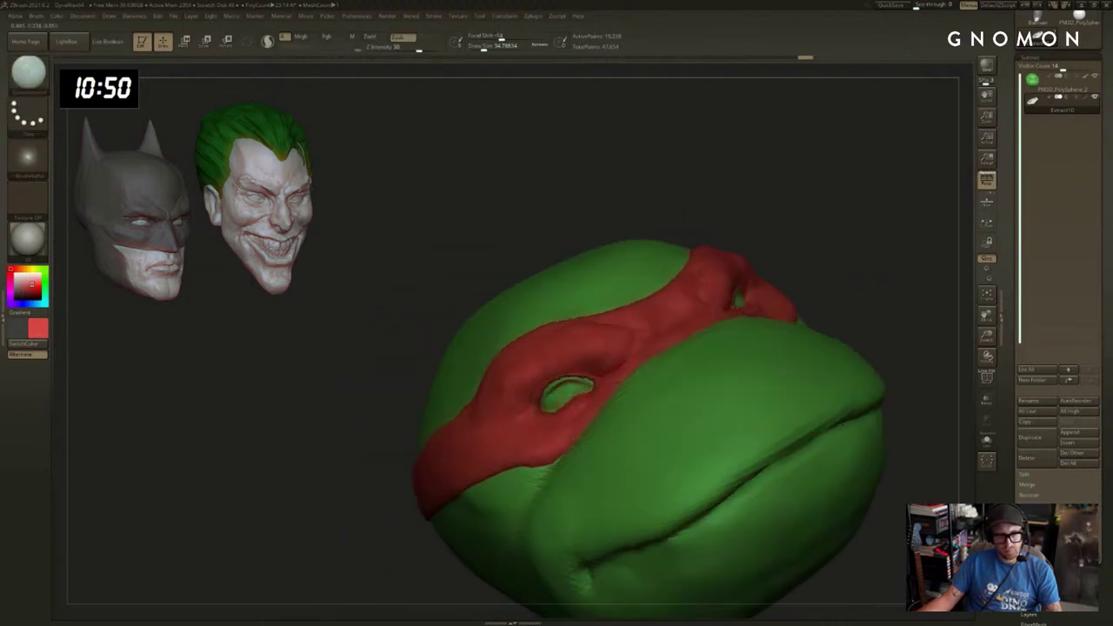
right_click_drag(773, 269, 780, 302)
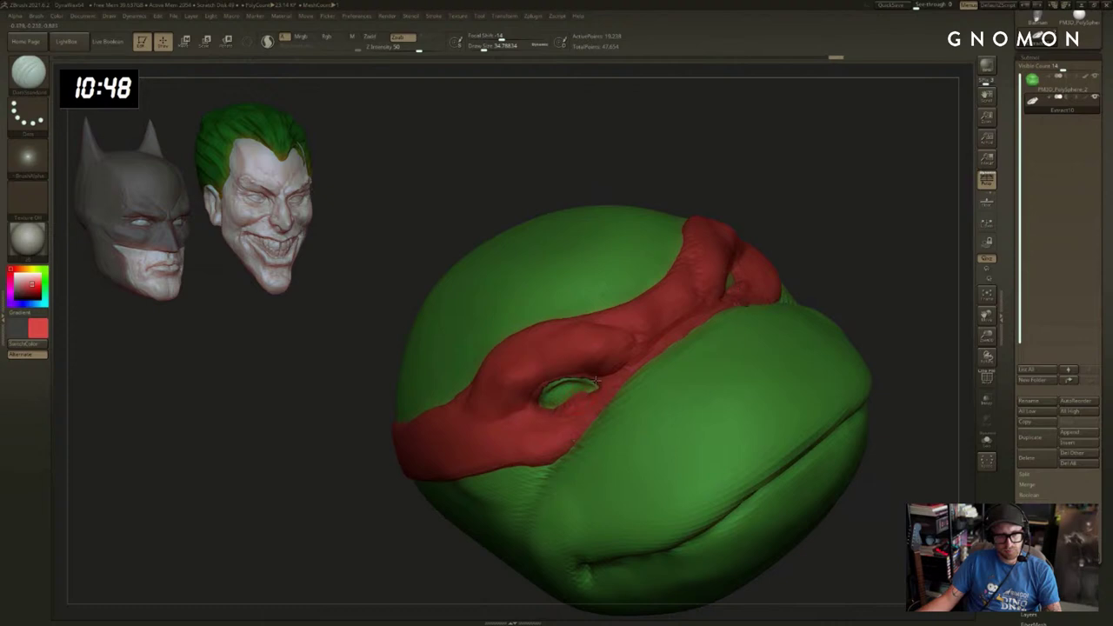
left_click_drag(866, 246, 826, 231, "shift")
left_click_drag(932, 203, 709, 174, "alt")
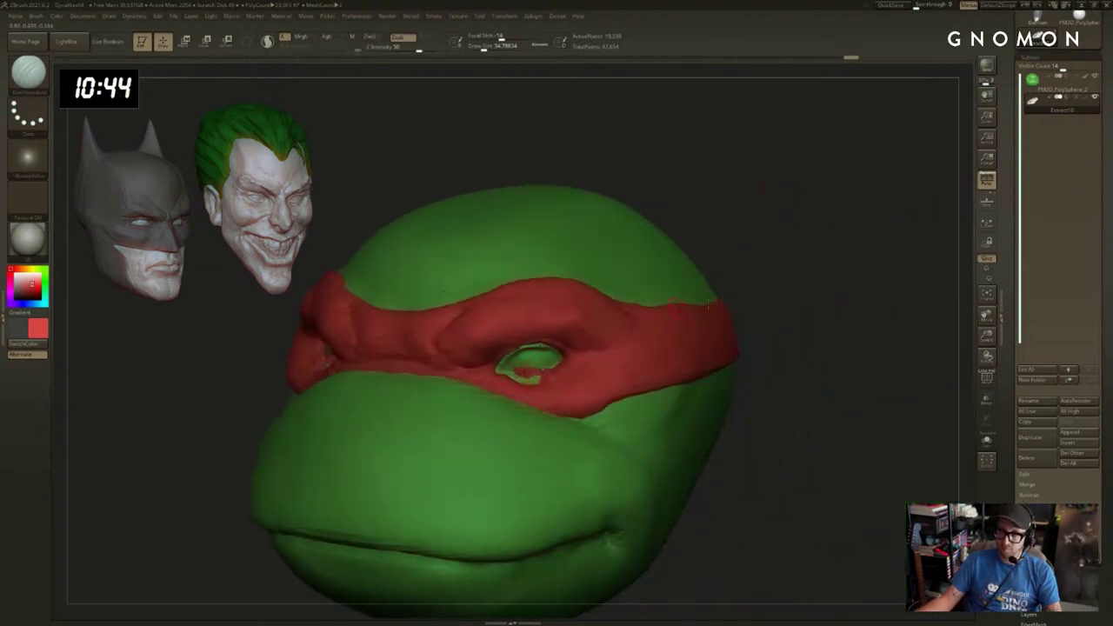
left_click_drag(704, 266, 767, 258, "alt")
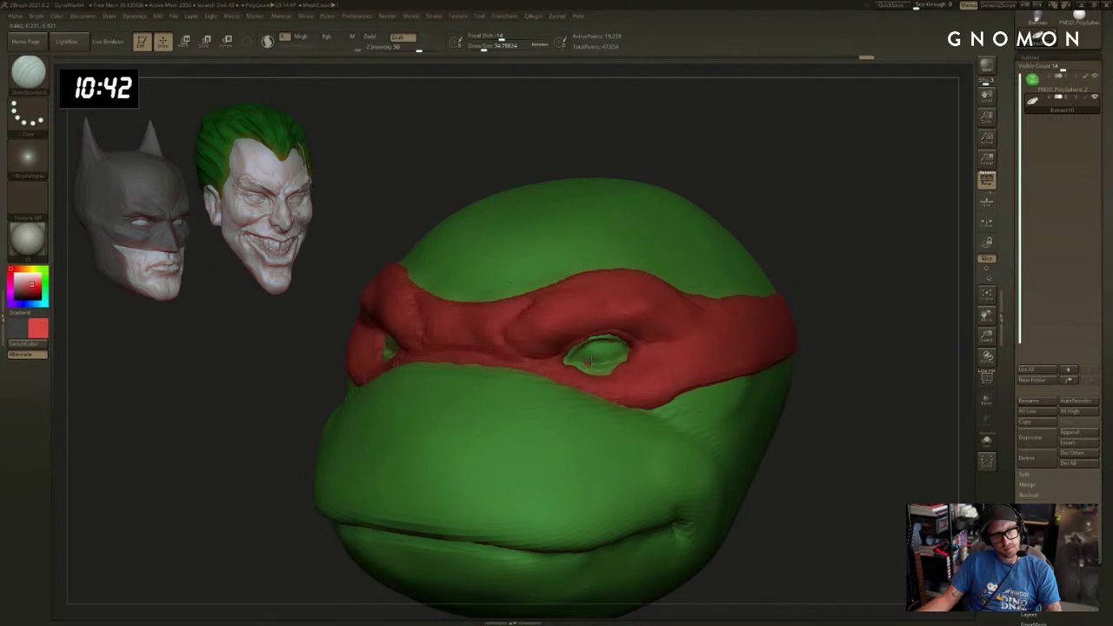
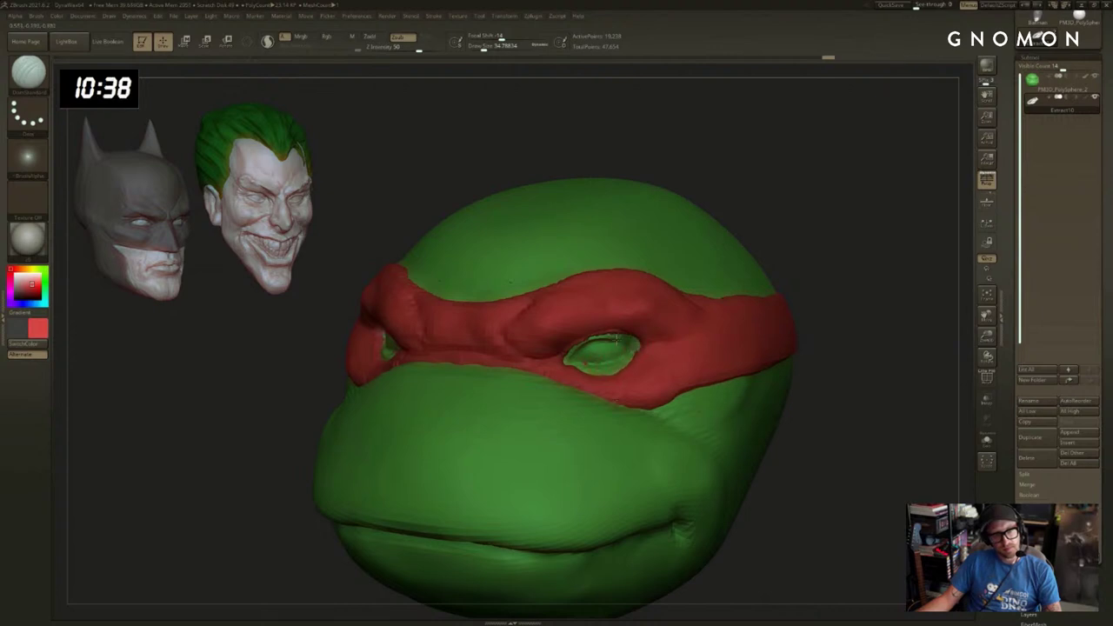
Refine the rim and outer corner of the eye opening using ClayBuildup at draw size 20 and the DamStandard brush.
left_click_drag(775, 282, 776, 253)
key("b")
key("c")
key("b")
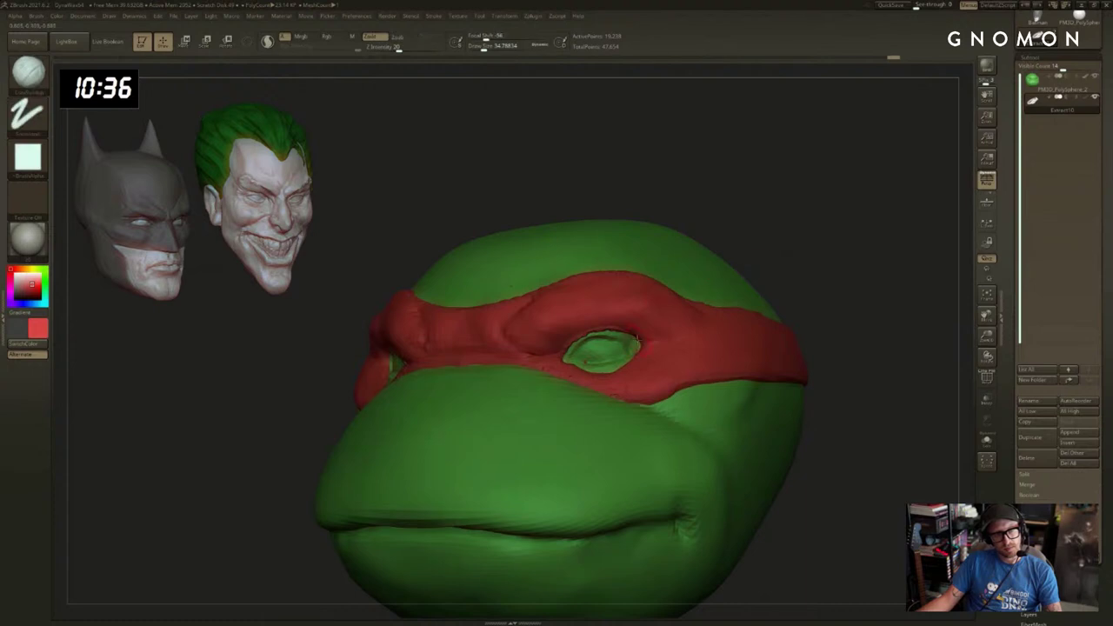
key("s")
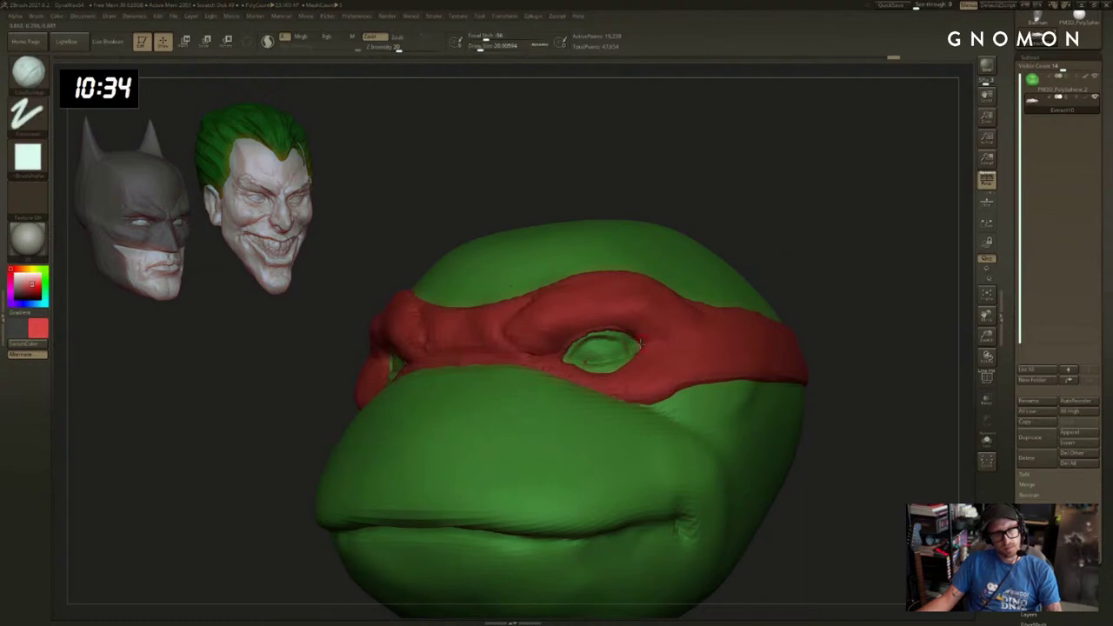
mouse_move(834, 282)
left_mouse_down()
mouse_move(861, 288)
mouse_move(796, 334)
mouse_move(837, 353)
mouse_move(765, 335)
left_mouse_up()
key("b")
key("d")
key("s")
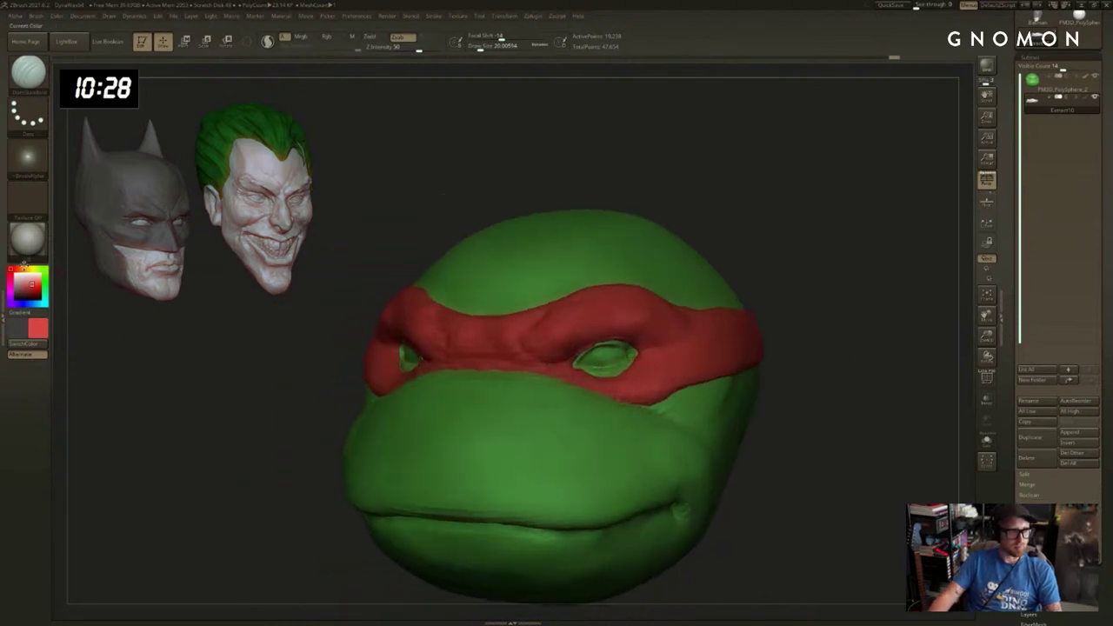
Try yellow, purple and blue as the bandana colour.
left_click(32, 279)
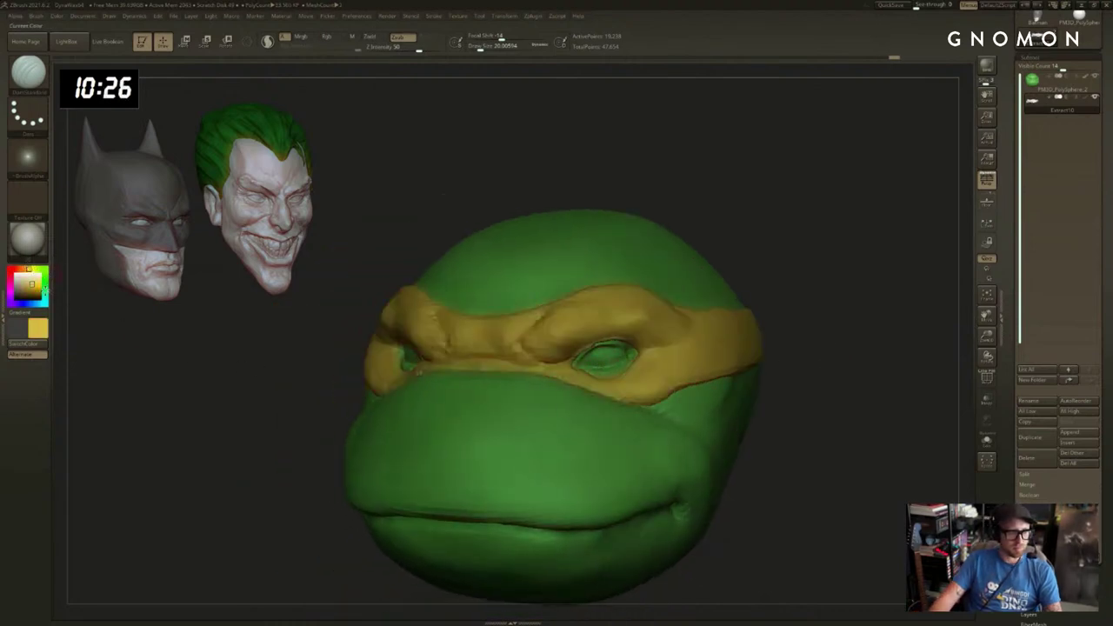
left_click(40, 305)
left_click_drag(175, 430, 157, 417)
left_click(21, 301)
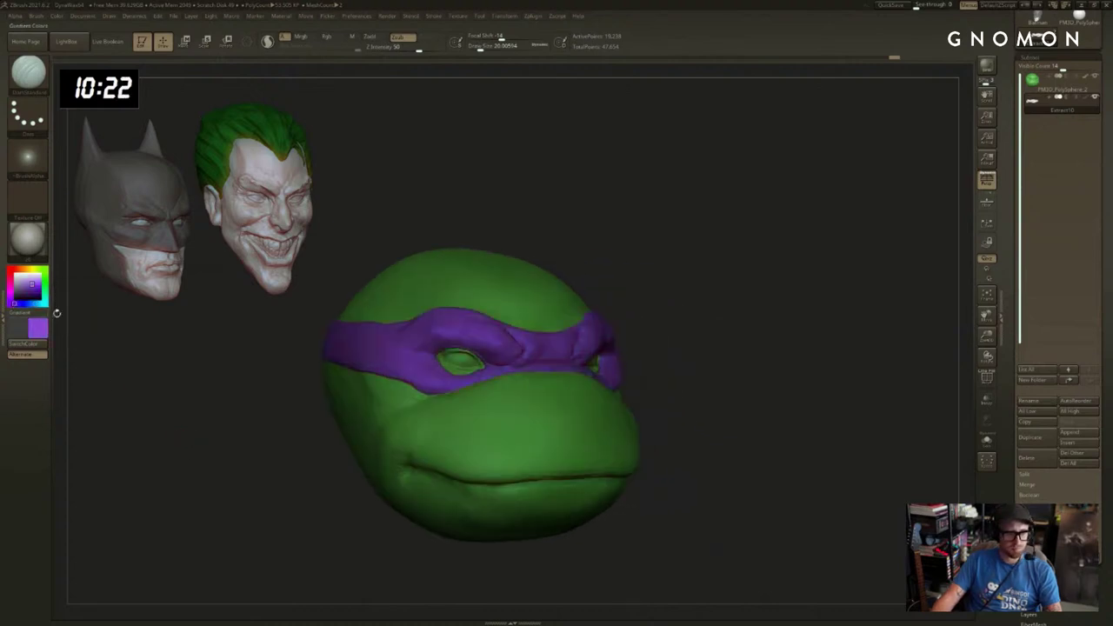
mouse_move(249, 392)
left_mouse_down()
mouse_move(218, 394)
mouse_move(249, 396)
mouse_move(228, 391)
left_mouse_up()
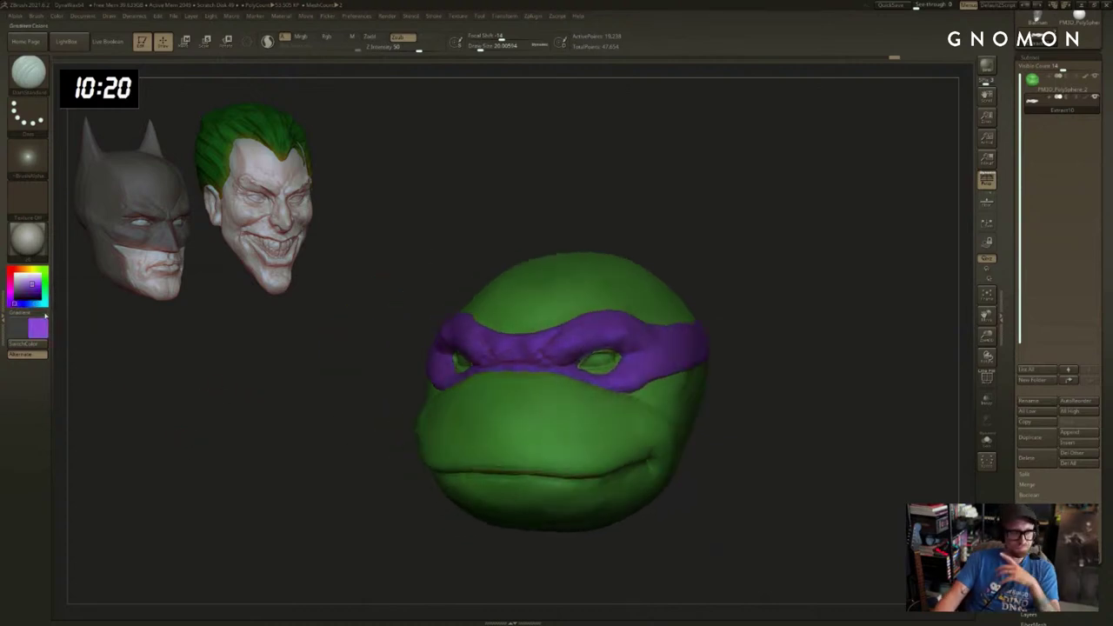
left_click(33, 303)
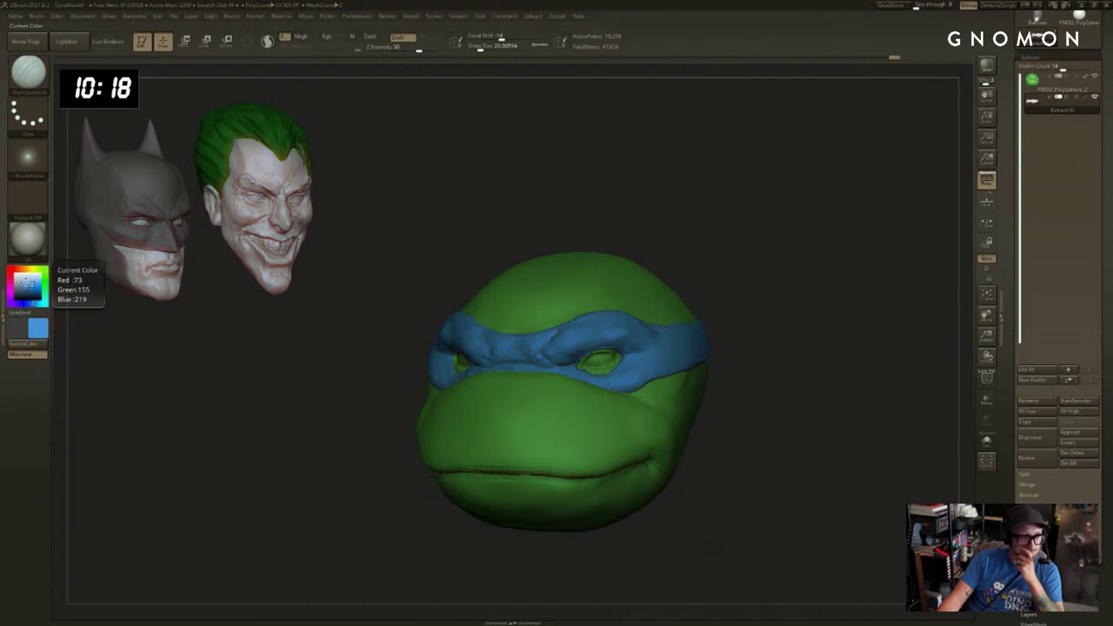
Colour the bandana orange with red 219, green 159 and blue 73, and check the head from both sides.
left_click(26, 272)
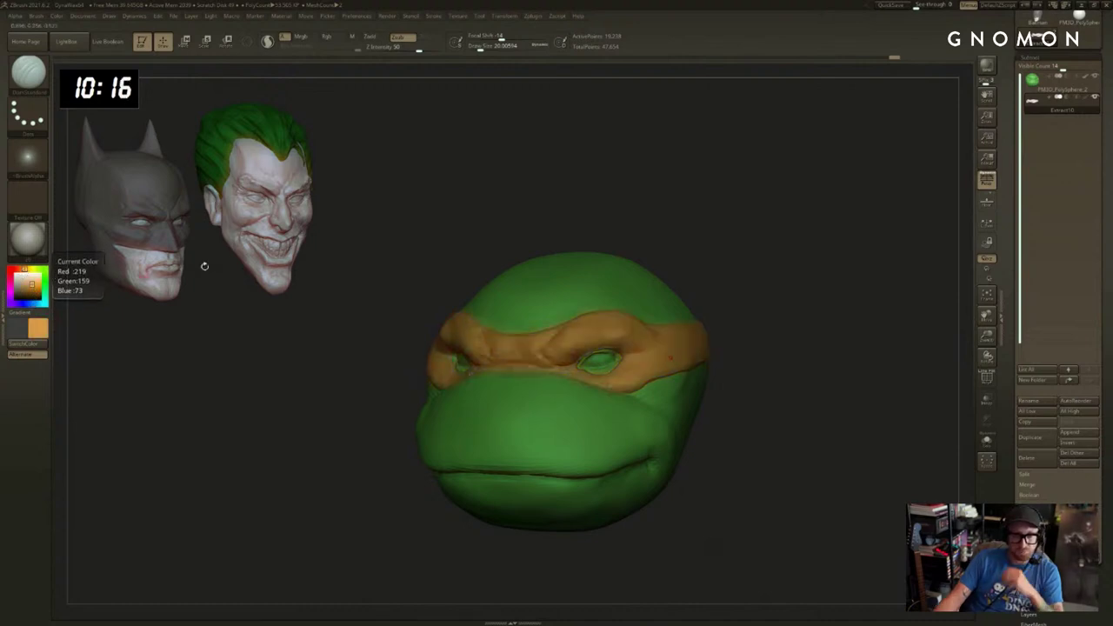
left_click_drag(803, 307, 859, 270)
left_click_drag(852, 314, 808, 332)
left_click_drag(693, 370, 764, 344)
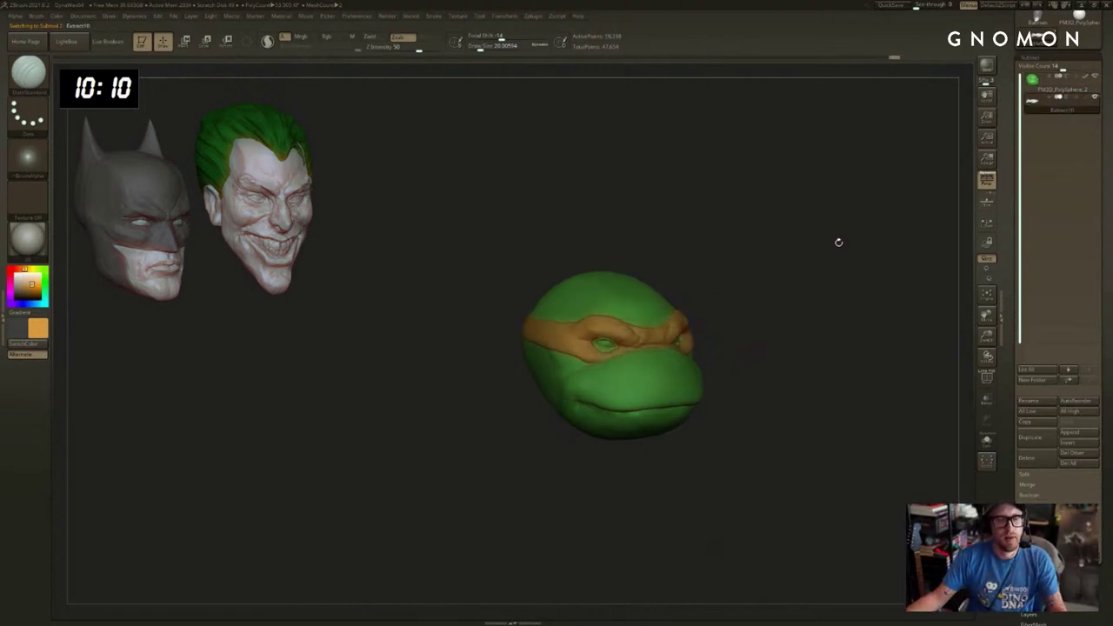
left_click_drag(838, 243, 720, 245)
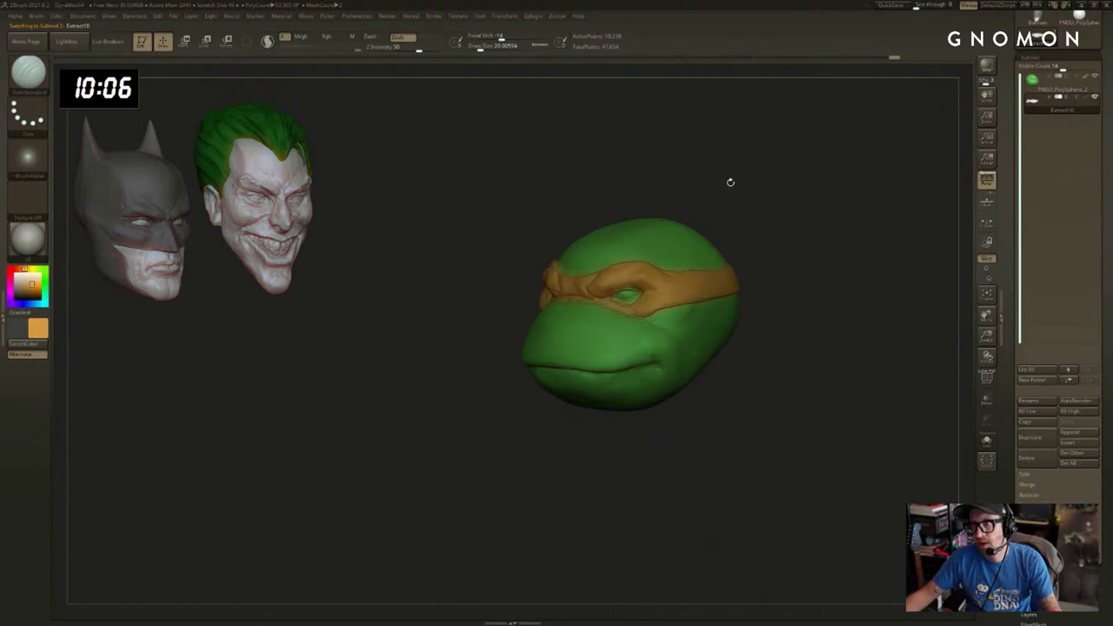
left_click_drag(791, 212, 829, 206)
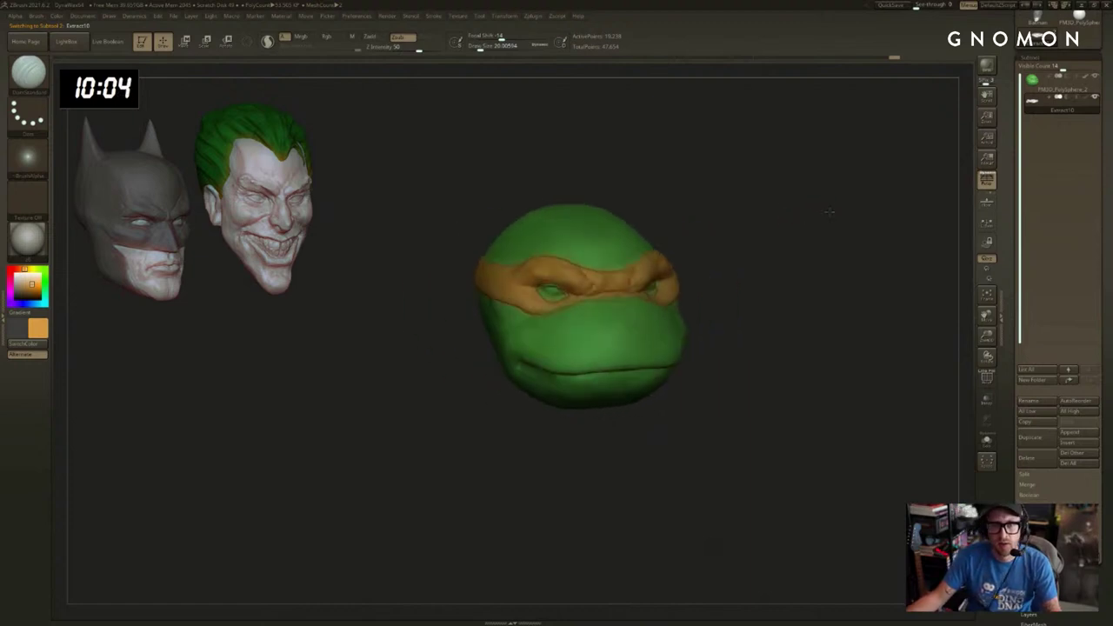
Duplicate the green head subtool and move the copy straight down below the original head.
left_click(1048, 80)
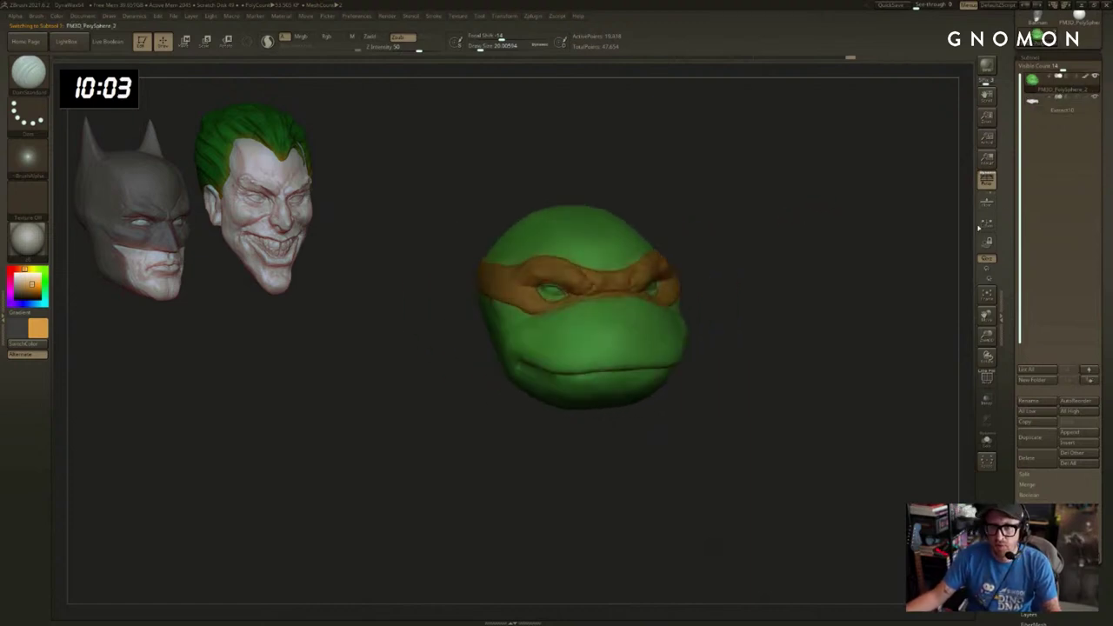
left_click(1029, 439)
left_click_drag(904, 366, 788, 356)
key("w")
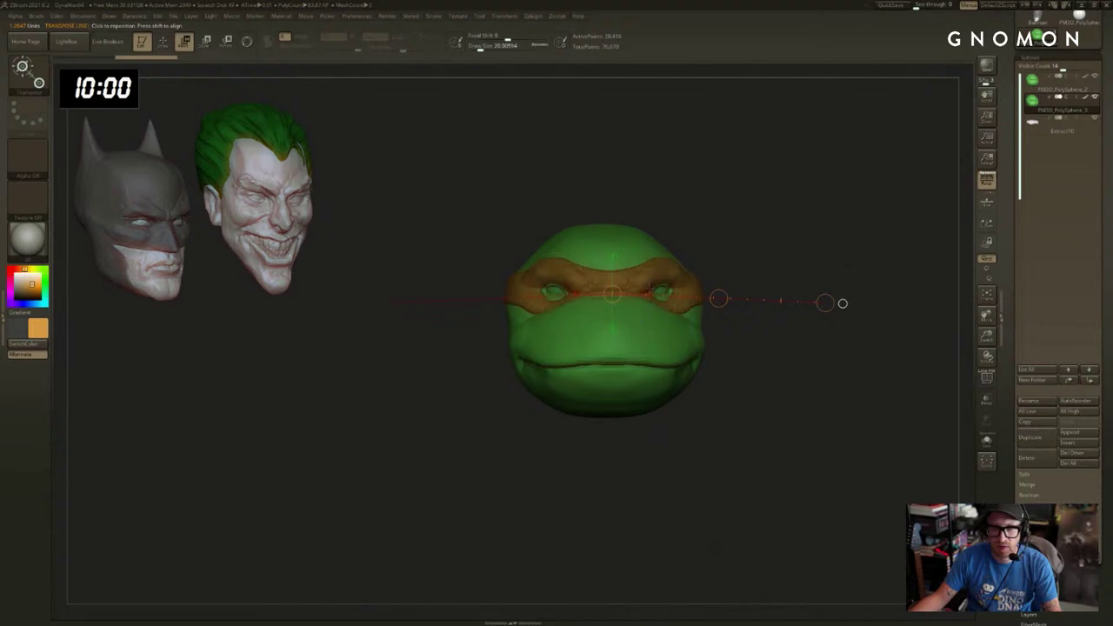
left_click_drag(644, 358, 645, 223, "shift")
left_click_drag(645, 279, 644, 401)
left_click_drag(722, 415, 715, 415)
Smooth away the facial features of the lower head copy with a brush of about 500 draw size.
key("q")
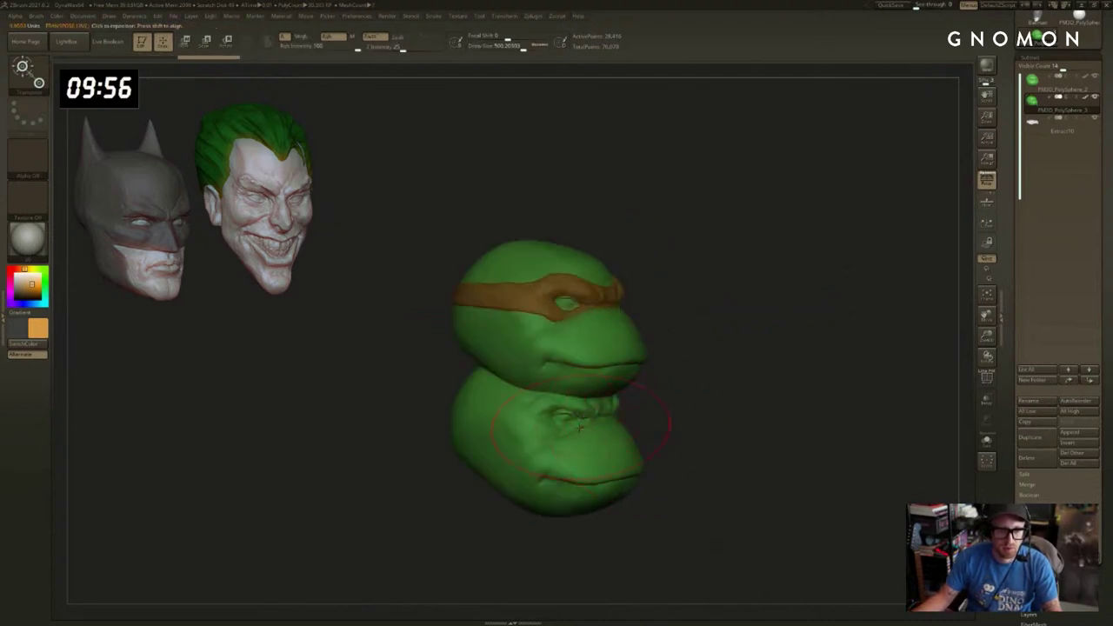
key("w")
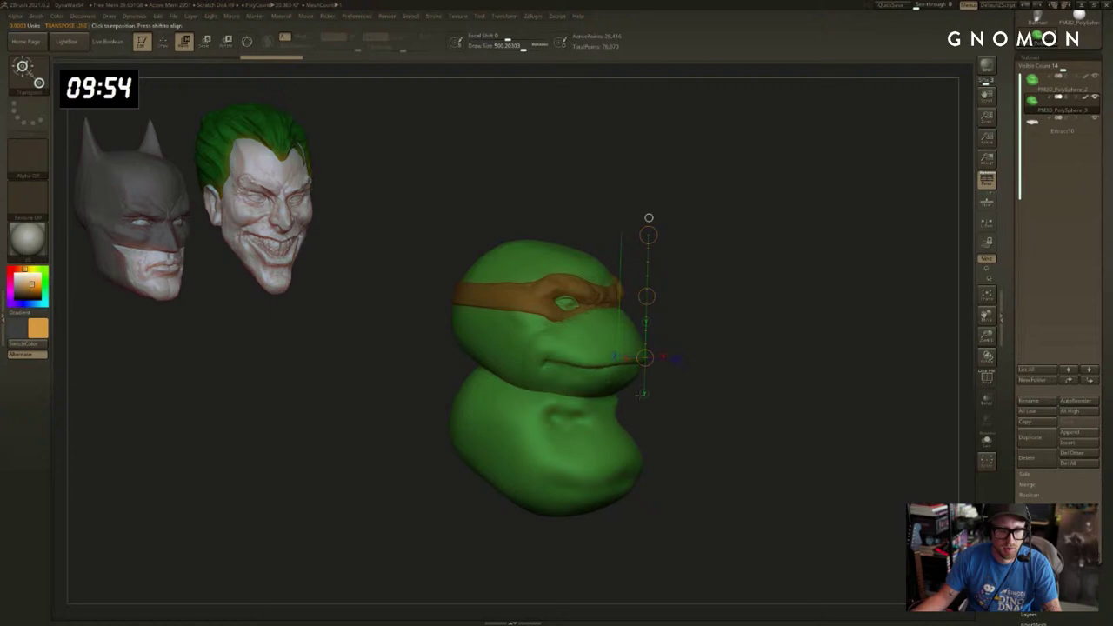
key("q")
key("w")
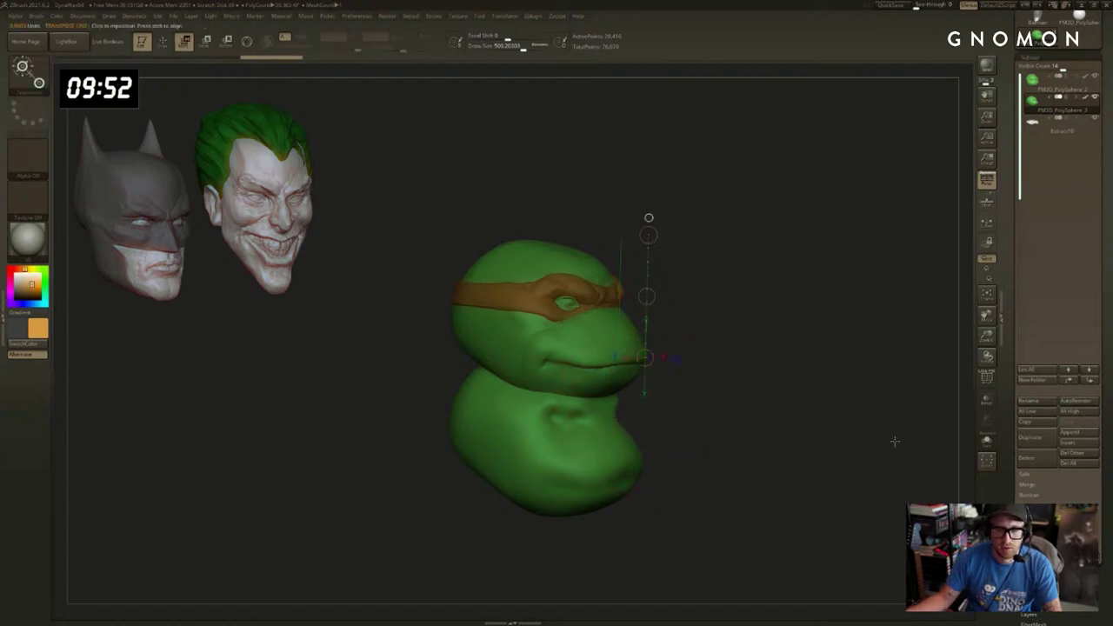
key("q")
Remesh the lower head copy with DynaMesh at a resolution of 64.
scroll(1037, 376, "down", 5)
left_click(1033, 272)
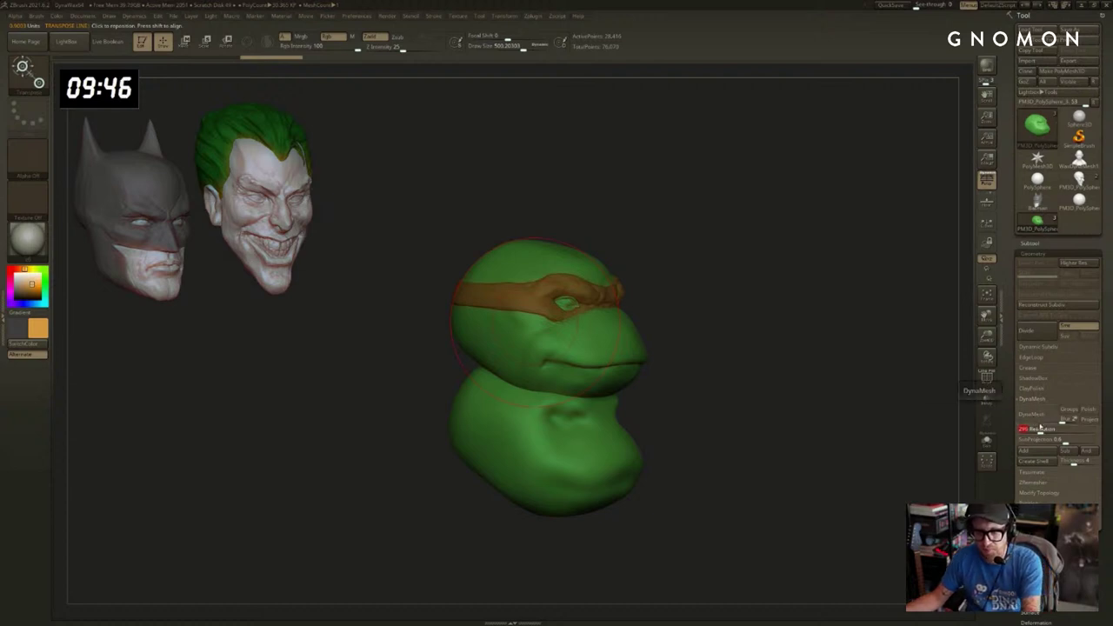
left_click(1035, 414)
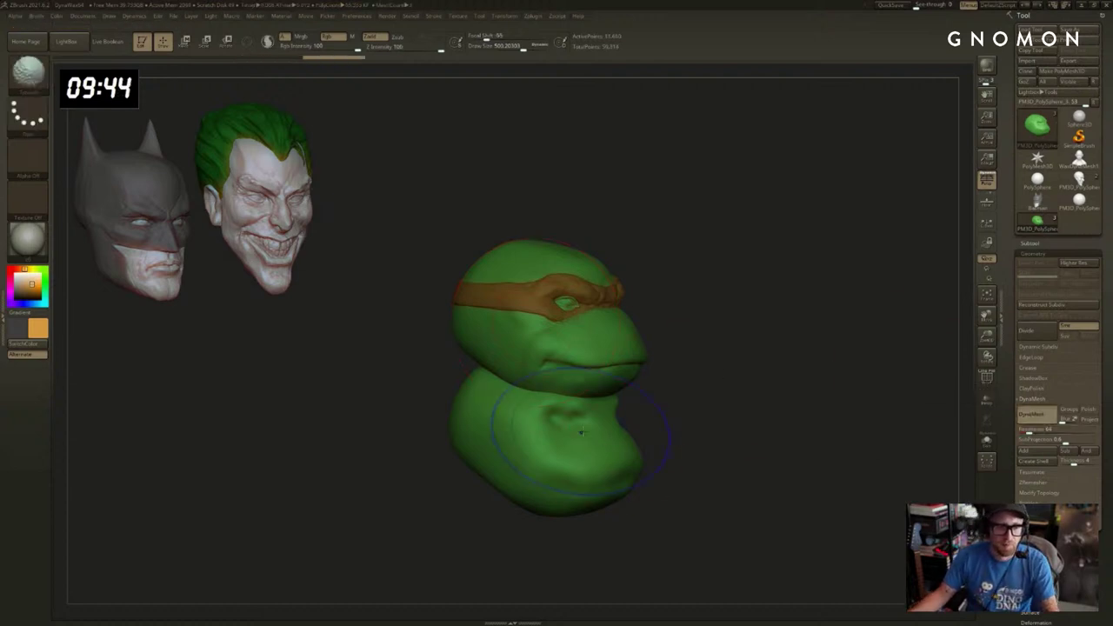
Smooth the remeshed copy further and push its snout in with a large Move brush to form a plain rounded mass.
left_click_drag(581, 426, 571, 413, "shift")
key("w")
key("q")
key("s")
left_click_drag(674, 448, 695, 461, "shift")
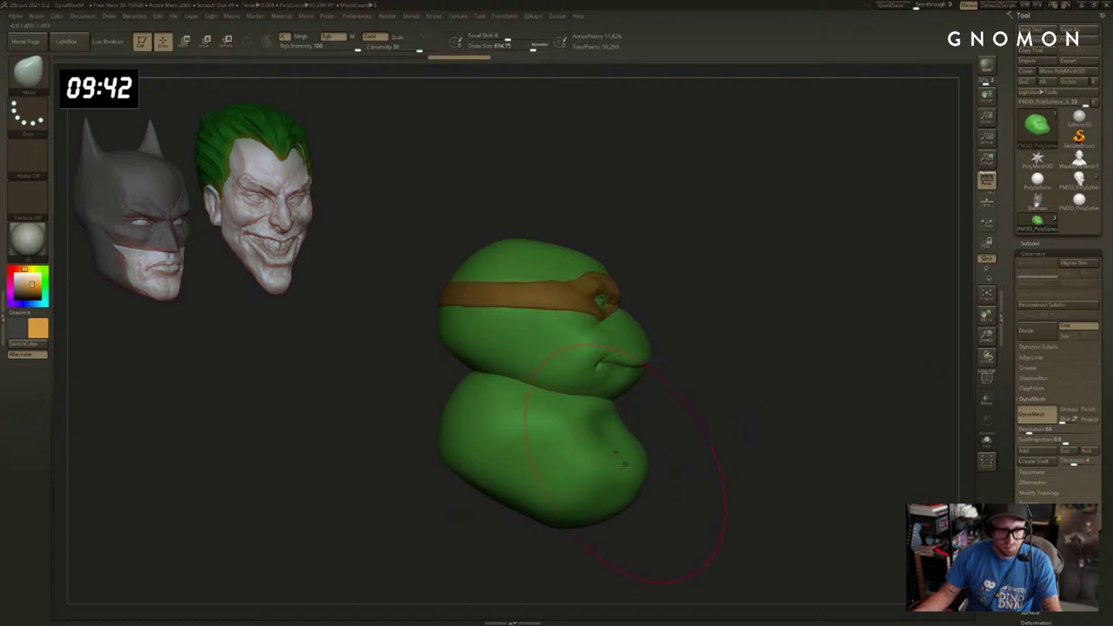
mouse_move(613, 439)
left_mouse_down("shift")
mouse_move(604, 417)
mouse_move(617, 468)
left_mouse_up("shift")
key("s")
left_click_drag(620, 472, 638, 472)
Move the rounded mass clear of the head and stretch it diagonally downward into an elongated torso.
key("w")
left_click_drag(522, 432, 630, 376)
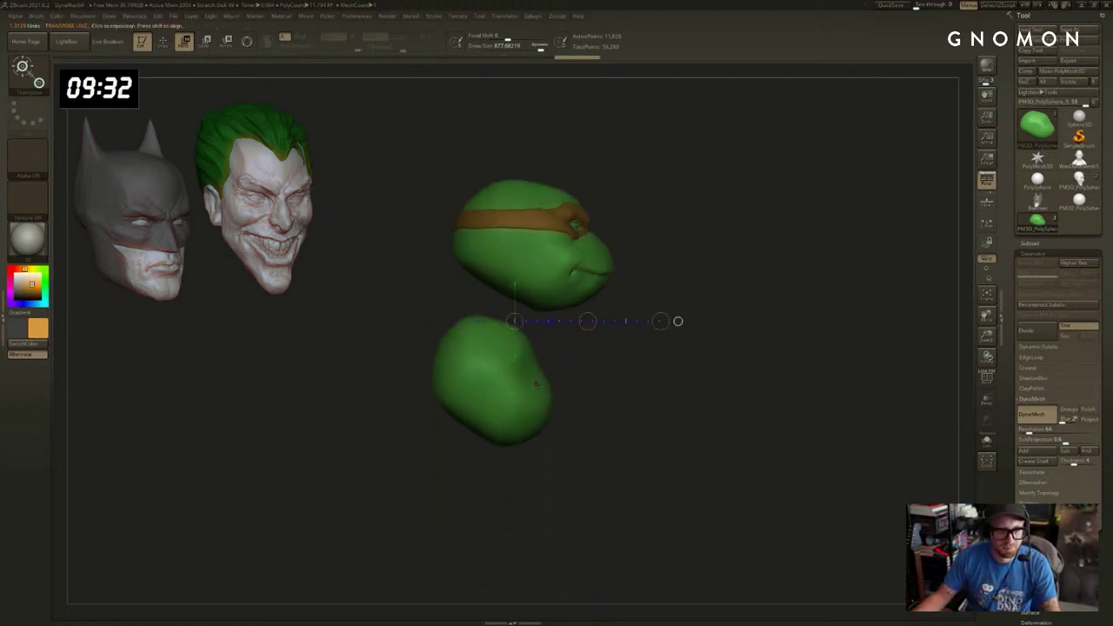
left_click_drag(483, 329, 492, 360)
left_click_drag(556, 492, 602, 611)
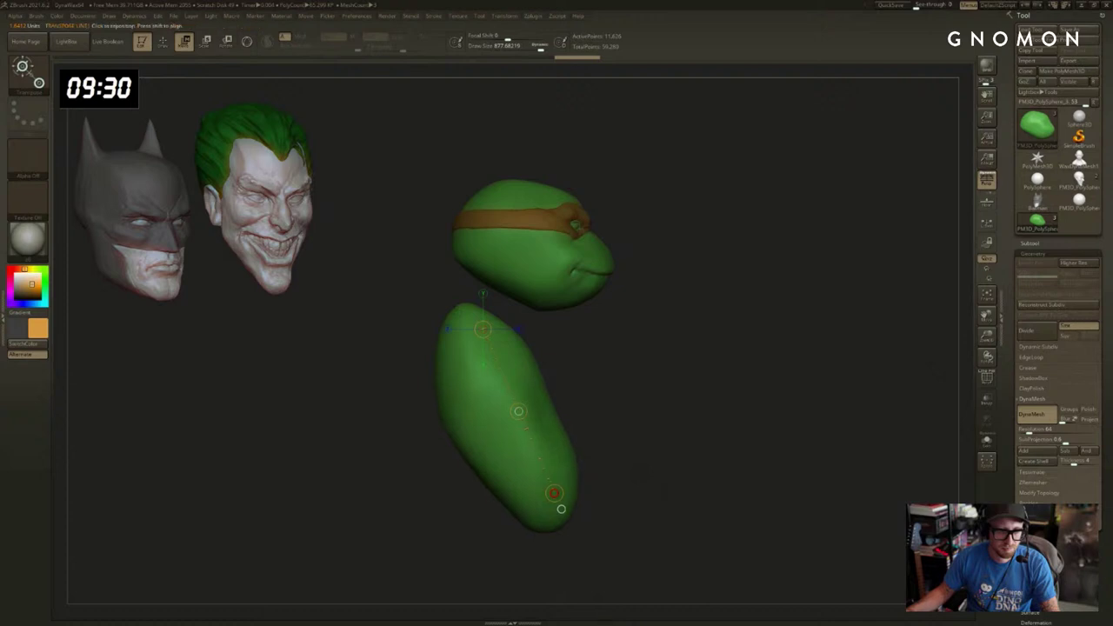
right_click(563, 531)
Lengthen the torso slightly at its lower end and scale it thicker from front to back.
left_click_drag(645, 395, 654, 291, "alt")
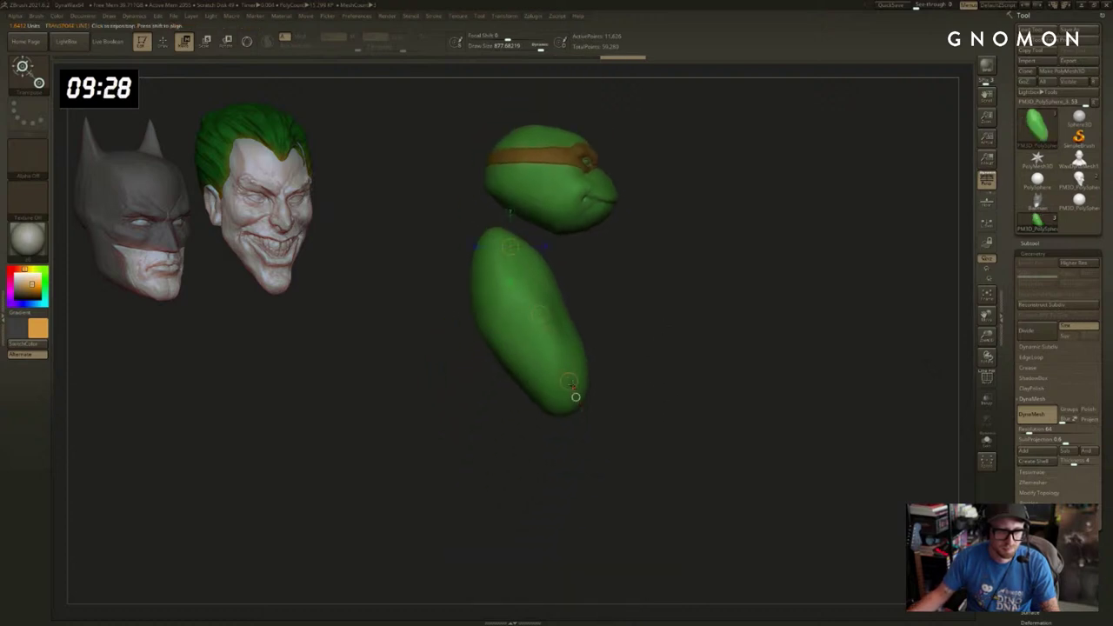
left_click_drag(569, 382, 568, 412)
mouse_move(668, 335)
left_mouse_down()
mouse_move(564, 298)
mouse_move(752, 293)
mouse_move(704, 295)
mouse_move(740, 333)
mouse_move(796, 335)
left_mouse_up()
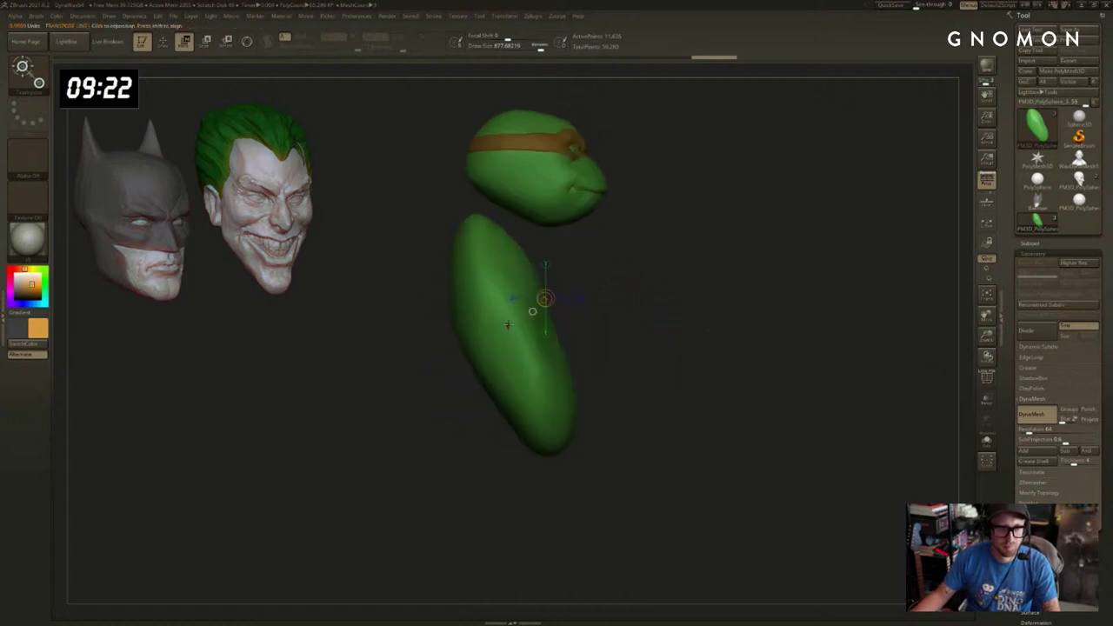
mouse_move(509, 325)
left_mouse_down()
mouse_move(683, 308)
mouse_move(668, 311)
left_mouse_up()
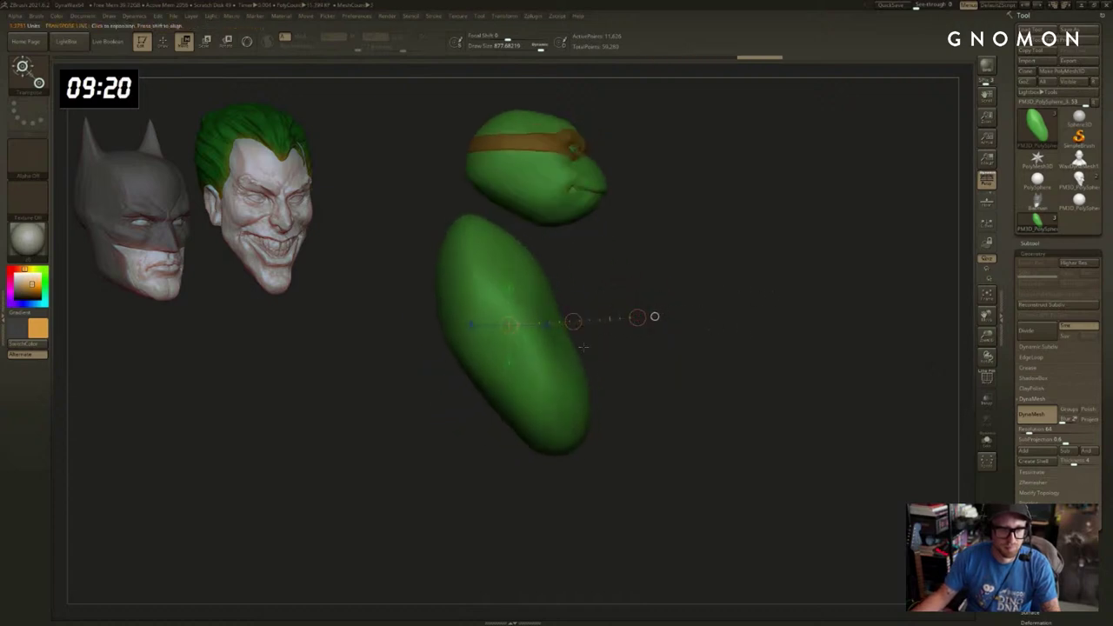
Pull the torso's lower end down and shape its back with the SnakeHook brush at draw size 1000.
key("q")
key("b")
key("s")
key("h")
key("s")
left_click_drag(555, 371, 566, 372)
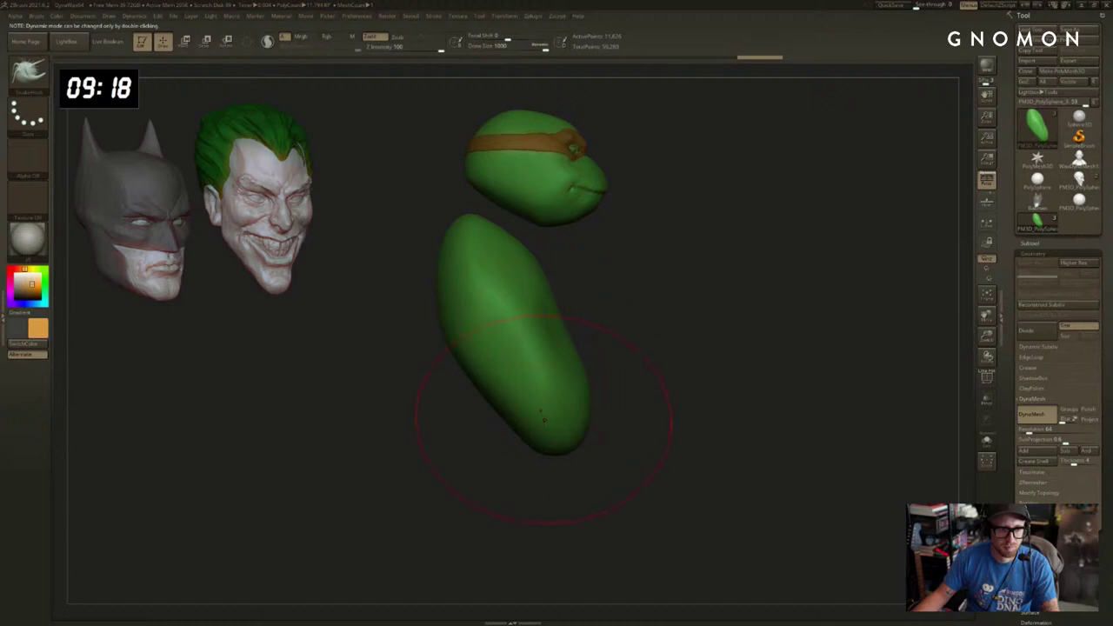
left_click_drag(642, 454, 647, 355, "alt")
key("s")
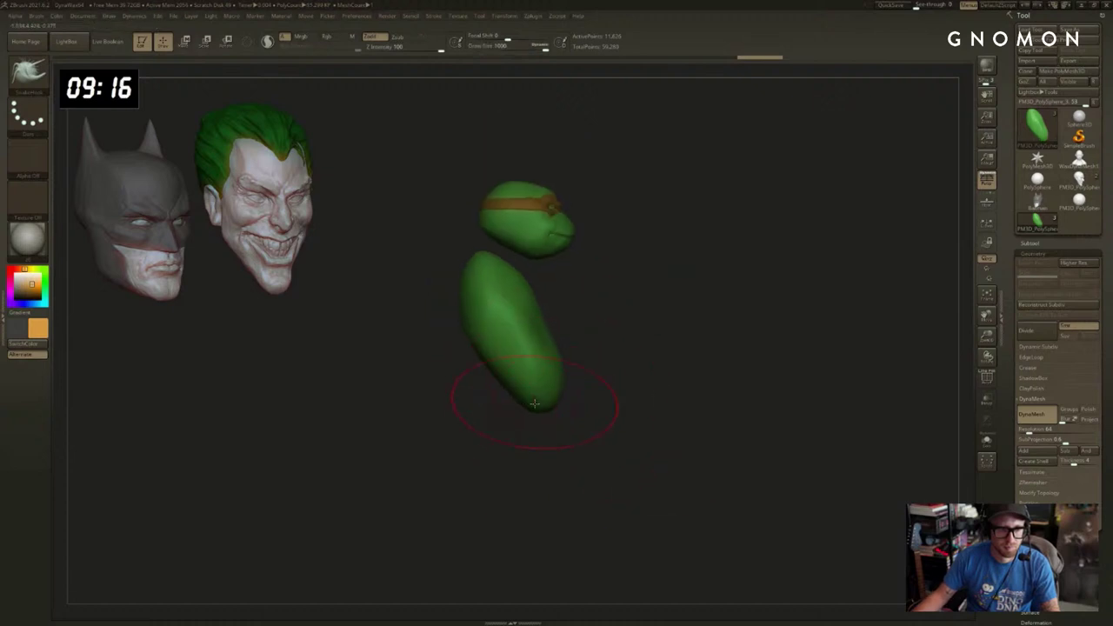
mouse_move(535, 403)
left_mouse_down()
mouse_move(537, 445)
mouse_move(466, 369)
left_mouse_up()
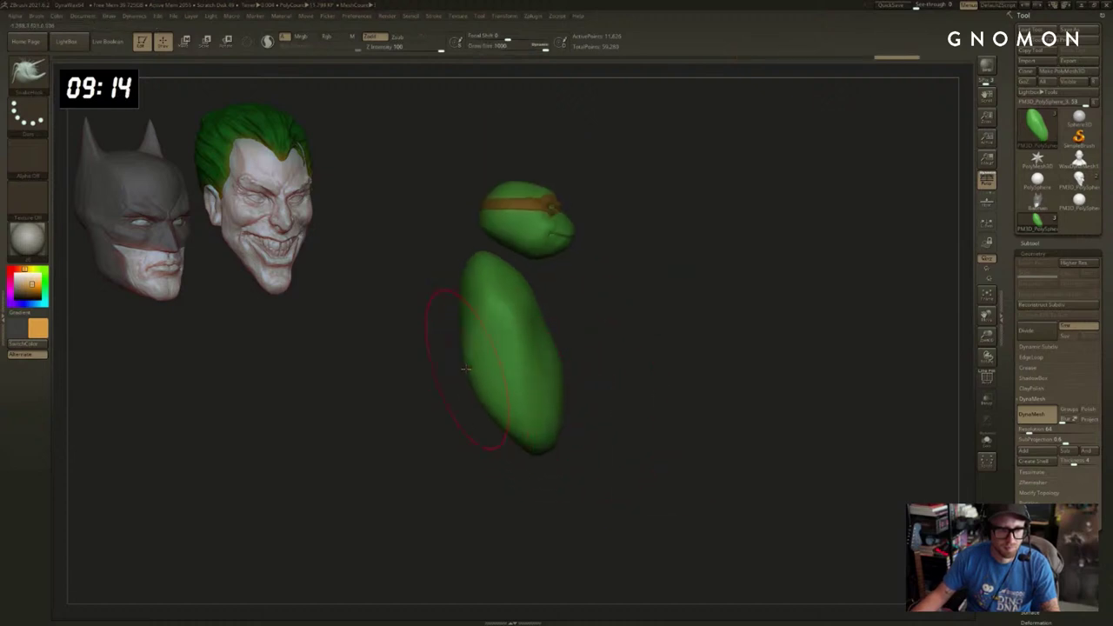
mouse_move(472, 286)
left_mouse_down()
mouse_move(452, 276)
mouse_move(443, 322)
left_mouse_up()
mouse_move(464, 369)
left_mouse_down()
mouse_move(450, 373)
mouse_move(510, 483)
mouse_move(483, 469)
left_mouse_up()
Try reshaping the torso from behind with a resized brush, and undo the last four changes.
left_click_drag(639, 418, 599, 402)
key("s")
left_click_drag(624, 371, 616, 371)
left_click_drag(674, 326, 567, 293)
key("ctrl+z")
key("ctrl+z")
key("ctrl+z")
key("ctrl+z")
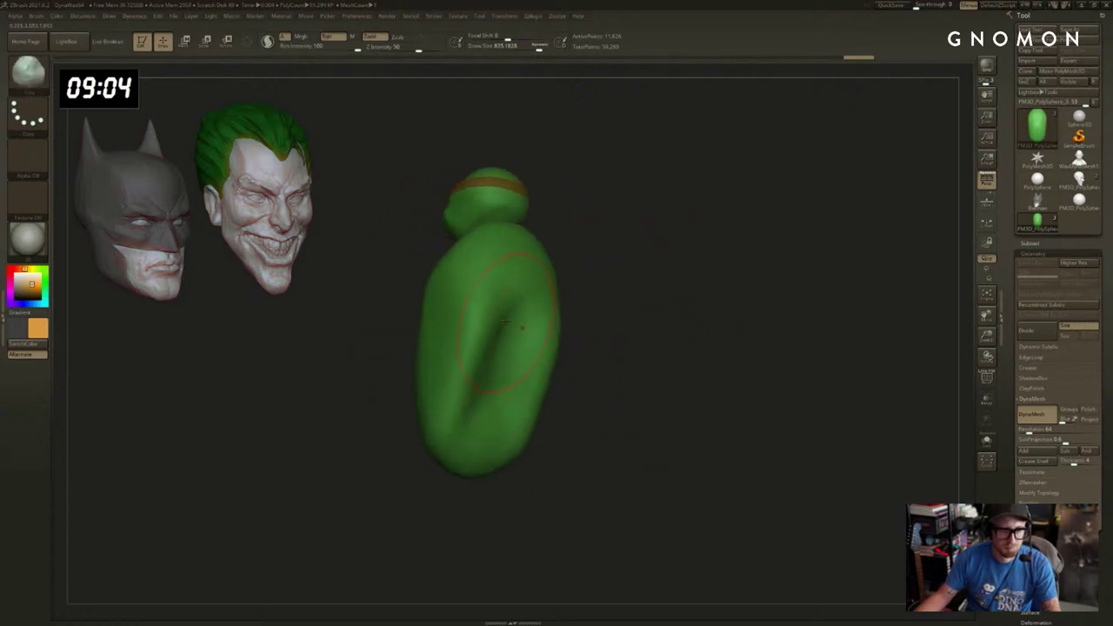
Turn off colour painting for the Clay brush and build up the hollow along the torso's back into a rounded form.
key("ctrl+z")
left_click(332, 38)
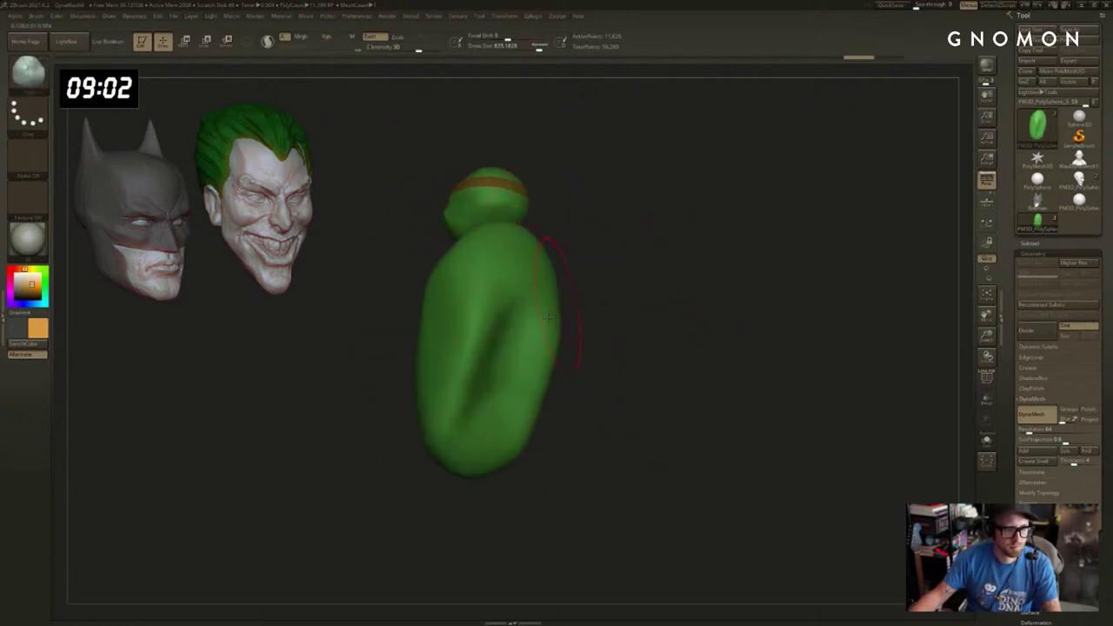
left_click_drag(518, 318, 479, 425)
key("ctrl+z")
key("ctrl+z")
key("ctrl+z")
key("ctrl+z")
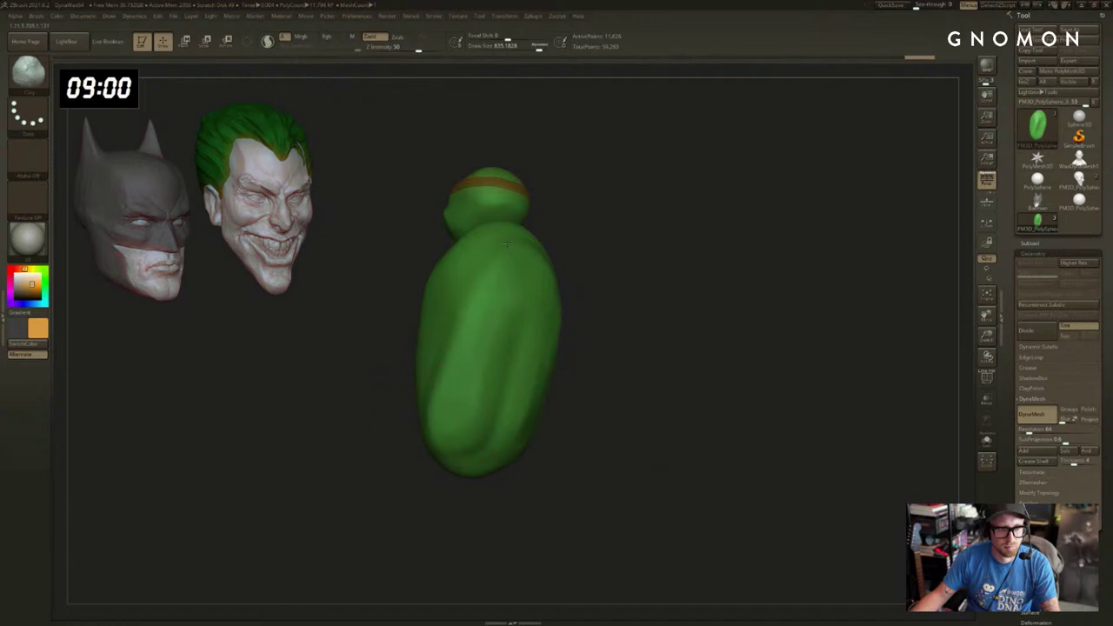
key("ctrl+z")
key("ctrl+z")
key("ctrl+z")
key("ctrl+z")
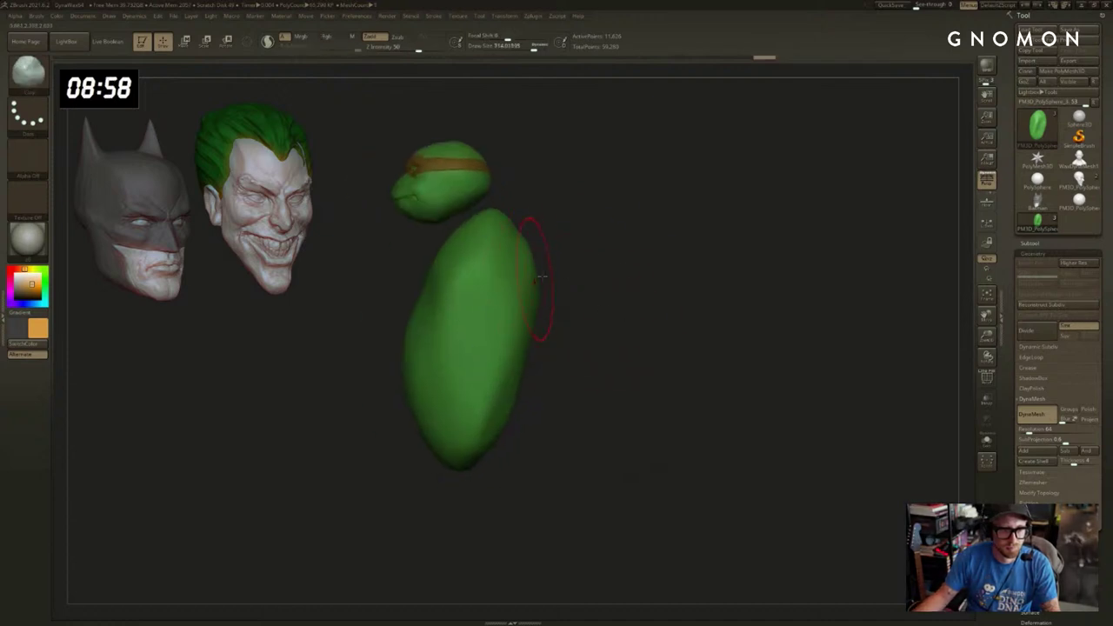
Mask the torso's rear half from the side view and invert the mask so only the back stays editable.
left_click_drag(614, 178, 482, 529, "ctrl+shift")
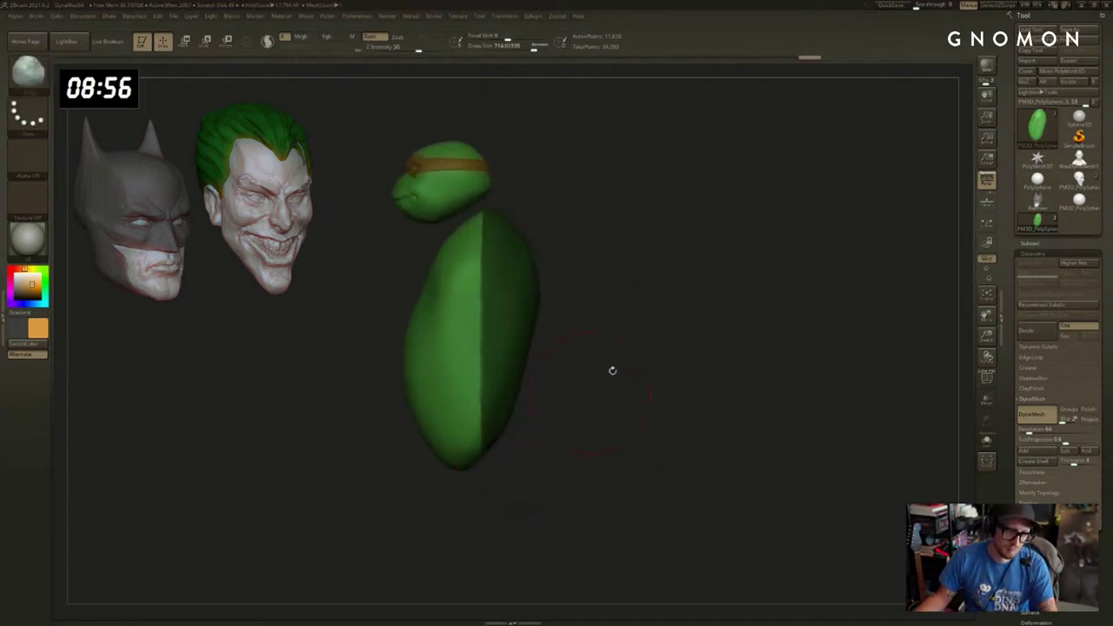
left_click_drag(756, 375, 622, 248)
left_click_drag(684, 320, 508, 553, "ctrl")
left_click_drag(613, 343, 681, 375)
left_click(630, 374, "ctrl")
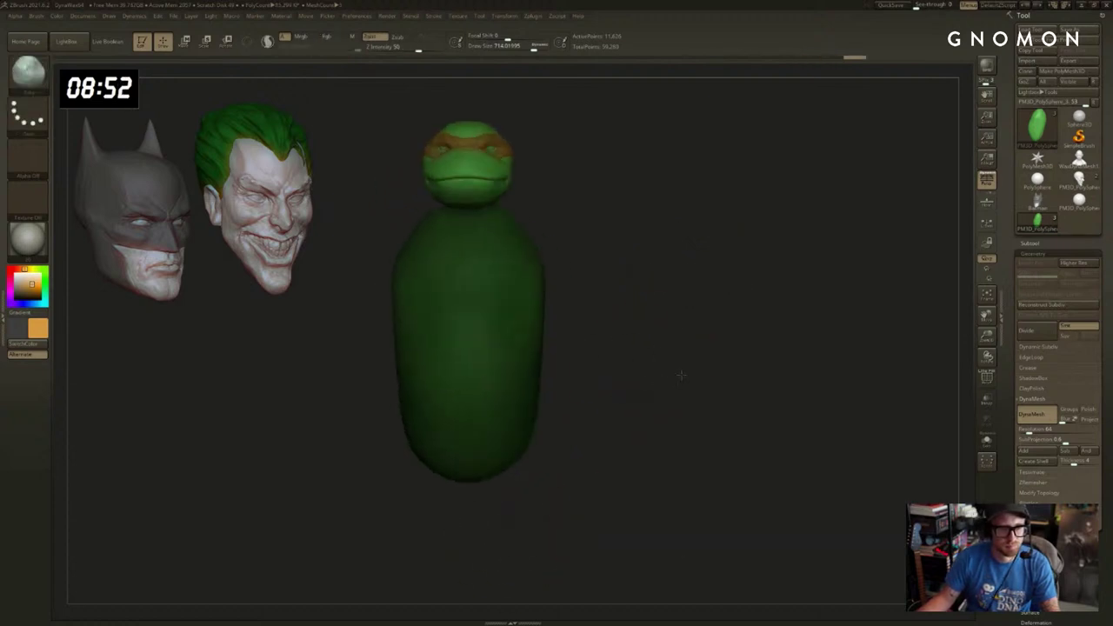
Scale the unmasked back outward so it forms a shell wider than the front of the body.
key("w")
mouse_move(470, 316)
left_mouse_down()
mouse_move(578, 313)
mouse_move(633, 271)
left_mouse_up()
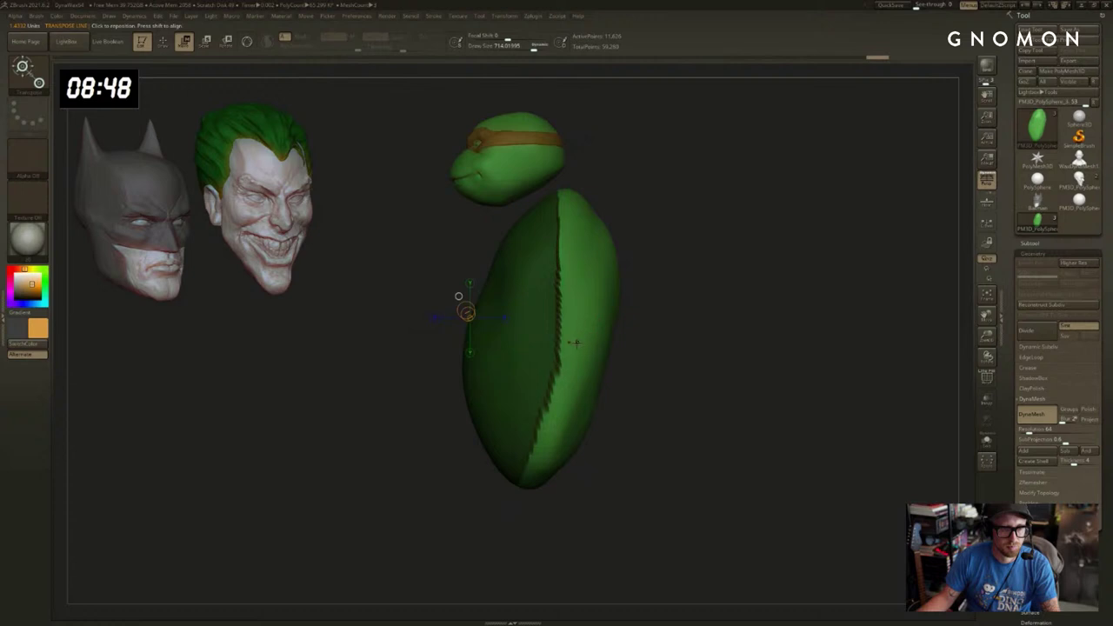
left_click_drag(677, 330, 640, 327, "shift")
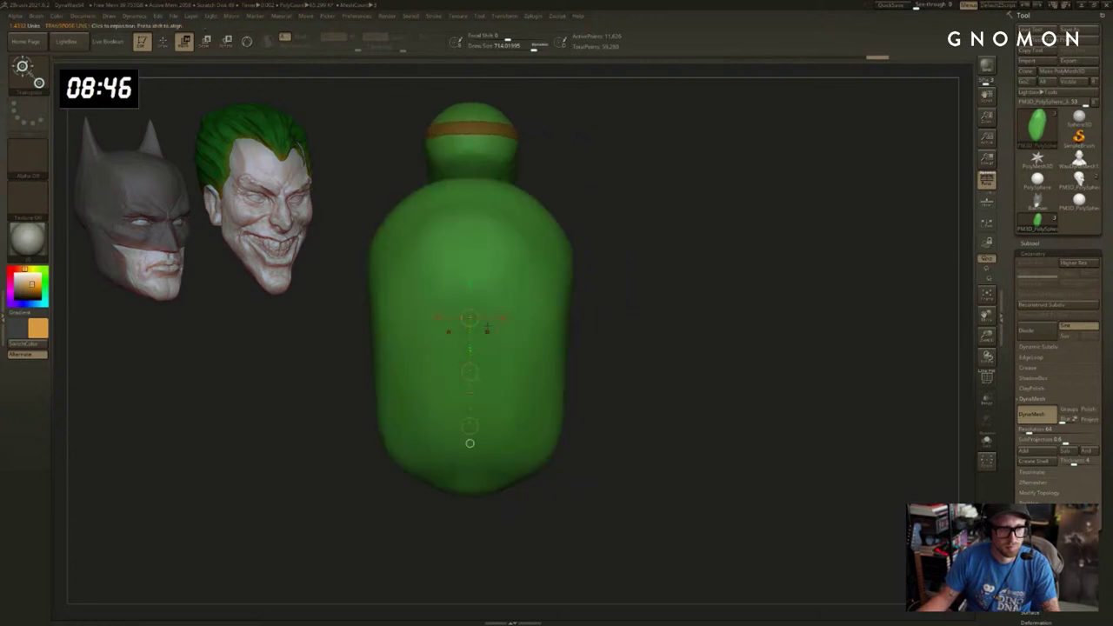
key("e")
left_click_drag(578, 318, 593, 319)
mouse_move(739, 291)
left_mouse_down()
mouse_move(634, 287)
mouse_move(660, 289)
mouse_move(685, 313)
mouse_move(655, 313)
mouse_move(671, 327)
left_mouse_up()
Smooth the jagged seam between the shell and the front of the body.
key("q")
key("w")
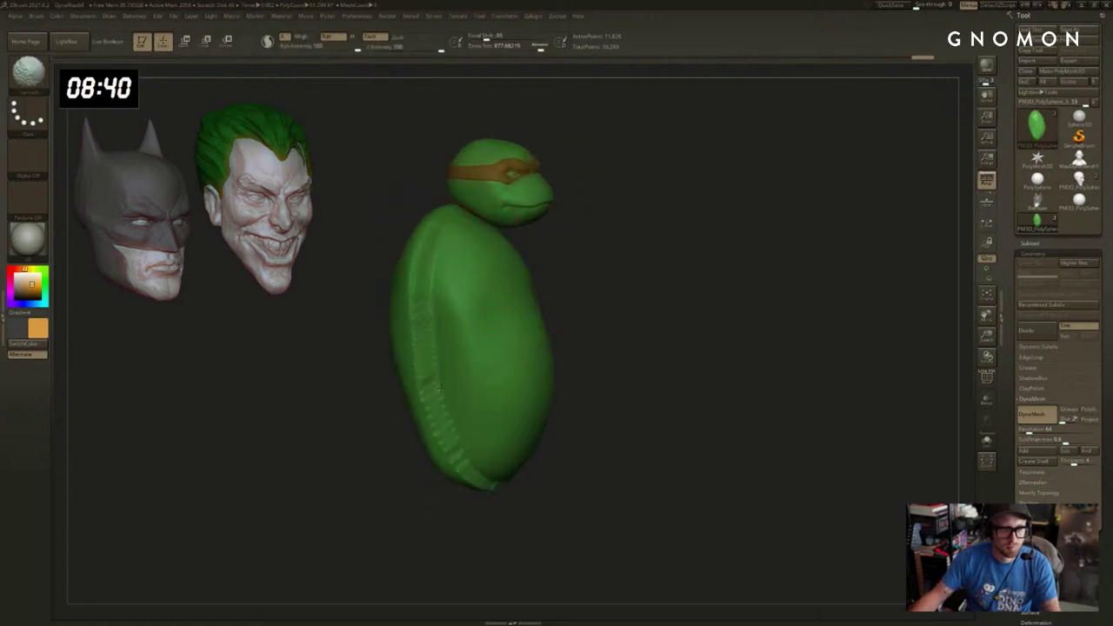
mouse_move(586, 426)
left_mouse_down("shift")
mouse_move(673, 303)
mouse_move(628, 300)
mouse_move(645, 287)
left_mouse_up("shift")
key("q")
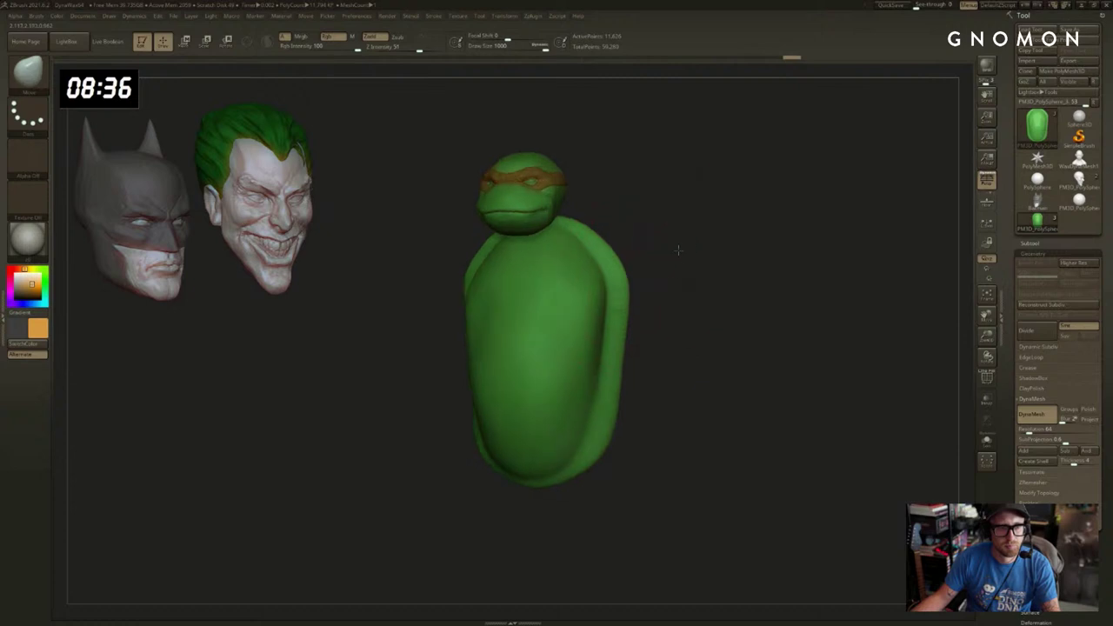
mouse_move(722, 239)
left_mouse_down()
mouse_move(692, 251)
mouse_move(678, 296)
left_mouse_up()
Select the head subtool and duplicate it.
left_click(547, 229, "alt")
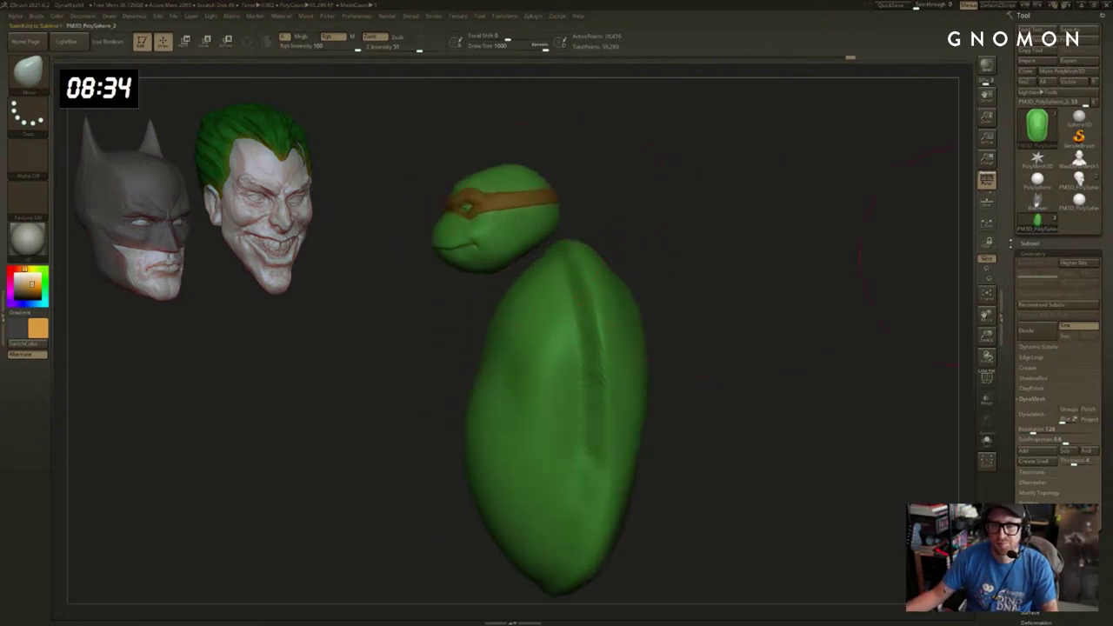
left_click(1029, 243)
left_click_drag(1057, 408, 1057, 229)
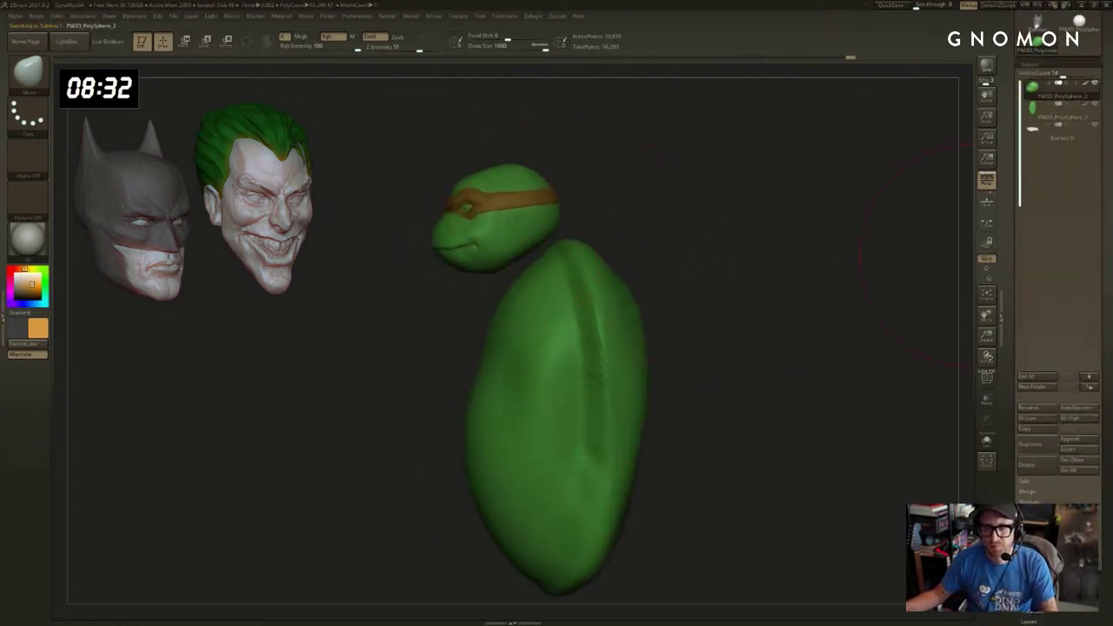
left_click(1032, 447)
left_click_drag(733, 211, 758, 281, "alt")
mouse_move(650, 285)
left_mouse_down()
mouse_move(626, 283)
mouse_move(675, 279)
left_mouse_up()
Scale the duplicated head and move it down beneath the original as the base for a neck.
key("e")
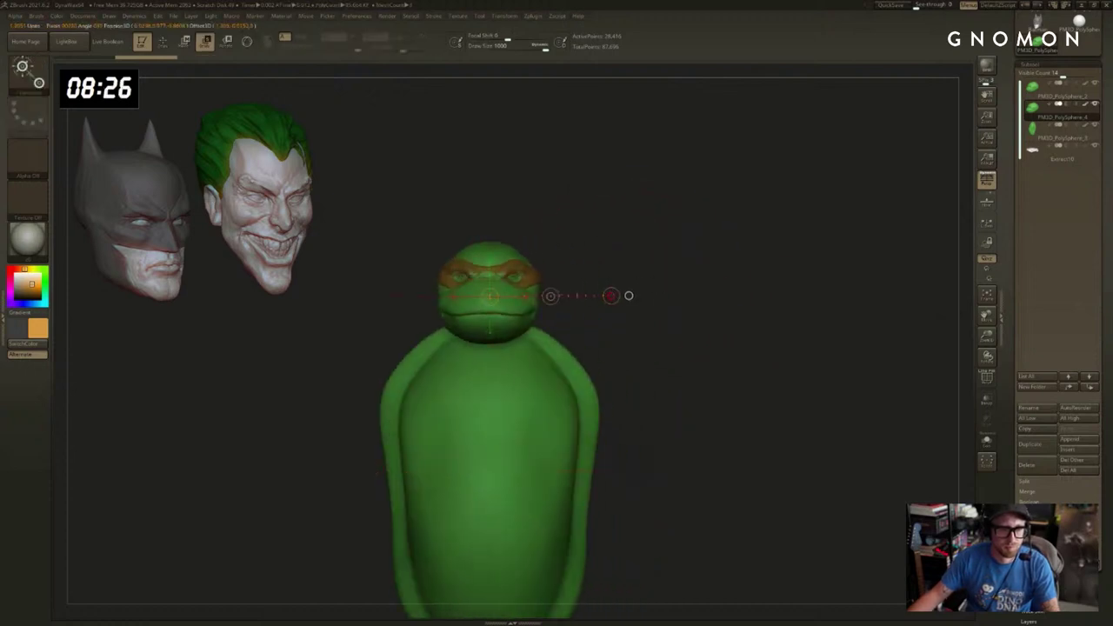
left_click_drag(511, 321, 512, 197, "shift")
key("w")
left_click_drag(511, 259, 512, 308, "shift")
left_click_drag(626, 273, 569, 276)
key("q")
key("w")
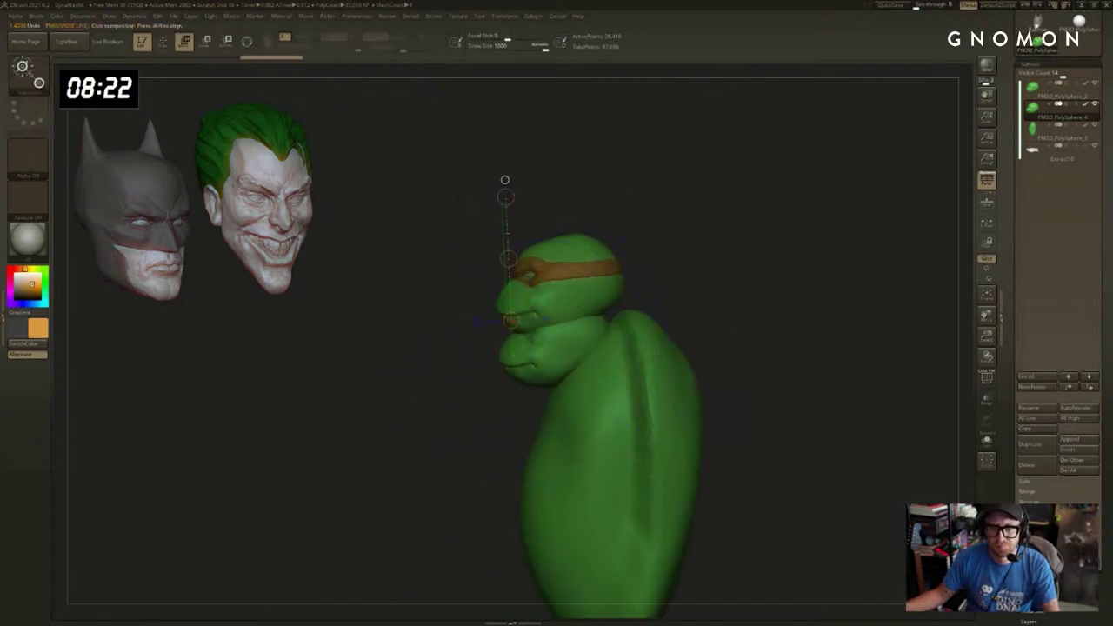
Remesh the duplicated head at a low DynaMesh resolution and push its face back under the jaw.
left_click_drag(1019, 602, 1019, 465)
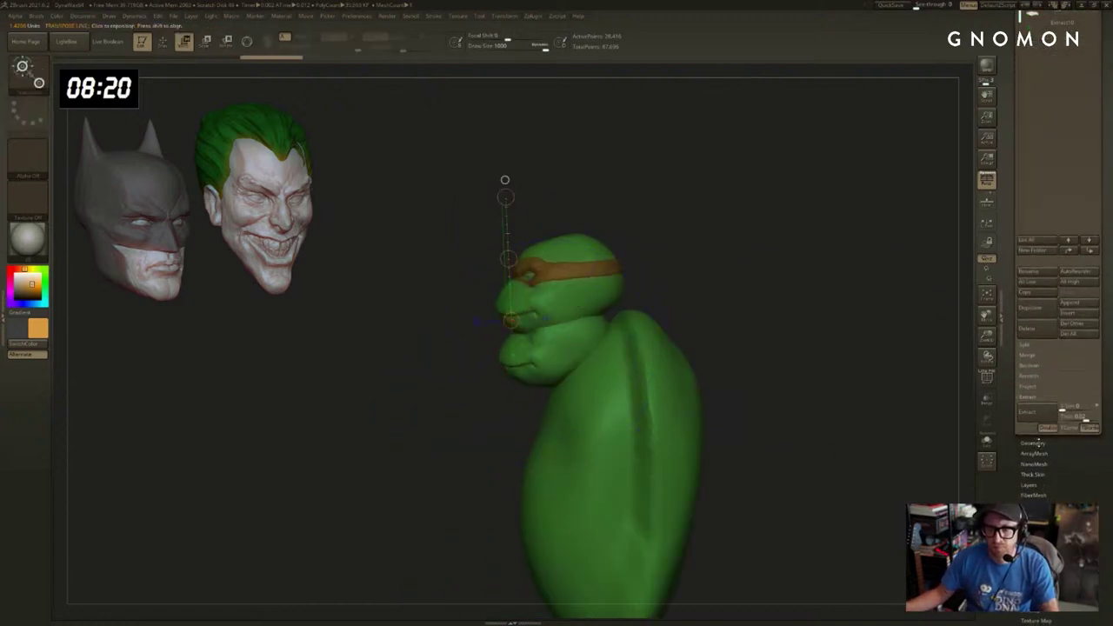
left_click(1035, 442)
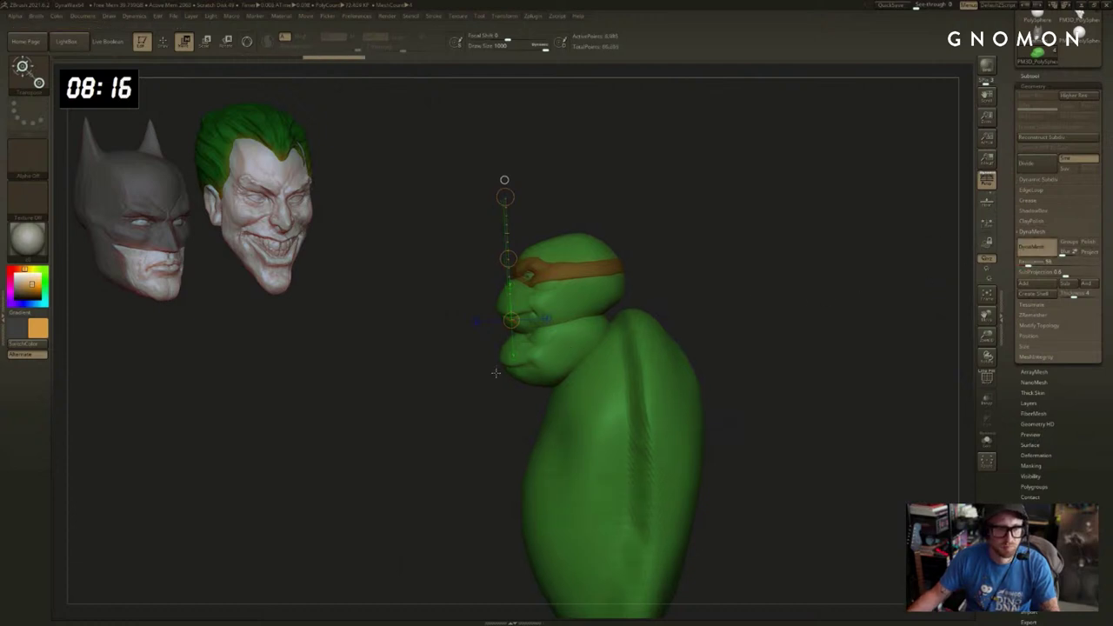
key("q")
key("s")
left_click_drag(524, 371, 619, 310)
left_click_drag(684, 283, 666, 289)
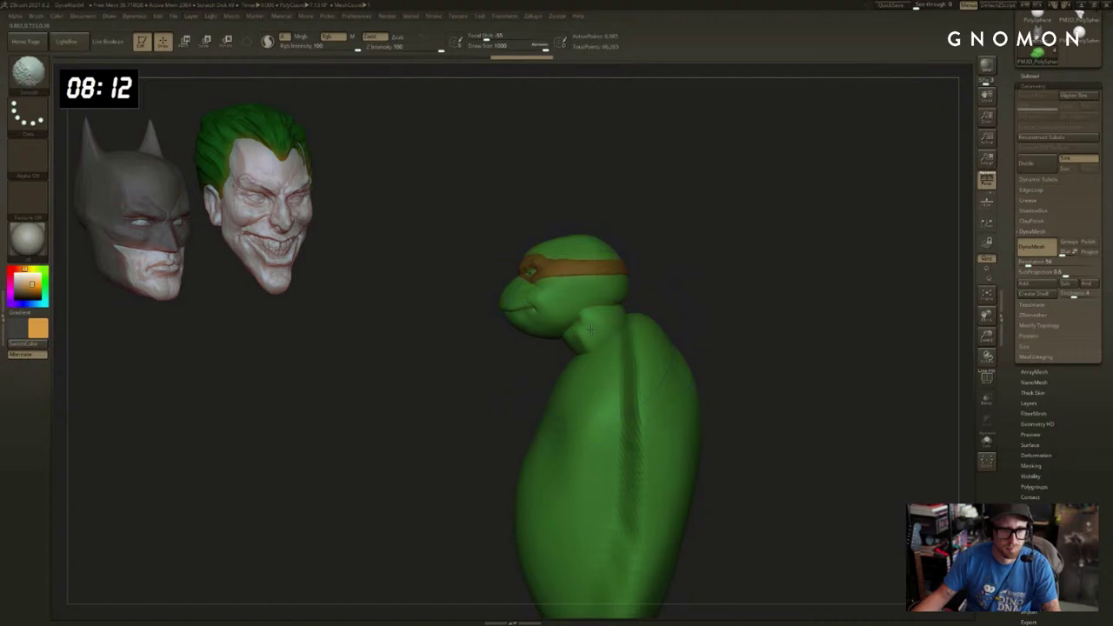
Smooth the duplicate's remaining facial forms and shape it into a short neck between head and torso.
left_click_drag(465, 374, 547, 366, "shift")
key("s")
mouse_move(640, 315)
left_mouse_down()
mouse_move(669, 318)
mouse_move(655, 319)
left_mouse_up()
mouse_move(518, 327)
left_mouse_down()
mouse_move(507, 355)
mouse_move(562, 354)
left_mouse_up()
left_click_drag(668, 350, 681, 352)
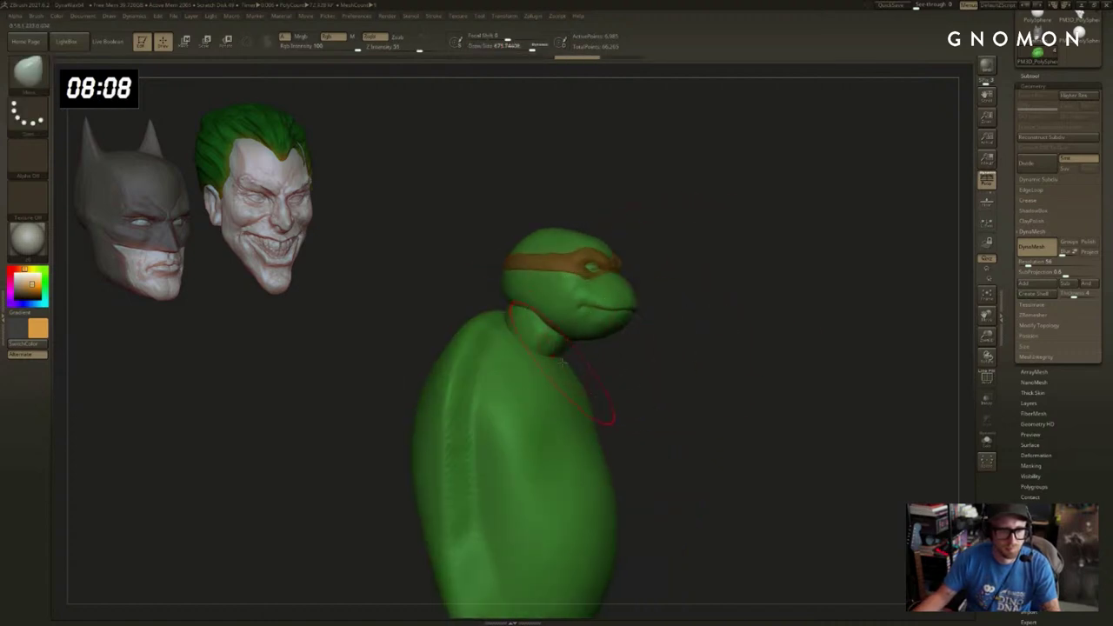
Refine the front and back contours of the neck with a smaller Move brush so it meets the torso.
left_click_drag(565, 372, 627, 369)
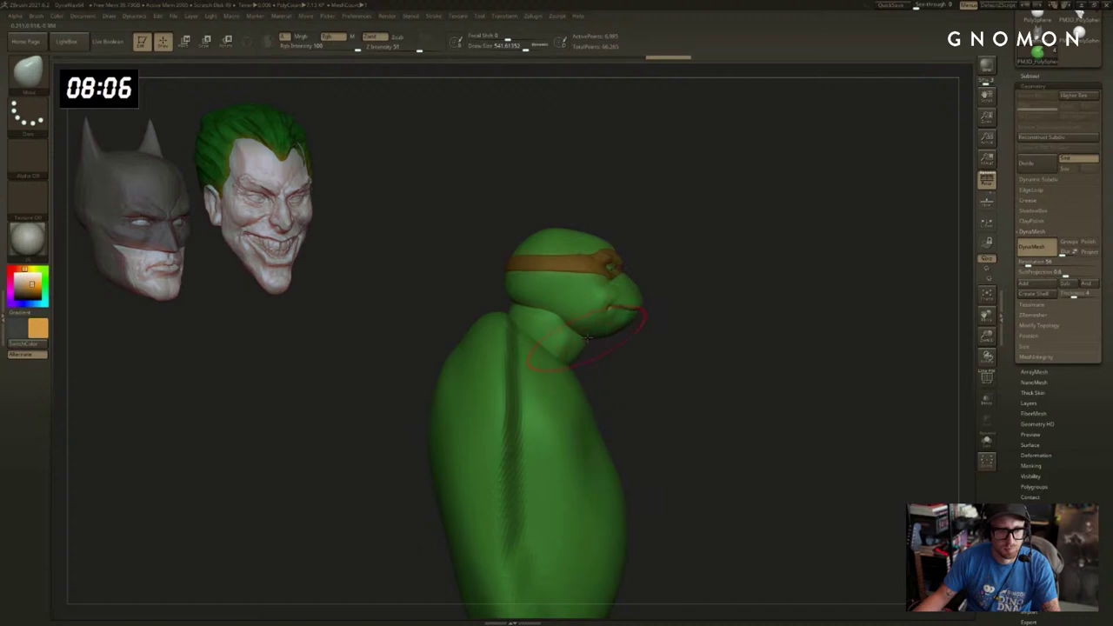
key("s")
mouse_move(505, 308)
left_mouse_down()
mouse_move(514, 301)
mouse_move(515, 336)
left_mouse_up()
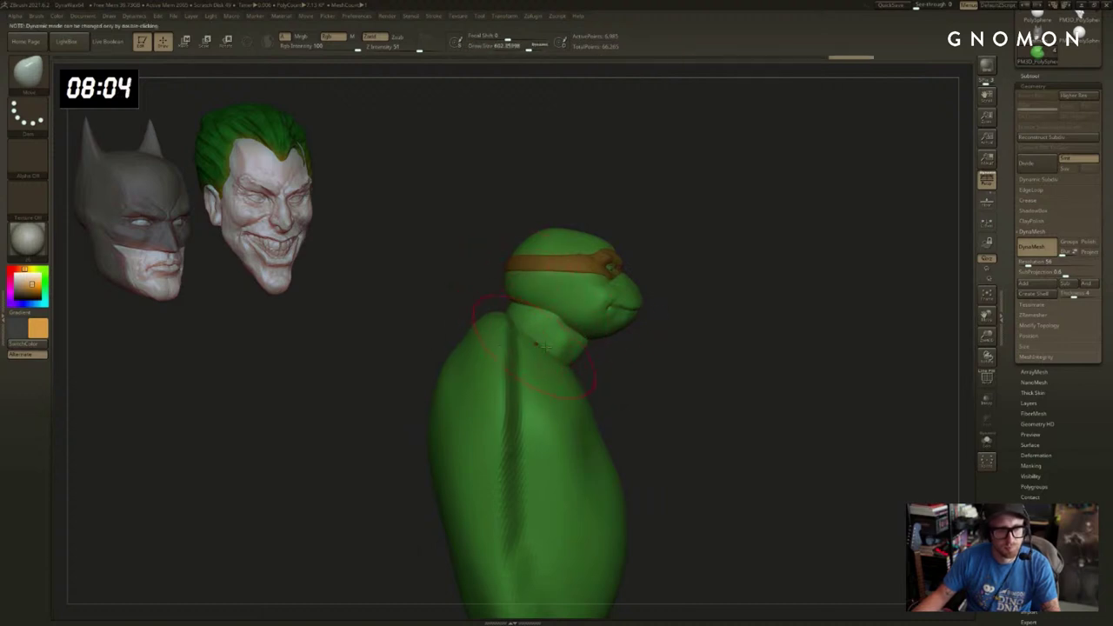
mouse_move(665, 334)
left_mouse_down()
mouse_move(574, 329)
mouse_move(591, 344)
mouse_move(689, 312)
mouse_move(661, 318)
mouse_move(673, 345)
mouse_move(734, 293)
mouse_move(670, 317)
left_mouse_up()
left_click_drag(725, 275, 706, 280)
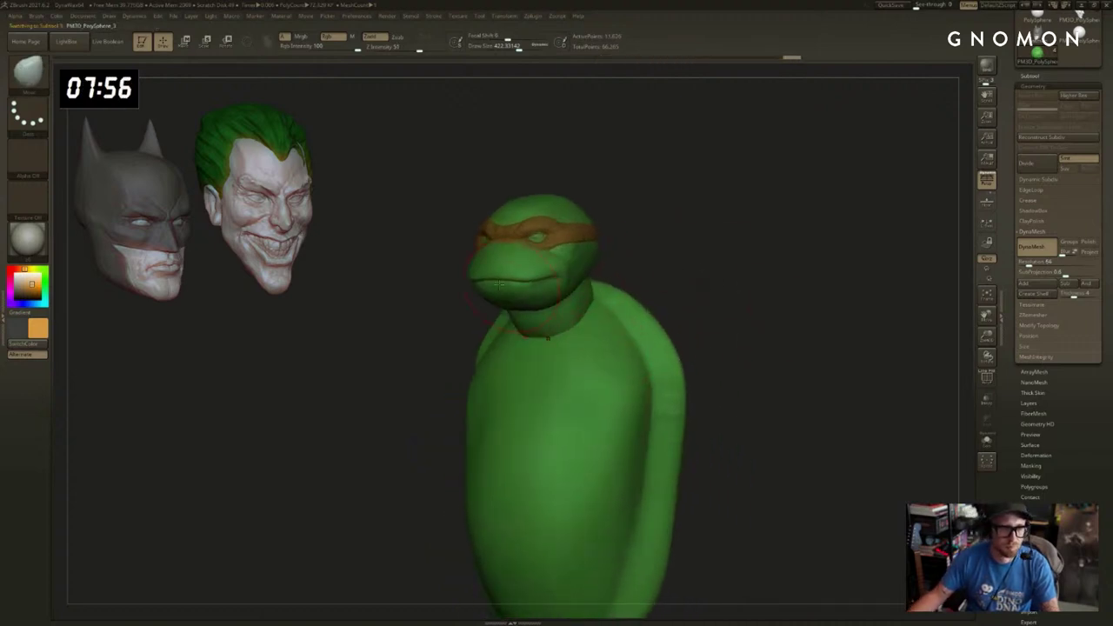
Try red as the colour of the eye bandana.
left_click(14, 293)
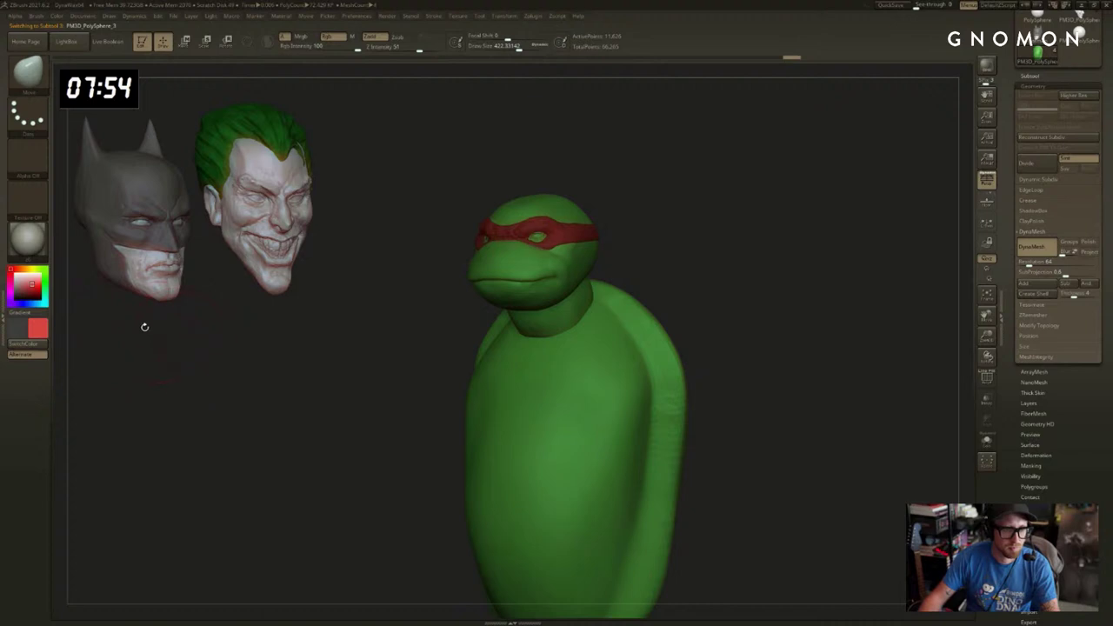
left_click(32, 287)
left_click_drag(356, 367, 452, 358, "shift")
mouse_move(685, 308)
left_mouse_down("alt")
mouse_move(728, 336)
mouse_move(731, 261)
left_mouse_up("alt")
Adjust the upper shell edge with a resized Move brush and change the bandana's colour to yellow.
key("s")
left_click_drag(498, 330, 500, 330)
key("s")
mouse_move(487, 336)
left_mouse_down()
mouse_move(499, 337)
mouse_move(467, 352)
mouse_move(473, 367)
left_mouse_up()
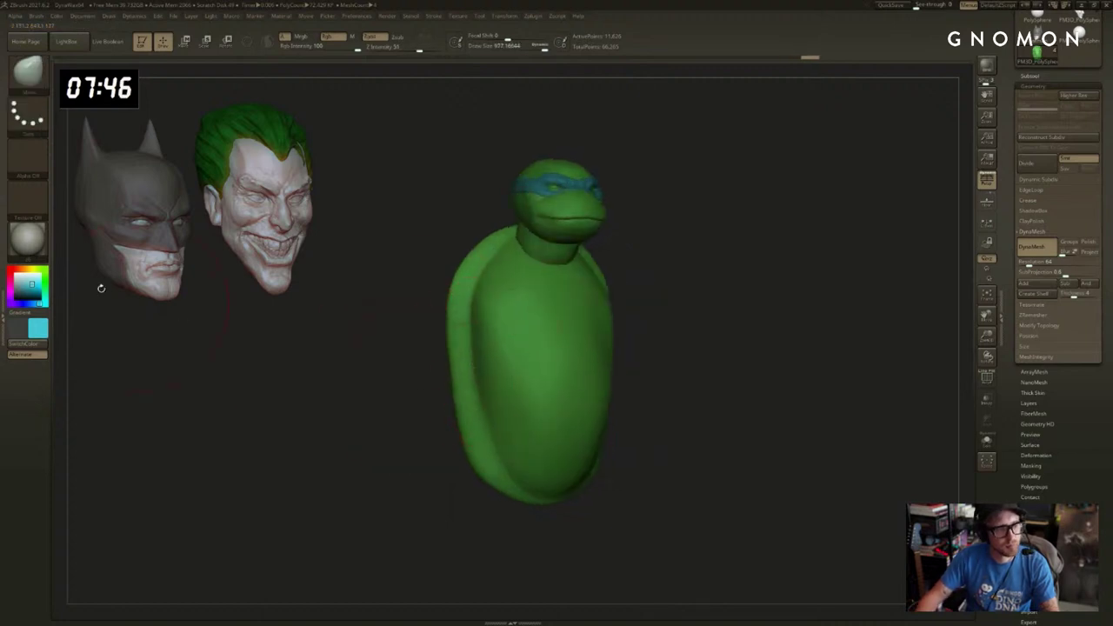
left_click(32, 269)
left_click_drag(827, 301, 663, 310)
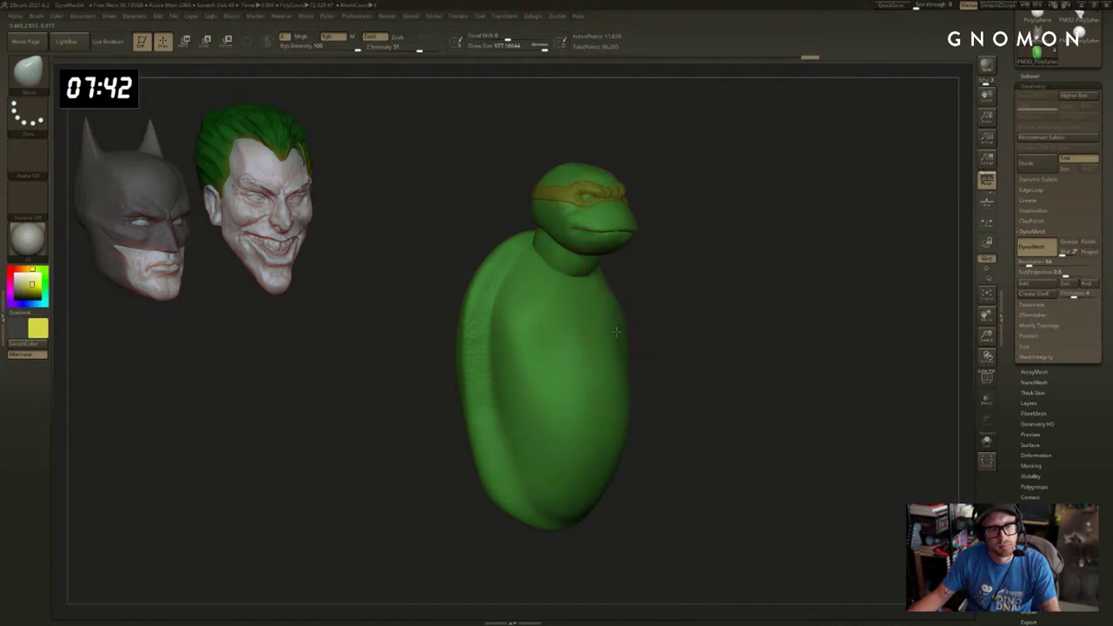
Pull shoulder forms out of both sides of the upper torso with the SnakeHook brush.
mouse_move(752, 339)
left_mouse_down("shift")
mouse_move(580, 294)
mouse_move(701, 299)
mouse_move(678, 322)
left_mouse_up("shift")
key("b")
key("s")
key("h")
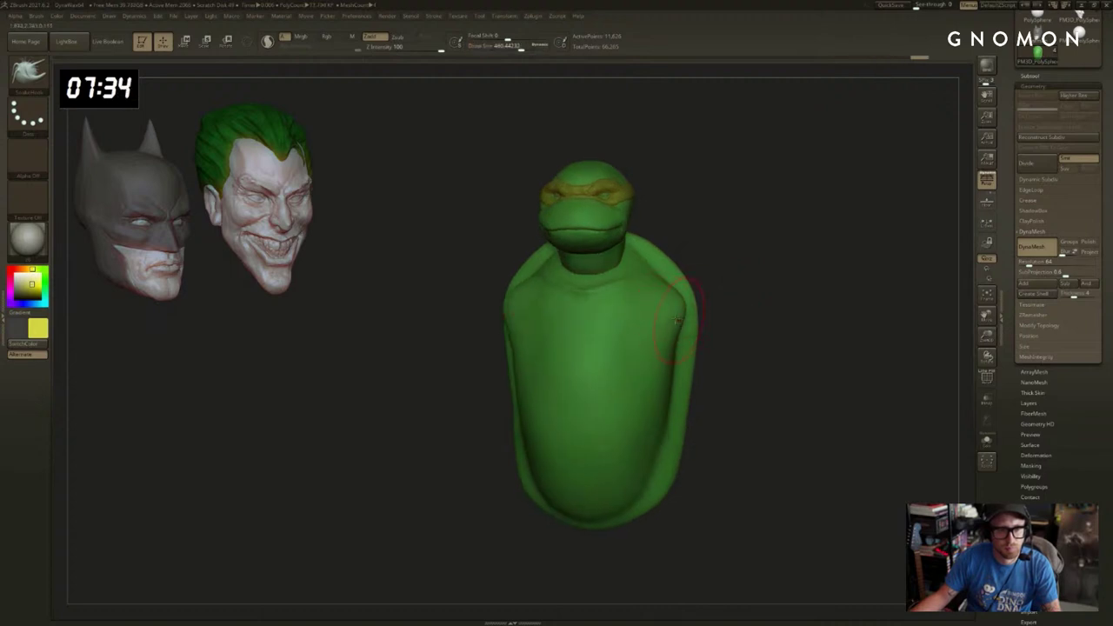
right_click_drag(679, 325, 672, 331)
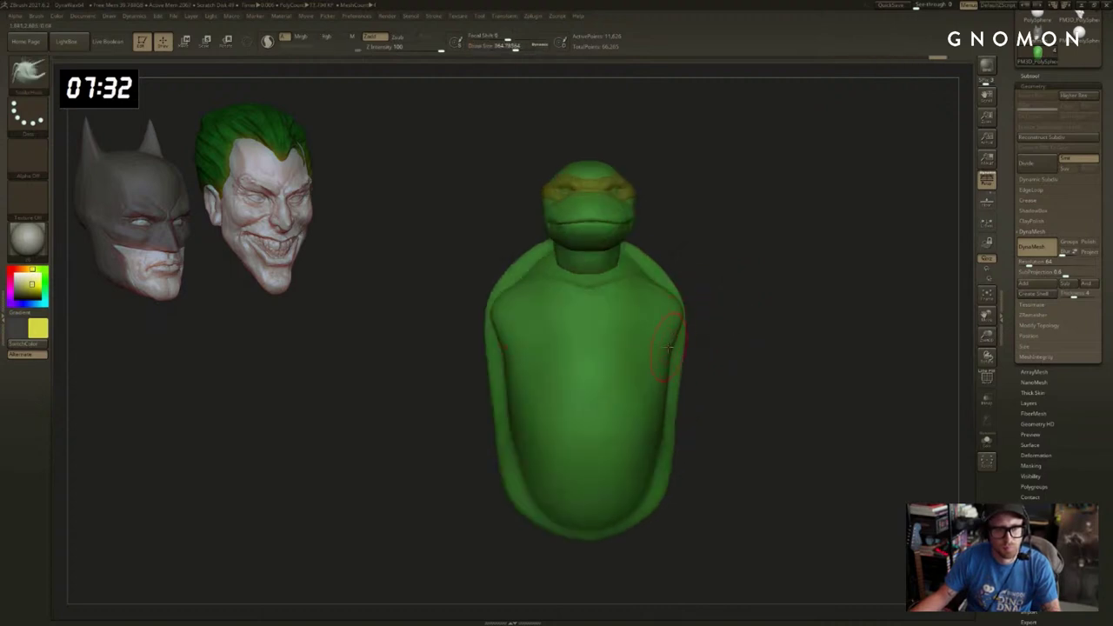
Carve arm sockets into both sides of the upper torso just below the shoulders.
key("b")
key("c")
key("b")
left_click_drag(666, 297, 665, 340, "alt")
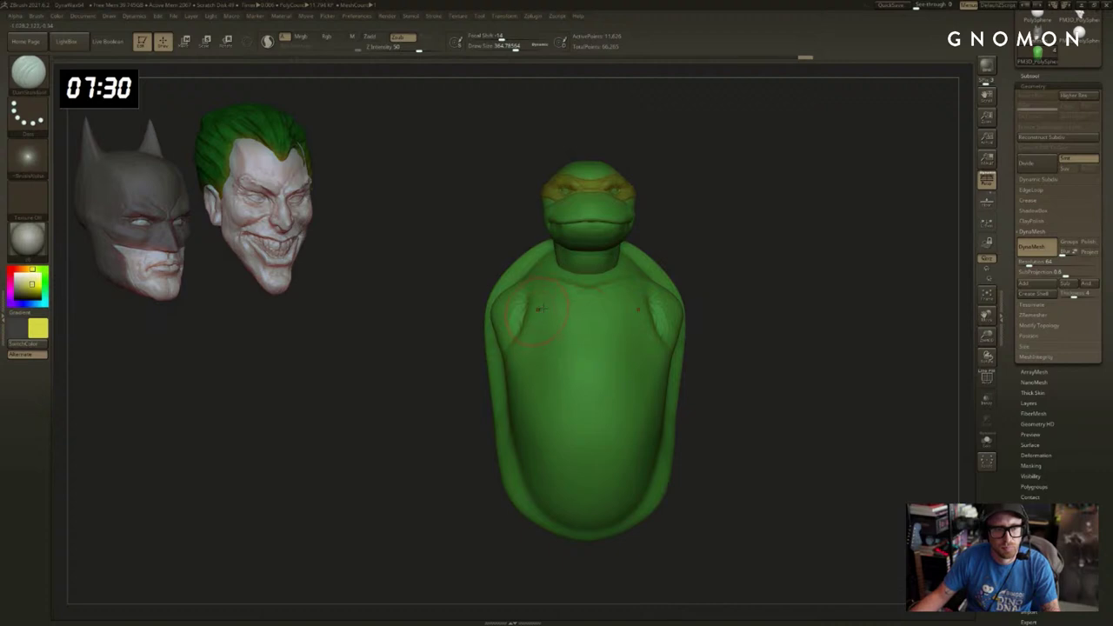
left_click_drag(430, 357, 512, 327)
Mask a round arm area on each side of the upper torso and invert the mask.
left_click_drag(425, 329, 494, 324)
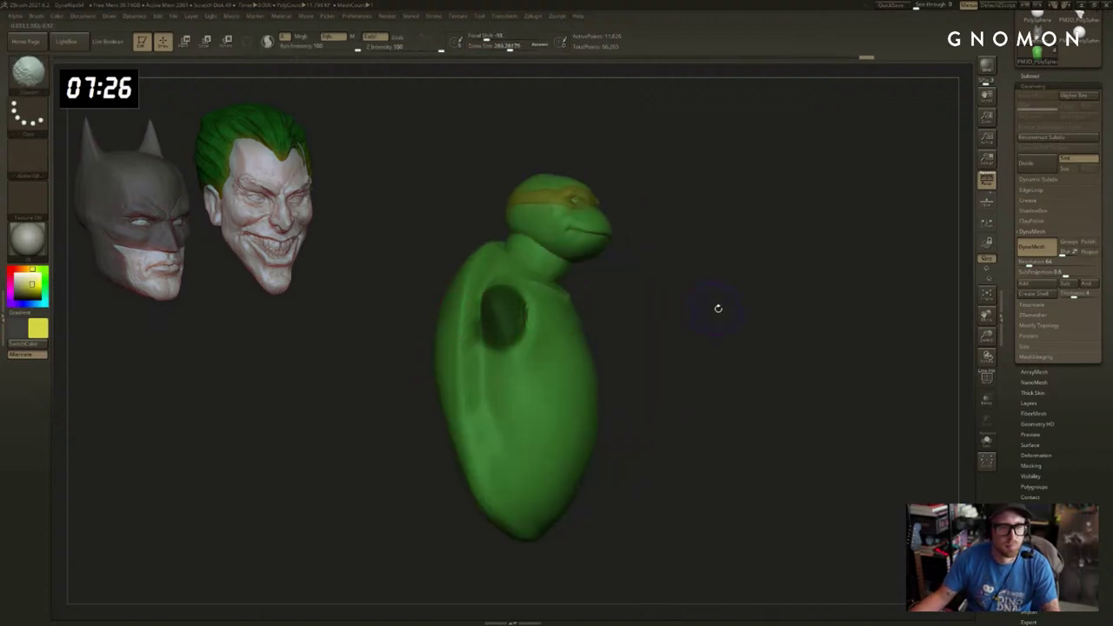
left_click_drag(718, 308, 720, 316, "shift")
left_click(637, 308, "ctrl")
Move the unmasked shoulder areas diagonally outward and down as the start of the arms, and clear the mask.
mouse_move(639, 309)
left_mouse_down()
mouse_move(735, 318)
mouse_move(775, 415)
left_mouse_up()
key("w")
left_click_drag(725, 365, 741, 366)
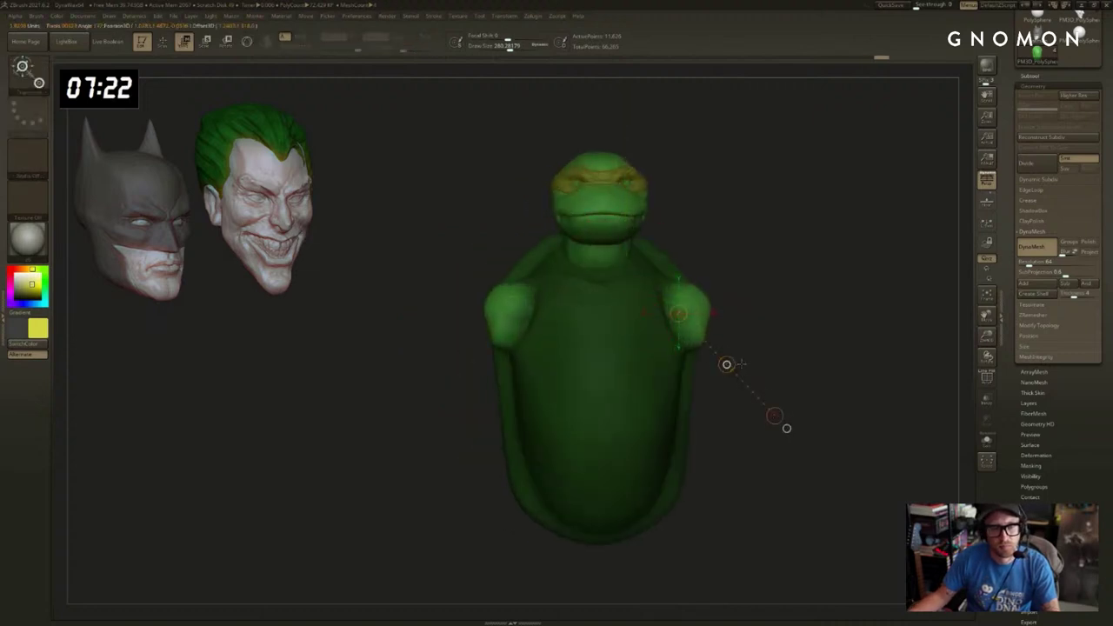
left_click_drag(826, 282, 841, 295, "ctrl")
mouse_move(760, 342)
left_mouse_down()
mouse_move(706, 358)
mouse_move(698, 332)
left_mouse_up()
key("q")
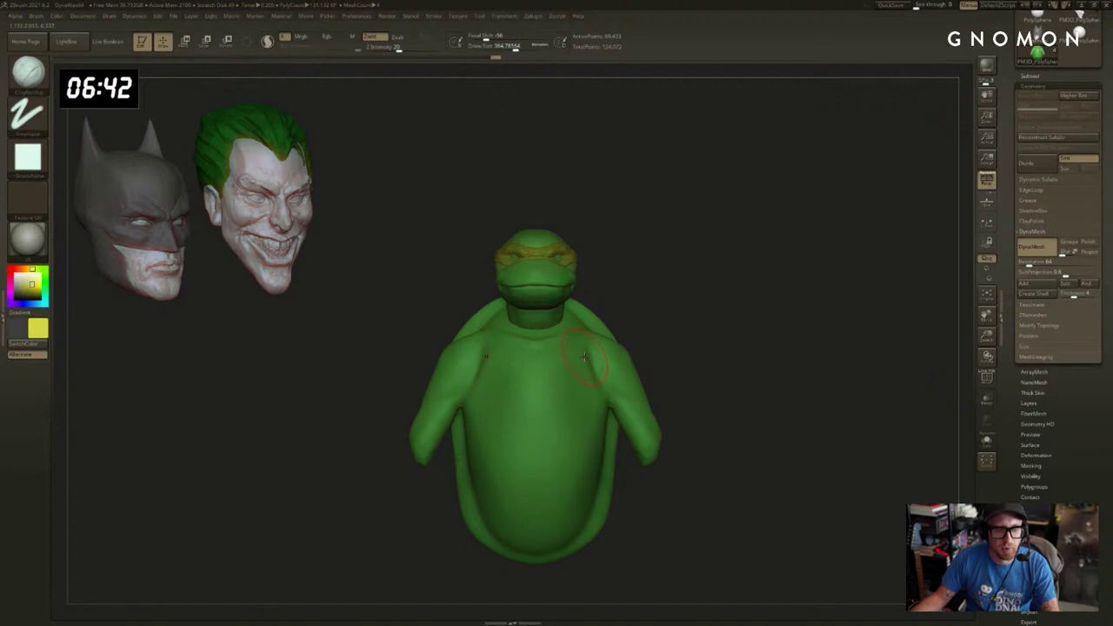
Build up vertical strokes over the chest and belly with the ClayBuildup brush.
mouse_move(587, 368)
left_mouse_down()
mouse_move(570, 369)
mouse_move(588, 359)
left_mouse_up()
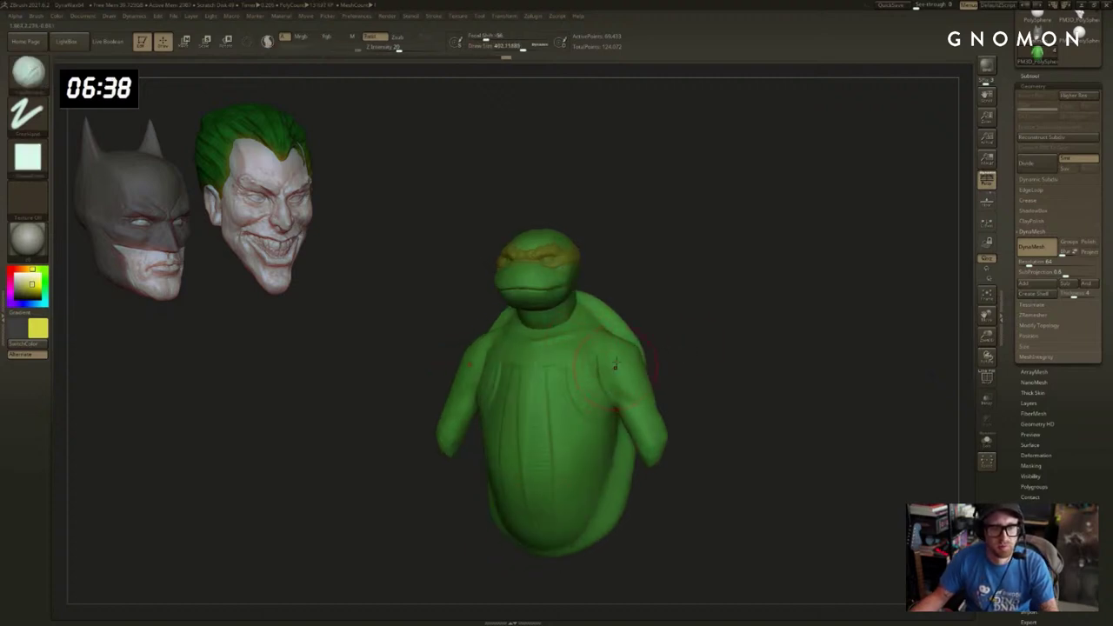
mouse_move(547, 376)
left_mouse_down()
mouse_move(561, 393)
mouse_move(554, 377)
mouse_move(552, 440)
left_mouse_up()
key("s")
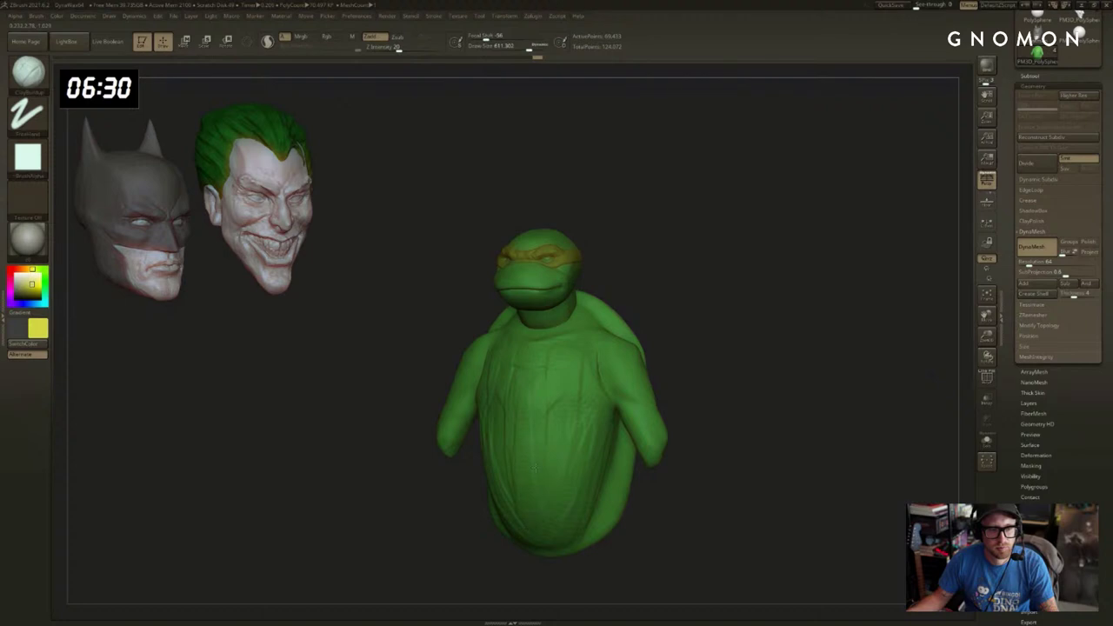
Switch to the DamStandard brush with a reduced draw size and cut a notch at the upper centre of the chest.
left_click_drag(806, 383, 745, 362, "shift")
key("b")
key("d")
key("s")
key("s")
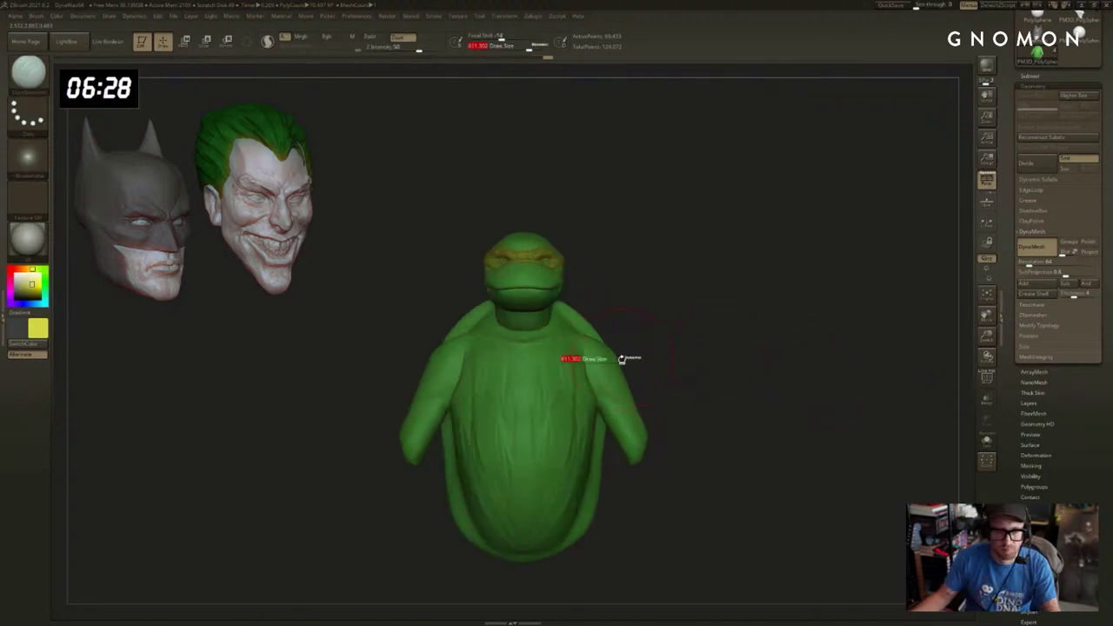
left_click_drag(621, 360, 615, 360)
key("s")
left_click_drag(525, 357, 522, 357)
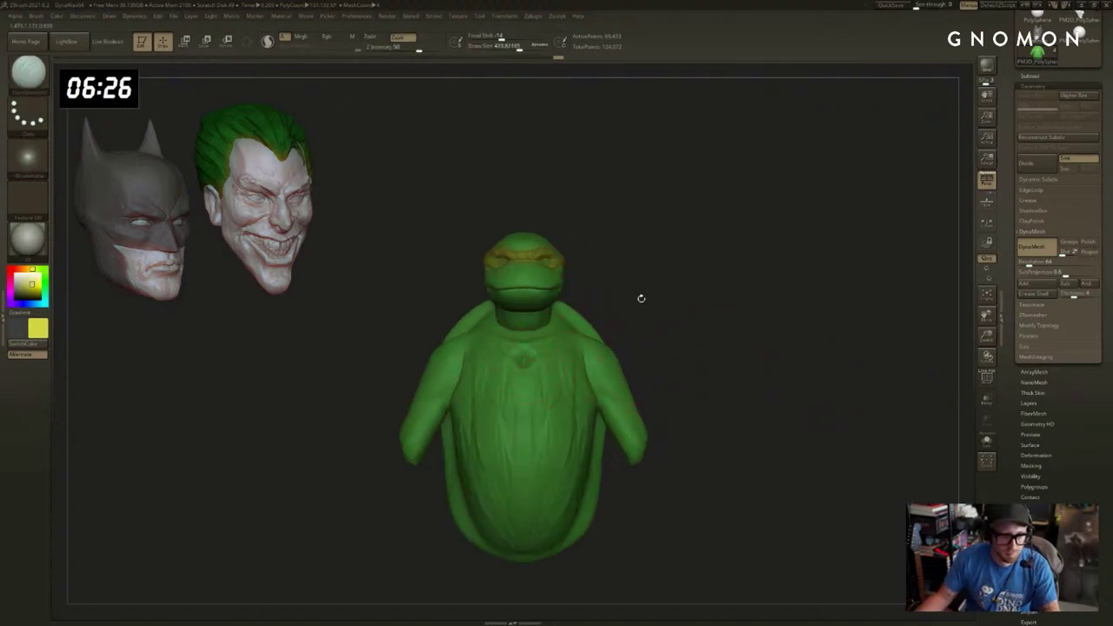
Define the upper edge of the chest plate below the neck and smooth the chest surface.
left_click_drag(640, 298, 608, 330)
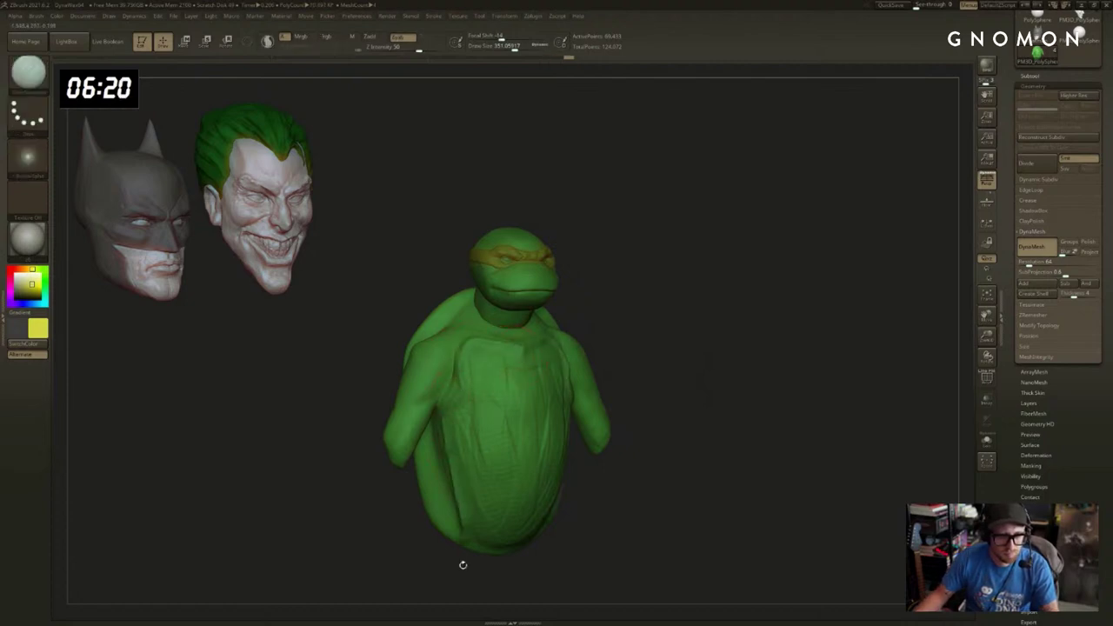
left_click_drag(460, 563, 537, 461)
left_click_drag(523, 419, 498, 382, "shift")
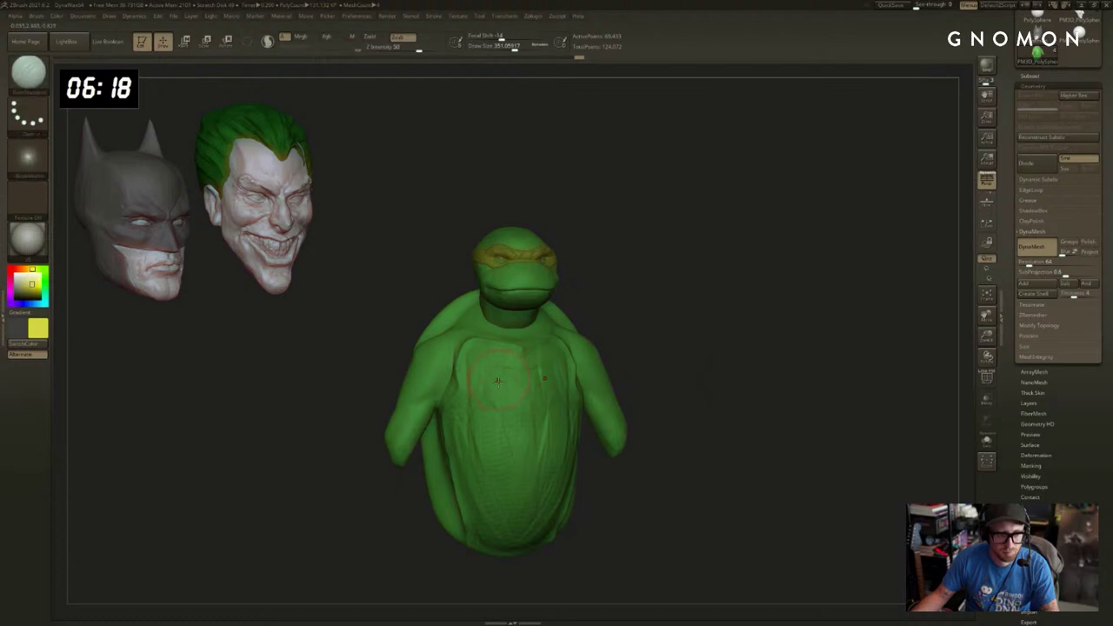
left_click_drag(527, 422, 530, 439)
key("ctrl+z")
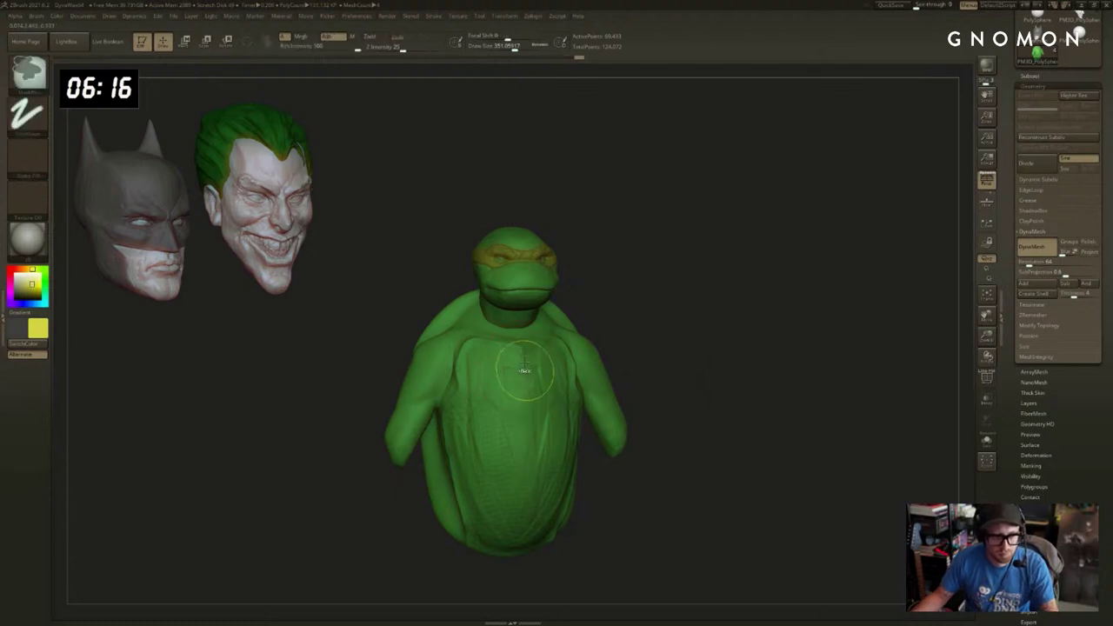
key("bracketleft")
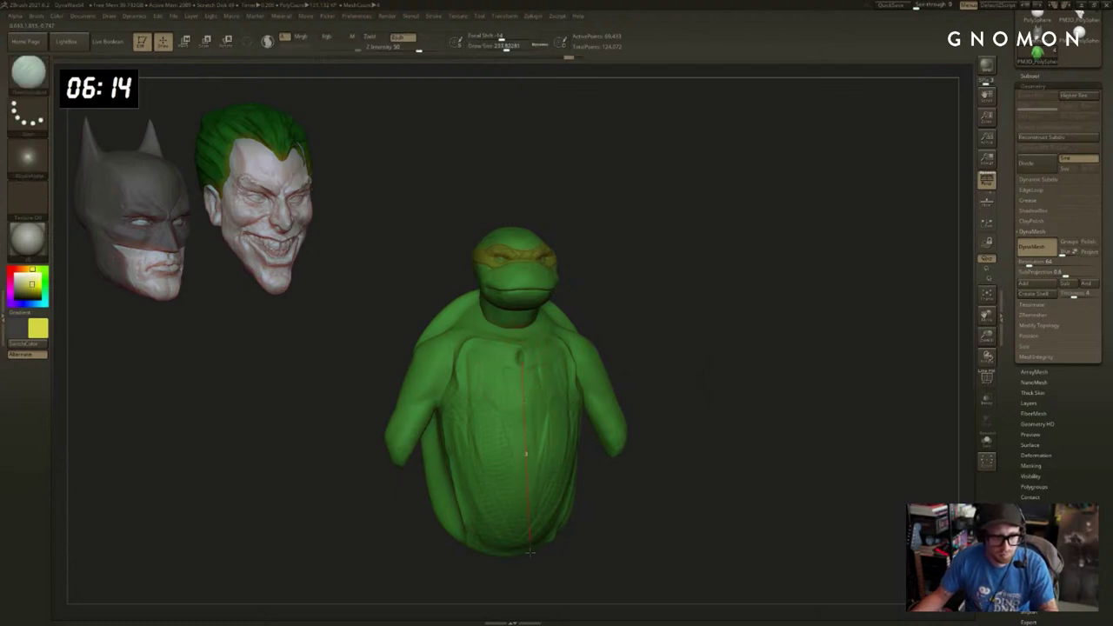
left_click_drag(530, 552, 573, 526)
key("ctrl+z")
Carve a straight vertical groove down the centre of the chest plate and a horizontal groove below the pectoral plates.
key("s")
left_click_drag(531, 362, 526, 361)
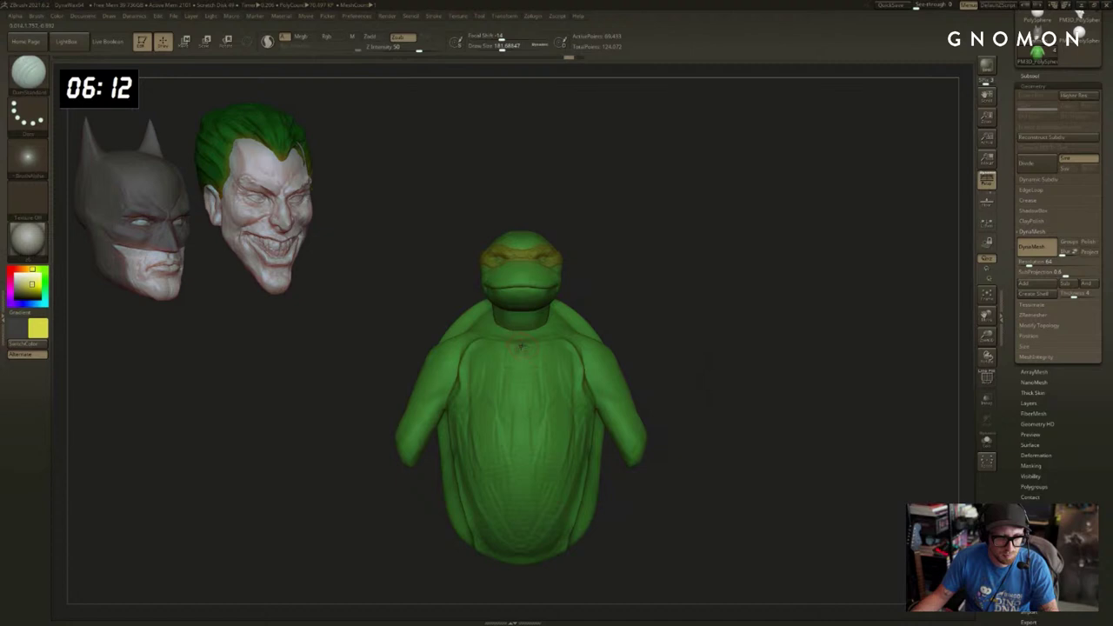
left_click_drag(521, 557, 522, 559, "shift")
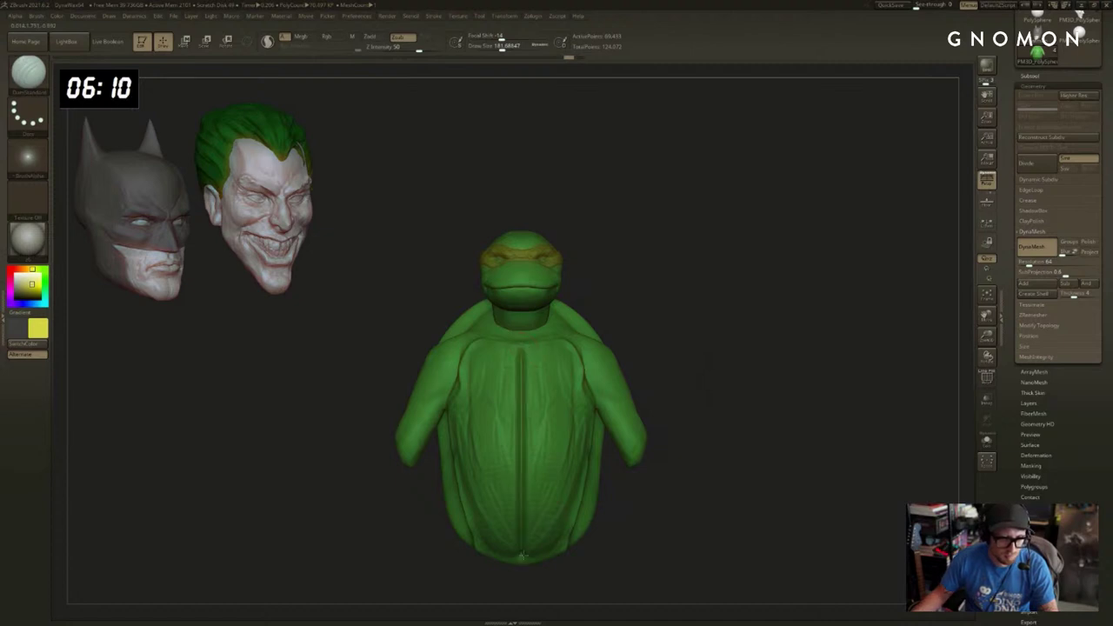
right_click_drag(601, 465, 567, 460)
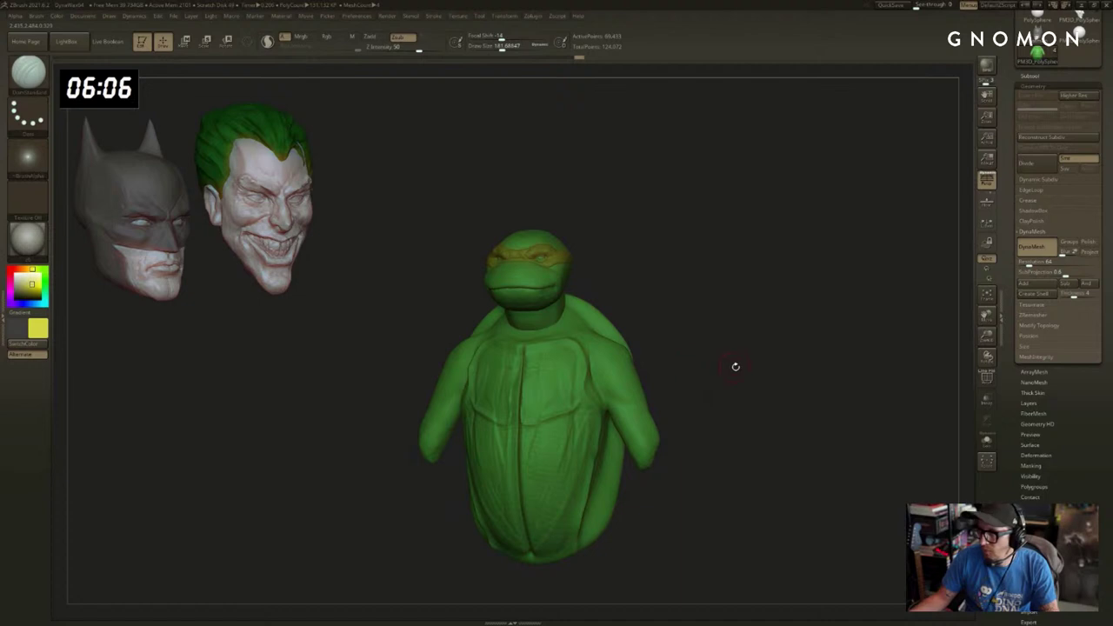
left_click_drag(735, 366, 720, 342)
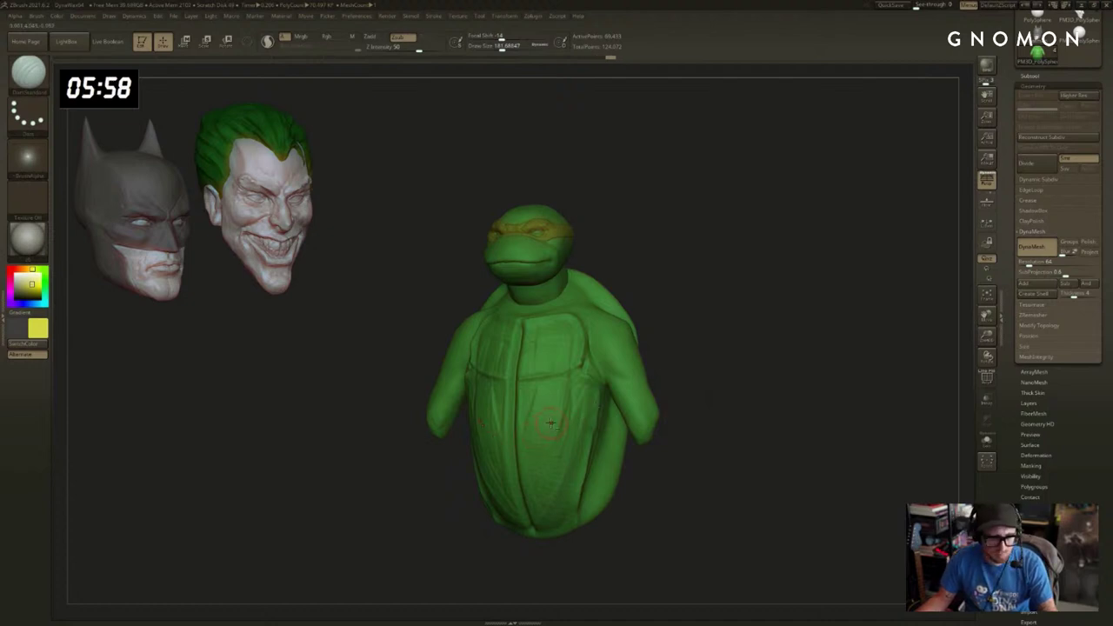
Add a second horizontal groove below the first on the chest plate and build up the plate surfaces.
left_click_drag(731, 369, 682, 362)
key("s")
left_click_drag(595, 408, 602, 409)
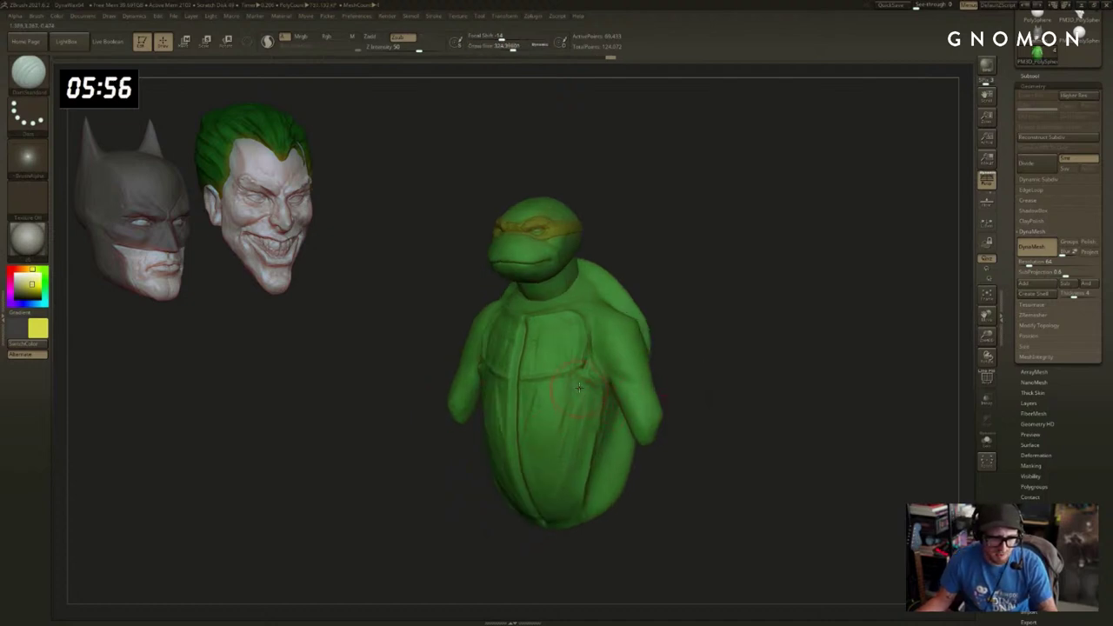
key("bracketleft")
key("bracketleft")
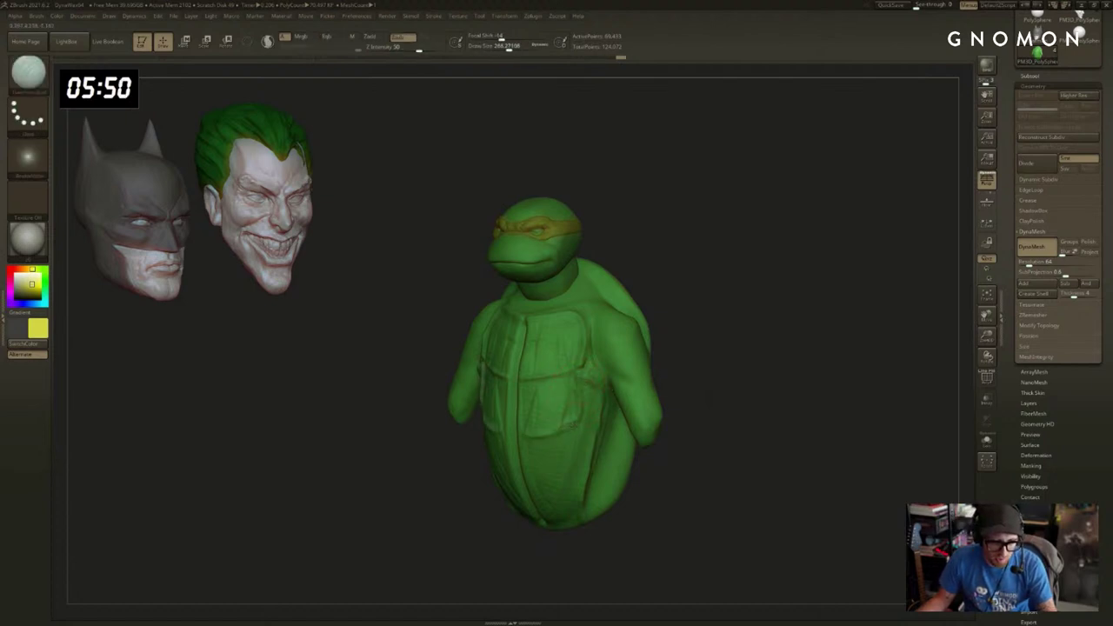
key("shift")
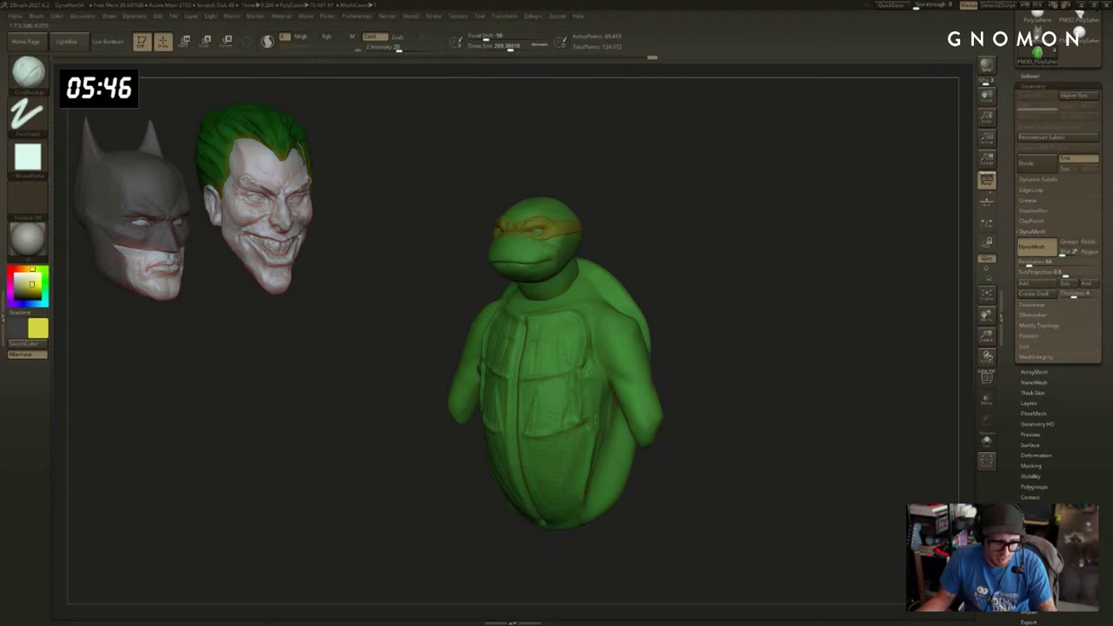
Carve the grooves dividing the lower belly into plates with the DamStandard brush at a reduced draw size.
left_click_drag(698, 365, 732, 380)
key("b")
key("d")
key("s")
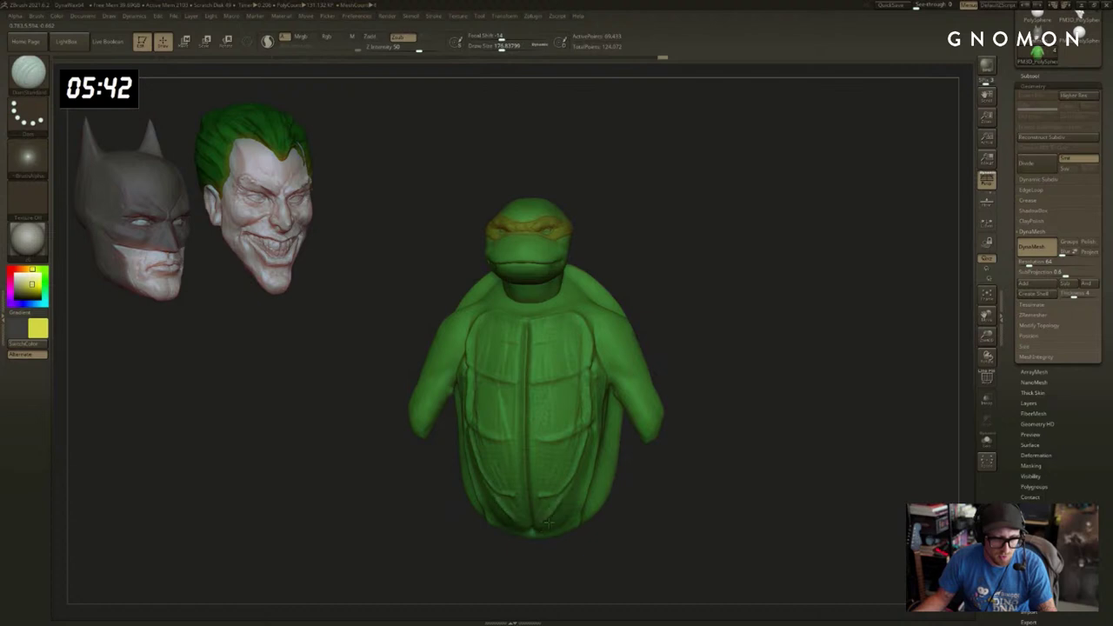
left_click_drag(661, 524, 613, 521)
Switch to the ClayBuildup brush and set its draw size to about 282.
key("b")
key("c")
key("b")
key("s")
key("s")
left_click_drag(589, 460, 597, 460)
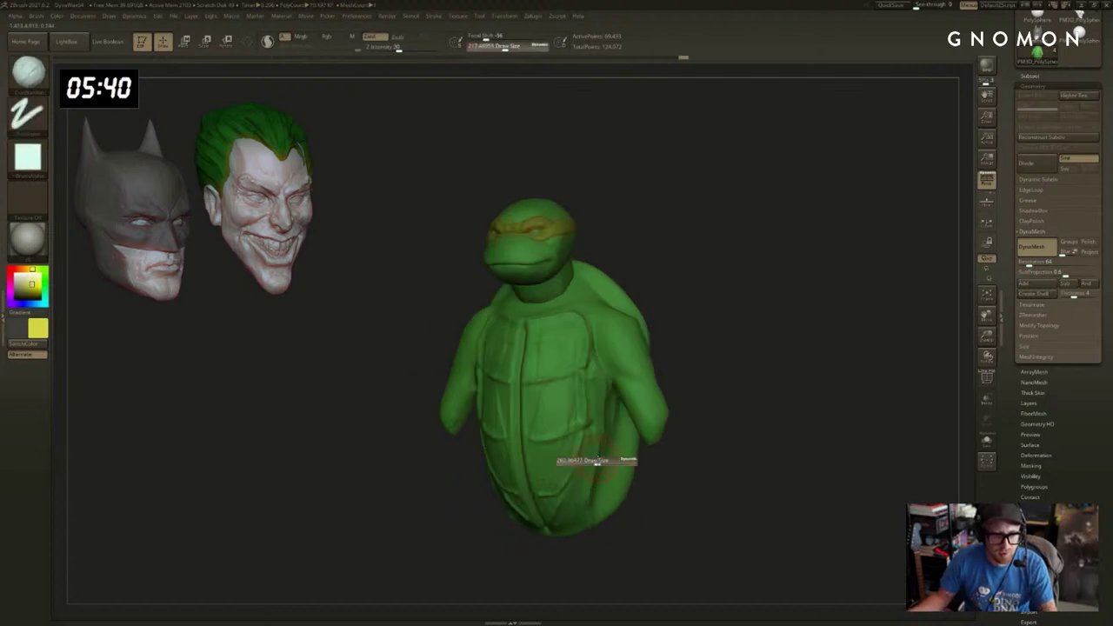
Cut away the lower torso below the second row of belly plates and trim the ends of both arms into stumps.
left_click_drag(689, 474, 737, 469)
mouse_move(675, 514)
left_mouse_down("ctrl+shift")
mouse_move(586, 515)
mouse_move(412, 444)
mouse_move(444, 443)
left_mouse_up("ctrl+shift")
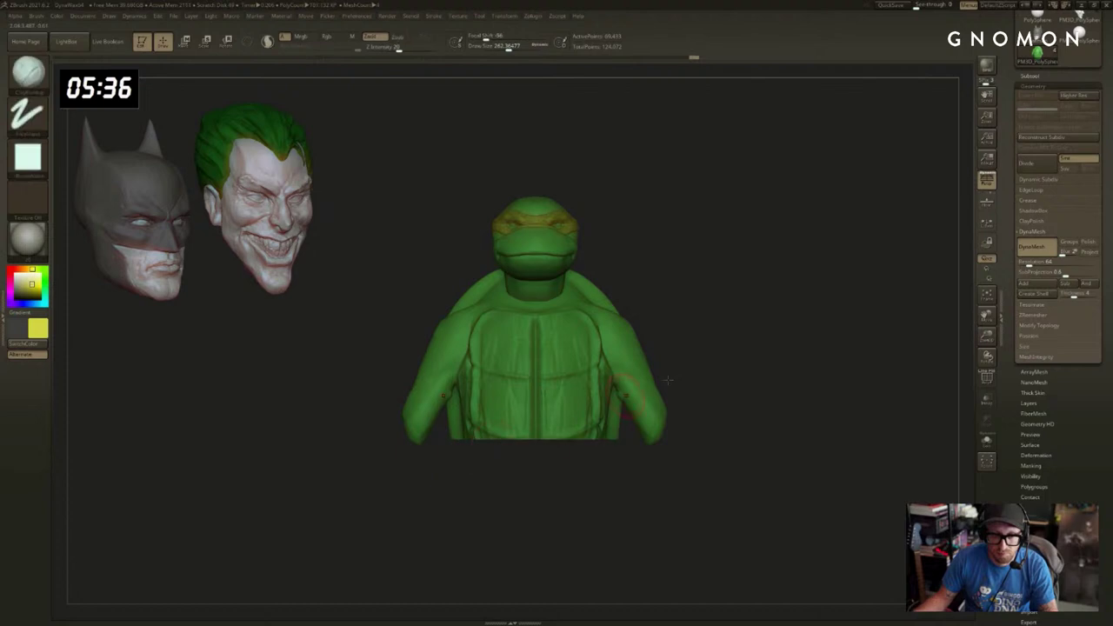
left_click_drag(730, 374, 716, 425)
mouse_move(683, 373)
left_mouse_down("ctrl+shift")
mouse_move(622, 479)
mouse_move(639, 460)
left_mouse_up("ctrl+shift")
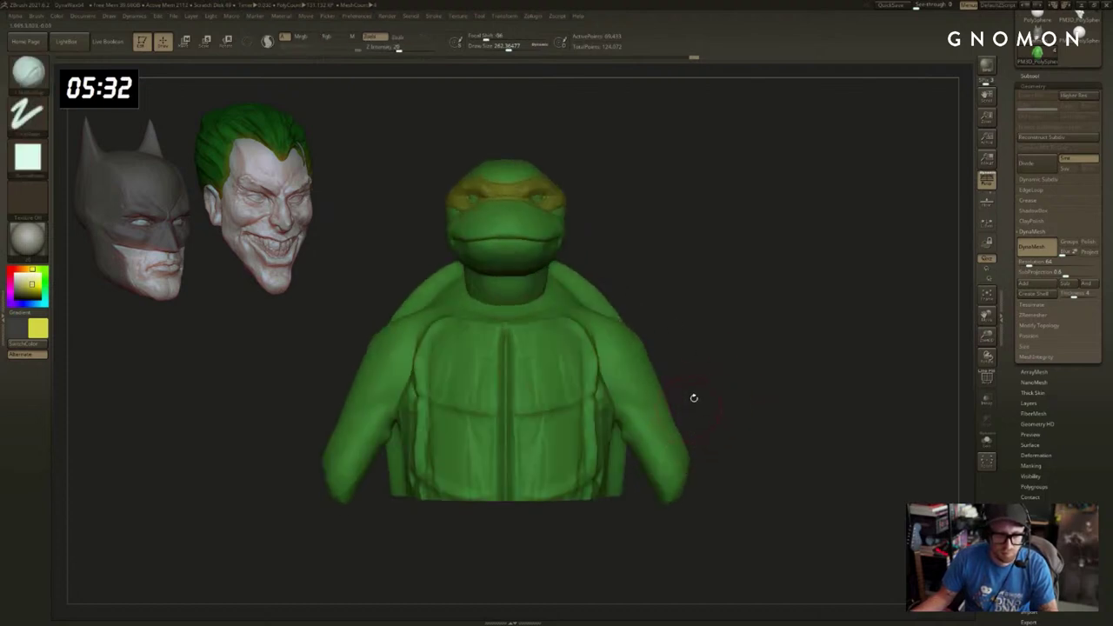
left_click_drag(720, 379, 627, 455, "ctrl+shift")
key("ctrl+z")
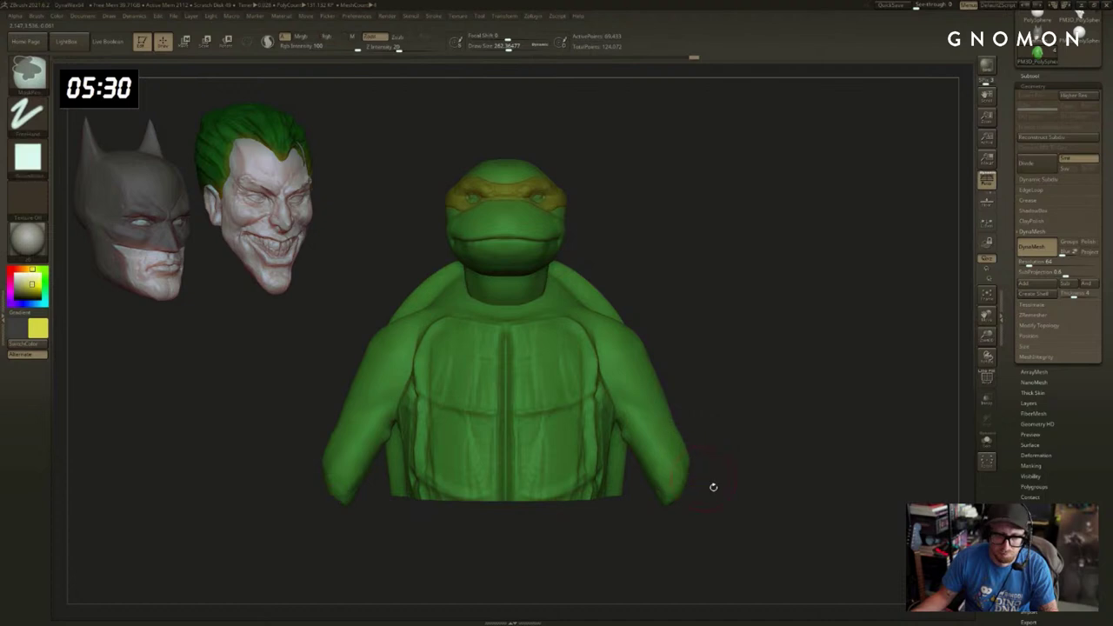
mouse_move(703, 407)
left_mouse_down("ctrl+shift")
mouse_move(640, 447)
mouse_move(722, 409)
mouse_move(700, 404)
mouse_move(670, 271)
mouse_move(600, 289)
left_mouse_up("ctrl+shift")
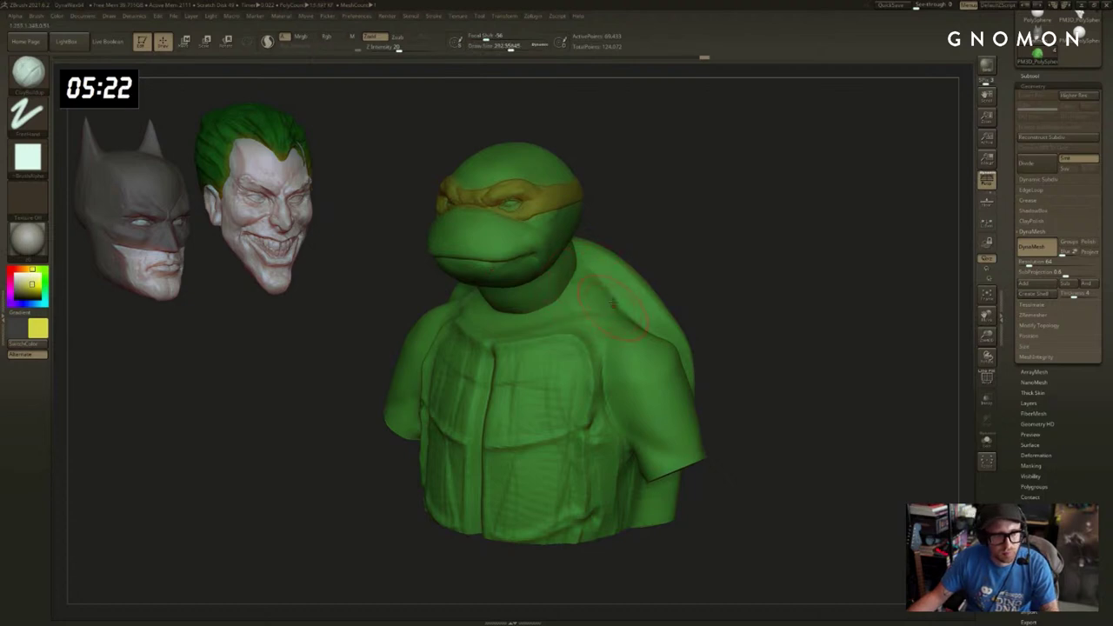
Build up the trapezius and shoulder areas on both sides of the neck with the ClayBuildup brush.
left_click_drag(692, 274, 750, 271)
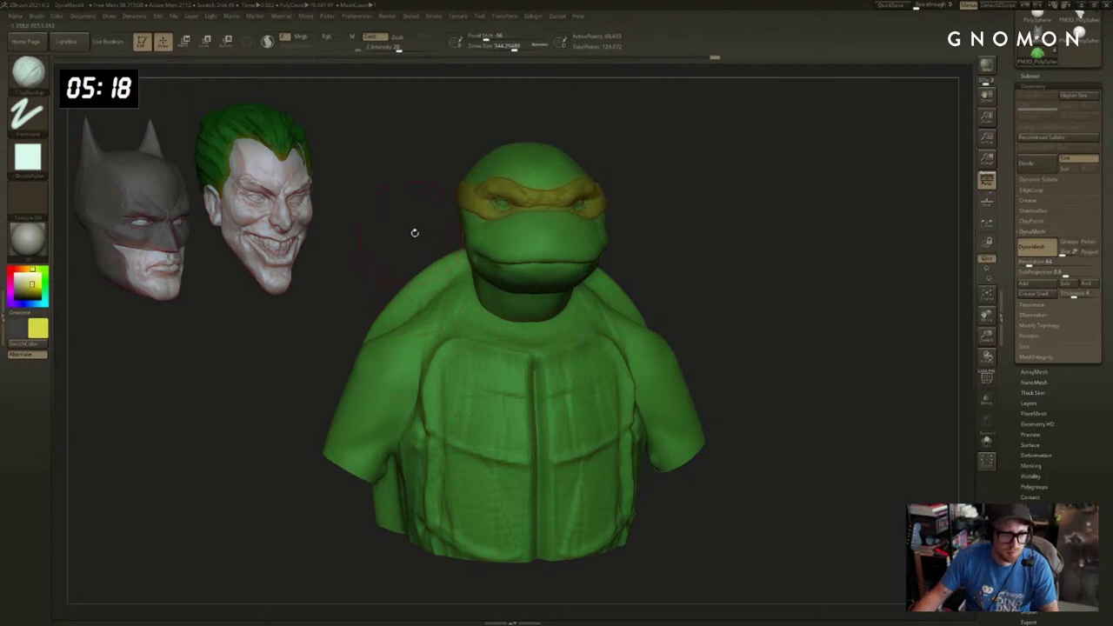
left_click_drag(415, 232, 835, 293)
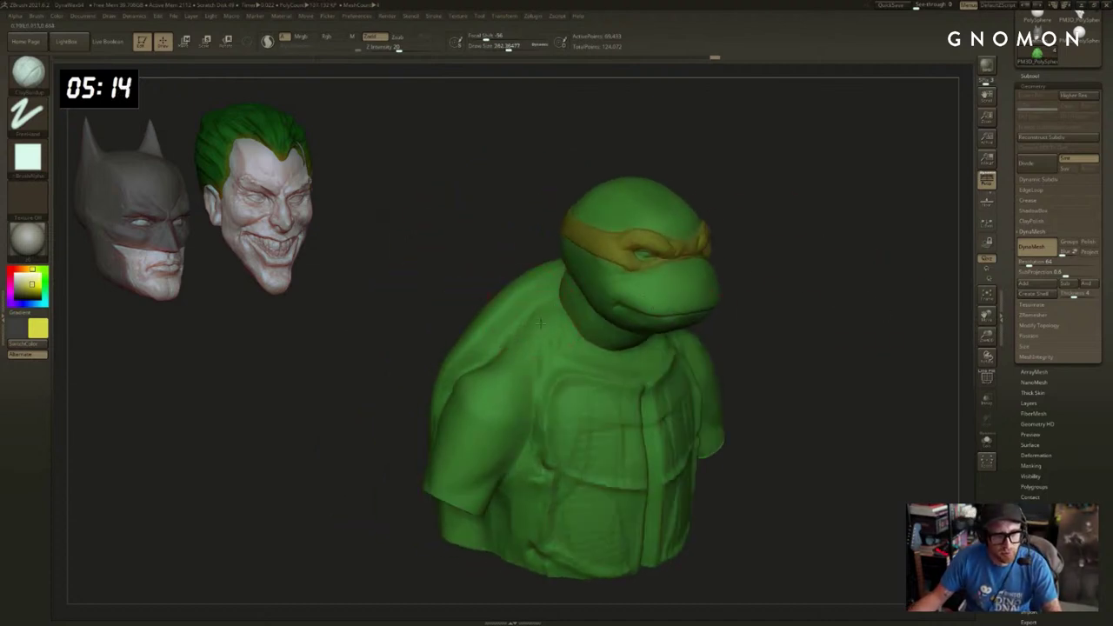
key("s")
left_click_drag(839, 335, 783, 300)
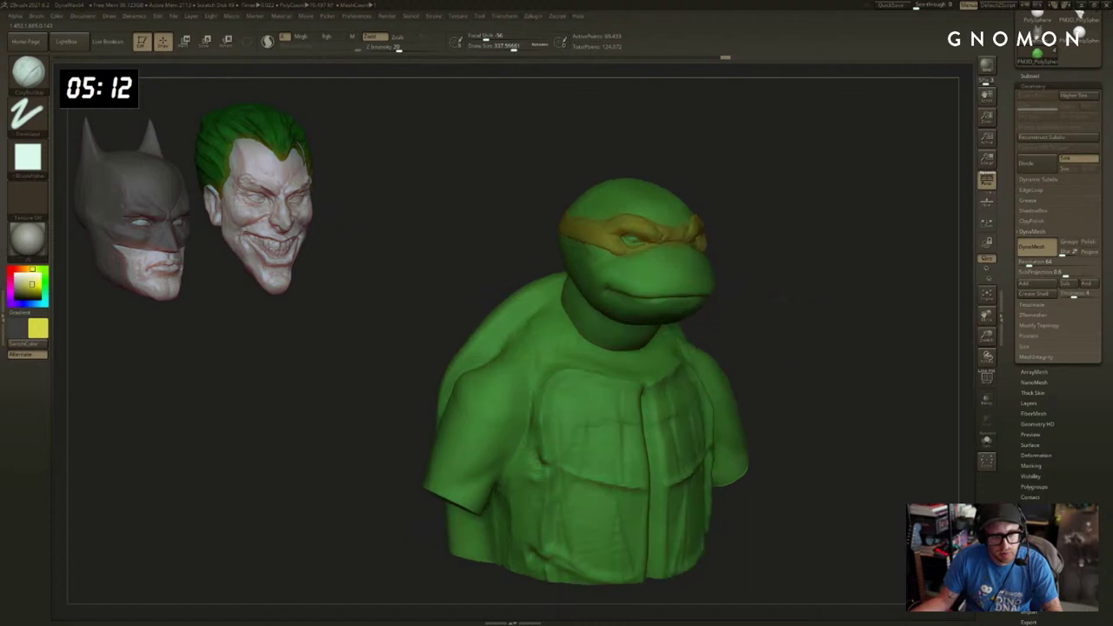
right_click_drag(646, 339, 597, 328)
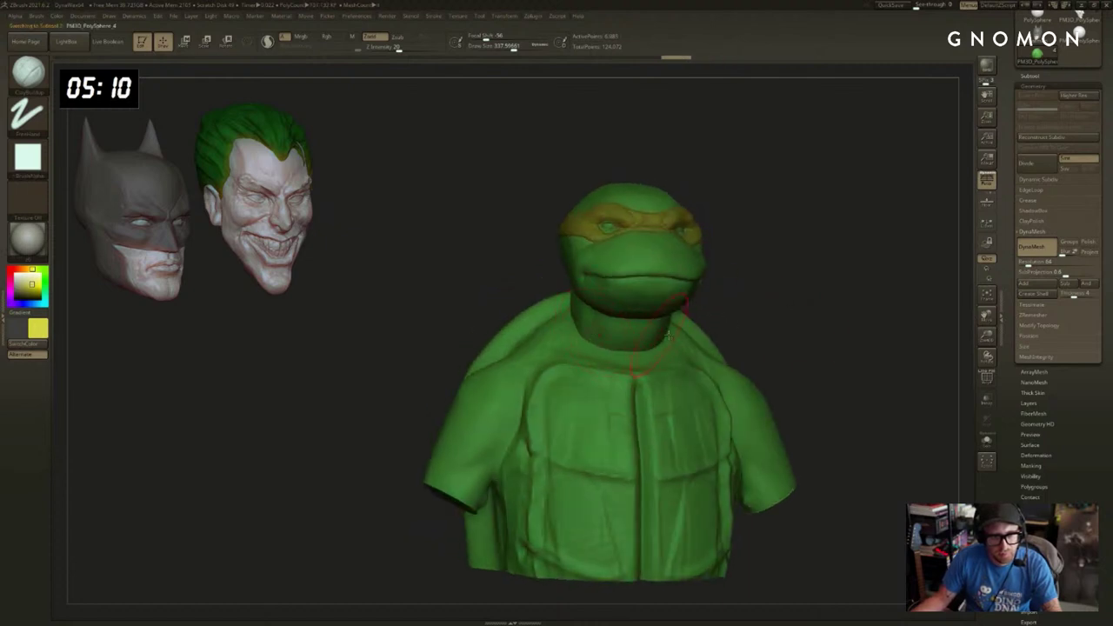
Mask the whole shell on the back of the torso and invert the mask so only the shell stays editable.
mouse_move(721, 318)
right_mouse_down()
mouse_move(815, 308)
mouse_move(688, 300)
mouse_move(713, 295)
mouse_move(709, 339)
mouse_move(688, 226)
right_mouse_up()
left_click_drag(784, 184, 577, 544, "ctrl")
mouse_move(561, 279)
left_mouse_down("ctrl")
mouse_move(586, 358)
mouse_move(565, 508)
left_mouse_up("ctrl")
right_click_drag(626, 349, 565, 366)
left_click_drag(554, 384, 539, 320, "ctrl")
right_click_drag(727, 259, 782, 348)
left_click_drag(671, 263, 650, 282, "ctrl")
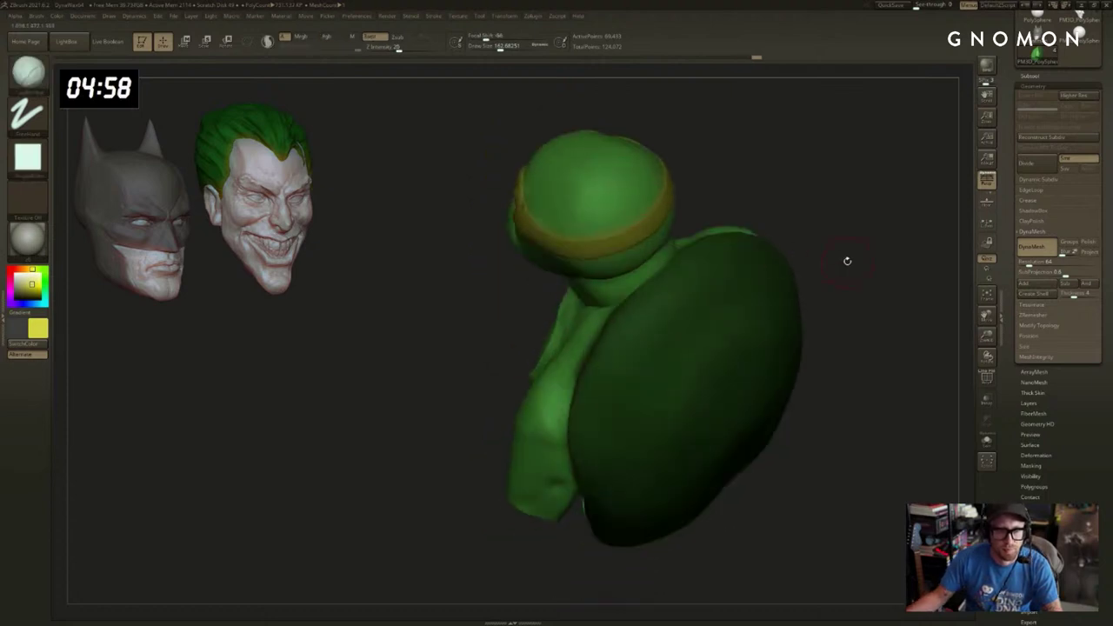
mouse_move(847, 261)
right_mouse_down()
mouse_move(788, 313)
mouse_move(779, 282)
right_mouse_up()
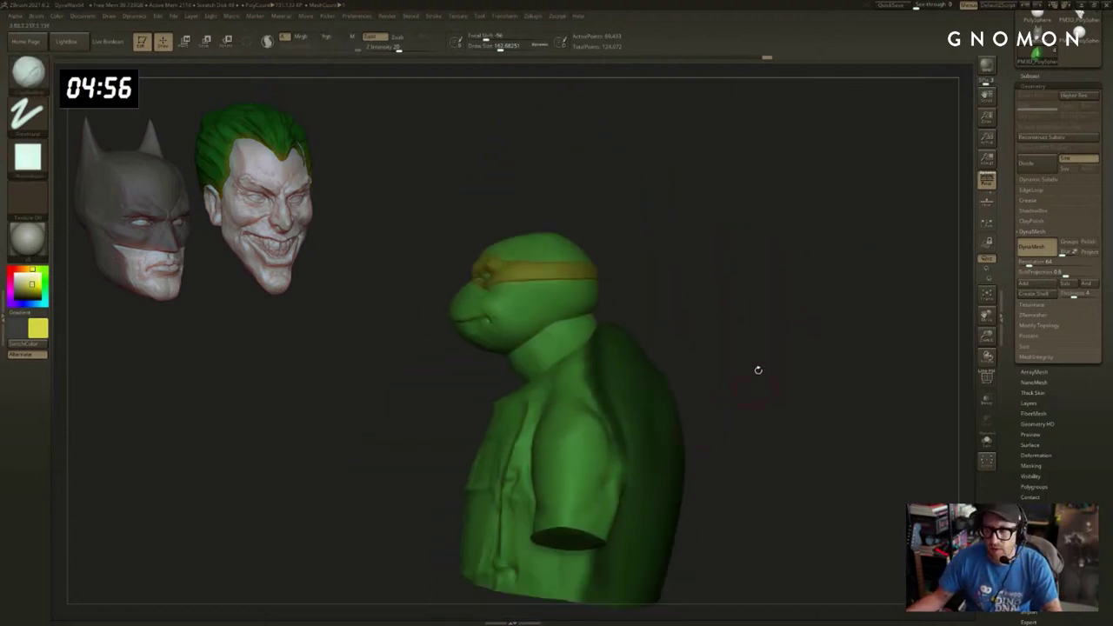
right_click_drag(757, 371, 791, 320)
left_click(674, 282, "ctrl")
right_click_drag(674, 282, 720, 271)
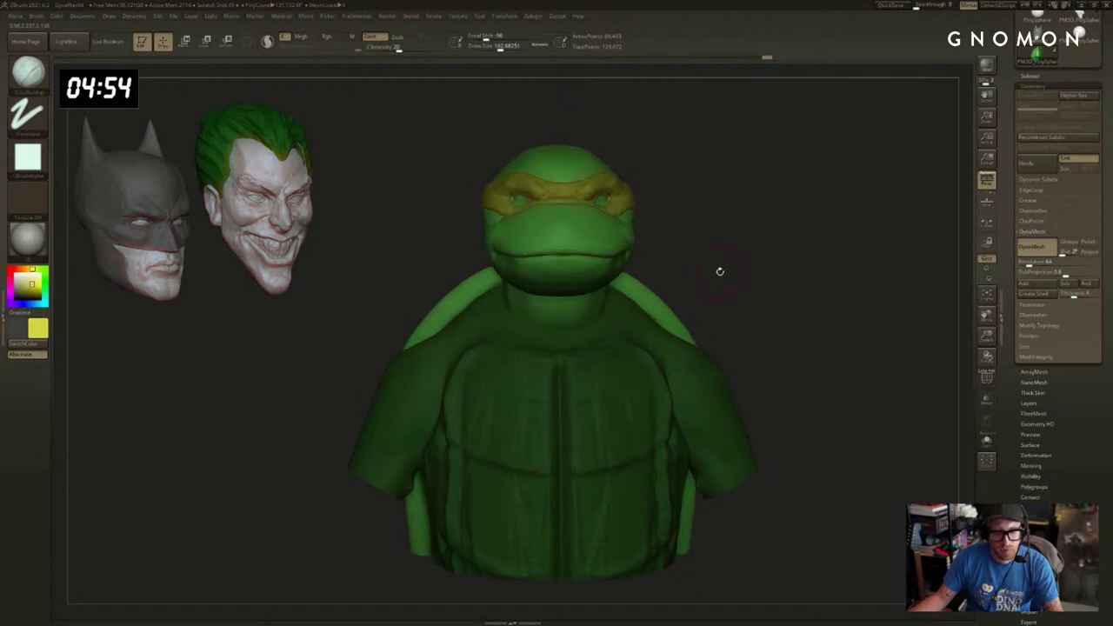
Pull the shell's upper edge outward behind the shoulders with the SnakeHook brush at an enlarged draw size, and clear the mask.
key("b")
key("s")
key("h")
key("s")
left_click_drag(735, 264, 742, 264)
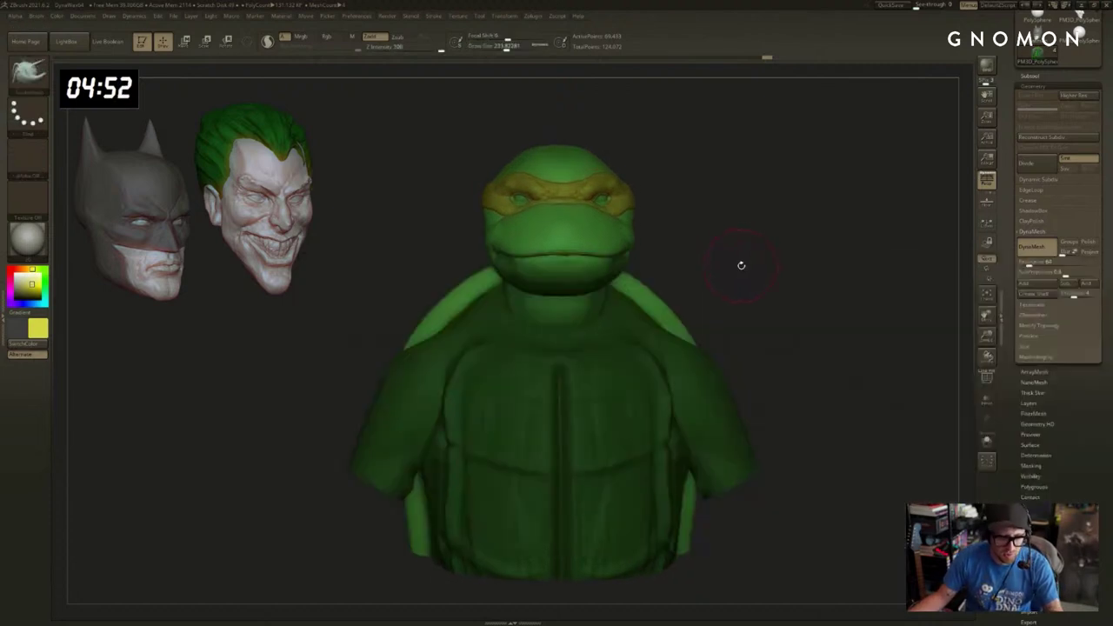
left_click(733, 257, "ctrl")
left_click(445, 256, "ctrl")
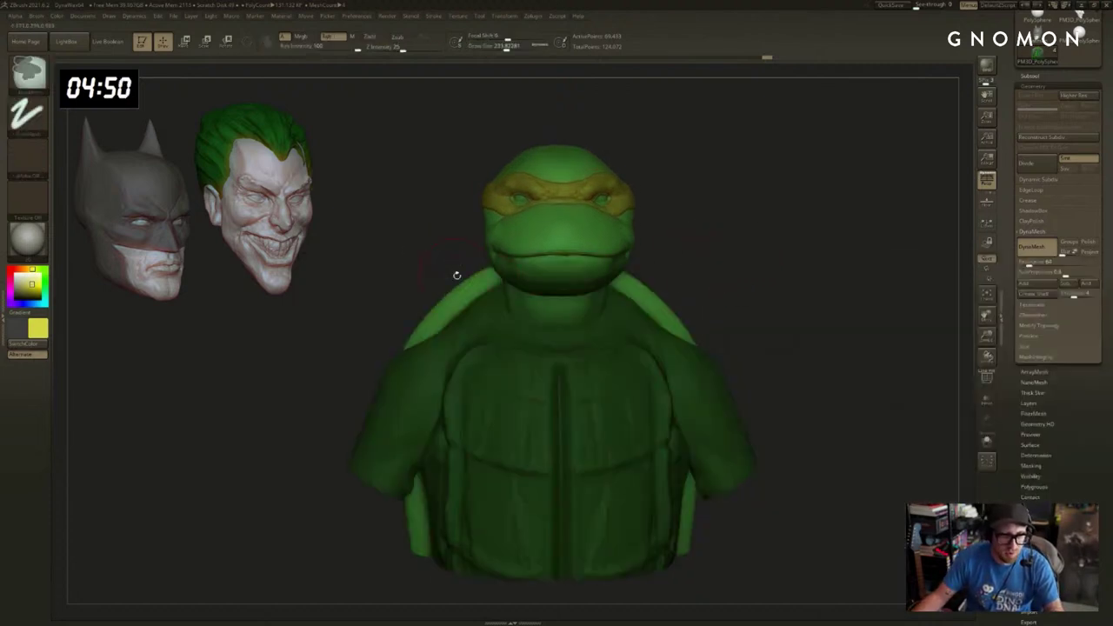
key("s")
mouse_move(459, 278)
left_mouse_down()
mouse_move(470, 285)
mouse_move(464, 274)
mouse_move(444, 279)
left_mouse_up()
key("s")
key("s")
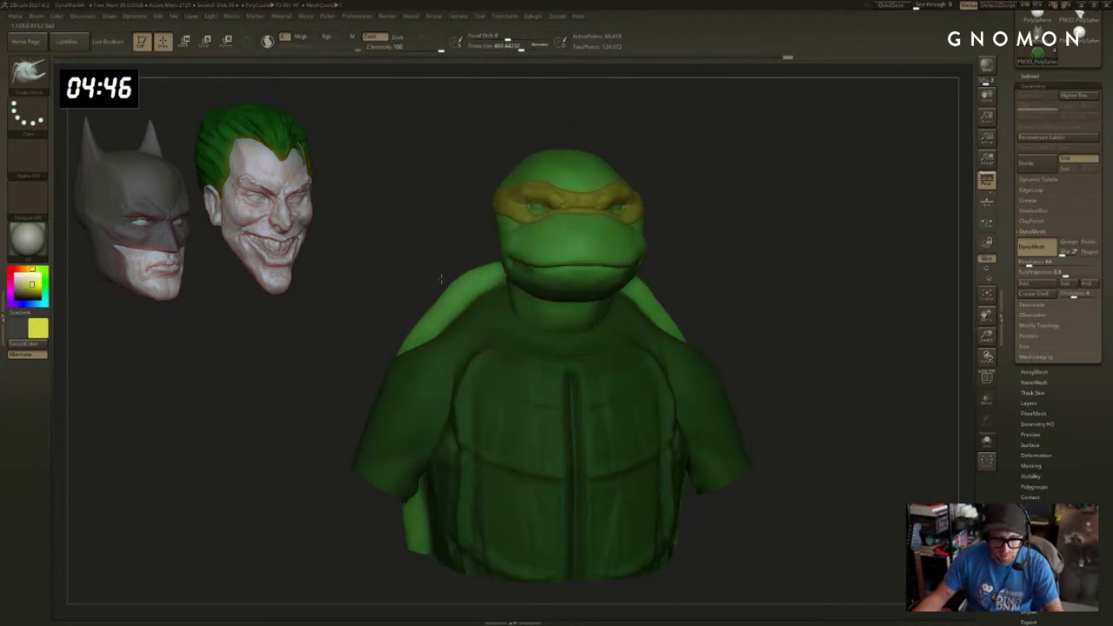
key("s")
mouse_move(382, 261)
left_mouse_down()
mouse_move(522, 268)
mouse_move(715, 255)
mouse_move(562, 270)
left_mouse_up()
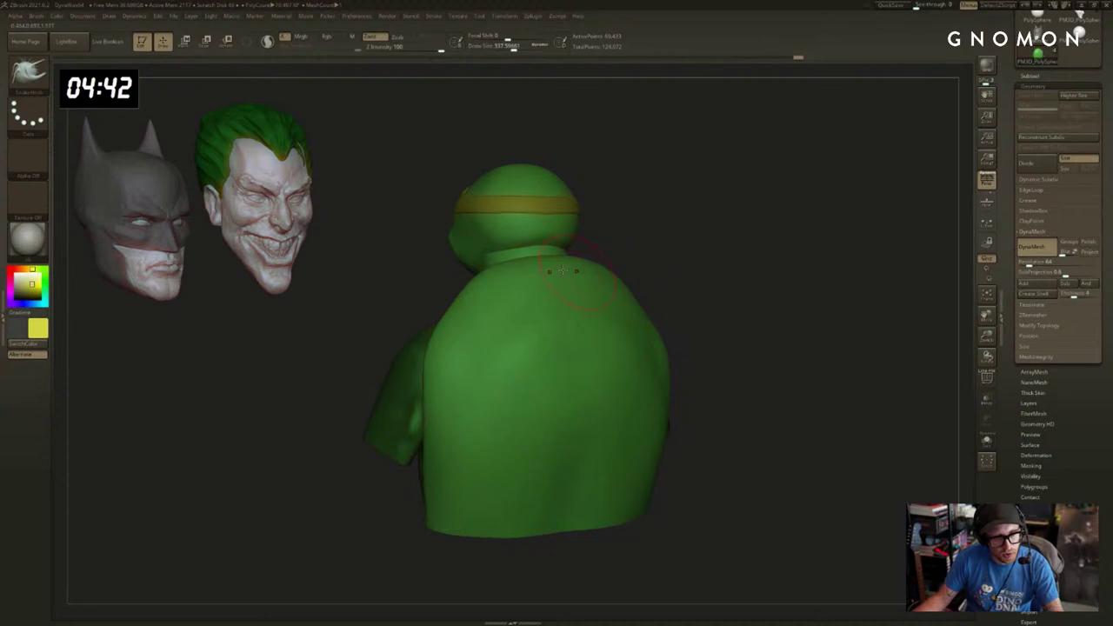
Carve a rim groove along the outer edge of the shell with the DamStandard brush.
left_click_drag(656, 256, 642, 264)
key("b")
key("d")
key("s")
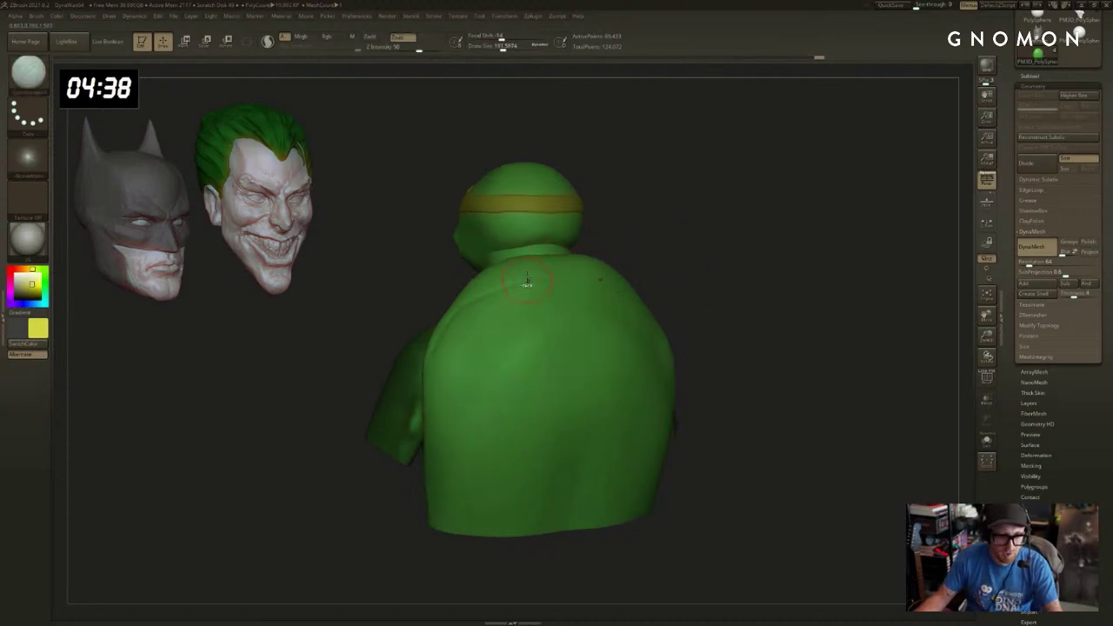
key("ctrl+z")
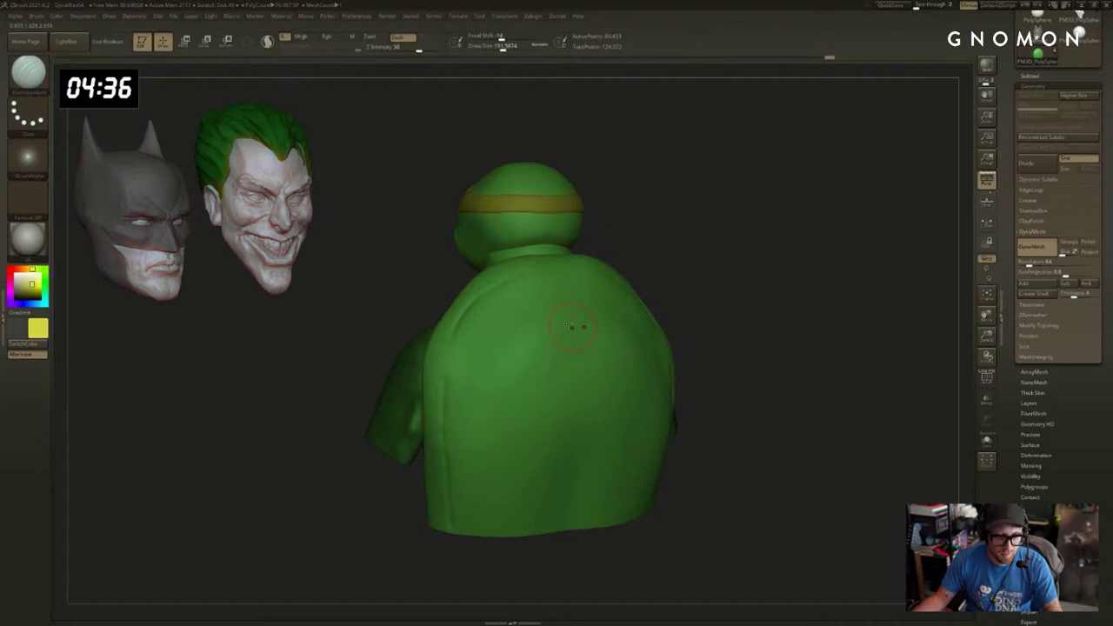
left_click_drag(570, 330, 572, 359)
left_click_drag(755, 380, 652, 367)
key("ctrl+z")
Carve a straight vertical groove down the centre of the shell from the back view.
left_click_drag(720, 280, 697, 278, "shift")
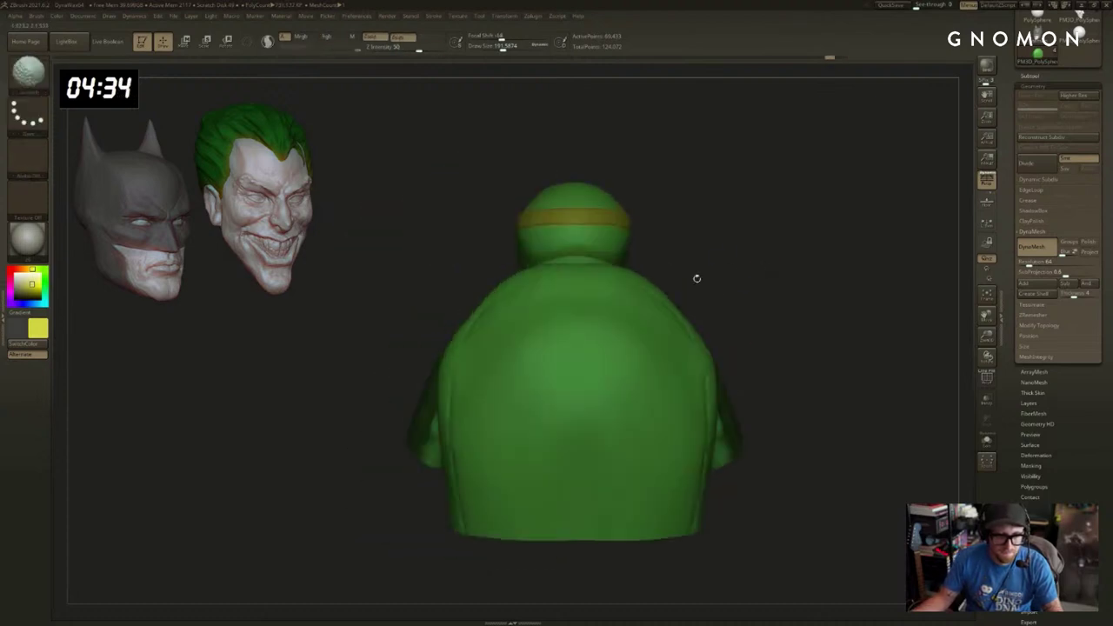
left_click_drag(577, 309, 579, 530)
key("ctrl+z")
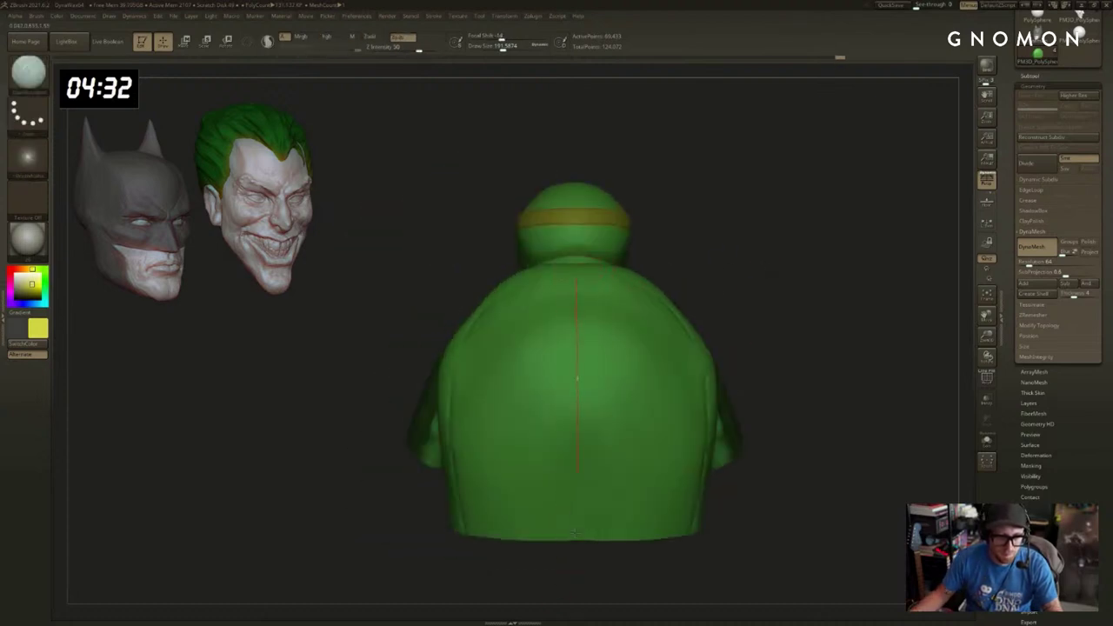
key("ctrl+z")
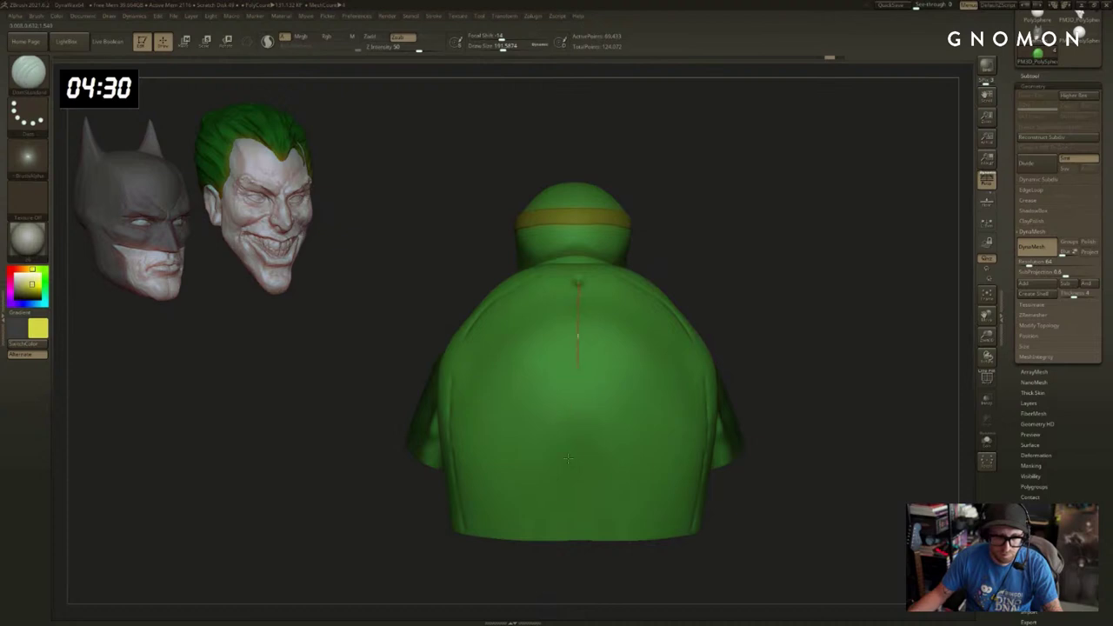
left_click_drag(579, 551, 581, 553)
left_click_drag(769, 353, 587, 321)
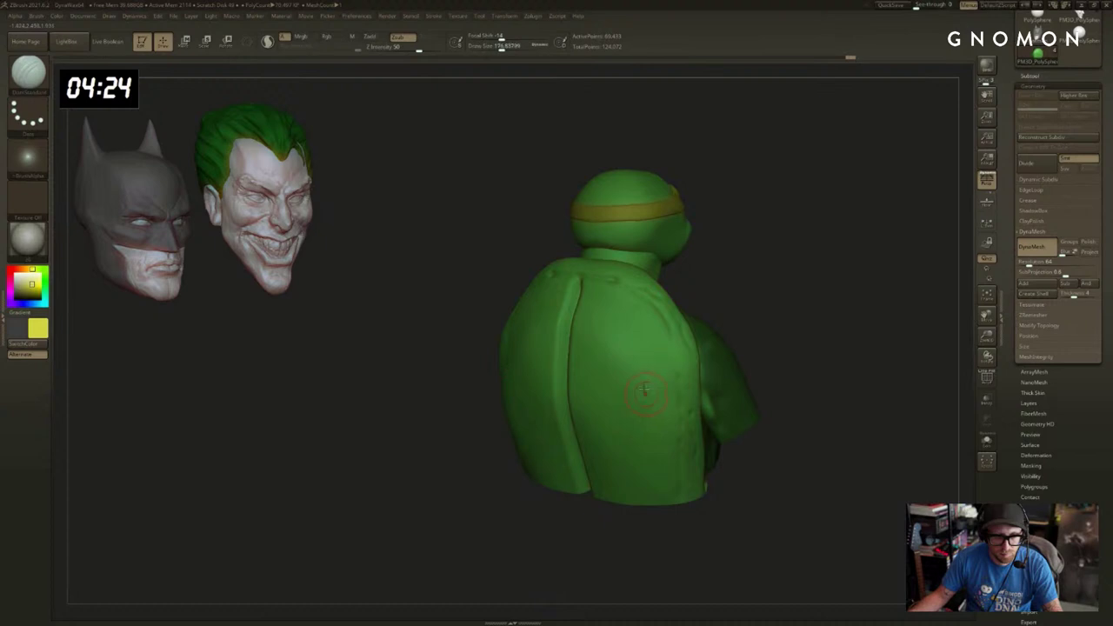
Carve horizontal grooves across the middle and near the lower edge of the shell to divide it into plates.
left_click_drag(771, 425, 579, 392, "shift")
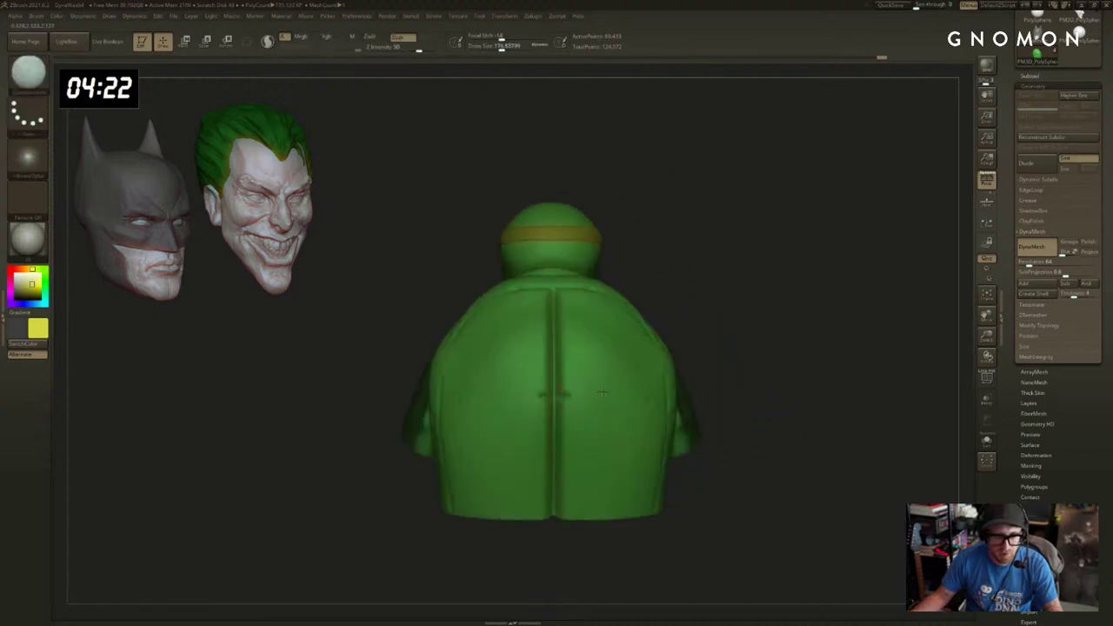
left_click(601, 392)
left_click_drag(552, 500, 736, 482)
Reshape the lower back of the shell around the centre groove with the Move brush at a draw size of about 932.
key("s")
left_click_drag(603, 425, 633, 425)
key("b")
key("m")
key("v")
key("s")
left_click_drag(563, 460, 573, 460)
left_click_drag(564, 528, 566, 515)
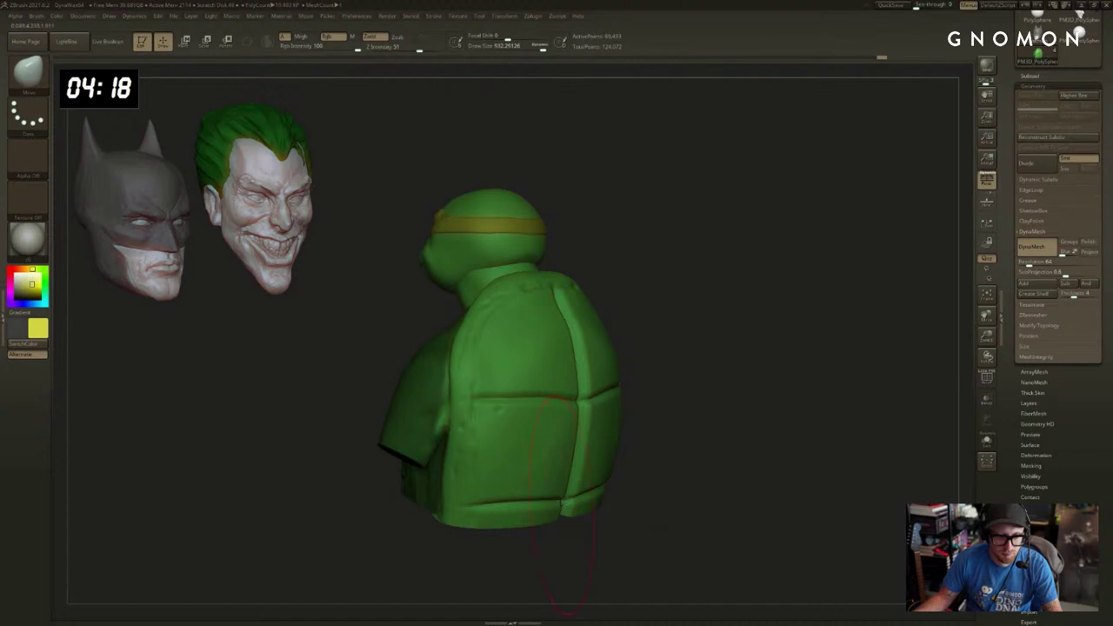
left_click_drag(612, 449, 602, 445)
left_click_drag(648, 478, 692, 513)
Select the neck and reshape its base where it meets the chest with the Move brush at a draw size of about 298.
mouse_move(570, 360)
left_mouse_down()
mouse_move(564, 509)
mouse_move(692, 479)
mouse_move(721, 452)
mouse_move(733, 402)
mouse_move(811, 393)
left_mouse_up()
key("1")
key("s")
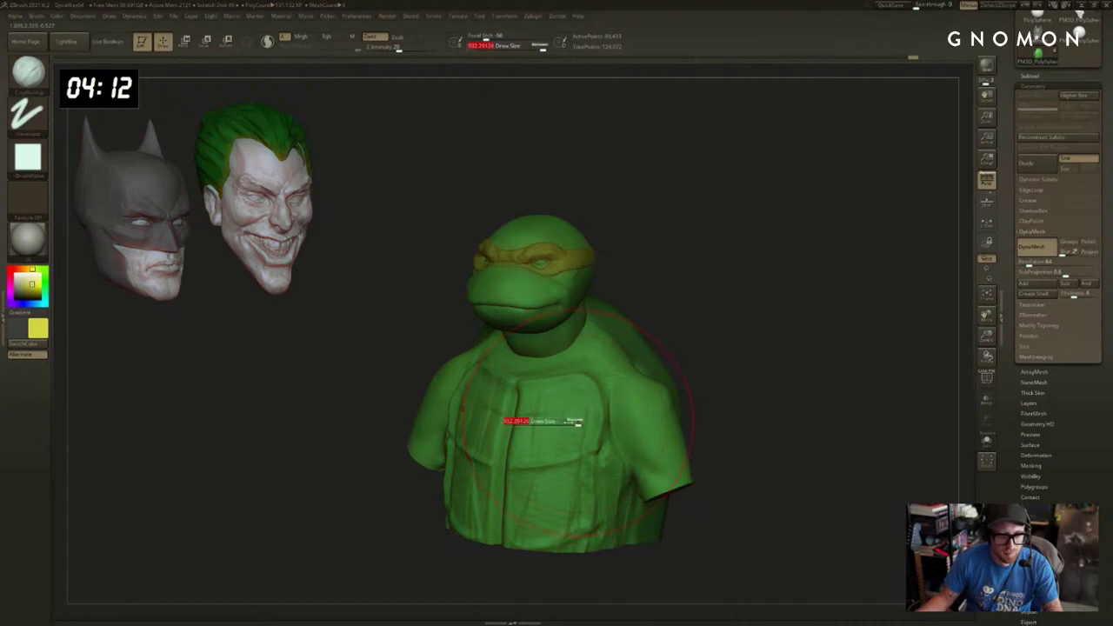
key("2")
key("s")
left_click_drag(593, 362, 569, 356)
left_click_drag(657, 324, 696, 330, "shift")
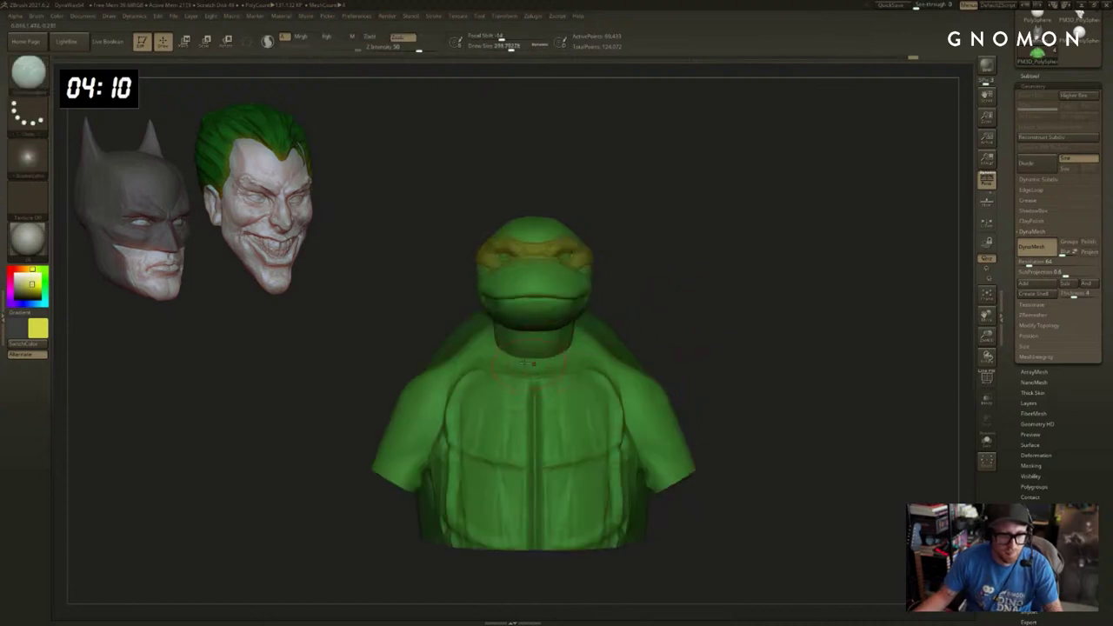
left_click_drag(605, 348, 613, 336)
left_click(523, 353, "alt")
left_click_drag(523, 353, 541, 355)
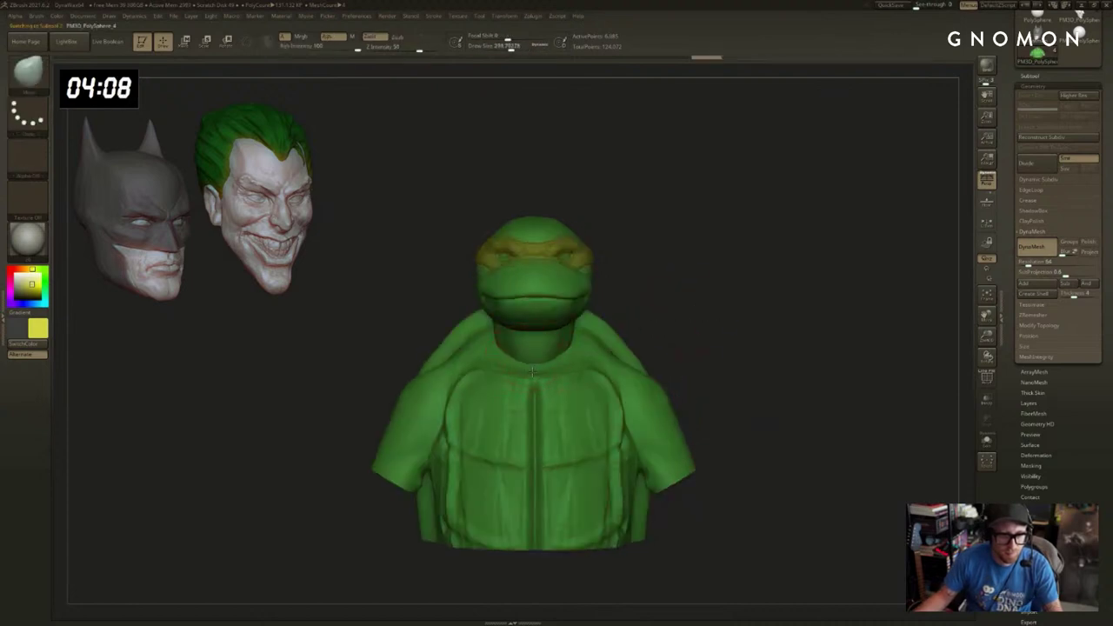
left_click_drag(755, 336, 651, 326)
key("3")
left_click_drag(547, 361, 543, 367)
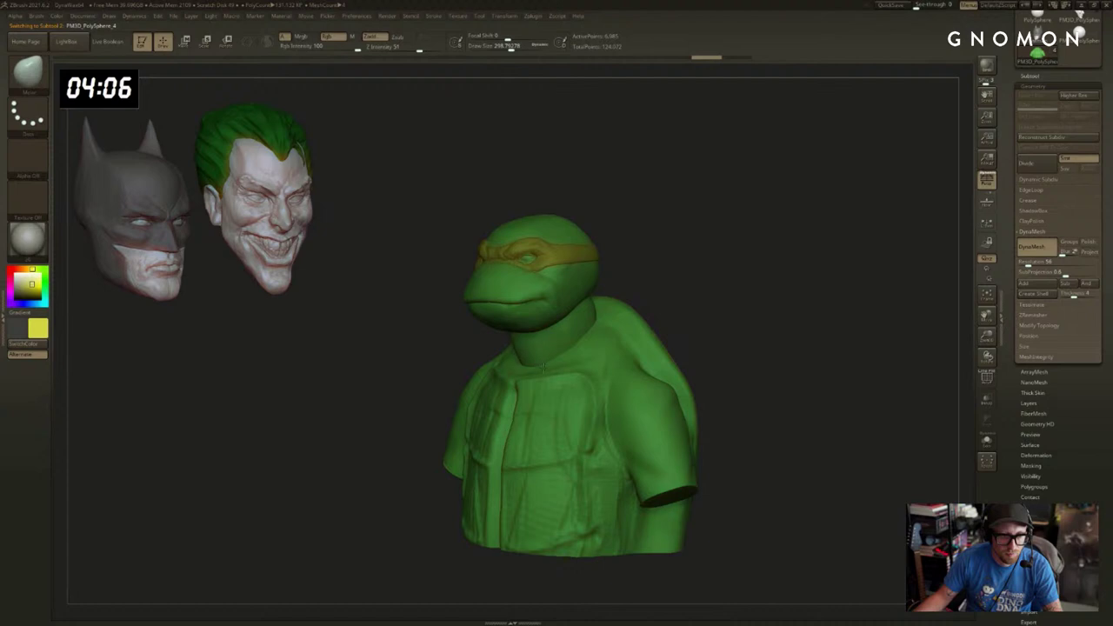
right_click_drag(691, 296, 501, 344)
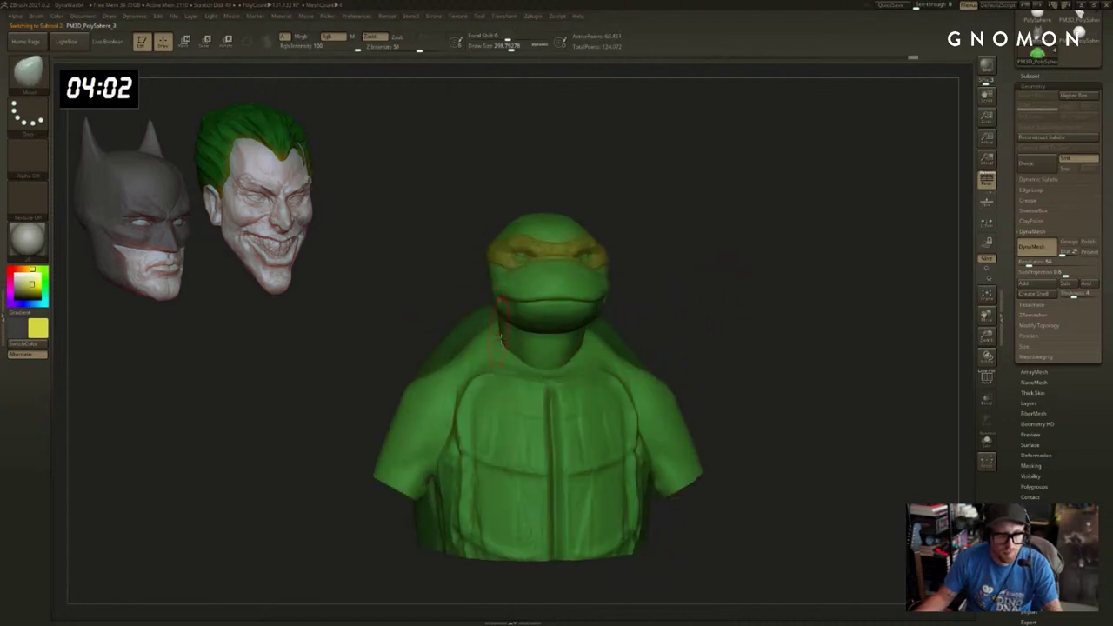
Build up the outer shoulders of the torso with the ClayBuildup brush at a draw size of about 357.
key("1")
key("2")
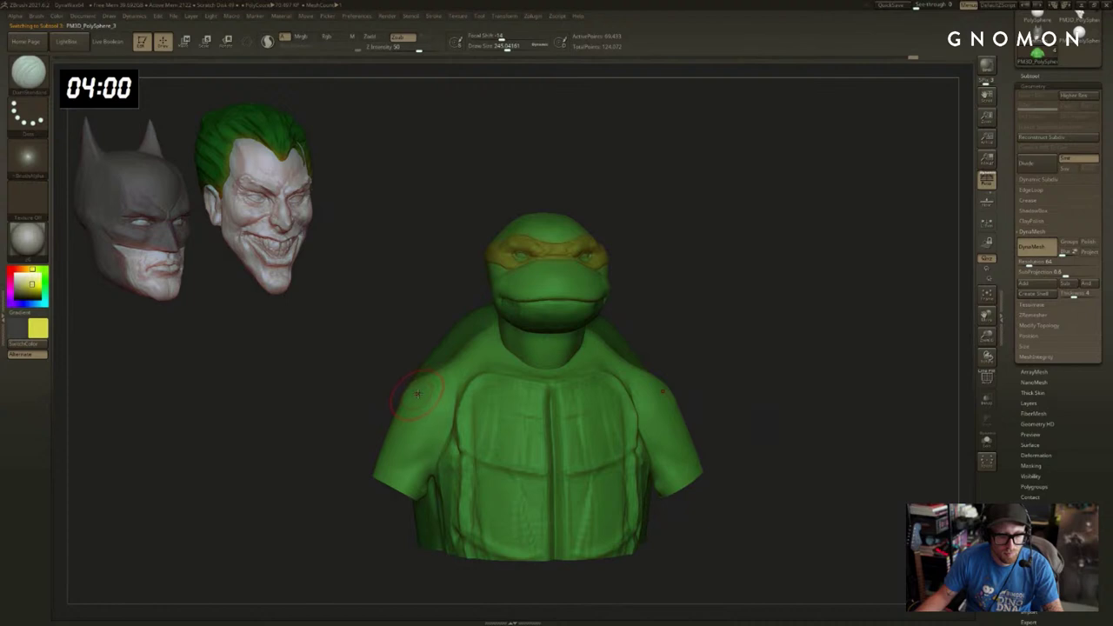
key("3")
key("s")
key("1")
key("s")
left_click_drag(419, 426, 431, 425)
mouse_move(414, 389)
left_mouse_down()
mouse_move(389, 424)
mouse_move(396, 405)
mouse_move(414, 402)
left_mouse_up()
key("shift")
key("s")
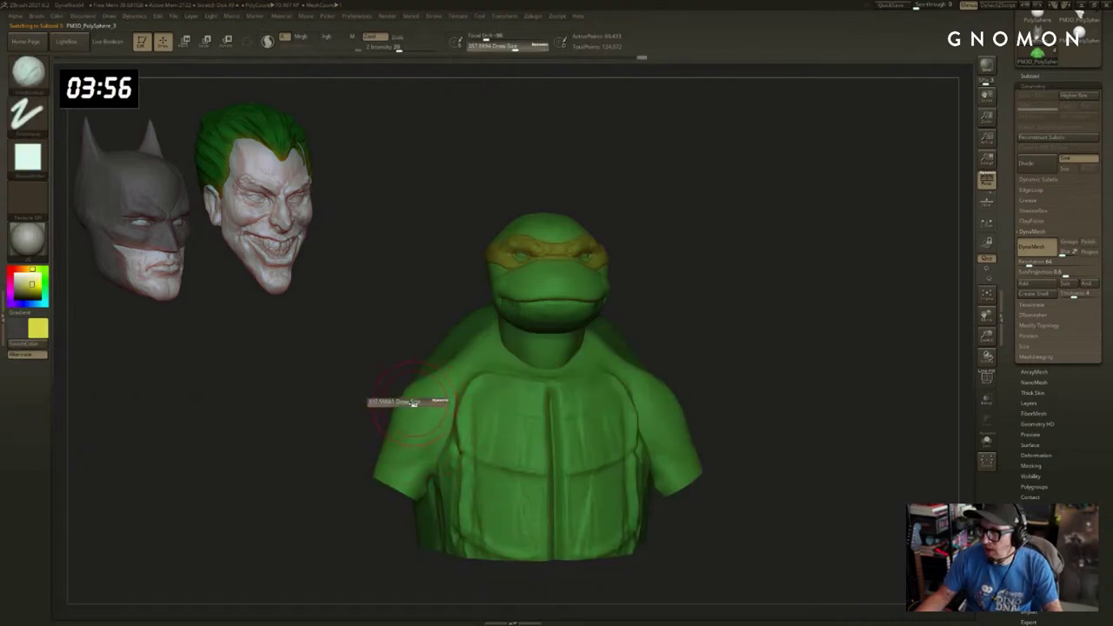
Round out and widen the shoulders and upper arms with the Move brush.
key("3")
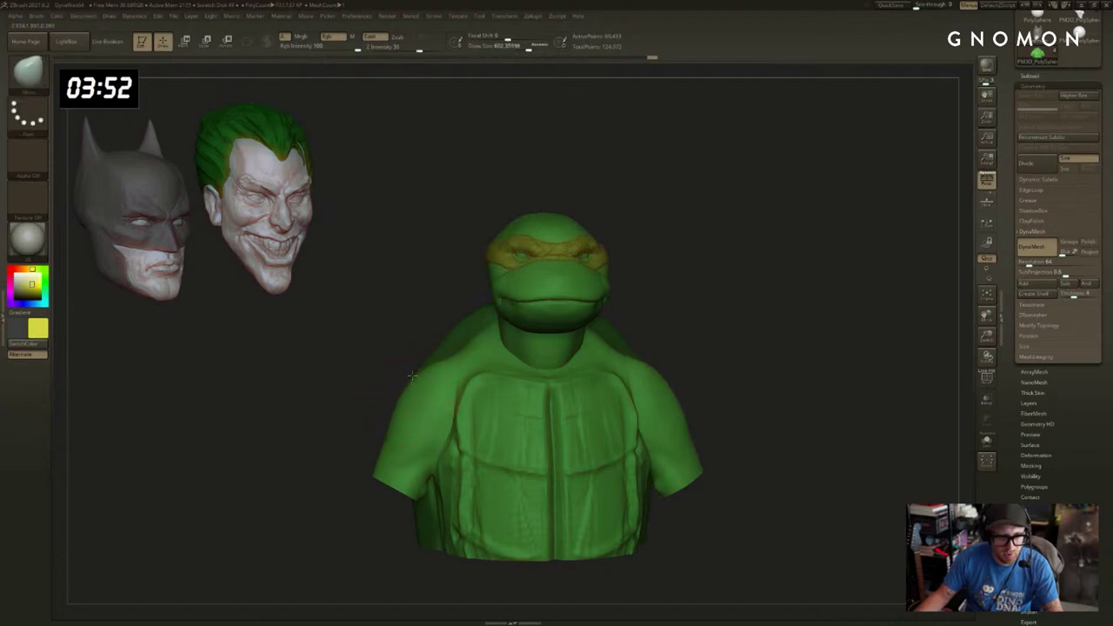
left_click_drag(739, 302, 594, 336)
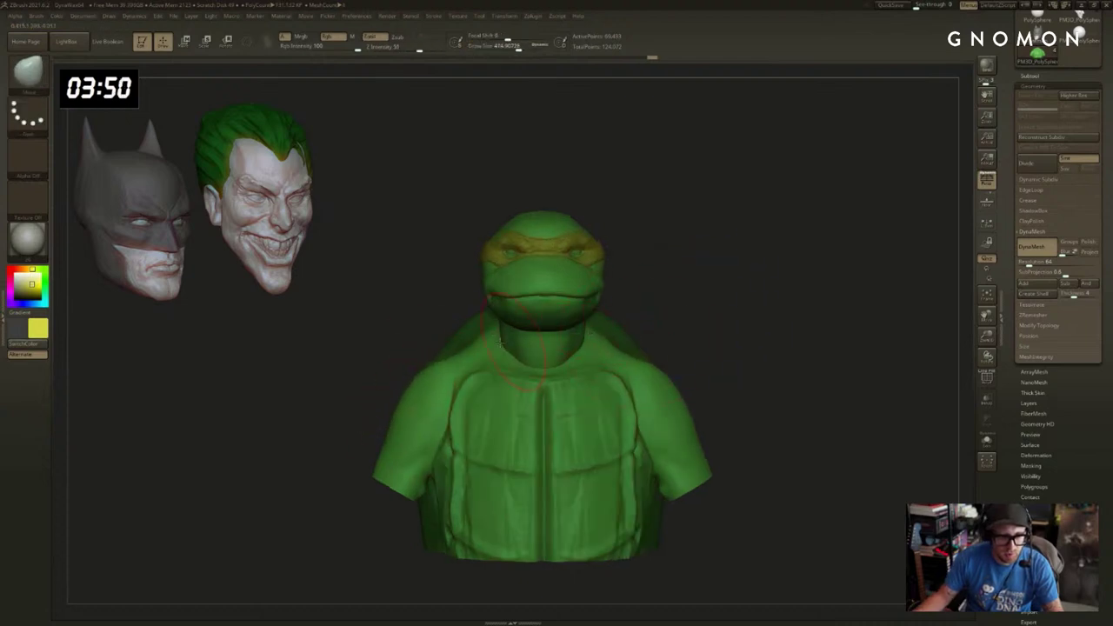
left_click_drag(382, 318, 439, 315)
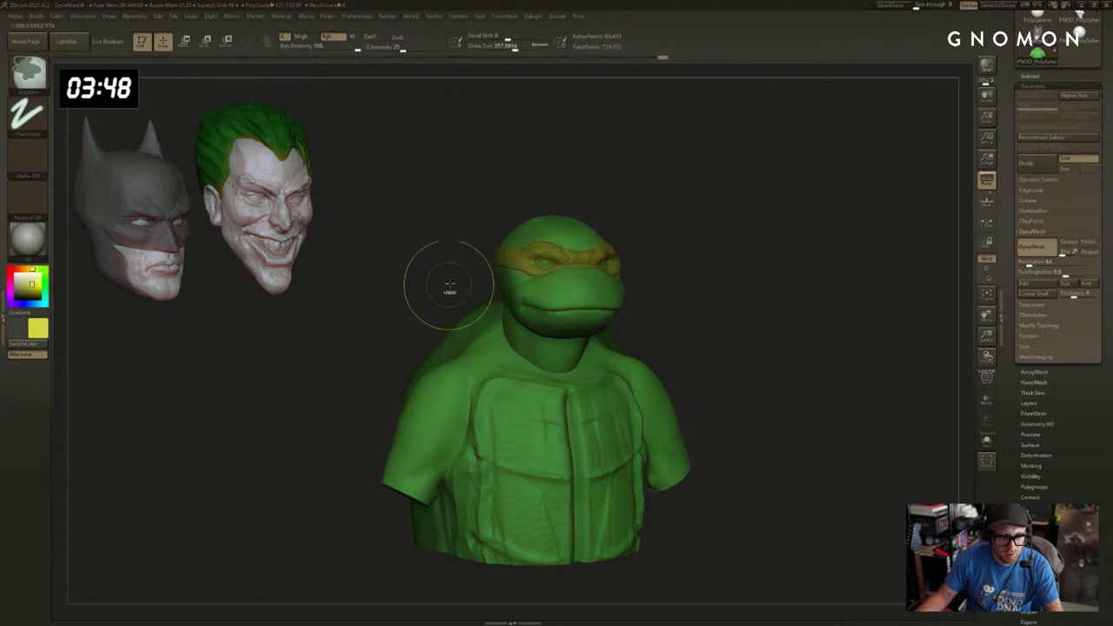
Shift the back shell forward, closer to the torso, along a horizontal Transpose line from the side view and return to Draw mode.
left_click(450, 285, "ctrl")
left_click(444, 280, "ctrl")
left_click_drag(397, 284, 432, 281)
left_click(575, 360, "ctrl")
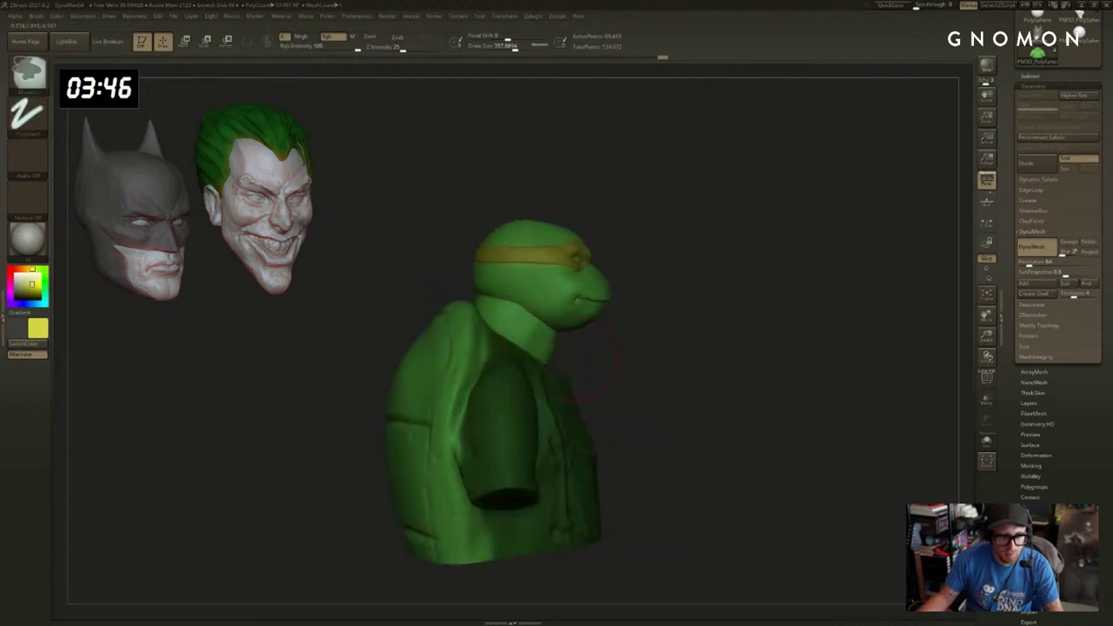
key("w")
left_click_drag(445, 389, 652, 387, "shift")
left_click_drag(548, 389, 558, 390)
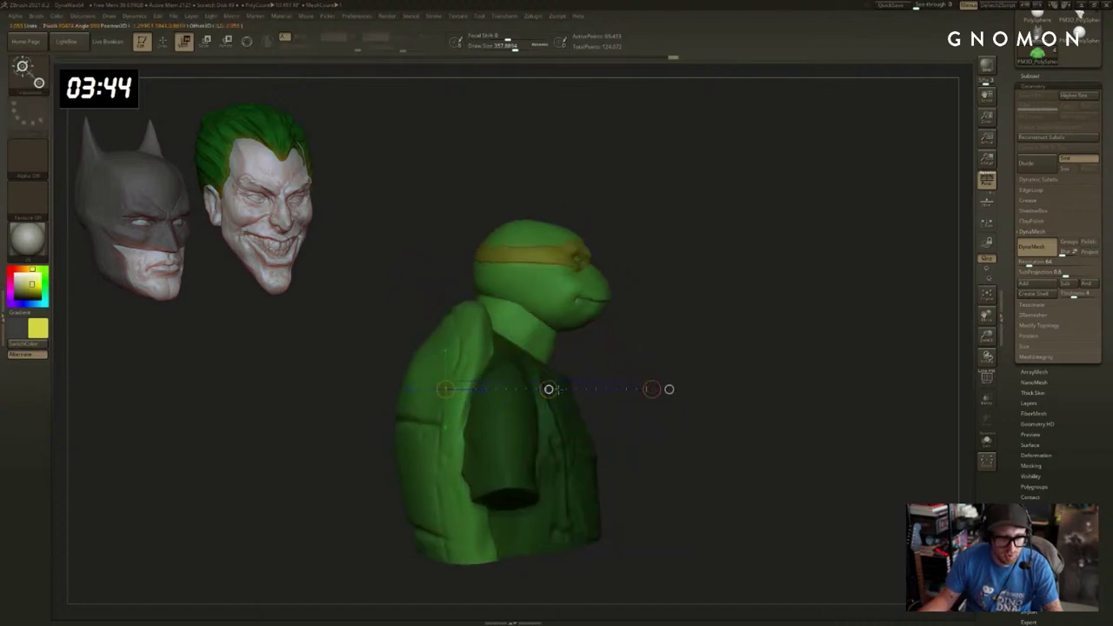
left_click_drag(729, 362, 593, 346)
mouse_move(612, 348)
left_mouse_down()
mouse_move(532, 346)
mouse_move(690, 328)
left_mouse_up()
key("ctrl+z")
key("ctrl+z")
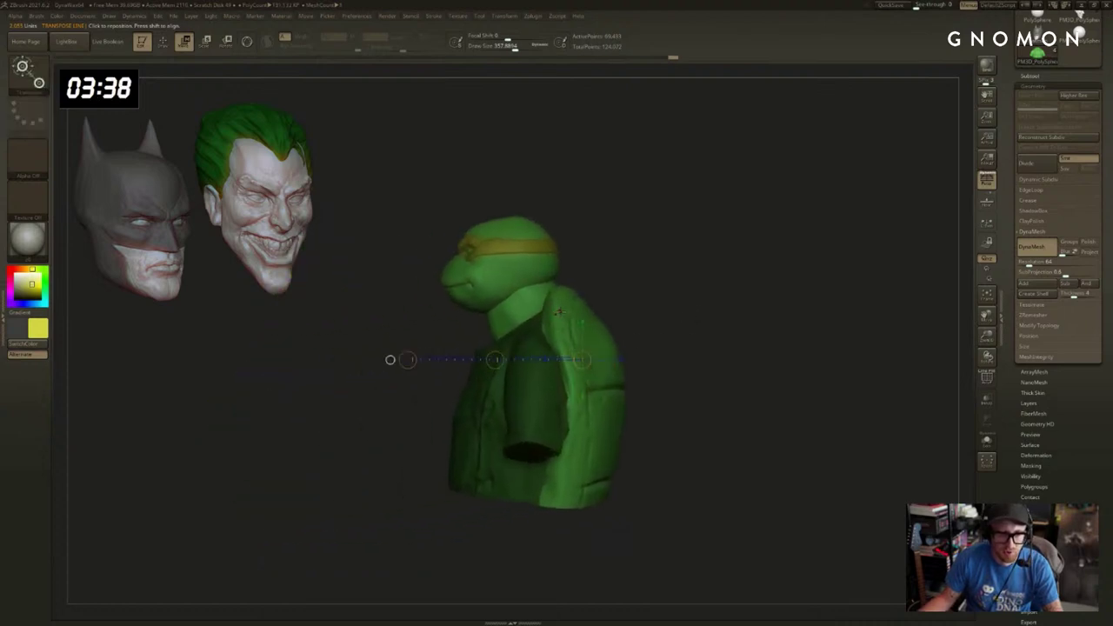
left_click_drag(561, 363, 560, 548)
mouse_move(746, 392)
left_mouse_down("alt")
mouse_move(843, 359)
mouse_move(806, 263)
mouse_move(865, 280)
left_mouse_up("alt")
key("q")
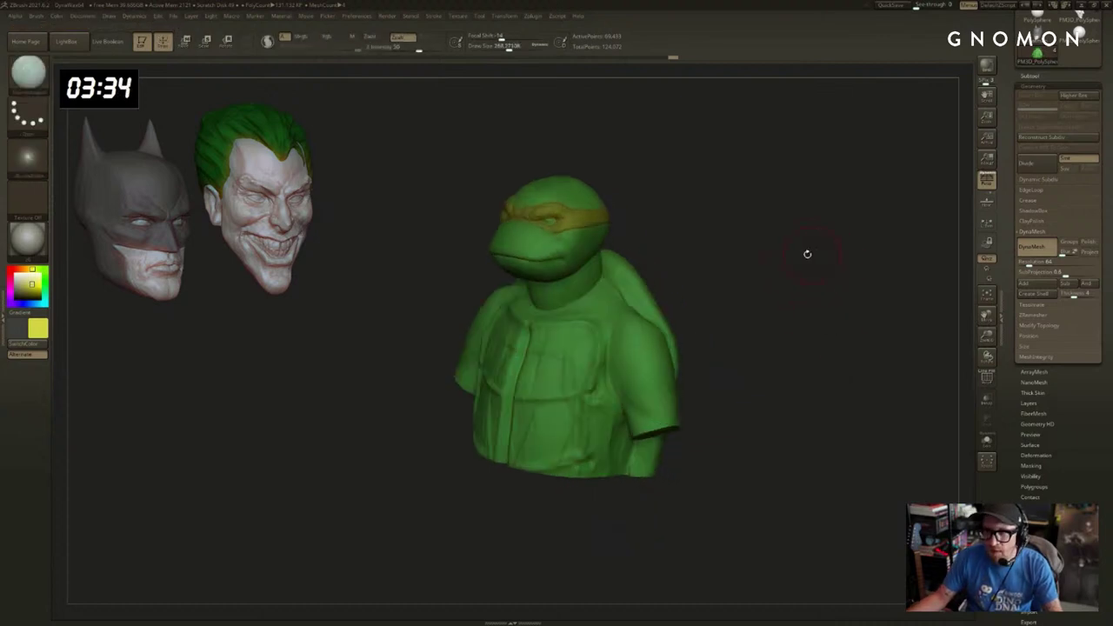
Select the torso and build up the trapezius area between neck and shoulders with the ClayBuildup brush.
left_click_drag(778, 225, 765, 260, "alt")
key("b")
key("c")
key("b")
left_click(587, 292, "alt")
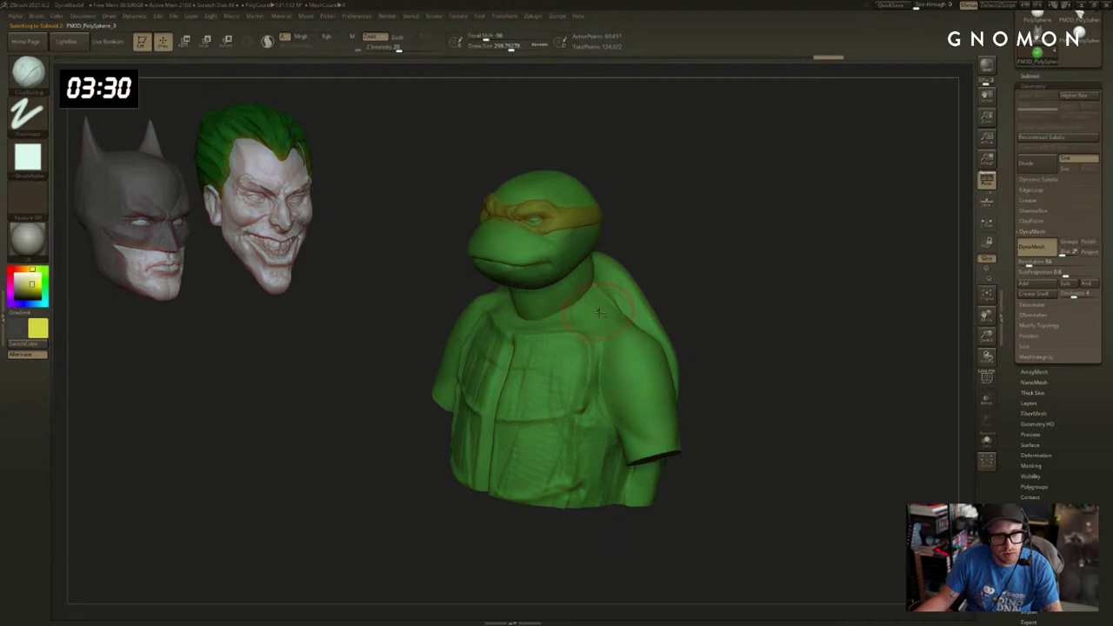
left_click(598, 309, "alt")
mouse_move(600, 272)
left_mouse_down("ctrl")
mouse_move(636, 306)
mouse_move(692, 297)
left_mouse_up("ctrl")
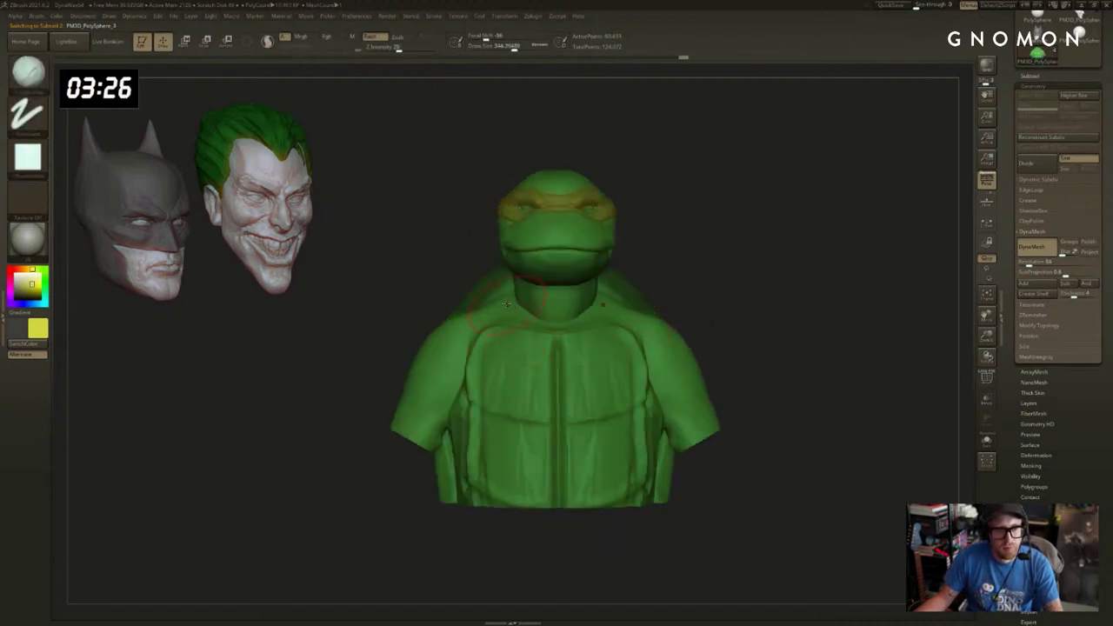
Reshape the slopes between the neck, shoulders and shell with the Move brush and smooth the top of the shoulder.
key("b")
key("m")
key("v")
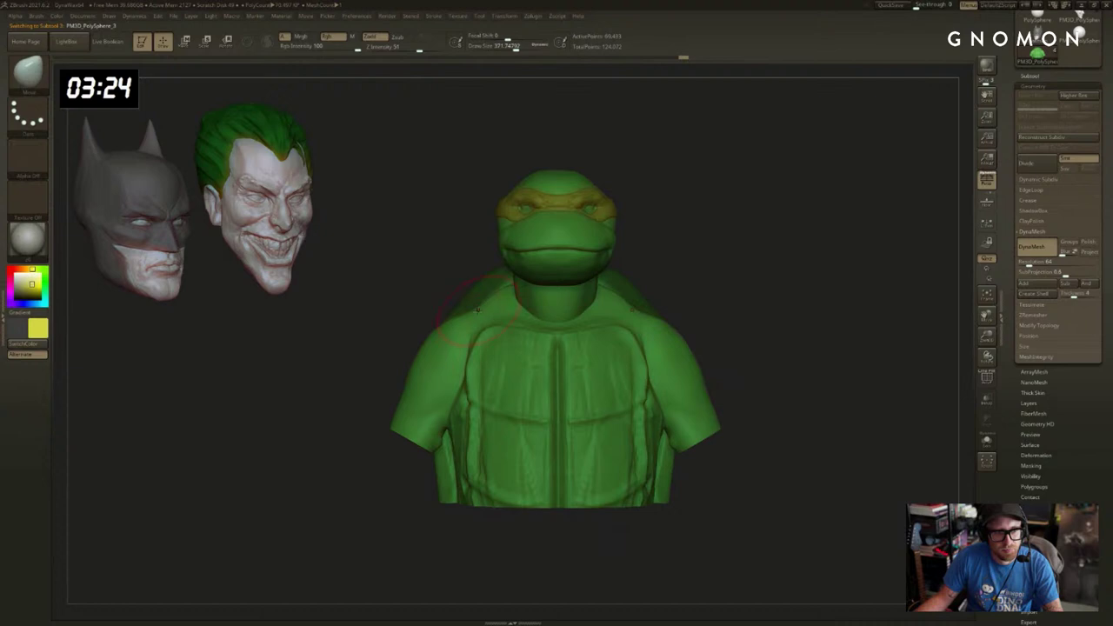
mouse_move(474, 287)
right_mouse_down()
mouse_move(497, 281)
mouse_move(478, 272)
right_mouse_up()
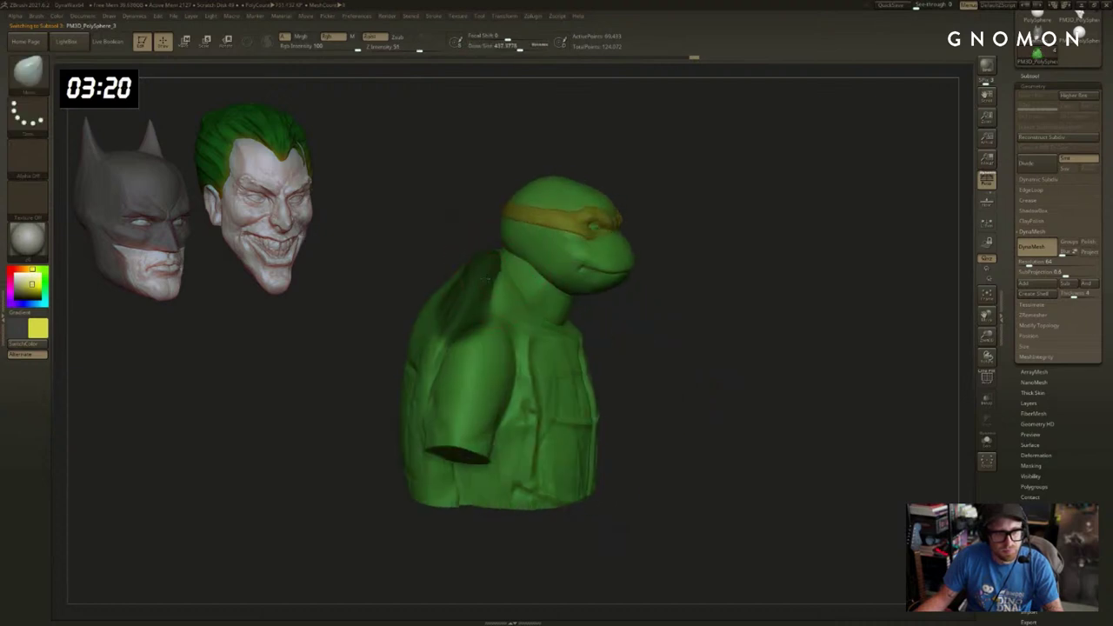
left_click_drag(674, 308, 639, 252)
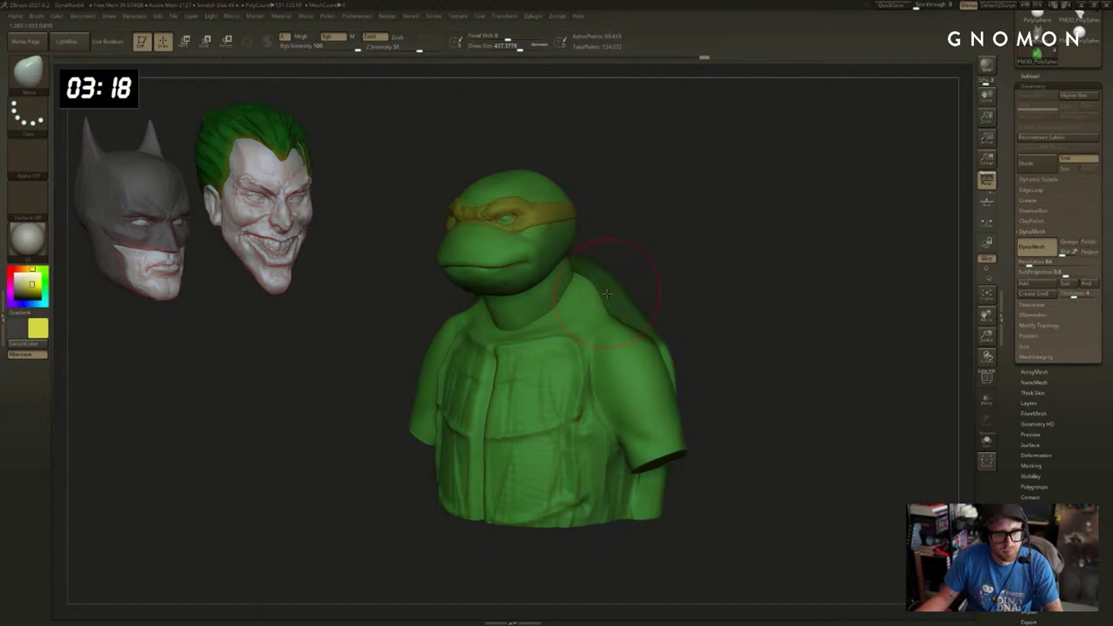
left_click_drag(638, 296, 603, 295)
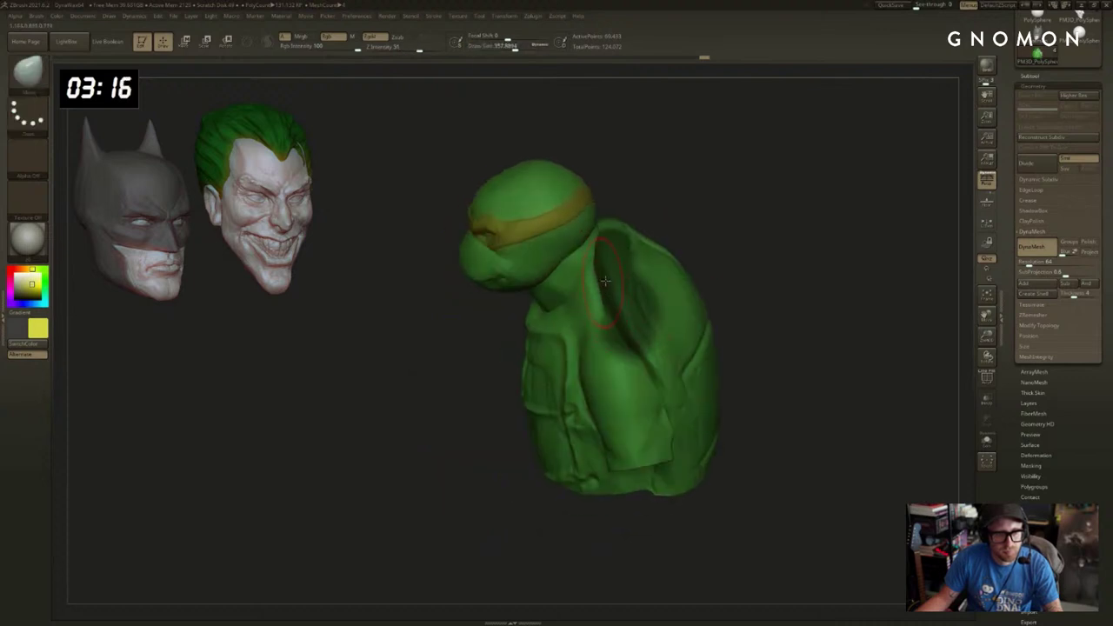
left_click_drag(608, 356, 612, 339, "shift")
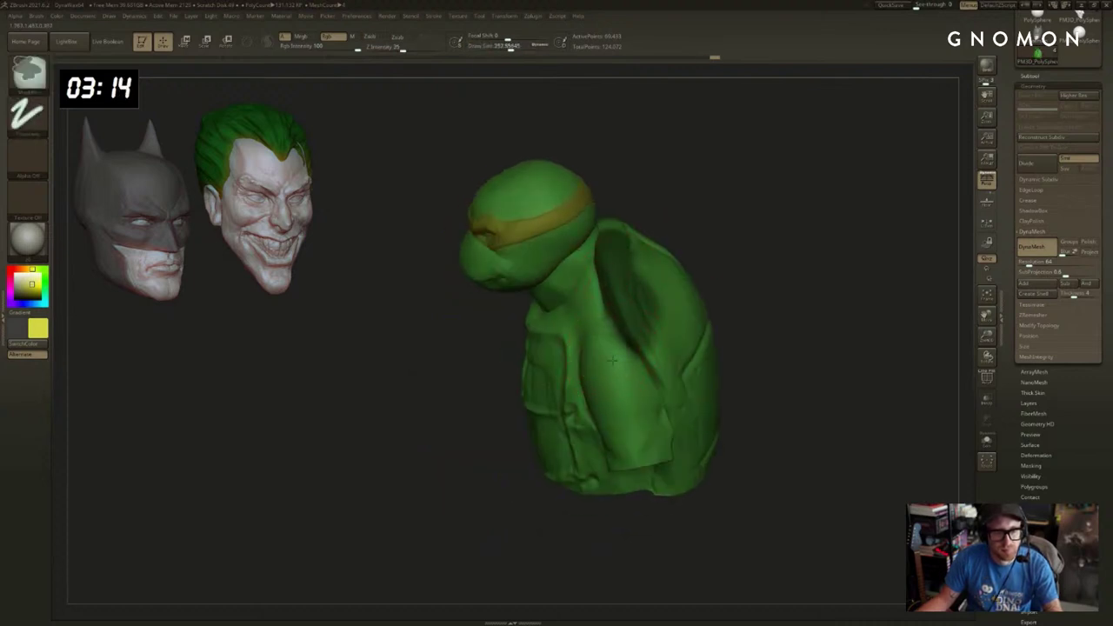
Pull the cut ends of the arms outward and up with the Move brush at a draw size of about 620.
left_click_drag(749, 285, 756, 248)
mouse_move(837, 280)
left_mouse_down()
mouse_move(708, 315)
mouse_move(656, 367)
mouse_move(619, 437)
mouse_move(630, 450)
mouse_move(626, 435)
left_mouse_up()
key("bracketright")
mouse_move(723, 345)
left_mouse_down()
mouse_move(756, 337)
mouse_move(754, 361)
mouse_move(792, 334)
left_mouse_up()
left_click_drag(419, 405, 410, 393)
key("s")
Try orange-red and blue as the bandana colour and view the bust with them.
left_click(19, 301)
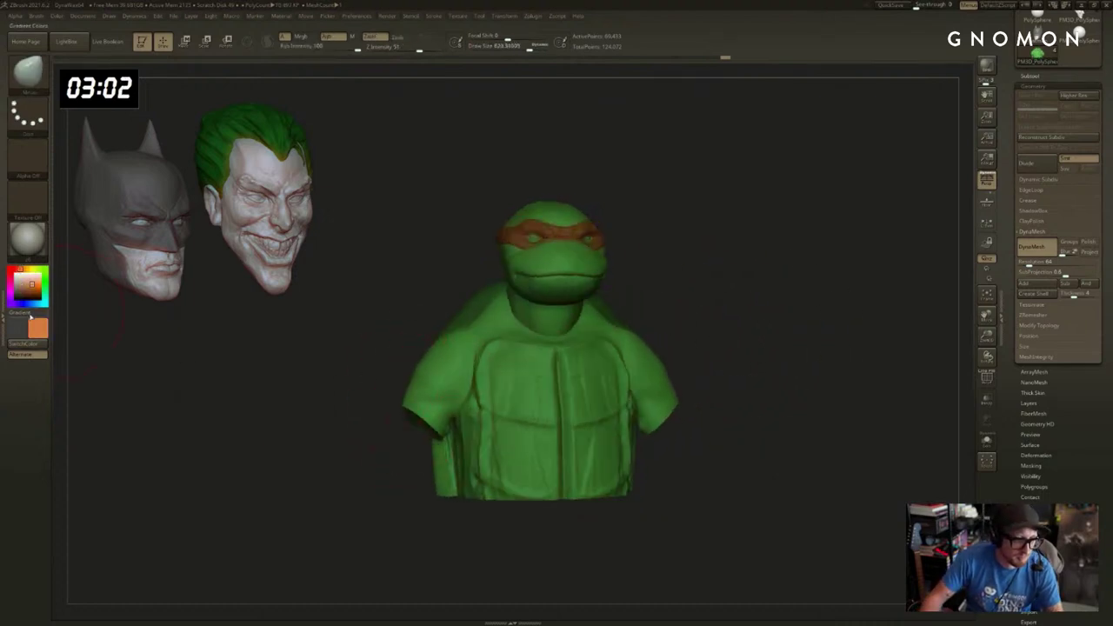
left_click(35, 304)
left_click_drag(850, 292, 768, 316)
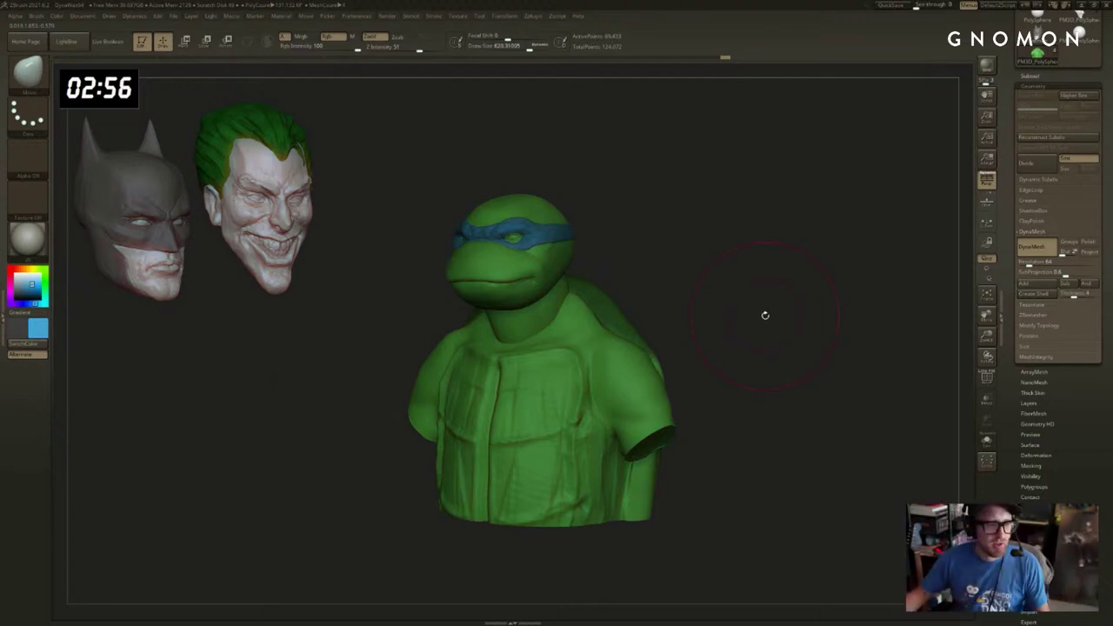
left_click_drag(756, 193, 449, 180)
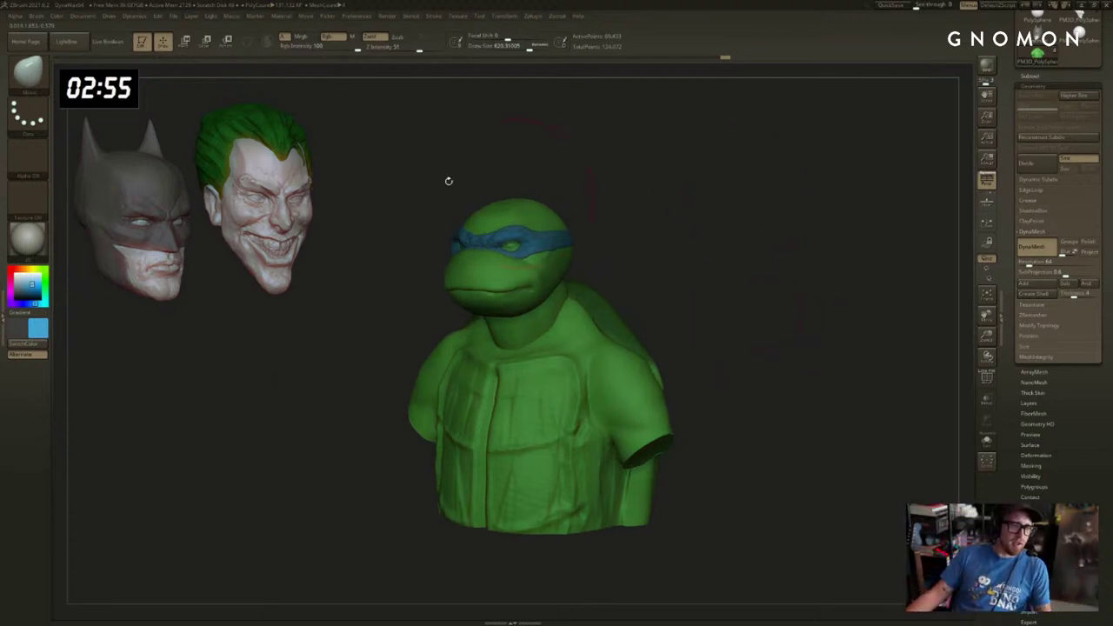
Try purple and lime yellow as alternative bandana colours.
left_click(38, 270)
left_click(11, 303)
left_click_drag(208, 343, 713, 278)
left_click(38, 304)
left_click(12, 300)
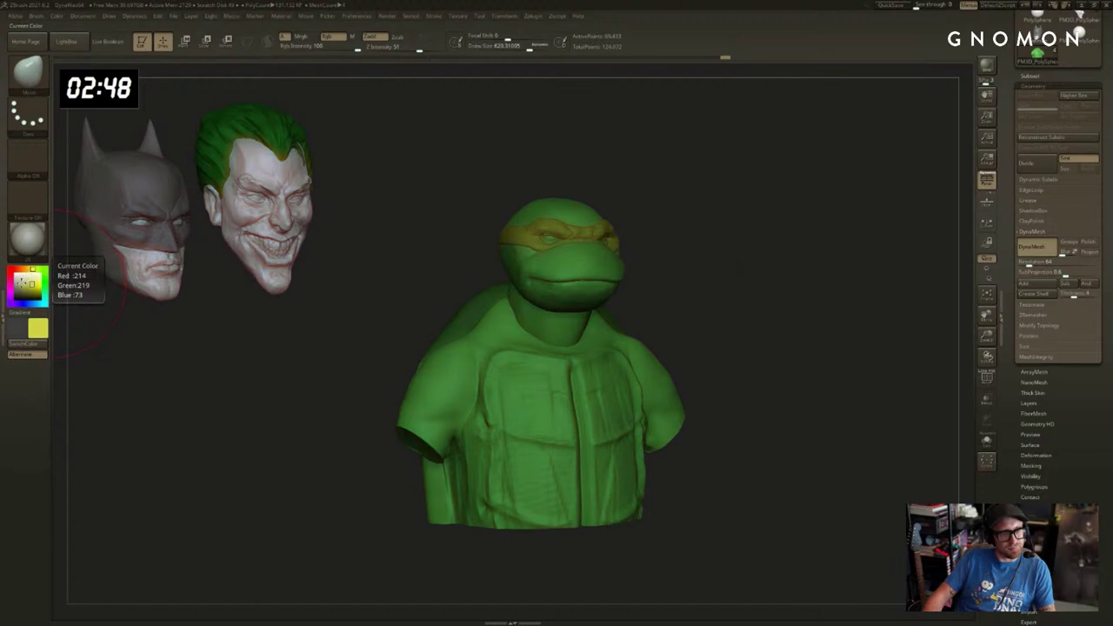
left_click(38, 275)
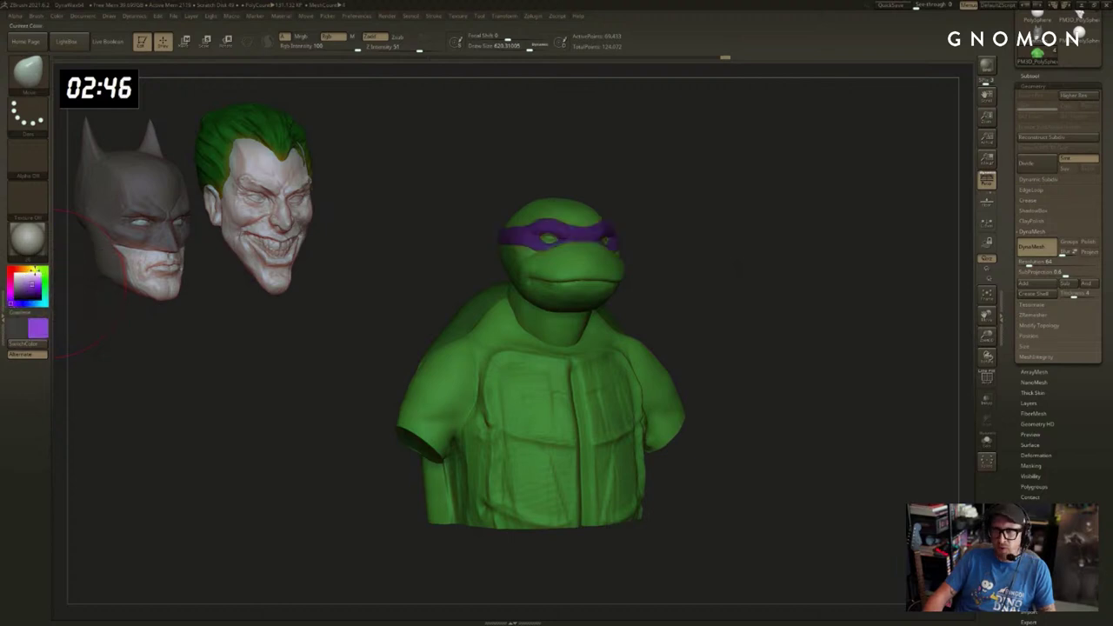
left_click(32, 284)
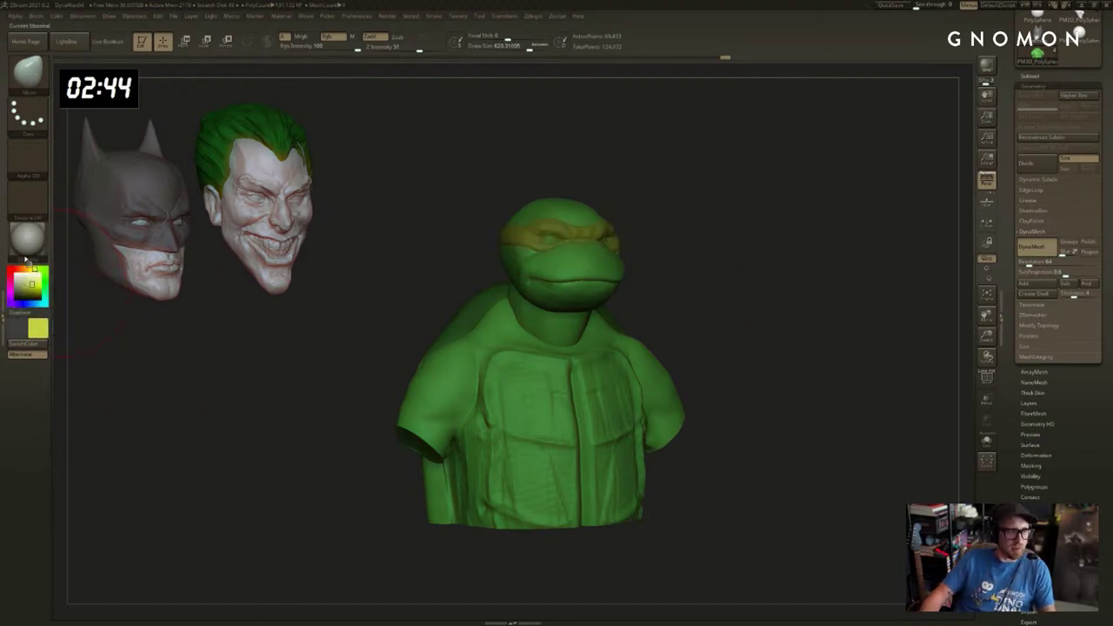
Settle on a golden yellow-orange colour for the bandana.
left_click(32, 284)
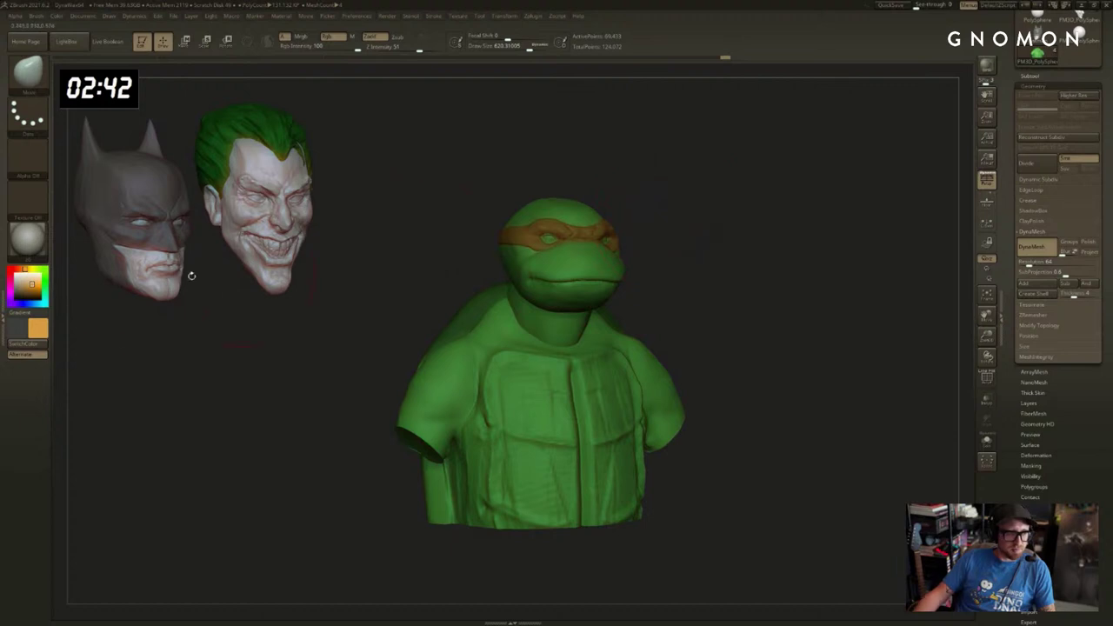
left_click(29, 269)
left_click_drag(742, 226, 790, 261, "shift")
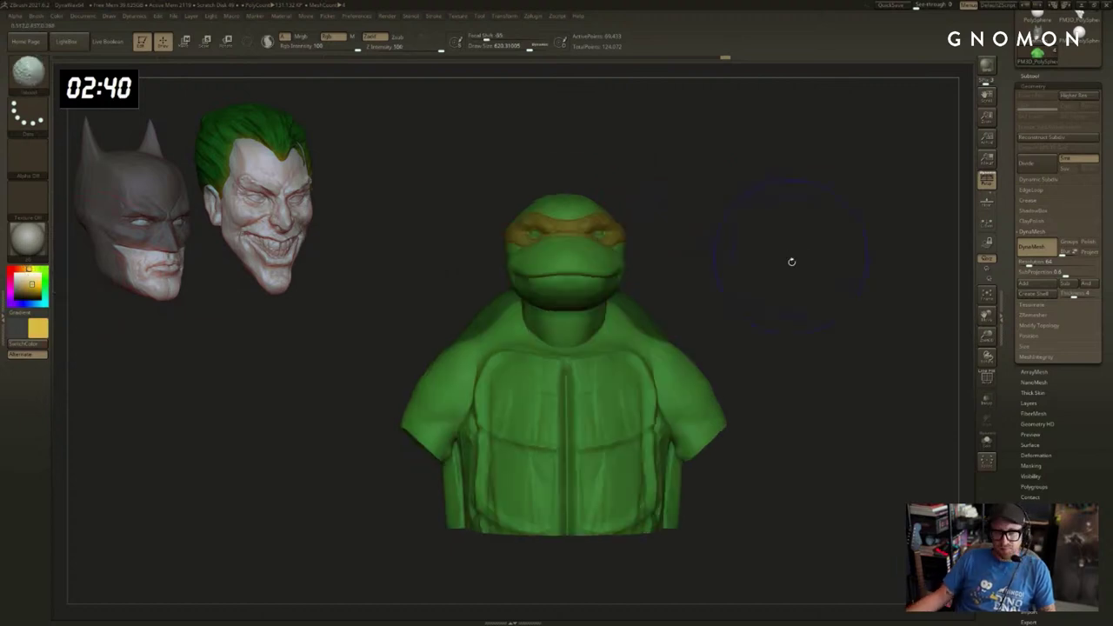
Refine the trapezius contour beside the neck with the Move brush at a draw size of about 371.
key("s")
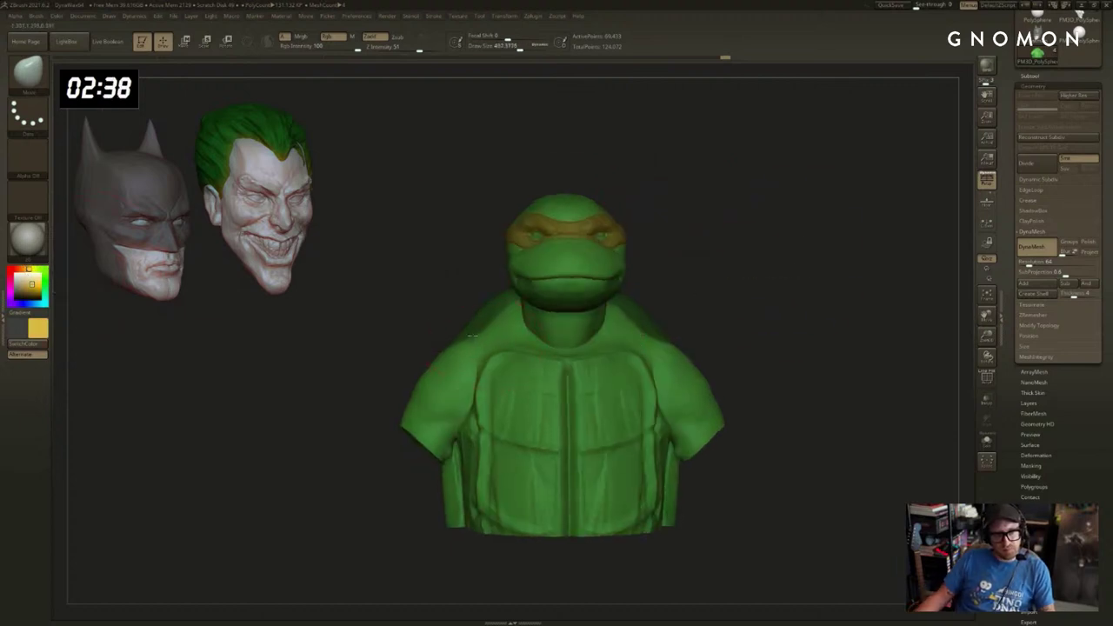
key("s")
left_click(485, 330)
left_click_drag(499, 324, 494, 317)
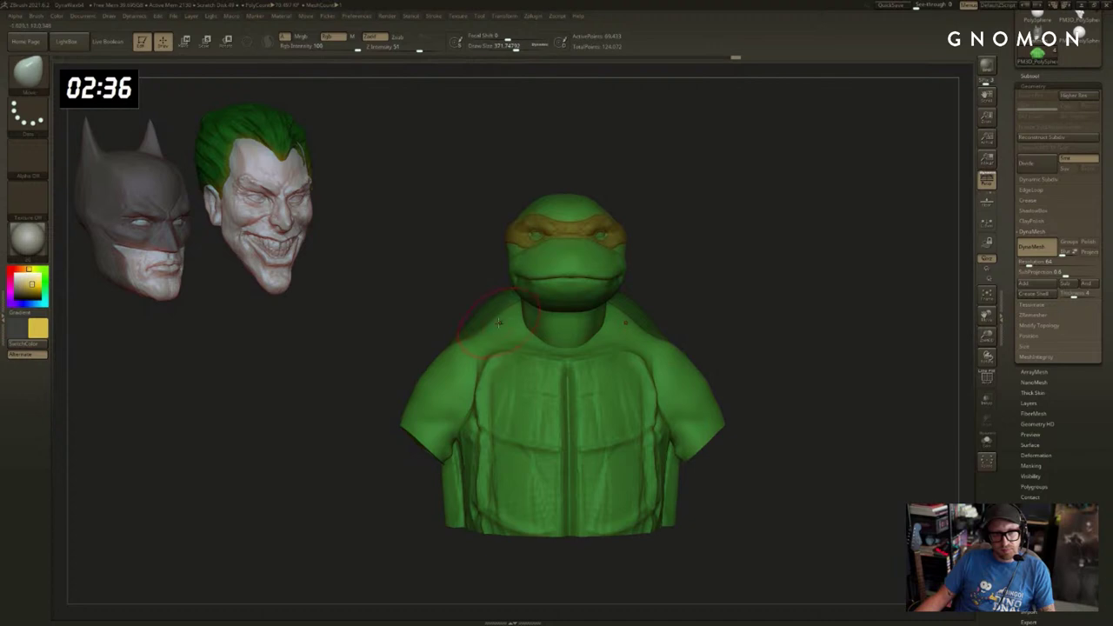
left_click_drag(777, 288, 827, 303)
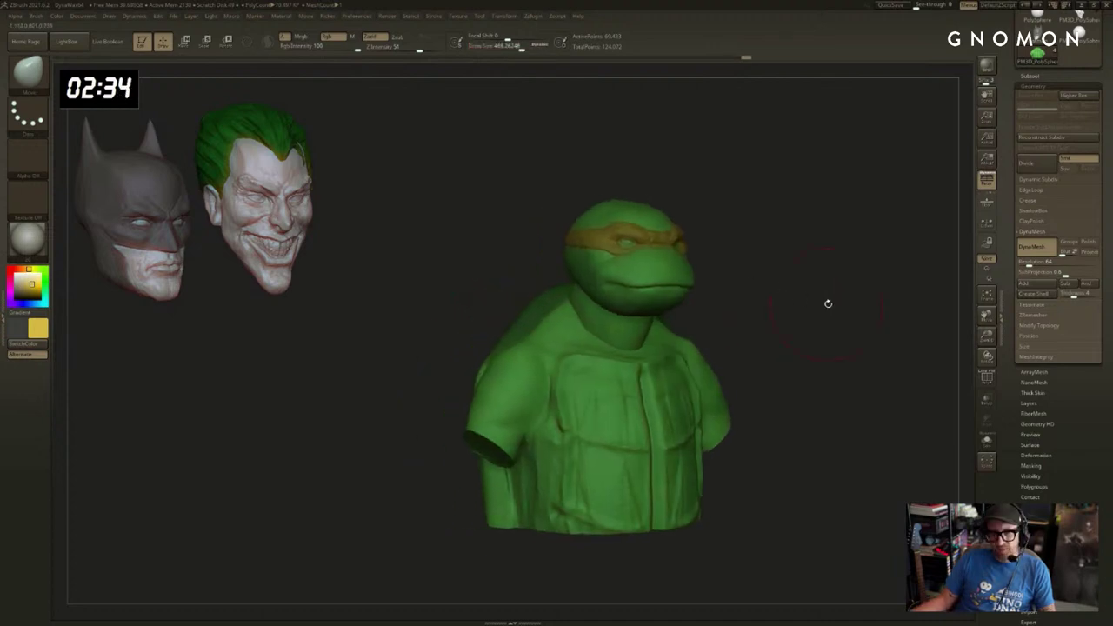
Fill in the vertical centre groove of the chest plates with the ClayBuildup brush at a draw size of about 407.
key("s")
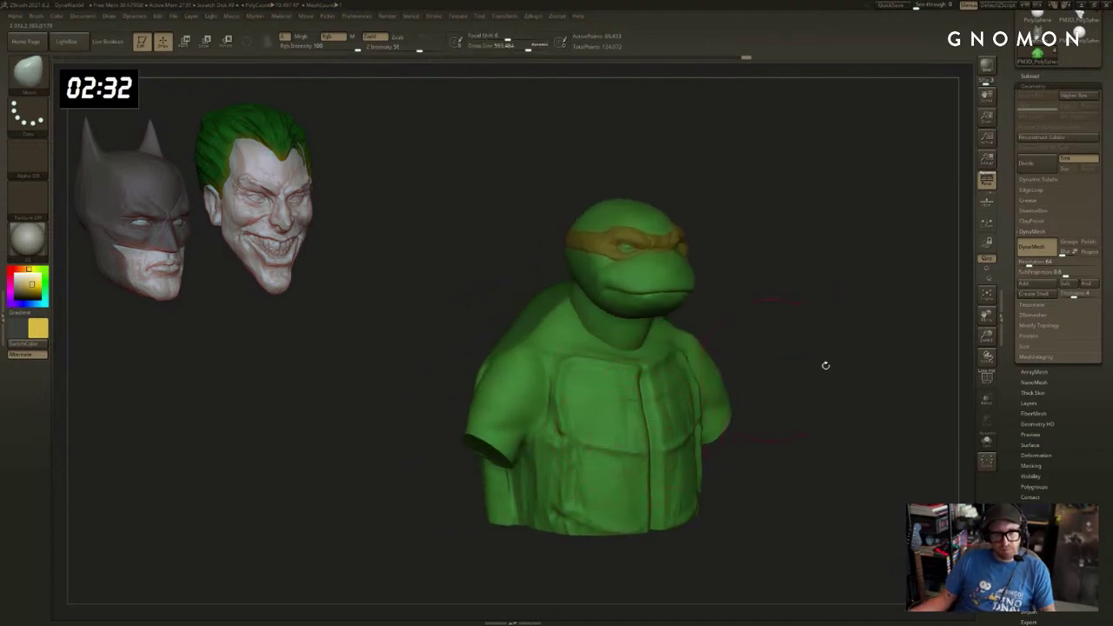
left_click_drag(825, 365, 805, 365)
key("b")
key("c")
key("b")
key("s")
left_click(673, 405)
left_click_drag(658, 377, 658, 525)
left_click_drag(808, 391, 765, 391)
key("ctrl+z")
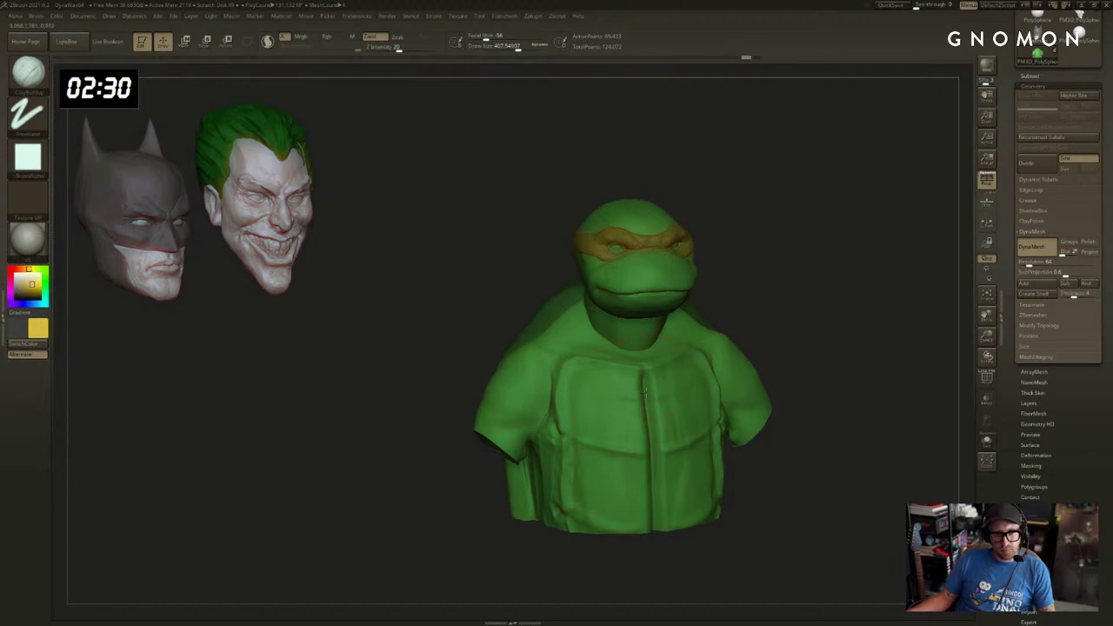
left_click_drag(649, 376, 657, 526)
left_click_drag(755, 535, 680, 492)
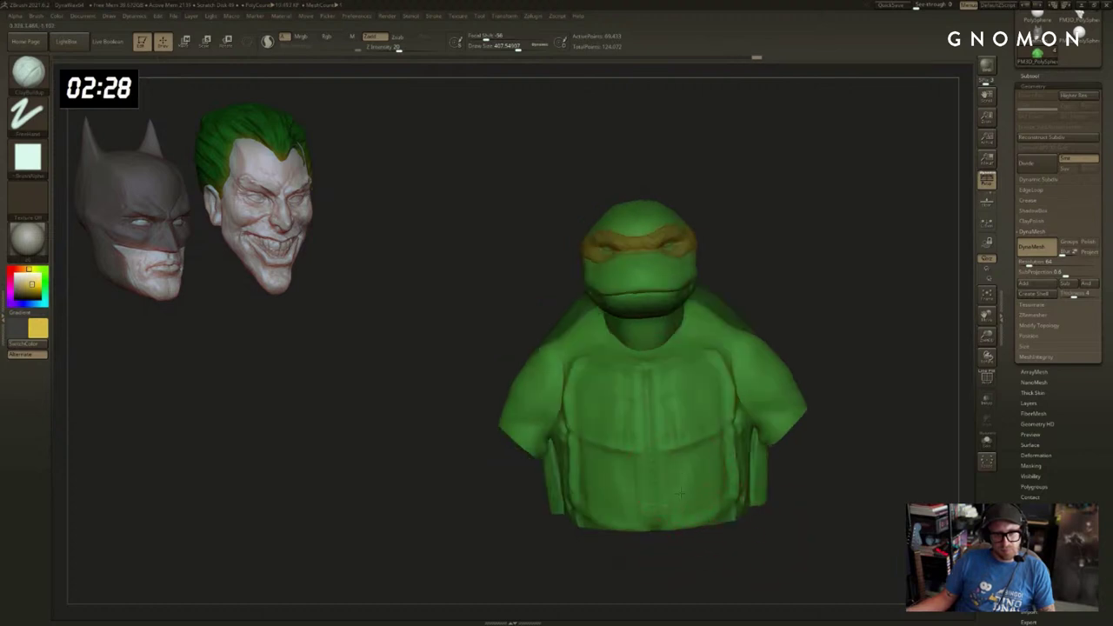
Sculpt concentric ridges on the upper back shell plates with the ClayBuildup brush at a draw size of about 209.
left_click_drag(889, 355, 782, 252)
key("bracketleft")
key("bracketleft")
key("bracketleft")
key("bracketleft")
key("bracketleft")
key("bracketleft")
key("bracketleft")
key("bracketleft")
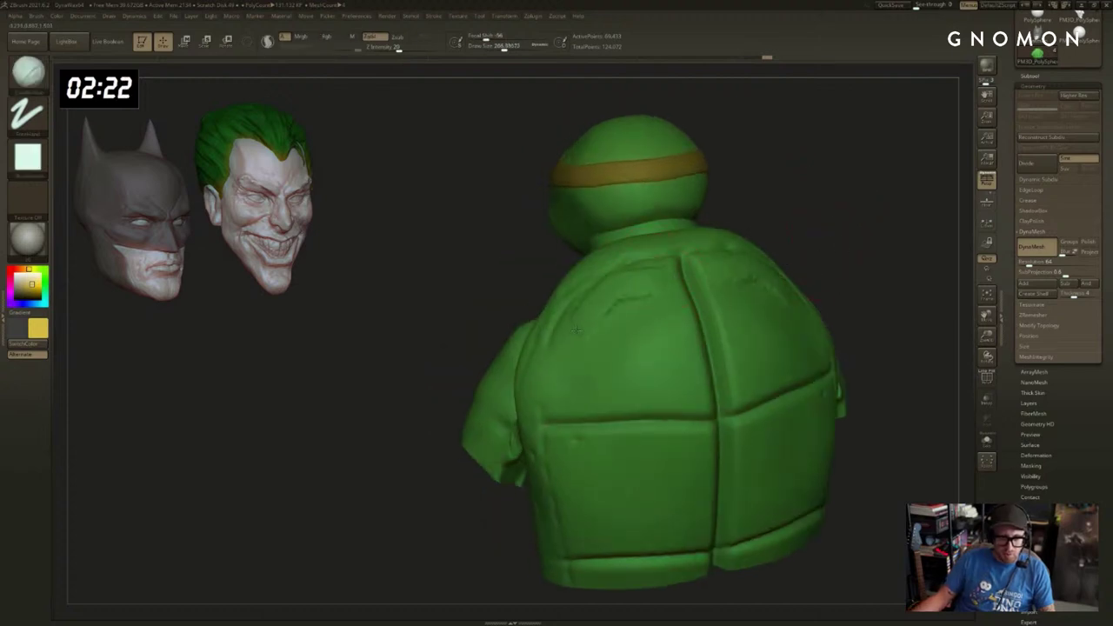
mouse_move(562, 376)
left_mouse_down()
mouse_move(591, 404)
mouse_move(687, 396)
mouse_move(680, 326)
mouse_move(643, 303)
mouse_move(608, 308)
mouse_move(586, 354)
mouse_move(648, 378)
mouse_move(648, 308)
mouse_move(611, 323)
mouse_move(593, 360)
mouse_move(630, 337)
left_mouse_up()
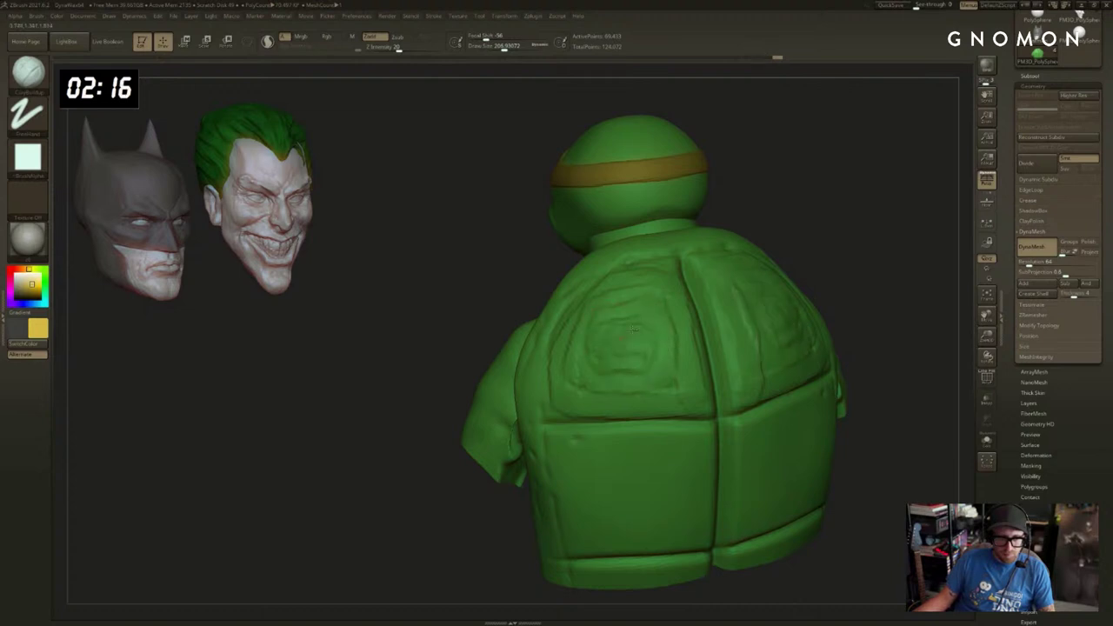
Sculpt nested rectangular ridges on the lower back shell plates with the ClayBuildup brush.
mouse_move(889, 275)
left_mouse_down("alt")
mouse_move(892, 290)
mouse_move(546, 353)
mouse_move(546, 431)
mouse_move(663, 435)
left_mouse_up("alt")
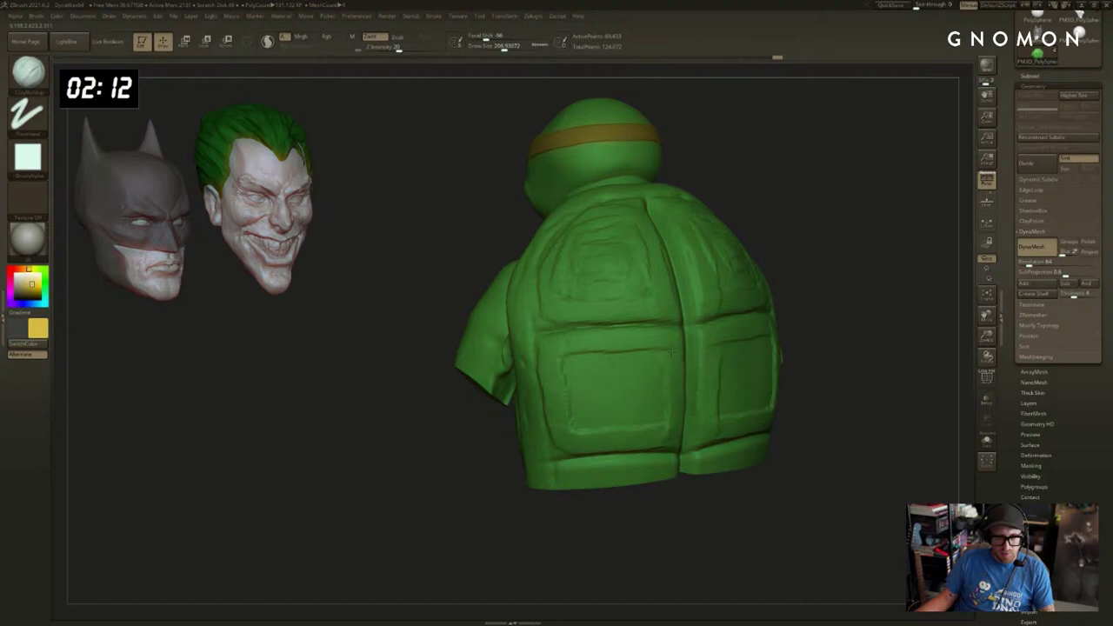
mouse_move(601, 353)
left_mouse_down()
mouse_move(575, 416)
mouse_move(663, 398)
mouse_move(593, 402)
mouse_move(664, 412)
left_mouse_up()
mouse_move(651, 379)
left_mouse_down()
mouse_move(617, 383)
mouse_move(650, 400)
left_mouse_up()
left_click_drag(608, 511, 532, 405, "alt")
left_click_drag(615, 456, 635, 487)
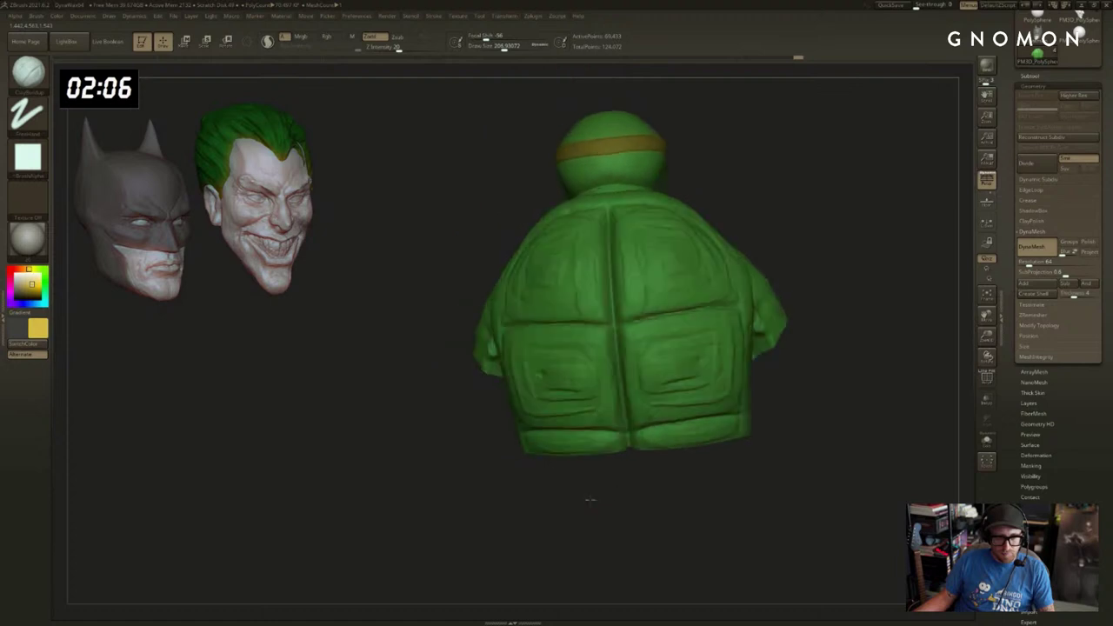
Build up concentric ridges on the upper and lower chest plates with the ClayBuildup brush.
left_click_drag(837, 249, 600, 291)
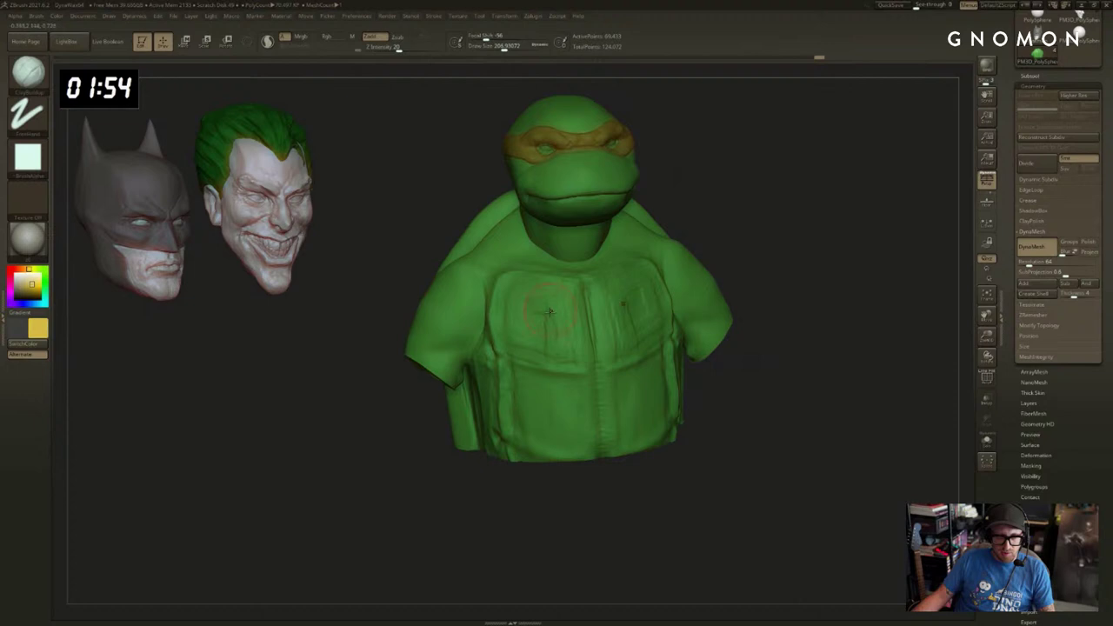
left_click_drag(852, 283, 646, 405)
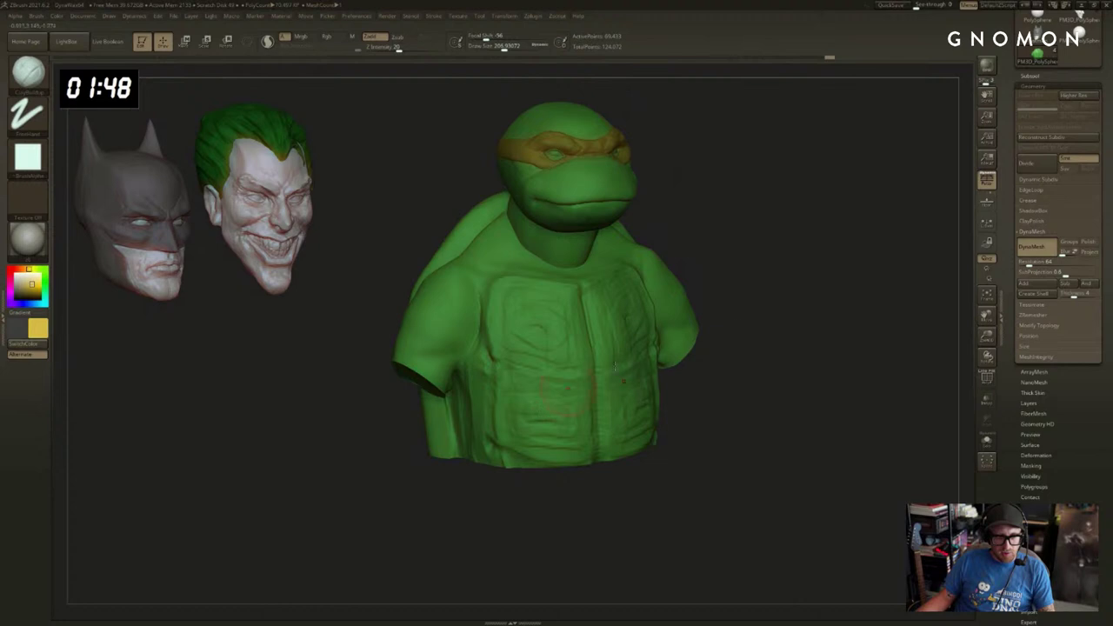
mouse_move(861, 296)
left_mouse_down()
mouse_move(820, 298)
mouse_move(832, 283)
left_mouse_up()
Carve the vertical centre groove between the two lower chest plates with the DamStandard brush.
key("b")
key("d")
key("s")
left_click_drag(592, 397, 592, 455)
key("b")
key("t")
key("d")
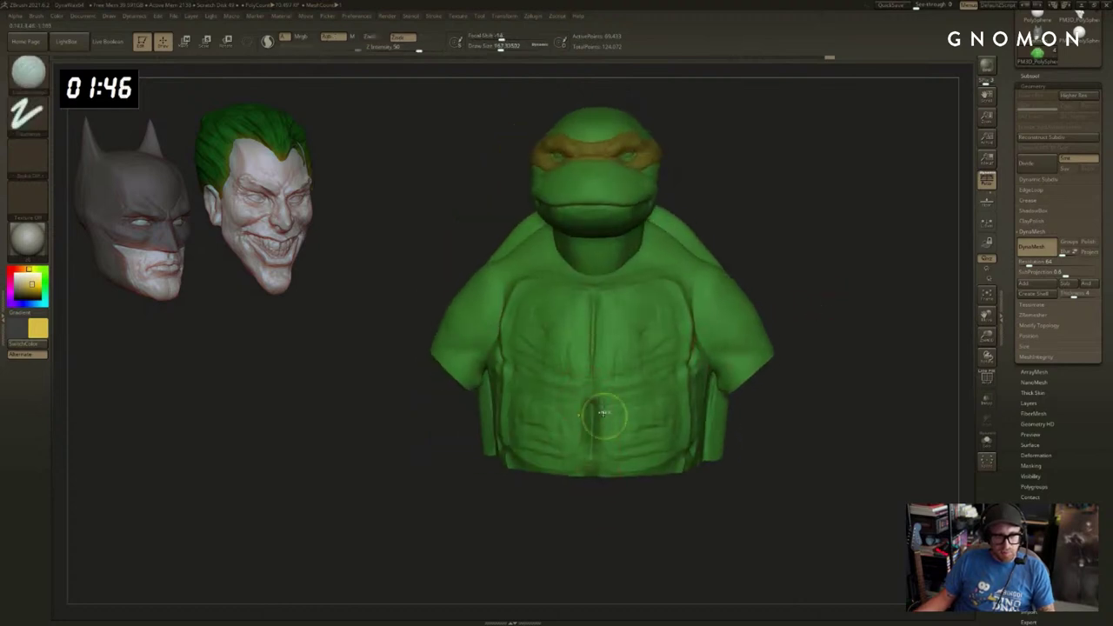
key("ctrl+z")
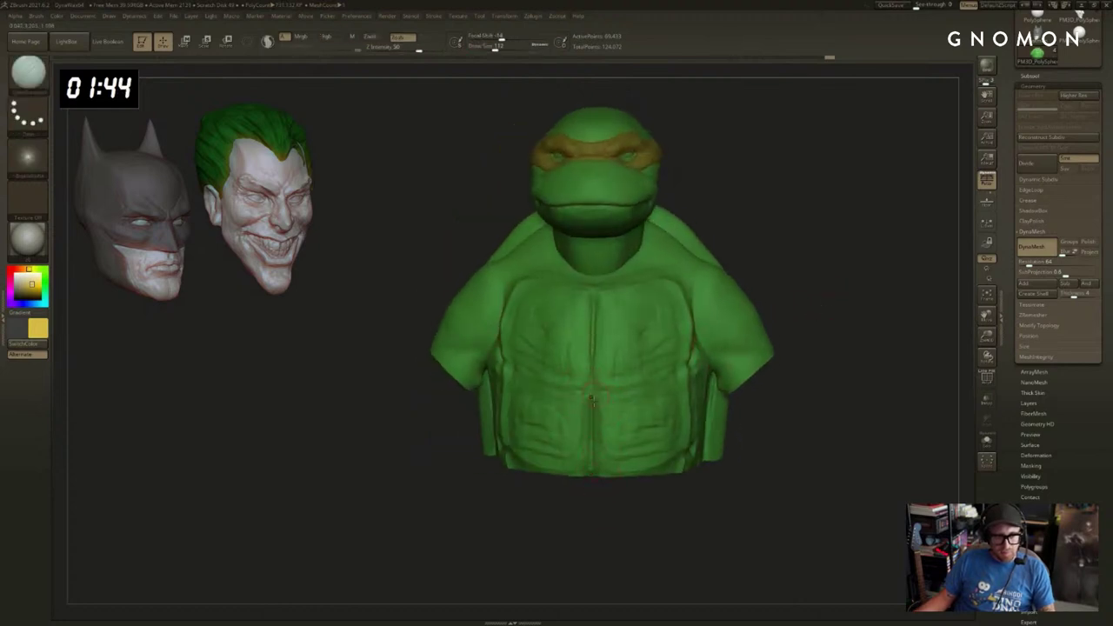
Carve the junction of the chest grooves and the horizontal groove between the plates with the DamStandard brush at a draw size of about 90.
left_click(592, 400)
key("s")
left_click_drag(606, 399, 598, 397)
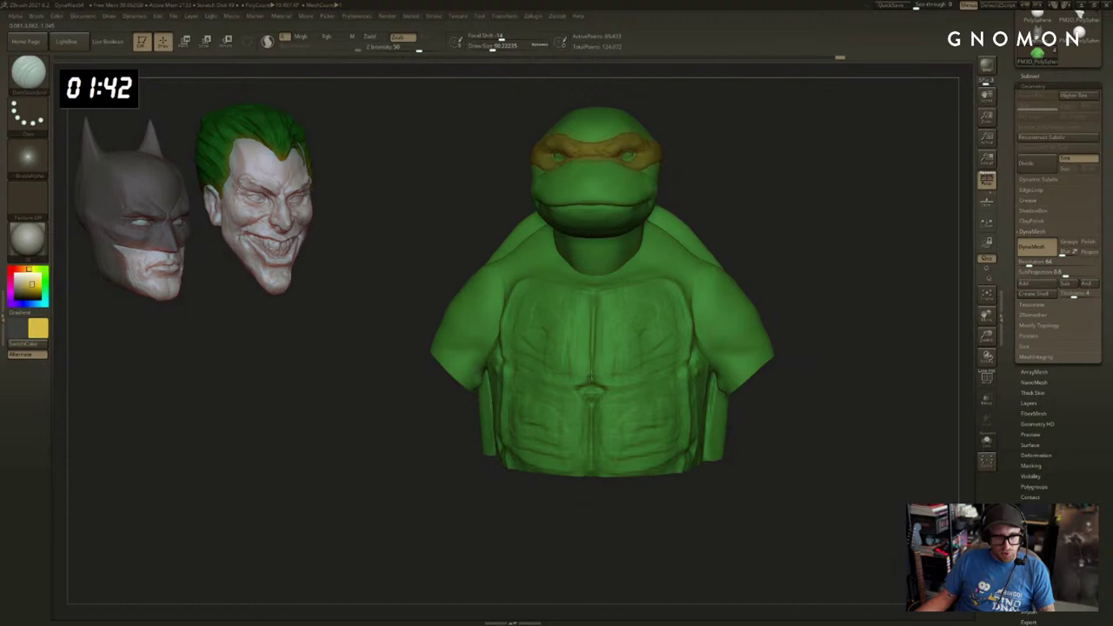
left_click_drag(633, 342, 617, 412)
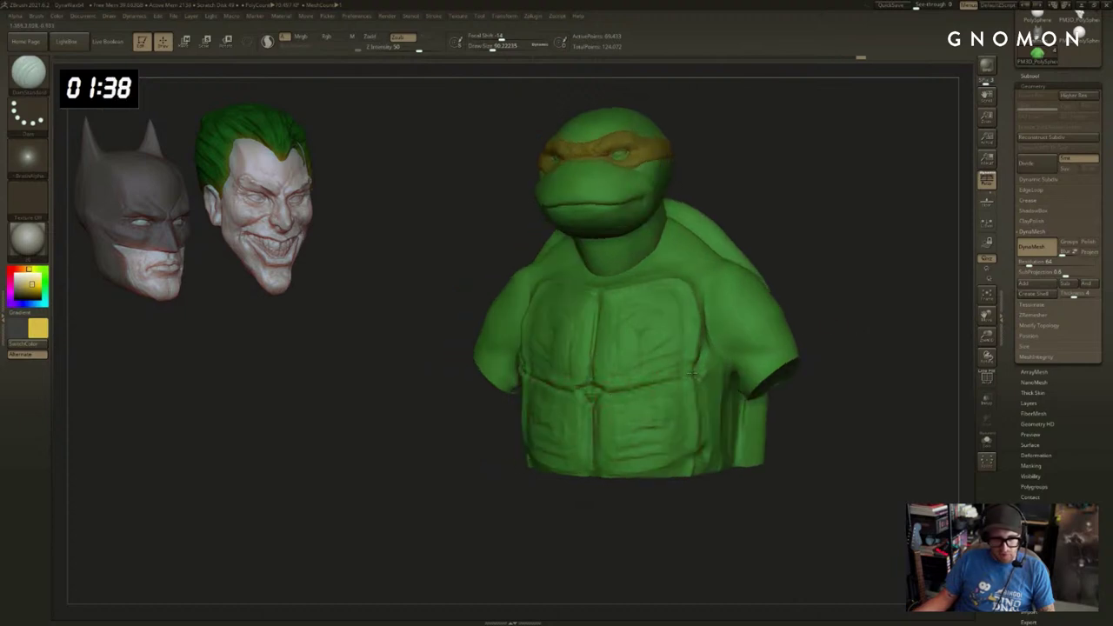
right_click_drag(699, 428, 680, 445, "alt")
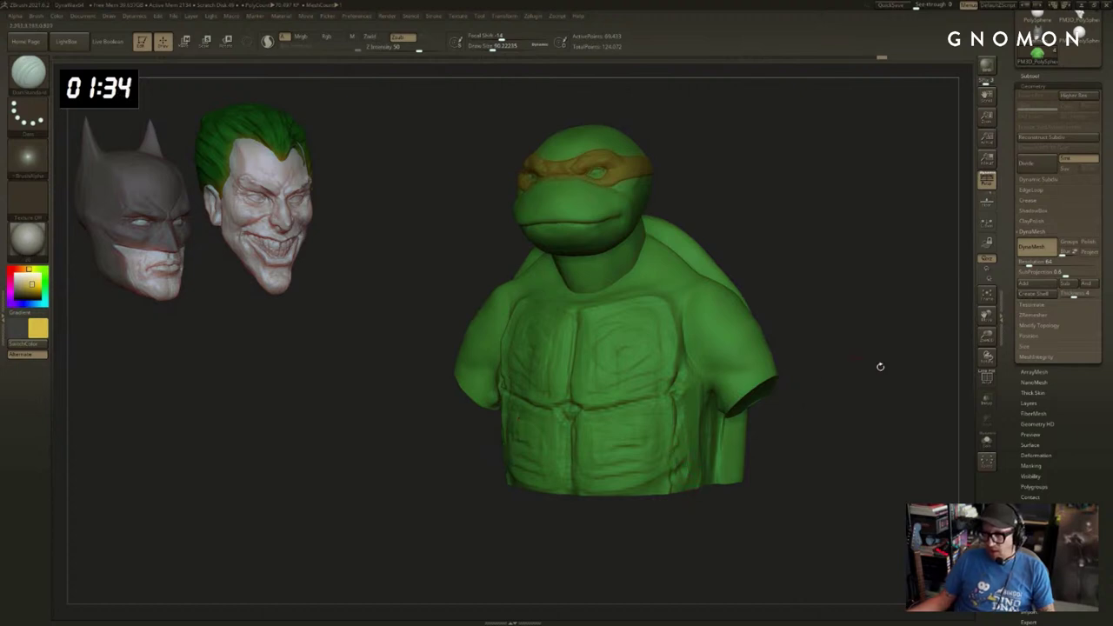
Deepen the outer borders of the upper chest plates with the DamStandard brush at a draw size of about 145.
left_click_drag(880, 366, 883, 372)
left_click_drag(834, 282, 817, 285)
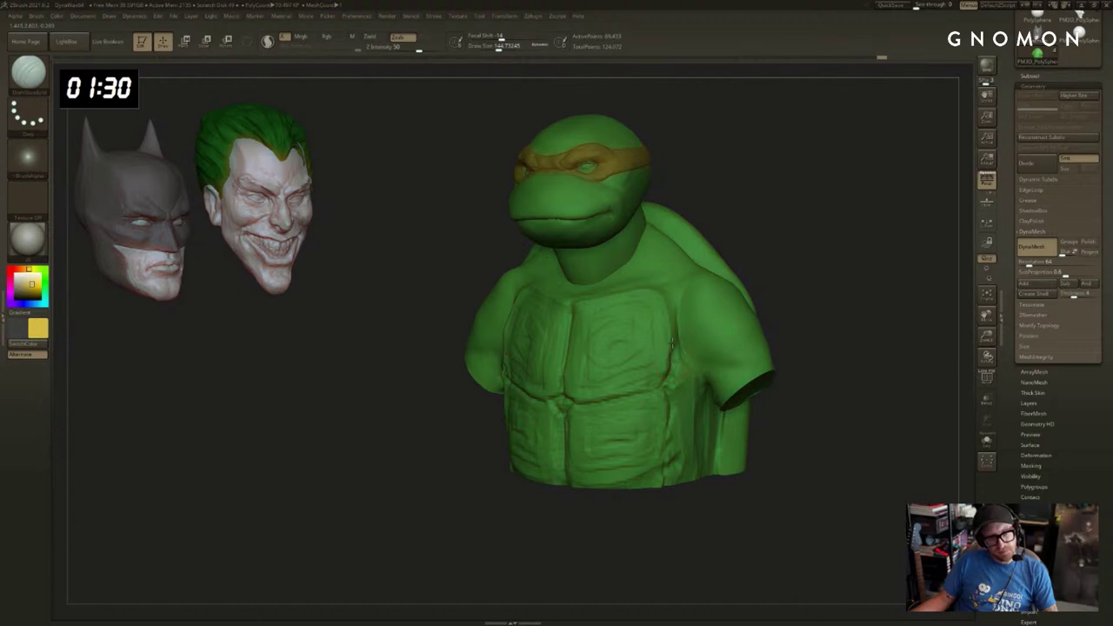
left_click_drag(804, 287, 848, 288)
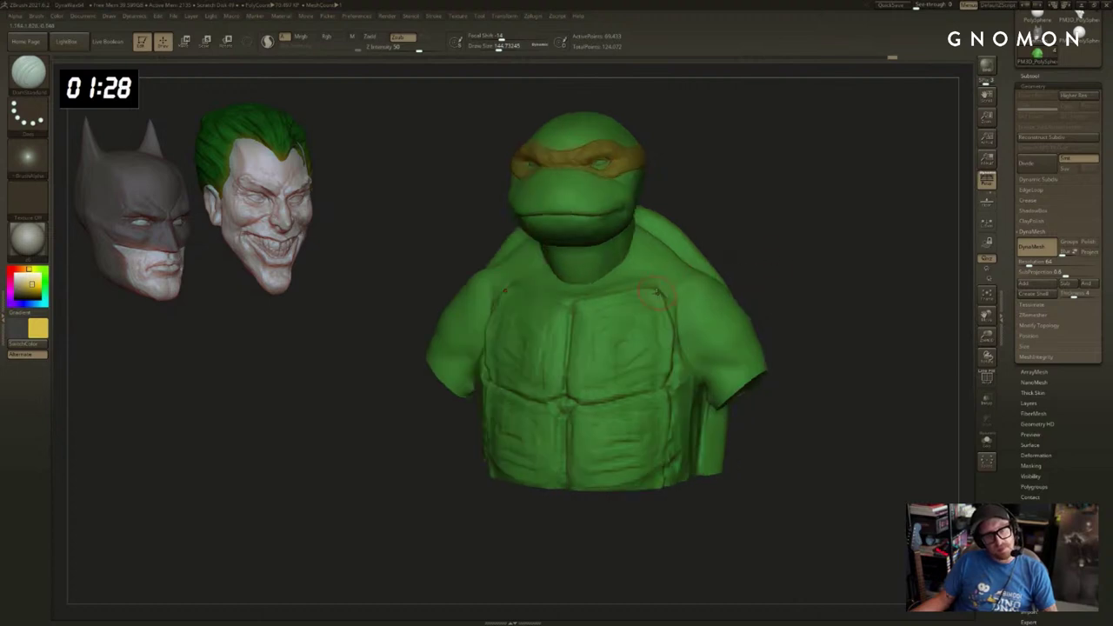
mouse_move(794, 246)
left_mouse_down()
mouse_move(805, 236)
mouse_move(675, 298)
mouse_move(754, 253)
mouse_move(800, 249)
left_mouse_up()
Build up the top rim of the upper chest plates below the neck with the ClayBuildup brush.
key("b")
key("c")
key("b")
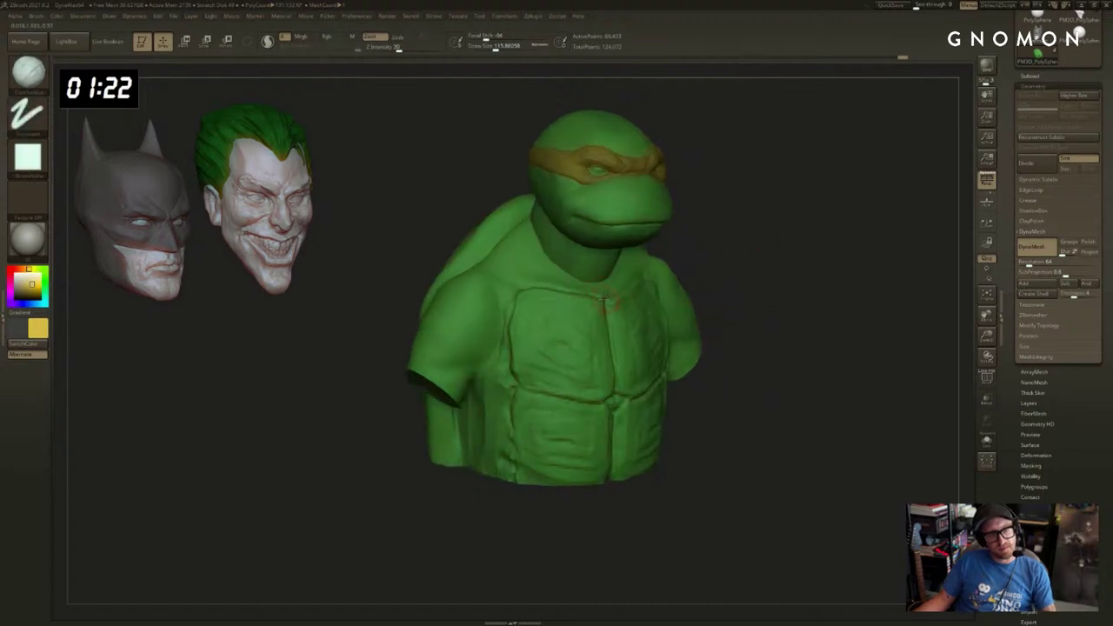
left_click_drag(673, 257, 724, 272)
left_click_drag(636, 304, 651, 300)
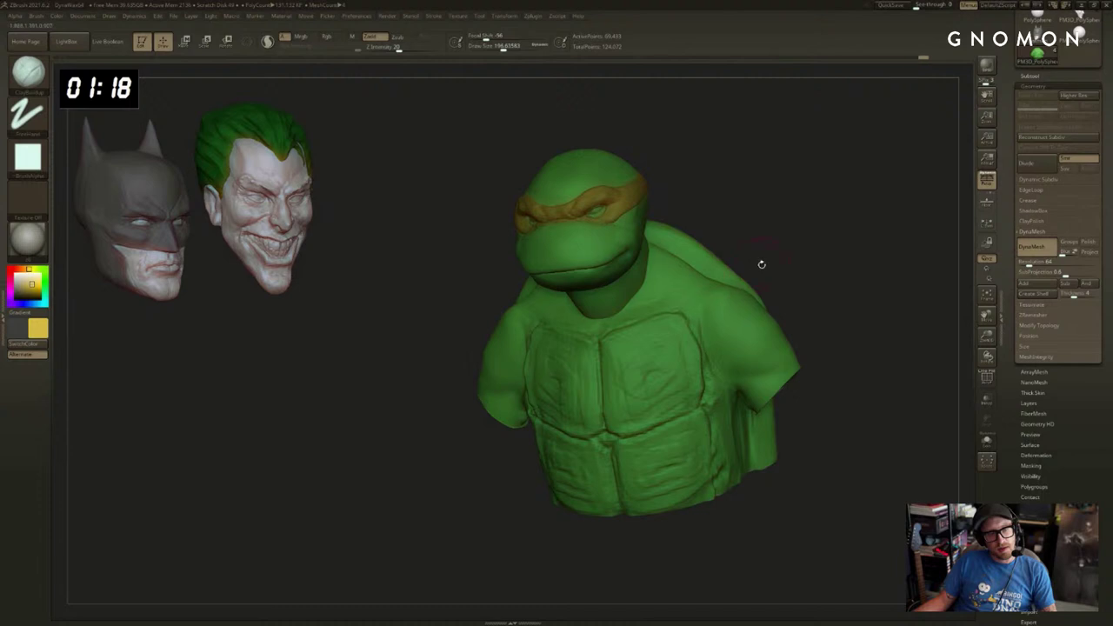
Build up the trapezius and shoulder muscles with the ClayBuildup brush at draw sizes of about 250 to 375.
left_click_drag(760, 264, 739, 266)
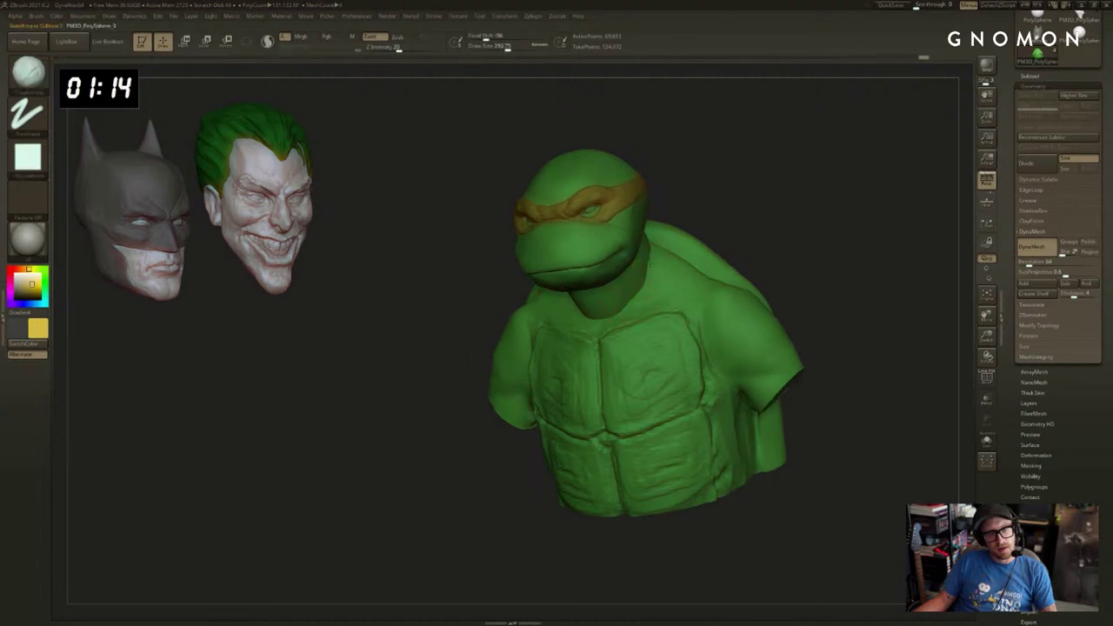
left_click_drag(778, 239, 546, 271, "shift")
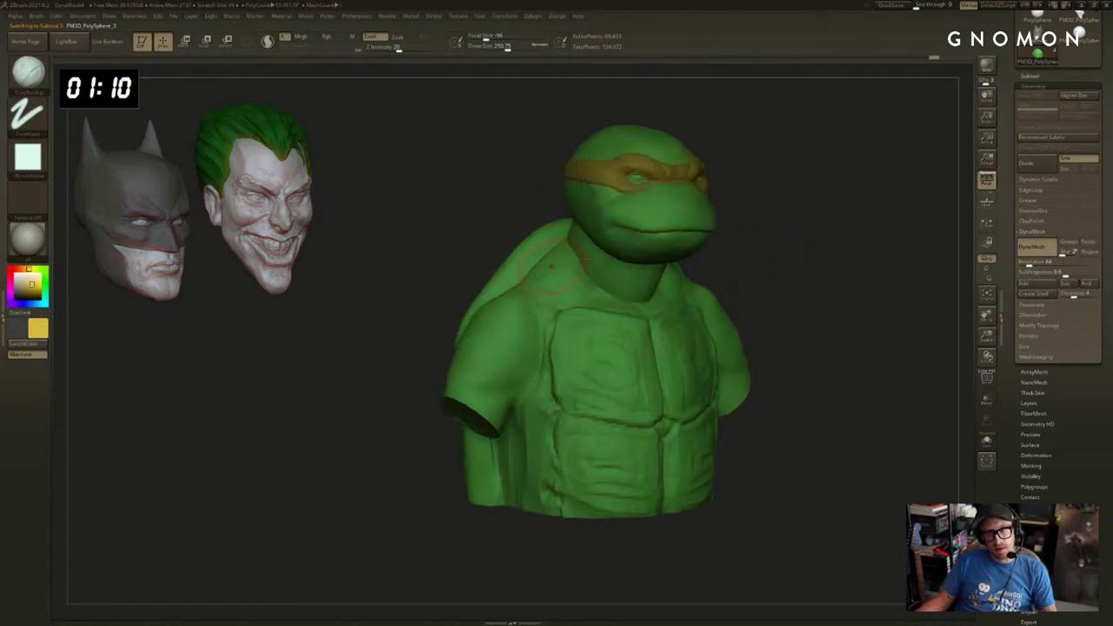
left_click_drag(861, 247, 847, 266, "alt")
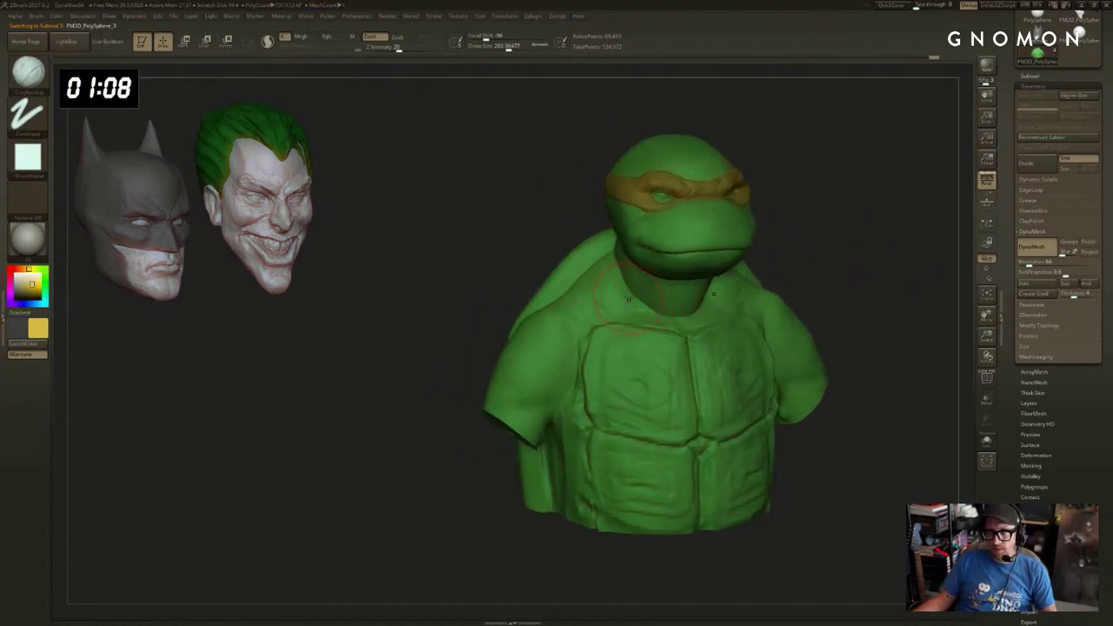
left_click_drag(563, 284, 548, 279)
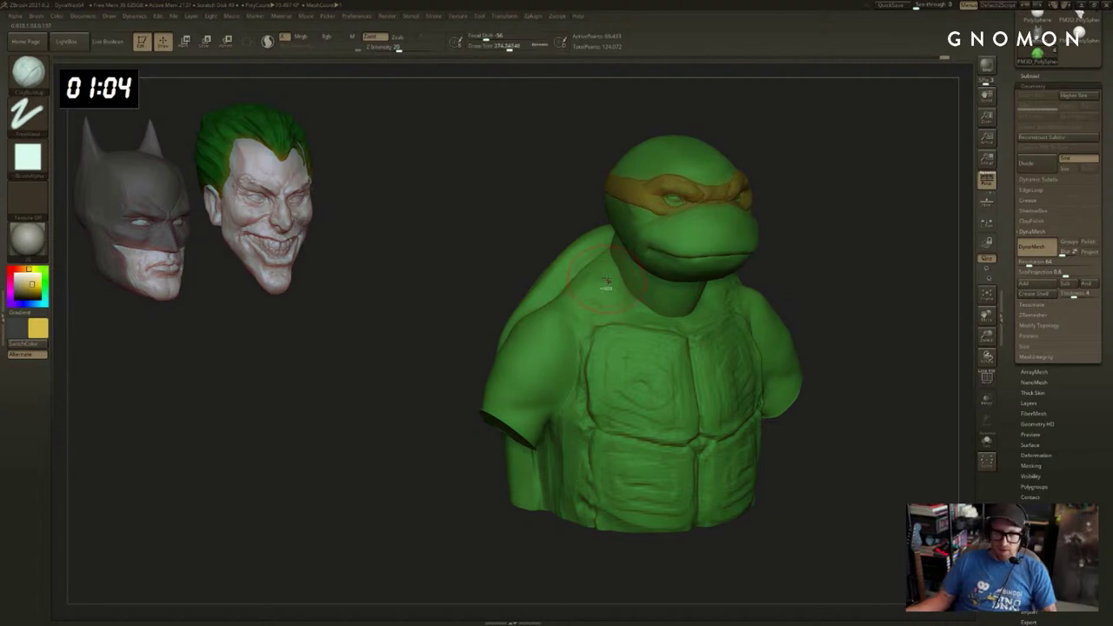
left_click_drag(765, 274, 708, 289)
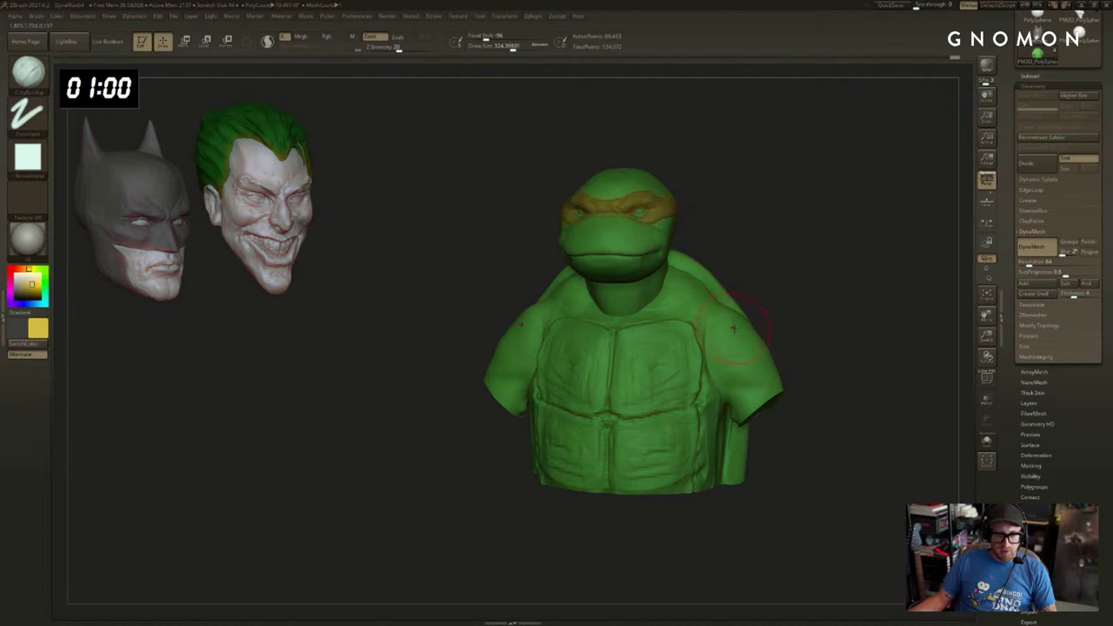
mouse_move(833, 272)
left_mouse_down()
mouse_move(755, 300)
mouse_move(823, 279)
left_mouse_up()
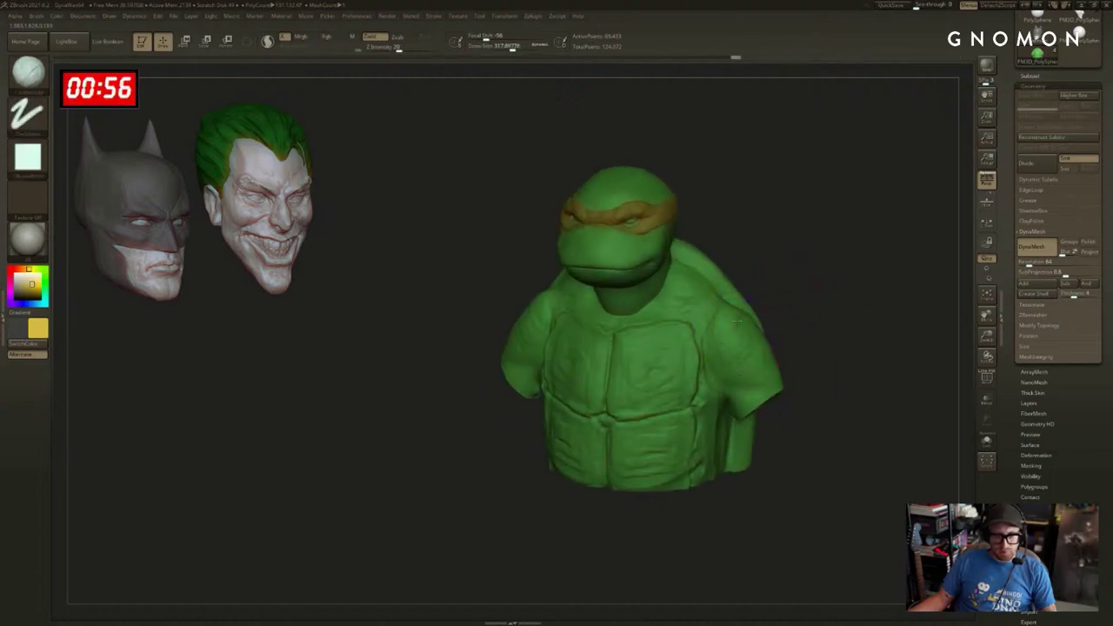
left_click_drag(763, 339, 647, 284)
Select the neck subtool and sculpt its muscle forms with the ClayBuildup brush at draw sizes of about 318 and 282.
left_click(617, 317, "alt")
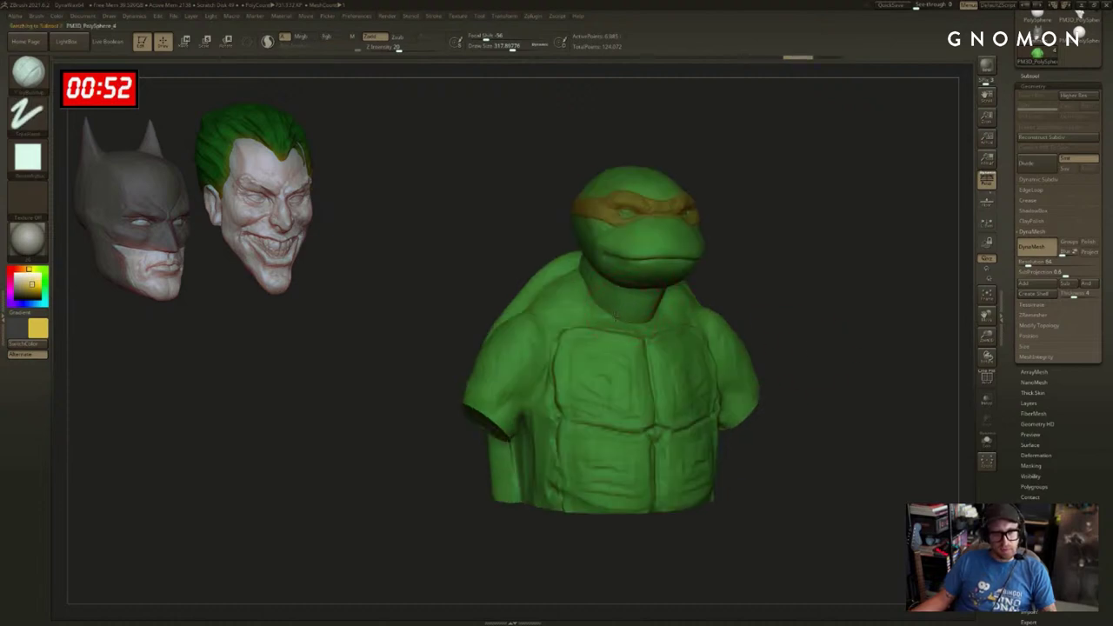
left_click_drag(766, 275, 688, 286)
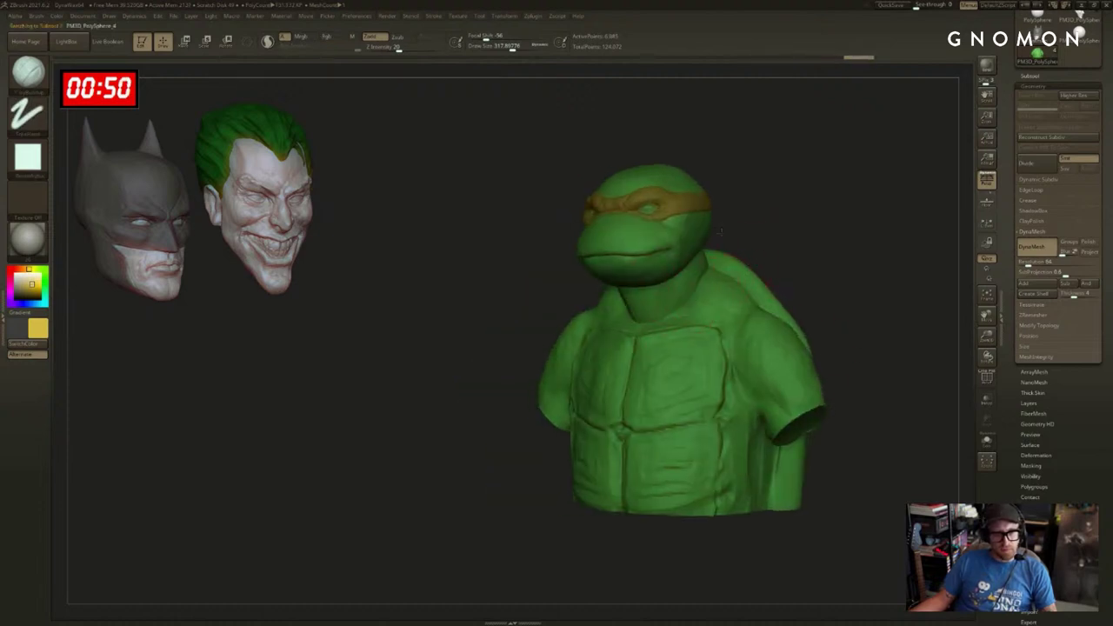
left_click_drag(740, 219, 777, 205)
left_click_drag(544, 254, 578, 266)
key("s")
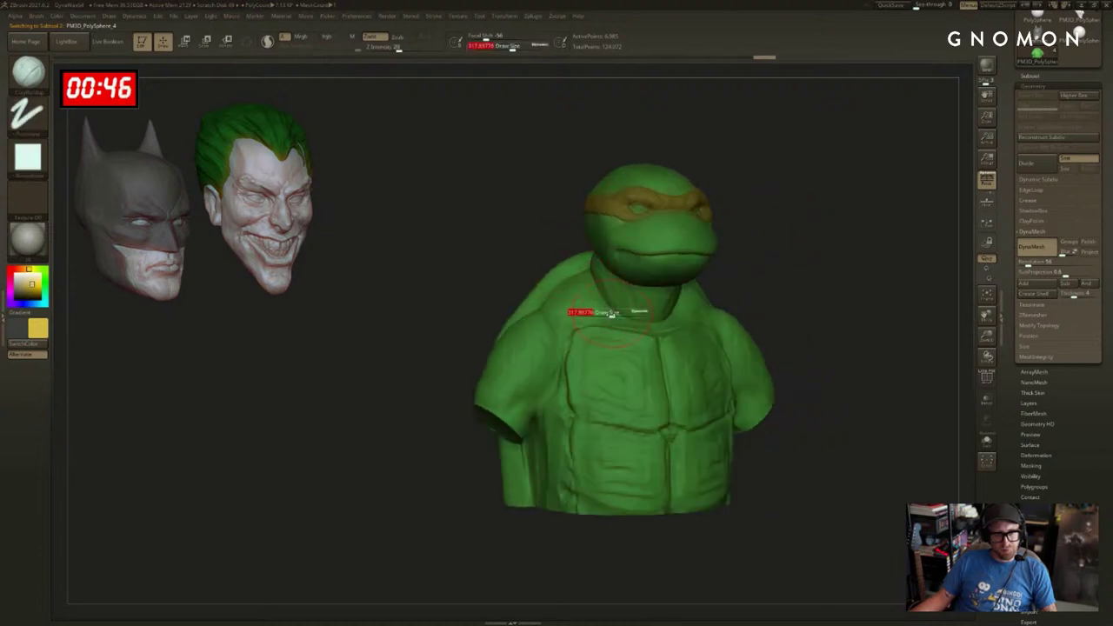
left_click_drag(610, 314, 606, 314)
mouse_move(750, 277)
left_mouse_down()
mouse_move(774, 284)
mouse_move(822, 342)
mouse_move(785, 301)
left_mouse_up()
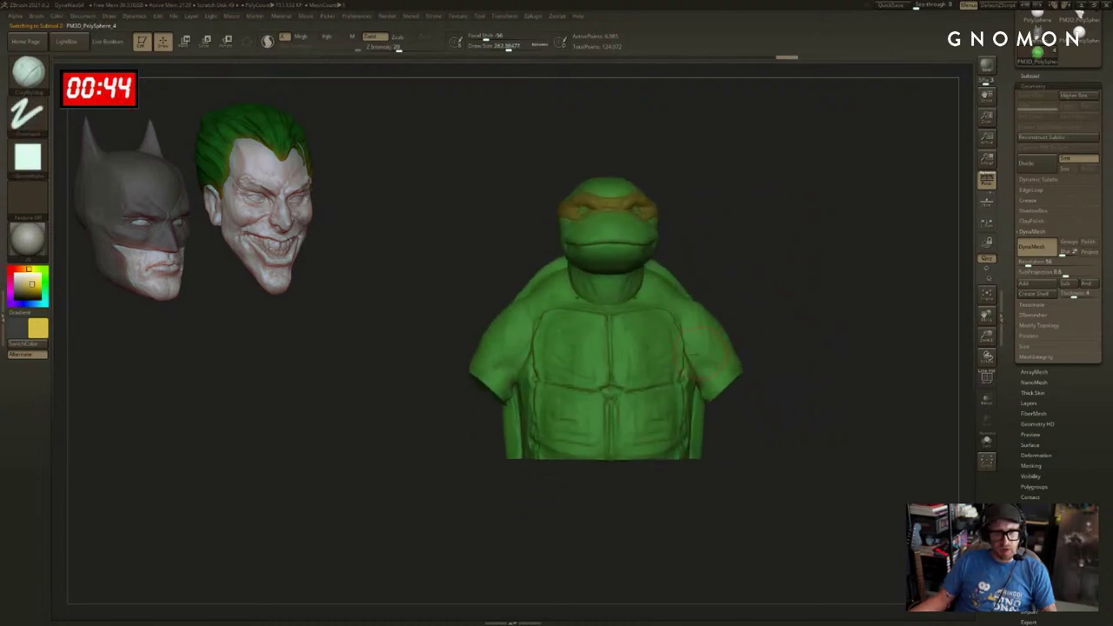
Try to cut the bust off straight across below the shoulders.
left_click_drag(851, 359, 411, 361, "ctrl+shift")
left_click(706, 335, "alt")
mouse_move(826, 308)
left_mouse_down()
mouse_move(838, 310)
mouse_move(820, 340)
mouse_move(385, 358)
mouse_move(397, 343)
left_mouse_up()
mouse_move(859, 334)
left_mouse_down()
mouse_move(830, 343)
mouse_move(815, 331)
mouse_move(723, 383)
left_mouse_up()
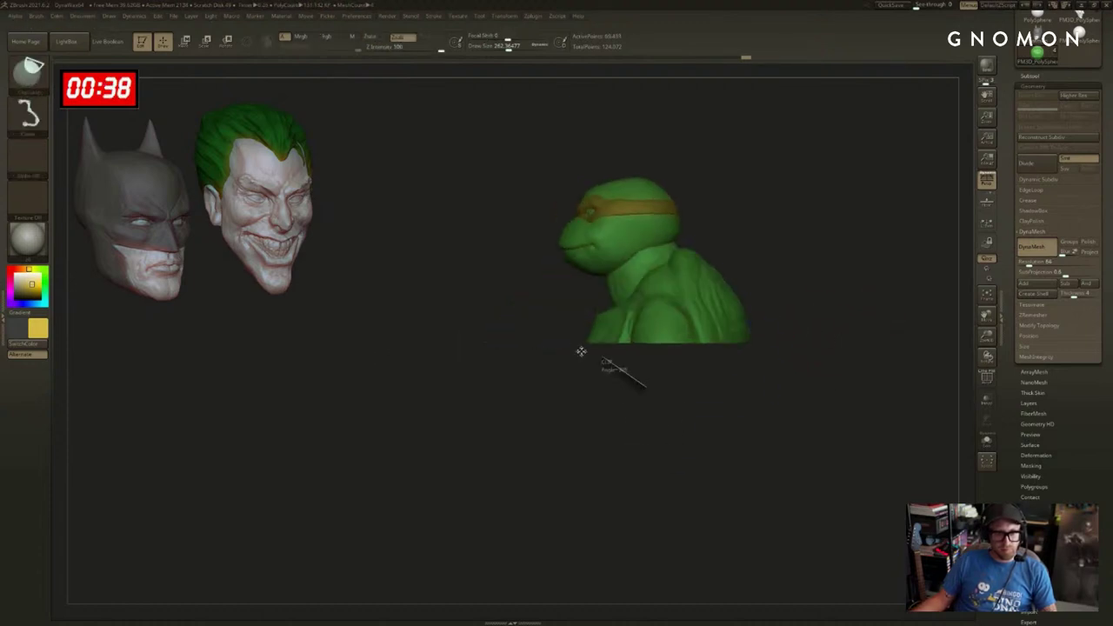
key("ctrl+z")
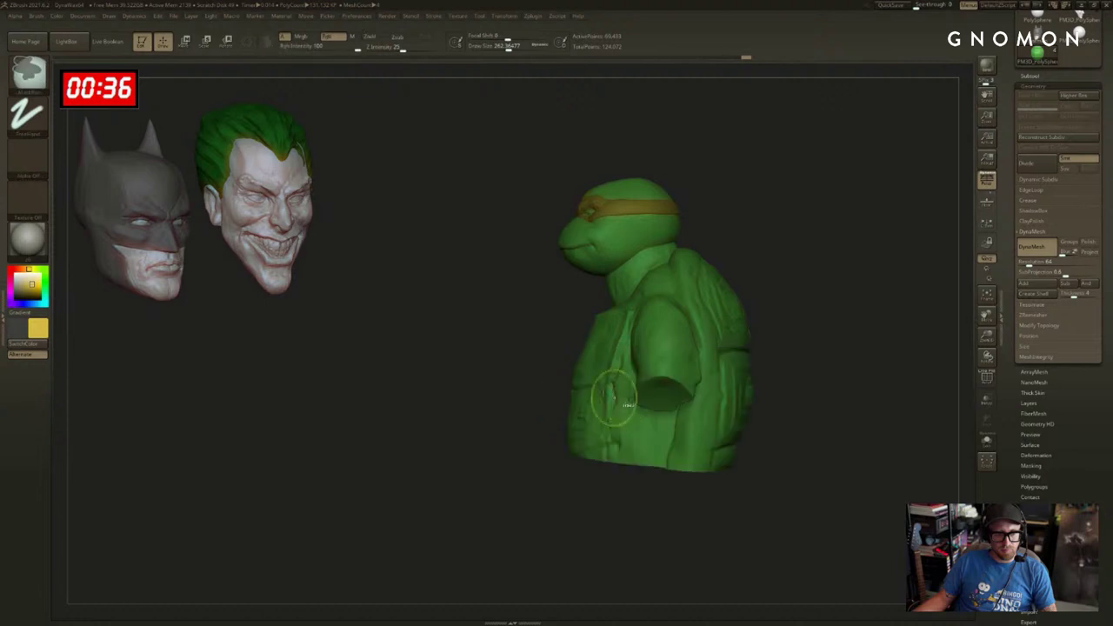
Cut away the lower torso, arms and shell in a straight line across the upper chest and turn perspective on.
mouse_move(637, 536)
left_mouse_down("ctrl+shift")
mouse_move(611, 357)
mouse_move(569, 355)
left_mouse_up("ctrl+shift")
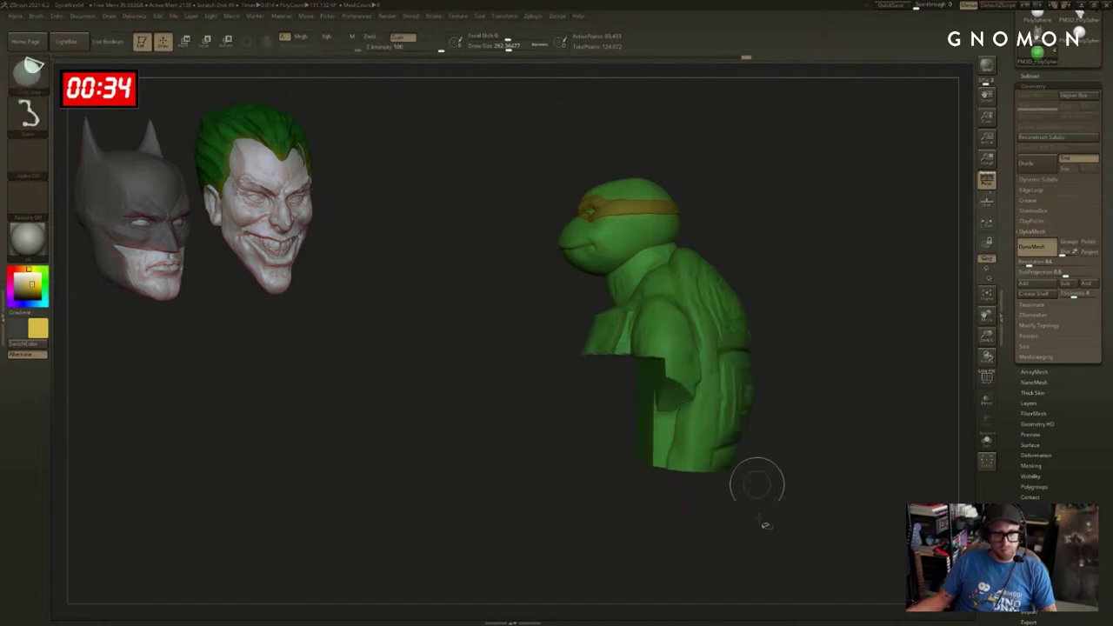
mouse_move(785, 356)
left_mouse_down("ctrl+shift")
mouse_move(785, 487)
mouse_move(671, 504)
mouse_move(668, 515)
left_mouse_up("ctrl+shift")
left_click_drag(787, 424, 856, 409)
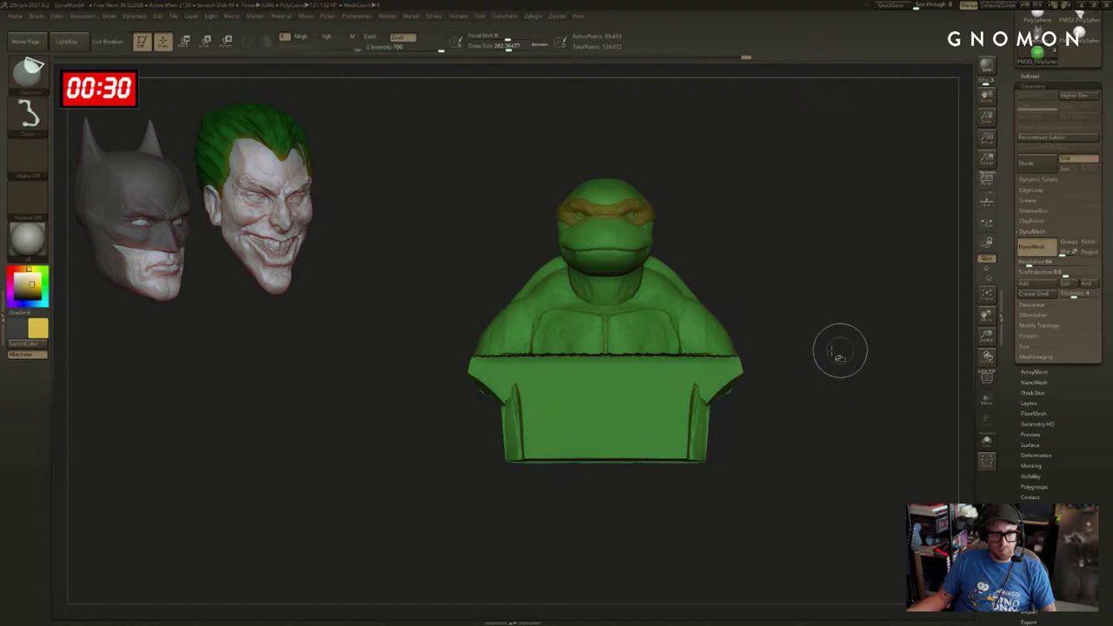
mouse_move(732, 437)
left_mouse_down("ctrl+shift")
mouse_move(725, 503)
mouse_move(737, 551)
mouse_move(666, 474)
left_mouse_up("ctrl+shift")
mouse_move(805, 368)
left_mouse_down("ctrl+shift")
mouse_move(461, 363)
mouse_move(452, 350)
left_mouse_up("ctrl+shift")
mouse_move(830, 312)
left_mouse_down()
mouse_move(803, 357)
mouse_move(809, 331)
mouse_move(837, 316)
mouse_move(775, 353)
mouse_move(719, 288)
mouse_move(762, 272)
mouse_move(736, 241)
mouse_move(766, 256)
mouse_move(719, 246)
mouse_move(747, 263)
mouse_move(633, 255)
mouse_move(644, 234)
mouse_move(709, 300)
mouse_move(682, 271)
left_mouse_up()
key("p")
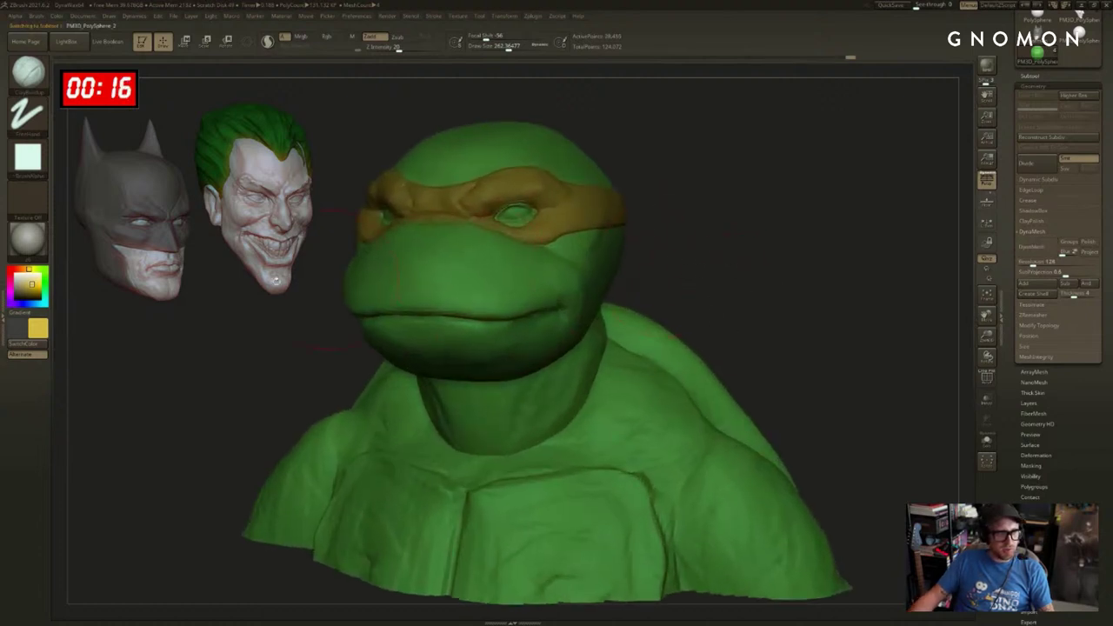
Try orange, purple, blue and lime yellow as alternative bandana colours.
left_click(20, 269)
left_click_drag(266, 400, 199, 367, "alt")
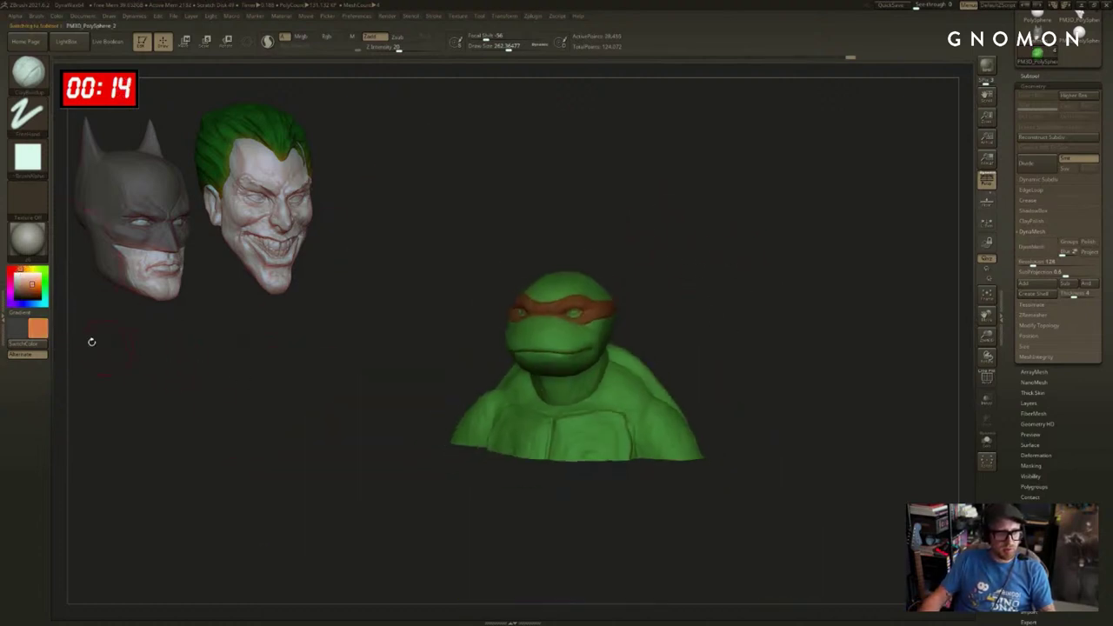
left_click(16, 302)
left_click_drag(139, 340, 193, 352)
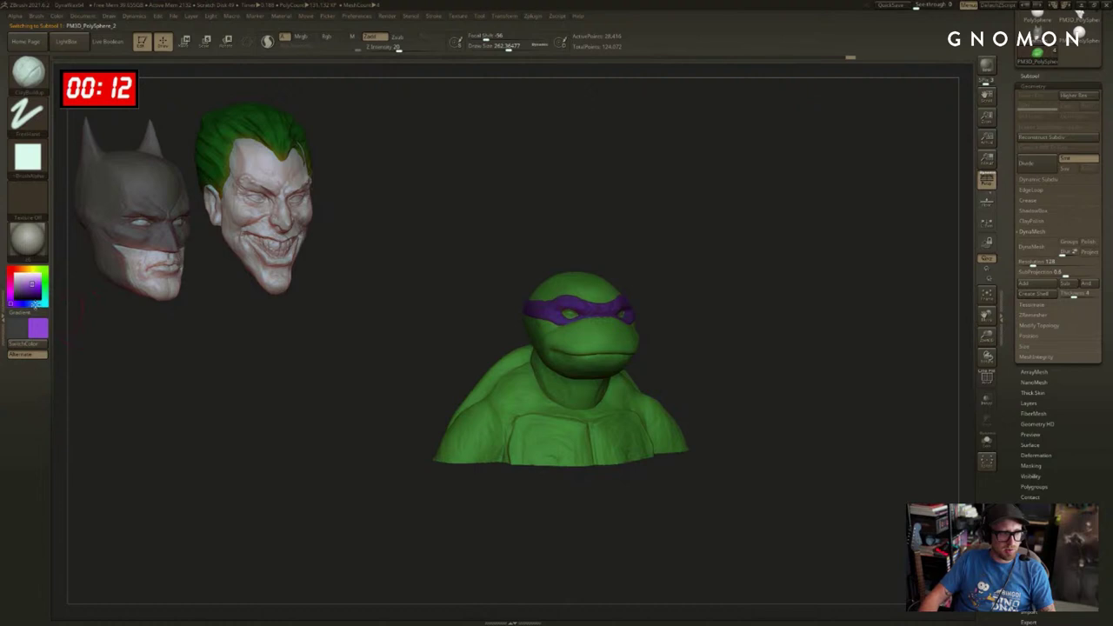
left_click(36, 304)
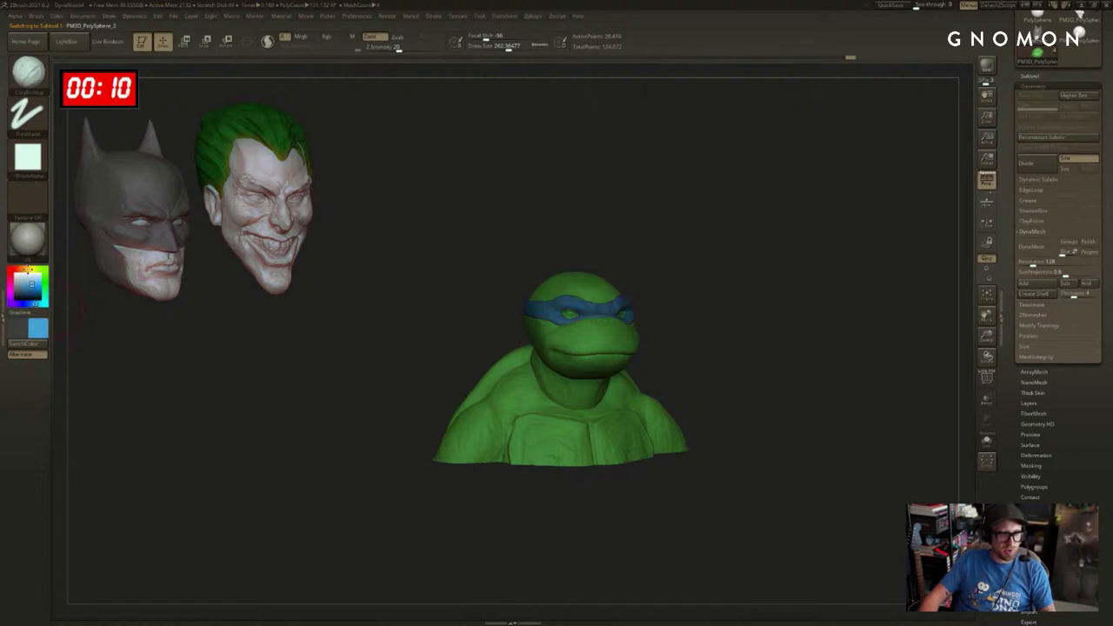
left_click(34, 270)
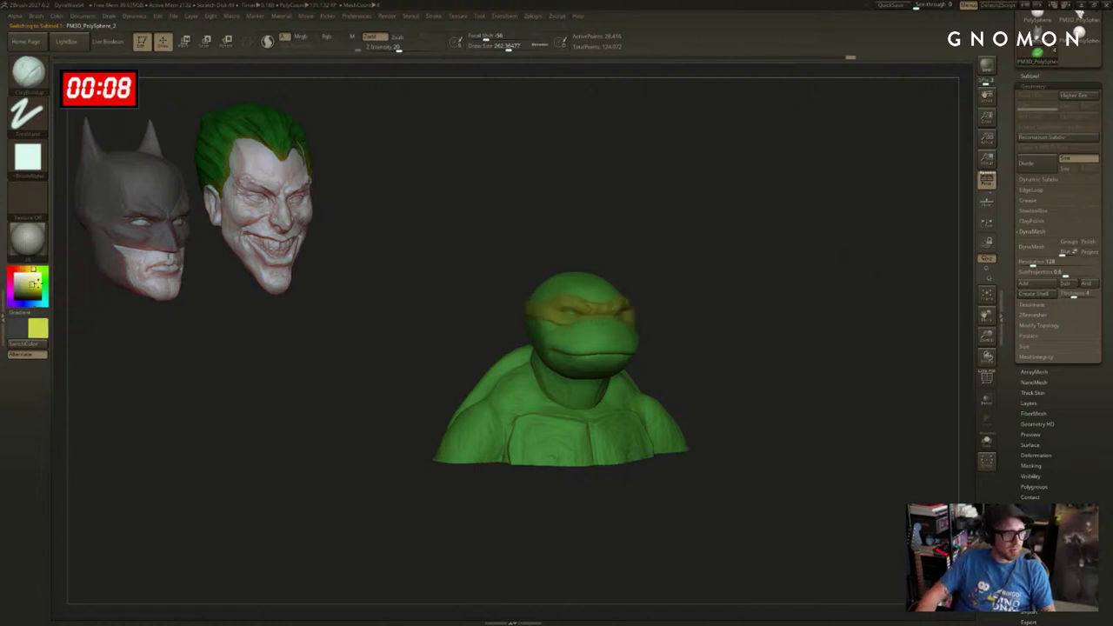
Set the bandana back to golden yellow and frame the bust facing forward beside the Batman and Joker heads.
left_click(28, 267)
left_click_drag(839, 289, 807, 197, "alt")
left_click_drag(848, 239, 794, 237)
left_click_drag(793, 238, 760, 188, "alt")
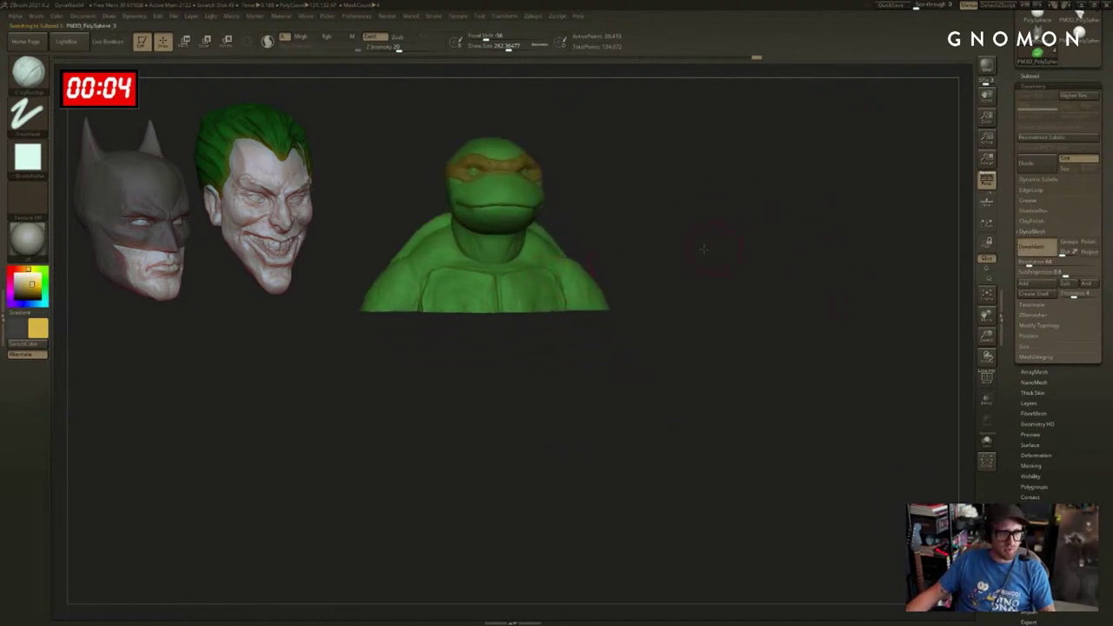
Turn the turtle bust to a three-quarter view beside the Joker head and leave a snapshot of it on the canvas.
left_click_drag(706, 248, 678, 228)
mouse_move(681, 226)
left_mouse_down()
mouse_move(693, 221)
mouse_move(690, 233)
left_mouse_up()
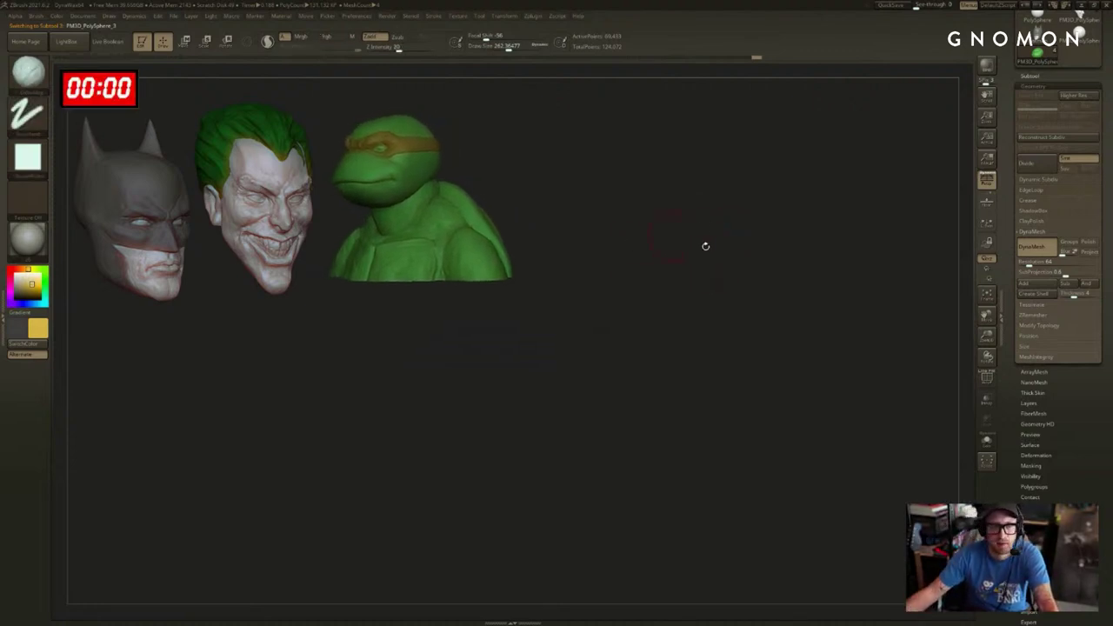
key("shift+s")
left_click_drag(567, 159, 790, 417, "shift")
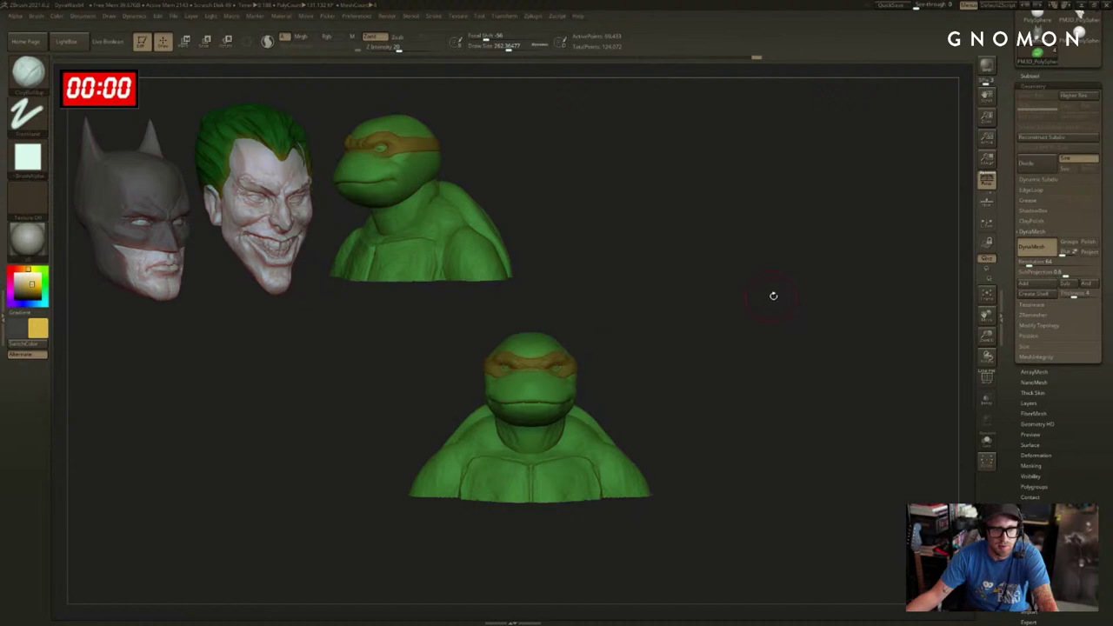
left_click_drag(773, 296, 757, 274)
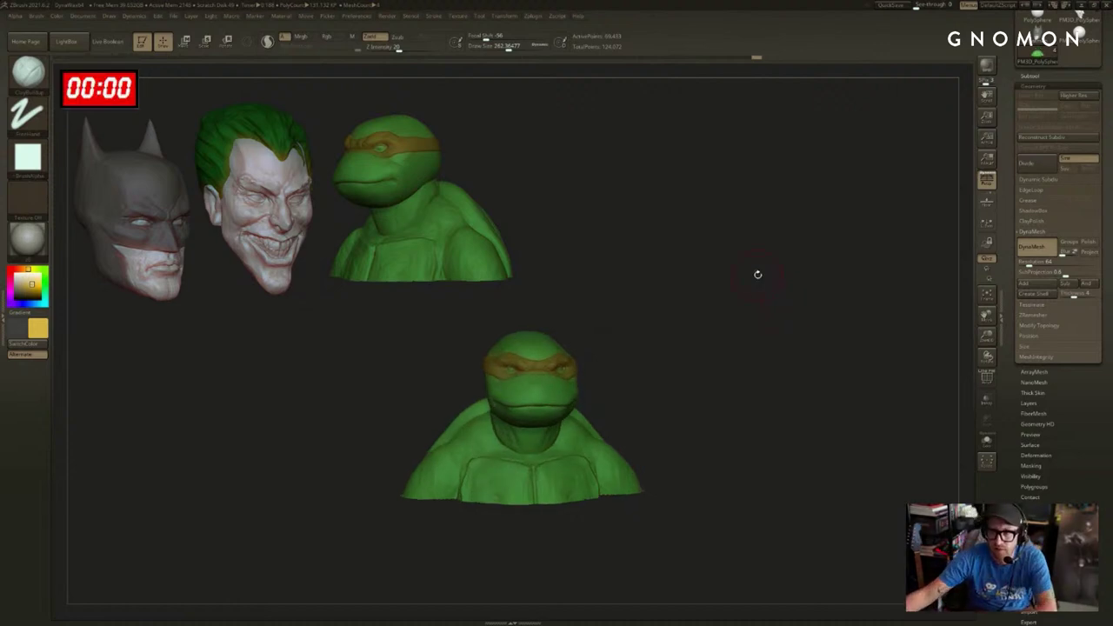
Reset the countdown timer to 25:00 and look over the Mollymauk image search results in the browser.
right_click(96, 103)
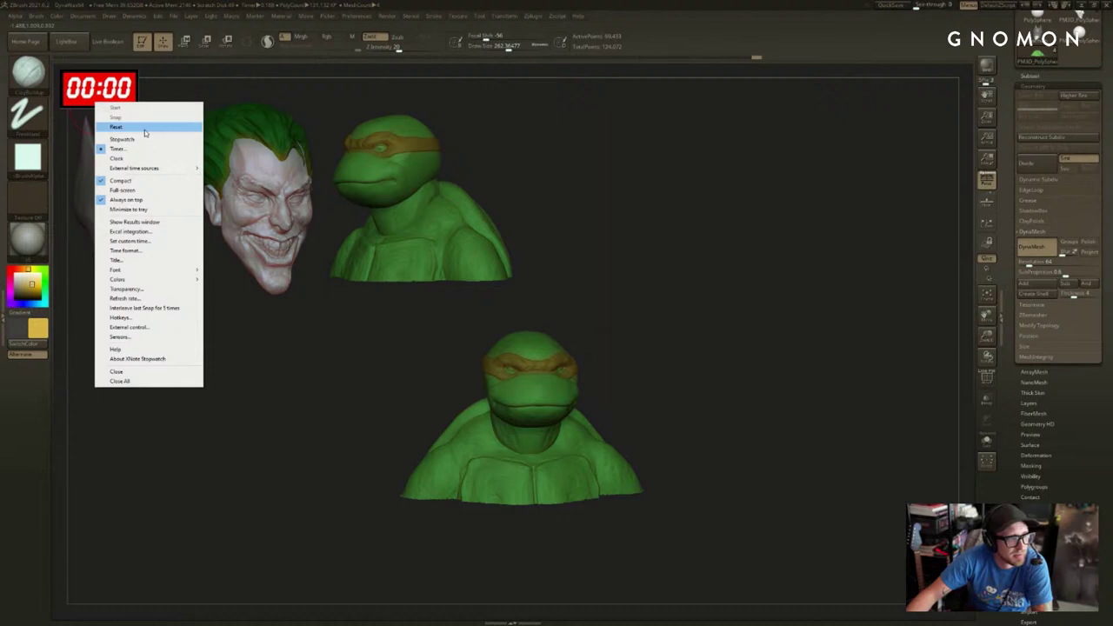
left_click(145, 128)
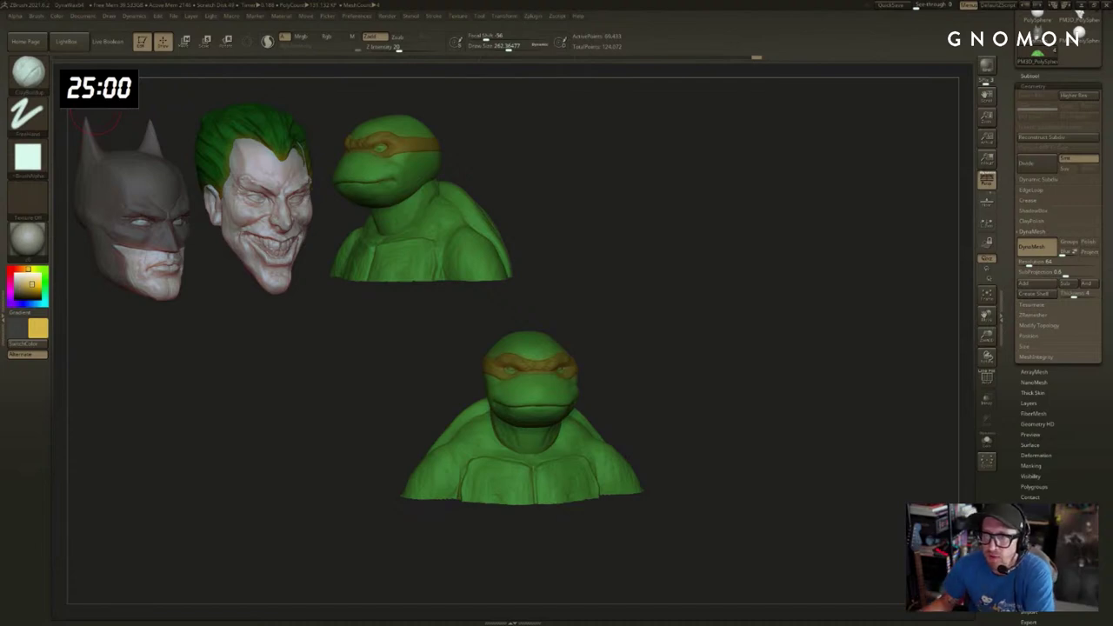
left_click_drag(1112, 30, 276, 77)
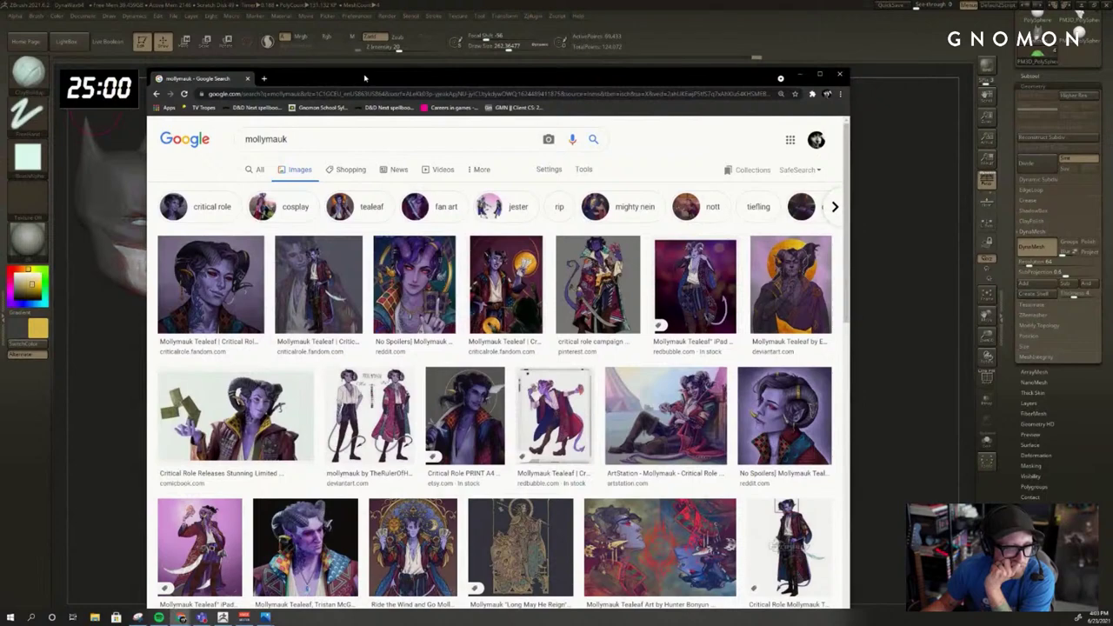
left_click_drag(365, 78, 1112, 39)
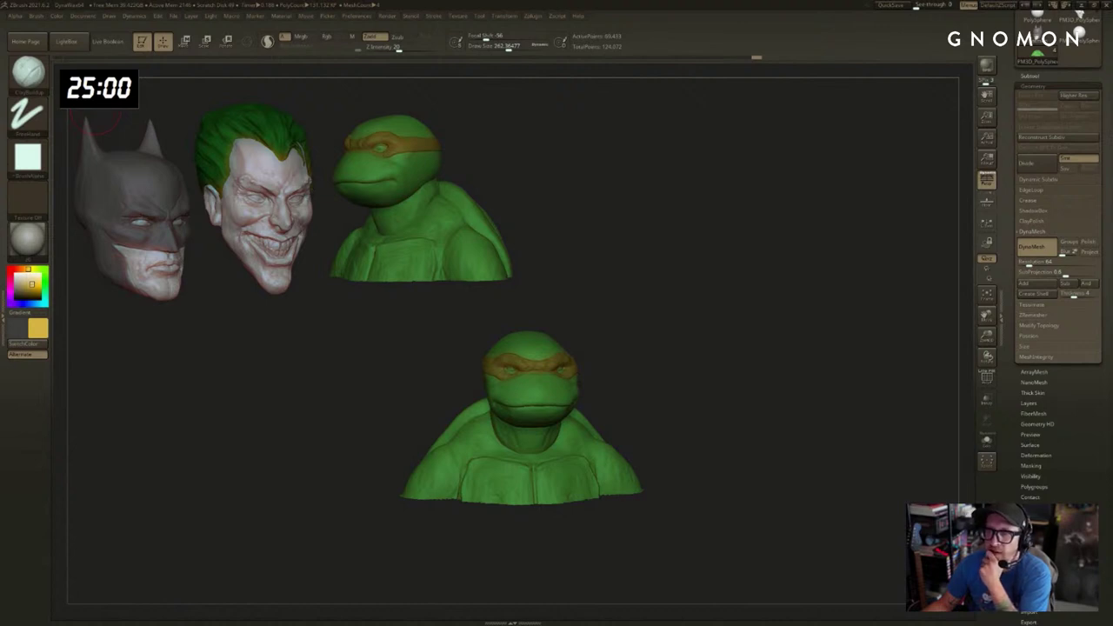
Swap the turtle bust for a plain sphere and colour it pale lavender.
left_click_drag(1016, 77, 1015, 105)
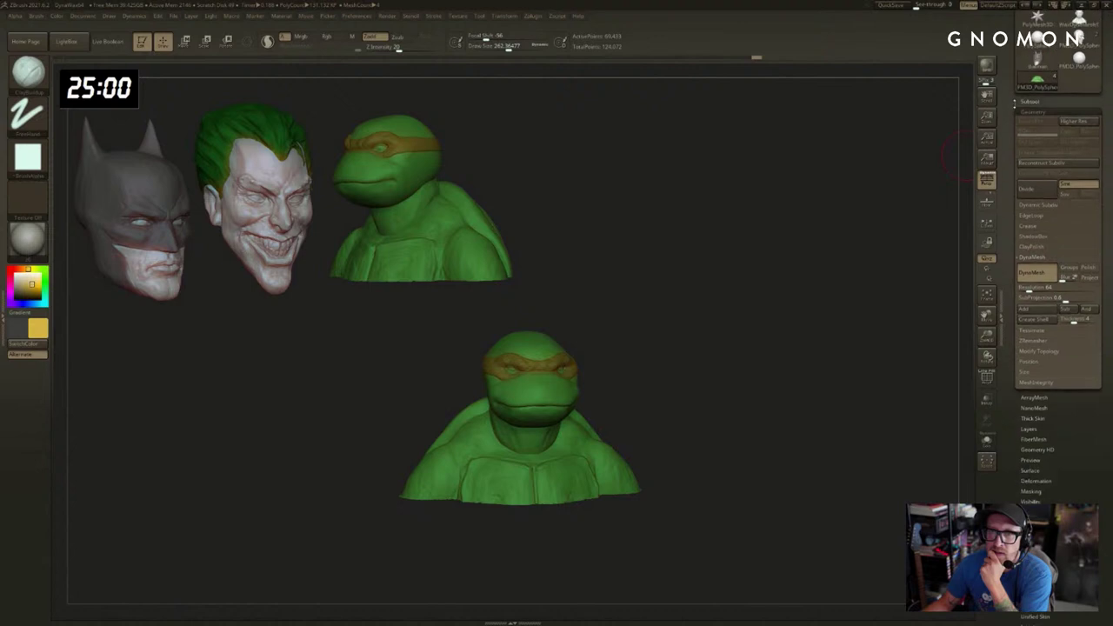
left_click(1070, 71)
left_click_drag(1012, 49, 1014, 186)
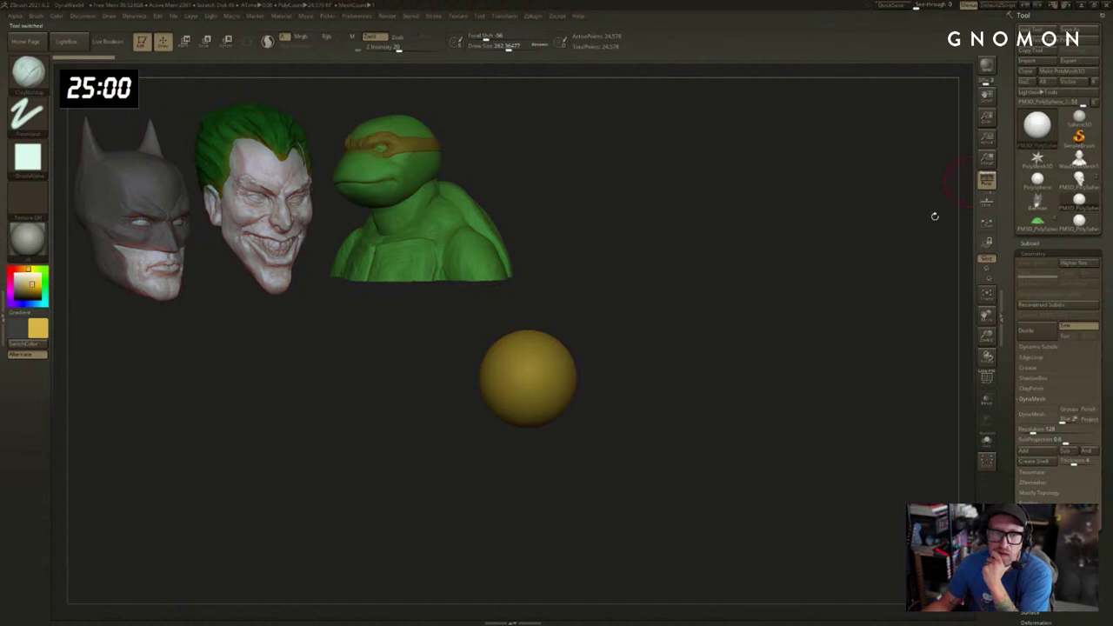
left_click(19, 303)
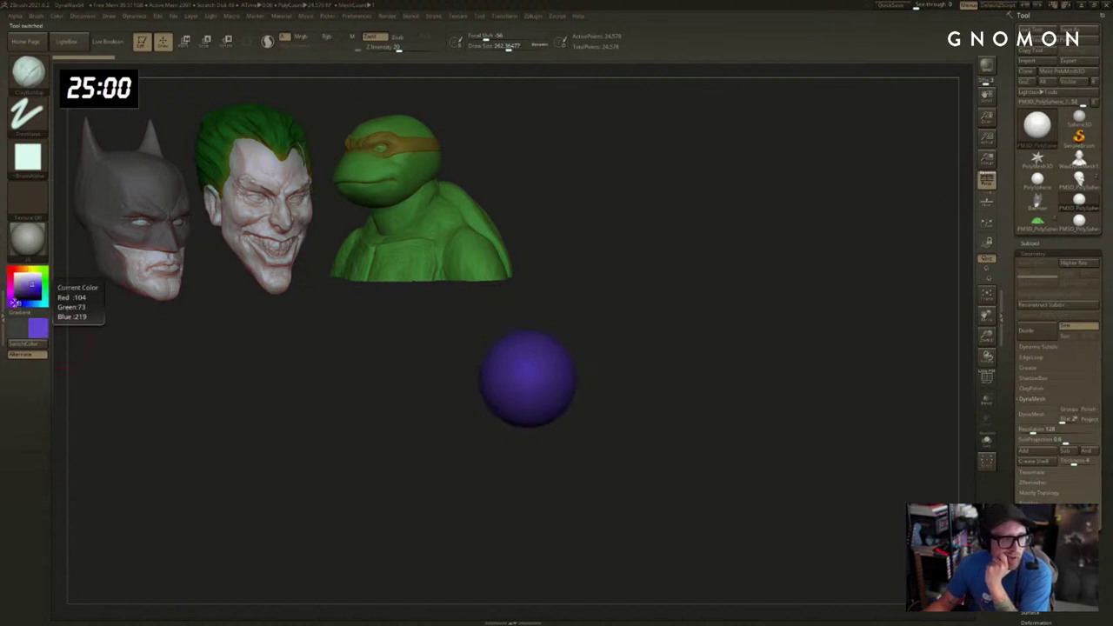
left_click(32, 280)
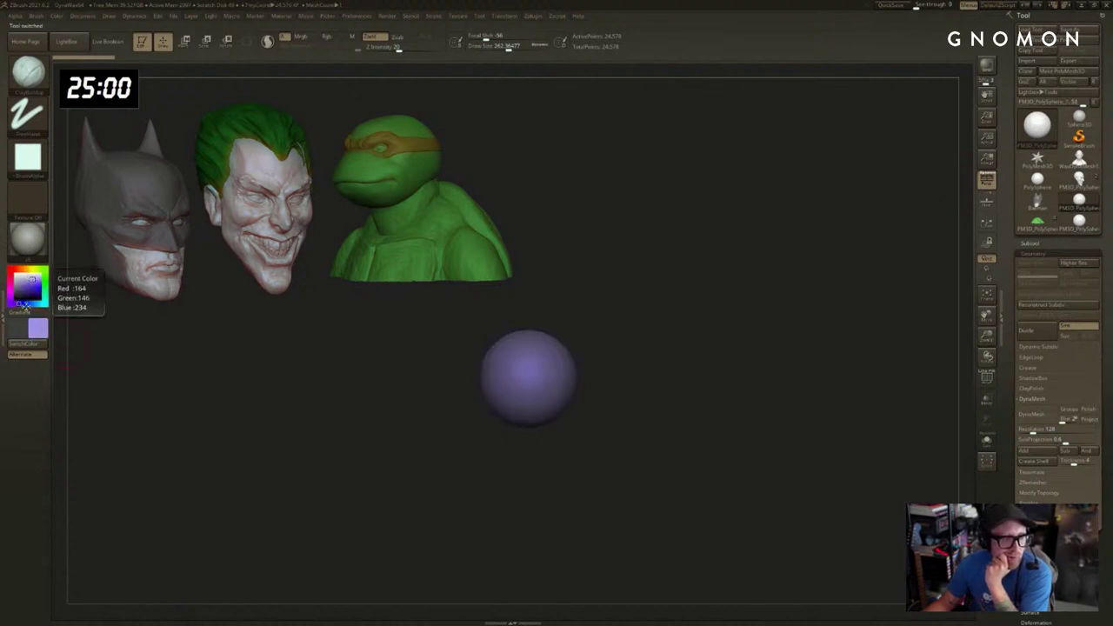
left_click(27, 235)
left_click(206, 393)
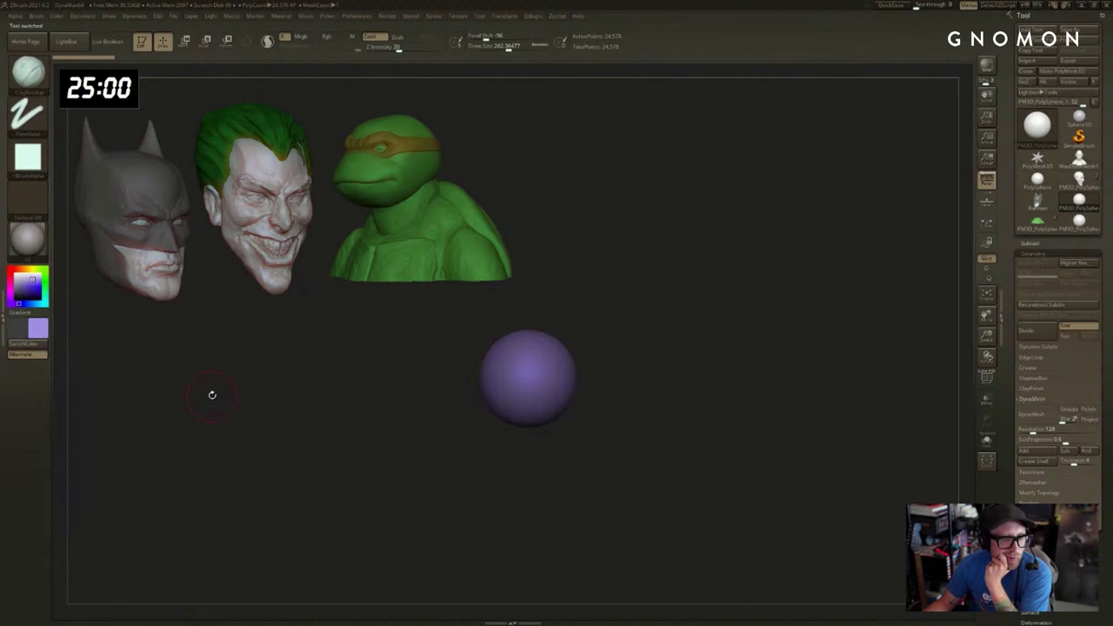
left_click(39, 326)
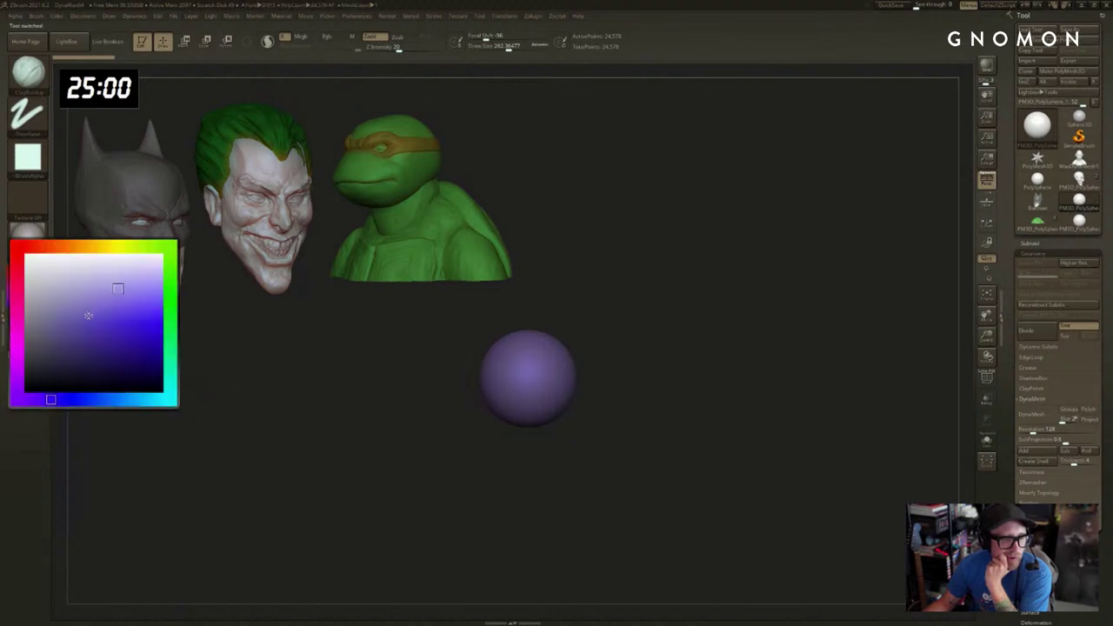
left_click_drag(108, 275, 99, 262)
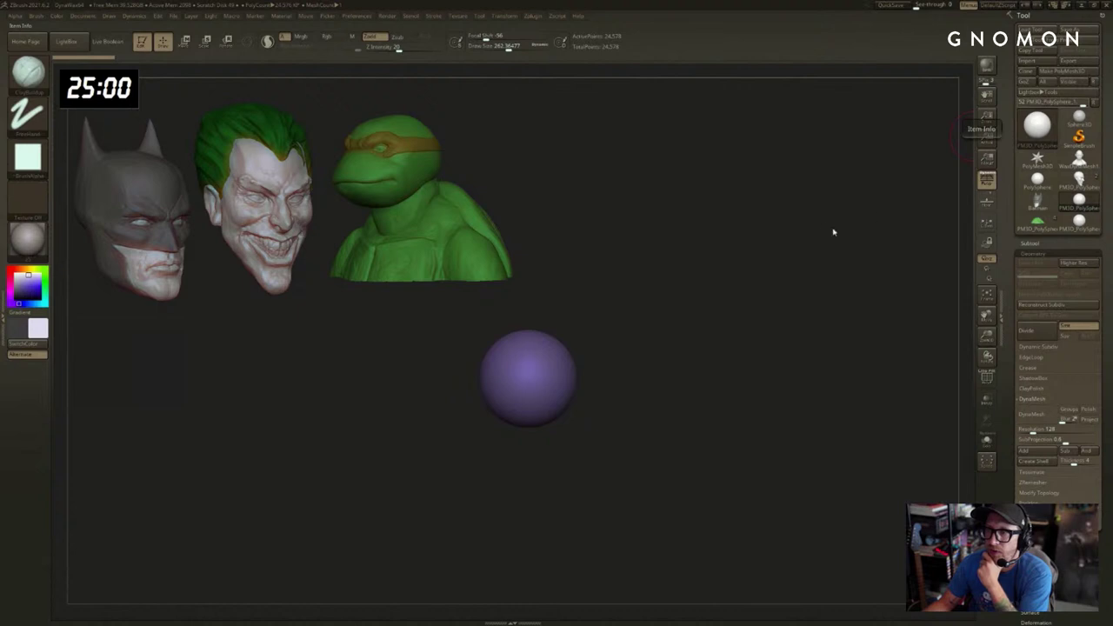
left_click(38, 326)
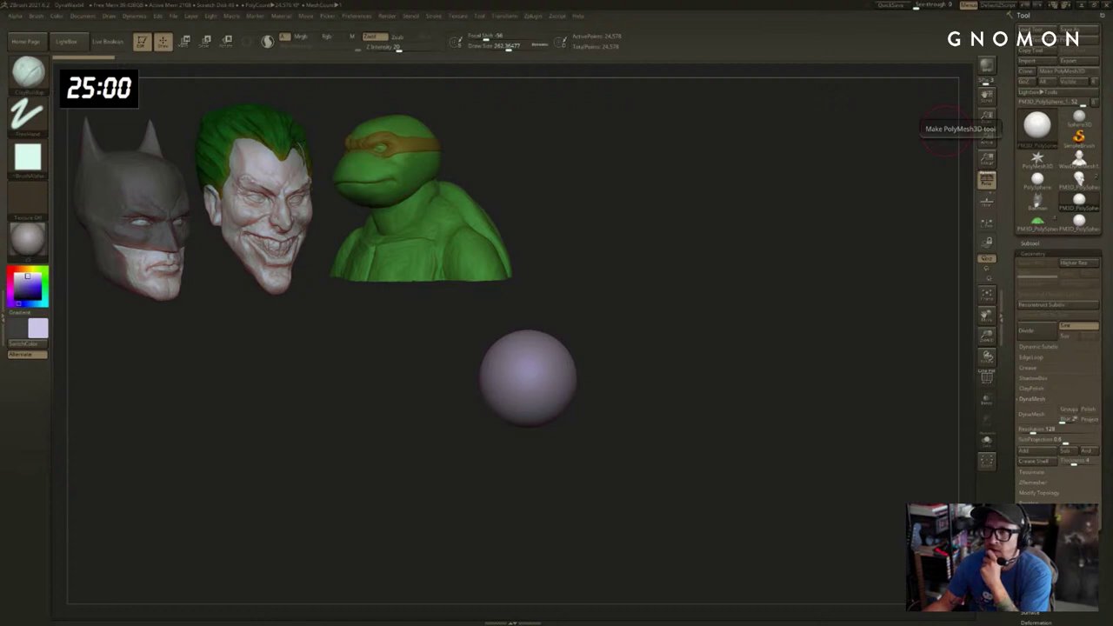
View the Mollymauk reference portrait in the browser, move it off the canvas and start the 25-minute countdown.
key("alt+Tab")
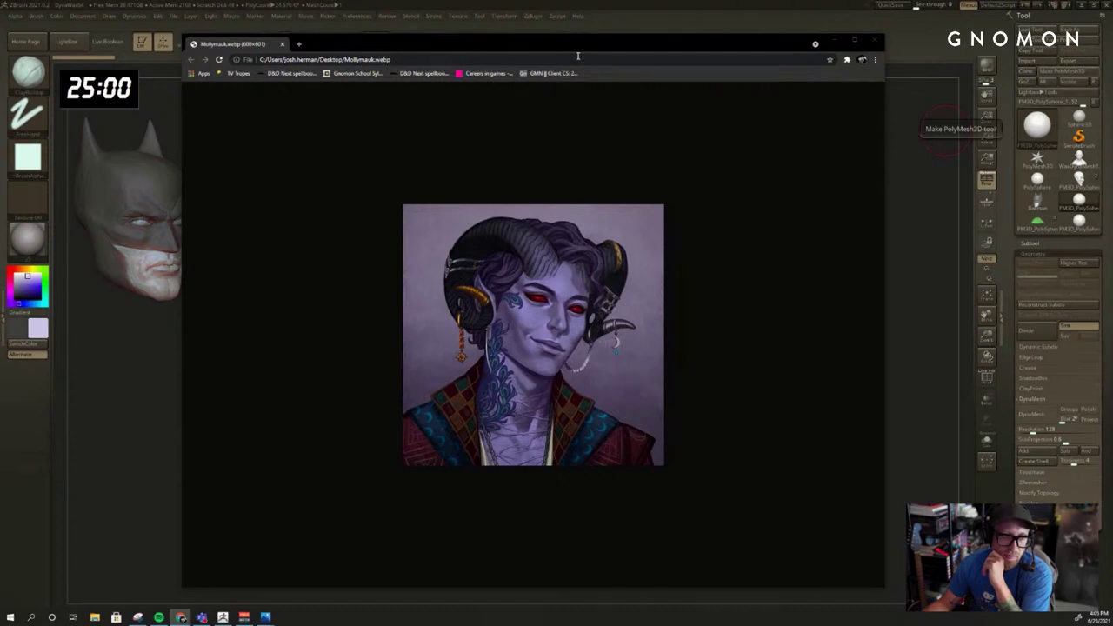
left_click_drag(577, 55, 1112, 82)
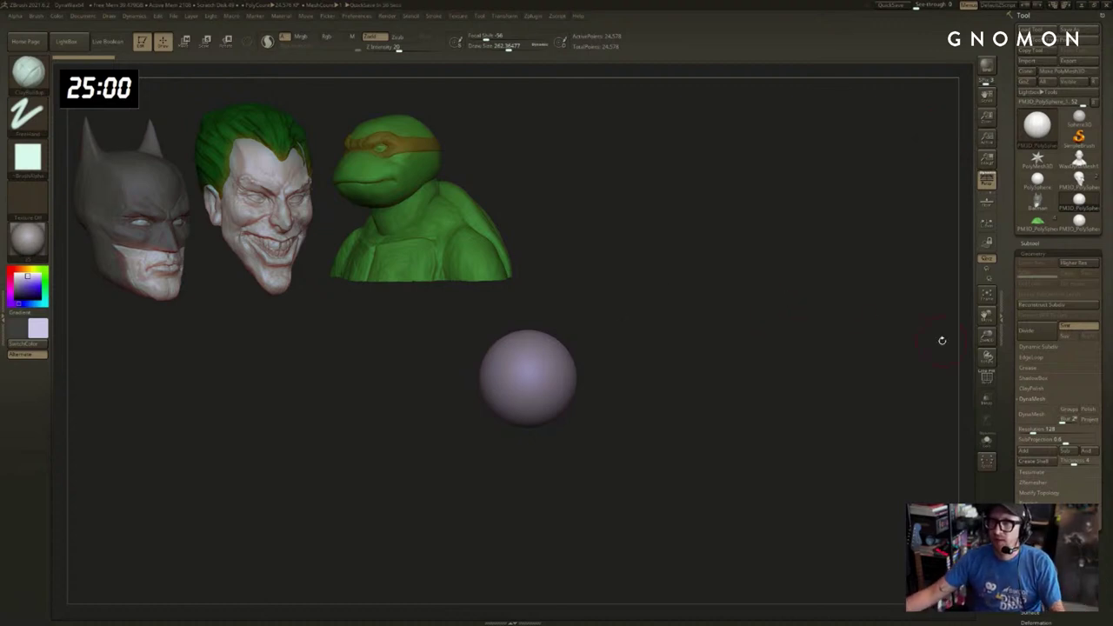
right_click(120, 91)
left_click(149, 98)
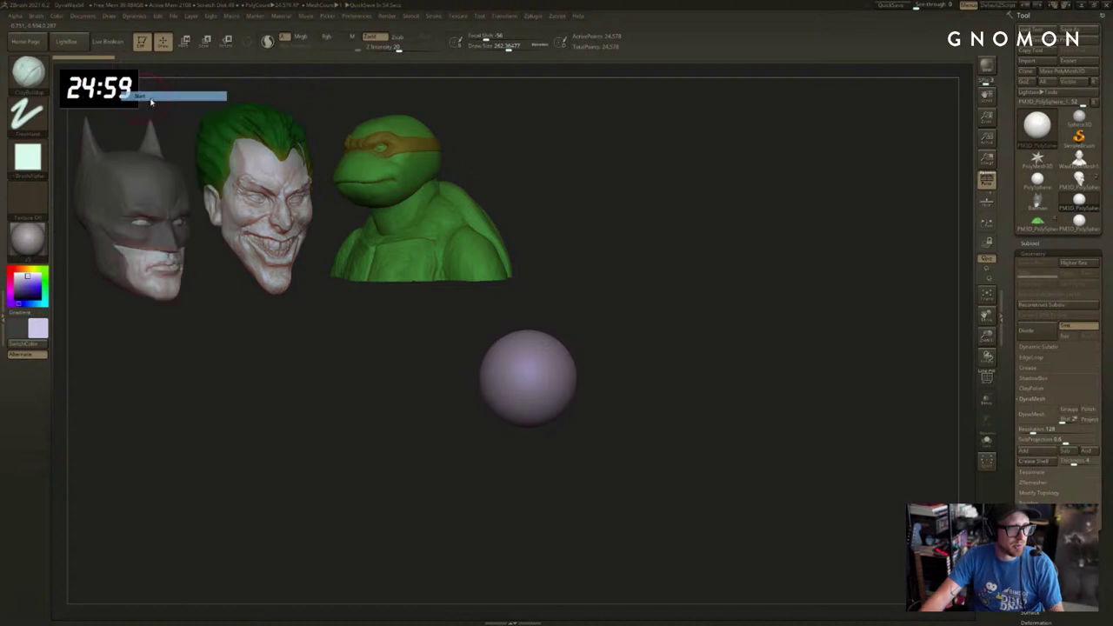
Enlarge the sphere in the empty canvas area and reconstruct its lower subdivision levels.
left_click_drag(691, 315, 751, 301, "alt")
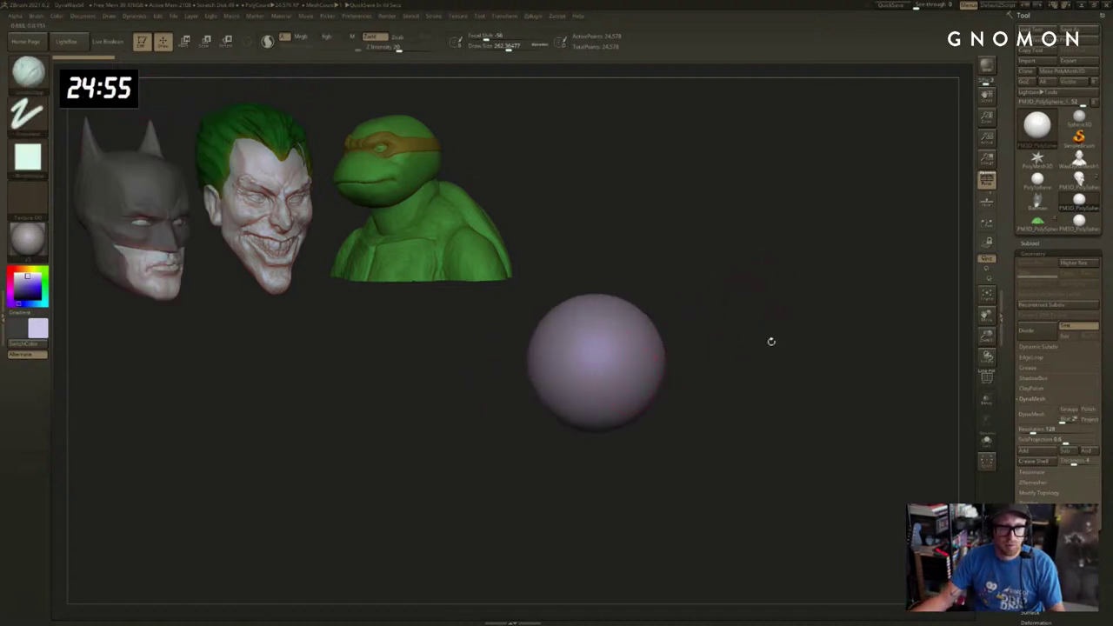
key("shift+f")
left_click_drag(765, 327, 813, 296, "alt")
key("shift+f")
left_click(1045, 306)
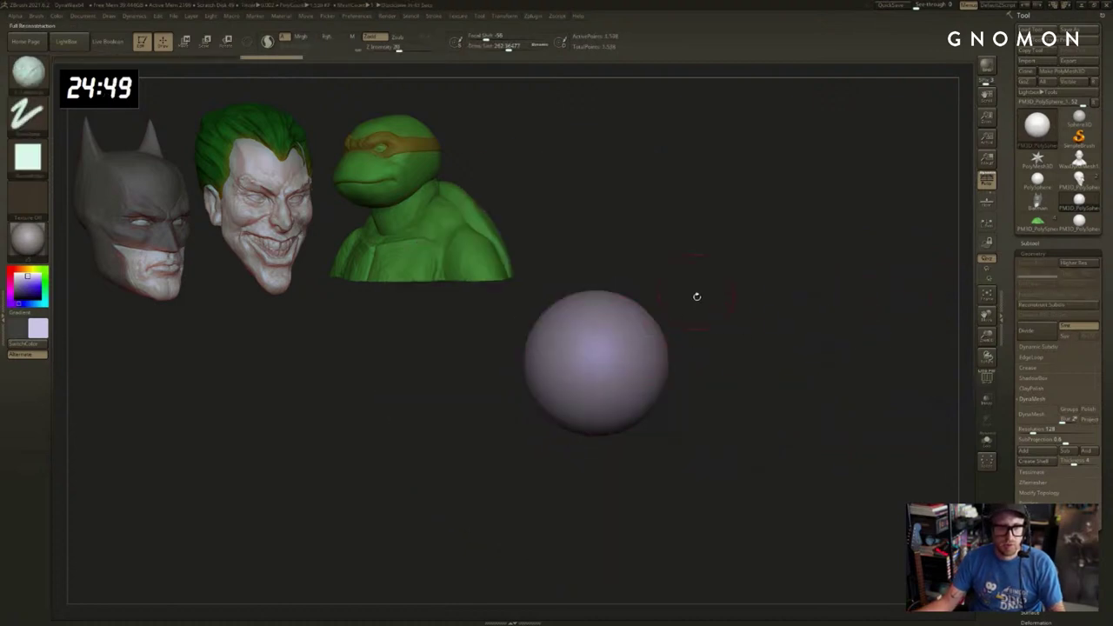
Pull the front of the sphere downward with a large Move brush to form an egg-shaped head with a narrow chin.
key("s")
mouse_move(667, 318)
left_mouse_down()
mouse_move(679, 318)
mouse_move(670, 335)
mouse_move(699, 441)
mouse_move(701, 374)
left_mouse_up()
key("s")
key("s")
left_click_drag(655, 376, 676, 492)
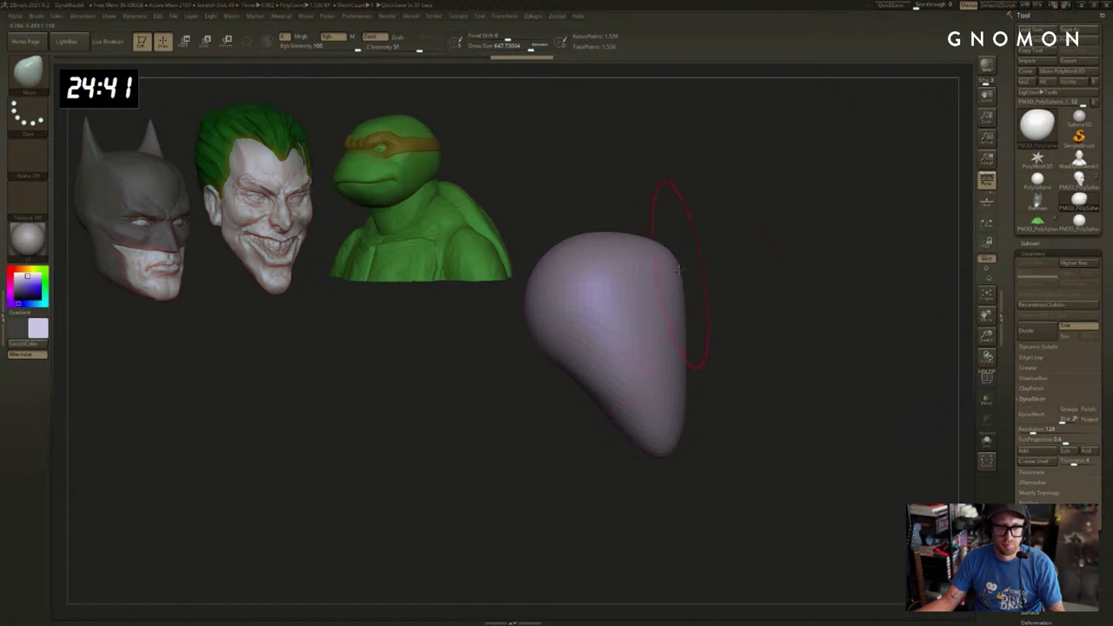
left_click_drag(746, 261, 698, 358)
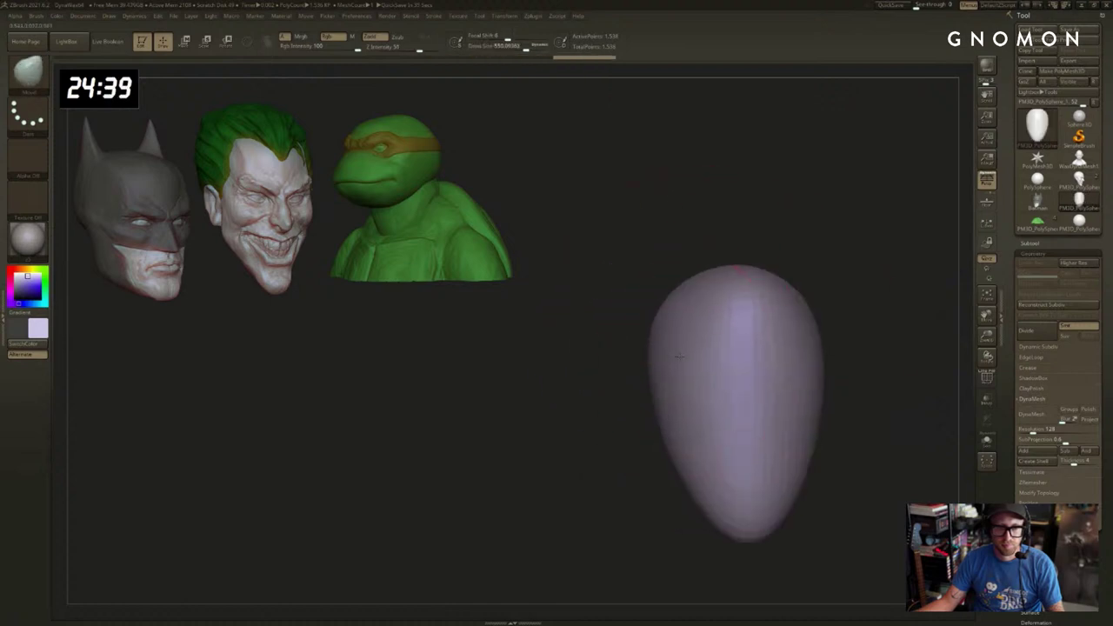
left_click_drag(588, 448, 566, 386, "alt")
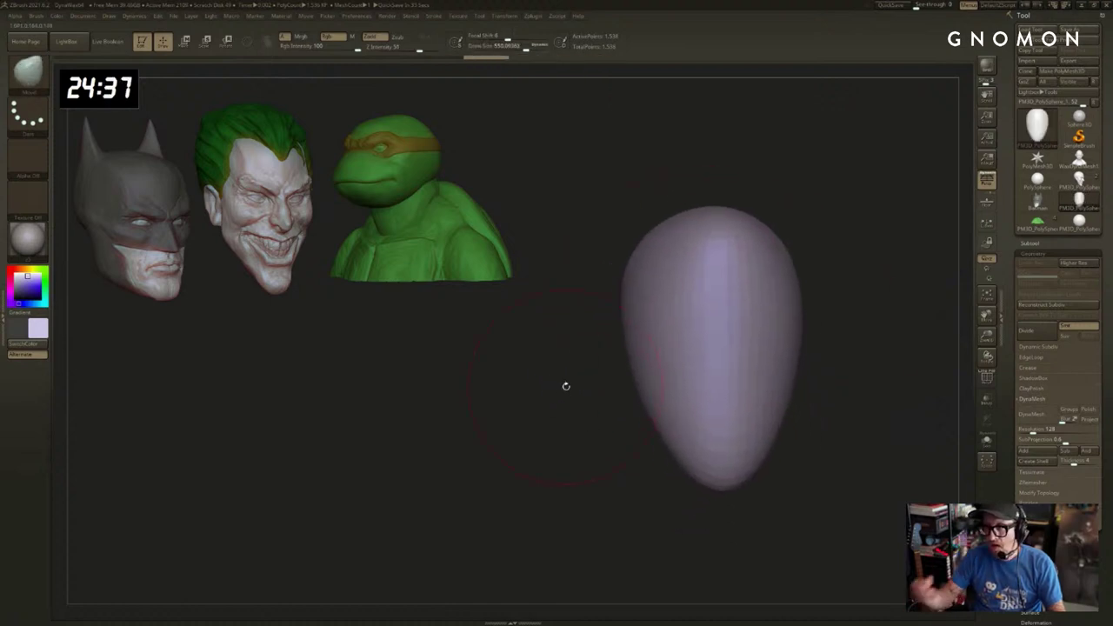
Shape the forehead and front of the face in profile with a Move brush of about 450 draw size.
left_click_drag(827, 288, 831, 289)
key("s")
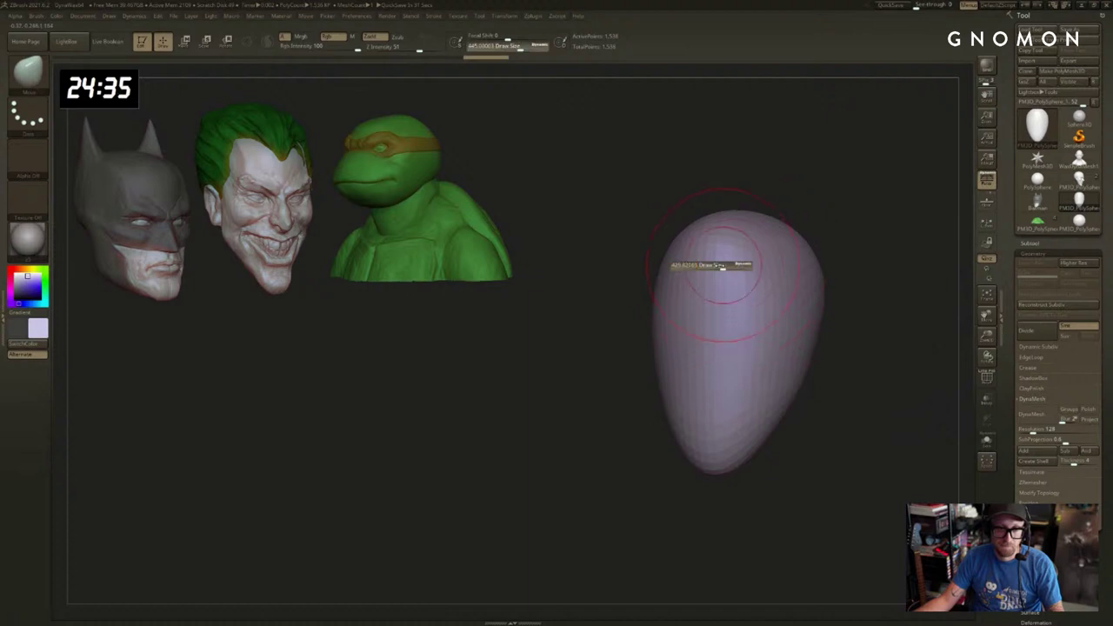
left_click_drag(728, 266, 723, 266)
left_click_drag(684, 222, 639, 210)
left_click_drag(695, 270, 686, 270)
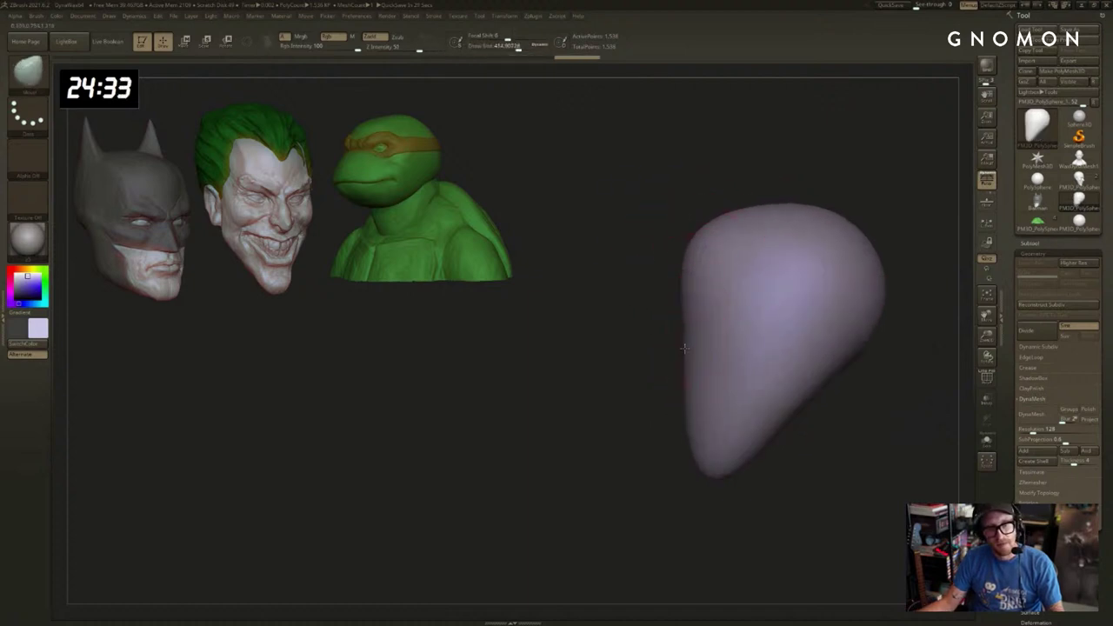
Pull a pointed nose out of the middle of the face in profile with a smaller Move brush.
left_click_drag(676, 368, 662, 374)
mouse_move(687, 370)
left_mouse_down()
mouse_move(668, 379)
mouse_move(683, 397)
left_mouse_up()
left_click_drag(682, 400, 683, 375)
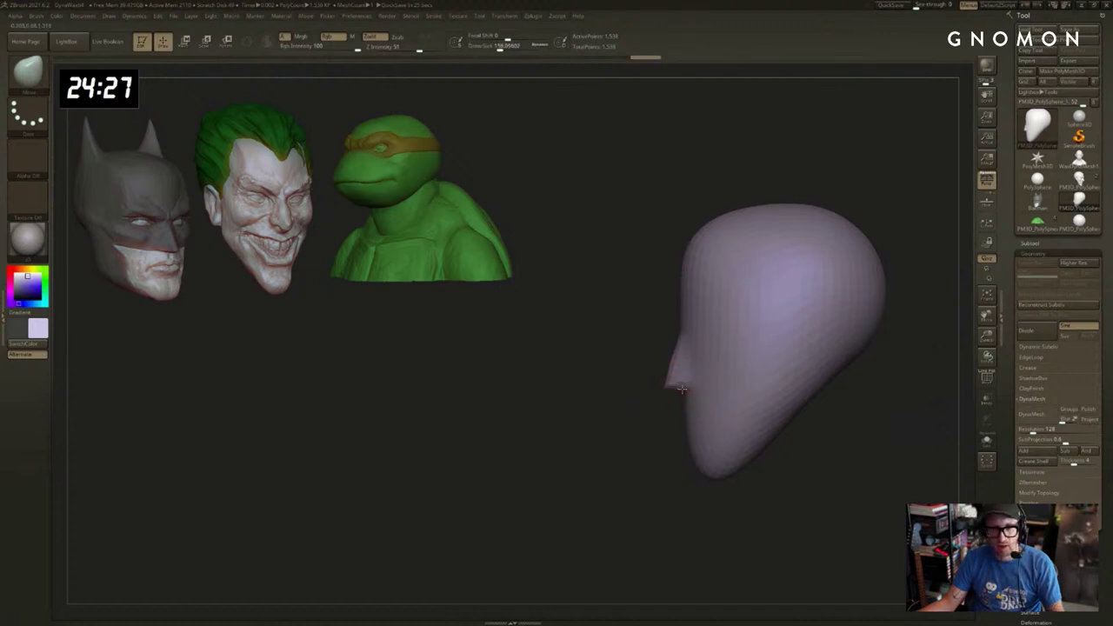
mouse_move(630, 413)
left_mouse_down()
mouse_move(678, 391)
mouse_move(644, 412)
mouse_move(782, 398)
left_mouse_up()
Refine the underside of the nose and the surface just below it with the Move brush.
left_click_drag(684, 371, 689, 365)
right_click_drag(723, 382, 746, 383)
key("s")
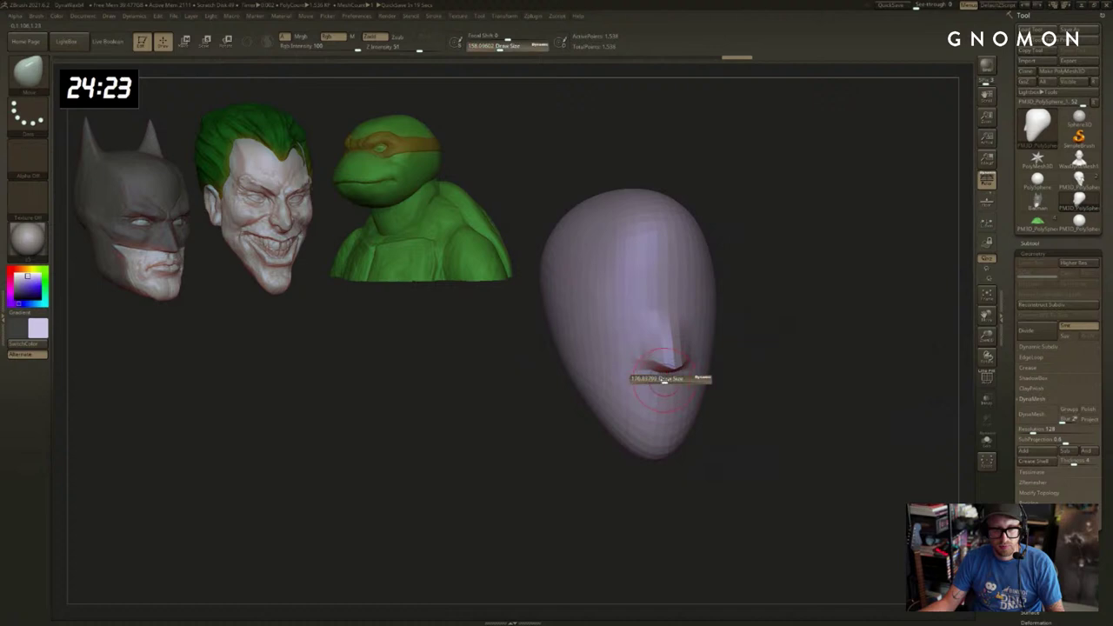
left_click(668, 381)
left_click_drag(668, 379, 665, 371)
right_click_drag(665, 382, 699, 403)
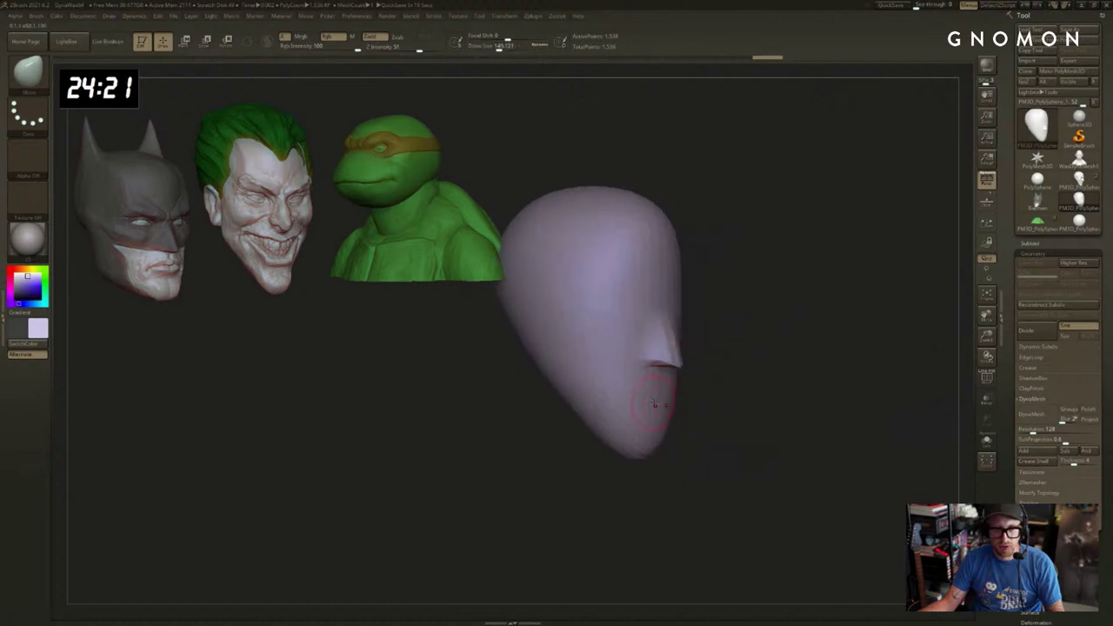
Push out the mouth area below the nose and mark the corners of the mouth.
left_click_drag(664, 404, 668, 409)
right_click_drag(668, 409, 659, 404)
left_click_drag(662, 403, 654, 399)
key("s")
left_click(668, 403)
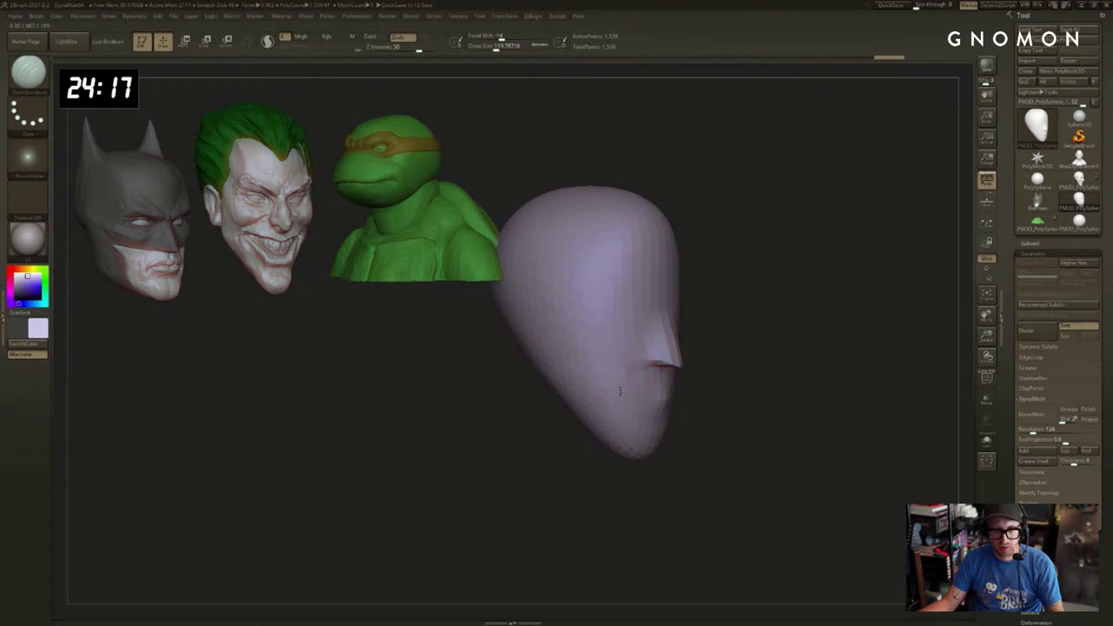
mouse_move(716, 378)
left_mouse_down()
mouse_move(829, 403)
mouse_move(776, 391)
left_mouse_up()
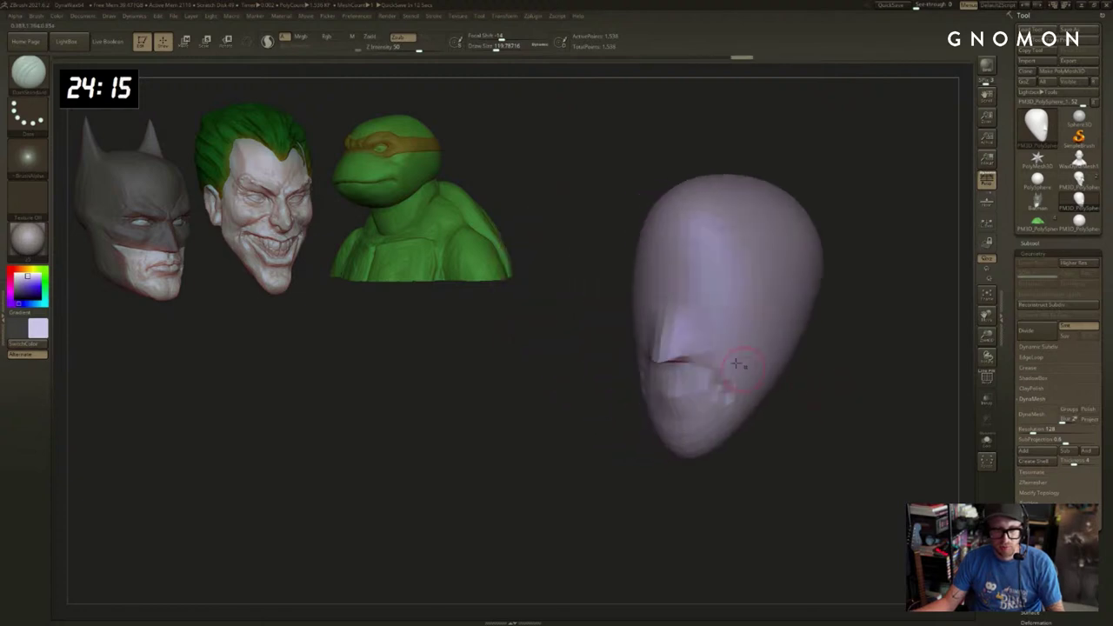
Reshape the sides of the nose base in front view with a small Move brush.
key("b")
key("c")
key("b")
key("s")
left_click(671, 315)
left_click_drag(579, 354, 598, 360, "shift")
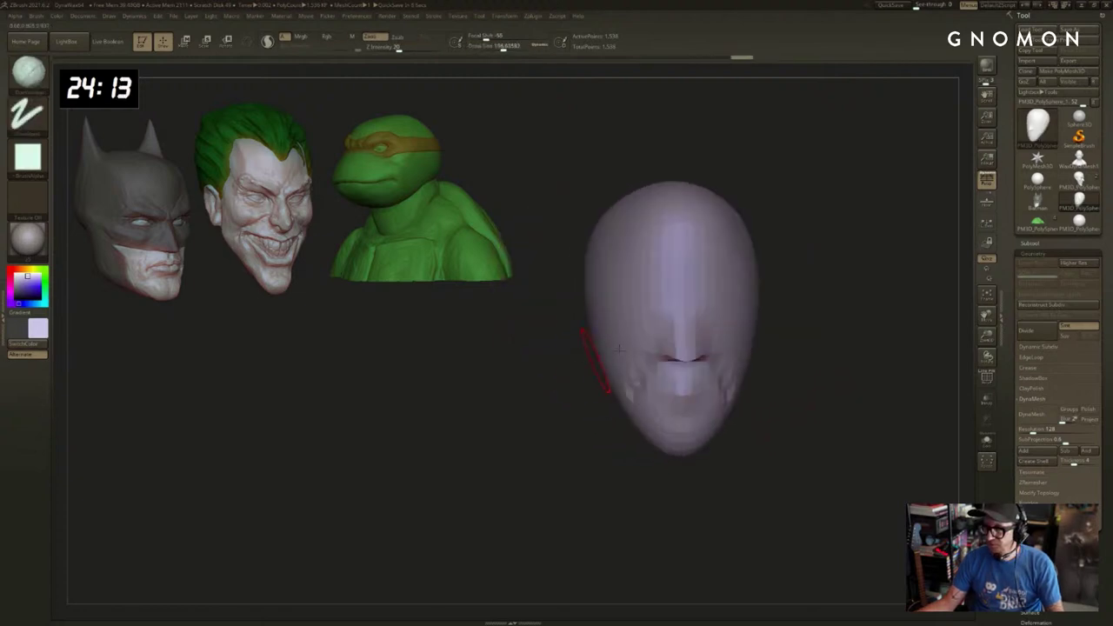
key("b")
key("m")
key("v")
mouse_move(663, 328)
left_mouse_down()
mouse_move(673, 318)
mouse_move(665, 351)
left_mouse_up()
key("bracketleft")
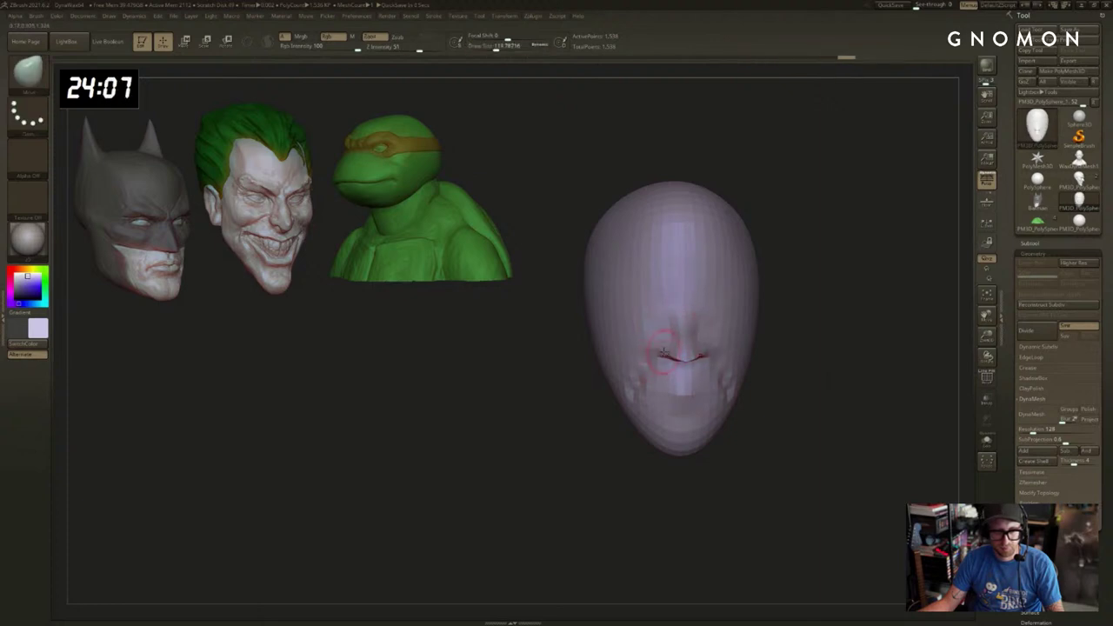
Build up the cheekbones and the mouth and chin forms with the ClayBuildup brush.
left_click_drag(820, 380, 744, 383)
key("s")
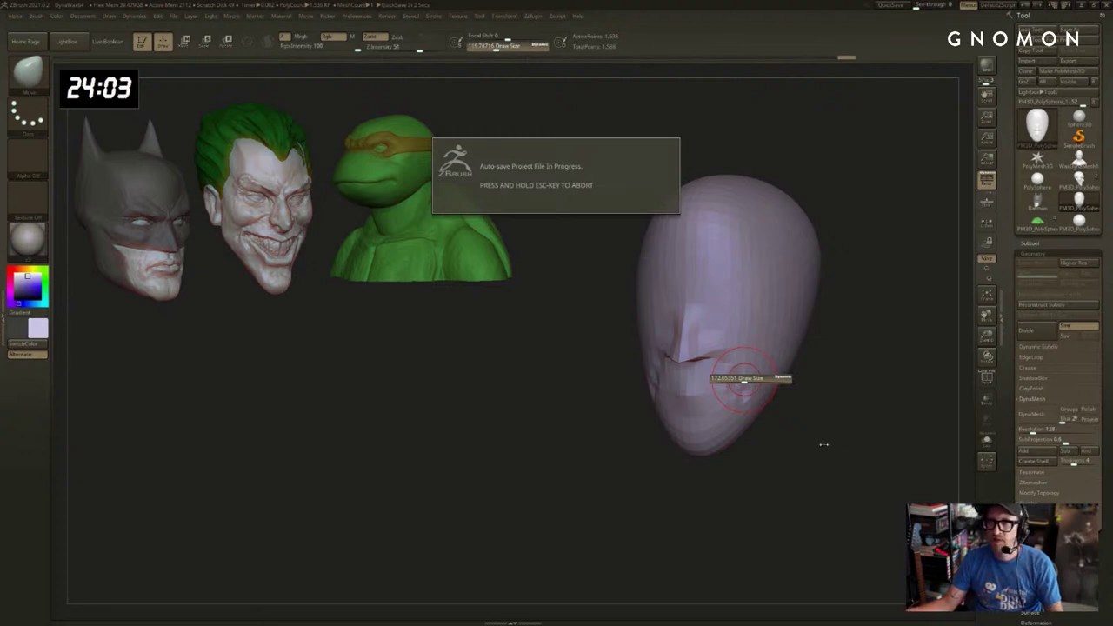
left_click_drag(878, 413, 862, 416)
key("b")
key("c")
key("b")
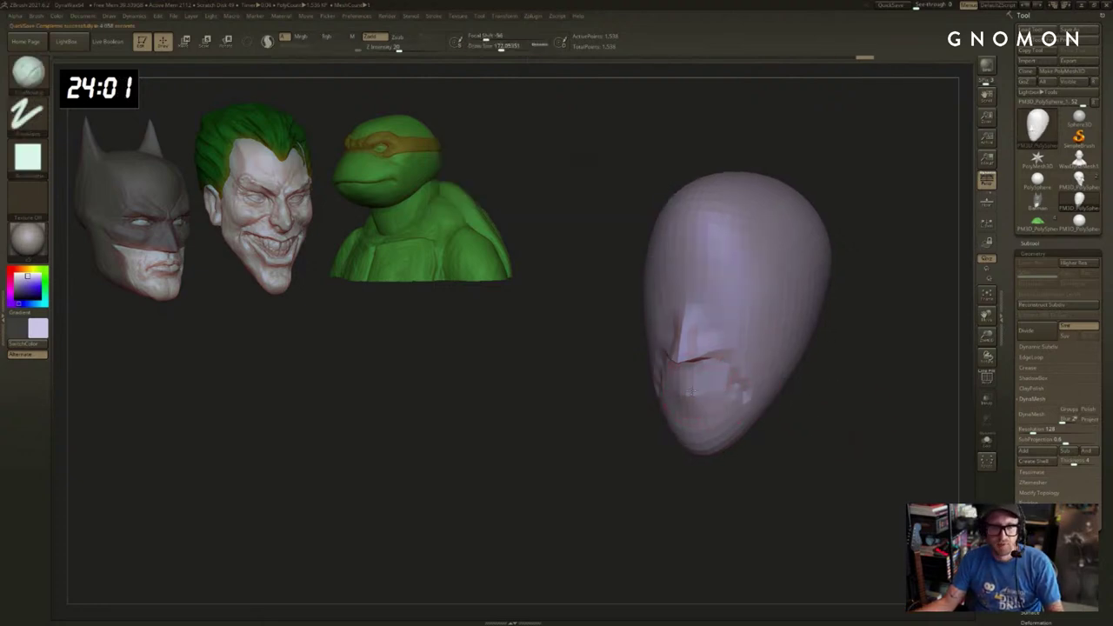
mouse_move(668, 455)
left_mouse_down()
mouse_move(666, 472)
mouse_move(685, 475)
mouse_move(640, 464)
mouse_move(701, 457)
mouse_move(671, 464)
left_mouse_up()
key("b")
key("s")
key("t")
key("b")
key("c")
key("b")
mouse_move(728, 428)
left_mouse_down()
mouse_move(783, 385)
mouse_move(738, 424)
mouse_move(757, 401)
mouse_move(820, 374)
mouse_move(763, 347)
mouse_move(730, 382)
mouse_move(692, 370)
left_mouse_up()
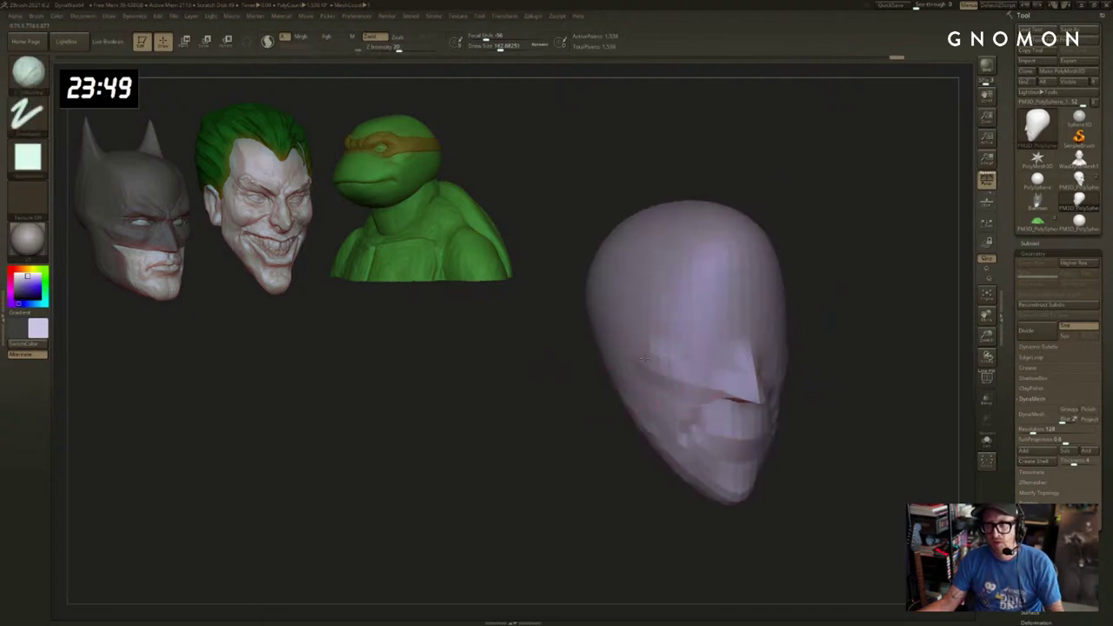
Carve shallow eye sockets on both sides of the nose bridge with the ClayBuildup brush.
mouse_move(851, 343)
left_mouse_down()
mouse_move(794, 333)
mouse_move(772, 348)
left_mouse_up()
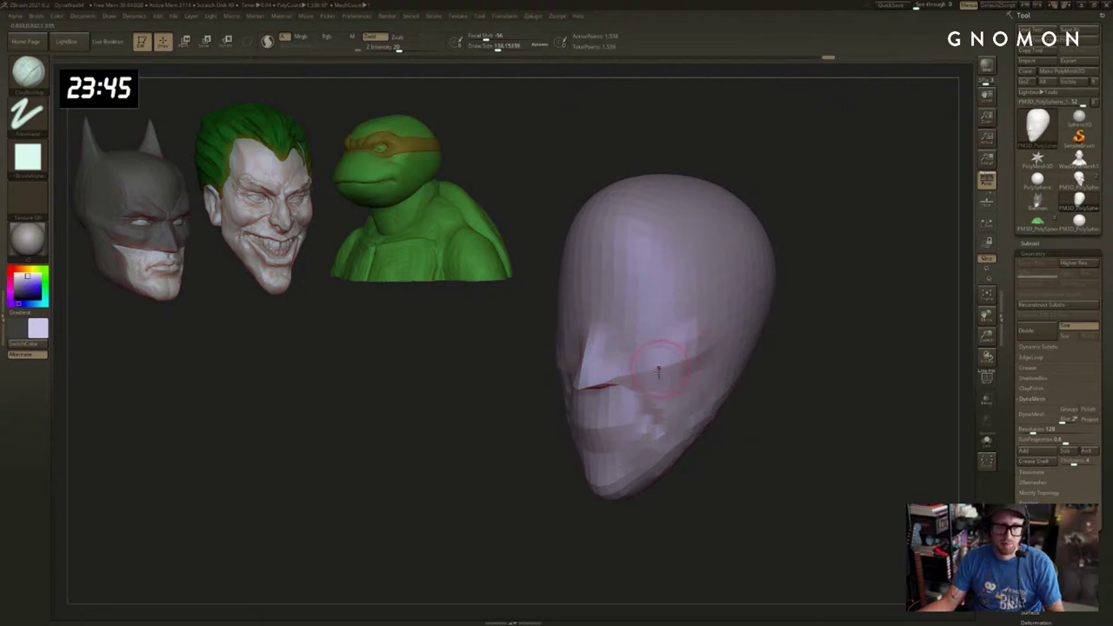
left_click_drag(763, 375, 750, 372)
left_click_drag(504, 439, 509, 417)
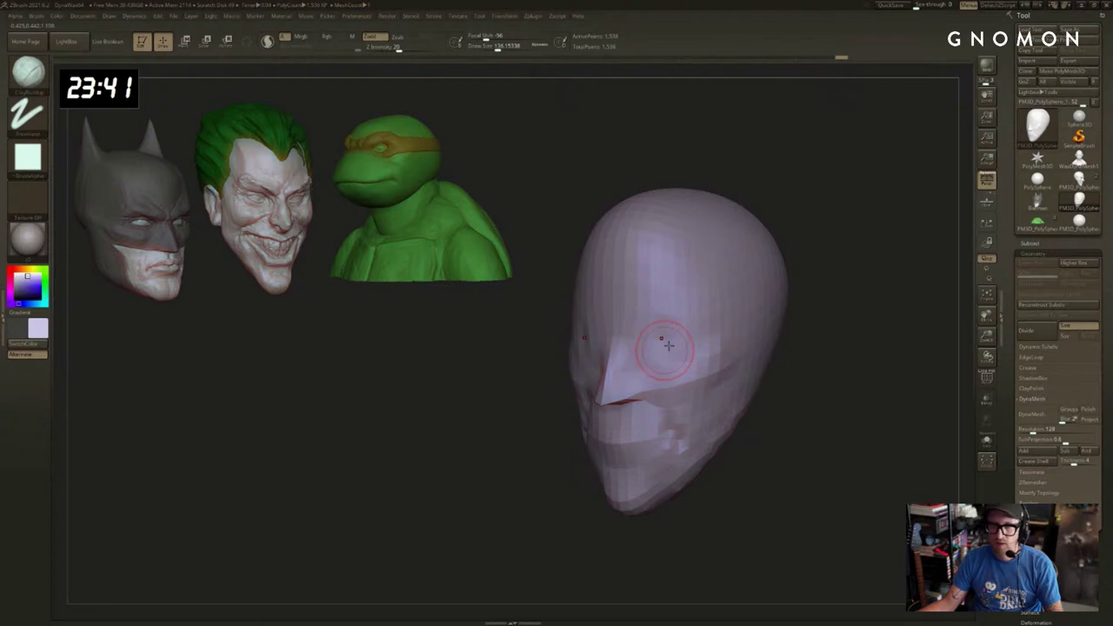
left_click_drag(673, 349, 662, 331, "alt")
left_click_drag(481, 359, 516, 355, "shift")
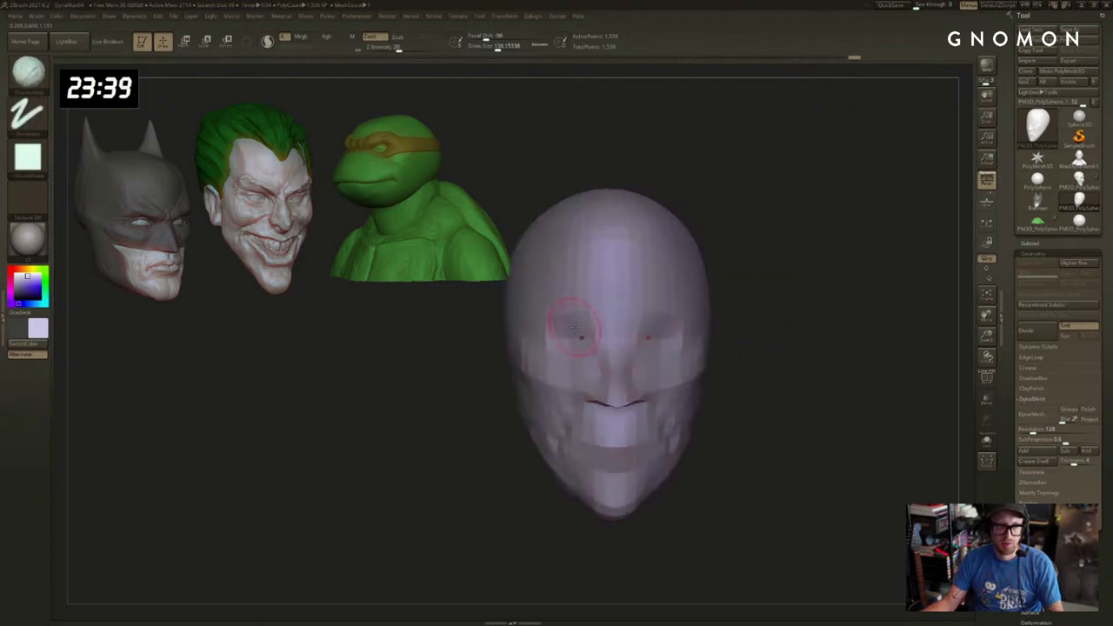
left_click_drag(793, 279, 497, 286)
key("ctrl+z")
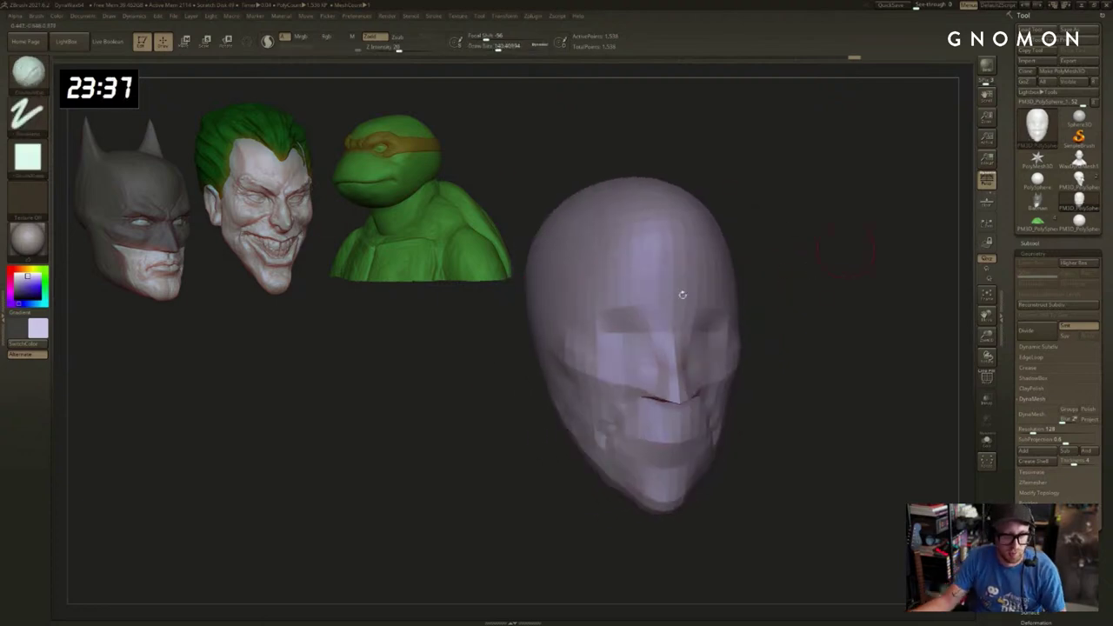
Shape the brow ridge along the upper edge of the eye sockets with the Move brush.
key("b")
key("m")
key("v")
left_click_drag(839, 264, 856, 266)
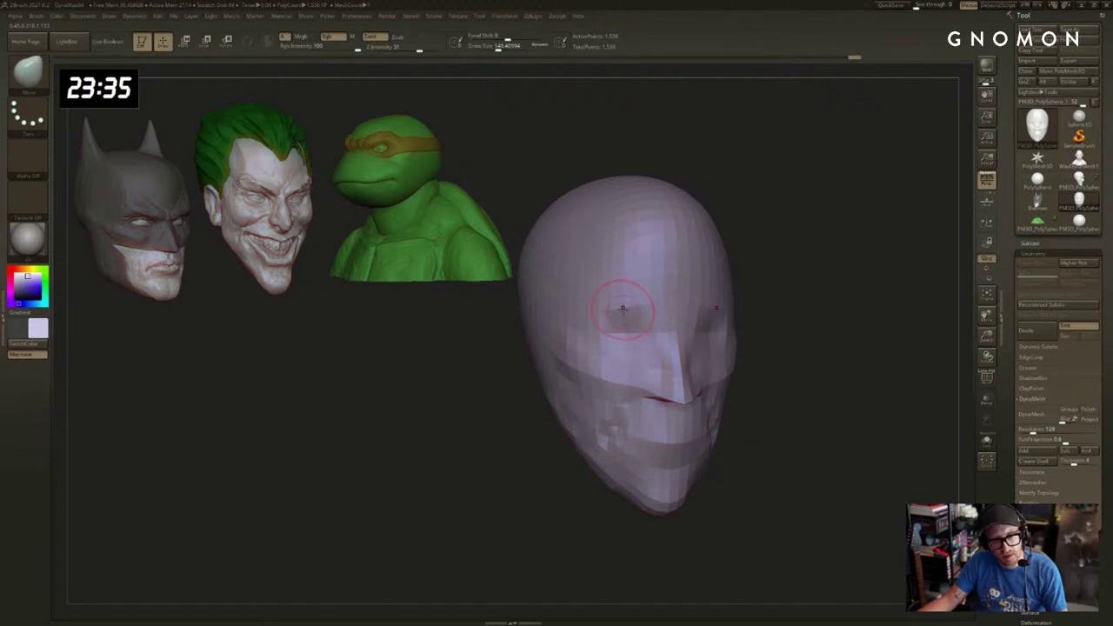
left_click_drag(801, 293, 831, 294)
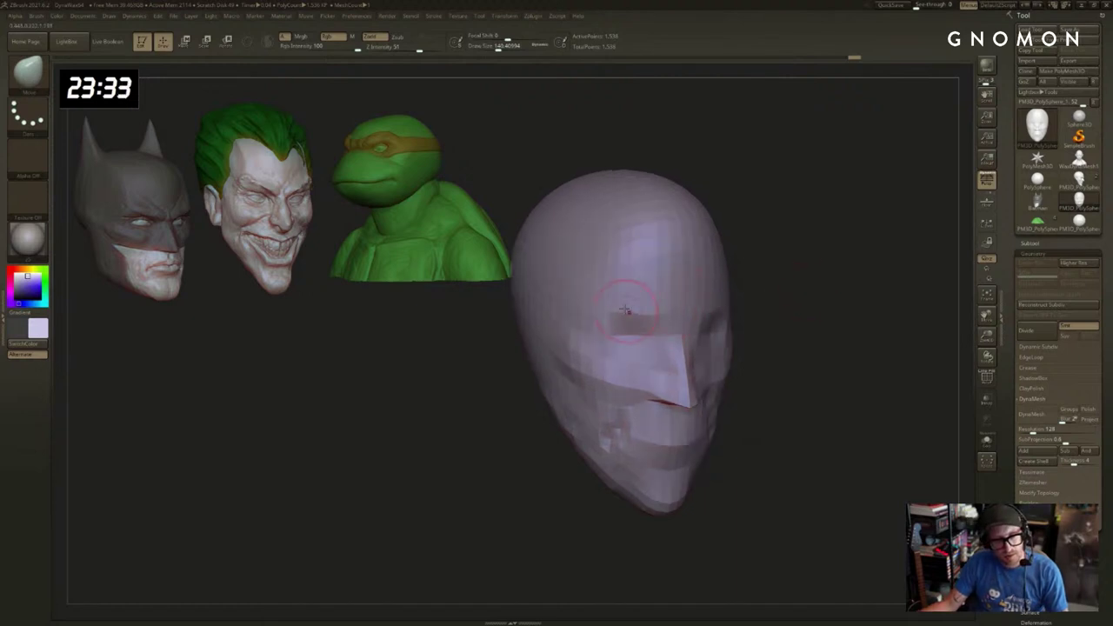
left_click_drag(604, 321, 607, 329)
mouse_move(851, 330)
left_mouse_down()
mouse_move(820, 333)
mouse_move(867, 342)
mouse_move(812, 340)
left_mouse_up()
key("]")
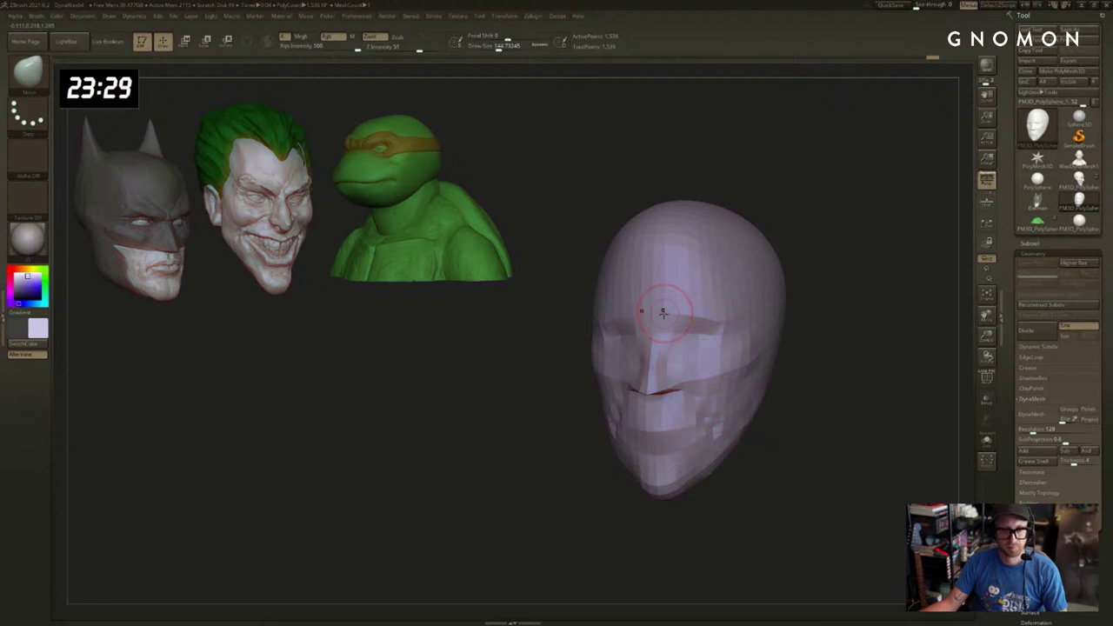
left_click_drag(825, 382, 770, 402)
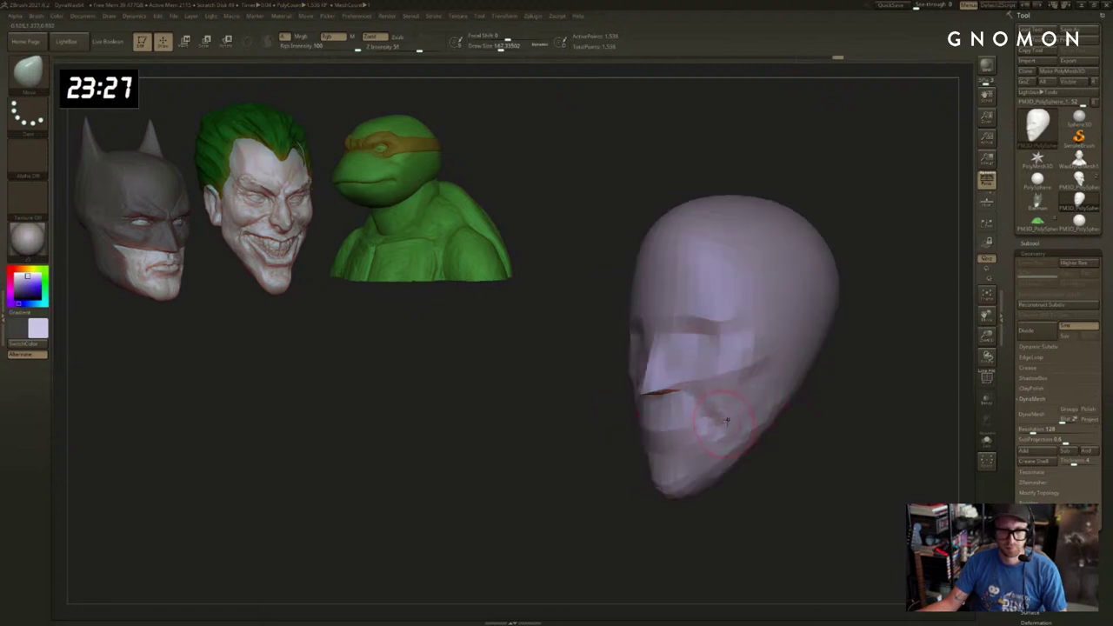
Cut the crease below the mouth and around its corner with a smaller DamStandard brush.
key("b")
key("d")
key("s")
key("shift+f")
key("shift+f")
key("[")
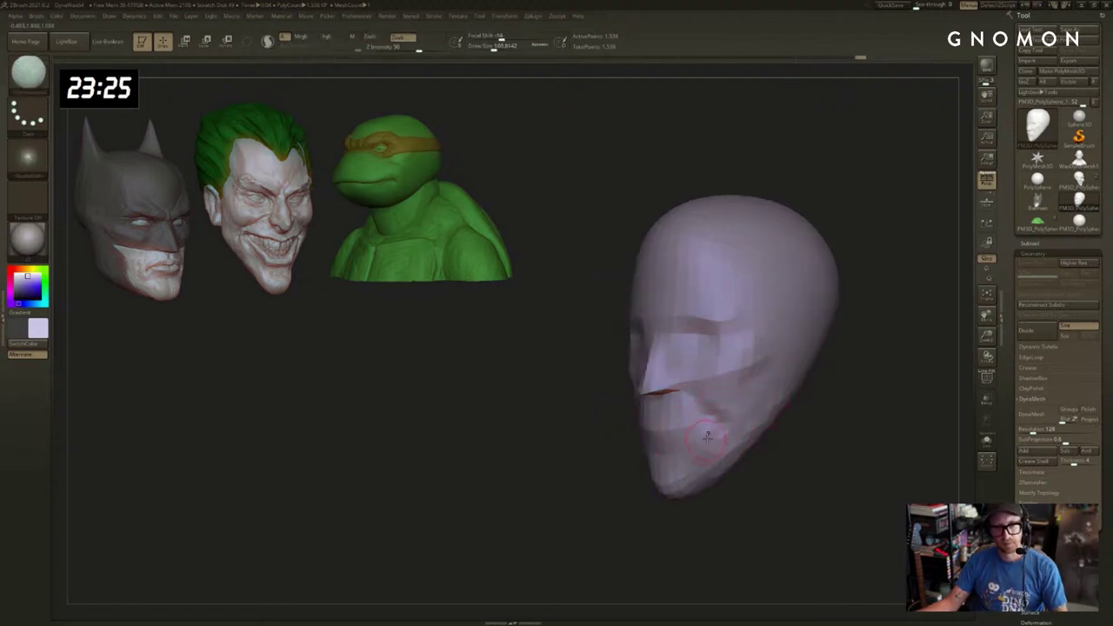
left_click_drag(692, 447, 641, 448)
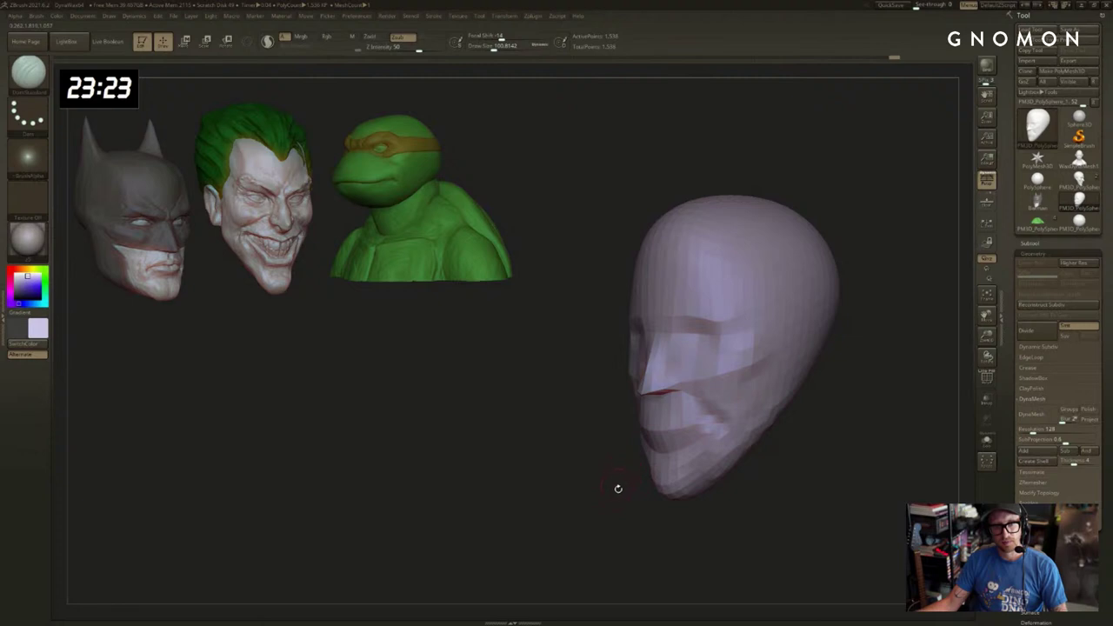
mouse_move(617, 489)
left_mouse_down()
mouse_move(600, 492)
mouse_move(789, 477)
mouse_move(768, 476)
mouse_move(783, 444)
left_mouse_up()
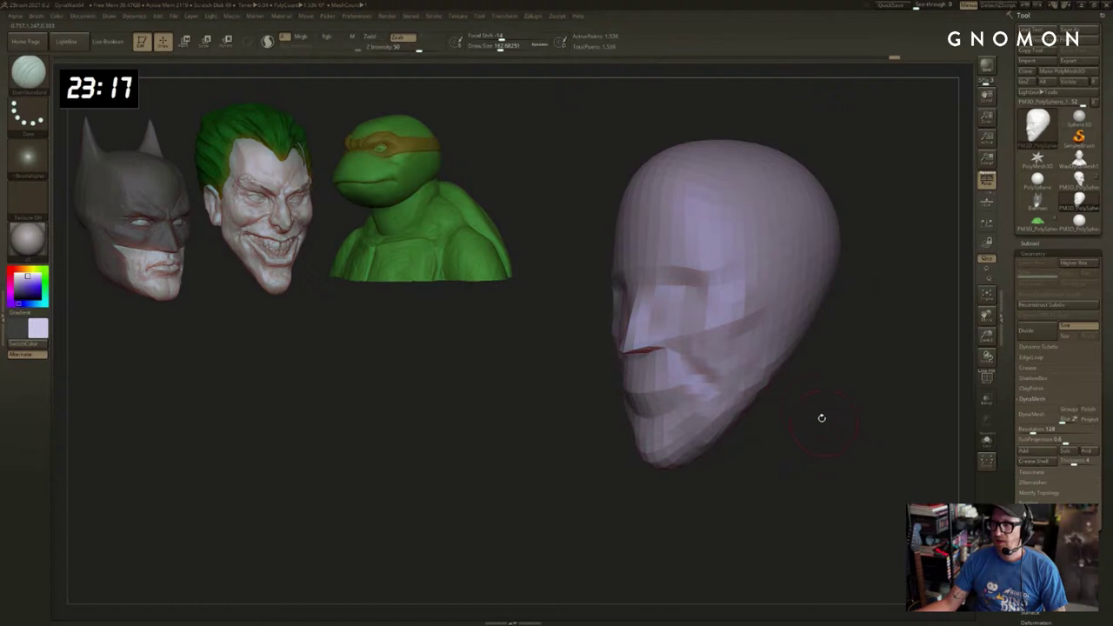
Build up the cheek between the nose and the cheekbone with the ClayBuildup brush.
left_click_drag(803, 390, 781, 430, "alt")
key("b")
key("c")
key("b")
key("s")
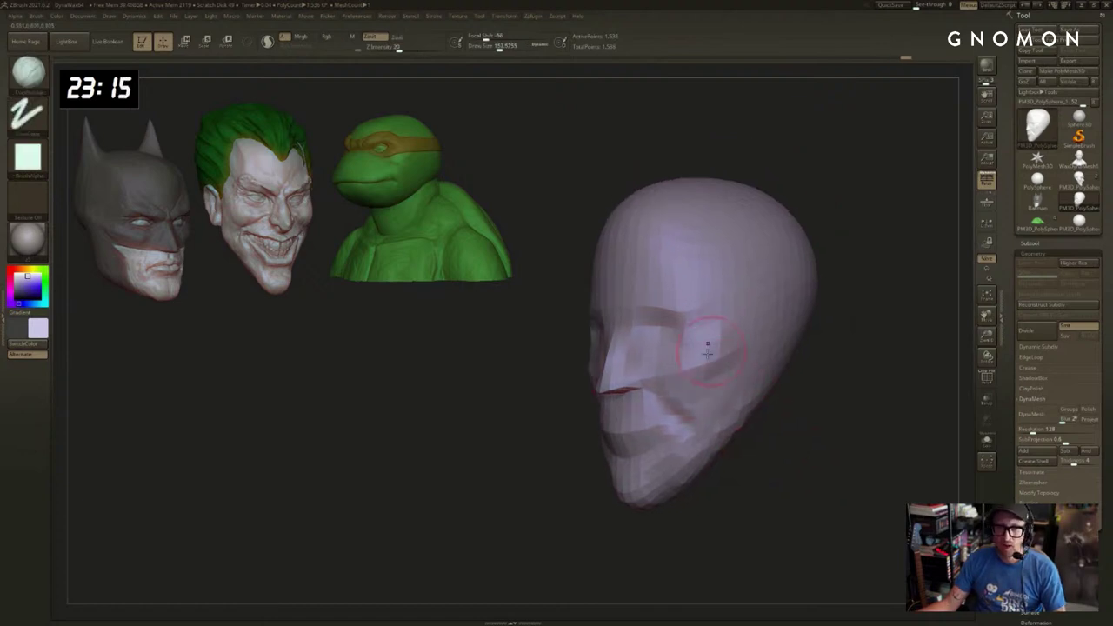
key("s")
left_click_drag(673, 373, 668, 374)
left_click_drag(830, 419, 787, 423)
Adjust the cheek surface beside the nose with the Move brush.
key("b")
key("m")
key("v")
key("s")
mouse_move(664, 373)
left_mouse_down()
mouse_move(634, 384)
mouse_move(658, 379)
left_mouse_up()
mouse_move(591, 374)
left_mouse_down()
mouse_move(800, 335)
mouse_move(845, 297)
left_mouse_up()
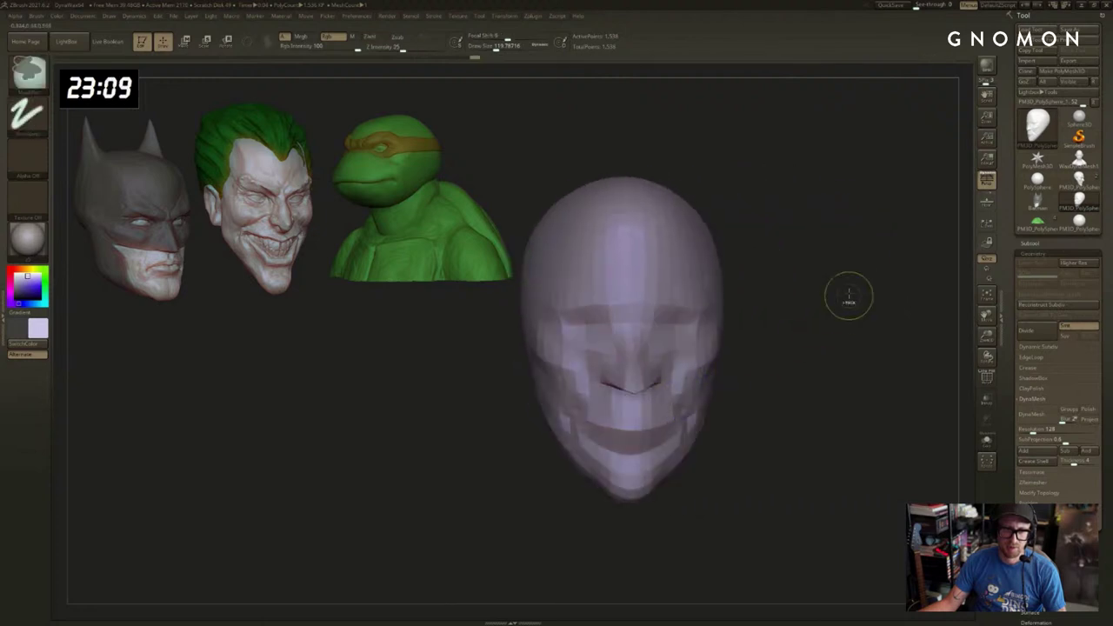
Mark the ear's position on the side of the head with the DamStandard brush, undoing the last stroke.
mouse_move(765, 382)
left_mouse_down()
mouse_move(872, 353)
mouse_move(591, 346)
mouse_move(621, 341)
left_mouse_up()
key("shift+f")
key("shift+f")
key("b")
key("d")
key("s")
key("s")
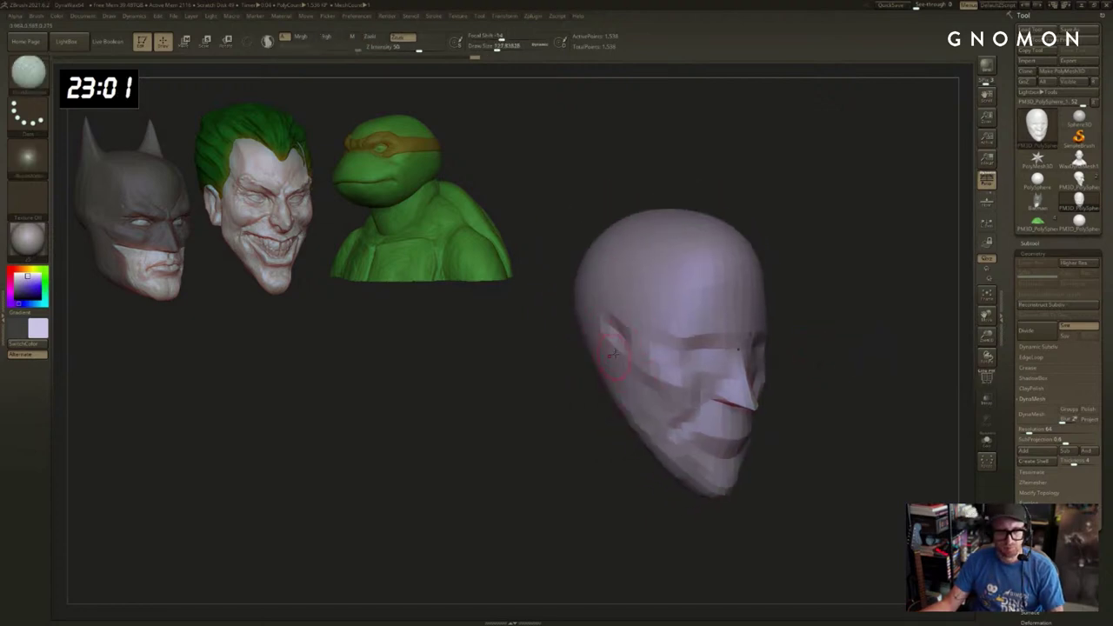
key("ctrl+z")
Pull pointed ears out of the sides of the head with the Move brush and smooth their base.
key("b")
key("m")
key("v")
right_click_drag(606, 352, 591, 342)
mouse_move(602, 340)
left_mouse_down()
mouse_move(583, 334)
mouse_move(631, 350)
left_mouse_up()
key("s")
mouse_move(581, 384)
left_mouse_down("shift")
mouse_move(612, 378)
mouse_move(597, 364)
left_mouse_up("shift")
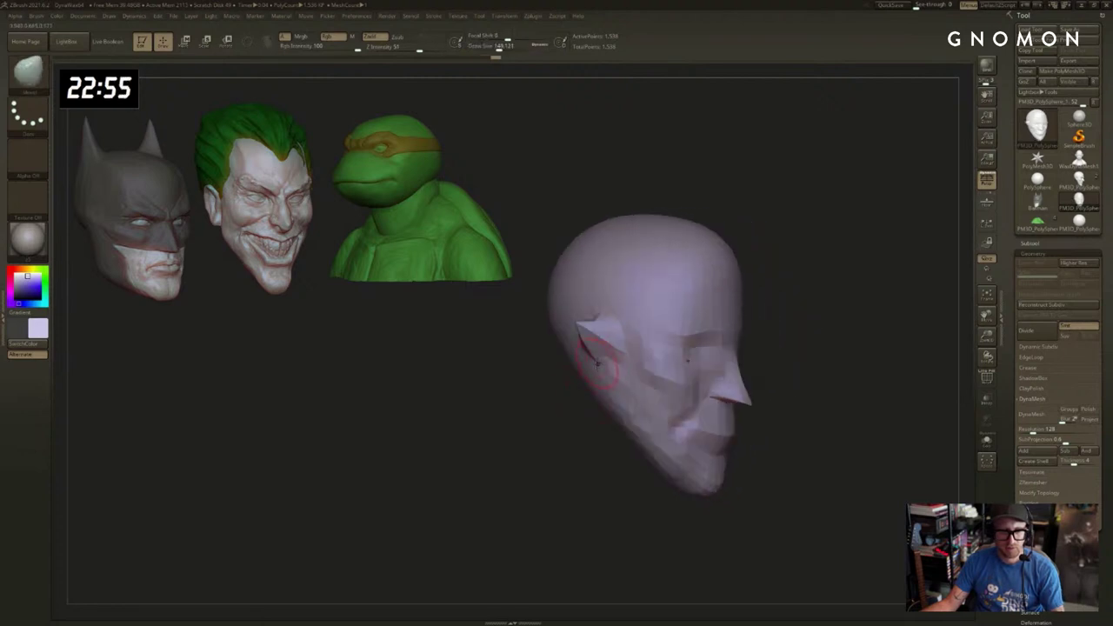
Cut the crease along the back and lower edge of the ear with the DamStandard brush.
key("ctrl")
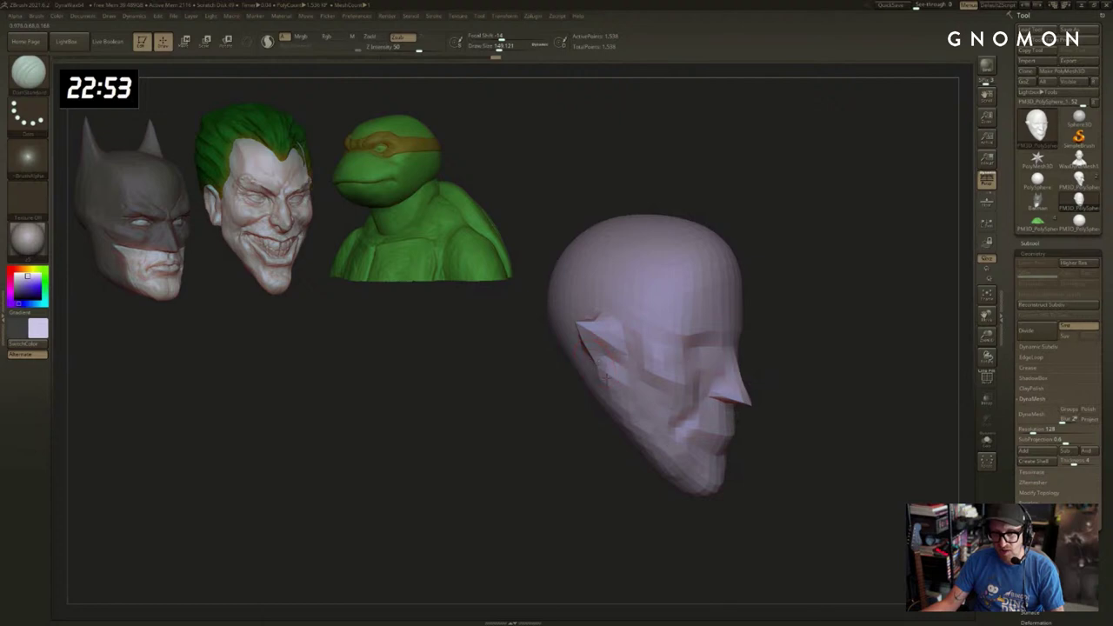
left_click_drag(589, 350, 594, 379)
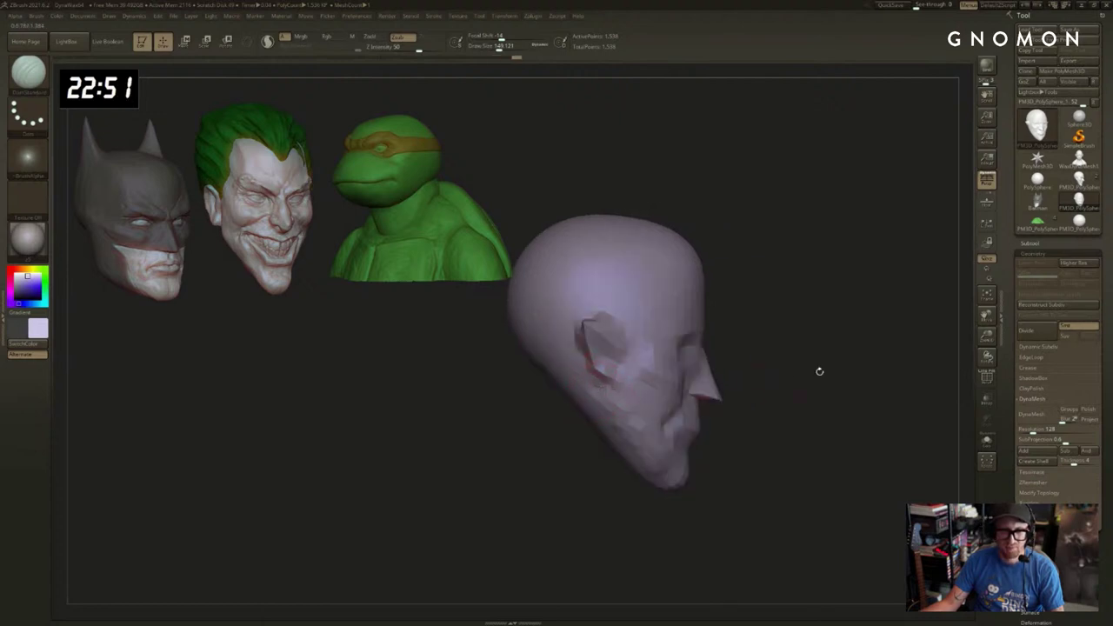
mouse_move(819, 371)
left_mouse_down()
mouse_move(870, 346)
mouse_move(855, 375)
mouse_move(704, 348)
mouse_move(710, 336)
mouse_move(696, 358)
left_mouse_up()
Refine the ear's shape from the side with the Move brush.
key("b")
key("m")
key("v")
left_click_drag(691, 366, 701, 375)
left_click_drag(795, 432, 731, 400)
left_click_drag(772, 352, 766, 420)
Carve the ear's upper attachment to the skull with the DamStandard brush and smooth the area.
key("b")
key("d")
key("s")
key("s")
mouse_move(698, 336)
left_mouse_down()
mouse_move(713, 356)
mouse_move(744, 345)
left_mouse_up()
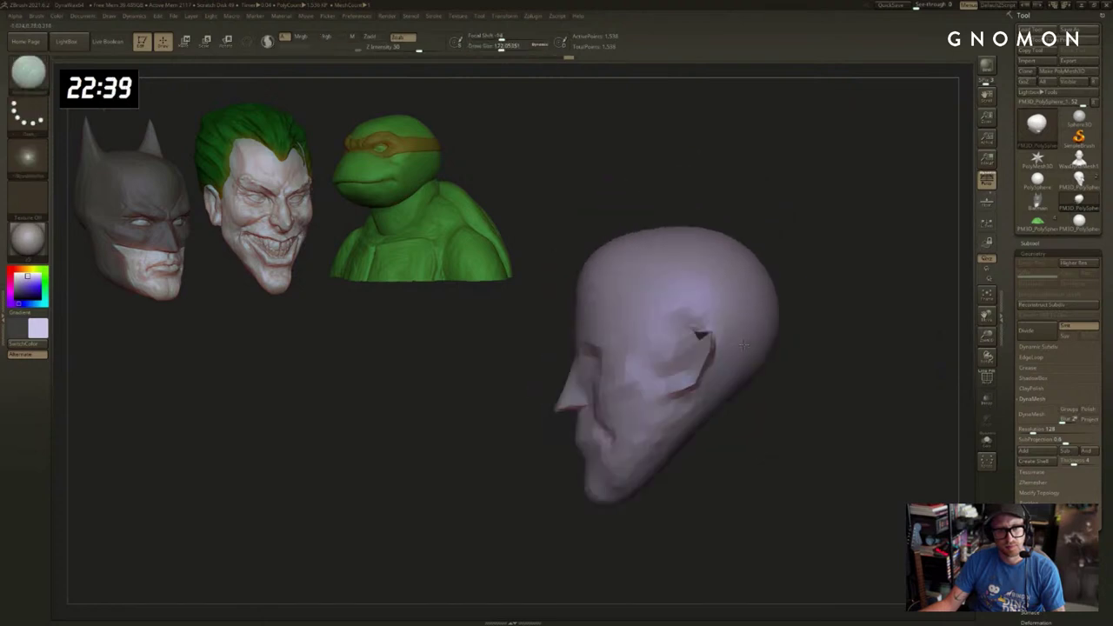
left_click_drag(681, 323, 679, 335, "shift")
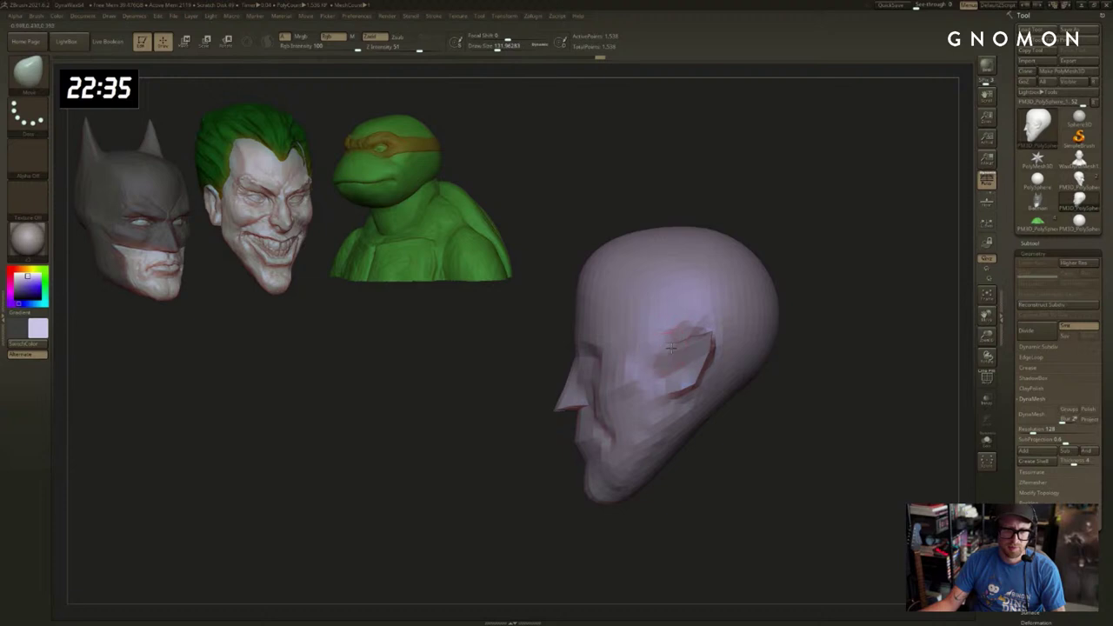
Adjust the head's proportions with the transpose line, first along its height and then narrowing its width.
left_click_drag(765, 396, 556, 434)
key("w")
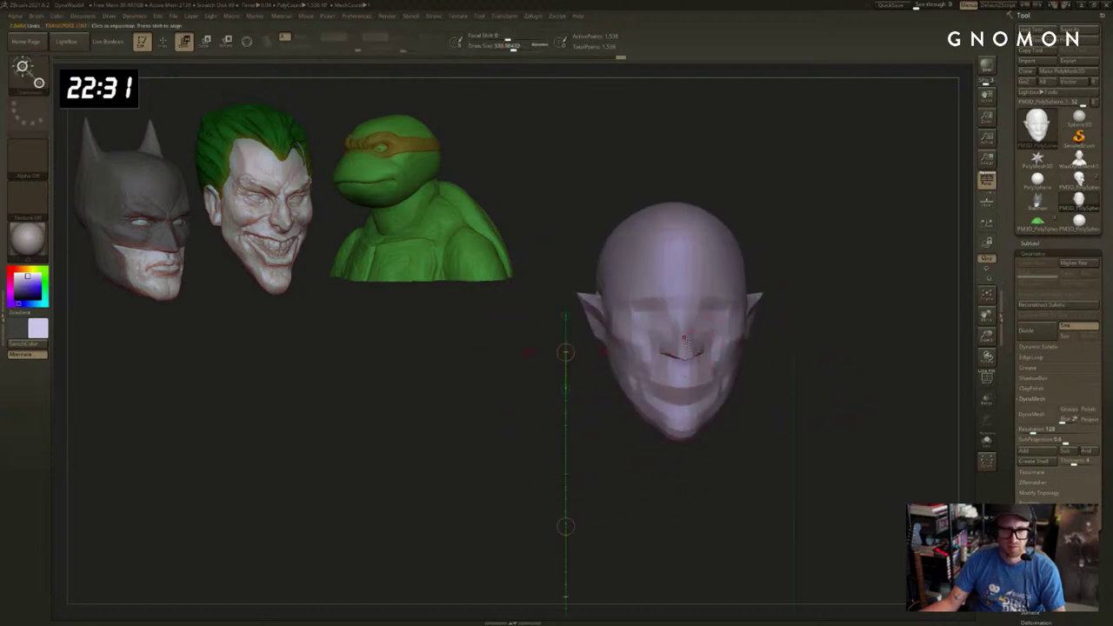
left_click_drag(685, 349, 684, 501)
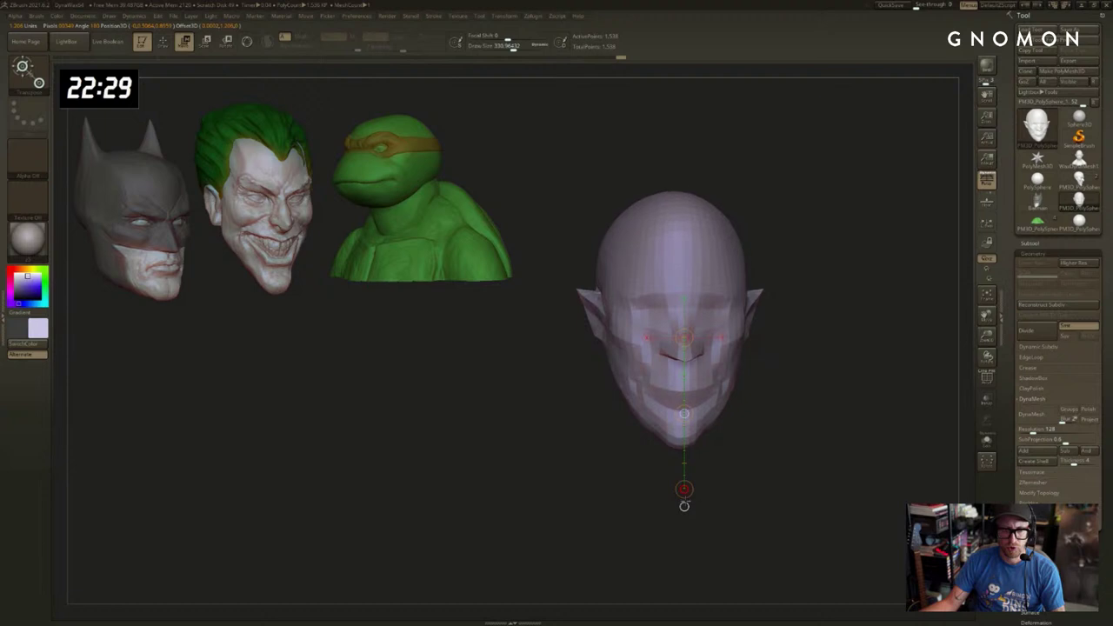
left_click_drag(922, 378, 758, 466)
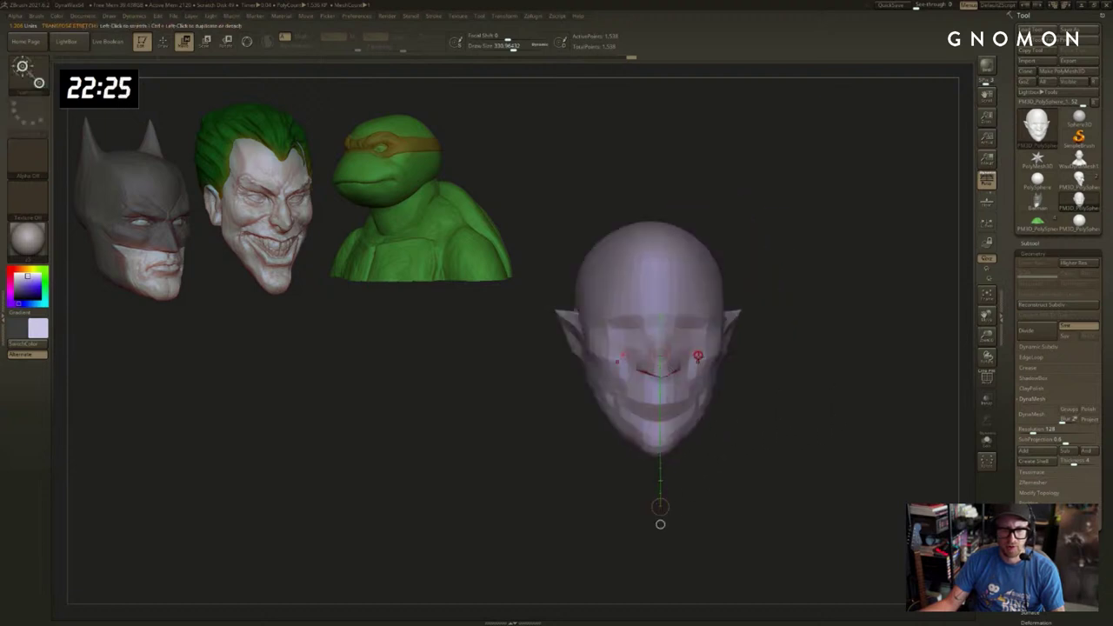
left_click_drag(662, 356, 801, 356, "shift")
left_click_drag(873, 324, 819, 318)
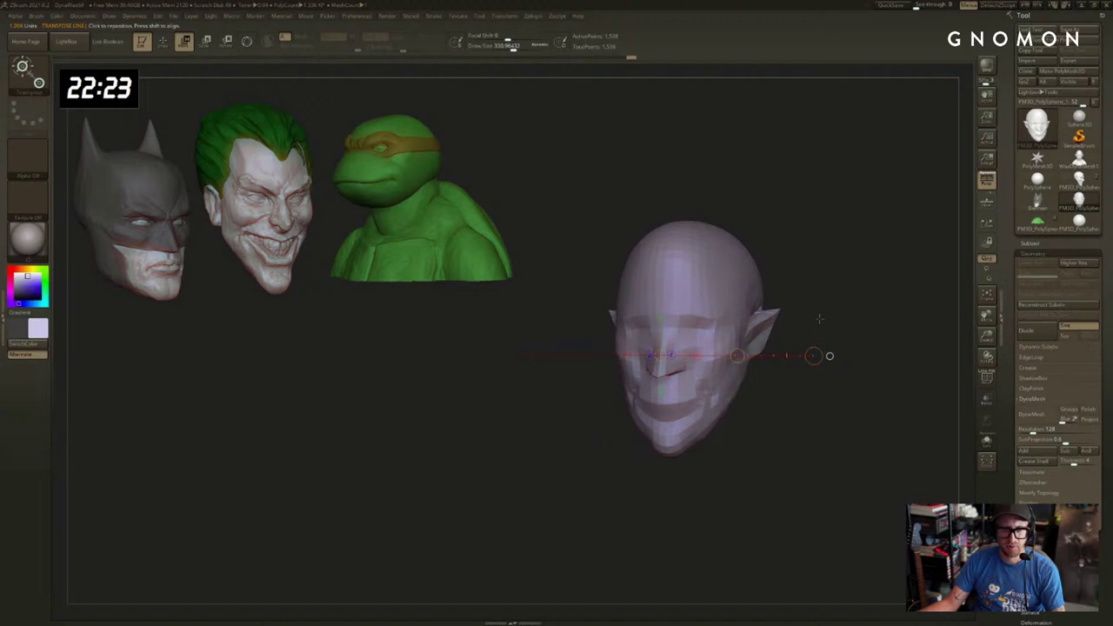
key("ctrl+z")
key("ctrl+shift+z")
key("q")
left_click_drag(827, 244, 818, 270, "alt")
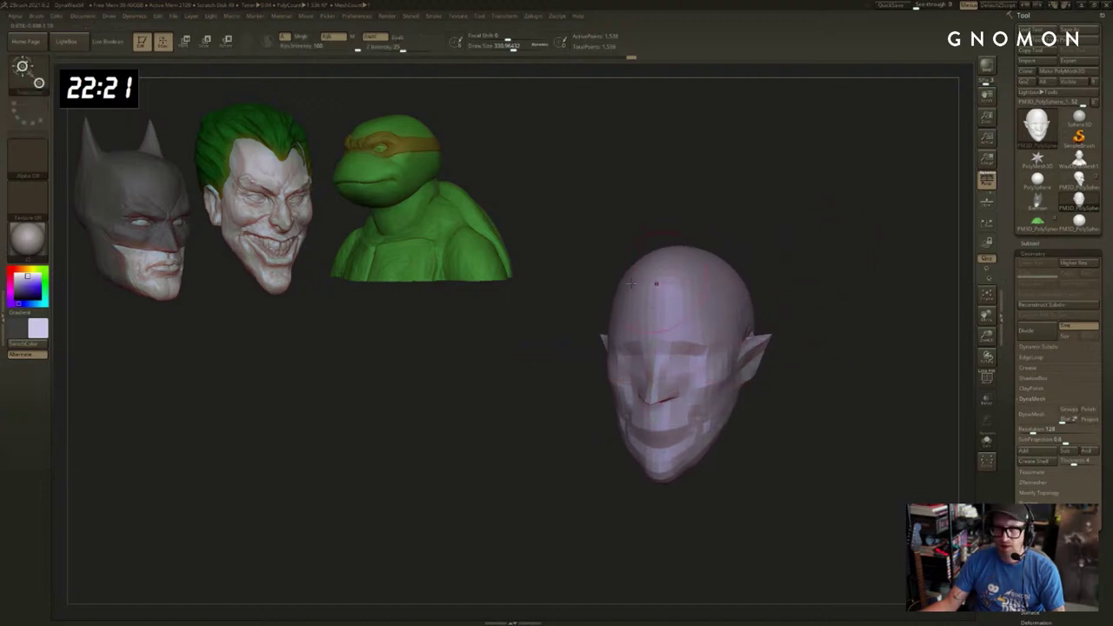
Deepen the eye sockets under the outer brow with the Standard brush and smooth the temple side.
left_click_drag(565, 299, 619, 314)
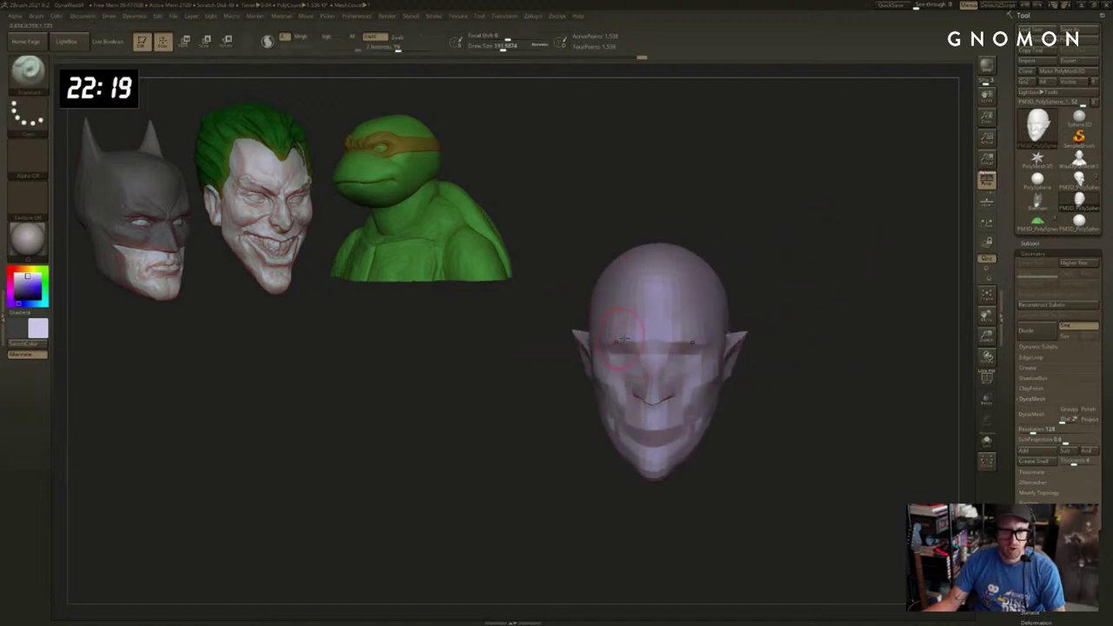
left_click_drag(821, 313, 700, 346)
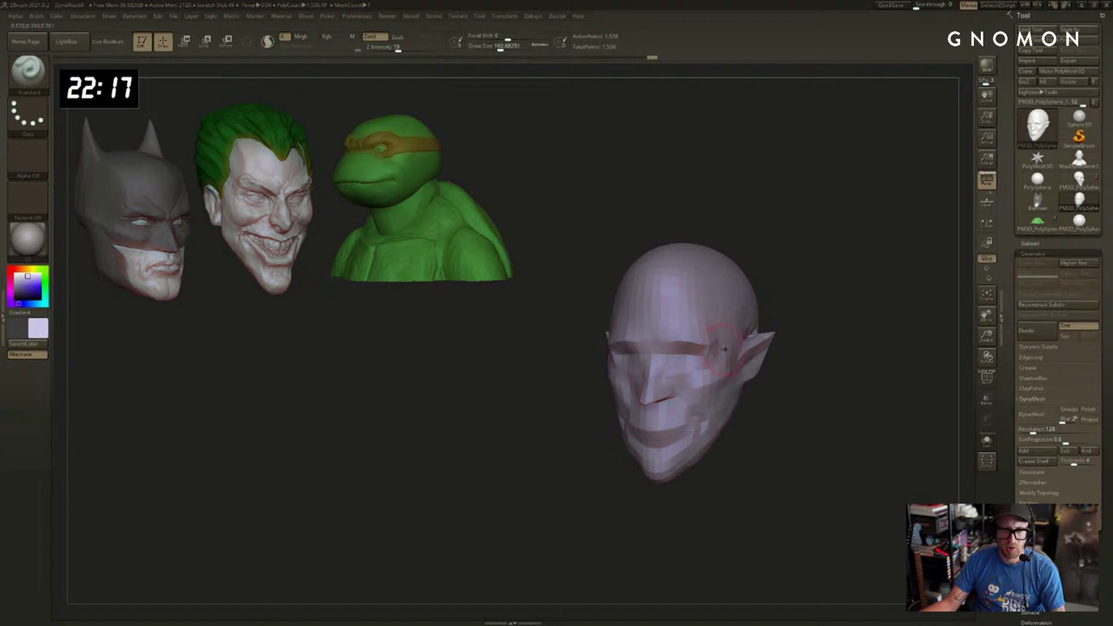
left_click_drag(841, 319, 837, 319)
key("bracketleft")
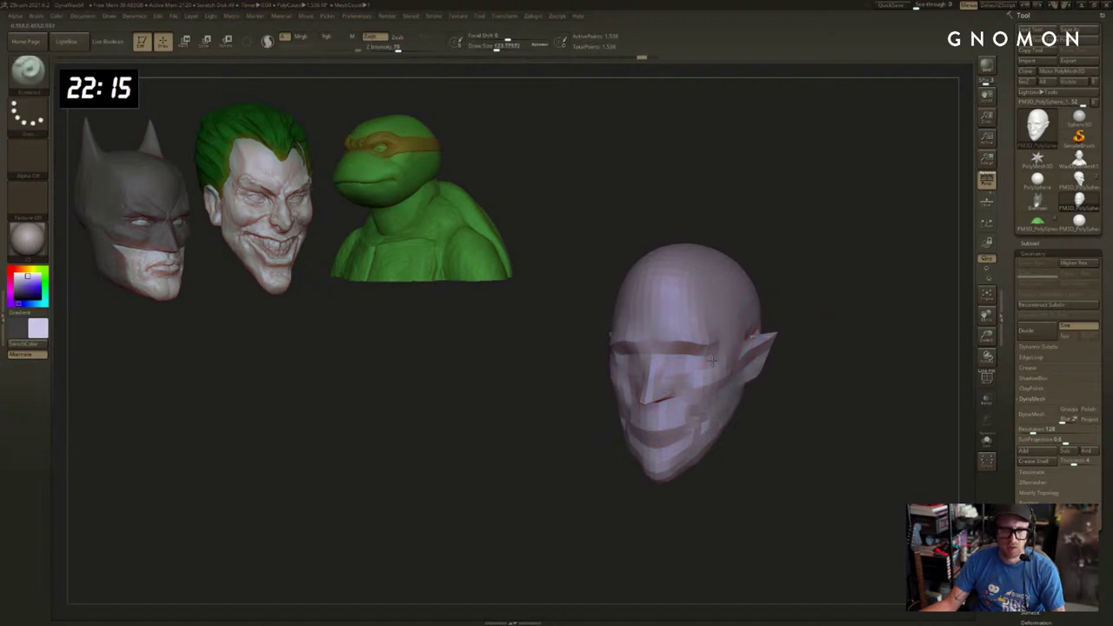
left_click_drag(713, 342, 717, 338, "shift")
Shift the outer corner of the eye socket with a small Move brush.
key("b")
key("m")
key("v")
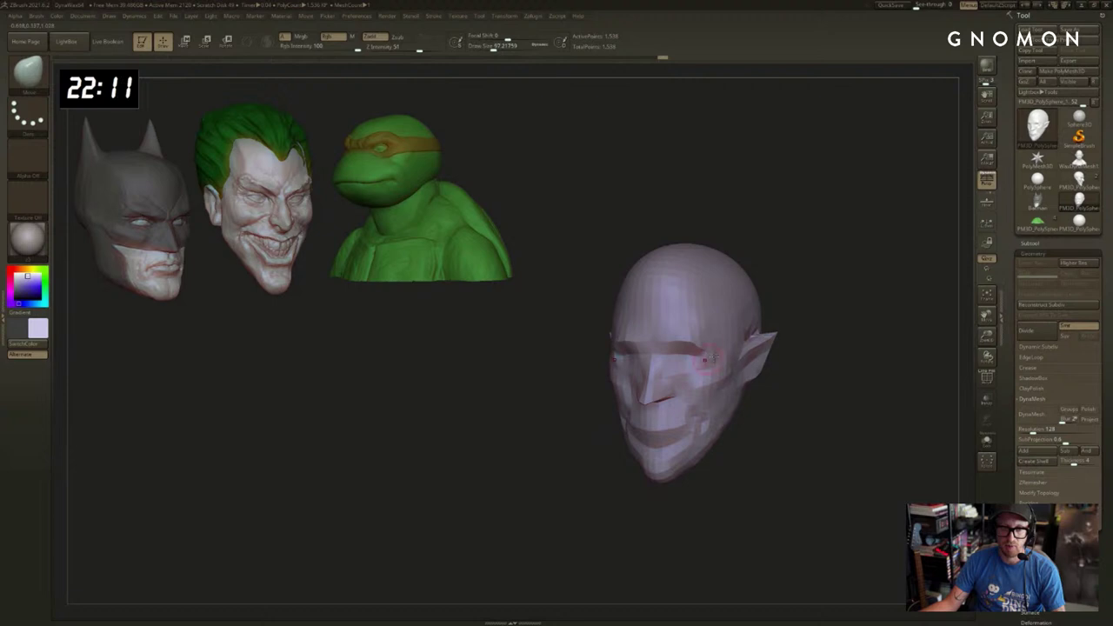
left_click_drag(712, 356, 626, 362)
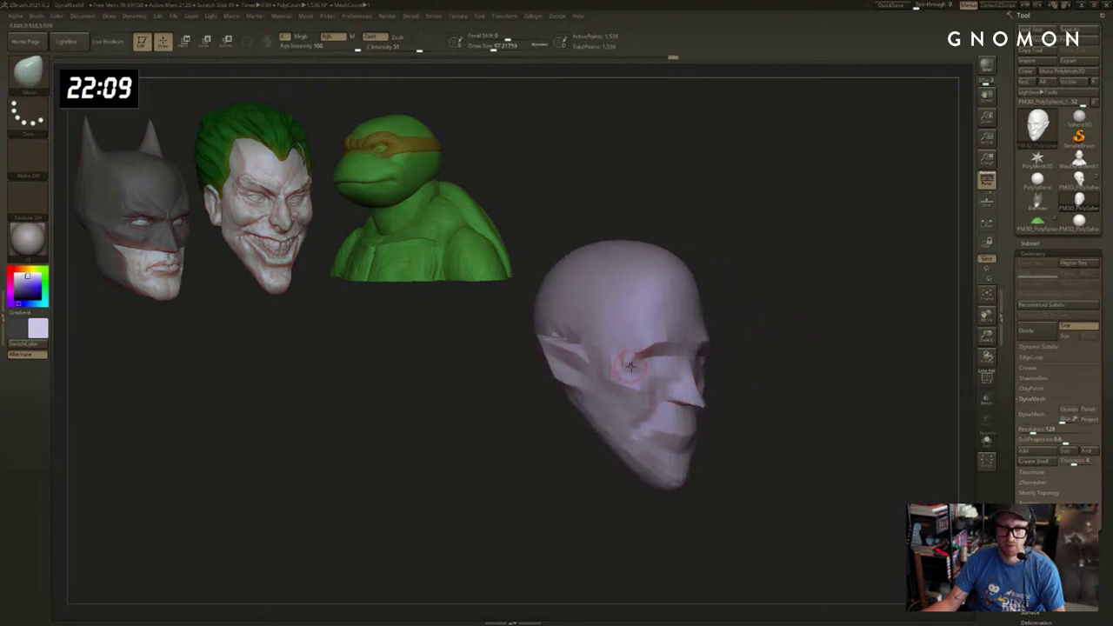
Define the outer edge of the eye socket with the DamStandard brush.
key("shift+f")
key("shift+f")
mouse_move(671, 197)
left_mouse_down()
mouse_move(798, 322)
mouse_move(772, 323)
left_mouse_up()
key("b")
key("d")
key("s")
left_click_drag(604, 416, 589, 418)
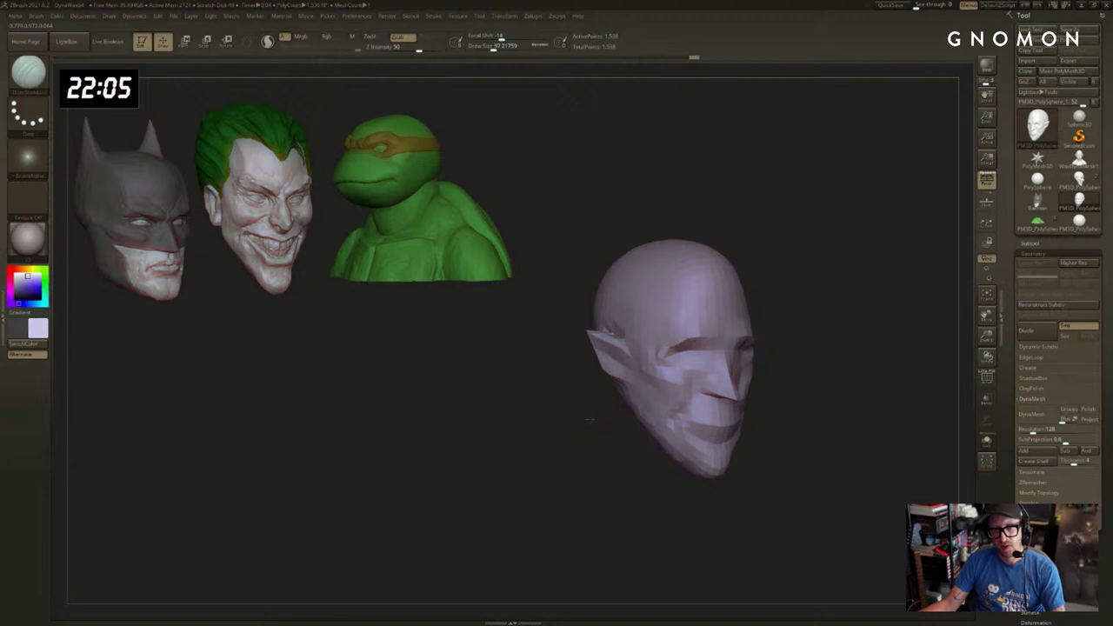
Sculpt the inner eye socket beside the nose bridge with the Standard brush and smooth it.
key("b")
key("s")
key("t")
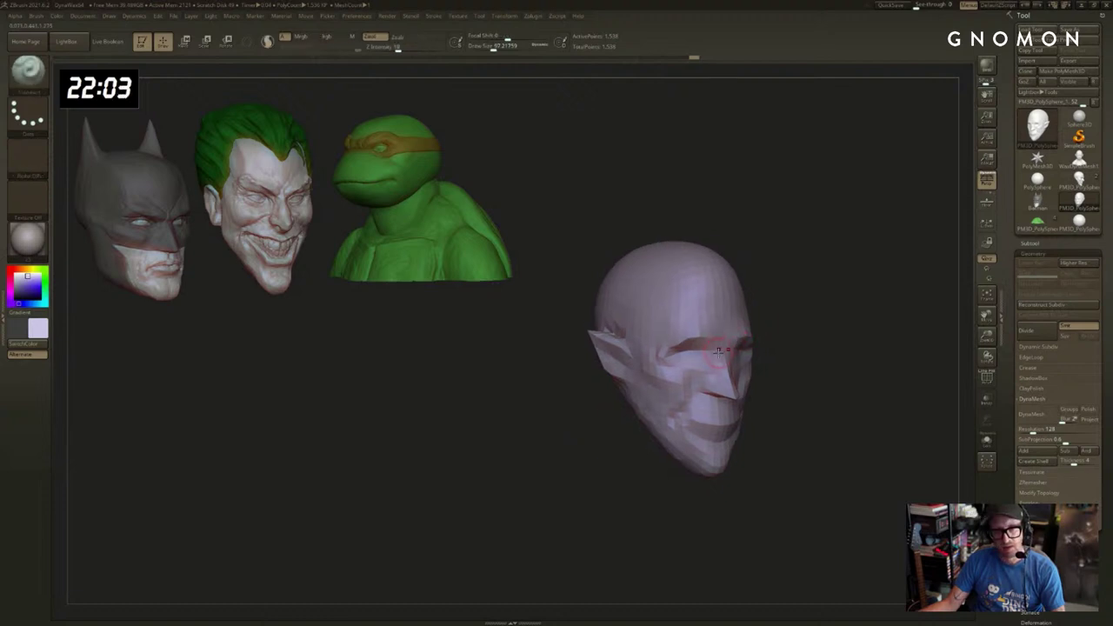
key("s")
left_click(720, 351)
mouse_move(720, 351)
left_mouse_down("shift")
mouse_move(751, 342)
mouse_move(715, 346)
left_mouse_up("shift")
left_click_drag(870, 341, 810, 338)
mouse_move(868, 344)
left_mouse_down("alt")
mouse_move(825, 327)
mouse_move(773, 330)
left_mouse_up("alt")
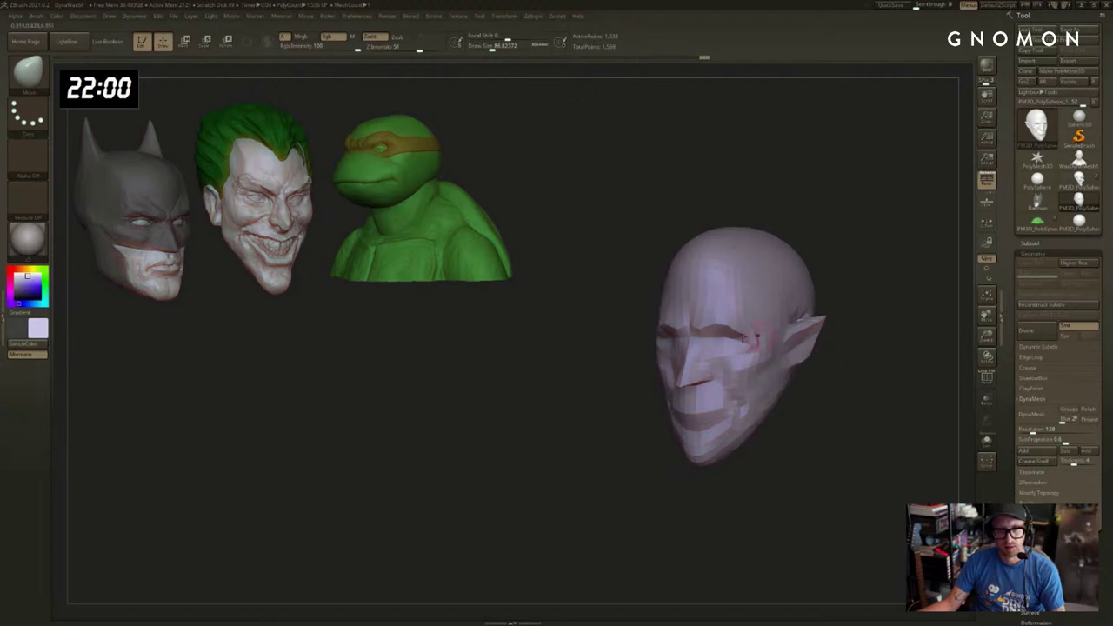
Build up the cheekbone below the eye with ClayBuildup and flatten its planes with TrimDynamic.
left_click_drag(629, 377, 618, 388)
key("b")
key("c")
key("b")
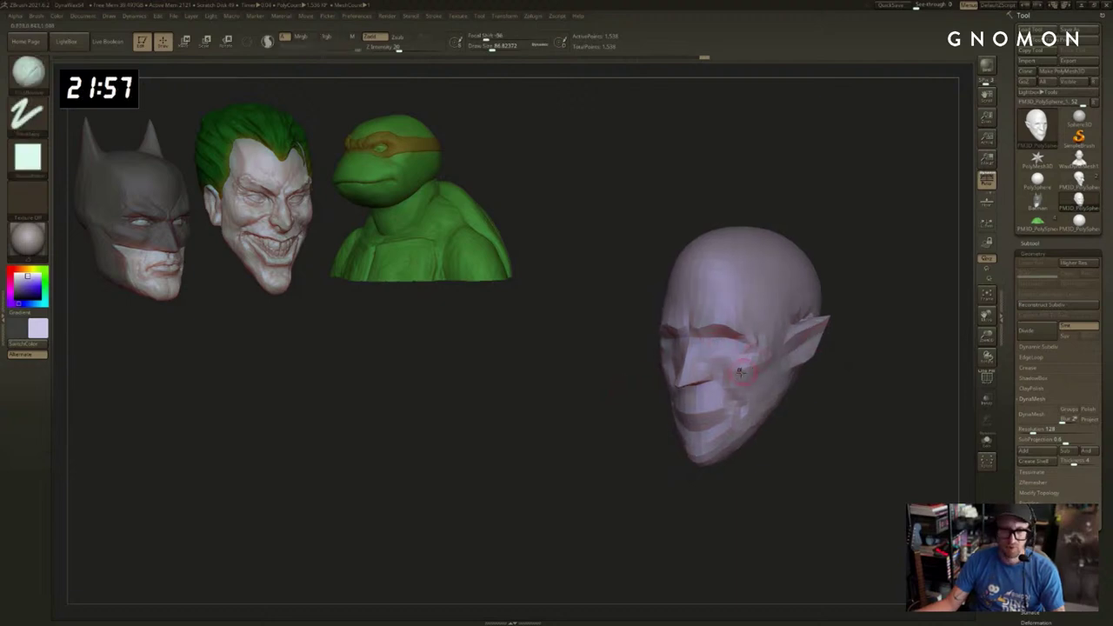
key("b")
key("t")
key("d")
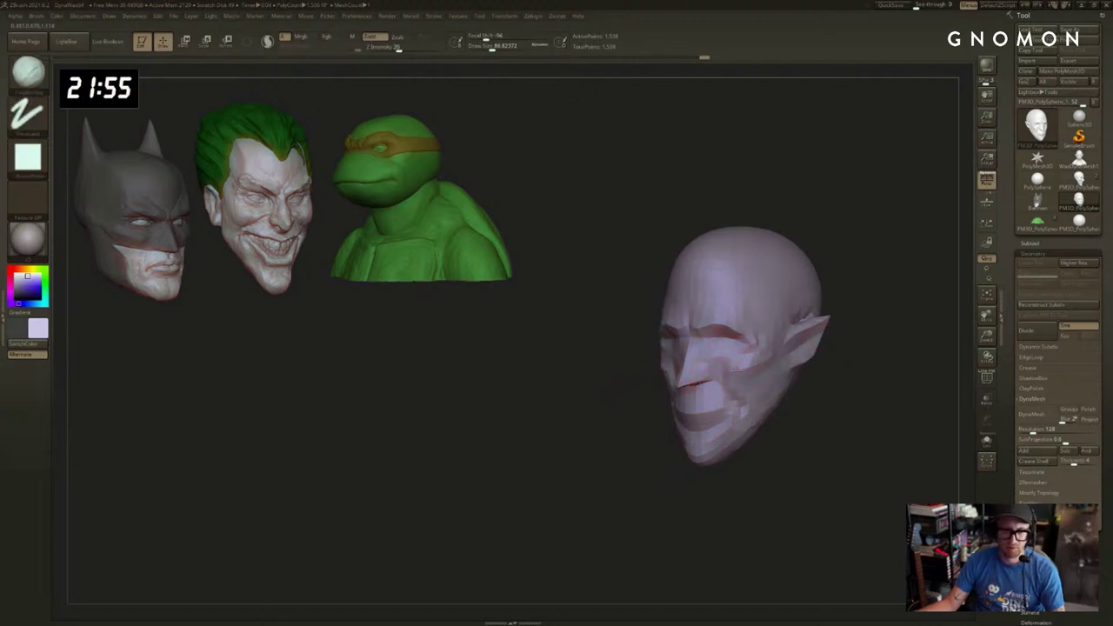
left_click_drag(723, 359, 724, 356)
Refine the brow and eye socket shape with the Move brush, then collapse the geometry settings.
key("b")
key("m")
key("v")
left_click_drag(617, 364, 746, 346)
key("shift+f")
key("shift+f")
left_click_drag(628, 364, 930, 335)
left_click(1031, 252)
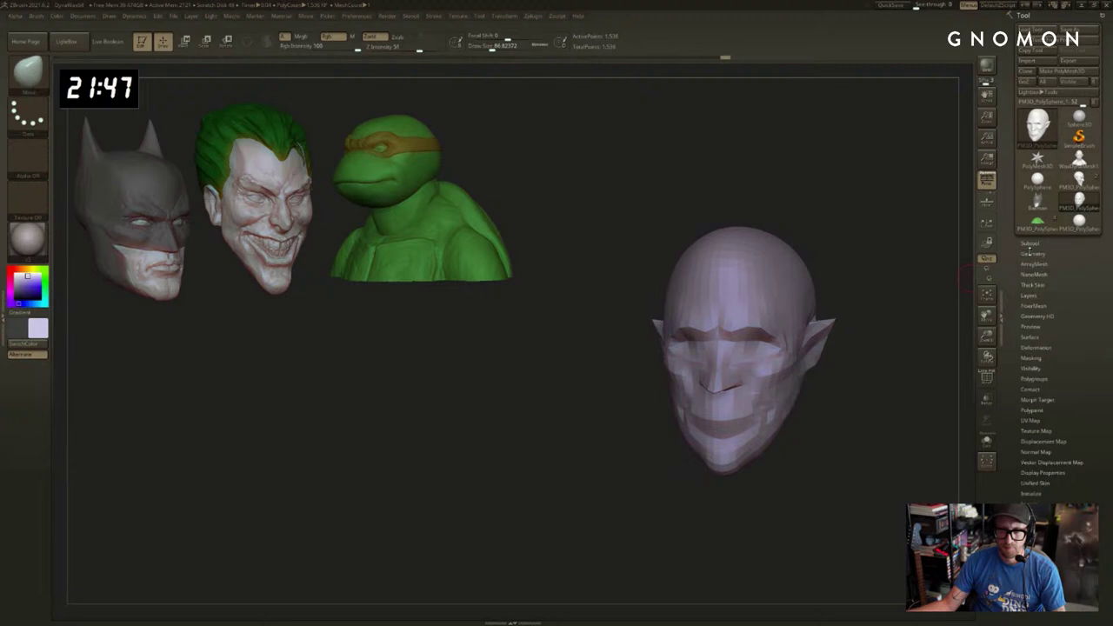
Make the Spiral3D primitive the active tool and inspect its coil face-on as a base for the horn.
left_click(1030, 244)
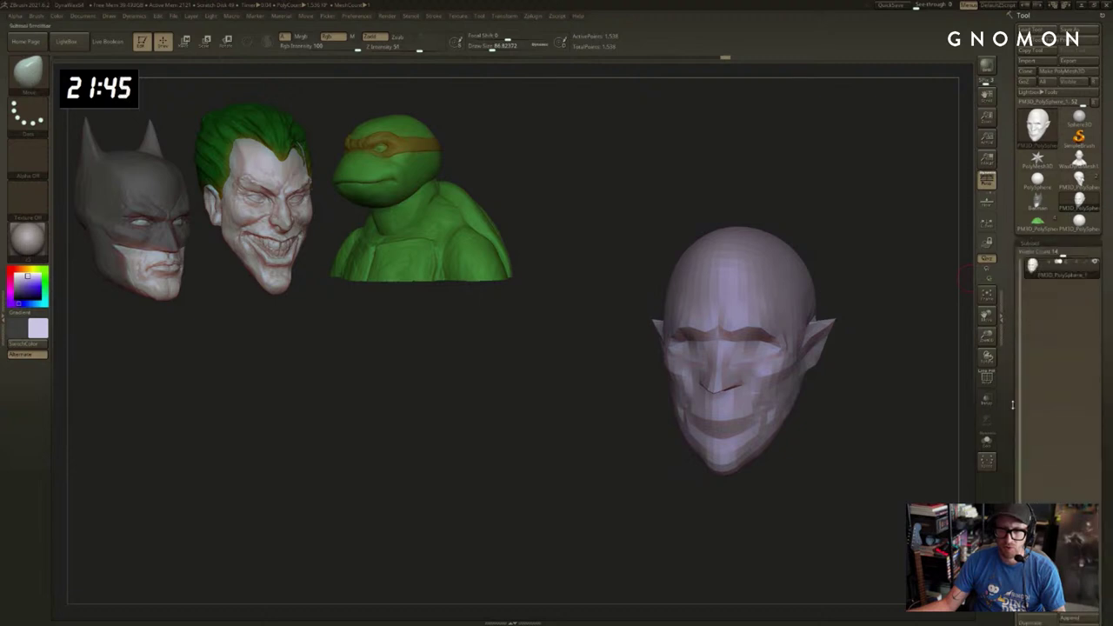
left_click_drag(1020, 470, 1020, 447)
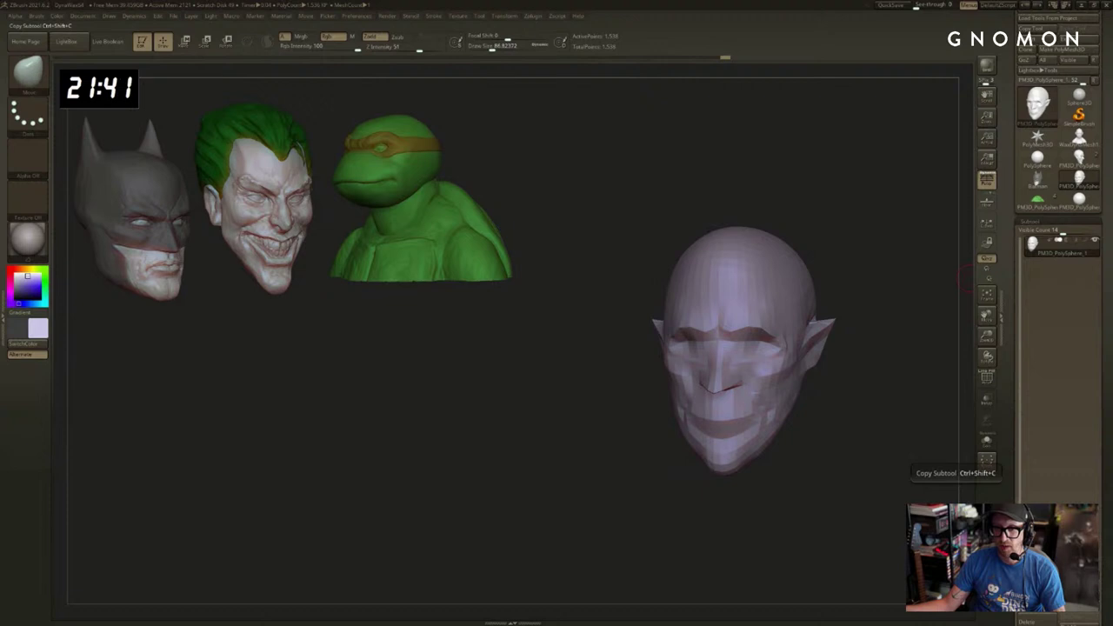
left_click(1037, 158)
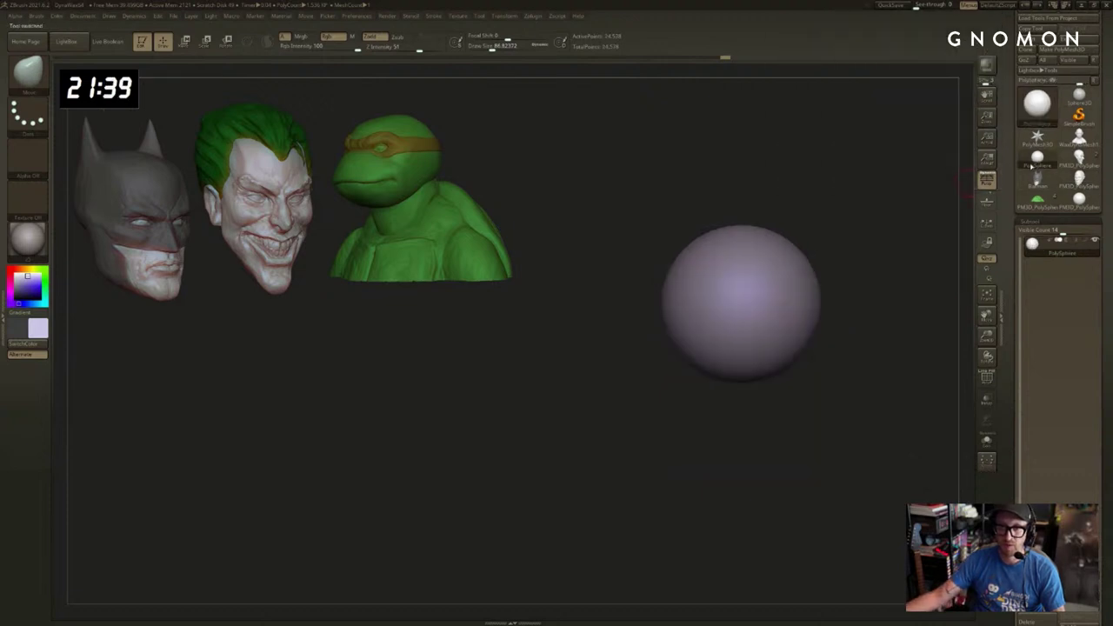
left_click(1037, 103)
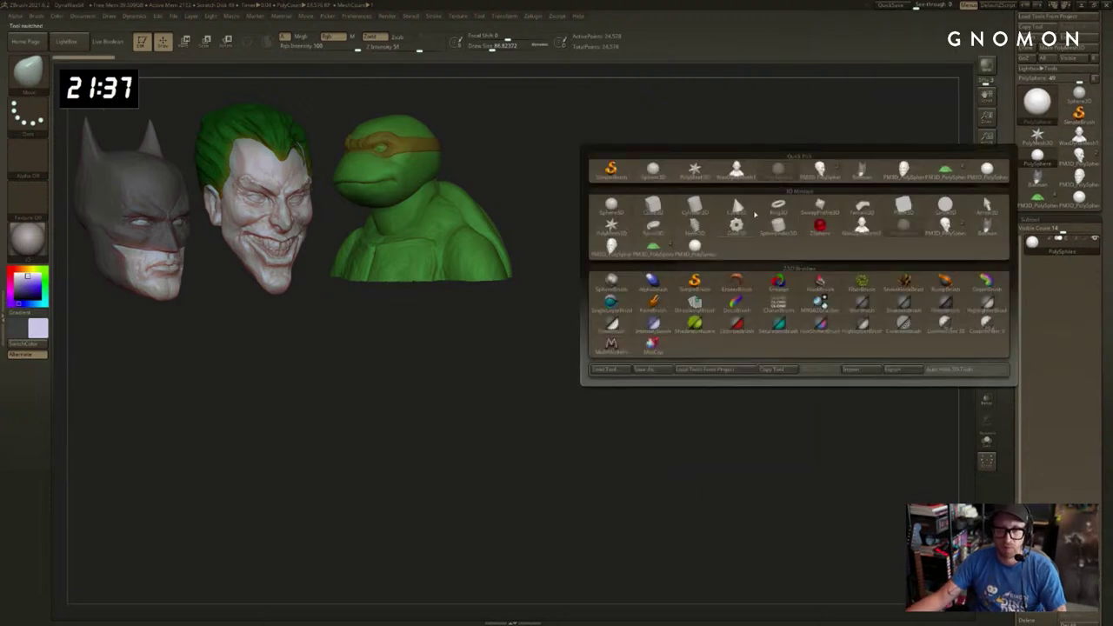
mouse_move(700, 233)
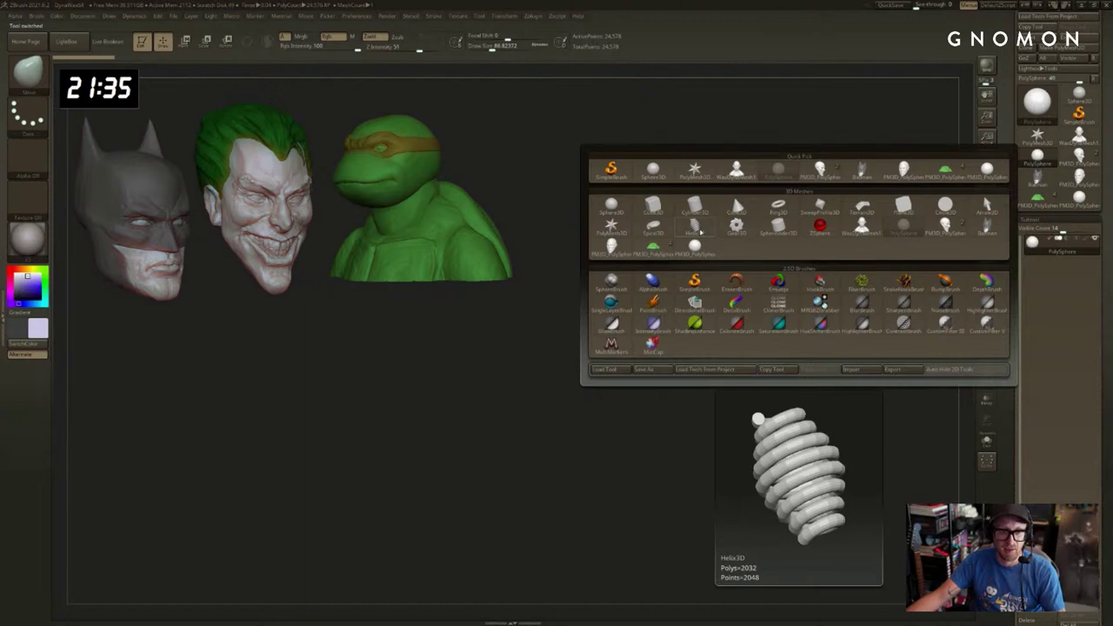
left_click(652, 226)
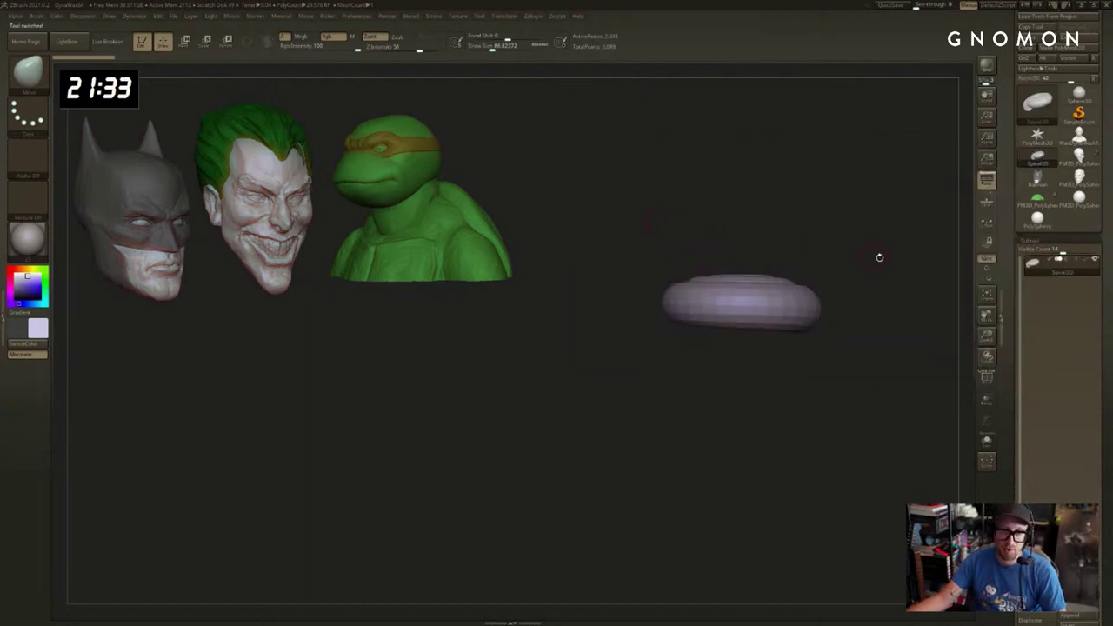
left_click_drag(876, 253, 828, 308)
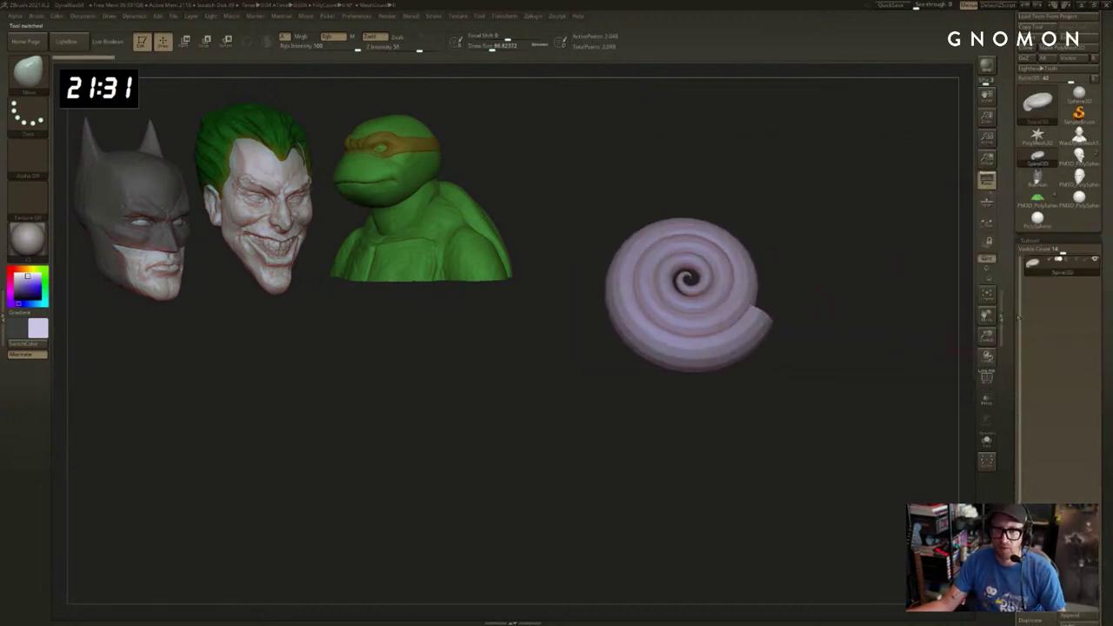
Unwind the spiral into a loose horn curl by setting its initialization Coverage to 572.
left_click_drag(1015, 329, 1021, 356)
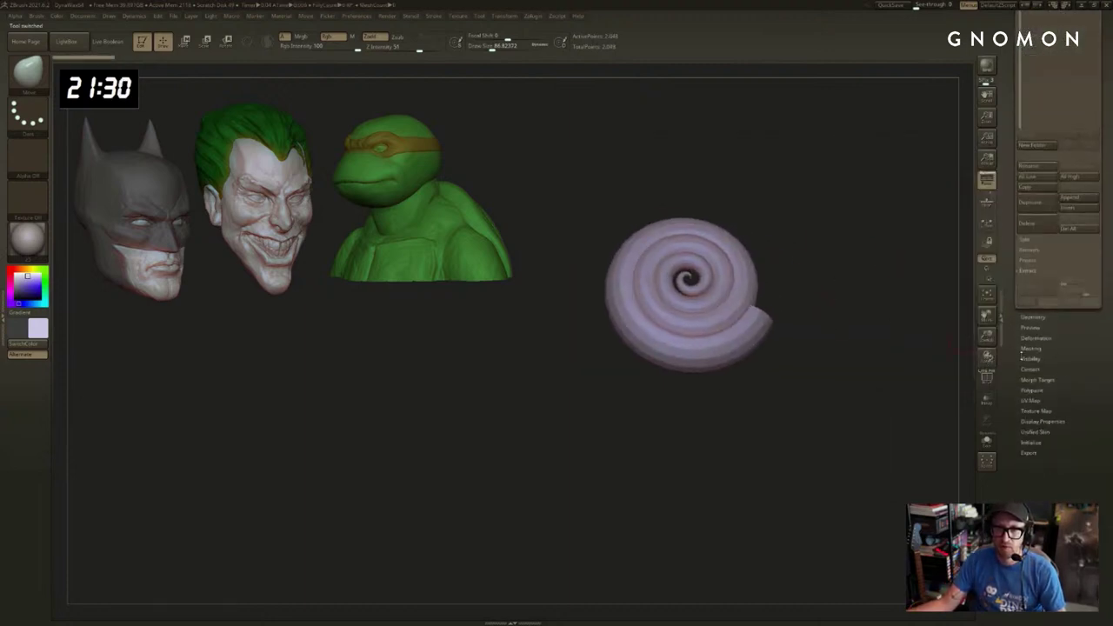
left_click(1030, 442)
left_click_drag(914, 370, 899, 333)
left_click_drag(1029, 277, 1022, 276)
mouse_move(875, 287)
left_mouse_down()
mouse_move(852, 303)
mouse_move(881, 294)
left_mouse_up()
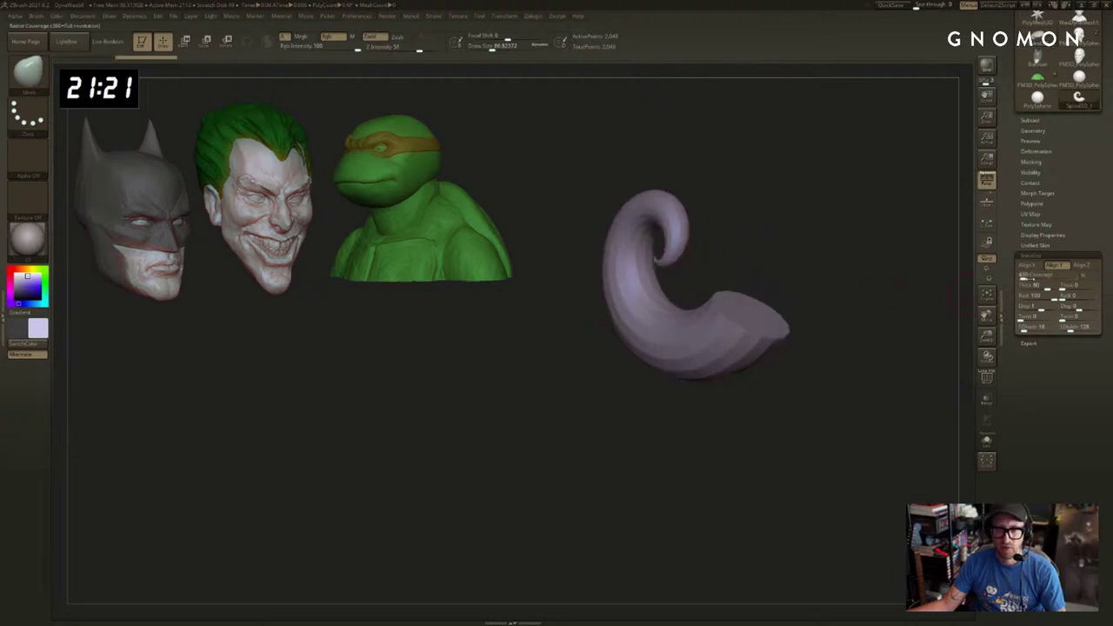
left_click_drag(1023, 278, 1024, 276)
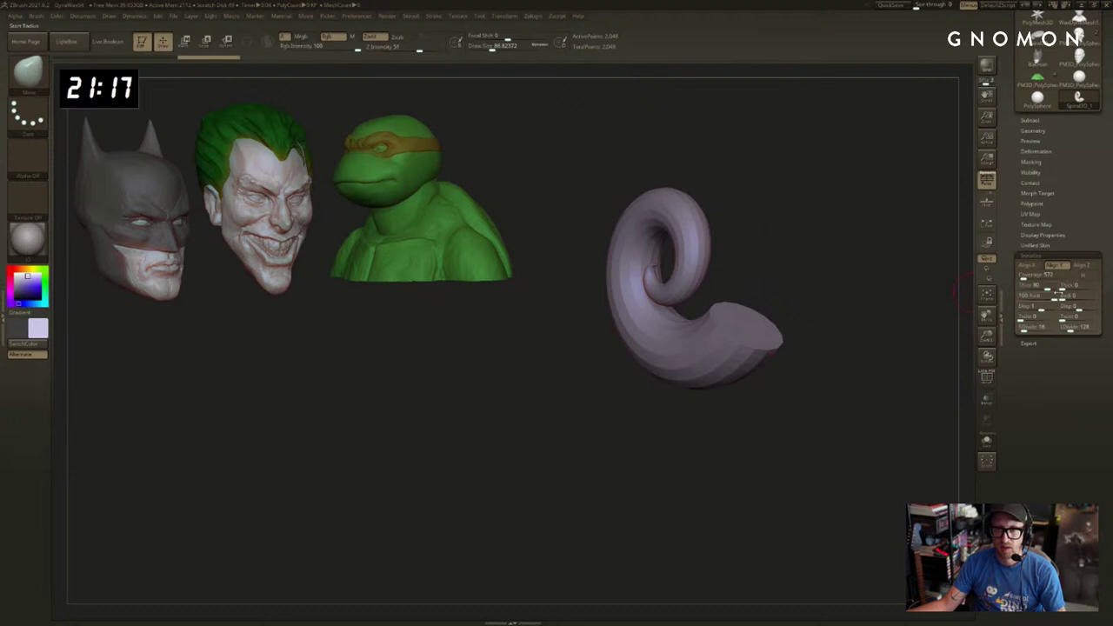
Stretch the horn's curl sideways with a displacement of about 1.44 and set its thickness to 56.
left_click_drag(1076, 307, 1086, 306)
left_click_drag(913, 281, 907, 338)
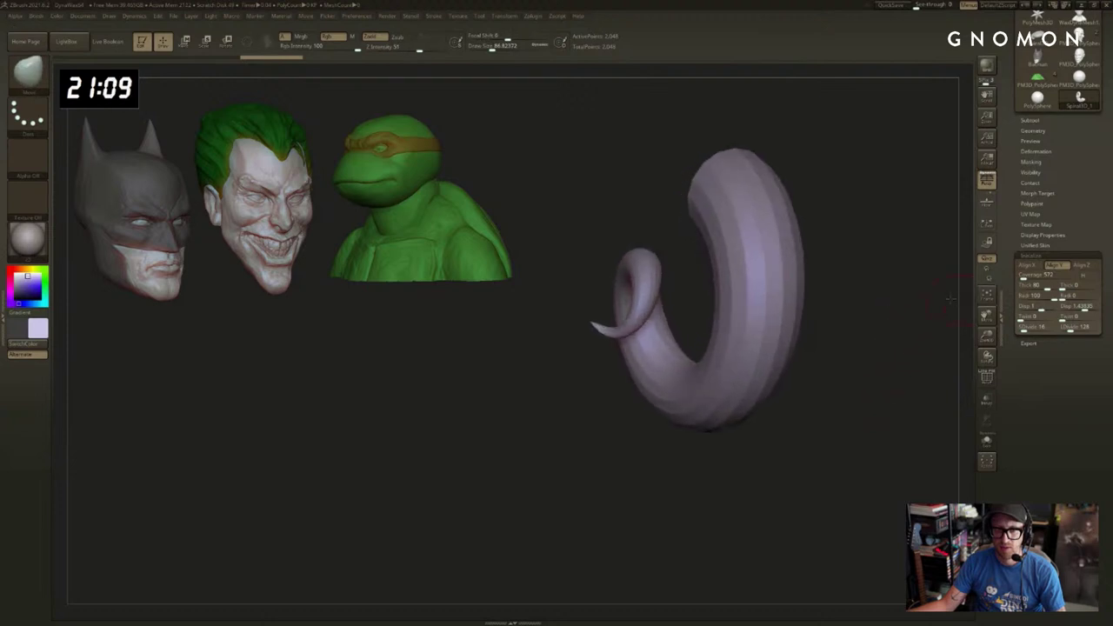
left_click_drag(1046, 288, 1032, 287)
mouse_move(956, 294)
left_mouse_down()
mouse_move(898, 298)
mouse_move(916, 279)
mouse_move(900, 314)
mouse_move(957, 276)
mouse_move(1039, 285)
left_mouse_up()
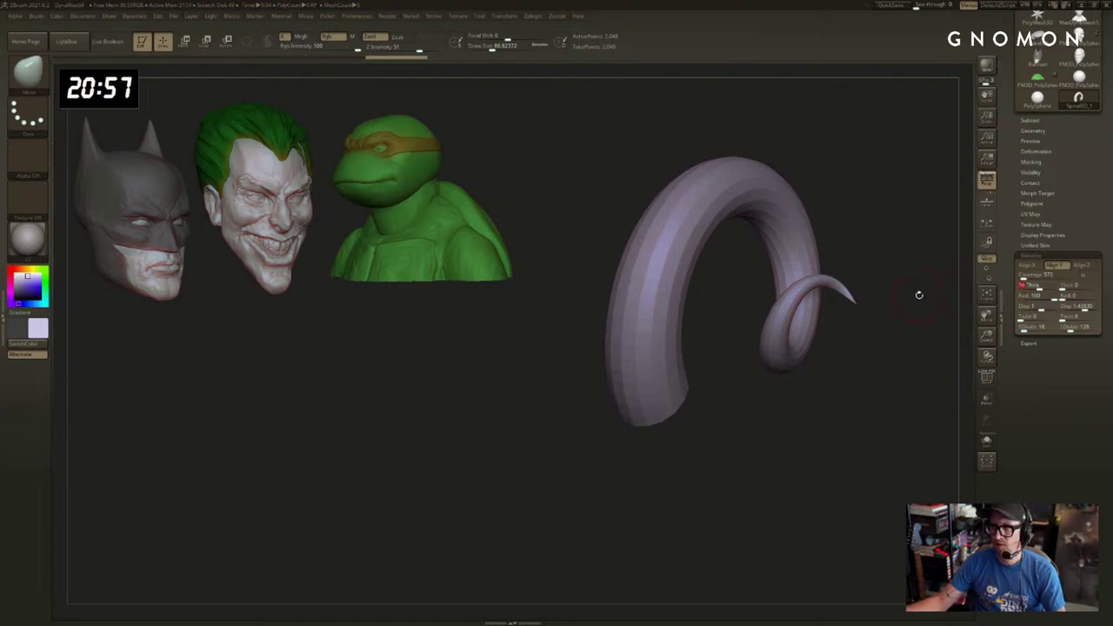
Bring up the Mollymauk reference image beside the horn and compare the horn shapes.
key("alt+Tab")
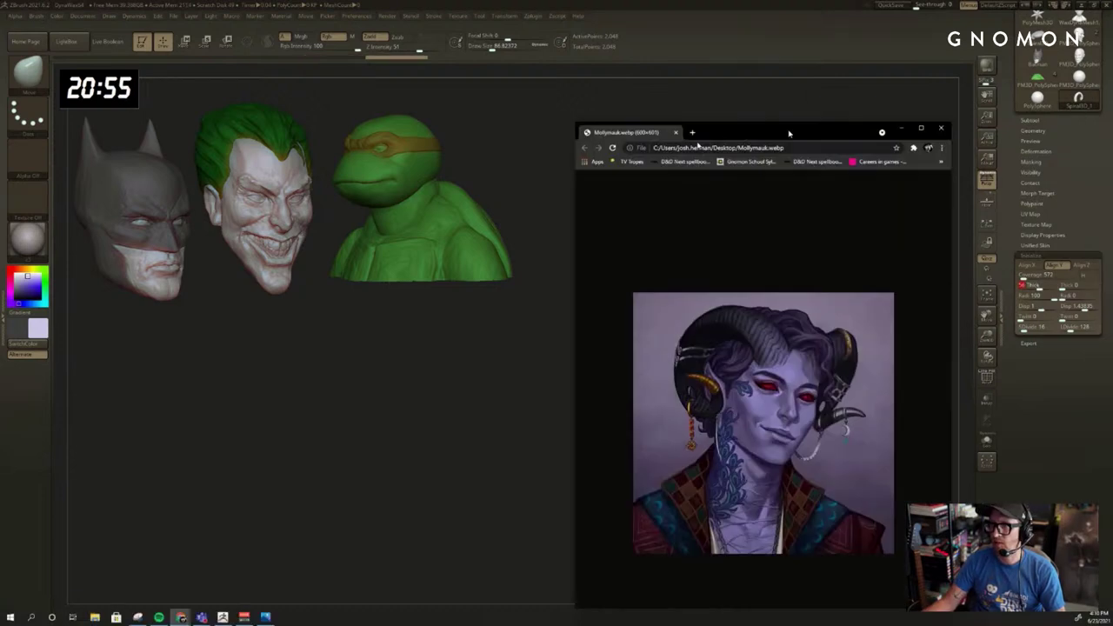
left_click_drag(790, 134, 382, 124)
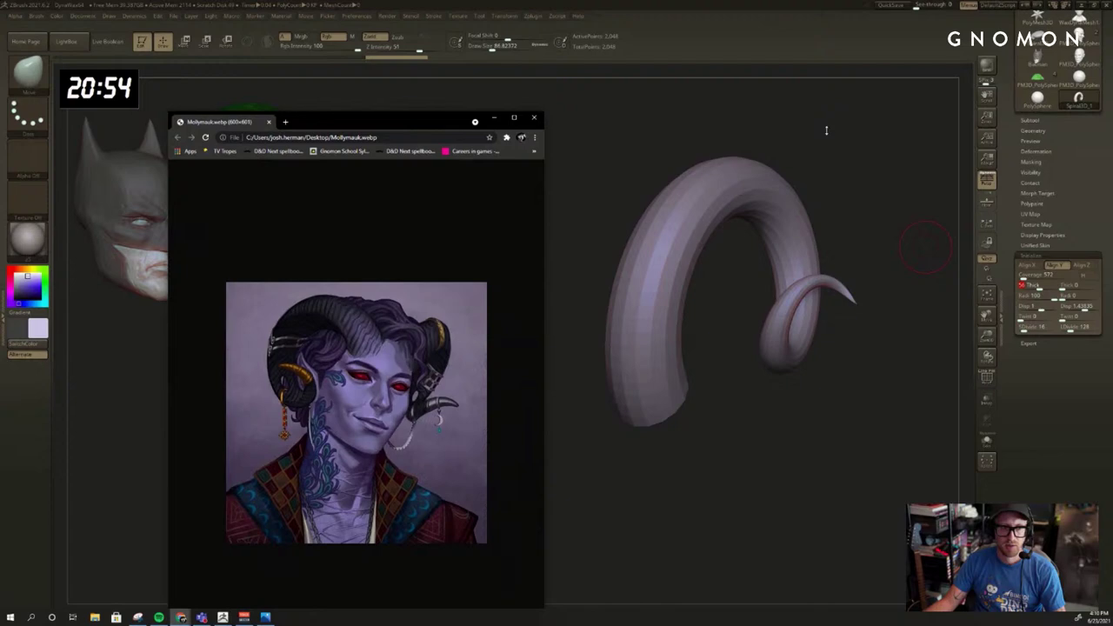
mouse_move(826, 130)
left_mouse_down()
mouse_move(844, 131)
mouse_move(821, 131)
left_mouse_up()
key("alt+Tab")
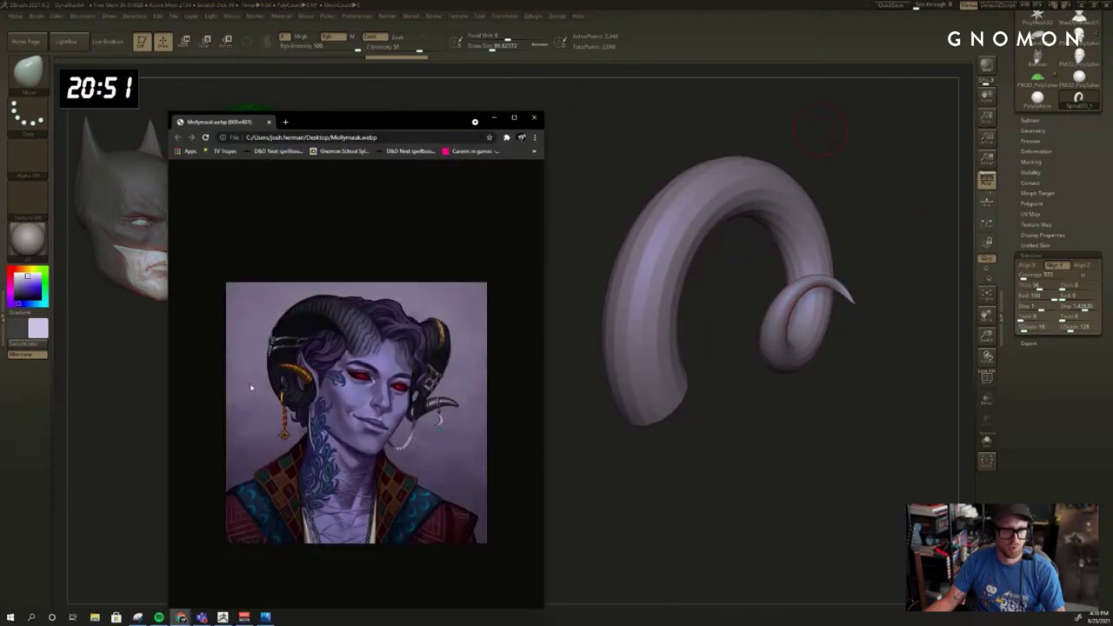
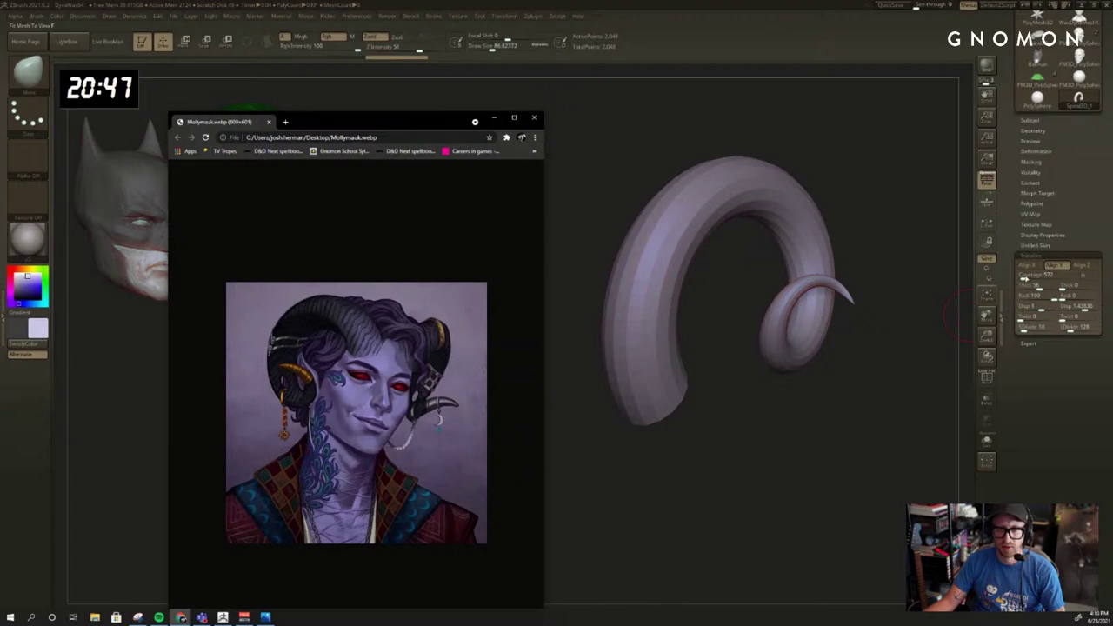
Set the horn's Coverage to 450 and check its curl against the reference image.
left_click_drag(1024, 278, 1024, 276)
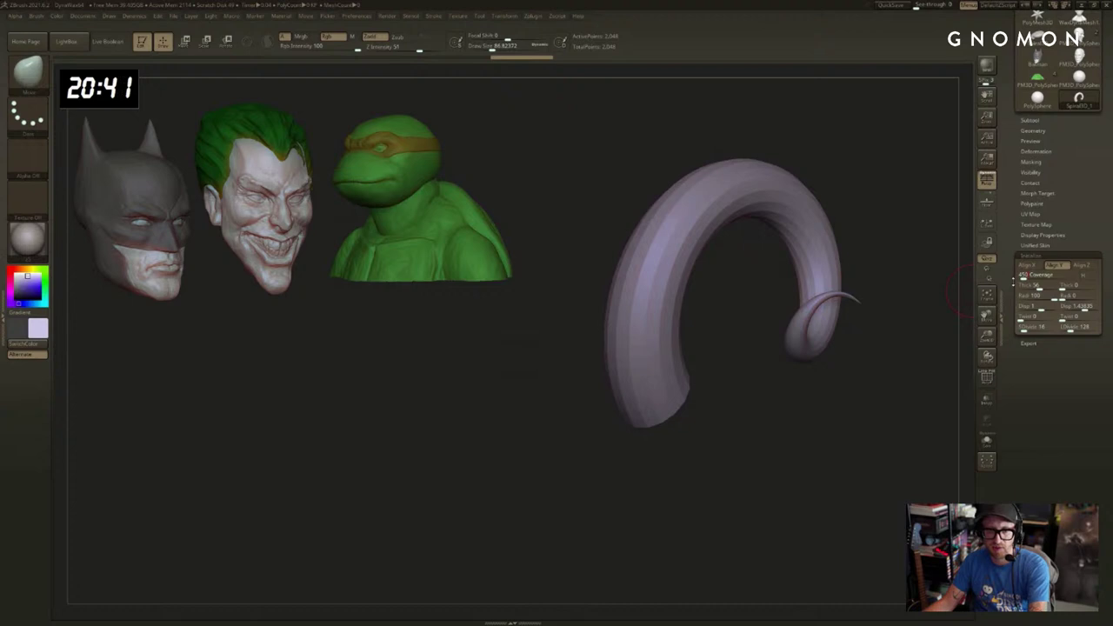
key("Return")
mouse_move(900, 276)
left_mouse_down()
mouse_move(876, 275)
mouse_move(901, 276)
mouse_move(889, 278)
left_mouse_up()
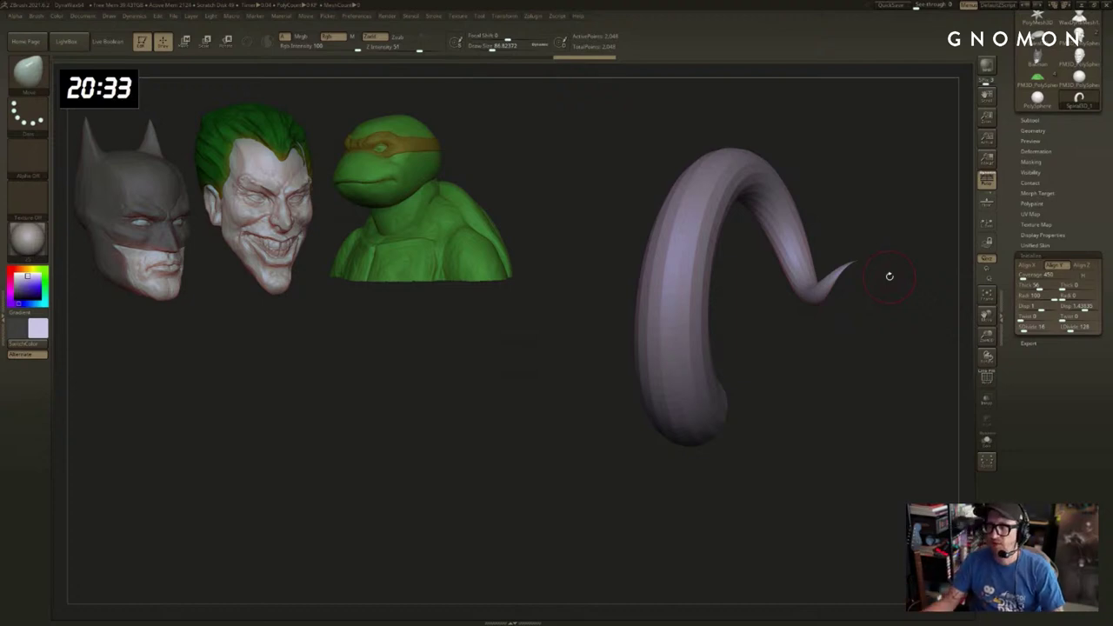
left_click_drag(887, 232, 881, 224)
key("alt+Tab")
left_click_drag(421, 128, 1112, 161)
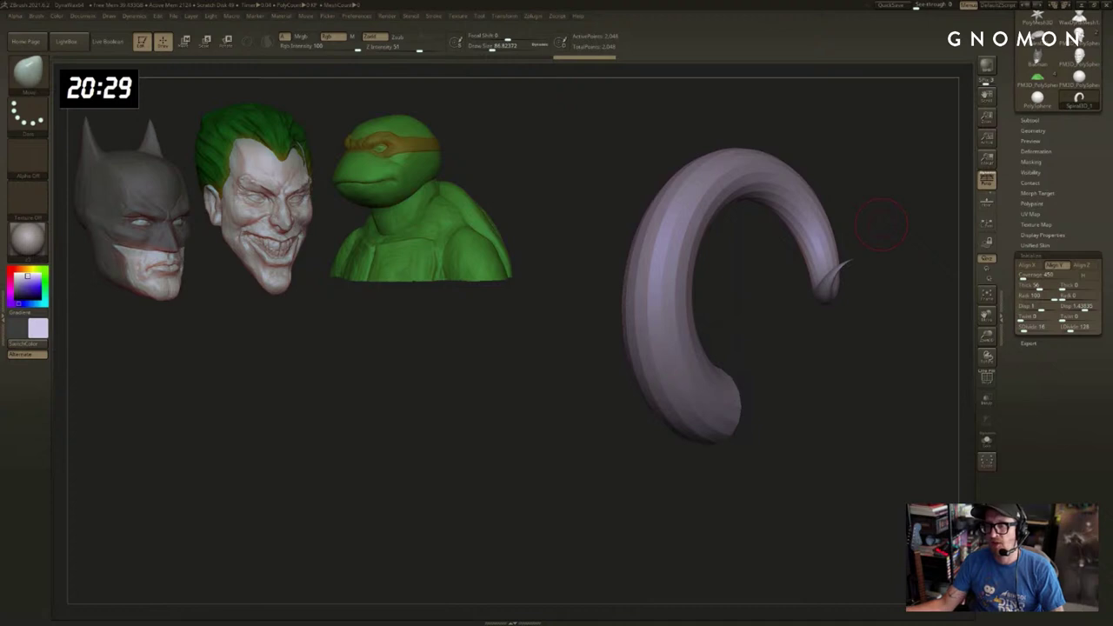
left_click_drag(839, 385, 947, 290)
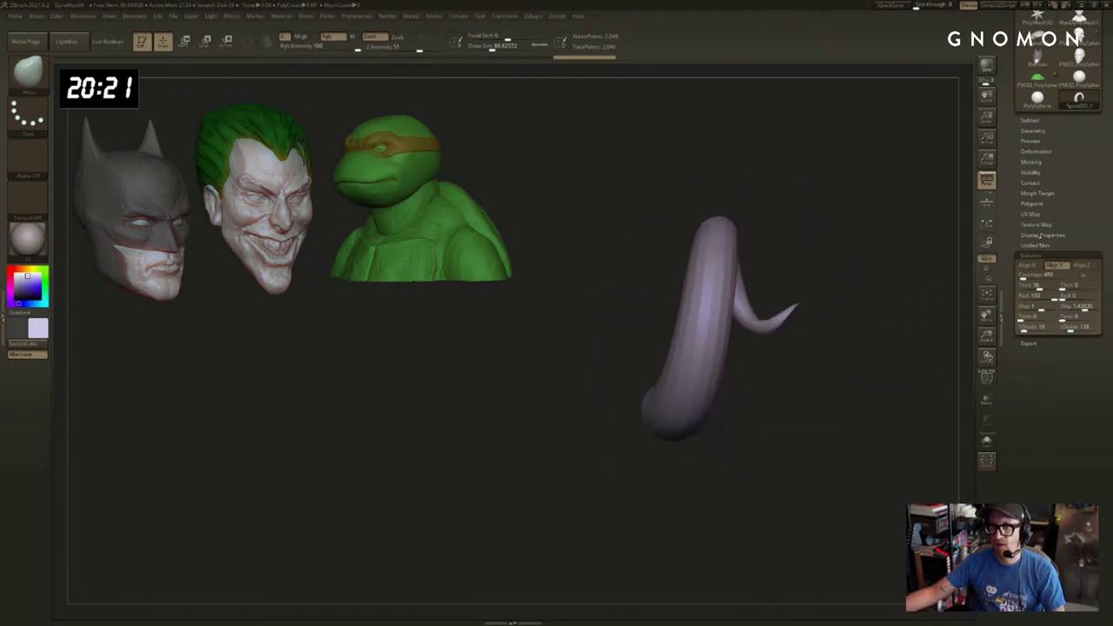
Convert the horn to a PolyMesh3D, switch back to the lavender head, and turn it upright facing forward.
left_click(1079, 254)
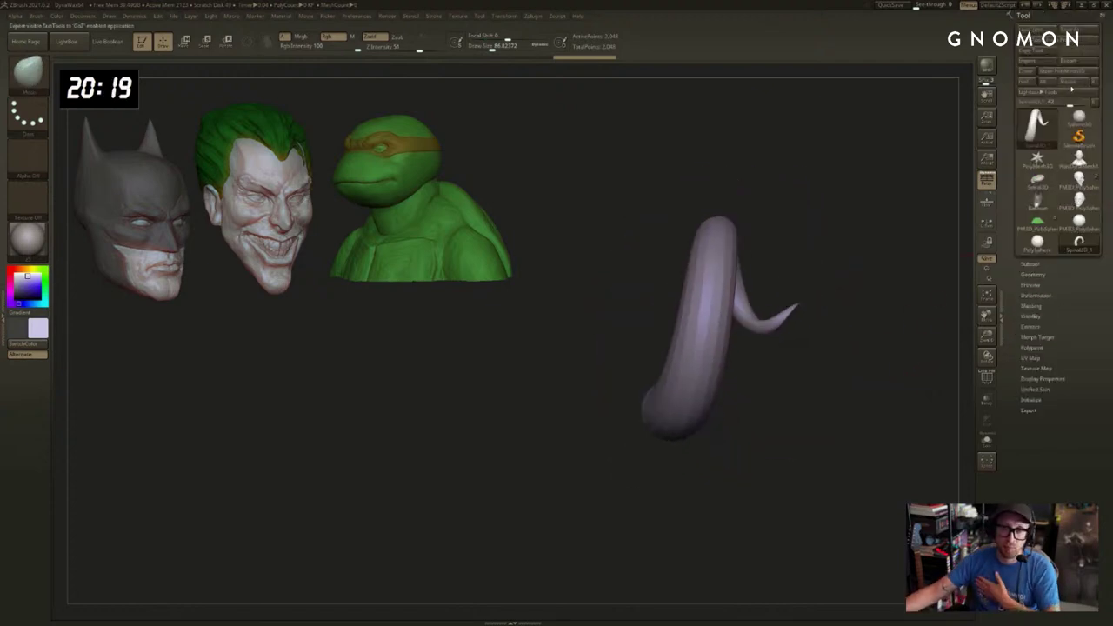
left_click(1068, 73)
left_click(1078, 202)
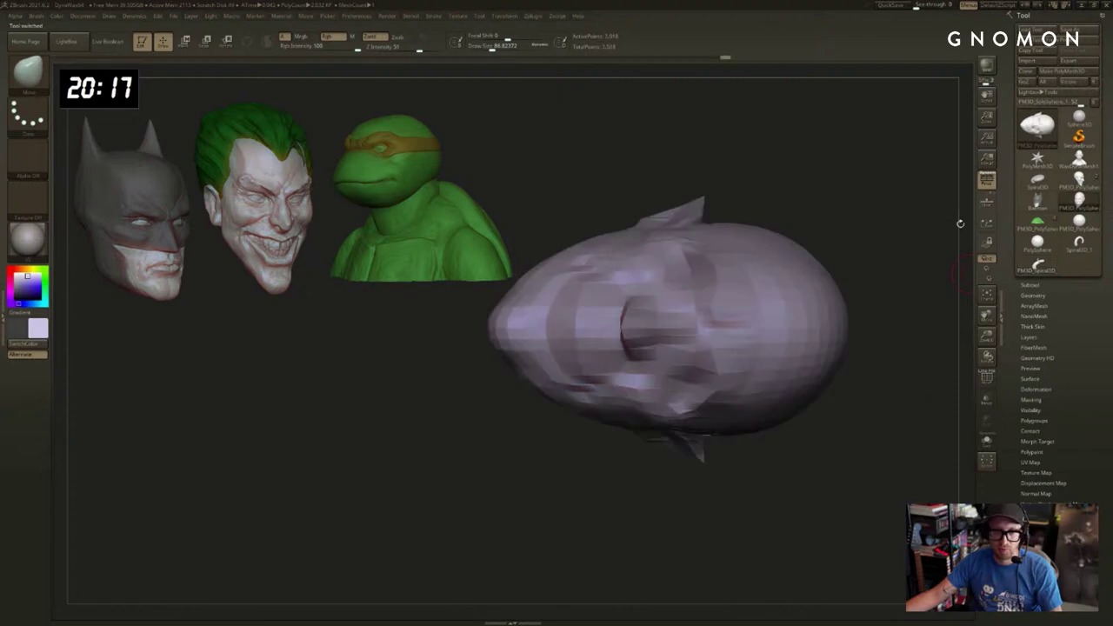
left_click_drag(871, 264, 859, 286, "alt")
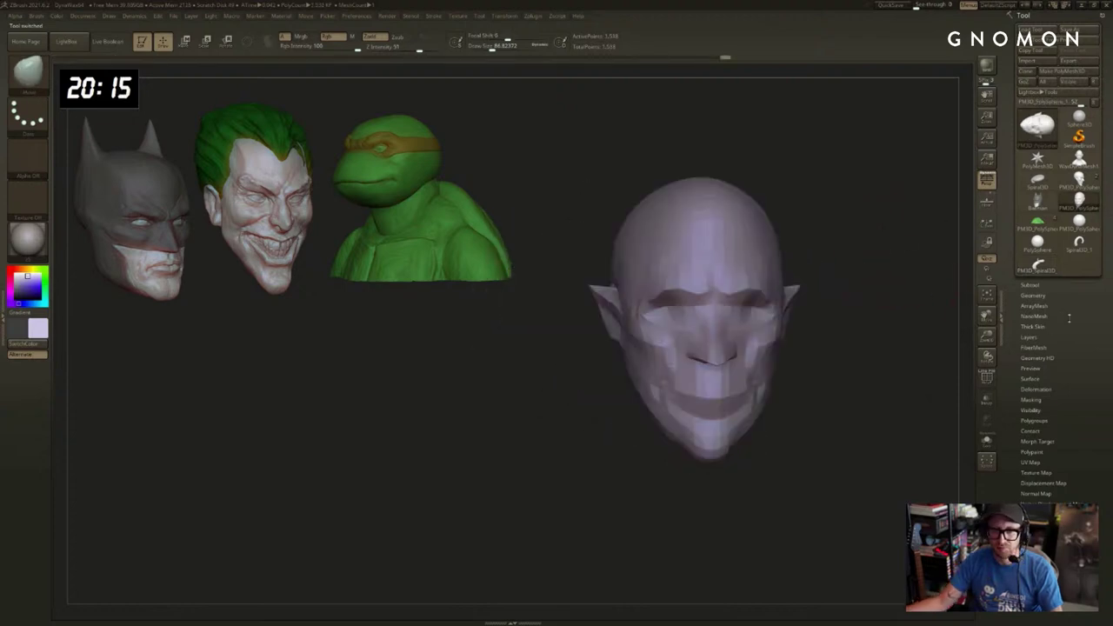
Enlarge the brush to about 149 and refine the forehead and temple planes with the Move and Standard brushes.
left_click_drag(945, 278, 754, 178)
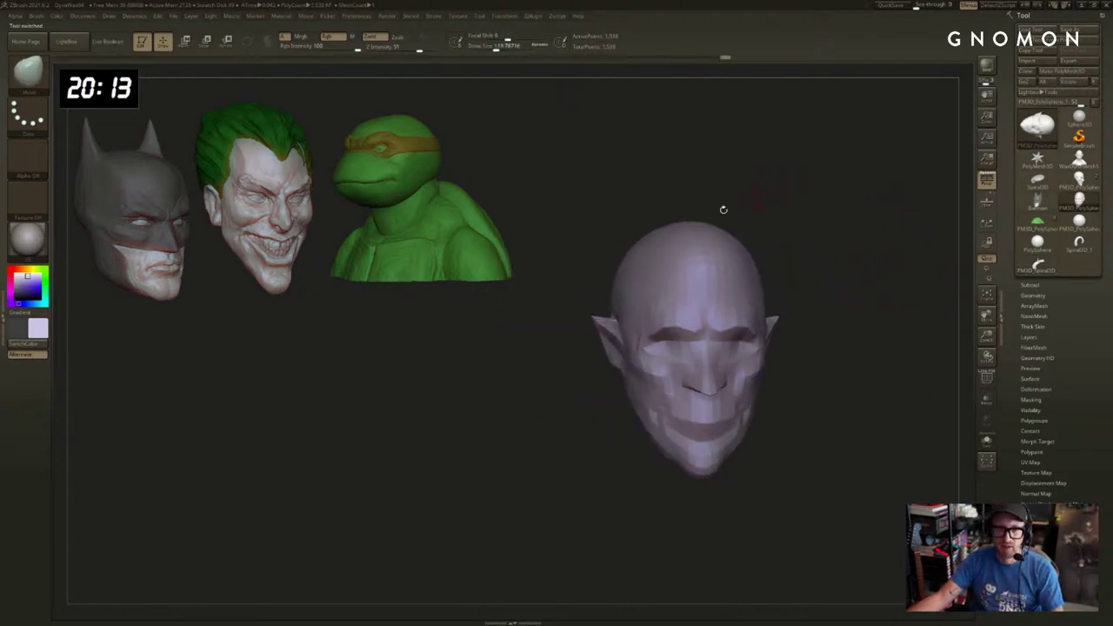
left_click_drag(690, 219, 715, 255)
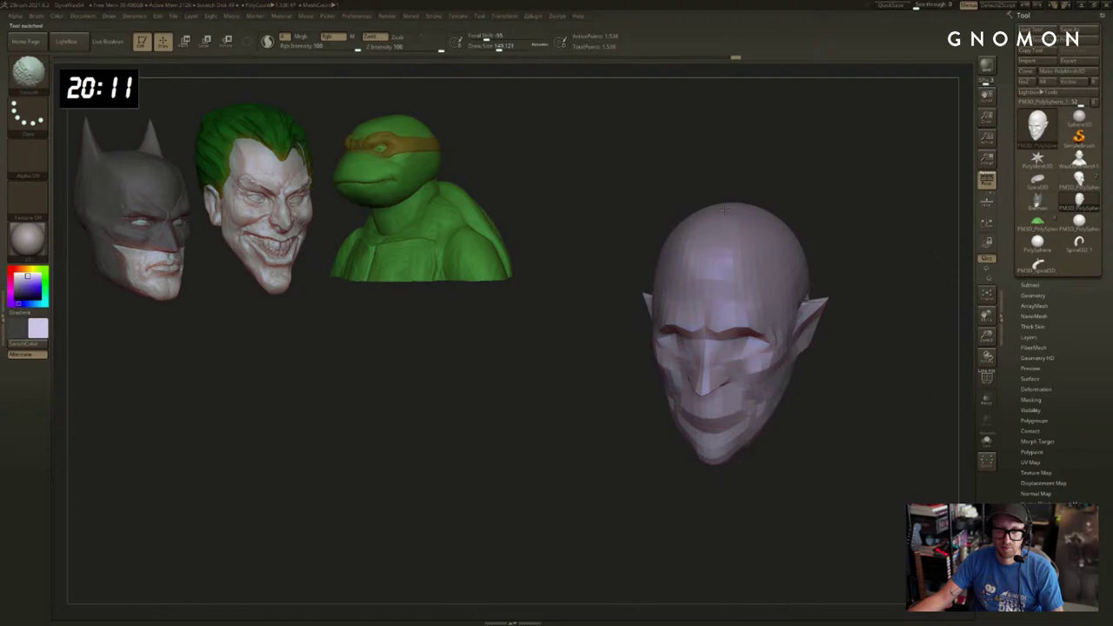
left_click_drag(833, 203, 754, 261)
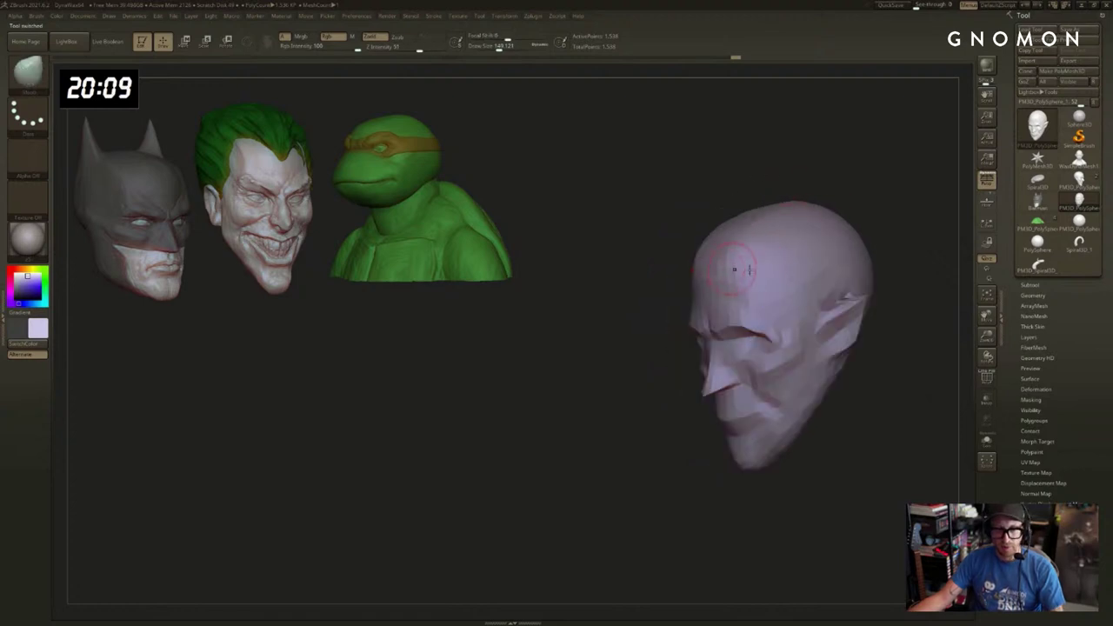
left_click_drag(844, 182, 812, 236)
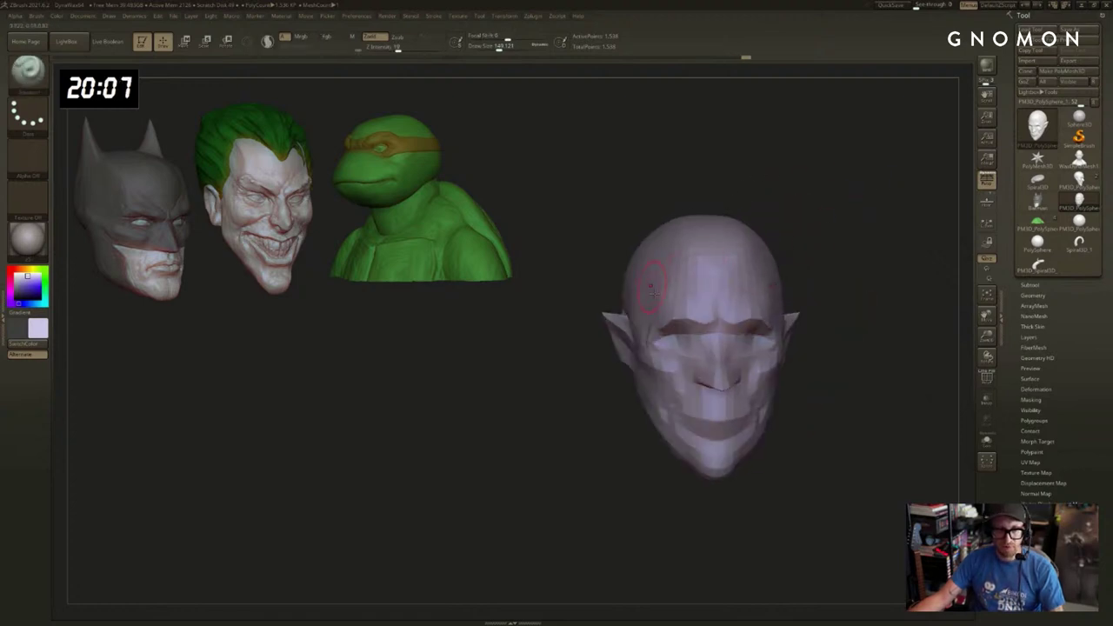
left_click_drag(734, 185, 704, 193)
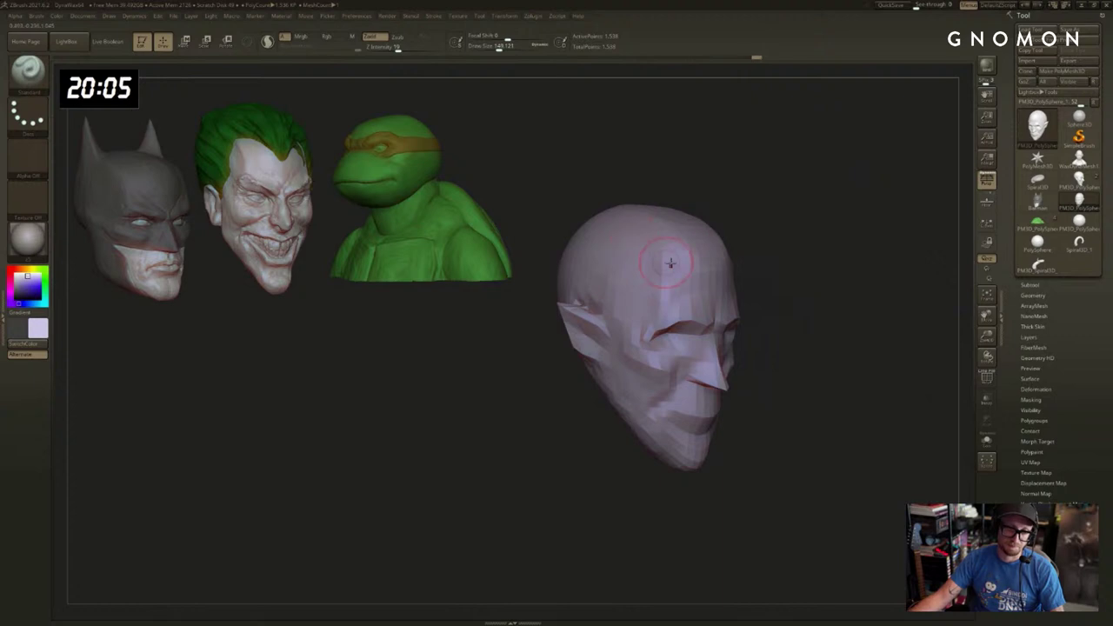
Try the MatCap Red Wax material on the head, then restore the previous grey material.
left_click(29, 237)
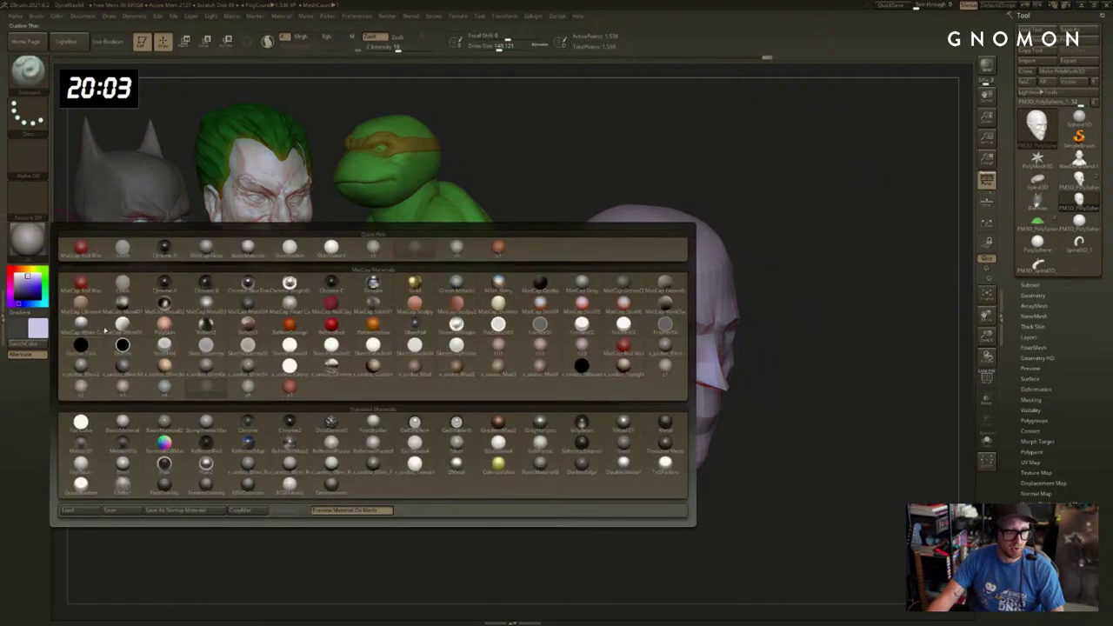
left_click(87, 282)
mouse_move(726, 220)
left_mouse_down()
mouse_move(748, 219)
mouse_move(736, 215)
left_mouse_up()
left_click(27, 237)
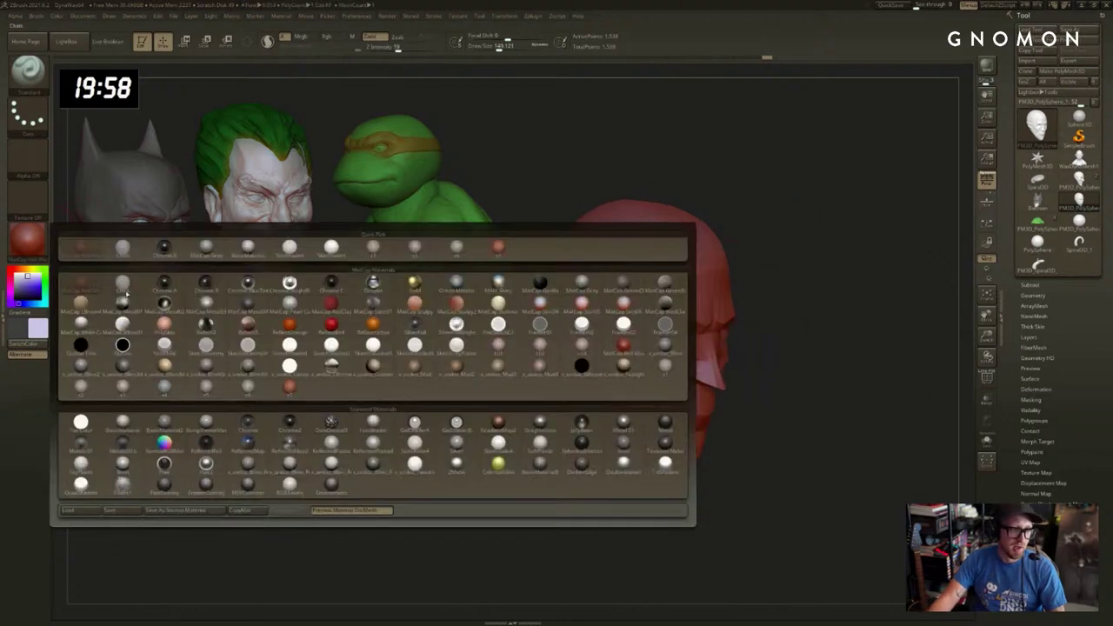
left_click(206, 385)
left_click_drag(881, 268, 753, 261)
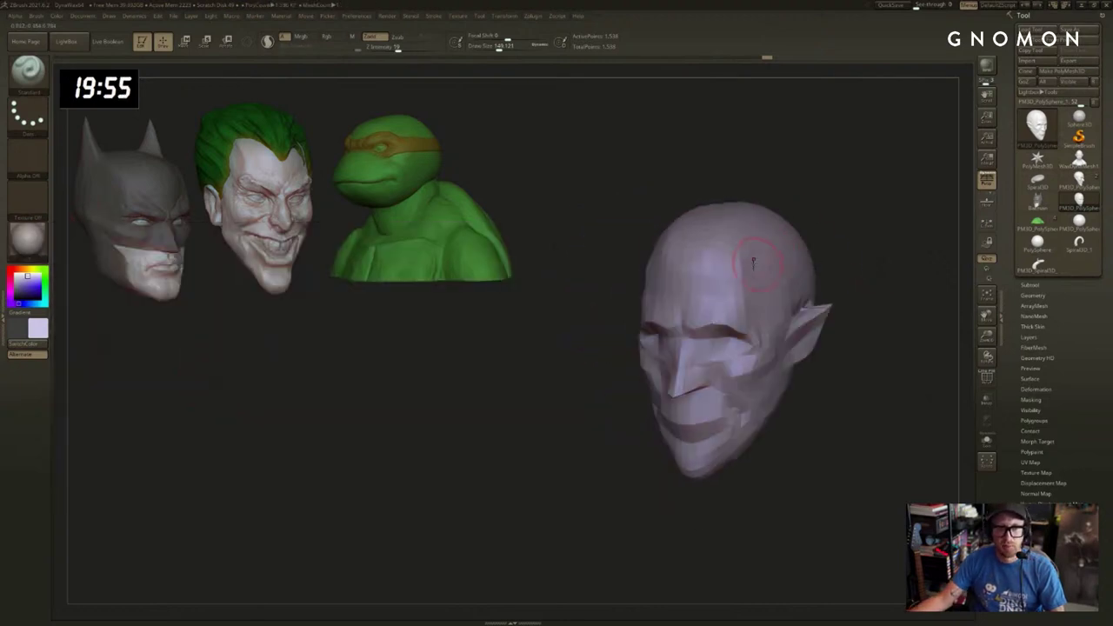
left_click_drag(854, 186, 724, 258)
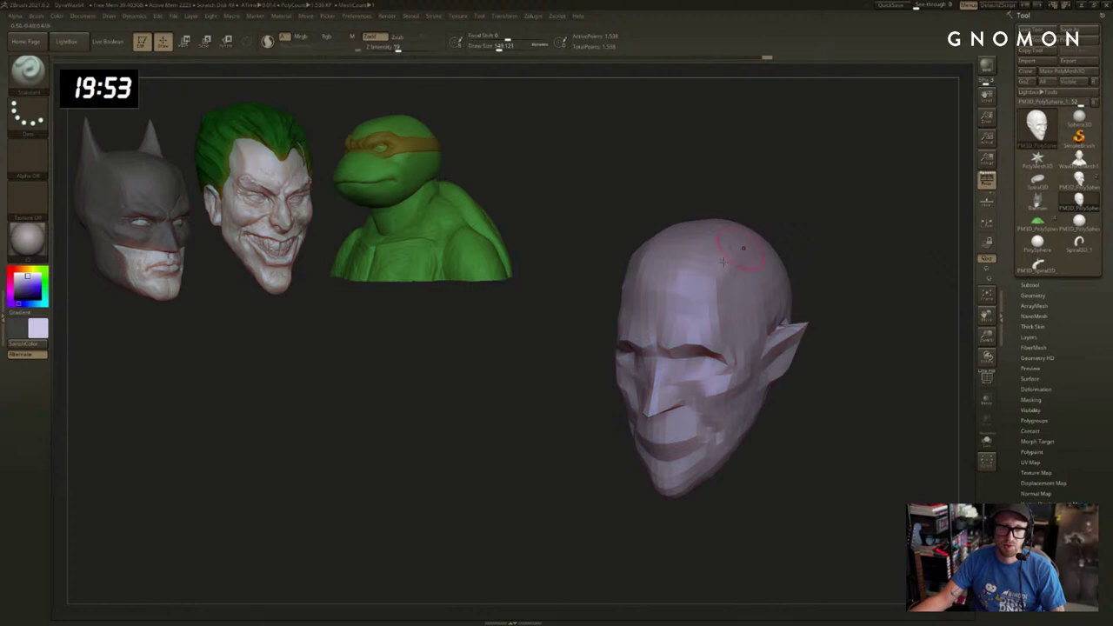
Compare several MatCap materials on the head, including MatCap LBrownClay, and choose a soft grey one.
left_click(28, 241)
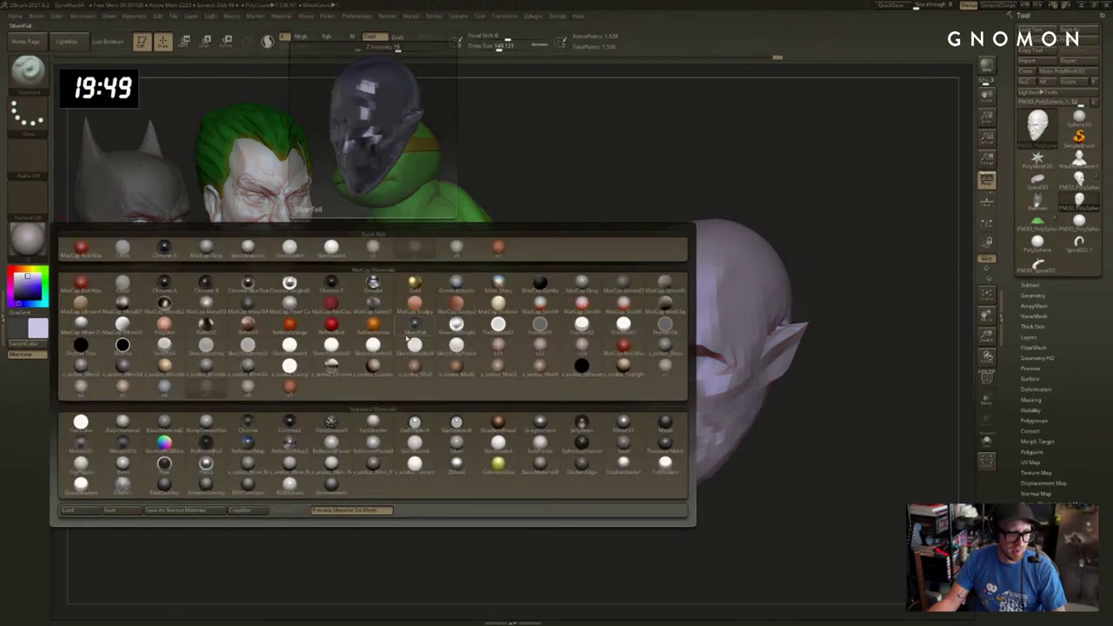
left_click(674, 291)
mouse_move(861, 301)
left_mouse_down()
mouse_move(810, 301)
mouse_move(858, 297)
mouse_move(848, 300)
left_mouse_up()
left_click(39, 241)
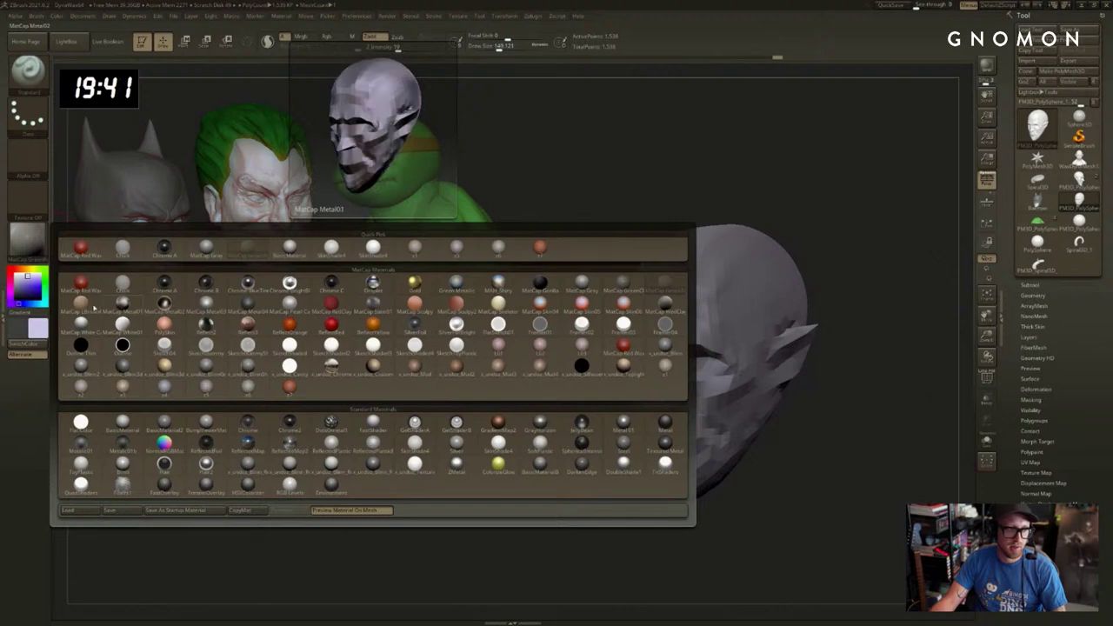
left_click(170, 307)
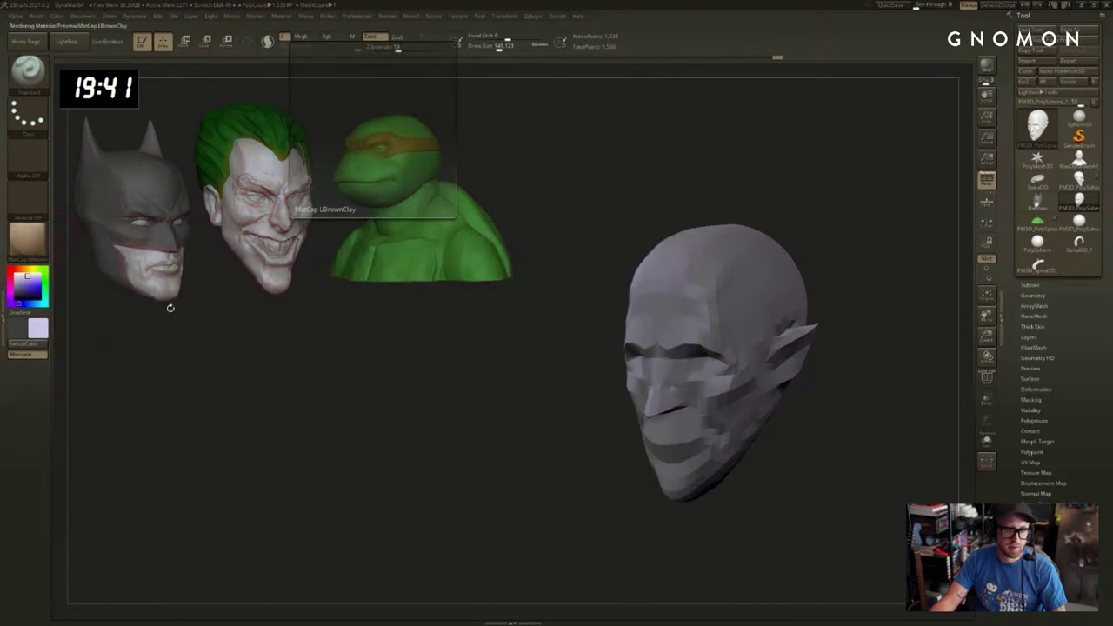
left_click(36, 236)
left_click(247, 386)
Refine the mouth, cheek and jaw planes from both sides of the head with the Move and Dam Standard brushes.
mouse_move(859, 266)
left_mouse_down()
mouse_move(859, 241)
mouse_move(577, 315)
mouse_move(635, 318)
mouse_move(825, 385)
mouse_move(870, 387)
mouse_move(747, 400)
mouse_move(845, 405)
mouse_move(809, 406)
left_mouse_up()
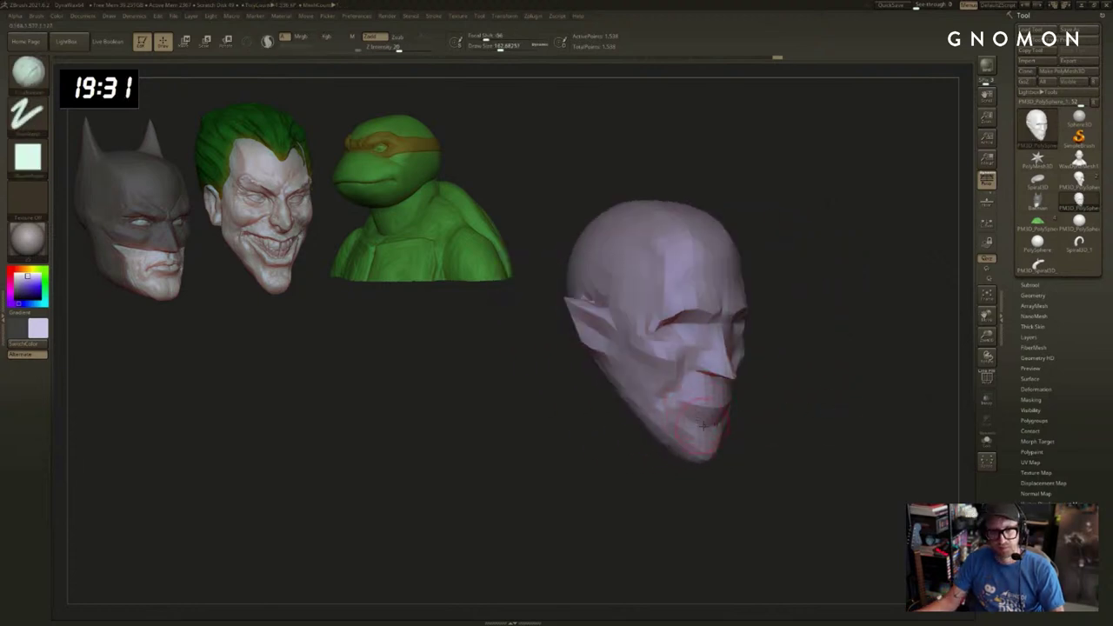
key("b")
key("m")
key("v")
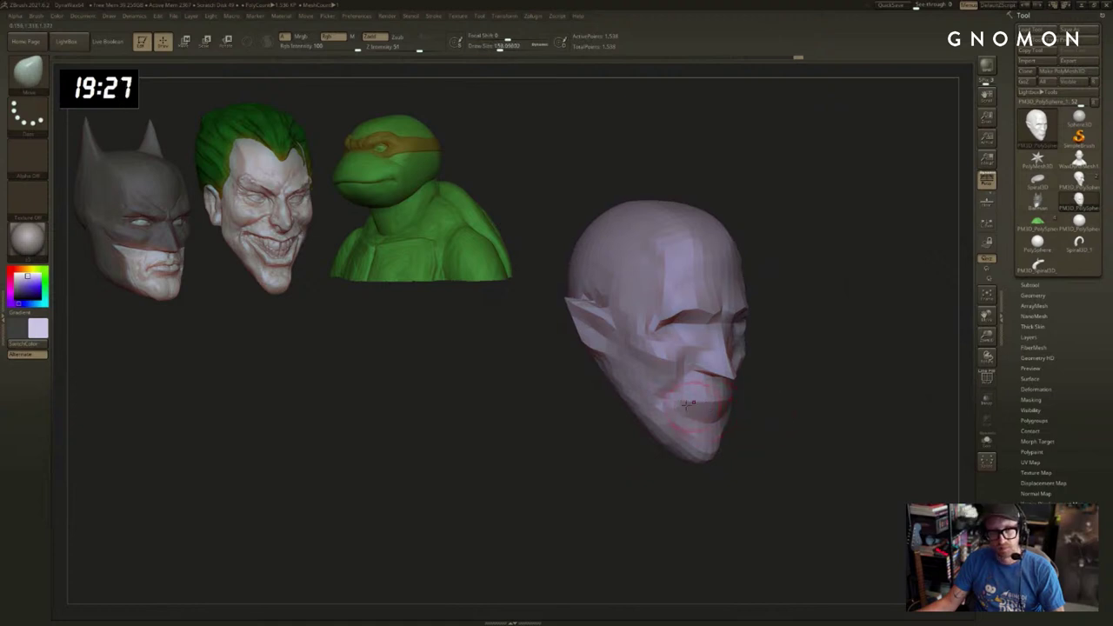
key("b")
key("d")
key("s")
mouse_move(776, 369)
left_mouse_down()
mouse_move(825, 373)
mouse_move(783, 393)
mouse_move(777, 360)
mouse_move(776, 424)
mouse_move(787, 380)
left_mouse_up()
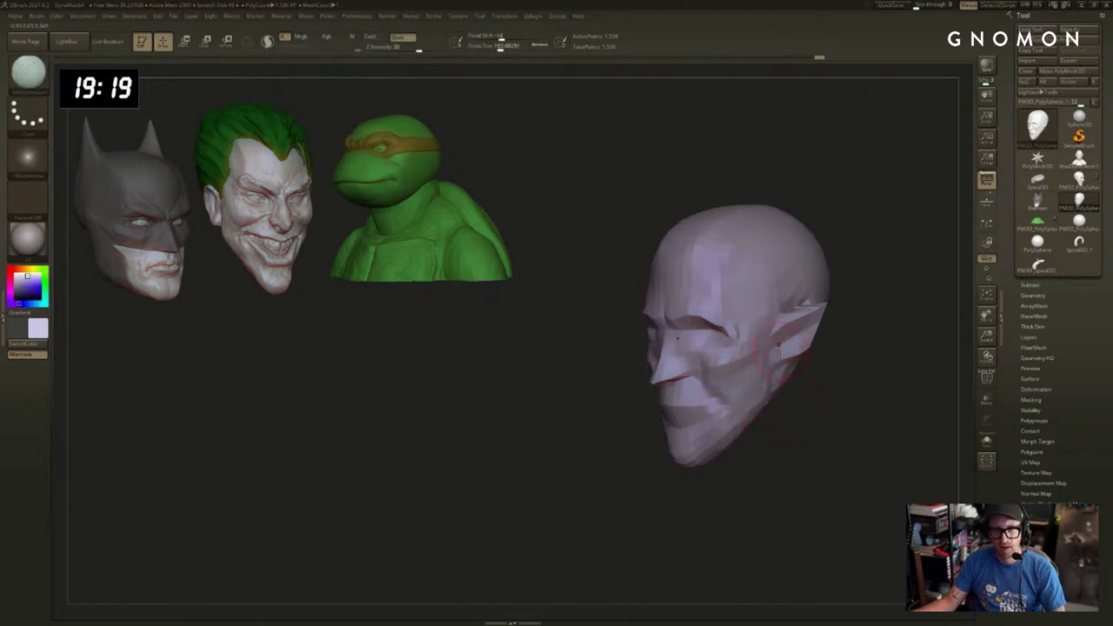
left_click_drag(778, 354, 826, 334)
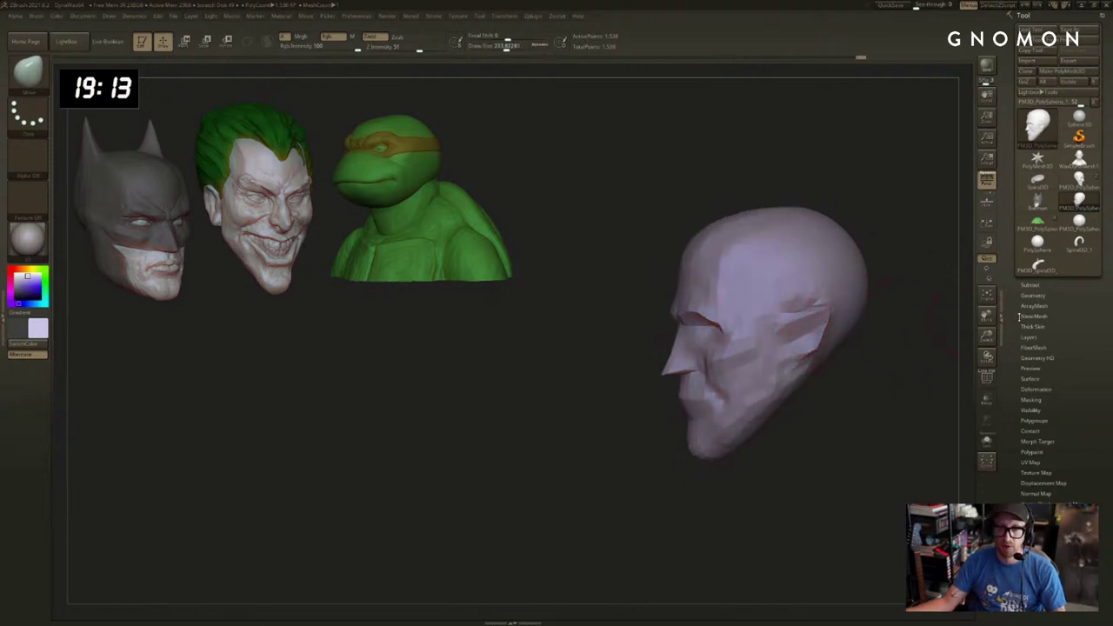
Insert the spiral horn mesh into the head's tool as a new subtool.
left_click(1029, 285)
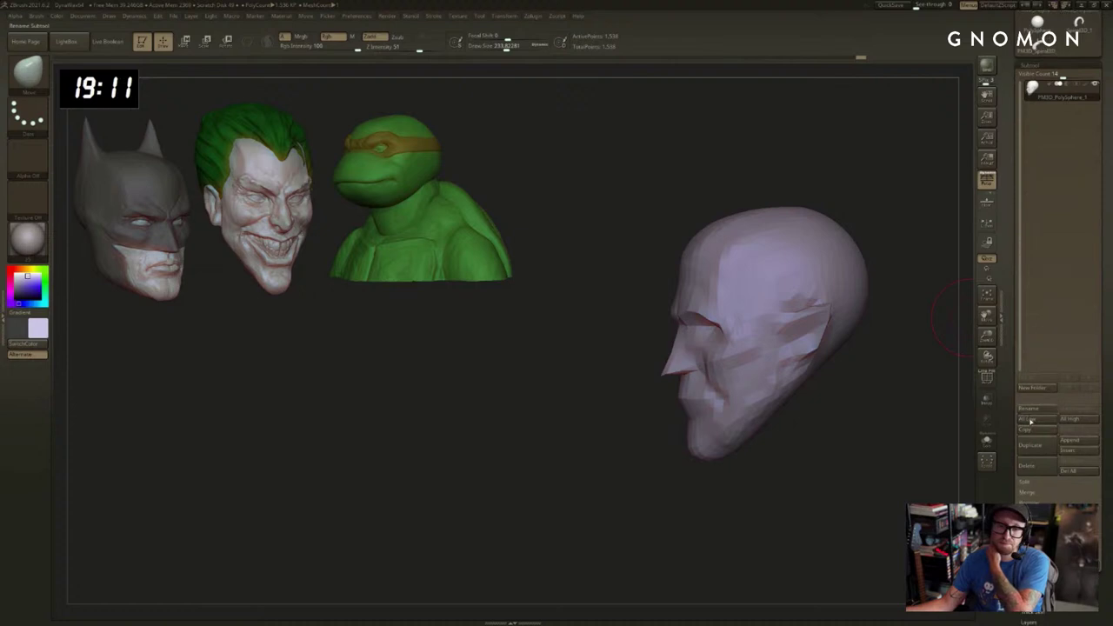
left_click(1071, 450)
left_click(736, 427)
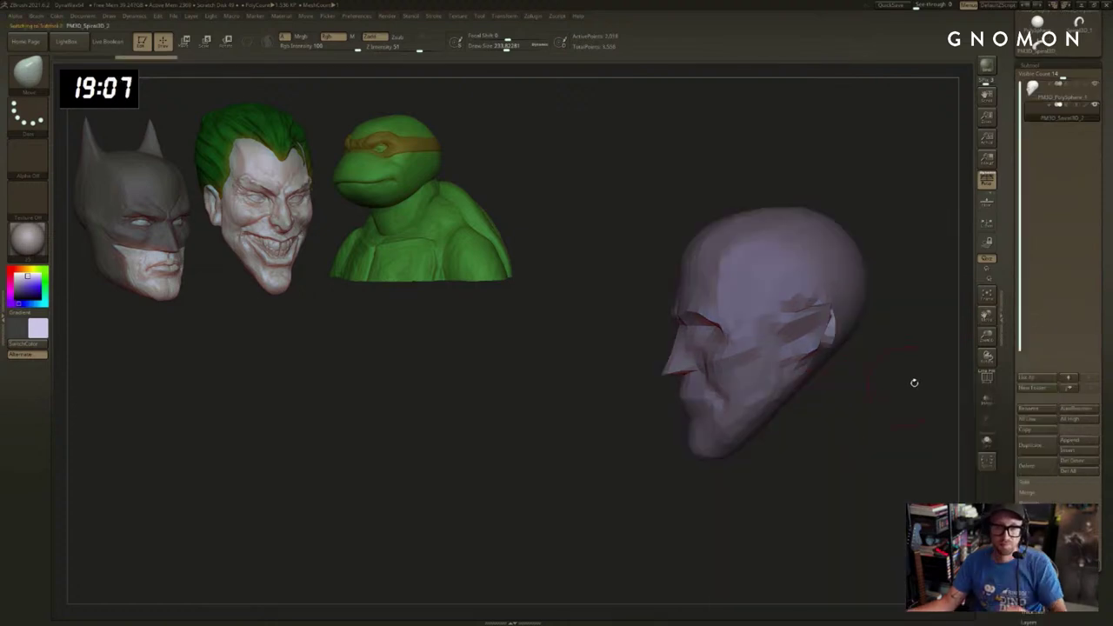
Move the horn subtool out of the head toward its side and rotate it to follow the skull.
left_click_drag(914, 383, 937, 380)
mouse_move(923, 207)
left_mouse_down()
mouse_move(882, 261)
mouse_move(794, 290)
left_mouse_up()
key("w")
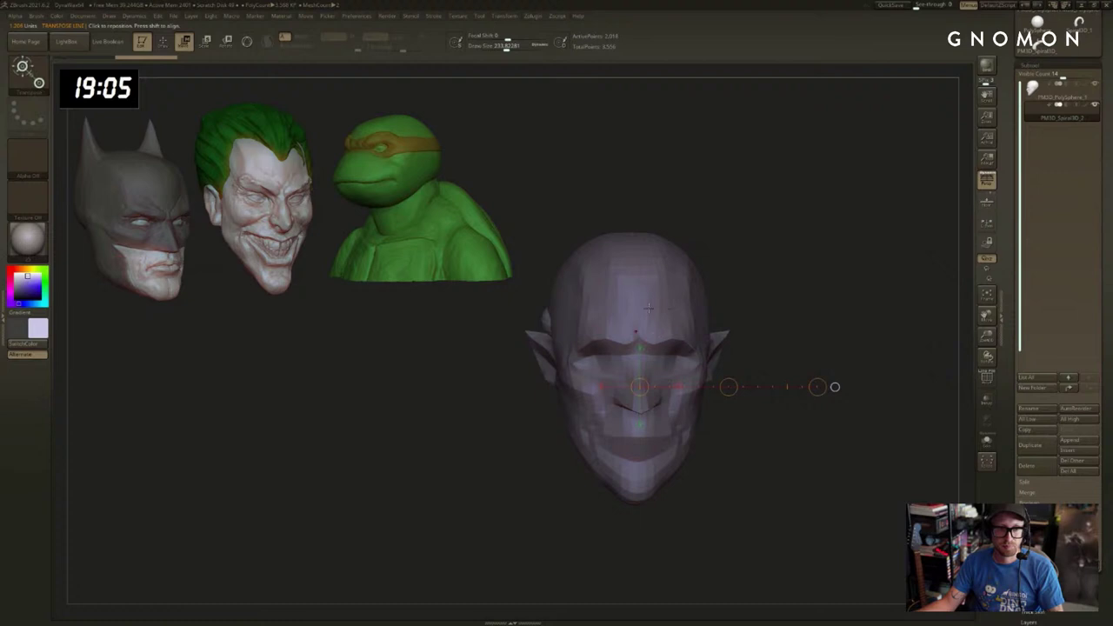
left_click_drag(648, 310, 798, 310)
left_click_drag(722, 311, 816, 421)
key("r")
left_click_drag(932, 419, 869, 420)
Turn and shift the horn so its base sits on the forehead above the brow and its curl follows the skull.
mouse_move(891, 432)
left_mouse_down("shift")
mouse_move(901, 453)
mouse_move(892, 502)
mouse_move(795, 374)
mouse_move(645, 306)
mouse_move(757, 257)
left_mouse_up("shift")
key("w")
key("r")
left_click_drag(670, 287, 507, 294, "alt")
key("w")
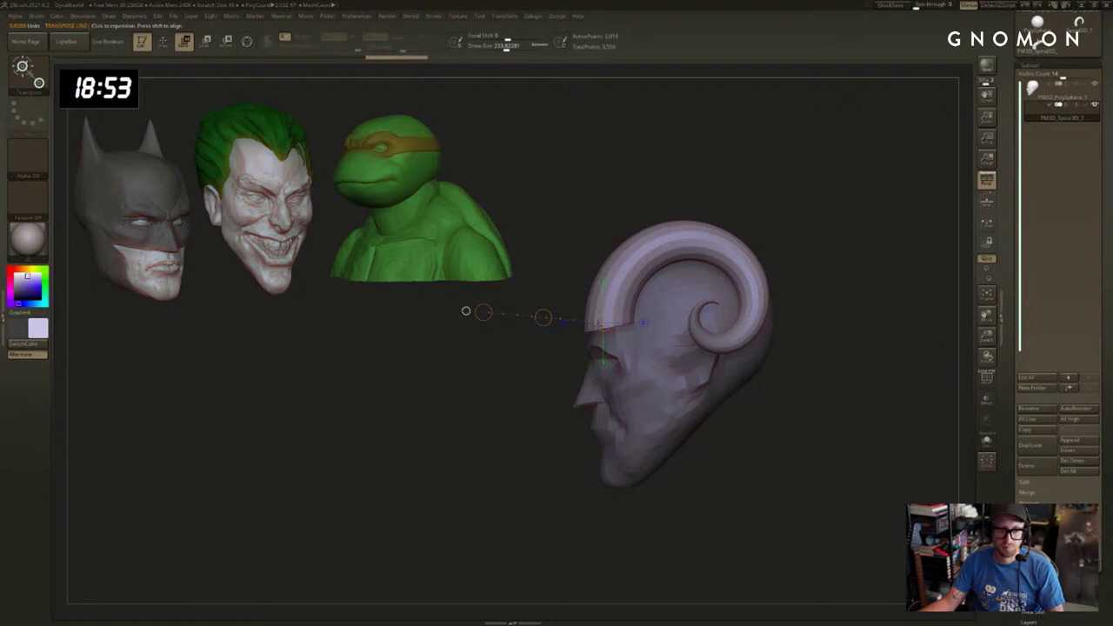
left_click_drag(623, 310, 713, 467)
left_click_drag(802, 432, 869, 431, "shift")
left_click_drag(731, 363, 898, 383, "alt")
mouse_move(755, 336)
left_mouse_down()
mouse_move(804, 344)
mouse_move(691, 337)
left_mouse_up()
mouse_move(739, 276)
left_mouse_down()
mouse_move(746, 352)
mouse_move(778, 356)
mouse_move(780, 279)
left_mouse_up()
Rotate the horn around its base from above so its curled tip flares outward from the side of the head.
key("r")
mouse_move(644, 381)
left_mouse_down()
mouse_move(741, 375)
mouse_move(743, 387)
left_mouse_up()
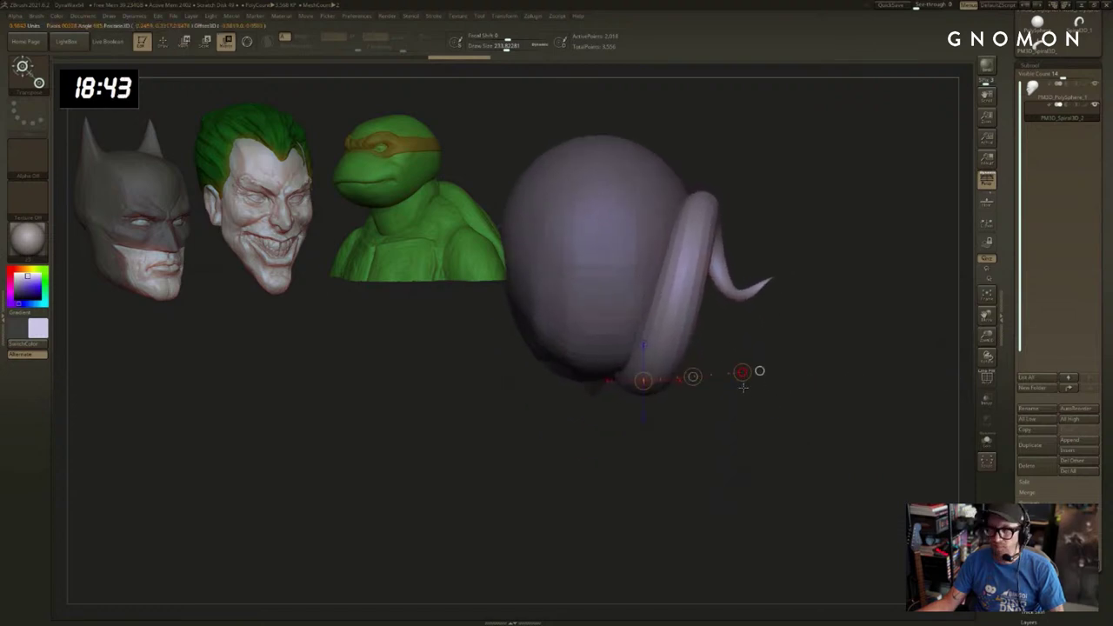
left_click_drag(789, 422, 804, 400)
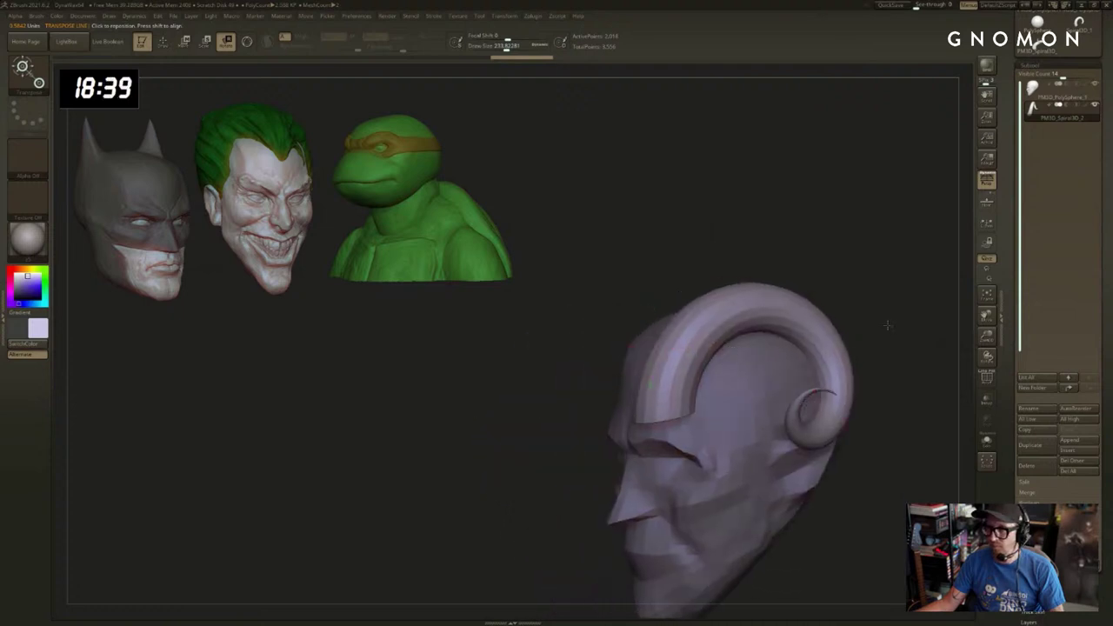
left_click_drag(886, 324, 848, 315, "alt")
mouse_move(654, 323)
left_mouse_down()
mouse_move(802, 323)
mouse_move(897, 364)
left_mouse_up()
Return to draw mode with a larger brush and open the SubTool Master commands for the horn subtool.
key("q")
key("s")
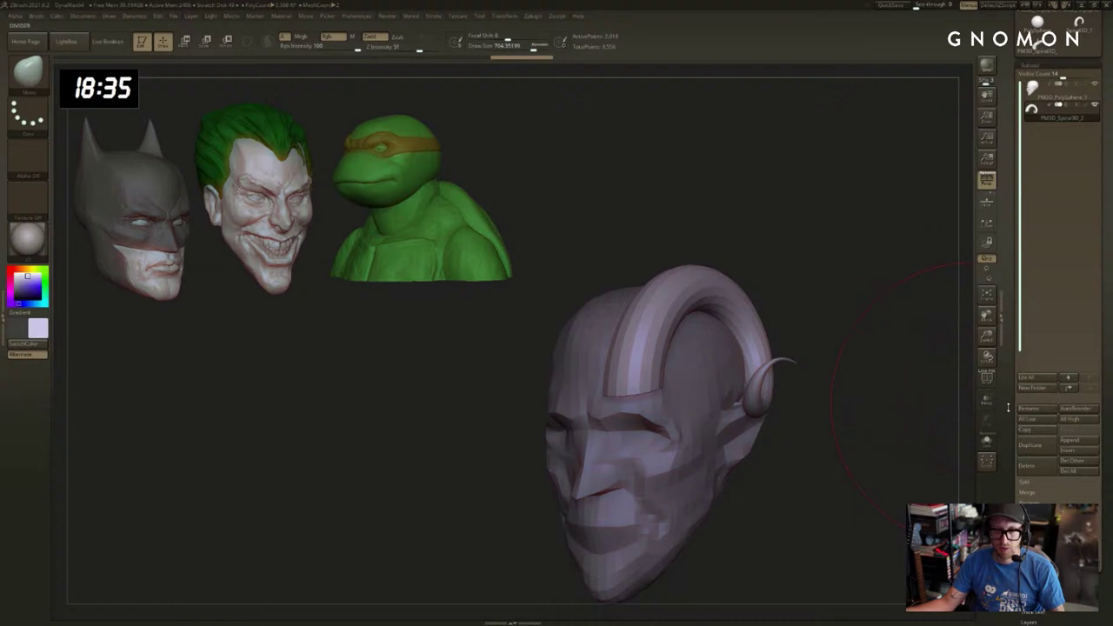
left_click_drag(1008, 407, 983, 420)
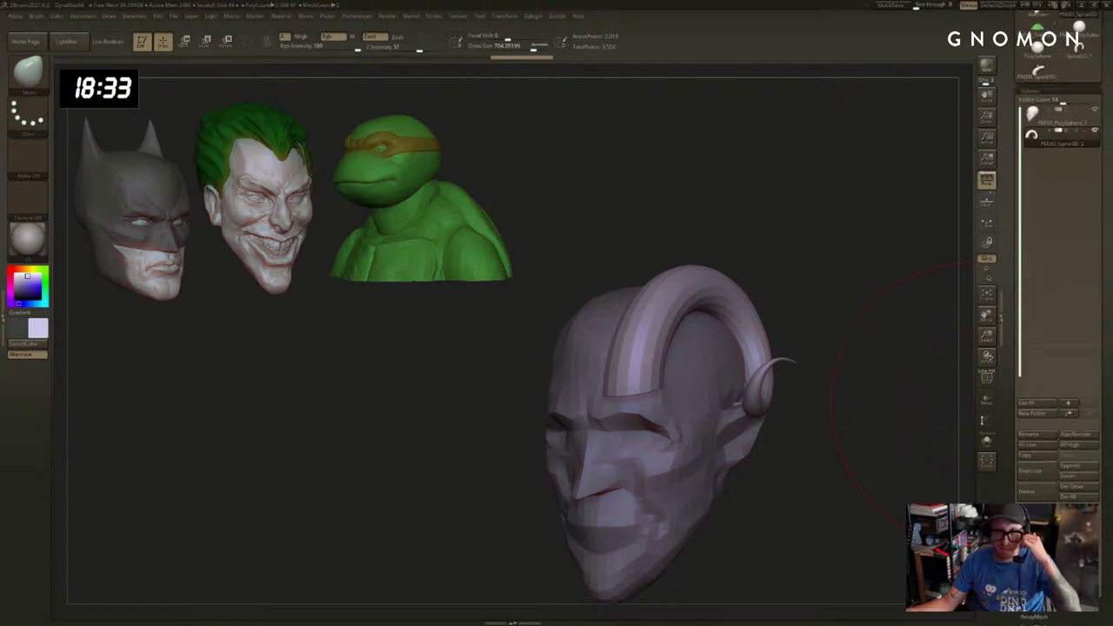
left_click(558, 17)
mouse_move(533, 17)
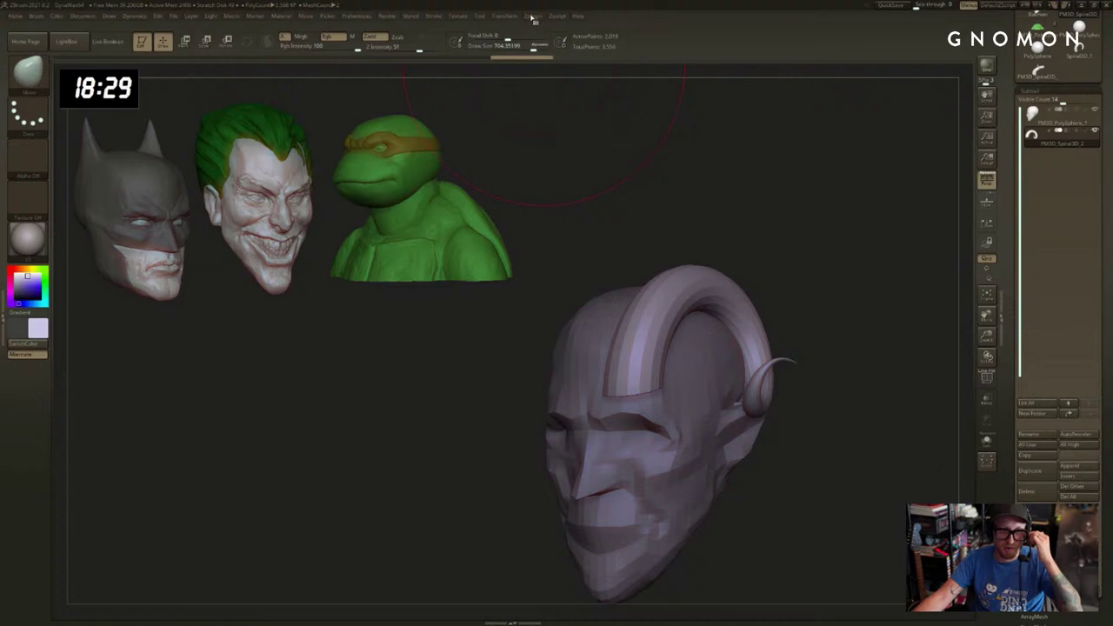
left_click(532, 17)
left_click(560, 168)
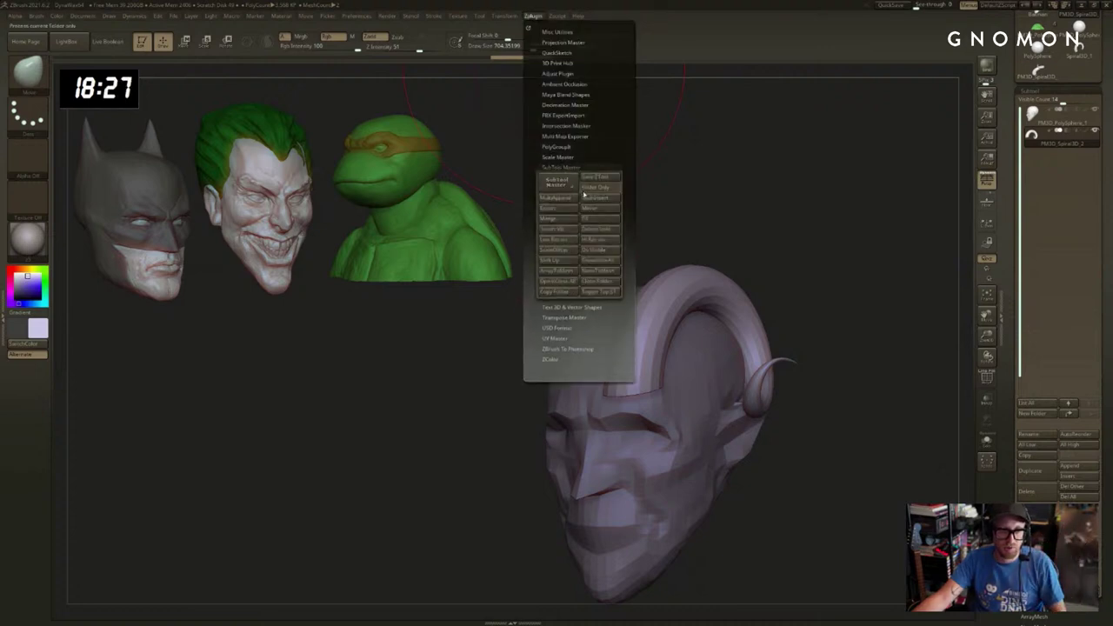
Mirror the horn across the X axis, merging both horns into one subtool.
left_click(591, 210)
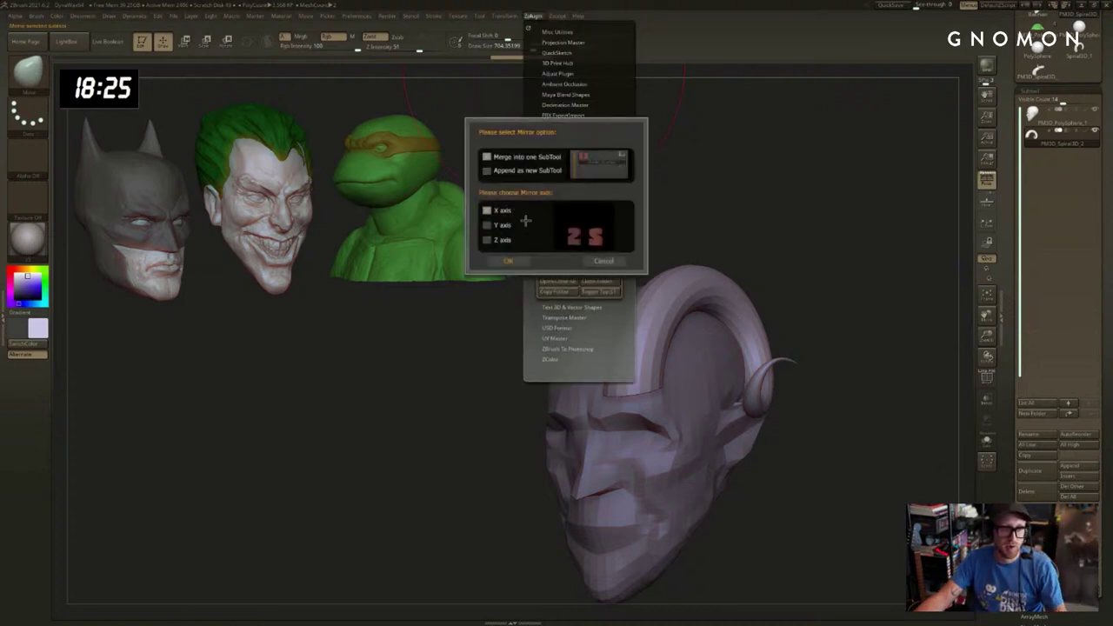
left_click(508, 261)
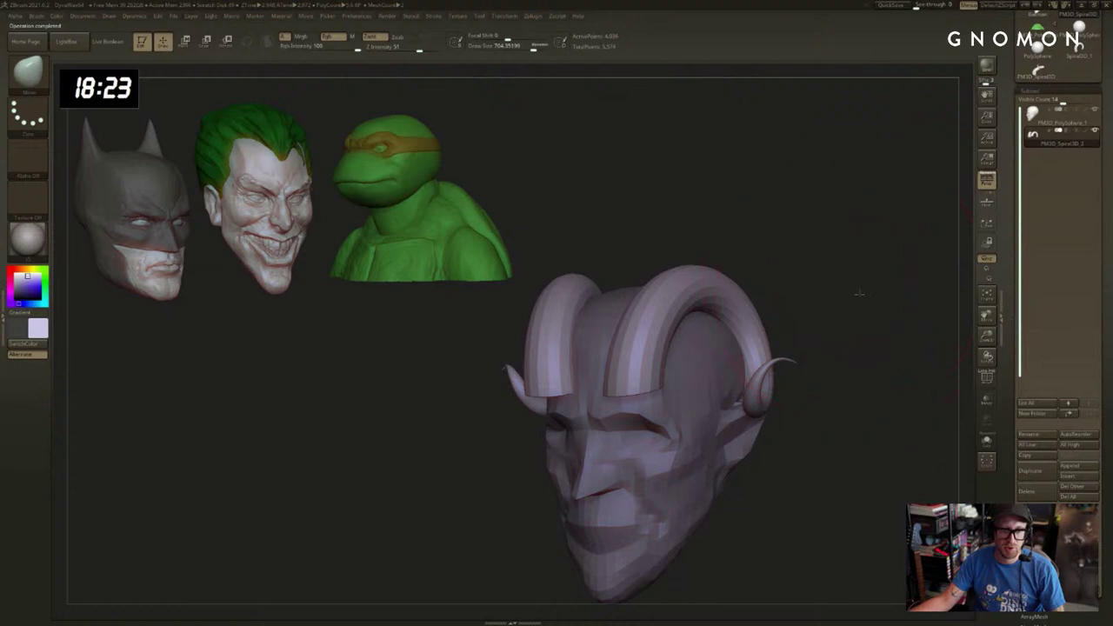
left_click_drag(862, 305, 670, 333)
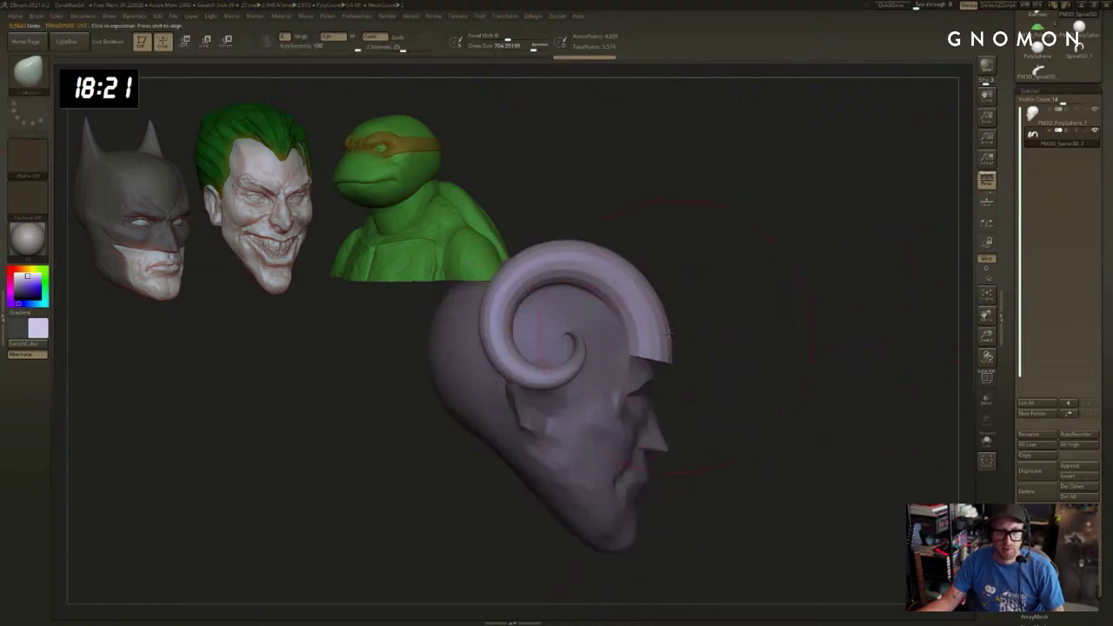
left_click_drag(754, 290, 826, 311)
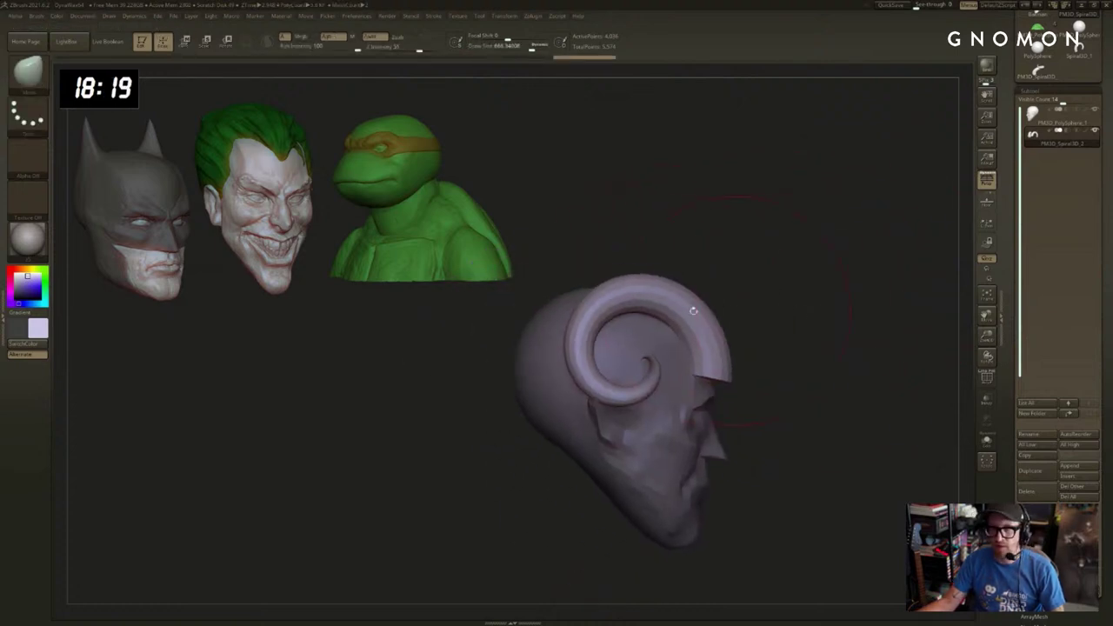
key("s")
mouse_move(591, 327)
left_mouse_down()
mouse_move(613, 328)
mouse_move(598, 314)
left_mouse_up()
key("ctrl+z")
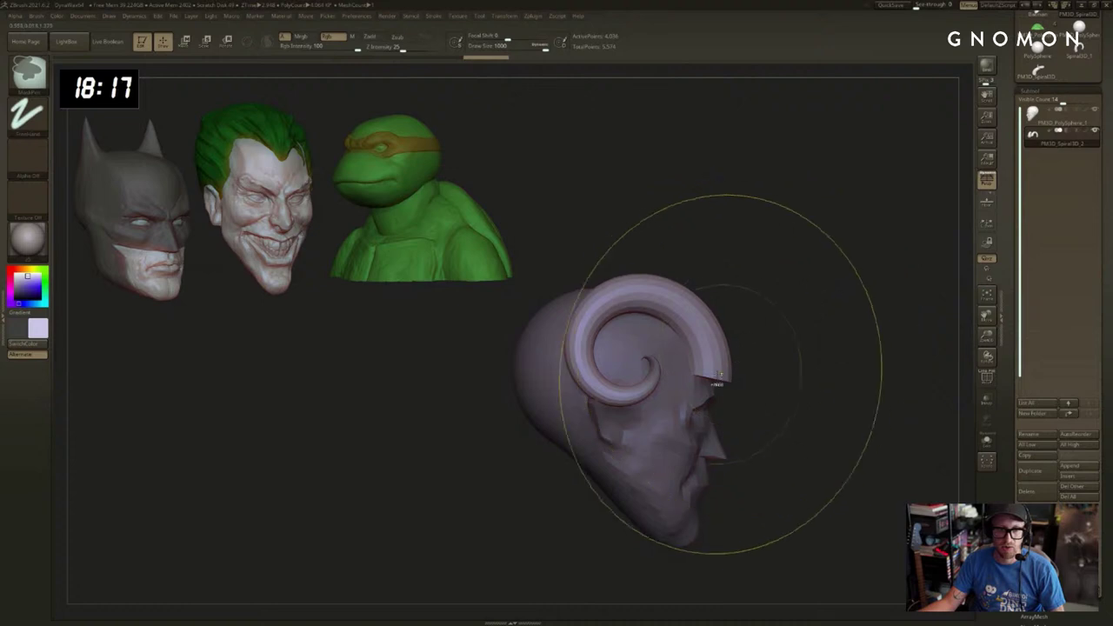
left_click_drag(723, 374, 727, 379, "ctrl")
mouse_move(783, 393)
left_mouse_down()
mouse_move(735, 371)
mouse_move(742, 388)
mouse_move(737, 371)
left_mouse_up()
key("ctrl+z")
key("ctrl+z")
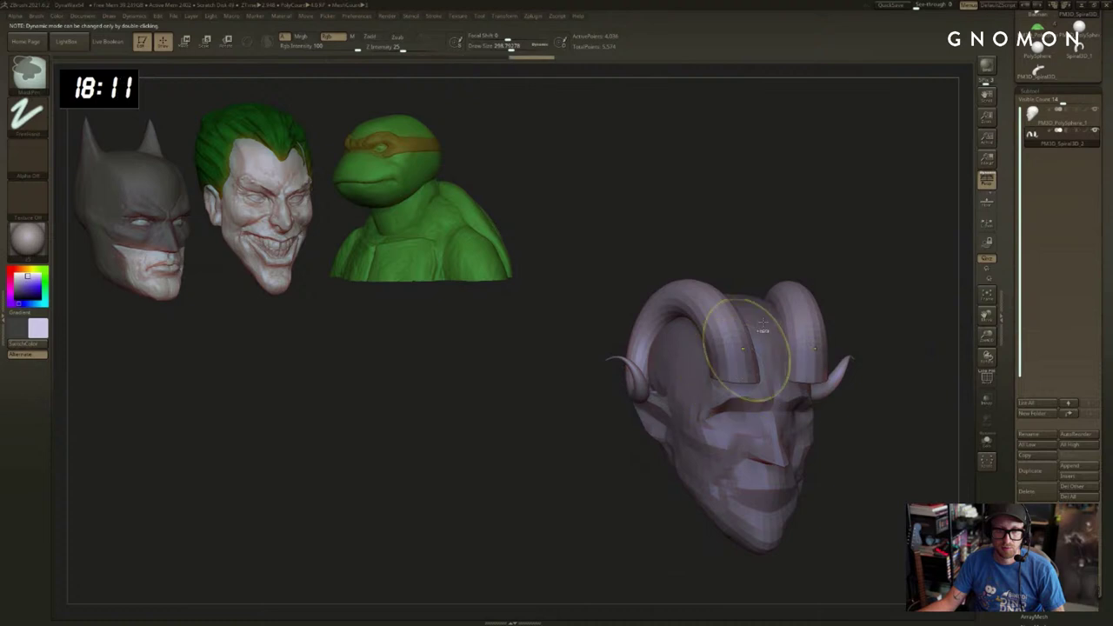
Mask the front ends of both horns, blur the mask's edge, and invert it so only those ends stay editable.
left_click(807, 266, "ctrl")
left_click(807, 261, "ctrl")
key("ctrl+z")
key("ctrl+z")
key("ctrl+z")
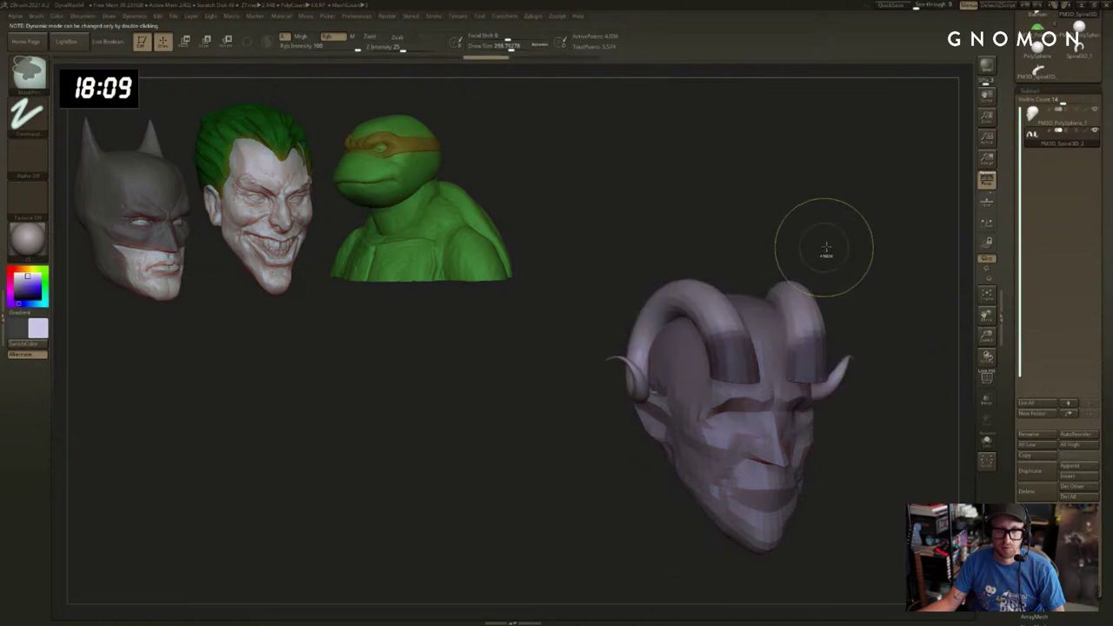
left_click(824, 249, "ctrl")
left_click(735, 350, "ctrl")
left_click(813, 252, "ctrl")
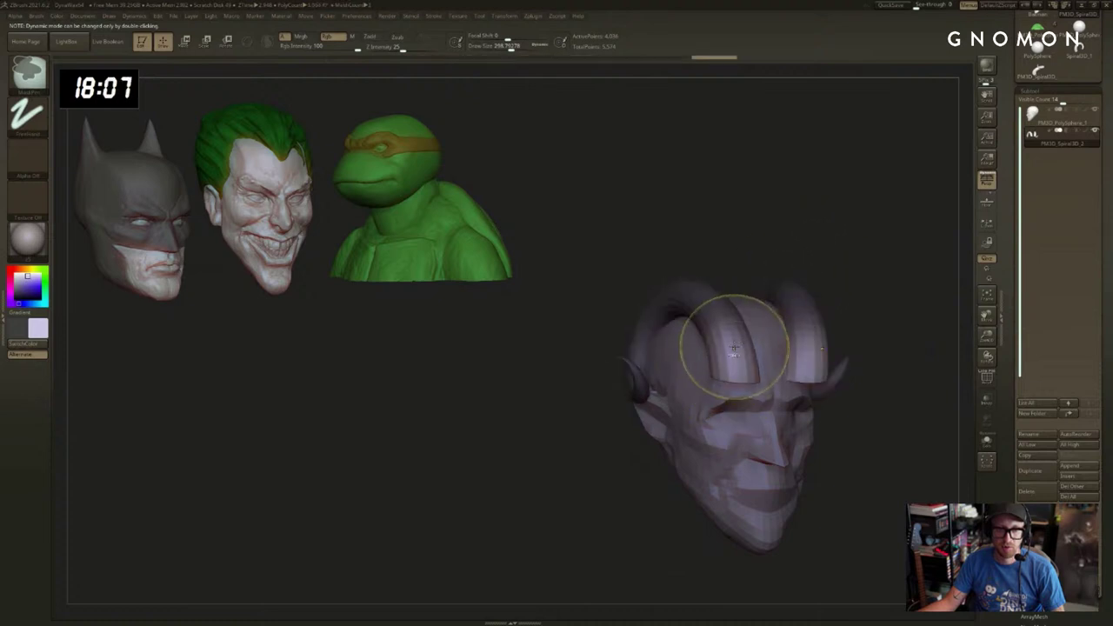
Push the upper and rear curve of the horns outward in profile with a larger Move brush.
key("s")
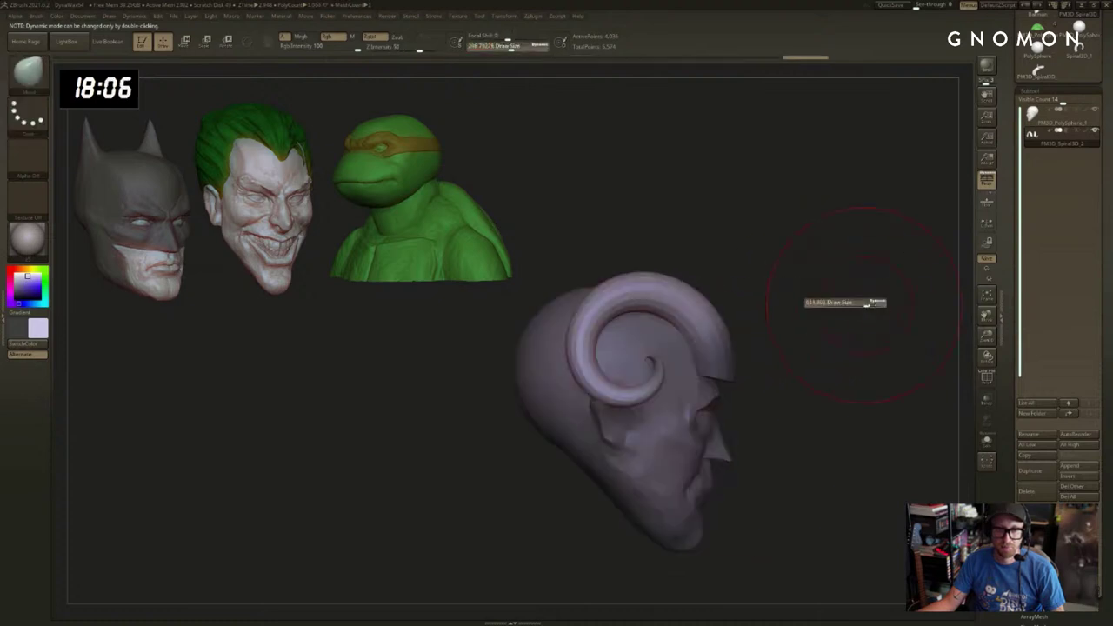
left_click_drag(865, 305, 867, 306)
key("s")
left_click_drag(728, 304, 753, 306)
left_click_drag(762, 312, 823, 307, "alt")
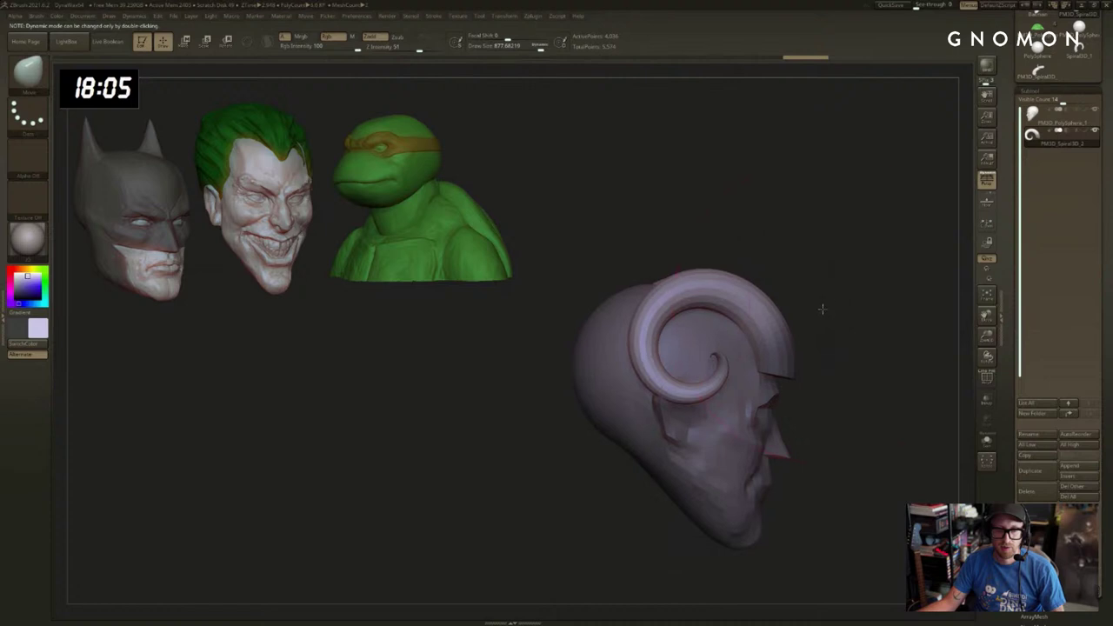
left_click_drag(697, 292, 689, 294)
left_click_drag(646, 328, 636, 334)
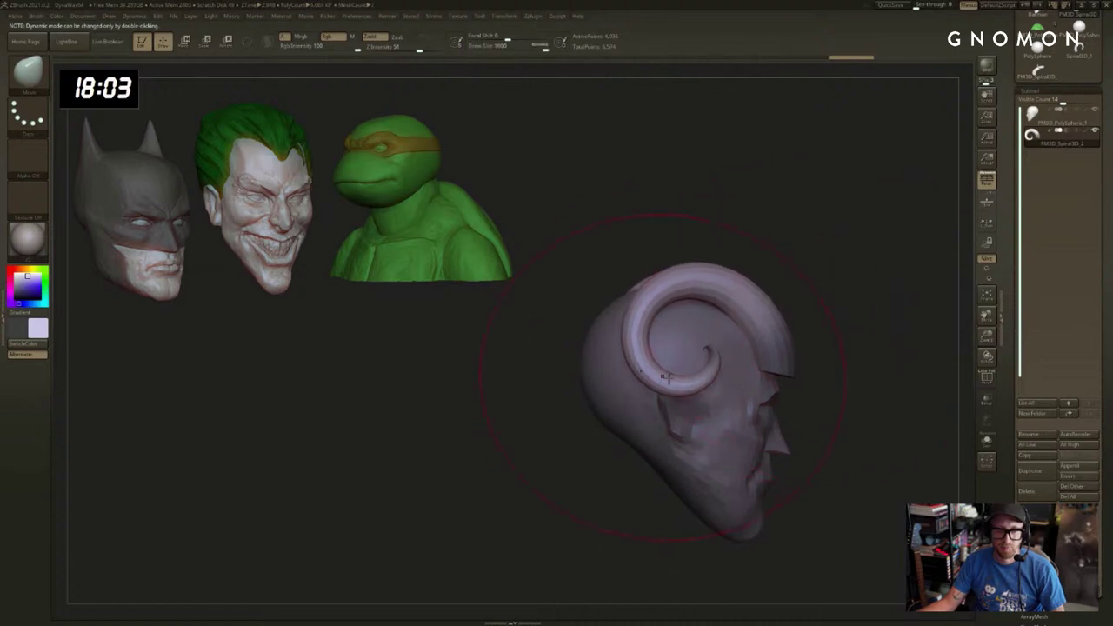
Pull the lower curl of the horns down toward the jaw and even out its curve.
left_click_drag(665, 391, 668, 435)
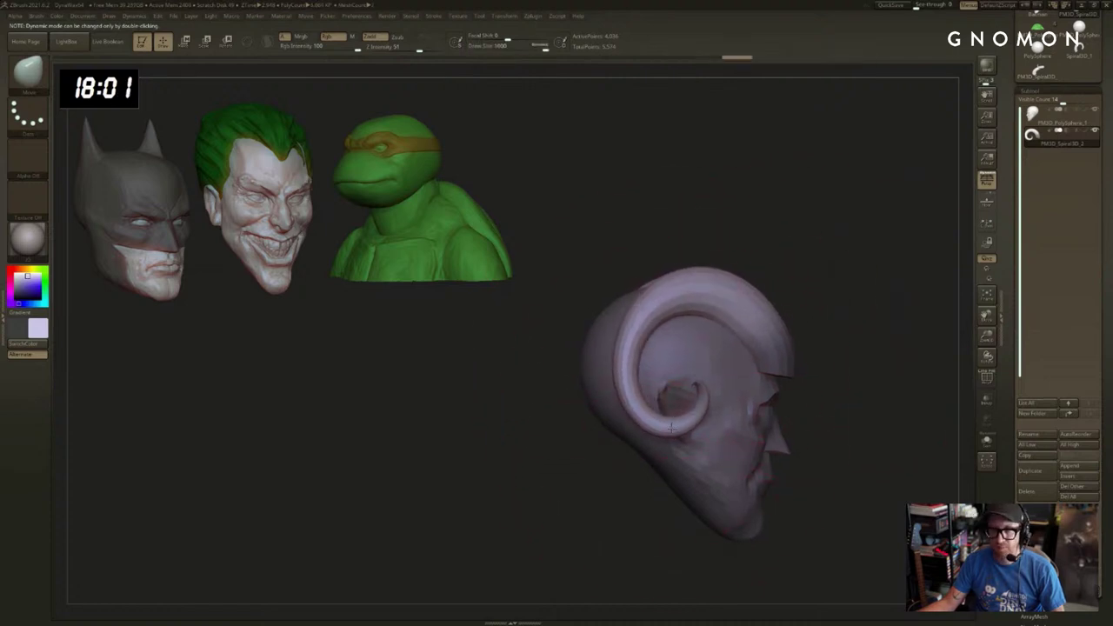
left_click_drag(626, 360, 634, 360)
left_click_drag(698, 407, 704, 412)
key("s")
left_click_drag(668, 371, 659, 371)
left_click_drag(639, 330, 630, 327)
Refine the top arc of the horns in profile with a resized Move brush.
mouse_move(807, 278)
left_mouse_down()
mouse_move(822, 273)
mouse_move(813, 277)
left_mouse_up()
key("s")
left_click_drag(723, 289, 714, 290)
left_click_drag(685, 277, 683, 264)
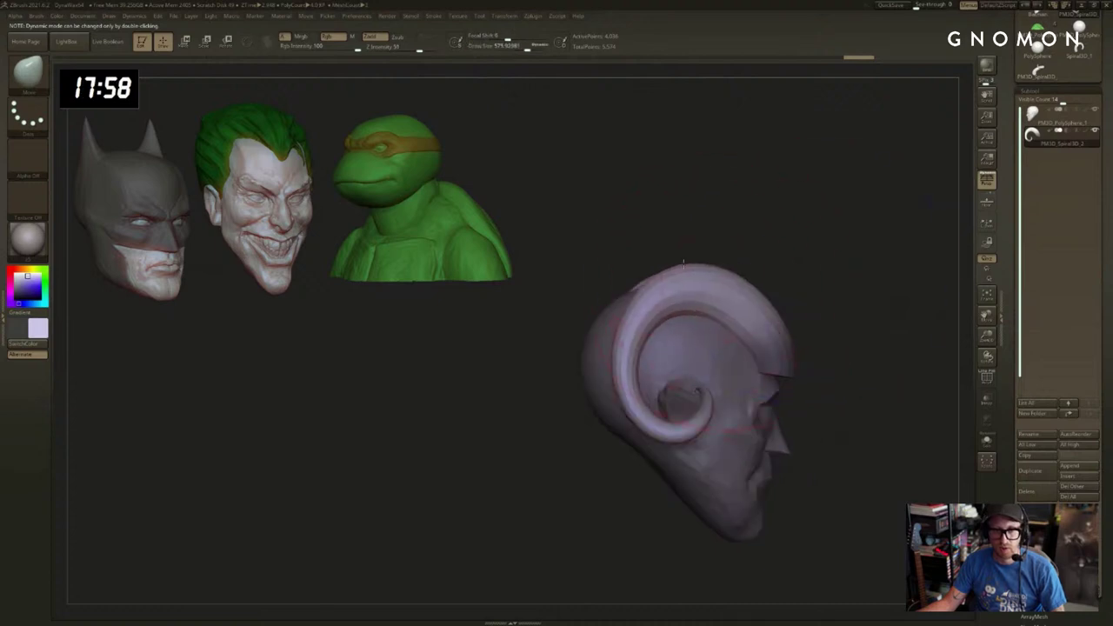
Adjust the front edge of the horns above the brow with the Move brush.
mouse_move(865, 313)
left_mouse_down()
mouse_move(832, 295)
mouse_move(842, 291)
mouse_move(842, 318)
mouse_move(810, 332)
mouse_move(834, 358)
mouse_move(771, 357)
mouse_move(794, 350)
left_mouse_up()
left_click(820, 329, "ctrl")
key("s")
key("s")
left_click_drag(794, 349, 790, 360)
mouse_move(952, 252)
left_mouse_down()
mouse_move(915, 239)
mouse_move(796, 321)
left_mouse_up()
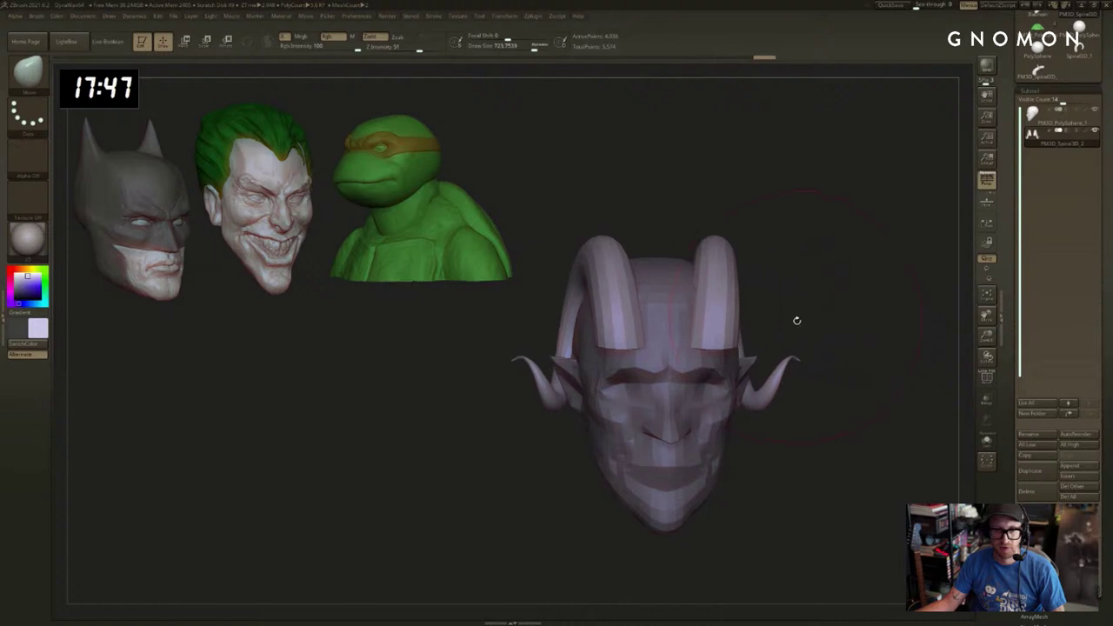
Flare the horns outward from the back of the head symmetrically with the Transpose line.
key("w")
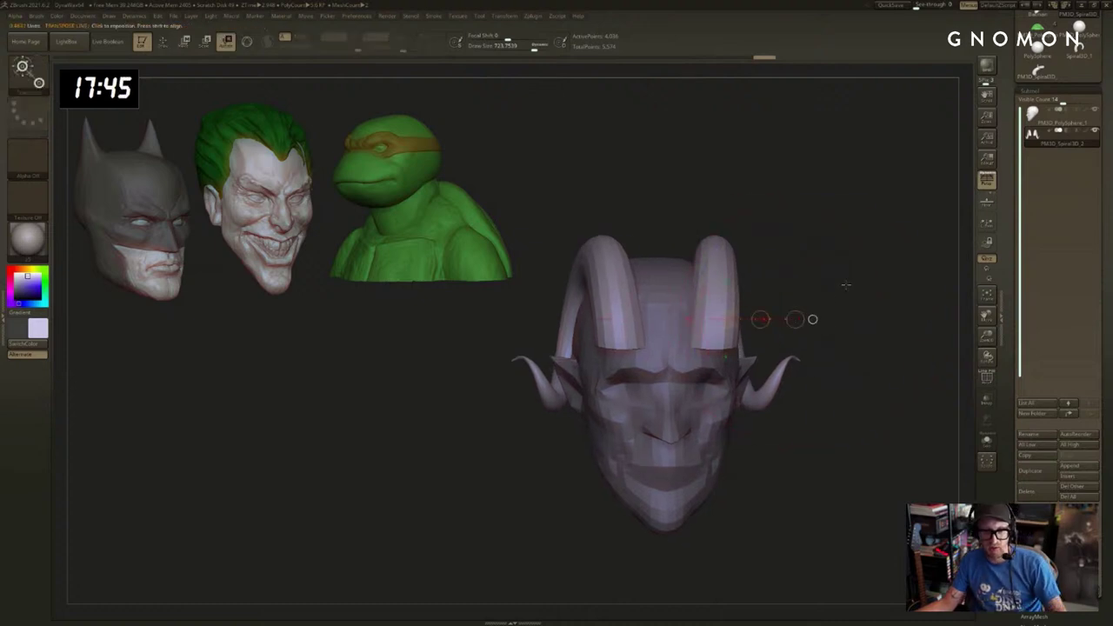
mouse_move(846, 285)
left_mouse_down()
mouse_move(772, 327)
mouse_move(781, 337)
mouse_move(771, 320)
mouse_move(875, 307)
left_mouse_up()
key("ctrl+z")
key("ctrl+shift+z")
key("w")
key("q")
left_click_drag(800, 223, 807, 300)
key("r")
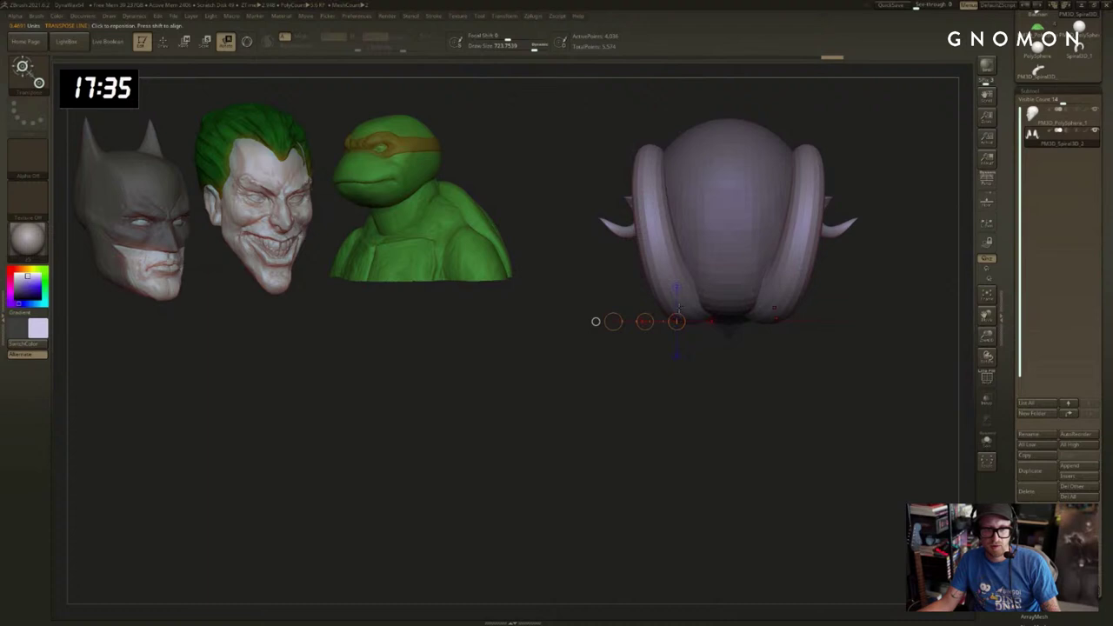
mouse_move(608, 308)
left_mouse_down("shift")
mouse_move(598, 308)
mouse_move(599, 330)
mouse_move(598, 317)
left_mouse_up("shift")
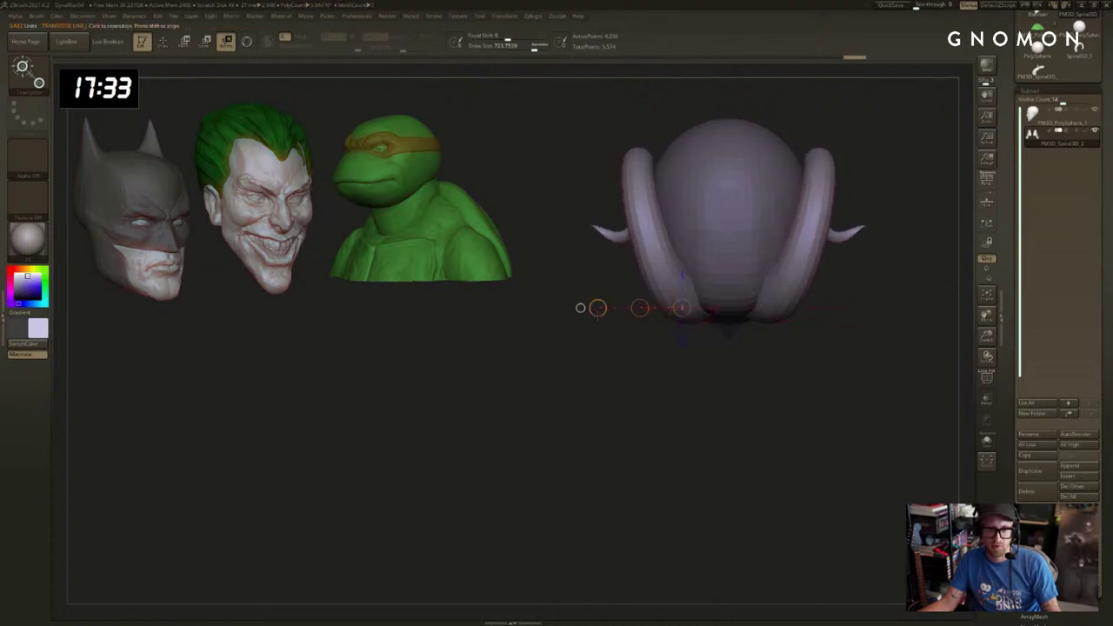
left_click_drag(603, 430, 607, 377, "shift")
left_click_drag(577, 459, 586, 479)
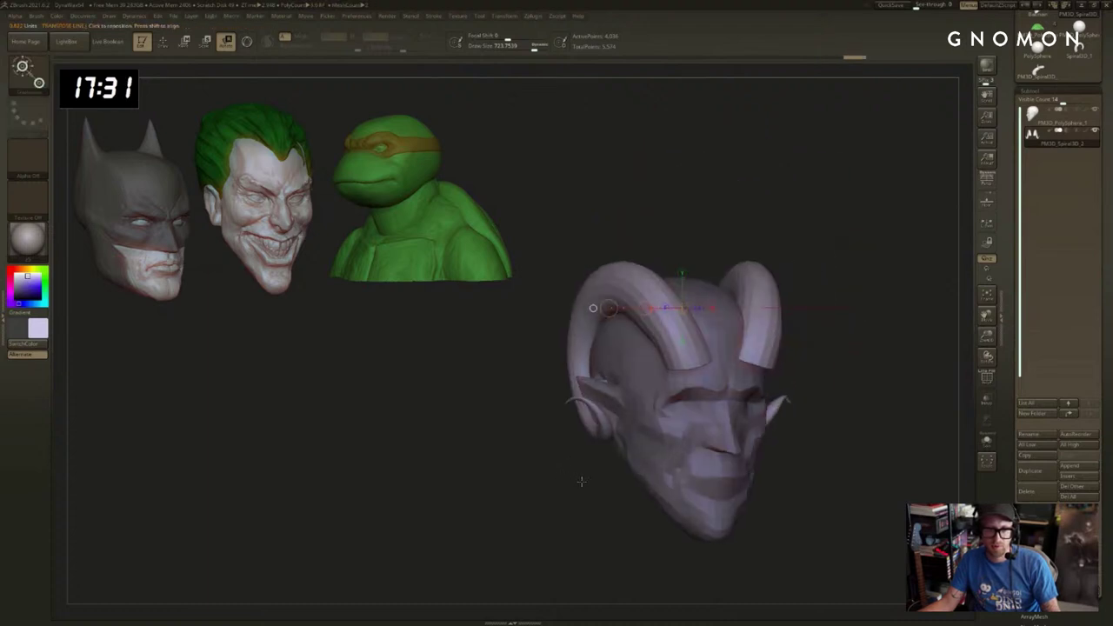
Step back and forth through the undo history to compare the horns before and after flaring.
key("ctrl+z")
key("ctrl+z")
key("ctrl+z")
key("ctrl+z")
key("ctrl+z")
key("ctrl+z")
key("ctrl+z")
key("ctrl+z")
key("ctrl+z")
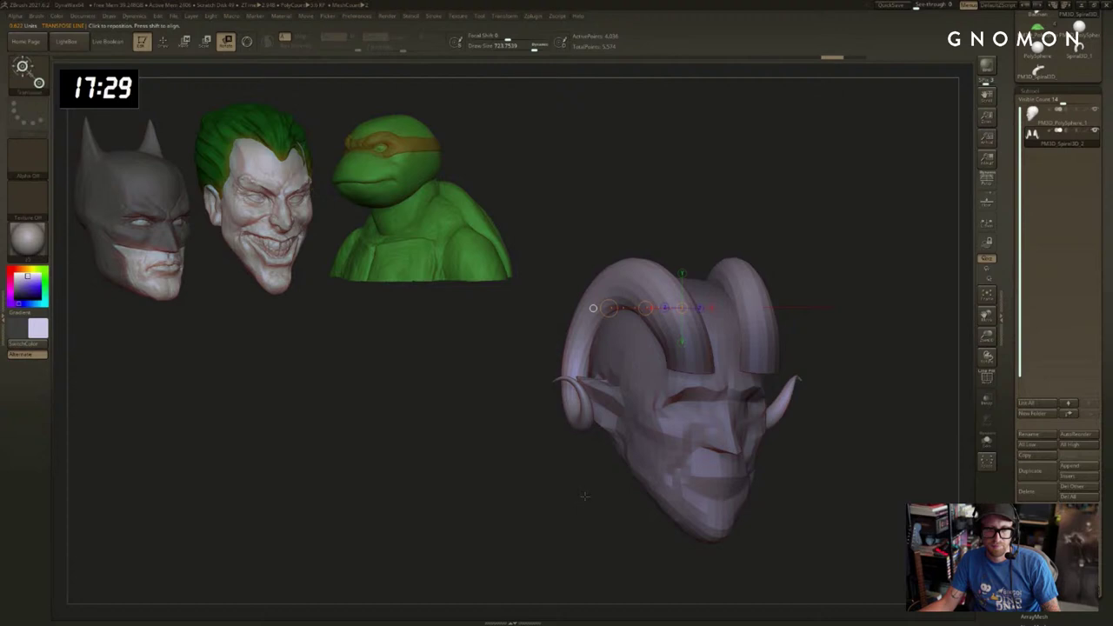
key("ctrl+shift+z")
key("ctrl+shift+z")
key("ctrl+shift+z")
key("ctrl+shift+z")
key("ctrl+shift+z")
key("ctrl+shift+z")
key("ctrl+shift+z")
Reshape the front of the horns near the brow with the Move brush and undo the last stroke.
key("q")
left_click_drag(823, 371, 864, 375)
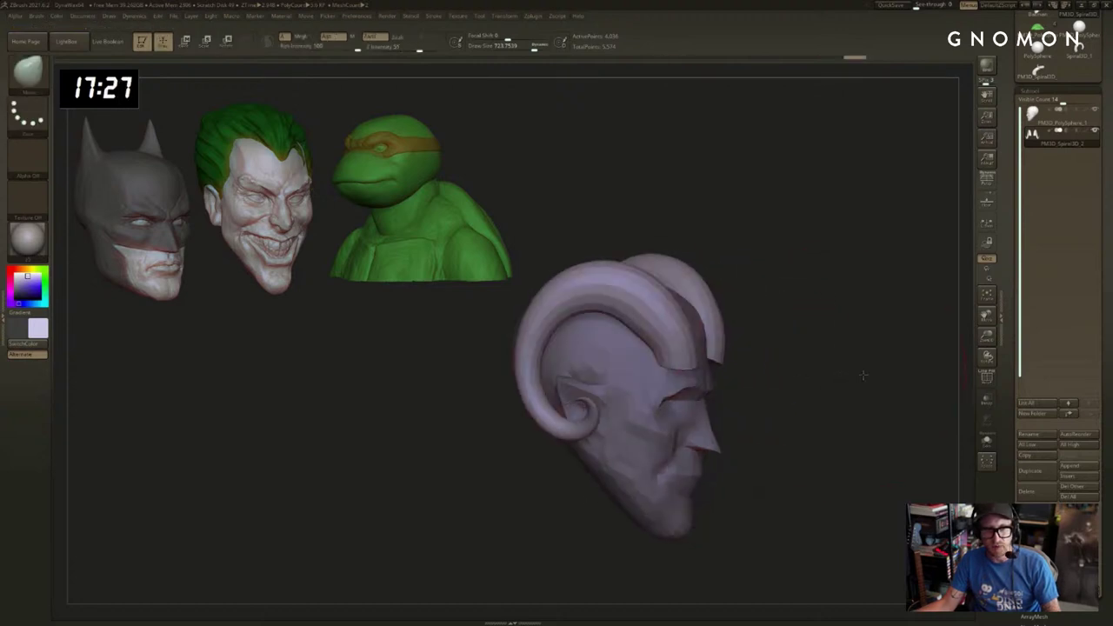
left_click_drag(758, 383, 648, 400, "shift")
left_click_drag(666, 364, 645, 353)
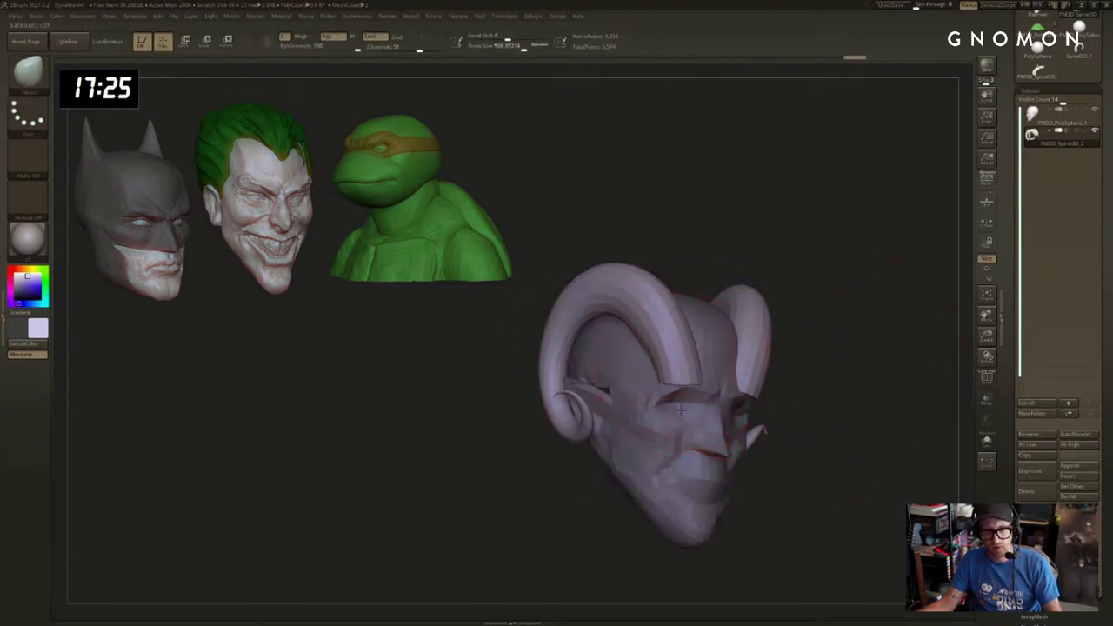
left_click_drag(904, 381, 638, 365)
key("ctrl+z")
Isolate the horns, mask all but their open base ends, and fit those ends to the forehead with the Transpose line.
key("shift+s")
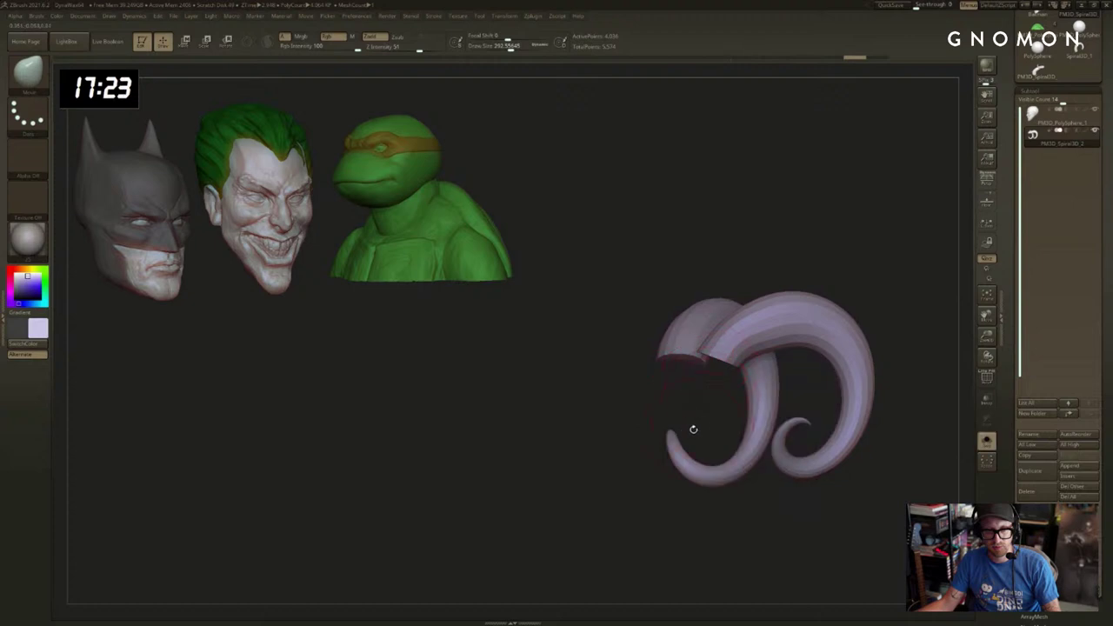
mouse_move(693, 430)
left_mouse_down("shift")
mouse_move(703, 405)
mouse_move(646, 361)
left_mouse_up("shift")
left_click(658, 403, "ctrl")
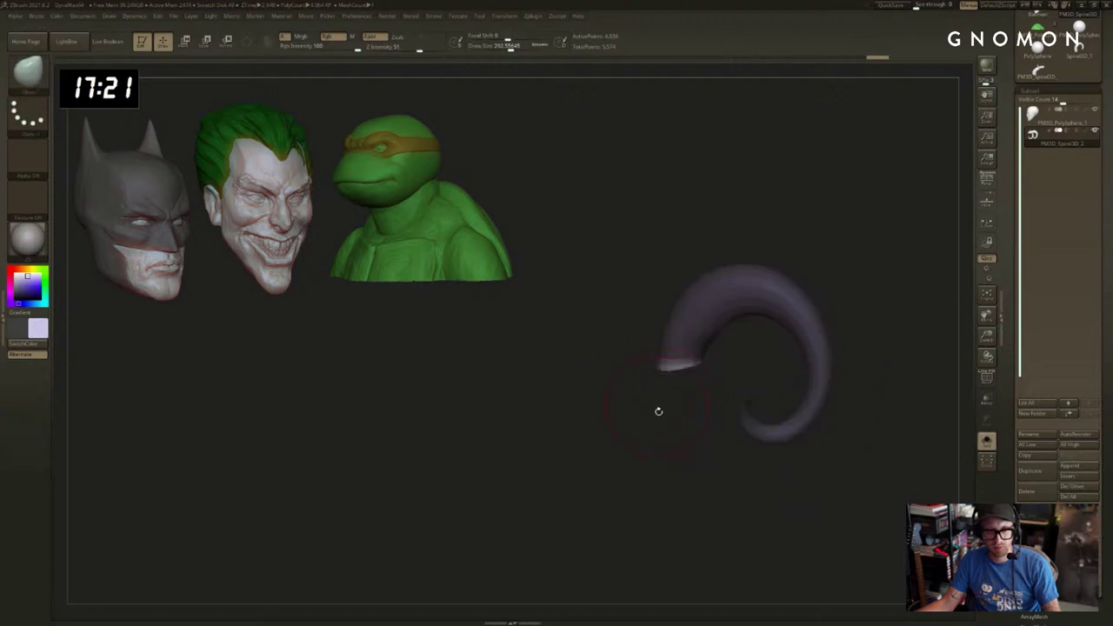
key("w")
left_click(672, 427, "ctrl+shift")
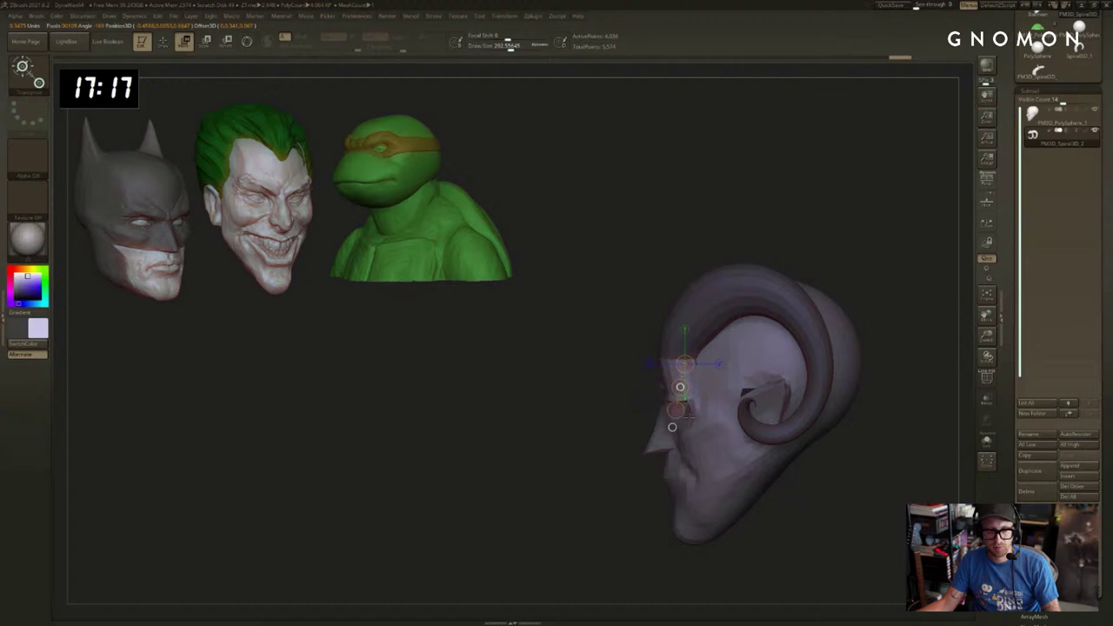
mouse_move(638, 406)
left_mouse_down("ctrl")
mouse_move(644, 412)
mouse_move(617, 387)
mouse_move(664, 391)
left_mouse_up("ctrl")
Blend the horn bases into the forehead above the brows with a small Move brush.
key("q")
key("s")
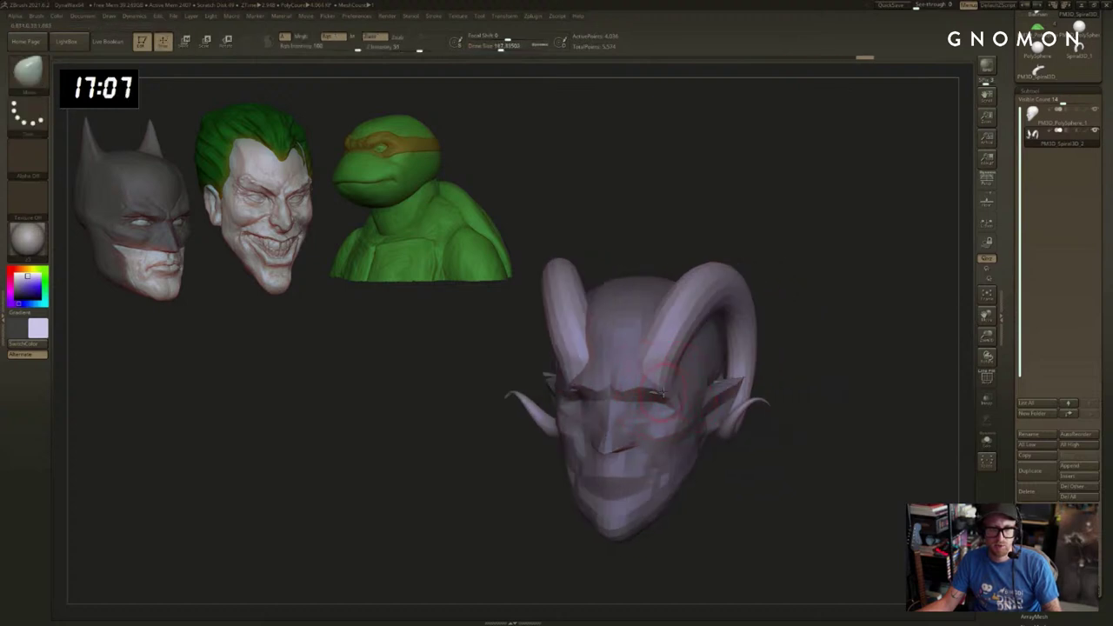
left_click_drag(840, 336, 647, 358, "shift")
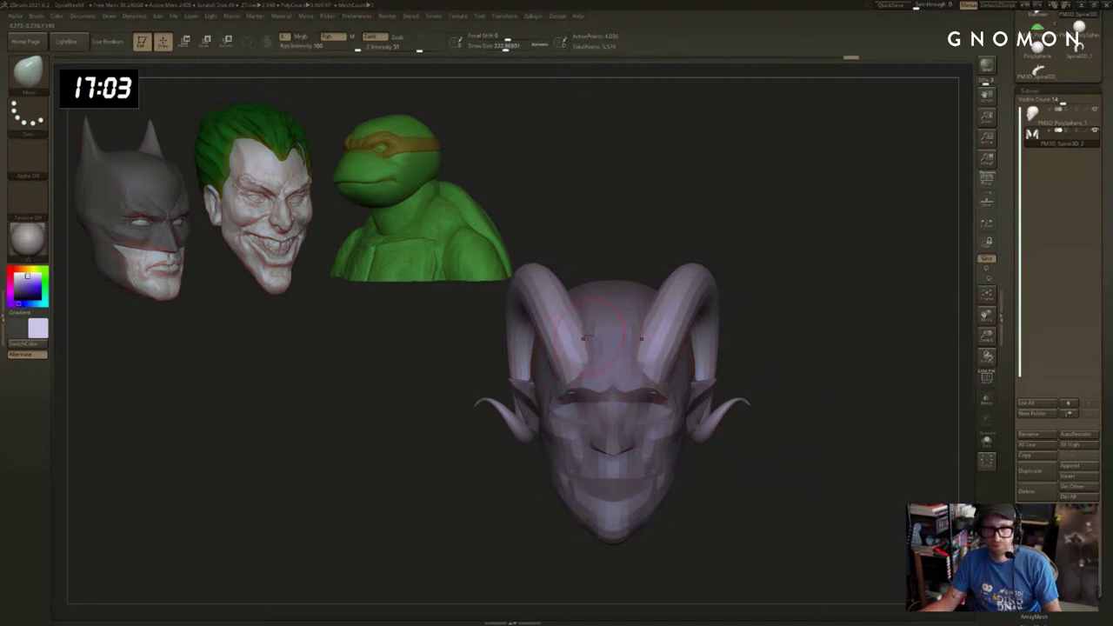
left_click_drag(470, 354, 549, 360)
mouse_move(609, 329)
left_mouse_down()
mouse_move(621, 323)
mouse_move(621, 290)
mouse_move(607, 308)
left_mouse_up()
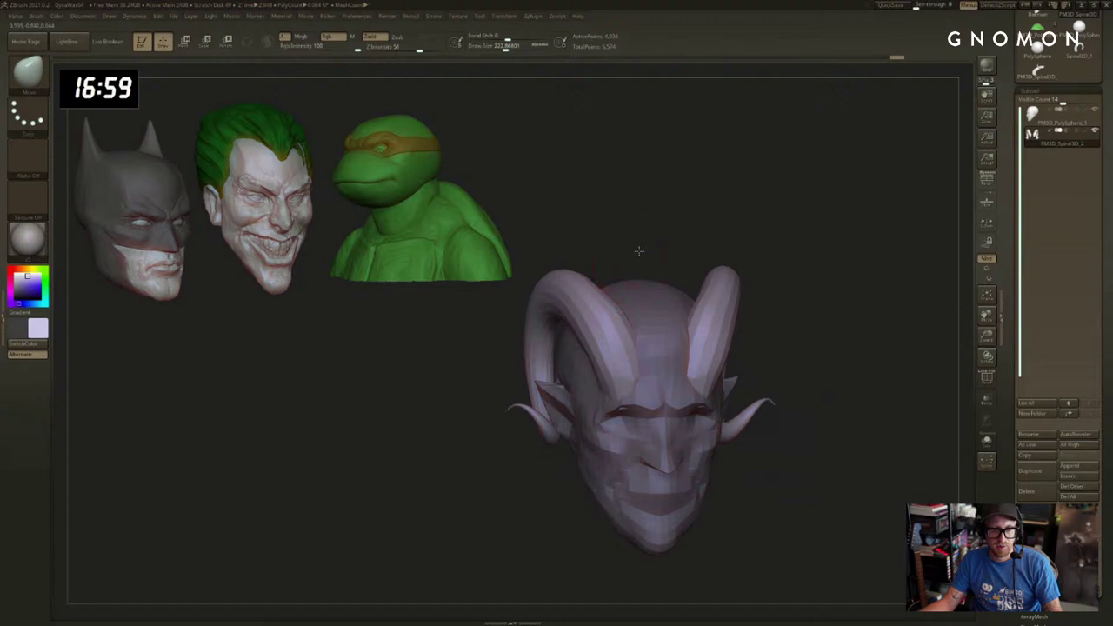
left_click_drag(639, 251, 630, 283)
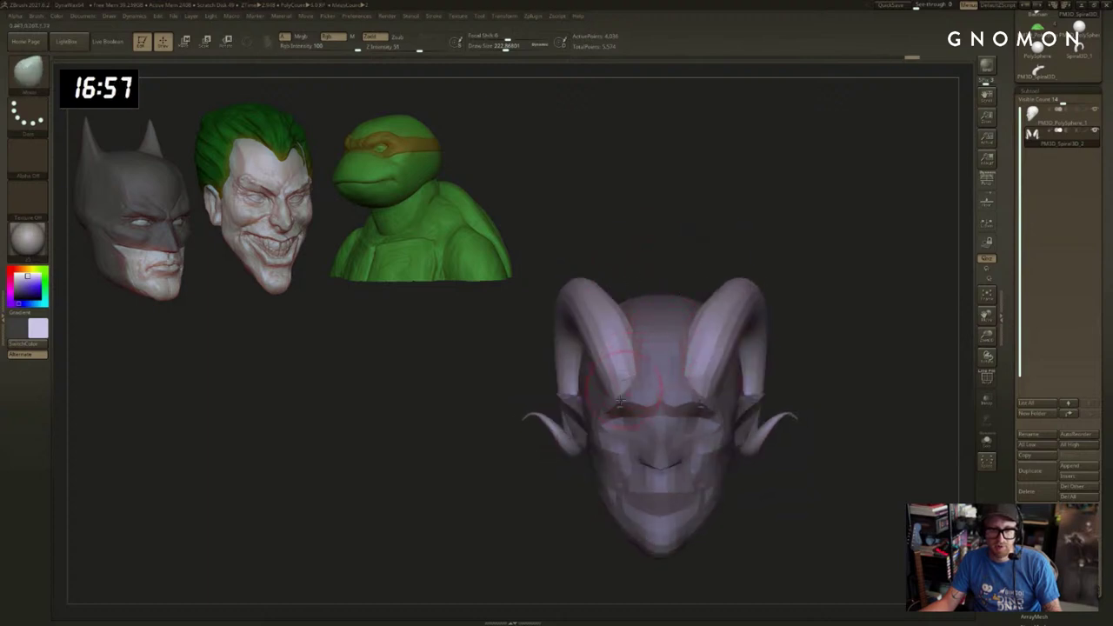
left_click_drag(861, 300, 833, 423)
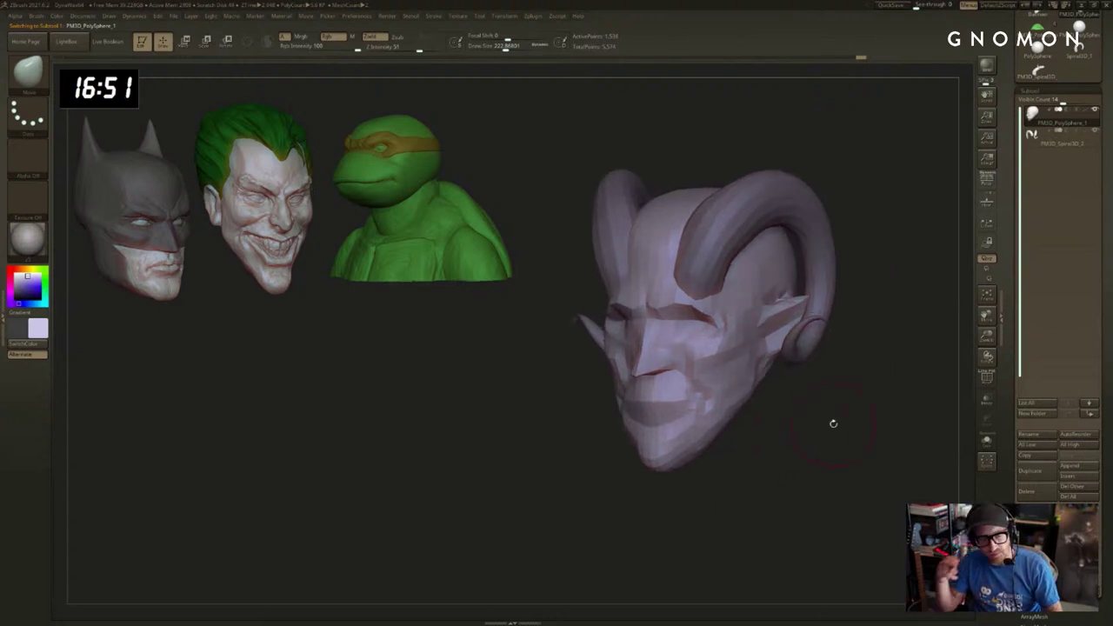
key("ctrl")
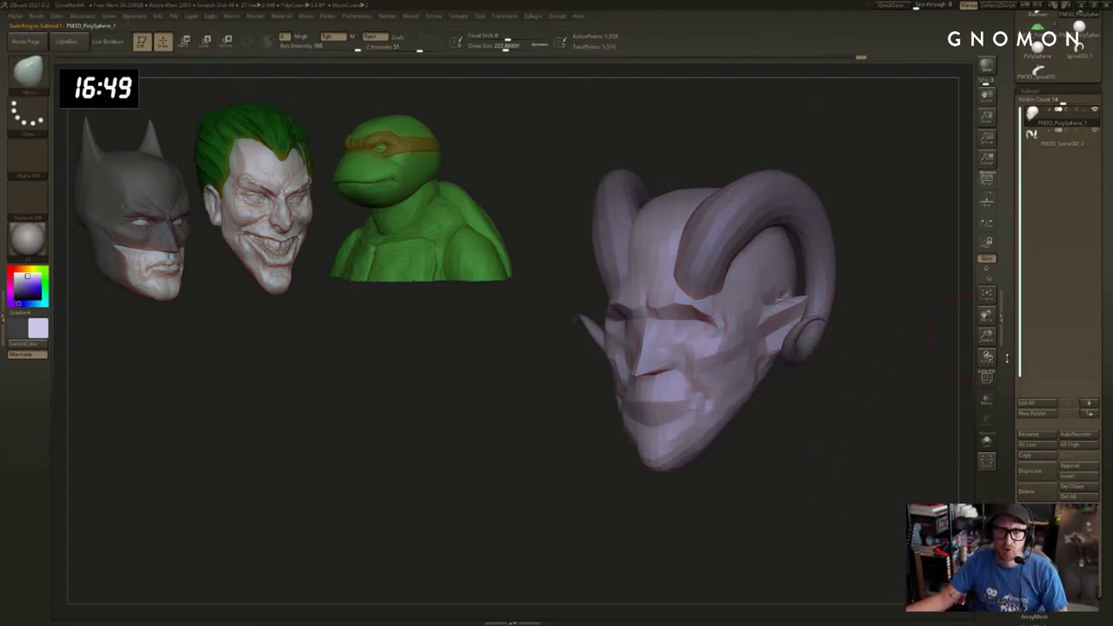
left_click_drag(1026, 605, 1027, 284)
scroll(1080, 307, "down", 6)
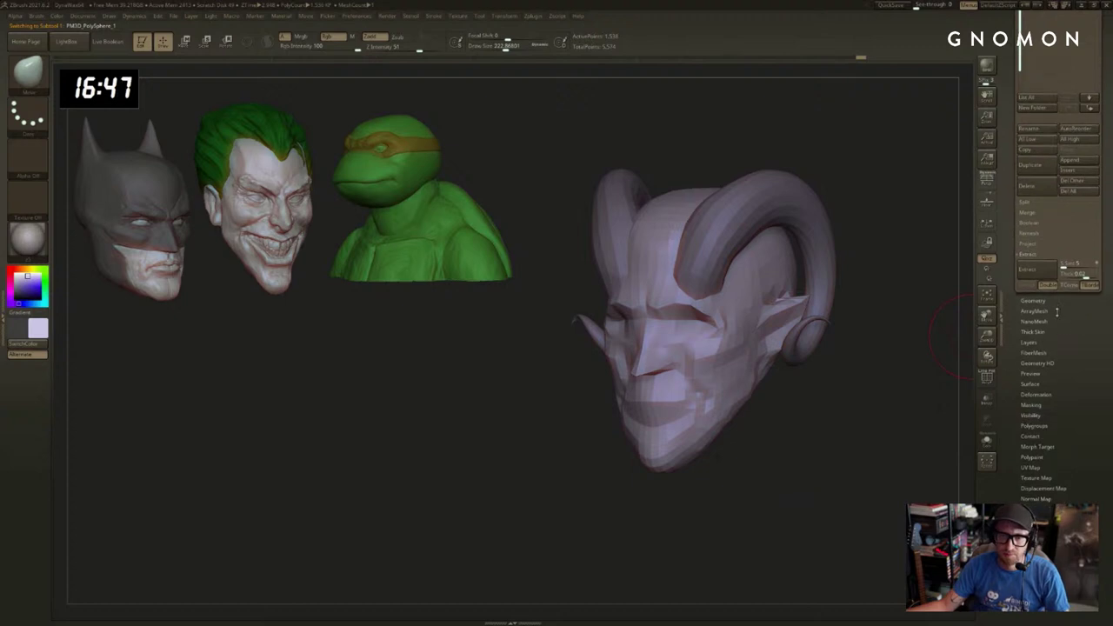
mouse_move(930, 321)
left_mouse_down()
mouse_move(859, 347)
mouse_move(927, 288)
left_mouse_up()
Select the horns and pull their rear curve back toward the outline of the skull with the Move brush.
left_click(850, 287, "alt")
key("s")
left_click_drag(929, 249, 878, 289, "alt")
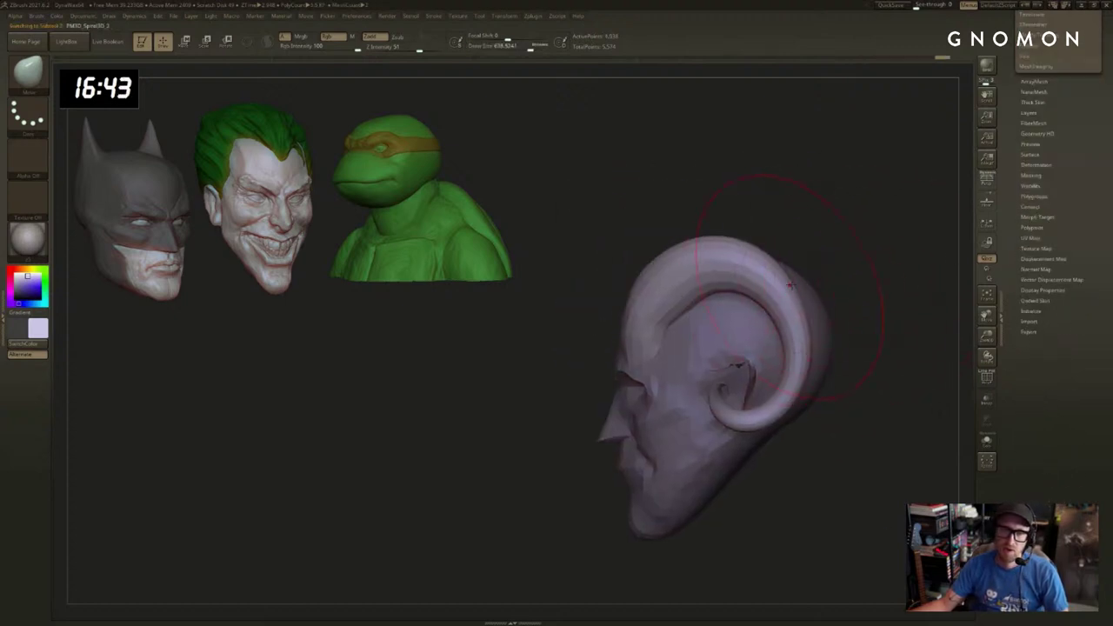
mouse_move(784, 307)
left_mouse_down()
mouse_move(798, 295)
mouse_move(791, 303)
left_mouse_up()
key("ctrl+z")
key("s")
mouse_move(791, 302)
left_mouse_down()
mouse_move(807, 292)
mouse_move(794, 308)
mouse_move(802, 354)
left_mouse_up()
key("s")
key("s")
left_click_drag(814, 353, 821, 353)
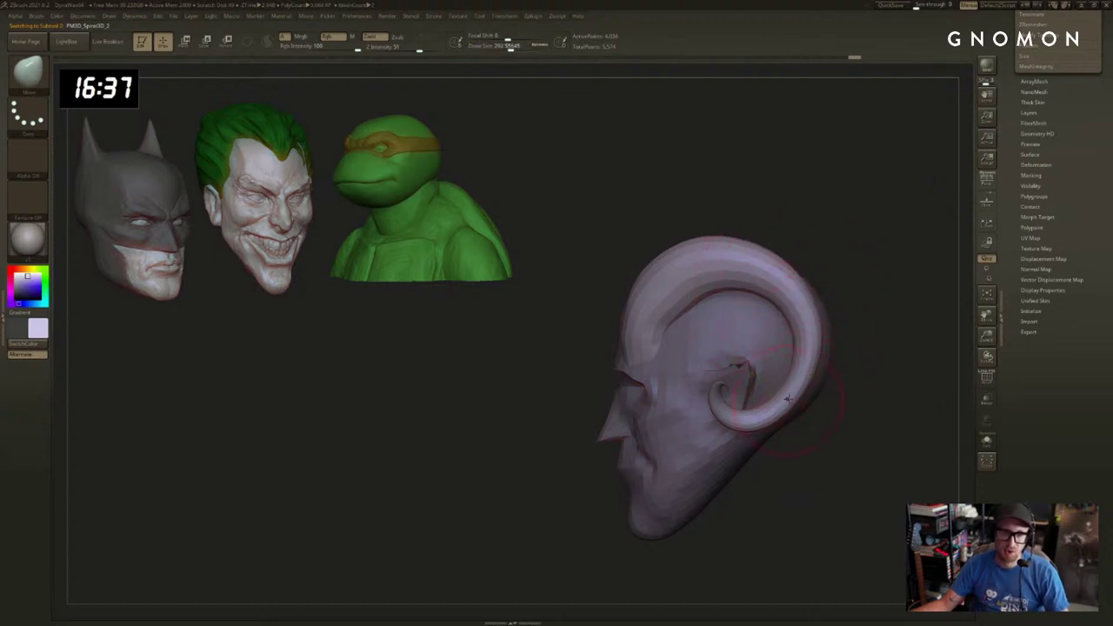
Refine the lower rear bend of the horns behind the ear with a resized Move brush.
key("s")
left_click_drag(784, 406, 776, 414)
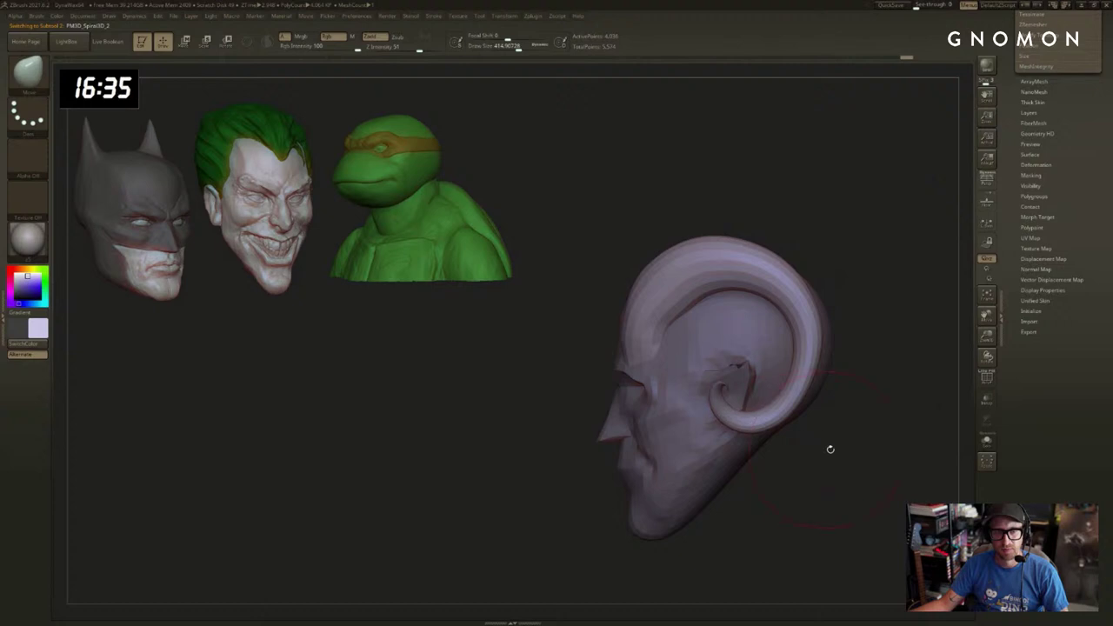
left_click_drag(829, 449, 867, 437, "shift")
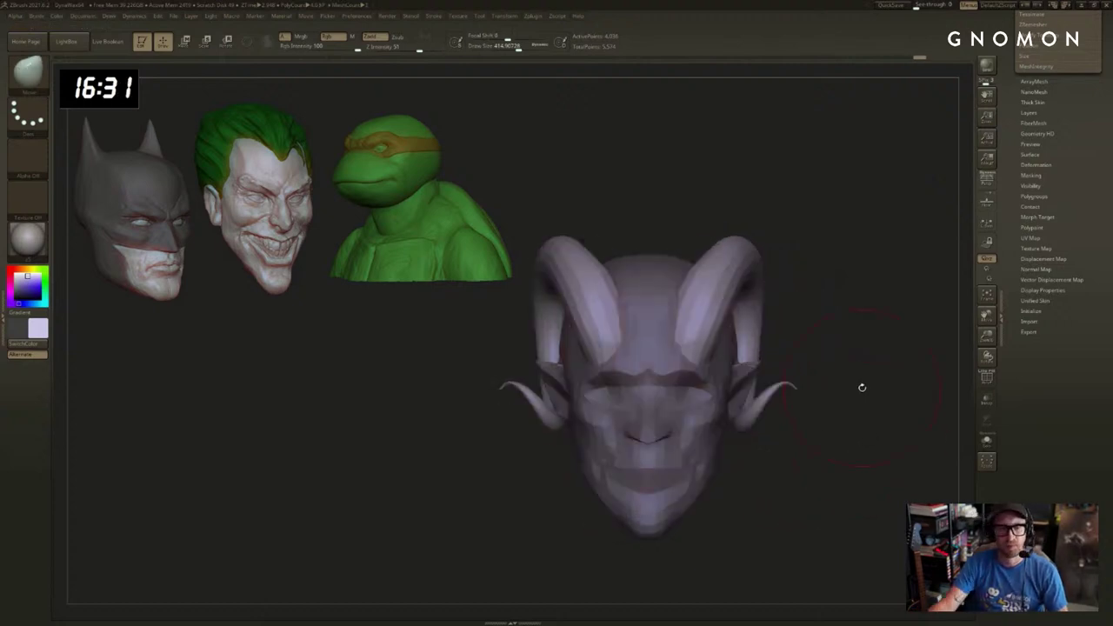
DynaMesh the head at a resolution of 64 and soften the blocky facets of the face.
left_click_drag(861, 386, 895, 280)
left_click_drag(1084, 215, 1084, 442)
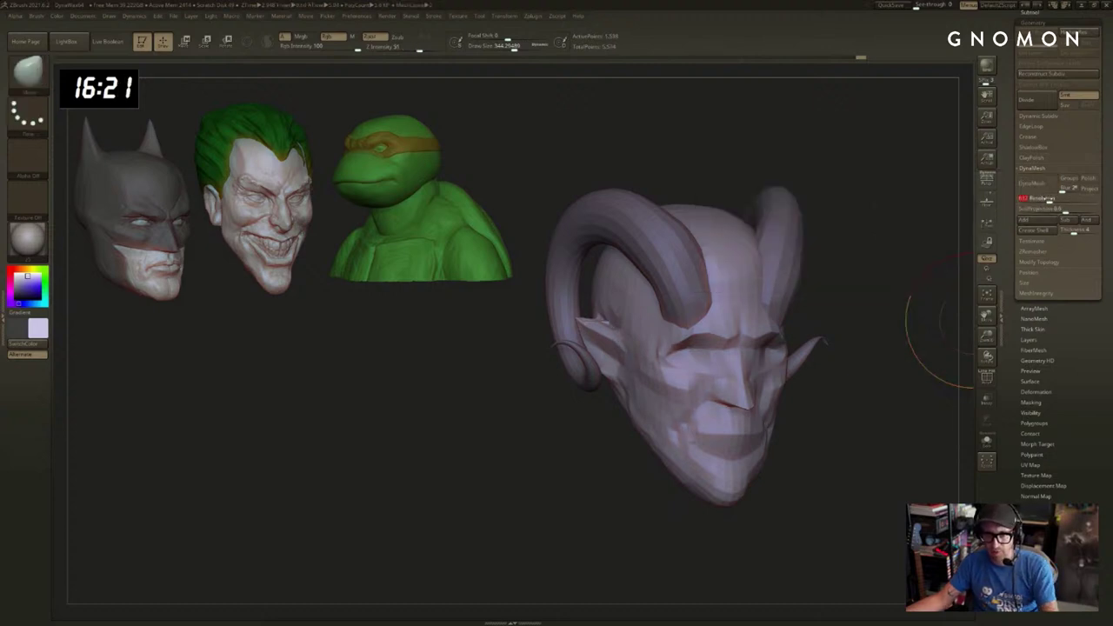
left_click(1035, 184)
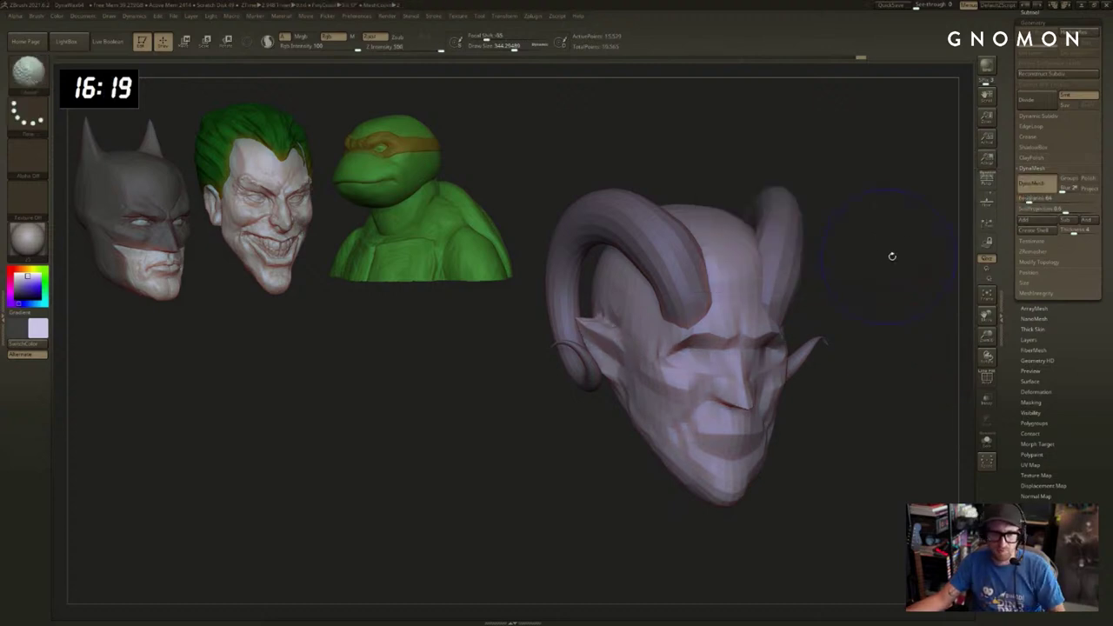
key("b")
key("d")
key("s")
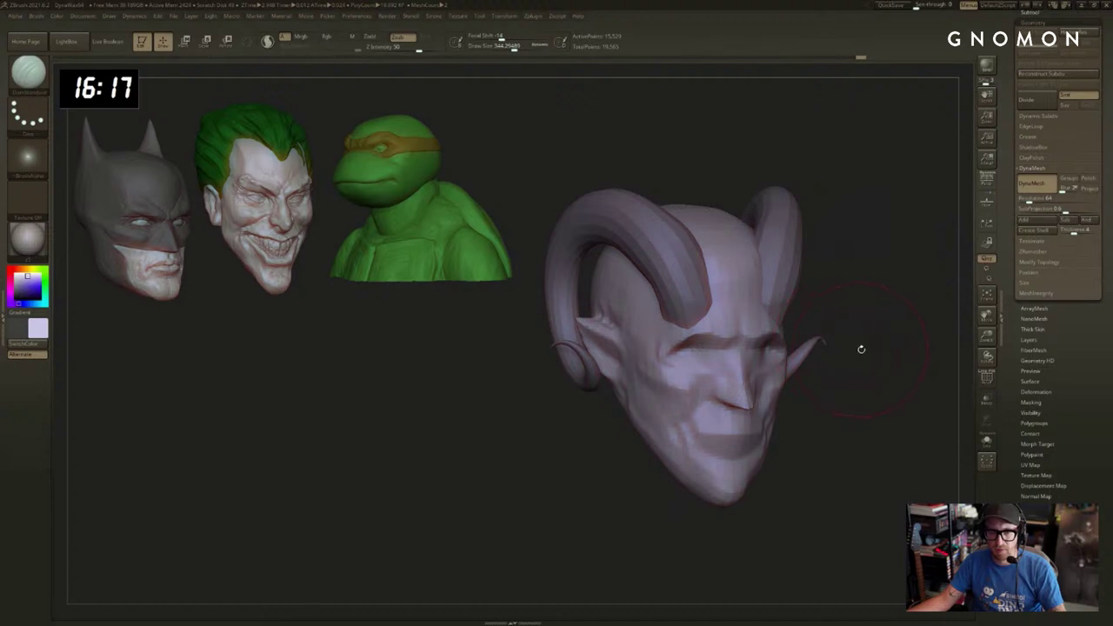
key("bracketleft")
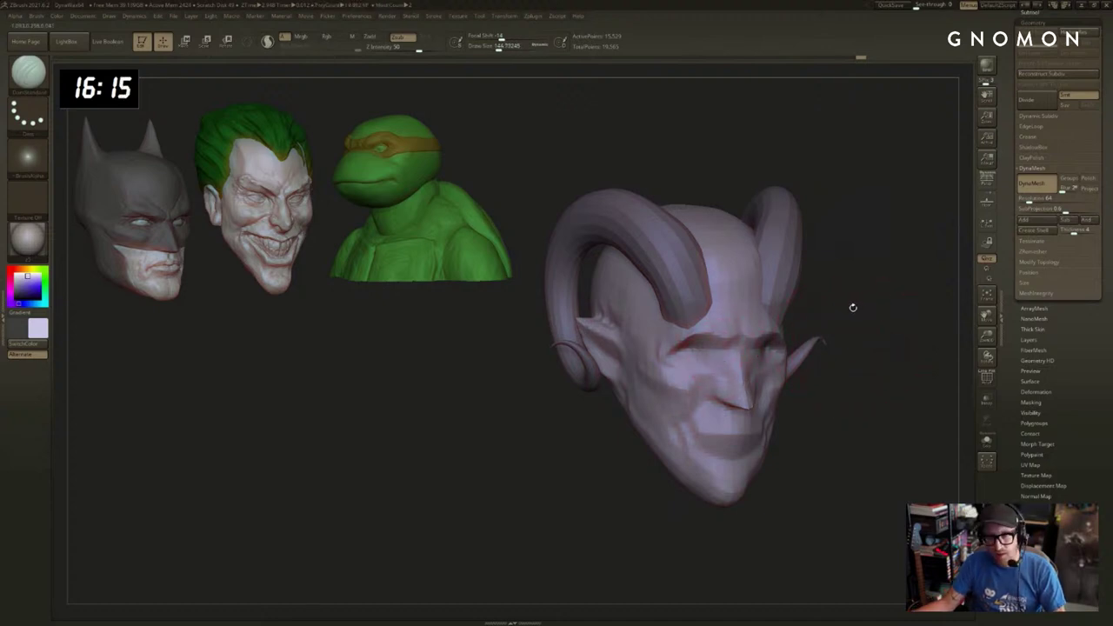
key("shift")
Adjust the brow and nose profile from the side with a small Move brush.
mouse_move(781, 322)
left_mouse_down()
mouse_move(858, 335)
mouse_move(836, 356)
left_mouse_up()
key("bracketleft")
left_click_drag(809, 396, 765, 395, "shift")
key("b")
key("m")
key("v")
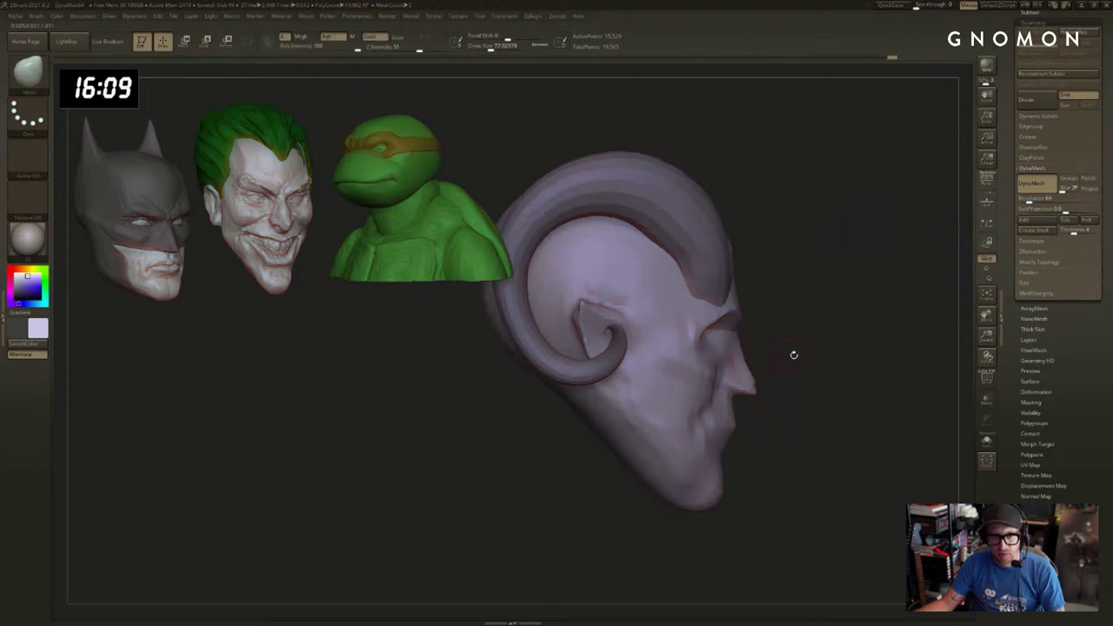
left_click_drag(790, 353, 738, 341)
key("shift")
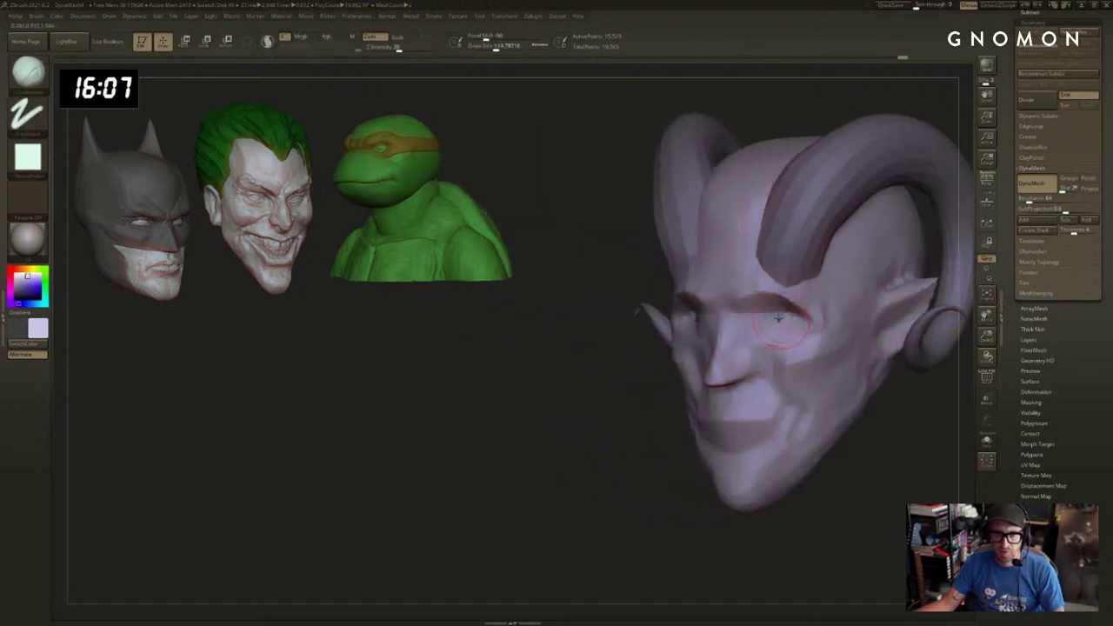
Try to build up rounded eye volumes beneath the brows with the ClayBuildup brush.
mouse_move(742, 318)
right_mouse_down()
mouse_move(726, 341)
mouse_move(755, 332)
right_mouse_up()
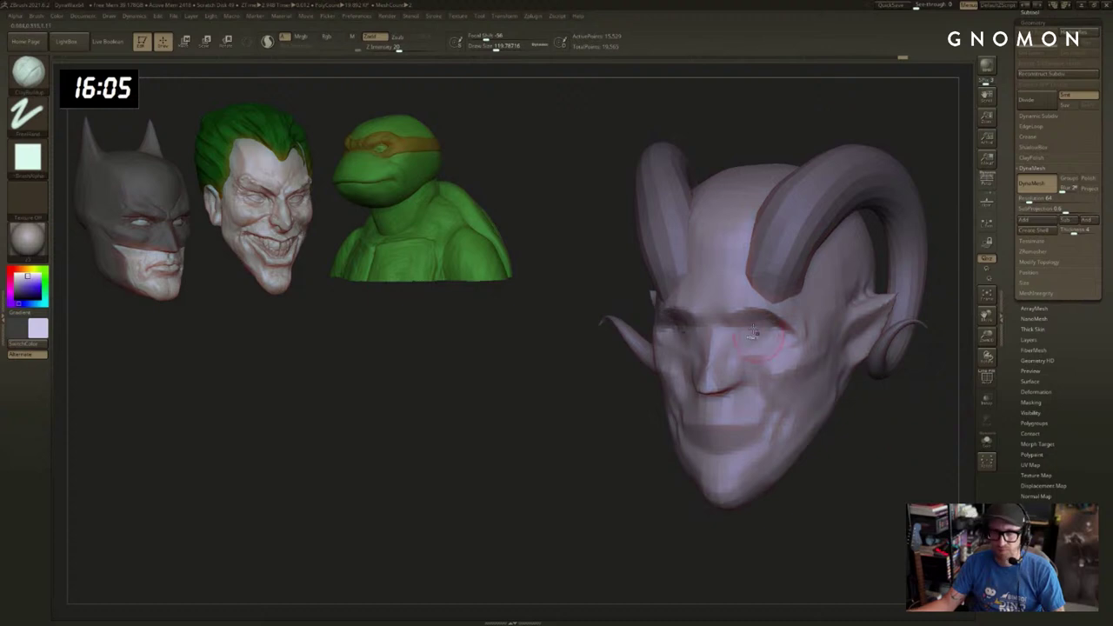
key("s")
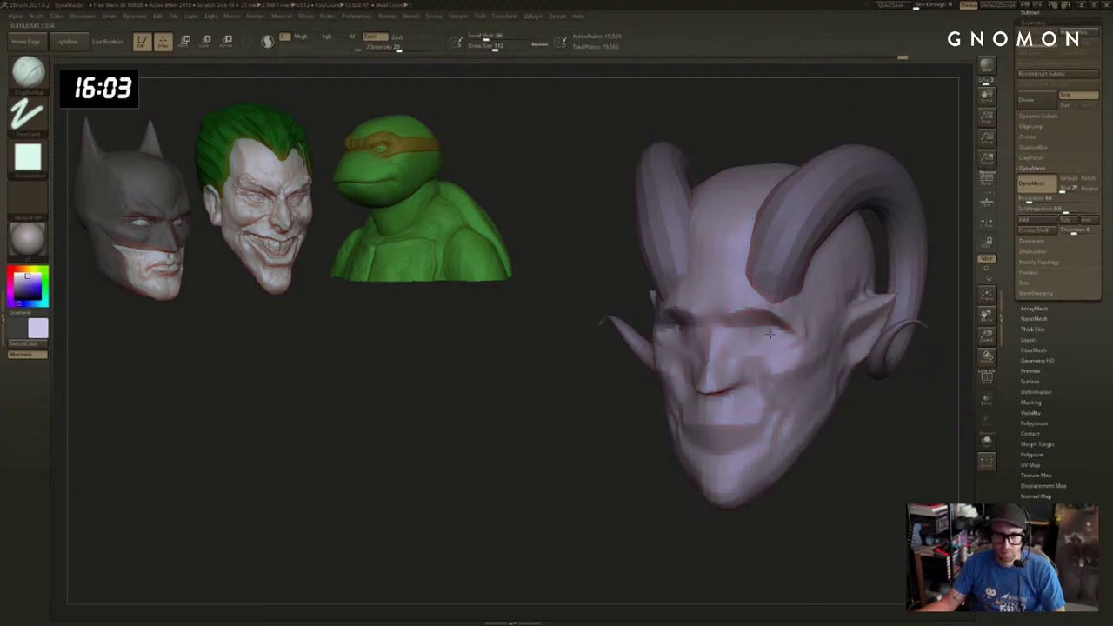
left_click_drag(569, 396, 581, 397, "shift")
key("s")
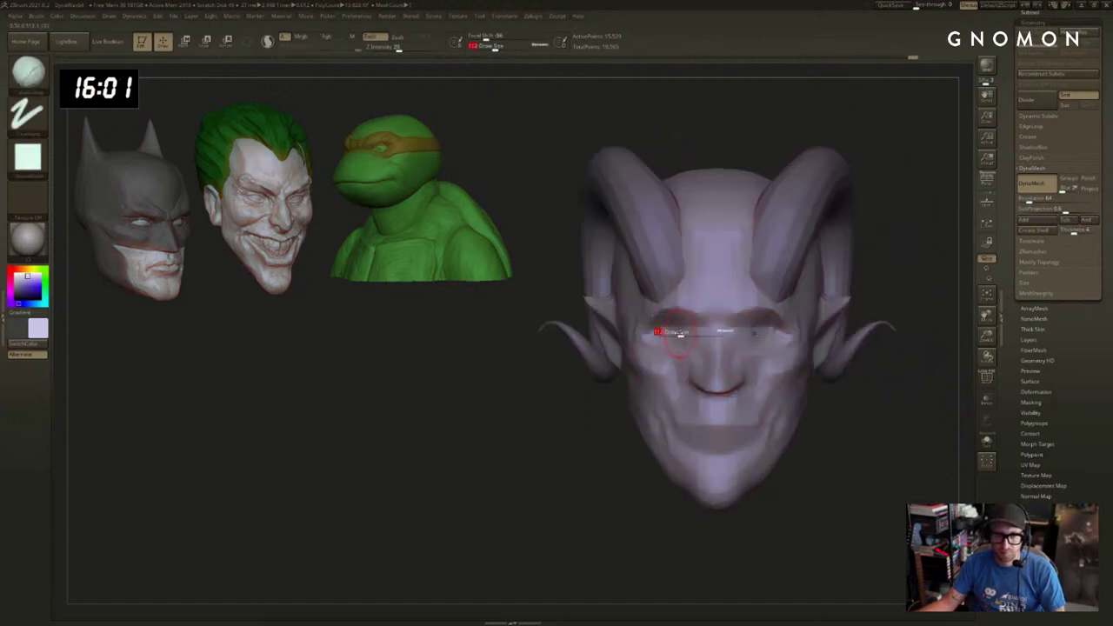
left_click_drag(681, 332, 671, 334)
key("b")
key("c")
key("b")
left_click_drag(513, 415, 599, 423)
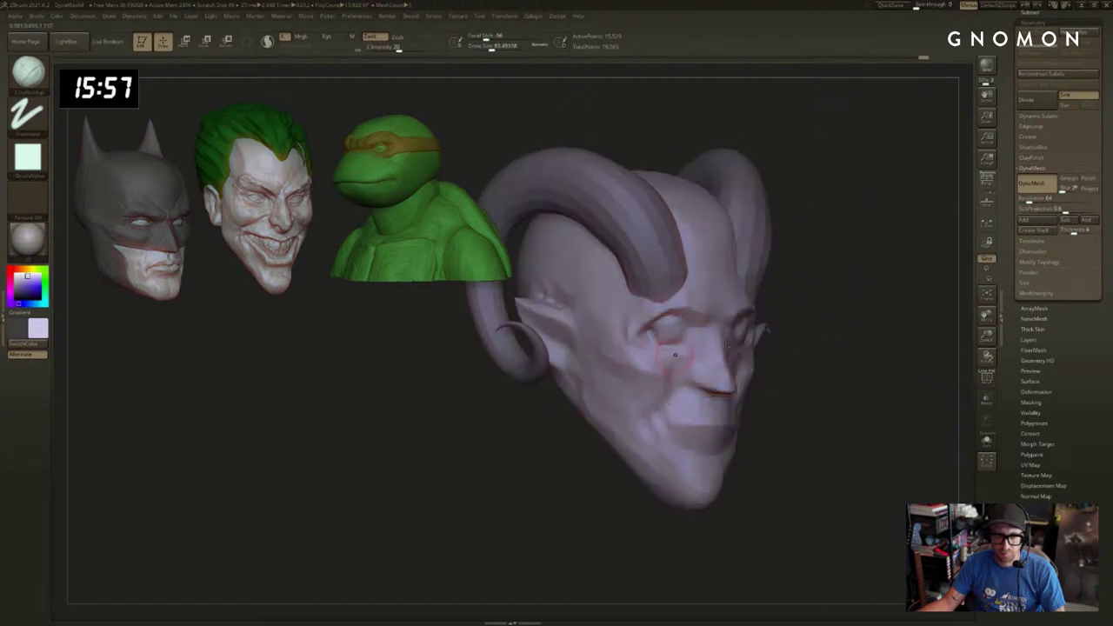
left_click_drag(844, 343, 812, 347)
key("ctrl+z")
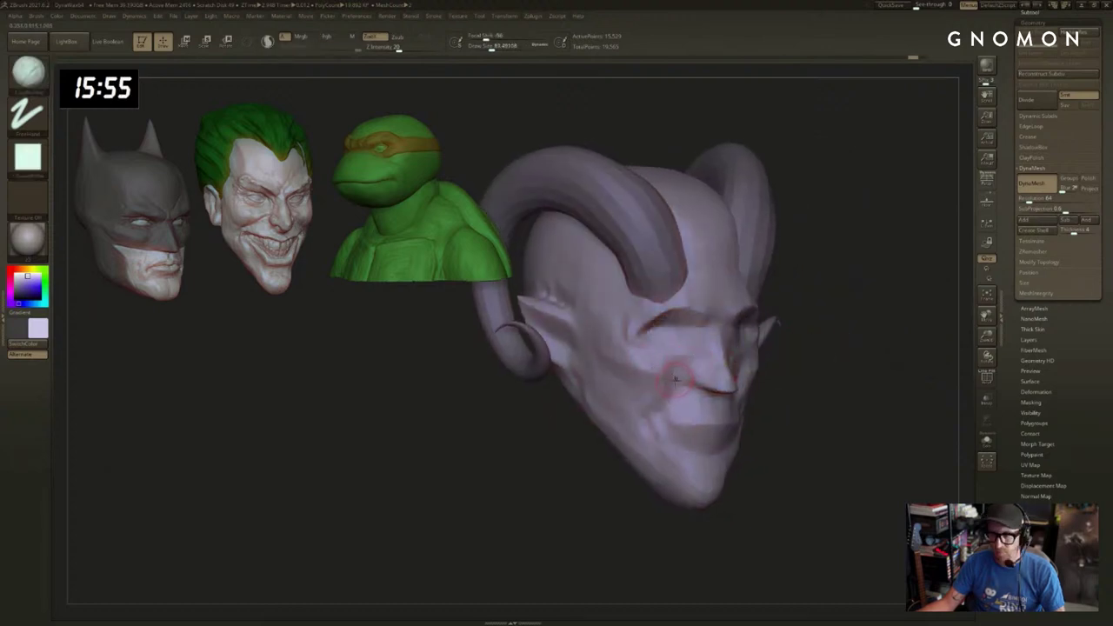
Build up the cheeks beside the nose with a slightly larger ClayBuildup brush and smooth them.
key("s")
left_click_drag(665, 374, 667, 374)
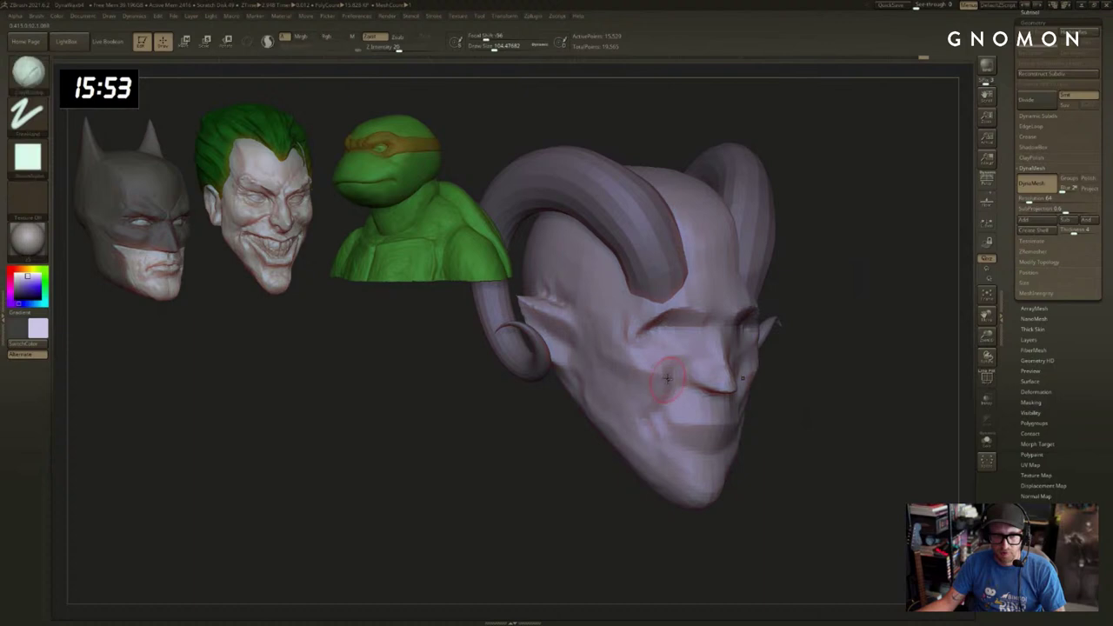
mouse_move(842, 386)
left_mouse_down()
mouse_move(527, 464)
mouse_move(576, 447)
left_mouse_up()
key("s")
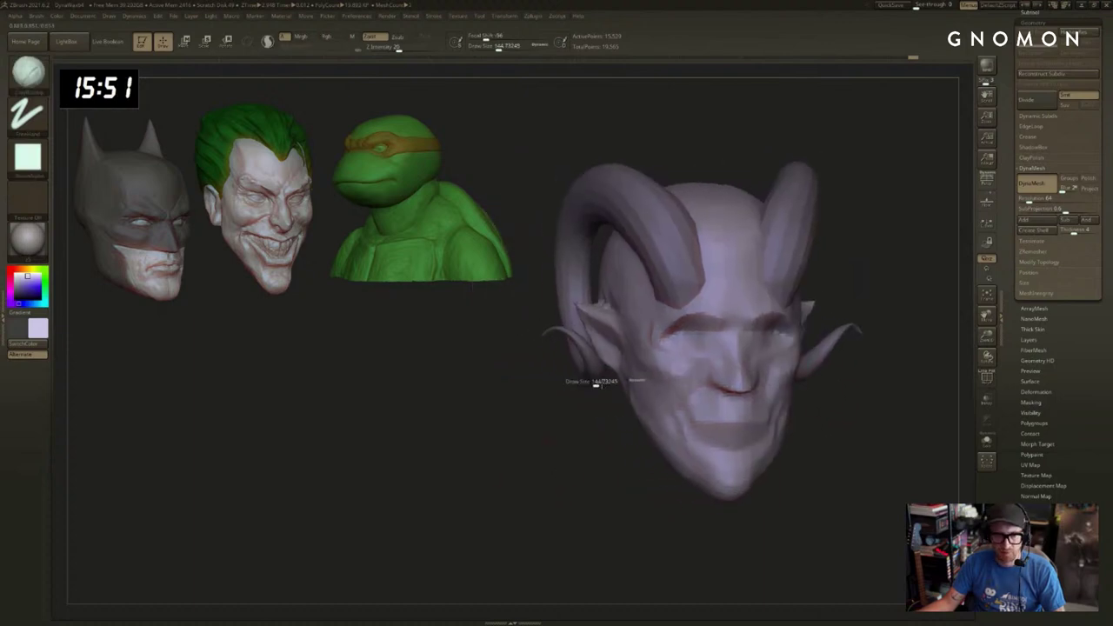
mouse_move(616, 414)
left_mouse_down()
mouse_move(574, 442)
mouse_move(611, 446)
left_mouse_up()
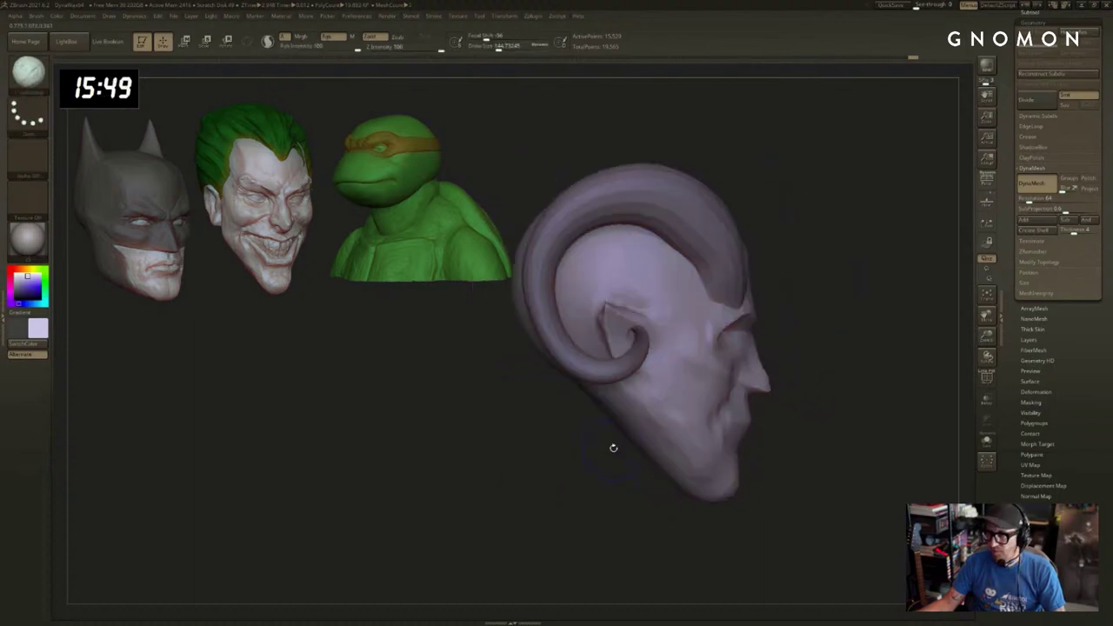
Select the horns and reseat them slightly lower on the sides of the head with the Transpose line.
left_click(611, 369, "alt")
key("r")
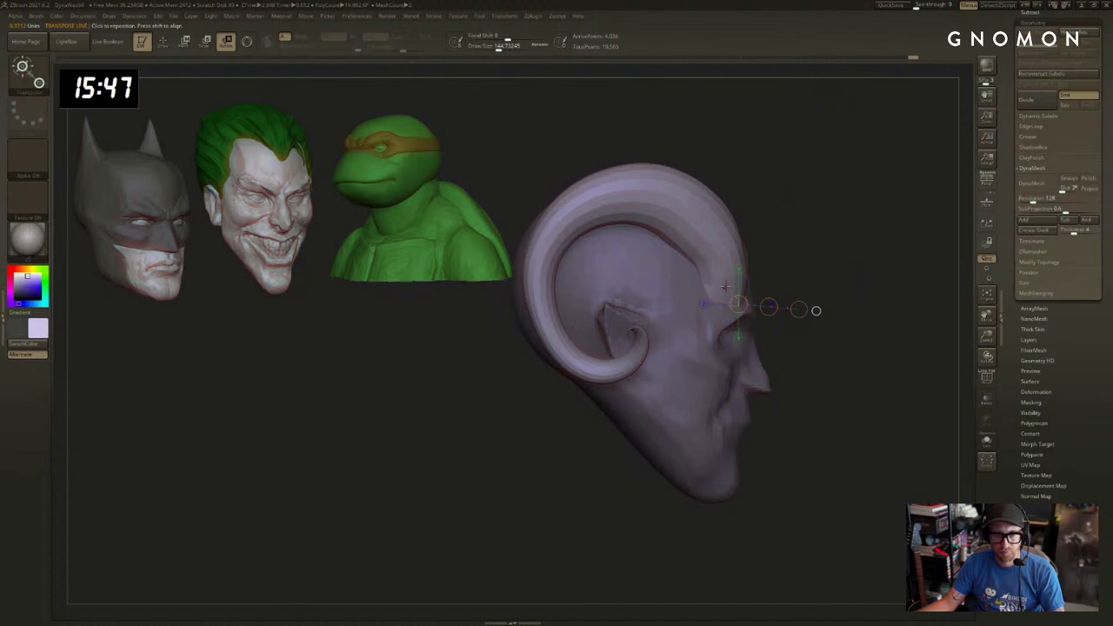
left_click_drag(726, 287, 828, 266)
left_click_drag(876, 304, 787, 300)
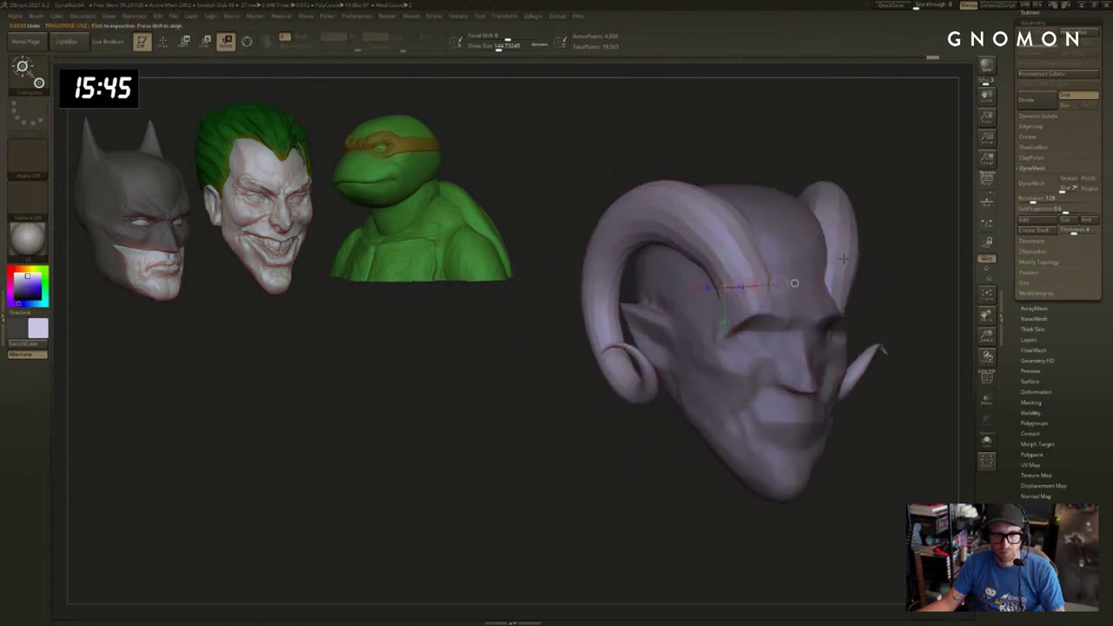
key("ctrl+z")
mouse_move(878, 289)
left_mouse_down()
mouse_move(912, 269)
mouse_move(782, 291)
left_mouse_up()
key("q")
left_click_drag(711, 380, 724, 330)
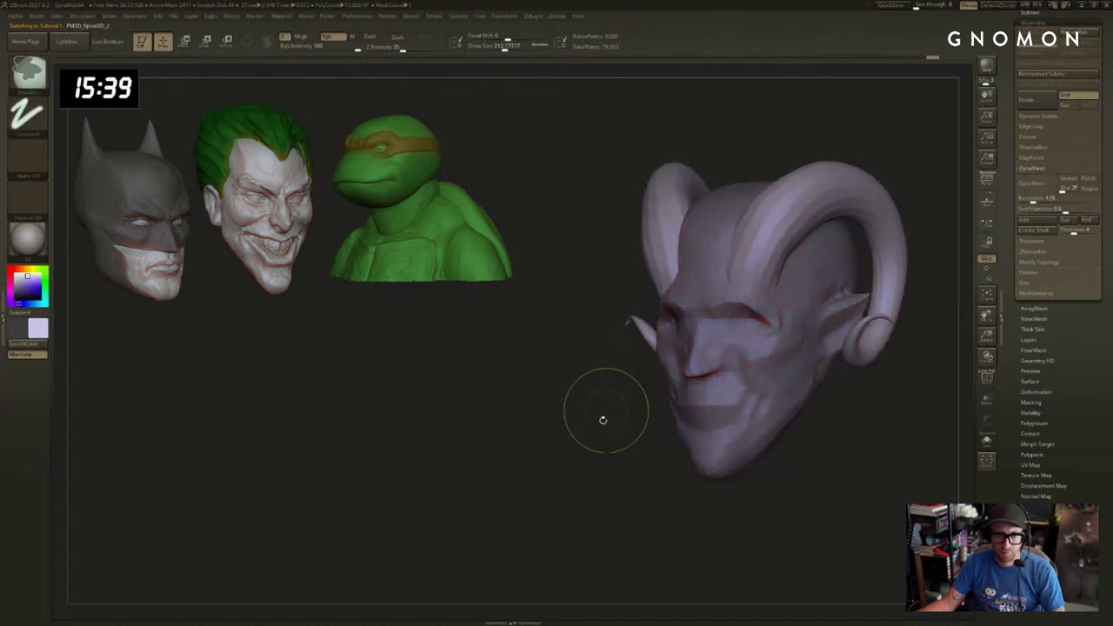
left_click_drag(601, 418, 759, 293)
key("w")
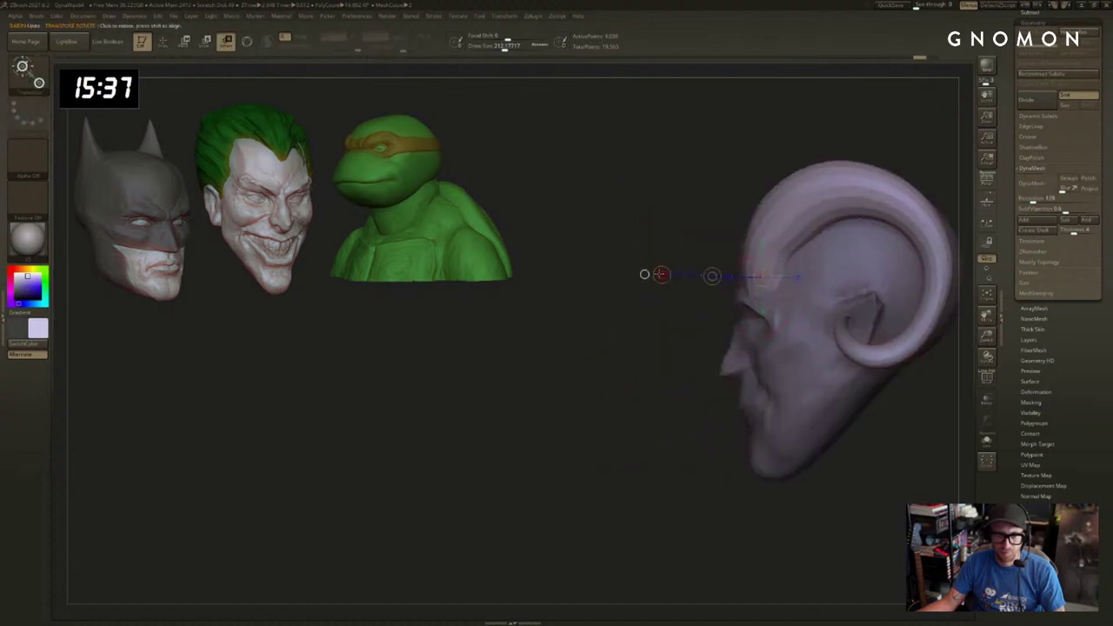
key("q")
Select the head and refine the planes of the face with the Move and TrimDynamic brushes.
left_click(751, 379, "alt")
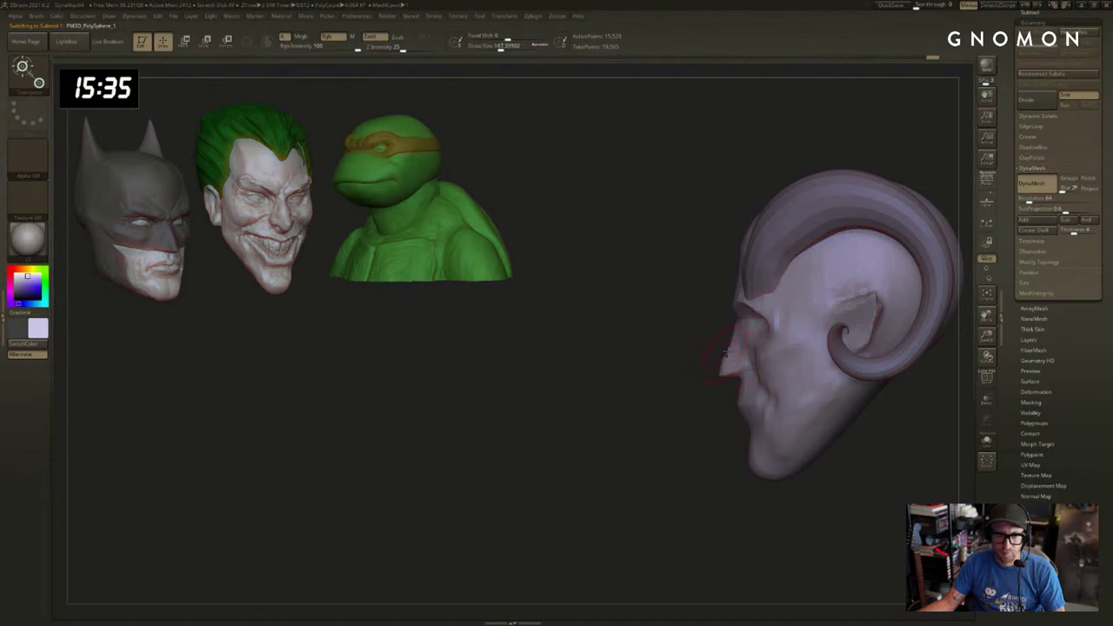
mouse_move(641, 334)
left_mouse_down()
mouse_move(660, 330)
mouse_move(674, 360)
mouse_move(768, 365)
left_mouse_up()
key("b")
key("m")
key("v")
key("b")
key("t")
key("d")
mouse_move(600, 452)
left_mouse_down()
mouse_move(571, 464)
mouse_move(537, 454)
mouse_move(587, 448)
left_mouse_up()
left_click_drag(879, 508, 795, 467)
left_click_drag(799, 425, 839, 414, "alt")
Carve creases from the nose wings down past the mouth corners with a small DamStandard brush.
key("b")
key("d")
key("s")
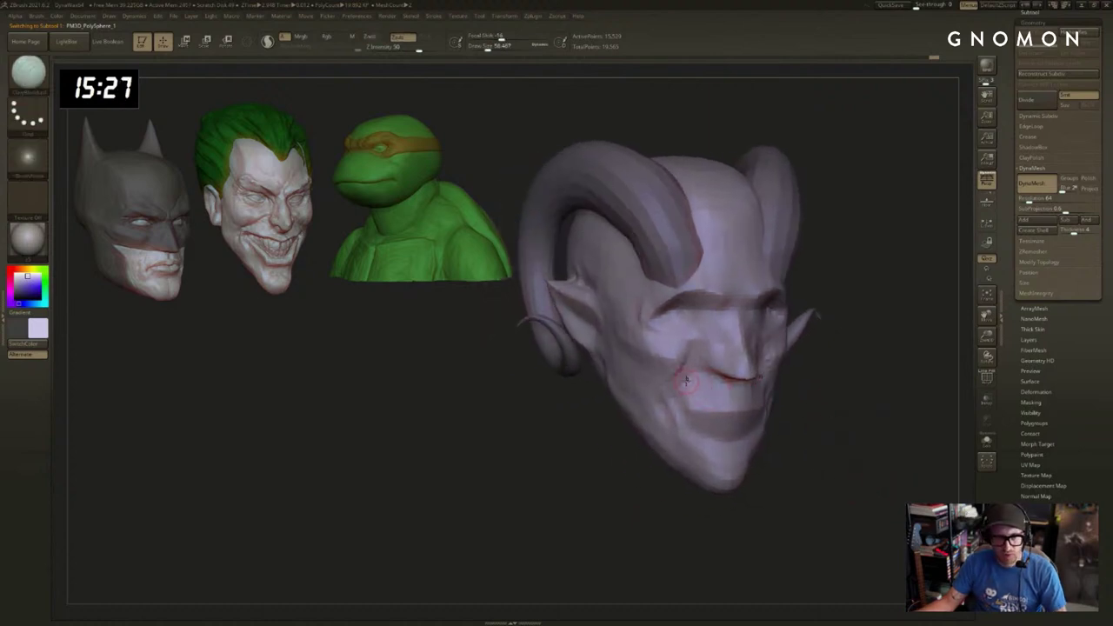
key("ctrl+z")
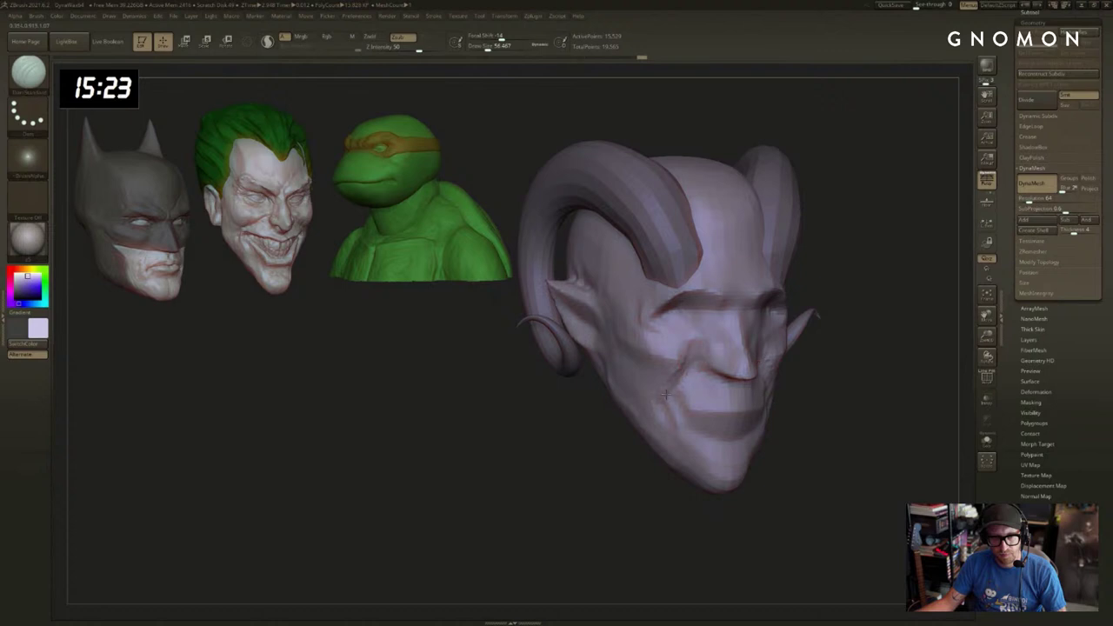
left_click_drag(818, 419, 844, 401, "alt")
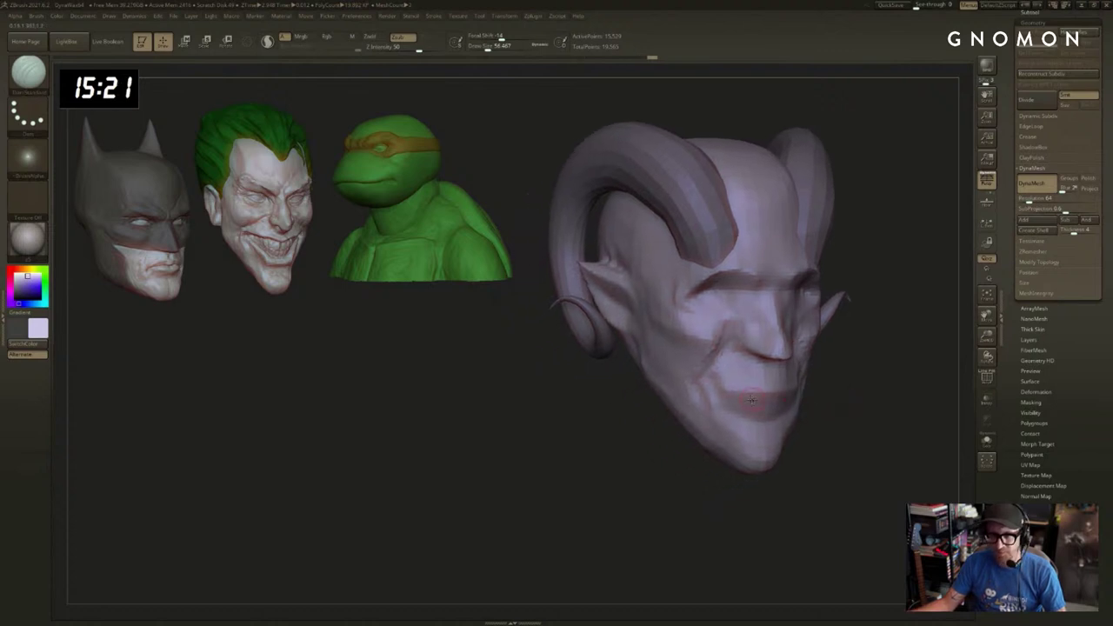
Hollow the cheeks beneath the cheekbones with the Standard brush and smooth the transitions.
key("b")
key("s")
key("t")
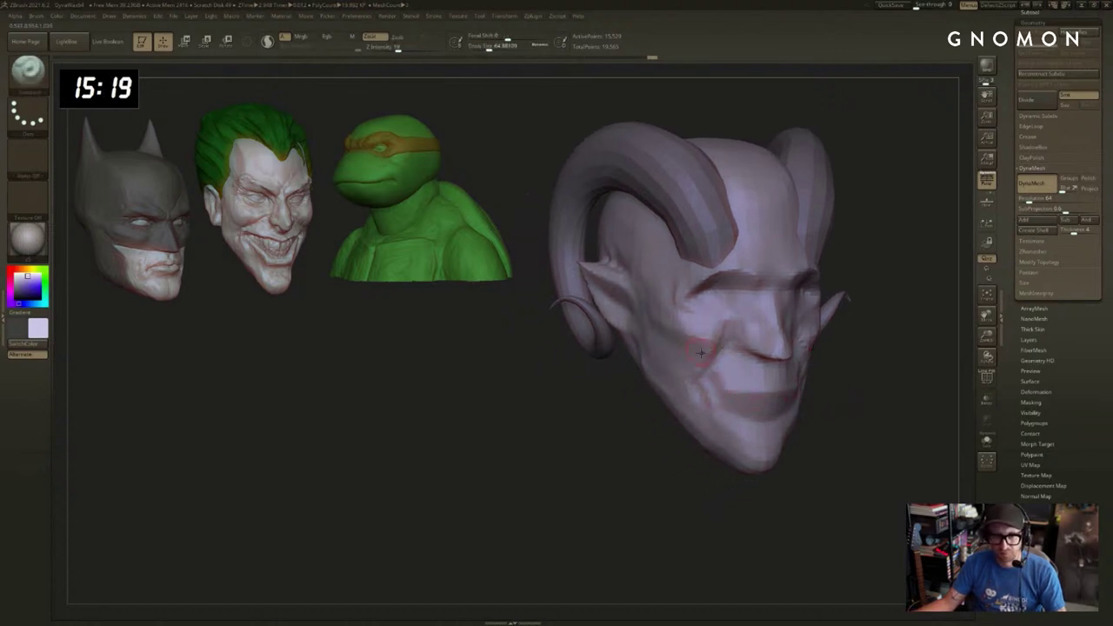
left_click_drag(847, 362, 776, 337)
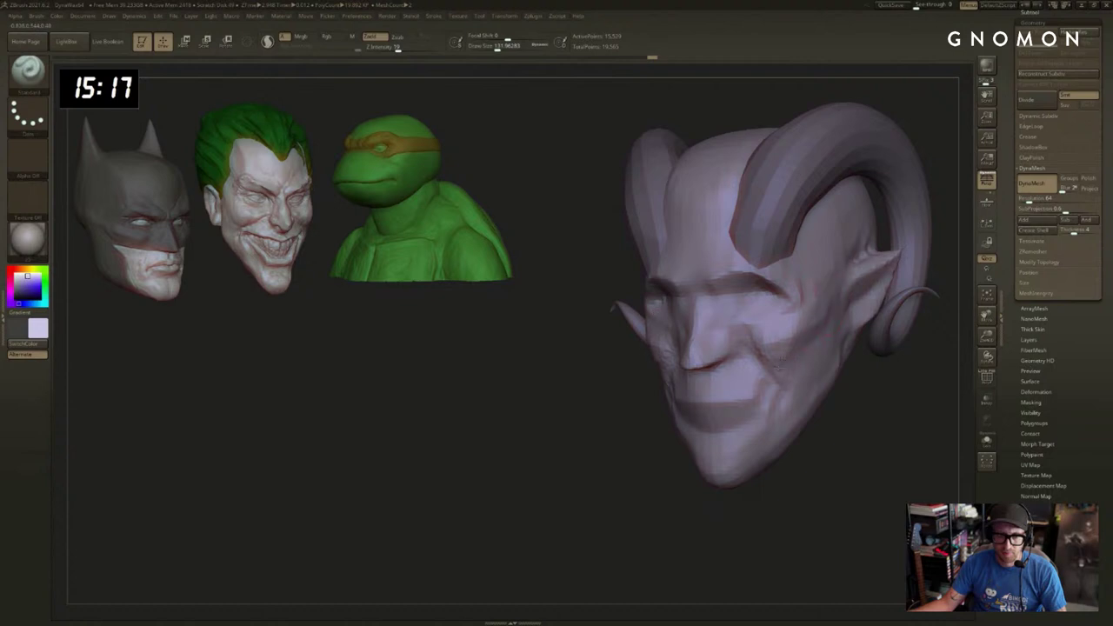
left_click_drag(817, 304, 815, 328, "shift")
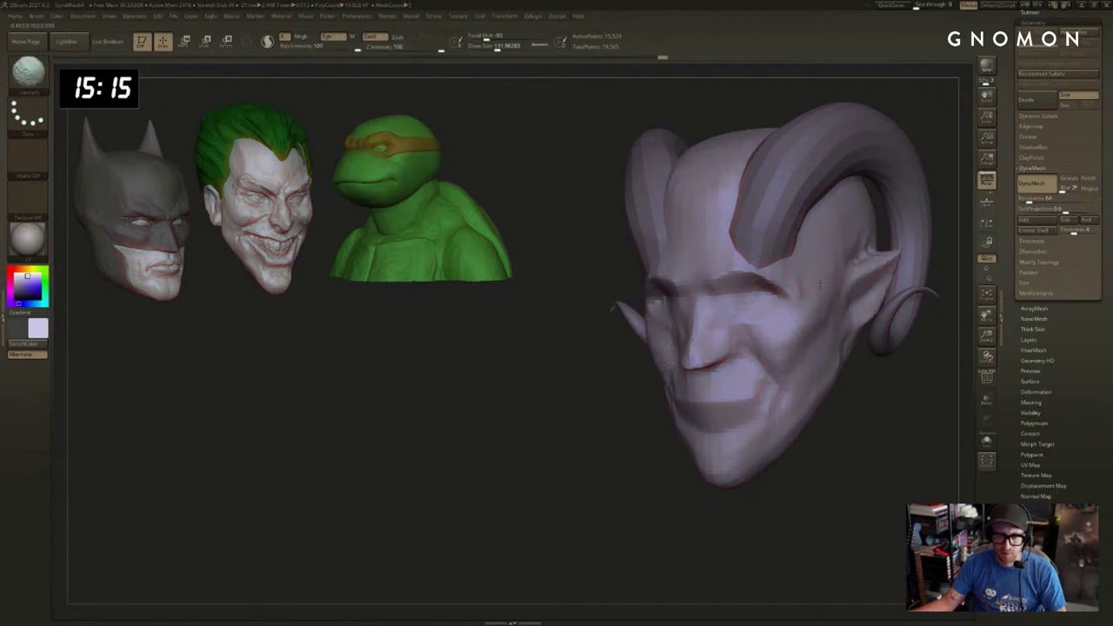
Refine the temples and side of the cheeks with the Standard brush, blending them down toward the mouth corners.
left_click_drag(574, 400, 617, 430)
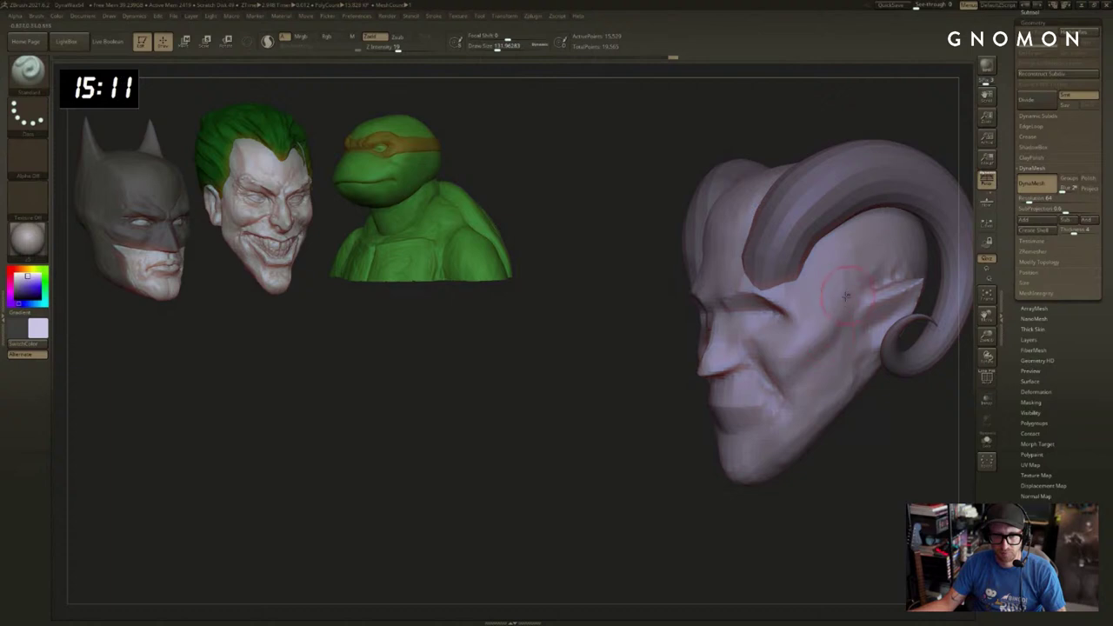
left_click_drag(845, 320, 825, 352, "shift")
left_click_drag(826, 300, 756, 389, "shift")
key("s")
left_click_drag(633, 431, 675, 426)
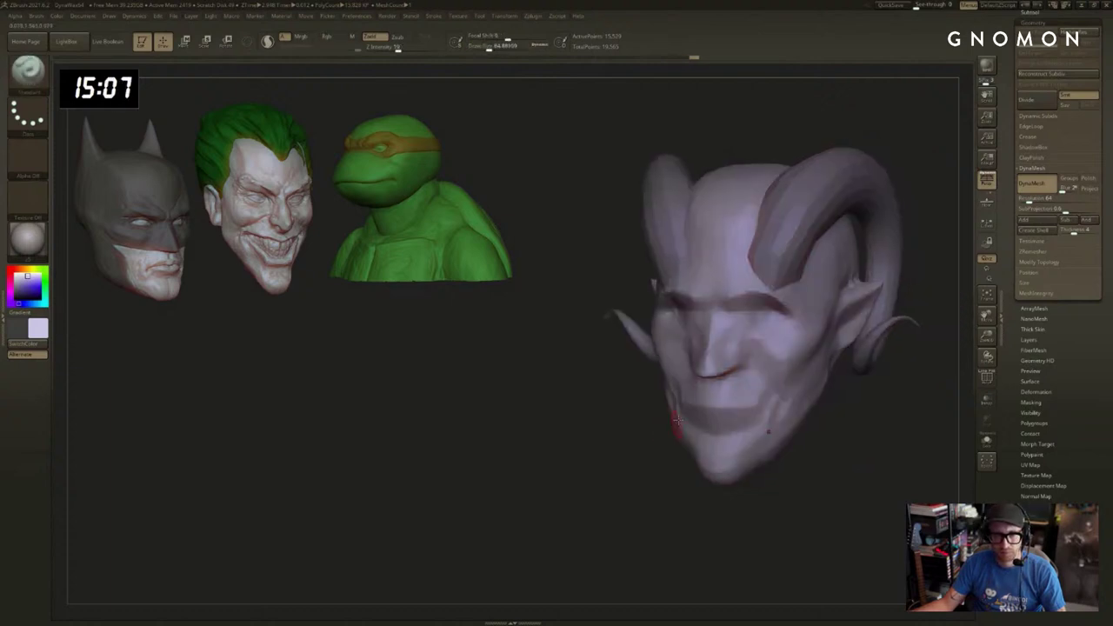
Build up the smile folds between the nose and the mouth corners with a small ClayBuildup brush.
key("1")
key("s")
left_click_drag(764, 357, 768, 356)
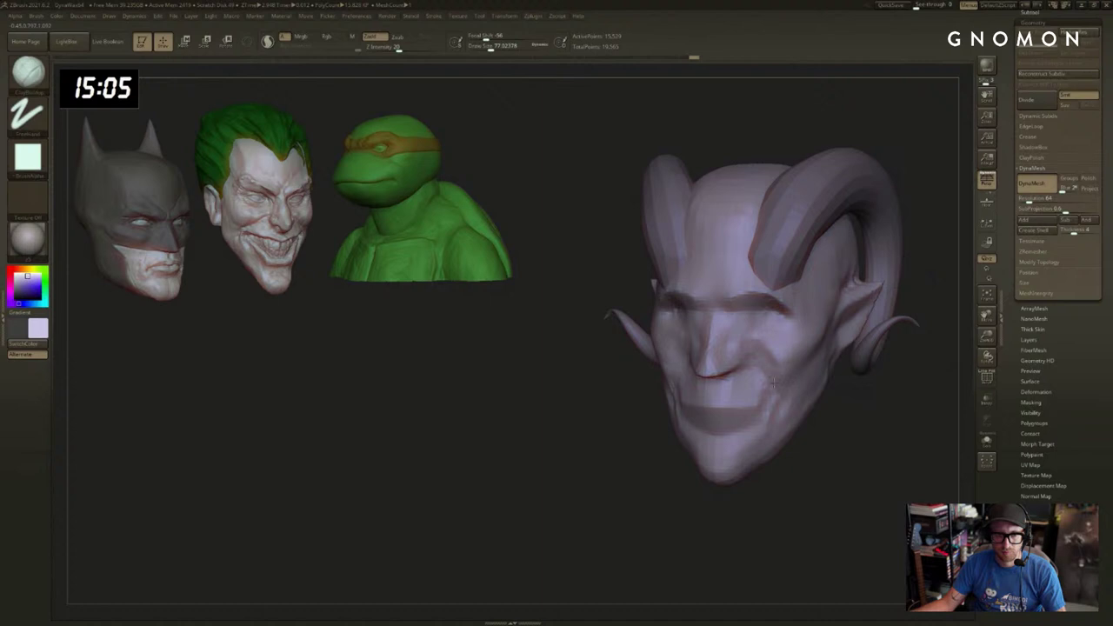
right_click_drag(774, 380, 732, 380)
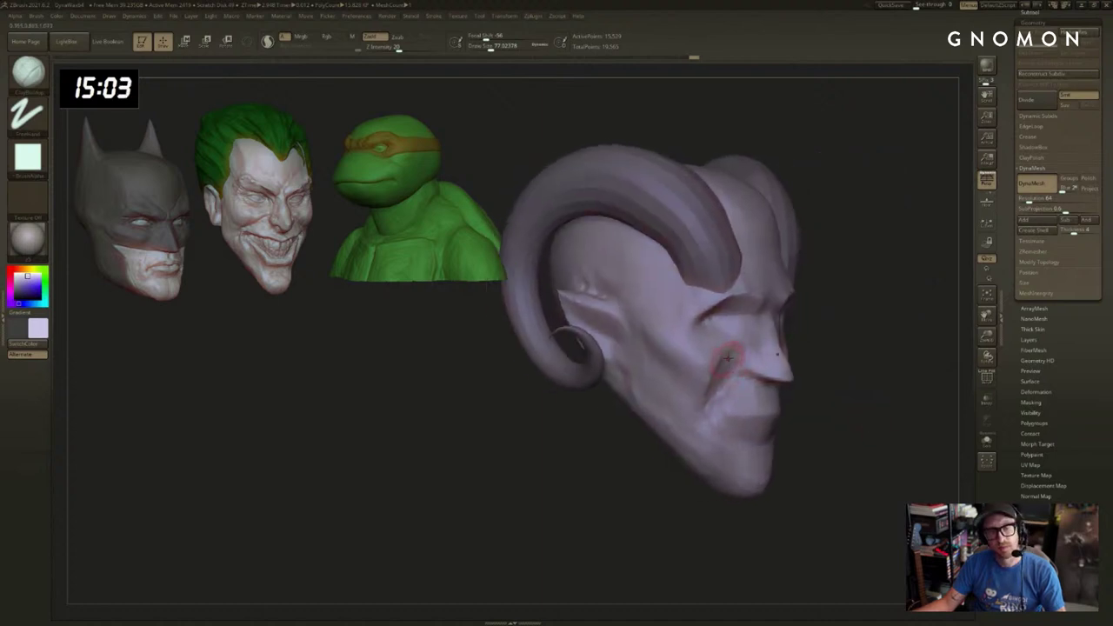
Add volume to the eye area and inner brows with the ClayBuildup brush.
right_click_drag(827, 337, 729, 323)
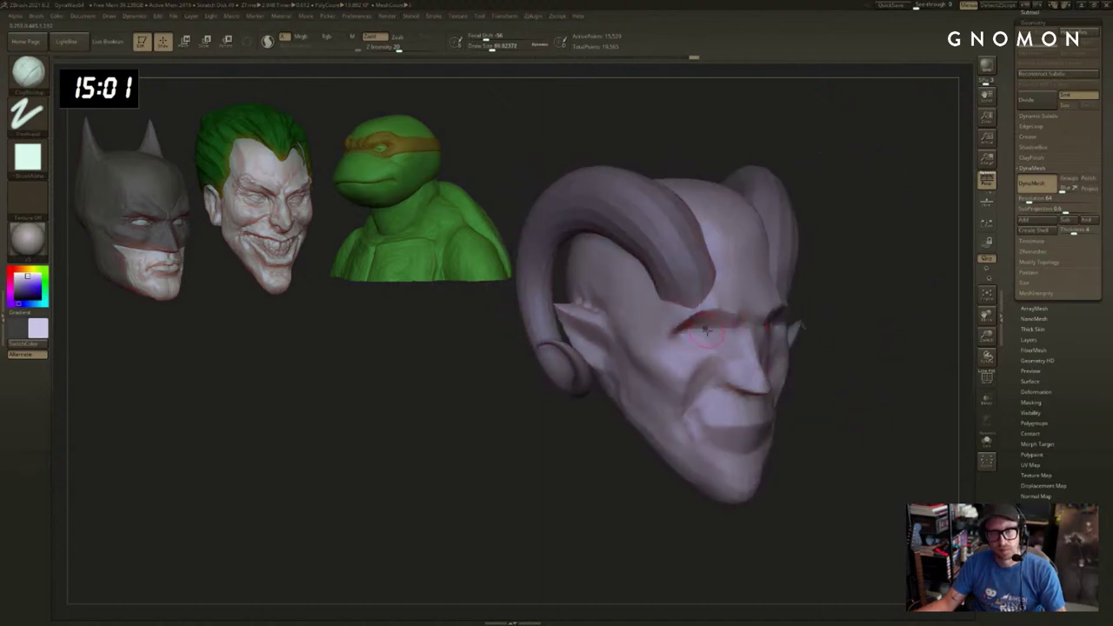
right_click_drag(957, 324, 852, 318)
left_click_drag(794, 325, 787, 320, "shift")
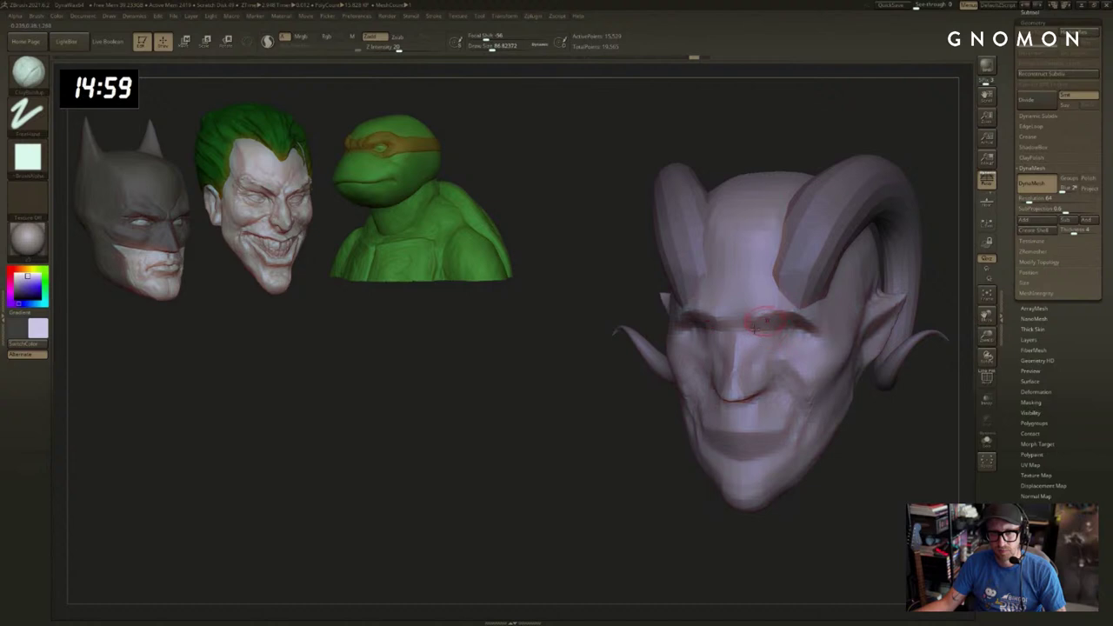
Reshape the nose wings and tip with a small Move brush from front and profile views.
mouse_move(652, 372)
right_mouse_down()
mouse_move(718, 364)
mouse_move(687, 376)
right_mouse_up()
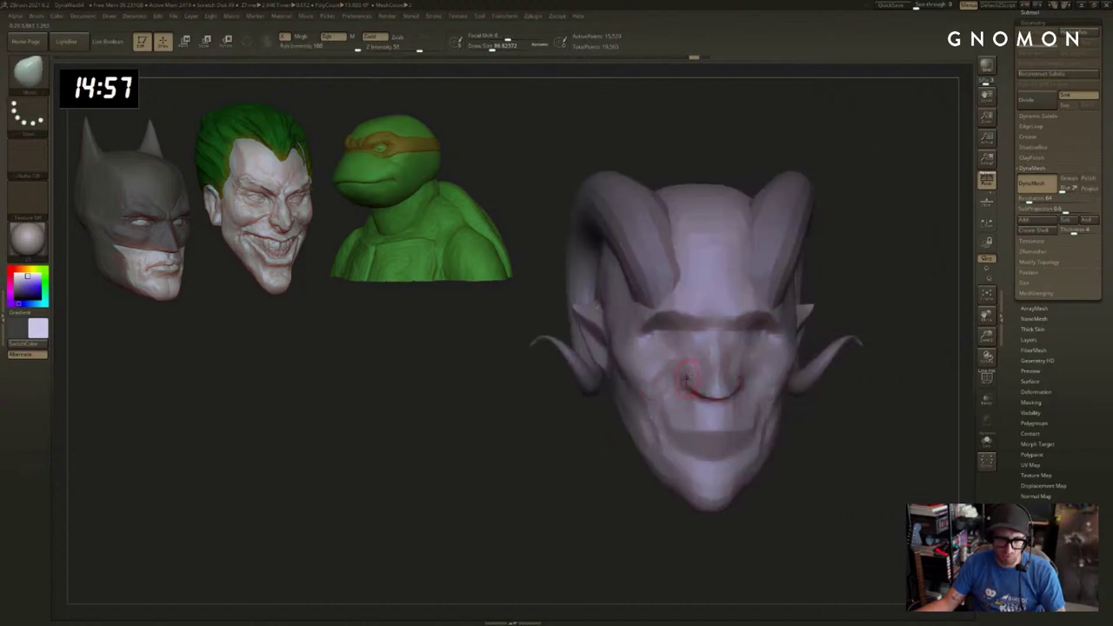
right_click_drag(580, 458, 669, 383)
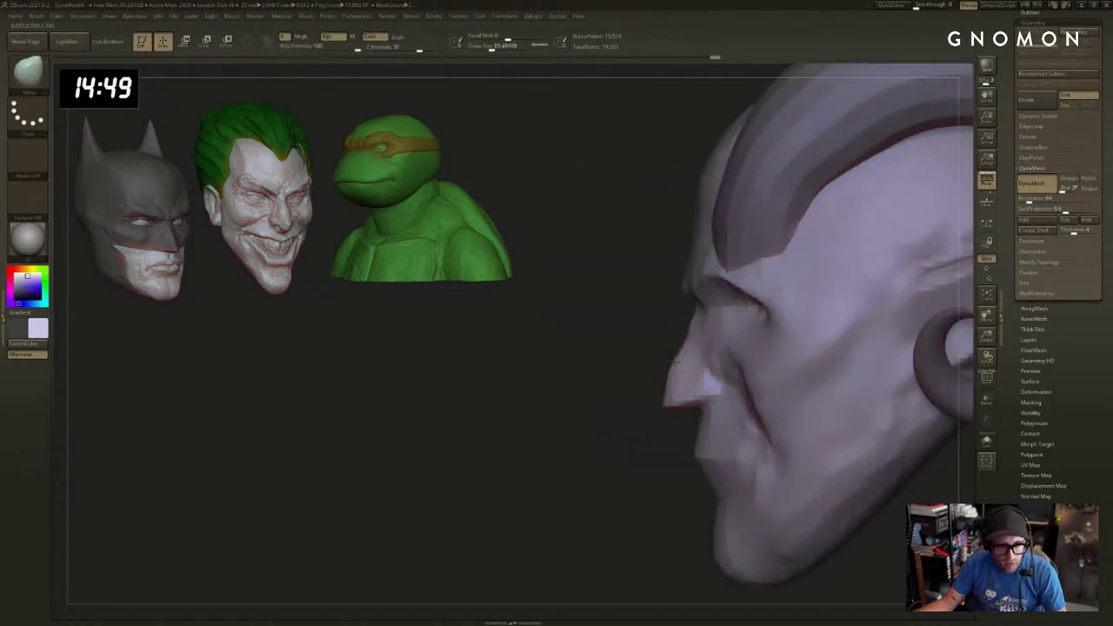
mouse_move(663, 397)
right_mouse_down()
mouse_move(651, 397)
mouse_move(667, 393)
right_mouse_up()
Thicken the tip of the nose with a small Inflate brush.
key("b")
key("c")
key("l")
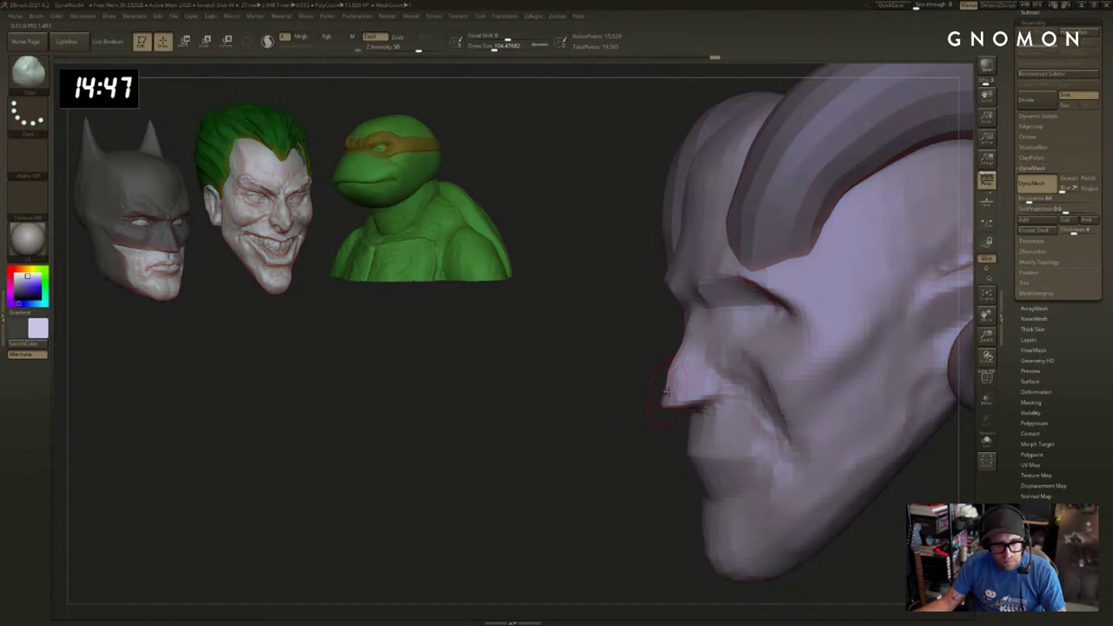
key("b")
key("i")
key("n")
left_click_drag(666, 399, 675, 396)
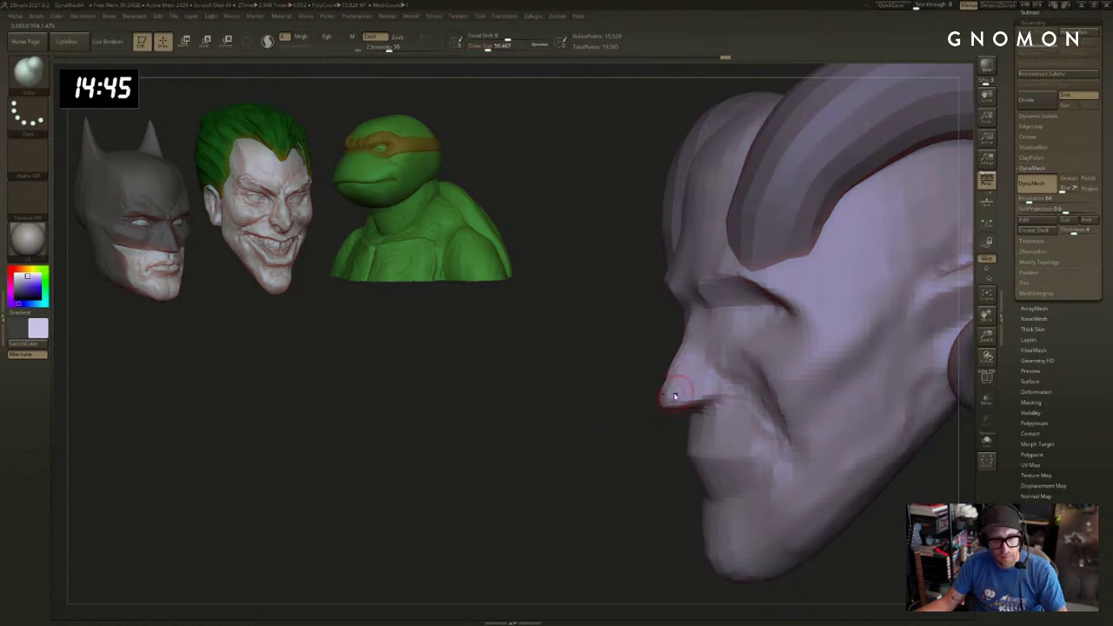
Adjust the shape of the nose tip and nose base with a small Move brush, working from the profile view.
right_click_drag(646, 424, 712, 382)
mouse_move(606, 415)
right_mouse_down()
mouse_move(817, 452)
mouse_move(707, 355)
mouse_move(844, 334)
mouse_move(837, 326)
mouse_move(882, 361)
right_mouse_up()
key("b")
key("m")
key("v")
right_click_drag(719, 414, 742, 434)
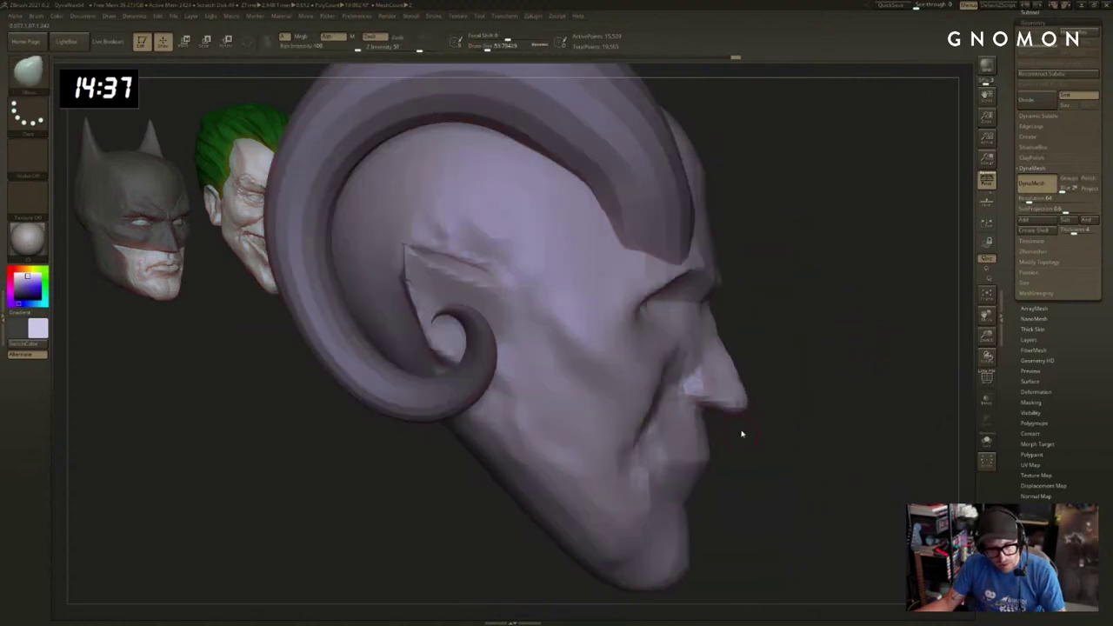
key("s")
left_click_drag(709, 425, 712, 425)
left_click(724, 422)
Carve the nostrils and the creases around the nose wings with a small DamStandard brush.
mouse_move(782, 433)
right_mouse_down()
mouse_move(639, 435)
mouse_move(660, 352)
mouse_move(812, 335)
mouse_move(833, 321)
mouse_move(835, 335)
mouse_move(698, 406)
mouse_move(896, 300)
mouse_move(860, 276)
mouse_move(703, 406)
right_mouse_up()
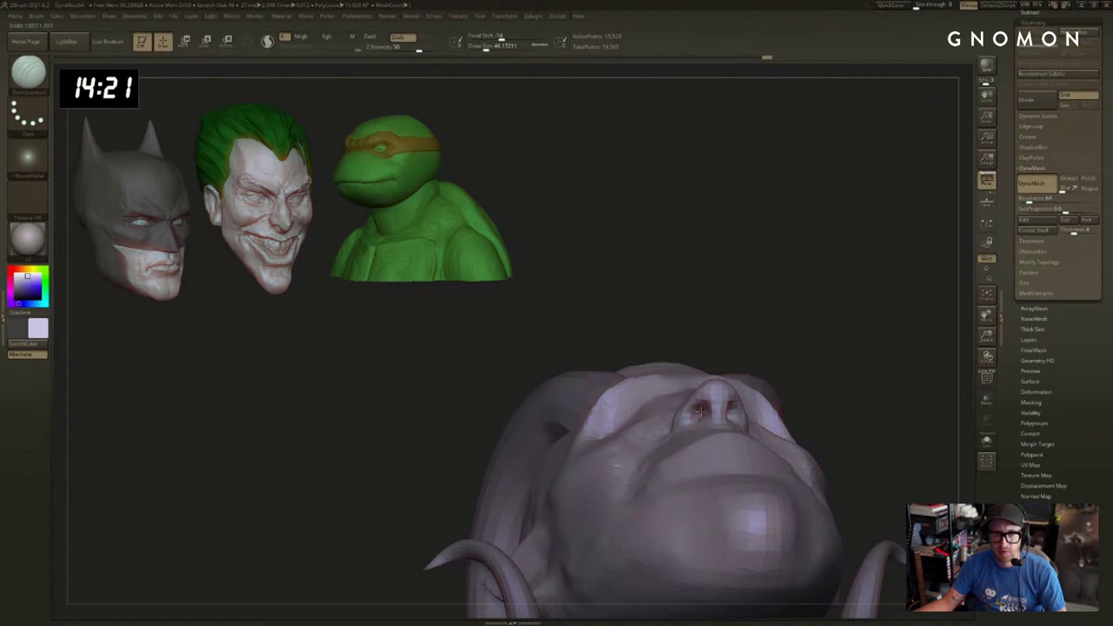
right_click_drag(698, 415, 663, 448)
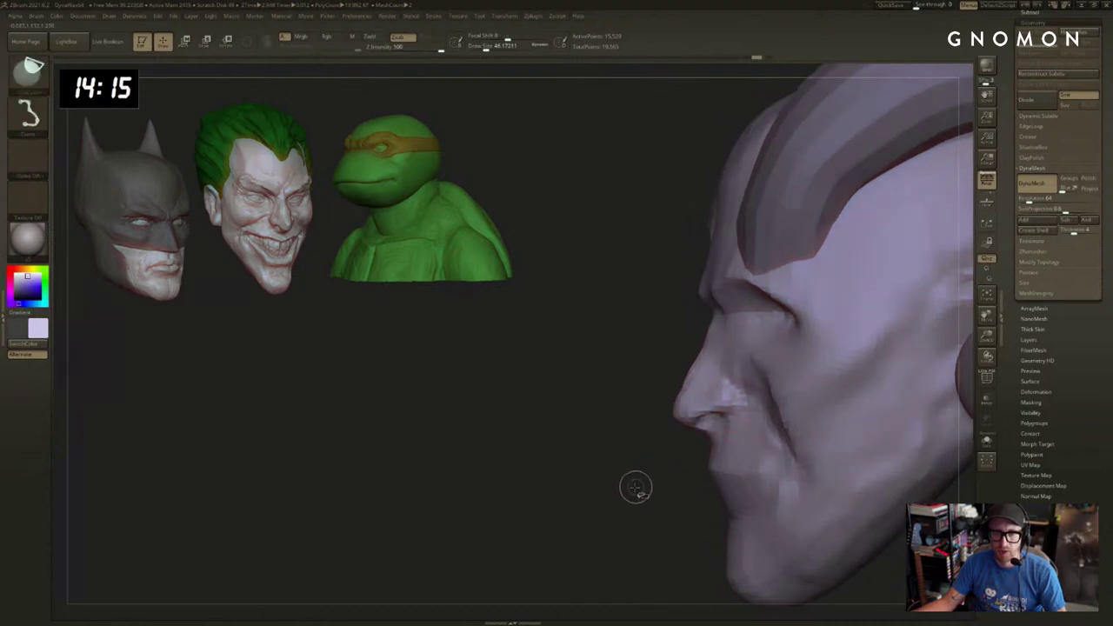
mouse_move(629, 492)
right_mouse_down()
mouse_move(637, 479)
mouse_move(687, 474)
right_mouse_up()
left_click_drag(715, 422, 753, 407)
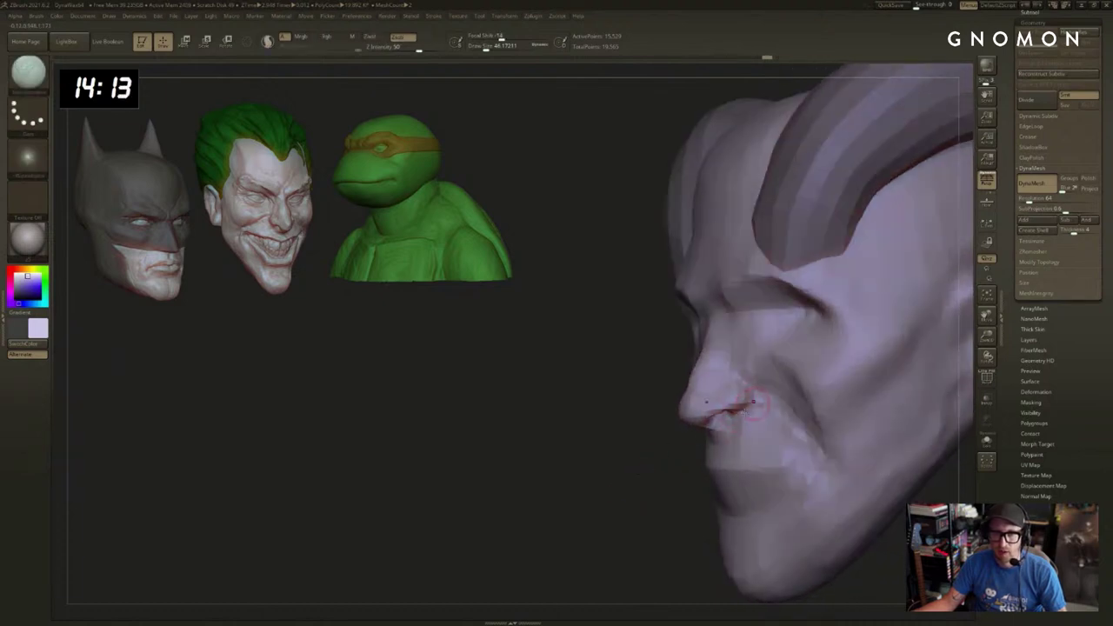
right_click_drag(668, 466, 648, 461)
key("s")
left_click_drag(687, 450, 692, 449)
key("s")
left_click_drag(744, 413, 743, 378)
left_click_drag(557, 338, 642, 343)
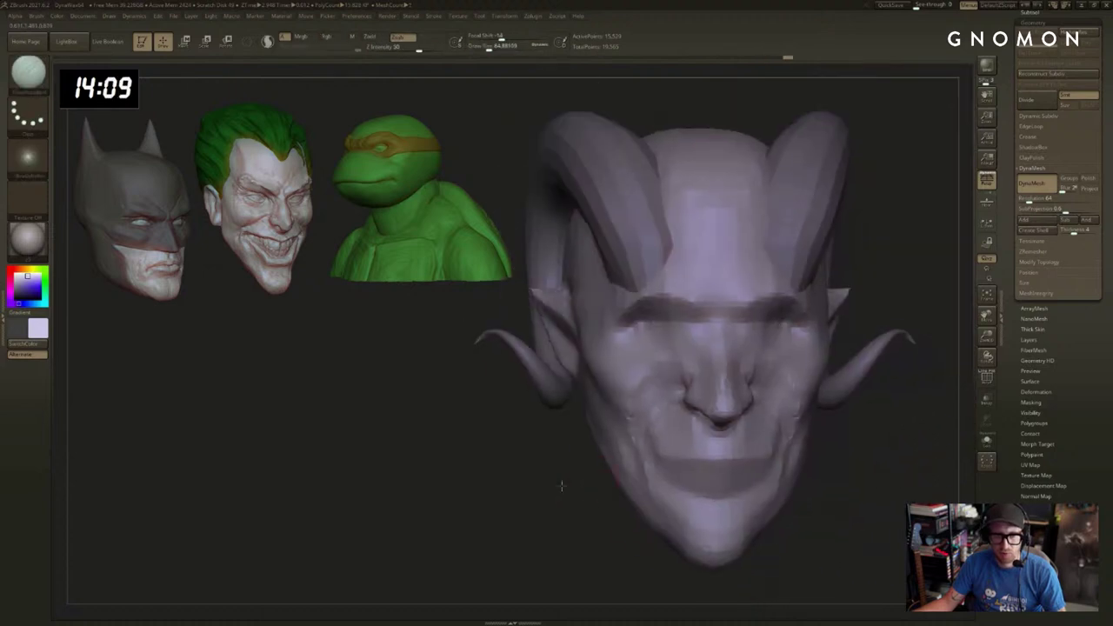
Build up volume on the cheeks beside the smile folds with the ClayBuildup brush.
left_click_drag(562, 487, 621, 483)
key("b")
key("c")
key("b")
key("s")
left_click_drag(667, 390, 674, 390)
right_click_drag(743, 407, 668, 391)
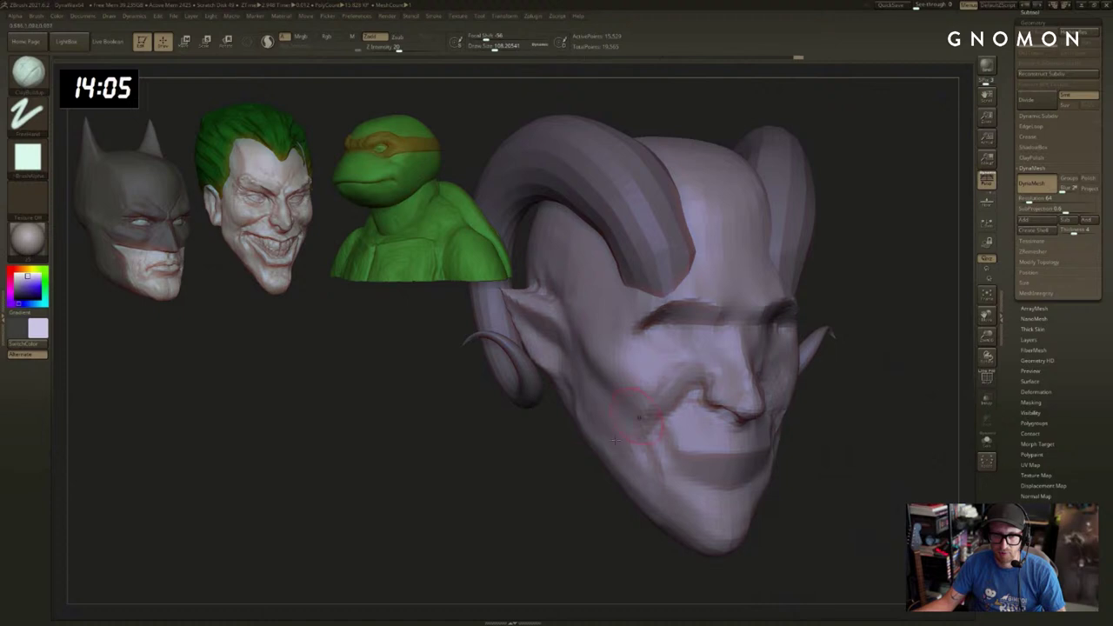
Shift the cheek forms with the Move brush and smooth the surface of the cheekbones.
mouse_move(567, 509)
left_mouse_down("alt")
mouse_move(566, 481)
mouse_move(535, 469)
left_mouse_up("alt")
key("s")
key("b")
key("m")
key("v")
key("s")
left_click_drag(654, 393, 654, 389)
key("s")
key("s")
left_click_drag(621, 424, 659, 385, "shift")
left_click_drag(661, 372, 641, 367, "shift")
Flatten the planes of the cheekbones with the hPolish brush and soften them on both sides of the face.
key("b")
key("h")
key("p")
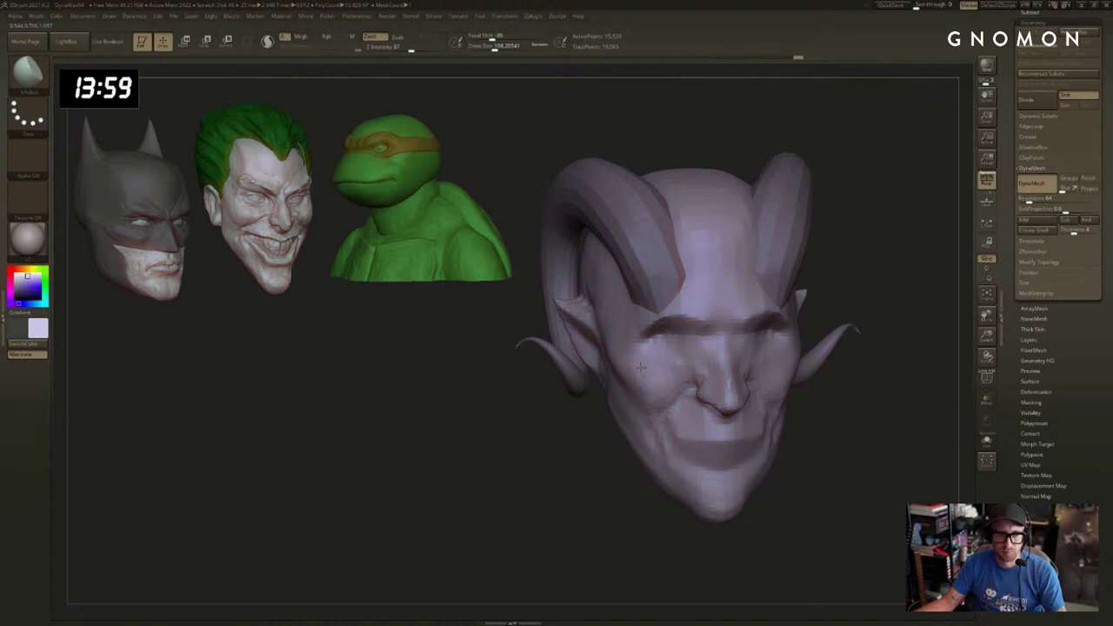
mouse_move(604, 421)
left_mouse_down()
mouse_move(765, 396)
mouse_move(819, 358)
left_mouse_up()
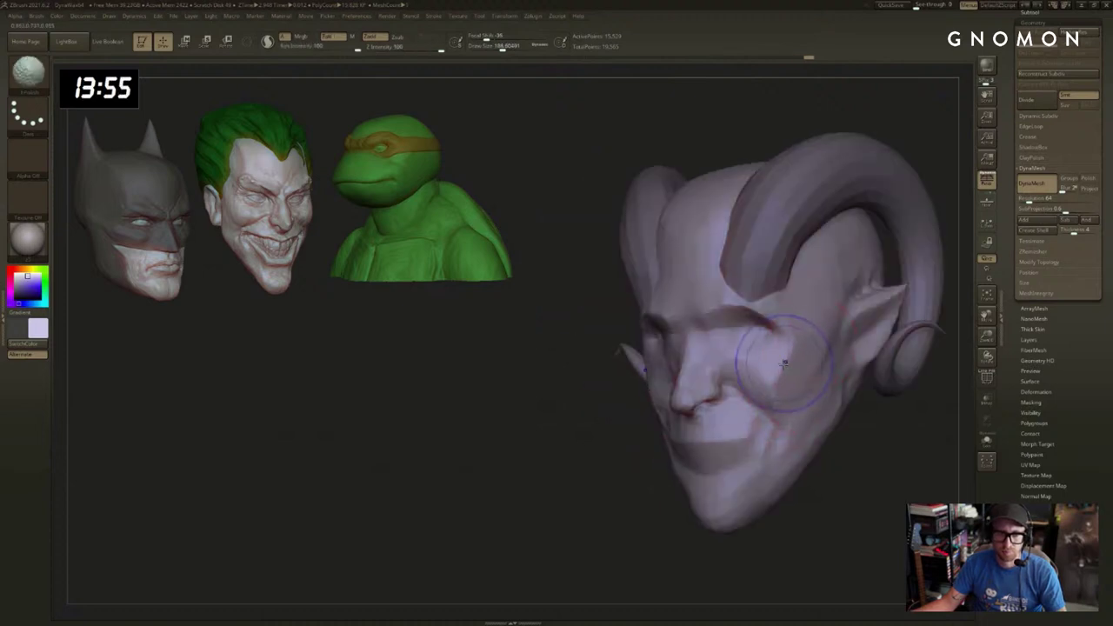
left_click_drag(587, 465, 771, 390)
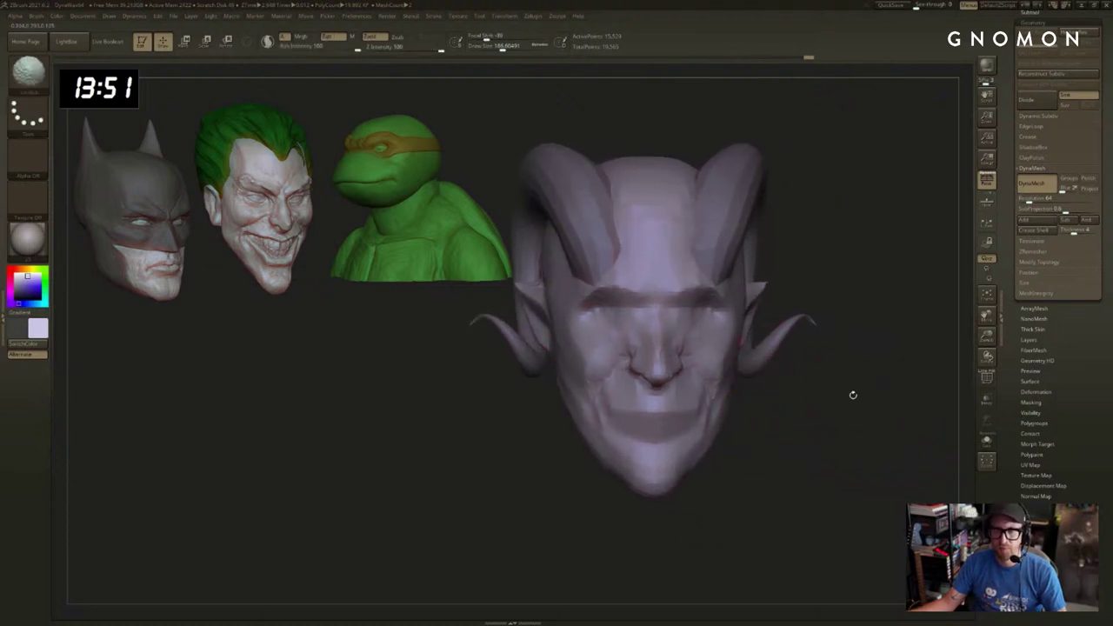
Refine the silhouette of the cheeks and jaw from the front with a large Move brush.
left_click_drag(852, 391, 810, 407)
key("s")
key("b")
key("m")
key("v")
left_click_drag(606, 377, 591, 380)
key("s")
left_click_drag(584, 376, 578, 374)
key("s")
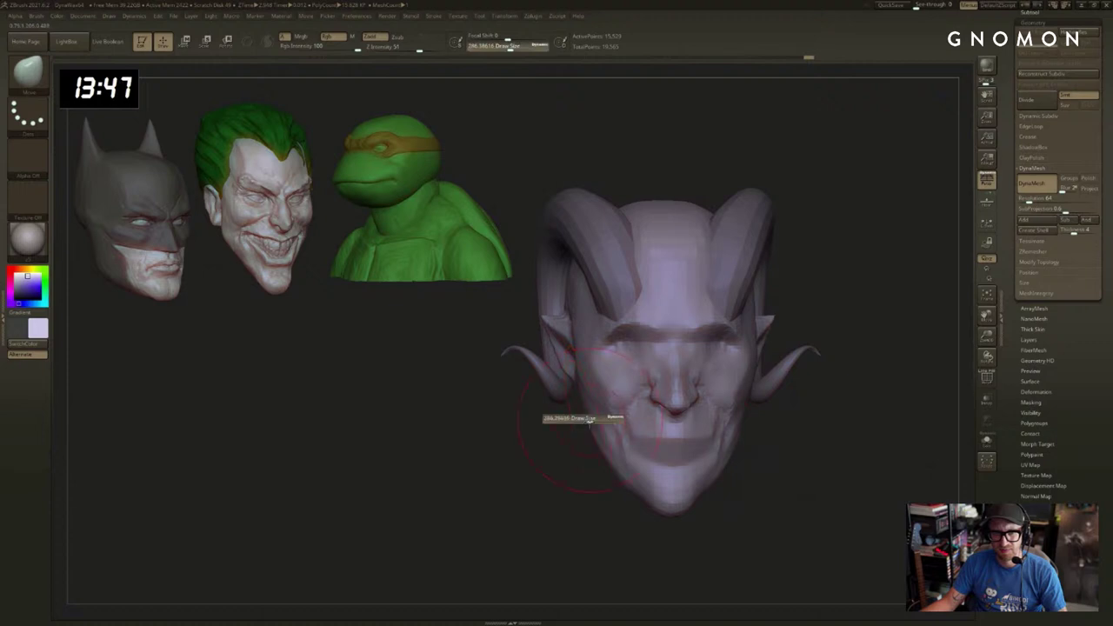
left_click_drag(584, 421, 589, 421)
left_click_drag(558, 484, 563, 418, "alt")
key("s")
mouse_move(597, 464)
left_mouse_down()
mouse_move(652, 454)
mouse_move(653, 438)
mouse_move(671, 449)
mouse_move(658, 416)
left_mouse_up()
key("s")
key("s")
Carve the horizontal mouth line between the lips across the muzzle with the DamStandard brush.
key("b")
key("d")
key("s")
key("s")
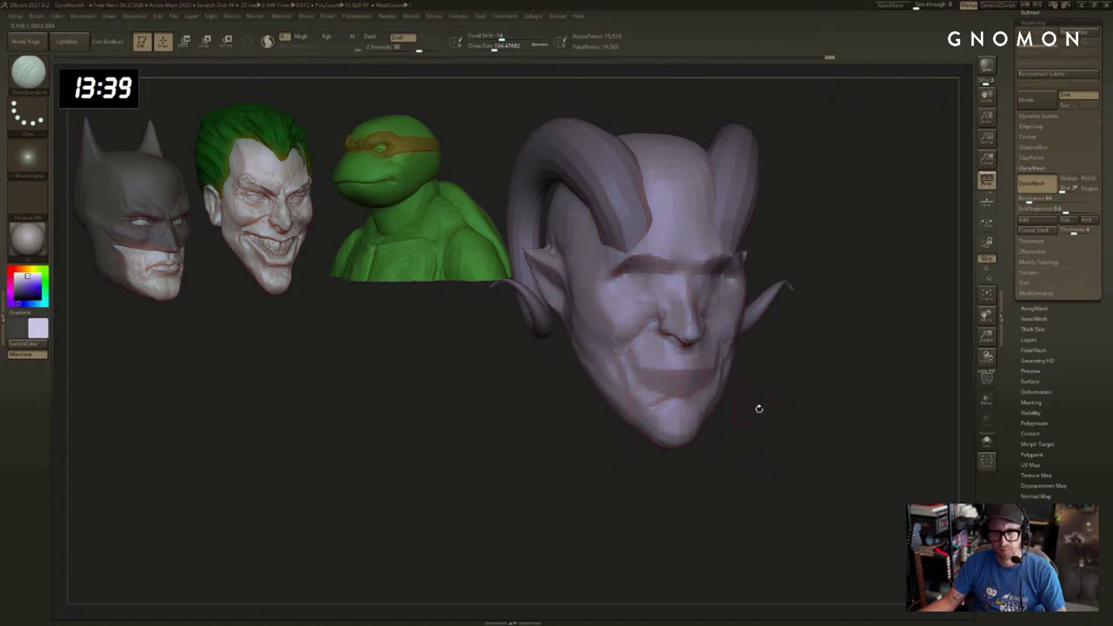
left_click_drag(758, 408, 714, 380)
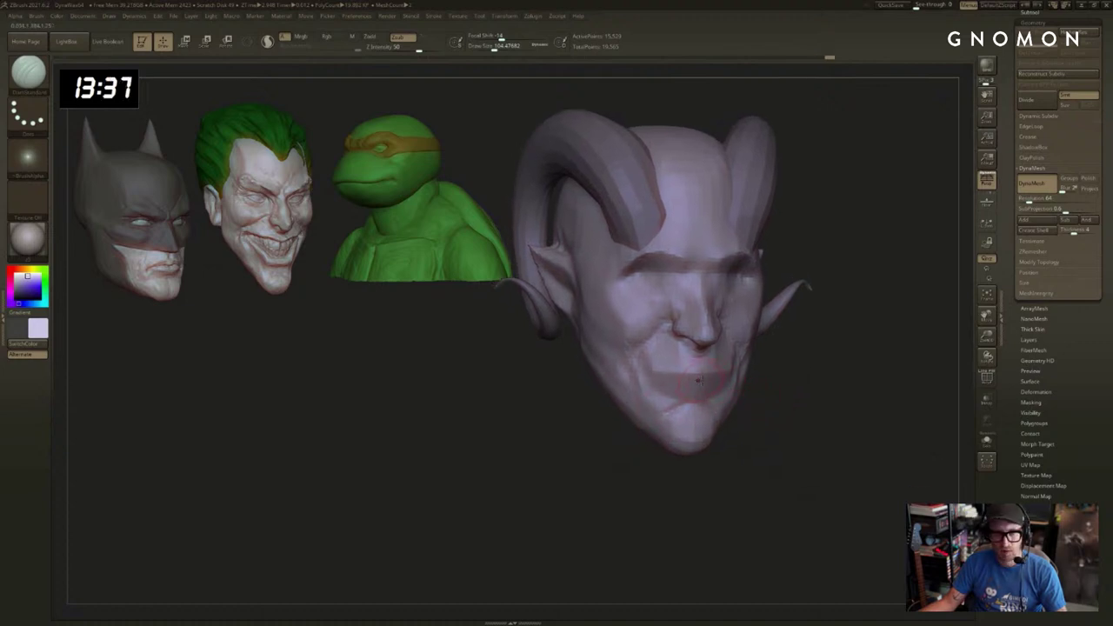
mouse_move(856, 417)
left_mouse_down()
mouse_move(739, 410)
mouse_move(730, 380)
left_mouse_up()
left_click_drag(813, 400, 774, 390)
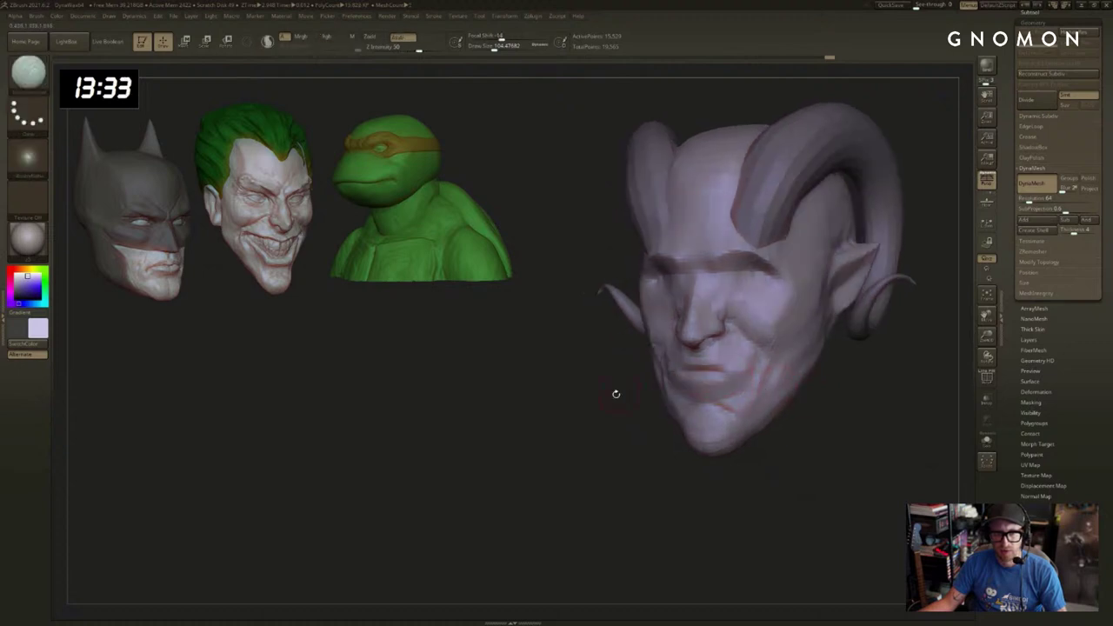
left_click_drag(616, 393, 706, 374)
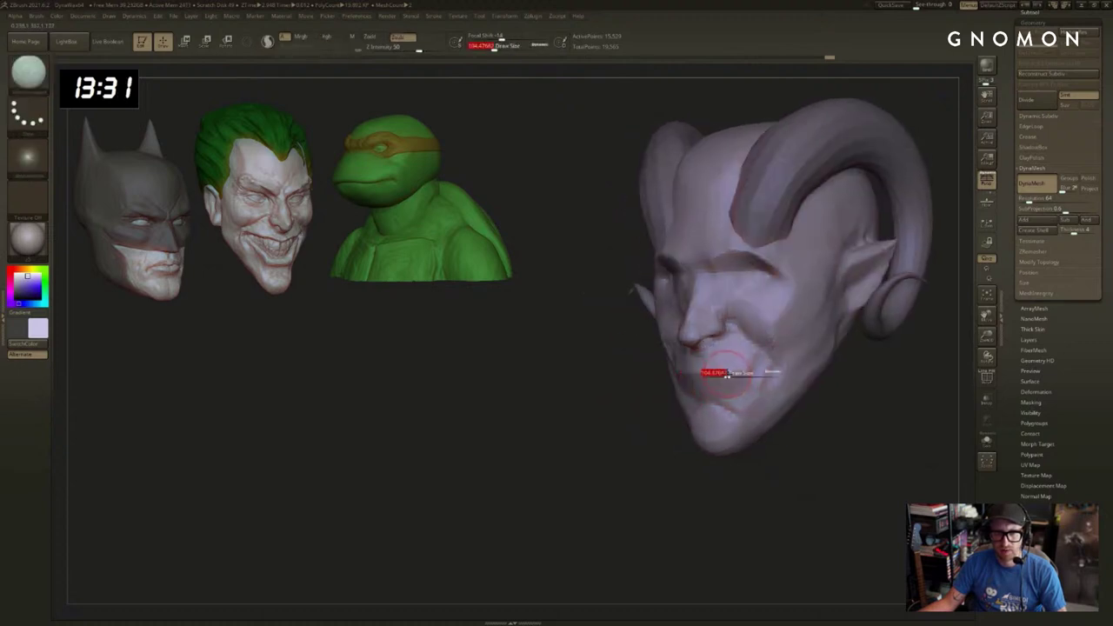
left_click_drag(648, 400, 688, 390)
left_click_drag(625, 424, 709, 385)
Build up the lower and upper lips along the mouth line with a ClayBuildup brush of about size 80.
key("b")
key("c")
key("b")
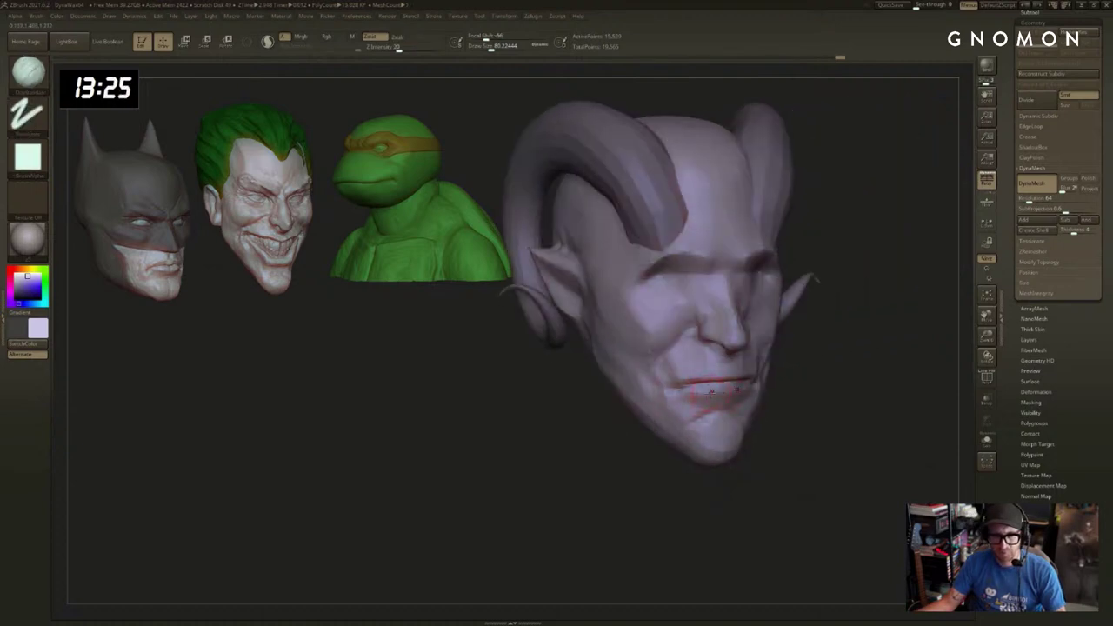
left_click_drag(641, 423, 683, 417)
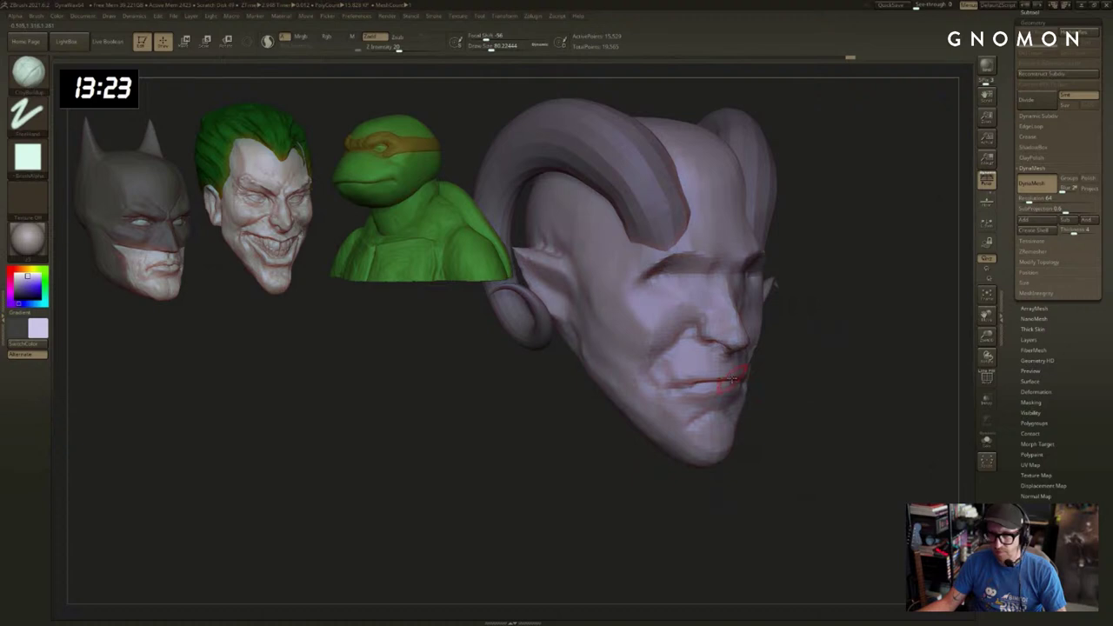
key("shift")
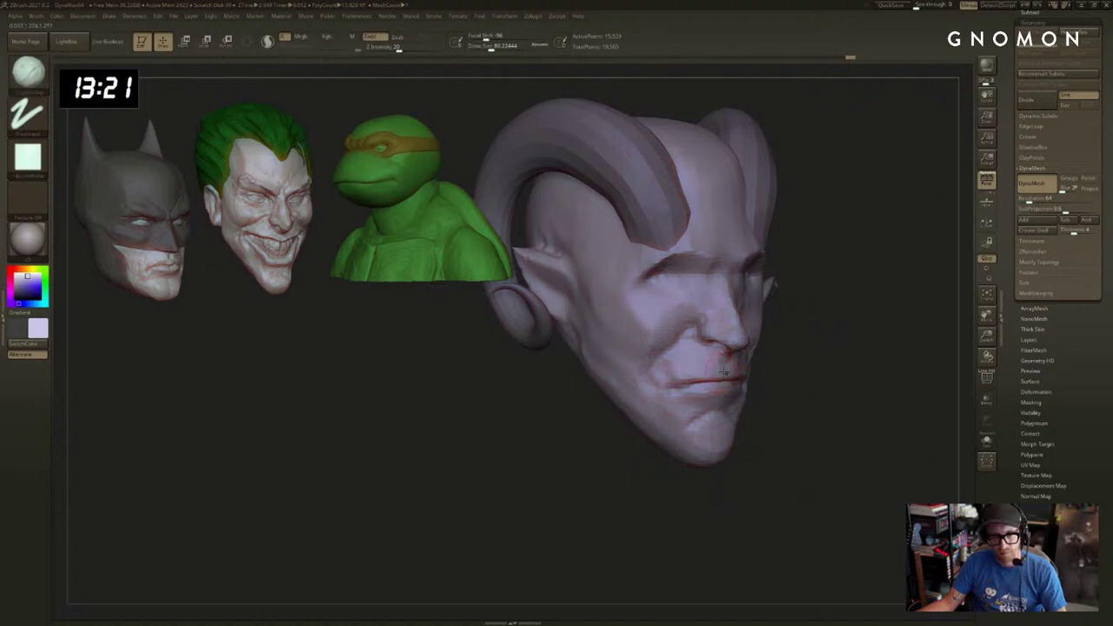
left_click_drag(721, 366, 747, 366)
right_click_drag(778, 359, 753, 357)
Add volume around the mouth corners and the area between nose and mouth with the ClayBuildup brush.
key("s")
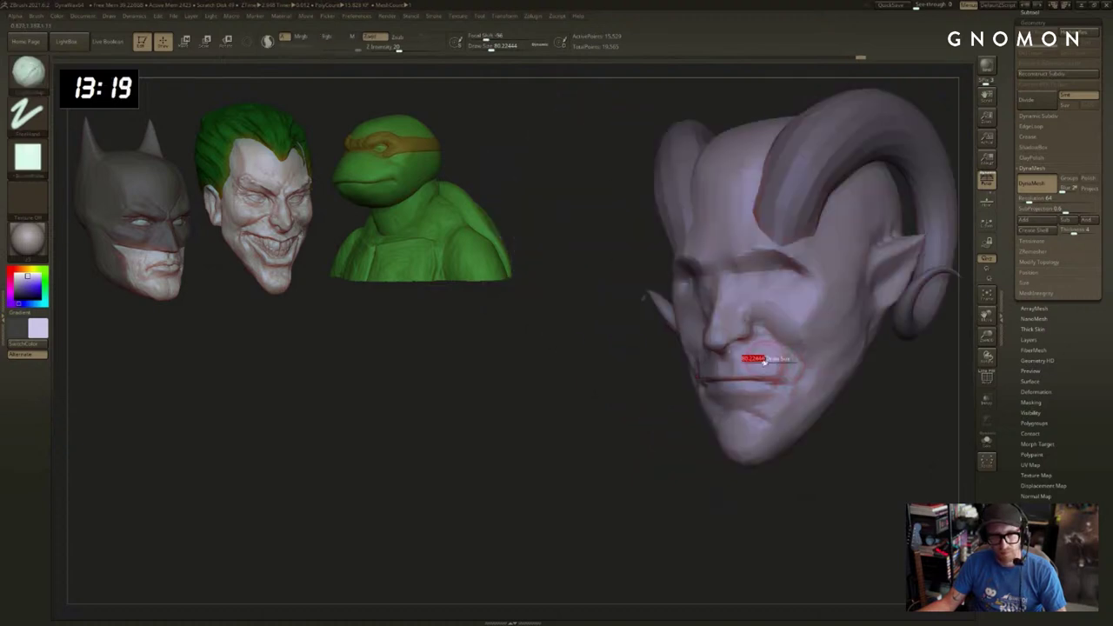
left_click_drag(753, 357, 759, 358)
right_click_drag(802, 372, 693, 402)
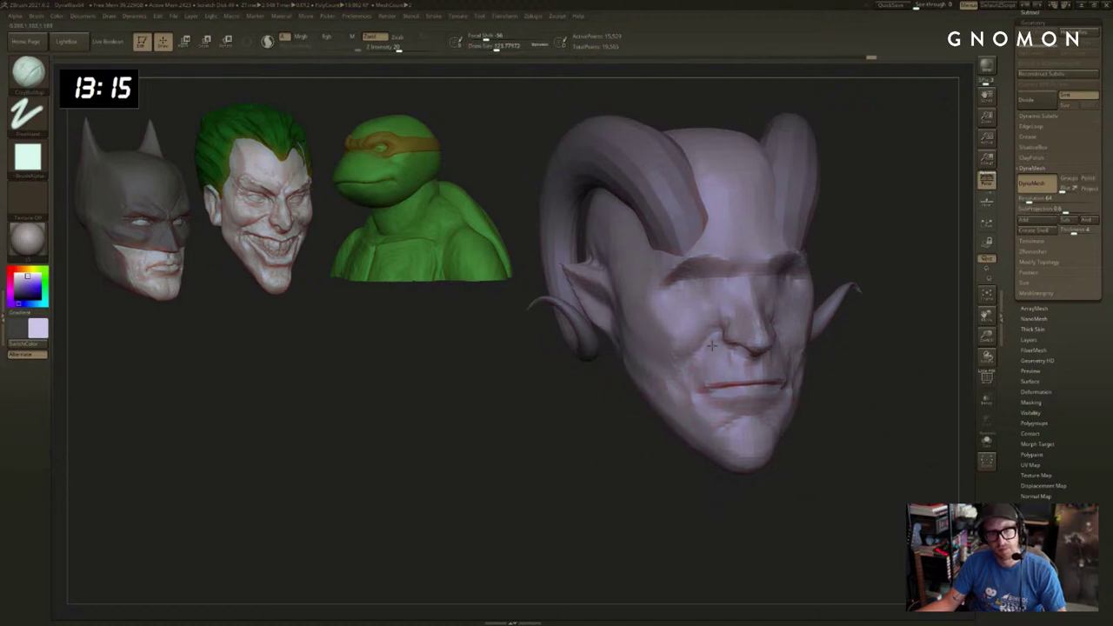
key("bracketleft")
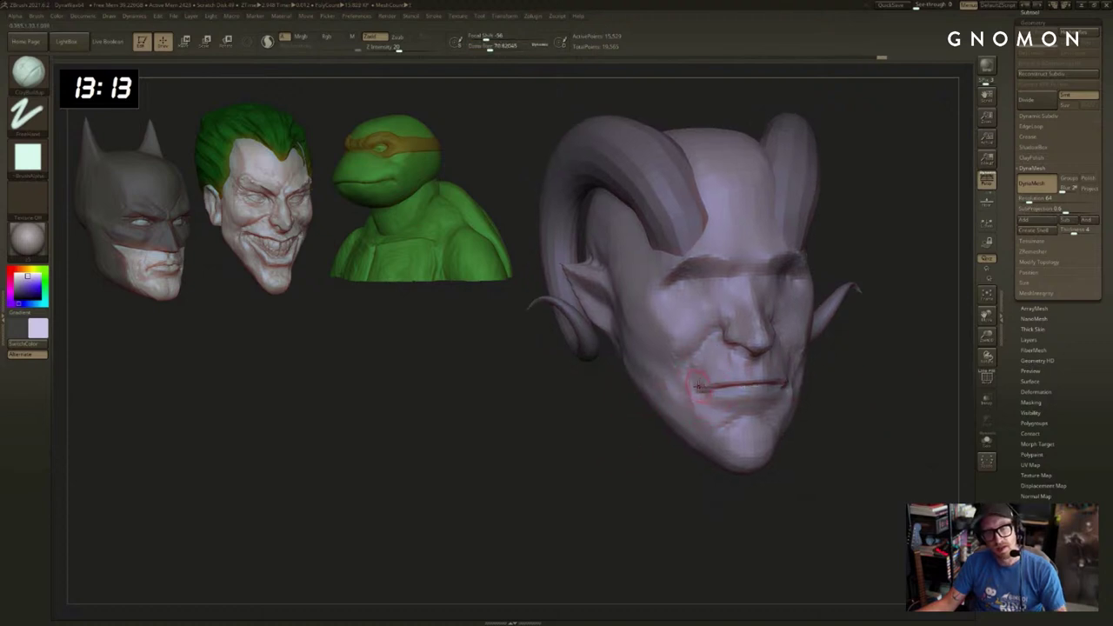
right_click_drag(643, 435, 698, 393)
right_click_drag(801, 418, 756, 408)
key("bracketright")
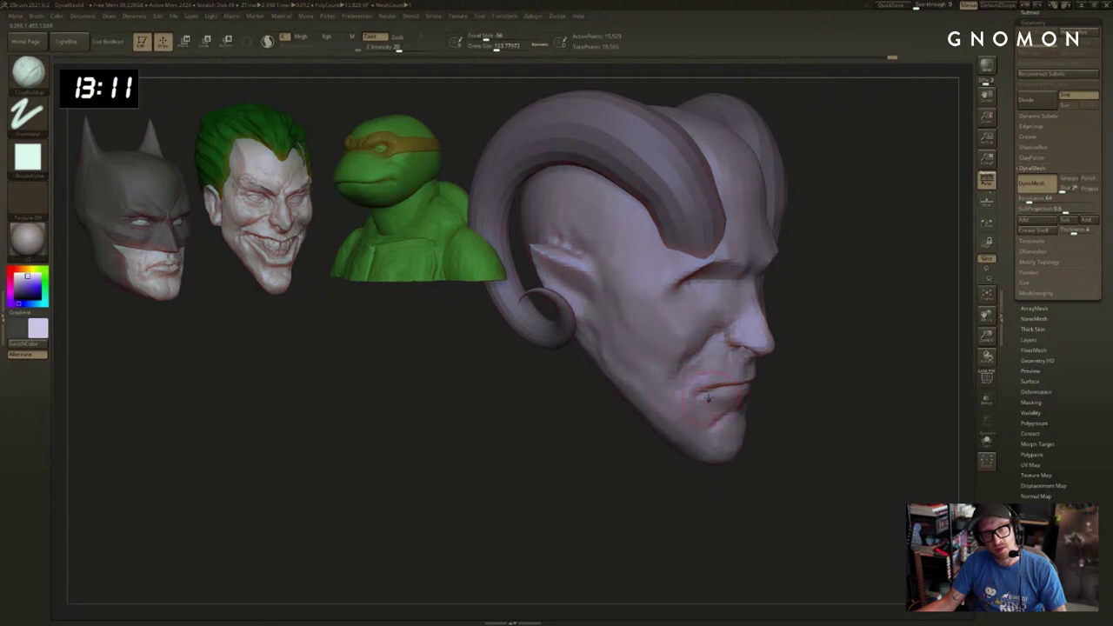
Smooth the built-up clay at the mouth corners and define the folds beside them with the DamStandard brush.
left_click_drag(691, 397, 706, 382, "shift")
key("2")
key("1")
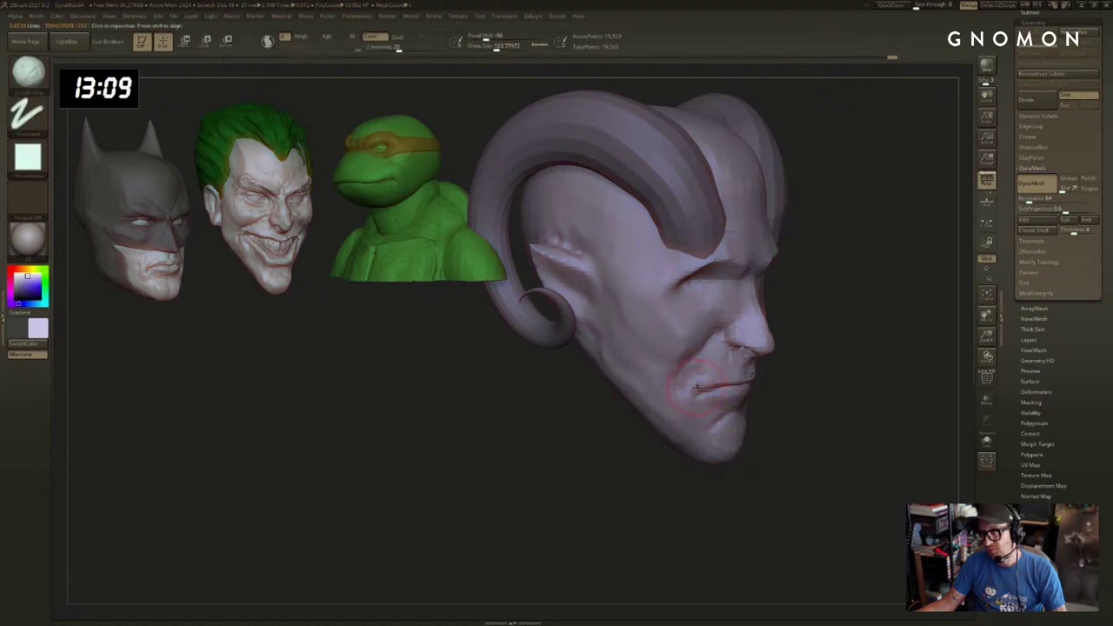
key("bracketleft")
key("bracketright")
right_click_drag(691, 395, 752, 351)
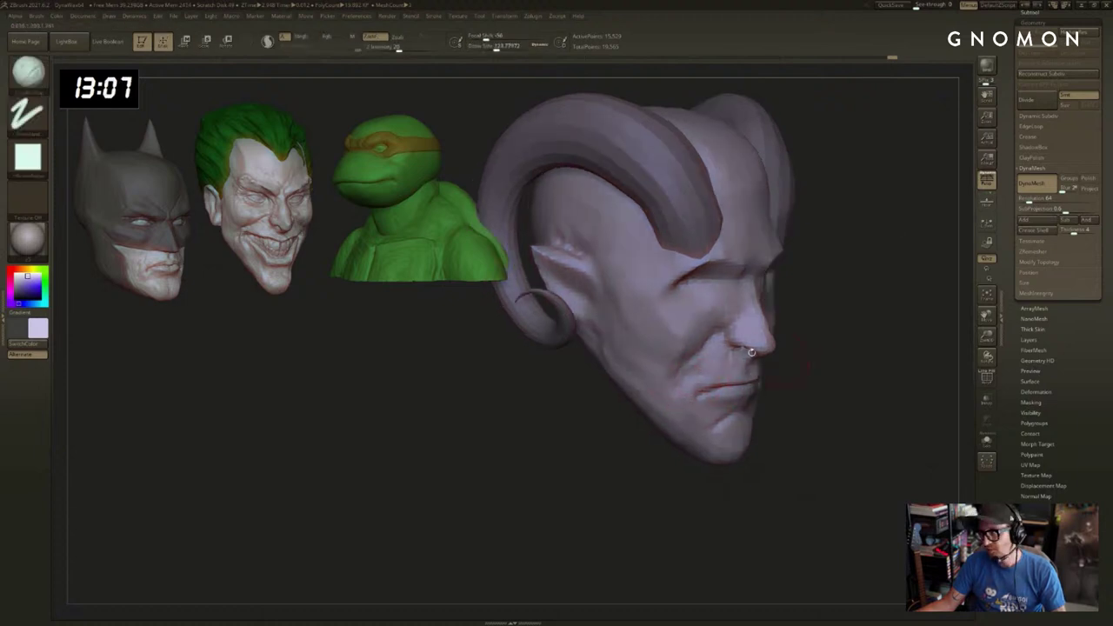
key("2")
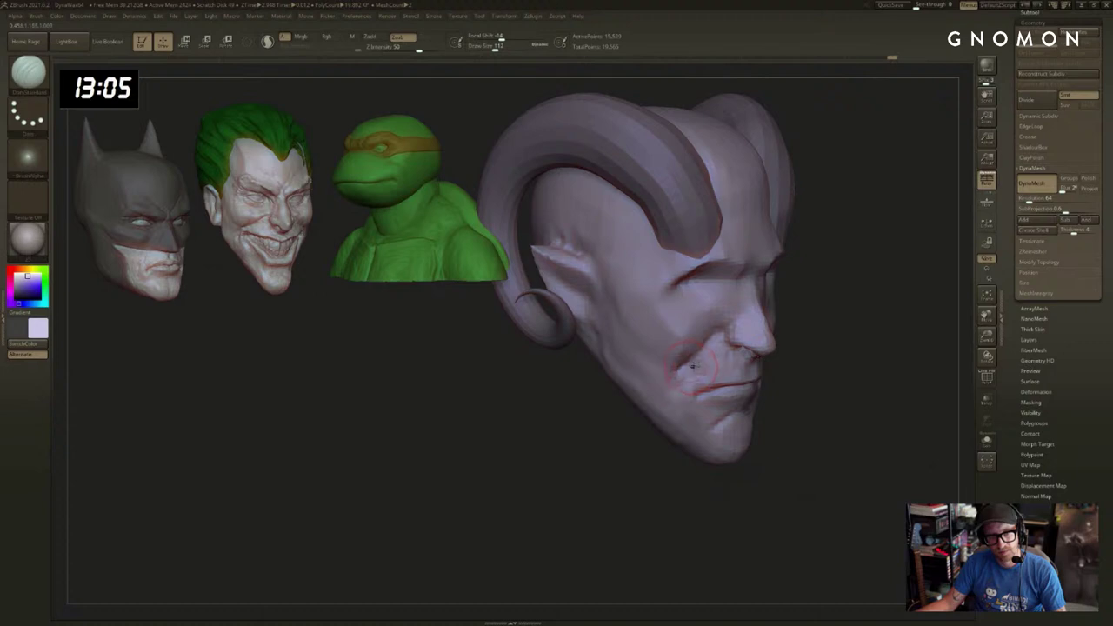
left_click_drag(727, 369, 711, 374, "shift")
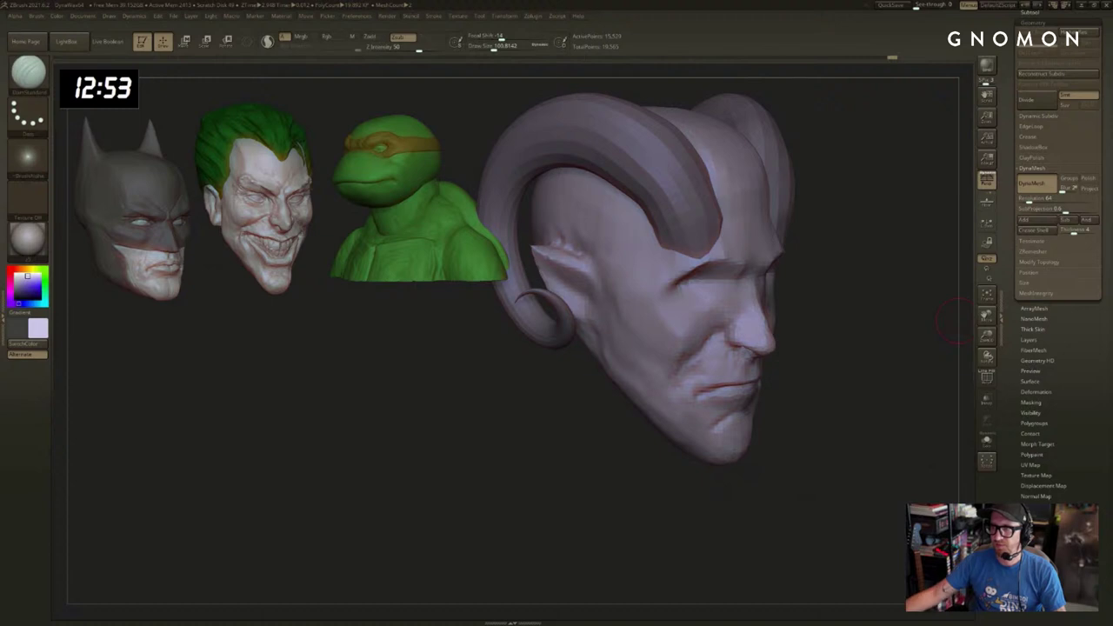
Adjust the position and curve of the mouth corners with the Move brush.
mouse_move(806, 342)
left_mouse_down()
mouse_move(825, 382)
mouse_move(720, 383)
left_mouse_up()
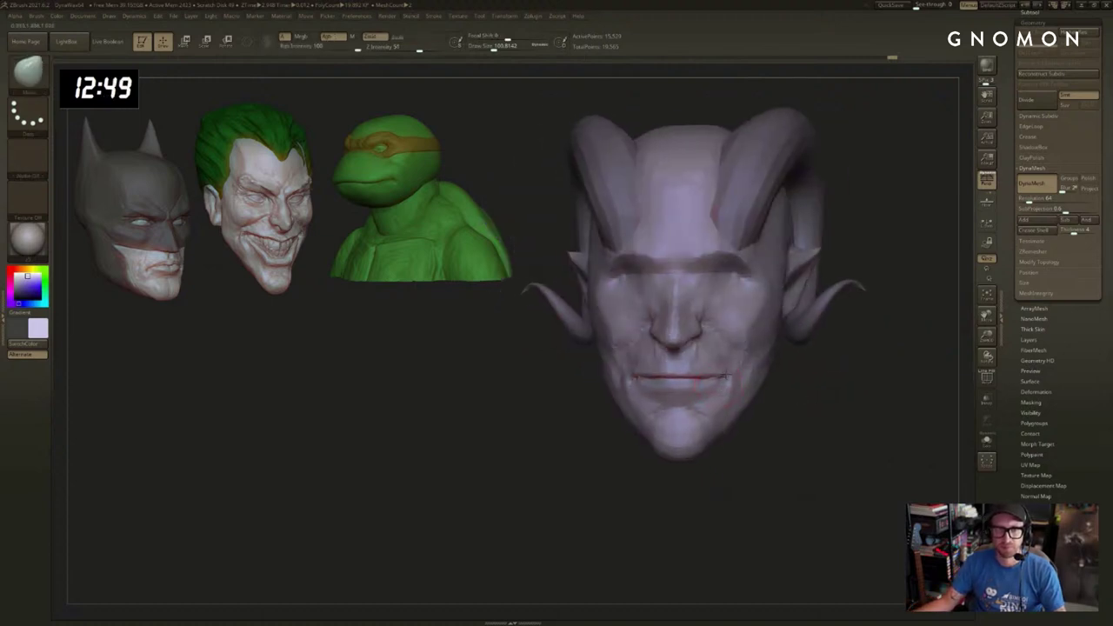
left_click_drag(789, 389, 739, 398)
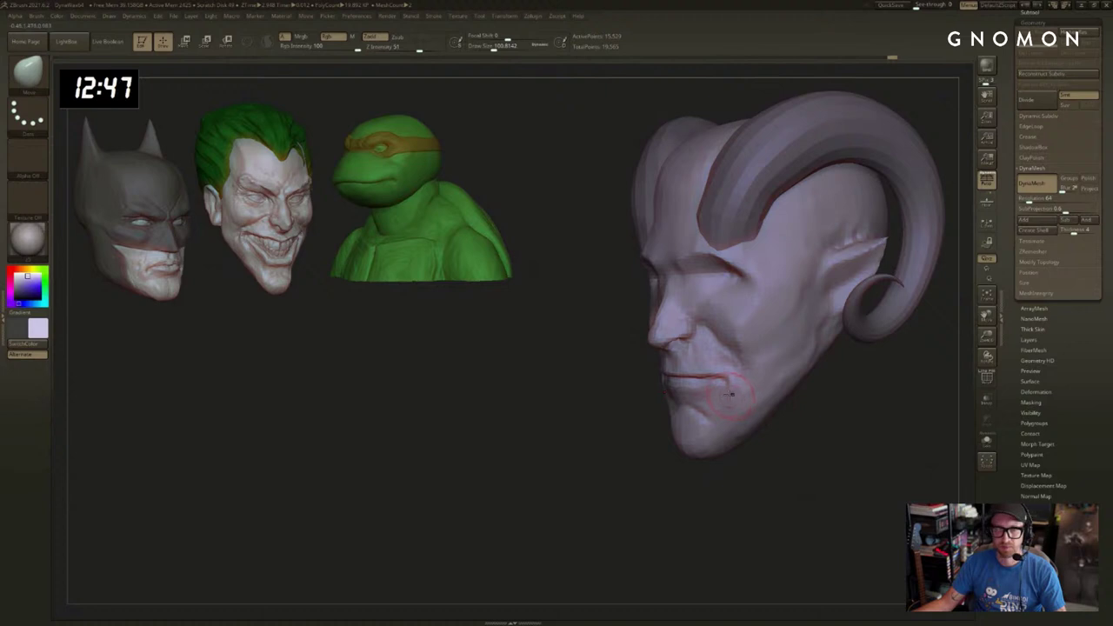
mouse_move(603, 405)
left_mouse_down()
mouse_move(574, 418)
mouse_move(566, 449)
left_mouse_up()
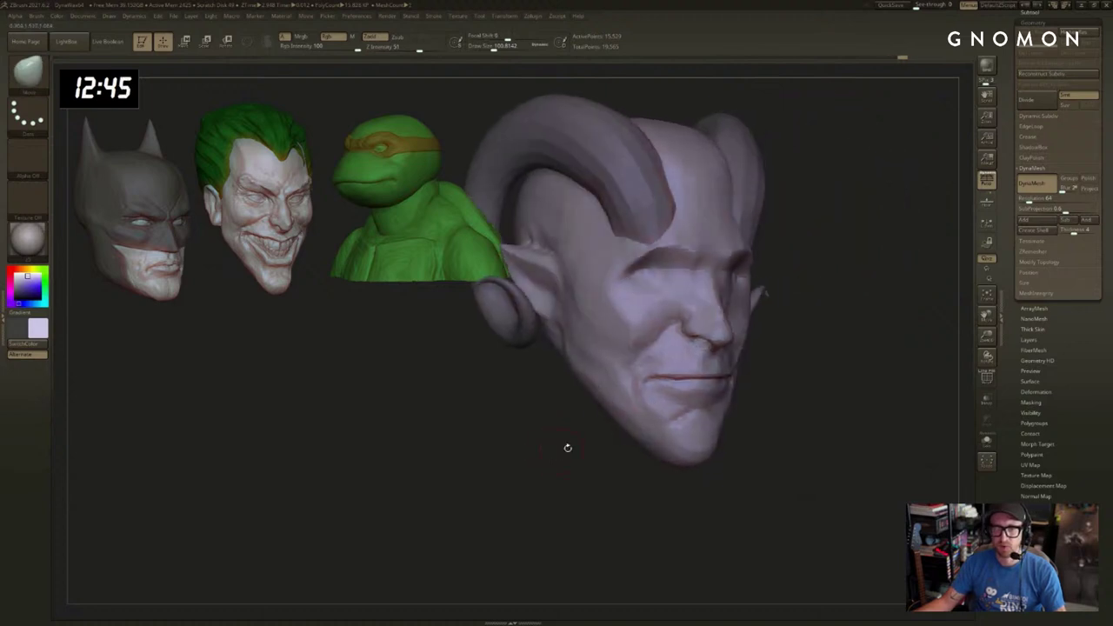
Deepen and sharpen the line between the lips with a smaller DamStandard brush.
key("s")
left_click(707, 373)
left_click_drag(788, 380, 836, 376, "alt")
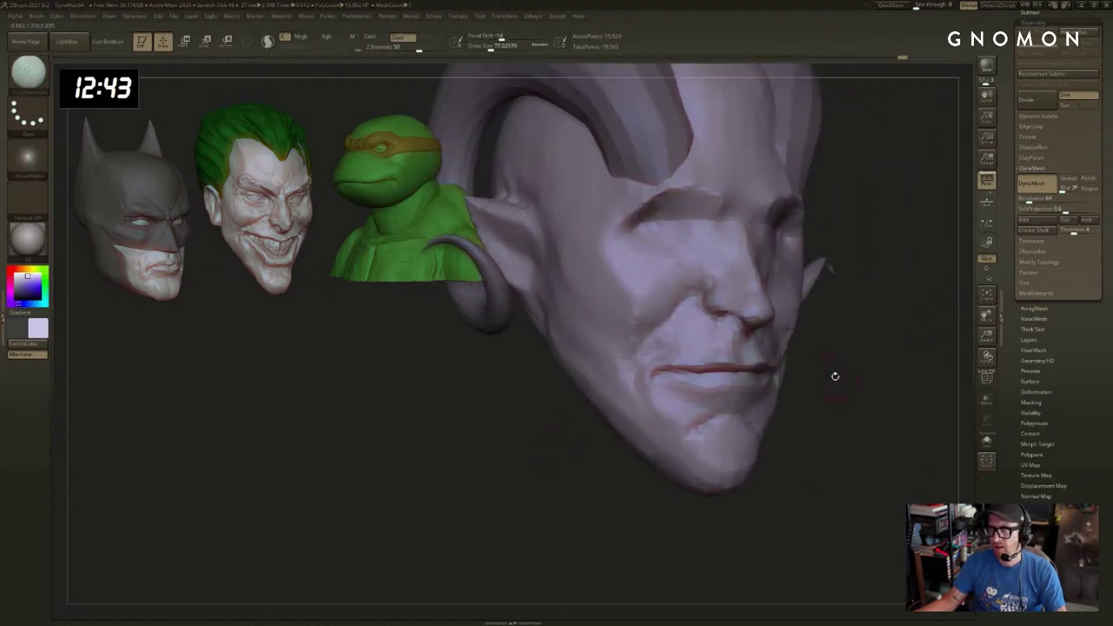
key("s")
left_click(740, 372)
left_click_drag(758, 369, 665, 366)
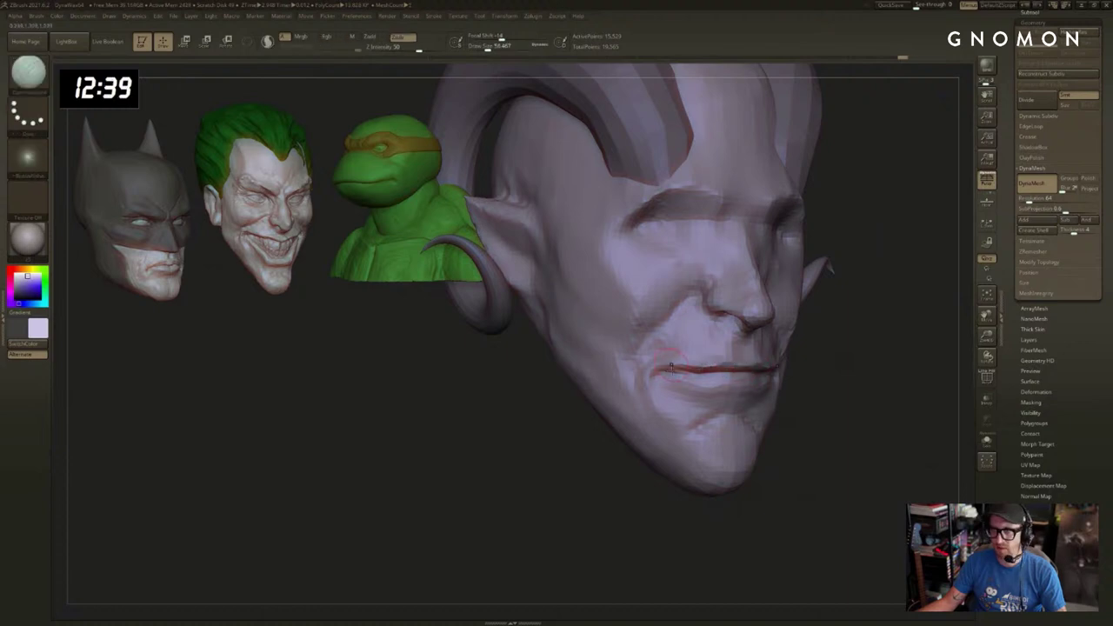
left_click_drag(873, 389, 849, 391, "shift")
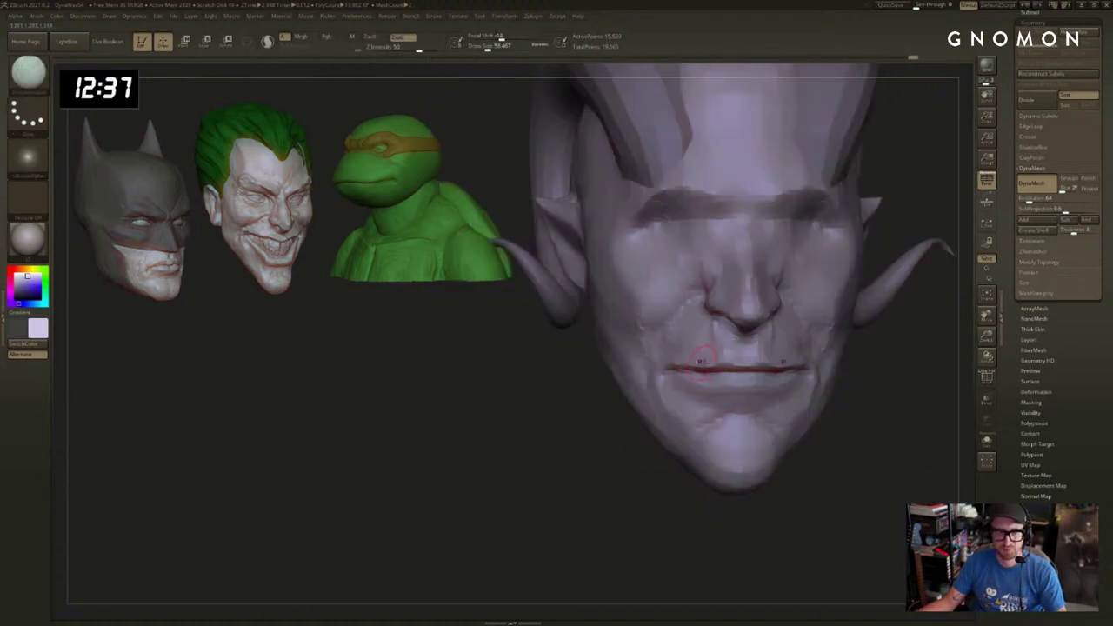
key("shift")
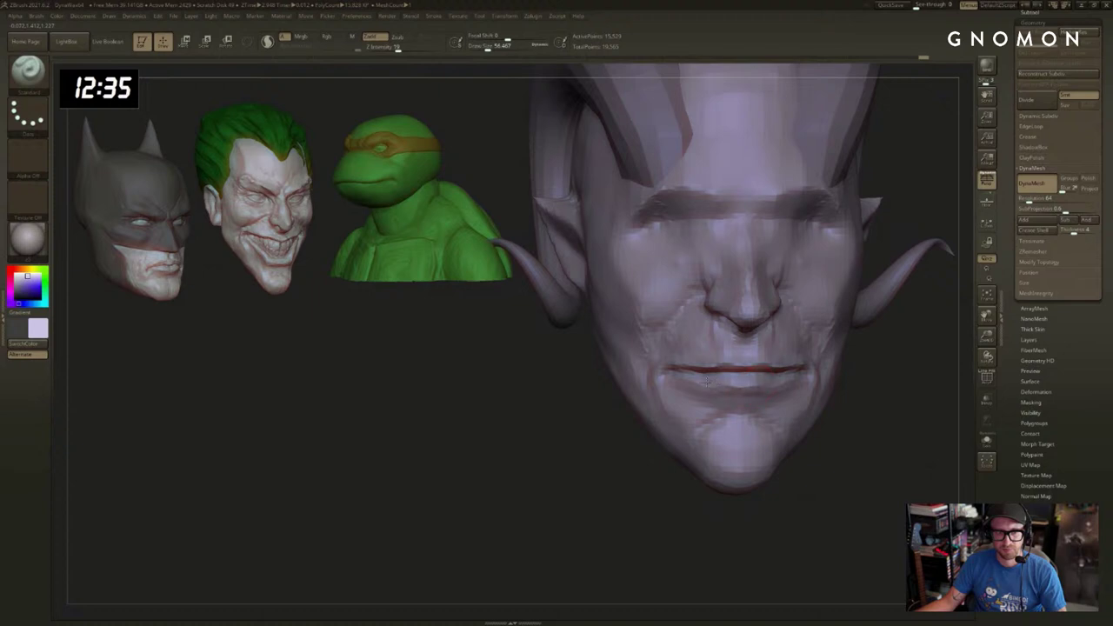
Build up the chin and the area below the lower lip with a larger ClayBuildup brush.
left_click_drag(882, 391, 815, 390)
key("b")
key("c")
key("b")
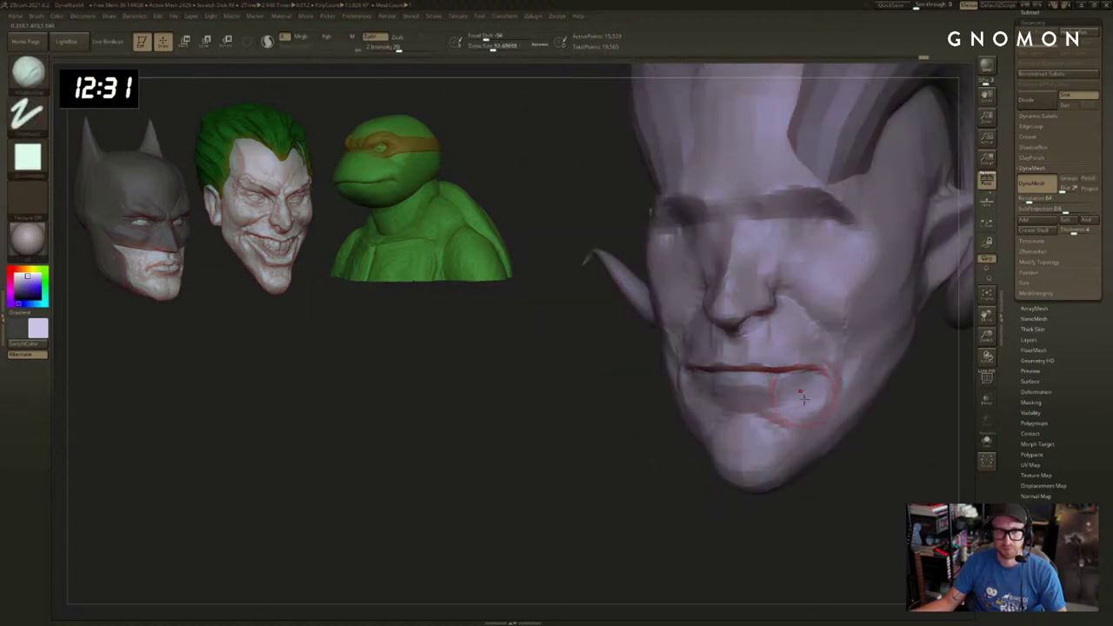
left_click_drag(861, 438, 823, 445)
key("s")
left_click_drag(822, 447, 827, 448)
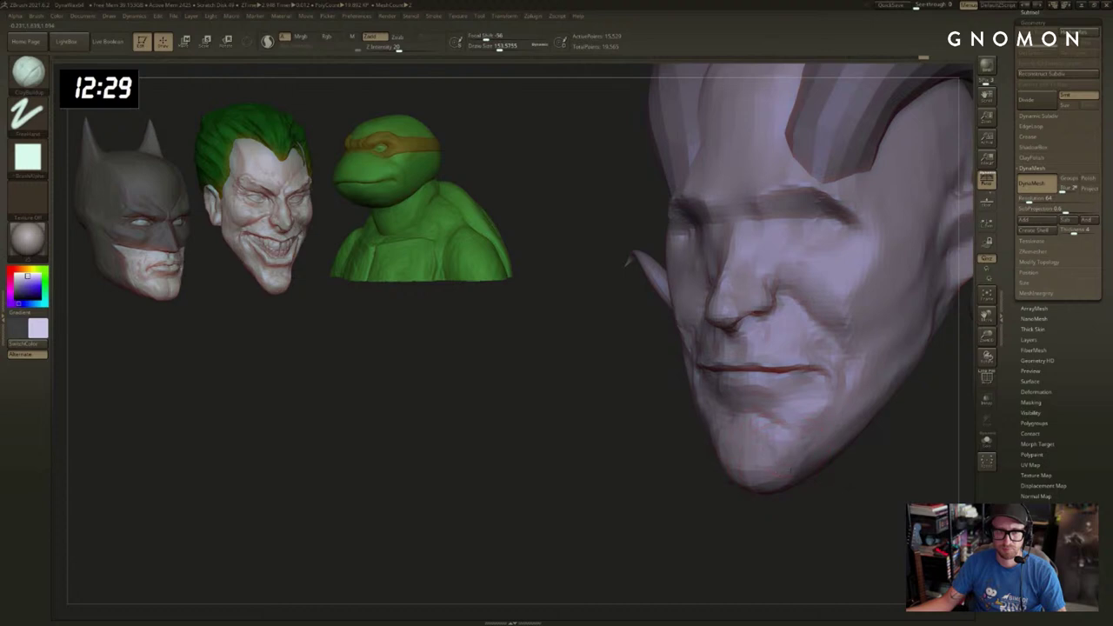
mouse_move(758, 428)
left_mouse_down()
mouse_move(787, 468)
mouse_move(800, 411)
left_mouse_up()
Add definition to the lower lip near the mouth corner with a small Standard brush.
key("s")
key("3")
mouse_move(658, 407)
left_mouse_down()
mouse_move(561, 430)
mouse_move(639, 435)
left_mouse_up()
left_click_drag(706, 394, 700, 401)
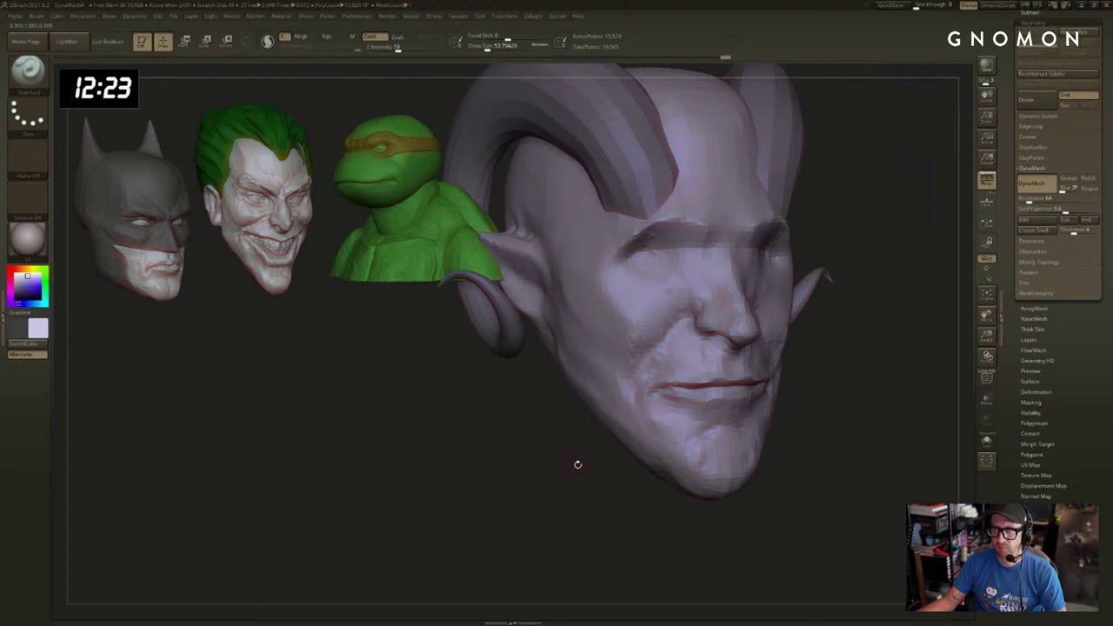
Sharpen the crease at the mouth corner with a smaller DamStandard brush.
left_click_drag(576, 464, 604, 459)
key("2")
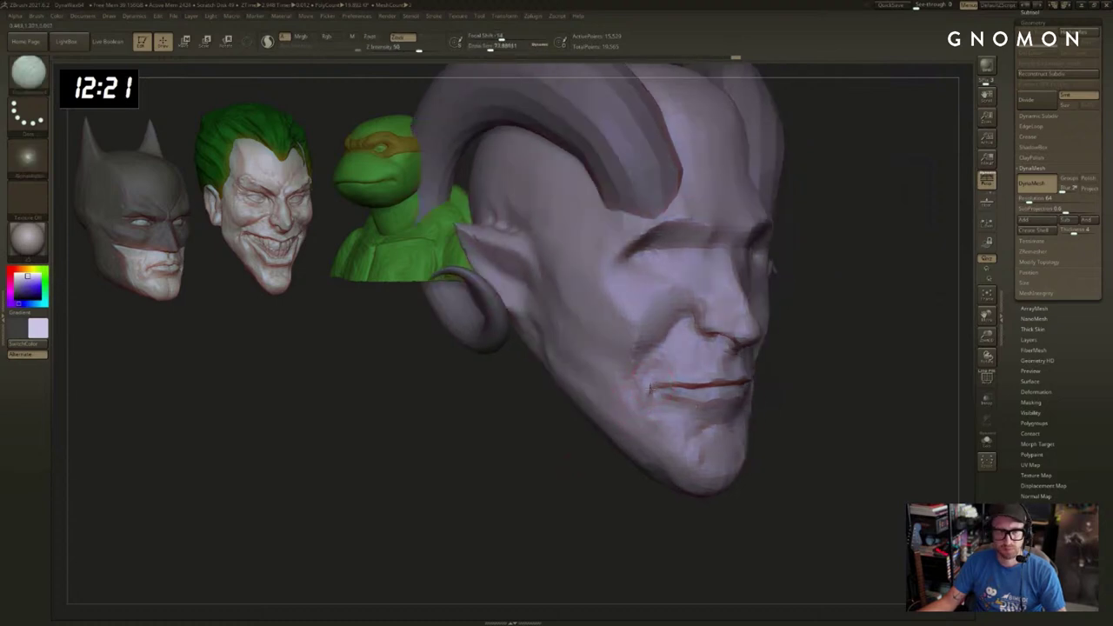
key("[")
left_click_drag(692, 388, 648, 393)
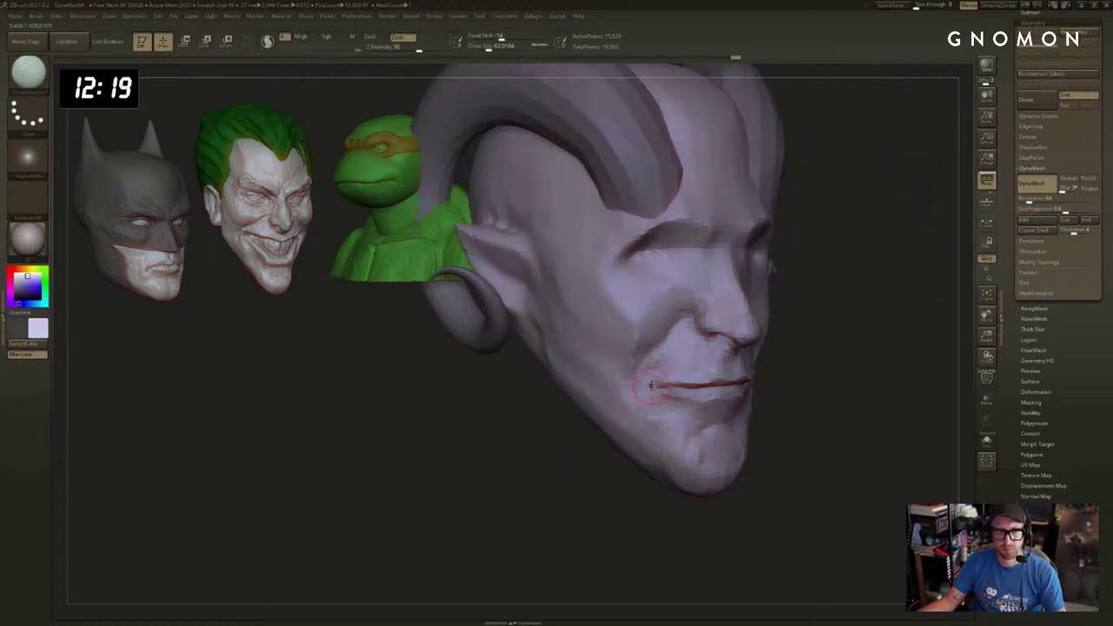
mouse_move(831, 397)
right_mouse_down()
mouse_move(785, 391)
mouse_move(801, 406)
right_mouse_up()
Refine the underside of the lower lip with the DamStandard brush and smooth the area beside the mouth corner.
key("b")
key("c")
key("b")
key("b")
key("d")
key("s")
right_click_drag(650, 433, 725, 410)
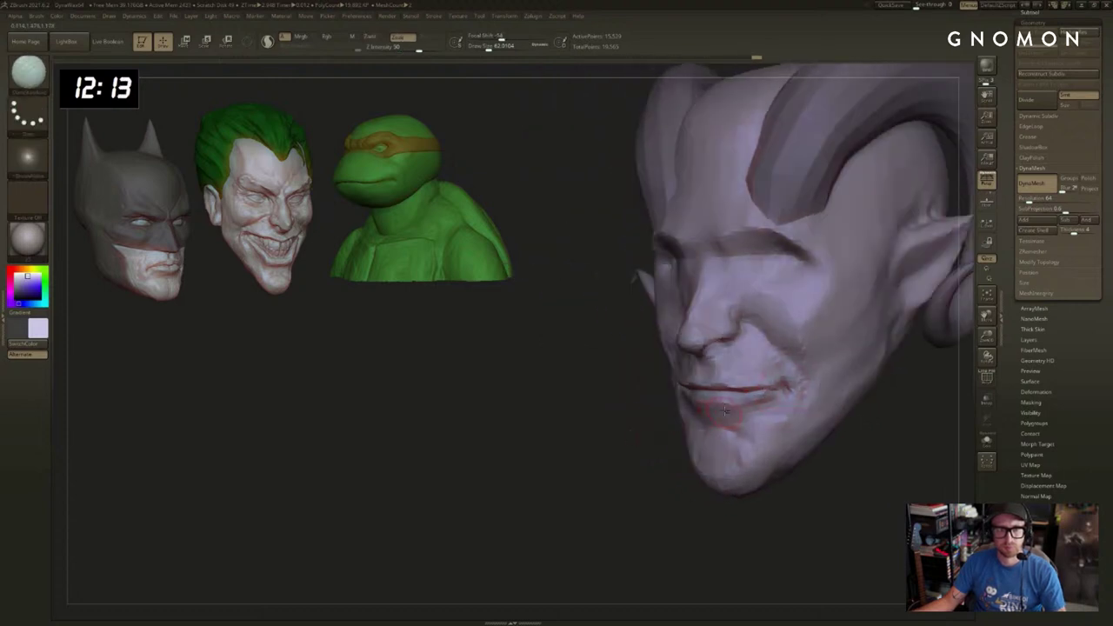
key("s")
left_click_drag(762, 401, 772, 412)
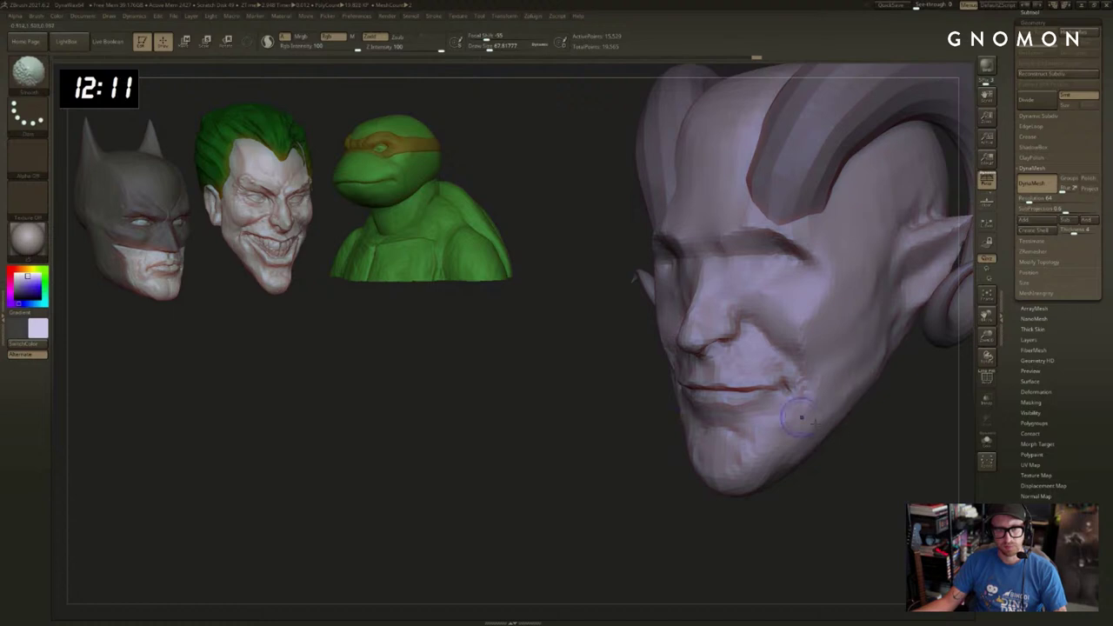
right_click_drag(796, 410, 788, 405, "ctrl")
left_click_drag(786, 393, 783, 403)
right_click_drag(847, 440, 829, 442)
Build up the side of the chin and lower jaw with a larger ClayBuildup brush.
key("b")
key("c")
key("b")
key("s")
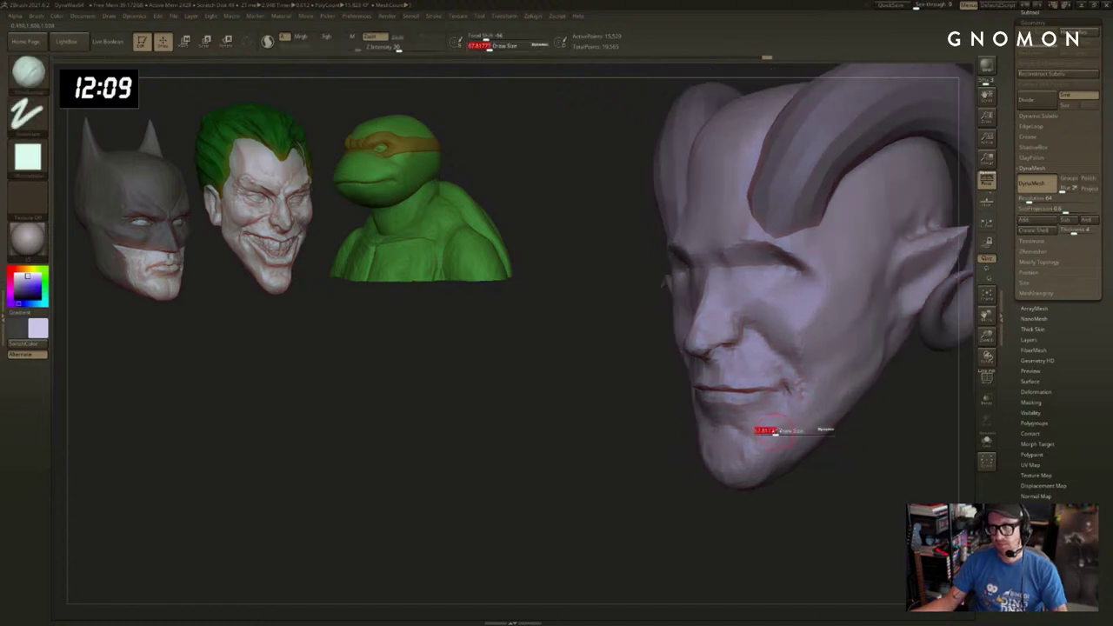
left_click_drag(765, 431, 771, 444)
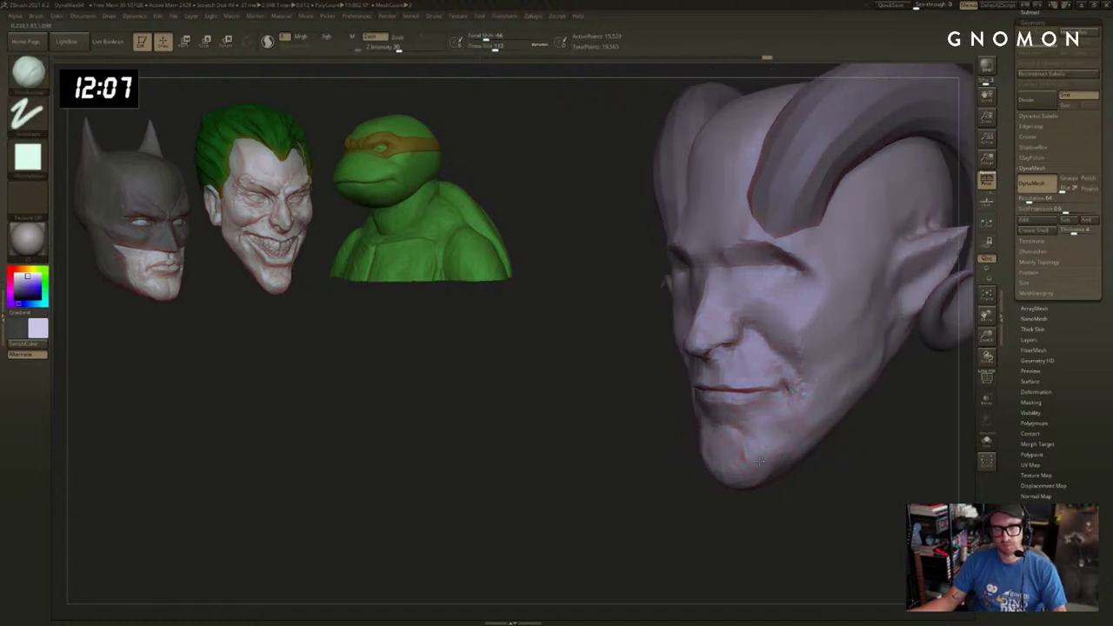
right_click_drag(628, 473, 678, 470)
key("s")
left_click_drag(673, 471, 684, 464)
Adjust the outline of the chin and lower jaw with a large Move brush.
key("b")
key("m")
key("v")
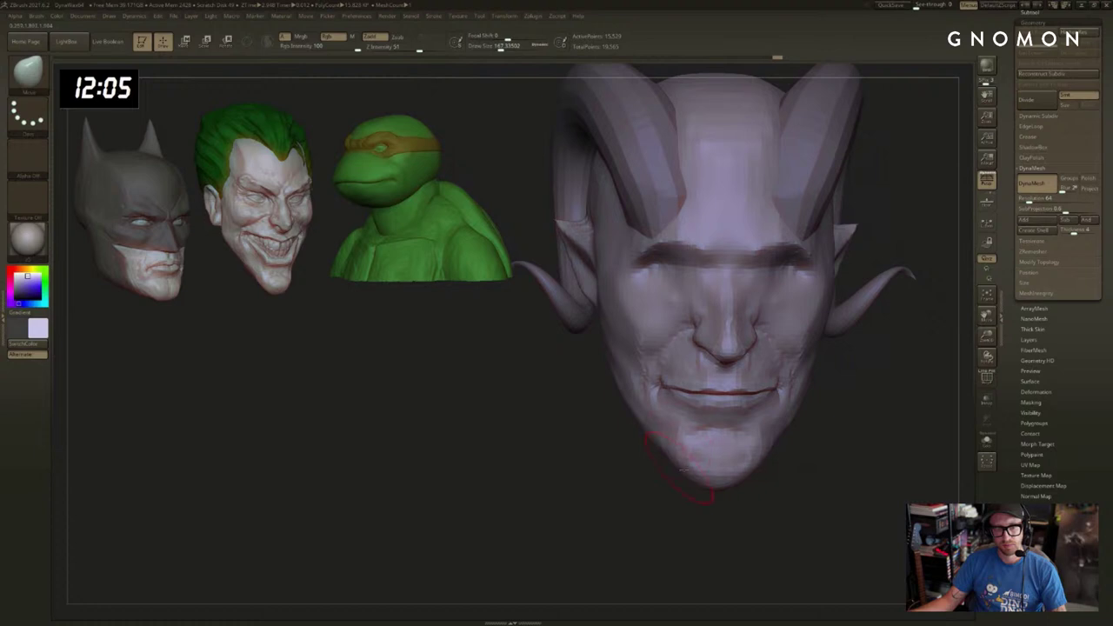
mouse_move(708, 480)
right_mouse_down()
mouse_move(714, 488)
mouse_move(682, 487)
right_mouse_up()
left_click_drag(673, 454, 680, 463)
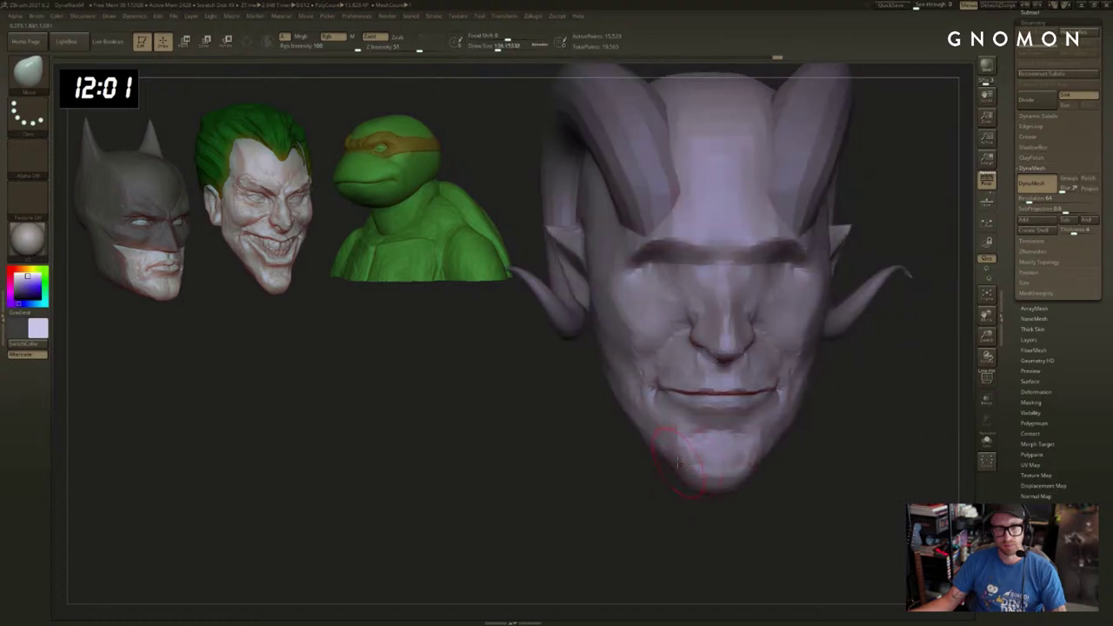
right_click_drag(656, 499, 646, 503)
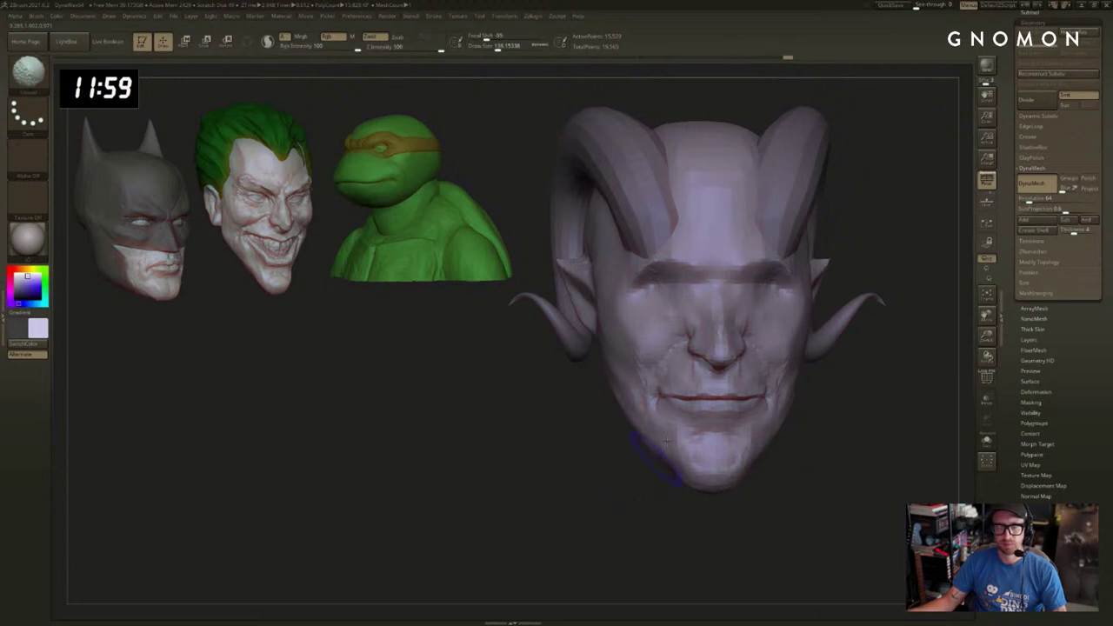
Add form around the eye sockets beneath the brow with the ClayBuildup brush.
right_click_drag(882, 365, 843, 396, "alt")
key("b")
key("c")
key("b")
left_click_drag(721, 325, 733, 323)
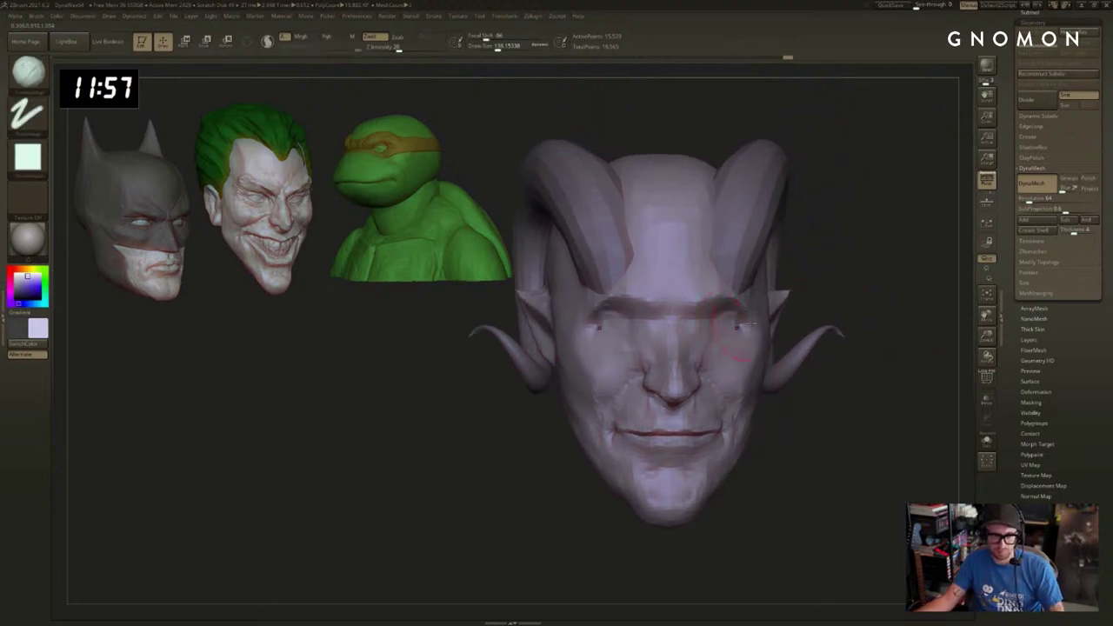
right_click_drag(742, 327, 728, 330)
key("s")
left_click_drag(726, 330, 720, 330)
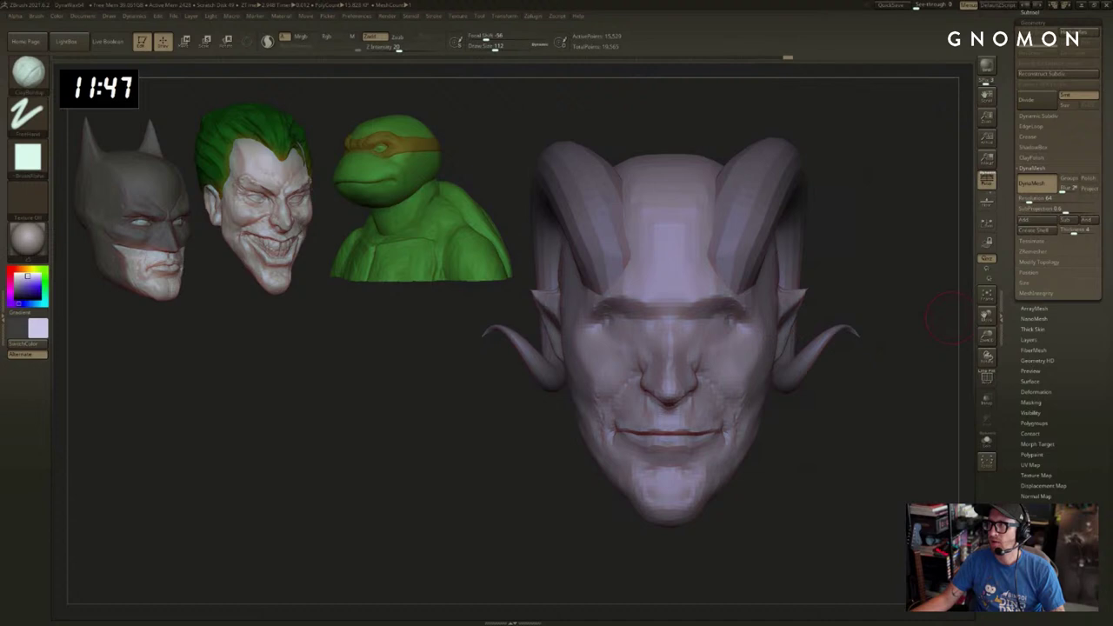
Open the horned character reference image beside the sculpt, compare the two, and return to ZBrush.
key("alt+Tab")
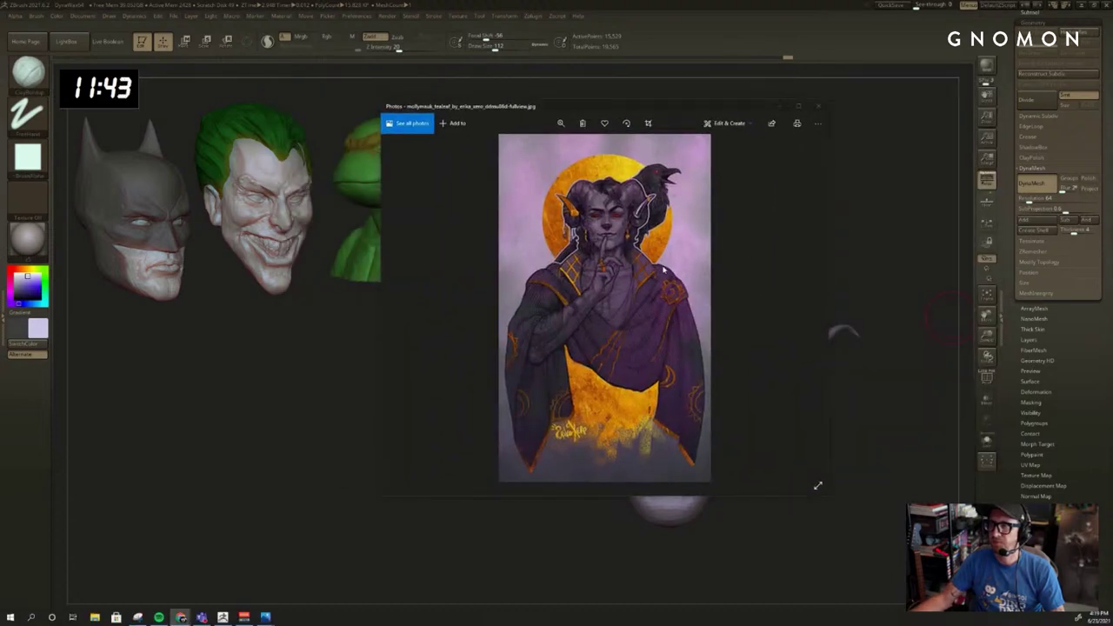
mouse_move(603, 108)
left_mouse_down()
mouse_move(309, 164)
mouse_move(351, 158)
mouse_move(304, 156)
left_mouse_up()
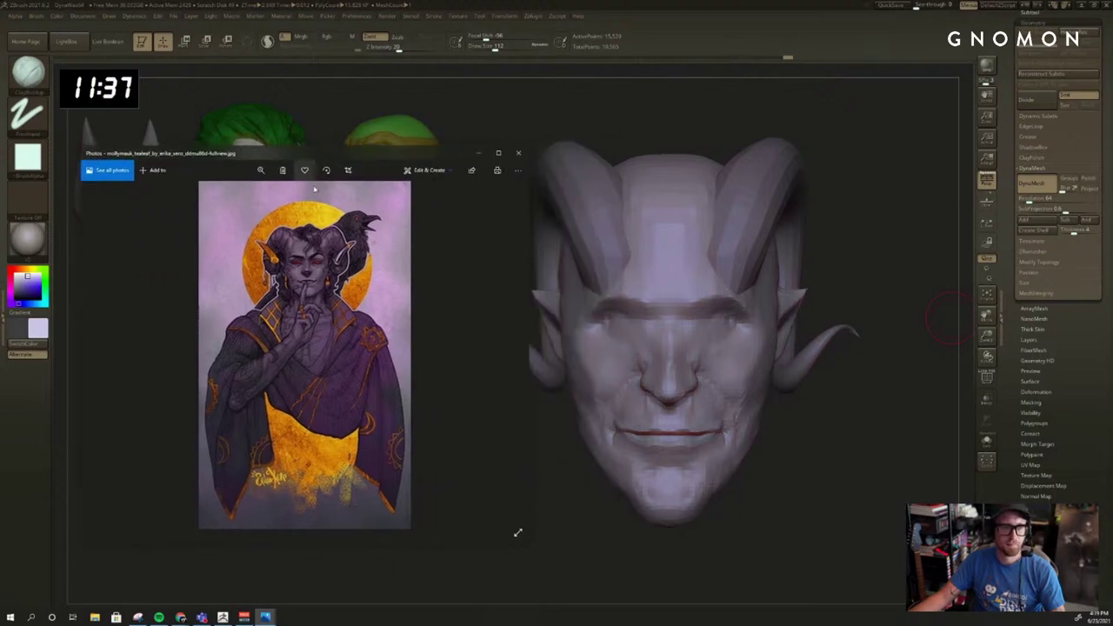
key("alt+Tab")
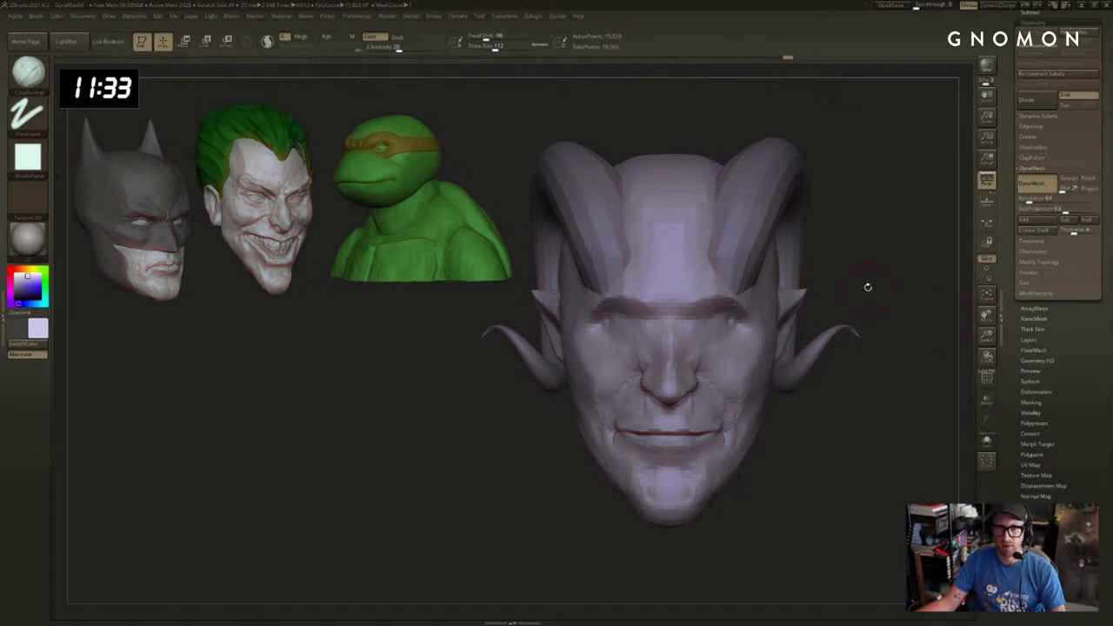
Make the ram horns the active subtool, then rotate and reposition them so they spread wider from the head.
mouse_move(867, 287)
left_mouse_down()
mouse_move(881, 291)
mouse_move(826, 281)
mouse_move(589, 321)
mouse_move(755, 317)
left_mouse_up()
left_click(622, 312, "alt")
mouse_move(821, 170)
left_mouse_down()
mouse_move(865, 176)
mouse_move(829, 203)
left_mouse_up()
key("b")
key("s")
key("t")
left_click(723, 245, "alt")
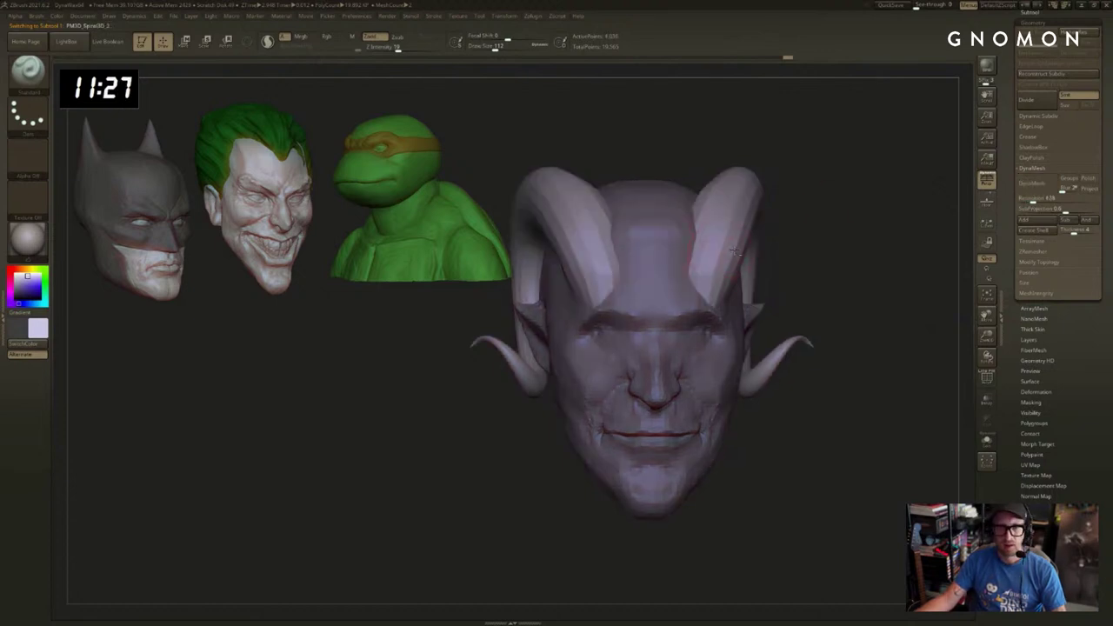
key("r")
mouse_move(713, 287)
left_mouse_down()
mouse_move(745, 135)
mouse_move(771, 154)
mouse_move(803, 154)
left_mouse_up()
mouse_move(871, 283)
left_mouse_down()
mouse_move(862, 286)
mouse_move(871, 284)
left_mouse_up()
left_click_drag(738, 306, 840, 307)
key("w")
mouse_move(822, 306)
left_mouse_down()
mouse_move(844, 328)
mouse_move(884, 329)
left_mouse_up()
key("q")
Push the outer curve of the ram horns outward with a very large Move brush.
key("s")
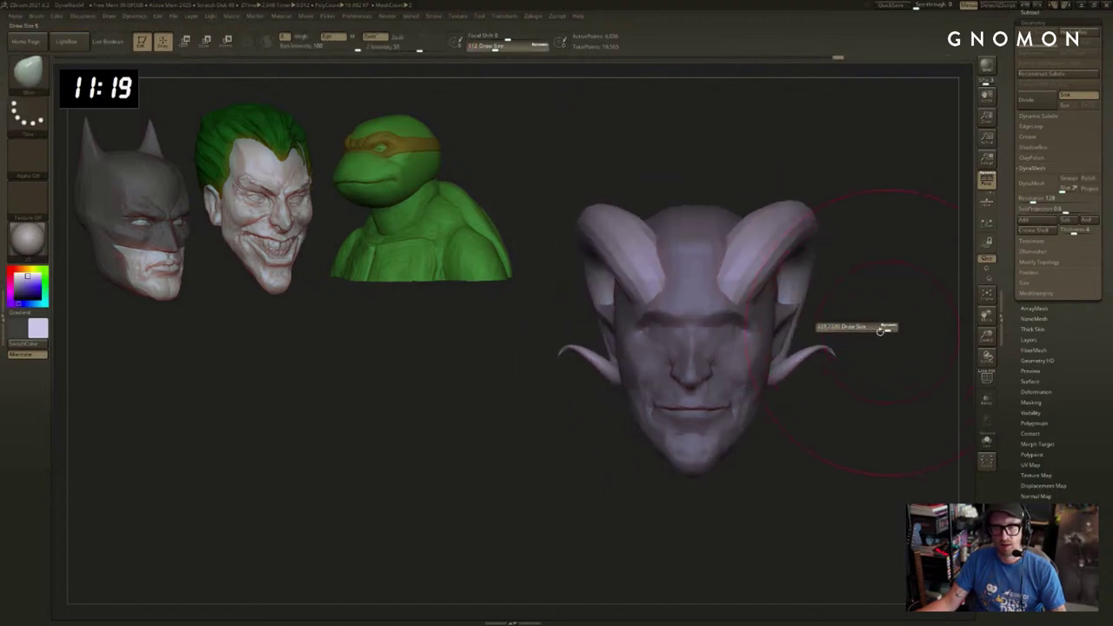
mouse_move(863, 288)
left_mouse_down()
mouse_move(877, 297)
mouse_move(867, 287)
left_mouse_up()
mouse_move(868, 287)
right_mouse_down()
mouse_move(828, 307)
mouse_move(793, 245)
right_mouse_up()
Build volume along the upper curve of the horns with a smaller Standard brush.
key("s")
left_click_drag(790, 243, 765, 244)
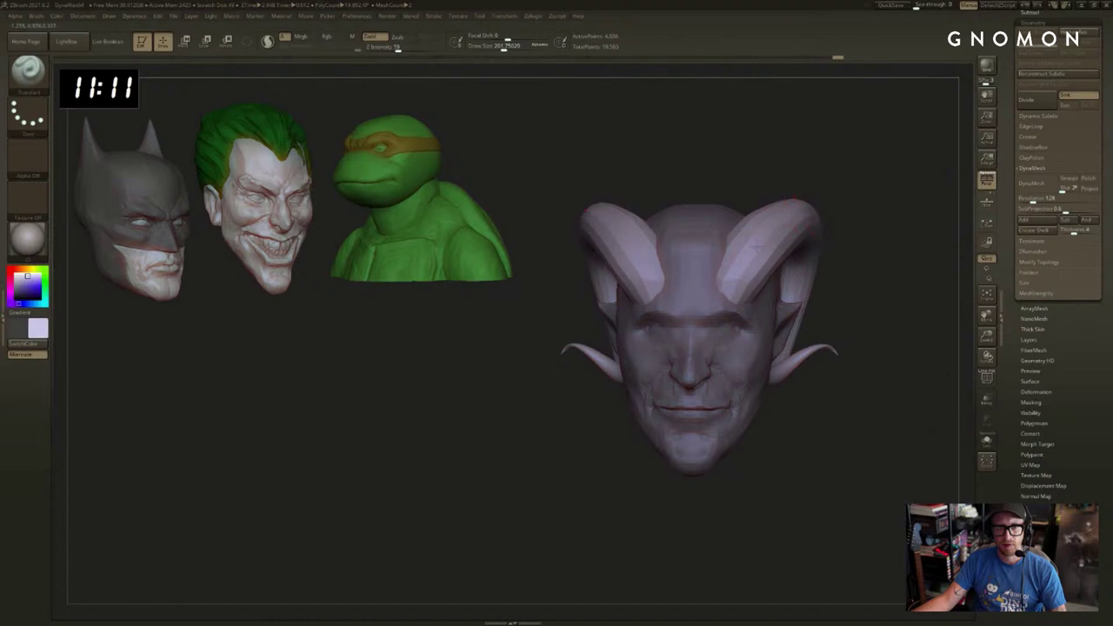
mouse_move(801, 218)
right_mouse_down()
mouse_move(862, 224)
mouse_move(805, 227)
right_mouse_up()
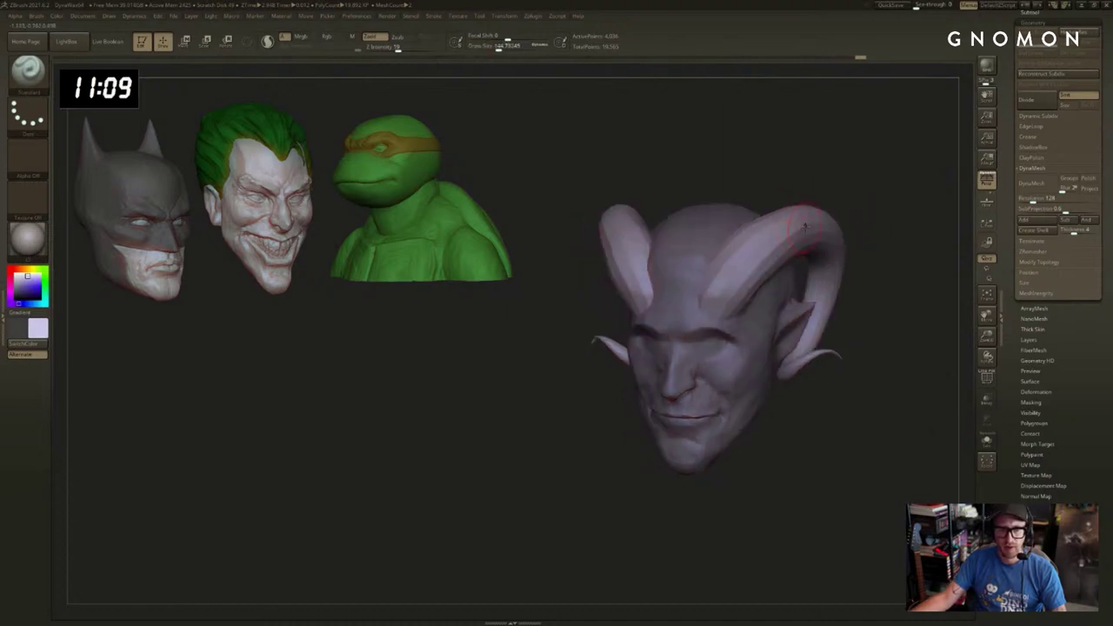
right_click_drag(855, 191, 777, 243)
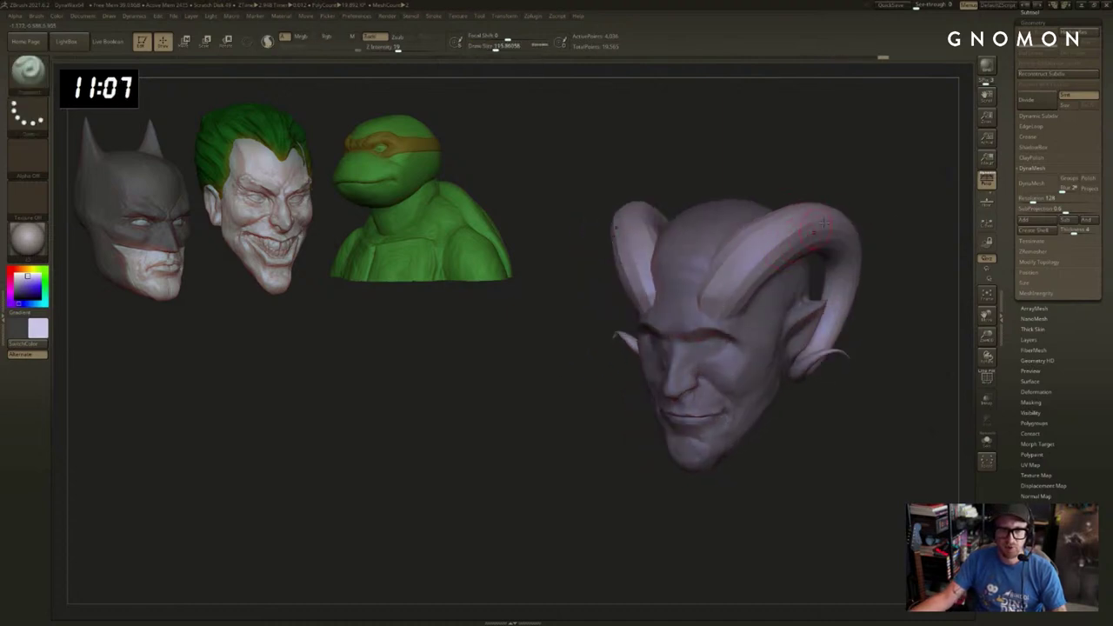
right_click_drag(855, 224, 868, 276)
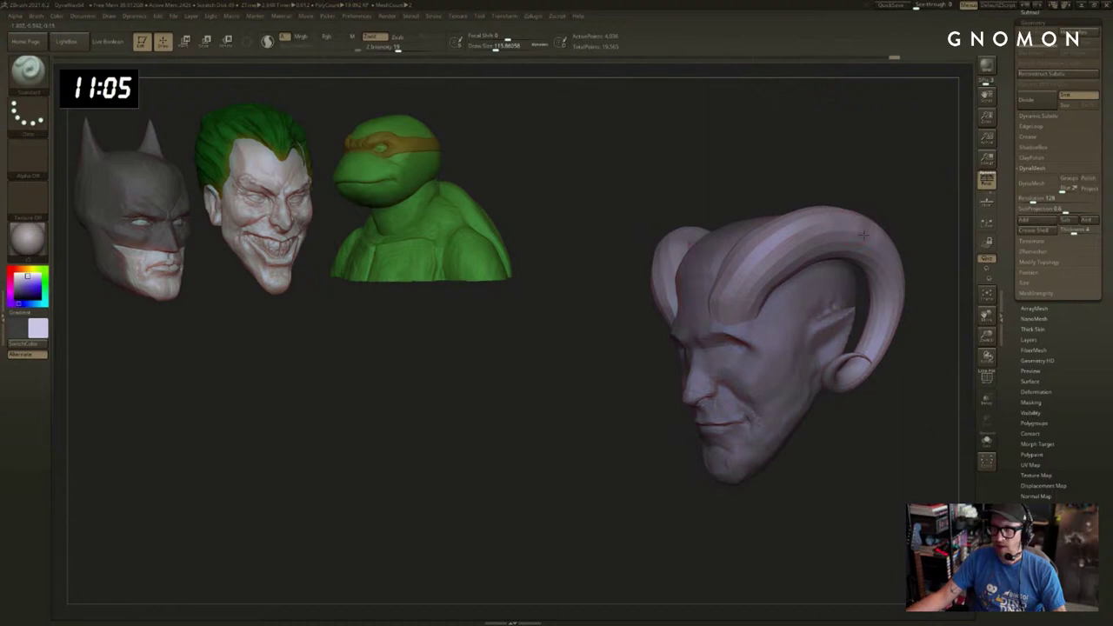
Smooth the faceted surface of the horns along the top curve and down to the forehead base.
mouse_move(850, 211)
left_mouse_down("shift")
mouse_move(876, 226)
mouse_move(866, 218)
left_mouse_up("shift")
mouse_move(915, 197)
right_mouse_down()
mouse_move(899, 199)
mouse_move(939, 199)
mouse_move(892, 228)
mouse_move(887, 245)
mouse_move(857, 230)
right_mouse_up()
key("s")
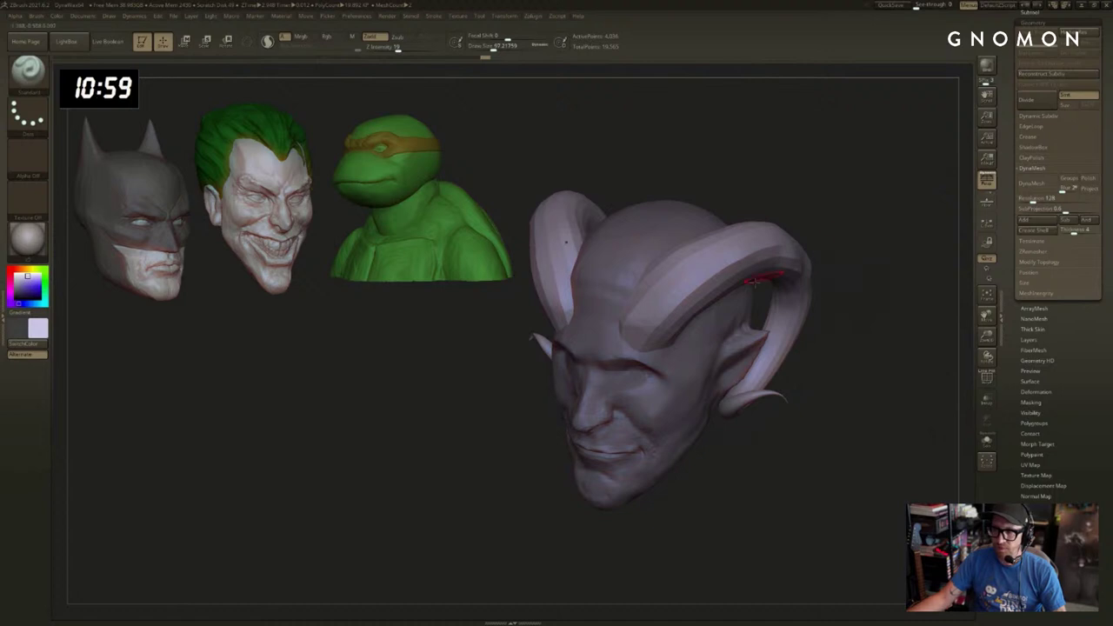
left_click_drag(654, 307, 714, 252, "shift")
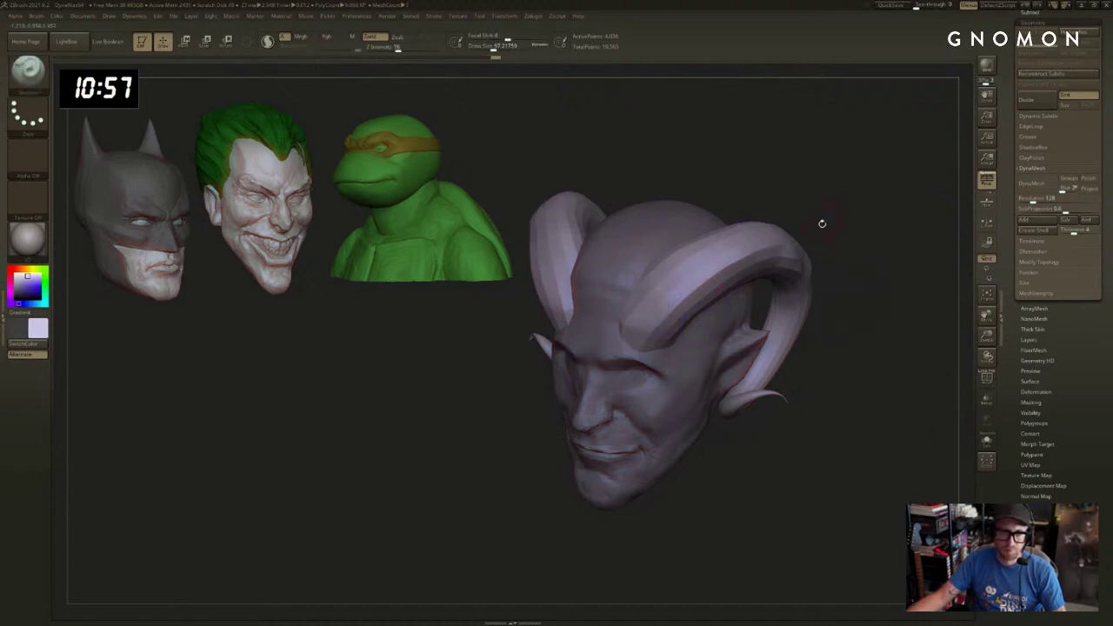
right_click_drag(822, 223, 845, 226)
left_click_drag(658, 293, 633, 330, "shift")
mouse_move(775, 225)
right_mouse_down()
mouse_move(804, 221)
mouse_move(836, 288)
right_mouse_up()
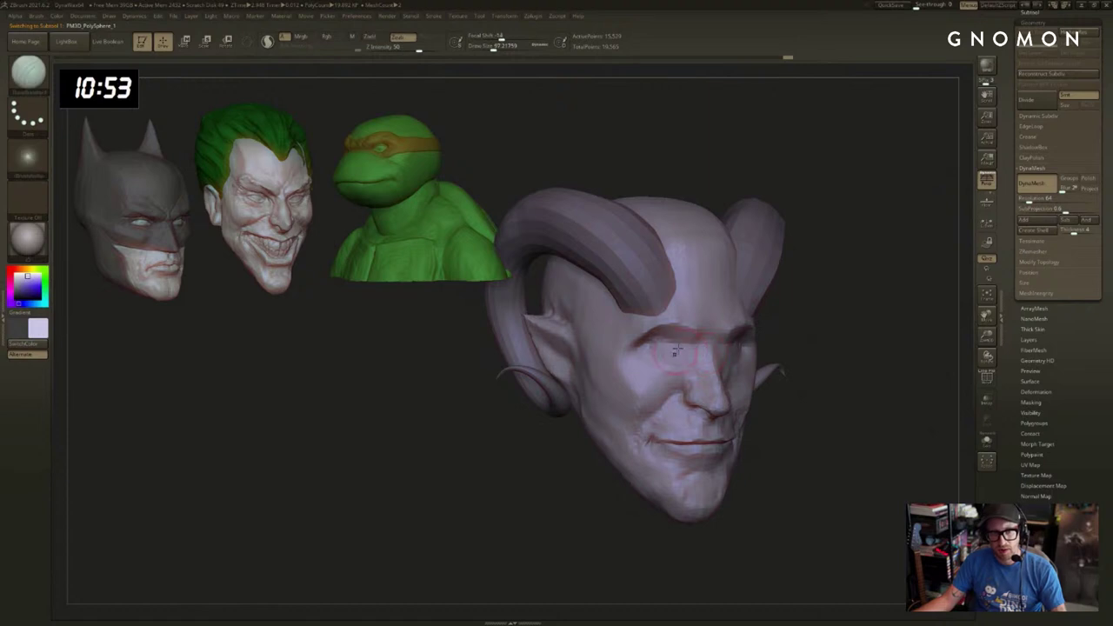
Make the head active and carve the inner eye socket under the brow with the DamStandard brush.
left_click_drag(678, 350, 701, 343)
mouse_move(854, 345)
right_mouse_down("alt")
mouse_move(887, 338)
mouse_move(839, 335)
right_mouse_up("alt")
key("b")
key("s")
key("t")
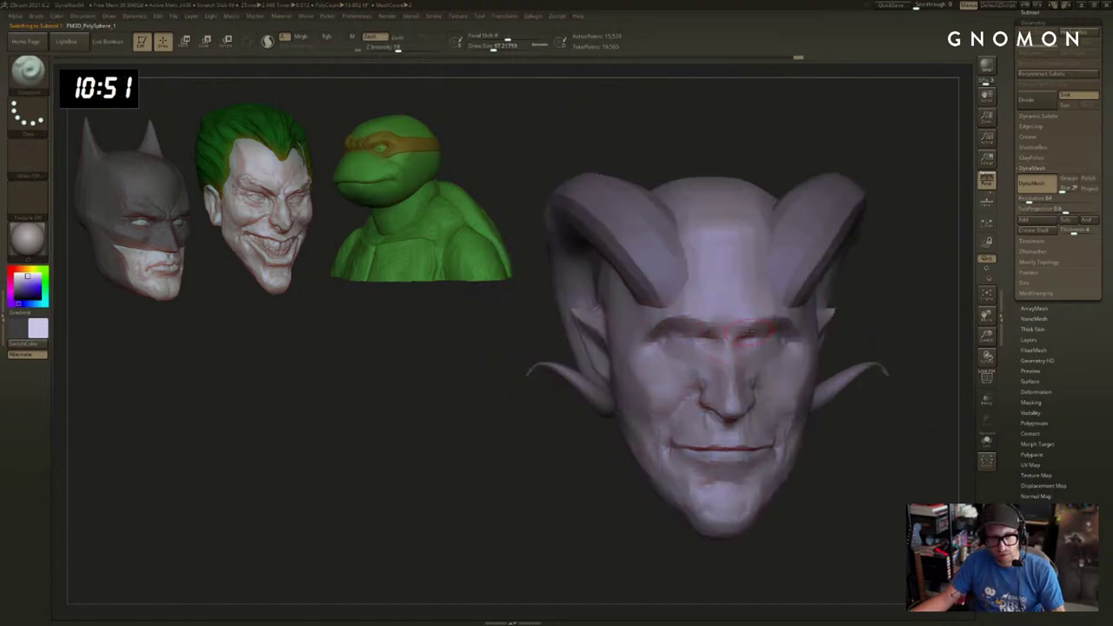
key("s")
Reshape the brow and outer eye area with a large Move brush.
right_click_drag(546, 419, 601, 415)
key("b")
key("m")
key("v")
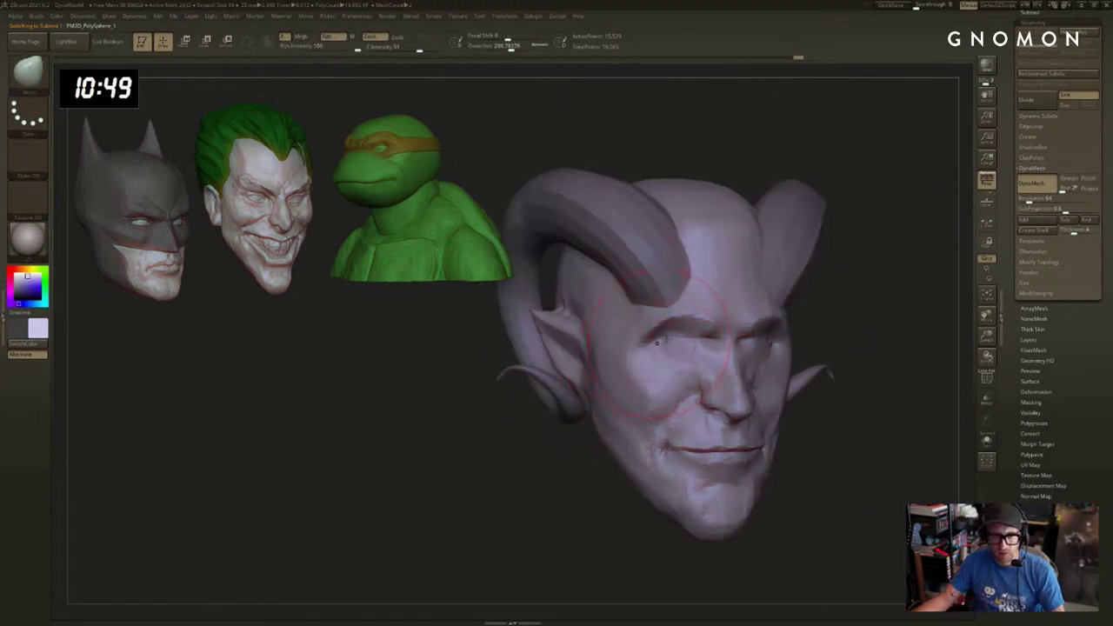
left_click_drag(650, 324, 649, 339)
mouse_move(889, 333)
right_mouse_down()
mouse_move(881, 311)
mouse_move(808, 315)
mouse_move(894, 272)
mouse_move(874, 290)
right_mouse_up()
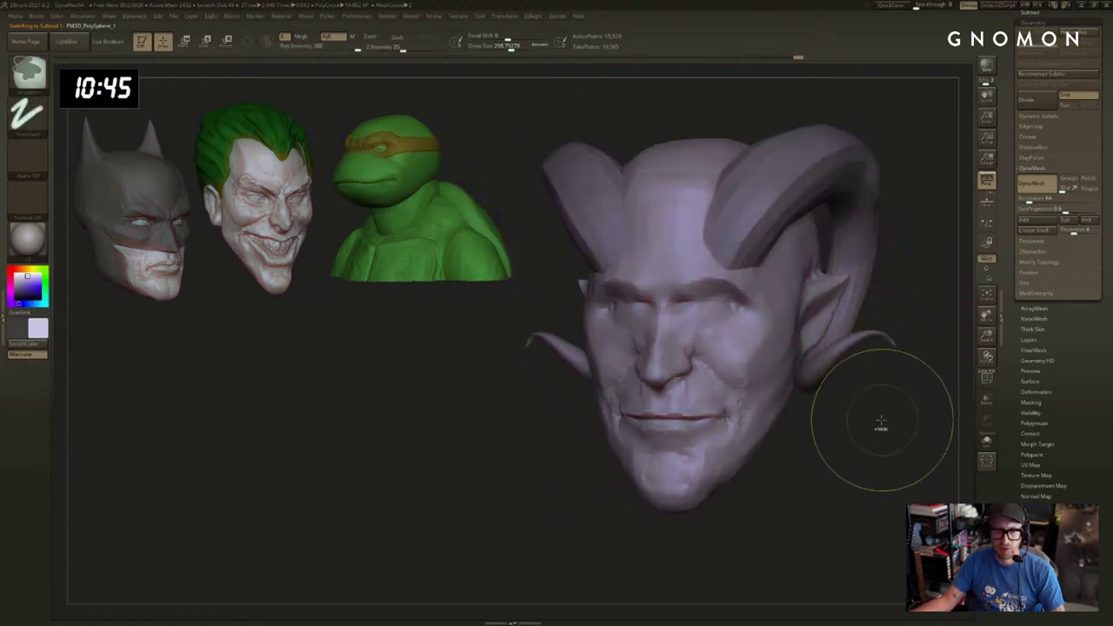
Define the brow and upper eye socket with a smaller Standard brush.
right_click_drag(867, 423, 856, 401, "ctrl")
key("b")
key("s")
key("t")
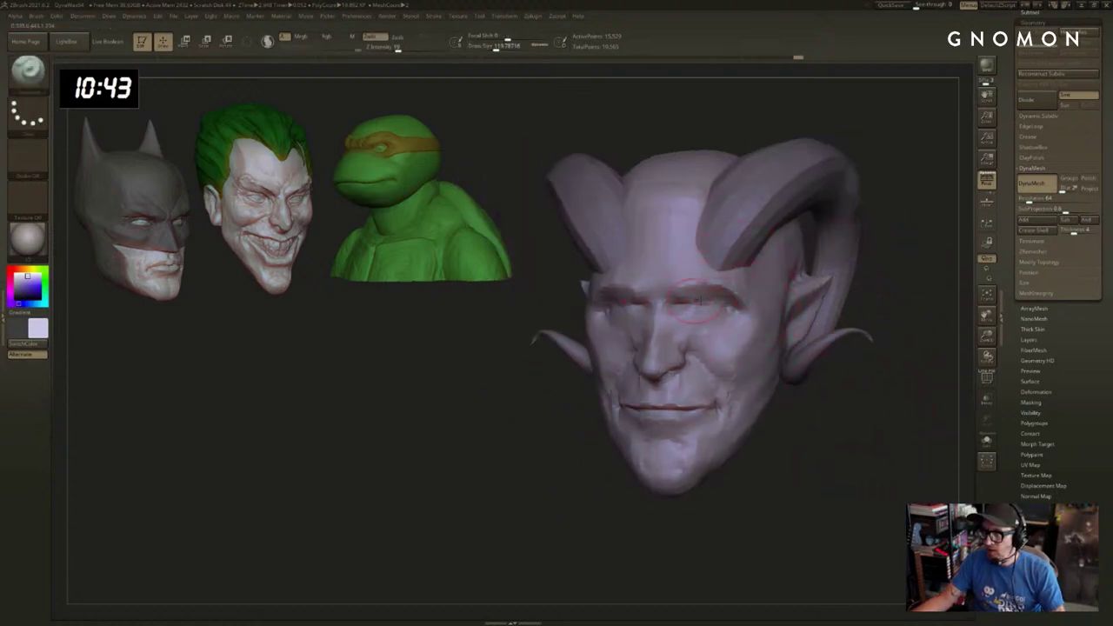
left_click_drag(699, 280, 718, 291)
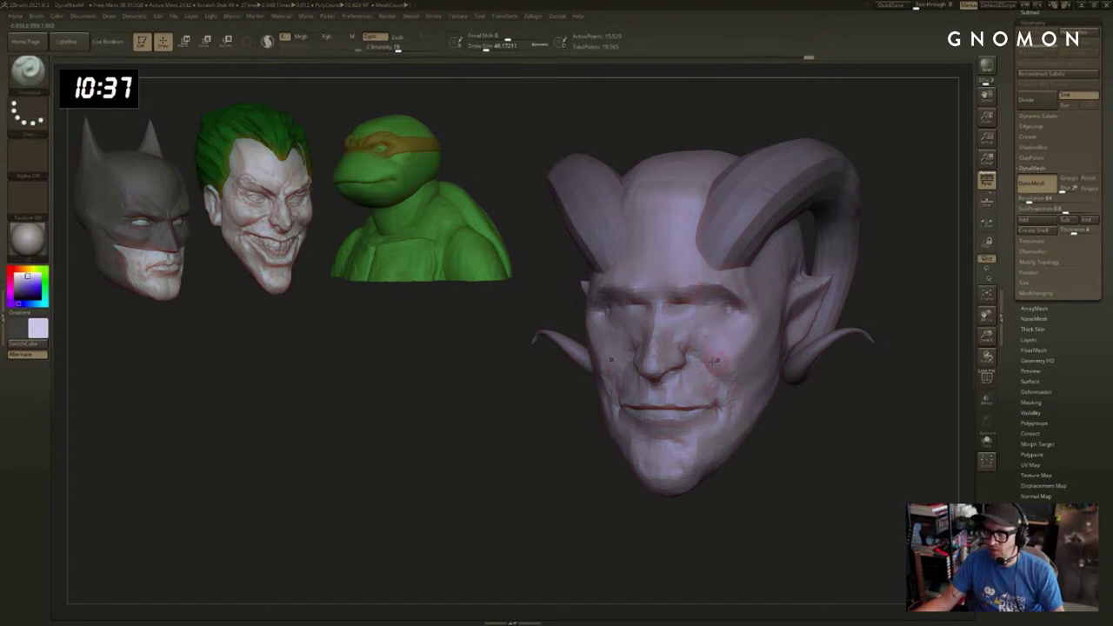
Build up the cheek beside the nose with the ClayBuildup brush and smooth the smile fold.
key("b")
key("c")
key("b")
key("s")
left_click_drag(705, 354, 713, 354)
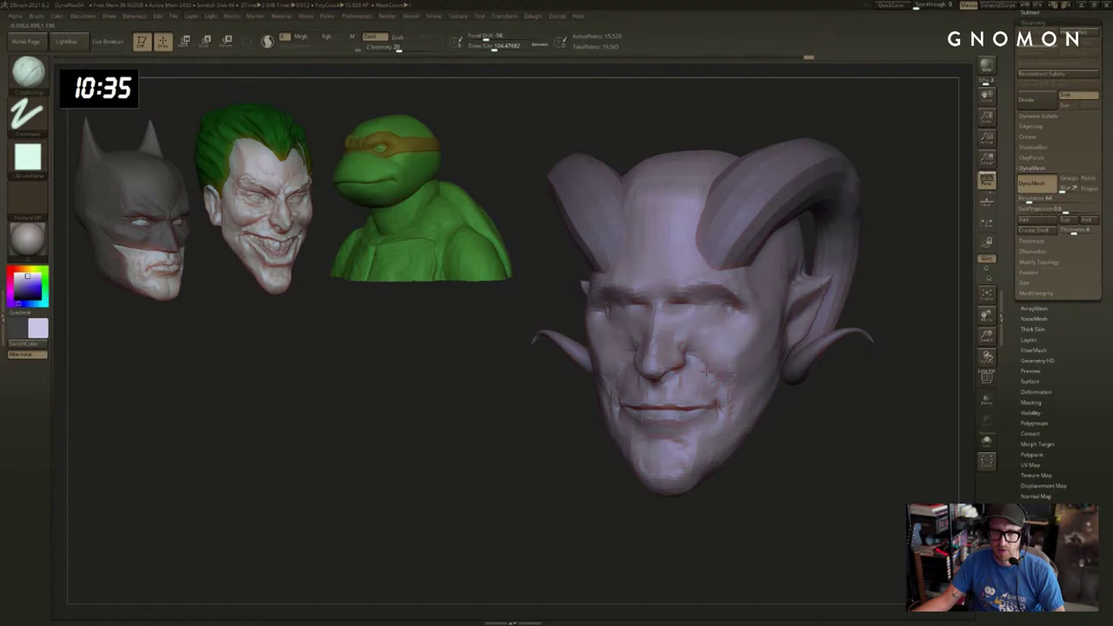
left_click_drag(783, 428, 840, 435)
mouse_move(633, 370)
left_mouse_down("shift")
mouse_move(621, 385)
mouse_move(620, 368)
left_mouse_up("shift")
key("bracketright")
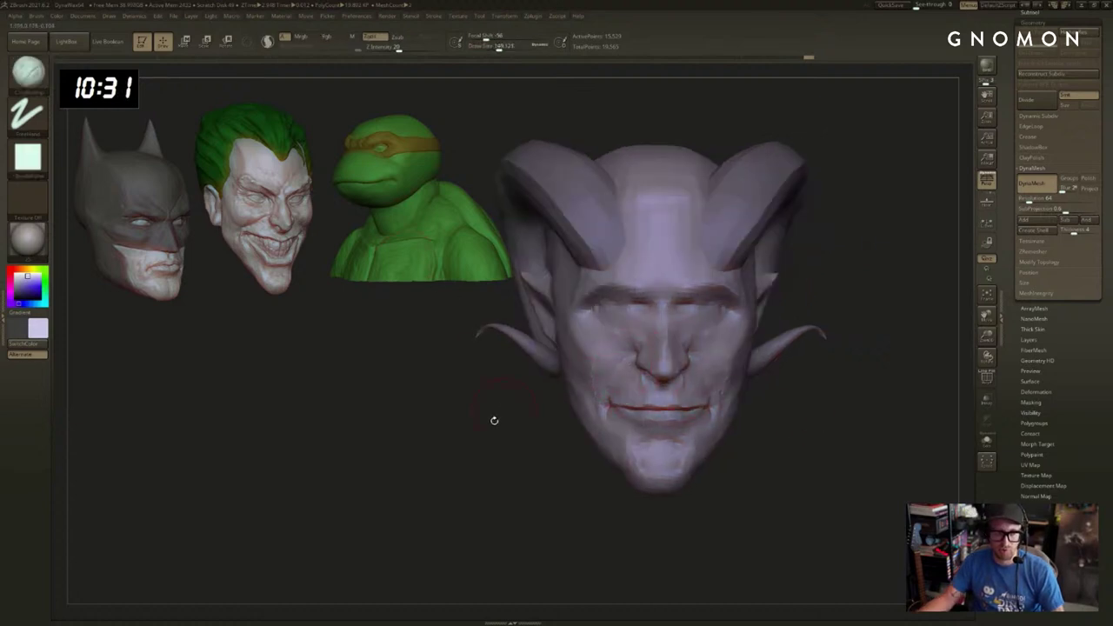
Add volume to the upper cheeks and the area under the eyes with the ClayBuildup brush.
left_click_drag(492, 420, 627, 367)
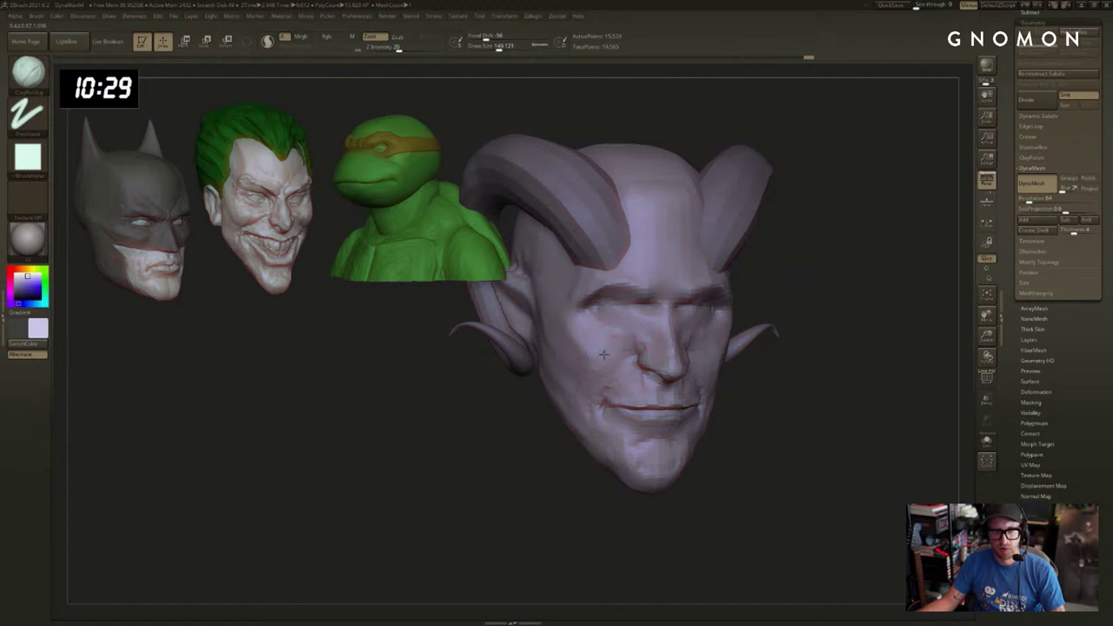
mouse_move(584, 336)
left_mouse_down()
mouse_move(587, 322)
mouse_move(635, 322)
left_mouse_up()
key("s")
left_click(621, 325)
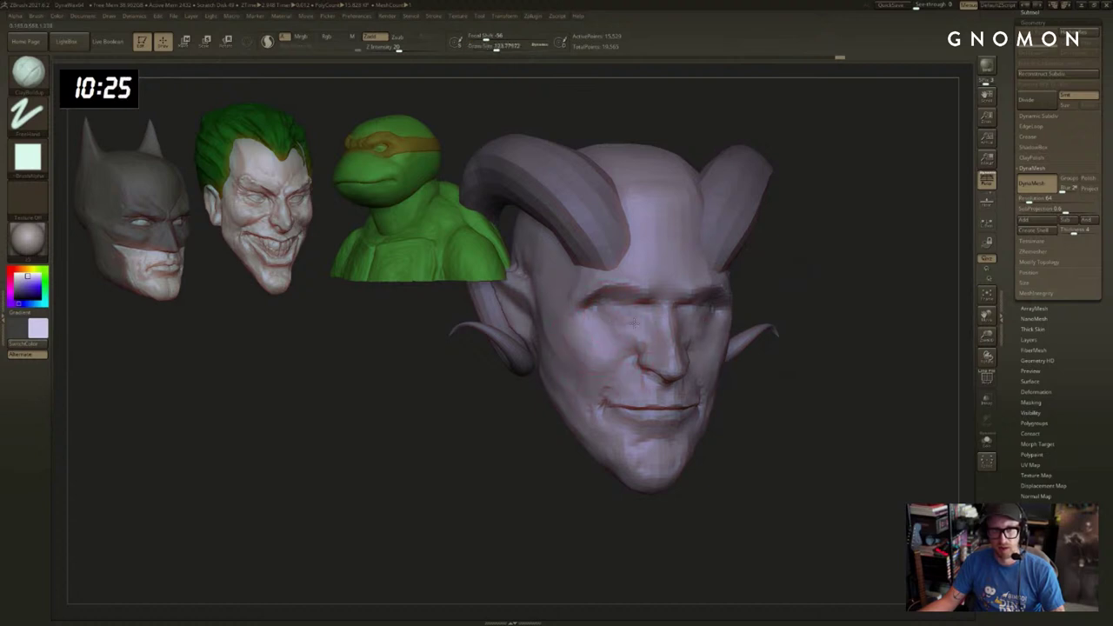
left_click_drag(769, 329, 704, 316)
left_click_drag(856, 361, 830, 363)
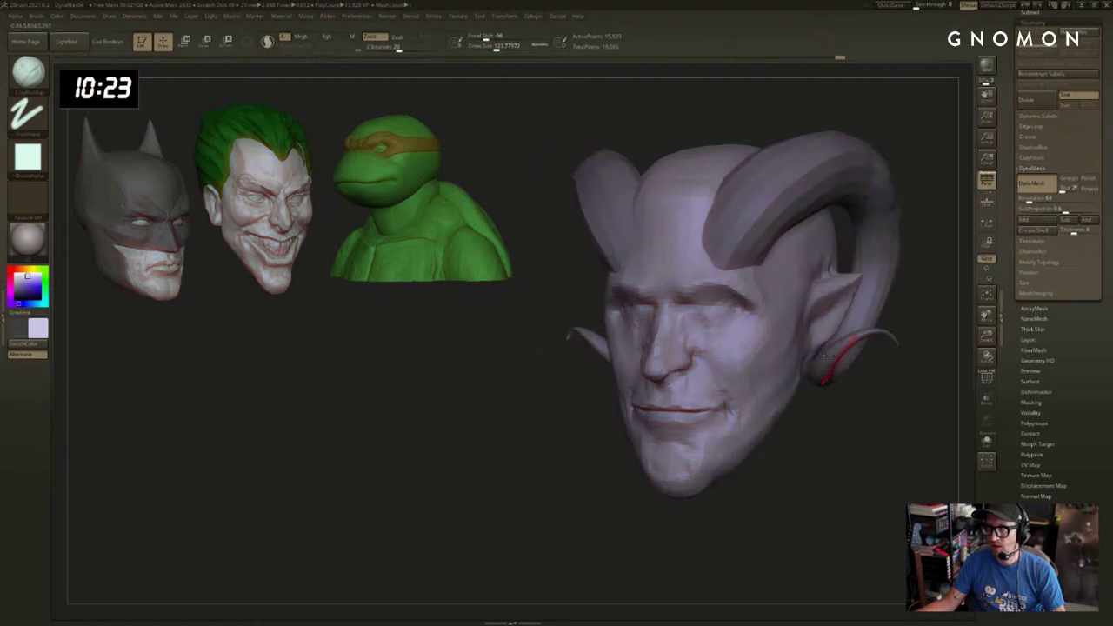
Reshape the nose tip and nostril area with the Move brush at a draw size of about 132.
left_click_drag(516, 418, 541, 402)
key("s")
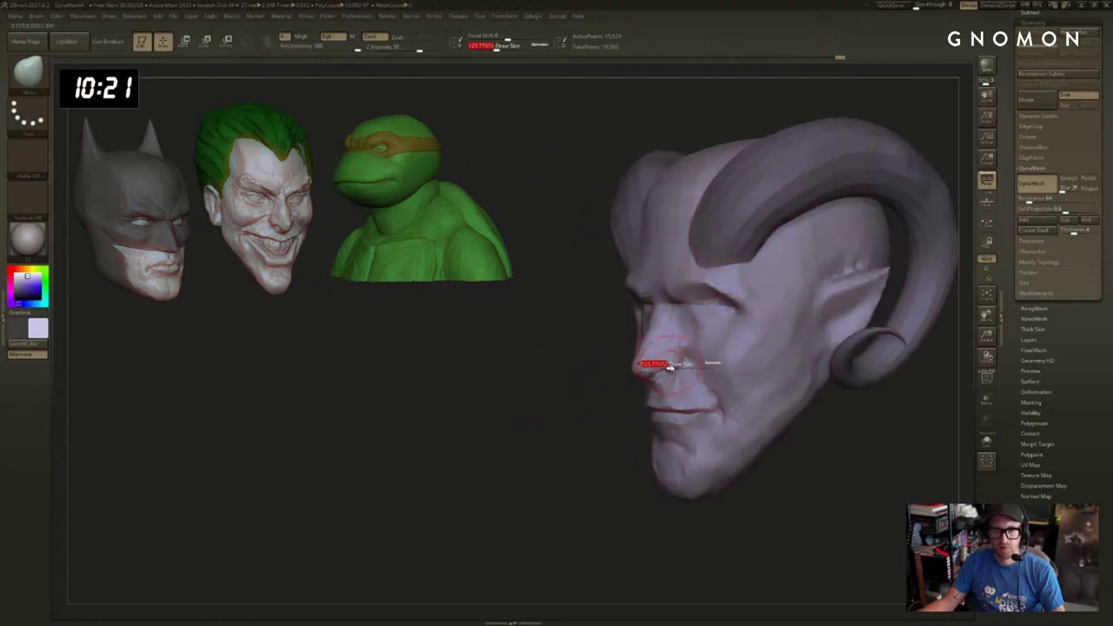
left_click(668, 368)
left_click_drag(671, 371, 666, 376)
mouse_move(556, 405)
left_mouse_down()
mouse_move(596, 405)
mouse_move(522, 431)
mouse_move(646, 379)
left_mouse_up()
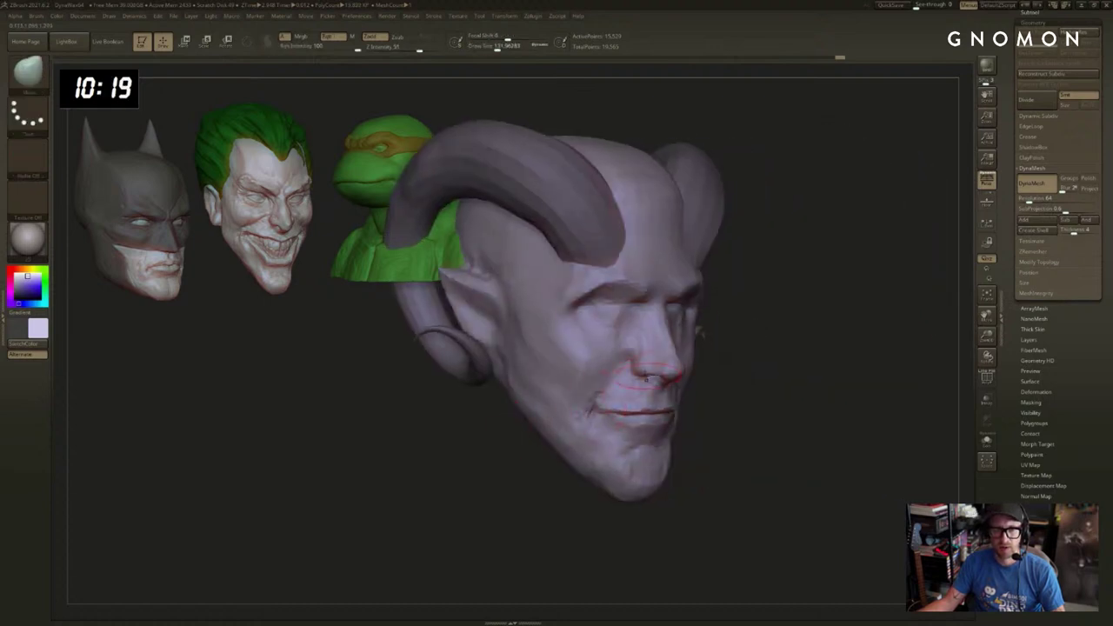
left_click_drag(786, 375, 796, 393)
left_click_drag(857, 413, 800, 415)
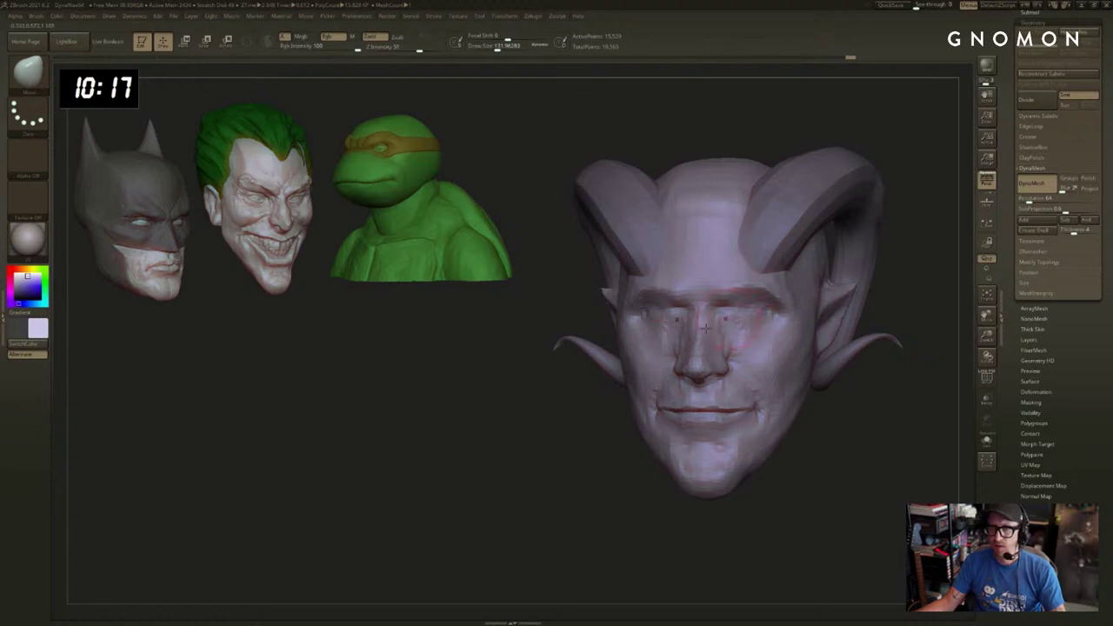
Carve the upper and lower eyelid lines into both eye sockets with the DamStandard brush.
key("b")
key("c")
key("b")
left_click_drag(562, 414, 603, 413)
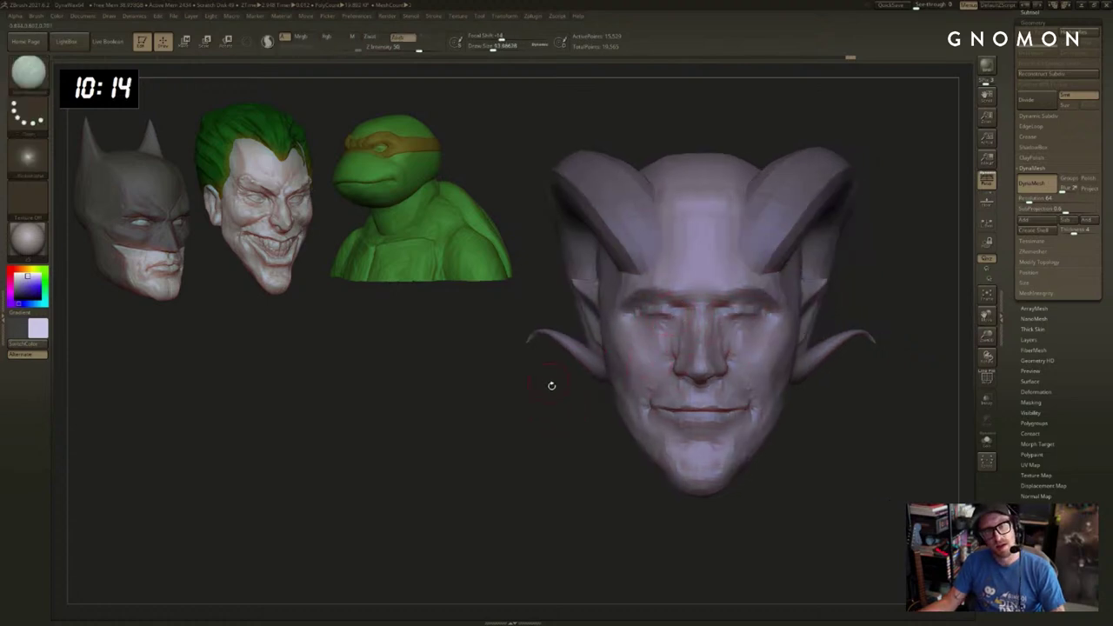
left_click_drag(552, 385, 632, 315)
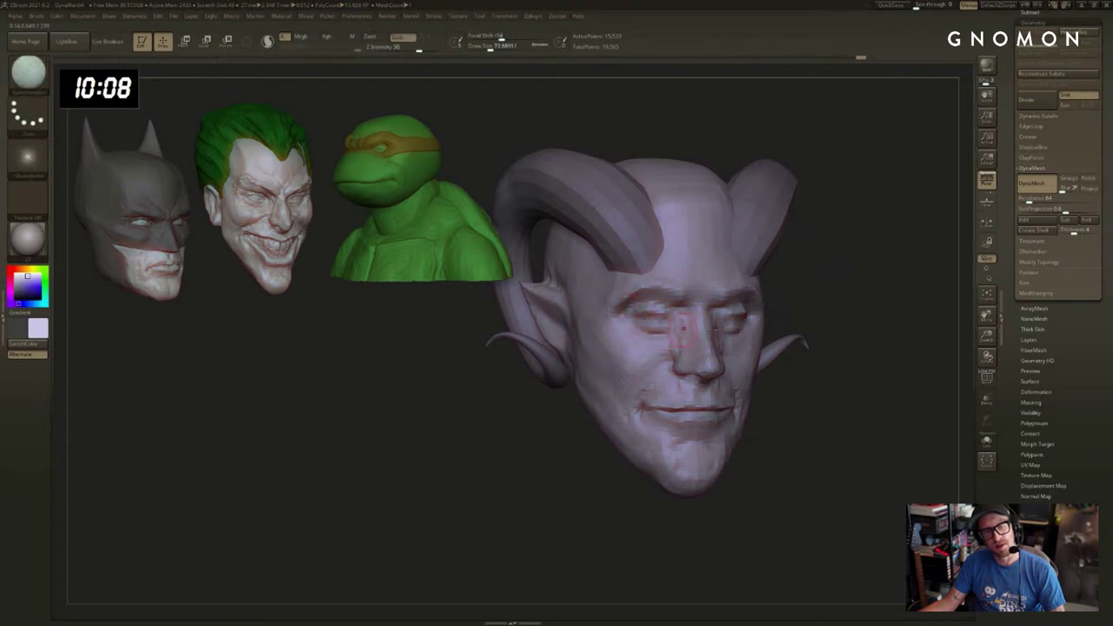
Build up the eyelids and the outer eye area with a small ClayBuildup brush, and smooth the upper eye area.
left_click_drag(948, 323, 534, 278)
left_click_drag(953, 320, 974, 323)
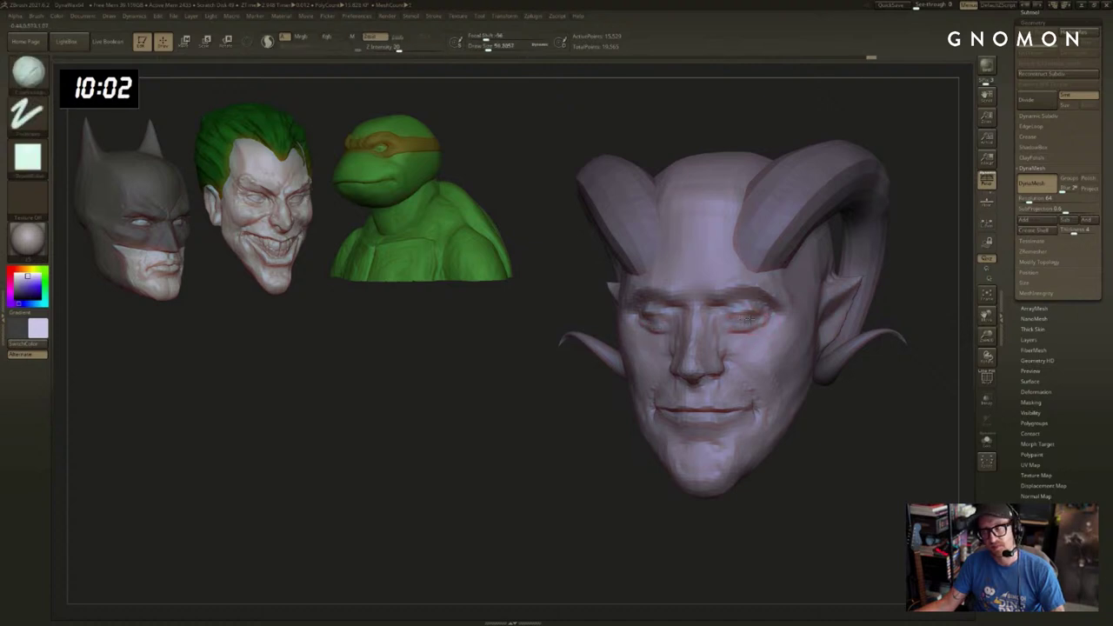
left_click_drag(466, 414, 539, 417)
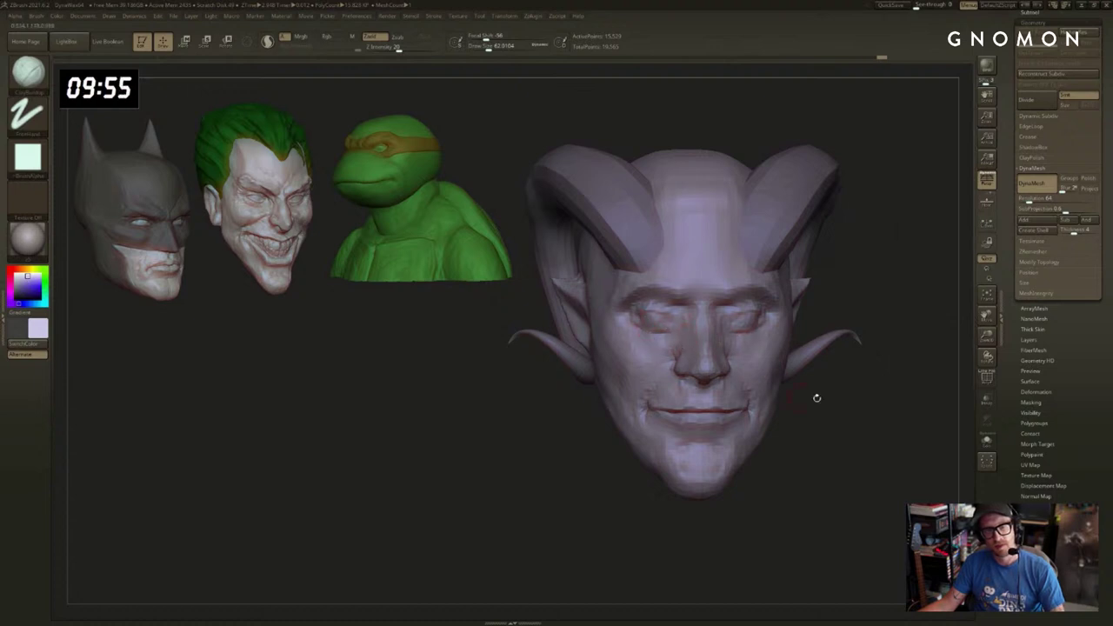
left_click_drag(816, 398, 859, 412)
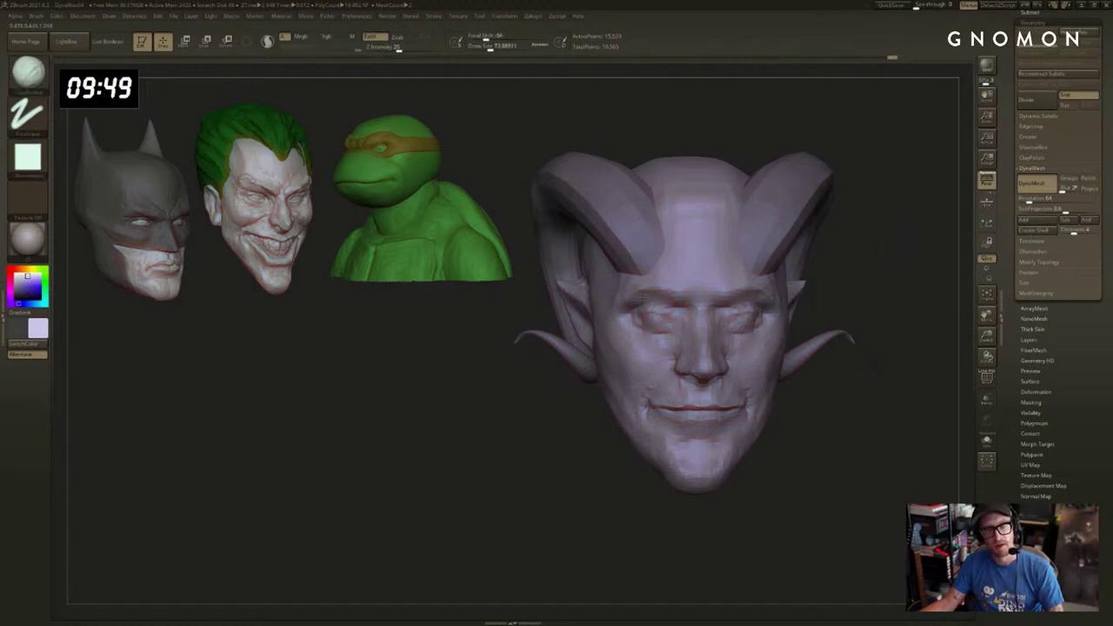
mouse_move(634, 303)
left_mouse_down("shift")
mouse_move(659, 301)
mouse_move(664, 314)
left_mouse_up("shift")
Define the eyelid edges and eye corners with a finer DamStandard brush, adjusting the lid shape with the Move brush.
key("s")
key("3")
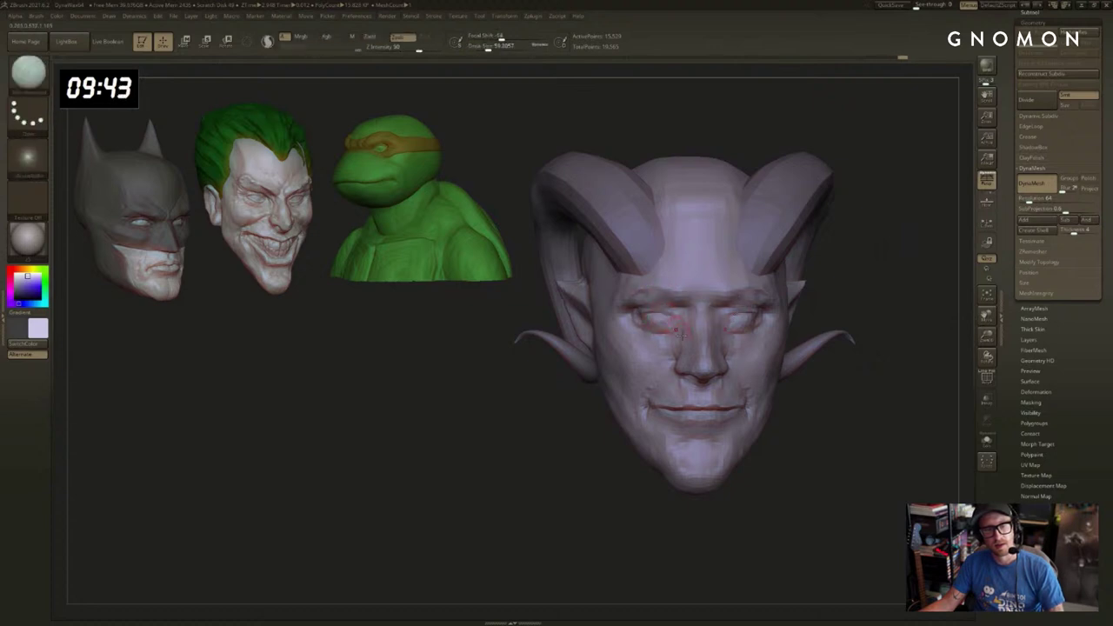
left_click_drag(553, 416, 575, 410)
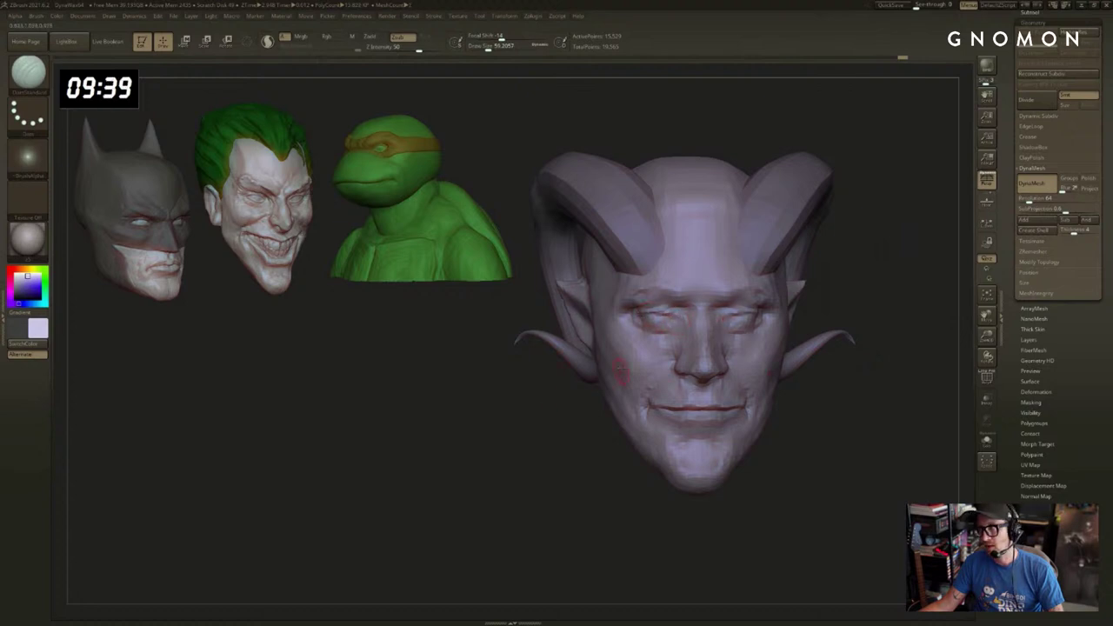
key("1")
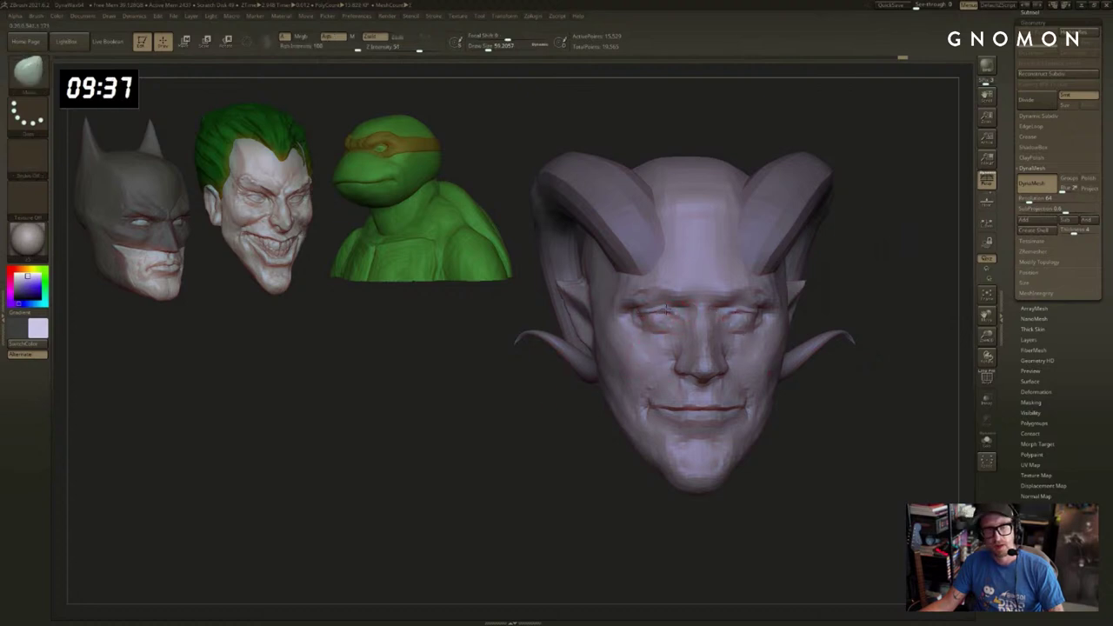
key("[")
key("2")
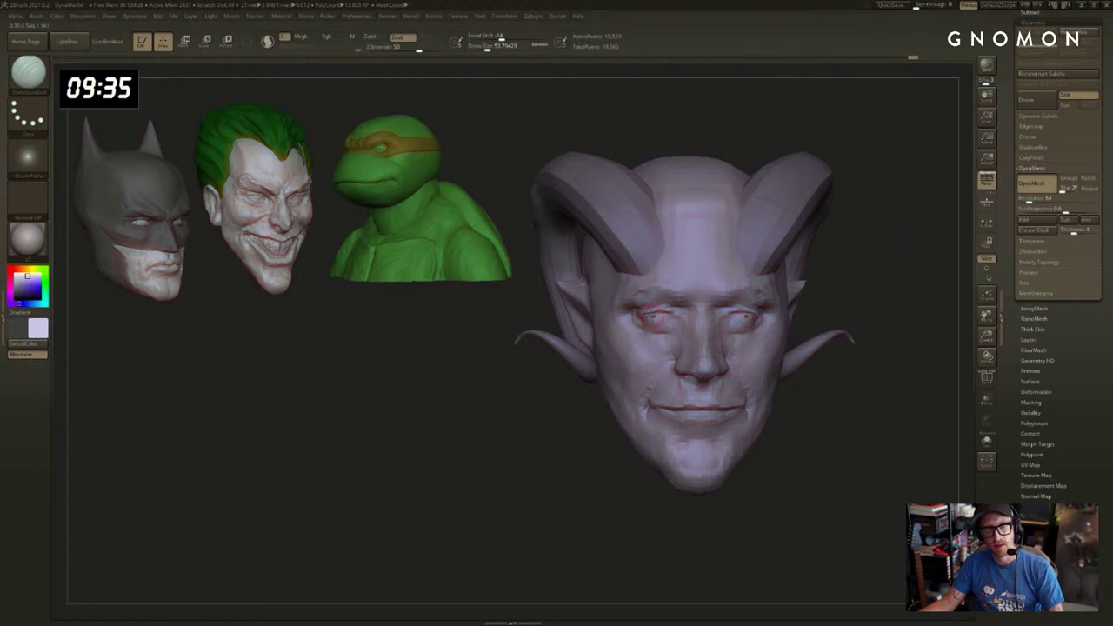
mouse_move(553, 386)
left_mouse_down()
mouse_move(643, 315)
mouse_move(765, 326)
mouse_move(881, 318)
mouse_move(854, 356)
mouse_move(862, 403)
mouse_move(817, 425)
mouse_move(840, 427)
mouse_move(824, 436)
mouse_move(768, 447)
mouse_move(805, 447)
mouse_move(802, 432)
mouse_move(825, 447)
mouse_move(790, 429)
mouse_move(768, 276)
mouse_move(896, 280)
mouse_move(878, 279)
left_mouse_up()
Build up the nose bridge and the forms beside the nose with the ClayBuildup brush.
key("b")
key("c")
key("b")
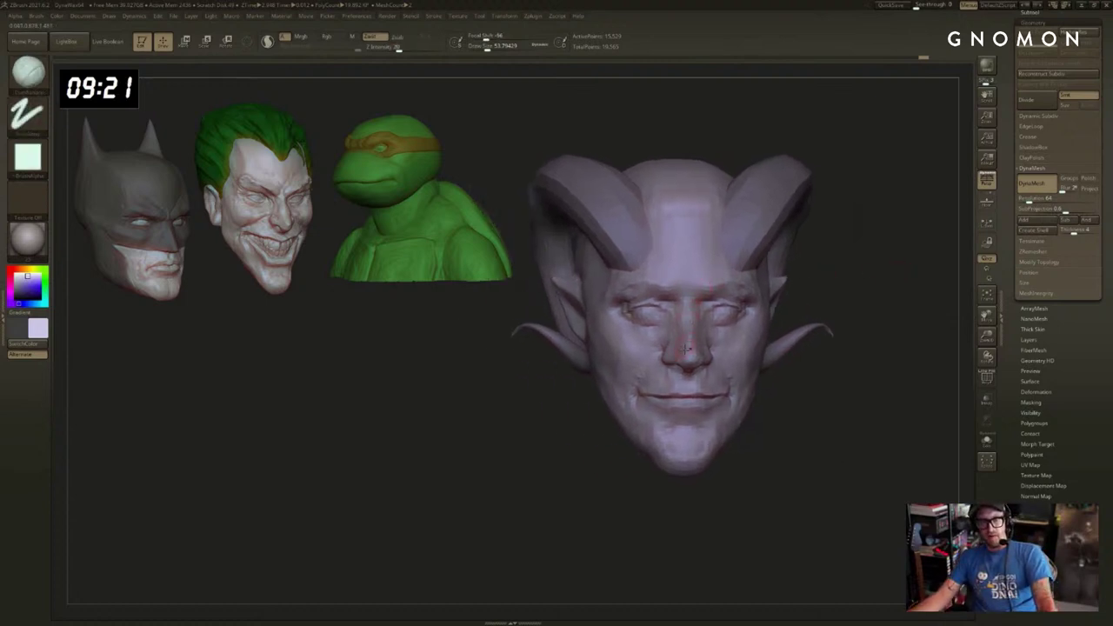
left_click_drag(872, 333, 808, 325)
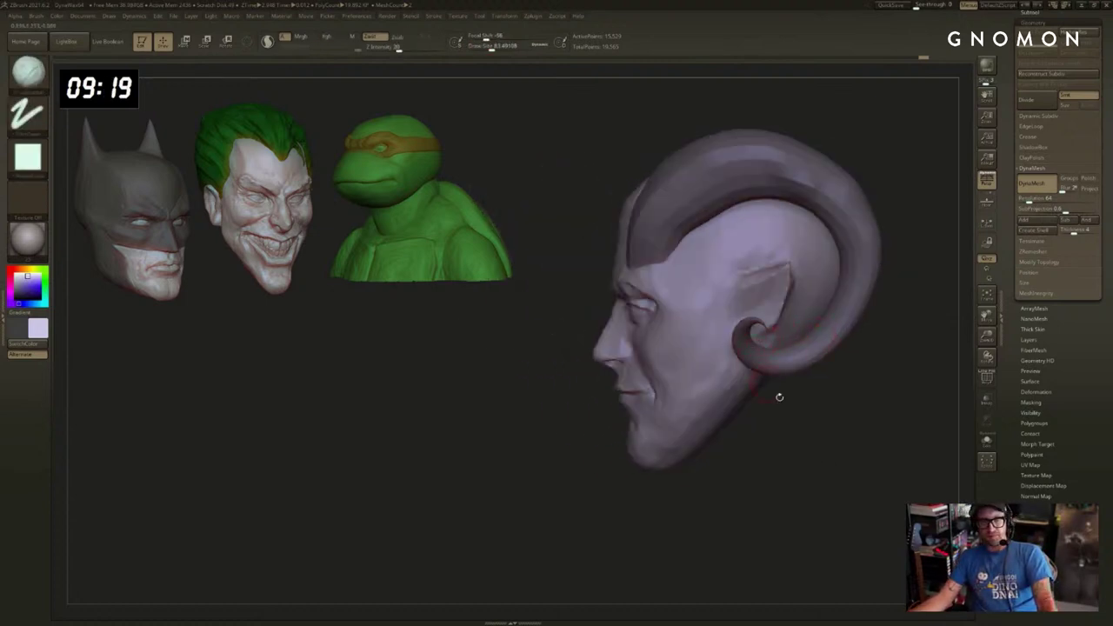
left_click_drag(931, 253, 876, 289, "shift")
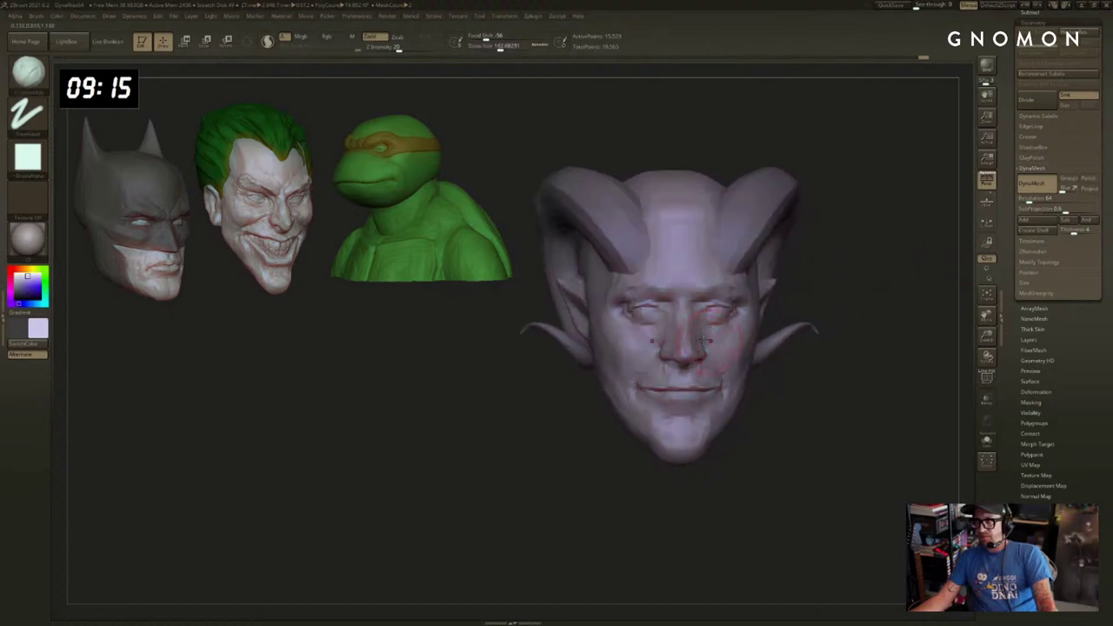
Adjust the nostril wings and the sides of the nose bridge with the Move brush, reducing its size.
key("b")
key("m")
key("v")
left_click_drag(665, 359, 662, 354)
key("bracketleft")
key("bracketleft")
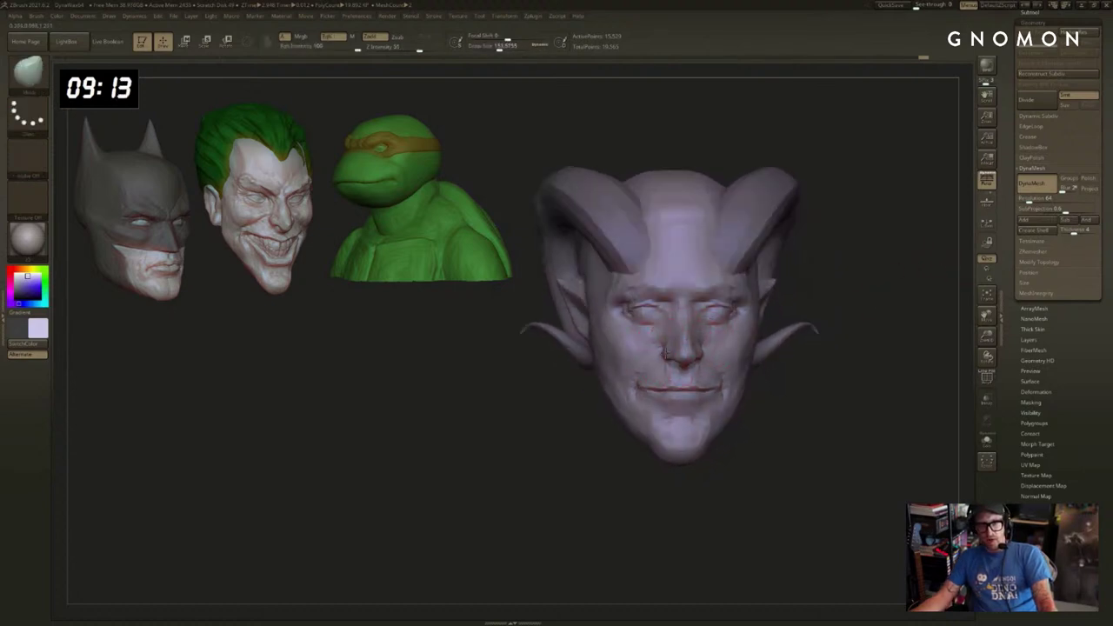
key("bracketleft")
key("bracketleft")
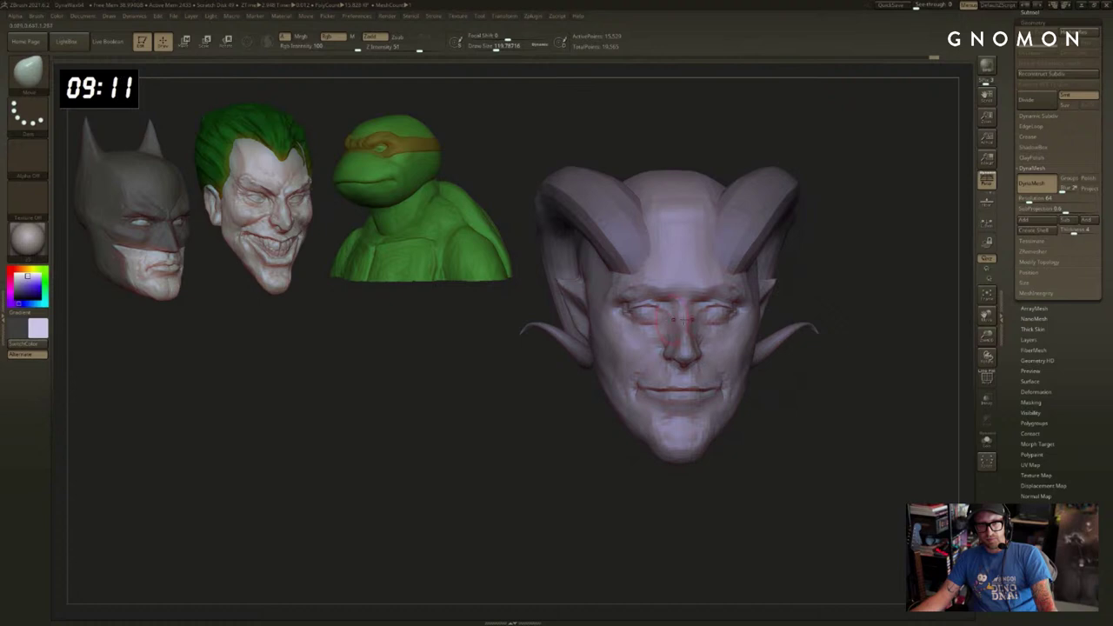
Sharpen the upper eyelid creases with the DamStandard brush at a draw size of about 71.
right_click_drag(673, 320, 639, 320)
key("bracketleft")
key("b")
key("d")
key("s")
key("bracketleft")
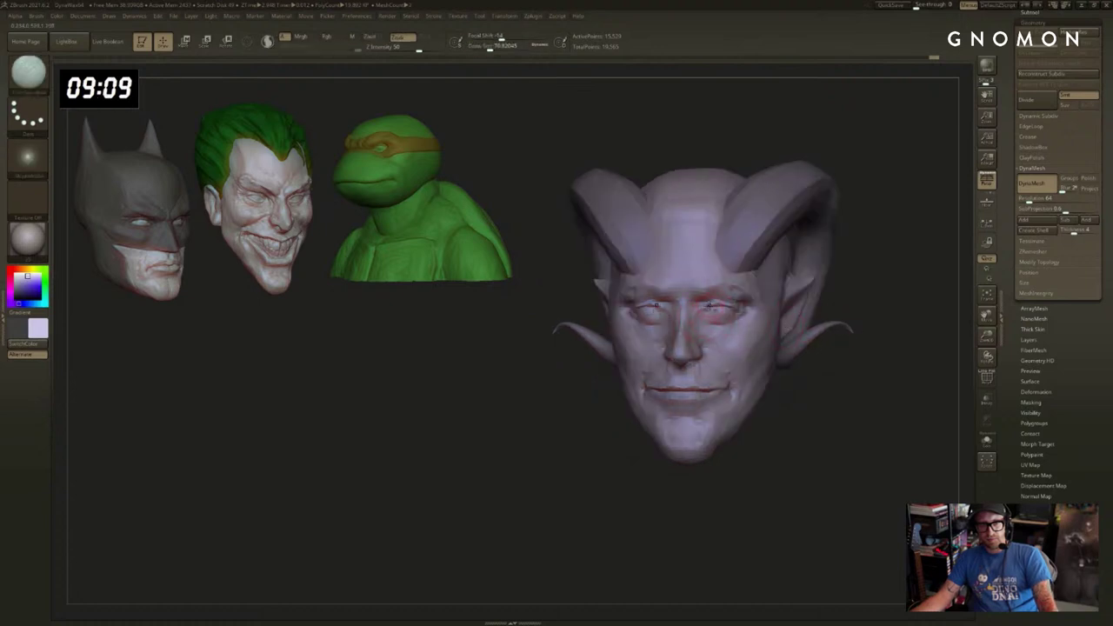
left_click_drag(696, 320, 715, 316)
key("shift")
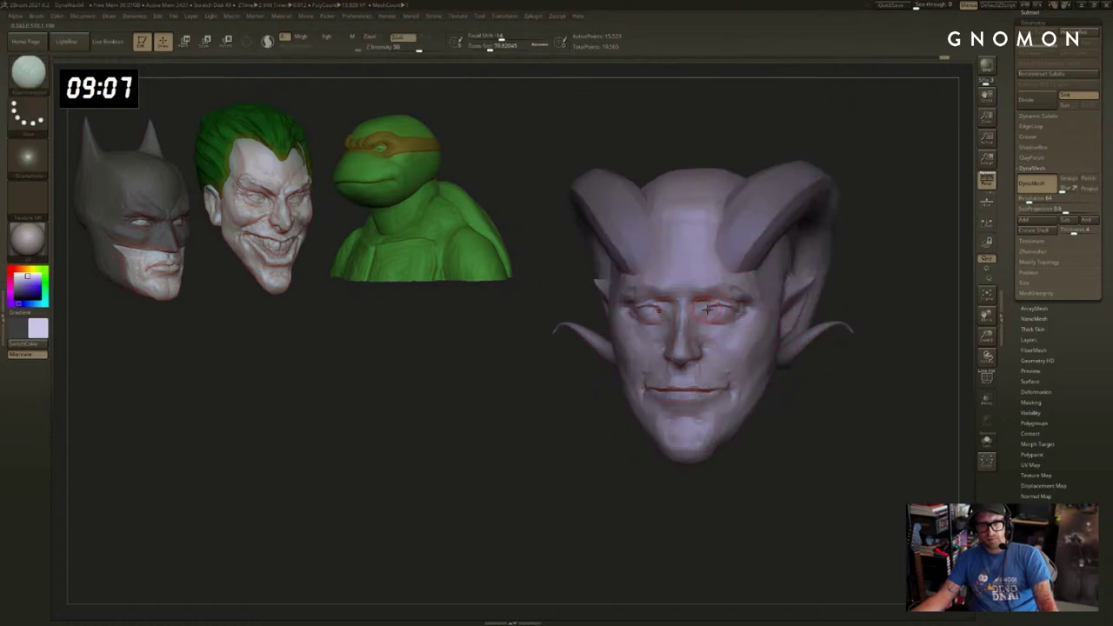
Cut in the inner eye corners and lower eyelids with a smaller DamStandard brush, about size 62.
key("bracketleft")
left_click_drag(842, 307, 818, 305)
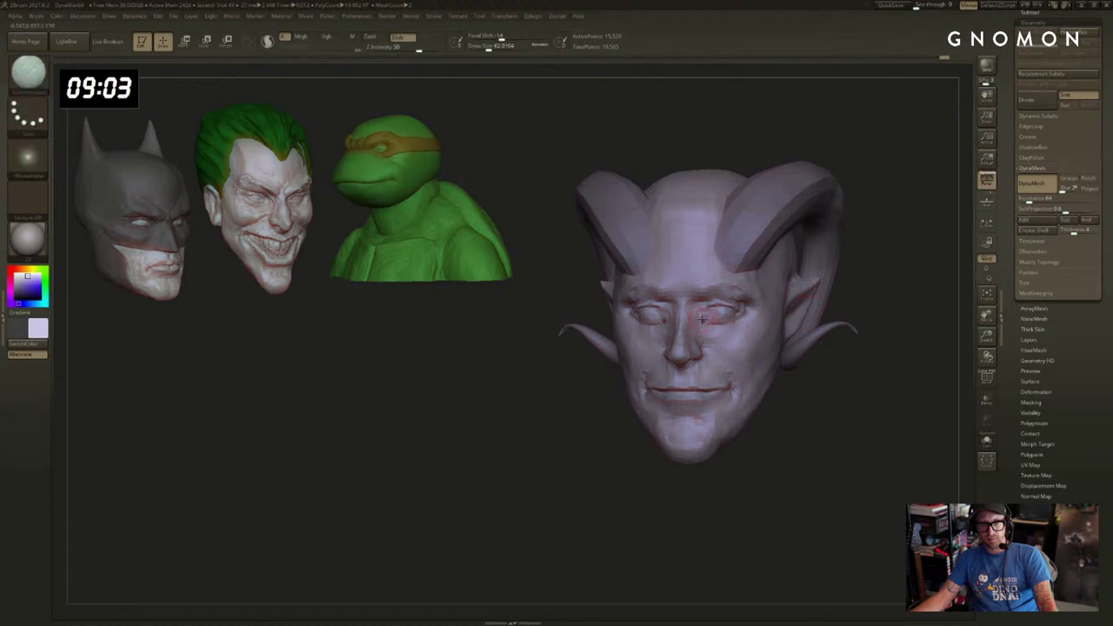
left_click_drag(781, 310, 715, 321)
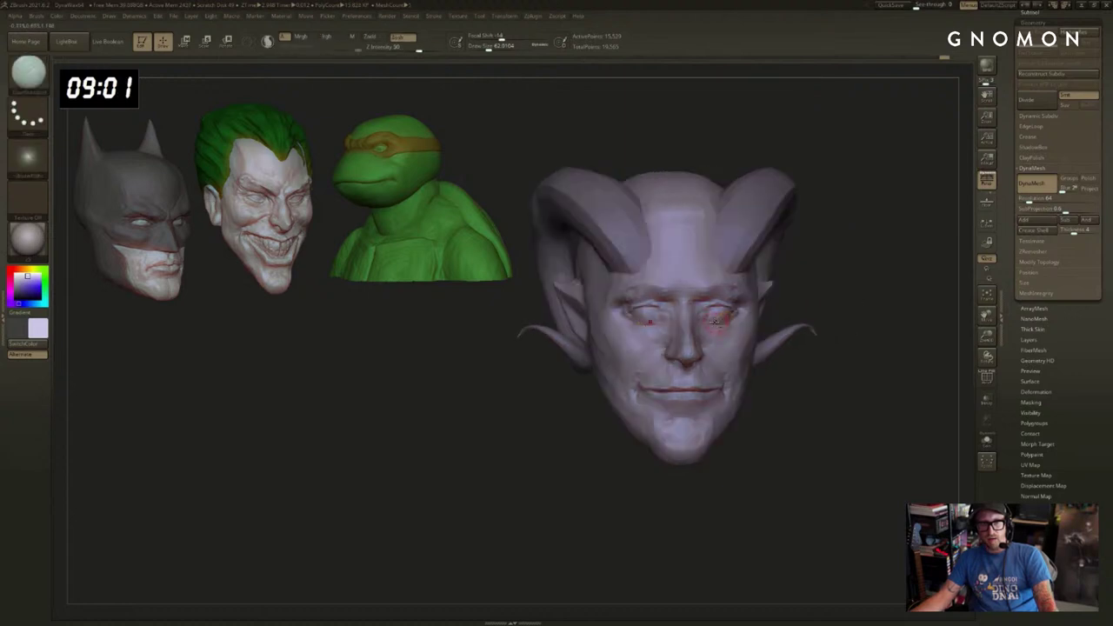
left_click_drag(830, 313, 741, 317)
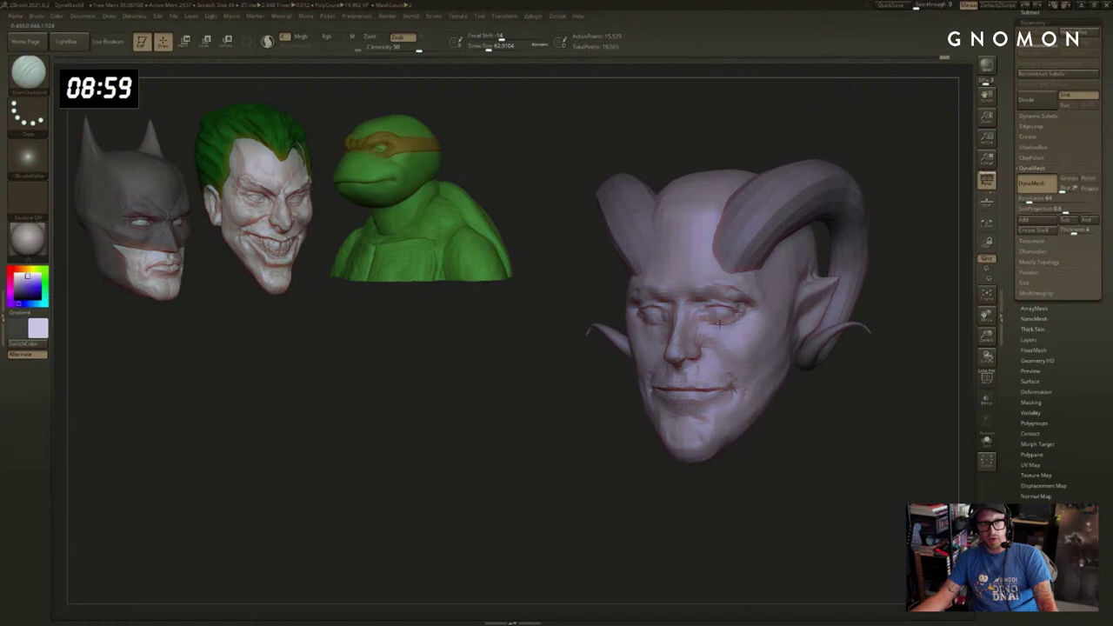
left_click_drag(635, 343, 657, 333)
Add volume to the lower eyelids and the area beneath the eyes with a small ClayBuildup brush.
key("b")
key("c")
key("b")
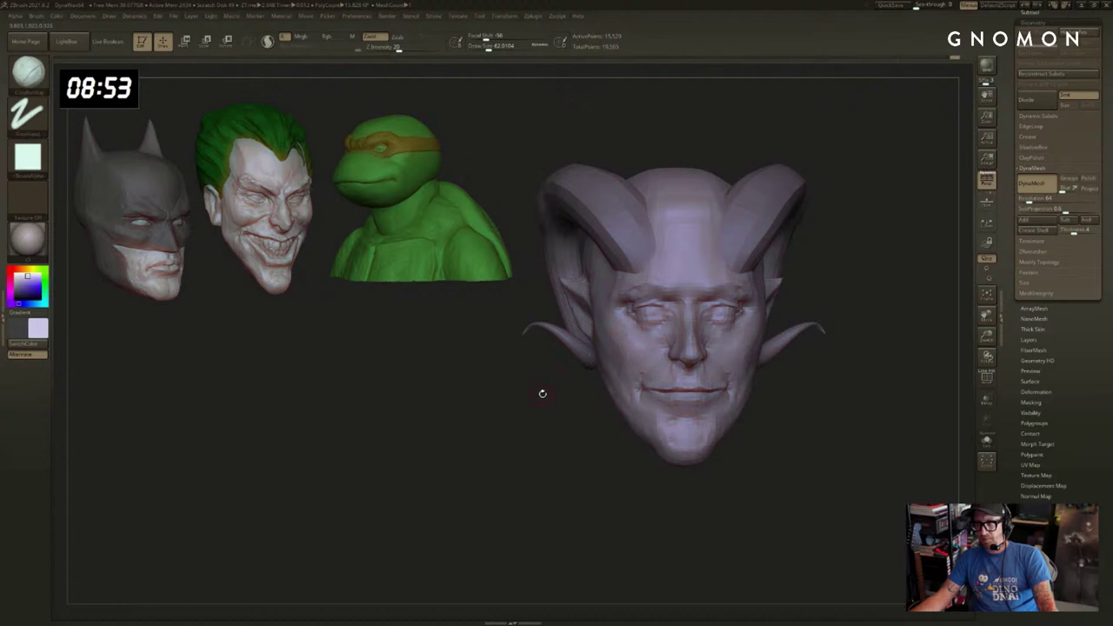
left_click_drag(542, 392, 544, 396)
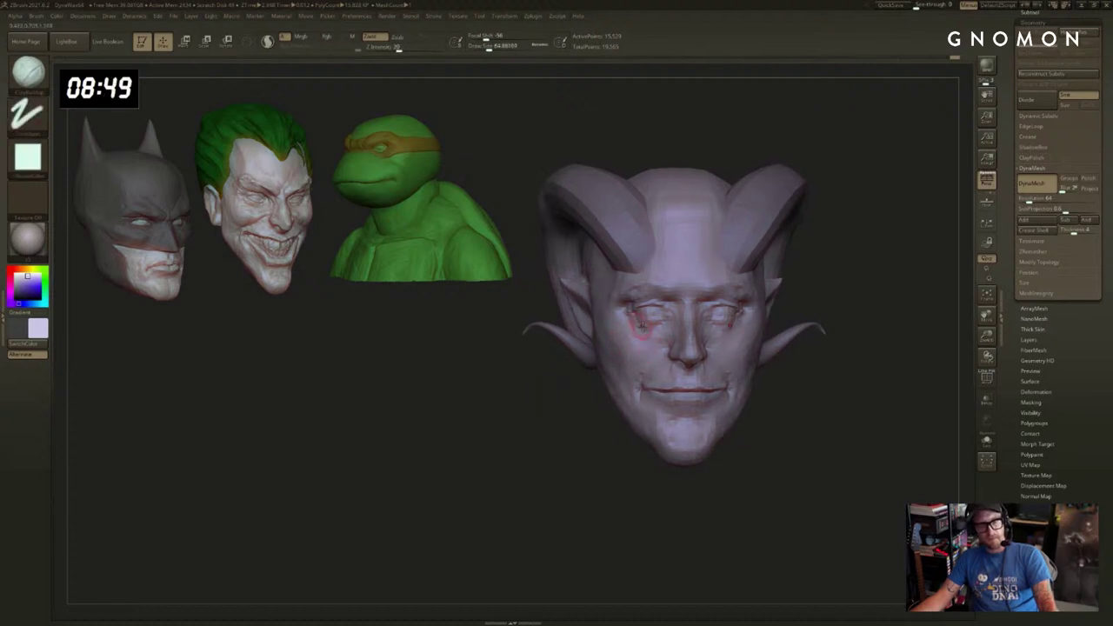
Pull the under-eye and outer eye forms into shape with the SnakeHook brush, enlarging it to about 140.
key("b")
key("s")
key("h")
key("s")
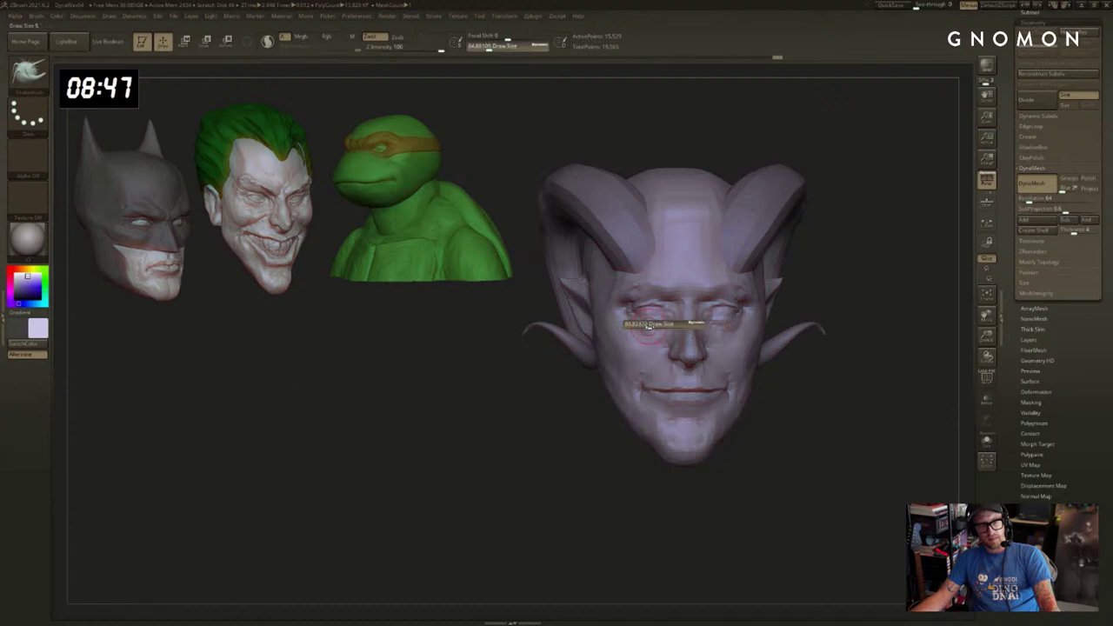
left_click_drag(645, 328, 660, 326)
key("s")
key("bracketleft")
key("bracketleft")
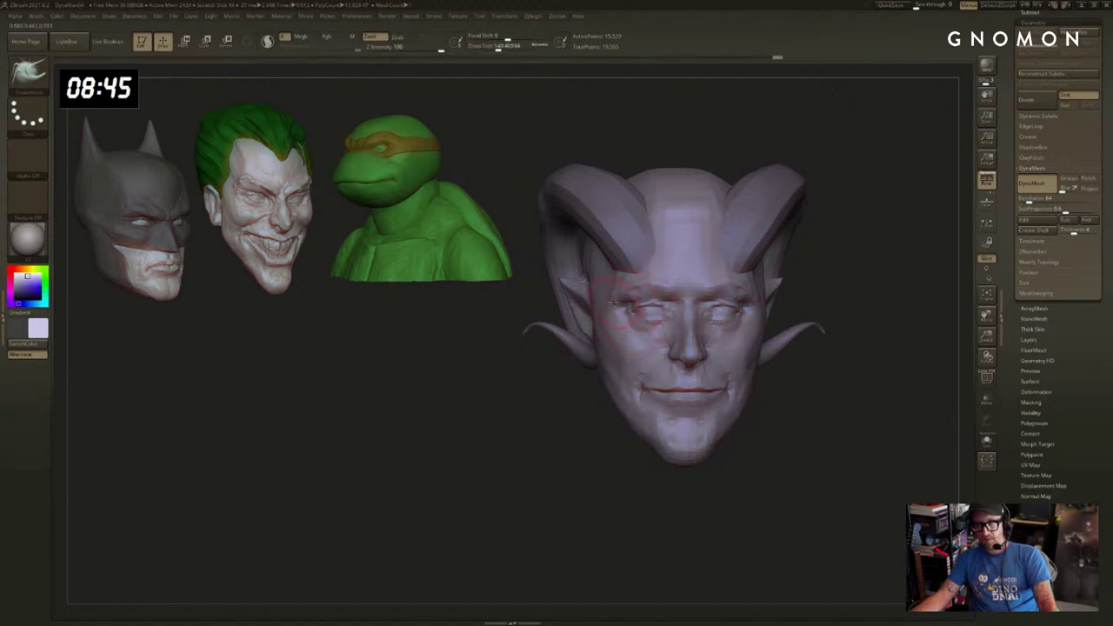
Adjust the temples and sides of the skull with a larger SnakeHook brush, isolating the head from the horns as needed.
key("s")
key("alt+s")
left_click_drag(597, 278, 591, 259)
key("s")
key("ctrl+shift+z")
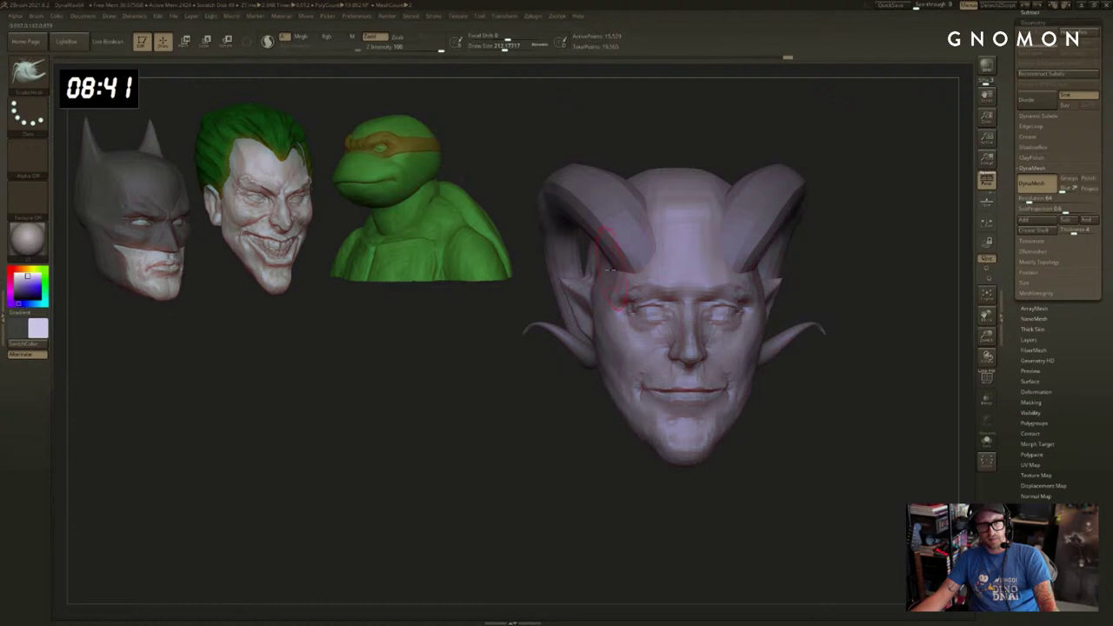
key("ctrl+z")
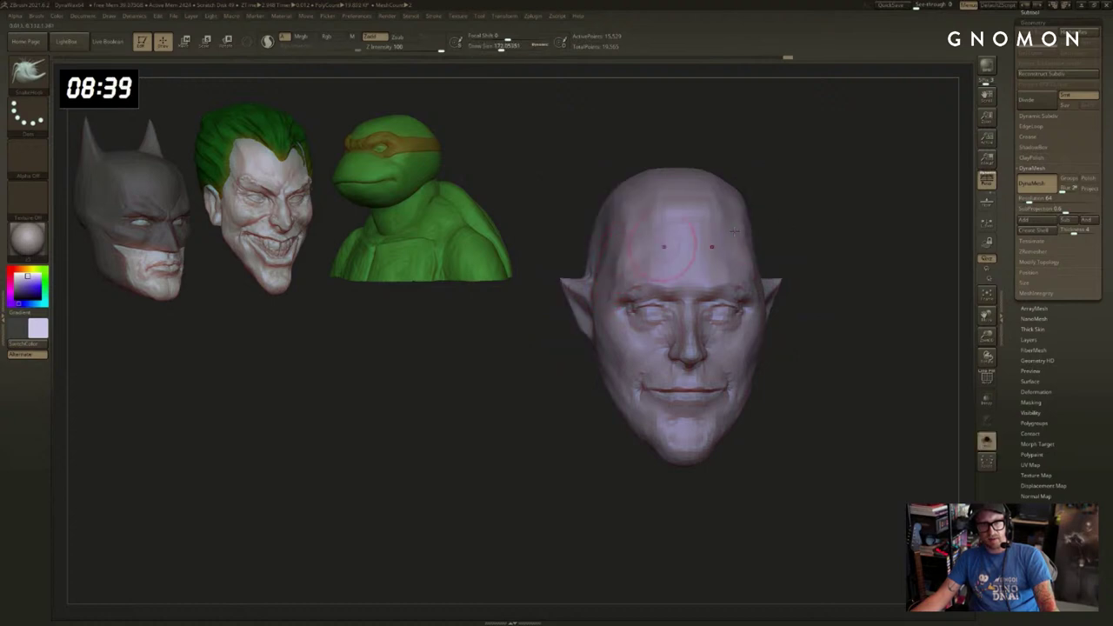
left_click_drag(834, 261, 829, 229)
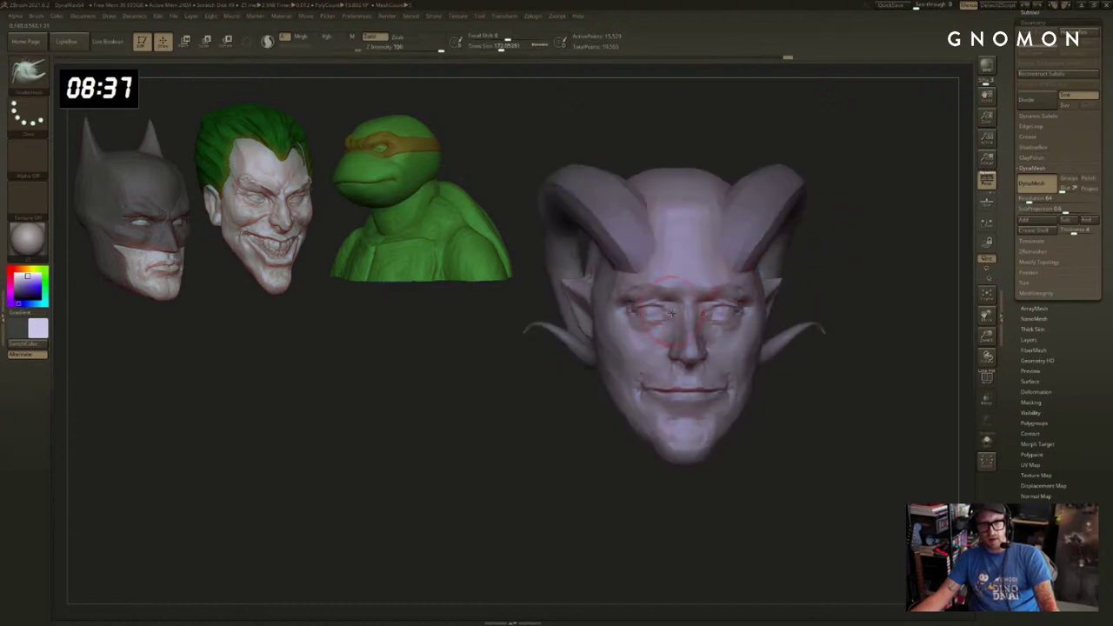
key("ctrl+z")
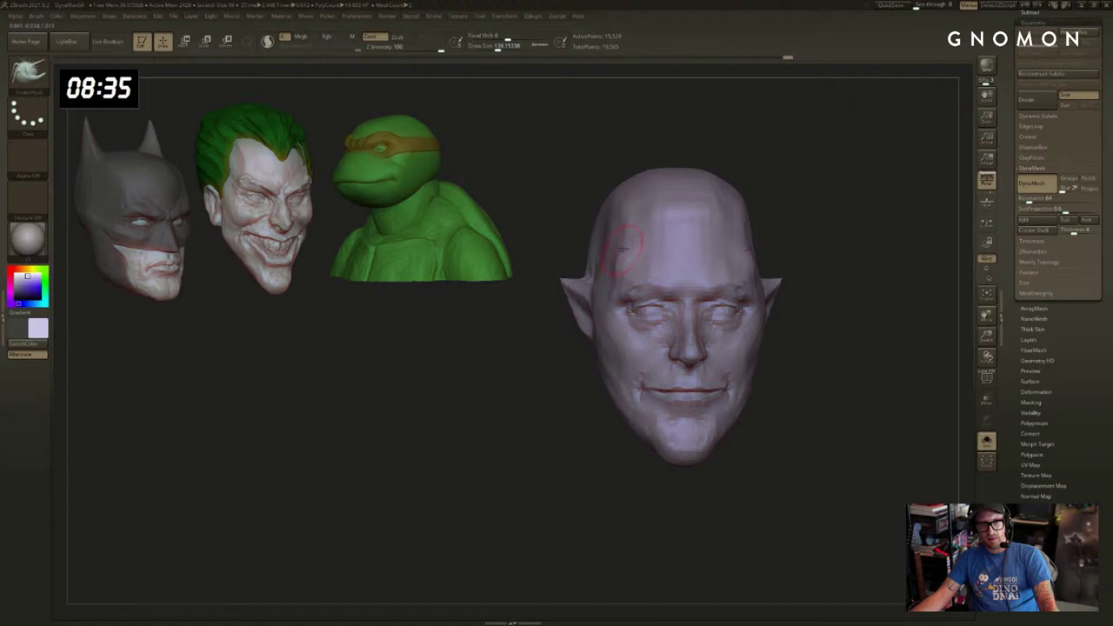
key("ctrl+shift+z")
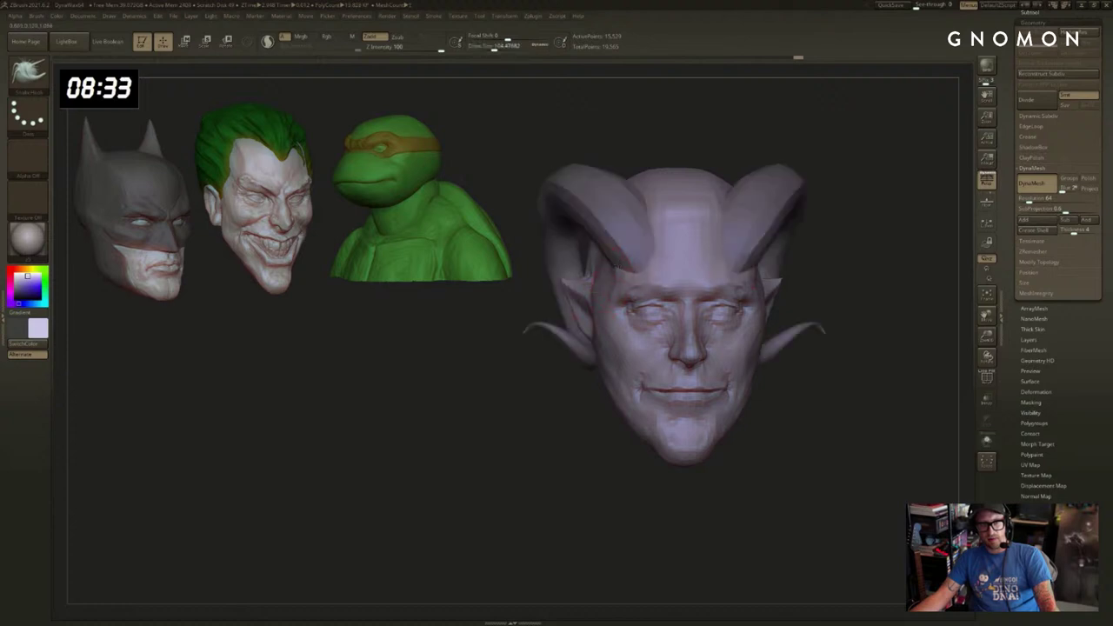
Refine the cheek, jaw and chin silhouette with the SnakeHook brush, shortening the chin.
key("s")
left_click_drag(623, 355, 630, 357)
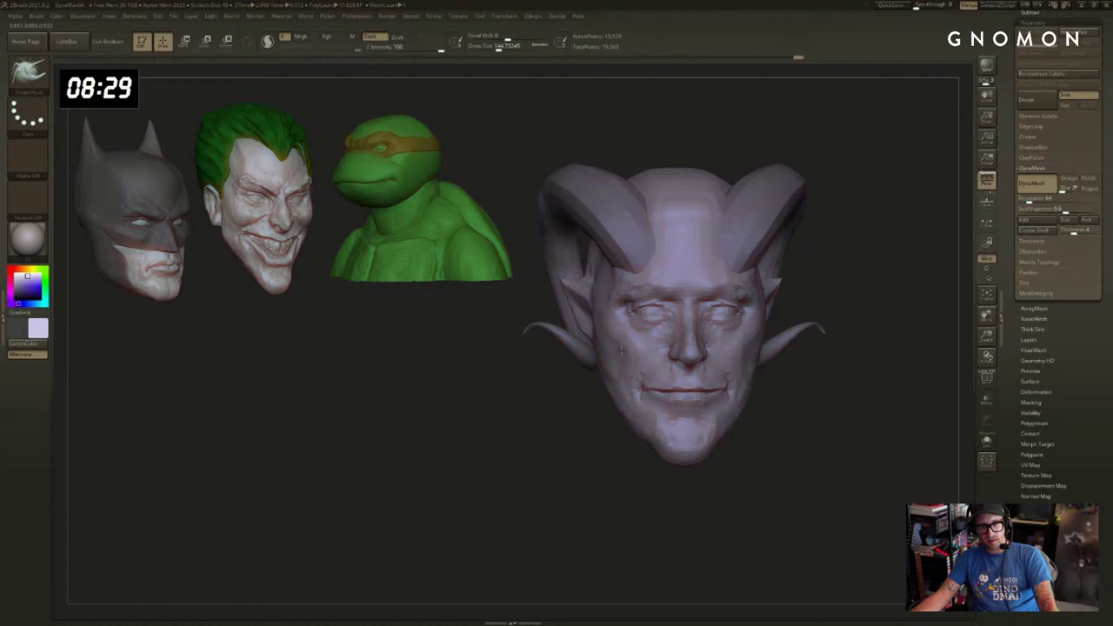
left_click_drag(561, 415, 602, 354)
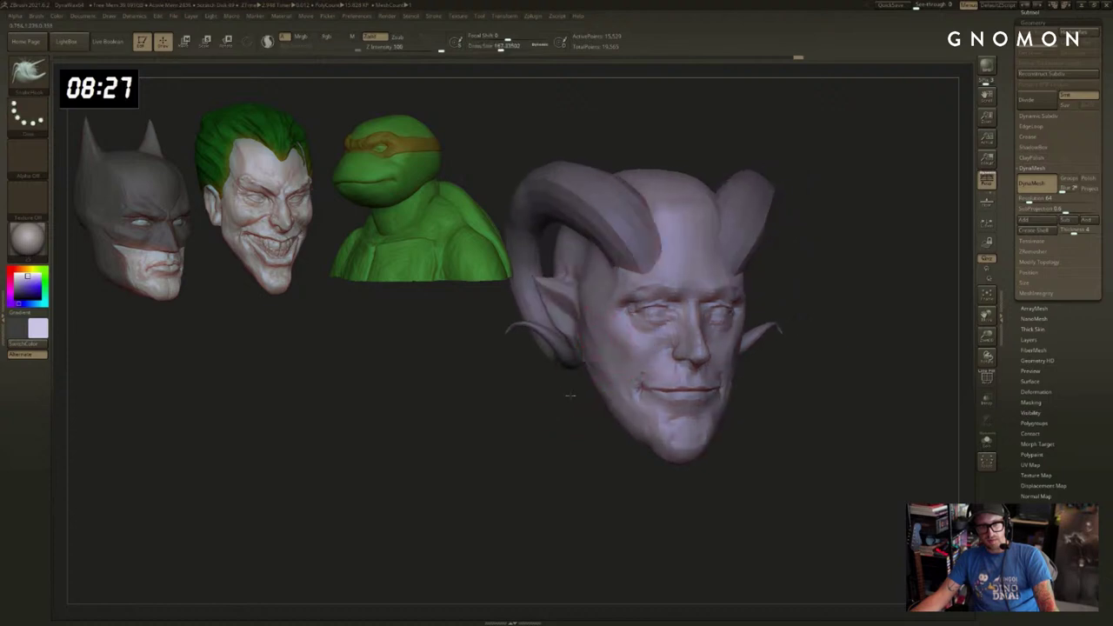
key("s")
mouse_move(572, 395)
left_mouse_down()
mouse_move(546, 396)
mouse_move(612, 394)
left_mouse_up()
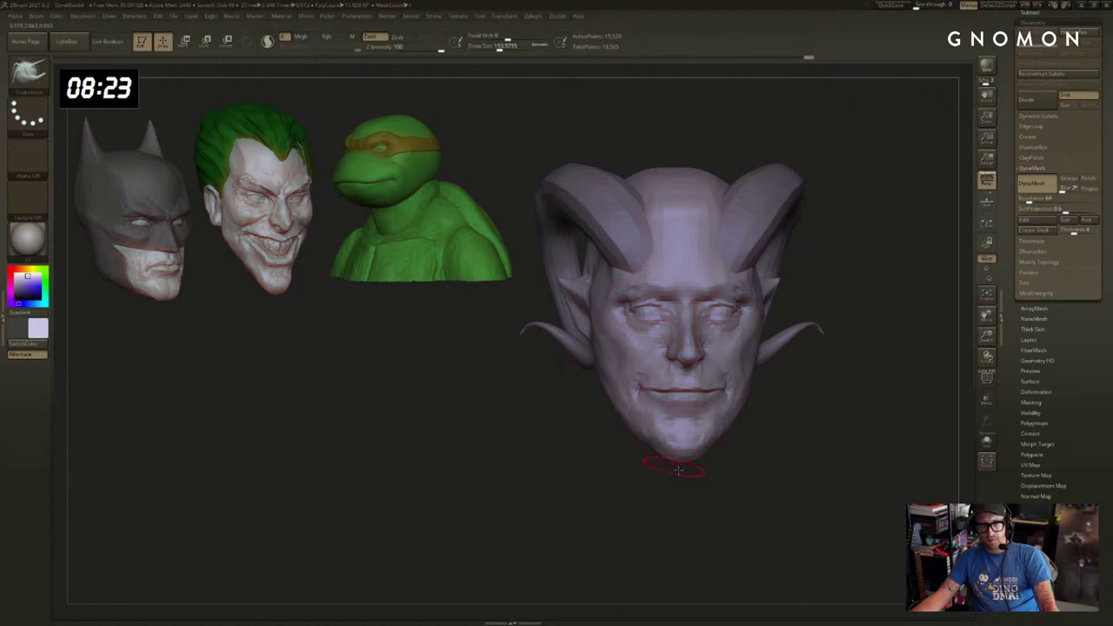
mouse_move(666, 462)
left_mouse_down()
mouse_move(709, 461)
mouse_move(649, 472)
left_mouse_up()
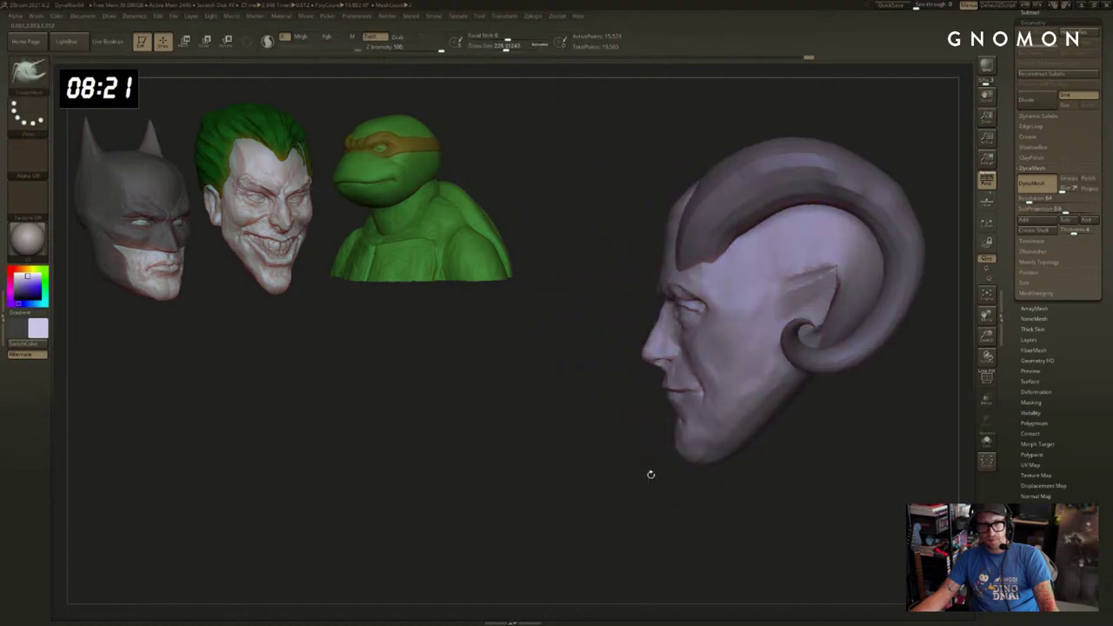
Adjust the jawline near the chin with the SnakeHook brush reduced to a size of about 182.
mouse_move(646, 411)
left_mouse_down()
mouse_move(701, 412)
mouse_move(638, 411)
left_mouse_up()
key("s")
key("s")
left_click(634, 447)
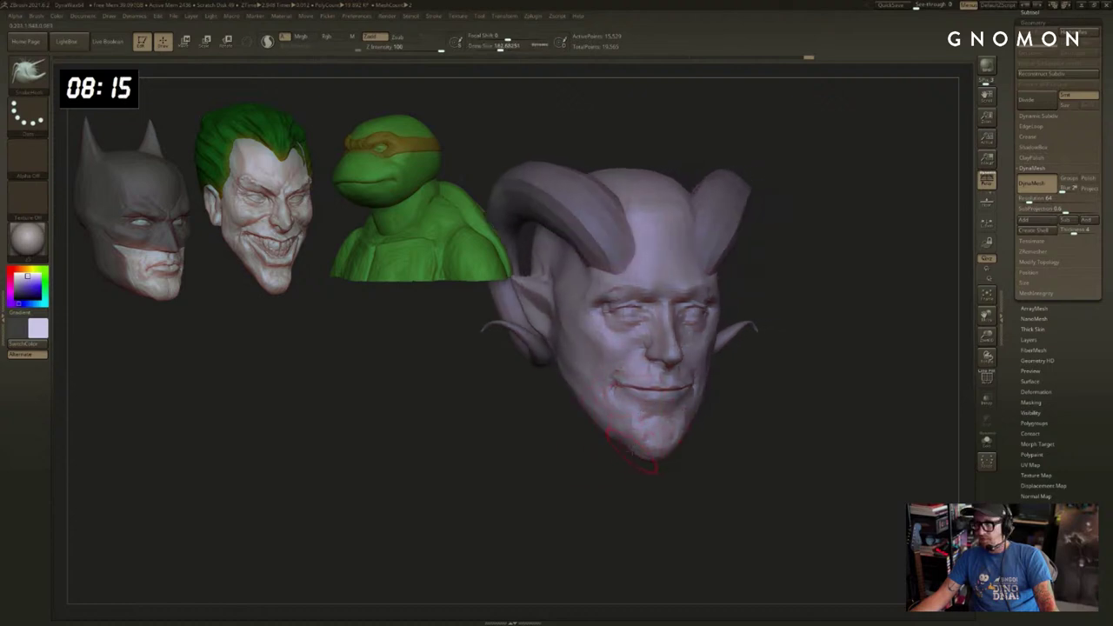
Reshape the lips and mouth corners with a small Move brush, reducing its size to about 51.
key("2")
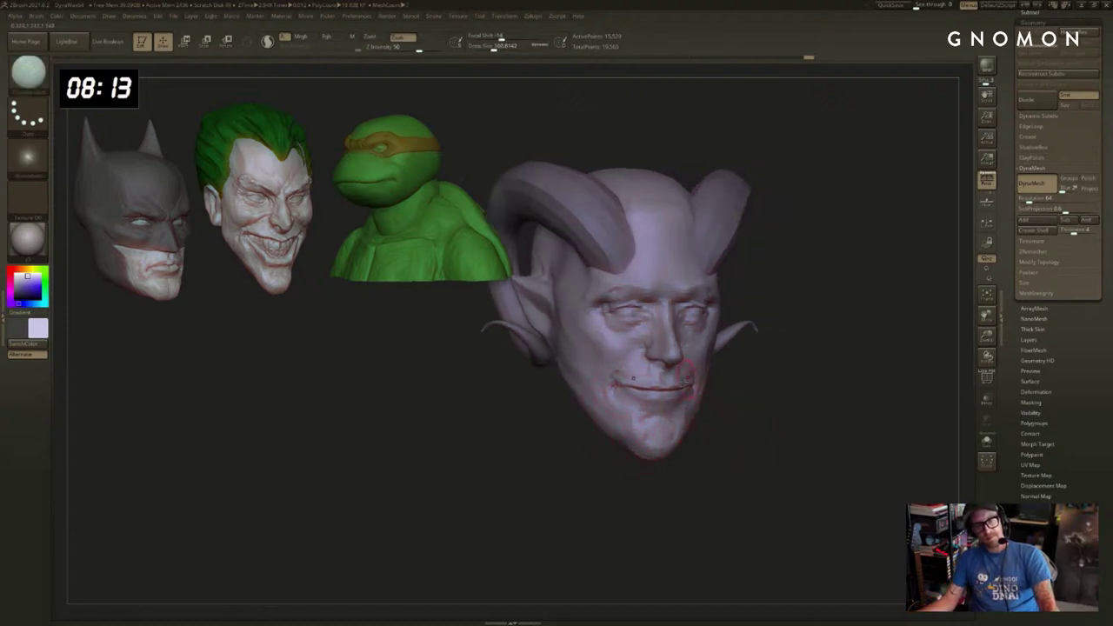
left_click_drag(753, 424, 774, 461, "alt")
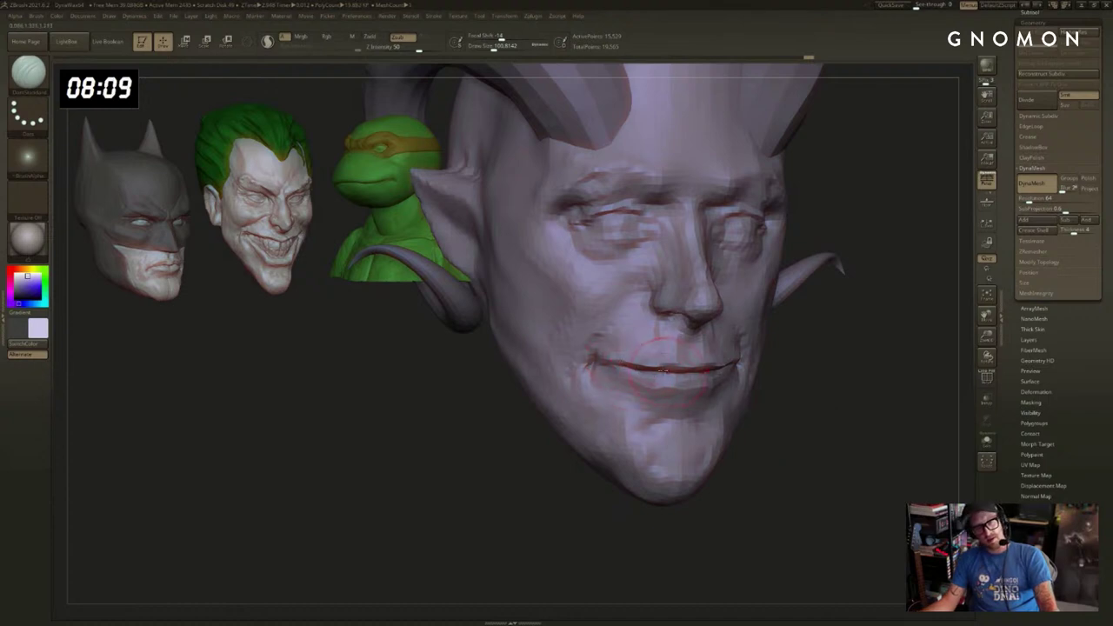
key("b")
key("m")
key("v")
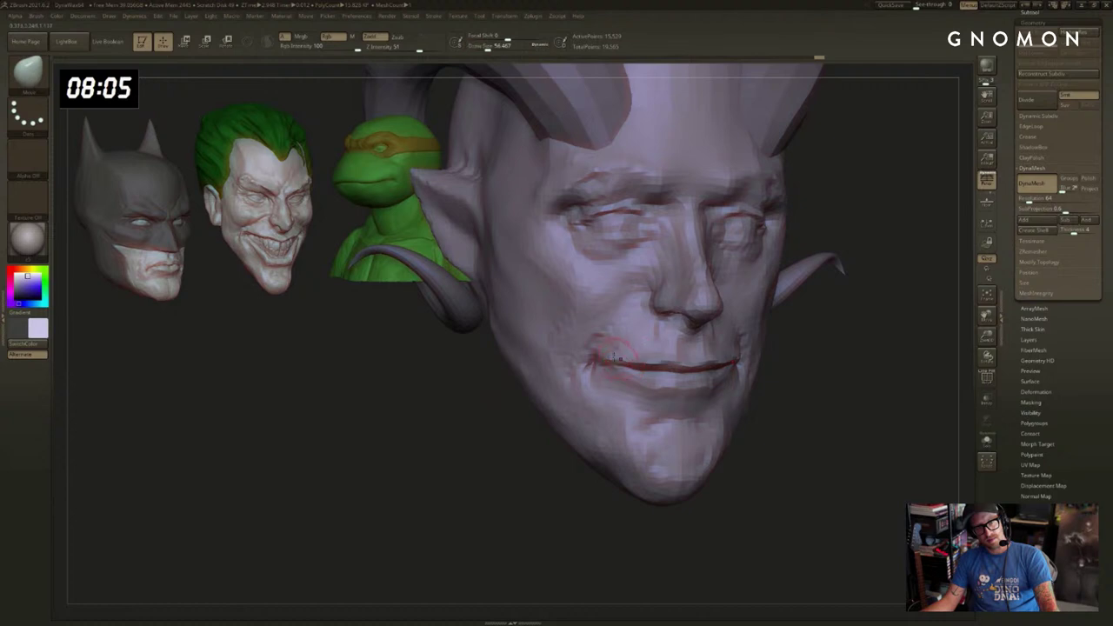
left_click_drag(546, 472, 586, 427)
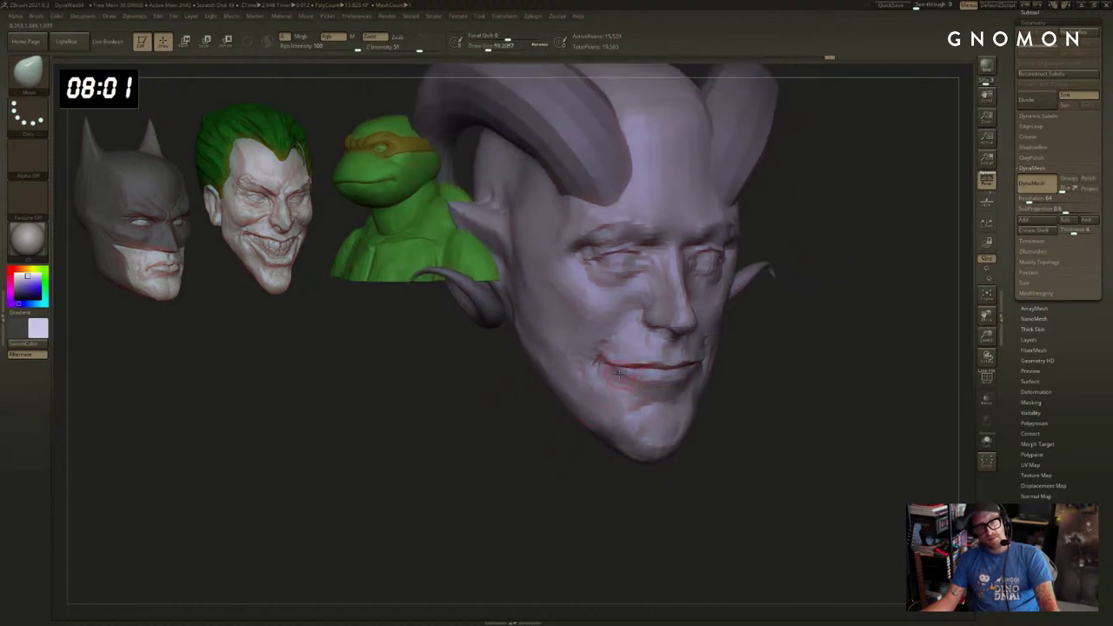
key("bracketleft")
key("bracketleft")
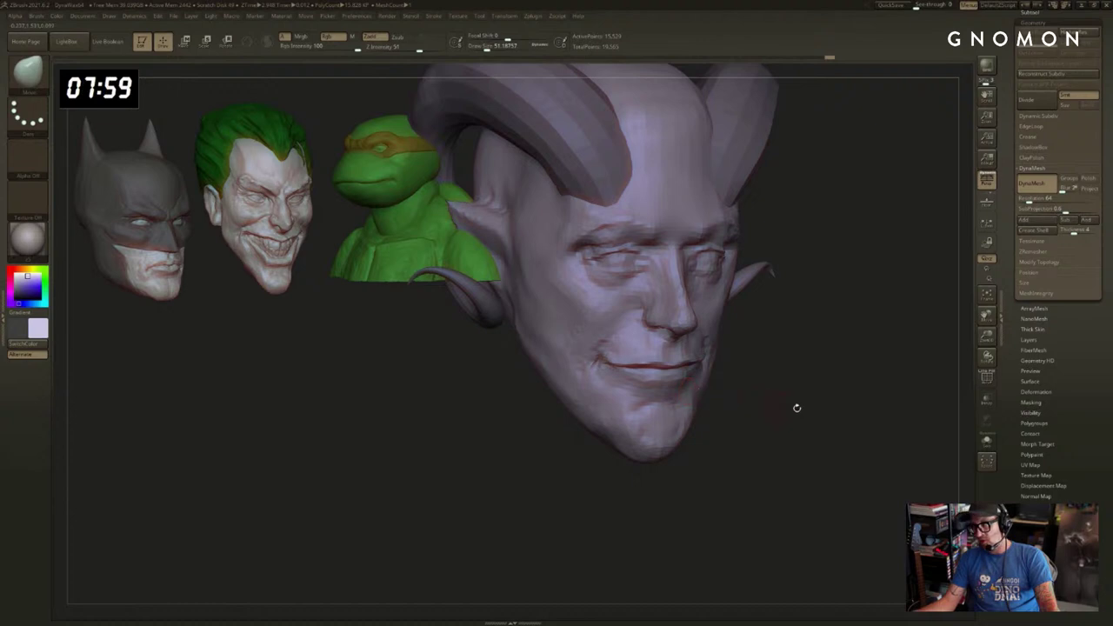
Define the mouth corners and lower lip edge with the DamStandard brush, checking the face from several angles.
left_click_drag(797, 408, 872, 420, "alt")
key("b")
key("d")
key("s")
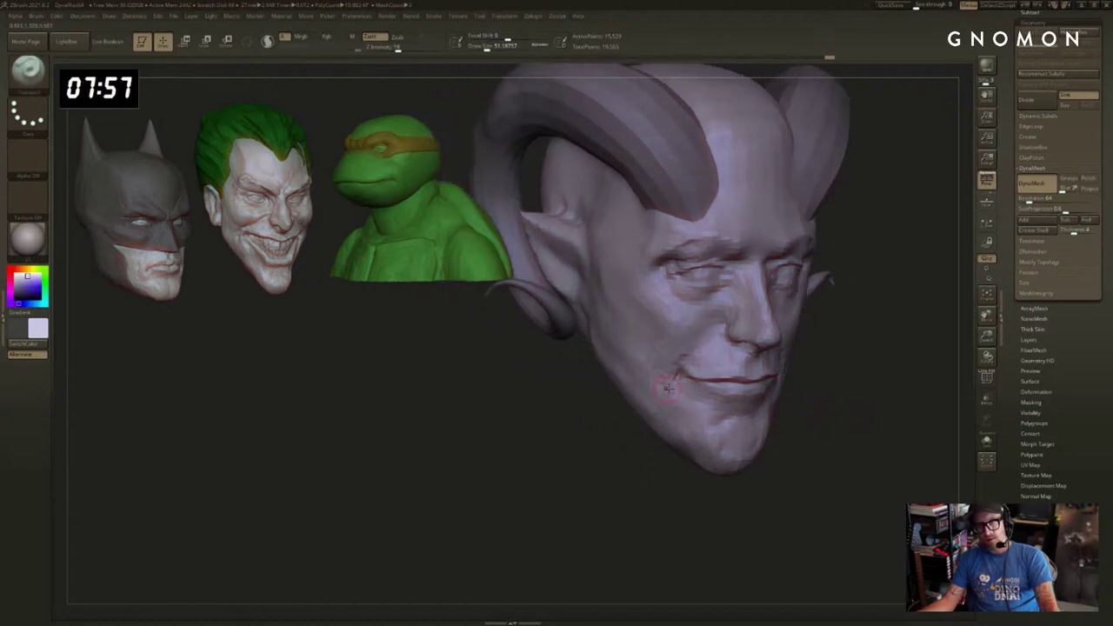
left_click_drag(810, 398, 847, 400)
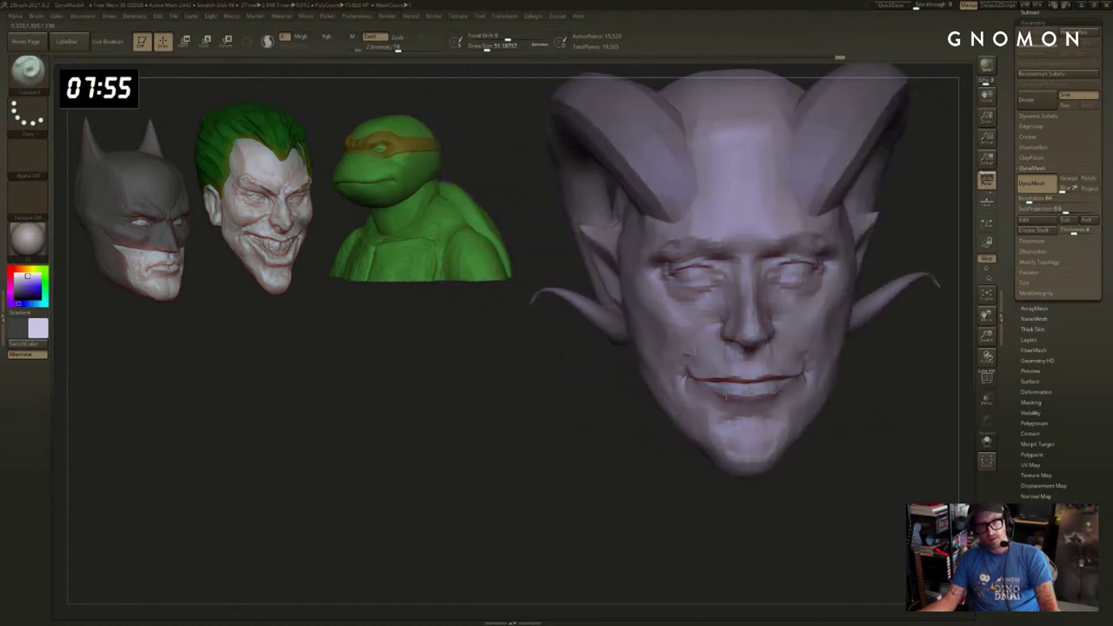
left_click_drag(725, 395, 896, 439)
Append a PolySphere as a new subtool alongside the head and horns.
left_click_drag(1035, 21, 1035, 294)
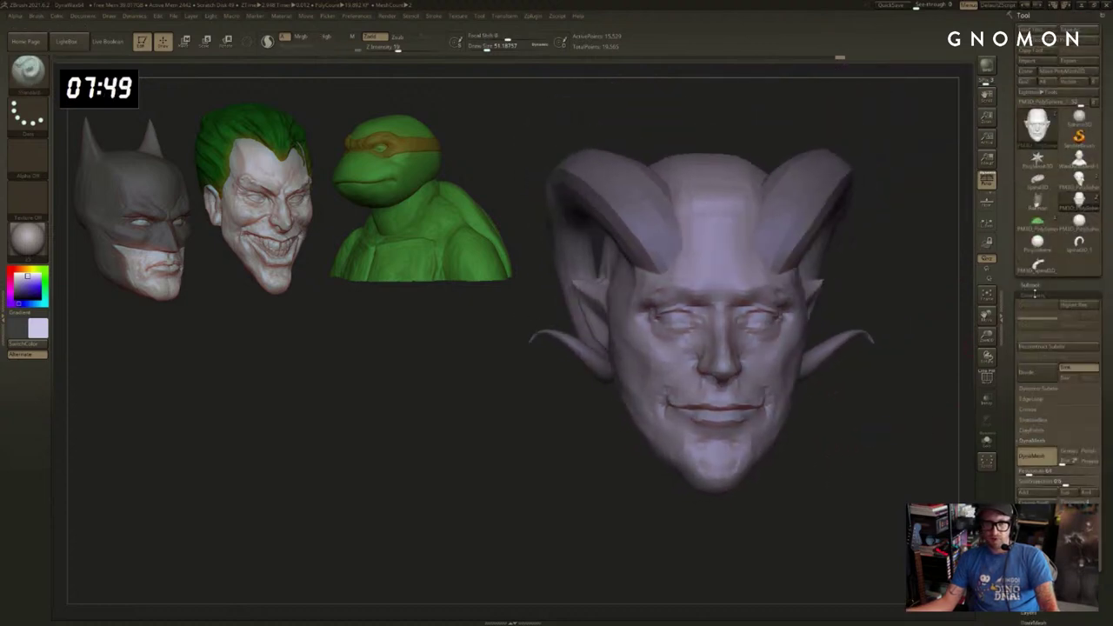
left_click(1033, 287)
scroll(1056, 391, "down", 5)
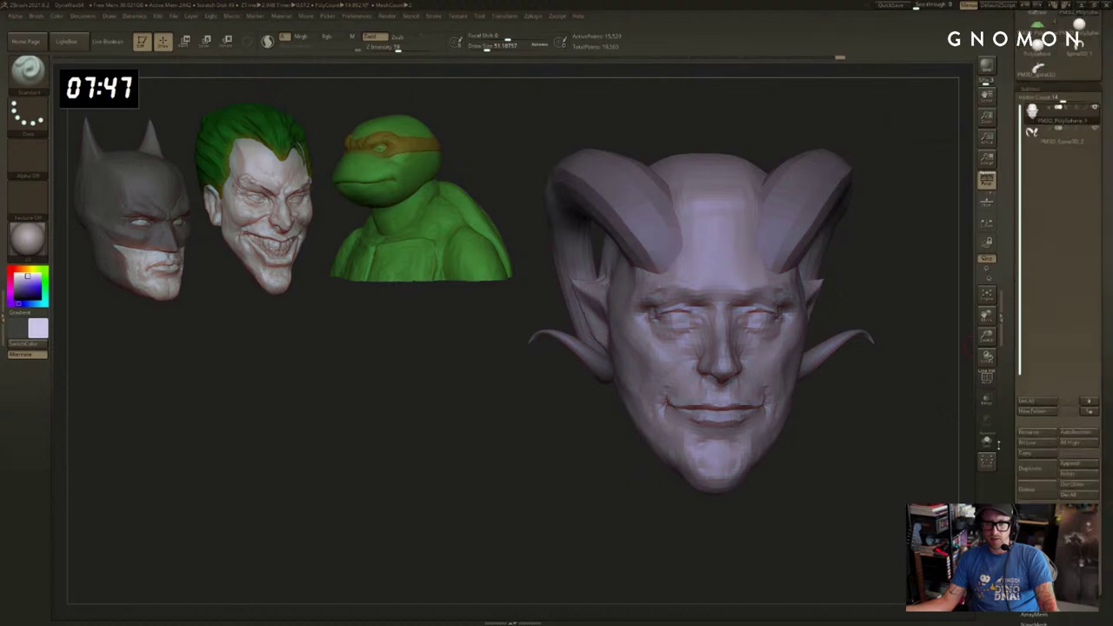
left_click(1068, 454)
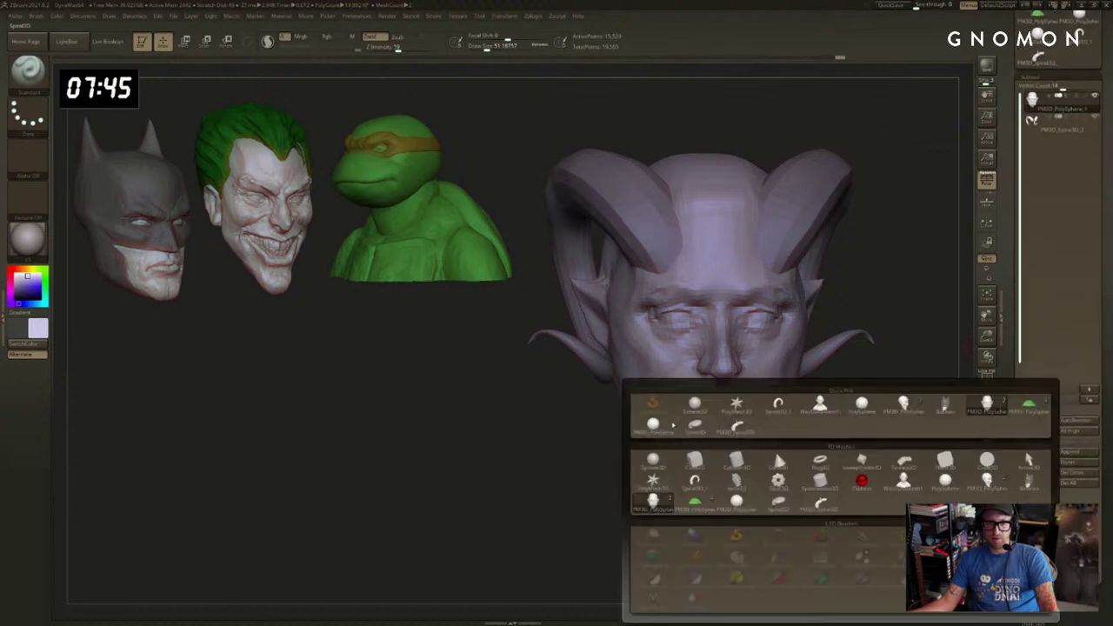
left_click(662, 429)
Make the appended sphere the active subtool and display it together with the head and horns.
left_click_drag(895, 382, 870, 352, "alt")
left_click(1050, 146)
left_click_drag(900, 304, 885, 342)
left_click(877, 343)
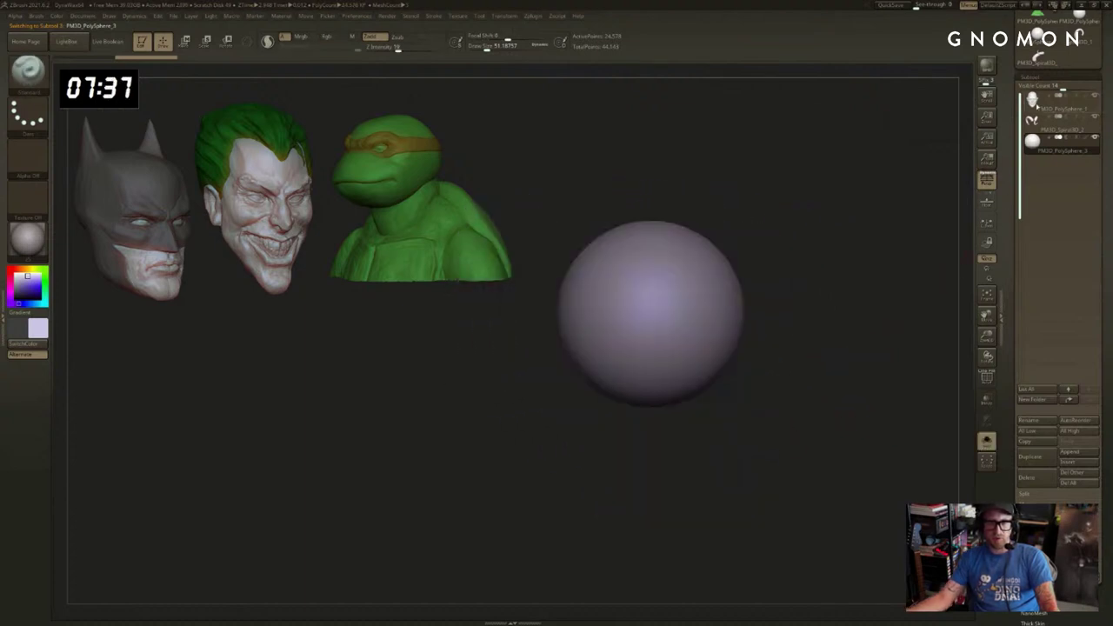
left_click(1035, 103)
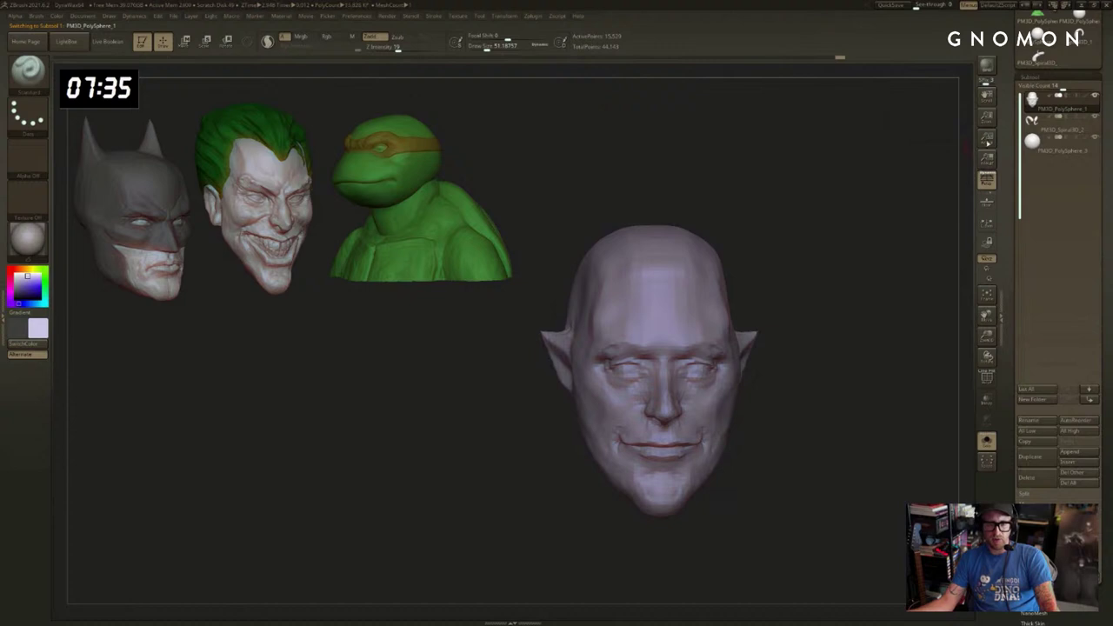
left_click(1034, 125)
left_click(1035, 145)
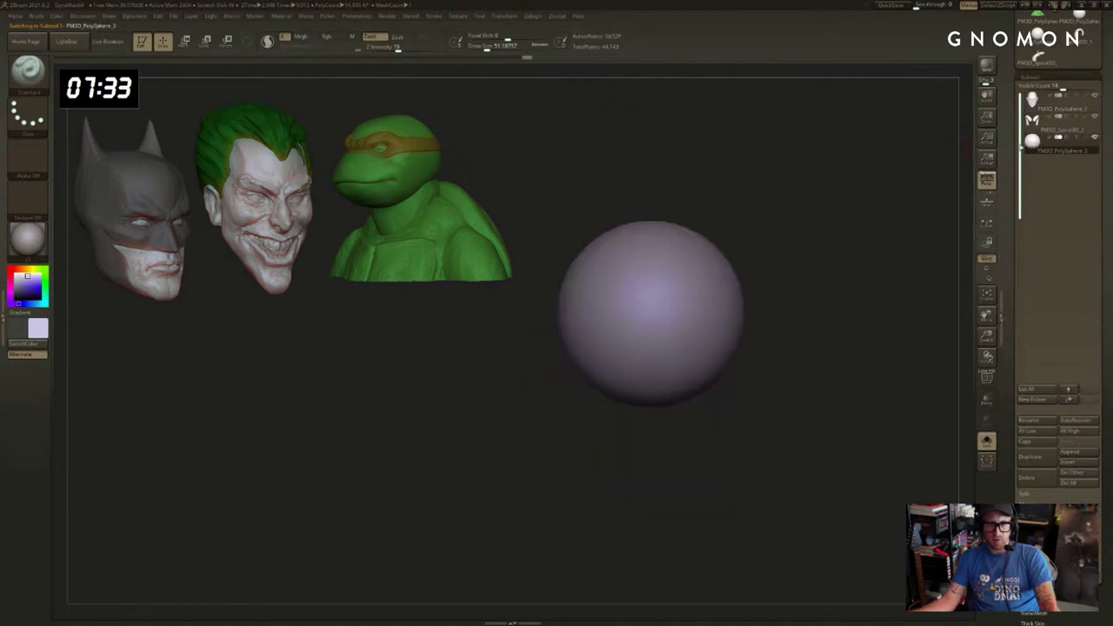
left_click_drag(859, 222, 883, 291, "alt")
key("shift+alt+s")
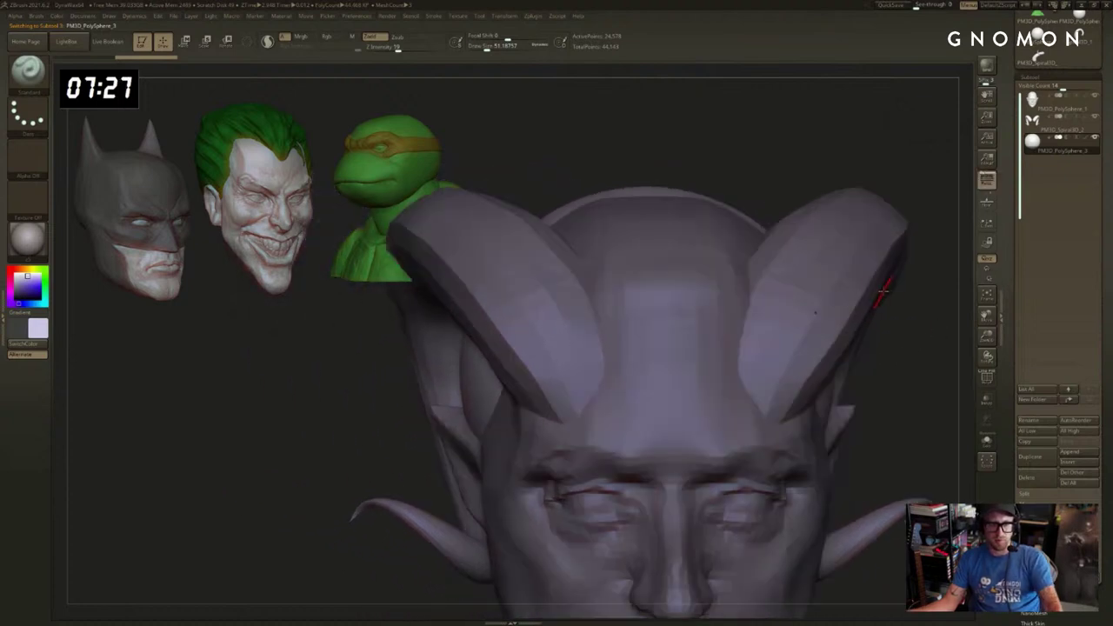
Shift the sphere backward over the skull with the Transpose line, checking its placement from the side and top.
left_click_drag(936, 370, 783, 222)
key("w")
left_click(872, 276, "ctrl")
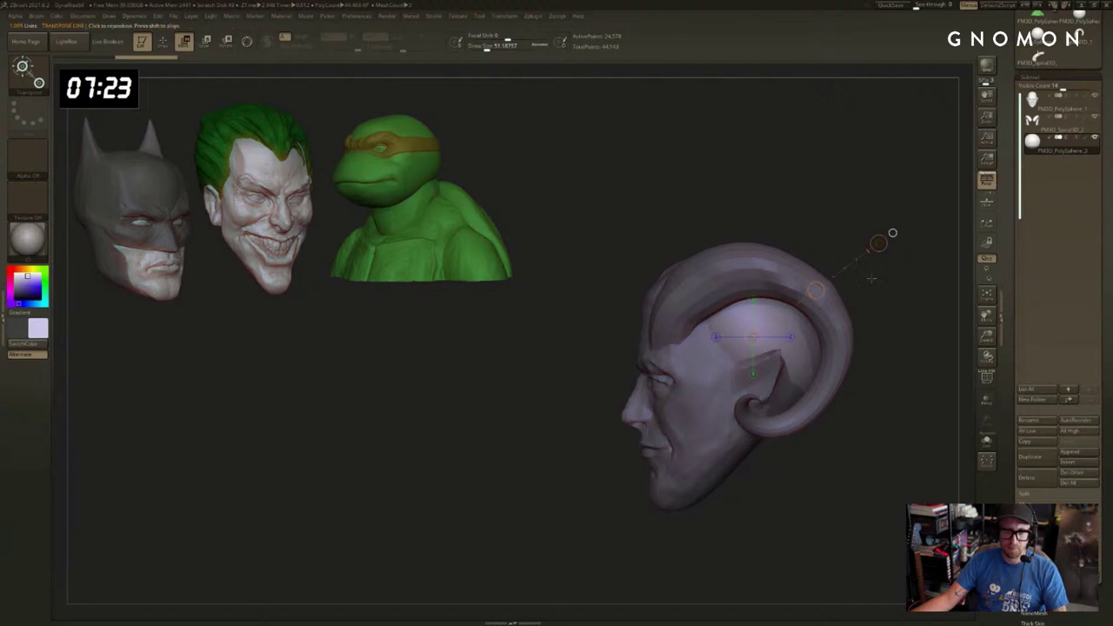
left_click(874, 280, "ctrl")
key("alt+s")
left_click_drag(888, 320, 876, 363, "shift")
mouse_move(789, 254)
left_mouse_down()
mouse_move(793, 368)
mouse_move(782, 309)
left_mouse_up()
key("e")
key("d")
key("w")
left_click_drag(806, 265, 930, 265)
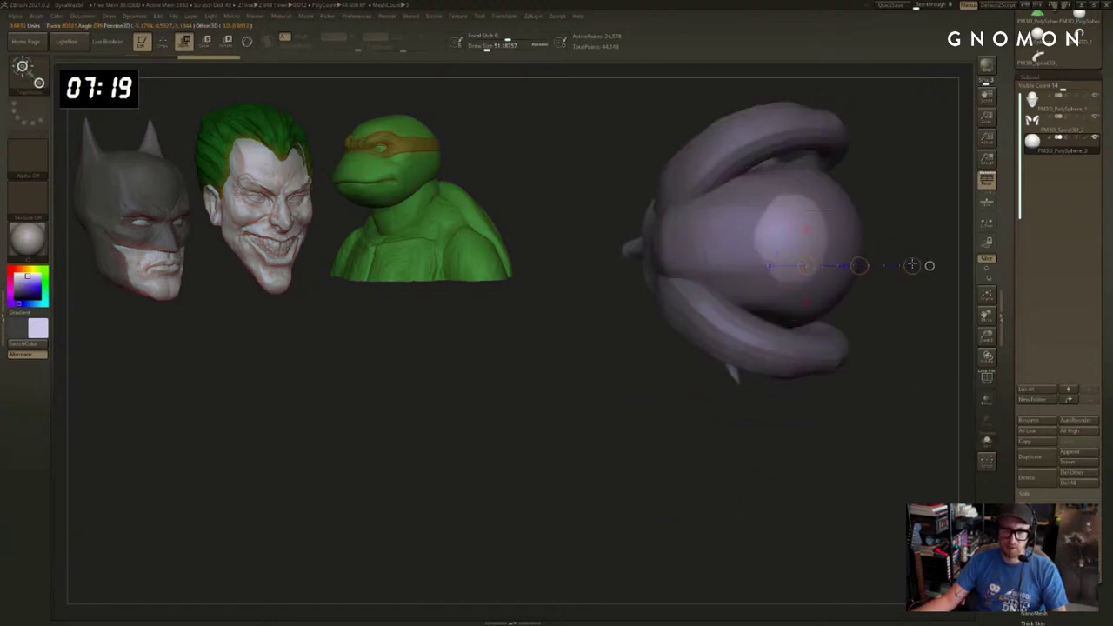
left_click_drag(859, 267, 828, 266)
Pull the sphere's sides outward and downward behind the temples with a large Move brush.
mouse_move(651, 470)
left_mouse_down()
mouse_move(641, 355)
mouse_move(911, 212)
mouse_move(777, 204)
mouse_move(772, 193)
mouse_move(821, 263)
mouse_move(795, 235)
mouse_move(791, 265)
mouse_move(805, 232)
left_mouse_up()
key("q")
key("bracketright")
mouse_move(825, 283)
left_mouse_down("alt")
mouse_move(829, 233)
mouse_move(827, 281)
mouse_move(811, 287)
left_mouse_up("alt")
key("s")
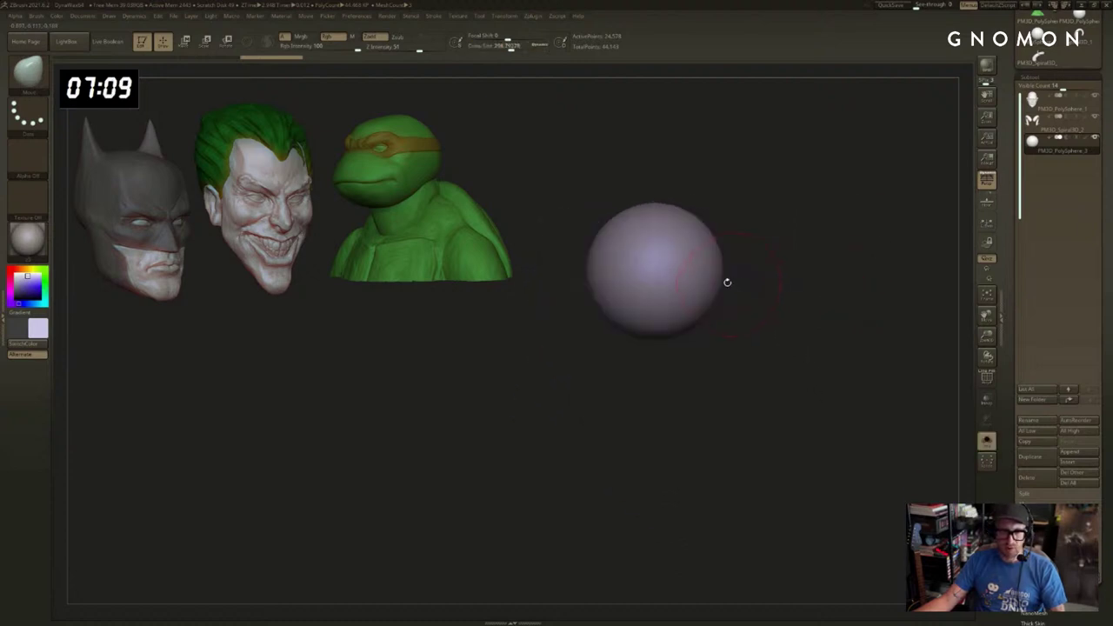
left_click_drag(714, 283, 750, 346)
left_click_drag(717, 261, 746, 240)
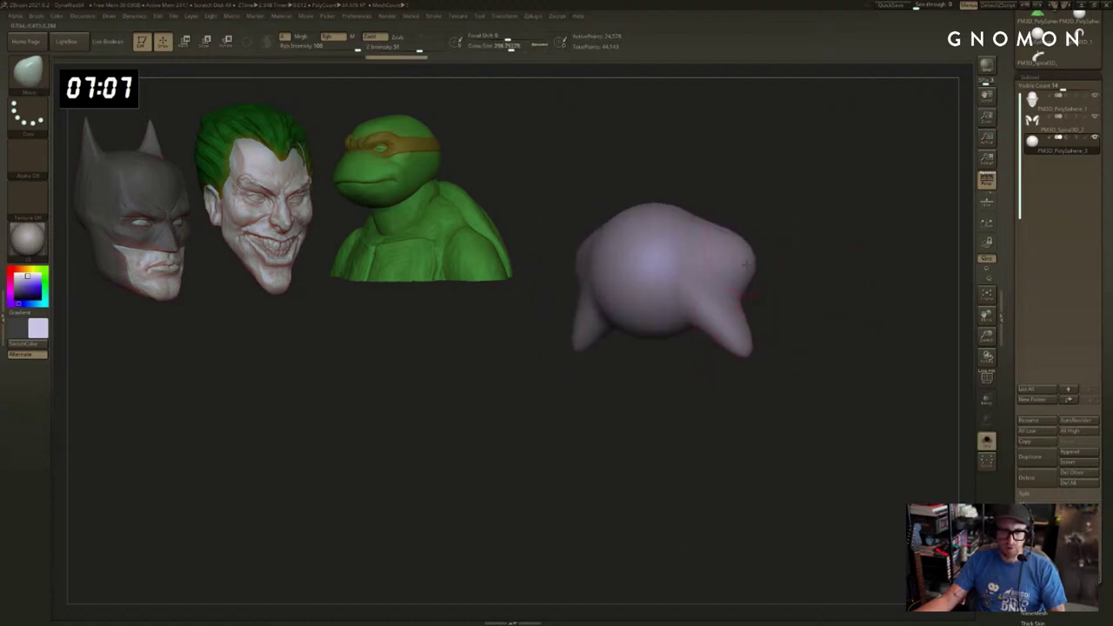
left_click_drag(746, 301, 765, 316)
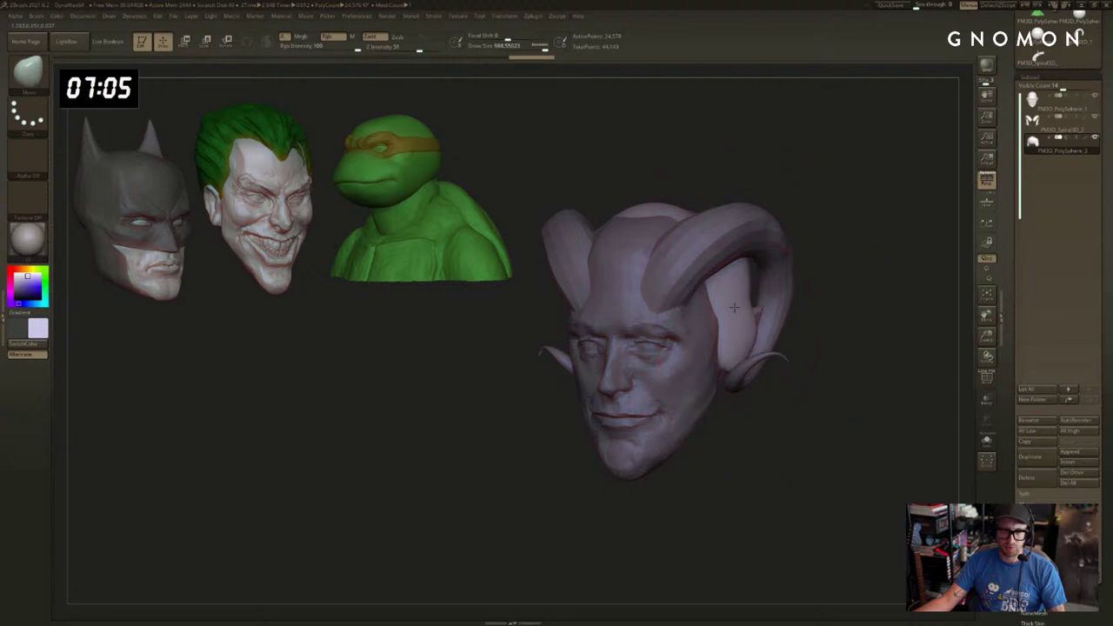
Stretch the sphere around the sides of the skull and pull a point out its back with a large SnakeHook brush.
mouse_move(807, 323)
left_mouse_down("shift")
mouse_move(832, 315)
mouse_move(788, 314)
left_mouse_up("shift")
key("b")
key("s")
key("h")
key("s")
left_click_drag(804, 339, 847, 344)
mouse_move(573, 412)
left_mouse_down()
mouse_move(592, 447)
mouse_move(568, 439)
left_mouse_up()
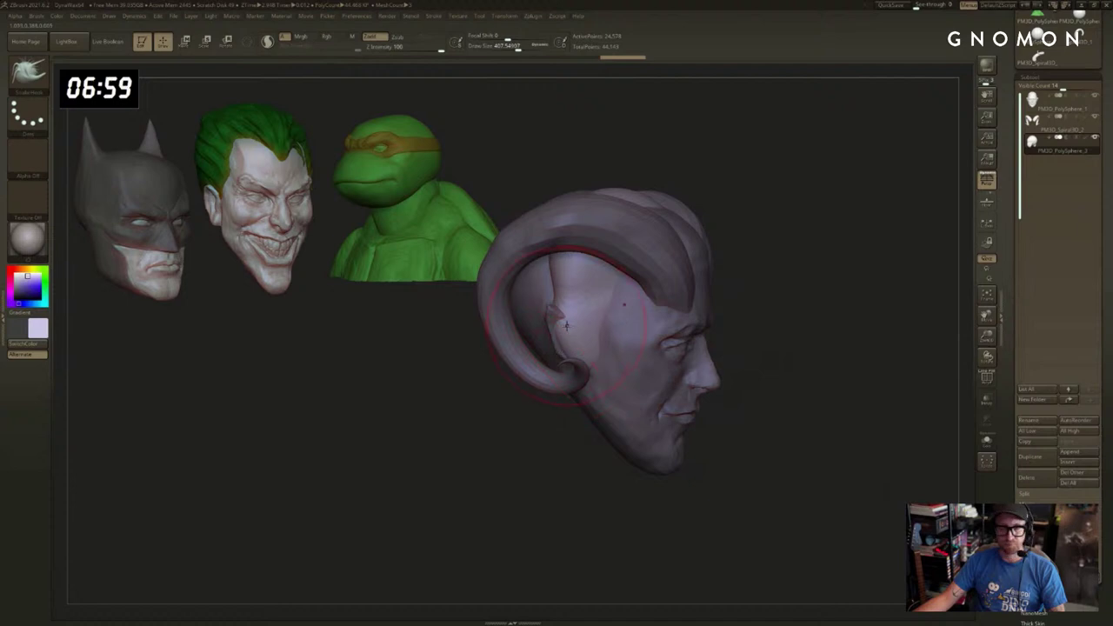
left_click_drag(557, 333, 573, 344)
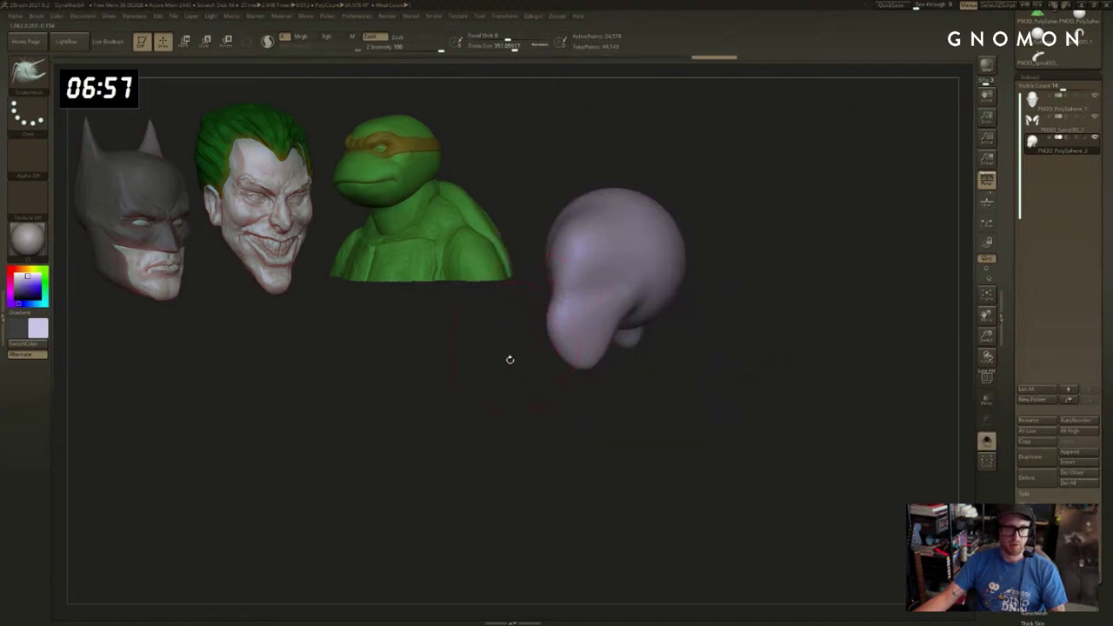
mouse_move(509, 360)
left_mouse_down()
mouse_move(696, 405)
mouse_move(719, 301)
mouse_move(672, 346)
left_mouse_up()
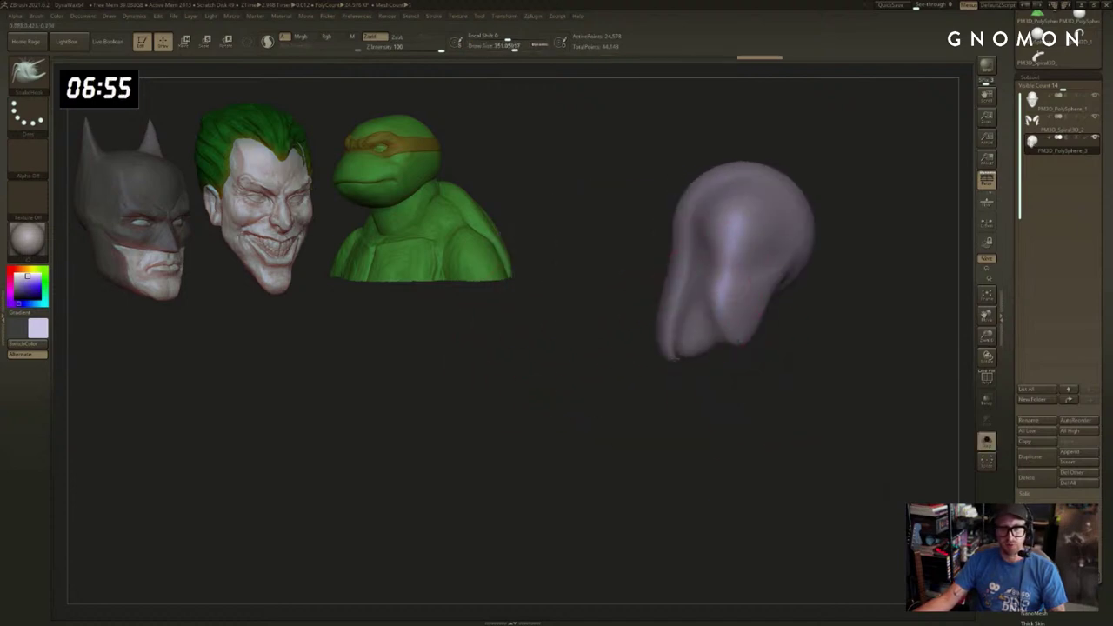
mouse_move(693, 287)
left_mouse_down()
mouse_move(669, 290)
mouse_move(619, 214)
left_mouse_up()
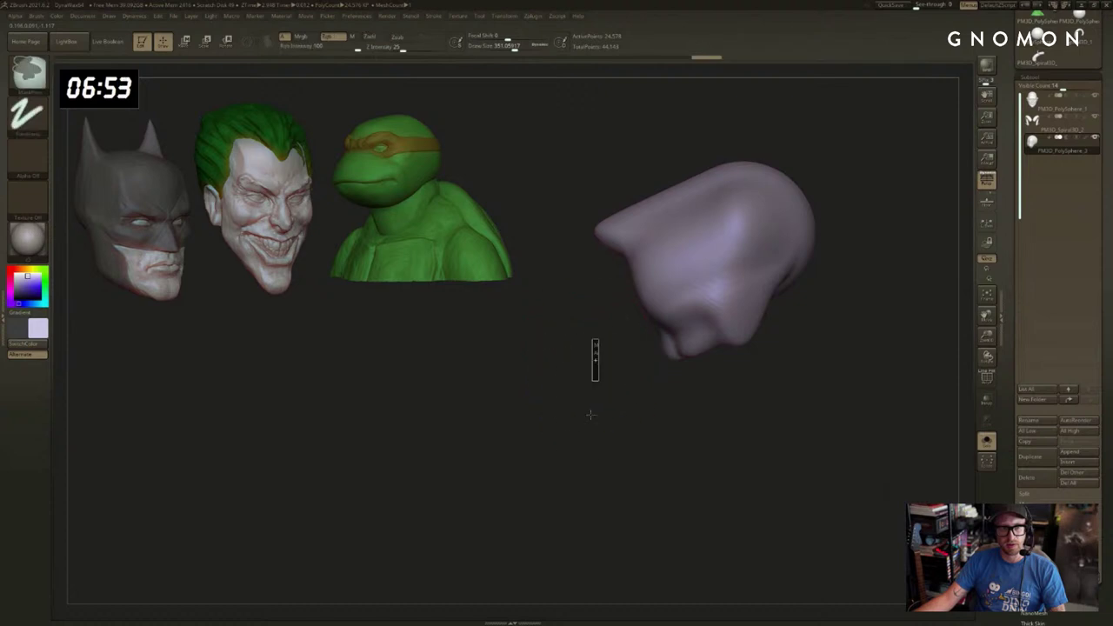
DynaMesh the stretched sphere at a resolution of 64.
scroll(1031, 383, "down", 5)
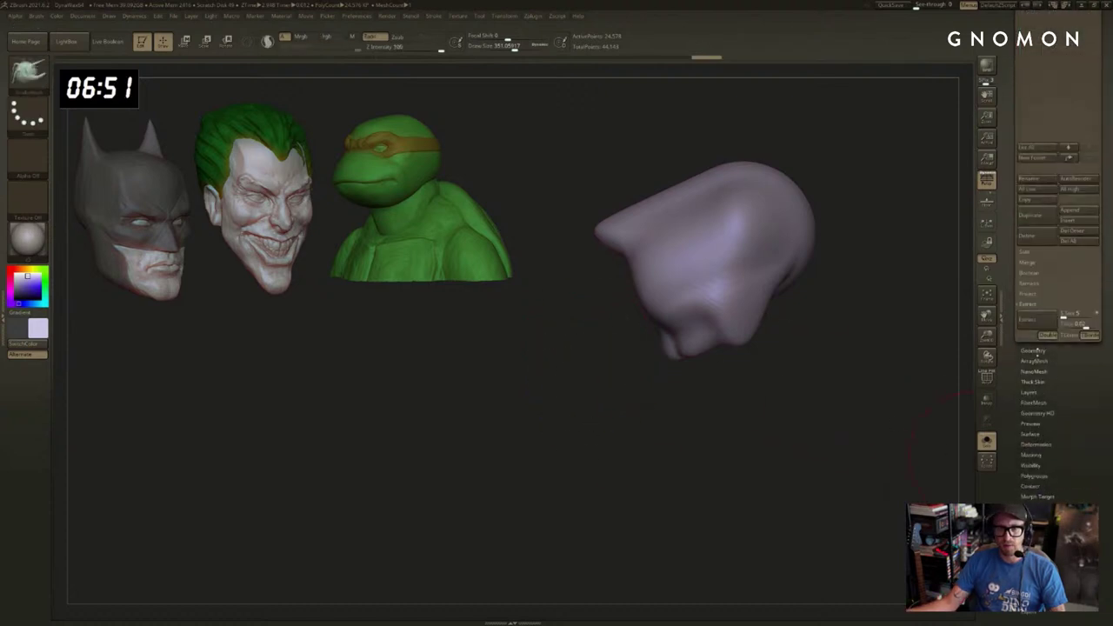
left_click(1035, 351)
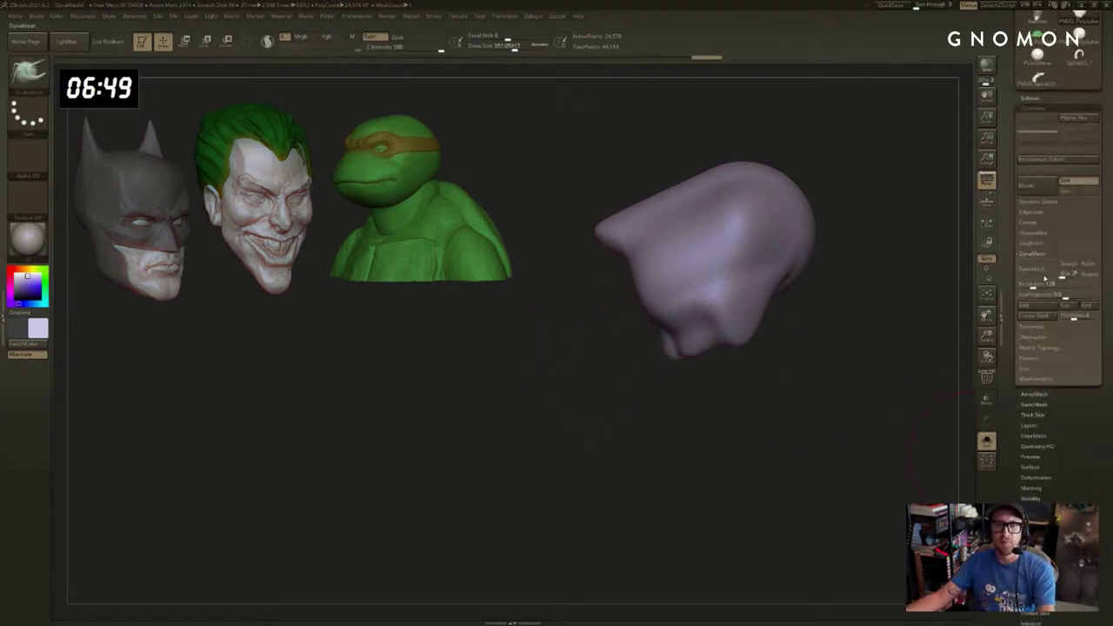
left_click(1042, 284)
type("64")
key("Return")
left_click(1033, 270)
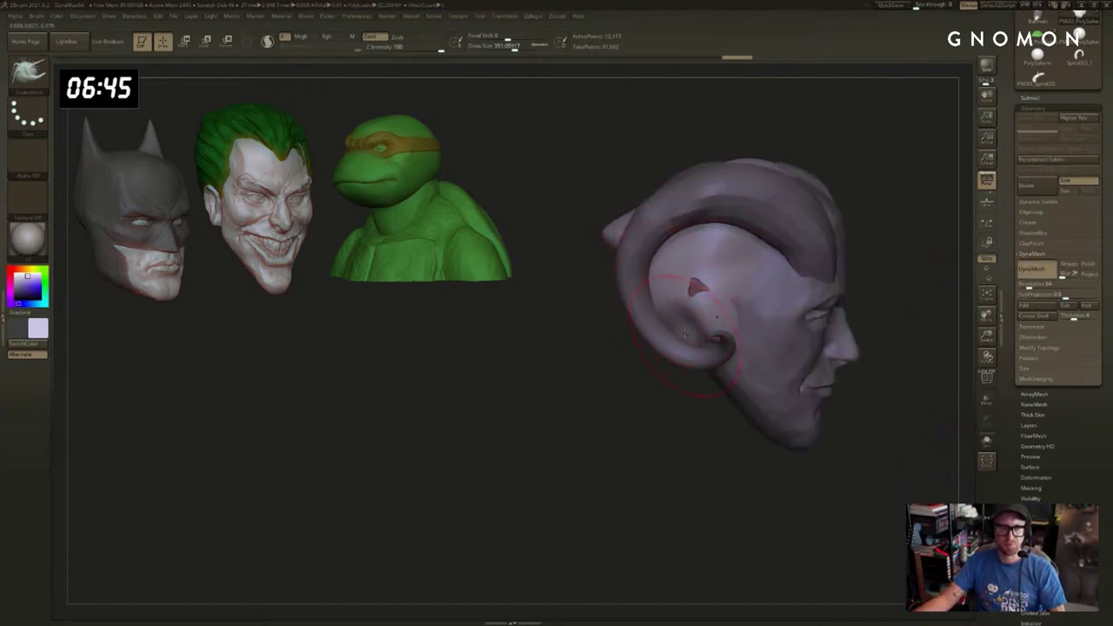
Extend the remeshed form down behind the ears and pull its back outward with the SnakeHook brush.
left_click_drag(684, 334, 686, 372)
right_click_drag(648, 379, 675, 380)
left_click_drag(675, 380, 665, 430)
right_click_drag(654, 407, 739, 392)
key("s")
mouse_move(634, 369)
left_mouse_down()
mouse_move(574, 370)
mouse_move(577, 278)
left_mouse_up()
right_click_drag(648, 322, 570, 324)
Smooth the form and refine its rear silhouette with the SnakeHook brush, resizing the brush as needed.
mouse_move(578, 348)
left_mouse_down("shift")
mouse_move(598, 322)
mouse_move(556, 329)
left_mouse_up("shift")
right_click_drag(552, 327, 561, 322, "shift")
key("s")
left_click_drag(560, 319, 608, 315)
mouse_move(531, 270)
right_mouse_down()
mouse_move(560, 295)
mouse_move(695, 276)
right_mouse_up()
key("s")
left_click_drag(696, 295, 686, 268)
Build up volume along the form's front edge between the horns with ClayBuildup, reducing the brush and isolating the piece as needed.
mouse_move(635, 316)
right_mouse_down("shift")
mouse_move(593, 326)
mouse_move(852, 194)
mouse_move(844, 204)
mouse_move(861, 257)
mouse_move(860, 226)
mouse_move(795, 208)
right_mouse_up("shift")
right_click_drag(761, 258, 773, 248)
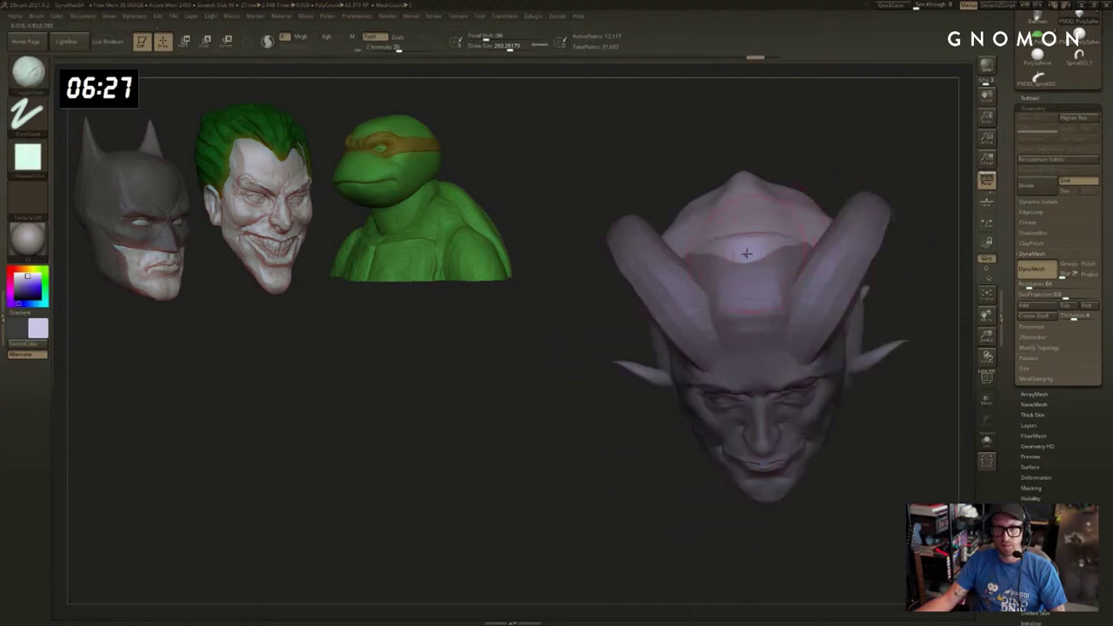
left_click_drag(786, 245, 786, 293)
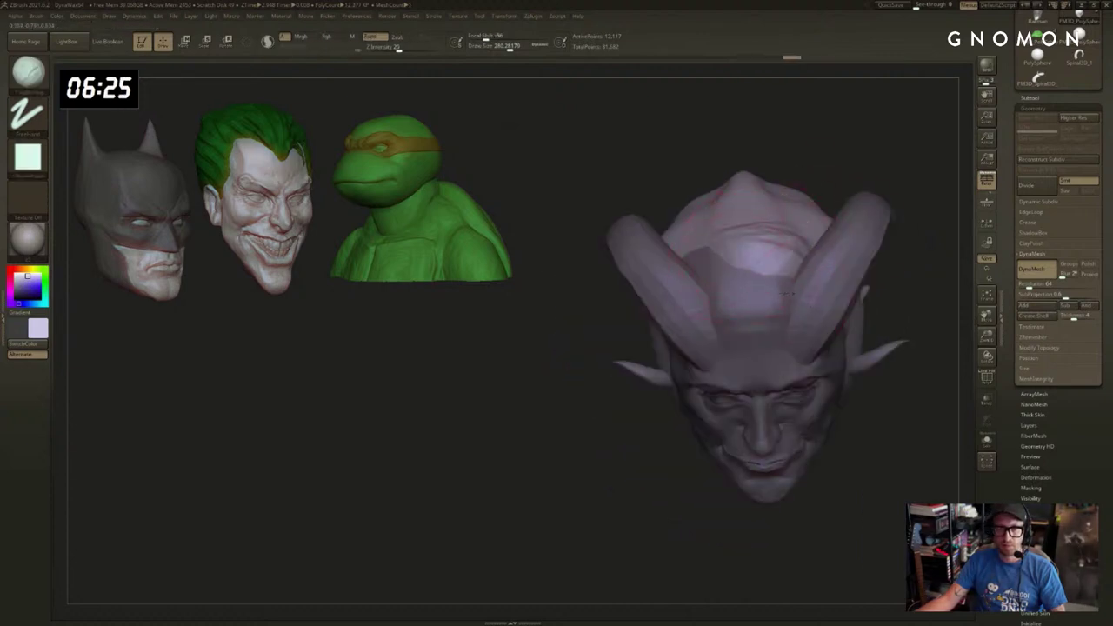
right_click_drag(816, 327, 708, 290)
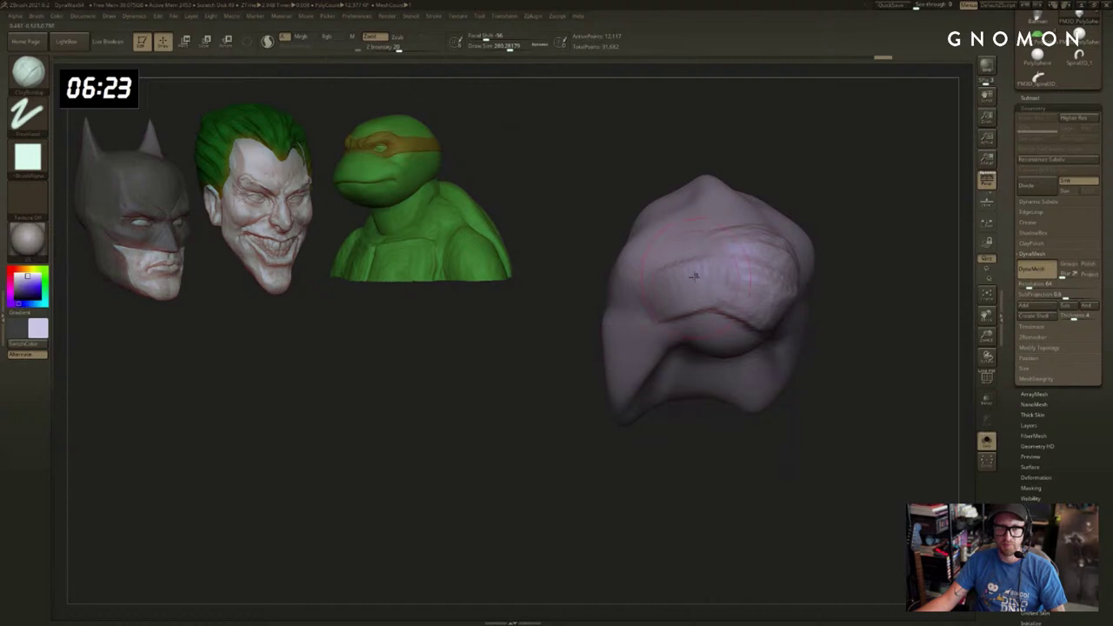
key("bracketleft")
left_click_drag(683, 256, 692, 245)
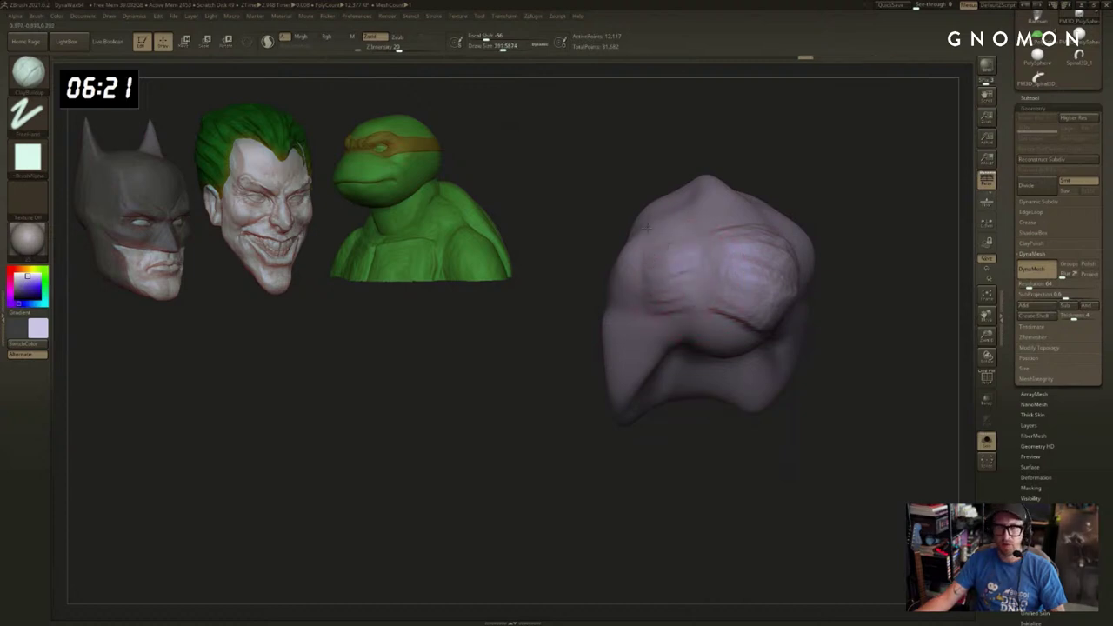
key("alt+s")
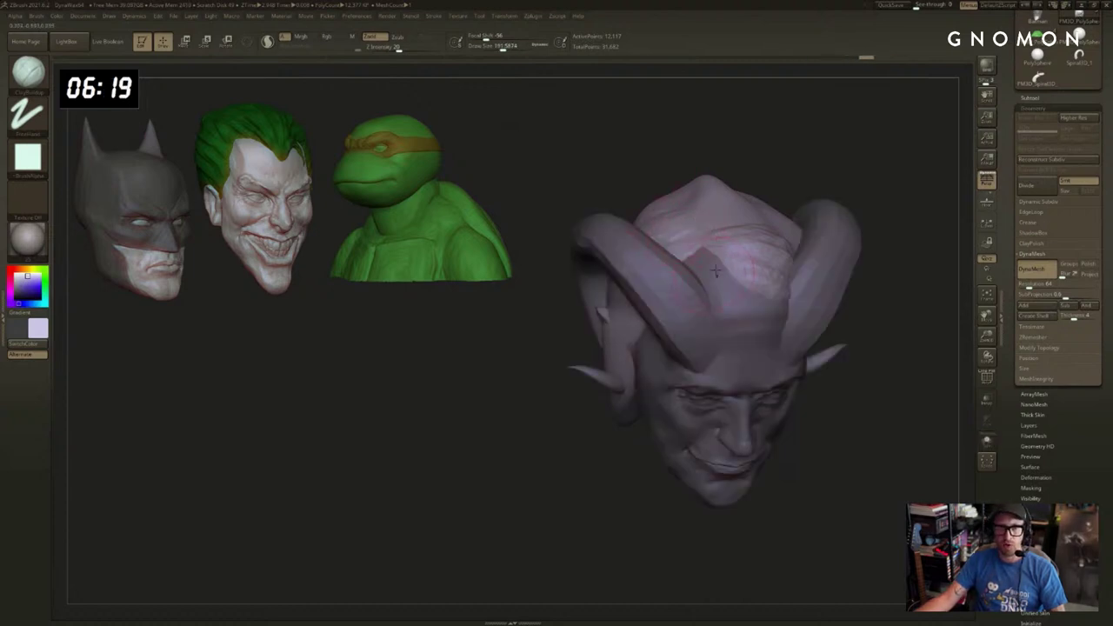
left_click(692, 258, "ctrl+shift")
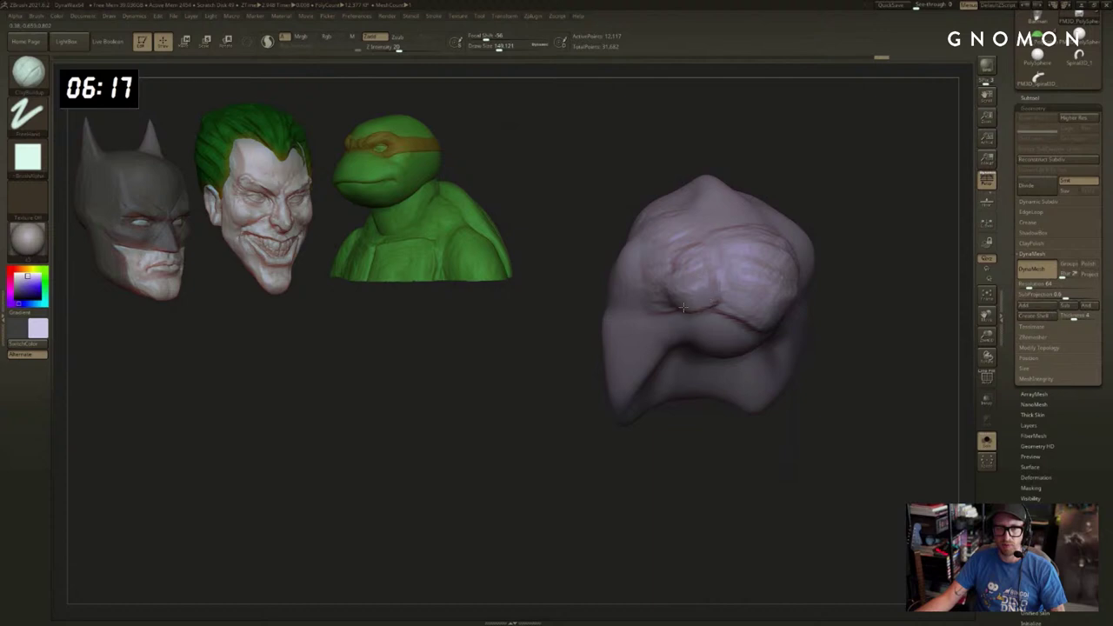
left_click(696, 317, "ctrl+shift")
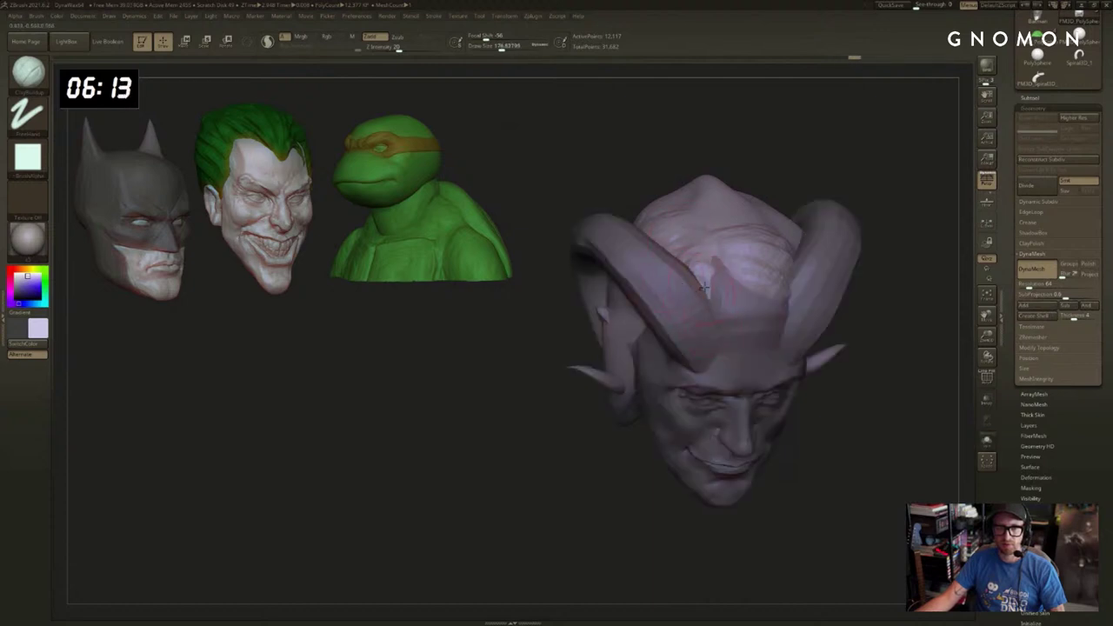
left_click_drag(534, 360, 568, 358)
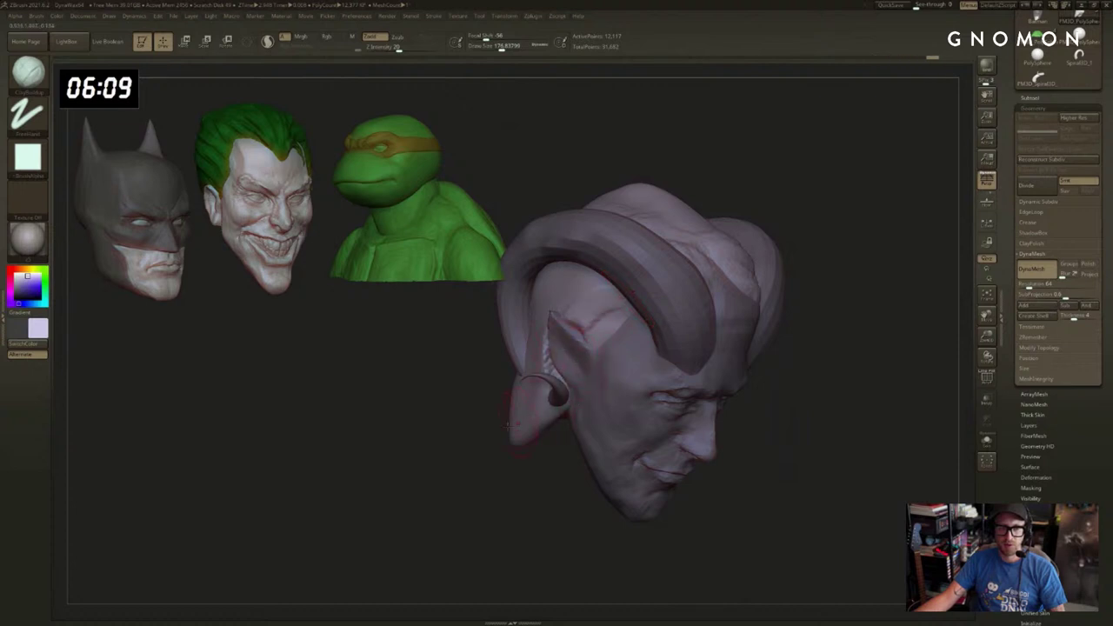
Undo the last several strokes on the hair form around the ear.
left_click_drag(462, 426, 497, 412)
mouse_move(521, 487)
left_mouse_down("shift")
mouse_move(457, 487)
mouse_move(504, 477)
left_mouse_up("shift")
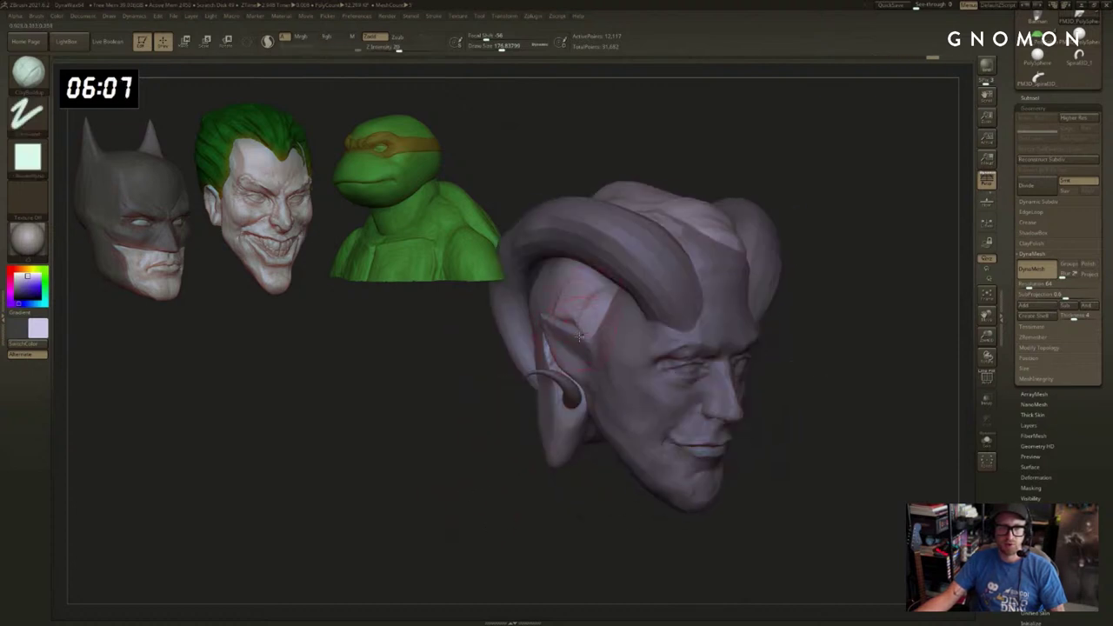
key("ctrl+z")
key("ctrl+z")
key("ctrl+z")
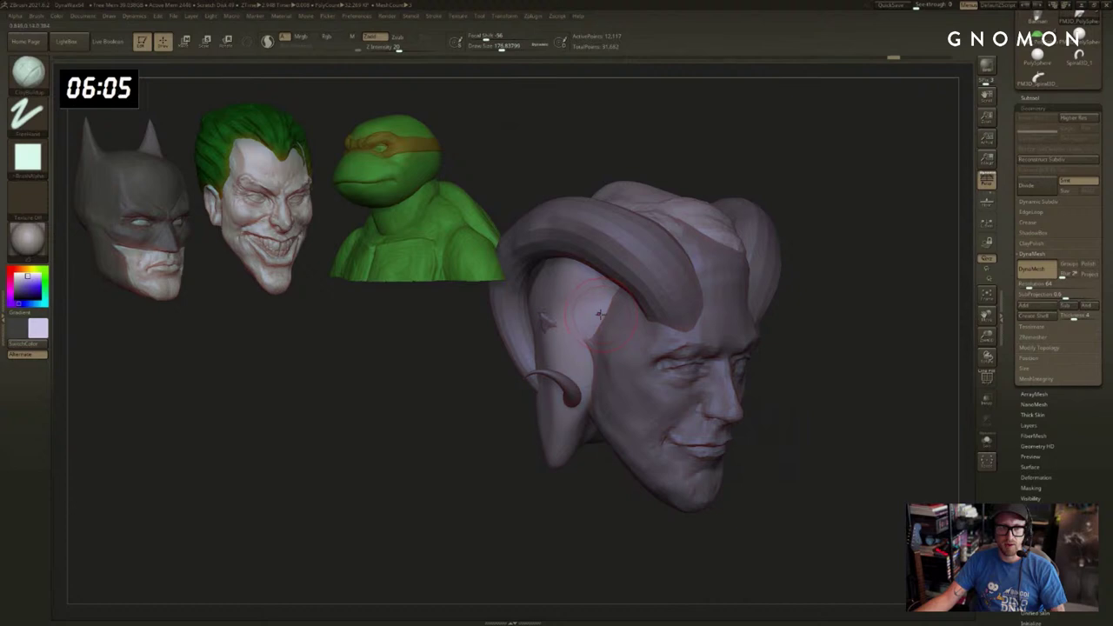
key("ctrl+z")
Rework the hair form above and around the ear with ClayBuildup, leaving the ear exposed, and reduce the brush size.
mouse_move(853, 335)
left_mouse_down()
mouse_move(787, 332)
mouse_move(827, 324)
left_mouse_up()
left_click_drag(567, 337, 562, 404)
mouse_move(575, 314)
left_mouse_down()
mouse_move(599, 304)
mouse_move(588, 305)
mouse_move(601, 322)
left_mouse_up()
key("bracketleft")
Reselect the hair form, enlarge the brush and build up its volume behind and below the ear with ClayBuildup.
left_click(665, 276, "alt")
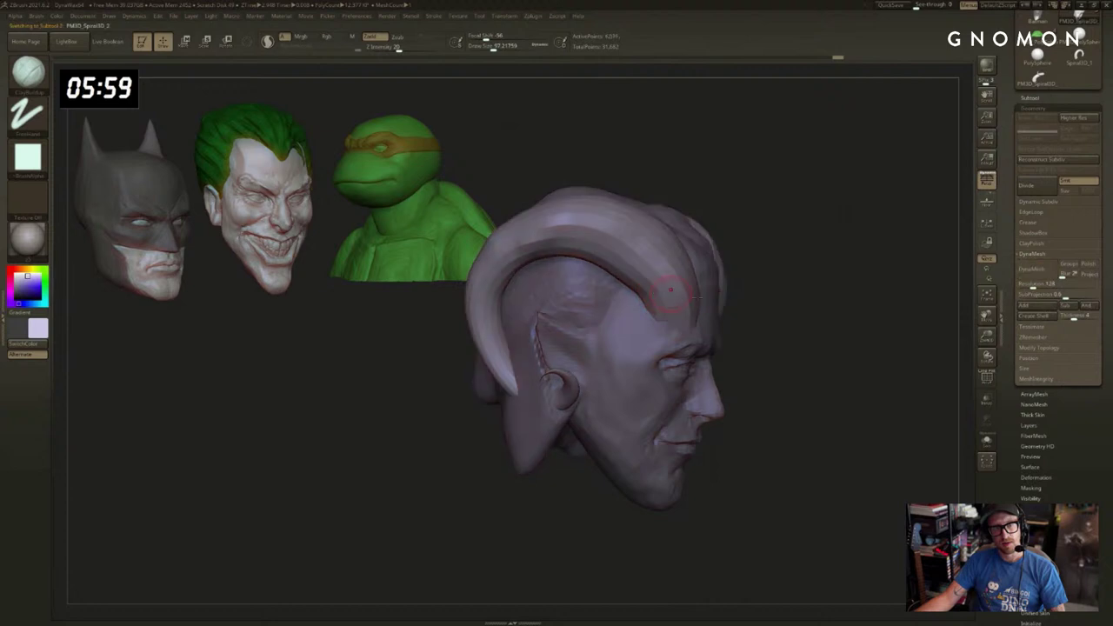
left_click_drag(795, 298, 739, 299)
left_click(619, 393, "alt")
left_click_drag(596, 484, 595, 435)
key("s")
left_click_drag(594, 423, 599, 423)
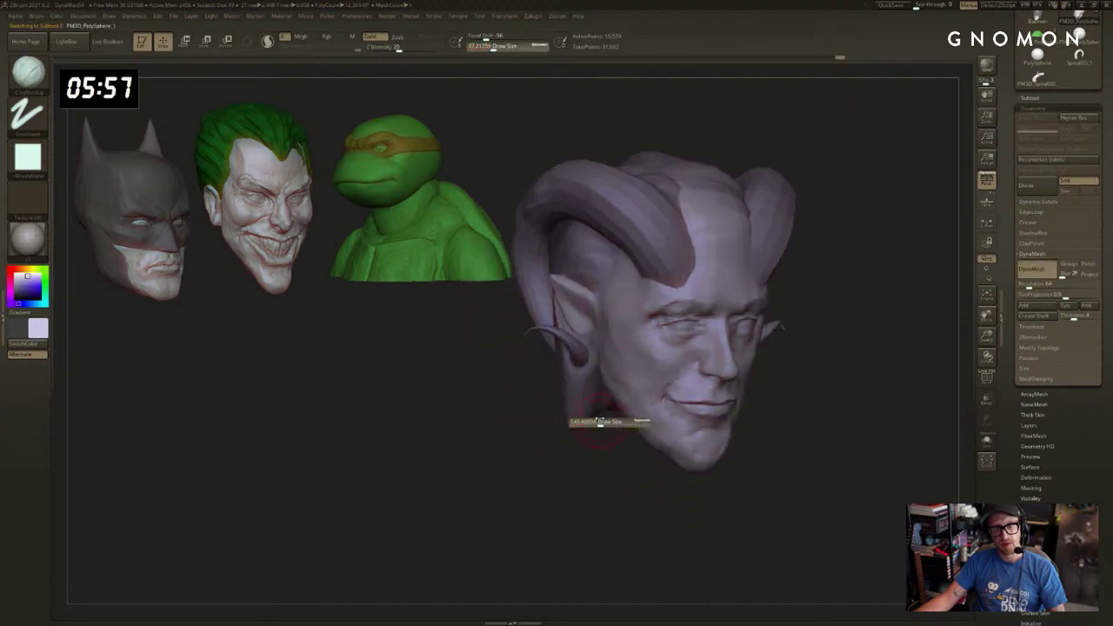
left_click(586, 402, "alt")
left_click_drag(549, 452, 635, 447)
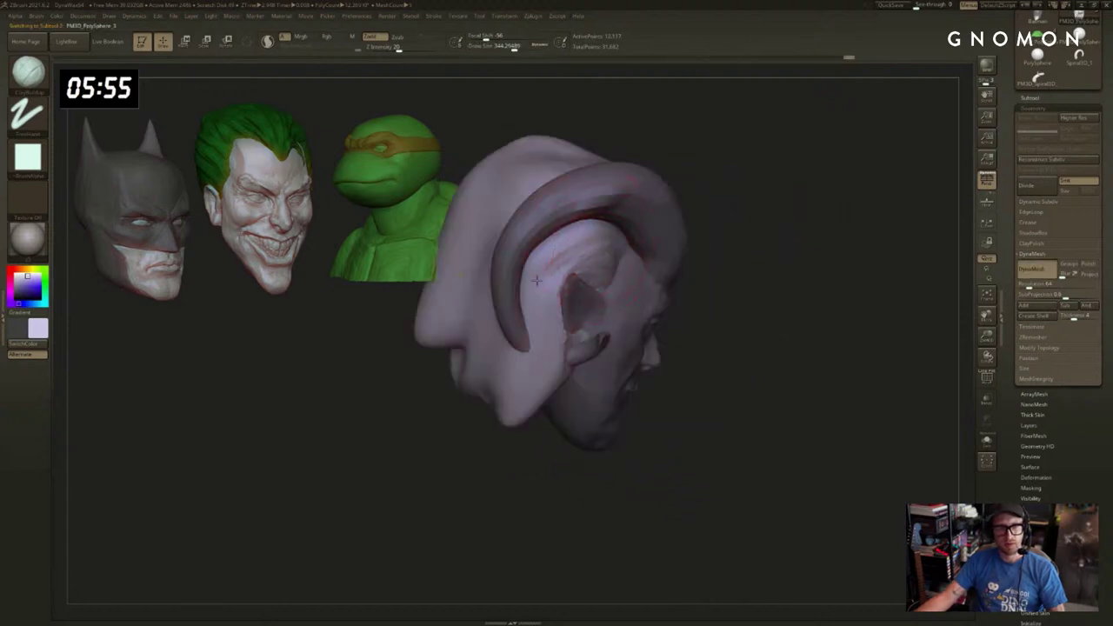
mouse_move(559, 346)
left_mouse_down()
mouse_move(550, 390)
mouse_move(532, 379)
left_mouse_up()
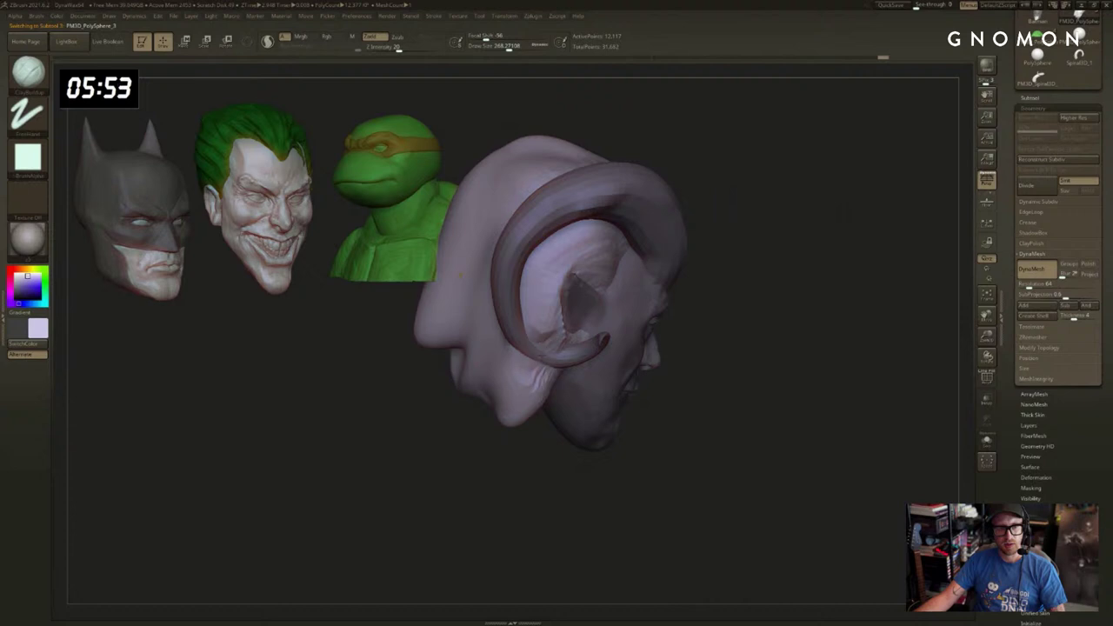
left_click_drag(588, 452, 493, 442)
mouse_move(543, 378)
left_mouse_down()
mouse_move(533, 421)
mouse_move(569, 412)
left_mouse_up()
Reshape the lower edge of the hair behind the ear with the SnakeHook brush.
key("b")
key("s")
key("h")
left_click_drag(569, 451, 505, 451)
left_click_drag(514, 366, 511, 384)
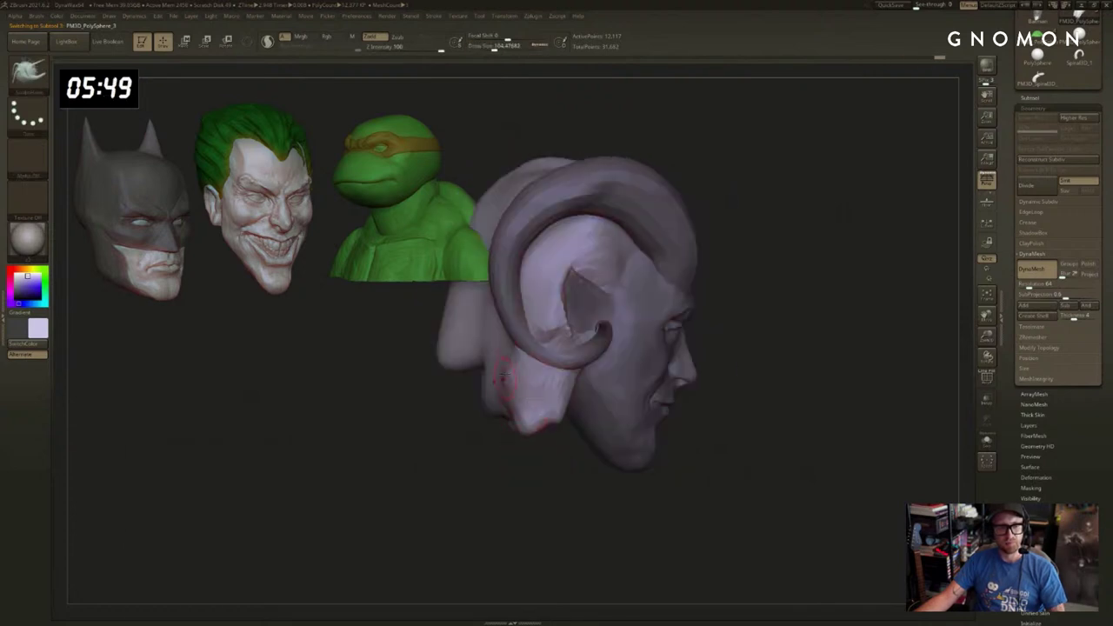
left_click_drag(492, 346, 476, 374)
Build up a curved lock of hair from the hairline down onto the forehead with ClayBuildup, adjusting the brush size.
mouse_move(435, 441)
left_mouse_down()
mouse_move(510, 426)
mouse_move(527, 527)
mouse_move(527, 517)
left_mouse_up()
left_click_drag(856, 226, 860, 199, "alt")
key("b")
key("c")
key("b")
key("s")
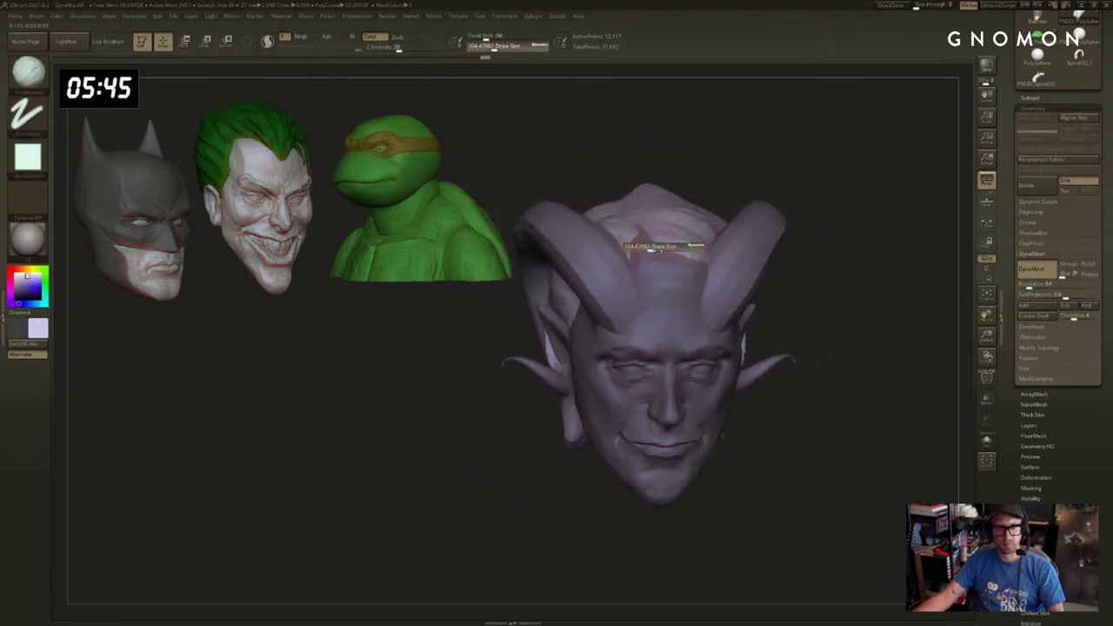
left_click_drag(651, 247, 667, 247)
mouse_move(696, 229)
left_mouse_down()
mouse_move(662, 251)
mouse_move(698, 277)
mouse_move(700, 299)
left_mouse_up()
key("s")
key("s")
left_click_drag(686, 249, 679, 249)
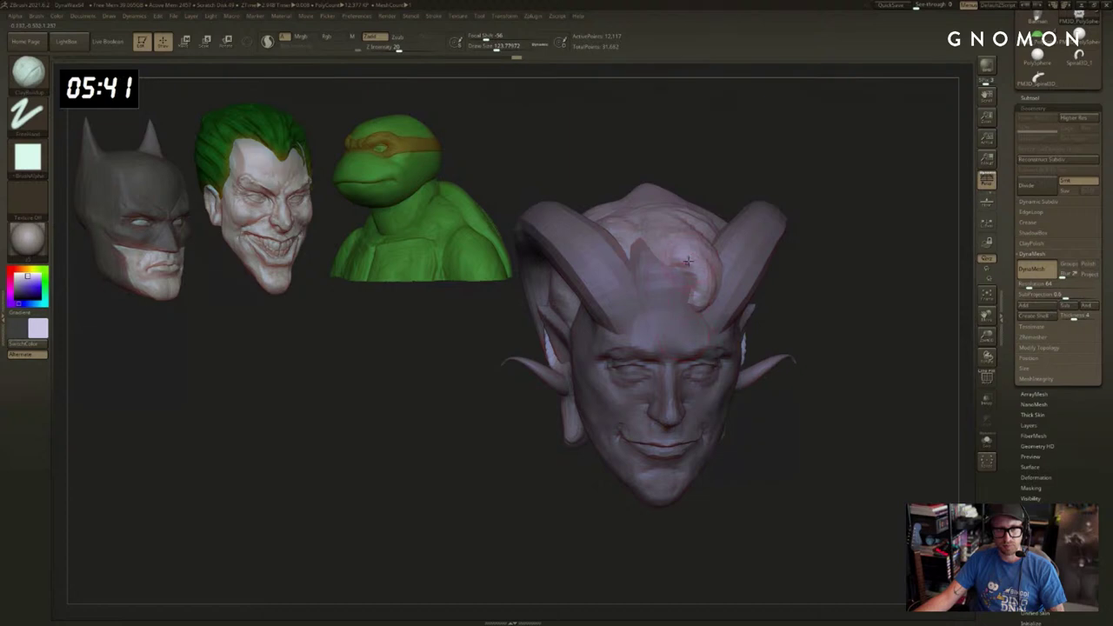
Enable Sculptris Pro and pull the front lock's tip down the forehead with SnakeHook, undoing unwanted pulls.
key("b")
key("s")
key("h")
left_click_drag(700, 294, 694, 324)
key("ctrl+z")
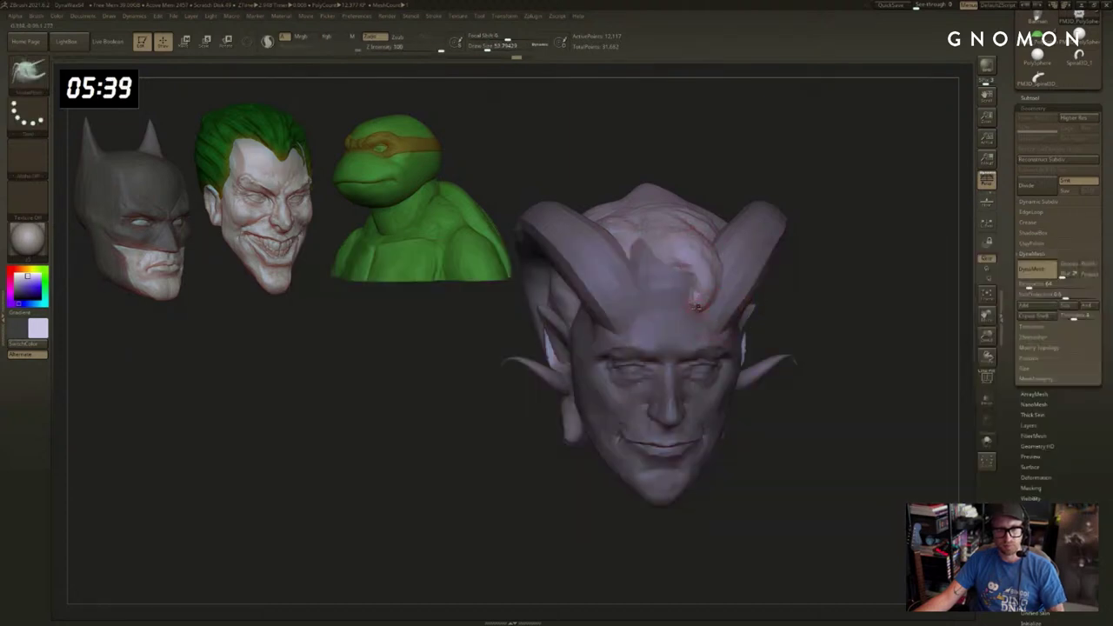
left_click(268, 42)
left_click_drag(818, 274, 856, 287)
mouse_move(753, 322)
left_mouse_down()
mouse_move(698, 318)
mouse_move(712, 349)
left_mouse_up()
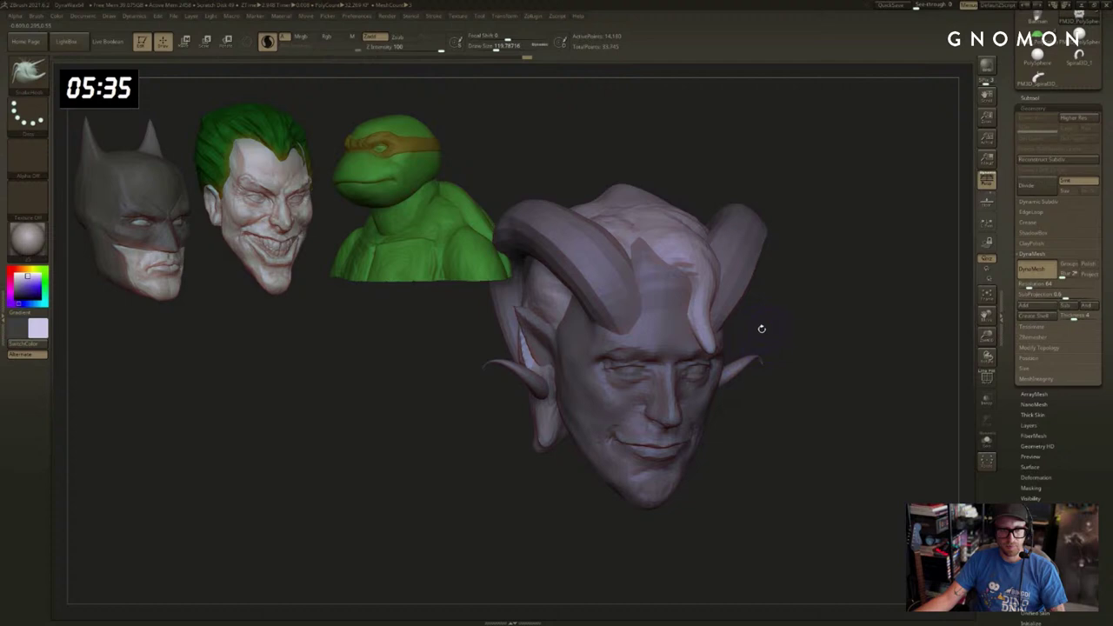
key("ctrl+z")
left_click_drag(711, 280, 755, 290)
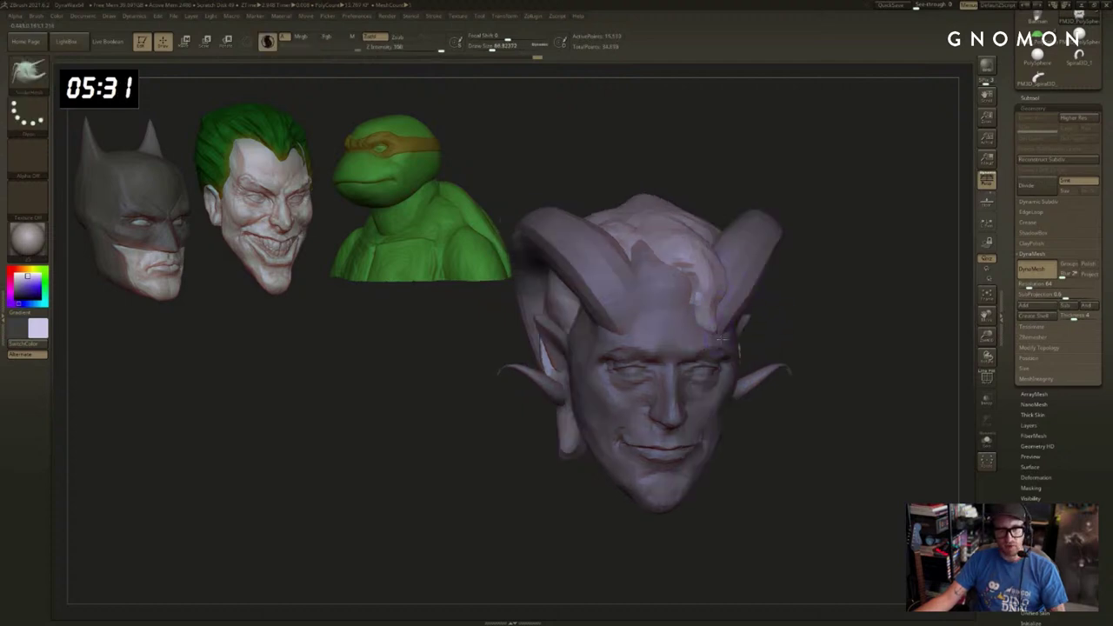
Taper and smooth the tip of the front lock, using a smaller SnakeHook brush.
right_click_drag(721, 339, 711, 320)
left_click_drag(796, 331, 765, 327, "shift")
key("s")
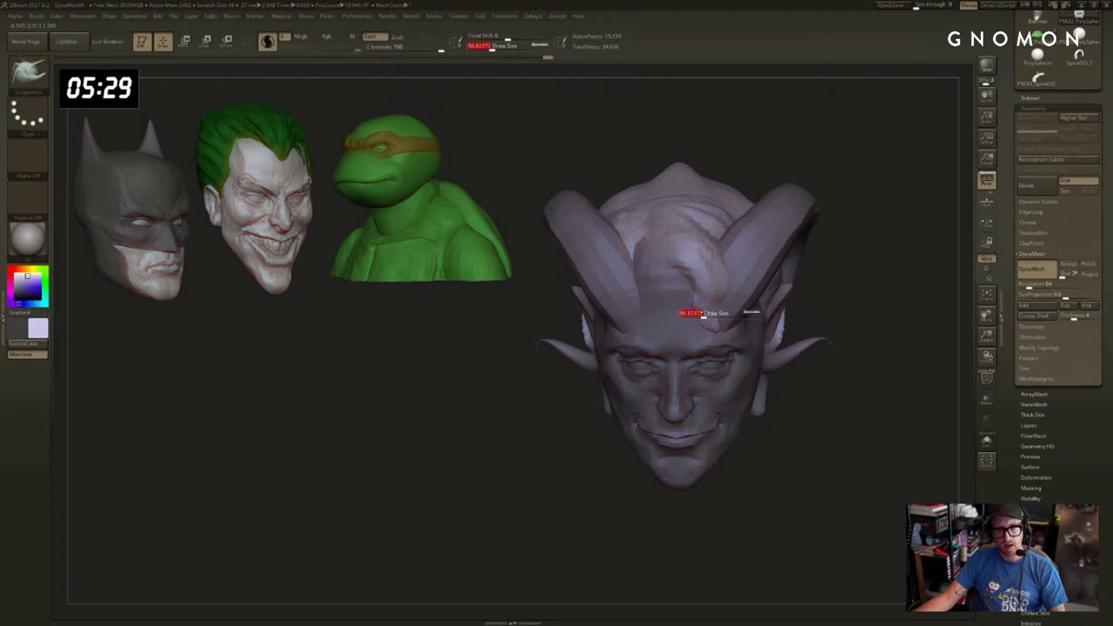
left_click_drag(882, 310, 845, 292)
key("s")
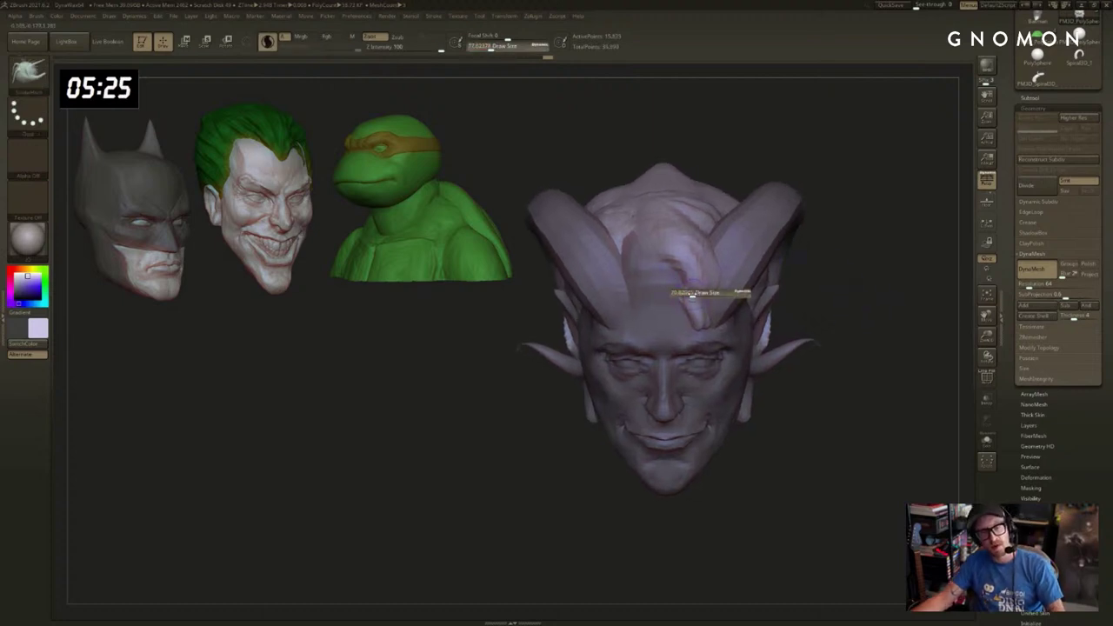
left_click_drag(695, 297, 691, 297)
left_click_drag(697, 306, 705, 333, "shift")
Adjust the front lock's sweep and the hair's silhouette between the horns with a larger SnakeHook brush.
left_click_drag(798, 318, 794, 168)
key("s")
left_click_drag(695, 268, 705, 269)
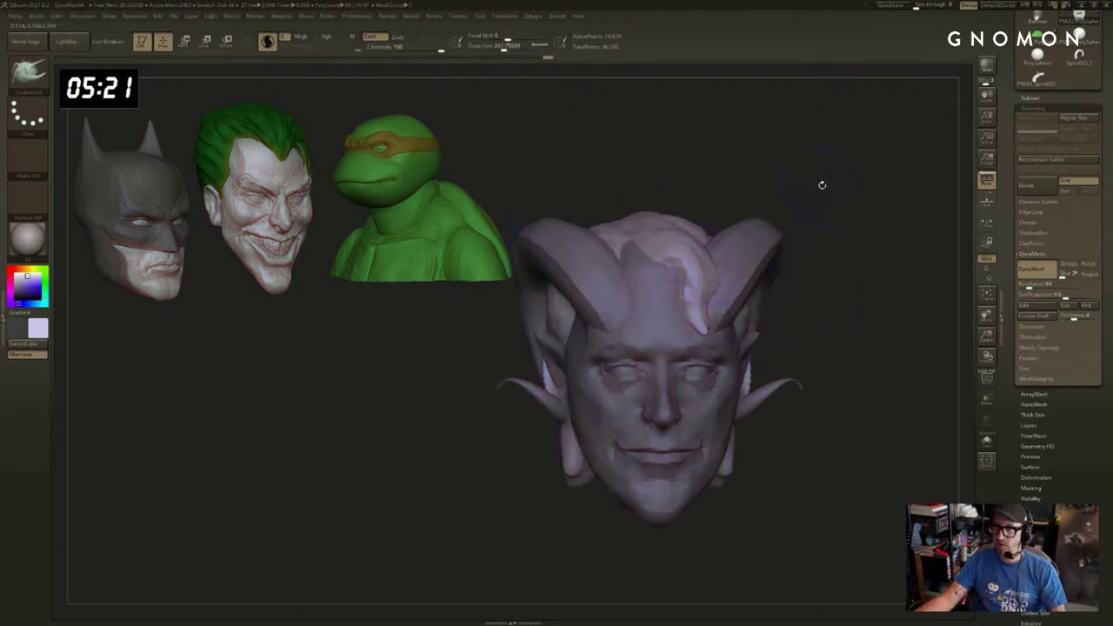
left_click_drag(822, 185, 654, 253)
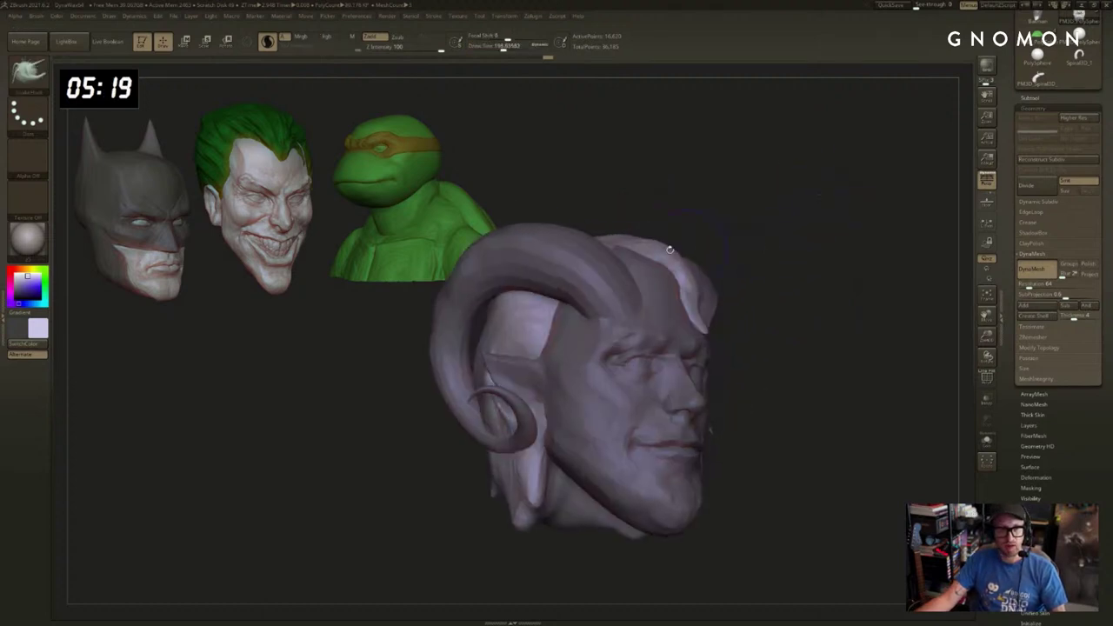
left_click_drag(743, 244, 664, 242)
key("s")
mouse_move(783, 228)
left_mouse_down()
mouse_move(742, 247)
mouse_move(735, 274)
left_mouse_up()
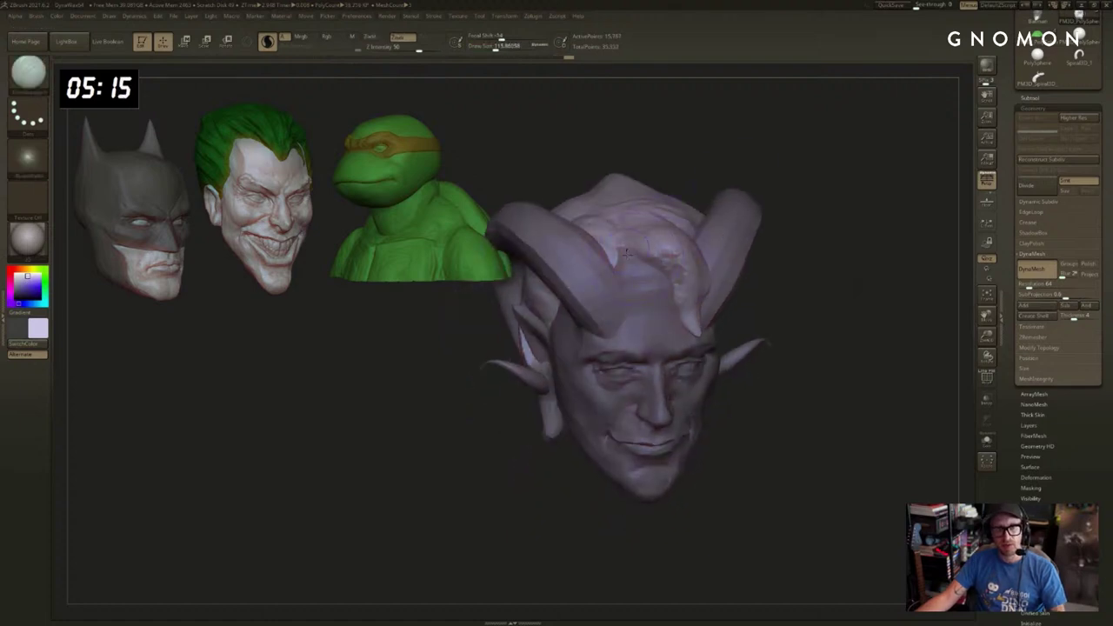
Refine the hairline between the horns and add volume there with ClayBuildup.
left_click_drag(629, 228, 619, 255, "shift")
key("b")
key("c")
key("b")
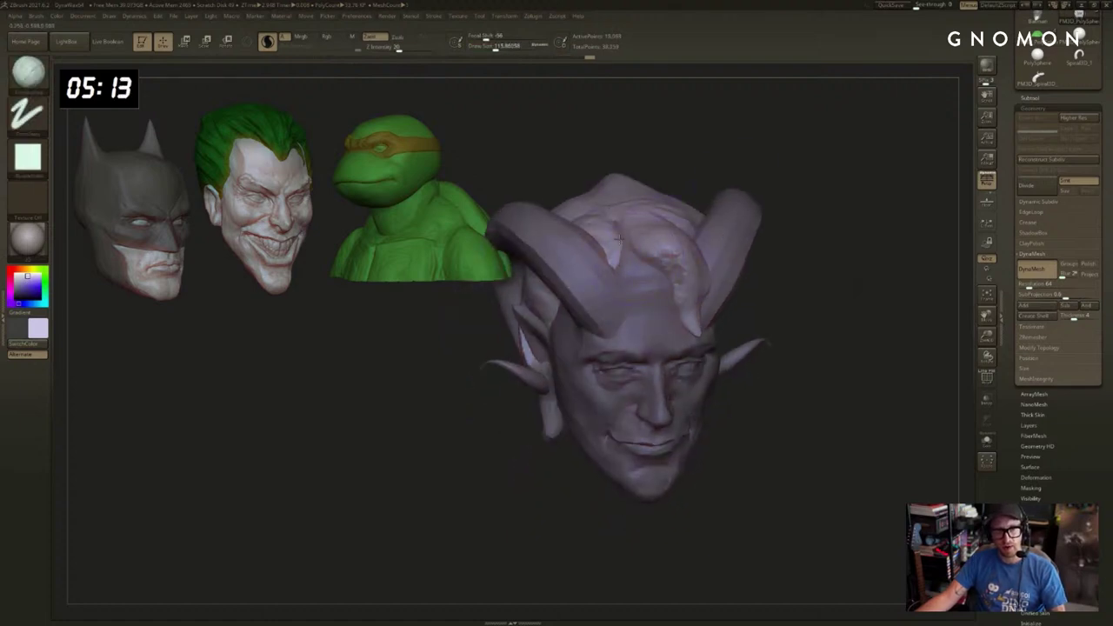
right_click_drag(729, 181, 625, 236)
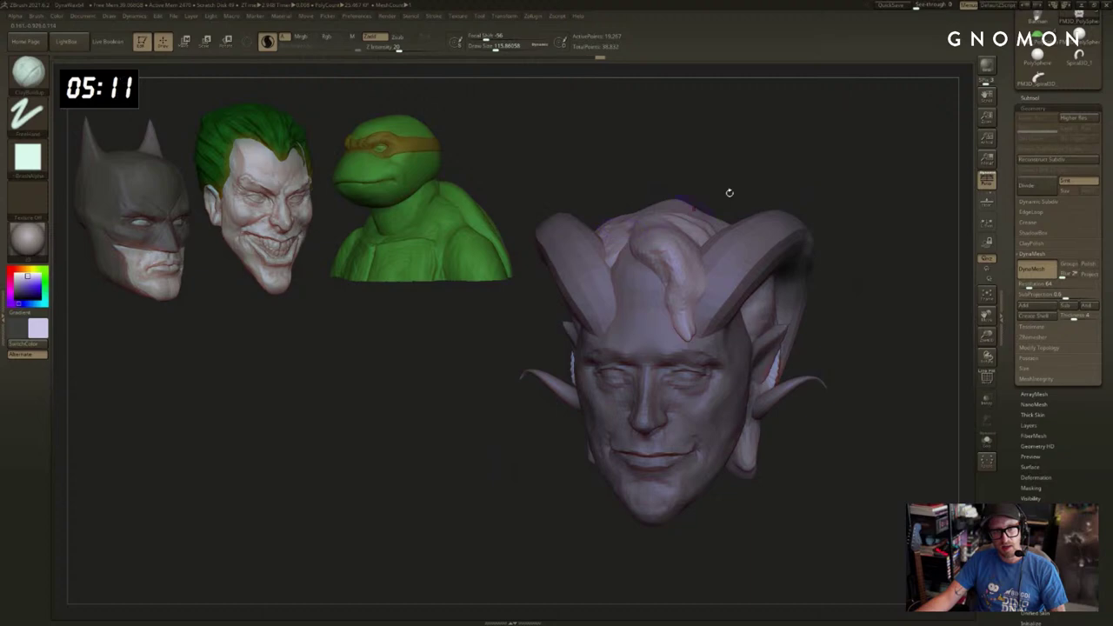
right_click_drag(729, 192, 784, 163)
Pull the front lock's tip into a cleaner point with a small SnakeHook brush.
key("b")
key("s")
key("h")
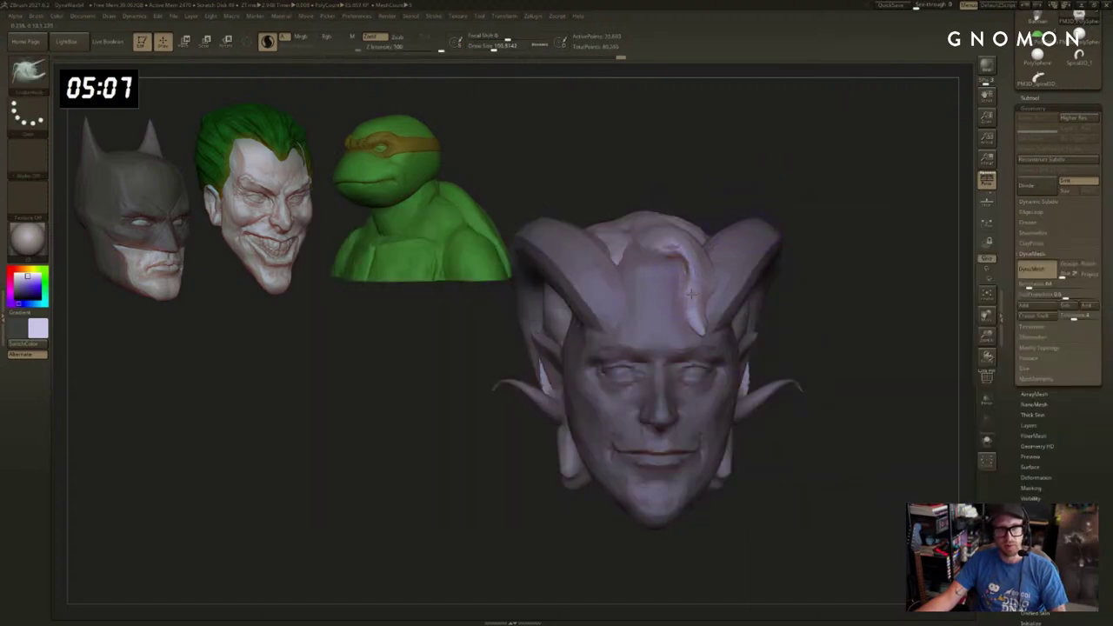
left_click_drag(689, 322, 697, 327)
left_click_drag(771, 329, 788, 341, "ctrl")
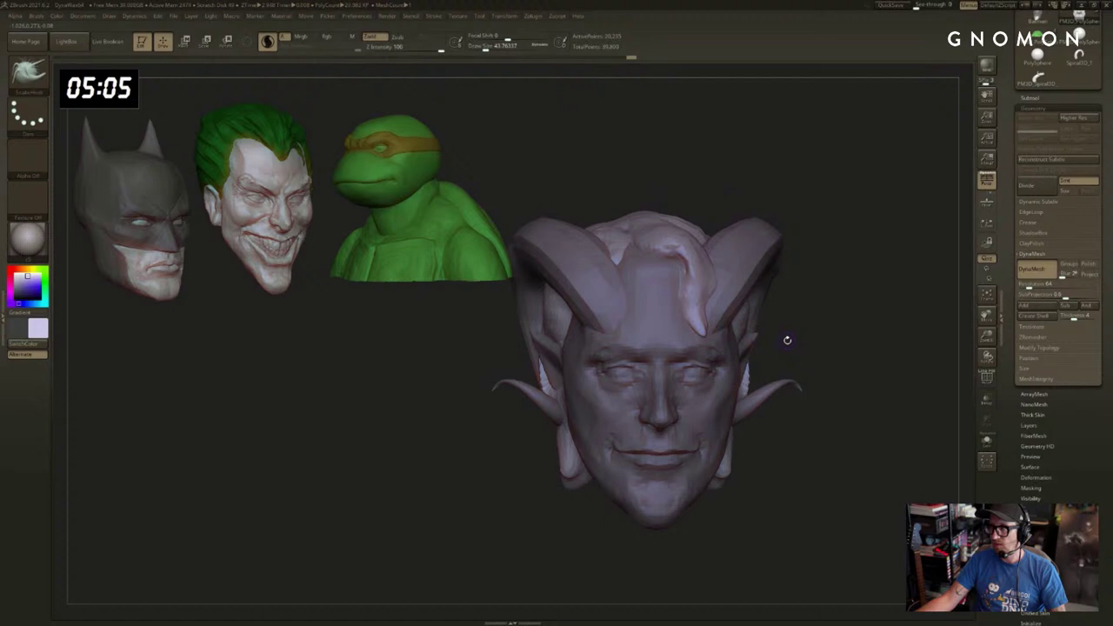
Draw a thin secondary strand out of the front lock's inner edge and adjust the lock's curve with SnakeHook.
right_click_drag(787, 340, 724, 318)
key("s")
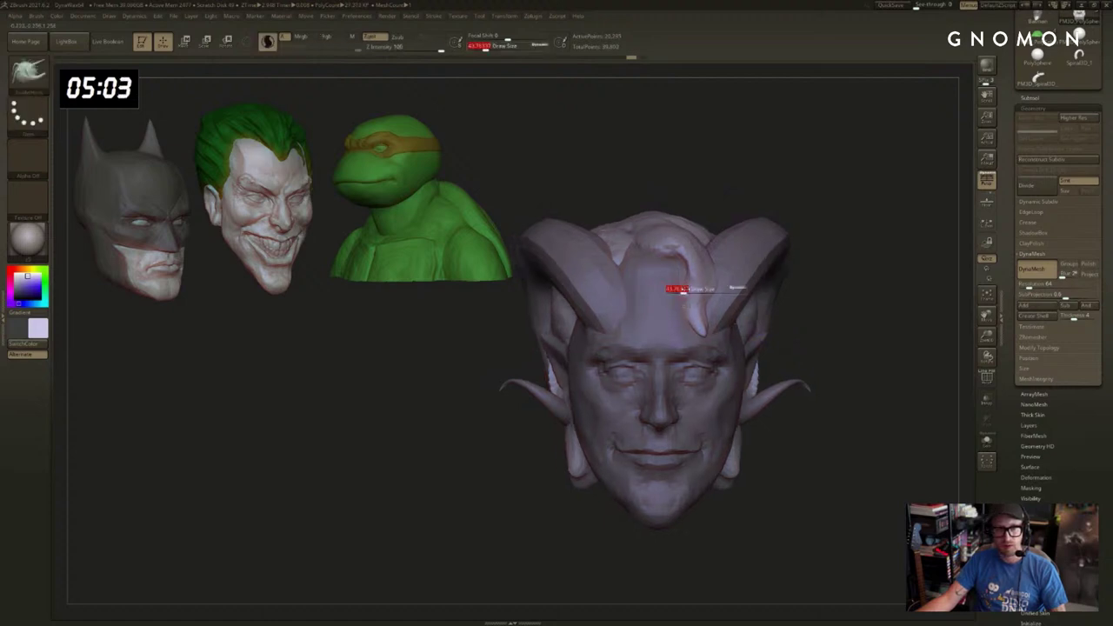
right_click_drag(680, 302, 686, 302)
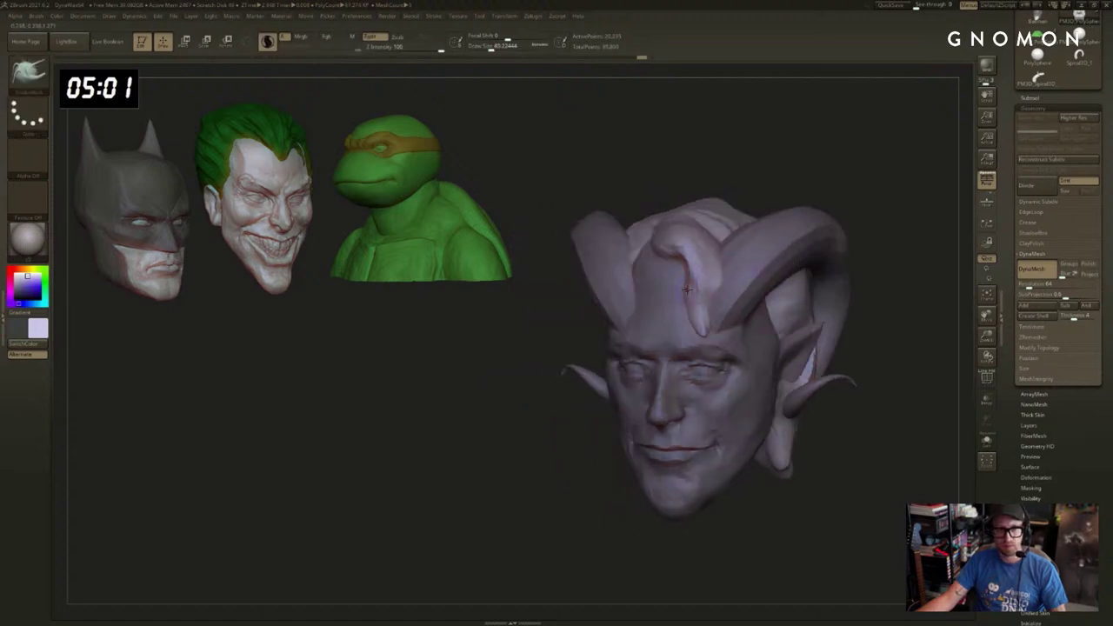
left_click_drag(686, 301, 685, 313, "shift")
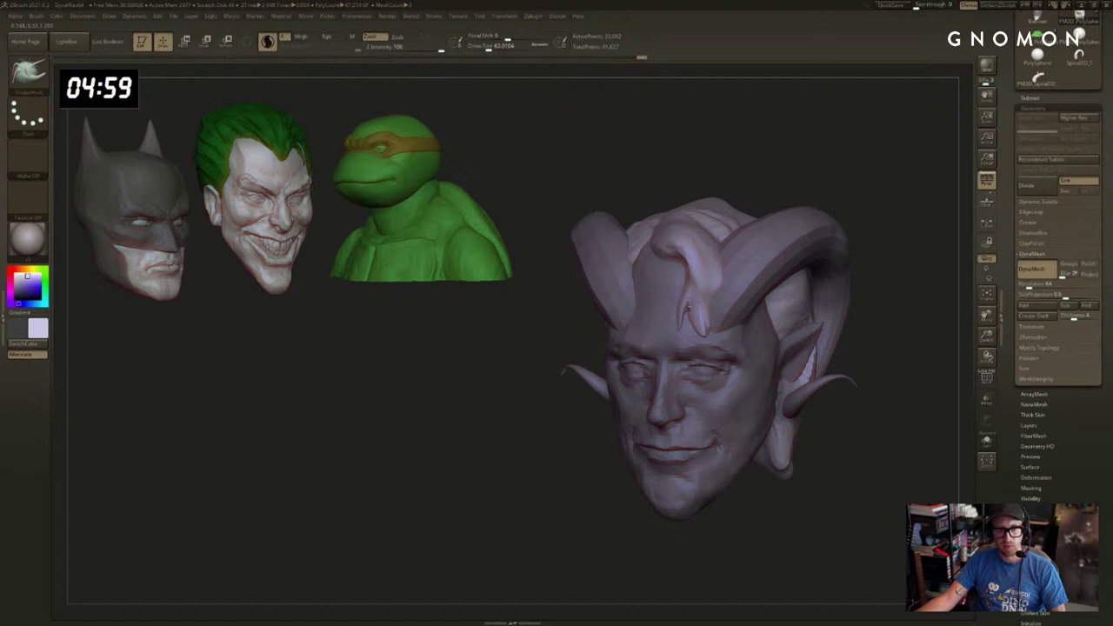
right_click_drag(704, 302, 711, 292)
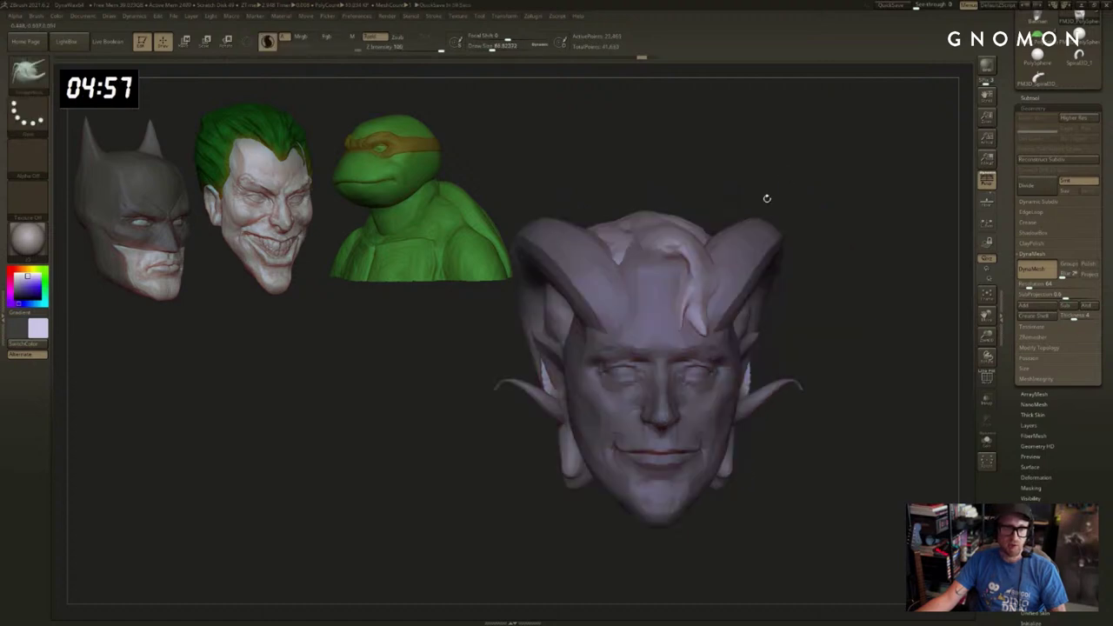
key("s")
left_click(726, 281)
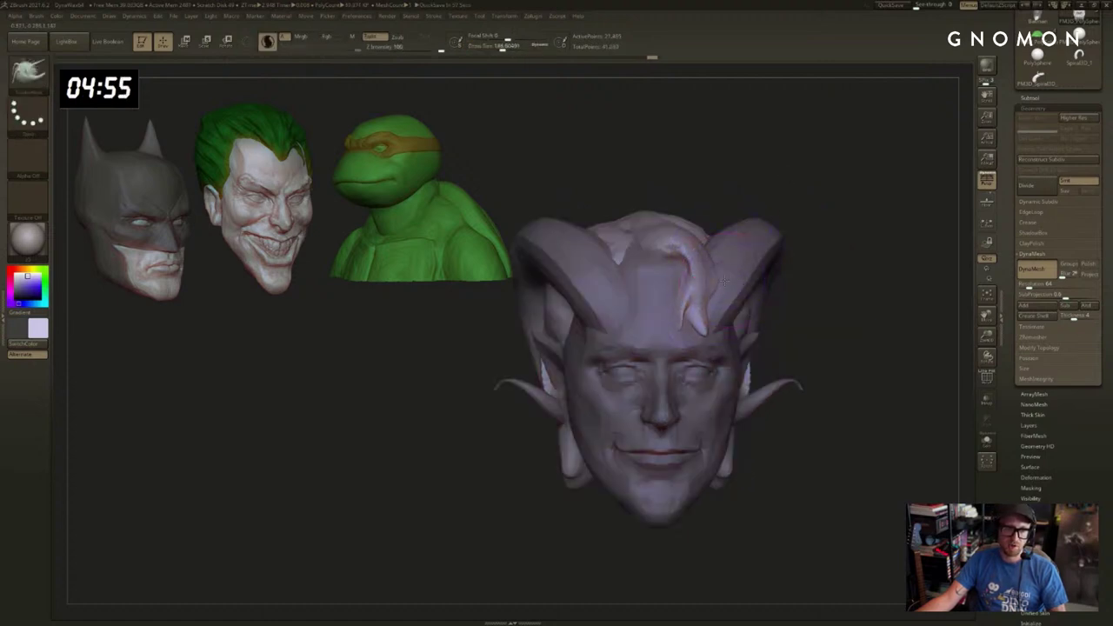
mouse_move(719, 279)
left_mouse_down()
mouse_move(693, 314)
mouse_move(707, 325)
left_mouse_up()
Carve strand grooves along the front lock with the DamStandard brush.
key("b")
key("d")
key("s")
key("s")
left_click(693, 312)
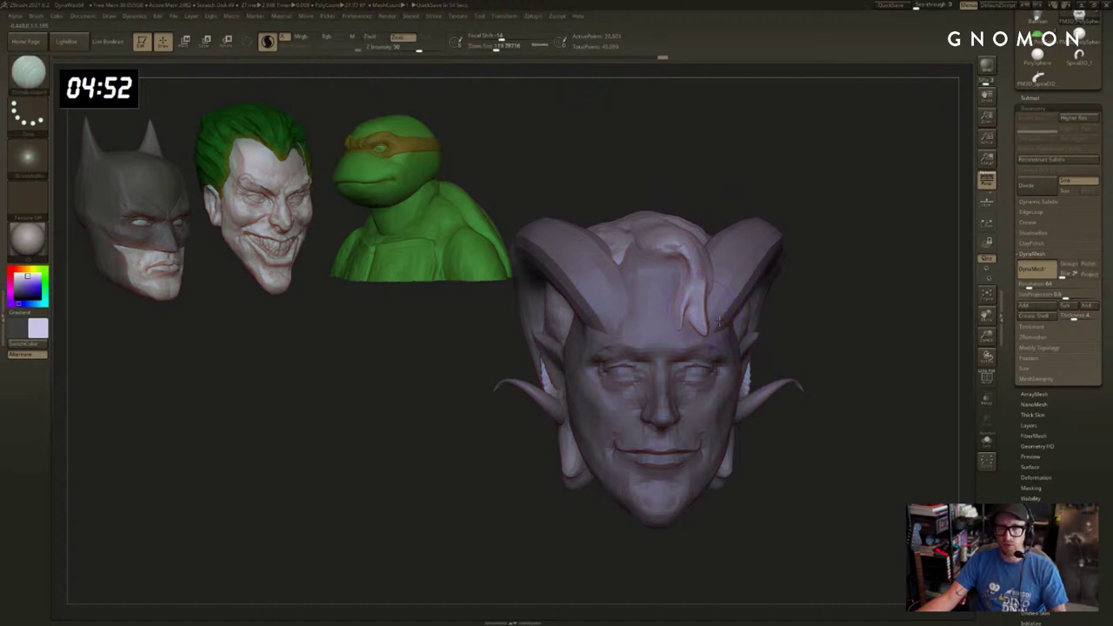
left_click_drag(682, 246, 705, 282)
Cut strand lines into the root of the front lock with a resized DamStandard brush, undoing one stroke.
key("s")
left_click(701, 281)
key("]")
key("]")
key("ctrl+z")
left_click_drag(656, 253, 685, 280)
key("s")
left_click(665, 264)
Refine the grooves from the hairline down to the lock's tip, resizing the brush and smoothing the strands.
mouse_move(691, 163)
left_mouse_down()
mouse_move(650, 245)
mouse_move(628, 198)
left_mouse_up()
left_click_drag(646, 129, 753, 164, "shift")
key("s")
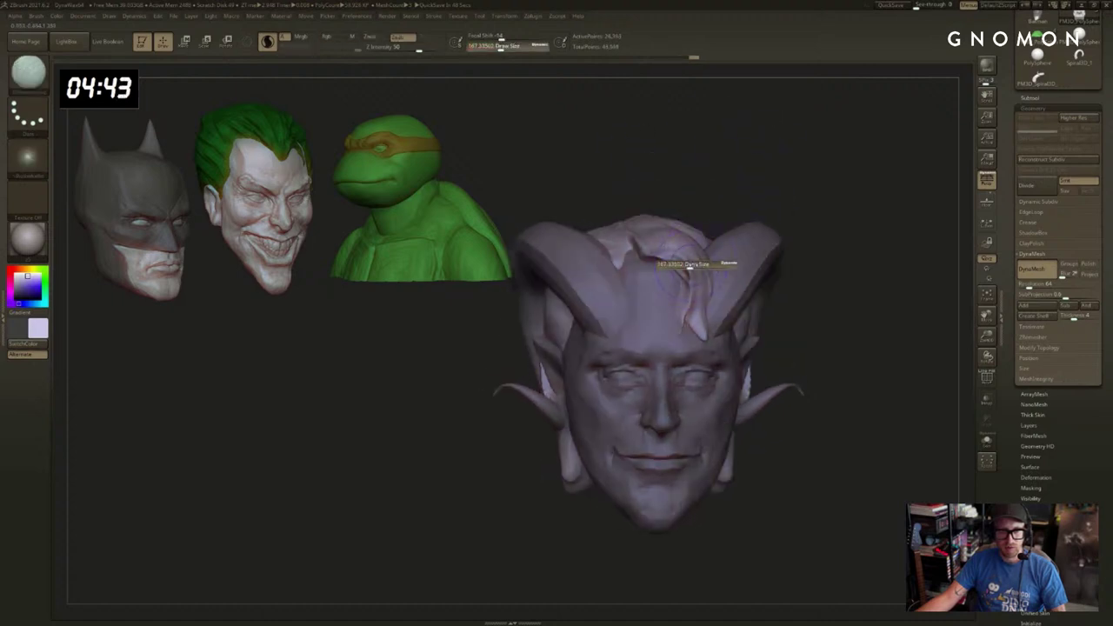
left_click(690, 265)
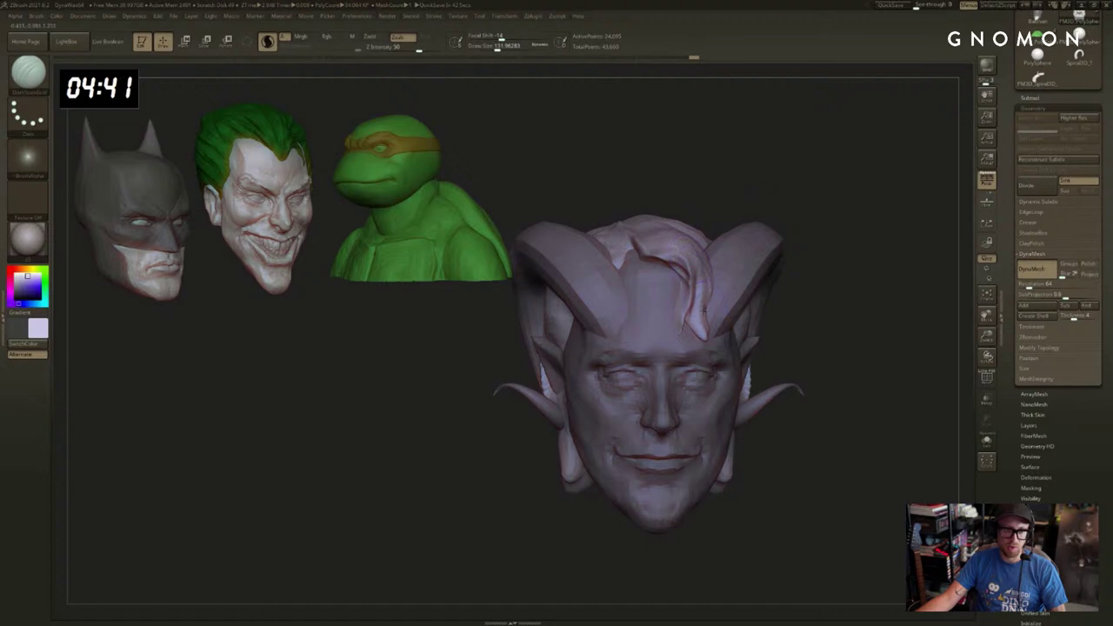
left_click_drag(704, 311, 693, 312, "shift")
mouse_move(692, 258)
left_mouse_down("shift")
mouse_move(707, 301)
mouse_move(698, 310)
left_mouse_up("shift")
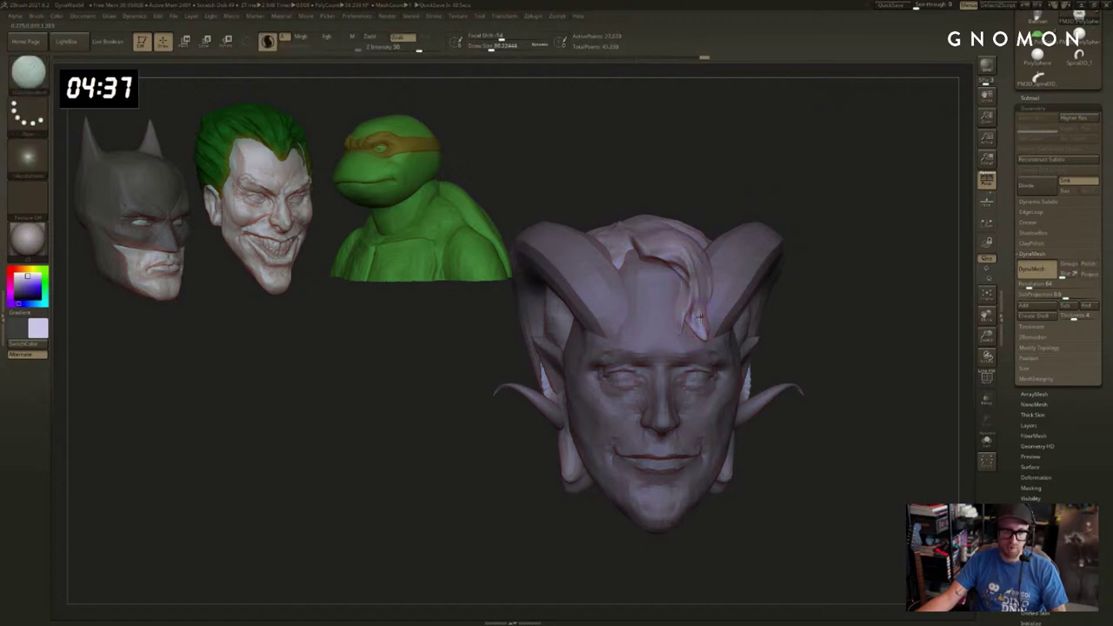
Separate and sharpen the strand tips of the front lock with a small SnakeHook brush.
key("b")
key("s")
key("h")
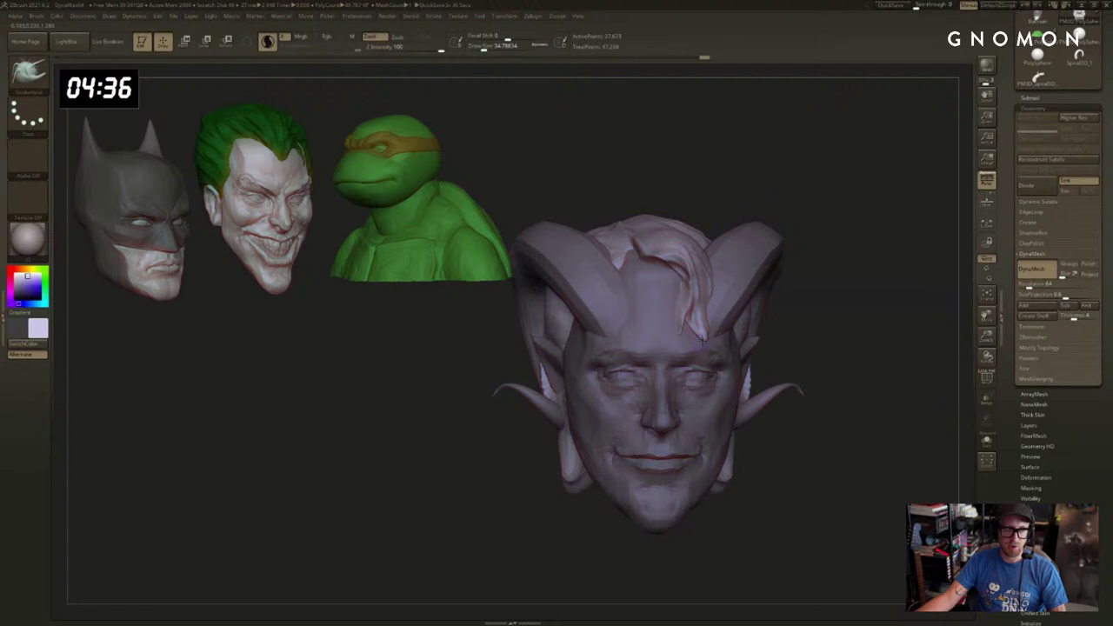
left_click_drag(839, 287, 726, 278)
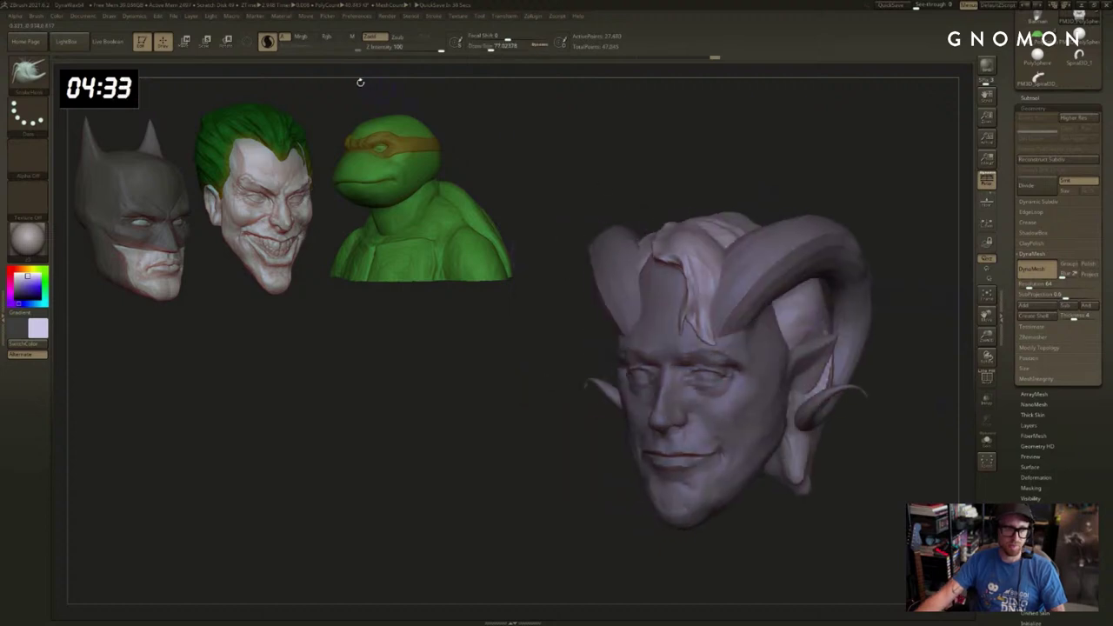
mouse_move(883, 210)
left_mouse_down()
mouse_move(857, 194)
mouse_move(854, 278)
mouse_move(897, 276)
mouse_move(869, 244)
mouse_move(812, 251)
mouse_move(857, 265)
left_mouse_up()
Select the horns and subdivide them to level 3.
left_click(780, 252, "alt")
key("ctrl+d")
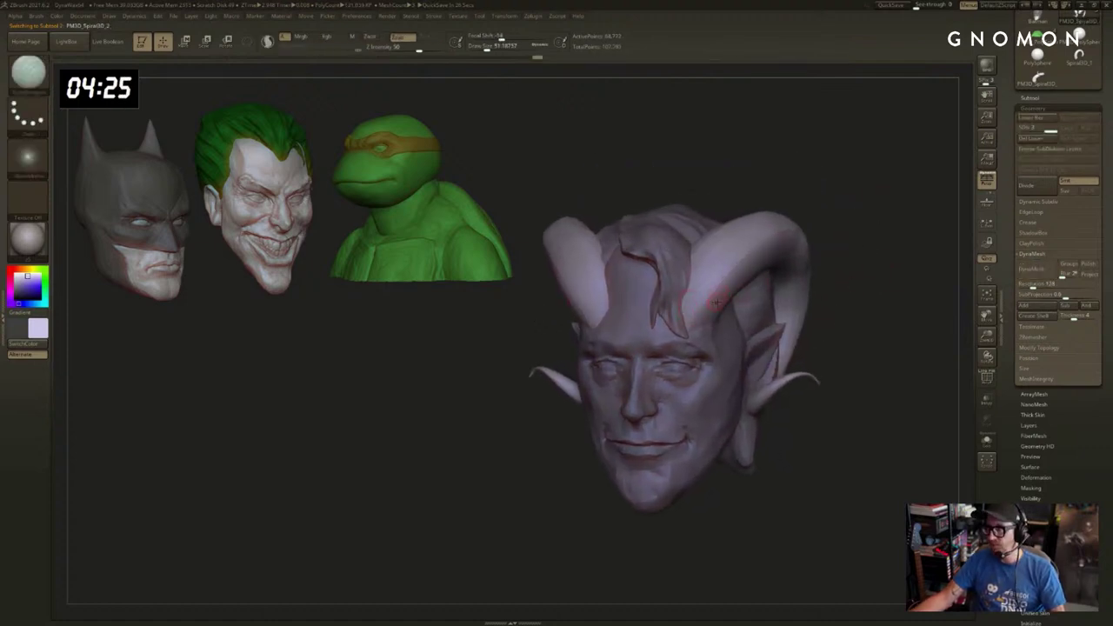
mouse_move(831, 201)
left_mouse_down()
mouse_move(794, 222)
mouse_move(684, 176)
left_mouse_up()
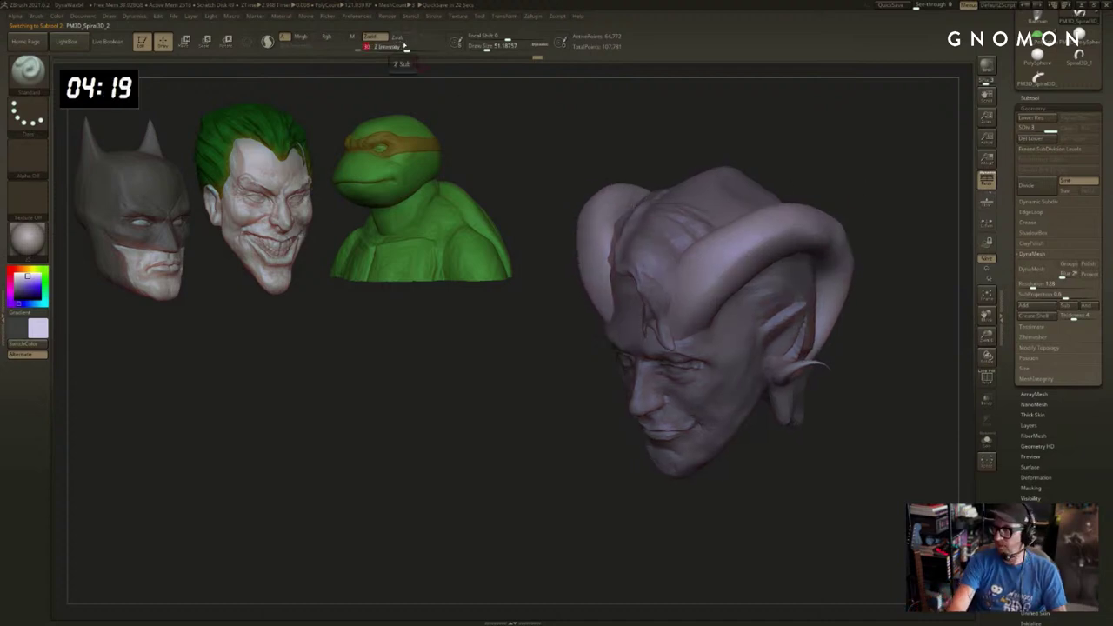
left_click_drag(909, 206, 801, 237)
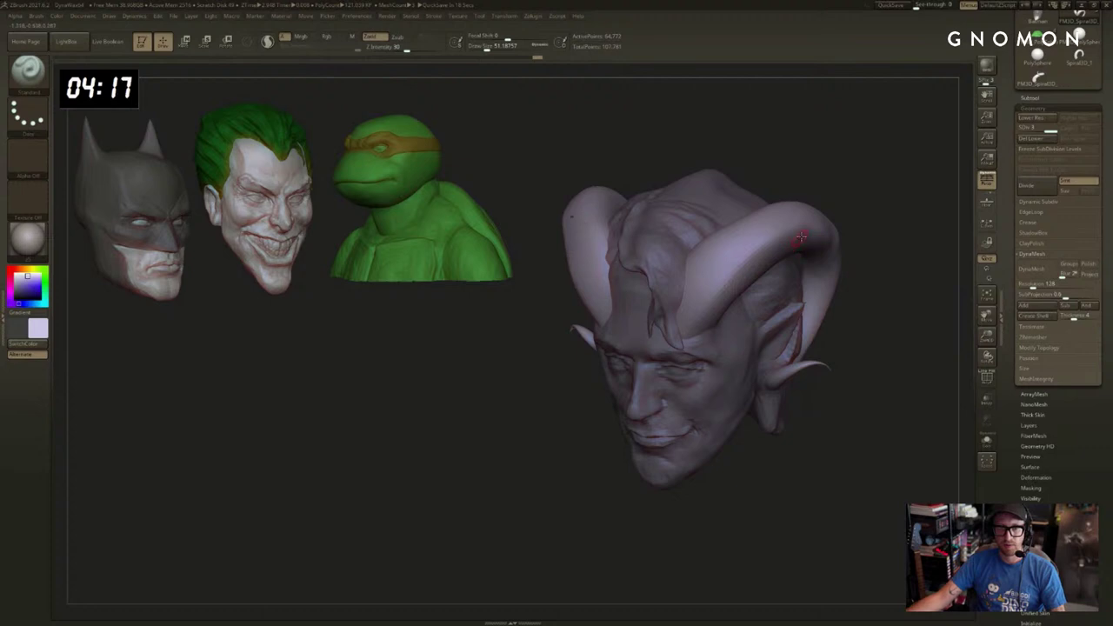
Shape a ridge along the curve of the horns with the Standard brush, isolating the horns for checking and smoothing the forms.
left_click_drag(881, 196, 873, 261)
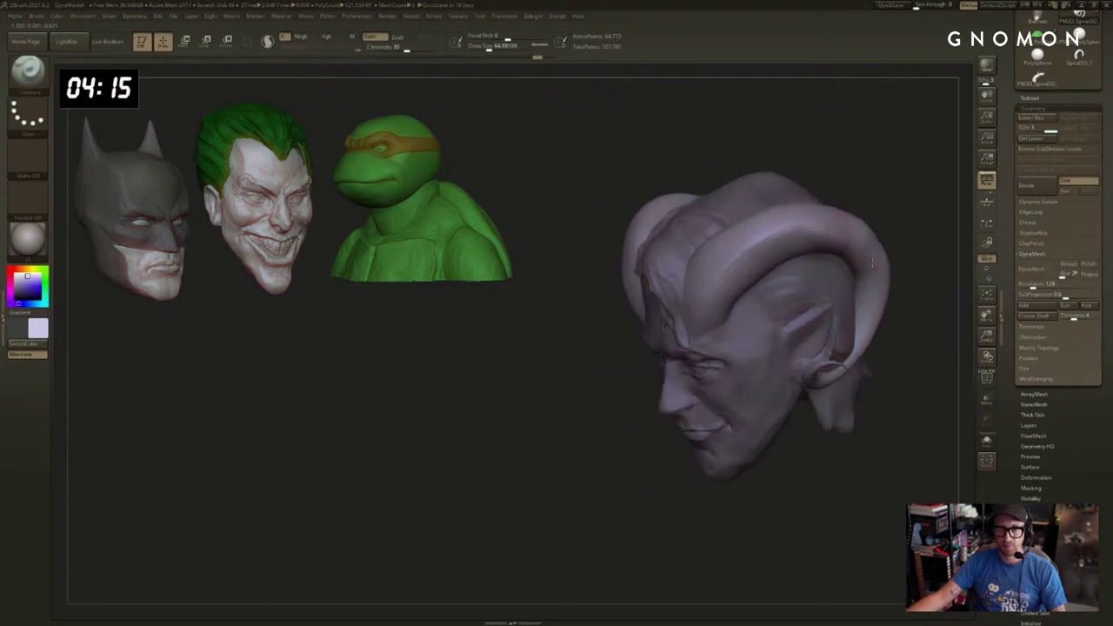
left_click_drag(946, 184, 783, 250)
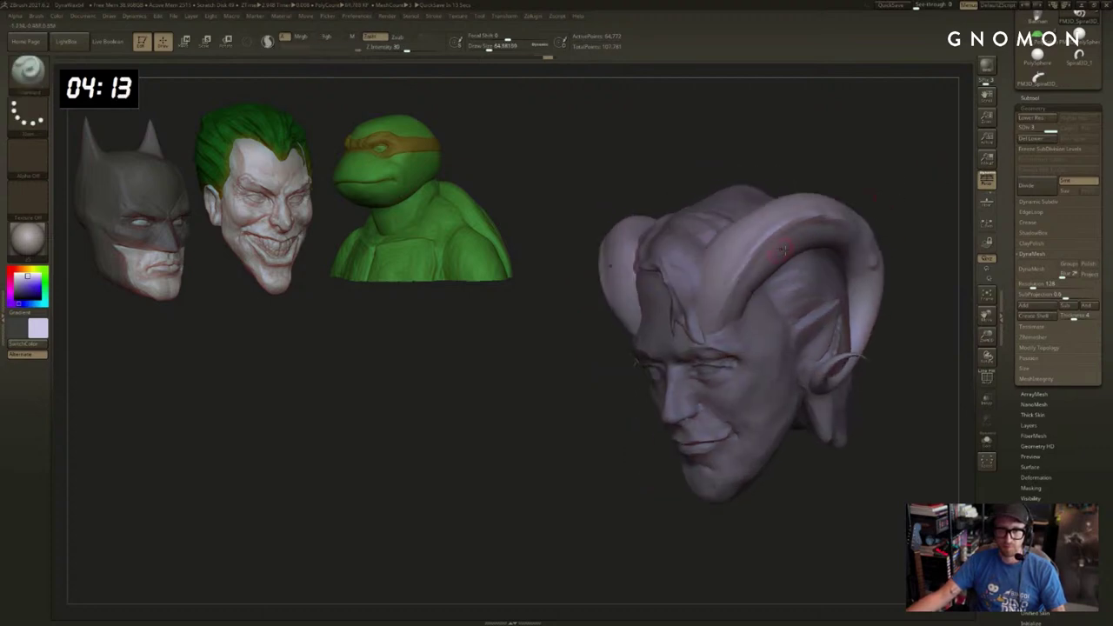
mouse_move(904, 162)
left_mouse_down()
mouse_move(919, 144)
mouse_move(874, 204)
mouse_move(869, 191)
mouse_move(761, 258)
left_mouse_up()
key("alt+s")
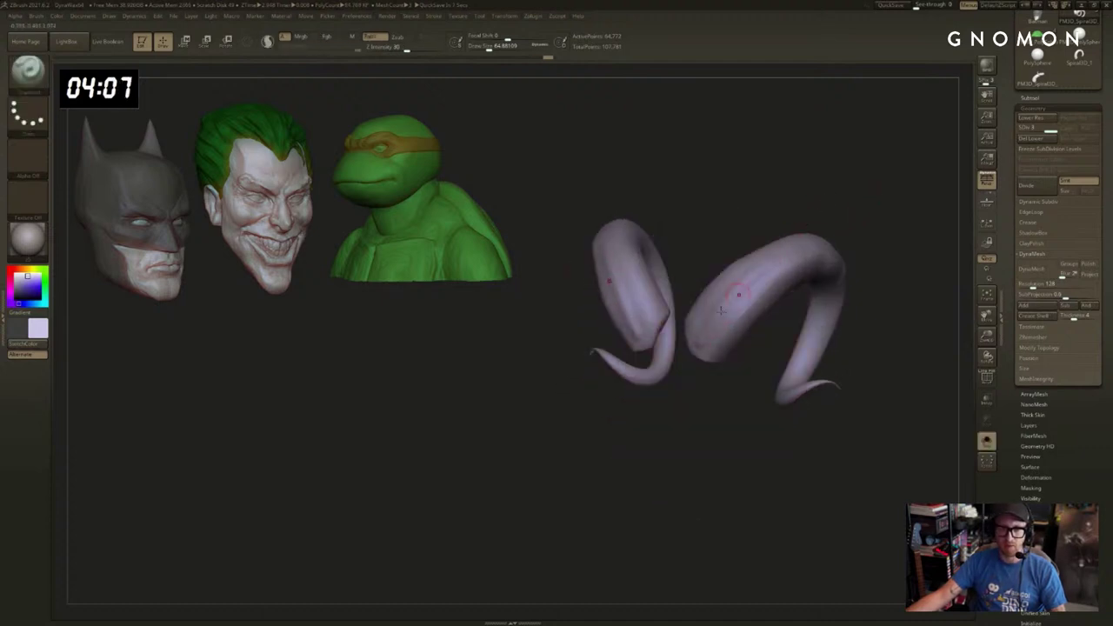
mouse_move(720, 311)
left_mouse_down()
mouse_move(833, 251)
mouse_move(907, 258)
mouse_move(892, 261)
left_mouse_up()
key("alt+s")
left_click_drag(765, 302, 770, 269, "shift")
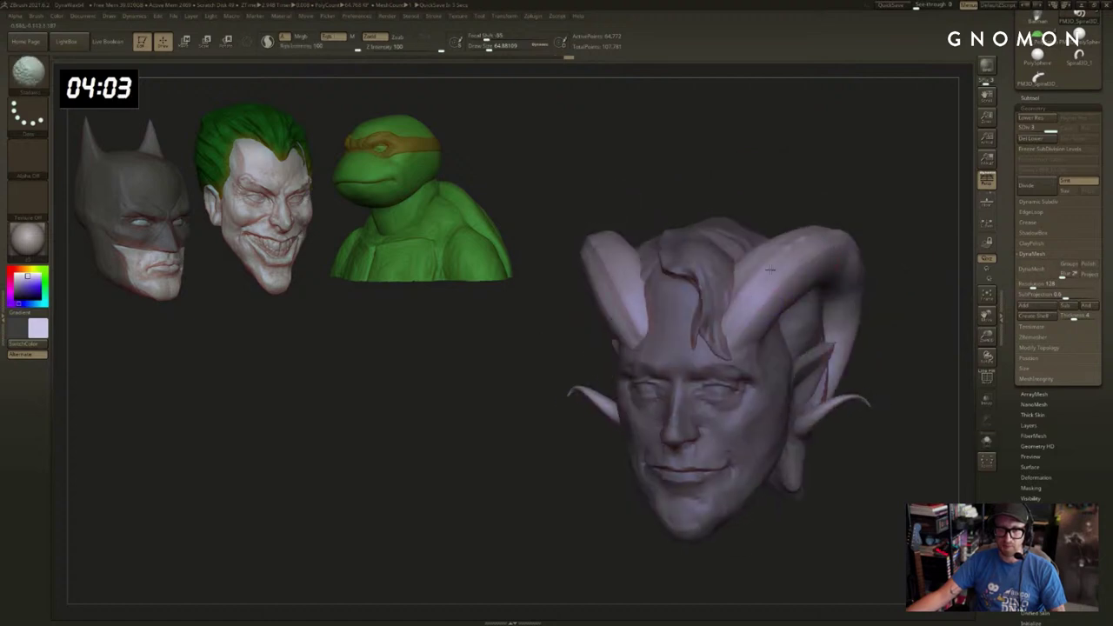
Flatten planes along the front of the horns with the hPolish brush, enlarging its draw size to about 228.
left_click_drag(907, 226, 902, 227)
key("b")
key("h")
key("p")
key("s")
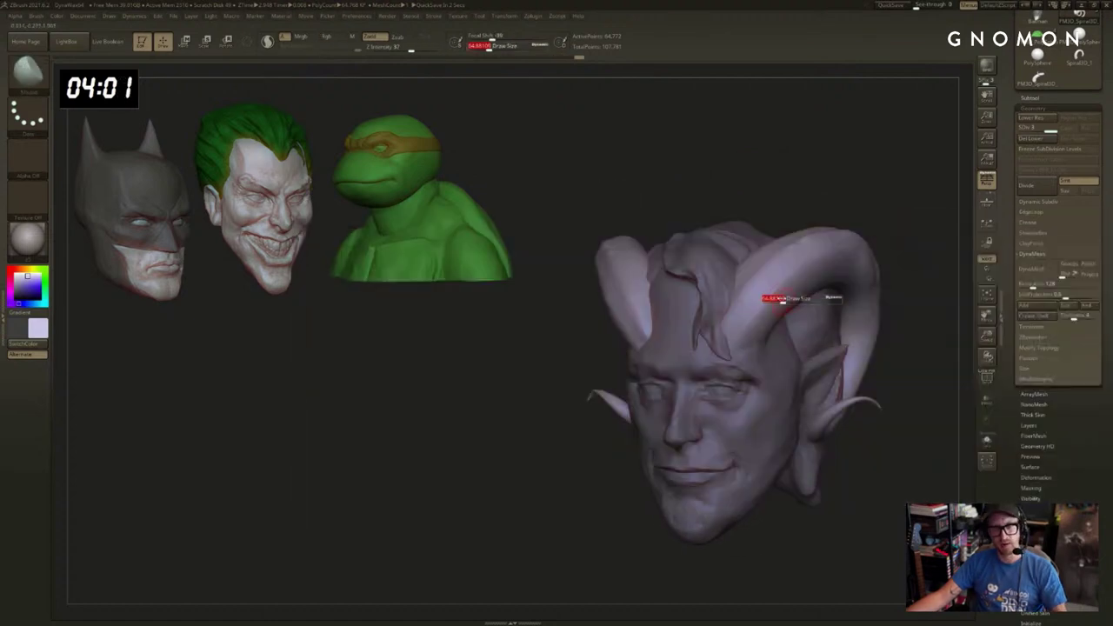
left_click_drag(783, 300, 789, 302)
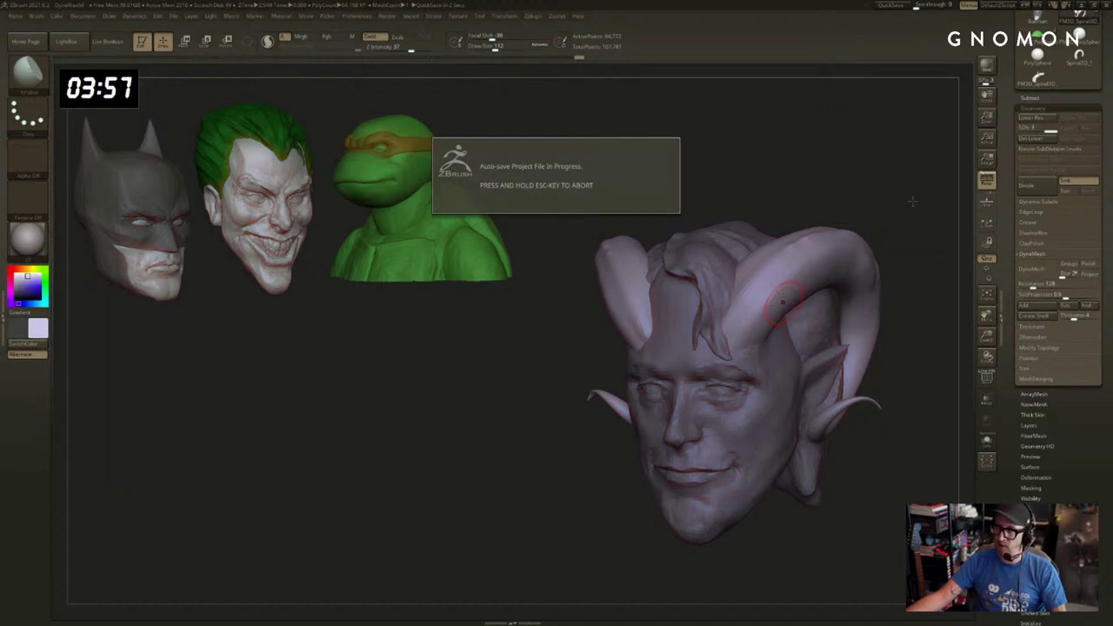
key("s")
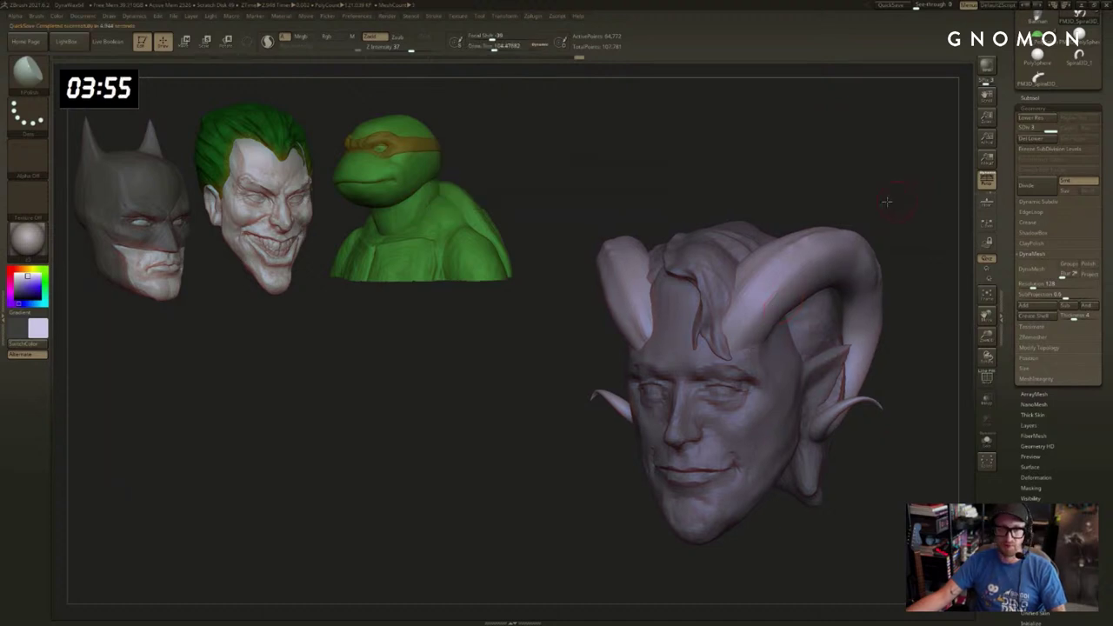
left_click_drag(889, 201, 837, 198, "alt")
key("s")
left_click(827, 212)
key("s")
left_click(696, 333)
left_click_drag(696, 333, 702, 333)
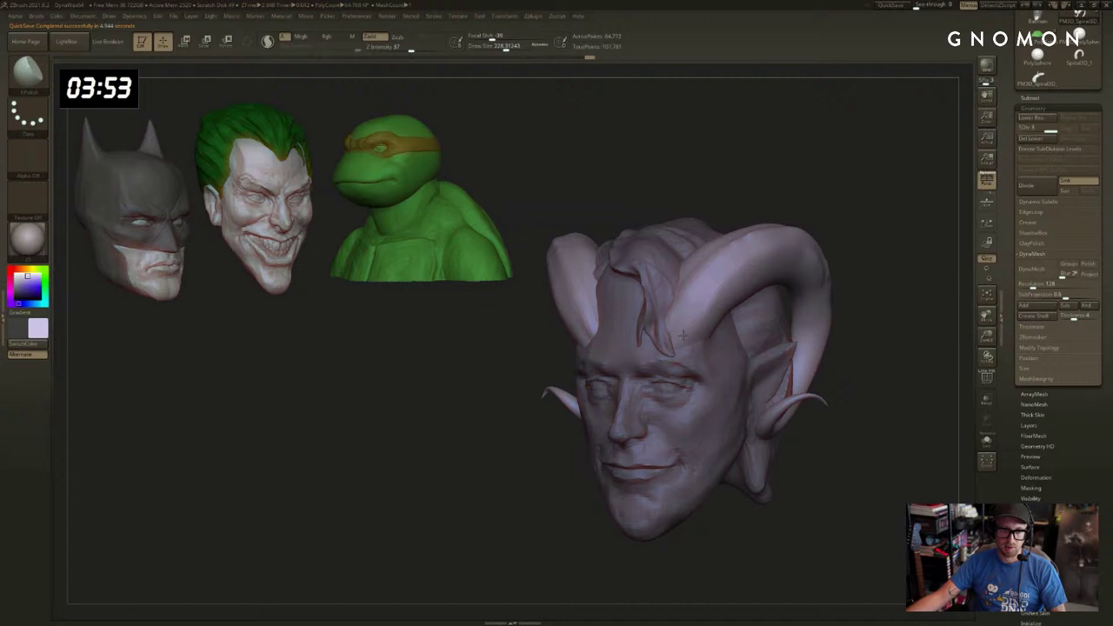
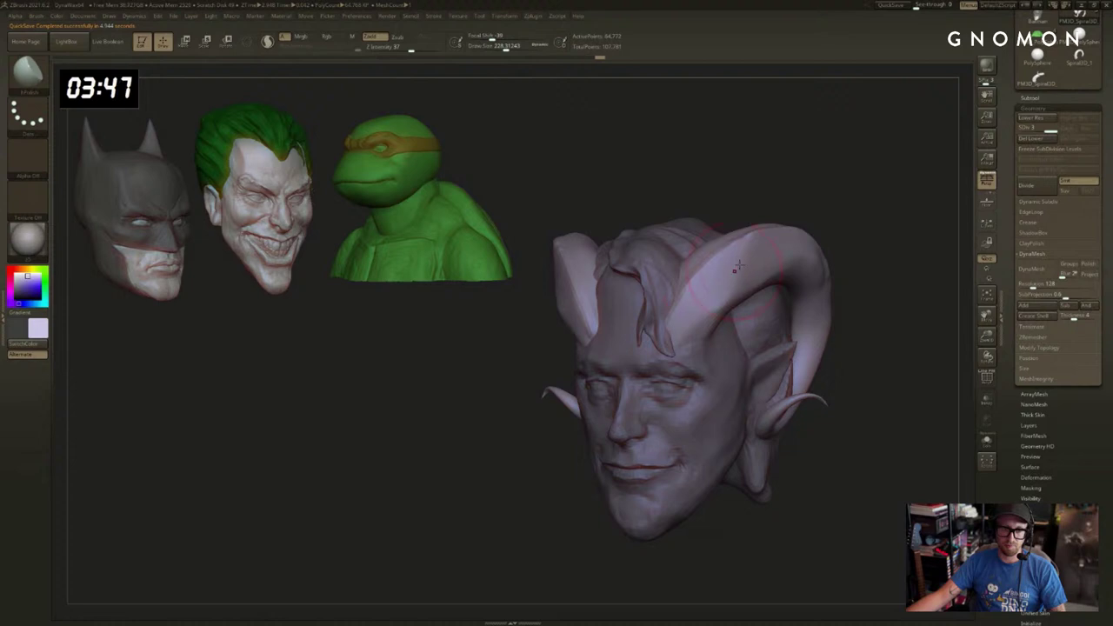
Check the isolated horns, restore the full head and continue polishing the horn planes with a brush size of about 422.
key("alt+s")
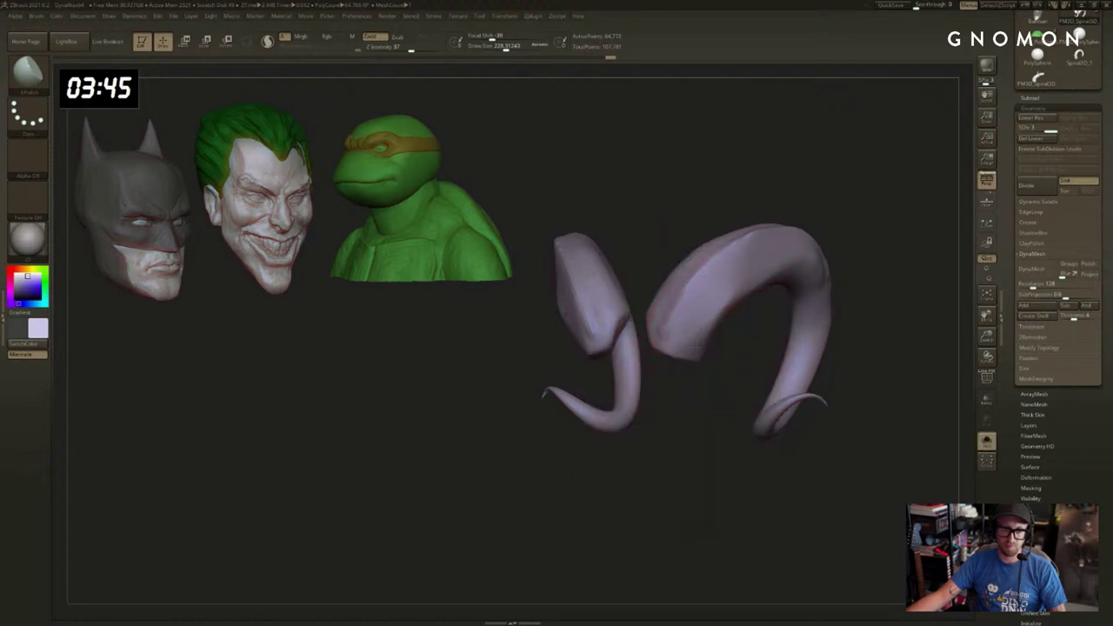
mouse_move(769, 213)
left_mouse_down()
mouse_move(889, 223)
mouse_move(881, 186)
mouse_move(894, 180)
mouse_move(850, 186)
left_mouse_up()
key("alt+s")
key("s")
left_click(879, 234)
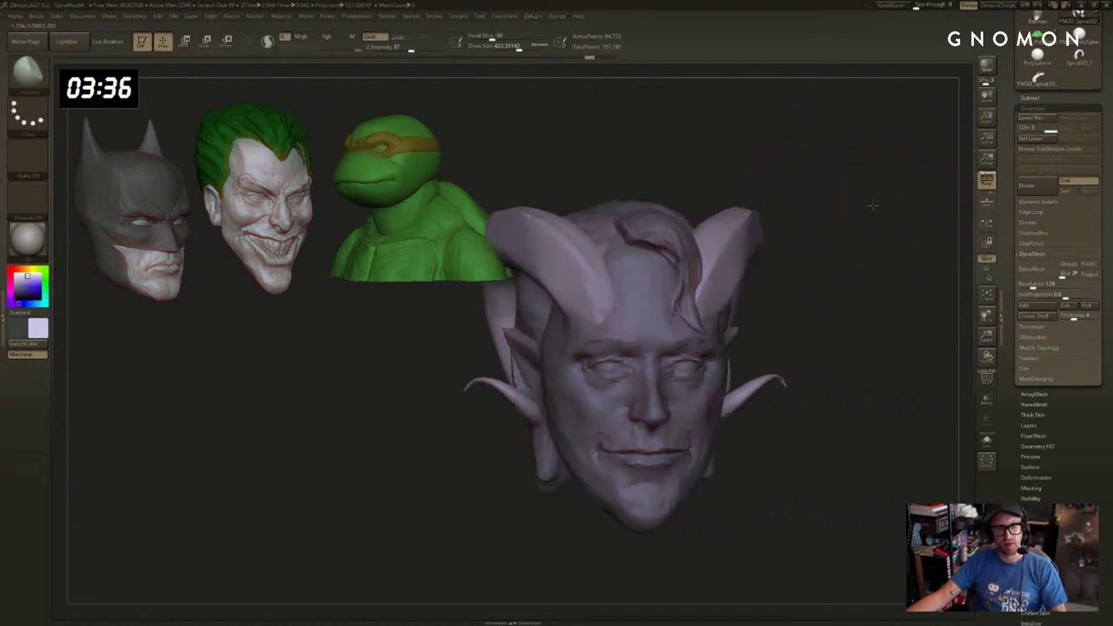
Undo the last two polish strokes and rework the horn's front plane with a resized hPolish brush.
mouse_move(861, 261)
left_mouse_down()
mouse_move(762, 271)
mouse_move(743, 239)
mouse_move(797, 235)
left_mouse_up()
key("ctrl+z")
key("ctrl+z")
key("s")
left_click_drag(745, 268, 754, 251)
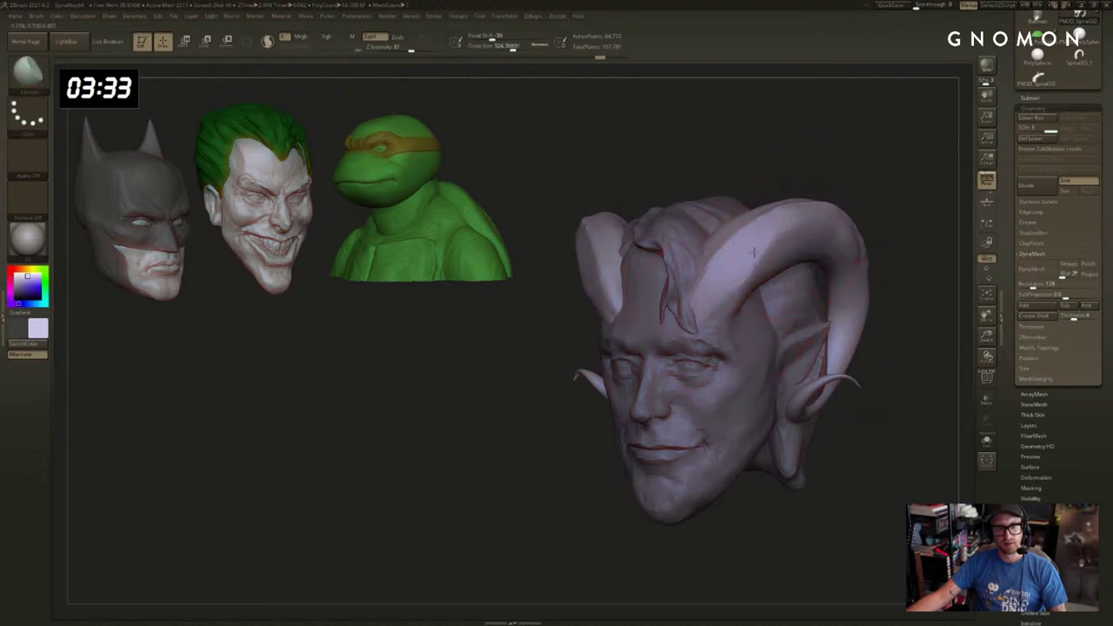
left_click_drag(811, 203, 818, 205)
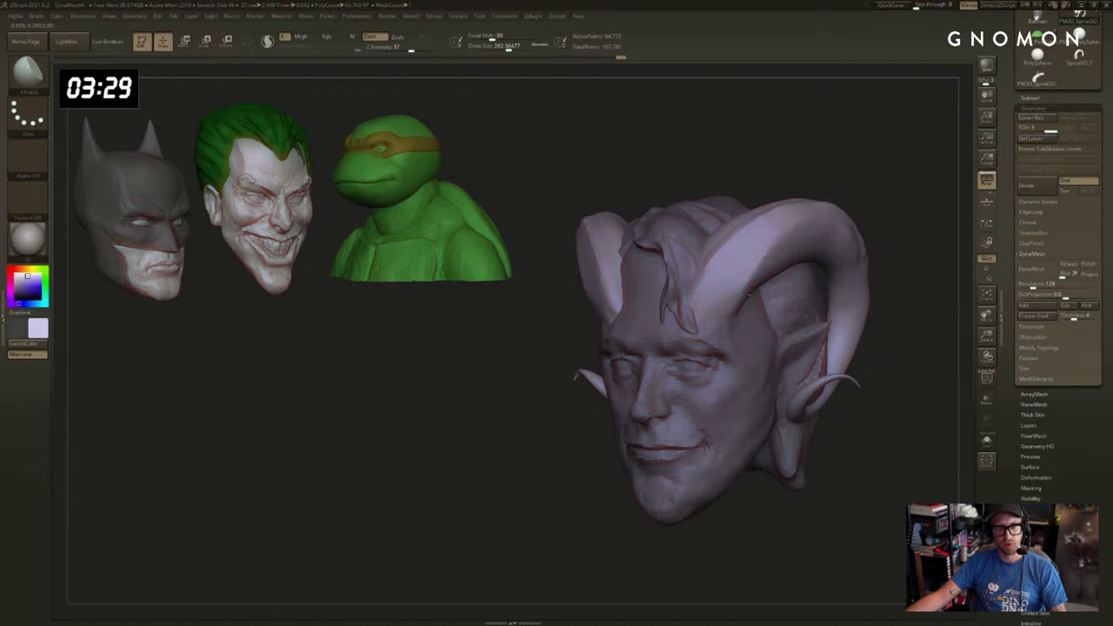
Select the head and build up the cheek with a resized ClayBuildup brush, smoothing the area beneath the eye.
left_click_drag(917, 245, 943, 222)
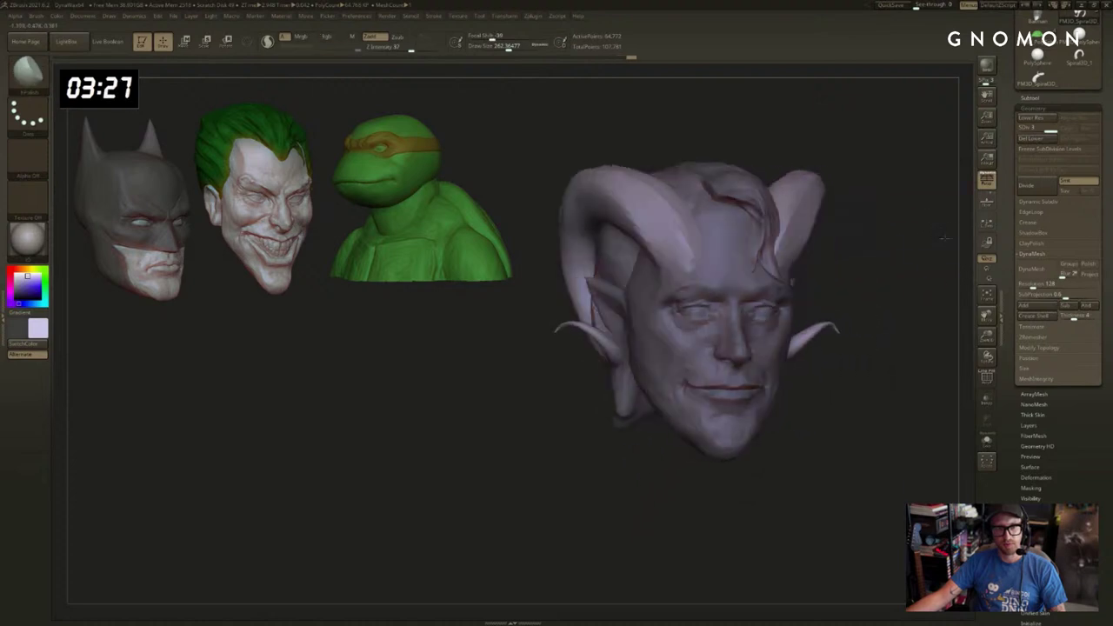
left_click(756, 281, "alt")
mouse_move(878, 273)
left_mouse_down()
mouse_move(904, 275)
mouse_move(869, 287)
left_mouse_up()
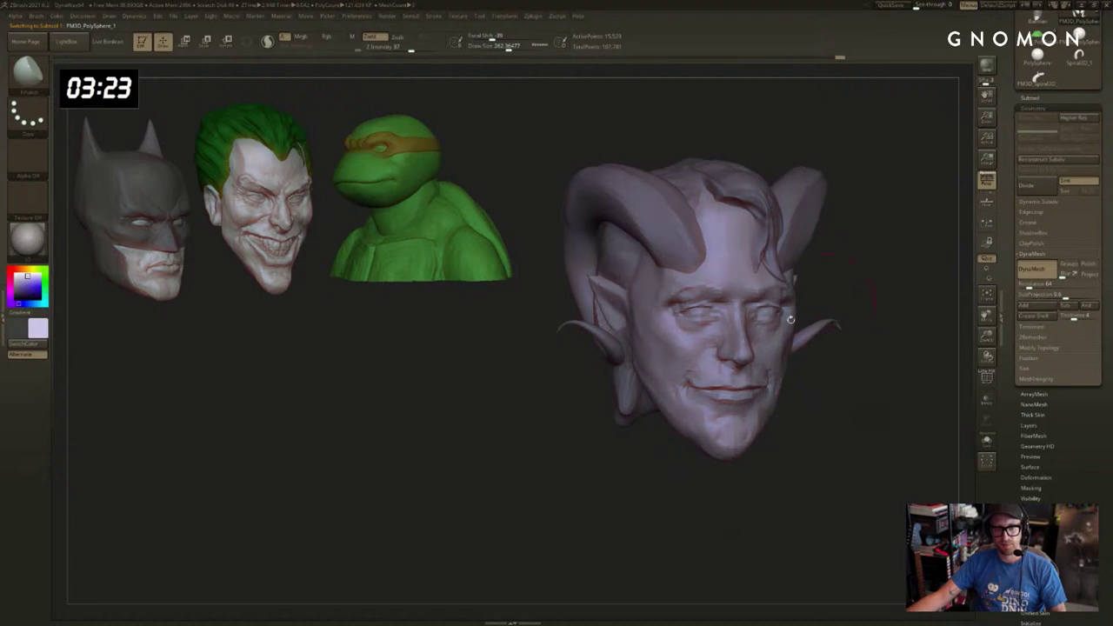
mouse_move(889, 367)
left_mouse_down("shift")
mouse_move(887, 389)
mouse_move(840, 381)
left_mouse_up("shift")
key("b")
key("c")
key("b")
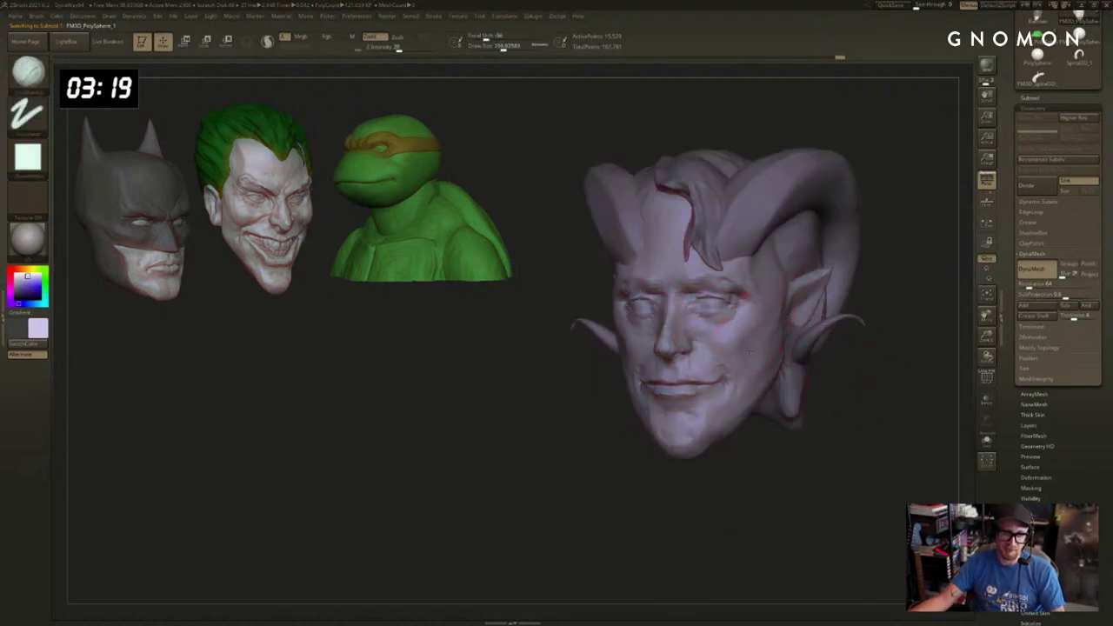
key("s")
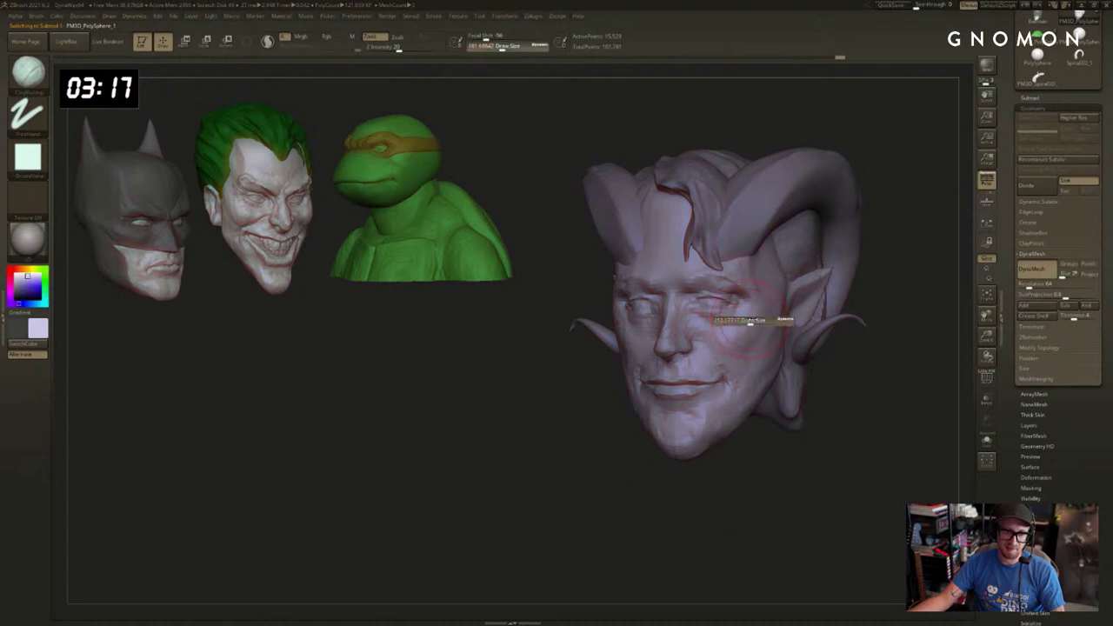
left_click_drag(749, 322, 758, 322)
left_click_drag(737, 312, 724, 292, "shift")
left_click_drag(857, 315, 892, 314, "shift")
key("b")
key("m")
key("v")
key("ctrl+z")
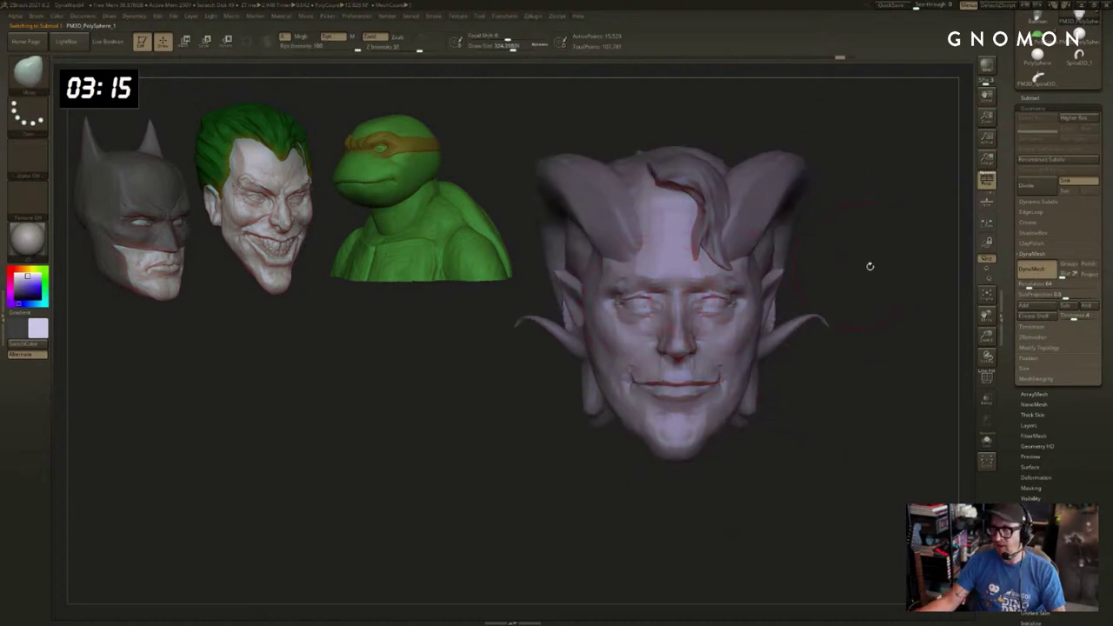
Build up the outer brow and temple with a resized Standard brush, followed by the ClayBuildup brush.
left_click_drag(867, 266, 868, 261)
key("b")
key("s")
key("t")
key("s")
left_click_drag(646, 279, 616, 279)
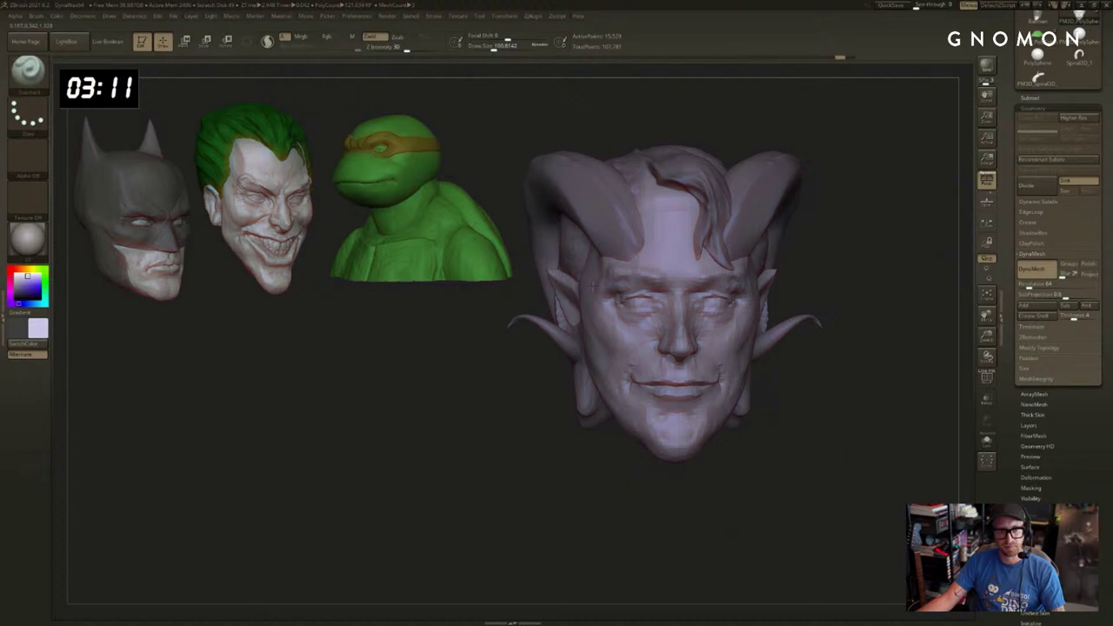
left_click_drag(526, 363, 555, 363)
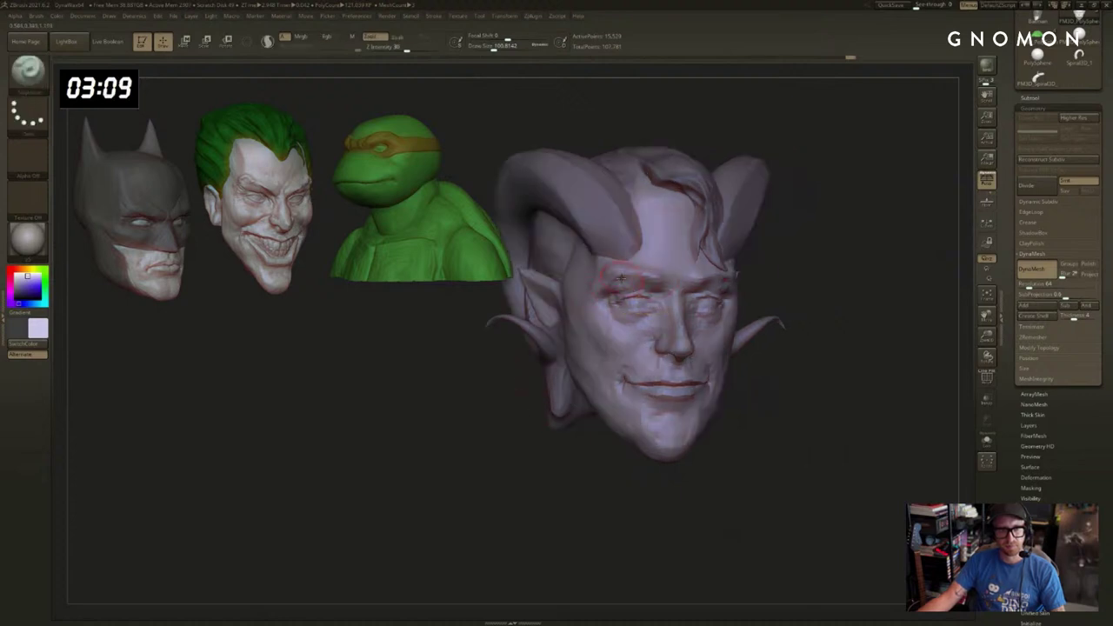
key("s")
left_click_drag(616, 282, 611, 282)
key("b")
key("c")
key("b")
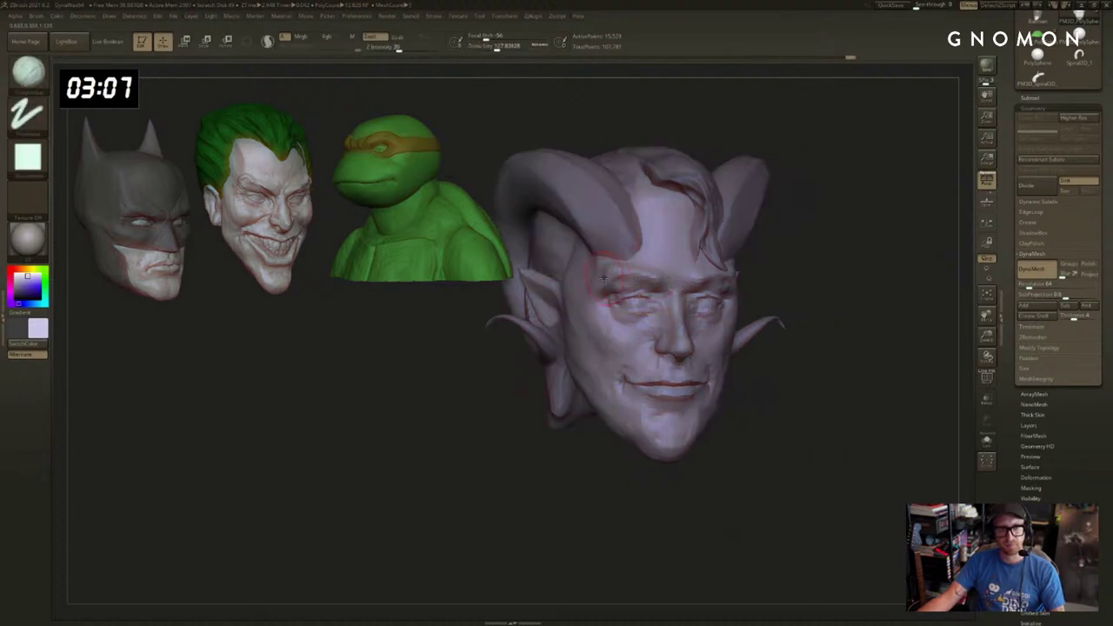
Select the horns and adjust how their bases meet the forehead with a large Move brush.
left_click(620, 256, "alt")
key("s")
key("b")
key("m")
key("v")
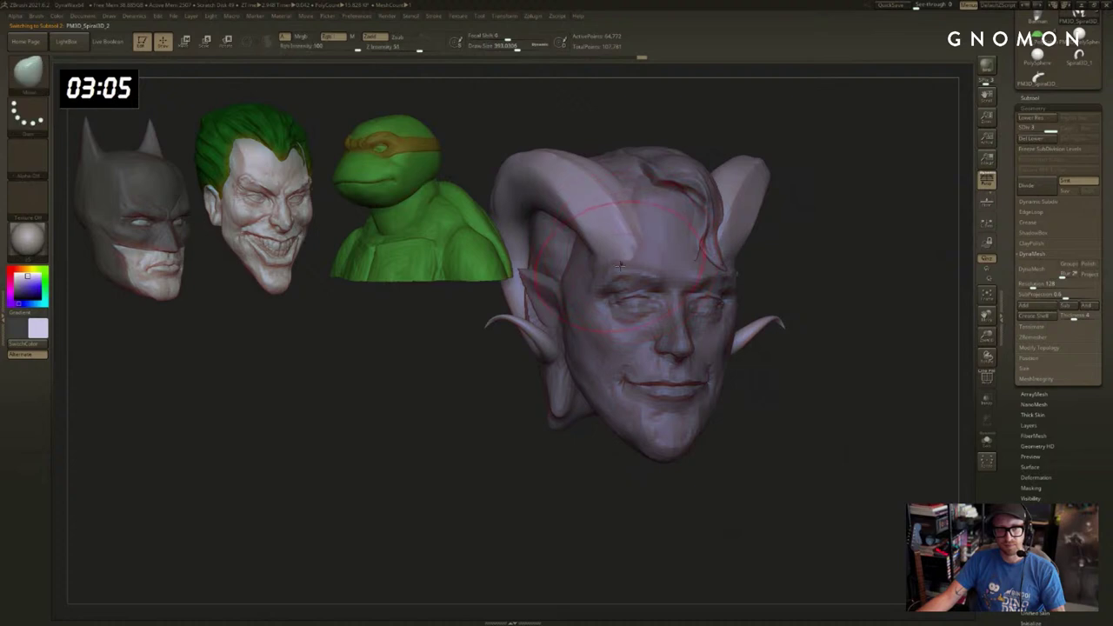
mouse_move(818, 227)
left_mouse_down()
mouse_move(738, 241)
mouse_move(643, 236)
mouse_move(872, 240)
mouse_move(886, 259)
mouse_move(635, 227)
left_mouse_up()
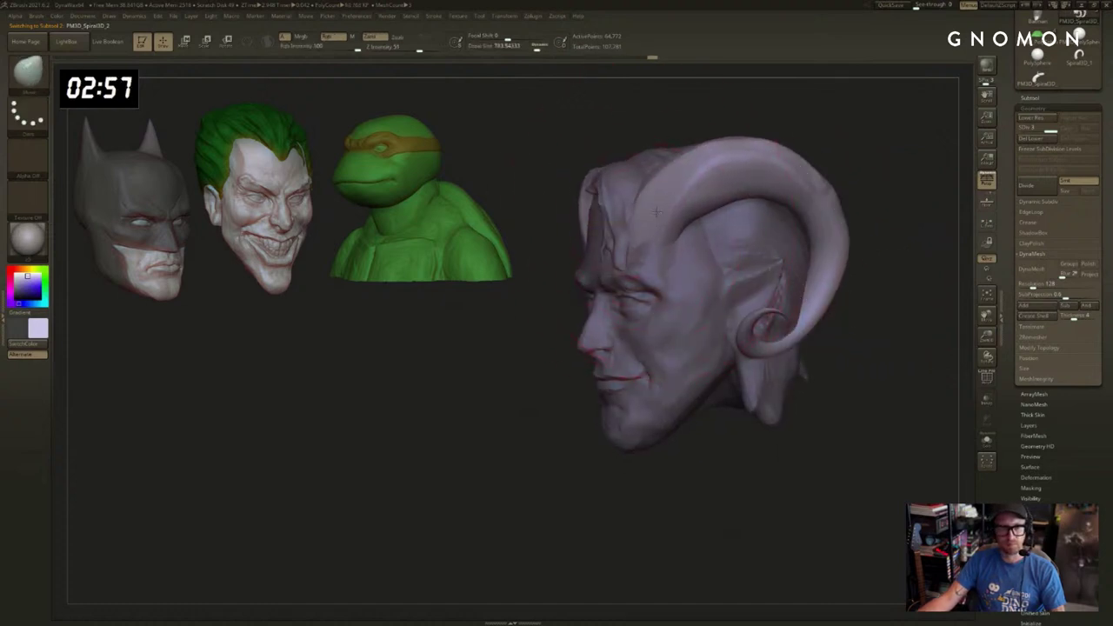
Select the head and build up the lower cheek beside the mouth with the ClayBuildup brush at a reduced size.
left_click(690, 327, "alt")
key("b")
key("c")
key("b")
left_click_drag(756, 474, 878, 469)
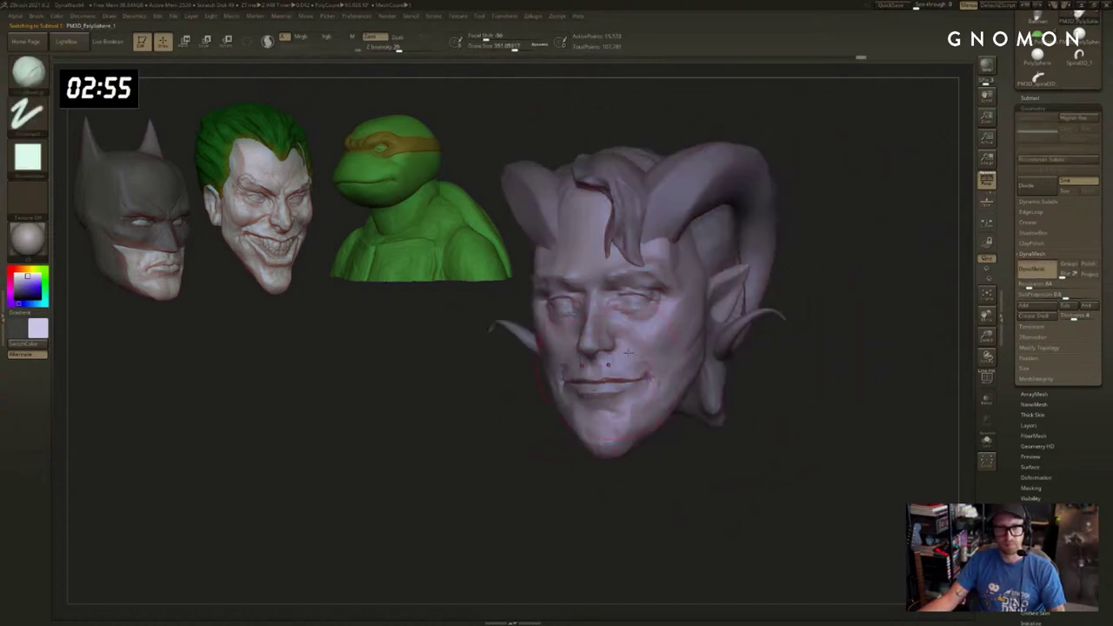
key("s")
left_click_drag(687, 319, 681, 318)
left_click_drag(529, 426, 551, 410, "alt")
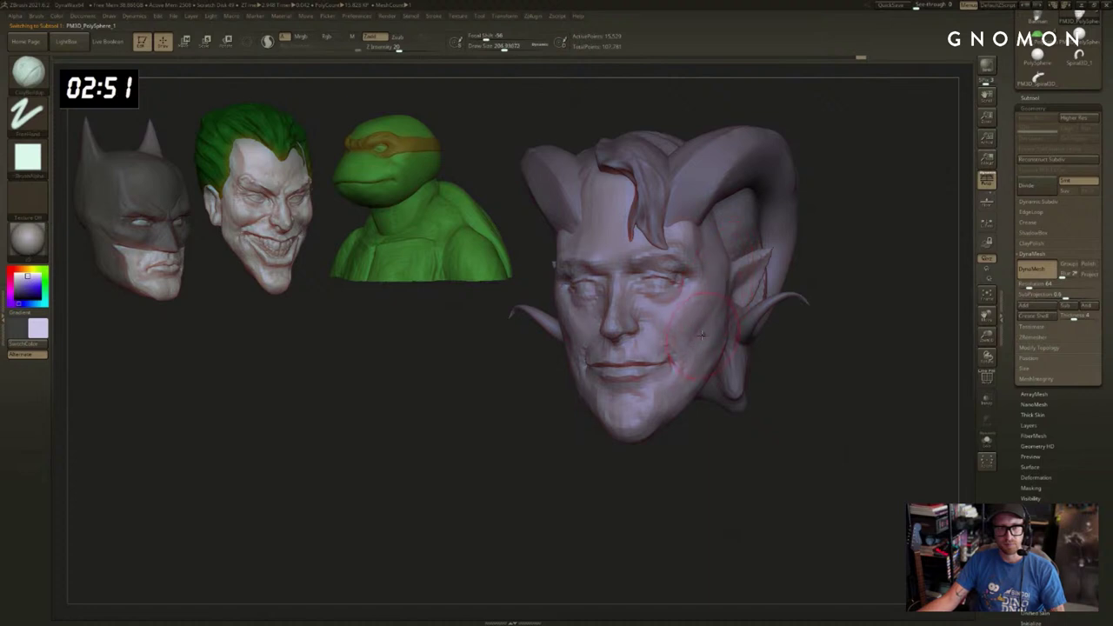
Refine the cheek, jaw and chin planes from both sides with ClayBuildup strokes, adjusting the brush size.
key("s")
left_click_drag(701, 334, 698, 335)
mouse_move(695, 435)
left_mouse_down()
mouse_move(772, 419)
mouse_move(775, 434)
mouse_move(803, 430)
mouse_move(827, 403)
left_mouse_up()
left_click_drag(805, 318, 838, 325)
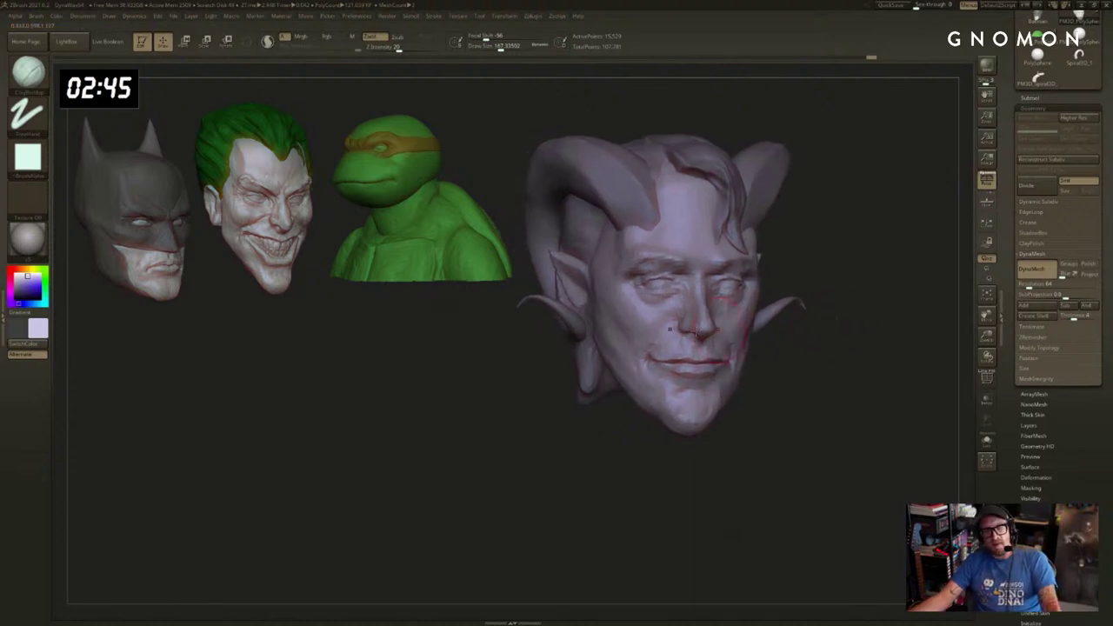
key("s")
left_click_drag(635, 349, 641, 349)
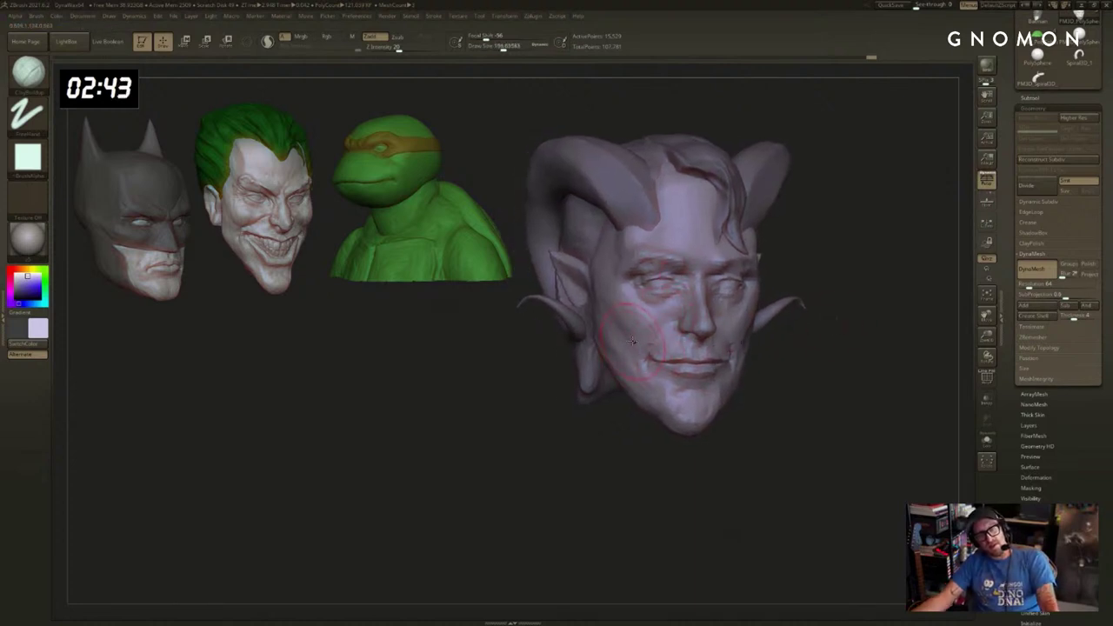
left_click_drag(636, 420, 635, 394)
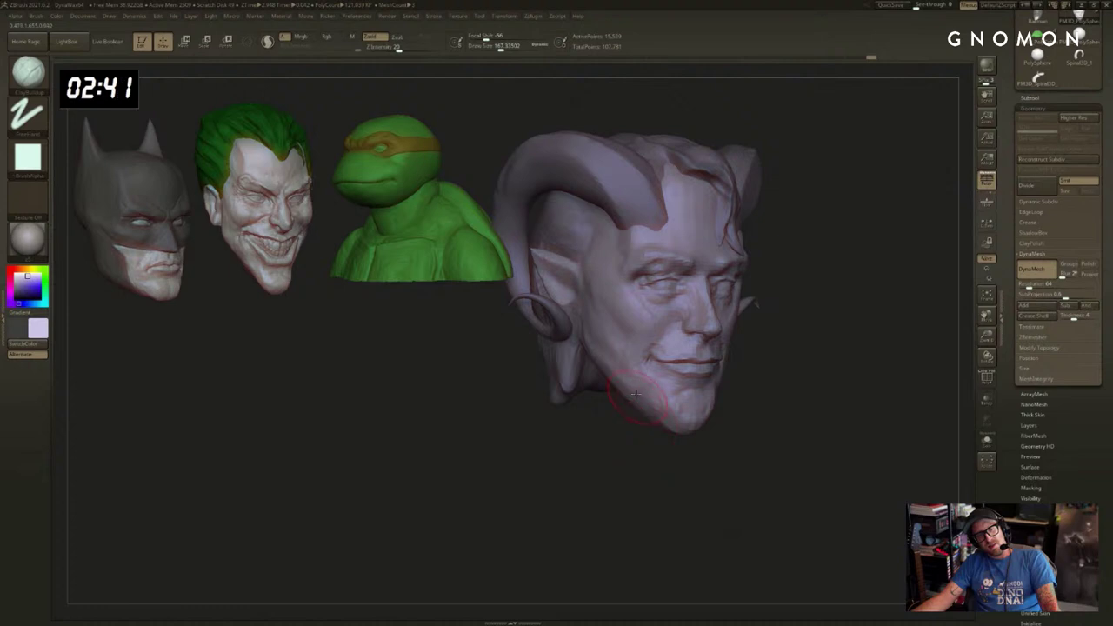
mouse_move(635, 439)
left_mouse_down()
mouse_move(619, 437)
mouse_move(695, 431)
mouse_move(641, 461)
mouse_move(808, 471)
mouse_move(783, 426)
mouse_move(802, 417)
mouse_move(691, 426)
mouse_move(719, 411)
left_mouse_up()
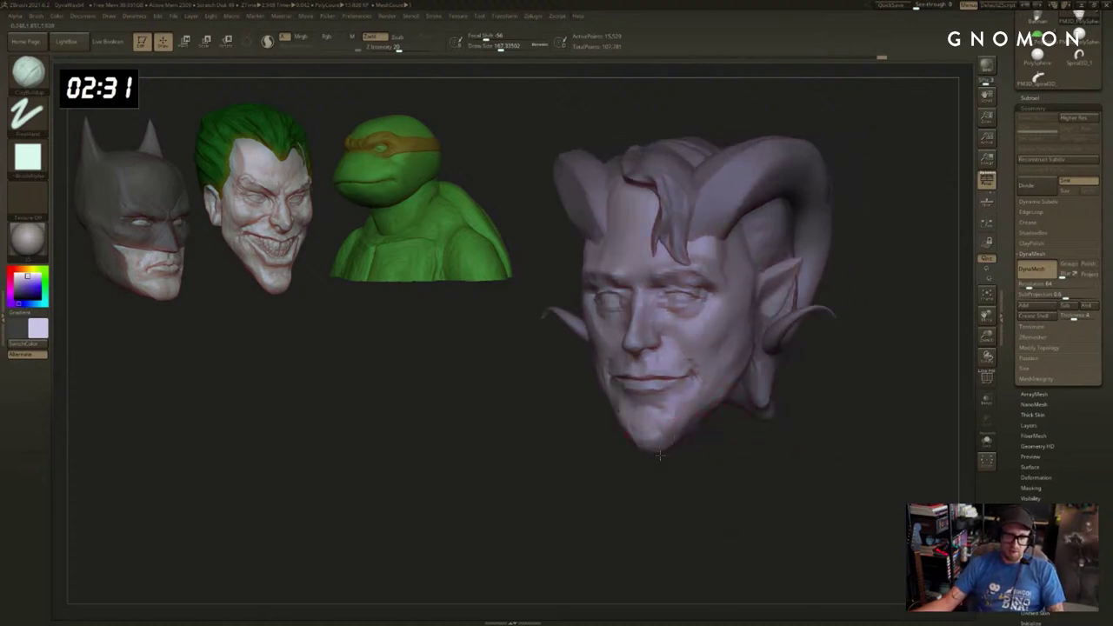
mouse_move(659, 454)
left_mouse_down()
mouse_move(690, 470)
mouse_move(713, 459)
mouse_move(658, 462)
mouse_move(657, 474)
mouse_move(668, 444)
mouse_move(686, 447)
mouse_move(658, 423)
left_mouse_up()
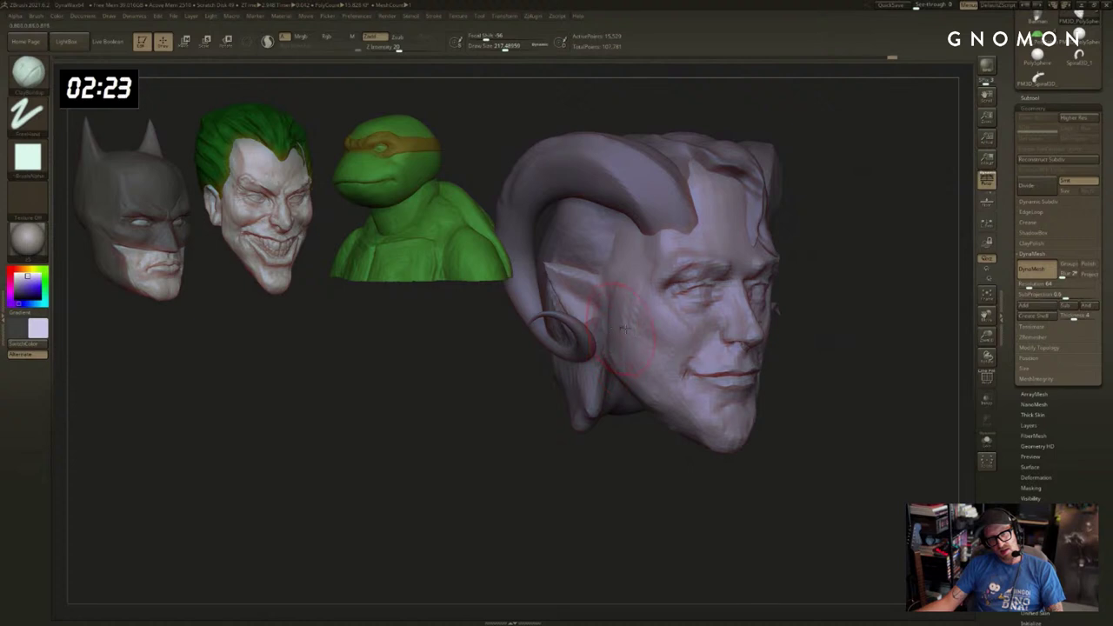
Carve the inner folds of the pointed ear with a resized DamStandard brush.
key("b")
key("d")
key("s")
key("s")
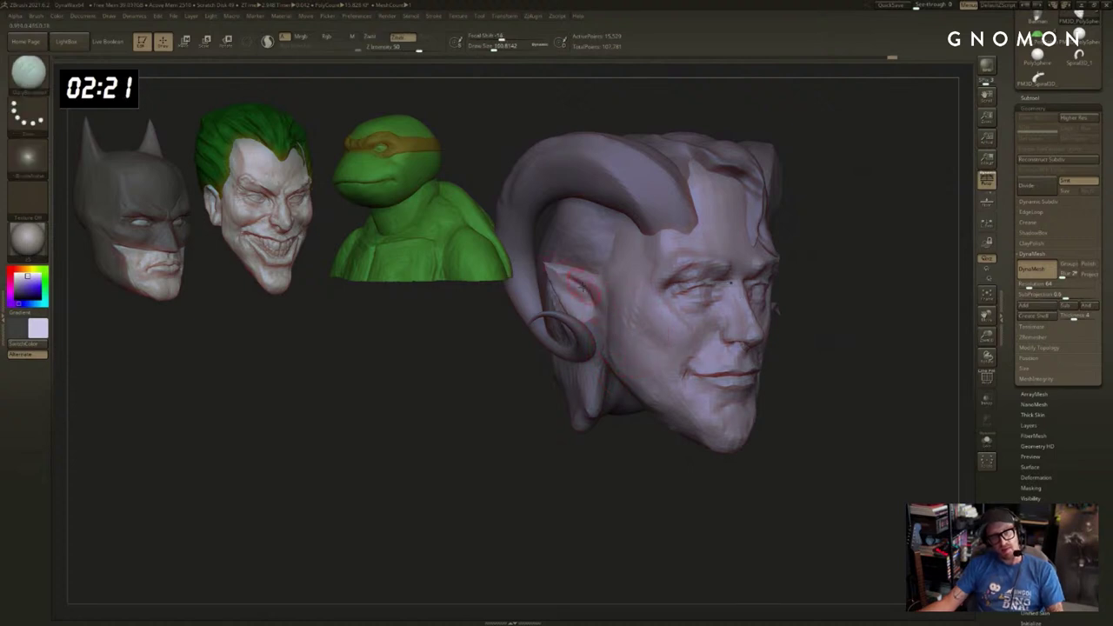
left_click_drag(853, 285, 776, 287)
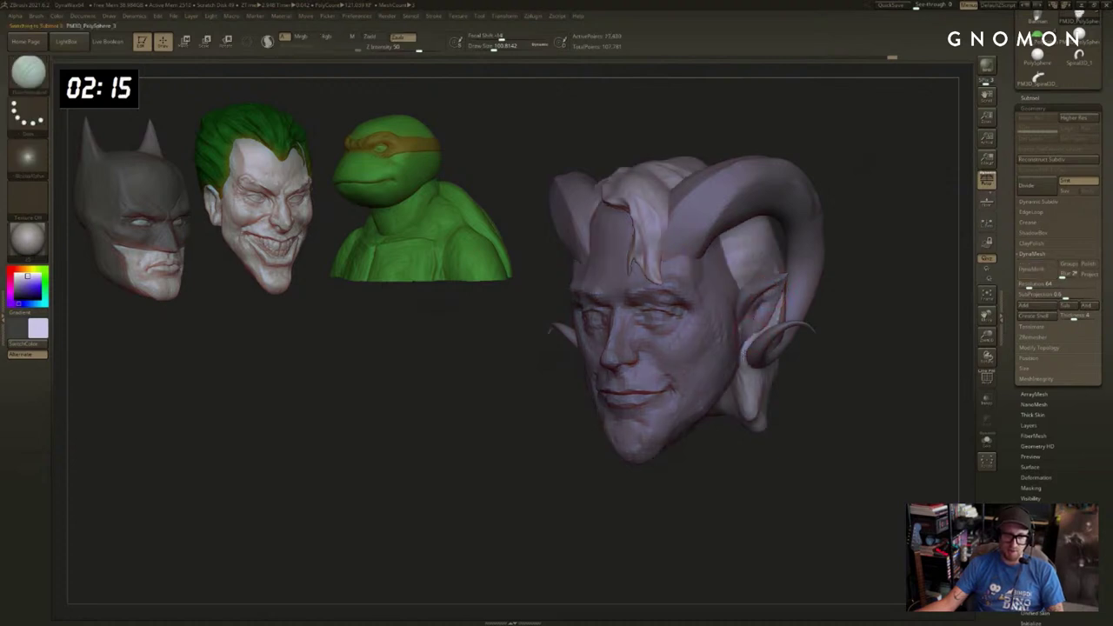
Reshape the outer eye corners and brows from the front with a resized Move brush.
left_click_drag(817, 306, 881, 306)
right_click_drag(881, 306, 775, 326, "ctrl")
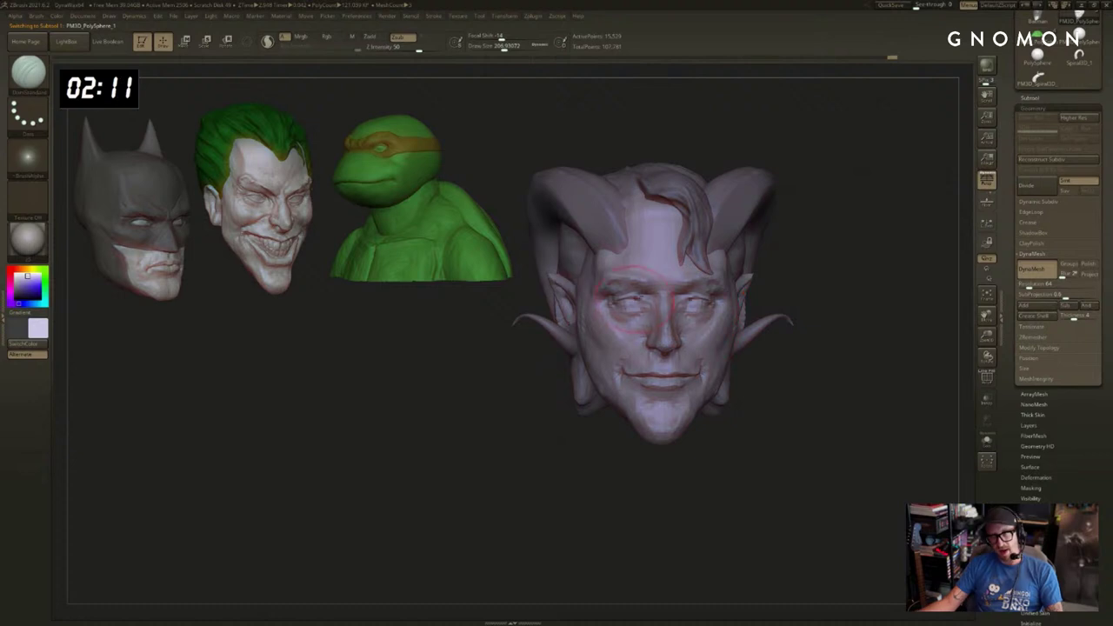
key("b")
key("m")
key("v")
key("s")
mouse_move(632, 304)
left_mouse_down()
mouse_move(645, 304)
mouse_move(600, 304)
left_mouse_up()
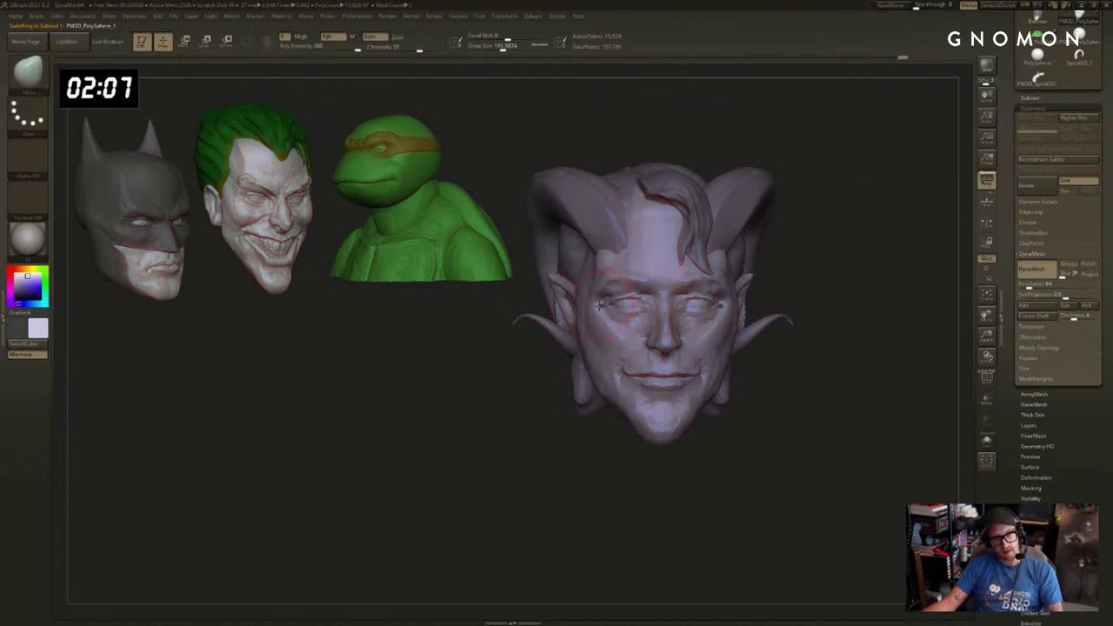
Adjust the mid-face and mouth proportions with a Move brush of about size 252, working around the head.
mouse_move(721, 460)
left_mouse_down()
mouse_move(660, 447)
mouse_move(623, 423)
mouse_move(641, 430)
left_mouse_up()
key("bracketleft")
key("s")
key("s")
left_click_drag(656, 304, 661, 304)
mouse_move(586, 333)
left_mouse_down()
mouse_move(826, 365)
mouse_move(900, 408)
left_mouse_up()
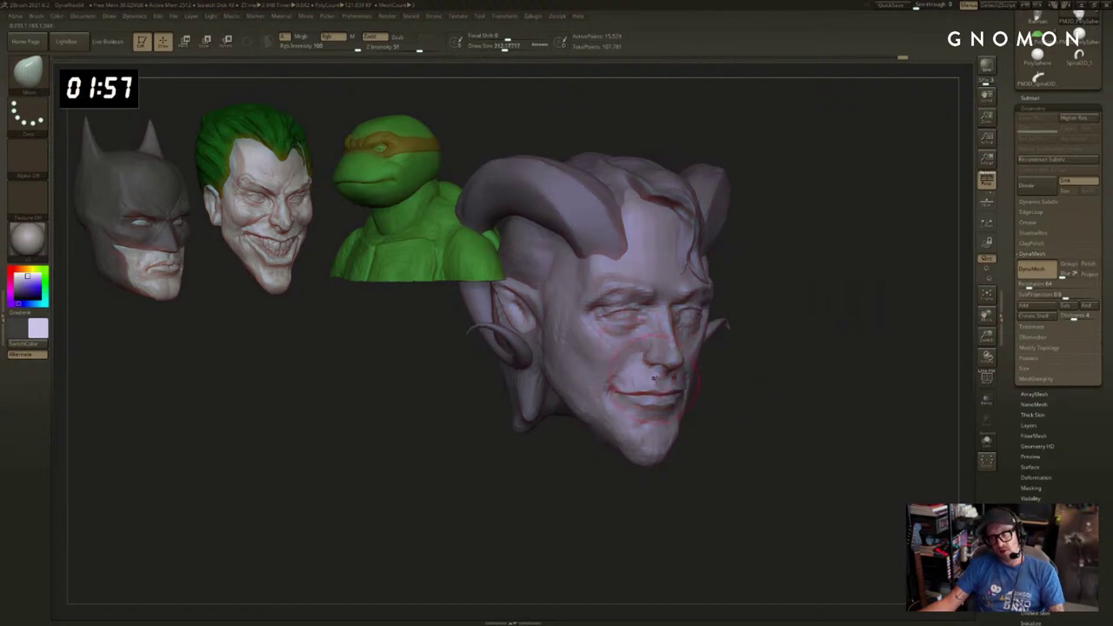
Build up the chin and jaw planes with ClayBuildup strokes, working from the side profile around to the front.
mouse_move(669, 472)
left_mouse_down()
mouse_move(714, 449)
mouse_move(693, 433)
mouse_move(679, 447)
mouse_move(651, 445)
left_mouse_up()
key("b")
key("c")
key("b")
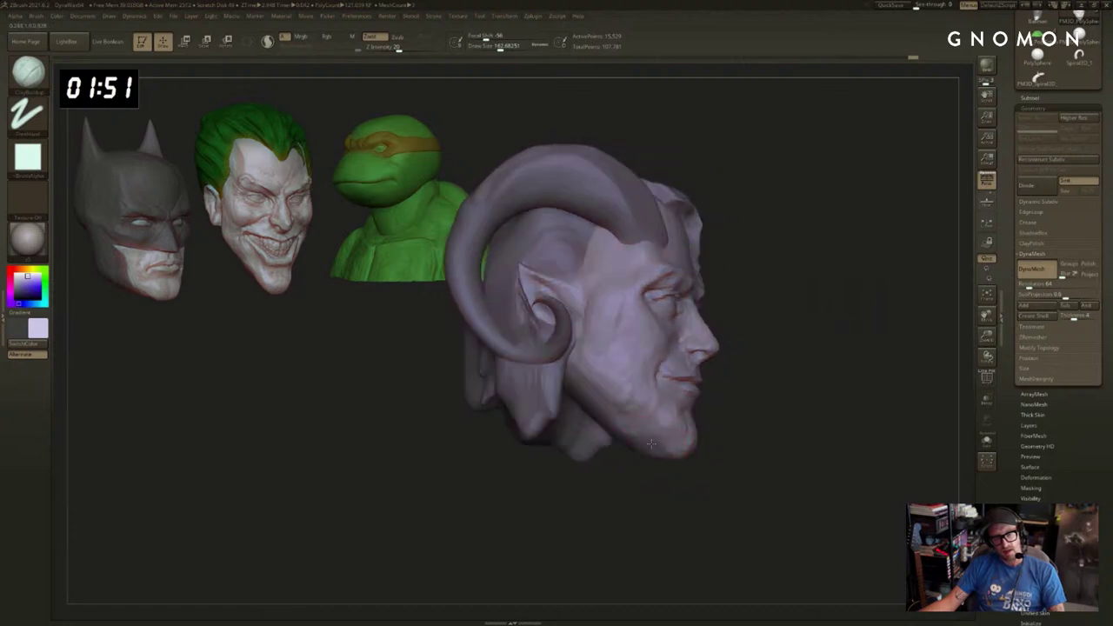
left_click_drag(685, 488, 662, 452)
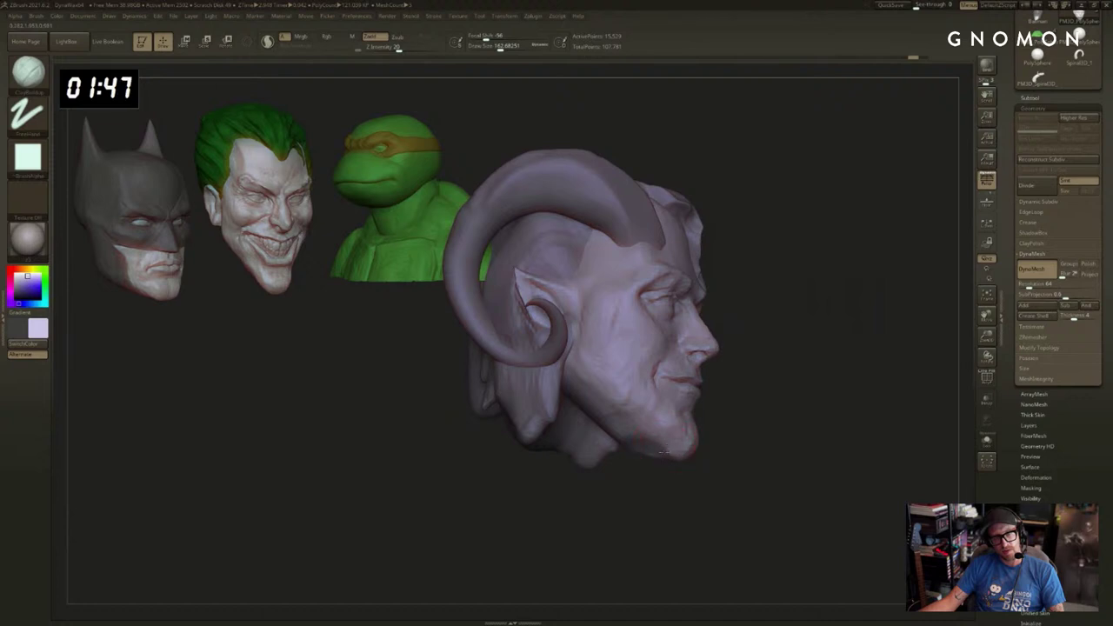
left_click_drag(626, 487, 614, 499)
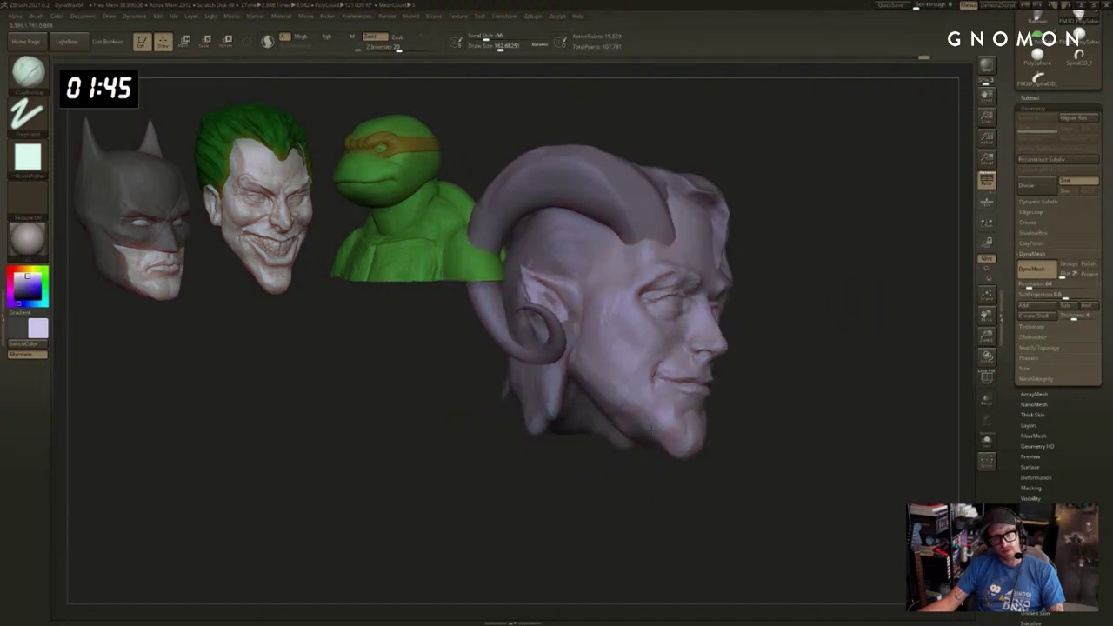
left_click_drag(691, 456, 688, 412)
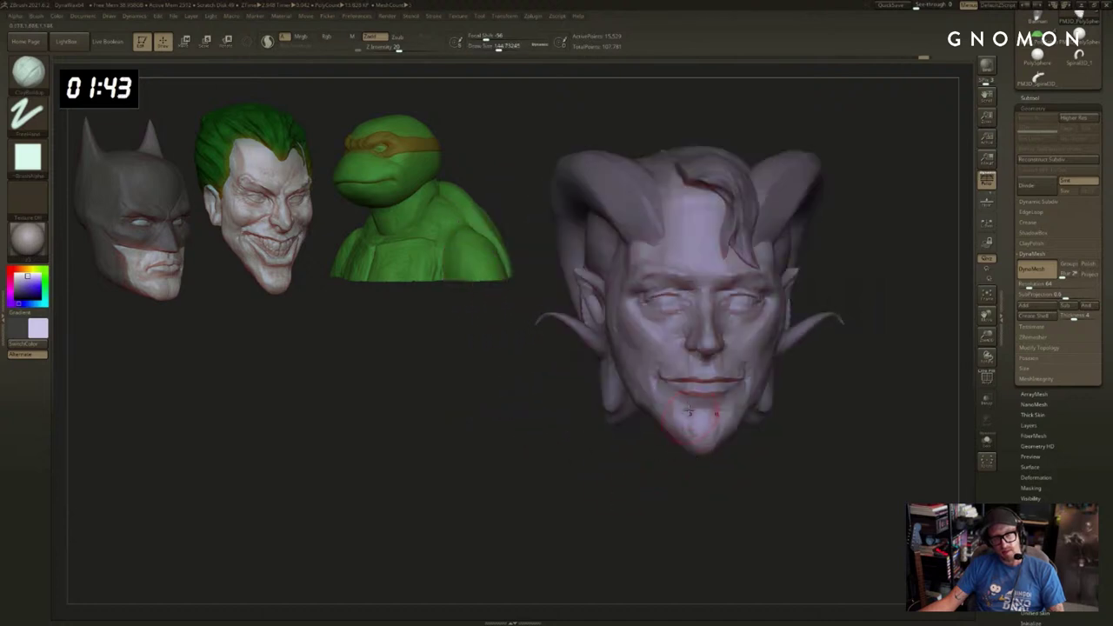
left_click_drag(828, 423, 865, 414, "alt")
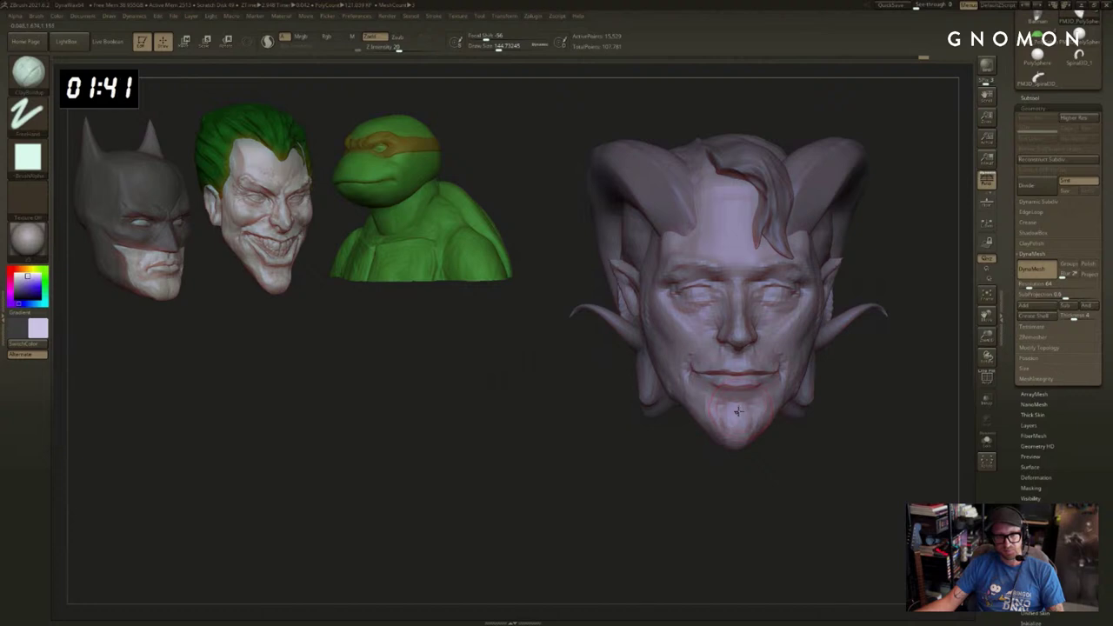
right_click_drag(732, 416, 680, 419)
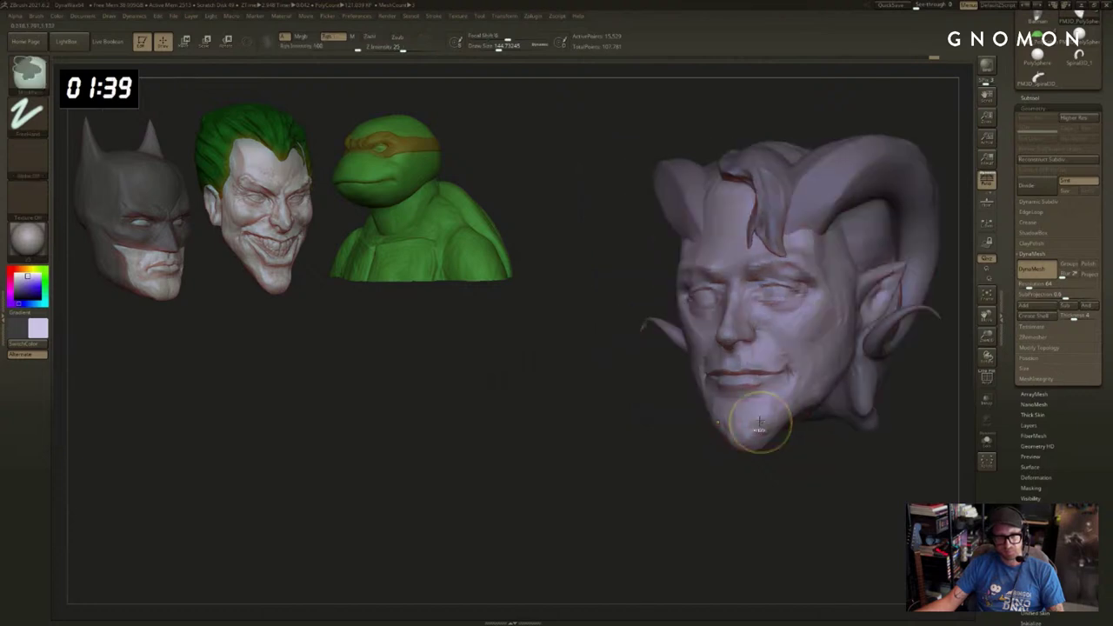
Reshape the chin and lower jaw contour with a resized Move brush, working from the front and both three-quarter views.
key("b")
key("m")
key("v")
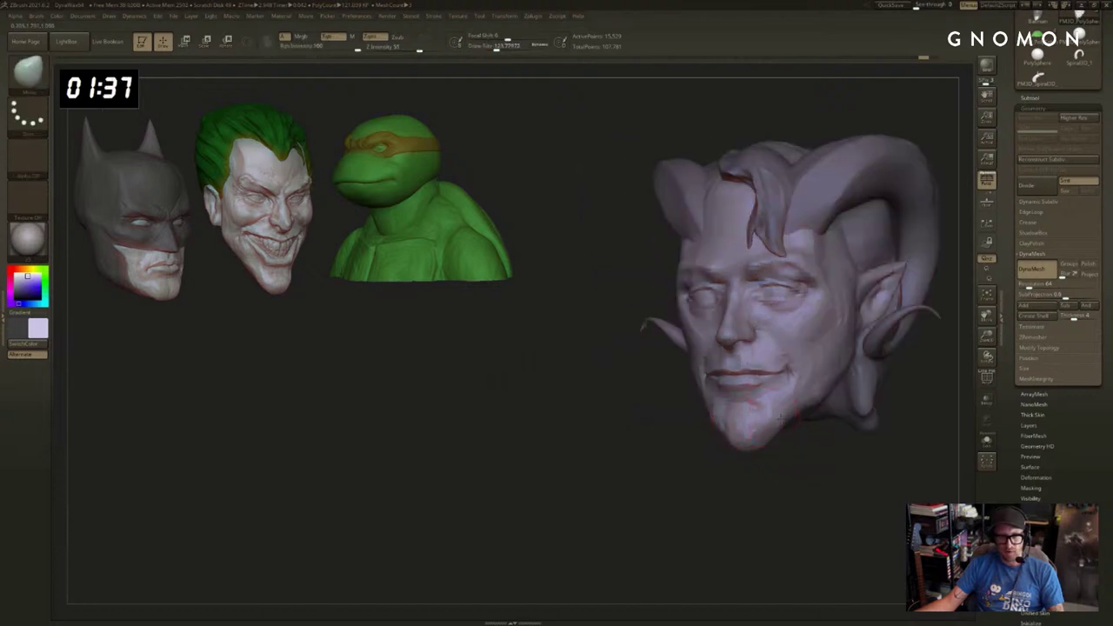
right_click_drag(713, 443, 762, 452)
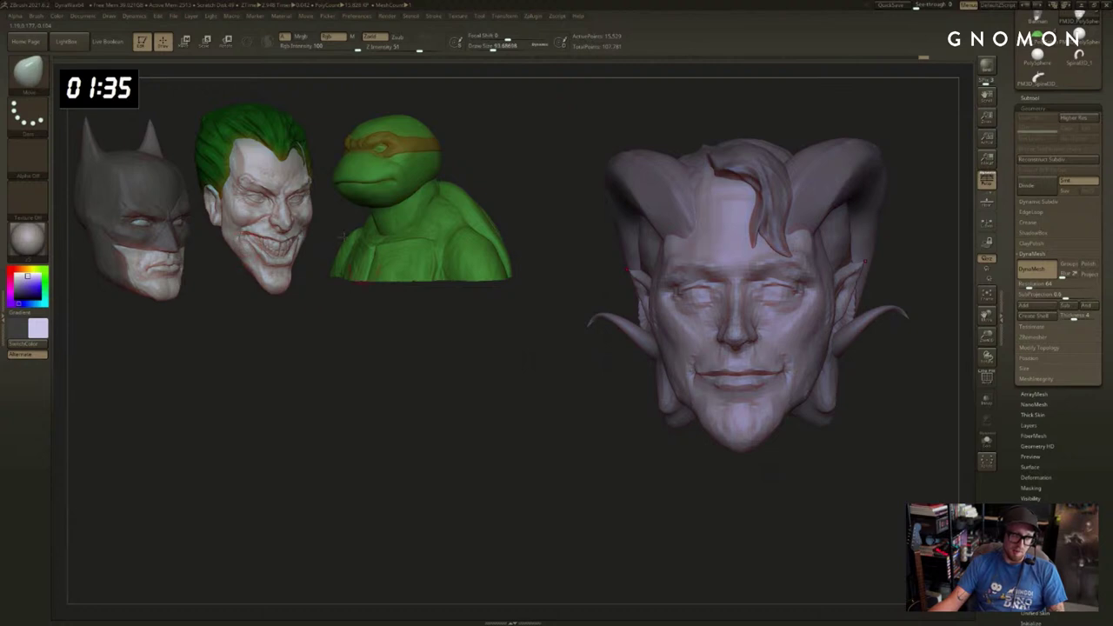
left_click_drag(536, 422, 551, 428)
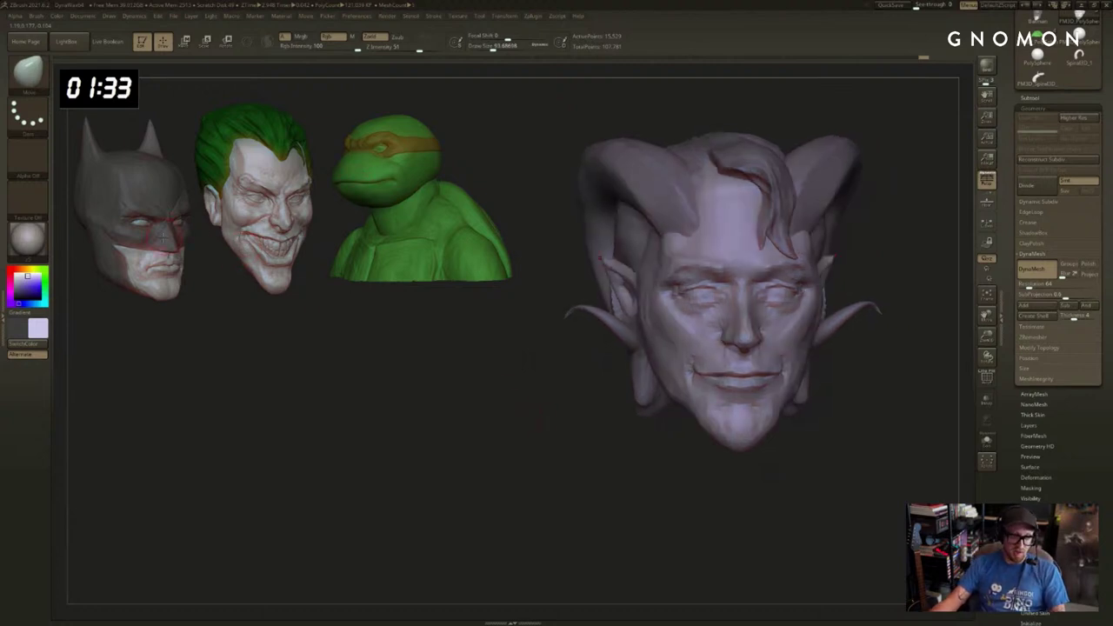
left_click_drag(474, 406, 614, 409)
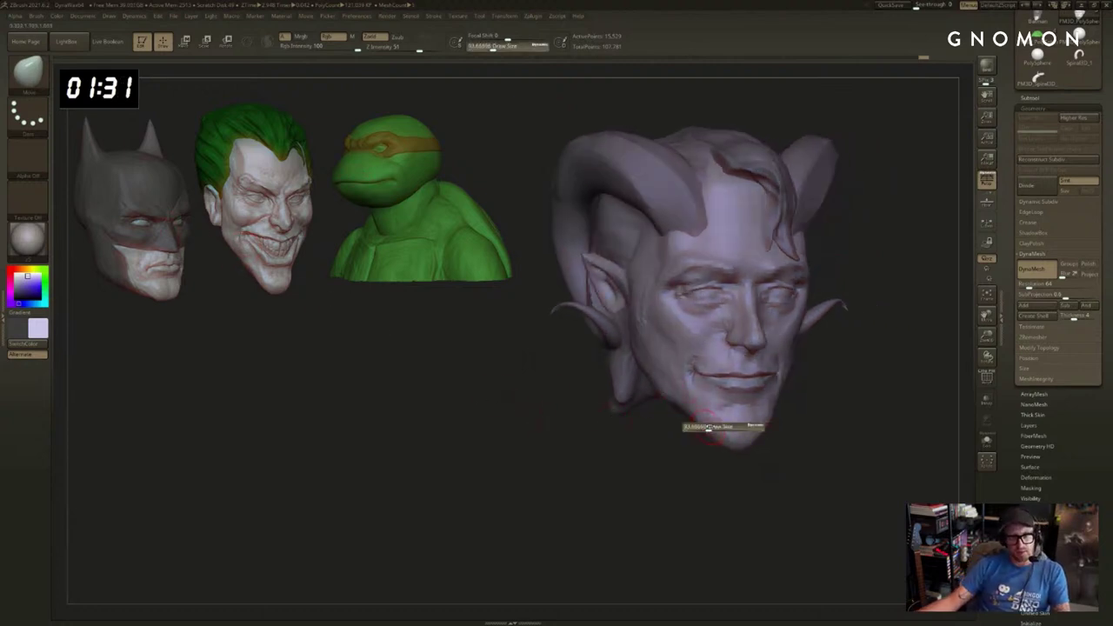
left_click_drag(725, 450, 755, 407)
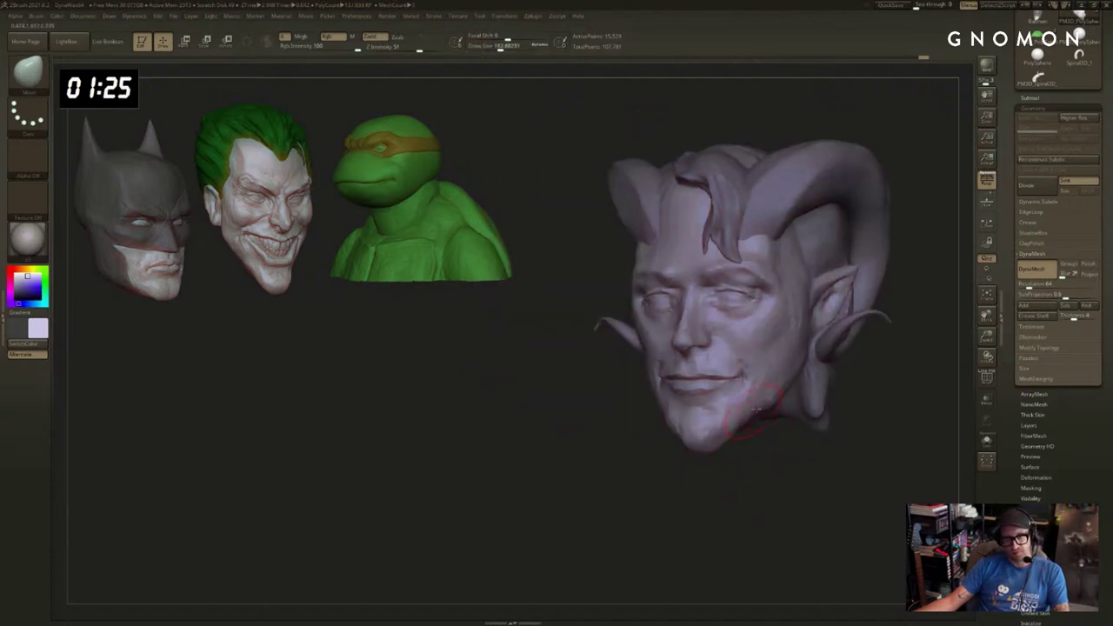
Adjust the jaw and lower-face proportions with a Move brush of about size 158, undoing an unwanted stroke.
left_click_drag(817, 436, 840, 437, "shift")
key("s")
left_click_drag(646, 372, 654, 372)
left_click_drag(654, 374, 642, 374)
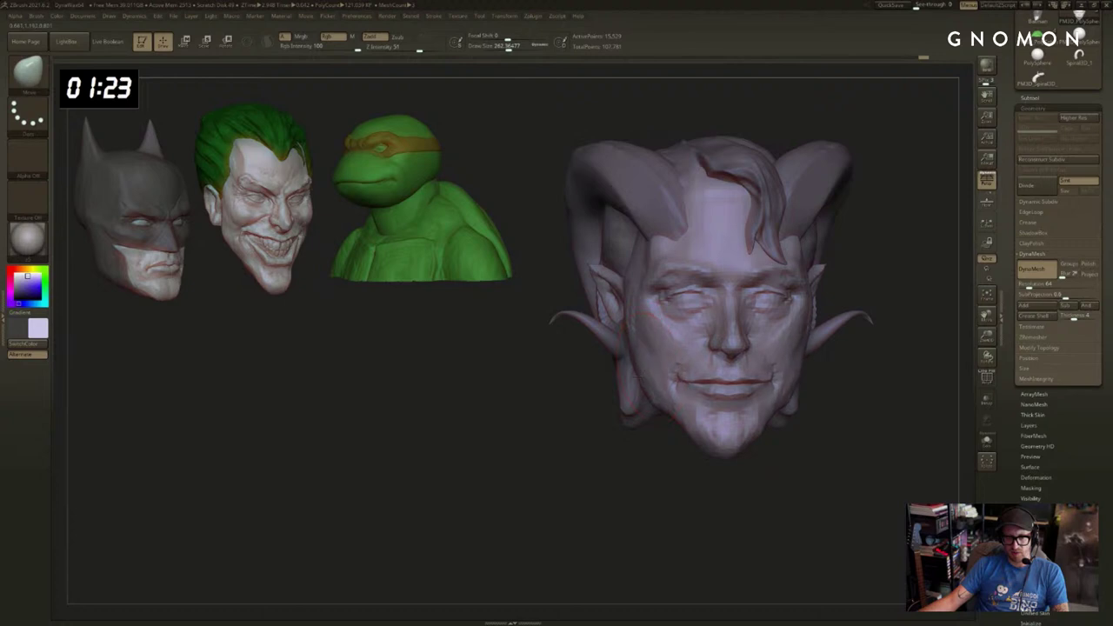
key("ctrl+z")
key("s")
mouse_move(587, 427)
left_mouse_down()
mouse_move(651, 419)
mouse_move(625, 403)
left_mouse_up()
key("s")
left_click_drag(671, 441, 653, 431)
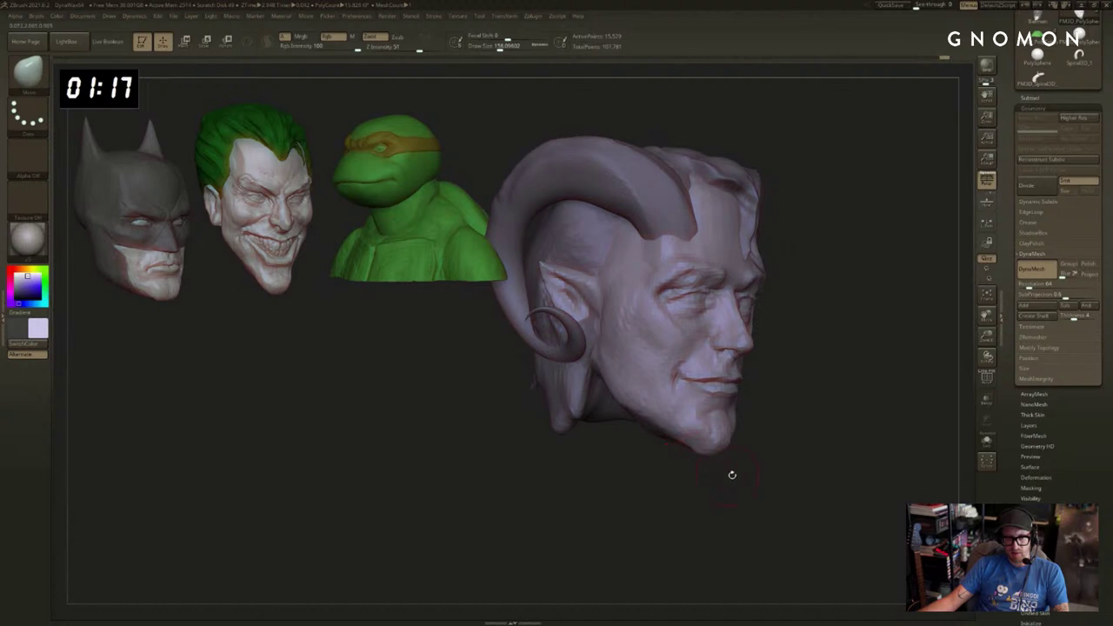
Refine the creases around the chin with DamStandard strokes at about size 71 and smooth them from both sides.
mouse_move(732, 475)
left_mouse_down()
mouse_move(678, 448)
mouse_move(652, 463)
left_mouse_up()
key("b")
key("d")
key("s")
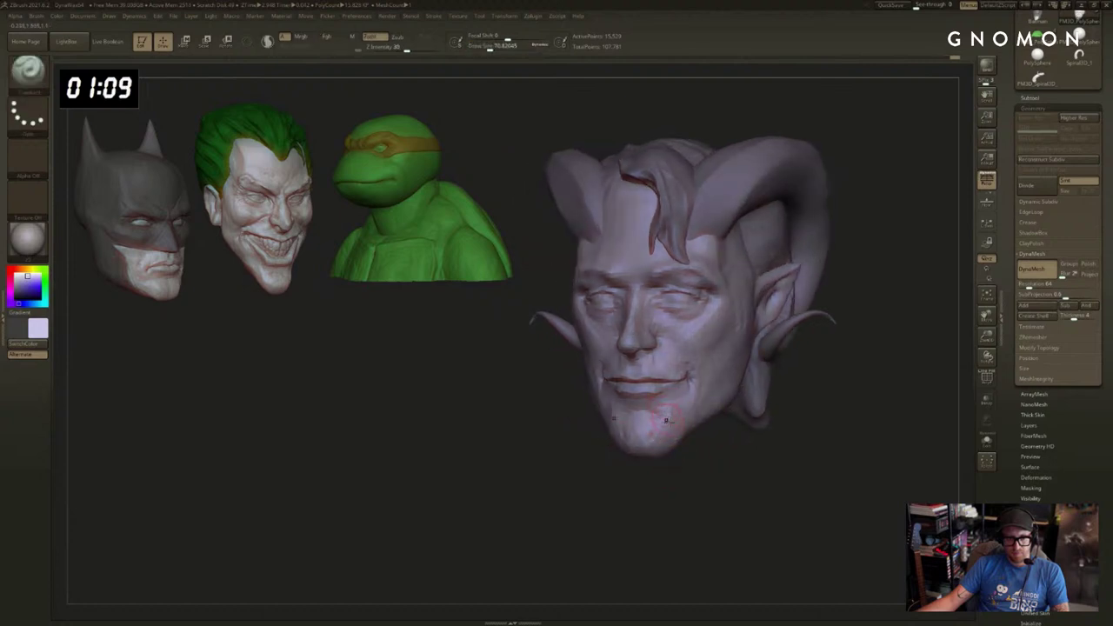
left_click_drag(667, 420, 668, 415, "shift")
mouse_move(589, 436)
left_mouse_down("shift")
mouse_move(613, 413)
mouse_move(739, 440)
mouse_move(813, 436)
left_mouse_up("shift")
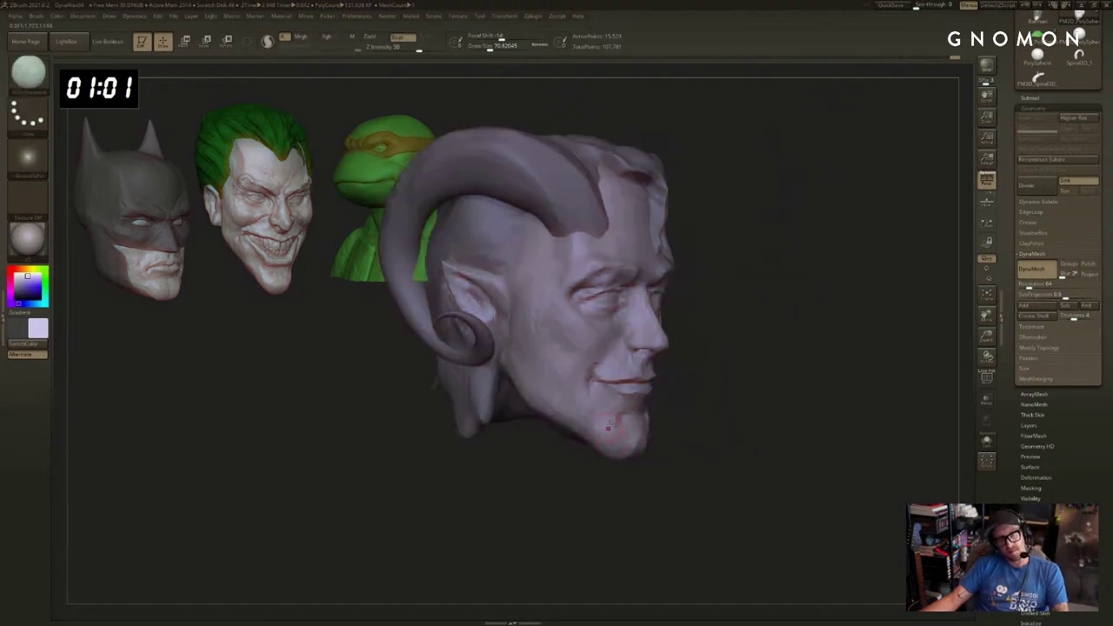
left_click_drag(697, 423, 674, 430)
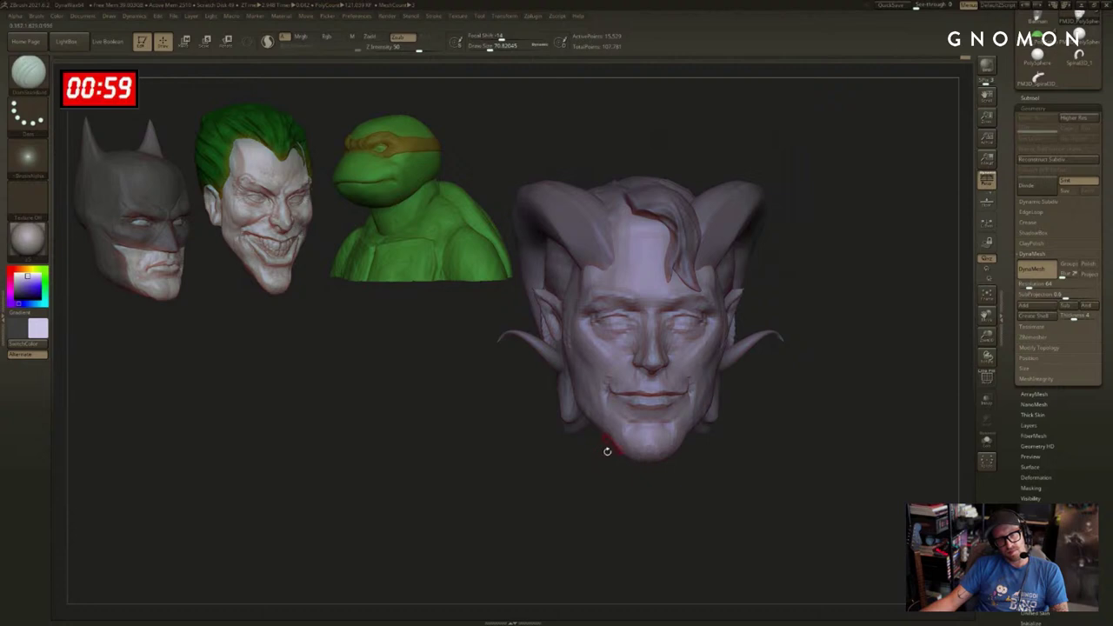
left_click_drag(606, 452, 598, 451)
mouse_move(714, 455)
left_mouse_down()
mouse_move(671, 453)
mouse_move(742, 445)
left_mouse_up()
Build up the side planes of the face with a resized ClayBuildup brush.
key("s")
key("b")
key("c")
key("b")
left_click_drag(813, 312, 595, 358)
Lower the smoothing intensity to about 20 and soften the cheek planes.
key("b")
key("m")
key("v")
key("s")
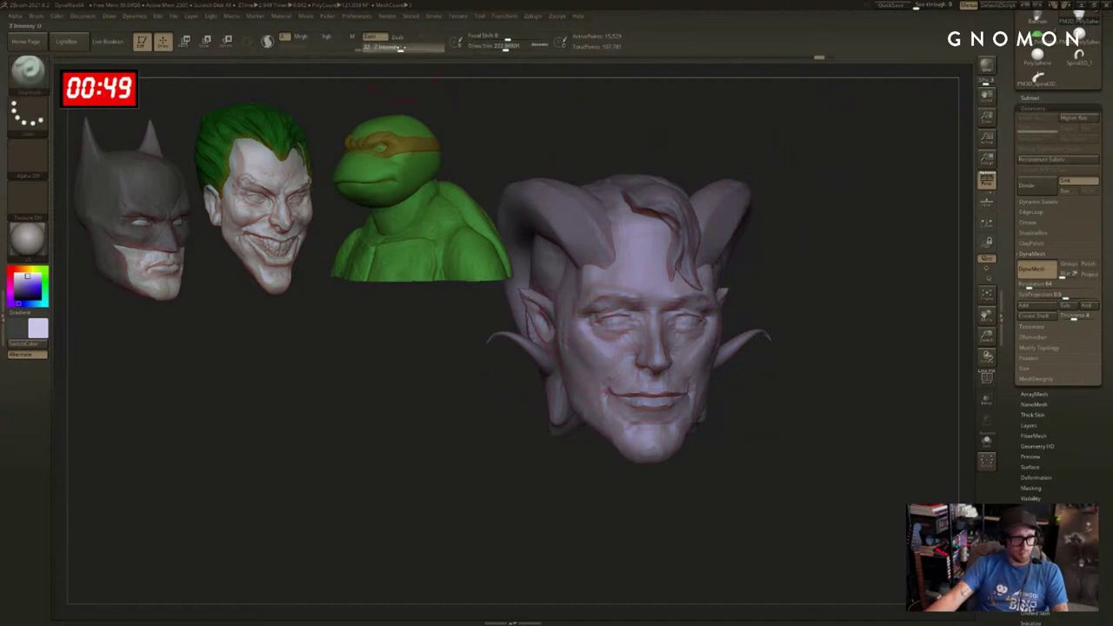
left_click_drag(406, 50, 398, 49)
mouse_move(774, 265)
left_mouse_down()
mouse_move(815, 280)
mouse_move(824, 352)
mouse_move(905, 316)
left_mouse_up()
key("shift")
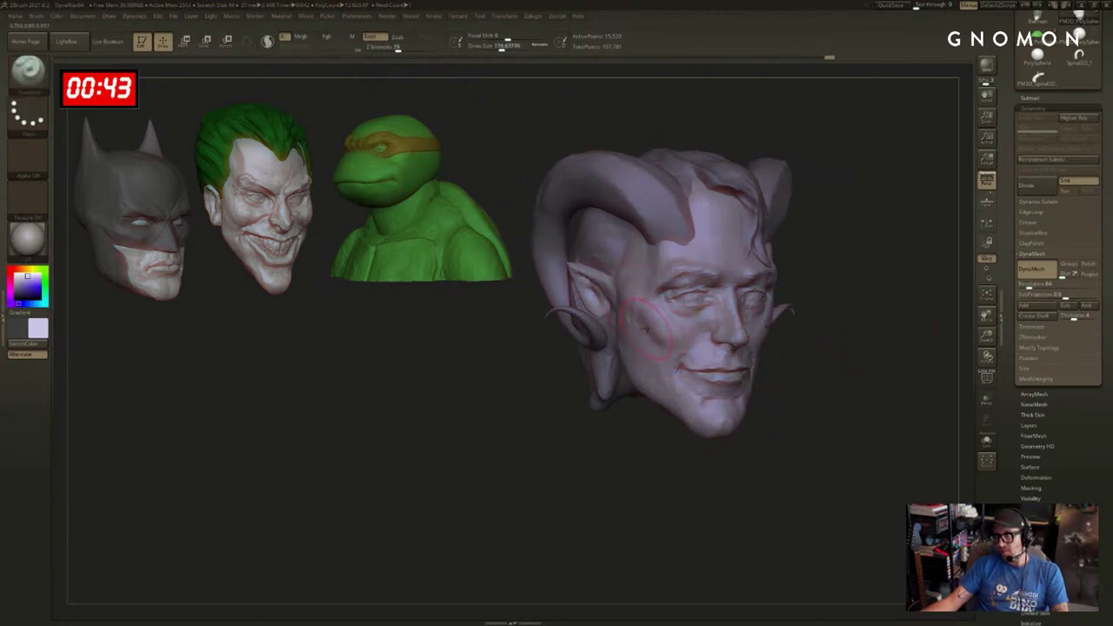
Undo the last two cheek strokes and reduce the brush size to about 104.
key("ctrl+z")
key("ctrl+z")
key("s")
left_click_drag(657, 330, 666, 334)
key("s")
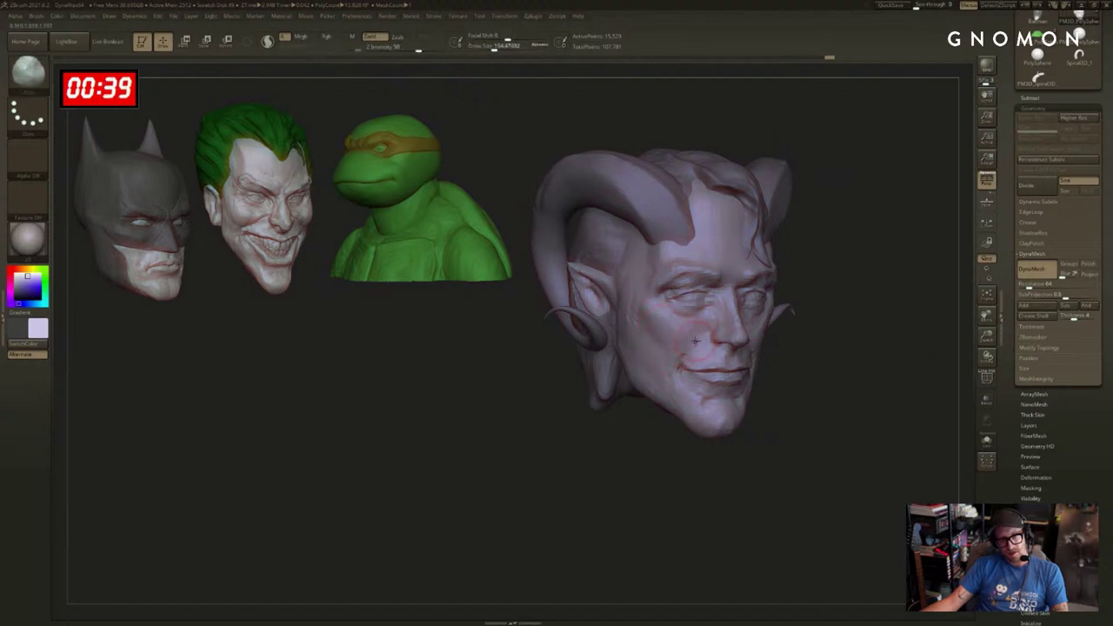
Sculpt the cheeks beside the nose and mouth with an enlarged ClayBuildup brush, undoing an unwanted stroke.
key("b")
key("c")
key("b")
left_click_drag(833, 372, 796, 371)
key("ctrl+z")
key("s")
left_click_drag(696, 346, 701, 346)
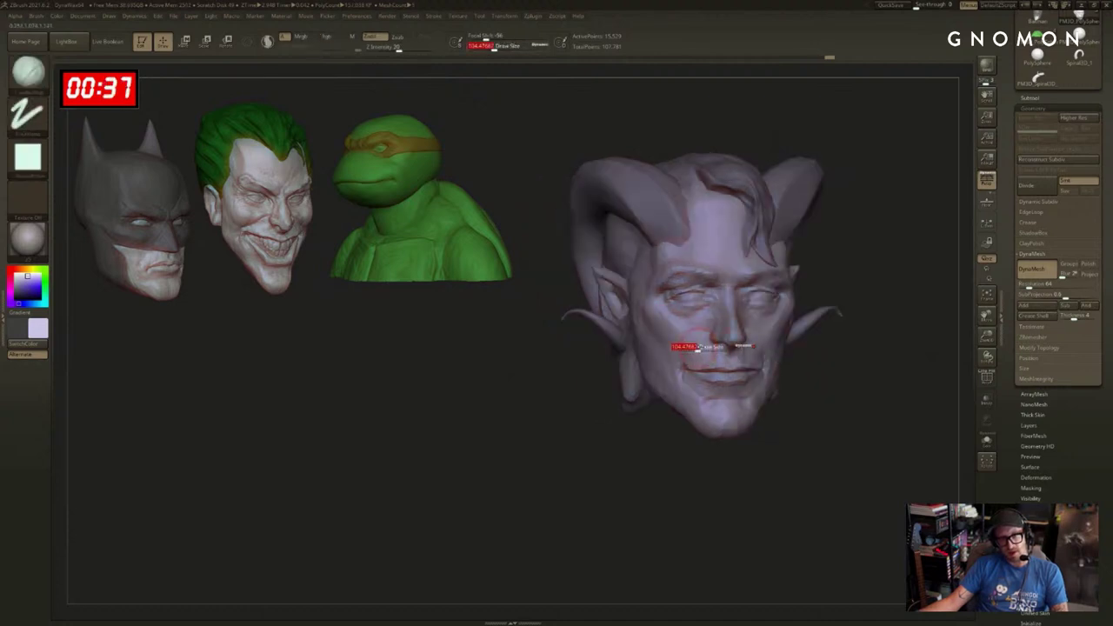
right_click_drag(688, 330, 758, 339)
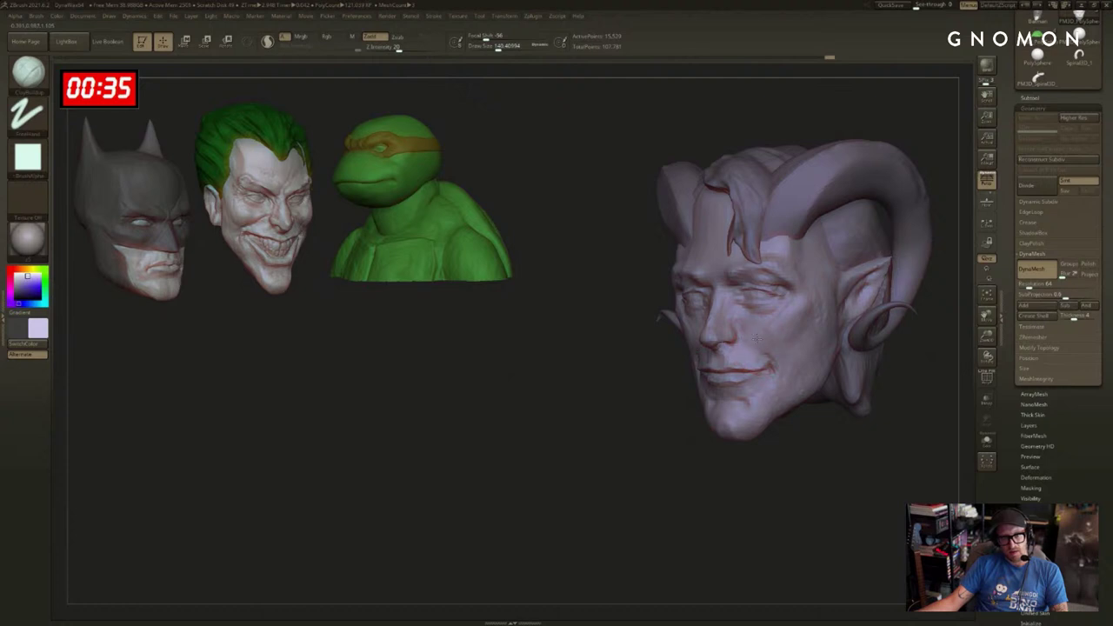
Adjust the jaw and cheek contour with a resized Move brush and smooth the lower cheek.
mouse_move(846, 425)
right_mouse_down()
mouse_move(753, 423)
mouse_move(753, 442)
right_mouse_up()
key("s")
key("s")
left_click_drag(746, 441, 743, 434)
key("b")
key("m")
key("v")
key("s")
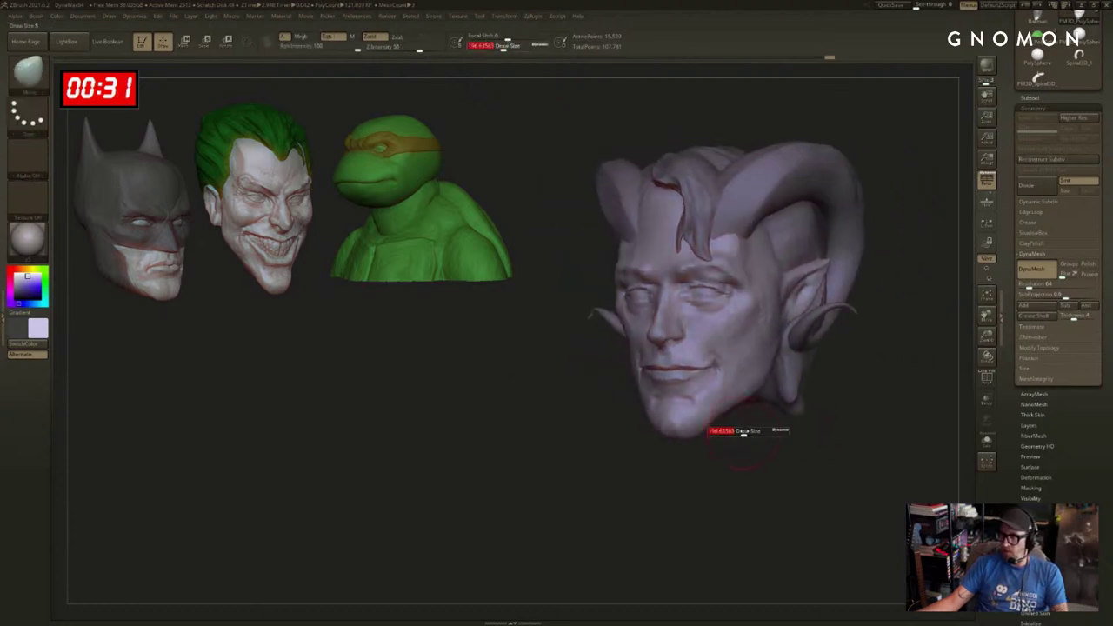
key("b")
key("s")
key("t")
mouse_move(726, 382)
left_mouse_down("shift")
mouse_move(755, 348)
mouse_move(745, 381)
left_mouse_up("shift")
Refine the cheekbone and cheek hollow with ClayBuildup strokes at about size 128.
key("b")
key("c")
key("b")
key("s")
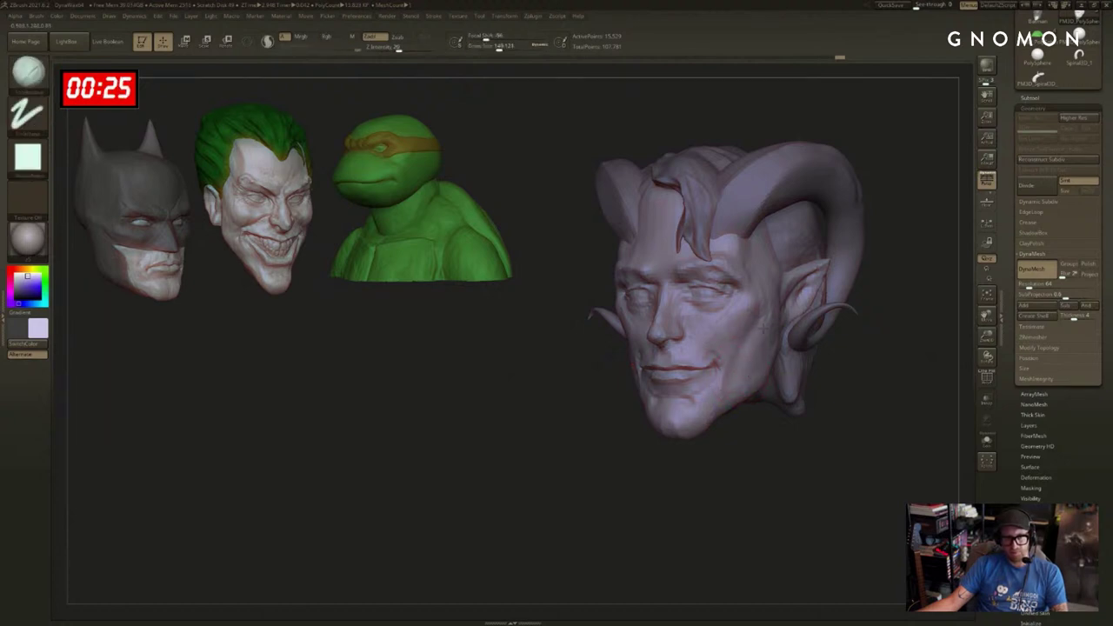
key("s")
left_click_drag(737, 334, 732, 335)
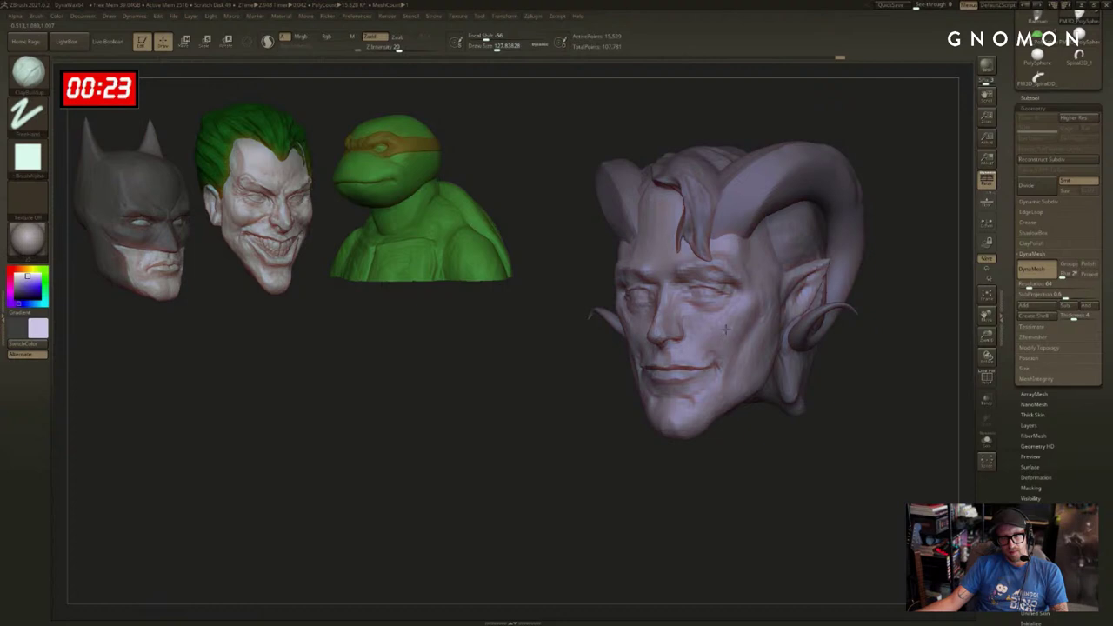
Define the opposite cheekbone and cheek hollow down to the jaw with ClayBuildup, enlarging the brush and smoothing.
left_click_drag(563, 408, 639, 405)
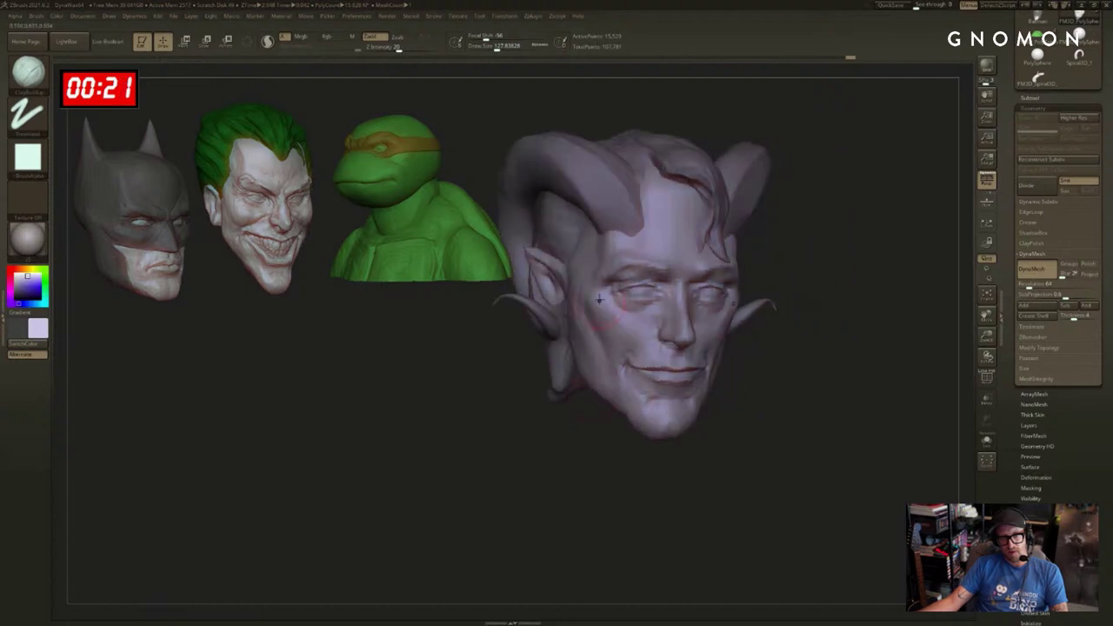
mouse_move(596, 300)
left_mouse_down("shift")
mouse_move(614, 353)
mouse_move(593, 351)
left_mouse_up("shift")
key("s")
key("b")
key("m")
key("v")
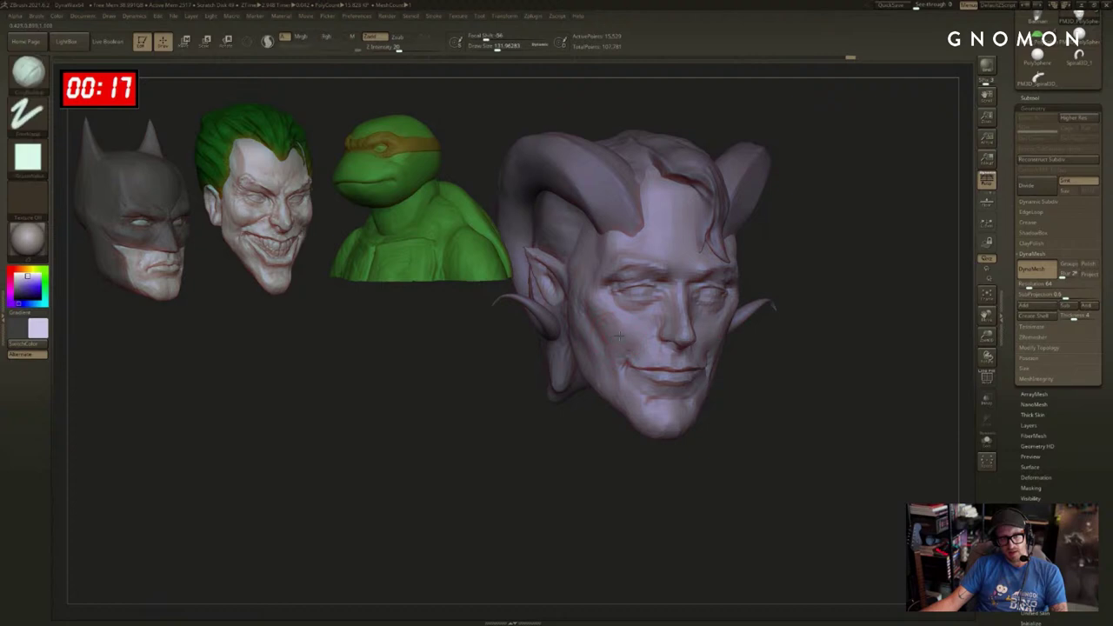
key("s")
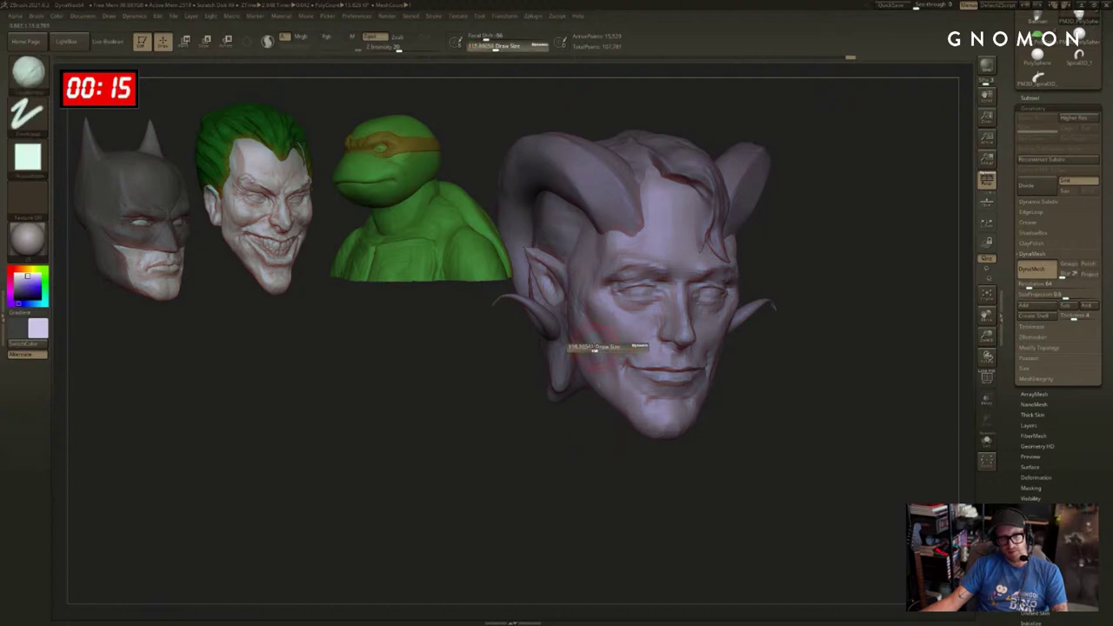
left_click_drag(598, 350, 593, 352)
key("bracketright")
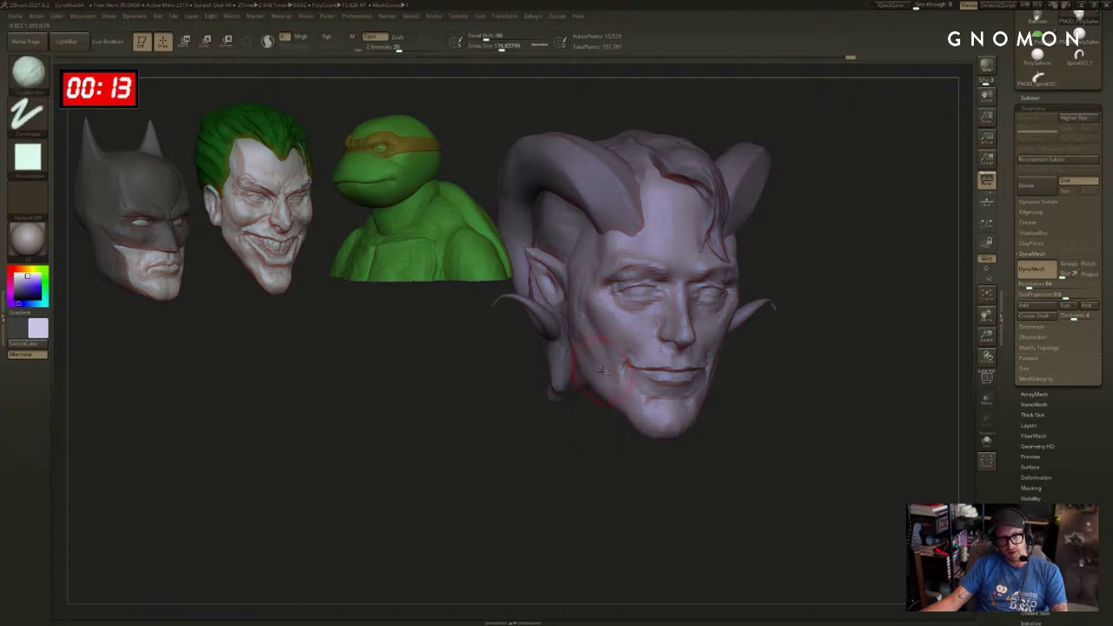
Blend the temples, cheeks and chin with ClayBuildup strokes from both sides, reducing the brush to about size 108.
left_click_drag(561, 422, 615, 339)
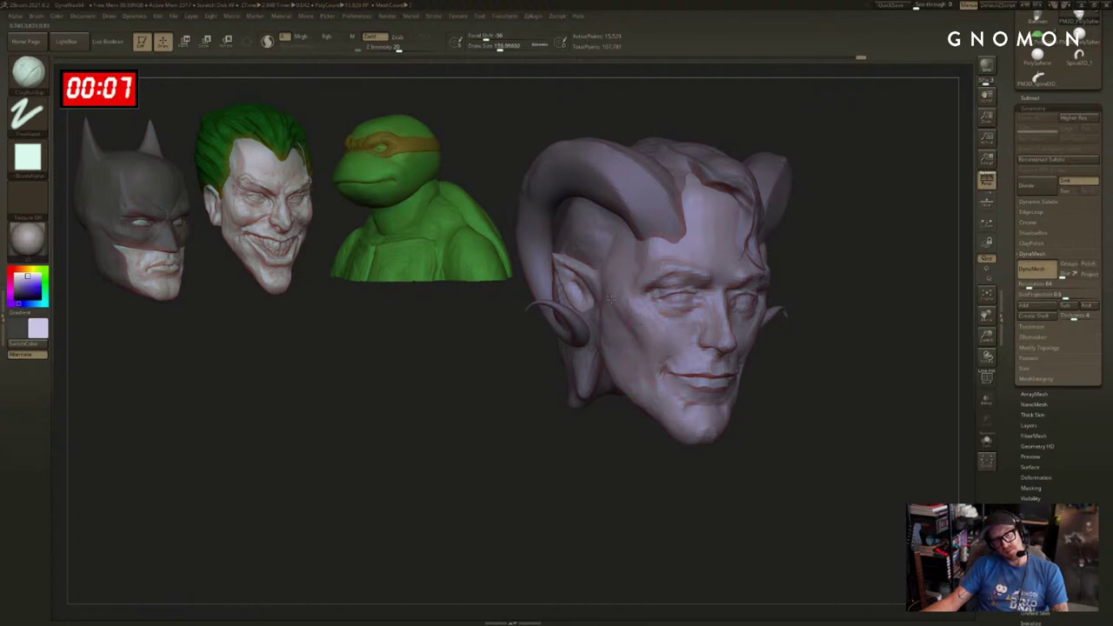
left_click_drag(614, 305, 769, 368)
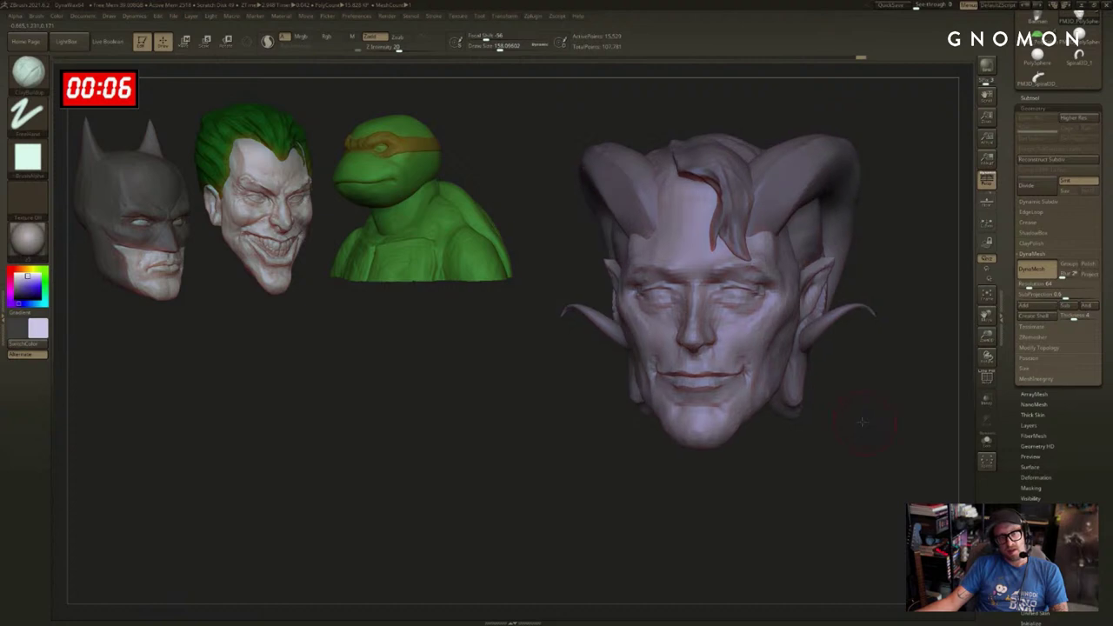
left_click_drag(855, 416, 735, 305)
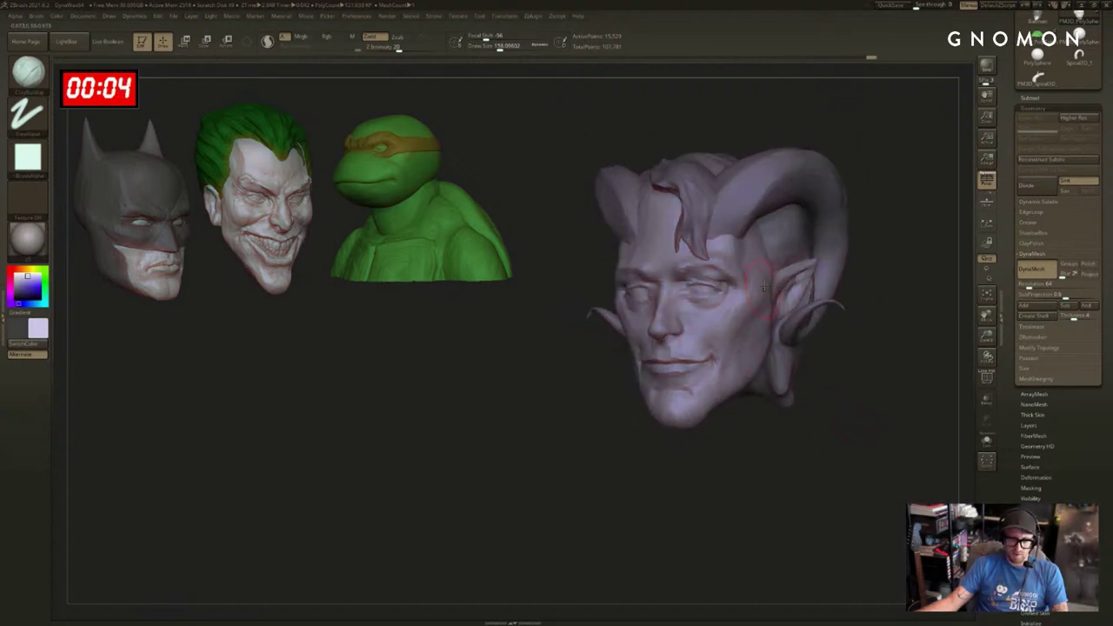
left_click_drag(743, 453, 720, 432)
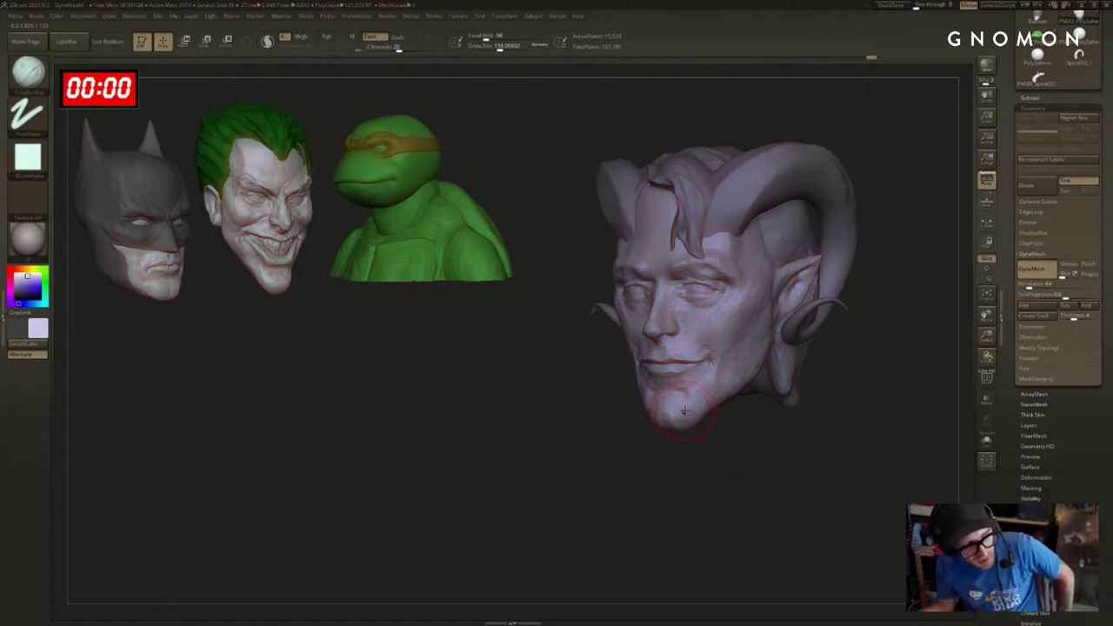
mouse_move(665, 452)
left_mouse_down()
mouse_move(678, 447)
mouse_move(663, 414)
mouse_move(647, 442)
mouse_move(696, 432)
mouse_move(687, 449)
left_mouse_up()
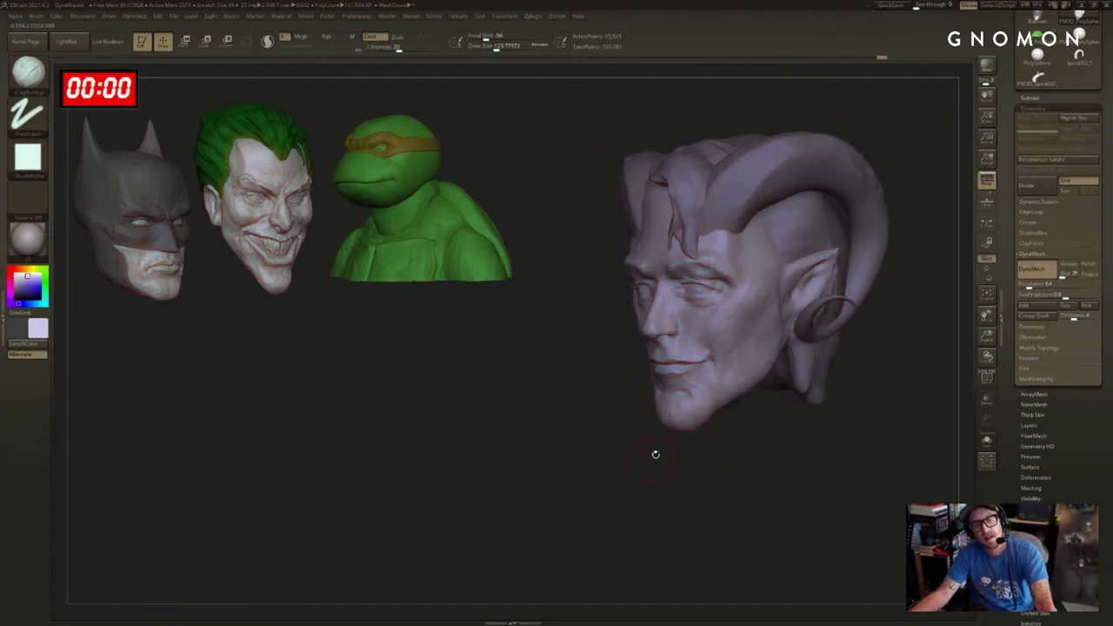
key("s")
left_click(717, 315)
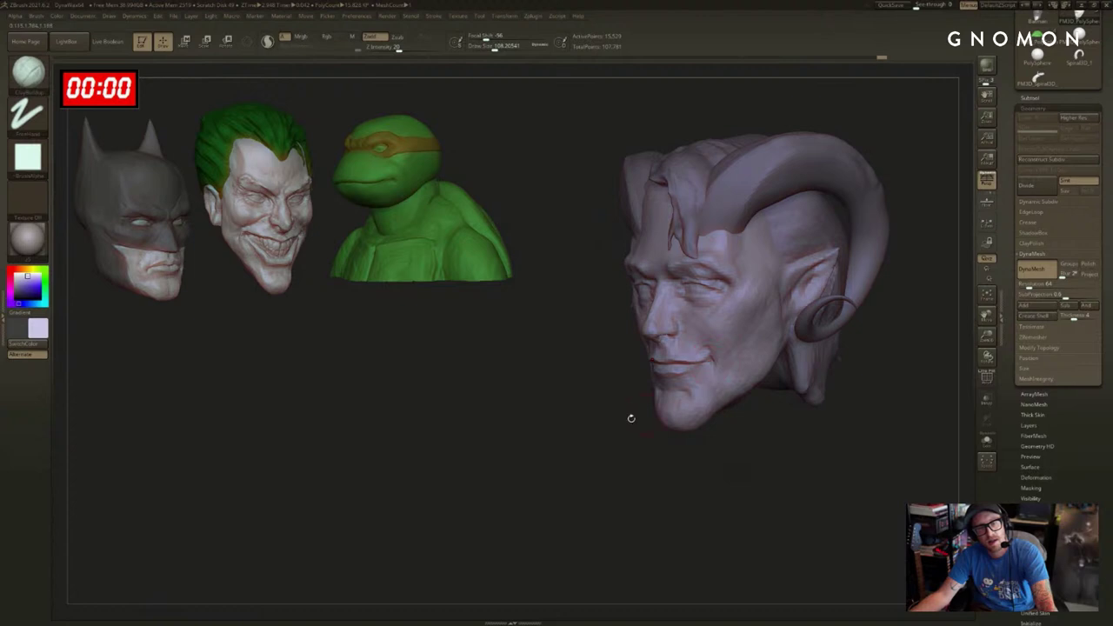
Reshape the chin in profile with the Move brush, enlarging it to about size 234.
left_click_drag(632, 417, 605, 412)
key("s")
key("b")
key("m")
key("v")
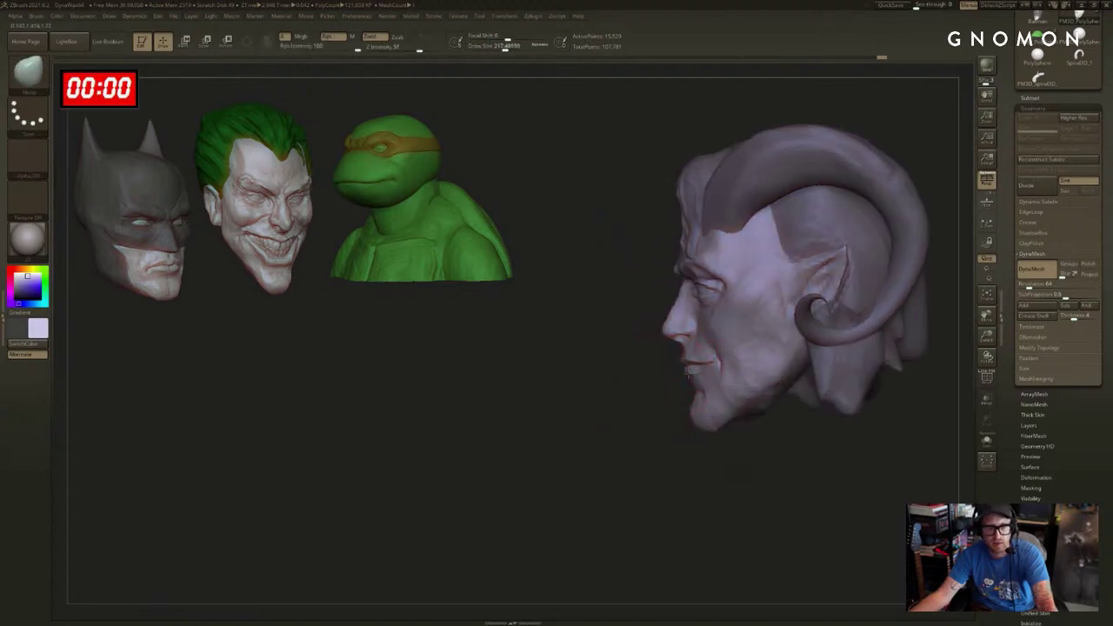
key("s")
left_click(702, 394)
key("s")
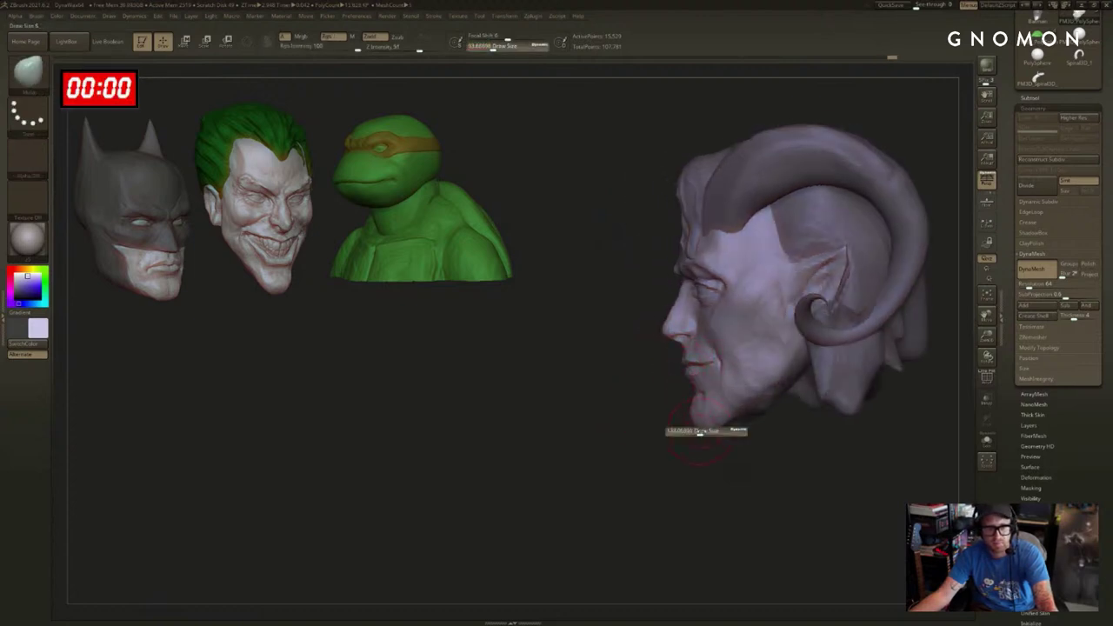
left_click(708, 431)
left_click_drag(710, 428, 712, 431)
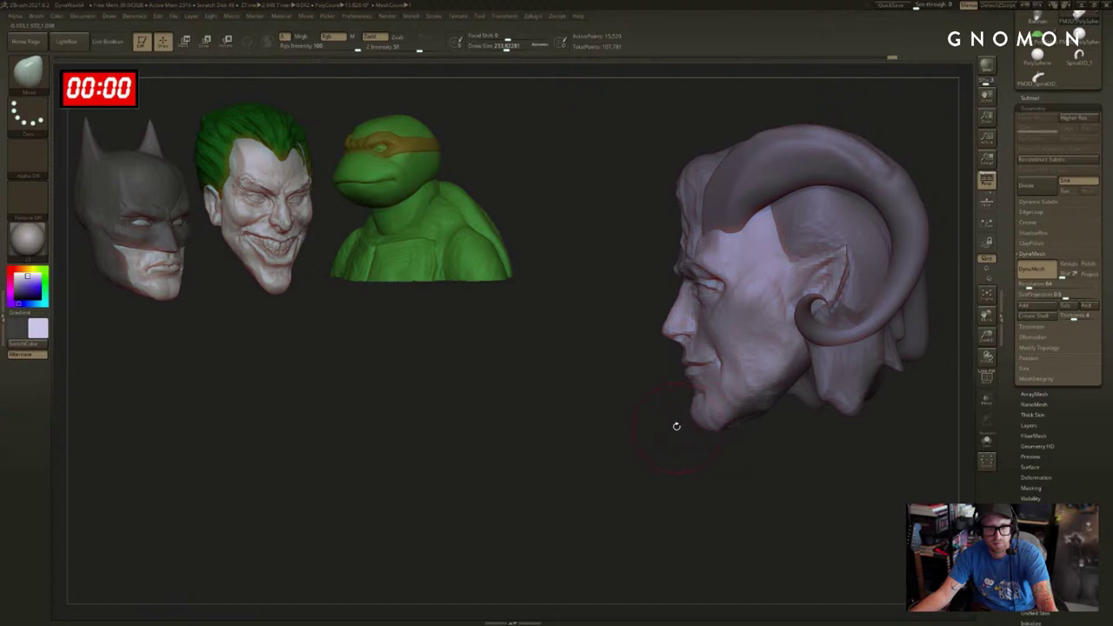
Refine the nose profile with the Move brush reduced to about size 124, checking the face from the front.
key("s")
left_click(675, 322)
mouse_move(632, 302)
left_mouse_down()
mouse_move(647, 311)
mouse_move(803, 298)
left_mouse_up()
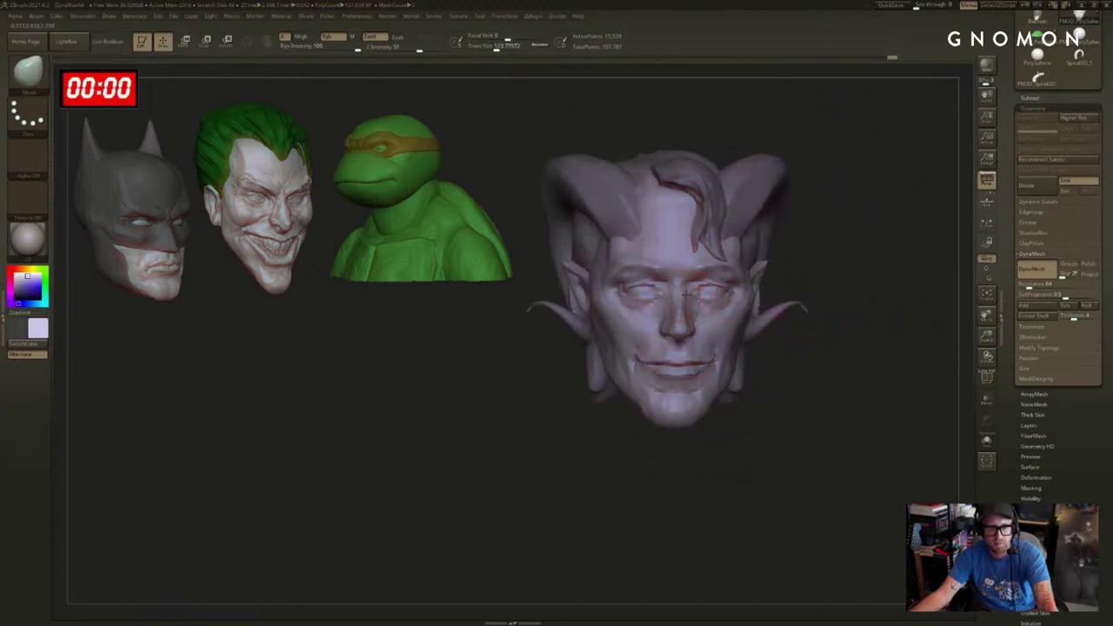
left_click_drag(779, 337, 874, 300)
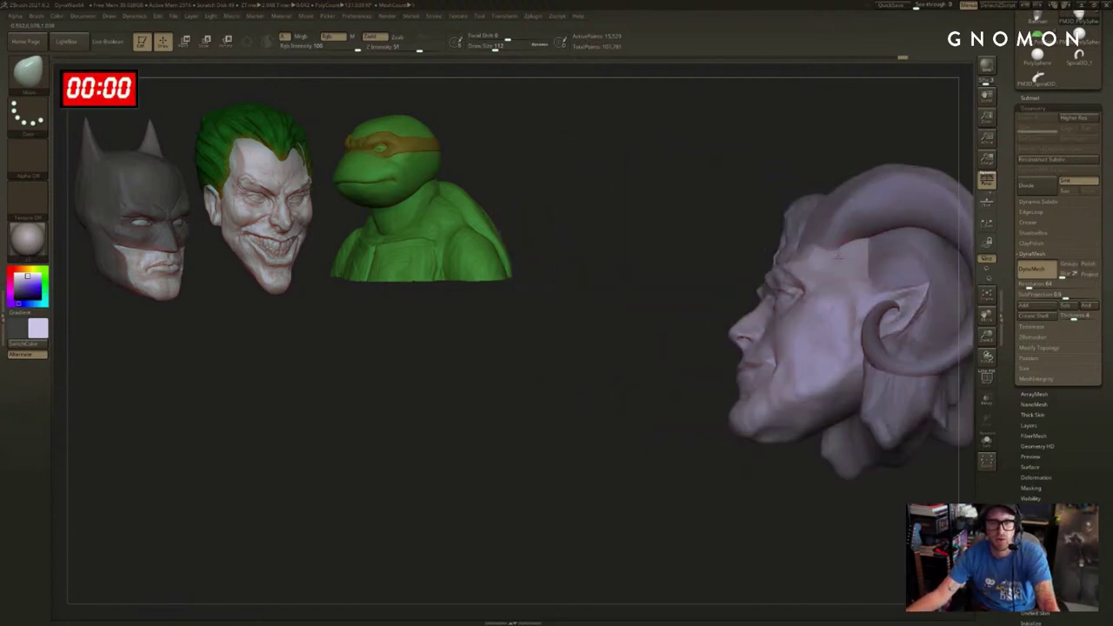
Reset the on-screen countdown timer to 25:00 with the whole head in view.
left_click_drag(678, 379, 775, 321)
left_click_drag(690, 259, 762, 231)
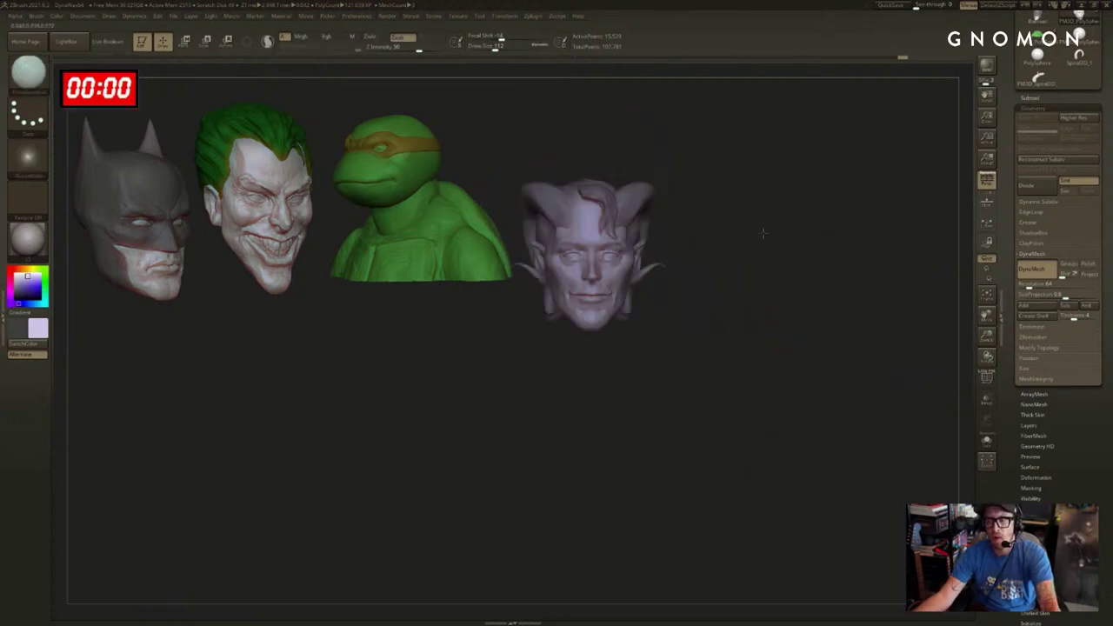
right_click(126, 97)
left_click(144, 119)
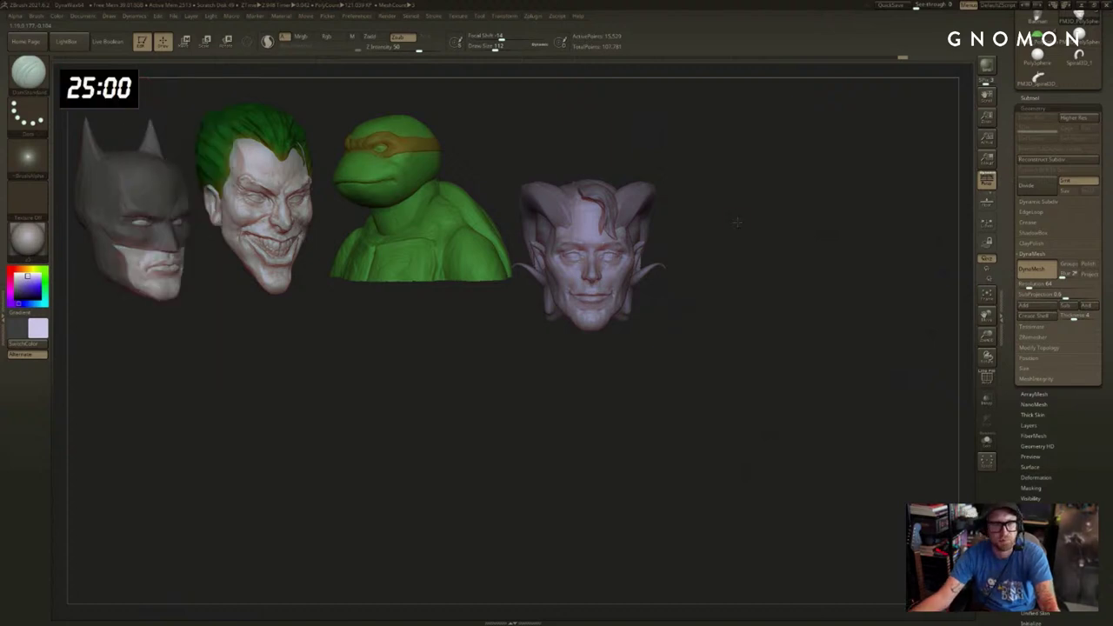
Carve the eyelid creases of both eyes with the DamStandard brush at about size 56.
left_click_drag(738, 221, 774, 188, "alt")
left_click_drag(774, 188, 754, 229)
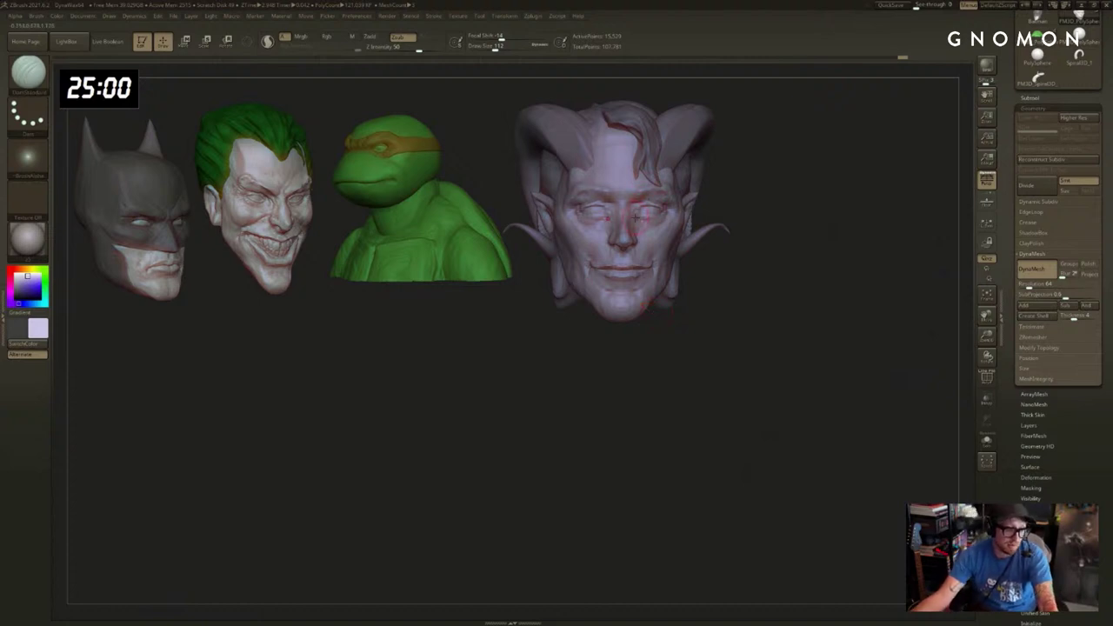
left_click_drag(840, 234, 853, 264)
key("bracketleft")
key("bracketleft")
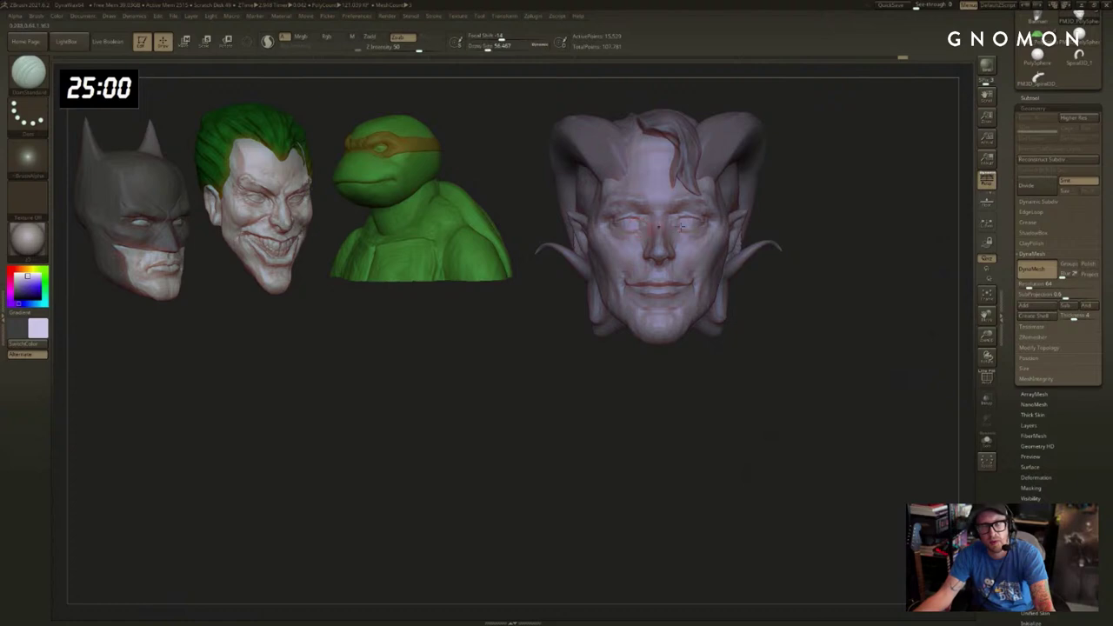
left_click_drag(888, 221, 808, 221)
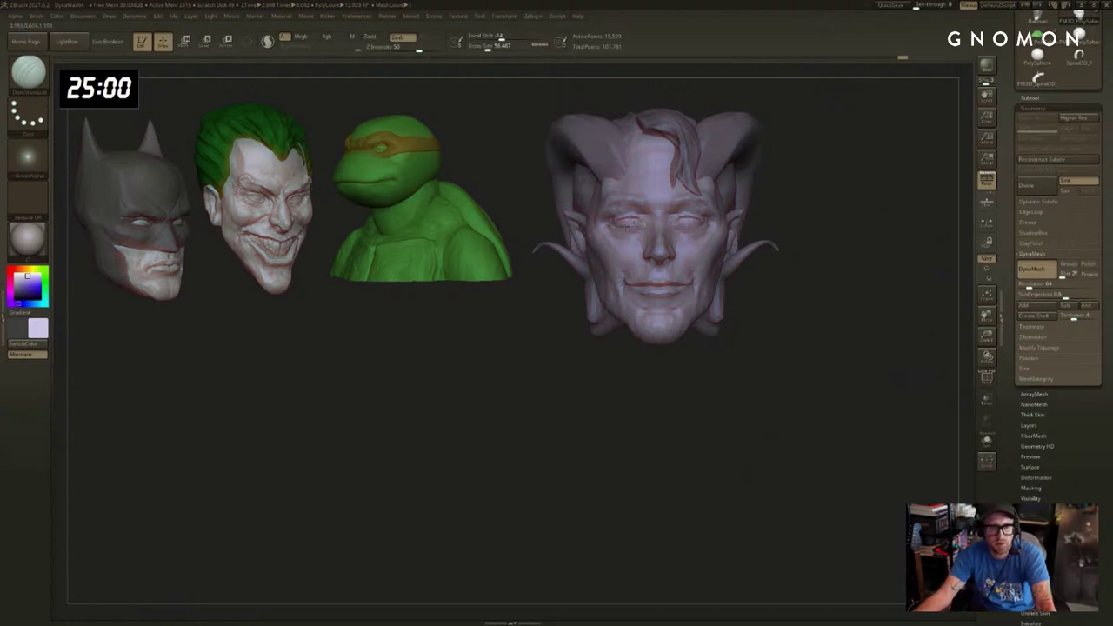
left_click_drag(546, 299, 569, 311)
mouse_move(793, 229)
left_mouse_down("alt")
mouse_move(827, 238)
mouse_move(852, 219)
mouse_move(874, 219)
left_mouse_up("alt")
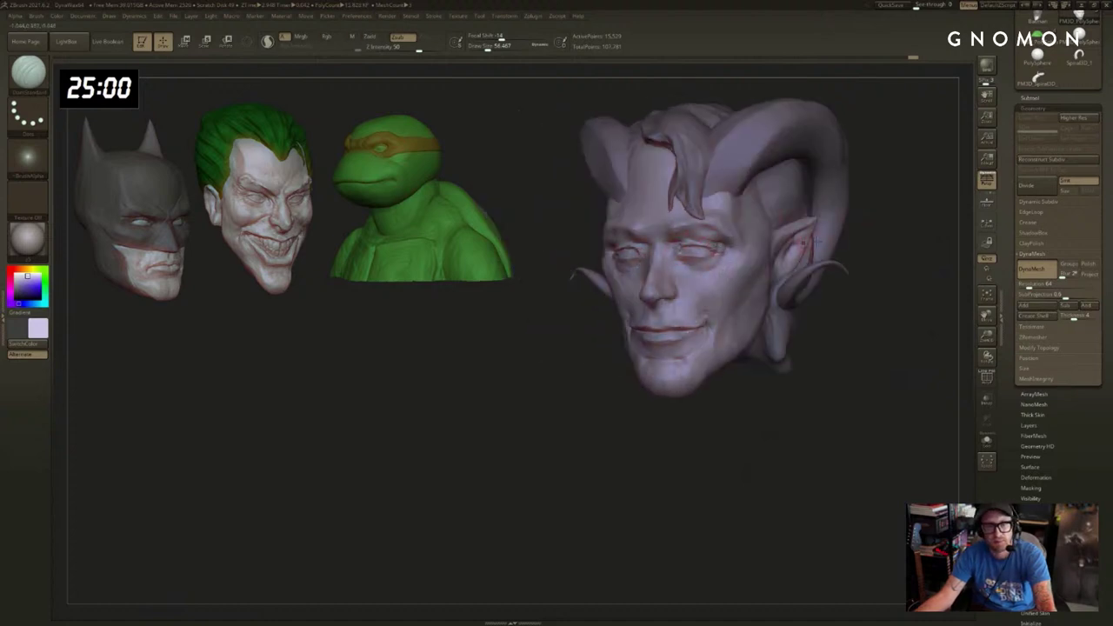
mouse_move(852, 230)
left_mouse_down()
mouse_move(879, 223)
mouse_move(832, 214)
left_mouse_up()
Adjust the eyelid shapes with the Move brush at about size 39 and sharpen the lid lines with DamStandard.
key("b")
key("m")
key("v")
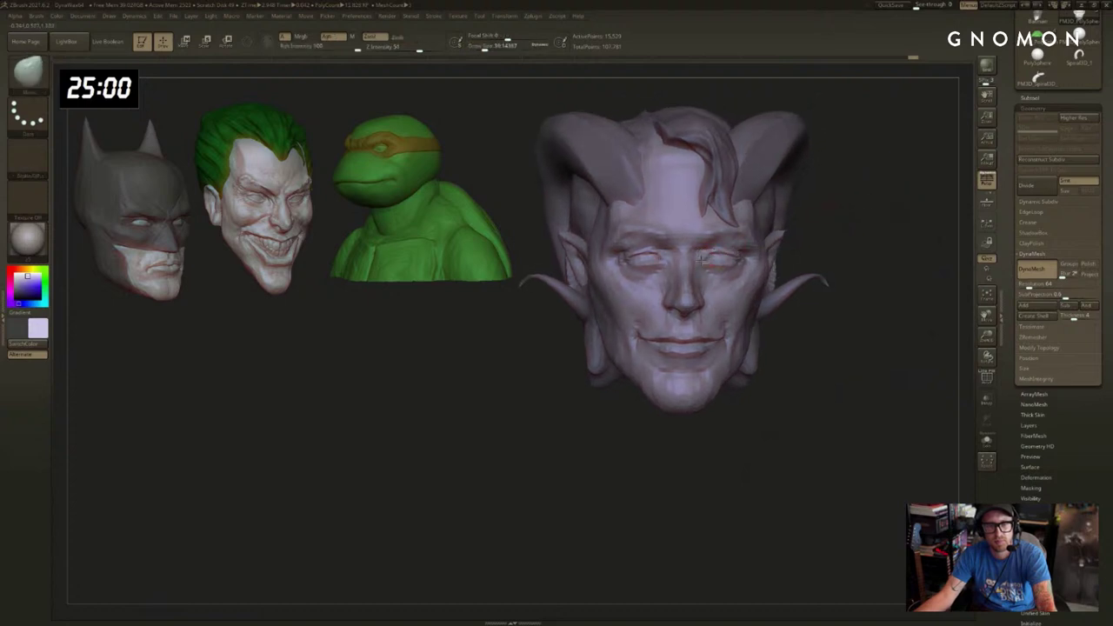
left_click_drag(804, 262, 769, 263)
key("b")
key("d")
key("s")
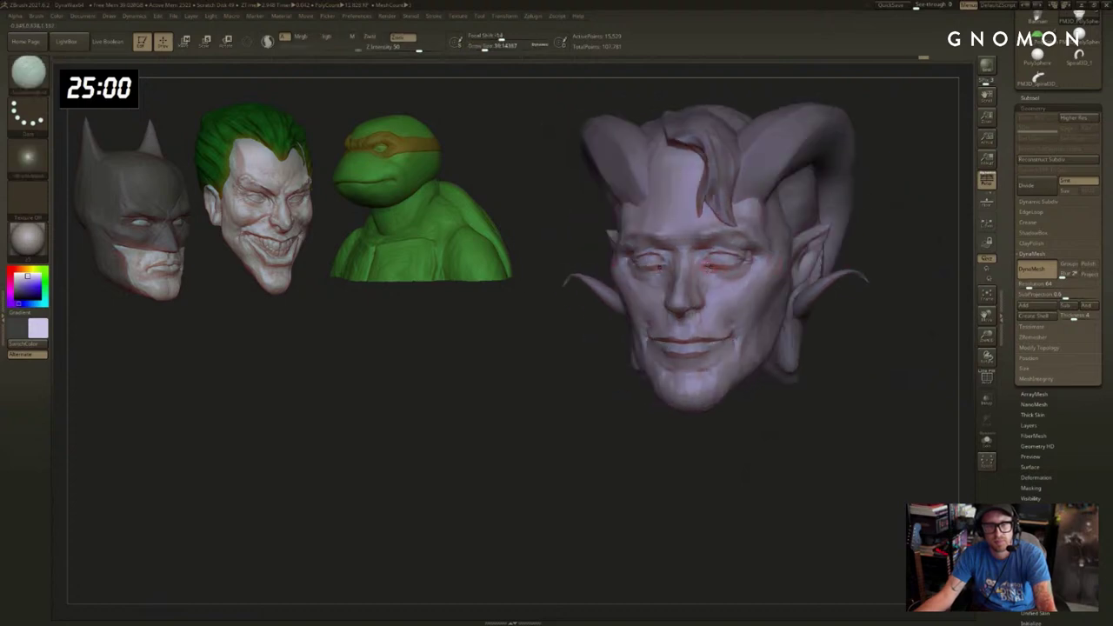
left_click_drag(840, 255, 876, 258)
left_click_drag(568, 372, 609, 369)
Add volume to the eyelids with the Clay brush at about size 39 and adjust the eye area with Move.
key("b")
key("c")
key("l")
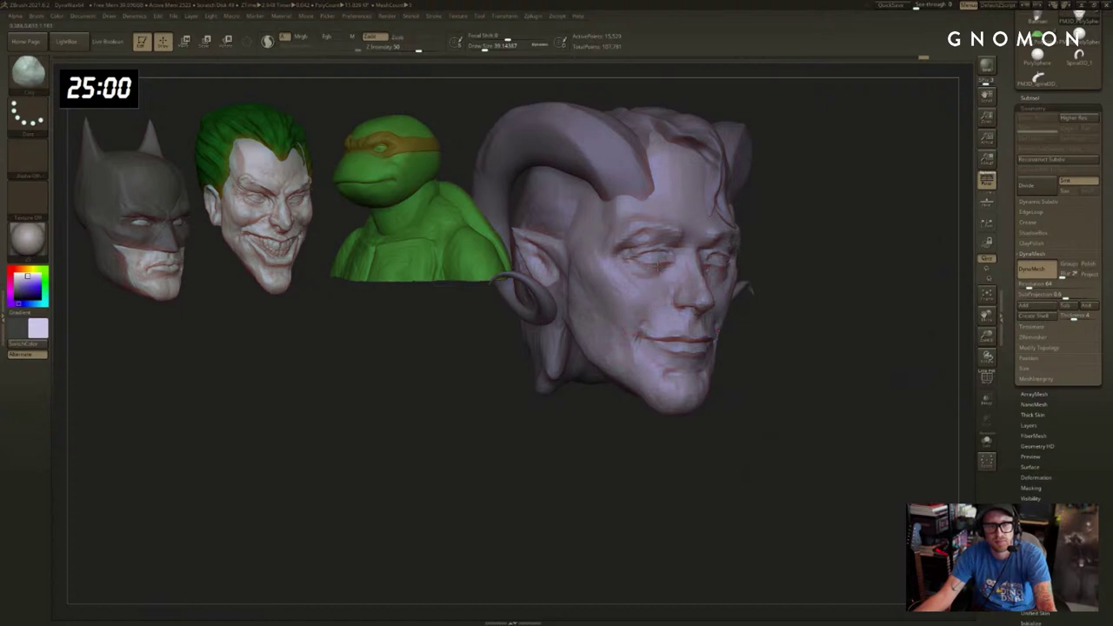
mouse_move(844, 241)
left_mouse_down()
mouse_move(894, 218)
mouse_move(899, 235)
mouse_move(863, 263)
mouse_move(661, 278)
mouse_move(852, 247)
left_mouse_up()
key("s")
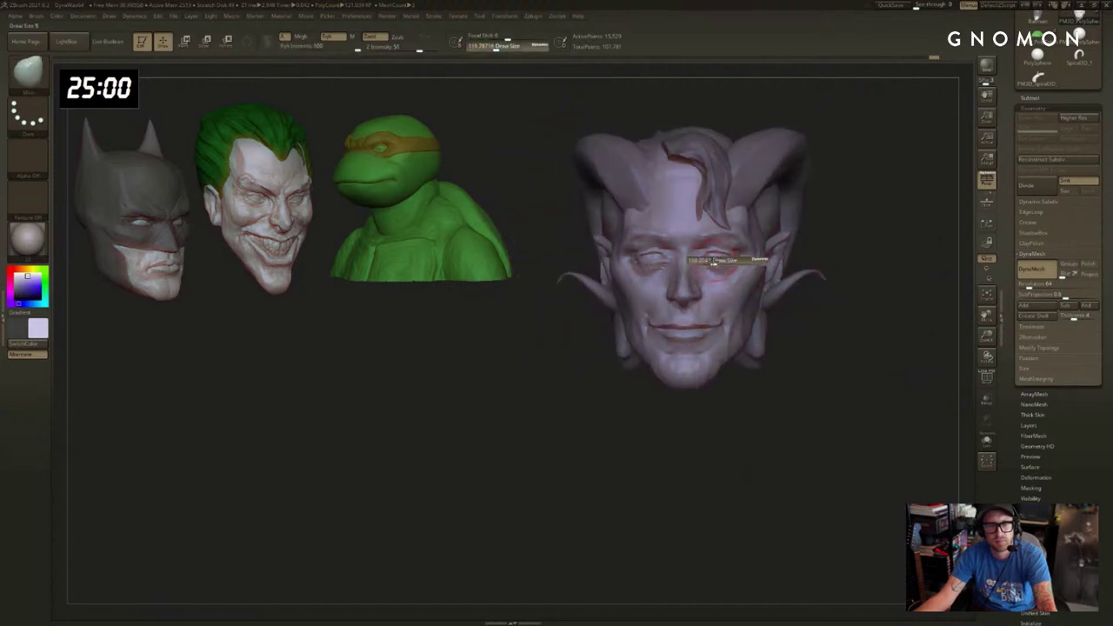
Define the creases around the eyes with DamStandard from about size 41 and smooth the inner lower eyelid.
key("b")
key("d")
key("s")
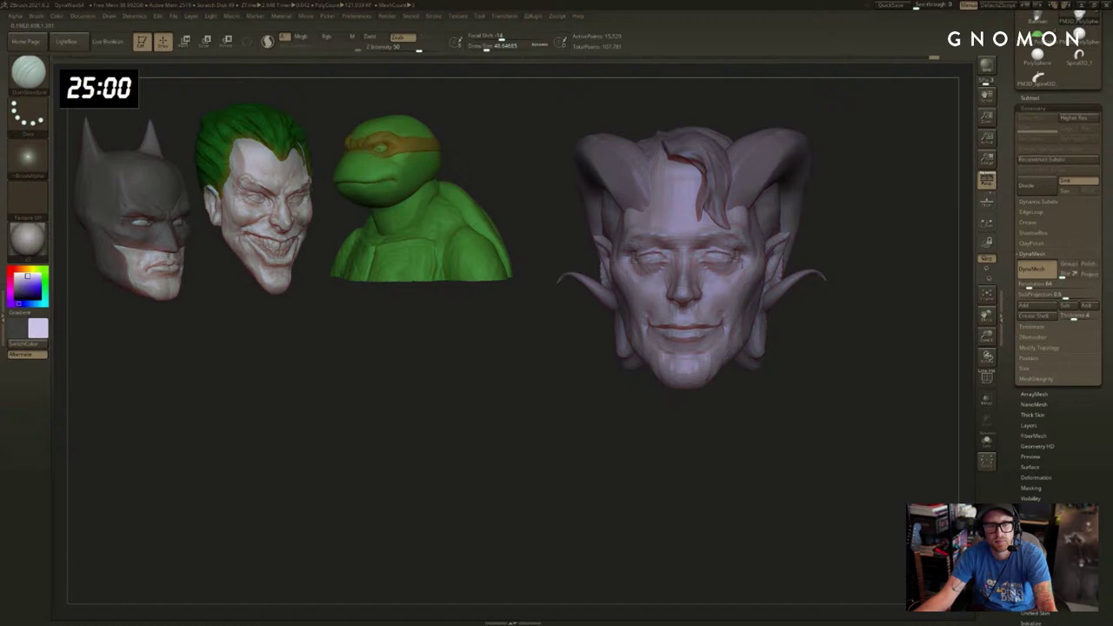
left_click_drag(848, 259, 754, 258)
left_click_drag(622, 283, 574, 282)
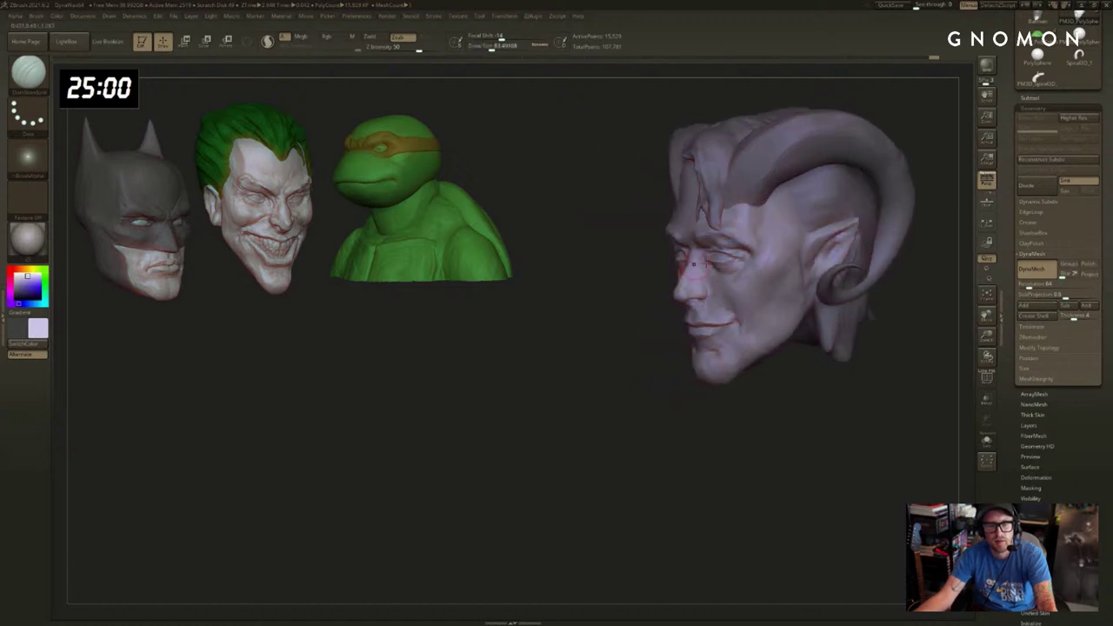
mouse_move(715, 259)
left_mouse_down("shift")
mouse_move(705, 260)
mouse_move(721, 258)
left_mouse_up("shift")
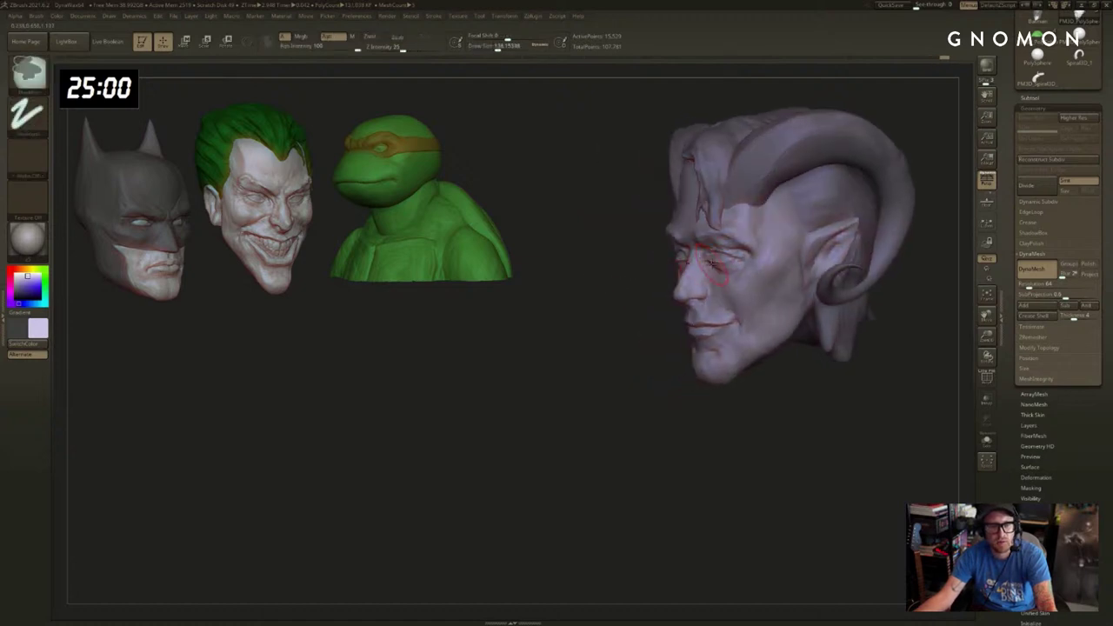
Shift the eye forms with Move at about size 97 and build up the under-eye area with a progressively smaller ClayBuildup brush.
key("s")
mouse_move(519, 372)
left_mouse_down()
mouse_move(607, 375)
mouse_move(610, 364)
left_mouse_up()
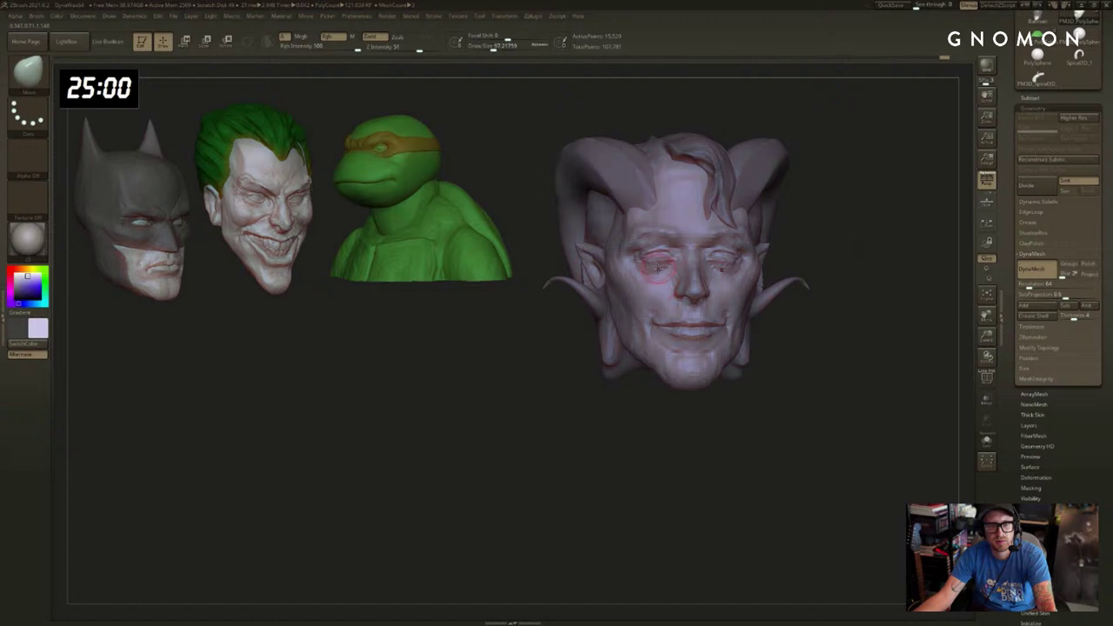
key("b")
key("c")
key("b")
left_click_drag(851, 231, 892, 231)
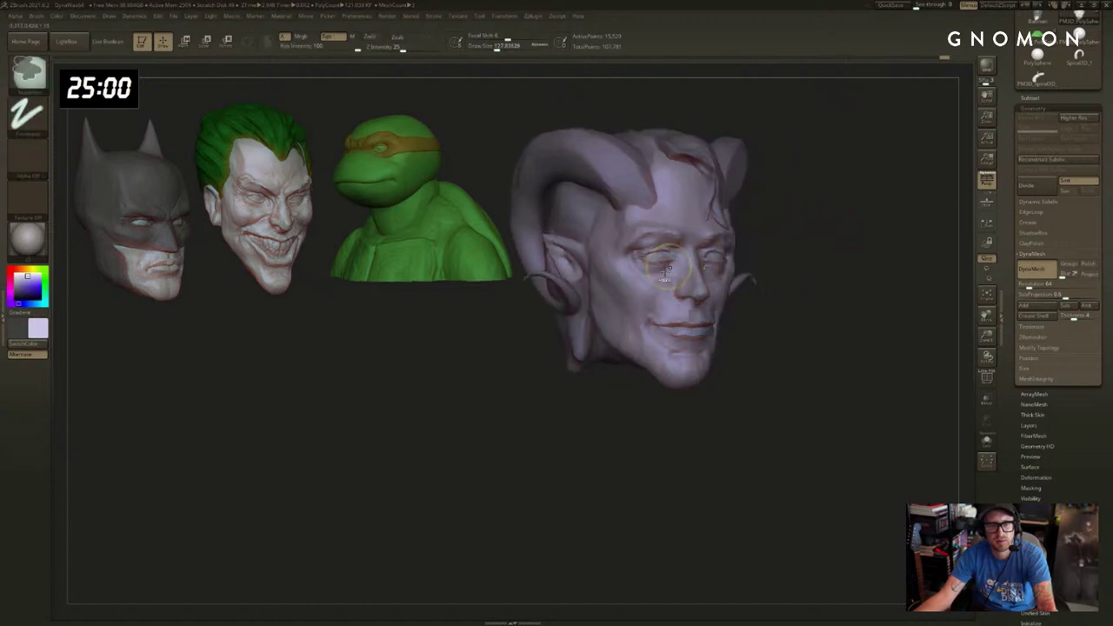
key("bracketleft")
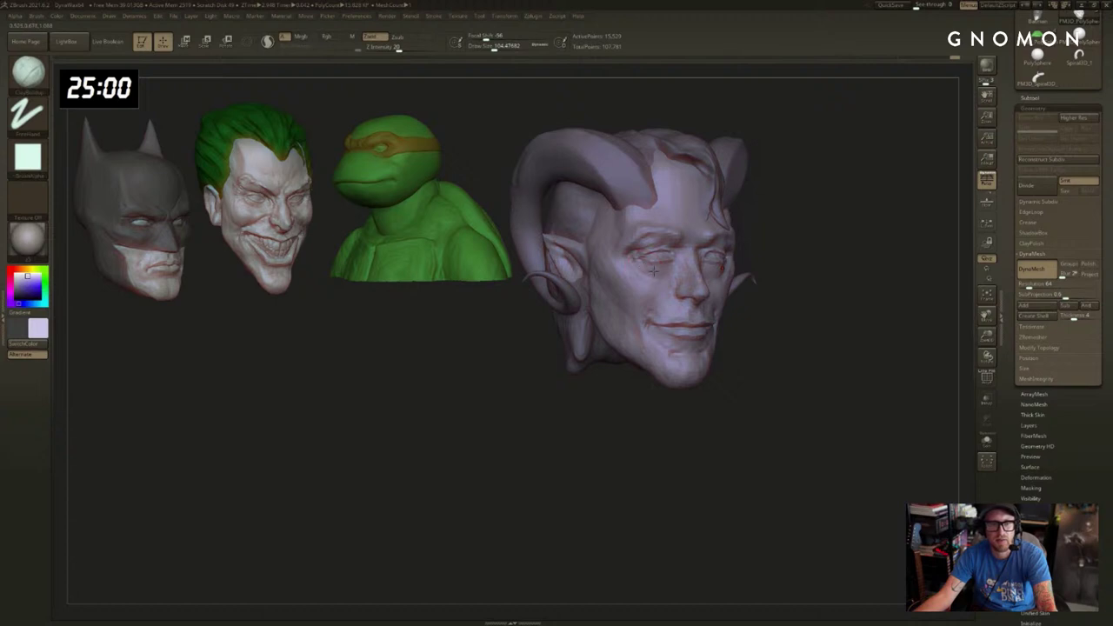
key("bracketleft")
left_click_drag(852, 249, 831, 250)
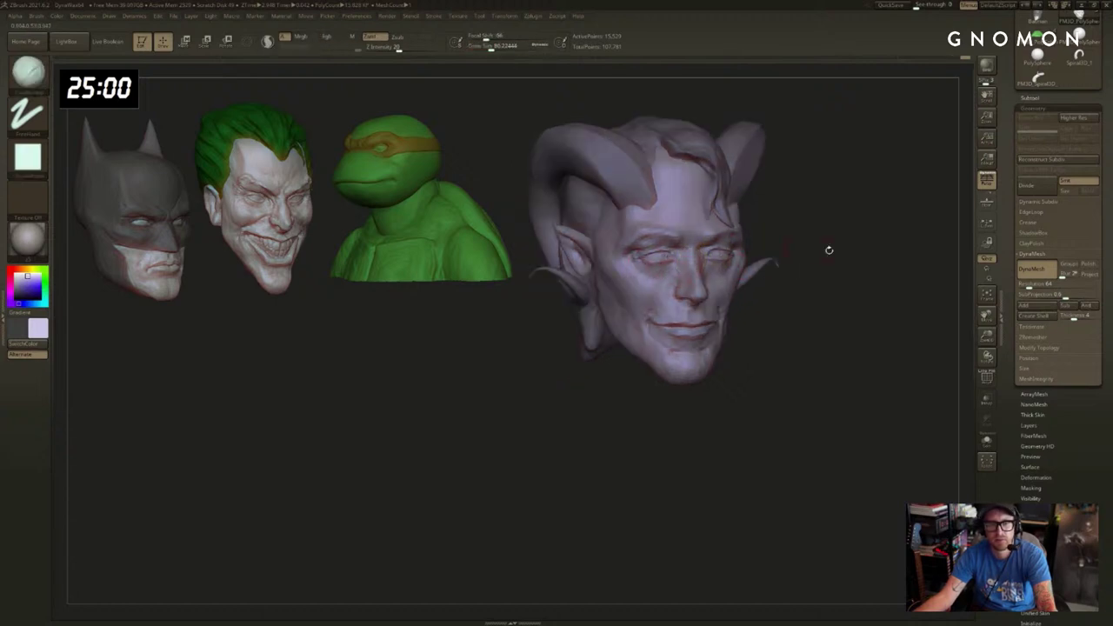
Compare the current face with earlier sculpting states in the undo history.
mouse_move(918, 217)
left_mouse_down()
mouse_move(888, 213)
mouse_move(899, 203)
mouse_move(872, 183)
mouse_move(869, 194)
mouse_move(769, 210)
left_mouse_up()
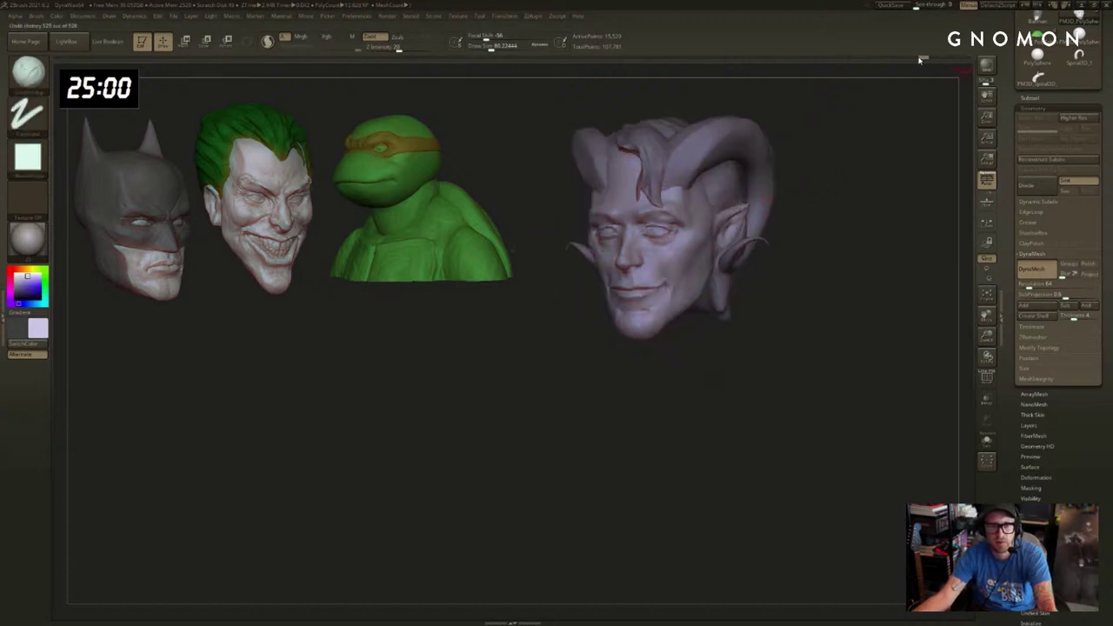
left_click_drag(898, 60, 923, 69, "shift")
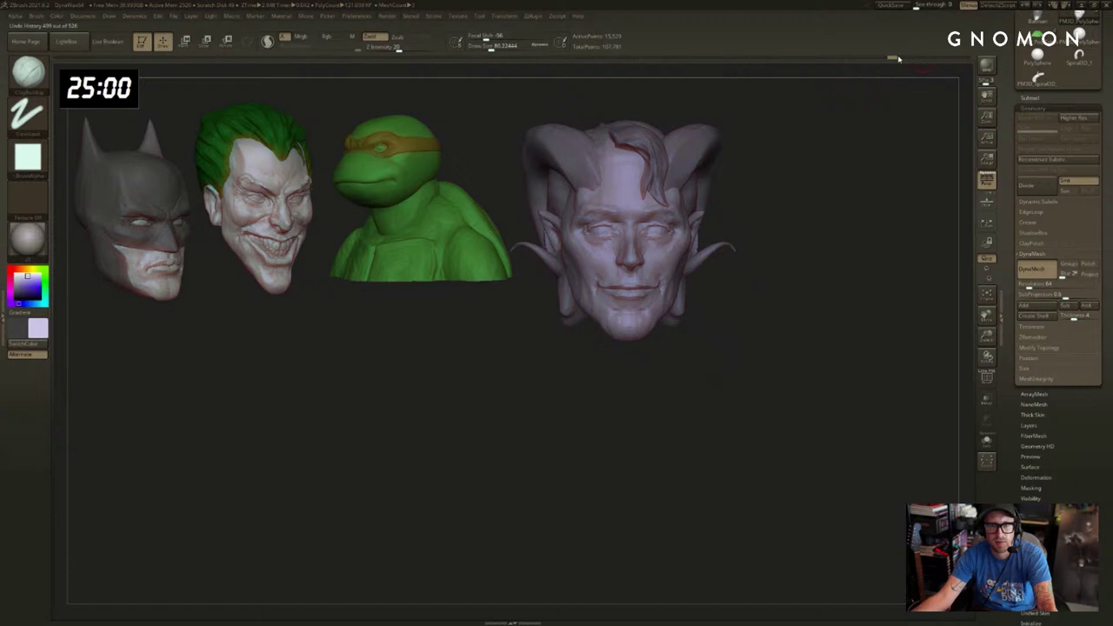
left_click_drag(879, 142, 854, 154)
Adjust the overall face and head proportions from the front with a large Move brush, up to about size 567.
key("s")
left_click(850, 155)
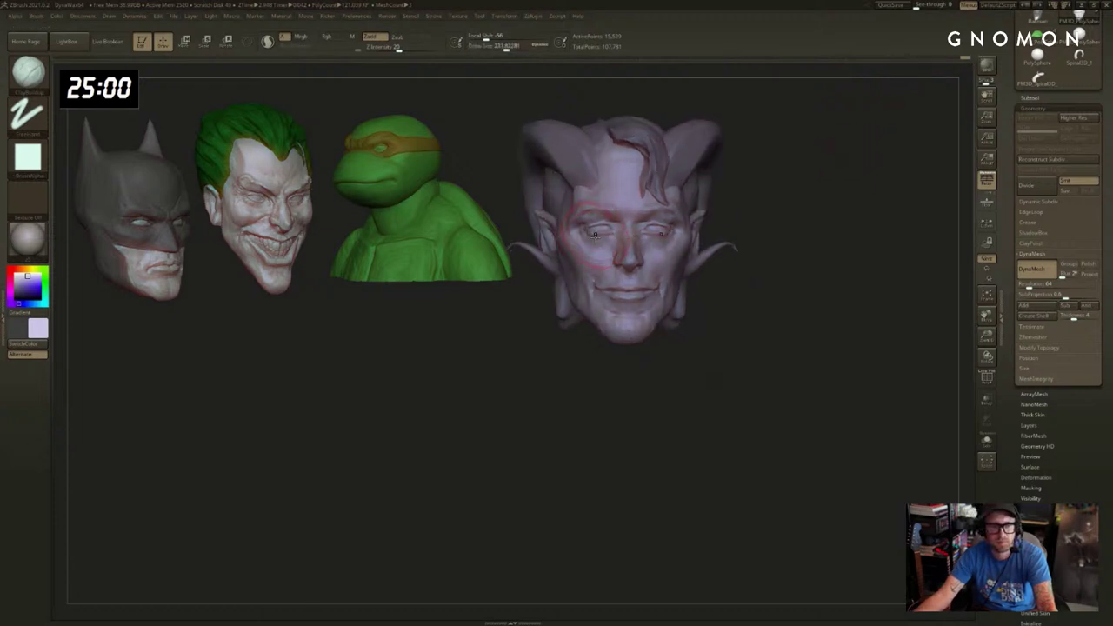
key("b")
key("m")
key("v")
key("s")
key("s")
left_click_drag(593, 236, 600, 229)
left_click(589, 224)
mouse_move(865, 217)
left_mouse_down()
mouse_move(776, 221)
mouse_move(826, 214)
left_mouse_up()
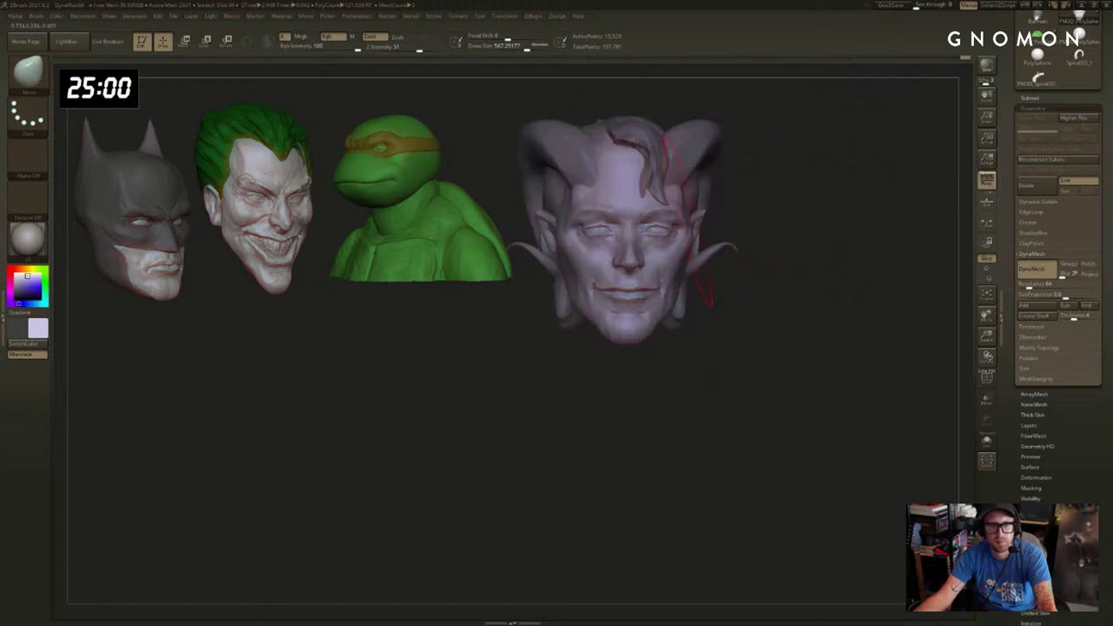
Reshape the brows with the Move brush at about size 104, smooth them, and adjust the surrounding forms at about size 199.
key("s")
mouse_move(604, 238)
left_mouse_down()
mouse_move(593, 240)
mouse_move(607, 228)
left_mouse_up()
key("s")
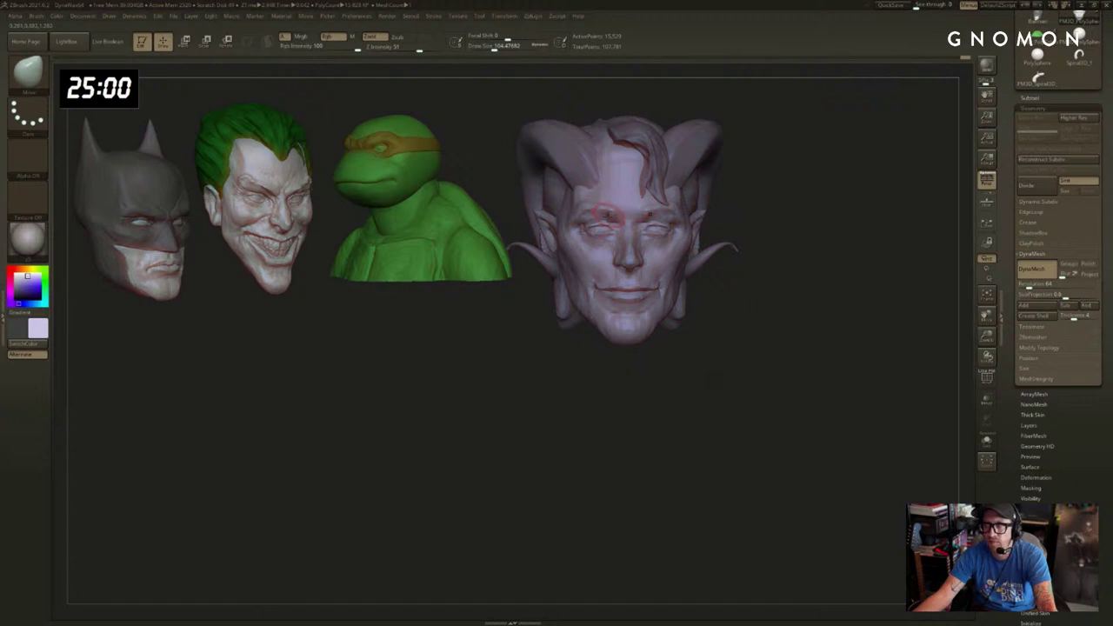
key("shift")
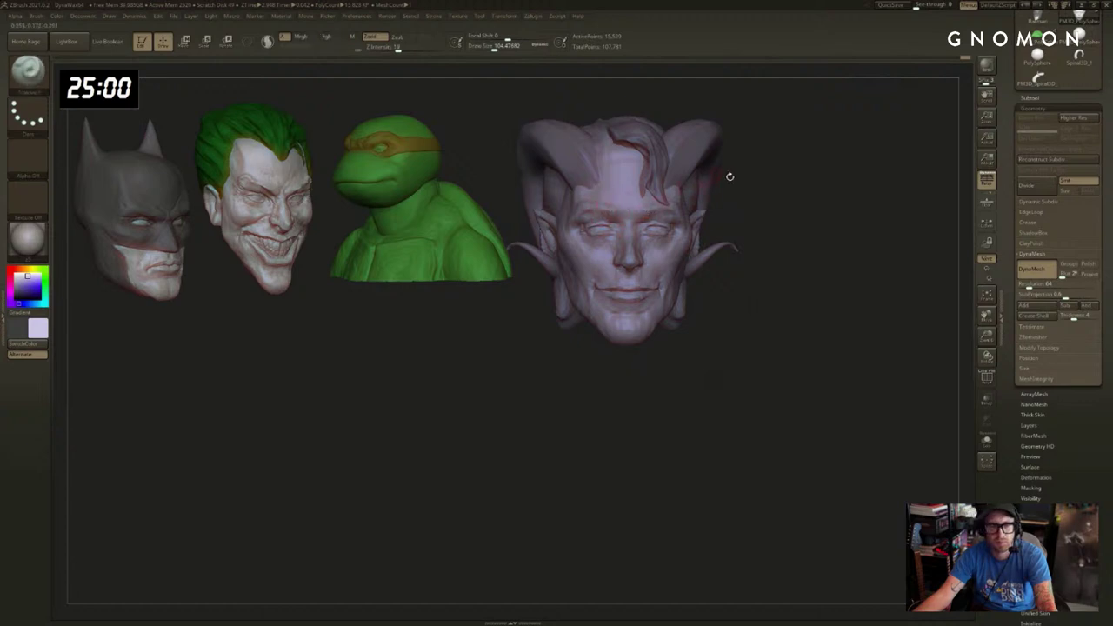
left_click_drag(729, 177, 679, 201)
left_click_drag(767, 178, 788, 176)
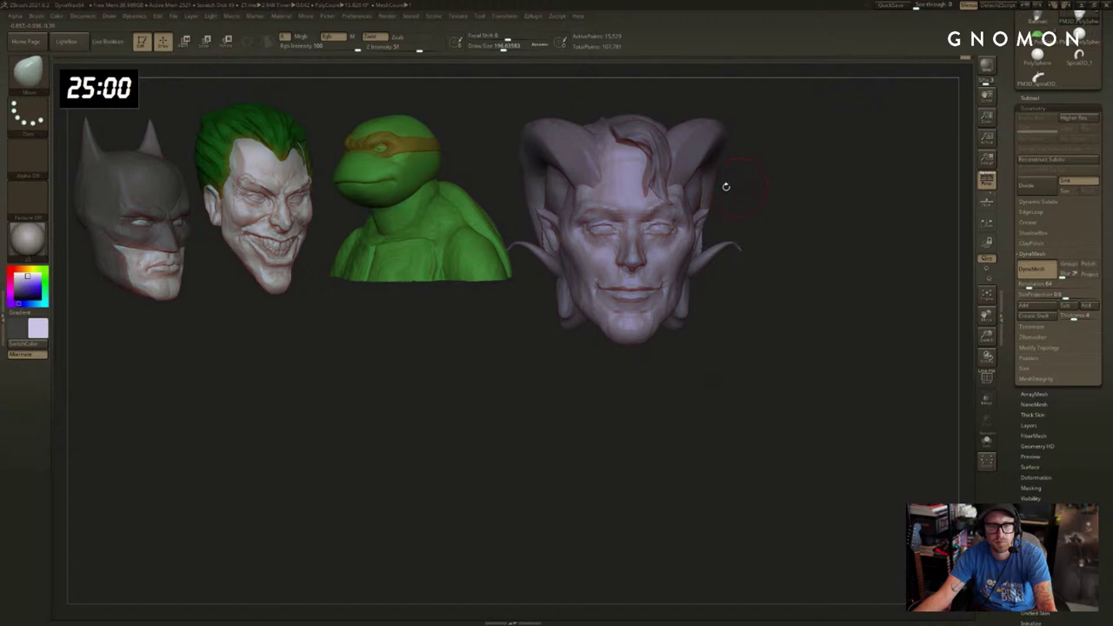
mouse_move(762, 197)
left_mouse_down()
mouse_move(741, 198)
mouse_move(759, 215)
left_mouse_up()
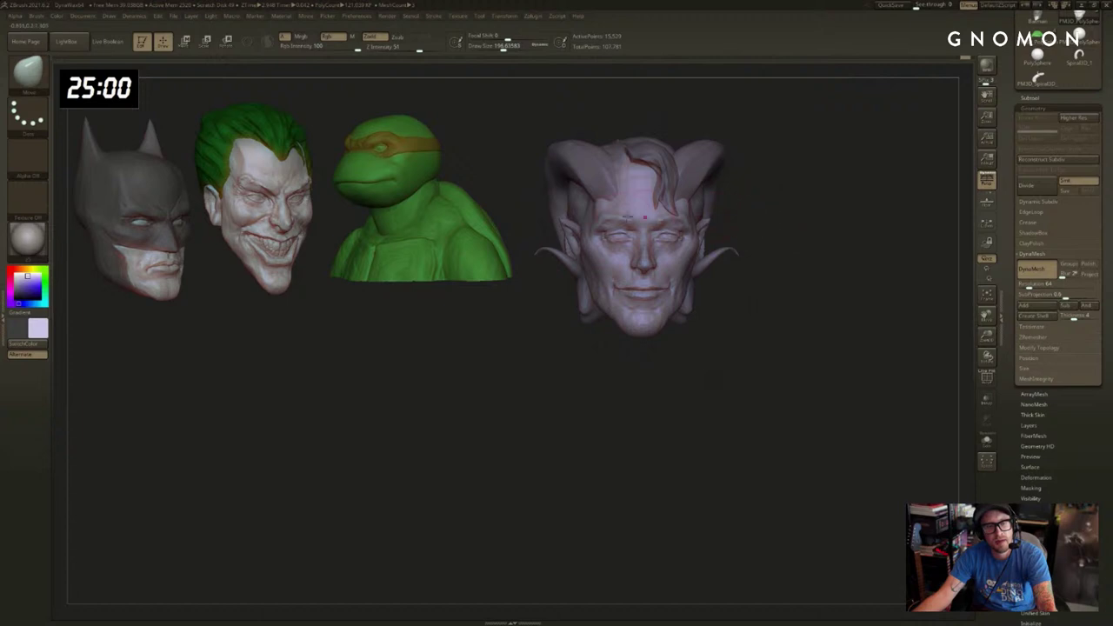
Carve the brow and upper eyelid lines with DamStandard, reducing the brush to about size 90.
key("3")
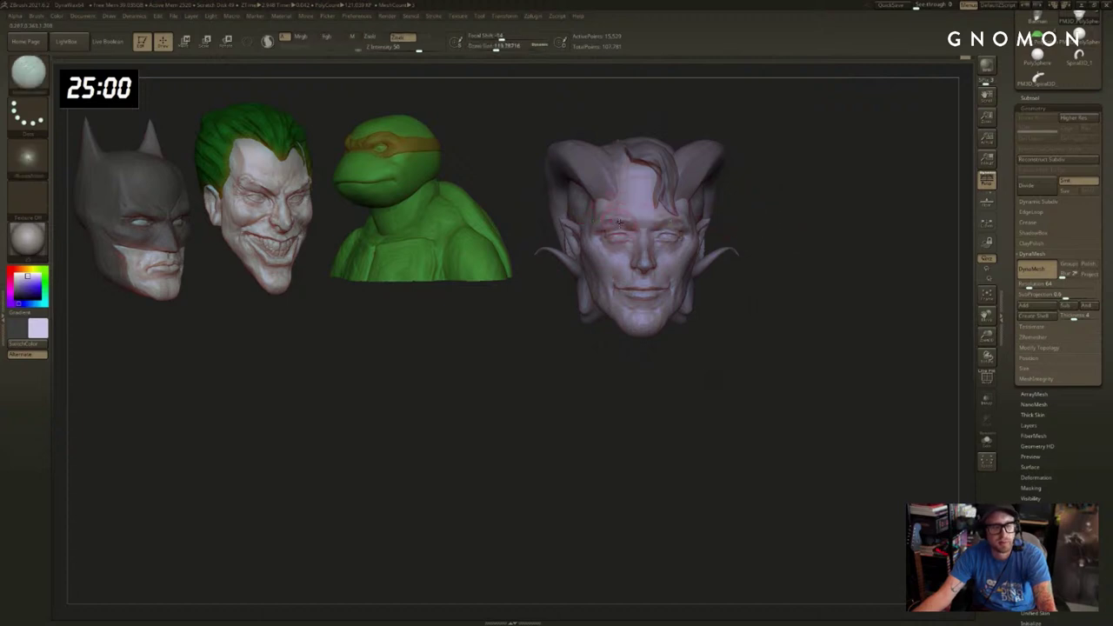
right_click_drag(617, 218, 749, 232)
key("4")
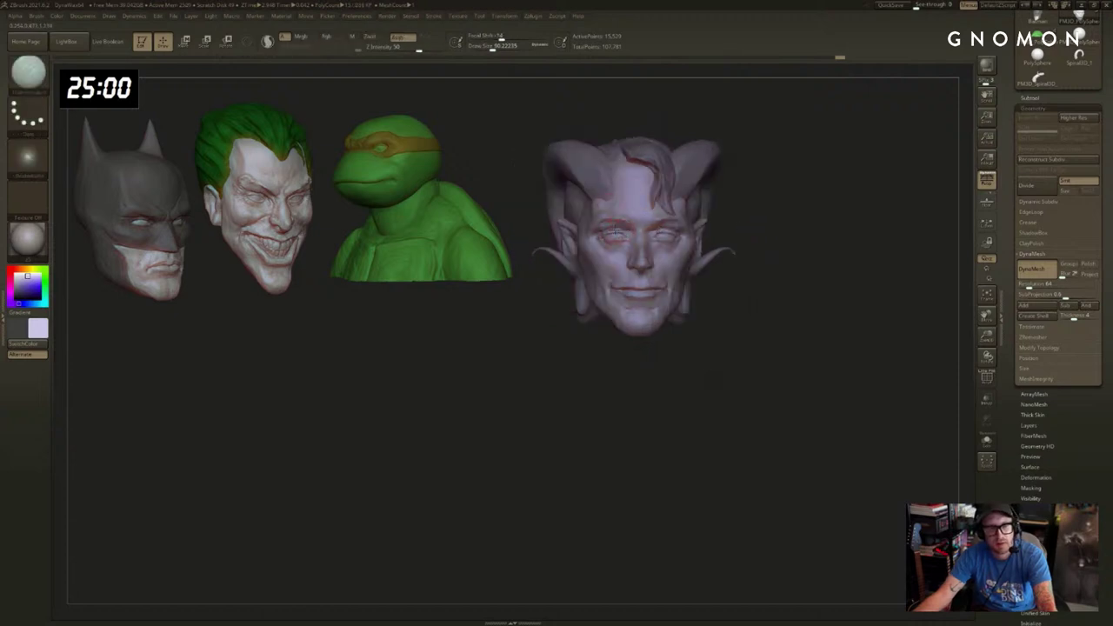
Build up the forms under the eyes with ClayBuildup at about size 71 and smooth them.
key("b")
key("c")
key("b")
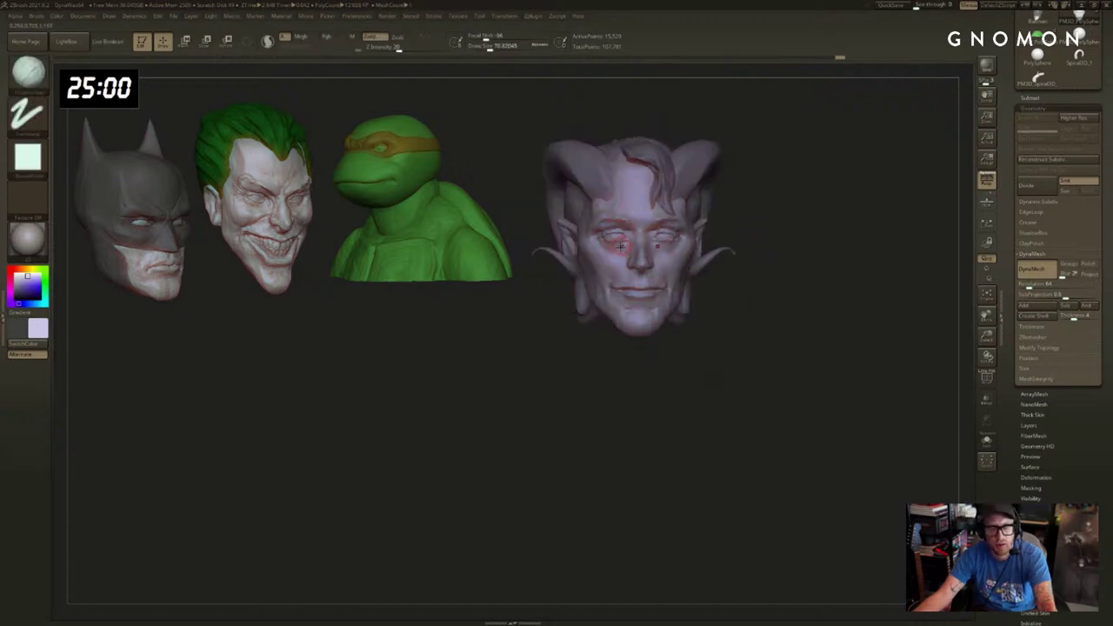
key("shift")
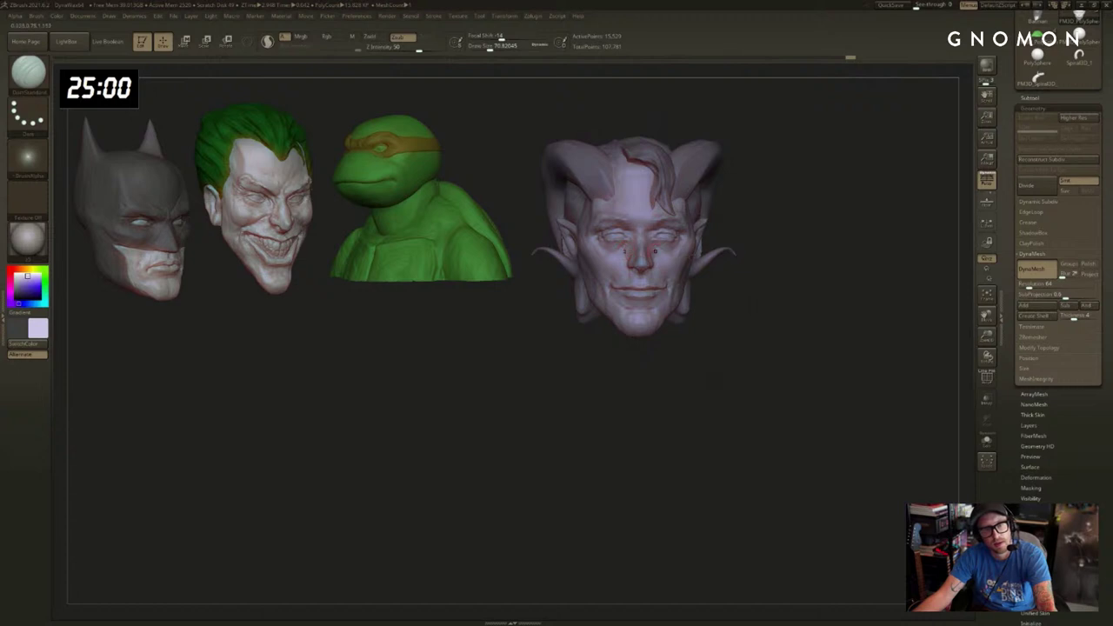
Adjust the lower eyelids and upper cheeks with the Move brush at about size 91.
left_click_drag(752, 252, 678, 248)
key("b")
key("m")
key("v")
right_click_drag(659, 249, 616, 247)
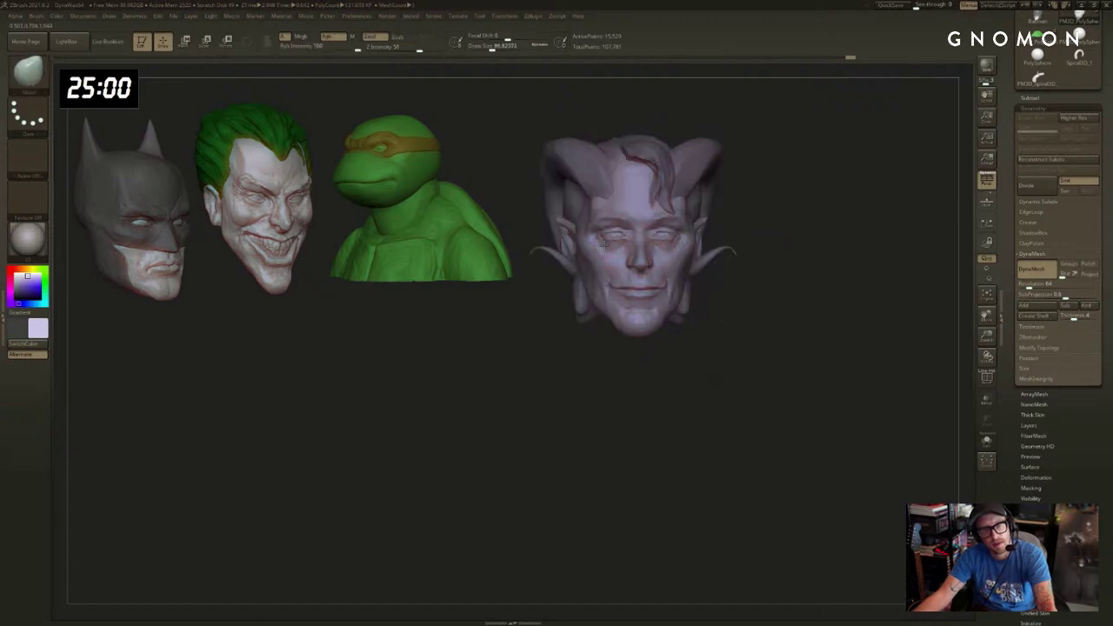
Mask the eye area from the profile view with the brush at about size 108.
left_click_drag(532, 320, 604, 307)
left_click_drag(612, 350, 536, 368)
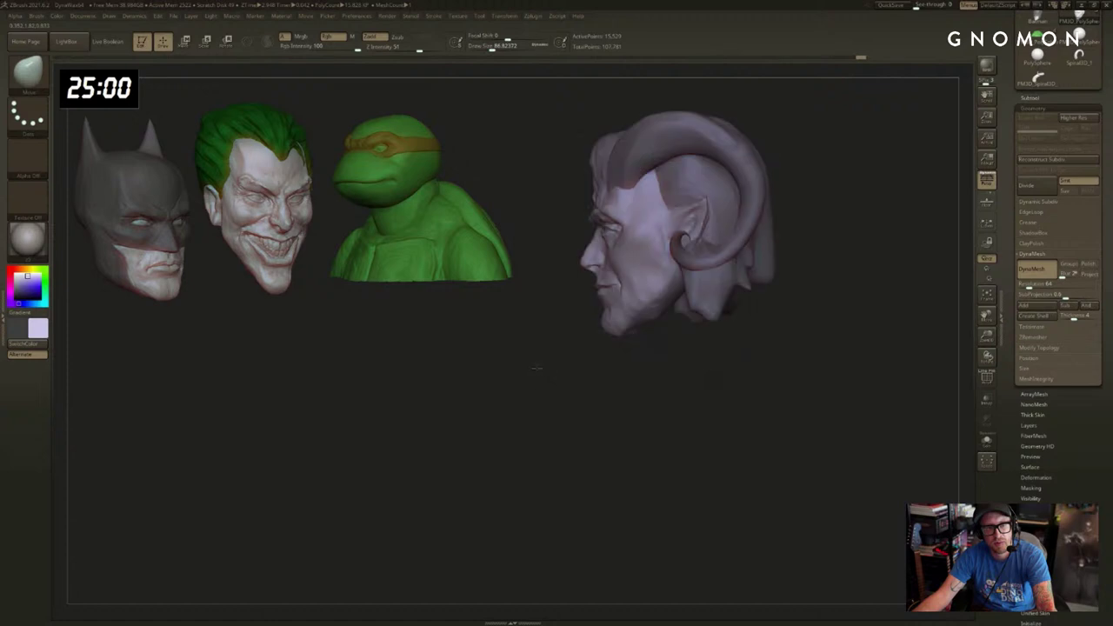
key("s")
left_click_drag(612, 252, 609, 246)
key("s")
mouse_move(534, 278)
left_mouse_down("alt")
mouse_move(601, 345)
mouse_move(610, 418)
left_mouse_up("alt")
left_click_drag(659, 213, 701, 210, "ctrl")
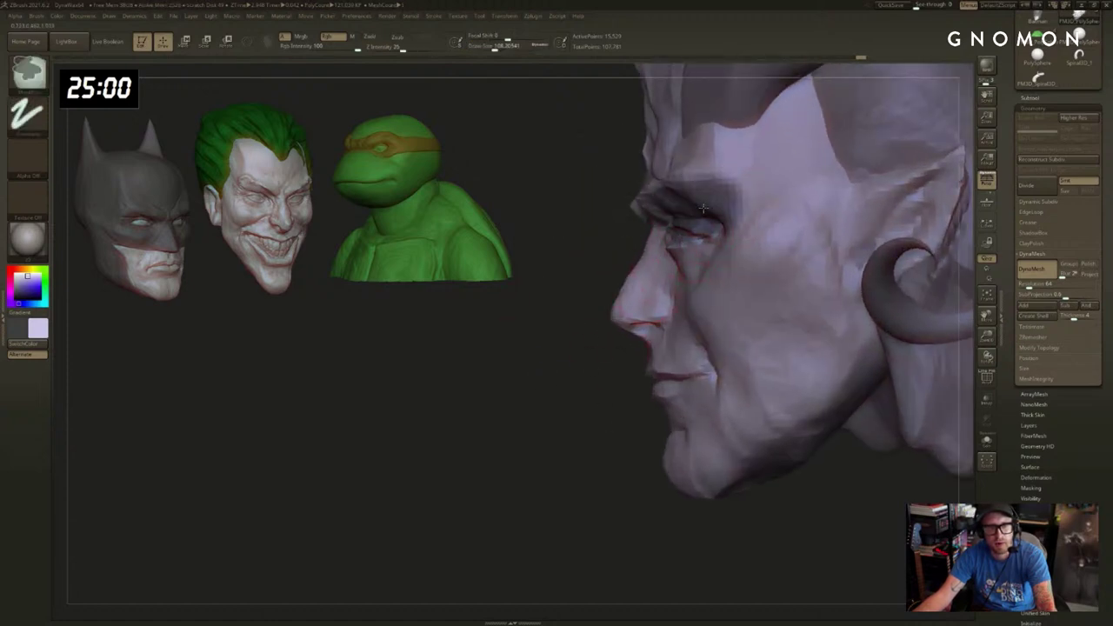
Adjust the form just below the masked eye with the Move brush at about size 115.
key("s")
left_click_drag(666, 256, 687, 264)
key("s")
key("s")
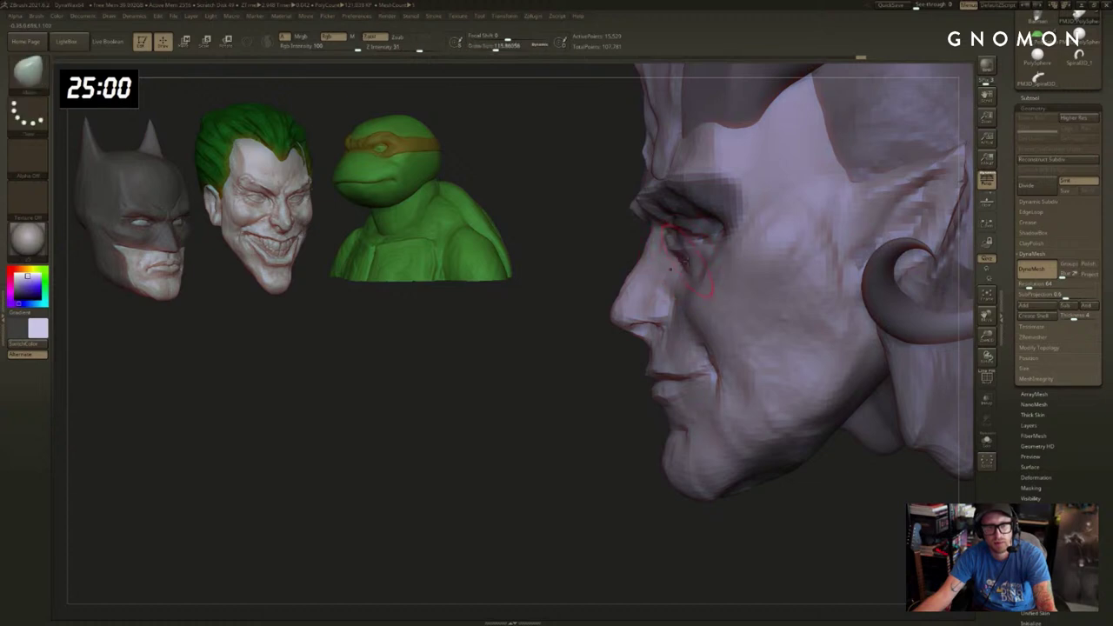
left_click_drag(590, 273, 787, 276, "shift")
mouse_move(834, 322)
left_mouse_down("alt")
mouse_move(861, 246)
mouse_move(872, 258)
mouse_move(850, 222)
mouse_move(820, 241)
left_mouse_up("alt")
Refine the mask around both eyes and rework the upper cheeks with the Clay brush.
key("b")
key("c")
key("b")
left_click_drag(698, 252, 679, 245, "ctrl")
left_click_drag(835, 253, 804, 253)
key("b")
key("m")
key("v")
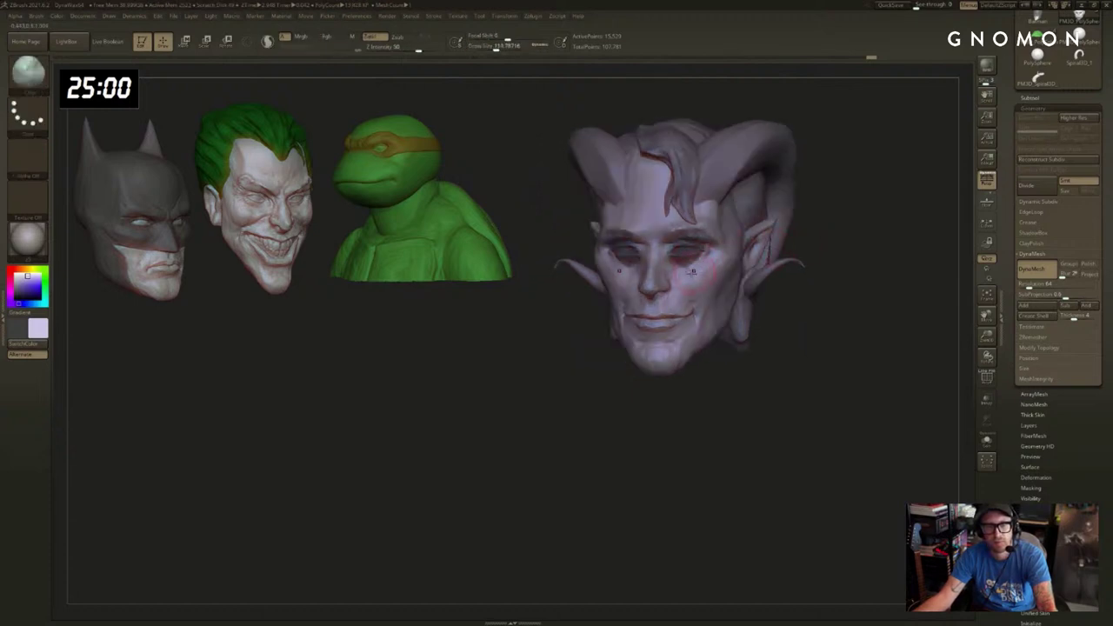
Reduce the brush to about size 124 and place the demon head in the row beside the turtle bust.
left_click_drag(857, 224, 822, 251)
key("s")
left_click_drag(624, 277, 630, 277)
mouse_move(740, 249)
left_mouse_down()
mouse_move(839, 223)
mouse_move(762, 214)
mouse_move(745, 235)
mouse_move(740, 201)
left_mouse_up()
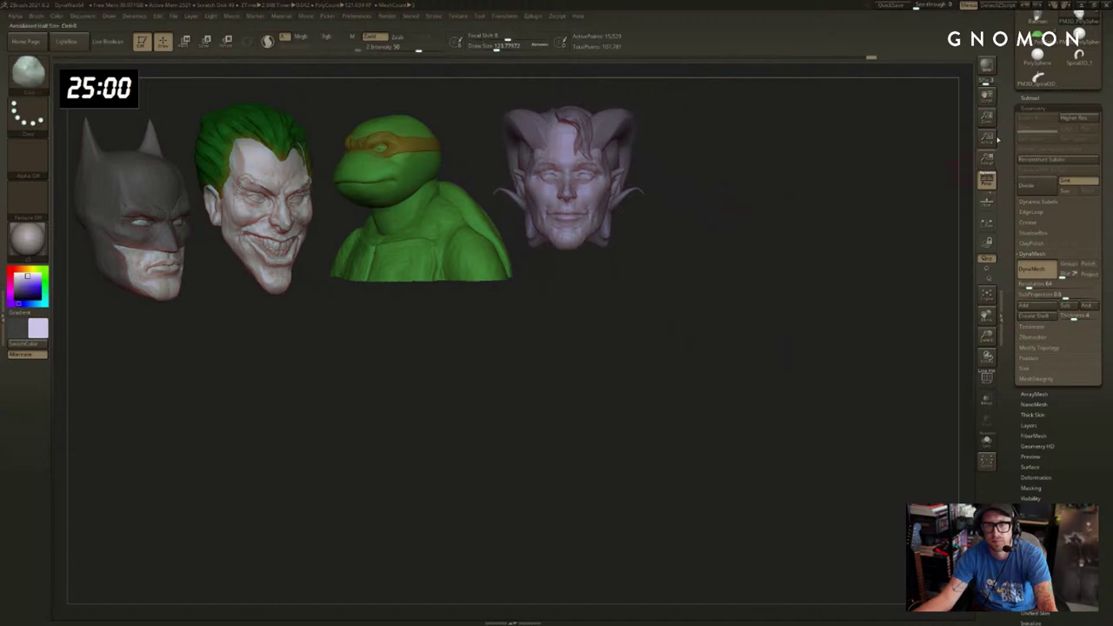
Add a new PolySphere to the canvas below the row of finished heads.
left_click(1037, 56)
left_click_drag(861, 214, 849, 273, "alt")
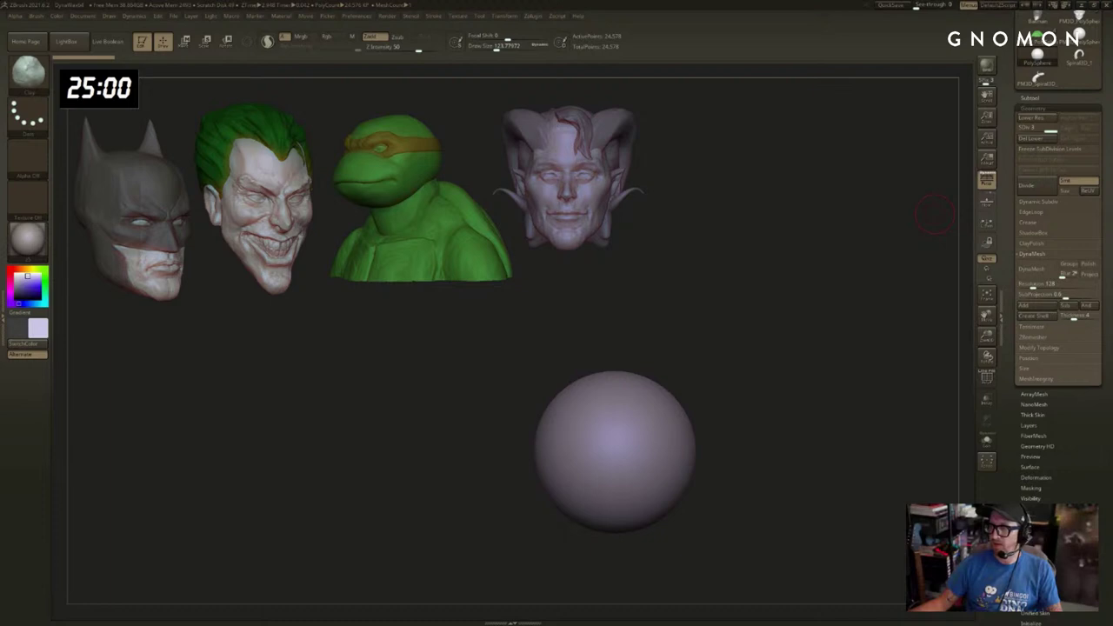
Bring the browser's Invincible.webp references over the canvas, closing the masked-hero image and displaying the mustached-hero image.
left_click_drag(935, 215, 718, 83)
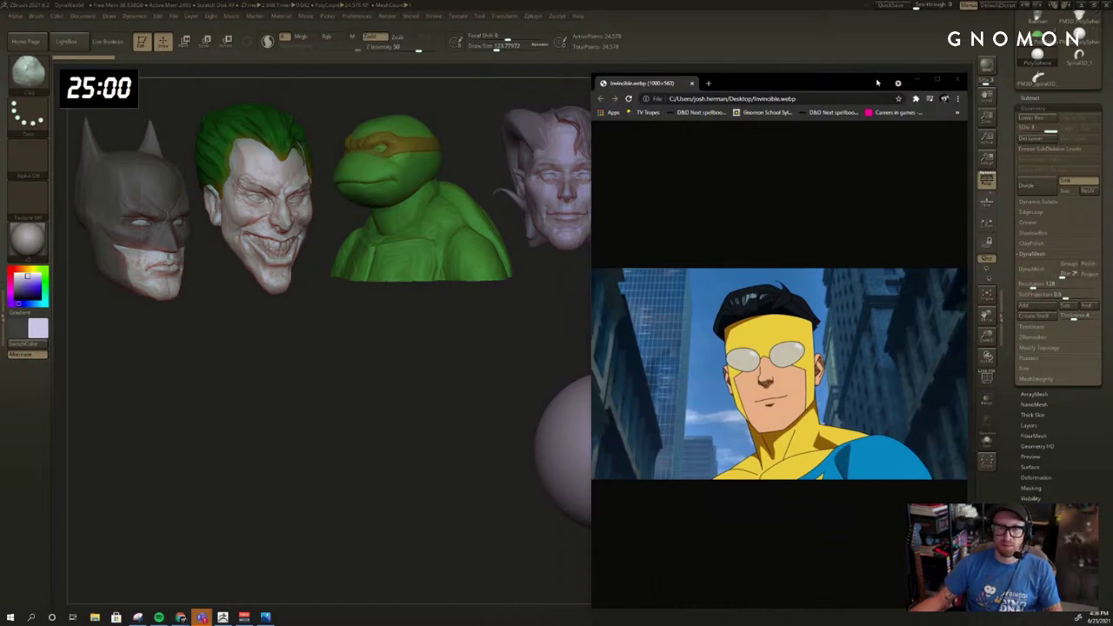
left_click(955, 82)
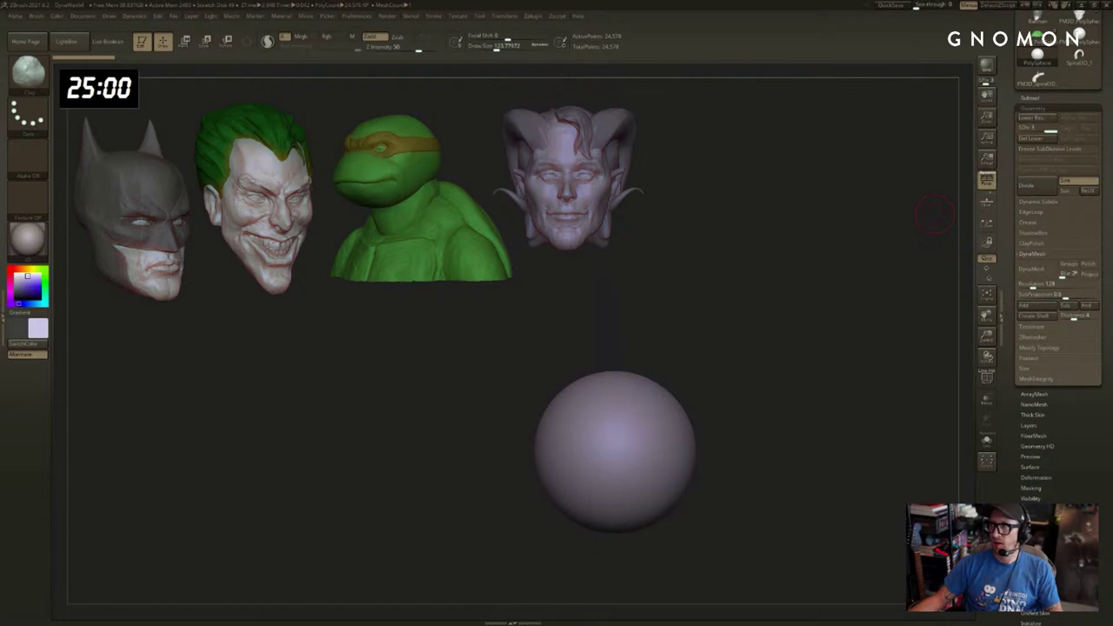
left_click_drag(1112, 91, 484, 38)
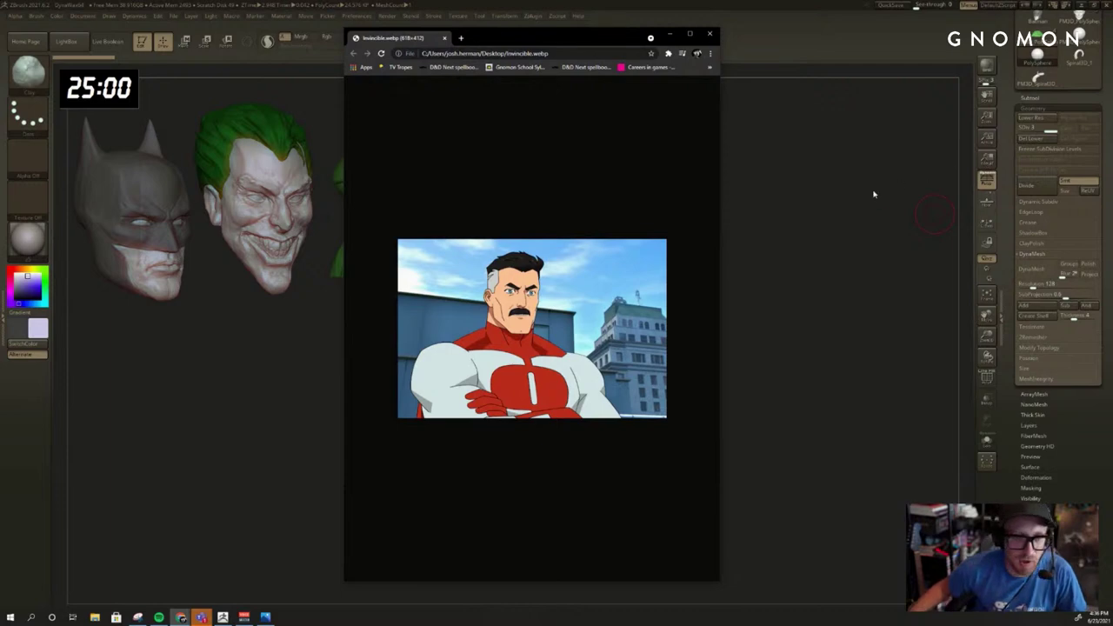
Switch from the reference image in the browser to ZBrush and start the 25-minute countdown timer.
left_click_drag(567, 30, 567, 90)
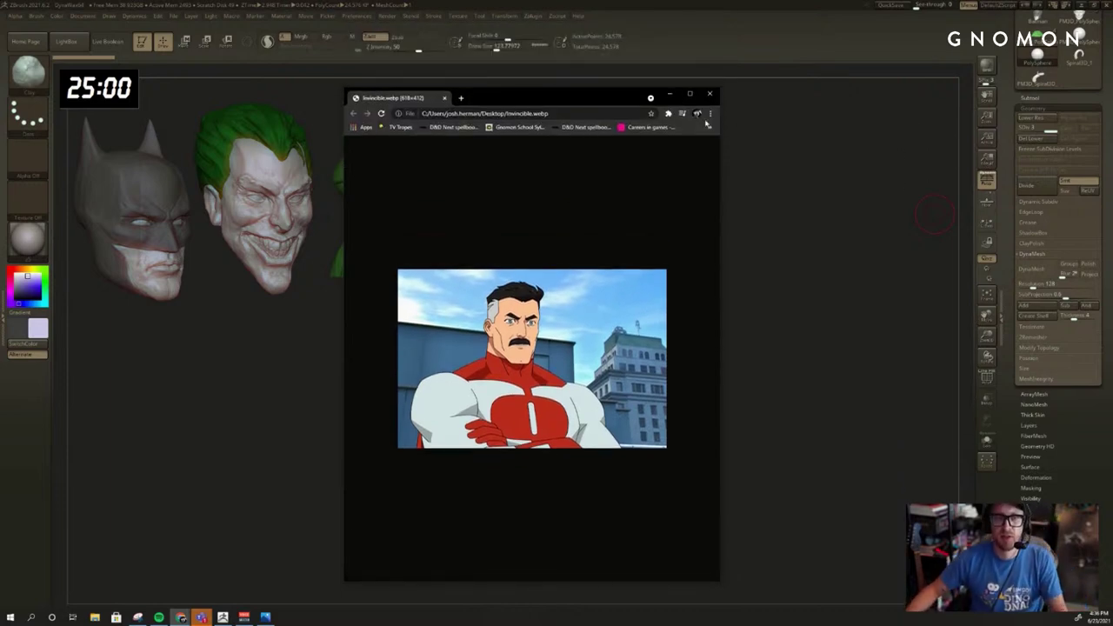
key("alt+Tab")
right_click(116, 90)
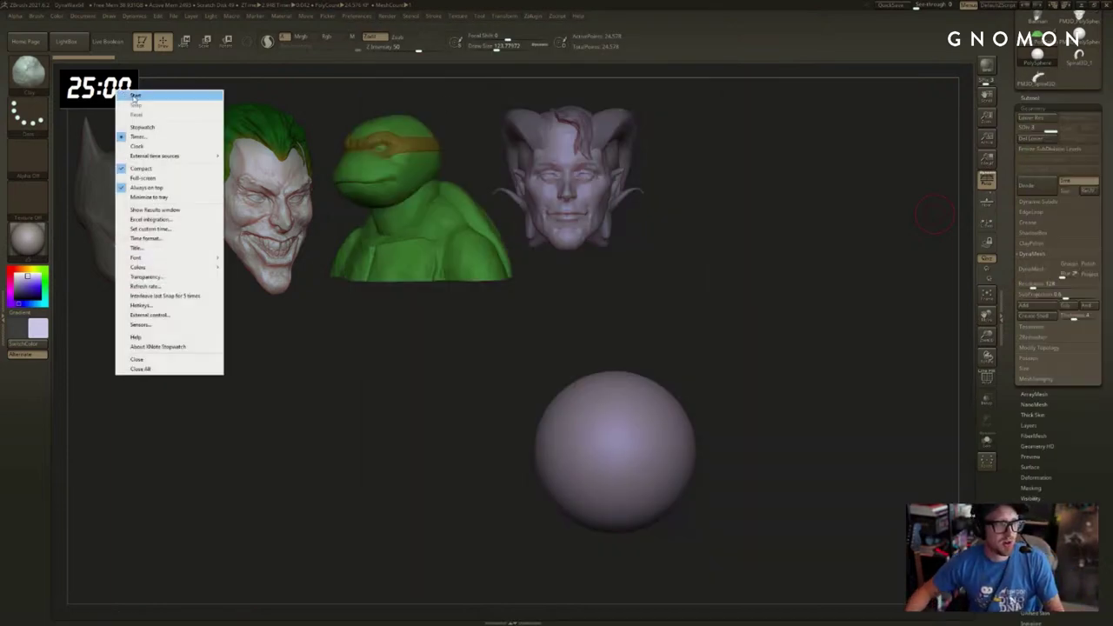
left_click(125, 96)
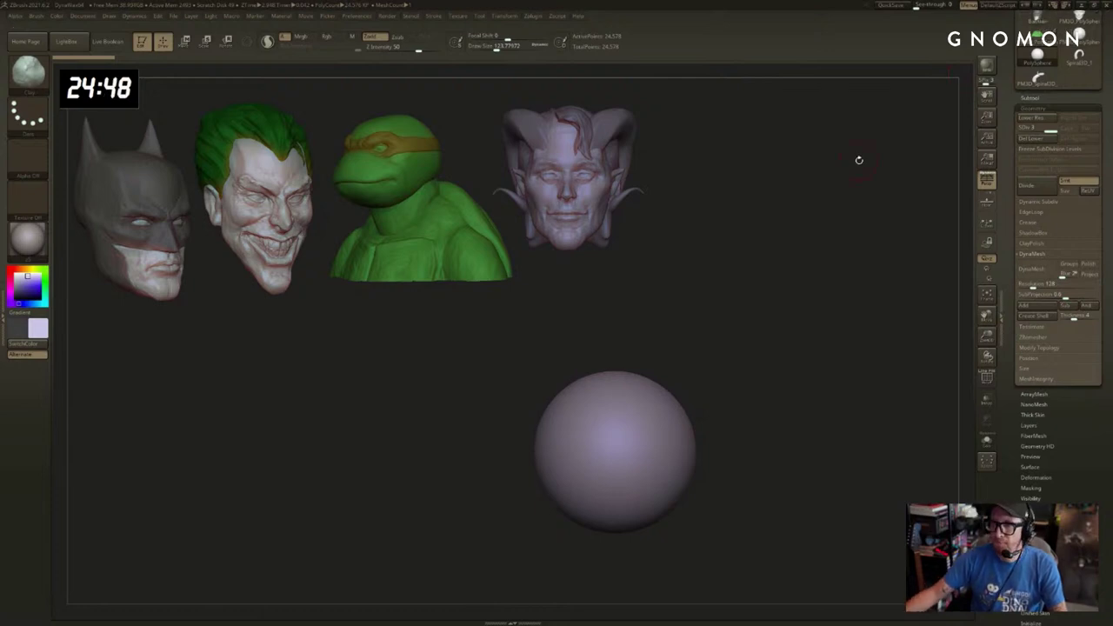
Set the sphere's colour to white, then reduce it to subdivision level 1 and delete the higher levels.
left_click(27, 236)
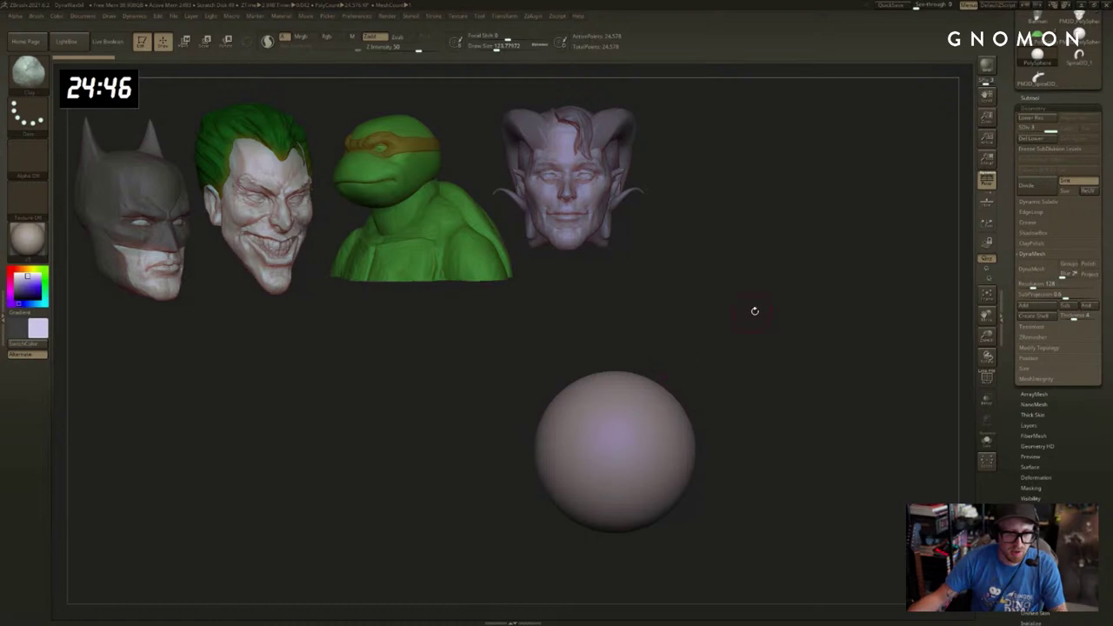
left_click(13, 268)
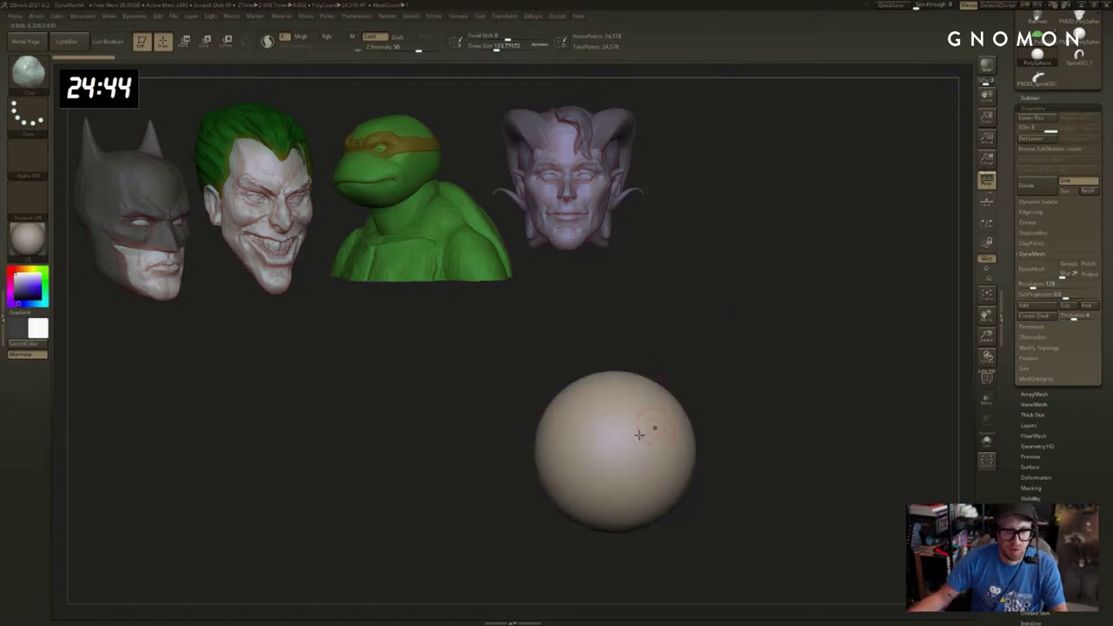
left_click_drag(742, 411, 812, 343, "alt")
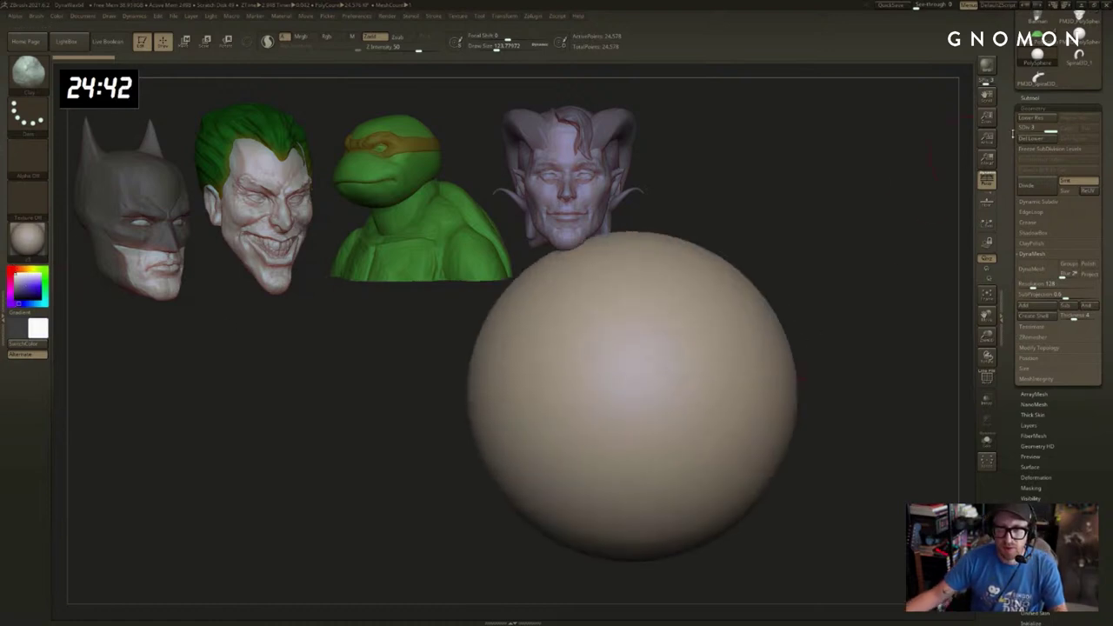
left_click(1037, 121)
left_click(1036, 121)
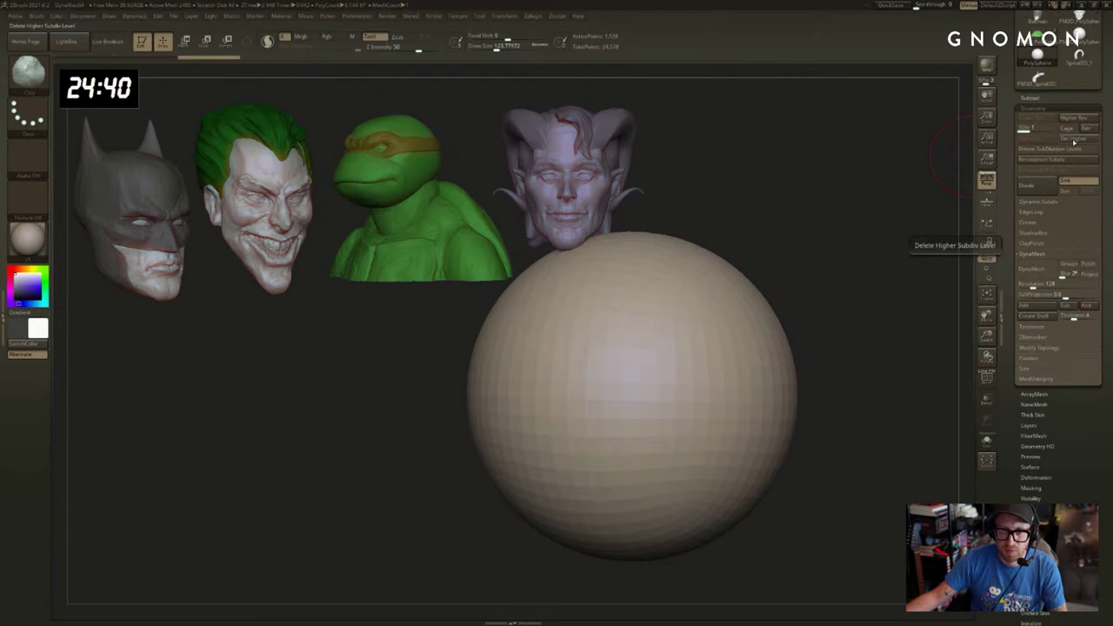
left_click_drag(842, 242, 748, 339, "alt")
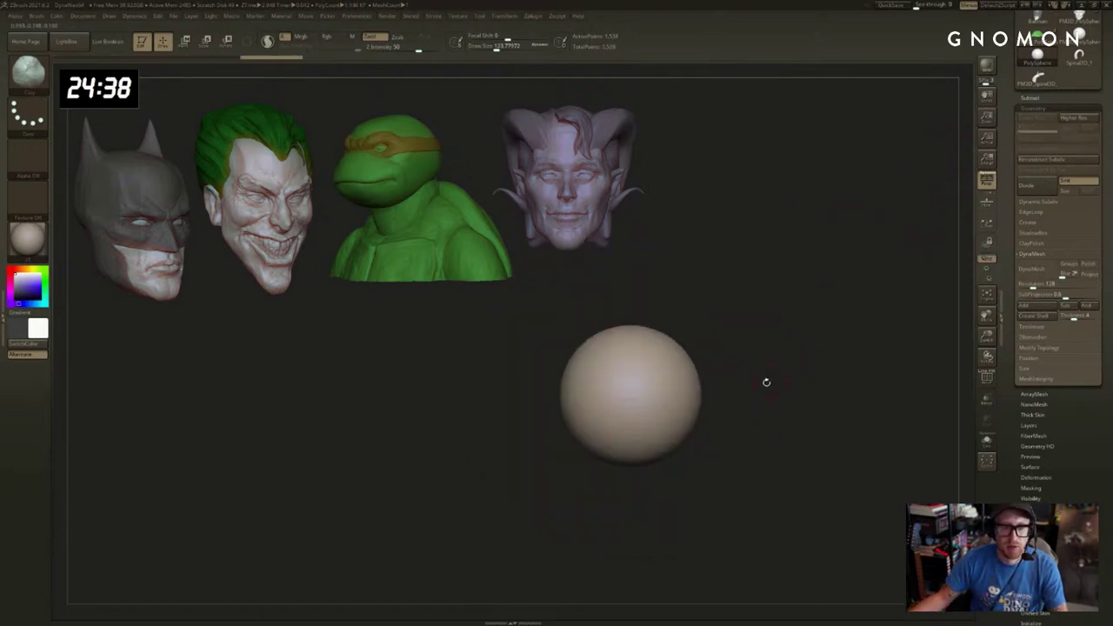
Try pulling the sphere's upper side outward with an enlarged Move brush.
mouse_move(765, 382)
right_mouse_down("ctrl")
mouse_move(658, 359)
mouse_move(728, 330)
right_mouse_up("ctrl")
key("s")
key("s")
mouse_move(665, 320)
left_mouse_down()
mouse_move(687, 319)
mouse_move(674, 324)
left_mouse_up()
key("s")
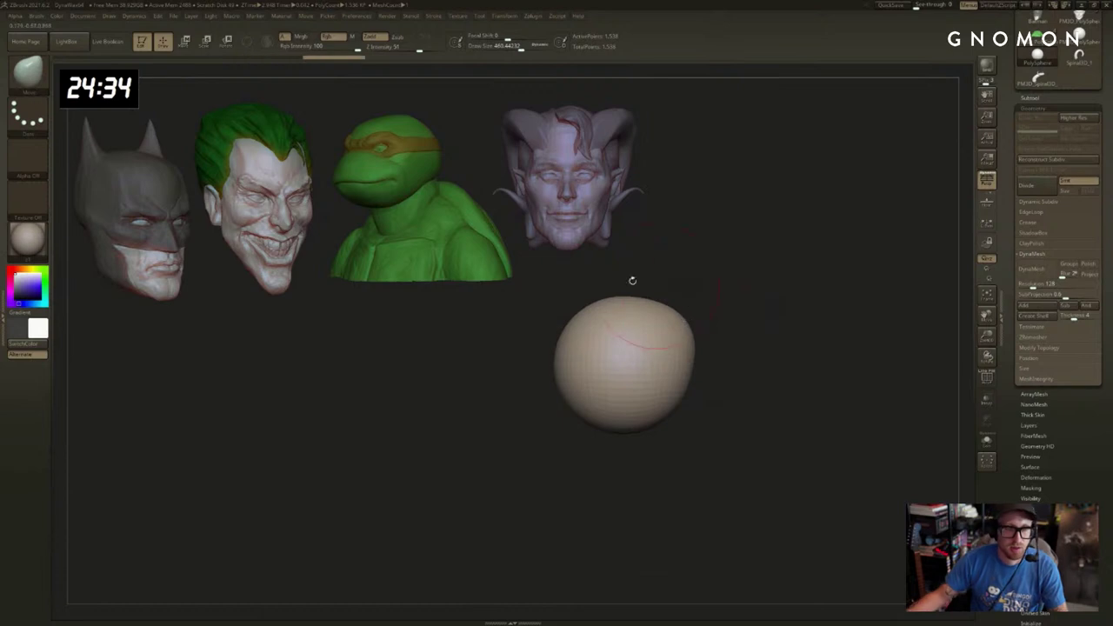
mouse_move(631, 280)
left_mouse_down()
mouse_move(768, 258)
mouse_move(847, 228)
left_mouse_up()
Save the current project under the name Heads.
left_click_drag(1012, 166, 1012, 354)
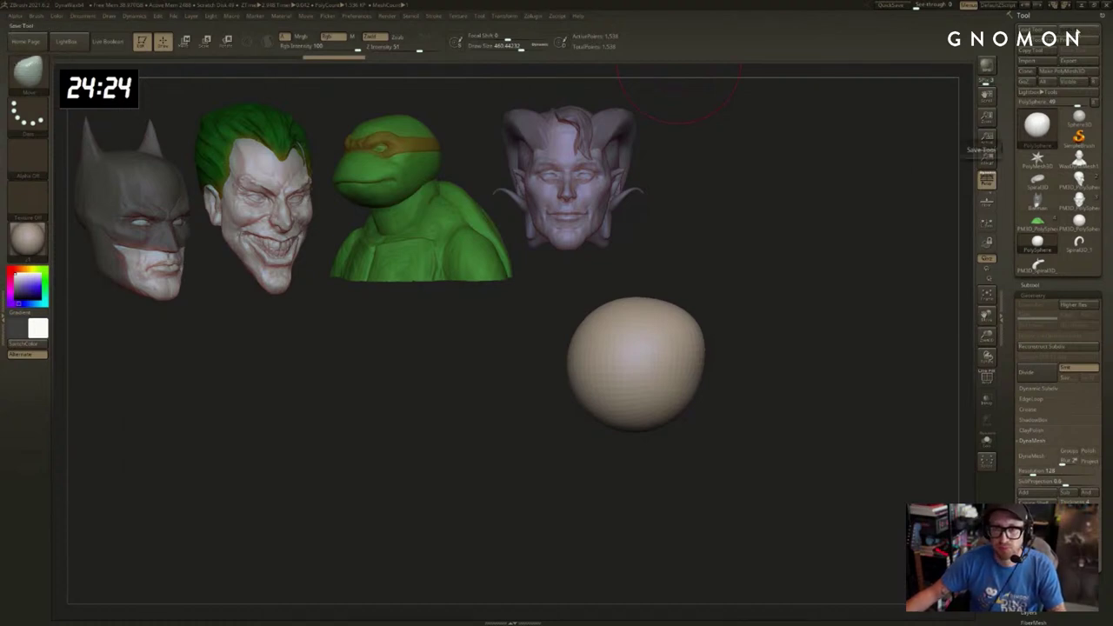
mouse_move(1079, 221)
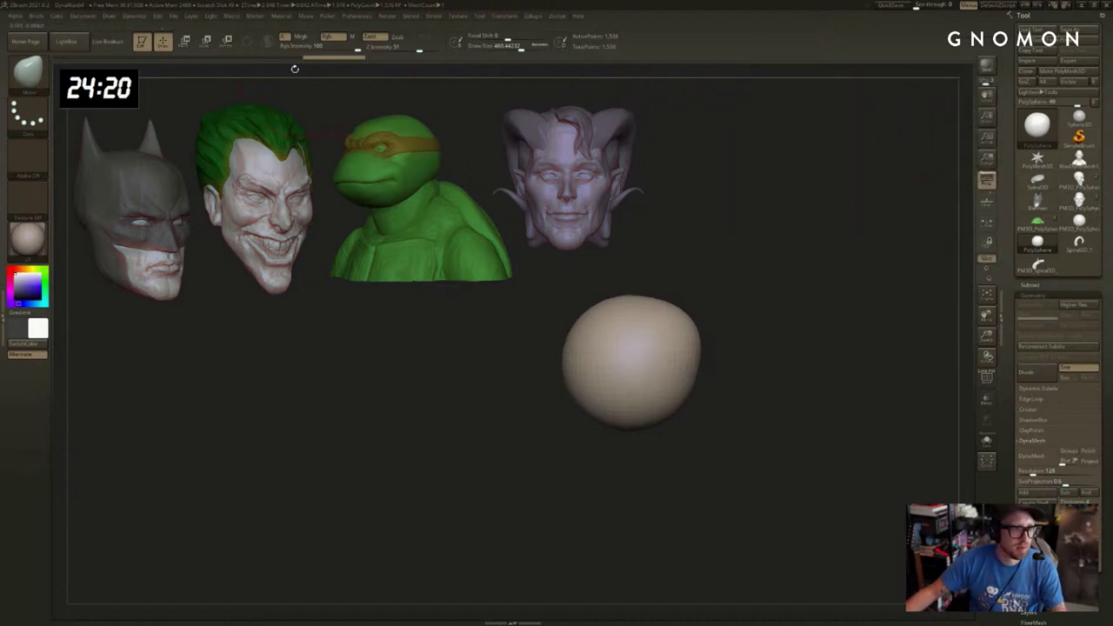
left_click(175, 17)
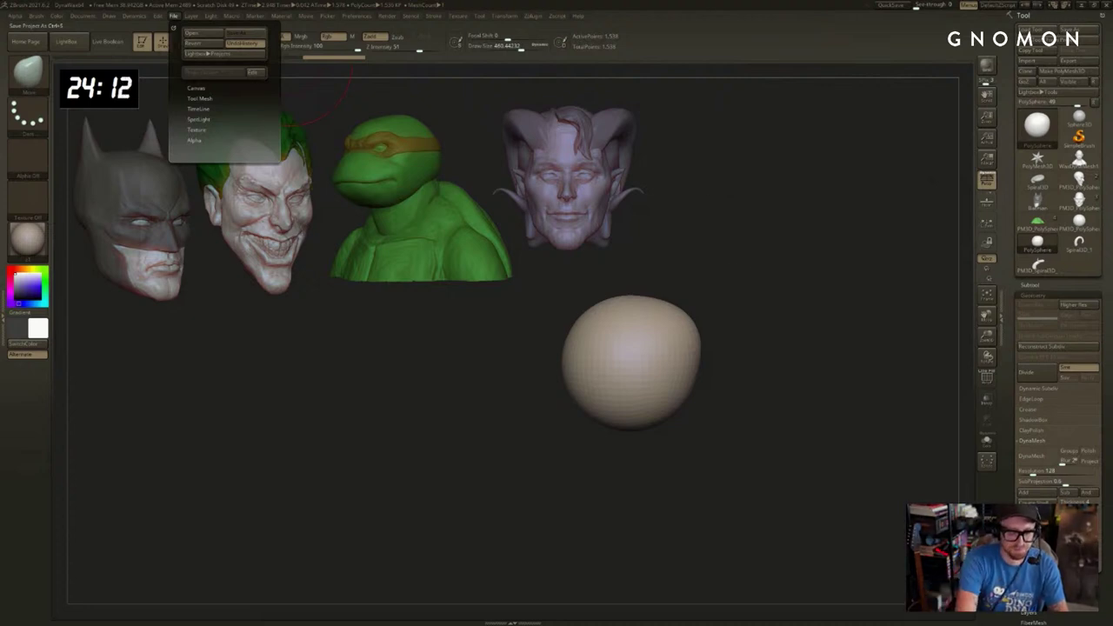
left_click(246, 33)
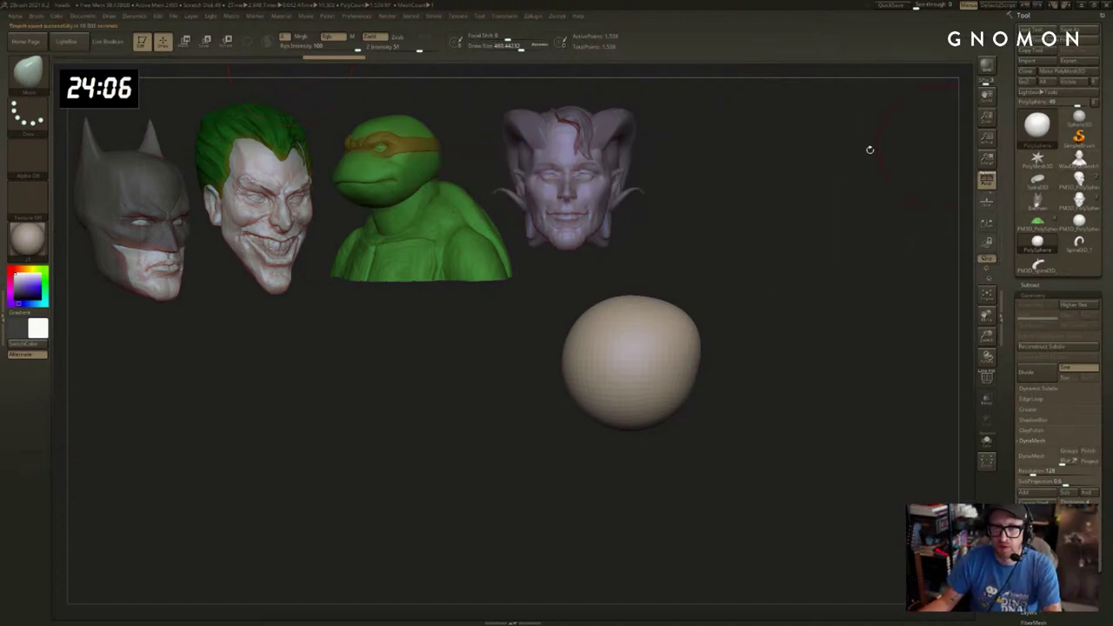
Open the HeadPlanes_Male_128 sample project from LightBox without saving changes to the current project.
left_click_drag(746, 195, 616, 169)
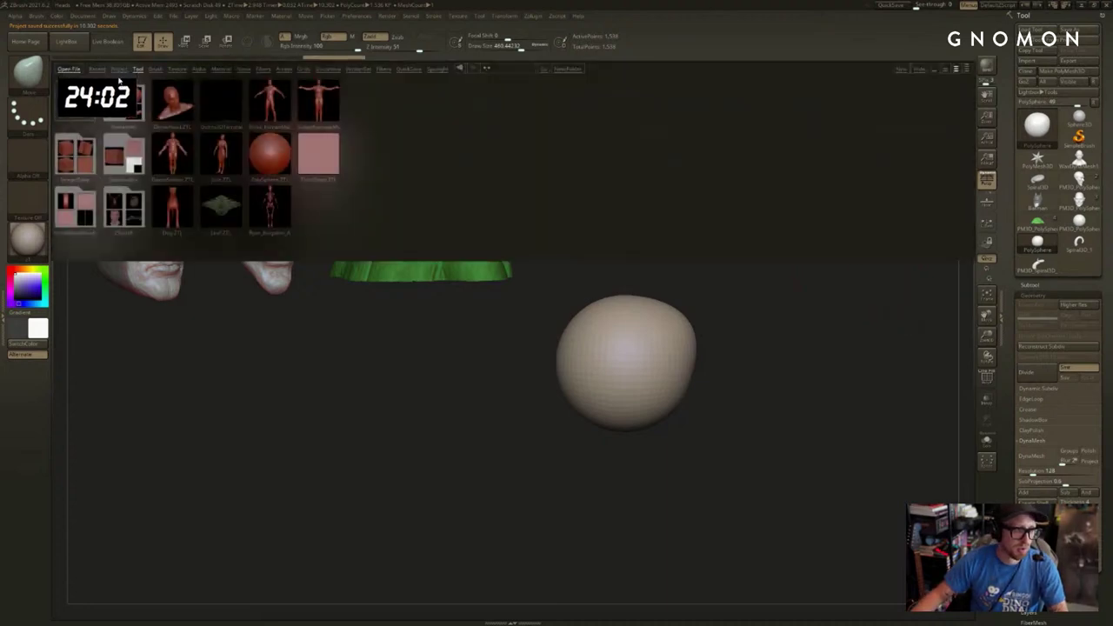
left_click(119, 69)
left_click(172, 102)
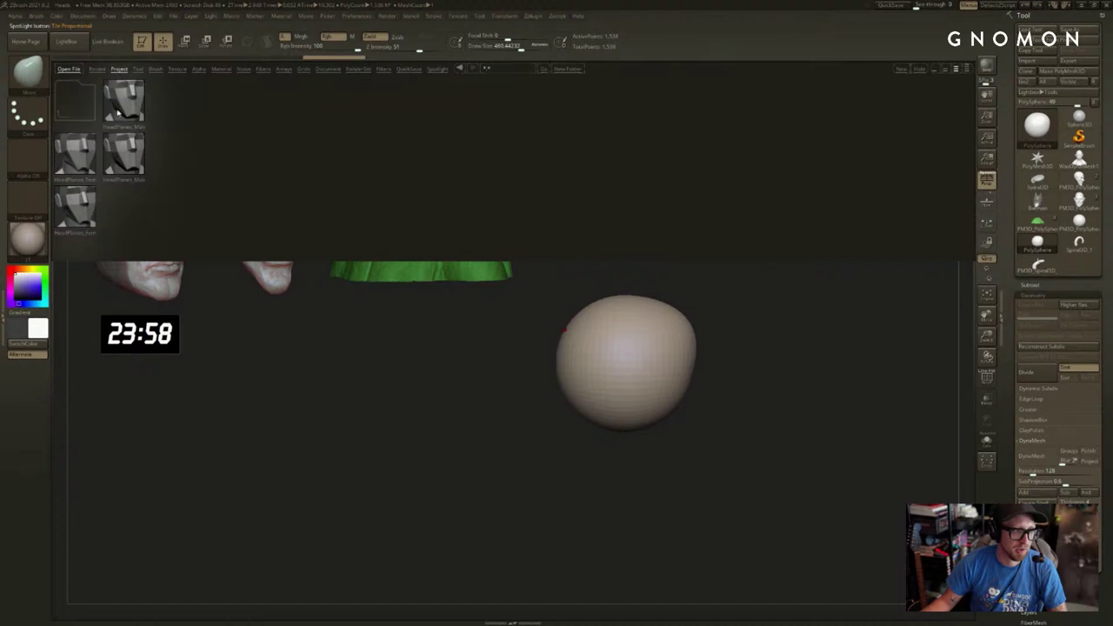
double_click(122, 111)
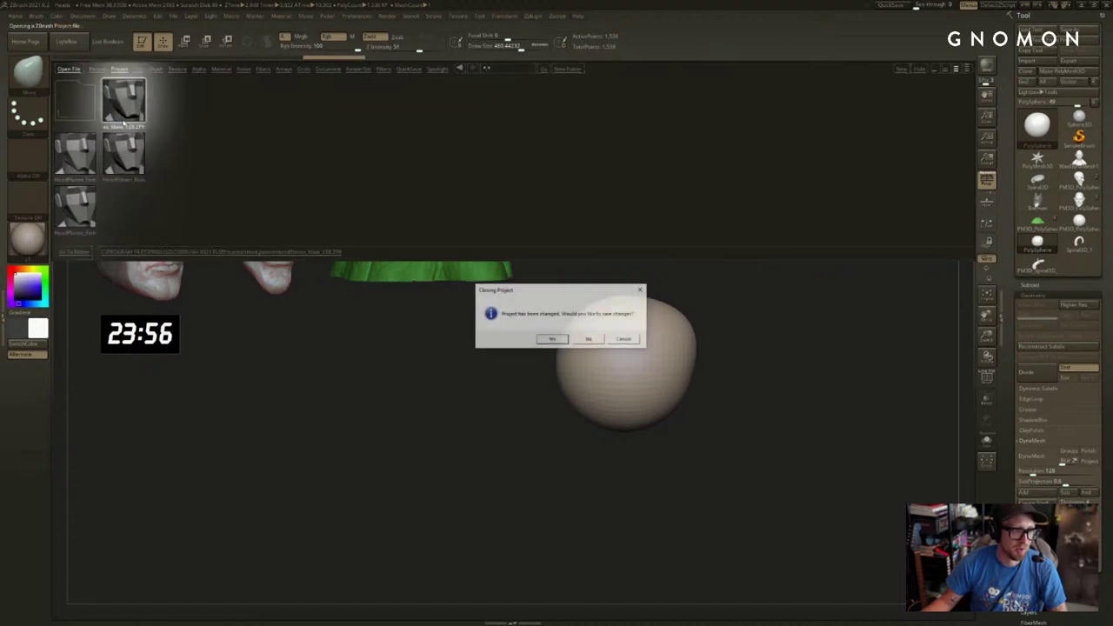
left_click(588, 339)
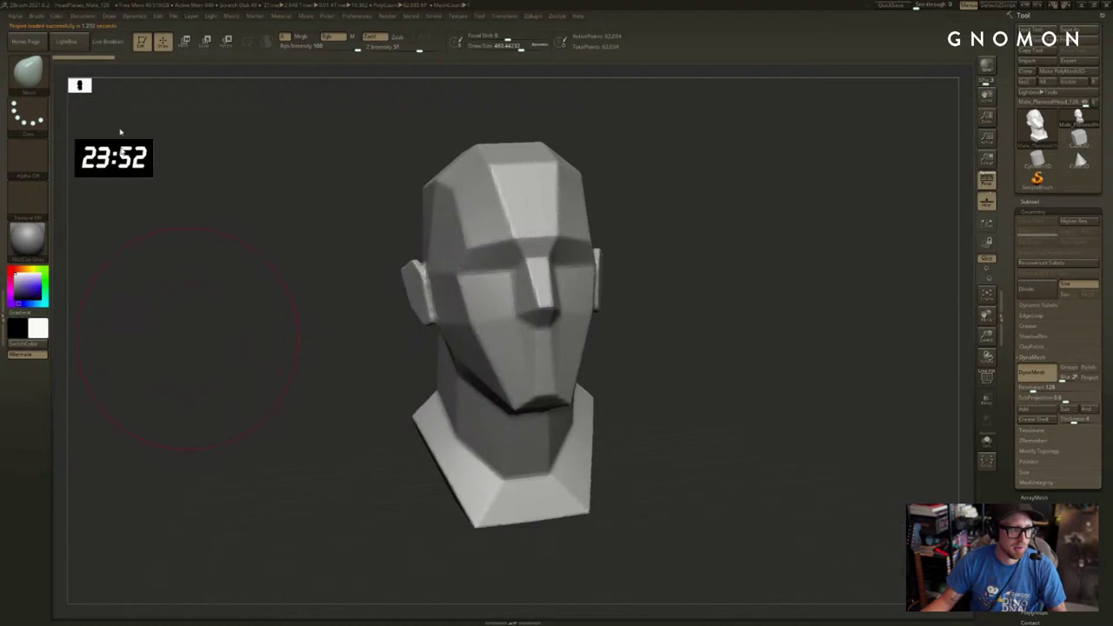
Apply a warm beige MatCap material to the planar head.
left_click_drag(878, 177, 3, 235)
left_click(33, 241)
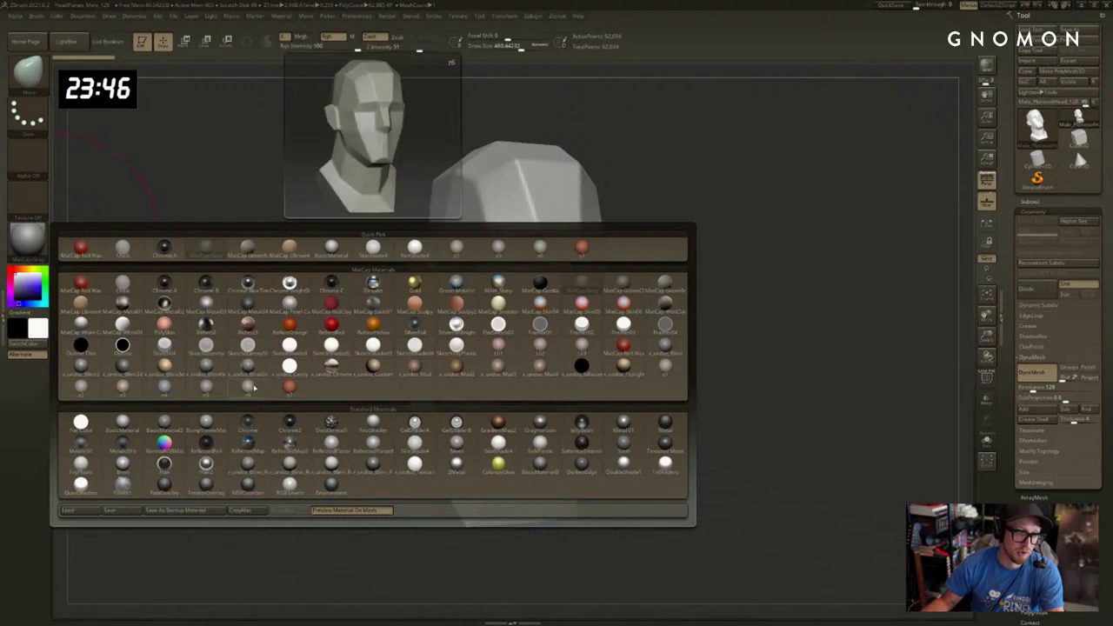
left_click(664, 370)
left_click_drag(739, 318, 780, 294)
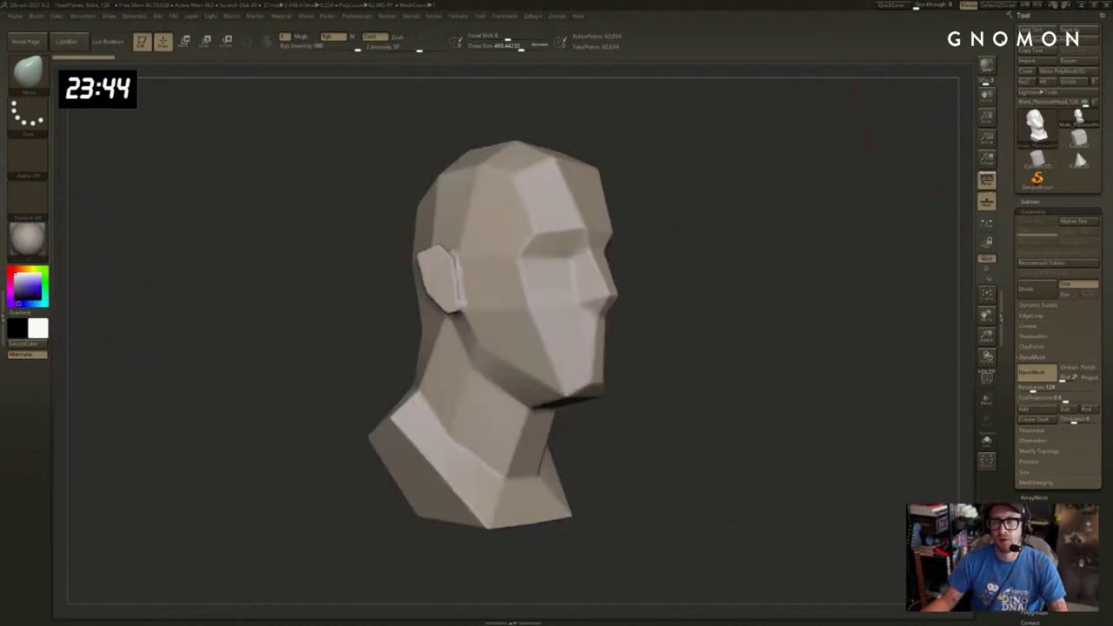
Save the planar male head as a tool file.
left_click_drag(900, 136, 869, 169, "alt")
key("s")
left_click_drag(869, 168, 861, 170)
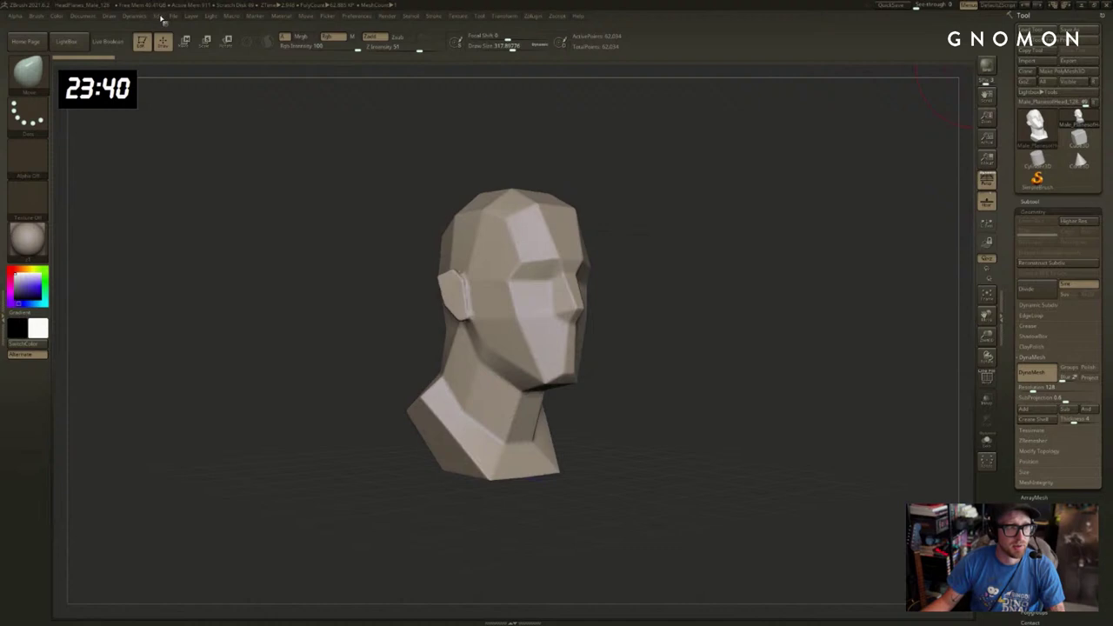
left_click_drag(723, 93, 779, 88)
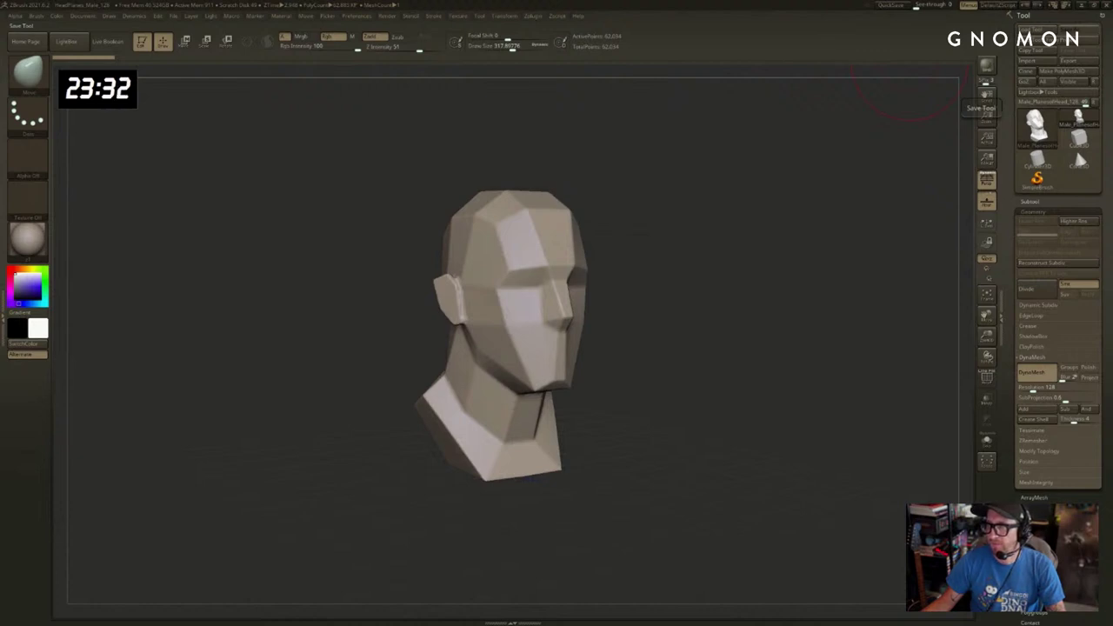
left_click_drag(448, 193, 173, 82)
Reopen the Heads project, discarding the changes to the head planes project.
left_click(158, 16)
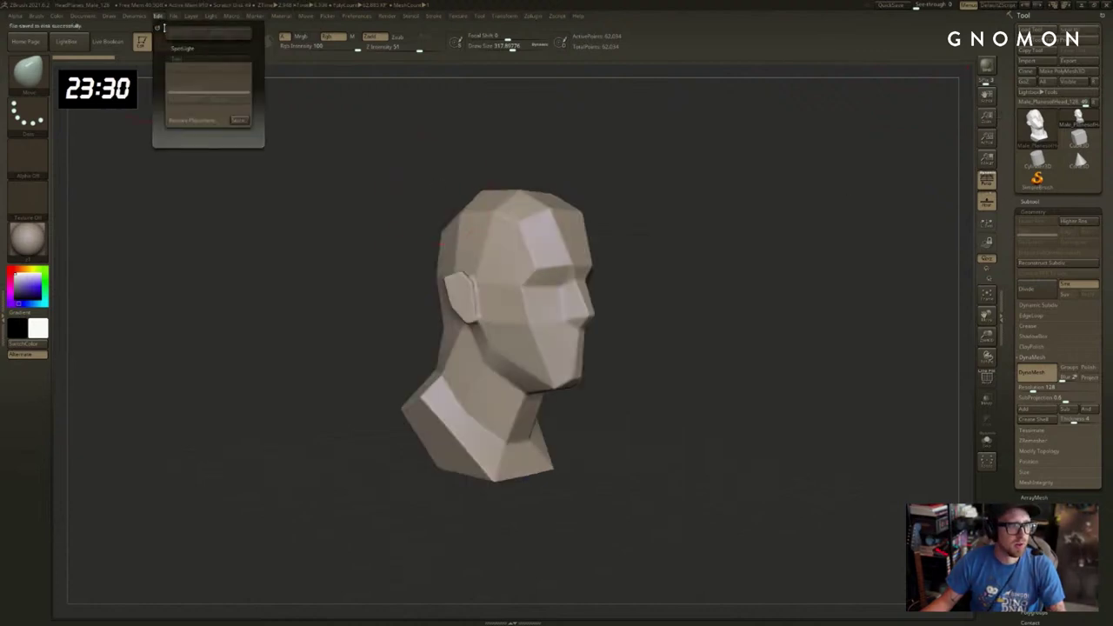
left_click(174, 16)
left_click(193, 33)
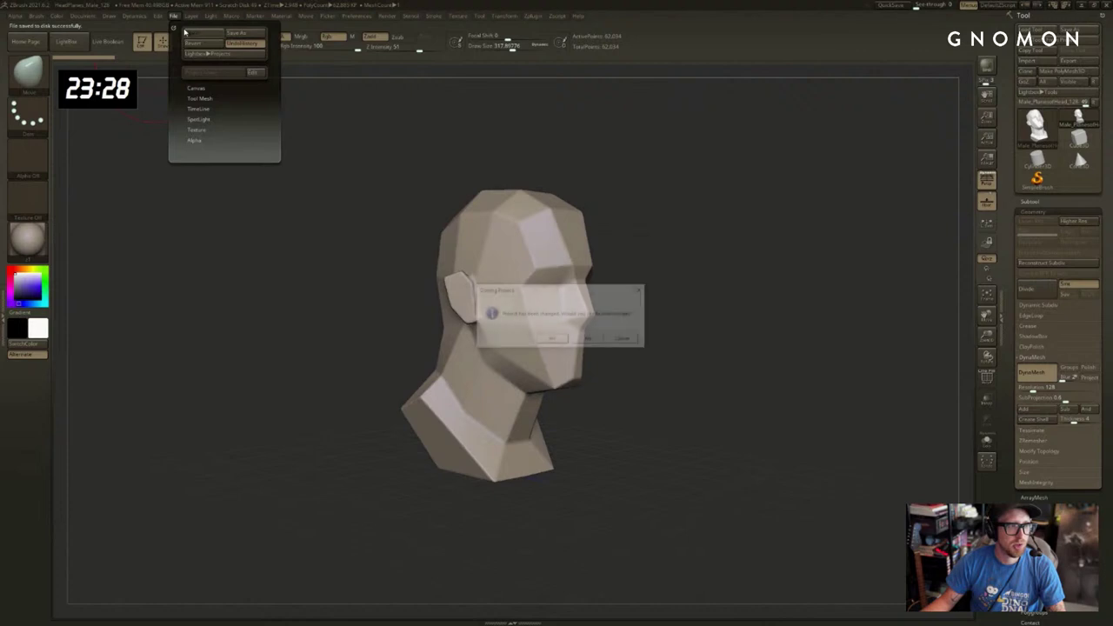
left_click(588, 340)
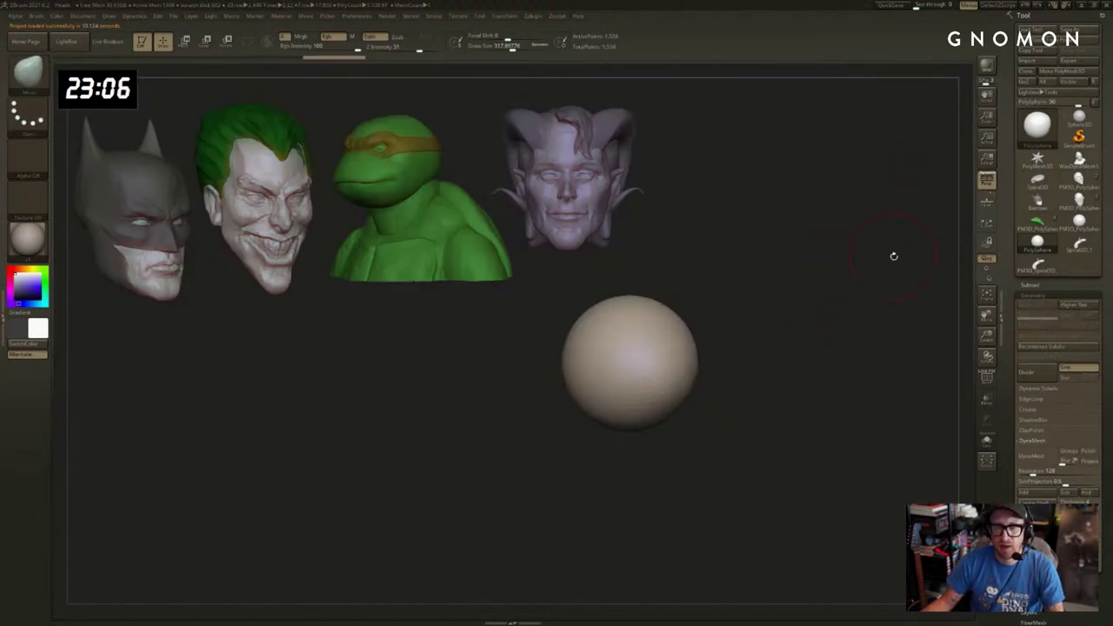
Clear the canvas so that only the planar male head remains, enlarged and turned to a three-quarter view.
key("ctrl+n")
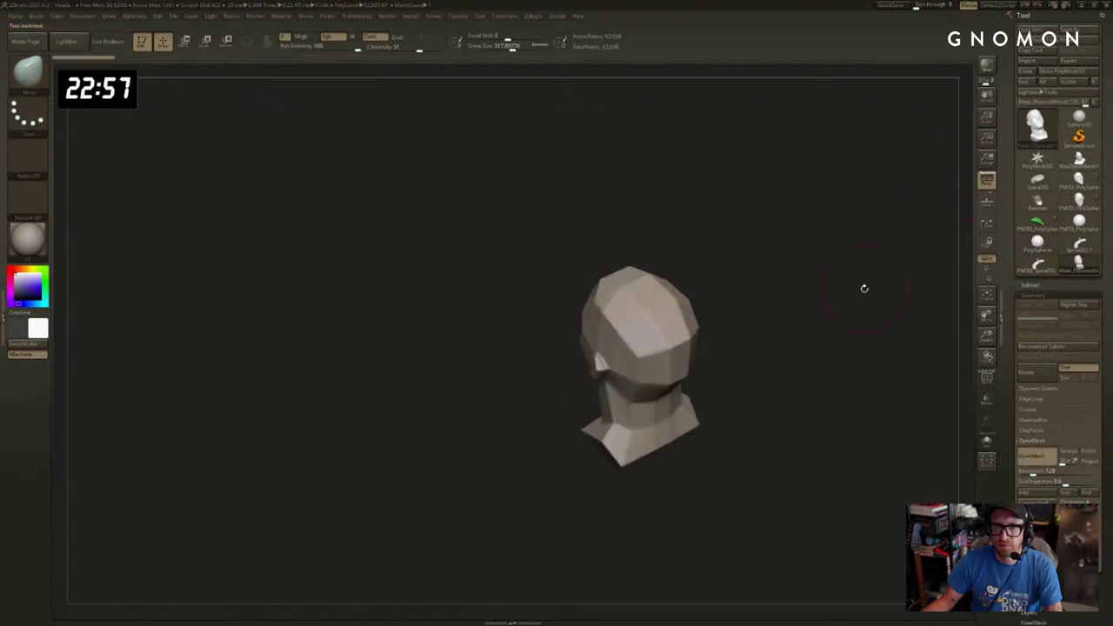
left_click_drag(864, 288, 765, 305)
left_click_drag(765, 304, 817, 260)
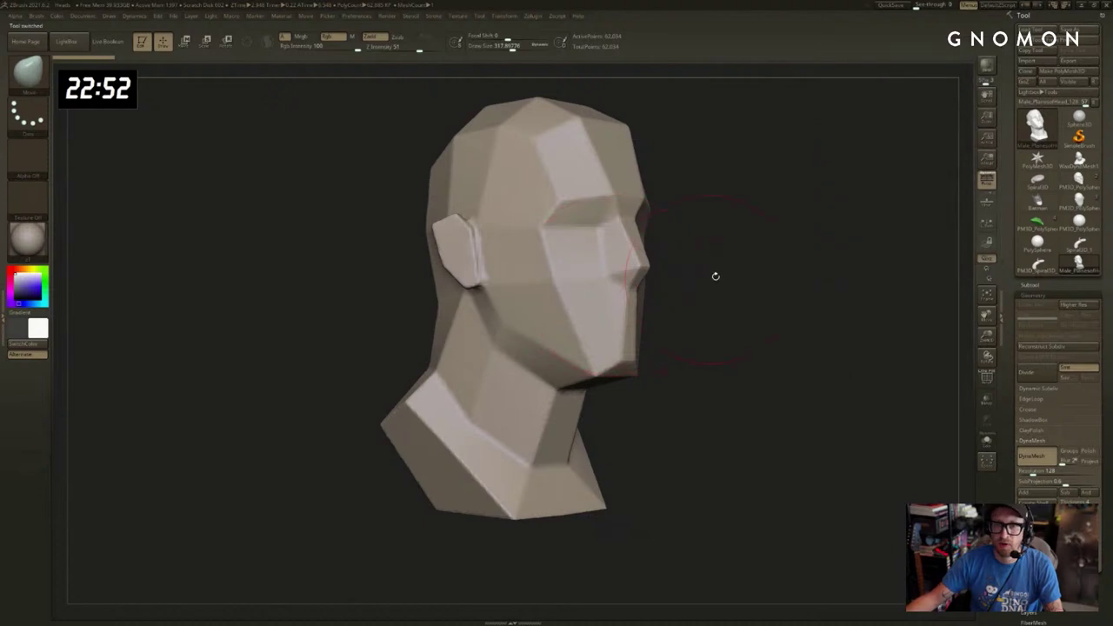
left_click_drag(715, 275, 671, 265)
Select the ClayBuildup brush and try strokes on the planar head's cheeks, undoing the first one.
key("b")
key("c")
key("b")
left_click_drag(537, 278, 518, 275)
left_click_drag(729, 240, 696, 271, "alt")
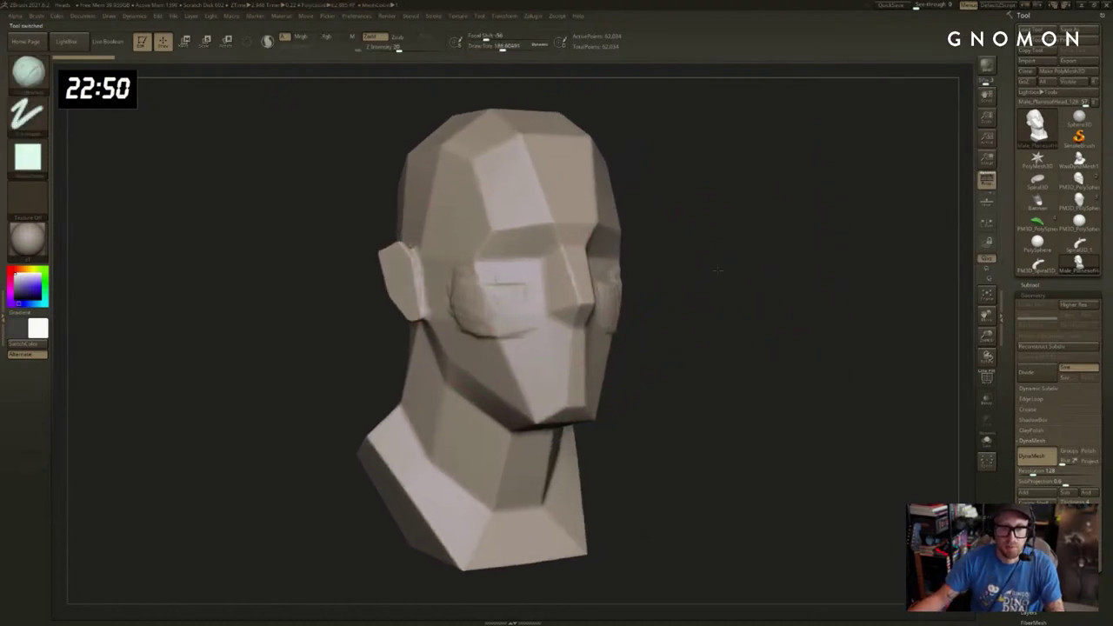
key("ctrl+z")
left_click_drag(507, 305, 491, 293)
left_click_drag(768, 284, 645, 292)
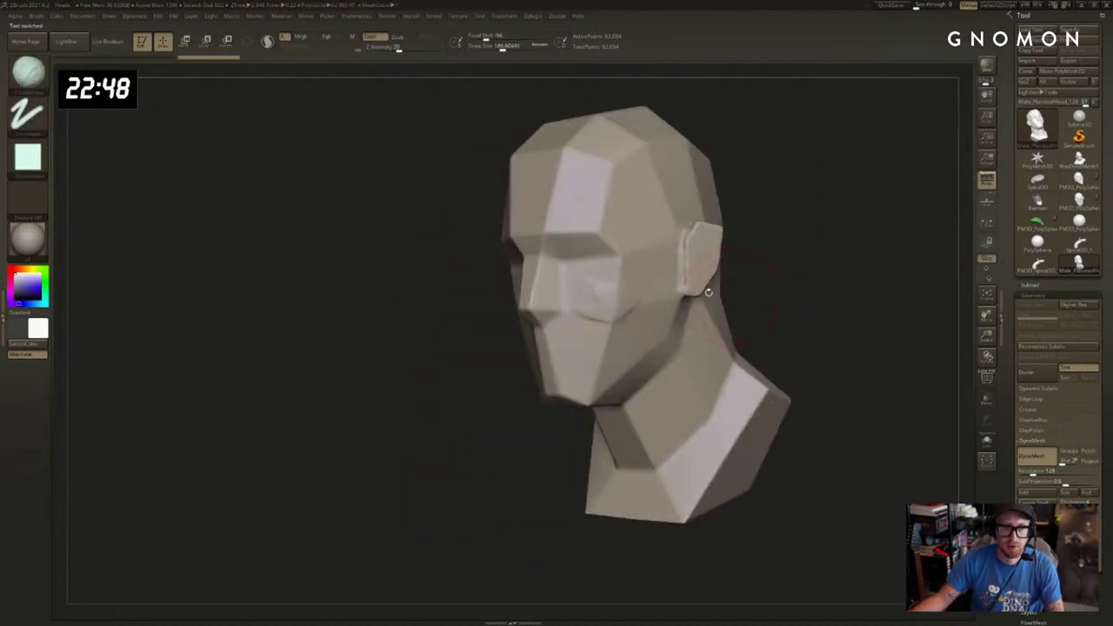
Try a rectangular mask over the whole head and clear it again.
mouse_move(800, 256)
left_mouse_down("alt")
mouse_move(739, 272)
mouse_move(753, 277)
left_mouse_up("alt")
key("s")
left_click_drag(746, 159, 354, 438, "ctrl")
left_click_drag(735, 229, 684, 167, "ctrl")
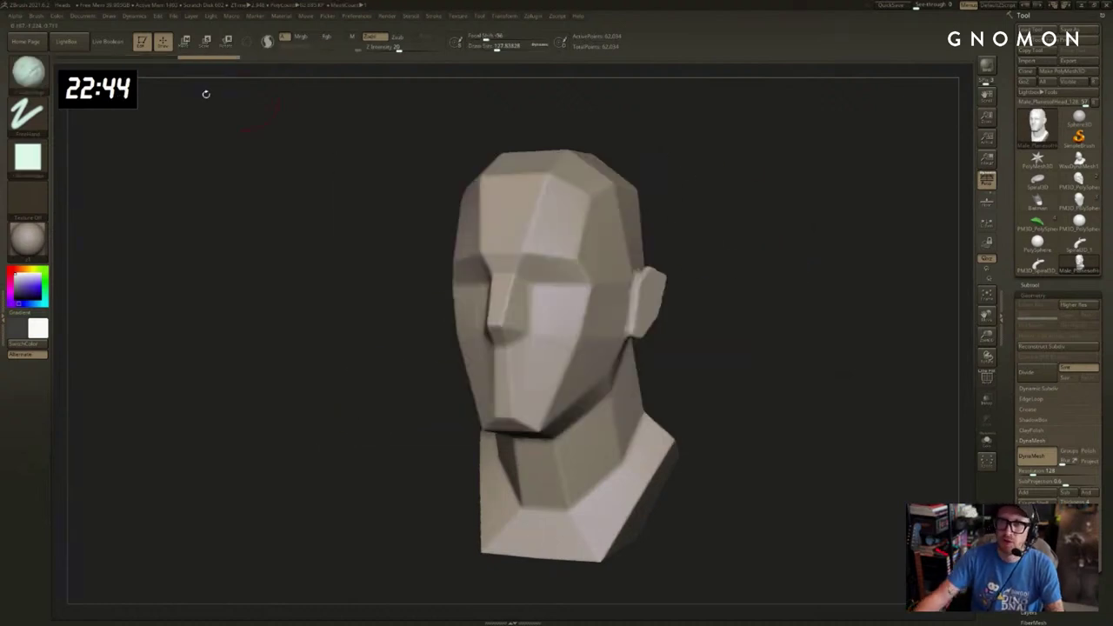
Build up the cheekbones from the ears forward and the cheek planes down towards the chin with ClayBuildup.
left_click_drag(718, 231, 681, 247)
mouse_move(542, 328)
left_mouse_down()
mouse_move(601, 301)
mouse_move(586, 319)
mouse_move(616, 308)
mouse_move(553, 328)
left_mouse_up()
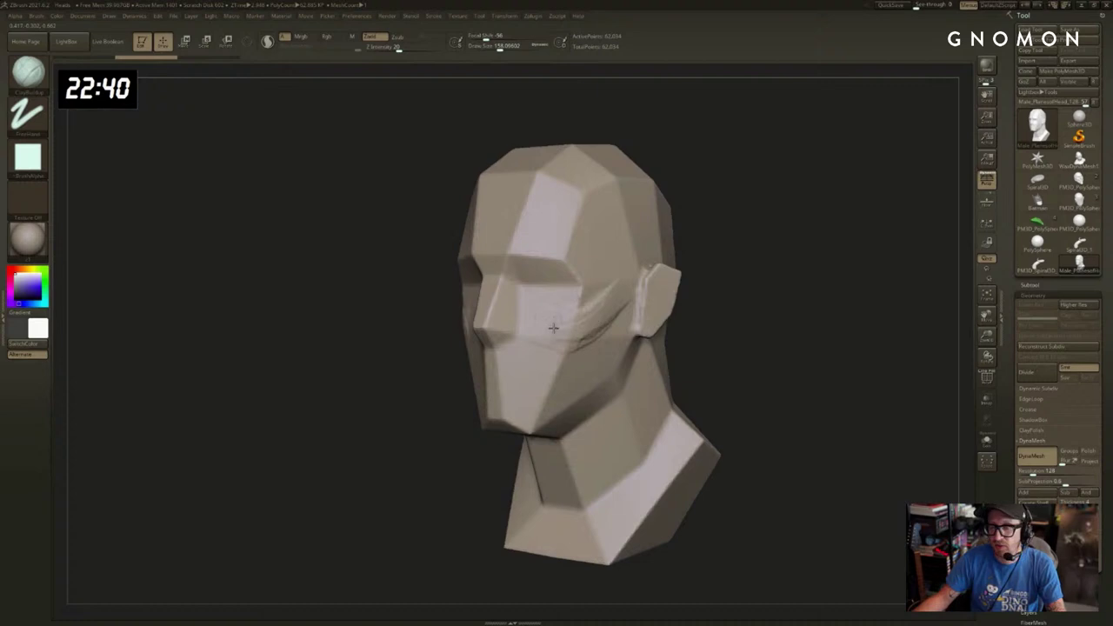
left_click_drag(767, 250, 739, 248)
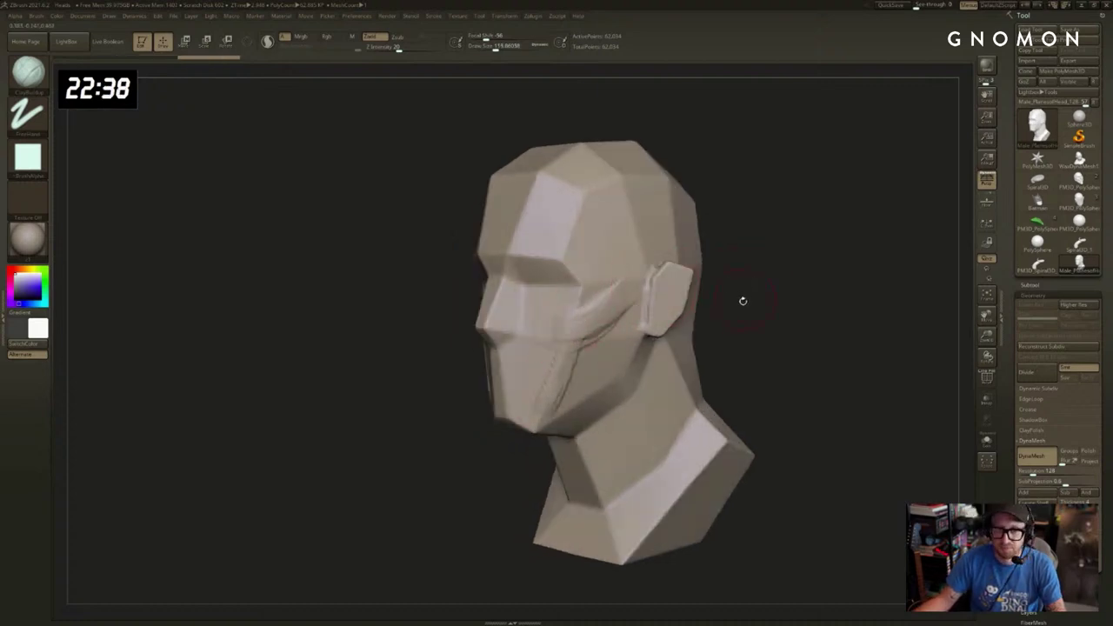
Pull the rear of the jaw into a stronger shape with the SnakeHook brush.
key("b")
key("s")
key("h")
left_click_drag(614, 380, 607, 373)
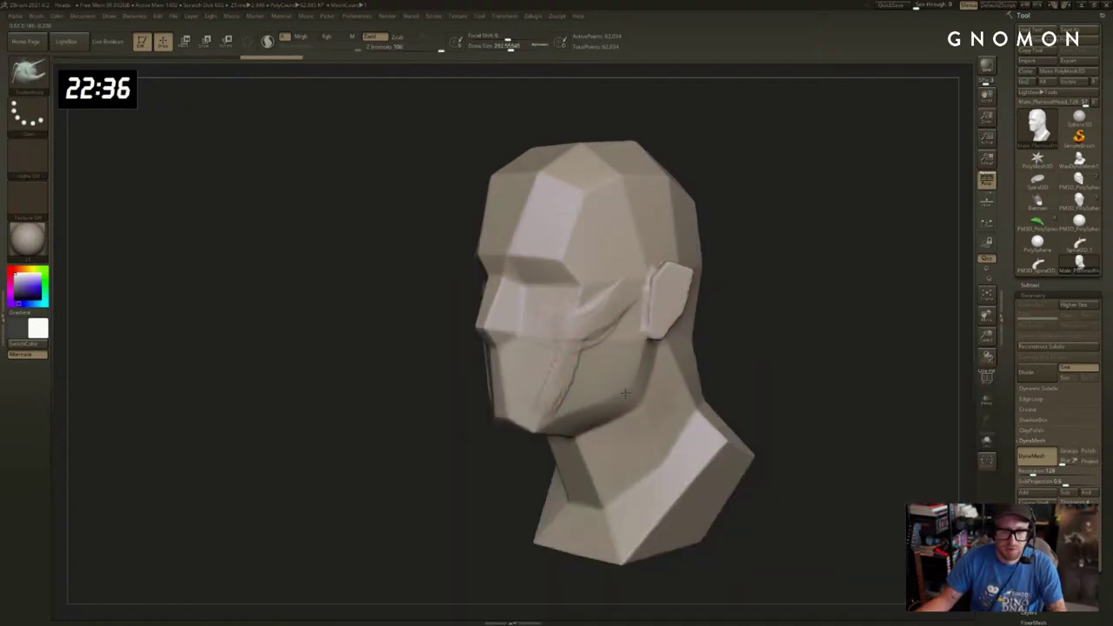
From the front view, pull the bust's shoulders outward and the lower edge of the chest down with SnakeHook.
mouse_move(739, 386)
left_mouse_down("shift")
mouse_move(774, 388)
mouse_move(817, 308)
left_mouse_up("shift")
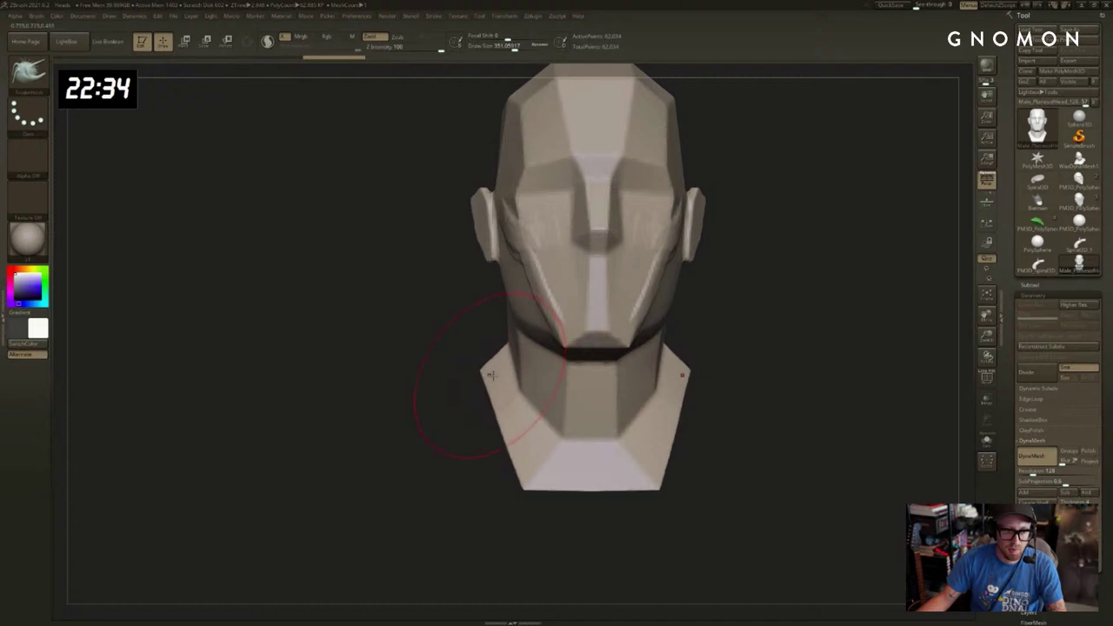
left_click_drag(491, 376, 428, 404)
mouse_move(499, 420)
left_mouse_down()
mouse_move(452, 467)
mouse_move(487, 467)
mouse_move(497, 422)
mouse_move(530, 530)
mouse_move(726, 375)
left_mouse_up()
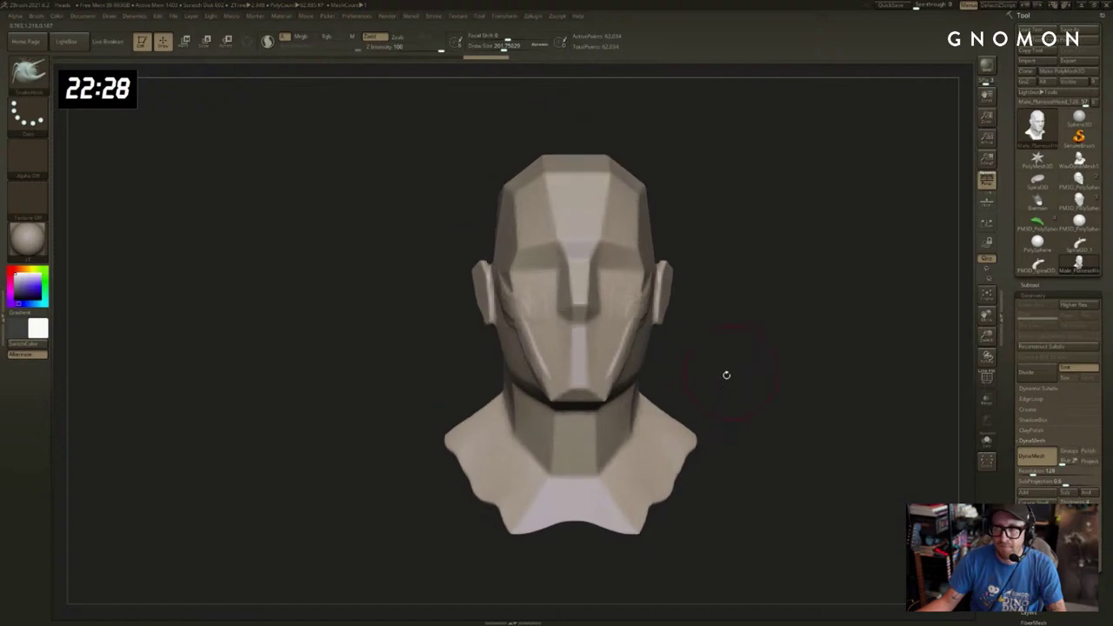
left_click_drag(705, 494, 703, 525)
left_click_drag(574, 515, 572, 541)
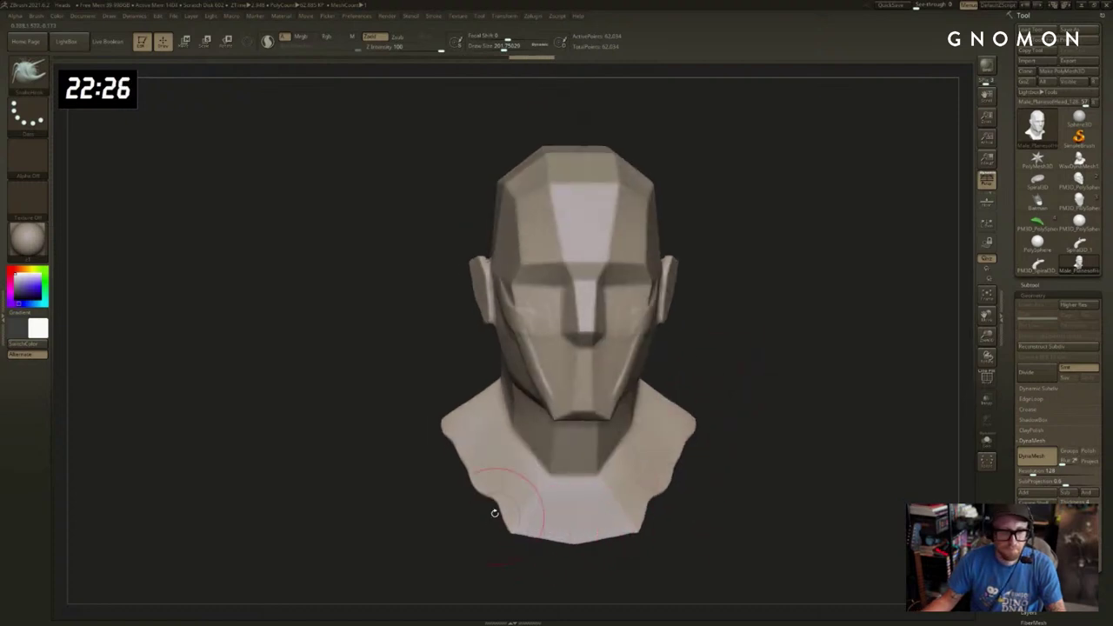
Pull the sloping sides of the bust into an even edge with SnakeHook and smooth the shoulder tips.
left_click_drag(496, 505, 477, 469)
key("[")
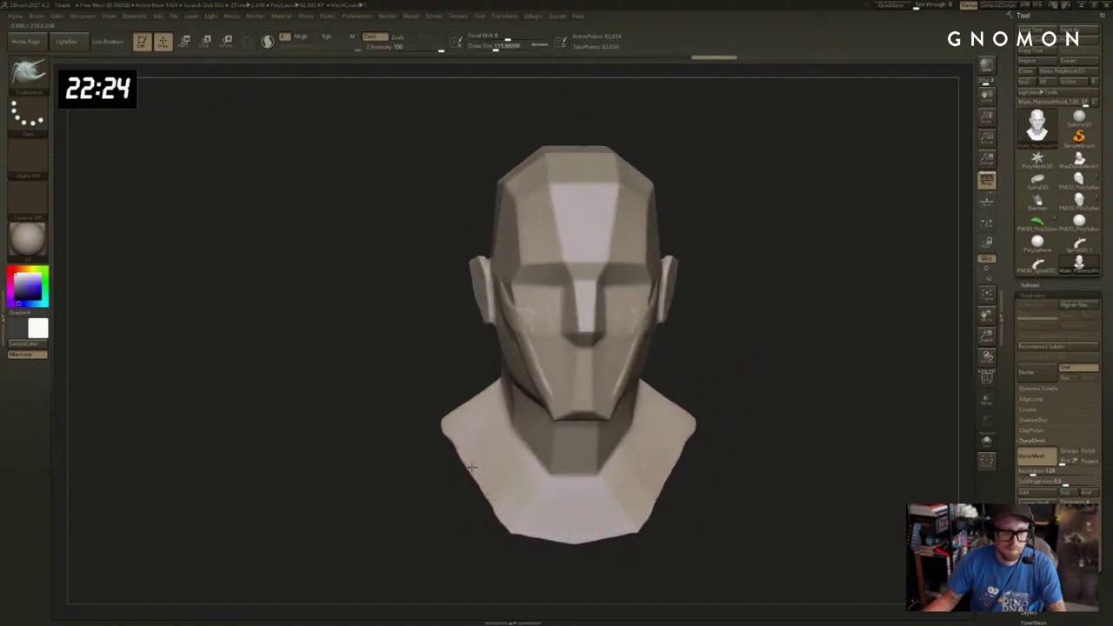
left_click_drag(501, 520, 490, 502)
left_click_drag(443, 412, 474, 397, "shift")
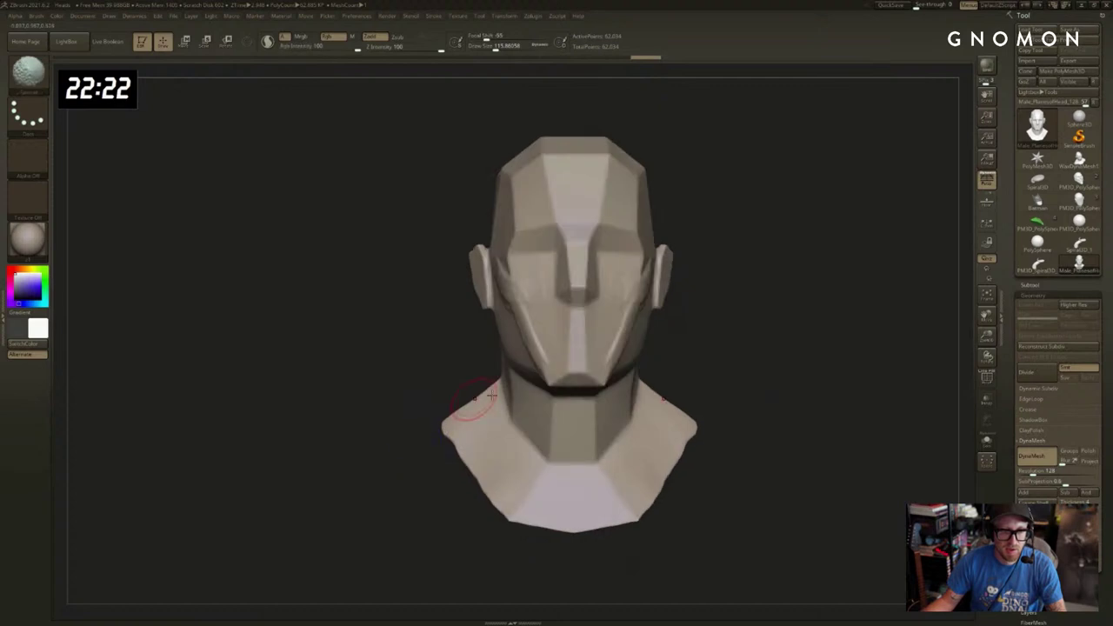
Widen both sides of the neck below the jaw from the front view with a larger SnakeHook brush.
key("]")
key("]")
key("]")
key("]")
key("]")
key("]")
key("[")
key("[")
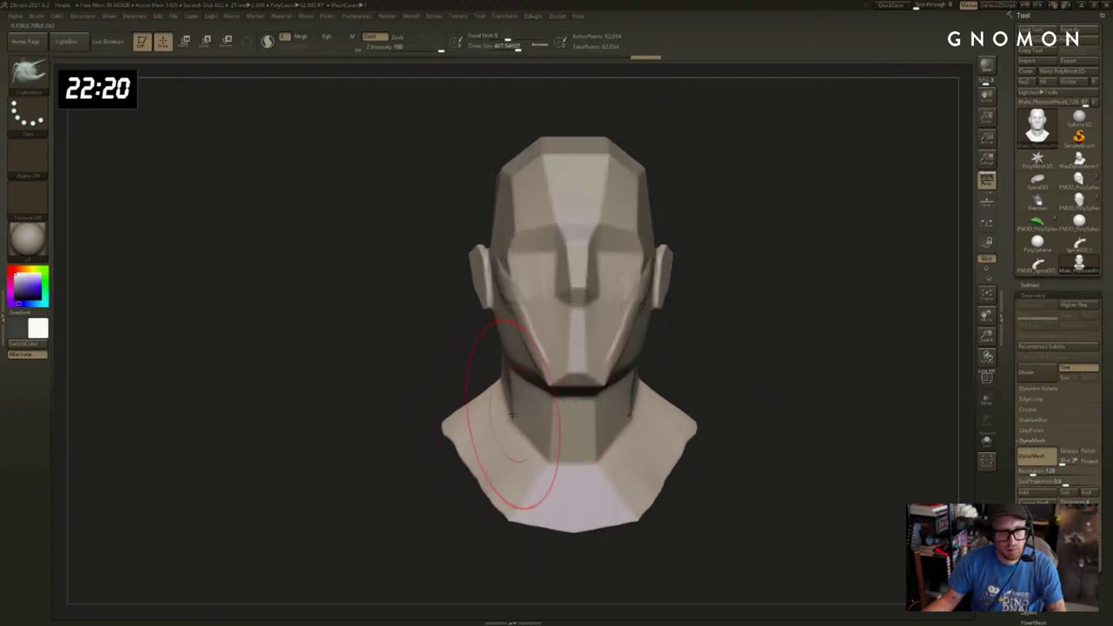
key("ctrl+shift+z")
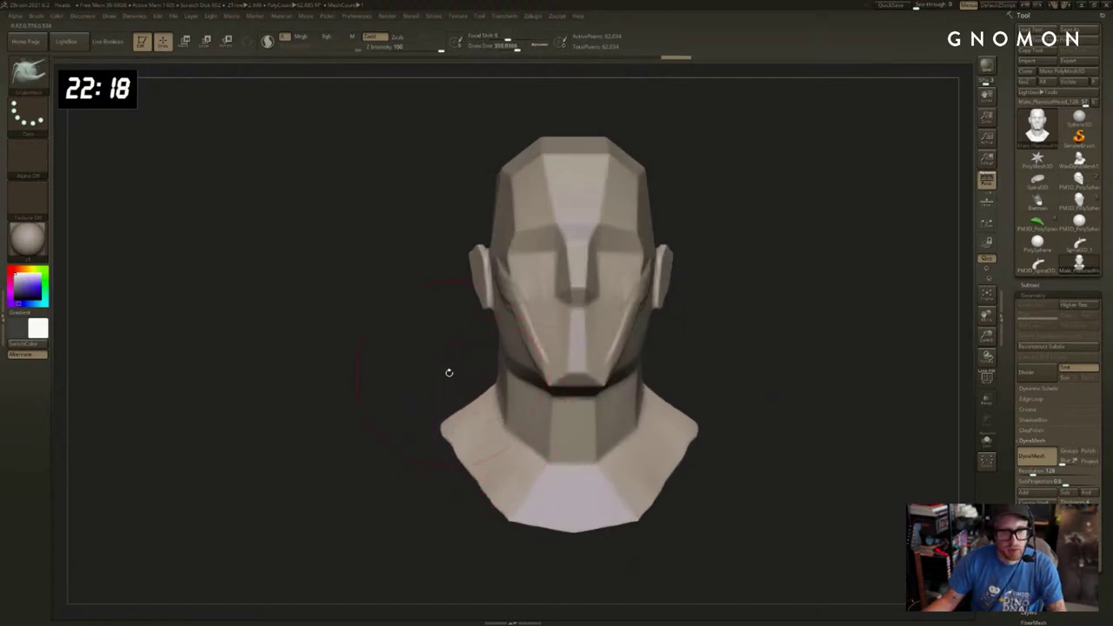
Check the profile, and pull the upper sides of the skull outward with SnakeHook from the front view.
mouse_move(699, 385)
left_mouse_down()
mouse_move(700, 316)
mouse_move(575, 358)
mouse_move(615, 300)
left_mouse_up()
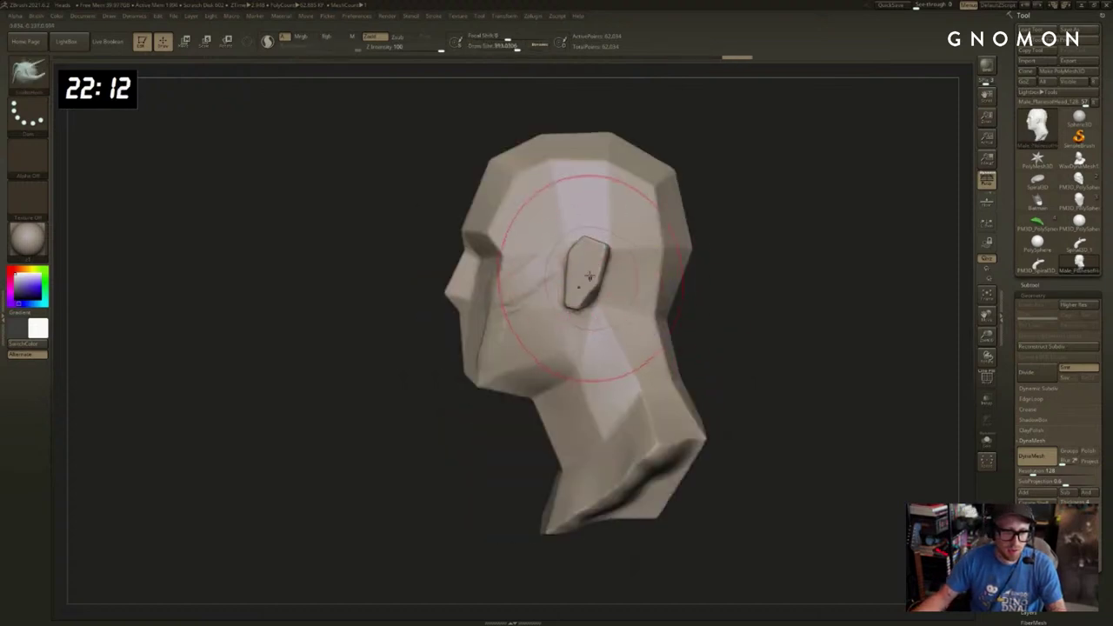
left_click_drag(725, 251, 756, 202)
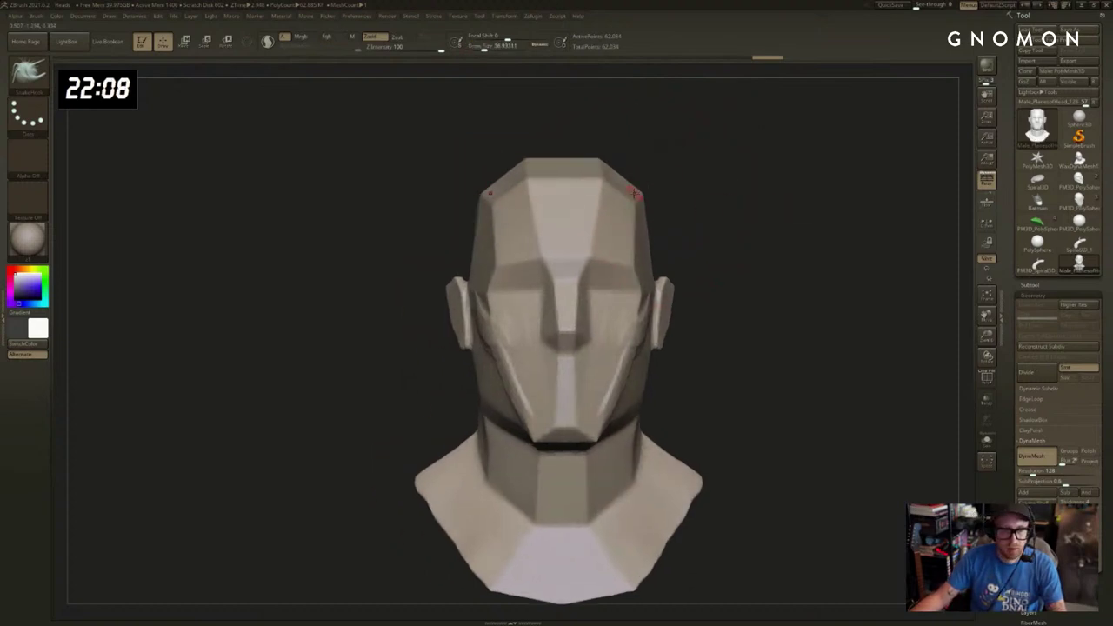
key("s")
mouse_move(637, 193)
left_mouse_down()
mouse_move(718, 206)
mouse_move(720, 242)
mouse_move(739, 259)
left_mouse_up()
key("[")
key("s")
left_click_drag(704, 369, 694, 369)
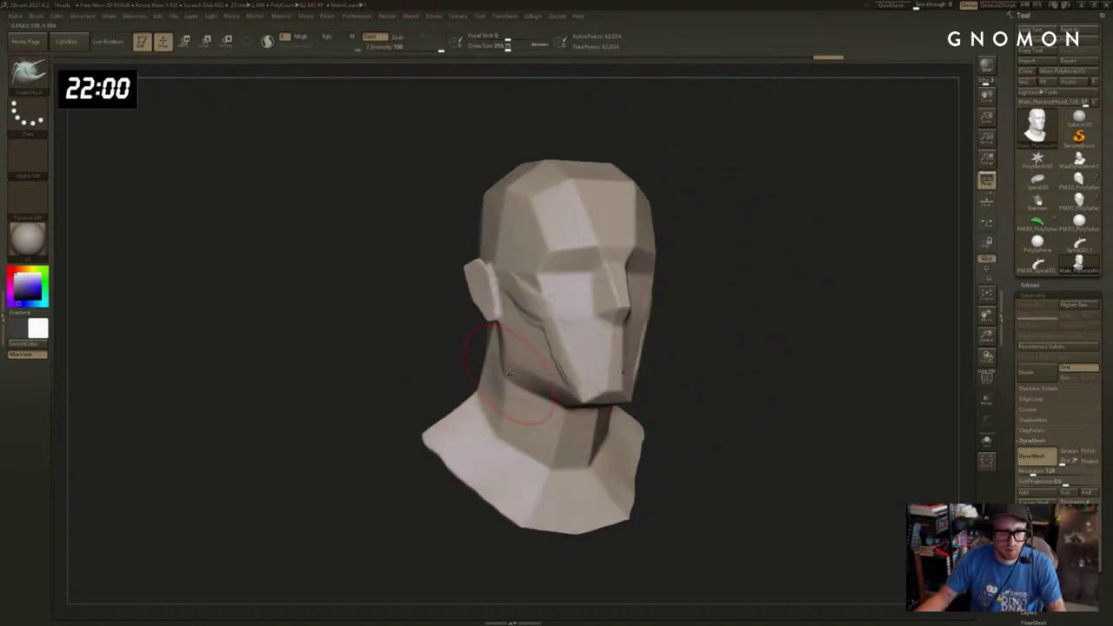
Refine the edges of the cheekbones and cheek planes with a brush reduced to a draw size of about 67.
key("3")
key("s")
left_click_drag(563, 296, 506, 296)
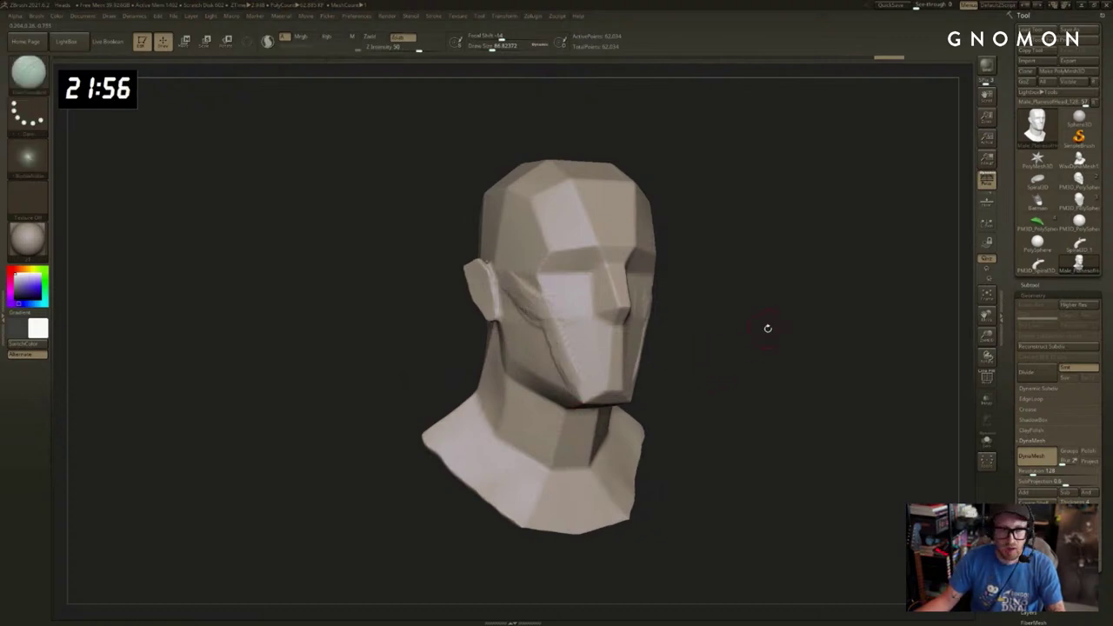
Adjust the nose and the front of the face in front and profile views with the Move brush.
mouse_move(765, 325)
left_mouse_down()
mouse_move(731, 332)
mouse_move(723, 347)
left_mouse_up()
key("1")
key("s")
left_click_drag(553, 316, 565, 317)
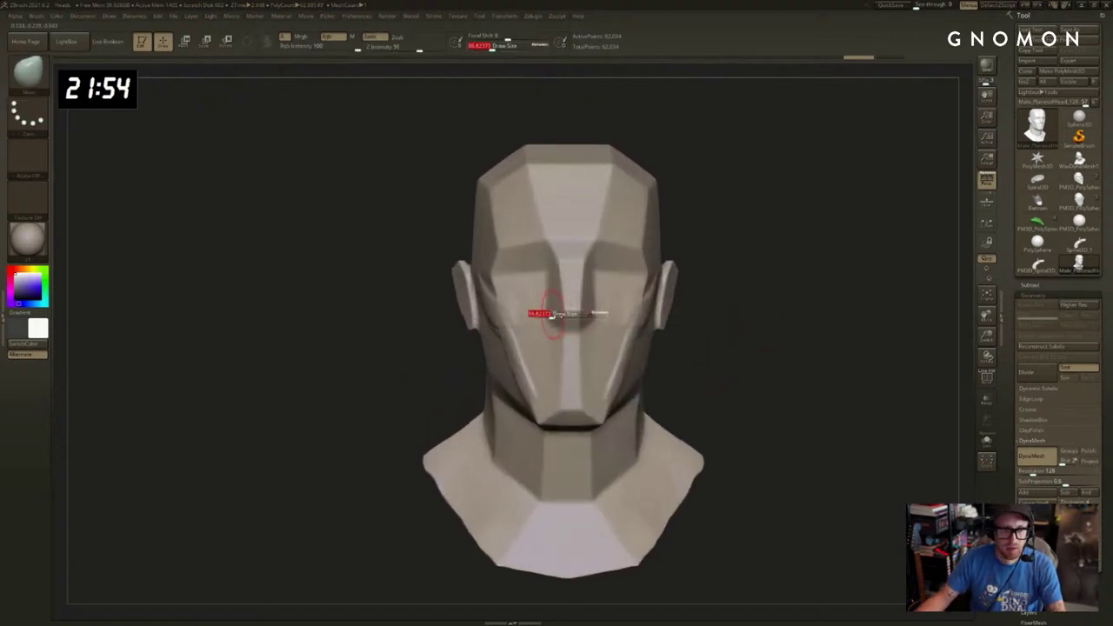
left_click_drag(759, 323, 576, 318)
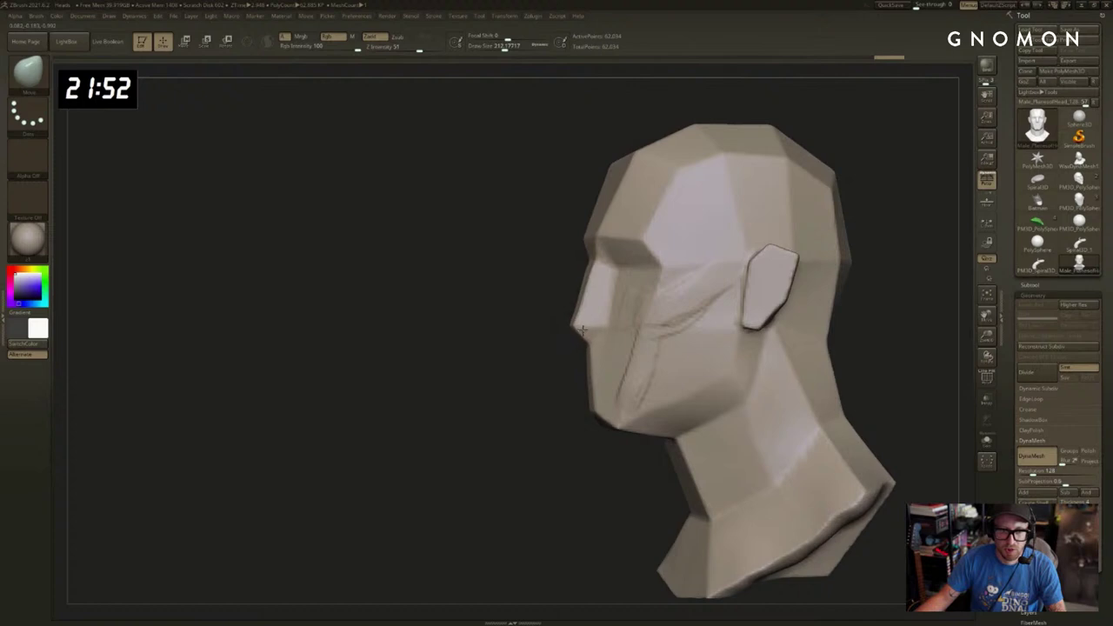
left_click_drag(546, 365, 561, 330)
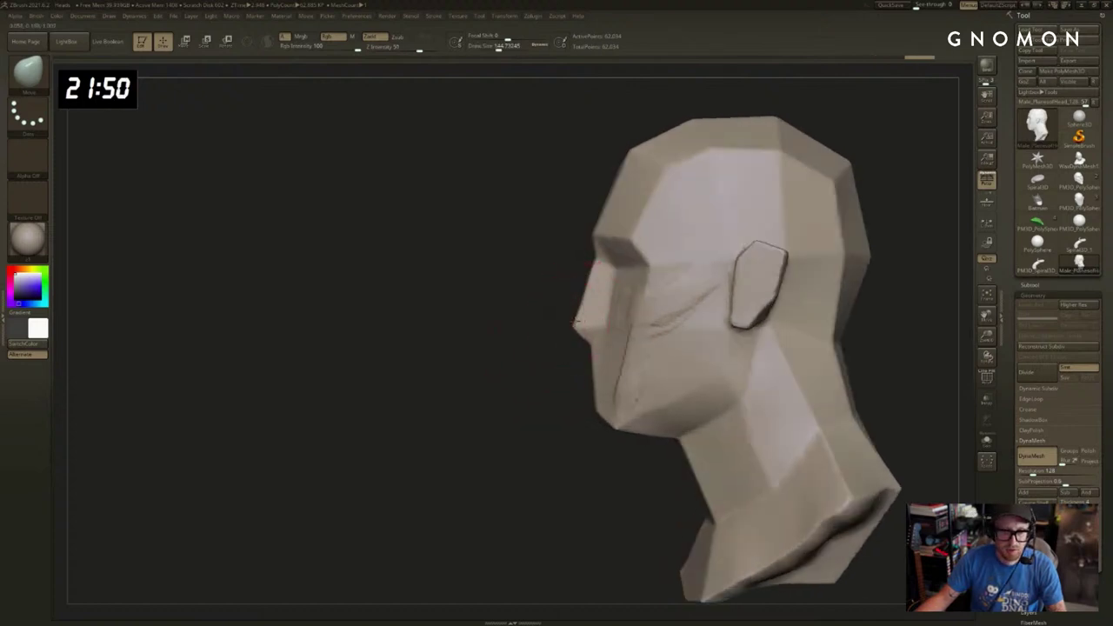
Try blocking in a raised moustache mass below the nose with ClayBuildup, undoing each attempt.
mouse_move(587, 322)
left_mouse_down()
mouse_move(814, 278)
mouse_move(739, 287)
mouse_move(719, 273)
left_mouse_up()
key("b")
key("c")
key("b")
key("s")
mouse_move(574, 354)
left_mouse_down()
mouse_move(586, 355)
mouse_move(532, 362)
left_mouse_up()
left_click_drag(460, 363, 391, 362)
key("ctrl+z")
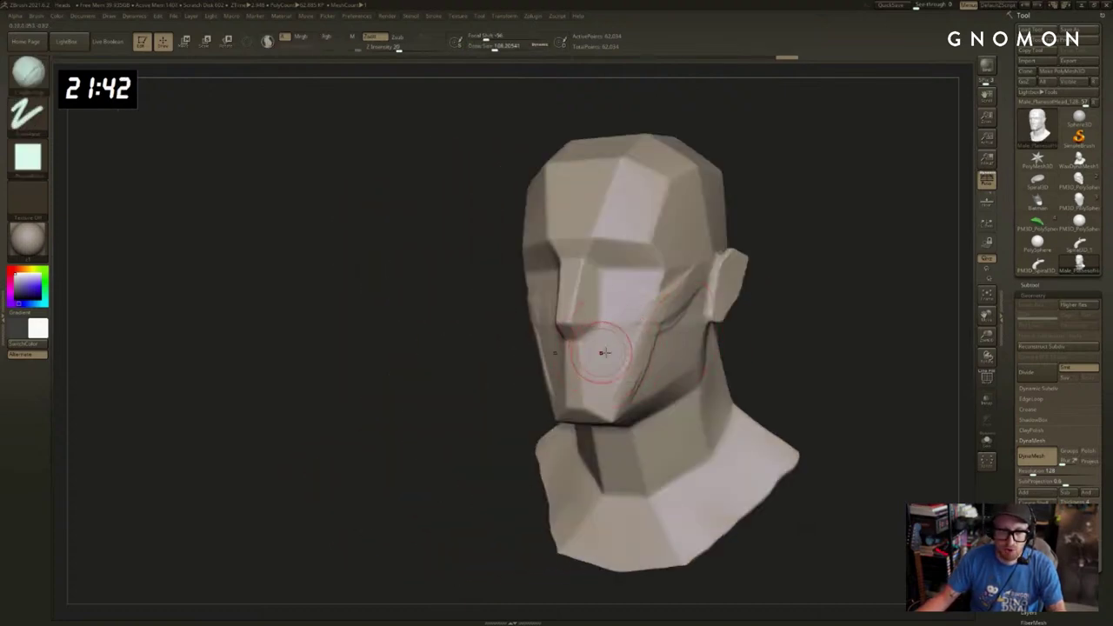
mouse_move(601, 353)
left_mouse_down()
mouse_move(498, 367)
mouse_move(643, 370)
left_mouse_up()
key("ctrl+z")
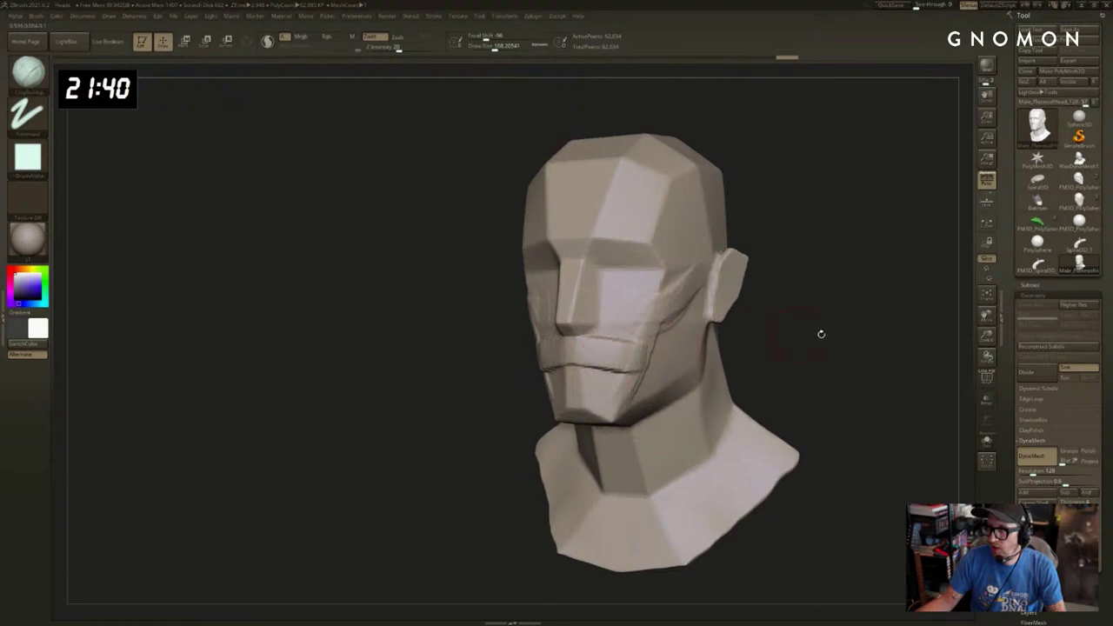
left_click_drag(821, 333, 845, 335)
key("ctrl+z")
left_click_drag(580, 356, 615, 359)
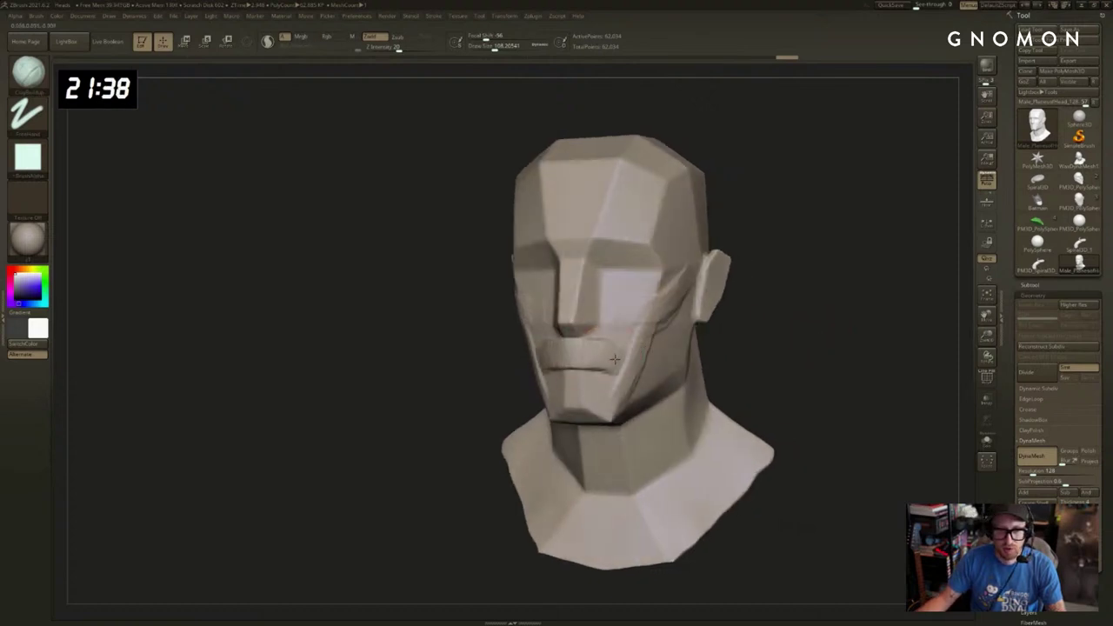
mouse_move(752, 348)
left_mouse_down()
mouse_move(800, 339)
mouse_move(785, 293)
left_mouse_up()
key("ctrl+z")
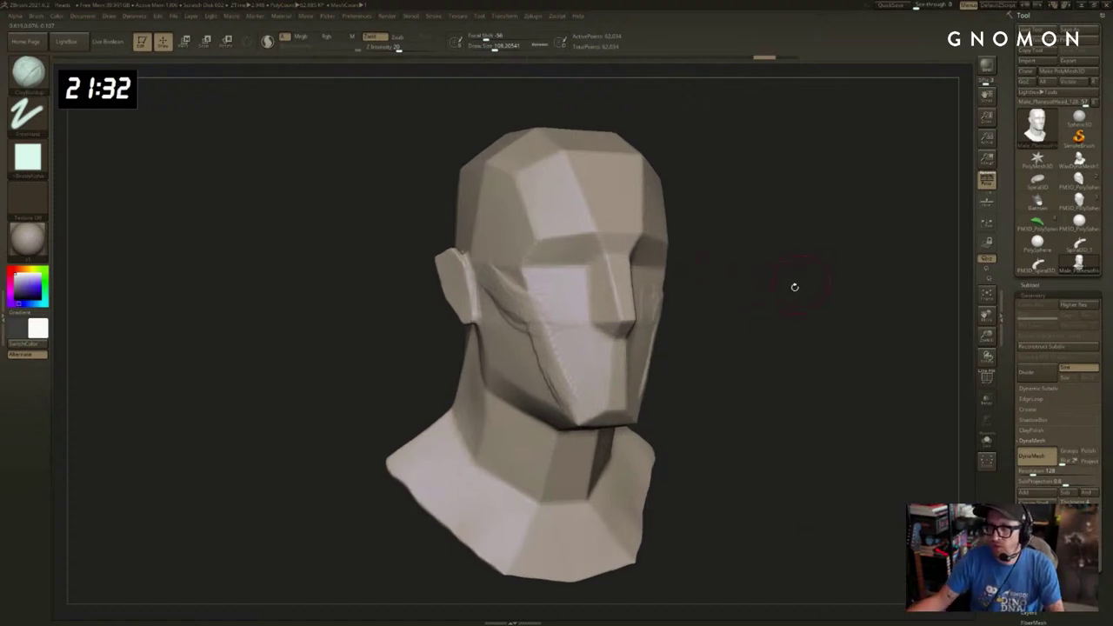
Pull the inner ends of the brow down towards the nose bridge with the Move brush.
mouse_move(781, 271)
left_mouse_down()
mouse_move(777, 282)
mouse_move(729, 271)
mouse_move(746, 253)
mouse_move(727, 254)
left_mouse_up()
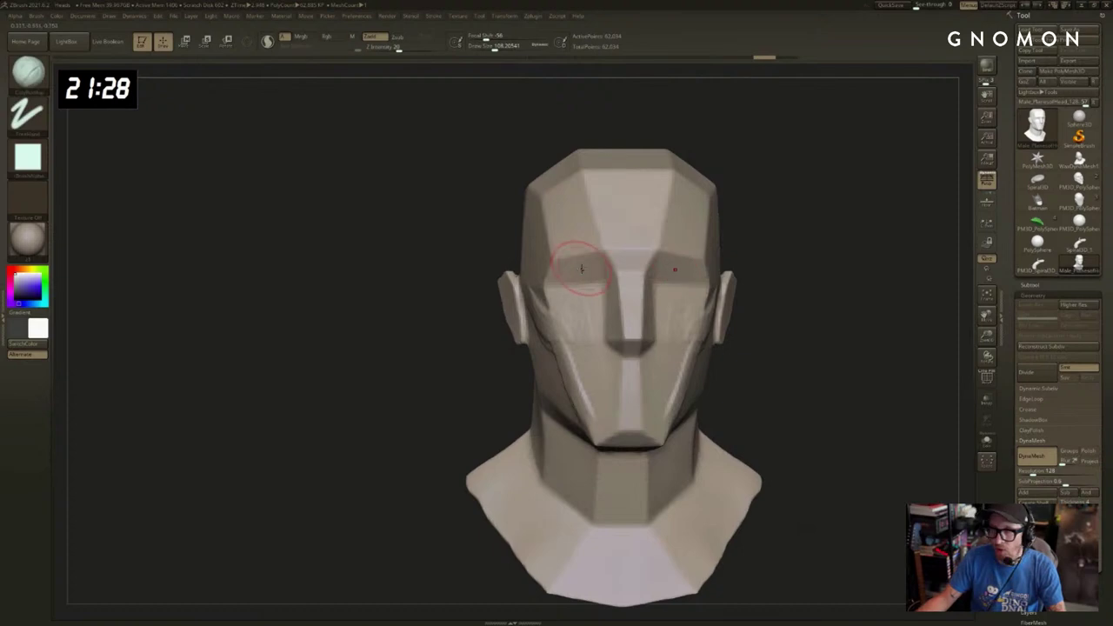
key("b")
key("m")
key("v")
key("s")
left_click_drag(581, 265, 616, 251)
key("s")
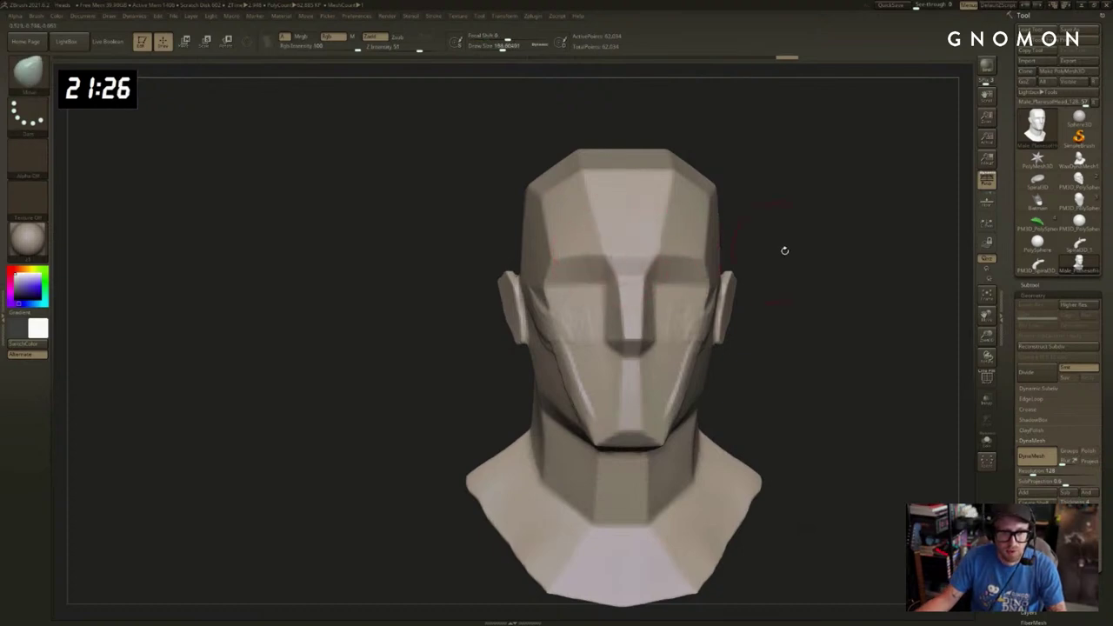
left_click_drag(785, 251, 753, 253)
left_click_drag(650, 255, 648, 269)
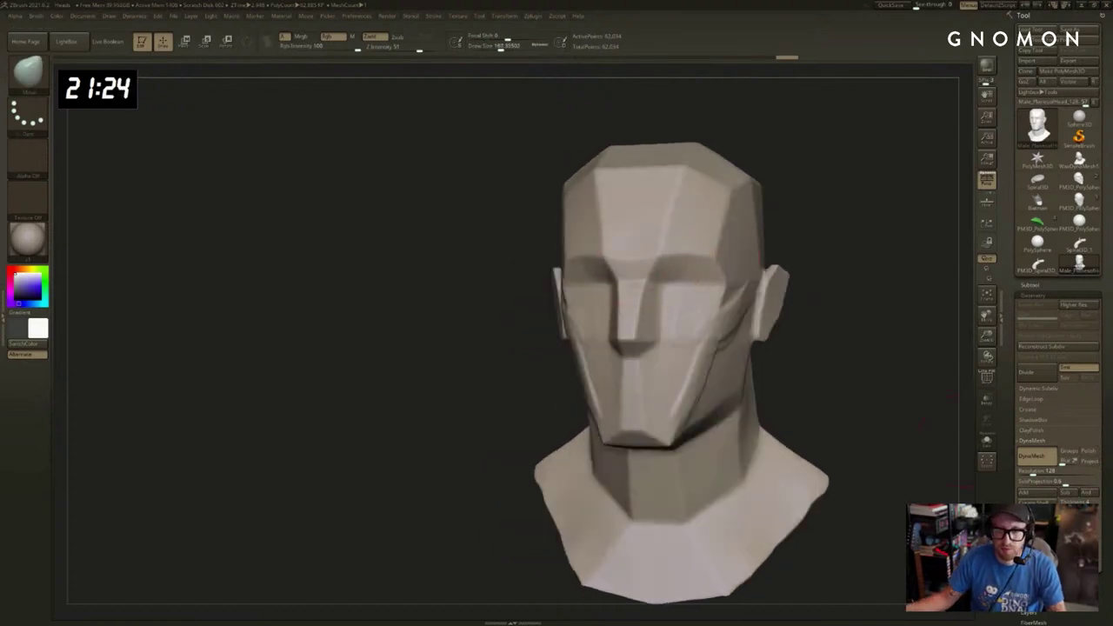
left_click_drag(1010, 378, 1012, 375)
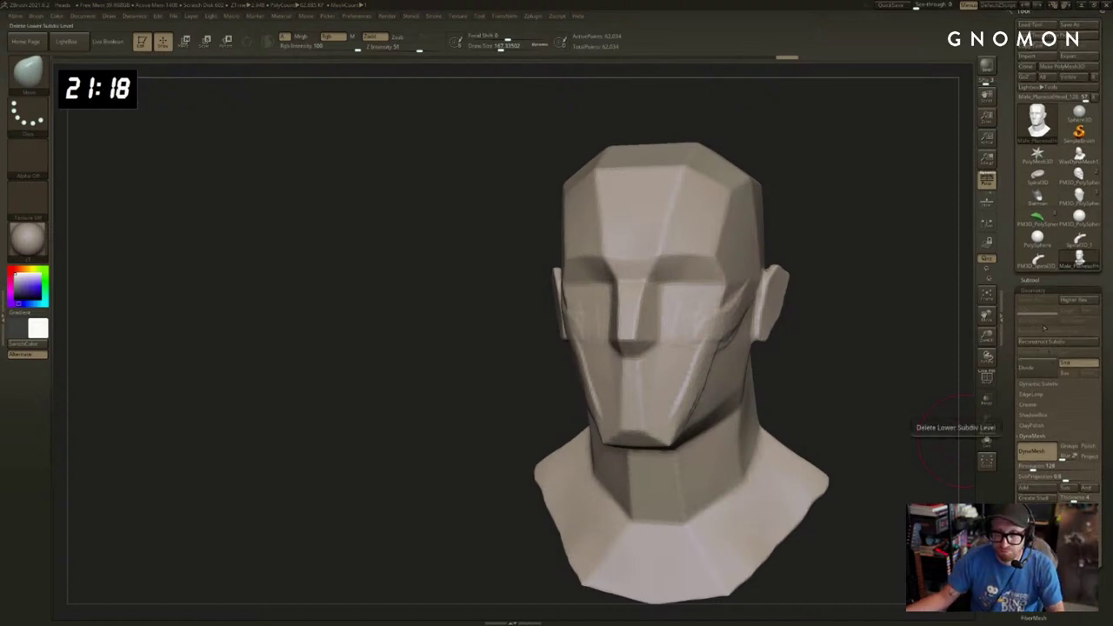
left_click_drag(1012, 376, 1012, 369)
left_click(1030, 273)
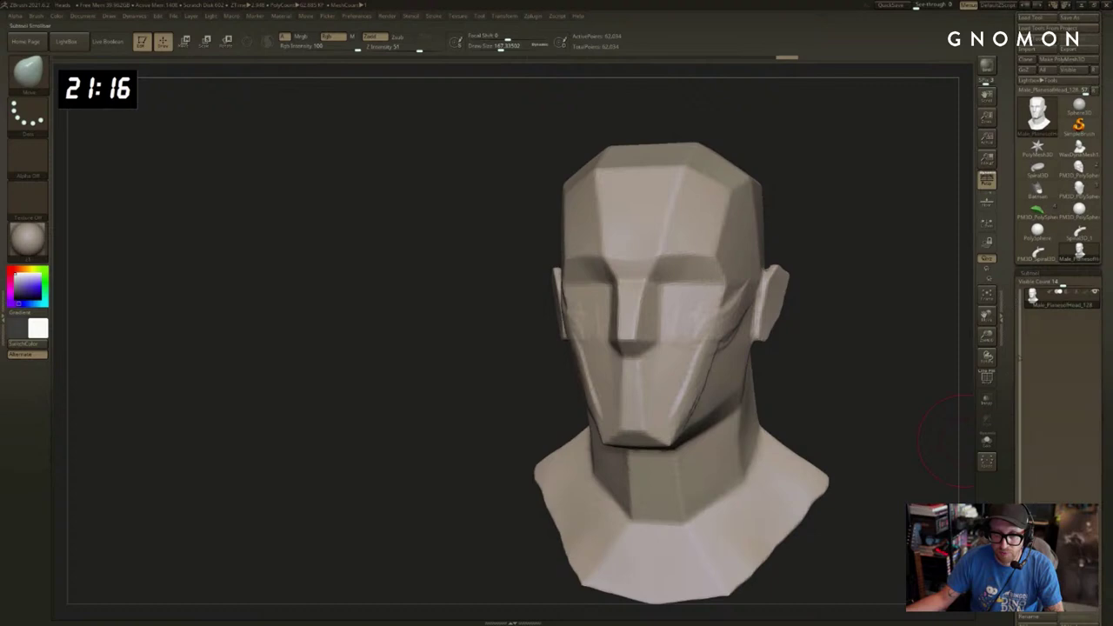
scroll(1006, 359, "down", 5)
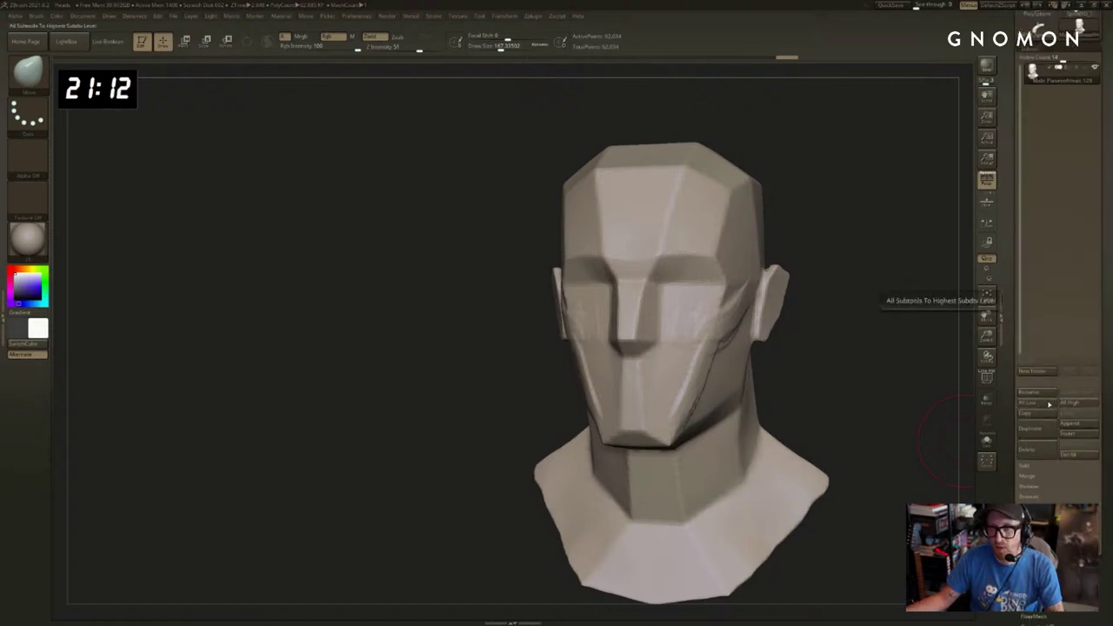
scroll(1049, 405, "up", 5)
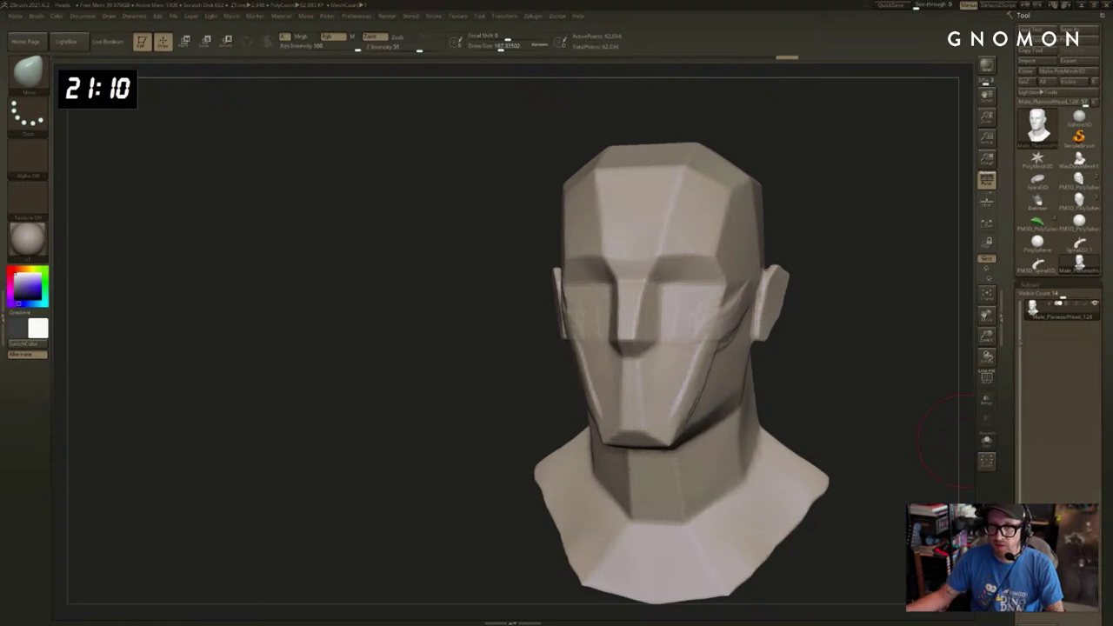
left_click(1032, 285)
left_click(1033, 297)
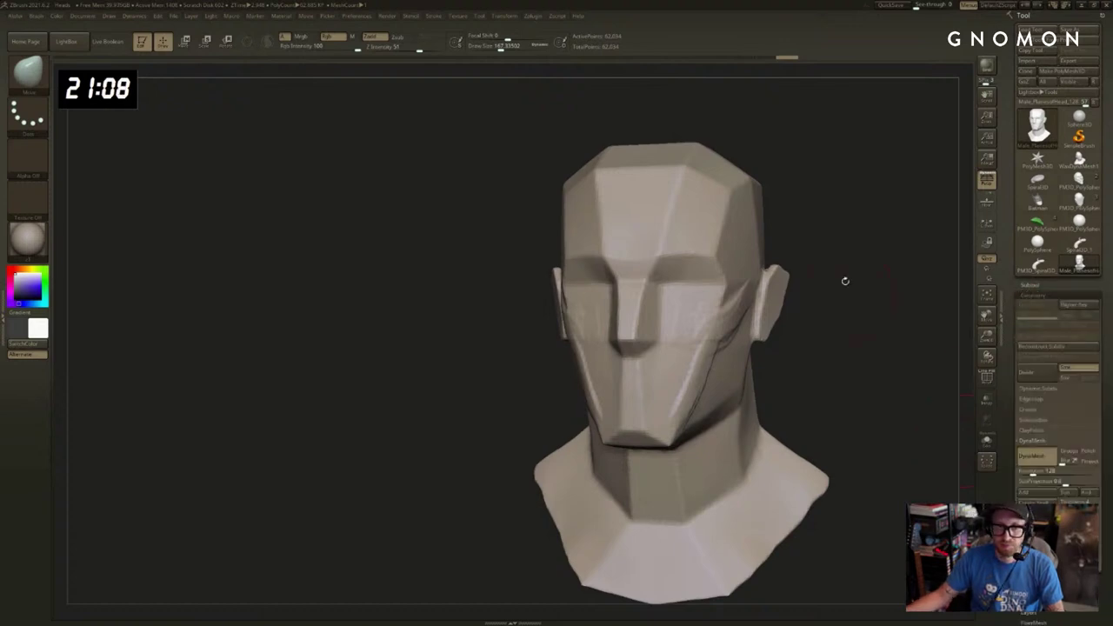
Adjust the outer brow and the upper cheek with the Move brush, and undo the last stroke.
left_click_drag(845, 281, 863, 300)
key("bracketright")
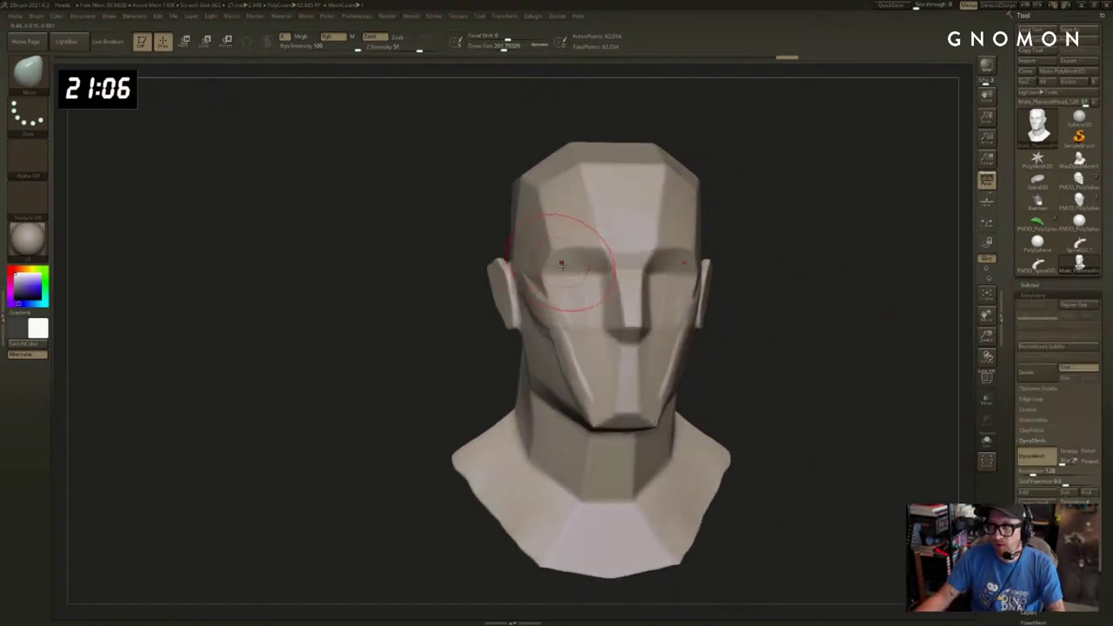
left_click_drag(706, 303, 714, 306)
key("s")
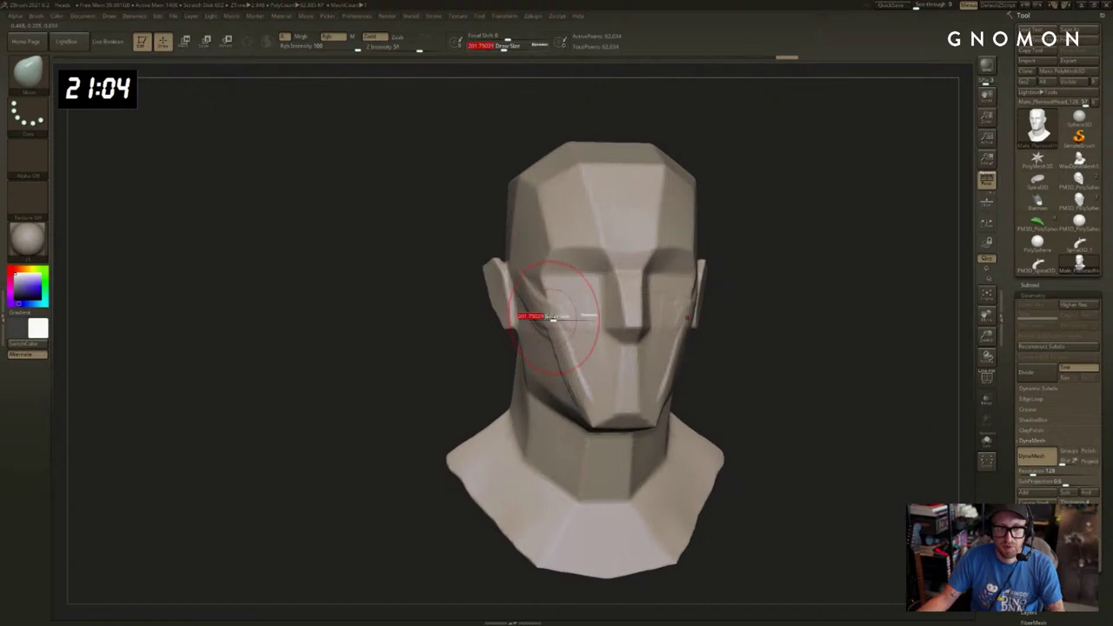
left_click_drag(554, 318, 542, 316)
key("ctrl+z")
Flatten and clean the cheekbone plane in front of the ear with the hPolish brush.
left_click_drag(737, 324, 669, 319)
key("s")
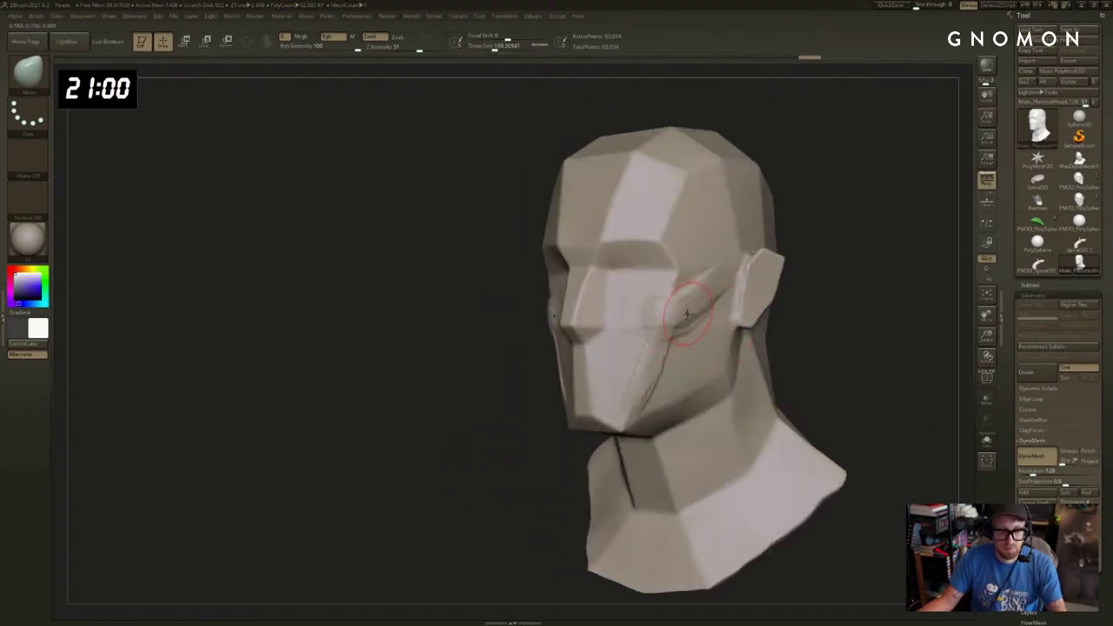
key("b")
key("h")
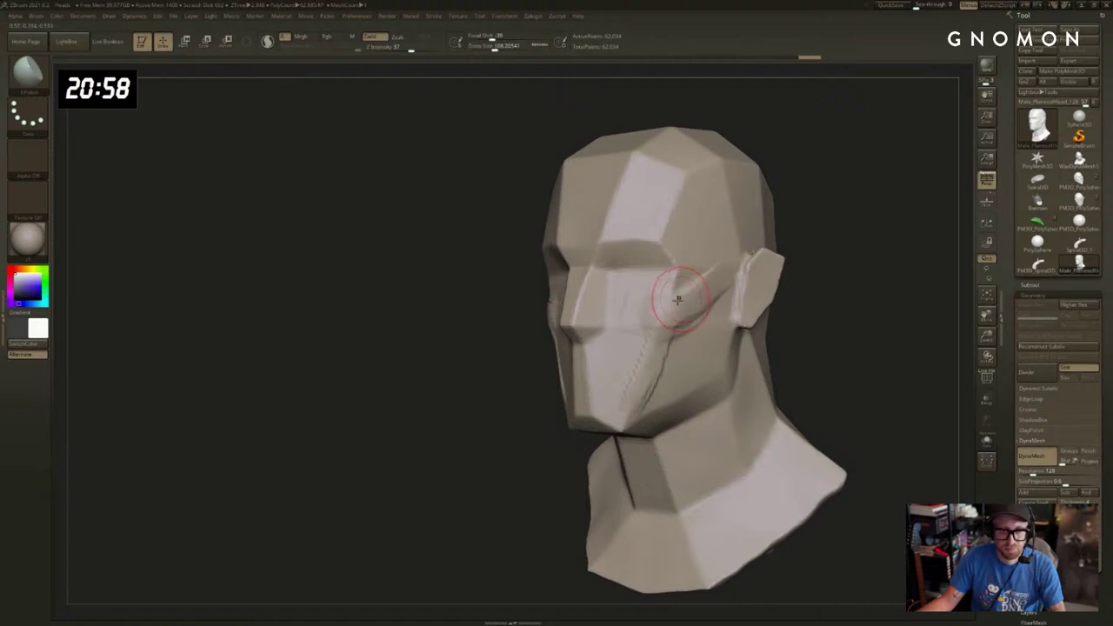
Build round eyeball masses beneath the brow on both sides of the nose with ClayBuildup at a draw size of about 93.
left_click_drag(802, 274, 676, 275)
key("s")
left_click_drag(760, 271, 713, 269)
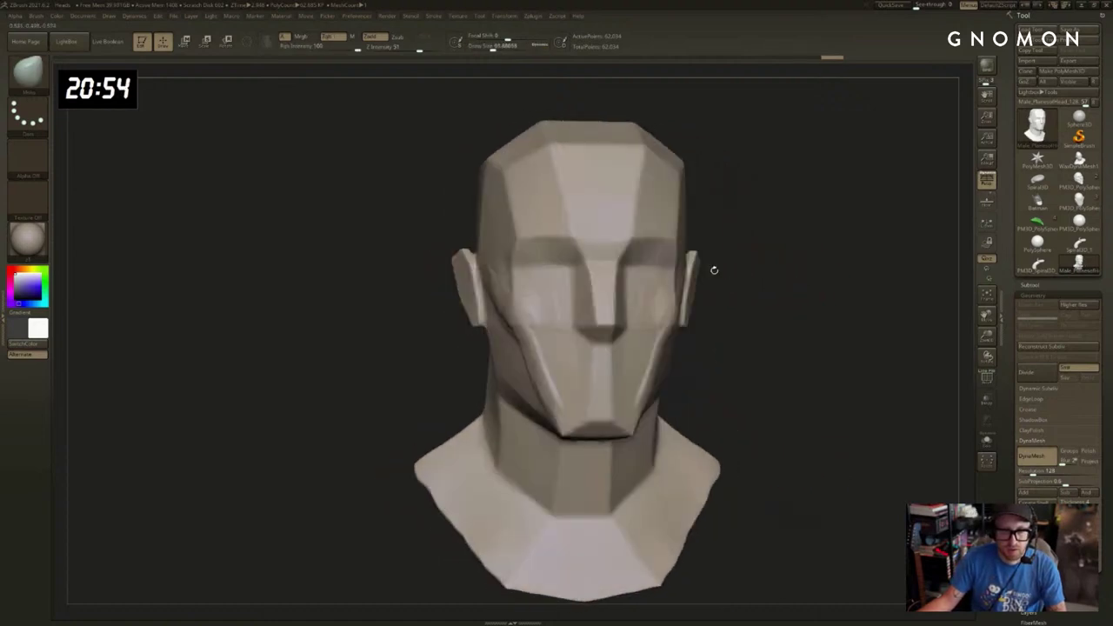
key("b")
key("c")
key("b")
left_click_drag(559, 275, 550, 268)
left_click_drag(808, 258, 766, 249)
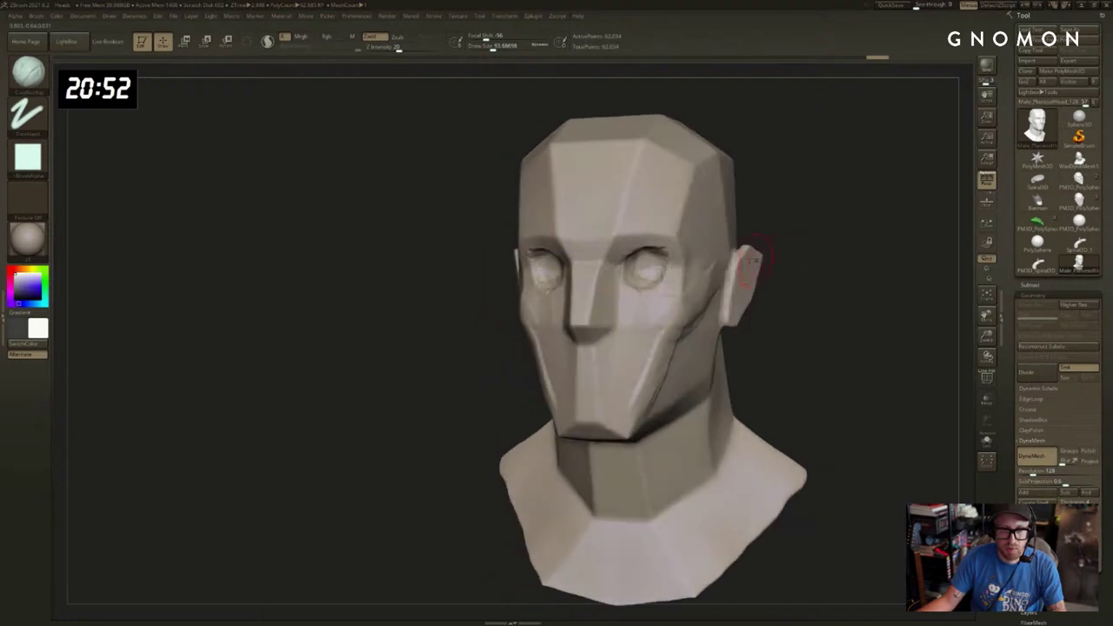
Deepen the eye sockets around the eyeballs and define their upper edges under the brow with ClayBuildup.
left_click_drag(842, 235, 690, 255)
left_click_drag(801, 237, 774, 241)
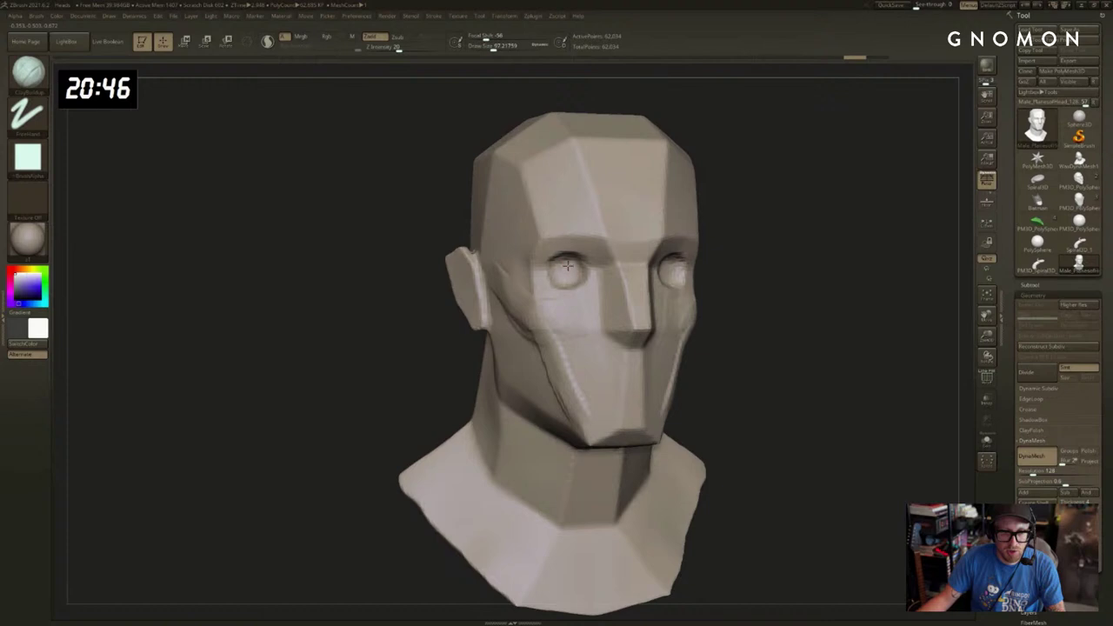
left_click_drag(773, 244, 748, 254)
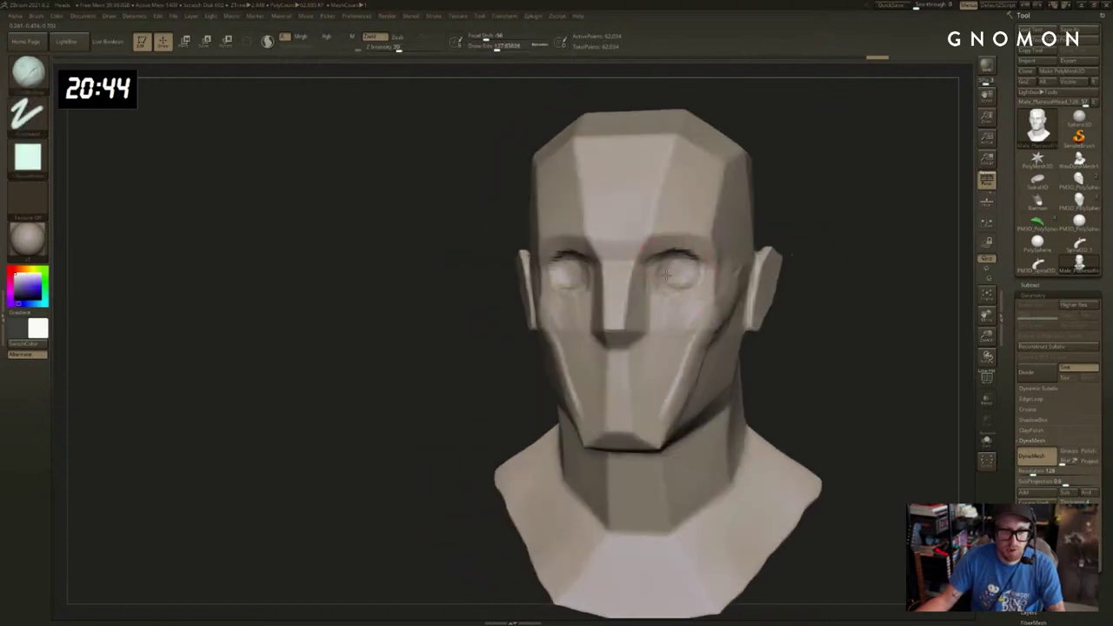
left_click_drag(812, 243, 704, 230)
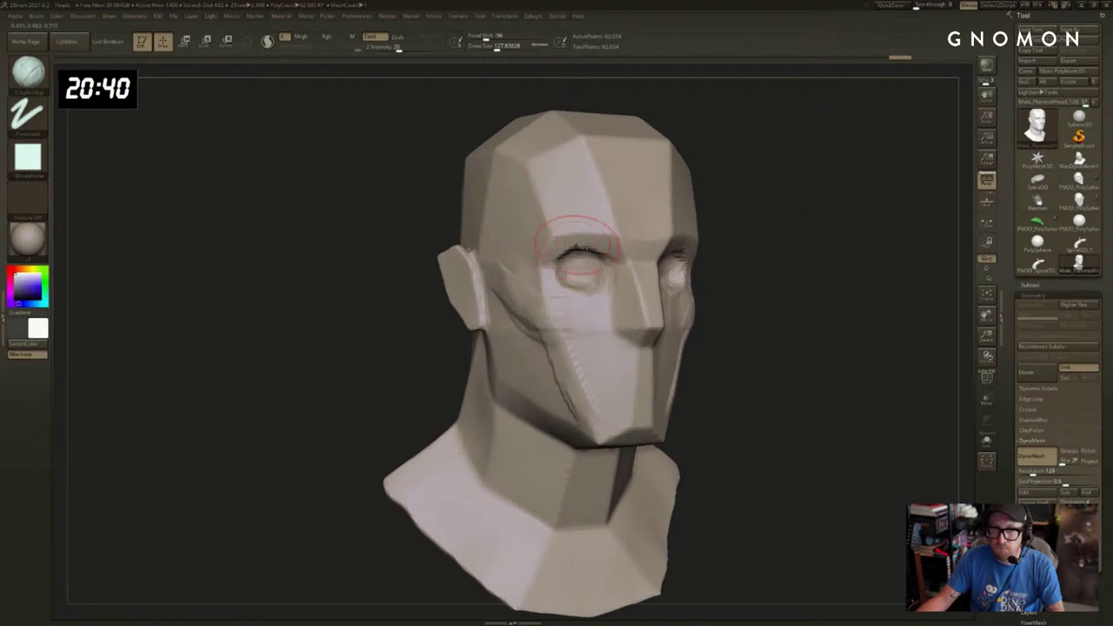
Try building up the brow above the eyes and the mouth area below the nose, and undo those strokes.
key("shift")
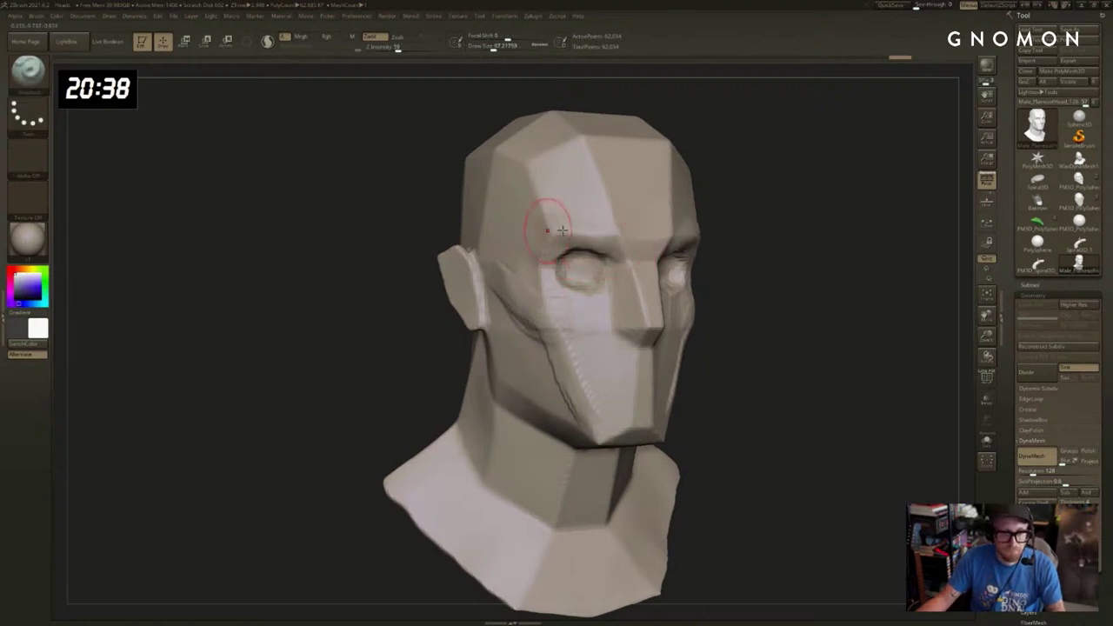
mouse_move(562, 230)
left_mouse_down("shift")
mouse_move(610, 230)
mouse_move(559, 223)
left_mouse_up("shift")
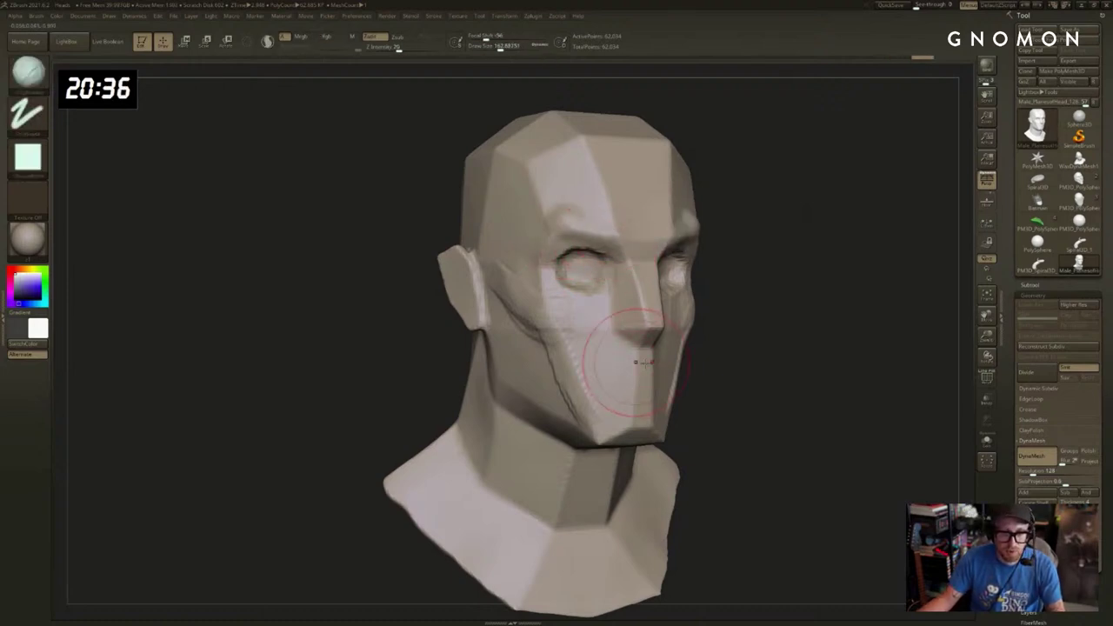
left_click_drag(645, 362, 611, 371)
left_click_drag(812, 345, 721, 319)
key("ctrl+z")
key("ctrl+z")
key("ctrl+z")
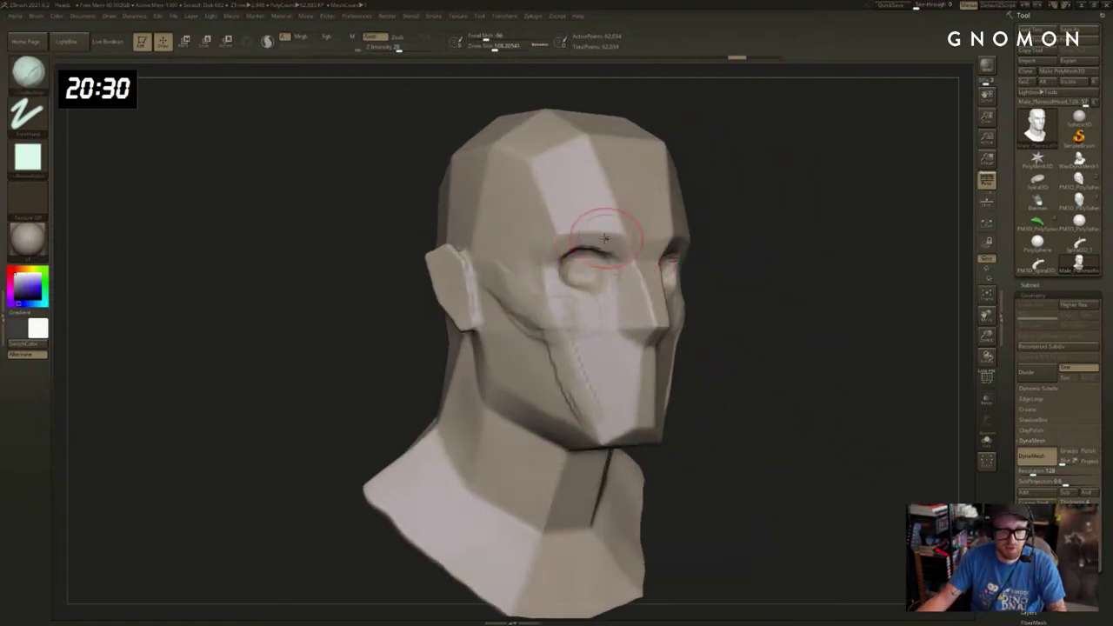
Try raising the brow ridge above the eyes with the Standard brush at a draw size of about 79.
key("2")
key("s")
left_click_drag(606, 239, 575, 232)
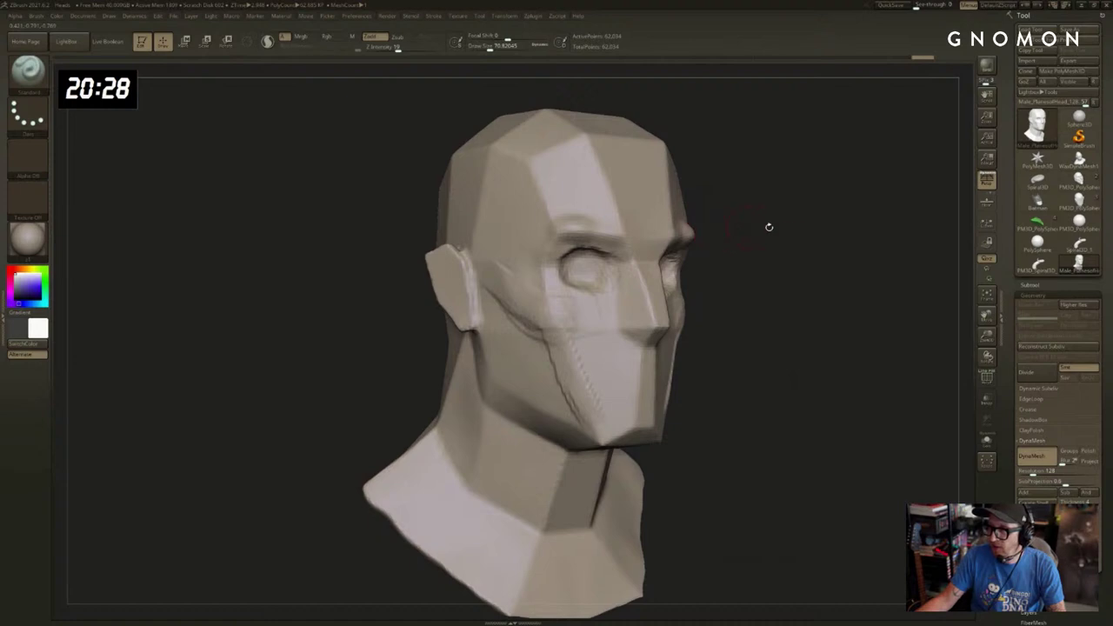
left_click_drag(769, 227, 756, 237, "alt")
key("ctrl+z")
left_click_drag(618, 249, 542, 235)
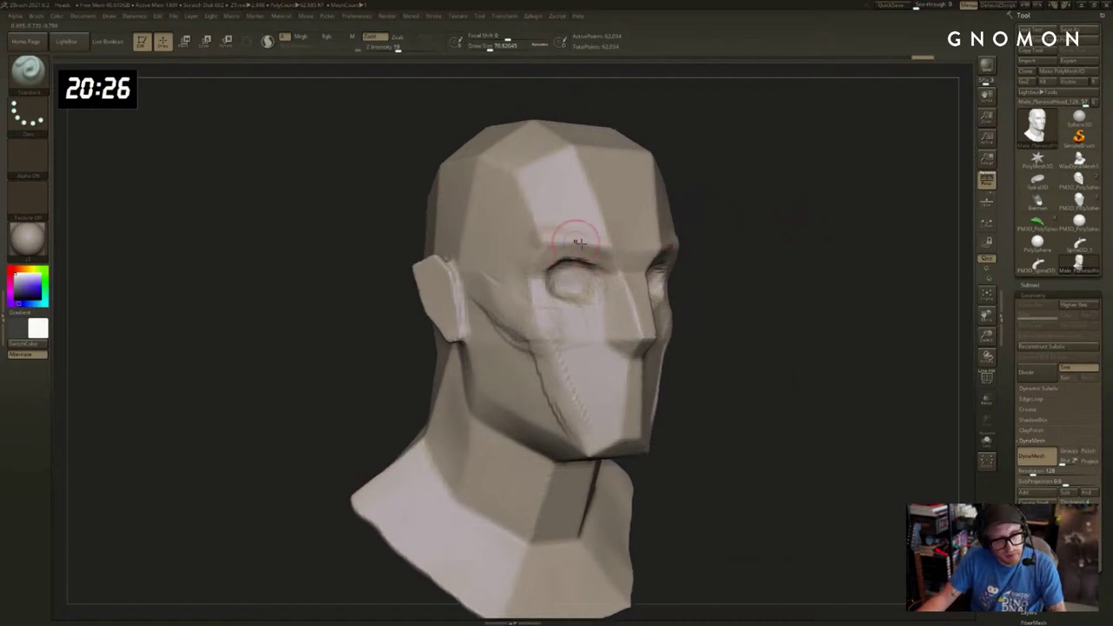
key("ctrl+z")
Build and smooth heavy brow ridges above both eye sockets with ClayBuildup at a draw size of about 49.
key("1")
key("s")
left_click_drag(606, 249, 612, 249)
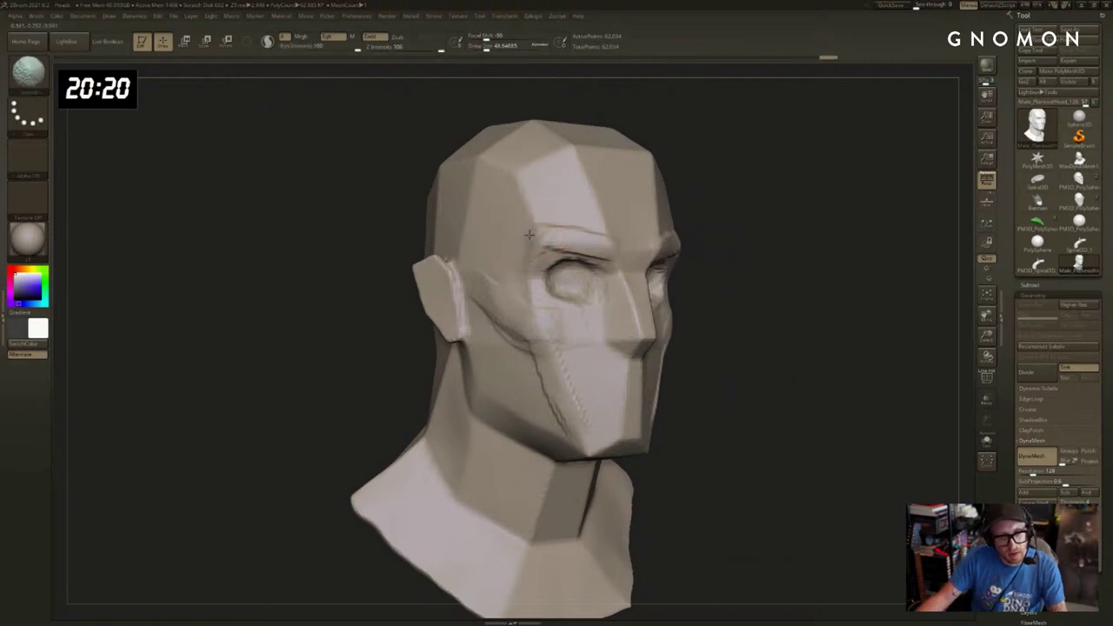
left_click_drag(764, 229, 699, 228)
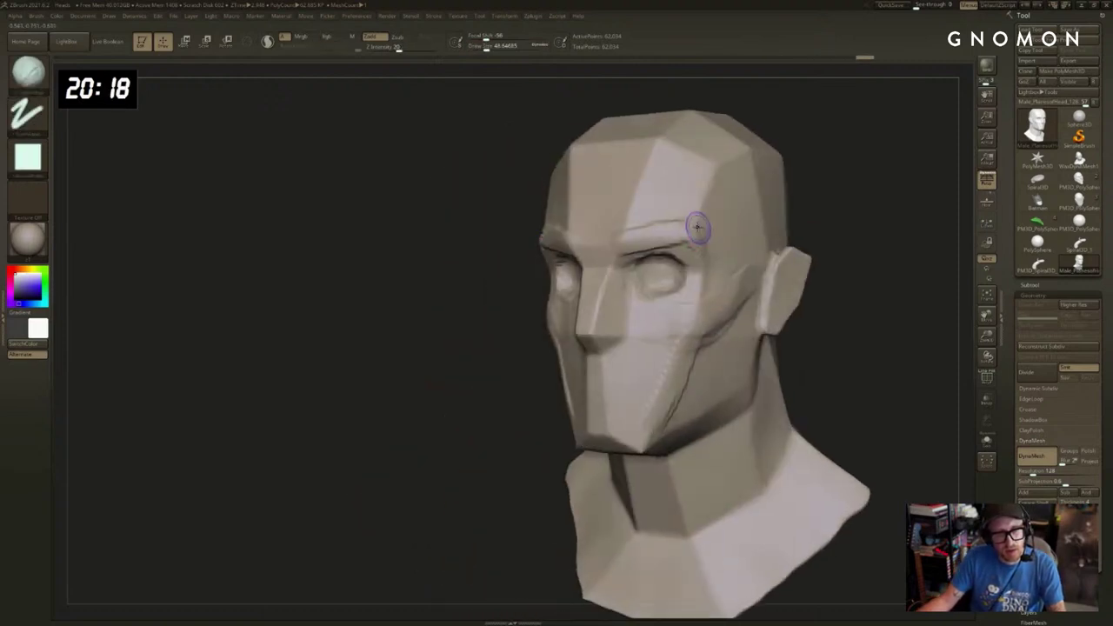
mouse_move(834, 237)
left_mouse_down()
mouse_move(791, 238)
mouse_move(795, 206)
mouse_move(778, 208)
left_mouse_up()
Block in the hairline across the upper forehead and down the temples with ClayBuildup at a draw size of about 112.
key("s")
left_click_drag(695, 214, 702, 215)
mouse_move(821, 216)
left_mouse_down()
mouse_move(778, 218)
mouse_move(824, 253)
mouse_move(770, 224)
left_mouse_up()
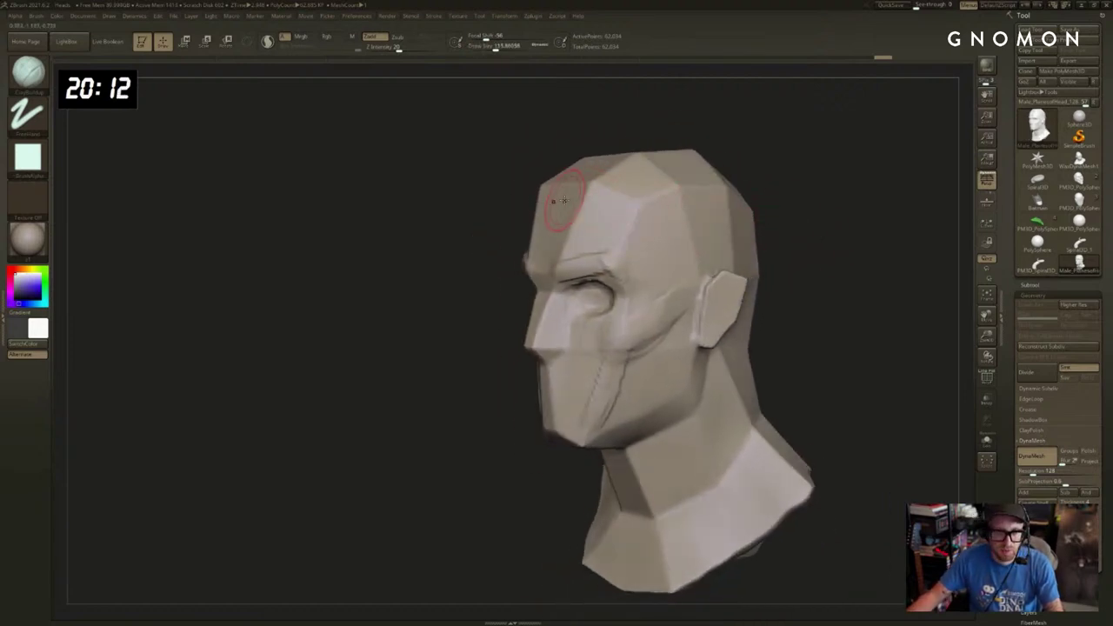
key("bracketleft")
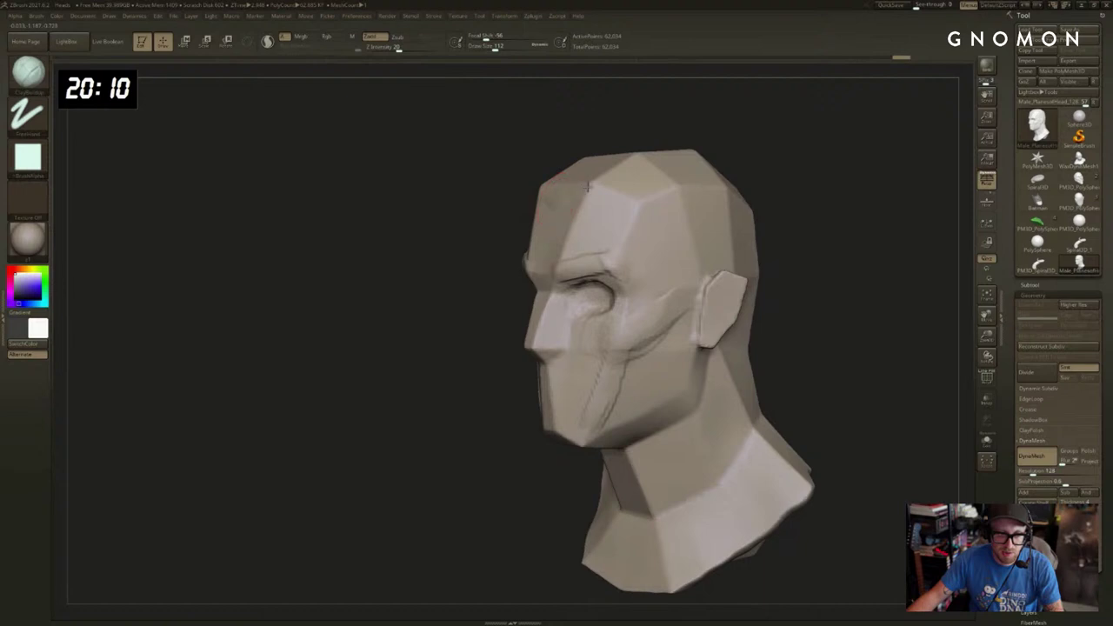
left_click_drag(787, 181, 815, 198)
key("ctrl+z")
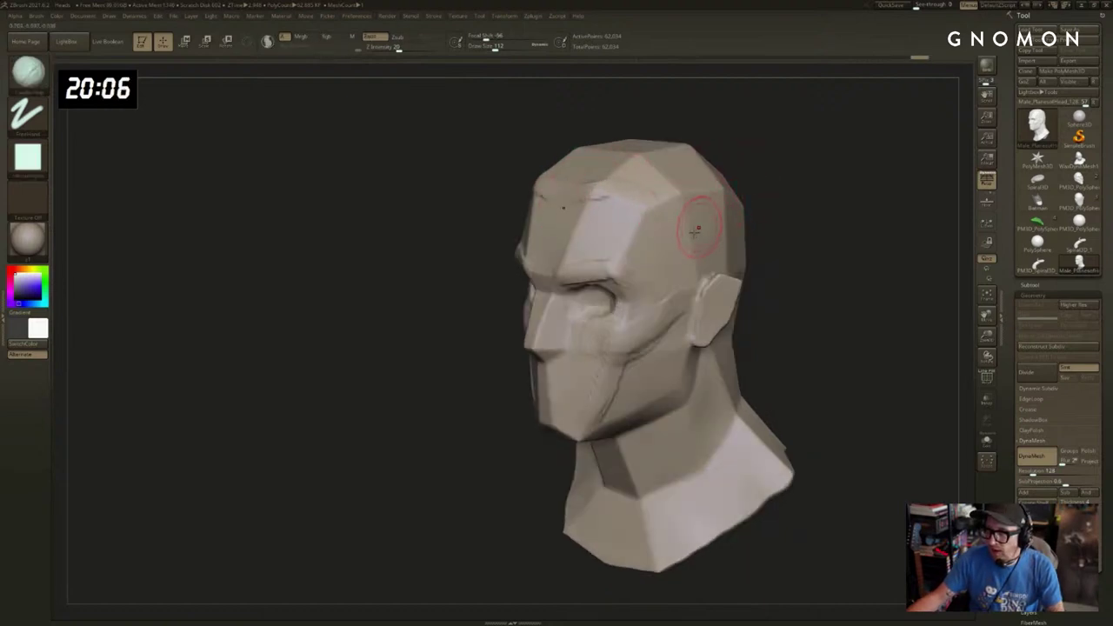
right_click_drag(696, 229, 651, 194)
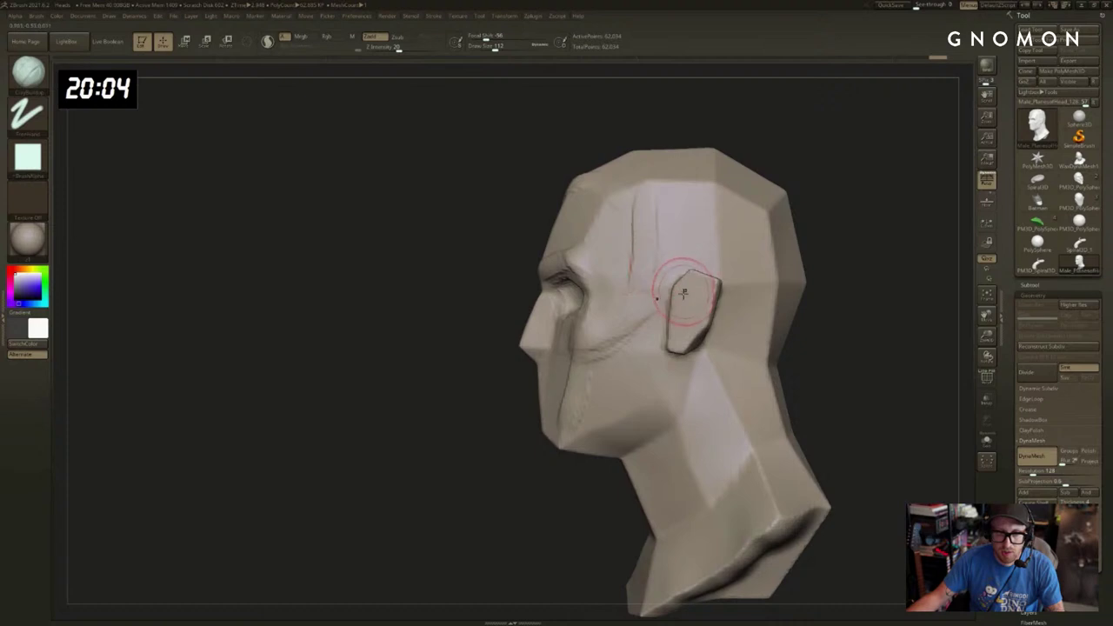
Reshape the outline of the ears with the Move brush.
key("s")
left_click_drag(685, 294, 693, 297)
right_click_drag(755, 302, 764, 303)
key("b")
key("m")
key("v")
mouse_move(698, 296)
left_mouse_down()
mouse_move(677, 329)
mouse_move(689, 353)
left_mouse_up()
key("s")
mouse_move(820, 310)
left_mouse_down()
mouse_move(882, 308)
mouse_move(793, 288)
left_mouse_up()
Carve the edge of the sideburn in front of the ear and the end of the cheekbone with DamStandard.
key("b")
key("d")
key("s")
key("s")
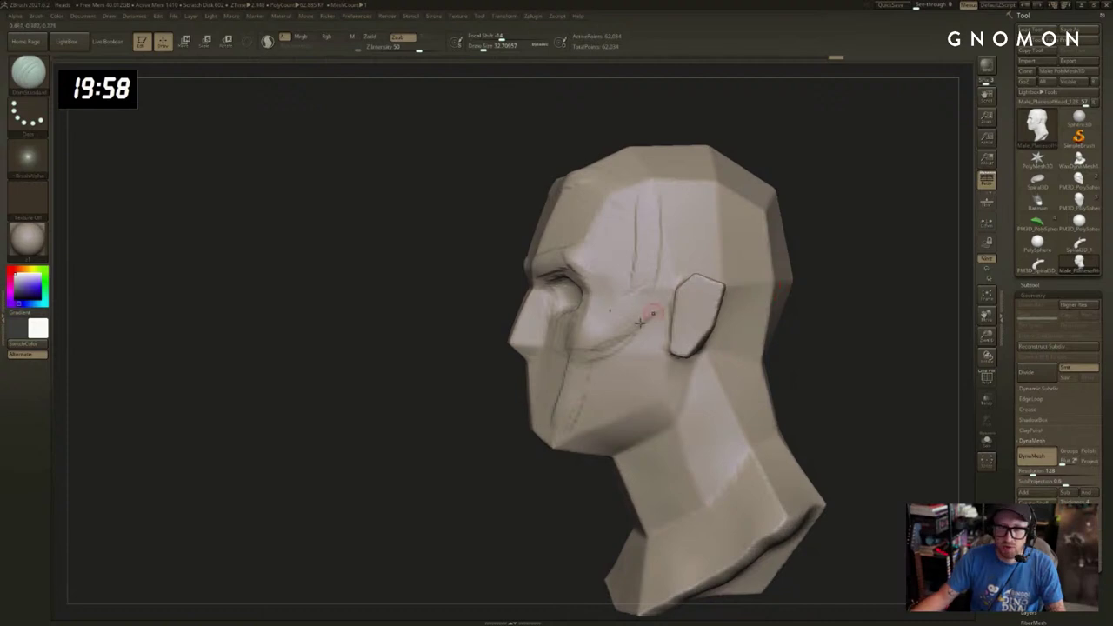
key("s")
left_click_drag(664, 322, 669, 322)
left_click_drag(825, 274, 831, 272)
left_click_drag(657, 321, 659, 253, "shift")
Fill out the sideburn between the temple and the ear with ClayBuildup strokes.
key("b")
key("c")
key("b")
key("s")
key("s")
left_click_drag(829, 233, 864, 237)
right_click_drag(864, 237, 782, 268)
mouse_move(577, 328)
left_mouse_down()
mouse_move(519, 325)
mouse_move(523, 336)
mouse_move(537, 303)
mouse_move(544, 311)
mouse_move(520, 351)
left_mouse_up()
Cut a crisp hairline from the sideburns across the forehead with DamStandard at a draw size of about 51.
key("b")
key("d")
key("s")
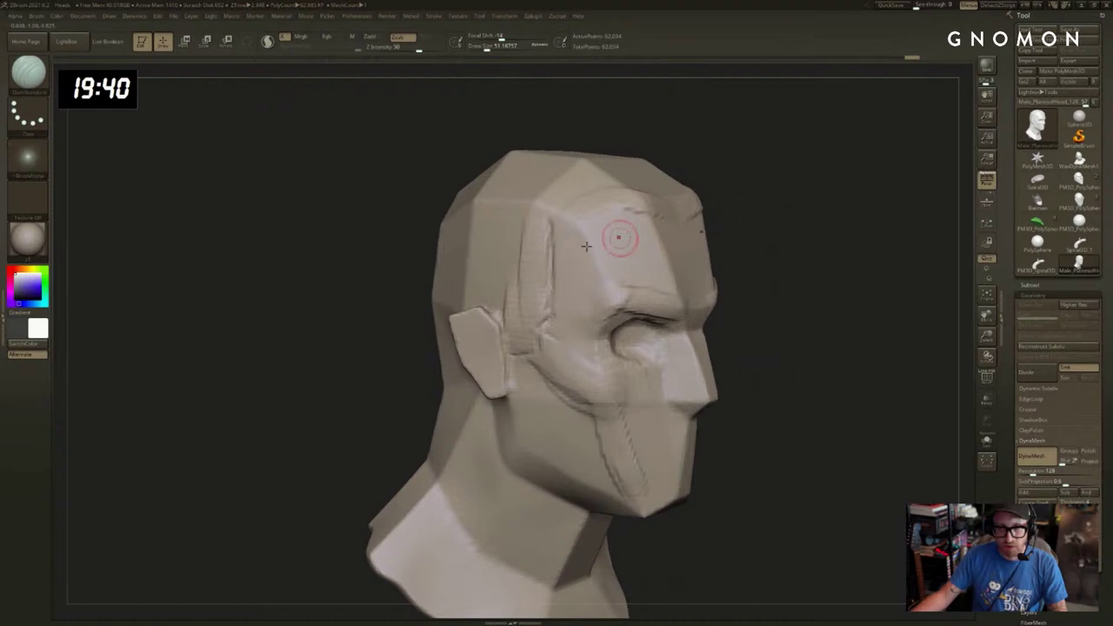
mouse_move(839, 220)
left_mouse_down()
mouse_move(864, 234)
mouse_move(838, 218)
mouse_move(738, 244)
left_mouse_up()
mouse_move(749, 181)
left_mouse_down("alt")
mouse_move(778, 200)
mouse_move(739, 239)
left_mouse_up("alt")
left_click_drag(571, 228, 542, 232)
left_click_drag(739, 209, 753, 236)
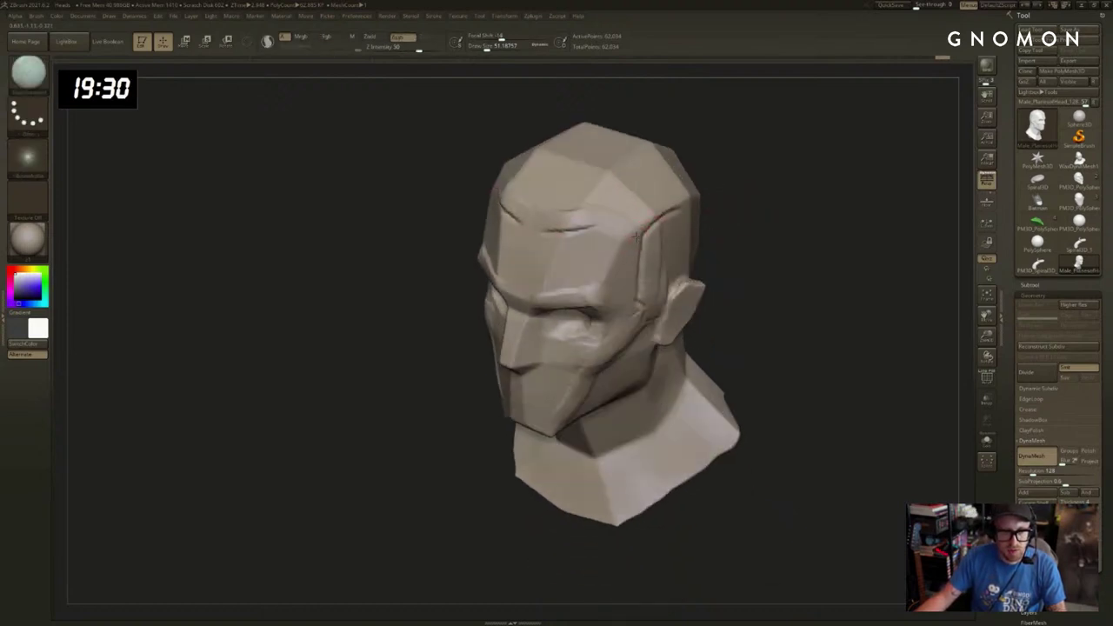
left_click_drag(635, 235, 598, 227)
mouse_move(722, 203)
left_mouse_down()
mouse_move(777, 194)
mouse_move(754, 181)
left_mouse_up()
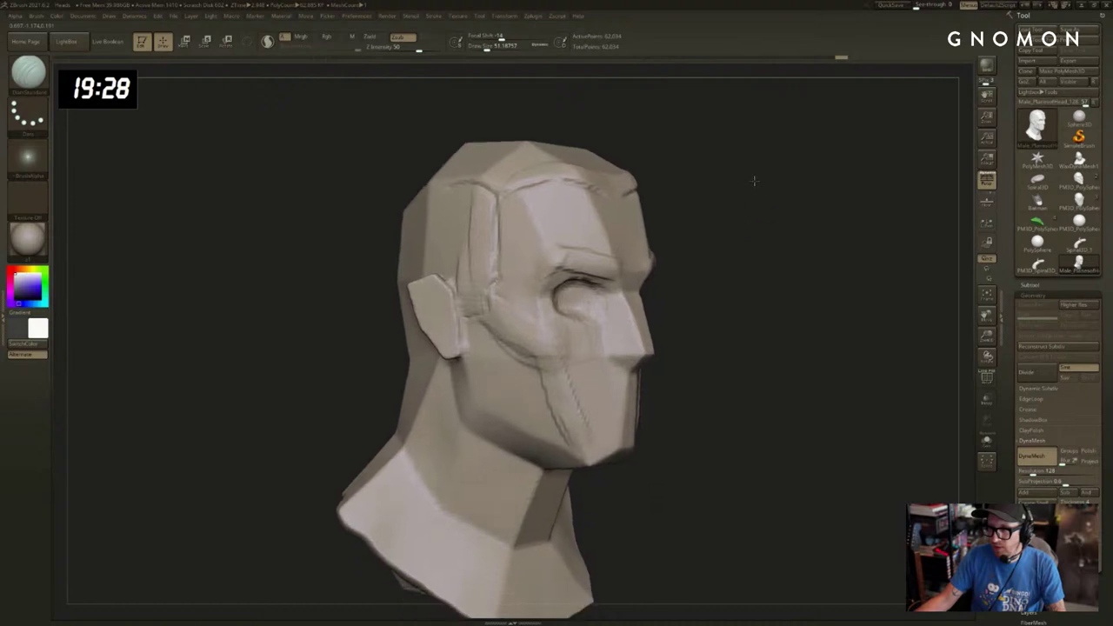
Try building up a broad muzzle mass around the mouth with large ClayBuildup strokes.
left_click_drag(804, 222, 768, 226)
key("b")
key("c")
key("b")
key("s")
left_click_drag(733, 274, 742, 275)
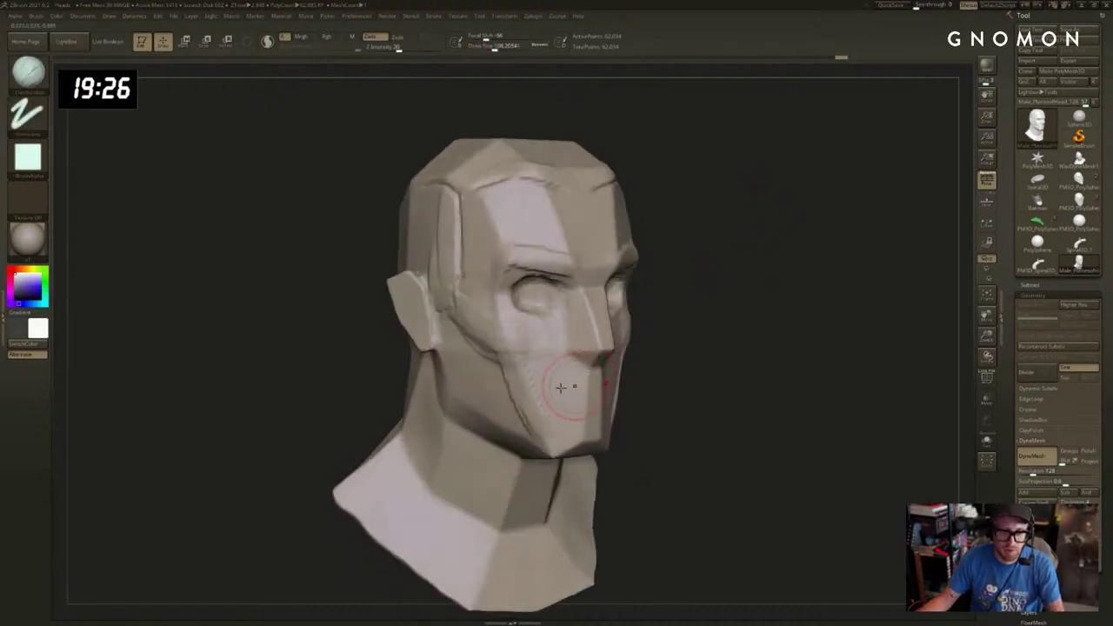
mouse_move(701, 380)
right_mouse_down()
mouse_move(715, 355)
mouse_move(661, 331)
right_mouse_up()
key("s")
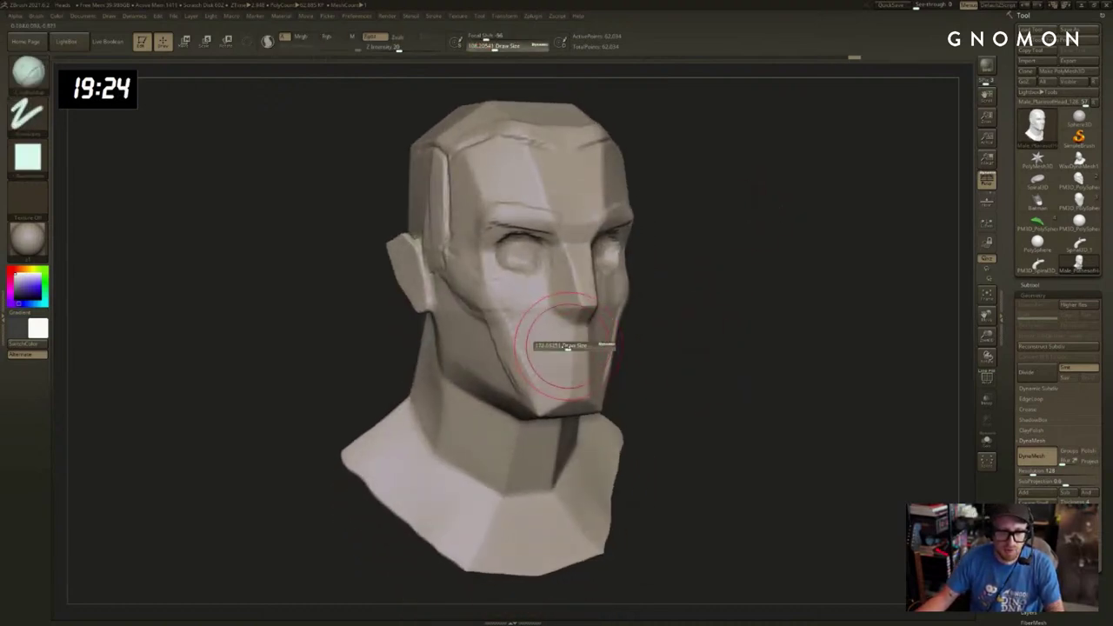
mouse_move(648, 340)
left_mouse_down()
mouse_move(528, 344)
mouse_move(574, 341)
left_mouse_up()
key("s")
key("ctrl+z")
Try blocking in a raised upper-lip band between the nose and mouth with a smaller ClayBuildup brush.
right_click_drag(653, 348, 703, 350)
key("s")
left_click_drag(608, 354, 602, 356)
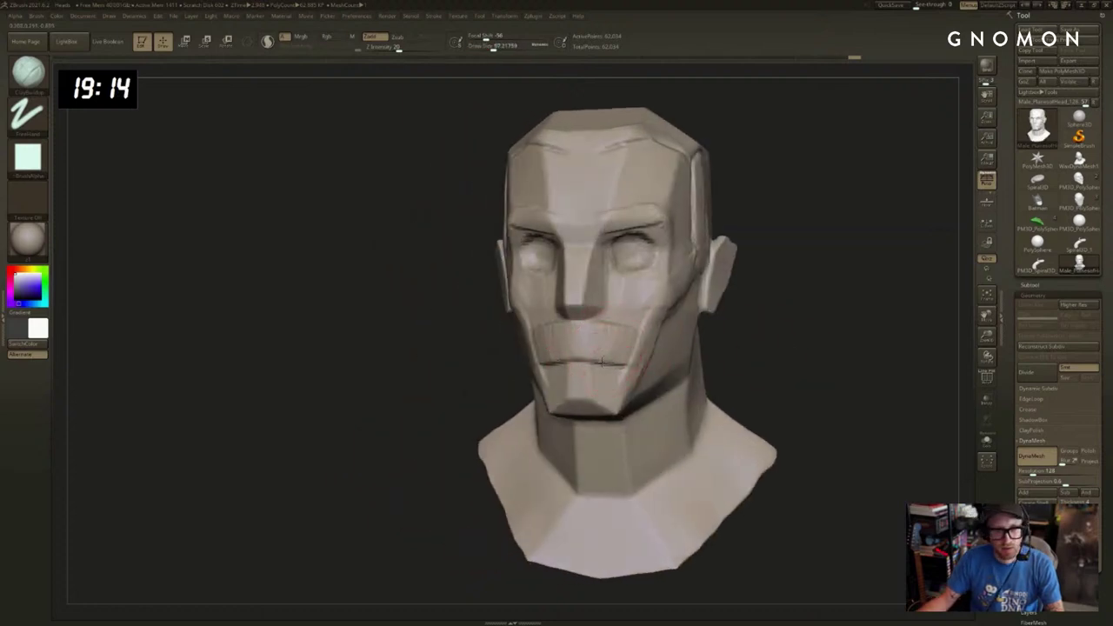
mouse_move(514, 368)
right_mouse_down()
mouse_move(512, 385)
mouse_move(485, 393)
mouse_move(807, 329)
mouse_move(727, 327)
mouse_move(739, 317)
right_mouse_up()
key("ctrl+z")
key("ctrl+z")
left_click_drag(739, 317, 804, 316)
left_click_drag(696, 325, 752, 324, "alt")
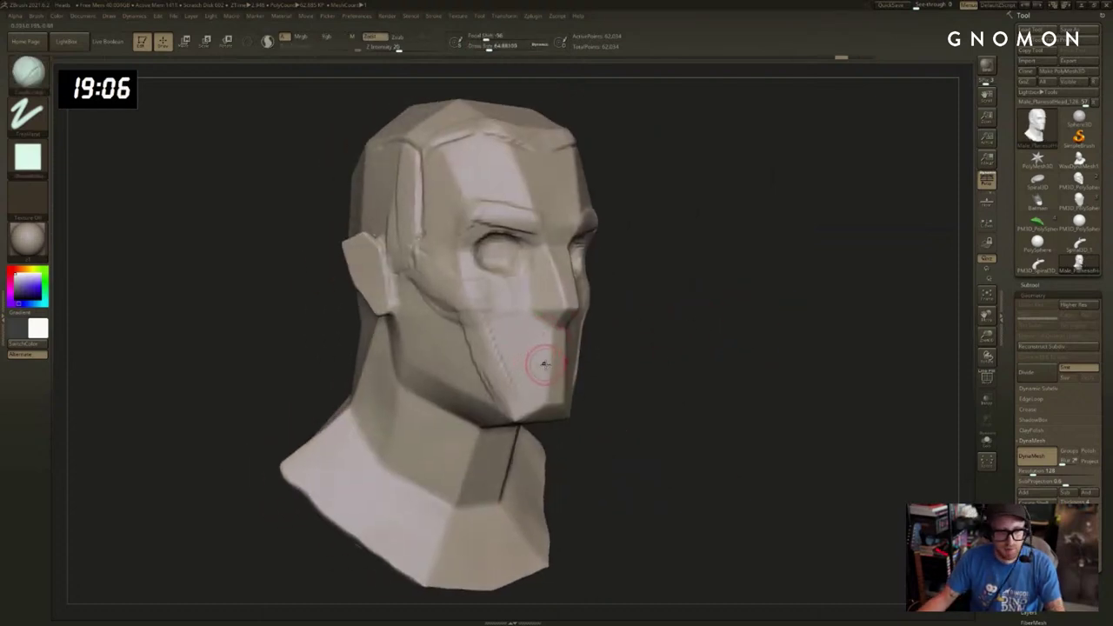
Block in the raised area under the nose and the lips with the ClayBuildup and Standard brushes.
right_click_drag(598, 364, 532, 347)
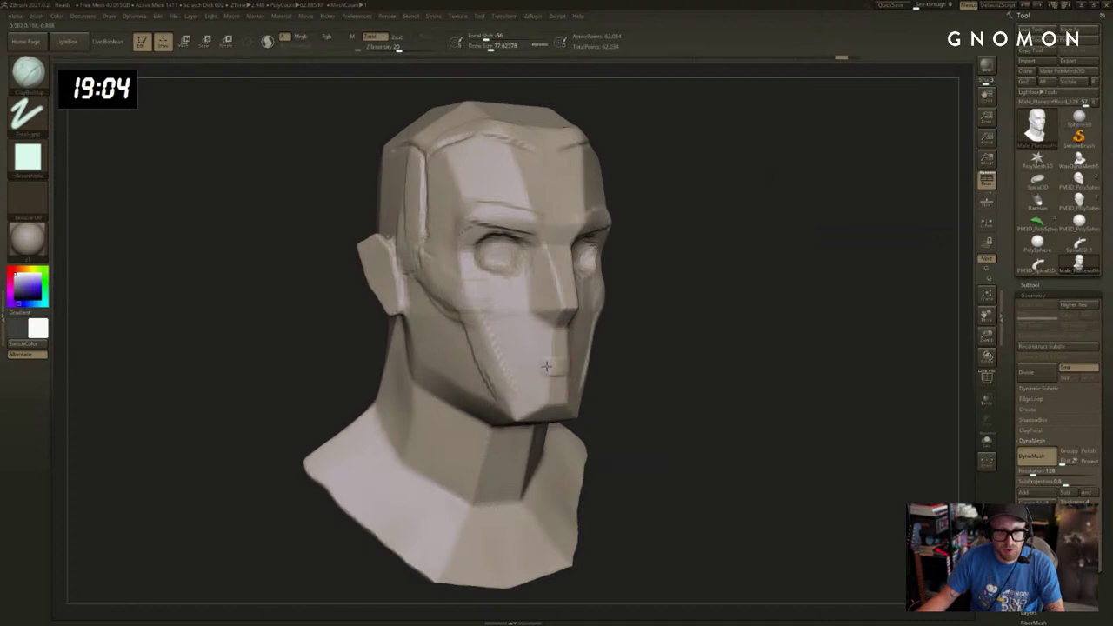
key("s")
mouse_move(557, 353)
left_mouse_down()
mouse_move(541, 362)
mouse_move(659, 298)
mouse_move(725, 300)
mouse_move(746, 379)
mouse_move(574, 365)
left_mouse_up()
key("ctrl+z")
key("s")
key("s")
key("s")
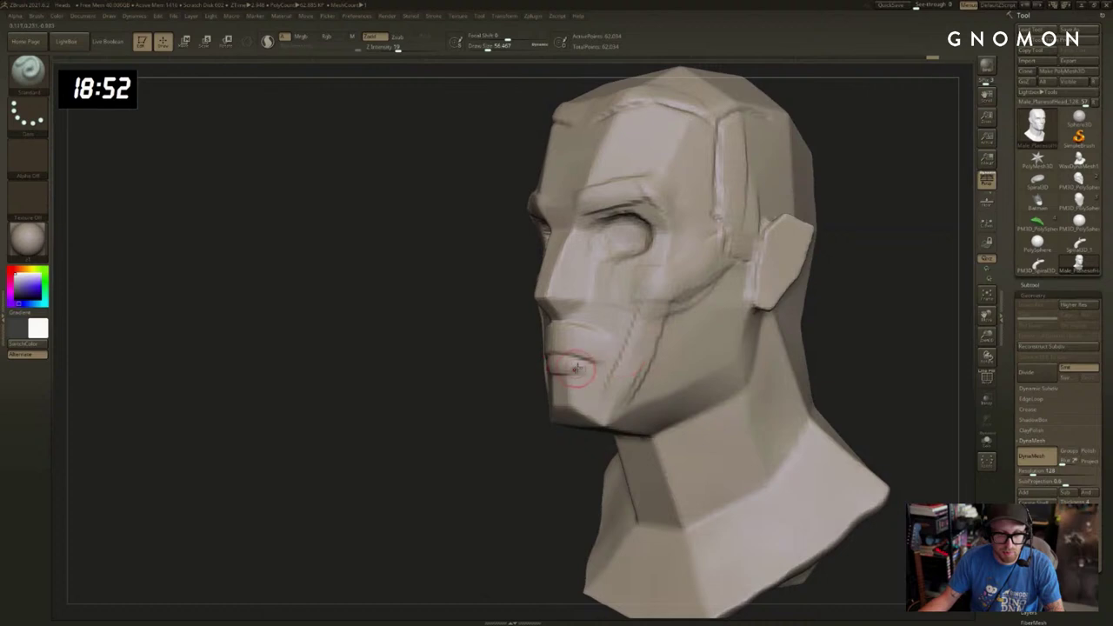
mouse_move(526, 378)
left_mouse_down()
mouse_move(579, 395)
mouse_move(724, 379)
mouse_move(728, 357)
mouse_move(704, 377)
mouse_move(663, 378)
mouse_move(686, 368)
left_mouse_up()
Check the Omni-Man reference image Invincible.webp in the browser, and return to the sculpt.
key("s")
left_click_drag(675, 376, 690, 375)
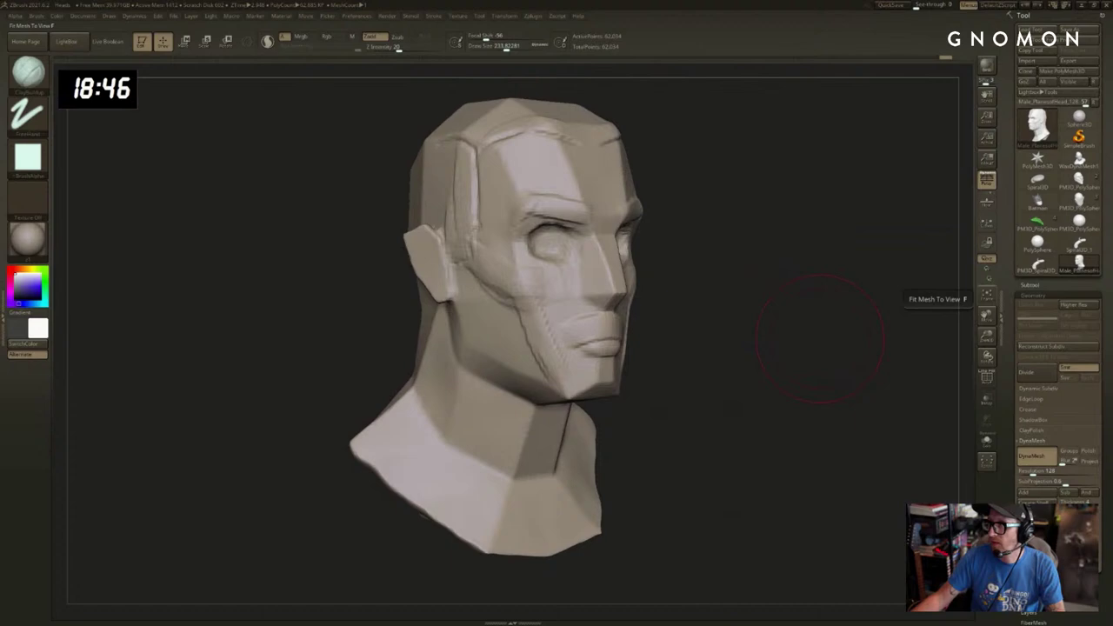
left_click_drag(1112, 75, 405, 79)
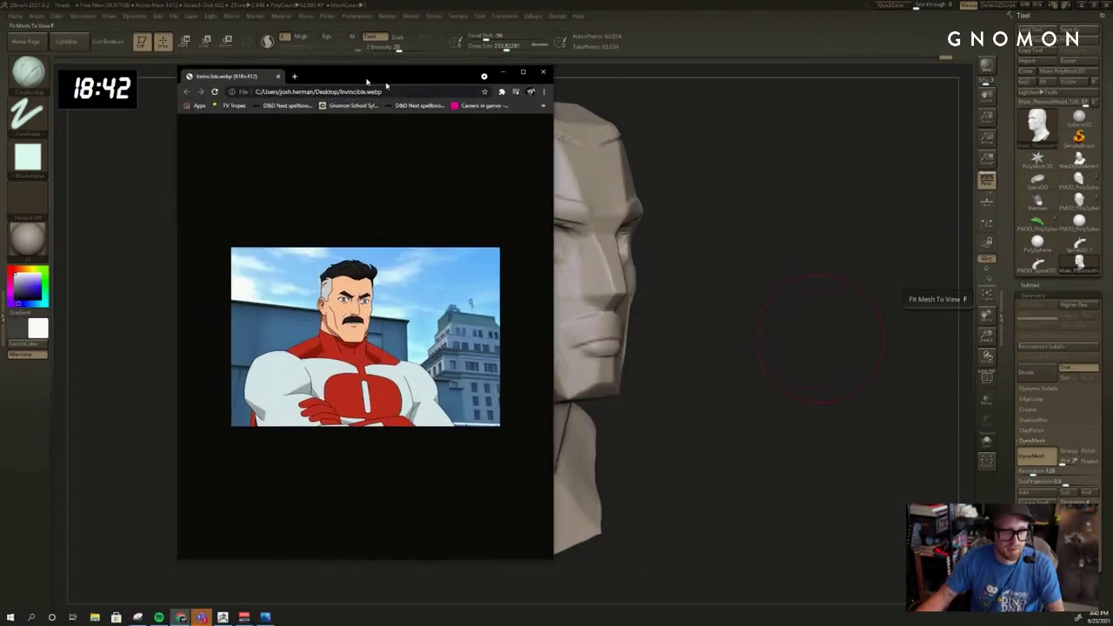
key("alt+Tab")
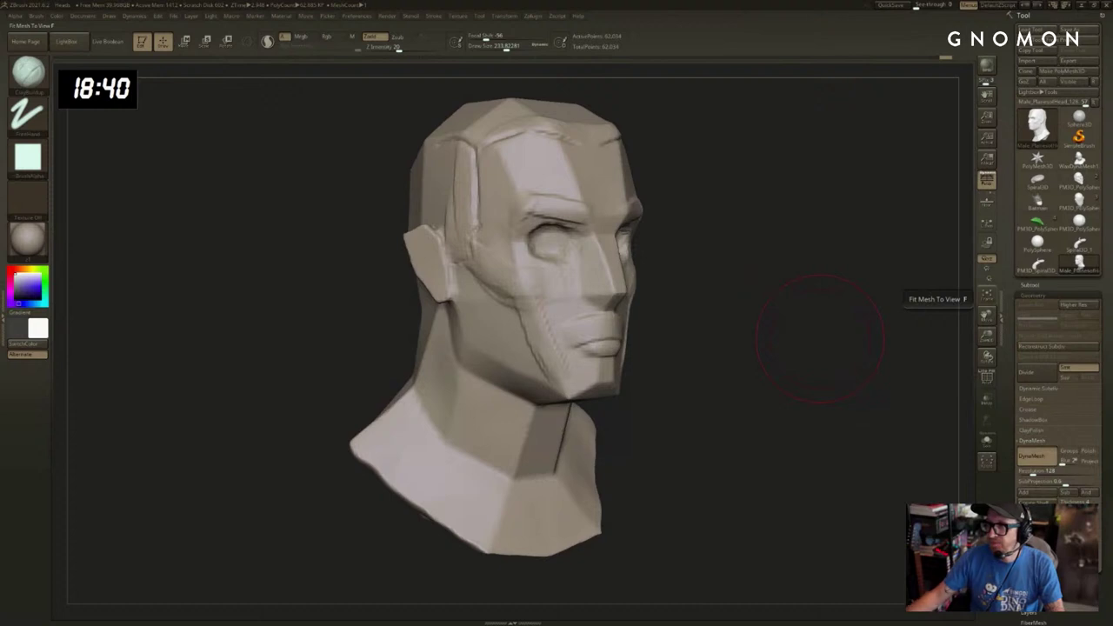
Lengthen the chin downward with the Move brush at a draw size of about 172.
mouse_move(679, 340)
left_mouse_down("alt")
mouse_move(687, 325)
mouse_move(688, 335)
left_mouse_up("alt")
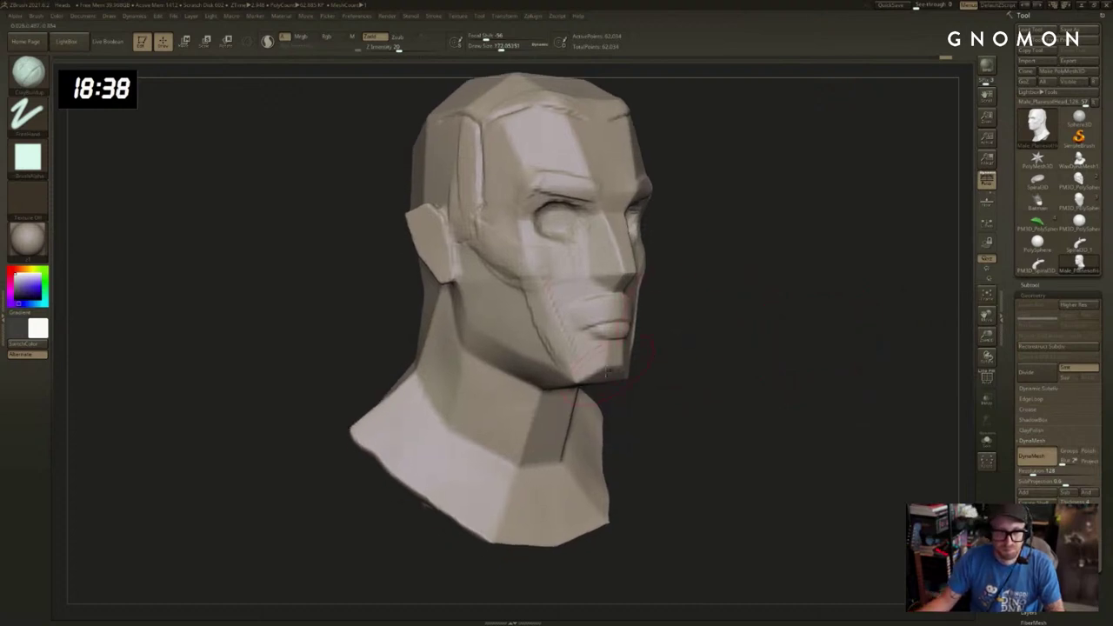
key("b")
key("m")
key("v")
mouse_move(605, 381)
left_mouse_down()
mouse_move(609, 404)
mouse_move(596, 392)
mouse_move(635, 401)
left_mouse_up()
key("ctrl+z")
key("ctrl+z")
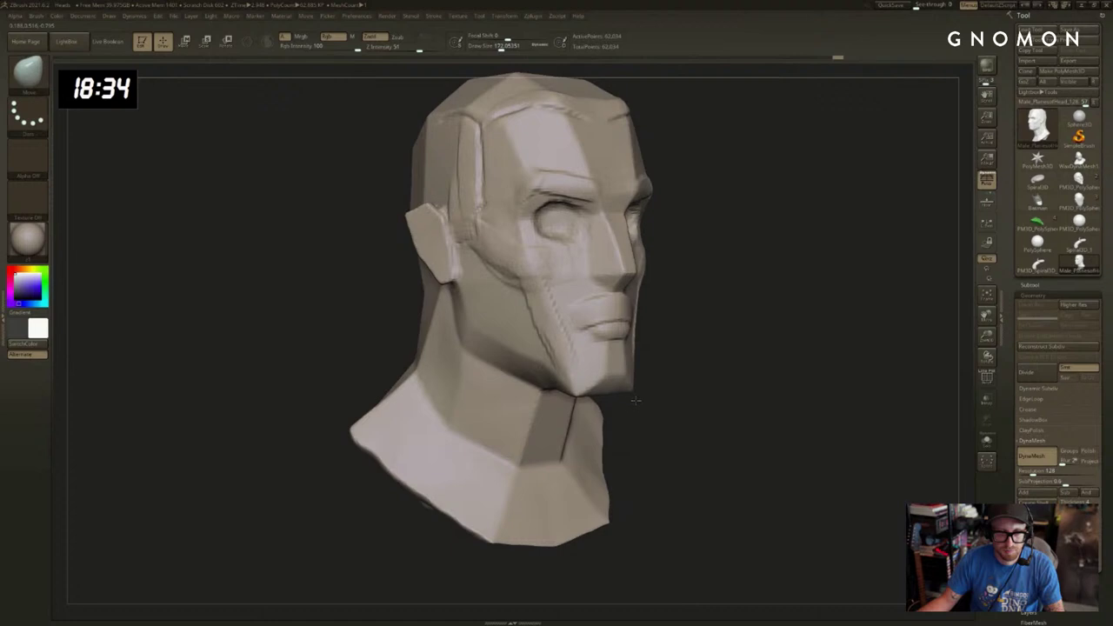
Adjust the lower jawline beside the chin with a larger Move brush.
left_click_drag(674, 368, 641, 371)
key("s")
left_click_drag(558, 365, 551, 369)
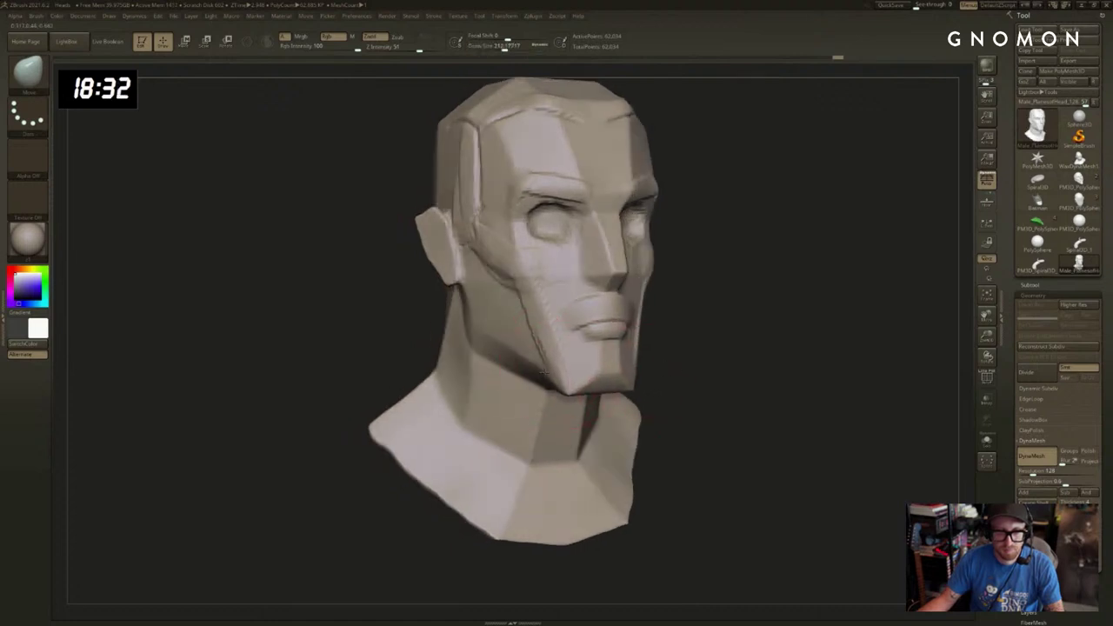
key("s")
left_click(539, 365)
Widen and square the jaw corners below the ears with the Move brush.
left_click_drag(826, 322, 720, 350)
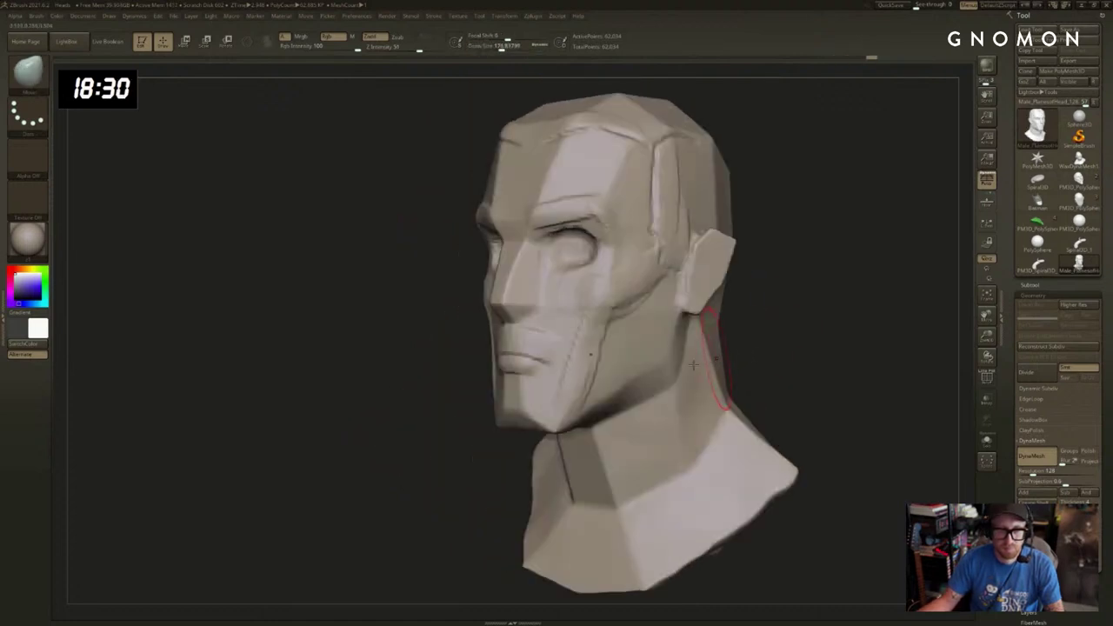
left_click_drag(640, 377, 648, 369)
key("s")
mouse_move(648, 368)
left_mouse_down()
mouse_move(712, 351)
mouse_move(675, 359)
left_mouse_up()
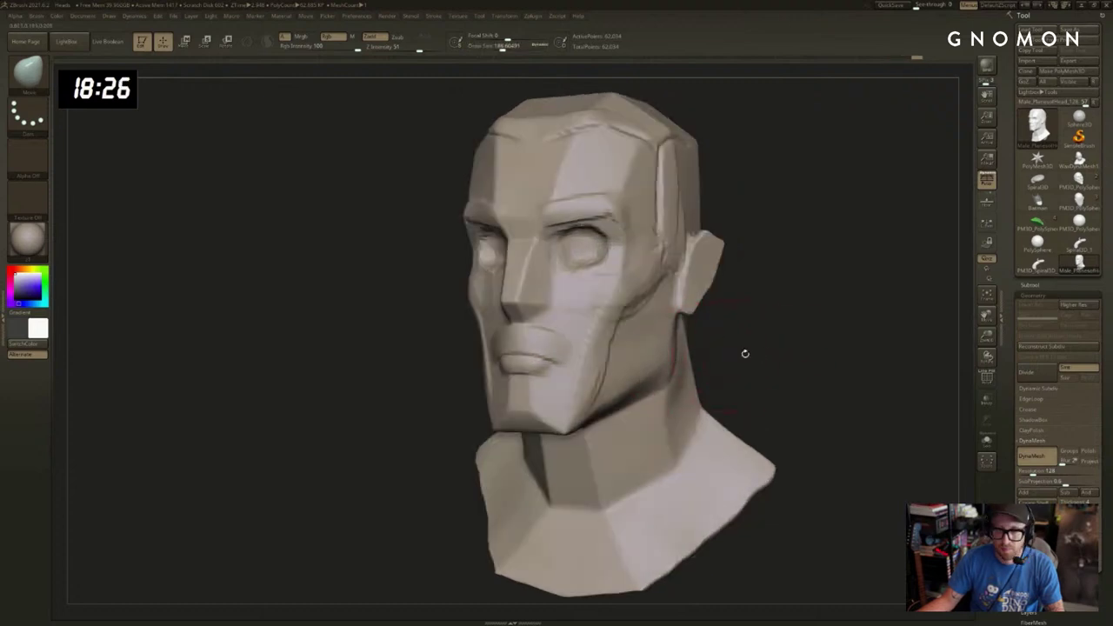
left_click_drag(745, 354, 762, 353, "shift")
left_click_drag(686, 336, 702, 396)
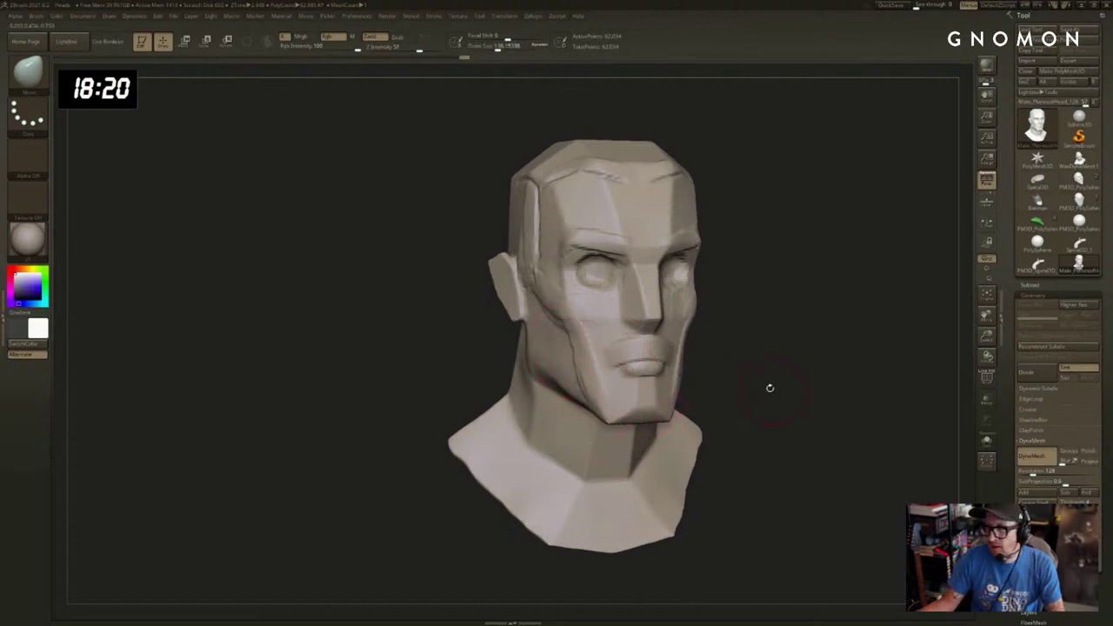
Round off the lower edge and corners of the chin with ClayBuildup.
mouse_move(770, 387)
left_mouse_down("alt")
mouse_move(740, 343)
mouse_move(729, 349)
left_mouse_up("alt")
key("b")
key("c")
key("b")
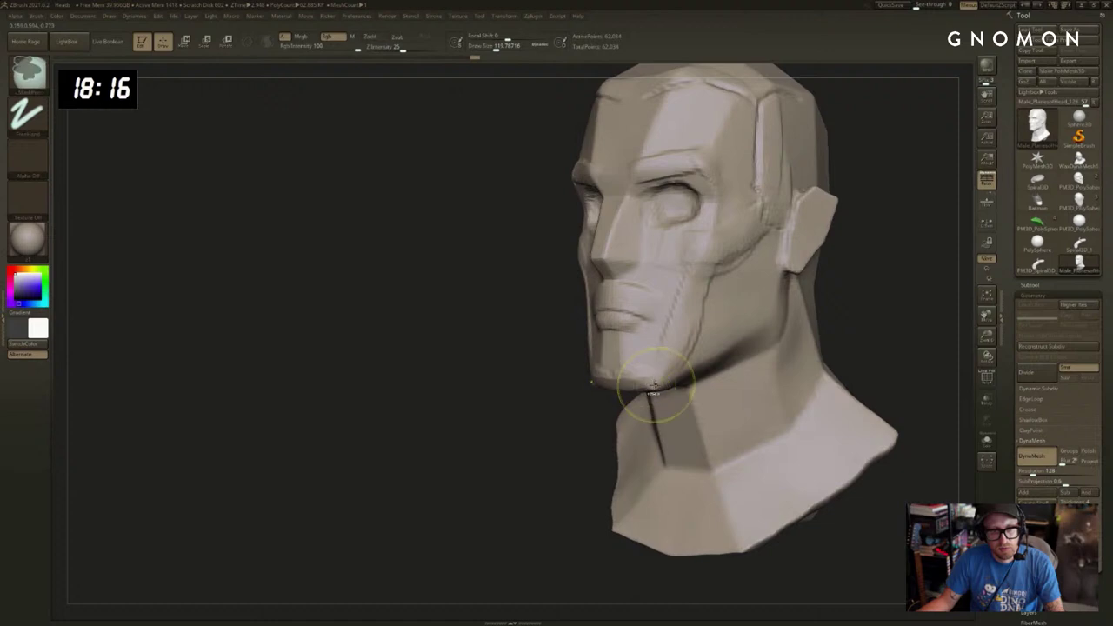
key("ctrl+z")
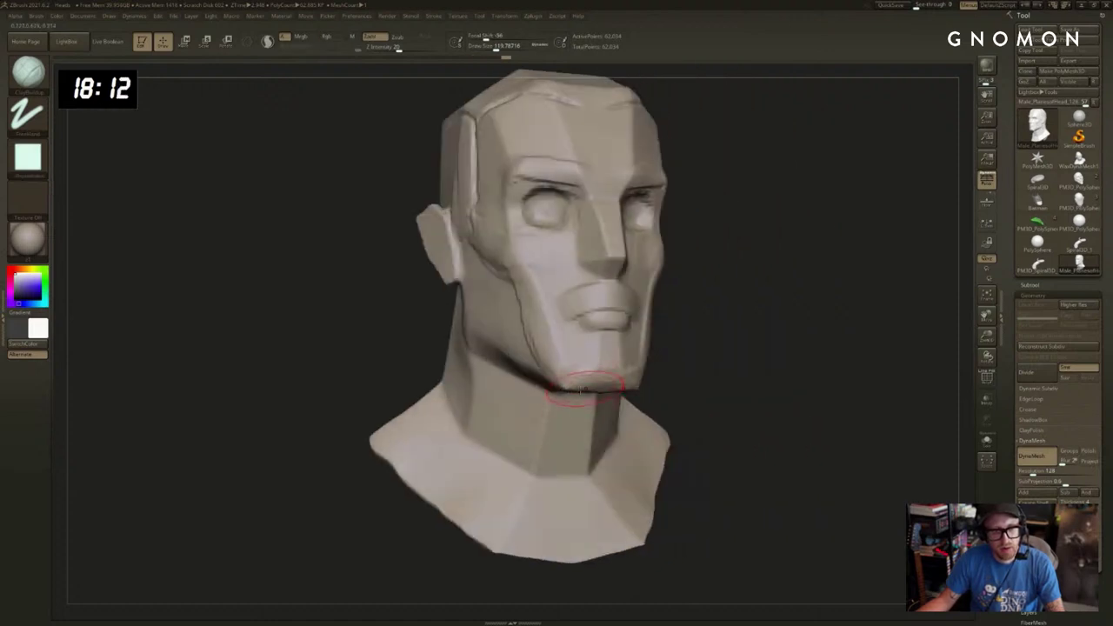
left_click_drag(581, 391, 563, 385)
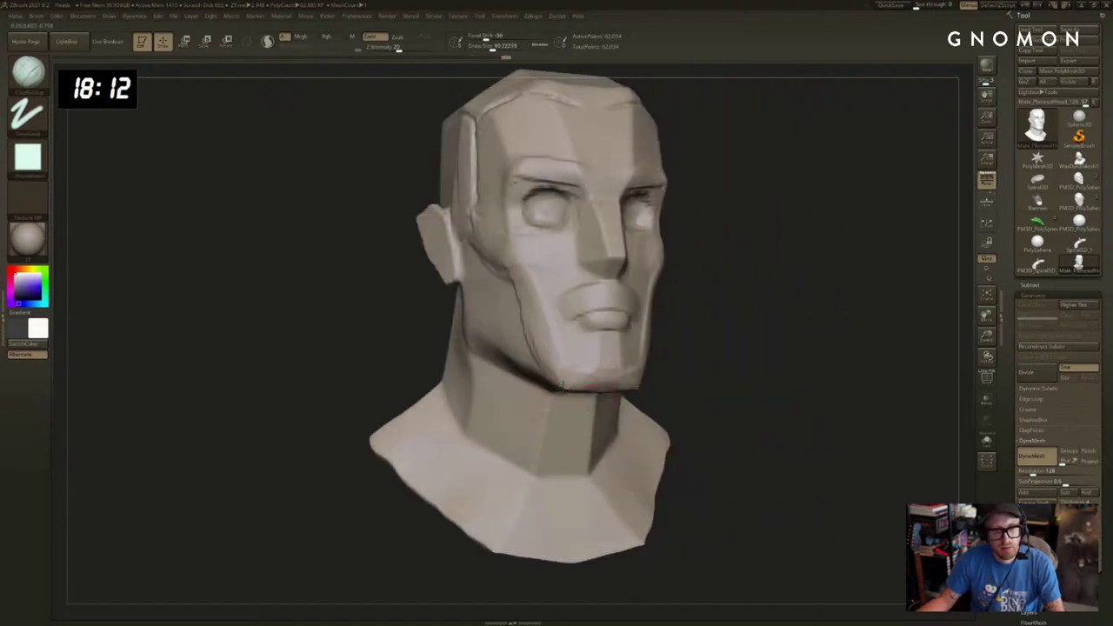
left_click_drag(692, 367, 600, 364)
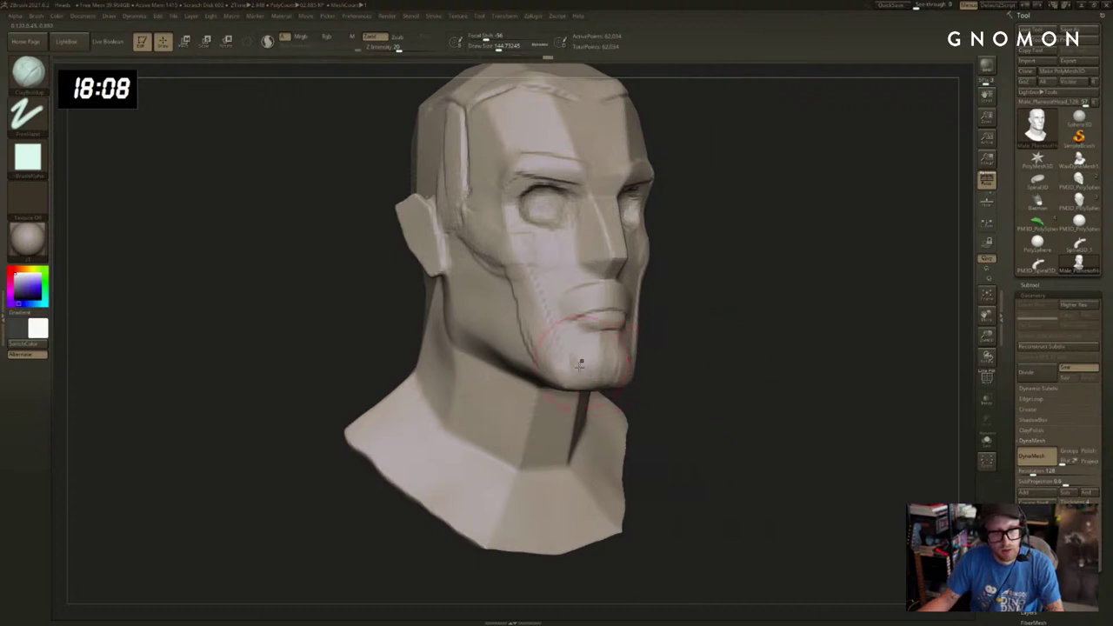
Bulk up the front of the chin on both sides of its center below the lower lip with ClayBuildup.
mouse_move(726, 367)
left_mouse_down()
mouse_move(635, 359)
mouse_move(783, 323)
mouse_move(776, 337)
mouse_move(757, 331)
left_mouse_up()
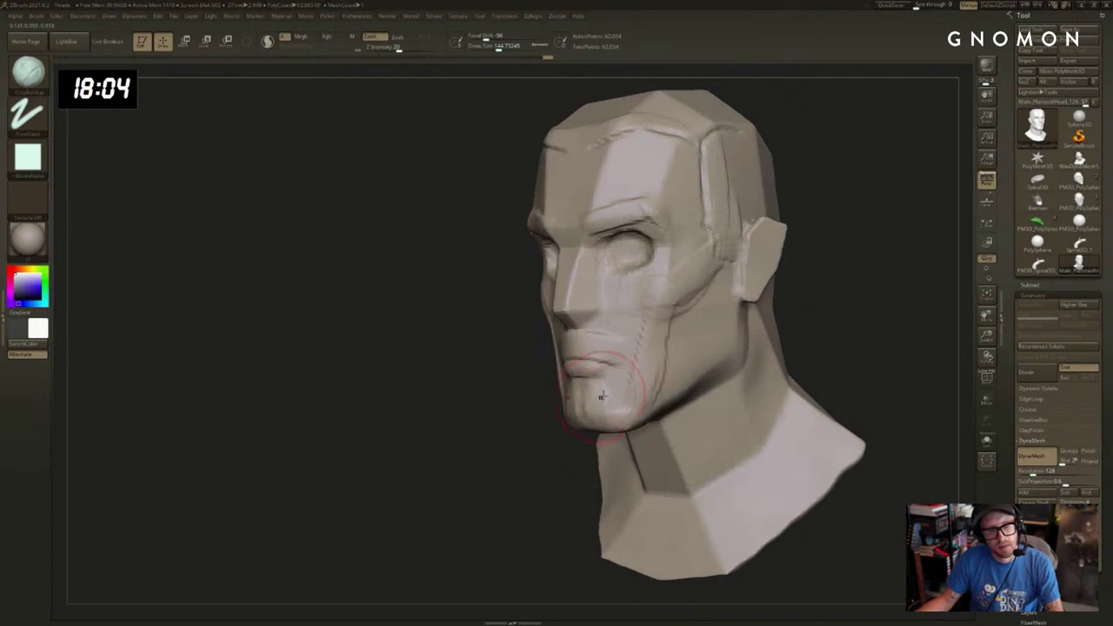
mouse_move(598, 395)
left_mouse_down()
mouse_move(623, 396)
mouse_move(613, 406)
left_mouse_up()
key("ctrl+z")
right_click_drag(613, 400, 779, 346)
key("s")
left_click_drag(618, 365, 609, 365)
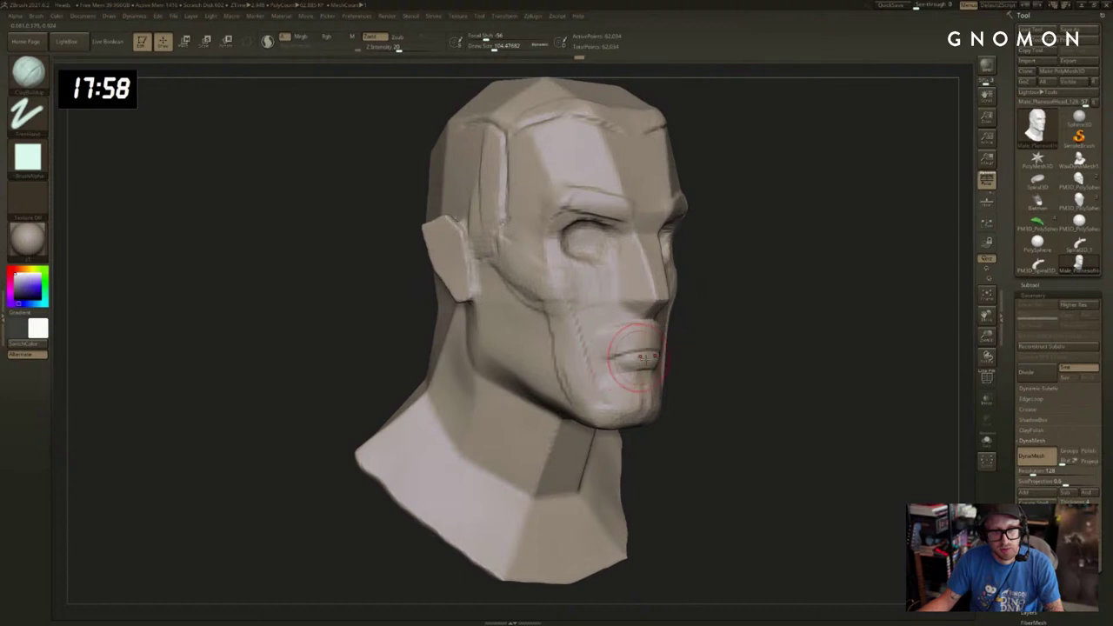
Shape the lower lip with the Standard brush and smooth the area just beneath it.
right_click_drag(728, 339, 743, 375, "ctrl")
key("shift+s")
left_click_drag(661, 365, 649, 365, "shift")
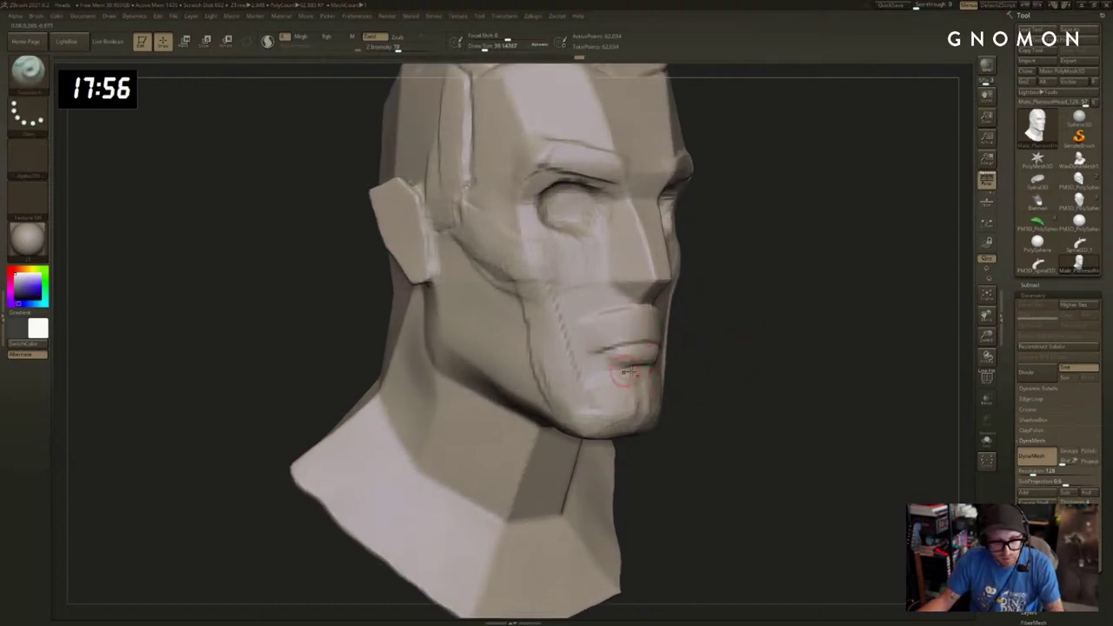
right_click_drag(632, 371, 627, 362)
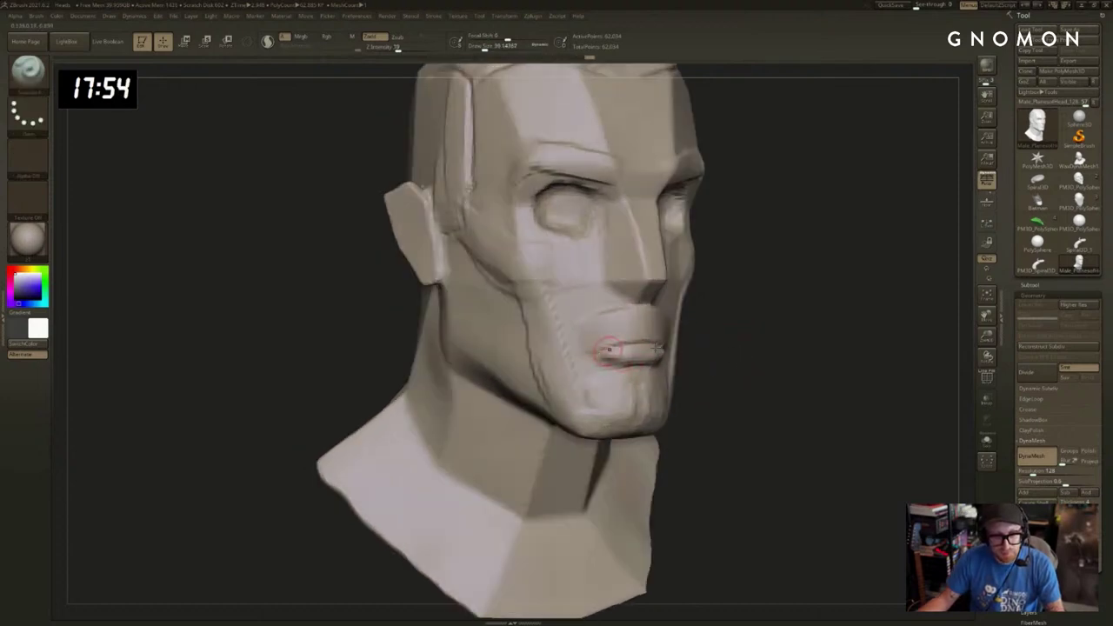
right_click_drag(734, 372, 736, 337, "ctrl")
left_click_drag(628, 371, 609, 370, "shift")
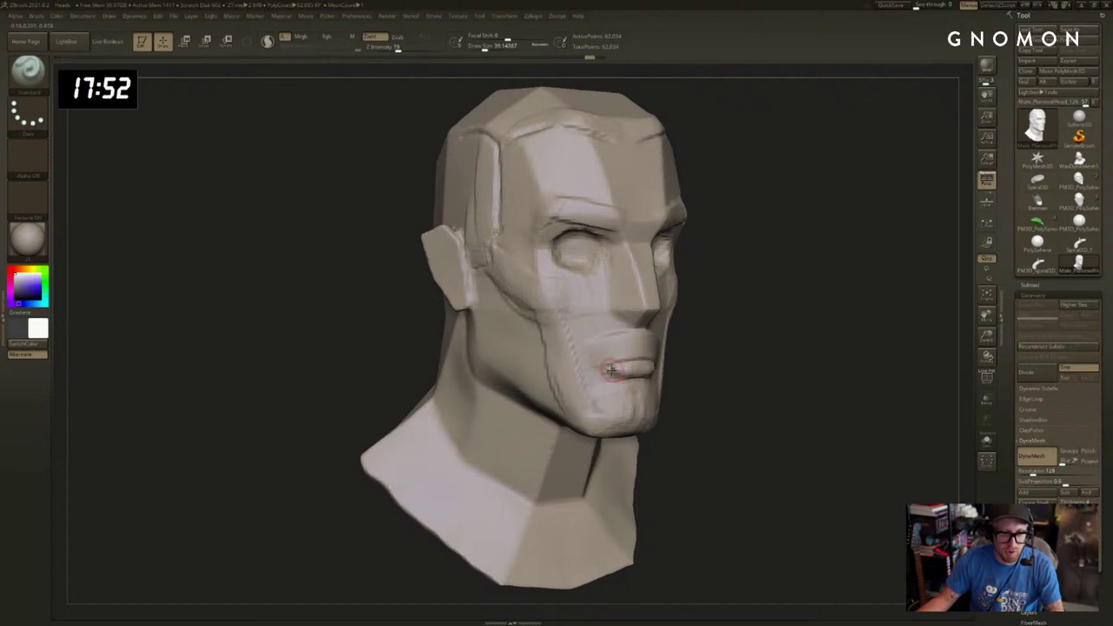
left_click_drag(736, 370, 755, 357)
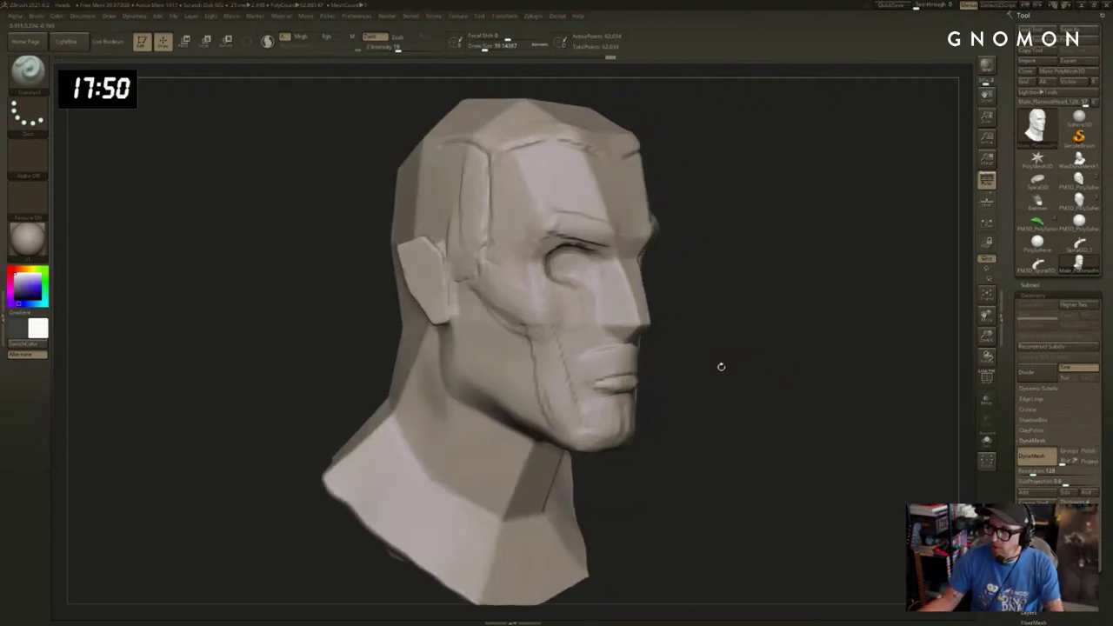
Cut in the corners of the mouth with DamStandard and soften the strokes.
key("shift")
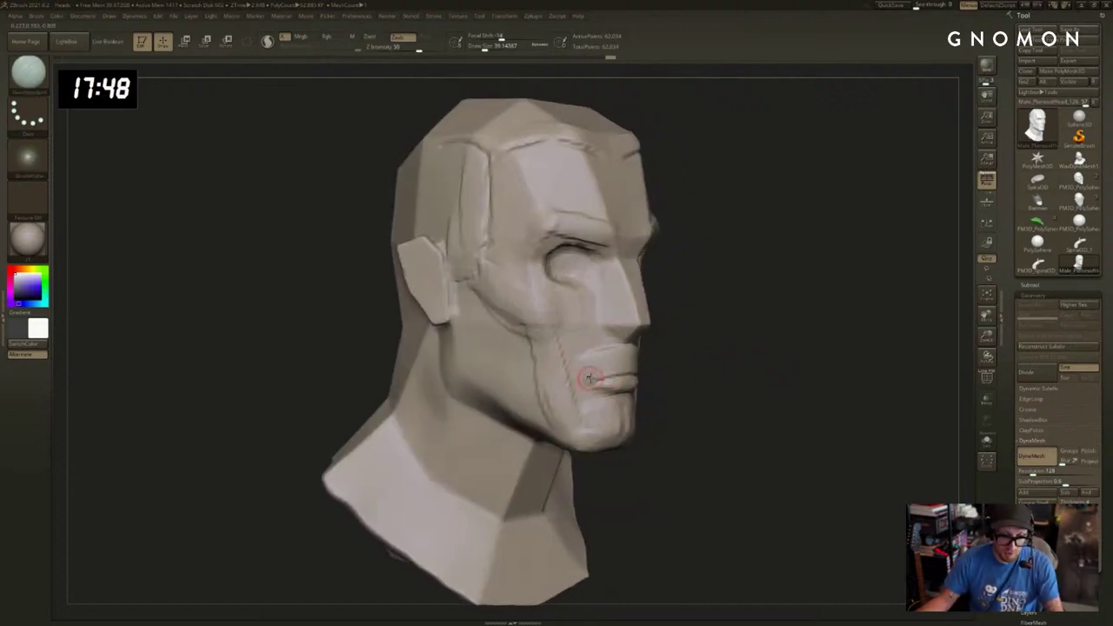
left_click_drag(595, 374, 599, 373, "shift")
left_click_drag(694, 306, 671, 309)
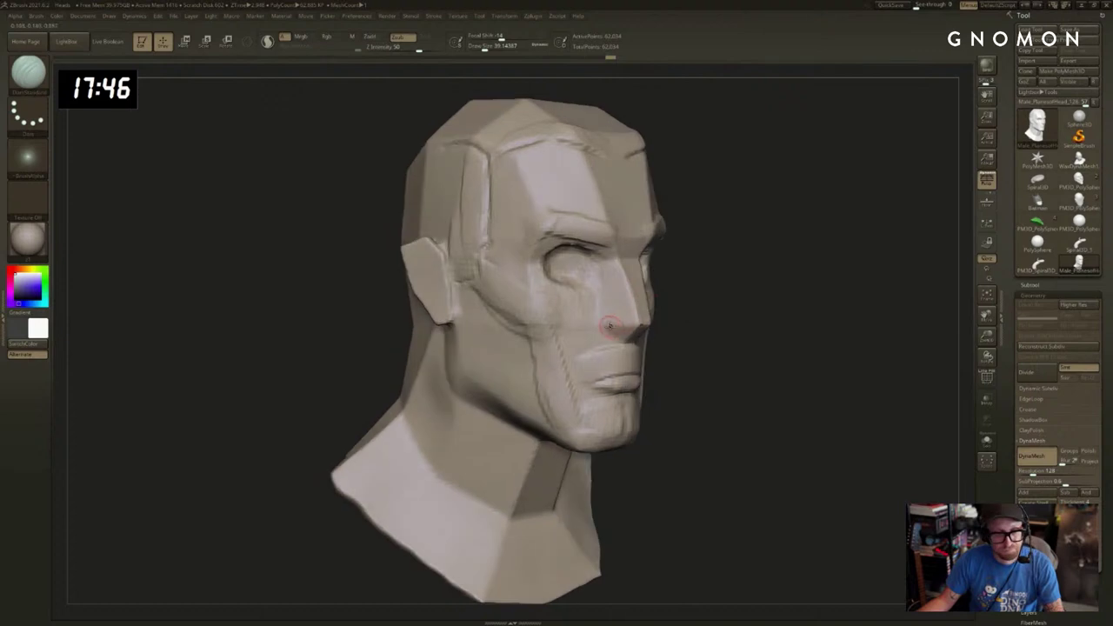
Carve in the lower sides of the nose with DamStandard at a larger draw size and smooth the strokes.
key("]")
key("]")
left_click_drag(739, 316, 688, 323)
left_click_drag(793, 326, 755, 327)
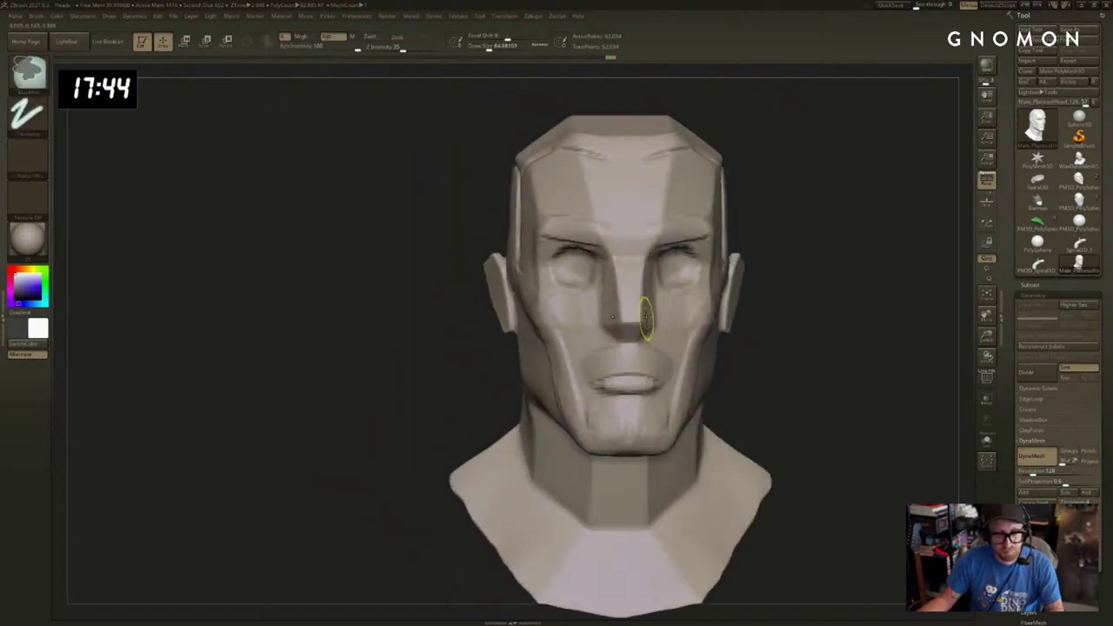
right_click_drag(788, 326, 796, 252)
mouse_move(817, 274)
left_mouse_down("shift")
mouse_move(789, 288)
mouse_move(623, 266)
left_mouse_up("shift")
left_click_drag(863, 247, 842, 248, "shift")
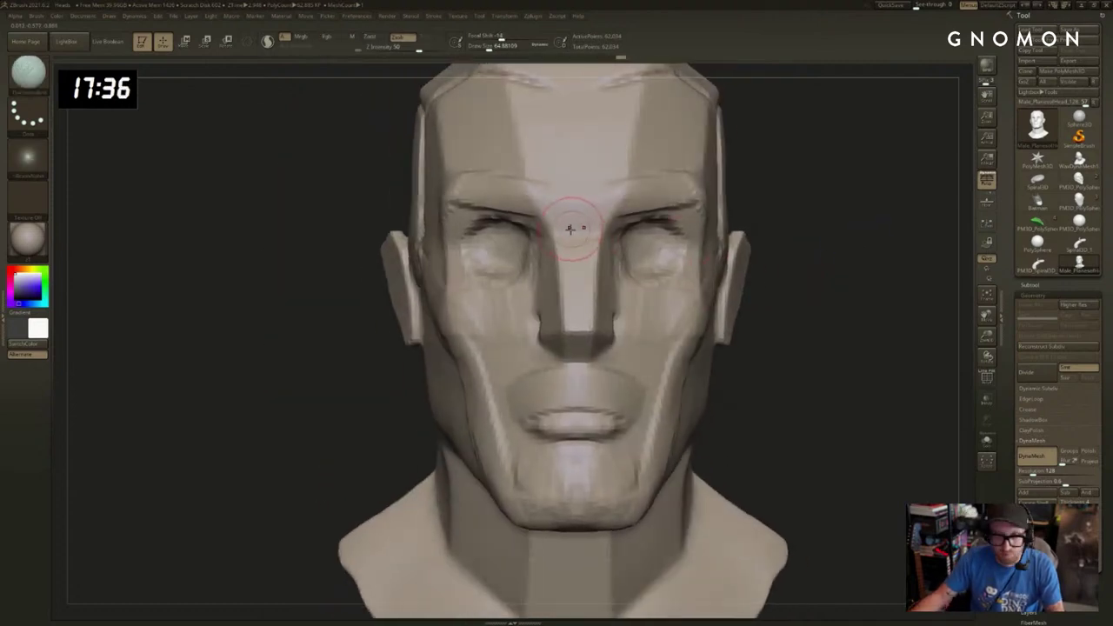
Build vertical frown ridges between the eyebrows with ClayBuildup and smooth them lightly.
key("1")
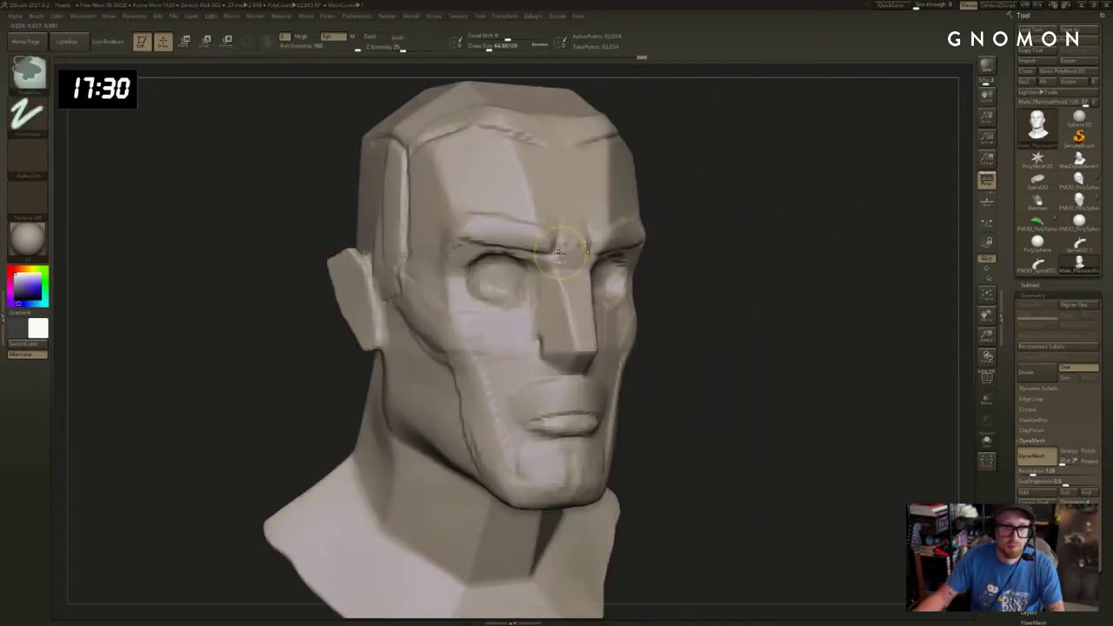
key("shift")
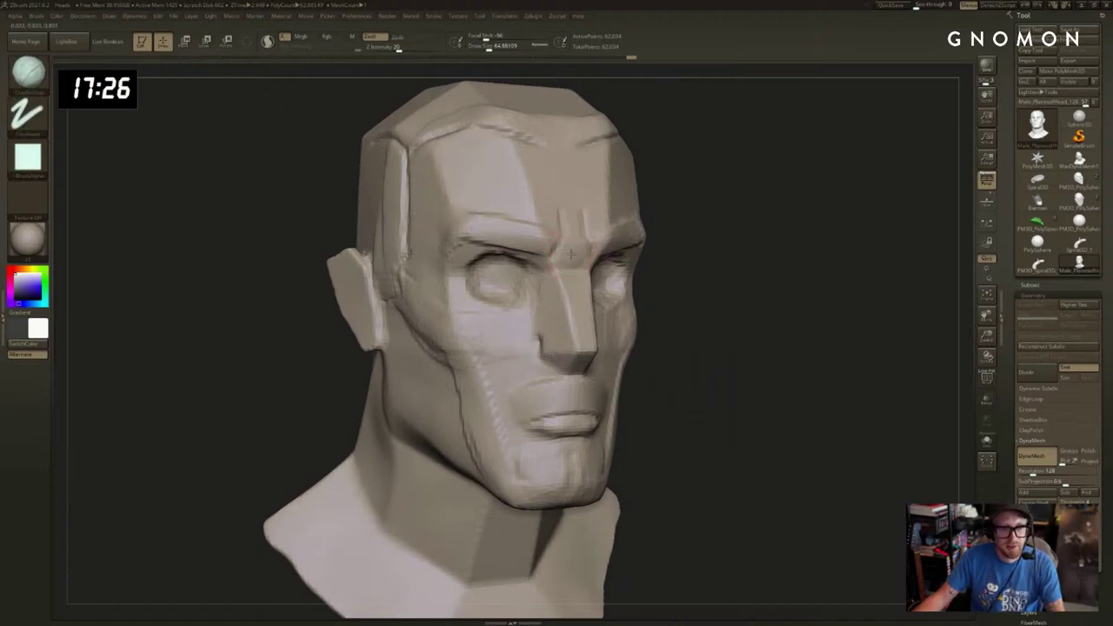
left_click_drag(743, 247, 714, 245)
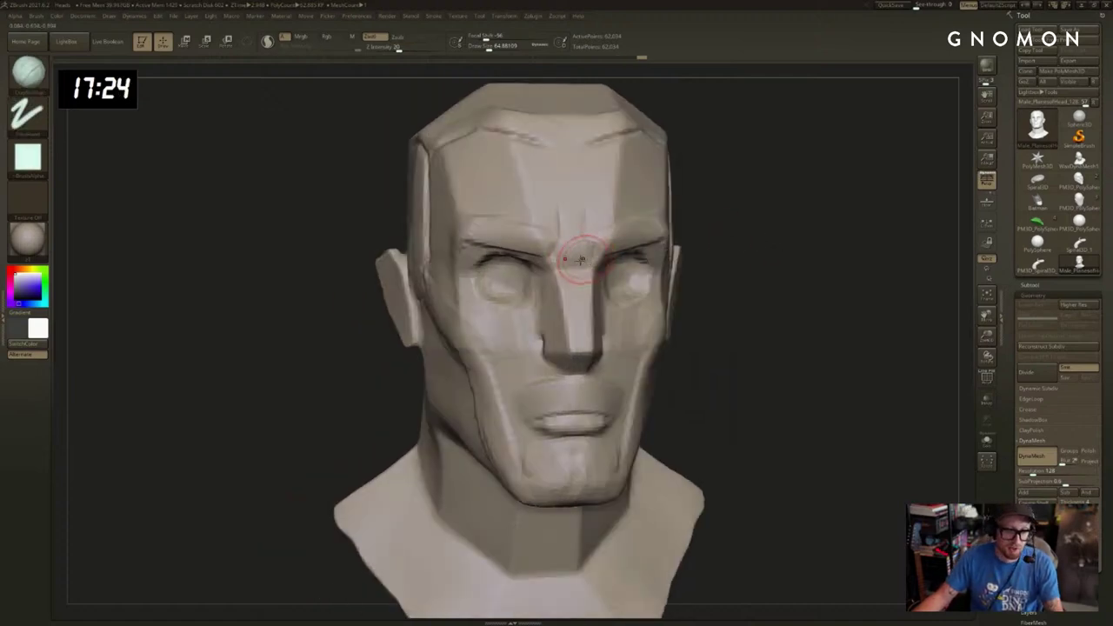
Carve a crease across the root of the nose between the eyebrows with a smaller DamStandard brush.
key("b")
key("d")
key("s")
key("s")
left_click_drag(580, 260, 573, 259)
left_click_drag(745, 239, 663, 246)
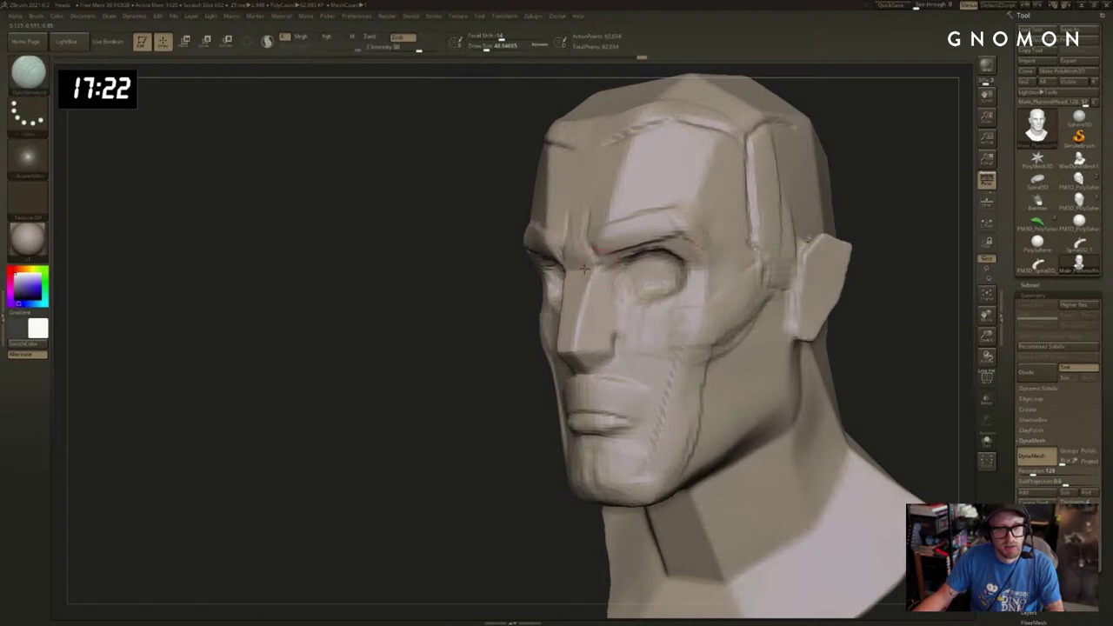
left_click_drag(584, 269, 595, 265)
left_click_drag(478, 288, 564, 285)
mouse_move(820, 254)
left_mouse_down()
mouse_move(808, 251)
mouse_move(807, 274)
left_mouse_up()
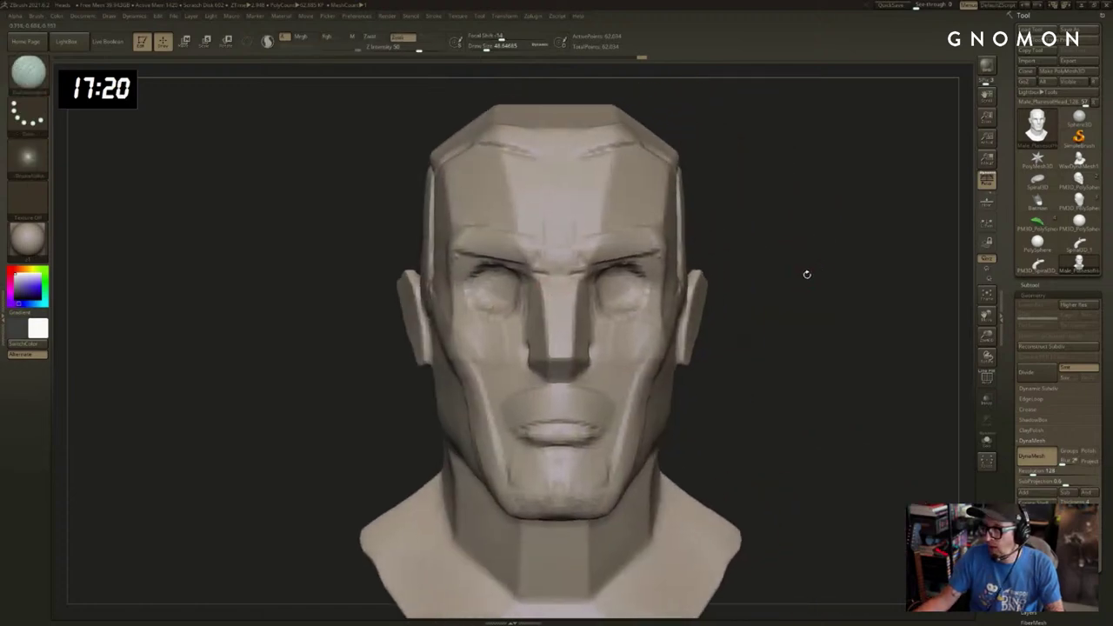
Reshape the bridge and sides of the nose with the Move brush and smooth down toward the tip.
key("b")
key("m")
key("v")
key("s")
left_click_drag(546, 285, 547, 299)
mouse_move(718, 280)
left_mouse_down()
mouse_move(772, 279)
mouse_move(698, 281)
left_mouse_up()
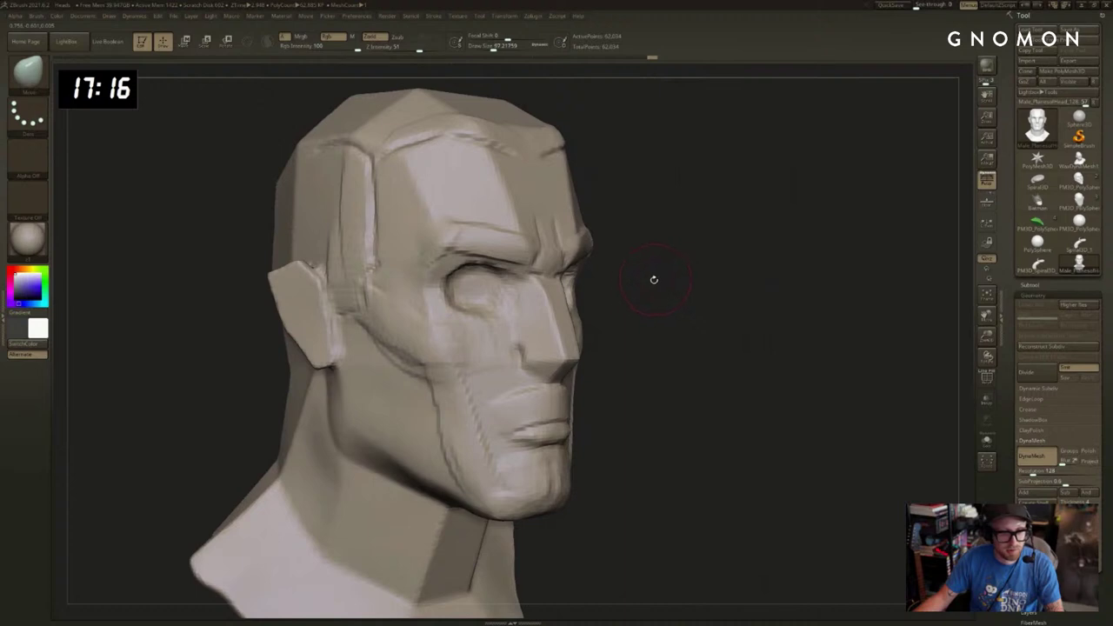
key("s")
left_click_drag(546, 310, 554, 310)
left_click_drag(687, 299, 668, 300)
mouse_move(557, 319)
left_mouse_down("shift")
mouse_move(566, 331)
mouse_move(521, 359)
mouse_move(566, 364)
left_mouse_up("shift")
key("s")
Smooth the tip of the nose and carve the nostrils on its underside with DamStandard.
left_click_drag(704, 359, 791, 331, "alt")
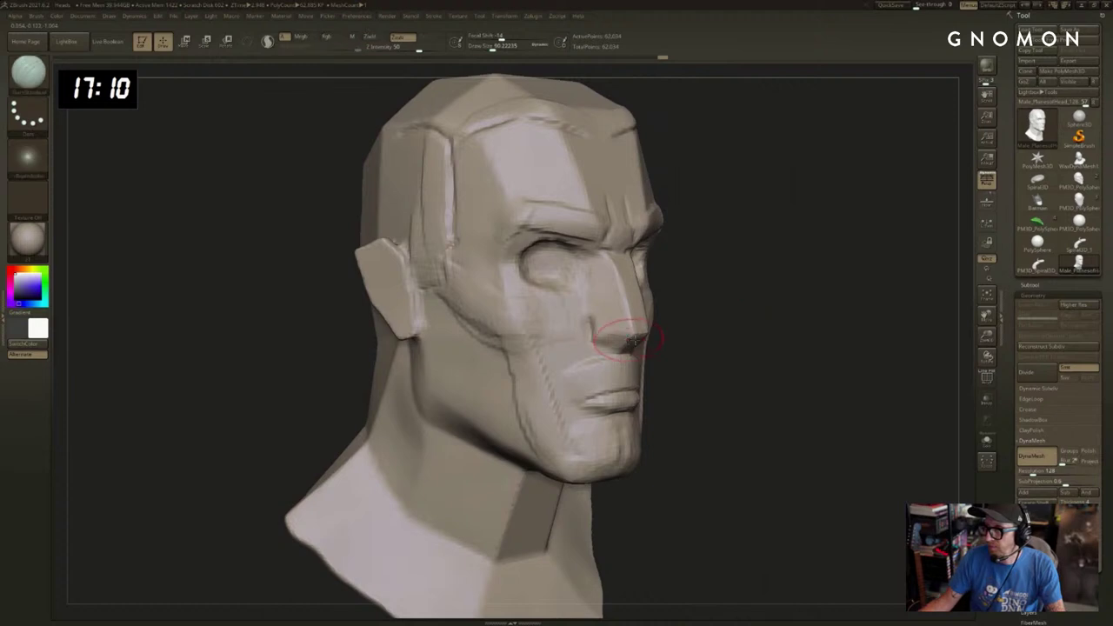
left_click_drag(624, 339, 648, 333, "shift")
left_click_drag(728, 340, 587, 357, "alt")
left_click_drag(780, 316, 685, 265)
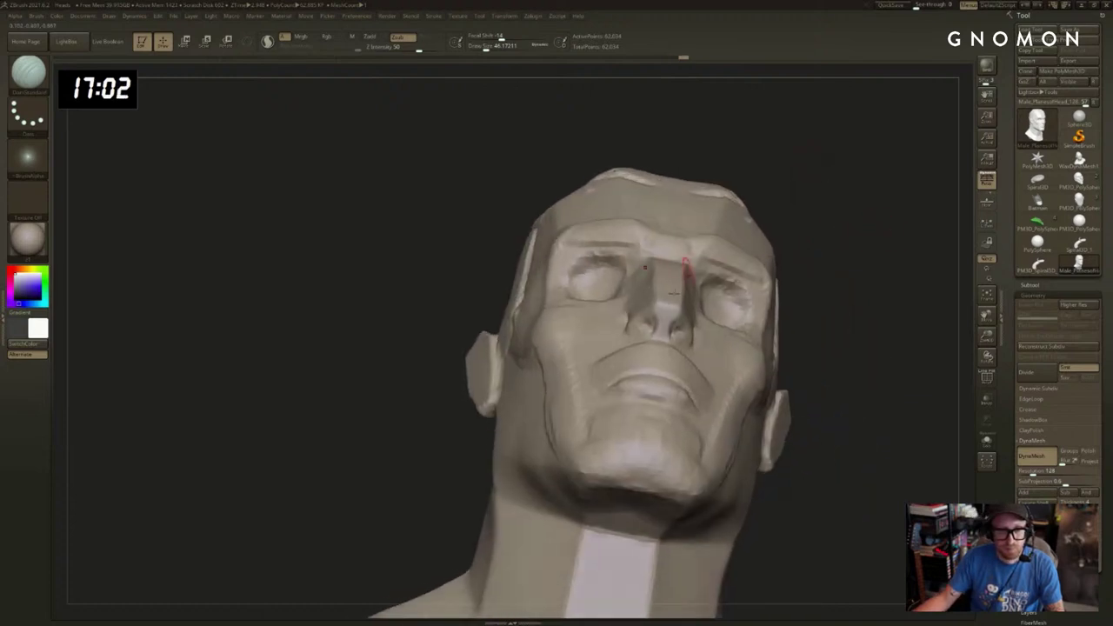
left_click_drag(803, 306, 675, 338)
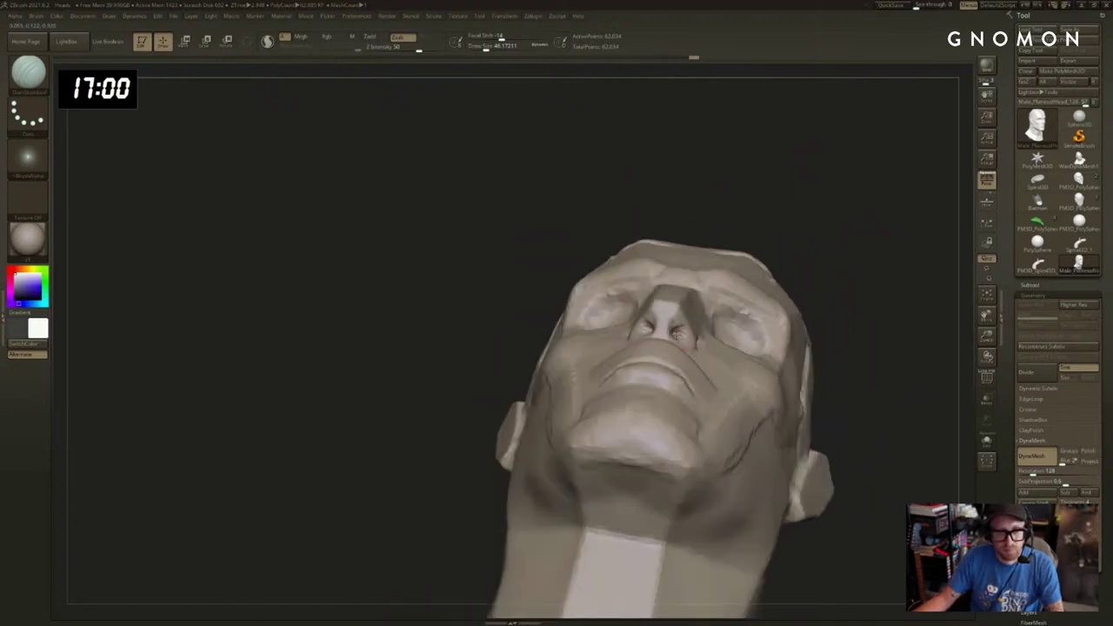
mouse_move(798, 275)
left_mouse_down()
mouse_move(682, 335)
mouse_move(658, 329)
left_mouse_up()
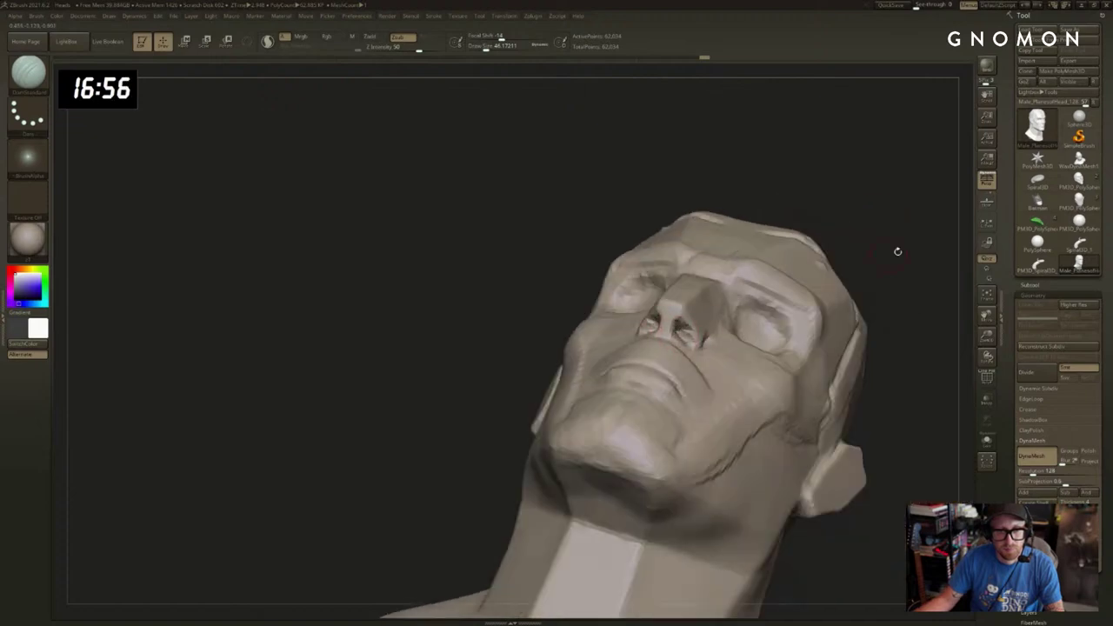
left_click_drag(897, 251, 677, 337)
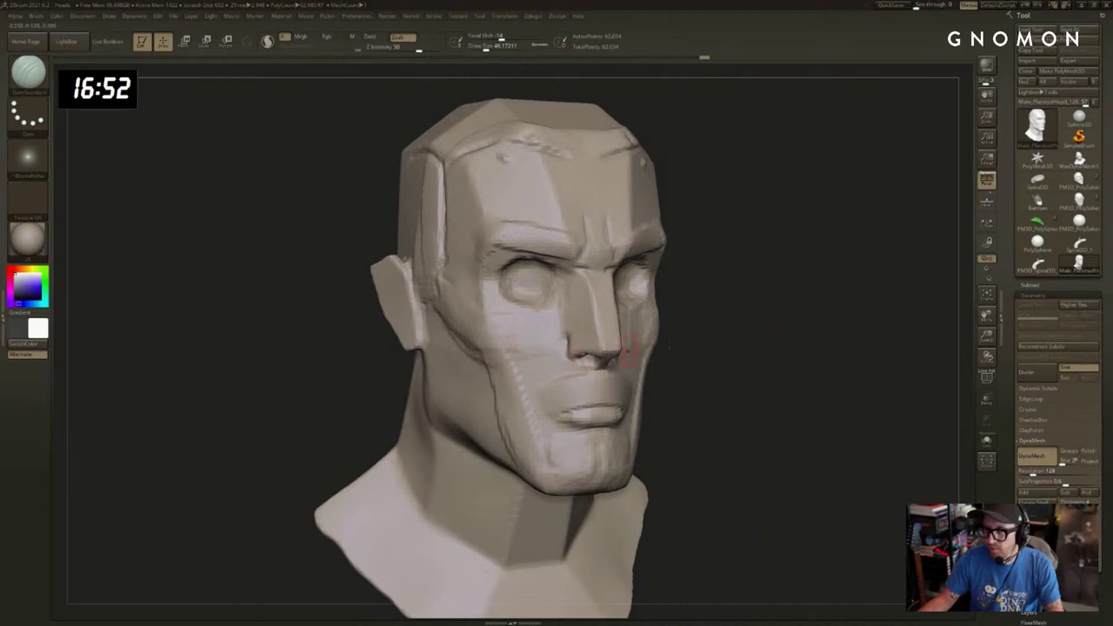
Fill the eye sockets with ClayBuildup to form the eyeballs and lower lids, then smooth them.
mouse_move(799, 326)
left_mouse_down()
mouse_move(790, 326)
mouse_move(785, 350)
mouse_move(666, 300)
mouse_move(685, 294)
left_mouse_up()
key("b")
key("c")
key("b")
key("s")
key("s")
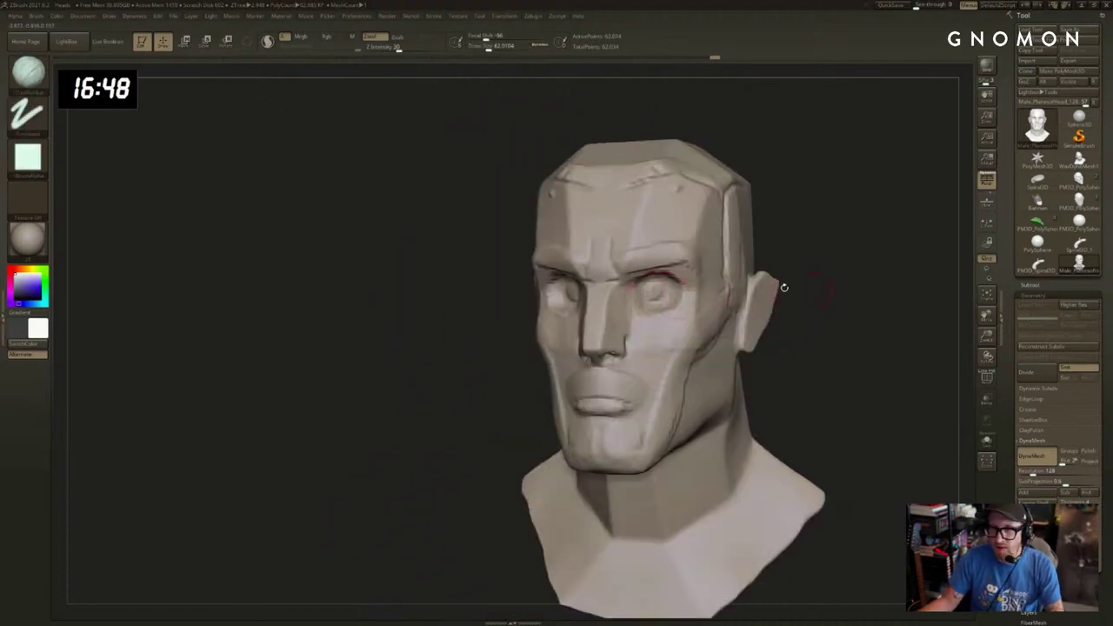
mouse_move(875, 284)
left_mouse_down()
mouse_move(861, 261)
mouse_move(812, 290)
left_mouse_up()
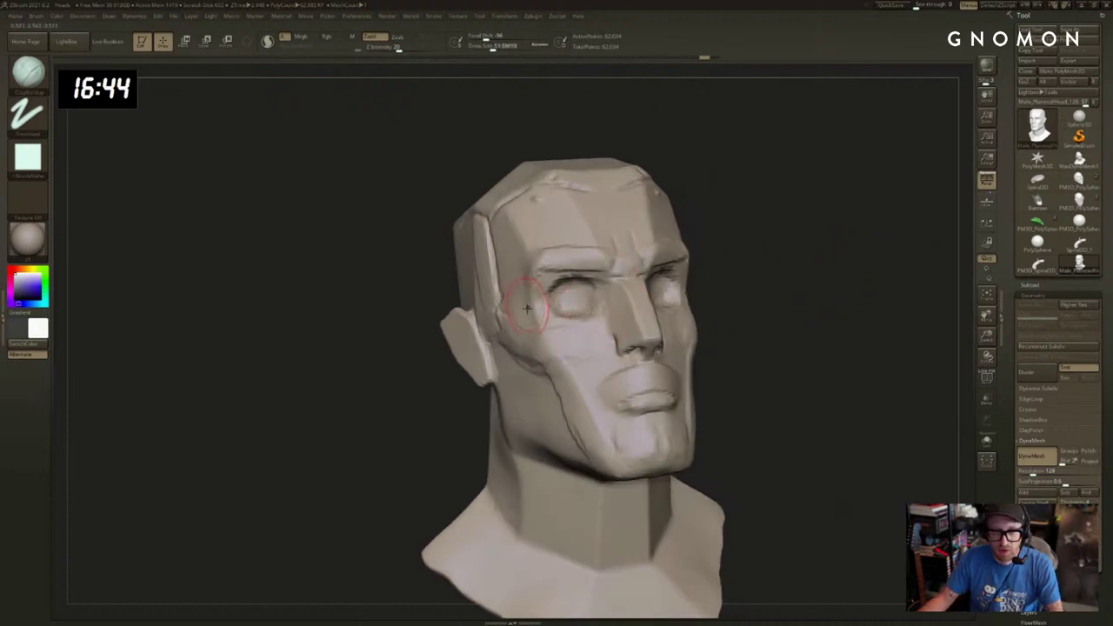
mouse_move(787, 287)
left_mouse_down()
mouse_move(765, 283)
mouse_move(773, 273)
mouse_move(837, 285)
mouse_move(813, 288)
mouse_move(821, 280)
left_mouse_up()
left_click_drag(583, 298, 567, 298)
left_click_drag(824, 291, 801, 294)
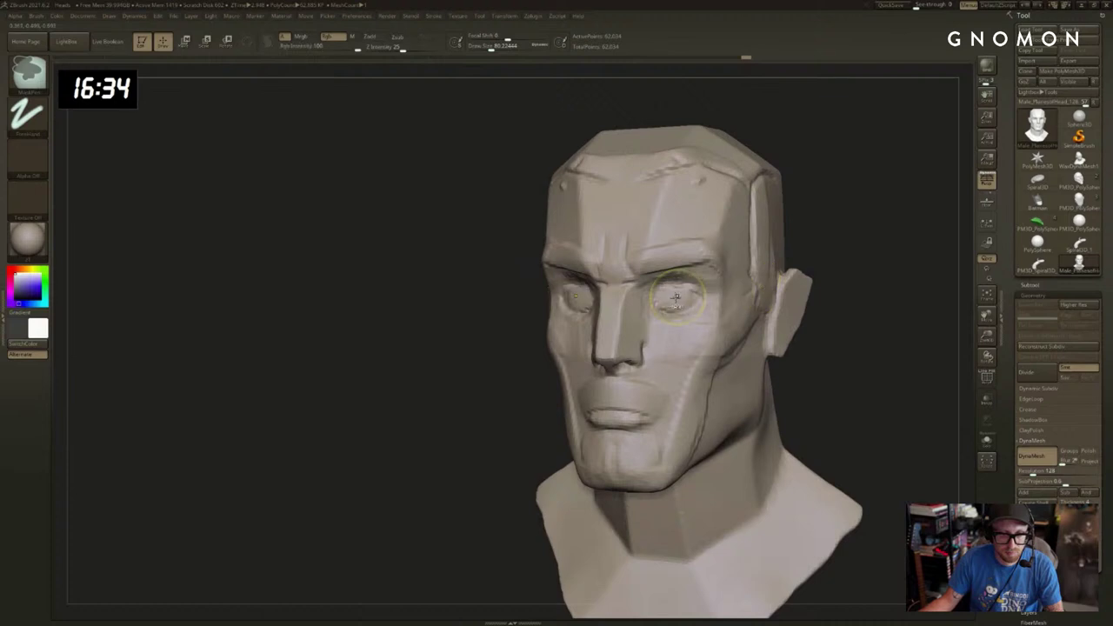
left_click_drag(689, 298, 693, 302)
mouse_move(861, 267)
left_mouse_down()
mouse_move(874, 266)
mouse_move(827, 284)
left_mouse_up()
mouse_move(611, 300)
left_mouse_down("shift")
mouse_move(601, 299)
mouse_move(613, 288)
left_mouse_up("shift")
key("ctrl+z")
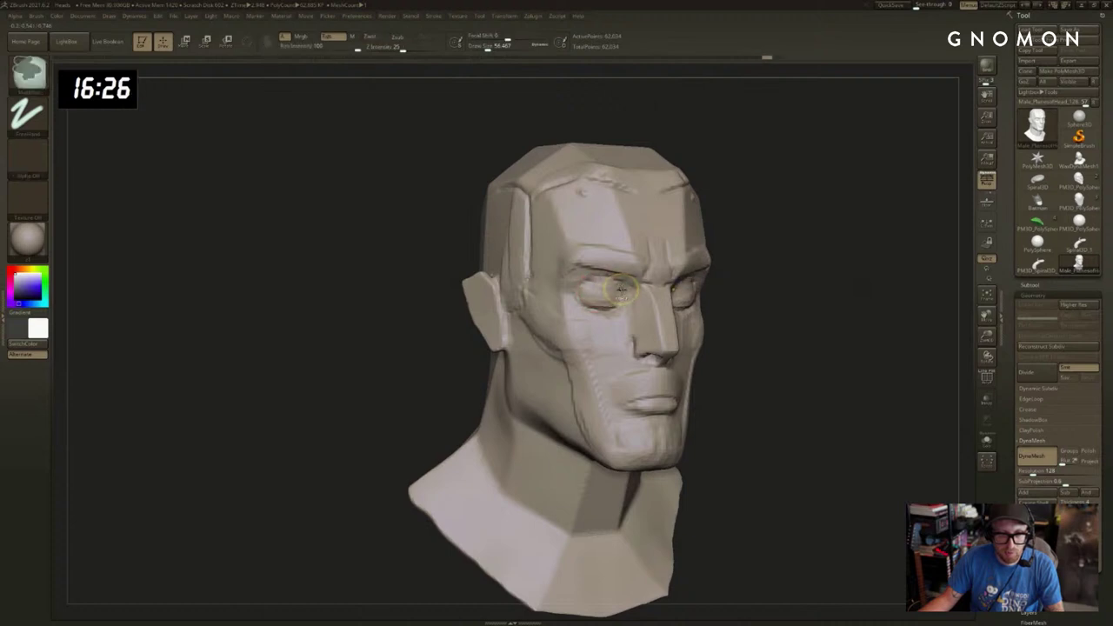
key("ctrl+z")
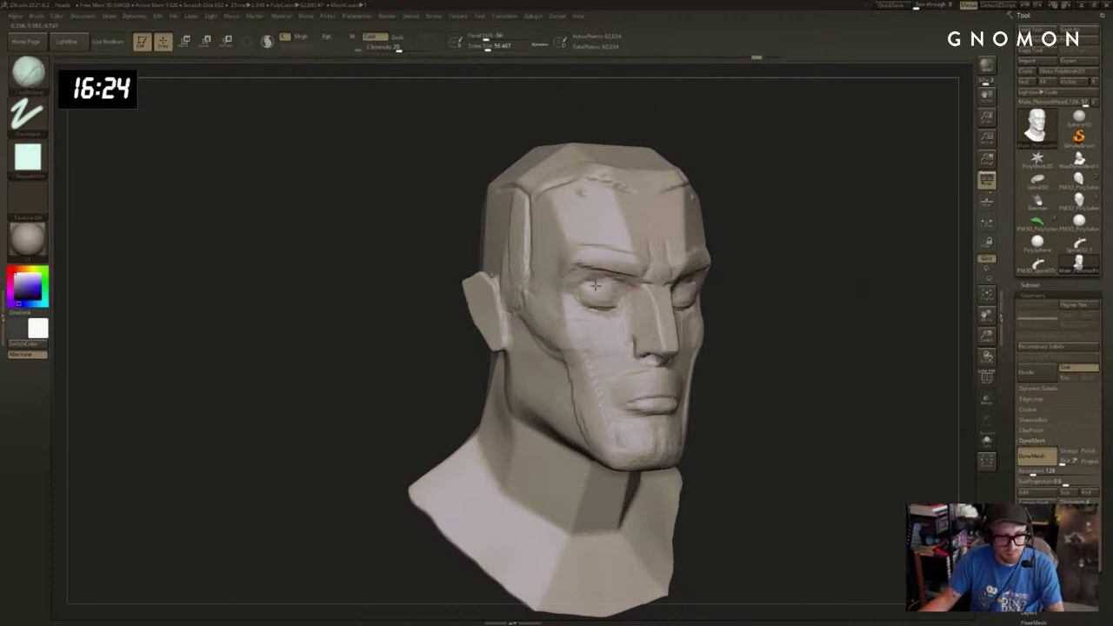
Add upper eyelid volume over the eyeballs with ClayBuildup and smooth it into the inner corners.
left_click_drag(595, 286, 619, 280)
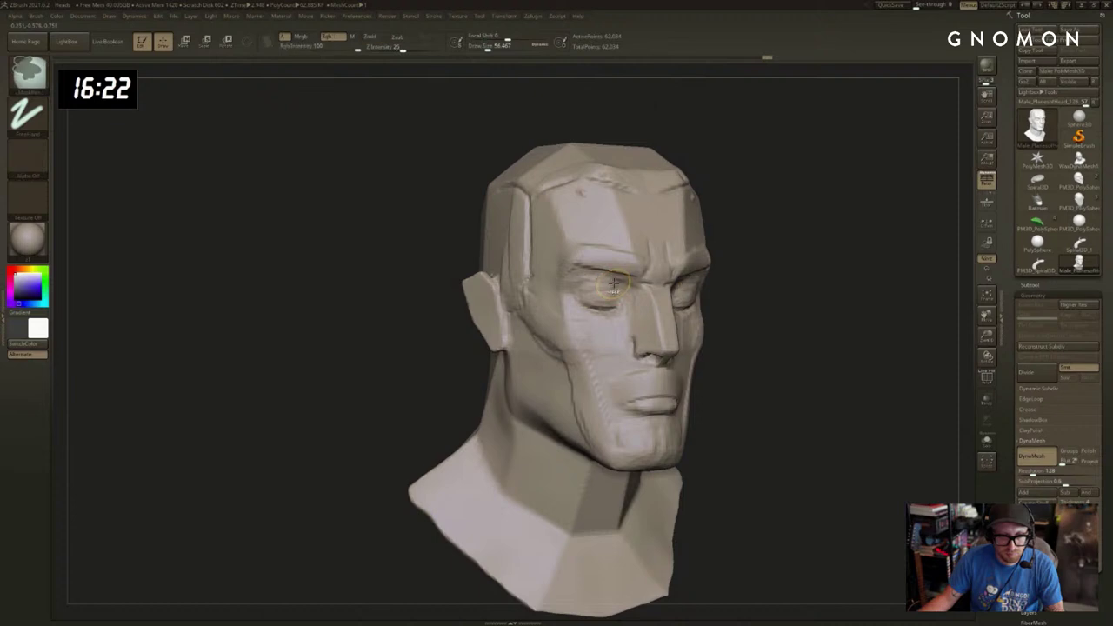
left_click_drag(604, 280, 620, 280)
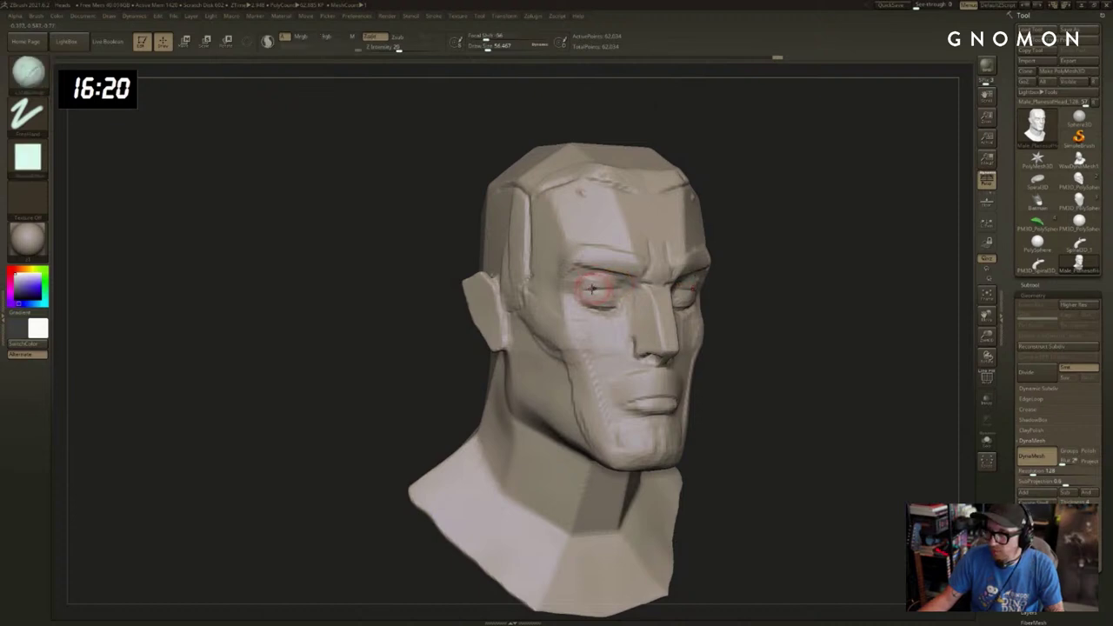
left_click_drag(586, 283, 591, 285)
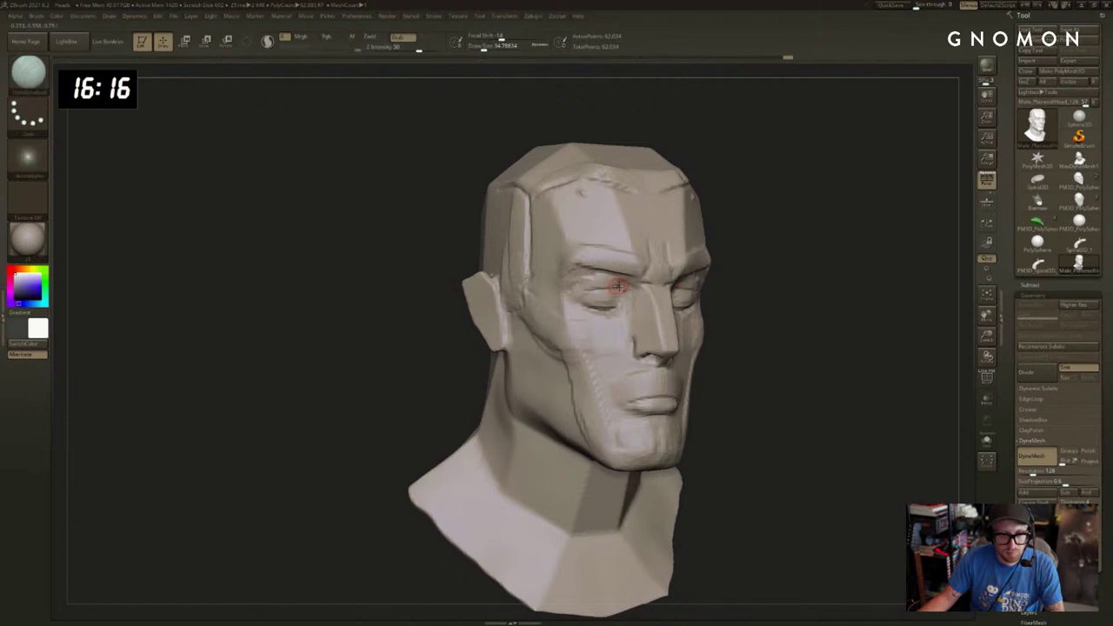
Carve the upper and lower eyelid edges and the inner eye corners with DamStandard.
mouse_move(821, 278)
left_mouse_down()
mouse_move(850, 294)
mouse_move(804, 292)
left_mouse_up()
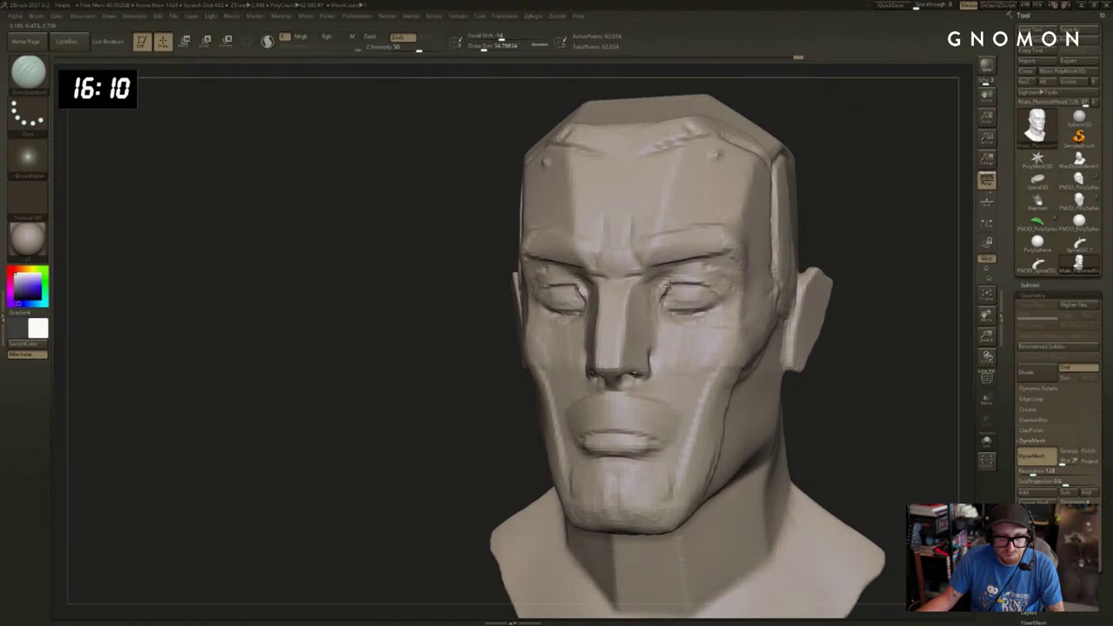
left_click_drag(857, 279, 776, 301)
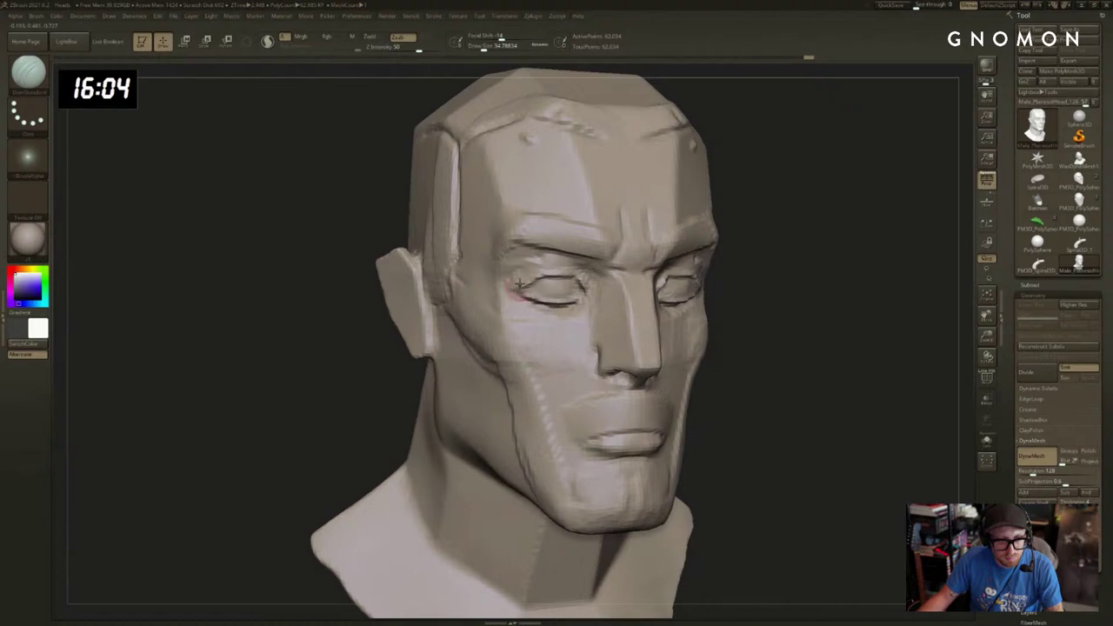
left_click_drag(874, 301, 688, 304)
Carve a diagonal crease under each eye with a smaller DamStandard brush.
key("b")
key("c")
key("b")
mouse_move(913, 268)
left_mouse_down()
mouse_move(885, 291)
mouse_move(857, 251)
mouse_move(749, 250)
left_mouse_up()
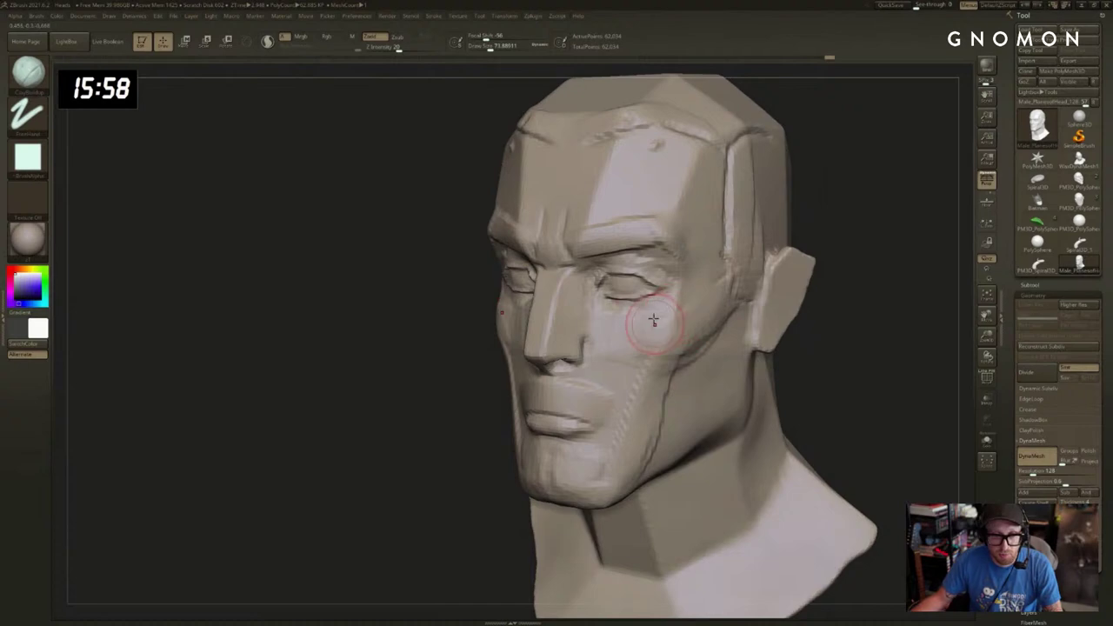
key("b")
key("d")
key("s")
key("s")
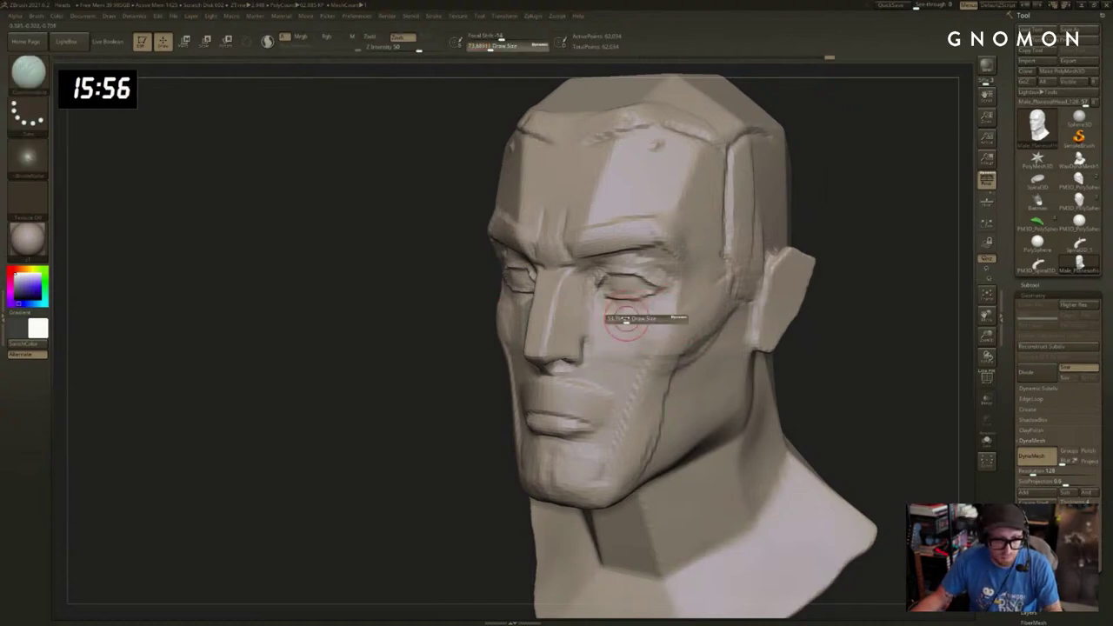
left_click_drag(626, 323, 619, 322)
left_click_drag(606, 306, 647, 327)
Refine the creases from the inner eye corners toward the cheeks and soften them.
mouse_move(860, 251)
left_mouse_down()
mouse_move(873, 253)
mouse_move(842, 262)
left_mouse_up()
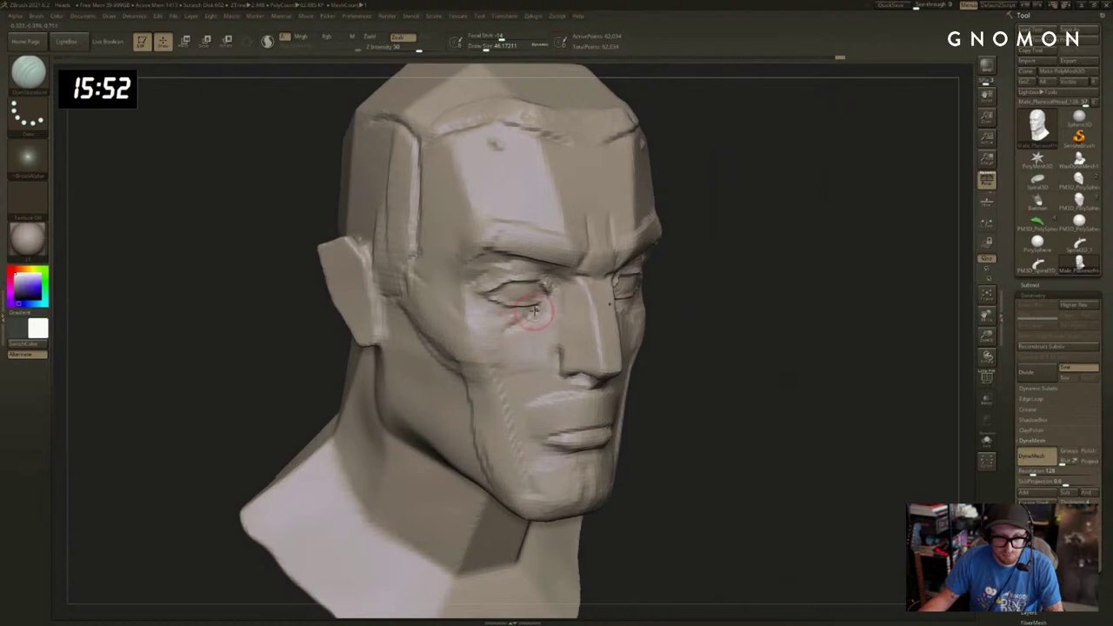
mouse_move(540, 309)
left_mouse_down("shift")
mouse_move(507, 329)
mouse_move(522, 327)
left_mouse_up("shift")
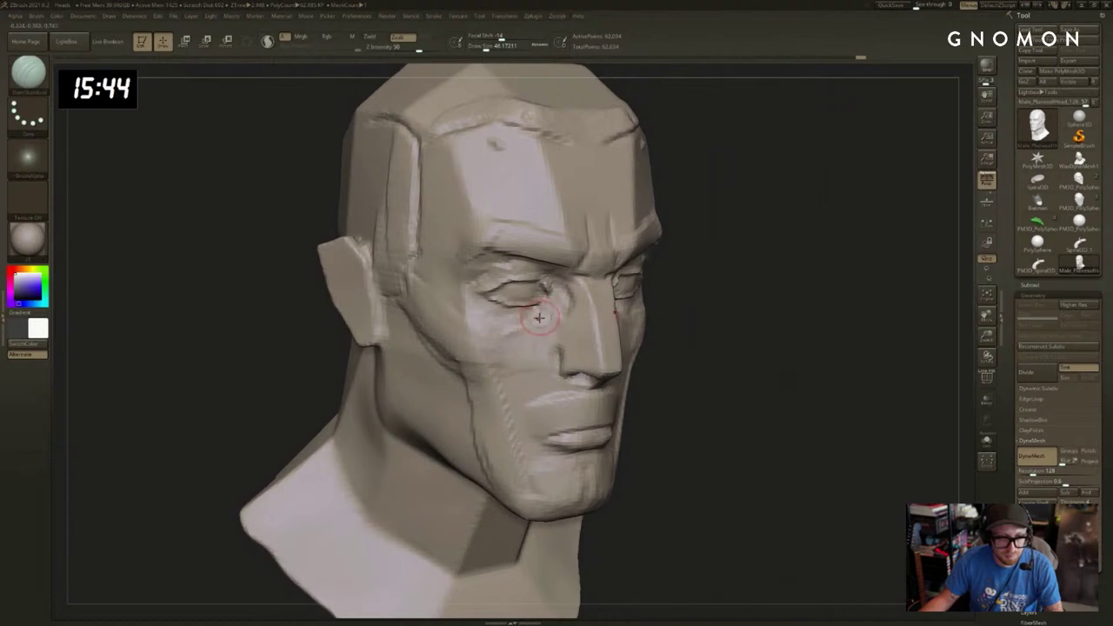
left_click_drag(539, 318, 494, 342, "shift")
Build up the upper cheeks below the under-eye creases with ClayBuildup.
left_click_drag(861, 322, 748, 314)
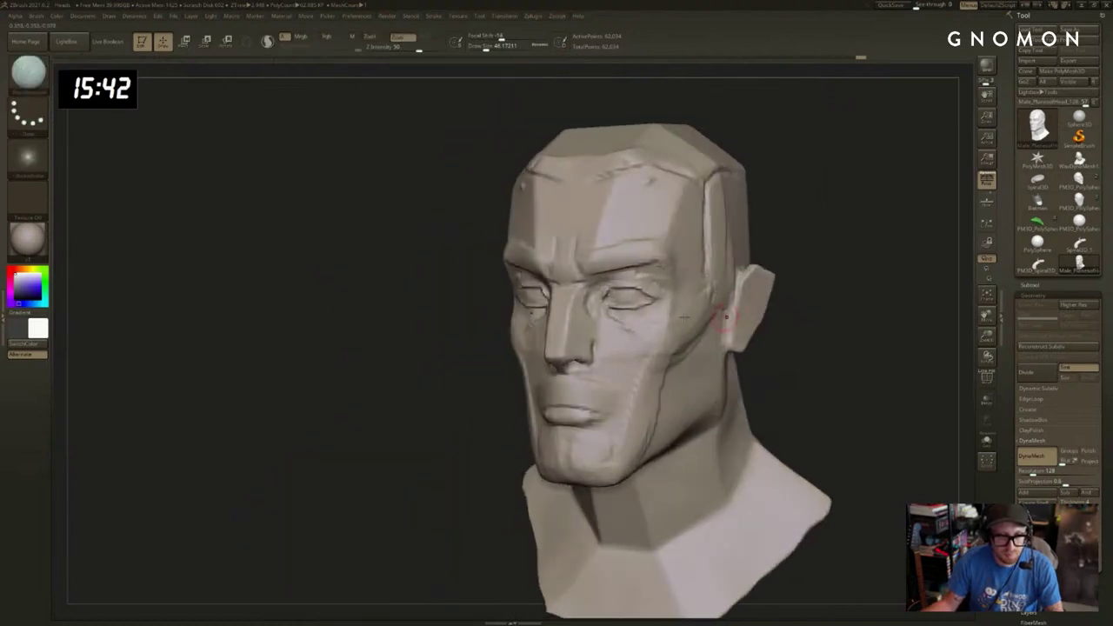
key("b")
key("c")
key("b")
key("s")
left_click_drag(618, 330, 626, 346)
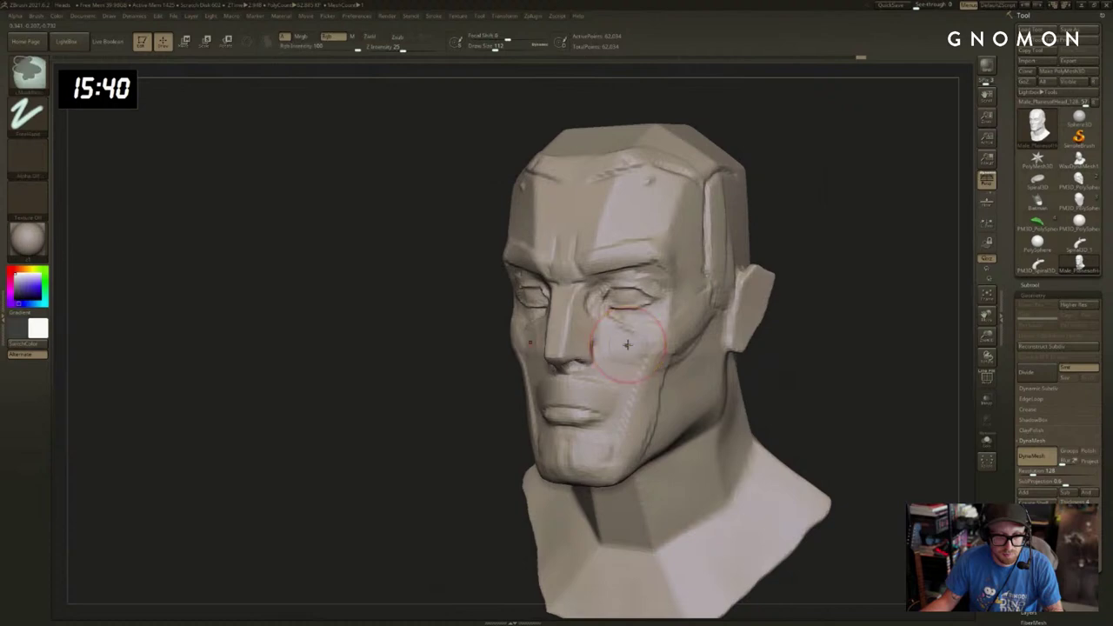
Fill out the cheek planes between the cheekbones and mouth with a smaller ClayBuildup brush and smooth them.
mouse_move(786, 324)
left_mouse_down("shift")
mouse_move(827, 324)
mouse_move(772, 338)
left_mouse_up("shift")
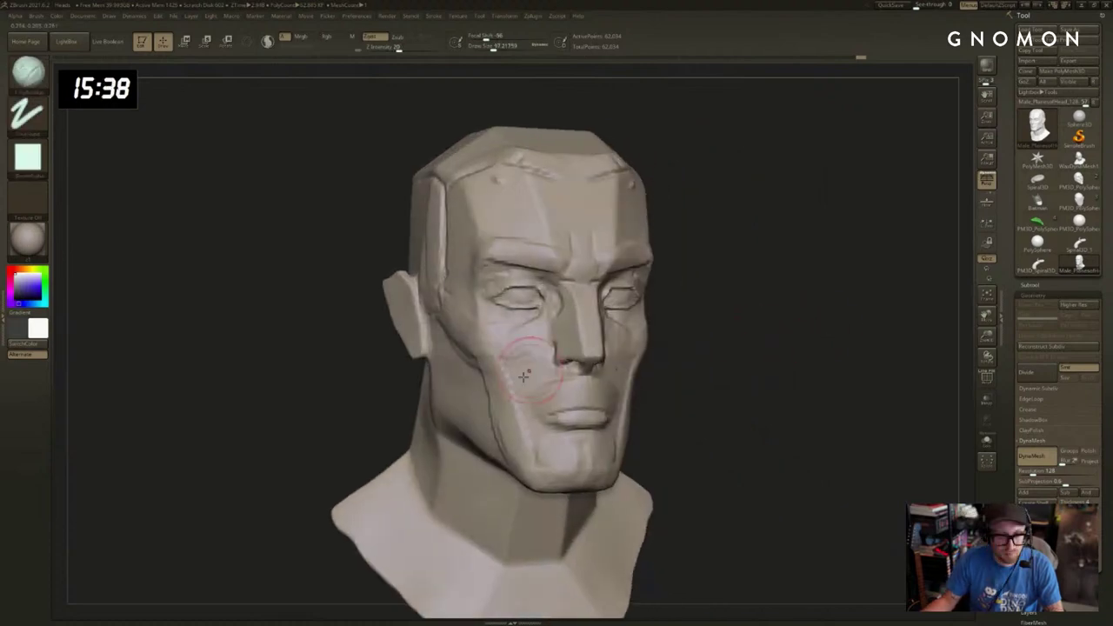
right_click_drag(506, 355, 534, 351)
key("s")
left_click_drag(504, 379, 501, 379)
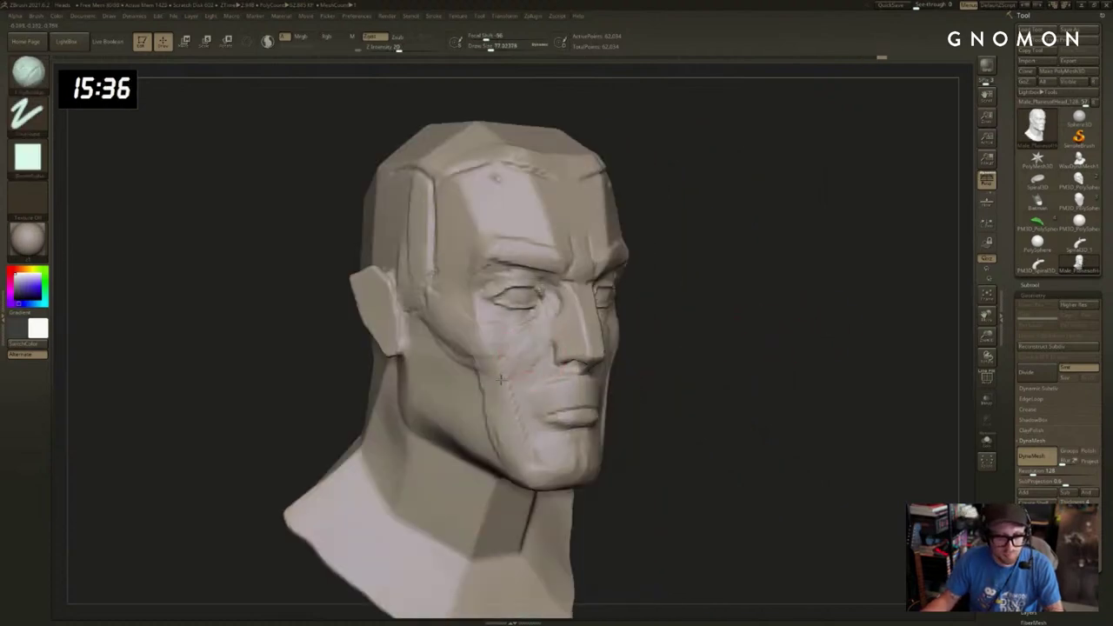
mouse_move(504, 336)
right_mouse_down("shift")
mouse_move(756, 340)
mouse_move(736, 308)
mouse_move(753, 295)
mouse_move(746, 302)
right_mouse_up("shift")
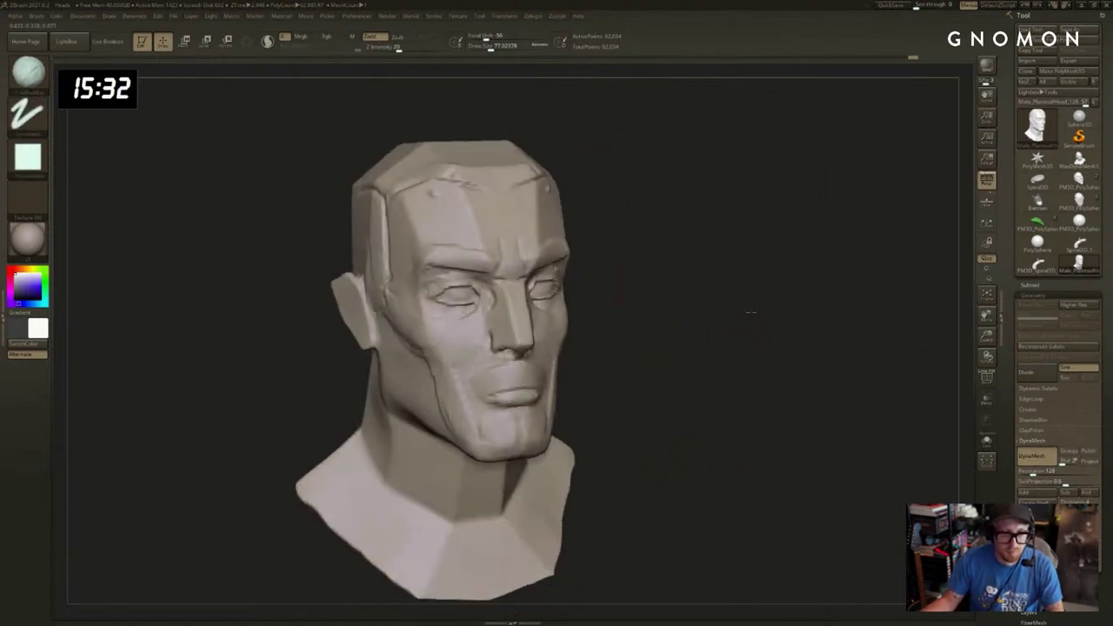
Build up the forehead and temple planes above the brows with a larger ClayBuildup brush and smooth the transitions.
mouse_move(678, 209)
left_mouse_down("shift")
mouse_move(523, 226)
mouse_move(533, 185)
left_mouse_up("shift")
left_click_drag(513, 239, 526, 195, "shift")
left_click_drag(581, 242, 582, 199)
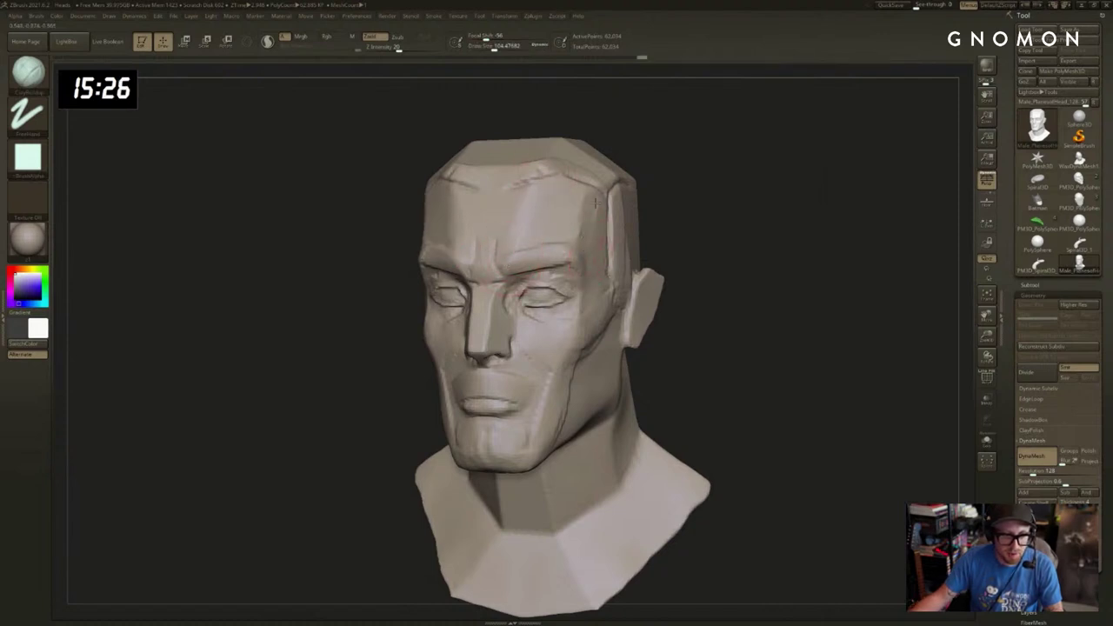
mouse_move(662, 205)
left_mouse_down("shift")
mouse_move(686, 206)
mouse_move(687, 223)
left_mouse_up("shift")
Carve smile-line creases beside the nostrils with DamStandard and undo the last stroke.
right_click_drag(686, 224, 759, 251)
mouse_move(604, 382)
left_mouse_down("ctrl")
mouse_move(565, 404)
mouse_move(639, 399)
mouse_move(659, 420)
left_mouse_up("ctrl")
right_click_drag(789, 392, 707, 368)
left_click_drag(708, 367, 707, 345, "ctrl")
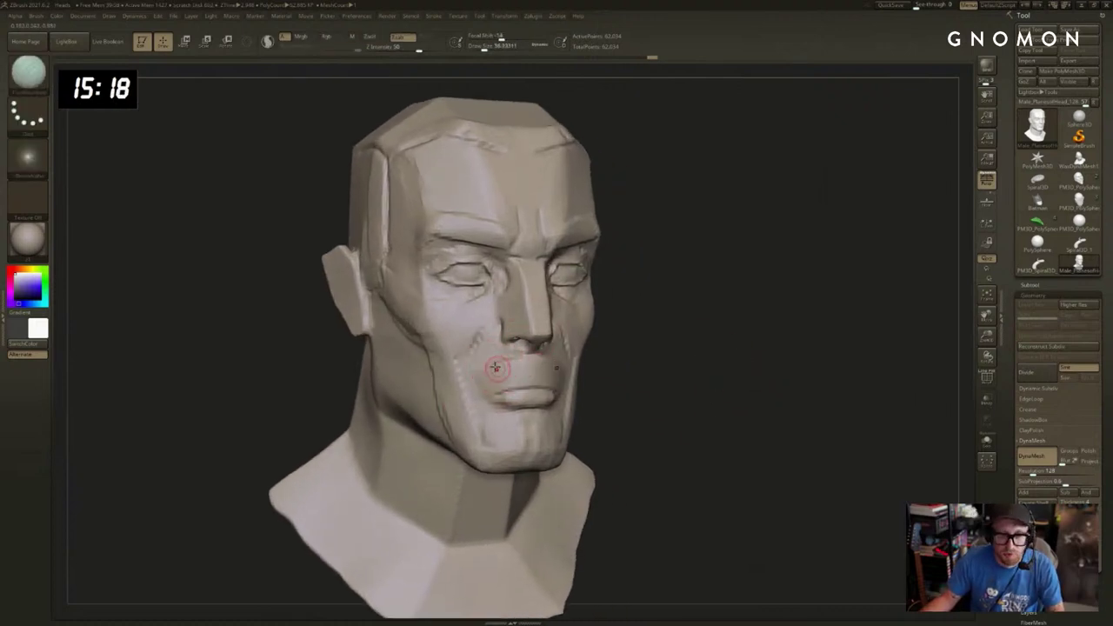
right_click_drag(754, 334, 759, 341)
key("ctrl+z")
key("s")
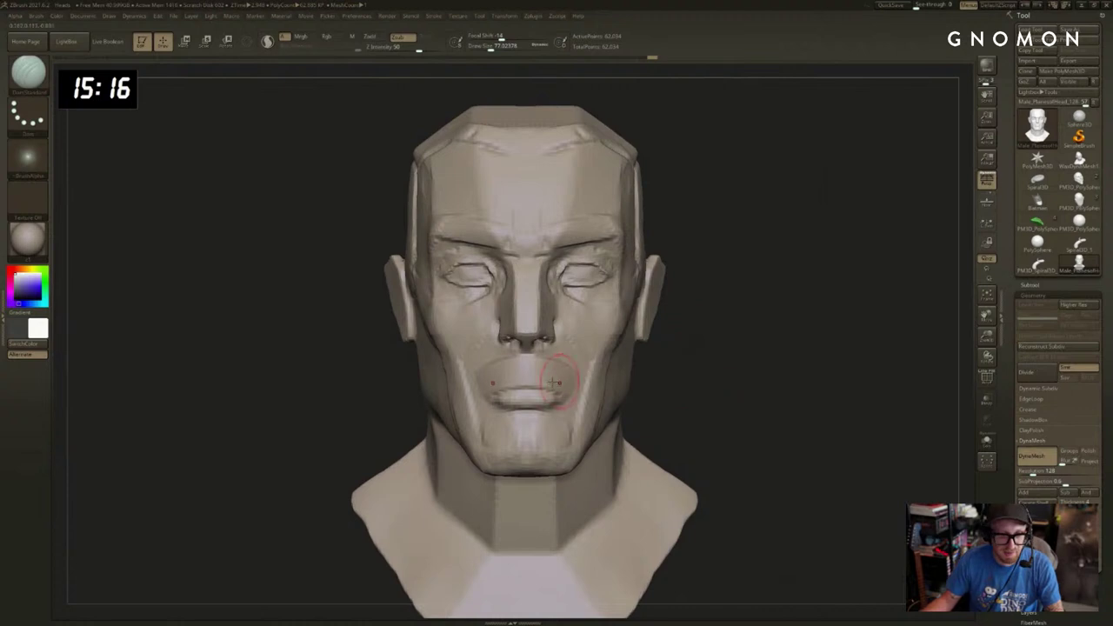
Adjust the mouth corners and the lower jaw contour with the Move brush, undoing the mouth pull.
key("s")
key("b")
key("m")
key("v")
left_click_drag(543, 381, 585, 382)
mouse_move(750, 379)
right_mouse_down()
mouse_move(695, 383)
mouse_move(758, 388)
right_mouse_up()
key("ctrl+z")
key("s")
mouse_move(599, 426)
left_mouse_down()
mouse_move(580, 442)
mouse_move(590, 463)
left_mouse_up()
key("s")
right_click_drag(776, 387, 703, 345)
Build up the front and sides of the neck below the jaw with a large ClayBuildup brush and smooth the strokes.
key("b")
key("c")
key("b")
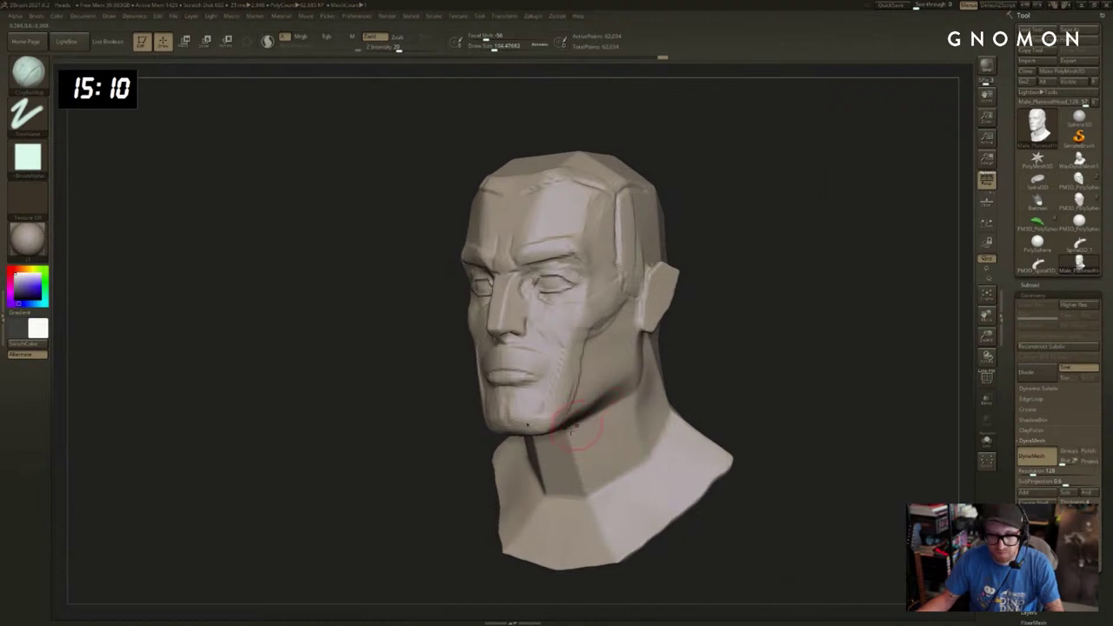
right_click_drag(725, 431, 674, 395, "ctrl")
key("s")
left_click_drag(584, 458, 591, 459)
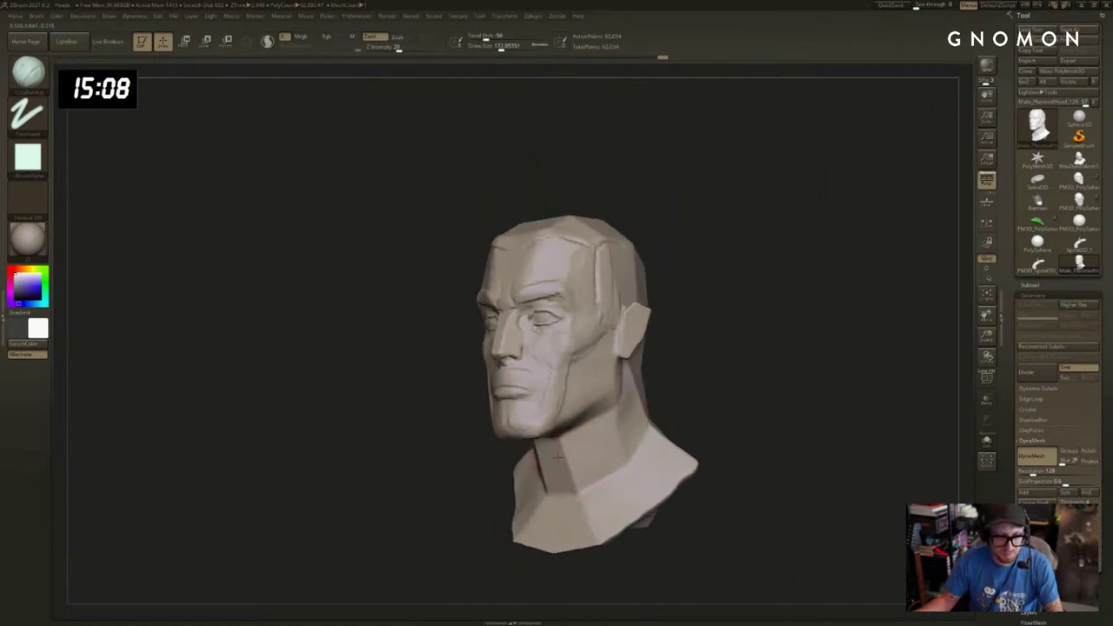
key("s")
left_click_drag(564, 493, 569, 493)
right_click_drag(653, 390, 629, 393)
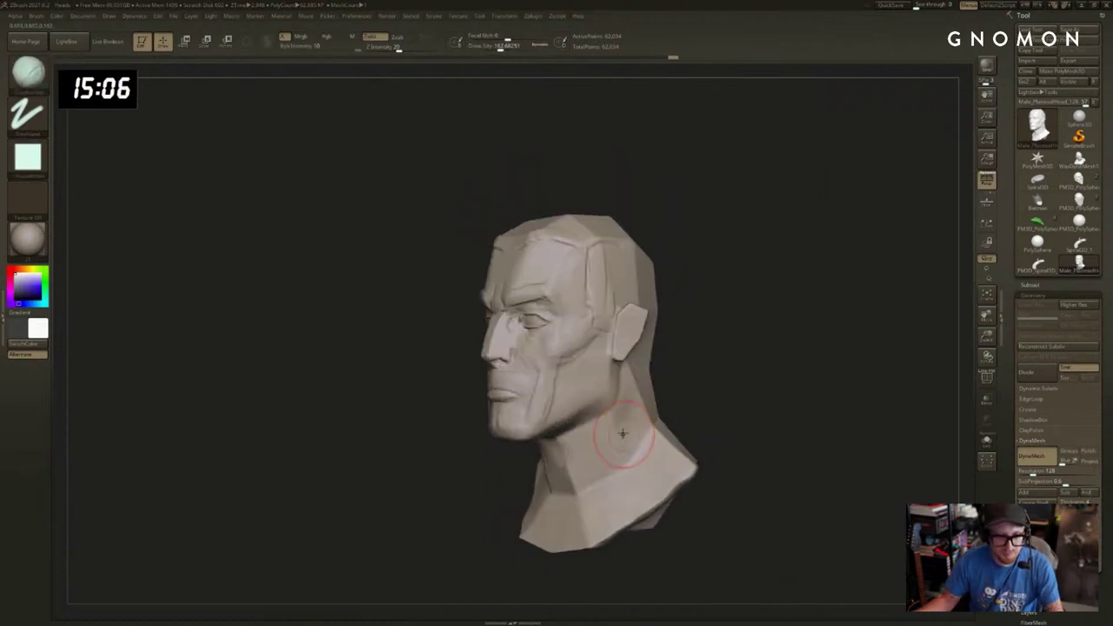
left_click_drag(625, 402, 593, 480)
left_click_drag(623, 445, 616, 403, "shift")
Reshape the side of the neck between the ear and the collar with the Move brush.
key("b")
key("m")
key("v")
right_click_drag(671, 391, 628, 402)
key("s")
mouse_move(616, 420)
left_mouse_down()
mouse_move(596, 407)
mouse_move(586, 475)
left_mouse_up()
Build up the diagonal neck muscle from behind the ear to the collar with ClayBuildup and smooth it.
key("b")
key("c")
key("b")
left_click_drag(623, 372, 603, 445, "shift")
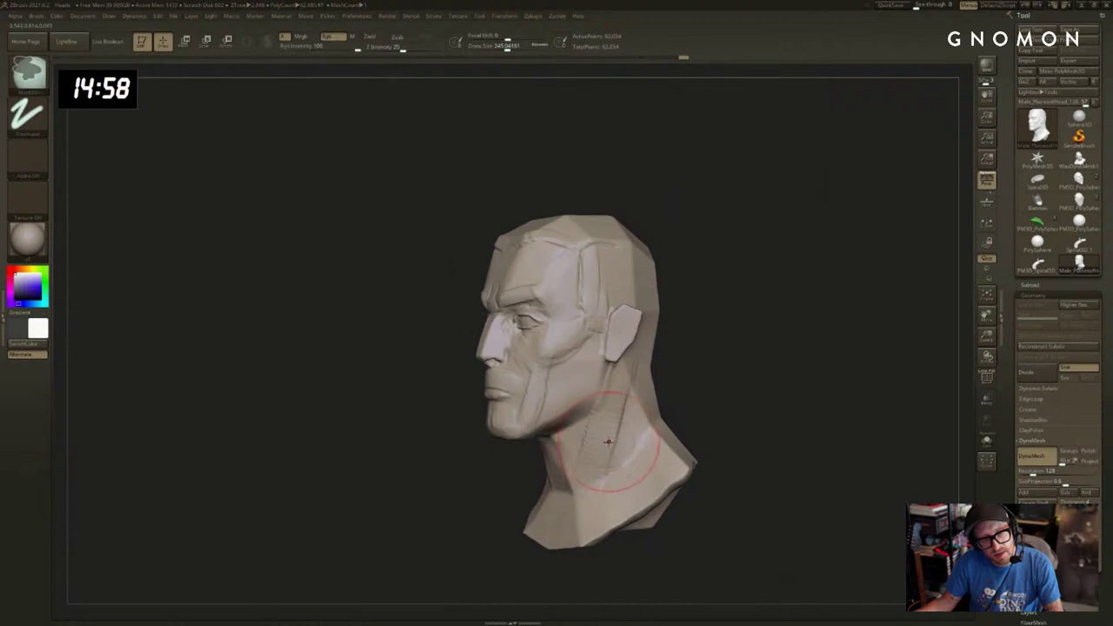
key("shift")
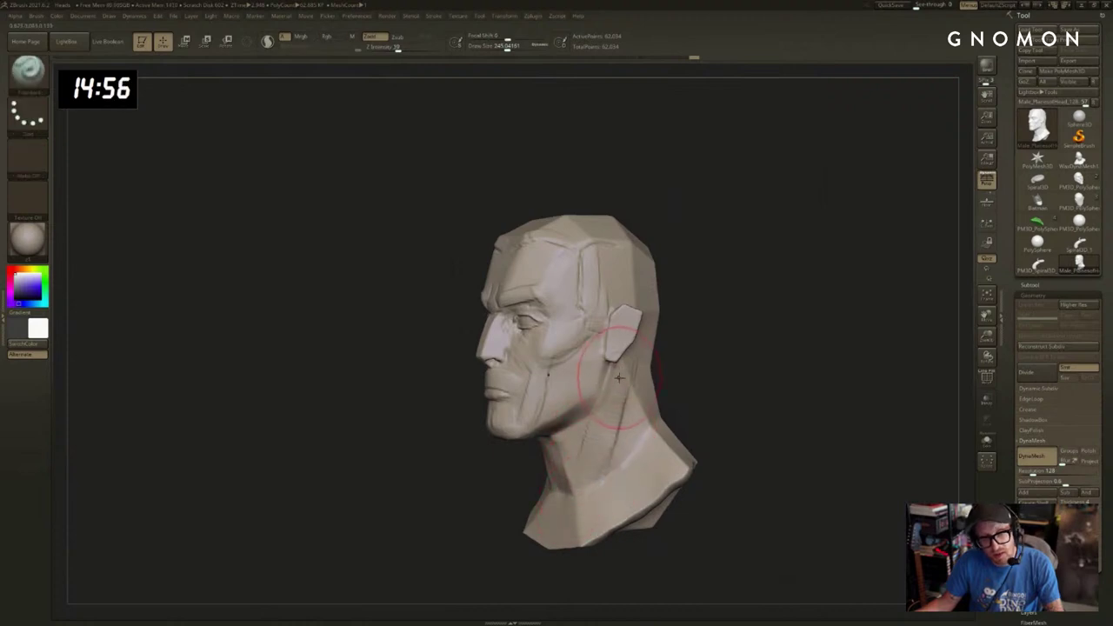
left_click_drag(605, 454, 609, 489)
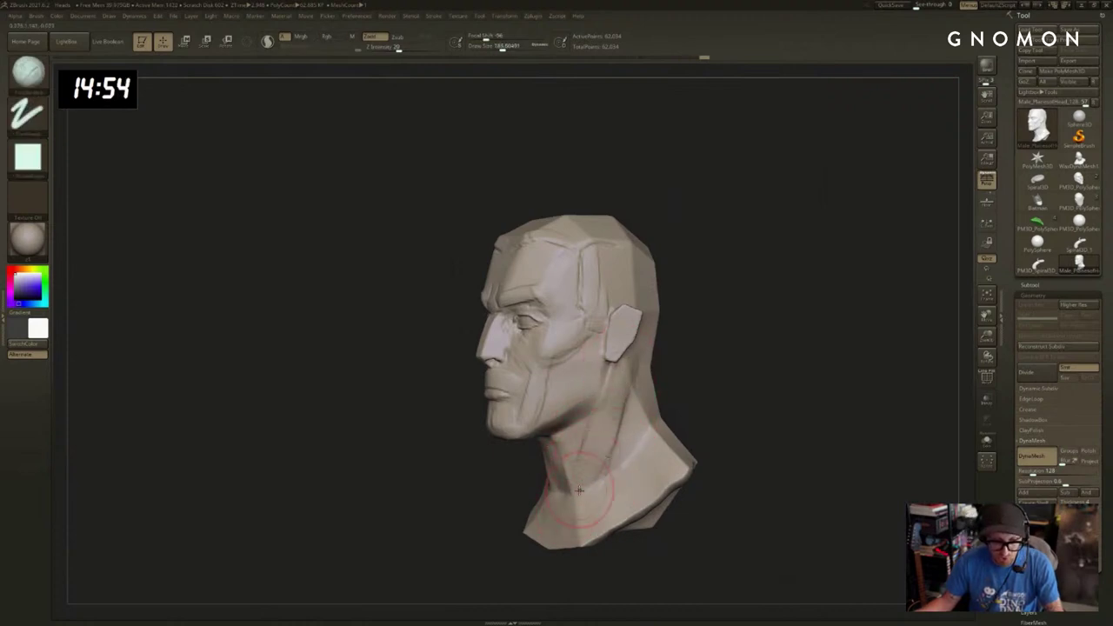
Refine the neck muscles and the throat above the collar with ClayBuildup and smooth them from several angles.
mouse_move(667, 351)
left_mouse_down()
mouse_move(702, 385)
mouse_move(778, 389)
left_mouse_up()
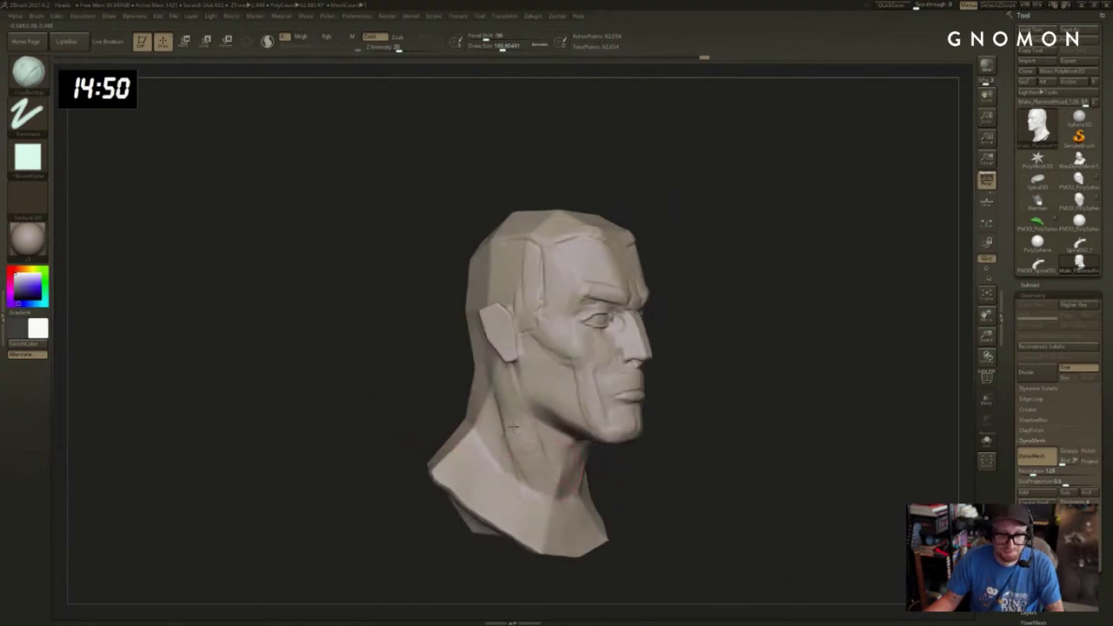
key("shift")
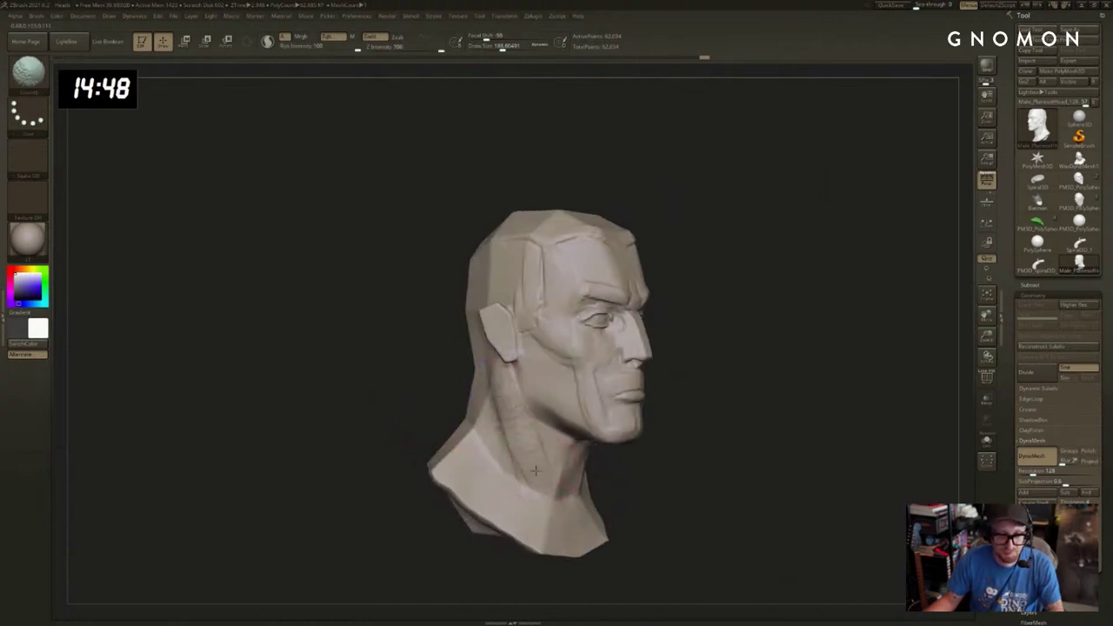
left_click_drag(670, 465, 622, 459)
left_click_drag(732, 443, 638, 443)
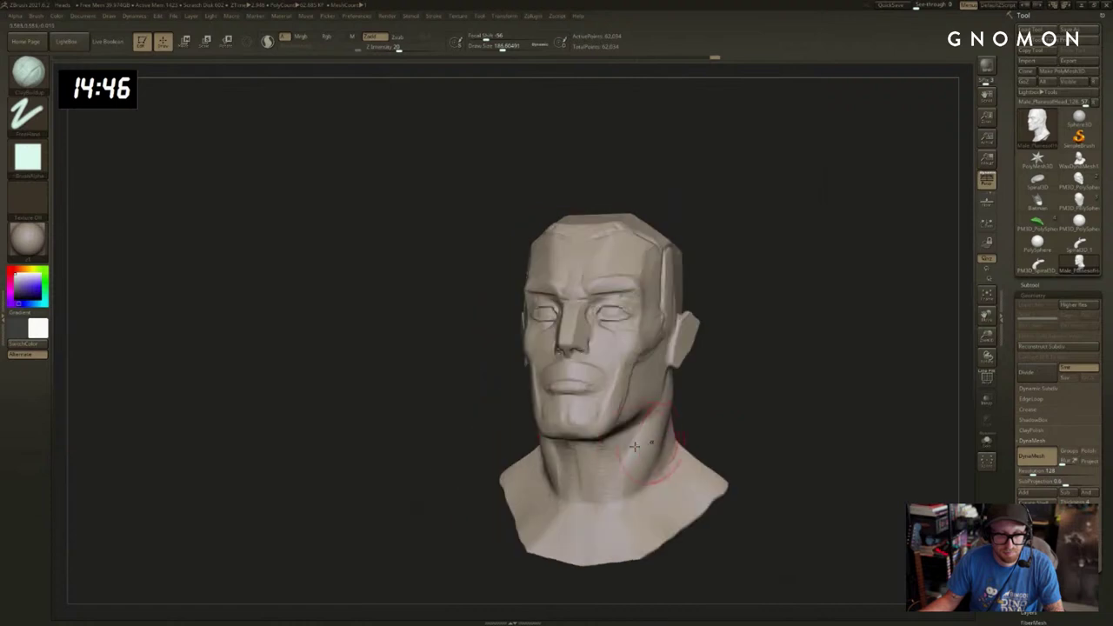
key("s")
left_click_drag(728, 405, 695, 407)
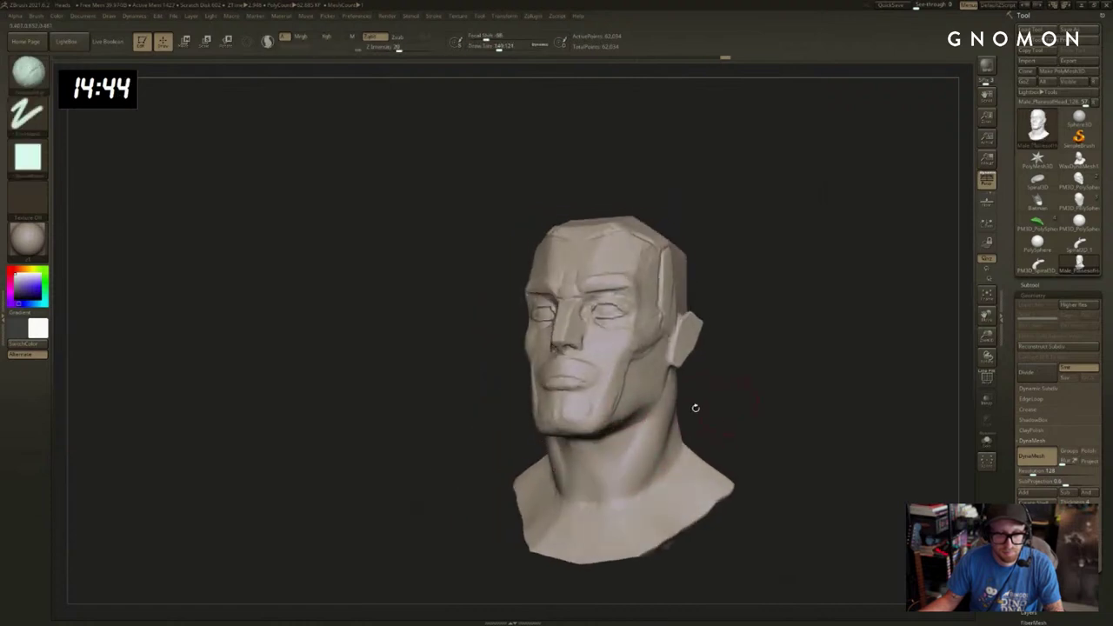
mouse_move(593, 470)
left_mouse_down()
mouse_move(597, 460)
mouse_move(587, 481)
mouse_move(542, 499)
mouse_move(594, 505)
left_mouse_up()
mouse_move(851, 411)
left_mouse_down("shift")
mouse_move(867, 414)
mouse_move(835, 443)
mouse_move(695, 387)
left_mouse_up("shift")
Build up the area above the upper lip and the folds beside the nose with a small ClayBuildup brush.
key("s")
left_click_drag(637, 358, 613, 359)
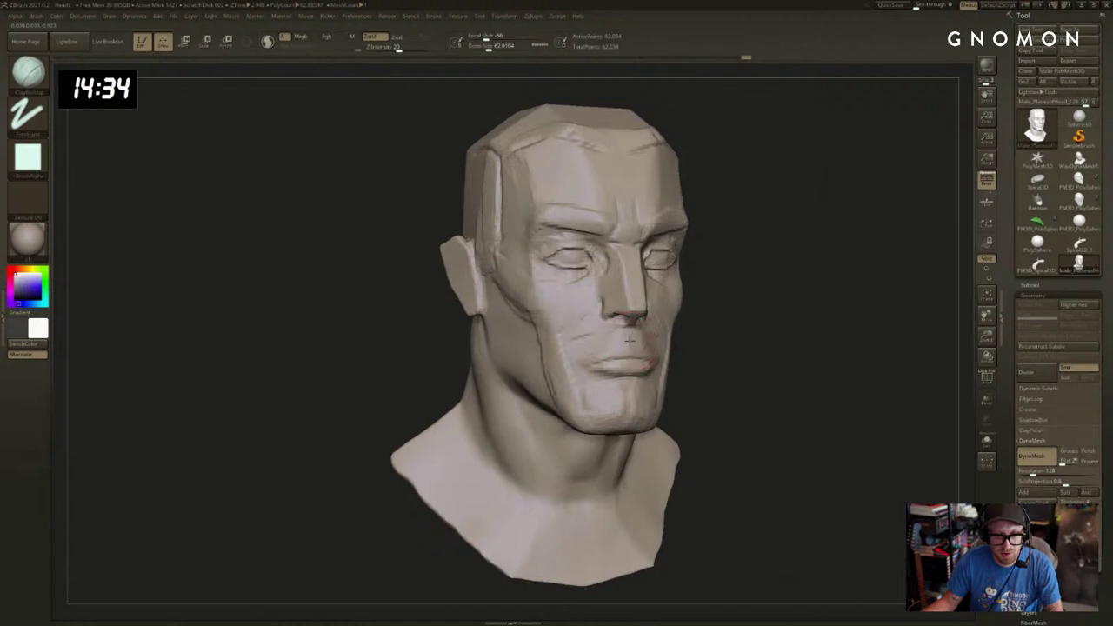
right_click_drag(630, 341, 643, 335, "shift")
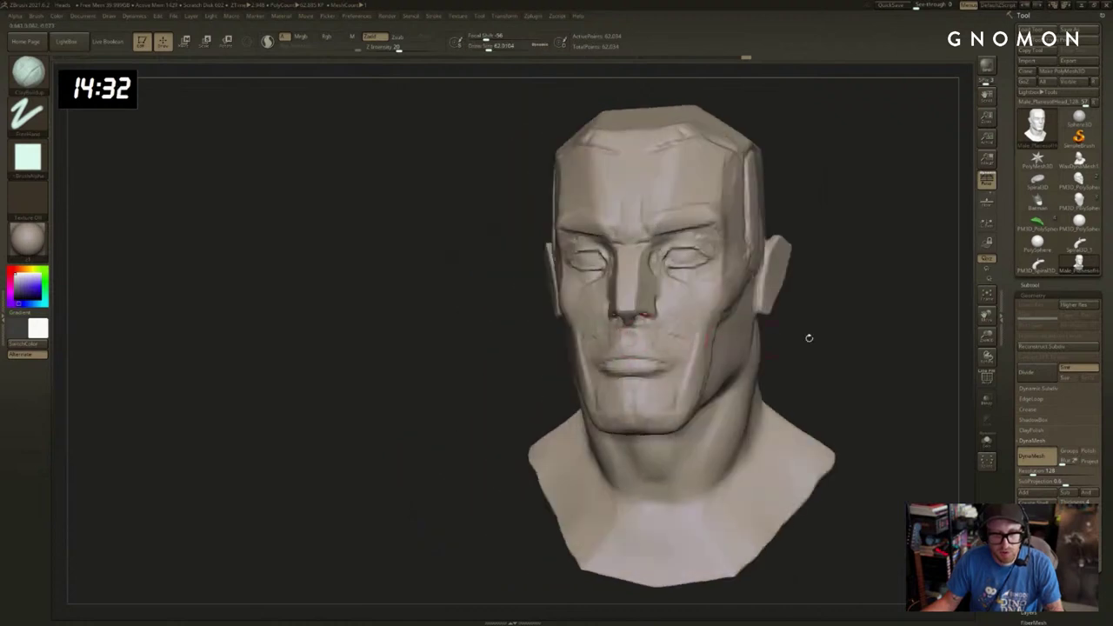
left_click_drag(809, 337, 687, 330)
right_click_drag(706, 330, 657, 340)
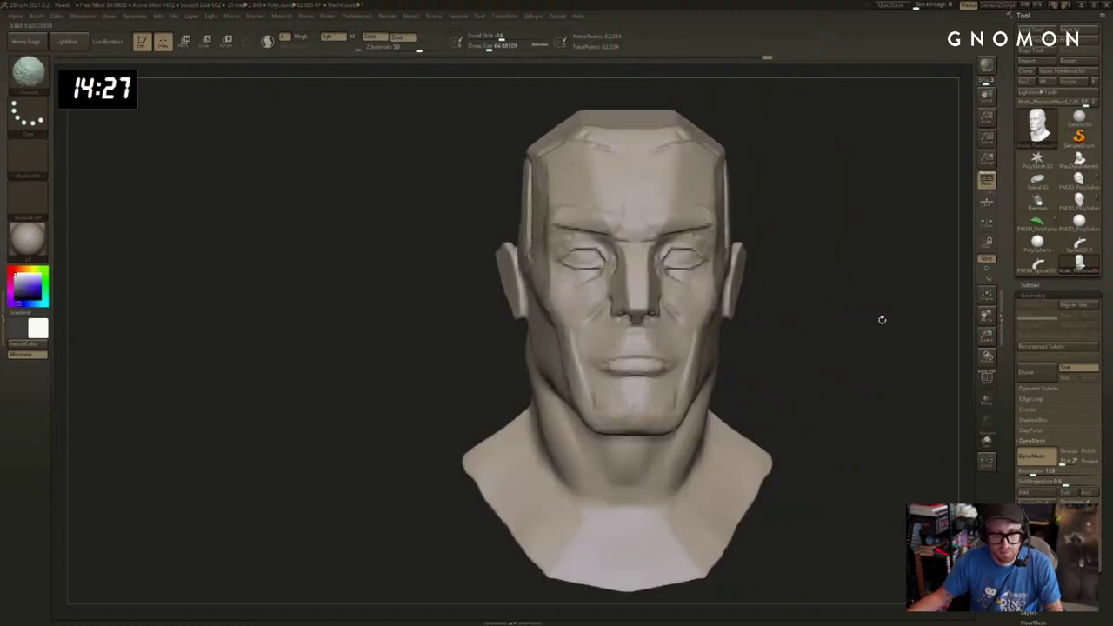
Mask the nose, eyes and central forehead to protect them from the mouth adjustment.
left_click_drag(879, 318, 834, 319)
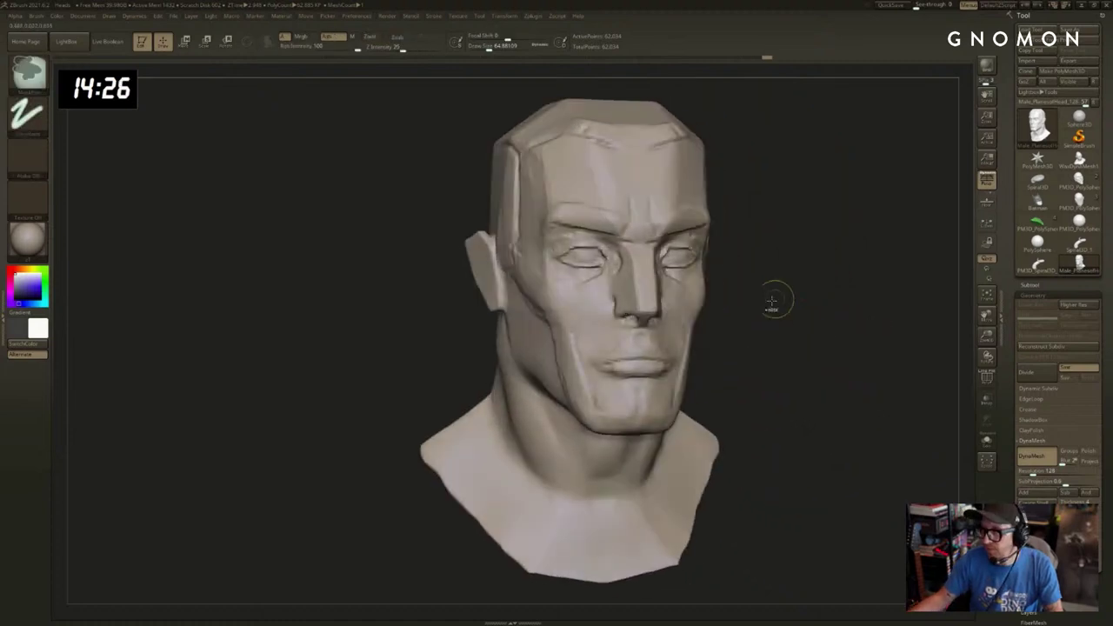
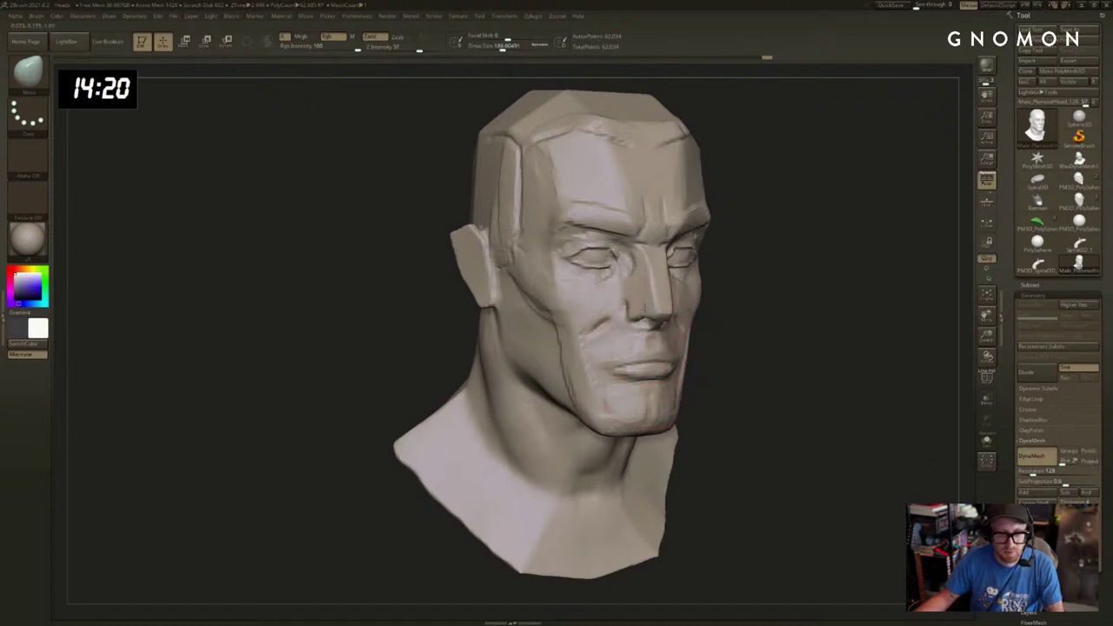
mouse_move(648, 304)
left_mouse_down("ctrl")
mouse_move(657, 283)
mouse_move(610, 268)
left_mouse_up("ctrl")
mouse_move(645, 296)
left_mouse_down("ctrl")
mouse_move(596, 228)
mouse_move(560, 228)
left_mouse_up("ctrl")
Adjust the projection of the mouth and surrounding muzzle with the Move brush and undo the last change.
key("s")
left_click_drag(639, 353, 635, 353)
right_click_drag(642, 362, 677, 365)
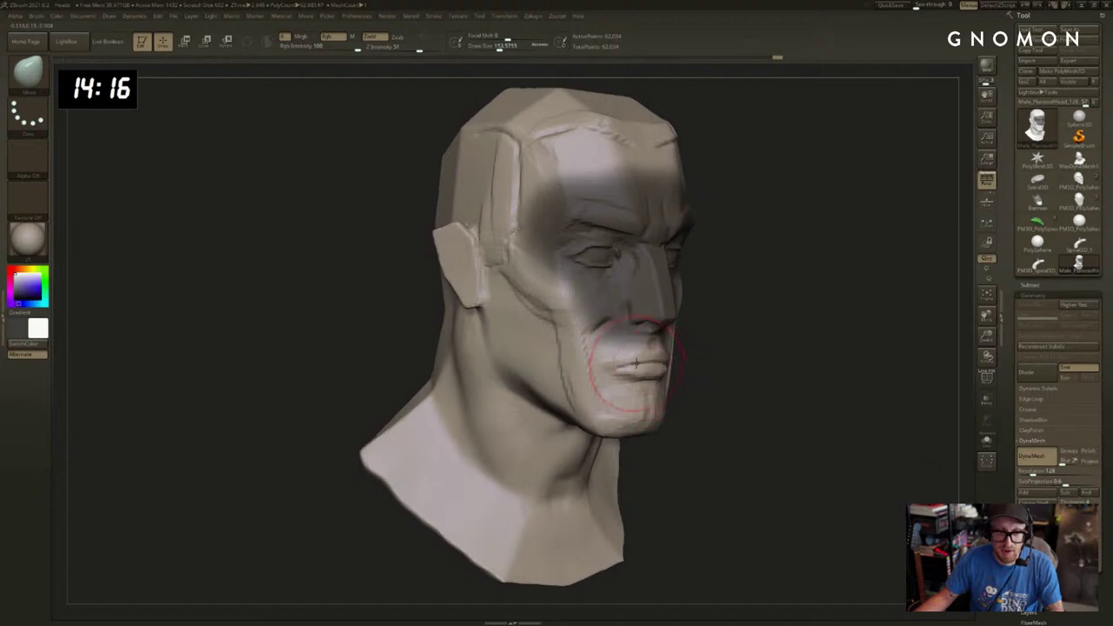
key("s")
left_click_drag(637, 363, 646, 364)
left_click_drag(744, 363, 508, 372)
key("s")
left_click_drag(600, 372, 597, 373)
mouse_move(581, 401)
left_mouse_down()
mouse_move(567, 405)
mouse_move(609, 385)
mouse_move(599, 398)
mouse_move(606, 373)
mouse_move(782, 375)
mouse_move(755, 386)
left_mouse_up()
key("ctrl+z")
key("s")
Build up the muzzle around the mouth corners and upper lip with ClayBuildup.
key("b")
key("c")
key("b")
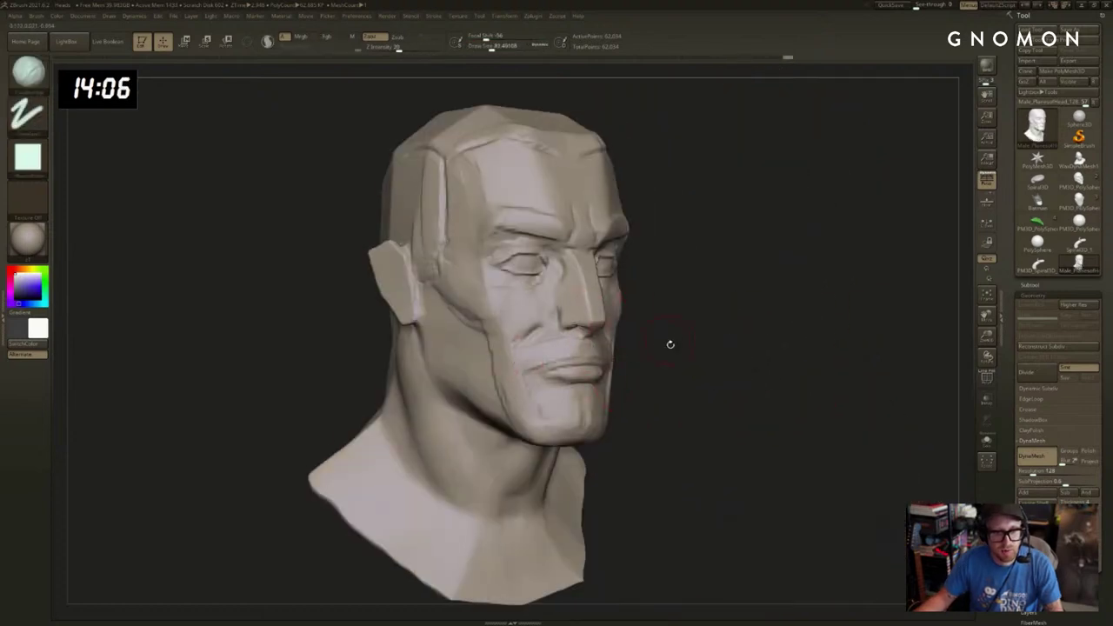
left_click_drag(670, 344, 578, 356)
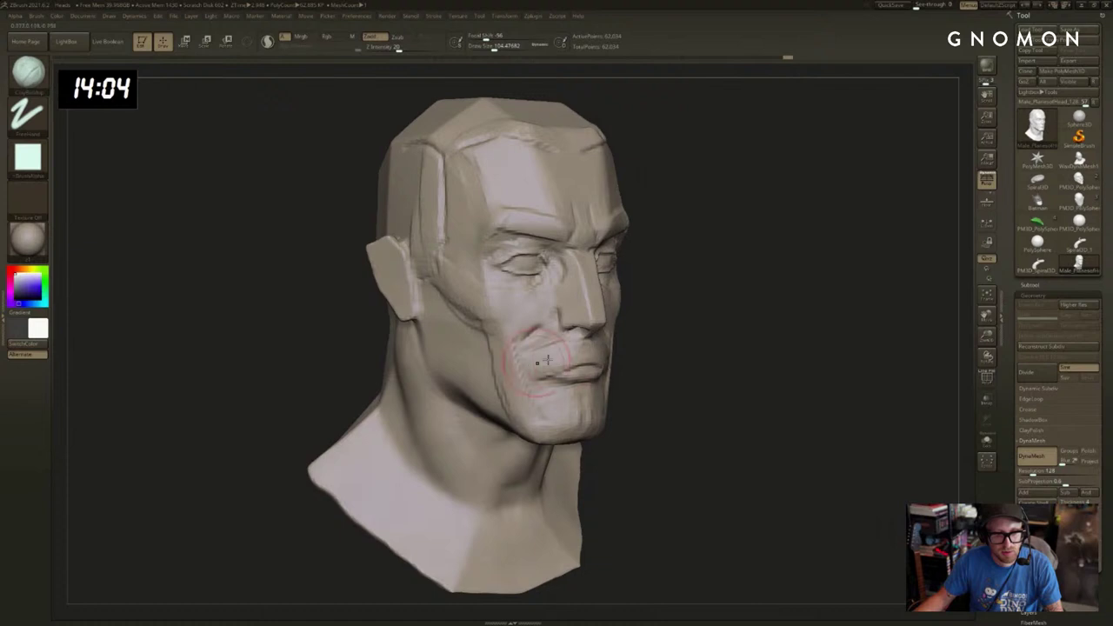
mouse_move(684, 366)
left_mouse_down()
mouse_move(740, 357)
mouse_move(757, 371)
left_mouse_up()
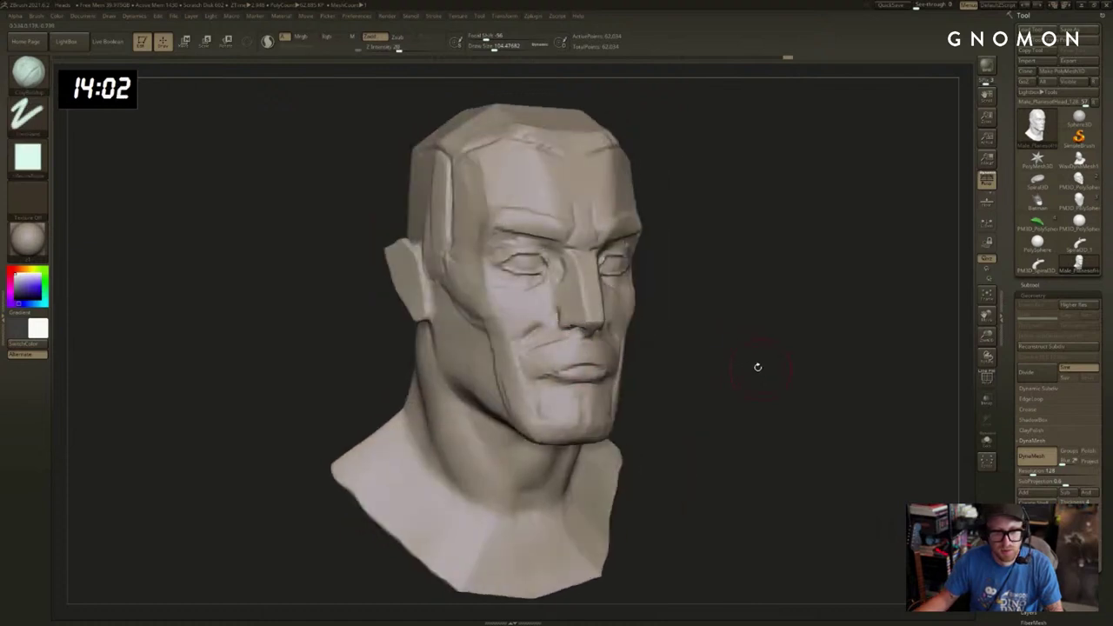
mouse_move(684, 349)
left_mouse_down()
mouse_move(673, 357)
mouse_move(730, 335)
left_mouse_up()
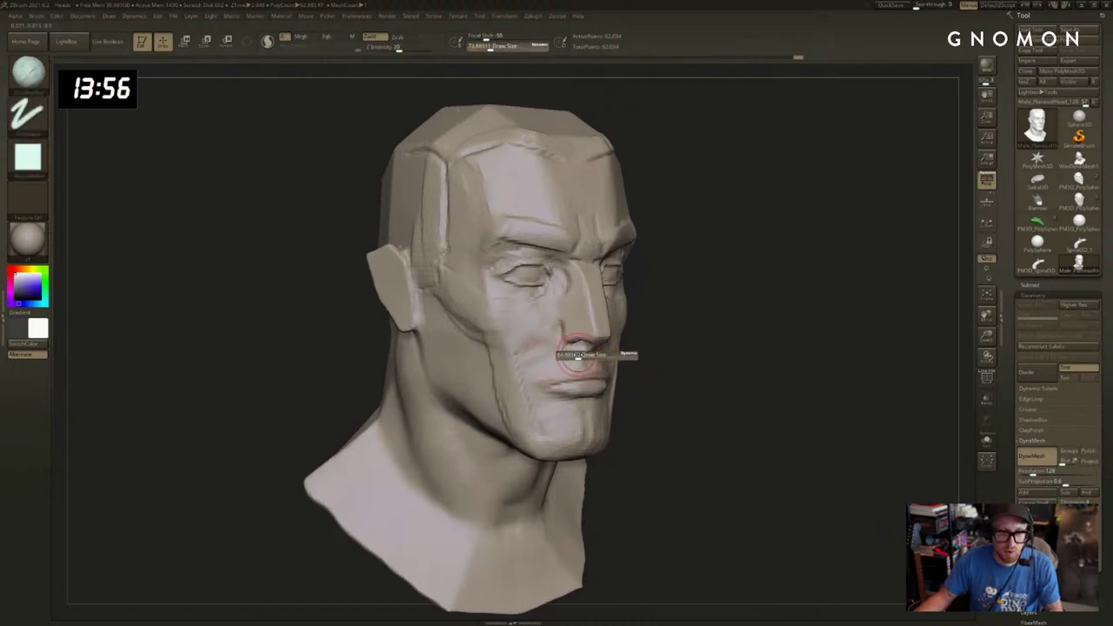
Build up the nostril wings with a small ClayBuildup brush and carve the creases around them with DamStandard.
mouse_move(750, 340)
left_mouse_down("alt")
mouse_move(780, 365)
mouse_move(786, 340)
mouse_move(731, 341)
left_mouse_up("alt")
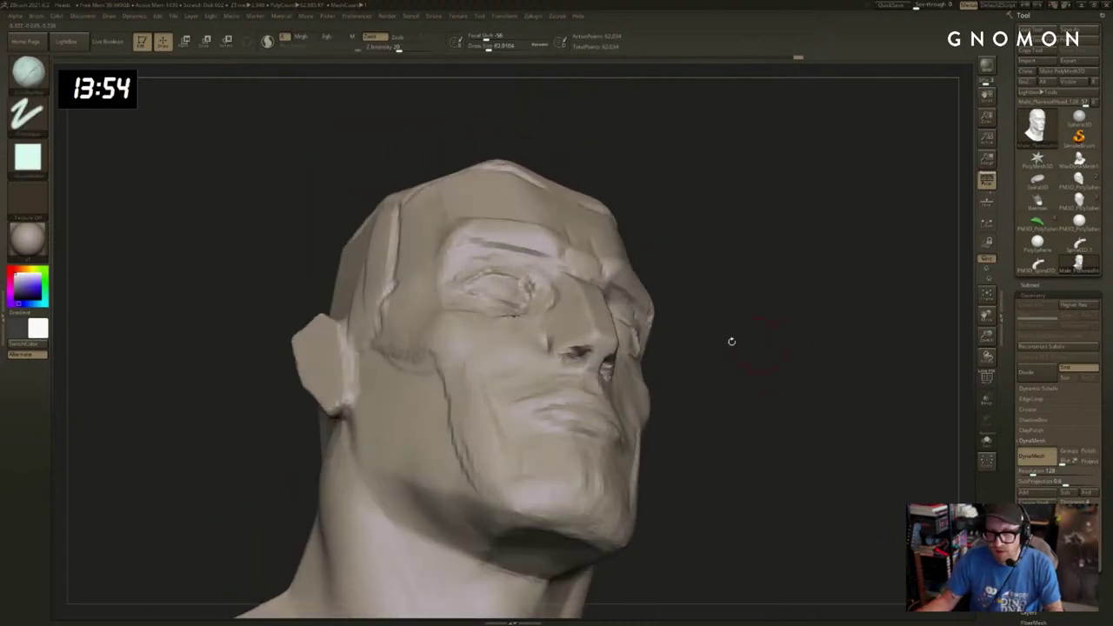
left_click_drag(679, 308, 703, 355)
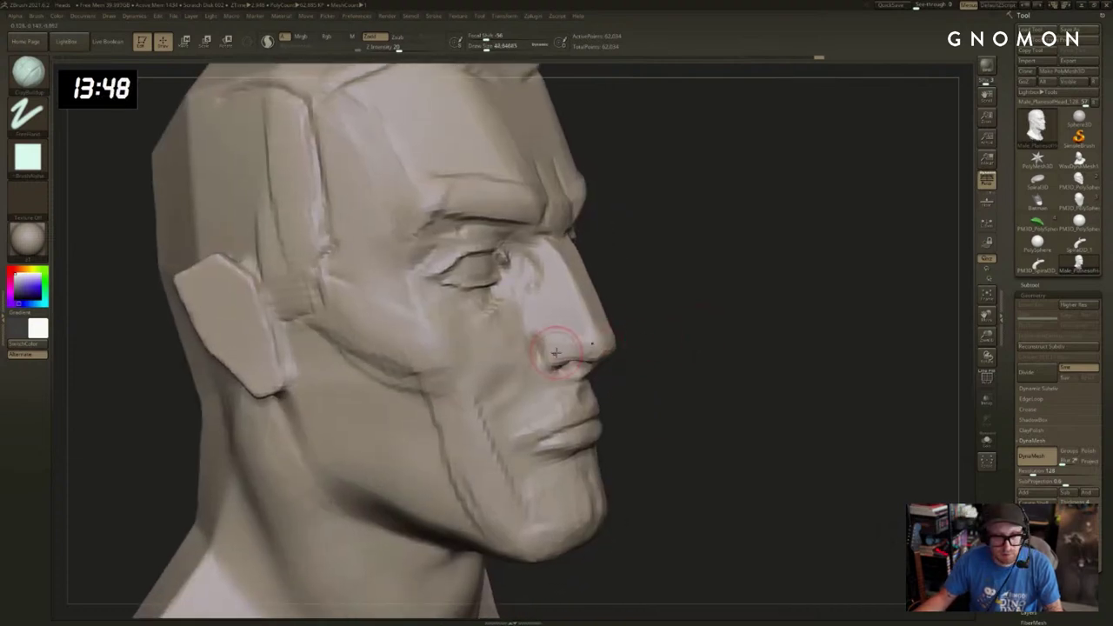
key("b")
key("d")
key("s")
left_click_drag(532, 355, 567, 372)
mouse_move(878, 326)
left_mouse_down()
mouse_move(826, 348)
mouse_move(619, 346)
left_mouse_up()
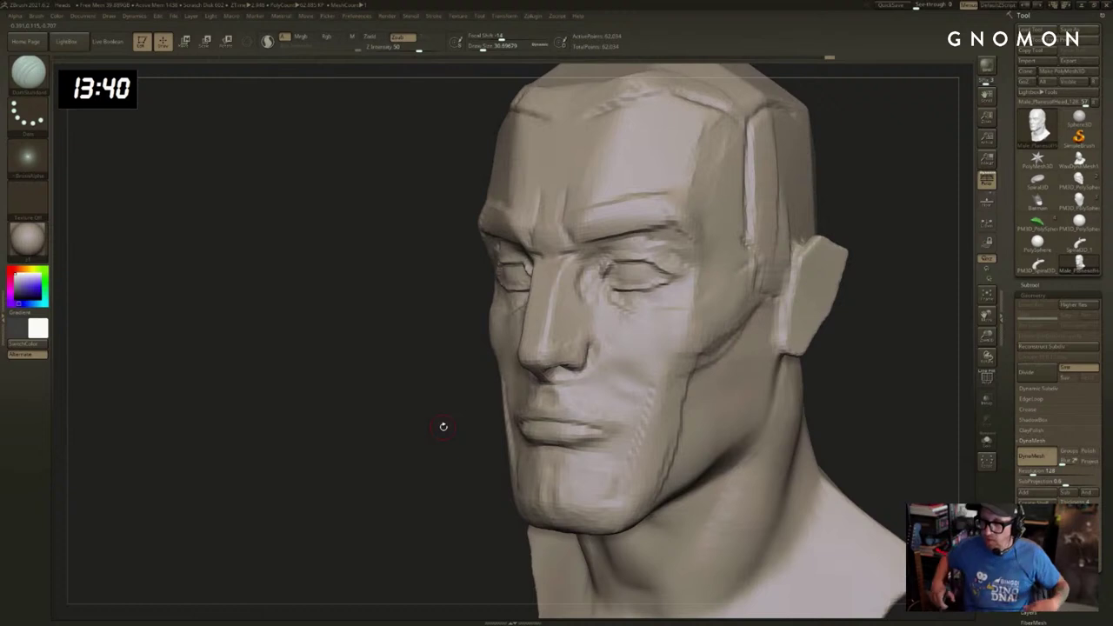
Add volume to the smile folds from the nostrils toward the mouth corners with ClayBuildup and smooth them.
left_click_drag(909, 350, 852, 342, "alt")
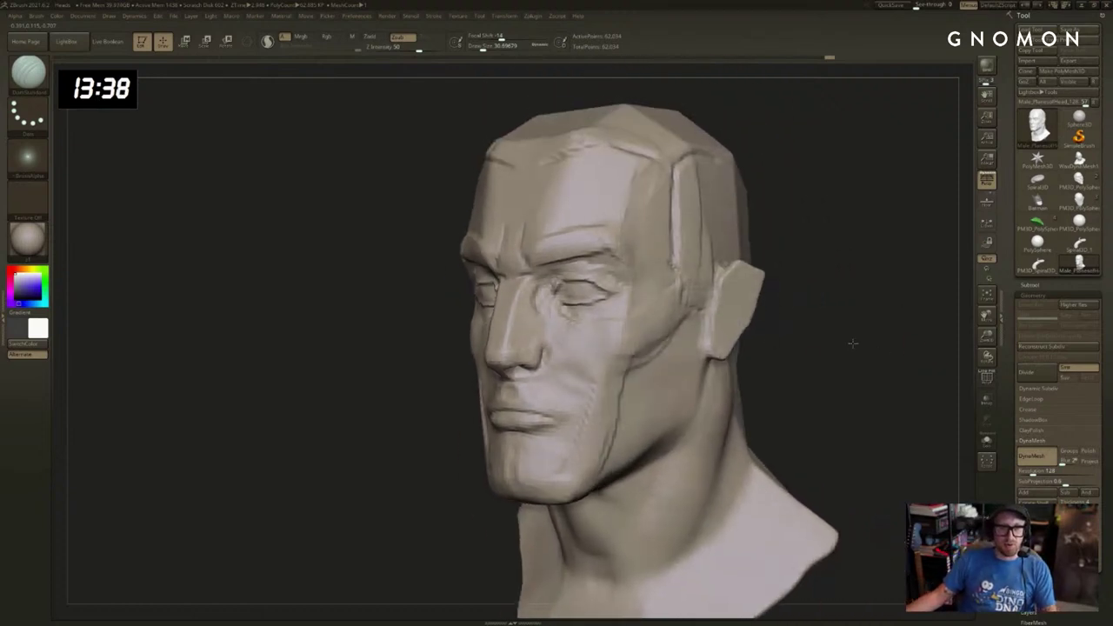
key("b")
key("c")
key("b")
left_click_drag(559, 340, 598, 396)
left_click_drag(817, 344, 787, 376)
mouse_move(580, 374)
left_mouse_down("shift")
mouse_move(595, 386)
mouse_move(561, 370)
mouse_move(568, 341)
left_mouse_up("shift")
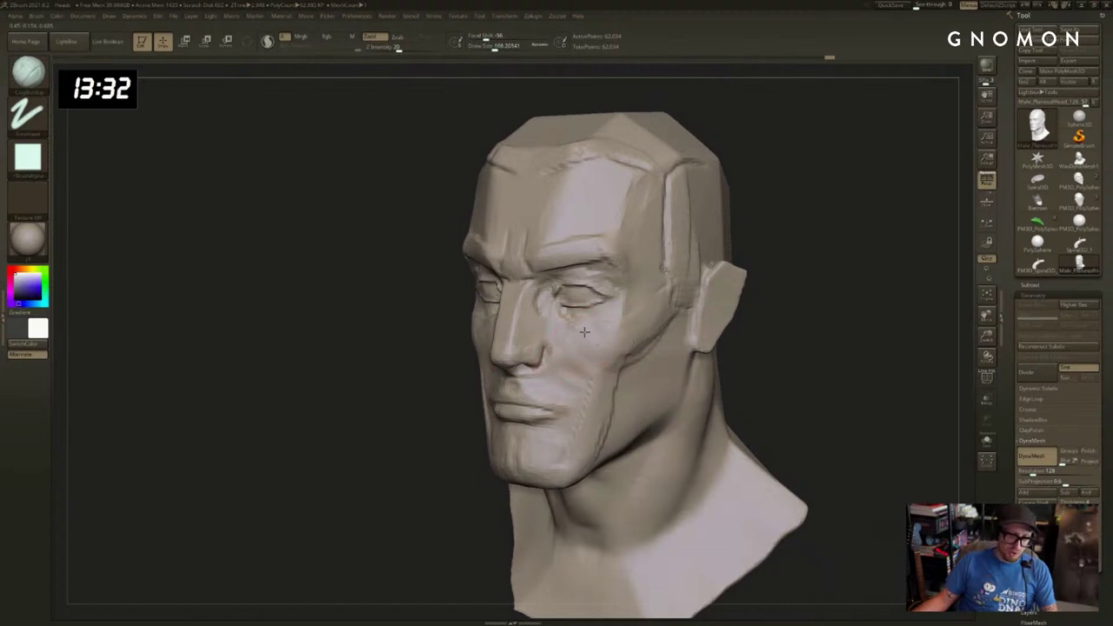
Fill the hollow below the cheekbones with a larger ClayBuildup brush and smooth the crease running down the cheeks toward the jaw.
left_click_drag(825, 311, 894, 291)
left_click_drag(730, 298, 874, 295)
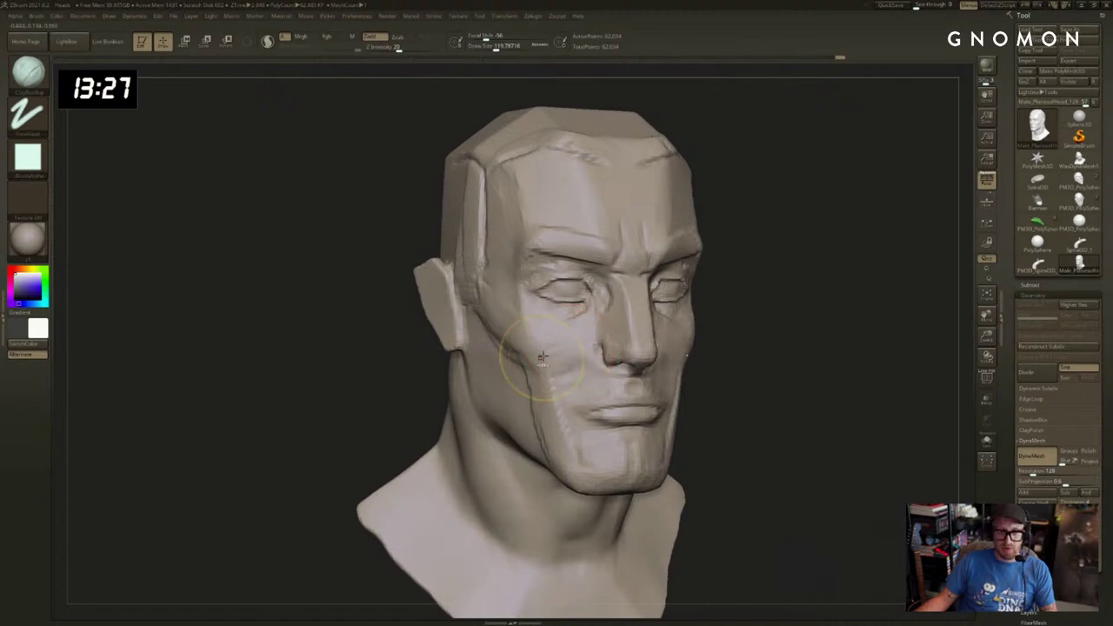
key("[")
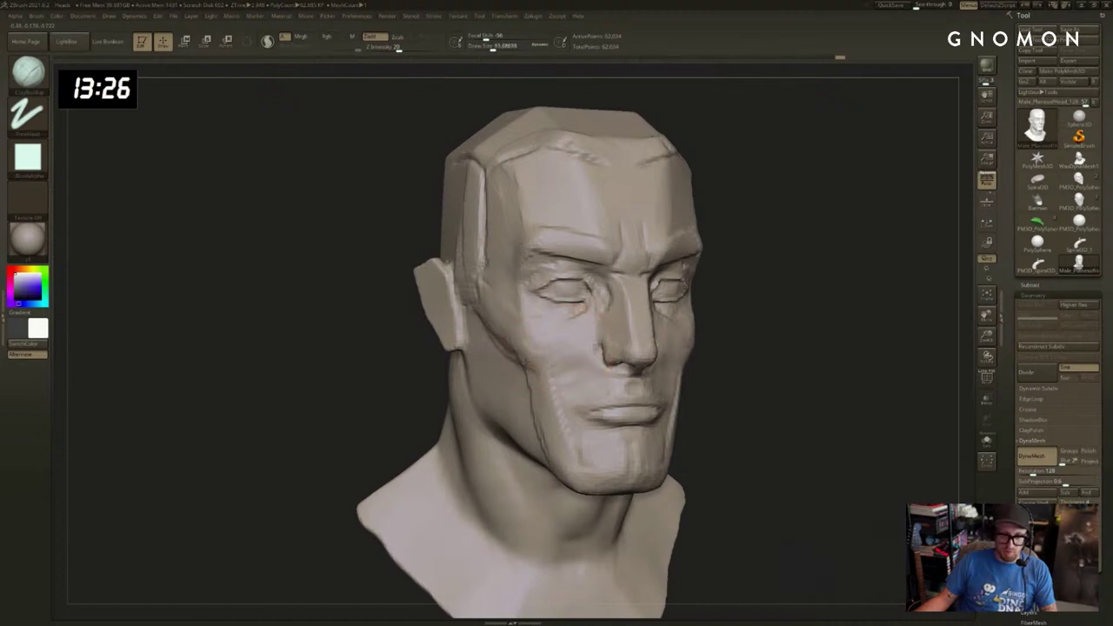
key("shift")
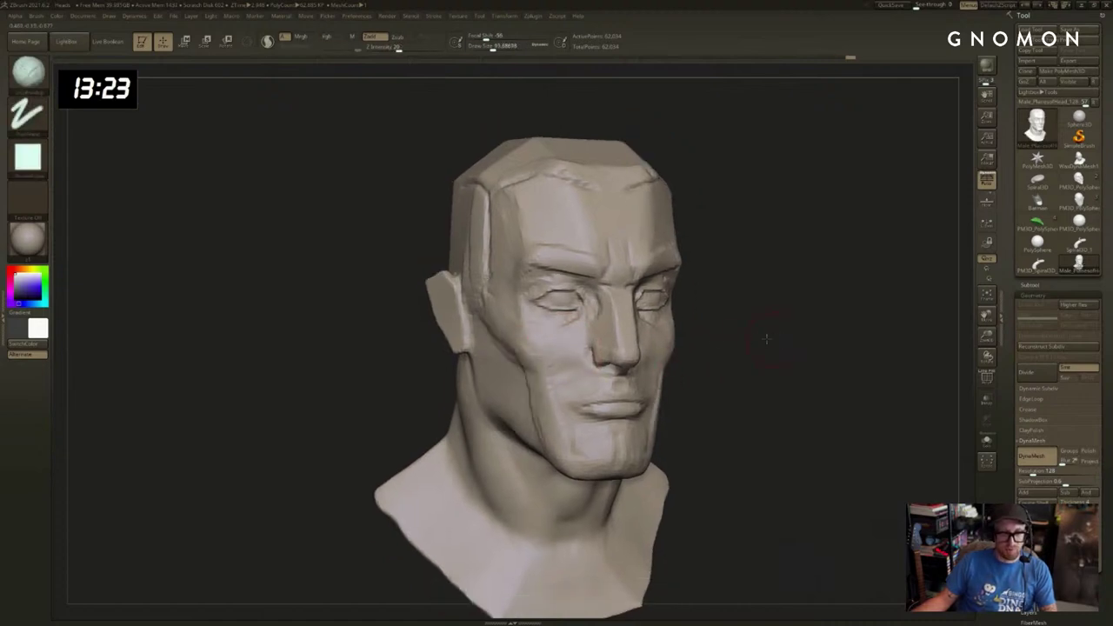
mouse_move(728, 345)
left_mouse_down()
mouse_move(777, 346)
mouse_move(766, 345)
left_mouse_up()
key("shift")
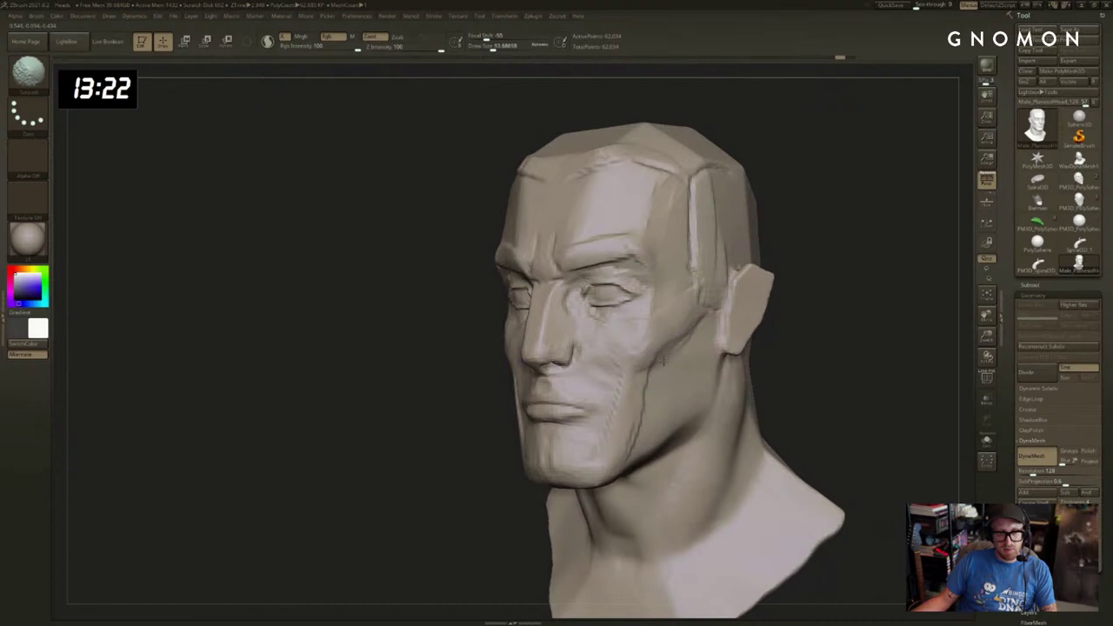
key("]")
key("]")
mouse_move(650, 362)
left_mouse_down()
mouse_move(664, 345)
mouse_move(656, 363)
left_mouse_up()
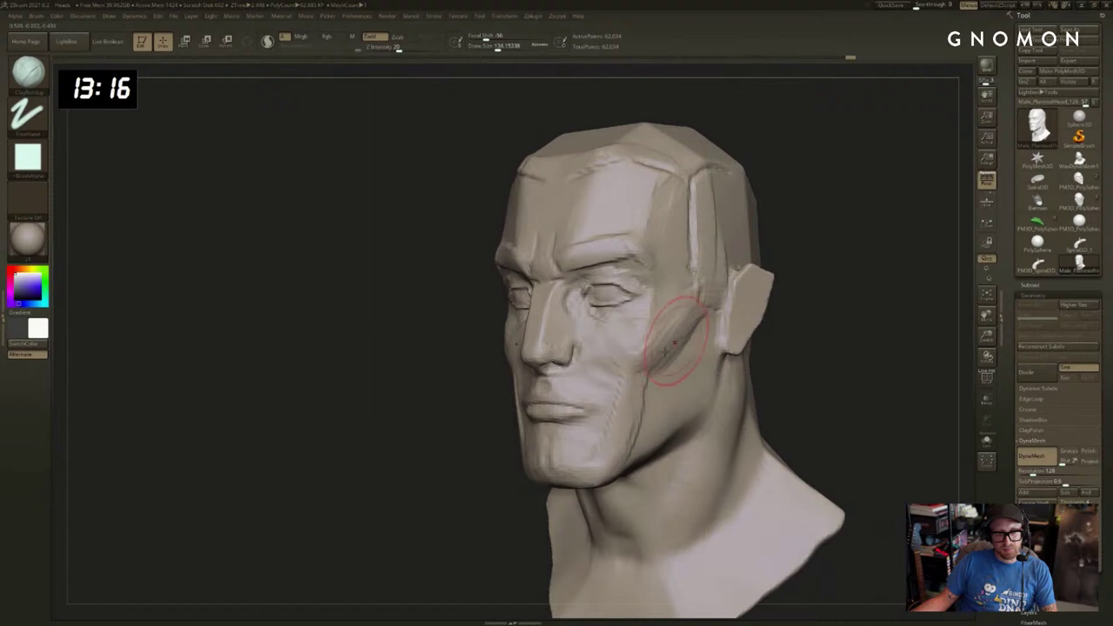
mouse_move(678, 341)
left_mouse_down("shift")
mouse_move(688, 330)
mouse_move(622, 436)
left_mouse_up("shift")
mouse_move(765, 389)
left_mouse_down()
mouse_move(834, 378)
mouse_move(820, 390)
left_mouse_up()
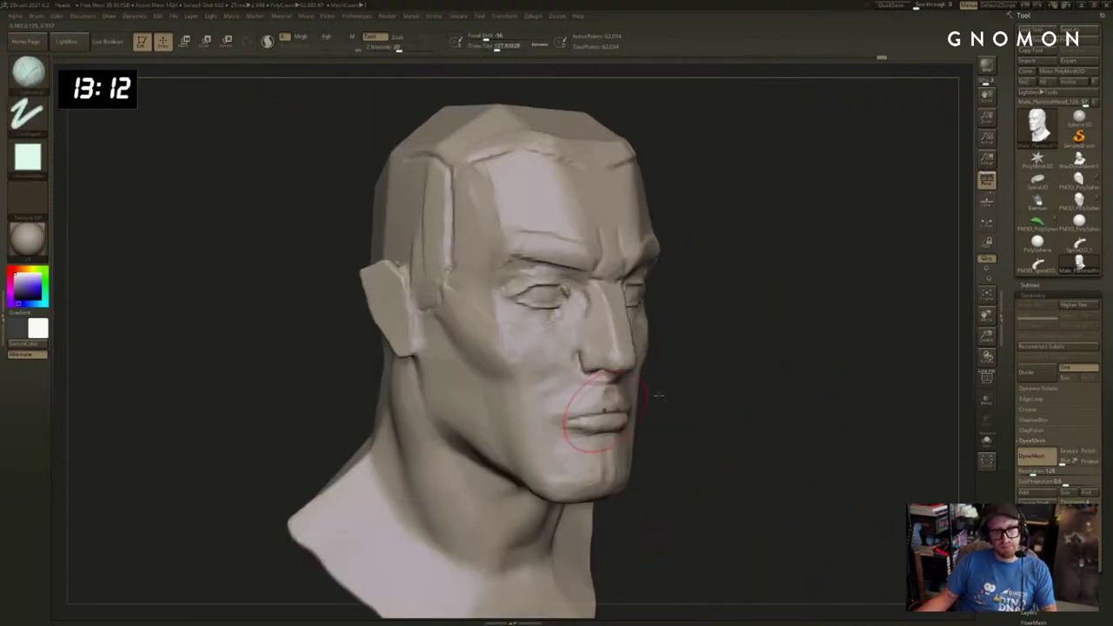
Carve the groove between the lower lip and the chin with DamStandard and smooth it.
left_click_drag(658, 395, 687, 365, "alt")
key("b")
key("d")
key("s")
key("s")
mouse_move(628, 389)
left_mouse_down()
mouse_move(614, 388)
mouse_move(635, 408)
left_mouse_up()
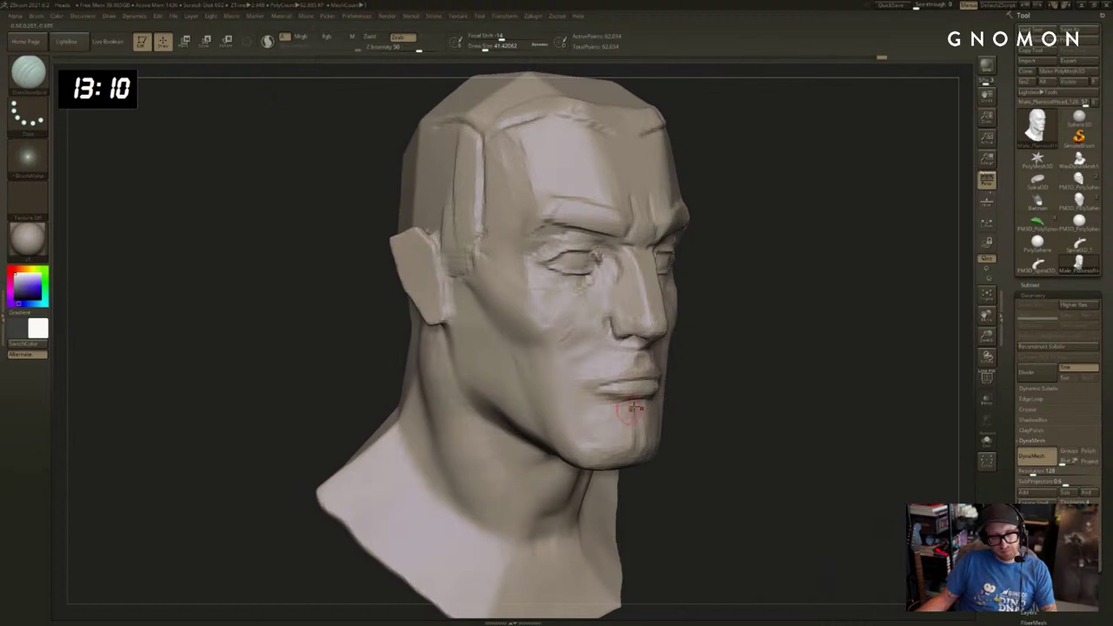
left_click_drag(708, 400, 697, 383, "alt")
left_click_drag(631, 405, 642, 404, "shift")
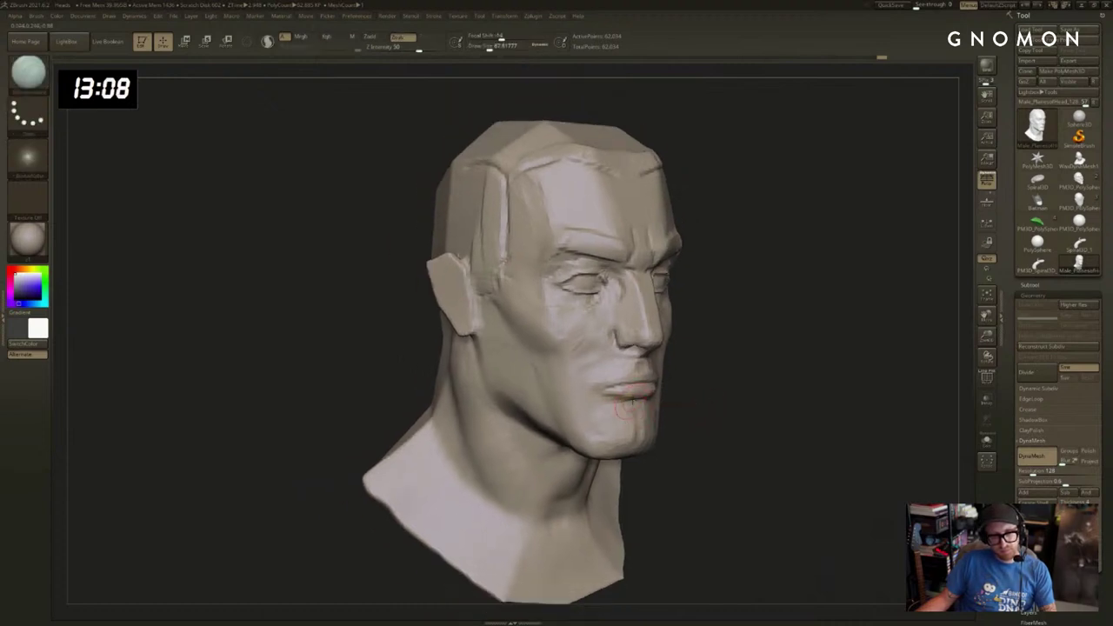
Try to plump up the lips with the Inflate brush and undo the last stroke.
key("b")
key("i")
key("n")
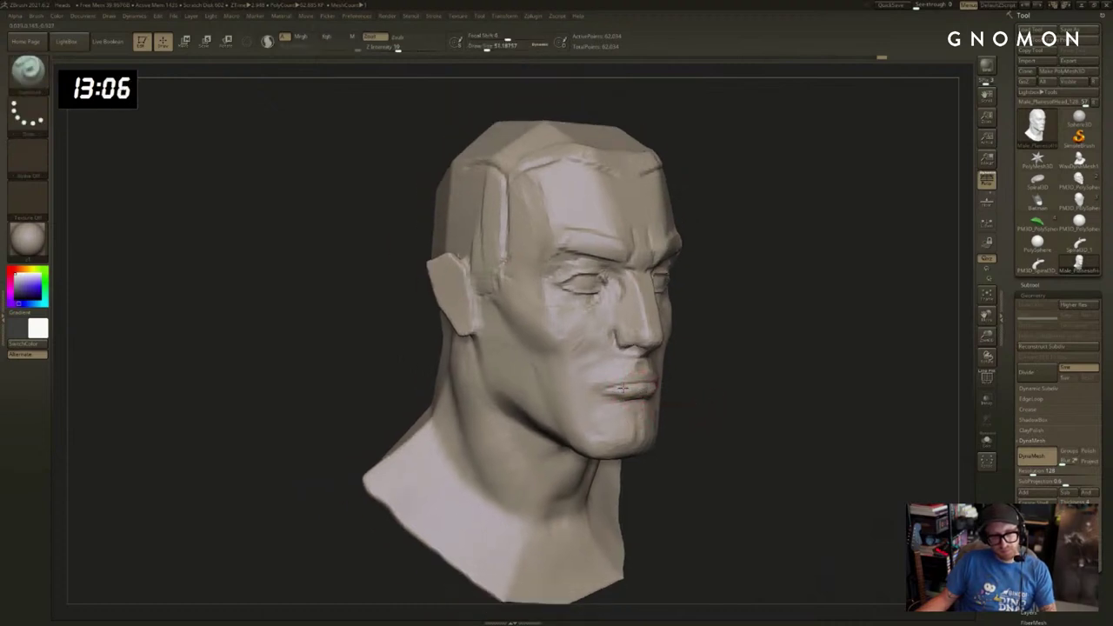
left_click_drag(649, 396, 641, 390, "shift")
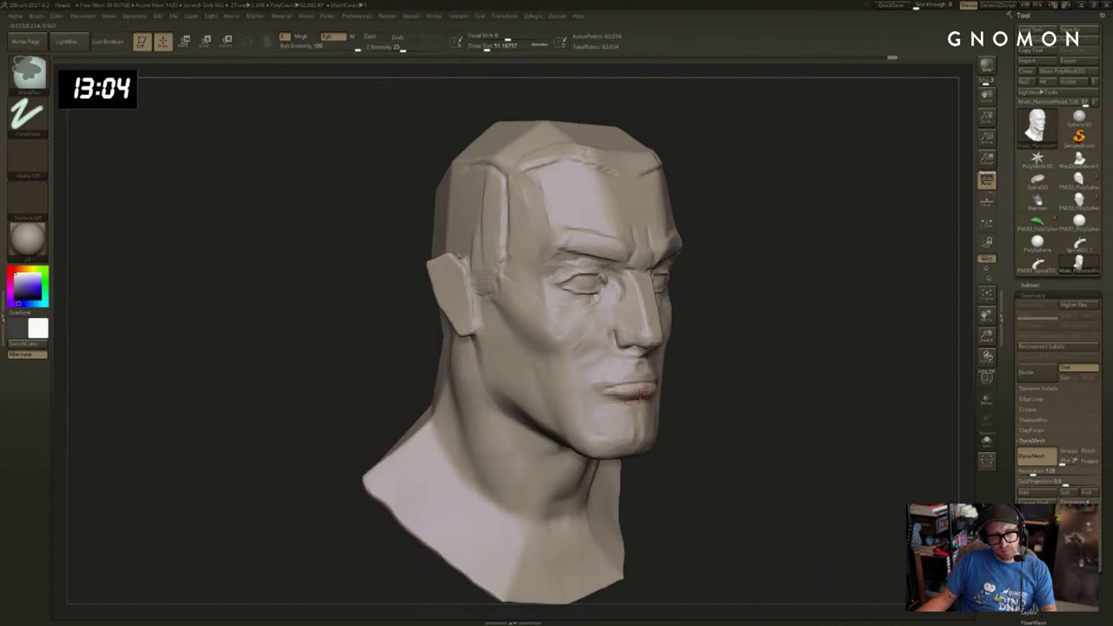
key("ctrl+z")
Add volume along the lower lip with a small ClayBuildup brush.
key("b")
key("c")
key("b")
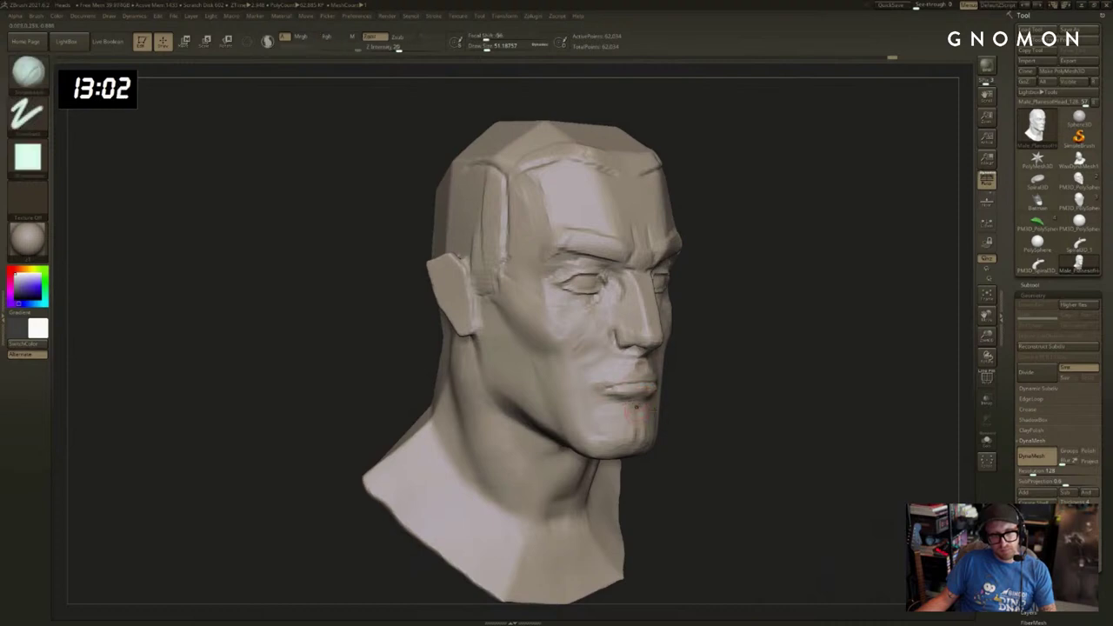
left_click_drag(716, 411, 697, 410)
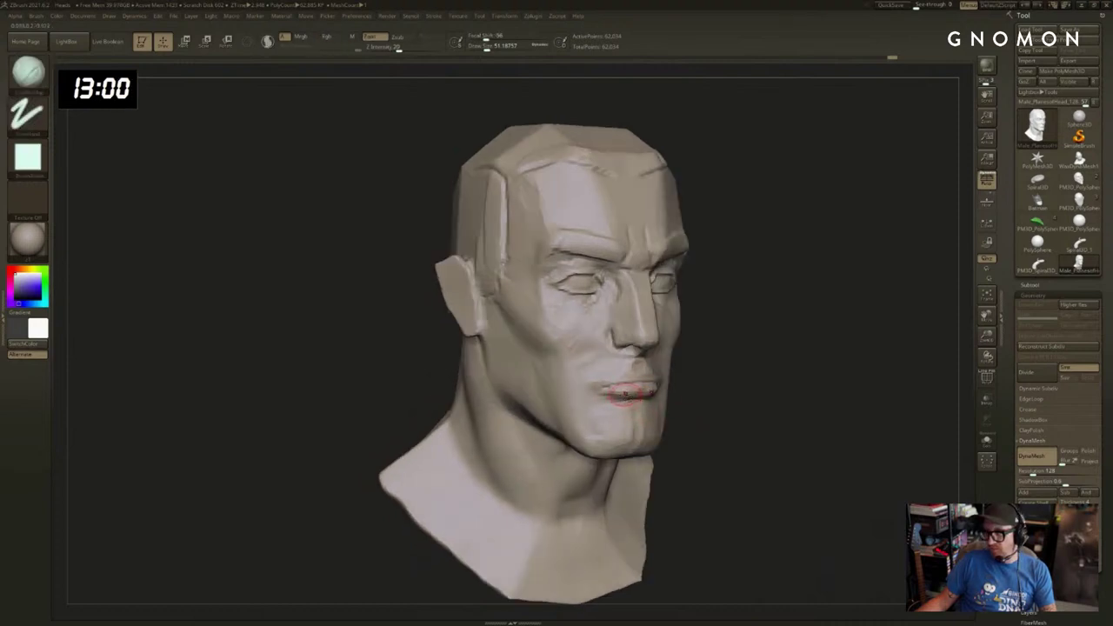
left_click_drag(625, 394, 649, 393)
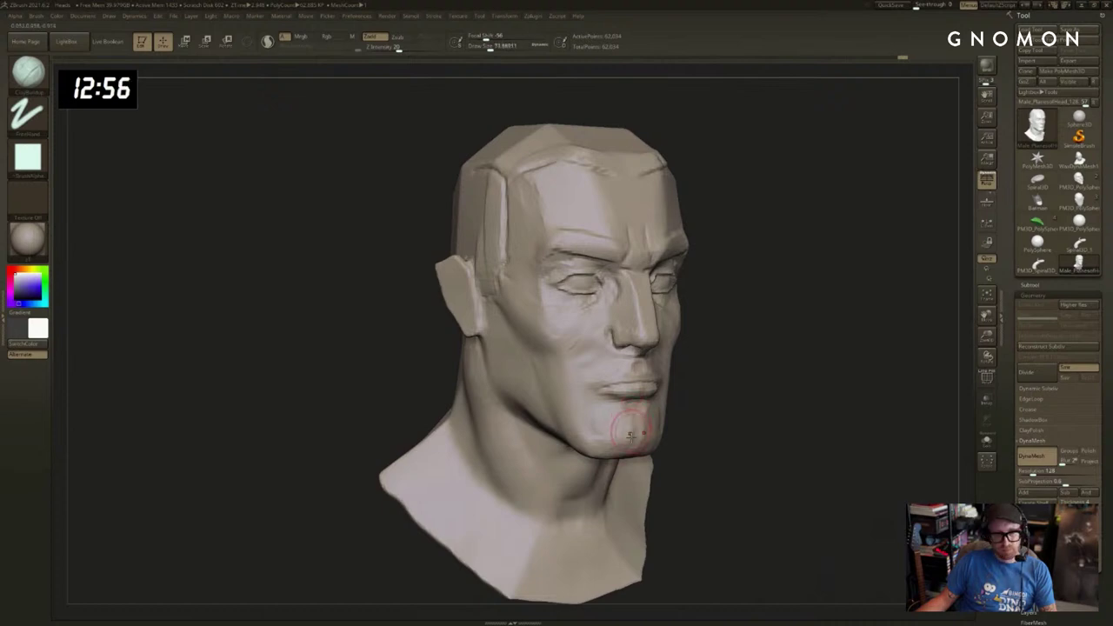
Carve the cleft in the middle of the chin with DamStandard and adjust the chin's shape with the Move brush.
key("b")
key("d")
key("s")
key("b")
key("m")
key("v")
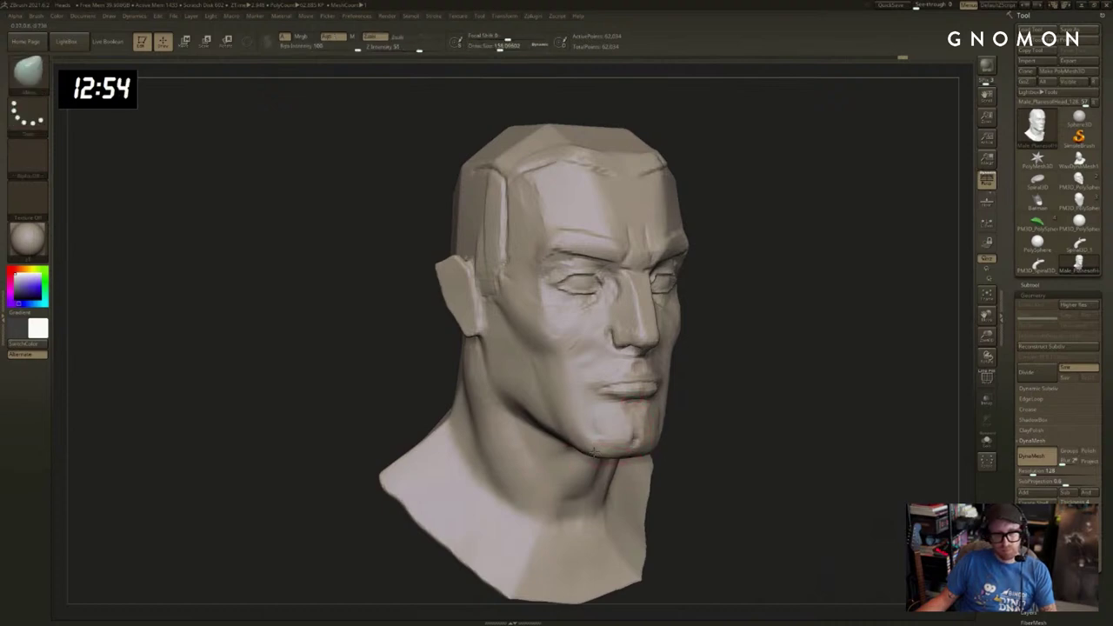
left_click_drag(721, 433, 556, 433)
Try a ClayBuildup stroke beside the upper lip and undo it.
key("b")
key("c")
key("b")
mouse_move(637, 378)
left_mouse_down()
mouse_move(596, 370)
mouse_move(645, 377)
left_mouse_up()
key("ctrl+z")
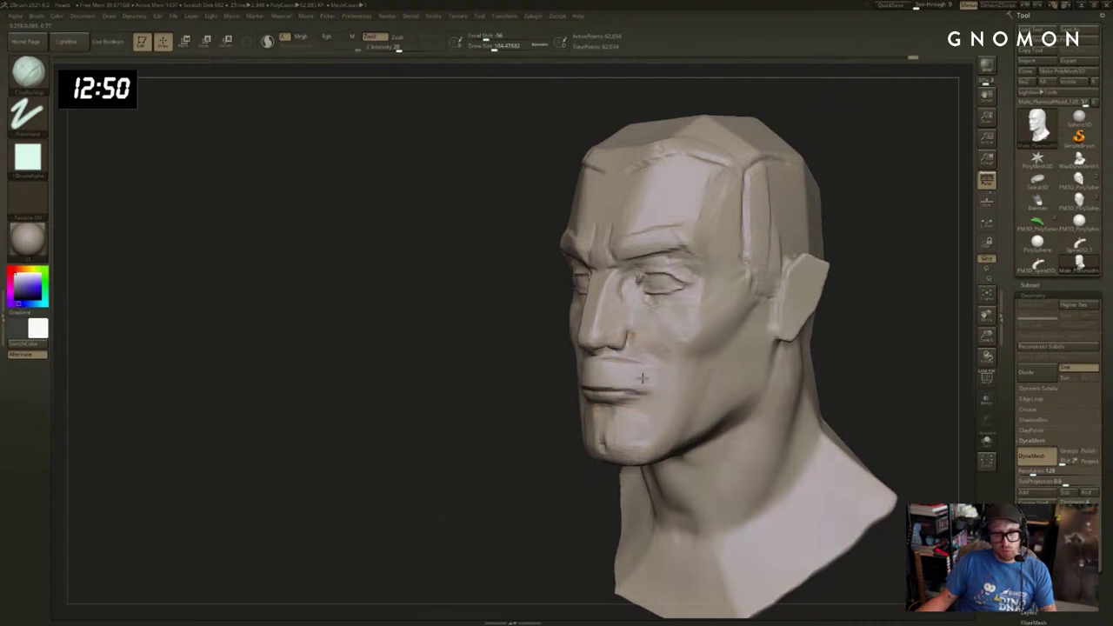
Block in the moustache across the upper lip and down to the mouth corners with ClayBuildup.
mouse_move(487, 407)
left_mouse_down()
mouse_move(721, 407)
mouse_move(652, 407)
left_mouse_up()
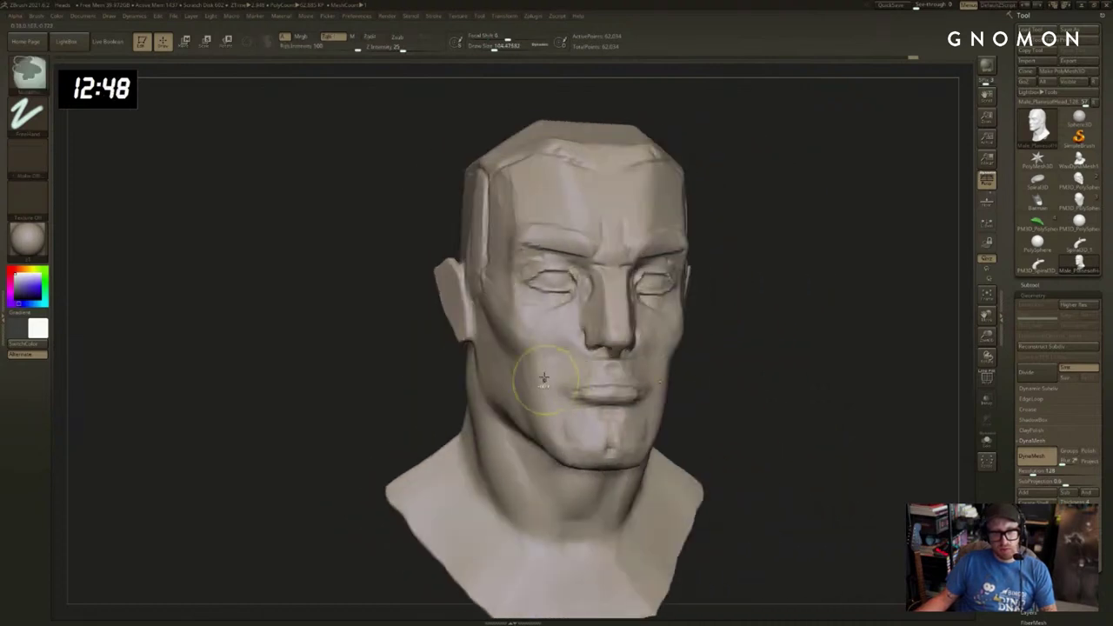
mouse_move(544, 369)
left_mouse_down("ctrl")
mouse_move(533, 382)
mouse_move(532, 372)
left_mouse_up("ctrl")
key("ctrl+z")
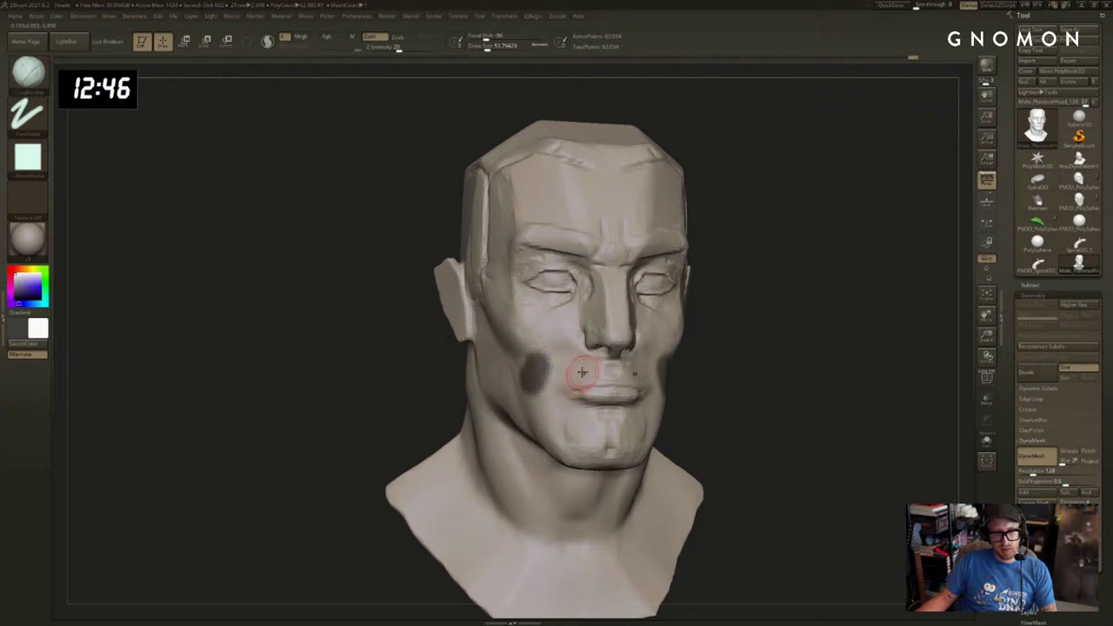
left_click_drag(602, 372, 554, 383)
right_click_drag(555, 382, 596, 387)
mouse_move(570, 382)
left_mouse_down()
mouse_move(611, 368)
mouse_move(578, 376)
left_mouse_up()
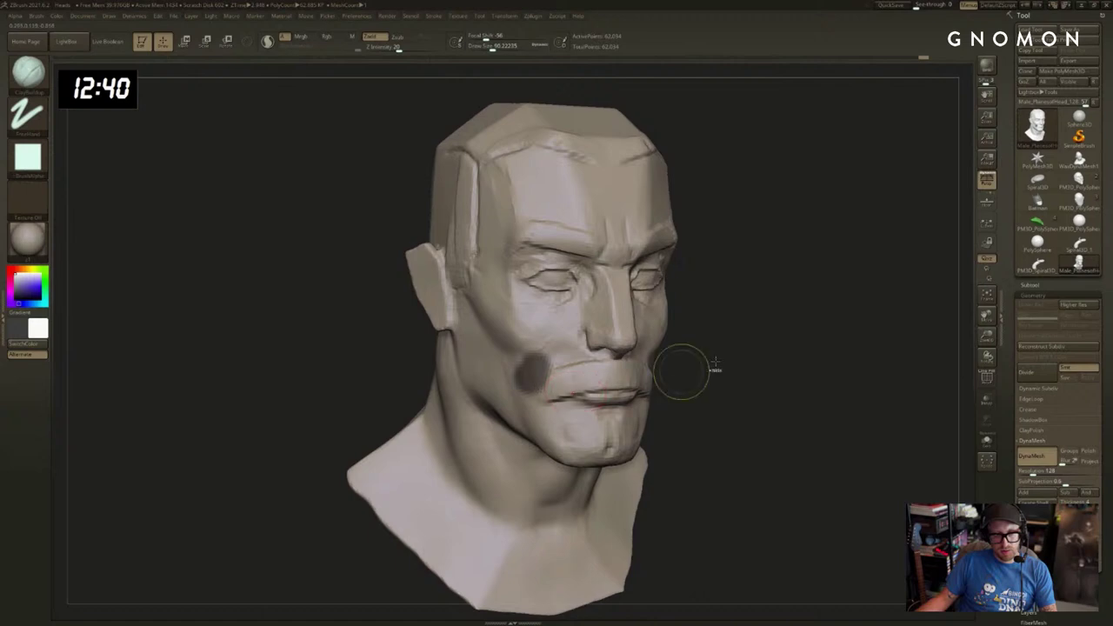
mouse_move(714, 363)
left_mouse_down()
mouse_move(735, 377)
mouse_move(852, 368)
mouse_move(865, 356)
mouse_move(842, 346)
left_mouse_up()
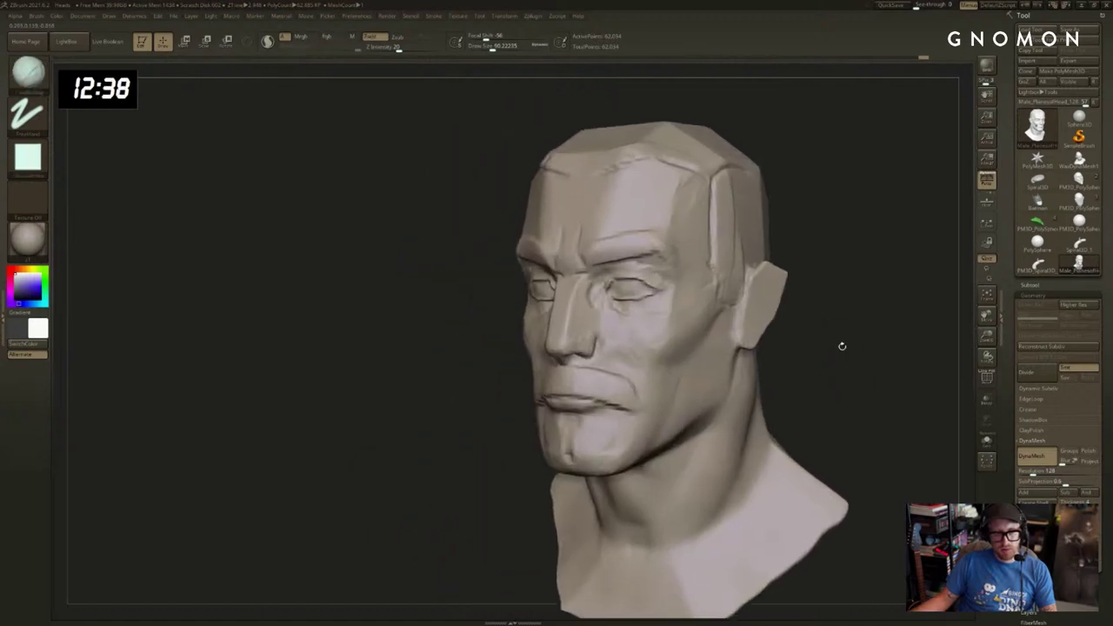
Sharpen the moustache's lower edge and the line between the lips with DamStandard.
key("2")
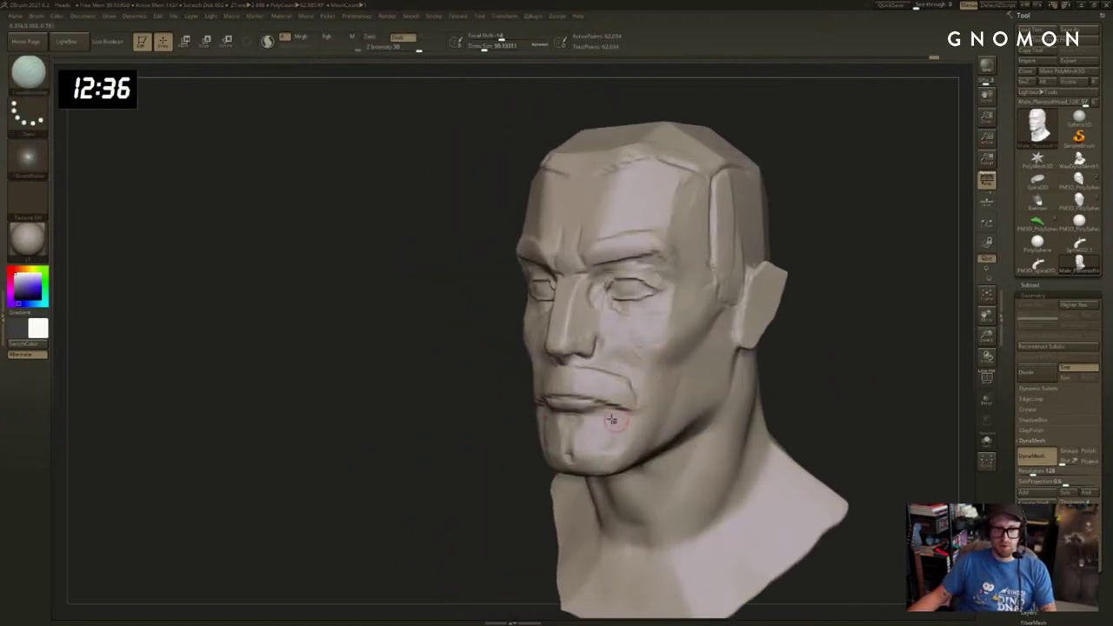
mouse_move(470, 440)
left_mouse_down()
mouse_move(733, 377)
mouse_move(813, 382)
mouse_move(827, 353)
left_mouse_up()
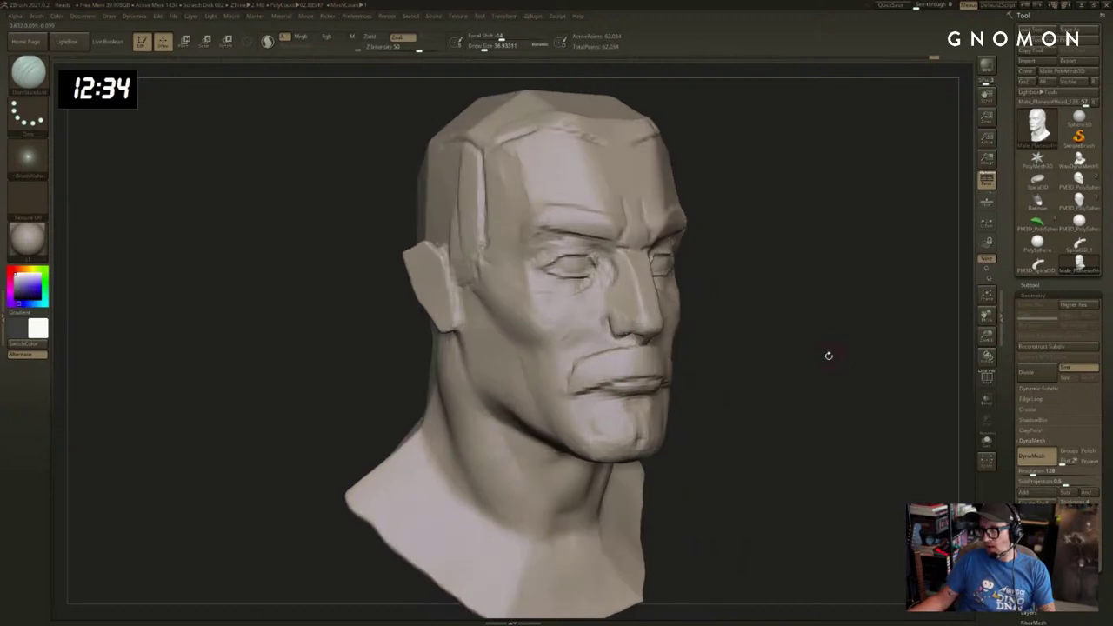
left_click_drag(670, 382, 714, 369)
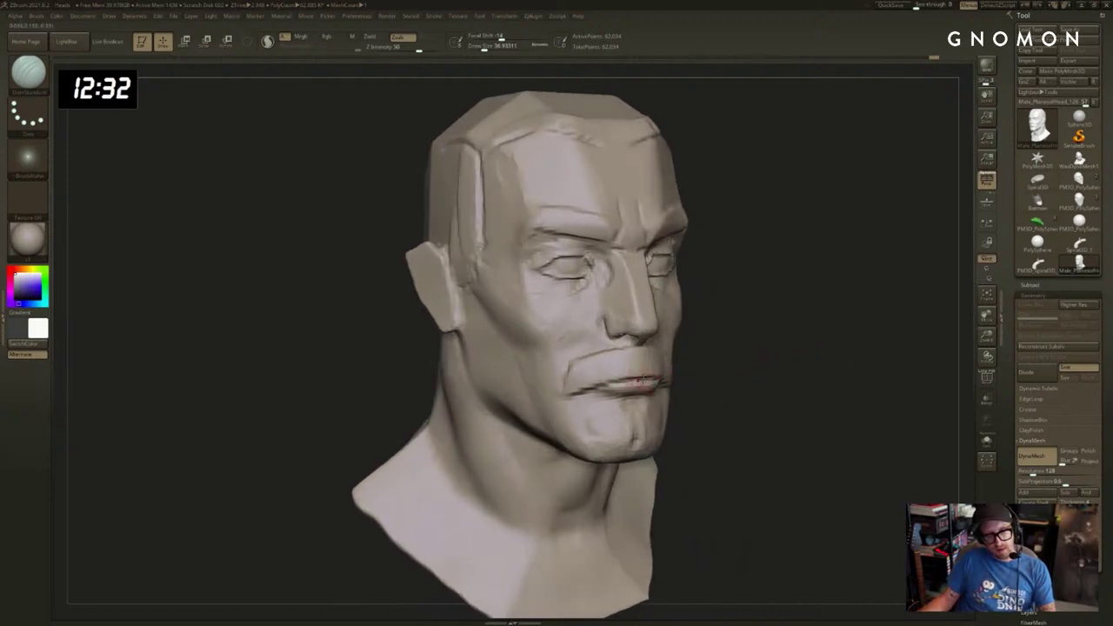
mouse_move(669, 373)
left_mouse_down()
mouse_move(678, 392)
mouse_move(623, 382)
left_mouse_up()
Fill out the lower lip with the Clay and Inflate brushes and smooth the area beneath it.
key("b")
key("c")
key("l")
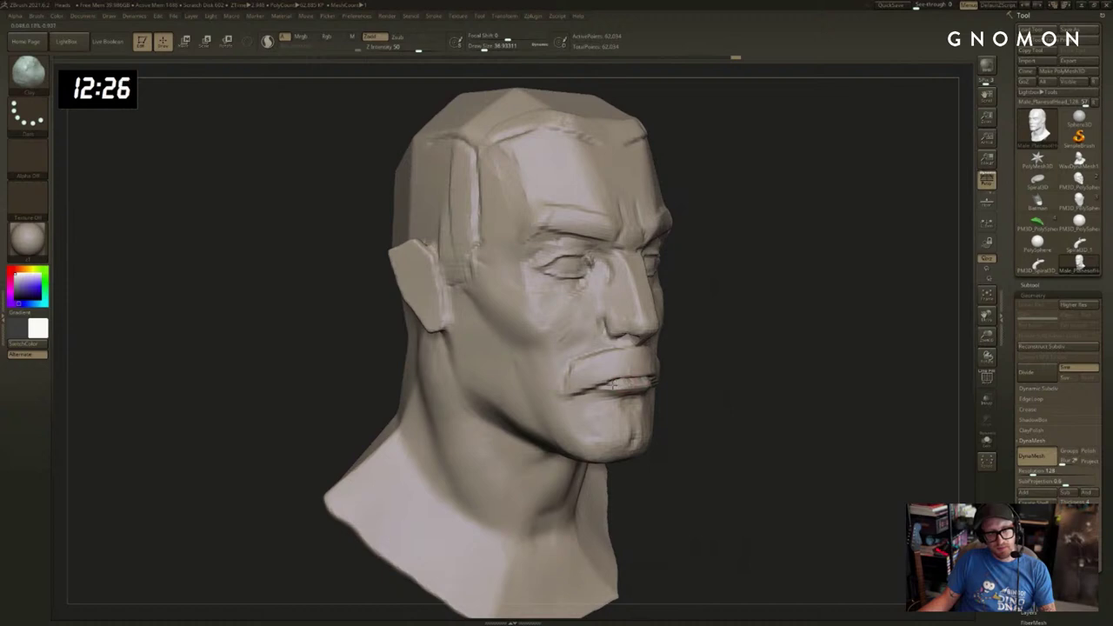
left_click_drag(625, 391, 625, 388)
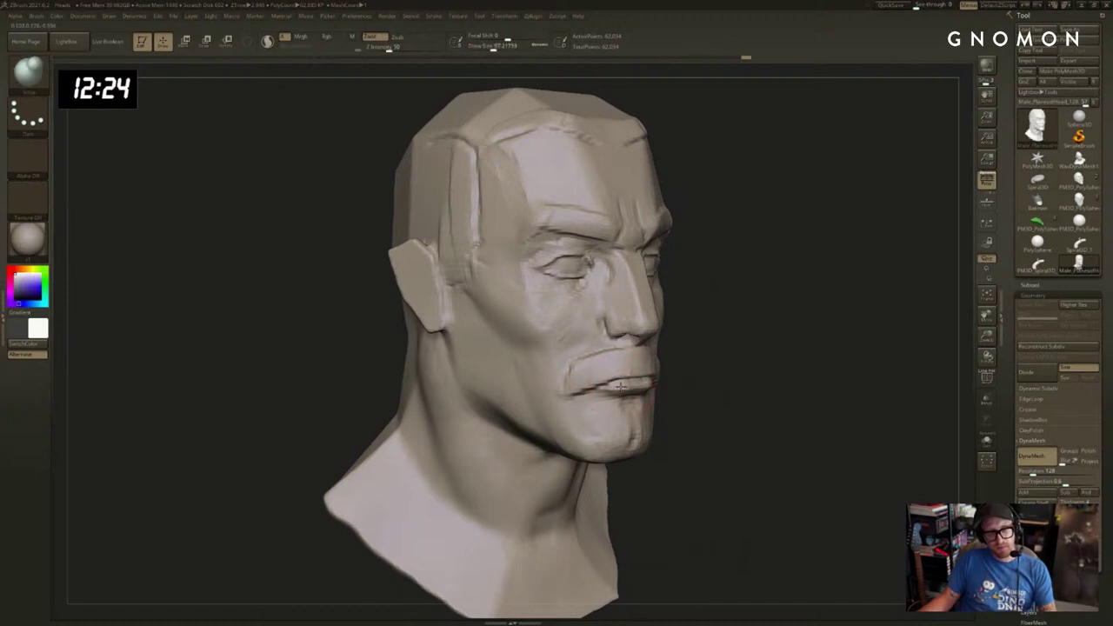
mouse_move(734, 391)
left_mouse_down()
mouse_move(608, 388)
mouse_move(643, 387)
left_mouse_up()
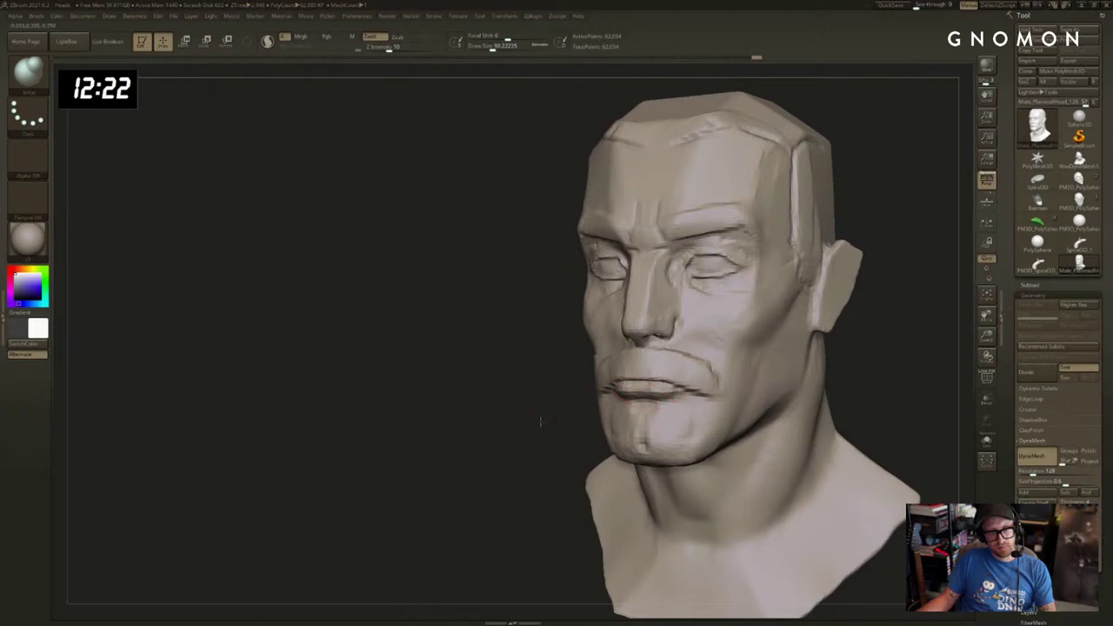
mouse_move(540, 422)
left_mouse_down()
mouse_move(507, 427)
mouse_move(748, 402)
left_mouse_up()
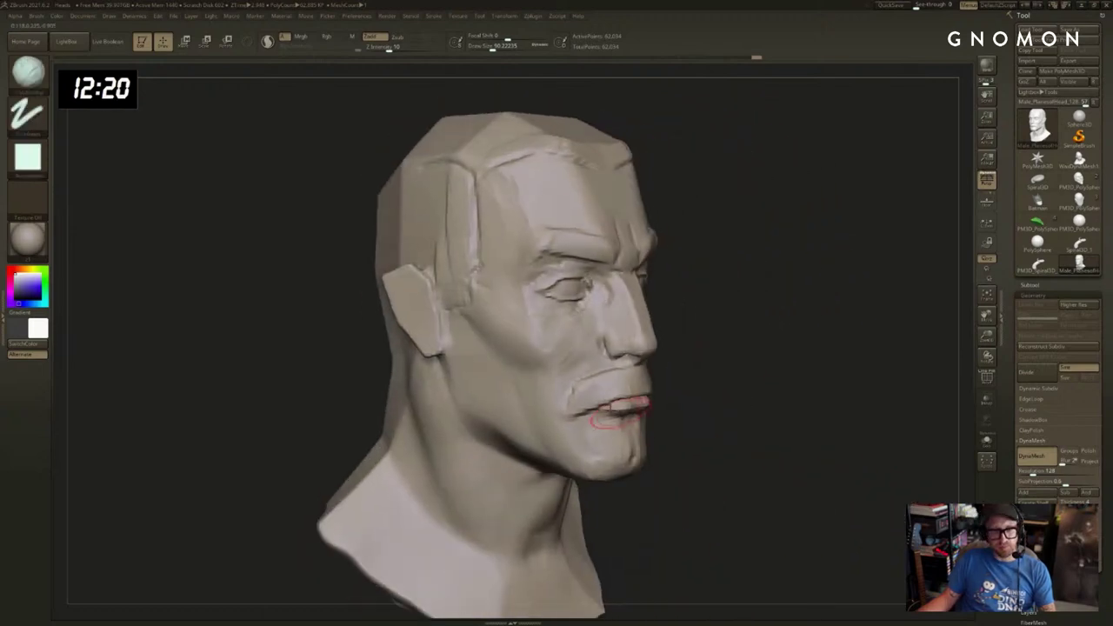
mouse_move(615, 410)
left_mouse_down("shift")
mouse_move(682, 406)
mouse_move(632, 415)
mouse_move(680, 397)
left_mouse_up("shift")
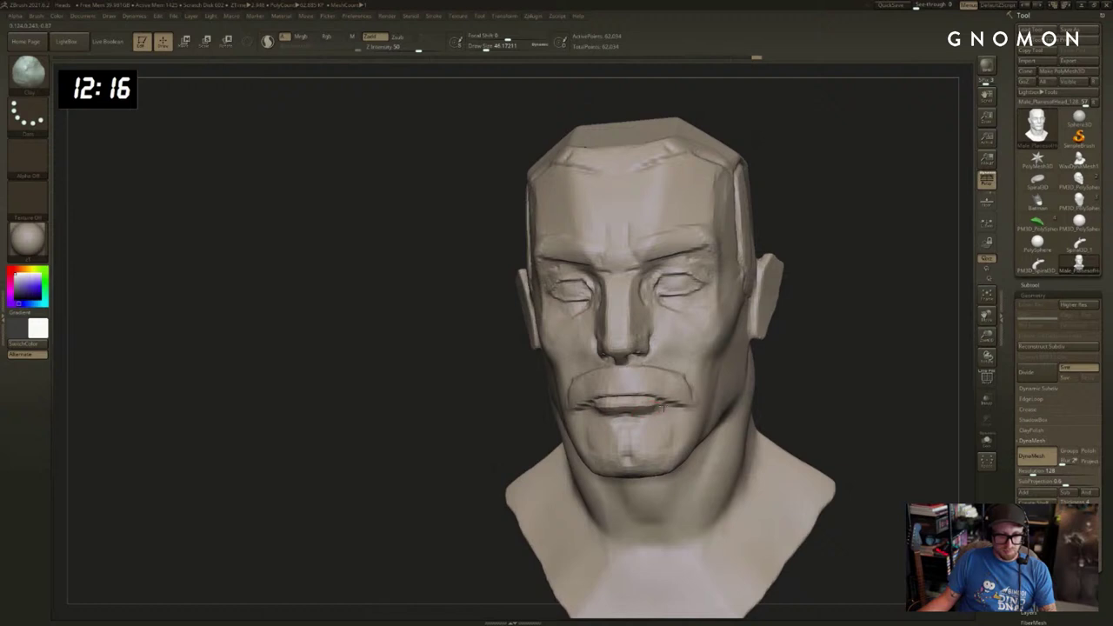
Refine the forms just below the mouth corners with a resized Clay brush.
right_click_drag(650, 406, 680, 414)
key("s")
left_click_drag(661, 417, 665, 417)
mouse_move(744, 382)
right_mouse_down()
mouse_move(785, 382)
mouse_move(746, 371)
right_mouse_up()
Define the transition between the lower lip and the chin with DamStandard and soften the chin's surface.
key("b")
key("d")
key("s")
mouse_move(723, 386)
left_mouse_down()
mouse_move(739, 392)
mouse_move(692, 394)
left_mouse_up()
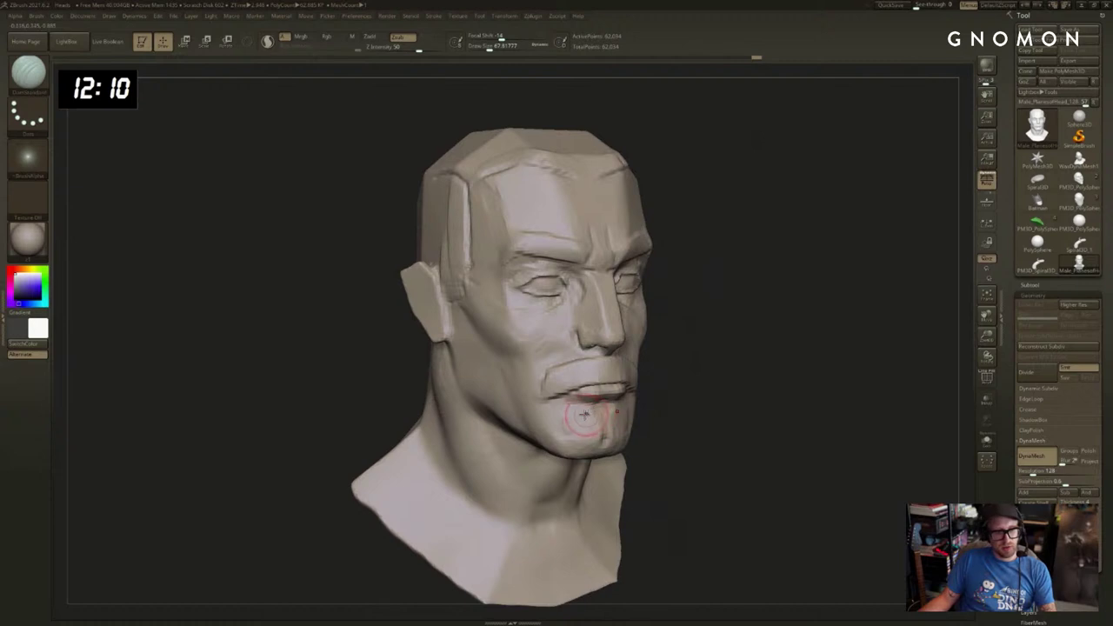
key("shift")
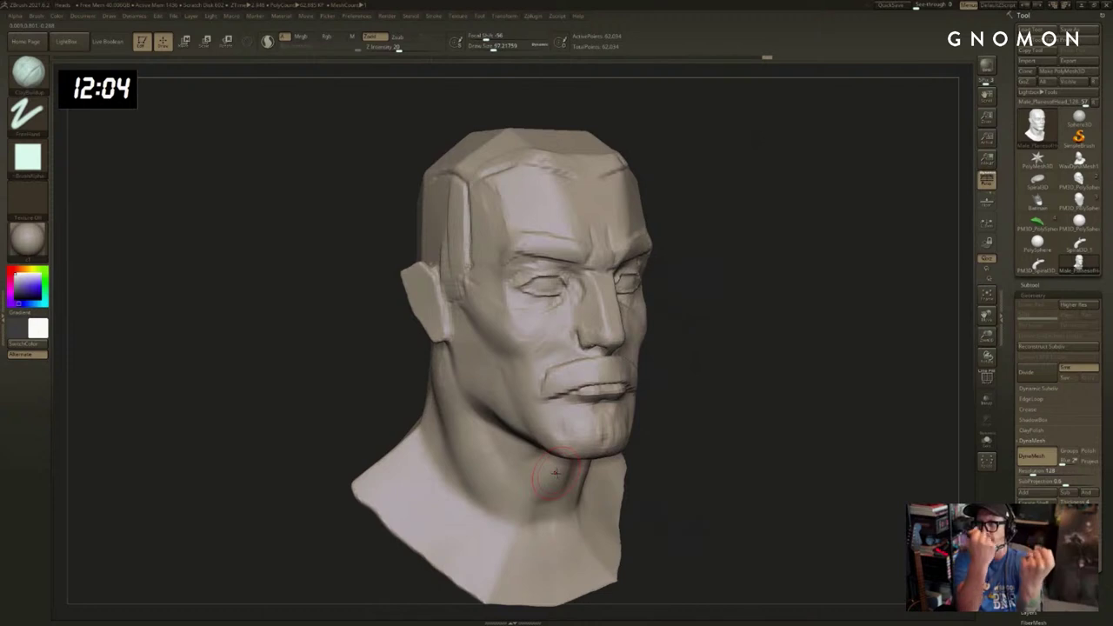
Build up the cheeks and the jaw muscle in front of the ears with a large ClayBuildup brush, smoothing the strokes beside the mouth.
left_click_drag(693, 310, 706, 311)
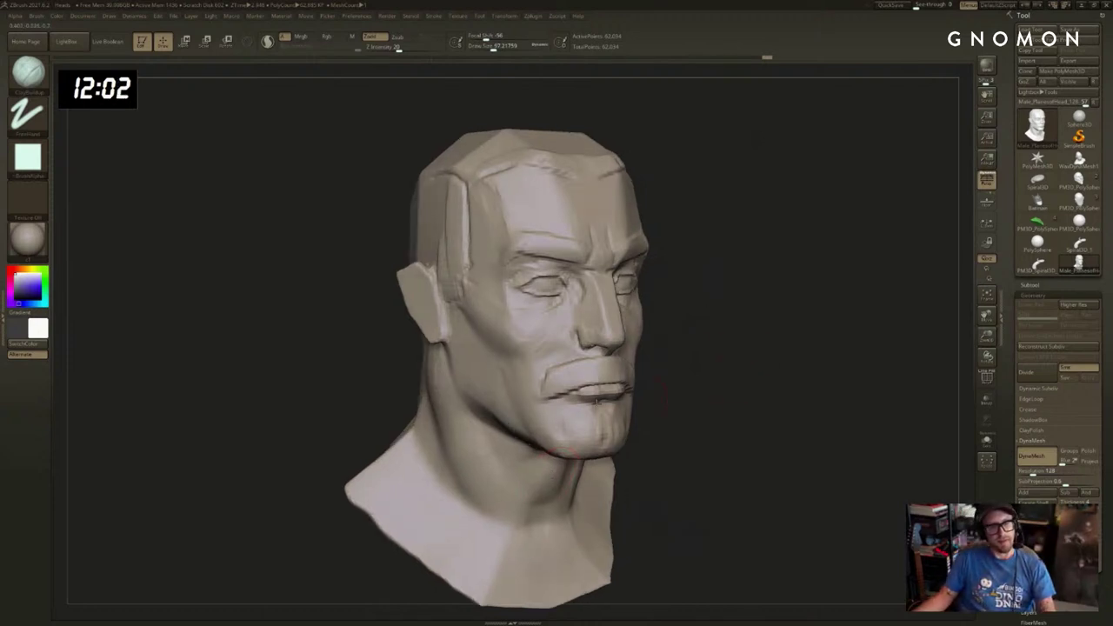
key("bracketright")
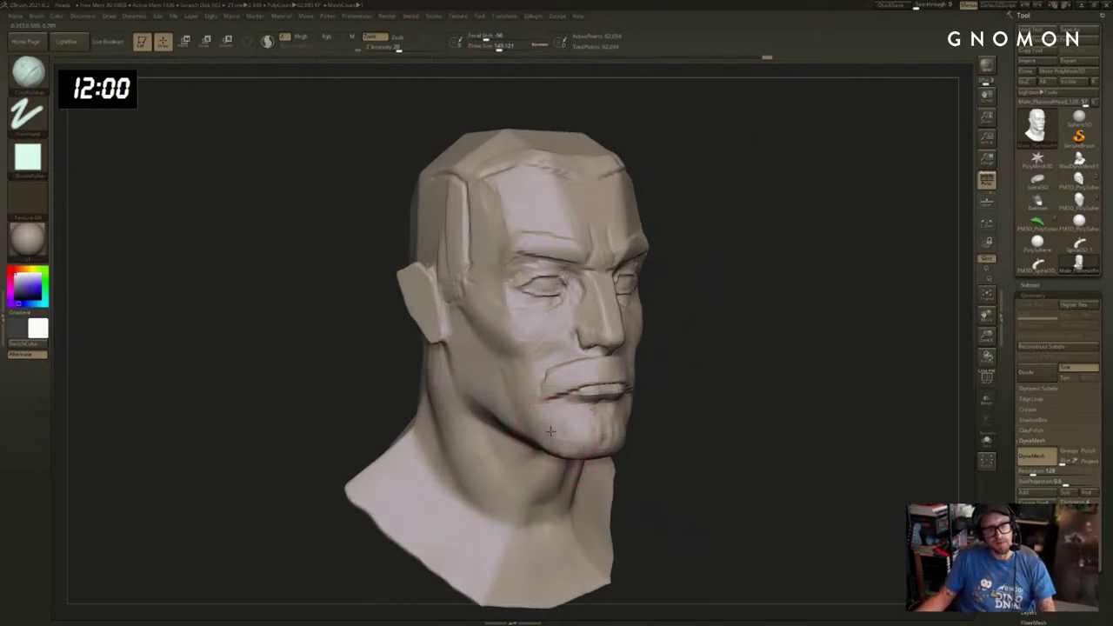
key("shift")
mouse_move(524, 398)
left_mouse_down()
mouse_move(551, 441)
mouse_move(516, 393)
left_mouse_up()
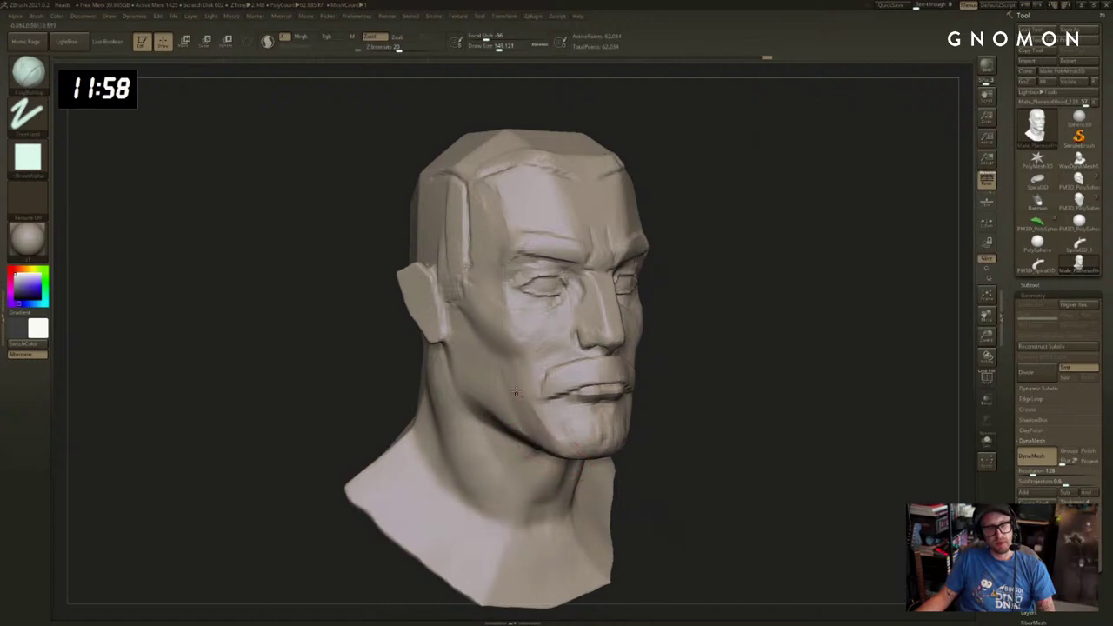
left_click_drag(719, 362, 660, 409)
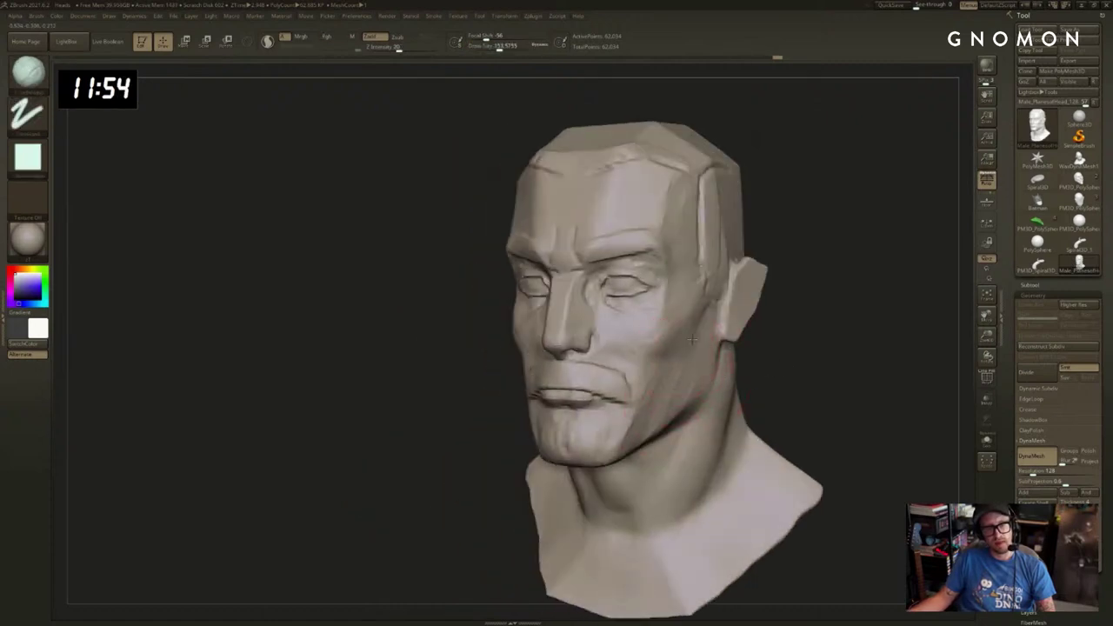
left_click_drag(693, 340, 688, 356)
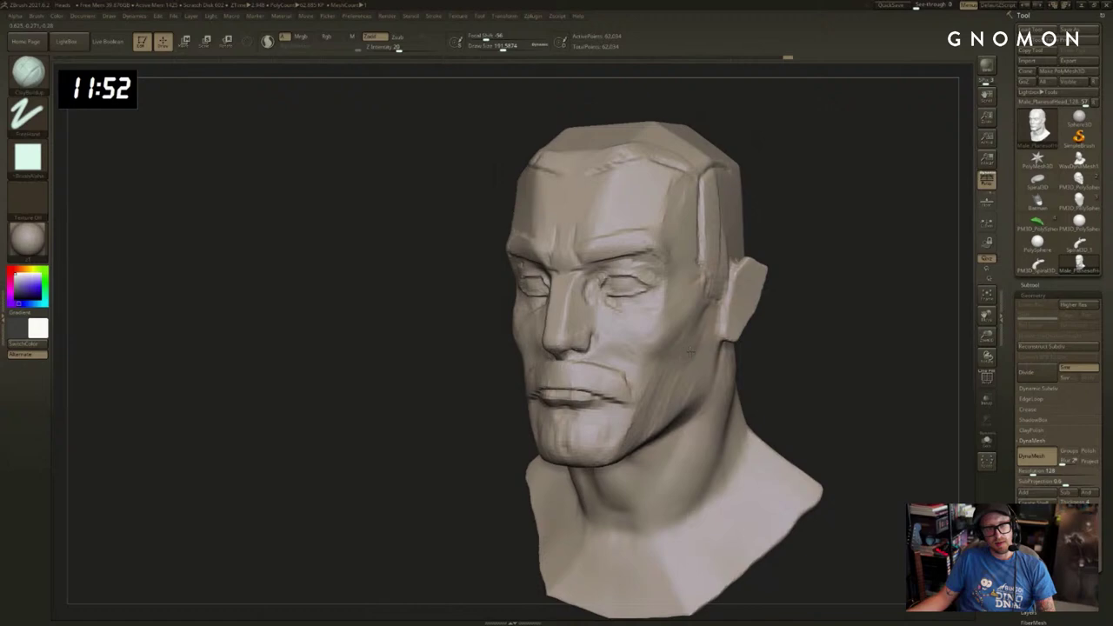
right_click_drag(700, 358, 680, 340)
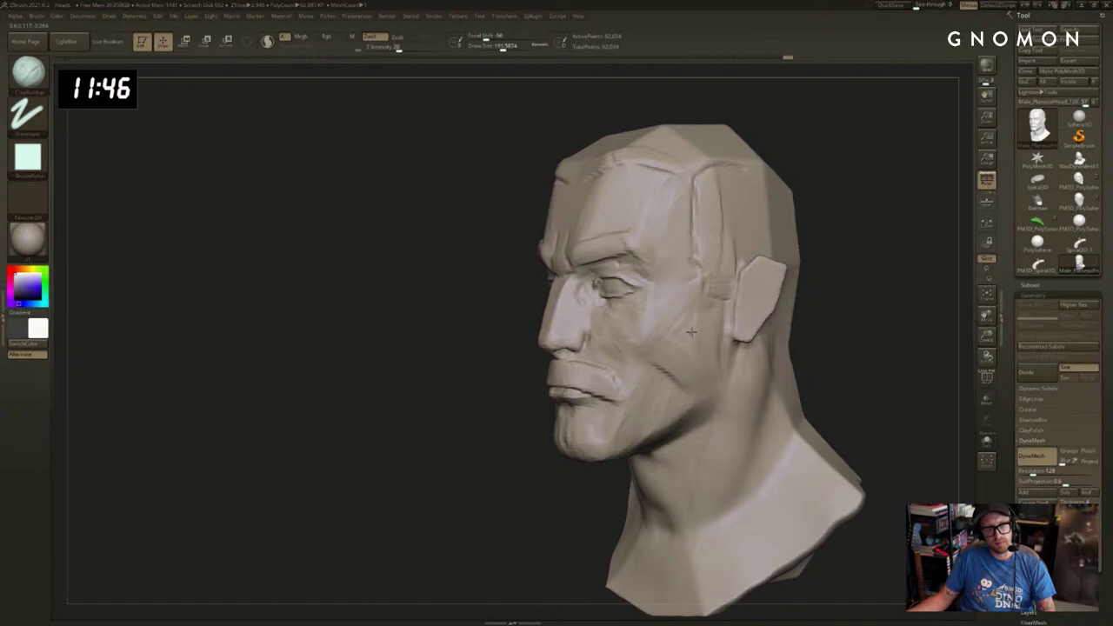
Flatten the planes of the cheek and jaw with the hPolish brush.
key("b")
key("h")
key("p")
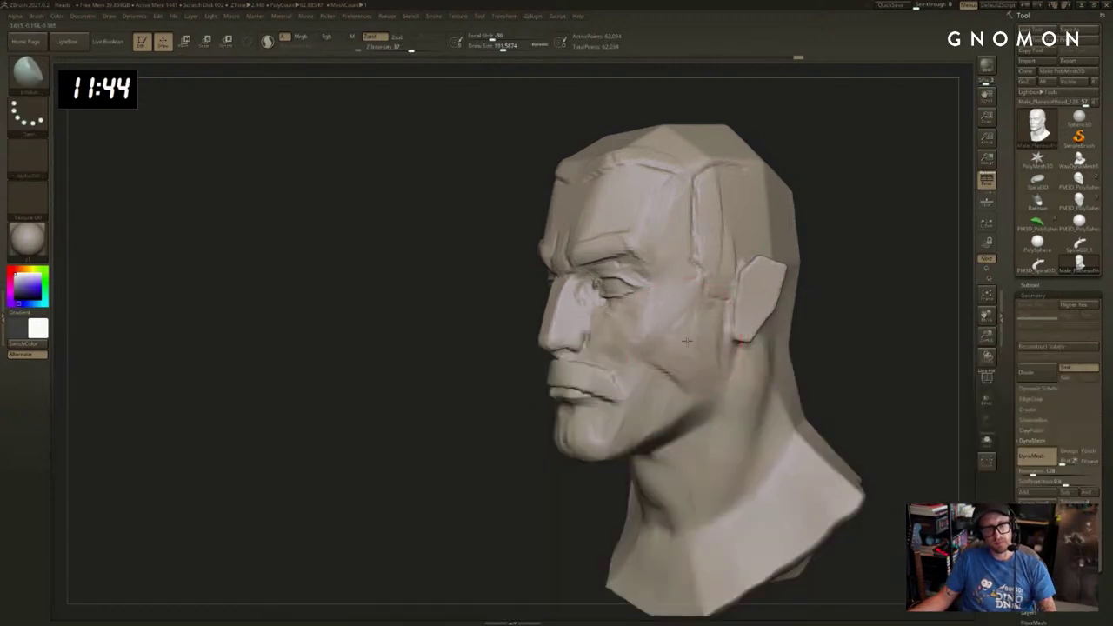
mouse_move(869, 313)
left_mouse_down()
mouse_move(893, 315)
mouse_move(892, 333)
mouse_move(828, 313)
mouse_move(792, 321)
mouse_move(815, 286)
mouse_move(804, 302)
left_mouse_up()
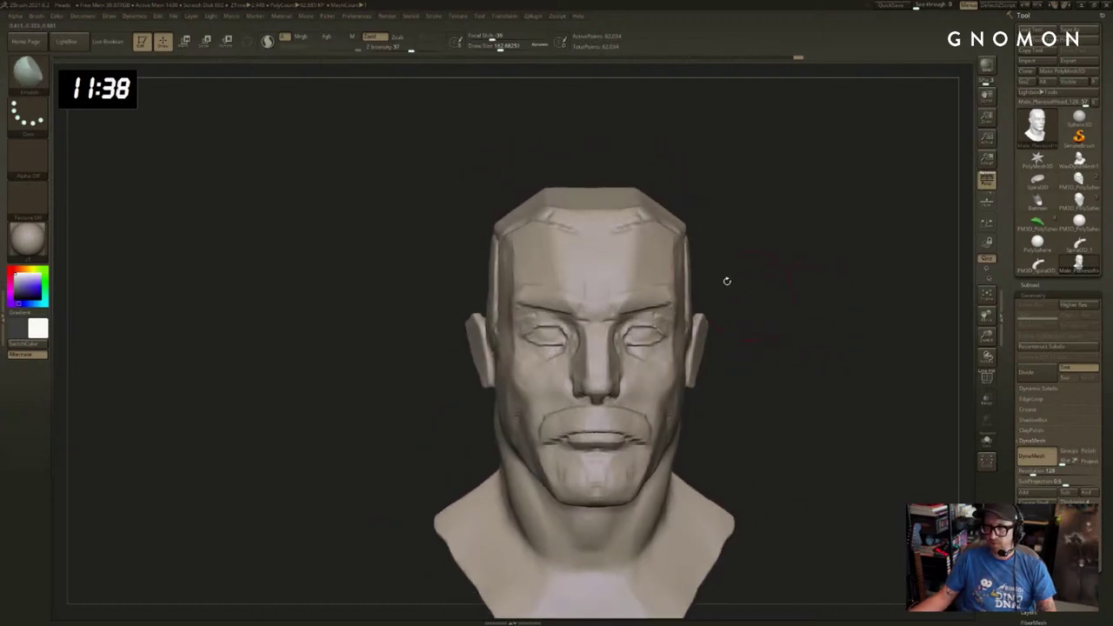
Mask the top of the head along the hairline with a resized brush.
key("s")
left_click(659, 202)
mouse_move(593, 217)
left_mouse_down("ctrl")
mouse_move(535, 203)
mouse_move(565, 214)
mouse_move(474, 213)
mouse_move(487, 187)
mouse_move(518, 185)
mouse_move(444, 216)
mouse_move(426, 207)
mouse_move(543, 169)
mouse_move(565, 174)
left_mouse_up("ctrl")
mouse_move(661, 166)
left_mouse_down()
mouse_move(788, 203)
mouse_move(835, 248)
mouse_move(793, 220)
mouse_move(765, 228)
left_mouse_up()
Carve the outer rim and inner contour of the ear with the DamStandard brush.
key("b")
key("d")
key("s")
mouse_move(734, 291)
left_mouse_down()
mouse_move(718, 306)
mouse_move(724, 293)
left_mouse_up()
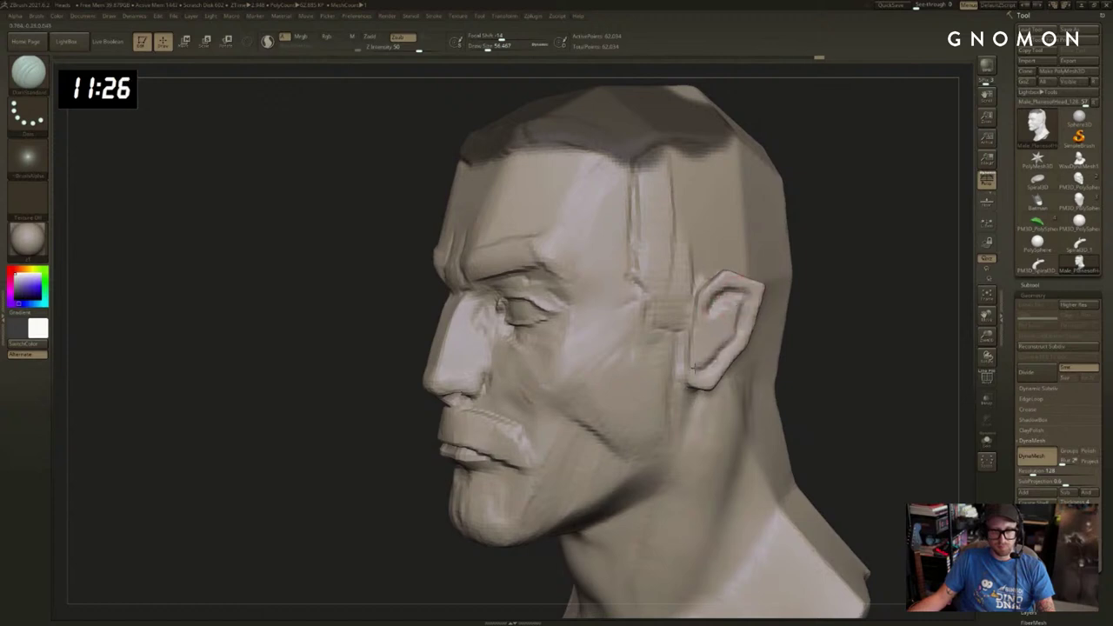
Build up the inner forms of the ear around its opening with the ClayBuildup brush.
key("b")
key("c")
key("b")
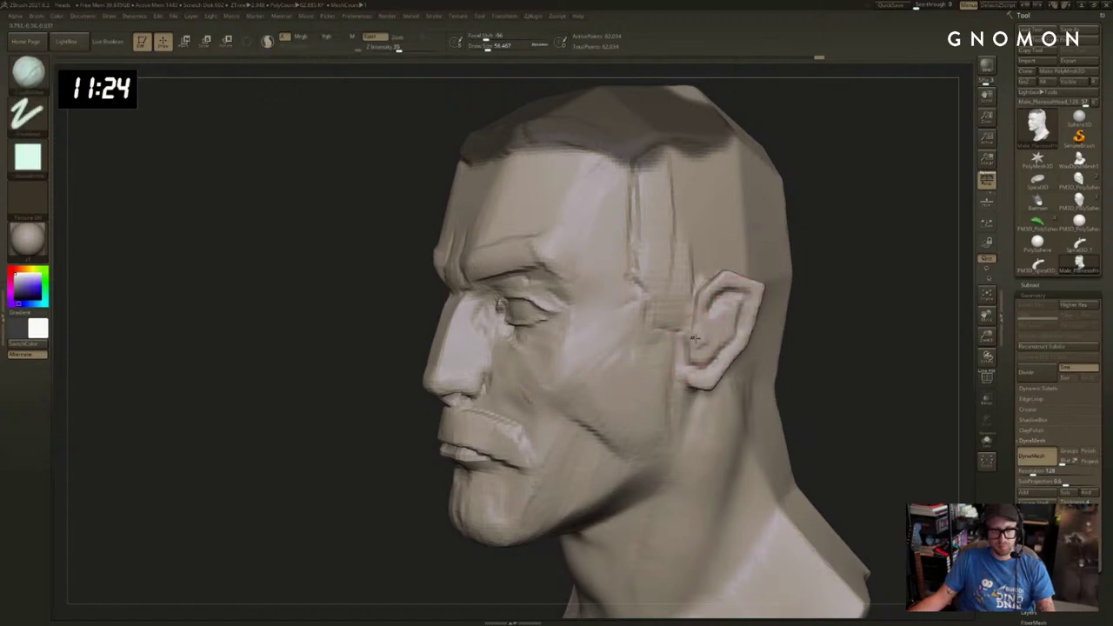
left_click_drag(708, 334, 717, 317)
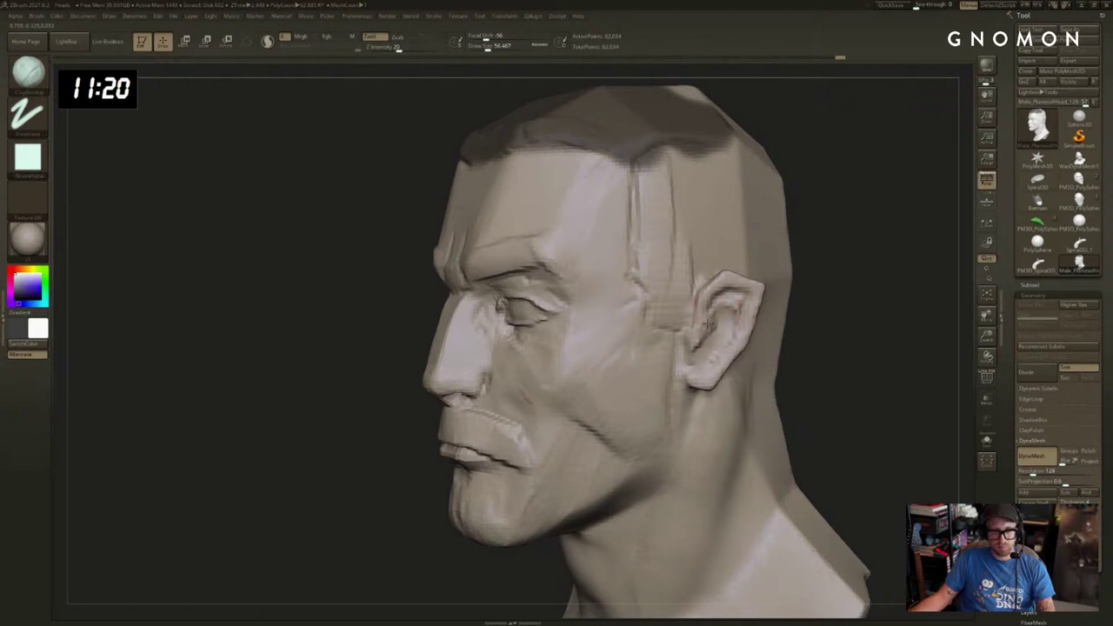
left_click_drag(837, 333, 773, 328)
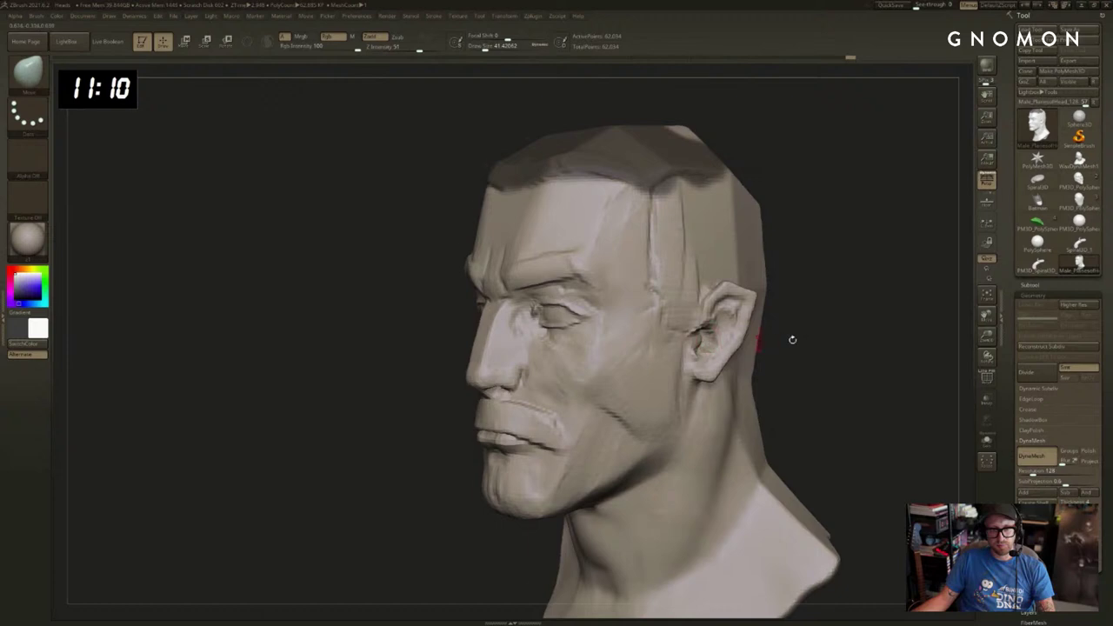
Reshape the ear and the area around its opening with a resized Move brush.
left_click_drag(792, 340, 836, 341)
key("s")
left_click(739, 346)
left_click_drag(711, 334, 720, 335)
mouse_move(792, 339)
left_mouse_down()
mouse_move(856, 342)
mouse_move(799, 348)
mouse_move(805, 325)
mouse_move(724, 347)
mouse_move(736, 297)
mouse_move(719, 301)
left_mouse_up()
mouse_move(697, 354)
right_mouse_down()
mouse_move(718, 359)
mouse_move(726, 377)
right_mouse_up()
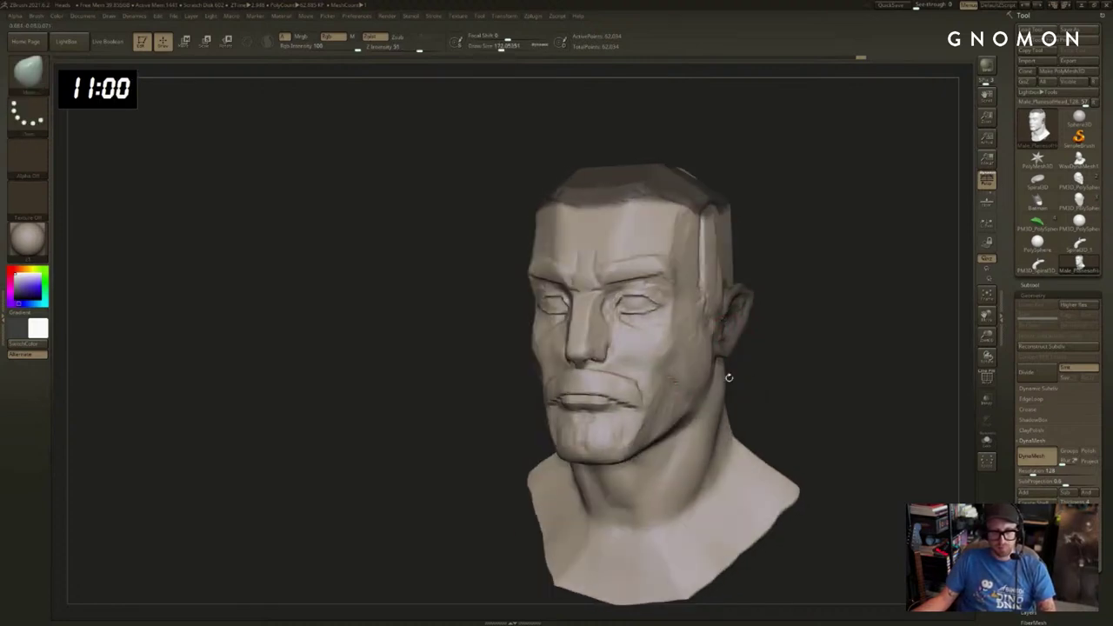
Mask the ear and the side of the neck and adjust the jawline with a large Move brush.
key("s")
left_click(710, 376)
key("bracketleft")
key("bracketleft")
key("bracketleft")
mouse_move(737, 358)
left_mouse_down("ctrl")
mouse_move(728, 424)
mouse_move(661, 478)
mouse_move(722, 456)
left_mouse_up("ctrl")
left_click_drag(861, 382, 783, 369)
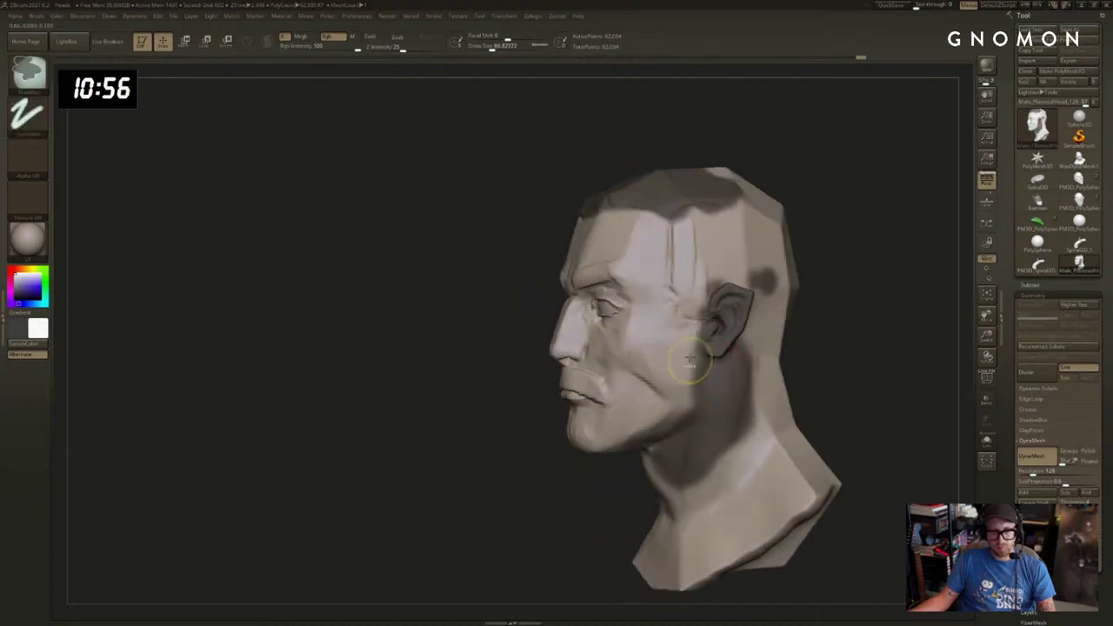
right_click_drag(687, 417, 783, 368)
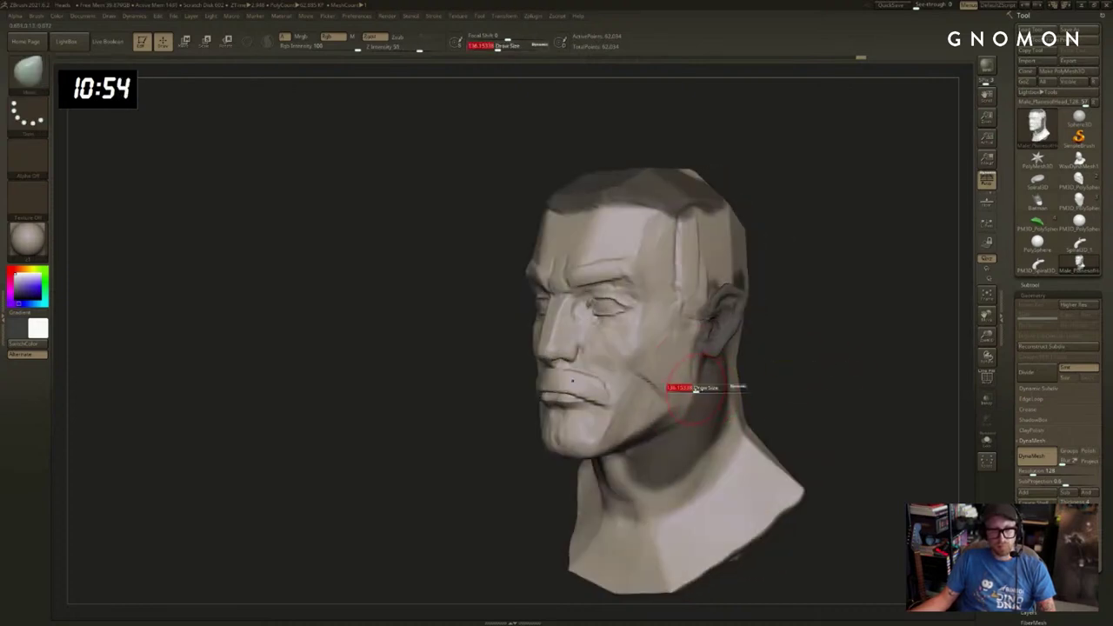
mouse_move(678, 385)
right_mouse_down()
mouse_move(749, 374)
mouse_move(485, 373)
mouse_move(783, 370)
mouse_move(780, 348)
right_mouse_up()
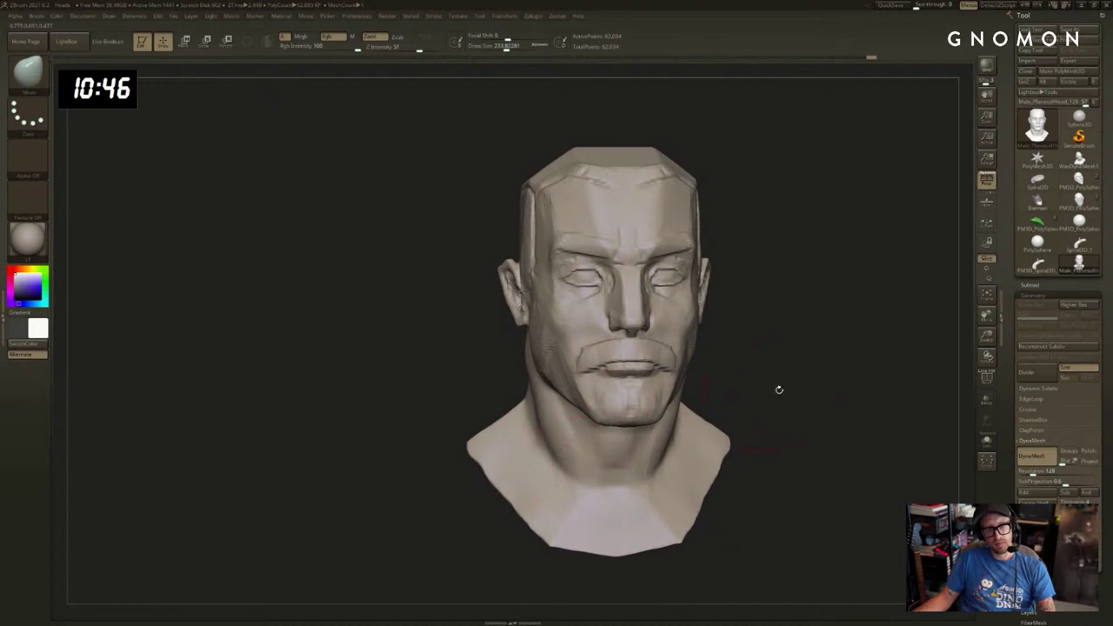
Smooth the neck below the ear and build up the front of the throat with the ClayBuildup brush.
right_click_drag(777, 388, 510, 423)
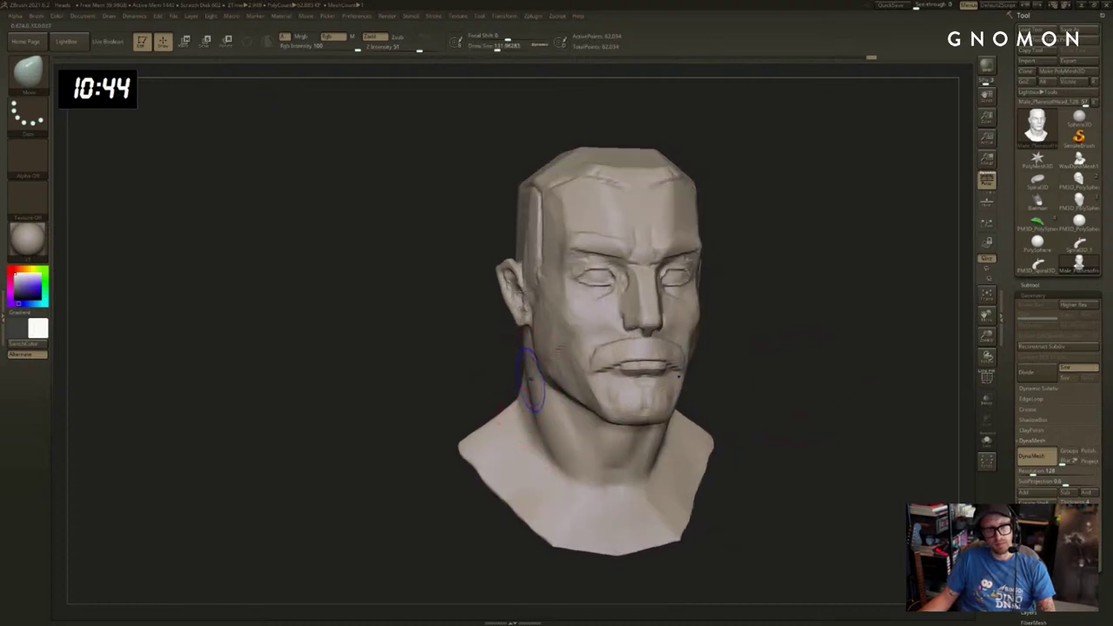
left_click_drag(532, 380, 530, 396, "shift")
key("b")
key("c")
key("b")
left_click_drag(616, 452, 629, 479)
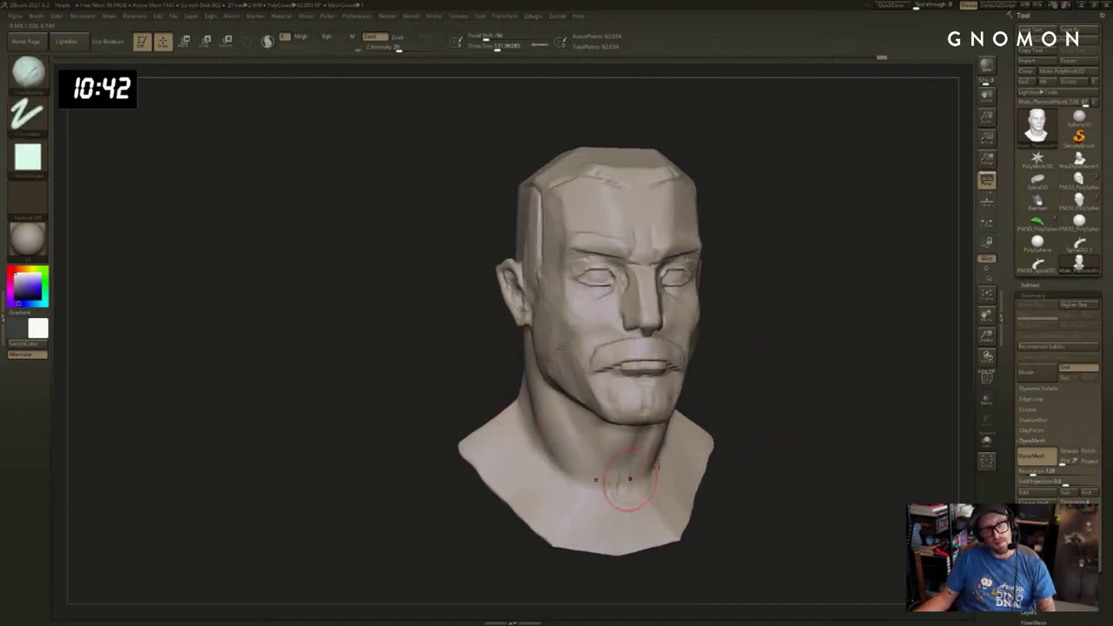
right_click_drag(630, 478, 799, 423)
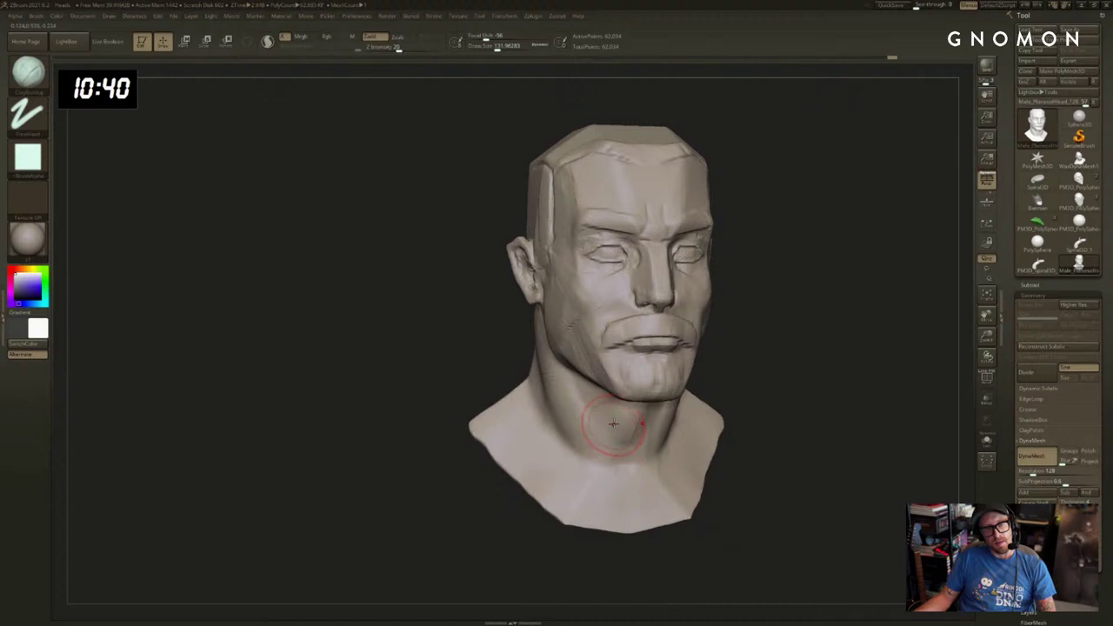
right_click_drag(615, 413, 743, 400)
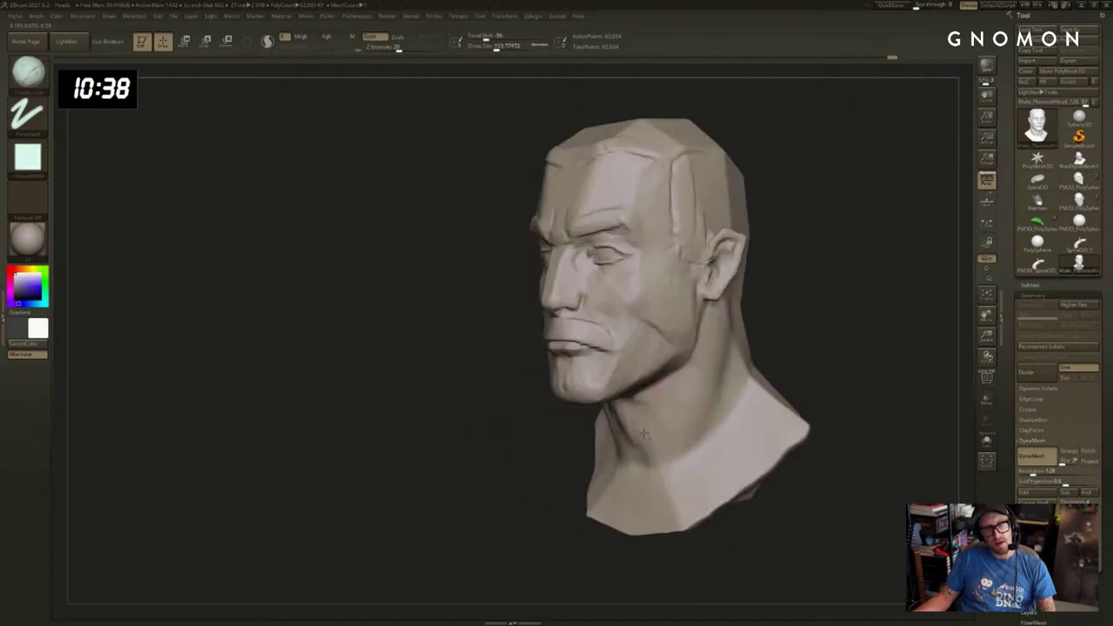
mouse_move(553, 444)
right_mouse_down()
mouse_move(635, 422)
mouse_move(589, 398)
mouse_move(599, 462)
mouse_move(616, 436)
mouse_move(717, 384)
mouse_move(735, 397)
right_mouse_up()
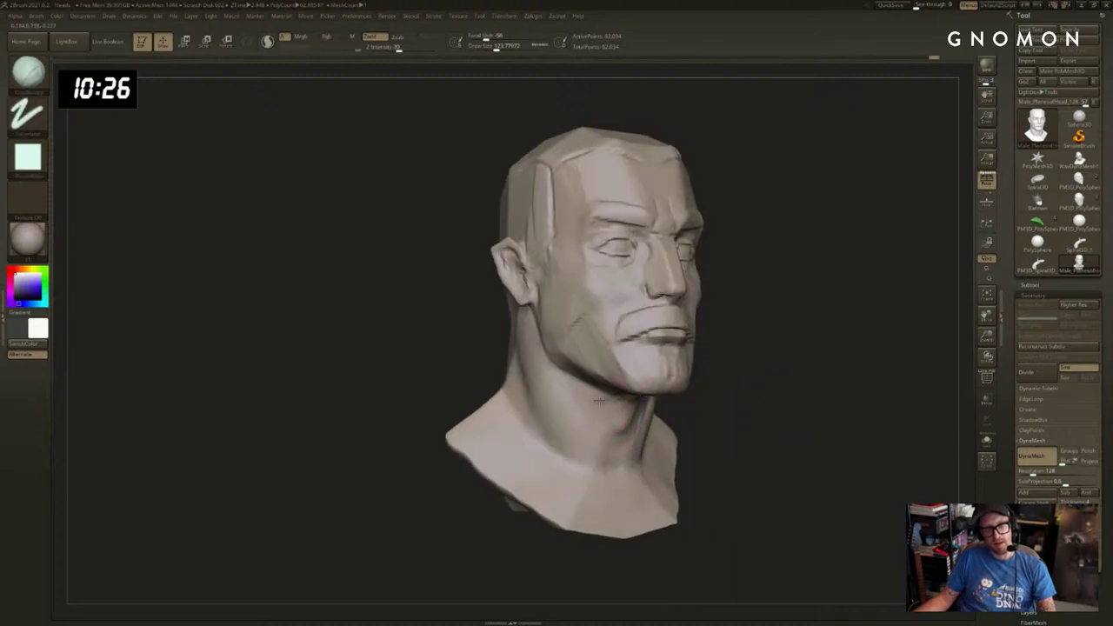
Smooth the throat below the jaw and refine the neck muscle running down from behind the ear.
key("shift")
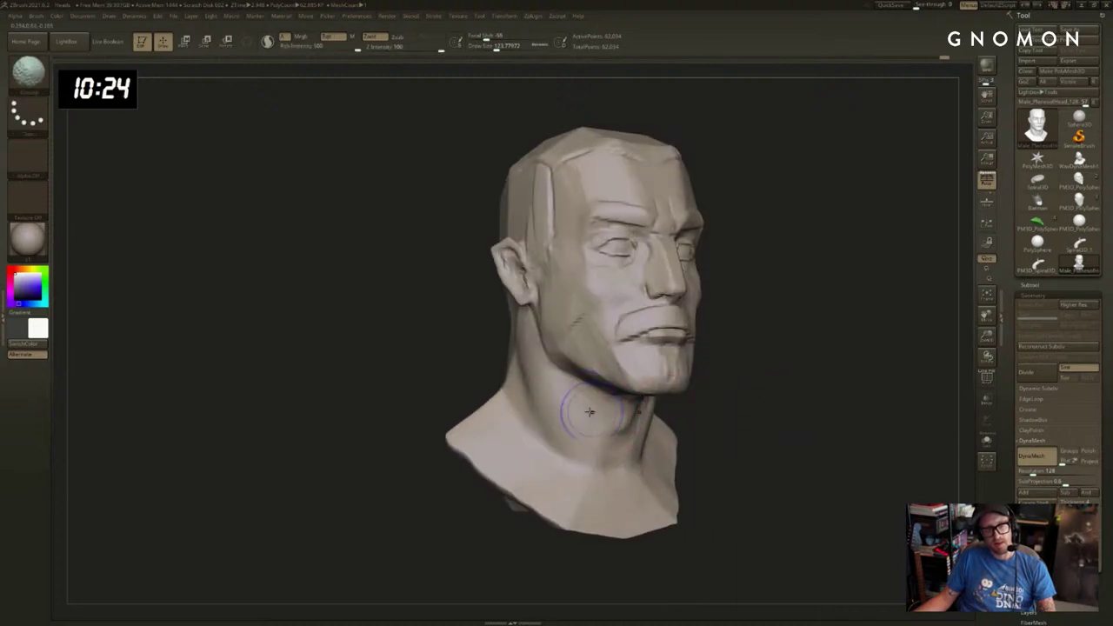
mouse_move(753, 393)
right_mouse_down()
mouse_move(687, 409)
mouse_move(750, 375)
mouse_move(800, 381)
mouse_move(793, 355)
mouse_move(701, 351)
mouse_move(724, 329)
right_mouse_up()
key("shift")
left_click_drag(649, 455, 675, 374, "shift")
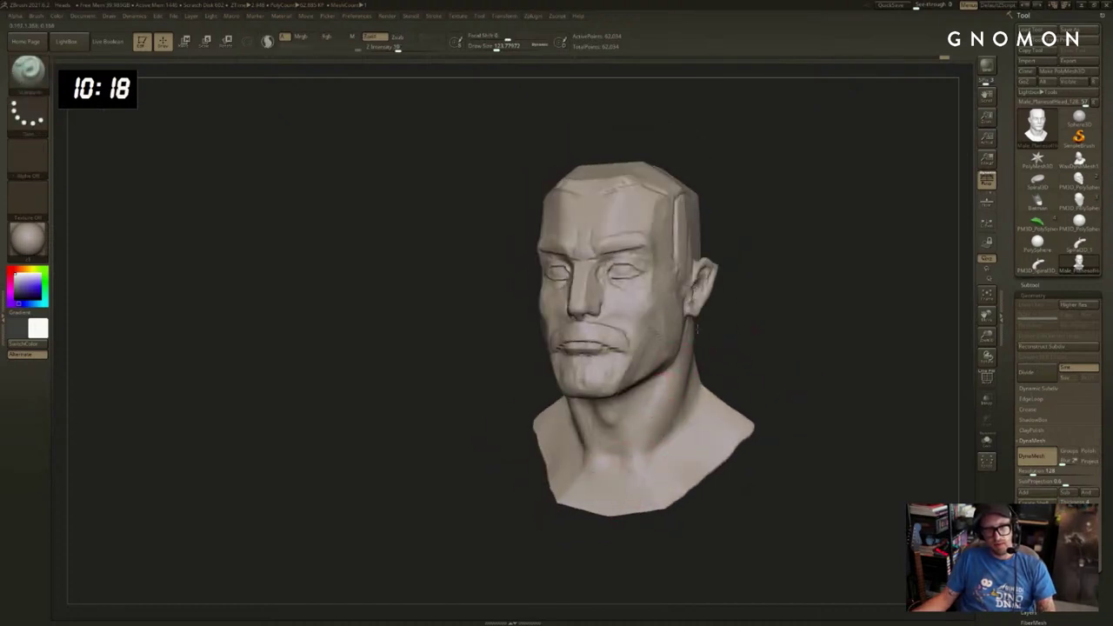
mouse_move(696, 328)
right_mouse_down()
mouse_move(696, 350)
mouse_move(689, 335)
right_mouse_up()
key("shift")
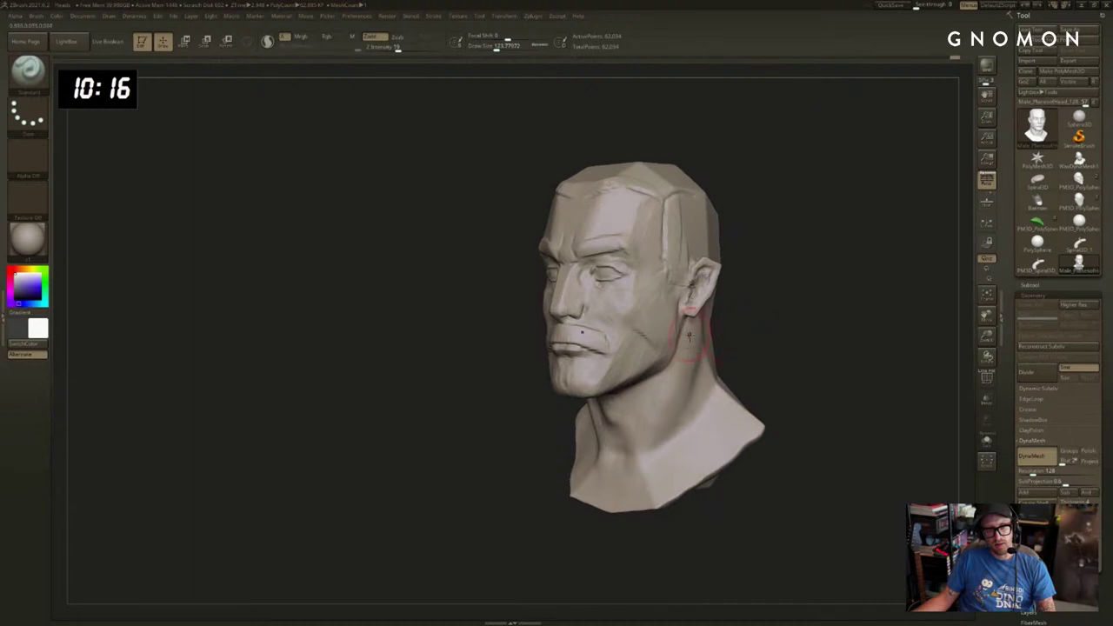
key("ctrl")
left_click_drag(706, 335, 698, 372, "shift")
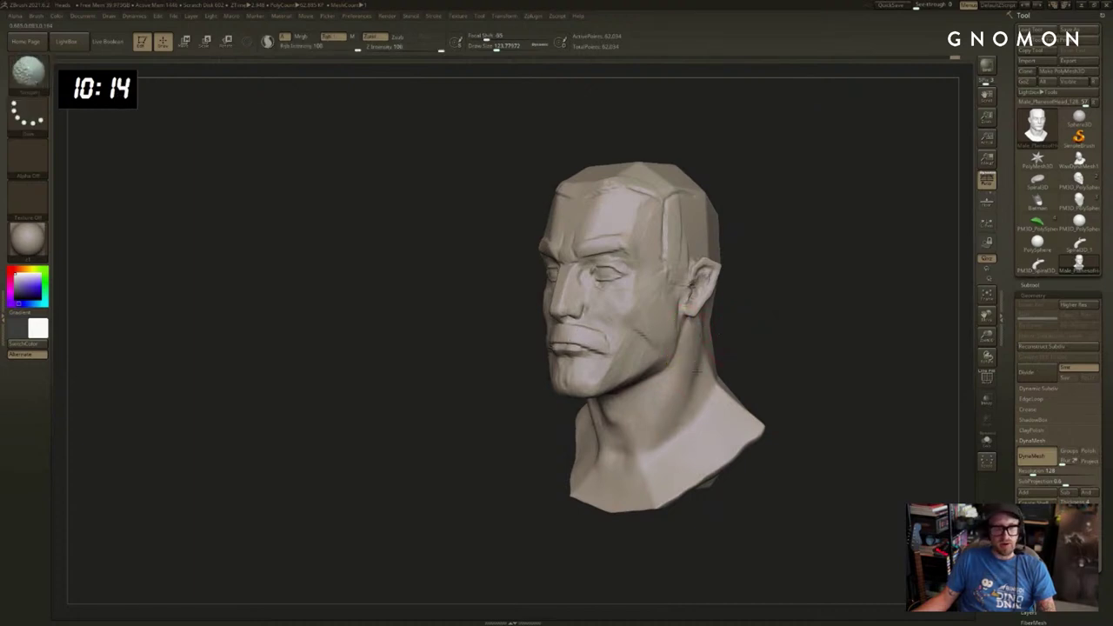
Try to build up the collarbone with the ClayBuildup brush and undo the stroke.
right_click_drag(762, 364, 611, 458)
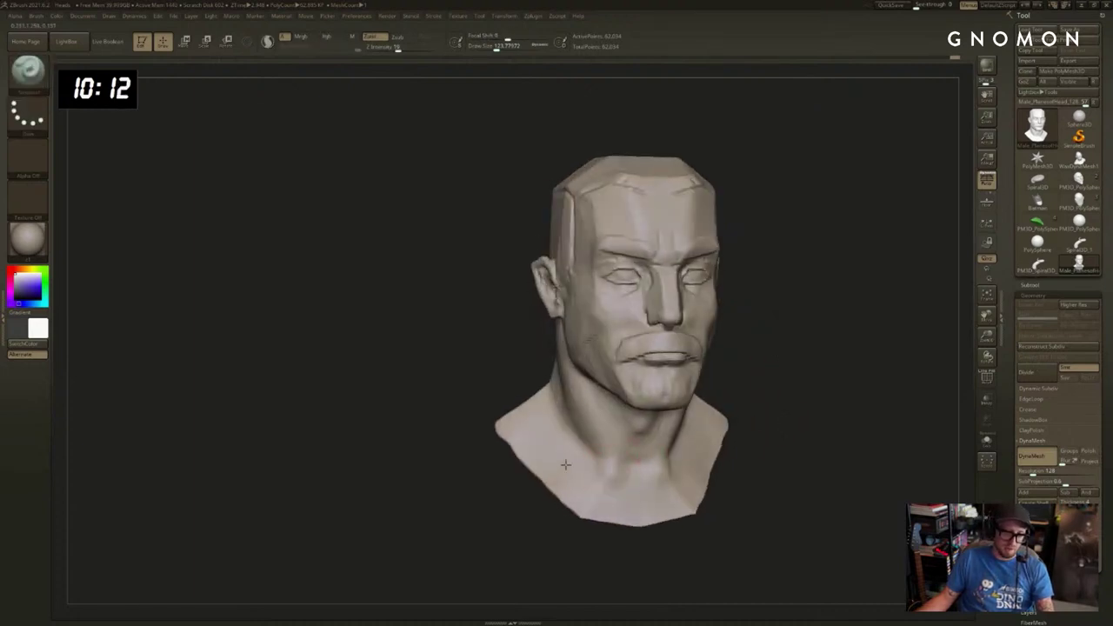
key("shift")
key("b")
key("c")
key("b")
left_click_drag(601, 483, 566, 461)
left_click_drag(861, 437, 796, 432)
key("ctrl+z")
Shape the collarbones and the hollow at the base of the neck with a smaller brush.
key("b")
key("m")
key("v")
key("s")
left_click_drag(668, 449, 625, 461)
right_click_drag(836, 421, 655, 446)
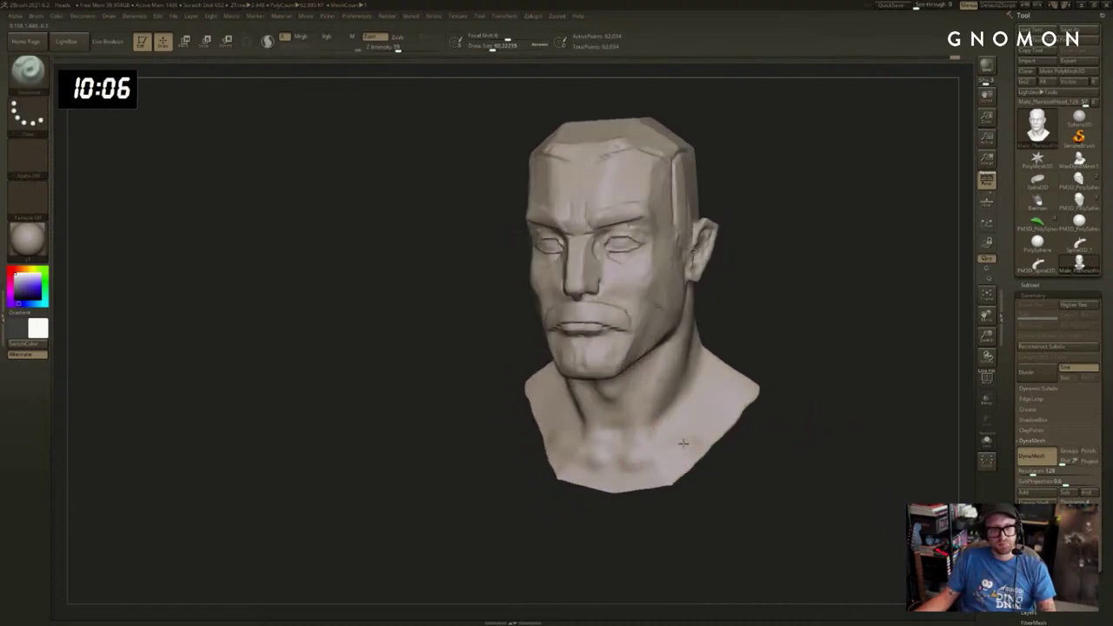
mouse_move(726, 432)
right_mouse_down()
mouse_move(762, 427)
mouse_move(728, 427)
right_mouse_up()
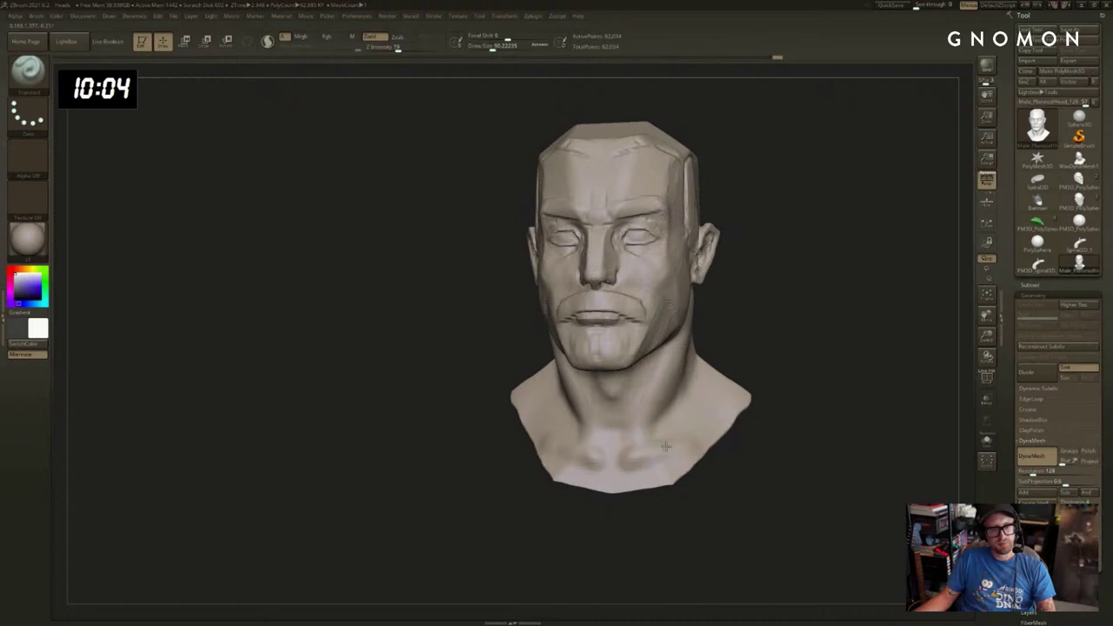
Carve a groove down the middle of the chest with DamStandard and smooth the base of the neck.
mouse_move(665, 446)
right_mouse_down()
mouse_move(616, 442)
mouse_move(658, 458)
mouse_move(618, 460)
mouse_move(626, 467)
right_mouse_up()
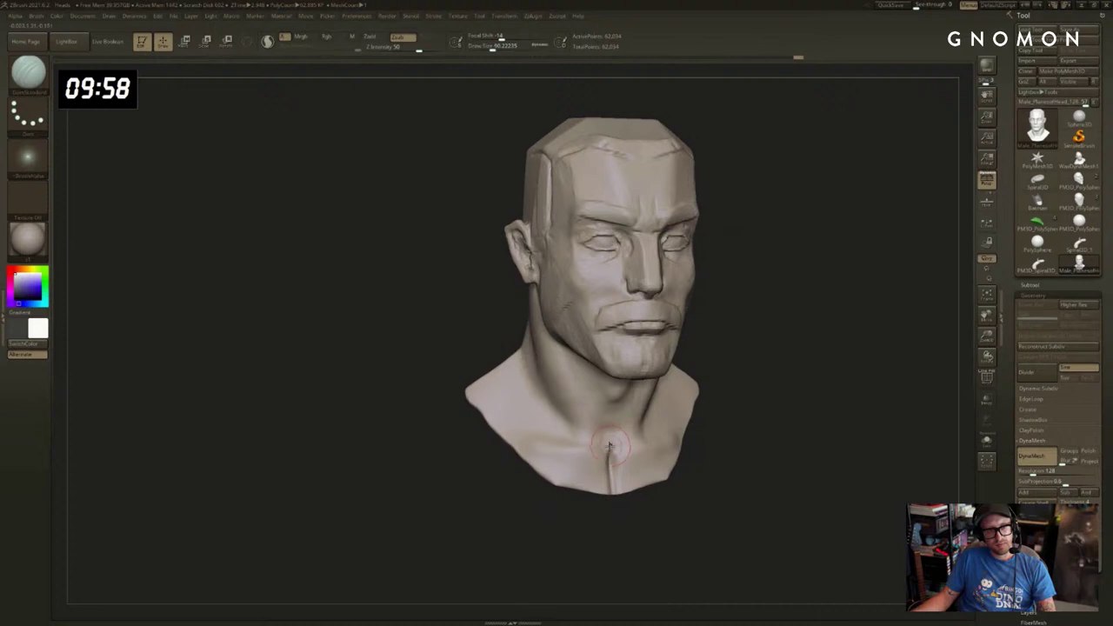
right_click_drag(735, 357, 726, 361)
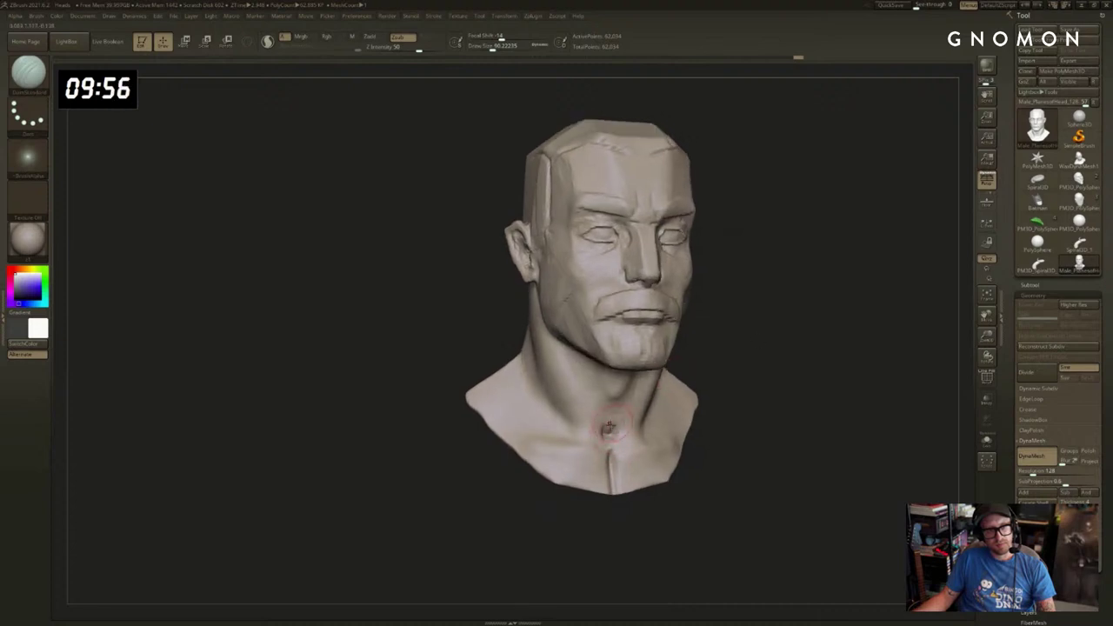
mouse_move(609, 421)
left_mouse_down("shift")
mouse_move(616, 428)
mouse_move(537, 374)
mouse_move(549, 425)
left_mouse_up("shift")
Define and smooth the transition from the side of the neck into the shoulder.
right_click_drag(497, 328, 532, 357)
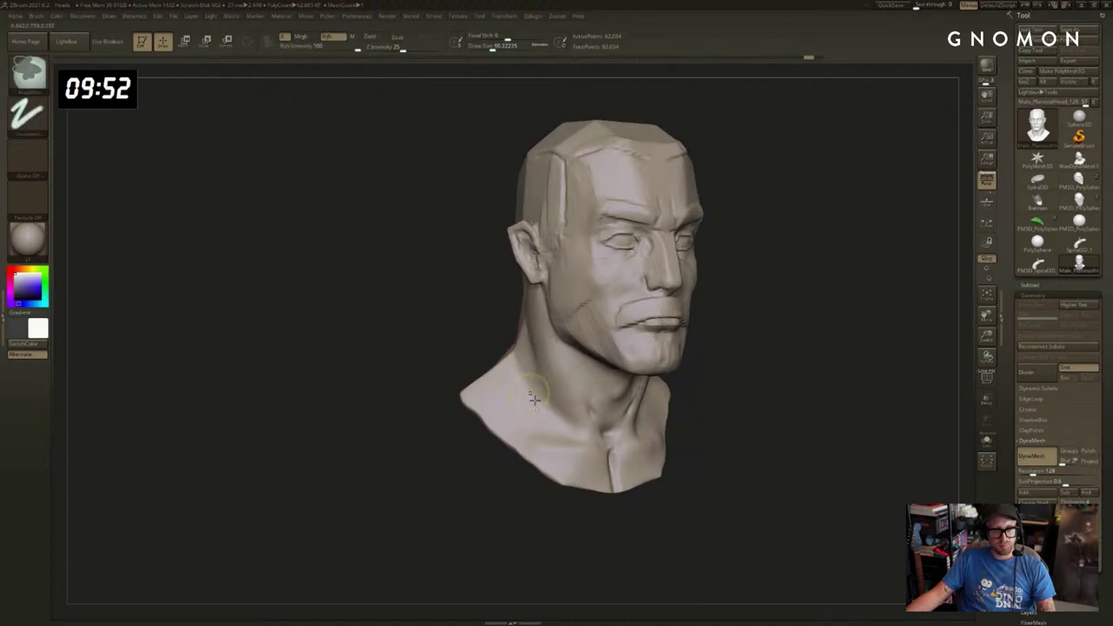
key("shift")
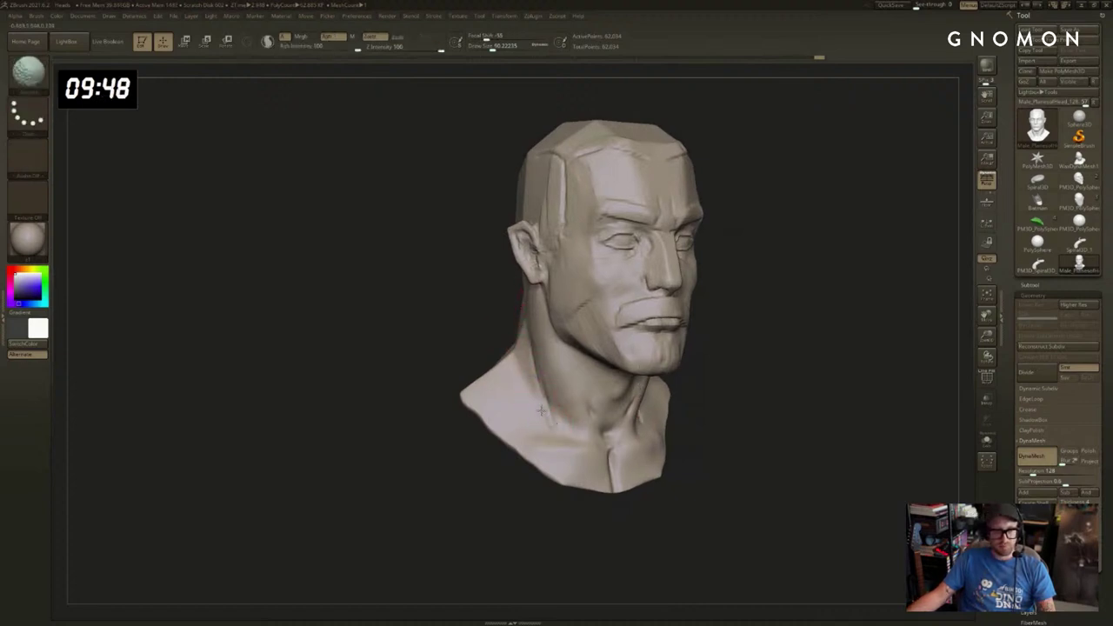
mouse_move(788, 316)
left_mouse_down("shift")
mouse_move(818, 312)
mouse_move(777, 330)
mouse_move(787, 324)
mouse_move(775, 315)
mouse_move(686, 313)
mouse_move(742, 307)
mouse_move(451, 322)
left_mouse_up("shift")
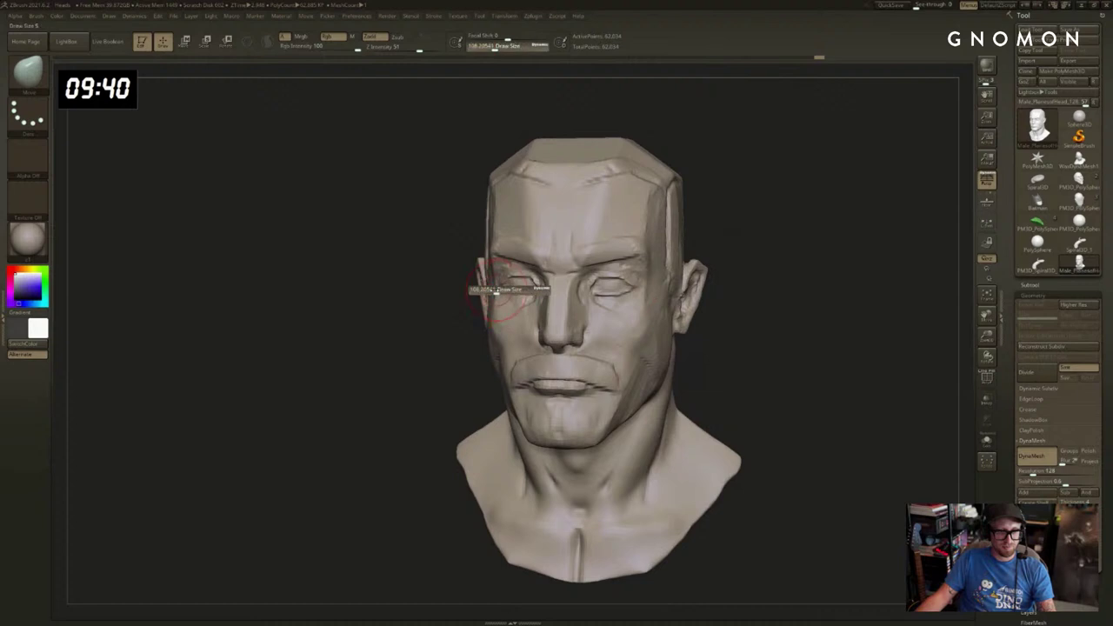
Adjust the contours of the face in profile and three-quarter view with a resized Move brush.
left_click_drag(763, 251, 480, 274)
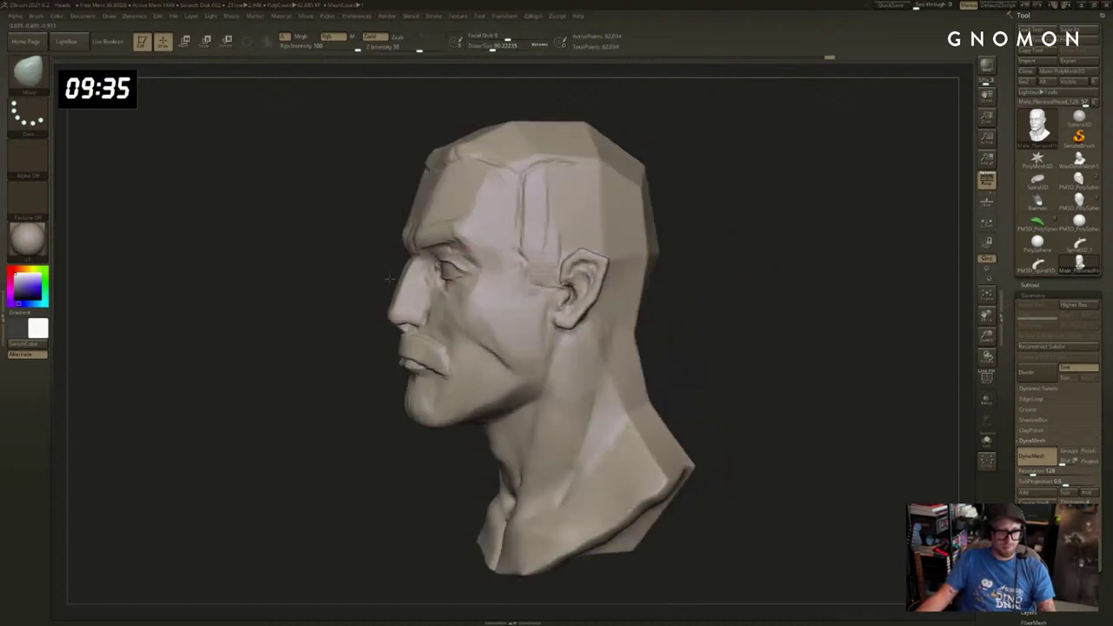
key("s")
key("s")
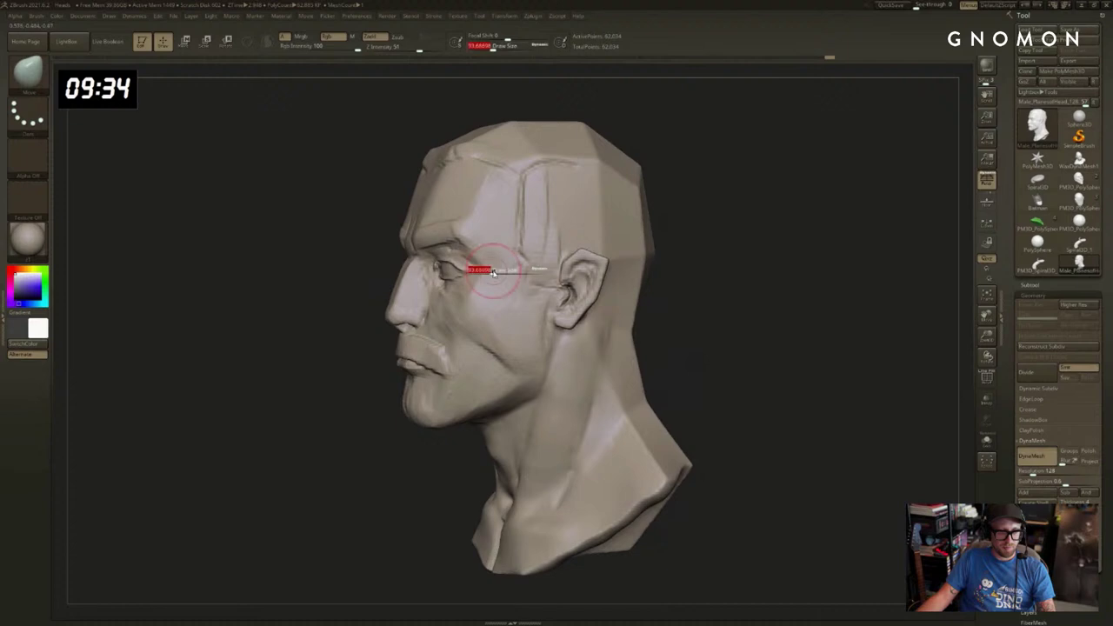
left_click_drag(493, 273, 490, 273)
mouse_move(707, 233)
left_mouse_down()
mouse_move(763, 251)
mouse_move(713, 264)
mouse_move(765, 268)
mouse_move(715, 256)
left_mouse_up()
left_click_drag(685, 296, 467, 316)
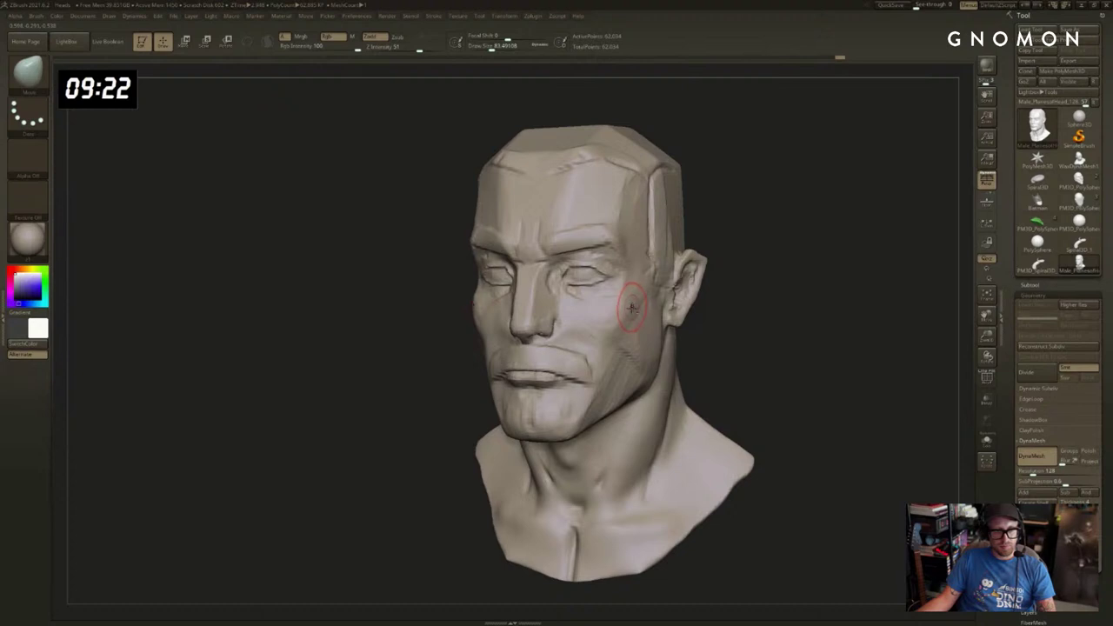
Add ClayBuildup strokes to the cheek beside the mouth and undo the last stroke.
key("b")
key("c")
key("b")
key("s")
left_click_drag(619, 356, 623, 358)
mouse_move(610, 367)
left_mouse_down()
mouse_move(584, 423)
mouse_move(611, 357)
mouse_move(597, 363)
left_mouse_up()
key("ctrl+z")
Carve the fold running from the nose toward the mouth corner with a small DamStandard brush.
key("s")
mouse_move(696, 317)
left_mouse_down()
mouse_move(725, 298)
mouse_move(787, 297)
left_mouse_up()
key("b")
key("d")
key("s")
mouse_move(507, 322)
left_mouse_down()
mouse_move(484, 352)
mouse_move(736, 316)
mouse_move(719, 309)
left_mouse_up()
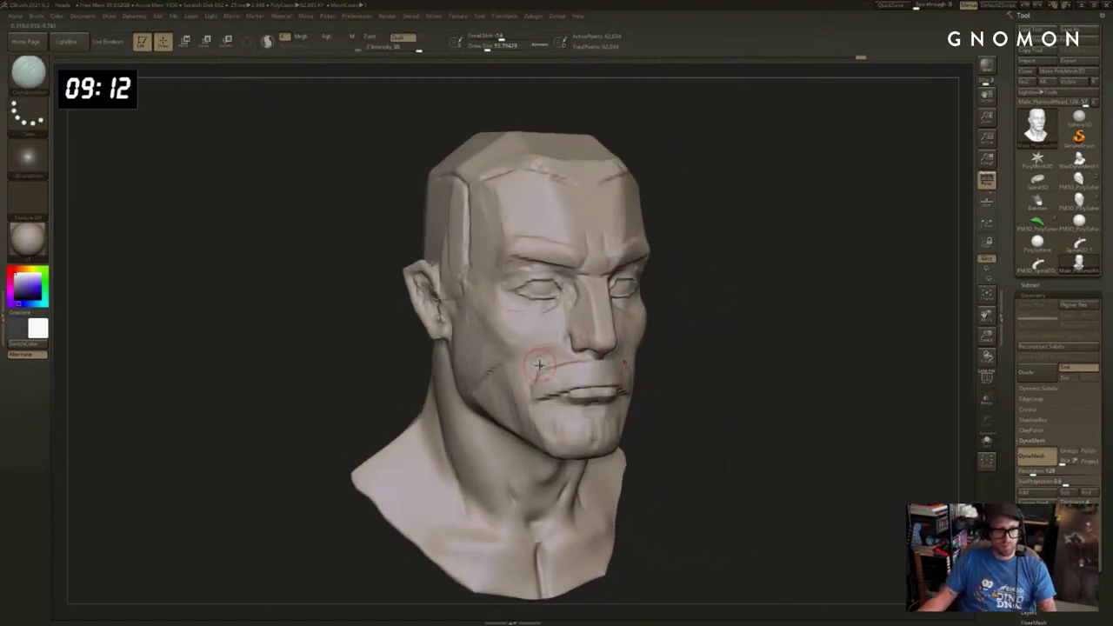
left_click_drag(549, 342, 541, 356)
key("s")
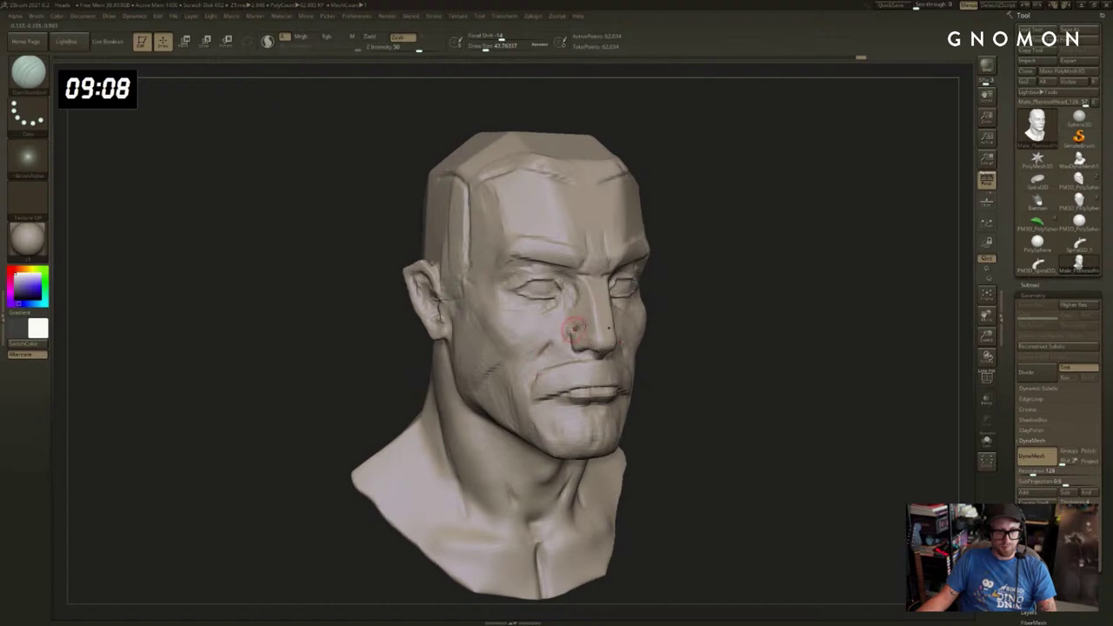
Define the wing of the nostril and the crease around it with the DamStandard brush.
right_click_drag(574, 329, 570, 334)
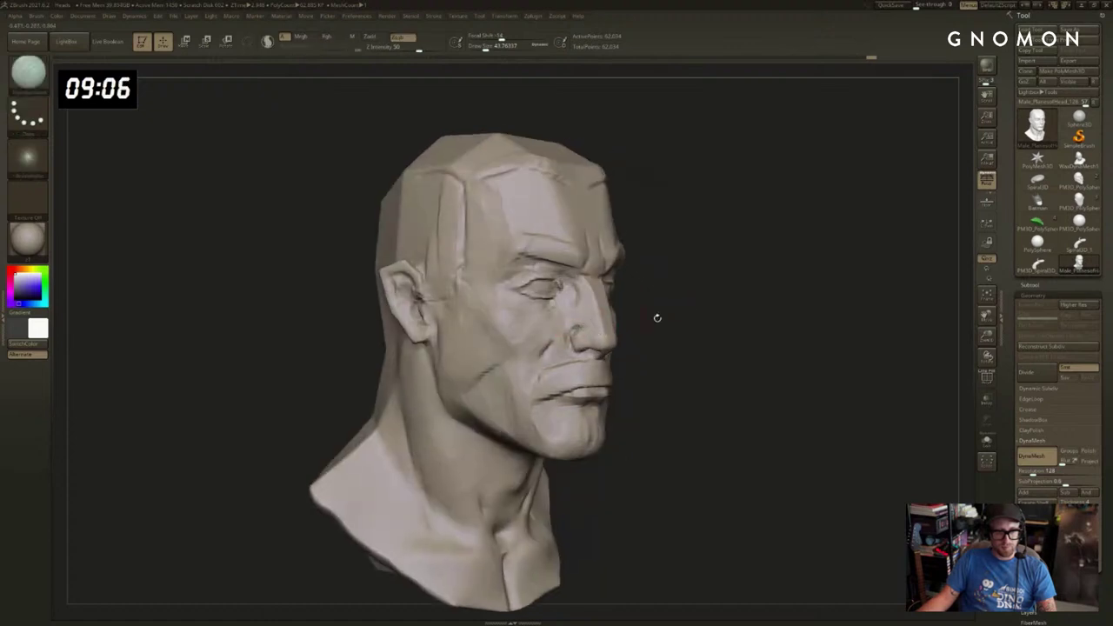
mouse_move(657, 318)
left_mouse_down()
mouse_move(609, 320)
mouse_move(583, 288)
left_mouse_up()
left_click_drag(717, 290, 663, 287)
right_click_drag(634, 304, 631, 316)
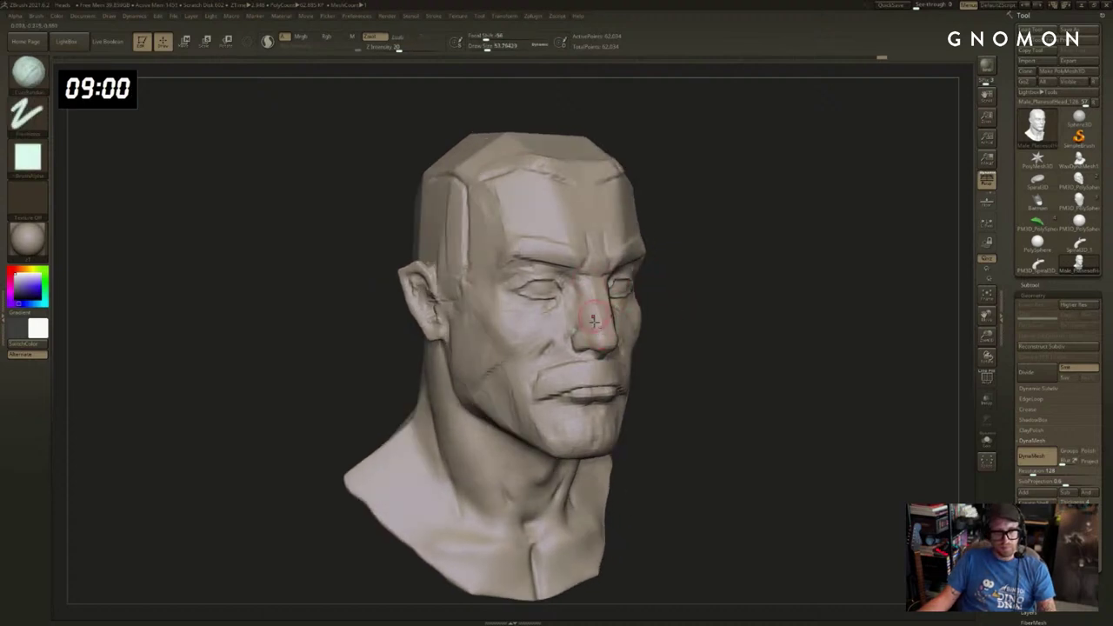
Build up the sides and wings of the nose in three-quarter views with a resized ClayBuildup brush.
right_click_drag(696, 324, 623, 316)
key("s")
left_click_drag(612, 320, 620, 320)
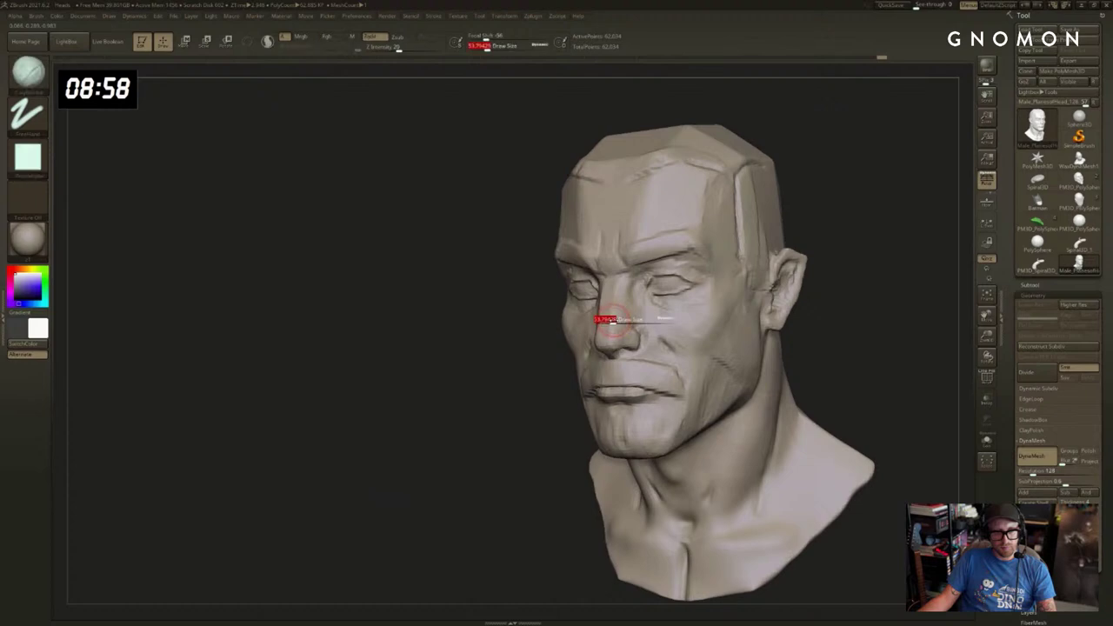
right_click_drag(531, 348, 763, 303)
key("s")
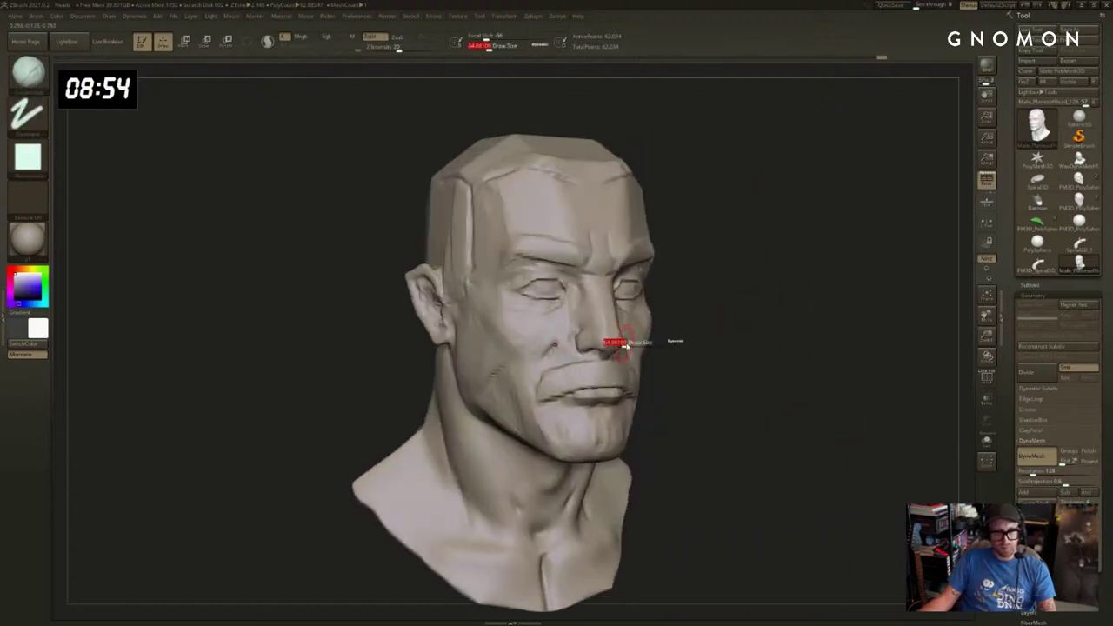
right_click_drag(696, 320, 740, 291)
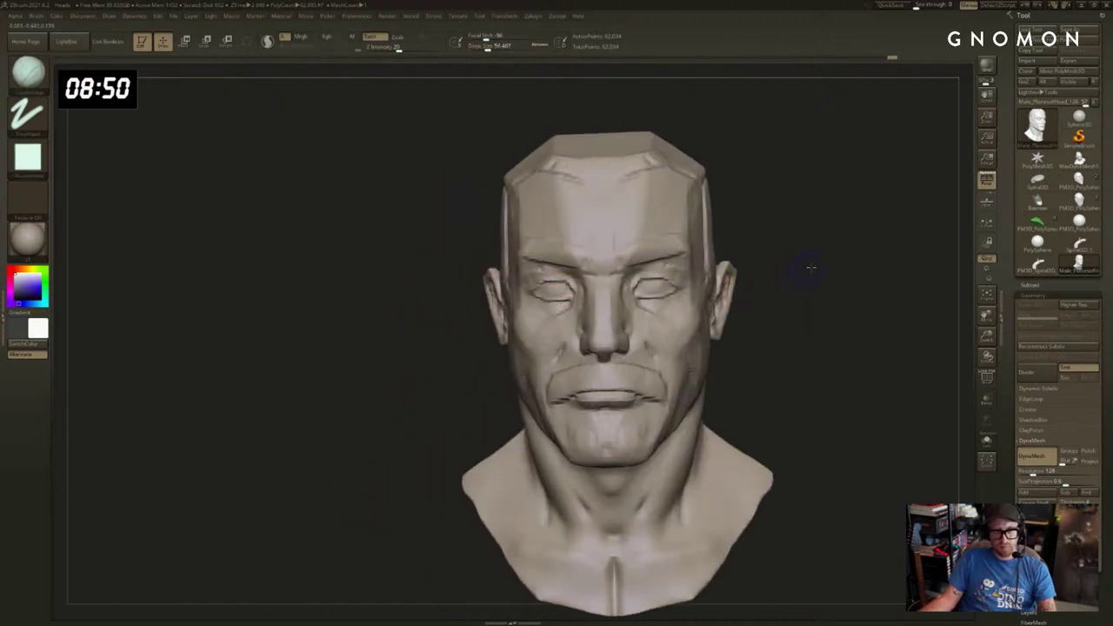
Reshape the outer eye corners and upper eyelids with a small Move brush.
right_click_drag(397, 358, 418, 367)
mouse_move(418, 368)
left_mouse_down()
mouse_move(424, 375)
mouse_move(399, 369)
left_mouse_up()
key("s")
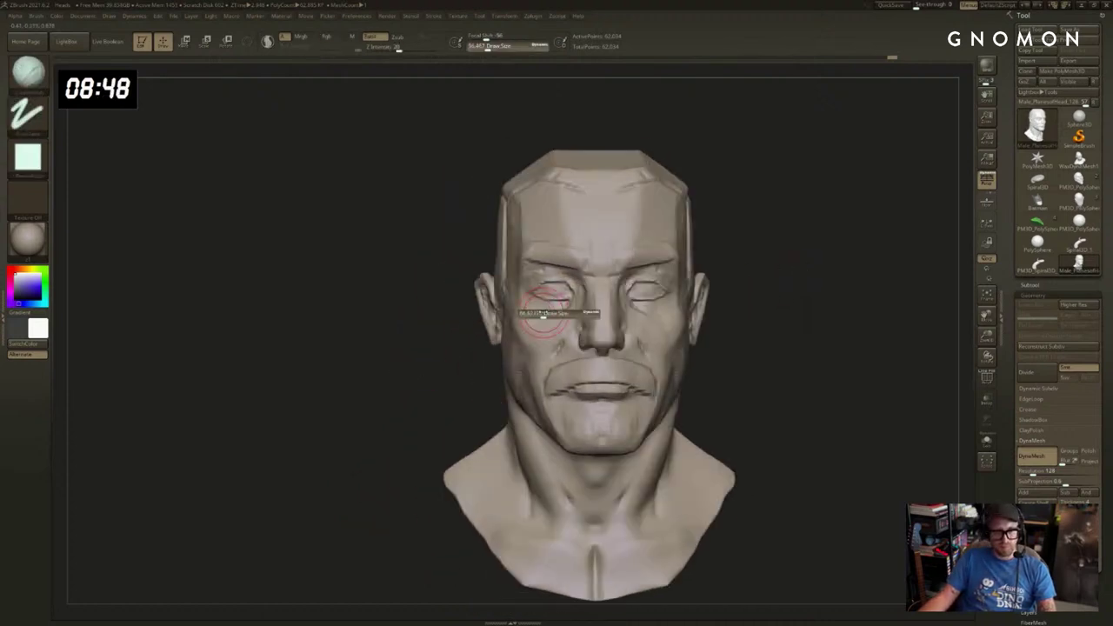
left_click_drag(545, 314, 551, 313)
key("b")
key("m")
key("v")
left_click_drag(422, 375, 440, 375)
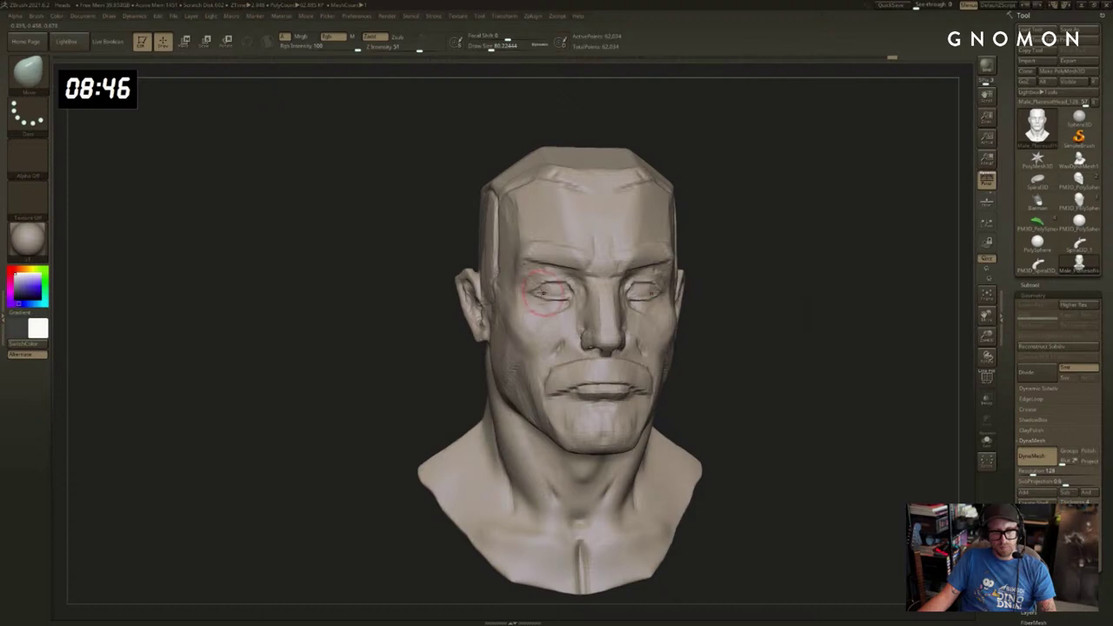
right_click_drag(392, 392, 529, 310)
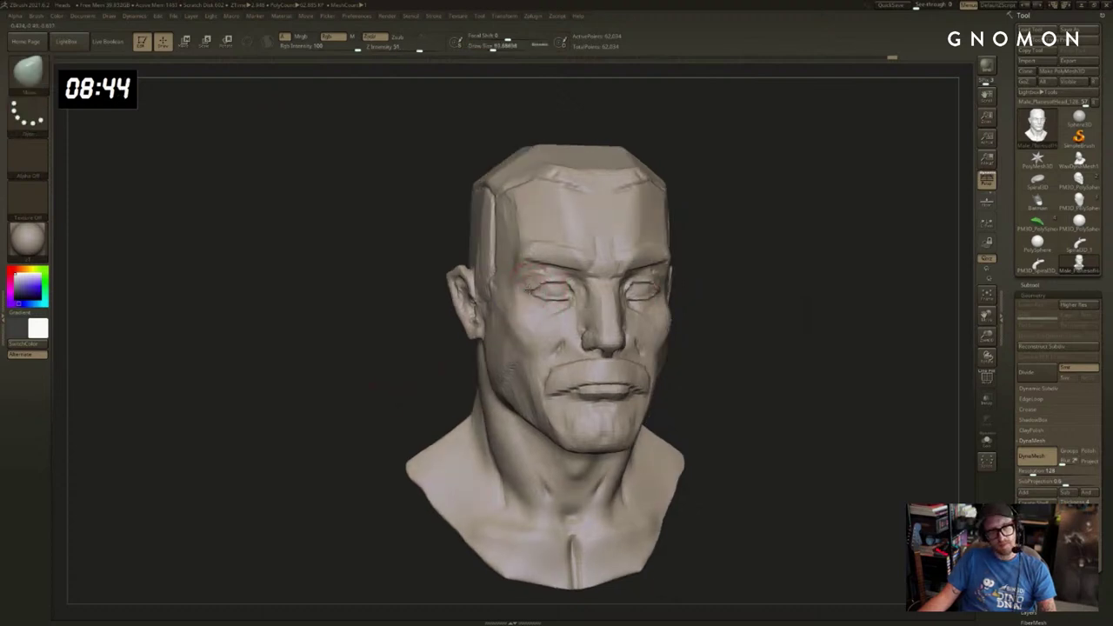
left_click_drag(542, 289, 555, 283)
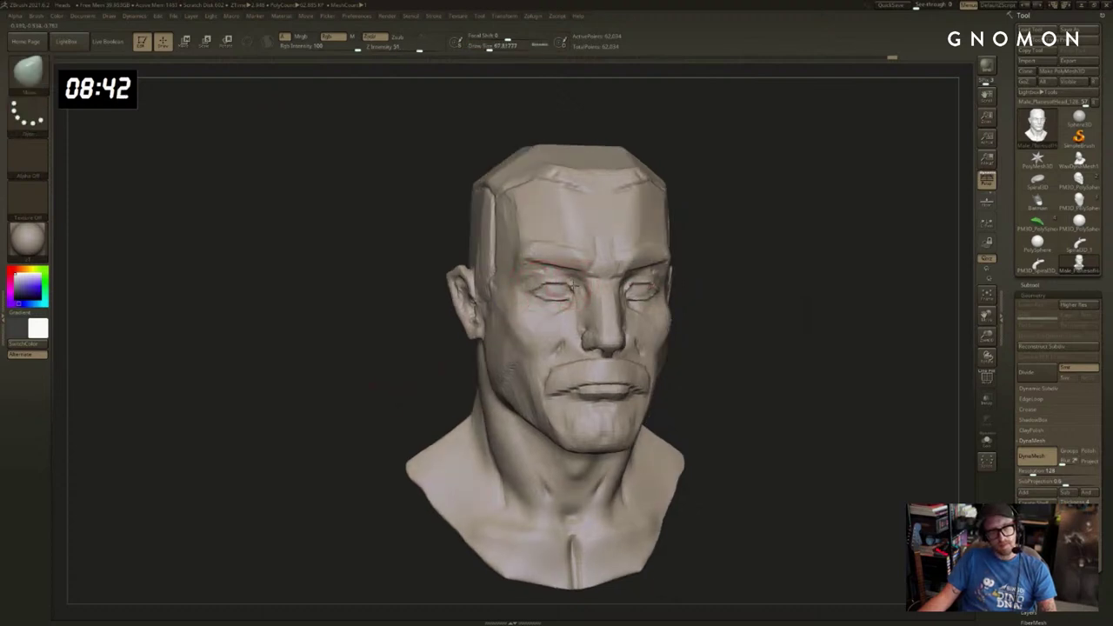
Deepen the frown creases along and between the eyebrows with the DamStandard brush and smooth above the brow.
key("s")
left_click_drag(583, 264, 582, 259)
key("s")
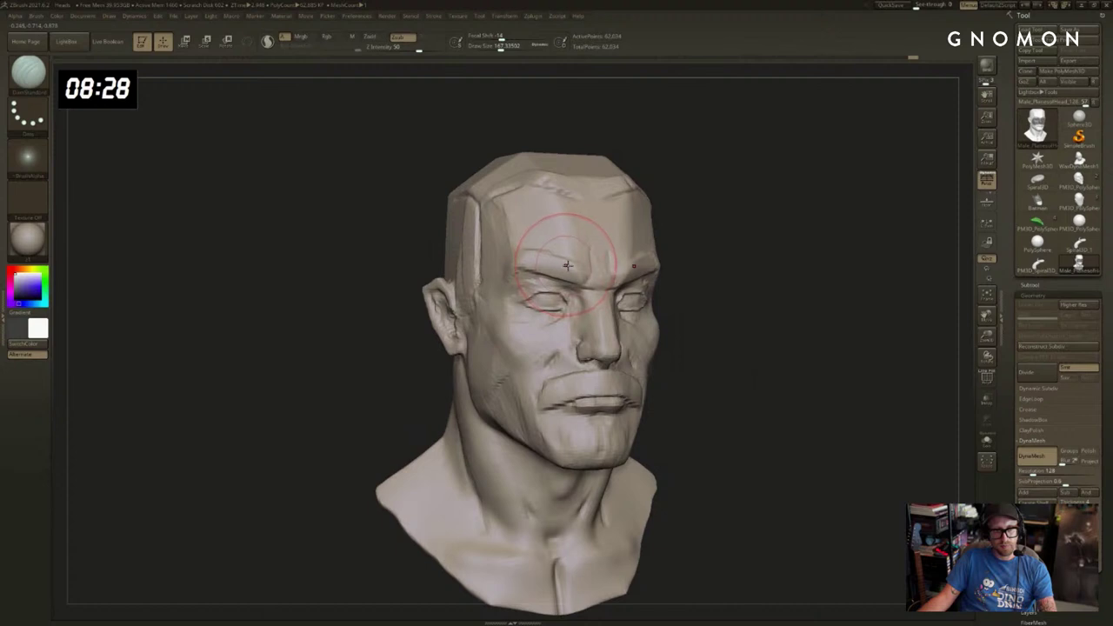
key("bracketleft")
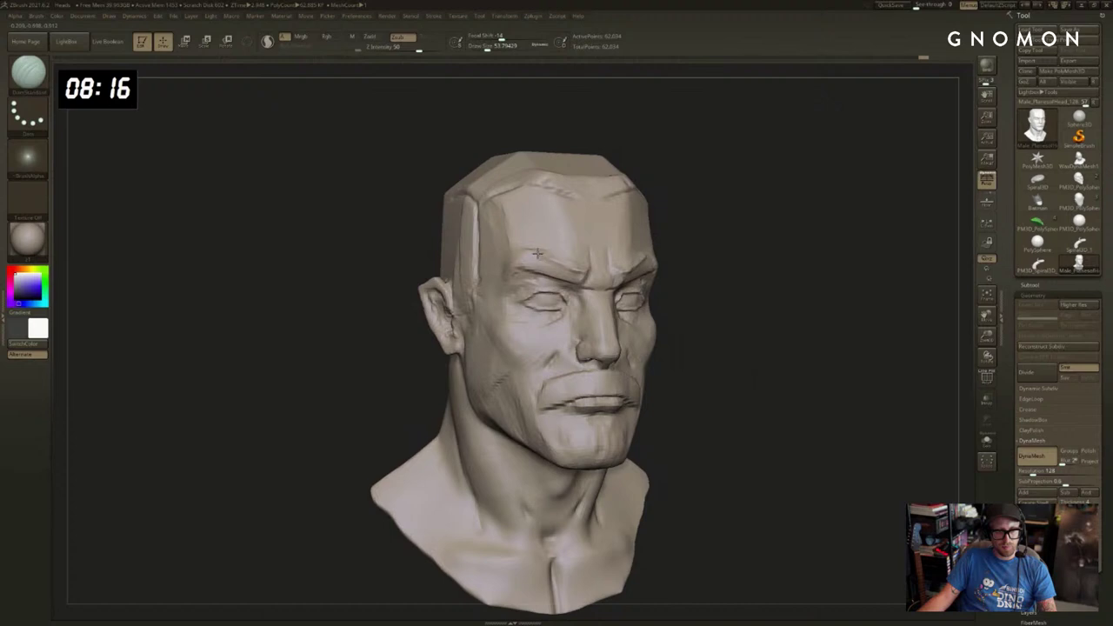
key("shift")
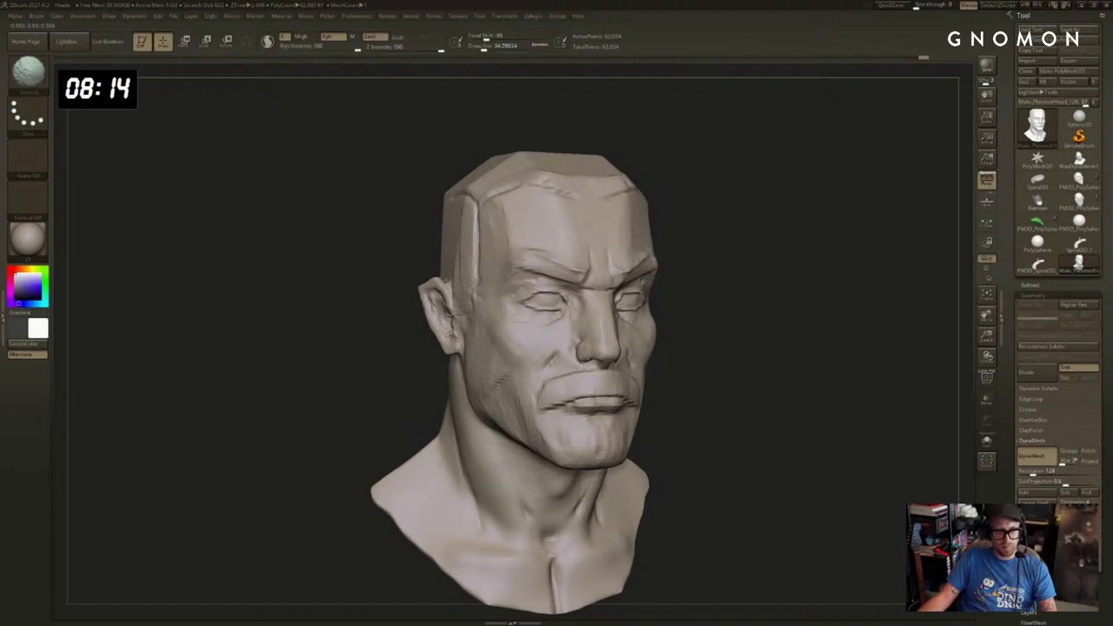
Adjust the brow and eye contours with a small Move brush, working in three-quarter and profile views.
mouse_move(848, 229)
left_mouse_down()
mouse_move(803, 231)
mouse_move(882, 246)
mouse_move(882, 268)
left_mouse_up()
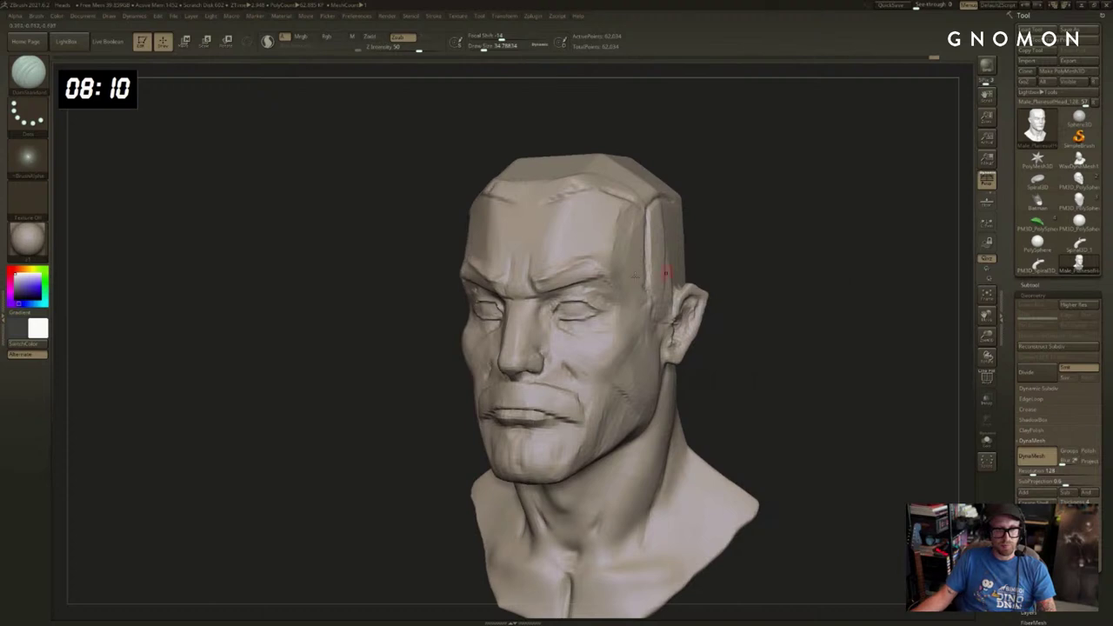
key("s")
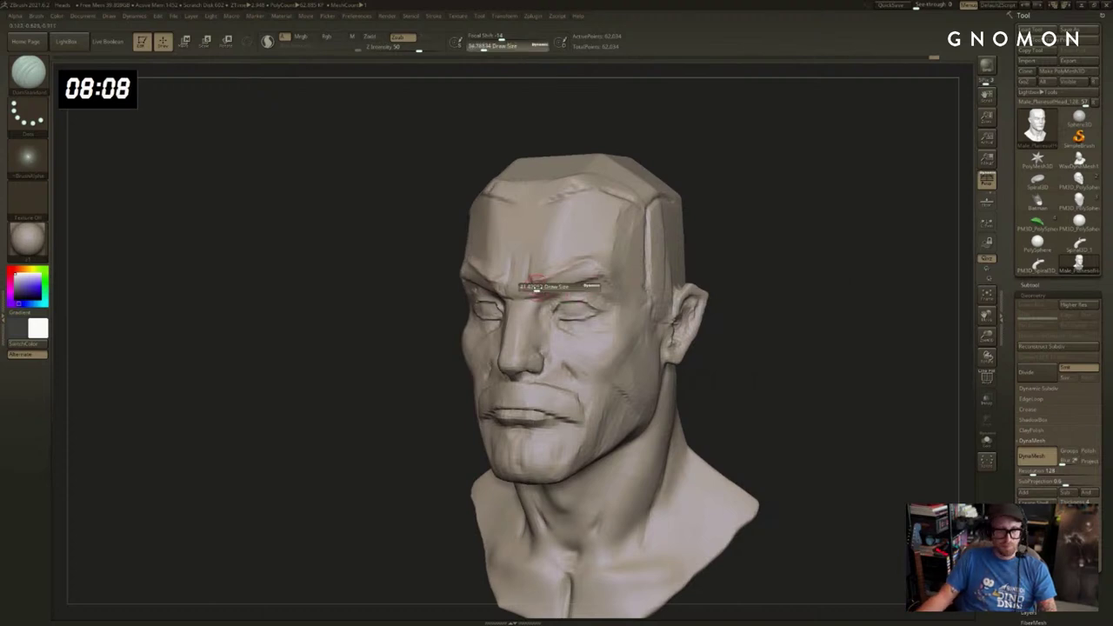
left_click_drag(535, 288, 541, 289)
left_click_drag(749, 268, 704, 244)
key("b")
key("m")
key("v")
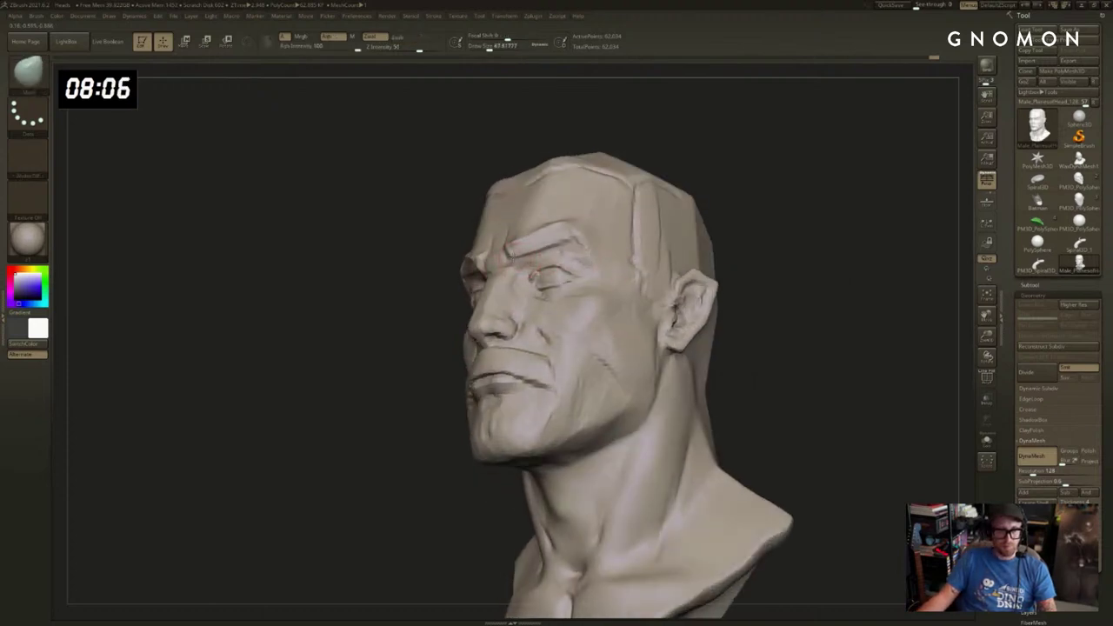
mouse_move(732, 248)
left_mouse_down()
mouse_move(777, 241)
mouse_move(693, 243)
left_mouse_up()
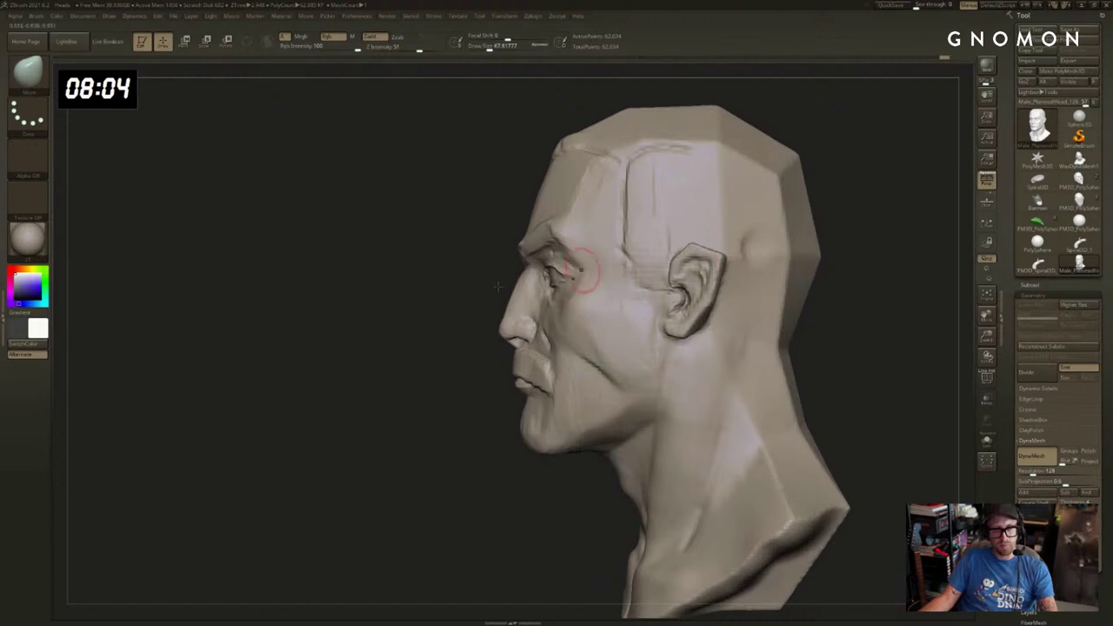
Add volume to the upper eyelid beneath the brow with ClayBuildup strokes and smooth them.
mouse_move(822, 233)
left_mouse_down()
mouse_move(862, 228)
mouse_move(896, 243)
mouse_move(900, 230)
left_mouse_up()
key("b")
key("d")
key("s")
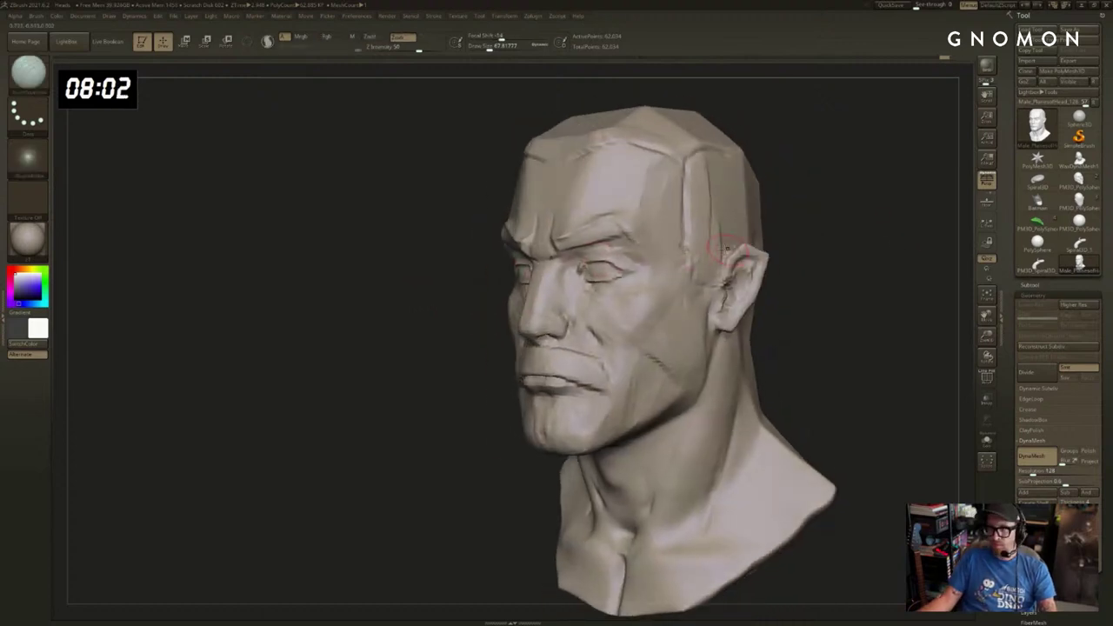
key("b")
key("c")
key("b")
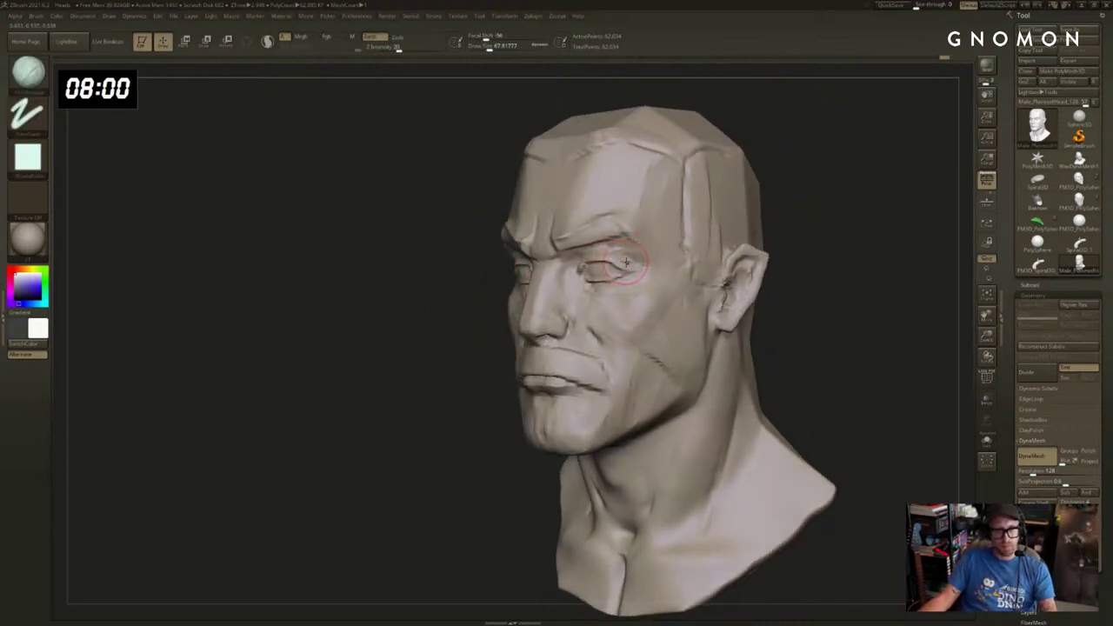
mouse_move(597, 262)
left_mouse_down()
mouse_move(622, 259)
mouse_move(596, 257)
left_mouse_up()
key("shift")
Fill out and soften the fold of skin between the outer end of the brow and the eye.
left_click_drag(475, 289, 632, 302)
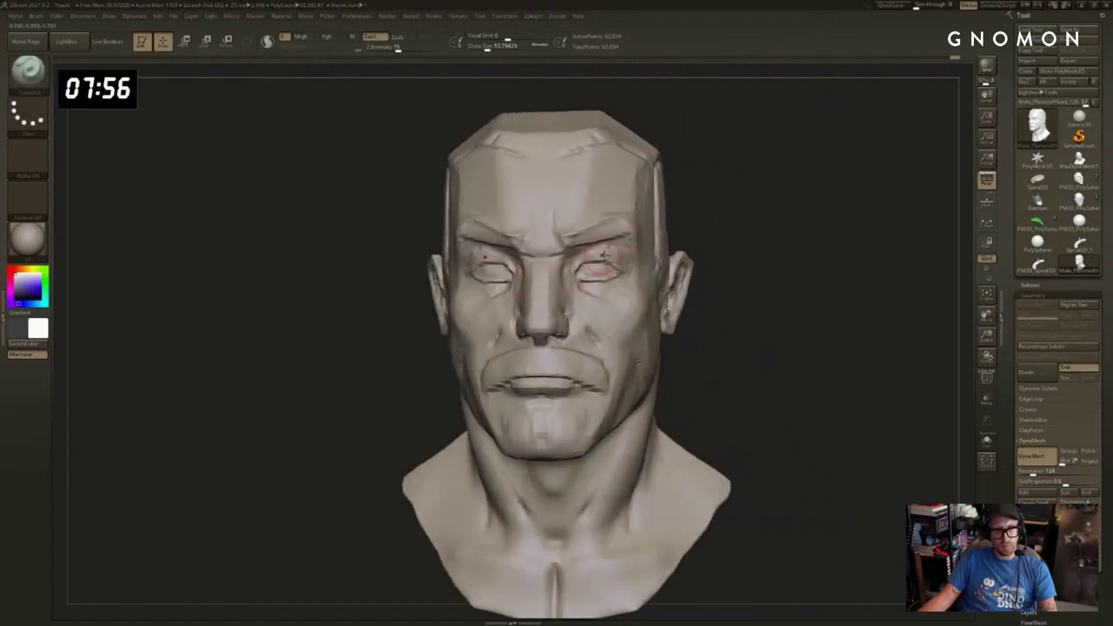
right_click_drag(603, 256, 718, 251)
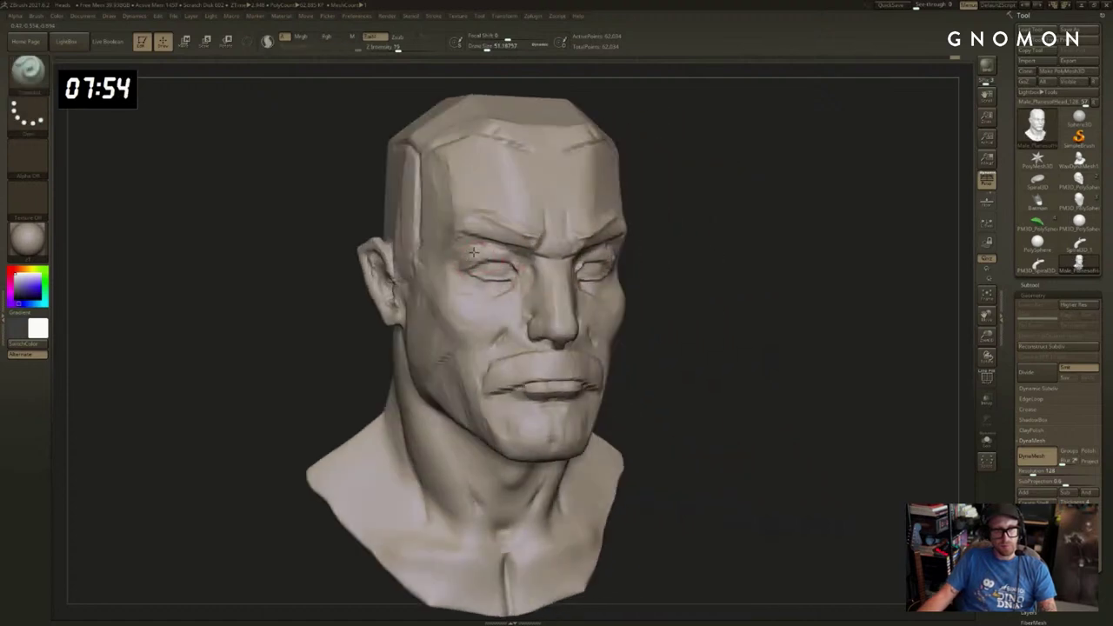
left_click_drag(458, 258, 470, 254, "shift")
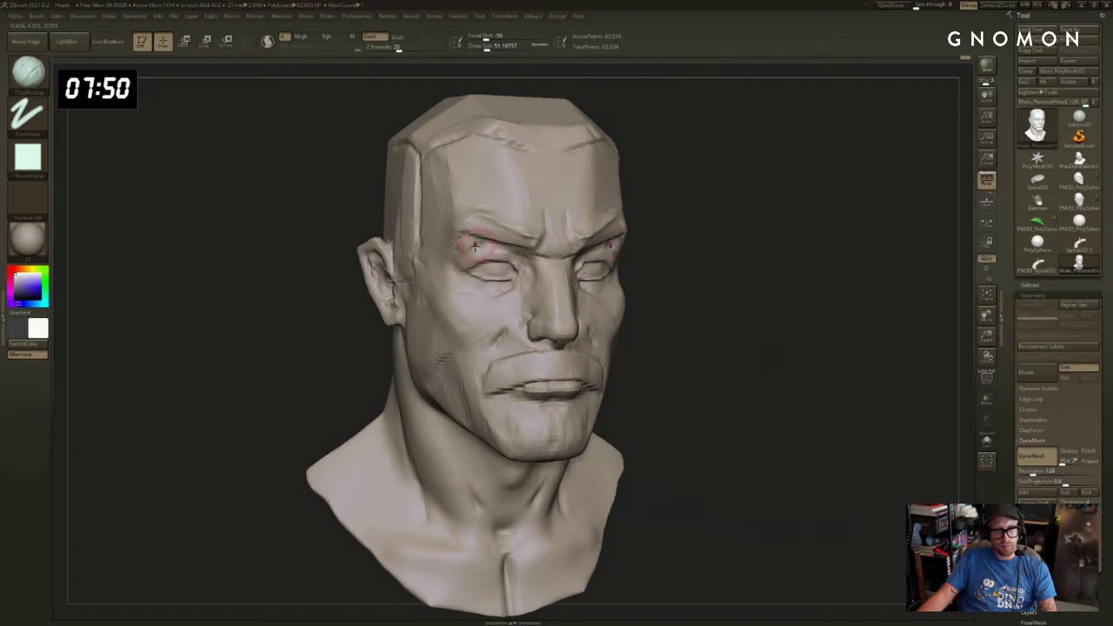
left_click_drag(476, 247, 483, 244, "shift")
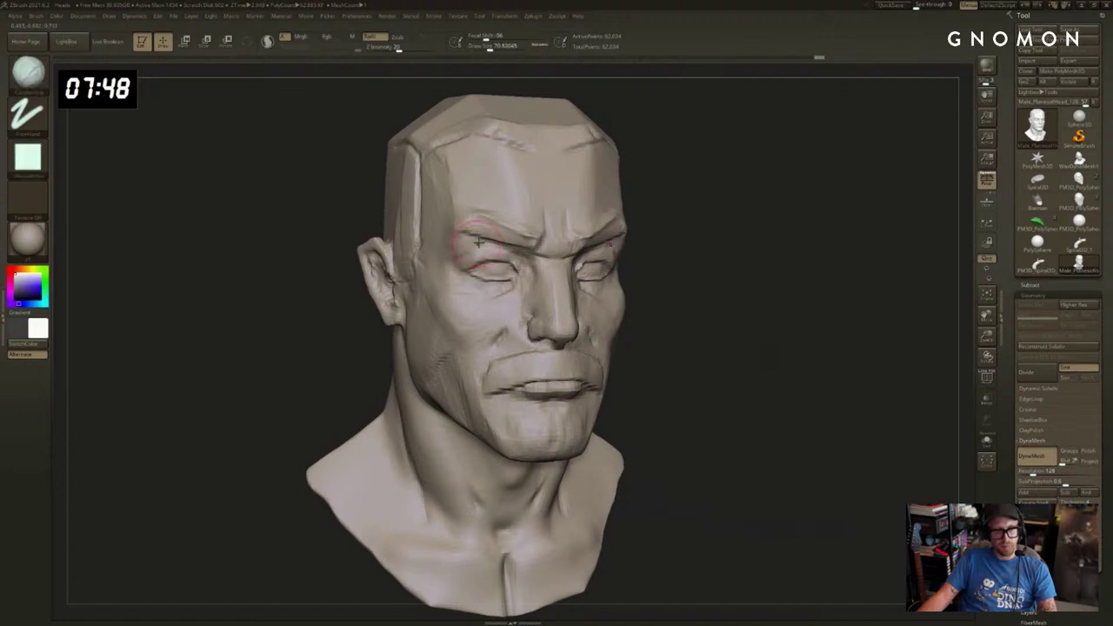
right_click_drag(448, 218, 727, 287)
left_click_drag(727, 287, 704, 286)
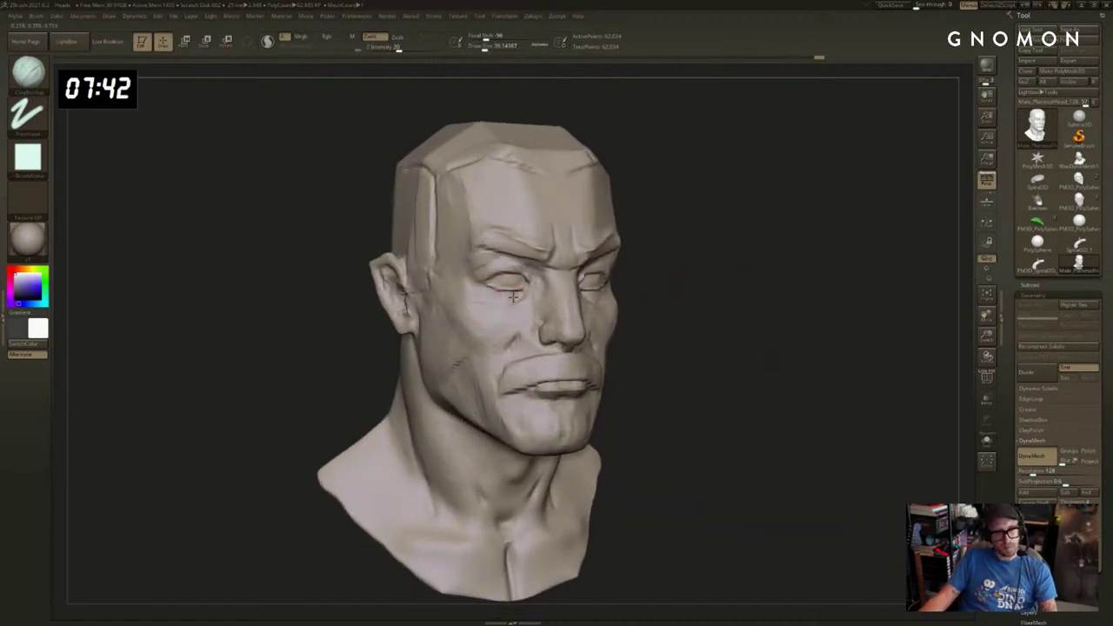
Build up the cheekbone beneath the eye with a larger ClayBuildup brush and smooth it toward the ear.
right_click_drag(653, 286, 516, 303)
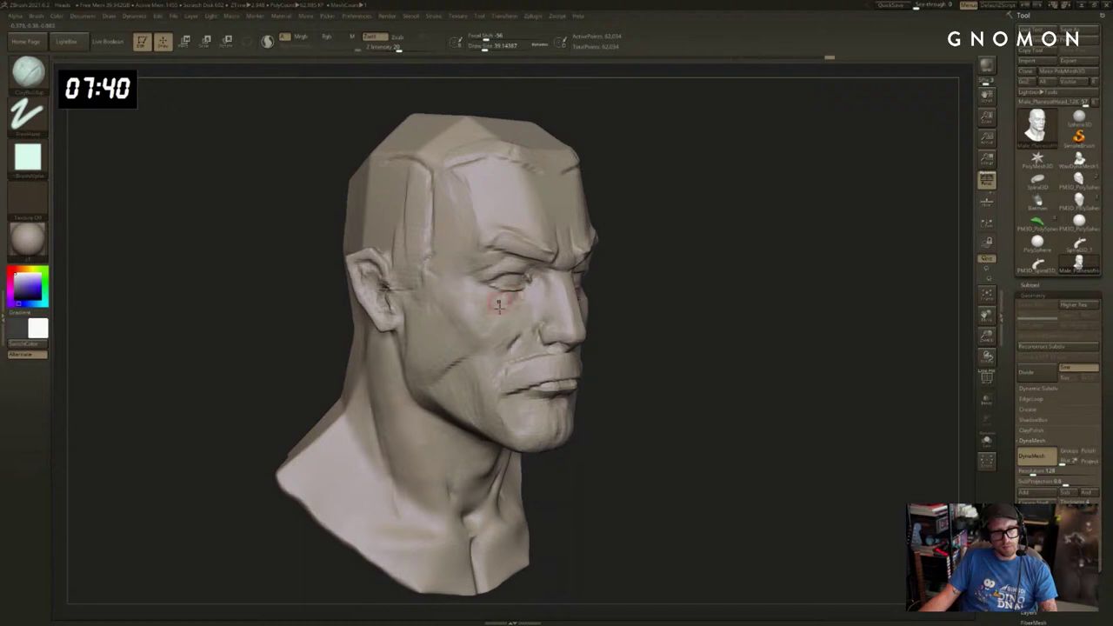
key("s")
left_click_drag(499, 308, 504, 309)
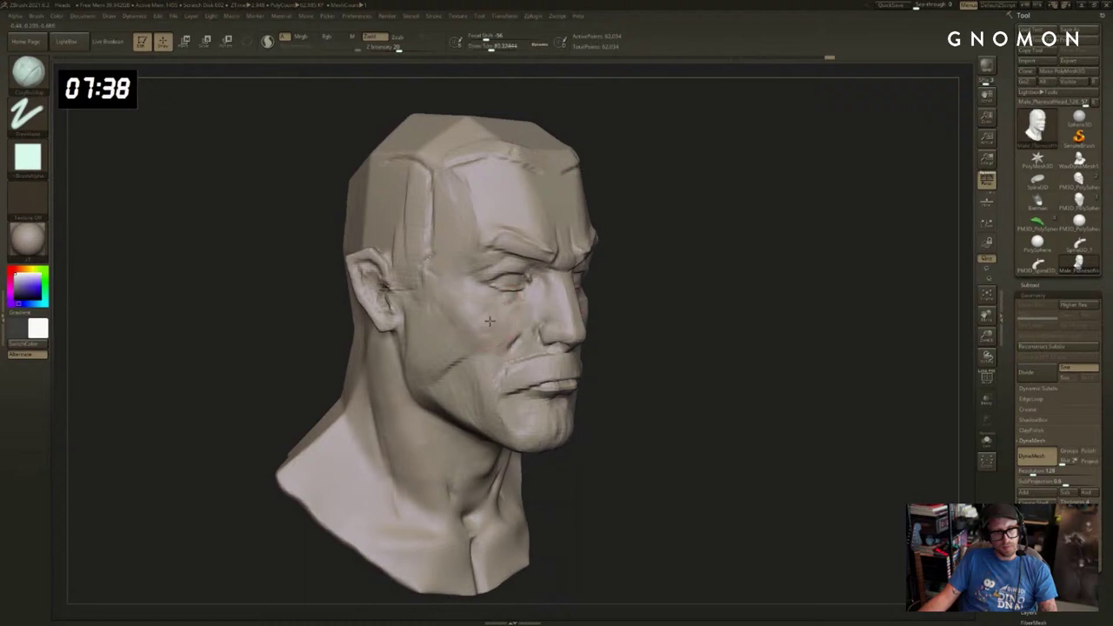
key("b")
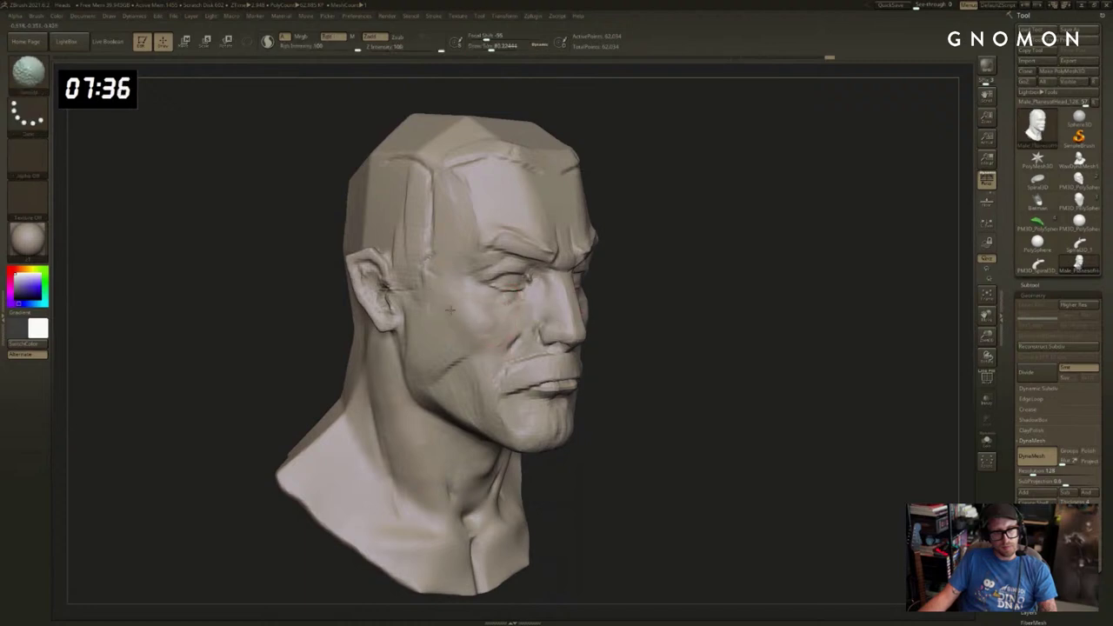
left_click_drag(450, 311, 499, 323, "shift")
left_click_drag(848, 300, 728, 307)
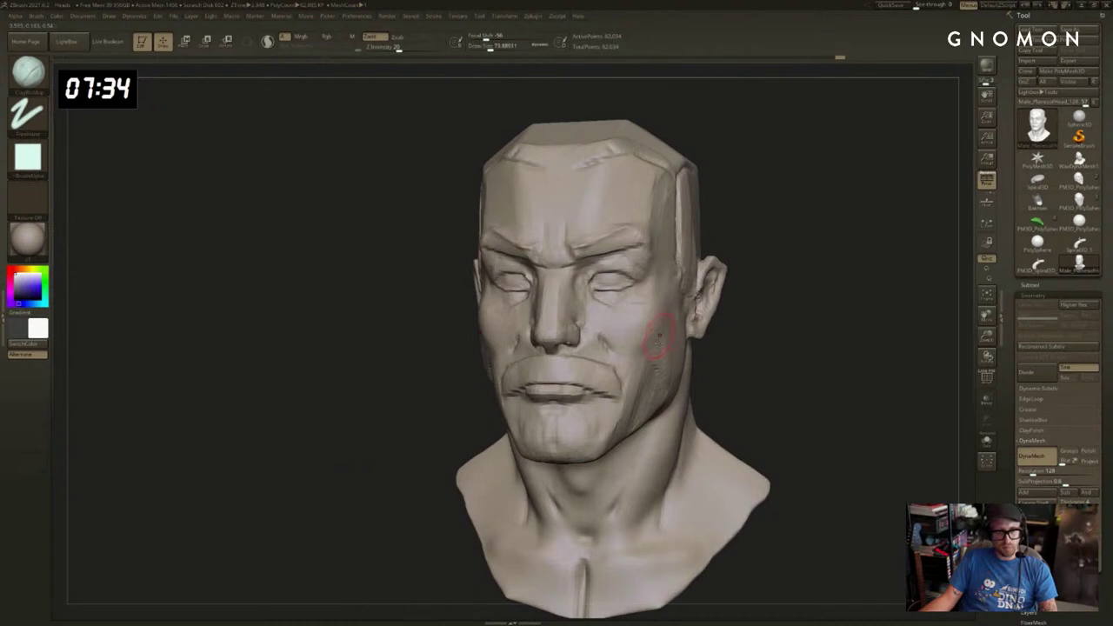
Soften the side of the cheek between the cheekbone and the jaw with smoothing strokes.
key("shift")
left_click_drag(855, 318, 822, 322)
mouse_move(860, 281)
left_mouse_down()
mouse_move(827, 259)
mouse_move(822, 300)
left_mouse_up()
key("s")
key("b")
key("s")
key("t")
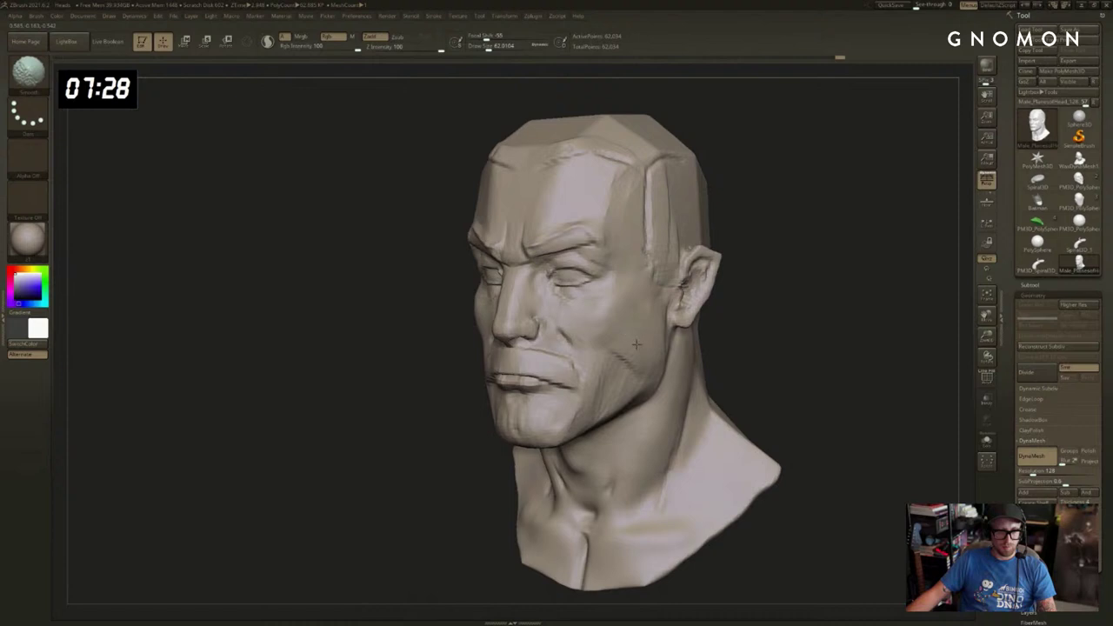
Bulk up the jaw muscle in front of the ear with a much larger ClayBuildup brush and smooth it.
key("bracketright")
key("bracketright")
key("bracketright")
key("bracketright")
key("bracketright")
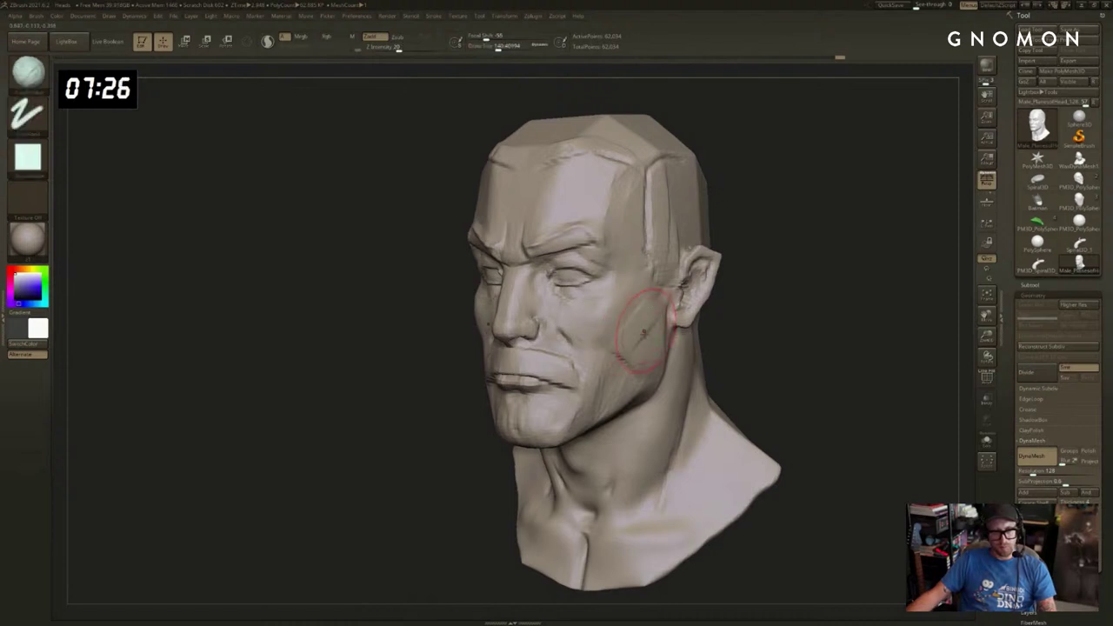
key("b")
key("c")
key("b")
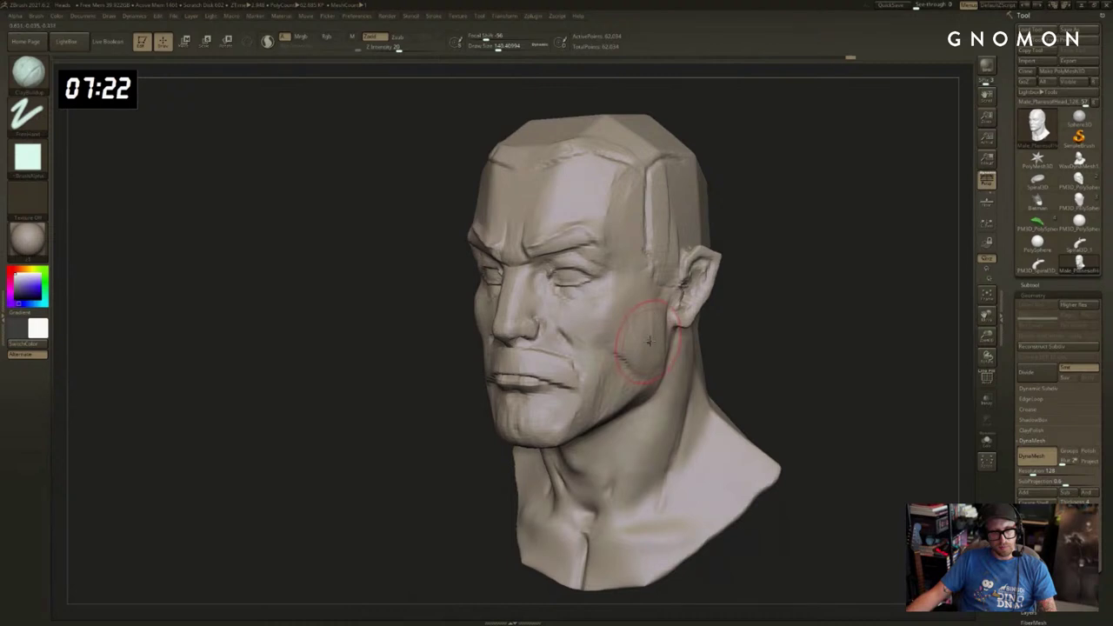
key("b")
key("s")
key("t")
left_click_drag(754, 342, 786, 343, "shift")
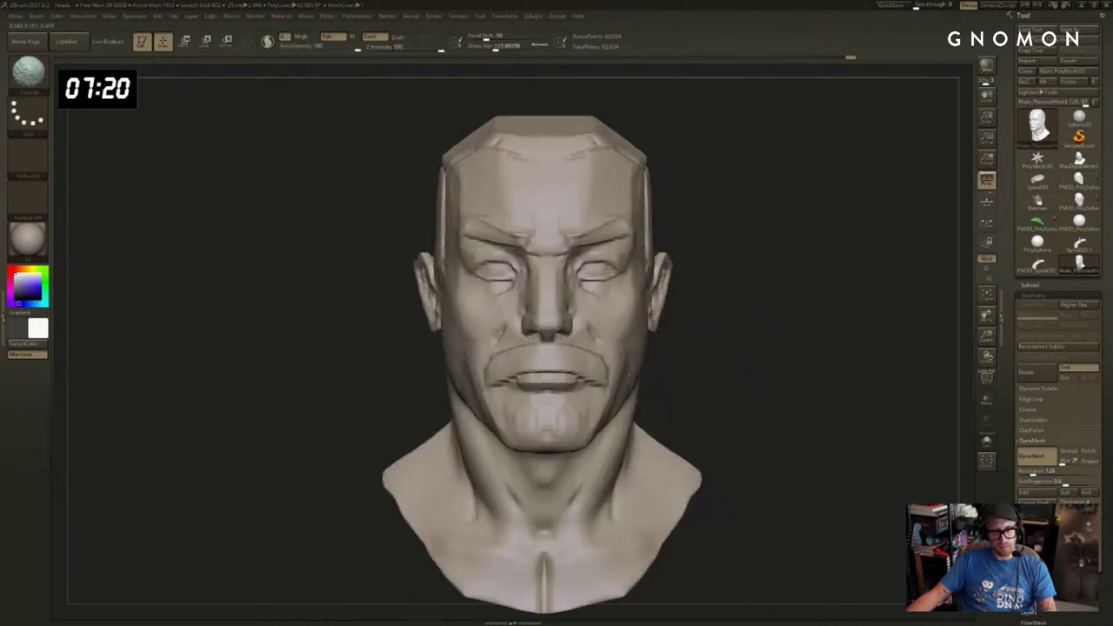
Adjust the outline of the jaw and cheek with a large Move brush.
left_click_drag(677, 382, 730, 361)
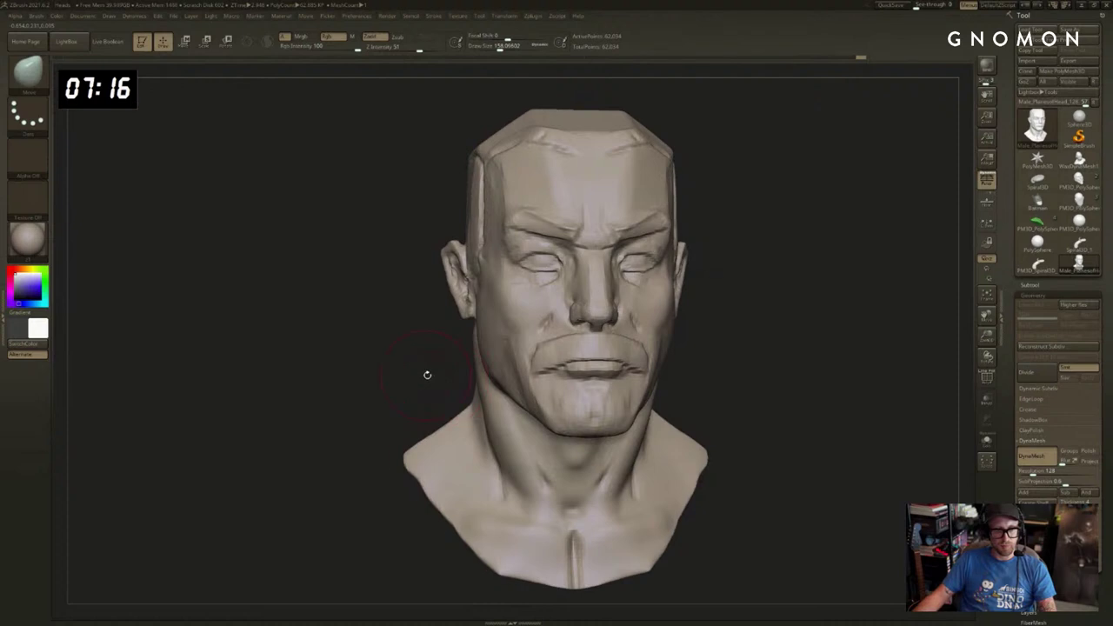
left_click_drag(427, 375, 469, 365)
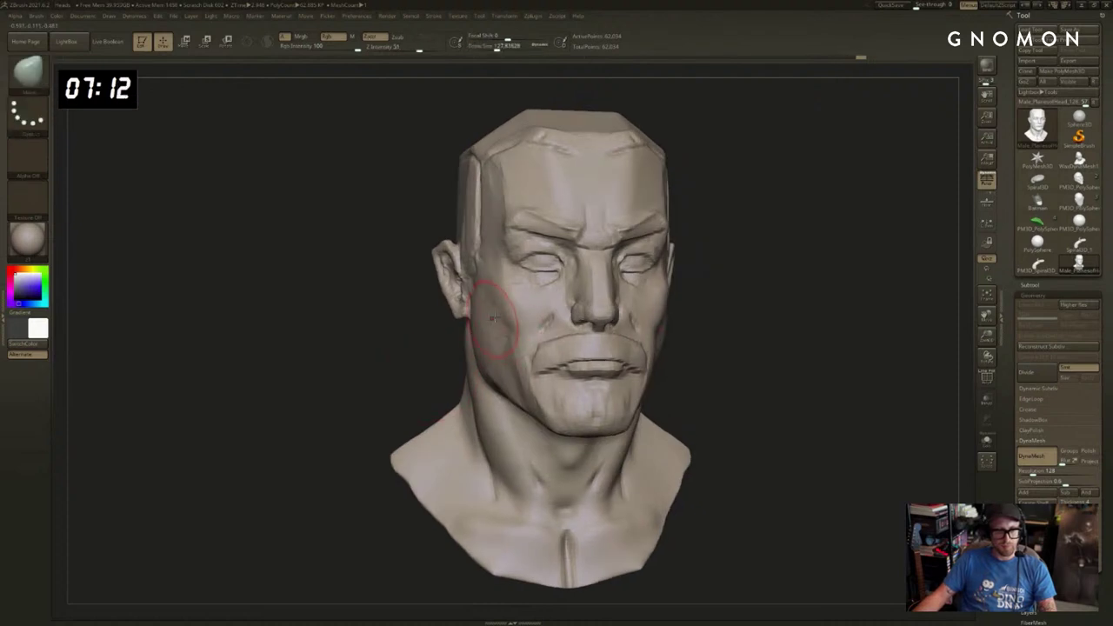
key("bracketleft")
key("bracketleft")
left_click_drag(687, 294, 709, 297)
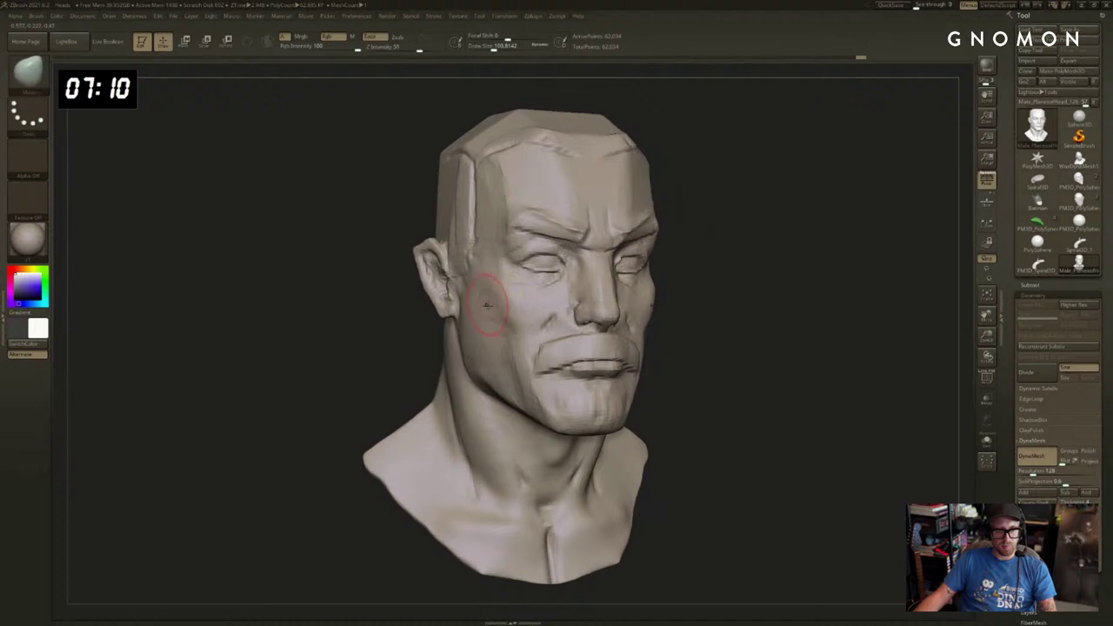
Add ClayBuildup strokes along the cheekbone in front of the ear and smooth the hollow below it.
key("bracketright")
key("bracketright")
key("b")
key("c")
key("b")
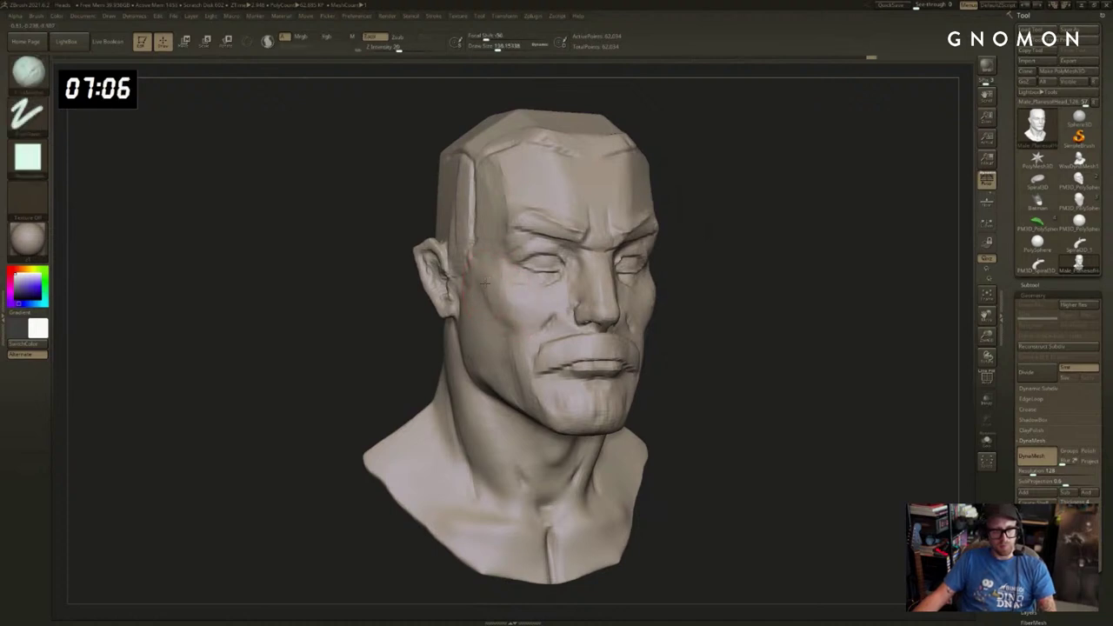
left_click_drag(495, 286, 495, 304, "shift")
key("s")
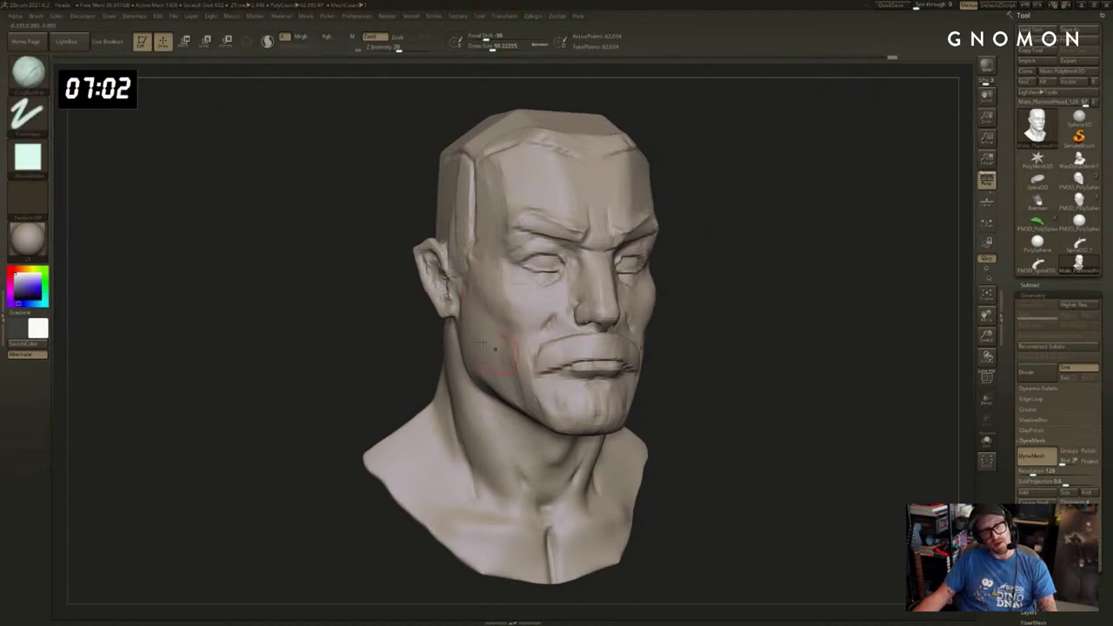
Carve a sharp cheek line from the jaw beside the chin up and back toward the ear with DamStandard.
key("s")
key("b")
key("d")
key("s")
mouse_move(524, 398)
left_mouse_down()
mouse_move(507, 326)
mouse_move(474, 300)
left_mouse_up()
mouse_move(813, 383)
left_mouse_down("shift")
mouse_move(737, 385)
mouse_move(784, 380)
left_mouse_up("shift")
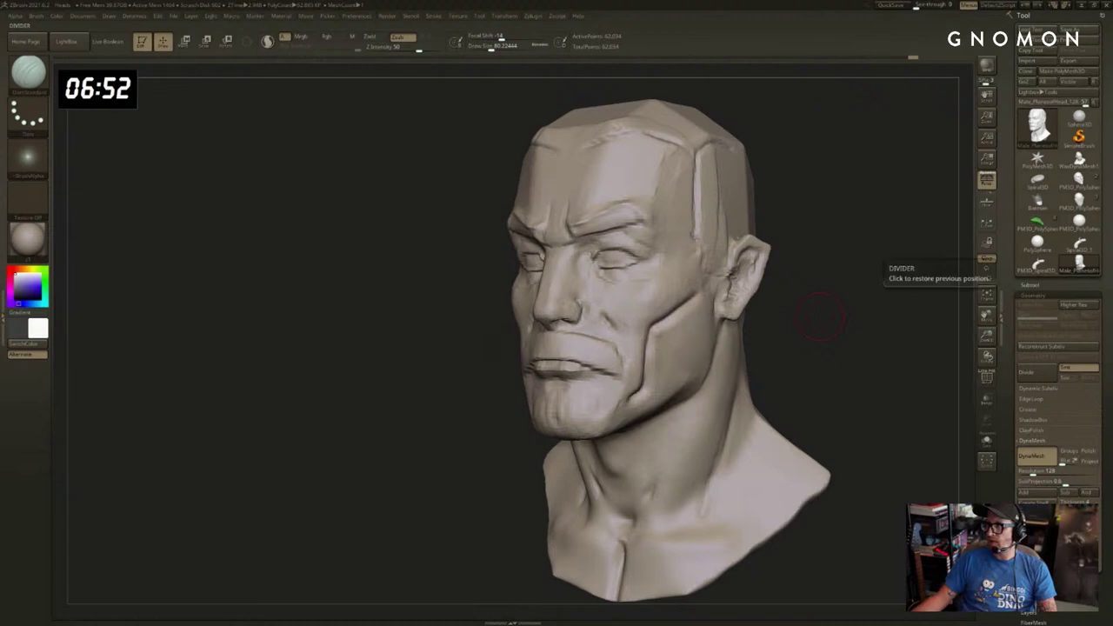
Examine the enlarged Omni-Man reference image in the browser, focusing on the face, cheek lines and moustache.
left_click_drag(333, 149, 269, 109)
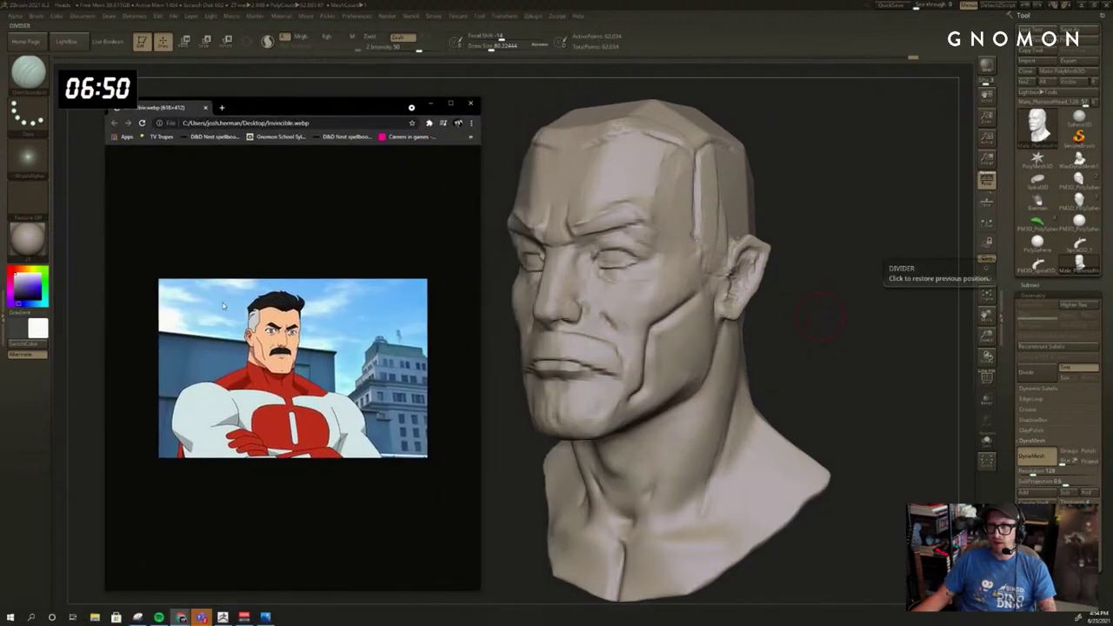
scroll(188, 336, "up", 4, "ctrl")
scroll(188, 335, "up", 4, "ctrl")
scroll(215, 334, "down", 3)
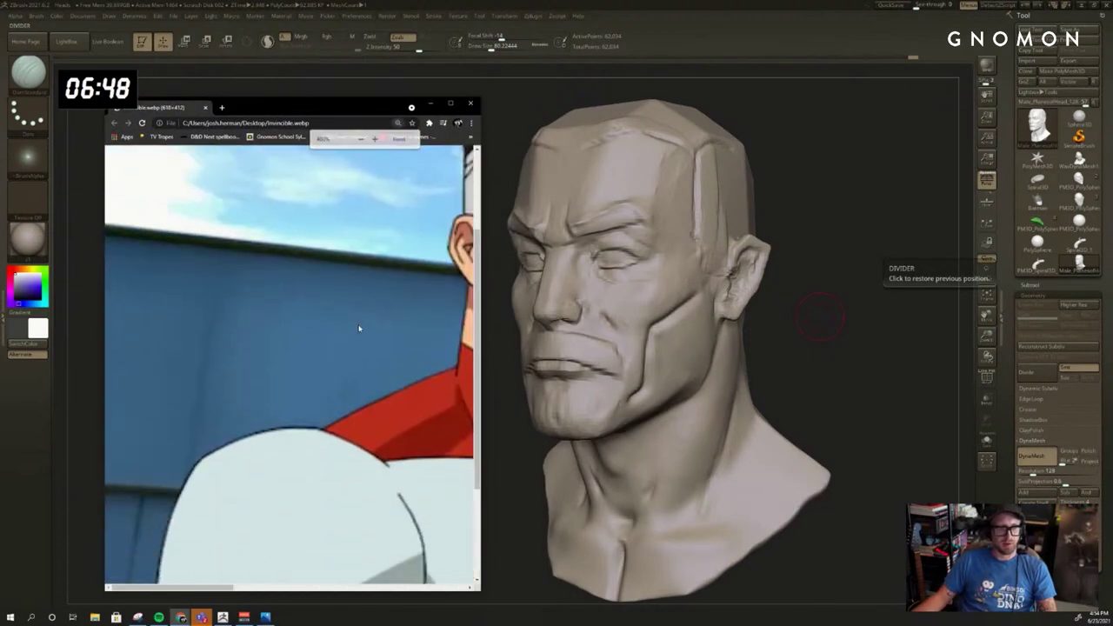
left_click_drag(228, 588, 312, 587)
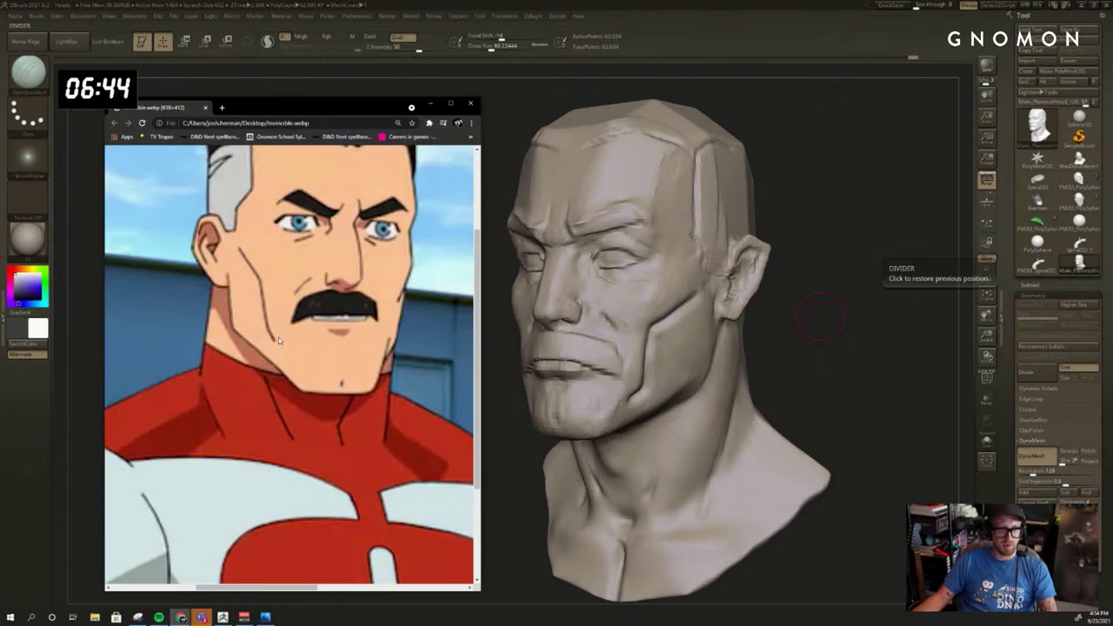
scroll(291, 327, "up", 1)
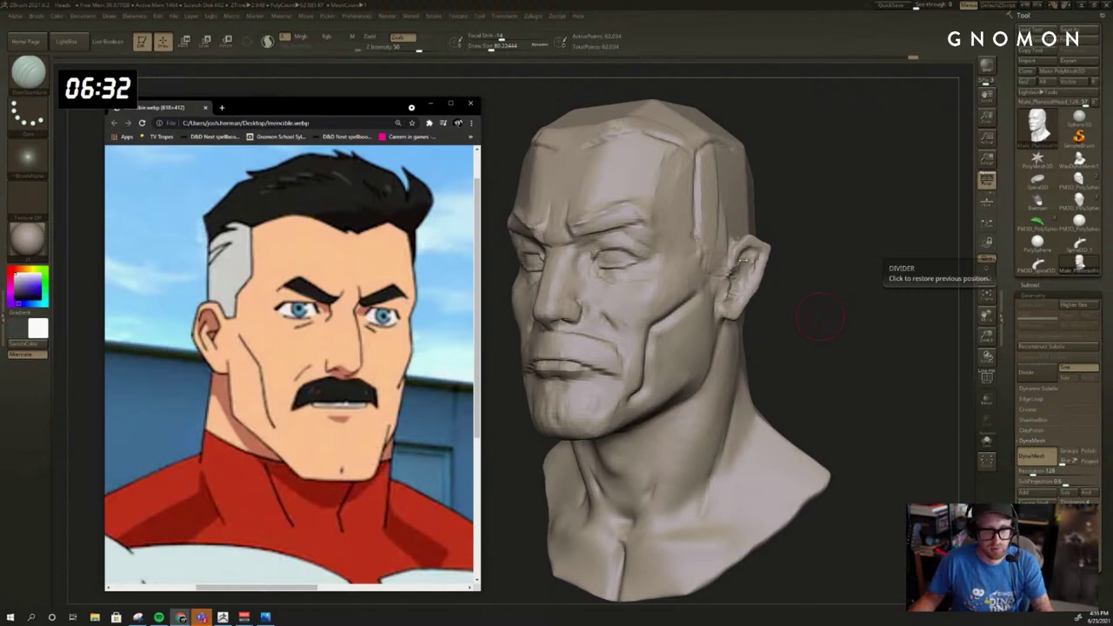
left_click(430, 103)
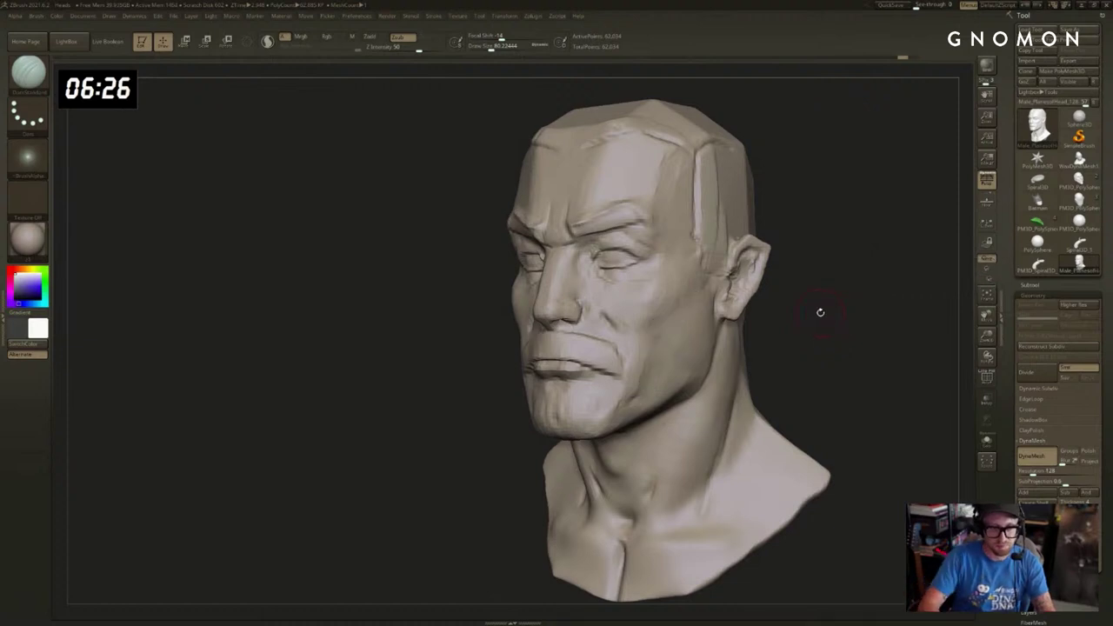
Smooth the remaining cheek crease and the jaw beside the chin.
left_click_drag(862, 314, 952, 323, "shift")
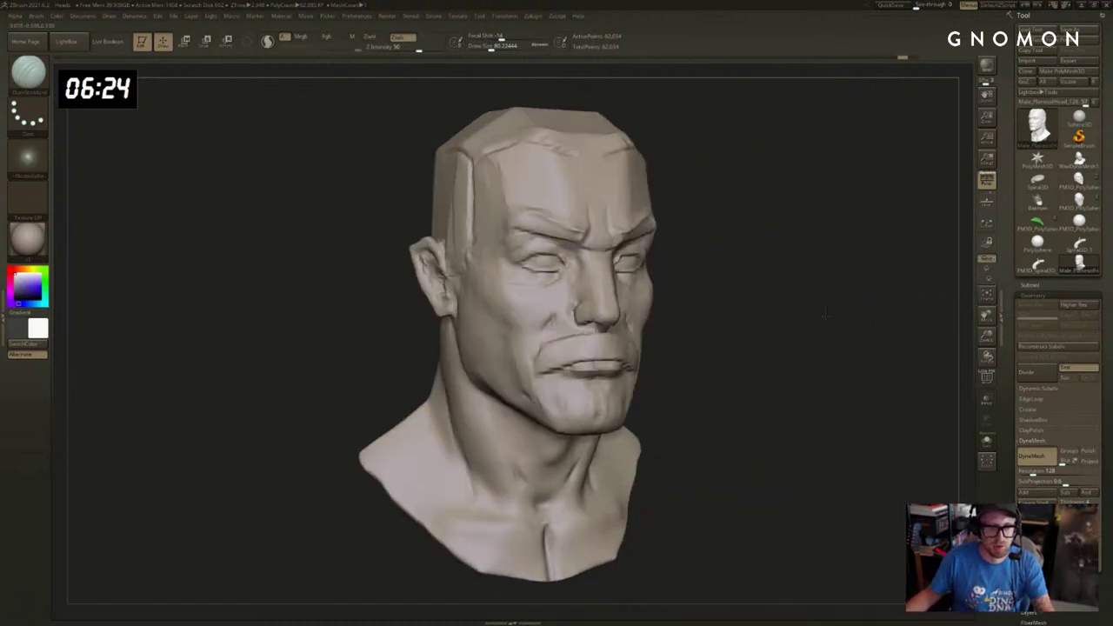
key("s")
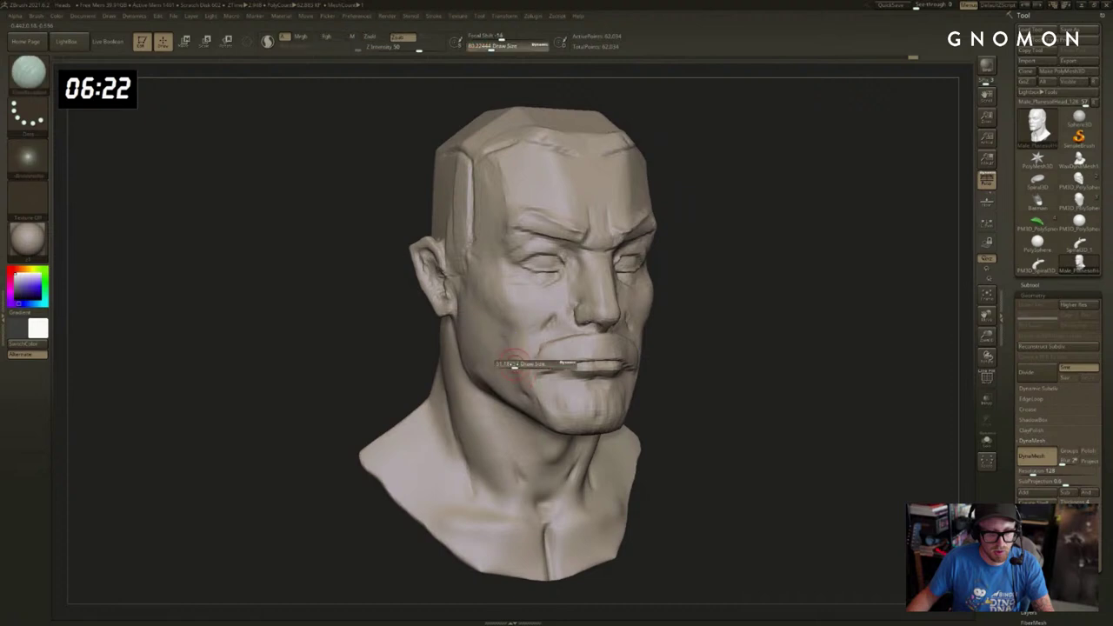
mouse_move(522, 362)
left_mouse_down()
mouse_move(513, 330)
mouse_move(517, 357)
left_mouse_up()
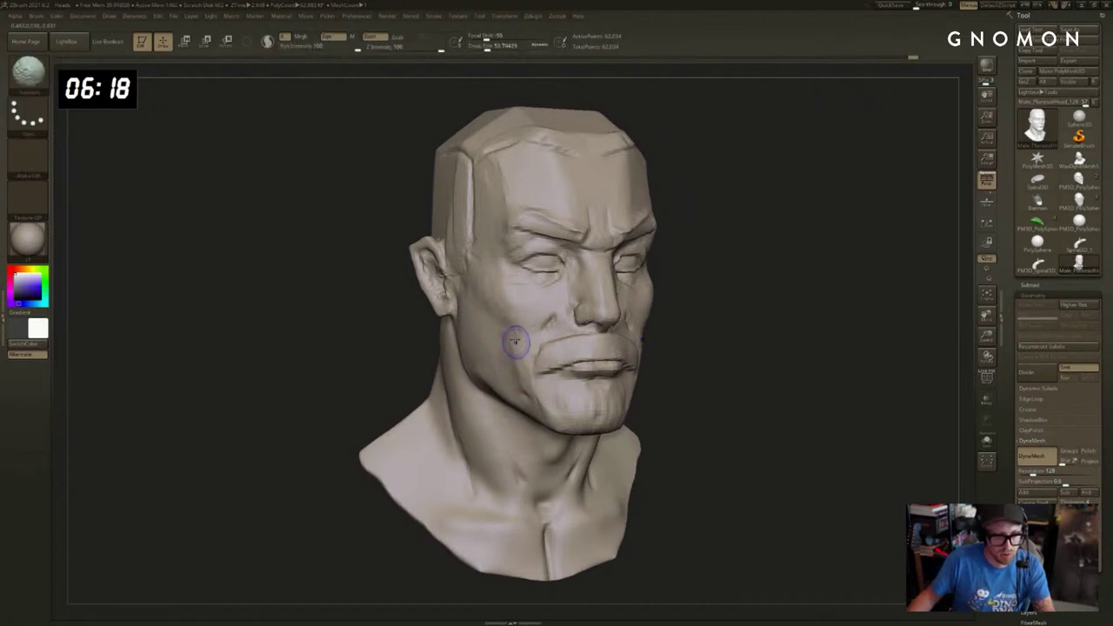
left_click_drag(538, 400, 546, 407, "shift")
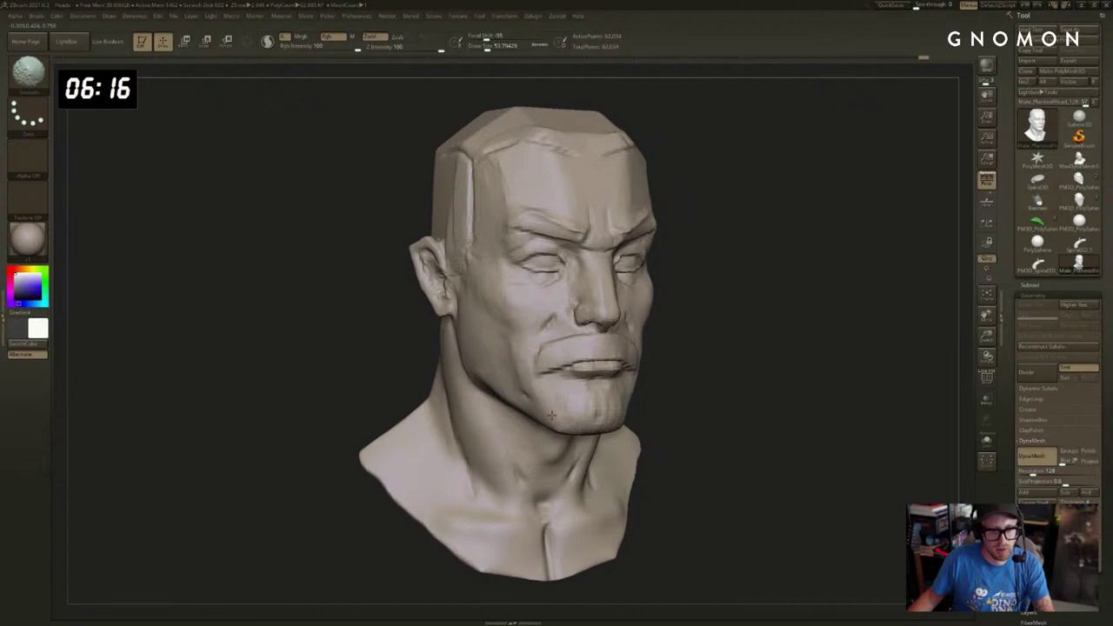
mouse_move(678, 392)
left_mouse_down()
mouse_move(762, 380)
mouse_move(641, 290)
mouse_move(810, 222)
mouse_move(785, 225)
left_mouse_up()
mouse_move(897, 214)
left_mouse_down()
mouse_move(659, 289)
mouse_move(636, 282)
mouse_move(653, 278)
left_mouse_up()
Build up the upper cheek below the eye with ClayBuildup strokes.
key("s")
key("b")
key("c")
key("b")
mouse_move(856, 227)
left_mouse_down()
mouse_move(881, 225)
mouse_move(848, 217)
mouse_move(536, 317)
left_mouse_up()
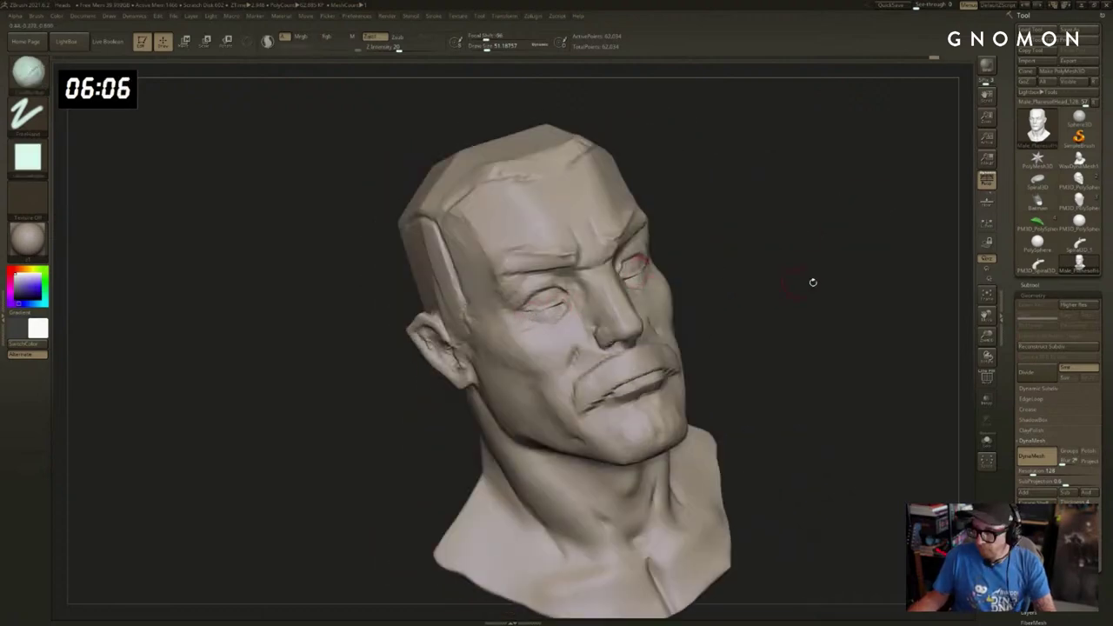
left_click_drag(812, 281, 878, 266)
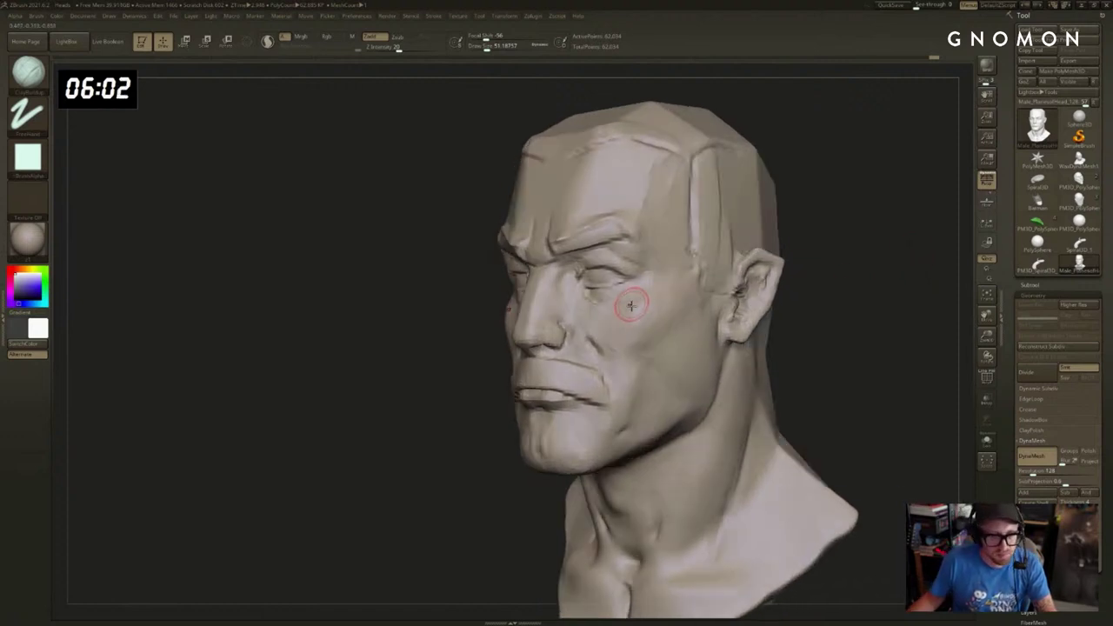
mouse_move(621, 297)
left_mouse_down()
mouse_move(640, 289)
mouse_move(596, 308)
left_mouse_up()
left_click_drag(802, 286, 836, 289)
Fill out the cheek plane beside the nose with a larger ClayBuildup brush of about 112.
key("s")
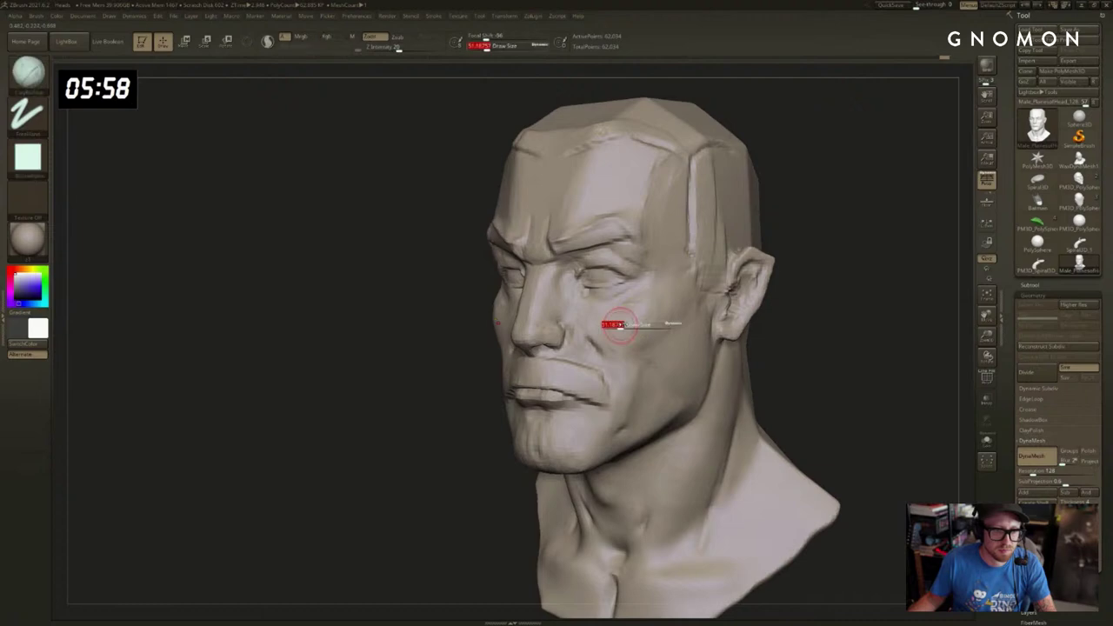
left_click_drag(613, 323, 622, 322)
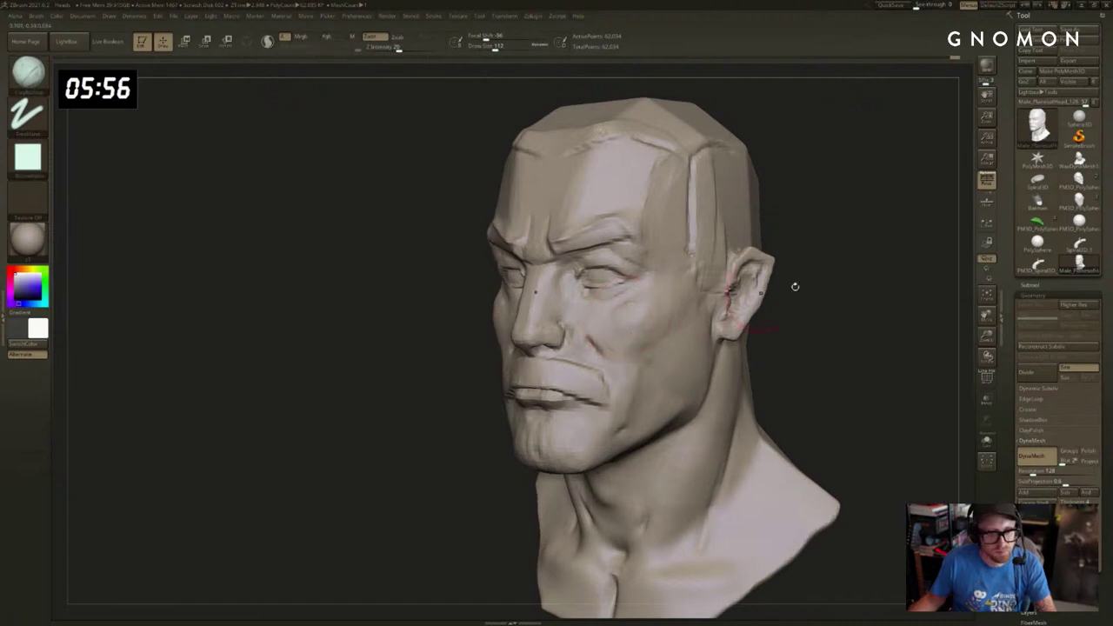
mouse_move(794, 286)
left_mouse_down("shift")
mouse_move(802, 269)
mouse_move(873, 277)
left_mouse_up("shift")
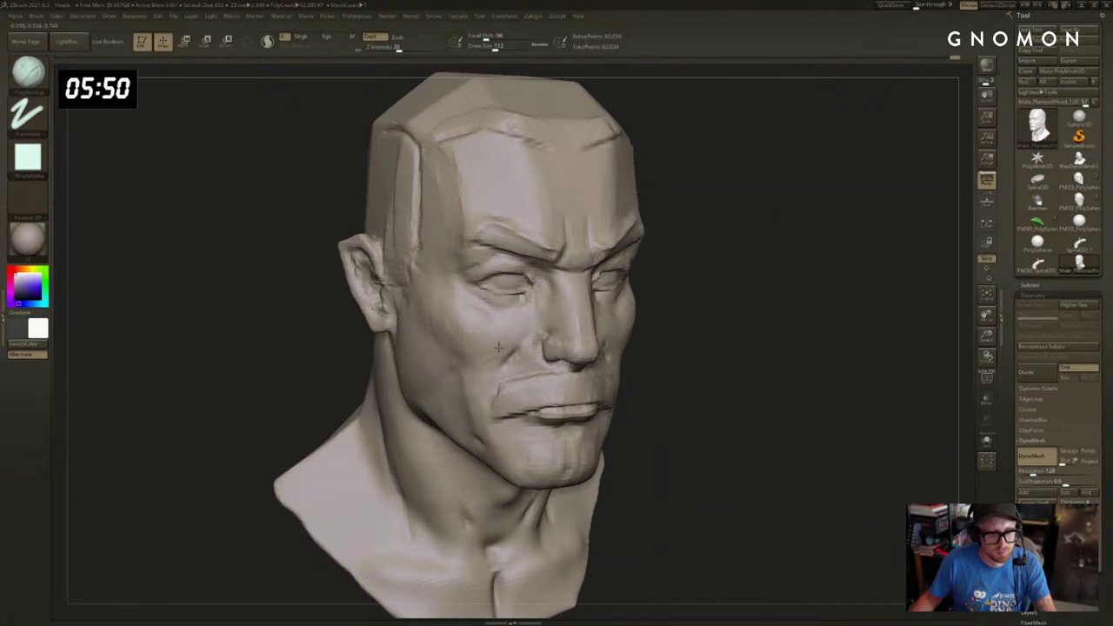
left_click_drag(827, 260, 768, 269)
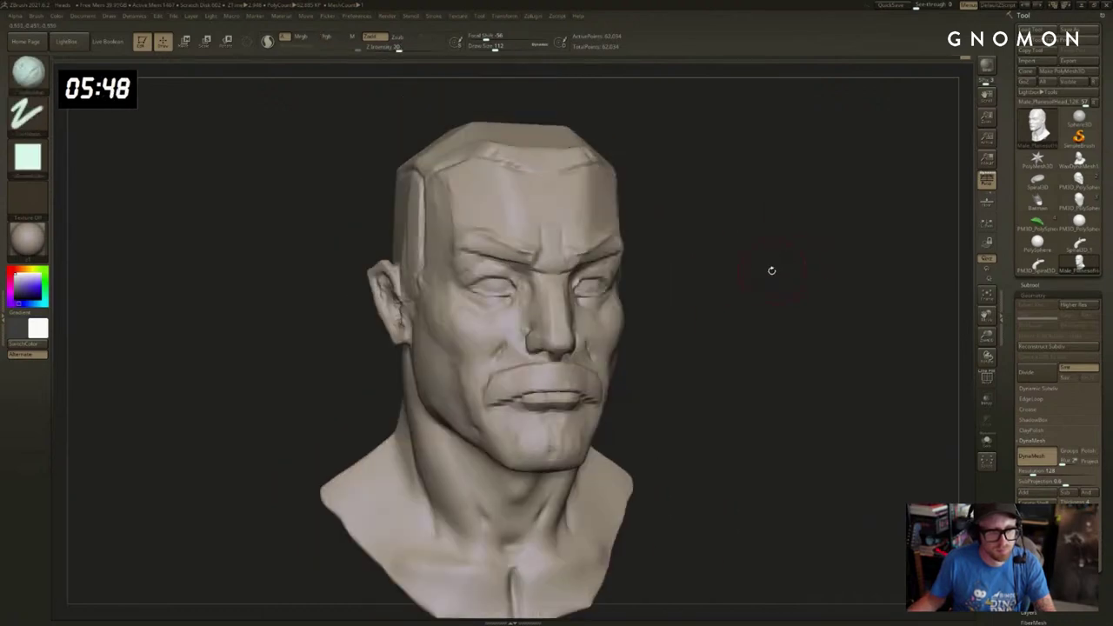
left_click_drag(695, 311, 734, 299)
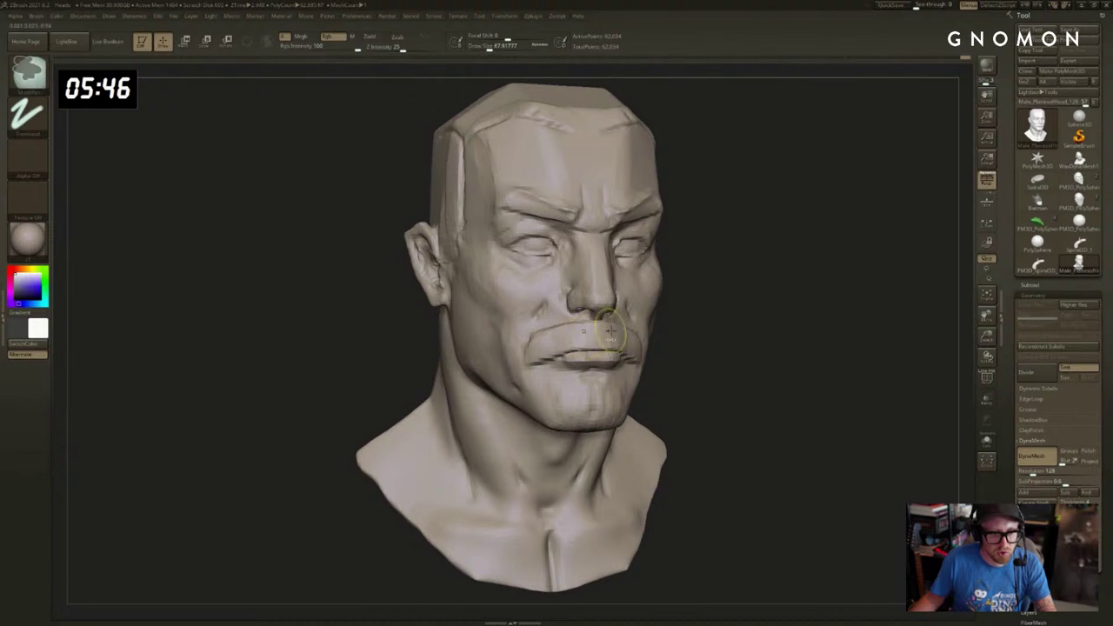
Rework the outer corner of the moustache beside the mouth with ClayBuildup and smooth it into the cheek.
mouse_move(597, 328)
left_mouse_down("ctrl")
mouse_move(531, 350)
mouse_move(593, 355)
left_mouse_up("ctrl")
mouse_move(772, 364)
left_mouse_down("alt")
mouse_move(774, 328)
mouse_move(831, 325)
left_mouse_up("alt")
key("s")
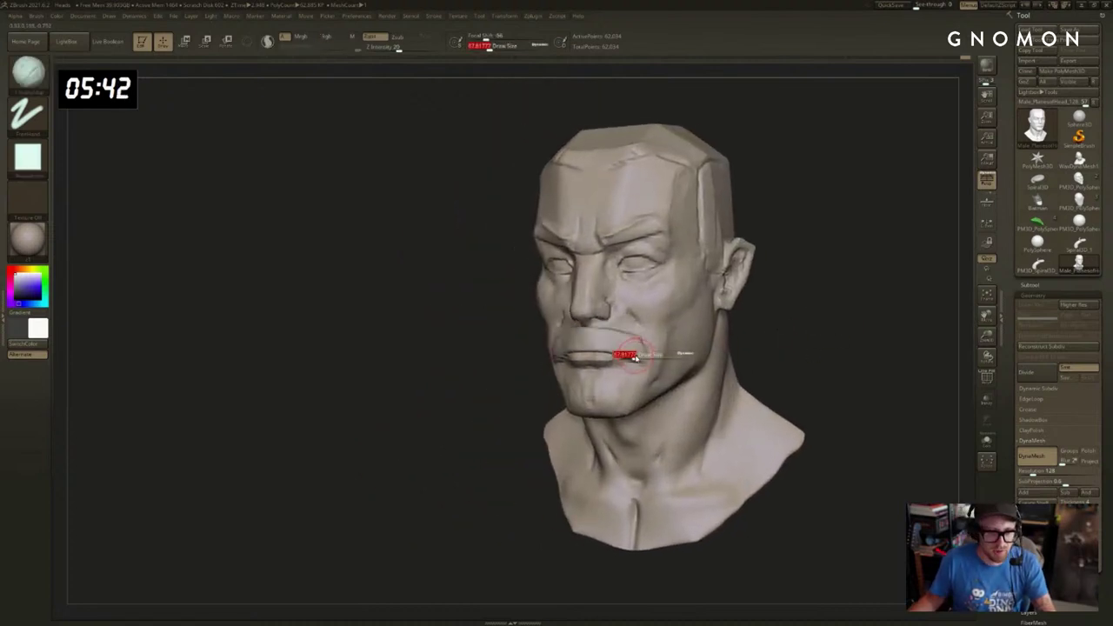
mouse_move(628, 355)
left_mouse_down()
mouse_move(642, 353)
mouse_move(621, 345)
left_mouse_up()
key("b")
key("d")
key("s")
key("s")
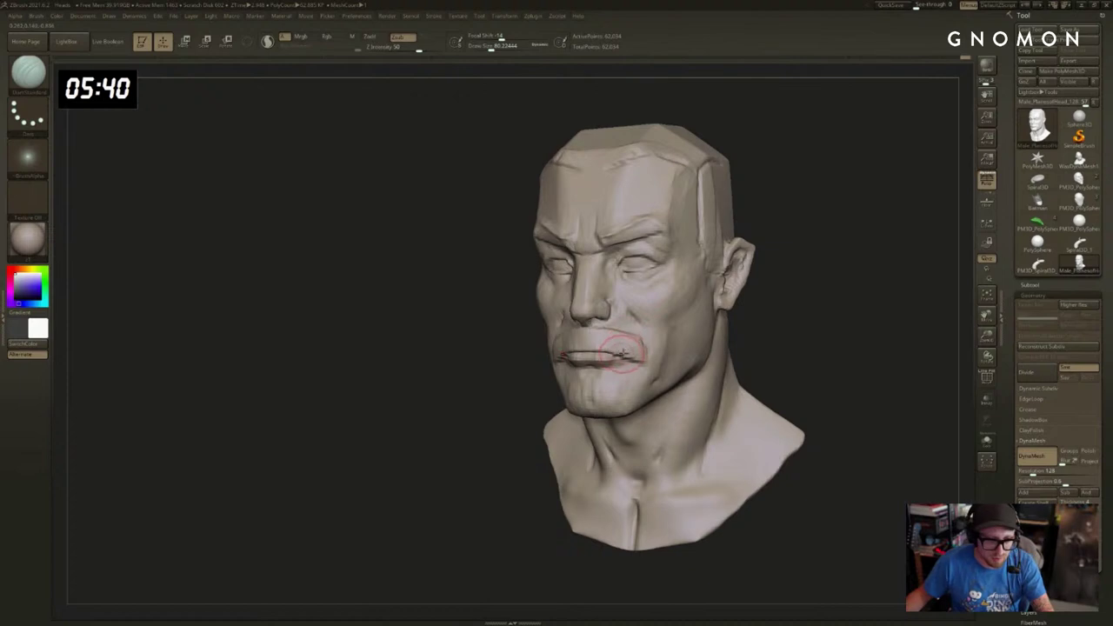
key("b")
key("c")
key("b")
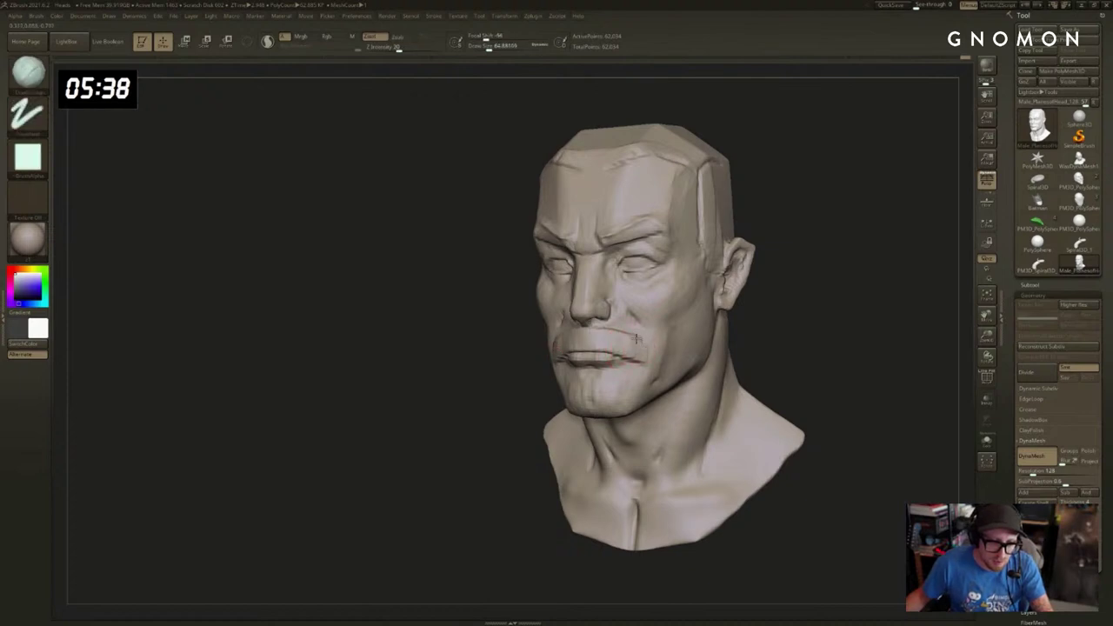
left_click_drag(638, 342, 645, 350, "shift")
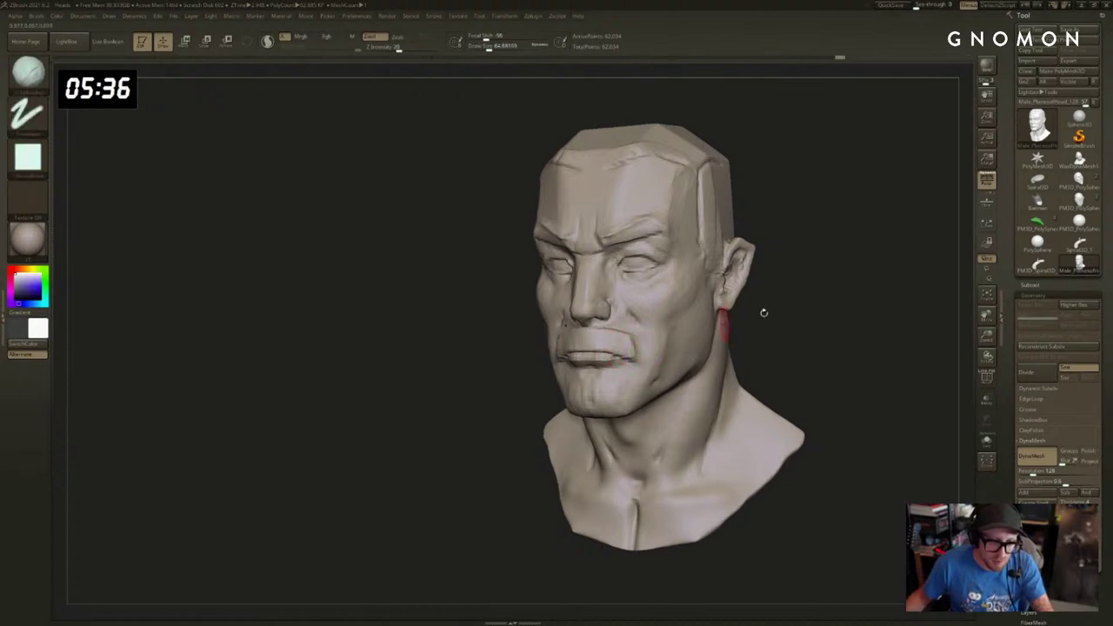
Undo the last stroke on the moustache and smooth its outer end from the opposite side.
mouse_move(762, 313)
left_mouse_down()
mouse_move(799, 313)
mouse_move(778, 316)
left_mouse_up()
left_click_drag(621, 337, 574, 337, "ctrl")
key("ctrl+z")
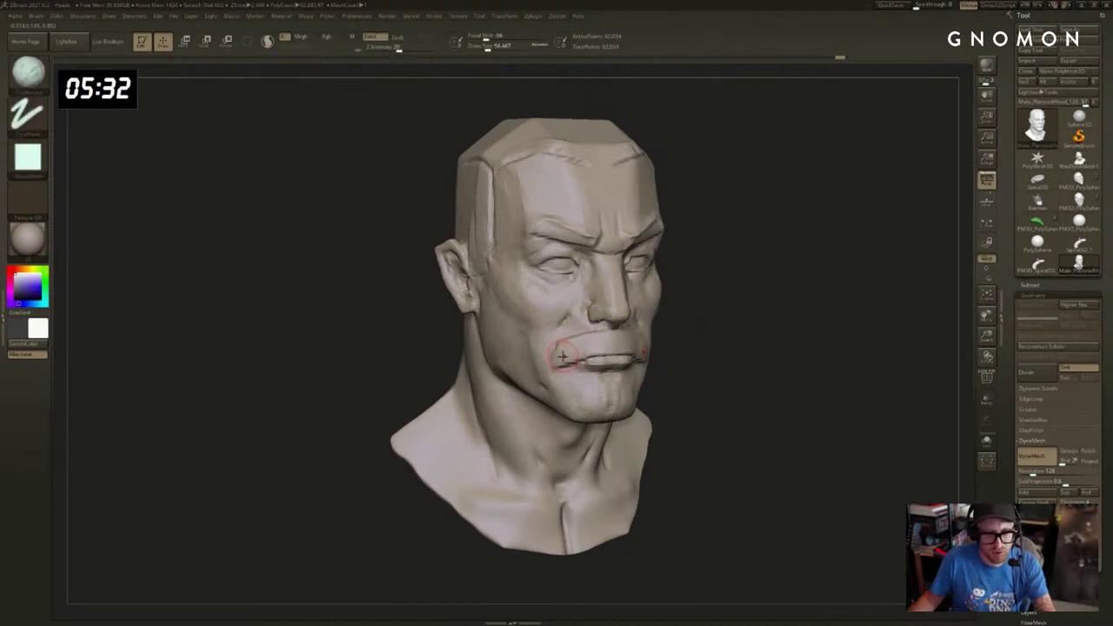
mouse_move(558, 352)
left_mouse_down("shift")
mouse_move(558, 363)
mouse_move(568, 349)
left_mouse_up("shift")
Reshape the moustache's outer end and upper edge with the Move brush.
key("b")
key("d")
key("s")
key("s")
key("b")
key("m")
key("v")
left_click_drag(567, 350, 615, 335)
Sharpen the moustache's upper edge below the nose with DamStandard.
key("s")
key("b")
key("d")
key("s")
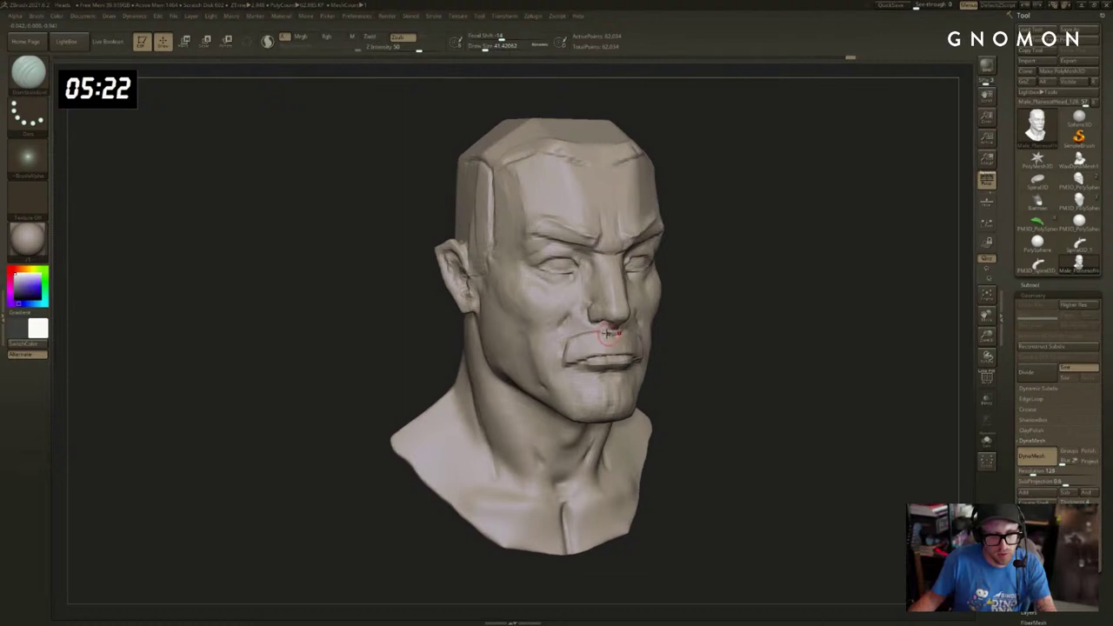
left_click_drag(745, 313, 765, 332)
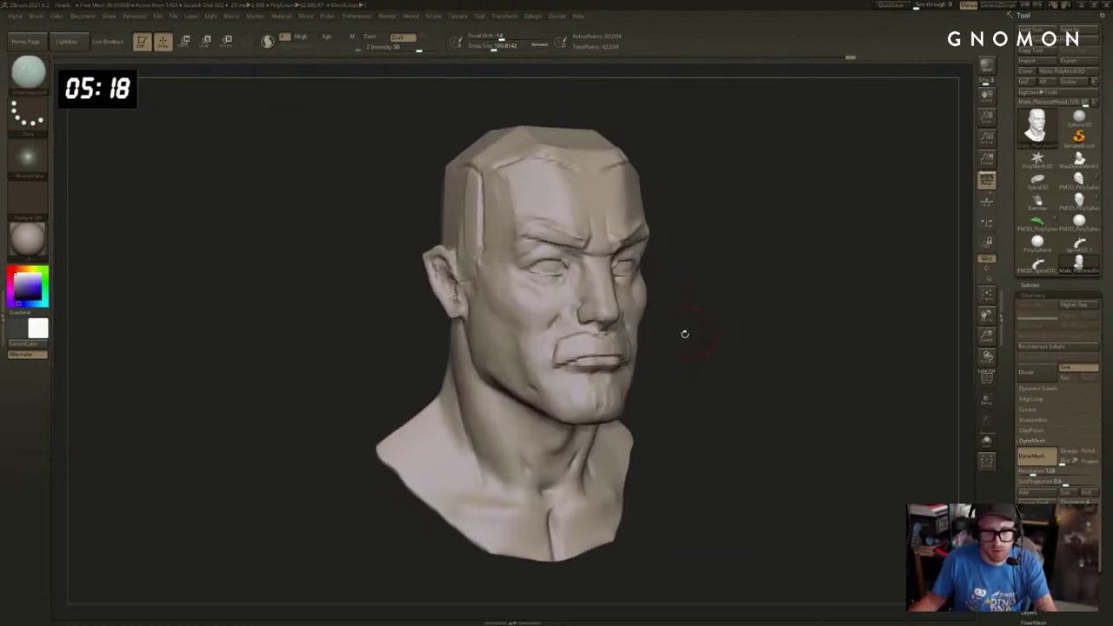
Adjust the profile of the nose, mouth and chin with the Move brush.
left_click_drag(675, 308, 617, 281)
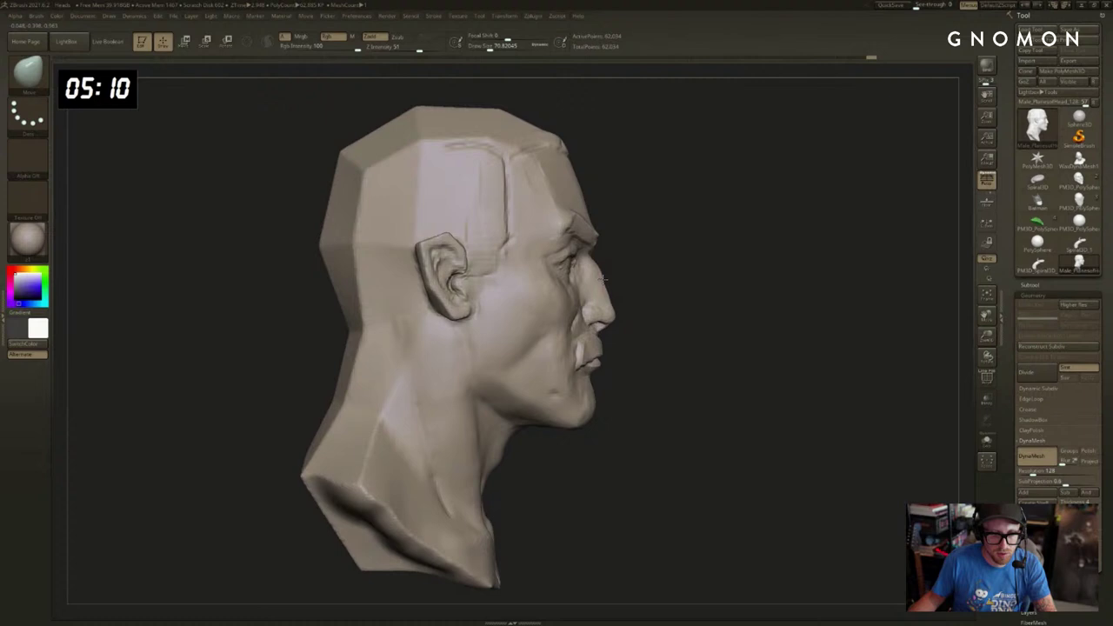
left_click_drag(678, 285, 622, 294, "shift")
left_click_drag(734, 305, 674, 318)
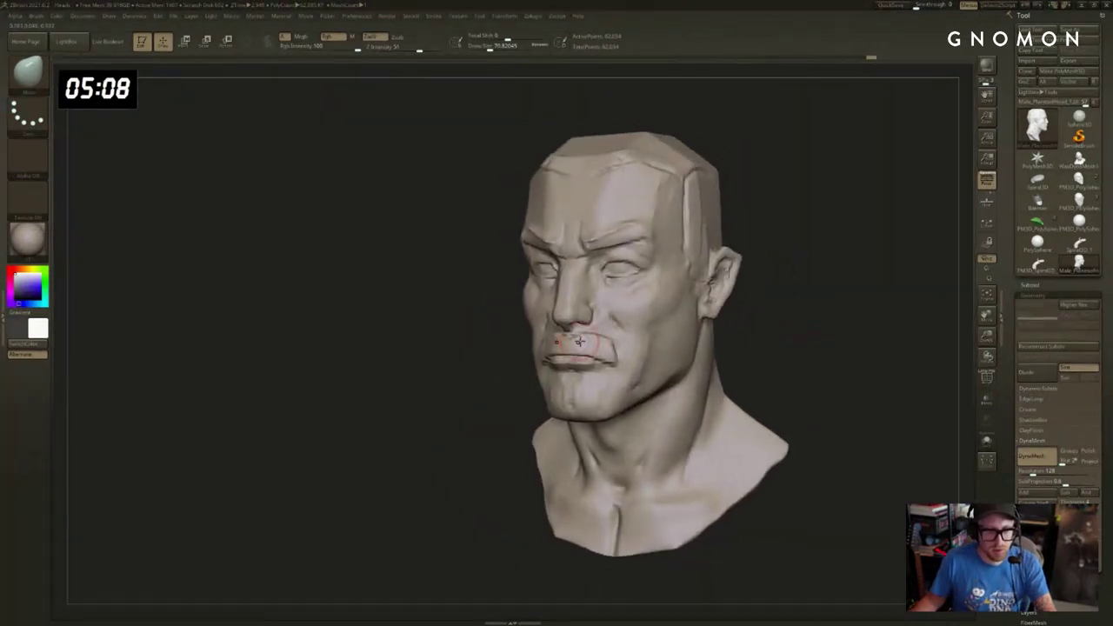
key("s")
key("s")
mouse_move(575, 382)
left_mouse_down()
mouse_move(504, 385)
mouse_move(557, 395)
left_mouse_up()
key("bracketright")
mouse_move(457, 430)
left_mouse_down()
mouse_move(520, 391)
mouse_move(687, 348)
mouse_move(841, 346)
left_mouse_up()
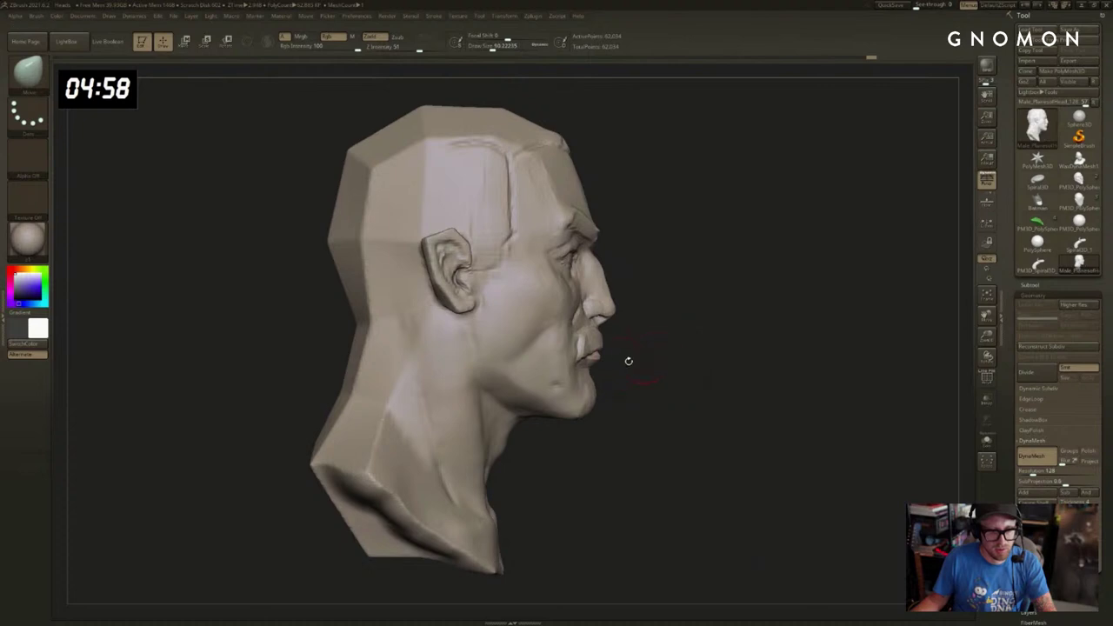
mouse_move(626, 363)
left_mouse_down()
mouse_move(573, 341)
mouse_move(600, 340)
left_mouse_up()
Refine the moustache's outer corners with ClayBuildup and sharpen their edges with DamStandard.
key("b")
key("c")
key("b")
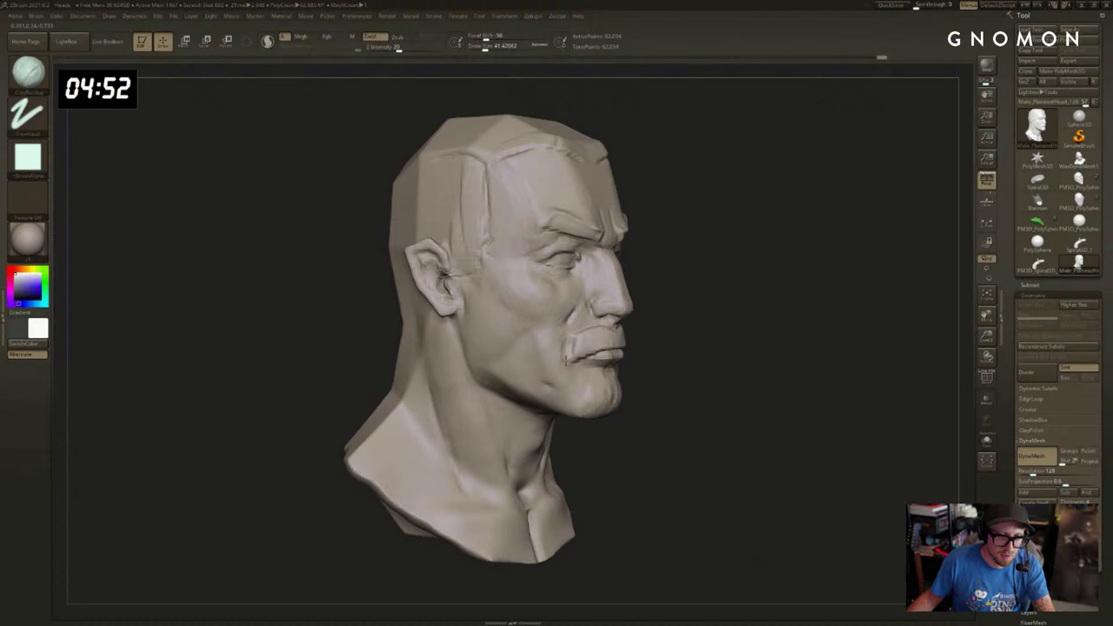
key("shift")
key("shift")
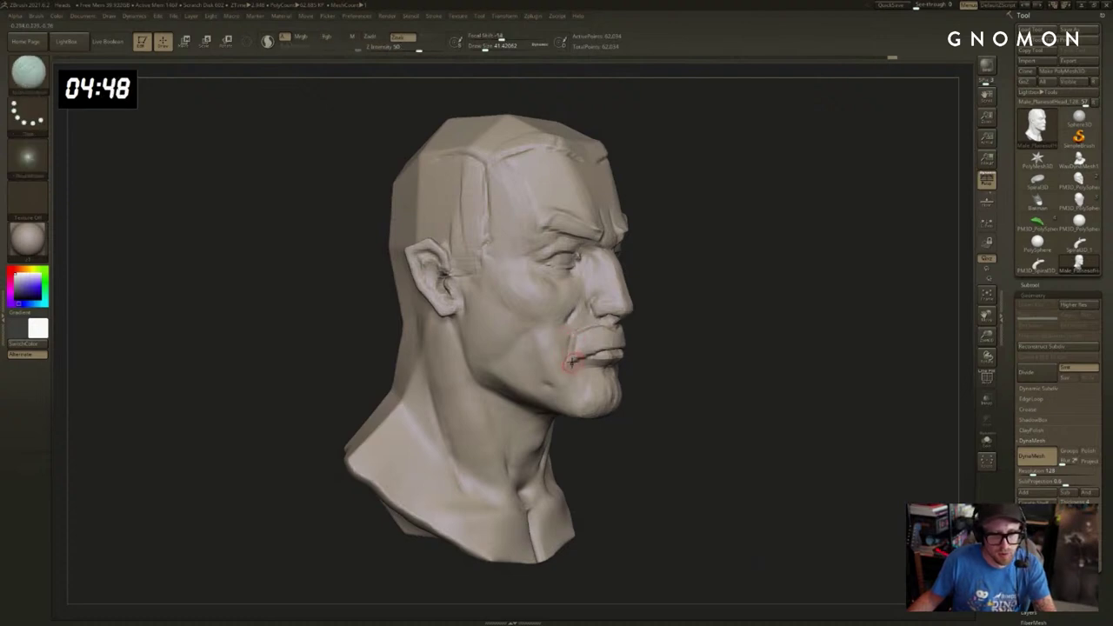
left_click_drag(696, 364, 641, 366)
left_click_drag(739, 356, 642, 358)
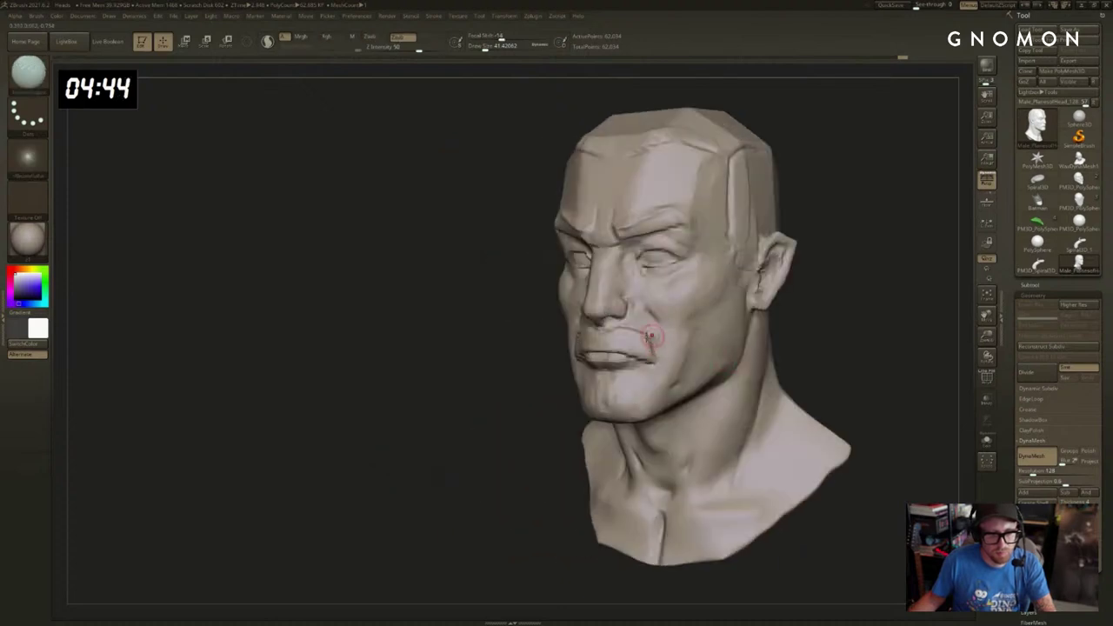
left_click_drag(543, 374, 589, 298)
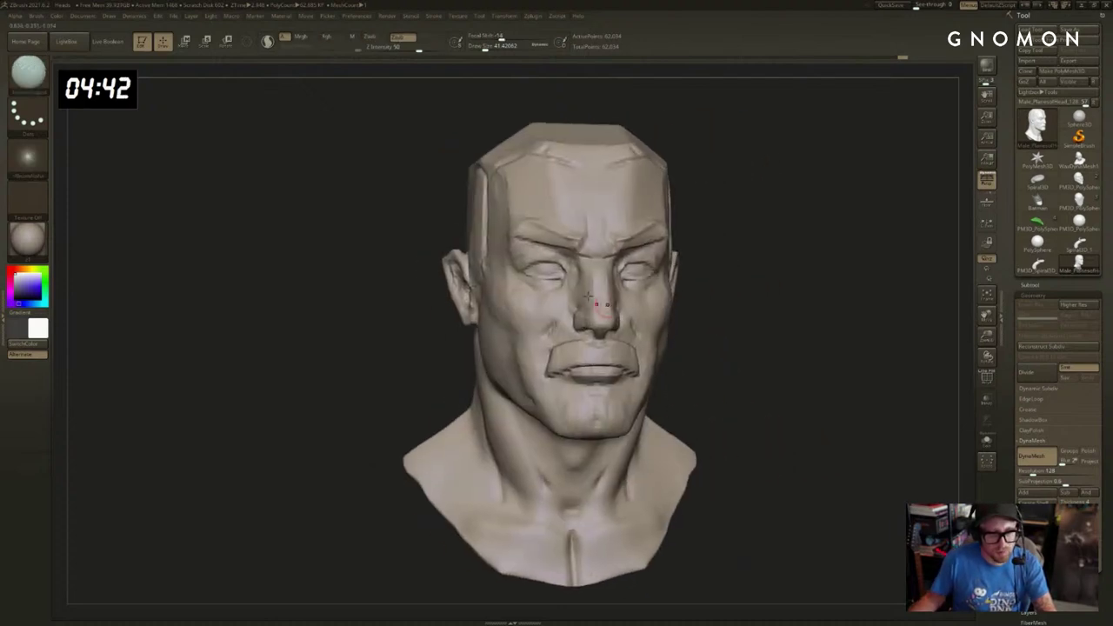
Define the lower eyelid and outer eye corner with ClayBuildup and a DamStandard brush of about 20.
mouse_move(857, 308)
left_mouse_down("alt")
mouse_move(884, 333)
mouse_move(922, 341)
left_mouse_up("alt")
key("s")
left_click_drag(565, 313, 553, 313)
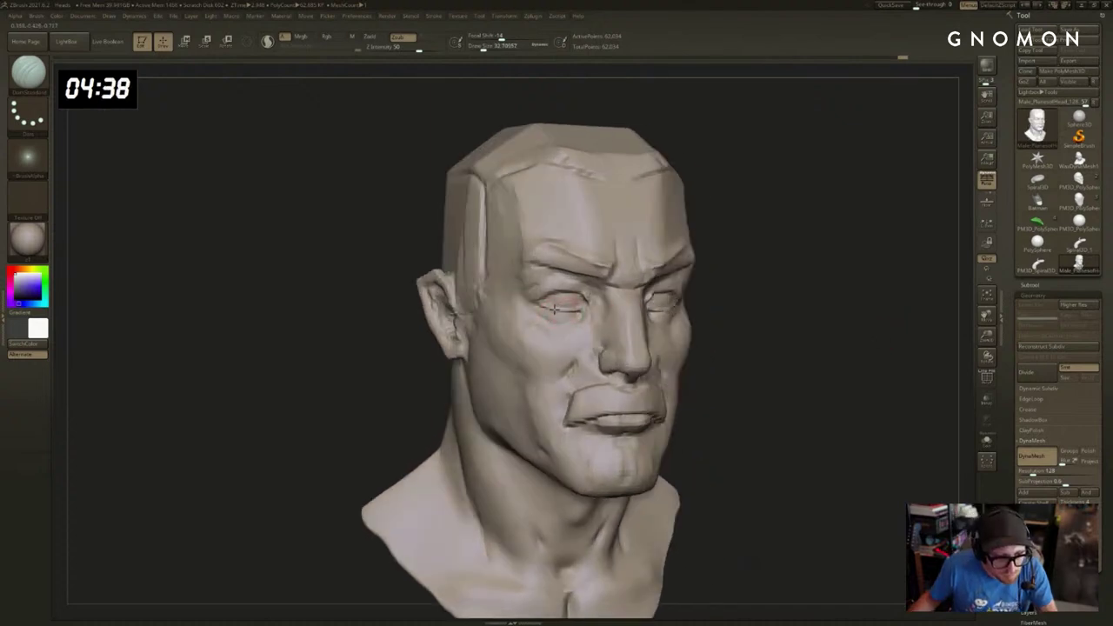
key("b")
key("c")
key("b")
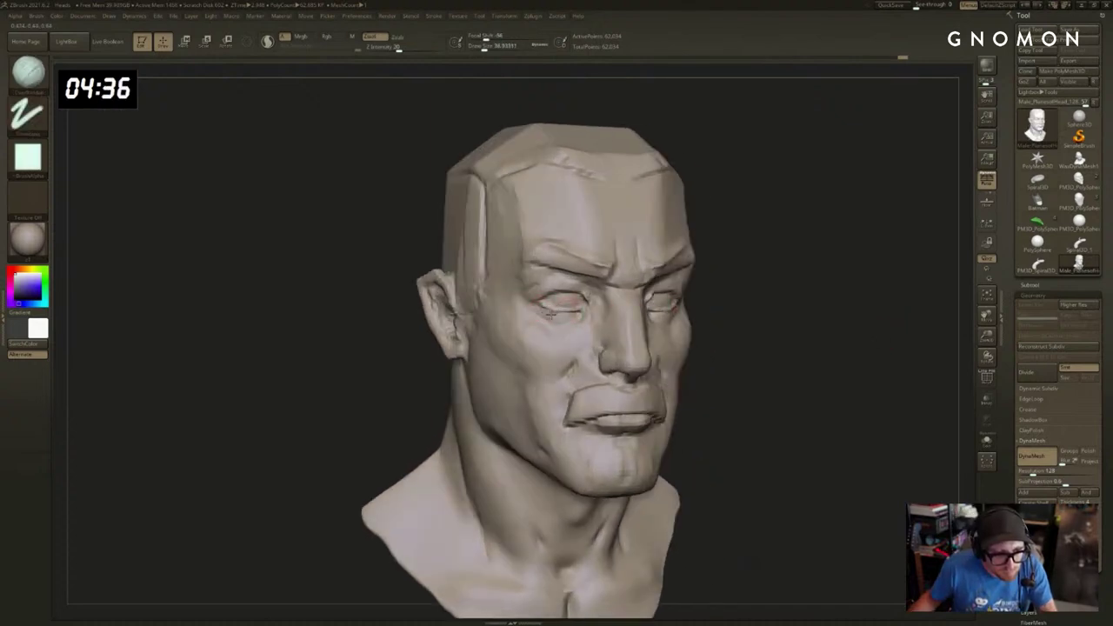
key("b")
key("d")
key("s")
left_click_drag(551, 301, 528, 305)
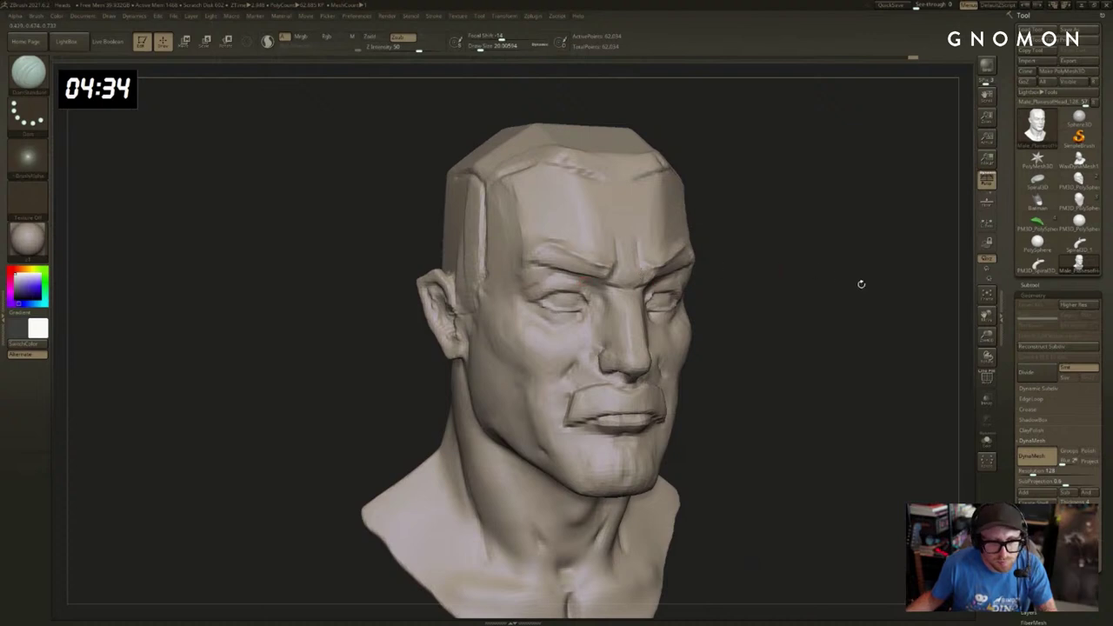
Build up the form of the eyebrows with the ClayBuildup brush, raising its draw size to about 48.
mouse_move(862, 283)
left_mouse_down("alt")
mouse_move(825, 309)
mouse_move(857, 309)
left_mouse_up("alt")
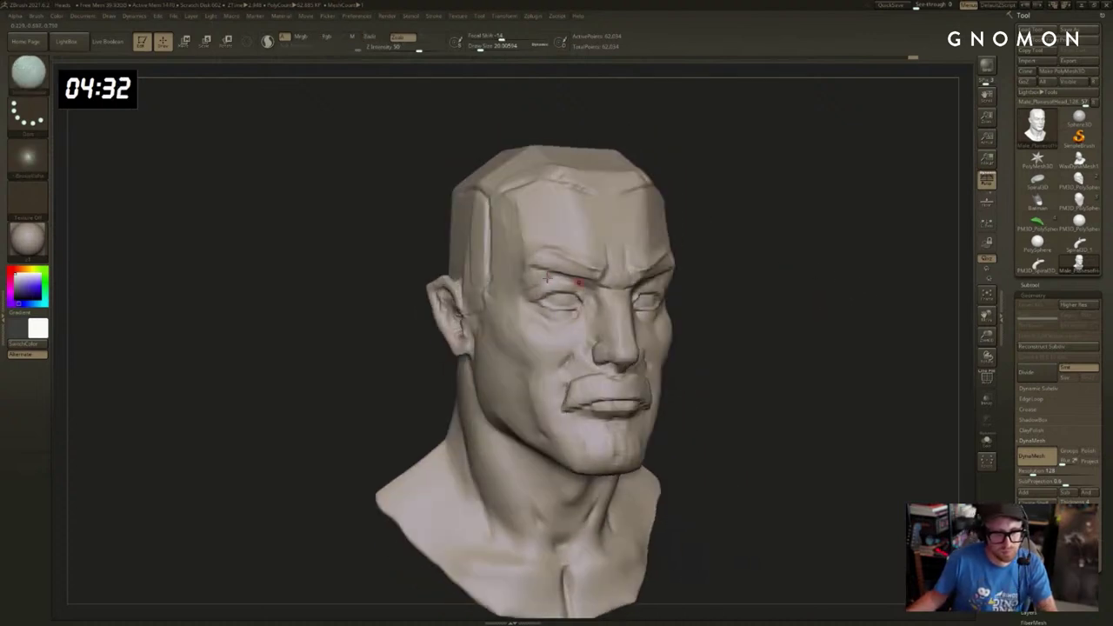
key("b")
key("c")
key("b")
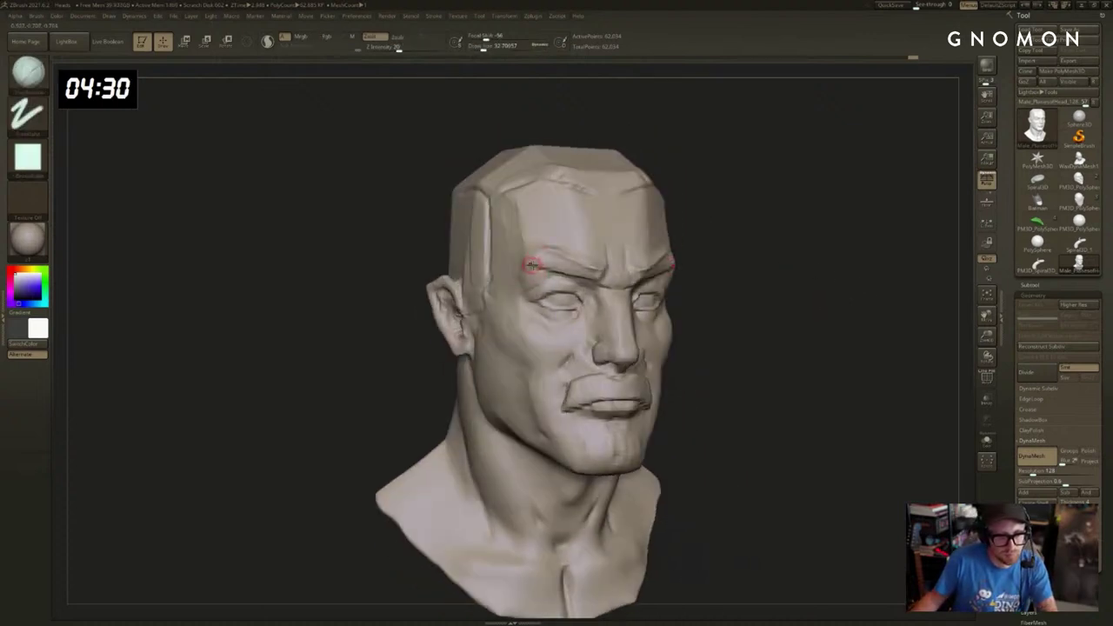
key("b")
key("s")
key("t")
key("b")
key("c")
key("b")
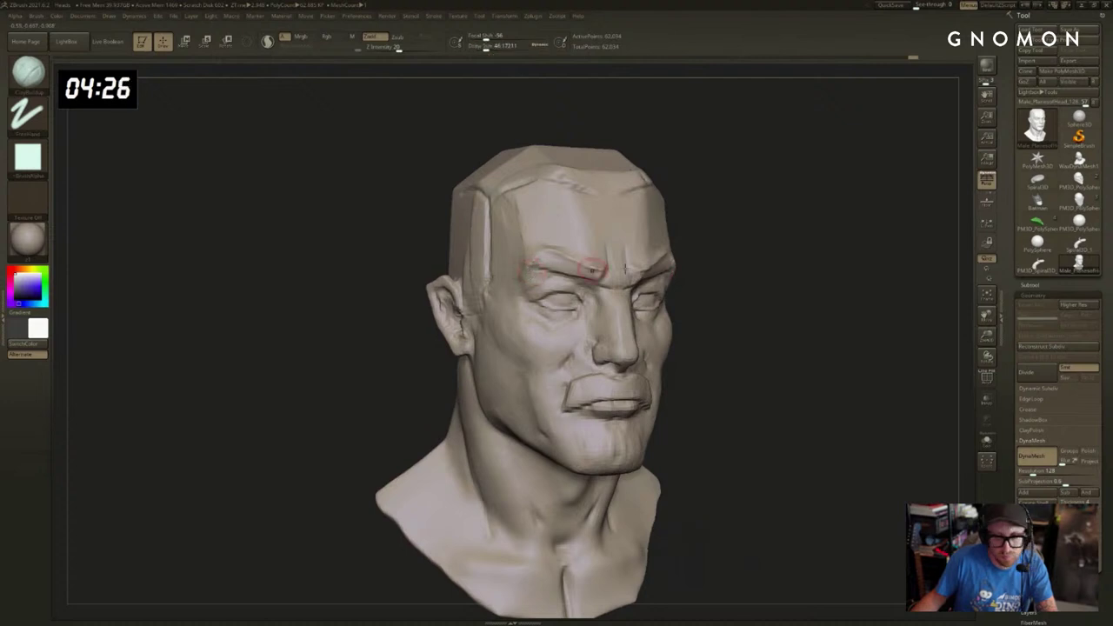
Adjust the overall shape of the head and jaw with a large Move brush.
mouse_move(902, 288)
left_mouse_down()
mouse_move(874, 288)
mouse_move(872, 321)
mouse_move(734, 372)
mouse_move(765, 375)
mouse_move(755, 392)
mouse_move(706, 409)
mouse_move(745, 410)
left_mouse_up()
key("s")
key("b")
key("m")
key("v")
mouse_move(762, 407)
left_mouse_down()
mouse_move(785, 348)
mouse_move(785, 360)
left_mouse_up()
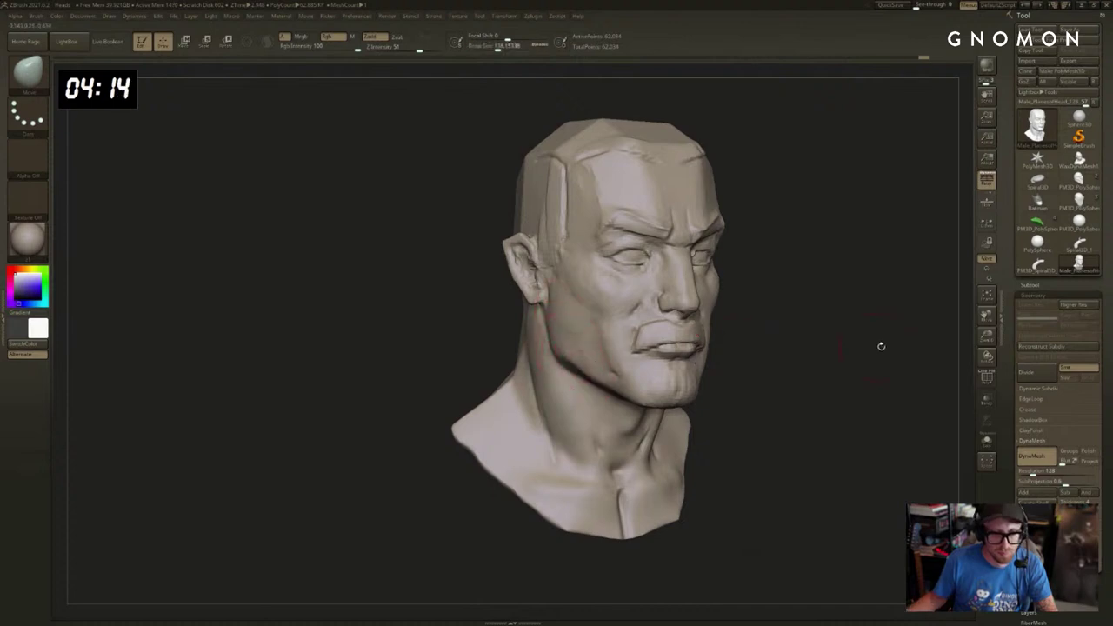
Mask the top of the head back from the hairline and invert the mask so only the hair area stays editable.
mouse_move(881, 346)
left_mouse_down()
mouse_move(825, 355)
mouse_move(810, 252)
mouse_move(630, 230)
left_mouse_up()
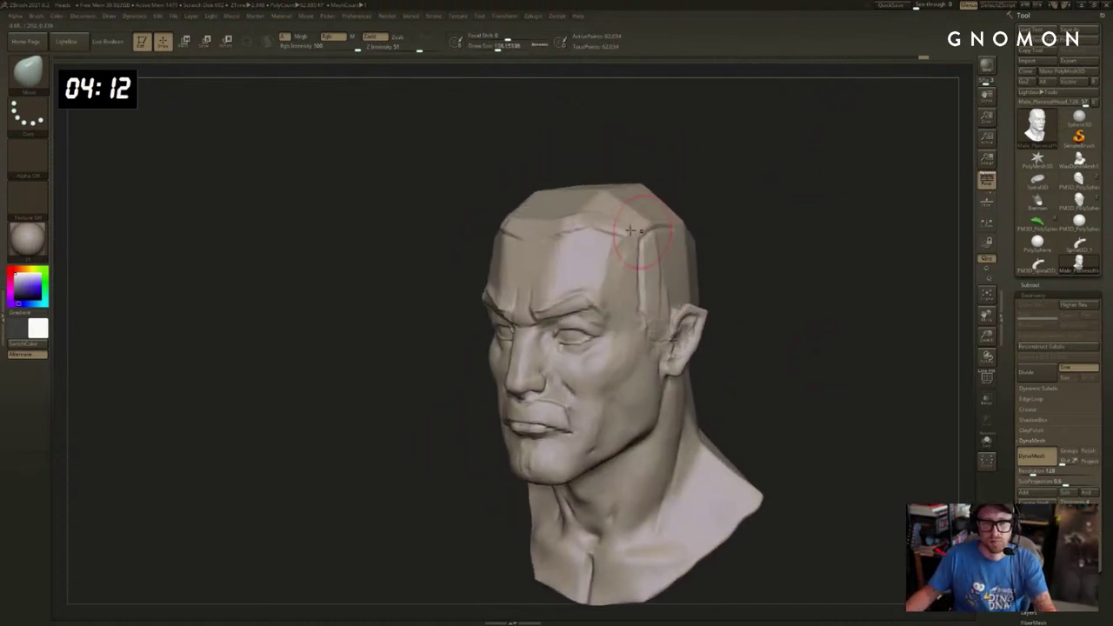
left_click_drag(696, 143, 765, 213)
left_click_drag(683, 276, 614, 273, "ctrl")
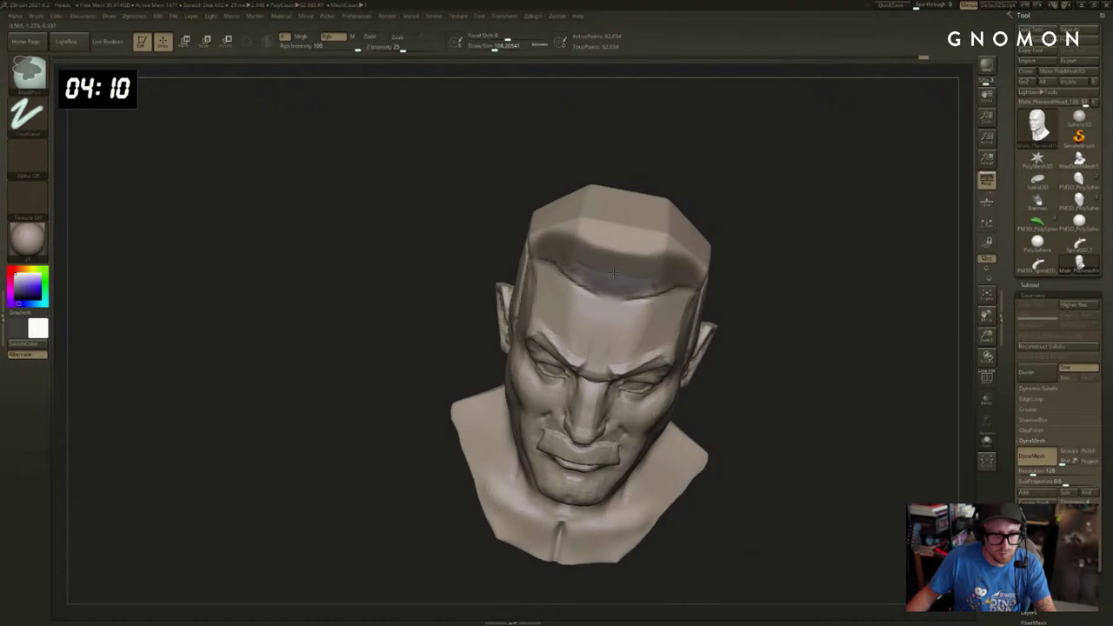
mouse_move(441, 202)
left_mouse_down()
mouse_move(553, 196)
mouse_move(512, 223)
left_mouse_up()
left_click_drag(593, 244, 561, 222, "ctrl")
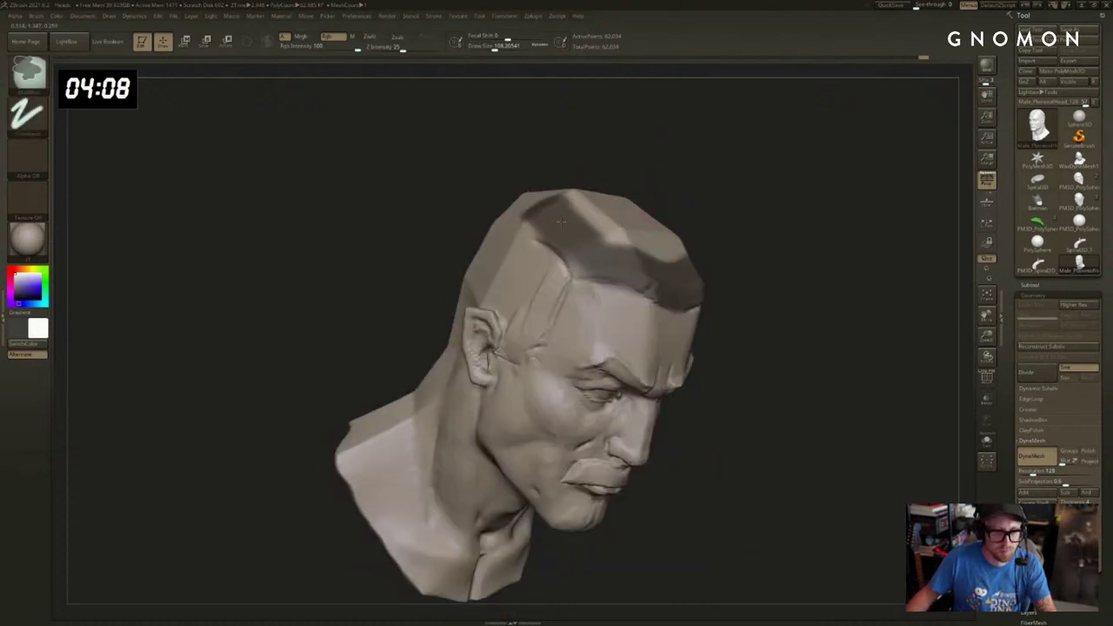
left_click_drag(647, 230, 584, 191)
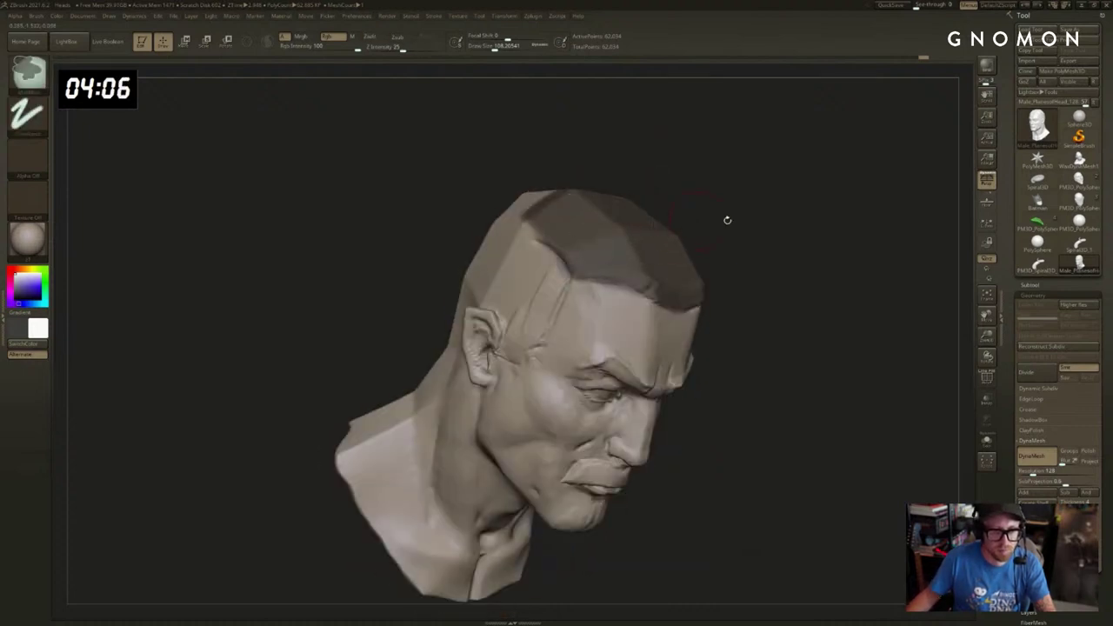
left_click_drag(727, 220, 789, 228, "shift")
left_click(827, 273, "ctrl")
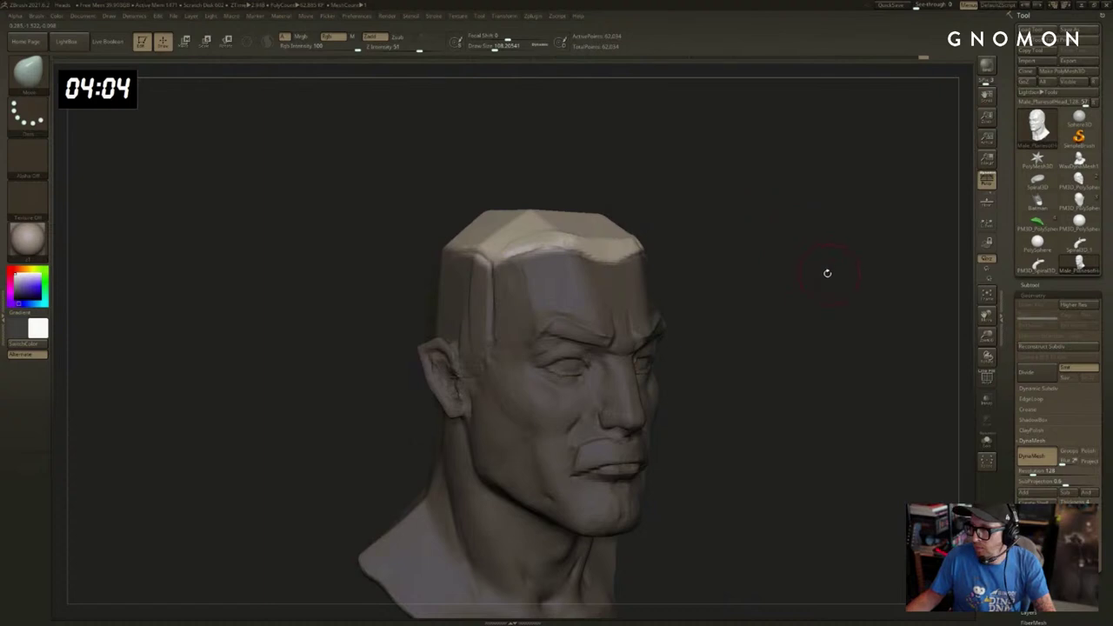
Pull a small spiky tuft of hair up from the outer corner of the hairline with the SnakeHook brush.
mouse_move(826, 273)
left_mouse_down()
mouse_move(799, 246)
mouse_move(799, 258)
left_mouse_up()
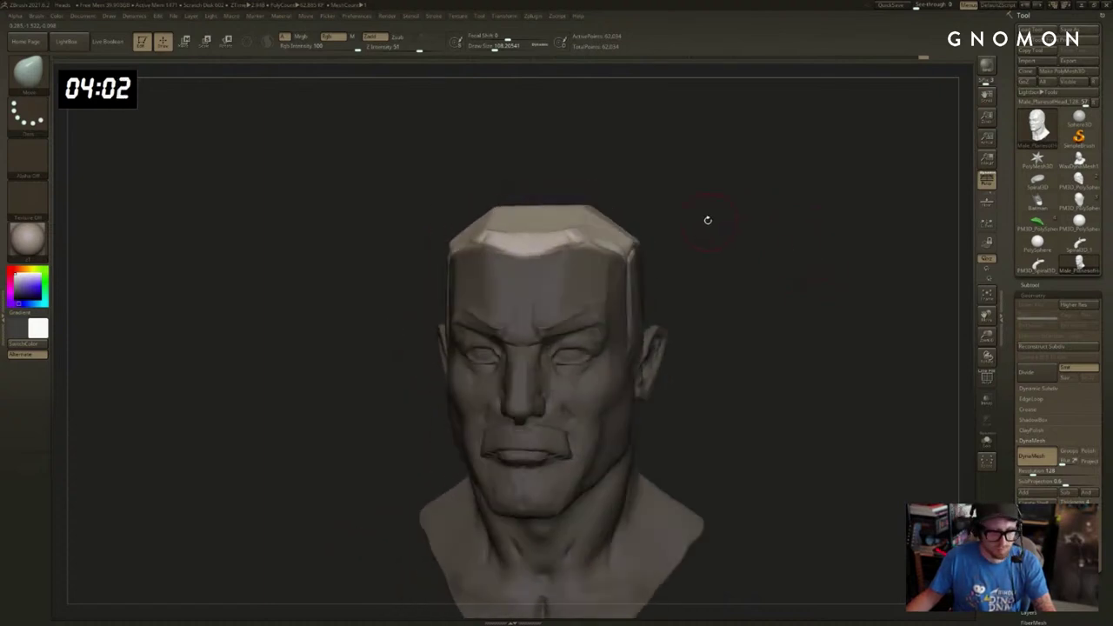
key("b")
key("s")
key("h")
left_click_drag(739, 235, 657, 257)
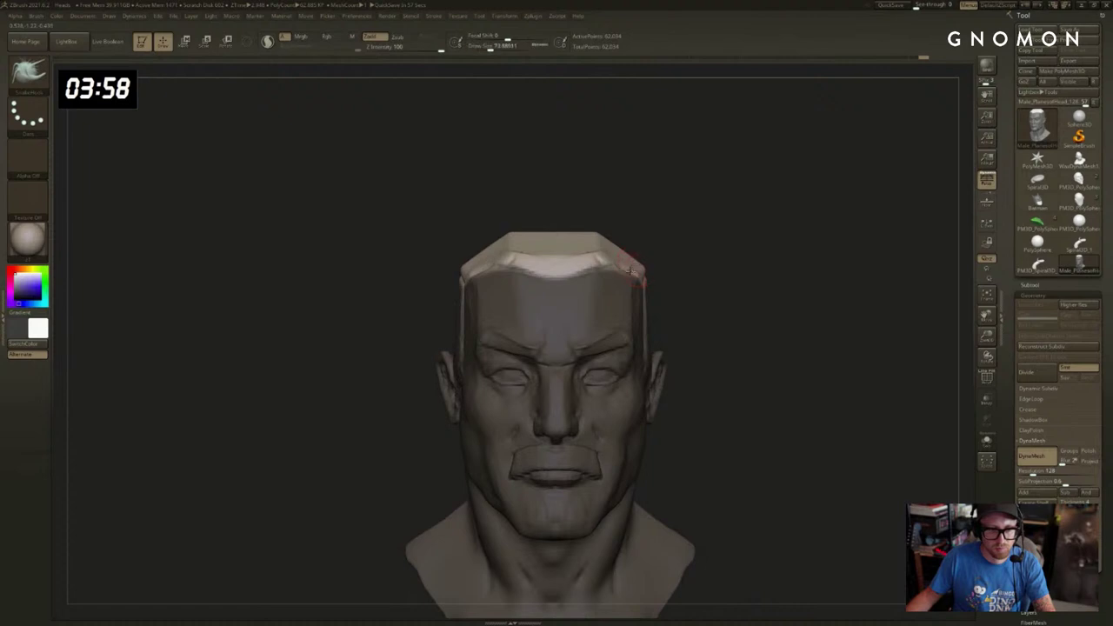
key("ctrl+z")
mouse_move(682, 222)
left_mouse_down()
mouse_move(668, 228)
mouse_move(705, 211)
mouse_move(685, 220)
left_mouse_up()
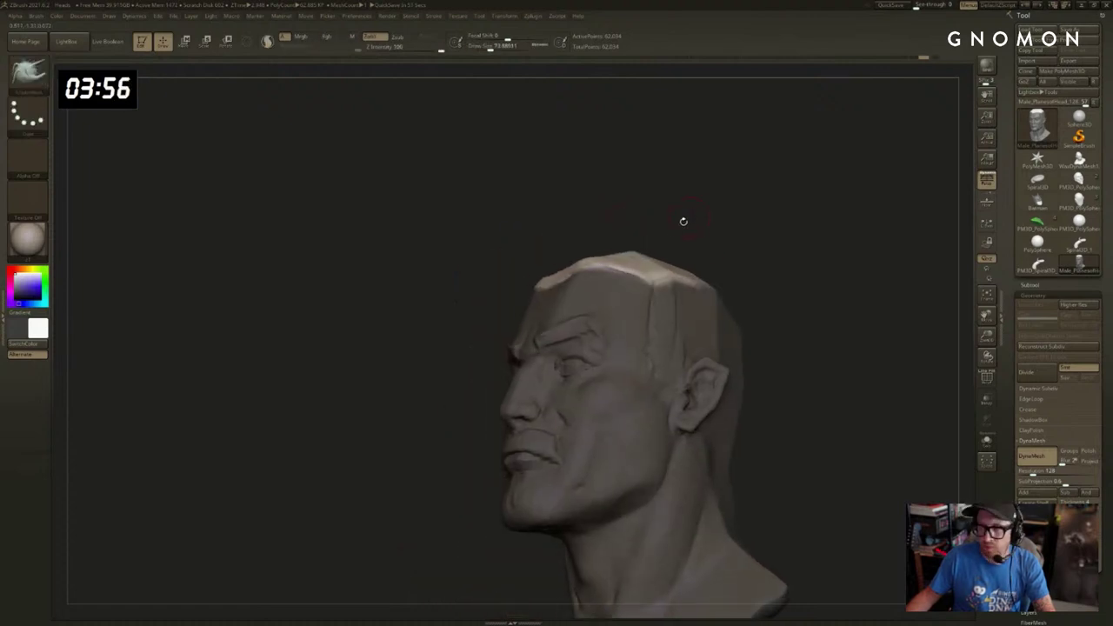
key("s")
left_click(652, 241)
left_click_drag(636, 265, 643, 226)
key("ctrl+z")
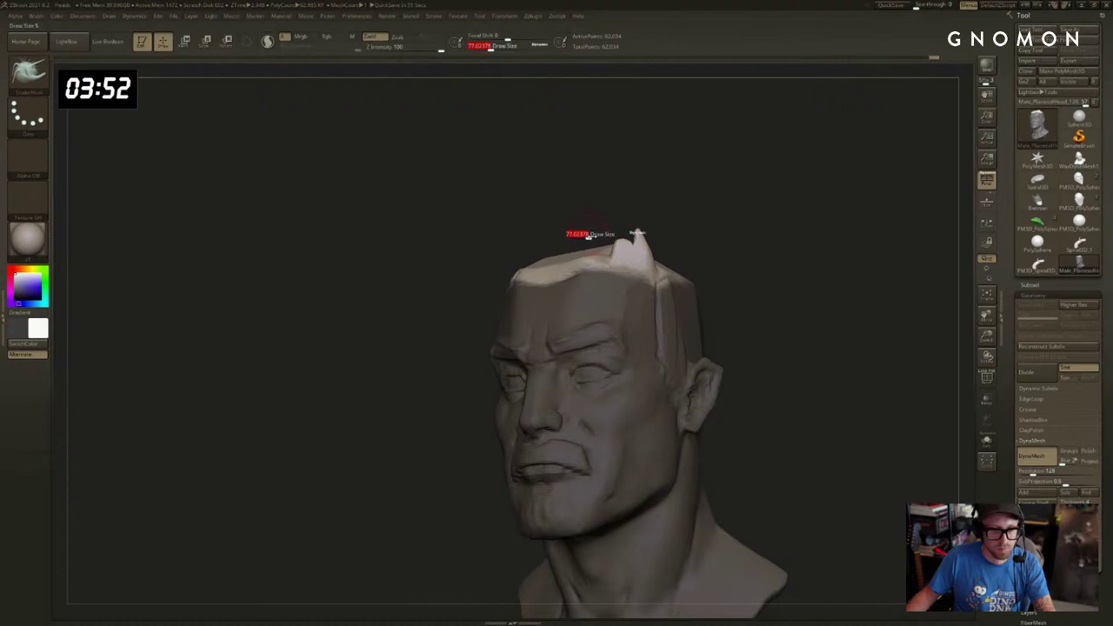
Pull larger swept tufts up and across the front hairline with SnakeHook at draw sizes of about 108 and 87.
left_click(595, 236)
mouse_move(595, 258)
left_mouse_down()
mouse_move(599, 210)
mouse_move(614, 209)
left_mouse_up()
mouse_move(564, 266)
left_mouse_down()
mouse_move(555, 252)
mouse_move(575, 257)
mouse_move(558, 229)
mouse_move(535, 224)
left_mouse_up()
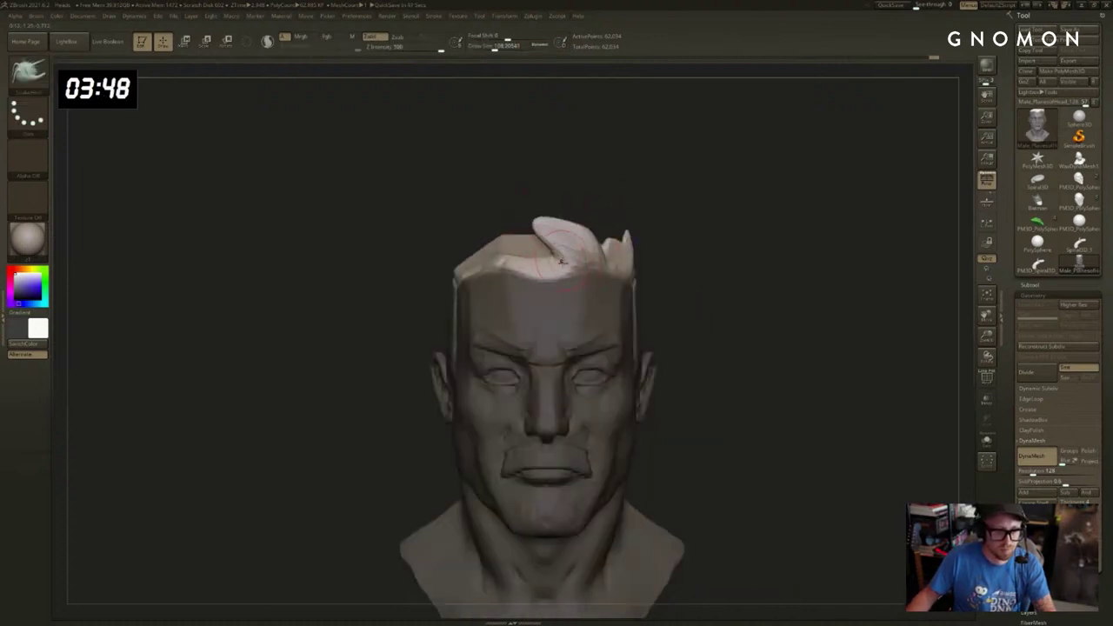
key("s")
left_click(557, 267)
left_click_drag(551, 264, 502, 226)
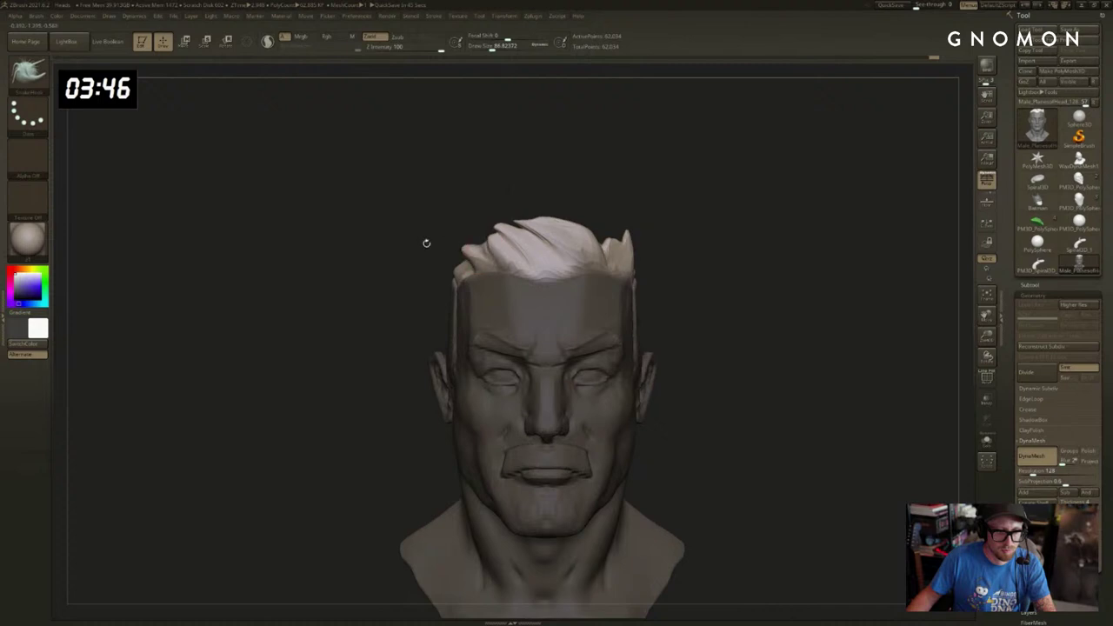
left_click_drag(425, 241, 474, 272)
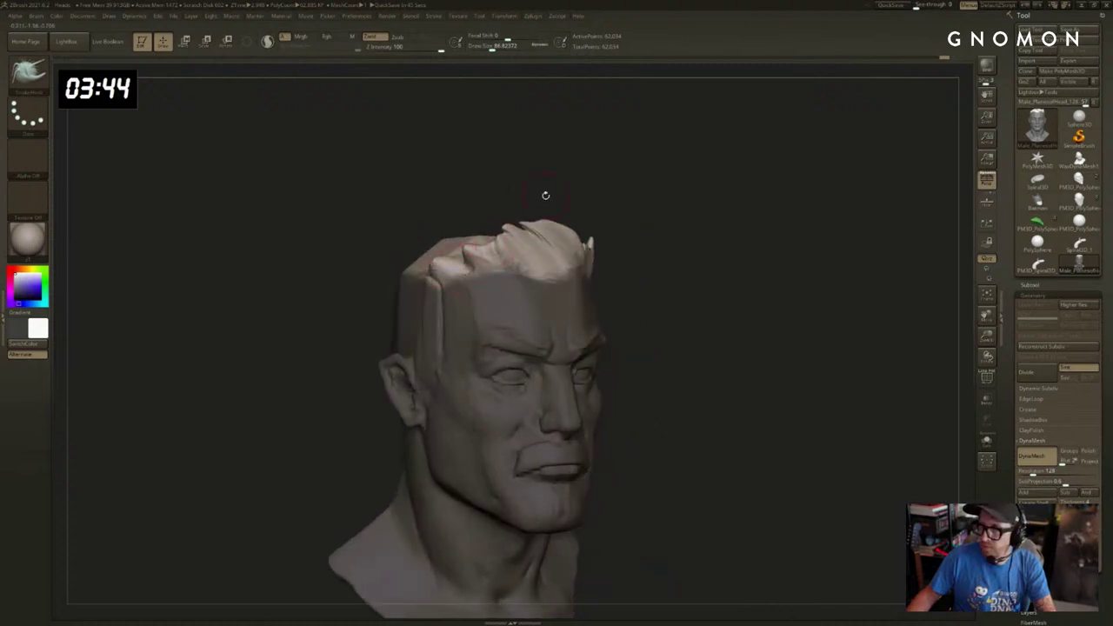
Smooth the front hair tufts and blend them back into the top of the head with ClayBuildup.
left_click_drag(545, 195, 541, 196)
left_click_drag(440, 264, 457, 265, "shift")
mouse_move(477, 214)
left_mouse_down()
mouse_move(528, 211)
mouse_move(514, 257)
left_mouse_up()
left_click_drag(452, 231, 469, 226, "shift")
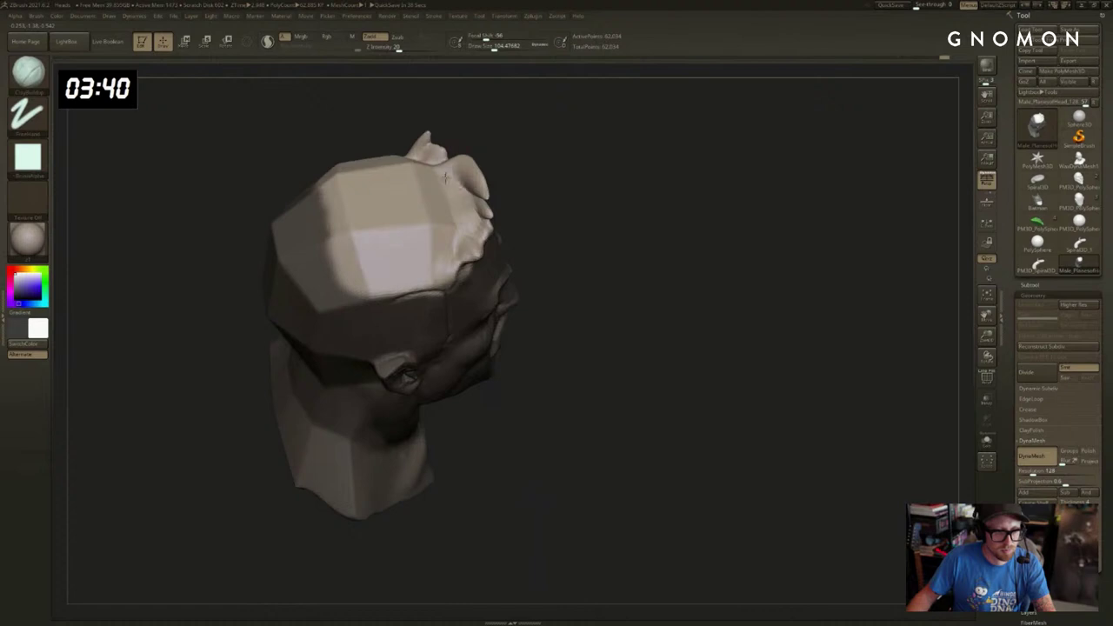
mouse_move(549, 141)
left_mouse_down()
mouse_move(525, 165)
mouse_move(594, 197)
left_mouse_up()
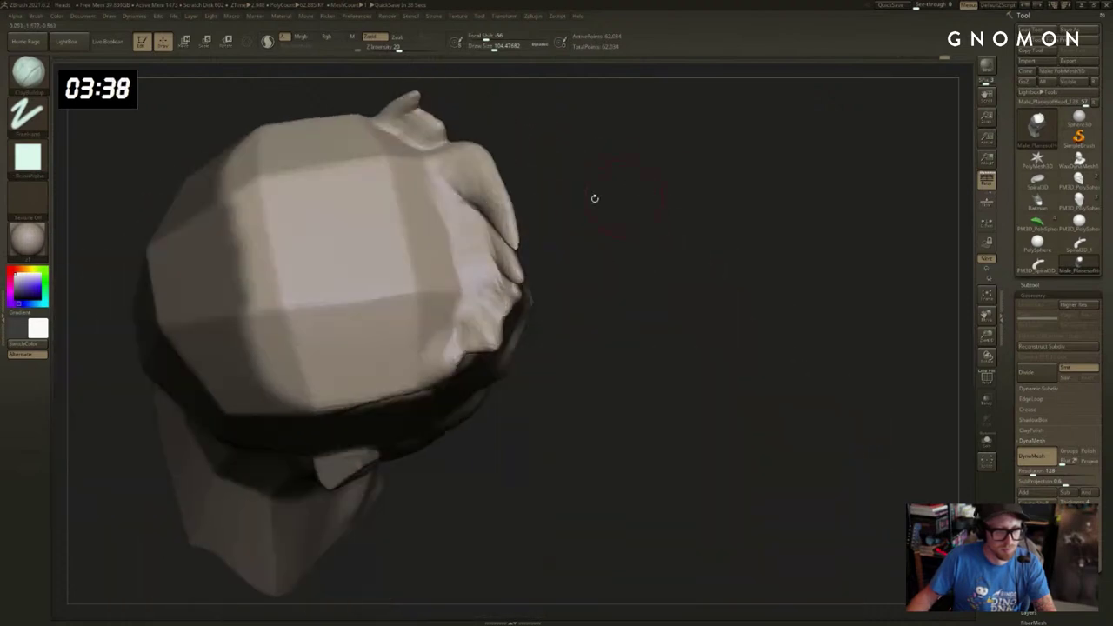
left_click_drag(454, 196, 419, 198)
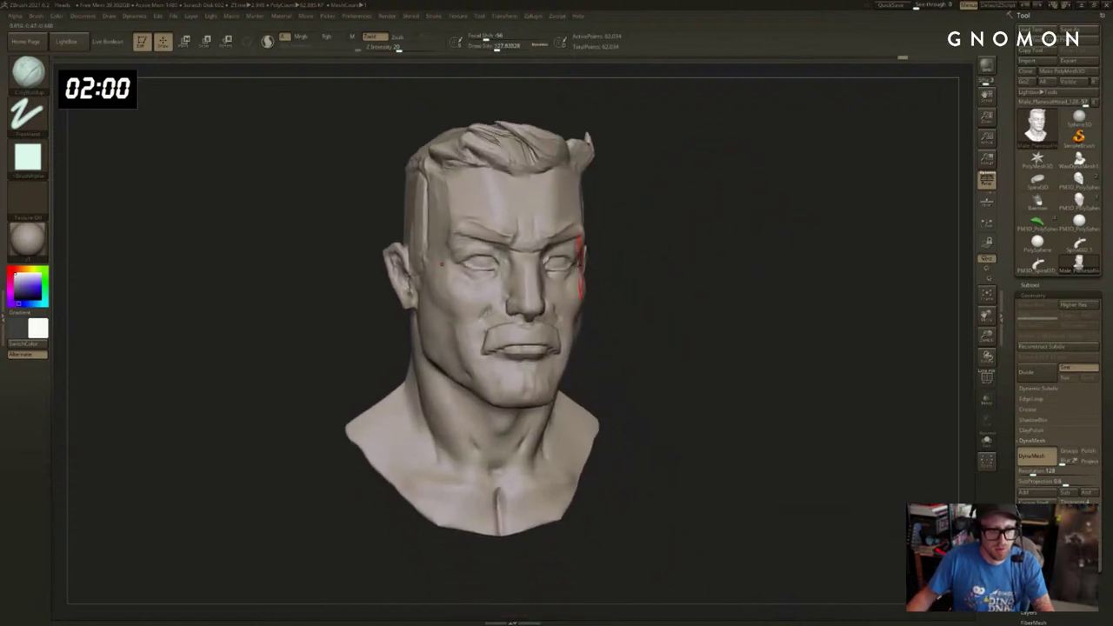
Refine the overall proportions of the head and hair with the Move brush, enlarging it to about 331.
key("s")
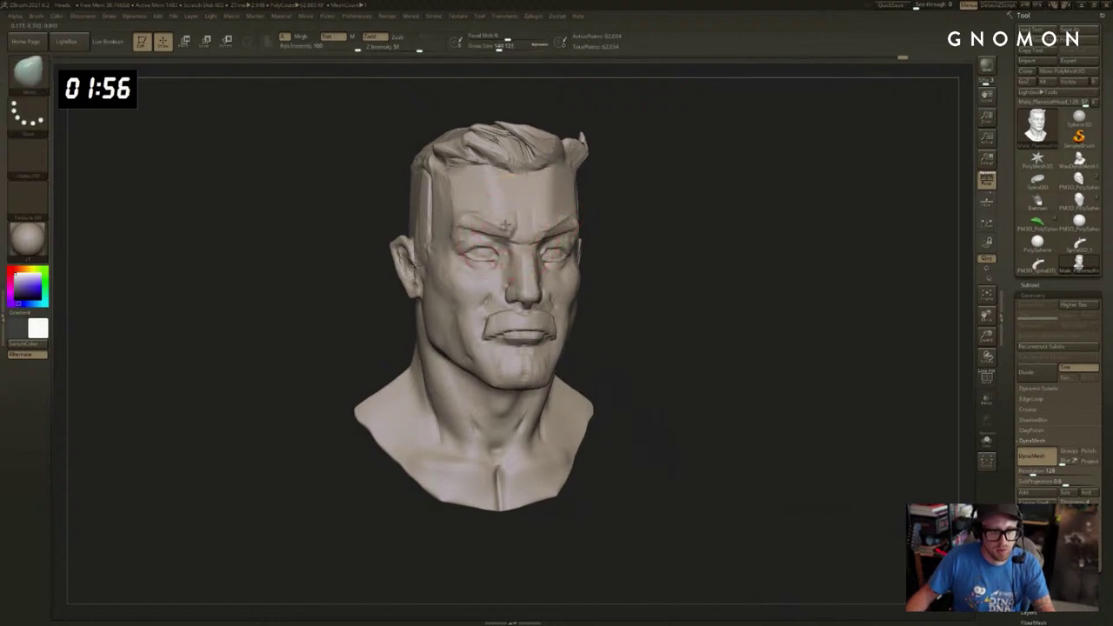
key("s")
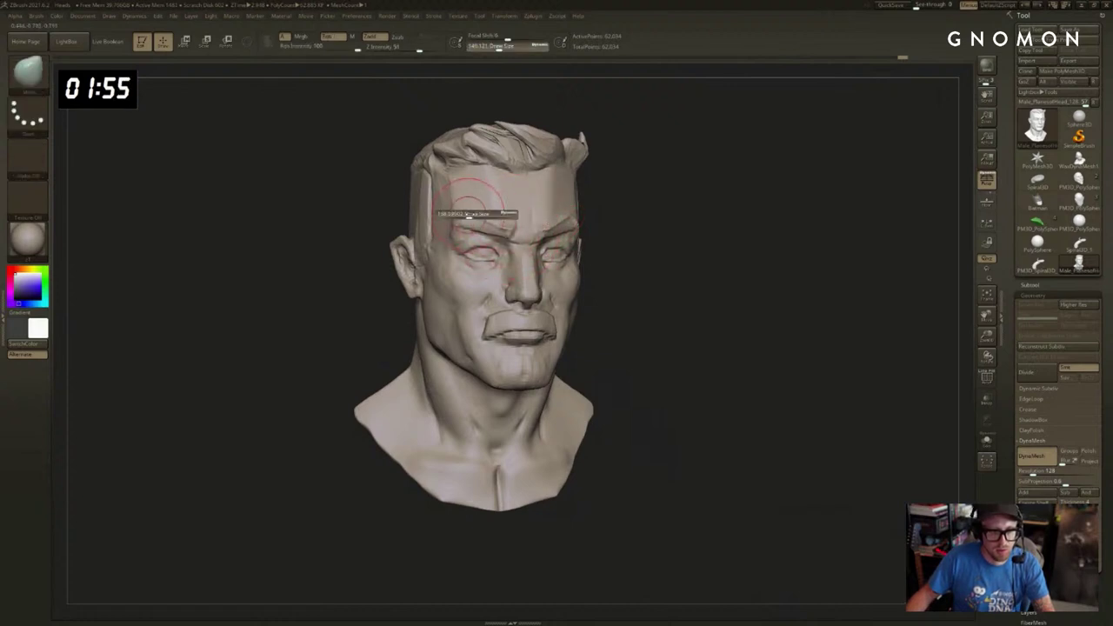
left_click_drag(469, 215, 476, 215)
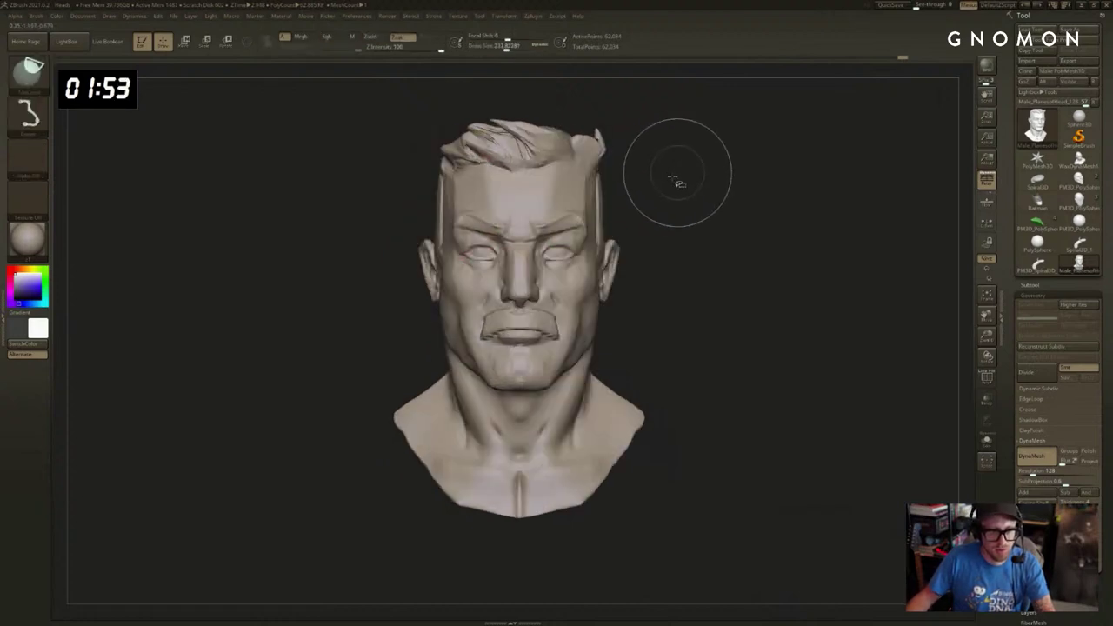
left_click_drag(656, 169, 473, 183)
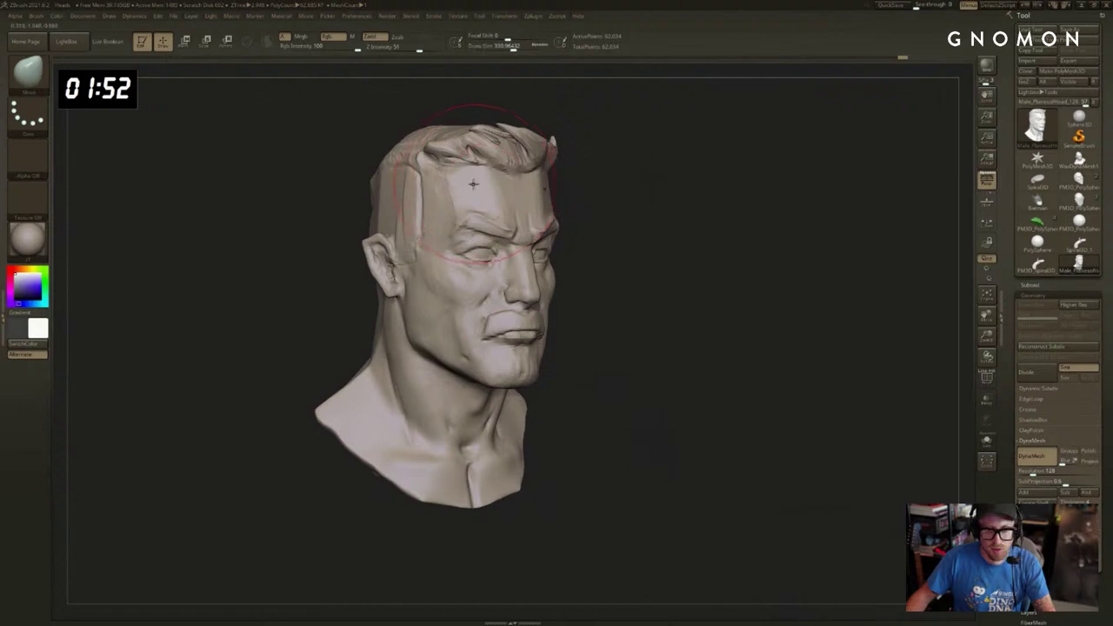
left_click_drag(636, 162, 610, 162)
left_click_drag(457, 184, 461, 182)
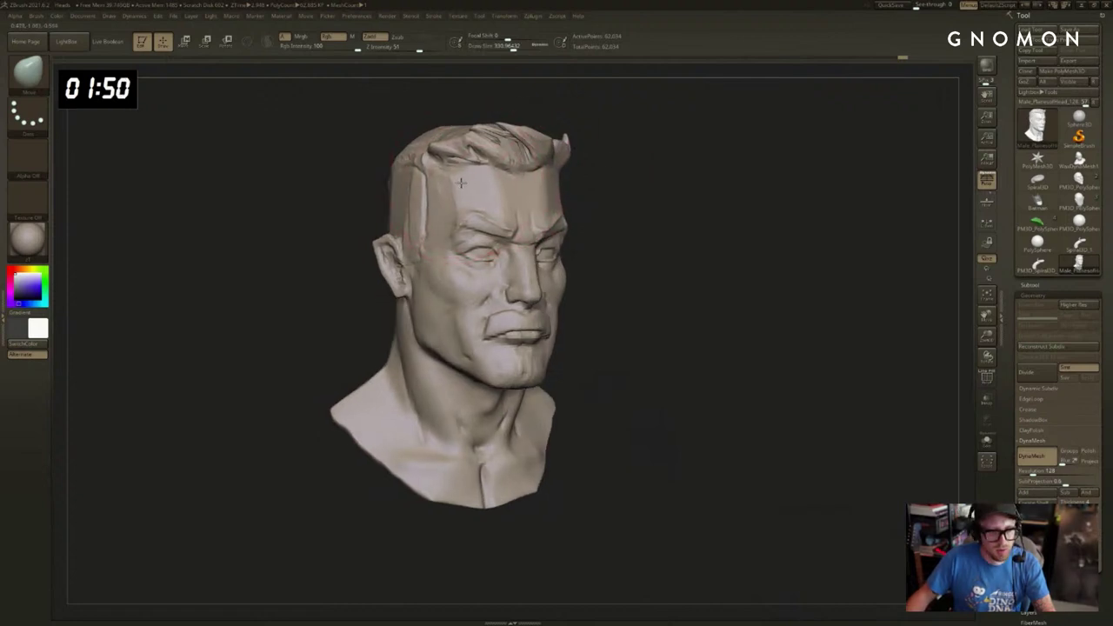
left_click_drag(636, 183, 705, 201)
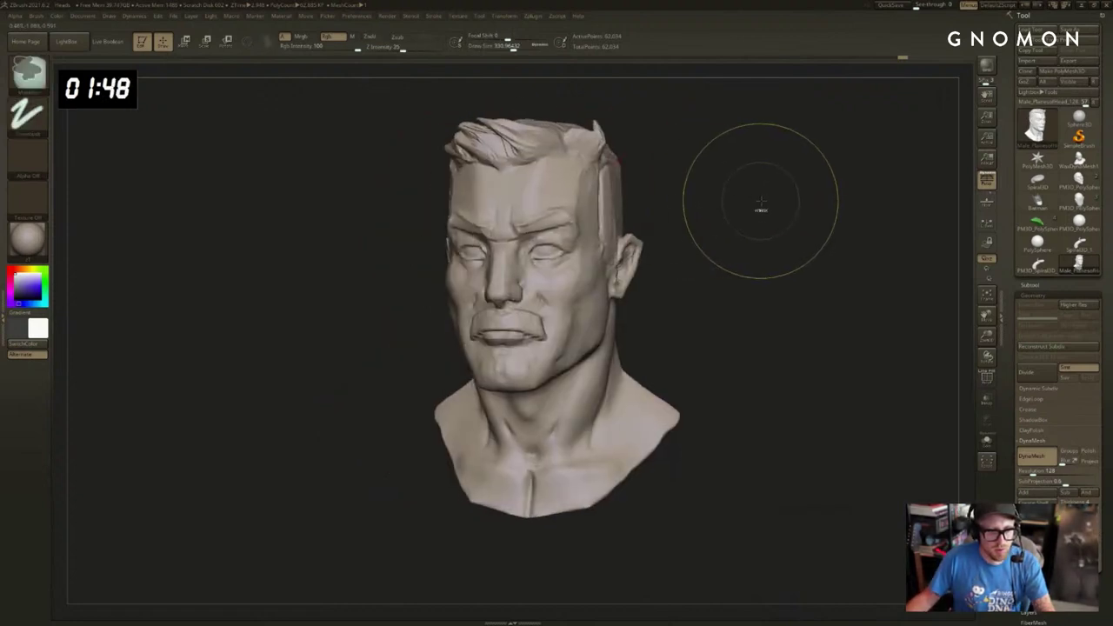
key("s")
mouse_move(674, 304)
left_mouse_down()
mouse_move(646, 317)
mouse_move(678, 314)
mouse_move(652, 277)
mouse_move(687, 266)
mouse_move(702, 290)
left_mouse_up()
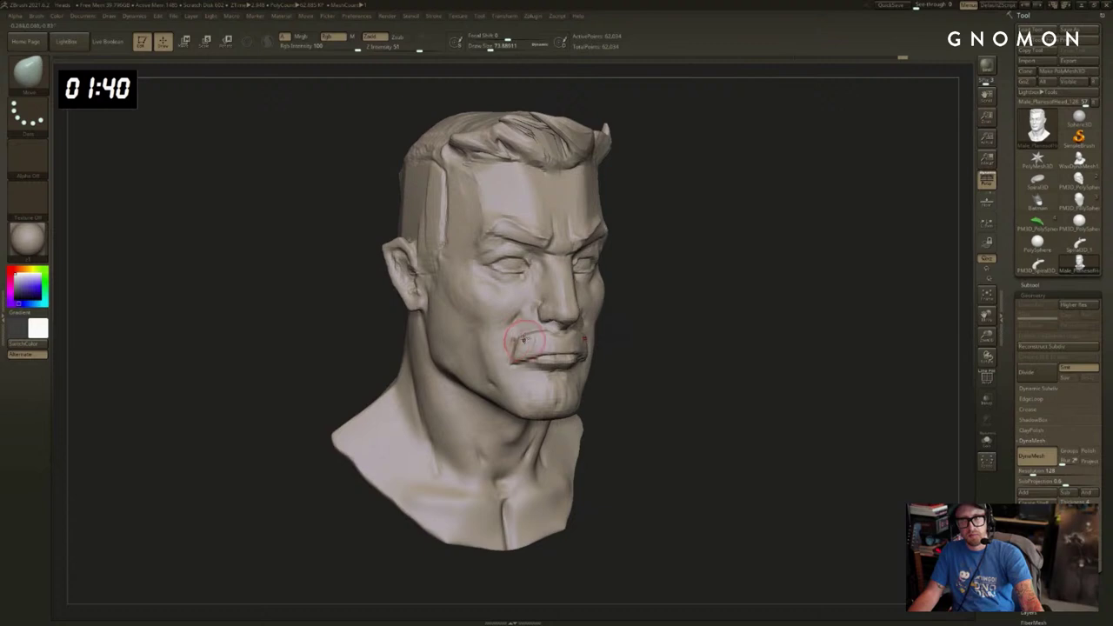
key("b")
key("c")
key("b")
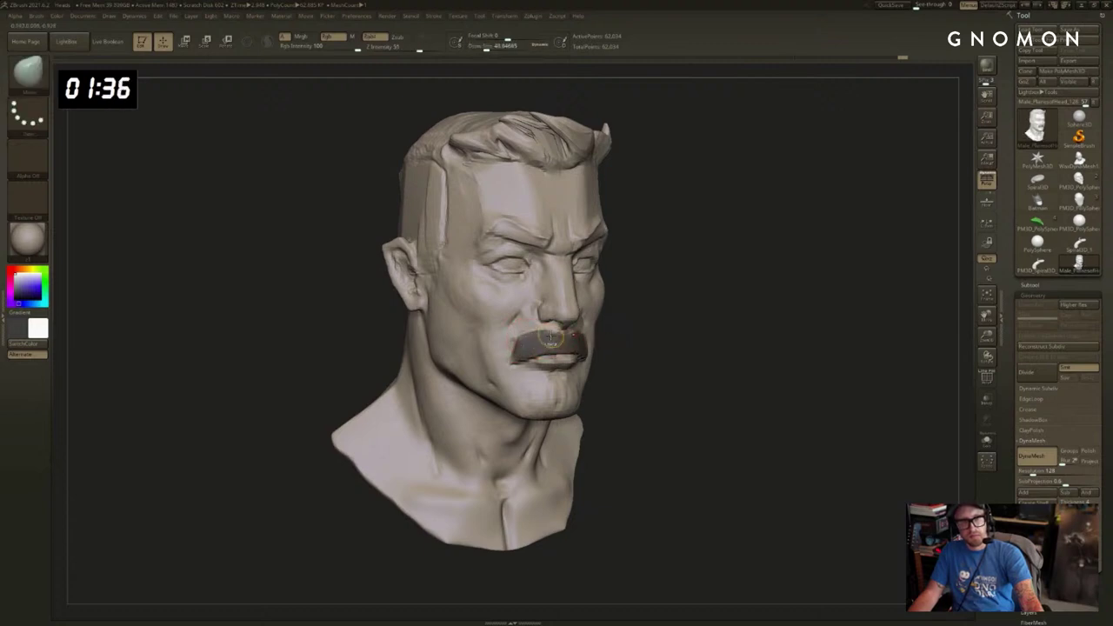
left_click_drag(759, 337, 718, 342, "shift")
left_click_drag(742, 465, 728, 321)
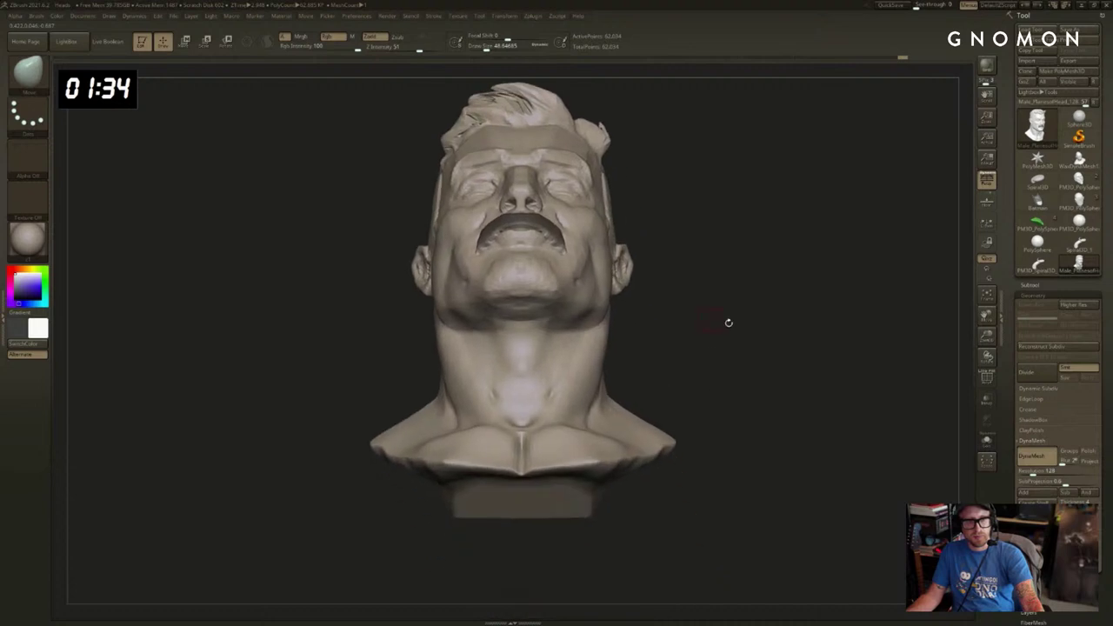
left_click_drag(758, 426, 779, 483, "ctrl")
mouse_move(794, 572)
left_mouse_down("ctrl")
mouse_move(625, 545)
mouse_move(401, 466)
mouse_move(312, 377)
left_mouse_up("ctrl")
mouse_move(314, 365)
left_mouse_down()
mouse_move(321, 408)
mouse_move(592, 335)
mouse_move(704, 452)
mouse_move(725, 350)
mouse_move(666, 293)
mouse_move(738, 299)
mouse_move(748, 259)
left_mouse_up()
left_click_drag(746, 435, 760, 477, "ctrl")
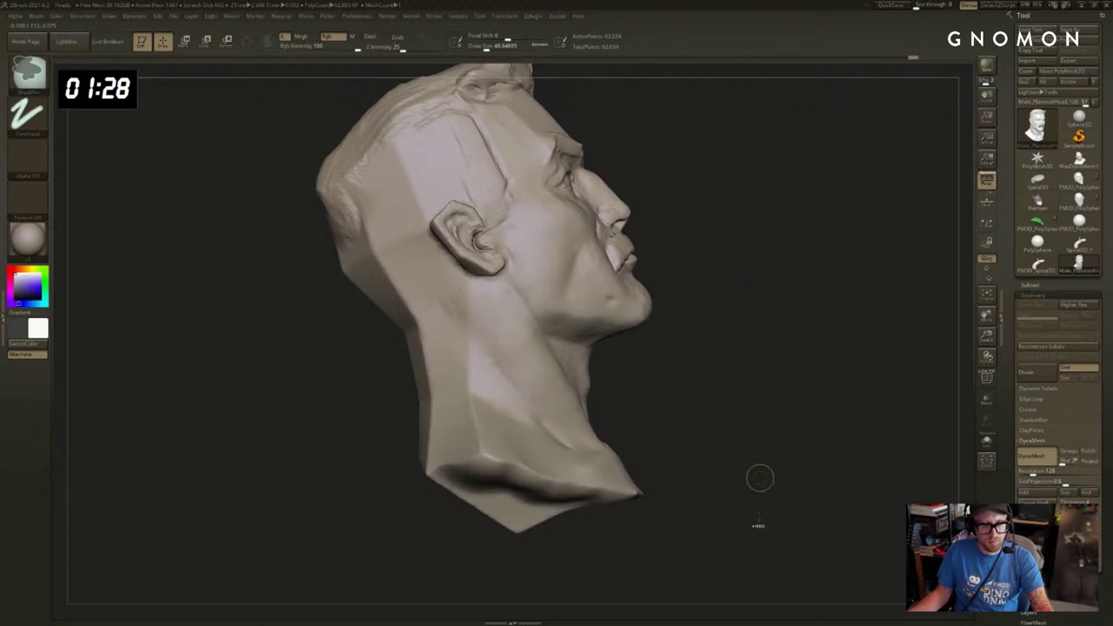
Mask the neck and shoulders and invert the mask so the head is protected.
mouse_move(738, 568)
left_mouse_down("ctrl")
mouse_move(306, 404)
mouse_move(298, 361)
mouse_move(635, 335)
mouse_move(799, 301)
mouse_move(785, 310)
mouse_move(800, 293)
mouse_move(741, 250)
left_mouse_up("ctrl")
left_click(780, 306, "ctrl")
left_click(786, 264, "ctrl")
Fill the unmasked neck and shoulders with a slightly muted red and clear the mask.
left_click(13, 271)
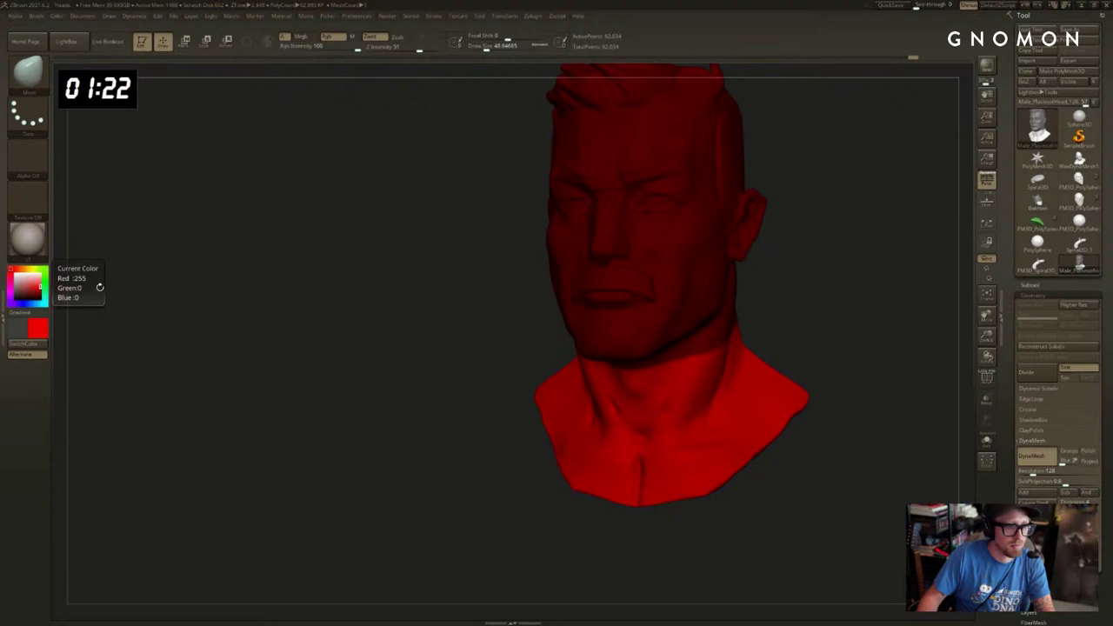
left_click_drag(315, 327, 287, 347, "alt")
left_click(36, 301)
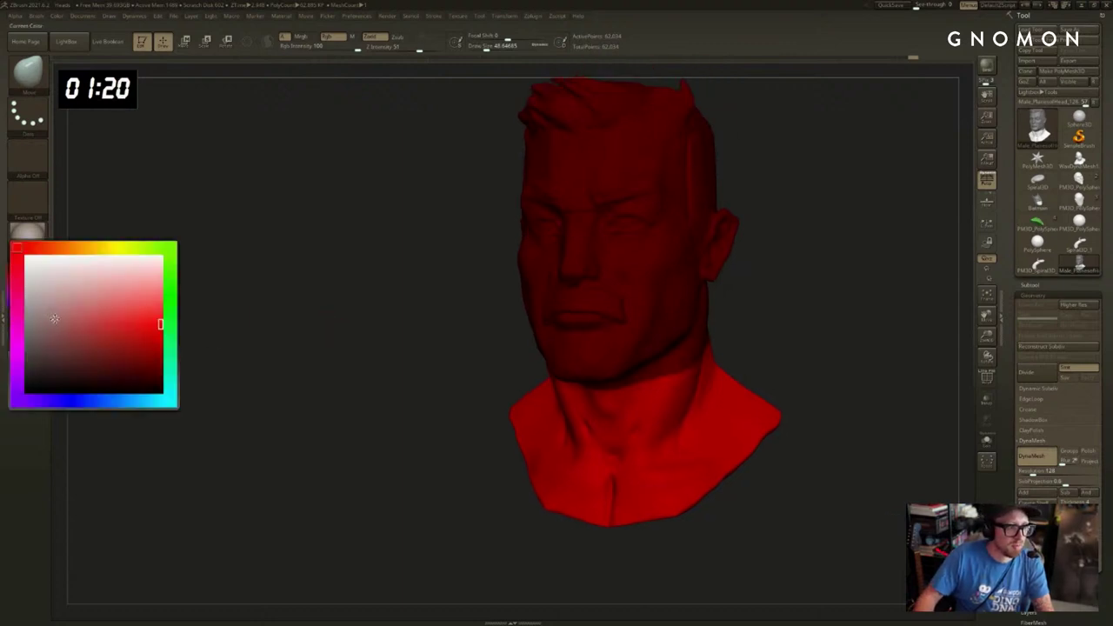
left_click(112, 324)
left_click_drag(199, 189, 189, 180)
mouse_move(59, 18)
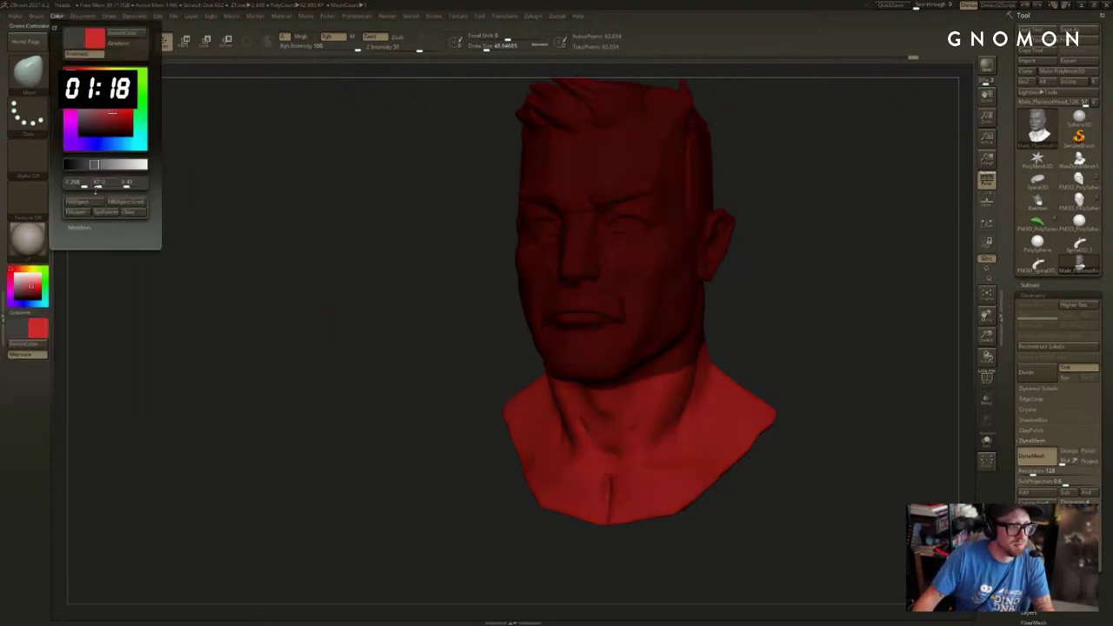
left_click(91, 202)
left_click_drag(372, 299, 385, 385, "ctrl")
Mask the moustache and invert the mask so only the moustache stays editable.
mouse_move(452, 379)
left_mouse_down()
mouse_move(408, 371)
mouse_move(409, 406)
mouse_move(809, 348)
mouse_move(862, 351)
mouse_move(785, 330)
mouse_move(812, 367)
mouse_move(697, 351)
left_mouse_up()
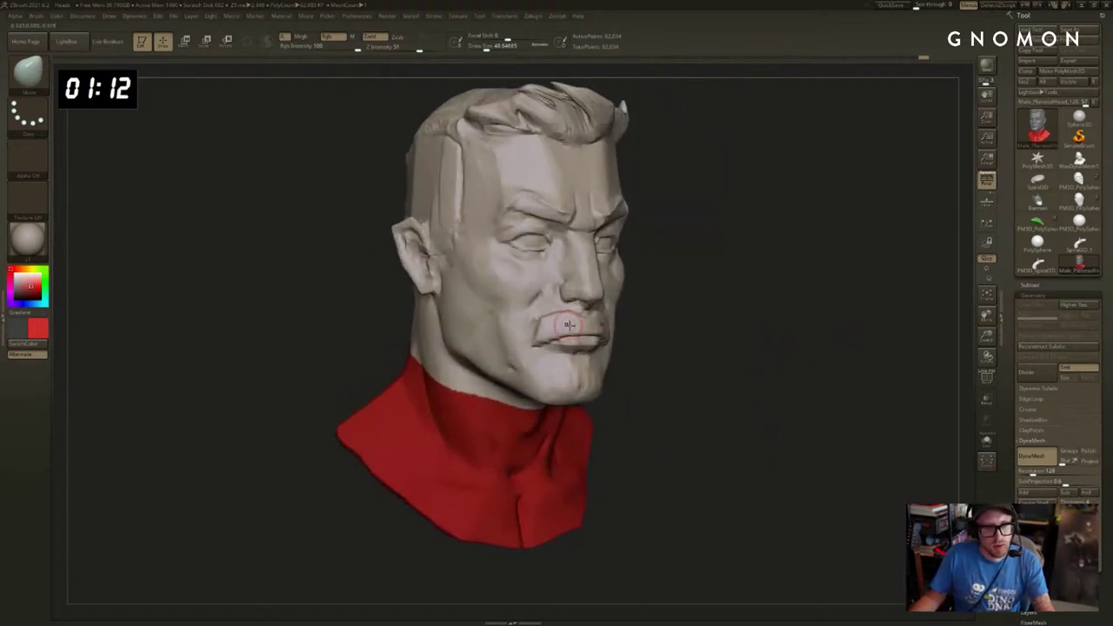
left_click_drag(588, 325, 580, 326, "ctrl")
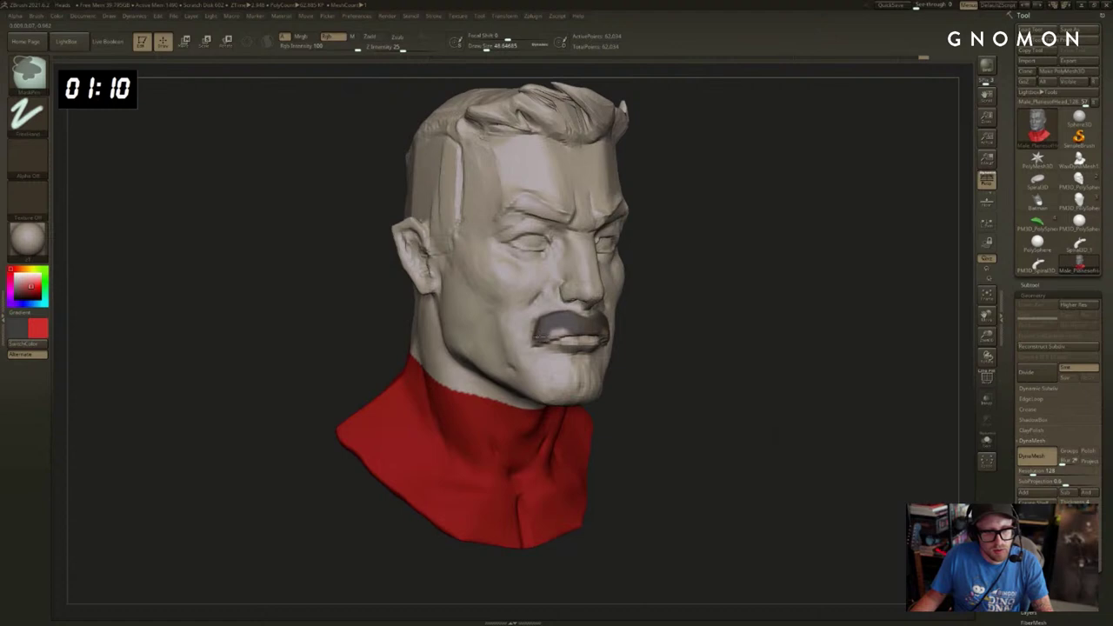
left_click(663, 331, "ctrl")
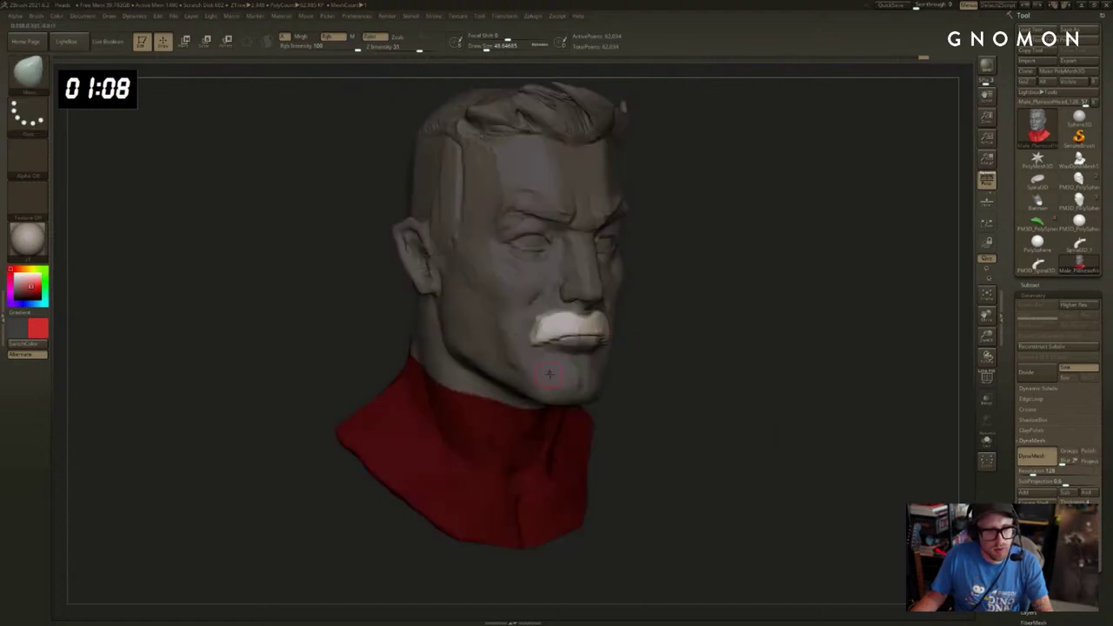
Fill the unmasked moustache with dark grey and clear the mask from the rest of the bust.
left_click(58, 18)
left_click(94, 203)
left_click_drag(245, 303, 263, 325, "ctrl")
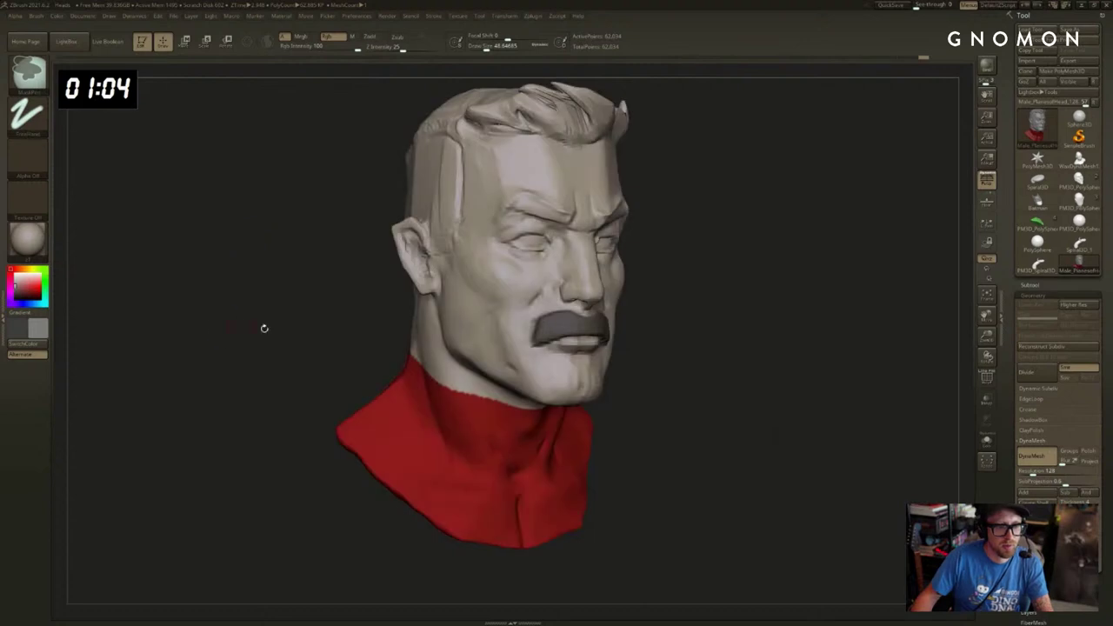
Enable RGB colour on the Standard brush and touch up the edge of the moustache beside the cheek.
left_click_drag(863, 344, 767, 341)
key("b")
key("s")
key("t")
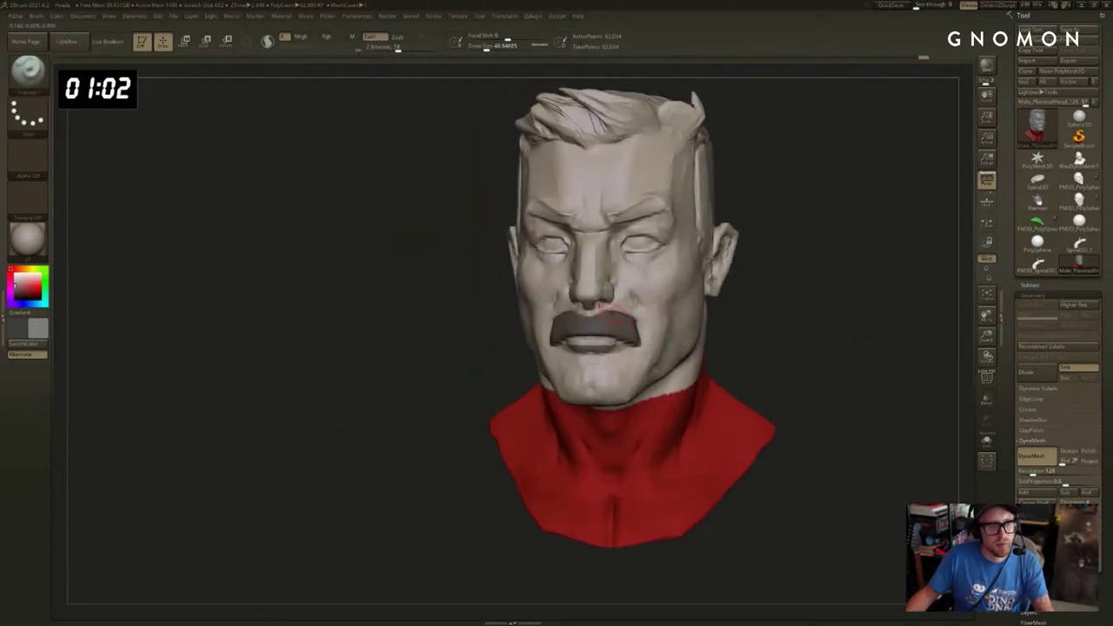
left_click(333, 36)
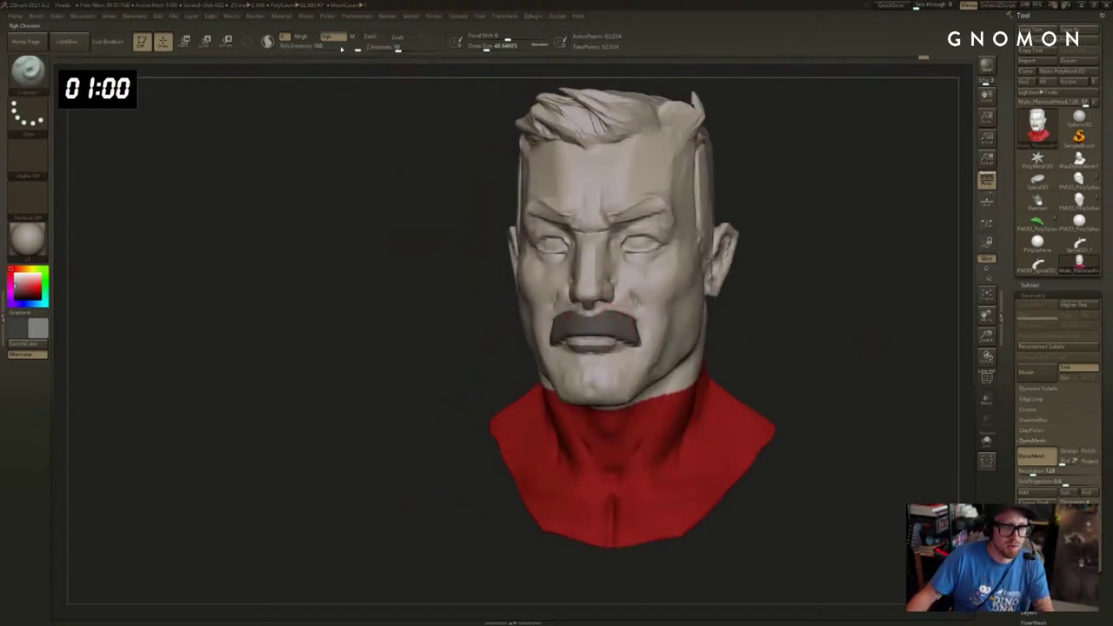
left_click_drag(832, 340, 826, 332)
left_click_drag(648, 323, 607, 317)
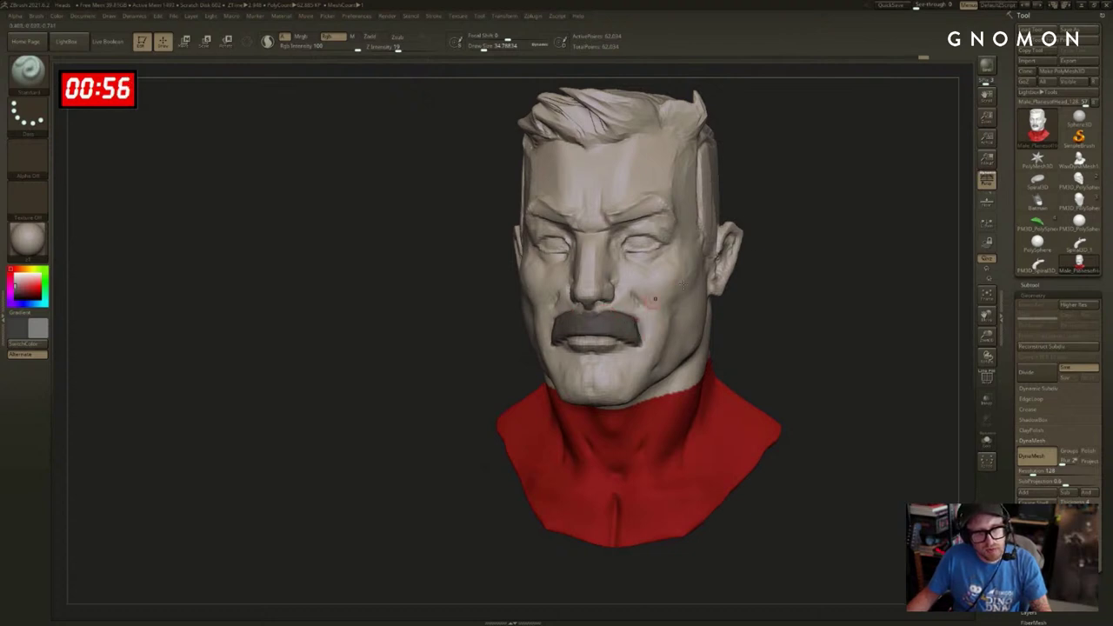
mouse_move(788, 257)
left_mouse_down()
mouse_move(811, 231)
mouse_move(833, 248)
mouse_move(789, 240)
left_mouse_up()
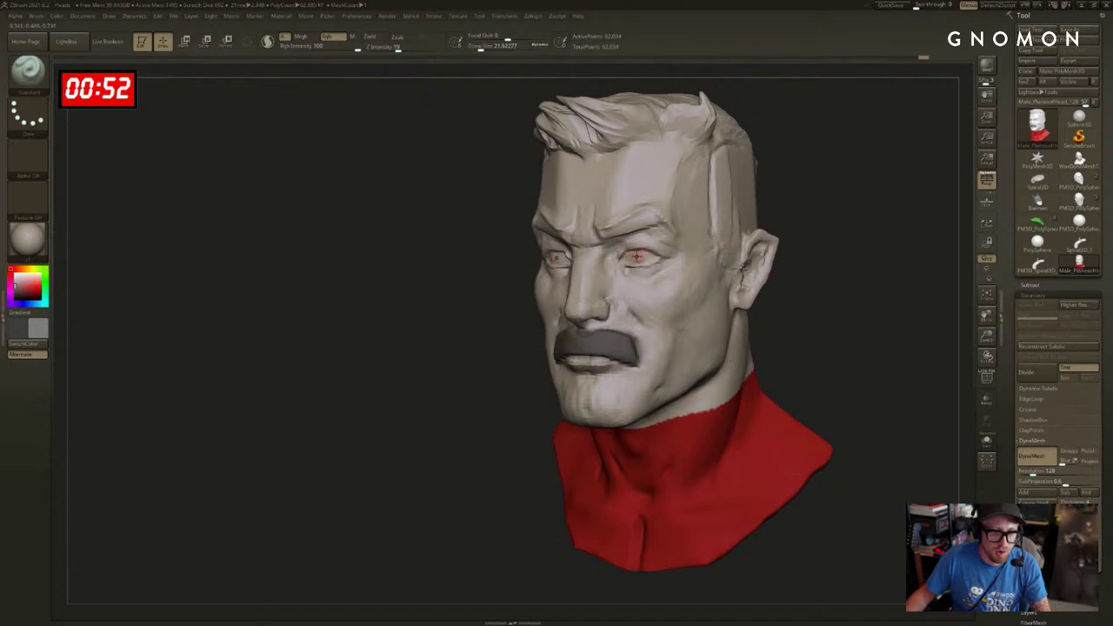
Try to dot a pupil onto the eyes using the Standard brush reduced to about 21.6.
key("bracketleft")
key("bracketleft")
left_click(638, 255)
left_click_drag(493, 316, 782, 278)
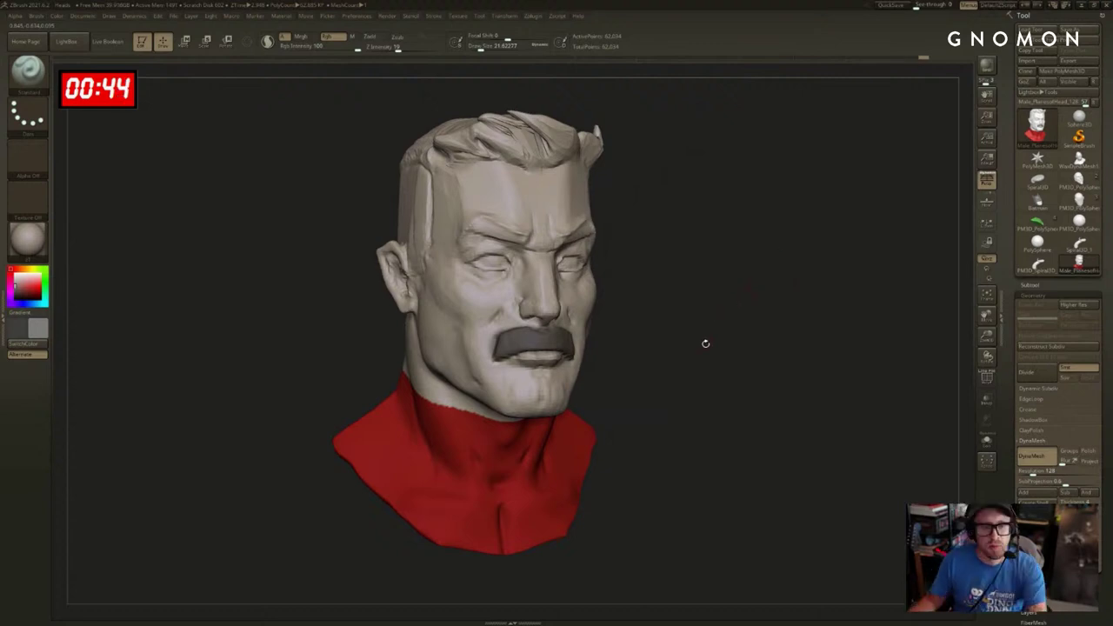
left_click_drag(773, 285, 782, 280)
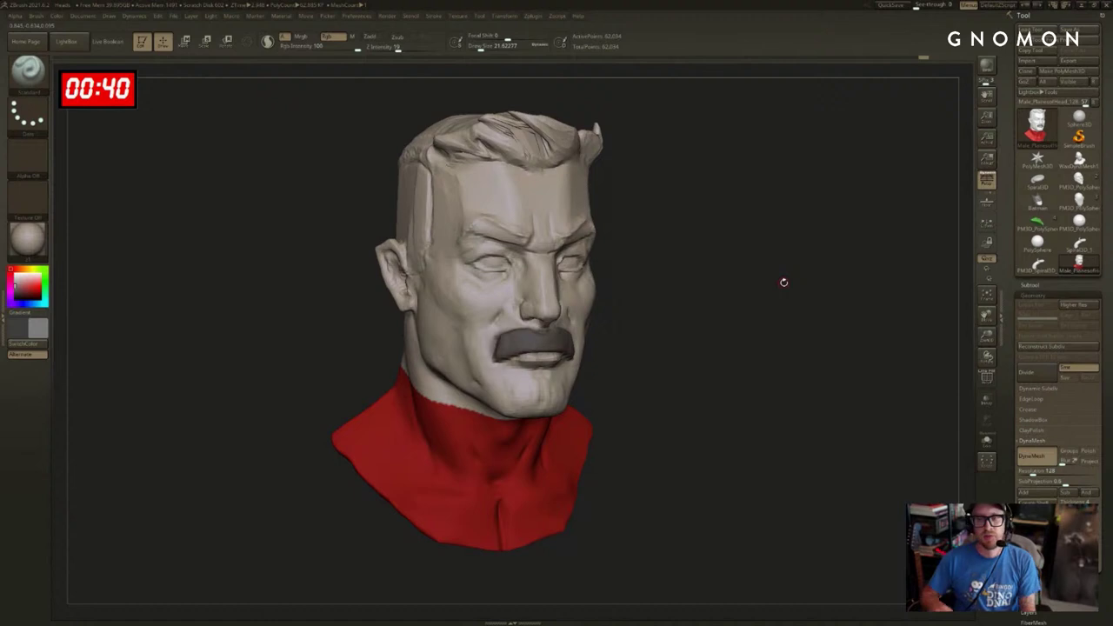
Snapshot the Omni-Man bust at the canvas's left side, and place a snapshot of the green turtle bust, scaled down, in the upper middle.
left_click_drag(775, 223, 791, 304, "alt")
key("shift+s")
left_click(1037, 223)
key("f")
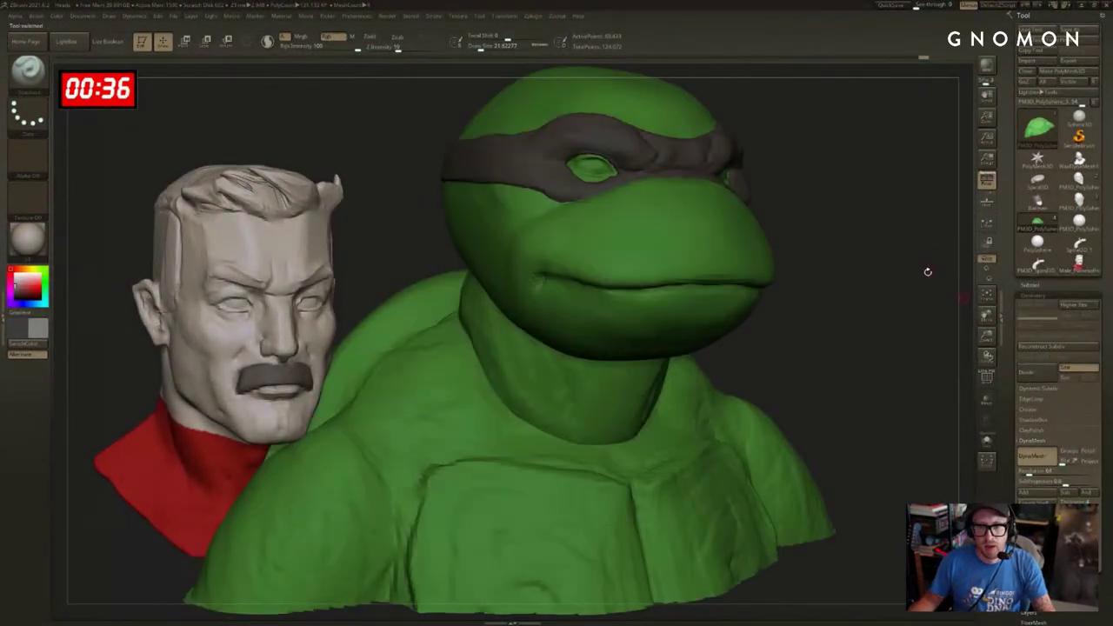
key("f")
left_click_drag(925, 263, 909, 147, "alt")
key("shift+s")
Add the horned head to the canvas, turn it to a three-quarter view at the upper right and snapshot it.
left_click(1071, 206)
key("f")
left_click_drag(878, 252, 1051, 187, "alt")
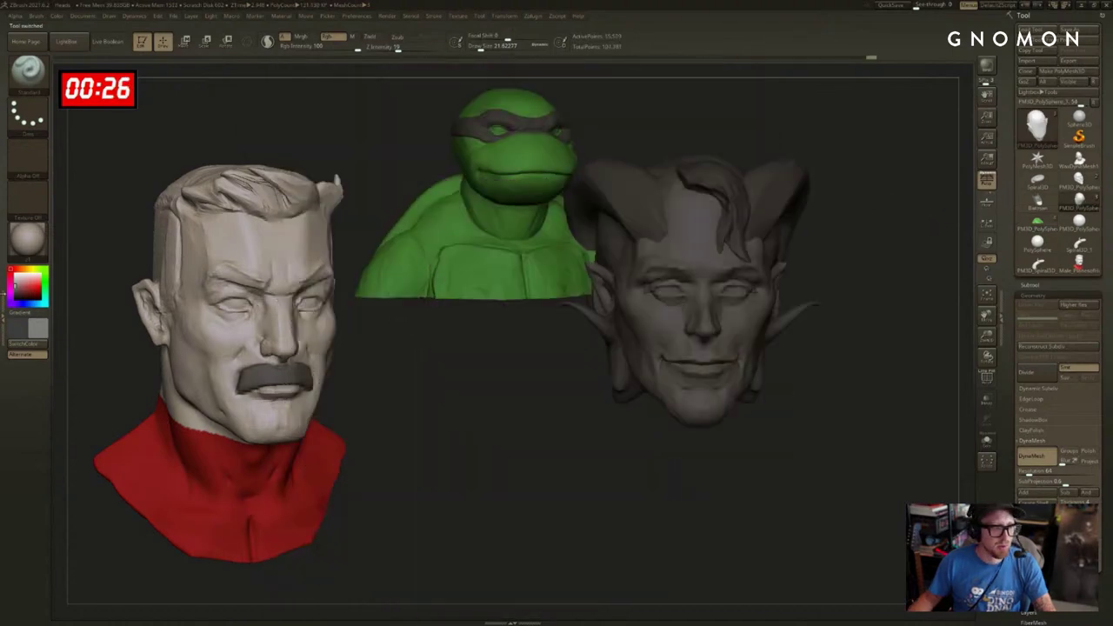
key("t")
left_click_drag(908, 263, 936, 322)
key("shift+s")
Add the green-haired Joker head, shrink it below the horned head in three-quarter view and snapshot it.
left_click(1078, 181)
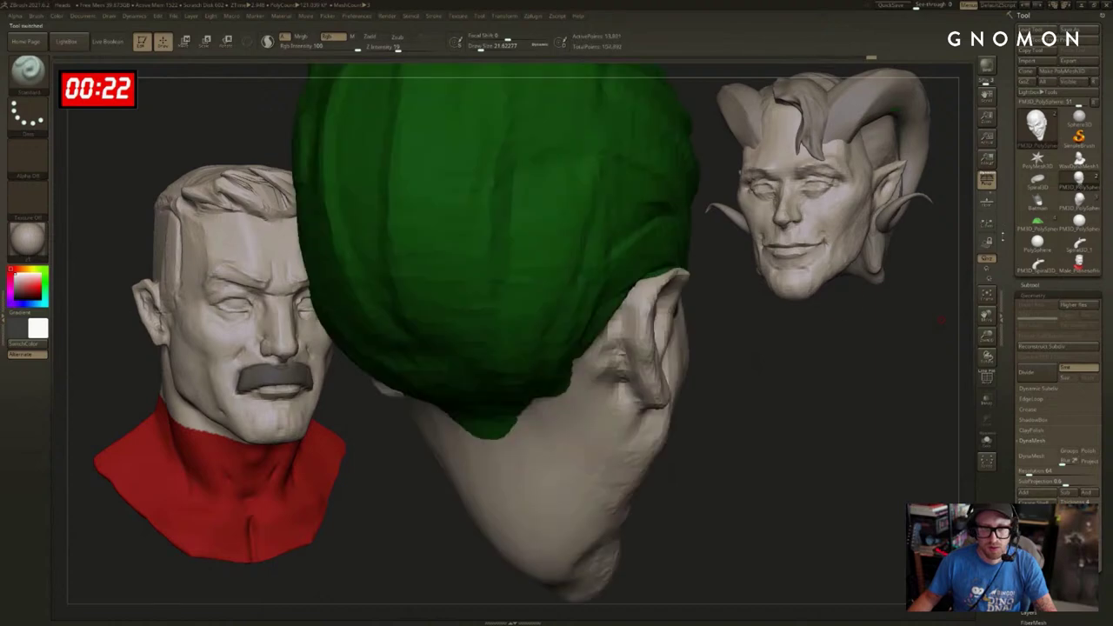
left_click_drag(904, 419, 929, 448, "alt")
key("shift+s")
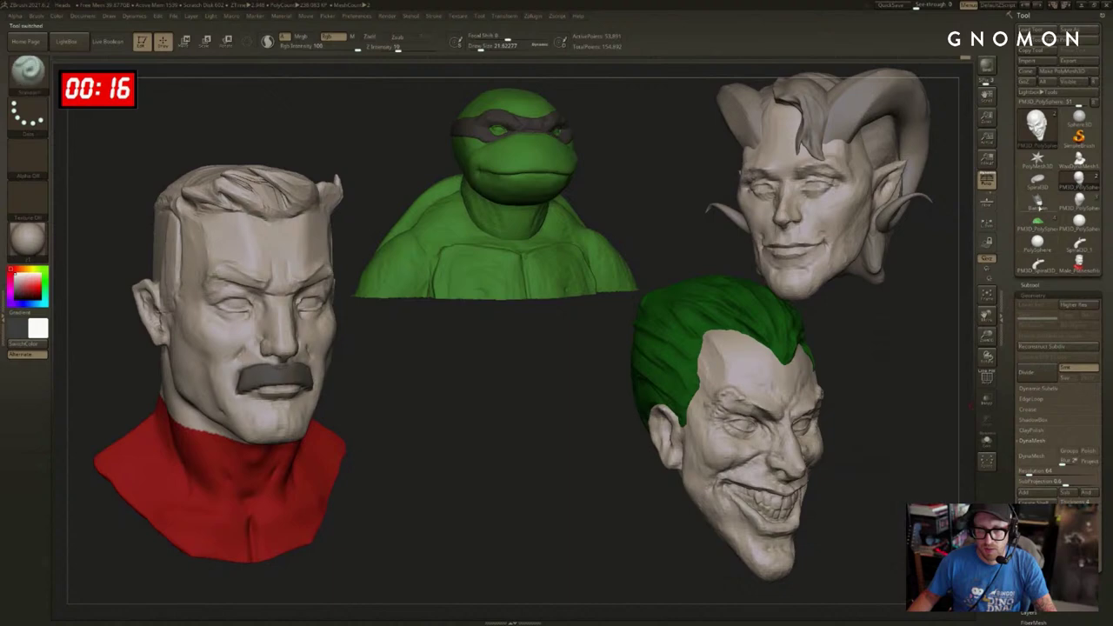
Add the Batman head, fit it between Omni-Man and the Joker below the turtle, and turn it to a three-quarter view.
left_click(1037, 202)
key("f")
left_click_drag(931, 399, 903, 441, "alt")
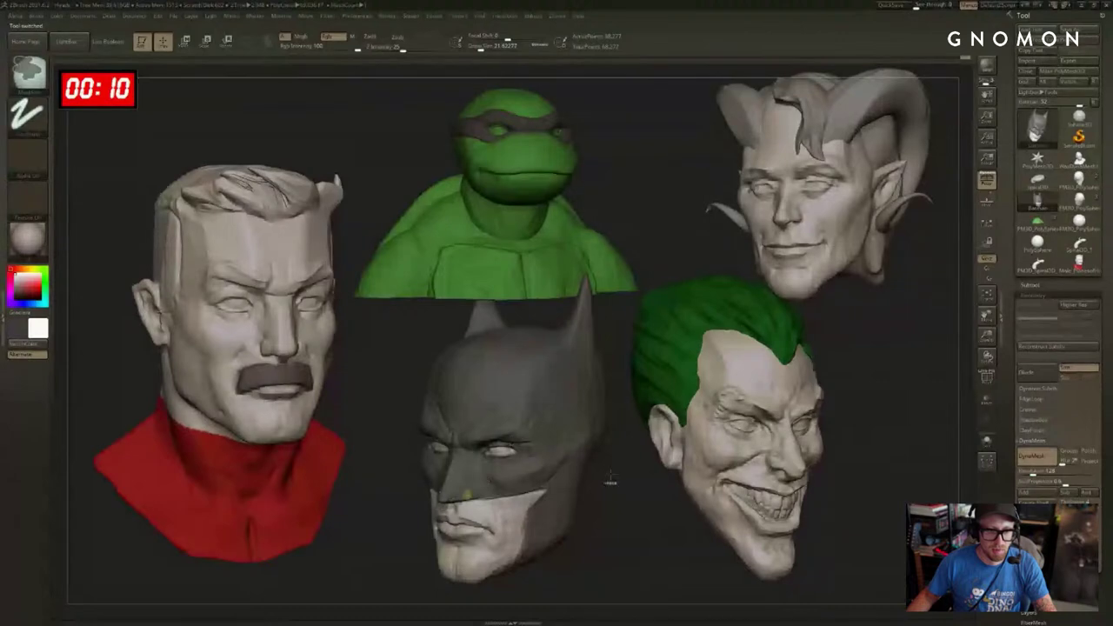
left_click_drag(611, 482, 634, 510)
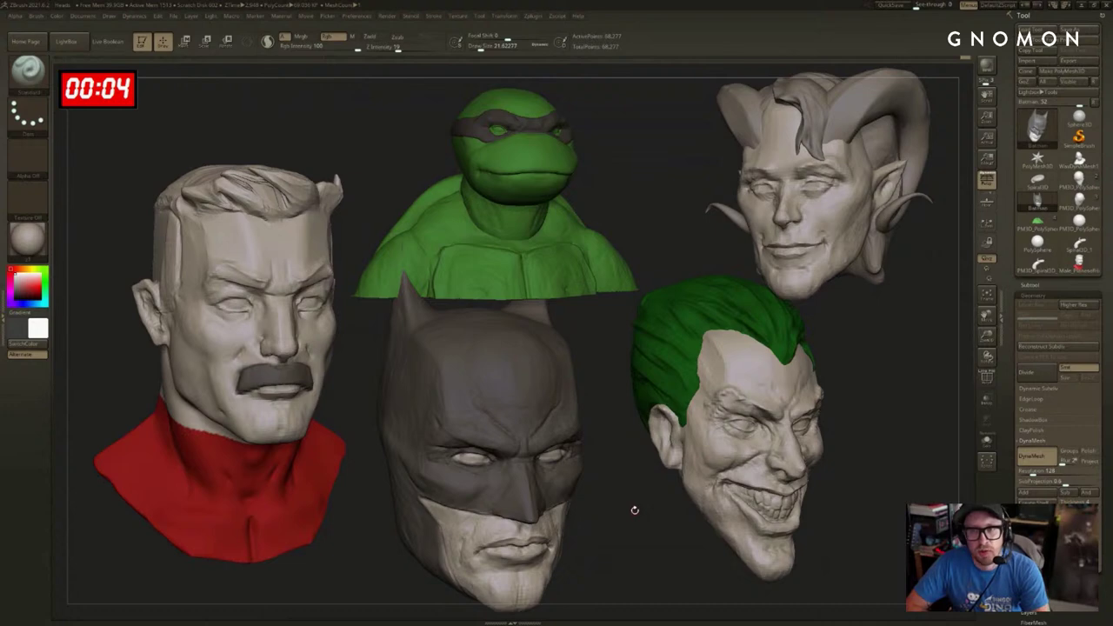
mouse_move(1079, 180)
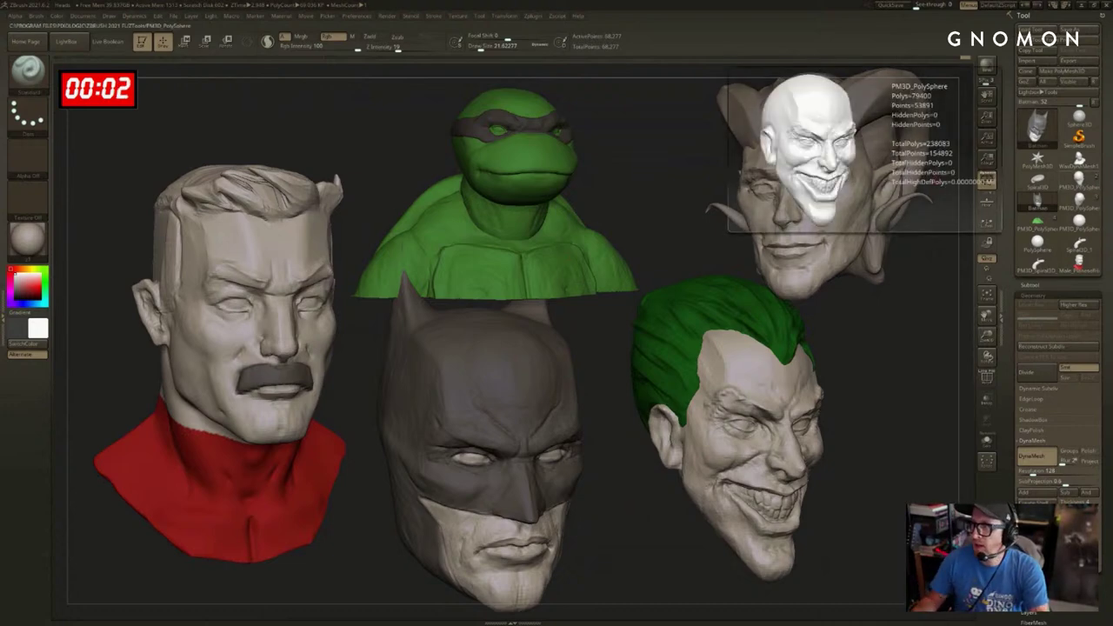